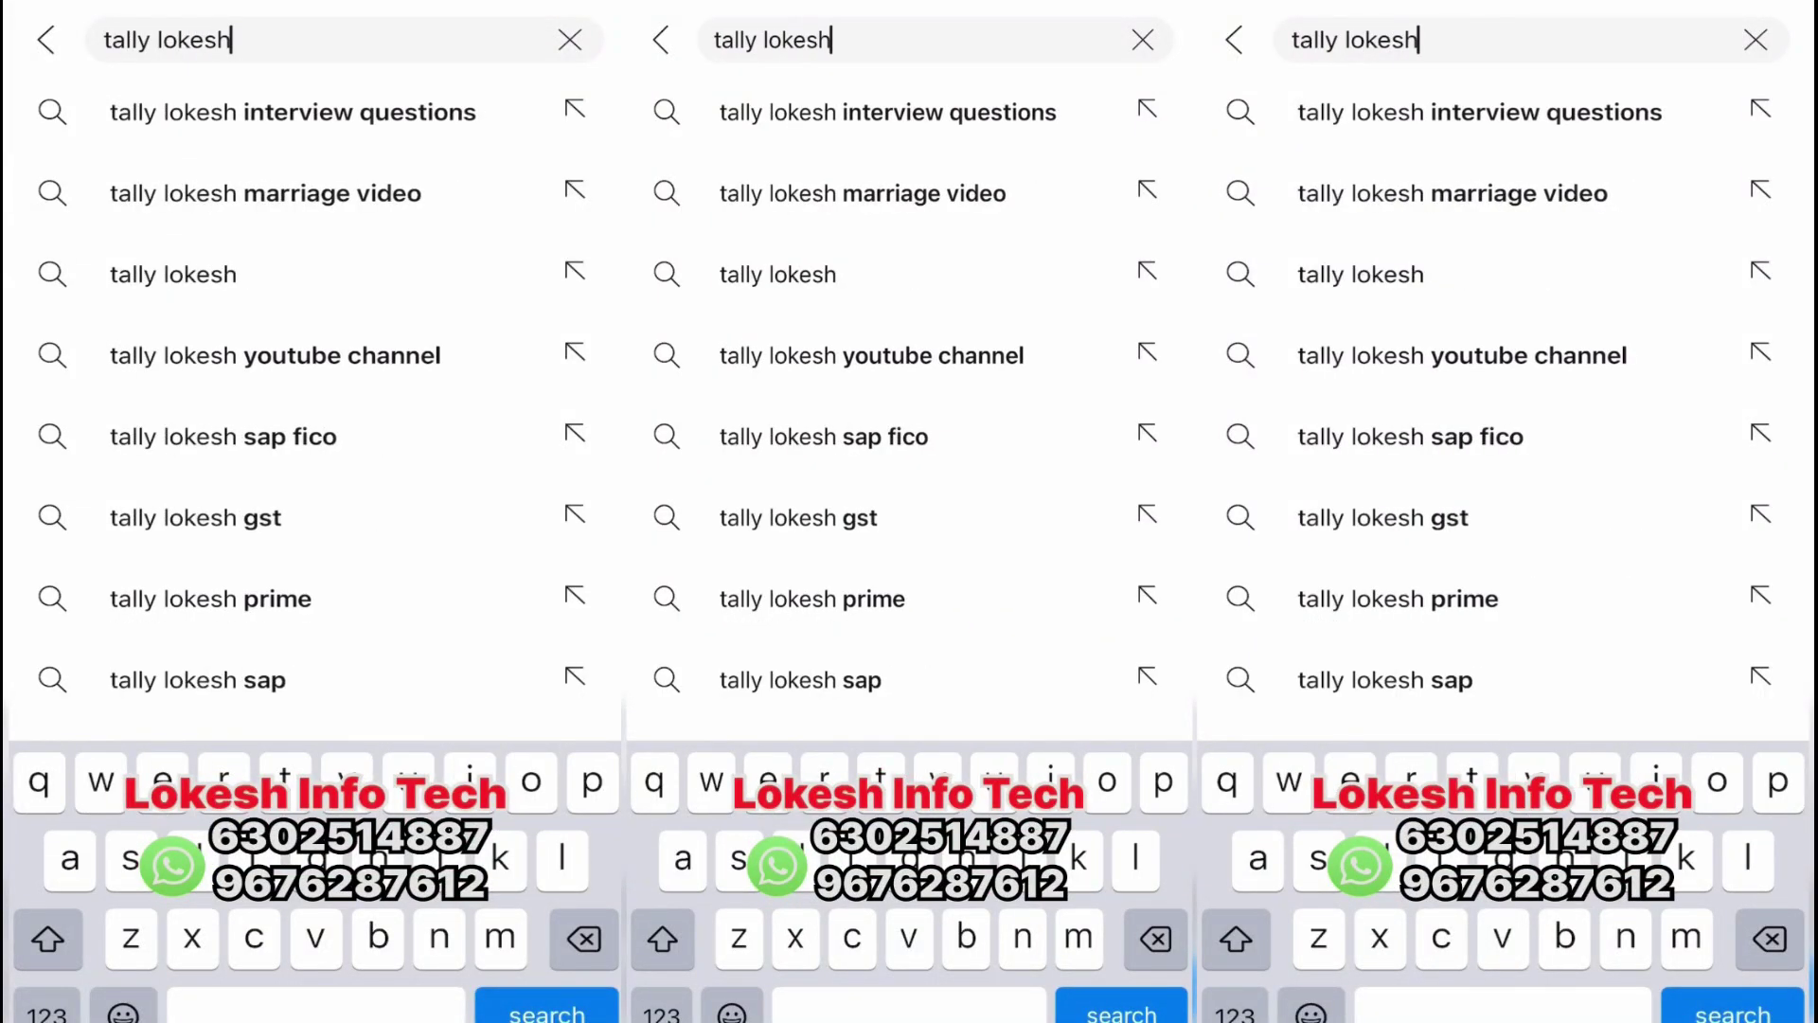
# Step: Search YouTube for "tally lokesh", open the TALLY LOKESH channel and browse its latest videos
pyautogui.press('Return')
pyautogui.click(463, 247)
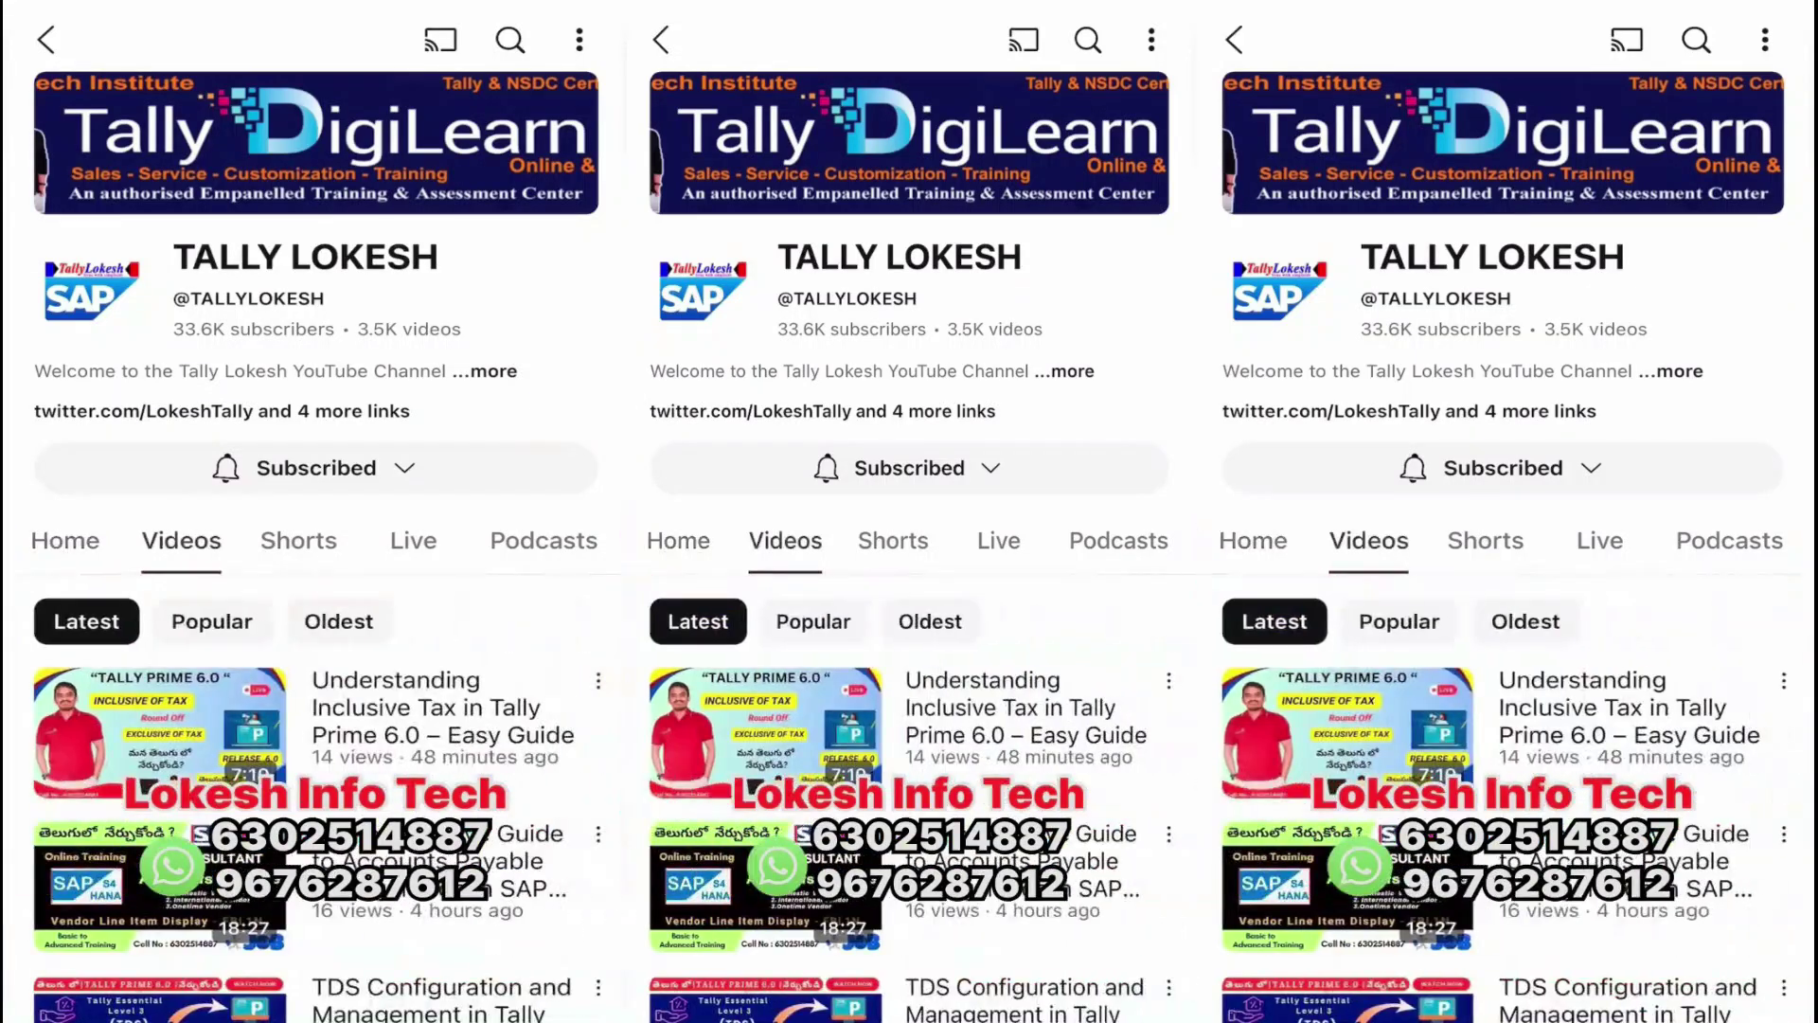
pyautogui.scroll(-4, 908, 663)
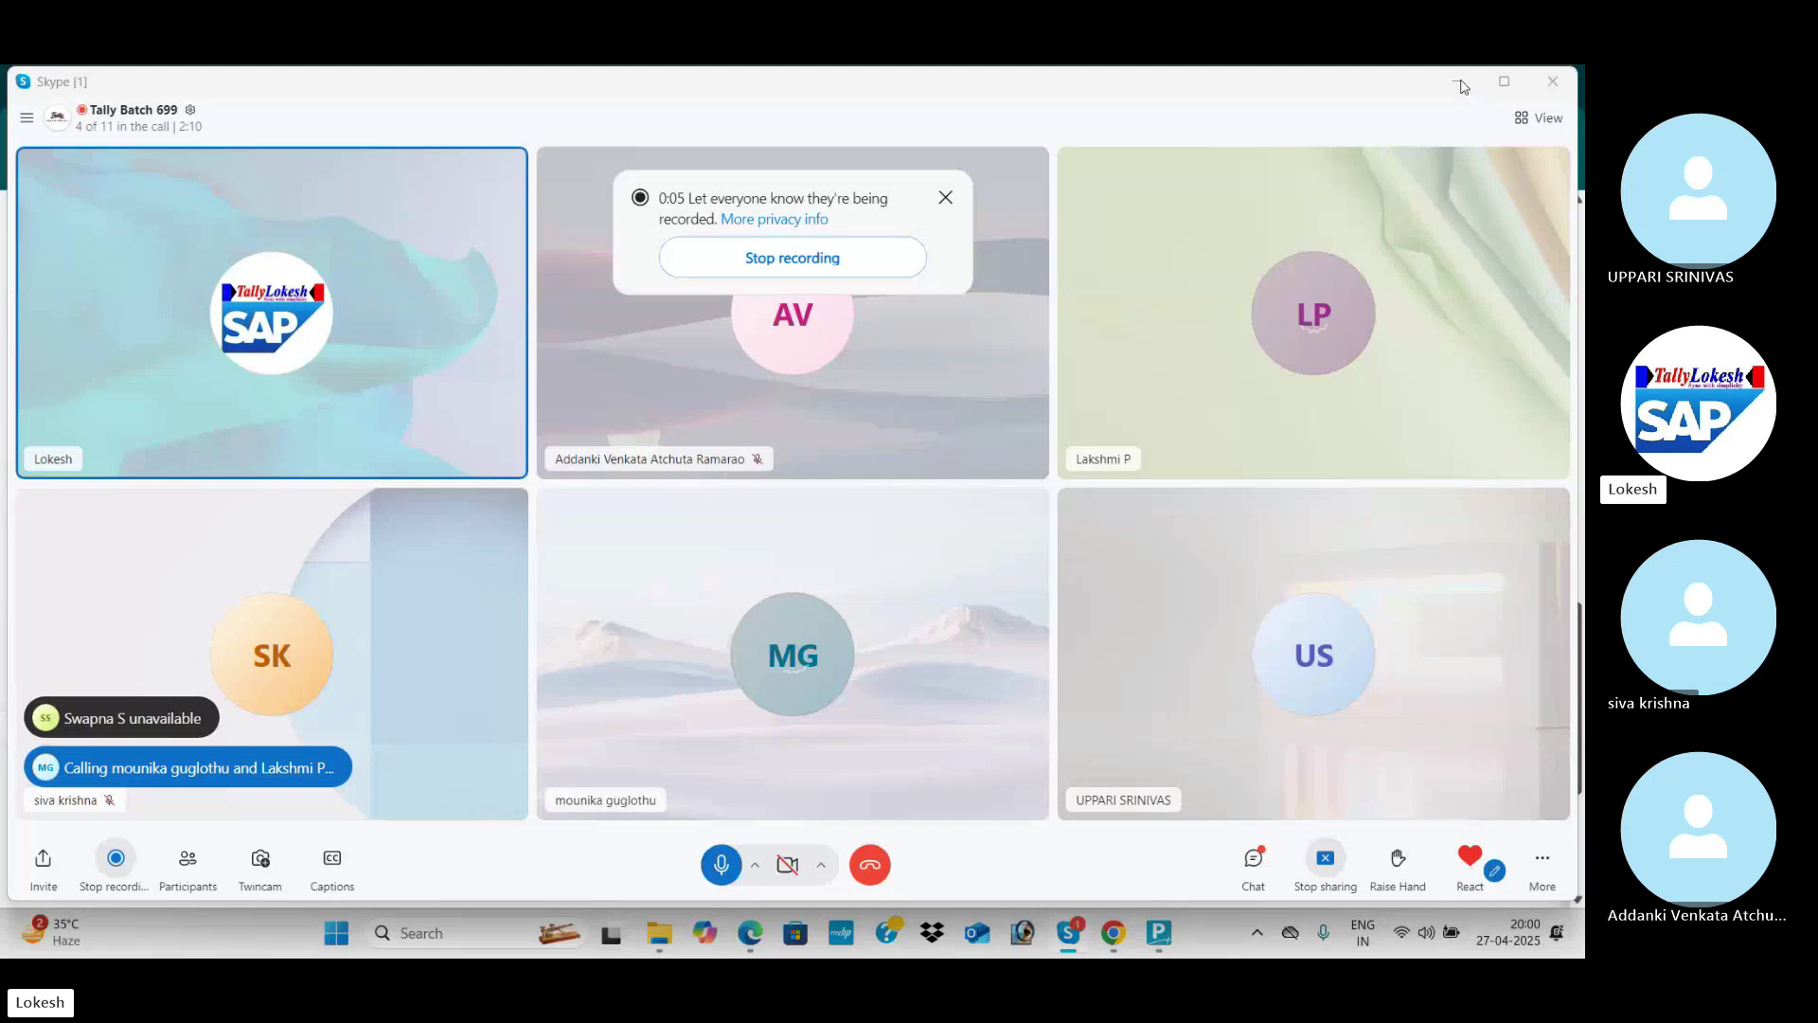
# Step: Minimize the Skype call window and show the banner of the TALLY LOKESH YouTube channel page
pyautogui.click(1460, 82)
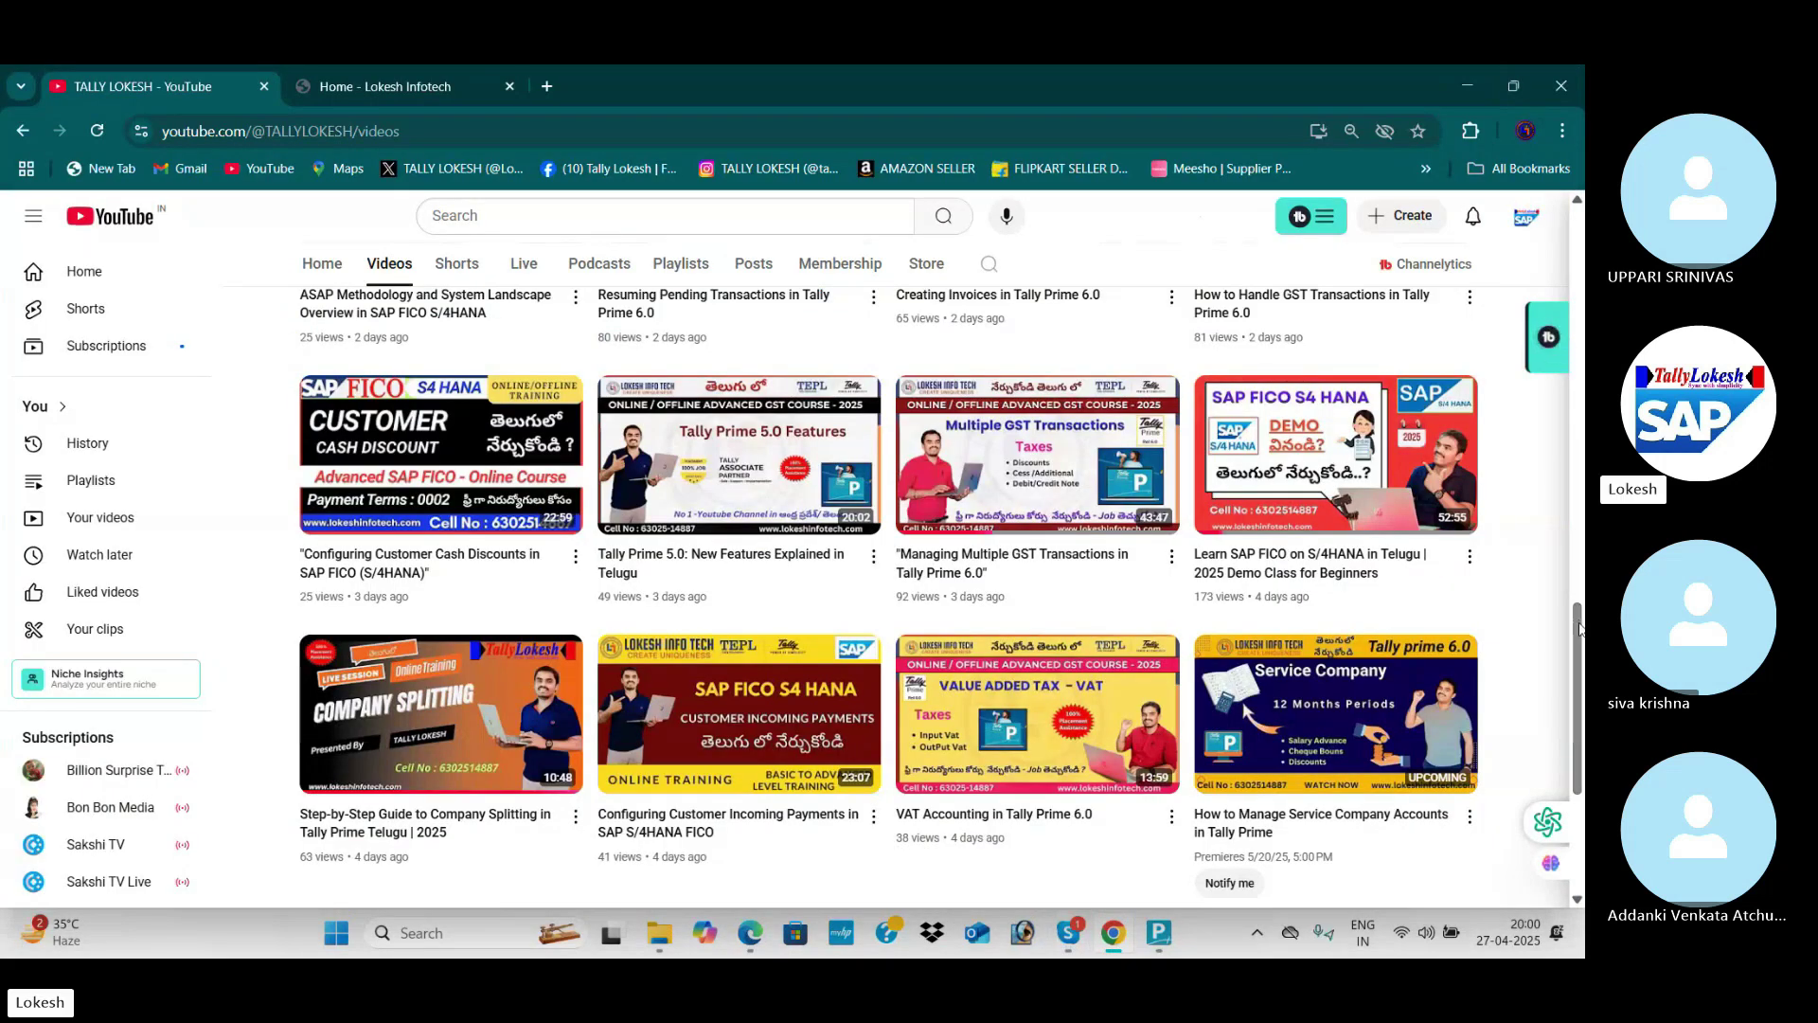
pyautogui.moveTo(1577, 626); pyautogui.dragTo(1576, 243)
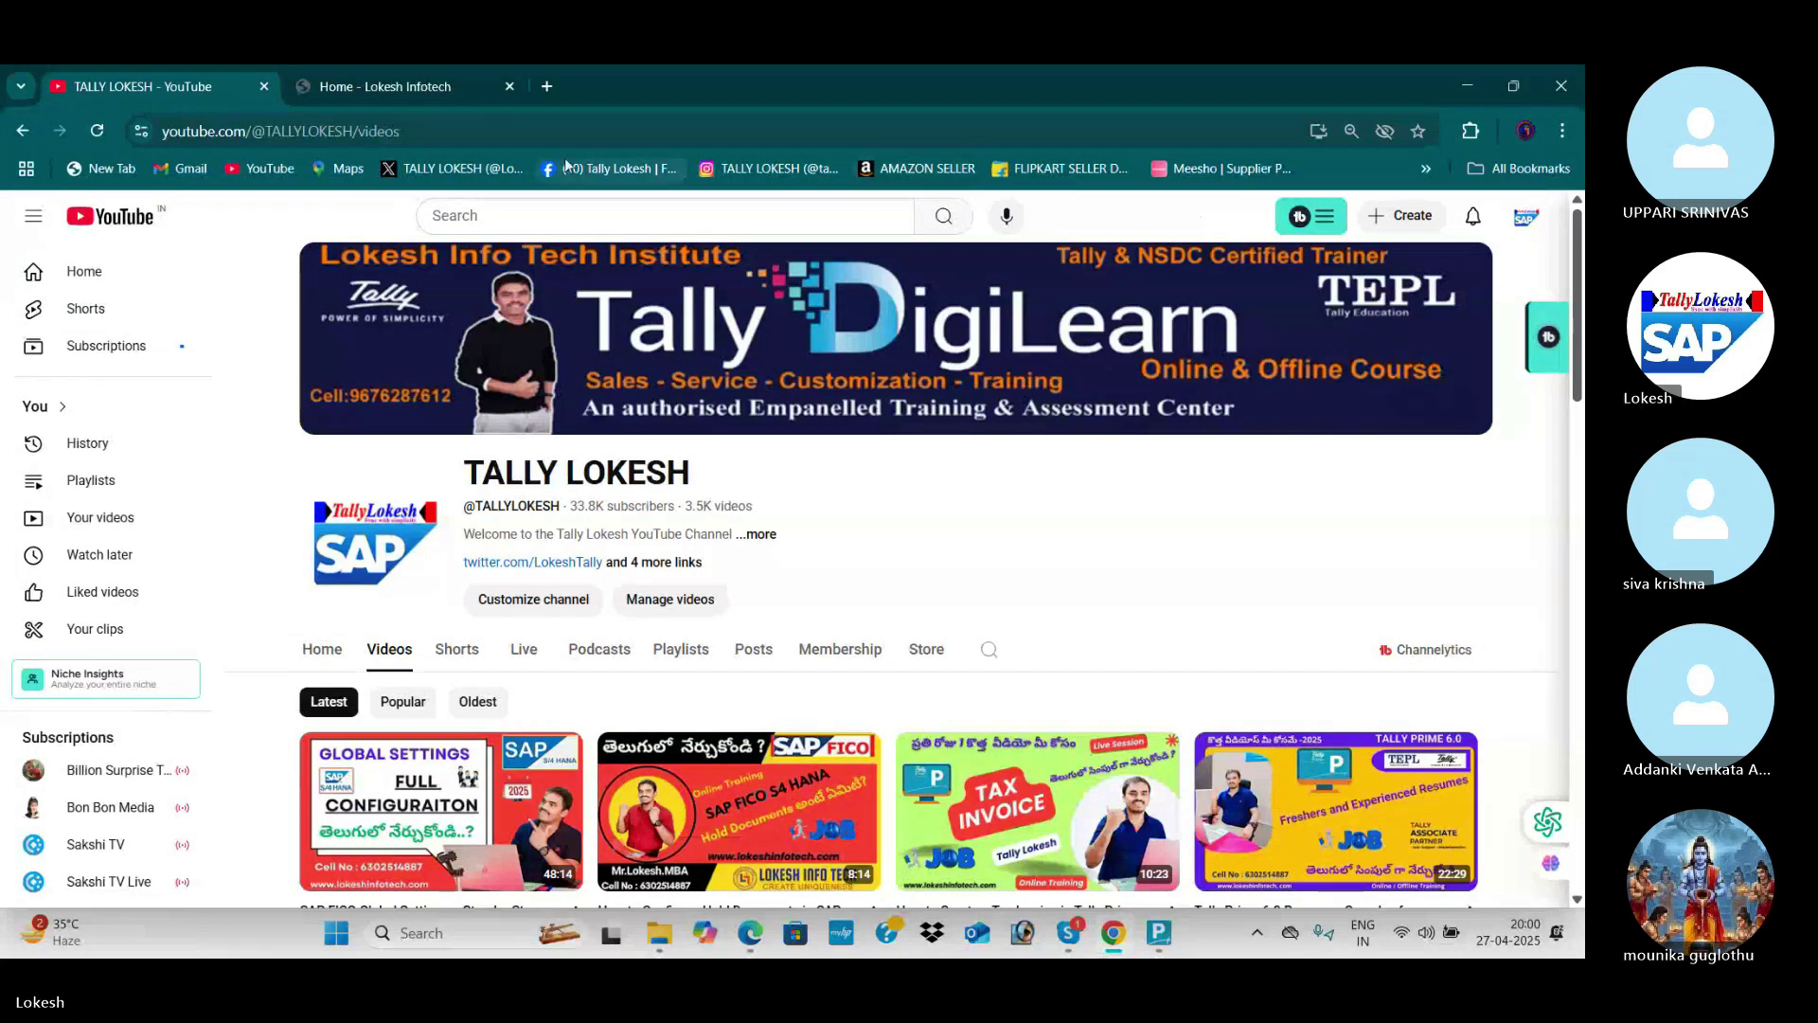
# Step: Switch to the Lokesh Infotech website and browse backwards through the homepage slideshow
pyautogui.click(428, 88)
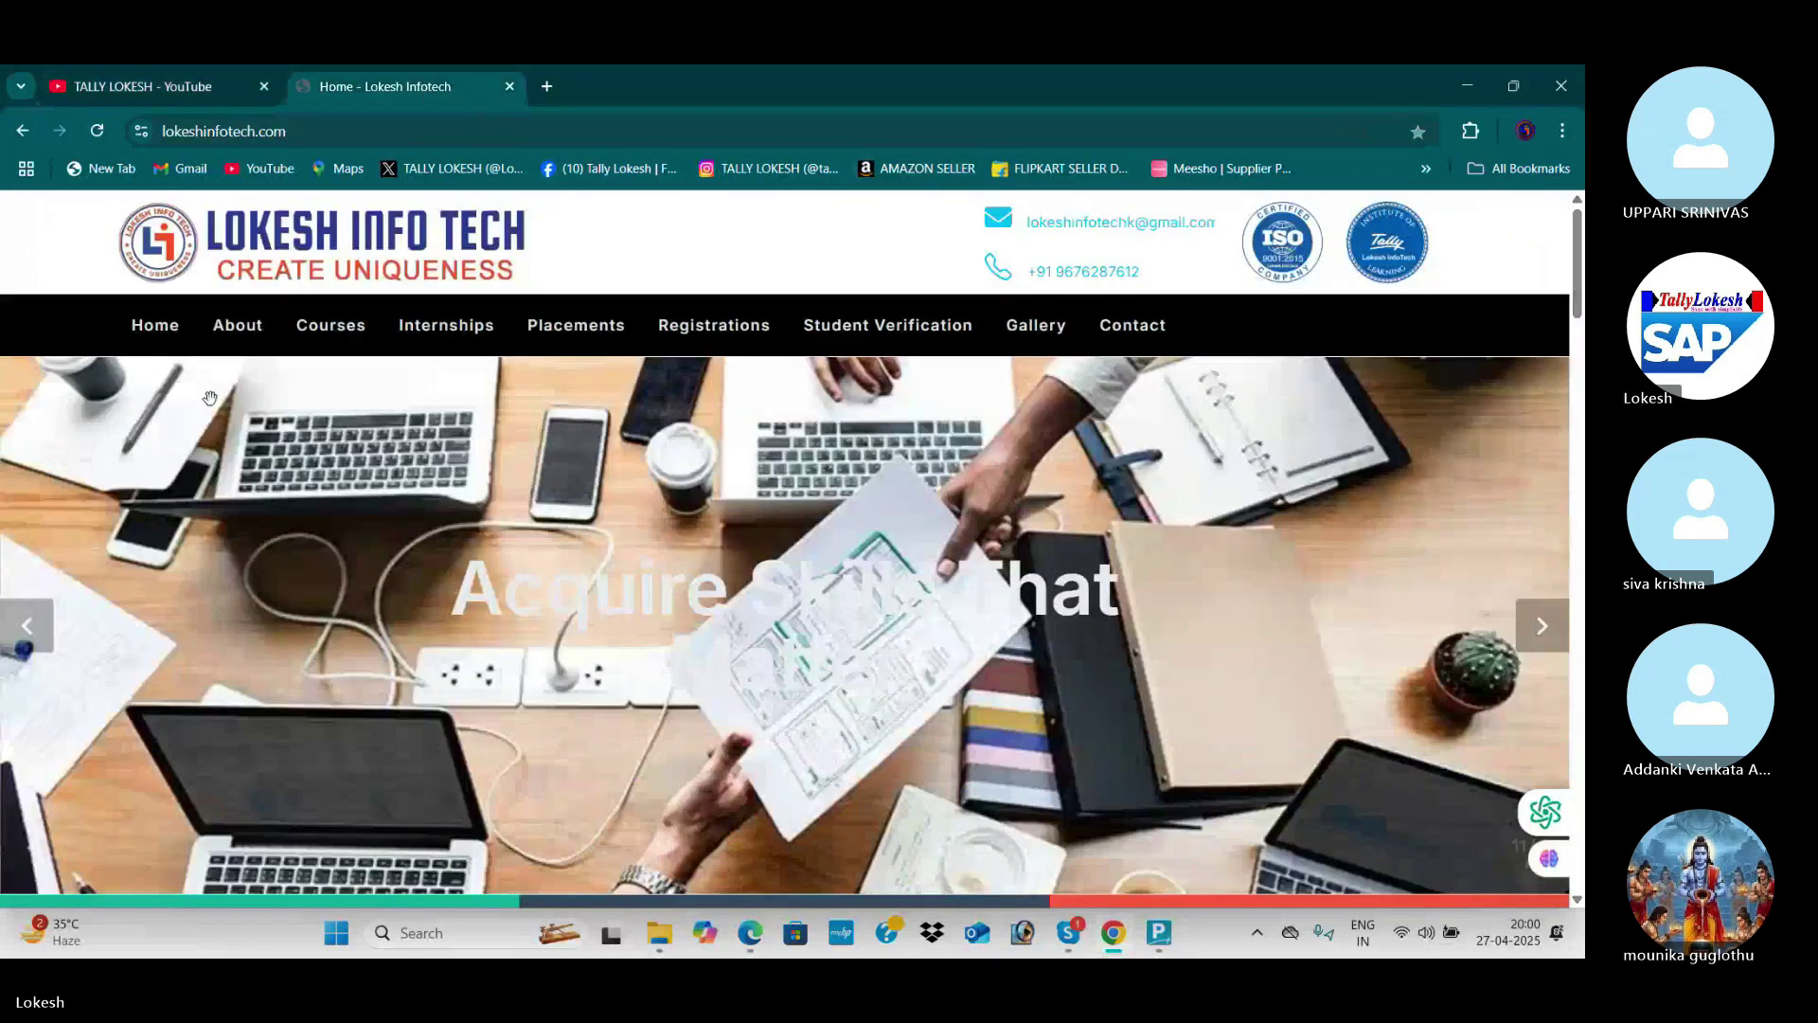
pyautogui.click(38, 630)
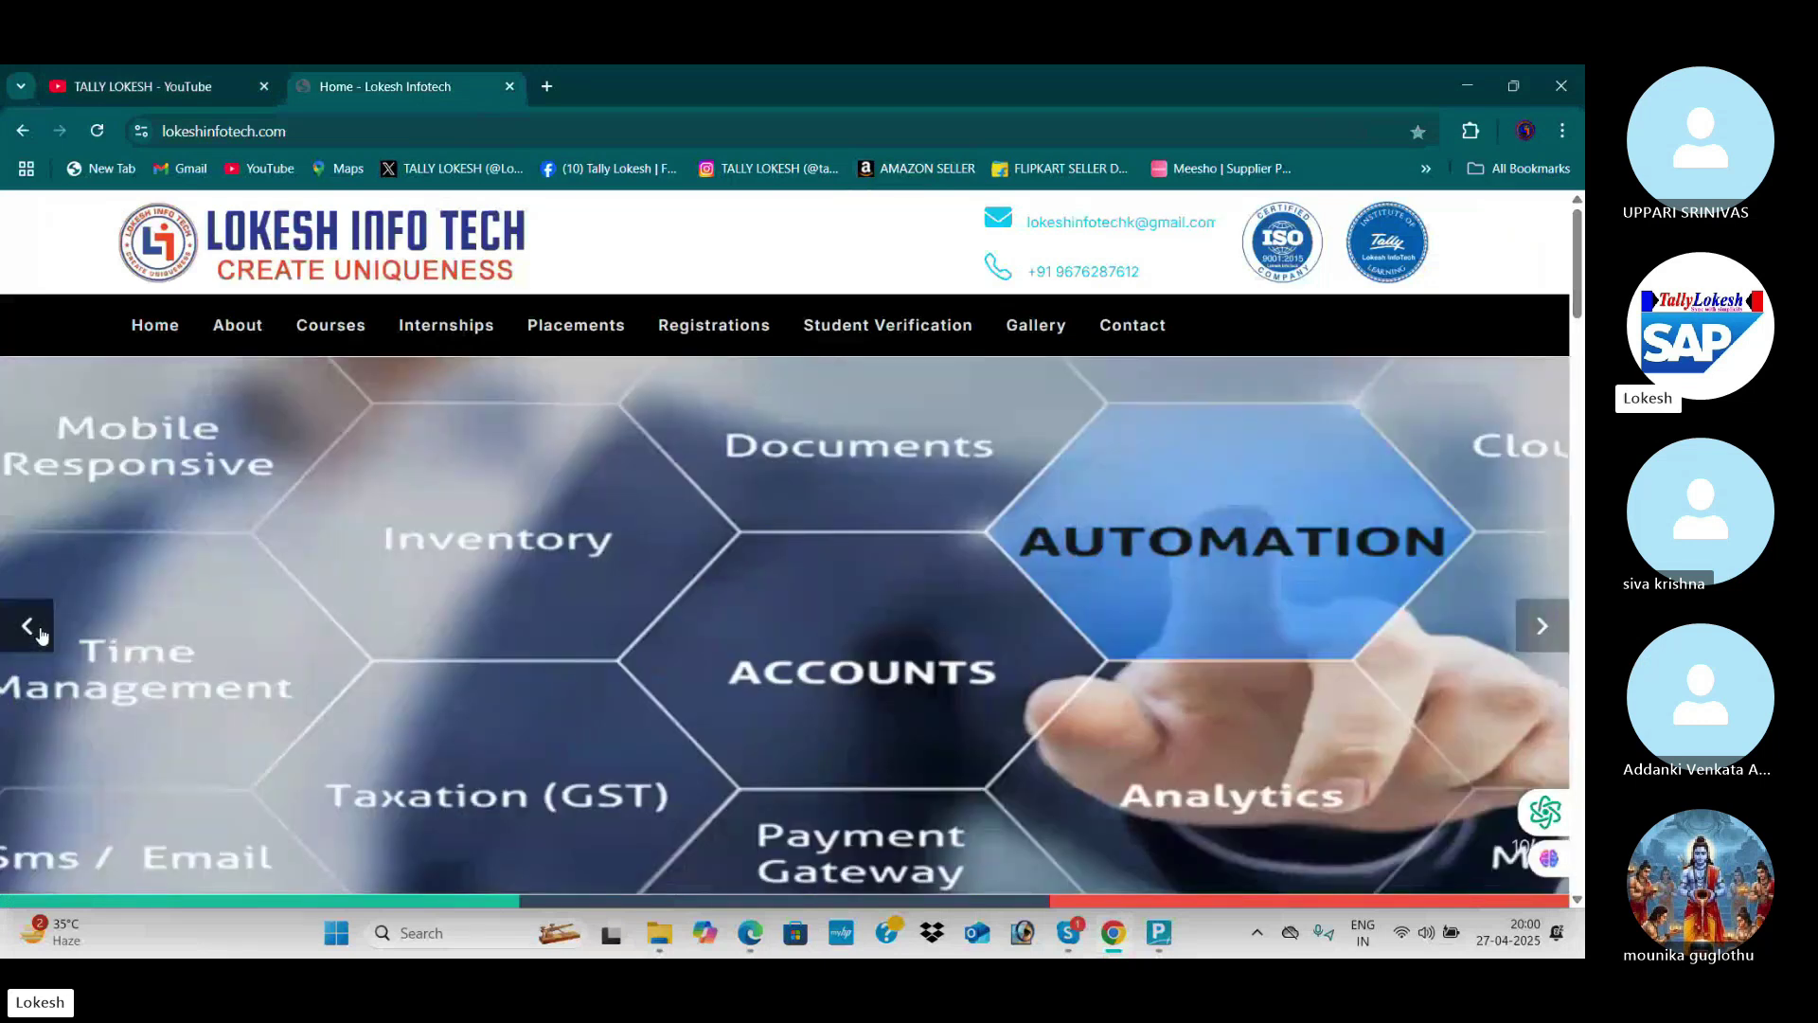
pyautogui.click(41, 635)
pyautogui.click(40, 635)
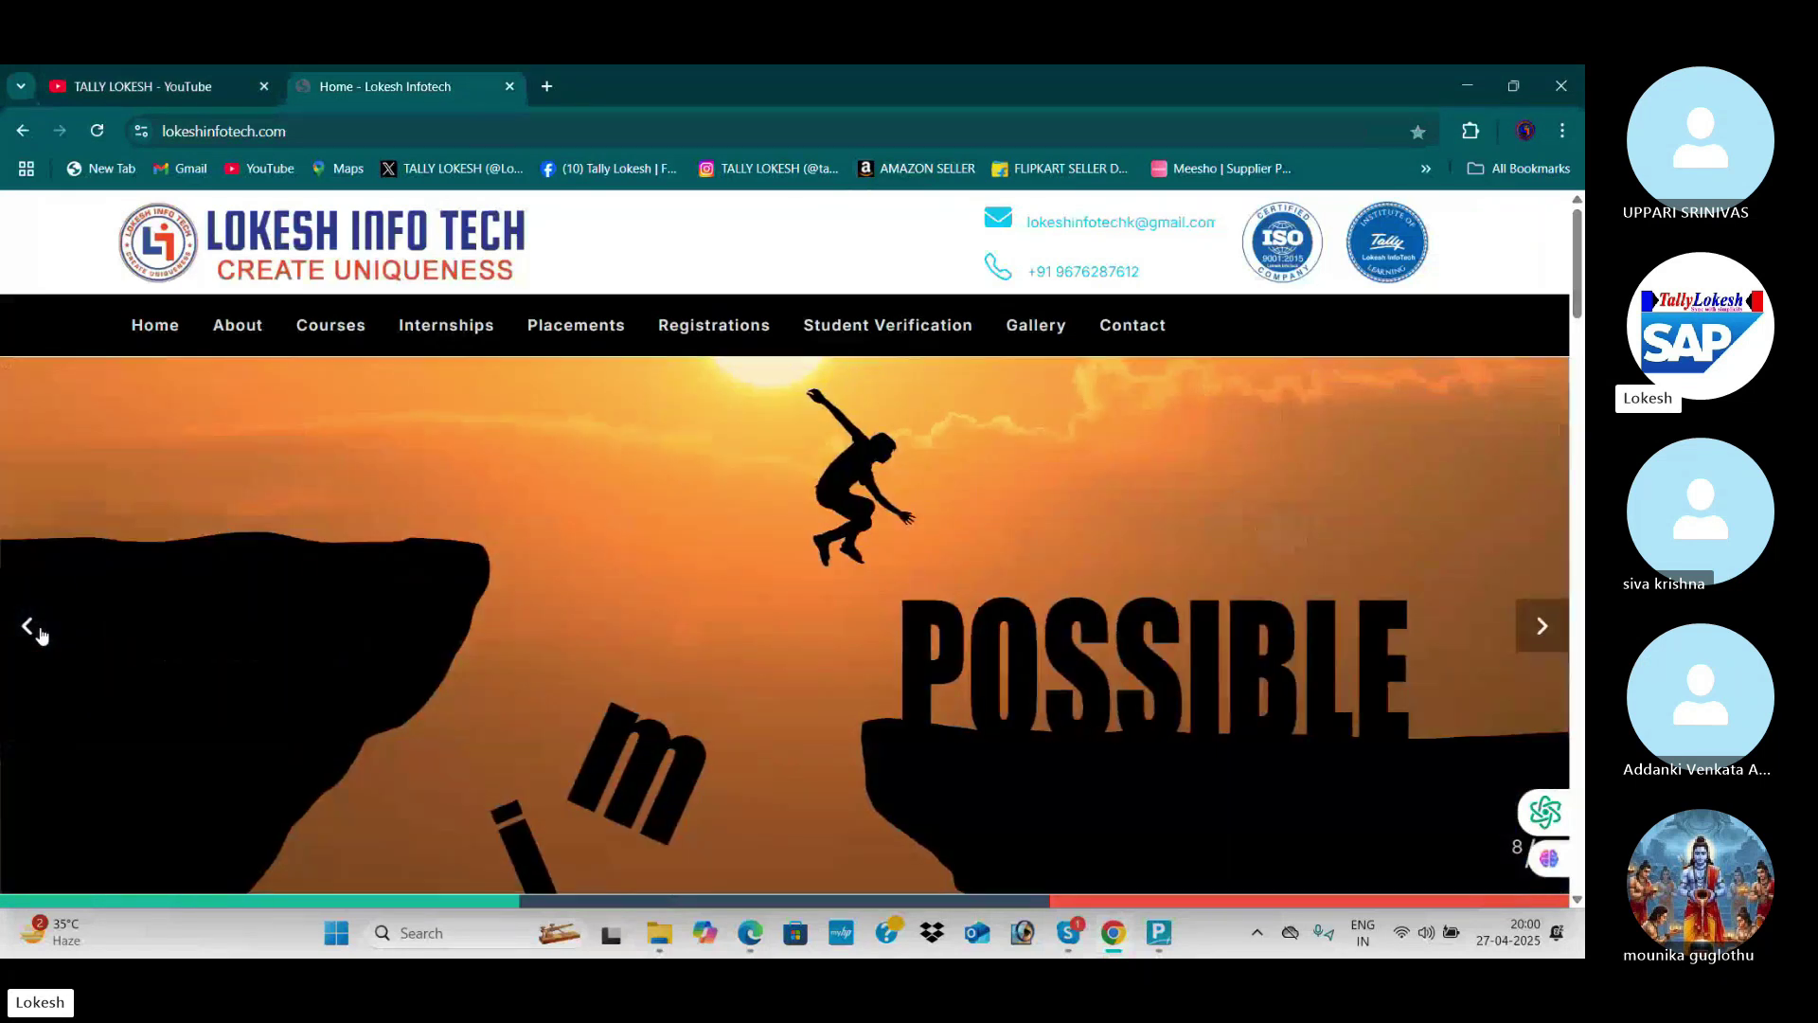
pyautogui.click(40, 635)
pyautogui.click(41, 634)
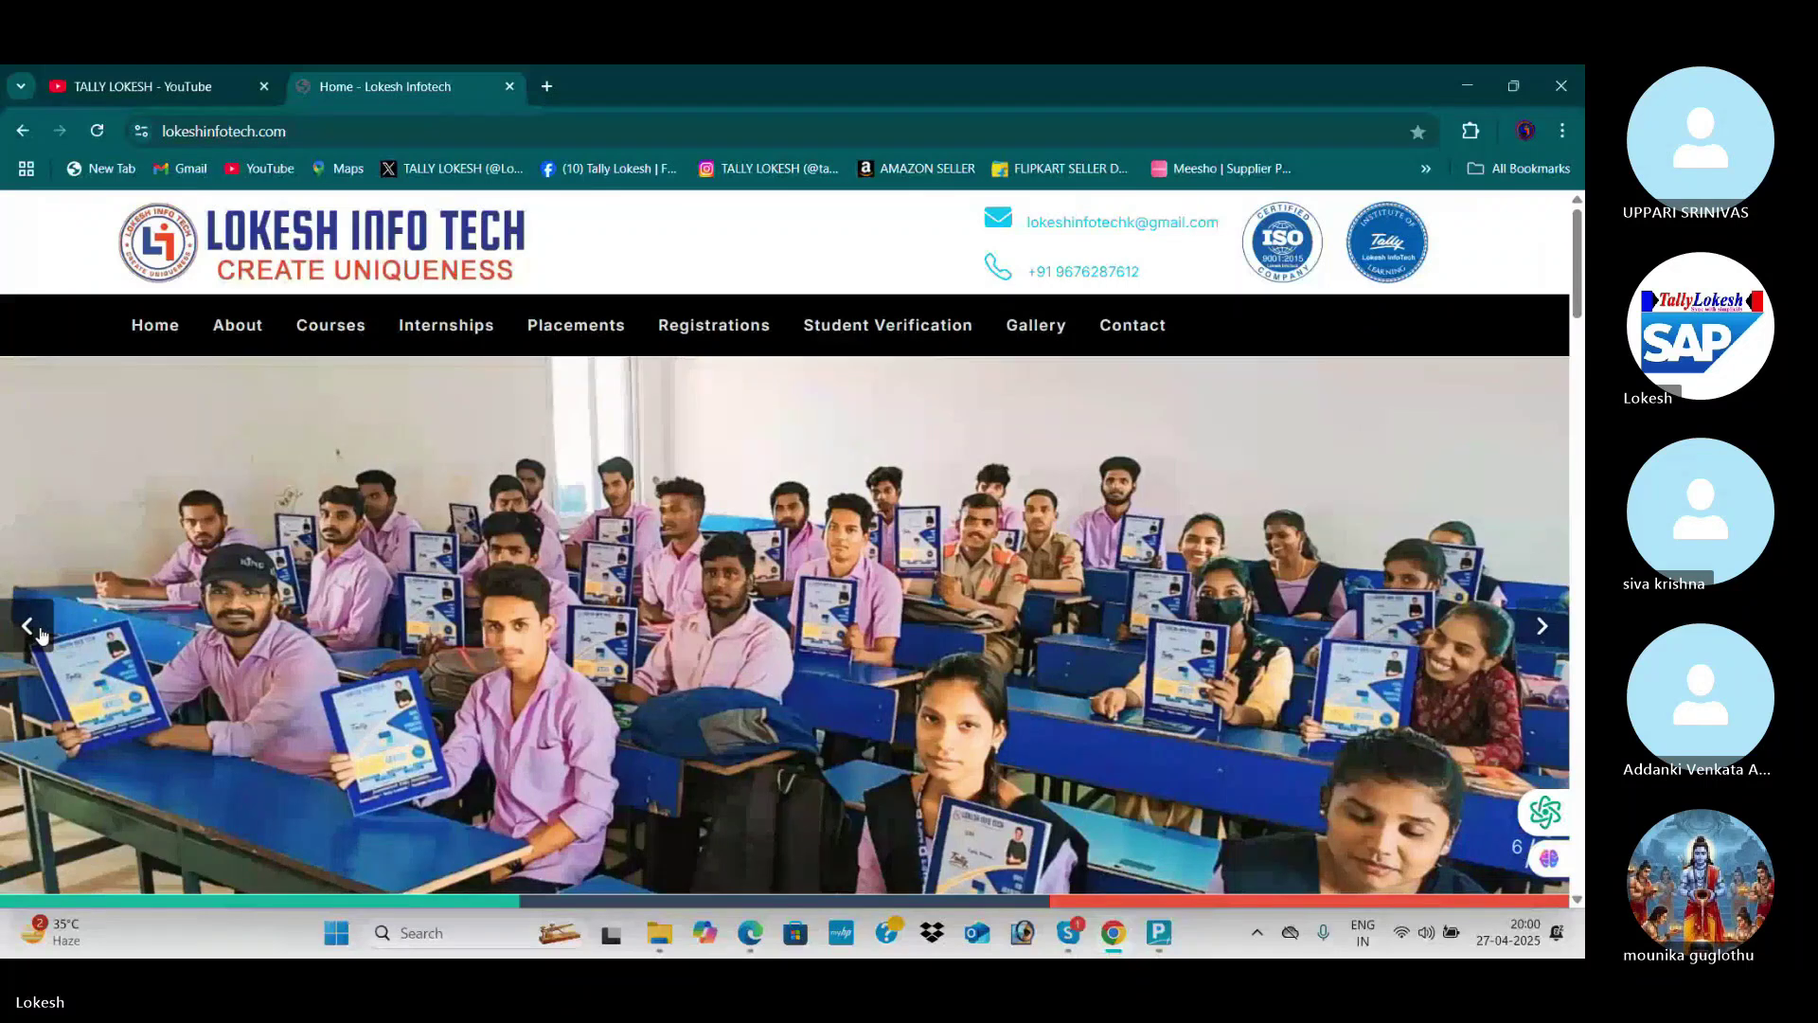
pyautogui.click(41, 634)
pyautogui.click(41, 634)
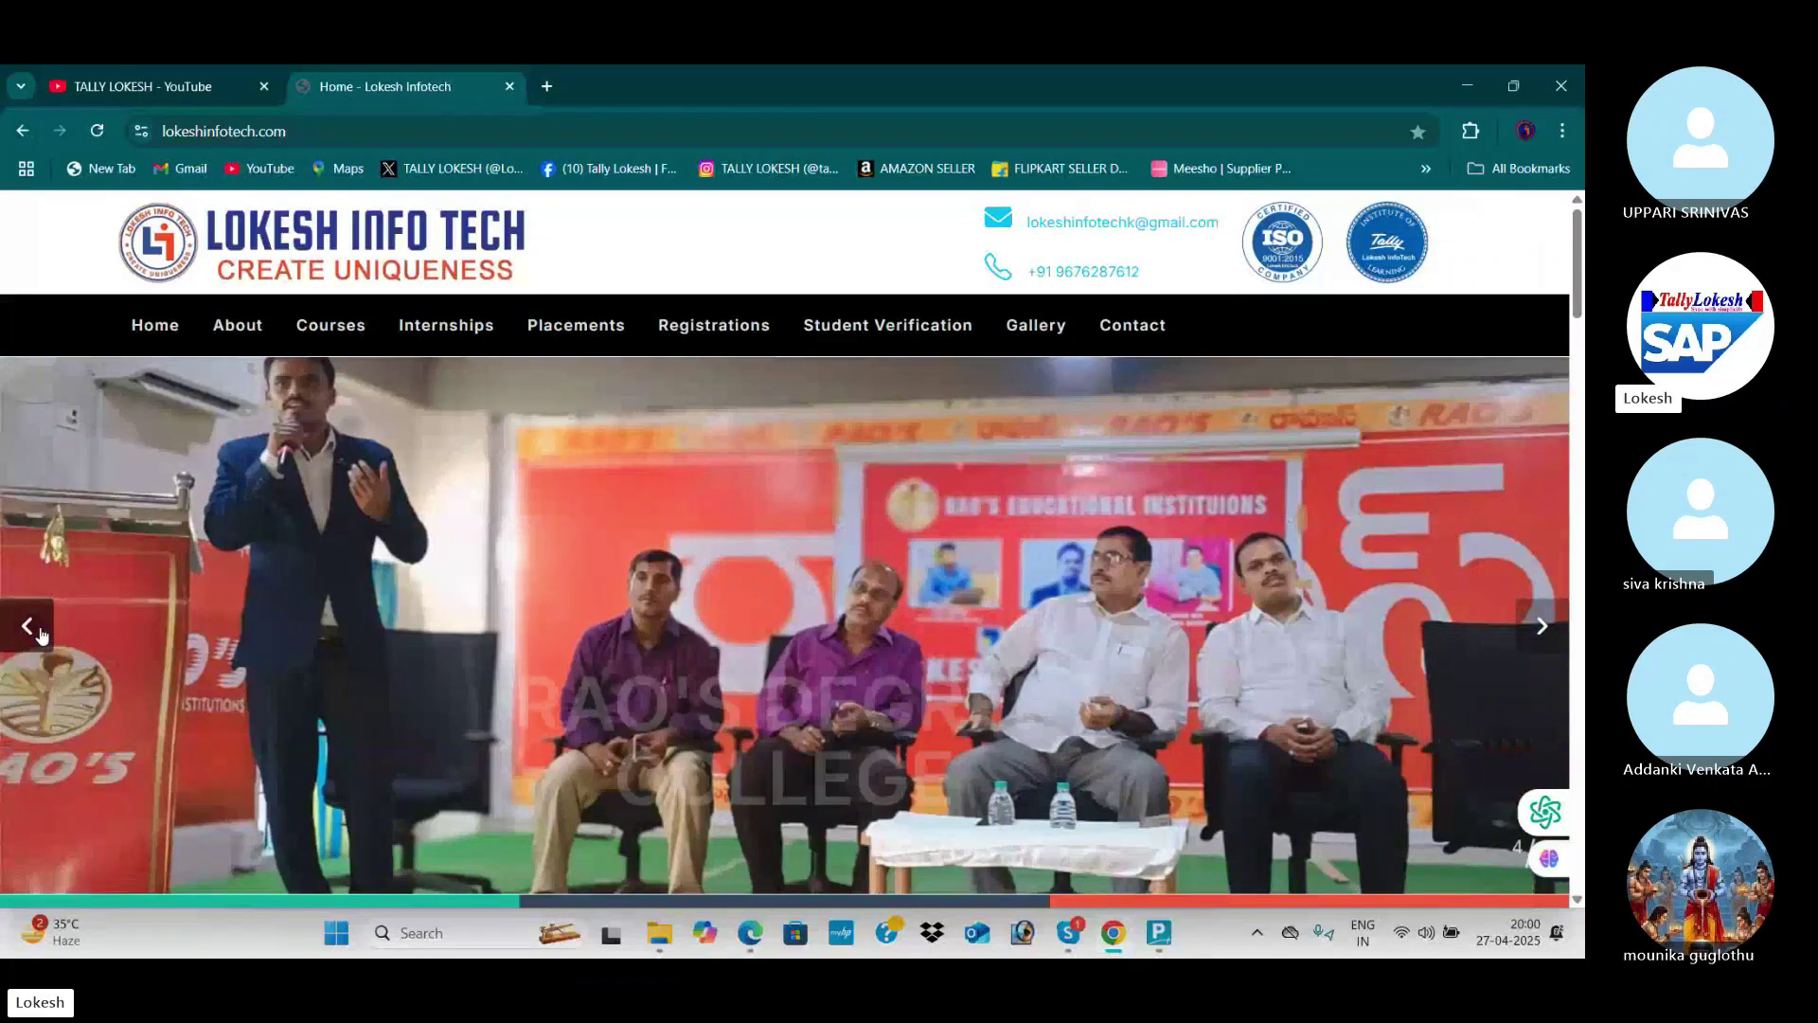
pyautogui.click(41, 634)
pyautogui.click(41, 634)
pyautogui.click(41, 634)
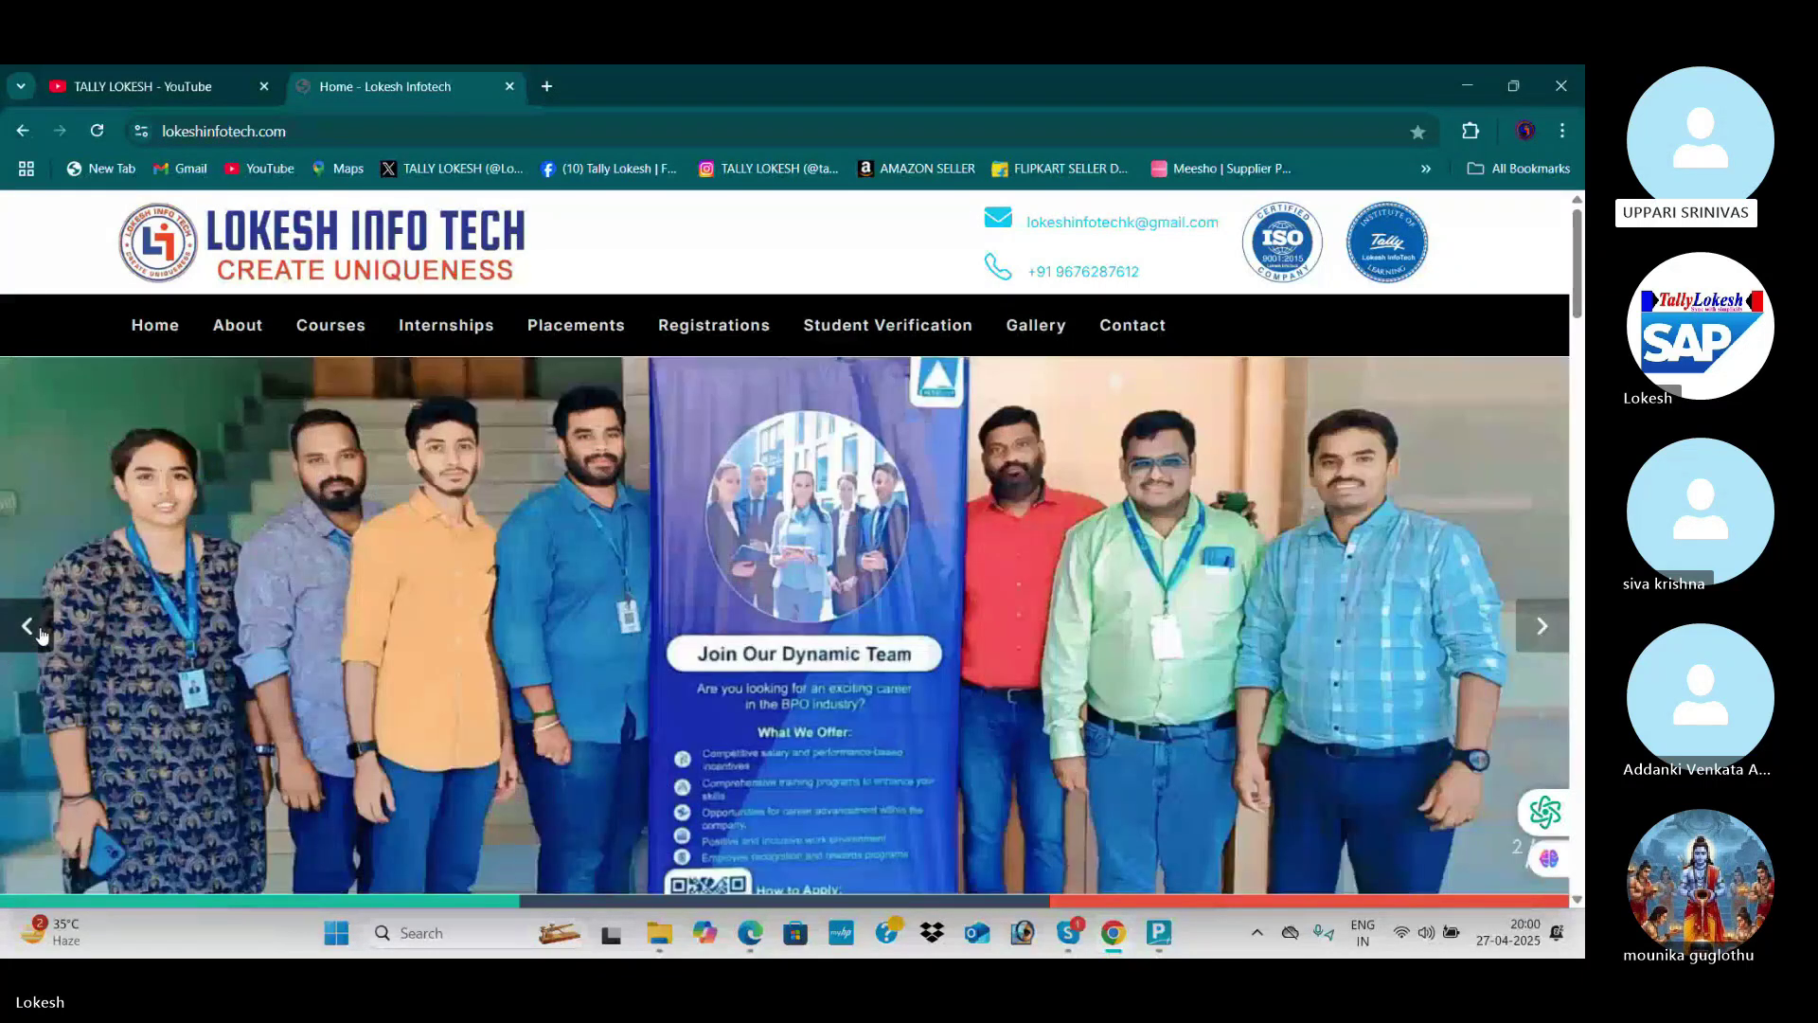
pyautogui.click(41, 634)
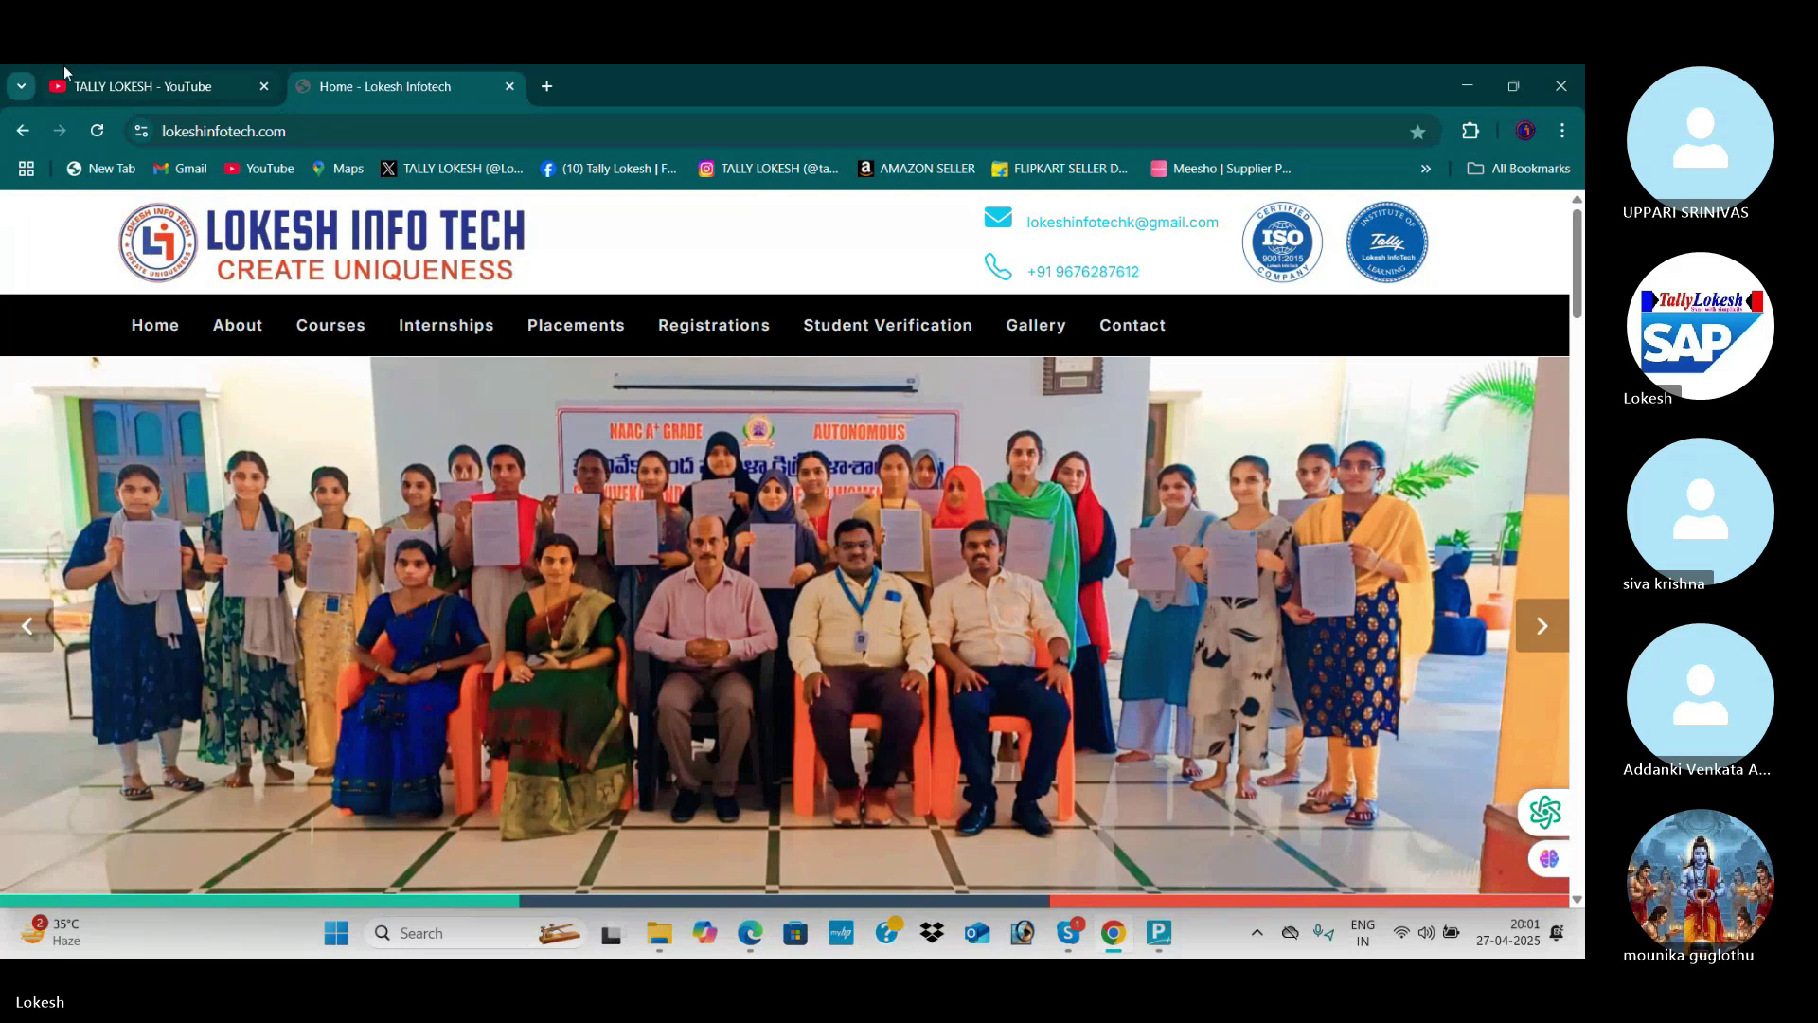
# Step: Return to the TALLY LOKESH YouTube page and bring the Skype group call window back up
pyautogui.click(140, 83)
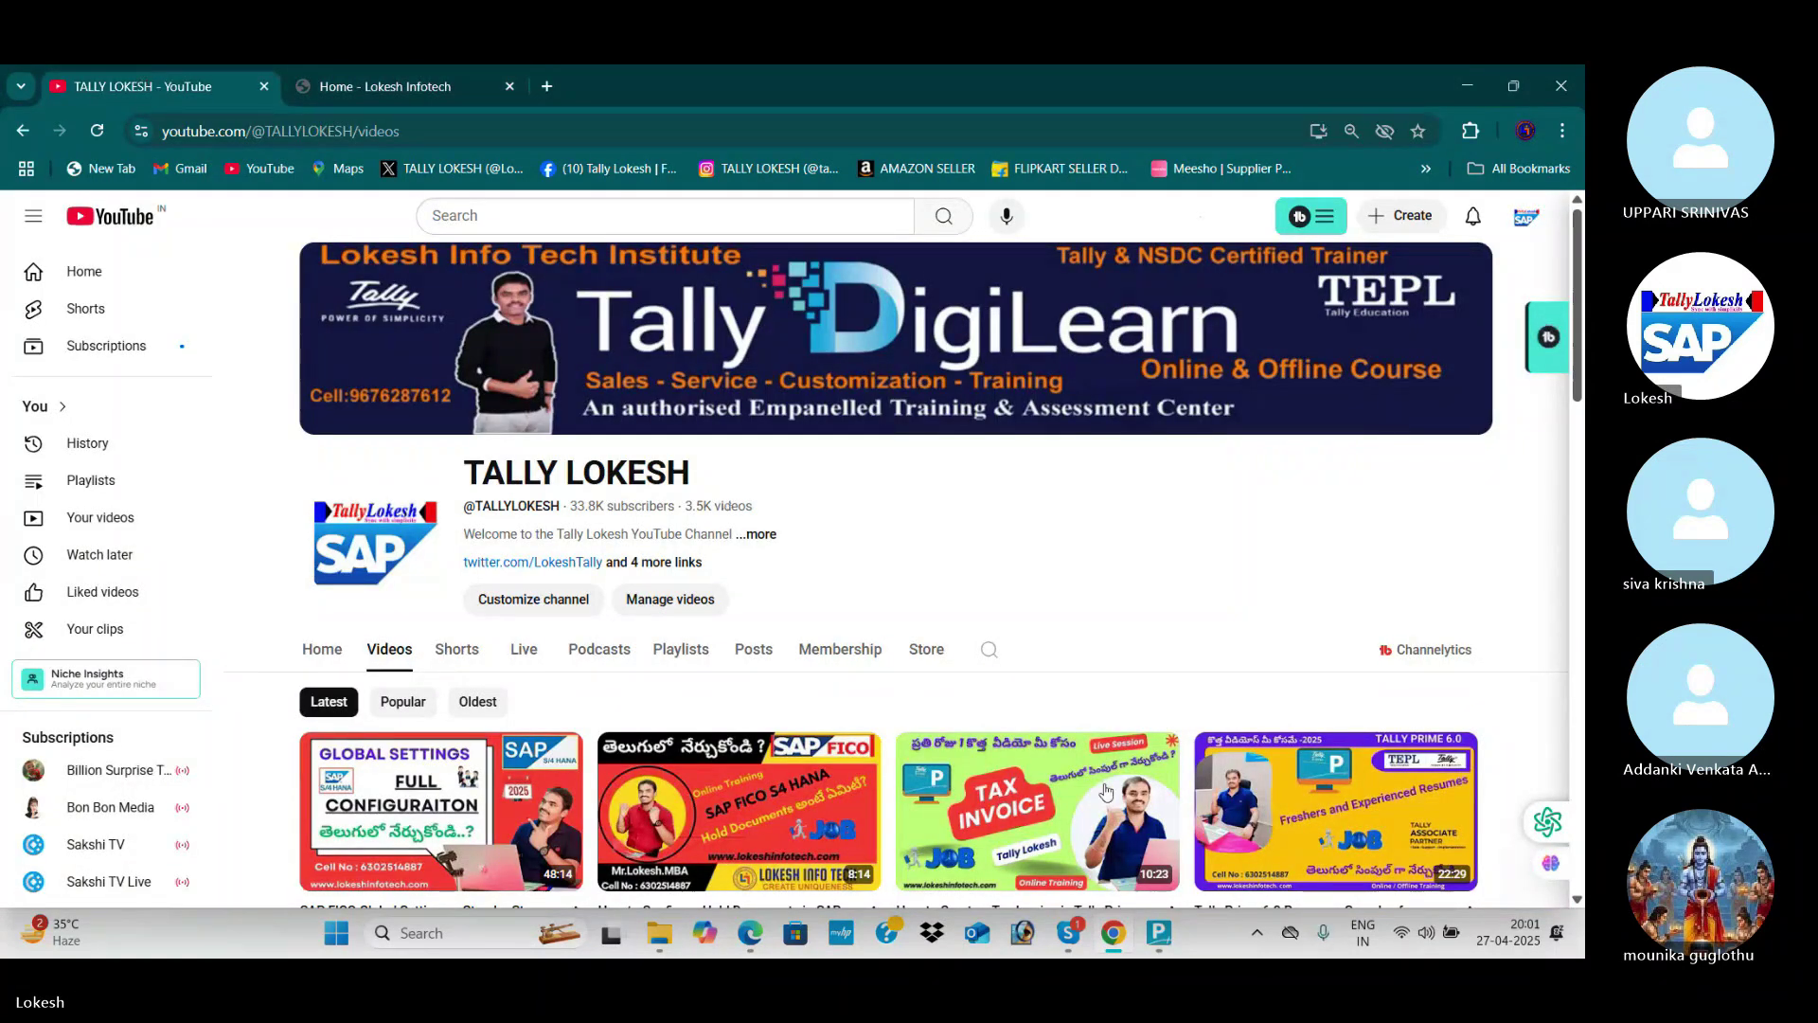
pyautogui.moveTo(1069, 947)
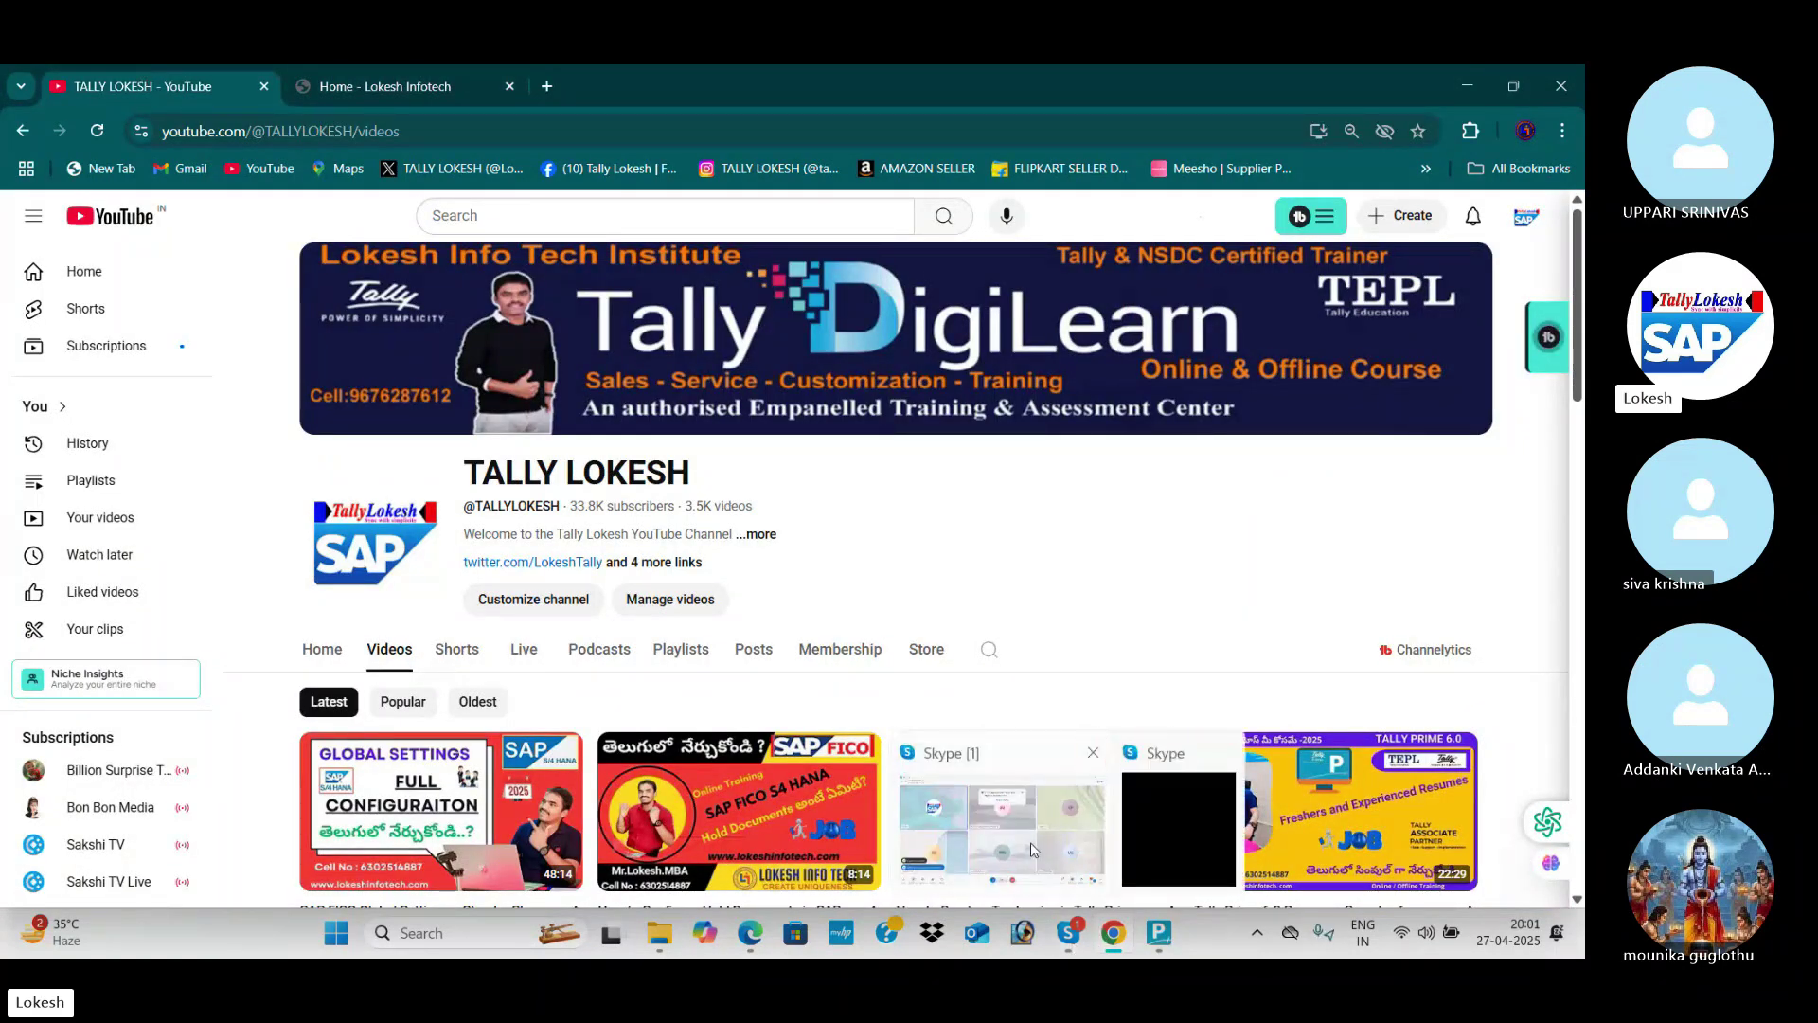
pyautogui.click(1037, 833)
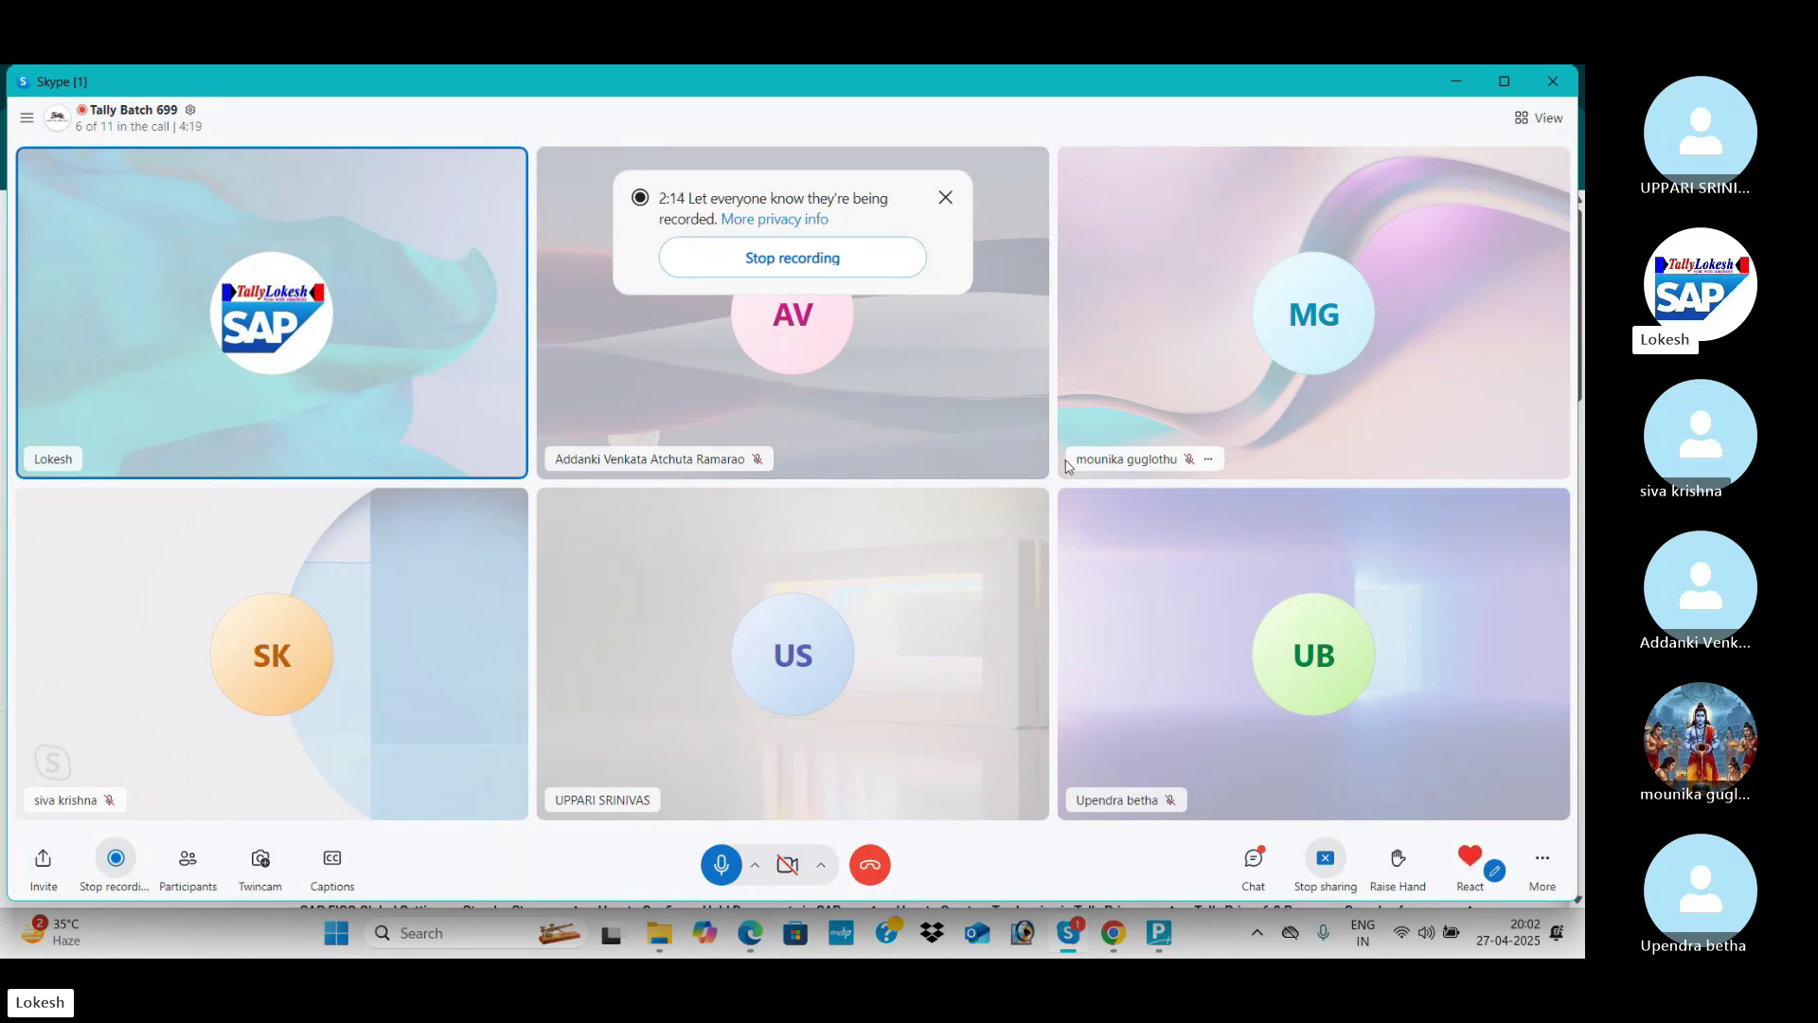
# Step: Switch to TallyPrime, leave the current screen and start creating a new company from the company list
pyautogui.hotkey('alt', 'Tab')
pyautogui.hotkey('alt', 'Tab')
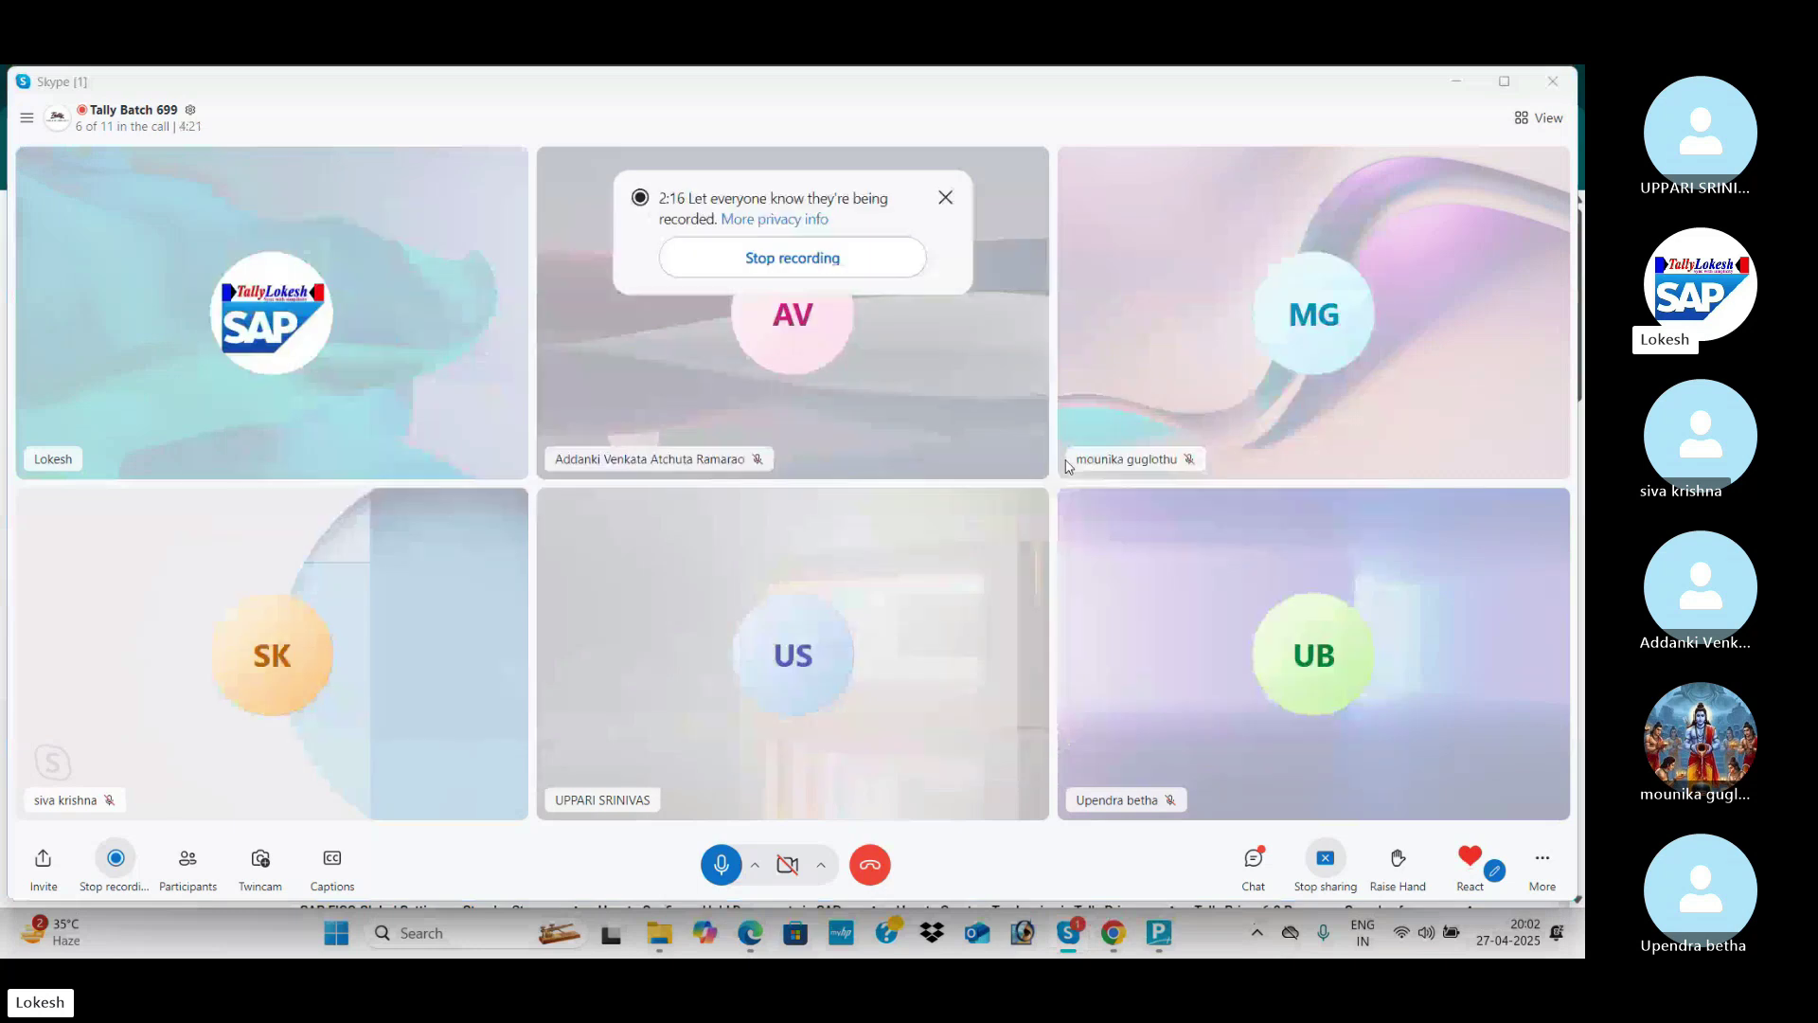
pyautogui.click(1165, 932)
pyautogui.click(1511, 177)
pyautogui.press('Up')
pyautogui.press('Return')
pyautogui.press('y')
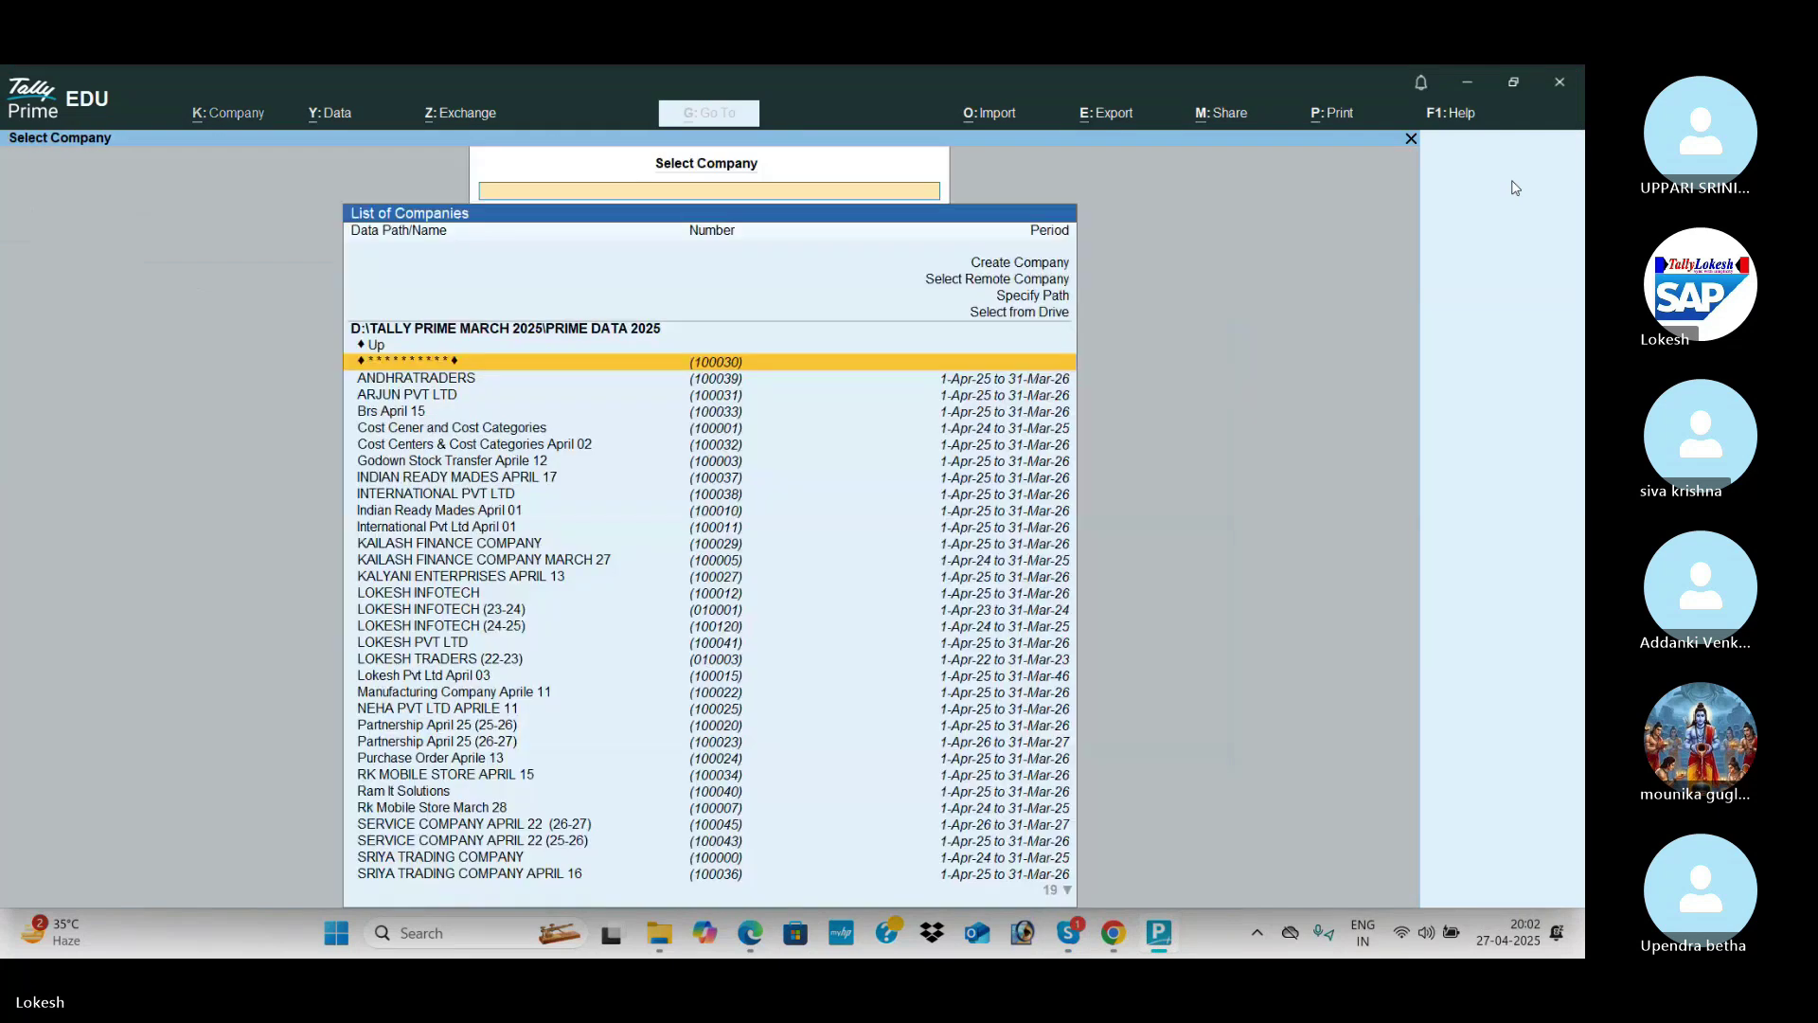
pyautogui.press('Up')
pyautogui.press('Up')
pyautogui.press('Return')
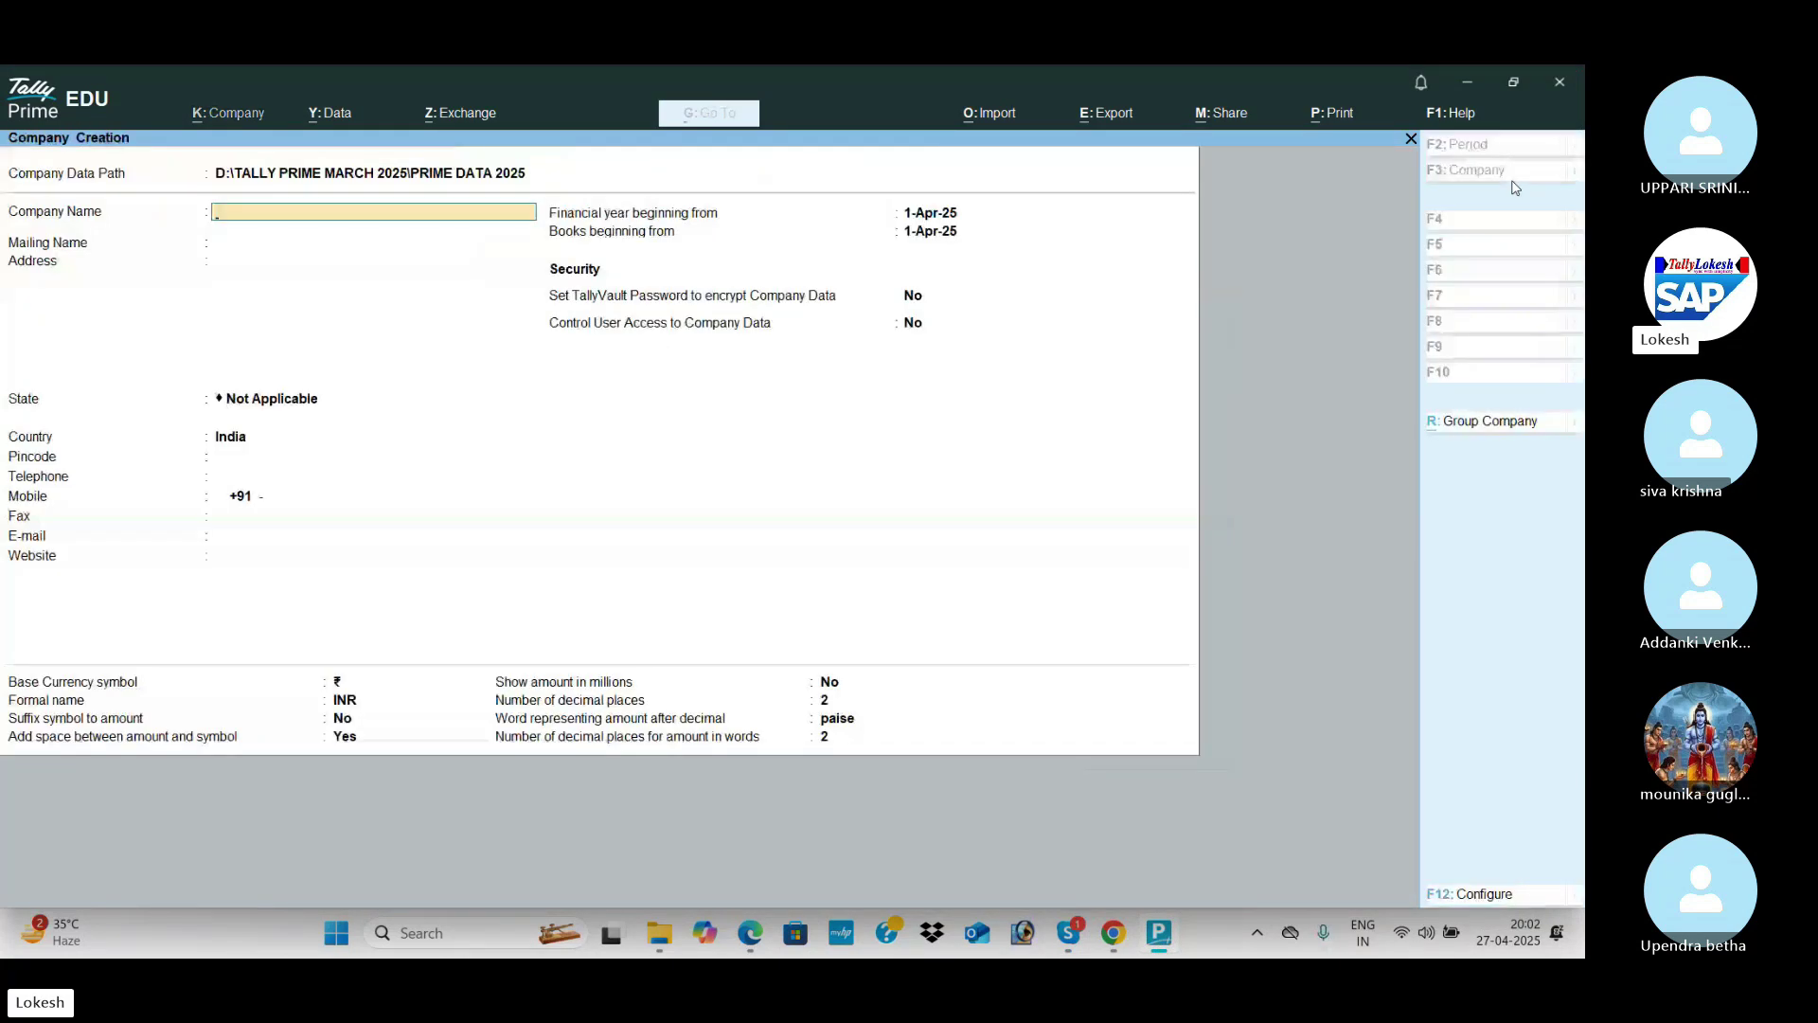
# Step: Switch to Professinal Material S.pdf in Edge and review the Partnership closing balances on page 54
pyautogui.hotkey('alt', 'Tab')
pyautogui.hotkey('alt', 'Tab')
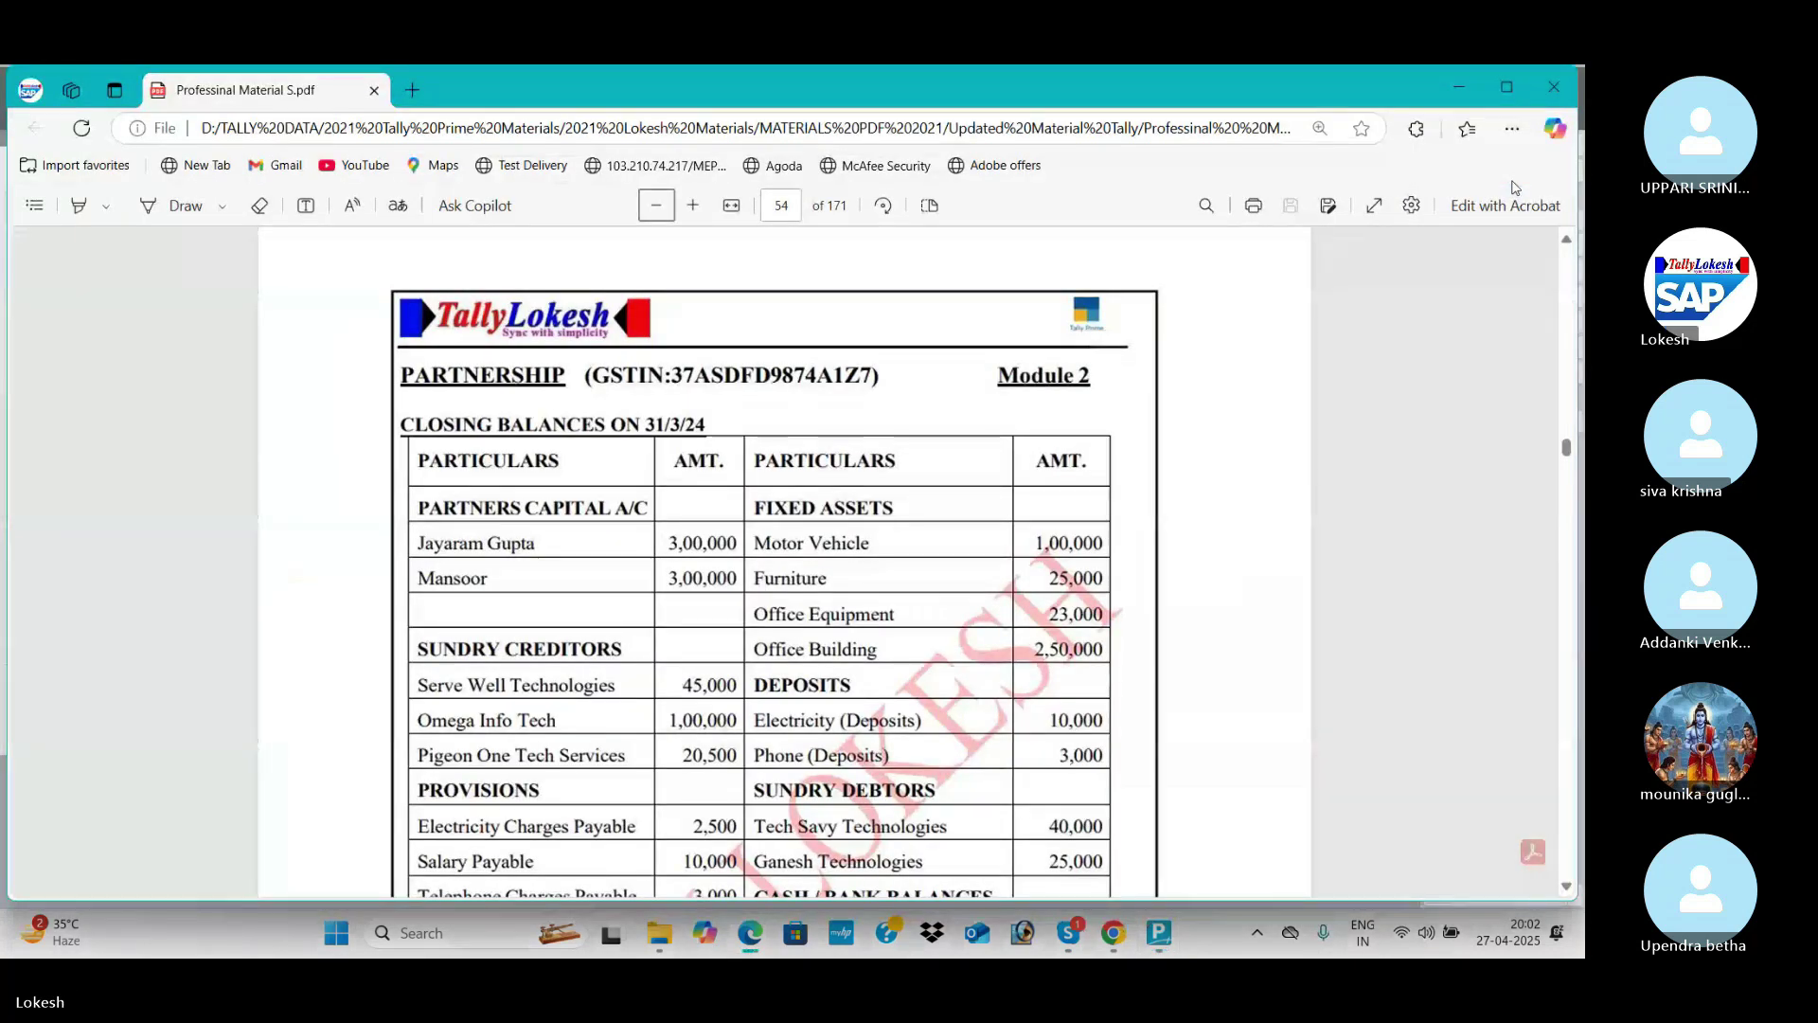
pyautogui.scroll(-1, 1231, 449)
pyautogui.scroll(-5, 1231, 450)
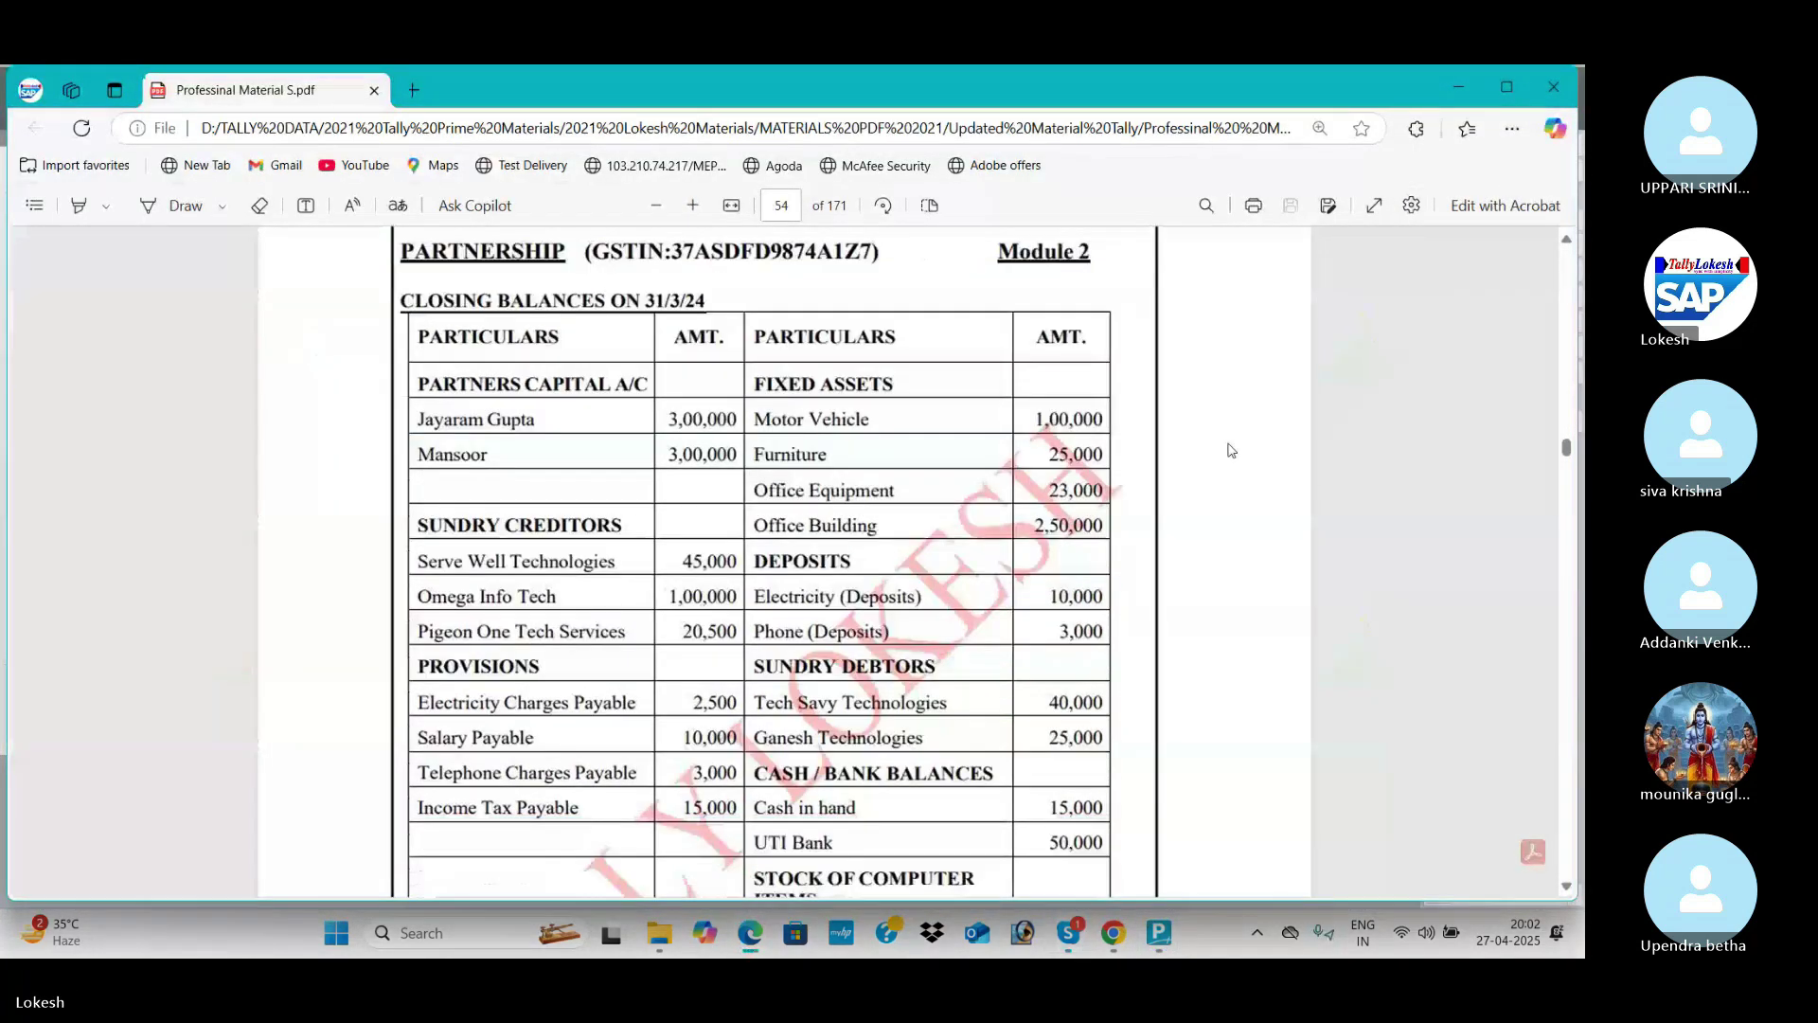
pyautogui.scroll(2, 1231, 450)
pyautogui.scroll(4, 1231, 450)
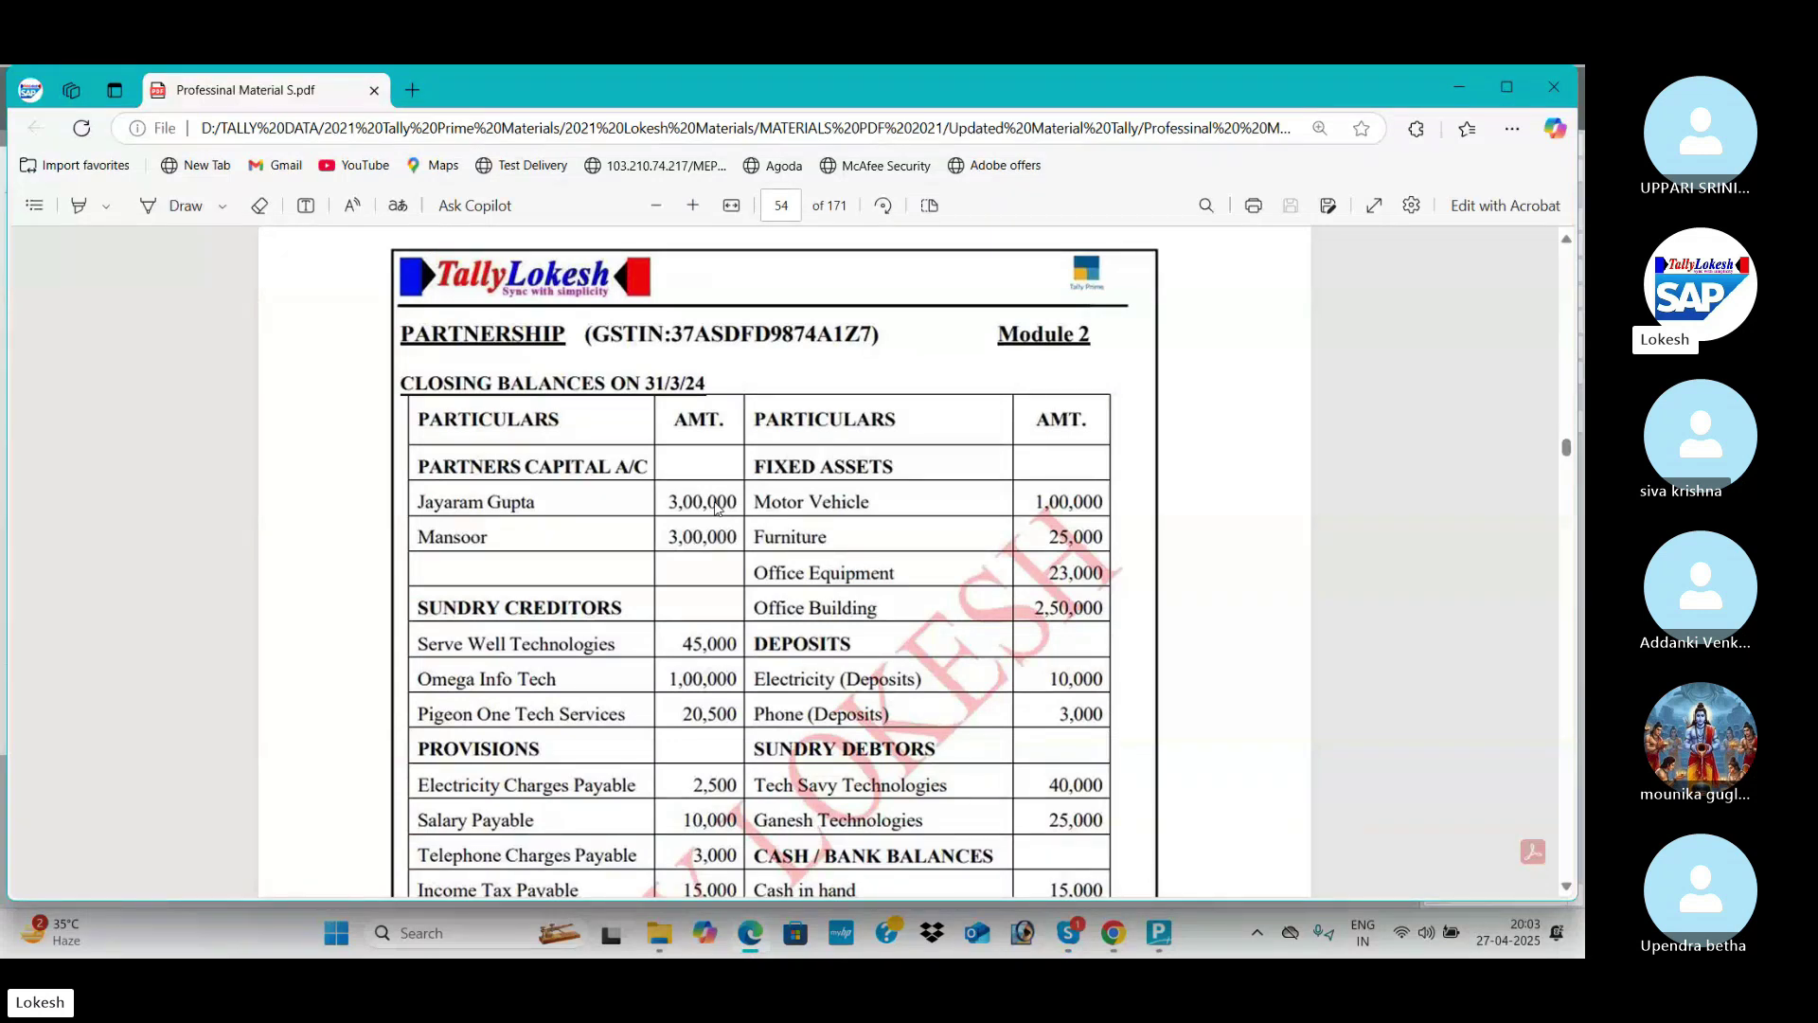
# Step: Return to TallyPrime and name the new company PARTNERSHIP APRIL 27, with the same mailing name
pyautogui.hotkey('alt', 'Tab')
pyautogui.write('PAR')
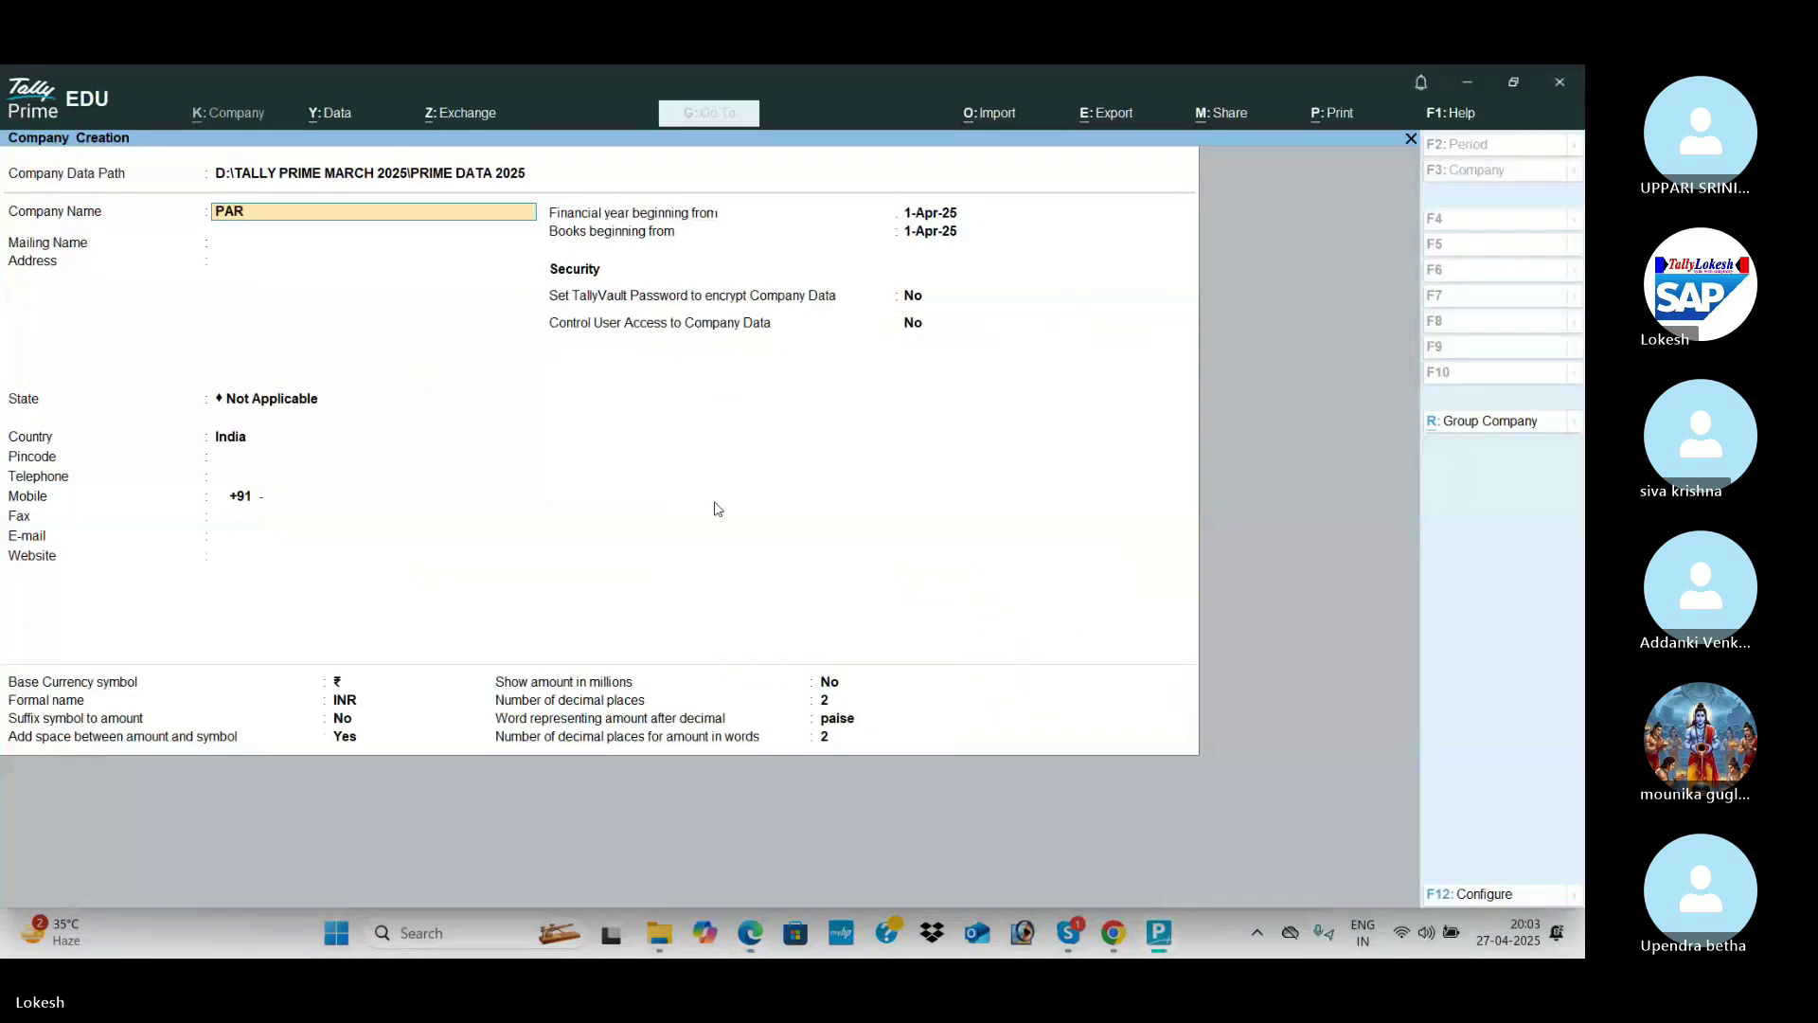
pyautogui.write('TN')
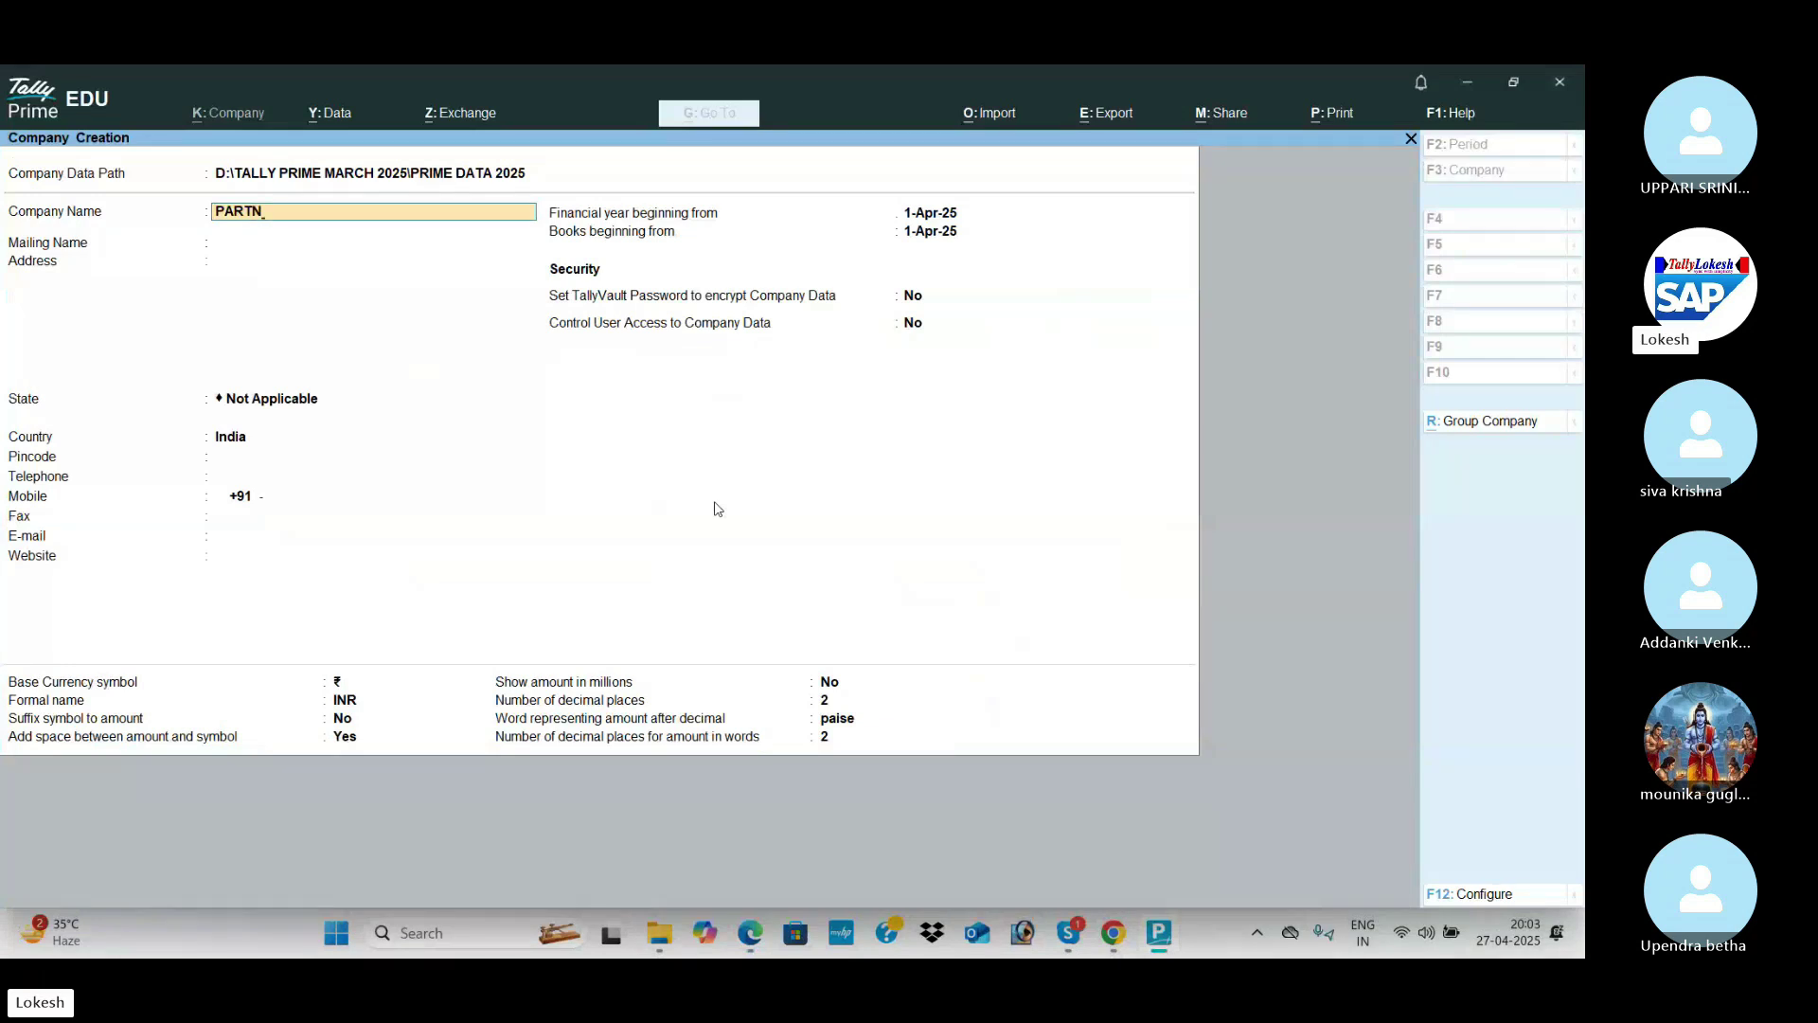
pyautogui.write('ERSHIP APRIL')
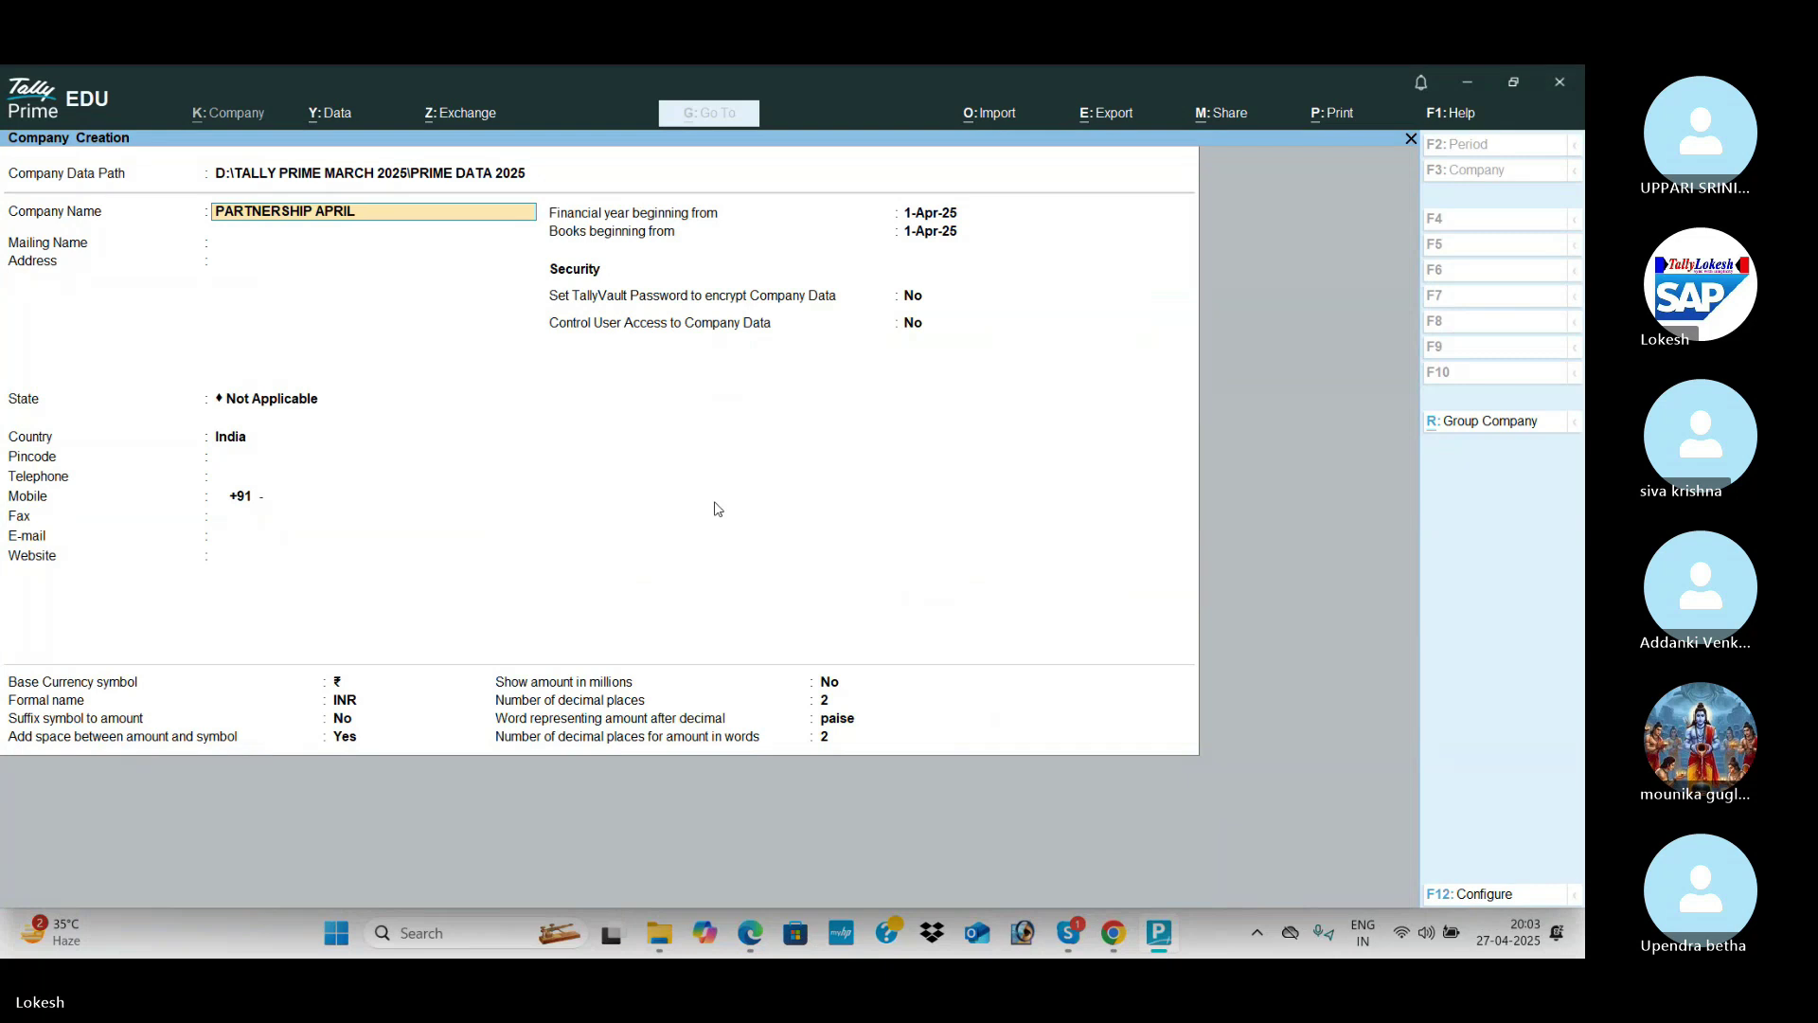
pyautogui.press('Return')
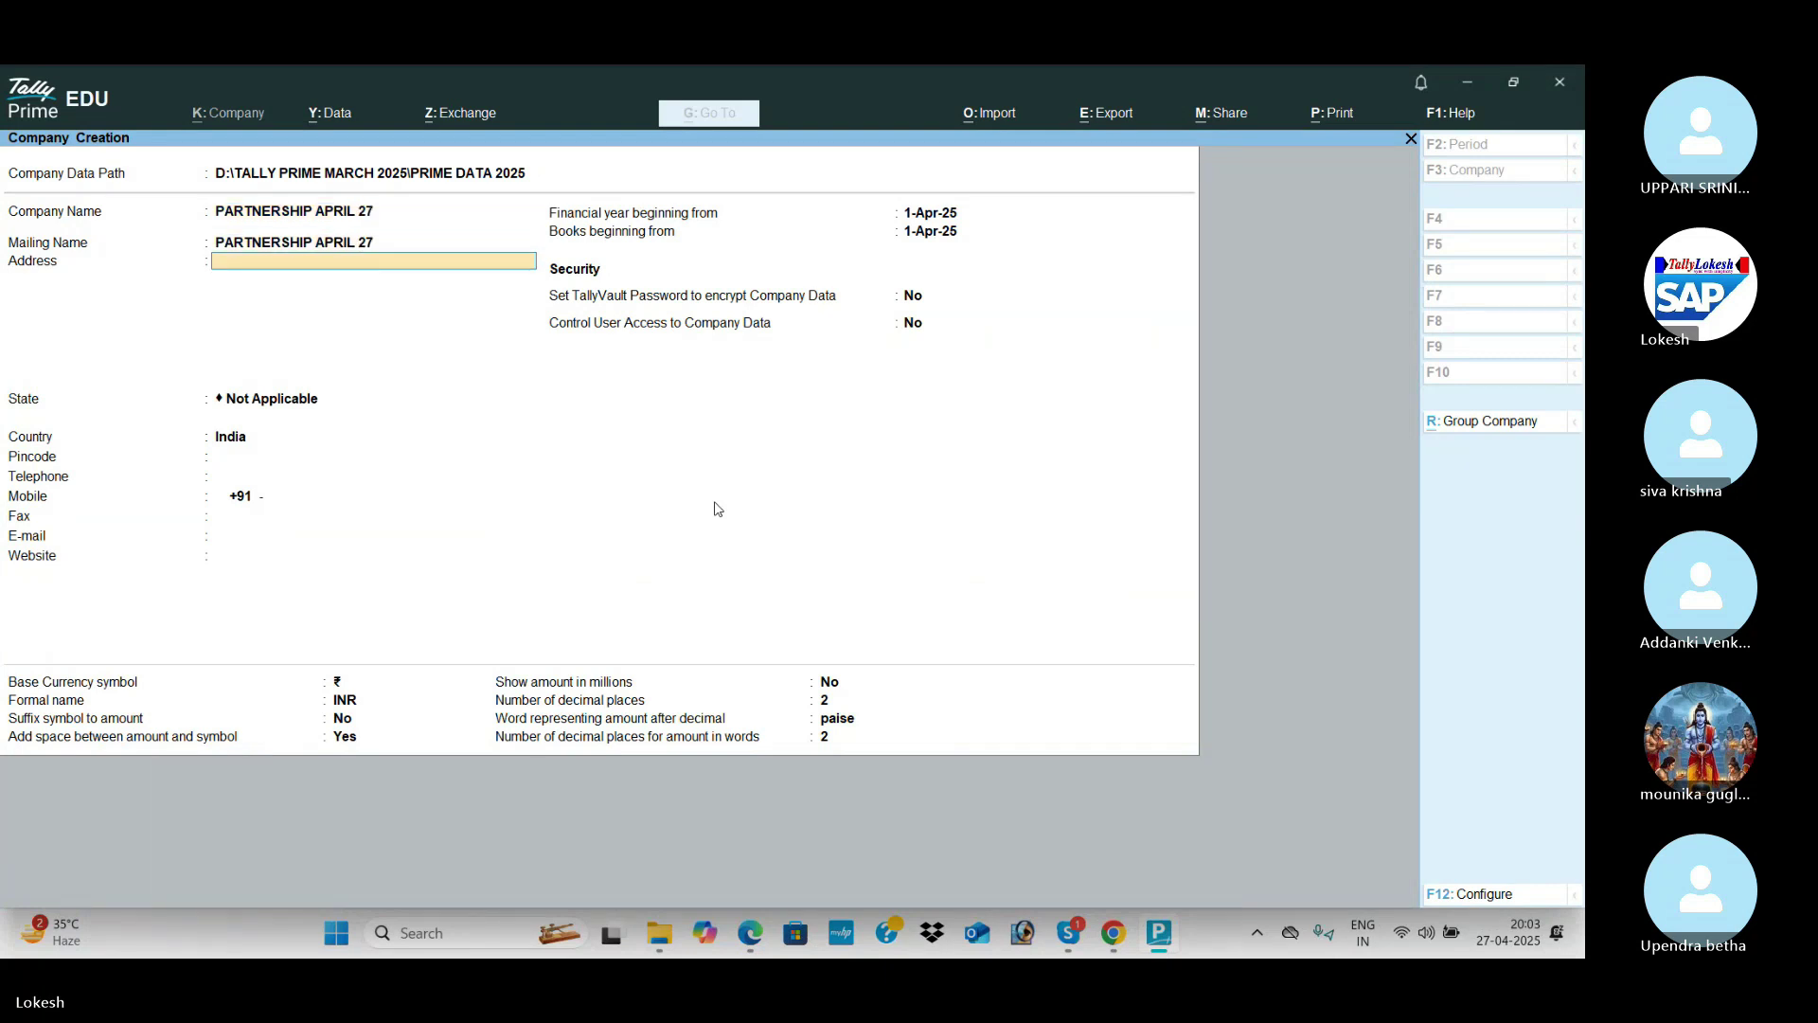
# Step: Leave the address blank, set the company's state to Andhra Pradesh and save the new company
pyautogui.press('Return')
pyautogui.press('Return')
pyautogui.press('Down')
pyautogui.press('Down')
pyautogui.press('Return')
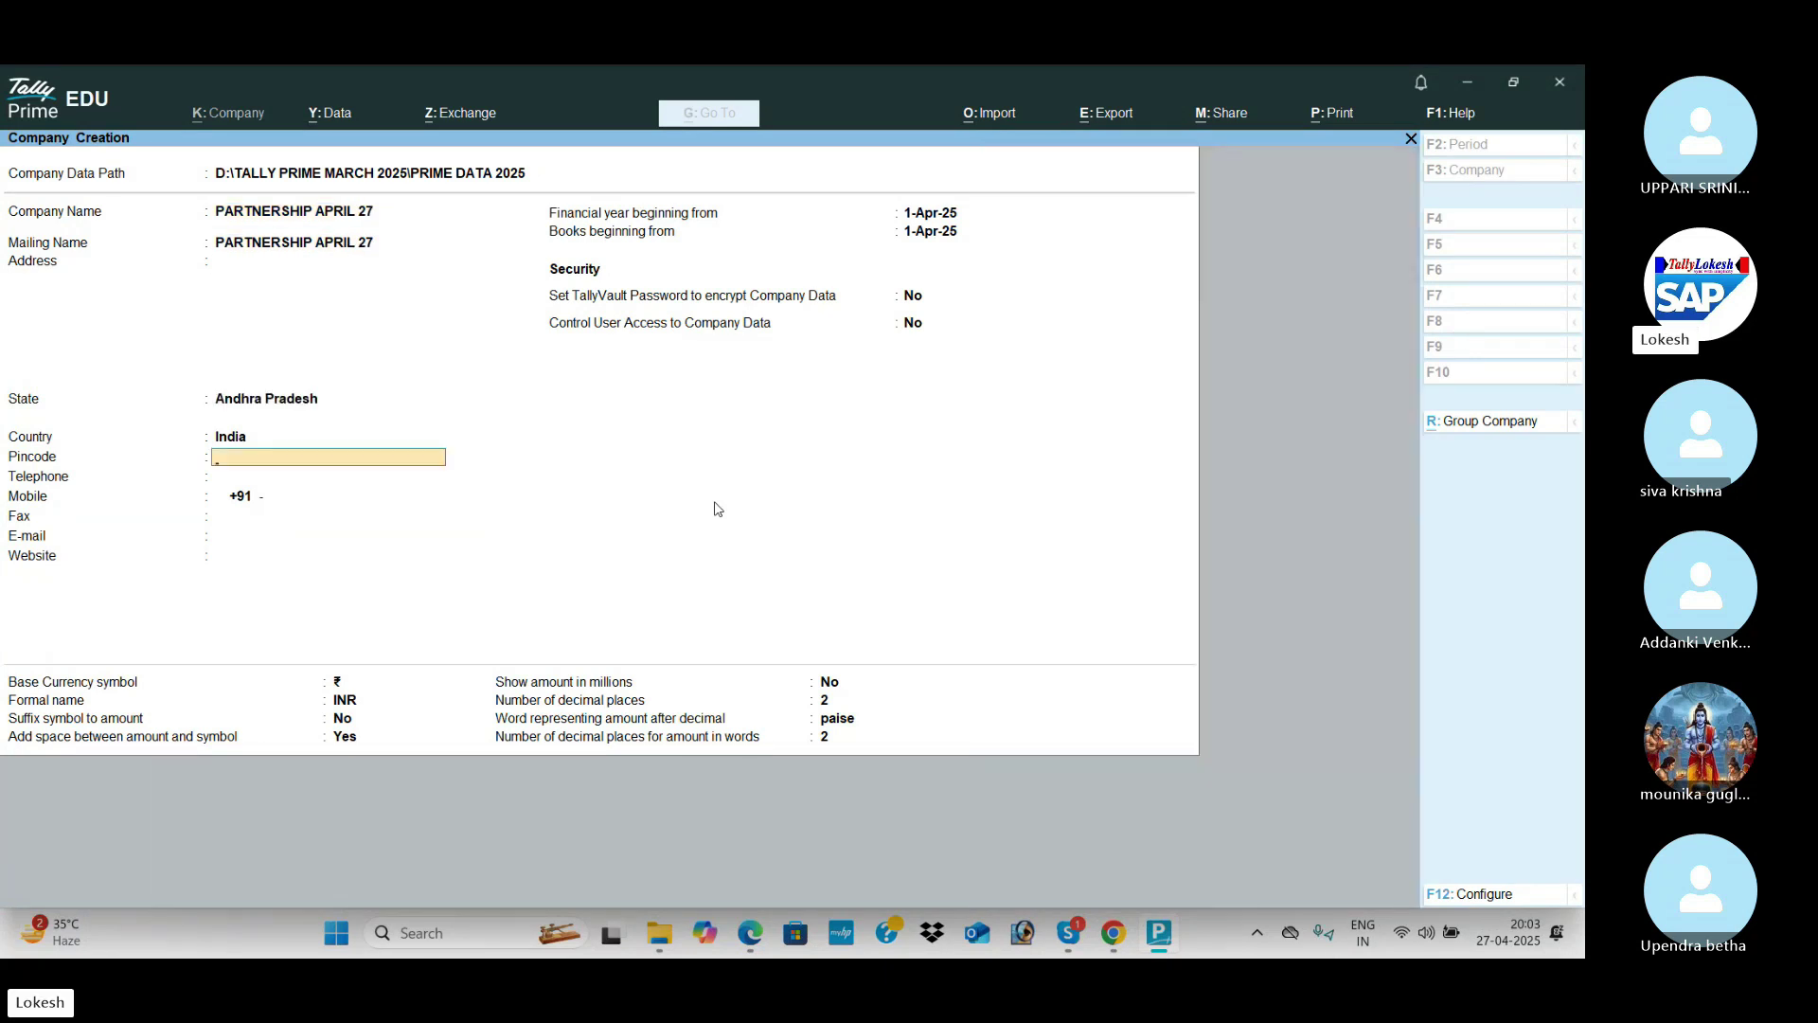
pyautogui.hotkey('ctrl', 'a')
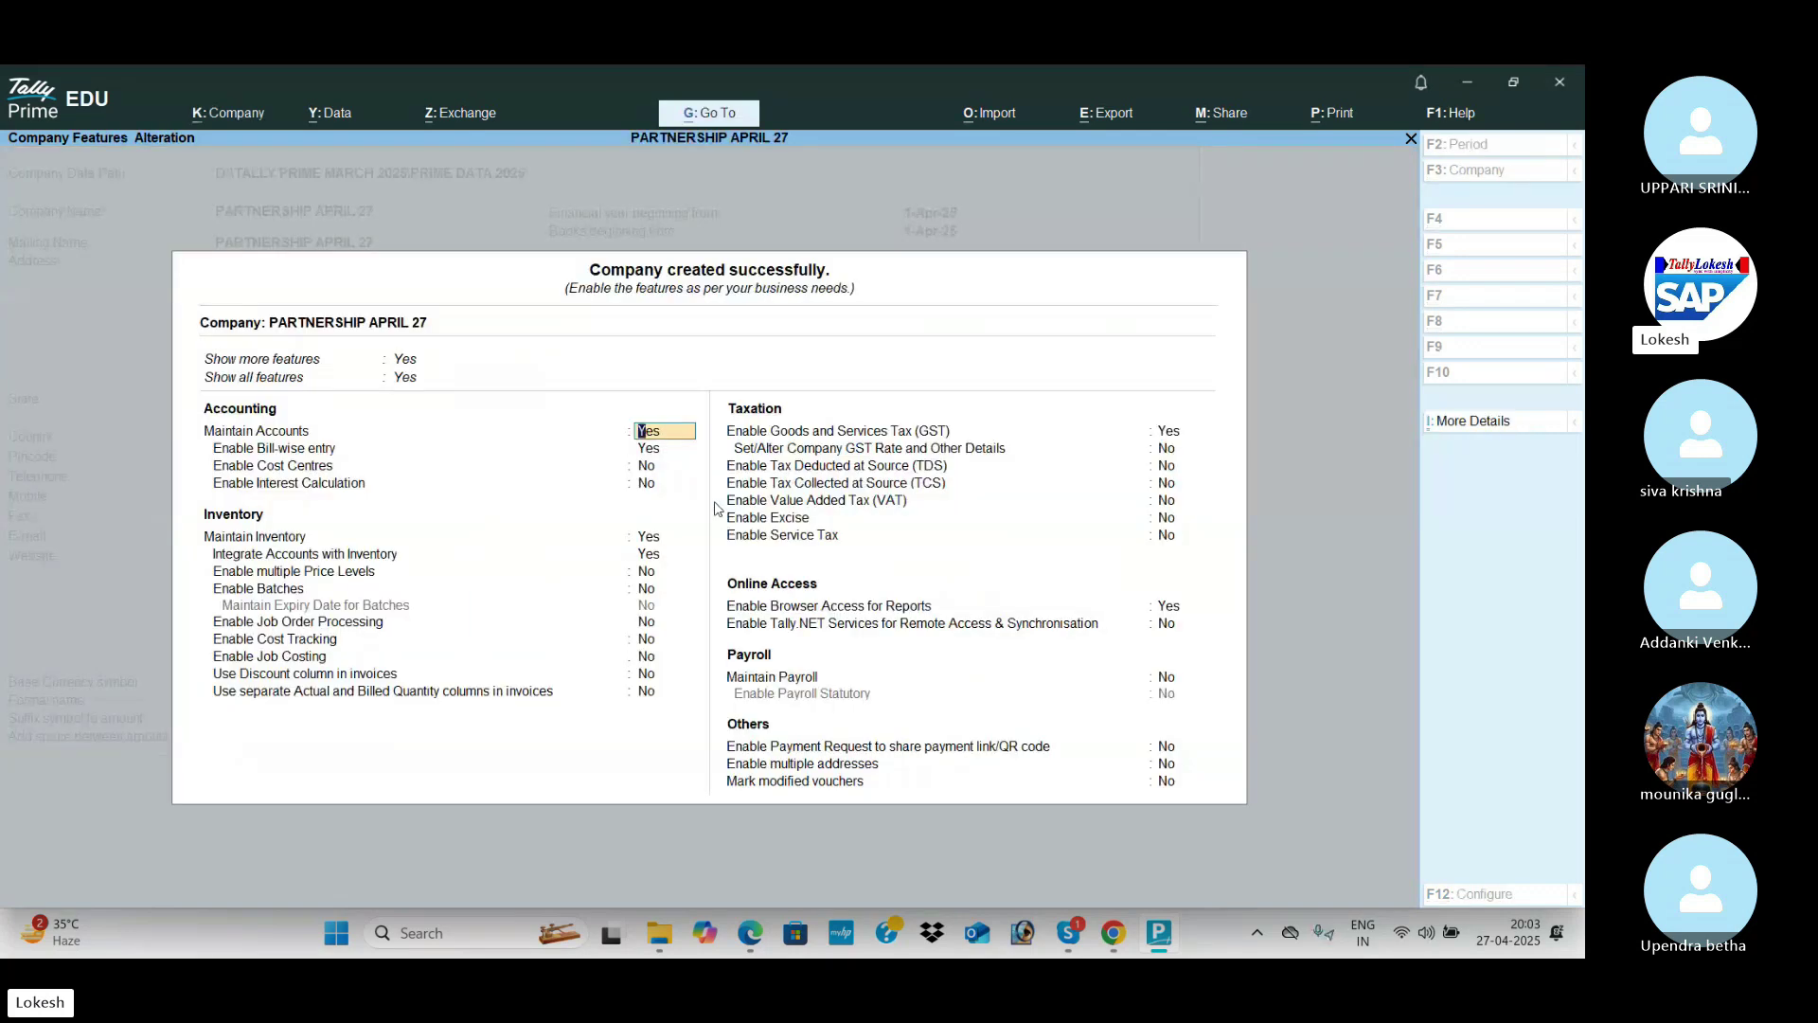
# Step: Disable bill-wise entry, keep the other features at their defaults and open the GST registration details
pyautogui.press('Return')
pyautogui.press('n')
pyautogui.press('Return')
pyautogui.press('Return')
pyautogui.press('Return')
pyautogui.press('Return')
pyautogui.press('Return')
pyautogui.press('Return')
pyautogui.press('Return')
pyautogui.press('Return')
pyautogui.press('Return')
pyautogui.press('Return')
pyautogui.press('Return')
pyautogui.press('Return')
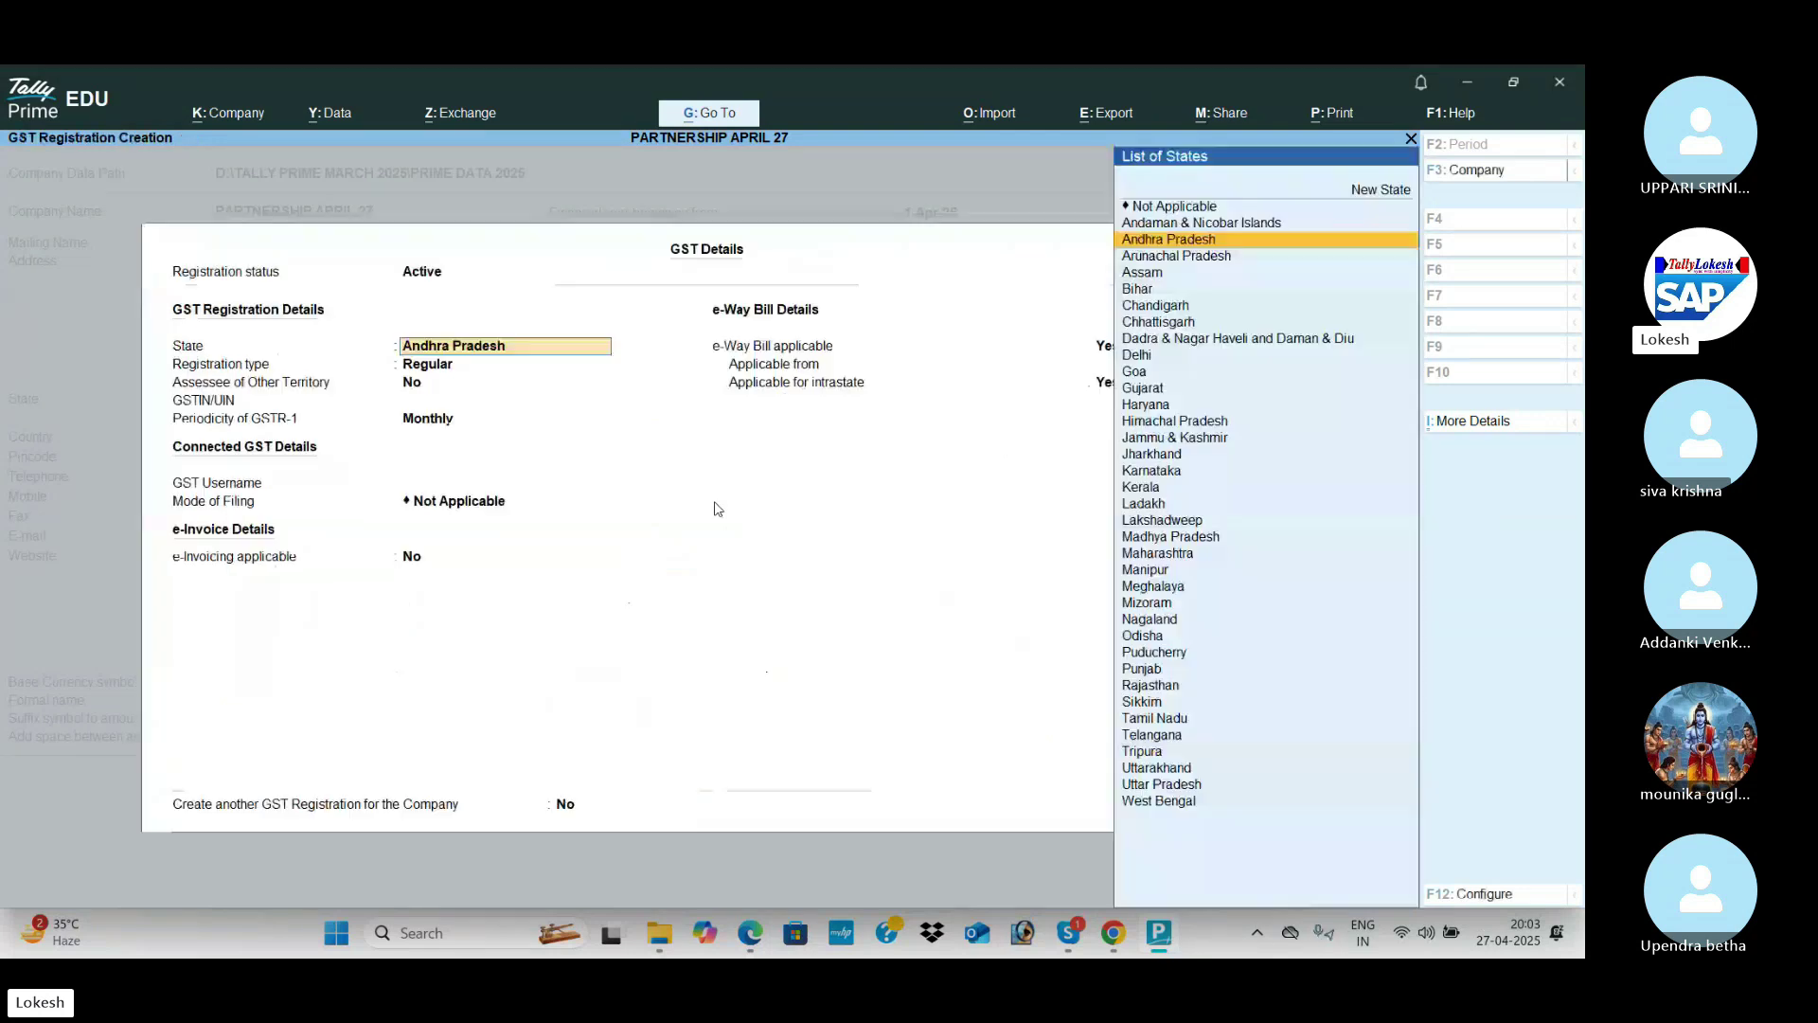
# Step: Save the GST registration for Andhra Pradesh with Regular type and Monthly GSTR-1 periodicity, and accept the company features
pyautogui.press('Return')
pyautogui.press('Return')
pyautogui.press('Return')
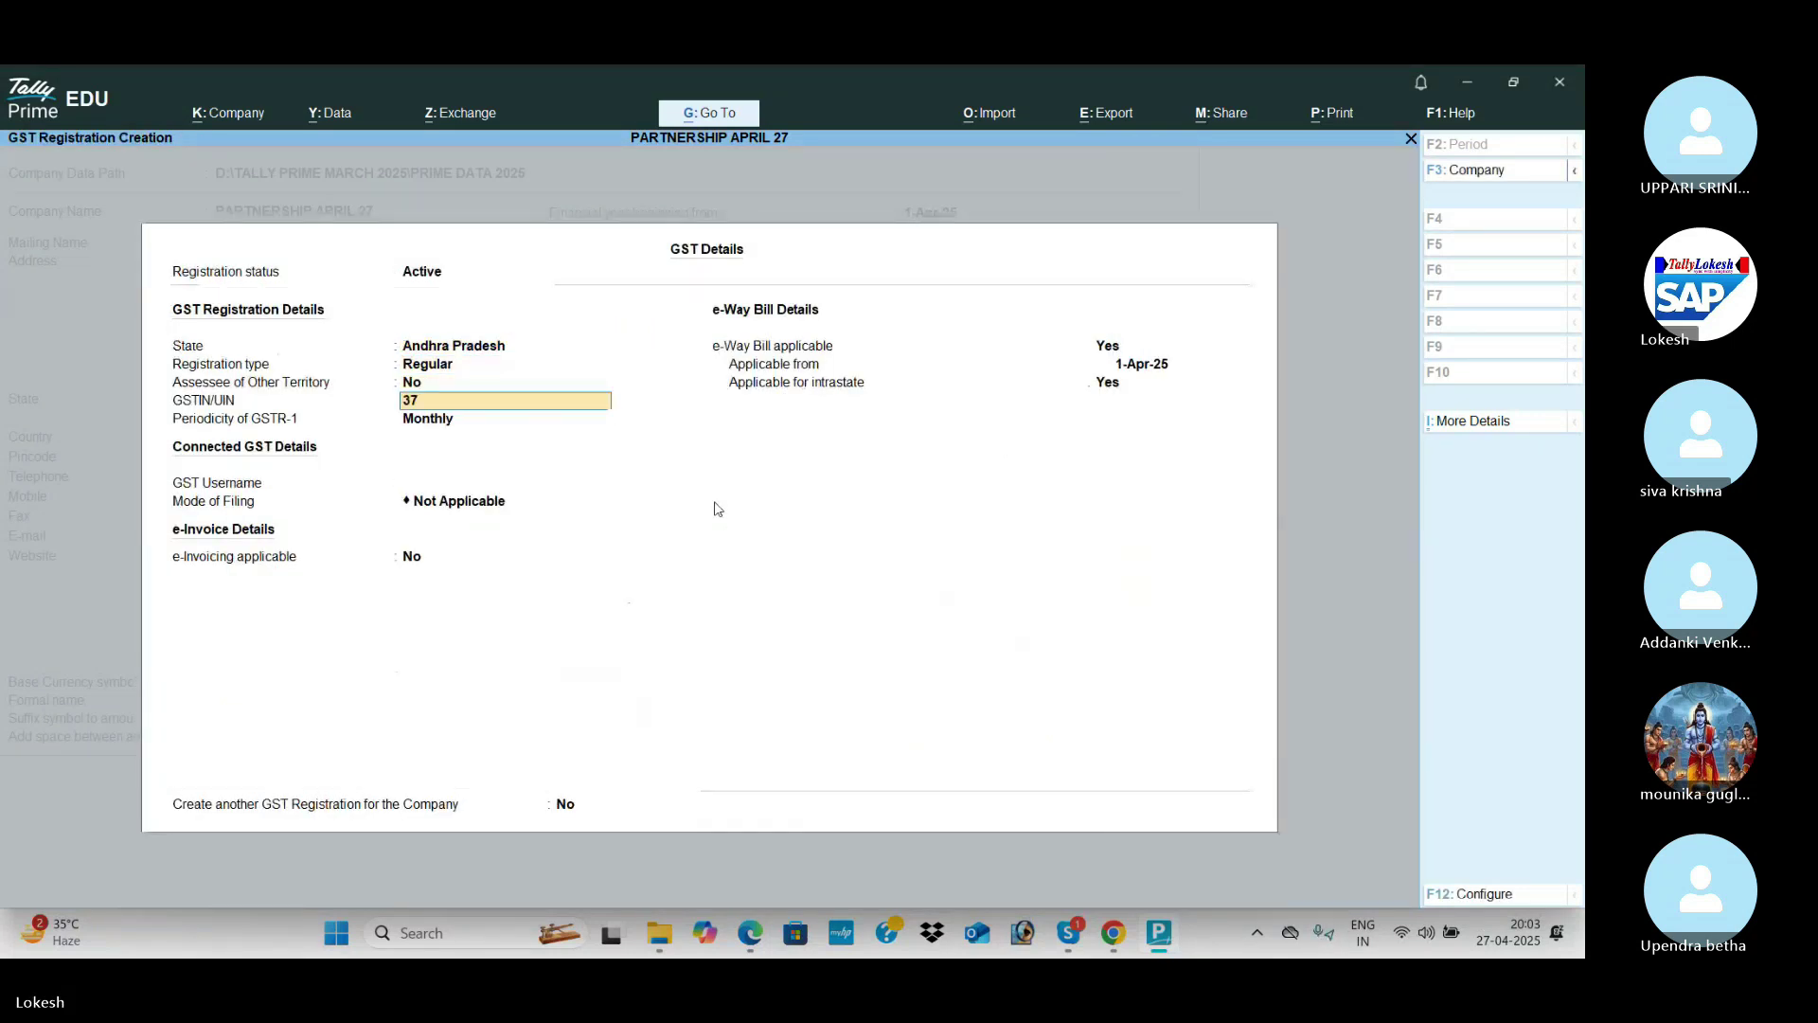
pyautogui.press('Return')
pyautogui.press('Return')
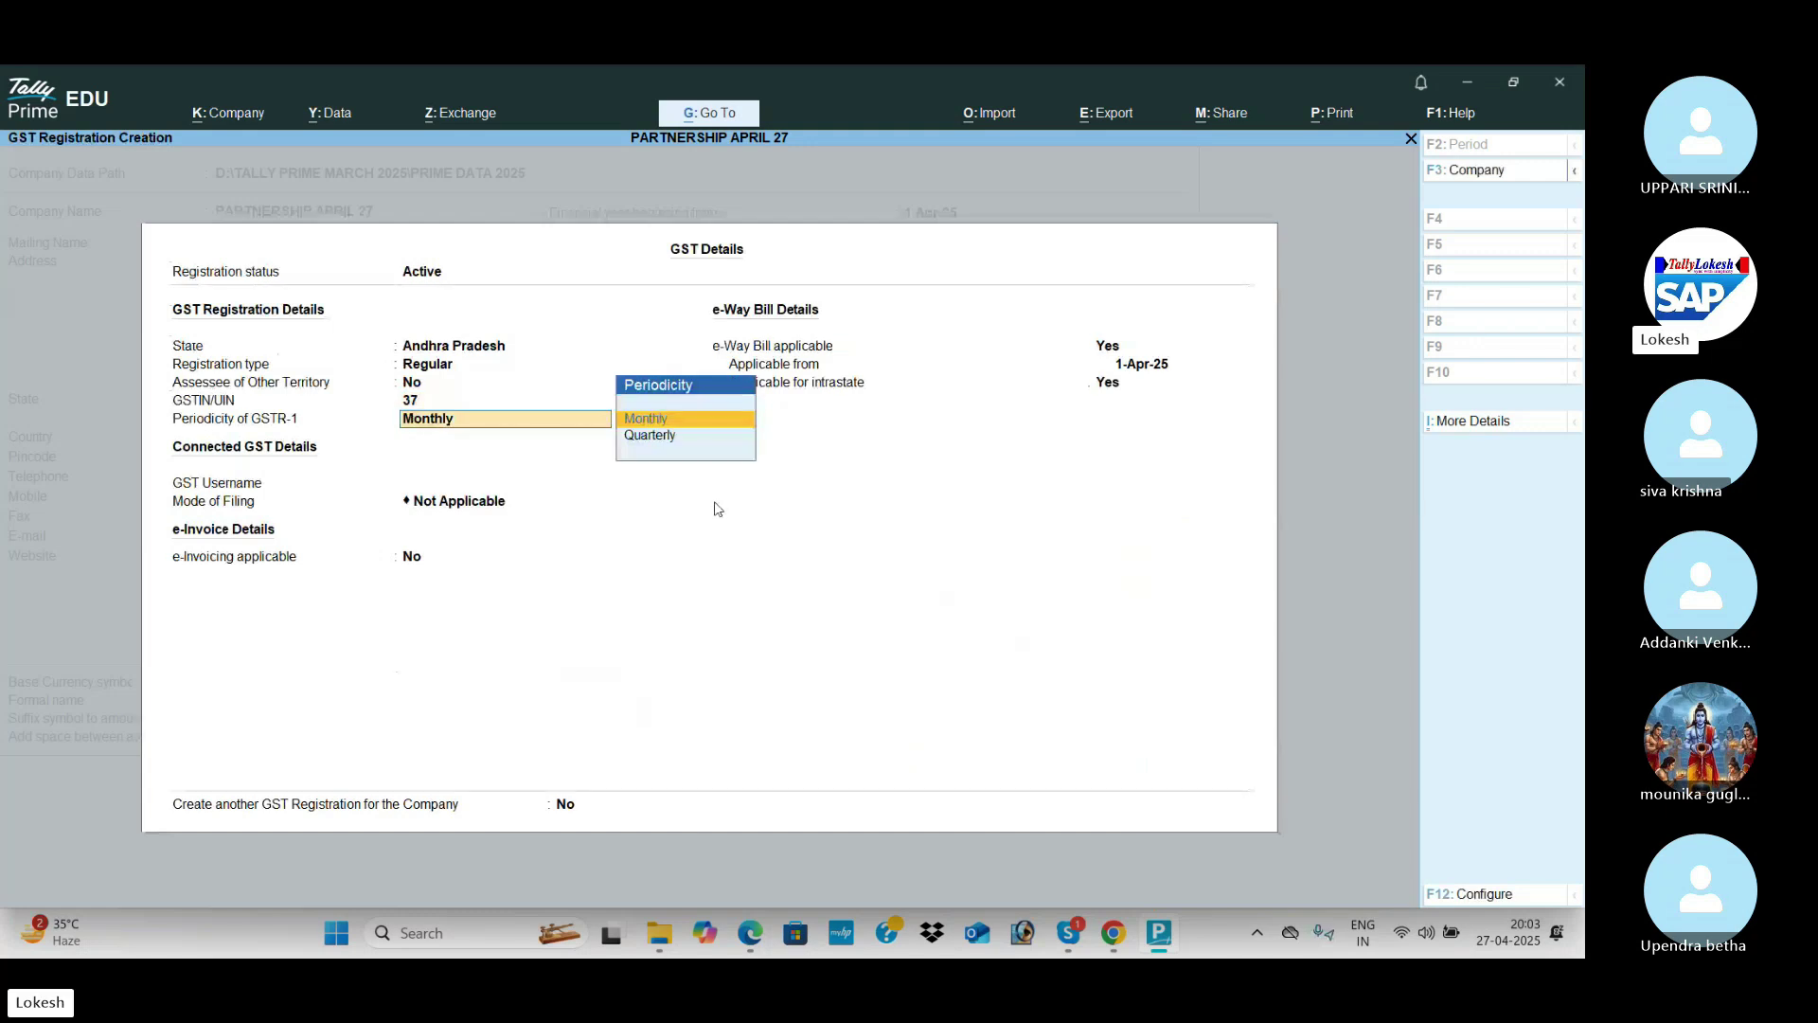
pyautogui.hotkey('ctrl', 'a')
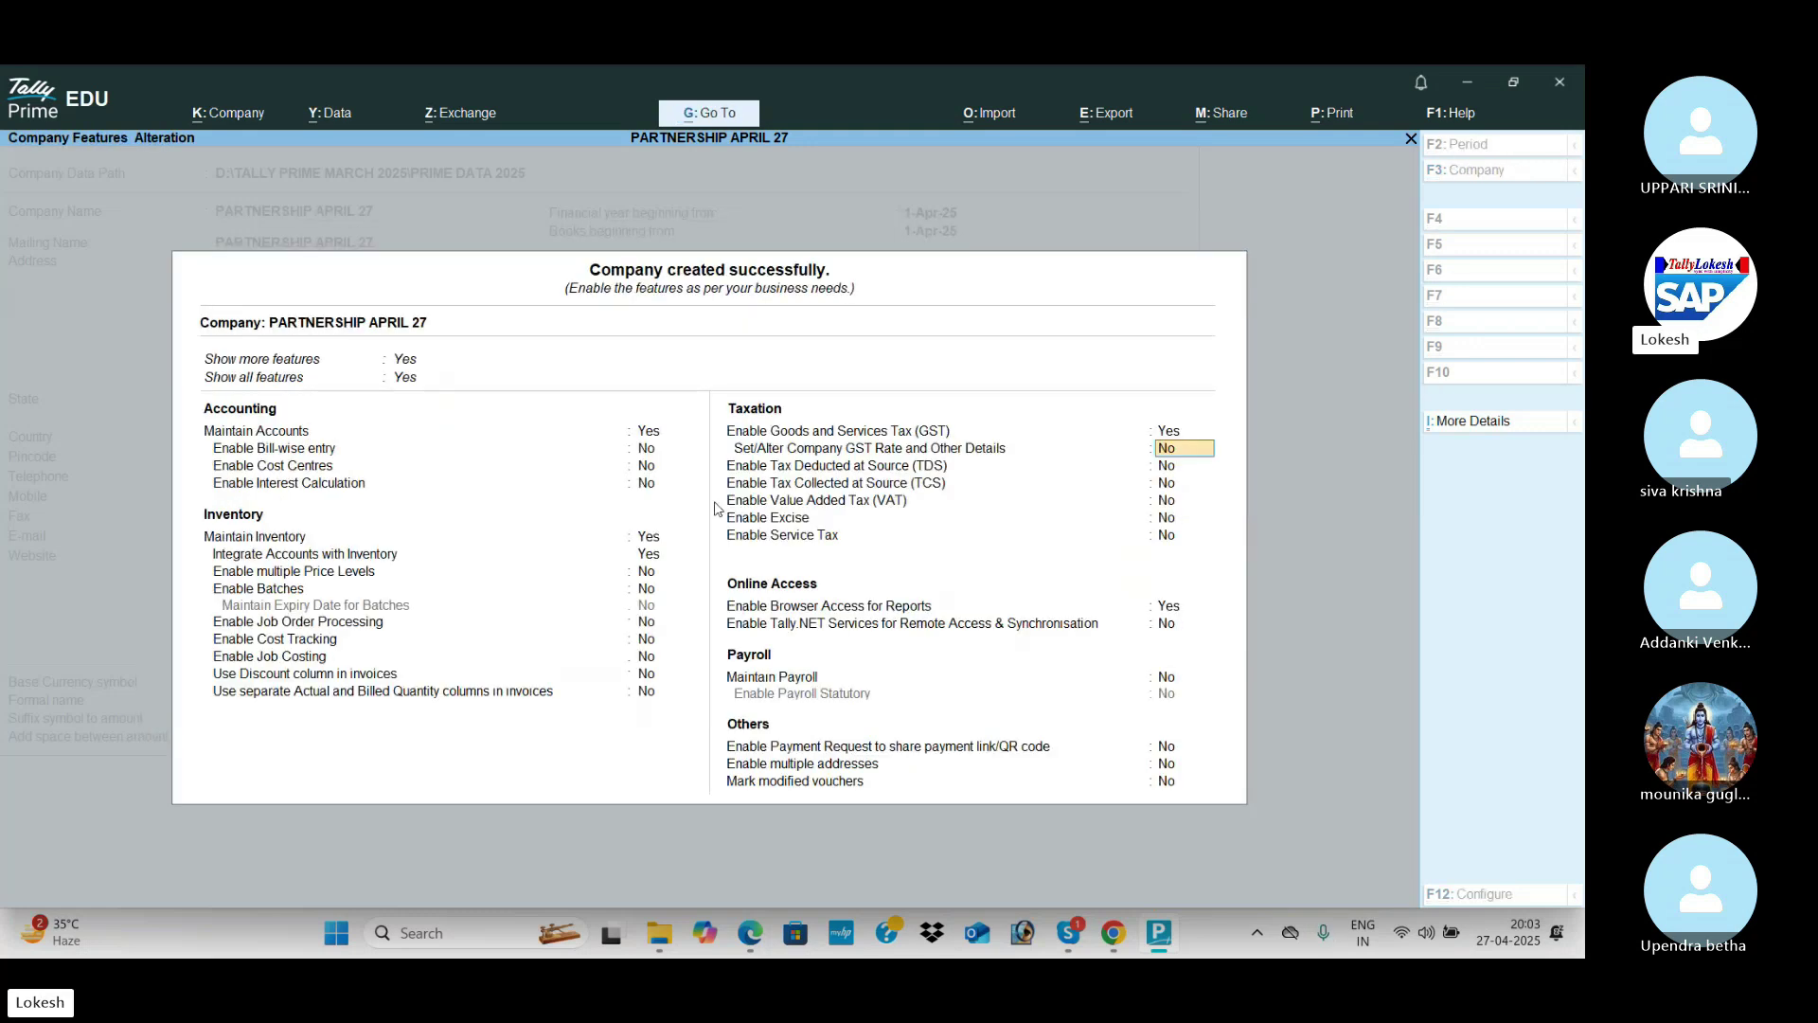
pyautogui.hotkey('ctrl', 'a')
# Step: Start a new ledger and name it after the first partner listed in the PDF's Partnership closing balances
pyautogui.press('Return')
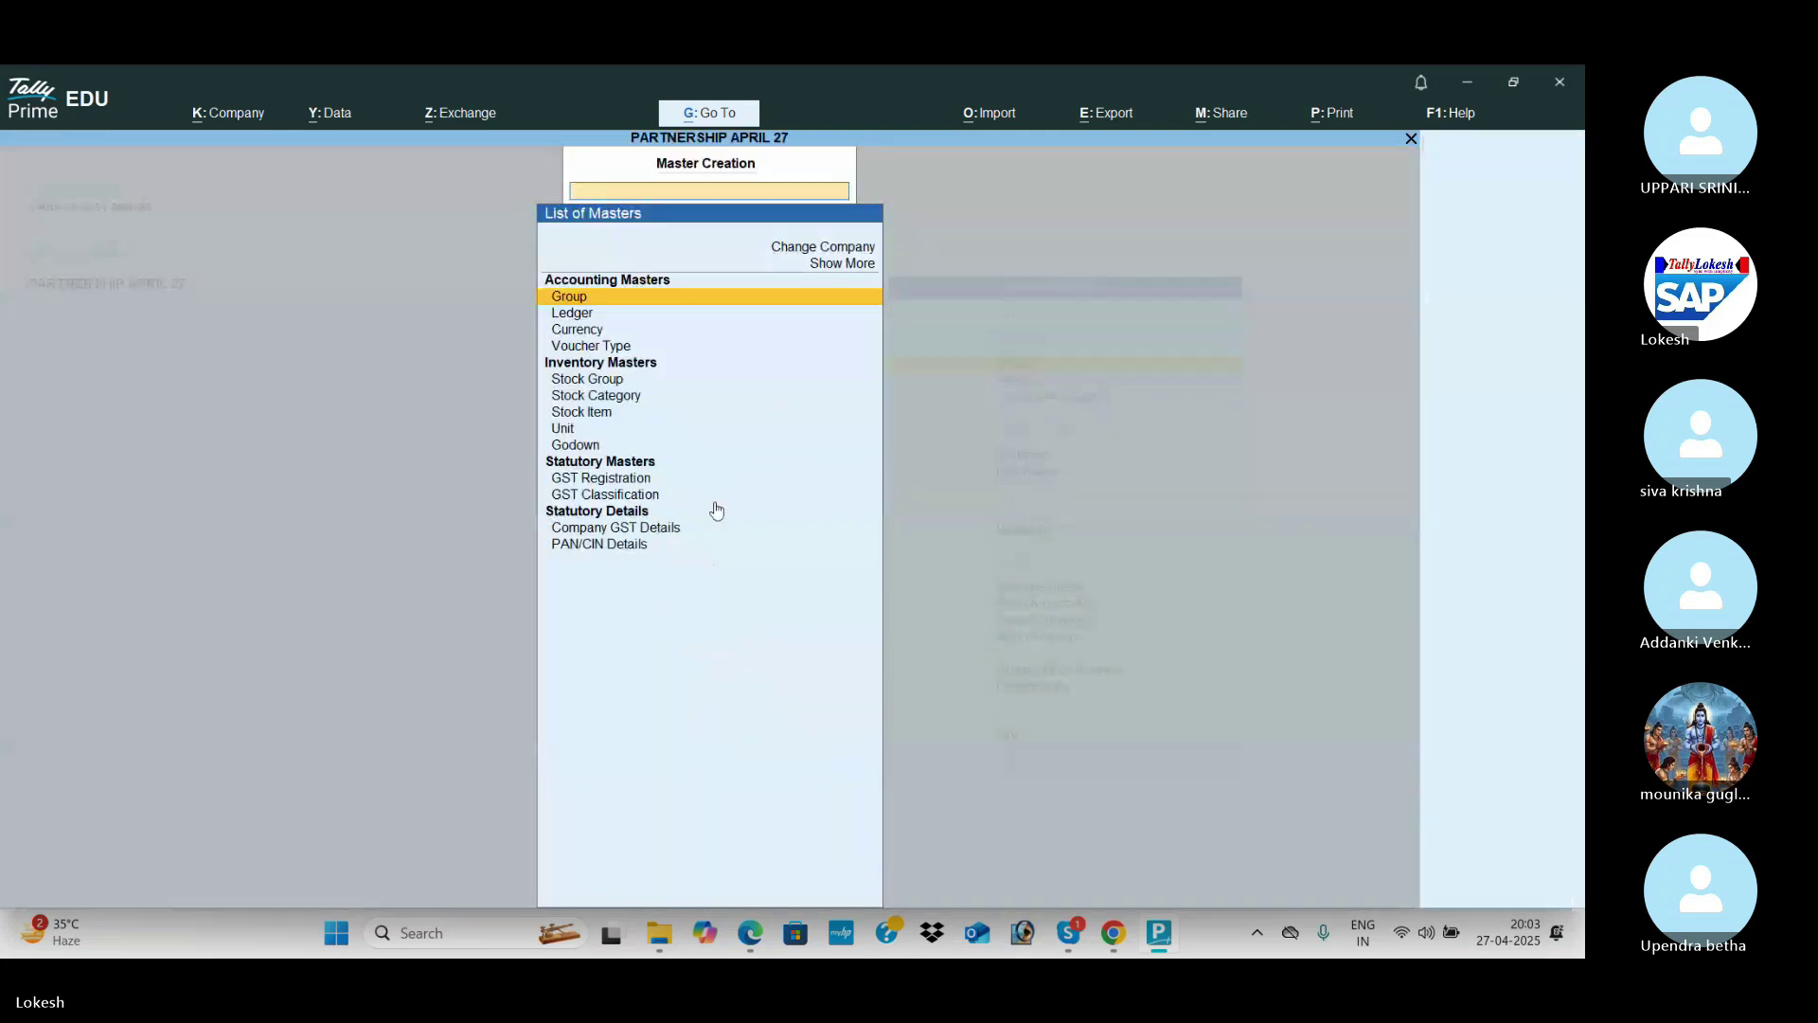
pyautogui.press('Down')
pyautogui.press('Return')
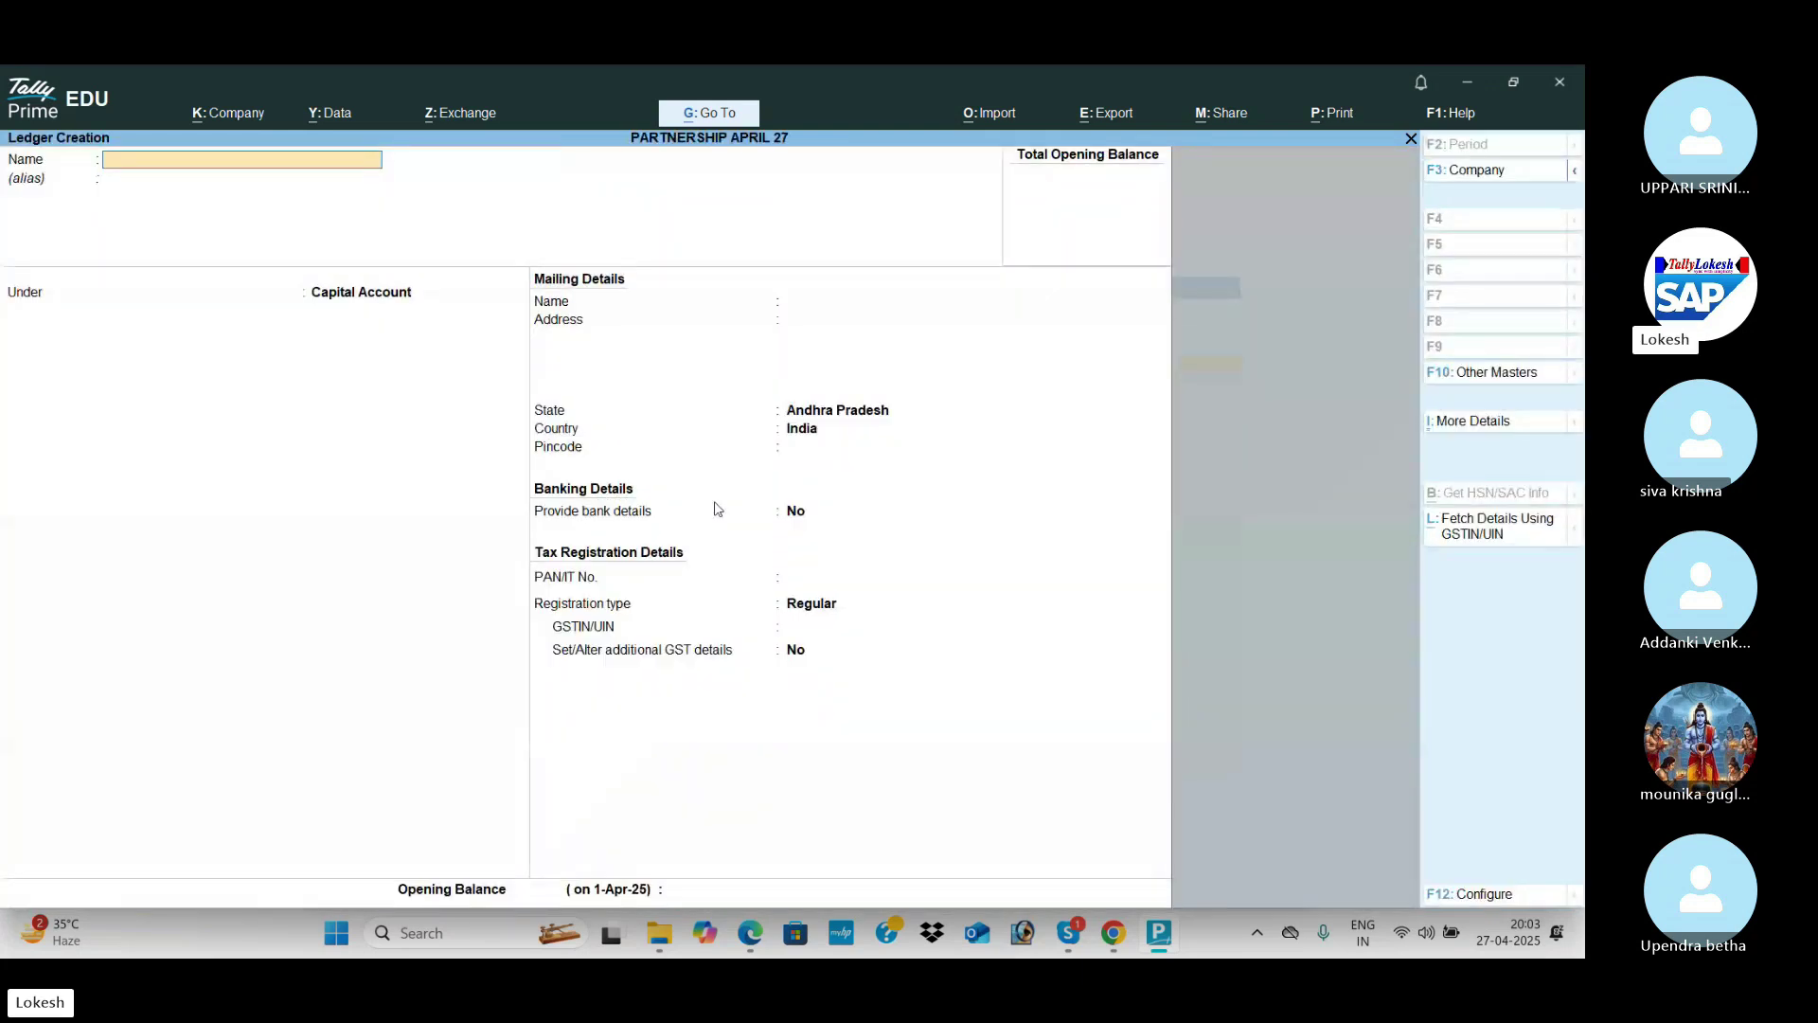
pyautogui.hotkey('alt', 'Tab')
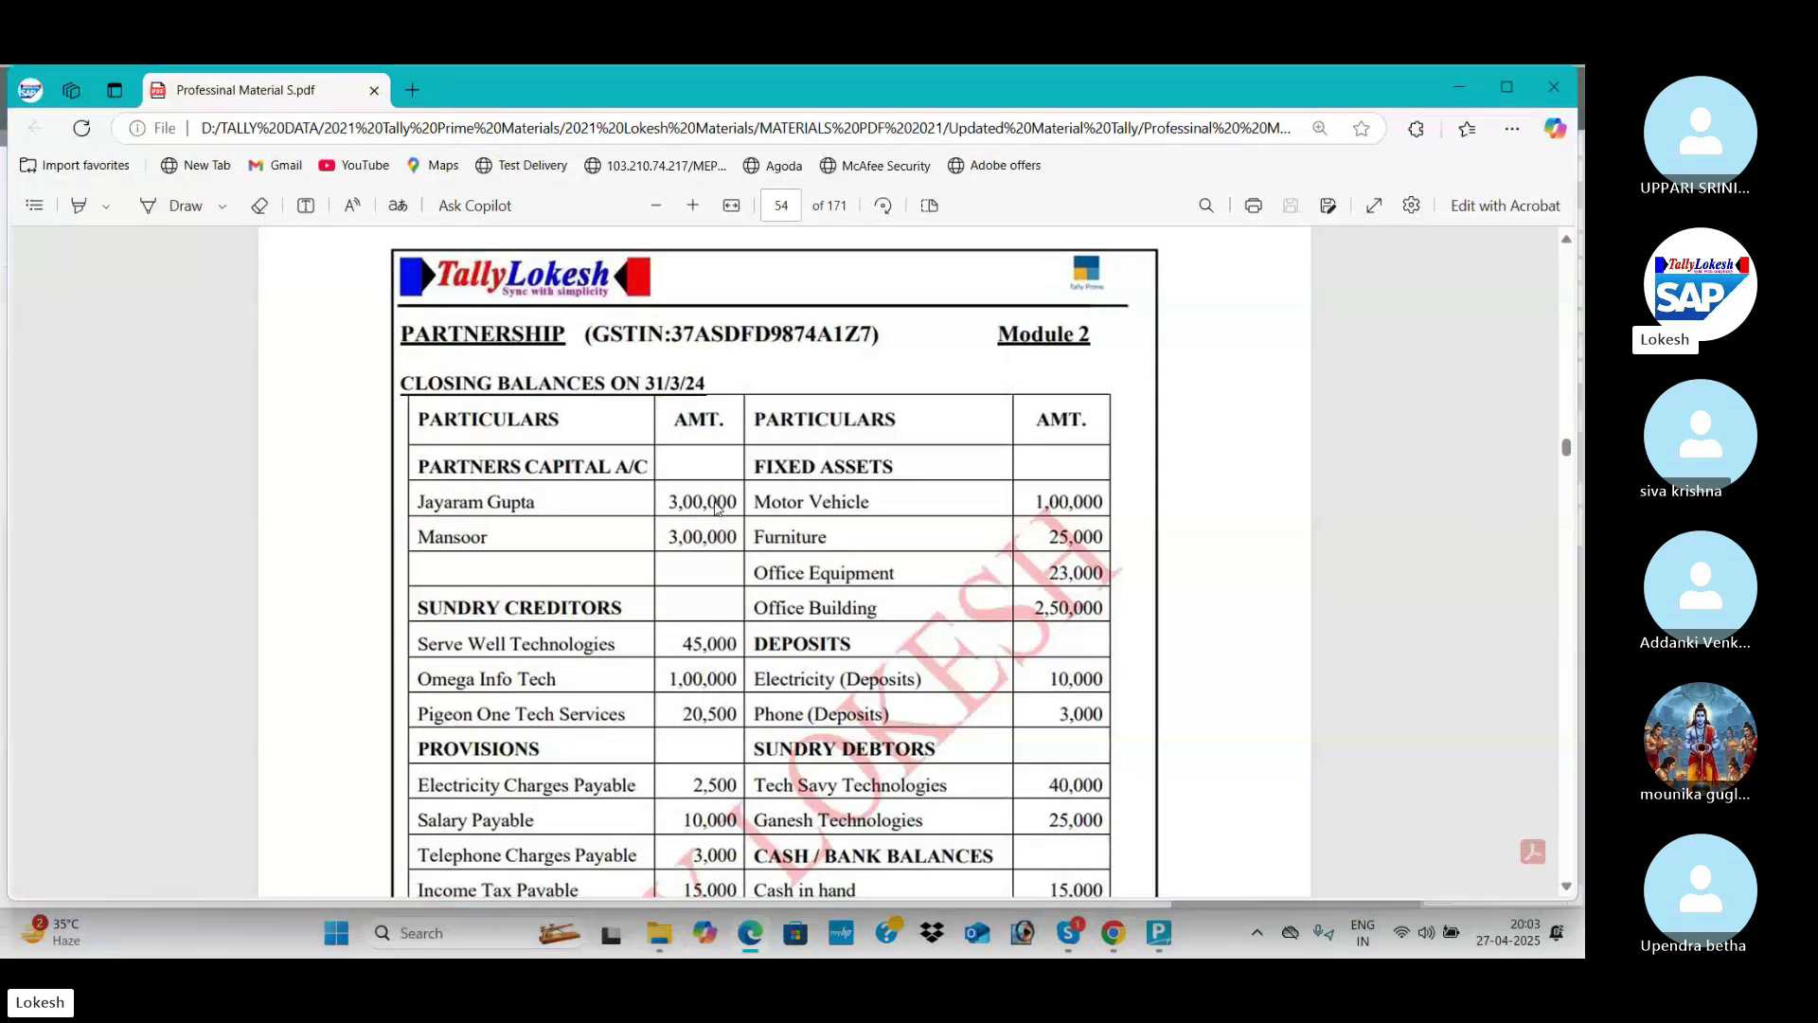
pyautogui.hotkey('alt', 'Tab')
pyautogui.write('Jayara')
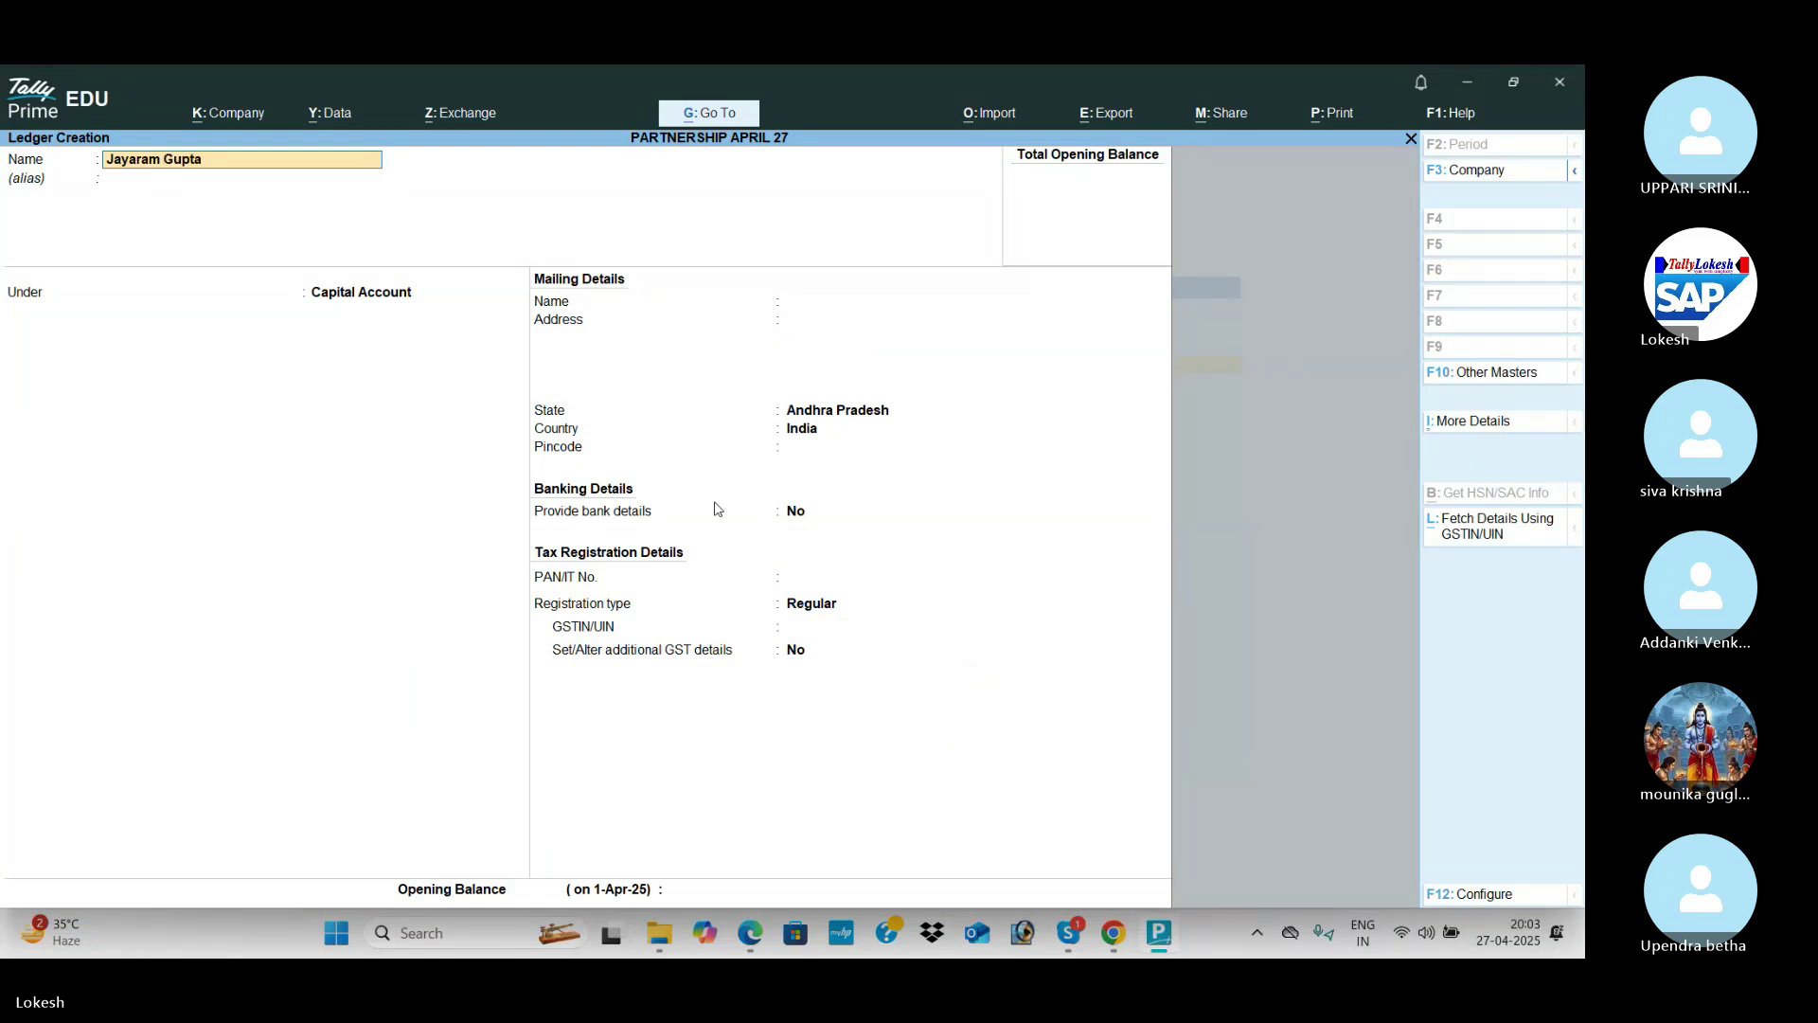
# Step: Keep the first partner's ledger under Capital Account, set its opening balance to 3,00,000 Cr and save it
pyautogui.press('Return')
pyautogui.press('Return')
pyautogui.press('Return')
pyautogui.press('Return')
pyautogui.press('Return')
pyautogui.press('Return')
pyautogui.press('Return')
pyautogui.press('Return')
pyautogui.press('Return')
pyautogui.press('Return')
pyautogui.press('Return')
pyautogui.press('Return')
pyautogui.press('Return')
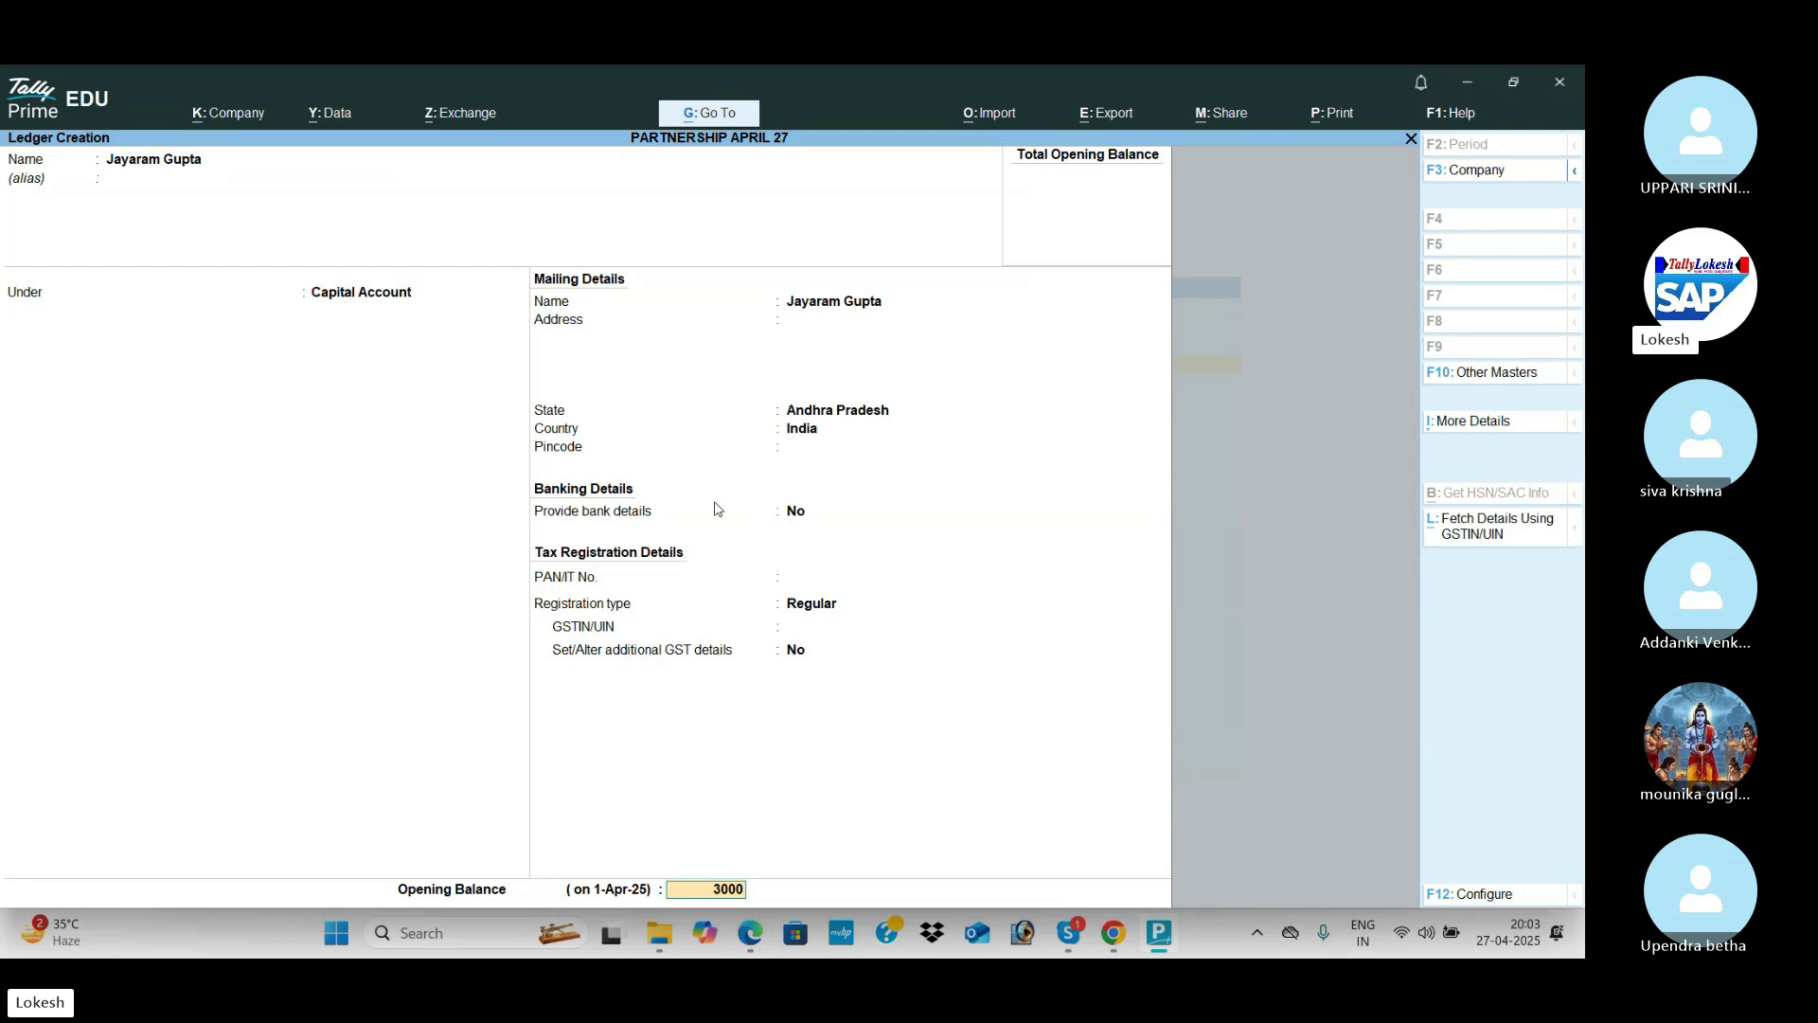
pyautogui.press('Return')
pyautogui.press('Return')
# Step: Name a new capital ledger after the second partner, keeping it under Capital Account with the default mailing and tax details
pyautogui.write('Mansoor Apital')
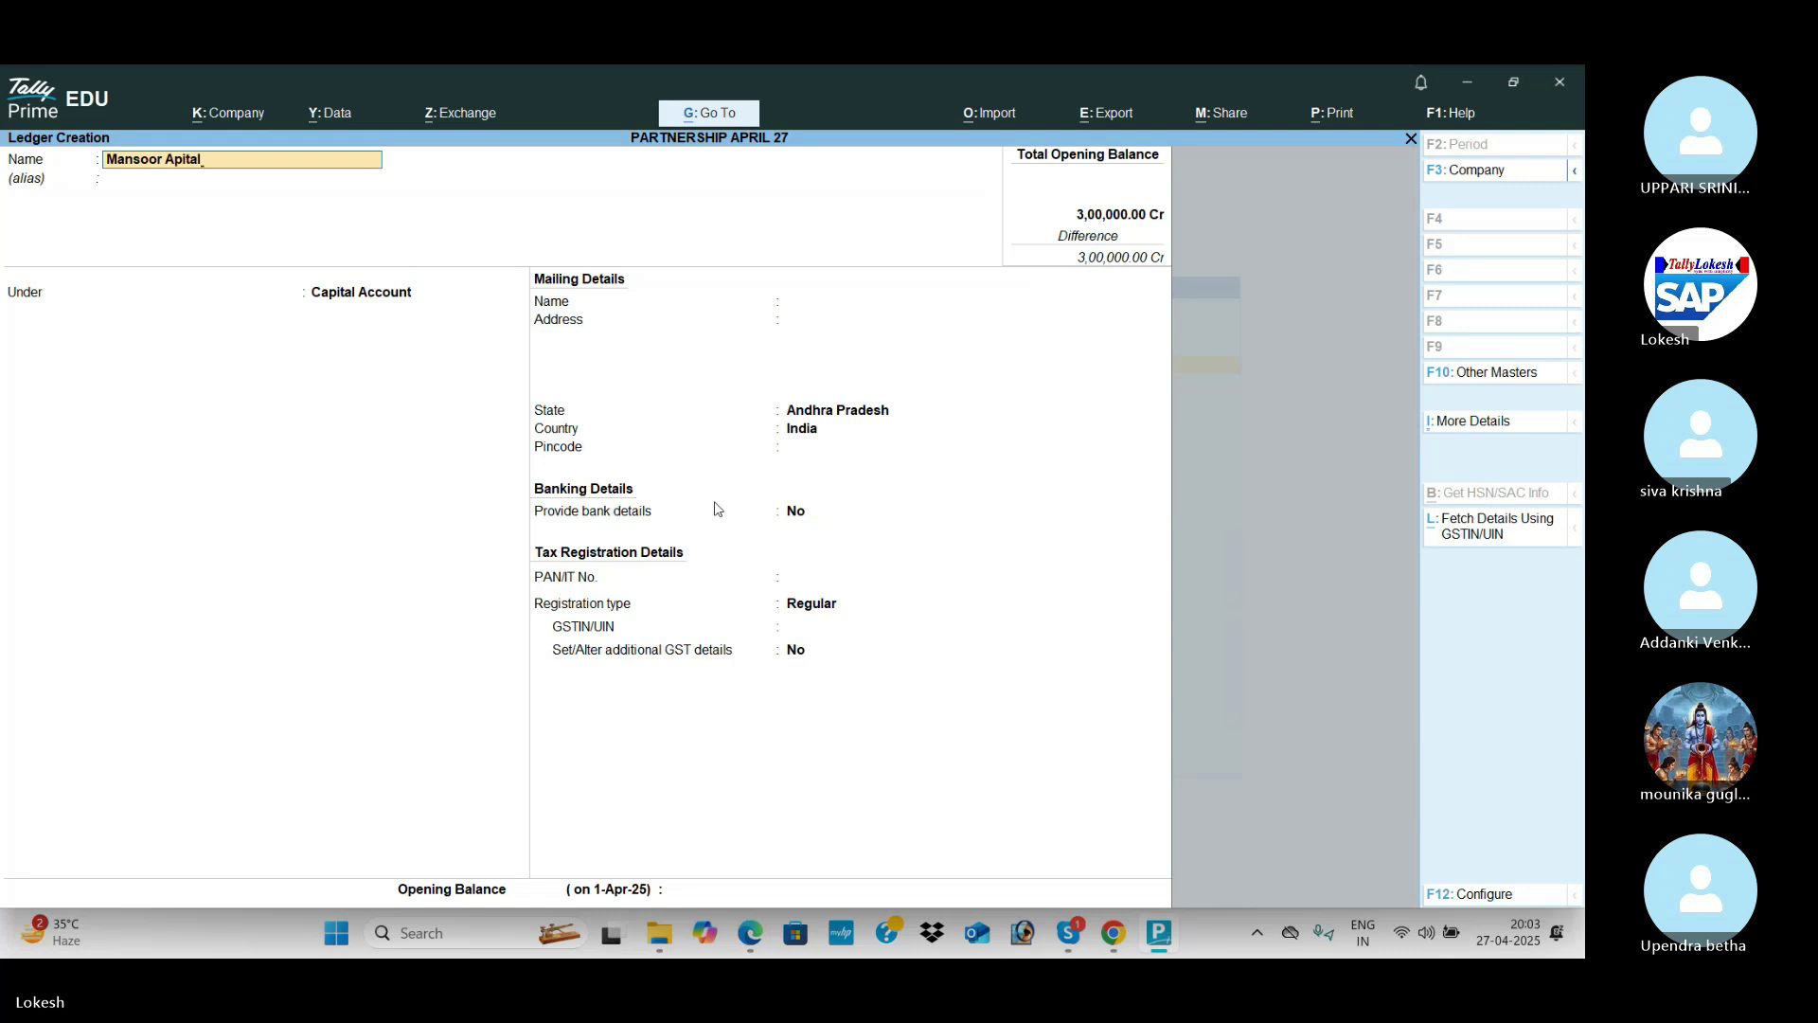
pyautogui.press('BackSpace')
pyautogui.press('BackSpace')
pyautogui.press('BackSpace')
pyautogui.write('Ca')
pyautogui.press('Return')
pyautogui.press('Return')
pyautogui.press('Return')
pyautogui.press('Return')
pyautogui.press('Return')
pyautogui.press('Return')
pyautogui.press('Return')
pyautogui.press('Return')
pyautogui.press('Return')
pyautogui.press('Return')
pyautogui.press('Return')
# Step: Set the second partner's capital opening balance to 3,00,000 Cr and save the ledger
pyautogui.write('300')
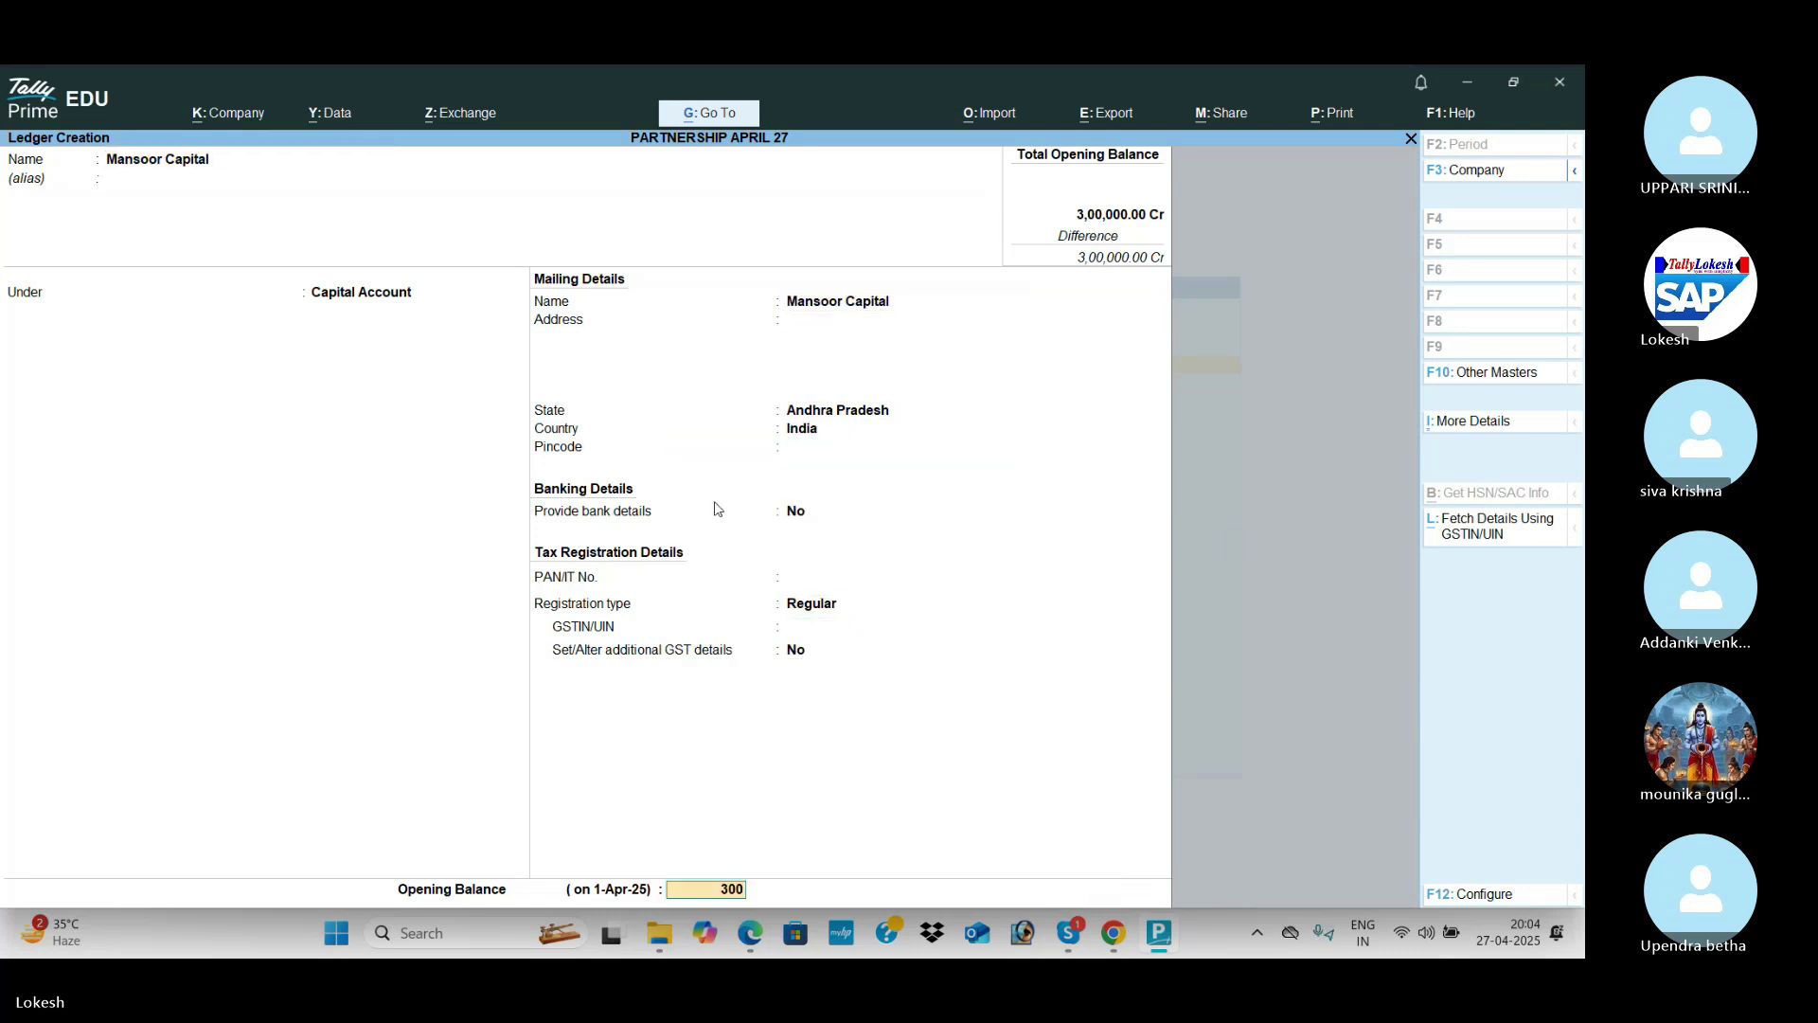
pyautogui.write('000')
pyautogui.press('Return')
pyautogui.press('Return')
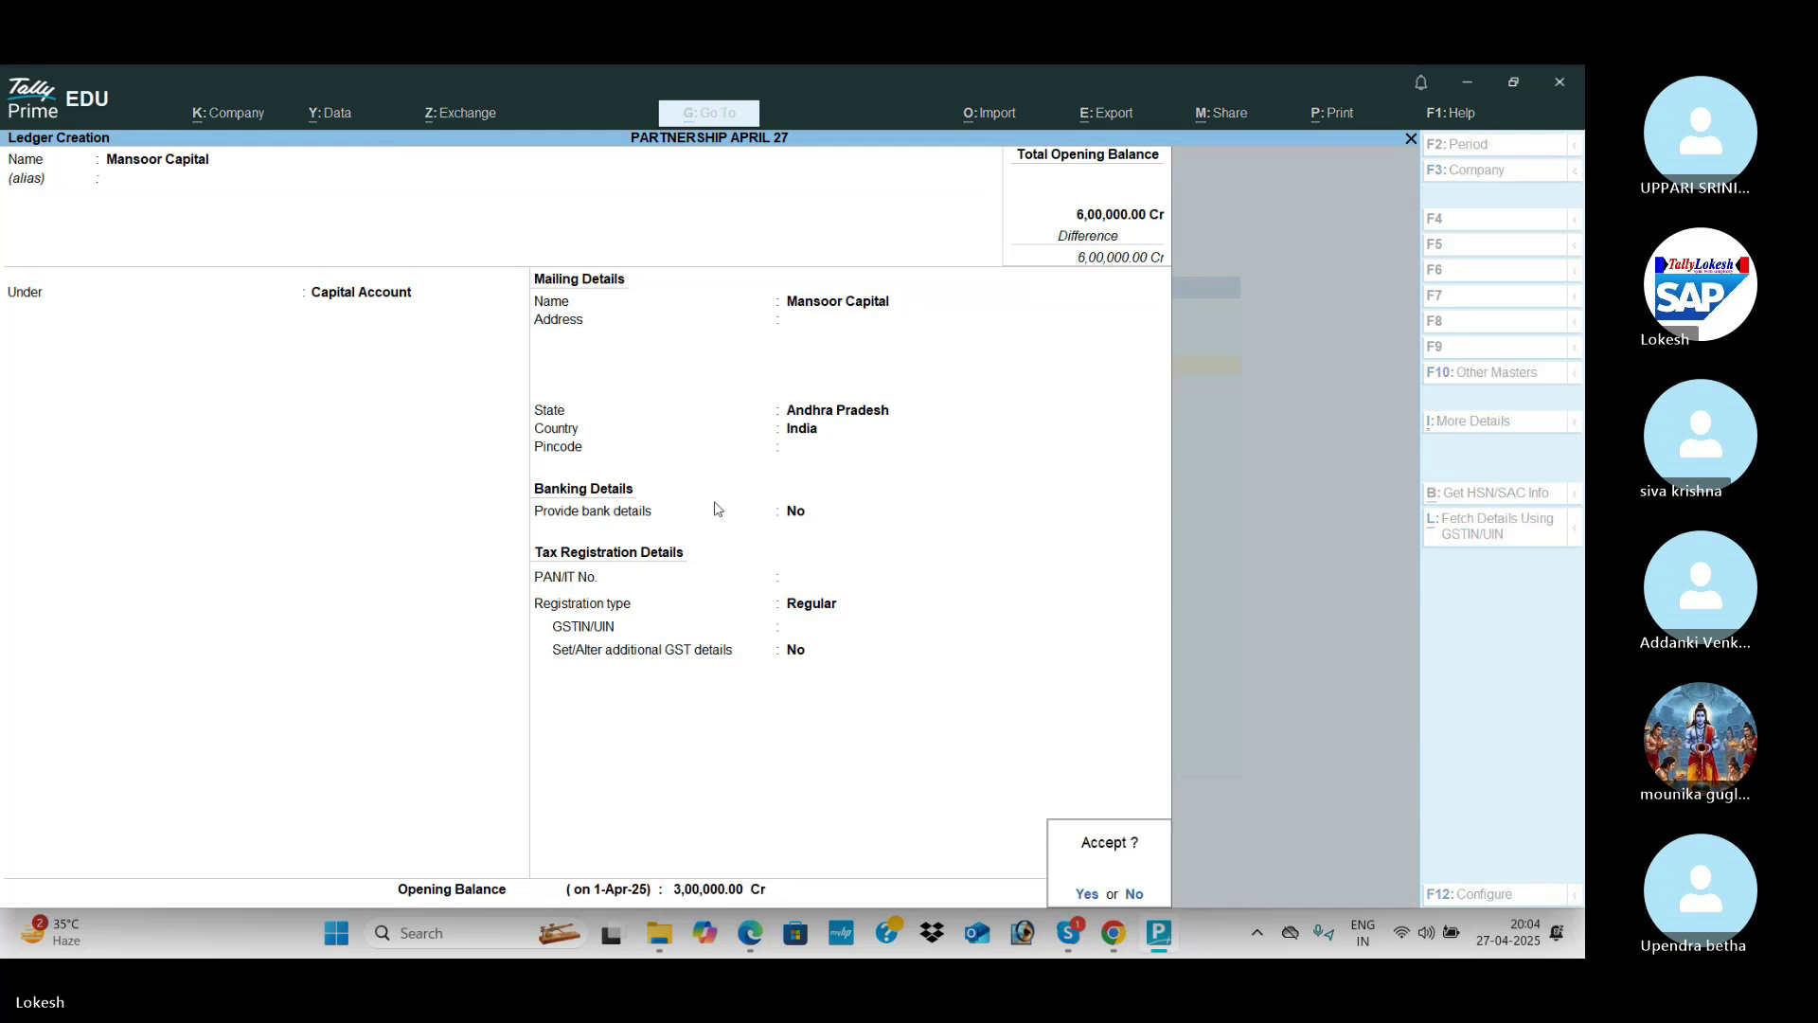
pyautogui.press('Return')
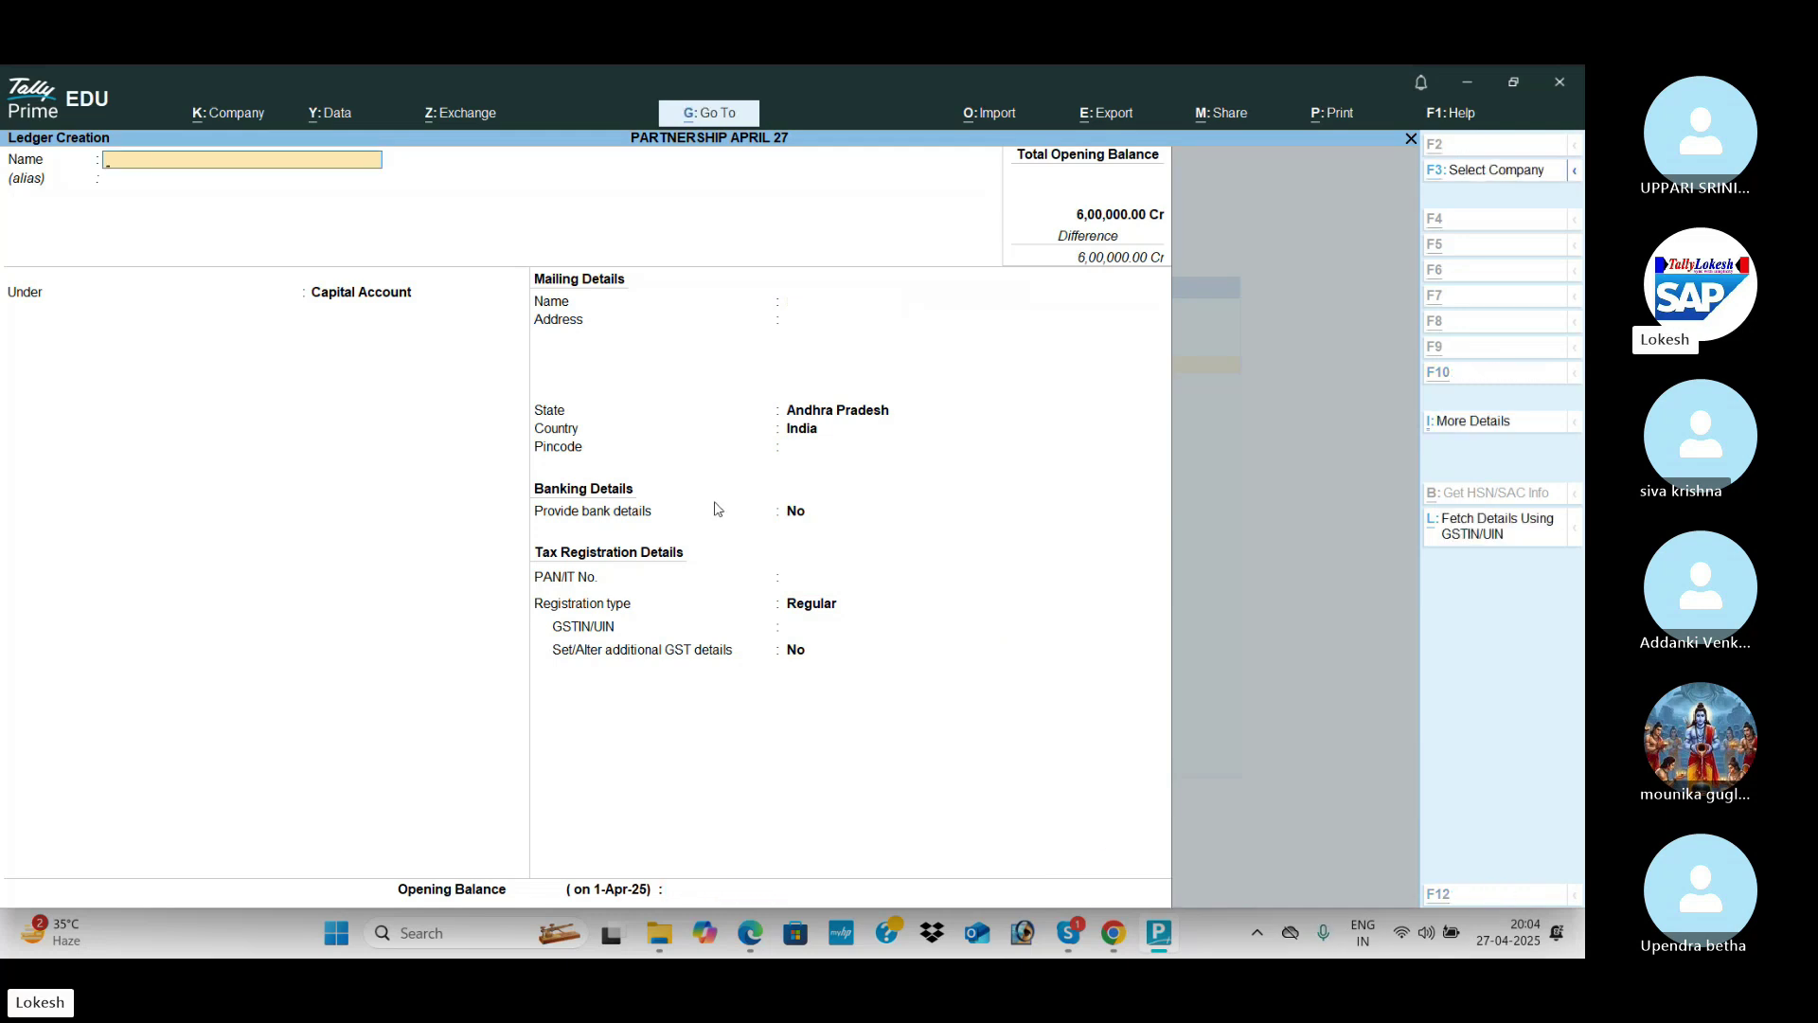
# Step: Start a ledger for Serve Well Technologies from the PDF, under Sundry Creditors with Regular registration type
pyautogui.hotkey('alt', 'Tab')
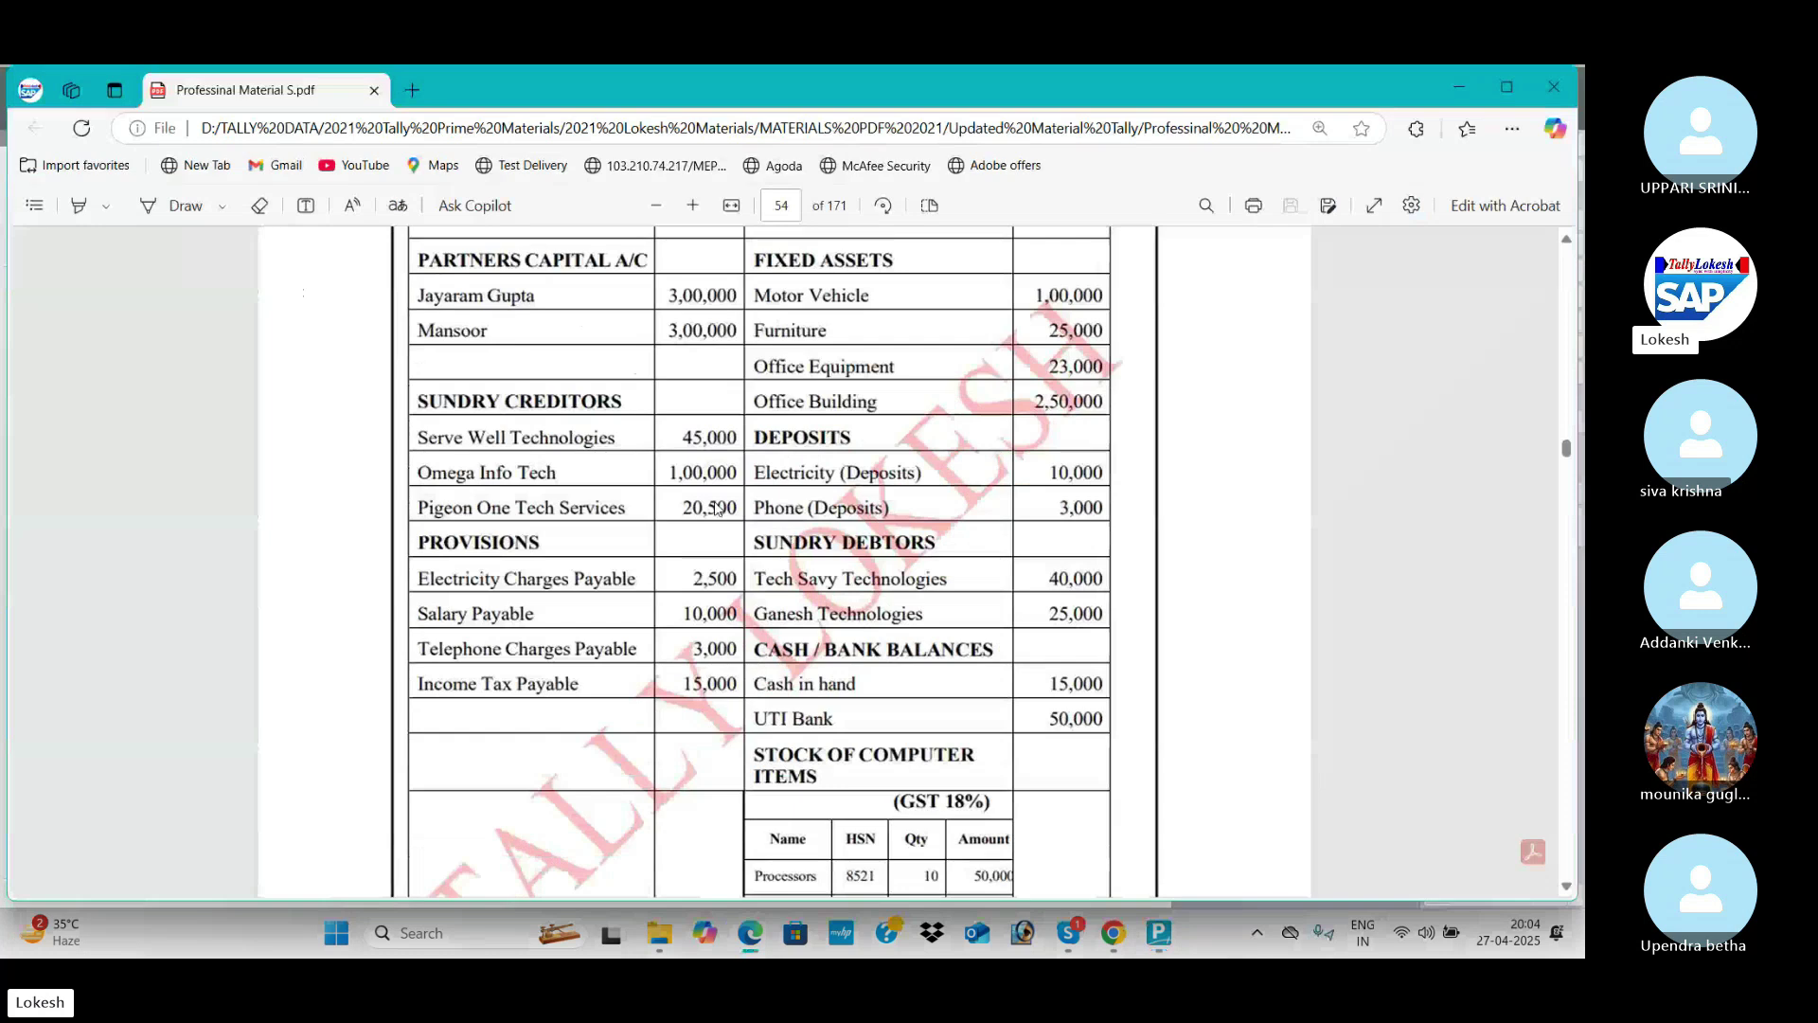
pyautogui.hotkey('alt', 'Tab')
pyautogui.write('Ser')
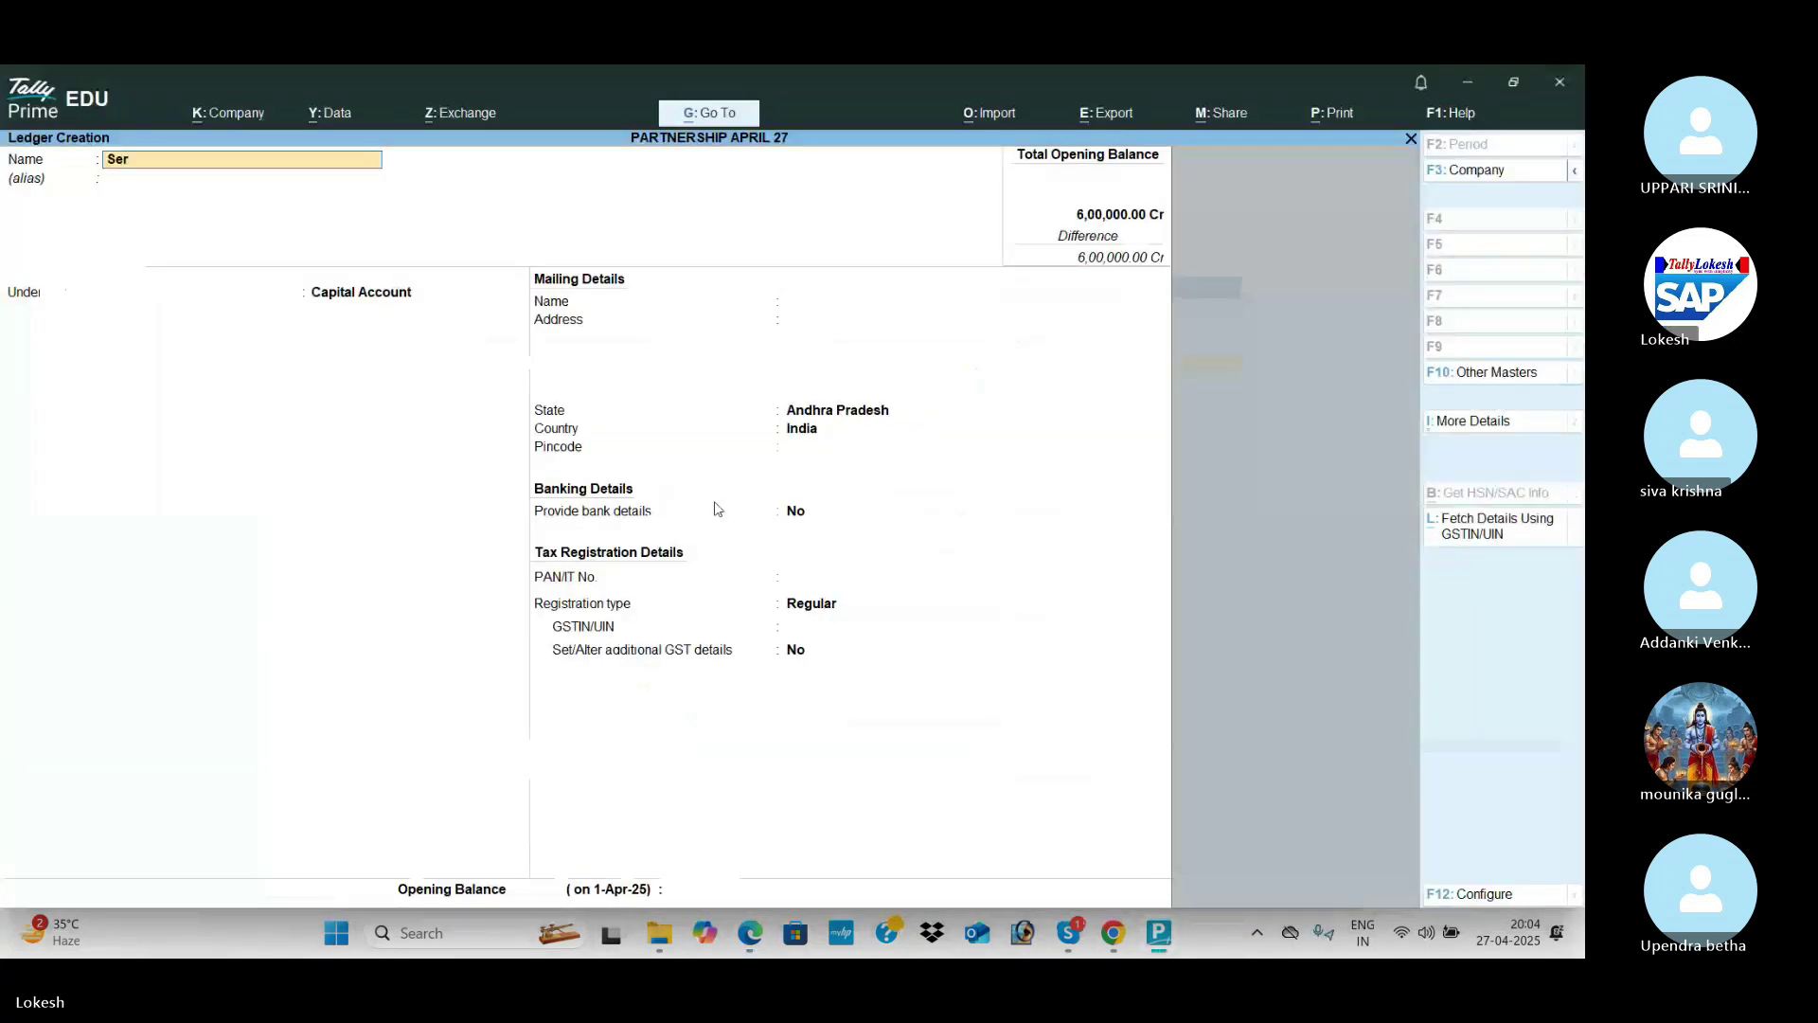
pyautogui.write('ve Well technologies')
pyautogui.press('Return')
pyautogui.write('Sun')
pyautogui.press('Return')
pyautogui.press('Return')
pyautogui.press('Return')
pyautogui.press('Return')
pyautogui.press('Return')
pyautogui.press('Return')
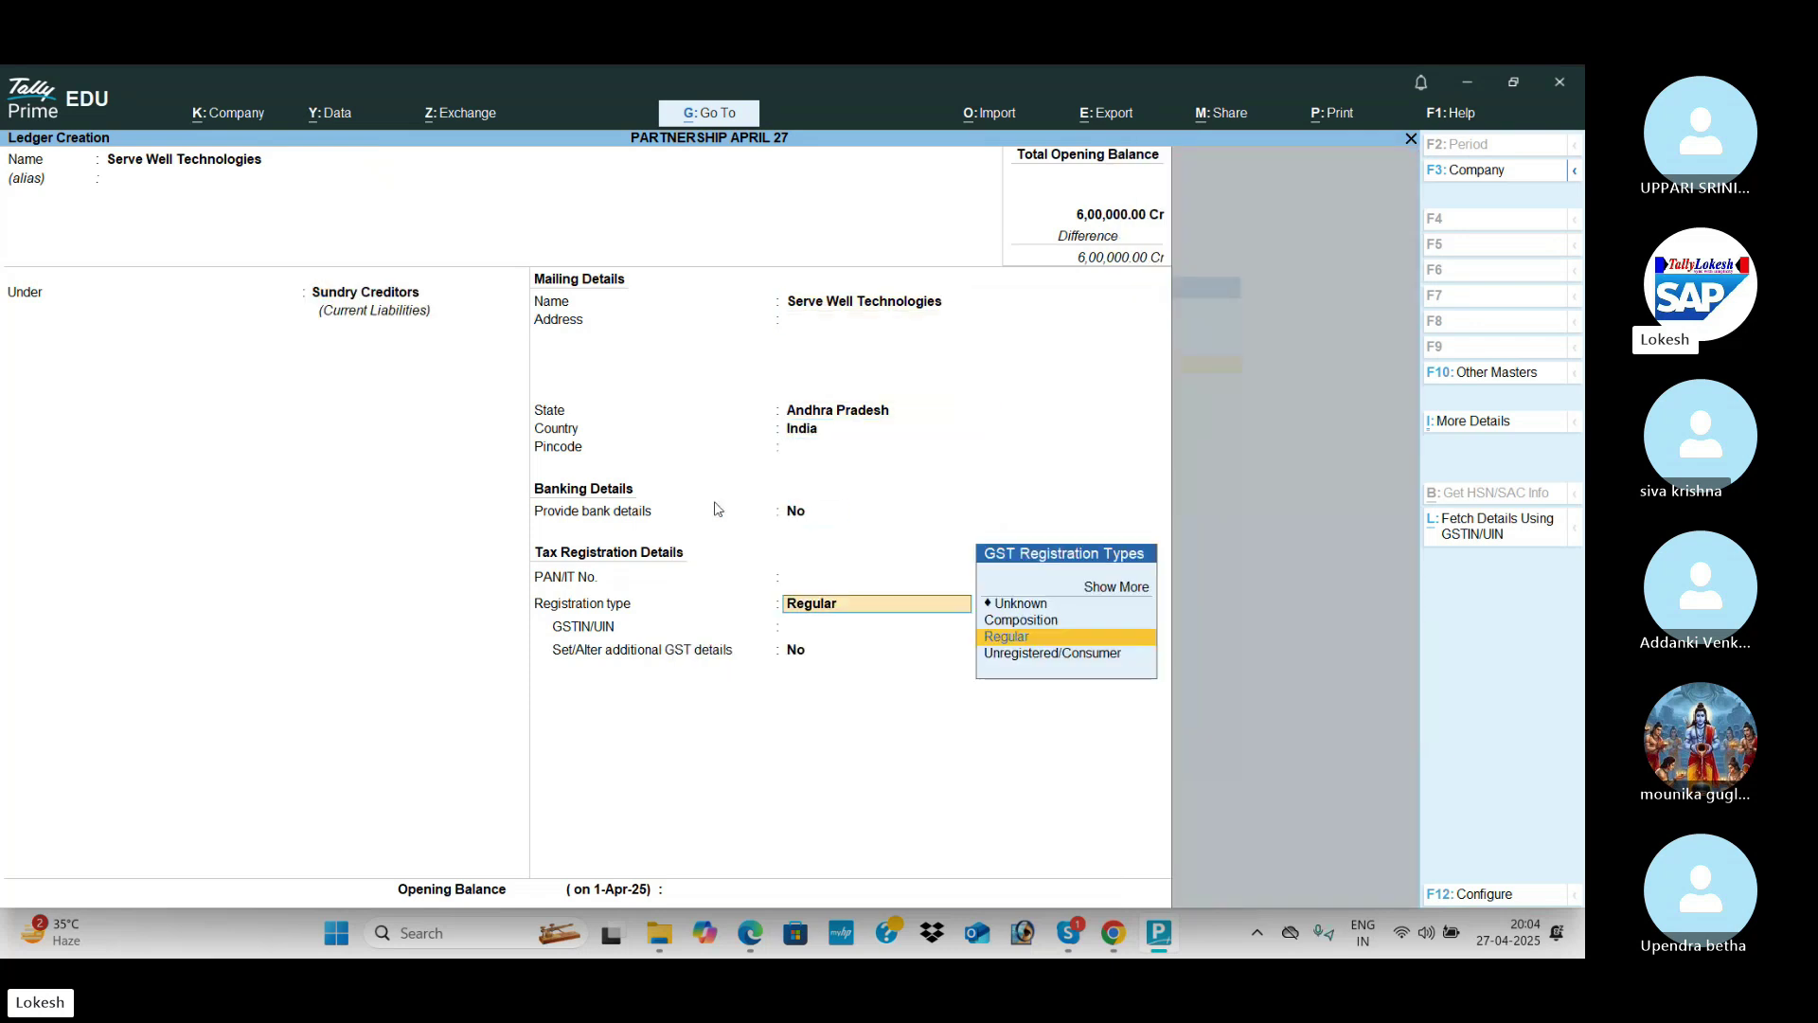
pyautogui.press('Return')
# Step: Enter 37 as Serve Well Technologies' GSTIN/UIN, set its opening balance to 45,000 Cr and save the ledger
pyautogui.hotkey('alt', 'Tab')
pyautogui.hotkey('alt', 'Tab')
pyautogui.write('37')
pyautogui.press('Return')
pyautogui.press('Return')
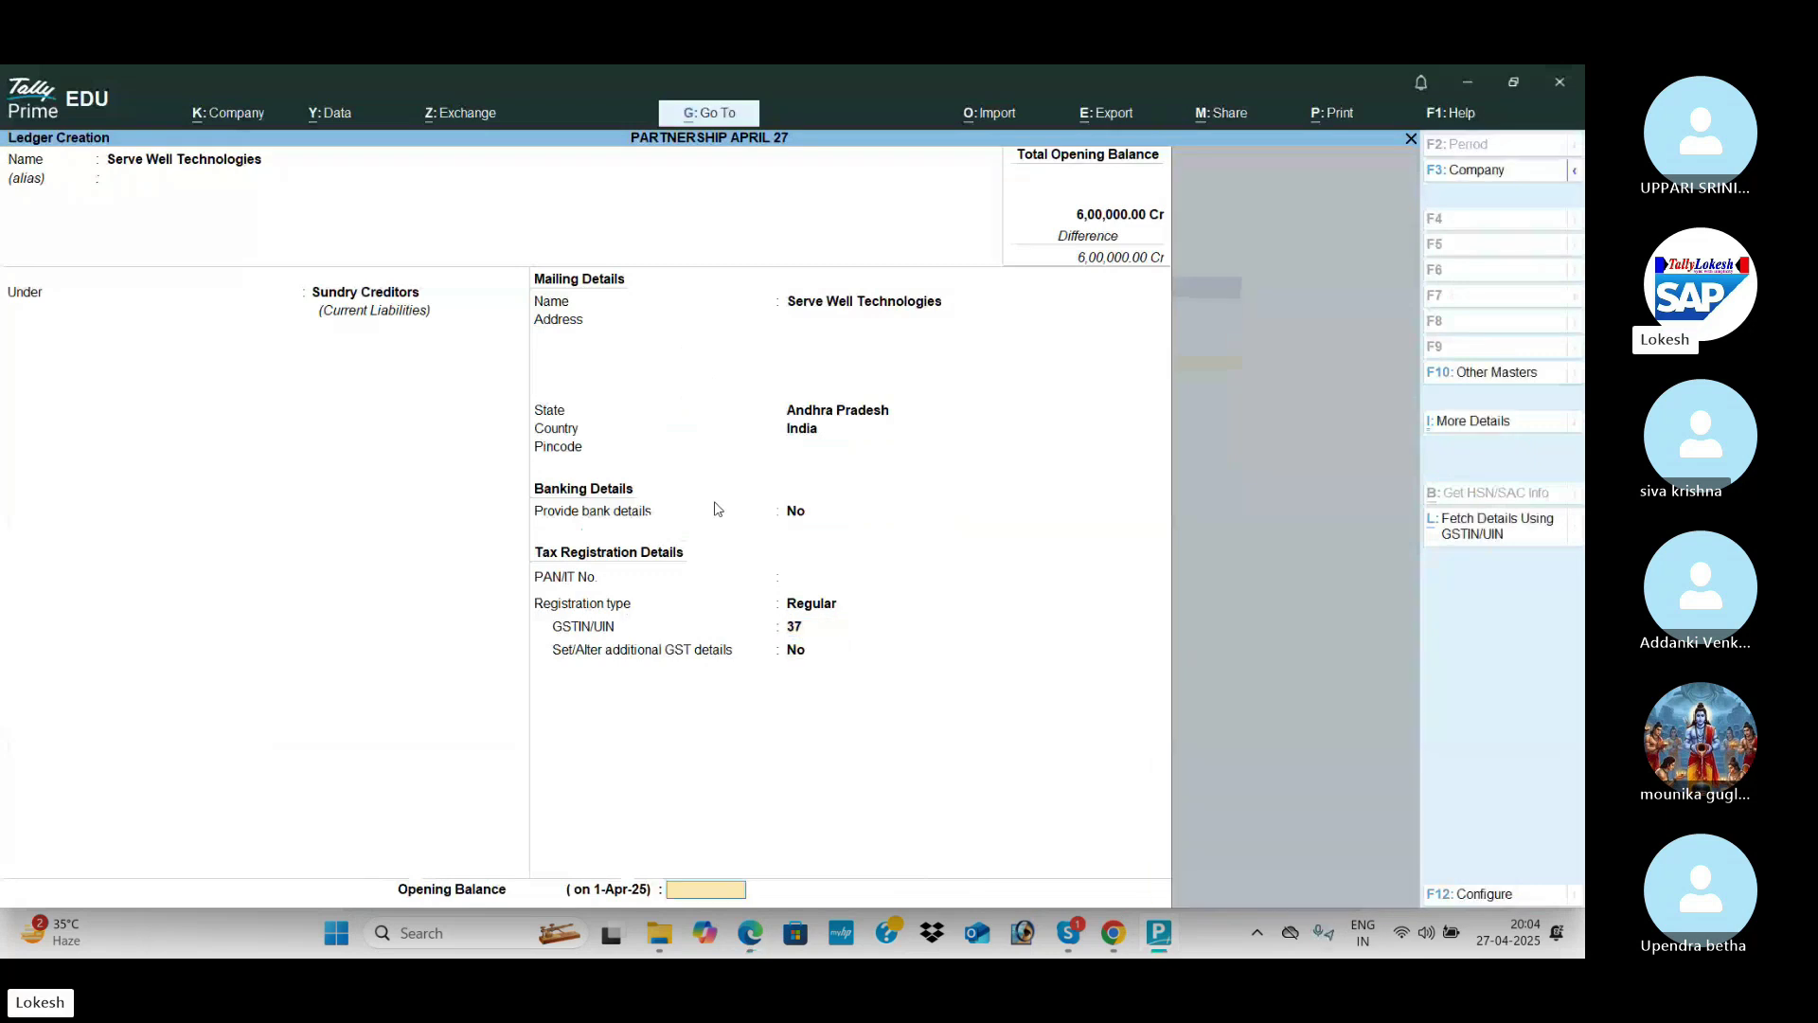
pyautogui.hotkey('alt', 'Tab')
pyautogui.hotkey('alt', 'Tab')
pyautogui.write('45000')
pyautogui.press('Return')
pyautogui.press('Return')
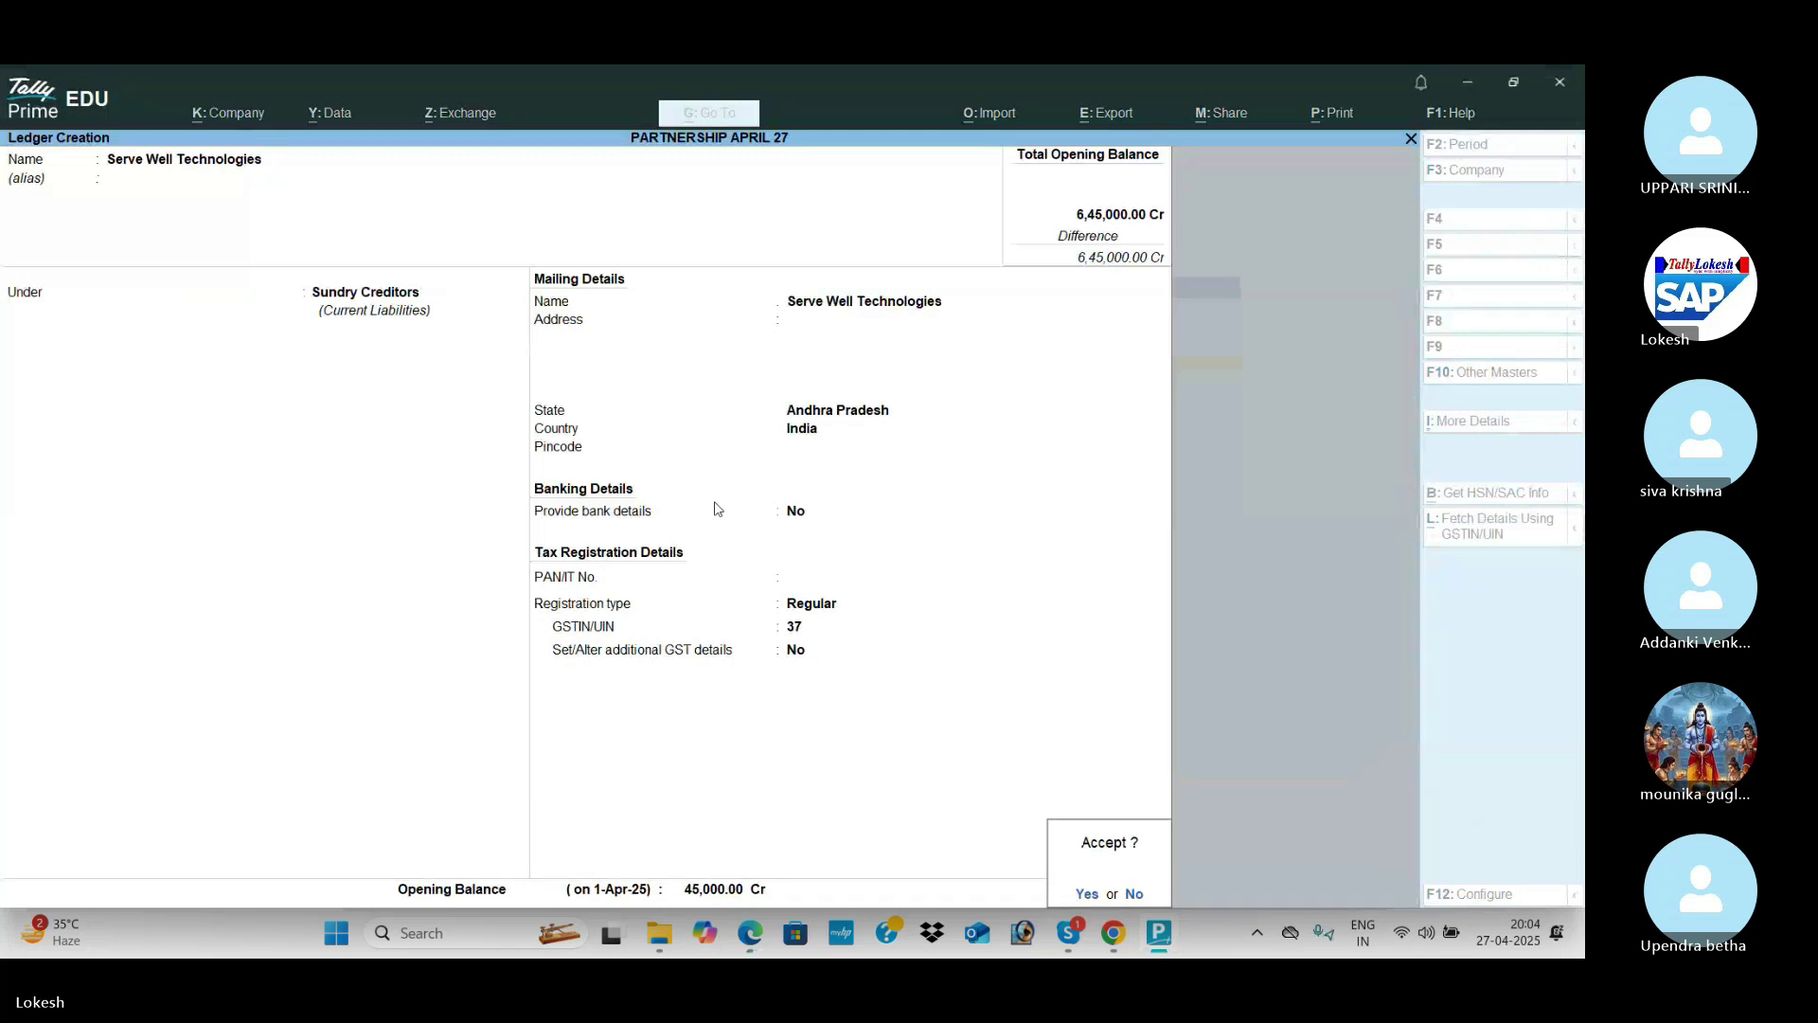
pyautogui.press('Return')
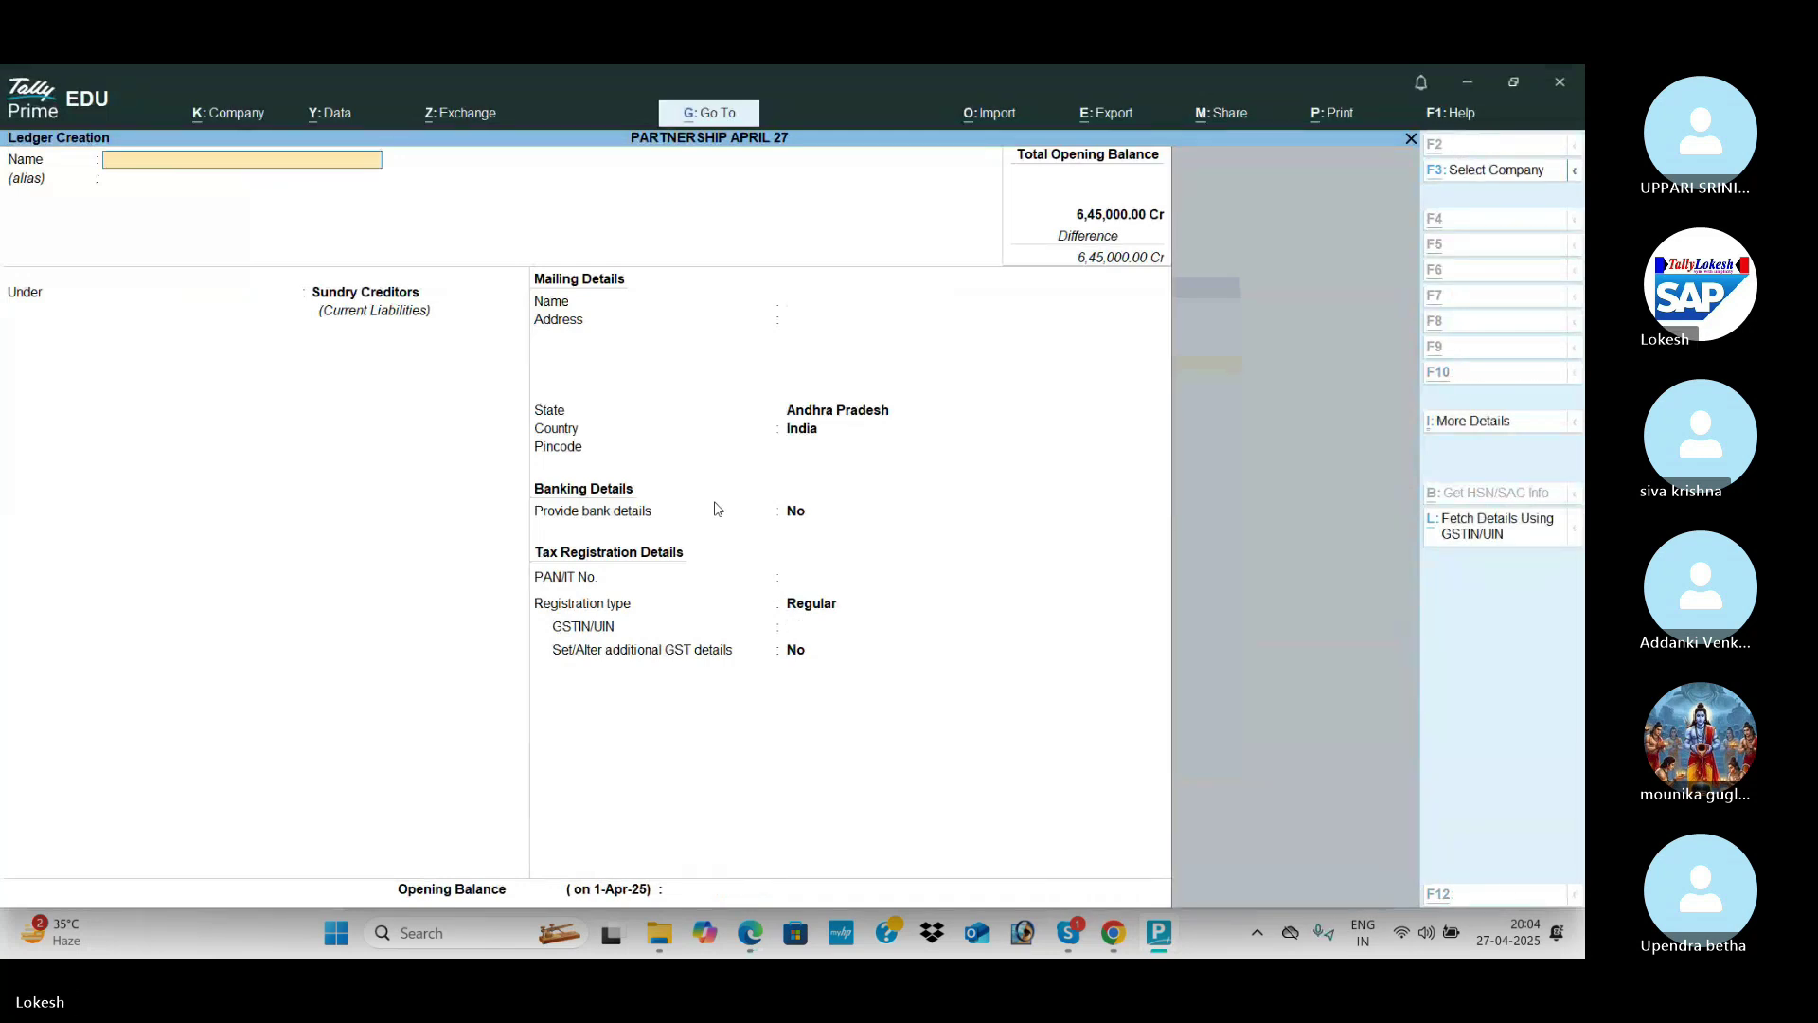
# Step: Start a ledger named Omega Infotech under Sundry Creditors, with Regular registration type and GSTIN/UIN 37
pyautogui.hotkey('alt', 'Tab')
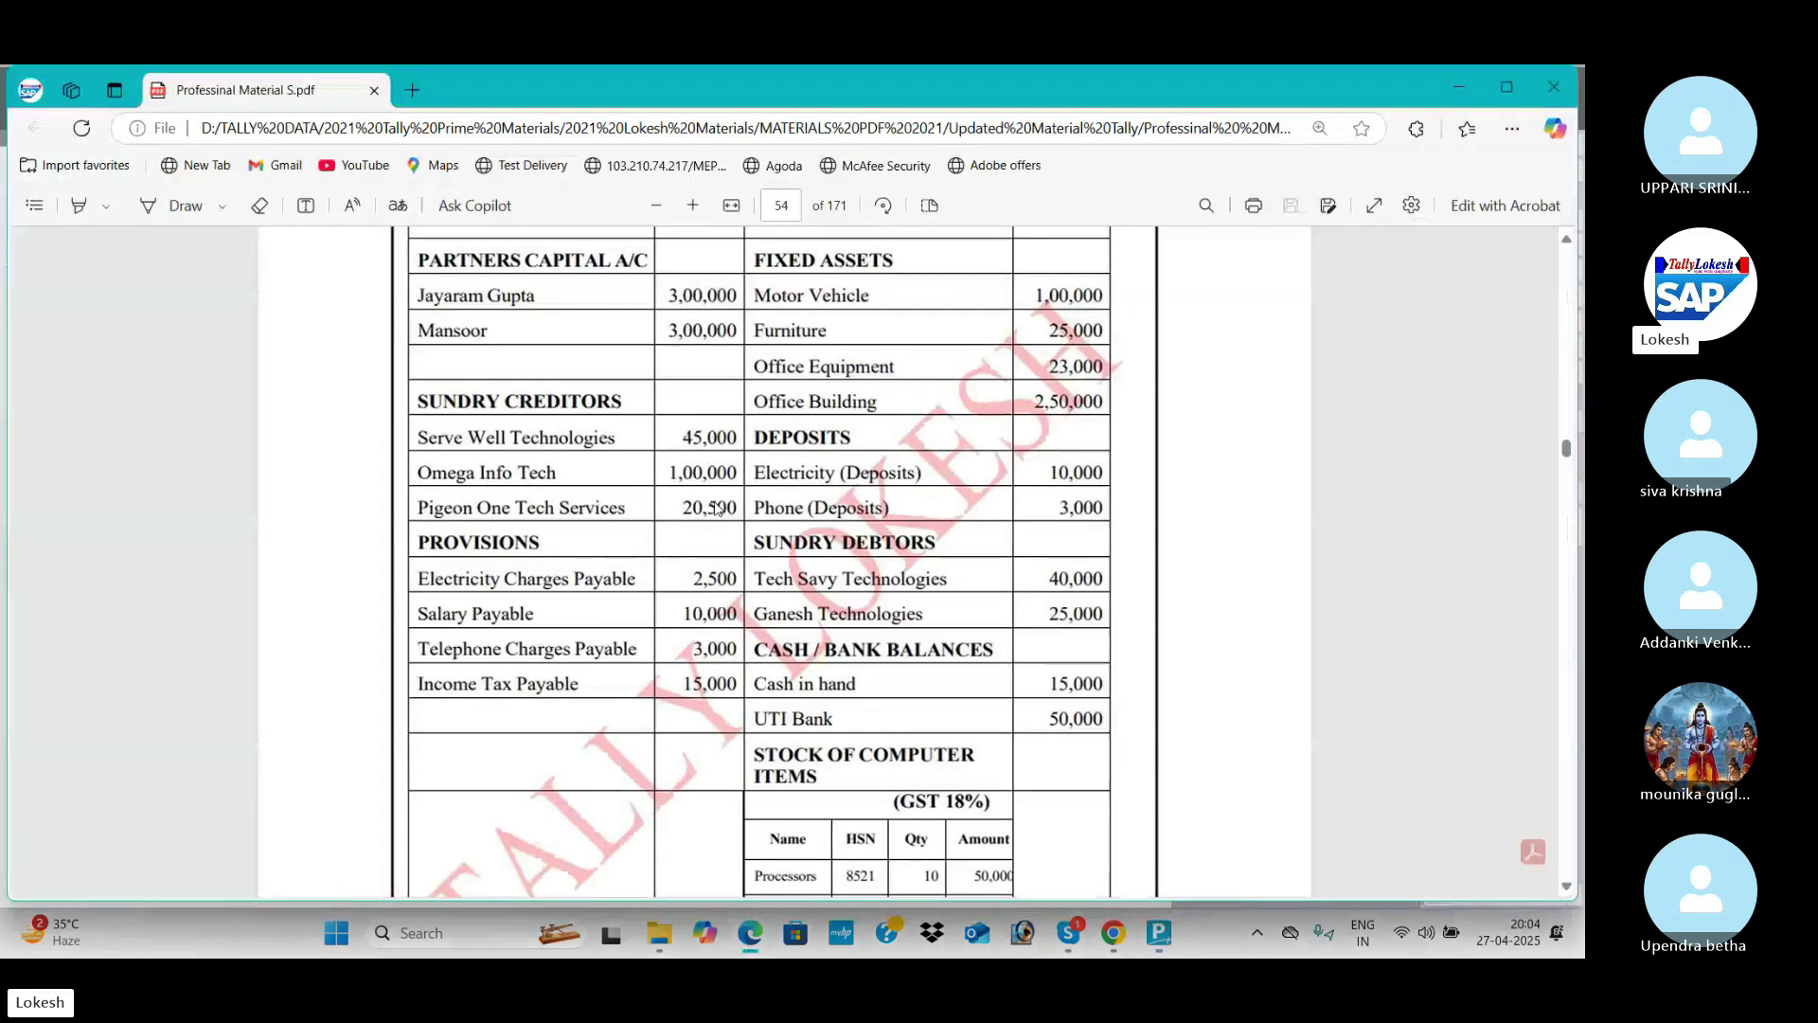
pyautogui.hotkey('alt', 'Tab')
pyautogui.write('Omega infote')
pyautogui.write('h')
pyautogui.press('BackSpace')
pyautogui.write('ch')
pyautogui.press('Return')
pyautogui.press('Return')
pyautogui.press('Return')
pyautogui.press('Return')
pyautogui.press('Return')
pyautogui.press('Return')
pyautogui.press('Return')
pyautogui.press('Return')
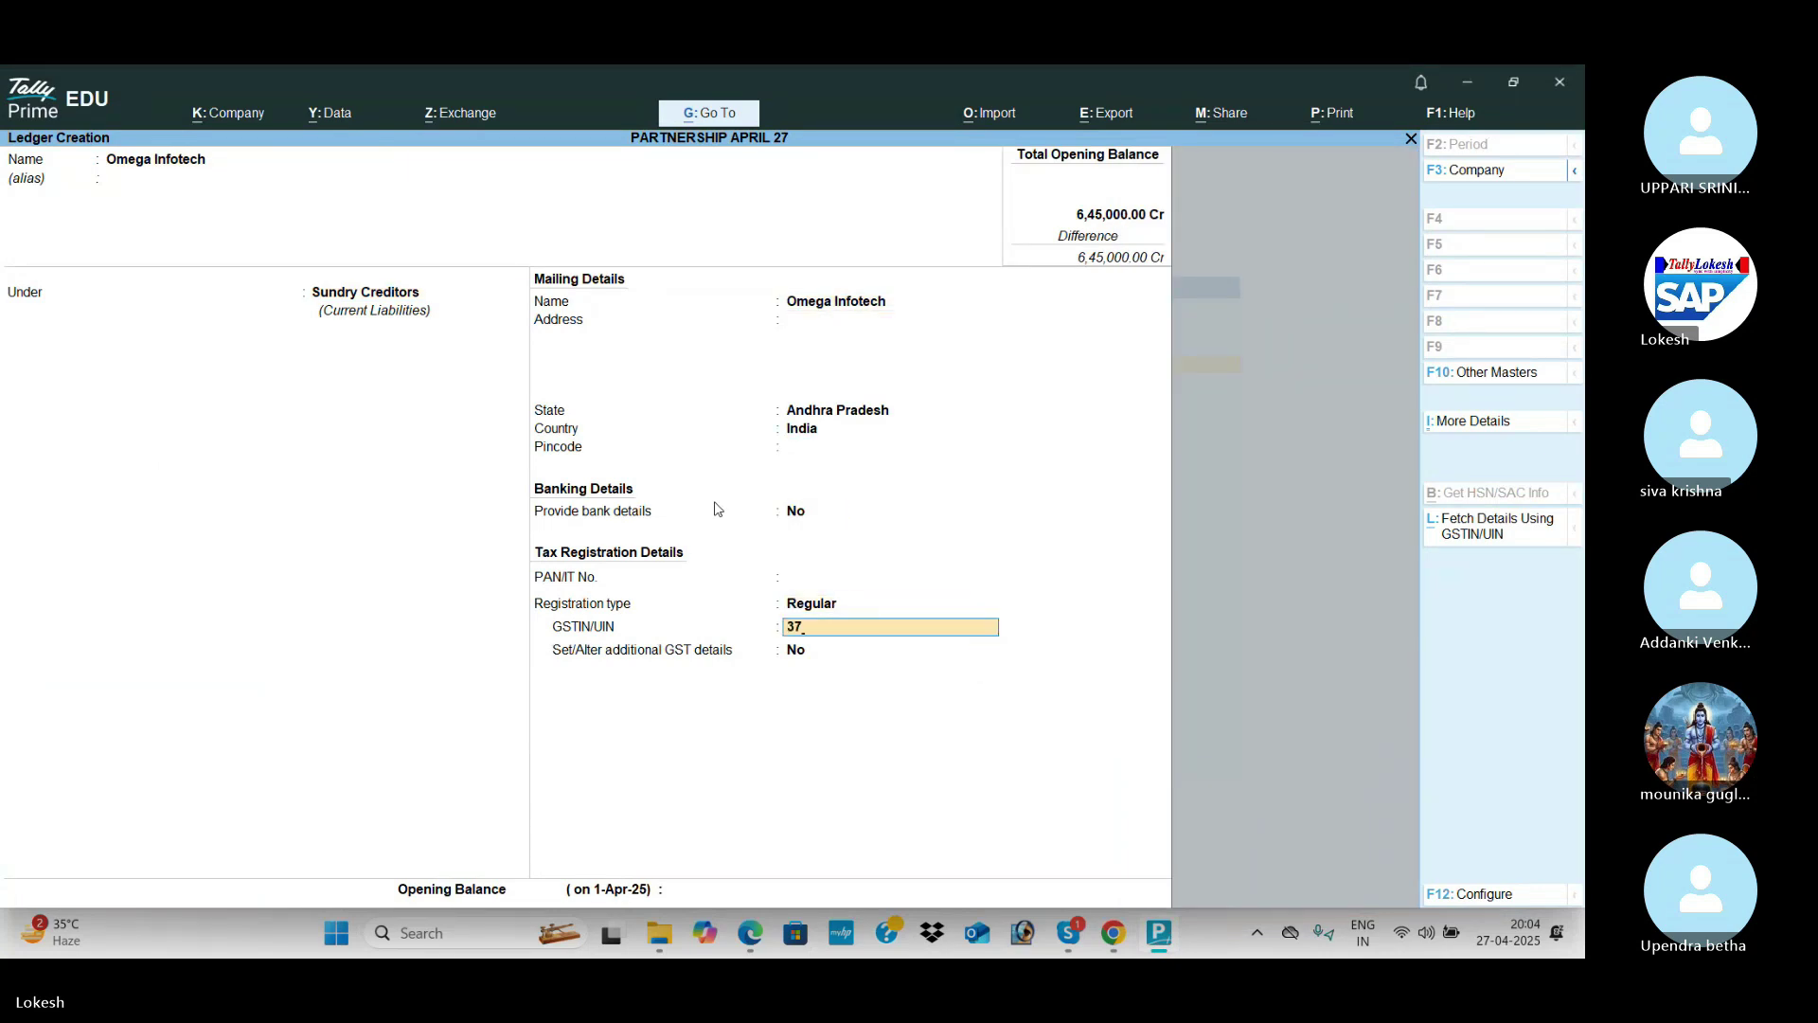
# Step: Set Omega Infotech's opening balance to 1,00,000 Cr and save the ledger
pyautogui.press('Return')
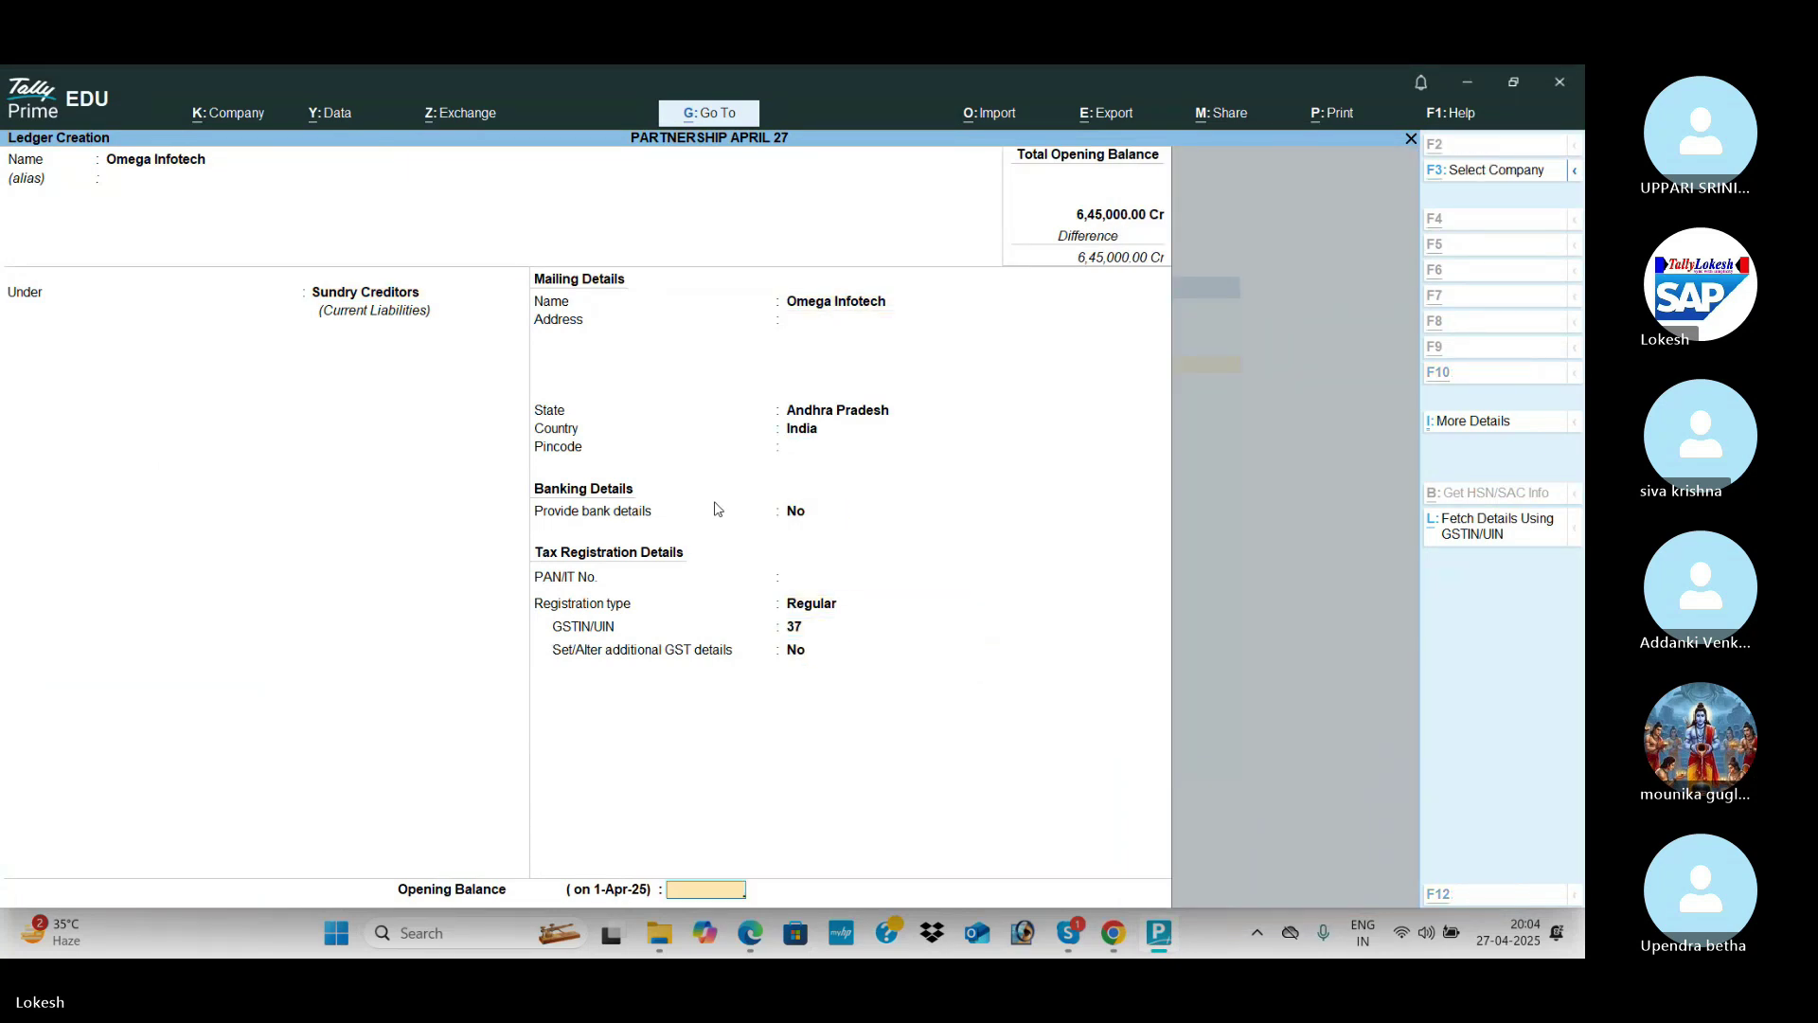
pyautogui.write('100000')
pyautogui.press('Return')
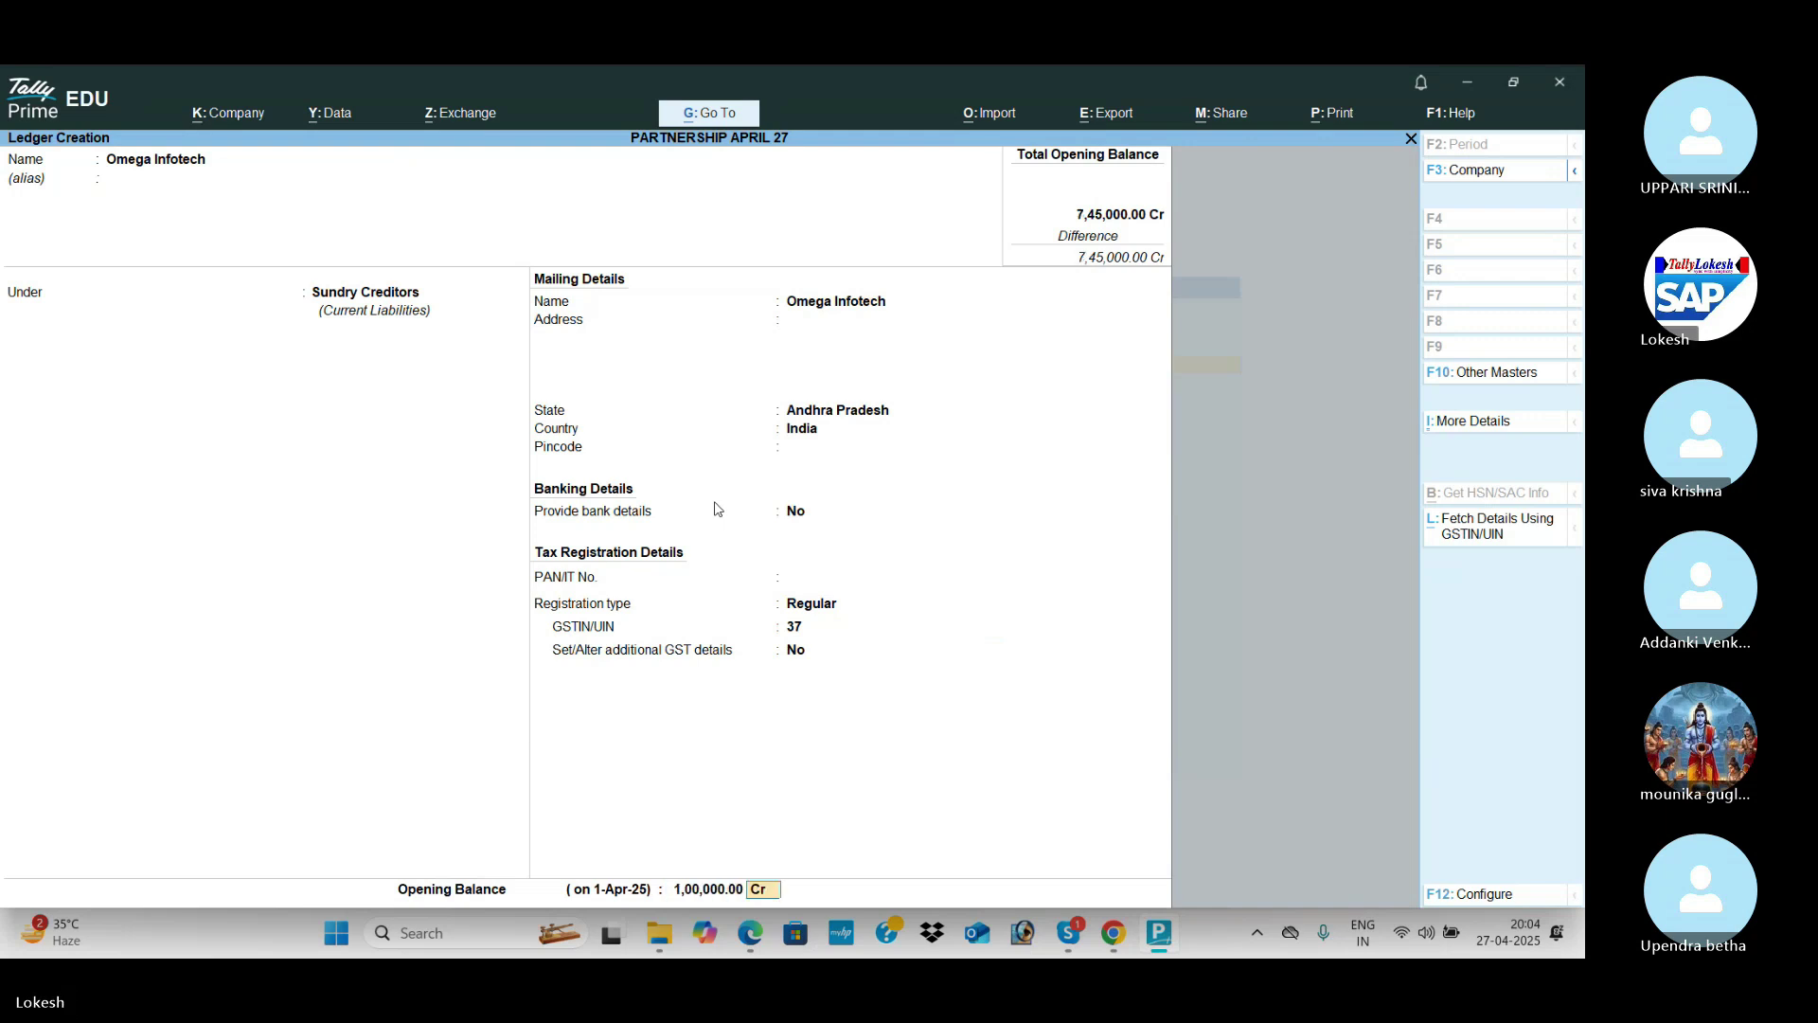
pyautogui.press('Return')
pyautogui.press('Return')
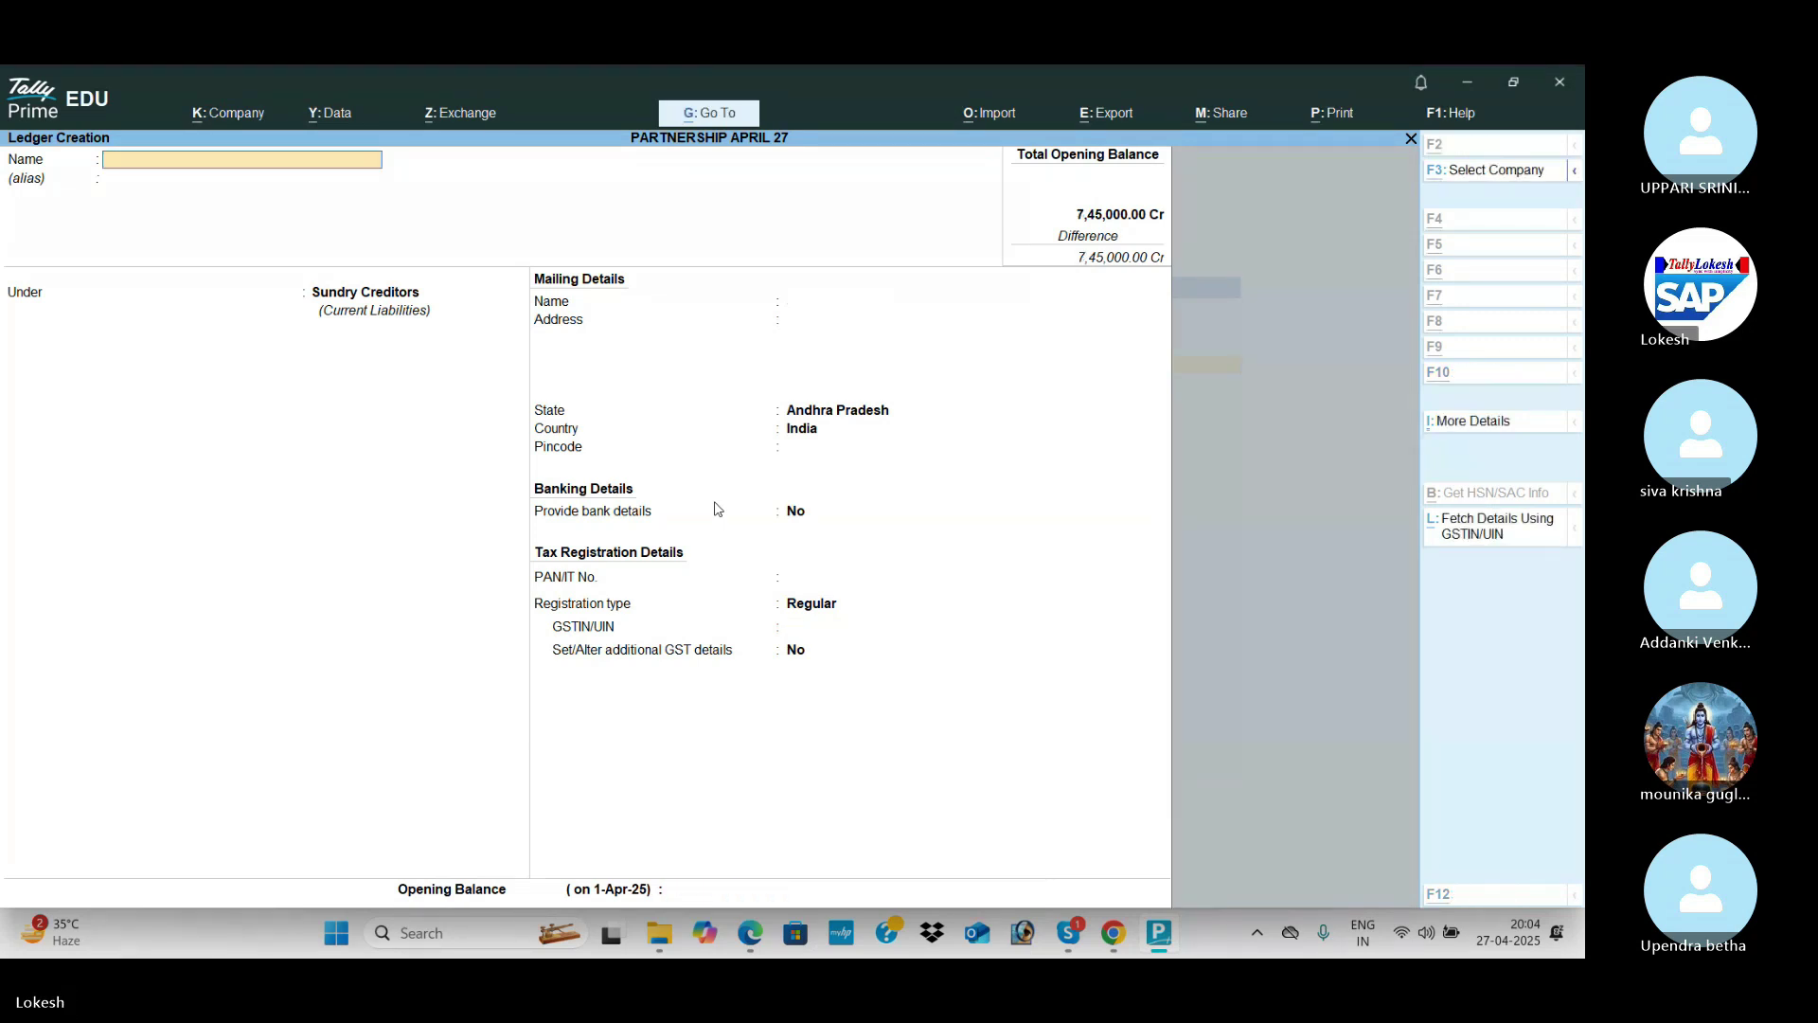
# Step: Start a ledger named Pigeon One Tech Servies under Sundry Creditors, with Regular registration type and GSTIN/UIN 37
pyautogui.hotkey('alt', 'Tab')
pyautogui.hotkey('alt', 'Tab')
pyautogui.write('Pigeon one Tech Servie')
pyautogui.press('Return')
pyautogui.press('Return')
pyautogui.press('Return')
pyautogui.press('Return')
pyautogui.press('Return')
pyautogui.press('Return')
pyautogui.press('Return')
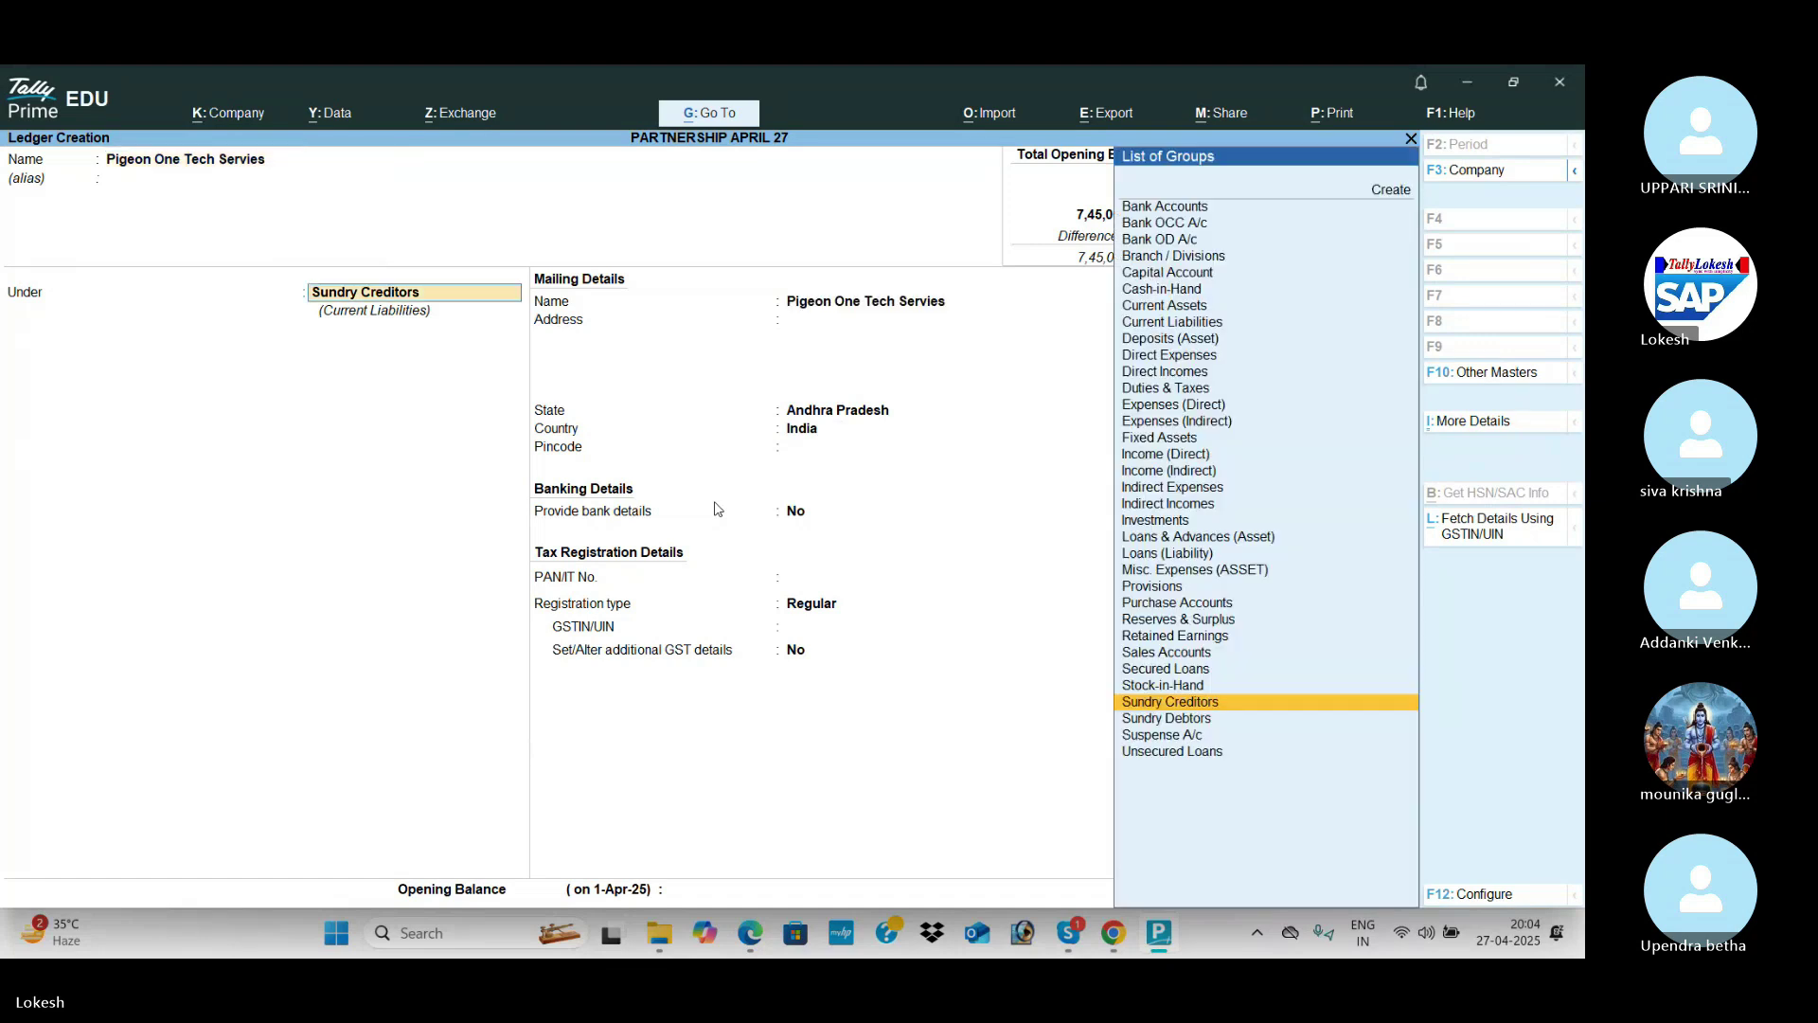
pyautogui.press('Return')
pyautogui.write('37')
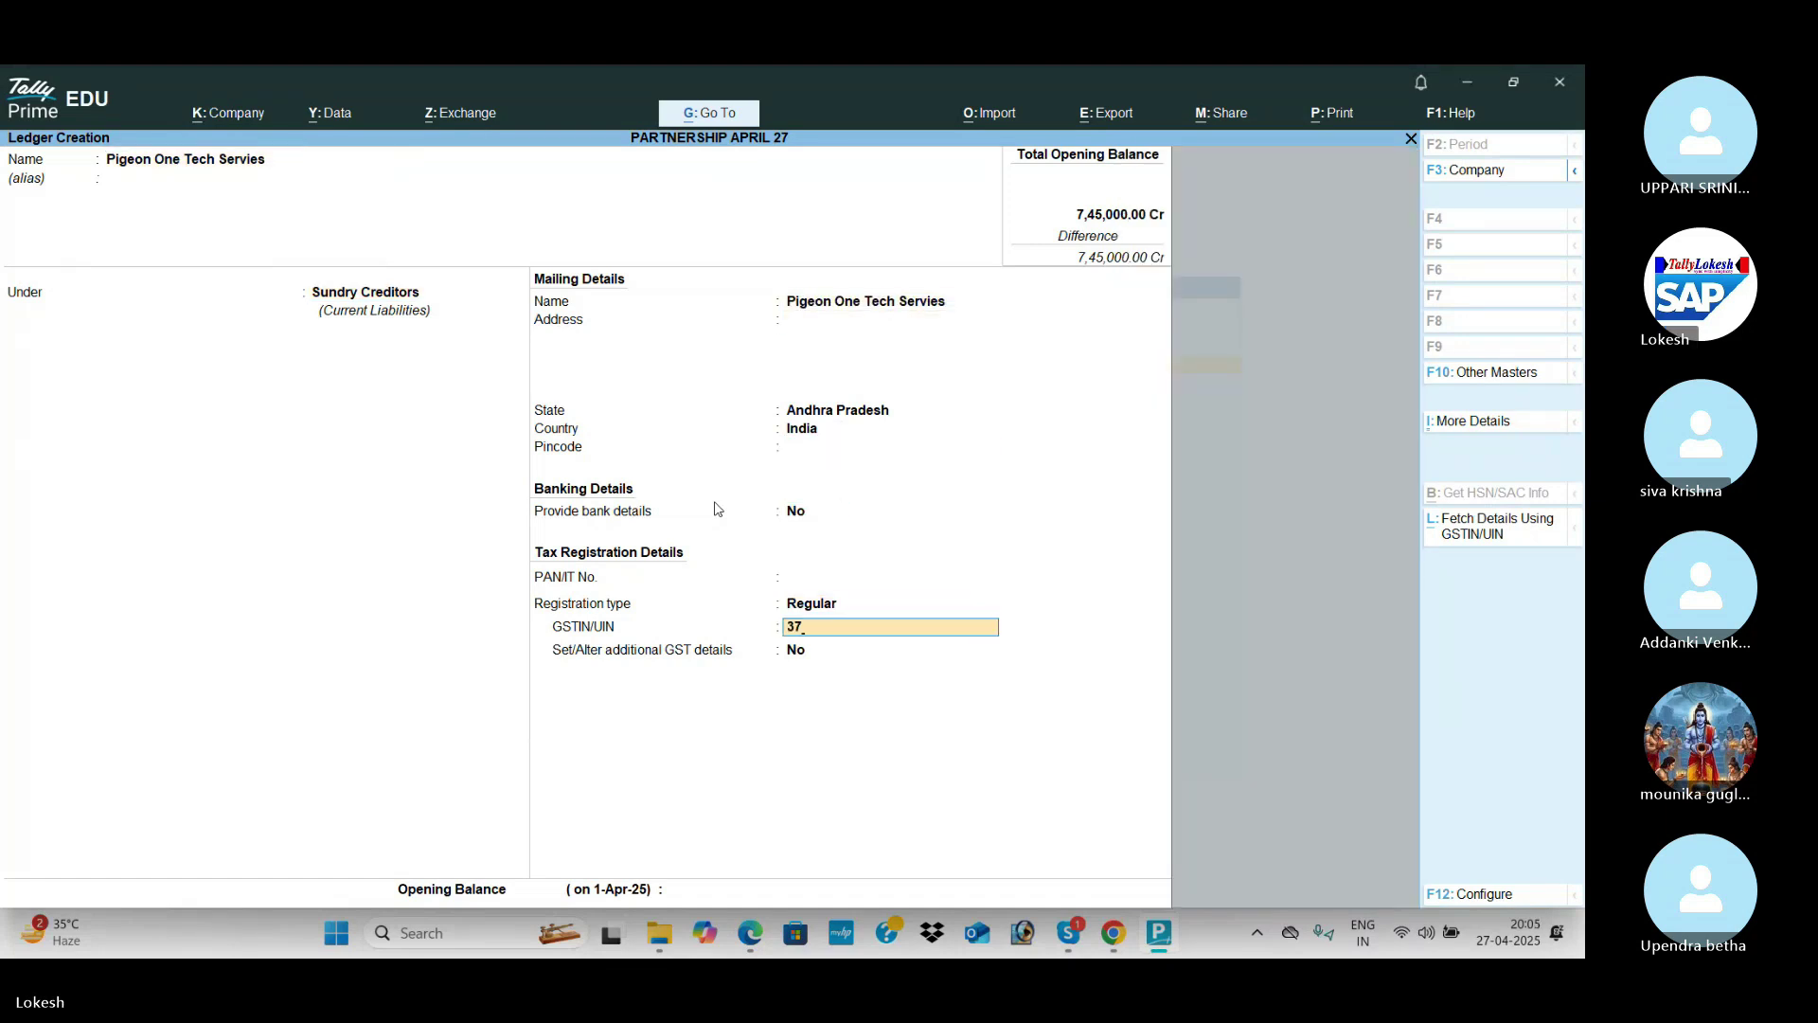
# Step: Check Pigeon One's balance in the PDF, set the ledger's opening balance to 20,500 Cr and save it
pyautogui.press('Return')
pyautogui.write('30')
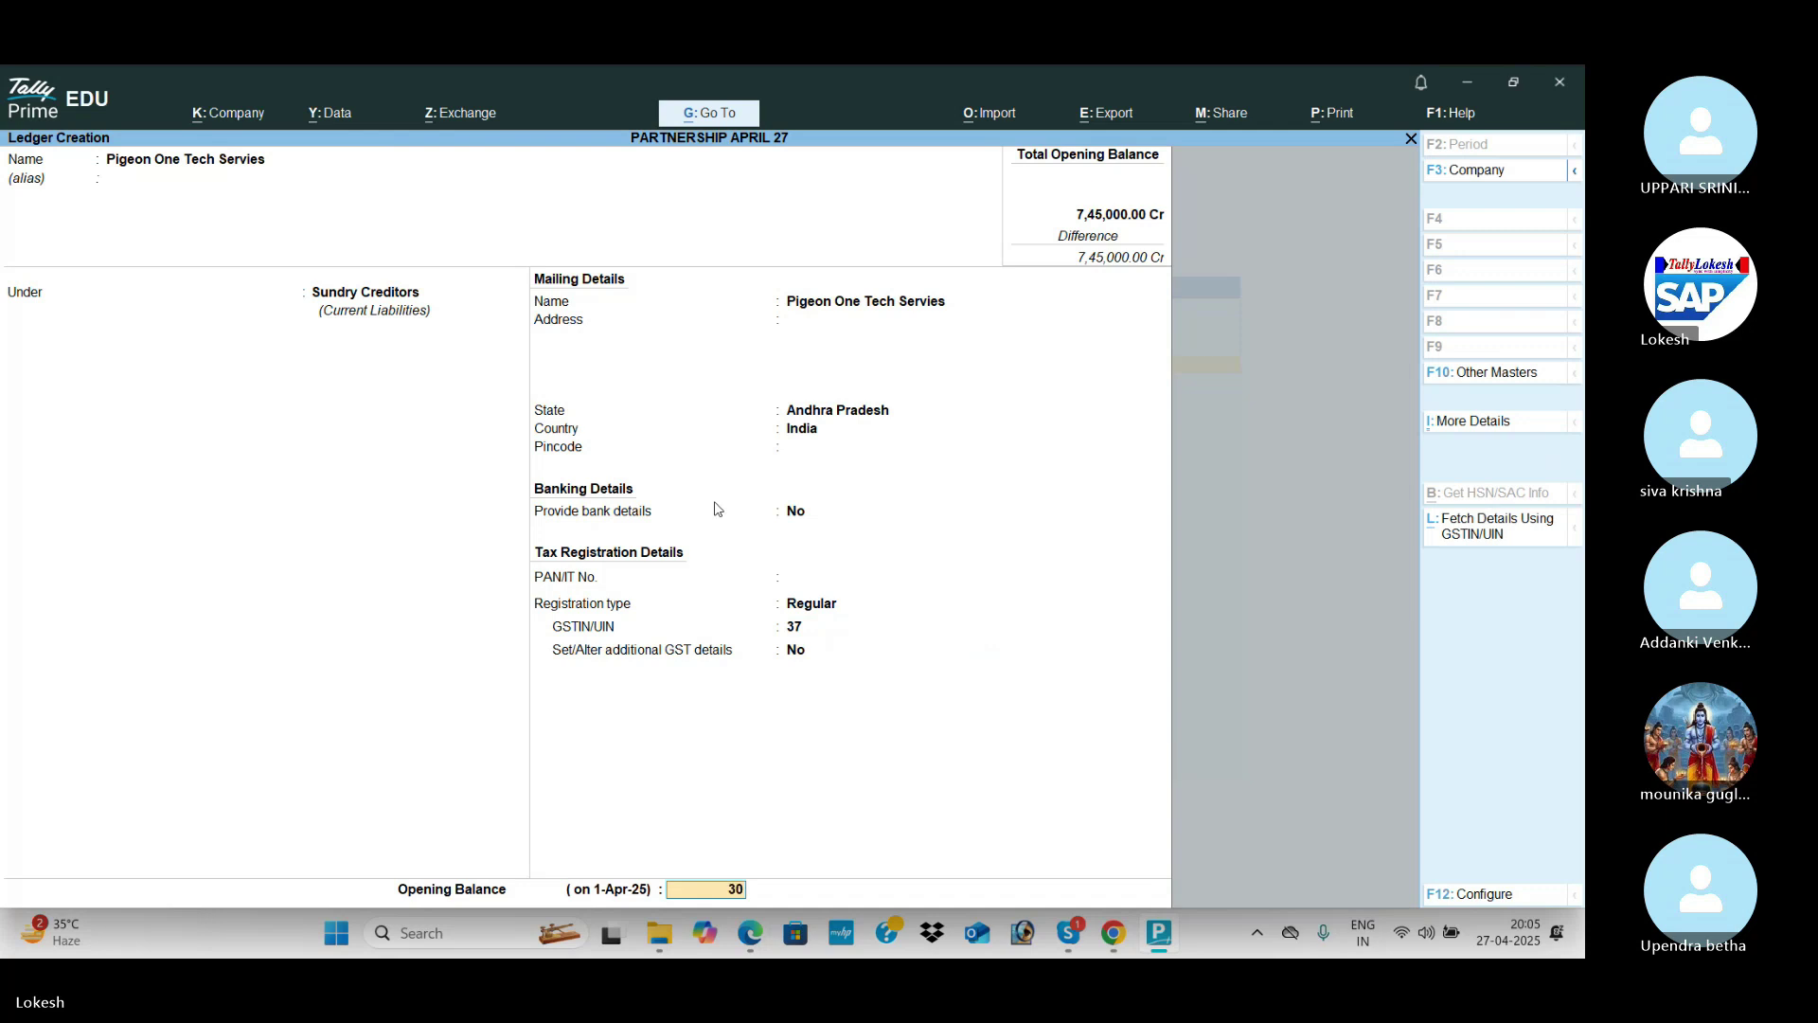
pyautogui.hotkey('alt', 'Tab')
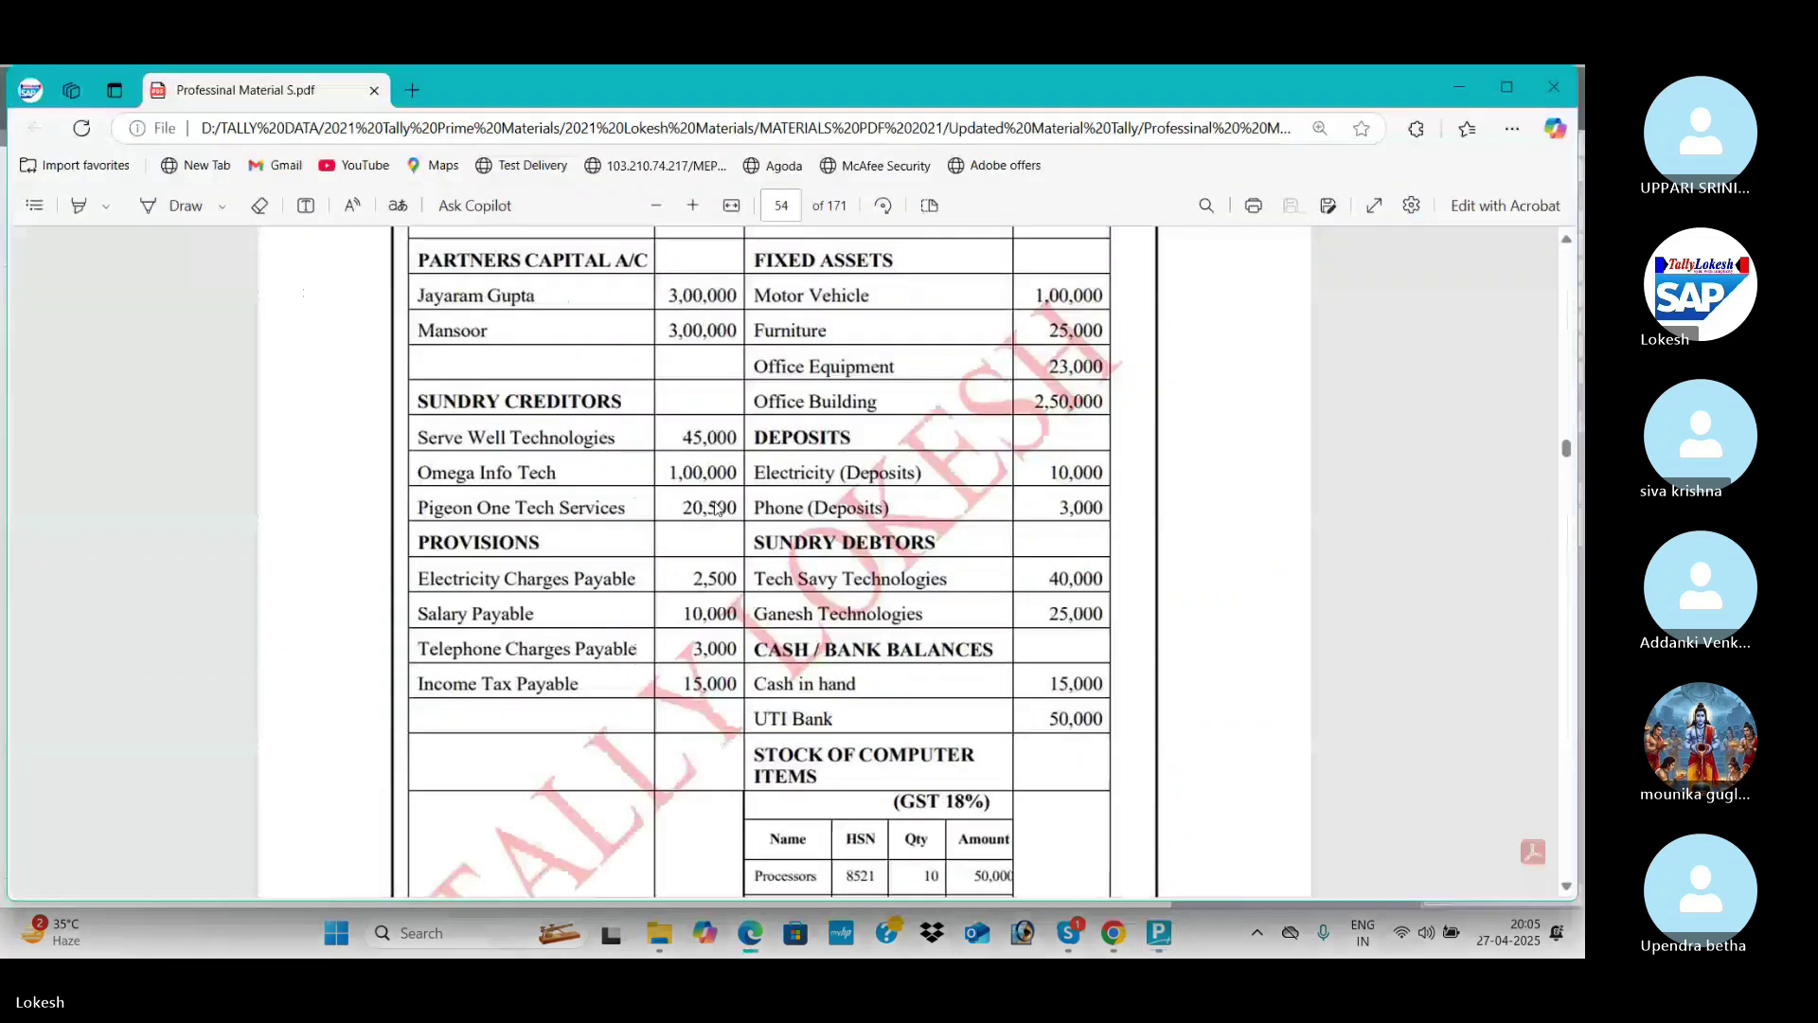
pyautogui.hotkey('alt', 'Tab')
pyautogui.press('BackSpace')
pyautogui.write('2')
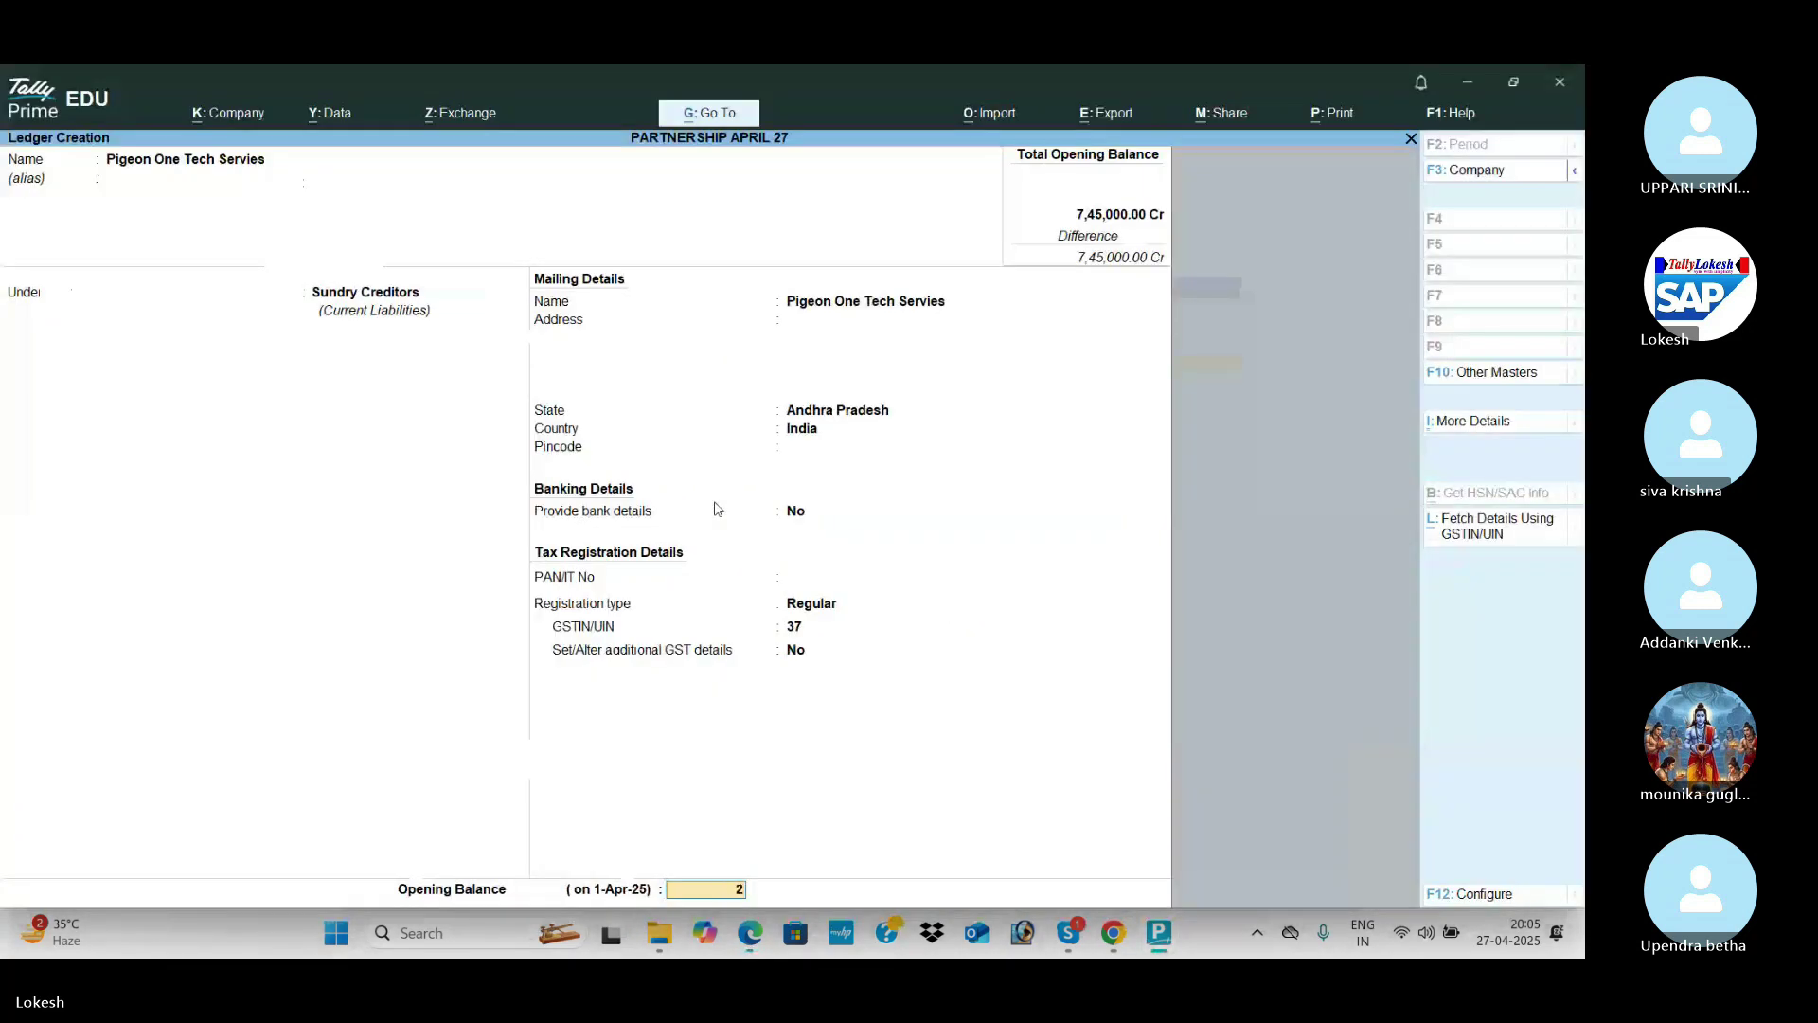
pyautogui.write('0,500')
pyautogui.press('Return')
pyautogui.press('Return')
pyautogui.press('Return')
# Step: Start a ledger named Electricity Charges Payable under the Provisions group, as listed in the PDF
pyautogui.hotkey('alt', 'Tab')
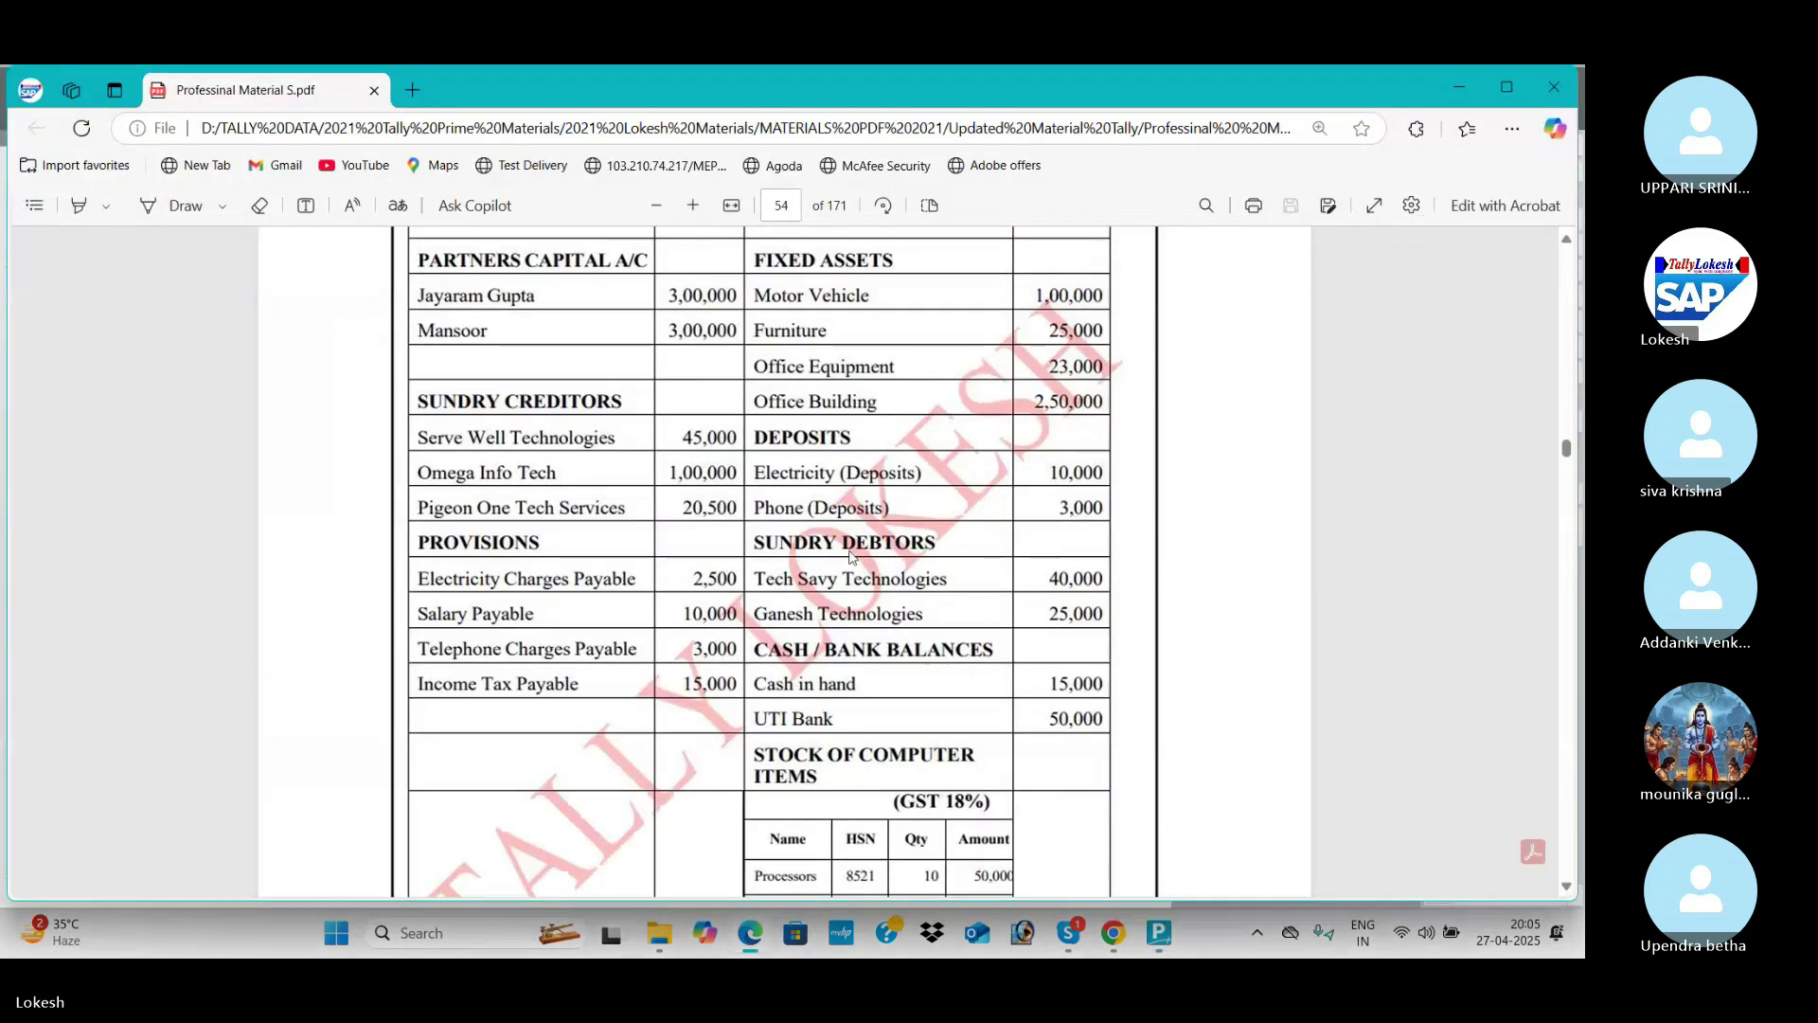
pyautogui.hotkey('alt', 'Tab')
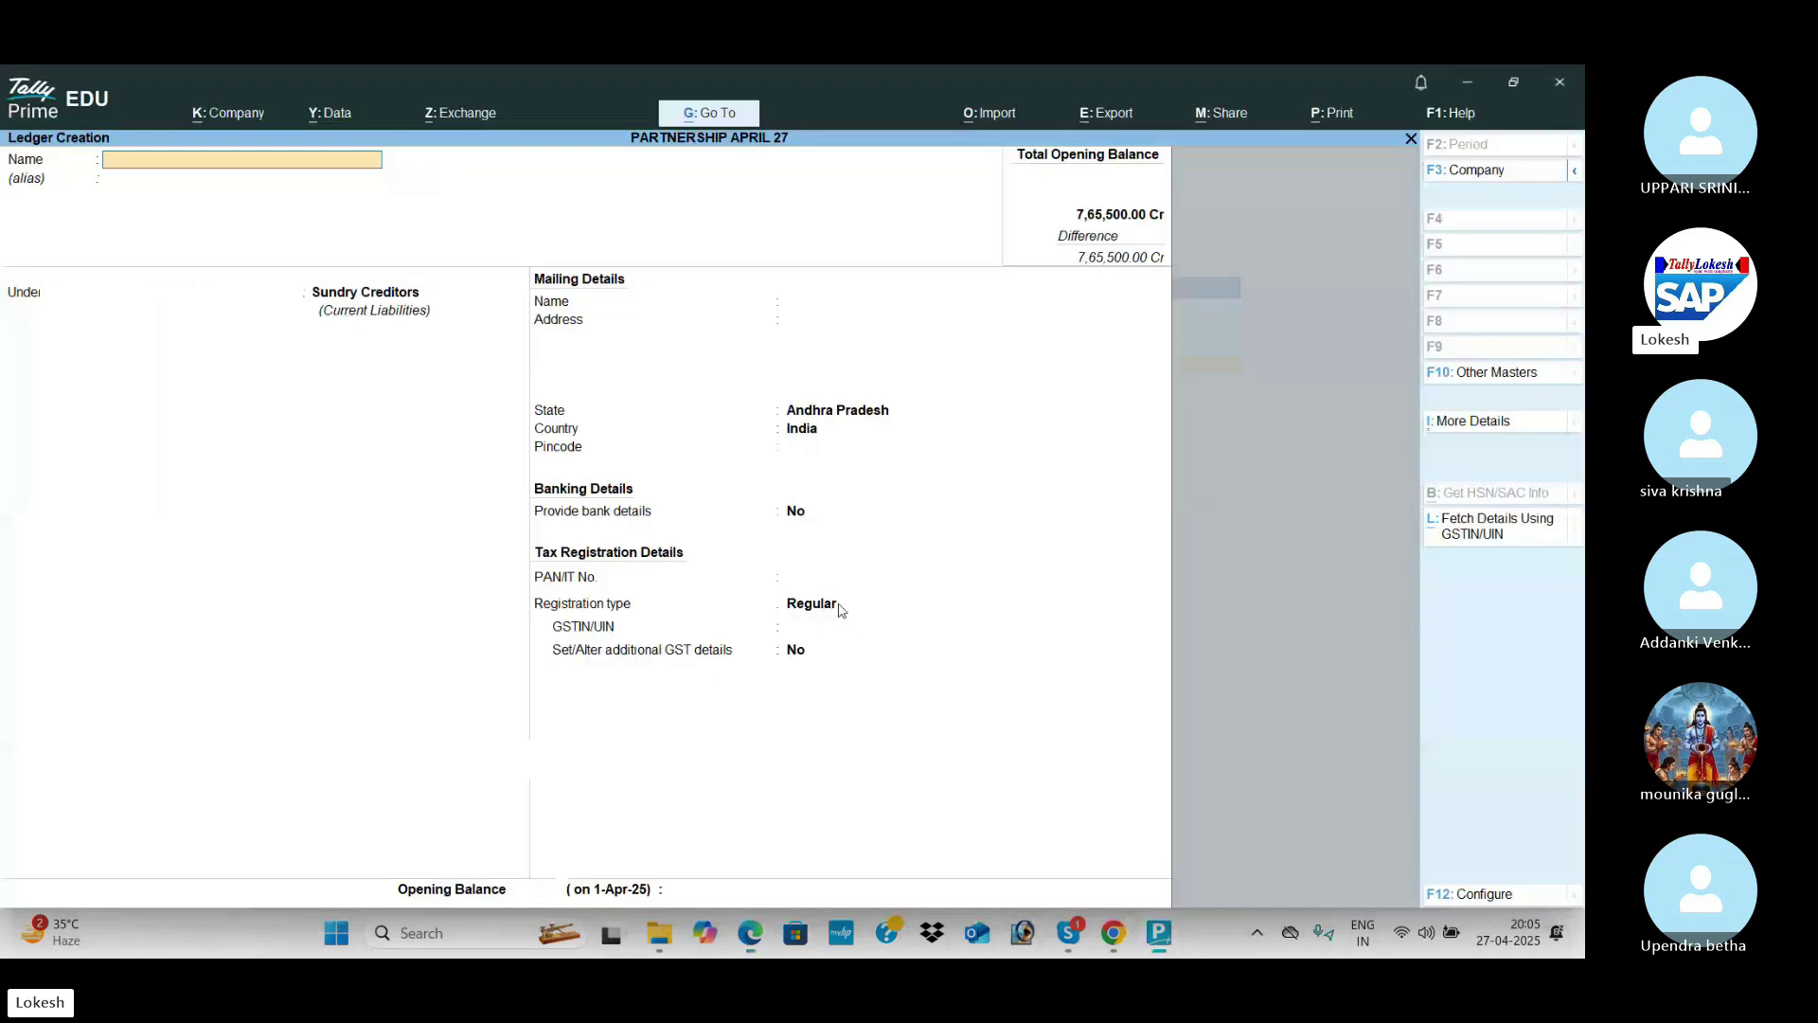
pyautogui.write('Electric')
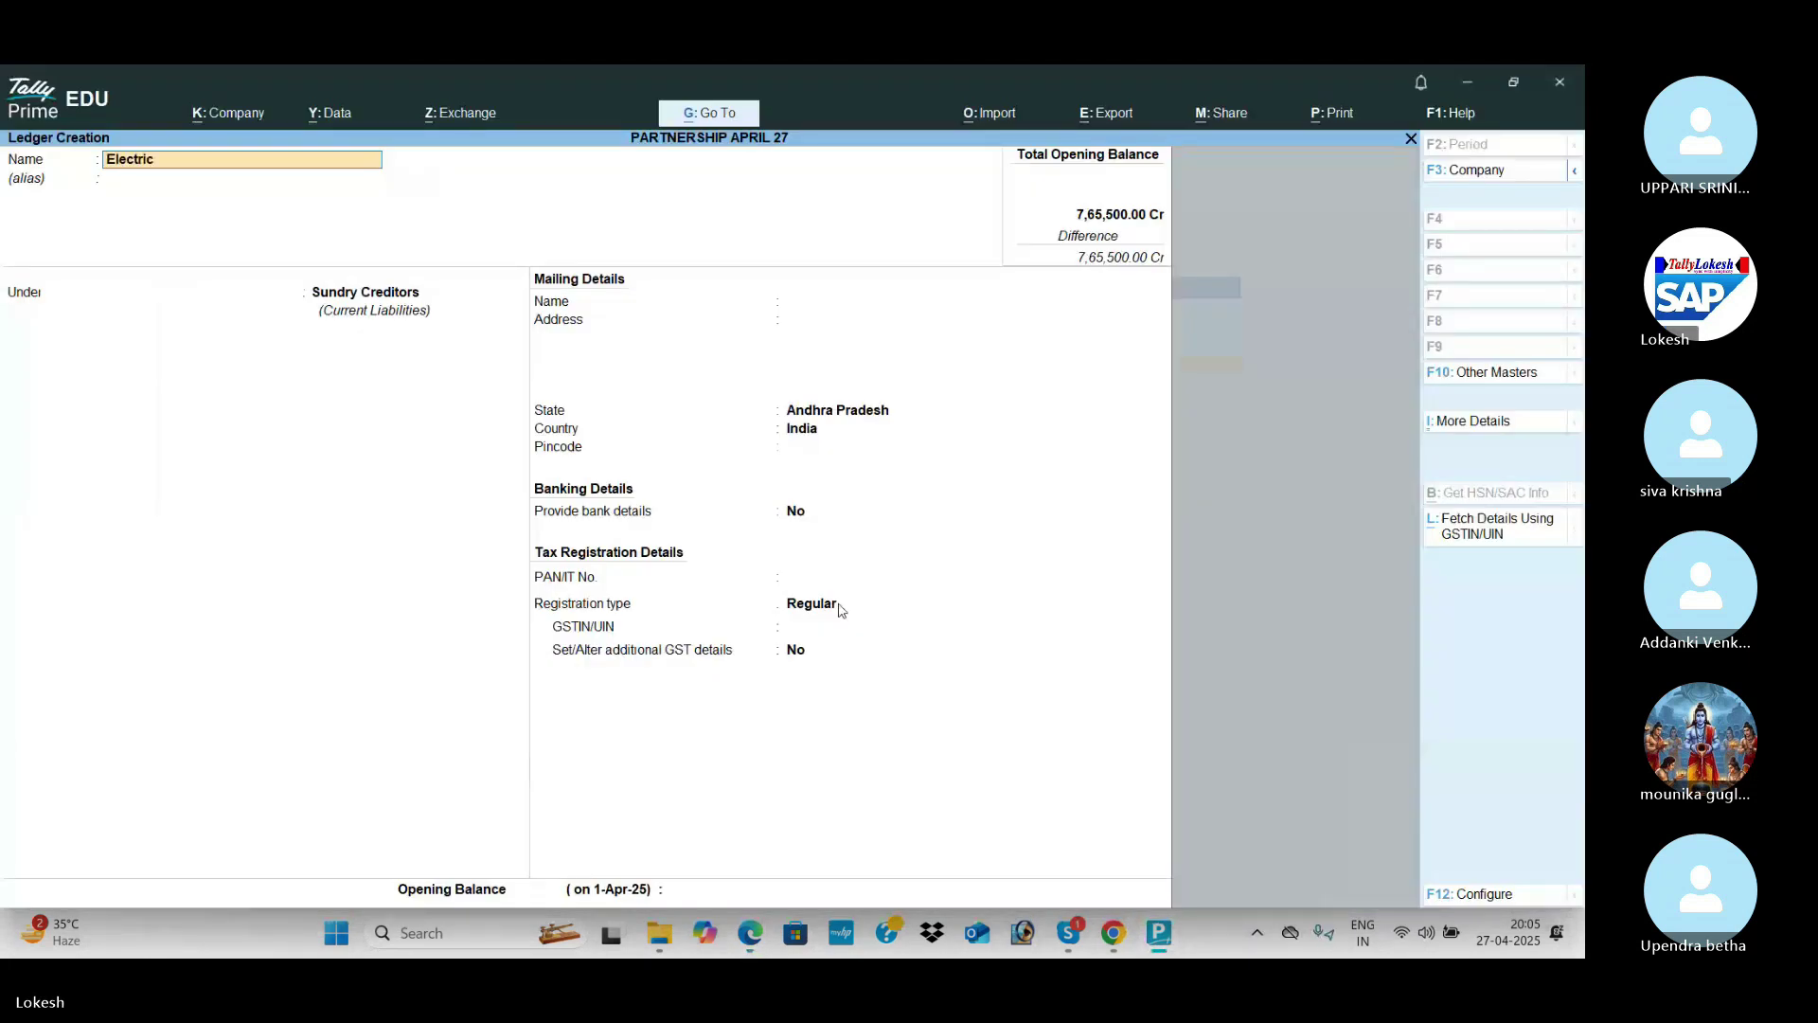
pyautogui.write('ity Charges Paya')
pyautogui.press('Return')
pyautogui.press('Return')
pyautogui.write('prov')
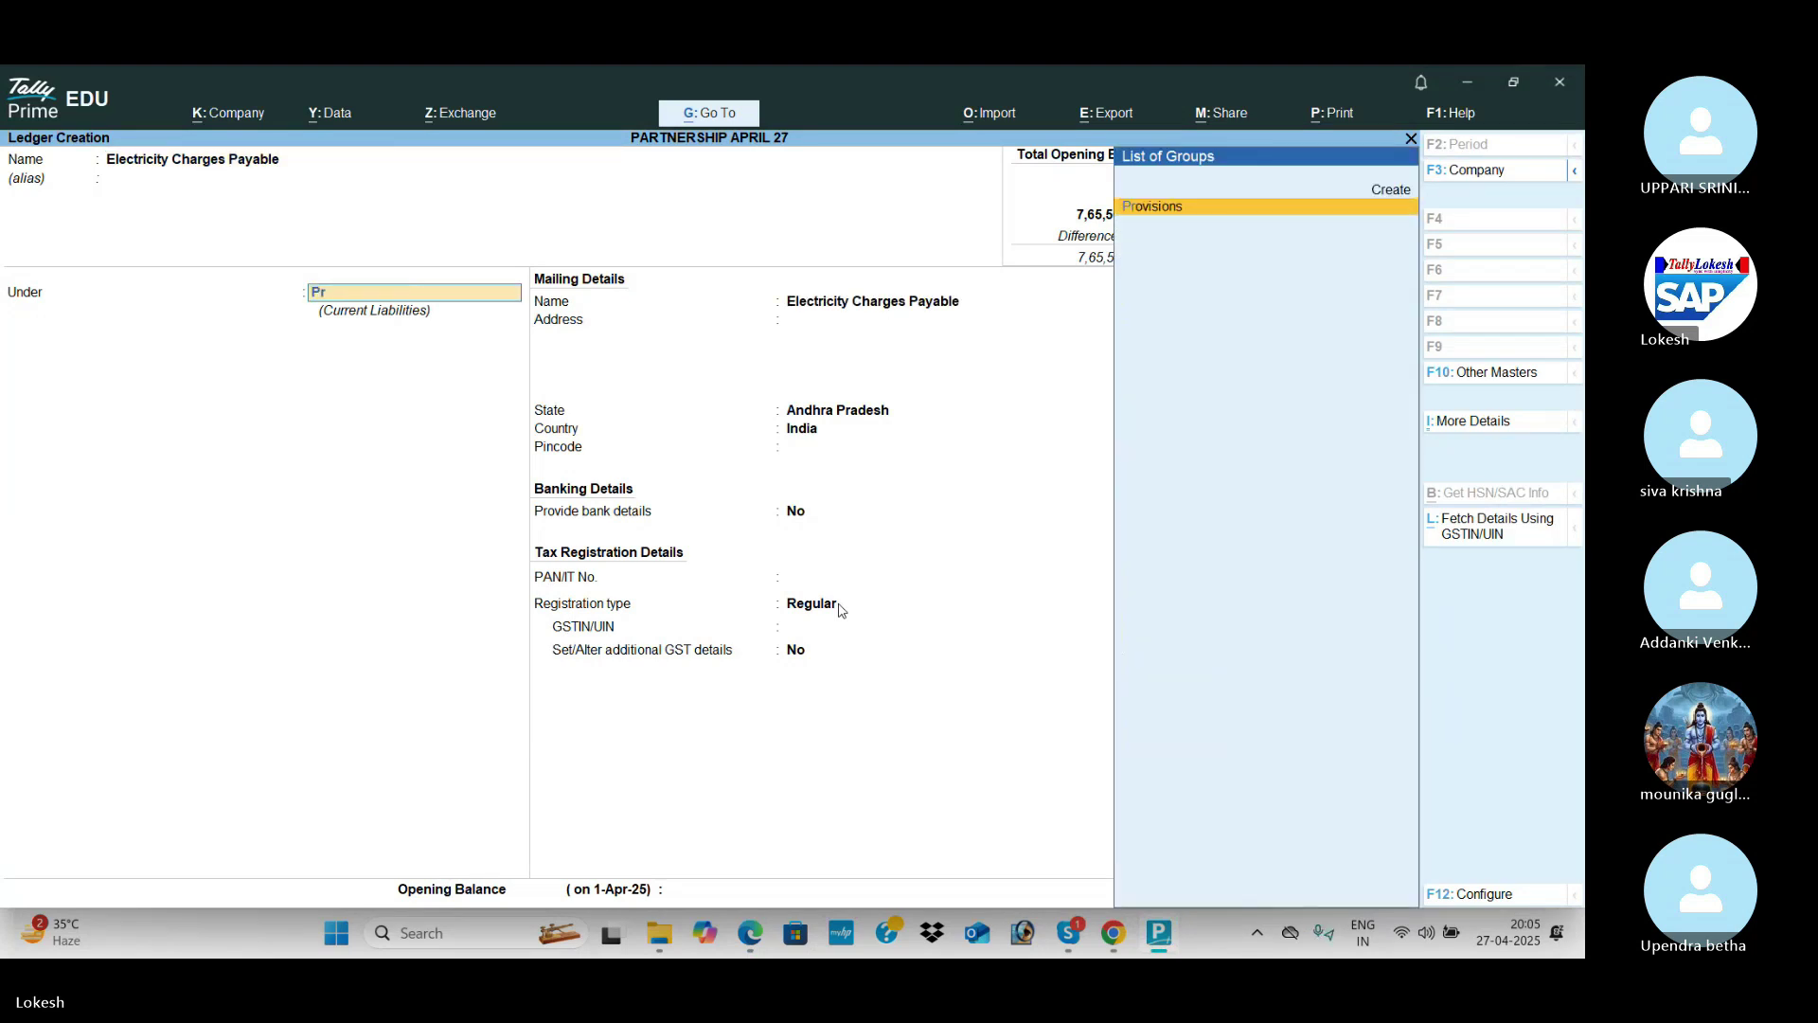
pyautogui.press('Return')
pyautogui.press('Return')
pyautogui.press('Return')
pyautogui.press('Return')
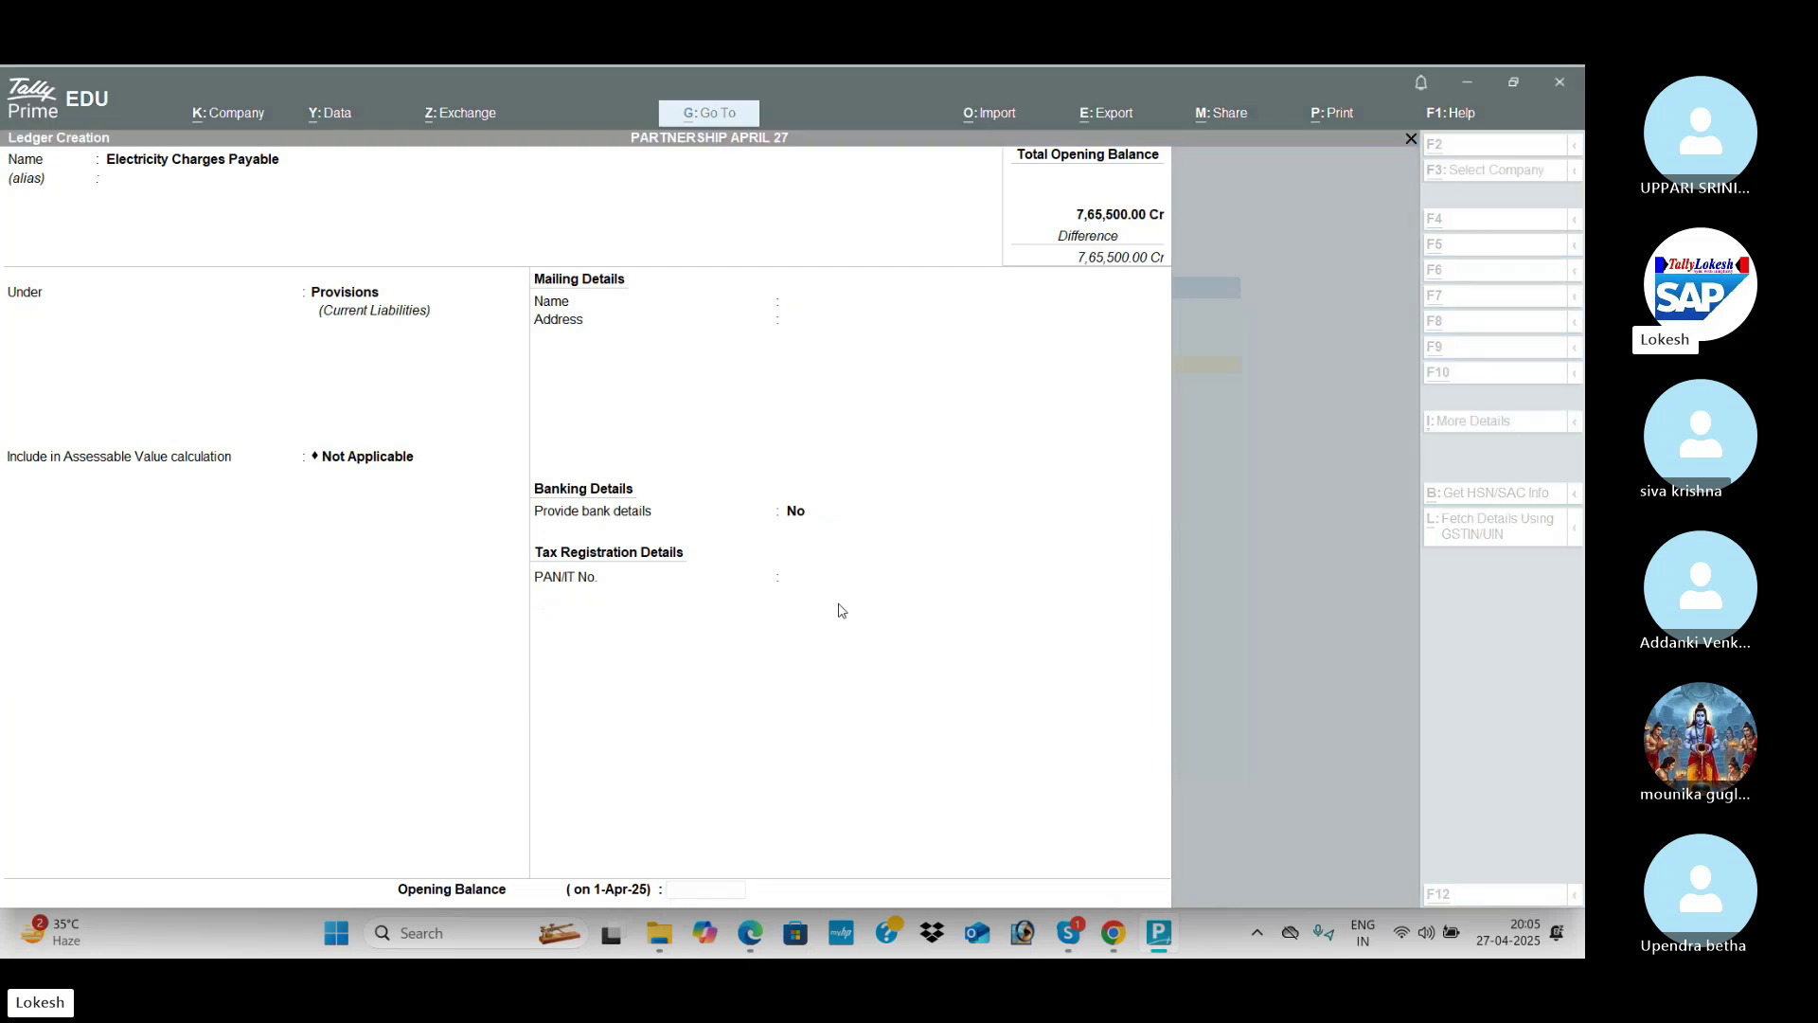
# Step: Set the Electricity Charges Payable opening balance to 2,500 Cr from the PDF and save the ledger
pyautogui.hotkey('alt', 'Tab')
pyautogui.hotkey('alt', 'Tab')
pyautogui.write('2500')
pyautogui.press('Return')
pyautogui.press('Return')
pyautogui.press('Return')
# Step: Start a ledger named Salary Payable under Provisions, leaving its other details at their defaults
pyautogui.hotkey('alt', 'Tab')
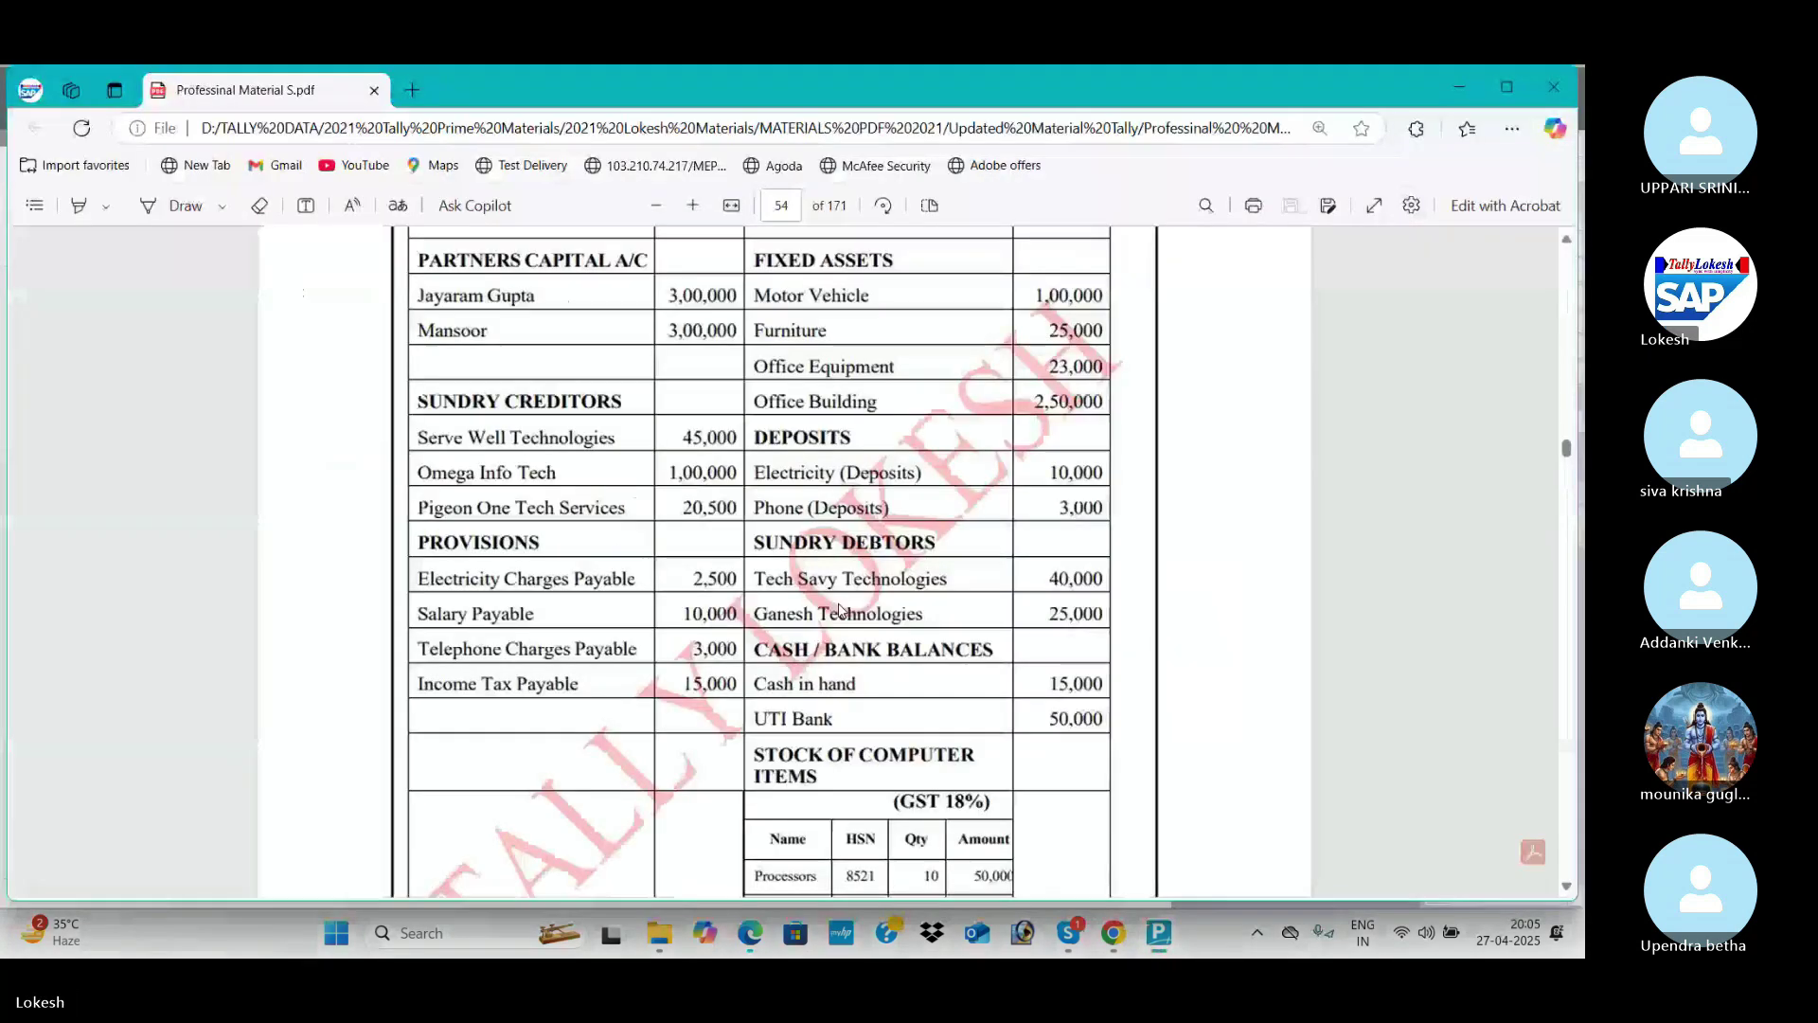
pyautogui.hotkey('alt', 'Tab')
pyautogui.write('Sal')
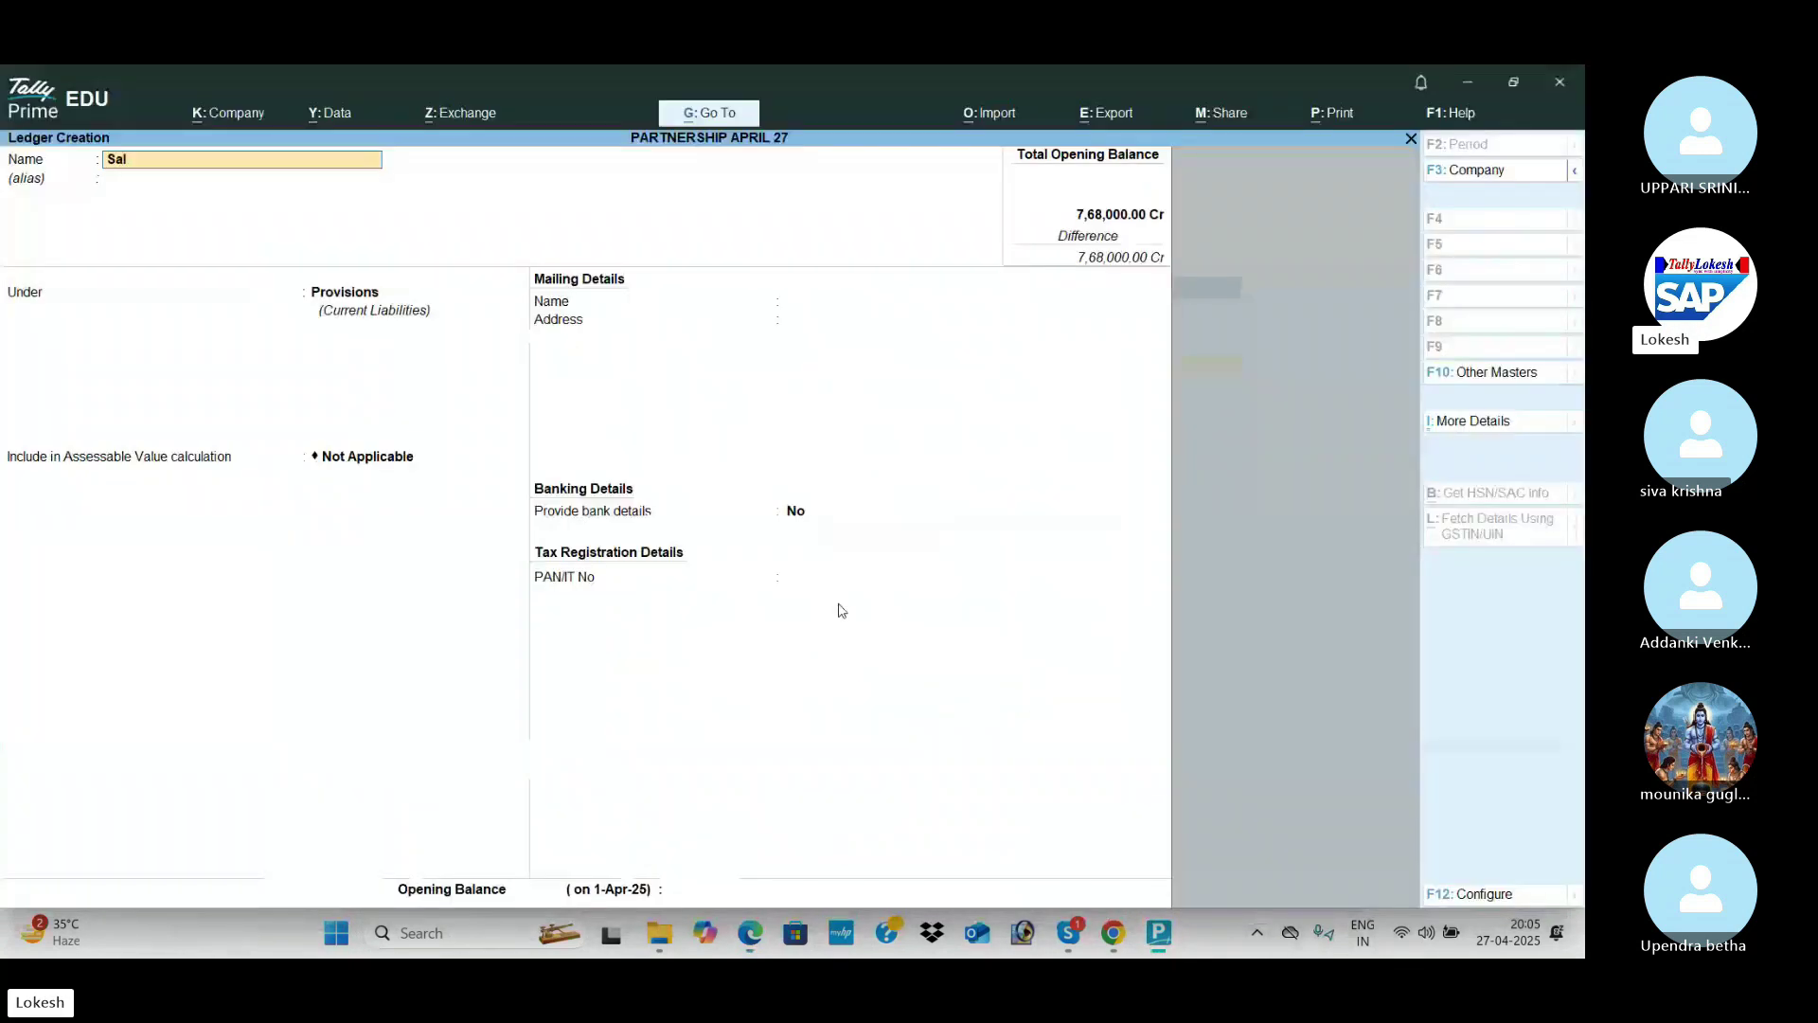
pyautogui.write('ary Payable')
pyautogui.press('Return')
pyautogui.press('Return')
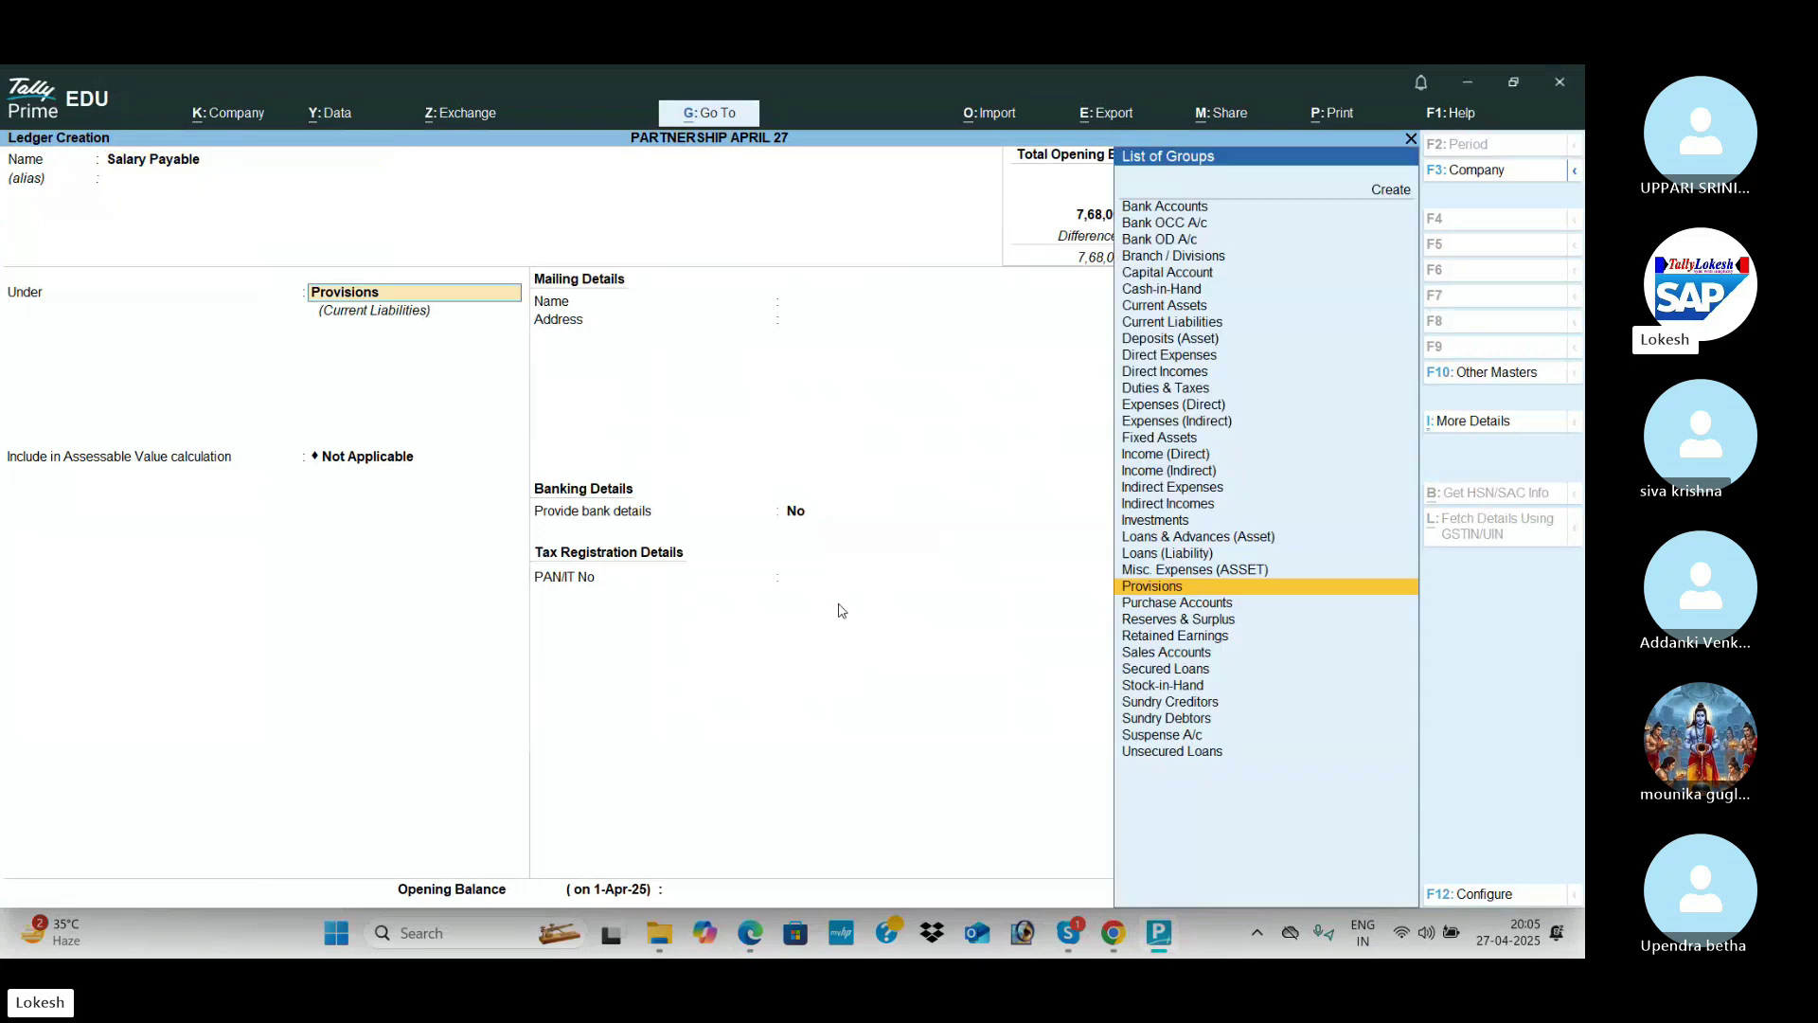
pyautogui.press('Return')
pyautogui.press('Return')
pyautogui.press('Return')
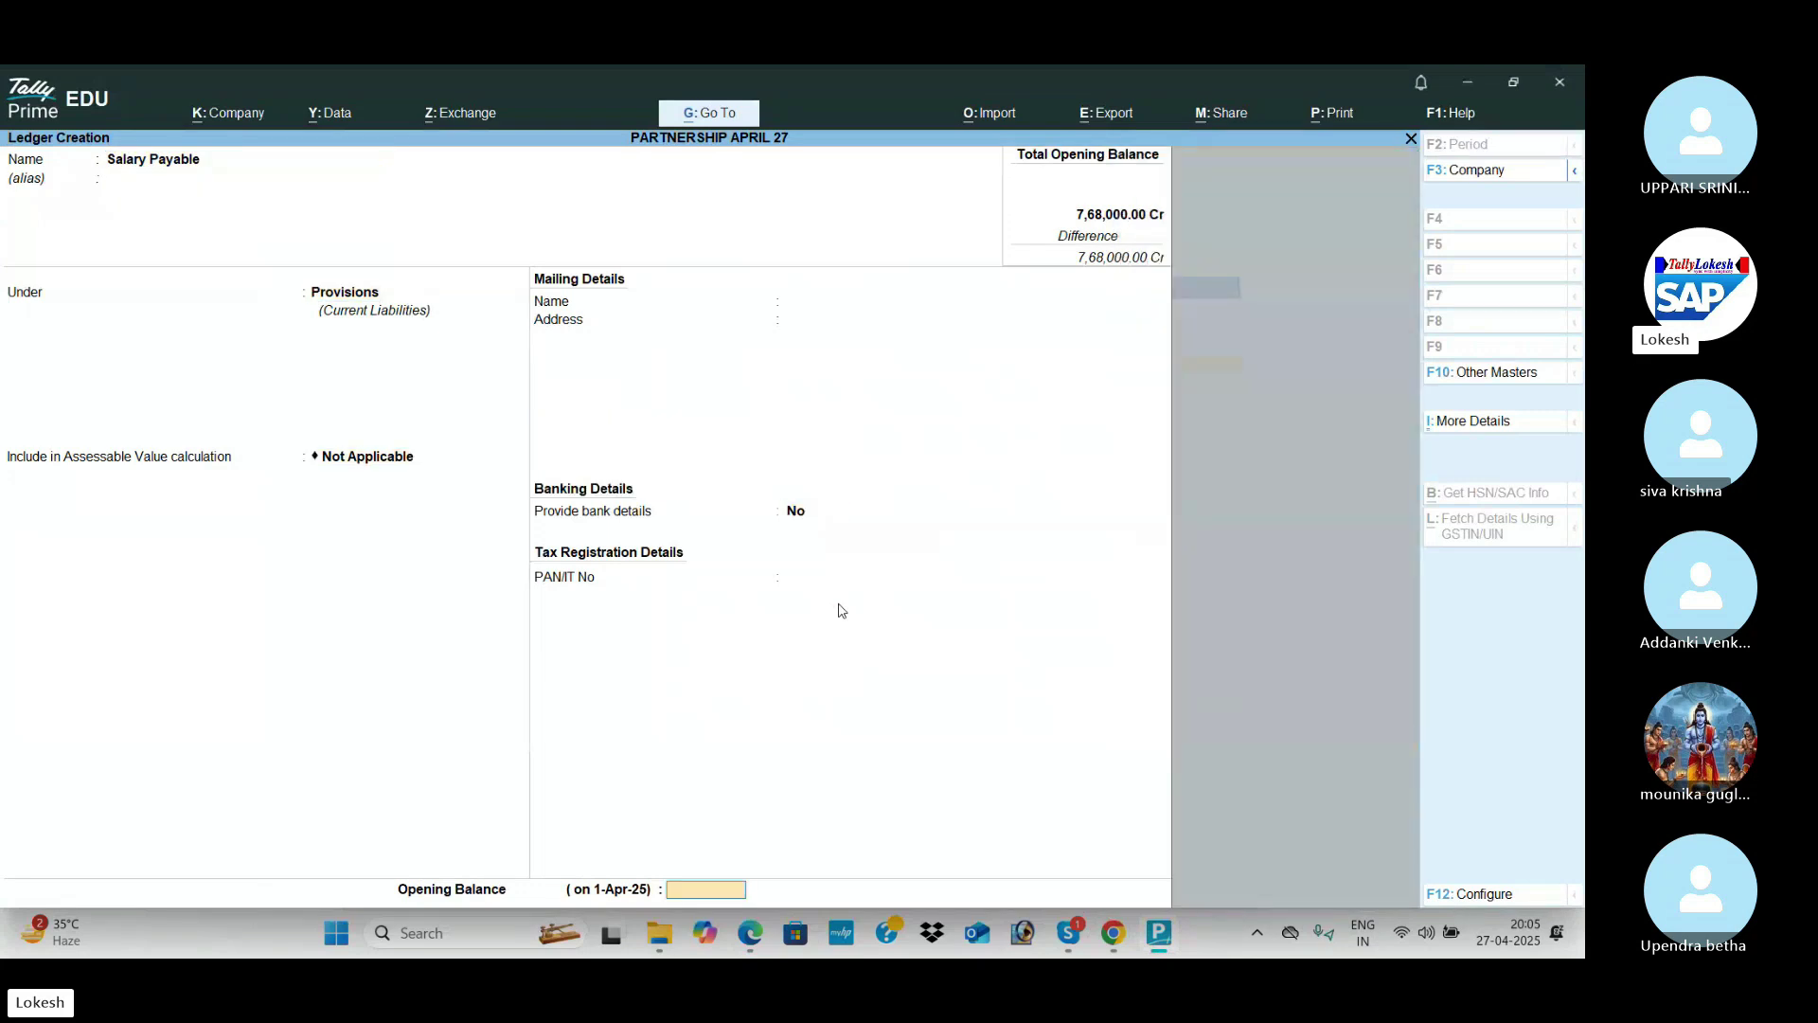
# Step: Set the Salary Payable opening balance to 10,000 Cr from the PDF and save the ledger
pyautogui.hotkey('alt', 'Tab')
pyautogui.hotkey('alt', 'Tab')
pyautogui.write('10000')
pyautogui.press('Return')
pyautogui.press('Return')
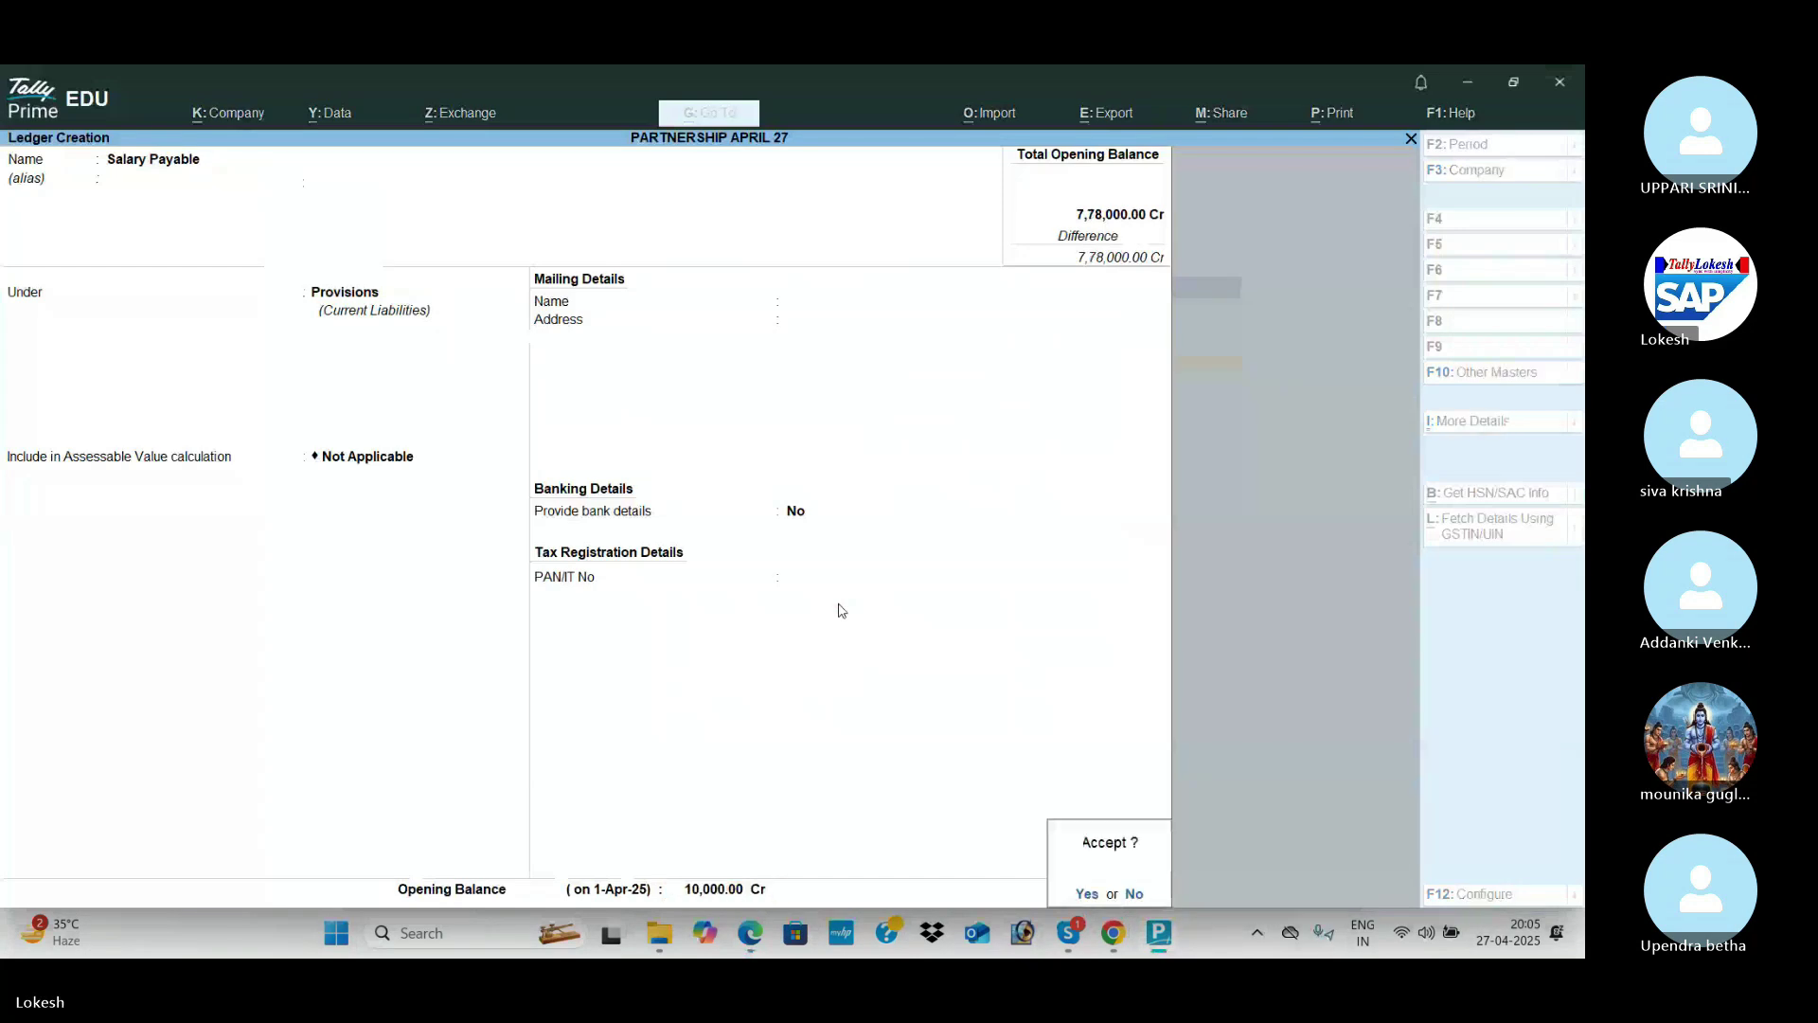
pyautogui.press('Return')
# Step: Start a ledger named Telephone Charges Payable under Provisions, leaving its other details at their defaults
pyautogui.hotkey('alt', 'Tab')
pyautogui.hotkey('alt', 'Tab')
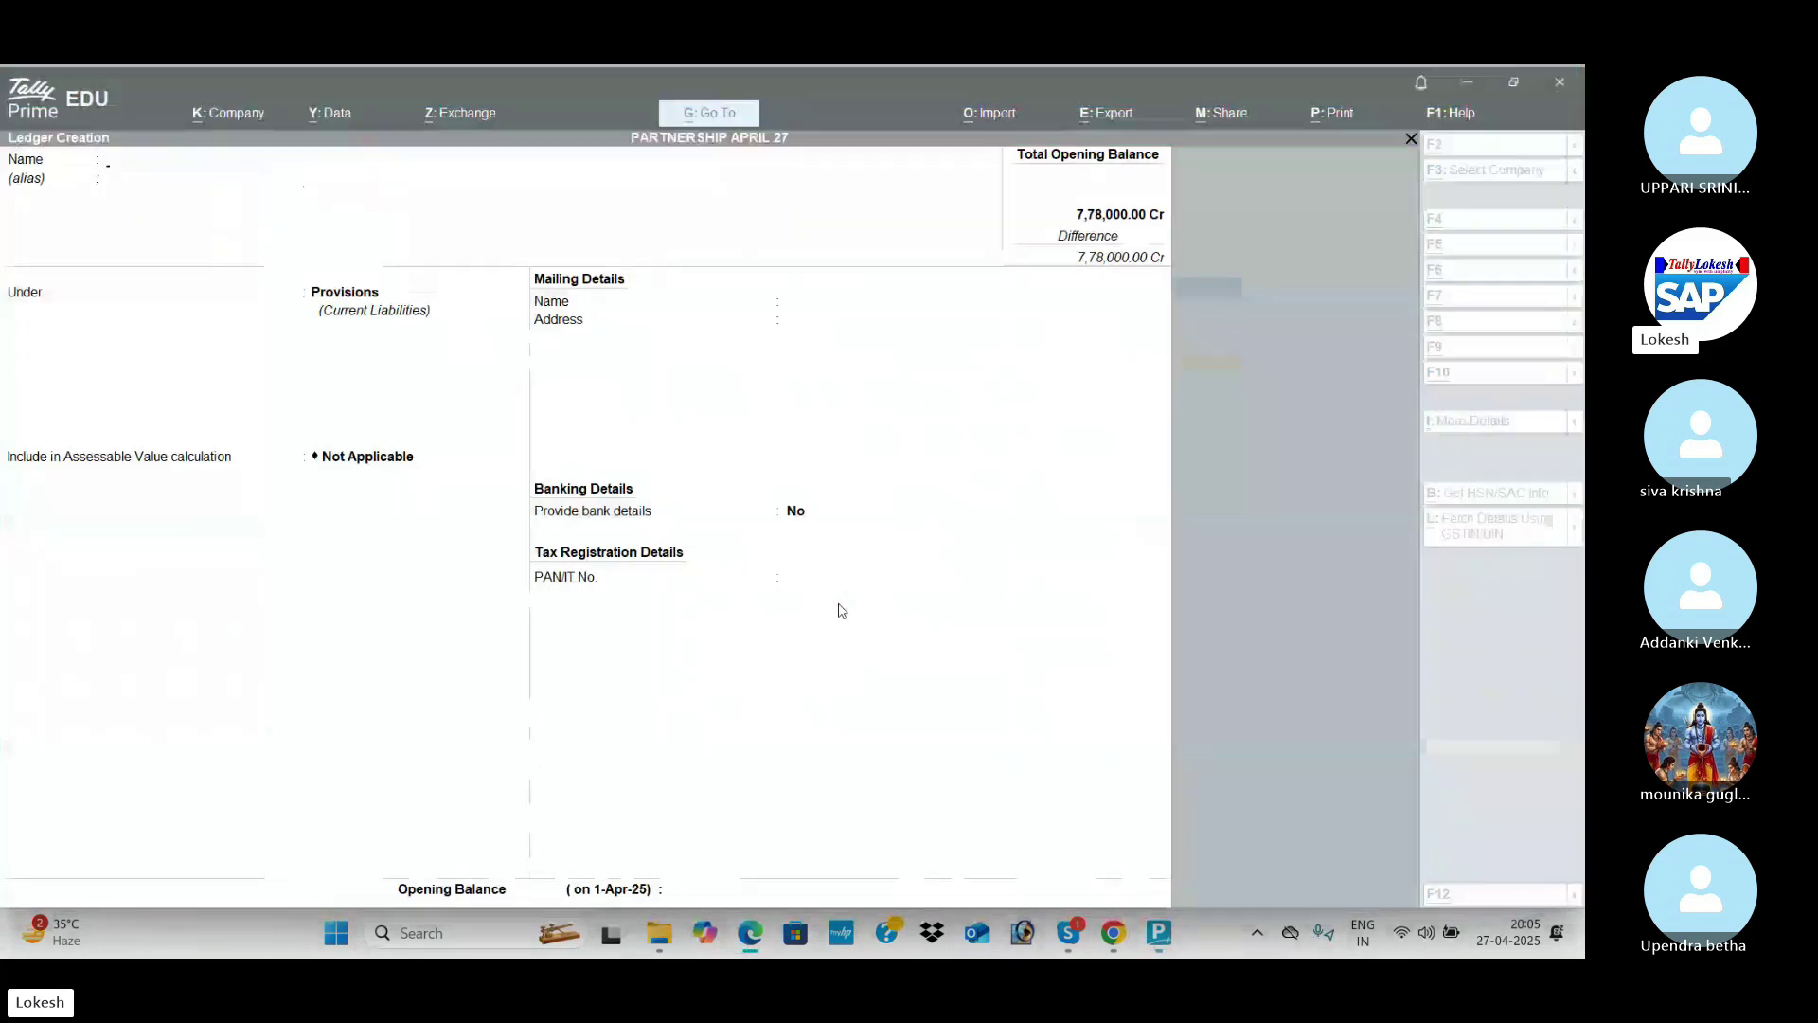
pyautogui.write('Telephpon')
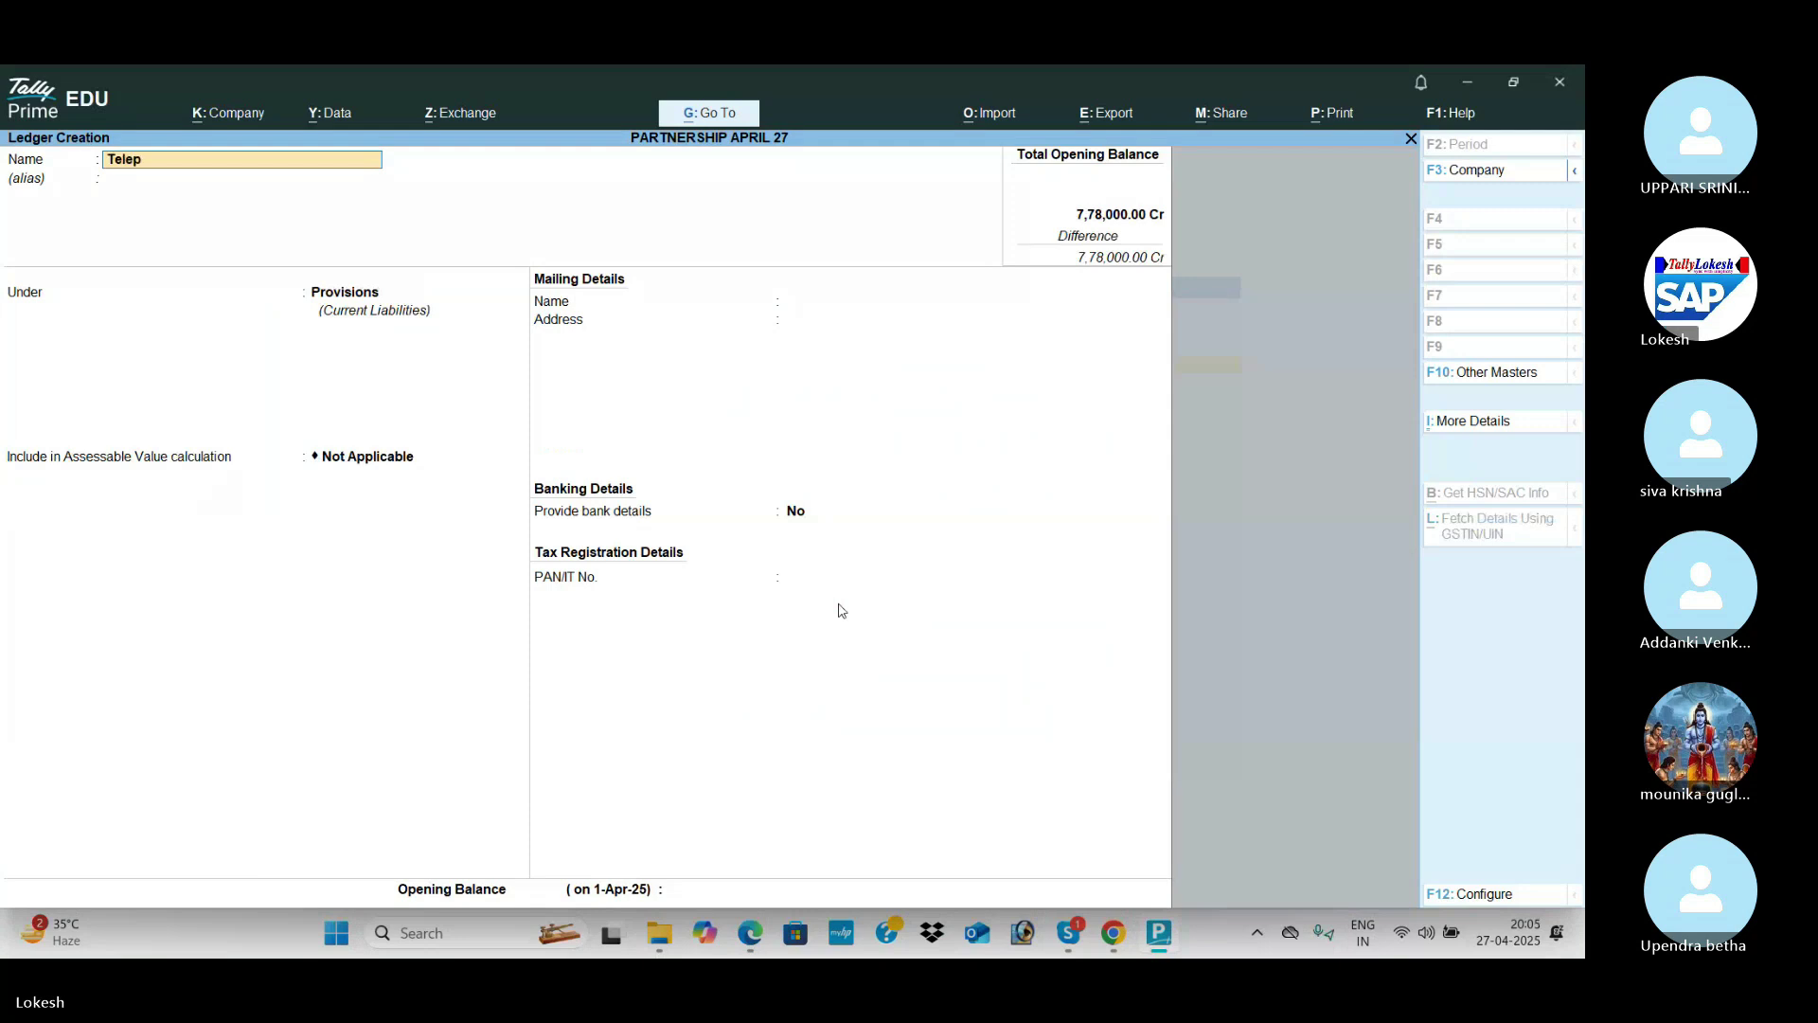
pyautogui.press('BackSpace')
pyautogui.press('BackSpace')
pyautogui.press('BackSpace')
pyautogui.write('one Charges Payable')
pyautogui.press('Return')
pyautogui.press('Return')
pyautogui.press('Return')
pyautogui.press('Return')
pyautogui.press('Return')
# Step: Set the Telephone Charges Payable opening balance to 3,000 Cr from the PDF and save the ledger
pyautogui.hotkey('alt', 'Tab')
pyautogui.hotkey('alt', 'Tab')
pyautogui.write('3000')
pyautogui.press('Return')
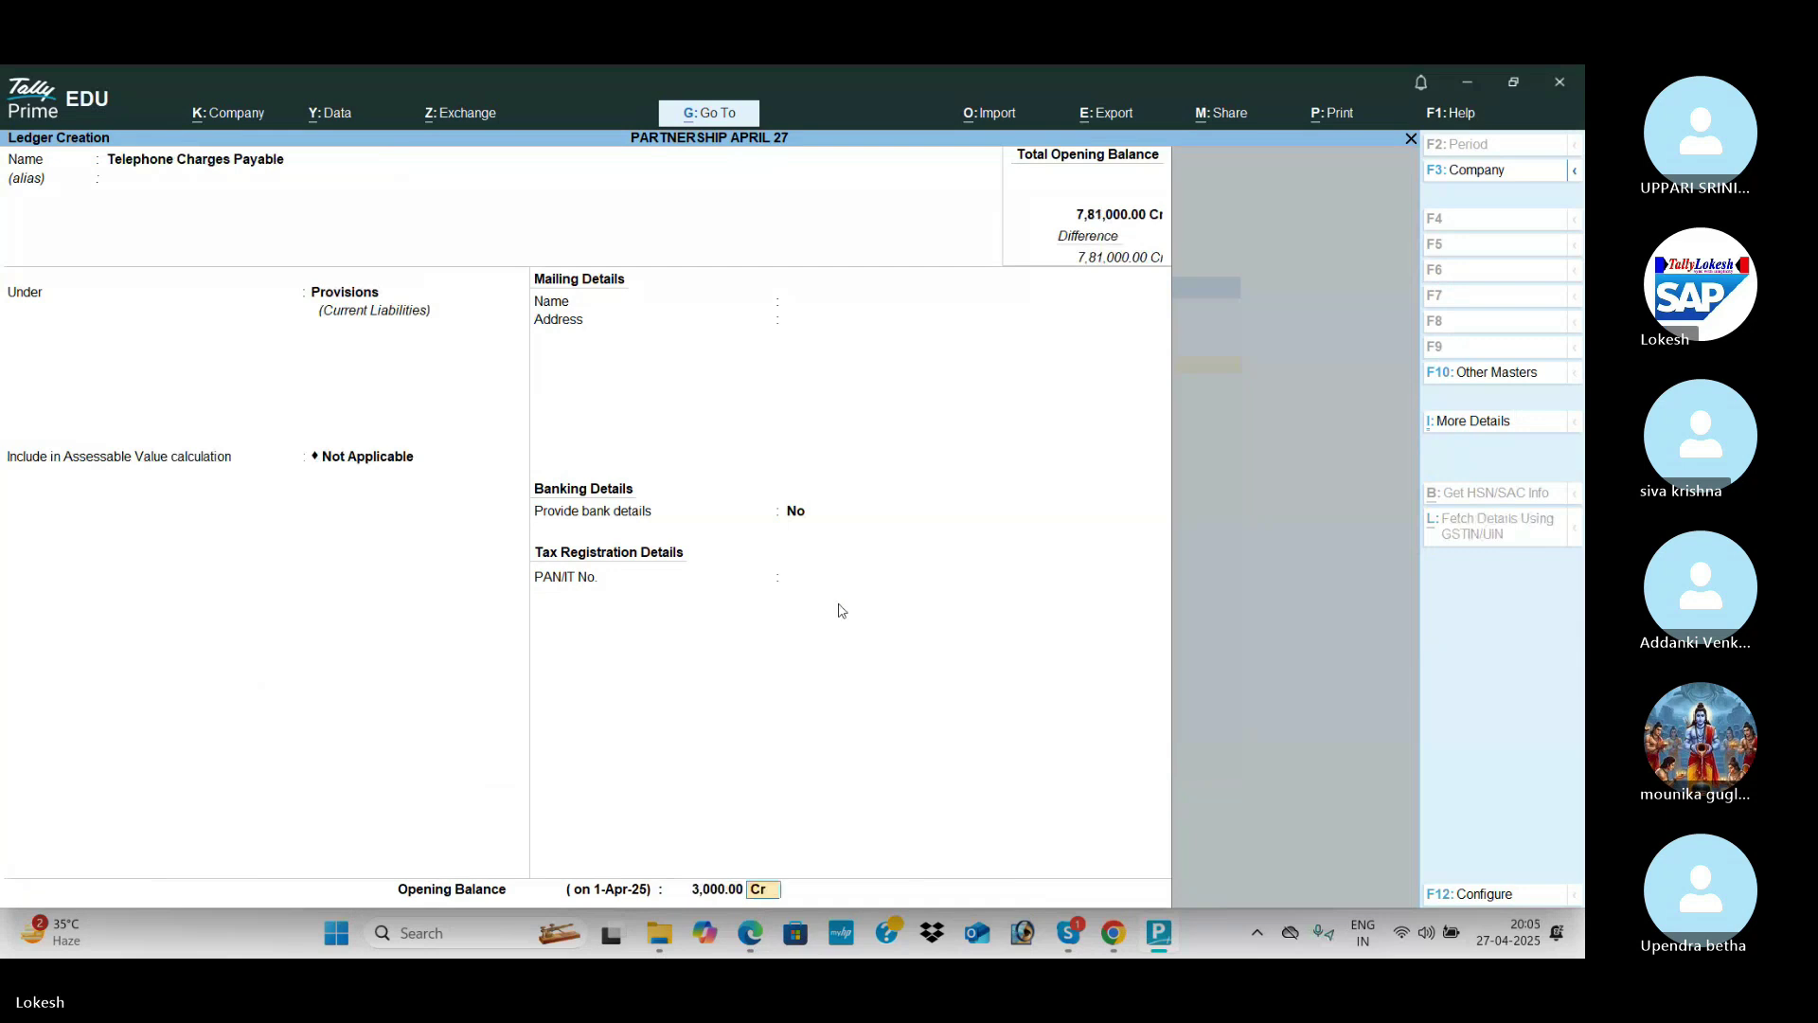
pyautogui.press('Return')
# Step: Start a ledger named Income Tax Payable under Provisions, leaving its other details at their defaults
pyautogui.hotkey('alt', 'Tab')
pyautogui.hotkey('alt', 'Tab')
pyautogui.write('Income')
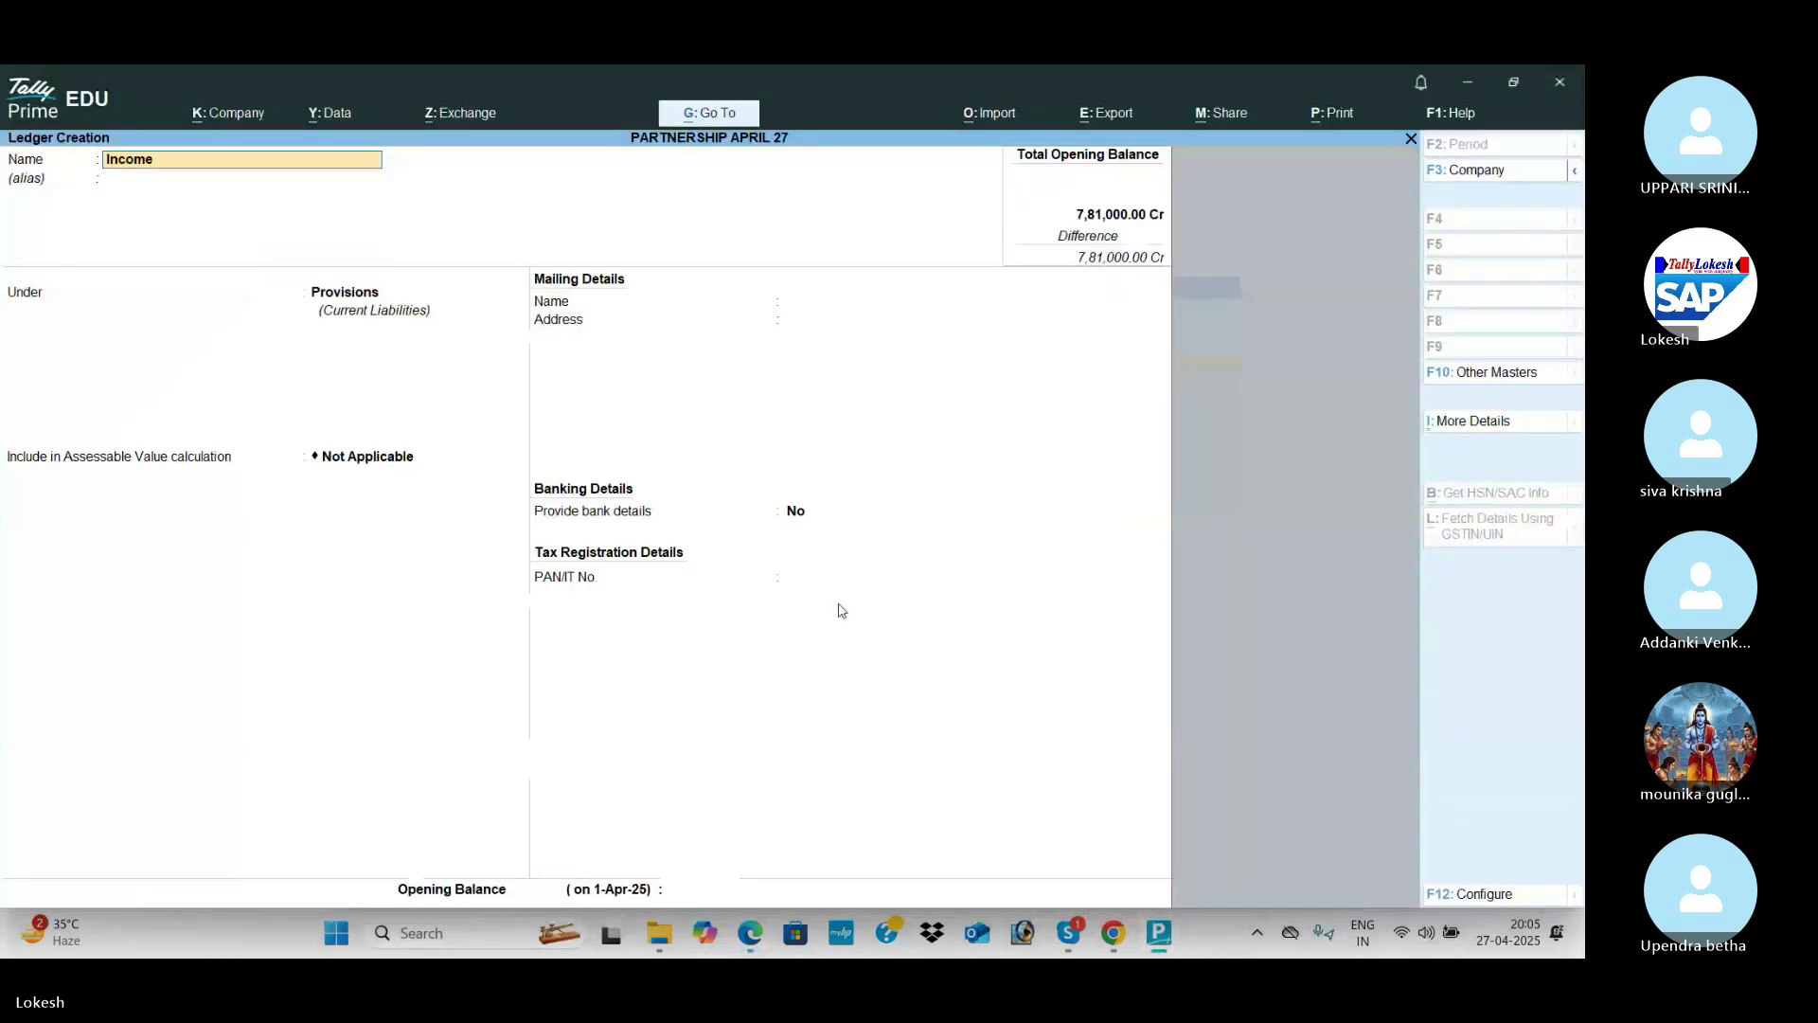
pyautogui.write(' Tax Payable')
pyautogui.press('Return')
pyautogui.press('Return')
pyautogui.press('Return')
pyautogui.press('Return')
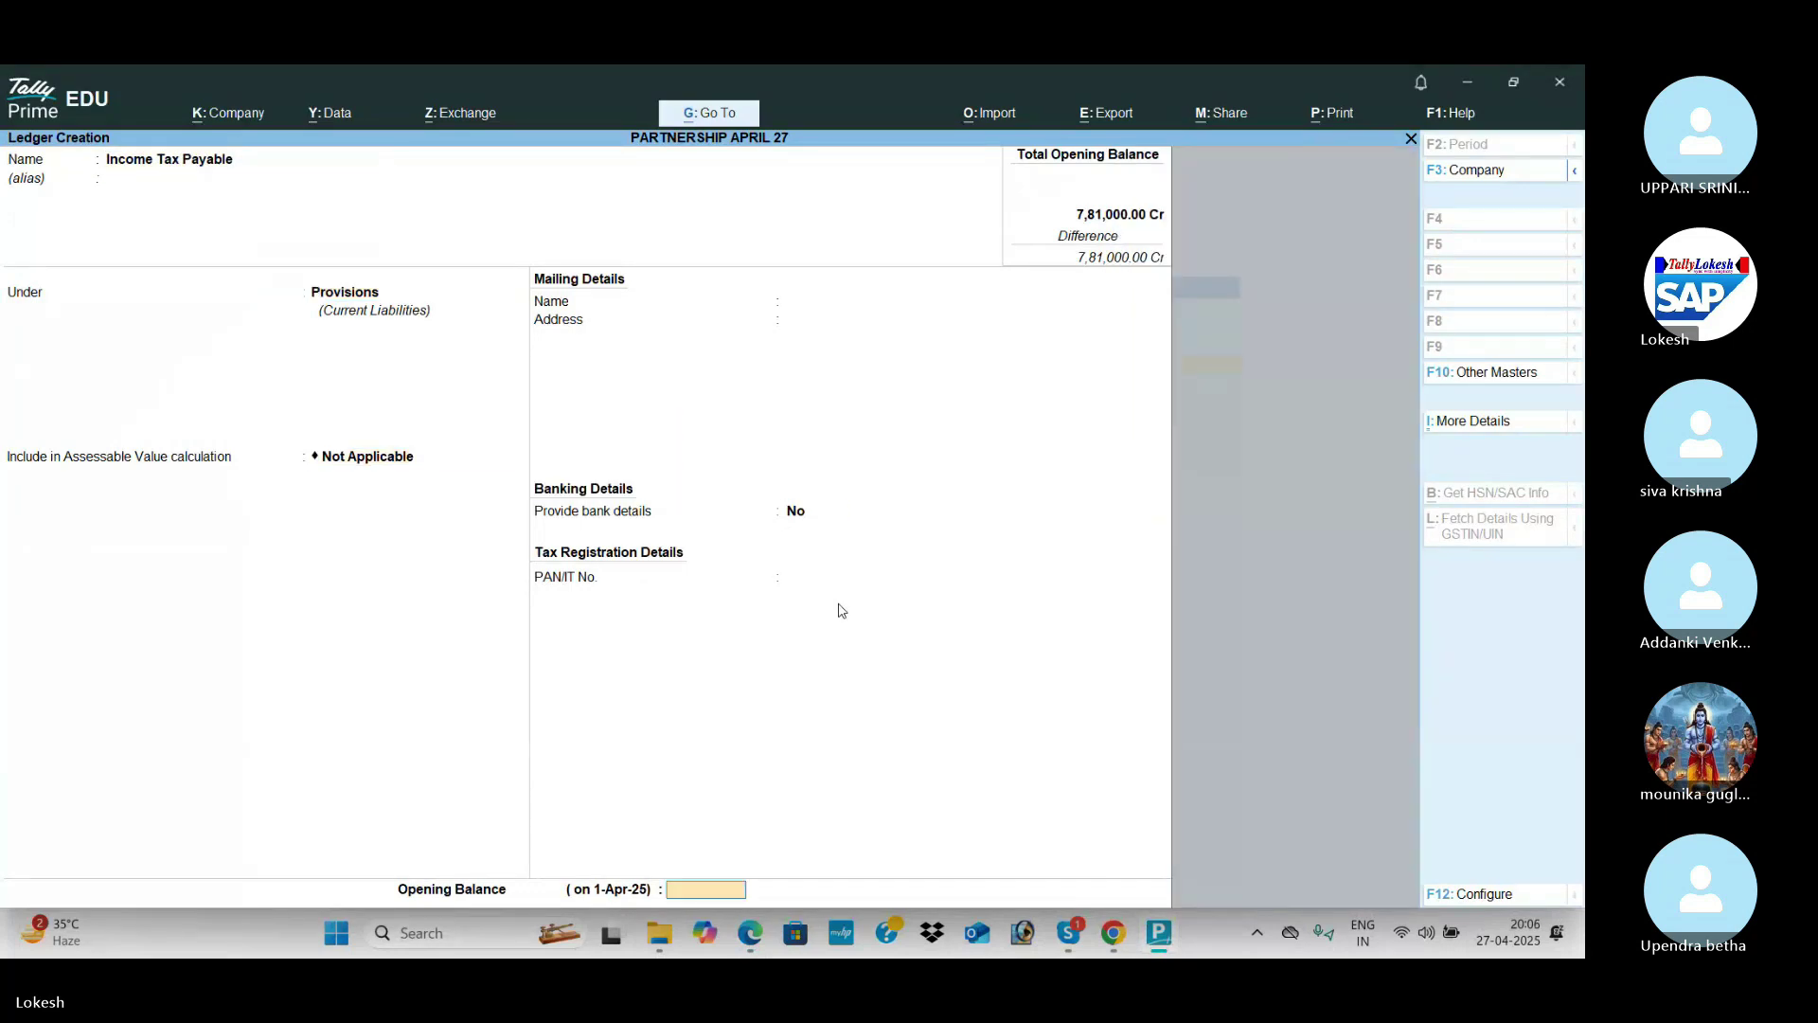
# Step: Set the Income Tax Payable opening balance to 15,000 Cr from the PDF and save the ledger
pyautogui.hotkey('alt', 'Tab')
pyautogui.hotkey('alt', 'Tab')
pyautogui.write('15000')
pyautogui.press('Return')
pyautogui.press('Return')
pyautogui.press('Return')
# Step: Start a ledger named Motor Vehicle under Fixed Assets, leaving its mailing, GST and tax details at their defaults
pyautogui.hotkey('alt', 'Tab')
pyautogui.scroll(2, 839, 609)
pyautogui.hotkey('alt', 'Tab')
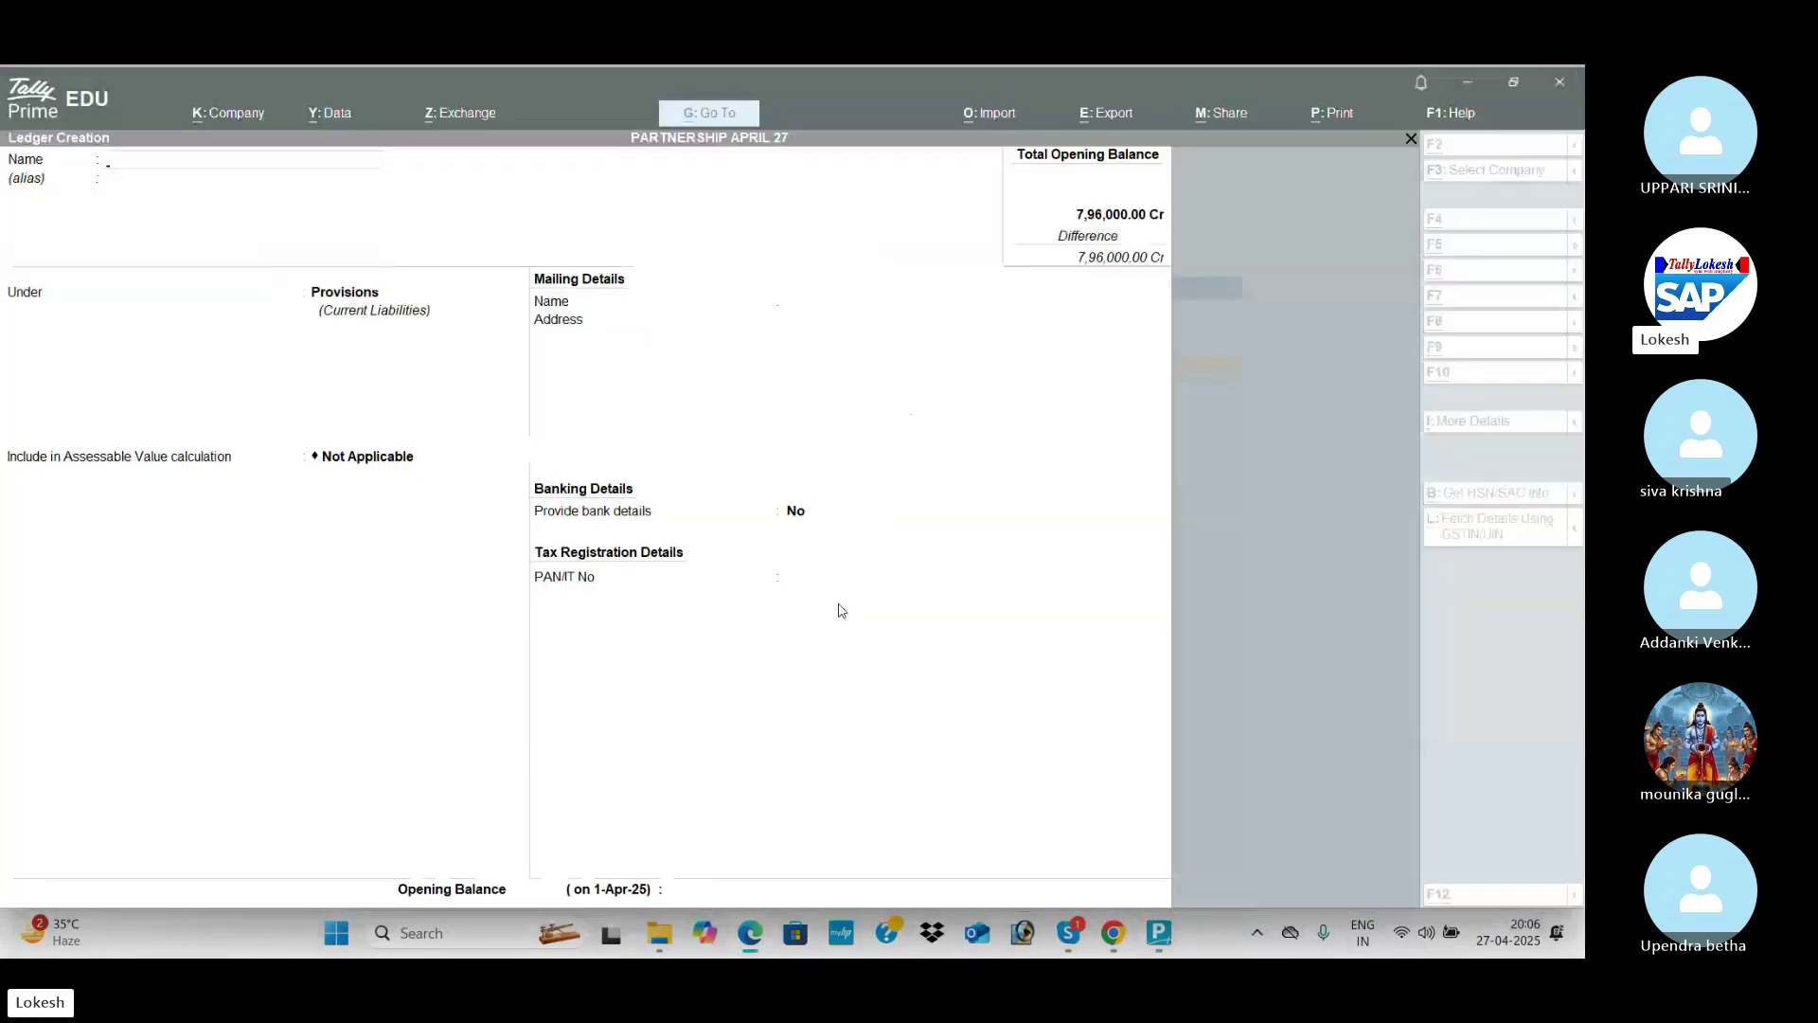
pyautogui.write('Motor Vehi')
pyautogui.press('Return')
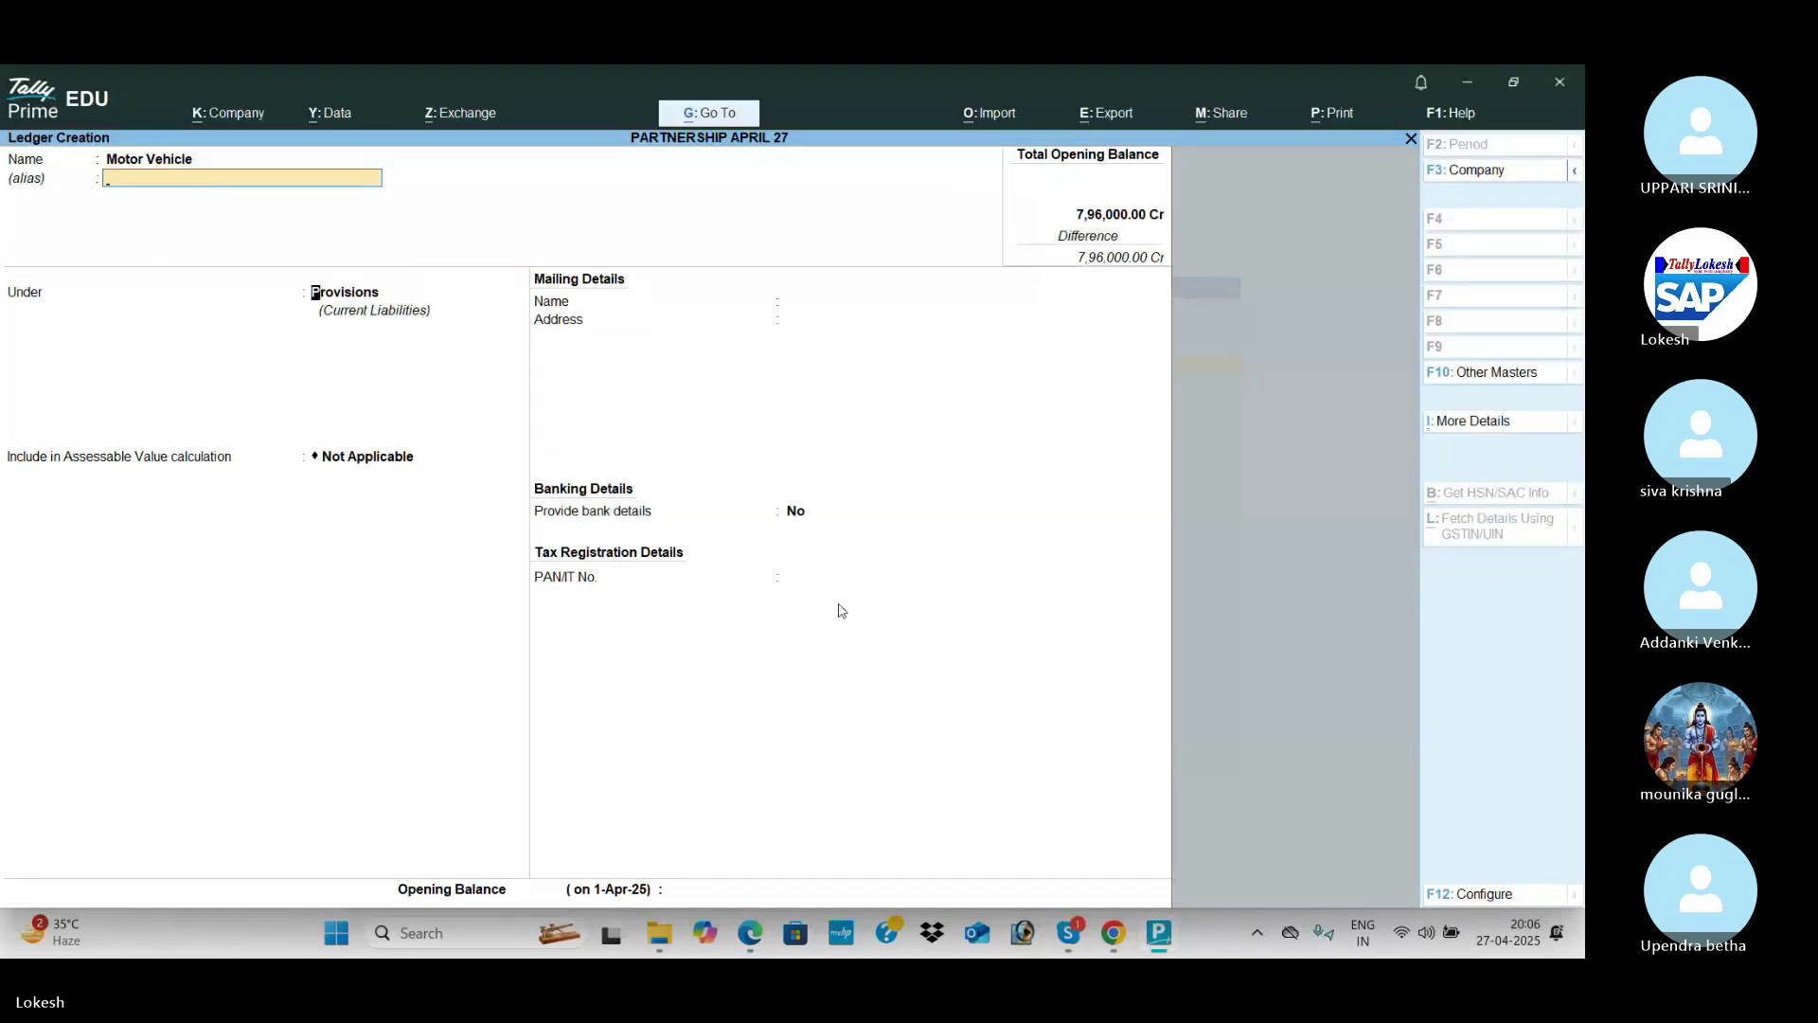
pyautogui.write('f')
pyautogui.press('Return')
pyautogui.press('Return')
pyautogui.press('Return')
pyautogui.press('Return')
pyautogui.press('Return')
pyautogui.press('Return')
pyautogui.press('Return')
pyautogui.press('Return')
pyautogui.press('Return')
pyautogui.press('Return')
pyautogui.press('Return')
pyautogui.press('Return')
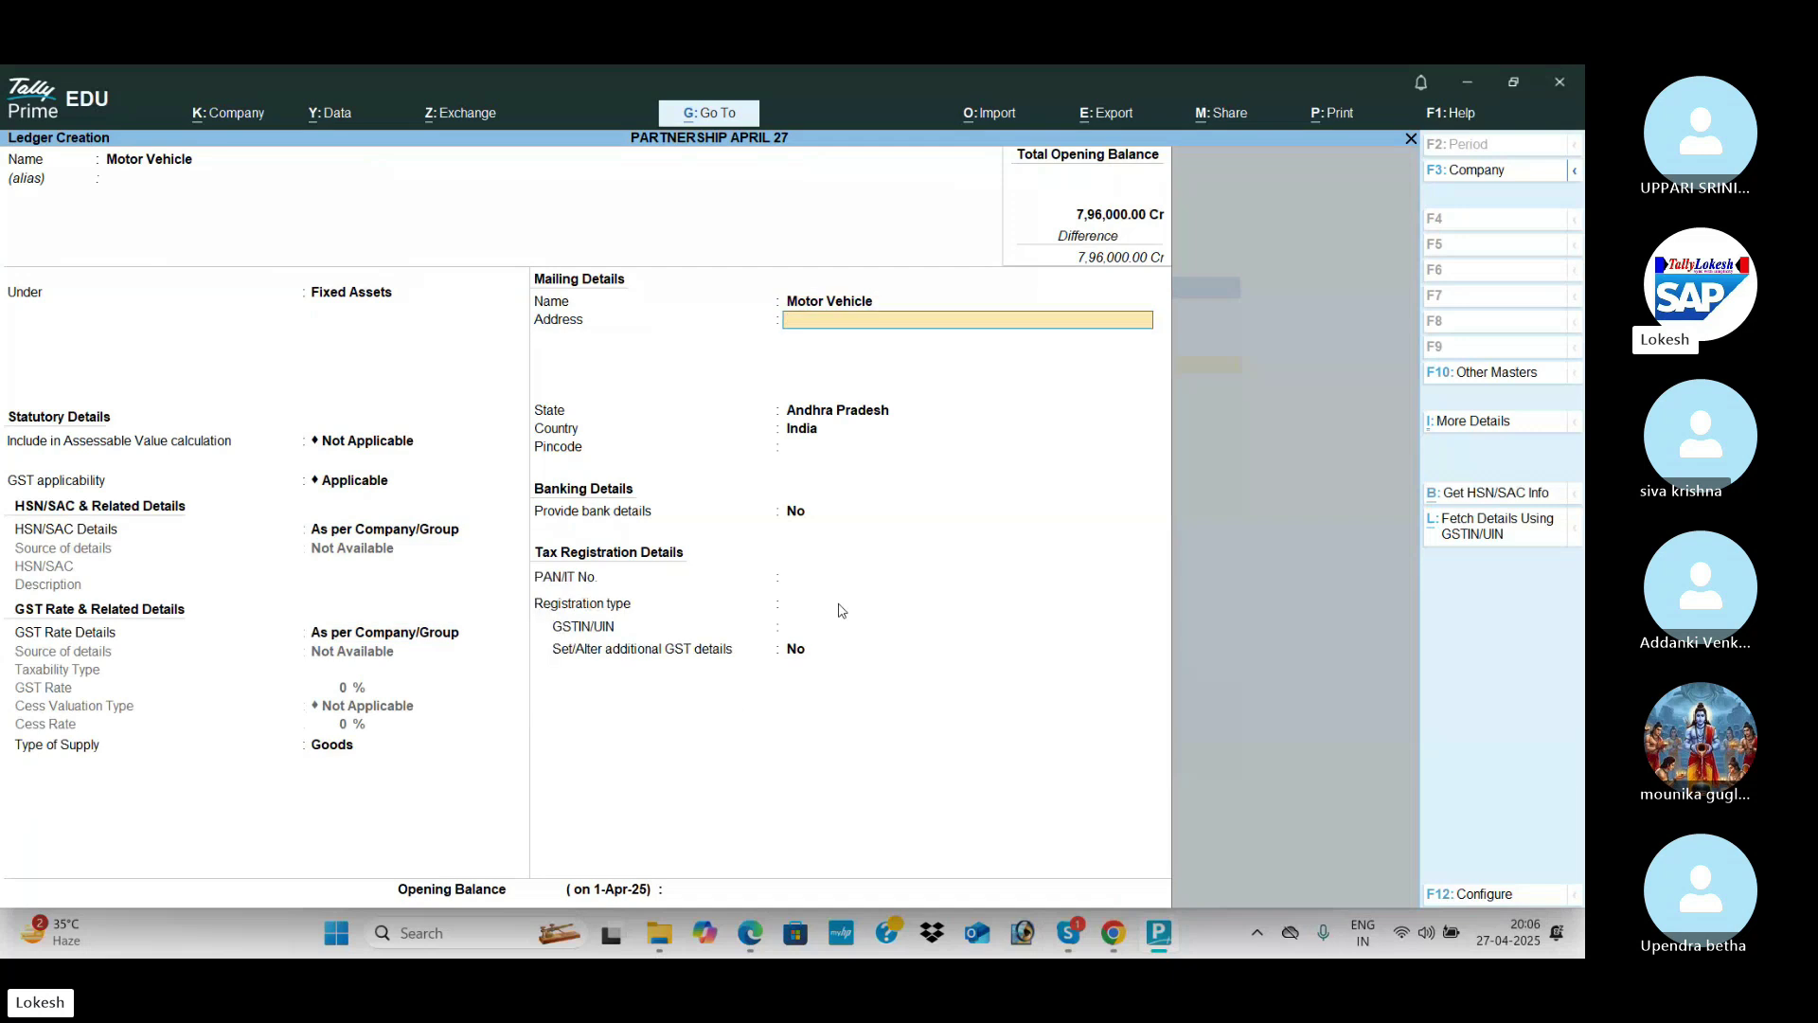
# Step: Set the Motor Vehicle opening balance to 1,00,000 Dr from the PDF and save the ledger
pyautogui.hotkey('alt', 'Tab')
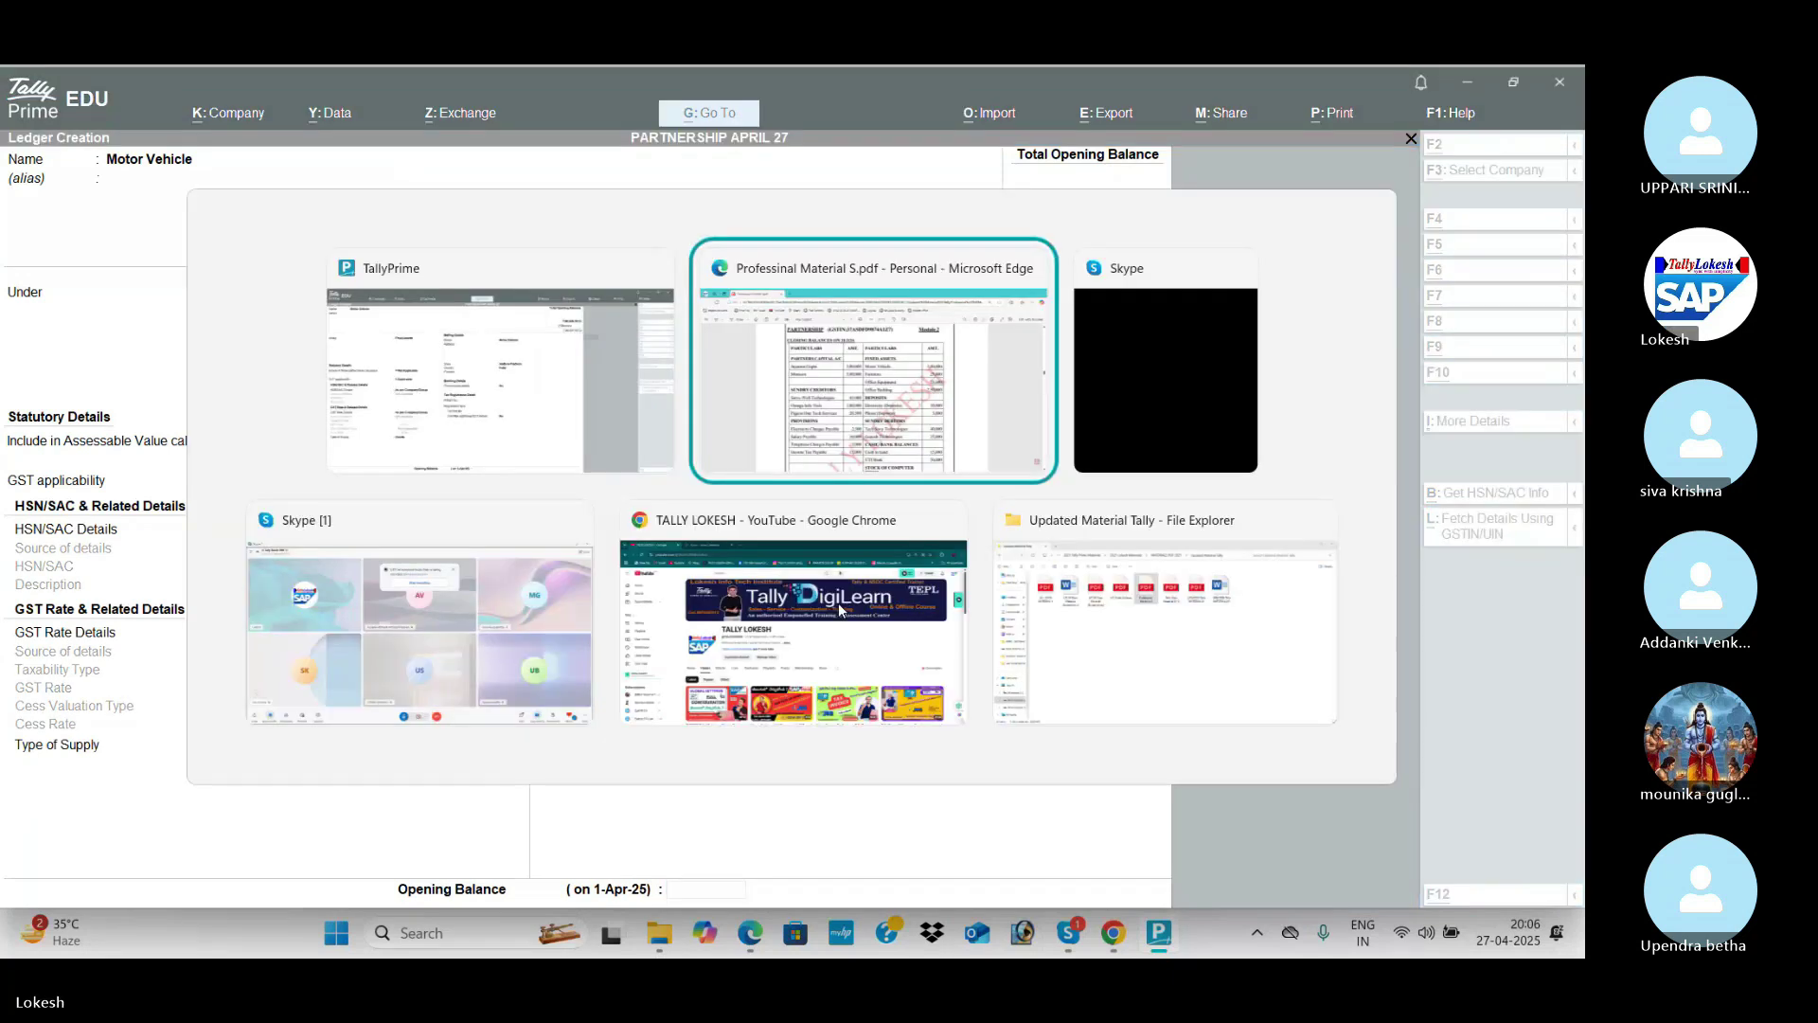
pyautogui.hotkey('alt', 'Tab')
pyautogui.write('100000')
pyautogui.press('Return')
pyautogui.press('Return')
pyautogui.press('Return')
# Step: Start a ledger named Furniture under Fixed Assets, leaving its mailing, GST and tax details at their defaults
pyautogui.hotkey('alt', 'Tab')
pyautogui.hotkey('alt', 'Tab')
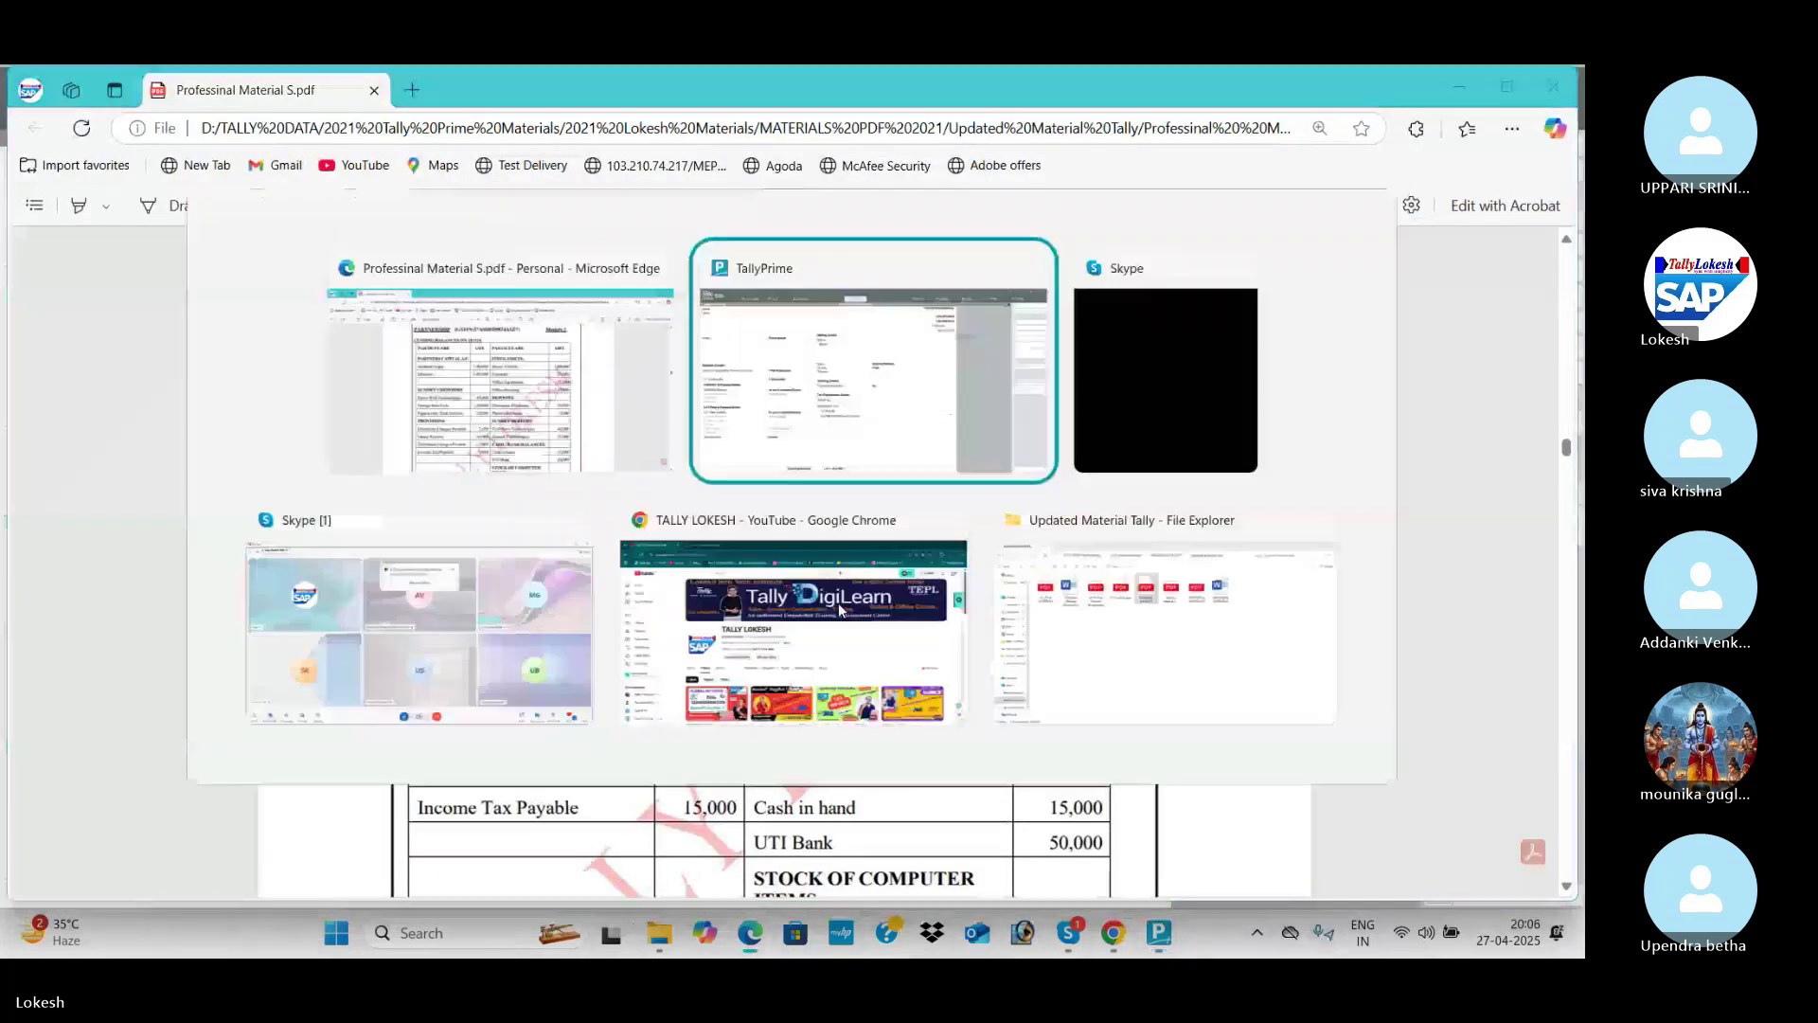
pyautogui.write('Furni')
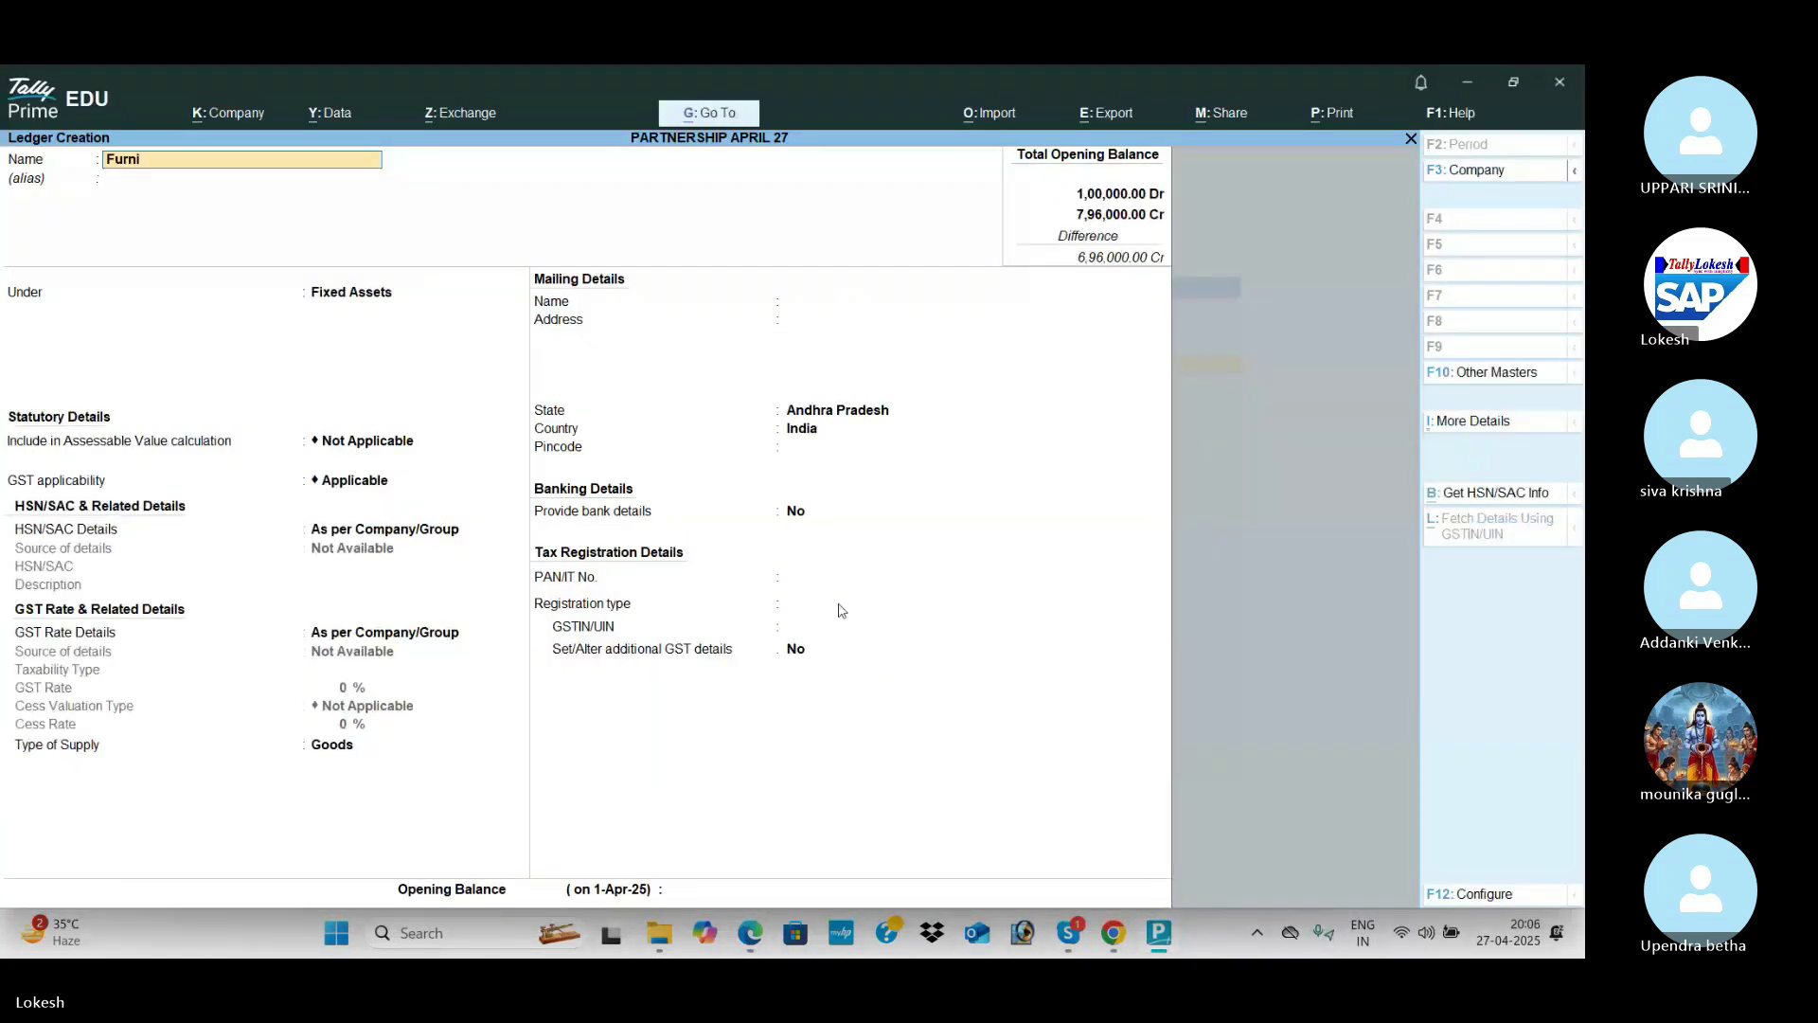
pyautogui.press('Return')
pyautogui.press('Return')
pyautogui.press('Return')
pyautogui.press('Return')
pyautogui.press('Return')
pyautogui.press('Return')
pyautogui.press('Return')
pyautogui.press('Return')
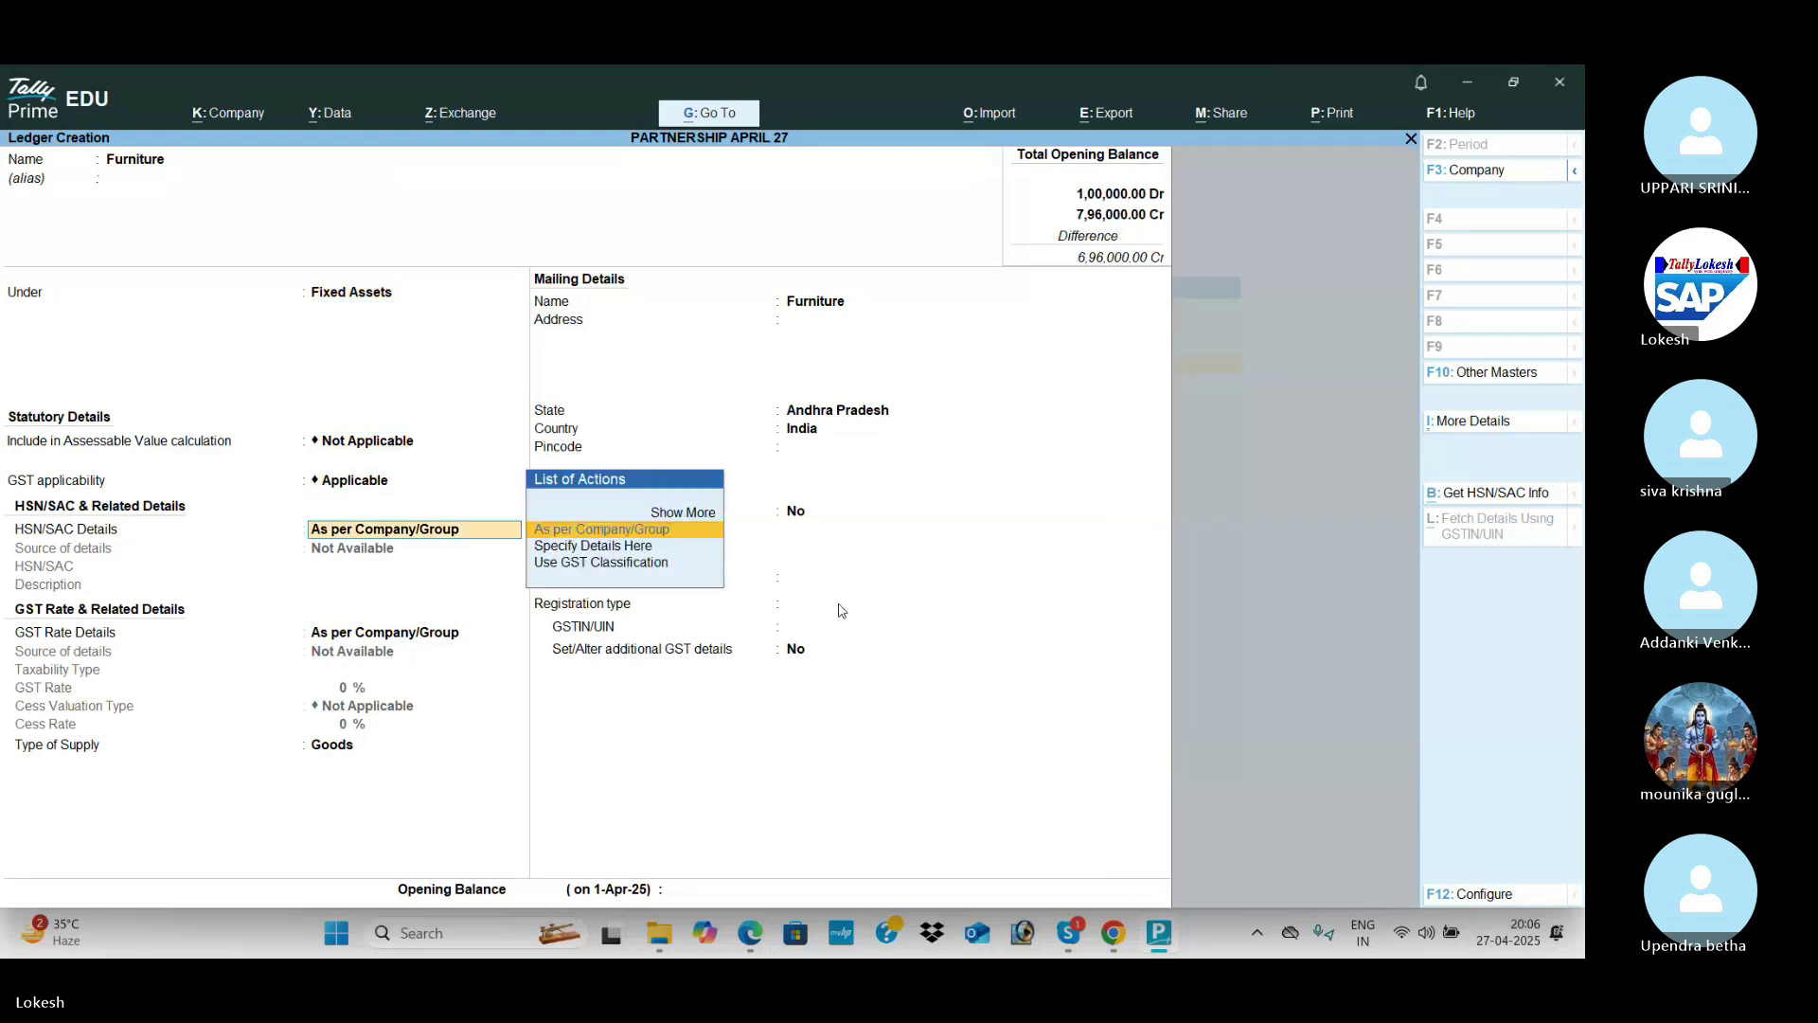
pyautogui.press('Return')
pyautogui.press('Return')
pyautogui.press('Return')
pyautogui.press('Return')
pyautogui.press('Return')
pyautogui.press('Return')
pyautogui.press('Return')
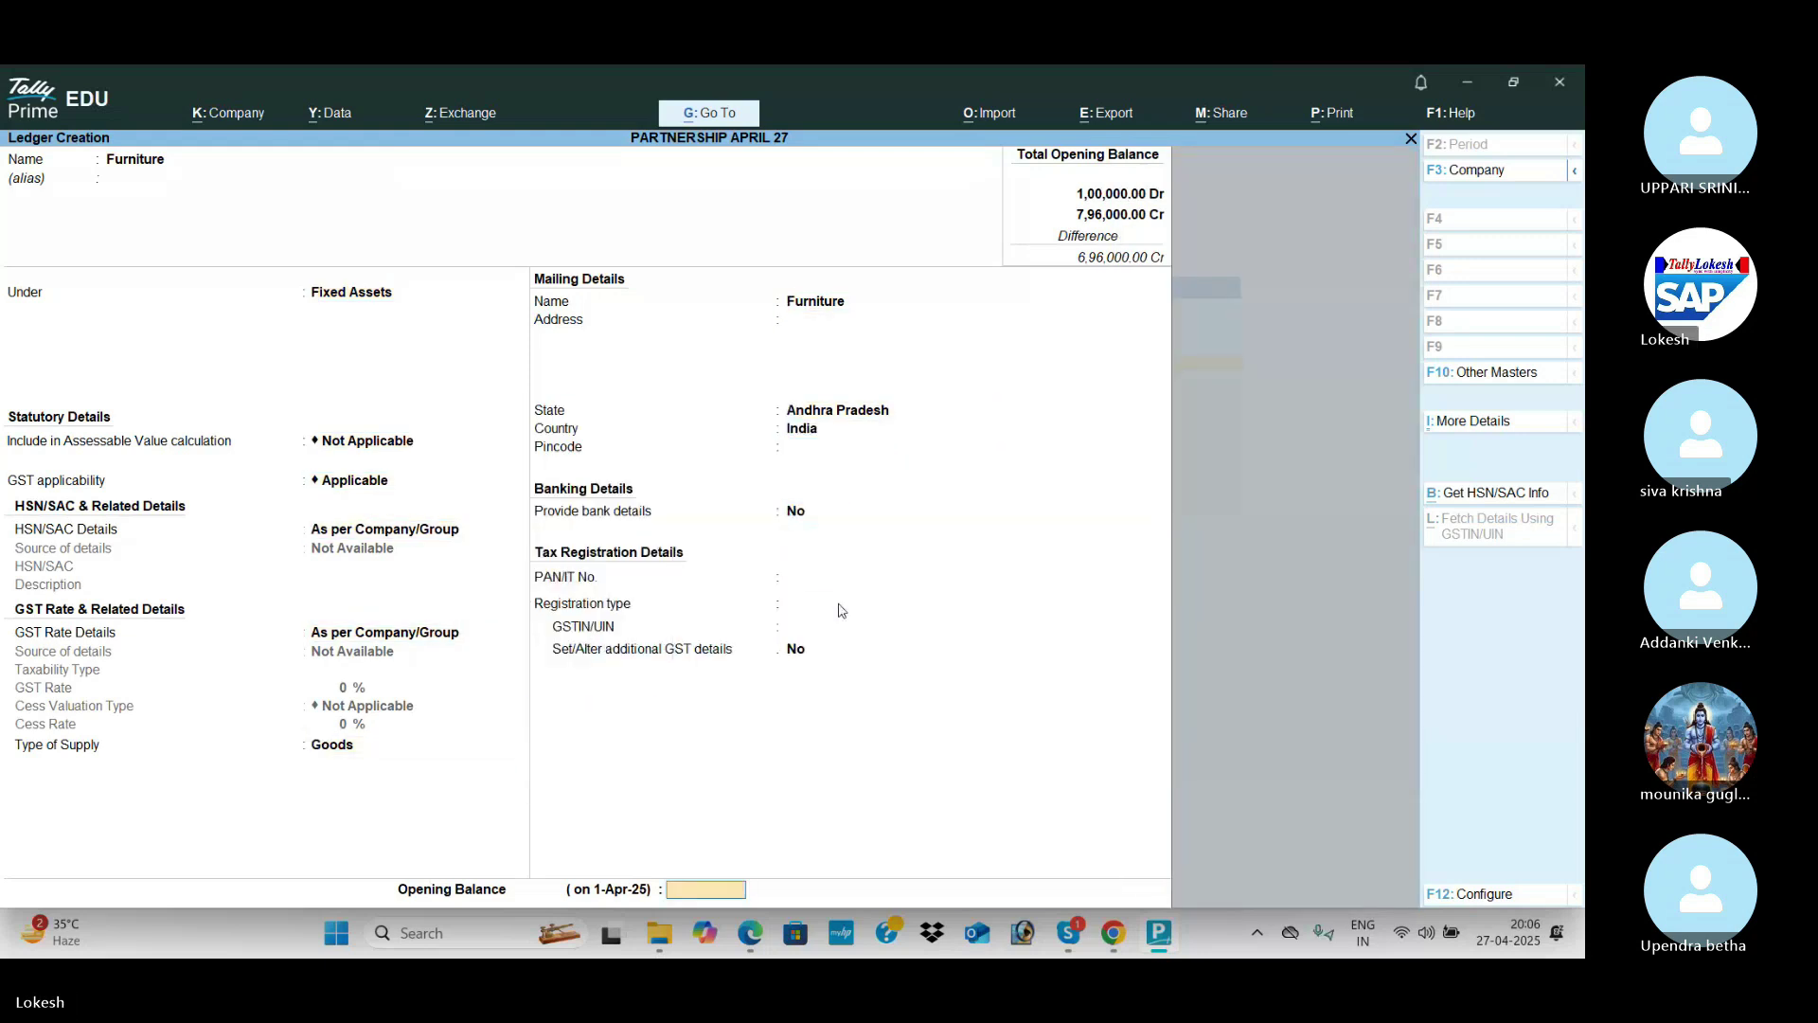
# Step: Set the Furniture opening balance to 25,000 Dr from the PDF and save the ledger
pyautogui.hotkey('alt', 'Tab')
pyautogui.hotkey('alt', 'Tab')
pyautogui.write('25000')
pyautogui.press('Return')
pyautogui.press('Return')
pyautogui.press('Return')
# Step: Start a ledger named Office Equipment under Fixed Assets, leaving its mailing, GST and tax details at their defaults
pyautogui.hotkey('alt', 'Tab')
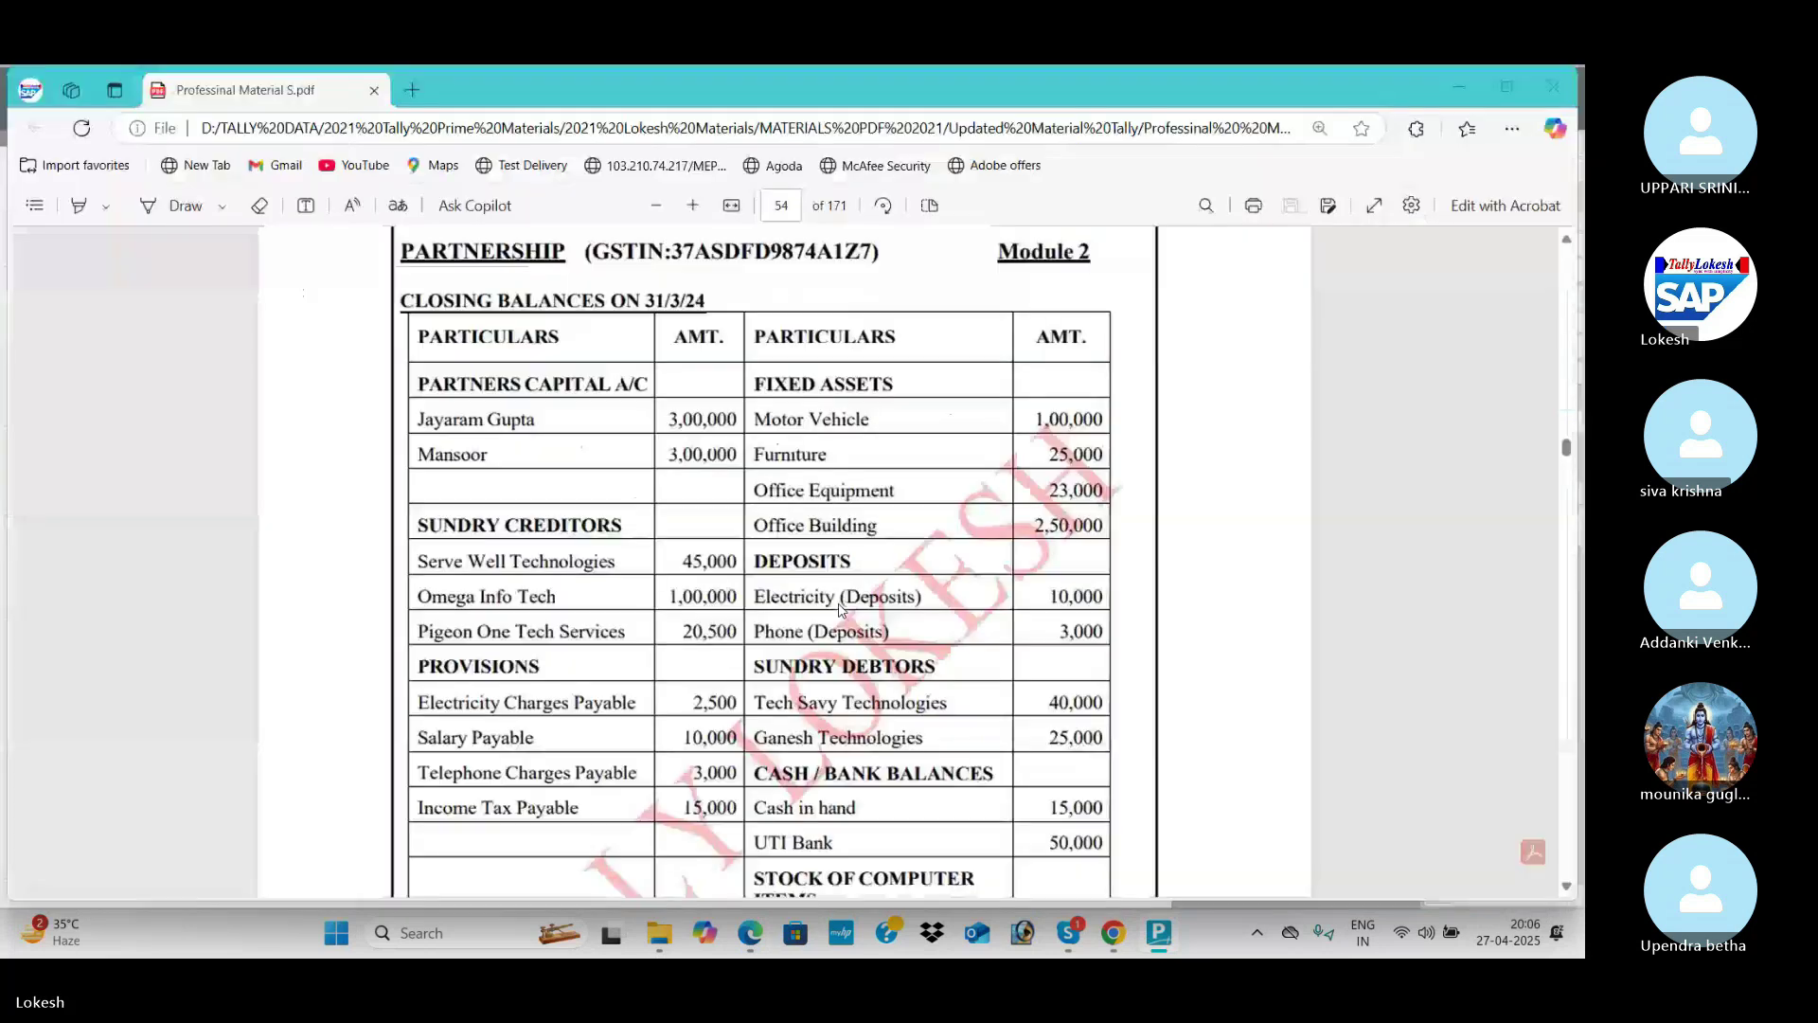
pyautogui.hotkey('alt', 'Tab')
pyautogui.write('Office e')
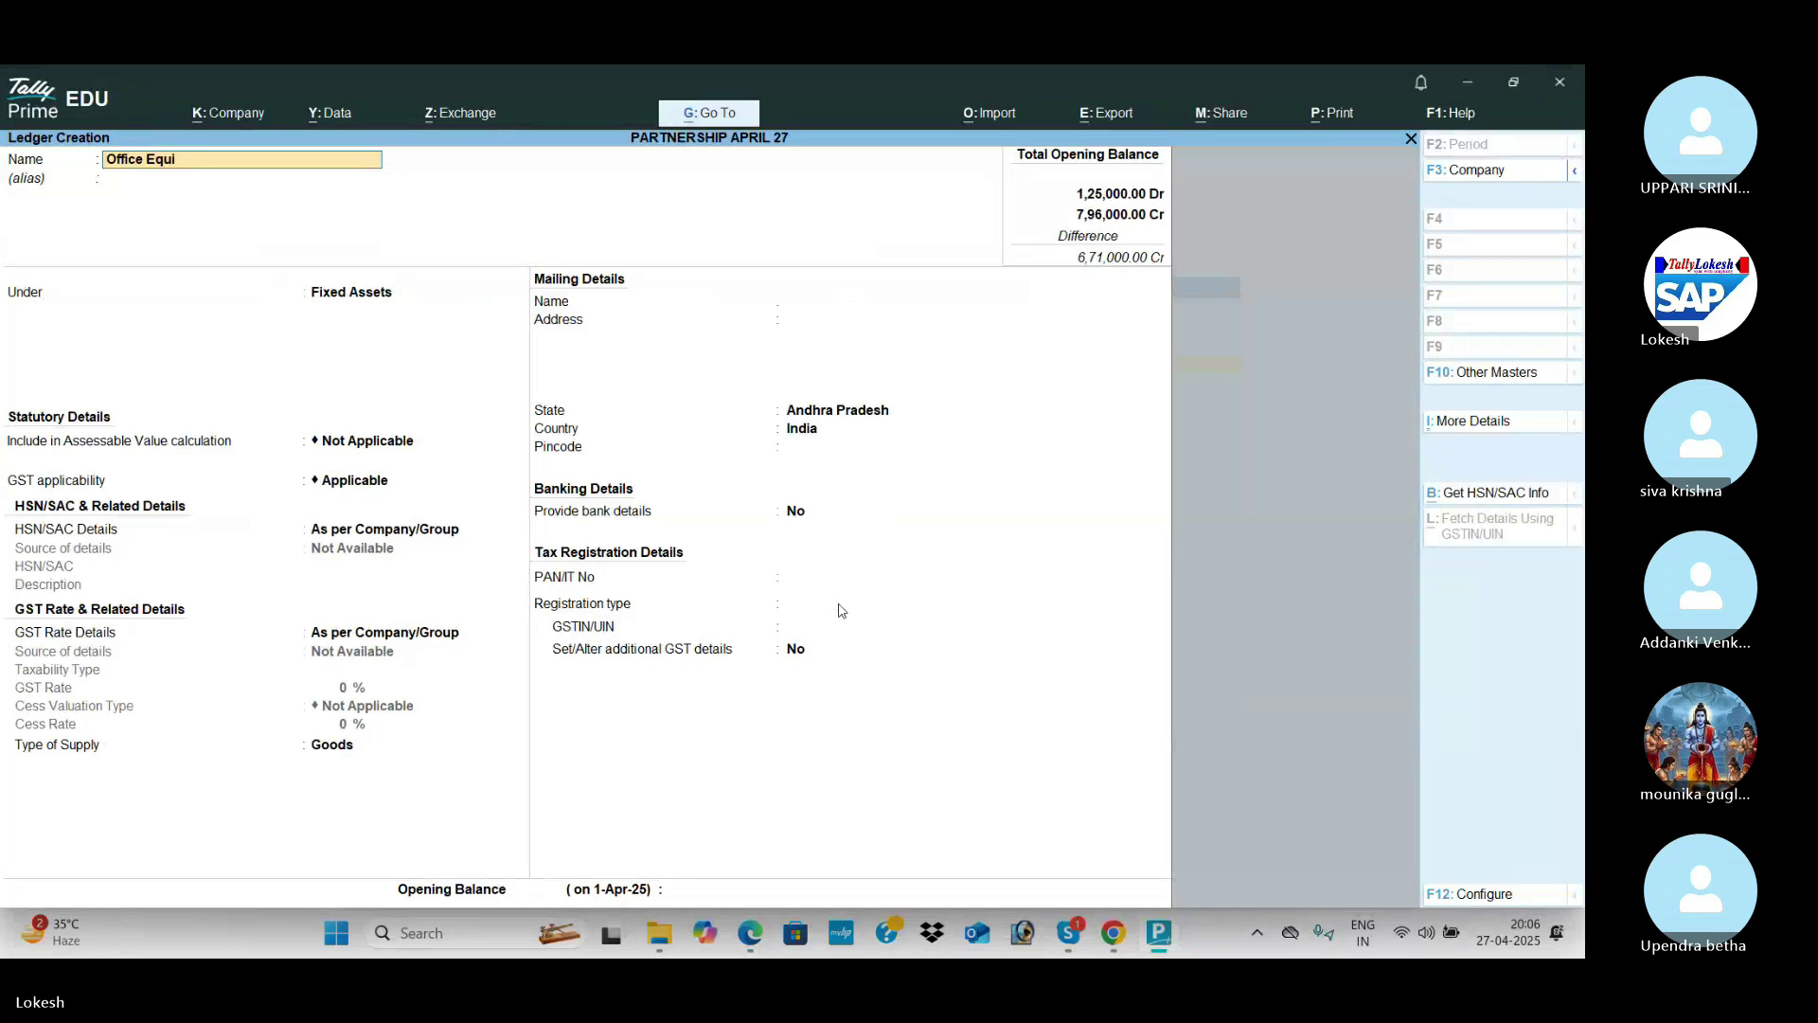
pyautogui.write('quipment')
pyautogui.press('Return')
pyautogui.press('Return')
pyautogui.press('Return')
pyautogui.press('Return')
pyautogui.press('Return')
pyautogui.press('Return')
pyautogui.press('Return')
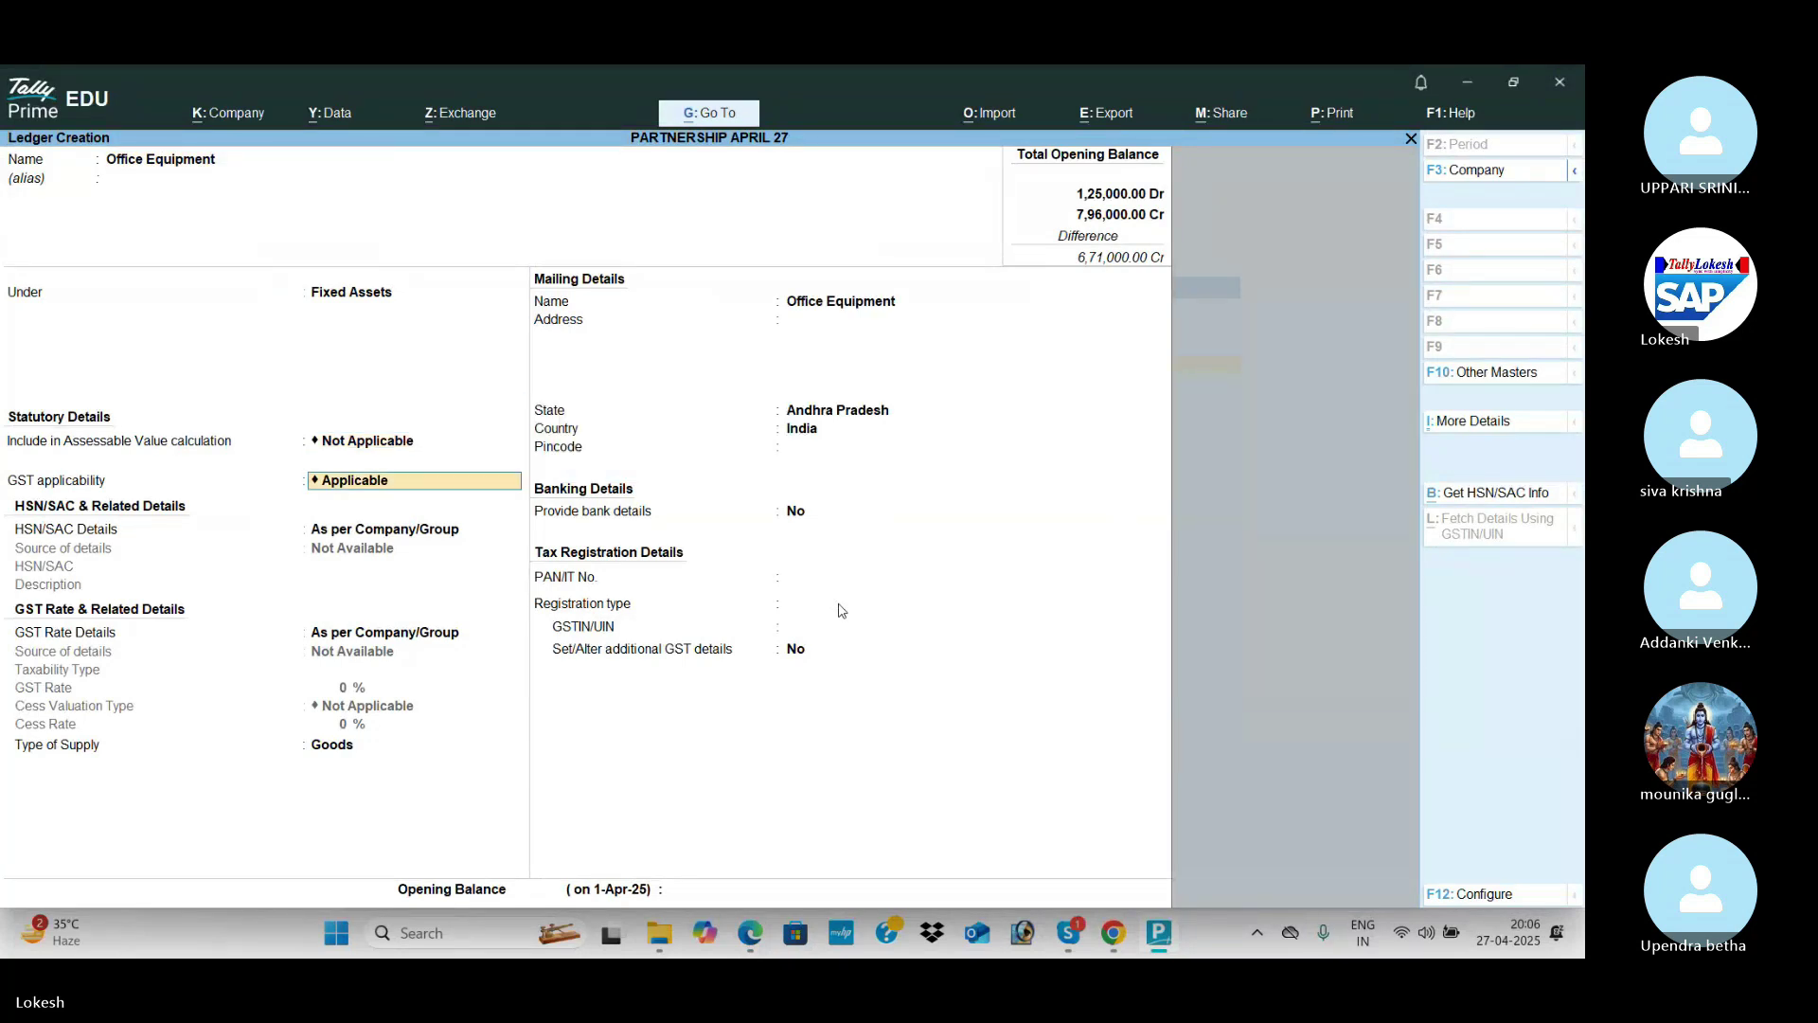
pyautogui.press('Return')
pyautogui.press('Return')
pyautogui.press('Return')
pyautogui.press('Return')
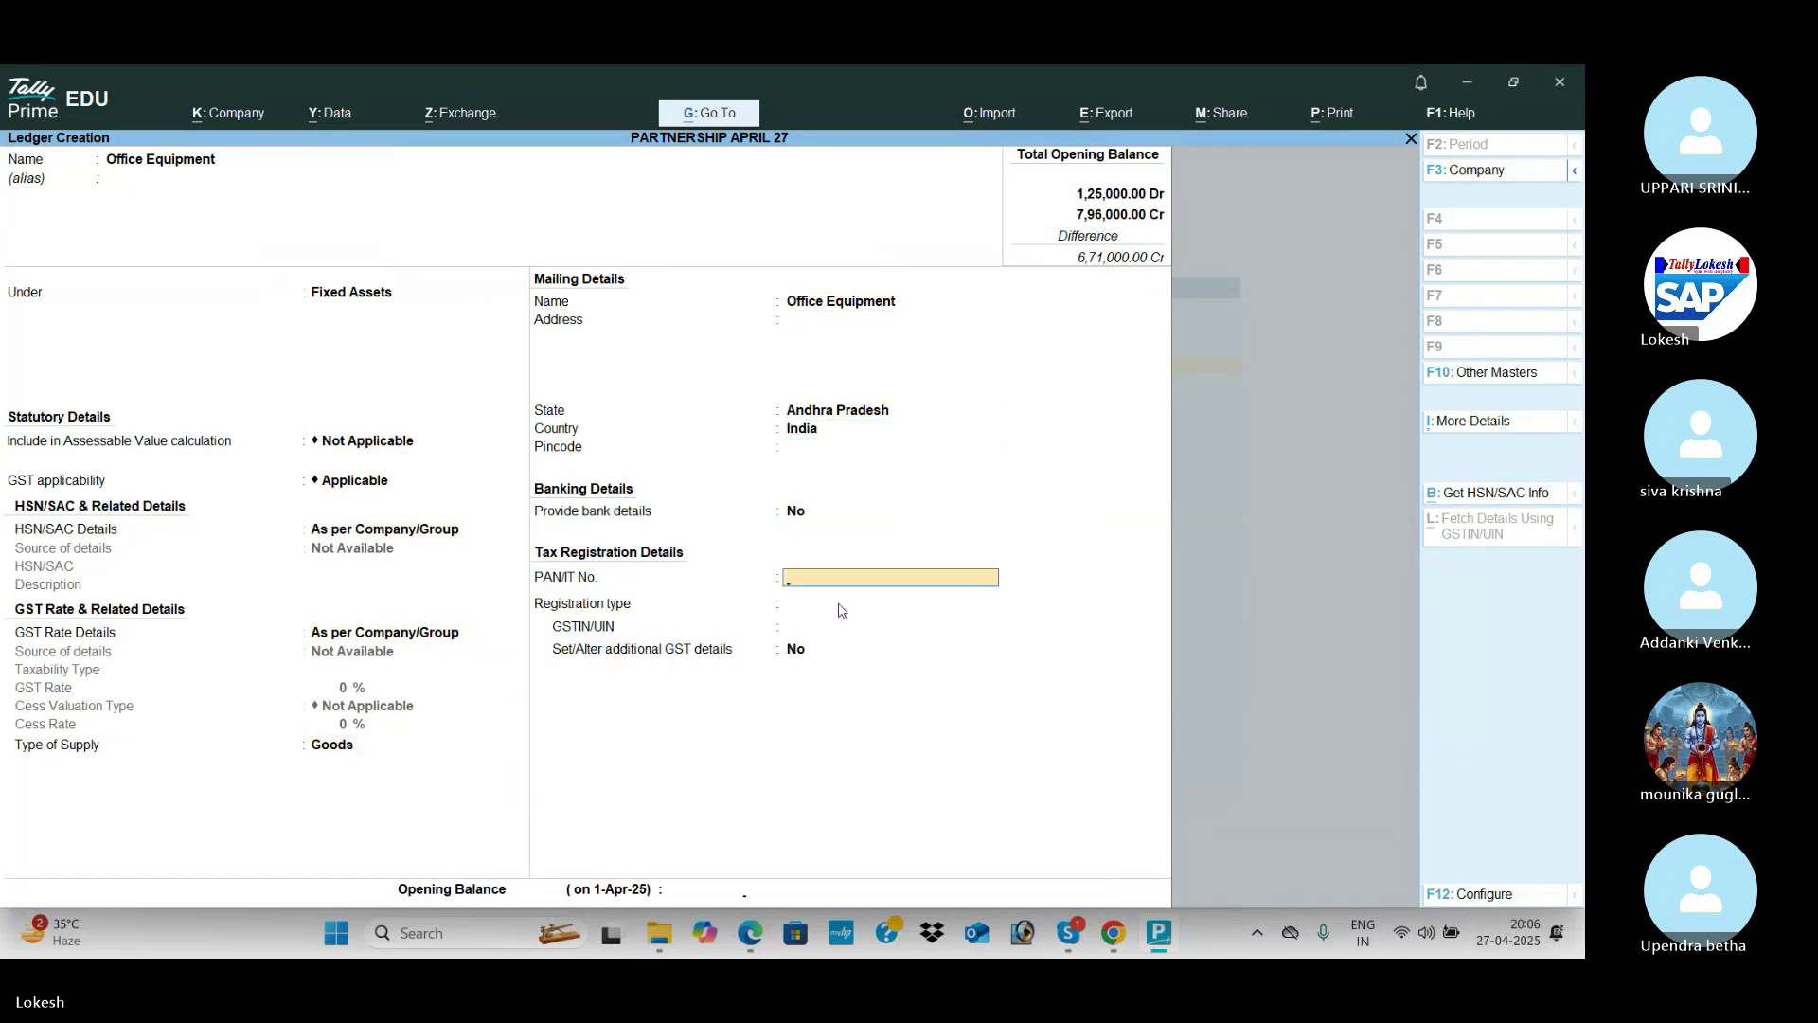
# Step: Set the Office Equipment opening balance to 23,000 Dr from the PDF and save the ledger
pyautogui.hotkey('alt', 'Tab')
pyautogui.hotkey('alt', 'Tab')
pyautogui.write('23000')
pyautogui.press('Return')
pyautogui.press('Return')
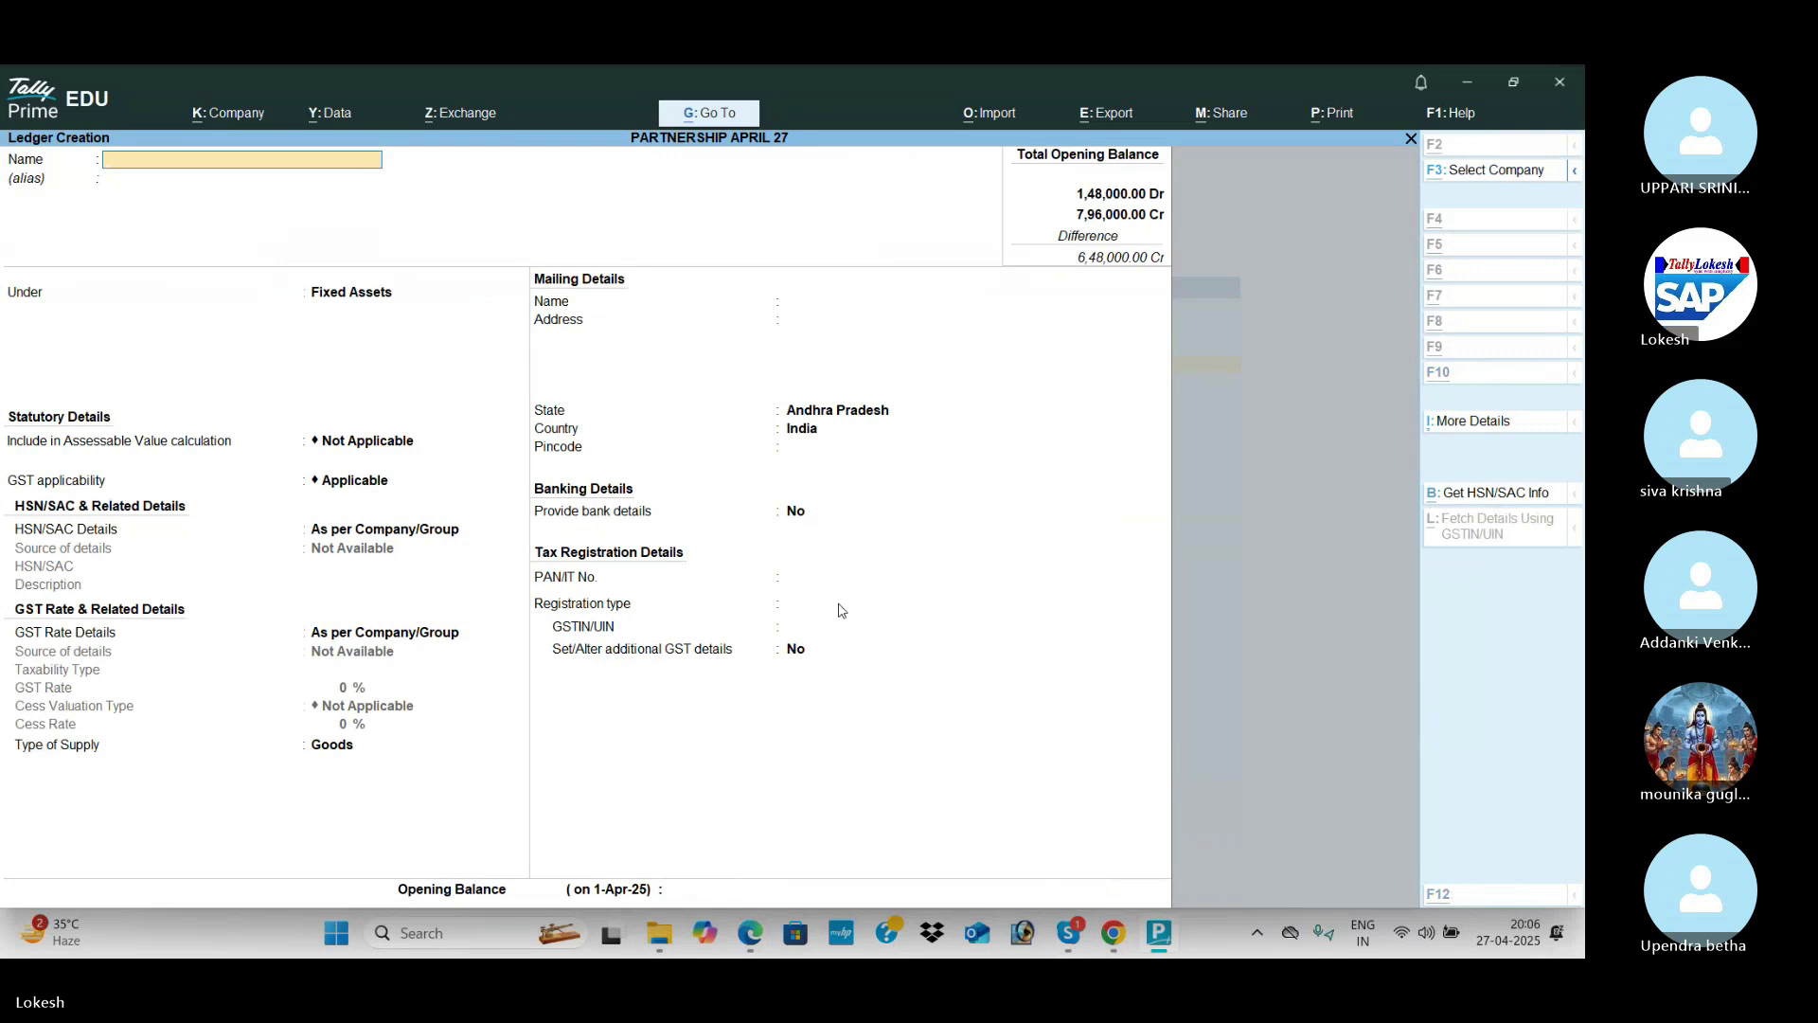
# Step: Start a ledger named Office Building under Fixed Assets, leaving its mailing, GST and tax details at their defaults
pyautogui.hotkey('alt', 'Tab')
pyautogui.hotkey('alt', 'Tab')
pyautogui.write('Office Buildin')
pyautogui.press('Return')
pyautogui.press('Return')
pyautogui.press('Return')
pyautogui.press('Return')
pyautogui.press('Return')
pyautogui.press('Return')
pyautogui.press('Return')
pyautogui.press('Return')
pyautogui.press('Return')
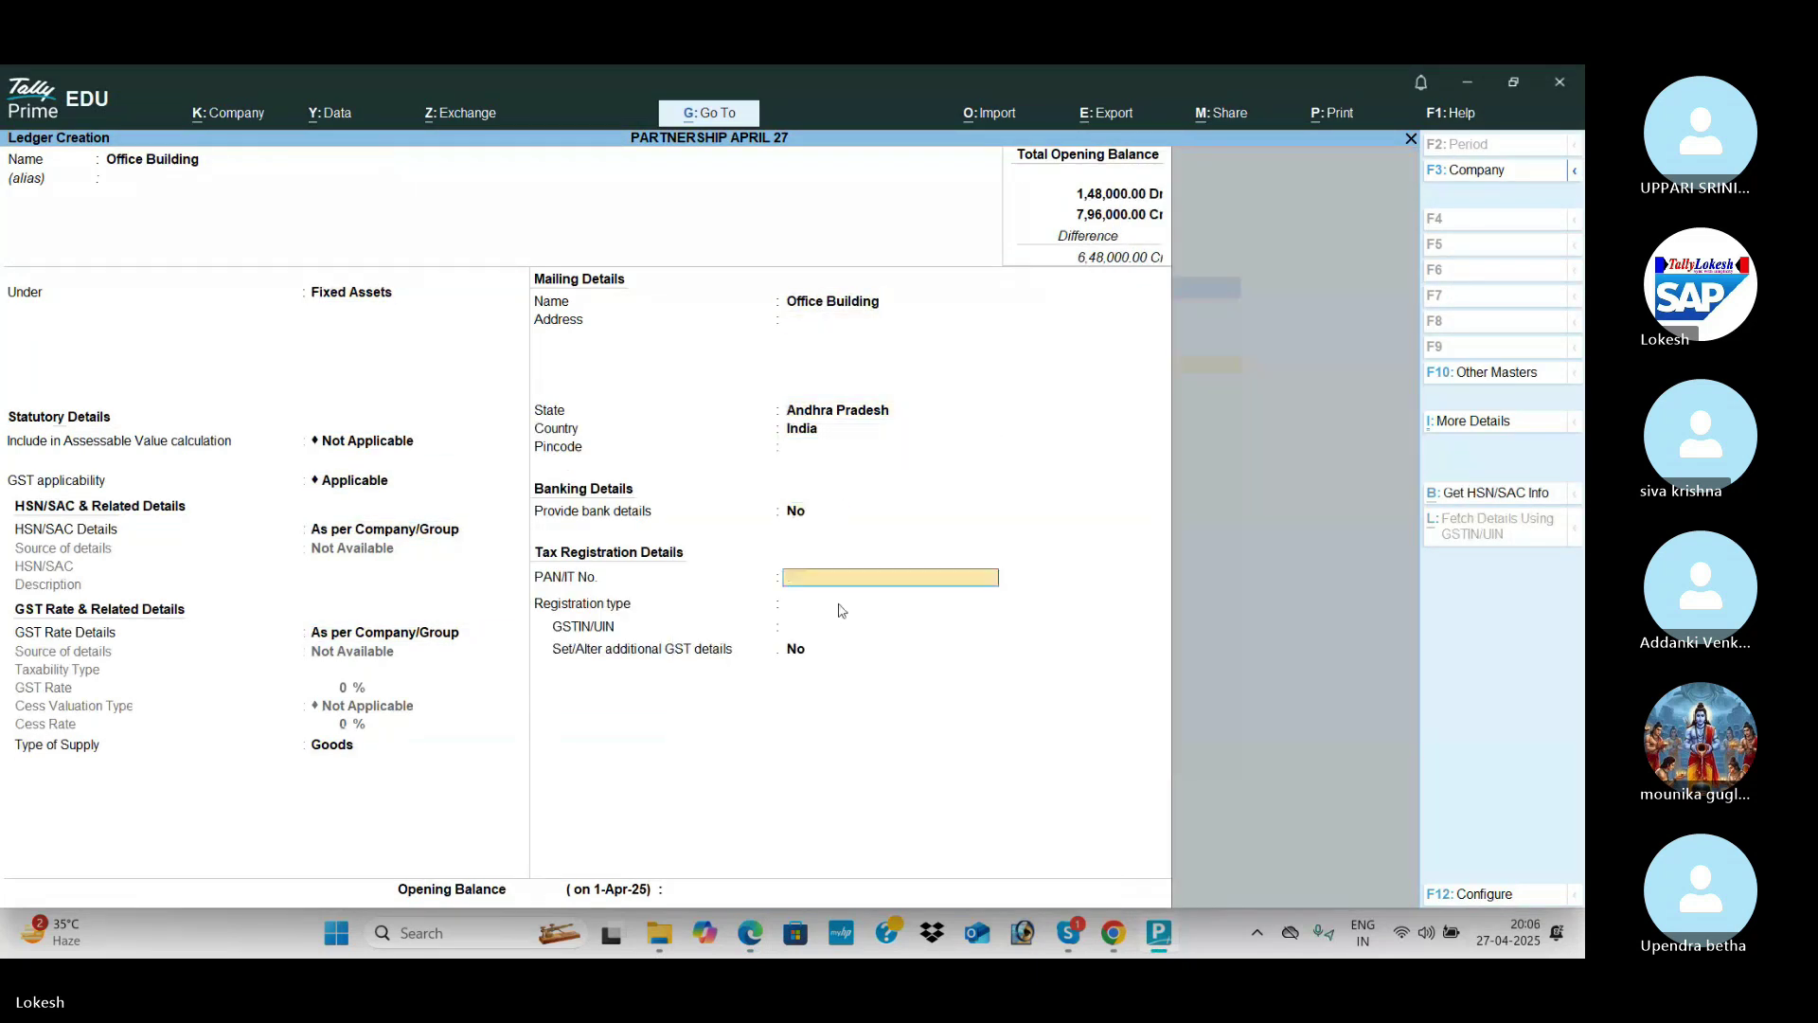
pyautogui.press('Return')
pyautogui.press('Return')
pyautogui.press('Return')
pyautogui.press('Return')
# Step: Set the Office Building opening balance to 2,50,000 Dr from the PDF and save the ledger
pyautogui.hotkey('alt', 'Tab')
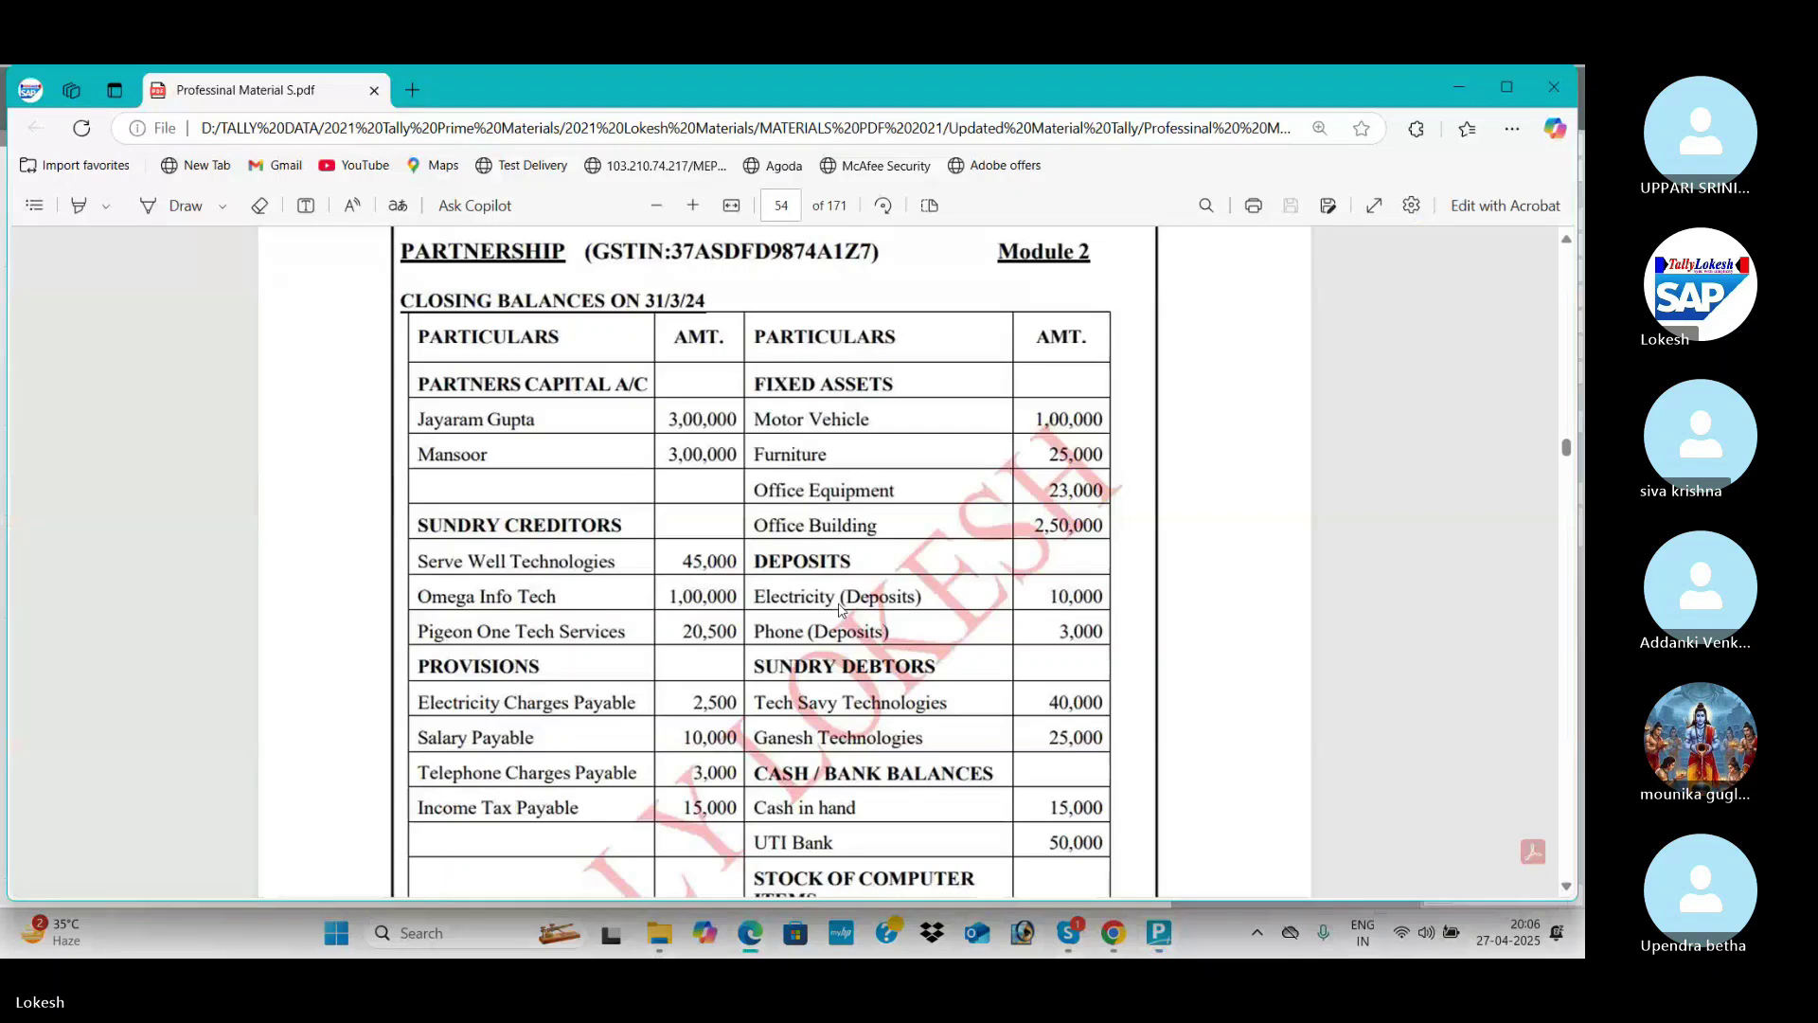
pyautogui.hotkey('alt', 'Tab')
pyautogui.write('250000')
pyautogui.press('Return')
pyautogui.press('Return')
pyautogui.press('Return')
# Step: Start a ledger named Electeicity Deposit under Deposits (Asset), leaving the GSTIN/UIN empty and the other details at their defaults
pyautogui.hotkey('alt', 'Tab')
pyautogui.scroll(-1, 839, 611)
pyautogui.scroll(-1, 839, 611)
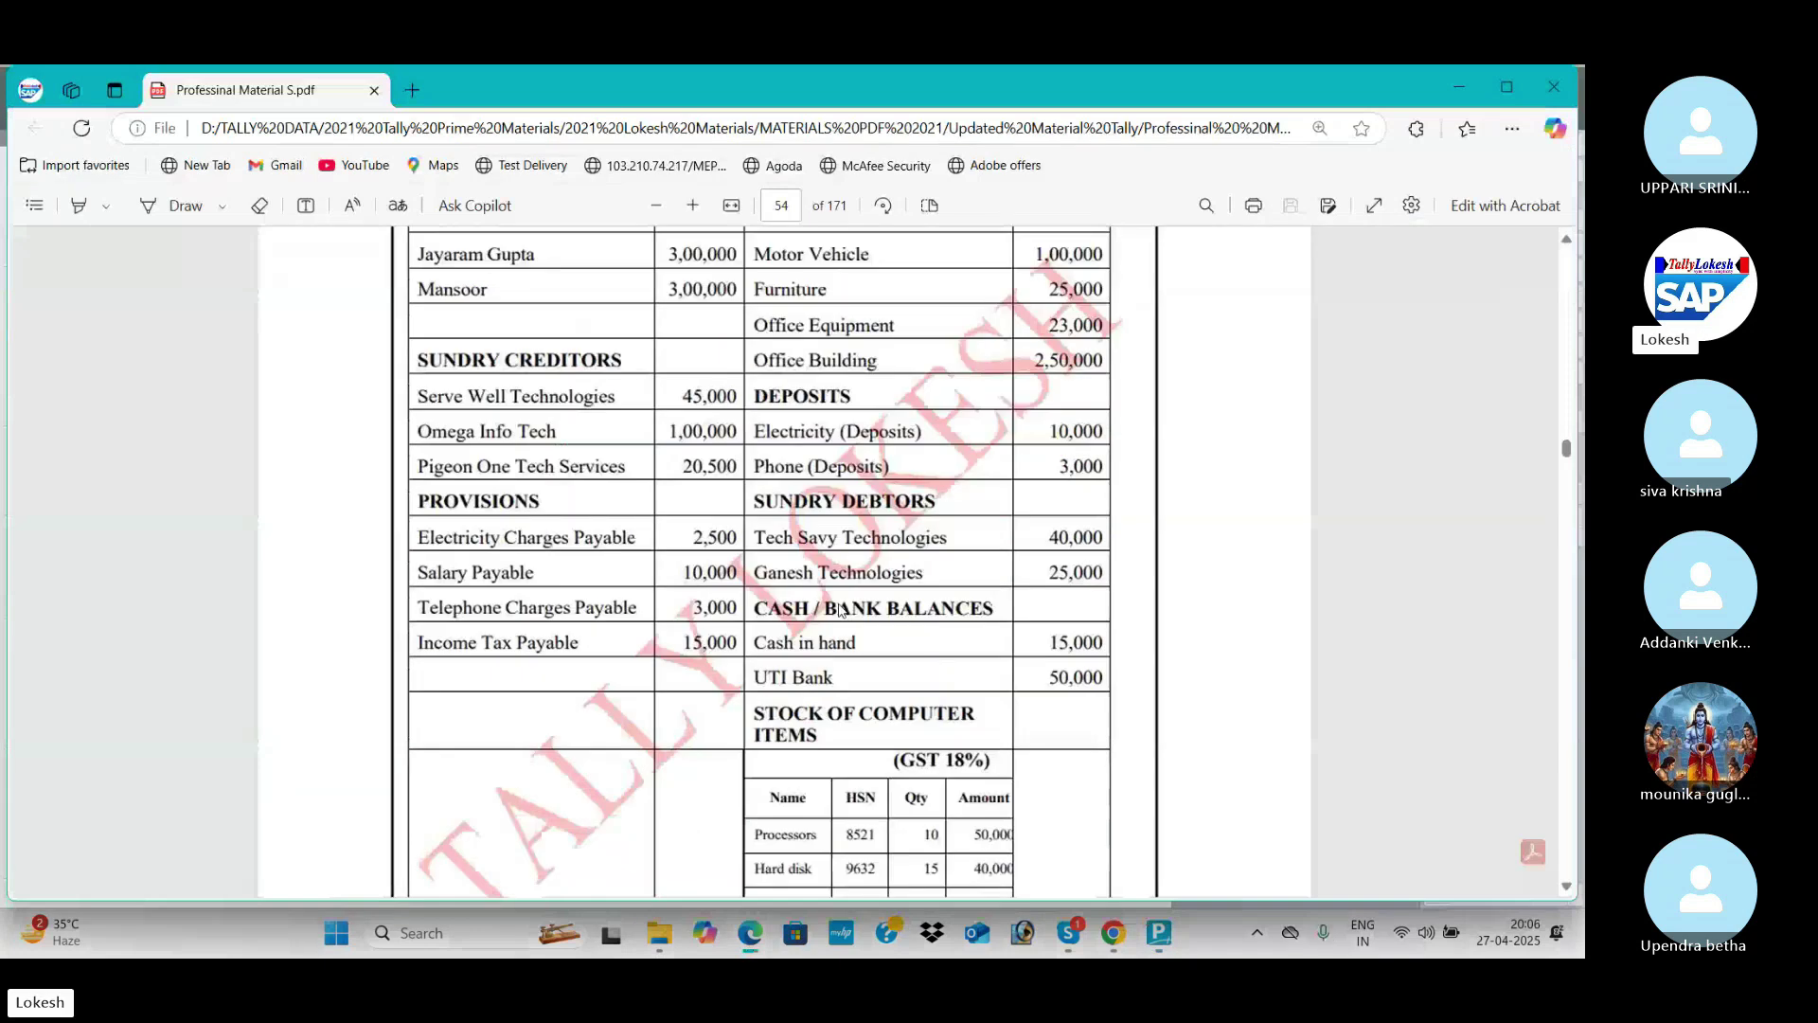
pyautogui.hotkey('alt', 'Tab')
pyautogui.write('Elect')
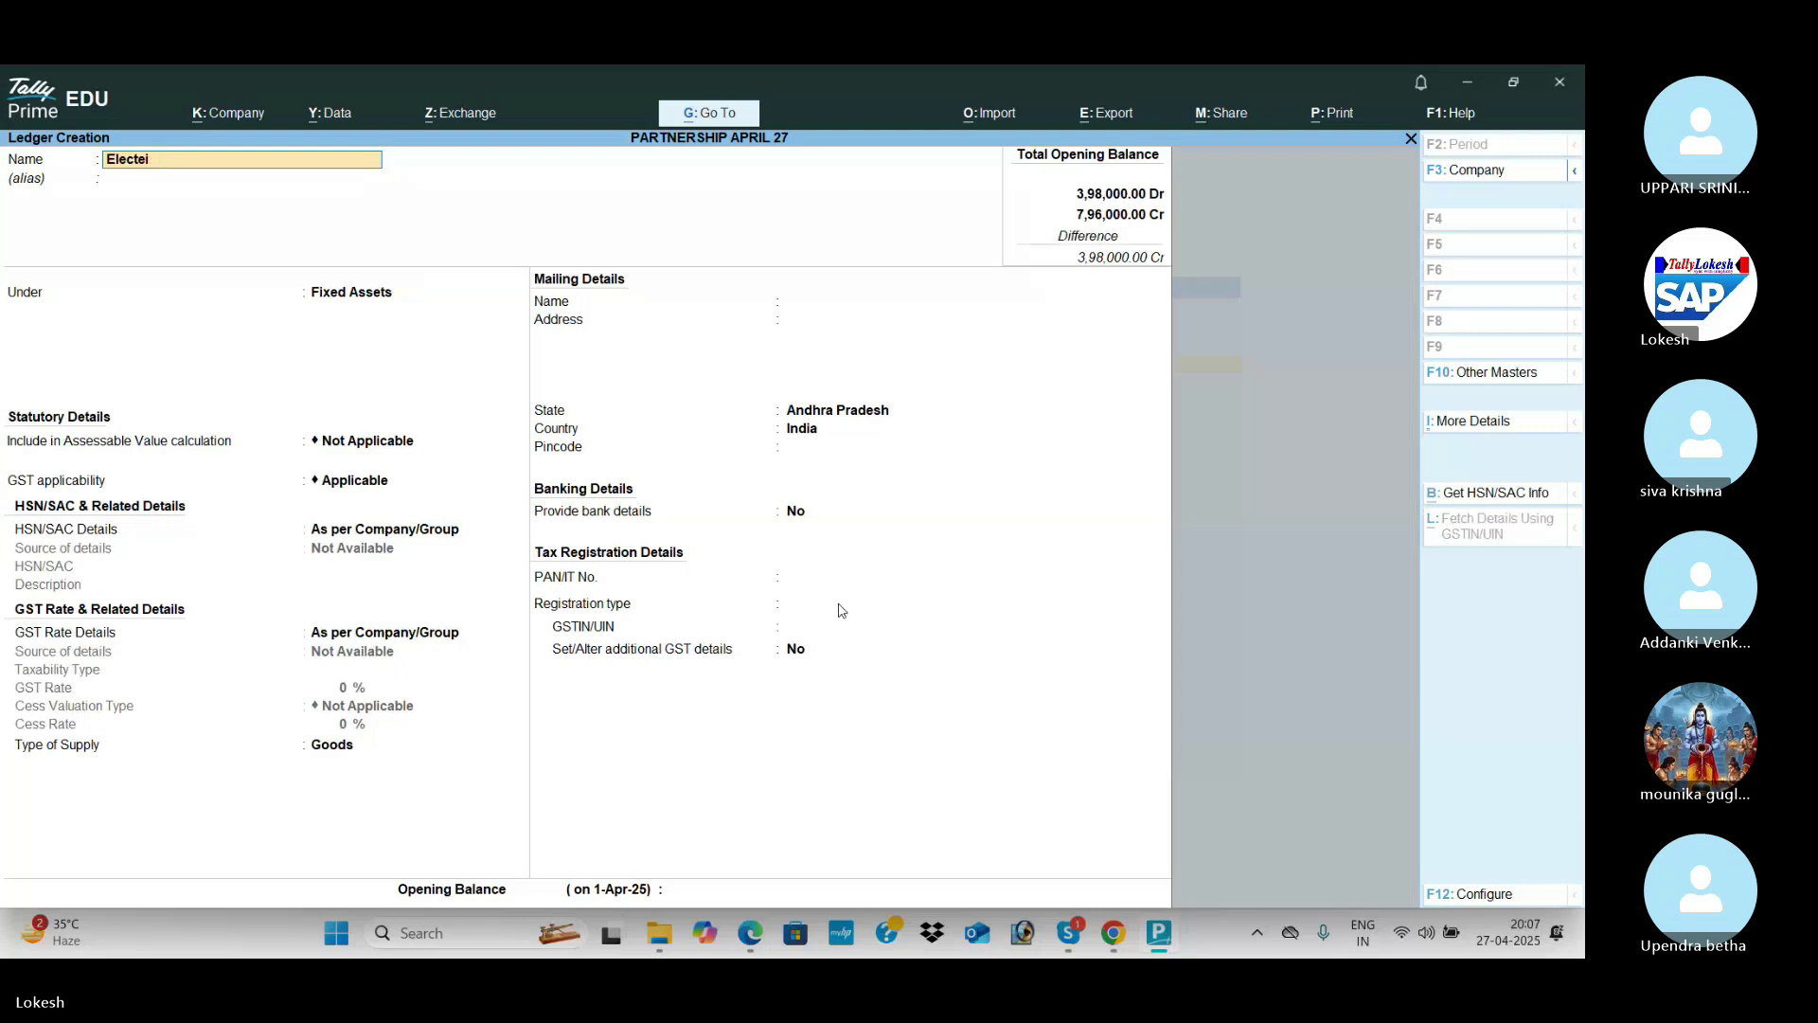
pyautogui.write('eicity')
pyautogui.press('Return')
pyautogui.write('de')
pyautogui.press('Return')
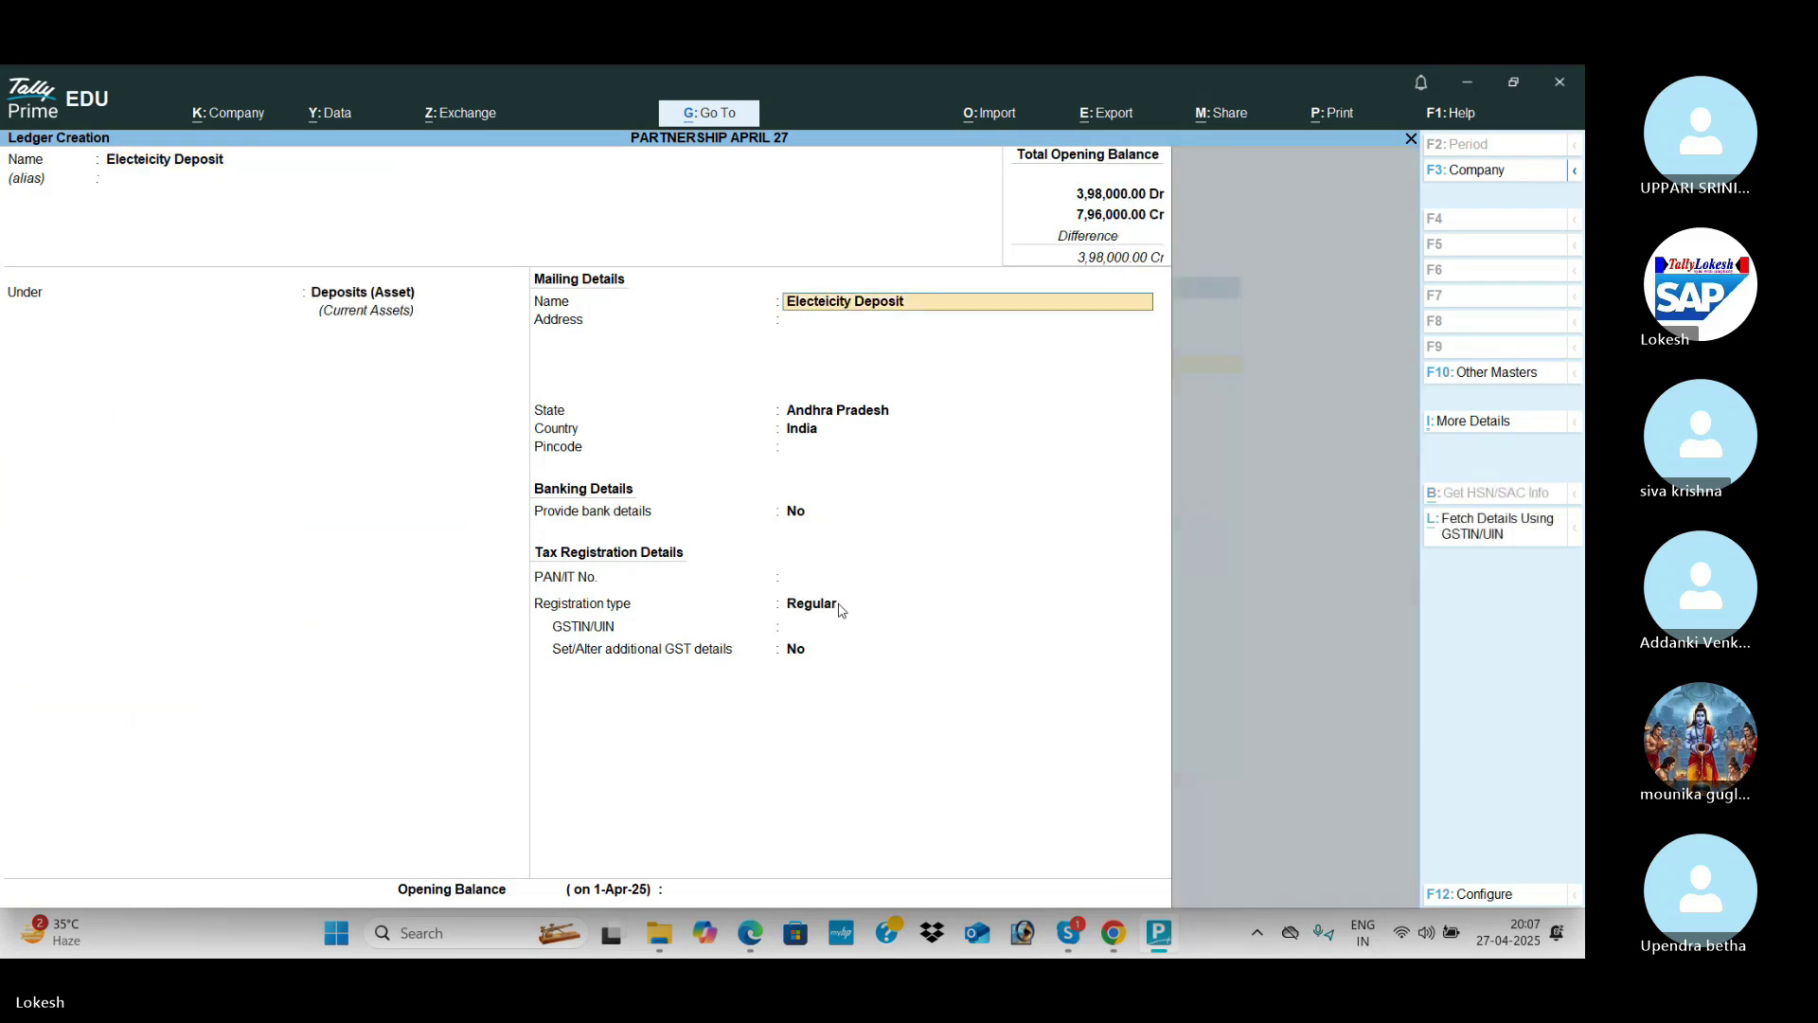
pyautogui.press('Return')
pyautogui.press('Return')
pyautogui.press('Return')
pyautogui.press('Return')
pyautogui.press('Return')
pyautogui.press('Return')
pyautogui.press('Return')
pyautogui.press('Return')
pyautogui.press('Return')
pyautogui.press('Return')
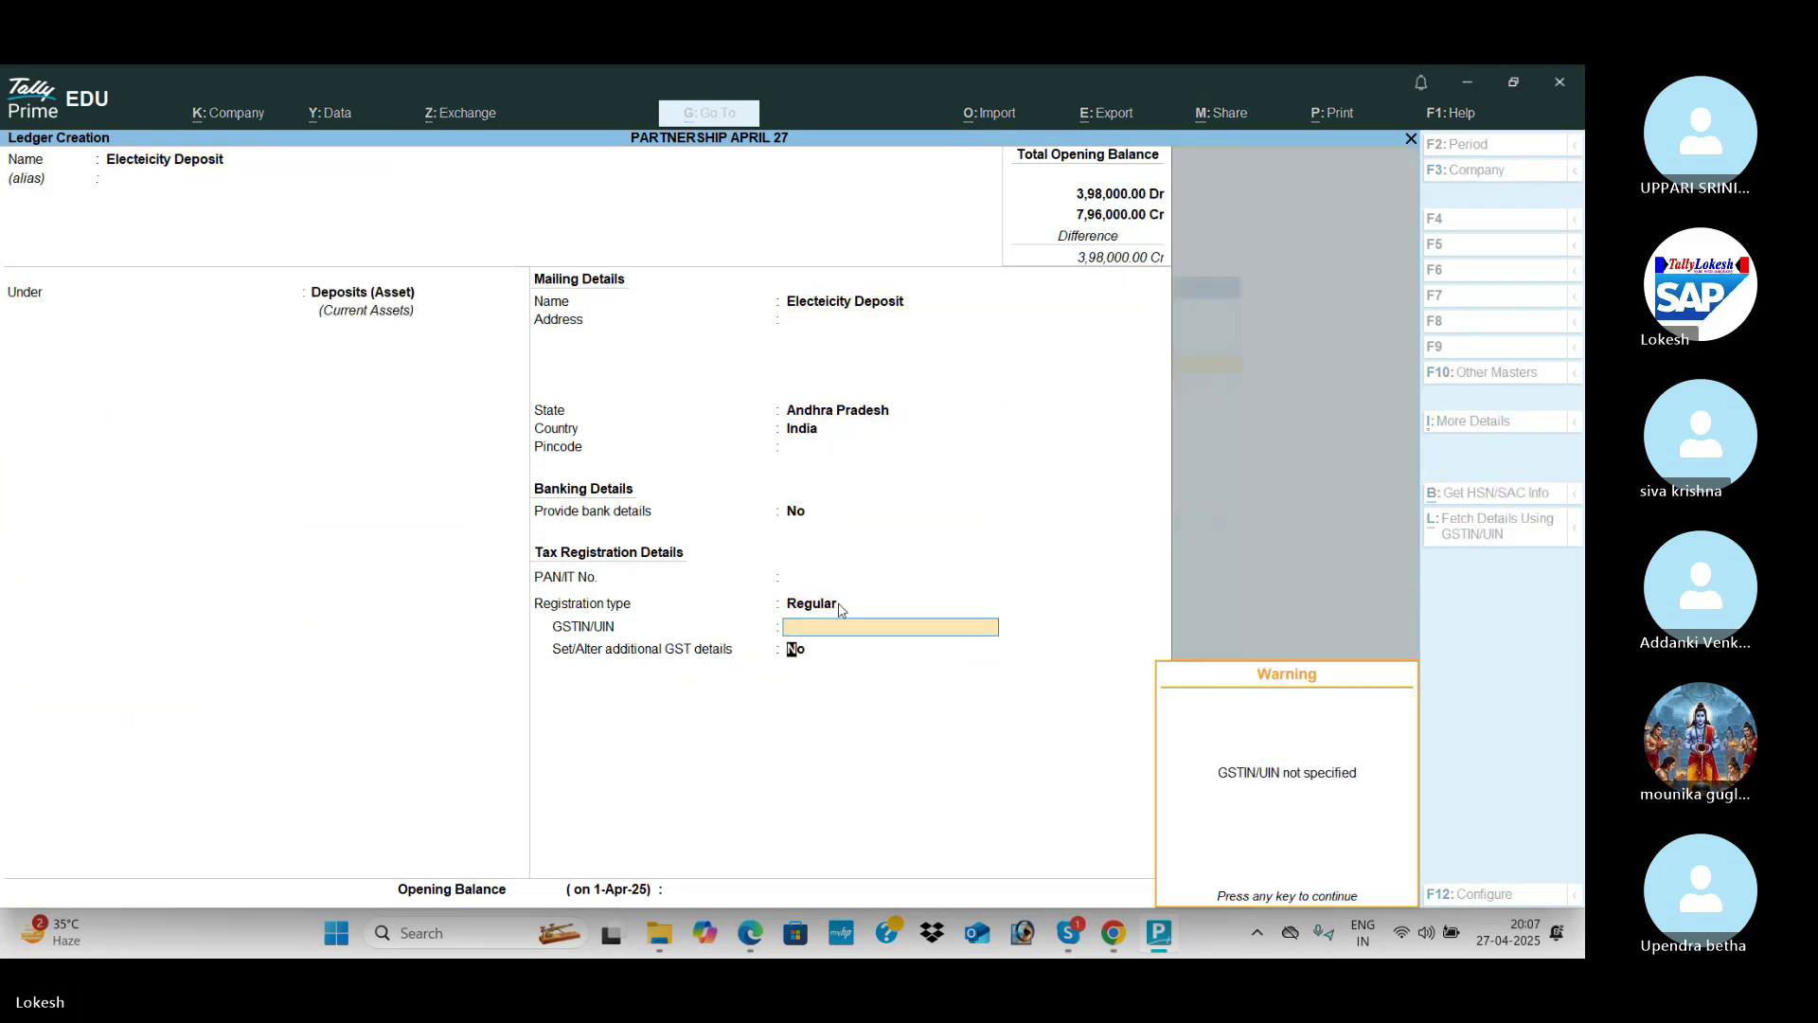
# Step: Set the Electeicity Deposit opening balance to 10,000 Dr from the PDF and save the ledger
pyautogui.hotkey('alt', 'Tab')
pyautogui.hotkey('alt', 'Tab')
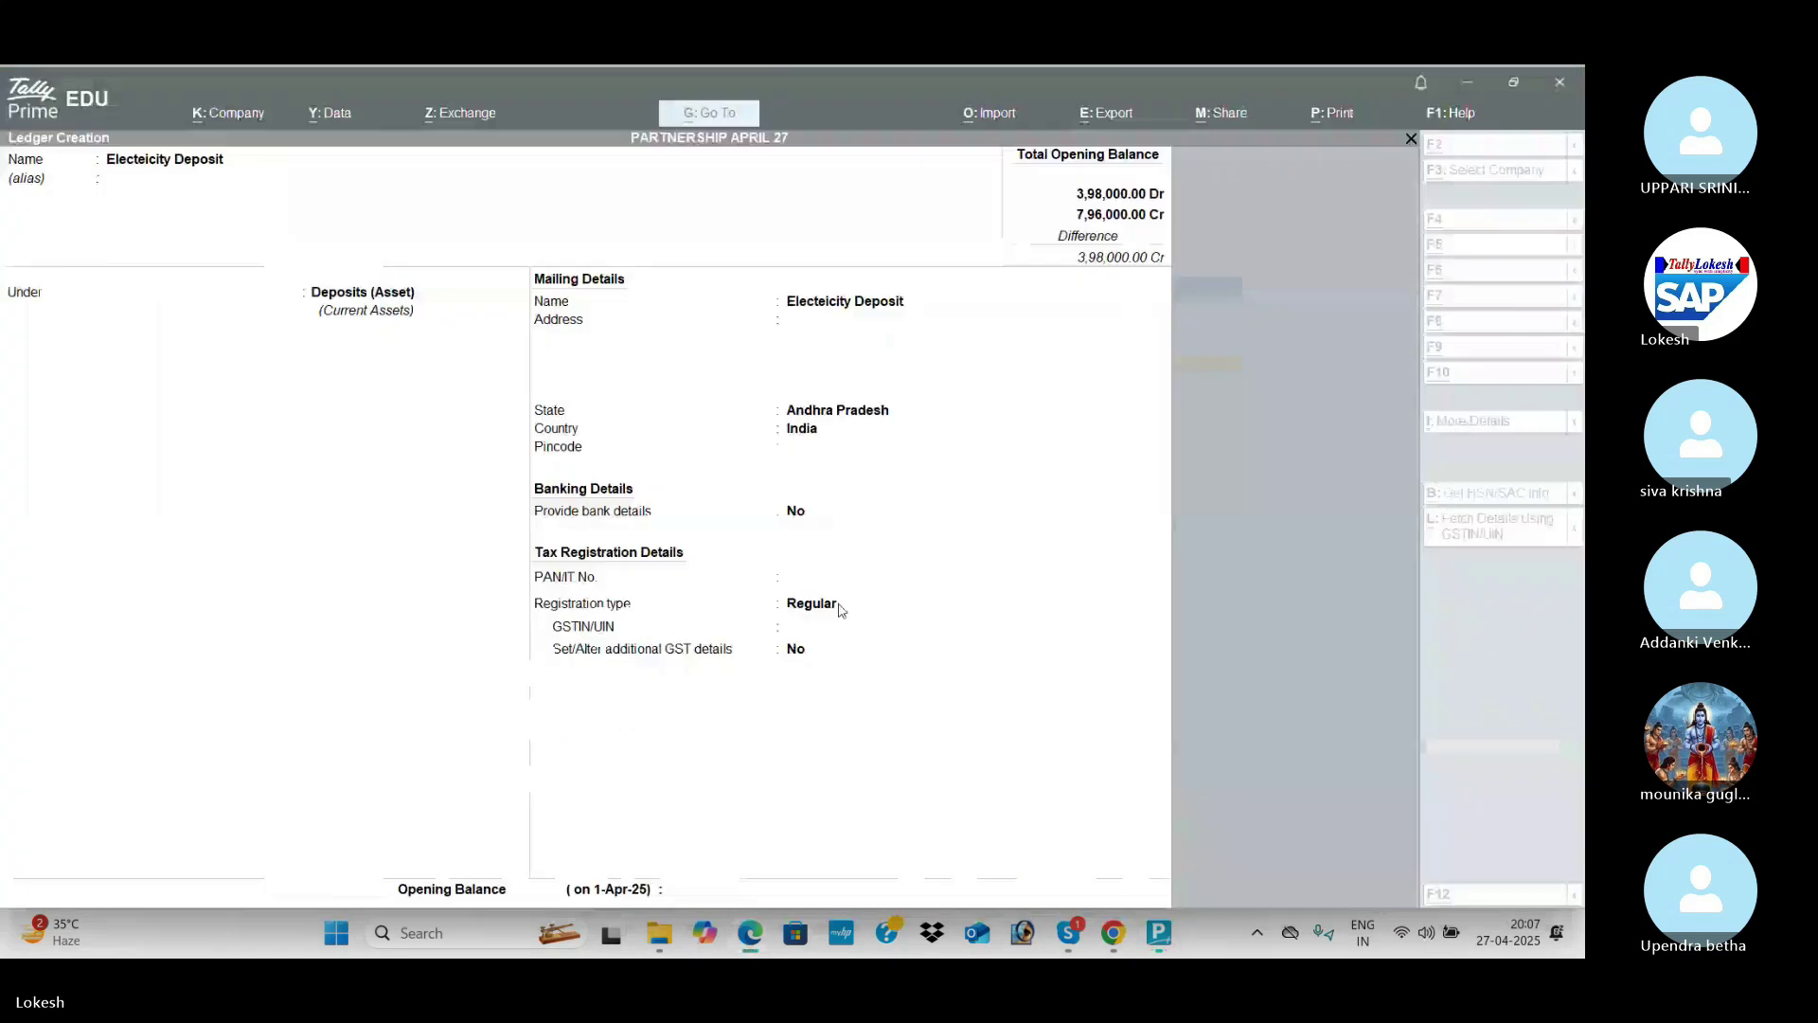
pyautogui.write('10000')
pyautogui.press('Return')
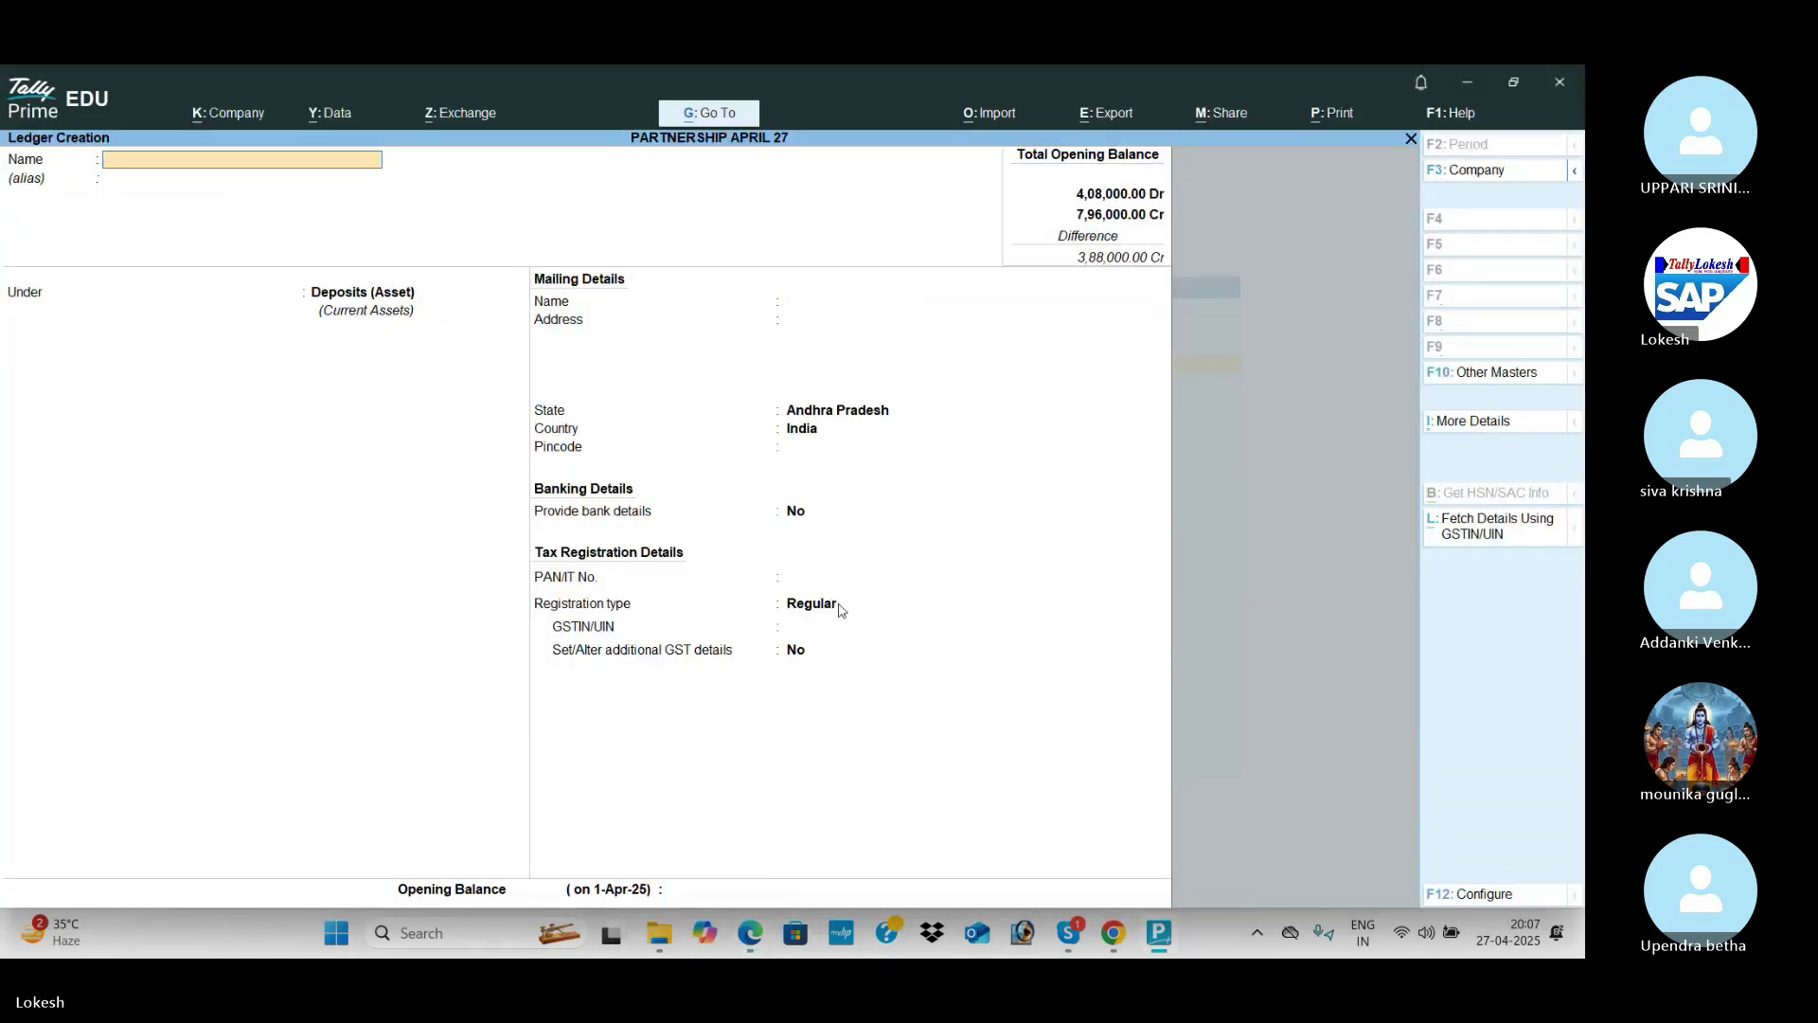
# Step: Start a ledger named Phone Deposits under Deposits (Asset), leaving the GSTIN/UIN empty and the other details at their defaults
pyautogui.hotkey('alt', 'Tab')
pyautogui.hotkey('alt', 'Tab')
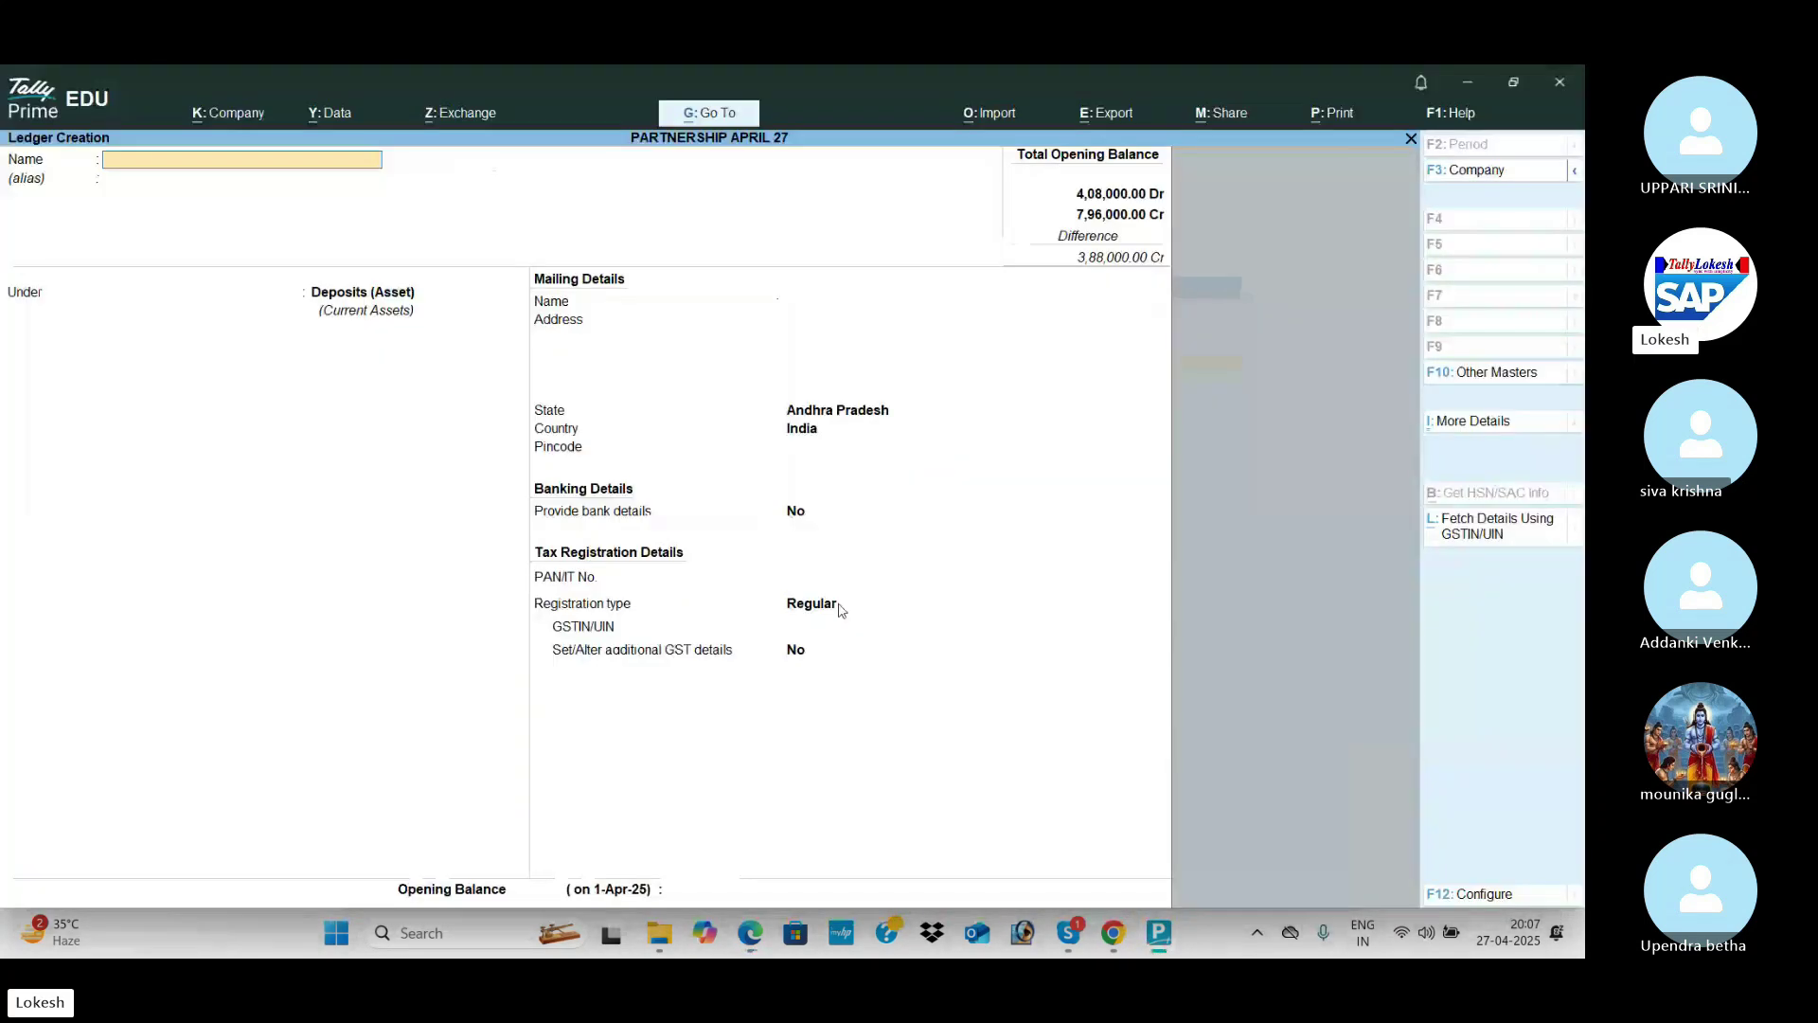
pyautogui.write('Phone dep')
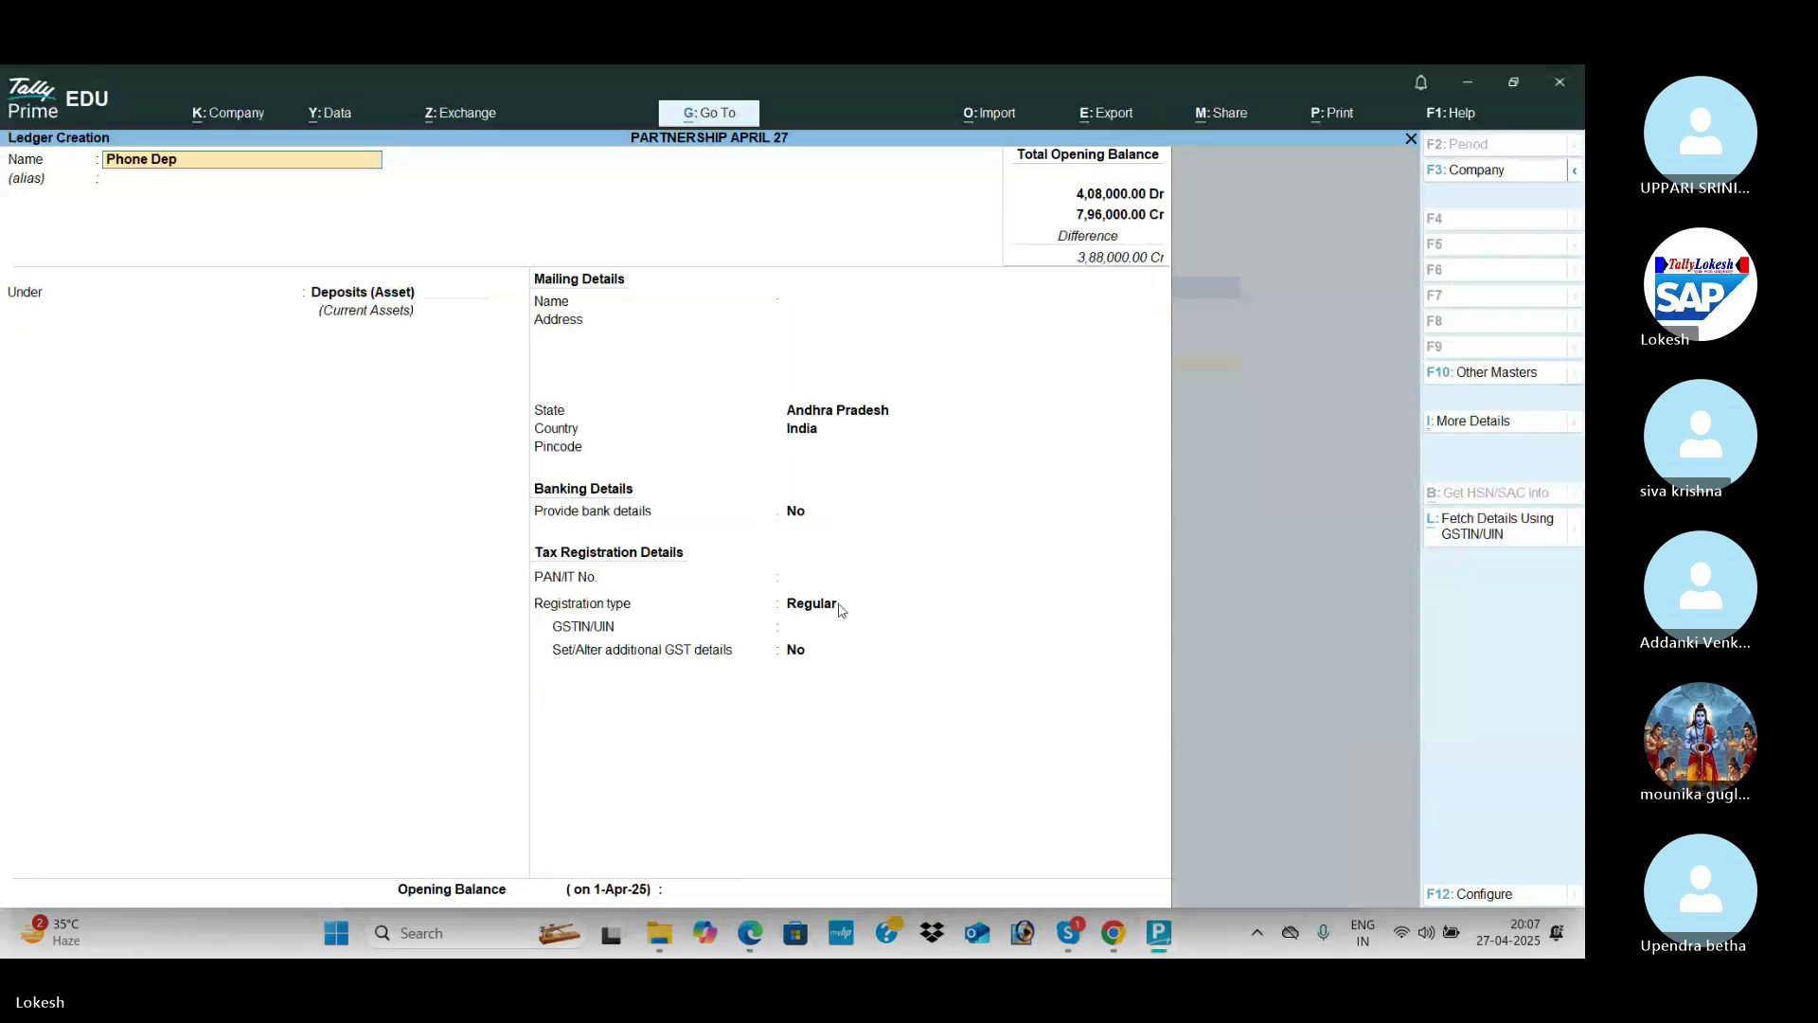
pyautogui.press('Return')
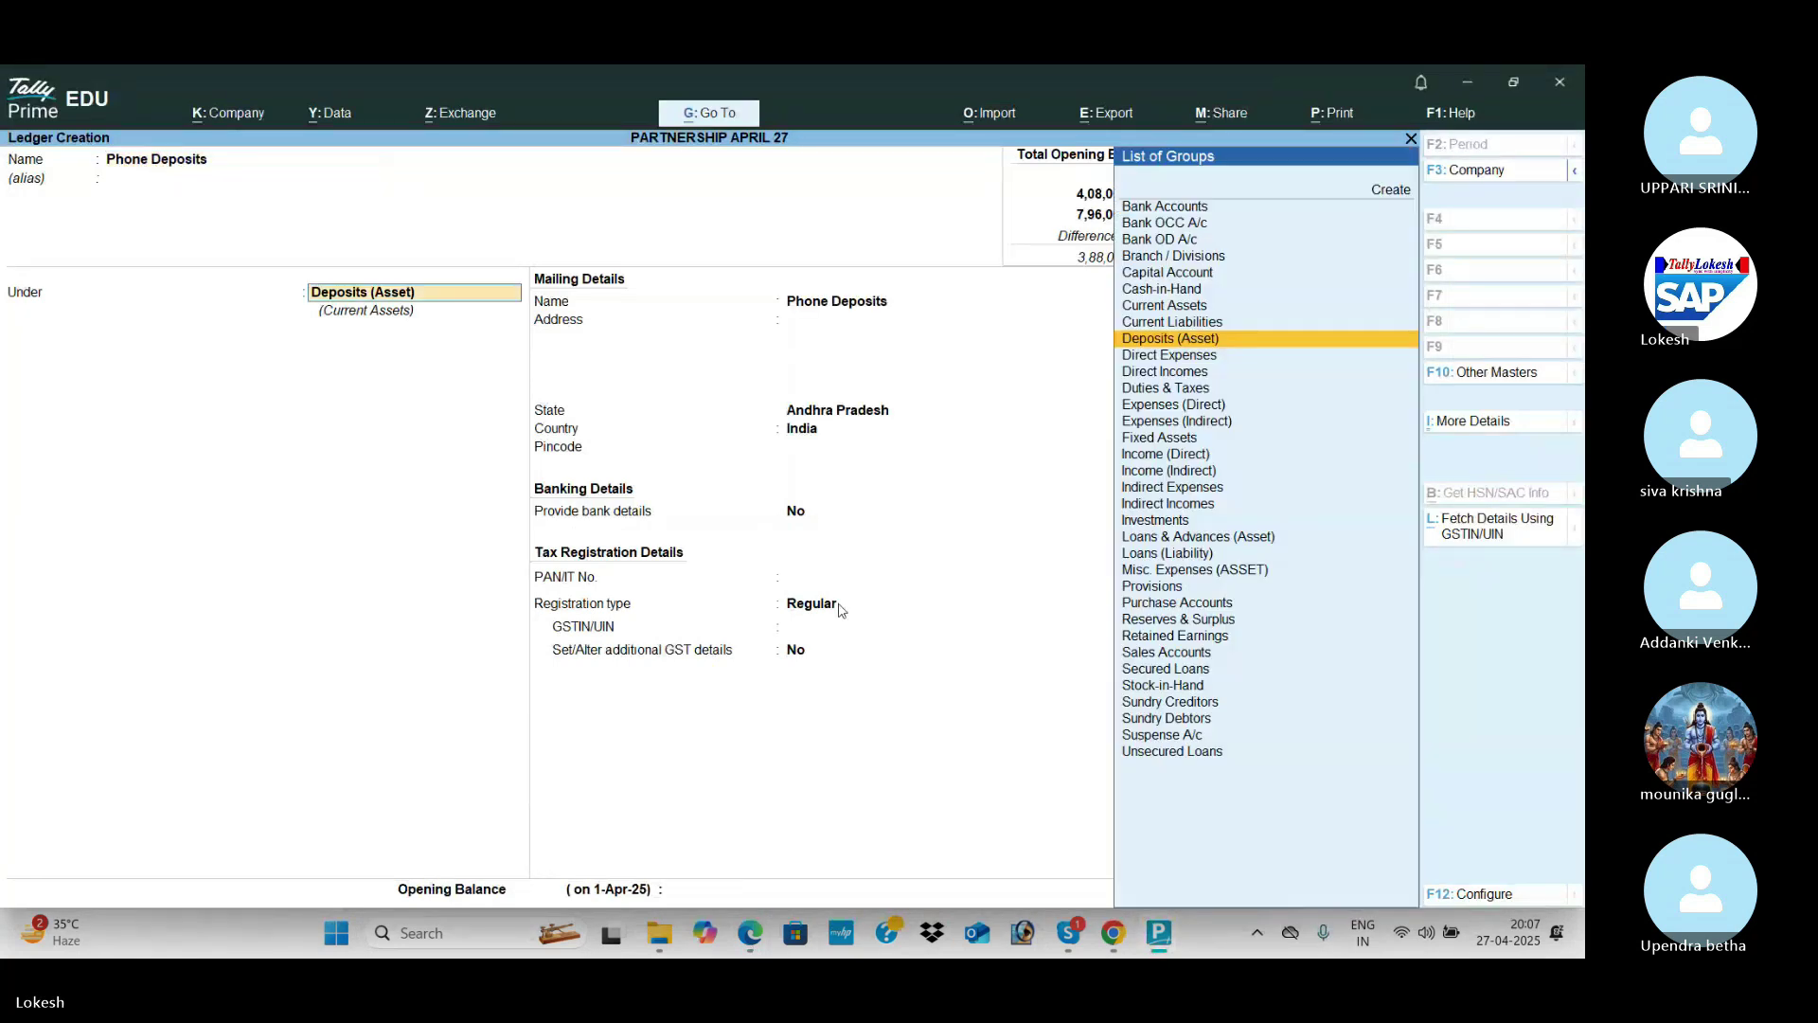
pyautogui.press('Return')
pyautogui.press('Return')
pyautogui.press('Return')
pyautogui.press('Return')
pyautogui.press('Return')
pyautogui.press('Return')
pyautogui.press('Return')
pyautogui.press('Return')
pyautogui.press('Return')
pyautogui.press('Return')
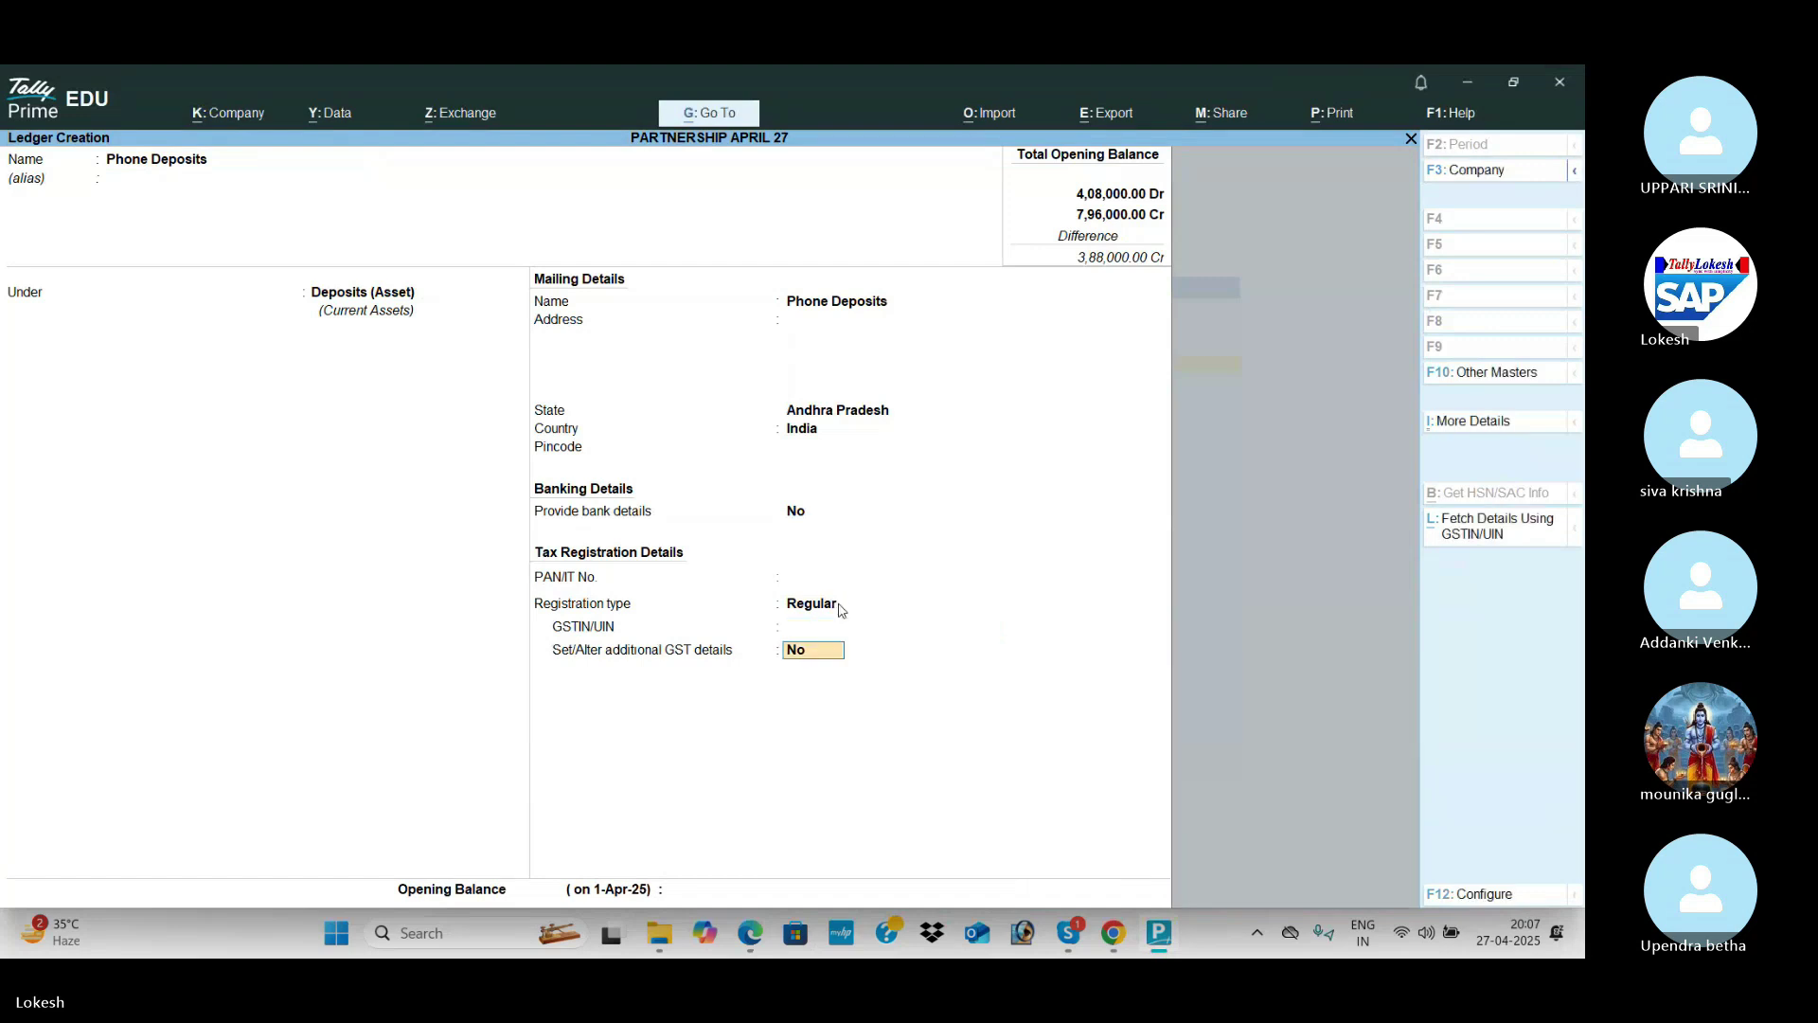
pyautogui.press('Return')
# Step: Set the Phone Deposits opening balance to 3,000 Dr from the PDF and save the ledger
pyautogui.hotkey('alt', 'Tab')
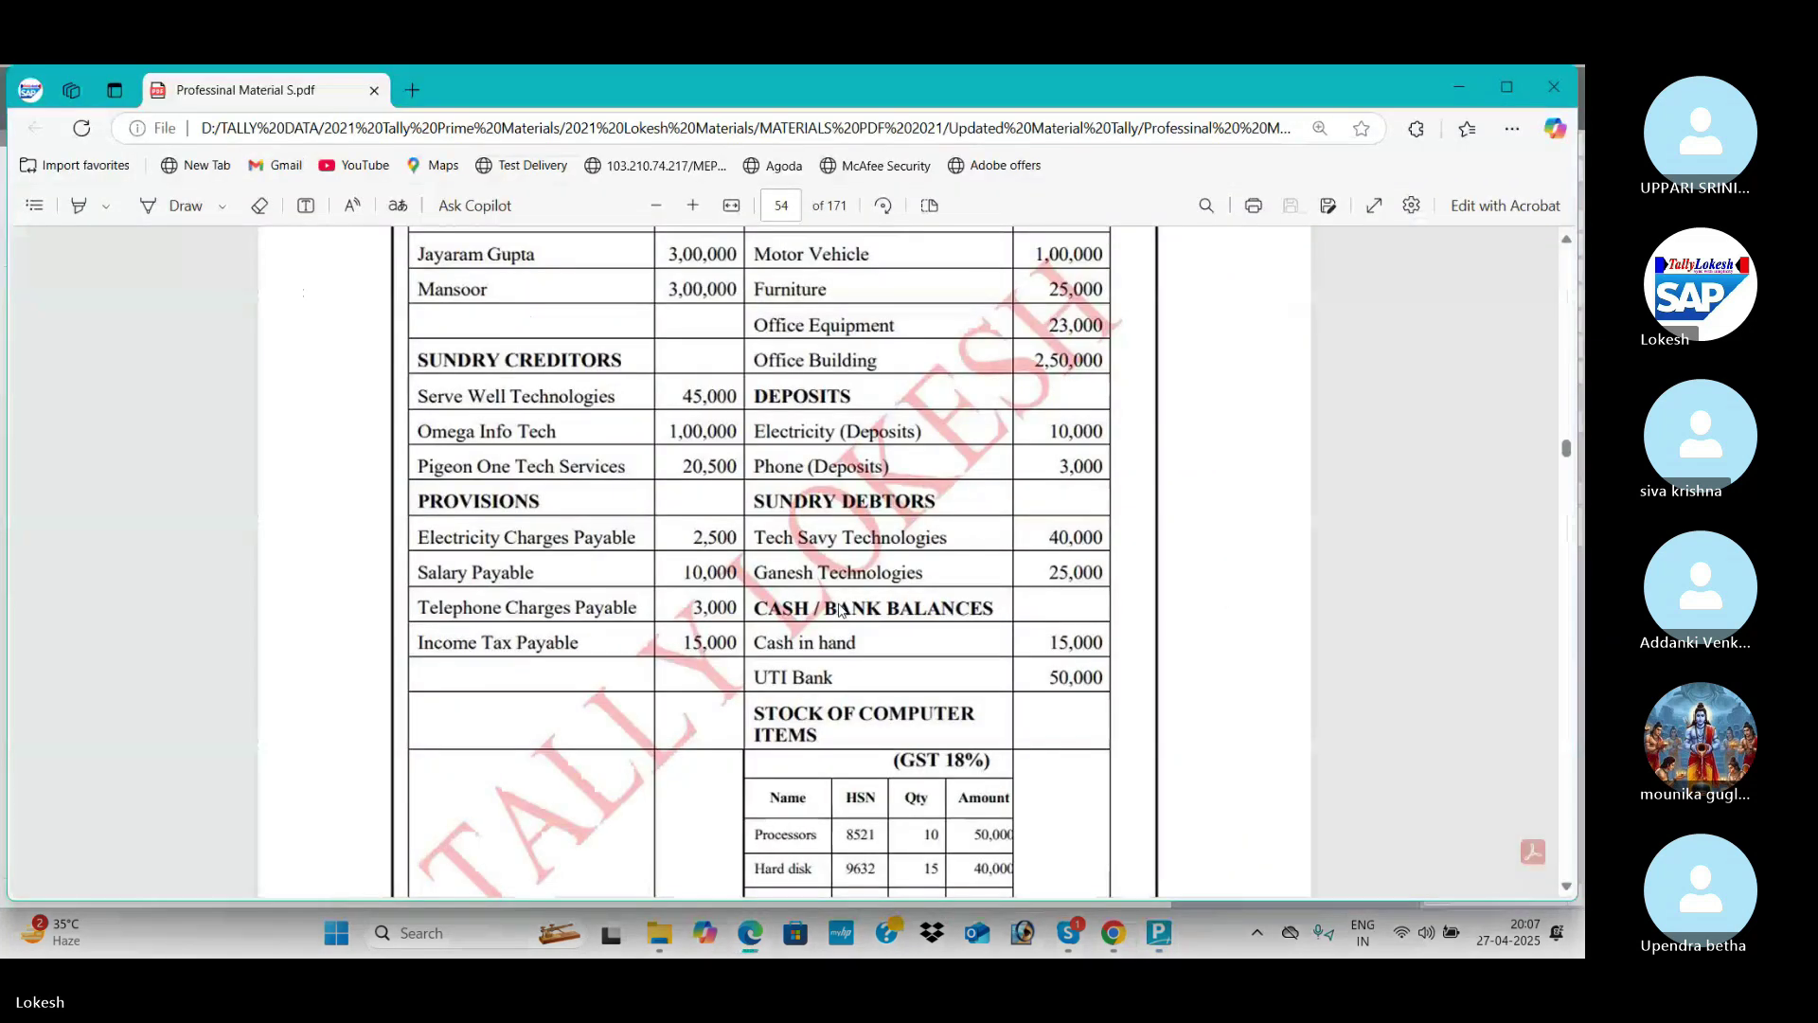
pyautogui.hotkey('alt', 'Tab')
pyautogui.write('3000')
pyautogui.press('Return')
pyautogui.press('Return')
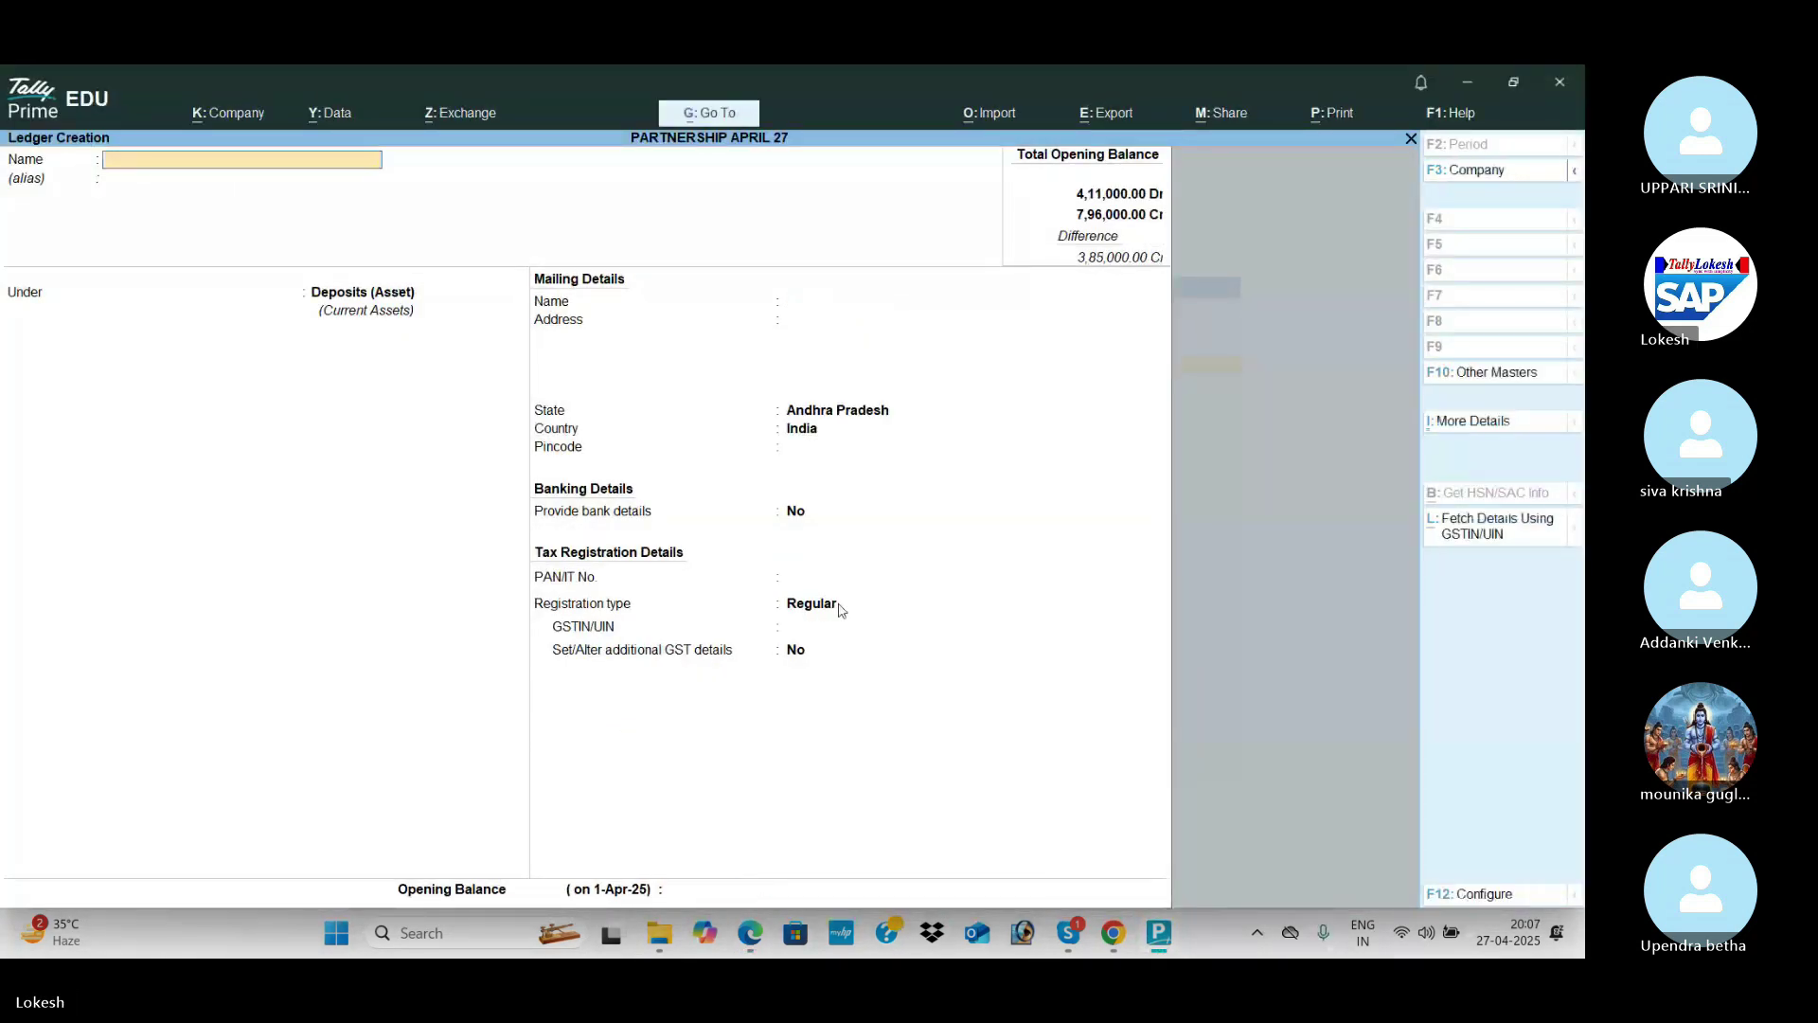
# Step: Start a ledger named Tech Savey Technologies under Sundry Debtors, following the PDF's debtors list
pyautogui.hotkey('alt', 'Tab')
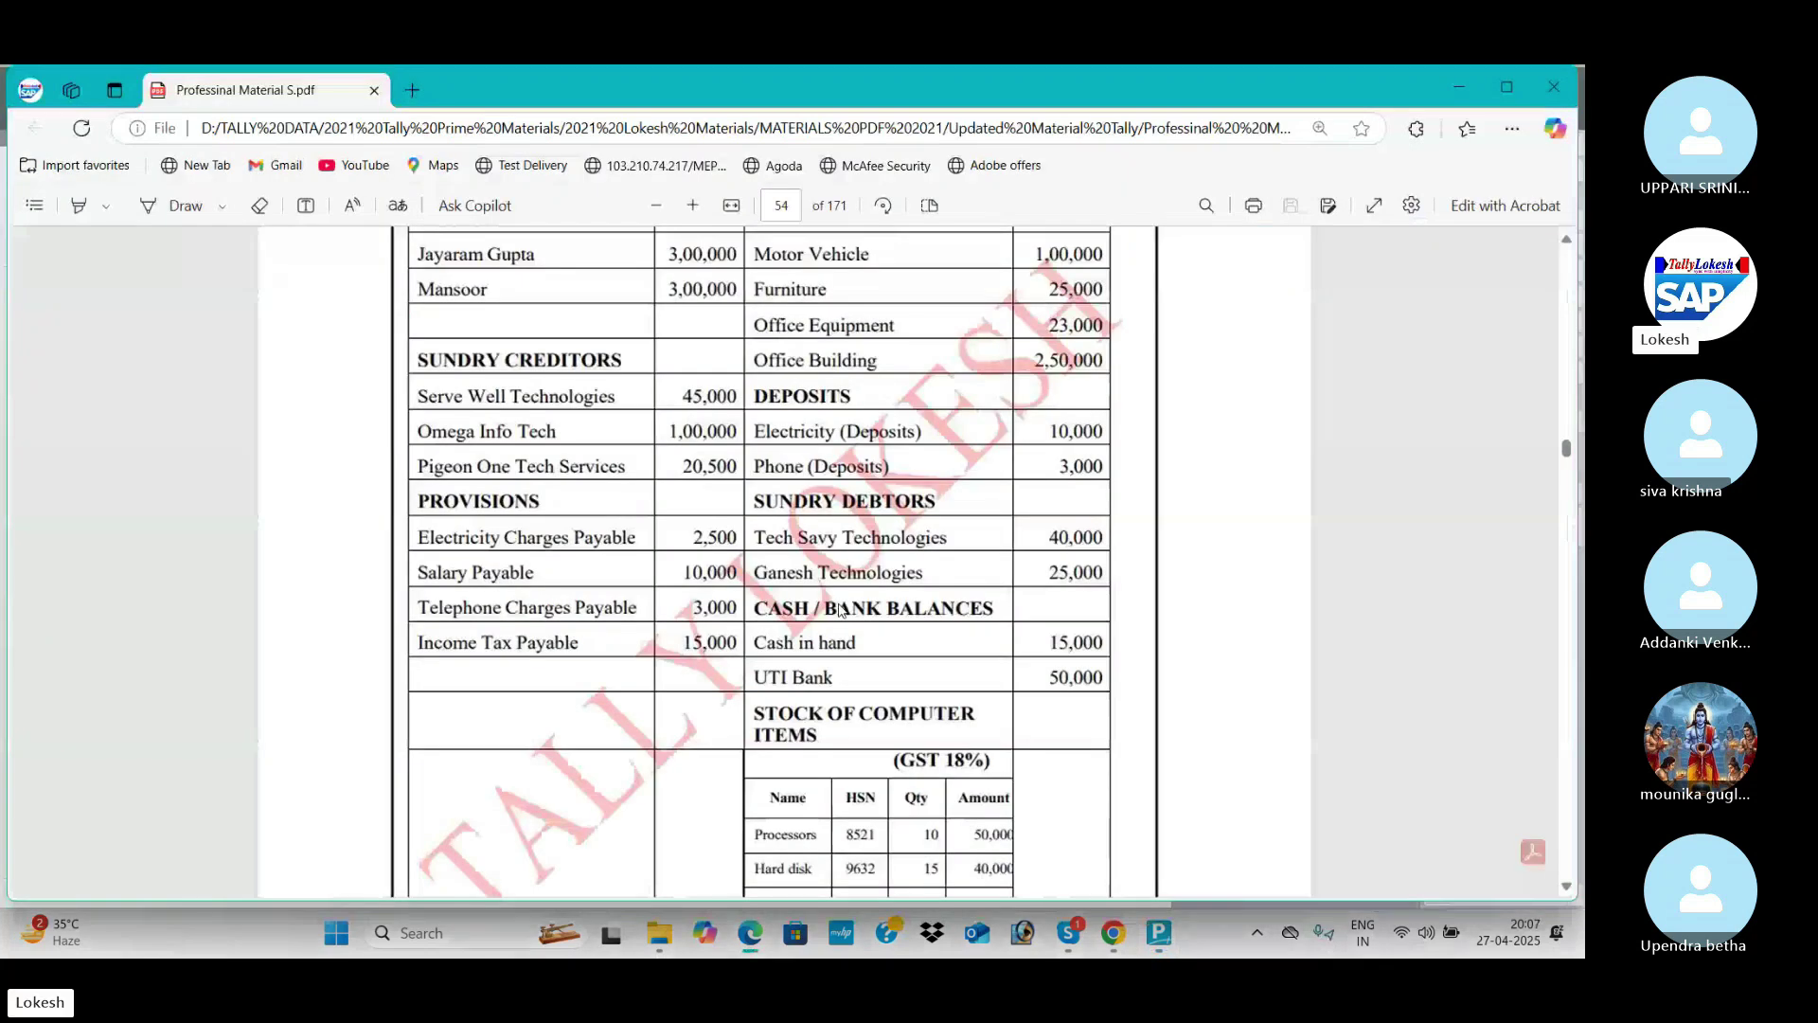
pyautogui.hotkey('alt', 'Tab')
pyautogui.write('Tec')
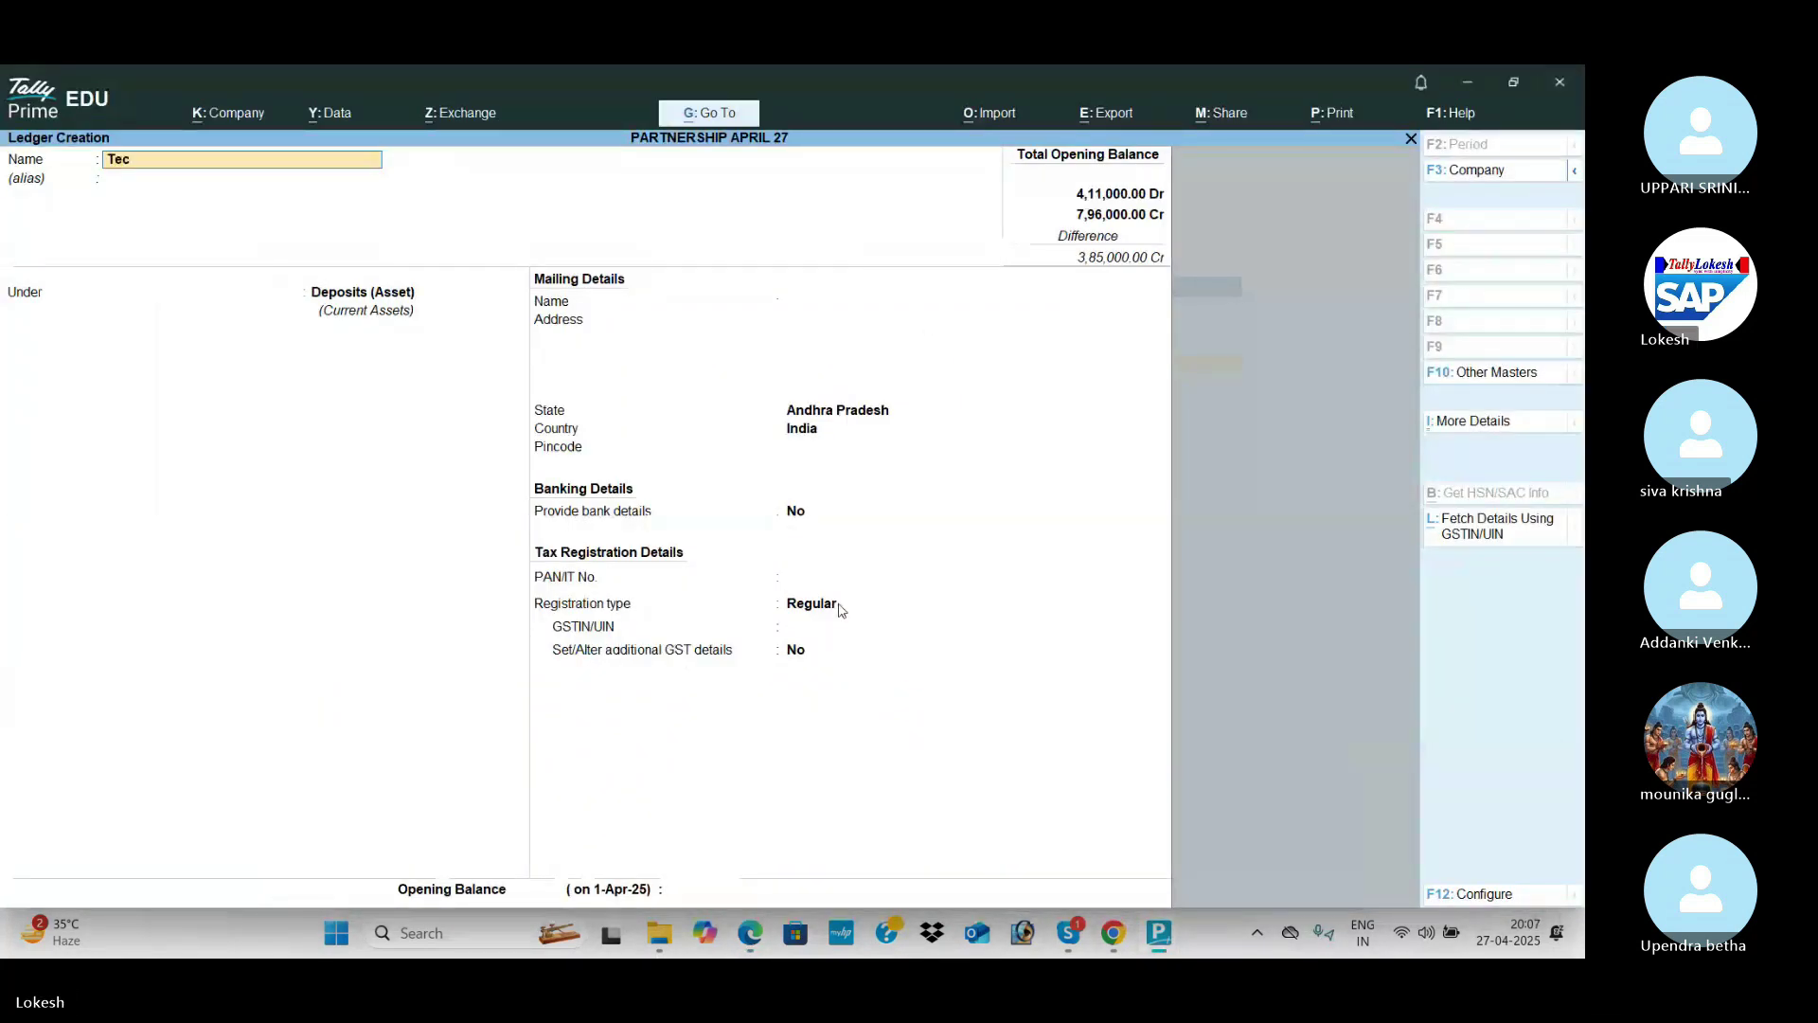
pyautogui.write('h Savey Technologies')
pyautogui.press('Return')
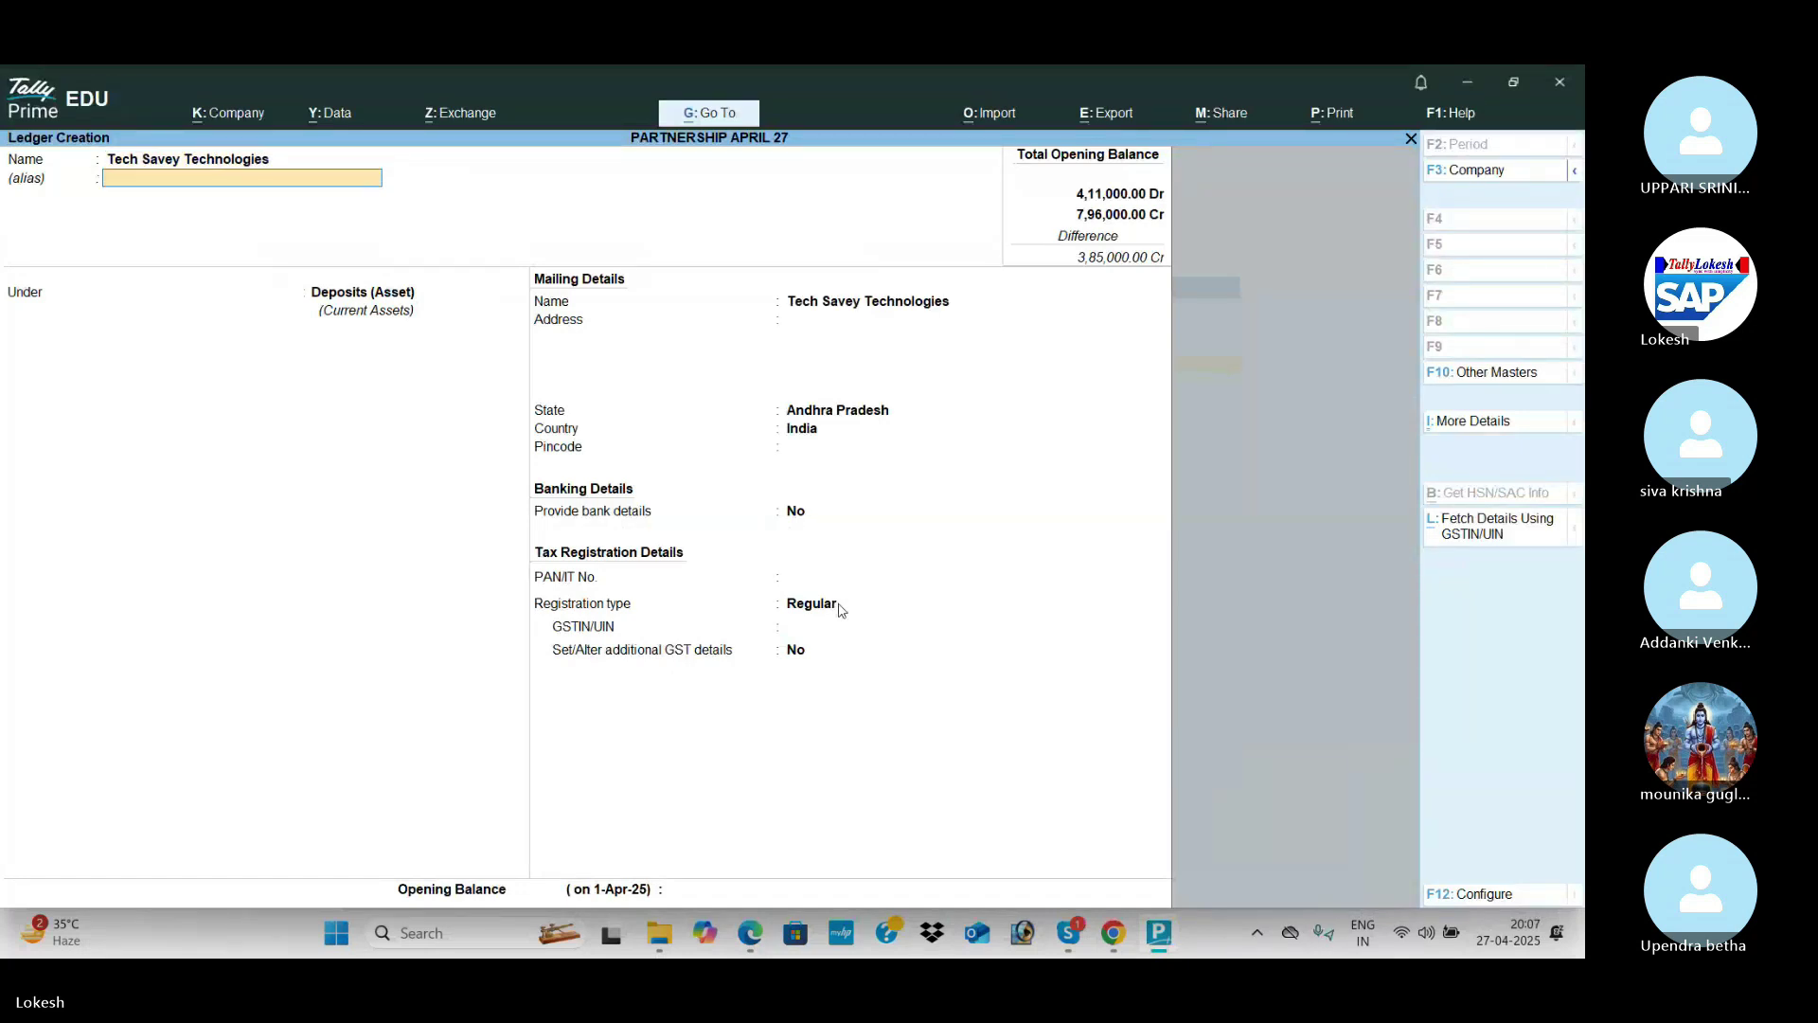
pyautogui.press('Return')
pyautogui.write('Sun')
pyautogui.press('Down')
pyautogui.press('Return')
# Step: Set the Tech Savey Technologies GSTIN/UIN to 37, leaving the mailing, banking and other tax details at their defaults
pyautogui.press('Return')
pyautogui.press('Return')
pyautogui.press('Return')
pyautogui.press('Return')
pyautogui.press('Return')
pyautogui.press('Return')
pyautogui.press('Return')
pyautogui.press('Return')
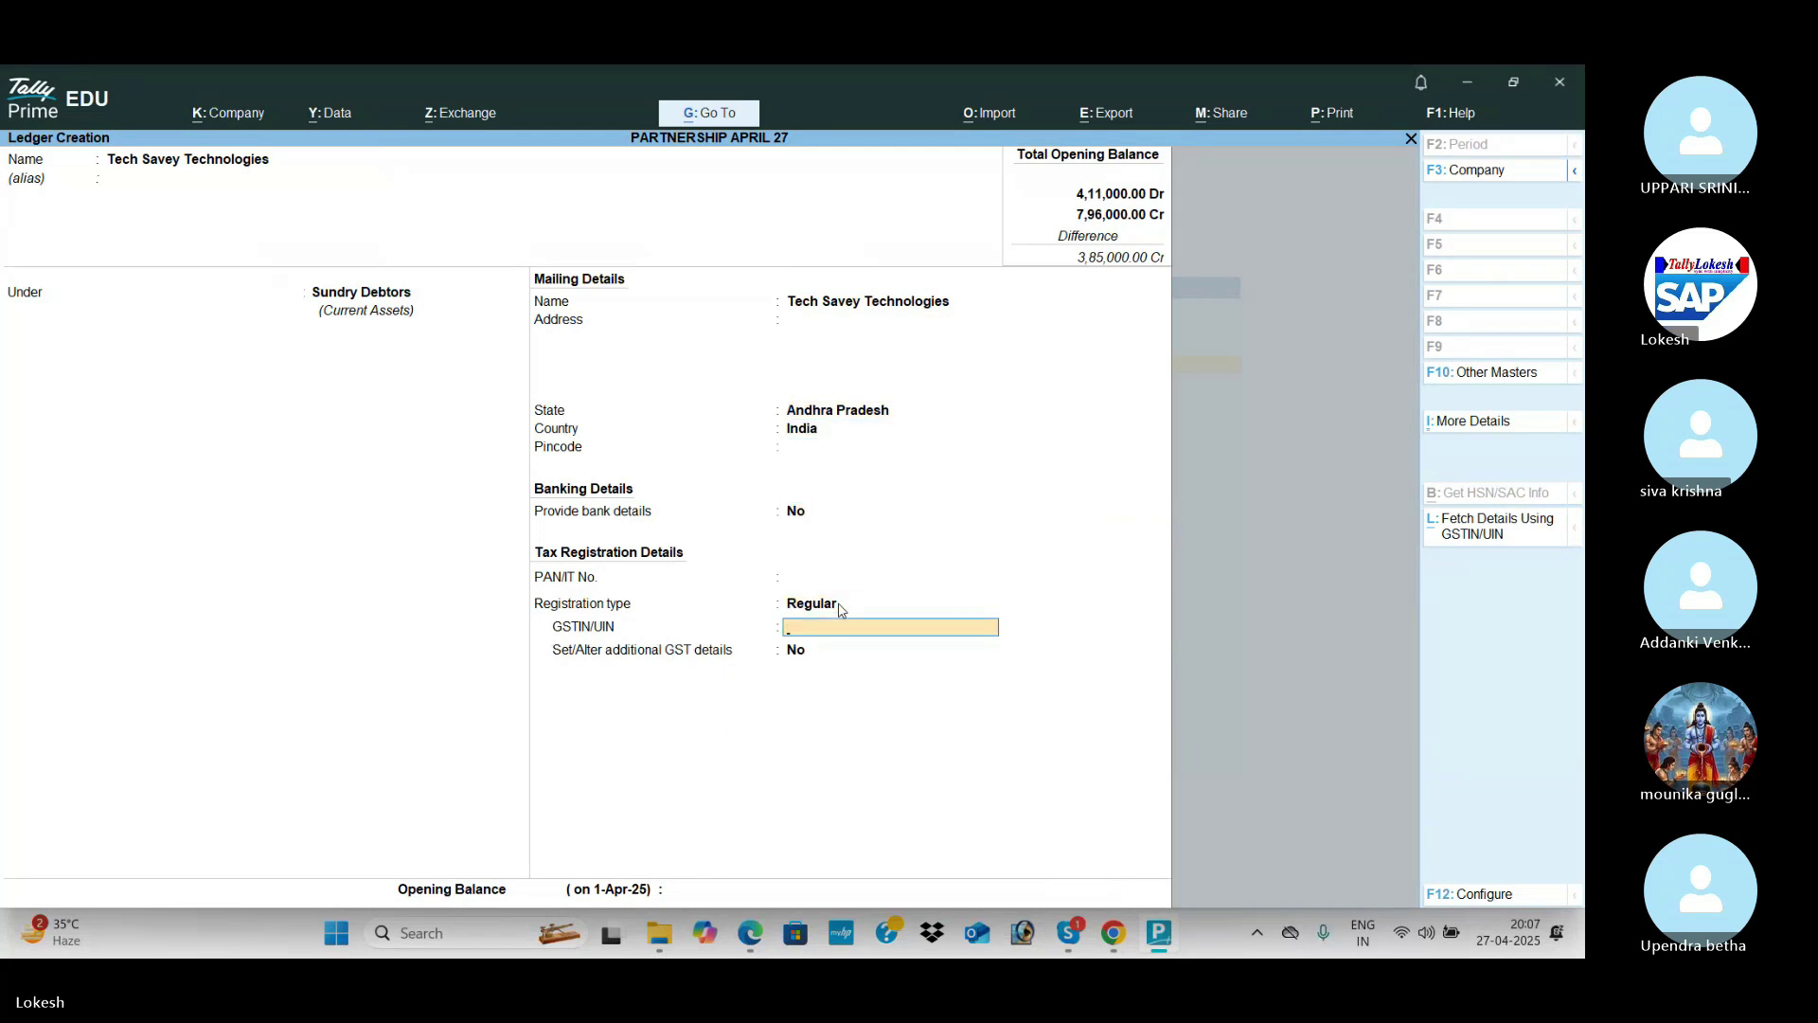
pyautogui.write('37')
pyautogui.press('Return')
pyautogui.press('Return')
pyautogui.press('Return')
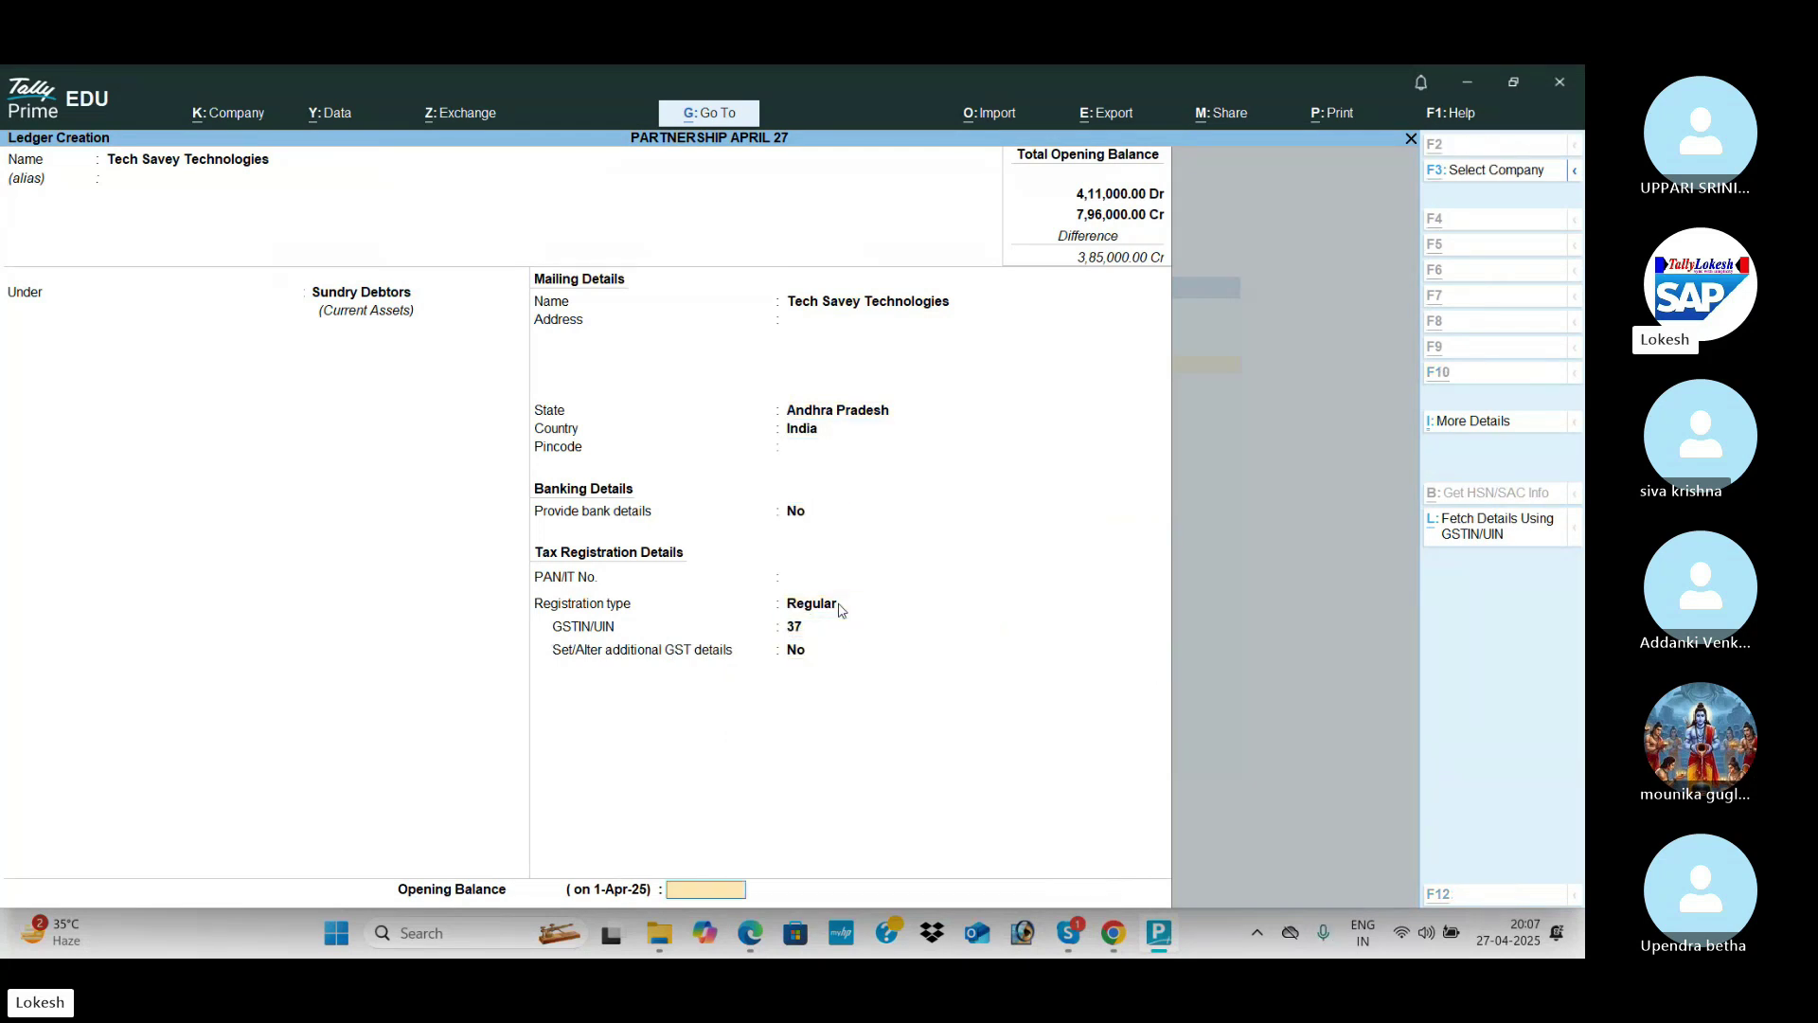
# Step: Set the Tech Savey Technologies opening balance to 40,000 Dr from the PDF and save the ledger
pyautogui.hotkey('alt', 'Tab')
pyautogui.hotkey('alt', 'Tab')
pyautogui.write('400')
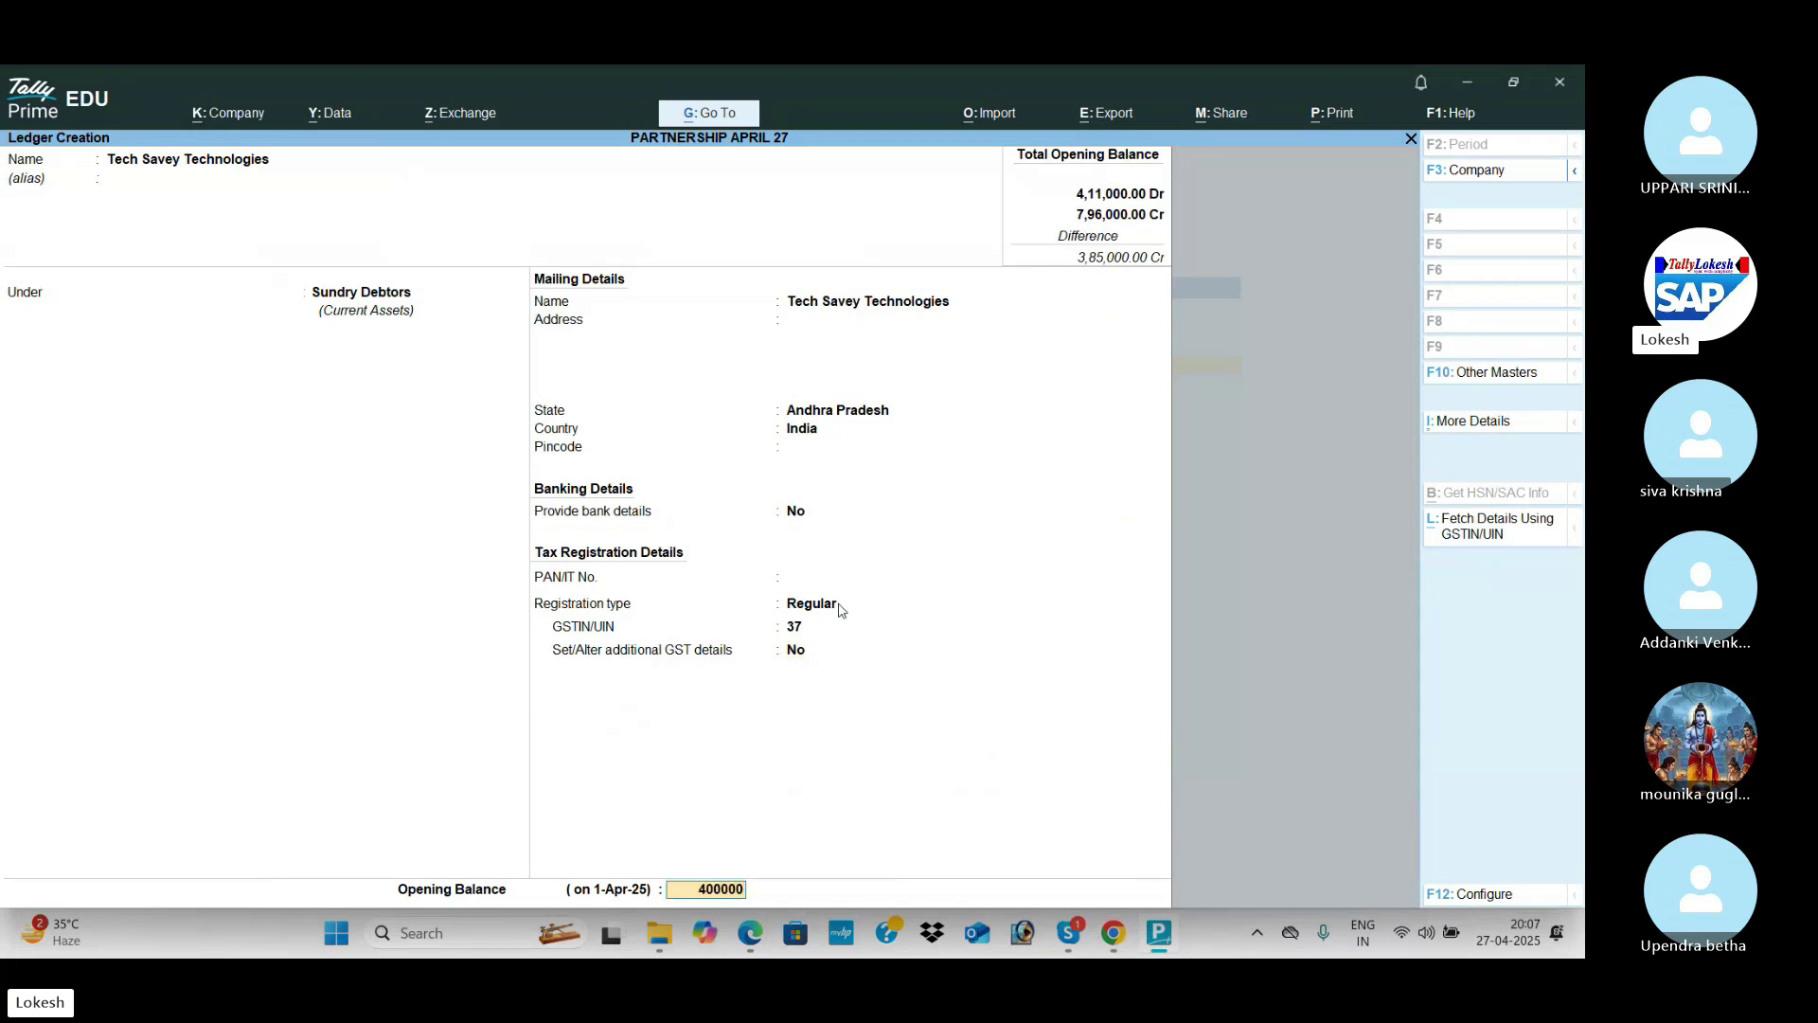
pyautogui.press('Return')
pyautogui.press('Return')
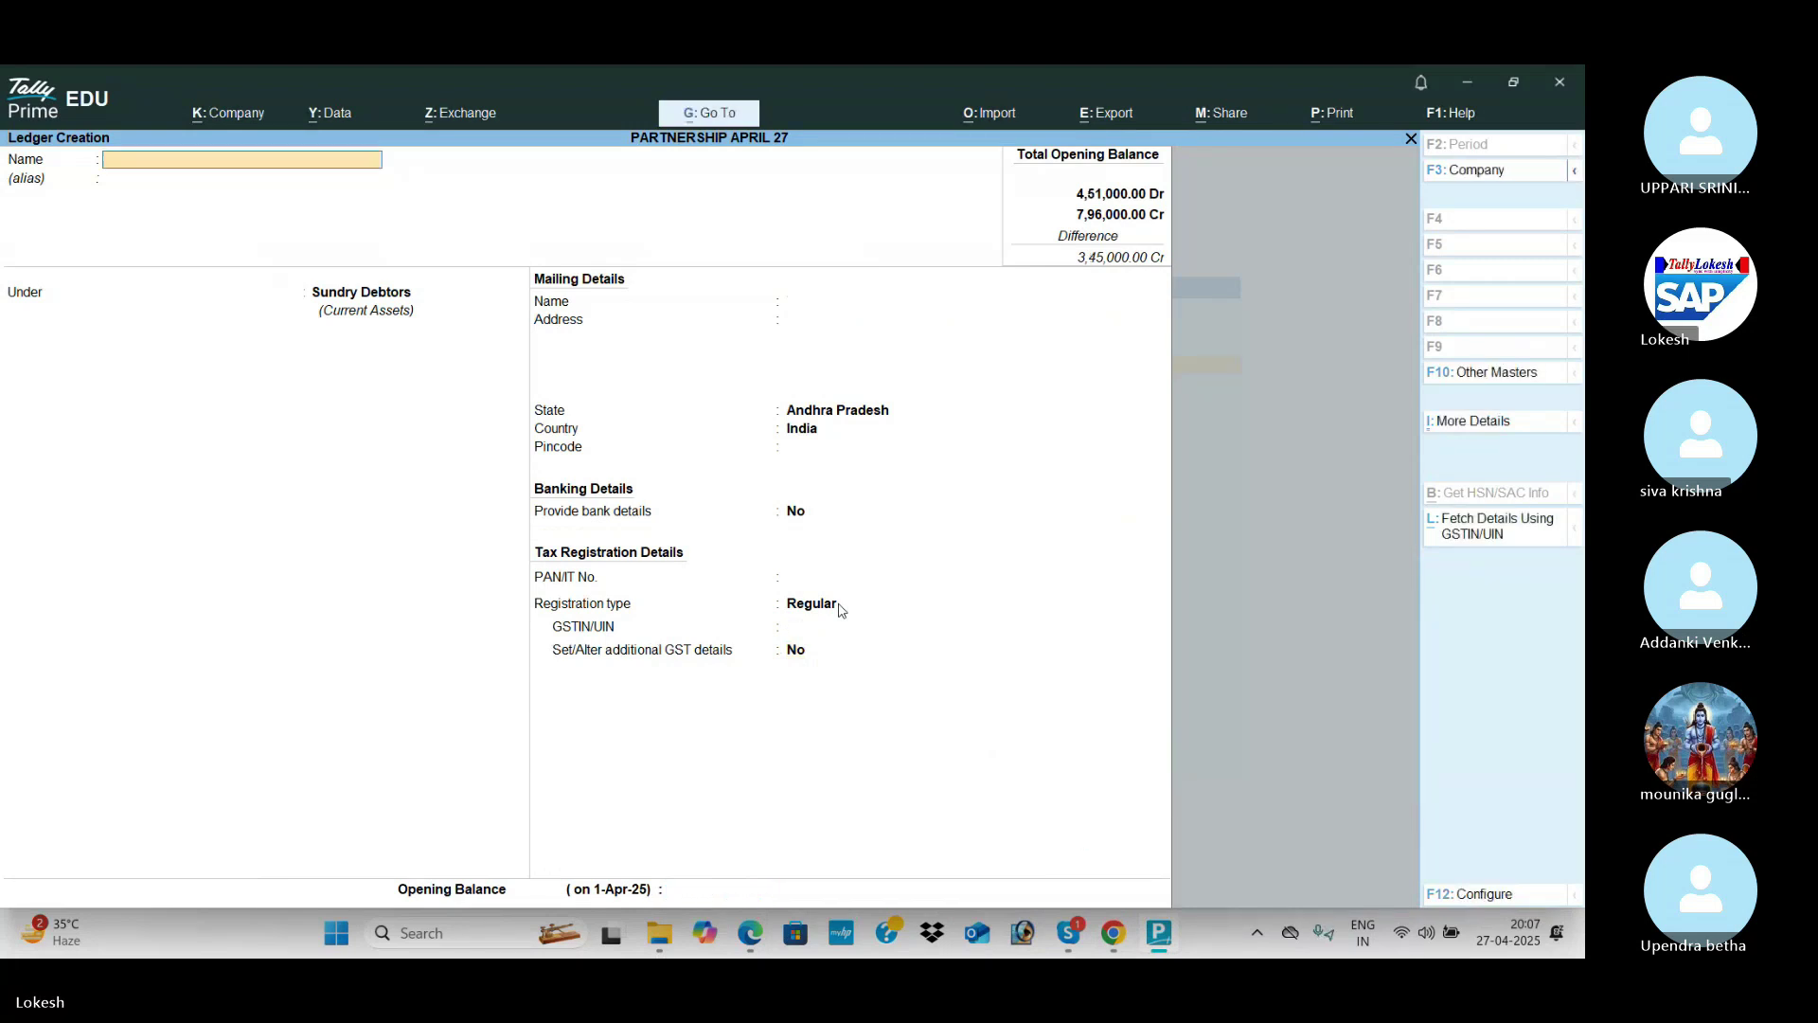
# Step: Start a ledger named Ganesh Technlogies under Sundry Debtors with GSTIN/UIN 37, leaving the other details at their defaults
pyautogui.hotkey('alt', 'Tab')
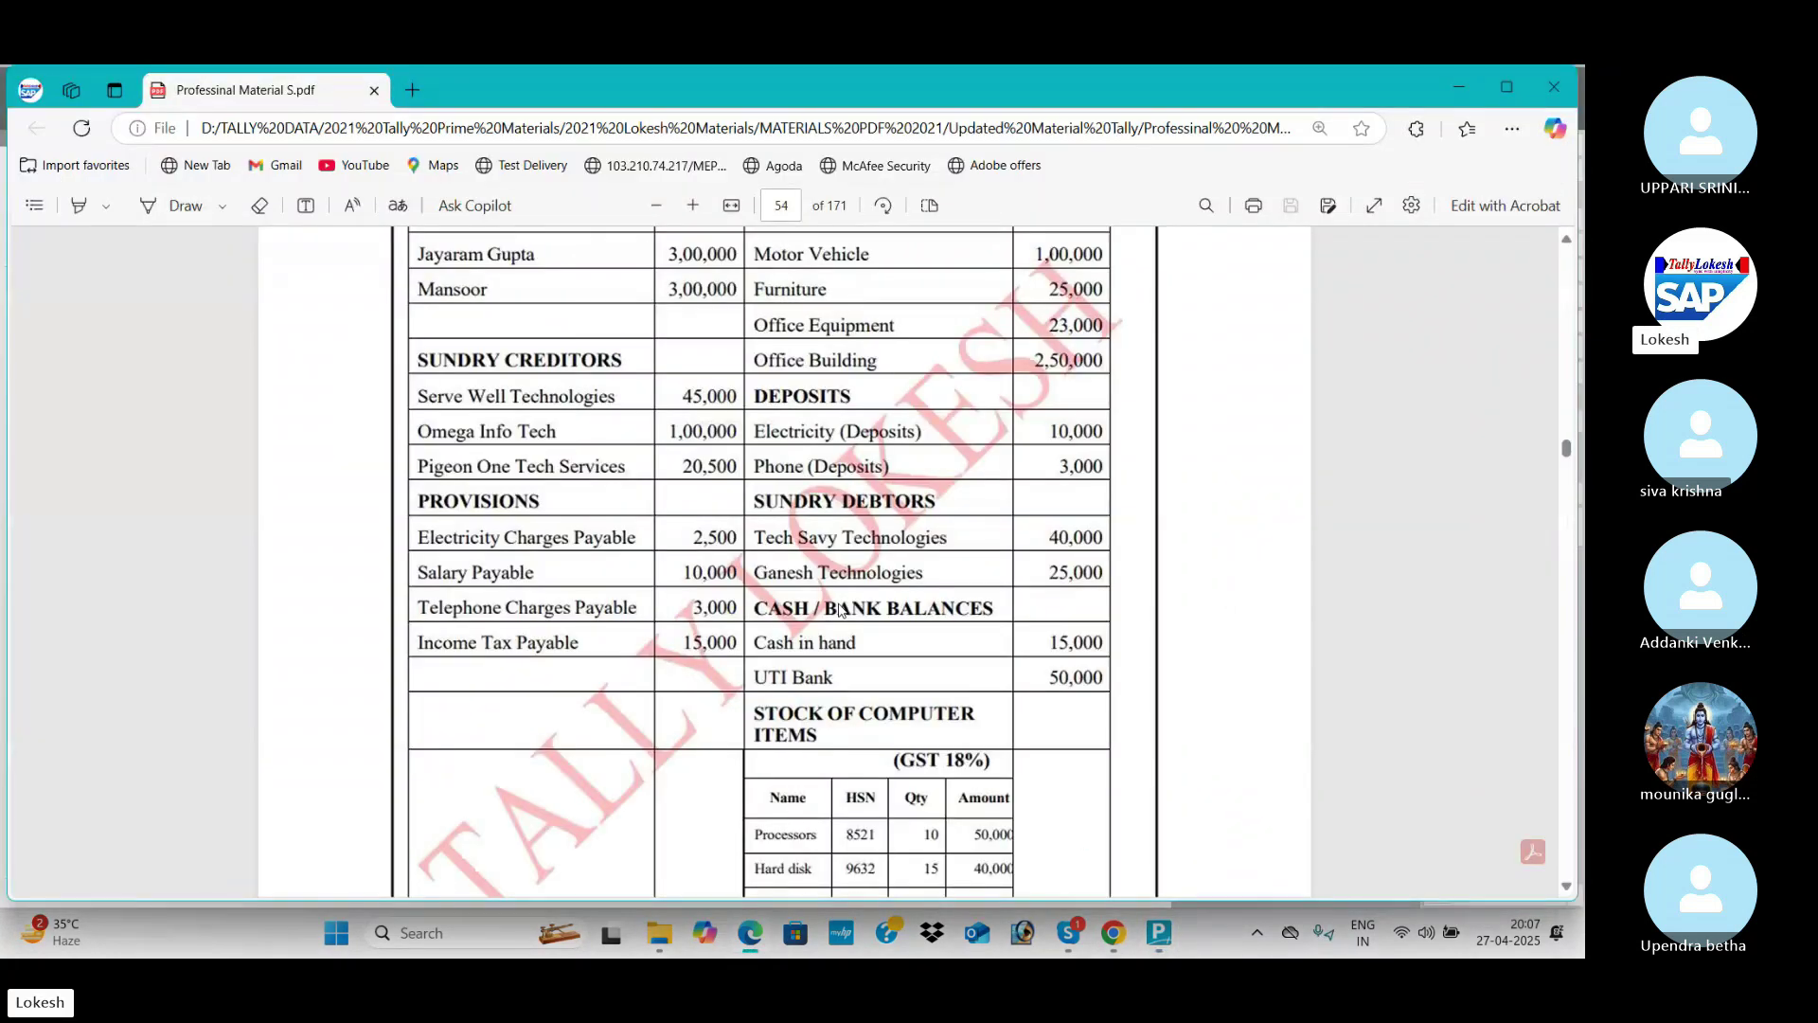
pyautogui.hotkey('alt', 'Tab')
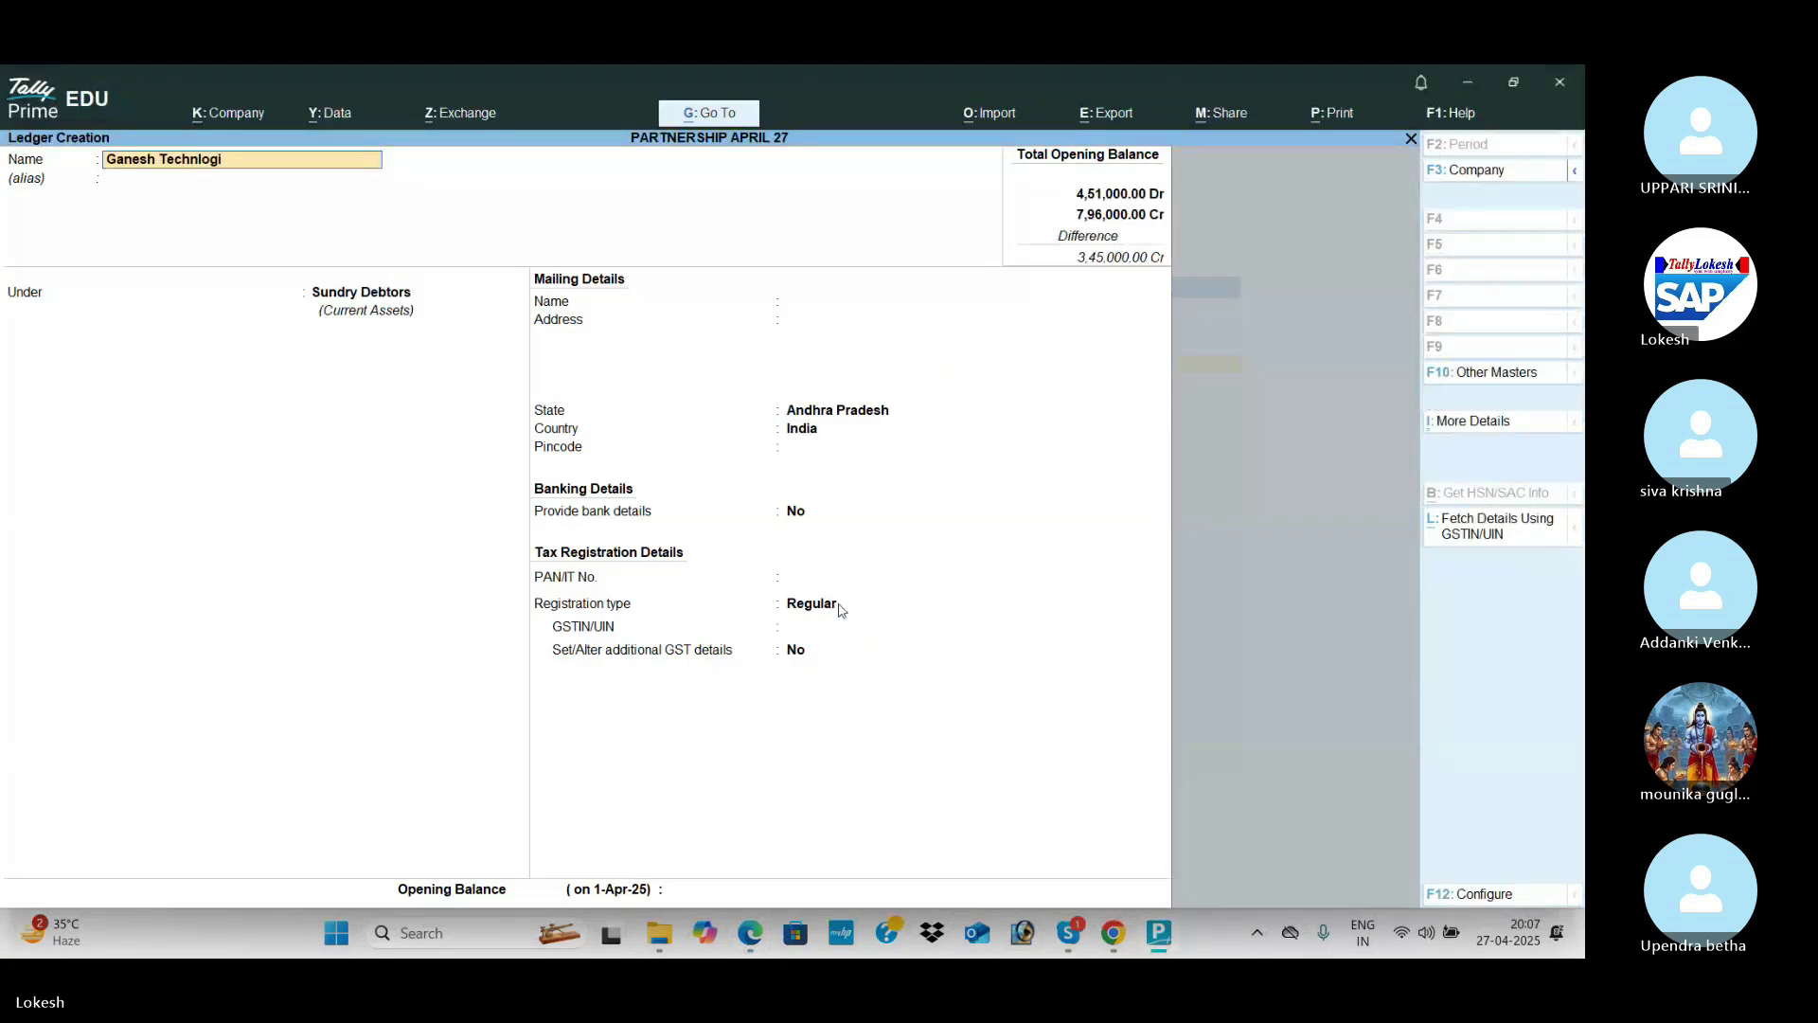
pyautogui.press('Return')
pyautogui.press('Return')
pyautogui.press('Return')
pyautogui.press('Return')
pyautogui.press('Return')
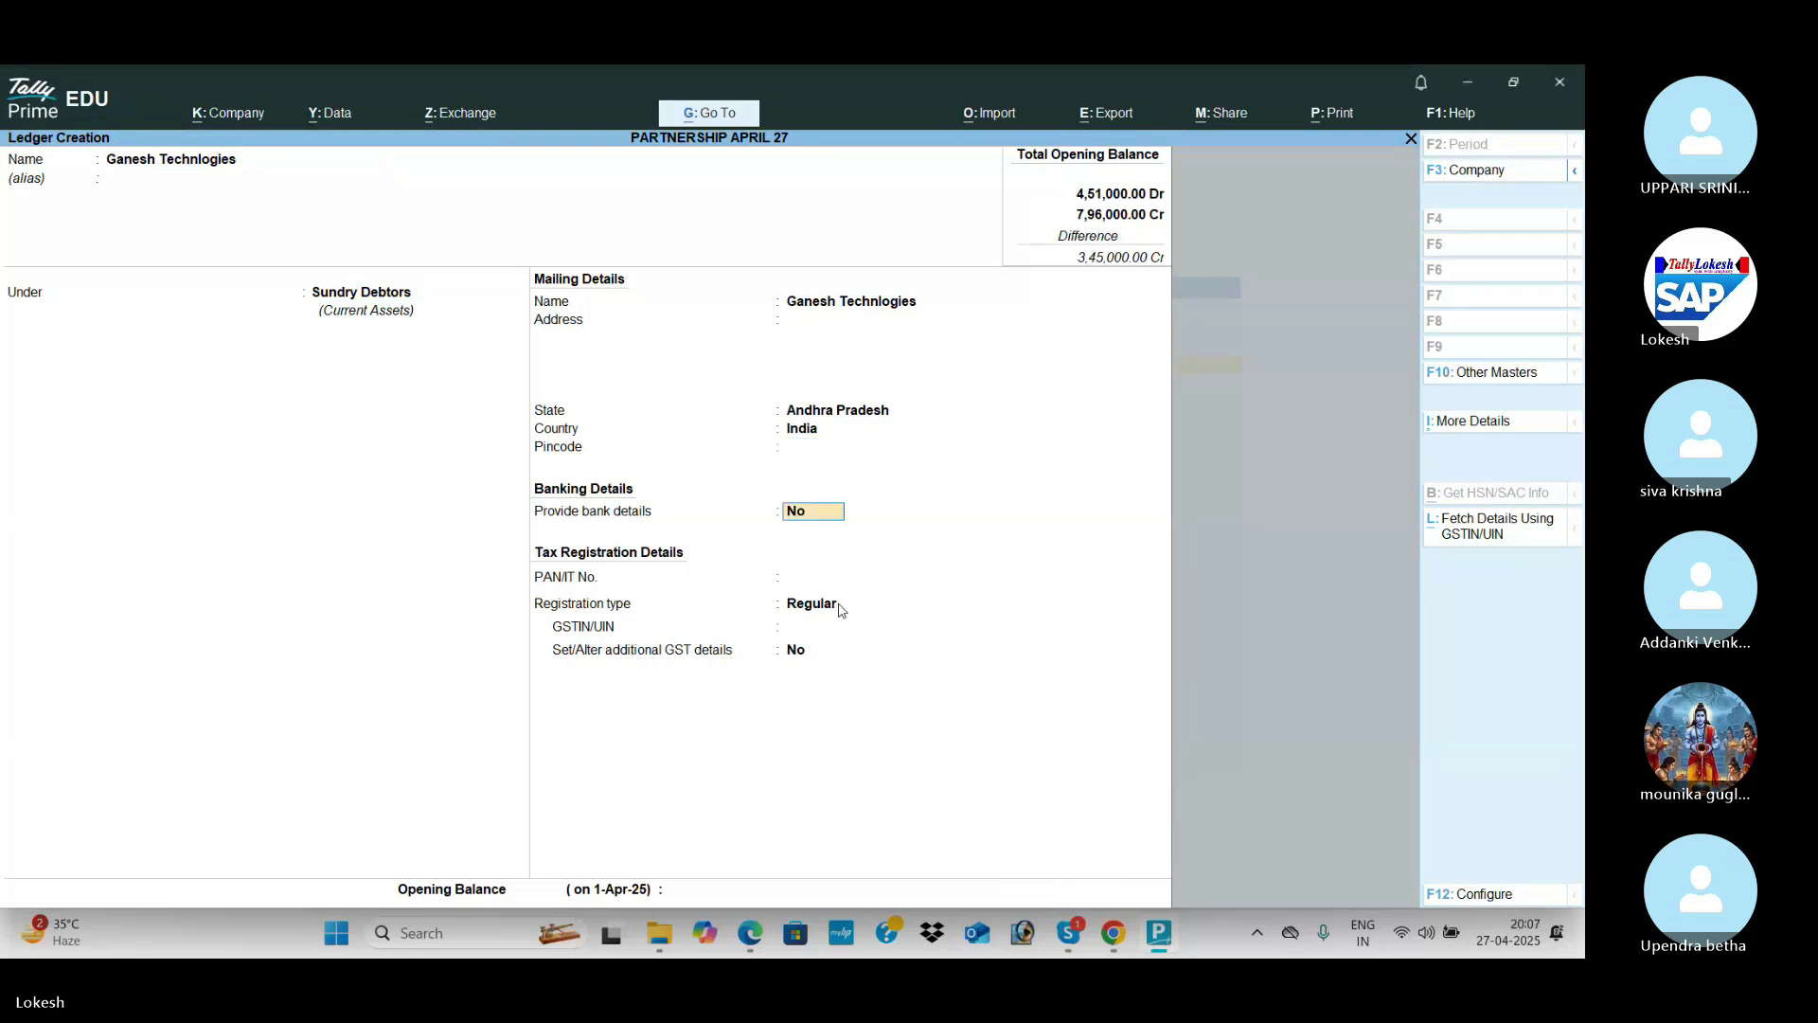
pyautogui.press('Return')
pyautogui.press('Return')
pyautogui.write('3')
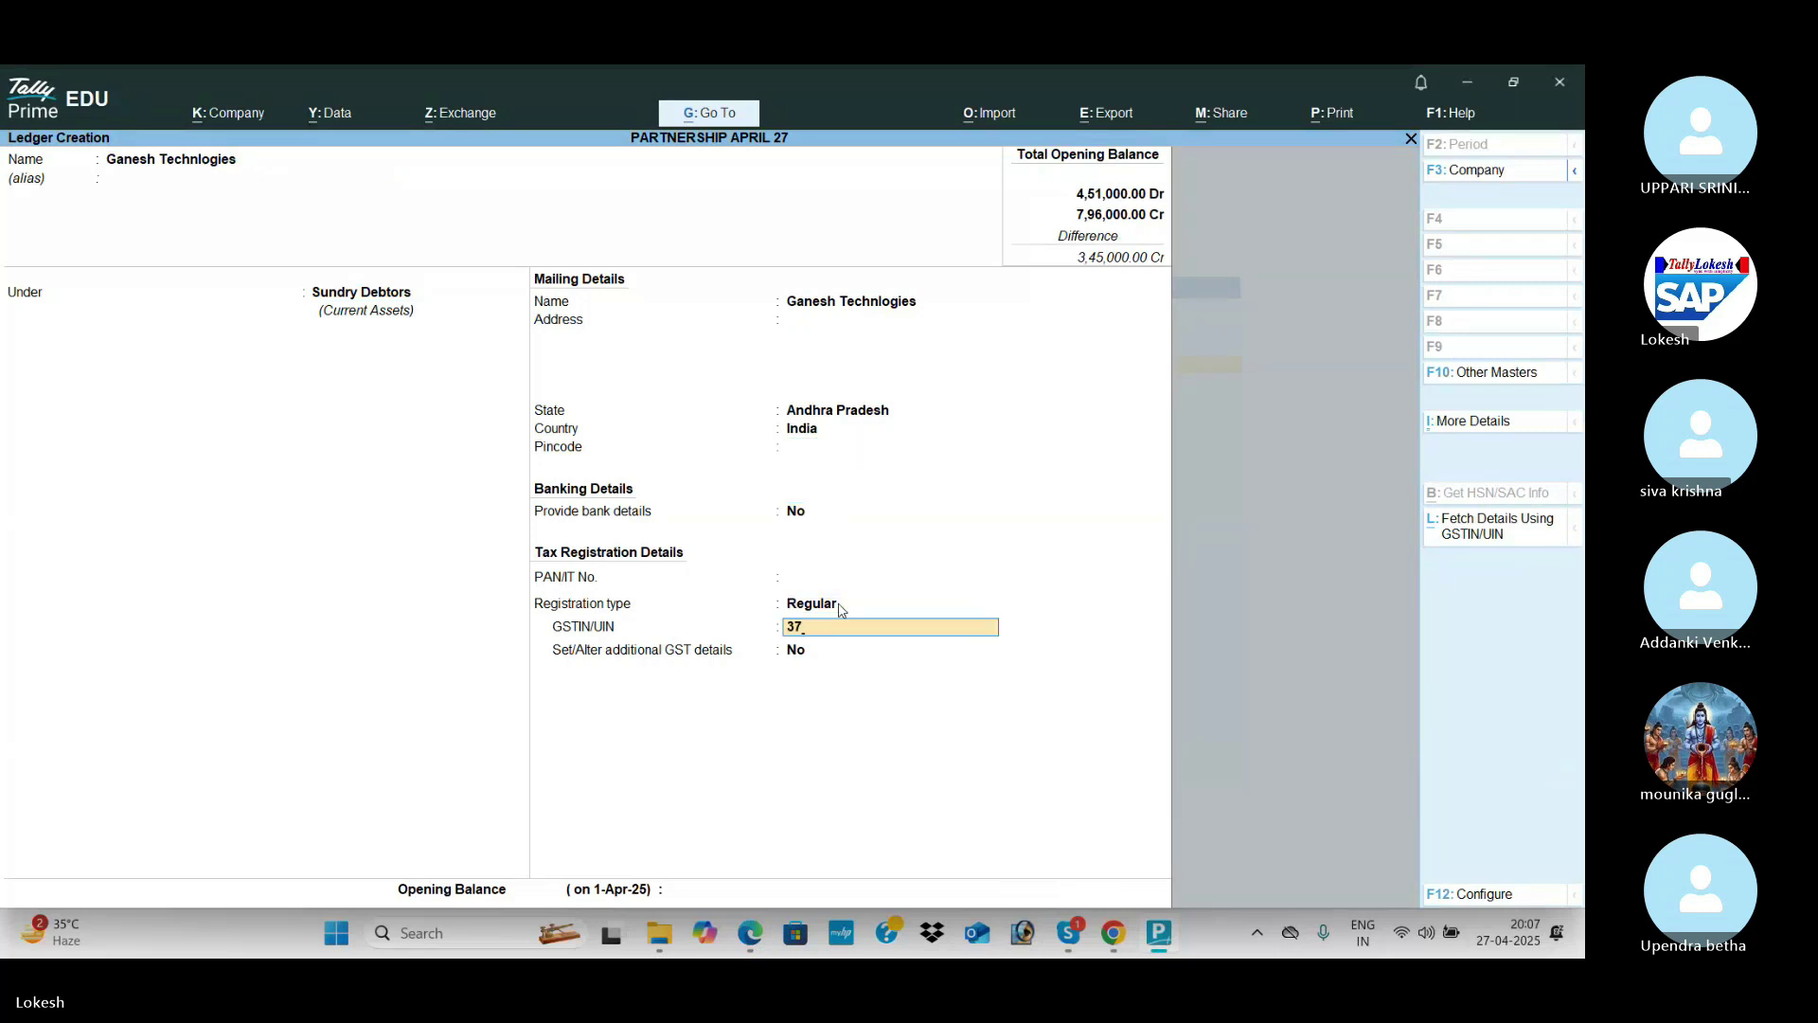
pyautogui.write('7')
pyautogui.press('Return')
pyautogui.press('Return')
# Step: Set the Ganesh Technlogies opening balance to 25,000 Dr from the PDF and save the ledger
pyautogui.hotkey('alt', 'Tab')
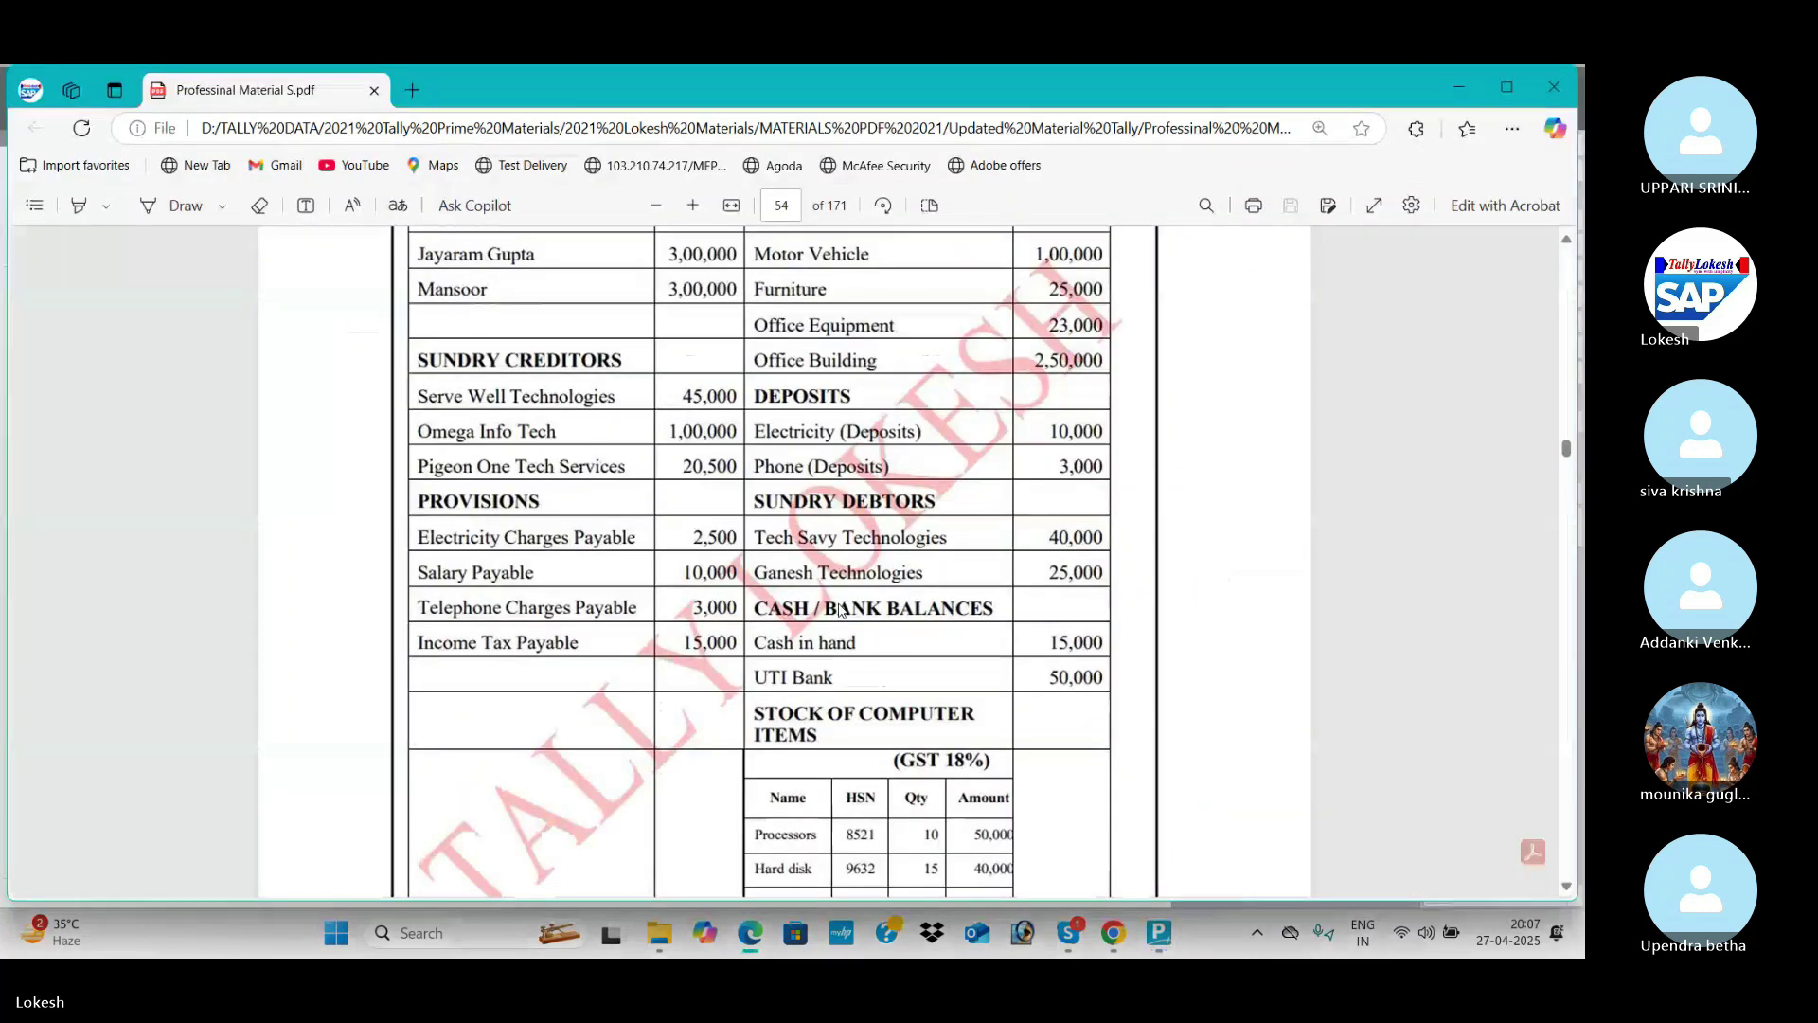
pyautogui.hotkey('alt', 'Tab')
pyautogui.write('25000')
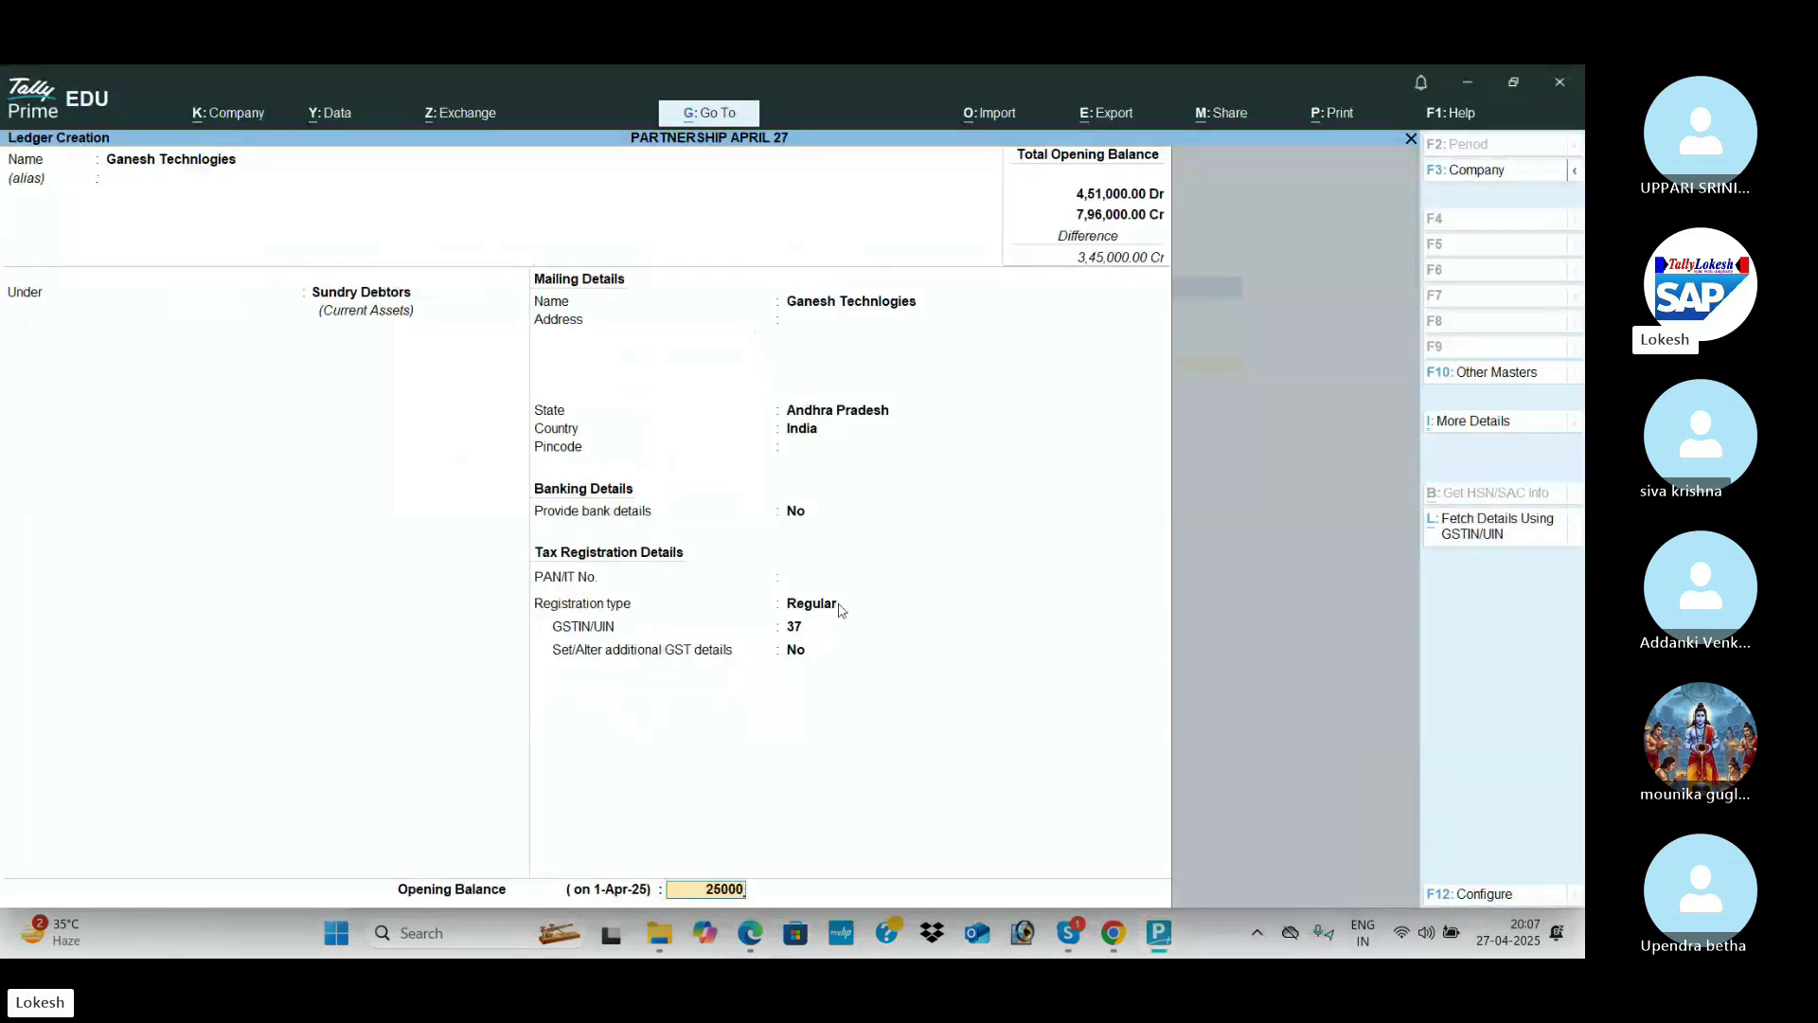
pyautogui.press('Return')
pyautogui.press('Return')
# Step: Start a ledger named Uti Bank under Bank Accounts, leaving the bank account, mailing and tax details at their defaults
pyautogui.hotkey('alt', 'Tab')
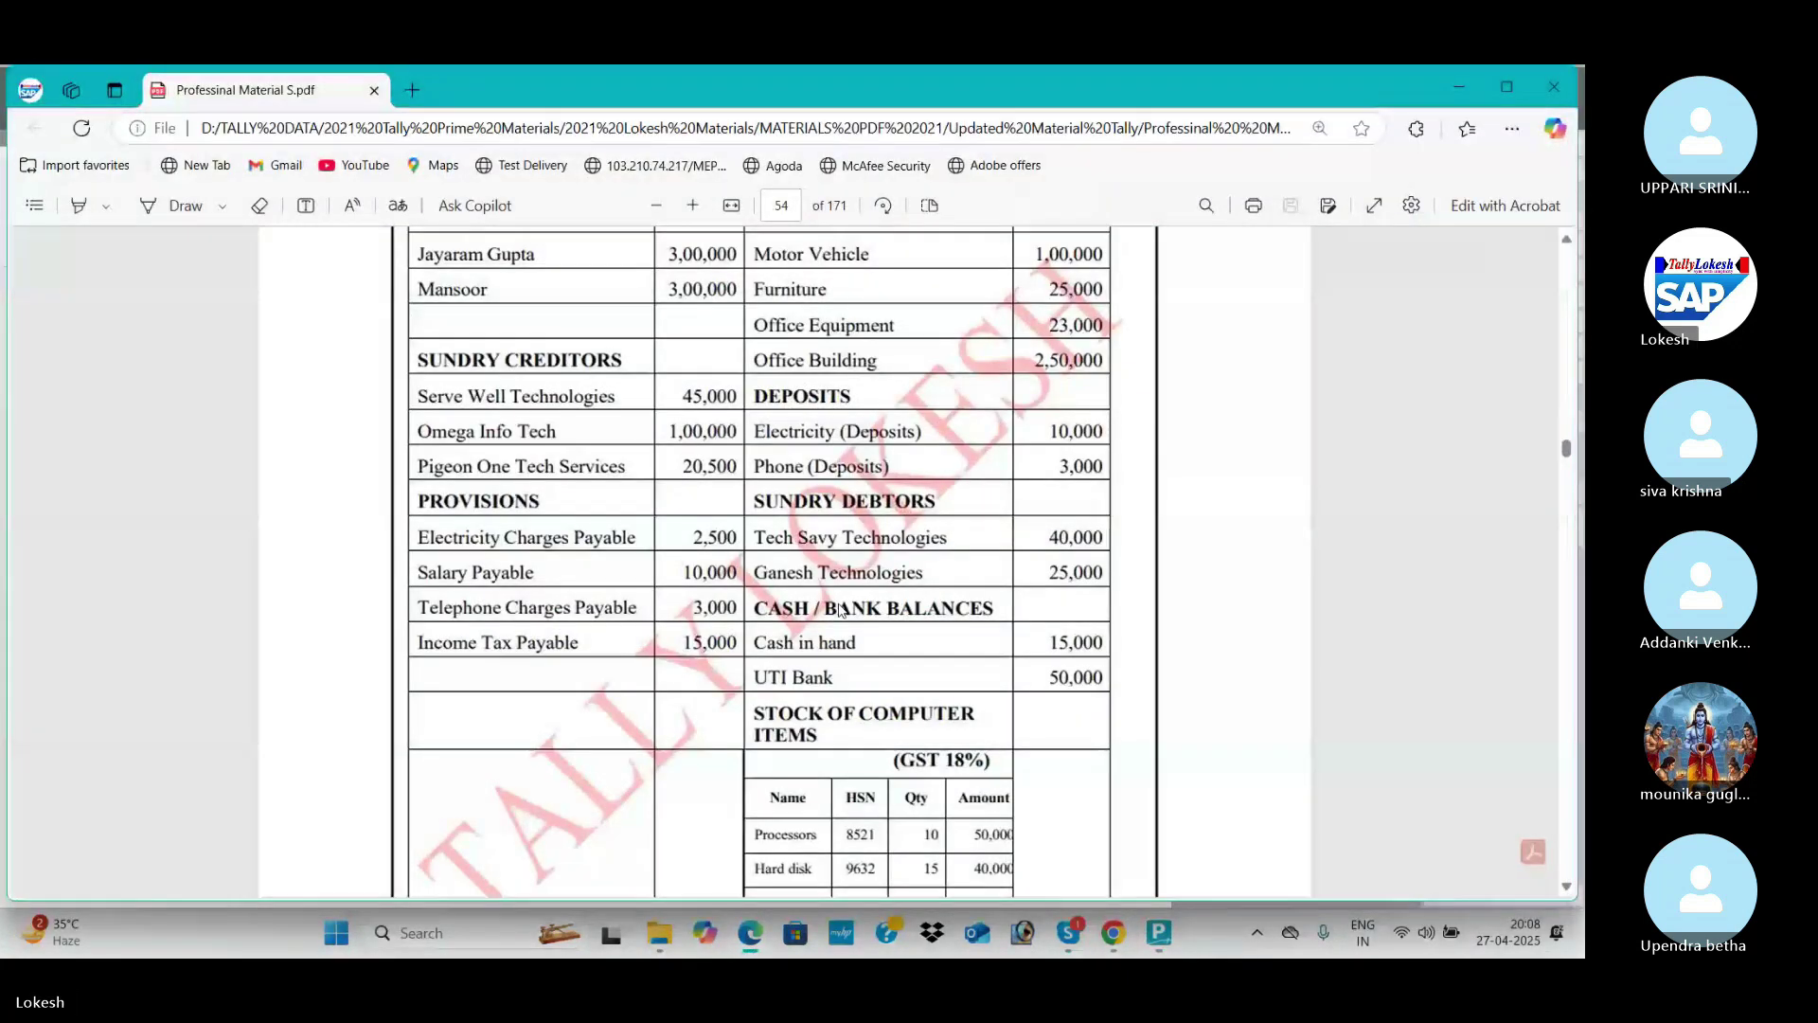
pyautogui.hotkey('alt', 'Tab')
pyautogui.write('Uti Bank')
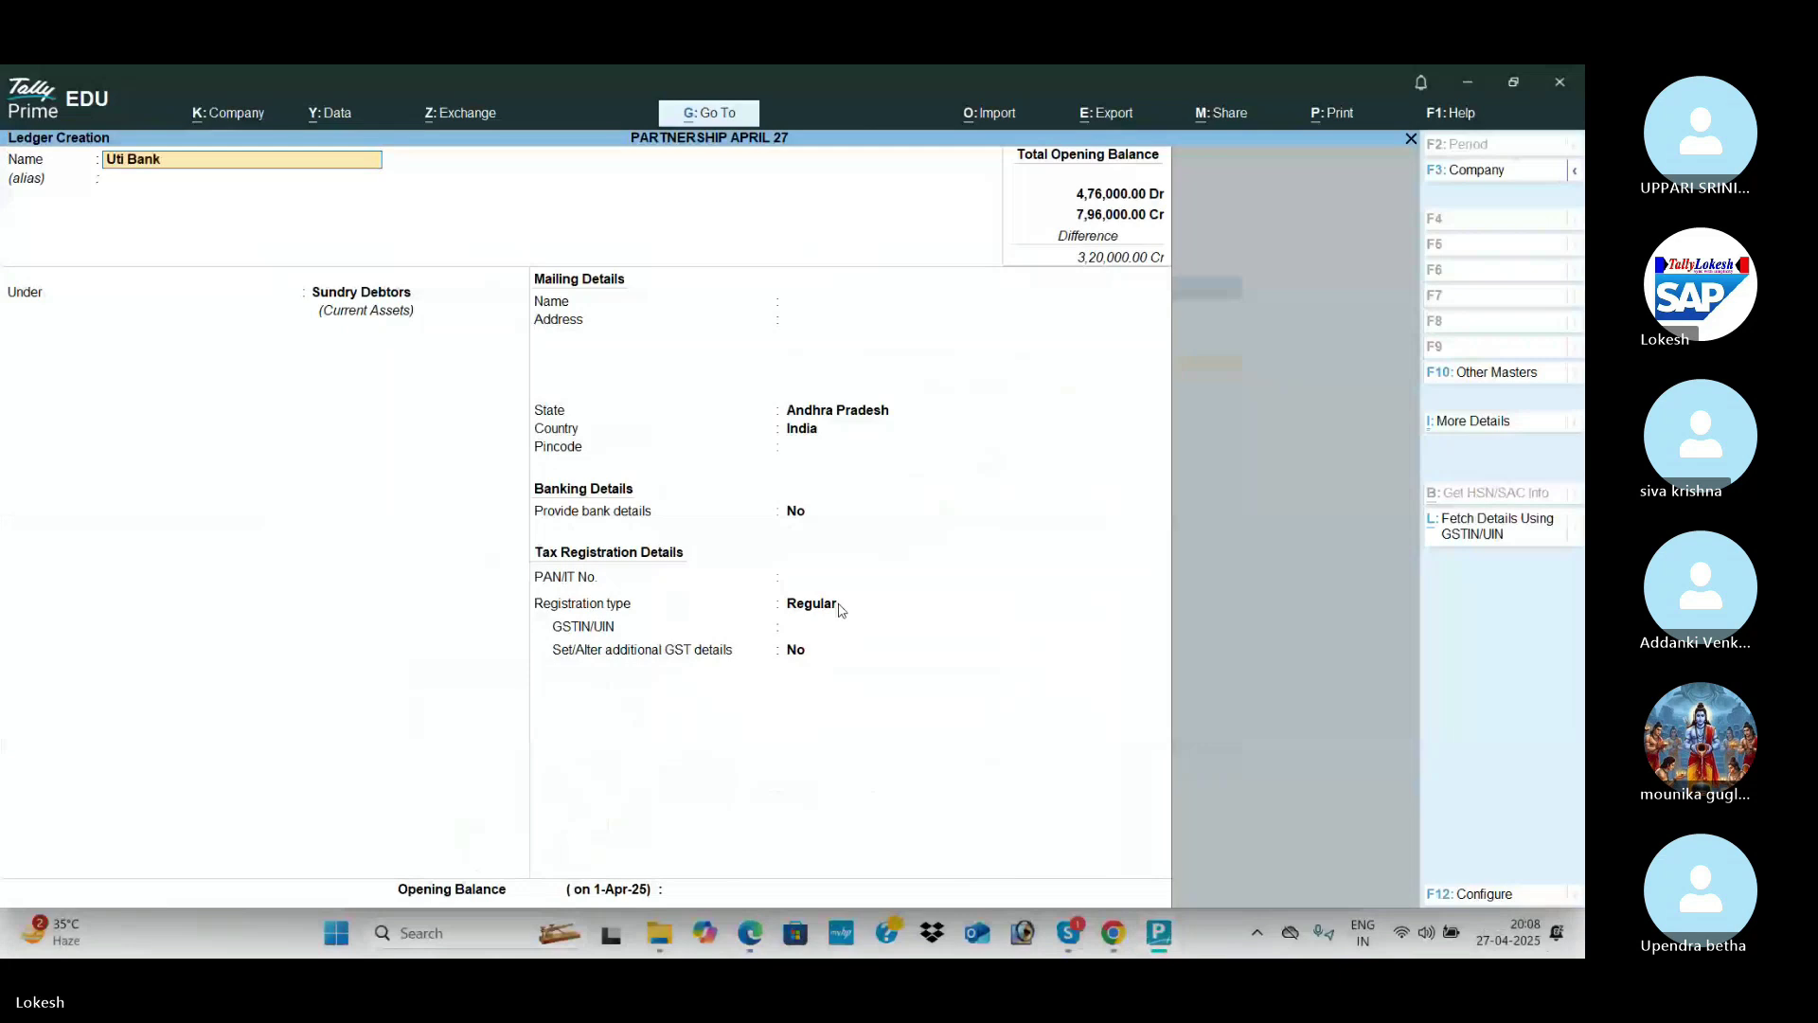
pyautogui.press('Return')
pyautogui.press('Return')
pyautogui.write('Ba')
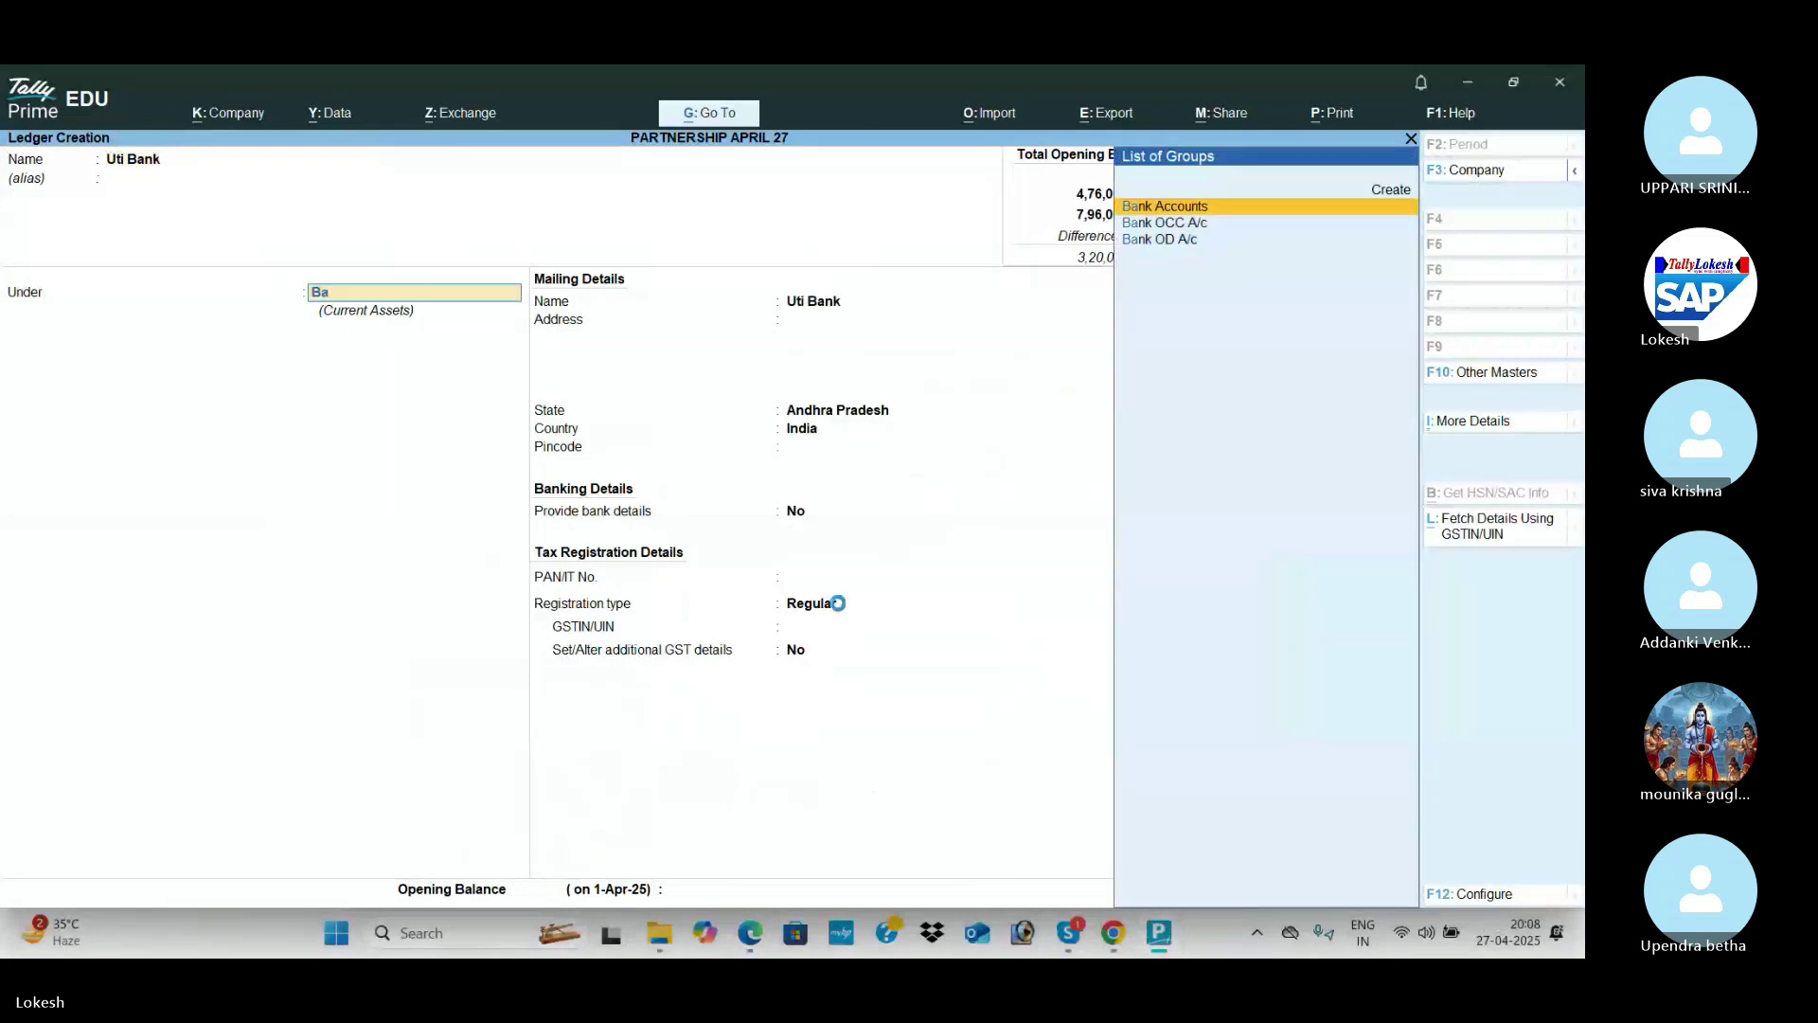
pyautogui.press('Return')
pyautogui.press('Return')
pyautogui.press('Return')
pyautogui.press('Return')
pyautogui.press('Return')
pyautogui.press('Return')
pyautogui.press('Return')
pyautogui.press('Return')
pyautogui.press('Return')
pyautogui.press('Return')
pyautogui.press('Return')
pyautogui.press('Return')
pyautogui.press('Return')
pyautogui.press('Return')
pyautogui.press('Return')
pyautogui.press('Return')
pyautogui.press('Return')
# Step: Set the Uti Bank opening balance to 50,000 Dr from the PDF and save the ledger
pyautogui.hotkey('alt', 'Tab')
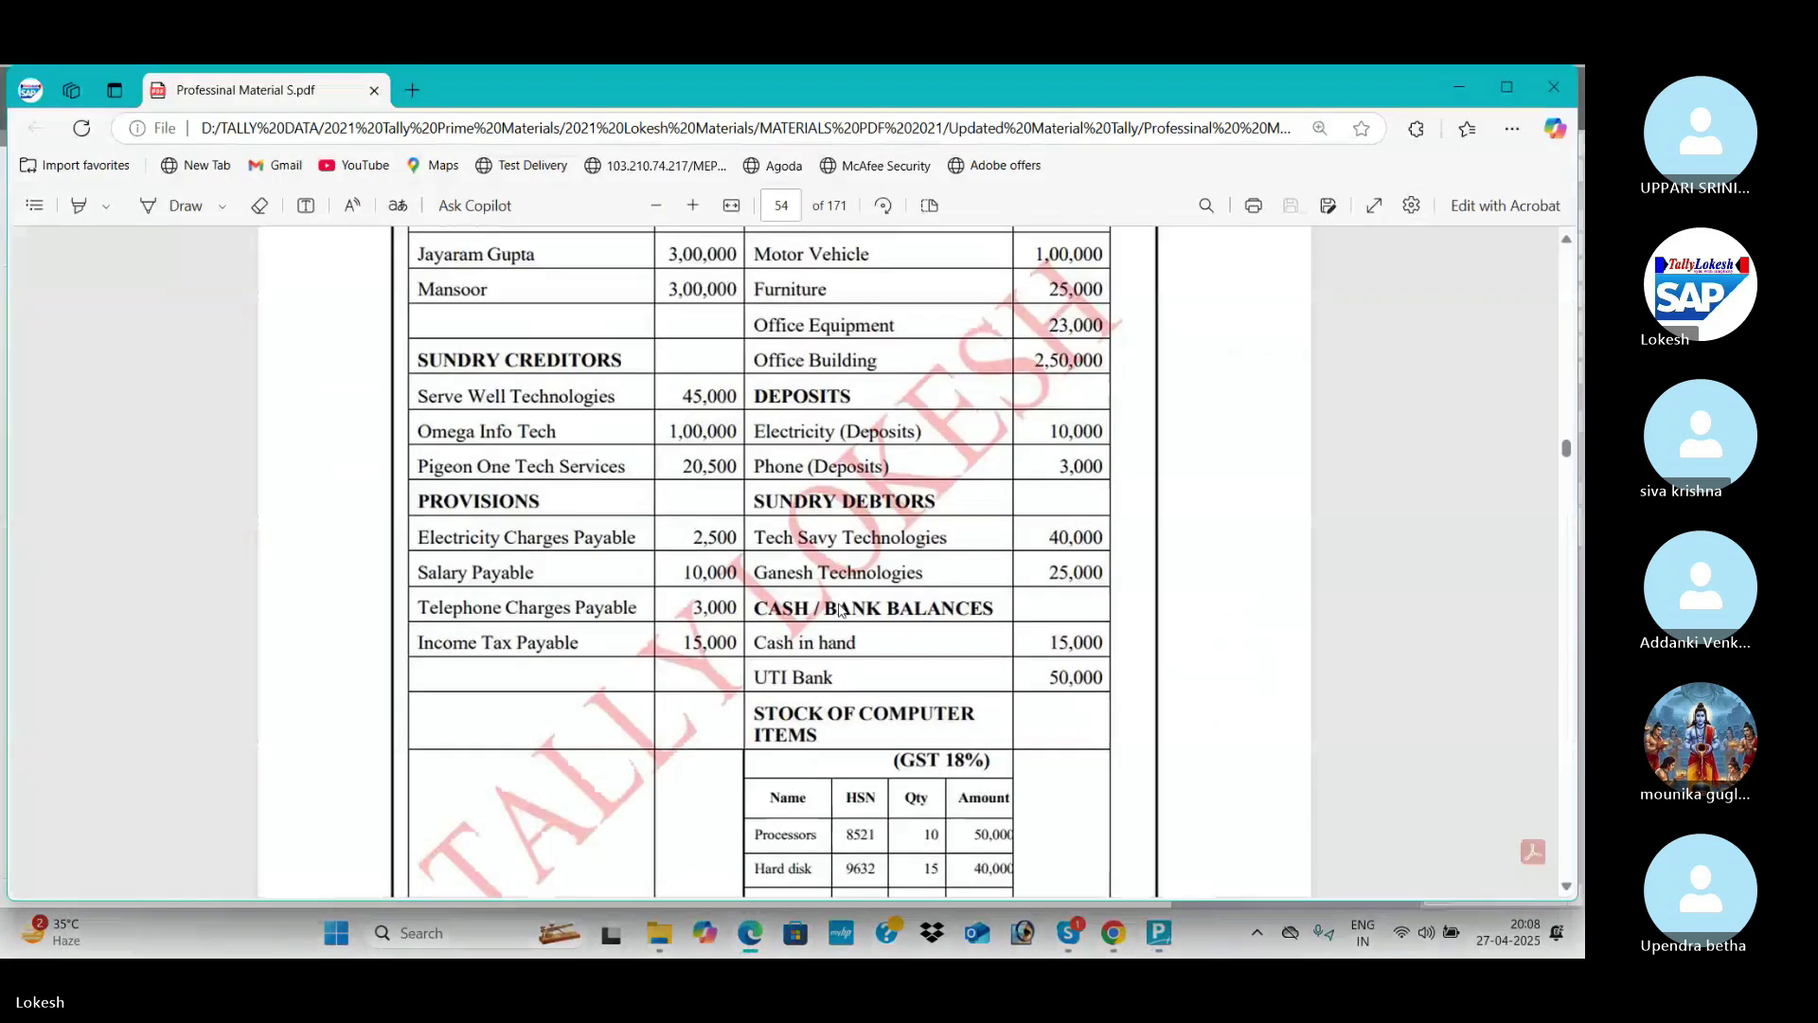
pyautogui.hotkey('alt', 'Tab')
pyautogui.write('50000')
pyautogui.press('Return')
pyautogui.press('Return')
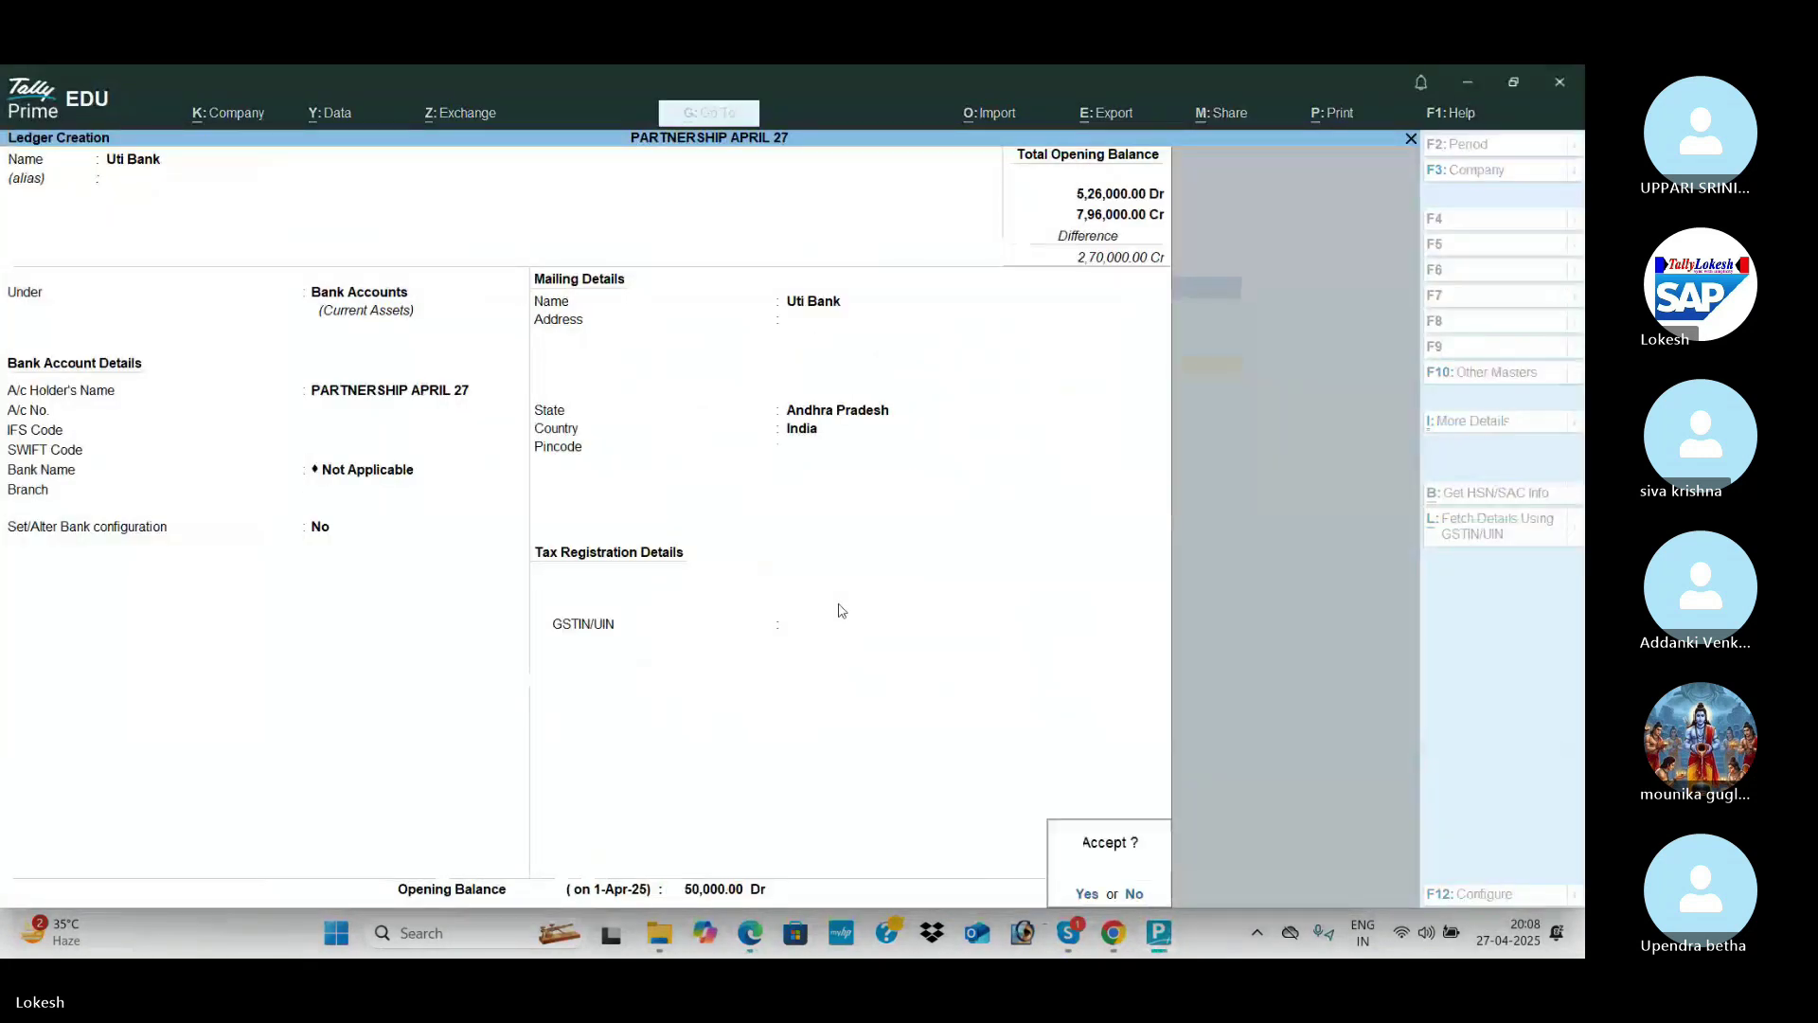
pyautogui.press('Return')
# Step: Leave ledger creation and create a simple unit of measure with the symbol nos
pyautogui.hotkey('alt', 'Tab')
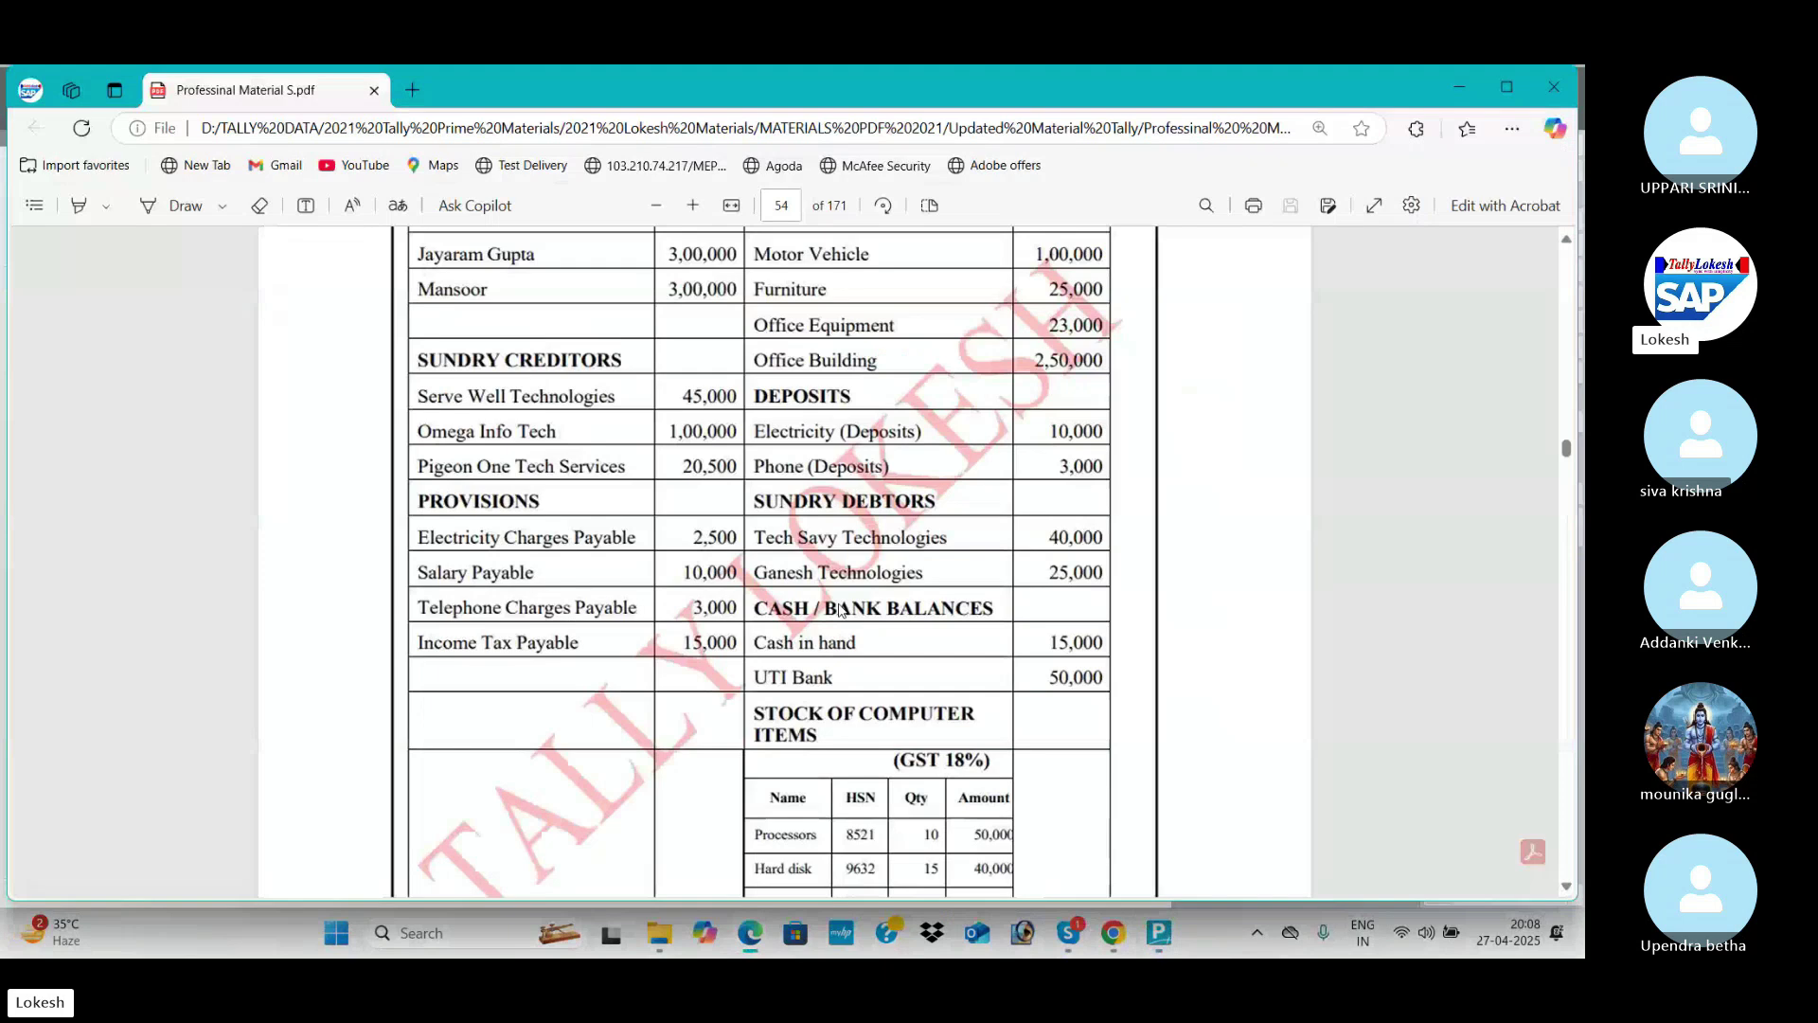
pyautogui.hotkey('alt', 'Tab')
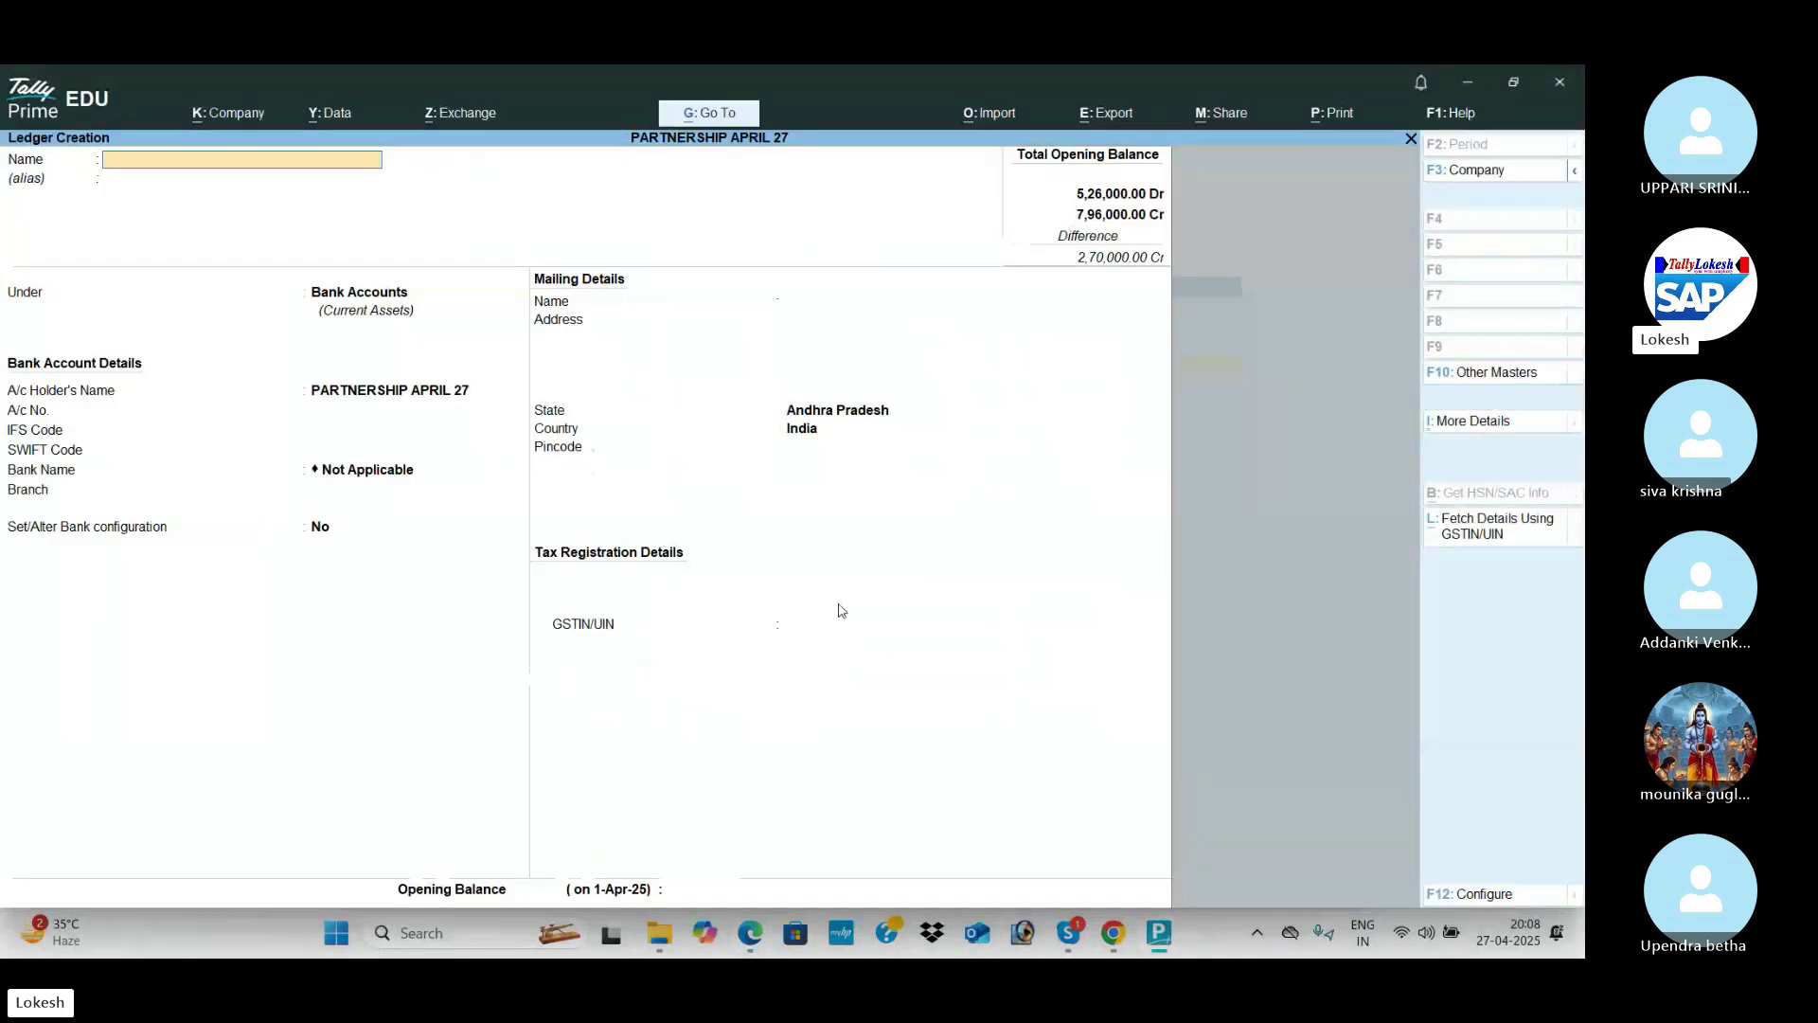
pyautogui.press('Escape')
pyautogui.press('Down')
pyautogui.press('Down')
pyautogui.press('Down')
pyautogui.press('Down')
pyautogui.press('Down')
pyautogui.press('Down')
pyautogui.press('Down')
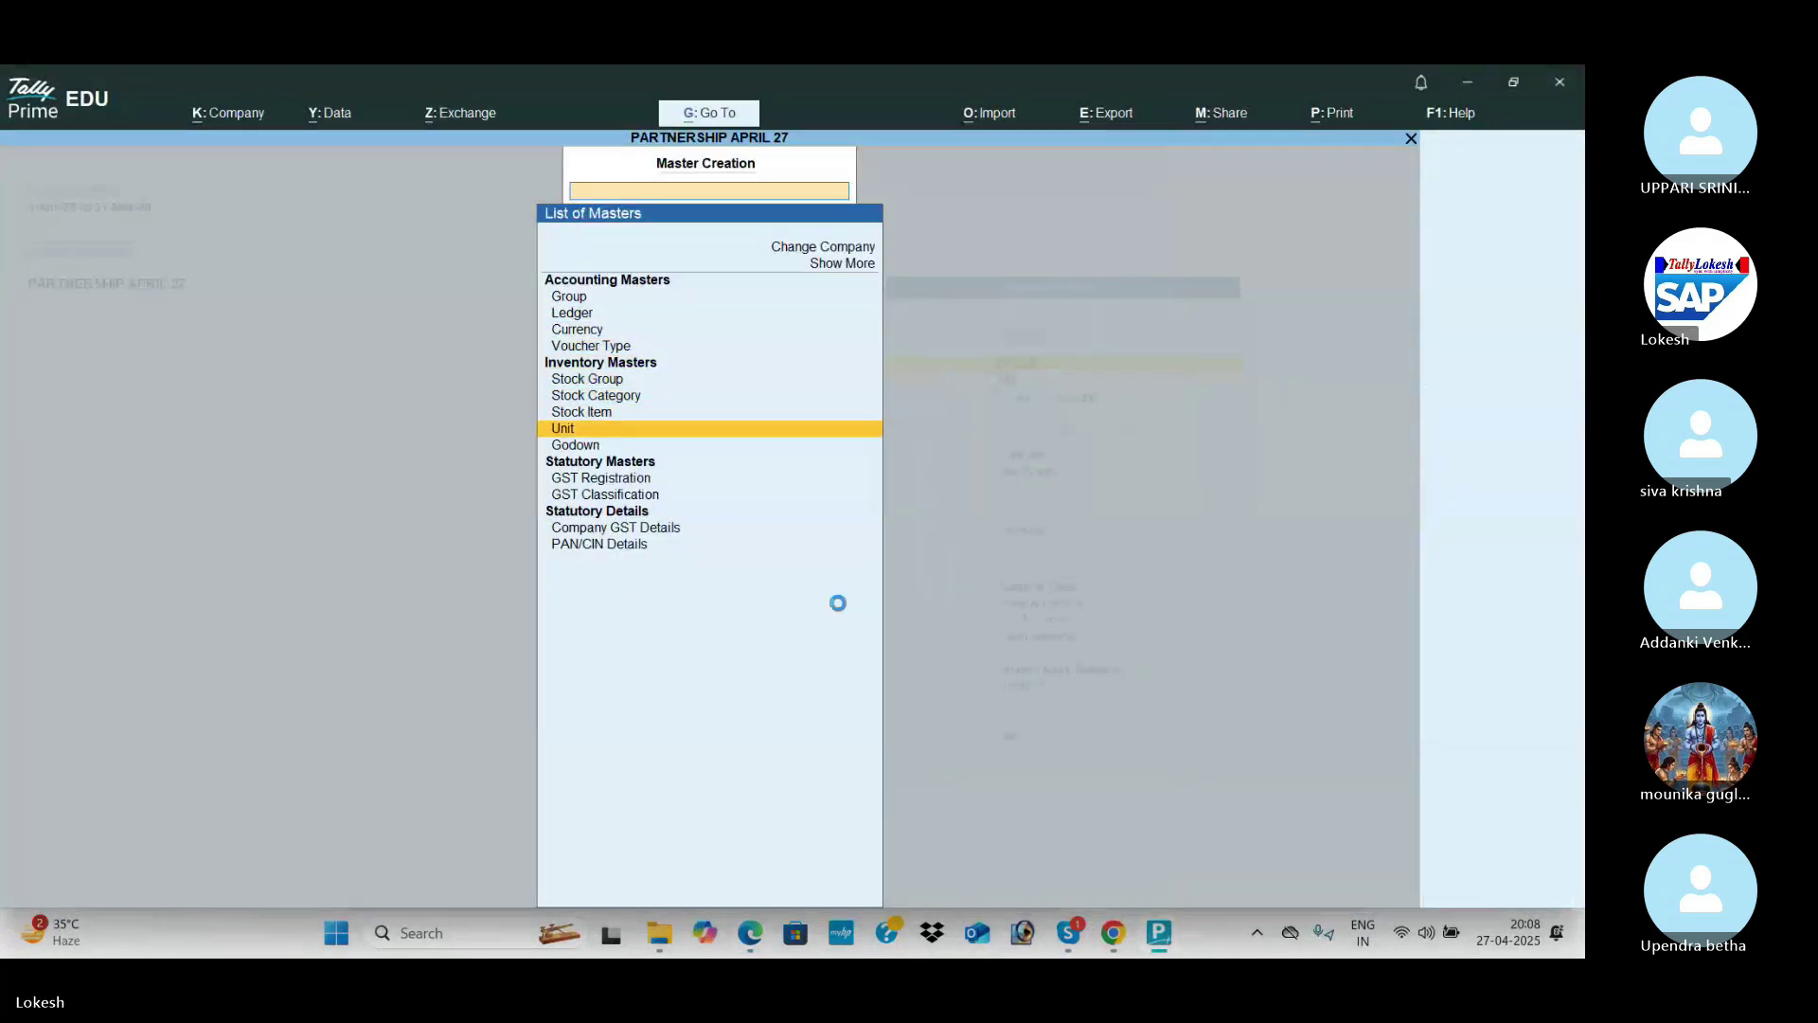
pyautogui.press('Return')
pyautogui.press('Return')
pyautogui.press('Return')
pyautogui.write('nos')
pyautogui.press('Return')
pyautogui.press('Return')
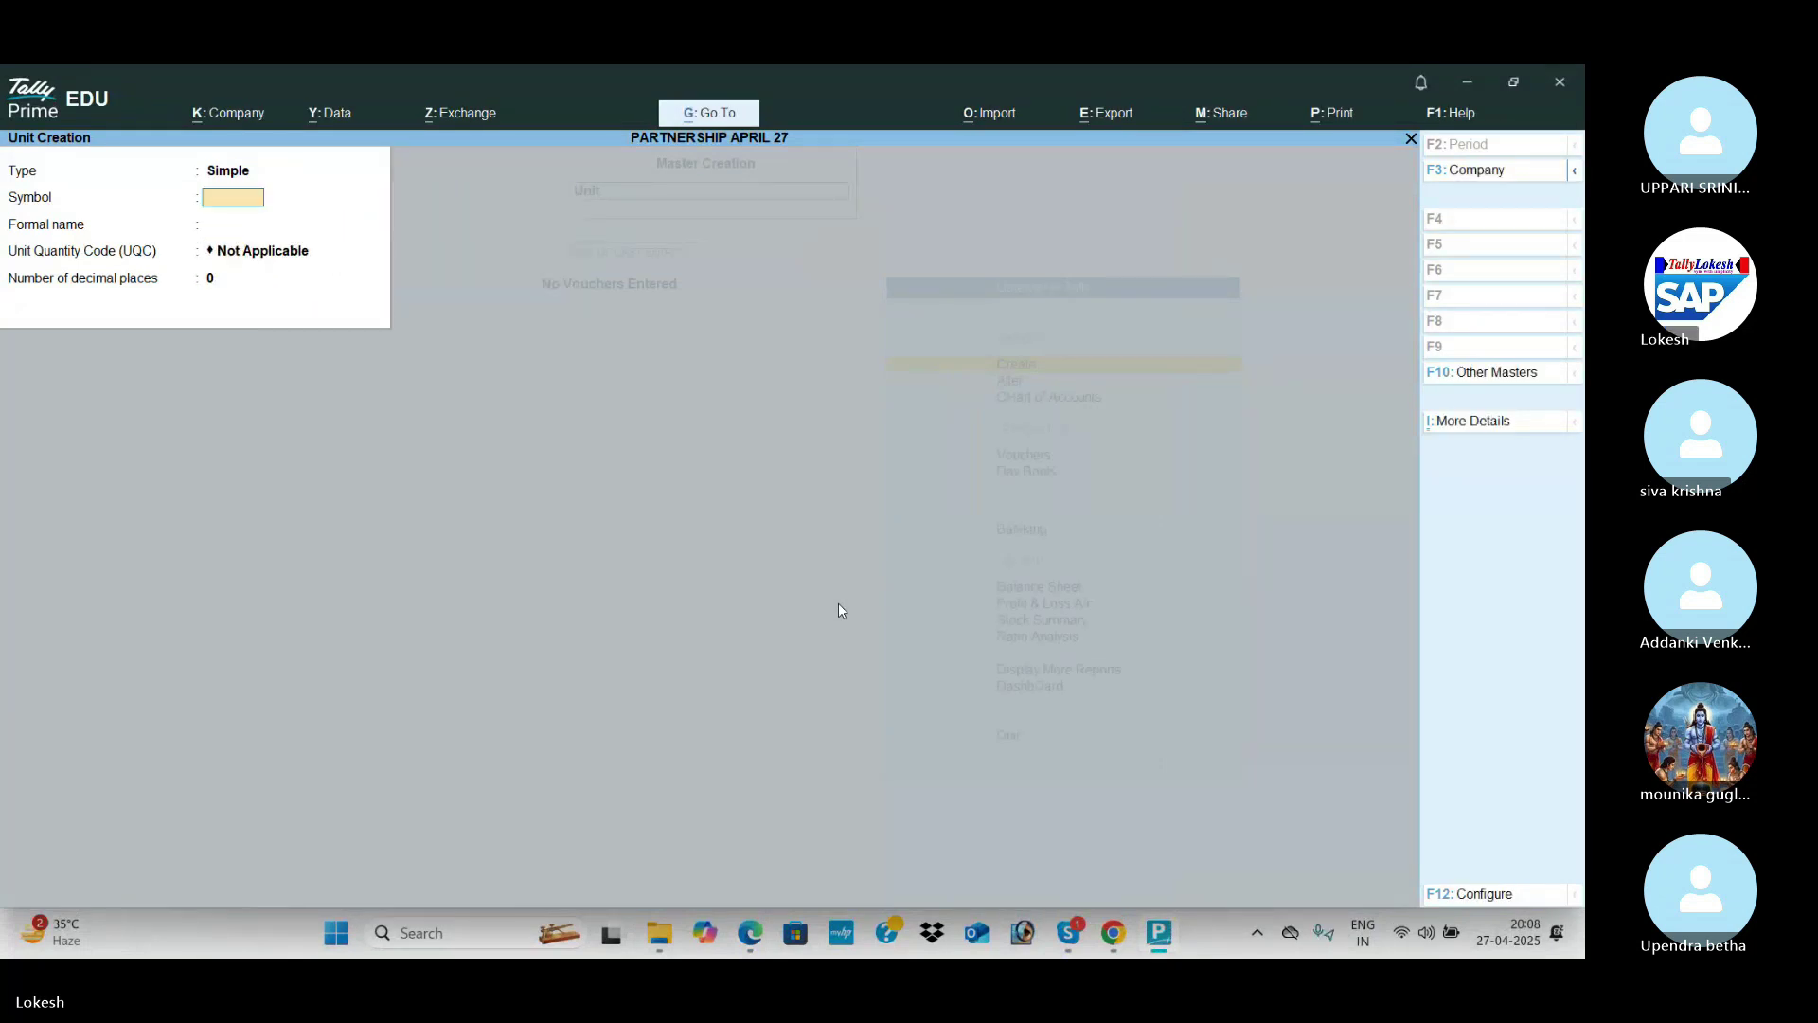
# Step: Leave unit creation and start a stock item named Processors from the PDF, under Primary with nos as its unit
pyautogui.press('Escape')
pyautogui.press('Up')
pyautogui.press('Return')
pyautogui.hotkey('alt', 'Tab')
pyautogui.scroll(-3, 839, 610)
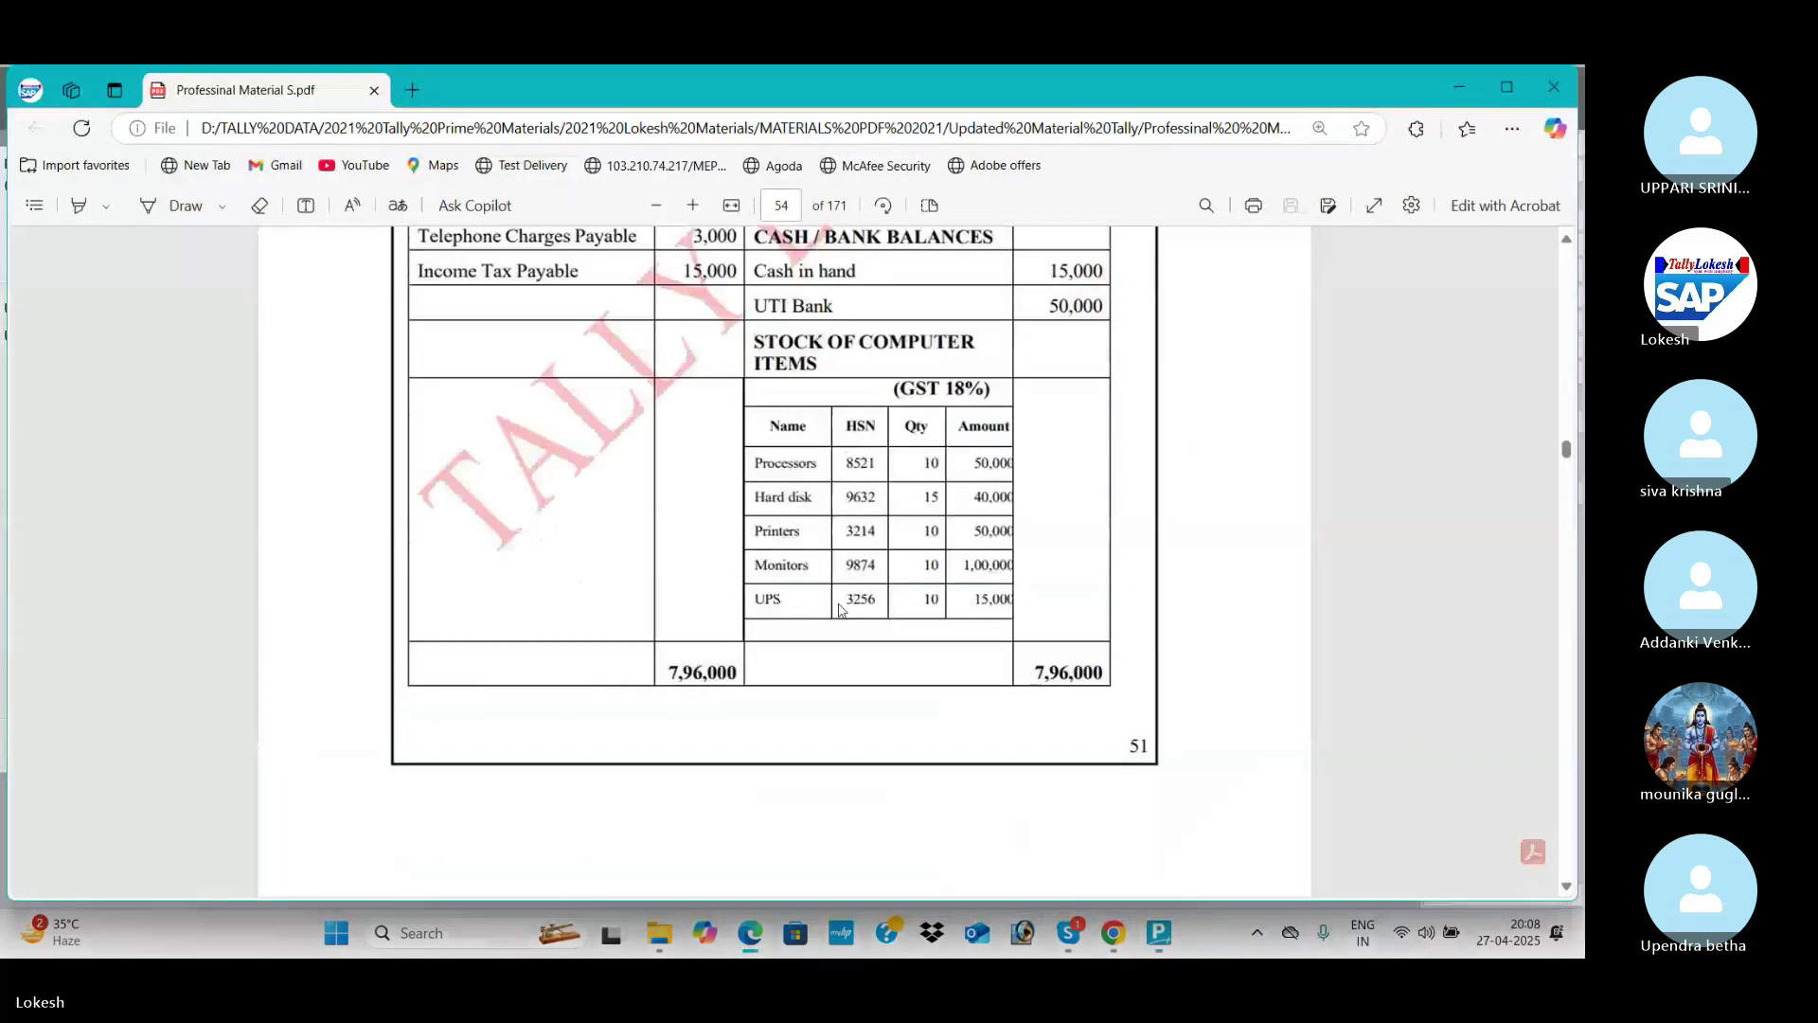
pyautogui.hotkey('alt', 'Tab')
pyautogui.write('Pro')
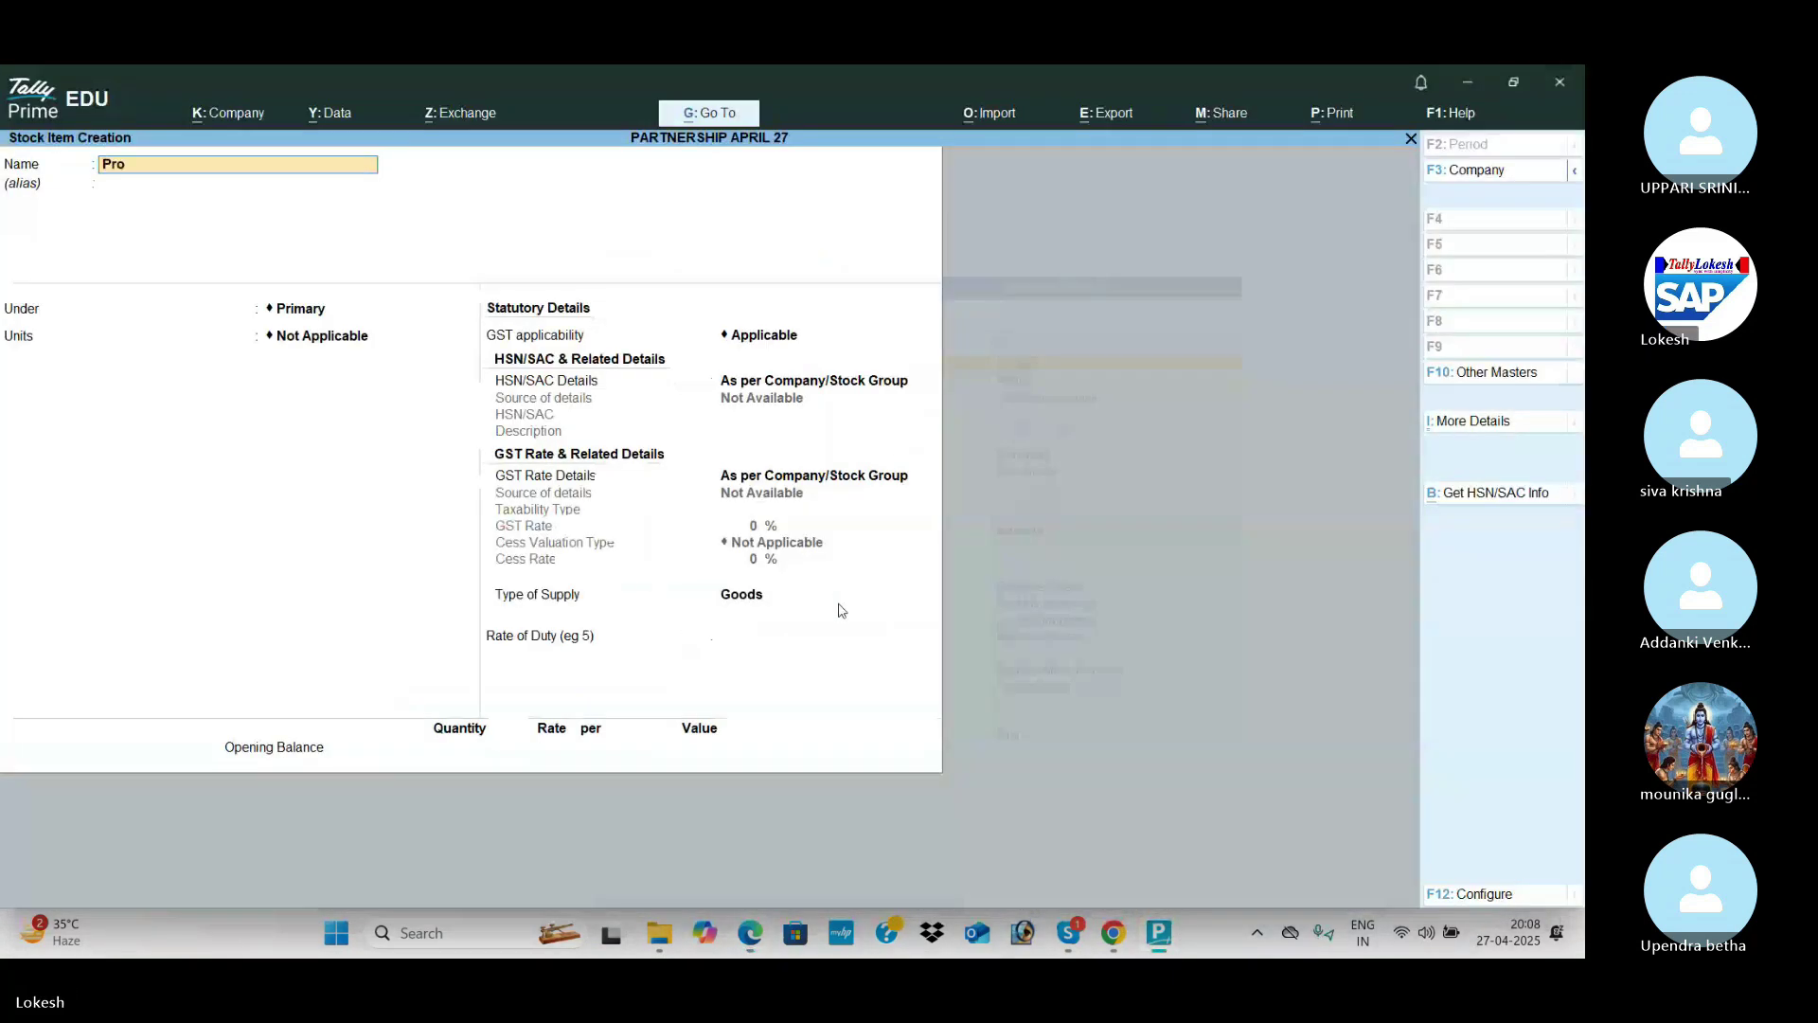
pyautogui.write('cessors')
pyautogui.press('Return')
pyautogui.press('Down')
pyautogui.press('Return')
# Step: Specify HSN/SAC 985623 and a taxable GST rate of 18% for Processors, keeping Goods as the type of supply
pyautogui.press('Return')
pyautogui.press('Return')
pyautogui.write('985623')
pyautogui.press('Return')
pyautogui.press('Down')
pyautogui.press('Return')
pyautogui.press('Return')
pyautogui.write('18')
pyautogui.press('Return')
pyautogui.press('Return')
pyautogui.press('Return')
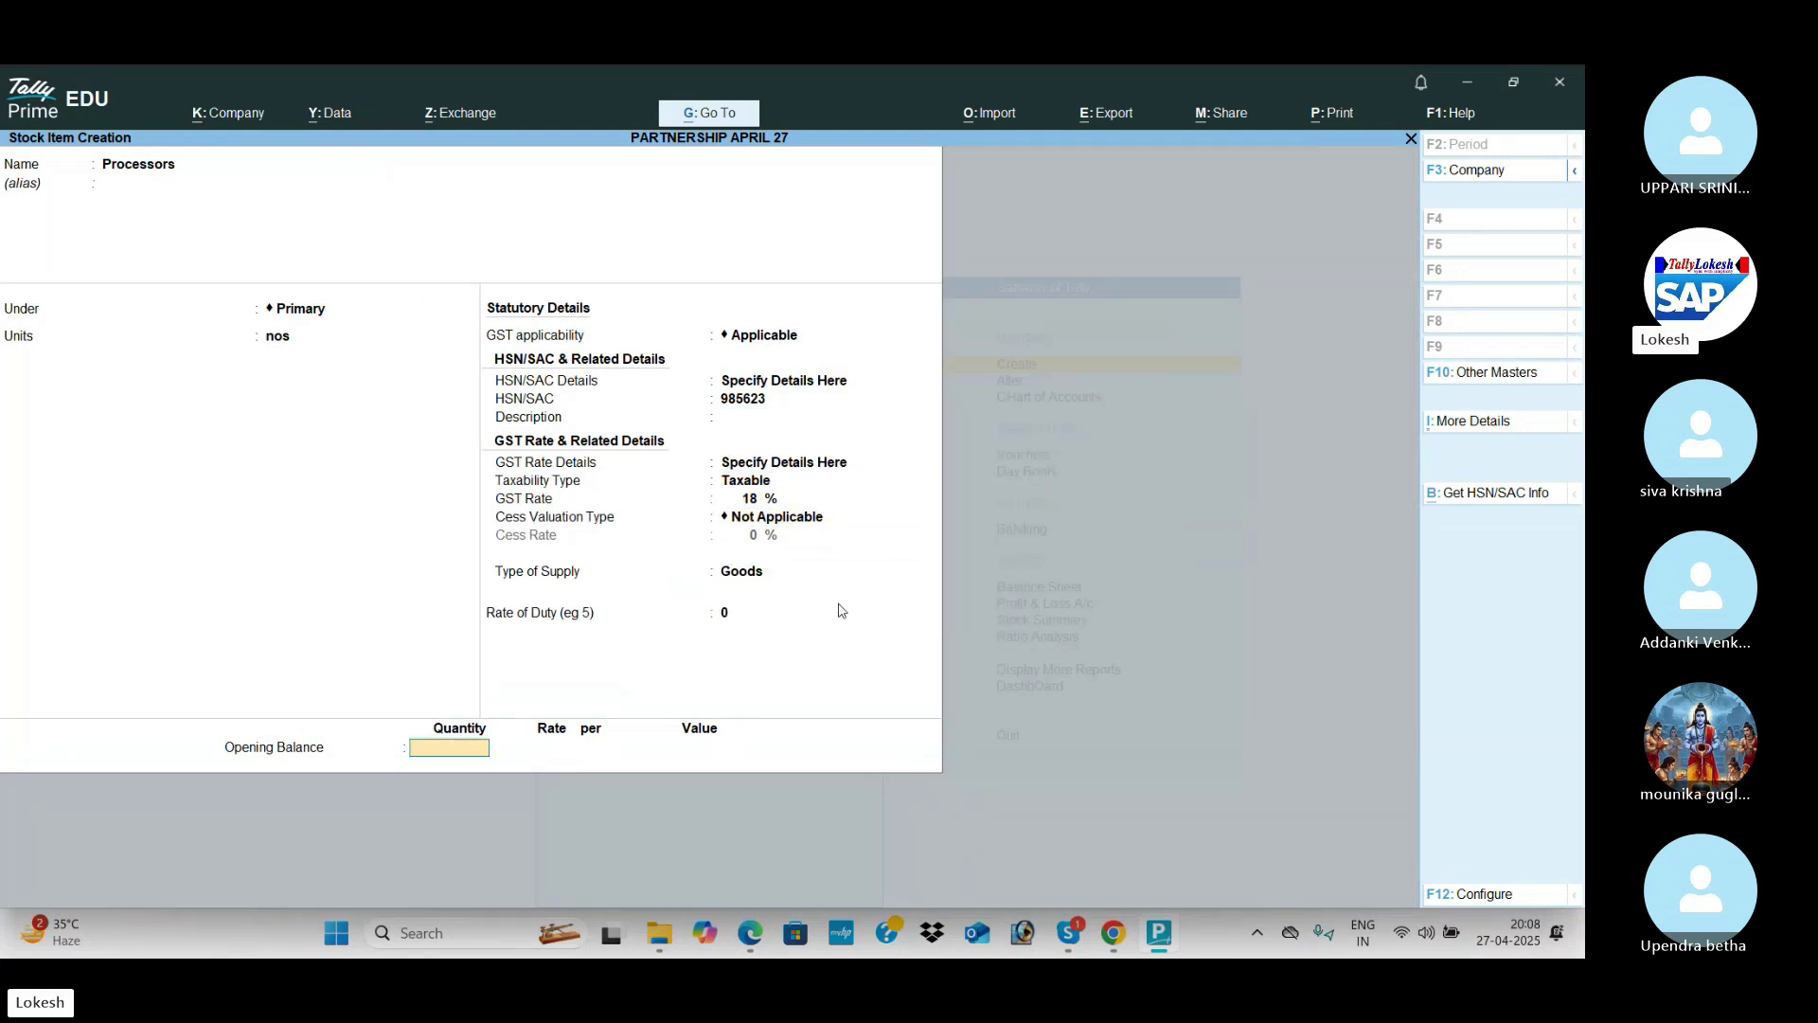
# Step: Set the Processors opening balance to 10 nos with a value of 50,000 from the PDF and save the item
pyautogui.hotkey('alt', 'Tab')
pyautogui.hotkey('alt', 'Tab')
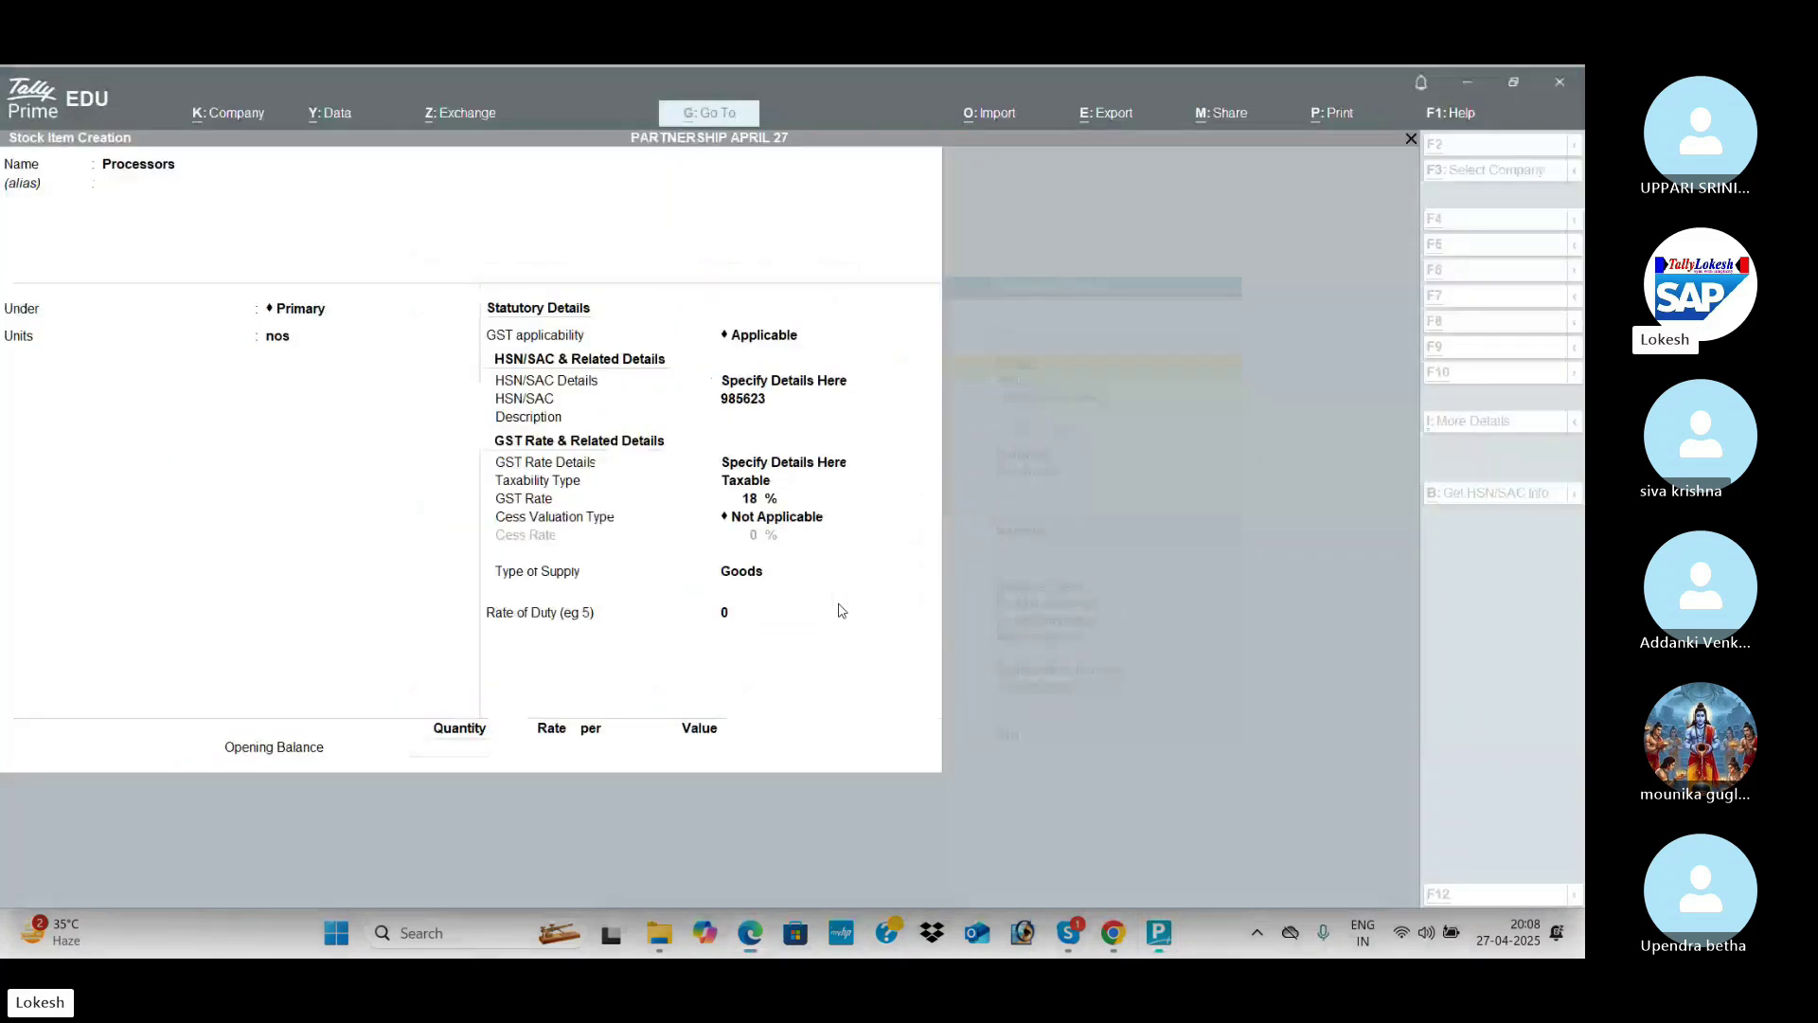
pyautogui.write('10')
pyautogui.press('Return')
pyautogui.press('Return')
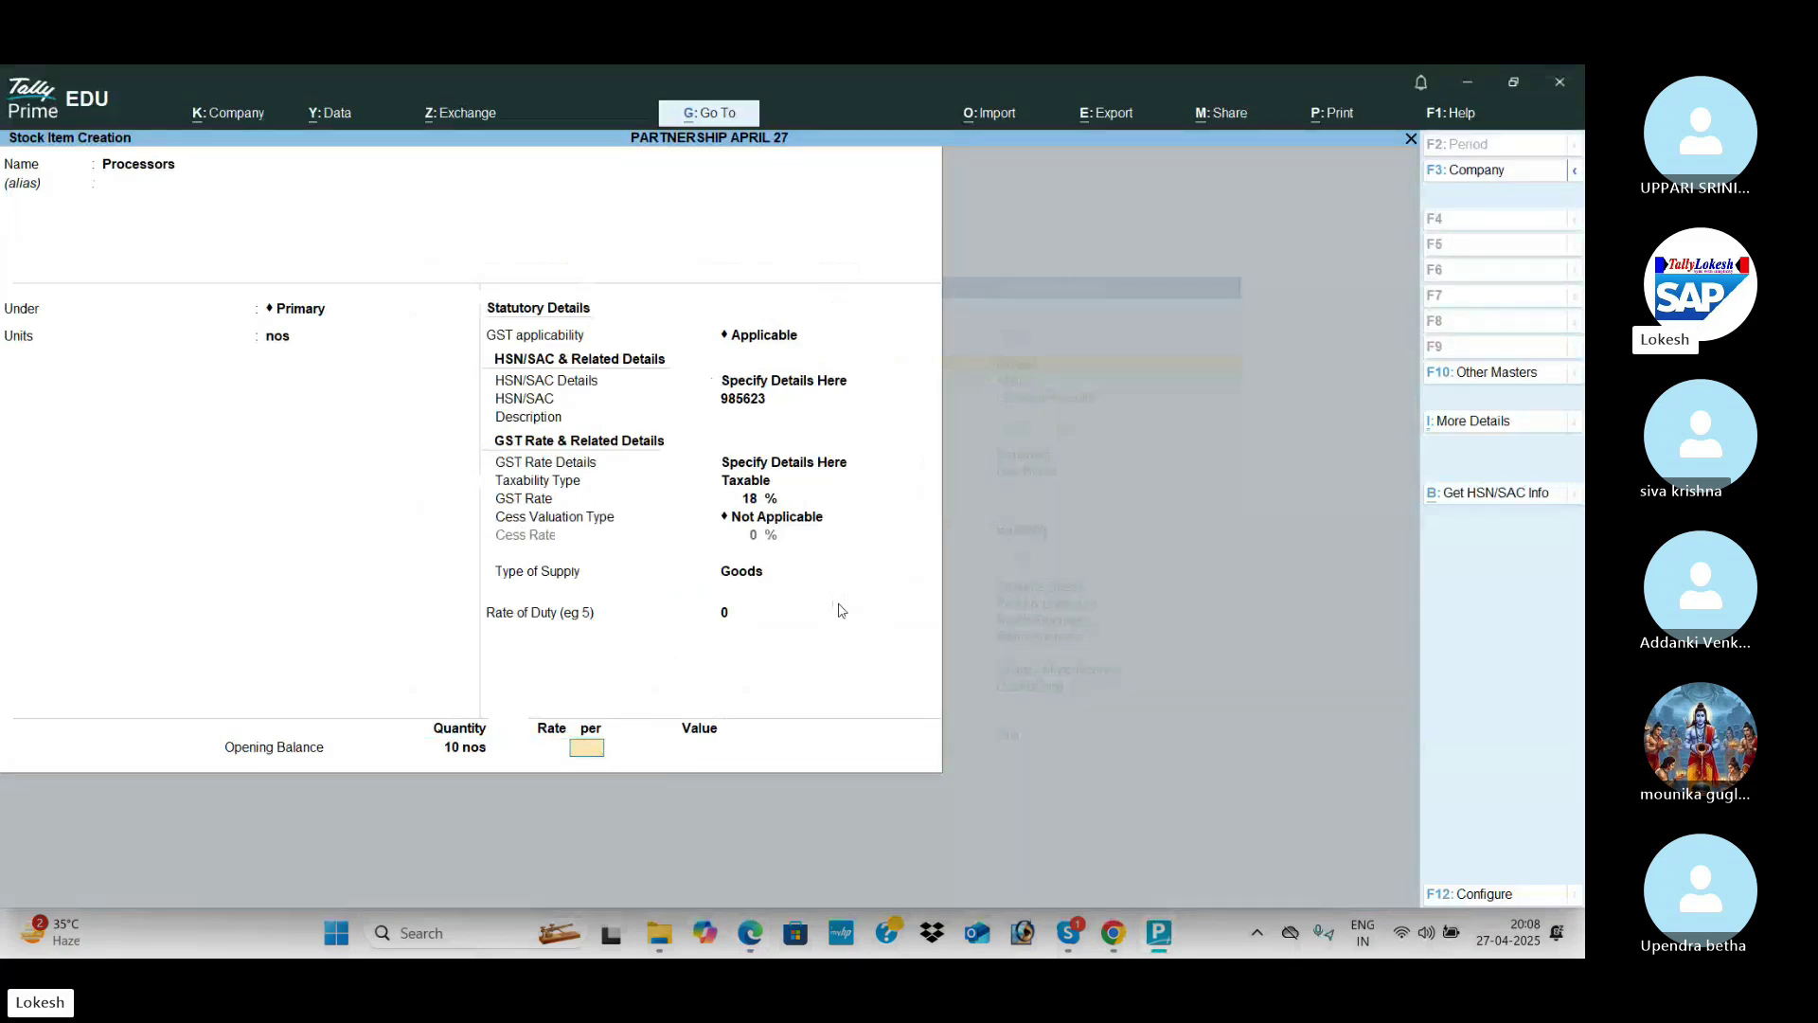
pyautogui.press('Return')
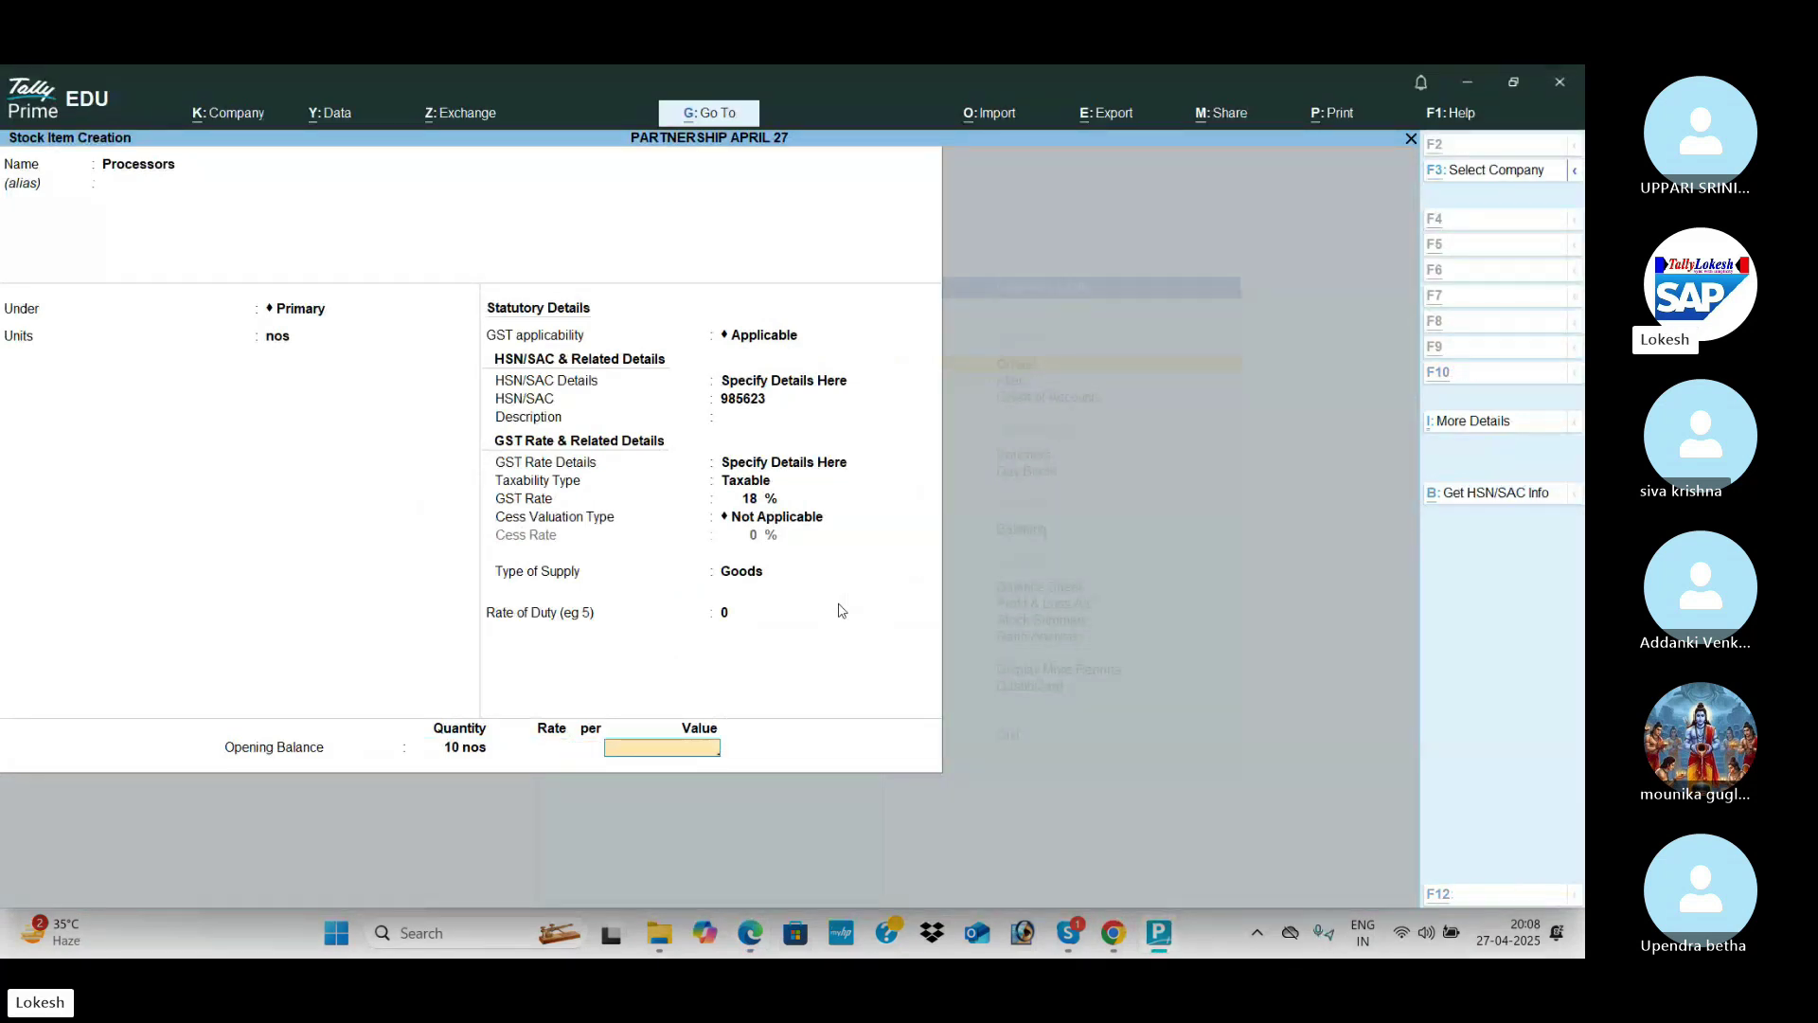
pyautogui.hotkey('alt', 'Tab')
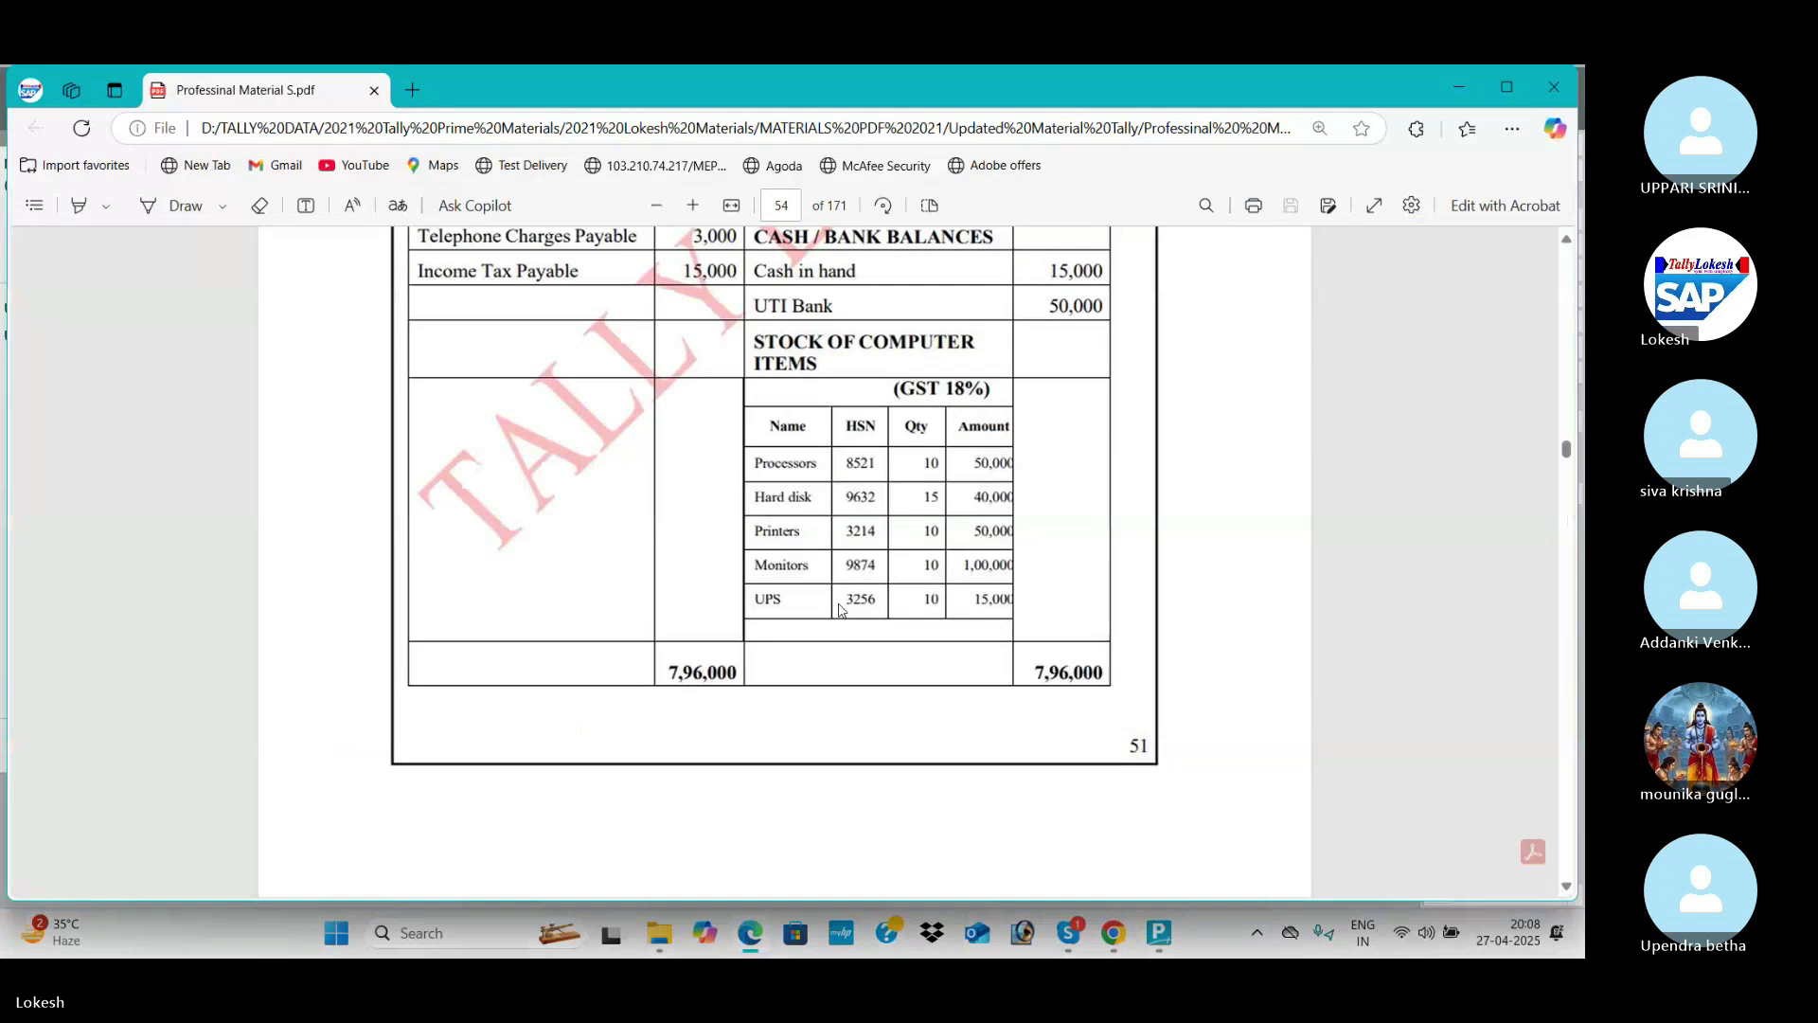
pyautogui.hotkey('alt', 'Tab')
pyautogui.write('50')
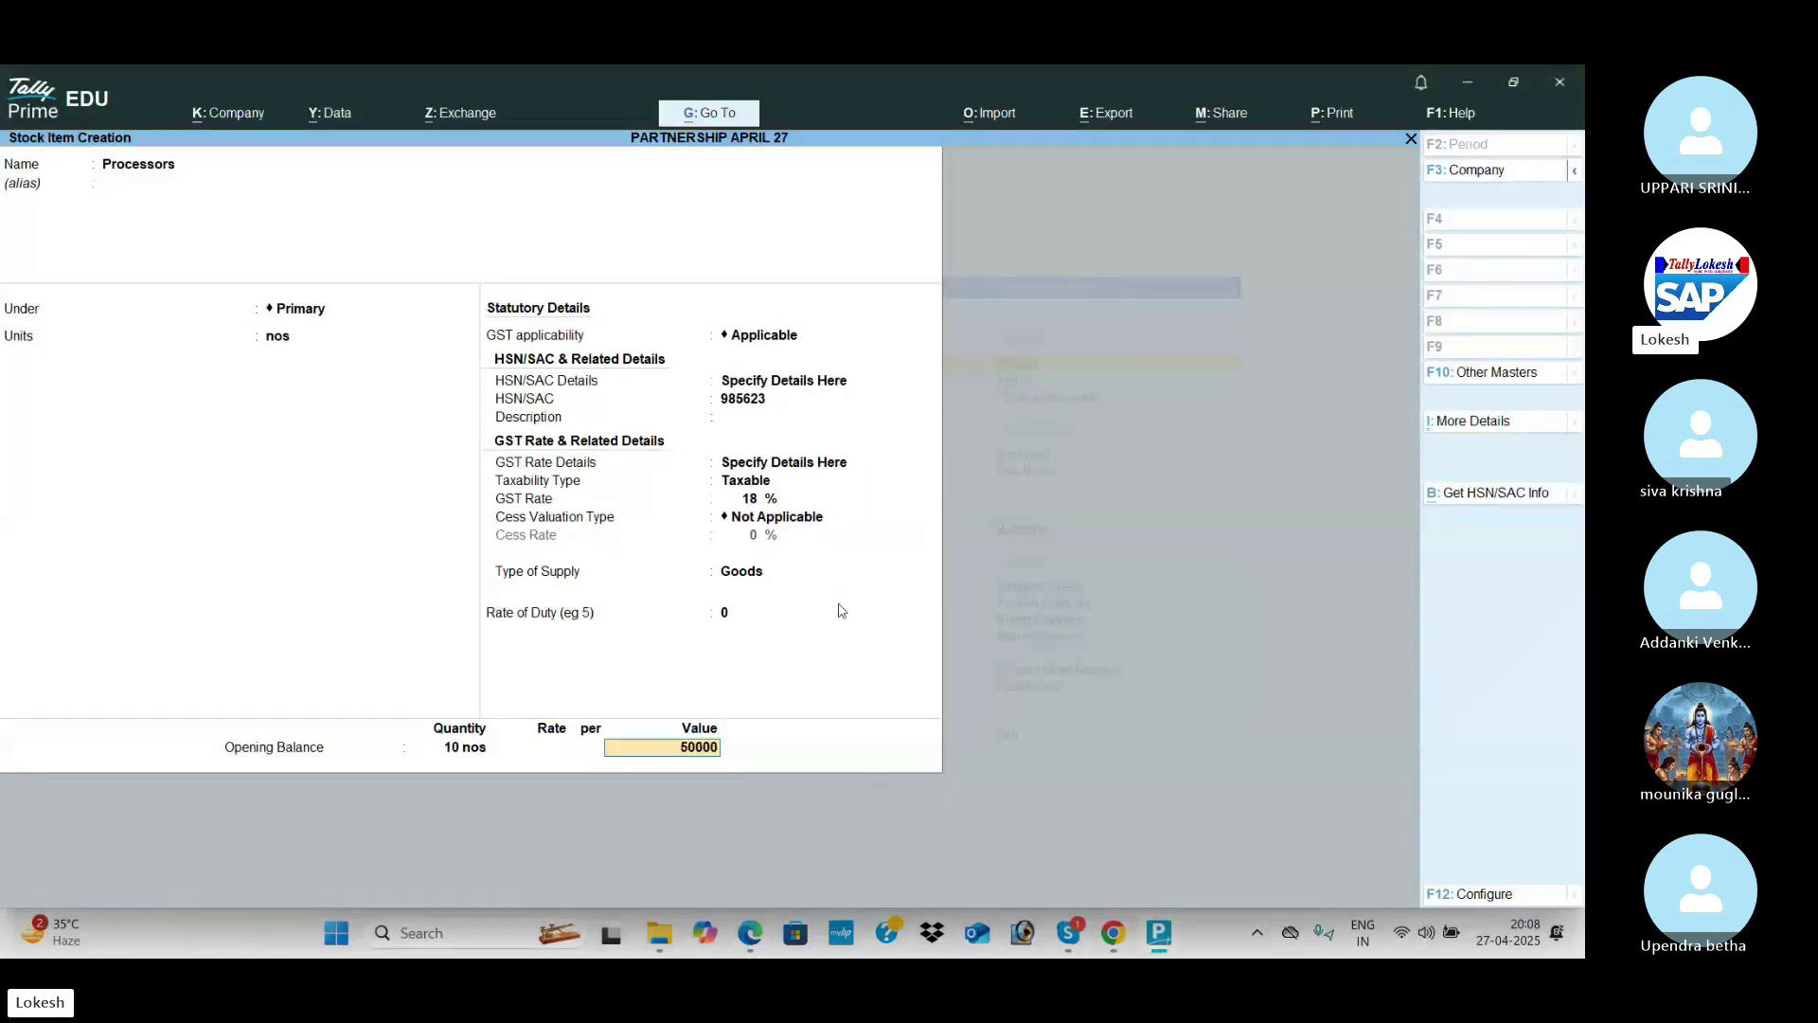
pyautogui.press('Return')
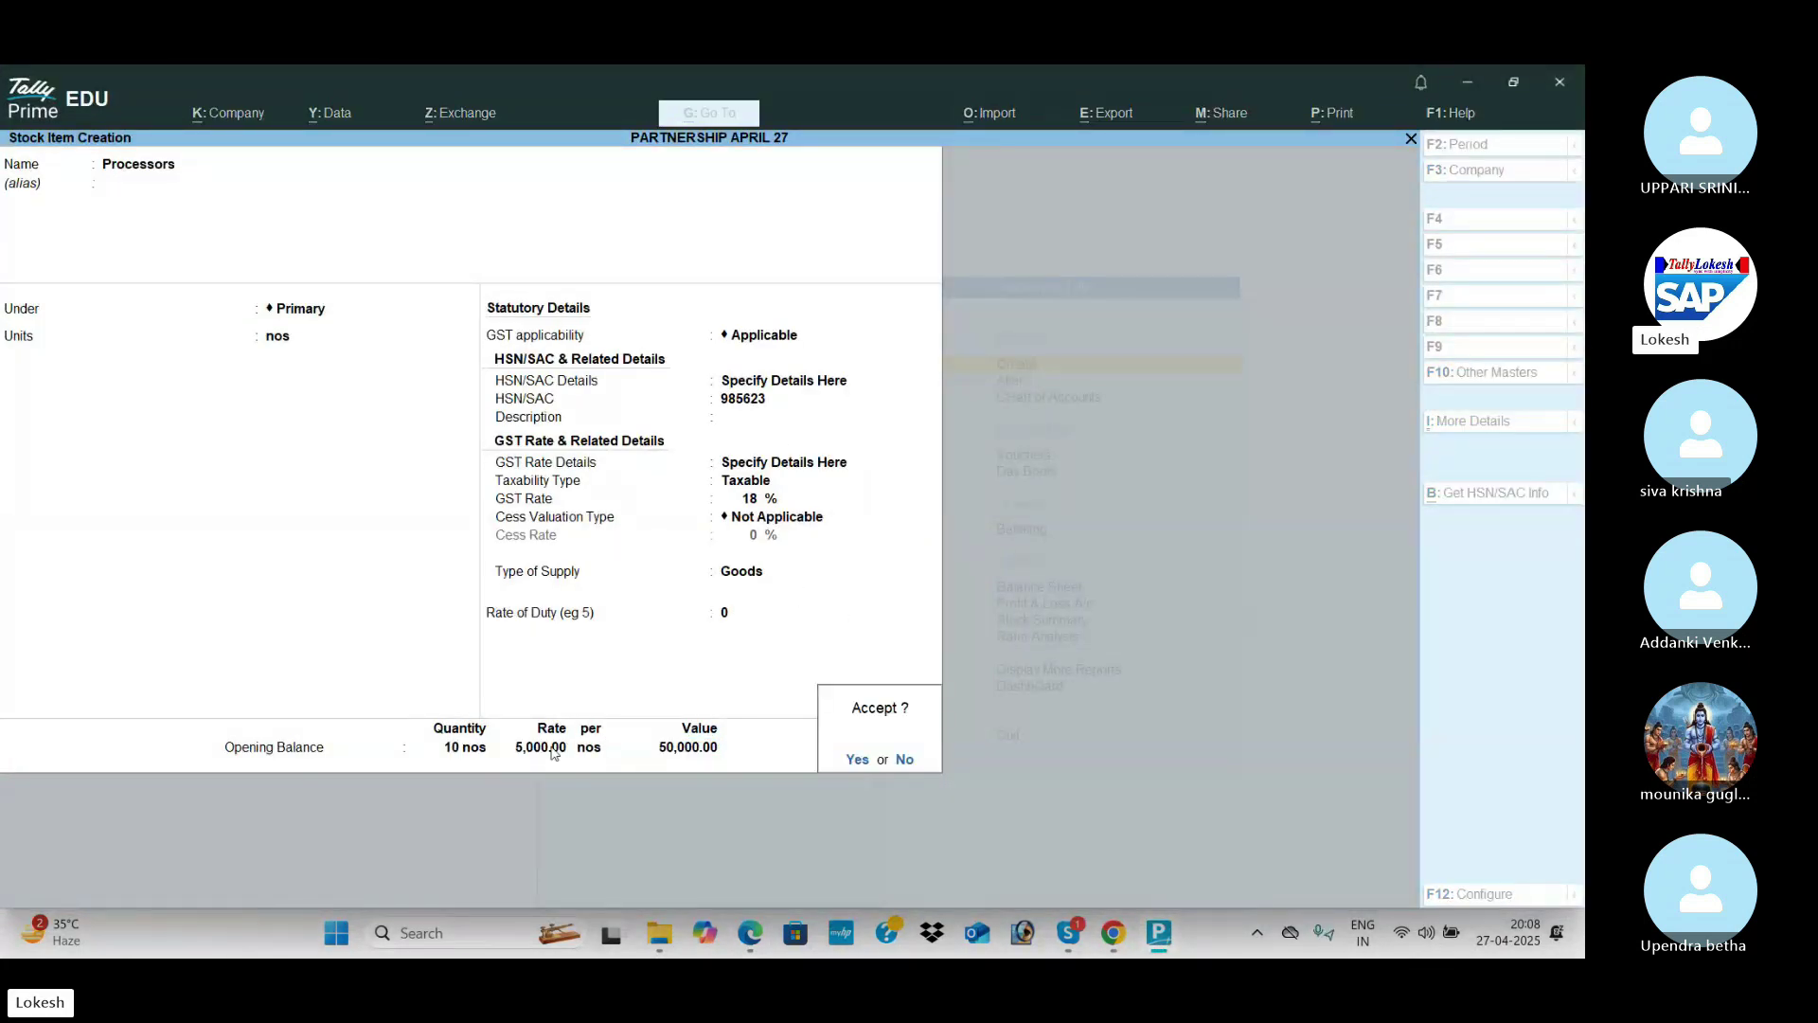
pyautogui.press('Return')
# Step: Start a stock item named Hard Disk from the PDF, under Primary with nos as its unit
pyautogui.hotkey('alt', 'Tab')
pyautogui.hotkey('alt', 'Tab')
pyautogui.write('Har')
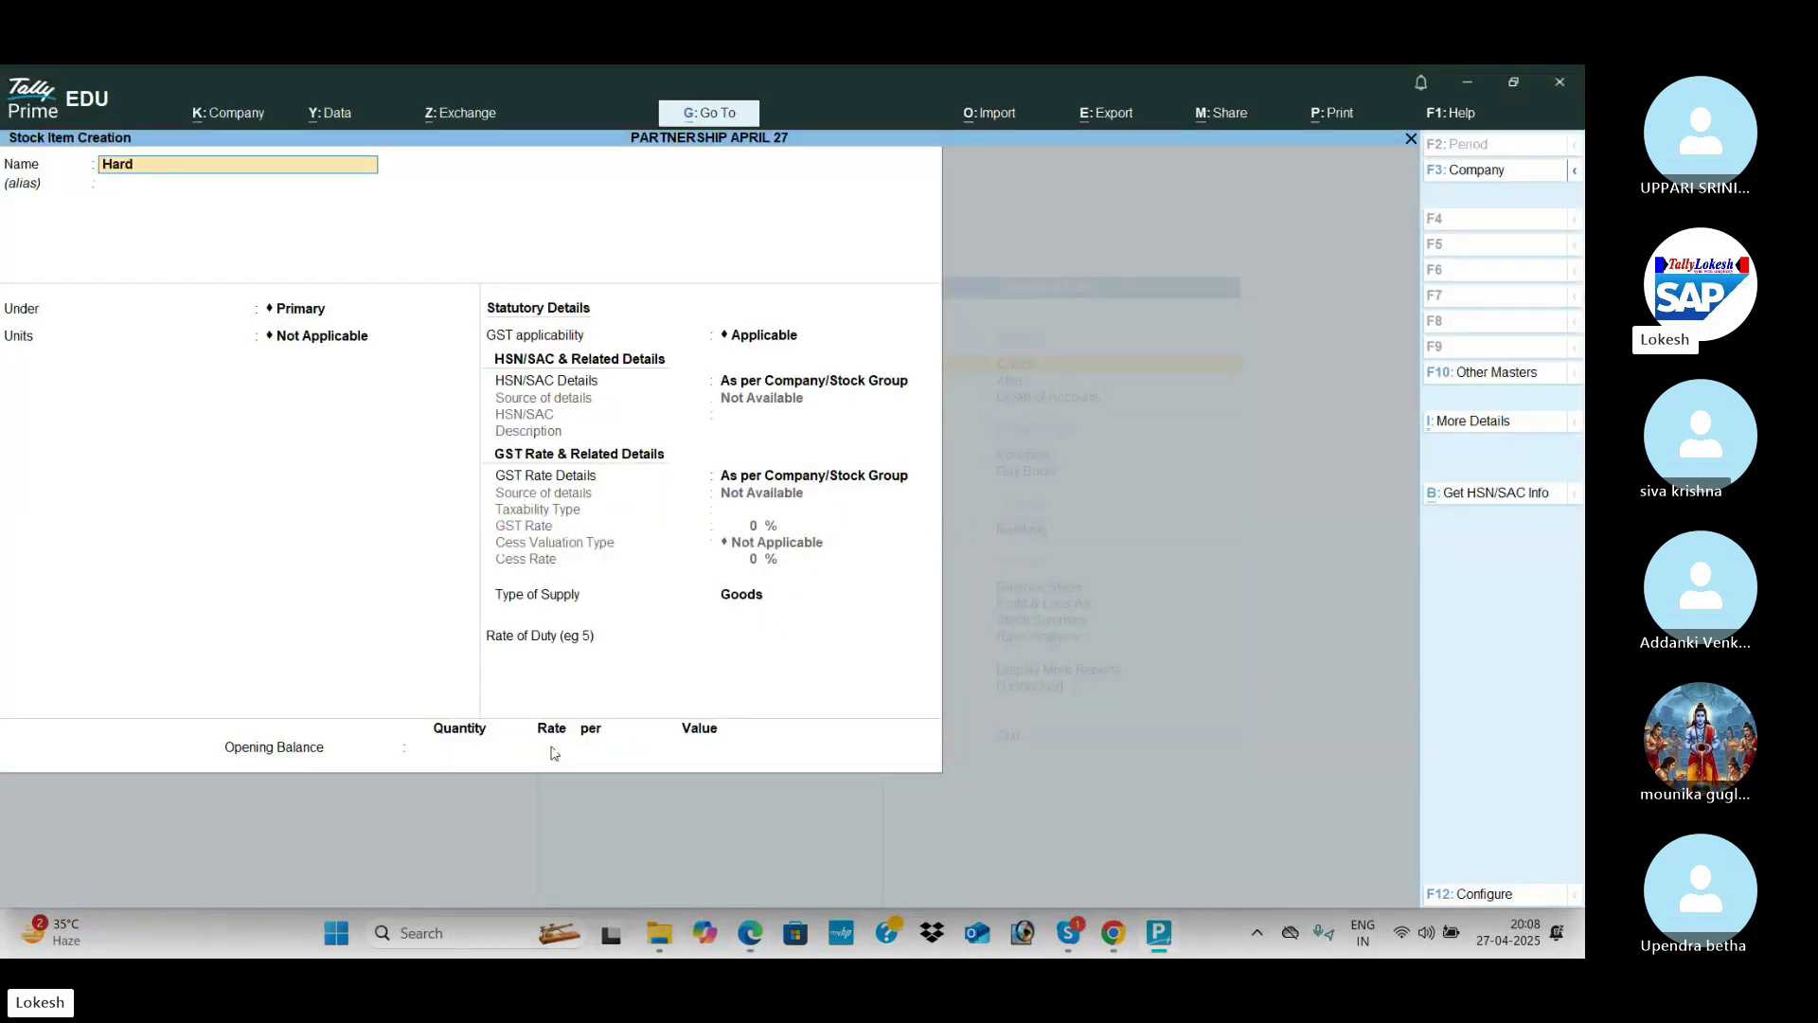
pyautogui.press('Return')
pyautogui.press('Return')
pyautogui.press('Down')
pyautogui.press('Return')
# Step: Specify HSN/SAC 98547 and a taxable GST rate of 18% for Hard Disk, keeping Goods as the type of supply
pyautogui.press('Down')
pyautogui.press('Return')
pyautogui.write('98547')
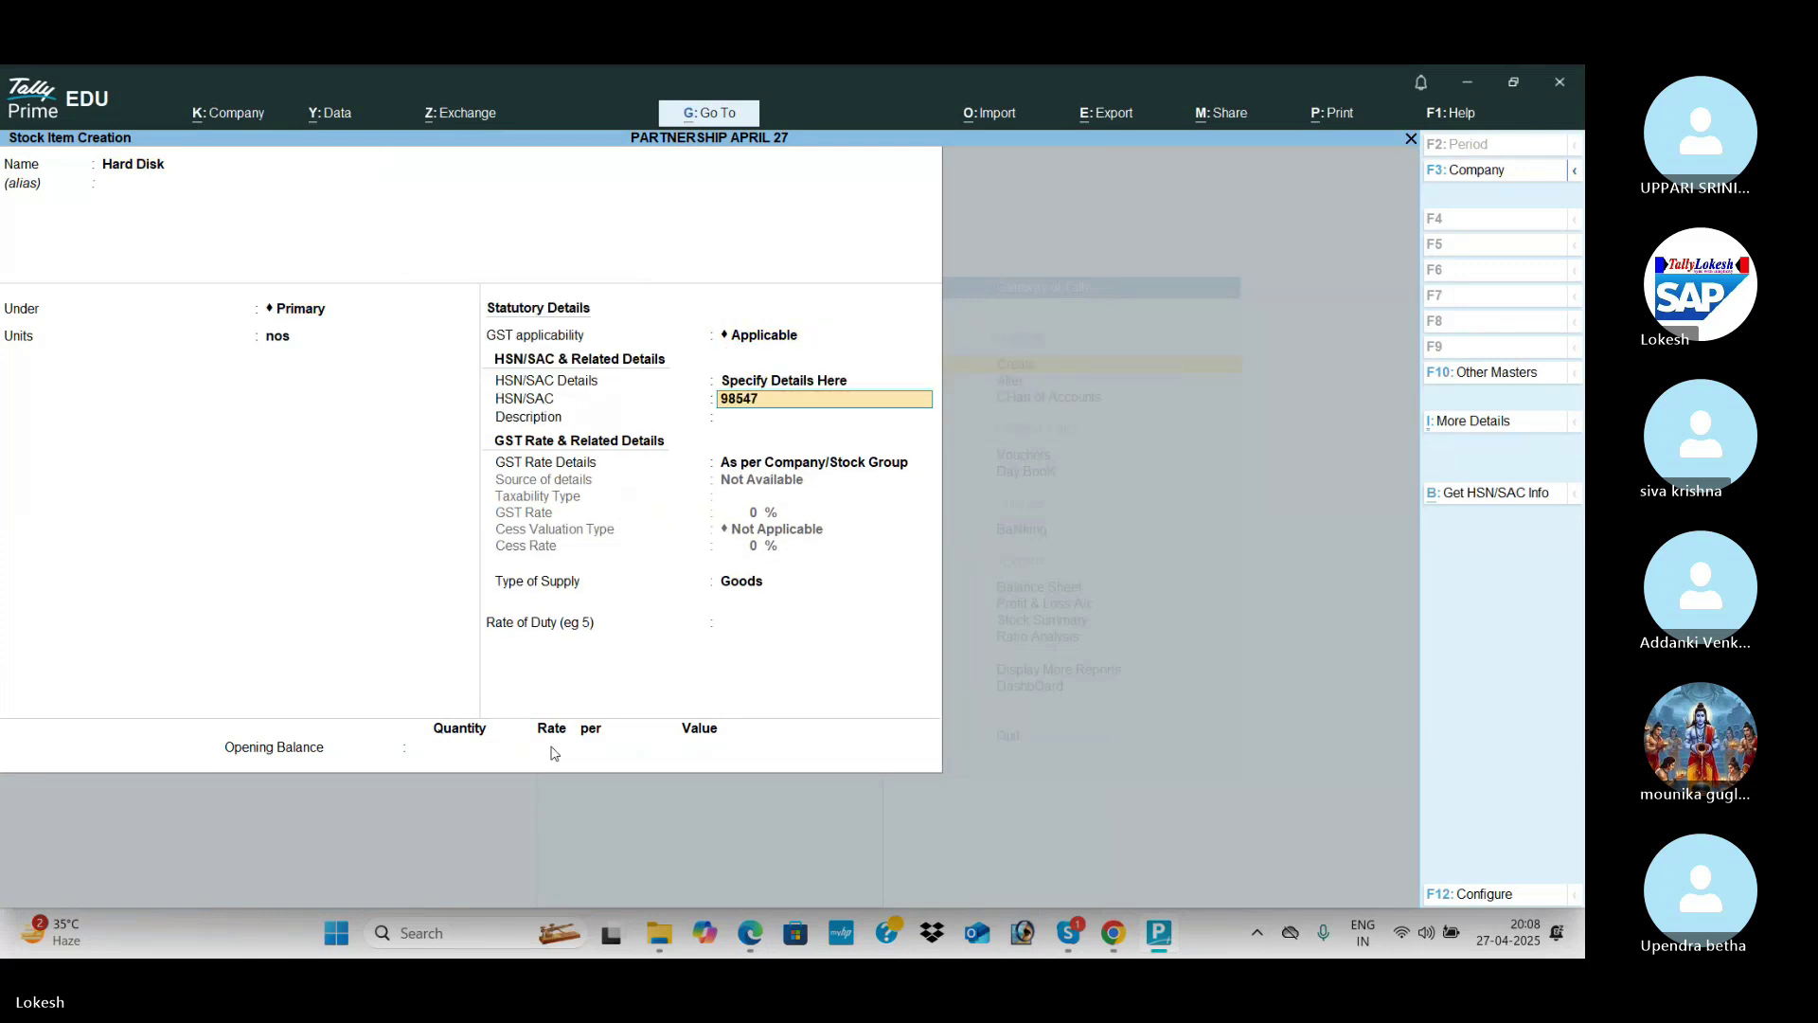
pyautogui.press('Return')
pyautogui.press('Return')
pyautogui.press('Down')
pyautogui.press('Return')
pyautogui.press('Return')
pyautogui.press('Return')
pyautogui.press('Return')
pyautogui.press('Return')
pyautogui.press('Return')
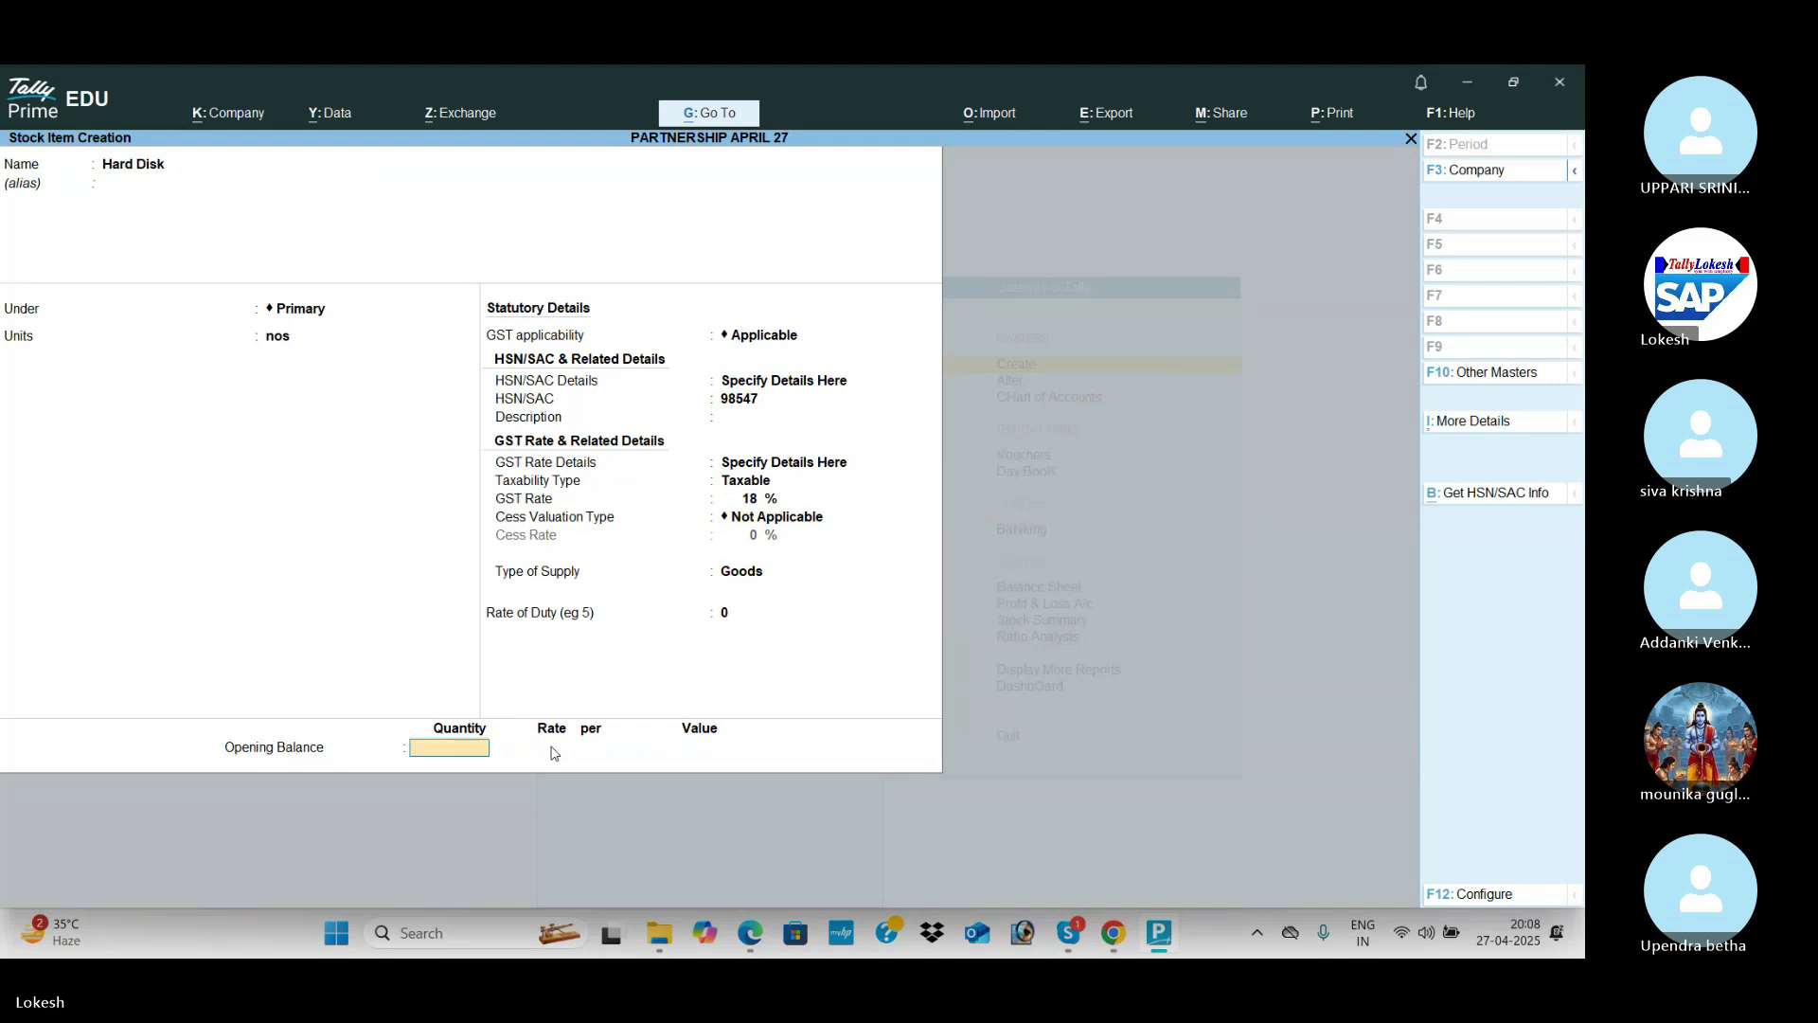
# Step: Set the Hard Disk opening balance to 15 nos with a value of 40,000 from the PDF and save the item
pyautogui.hotkey('alt', 'Tab')
pyautogui.hotkey('alt', 'Tab')
pyautogui.write('15')
pyautogui.press('Return')
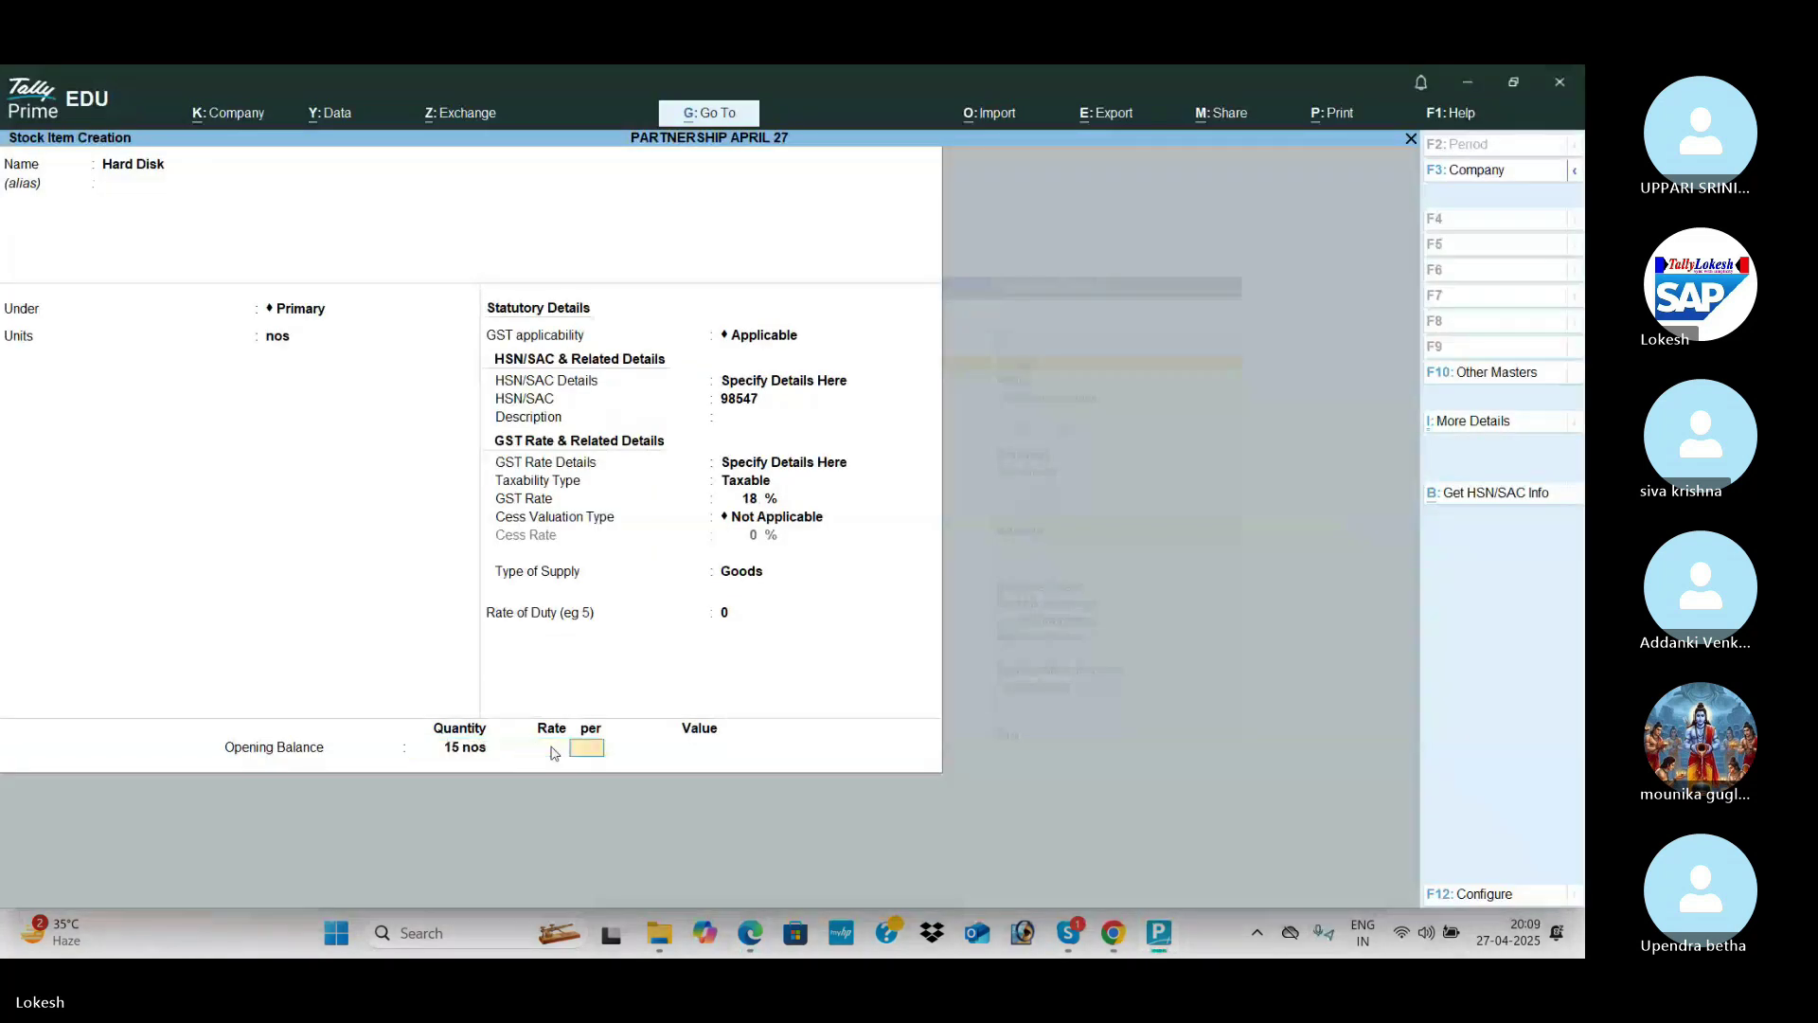
pyautogui.press('Return')
pyautogui.hotkey('alt', 'Tab')
pyautogui.hotkey('alt', 'Tab')
pyautogui.write('4')
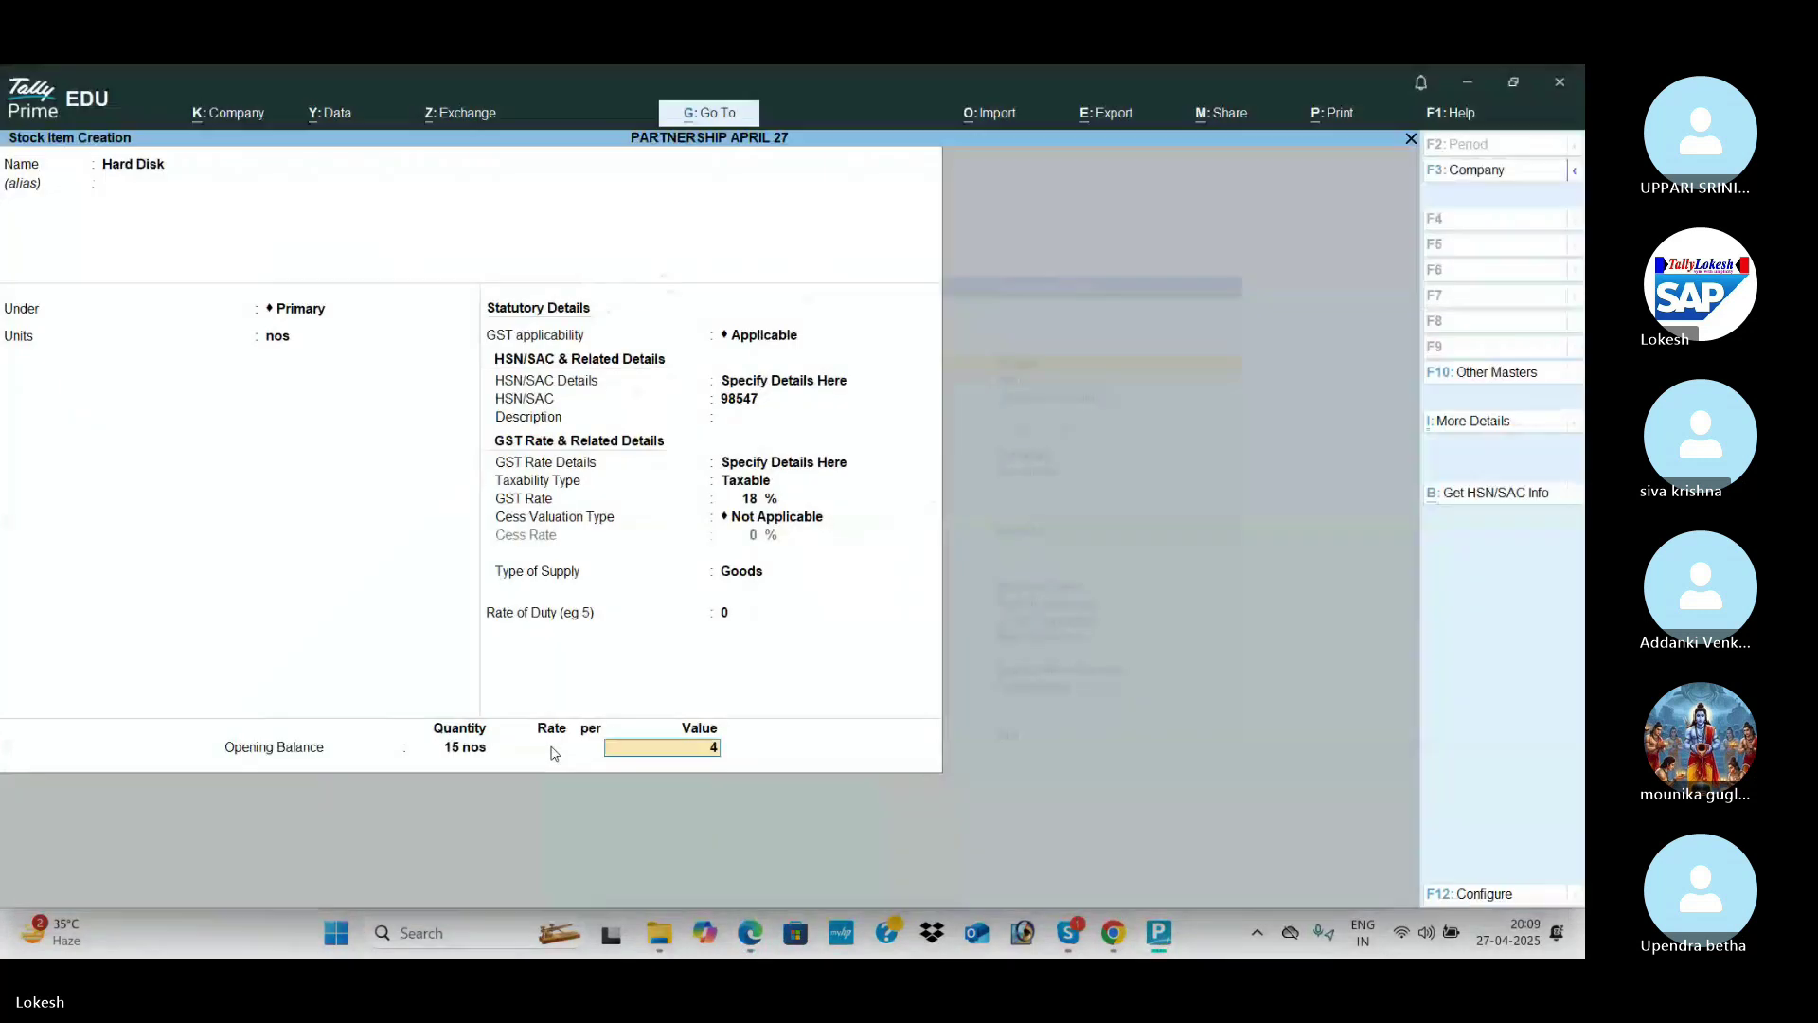
pyautogui.write('0000')
pyautogui.press('Return')
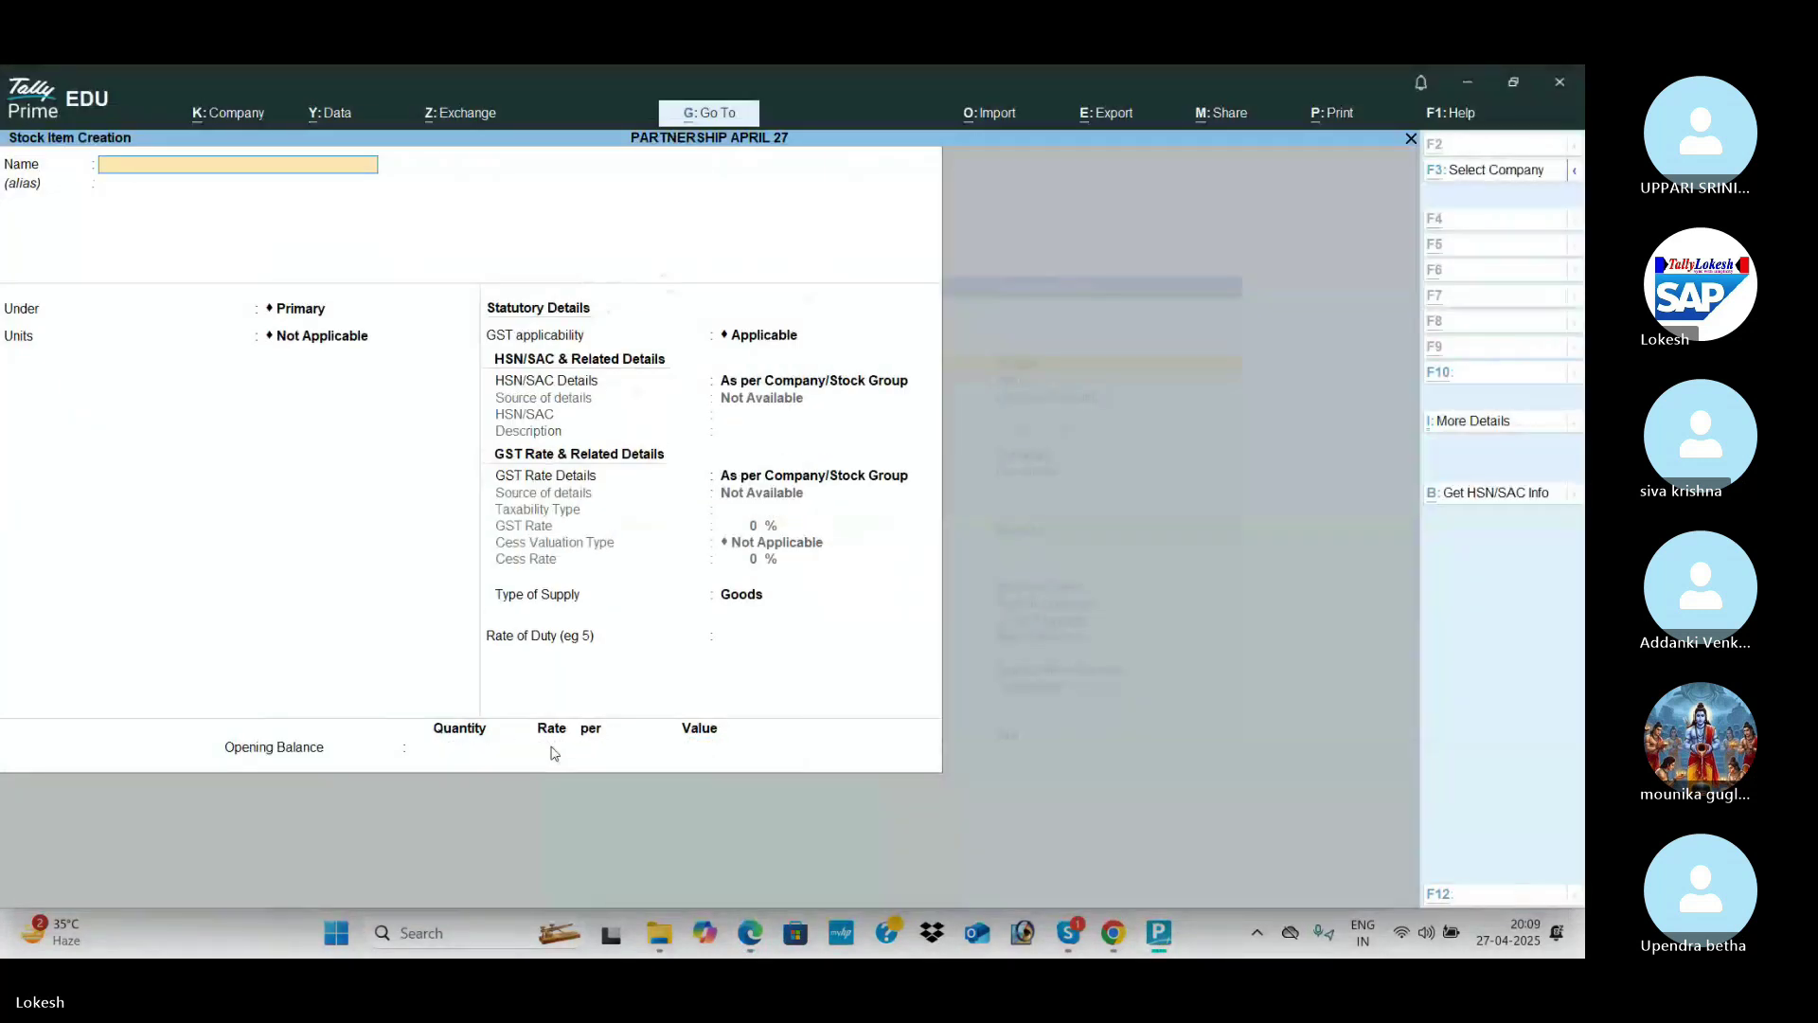
# Step: Start a stock item named Printers from the PDF, under Primary with nos as its unit
pyautogui.hotkey('alt', 'Tab')
pyautogui.hotkey('alt', 'Tab')
pyautogui.write('Printers')
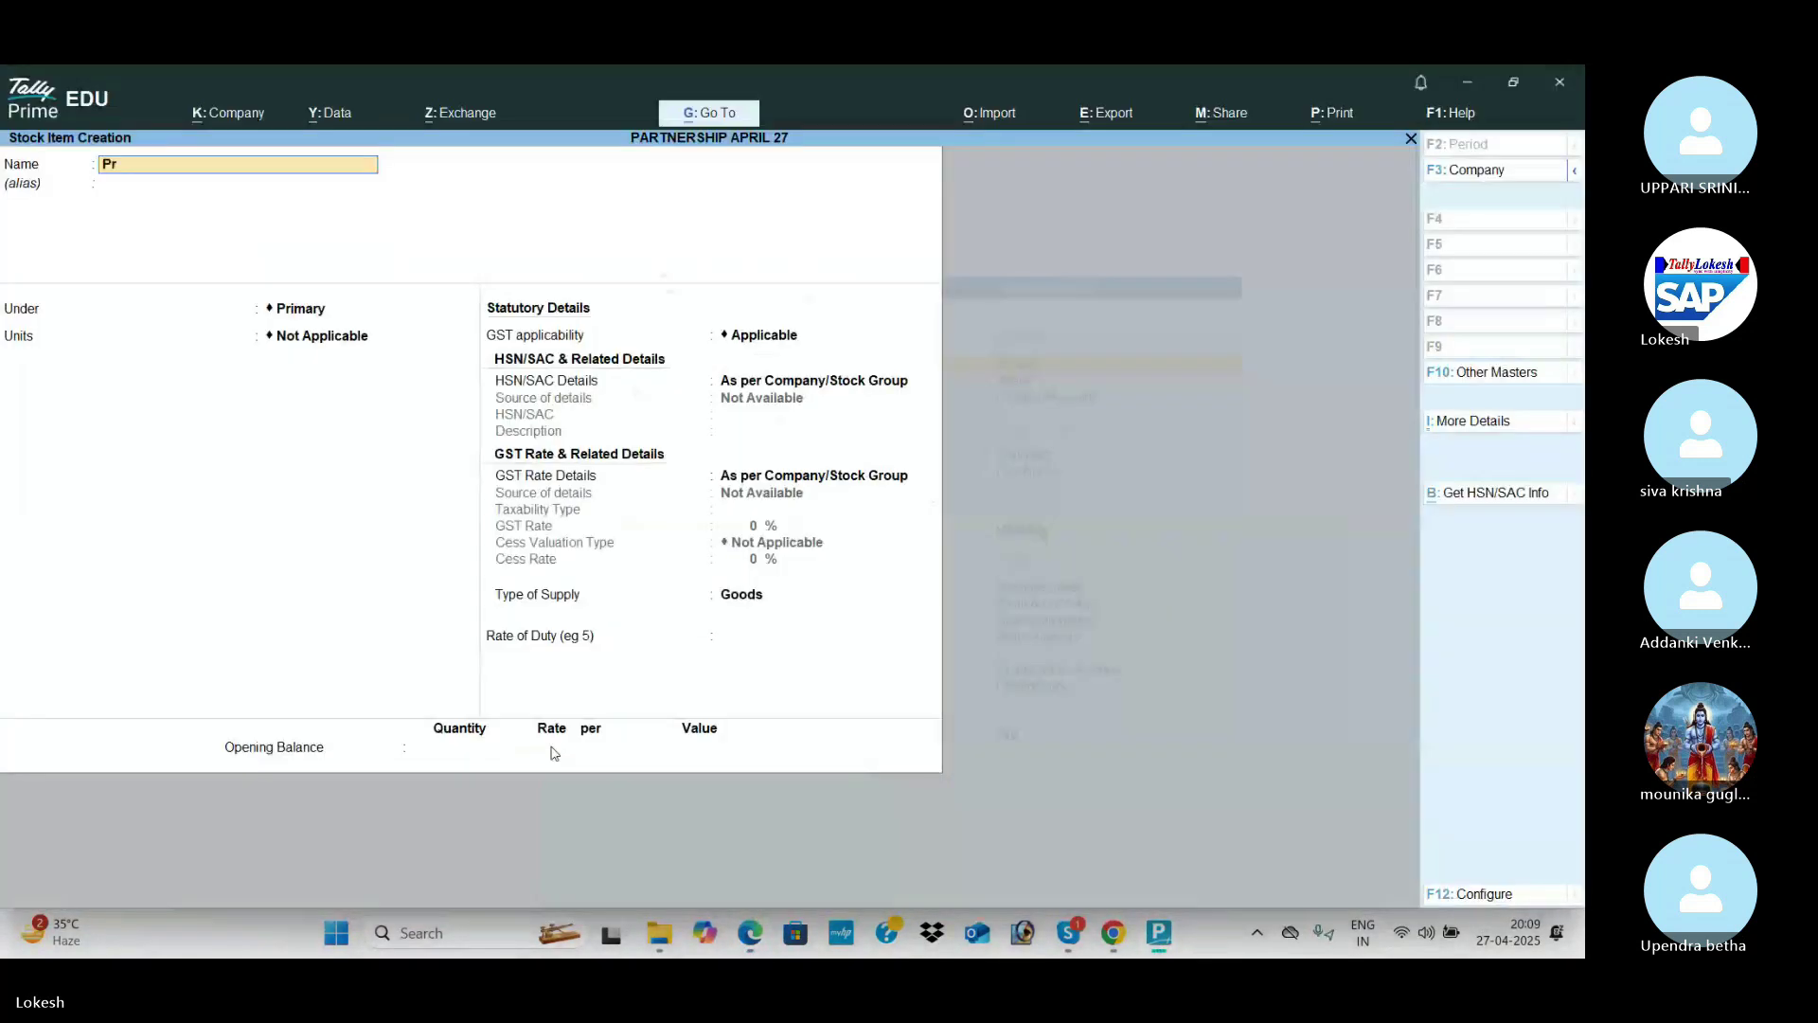
pyautogui.press('Return')
pyautogui.press('Return')
pyautogui.write('nos')
pyautogui.press('Return')
# Step: Specify HSN/SAC 52147 and a taxable GST rate of 18% for Printers, keeping Goods as the type of supply
pyautogui.press('Return')
pyautogui.press('Down')
pyautogui.press('Return')
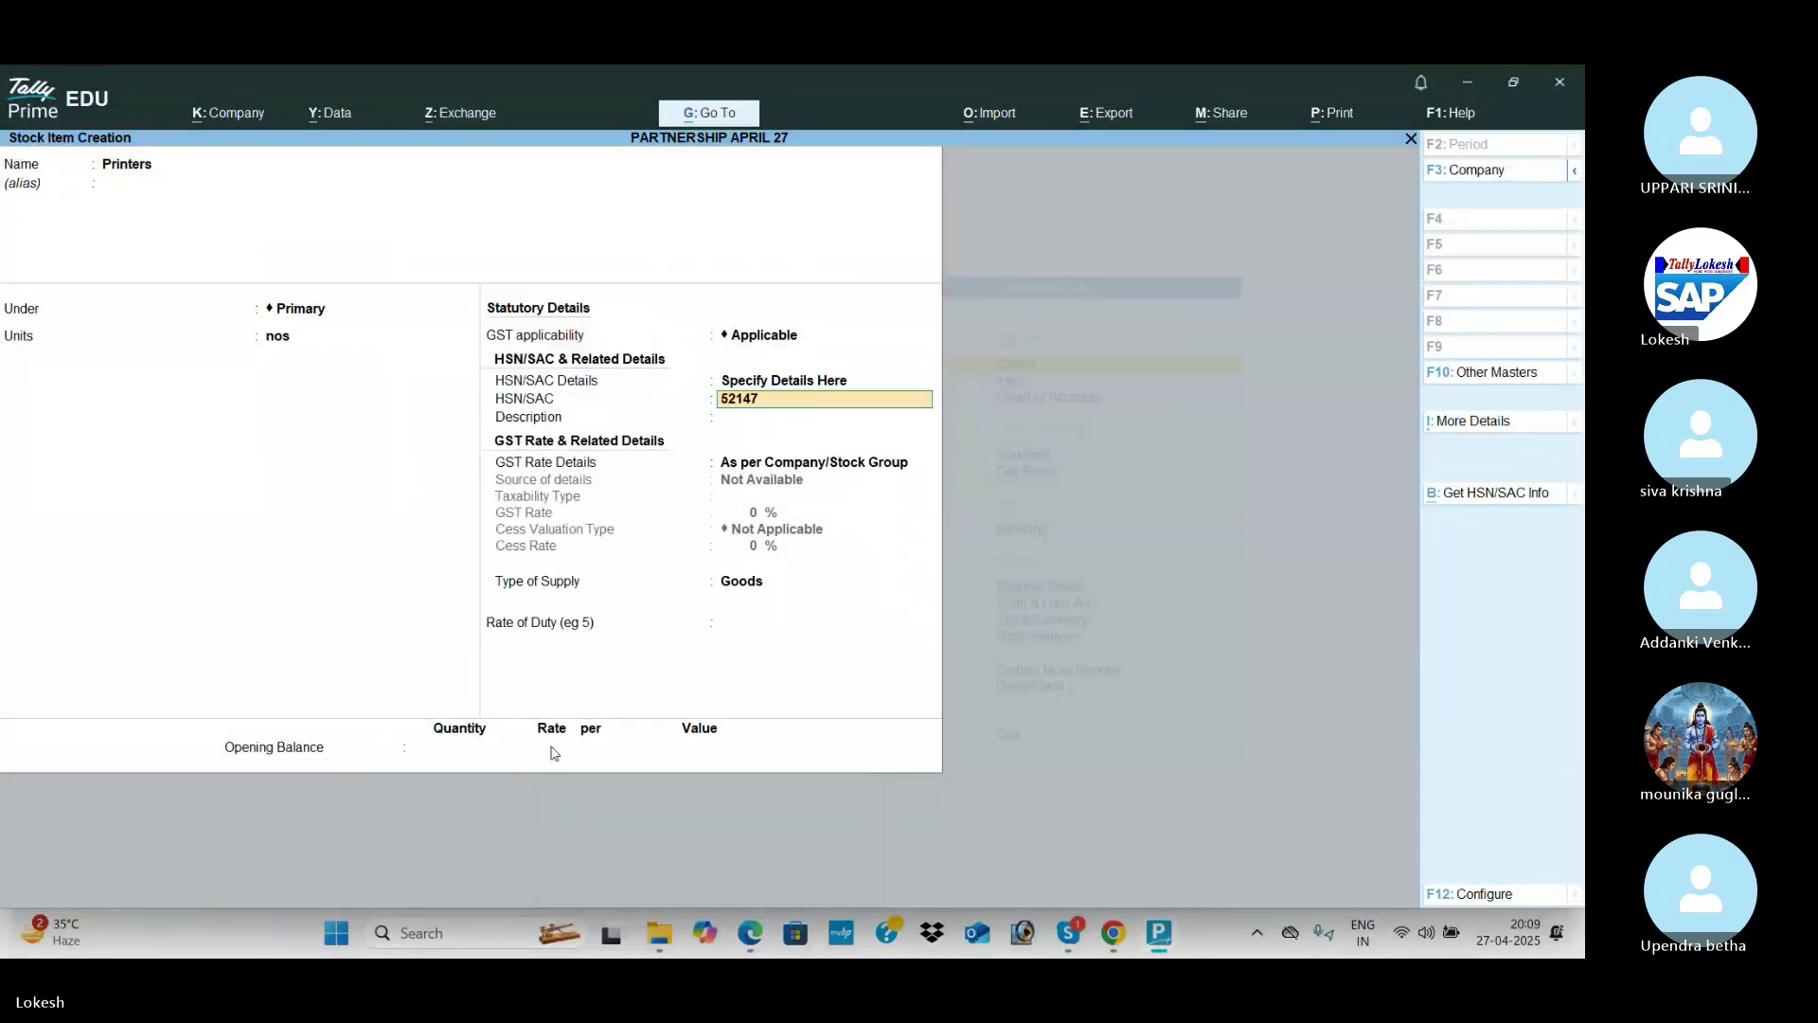
pyautogui.press('Return')
pyautogui.press('Return')
pyautogui.press('Down')
pyautogui.press('Return')
pyautogui.press('Return')
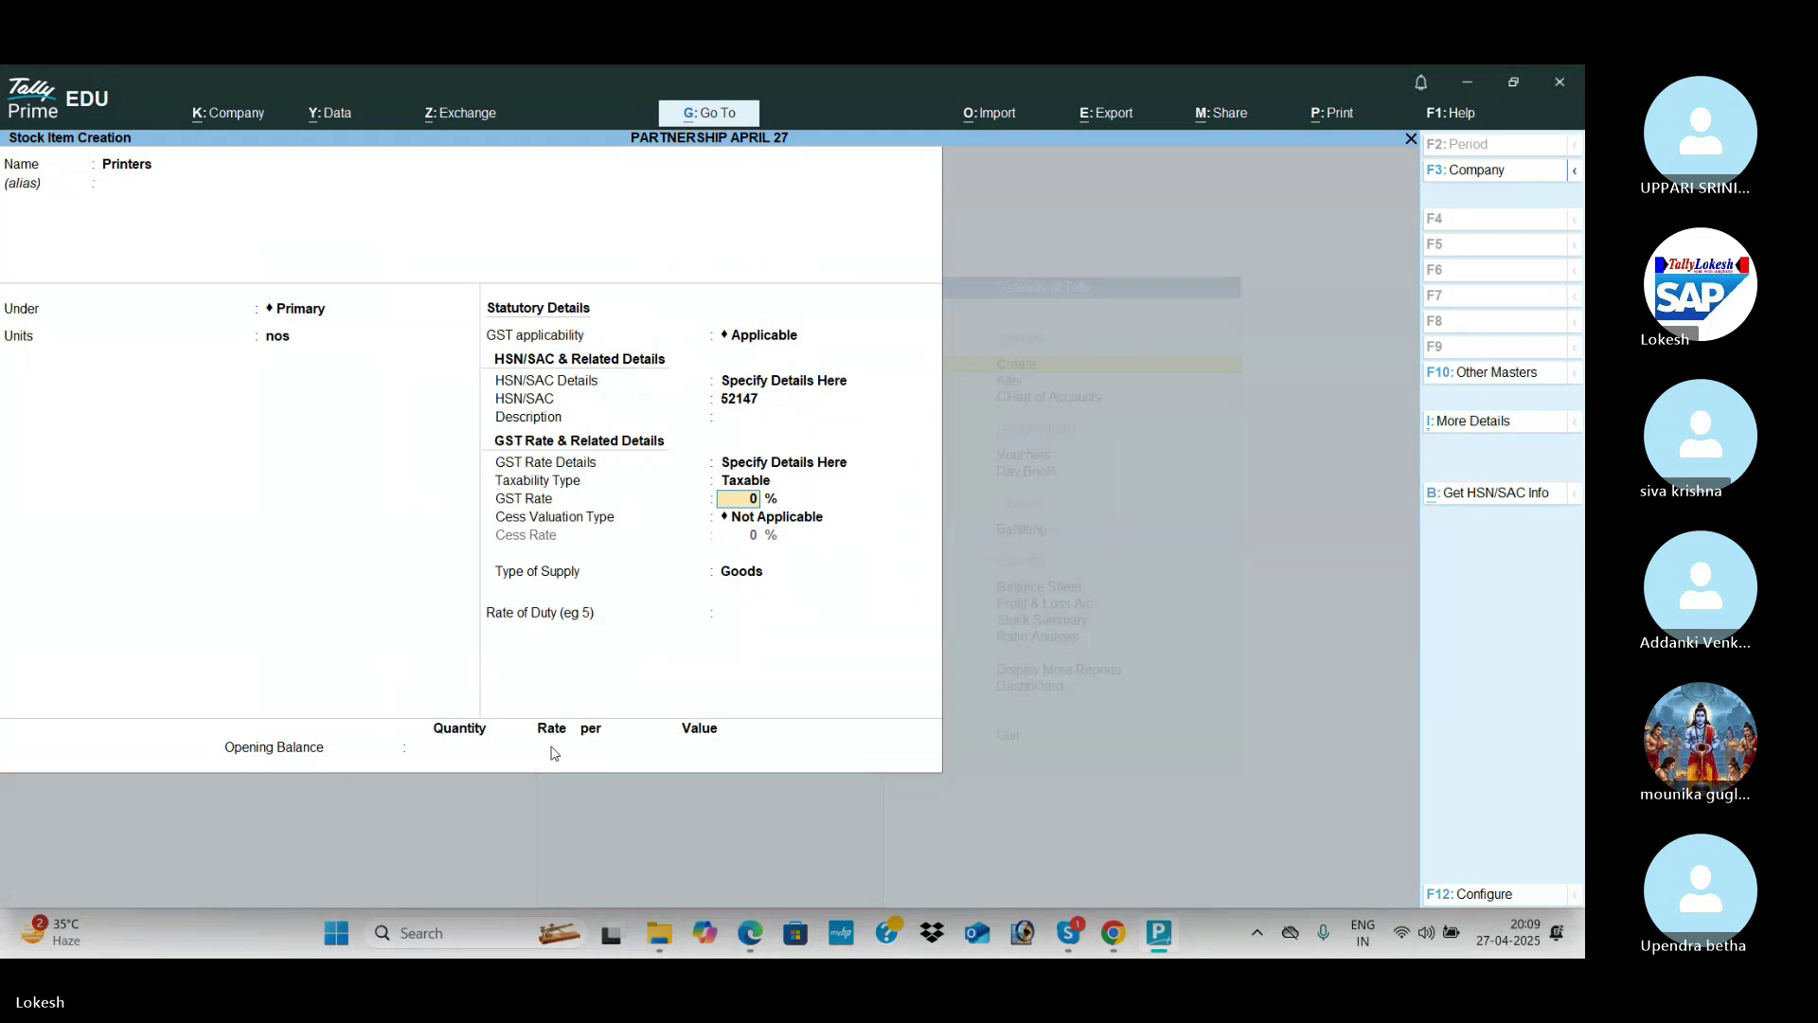
pyautogui.write('18')
pyautogui.press('Return')
pyautogui.press('Return')
pyautogui.press('Return')
pyautogui.press('Return')
# Step: Set the Printers opening balance to 10 nos with a value of 50,000 from the PDF and save the item
pyautogui.hotkey('alt', 'Tab')
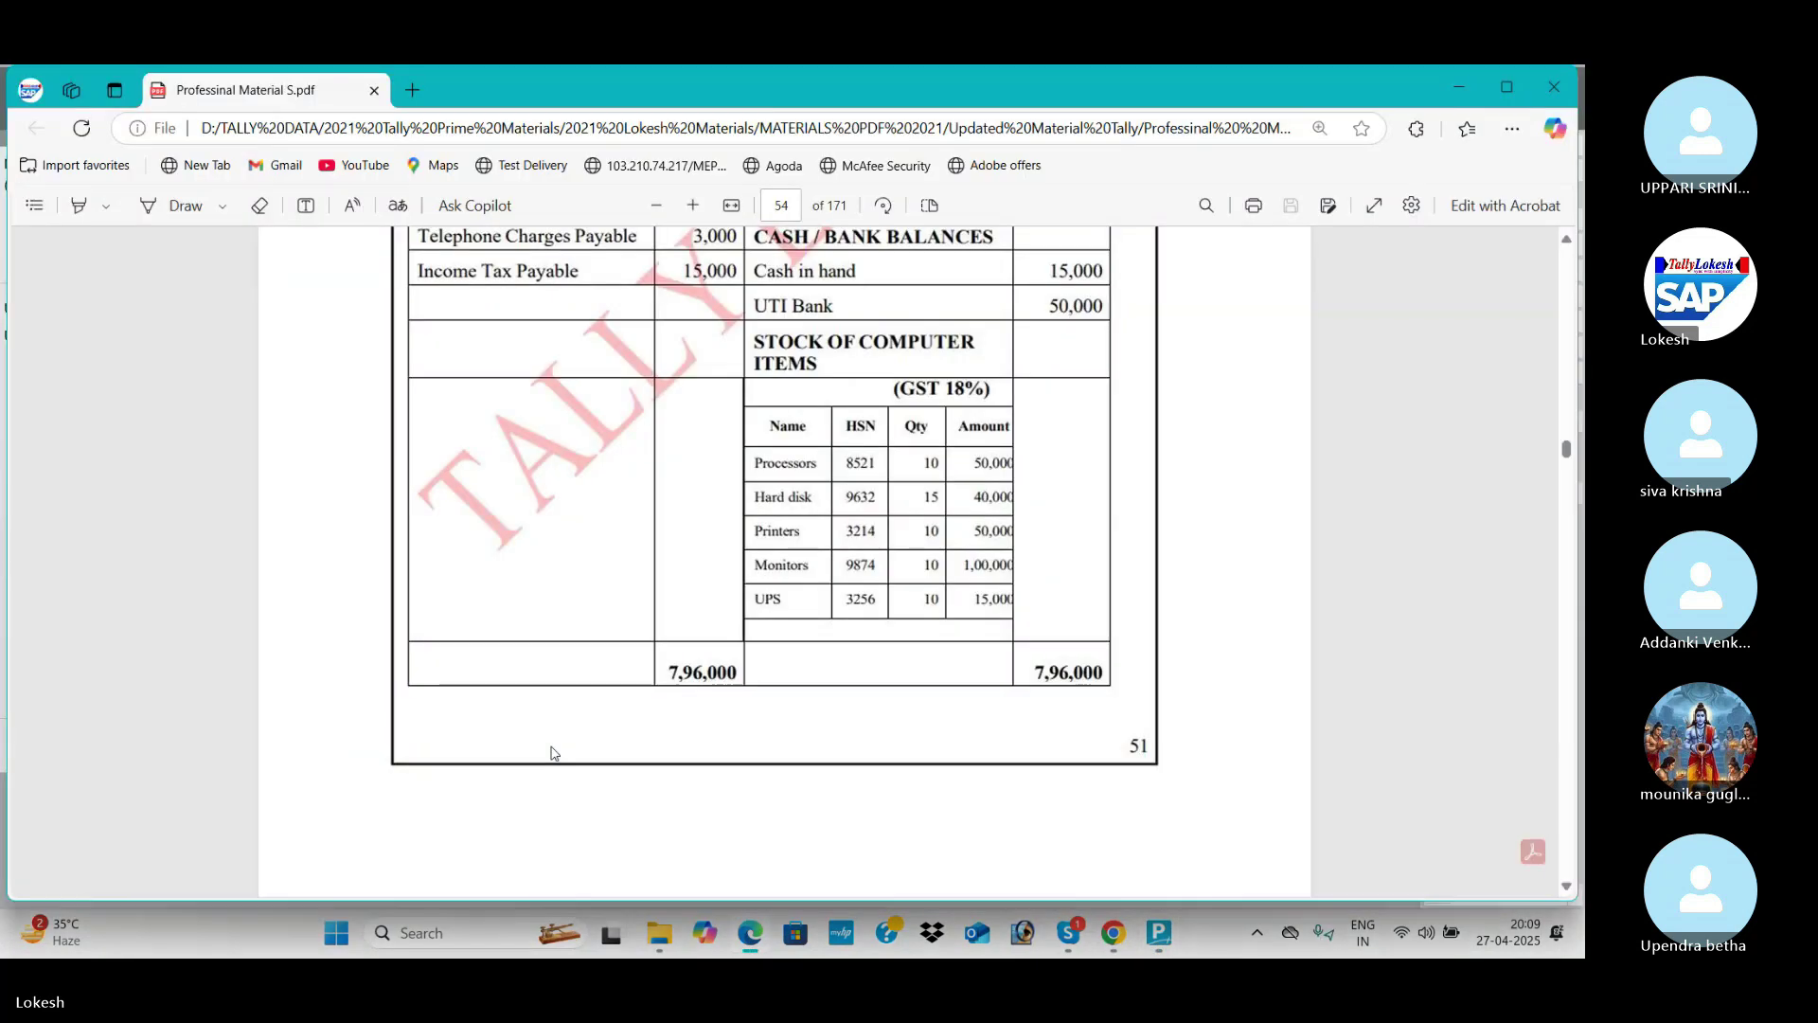
pyautogui.hotkey('alt', 'Tab')
pyautogui.write('10')
pyautogui.press('Return')
pyautogui.write('5000')
pyautogui.press('Return')
pyautogui.press('Return')
pyautogui.press('Return')
pyautogui.press('Return')
# Step: Start a stock item named Monitors from the PDF, under Primary with nos as its unit
pyautogui.hotkey('alt', 'Tab')
pyautogui.hotkey('alt', 'Tab')
pyautogui.write('Monitors')
pyautogui.press('Return')
pyautogui.press('Return')
pyautogui.press('Down')
pyautogui.press('Return')
# Step: Specify HSN/SAC 985147 and a taxable GST rate of 18% for Monitors, keeping Goods as the type of supply
pyautogui.press('Return')
pyautogui.press('Return')
pyautogui.write('985147')
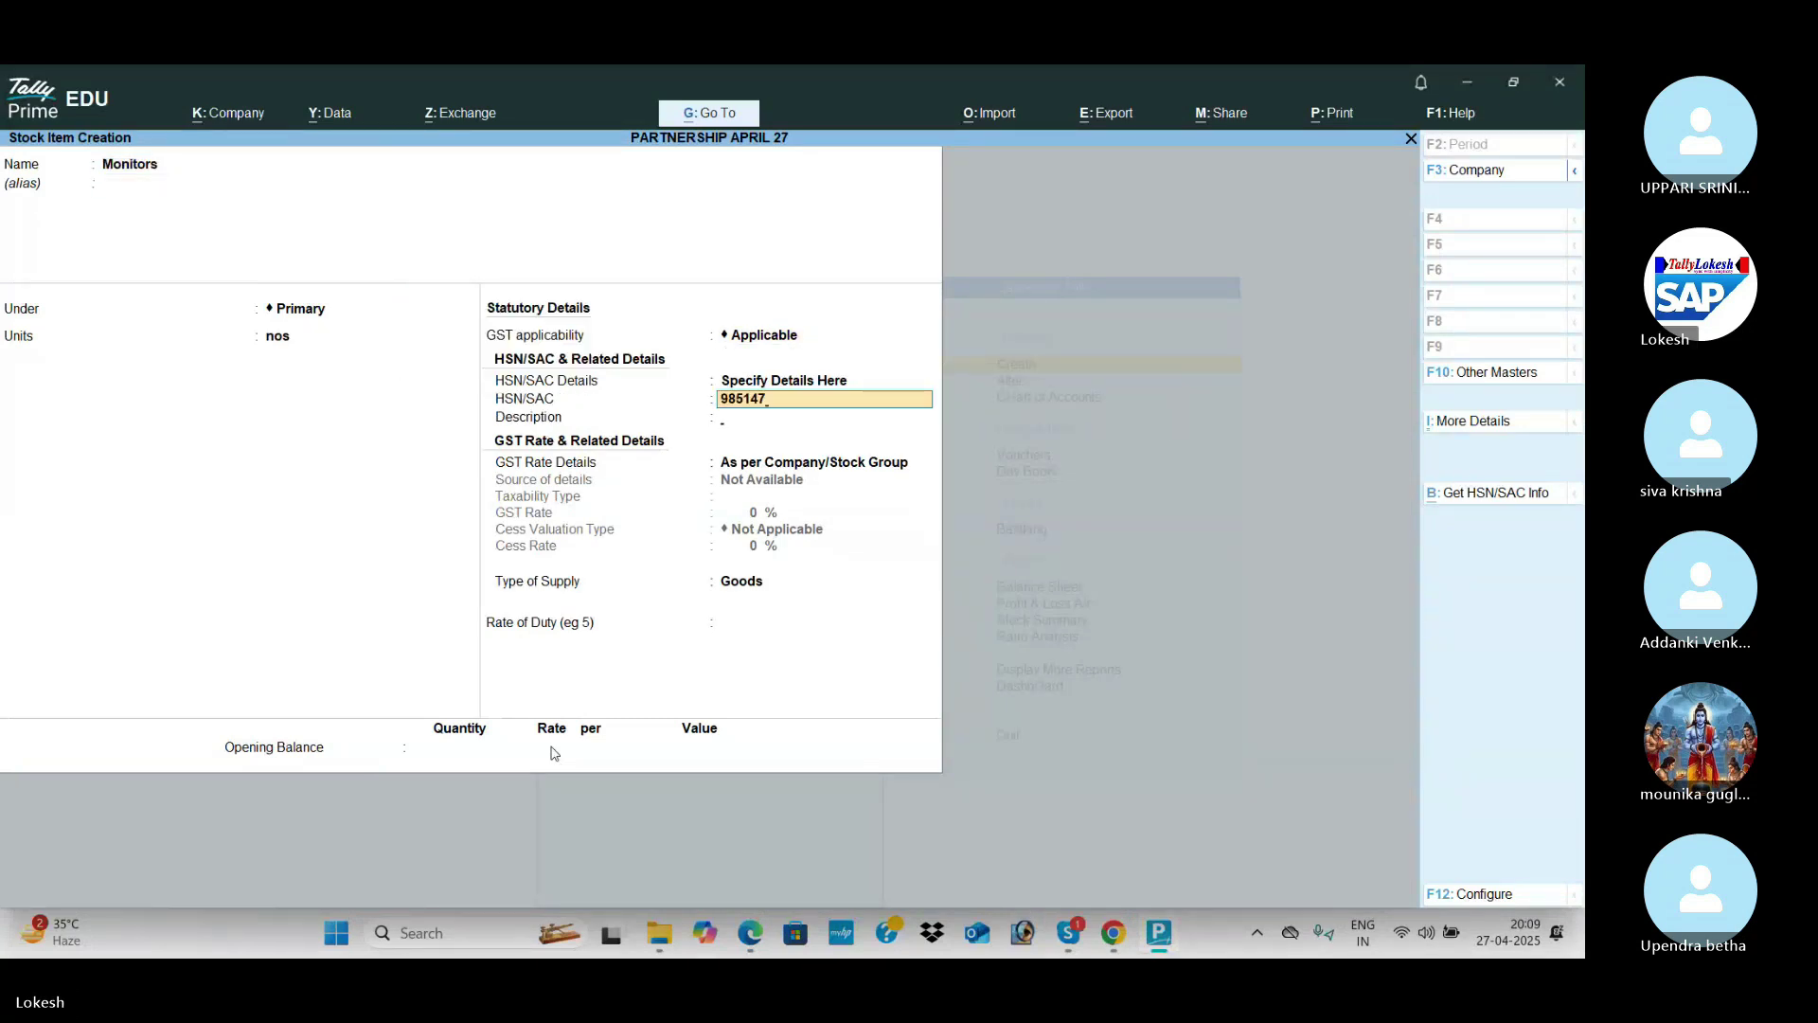
pyautogui.press('Return')
pyautogui.press('Down')
pyautogui.press('Return')
pyautogui.press('Return')
pyautogui.write('18')
pyautogui.press('Return')
pyautogui.press('Return')
pyautogui.press('Return')
pyautogui.press('Return')
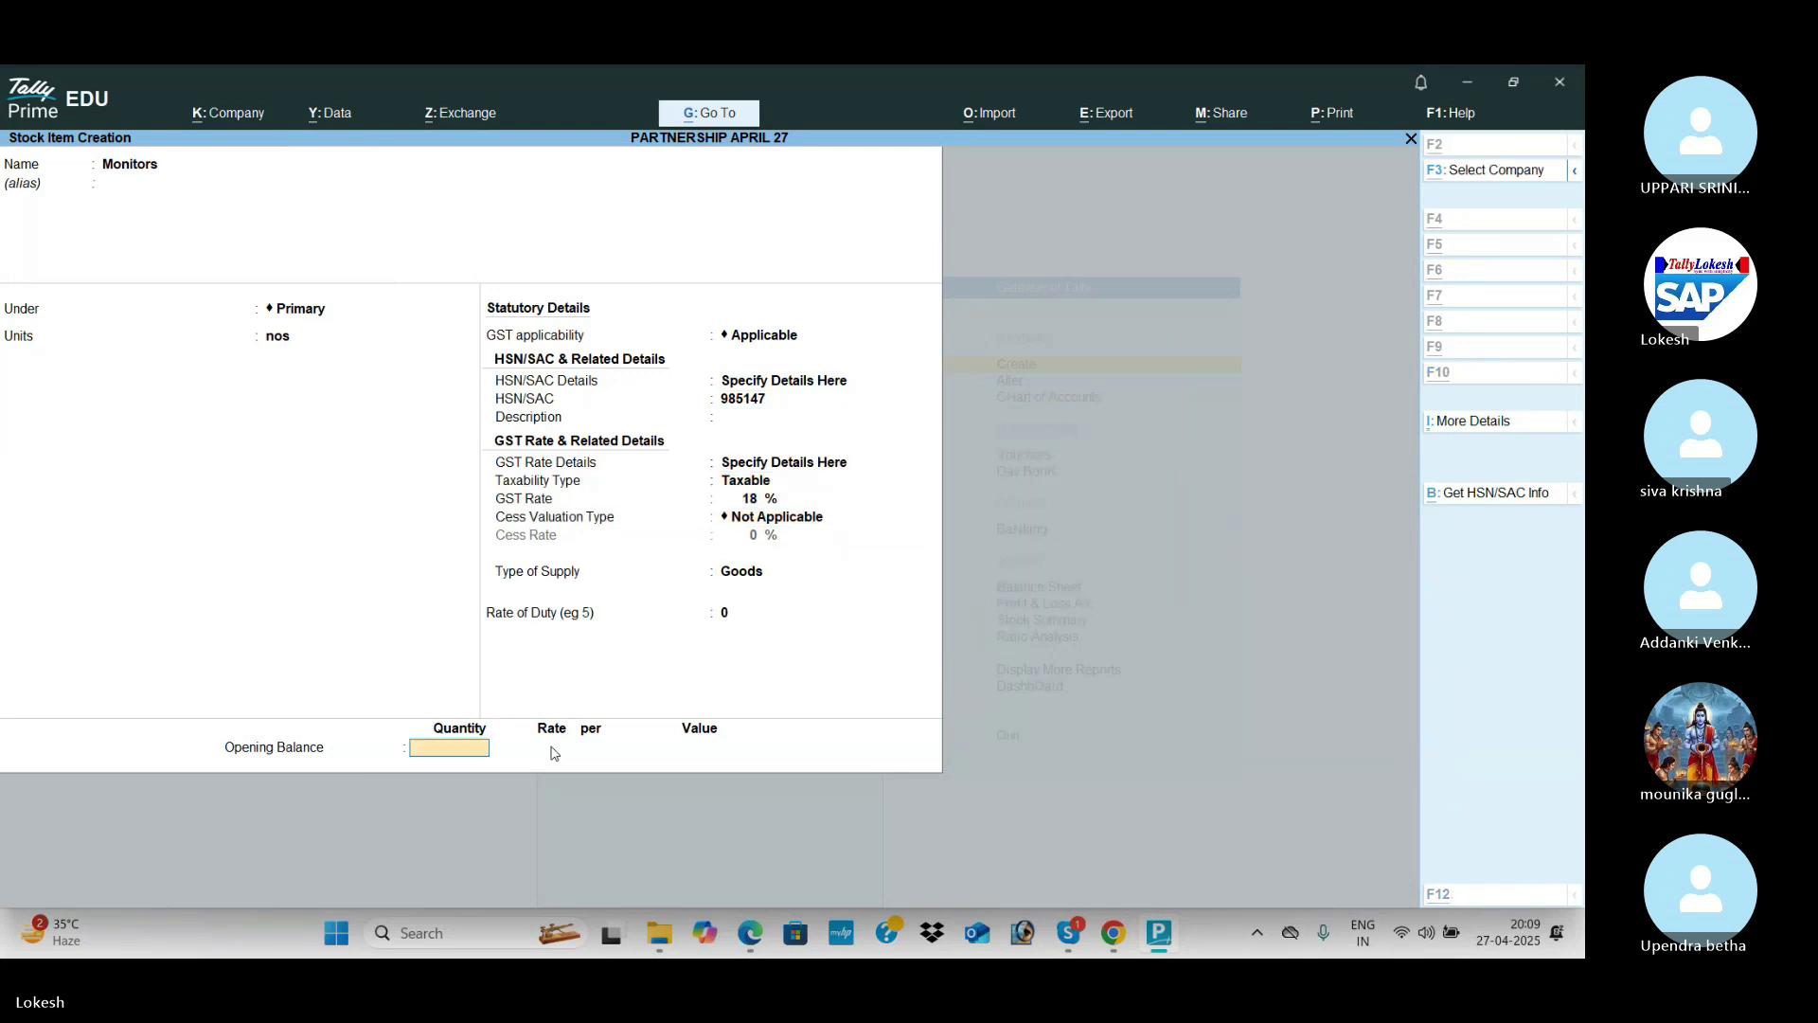
# Step: Set the Monitors opening balance to 10 nos with a value of 1,00,000 from the PDF and save the item
pyautogui.hotkey('alt', 'Tab')
pyautogui.write('0')
pyautogui.press('Return')
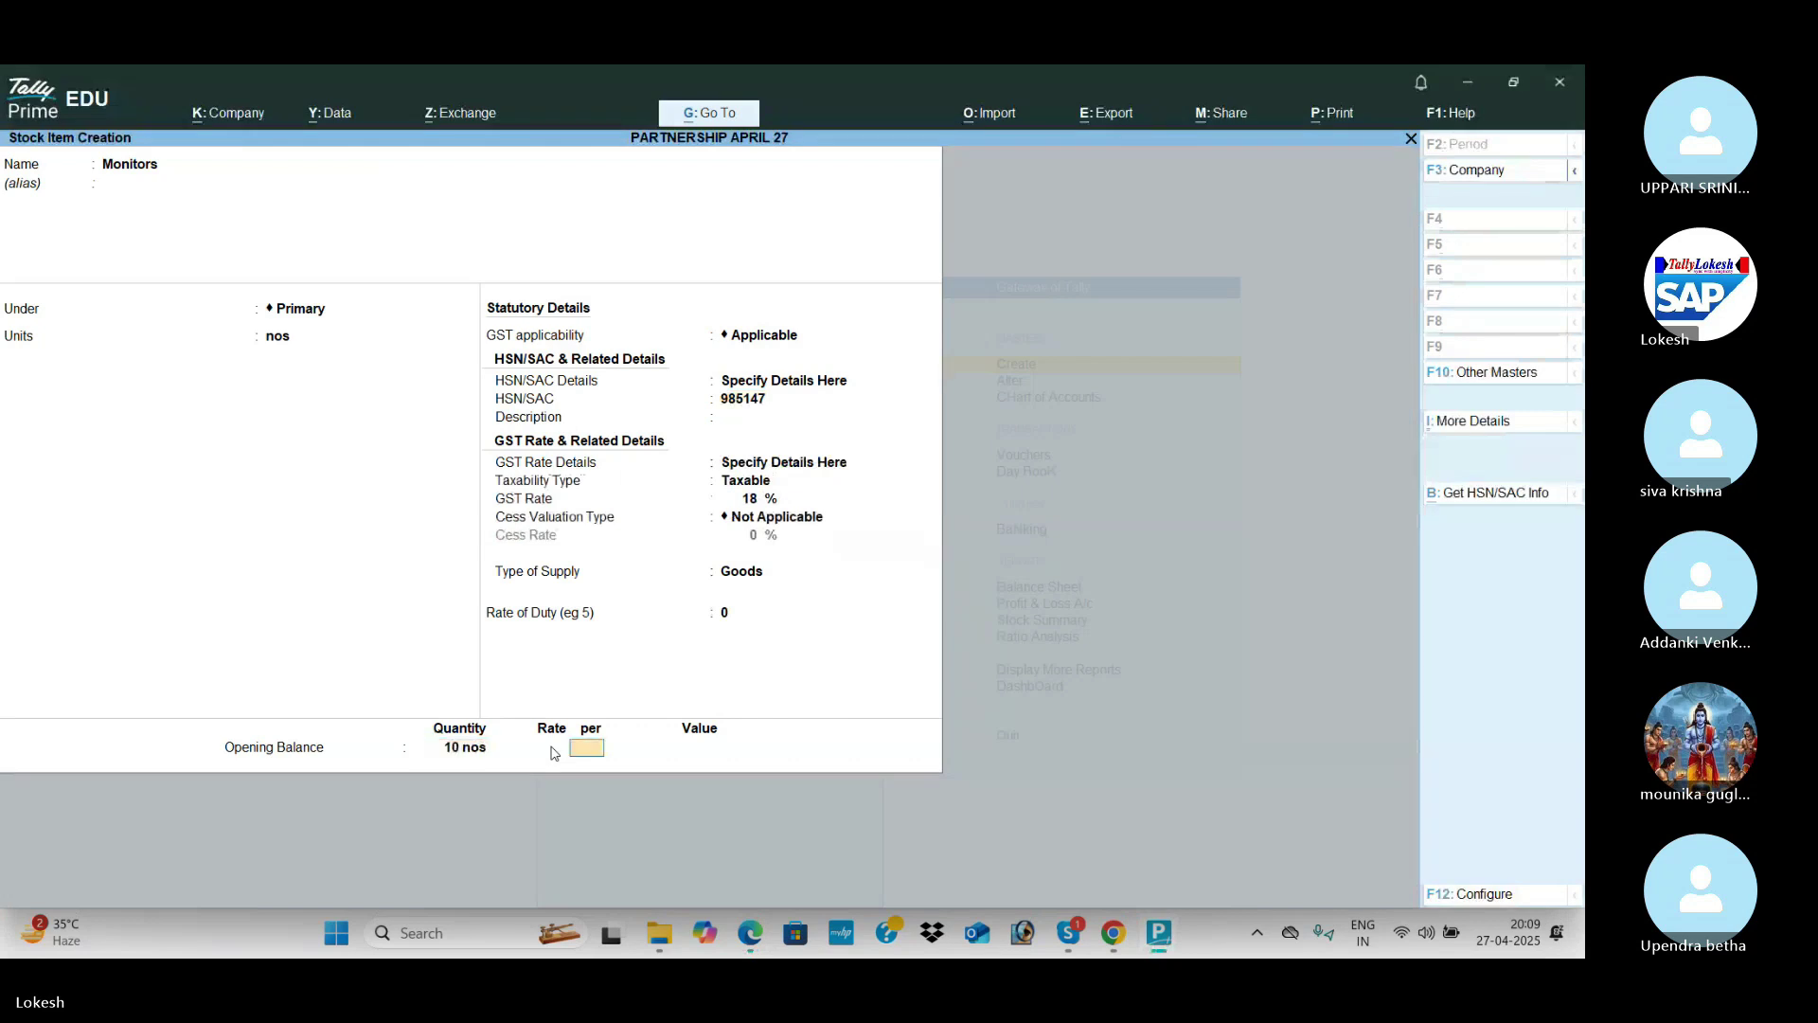
pyautogui.press('Return')
pyautogui.press('Return')
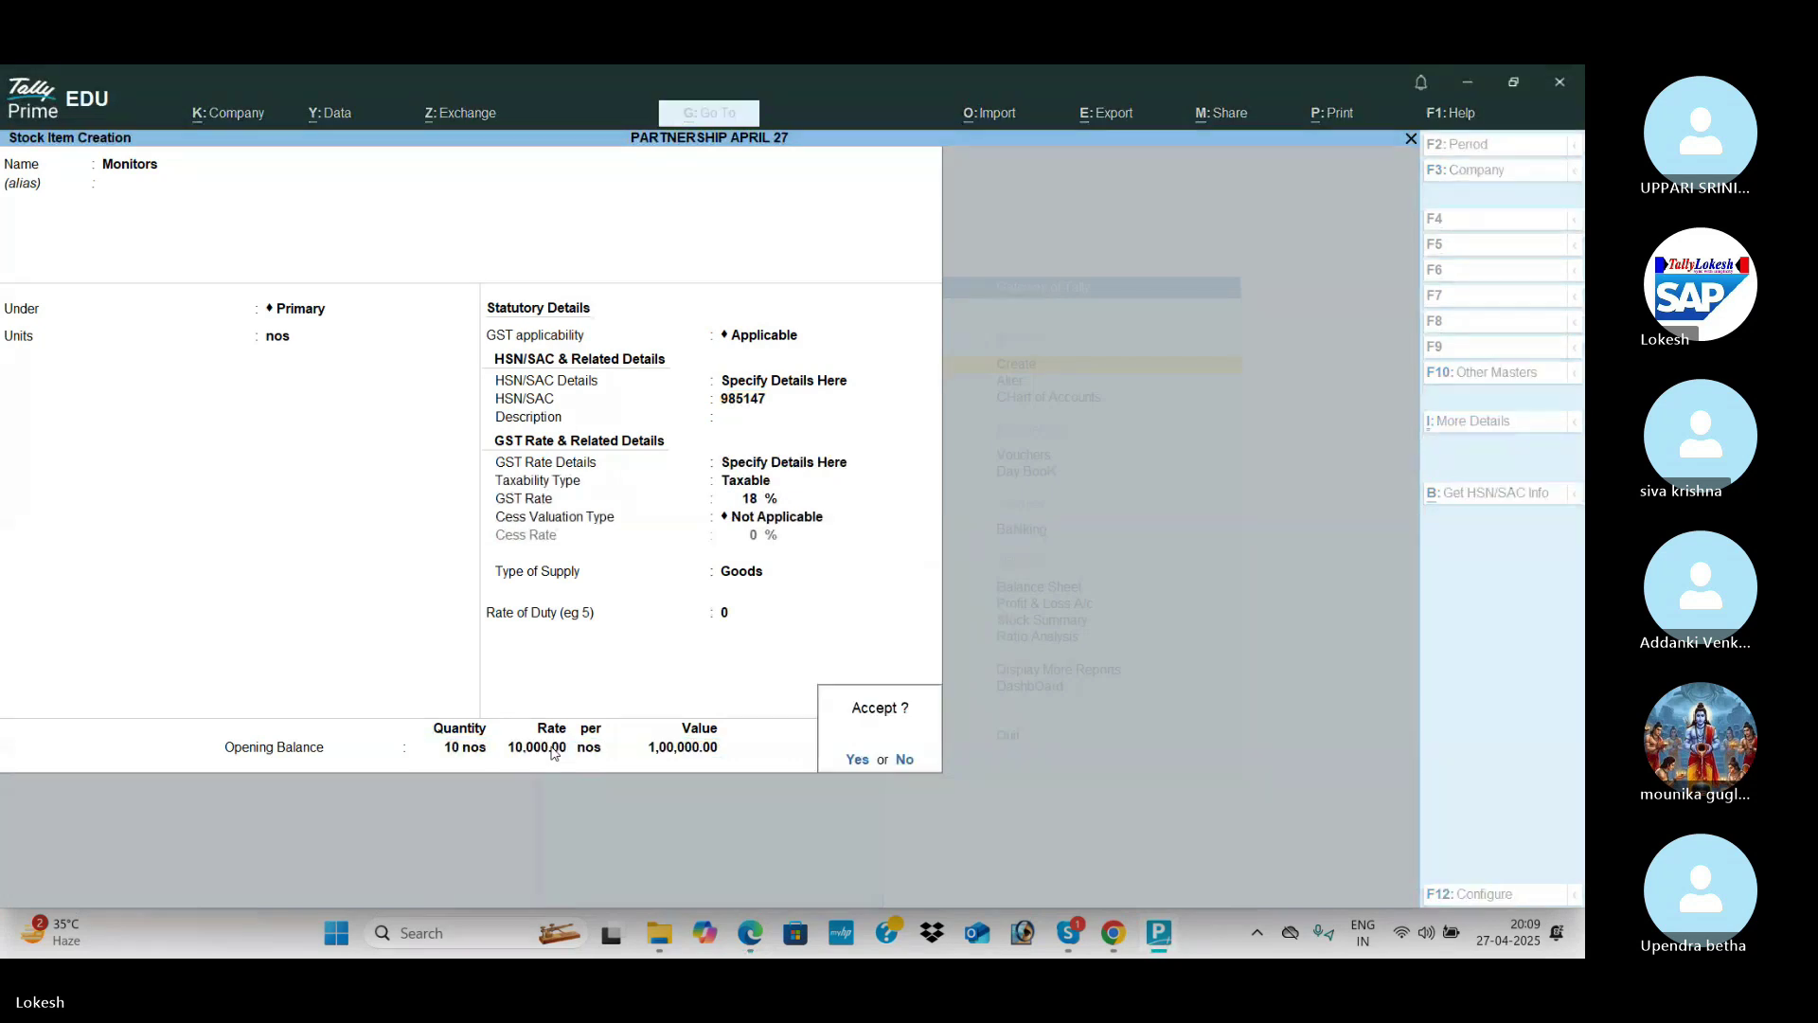
pyautogui.press('Return')
# Step: Start a stock item named Ups from the PDF, under Primary with nos as its unit
pyautogui.hotkey('alt', 'Tab')
pyautogui.hotkey('alt', 'Tab')
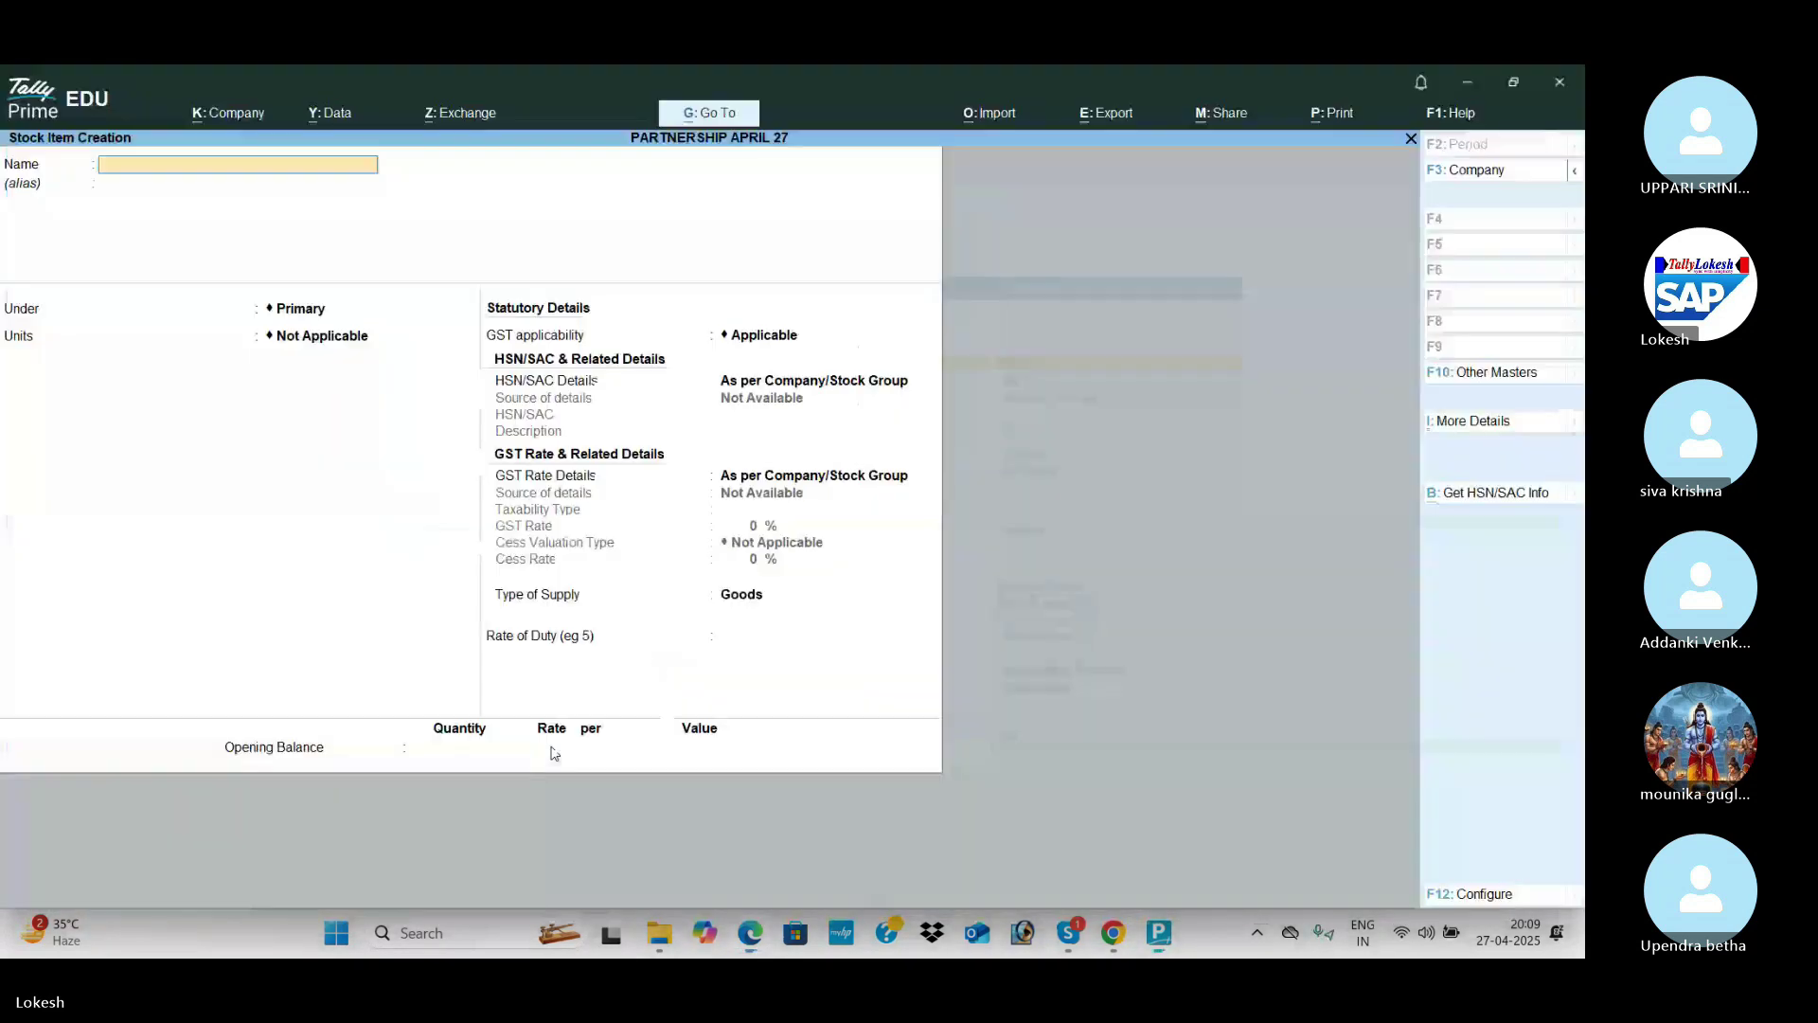
pyautogui.write('Ups')
pyautogui.press('Return')
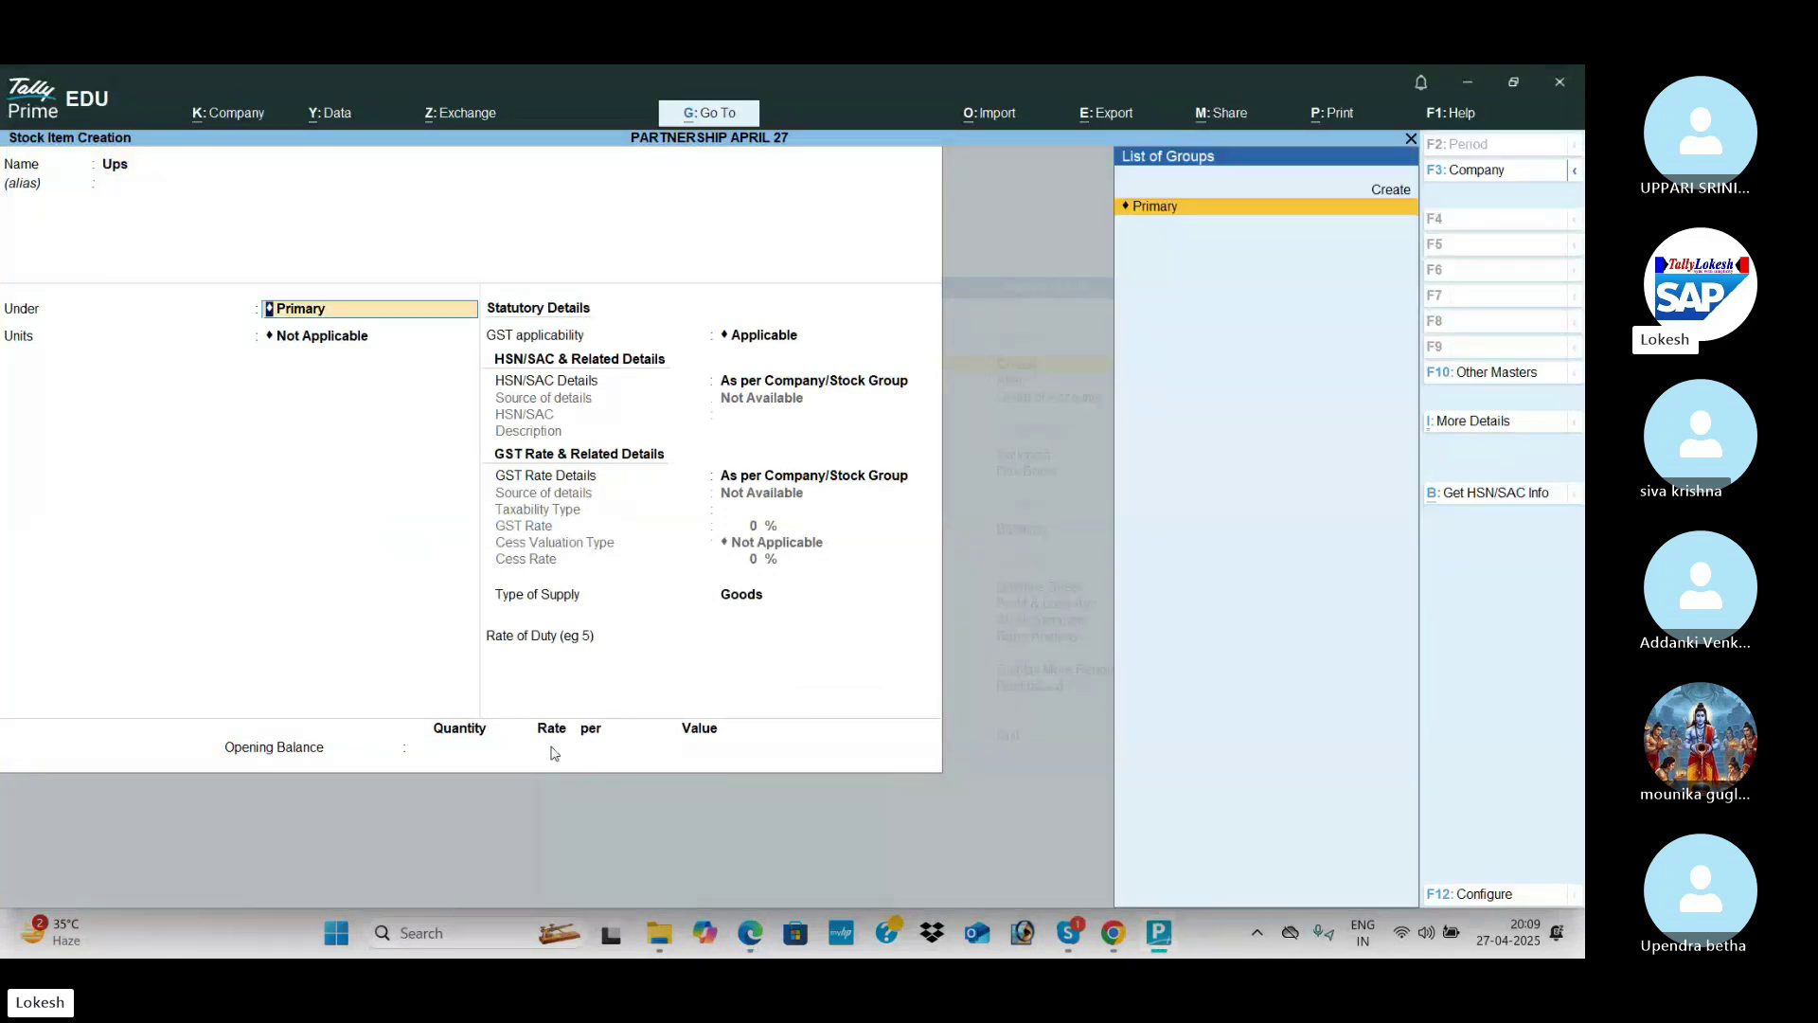
pyautogui.press('Return')
pyautogui.press('Down')
pyautogui.press('Return')
# Step: Specify HSN/SAC 51478 and a taxable GST rate of 18% for Ups, keeping Goods as the type of supply
pyautogui.press('Return')
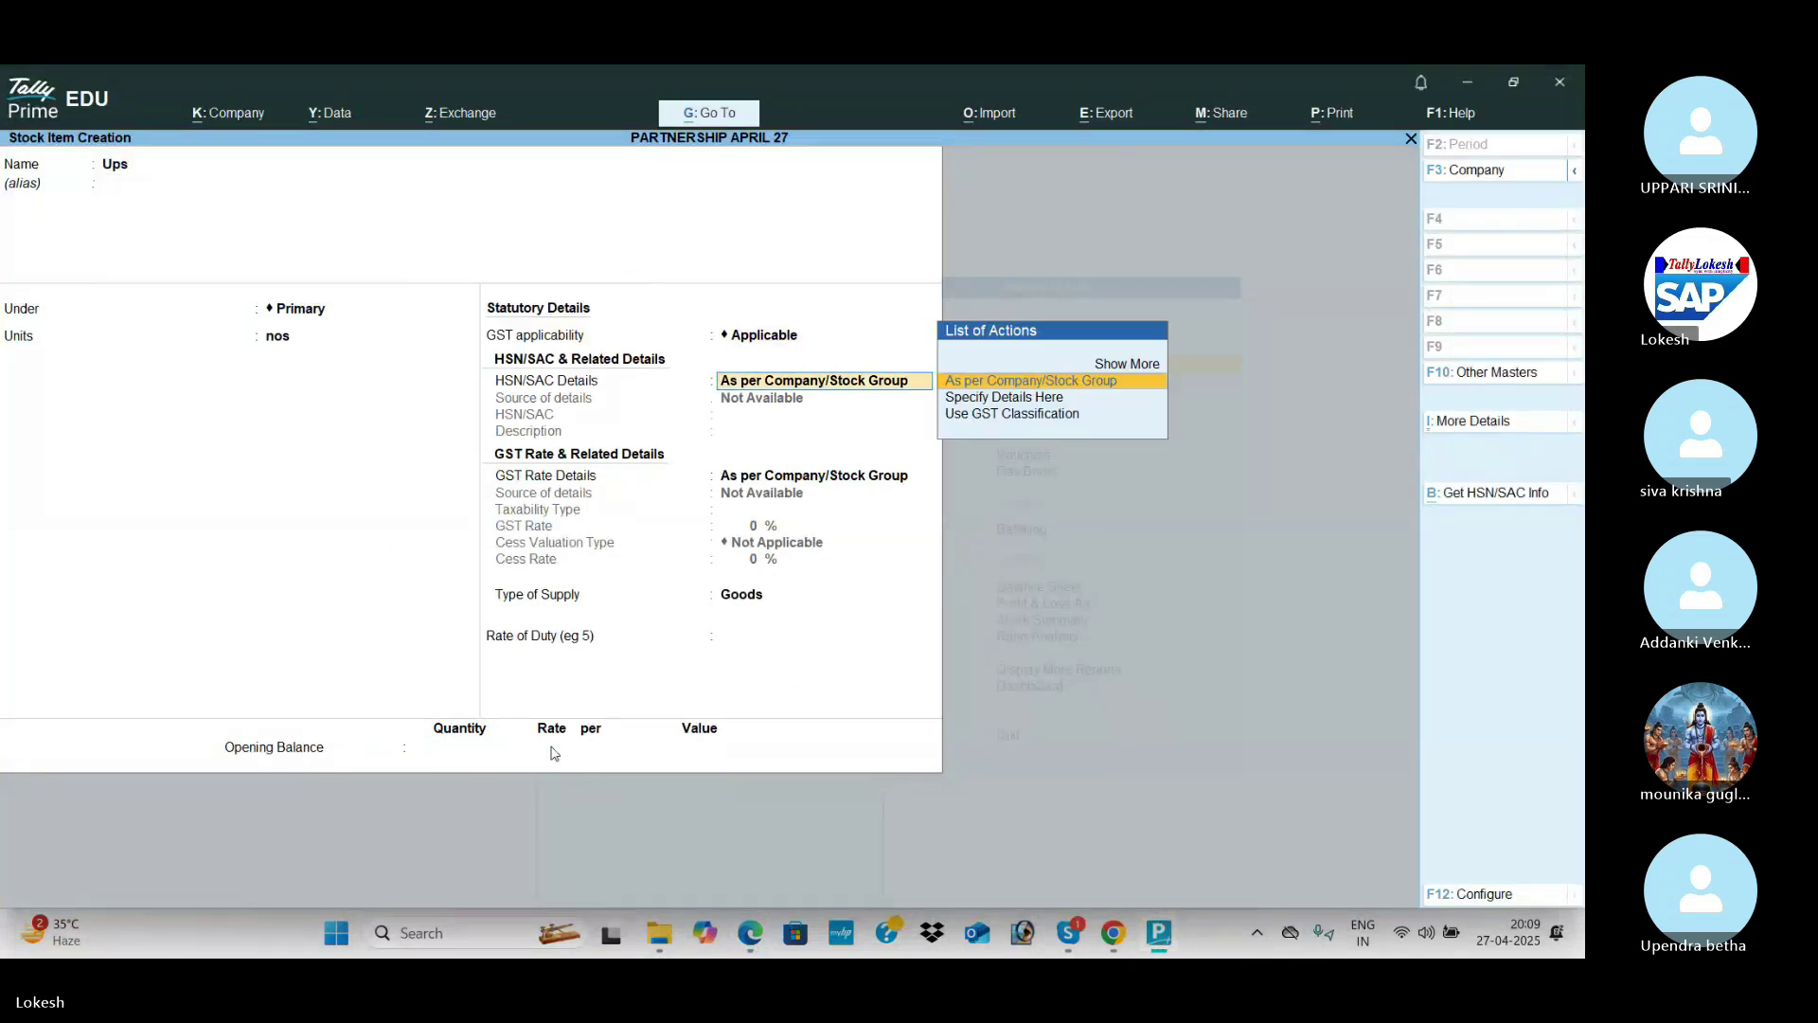
pyautogui.press('Down')
pyautogui.press('Return')
pyautogui.press('Return')
pyautogui.press('Return')
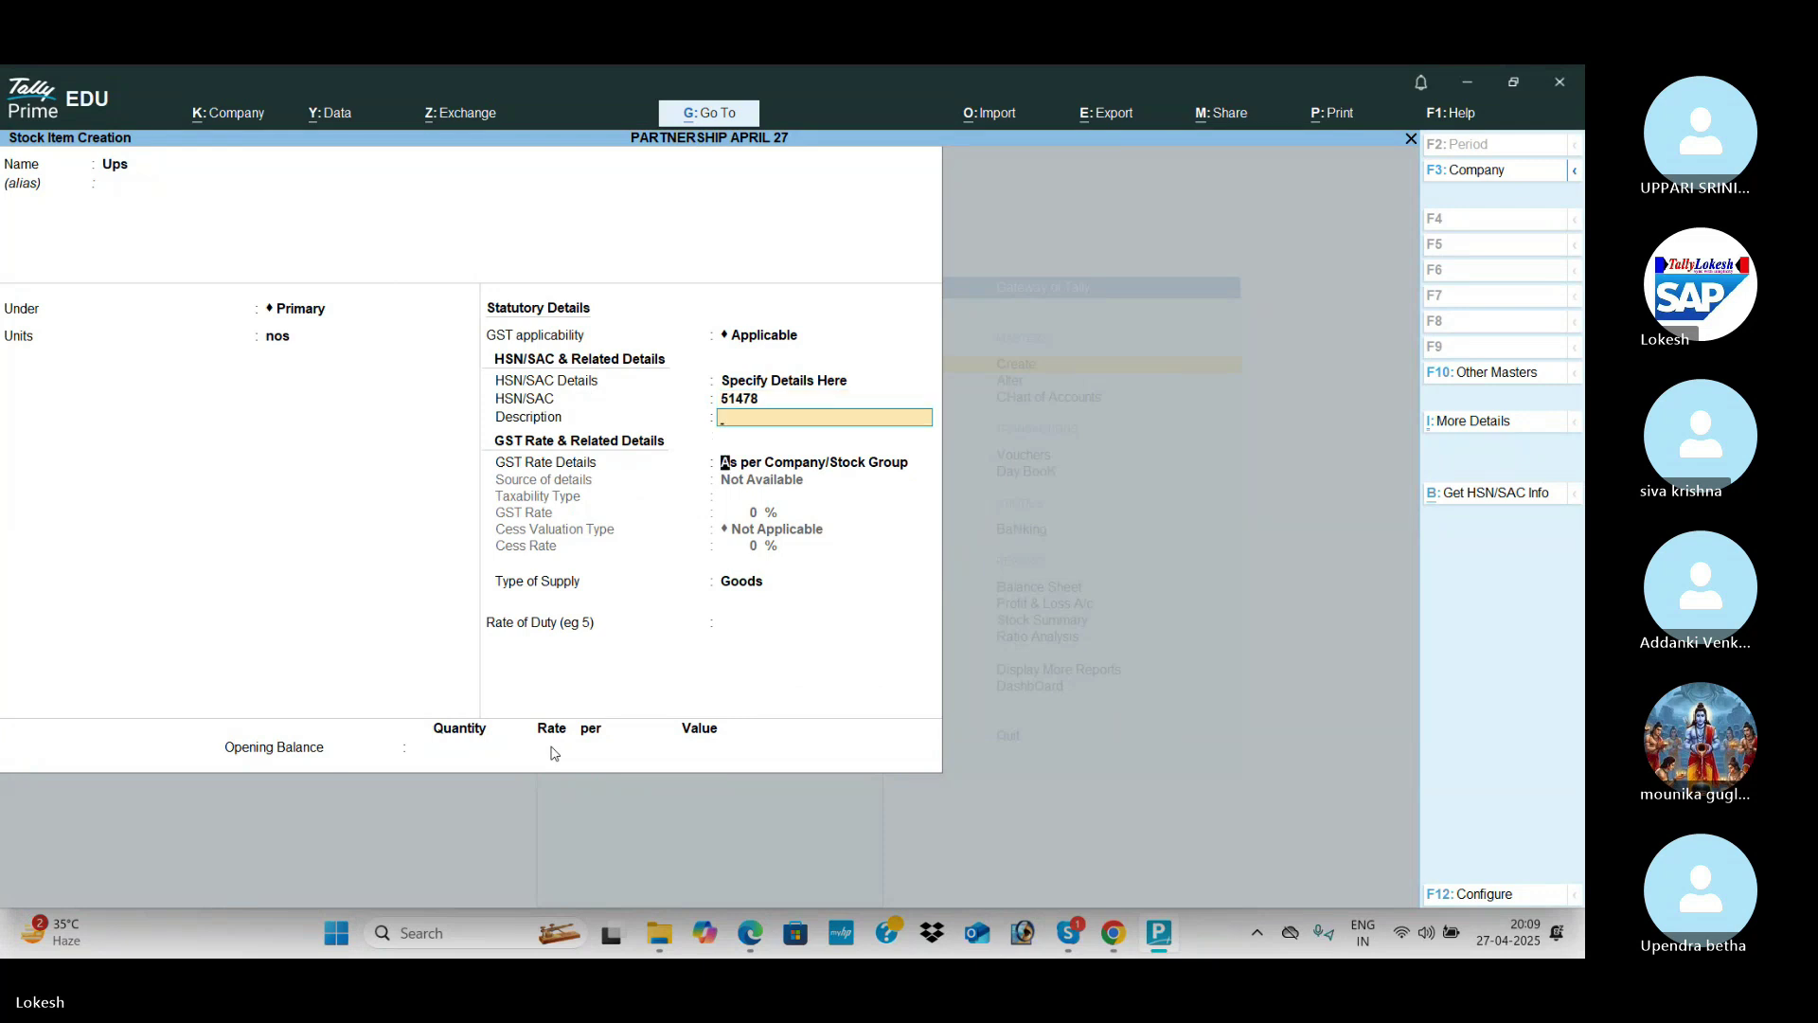
pyautogui.press('Down')
pyautogui.press('Return')
pyautogui.press('Return')
pyautogui.write('18')
pyautogui.press('Return')
pyautogui.press('Return')
pyautogui.press('Return')
# Step: Set the Ups opening balance to 10 nos with a value of 15,000 from the PDF and save the item
pyautogui.hotkey('alt', 'Tab')
pyautogui.hotkey('alt', 'Tab')
pyautogui.write('10')
pyautogui.press('Return')
pyautogui.press('Return')
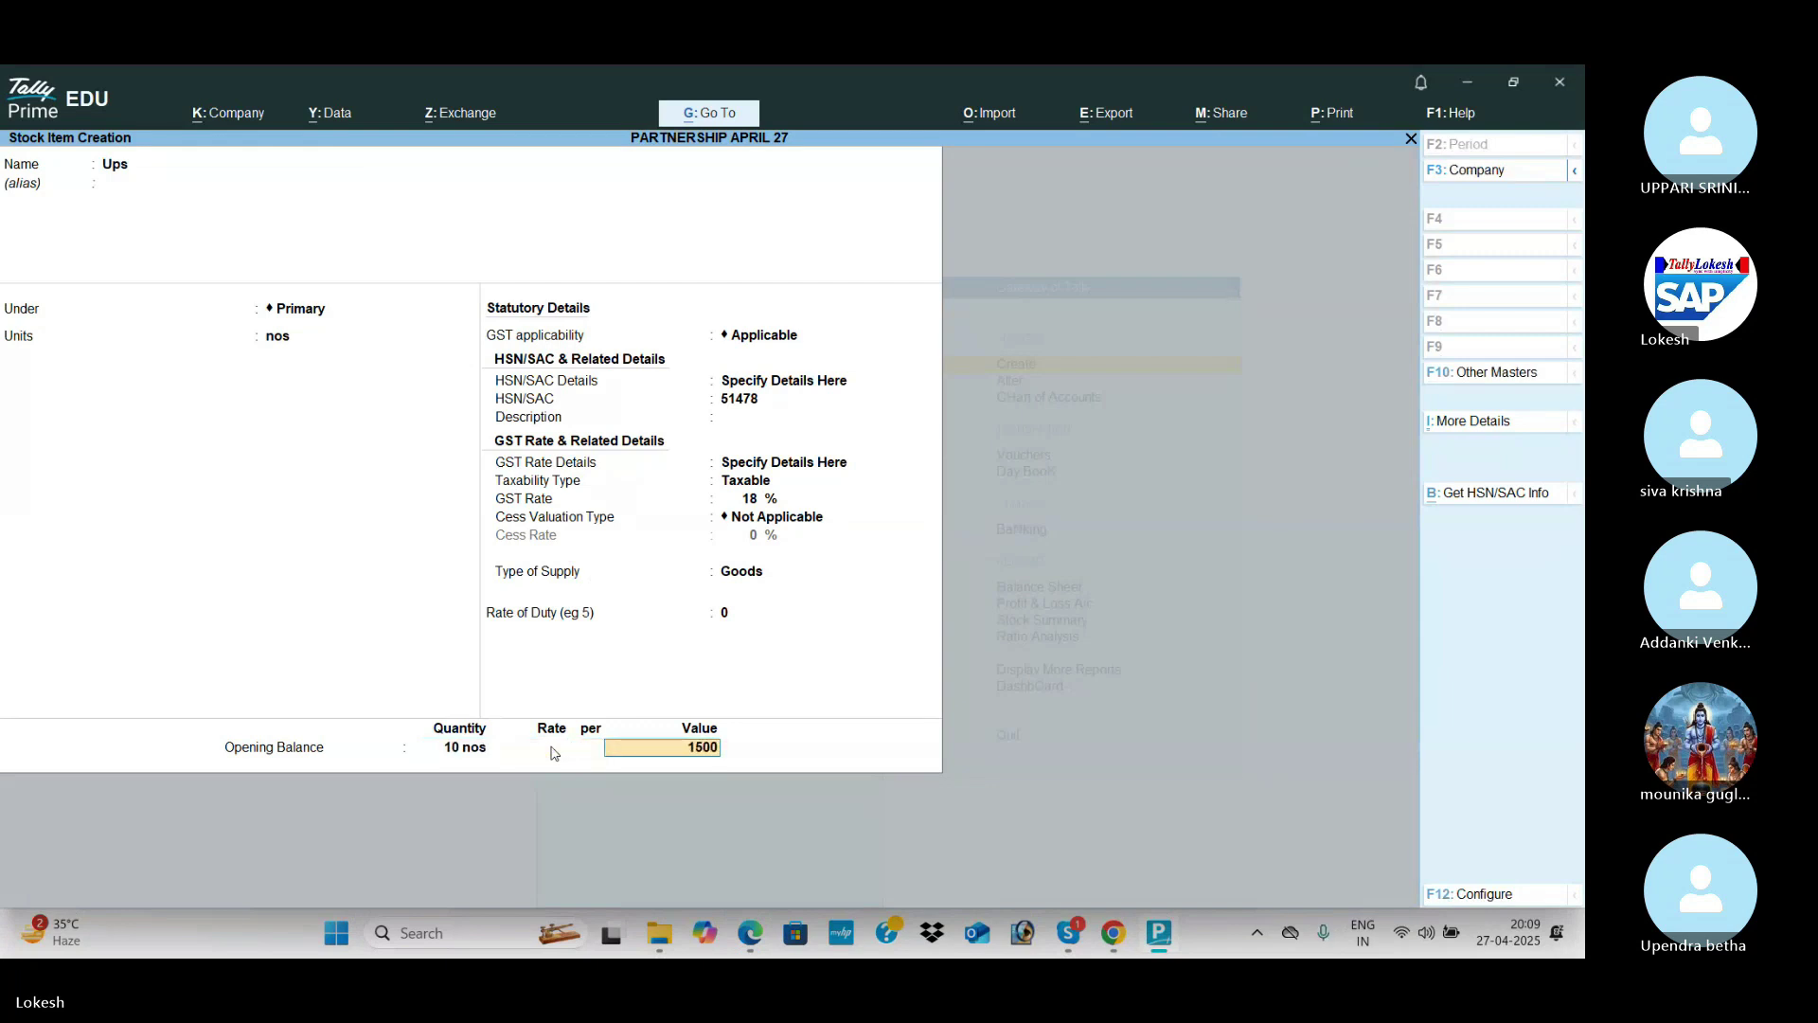
pyautogui.press('Return')
pyautogui.press('Return')
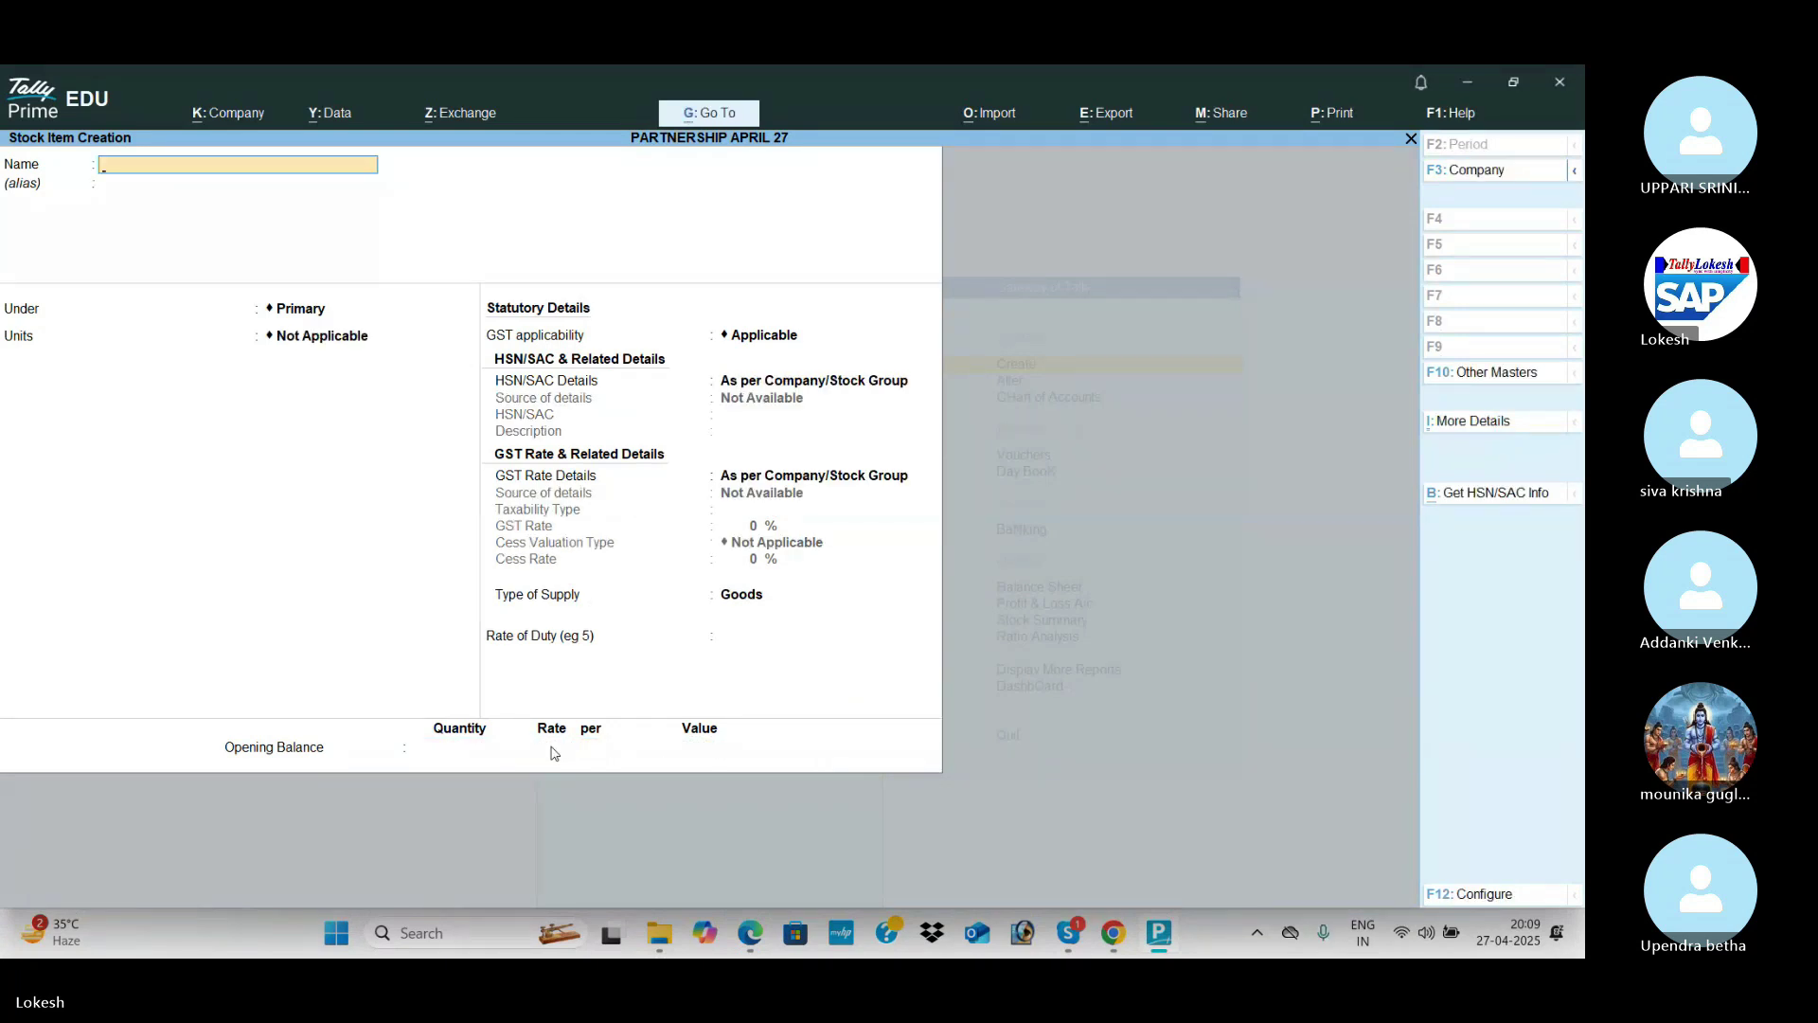
# Step: Leave stock item creation and open the Cash ledger for alteration at its opening balance
pyautogui.press('Escape')
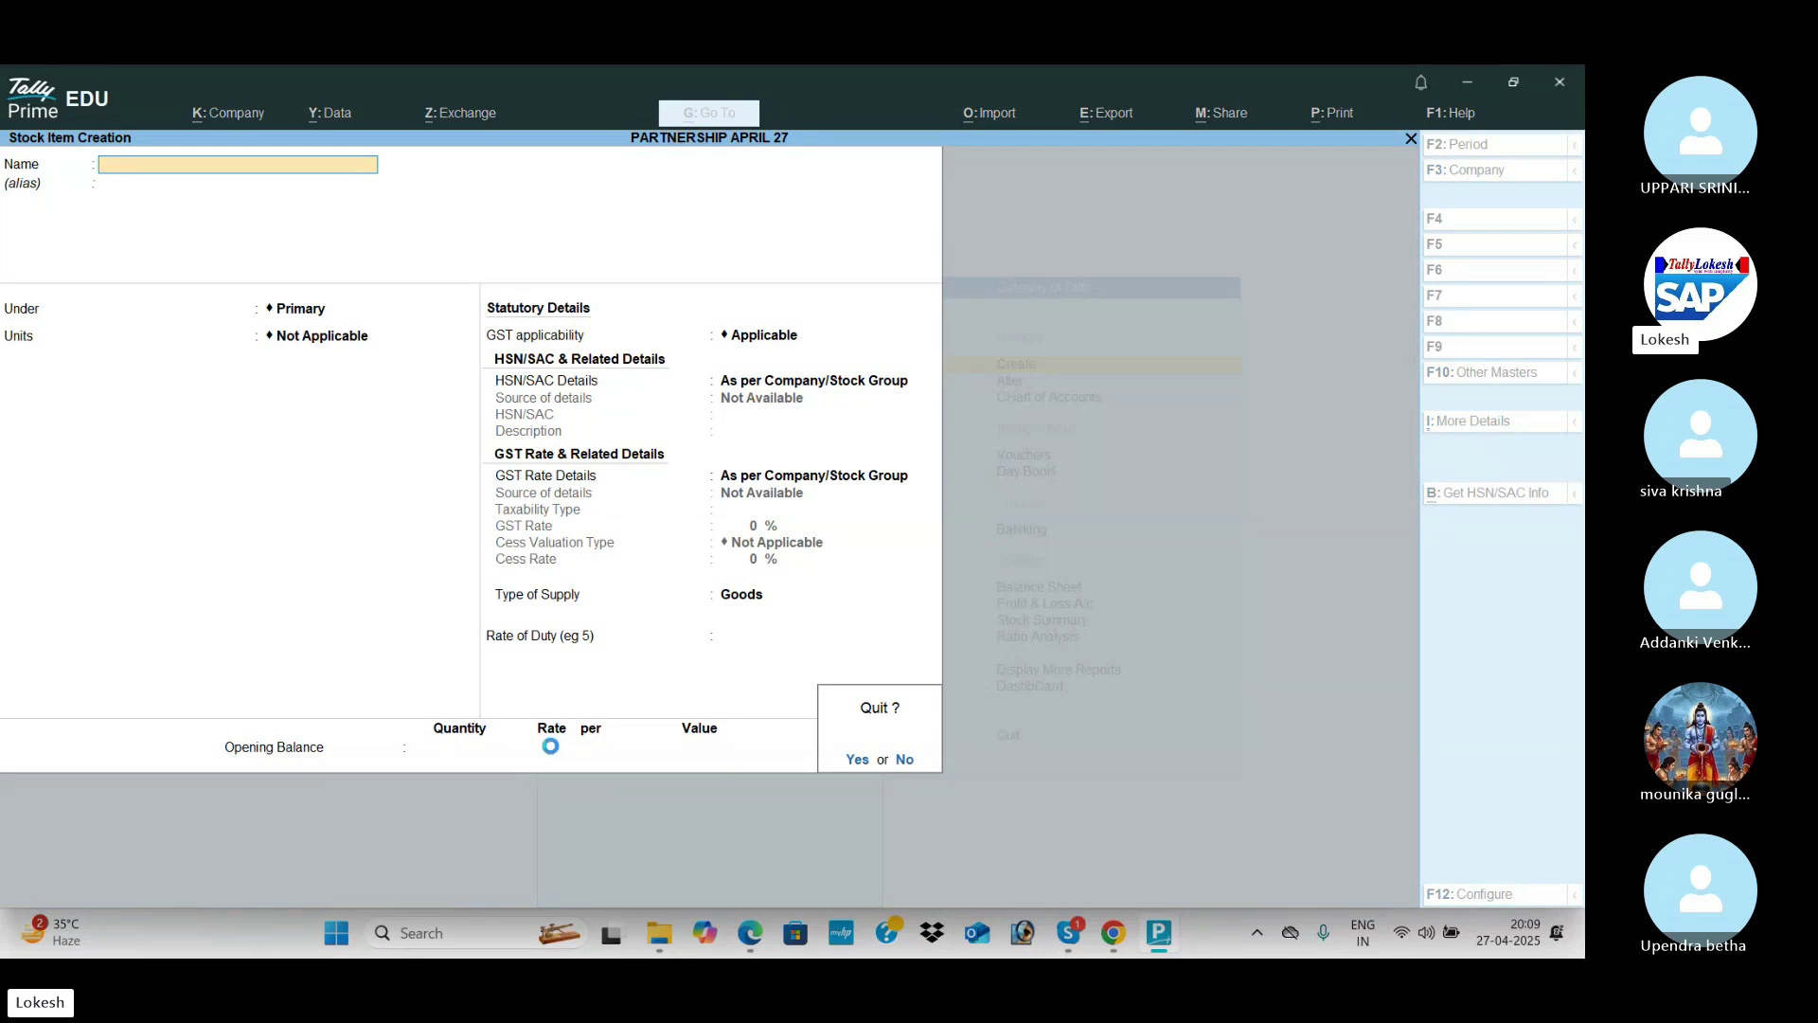
pyautogui.press('y')
pyautogui.press('Escape')
pyautogui.press('Down')
pyautogui.press('Return')
pyautogui.press('Down')
pyautogui.press('Return')
pyautogui.press('Return')
pyautogui.press('Return')
pyautogui.press('Return')
pyautogui.press('Return')
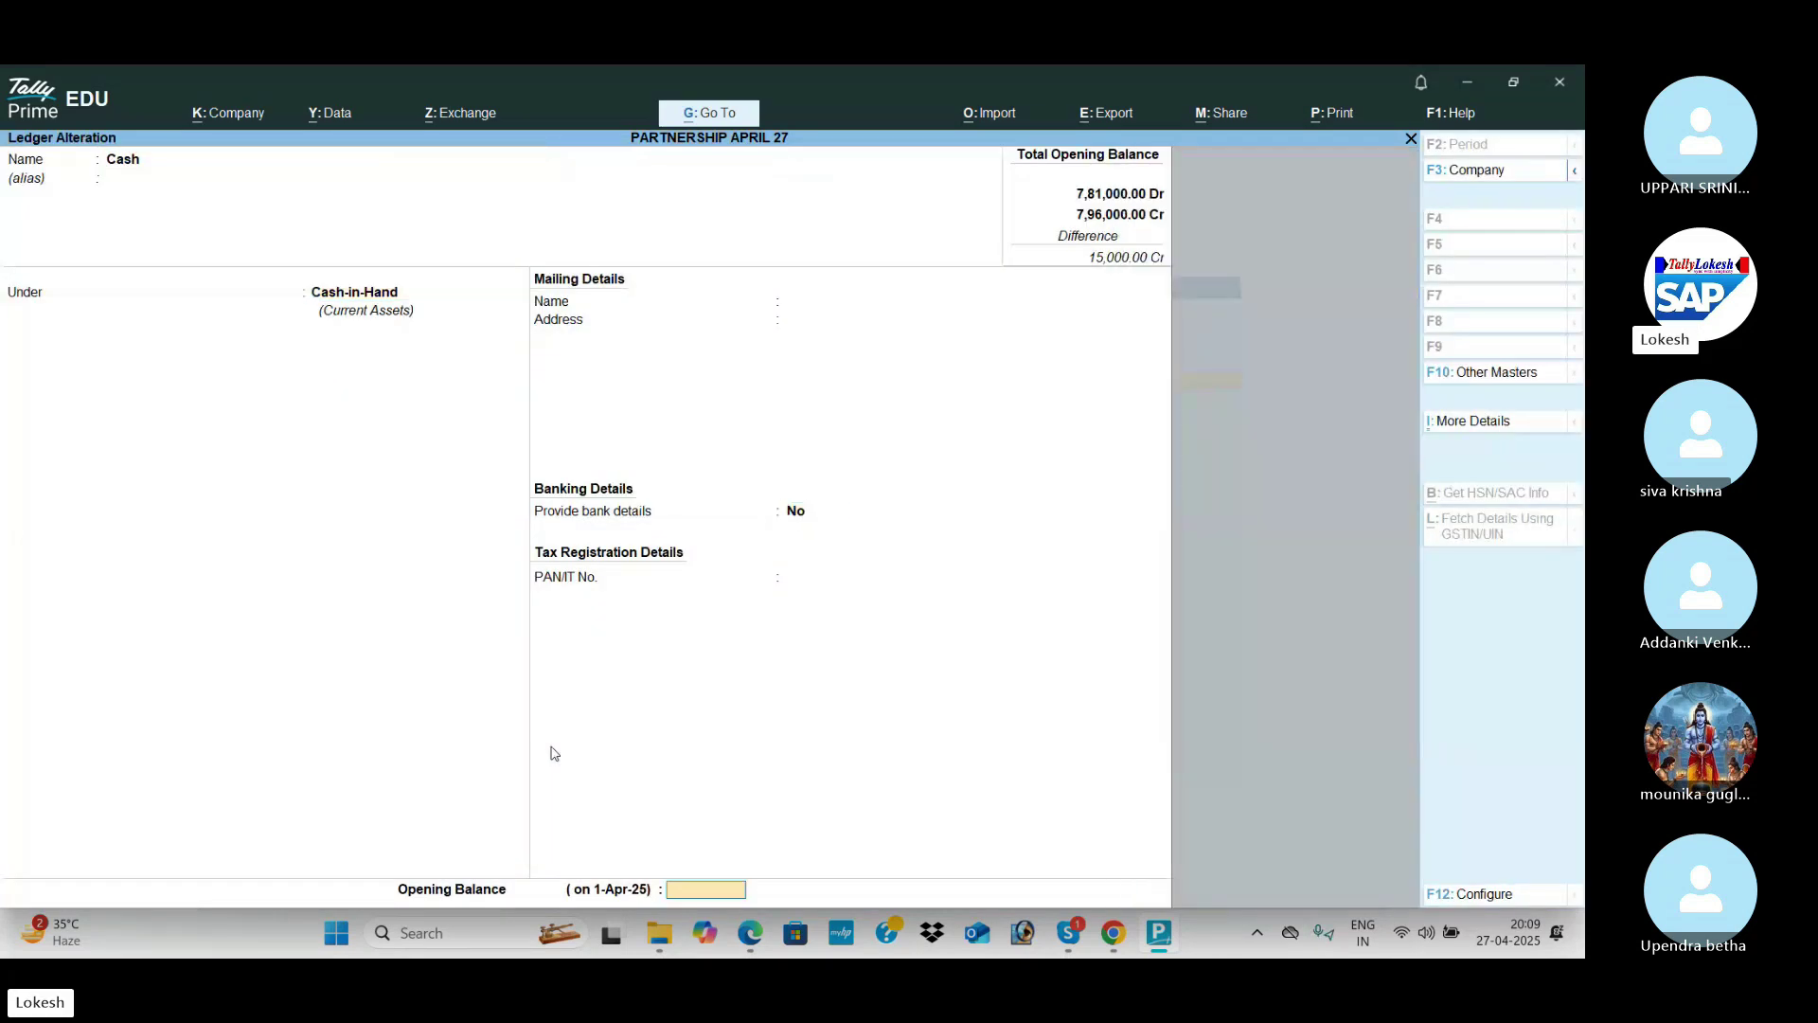
# Step: Set the Cash ledger's opening balance to 15,000 from the PDF's cash in hand and save the ledger
pyautogui.hotkey('alt', 'Tab')
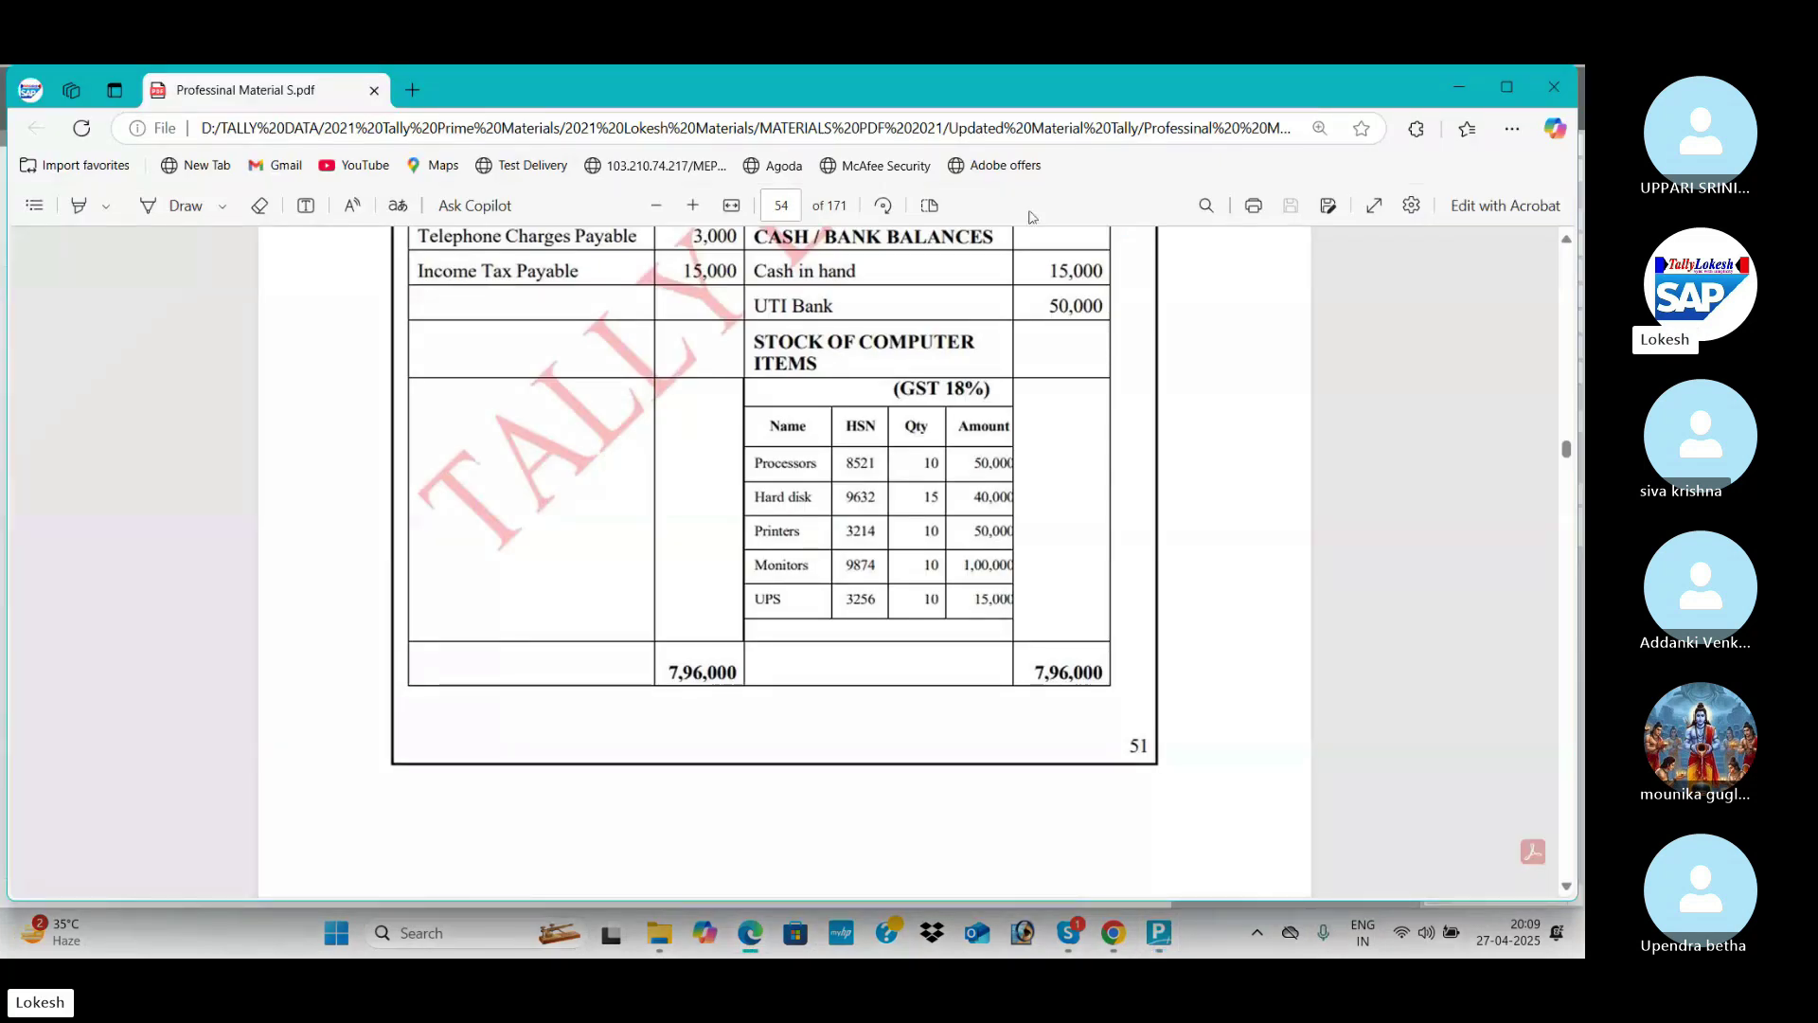
pyautogui.hotkey('alt', 'Tab')
pyautogui.write('15')
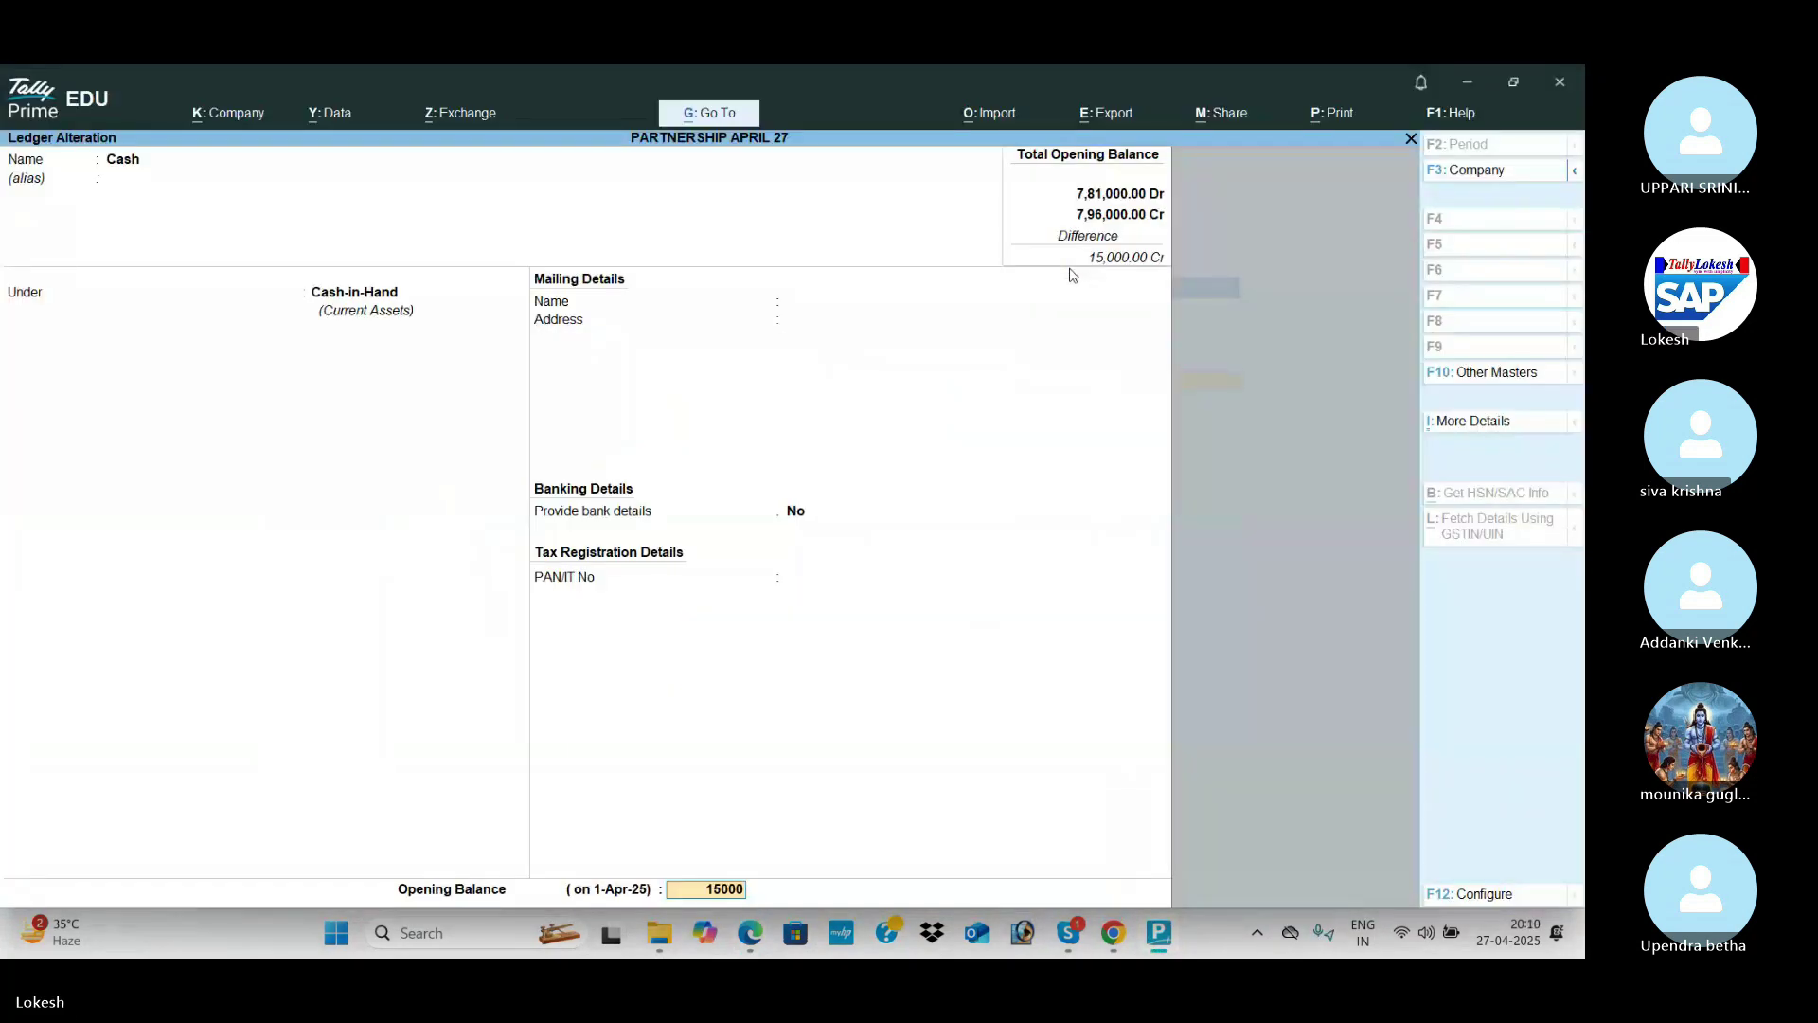
pyautogui.write('000')
pyautogui.press('Return')
pyautogui.press('Return')
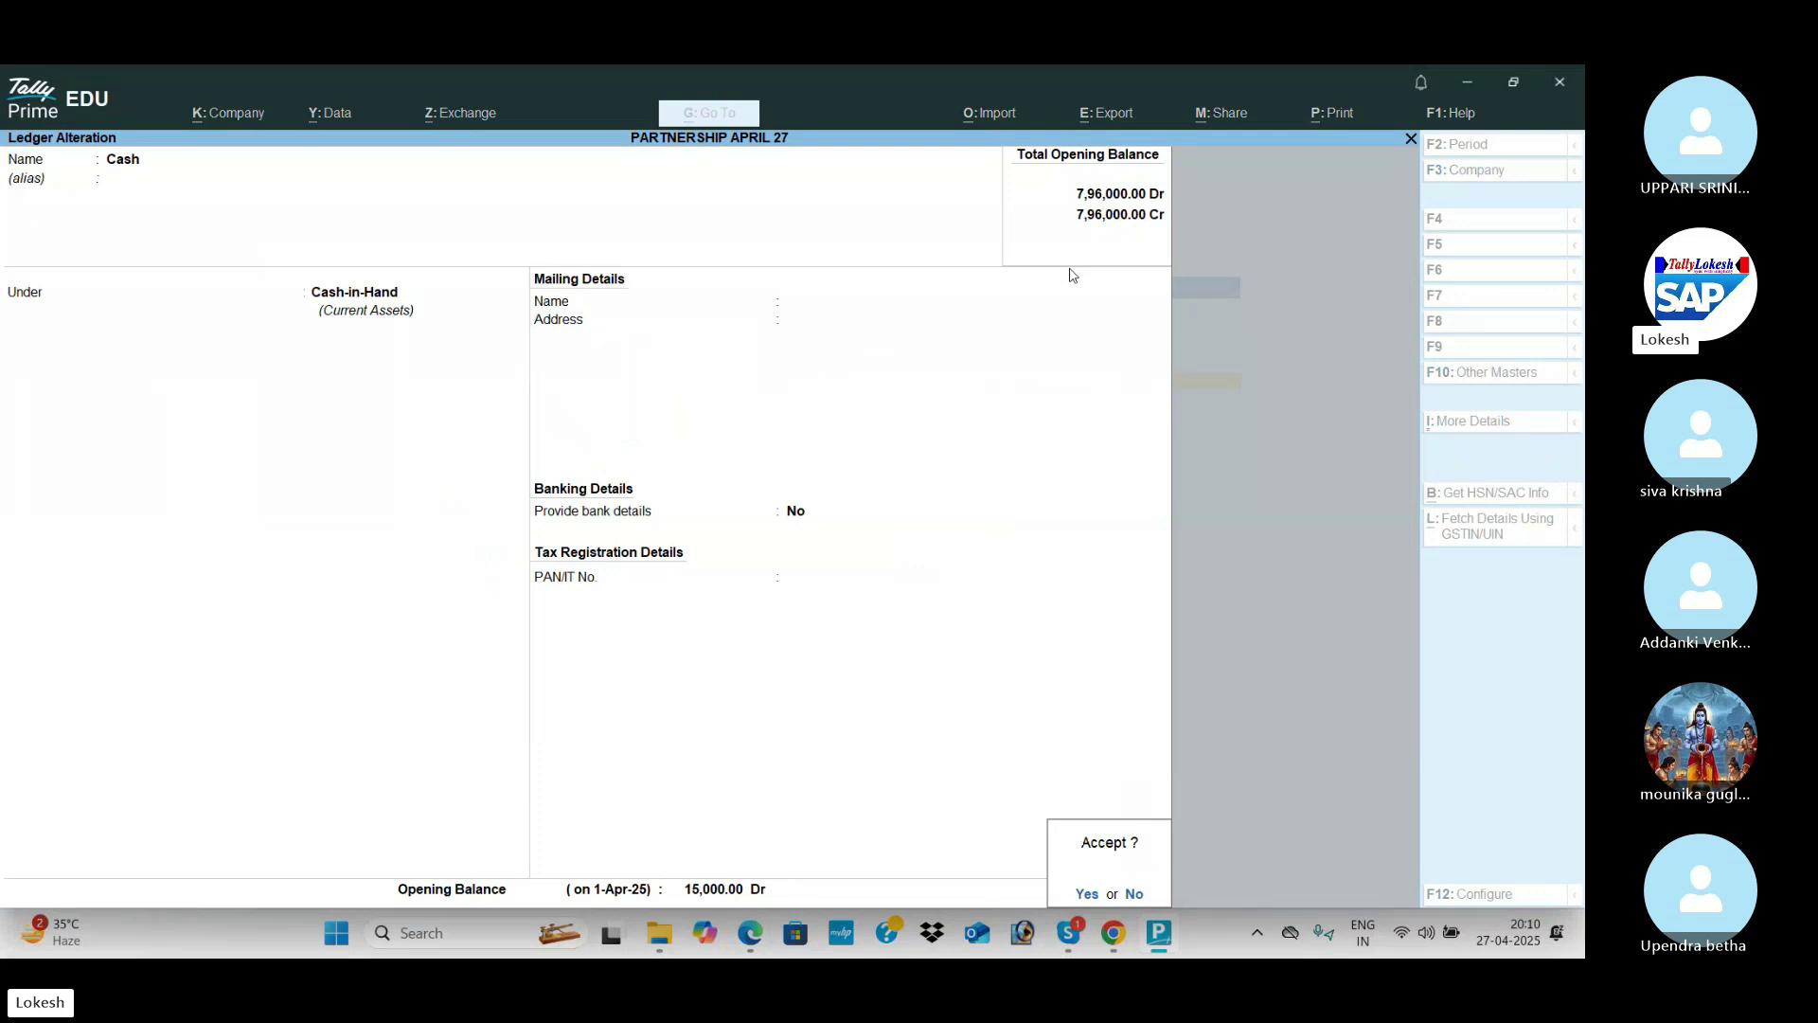
pyautogui.press('Return')
# Step: Open the Balance Sheet and compare its balances and totals with the closing balances in the PDF
pyautogui.press('Escape')
pyautogui.press('Escape')
pyautogui.press('Down')
pyautogui.press('Down')
pyautogui.press('Down')
pyautogui.press('Down')
pyautogui.press('Down')
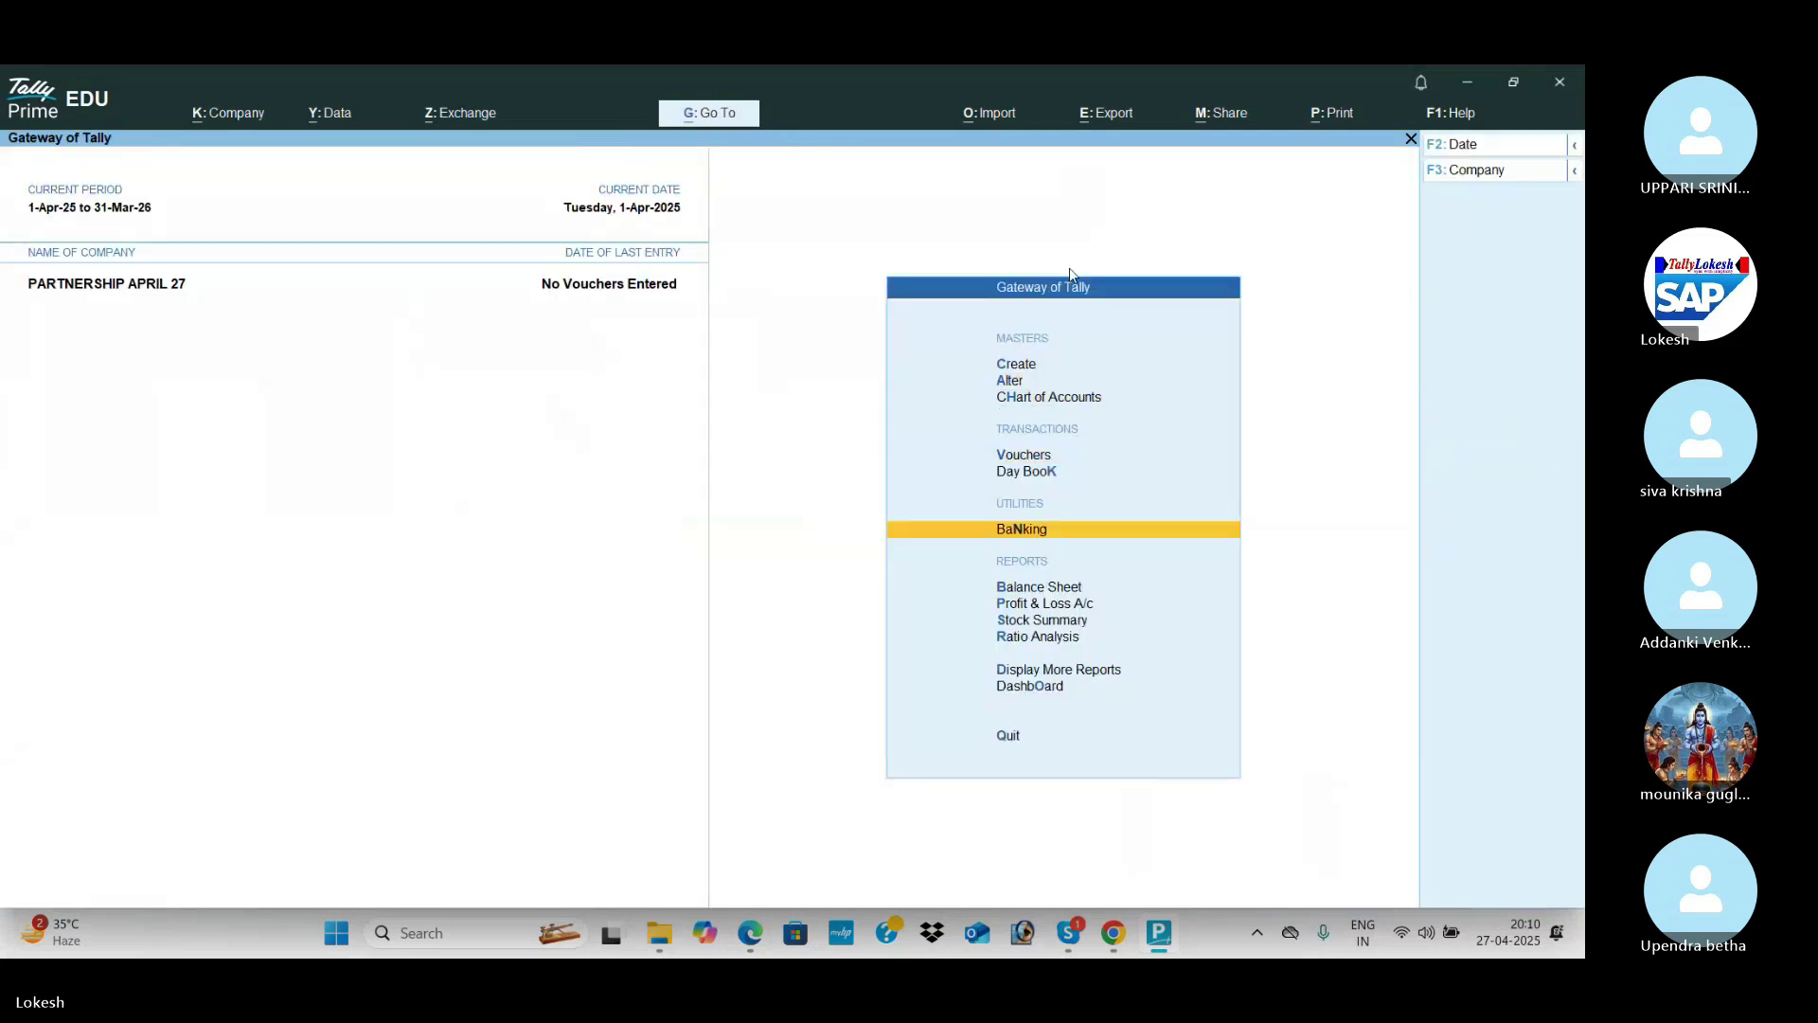
pyautogui.press('Return')
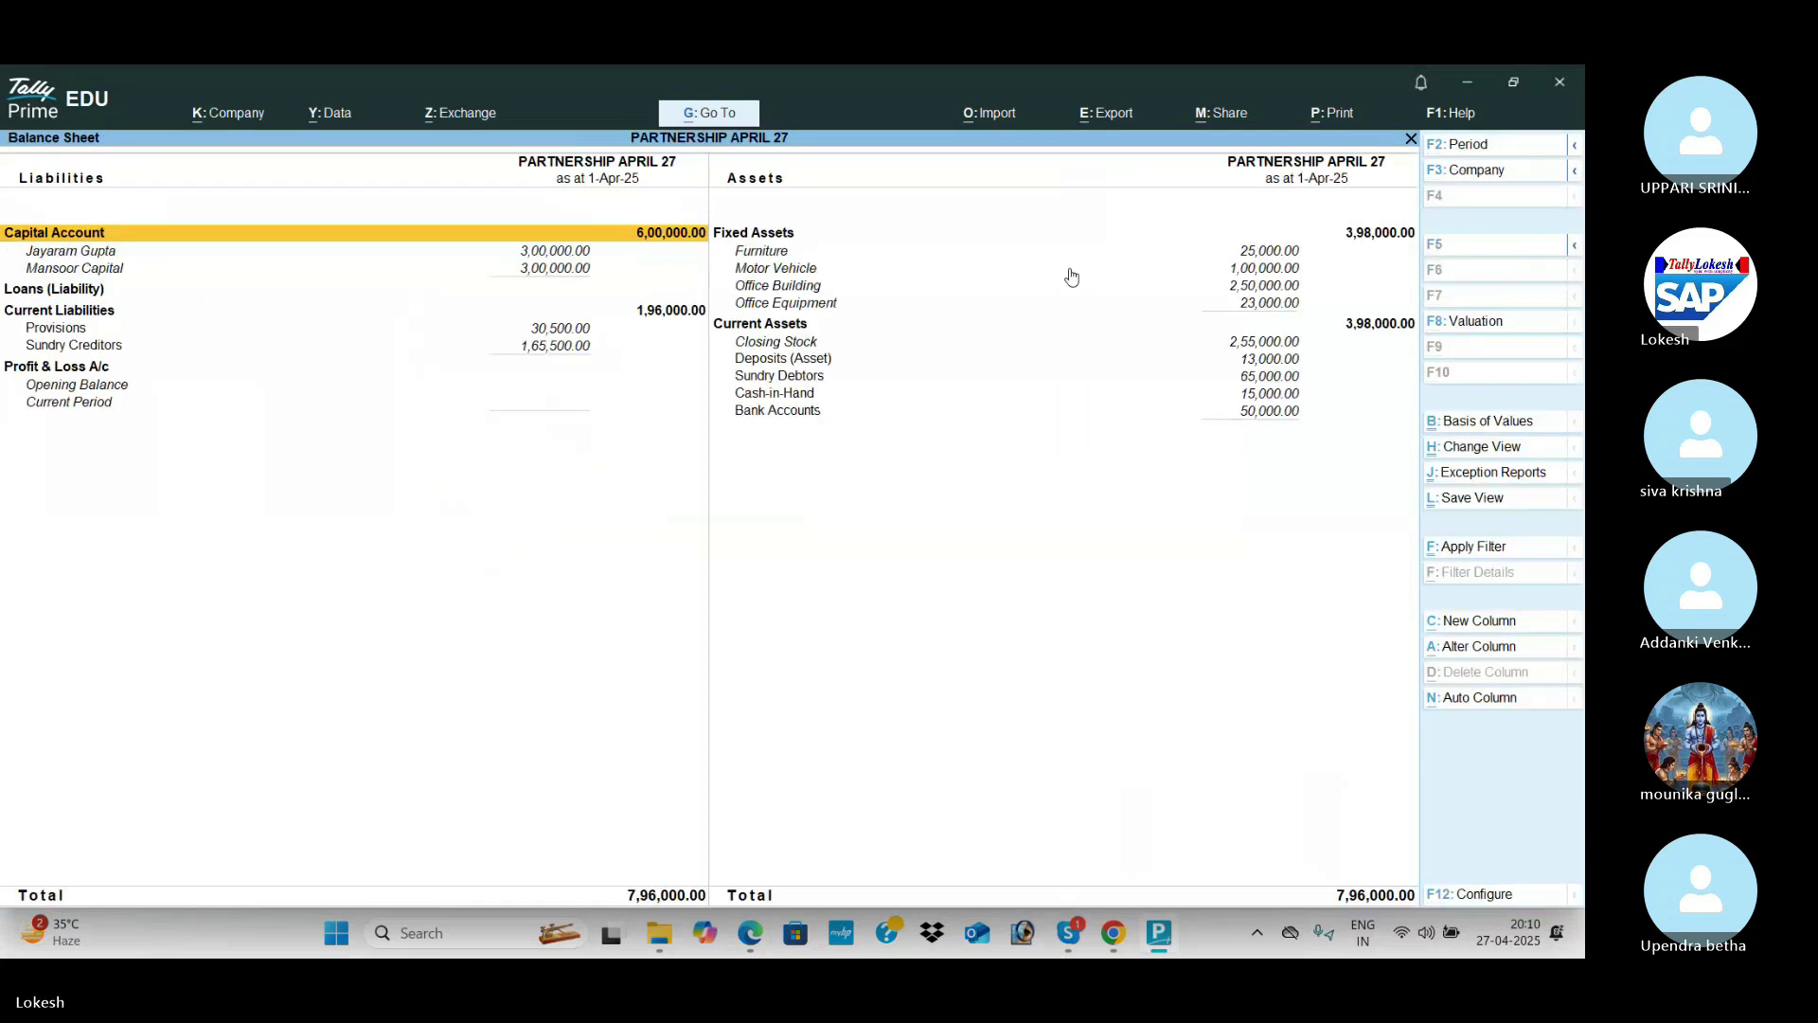
pyautogui.hotkey('alt', 'Tab')
pyautogui.scroll(7, 1091, 458)
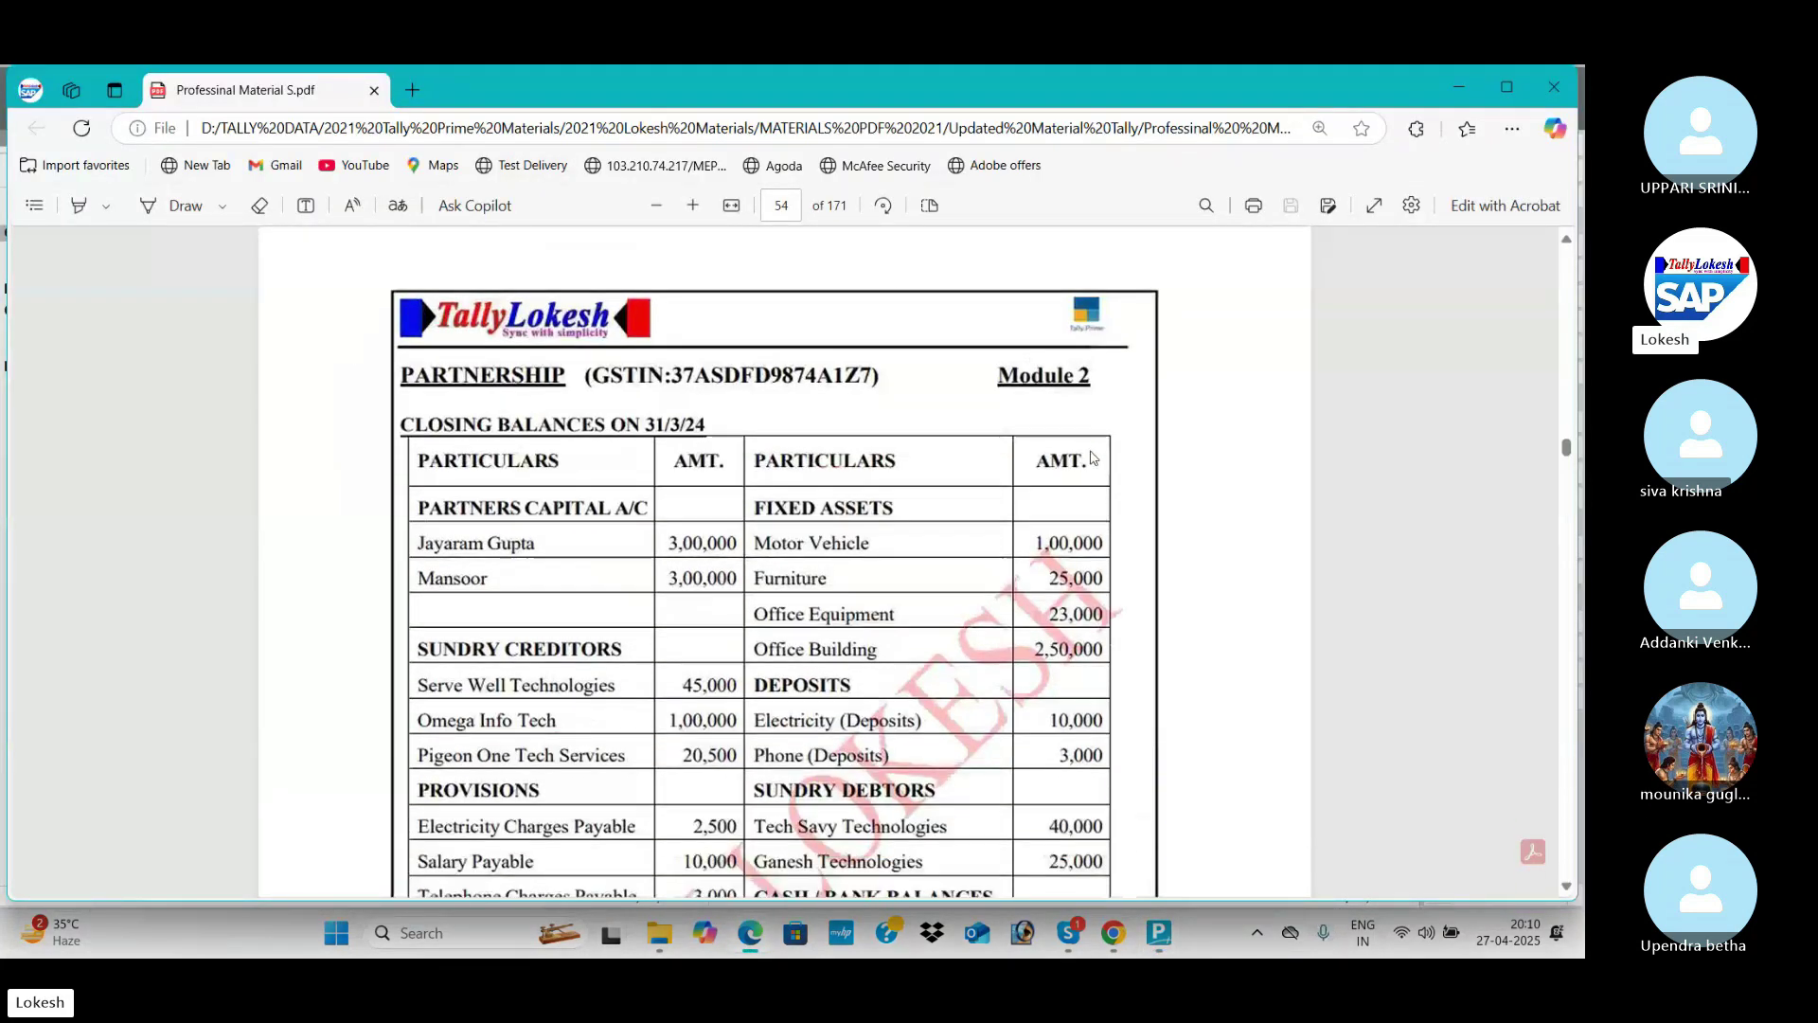
pyautogui.scroll(-8, 1091, 458)
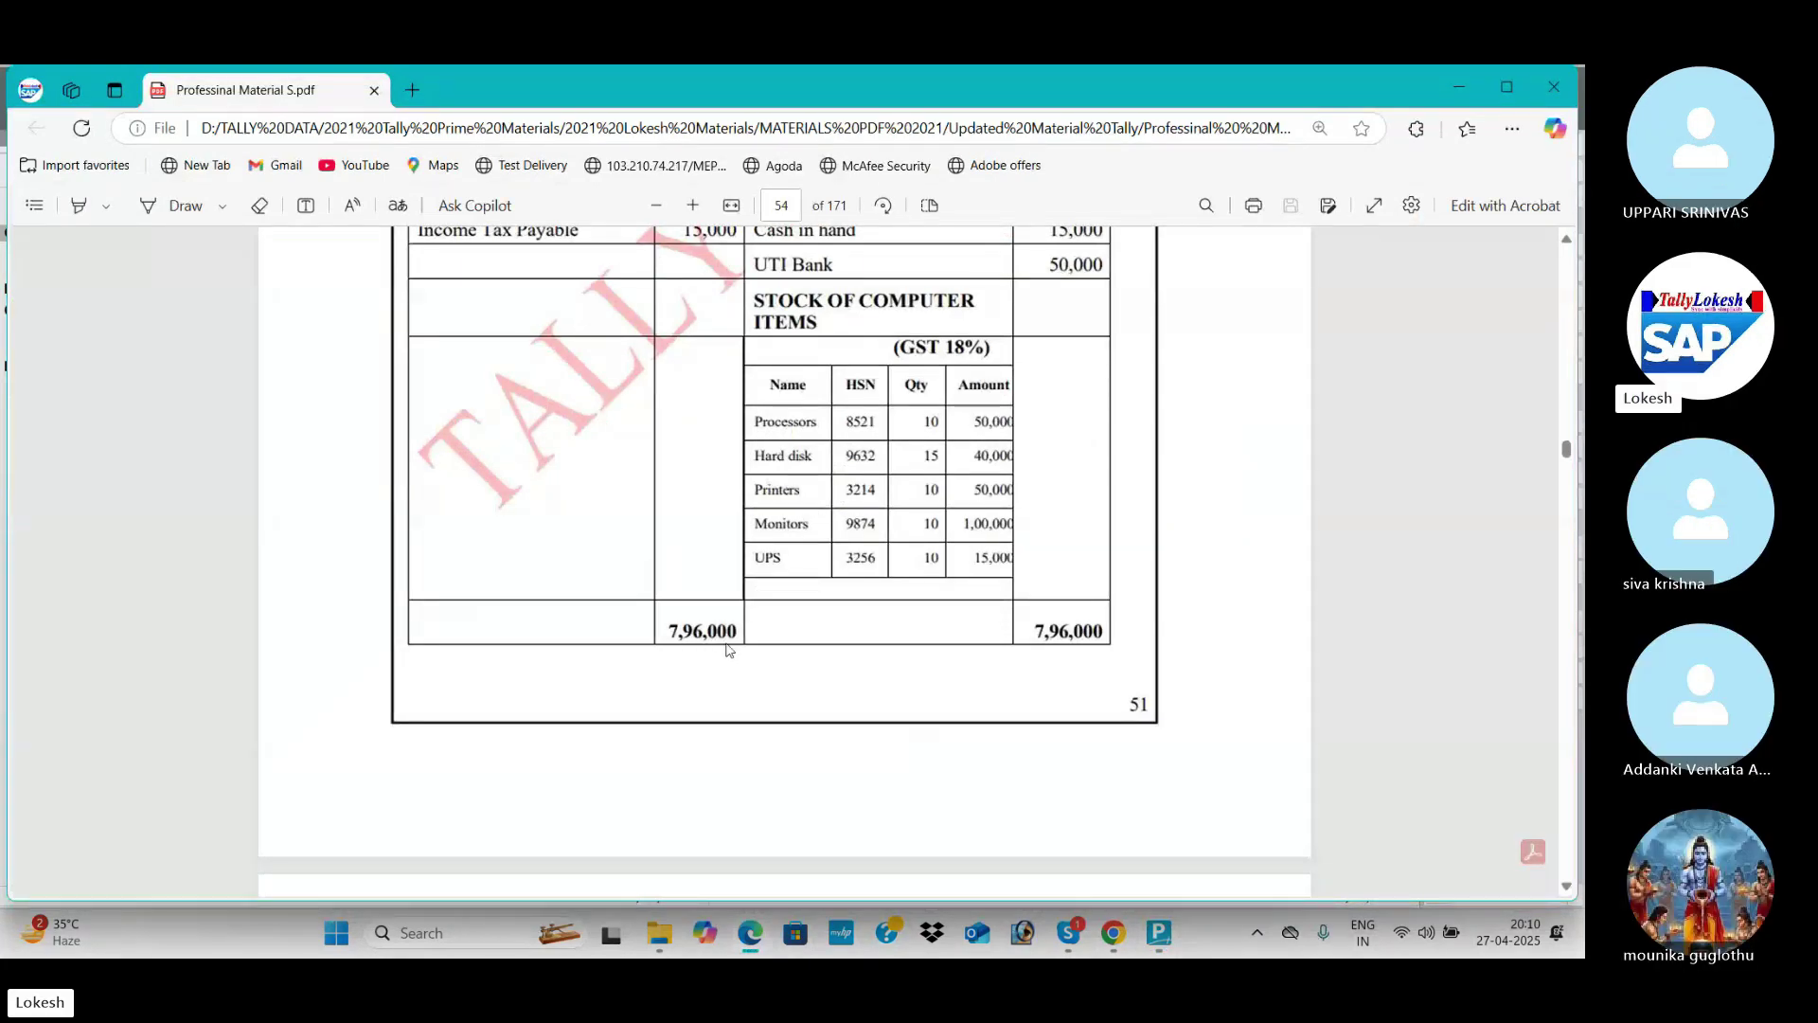
pyautogui.hotkey('alt', 'Tab')
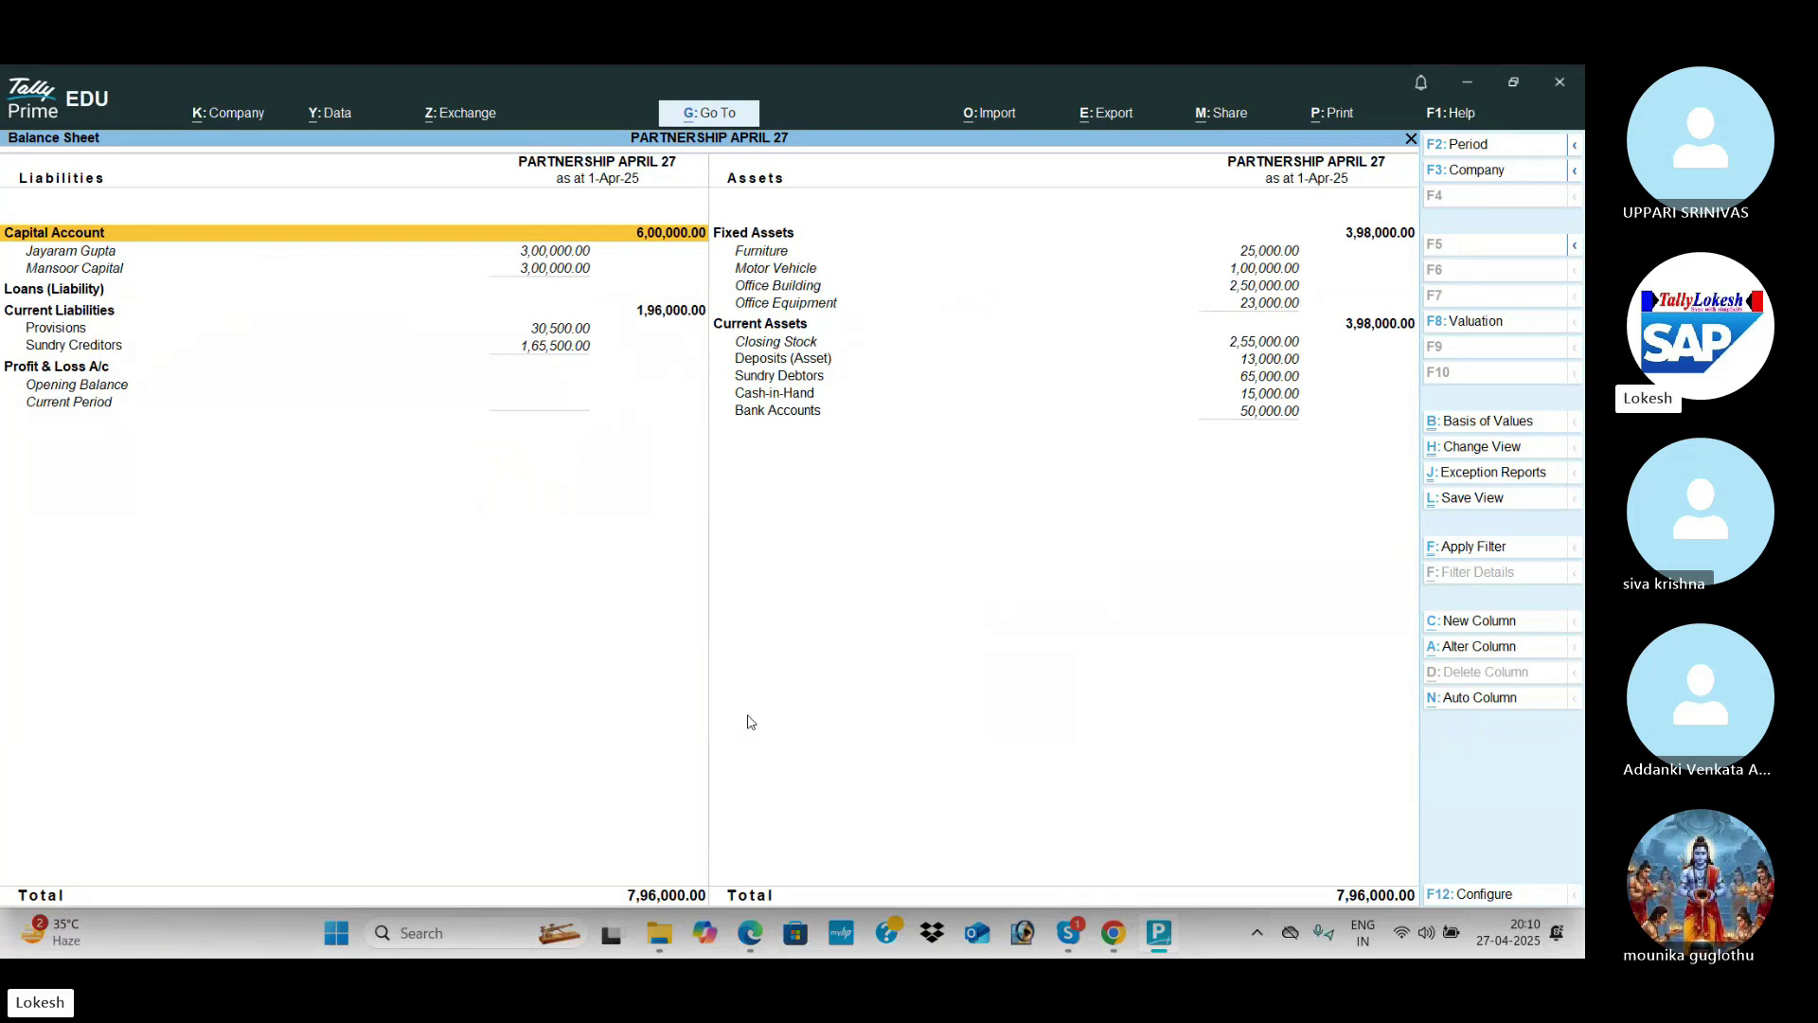
# Step: Start a payment voucher and consult the July 2023 transactions in the PDF for the first entry
pyautogui.press('Escape')
pyautogui.press('Up')
pyautogui.press('Up')
pyautogui.press('Up')
pyautogui.press('Return')
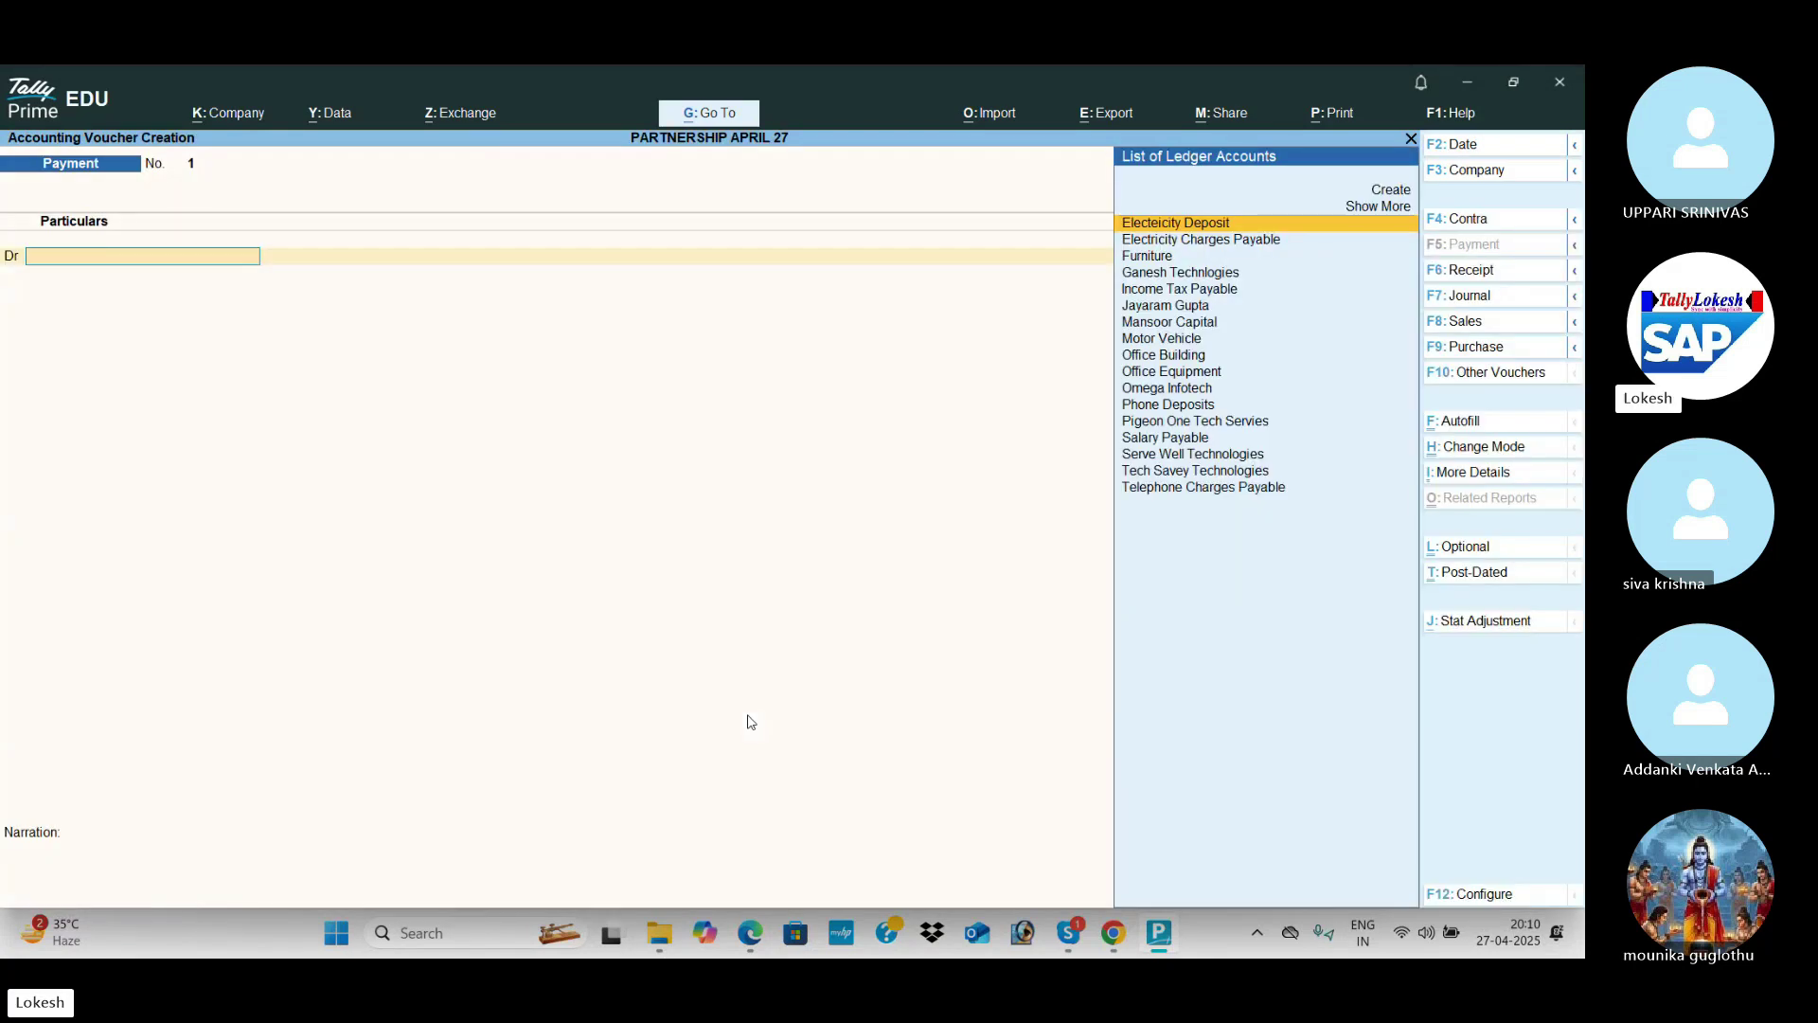
pyautogui.hotkey('alt', 'Tab')
pyautogui.scroll(-10, 748, 721)
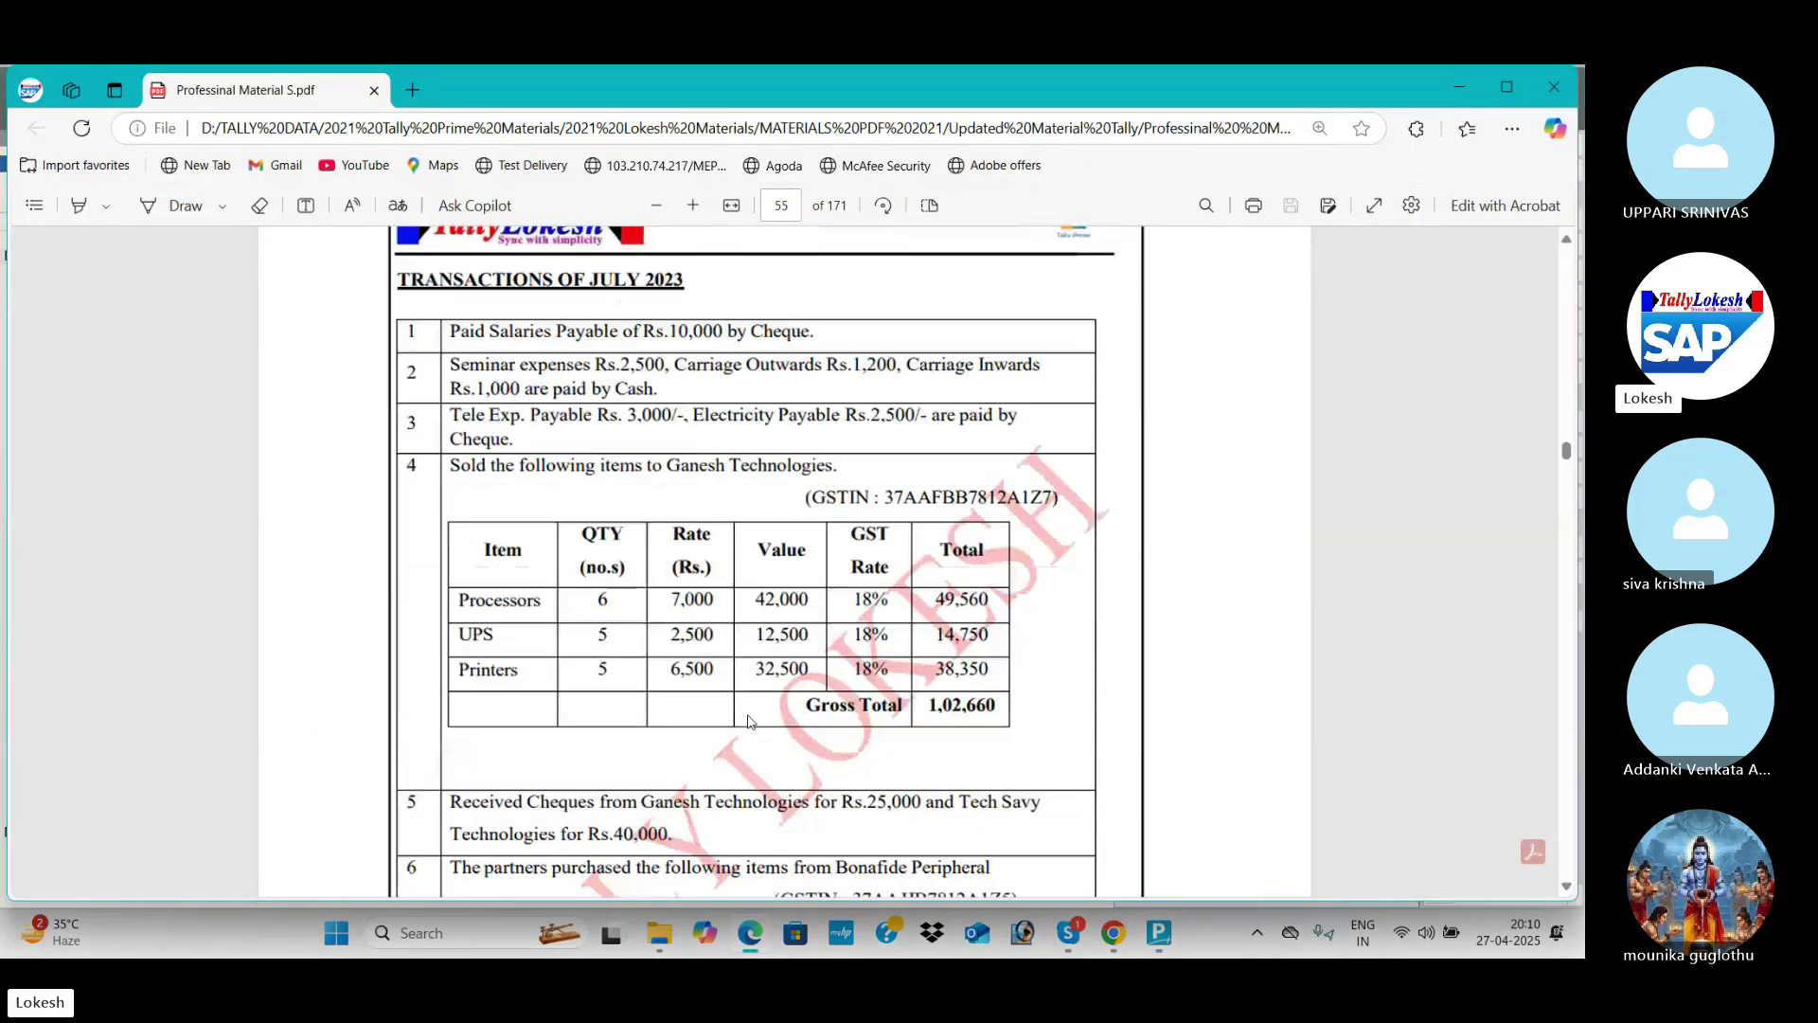
pyautogui.hotkey('alt', 'Tab')
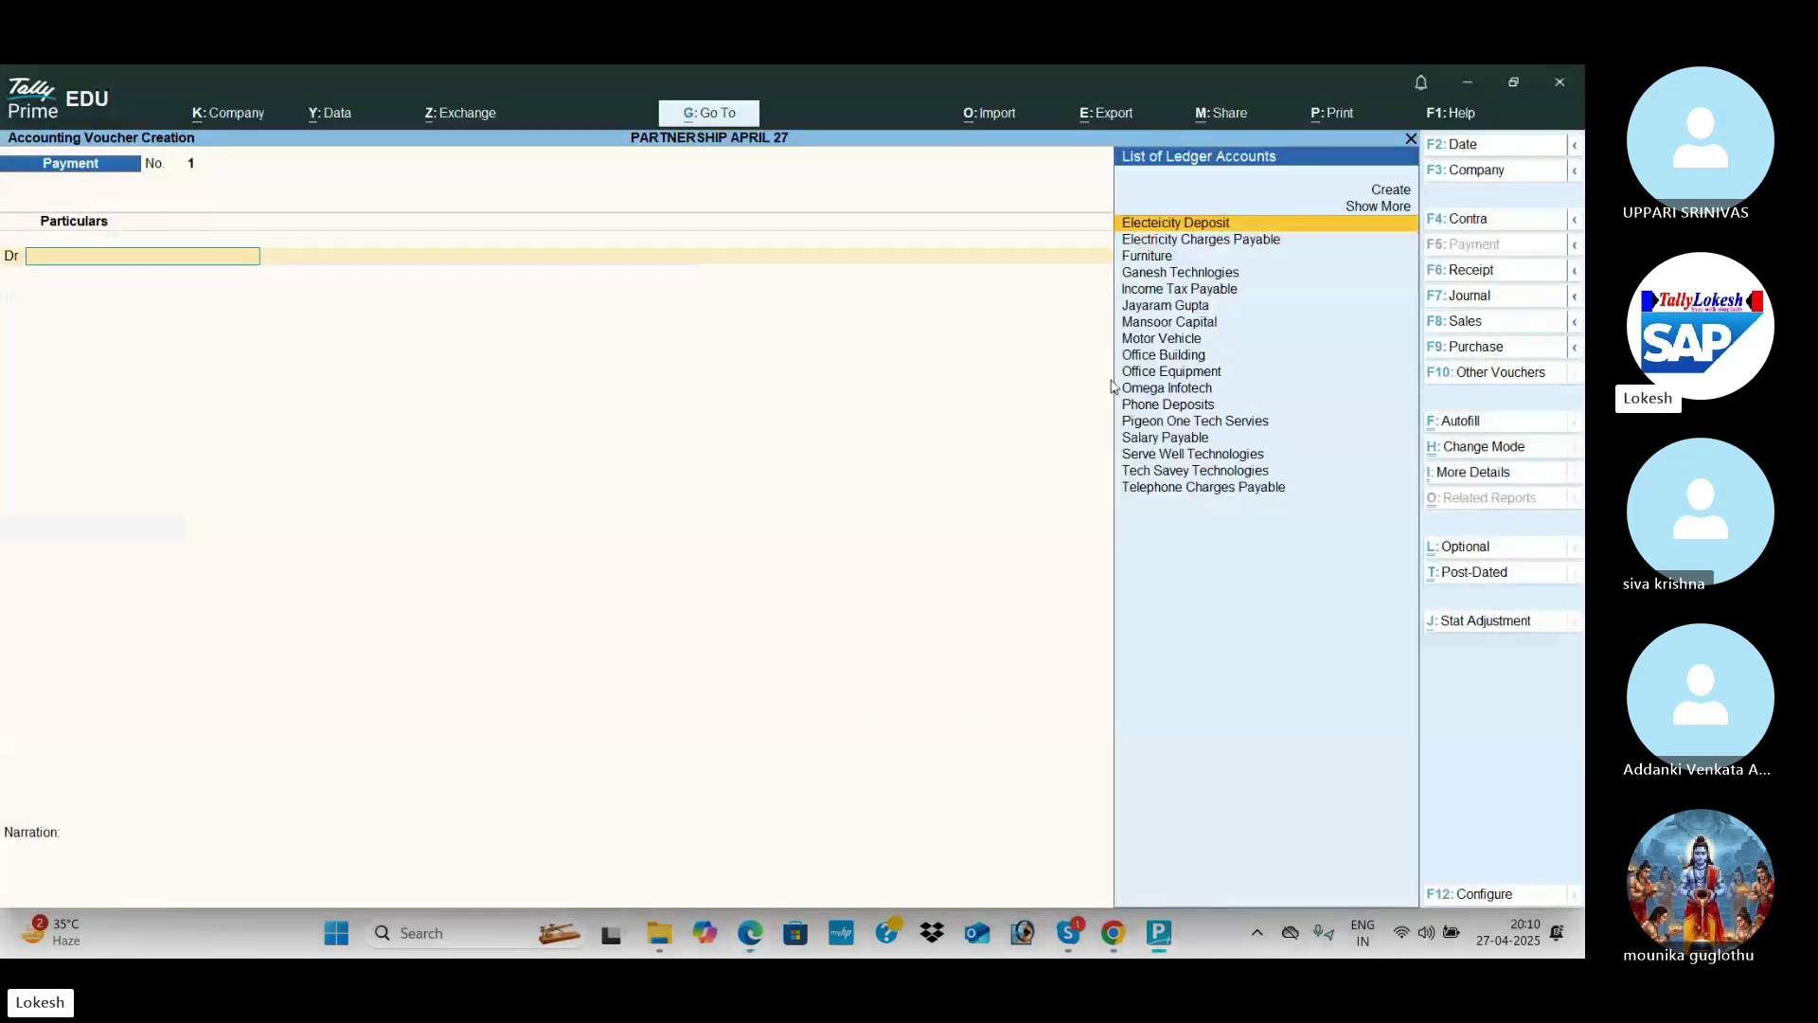
# Step: Date the payment voucher 1-7 and debit Salary Payable with 10,000 as stated in the PDF
pyautogui.click(1486, 149)
pyautogui.write('1-7')
pyautogui.press('Return')
pyautogui.write('sal')
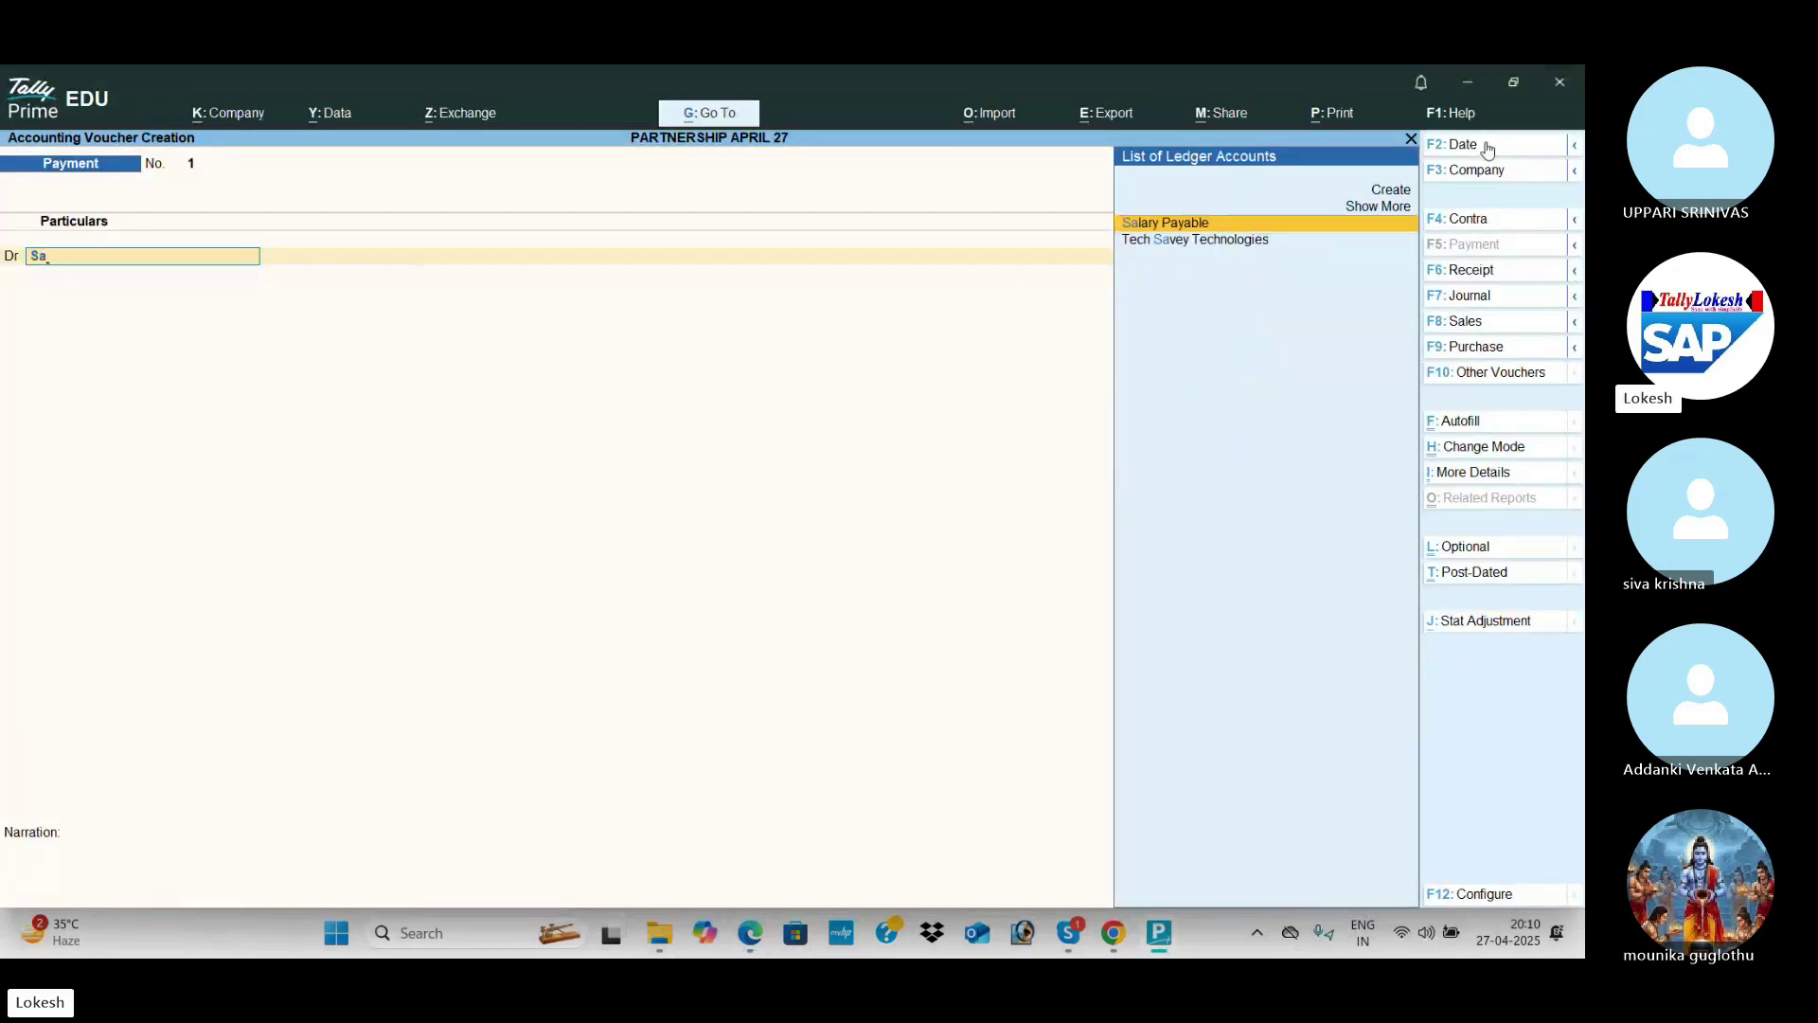
pyautogui.press('Return')
pyautogui.hotkey('alt', 'Tab')
pyautogui.hotkey('alt', 'Tab')
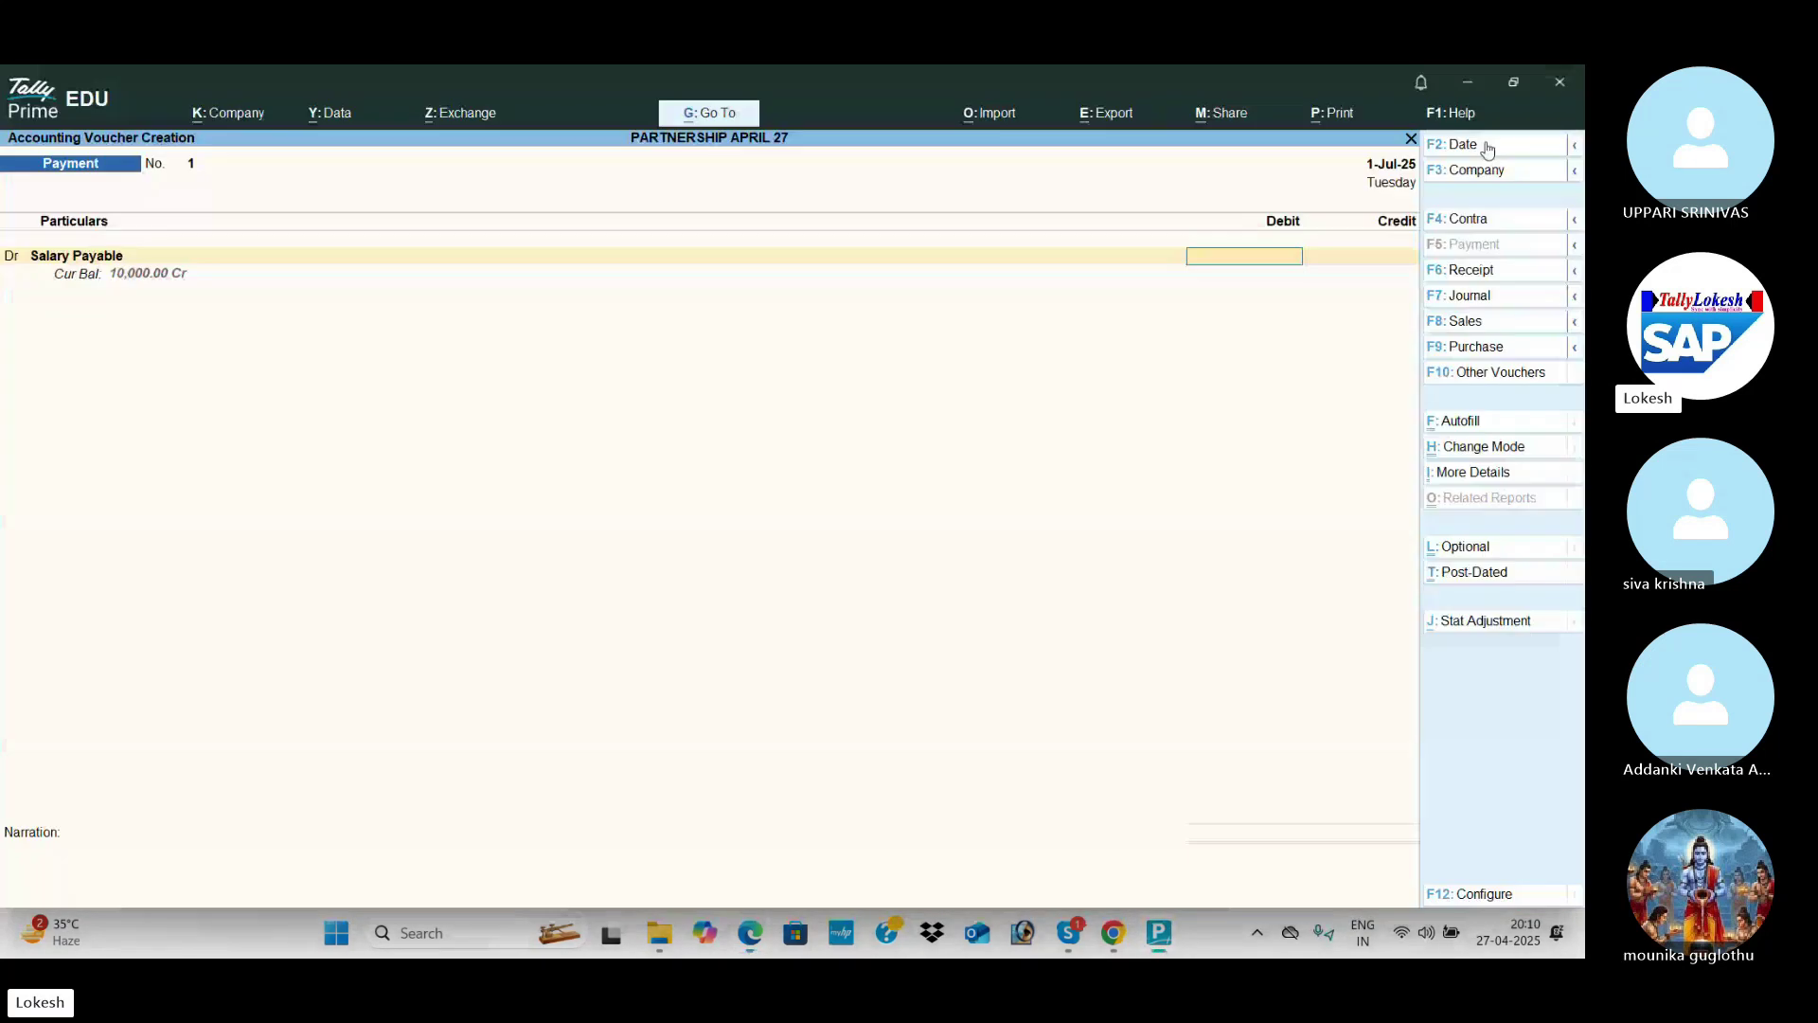
pyautogui.press('Return')
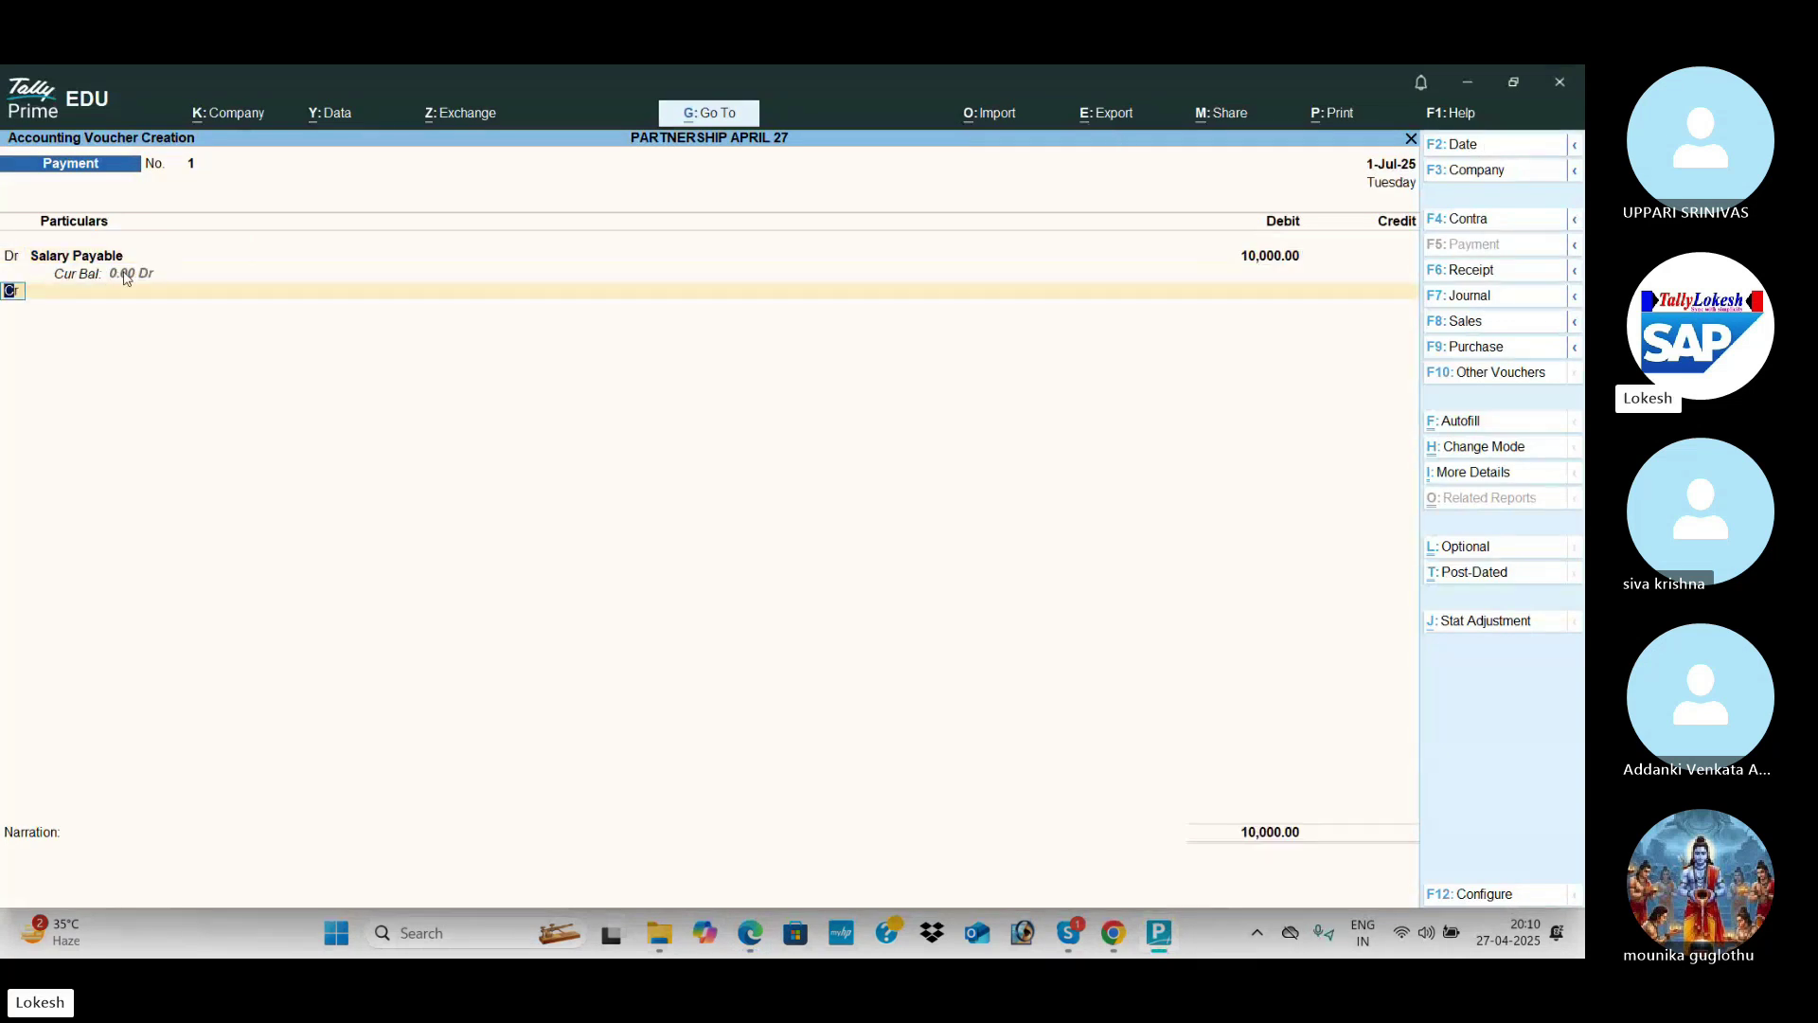
# Step: Credit Uti Bank with 10,000 in the salary payment voucher and save it
pyautogui.press('Return')
pyautogui.write('u')
pyautogui.press('Return')
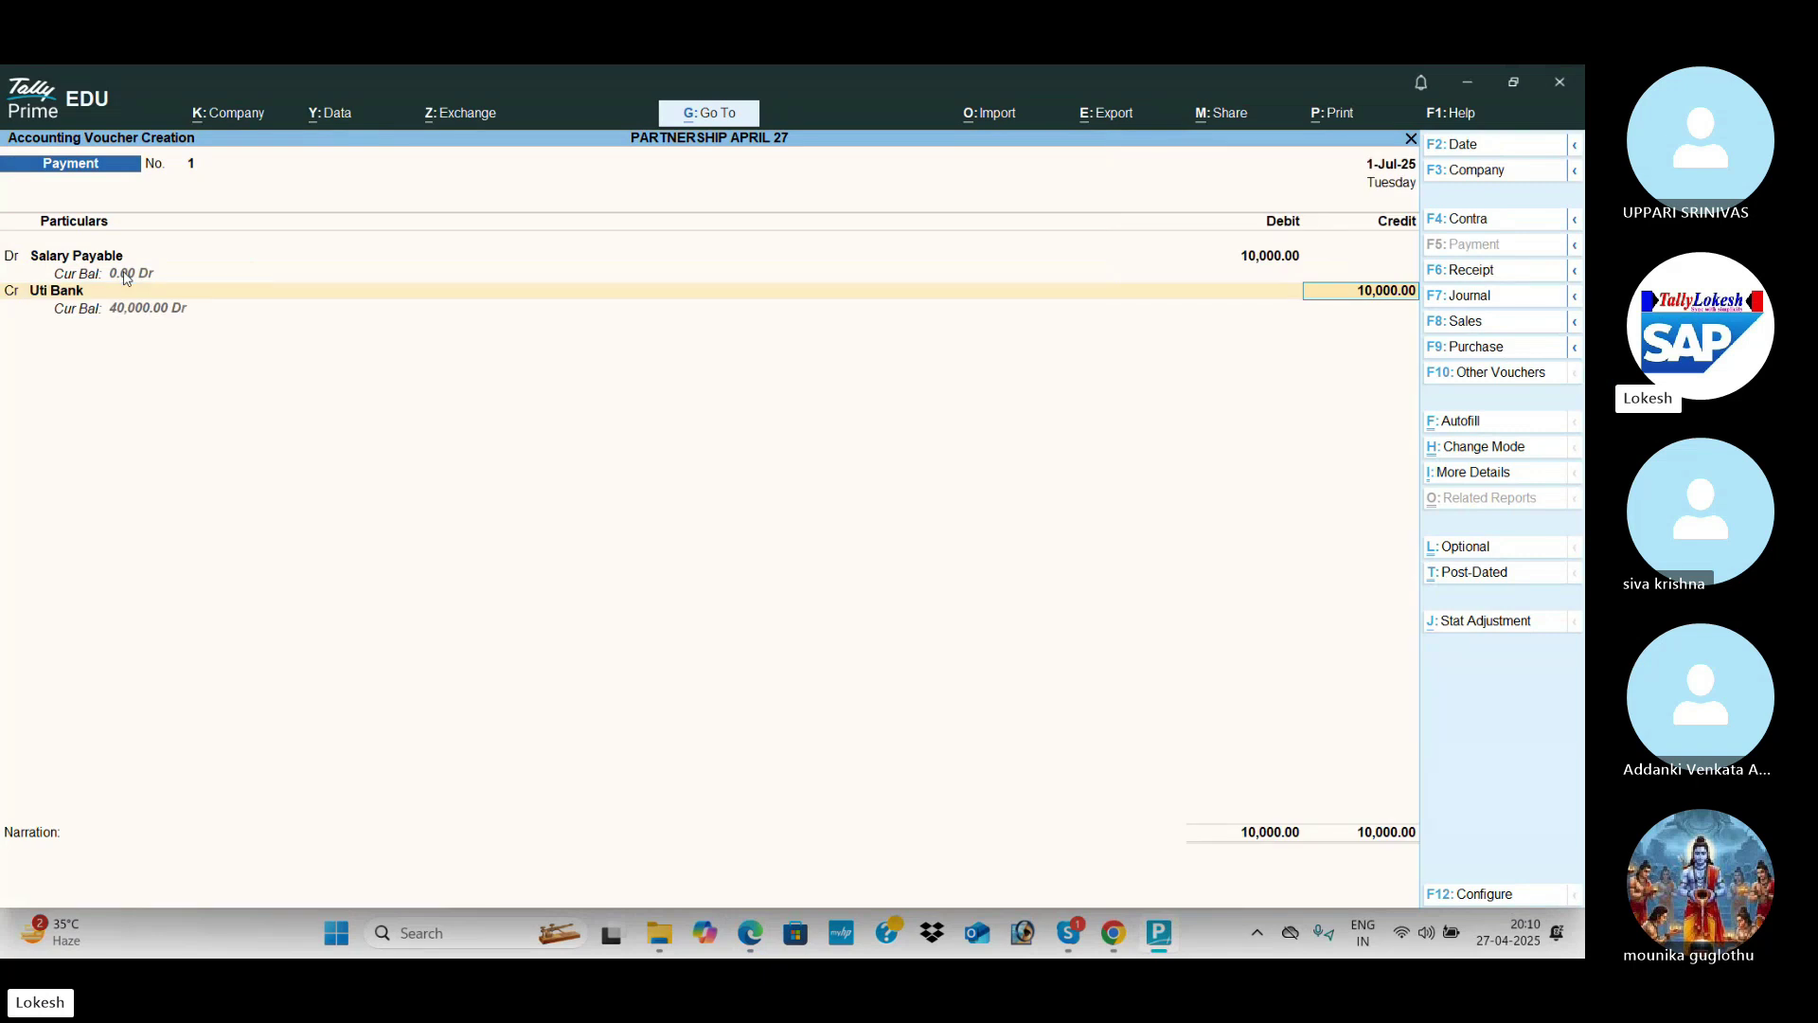
pyautogui.hotkey('ctrl', 'a')
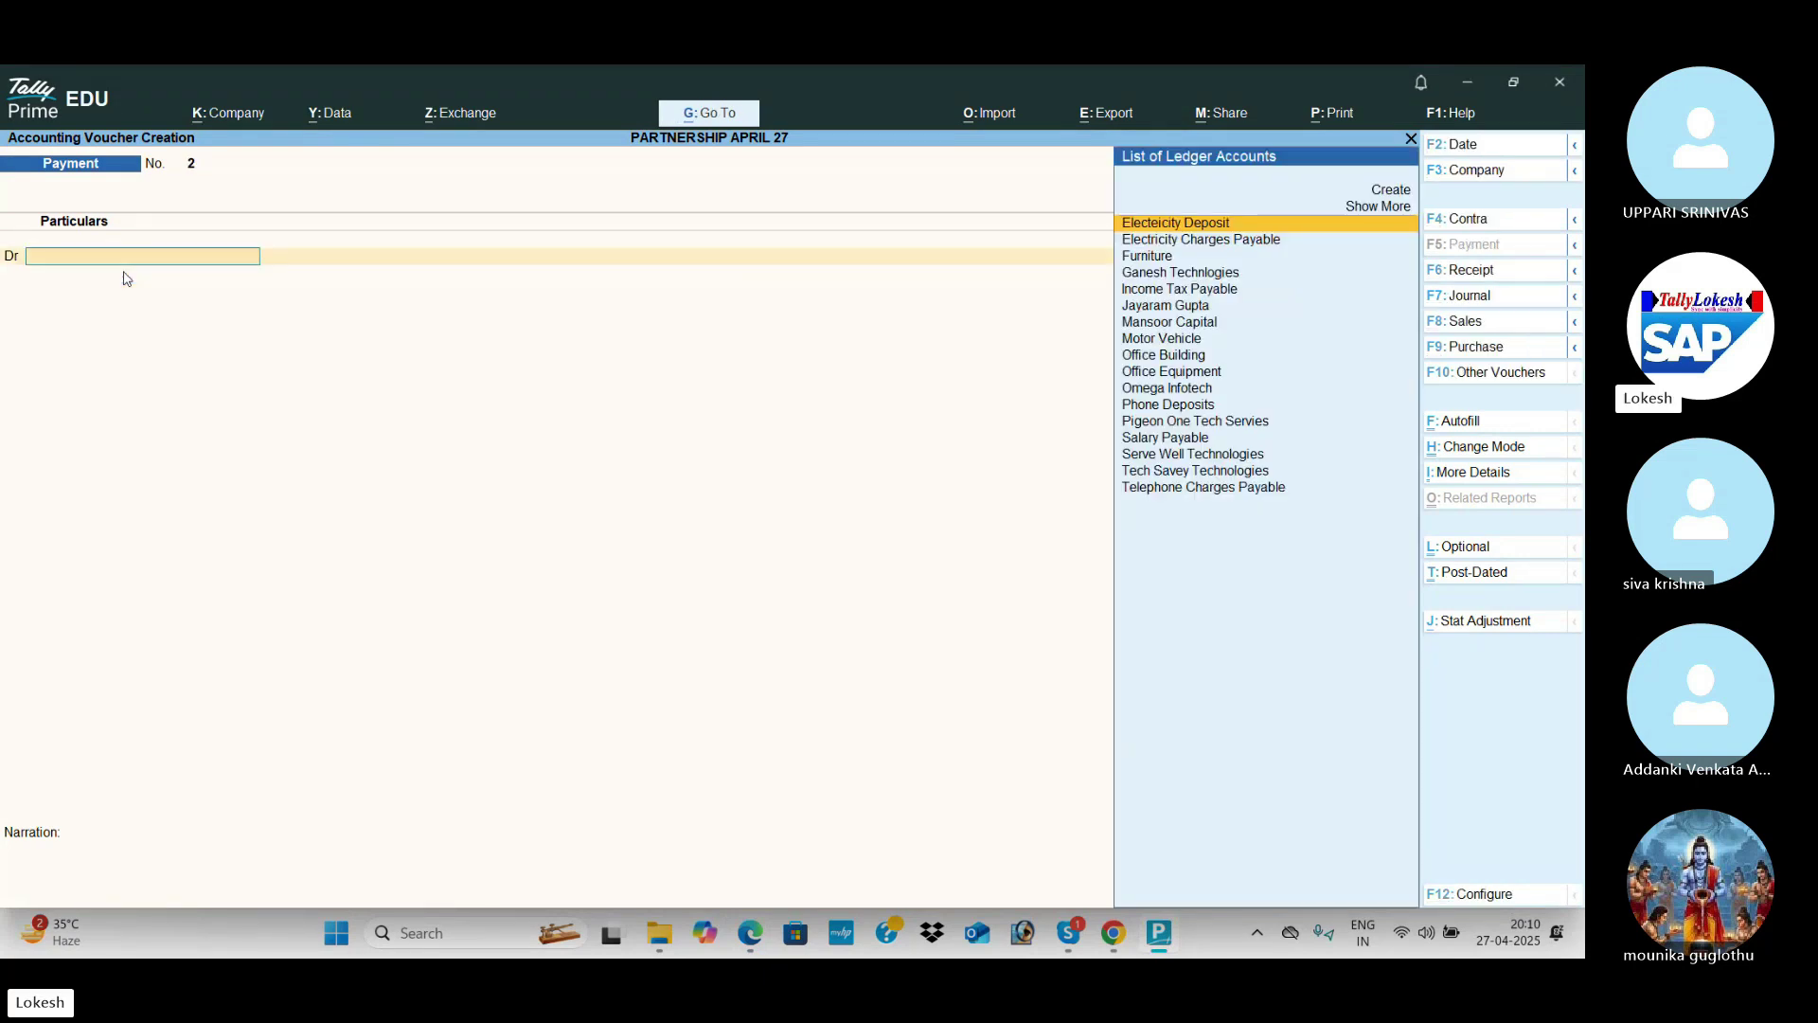
# Step: Create a Seminar Expenses ledger under Indirect Expenses from the payment voucher, following the PDF's second July transaction
pyautogui.hotkey('alt', 'c')
pyautogui.hotkey('alt', 'Tab')
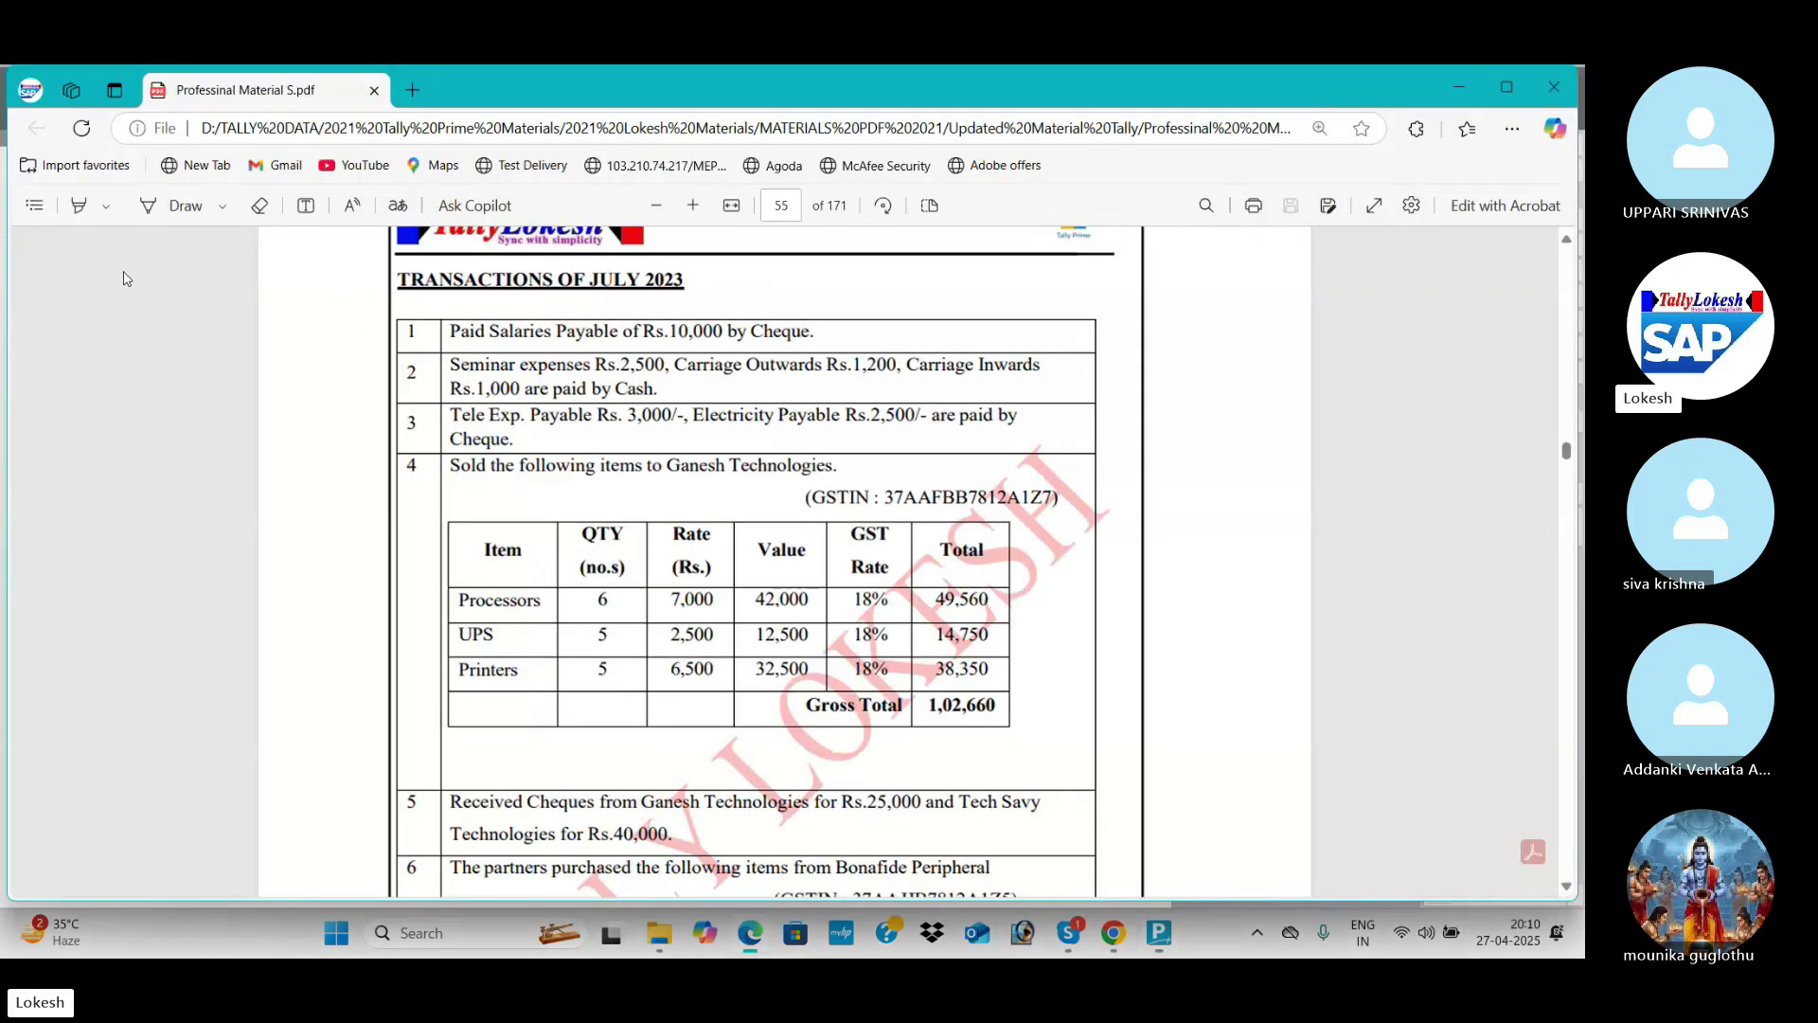
pyautogui.hotkey('alt', 'Tab')
pyautogui.write('Semi')
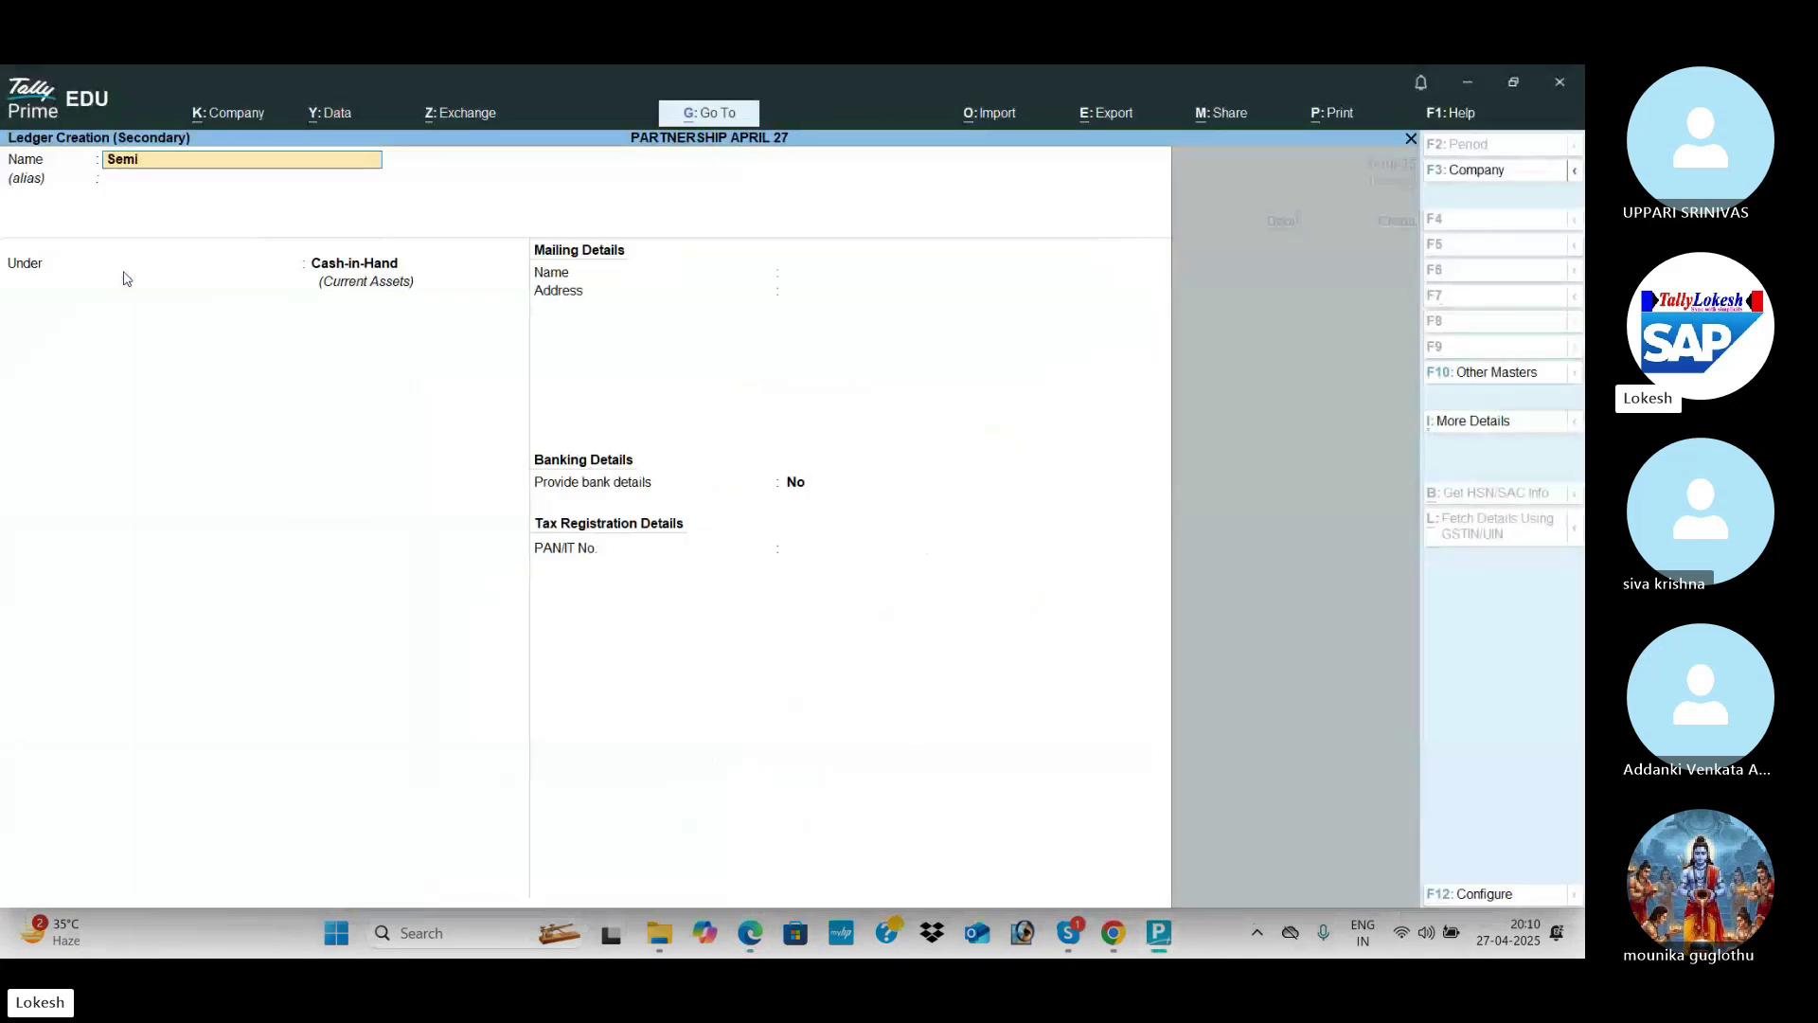
pyautogui.write('nar e')
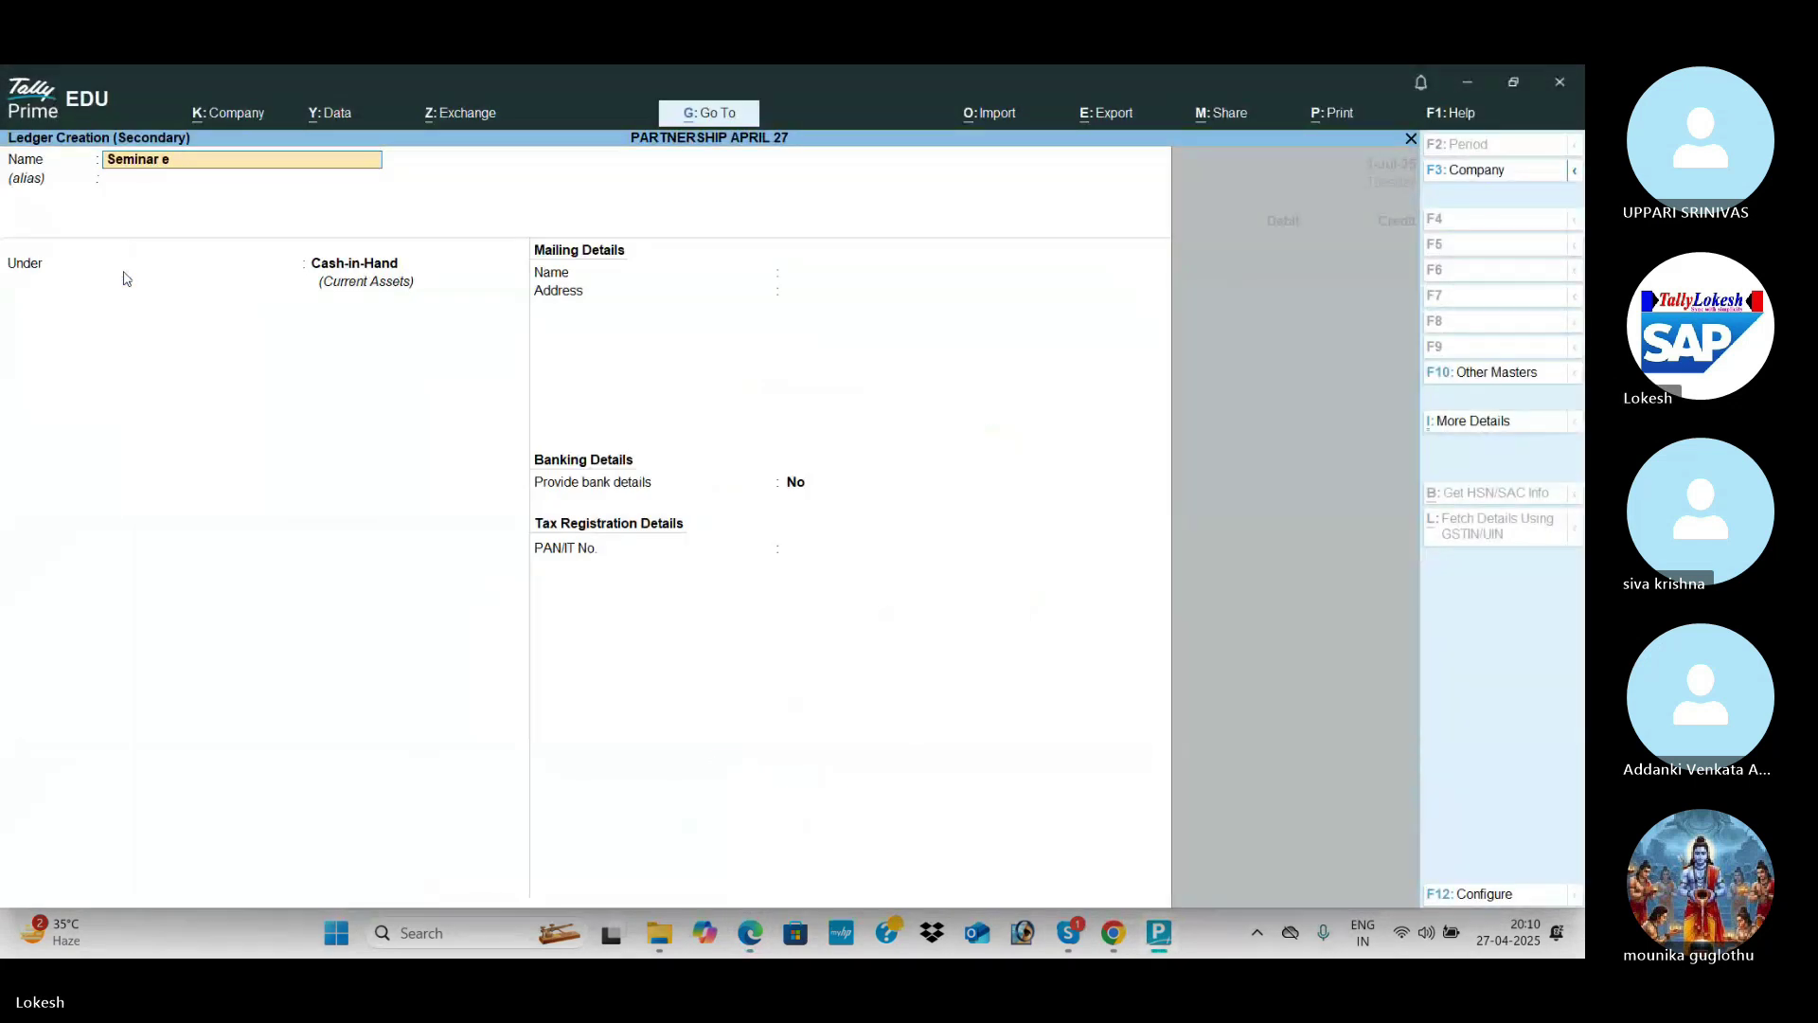
pyautogui.write('xpenses')
pyautogui.press('Return')
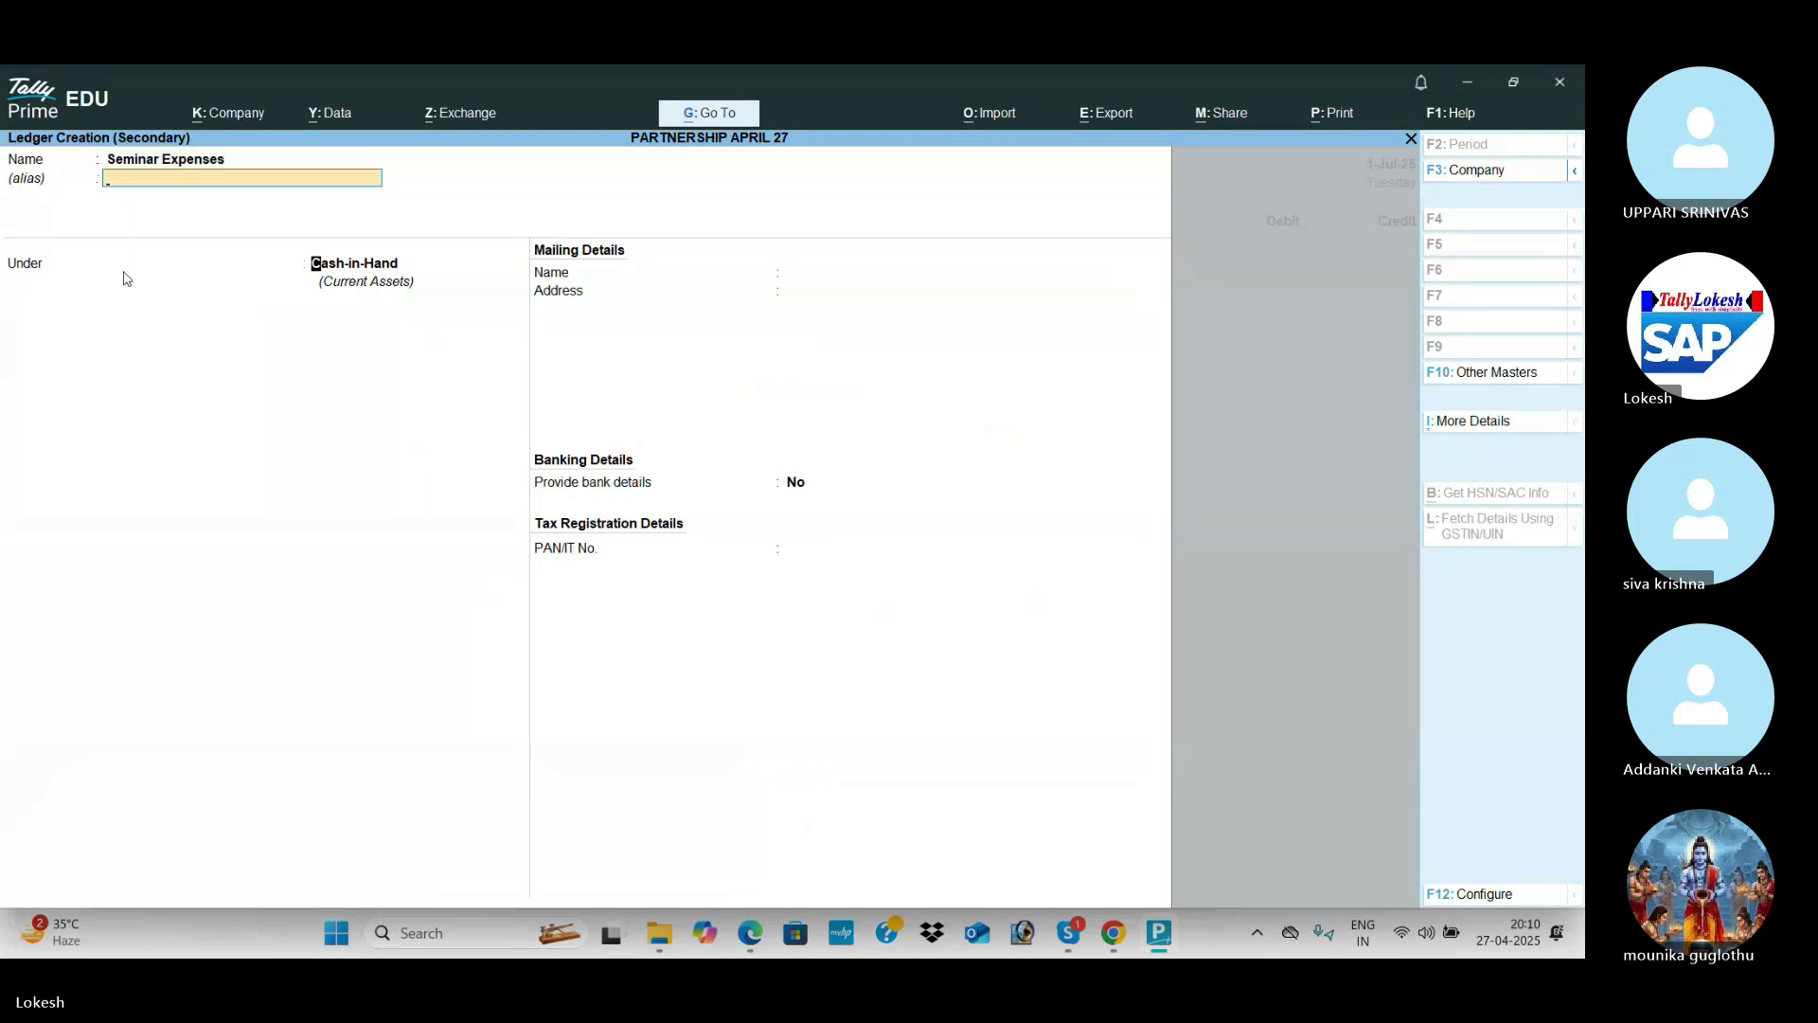
pyautogui.write('Ind')
pyautogui.press('Down')
pyautogui.press('Down')
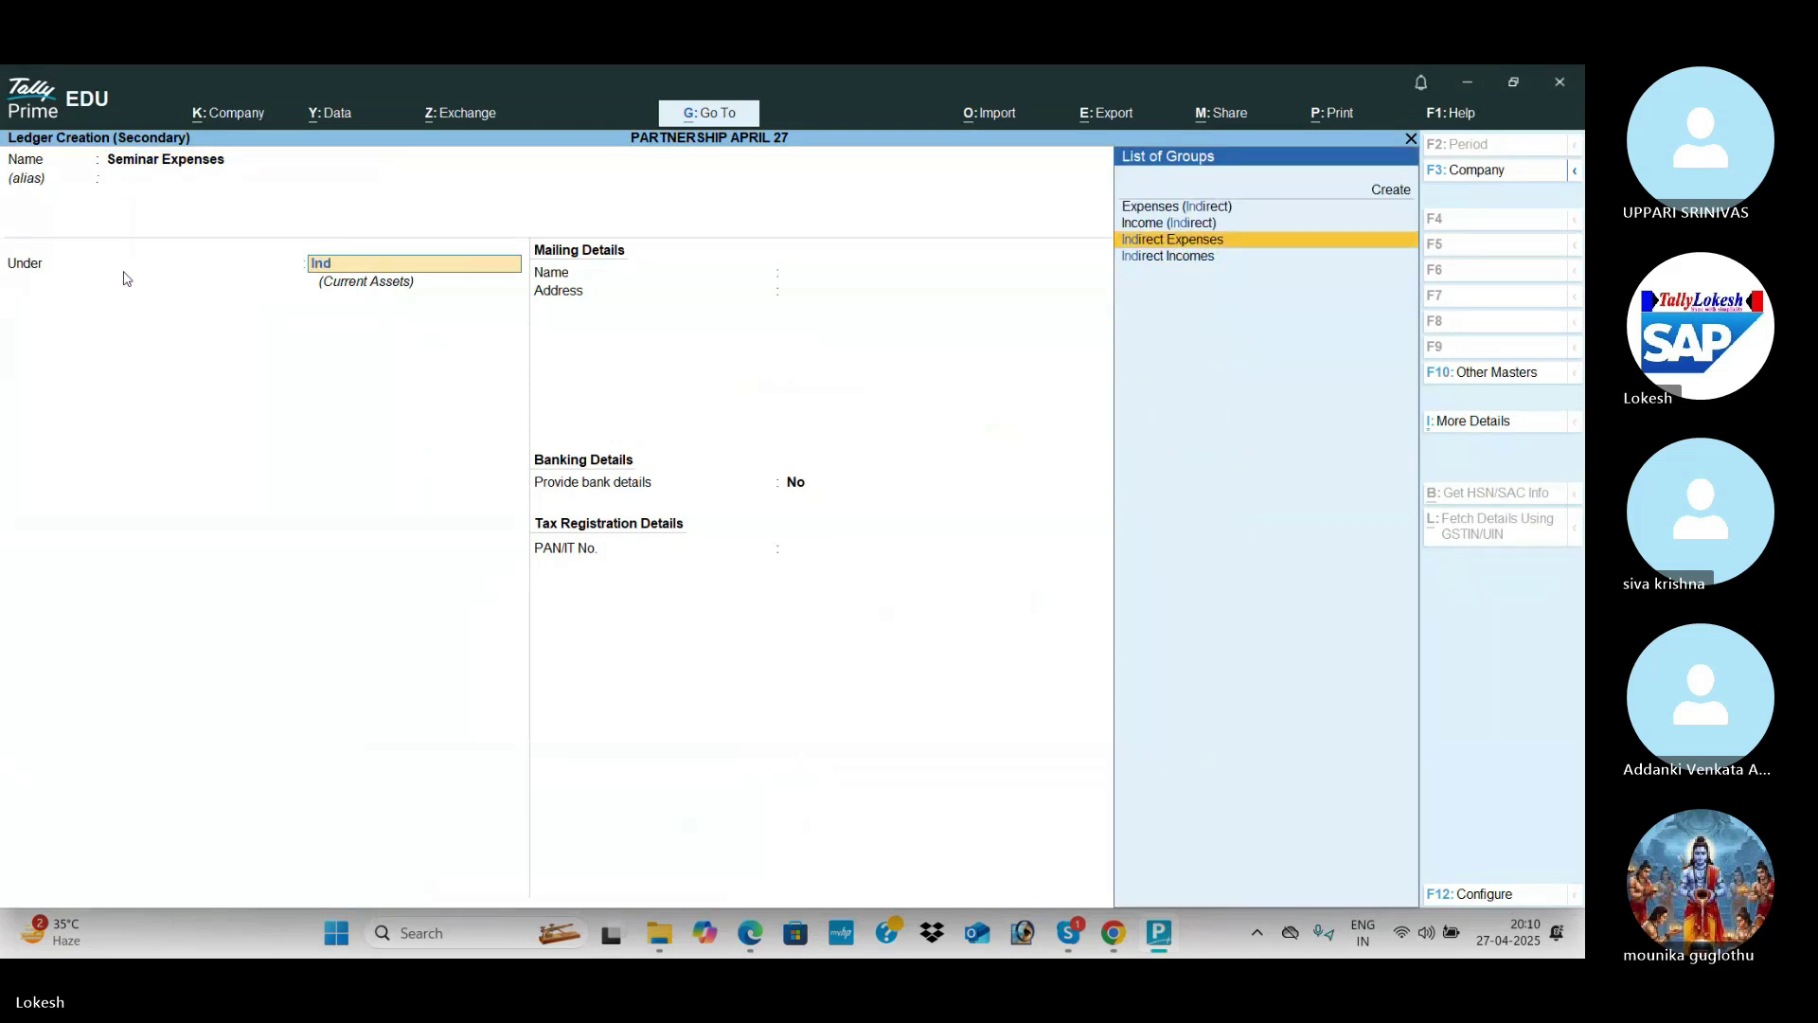
pyautogui.press('Return')
pyautogui.hotkey('ctrl', 'a')
# Step: Debit Seminar Expenses with 2,500 in the payment voucher, as stated in the PDF
pyautogui.hotkey('alt', 'Tab')
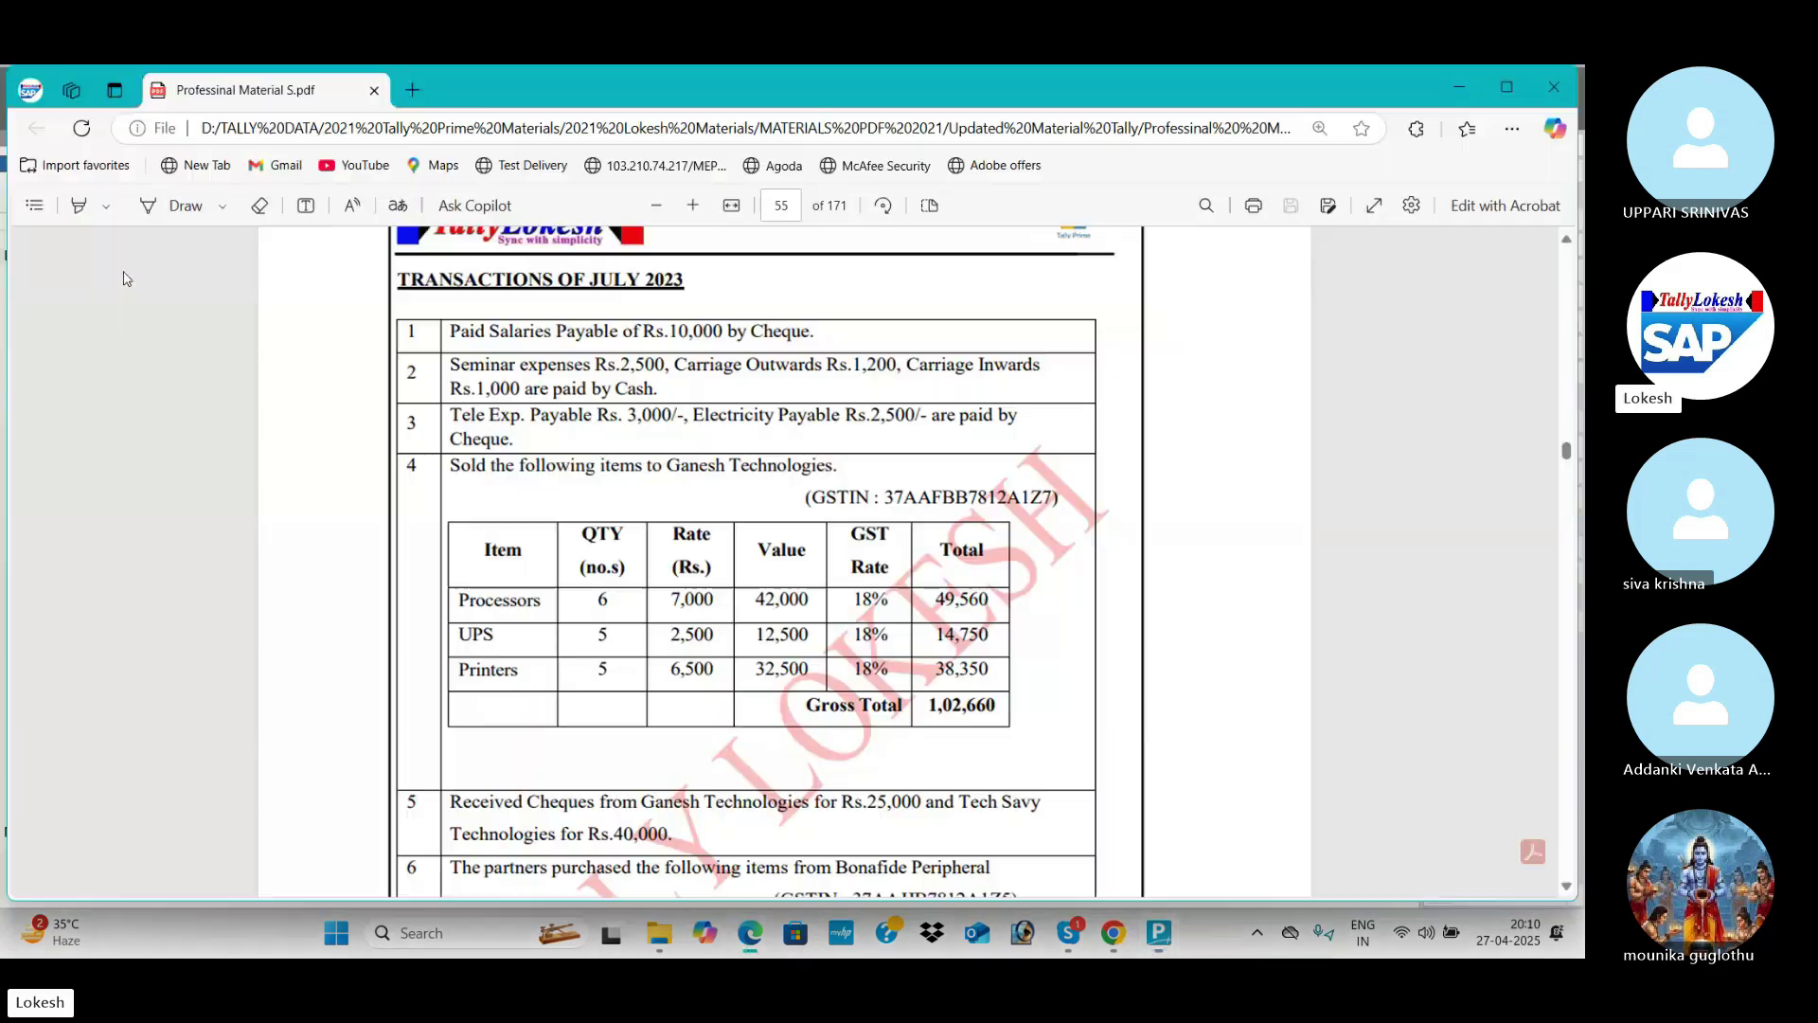
pyautogui.hotkey('alt', 'Tab')
pyautogui.write('2500')
pyautogui.press('Return')
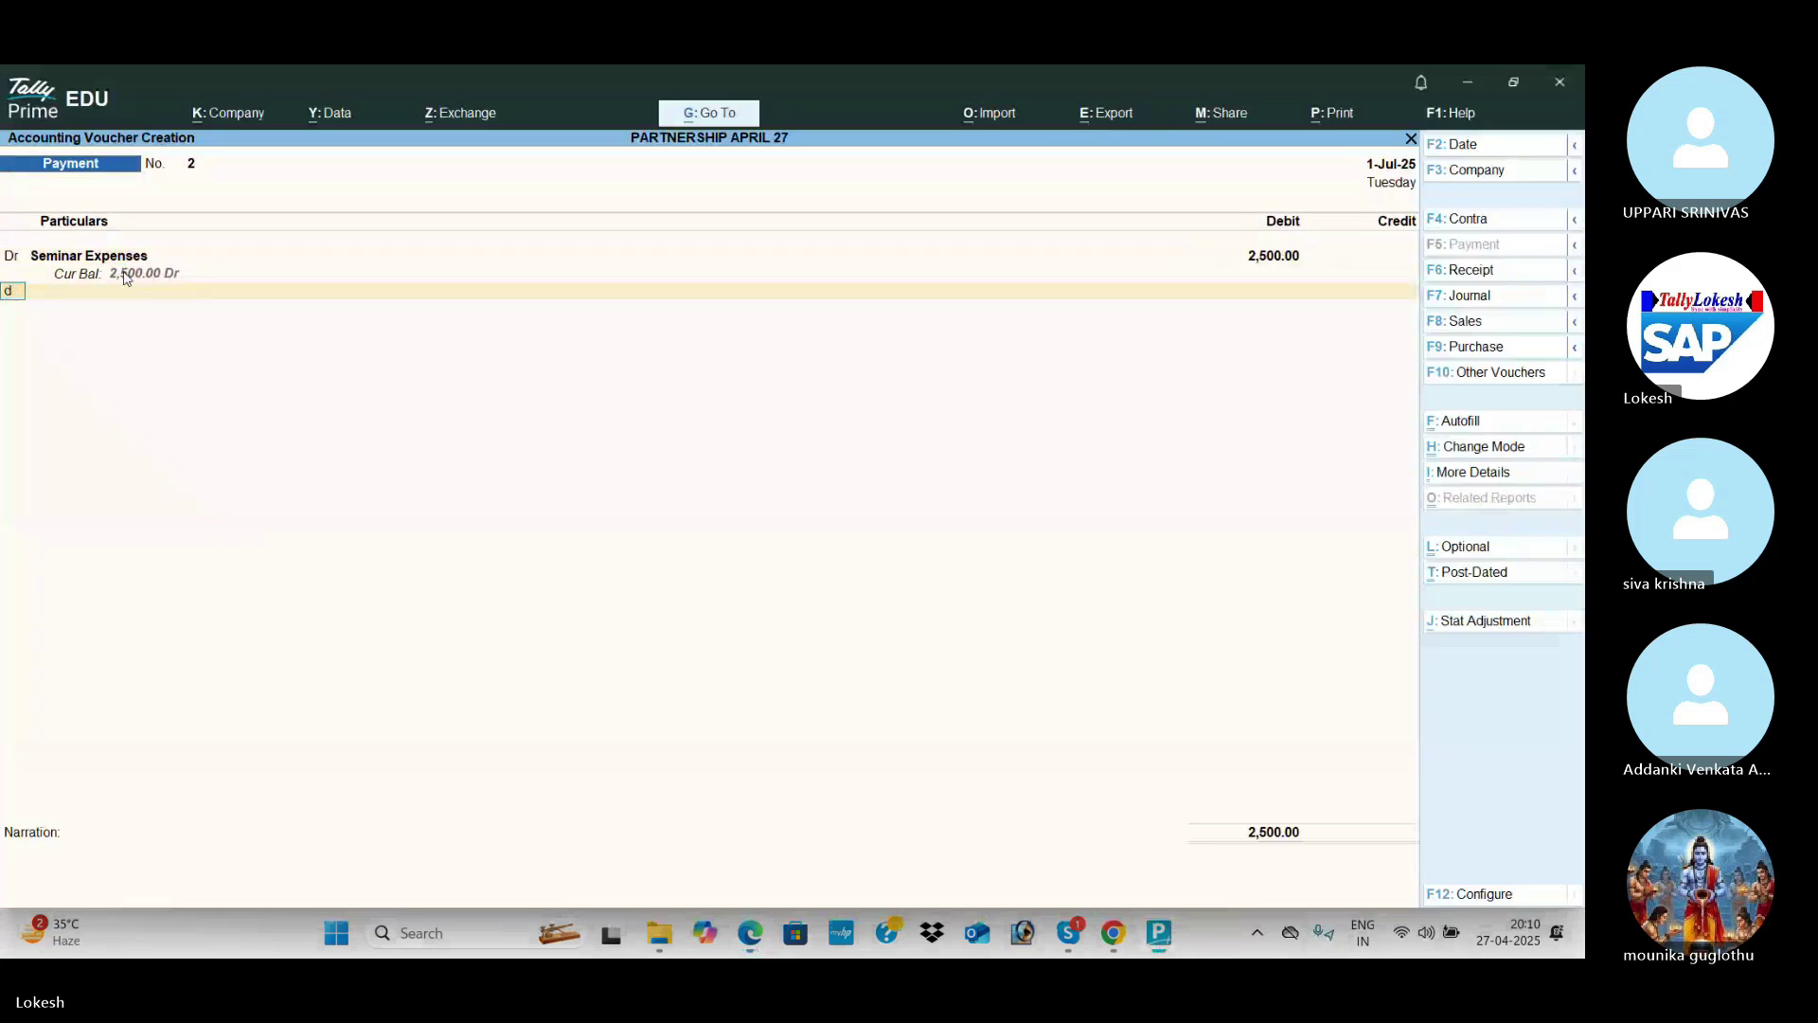
# Step: Add a second debit line and create the Carriage Outwards ledger under Indirect Expenses for it
pyautogui.hotkey('alt', 'c')
pyautogui.hotkey('alt', 'Tab')
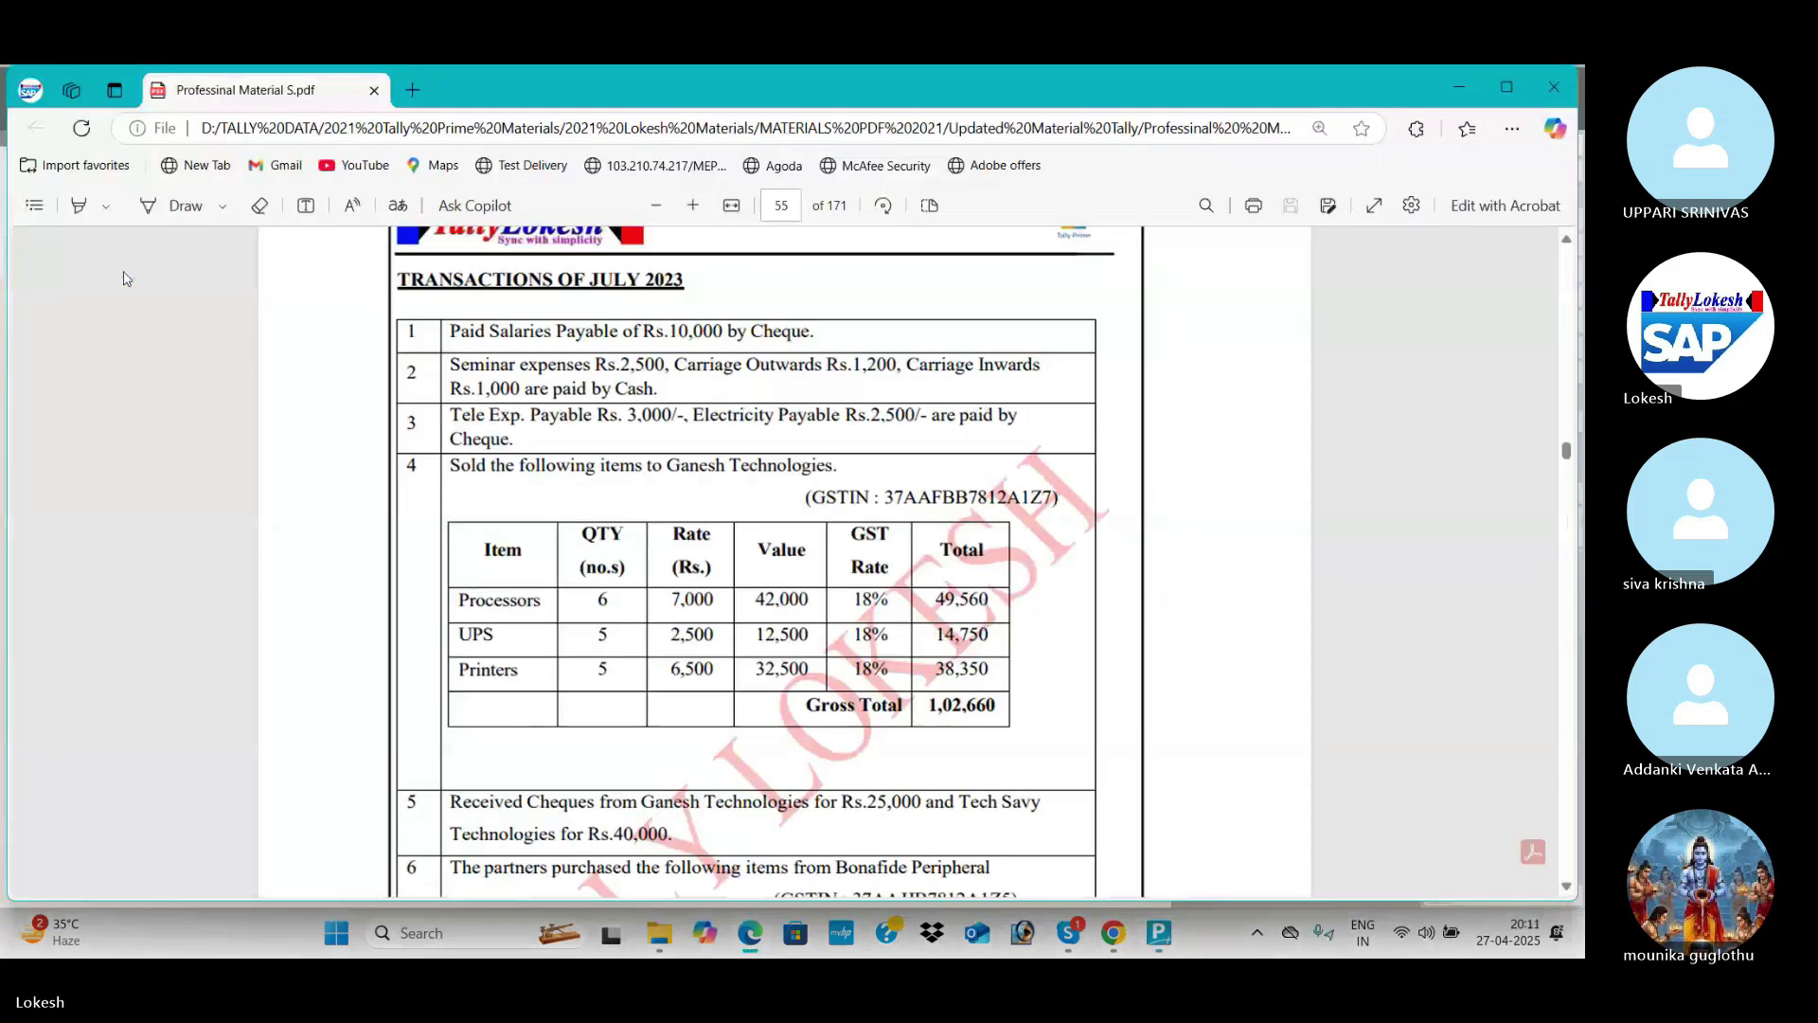
pyautogui.hotkey('alt', 'Tab')
pyautogui.write('Carriagw')
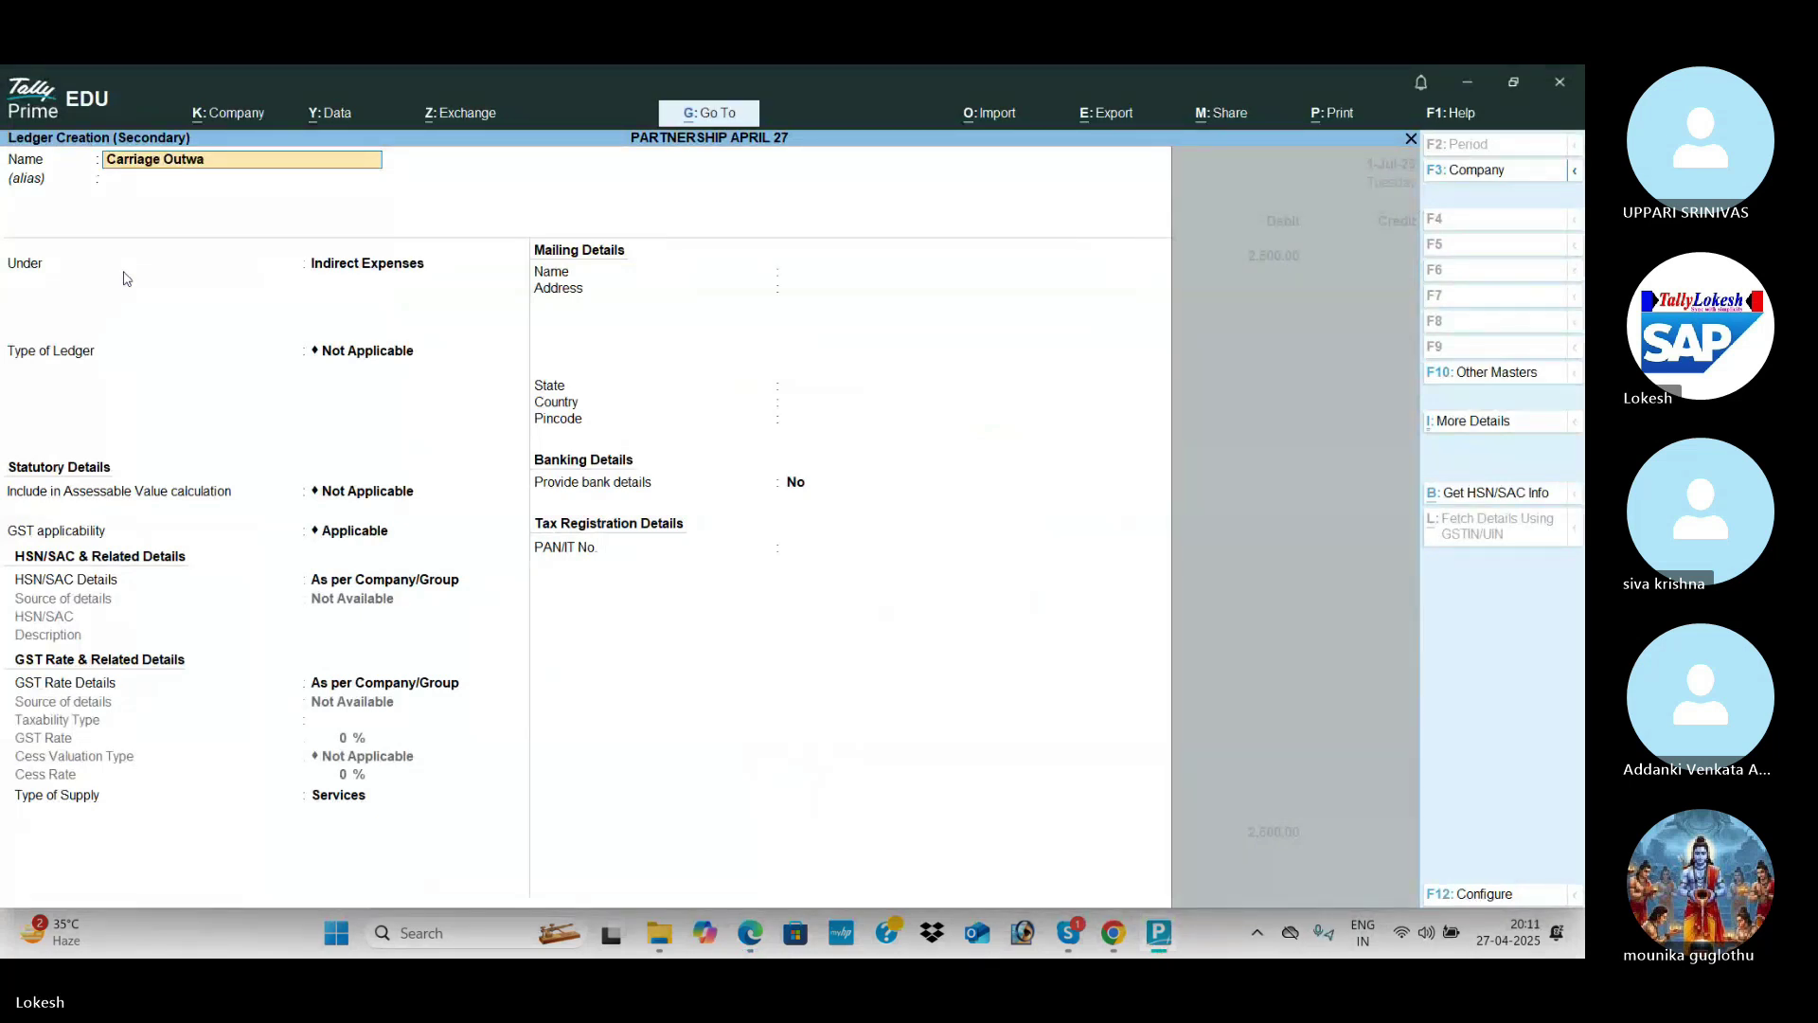
pyautogui.press('Return')
pyautogui.press('Return')
pyautogui.write('D')
pyautogui.press('BackSpace')
pyautogui.write('In')
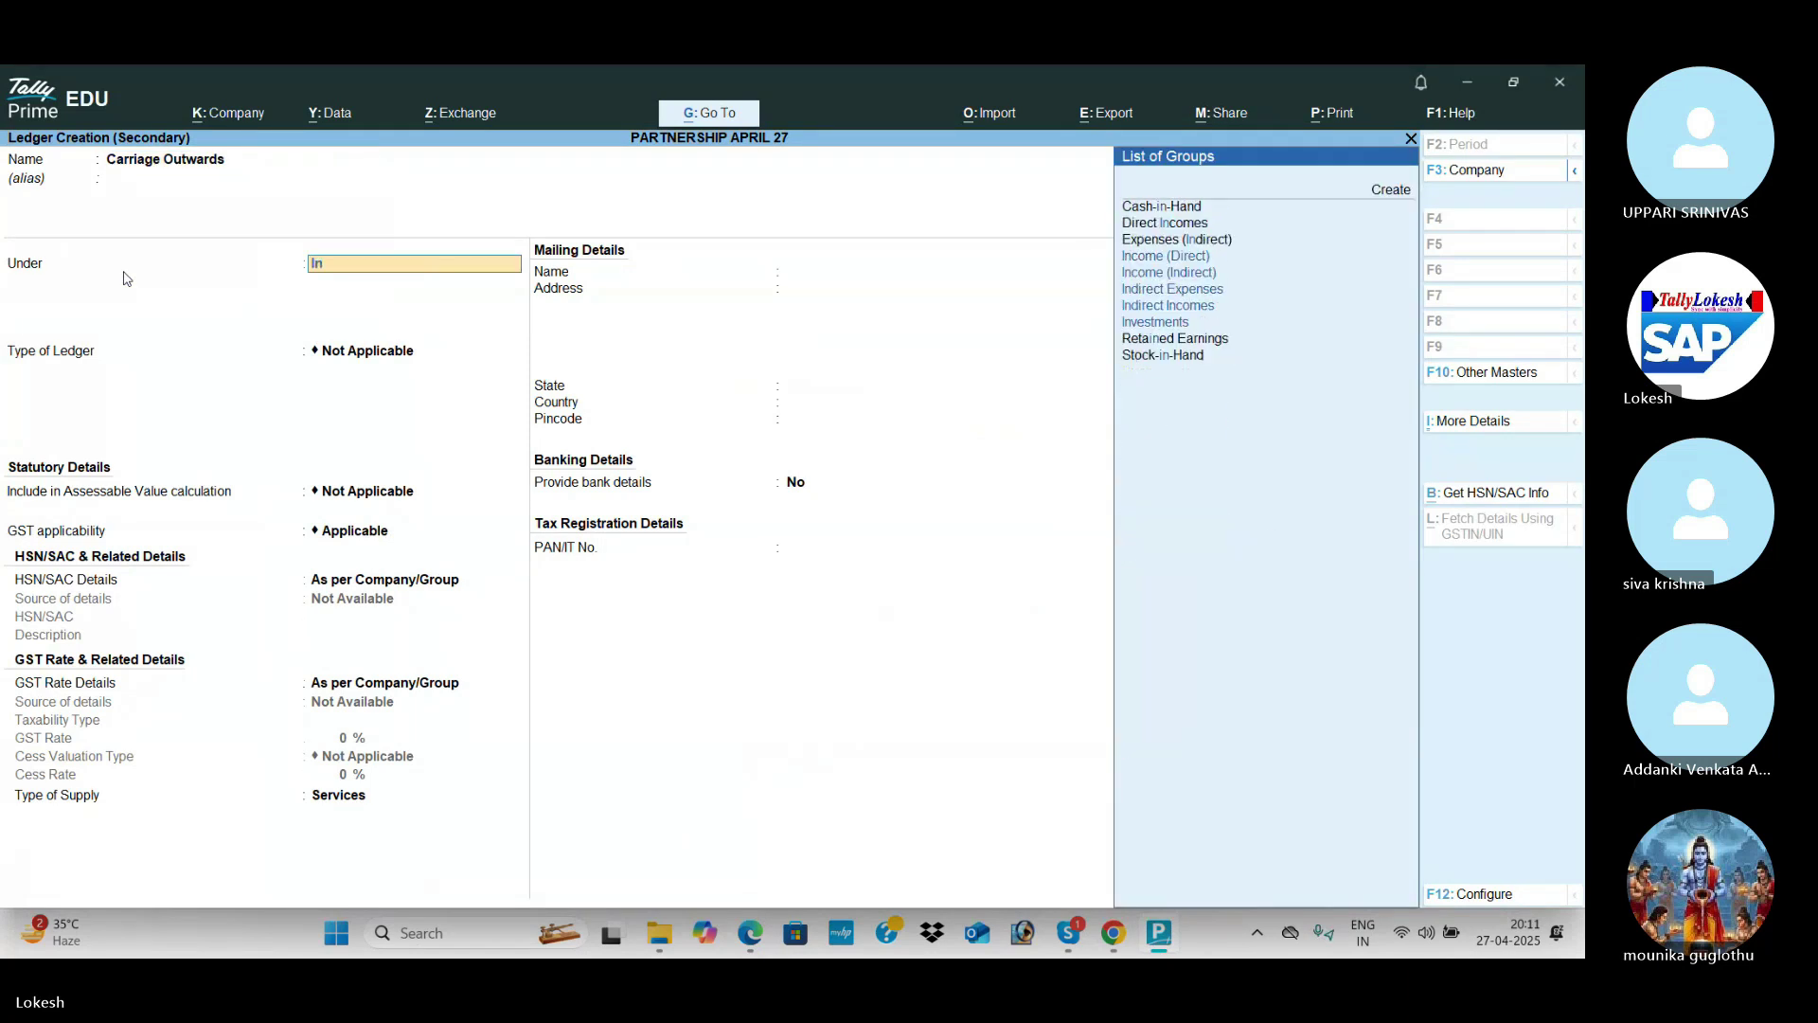
pyautogui.press('Down')
pyautogui.press('Down')
pyautogui.press('Return')
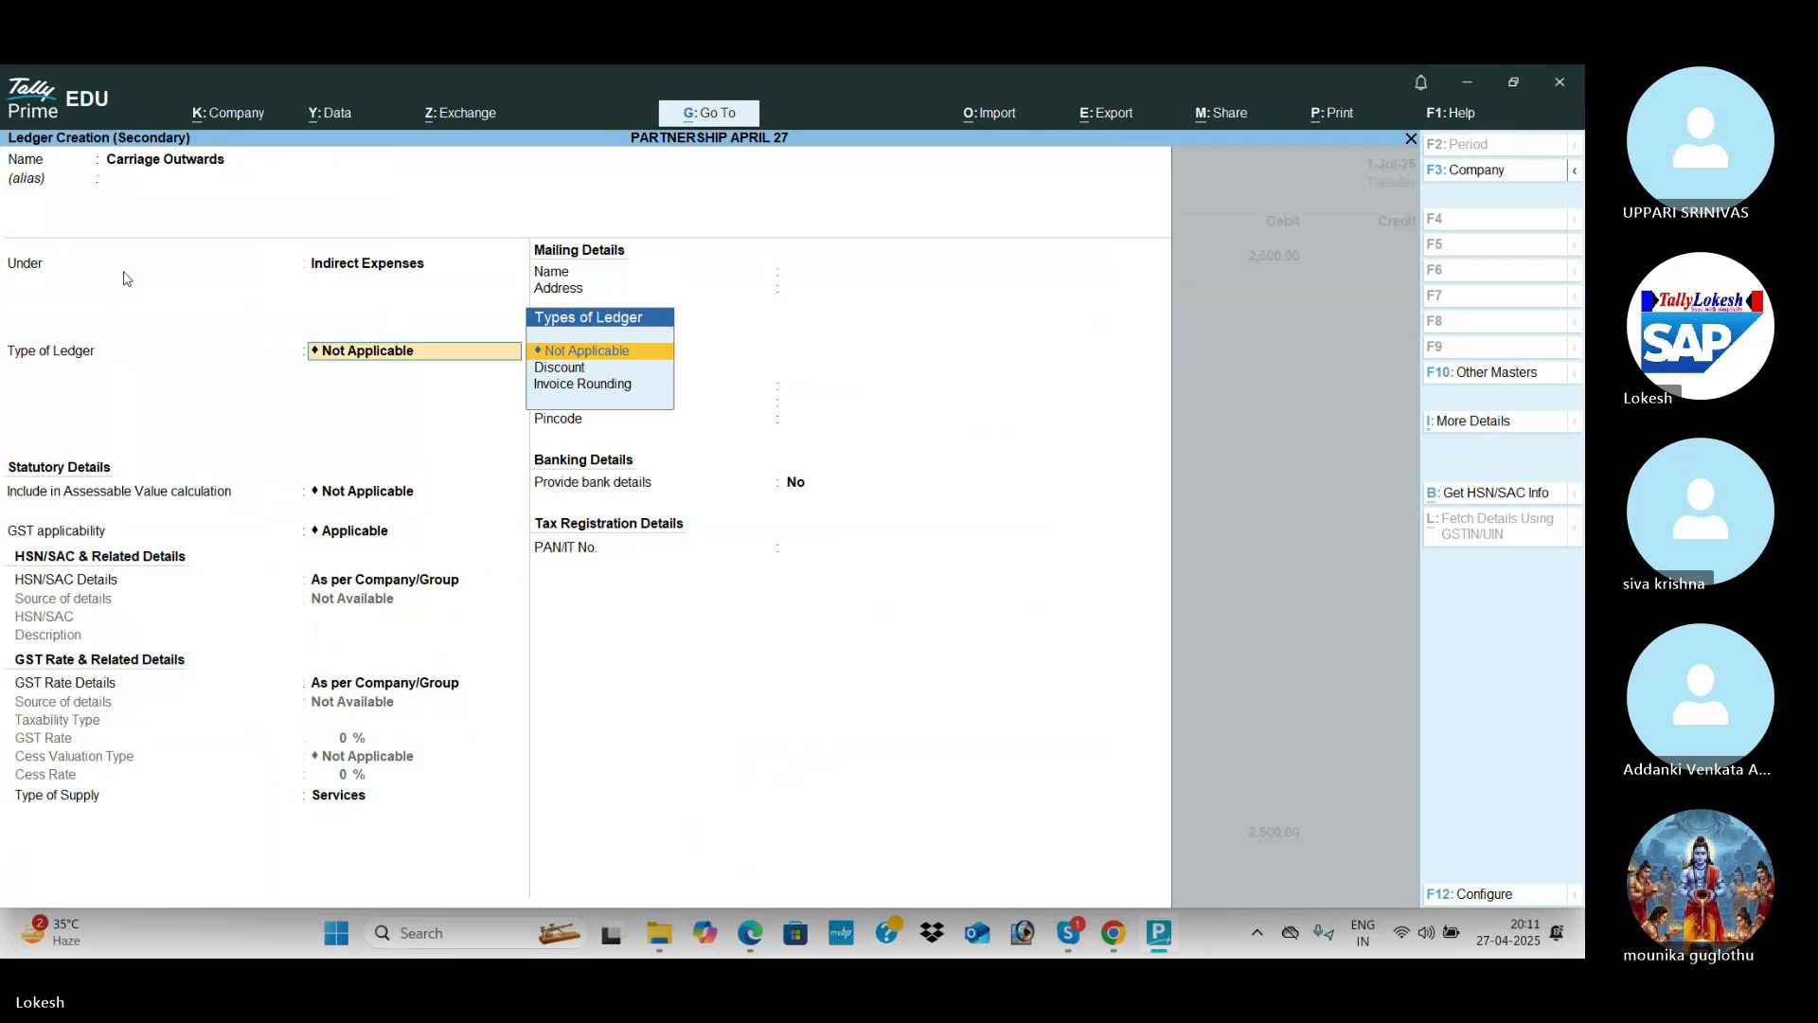
pyautogui.hotkey('ctrl', 'a')
# Step: Debit Carriage Outwards with 1,200 according to the PDF and add another debit line
pyautogui.hotkey('alt', 'Tab')
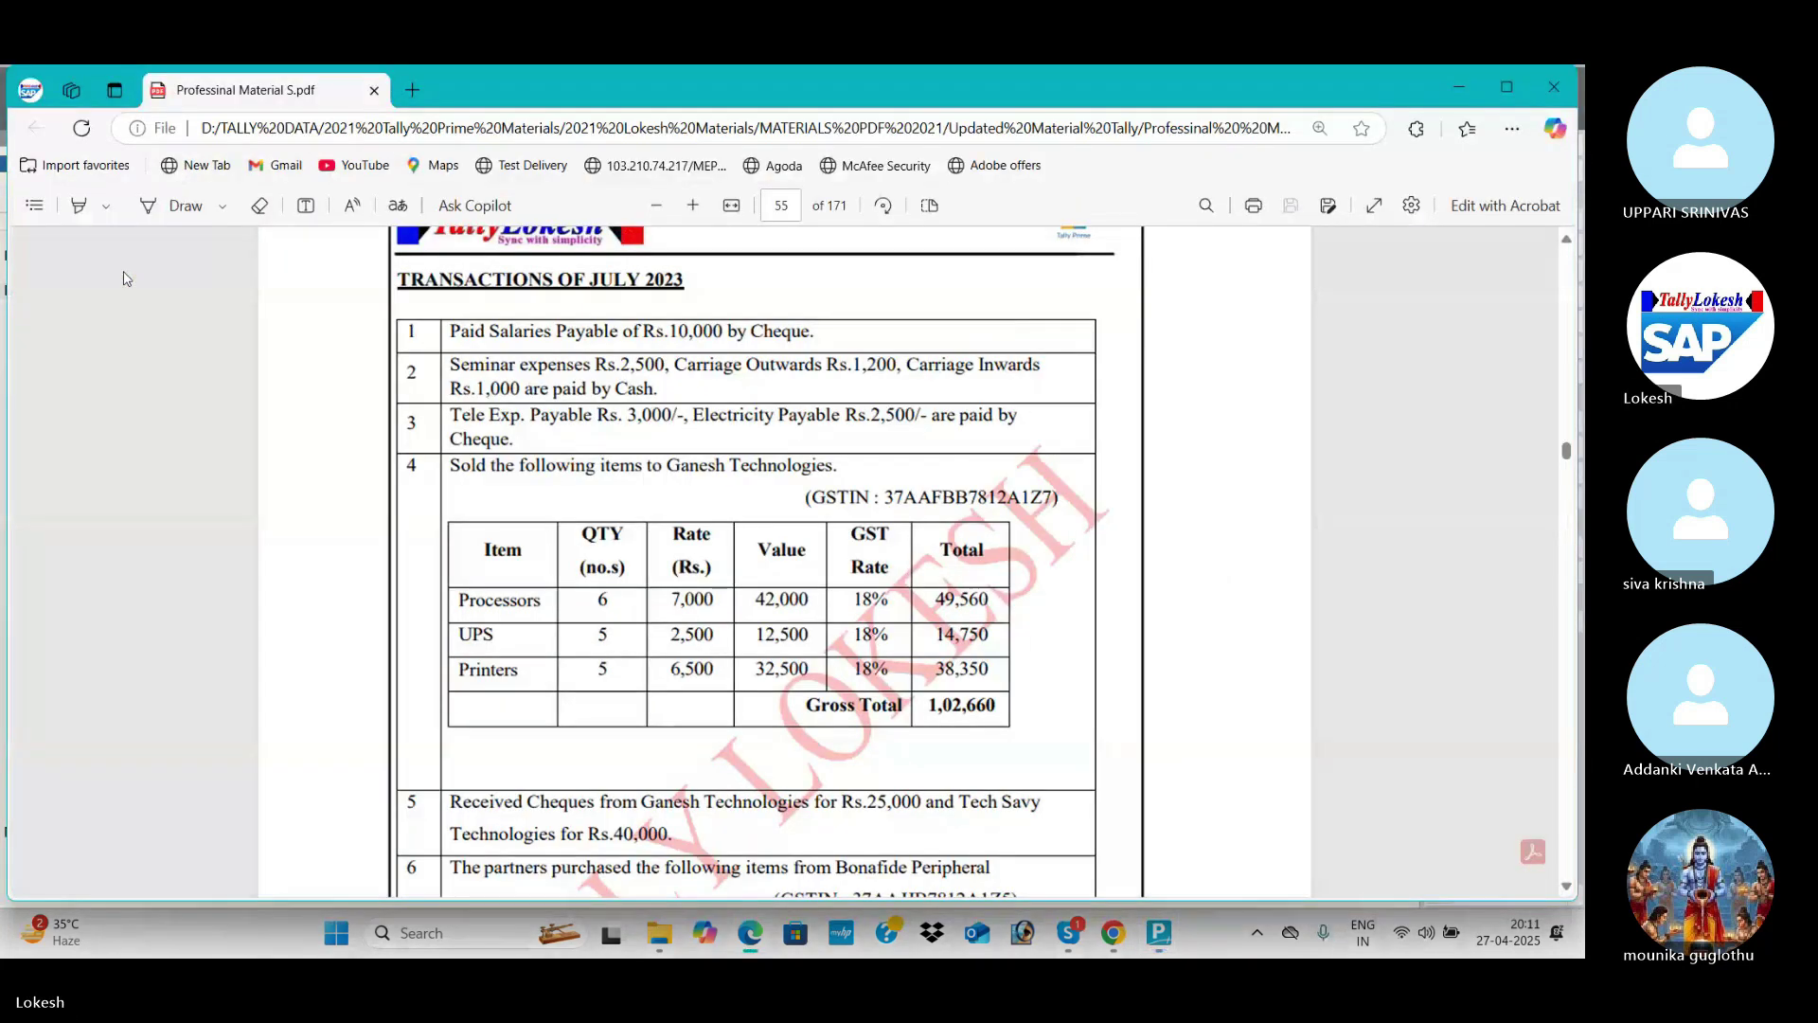
pyautogui.hotkey('alt', 'Tab')
pyautogui.write('1,200')
pyautogui.press('Return')
pyautogui.press('Return')
# Step: Create the Carriage Inwards ledger under Direct Expenses for the third debit line
pyautogui.hotkey('alt', 'c')
pyautogui.write('Ca')
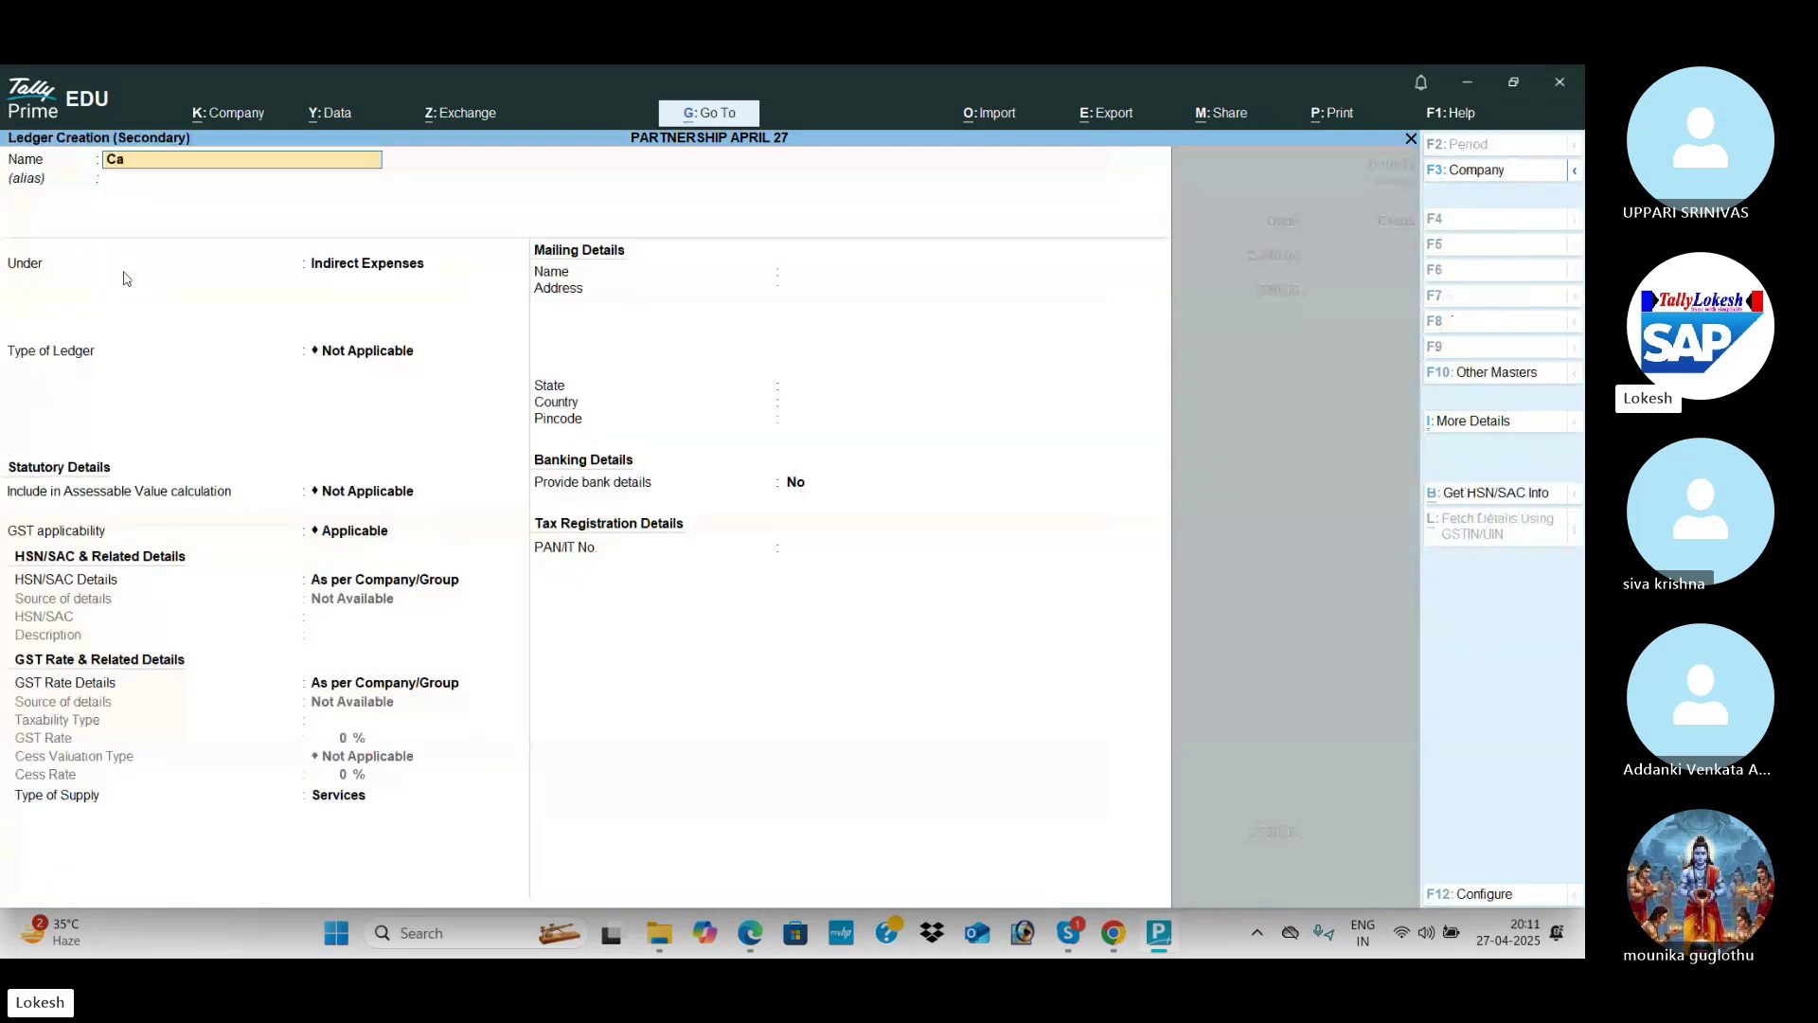
pyautogui.write('rriage inwards')
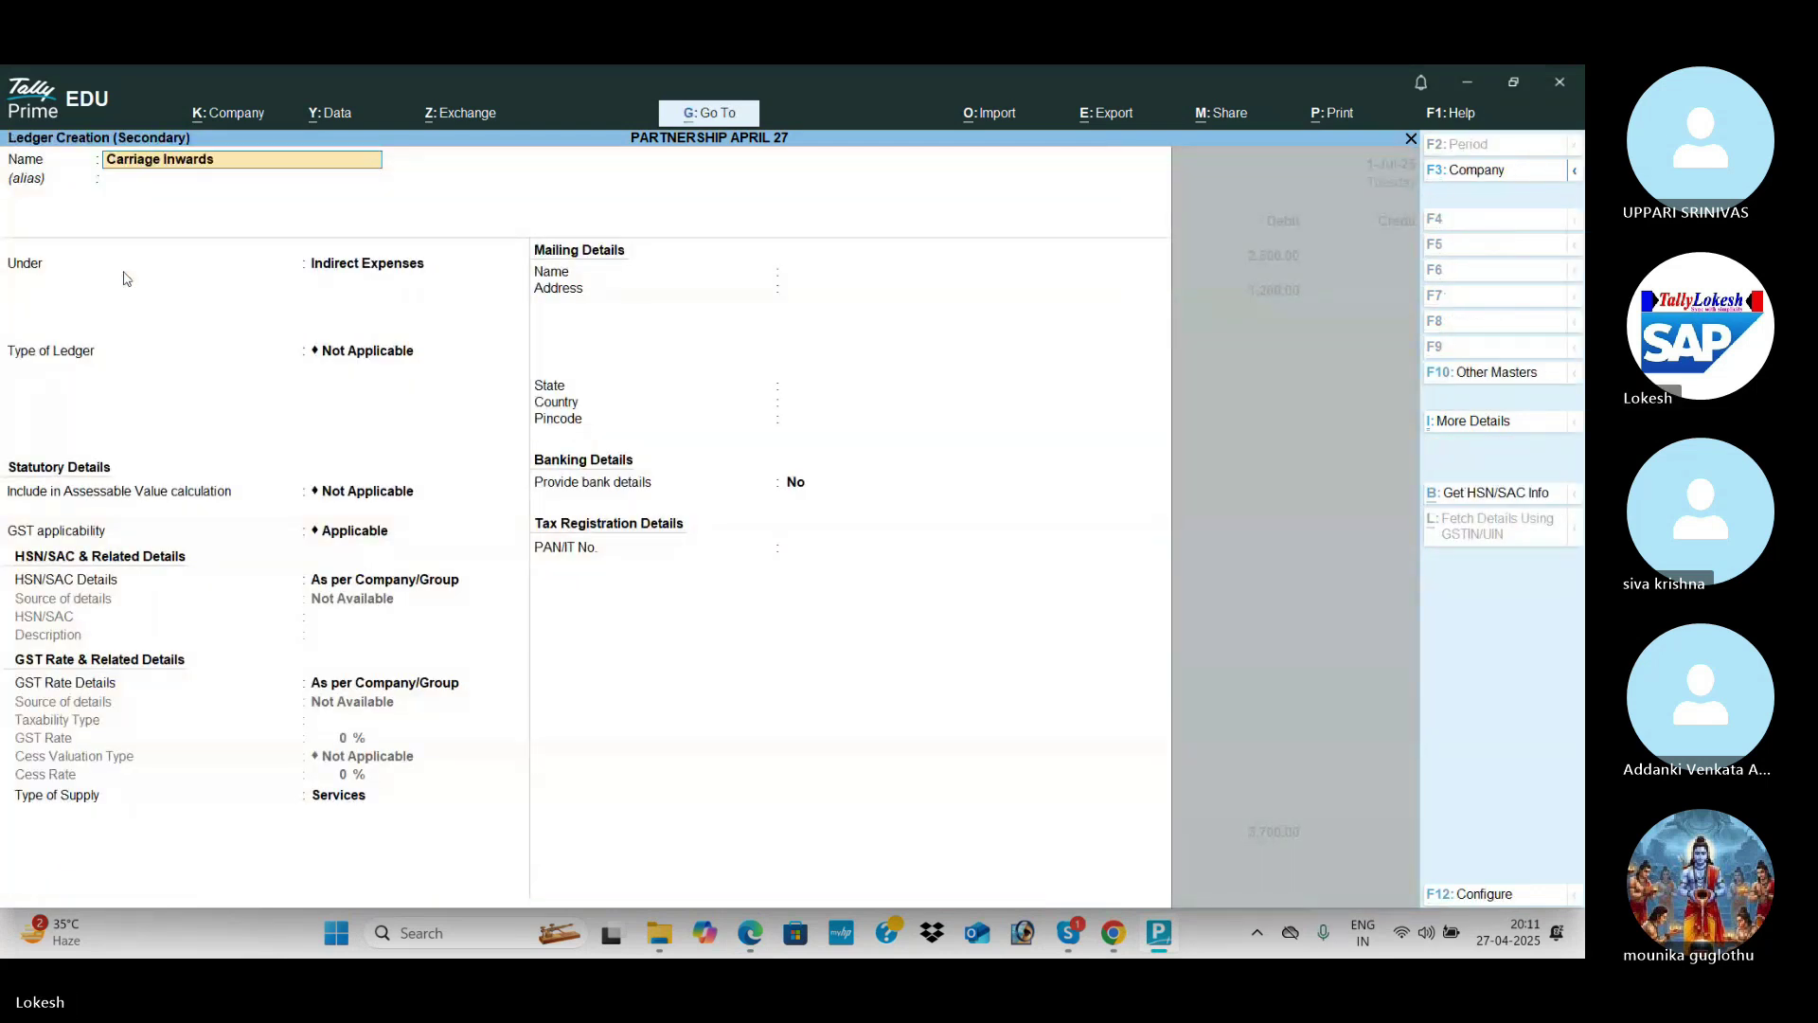
pyautogui.press('Return')
pyautogui.press('Return')
pyautogui.write('Dir')
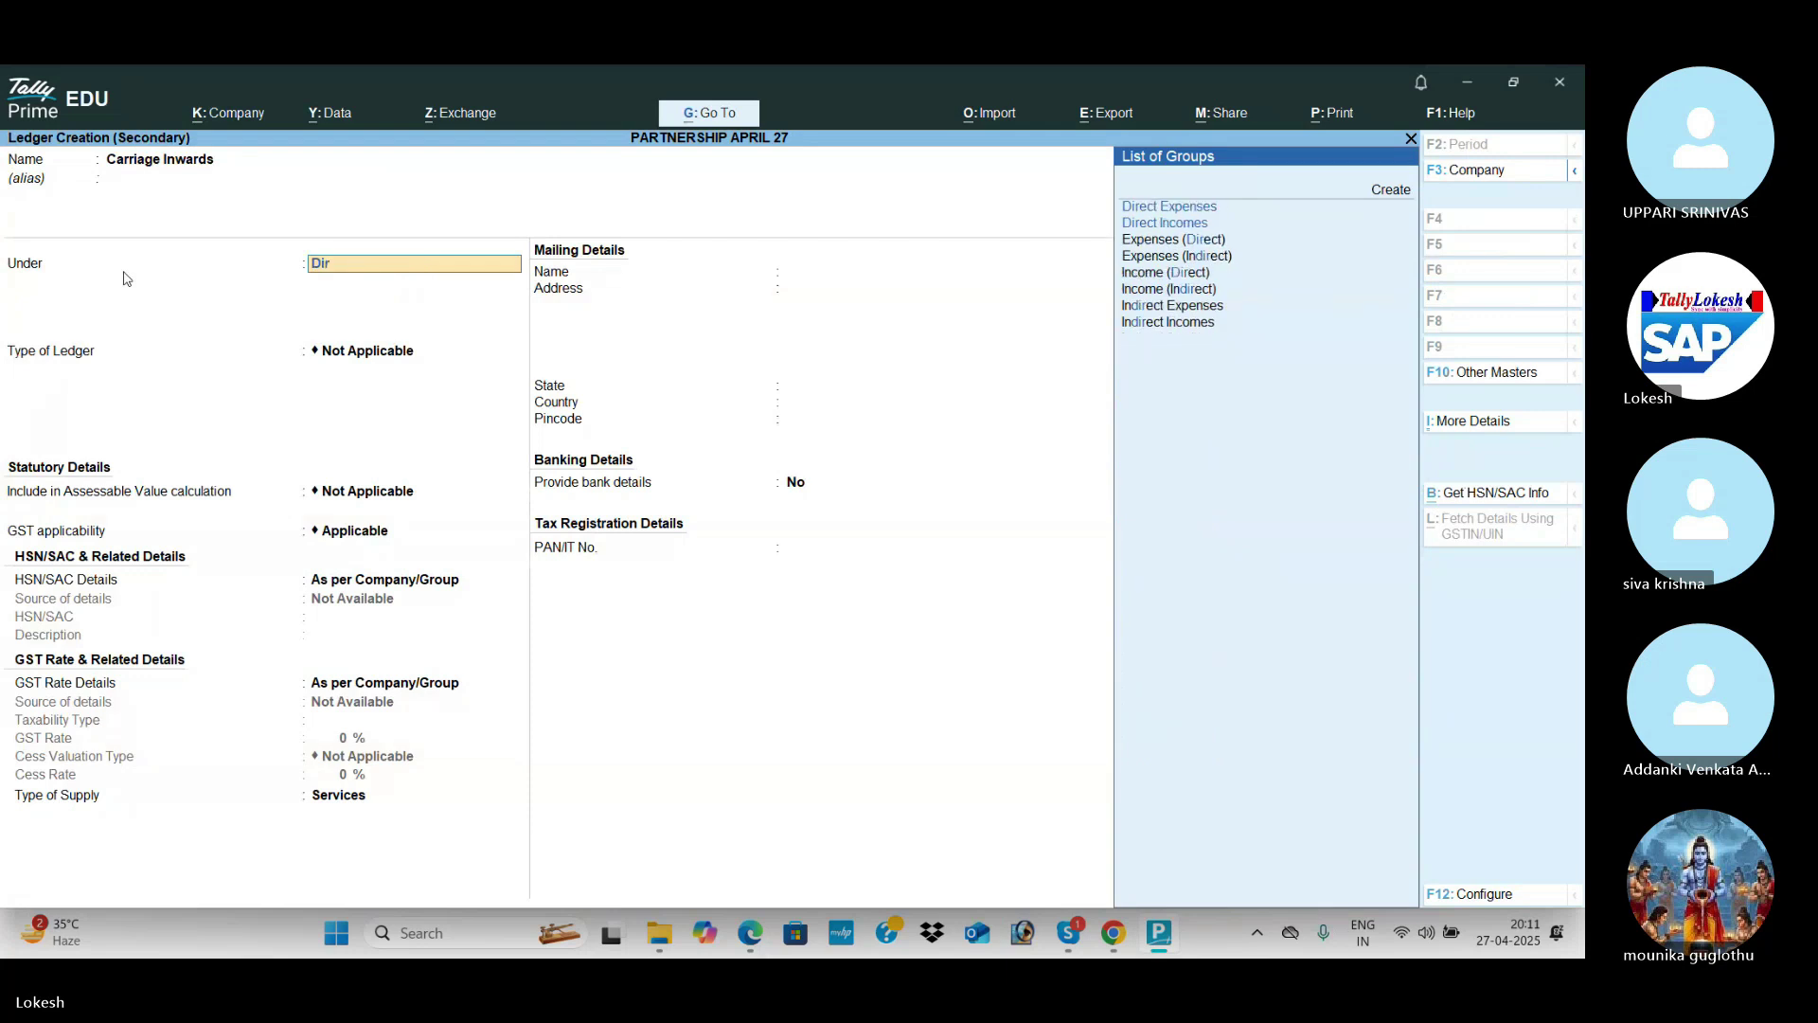
pyautogui.press('Return')
pyautogui.hotkey('ctrl', 'a')
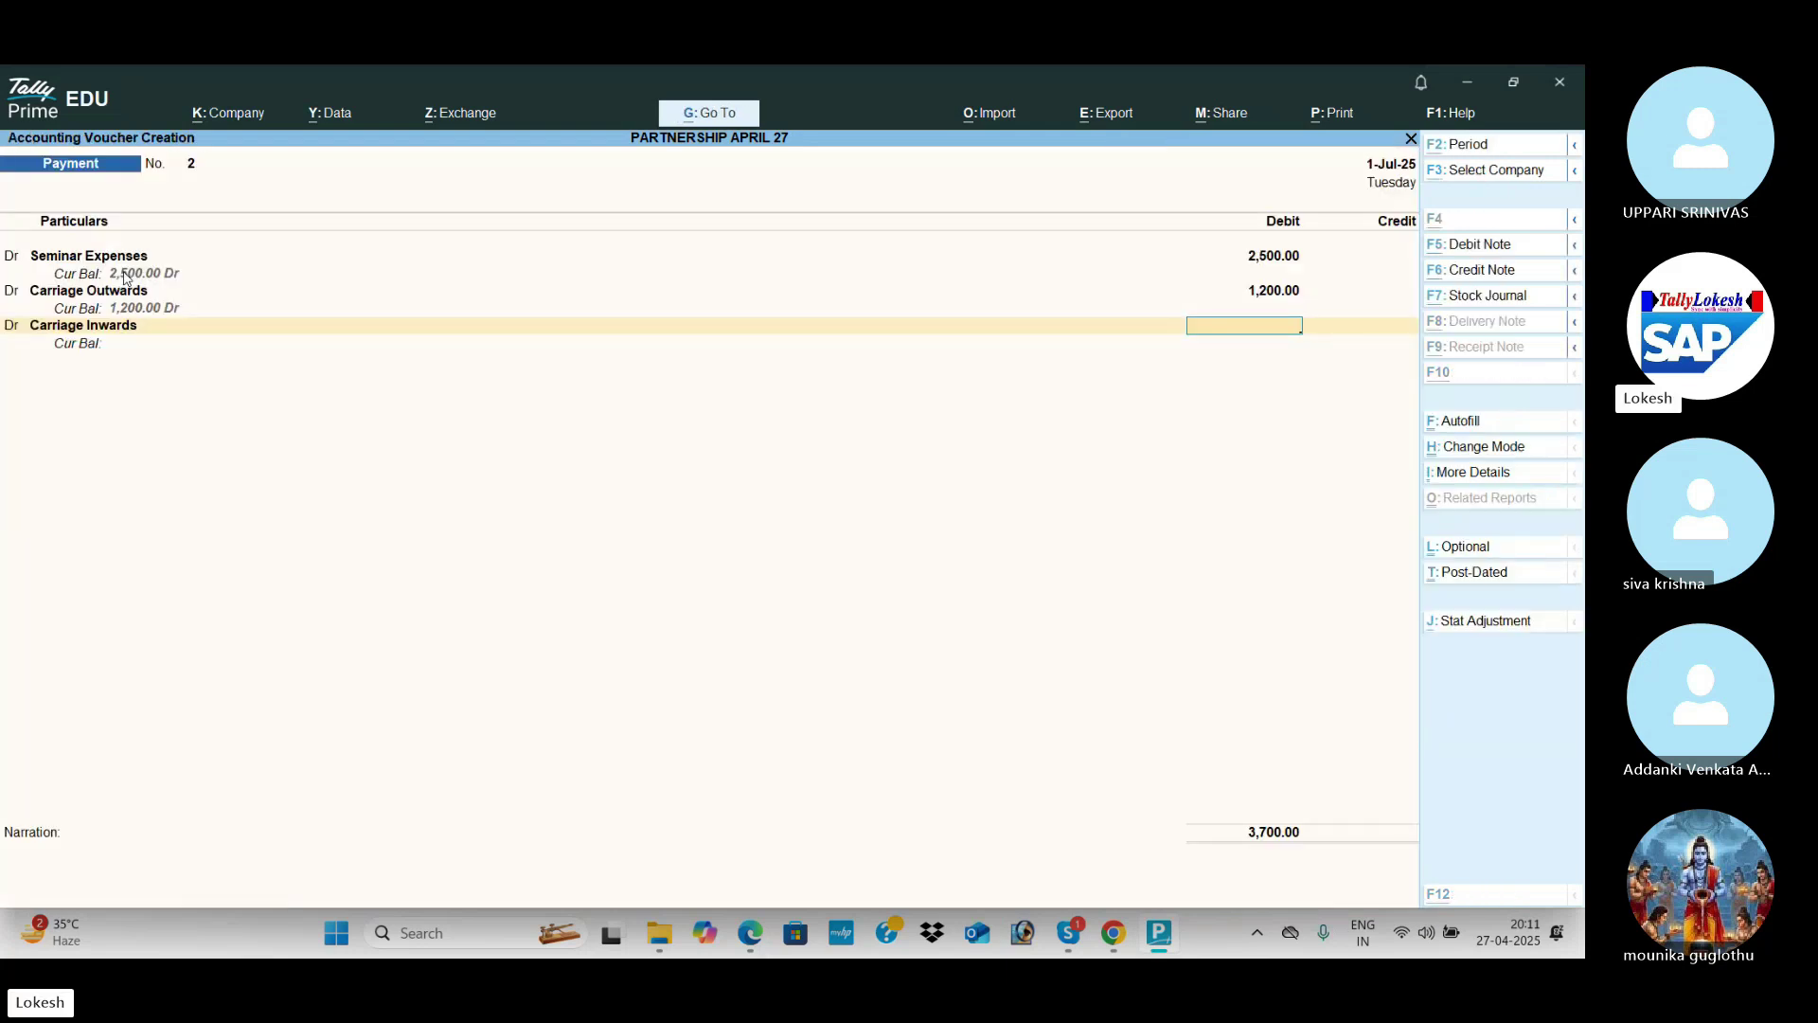
# Step: Debit Carriage Inwards with 1,000 as given in the PDF and continue to the credit line
pyautogui.hotkey('alt', 'Tab')
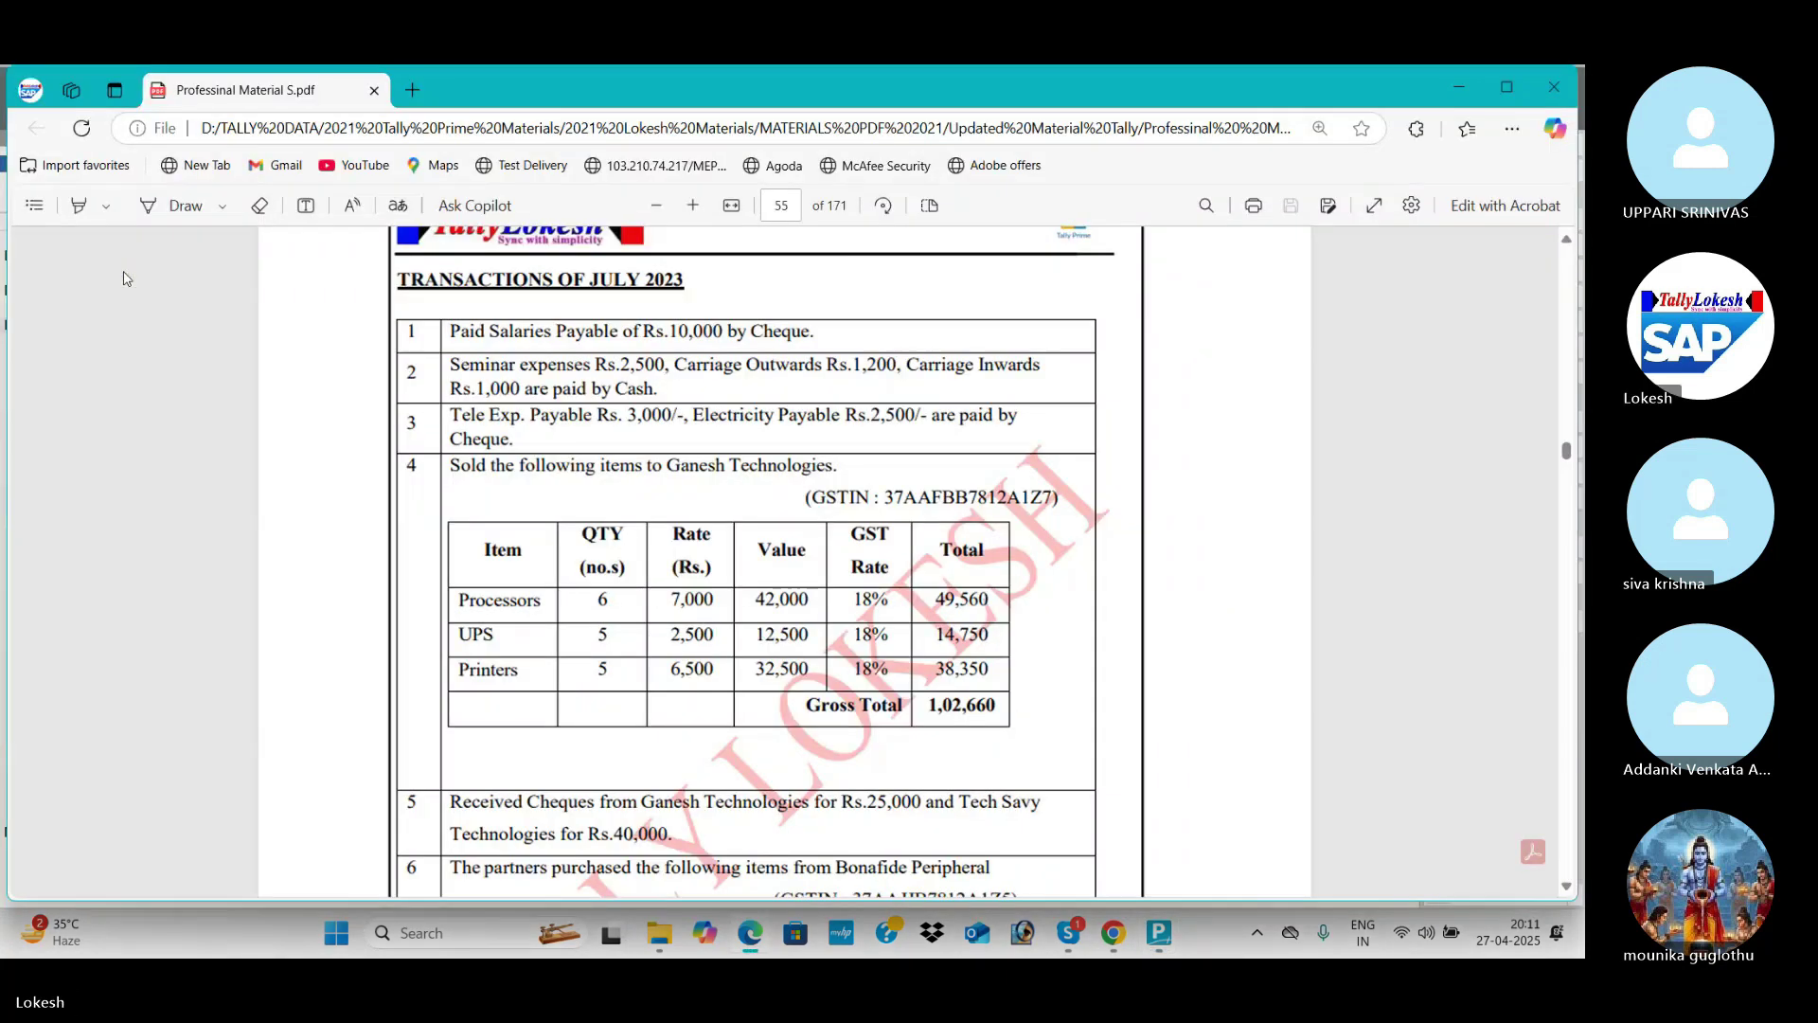
pyautogui.hotkey('alt', 'Tab')
pyautogui.write('1000')
pyautogui.press('Return')
pyautogui.press('Return')
# Step: Check the payment mode in the PDF, credit Cash for the full amount and save the payment voucher
pyautogui.hotkey('alt', 'Tab')
pyautogui.hotkey('alt', 'Tab')
pyautogui.write('cash')
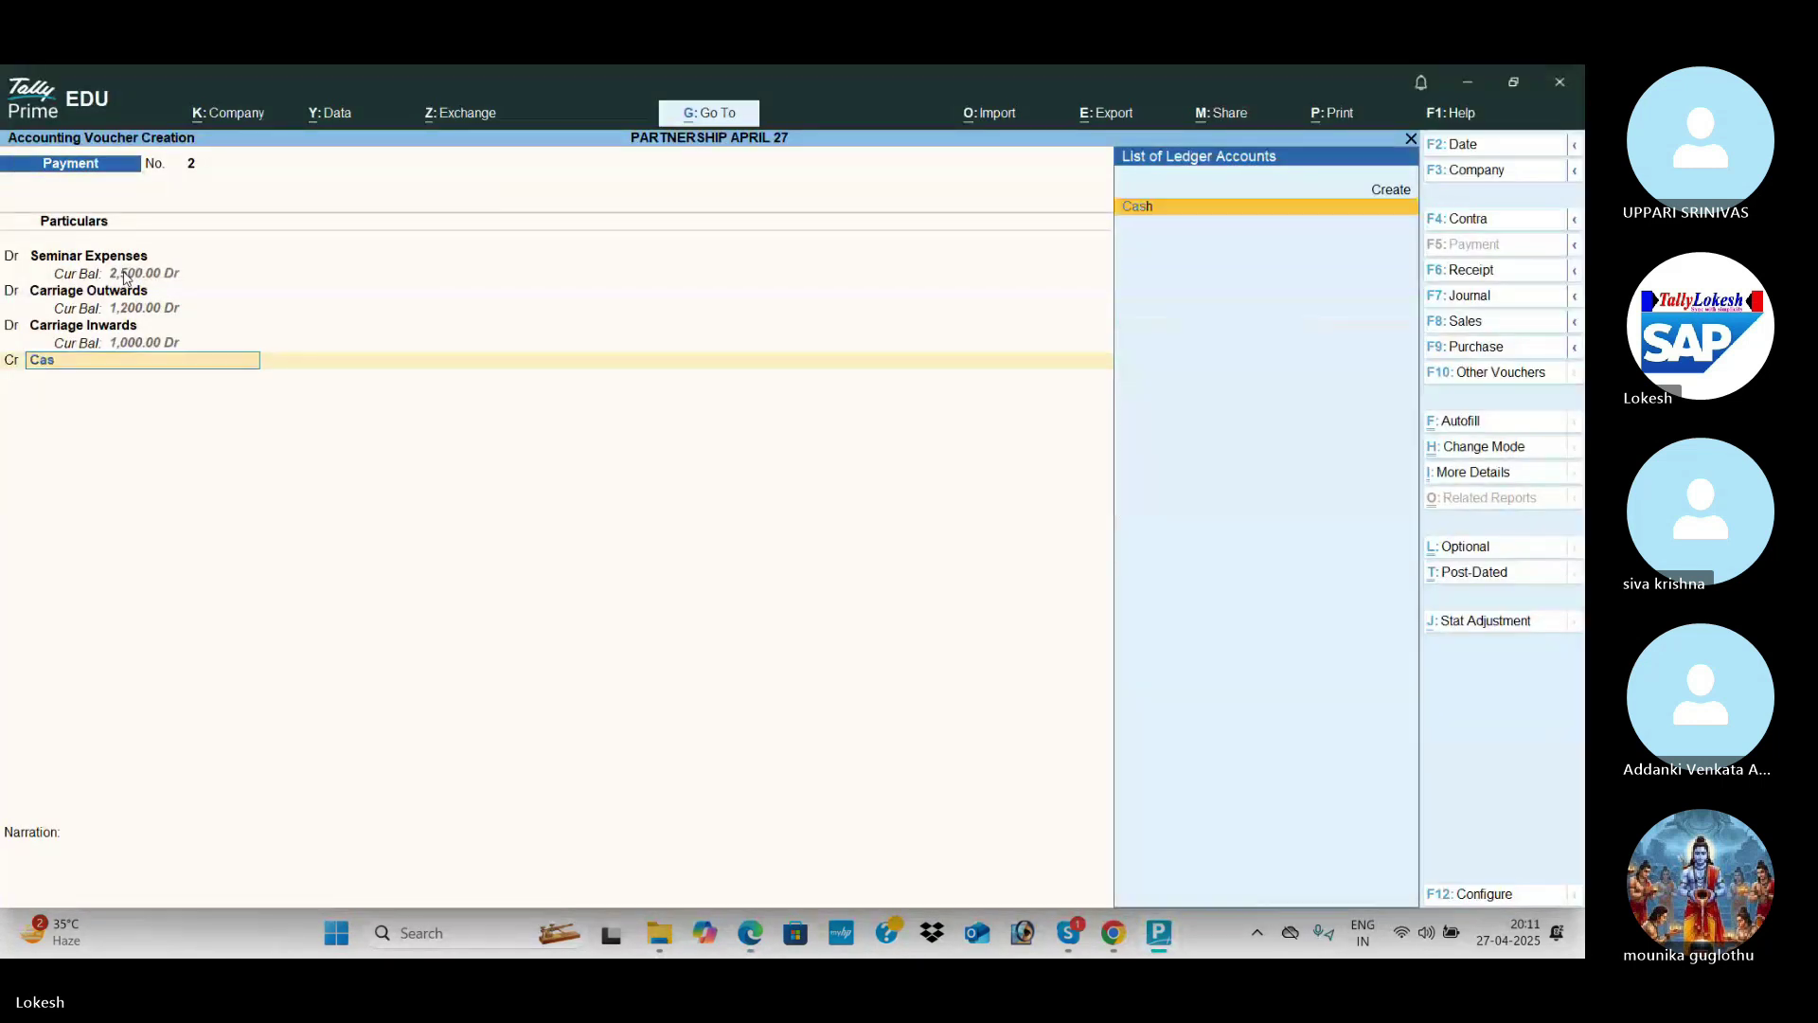
pyautogui.press('Return')
pyautogui.press('Return')
pyautogui.press('Return')
pyautogui.press('Return')
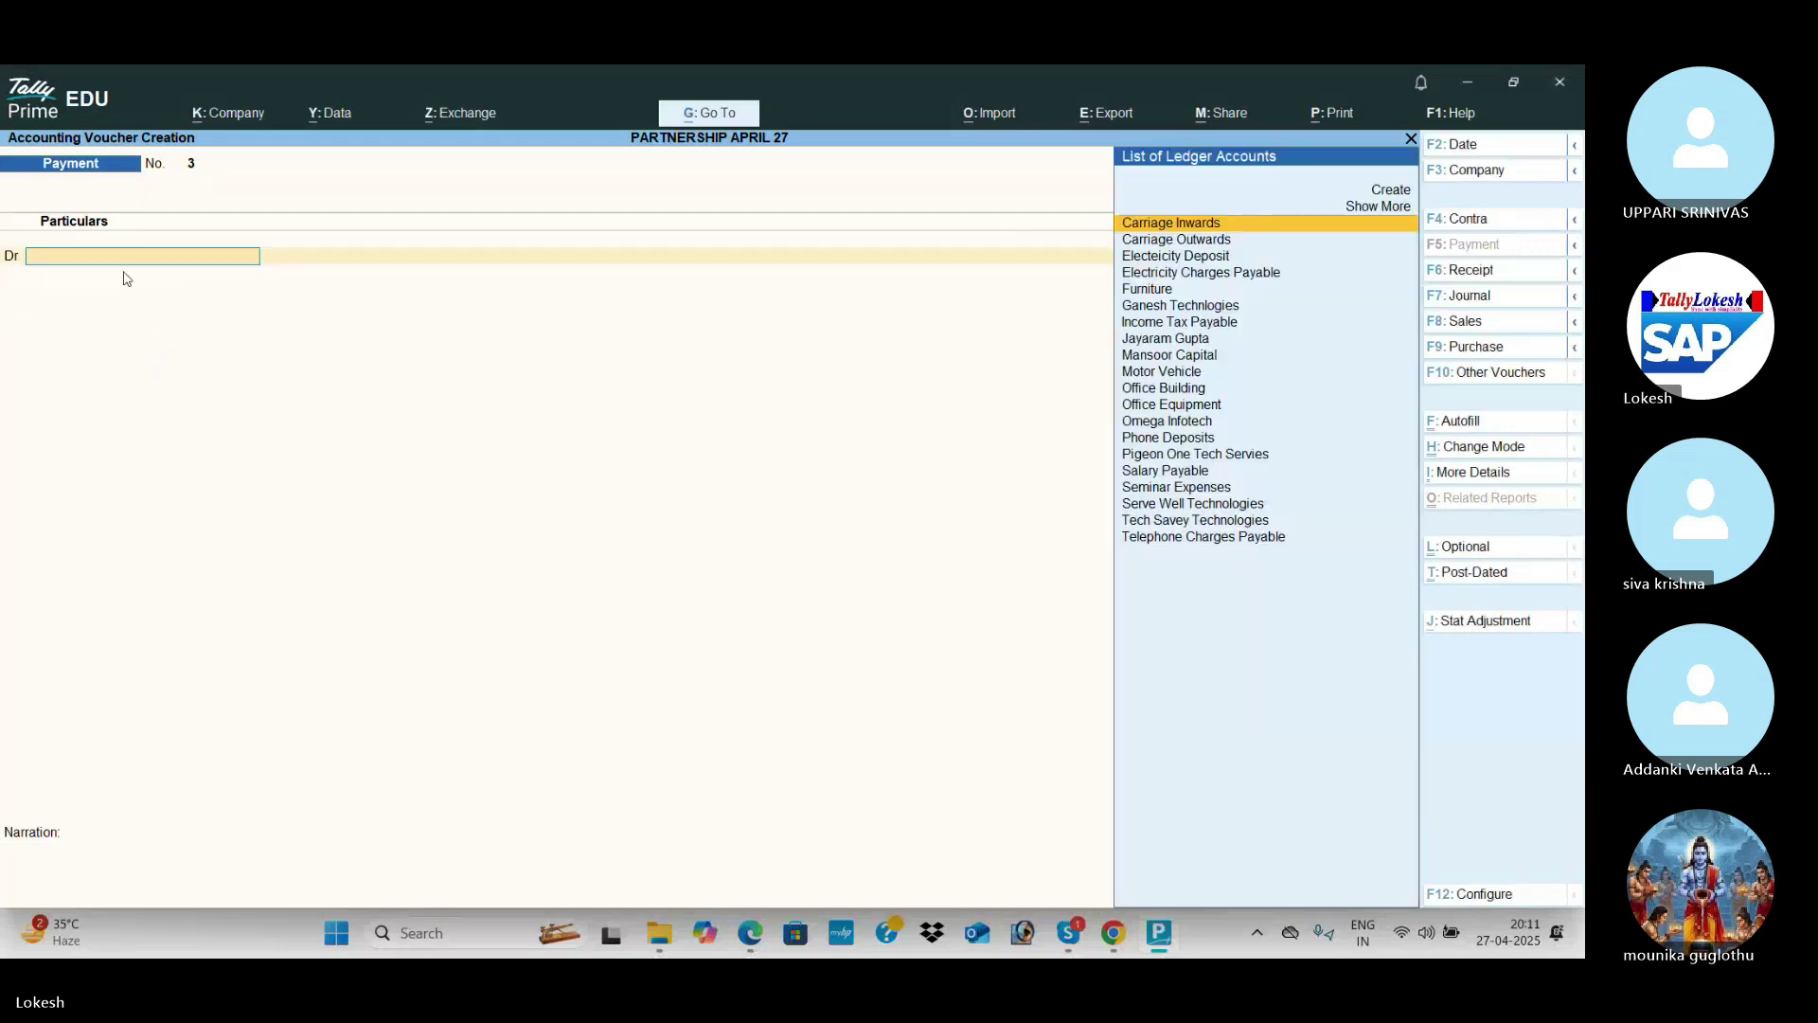
# Step: Debit Telephone Charges Payable with 3,000 in a new payment voucher for the PDF's third July transaction
pyautogui.hotkey('alt', 'Tab')
pyautogui.hotkey('alt', 'Tab')
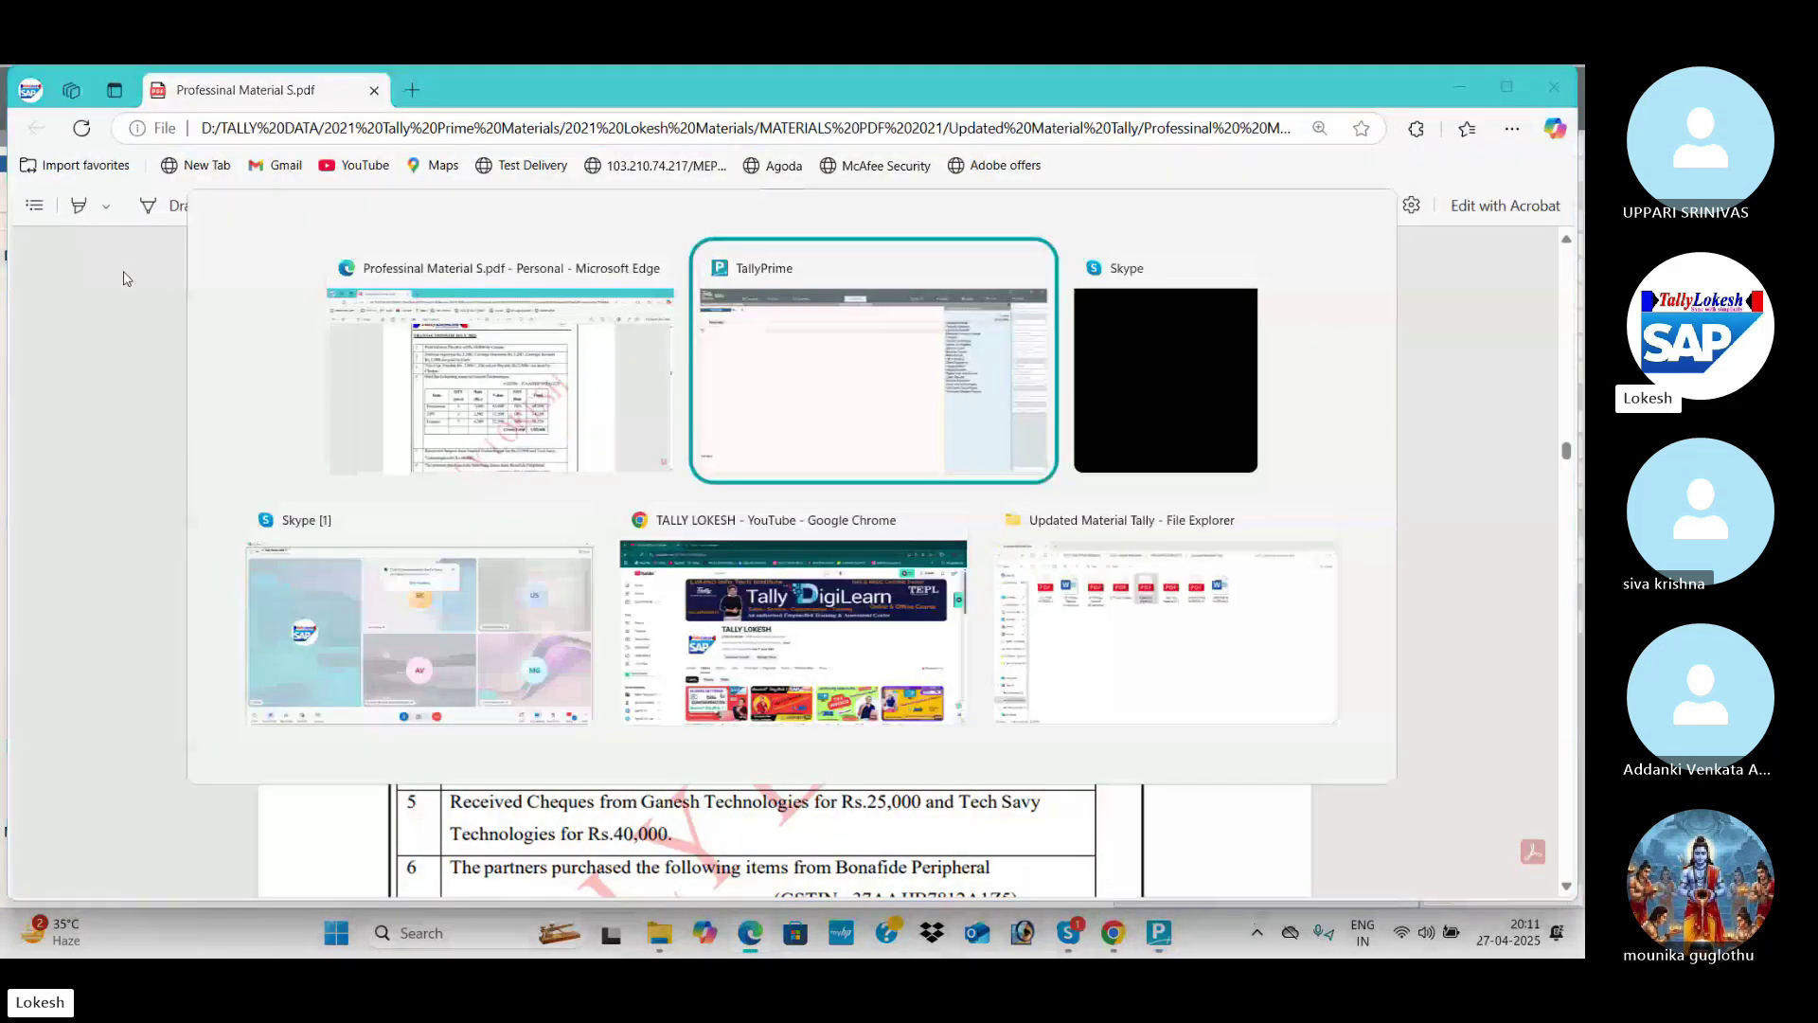
pyautogui.write('Te')
pyautogui.press('Down')
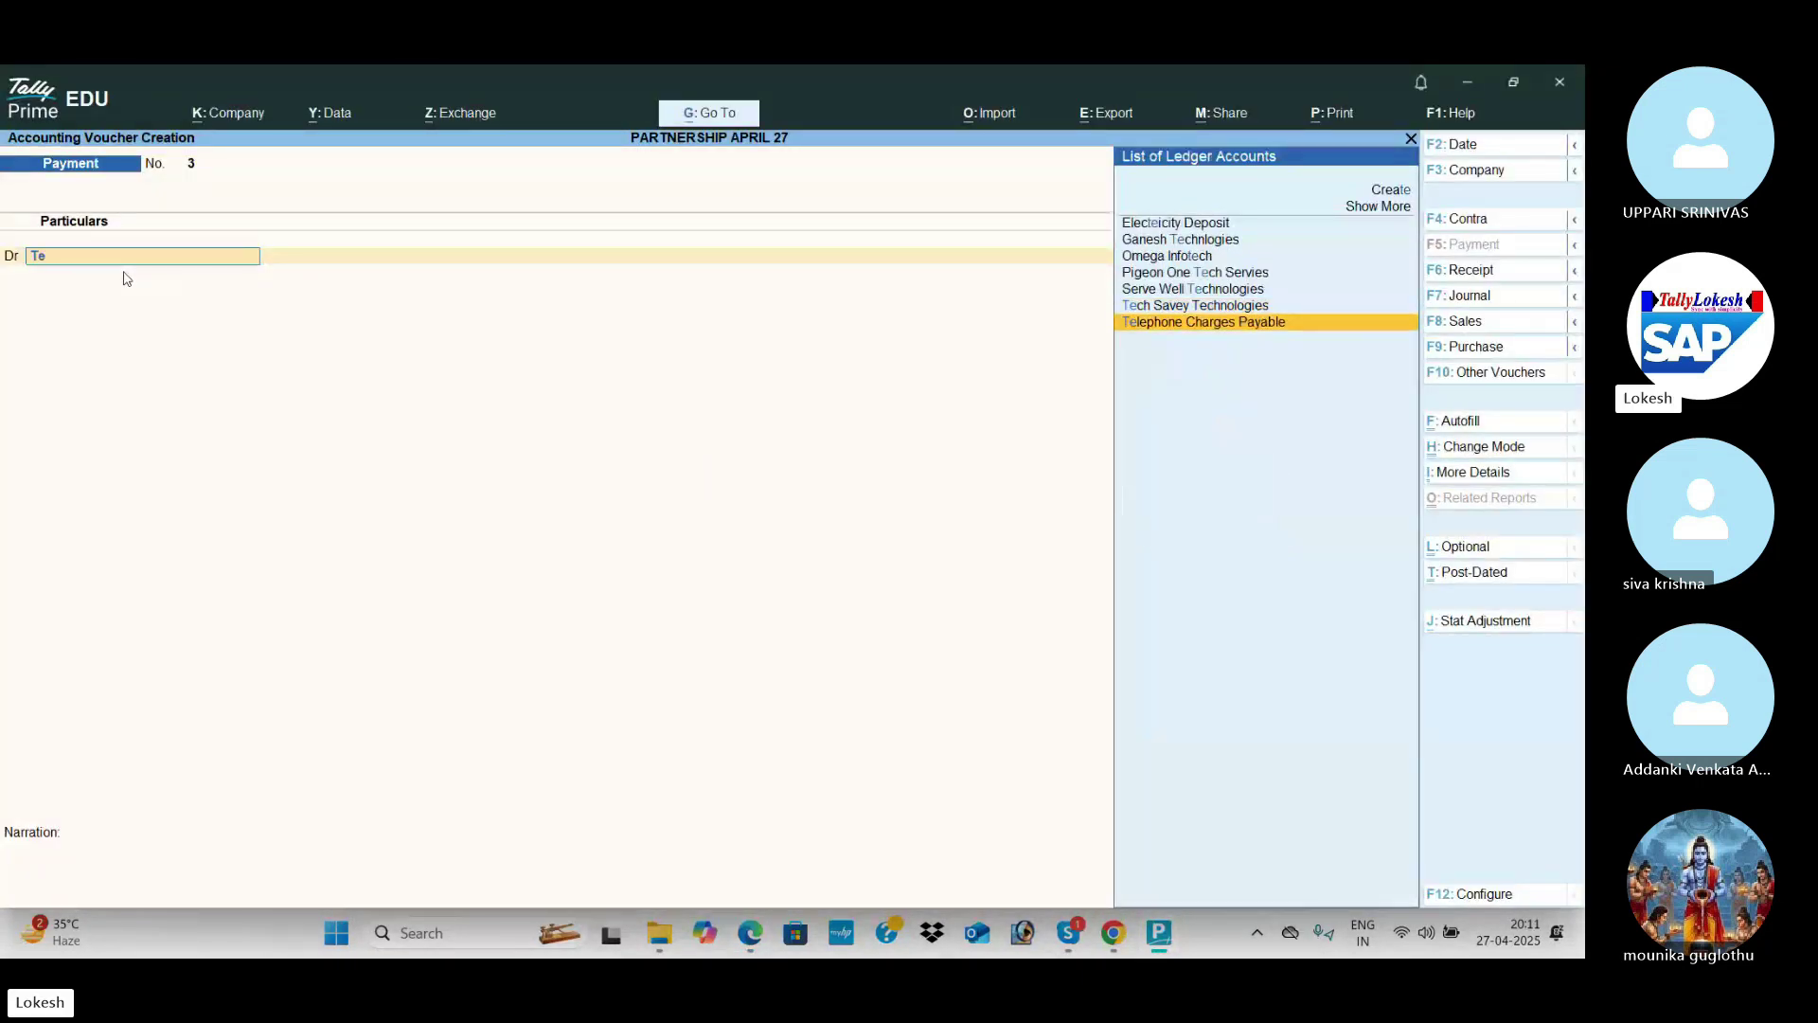
pyautogui.press('Return')
pyautogui.hotkey('alt', 'Tab')
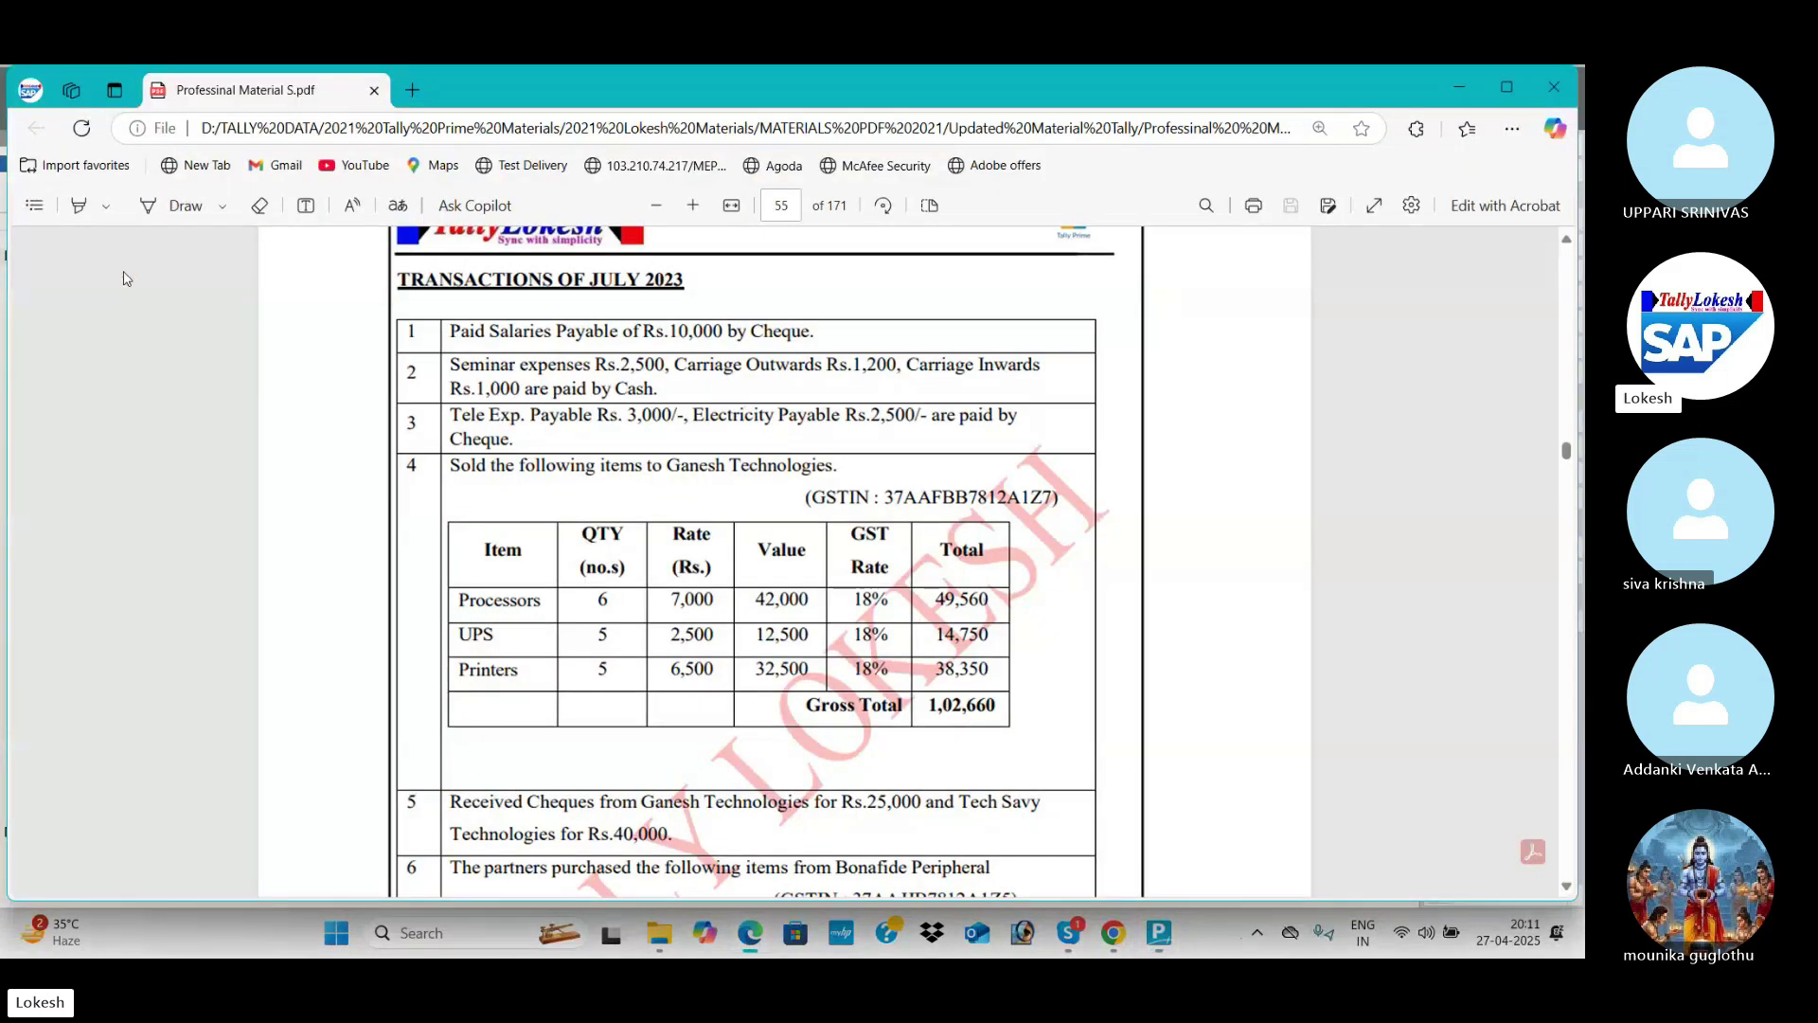
pyautogui.hotkey('alt', 'Tab')
pyautogui.write('3000')
pyautogui.press('Return')
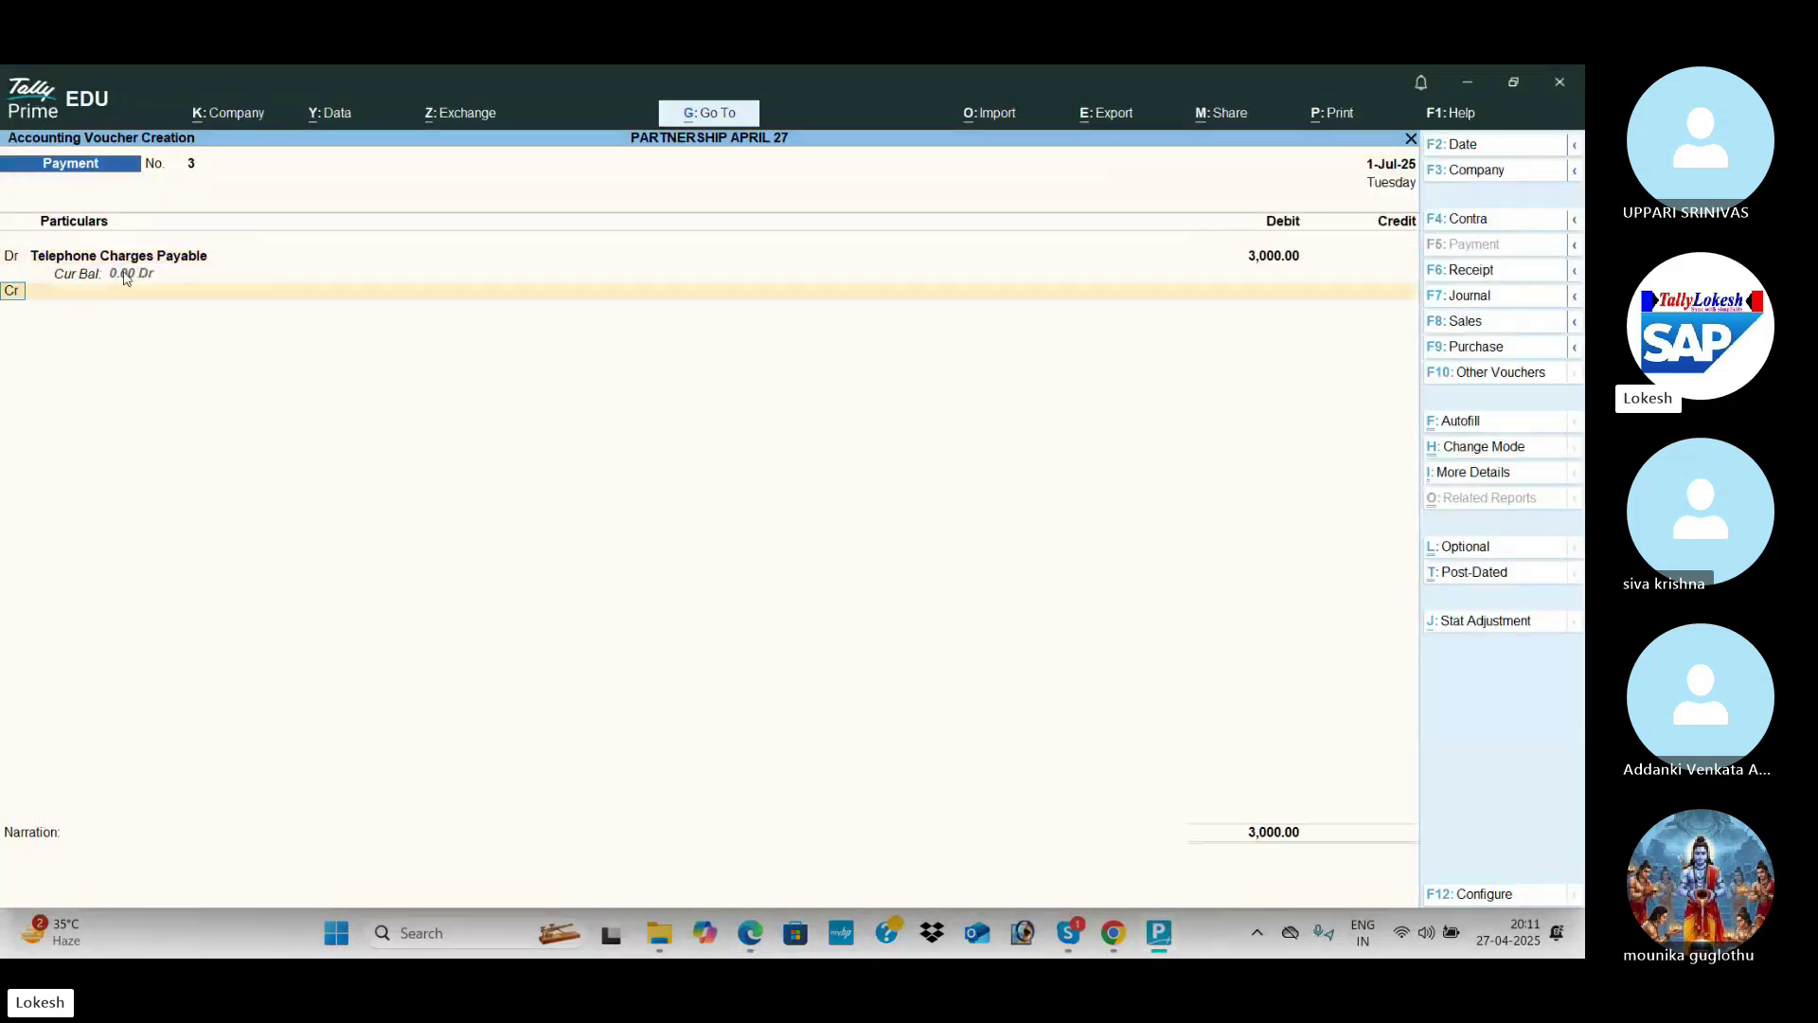
# Step: Add Electricity Charges Payable as a second debit of 2,500, following the PDF
pyautogui.press('Return')
pyautogui.hotkey('alt', 'Tab')
pyautogui.hotkey('alt', 'Tab')
pyautogui.write('ele')
pyautogui.press('Return')
pyautogui.hotkey('alt', 'Tab')
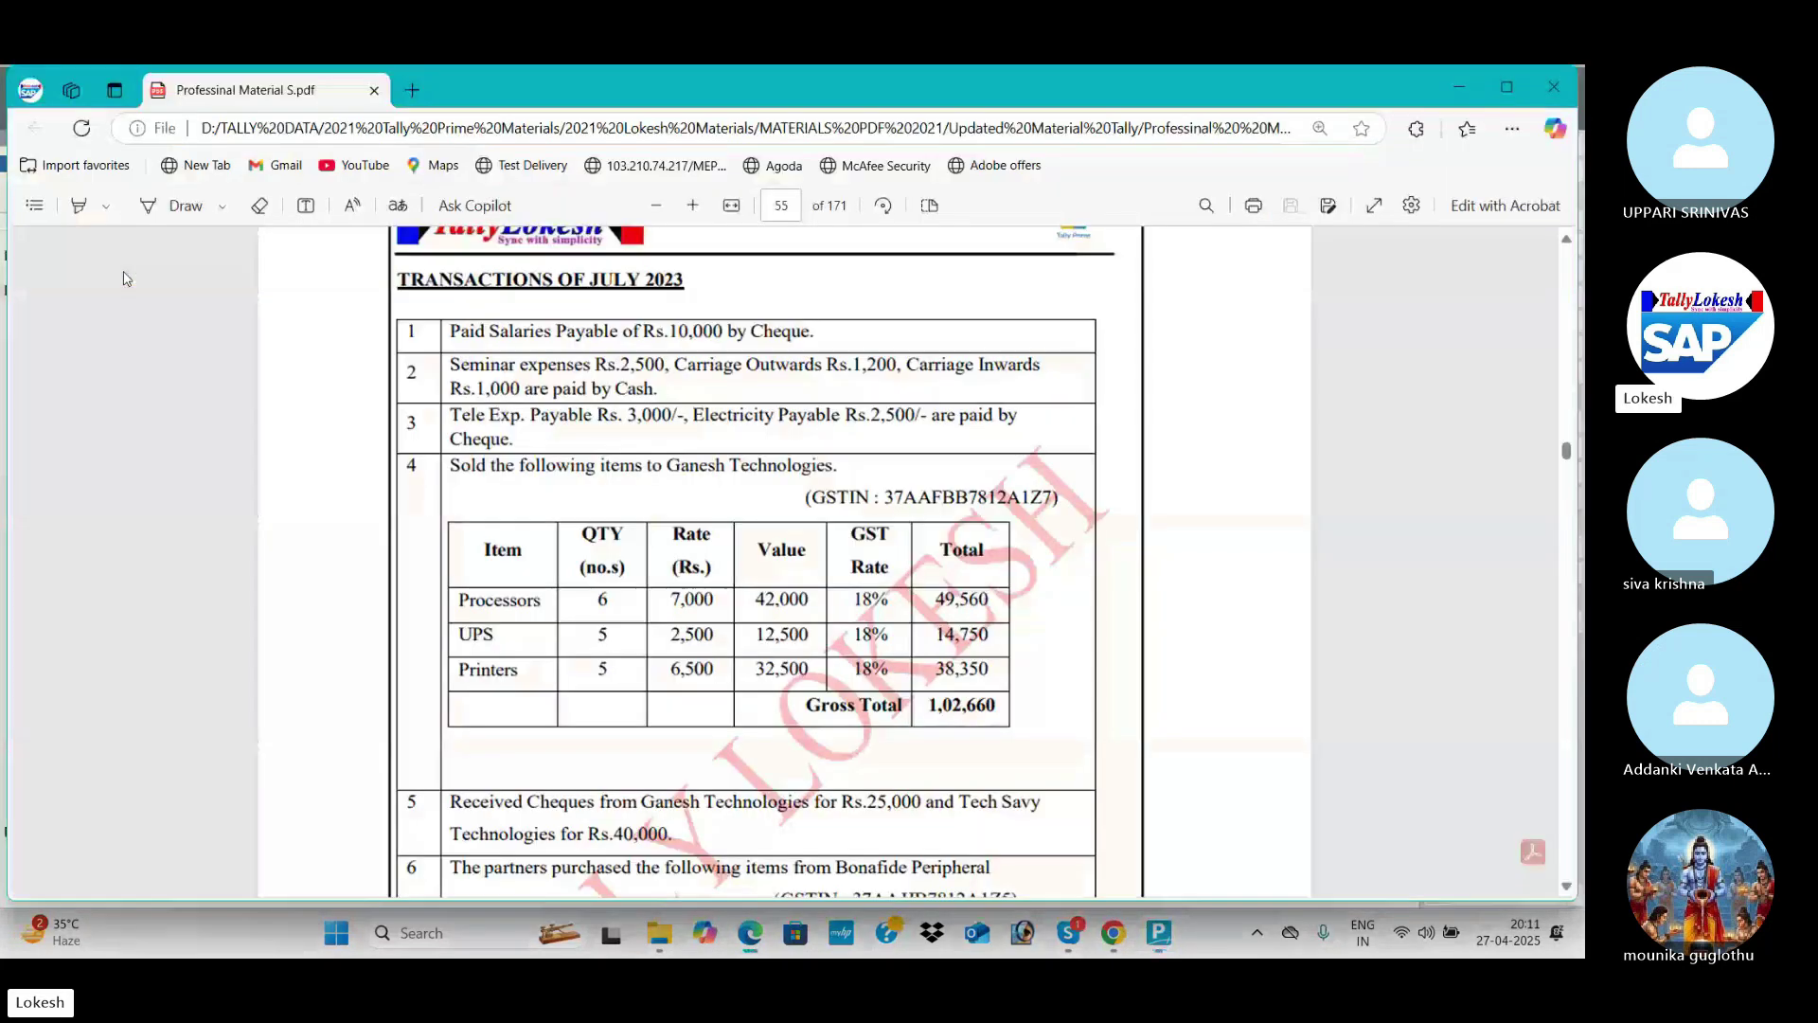
pyautogui.hotkey('alt', 'Tab')
pyautogui.write('25')
pyautogui.press('Return')
# Step: Credit Uti Bank with 5,500 for the telephone and electricity payment and save the voucher
pyautogui.hotkey('alt', 'Tab')
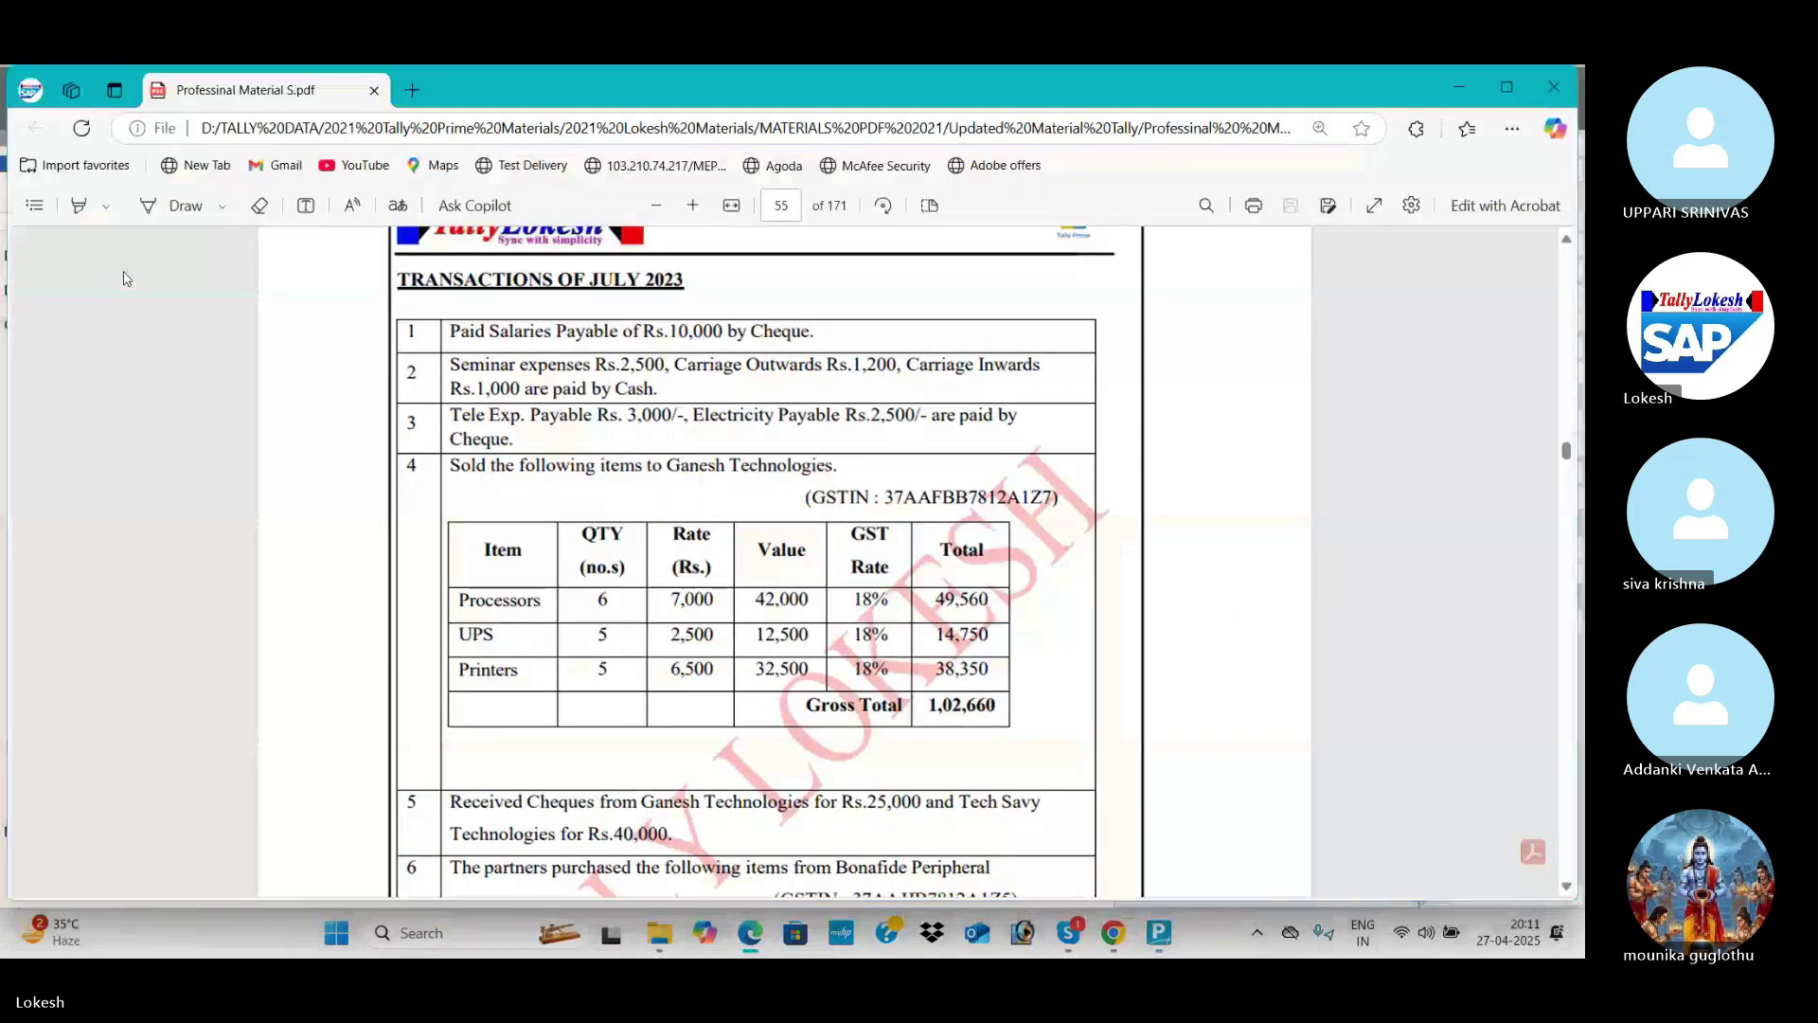
pyautogui.hotkey('alt', 'Tab')
pyautogui.write('U')
pyautogui.press('Return')
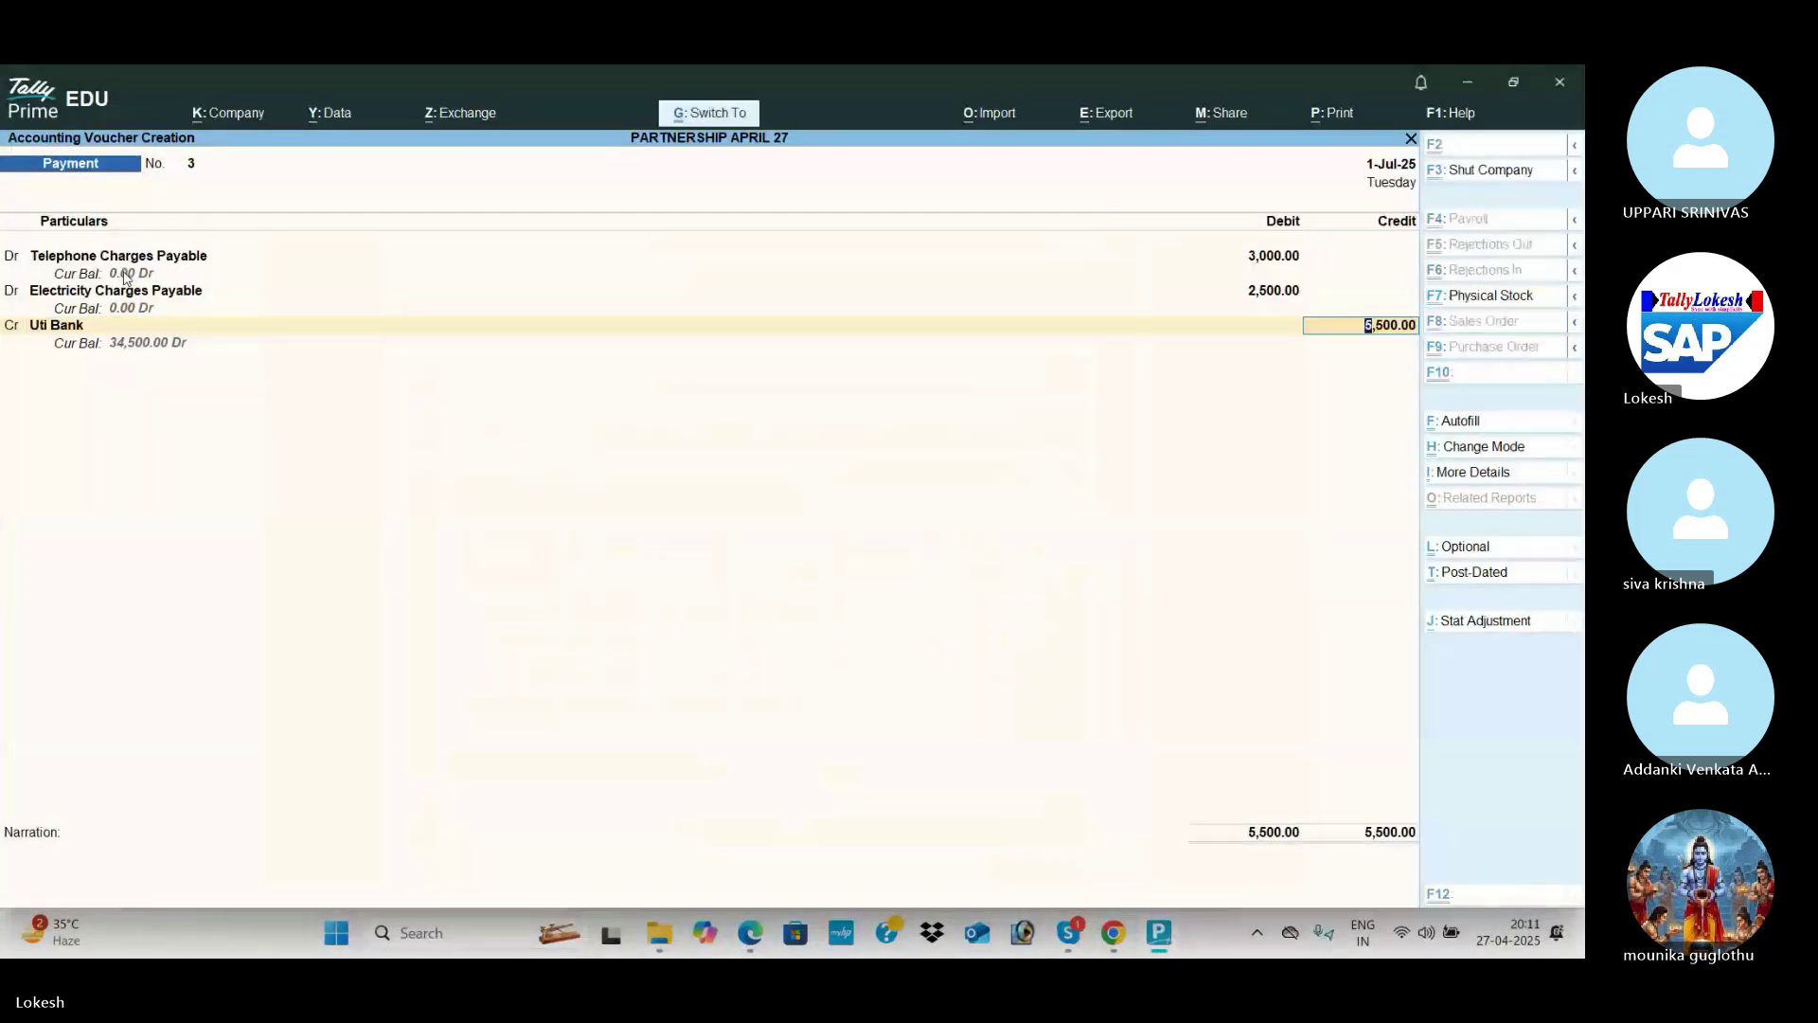
pyautogui.press('Return')
pyautogui.press('Return')
# Step: Start a sales voucher for the PDF's fourth July transaction with Ganesh Technlogies as the party, skipping the dispatch details
pyautogui.hotkey('alt', 'Tab')
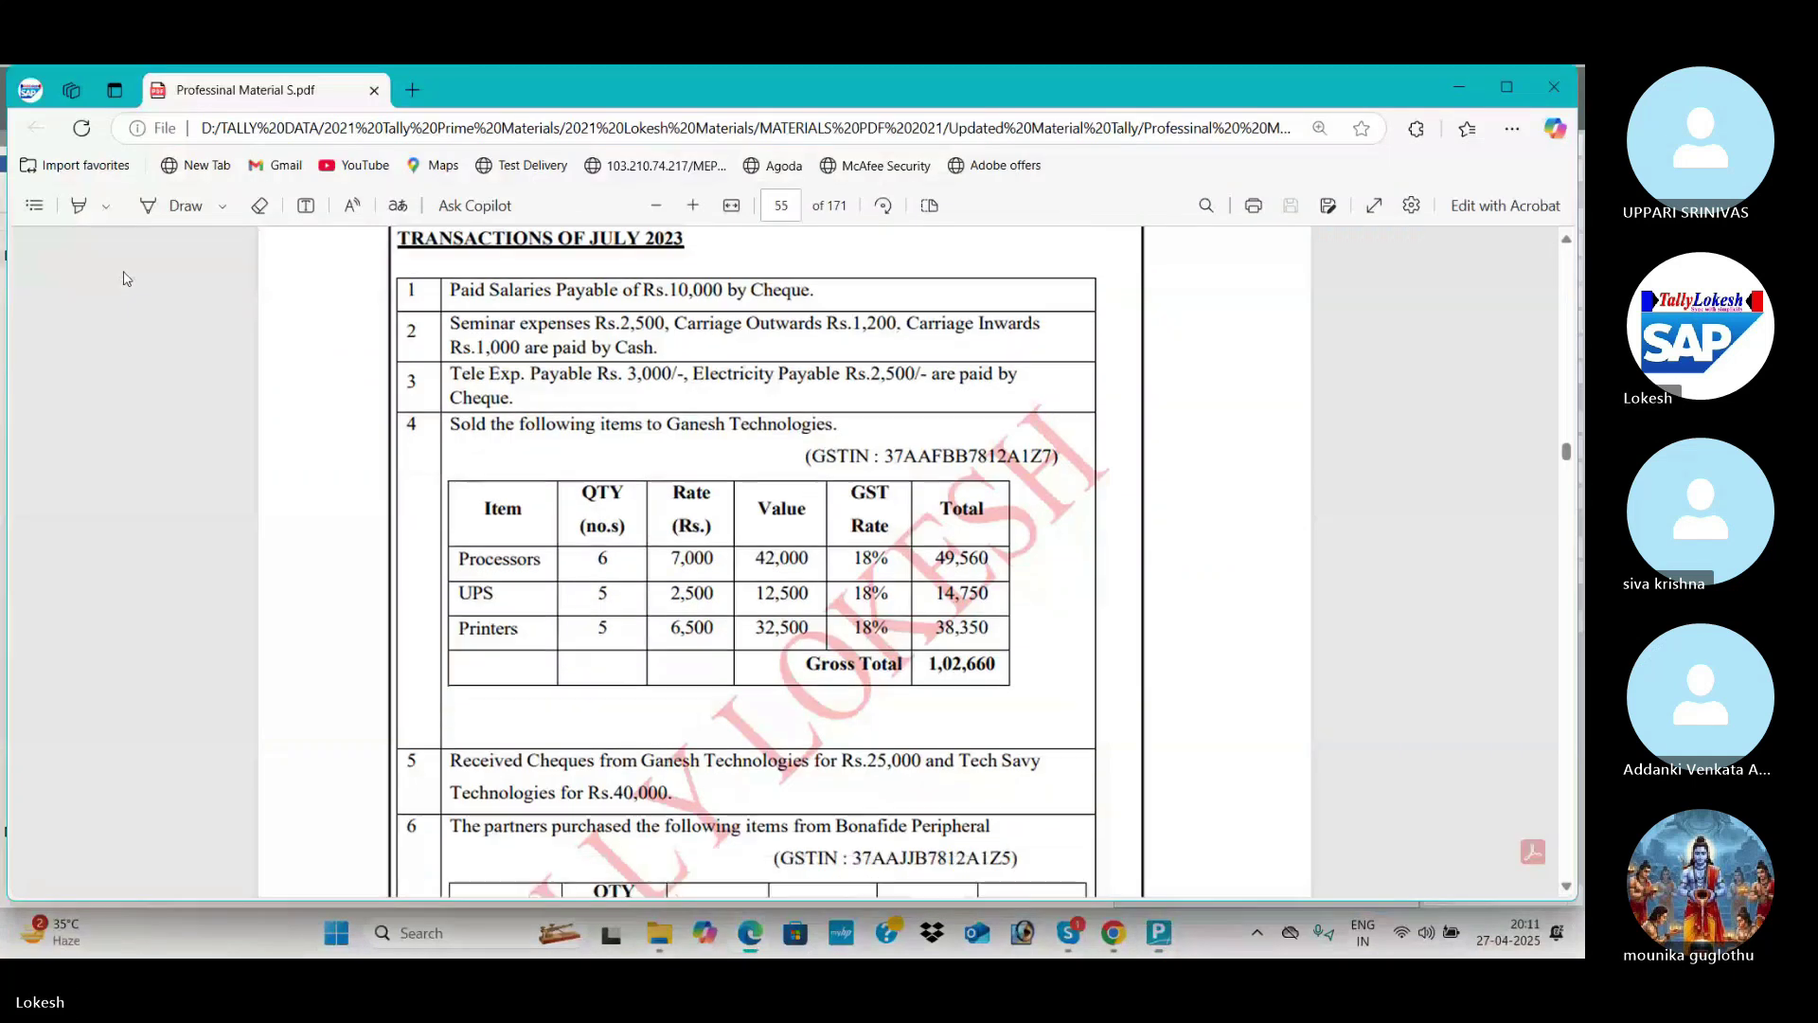
pyautogui.scroll(-1, 126, 277)
pyautogui.hotkey('alt', 'Tab')
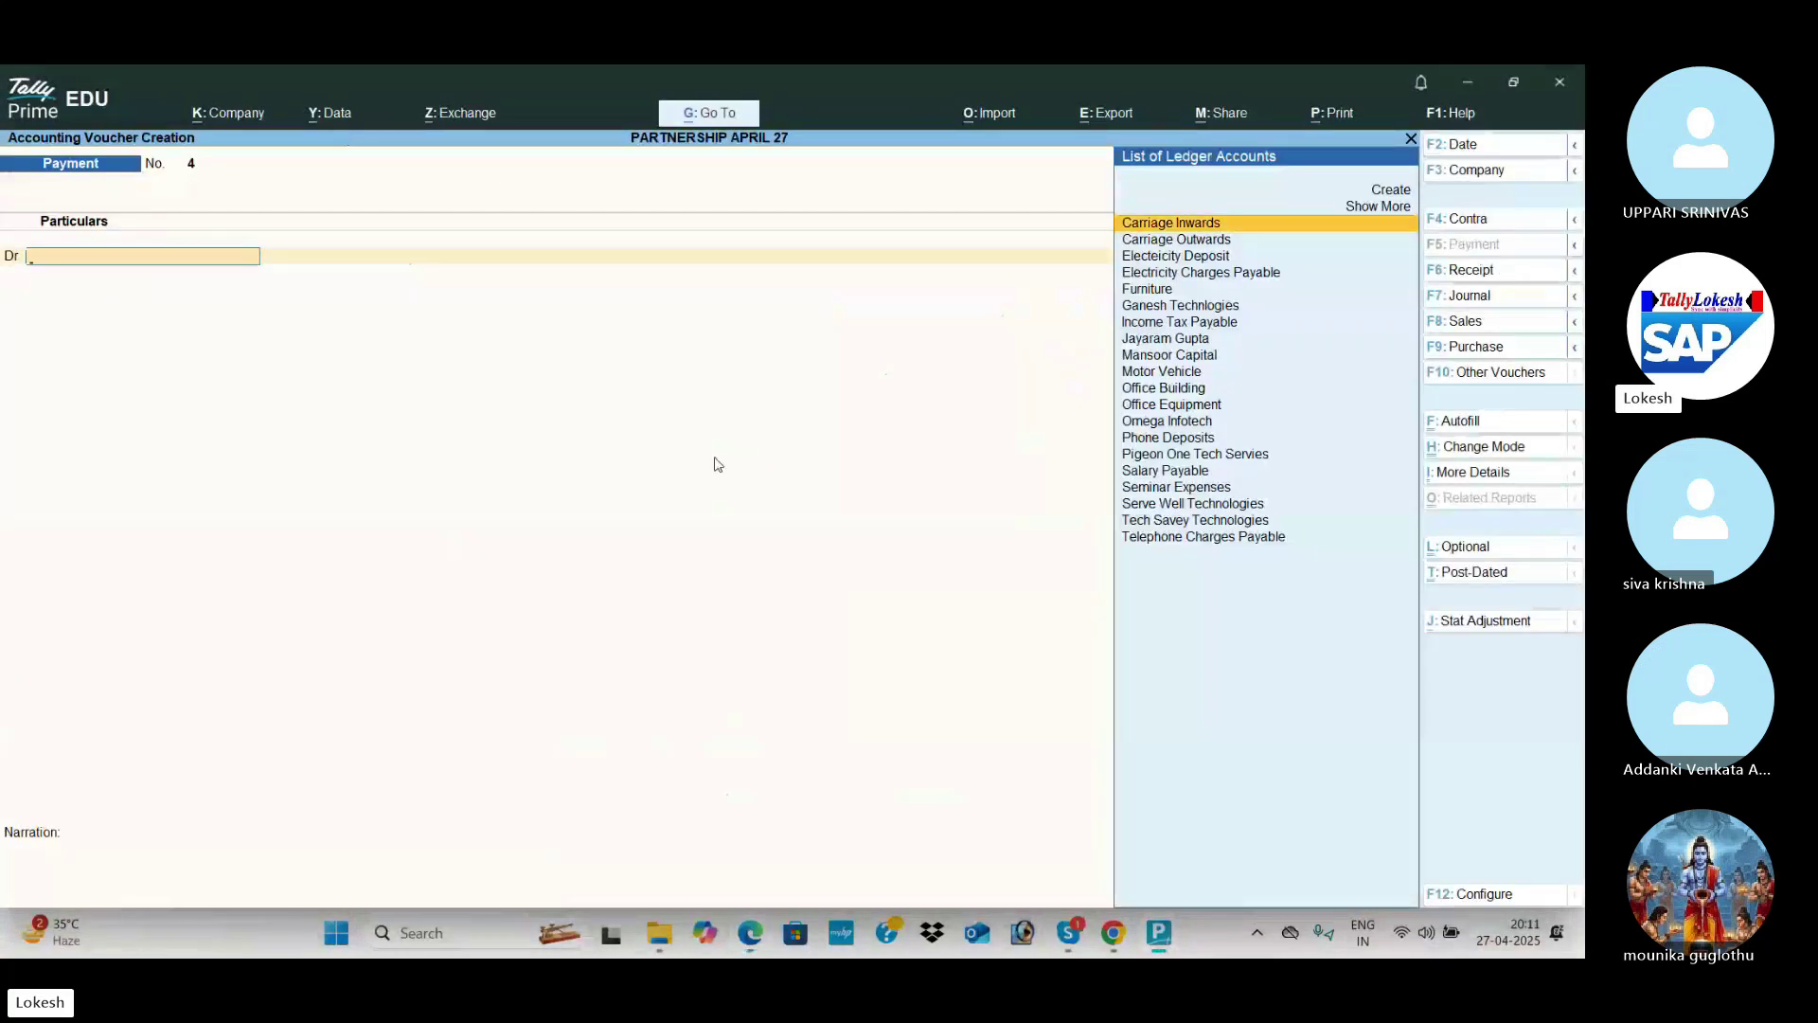
pyautogui.click(1473, 321)
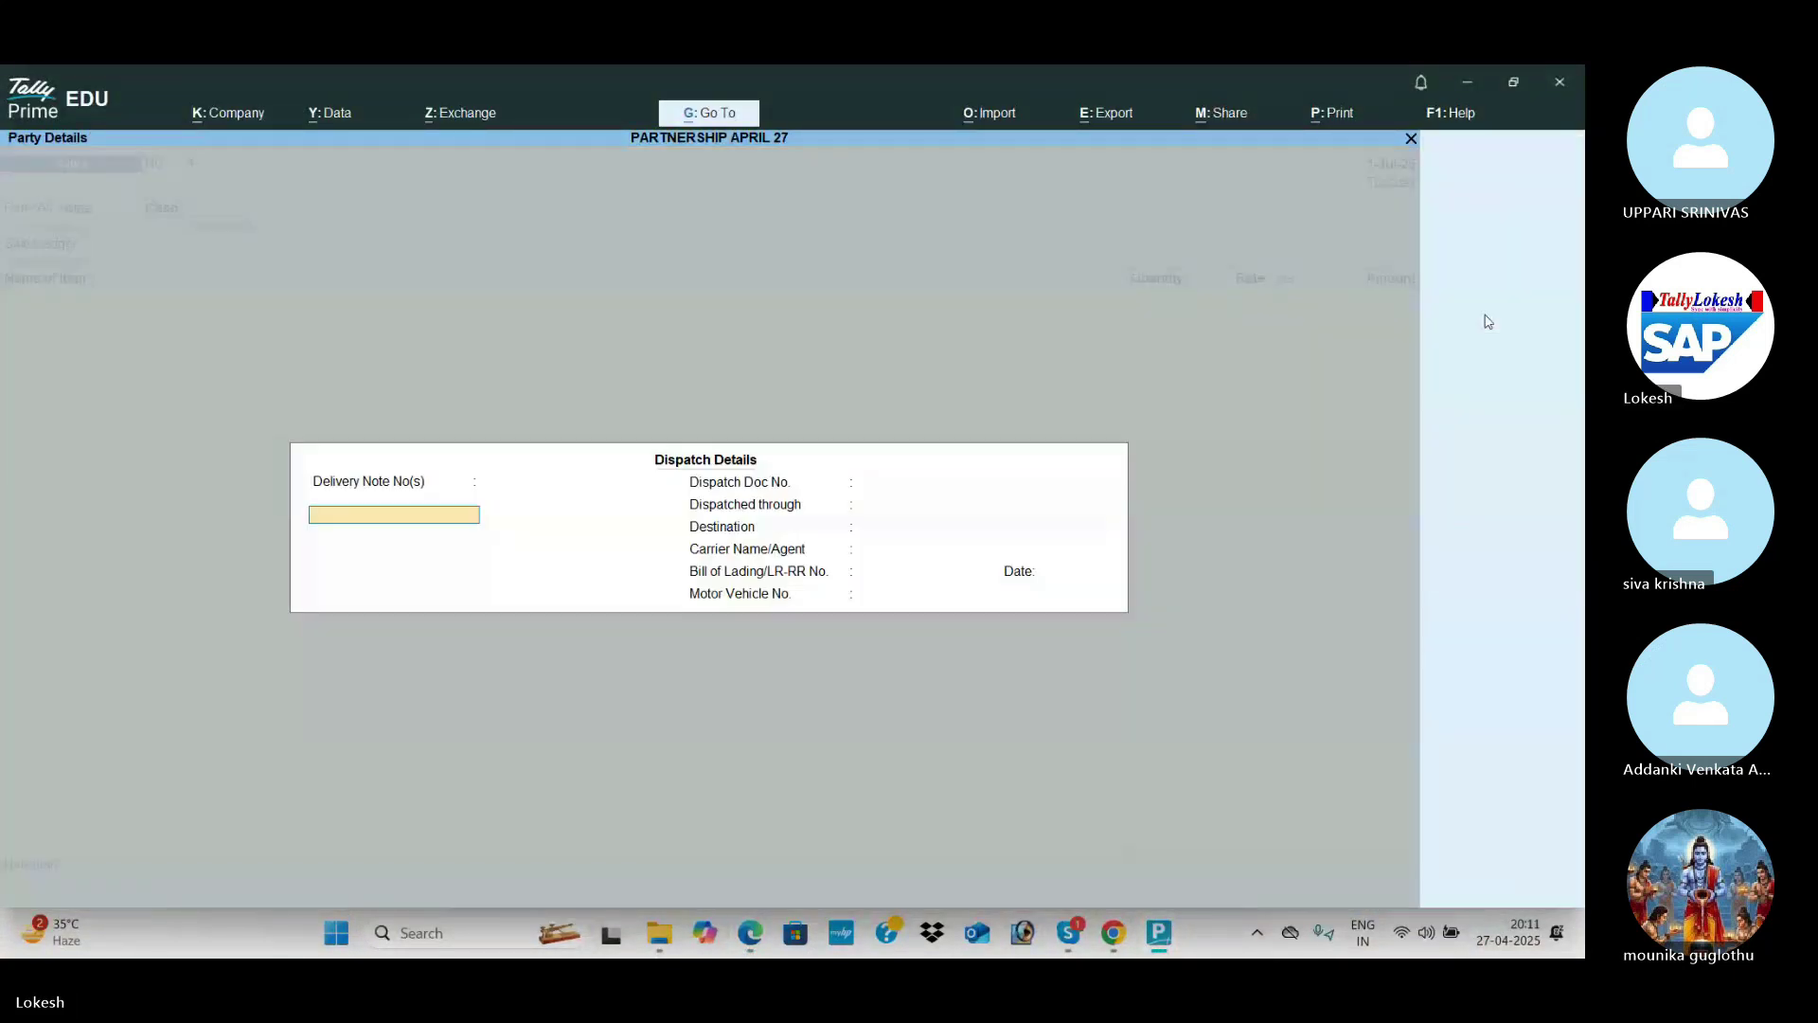
pyautogui.press('Escape')
pyautogui.hotkey('alt', 'Tab')
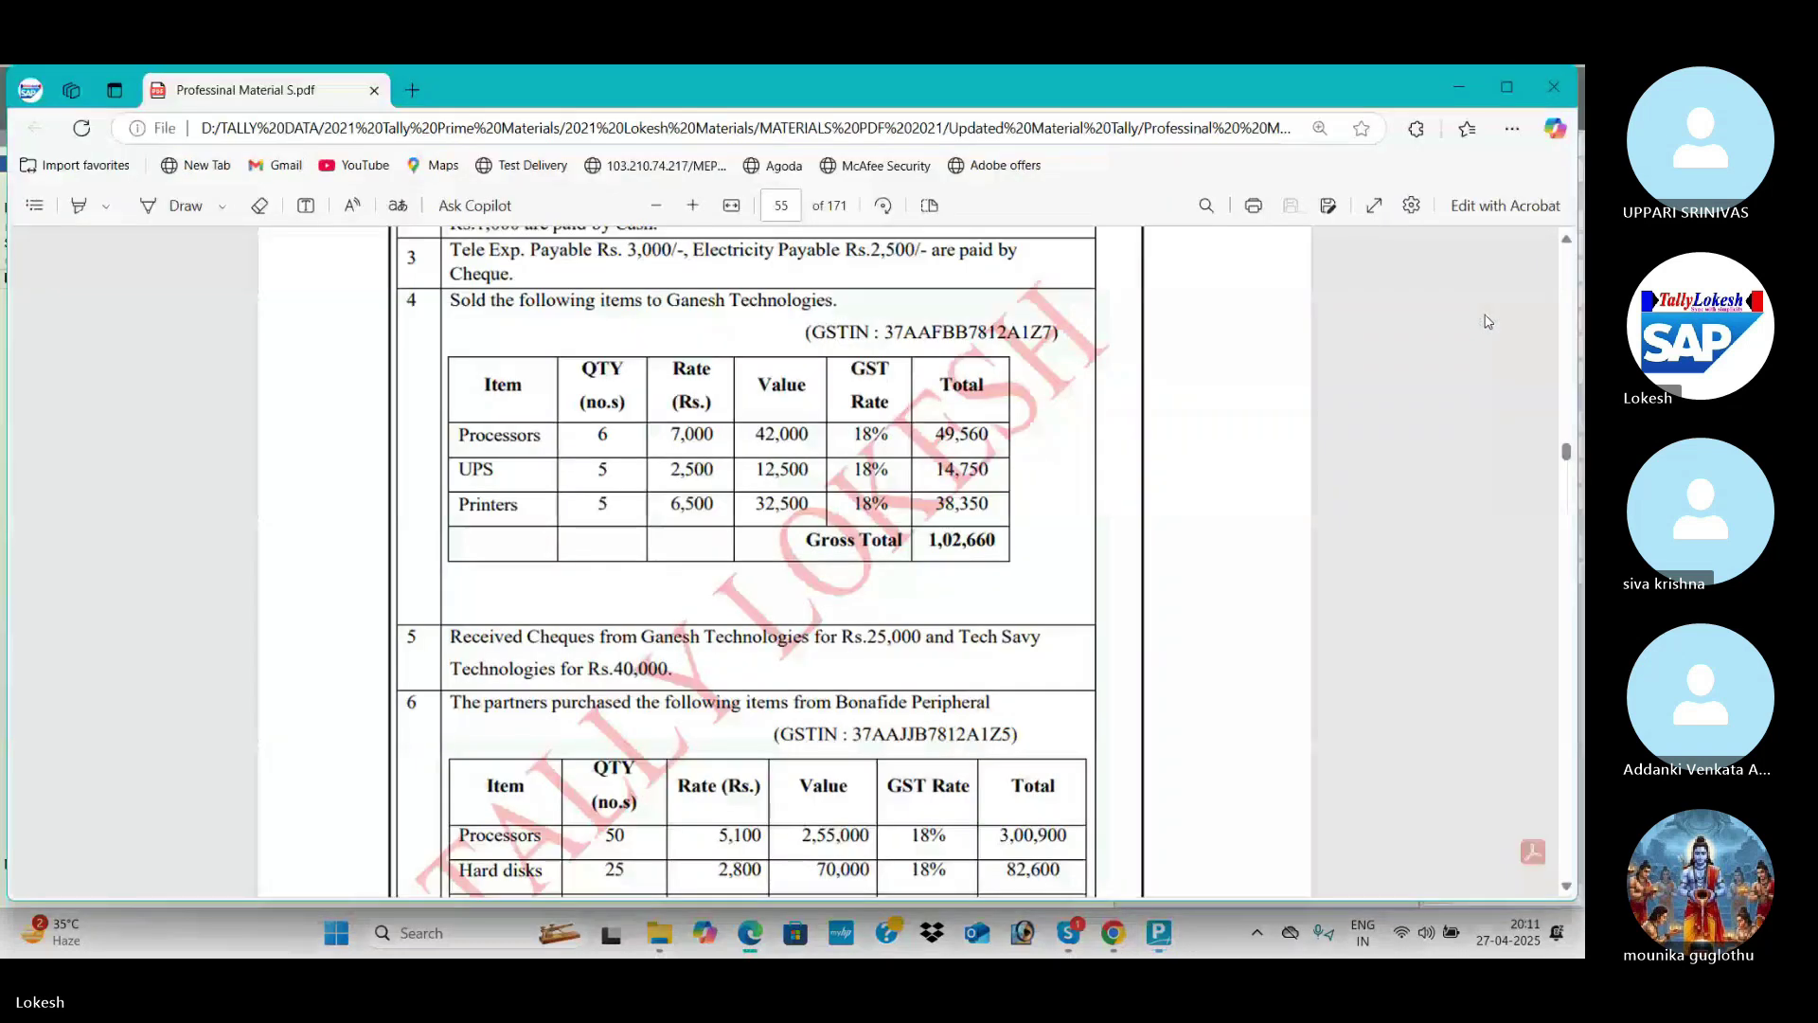
pyautogui.hotkey('alt', 'Tab')
pyautogui.write('g')
pyautogui.press('Return')
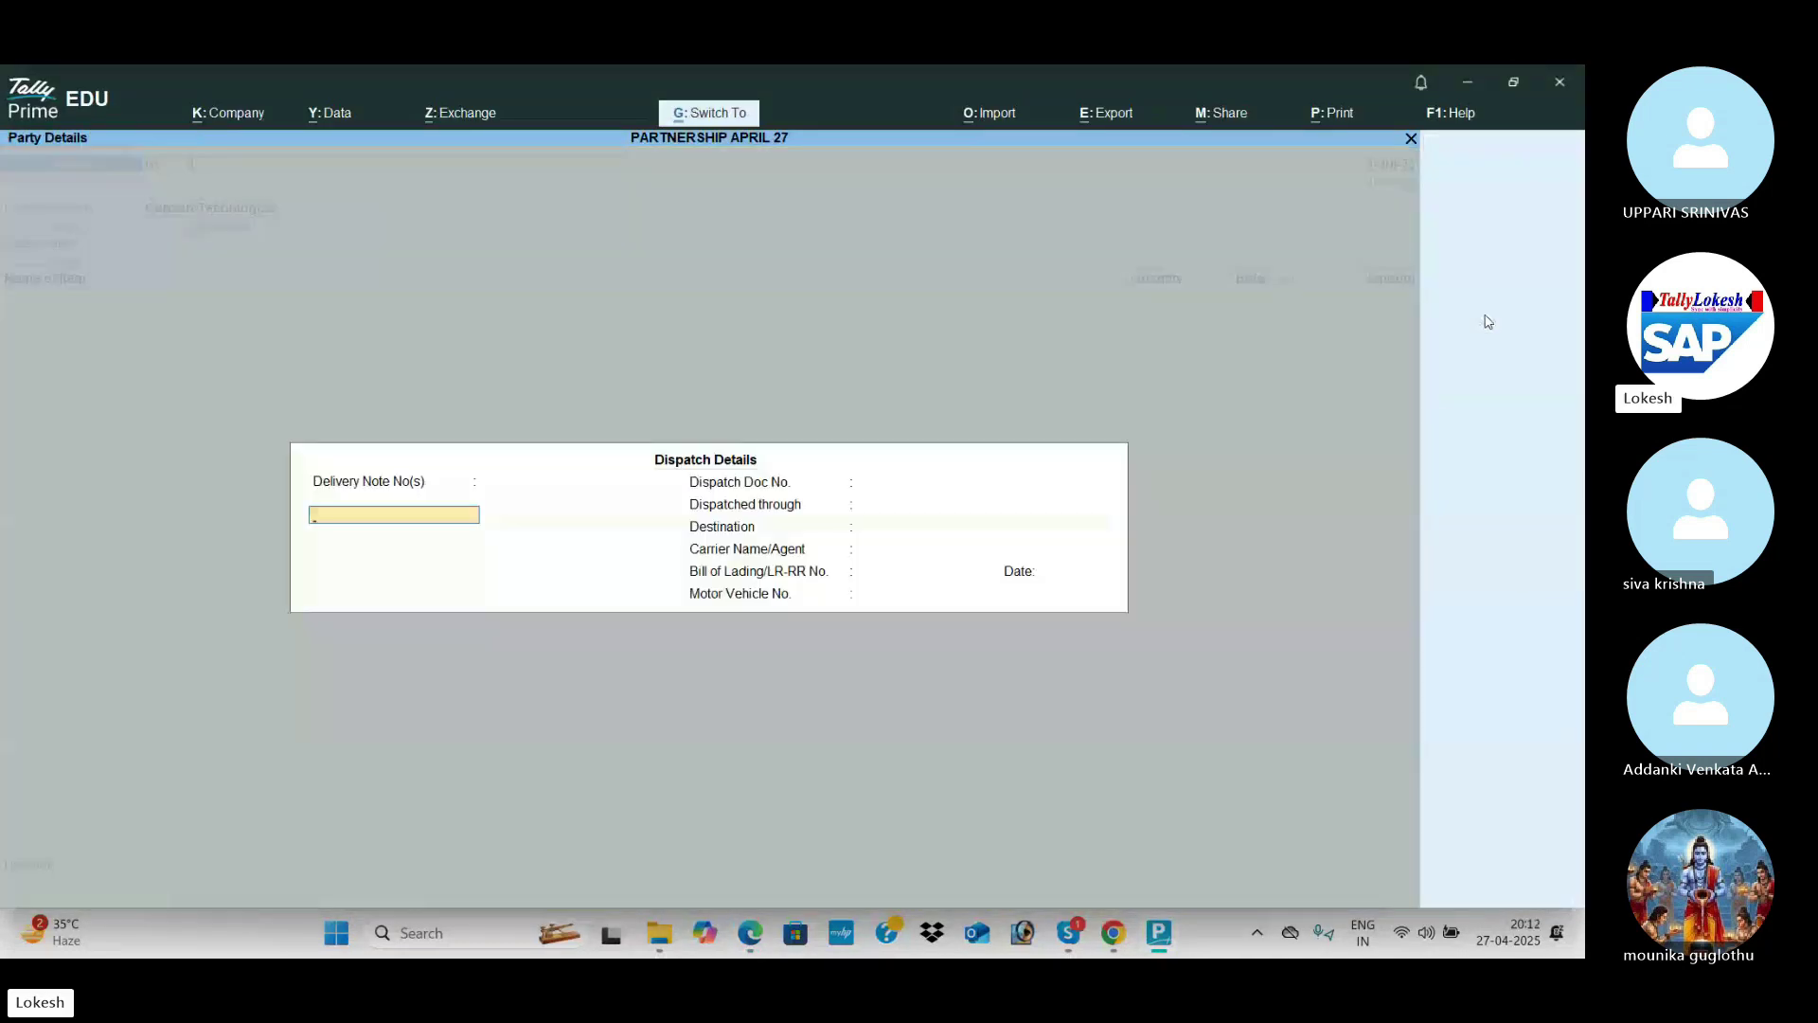
pyautogui.press('Escape')
# Step: Create a Sales ledger under Sales Accounts with GST applicable and use it as the voucher's sales ledger
pyautogui.hotkey('alt', 'c')
pyautogui.write('Sales')
pyautogui.press('Return')
pyautogui.write('s')
pyautogui.press('Return')
pyautogui.press('Return')
pyautogui.press('Return')
pyautogui.press('Return')
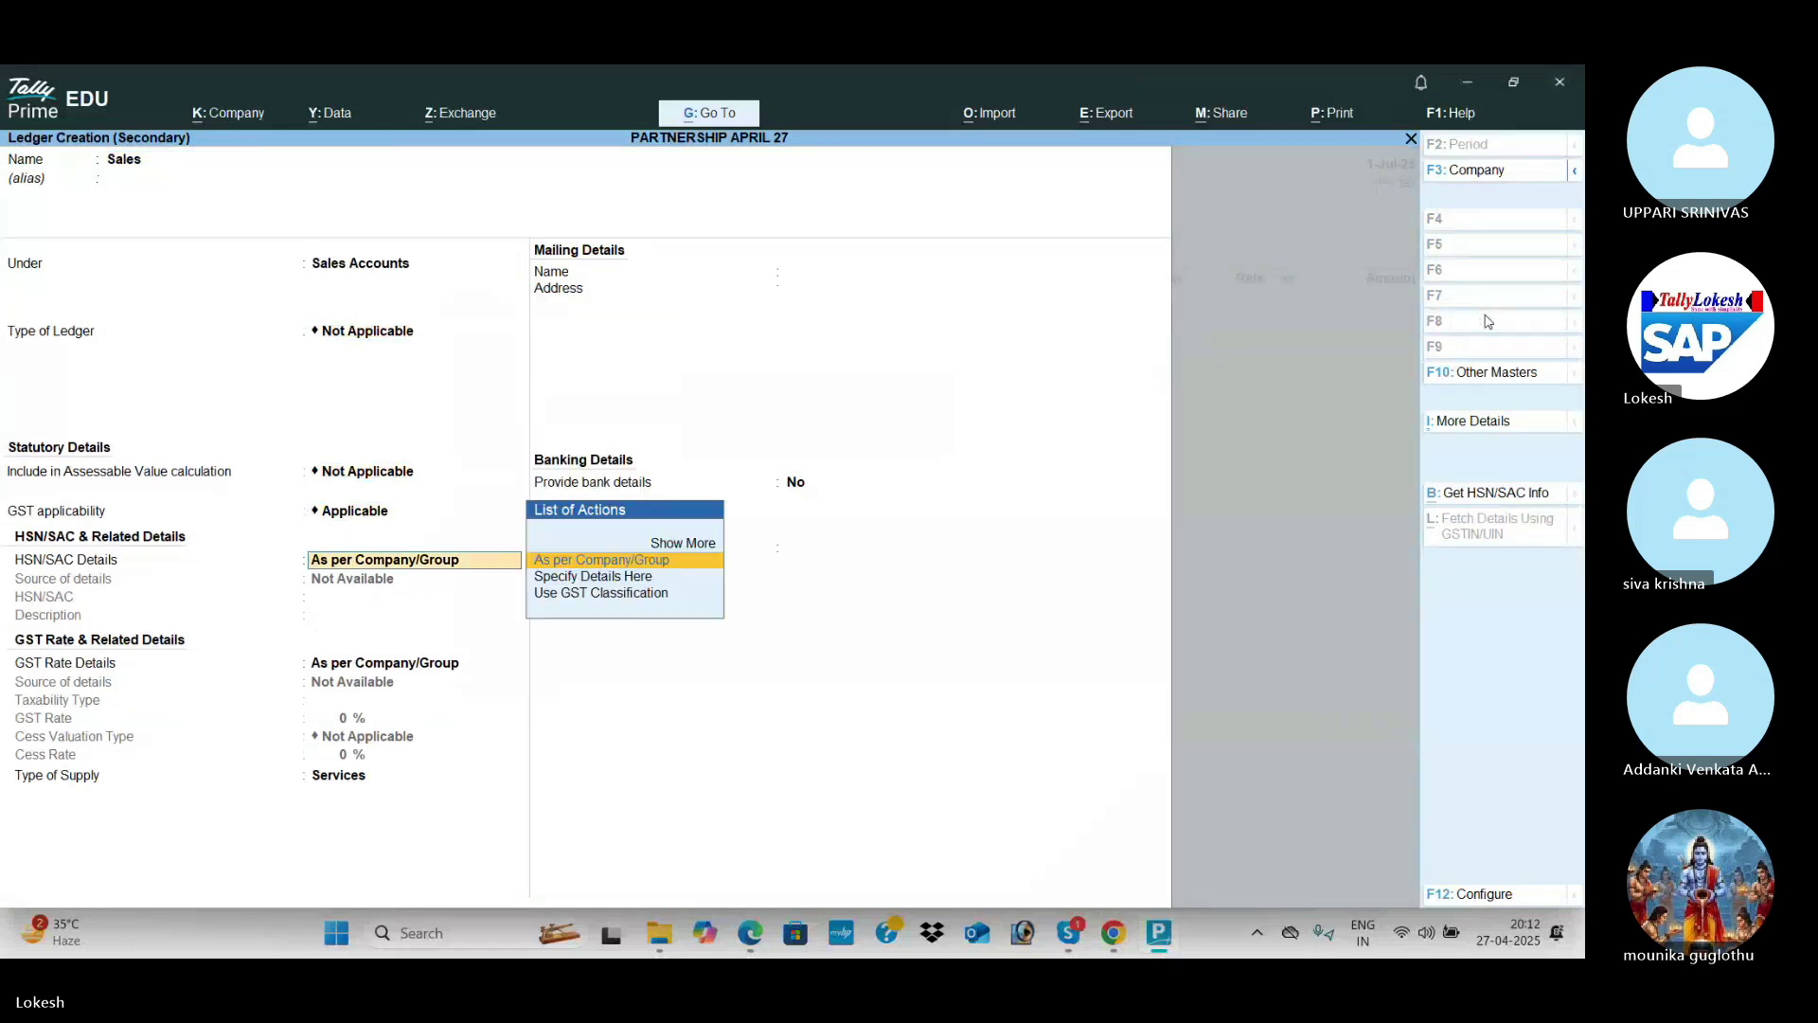
pyautogui.press('Return')
pyautogui.press('Return')
pyautogui.press('Up')
pyautogui.press('Return')
pyautogui.press('Return')
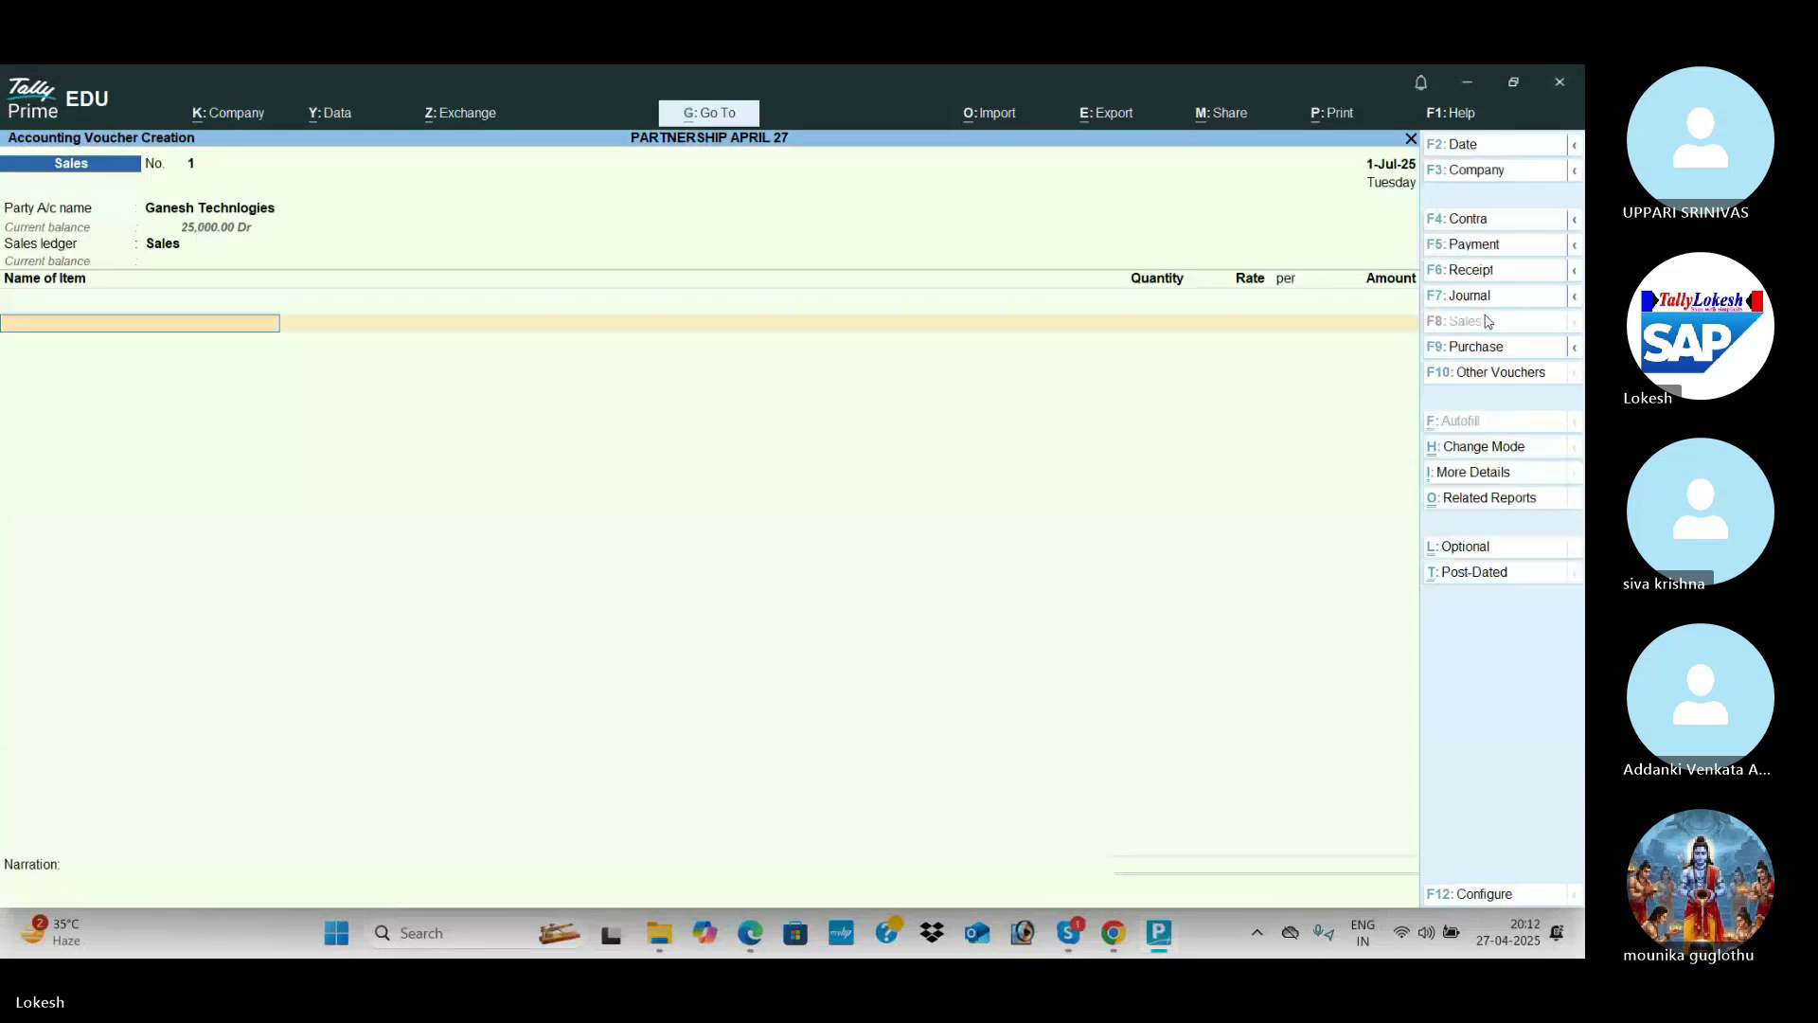
# Step: Add Processors to the sales voucher with quantity 6 nos at a rate of 7,000, following the PDF
pyautogui.hotkey('alt', 'Tab')
pyautogui.hotkey('alt', 'Tab')
pyautogui.write('Pr')
pyautogui.press('Down')
pyautogui.press('Return')
pyautogui.hotkey('alt', 'Tab')
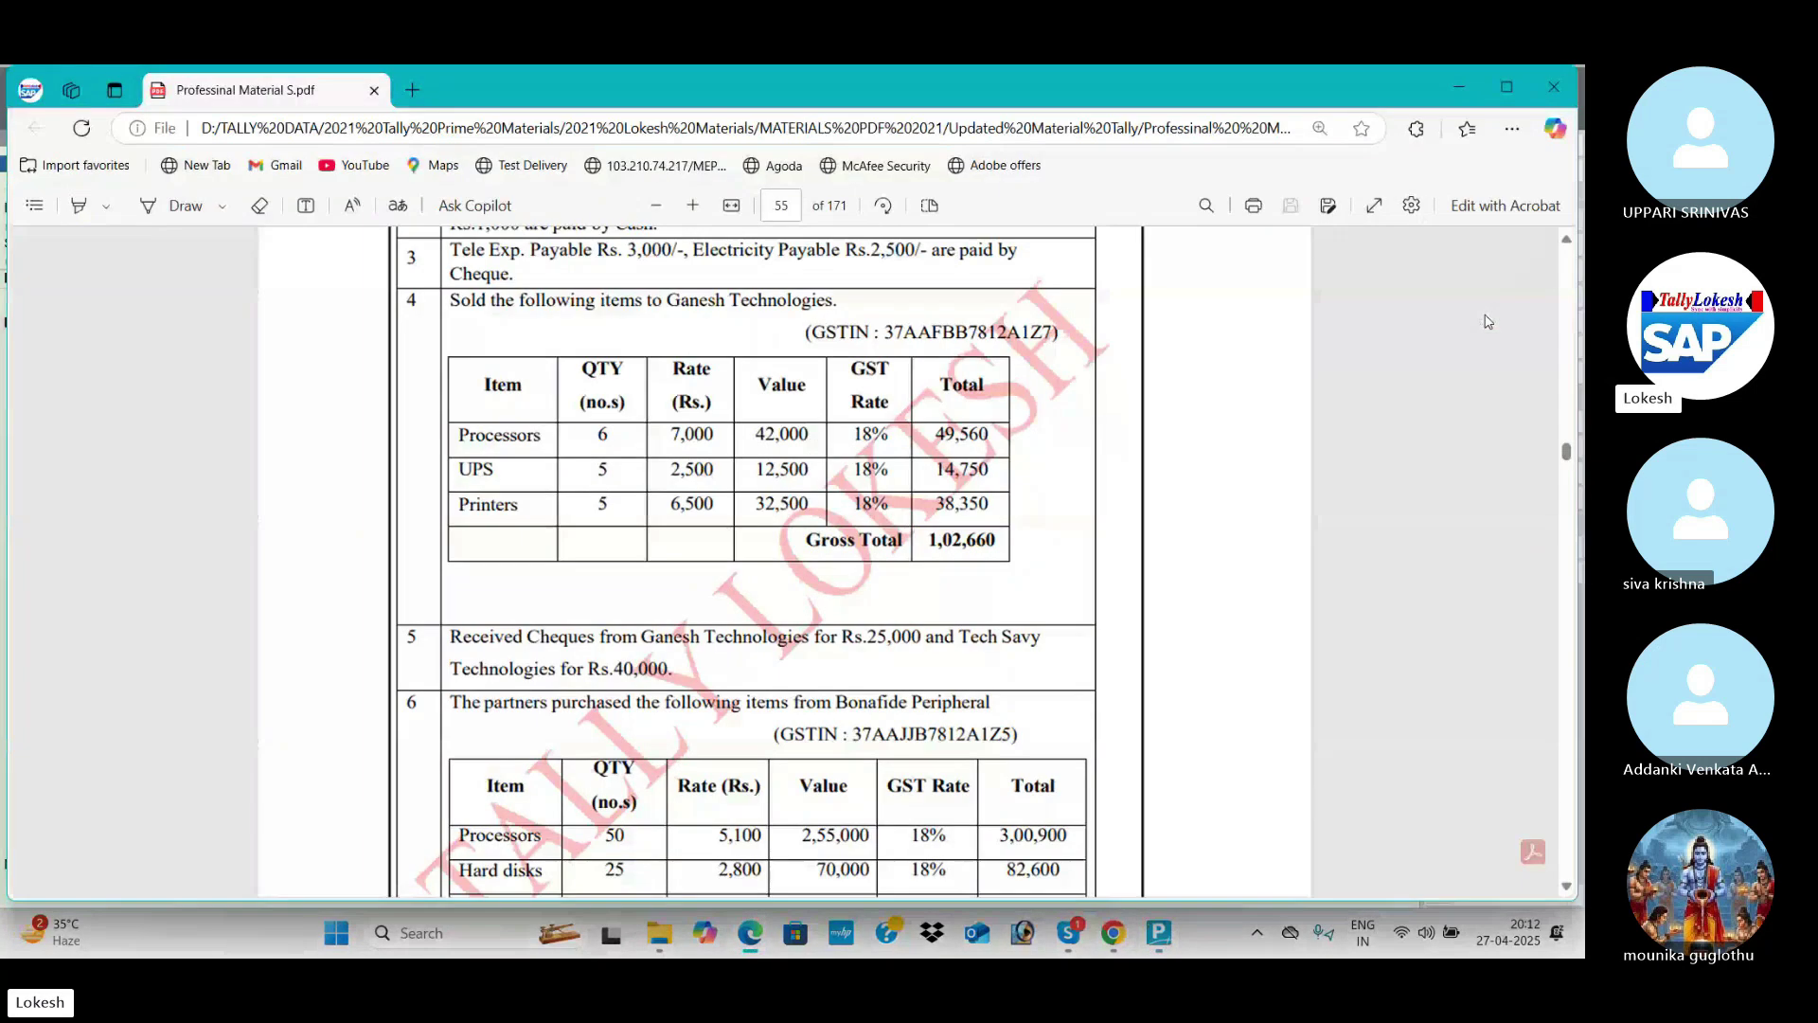
pyautogui.hotkey('alt', 'Tab')
pyautogui.write('6')
pyautogui.press('Return')
pyautogui.hotkey('alt', 'Tab')
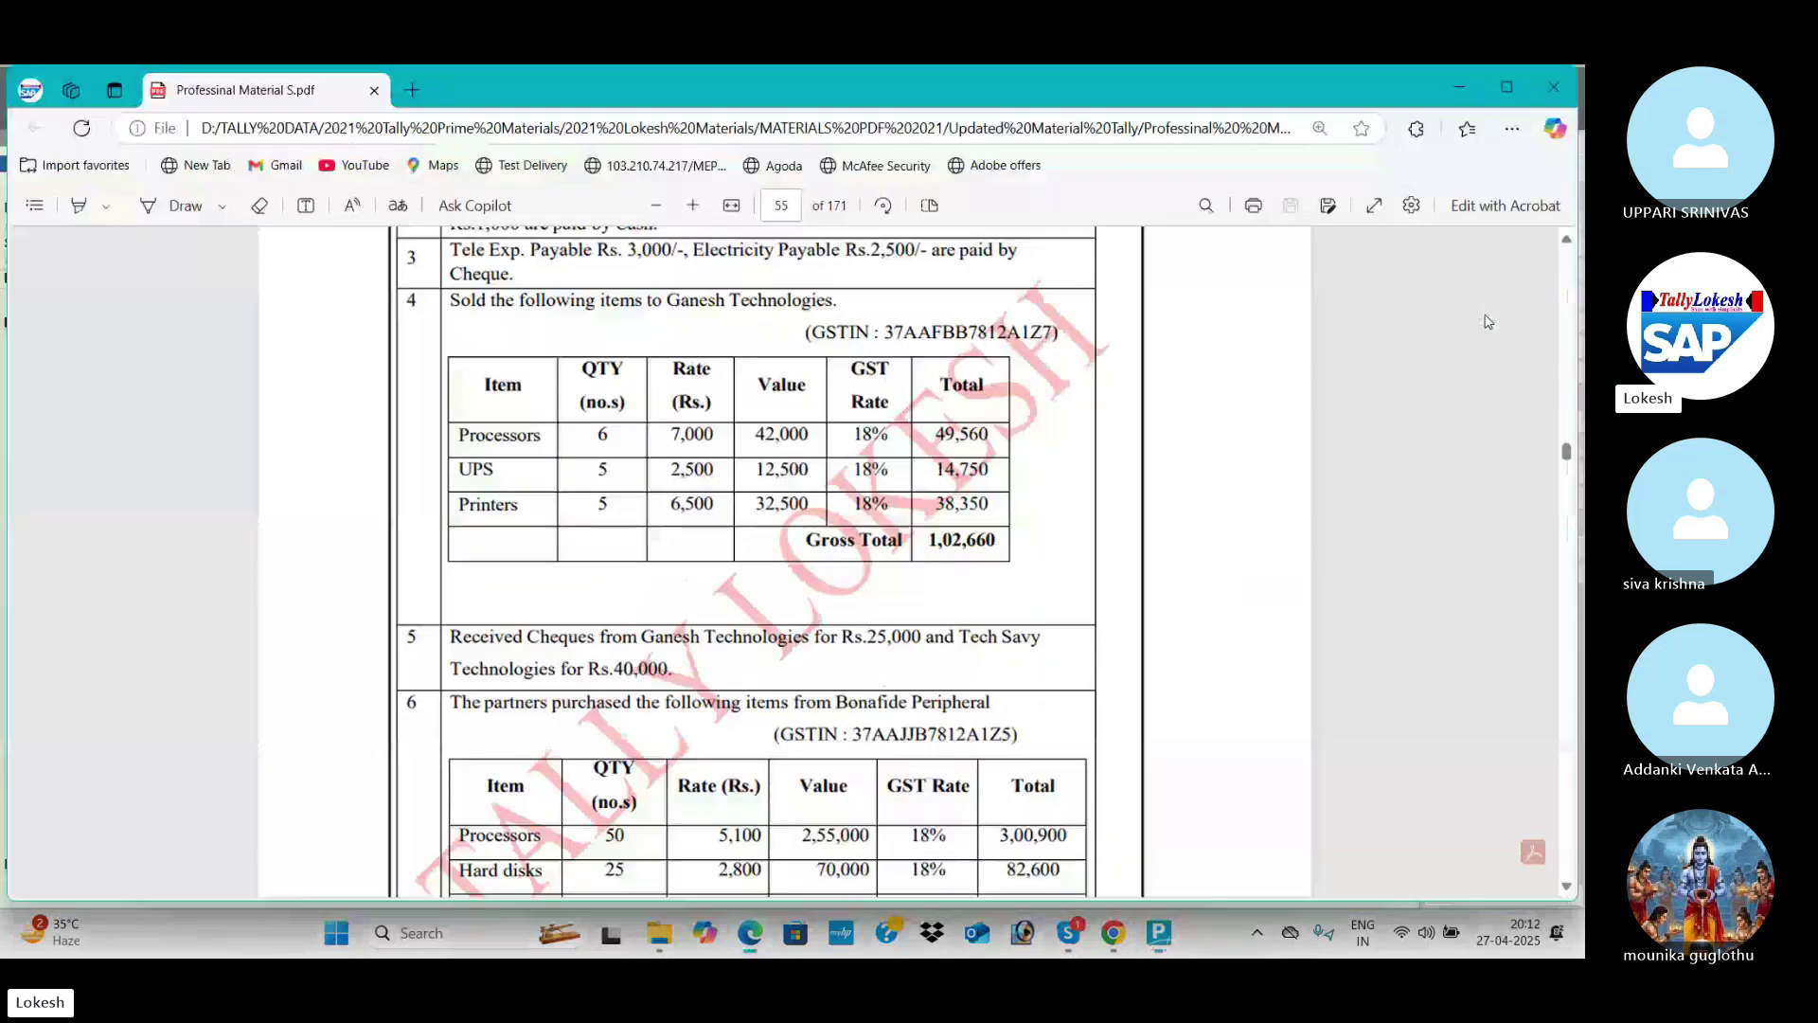
pyautogui.hotkey('alt', 'Tab')
pyautogui.write('7000')
pyautogui.press('Return')
pyautogui.press('Return')
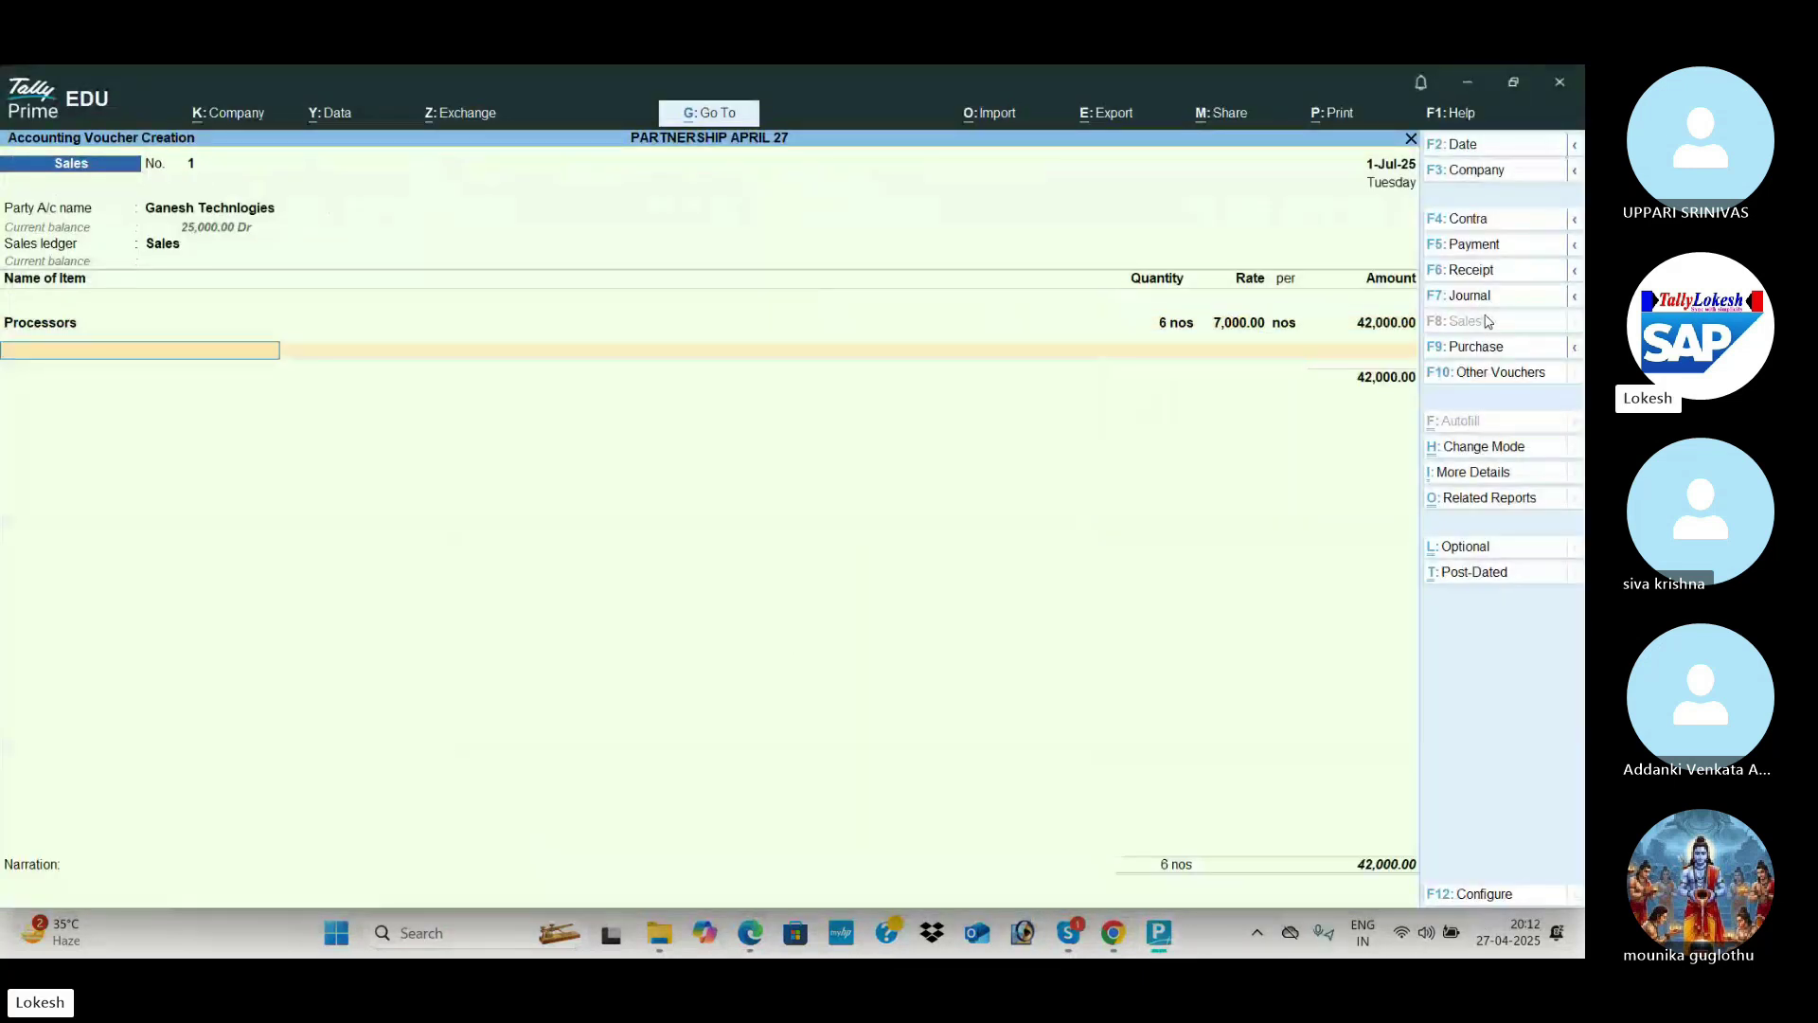
# Step: Add Ups as the second sales item with quantity 5 nos at a rate of 2,500
pyautogui.hotkey('alt', 'Tab')
pyautogui.hotkey('alt', 'Tab')
pyautogui.write('ups')
pyautogui.press('Return')
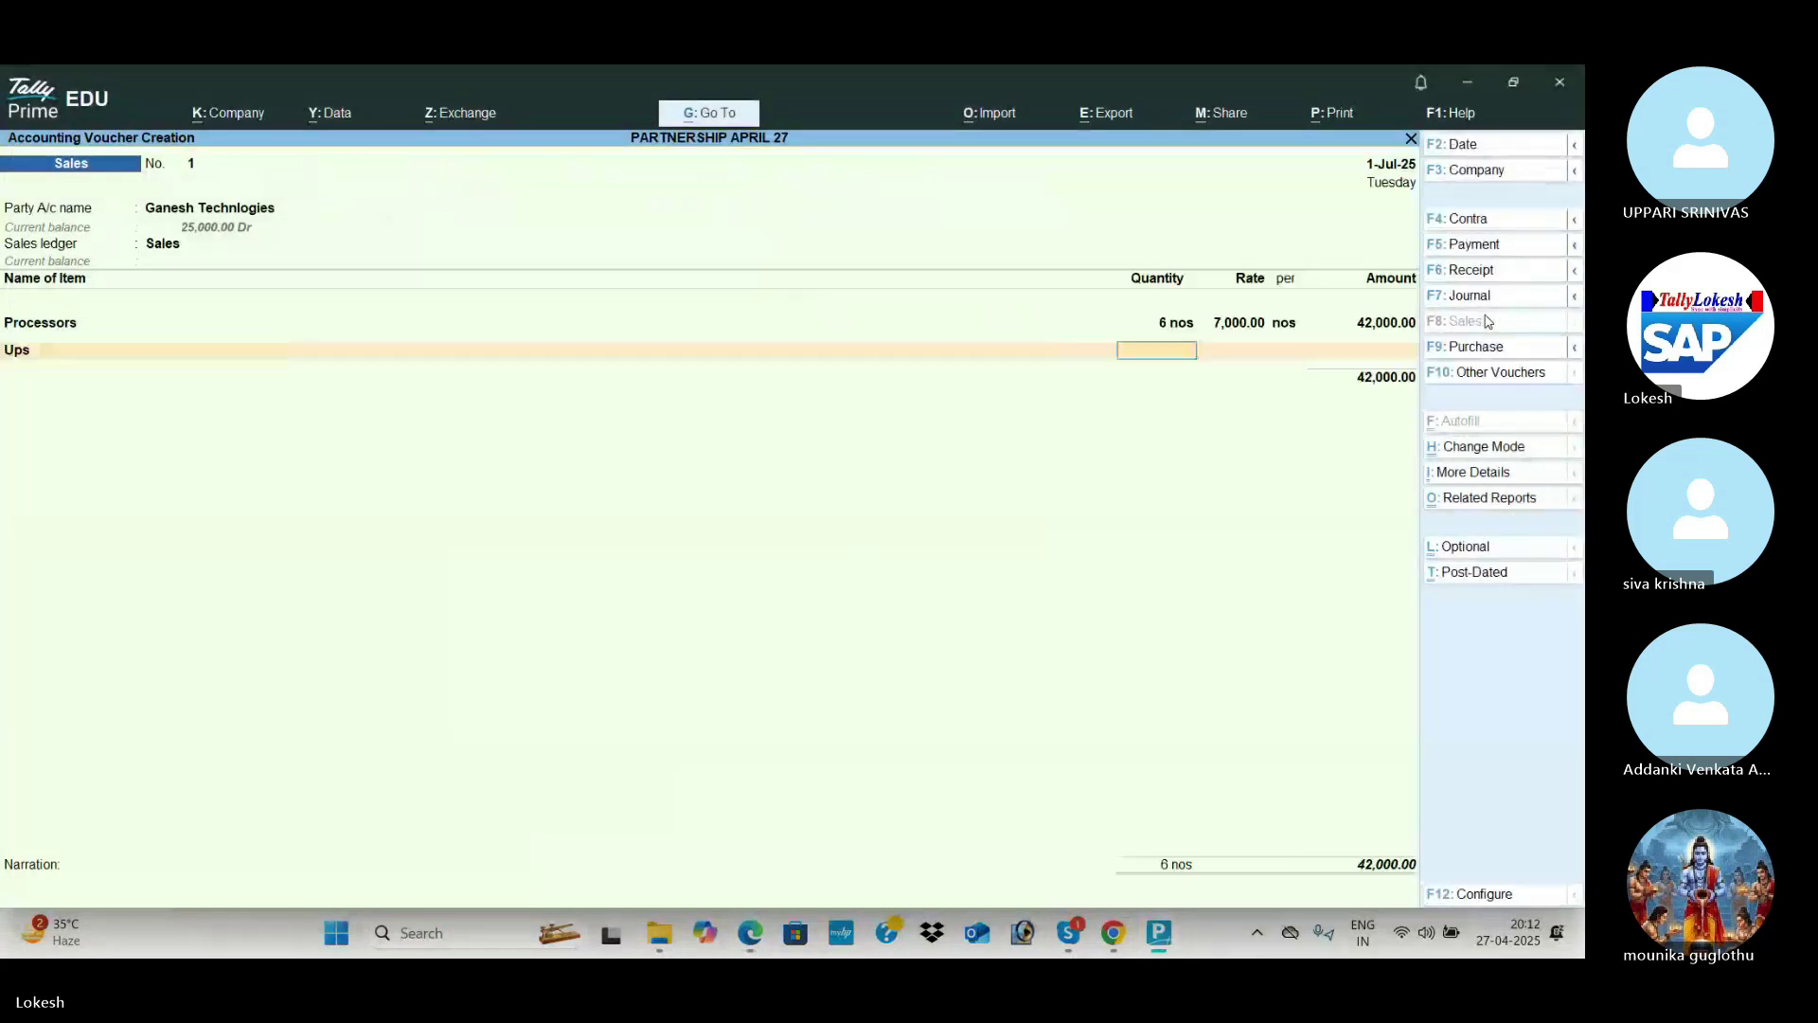
pyautogui.hotkey('alt', 'Tab')
pyautogui.hotkey('alt', 'Tab')
pyautogui.write('5')
pyautogui.press('Return')
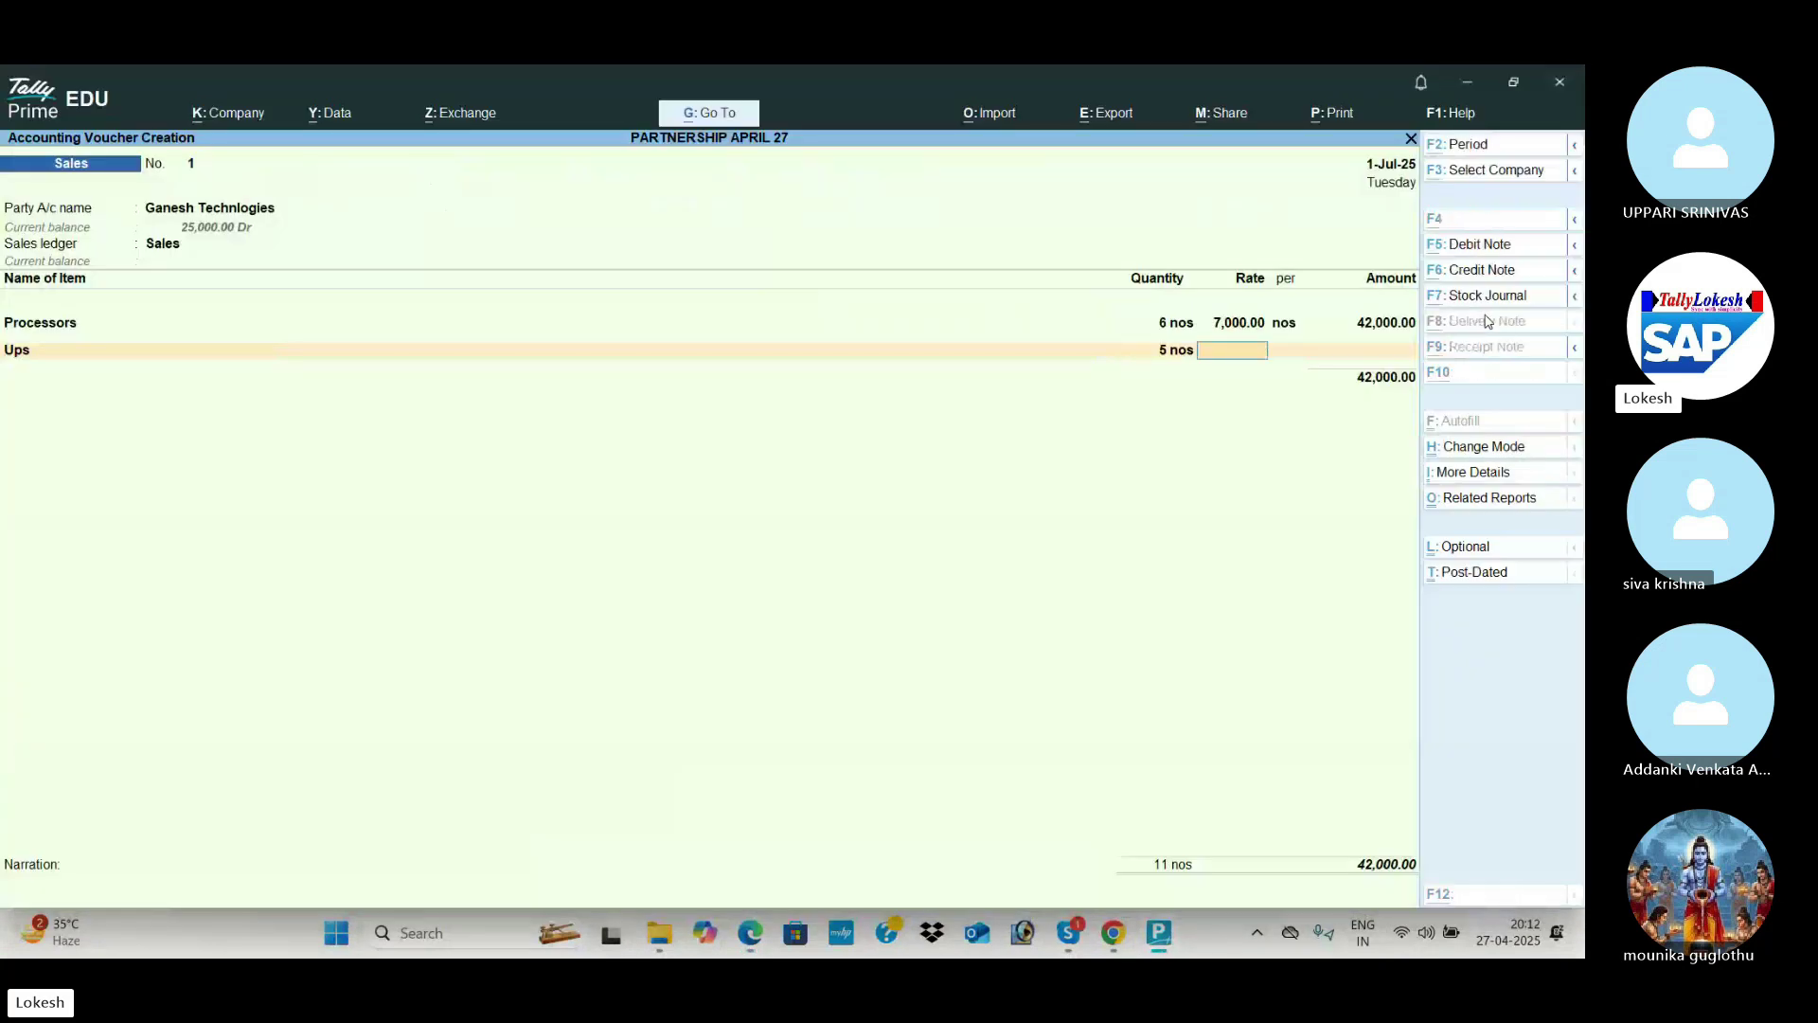
pyautogui.hotkey('alt', 'Tab')
pyautogui.hotkey('alt', 'Tab')
pyautogui.write('5')
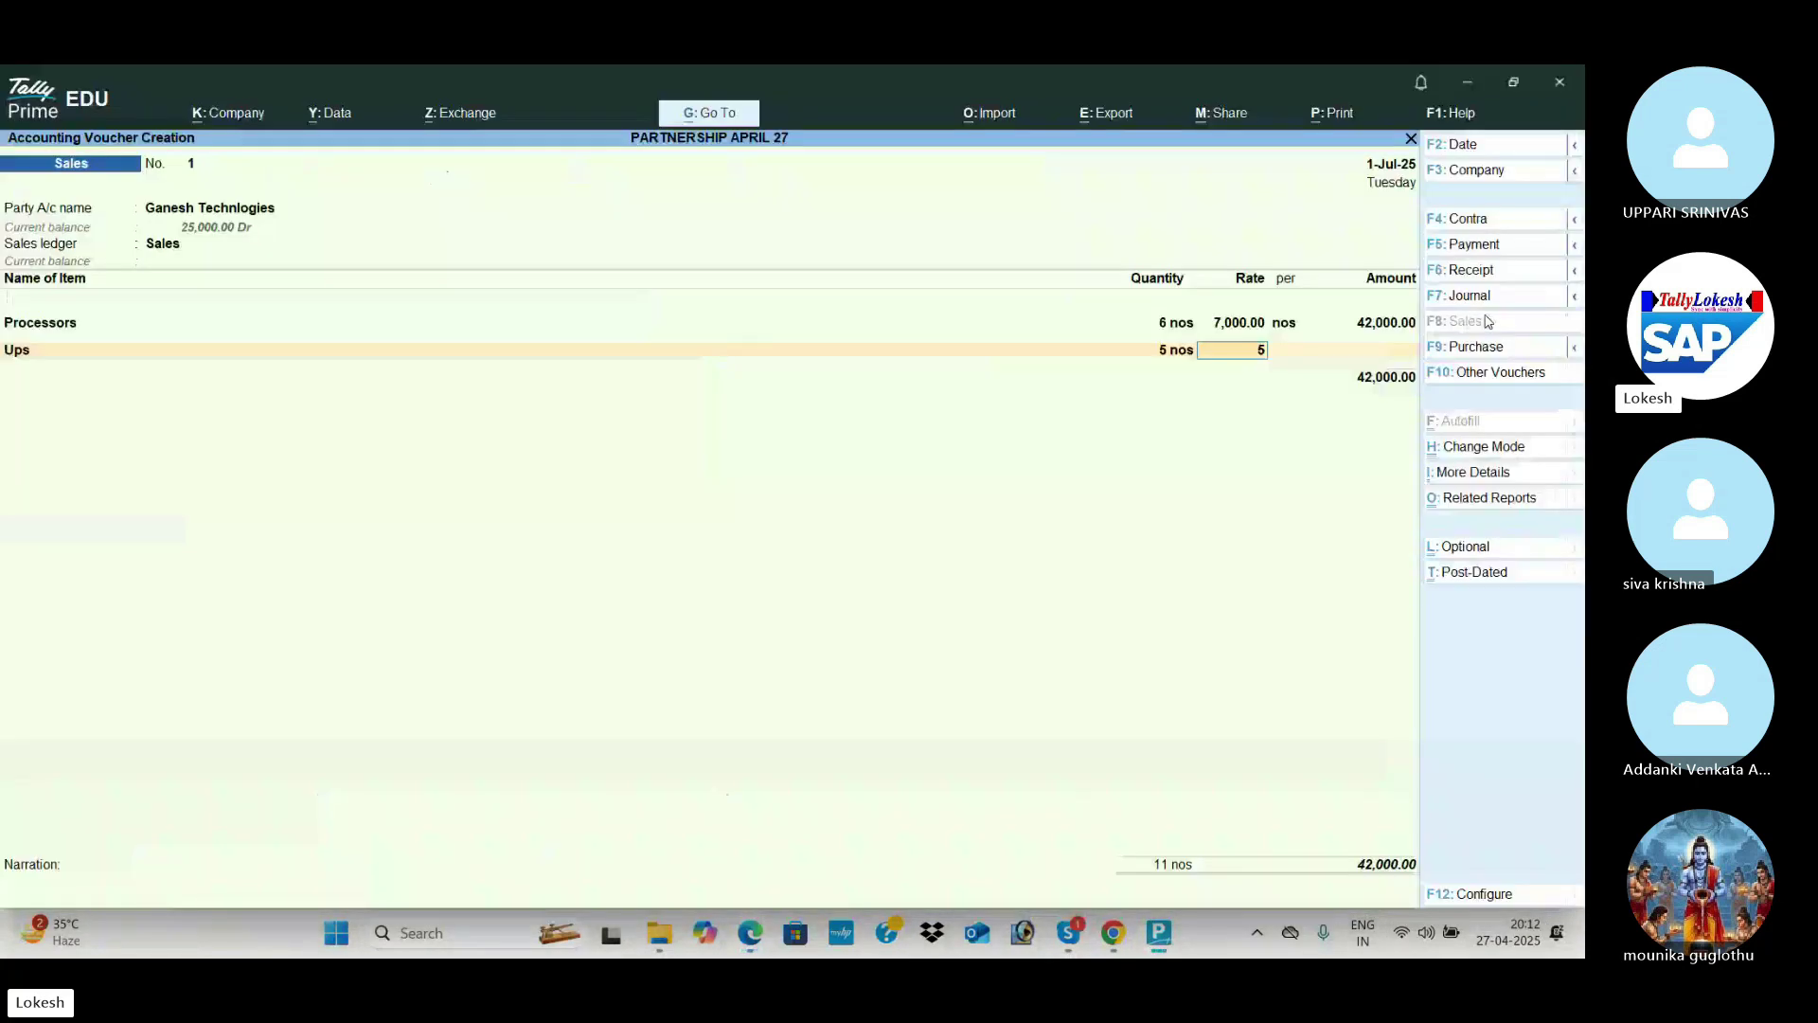
pyautogui.write('002500')
pyautogui.press('Return')
pyautogui.press('Return')
pyautogui.press('Return')
# Step: Add Printers as the third sales item with quantity 5 nos at a rate of 6,500
pyautogui.hotkey('alt', 'Tab')
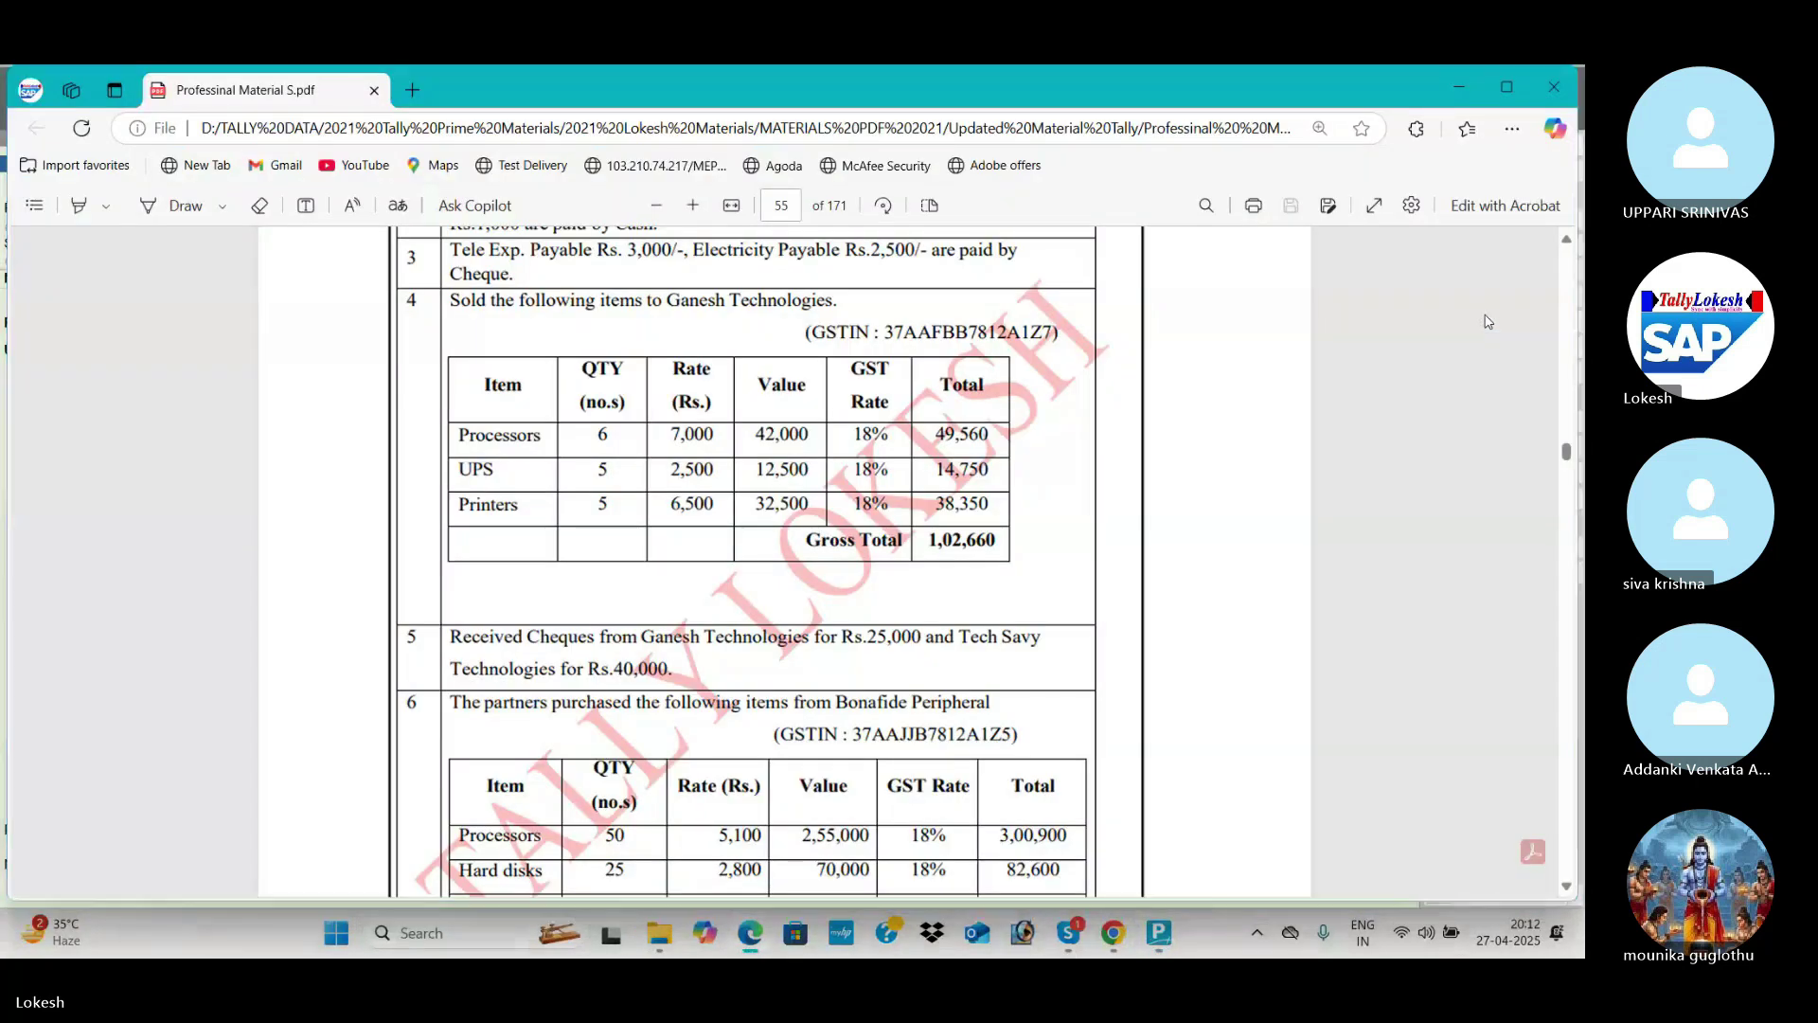
pyautogui.hotkey('alt', 'Tab')
pyautogui.write('pri')
pyautogui.press('Return')
pyautogui.hotkey('alt', 'Tab')
pyautogui.hotkey('alt', 'Tab')
pyautogui.write('5')
pyautogui.hotkey('alt', 'Tab')
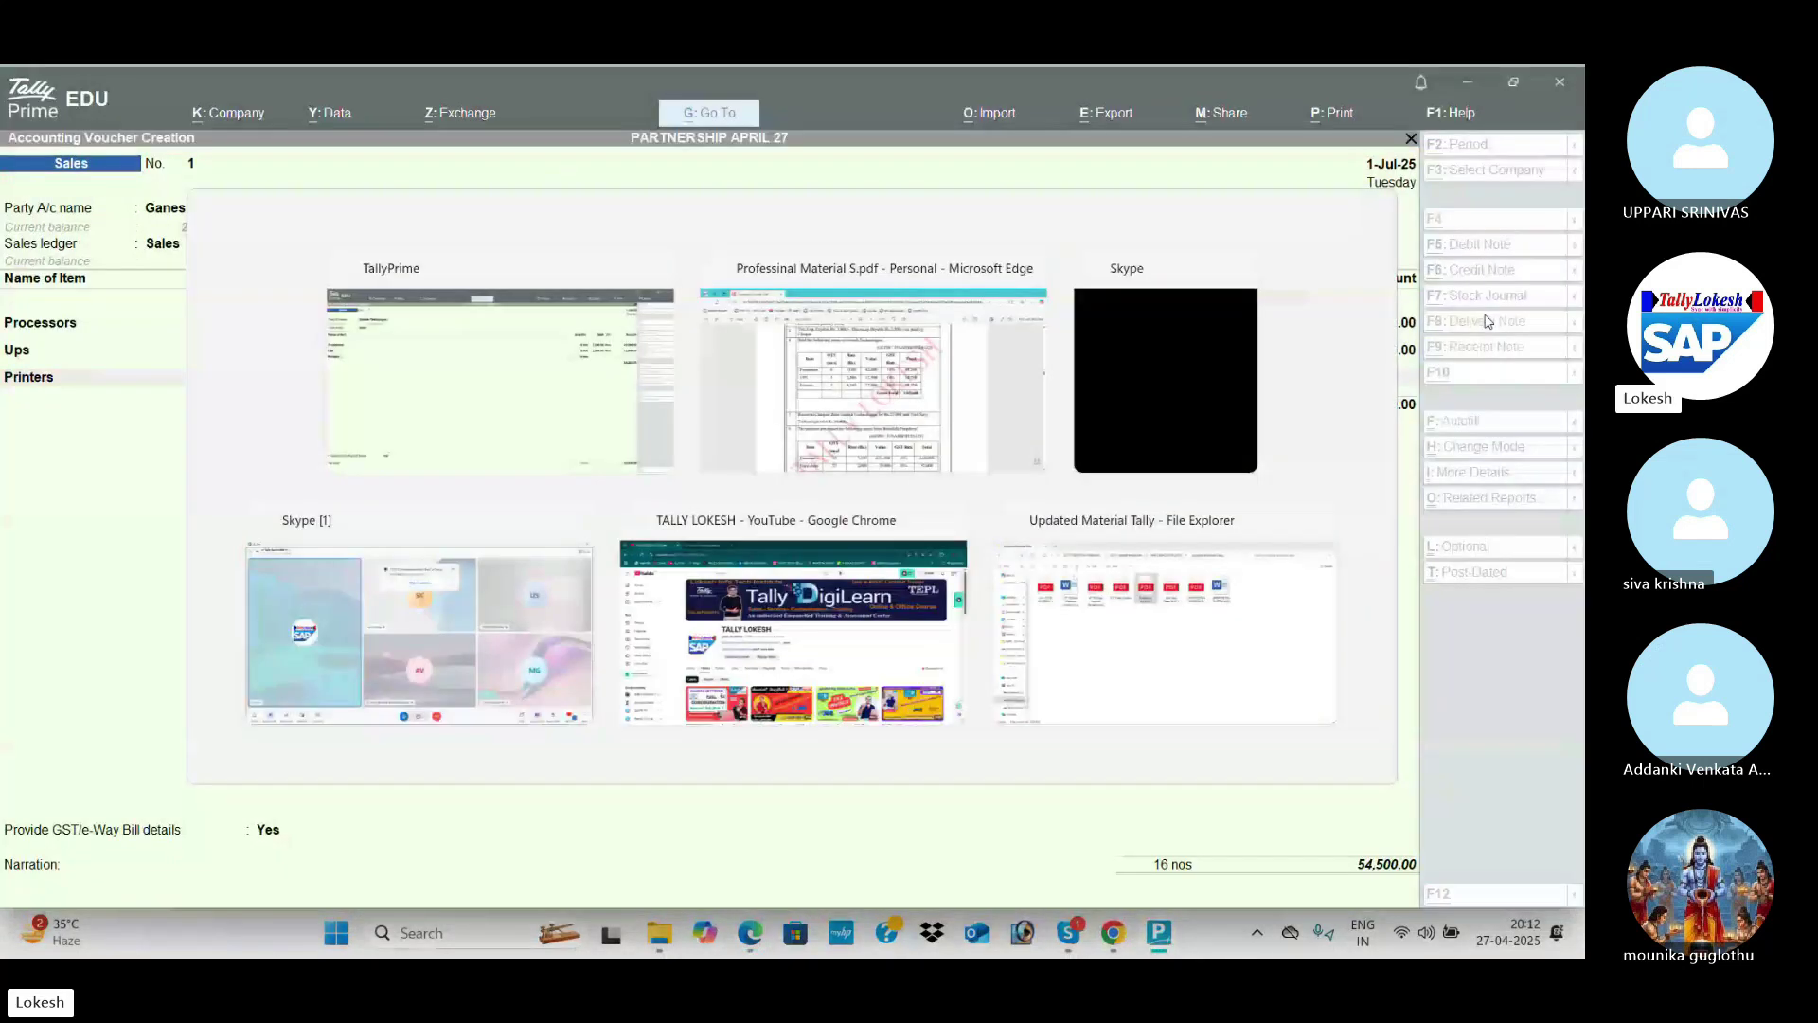
pyautogui.press('Return')
pyautogui.write('6500')
pyautogui.press('Return')
pyautogui.press('Return')
pyautogui.press('Return')
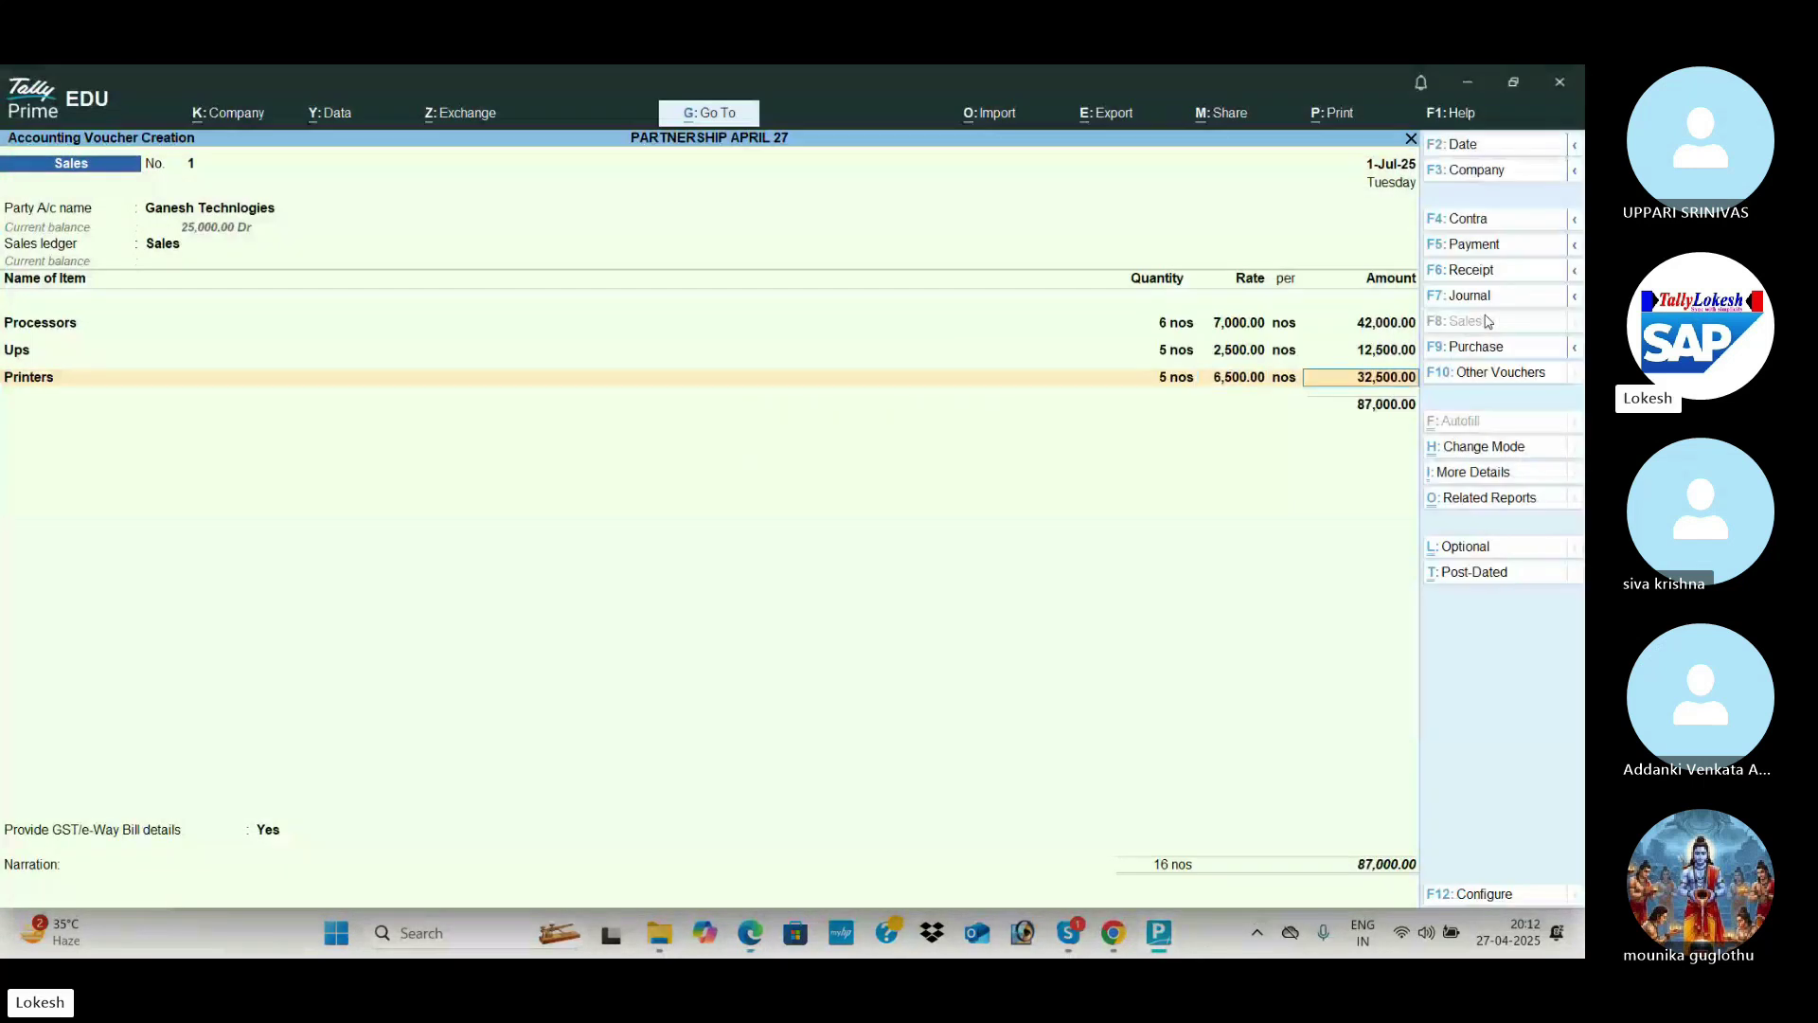
# Step: Create a CGST ledger under Duties & Taxes with duty type GST and tax type CGST, and apply it to the sales voucher
pyautogui.hotkey('alt', 'c')
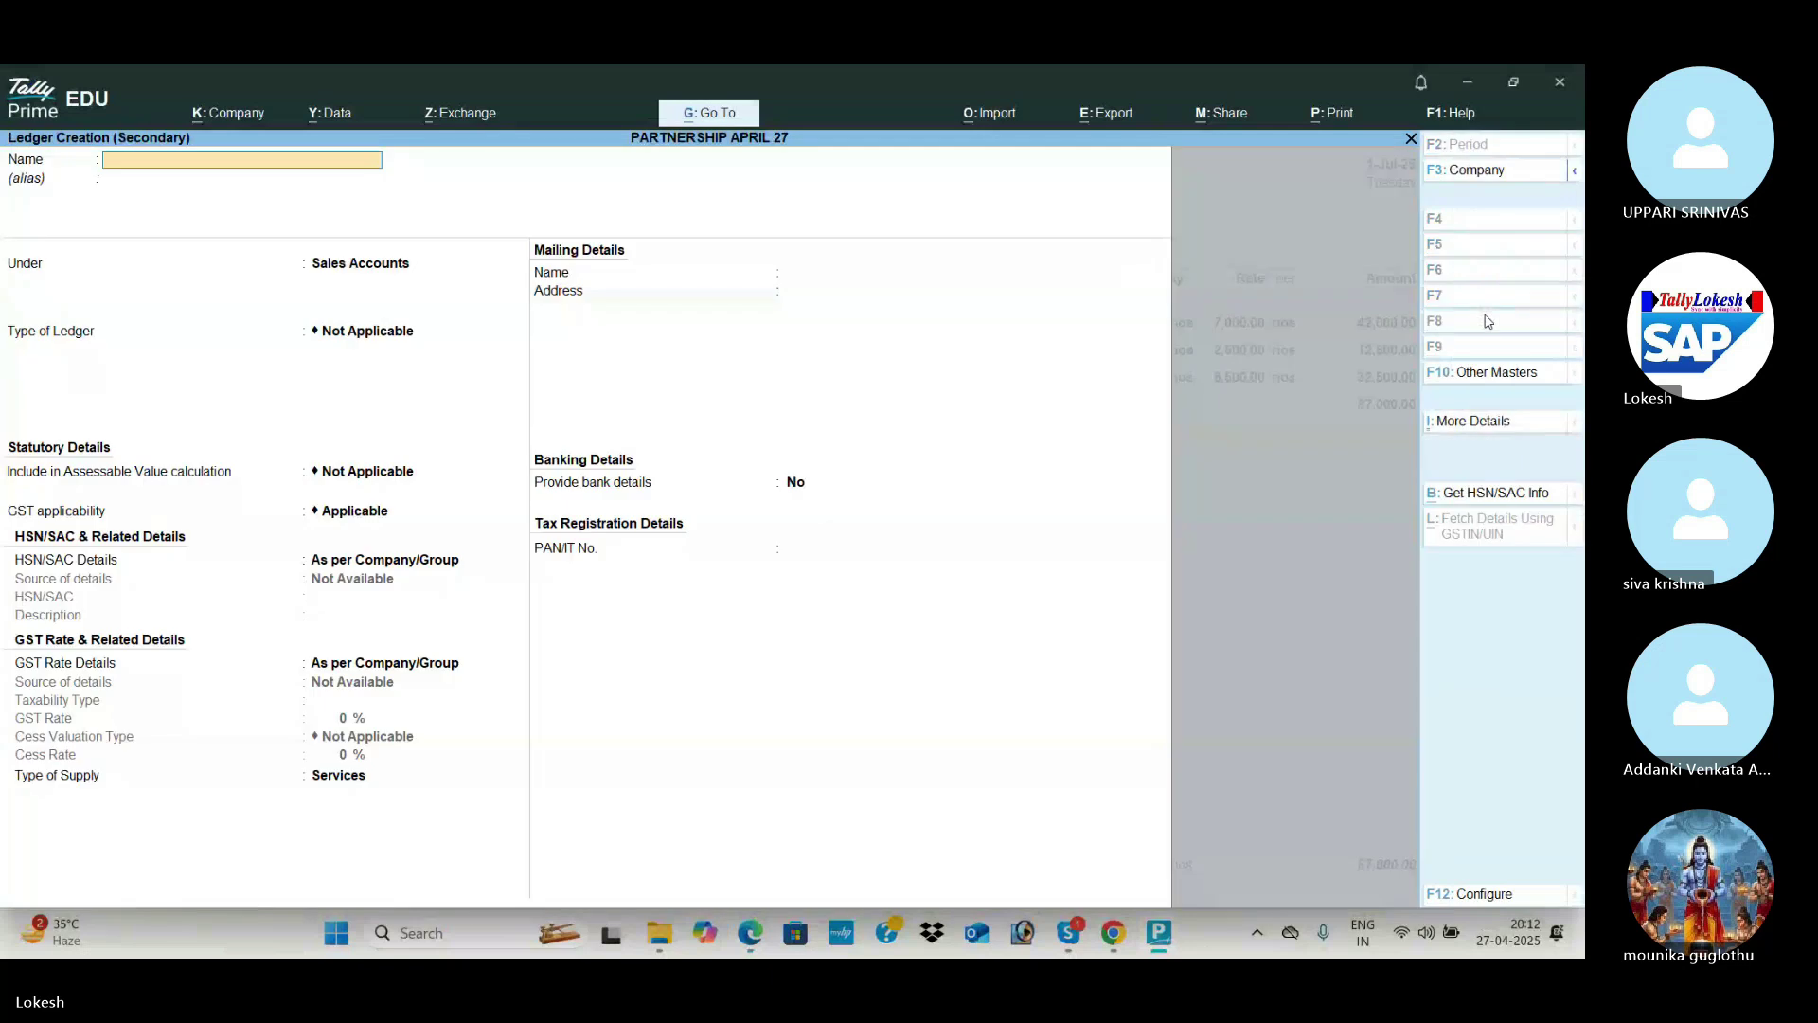
pyautogui.press('Return')
pyautogui.press('Return')
pyautogui.write('du')
pyautogui.press('Return')
pyautogui.press('Up')
pyautogui.press('Return')
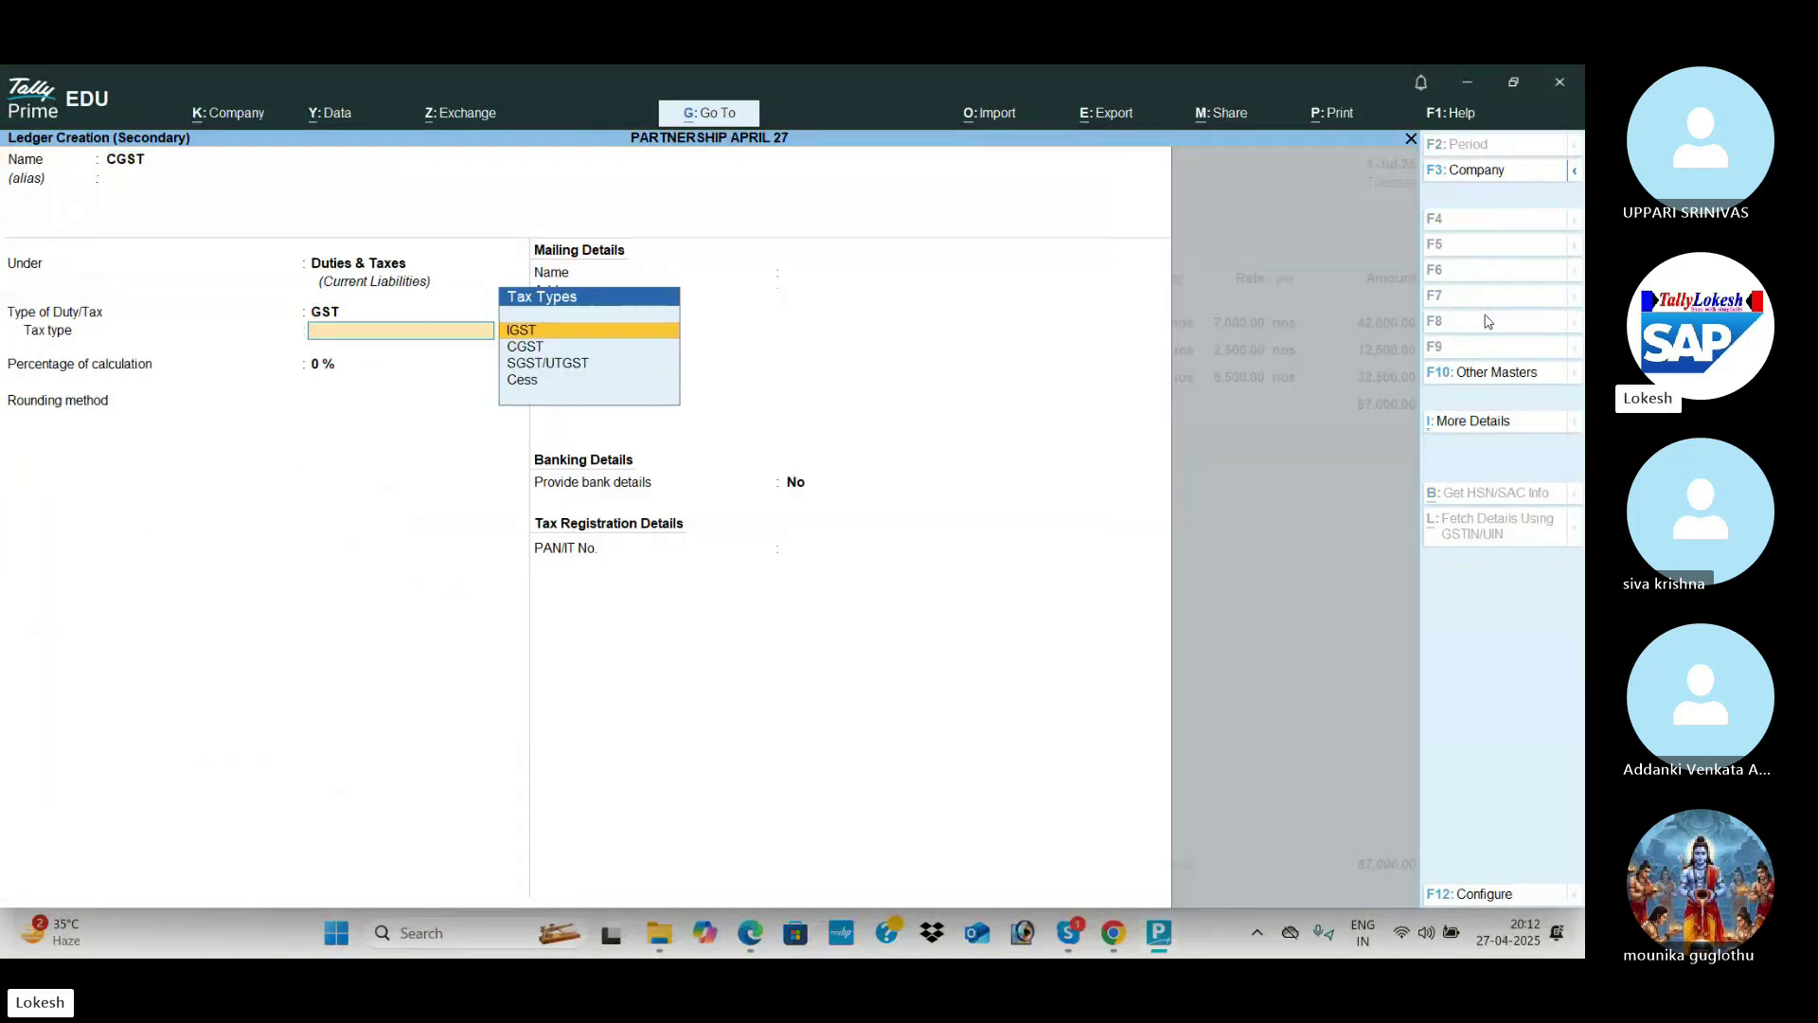
pyautogui.press('Down')
pyautogui.press('Return')
pyautogui.press('Return')
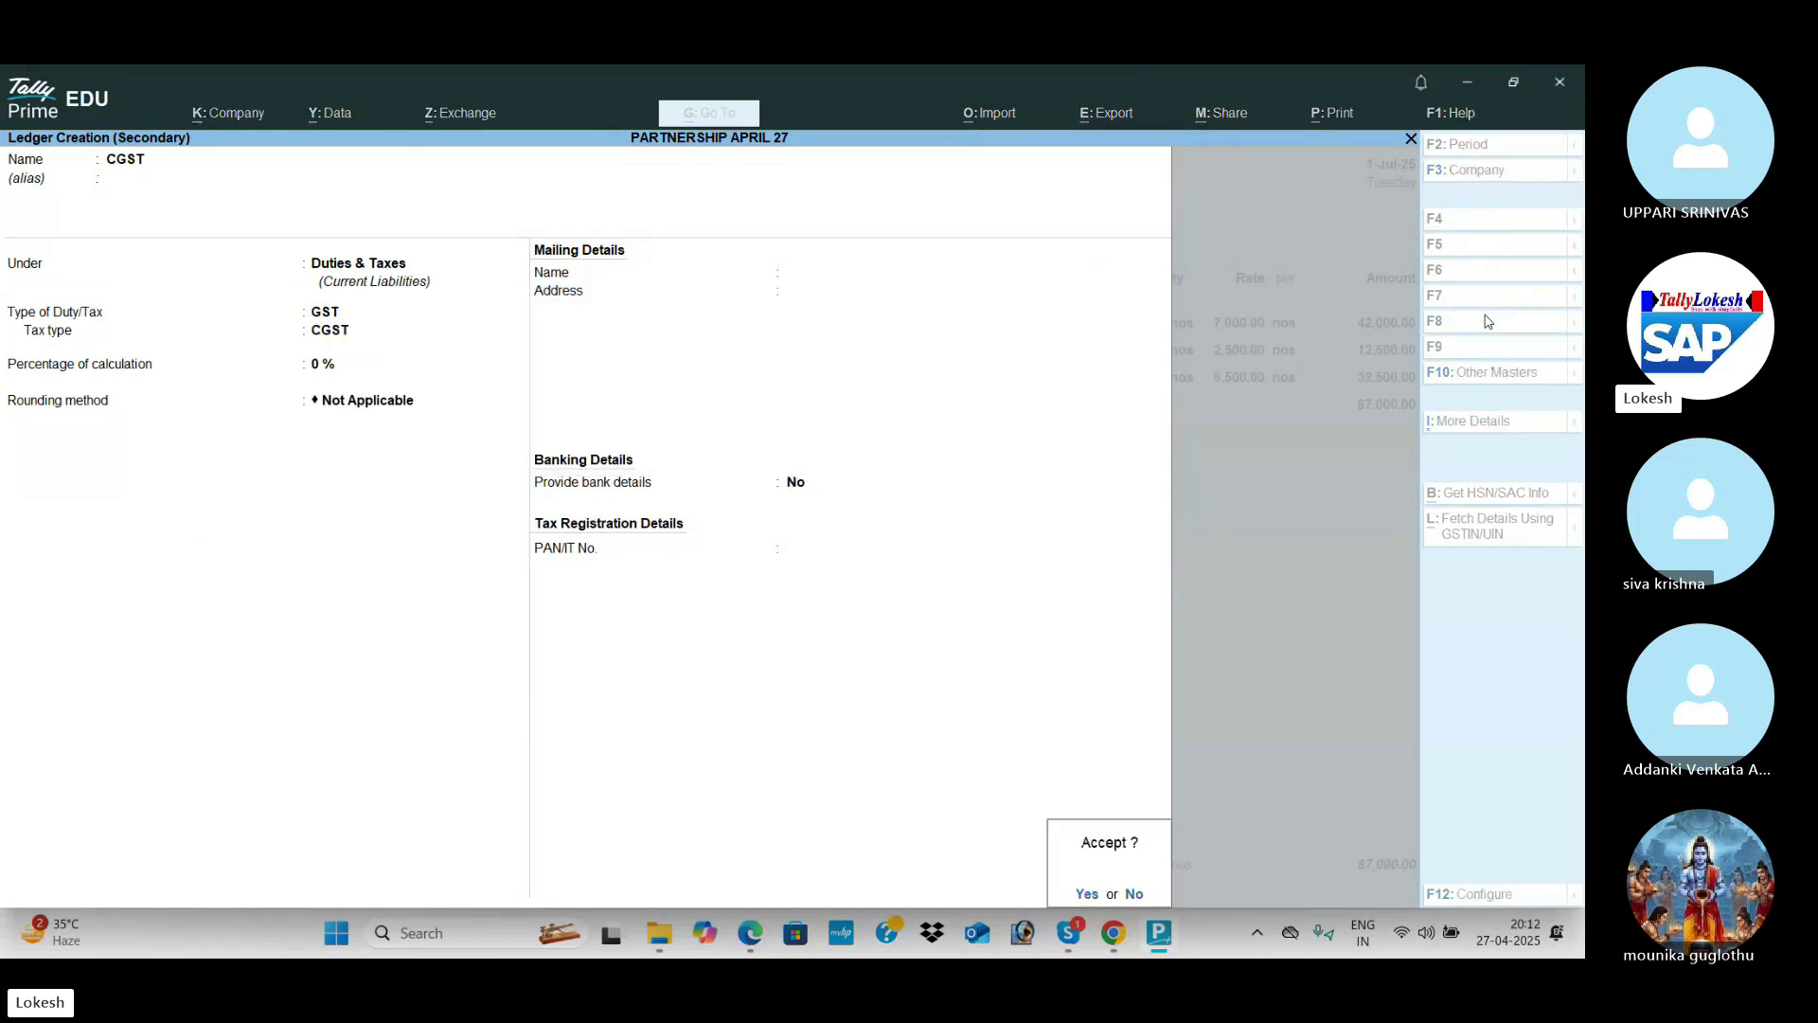
pyautogui.press('Return')
# Step: Create an SGST ledger under Duties & Taxes for GST with the state tax type, apply it and finish the tax lines
pyautogui.hotkey('alt', 'c')
pyautogui.write('SGS')
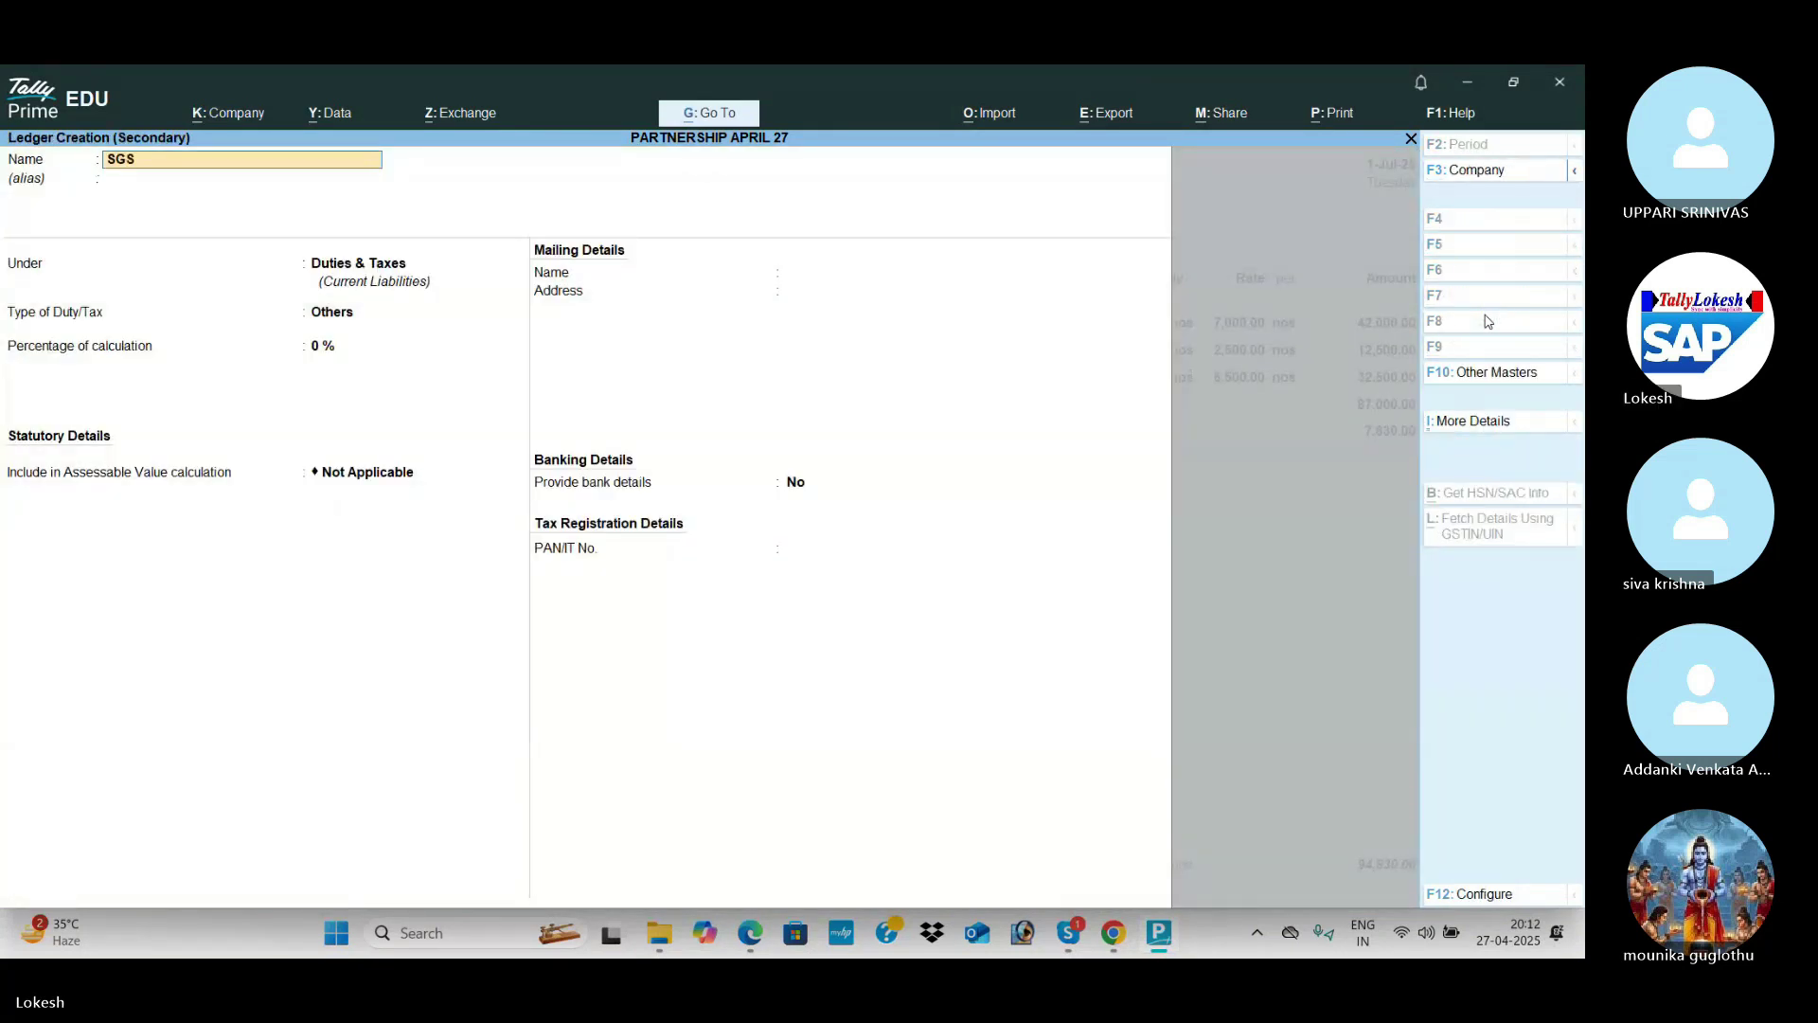
pyautogui.write('T')
pyautogui.press('Return')
pyautogui.press('Return')
pyautogui.press('Return')
pyautogui.press('Return')
pyautogui.press('Down')
pyautogui.press('Return')
pyautogui.press('Return')
pyautogui.press('Return')
pyautogui.press('Return')
pyautogui.press('Return')
pyautogui.press('Return')
pyautogui.press('Return')
pyautogui.press('Return')
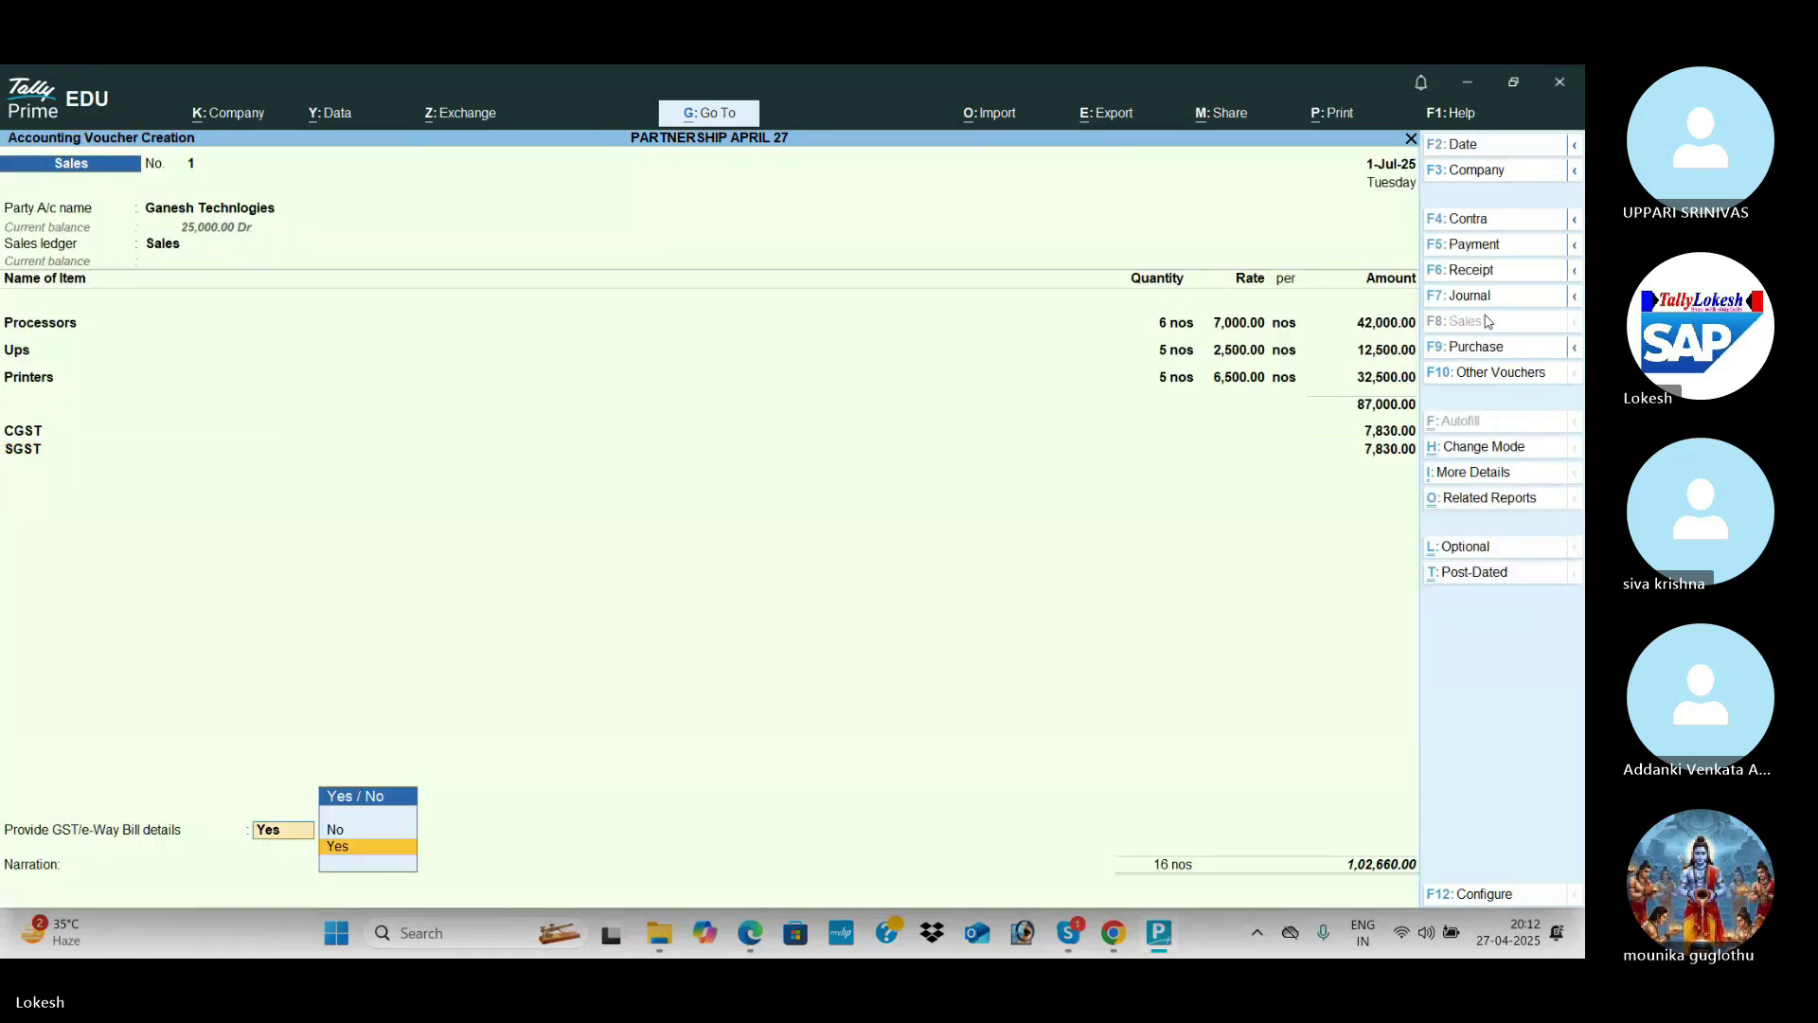
# Step: Decline the GST/e-Way Bill details, compare the voucher total with the PDF's gross total and save the sales voucher
pyautogui.press('Up')
pyautogui.press('Return')
pyautogui.hotkey('alt', 'Tab')
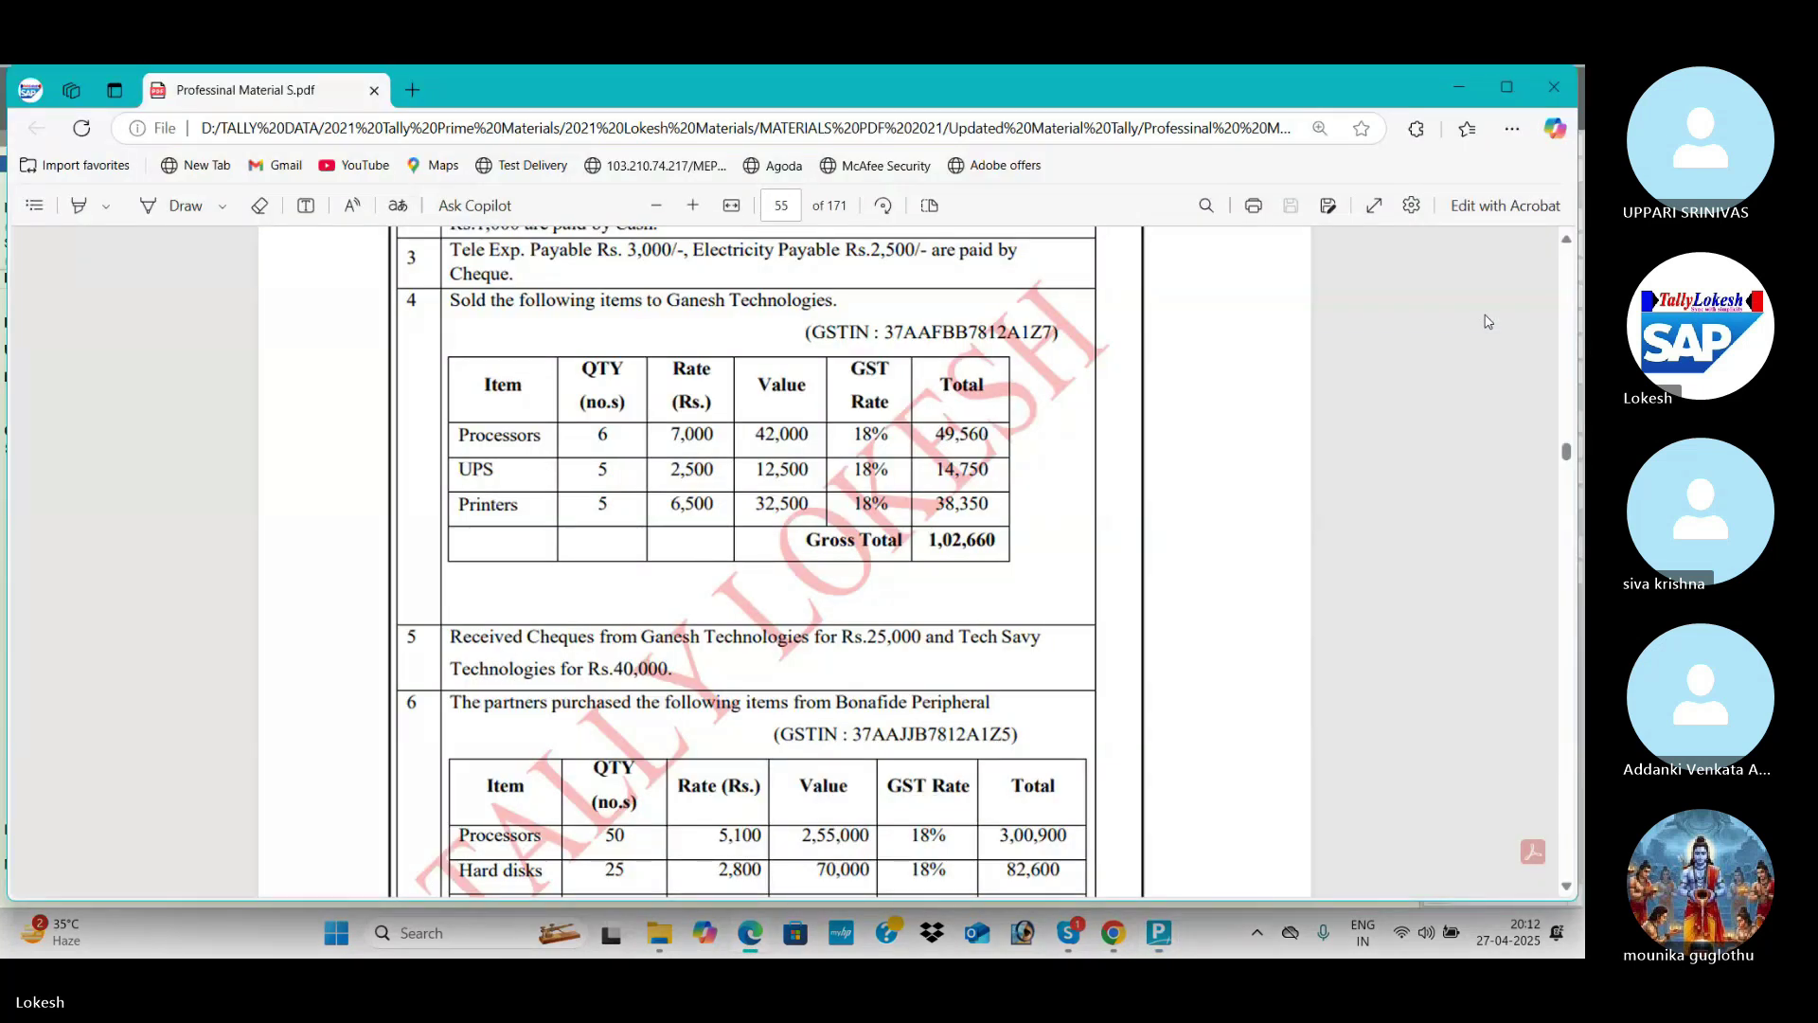
pyautogui.hotkey('alt', 'Tab')
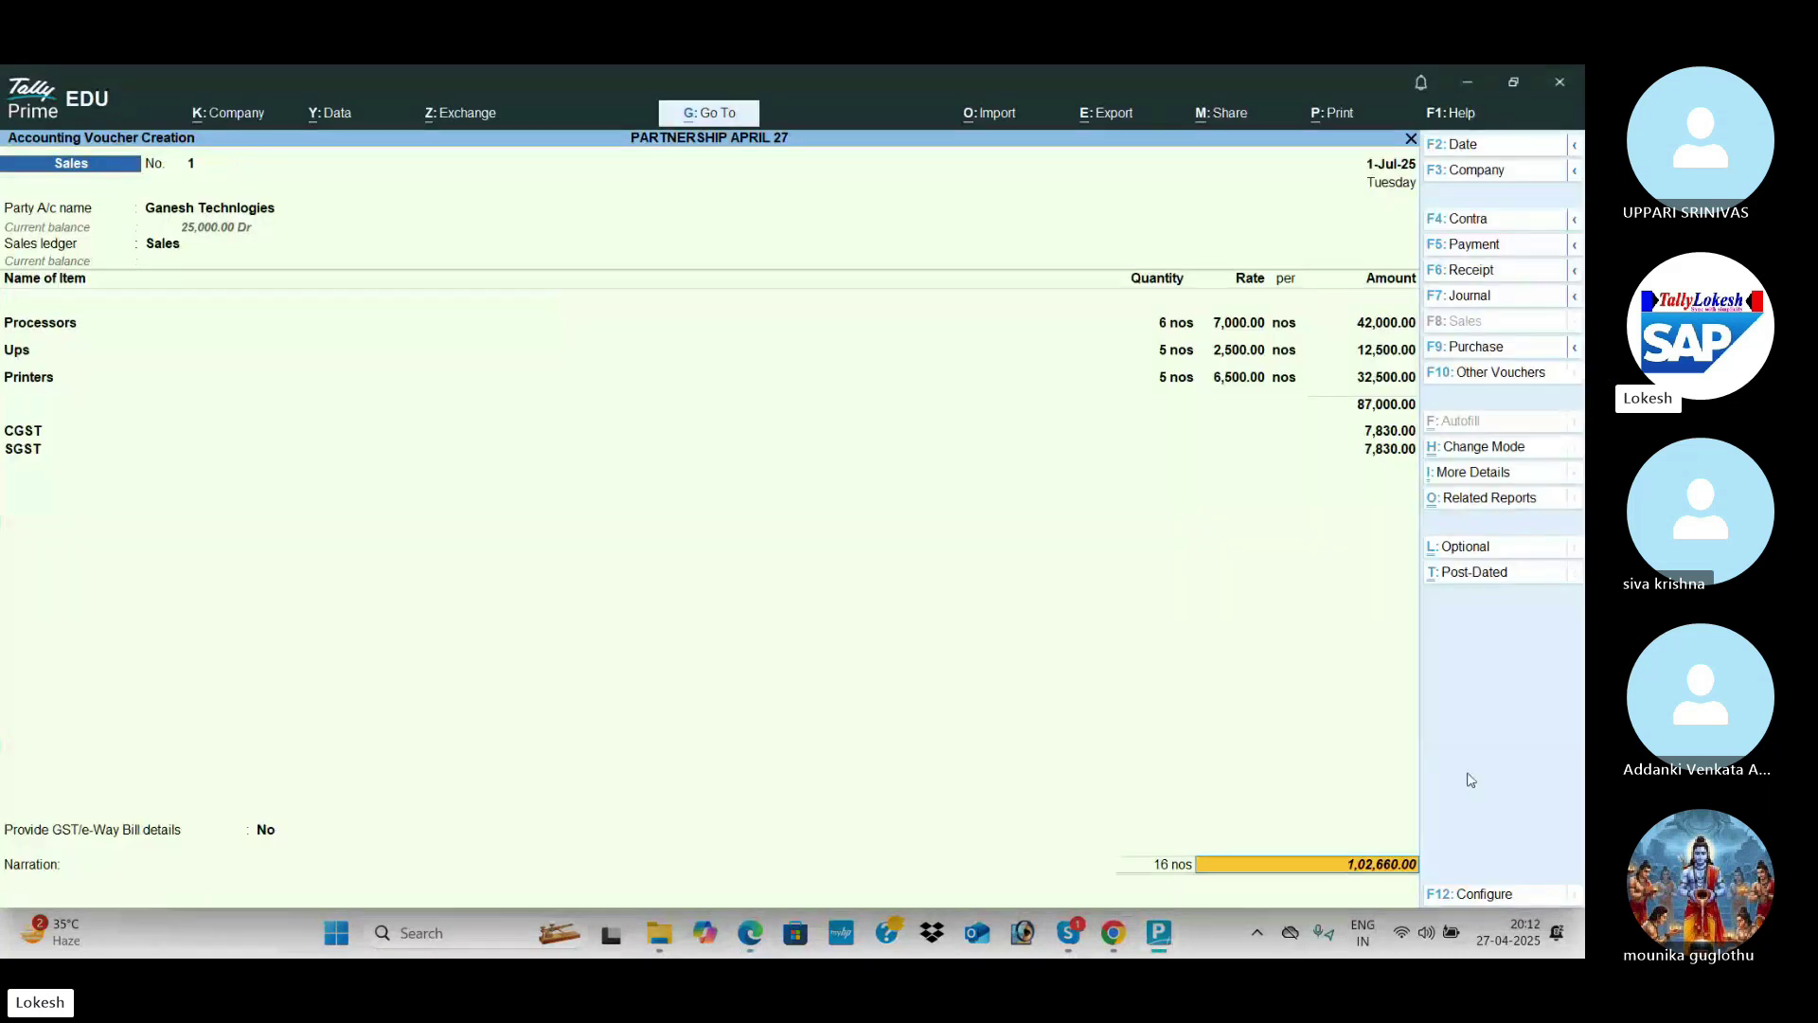
pyautogui.press('Return')
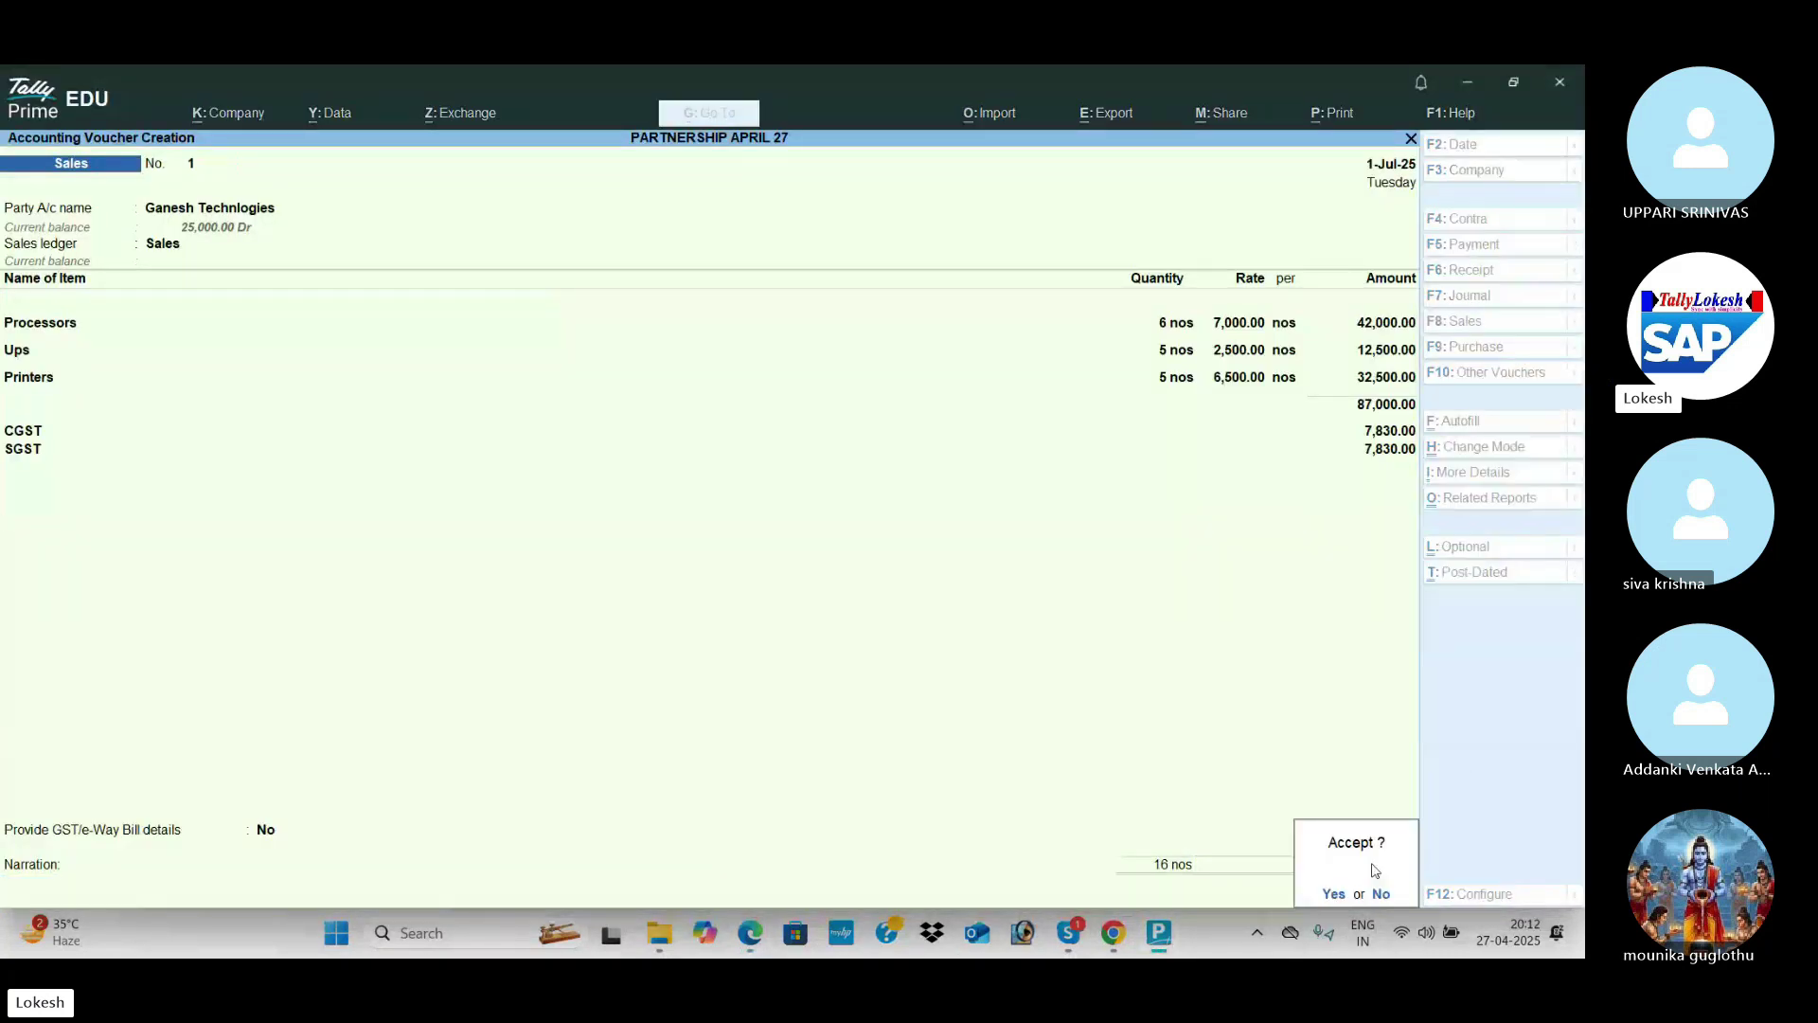
pyautogui.press('Return')
# Step: Start a receipt voucher for the PDF's fifth transaction and credit Ganesh Technlogies with 25,000
pyautogui.hotkey('alt', 'Tab')
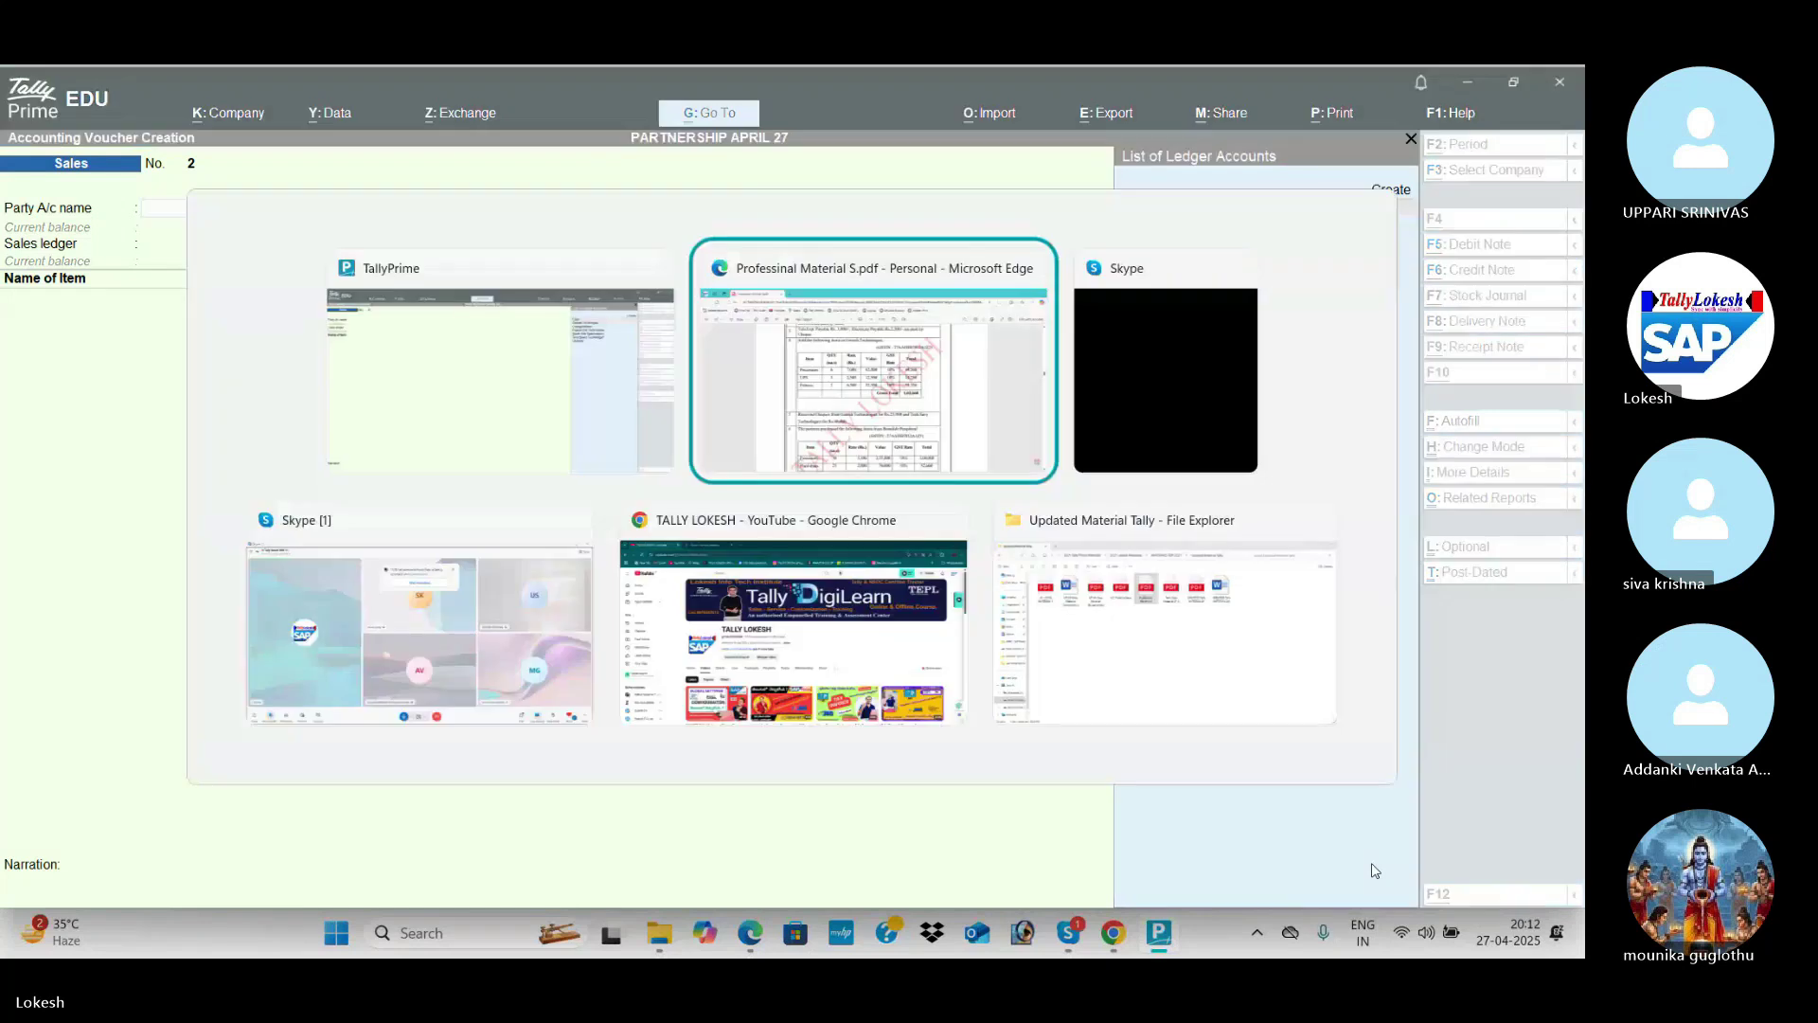
pyautogui.scroll(-5, 1375, 870)
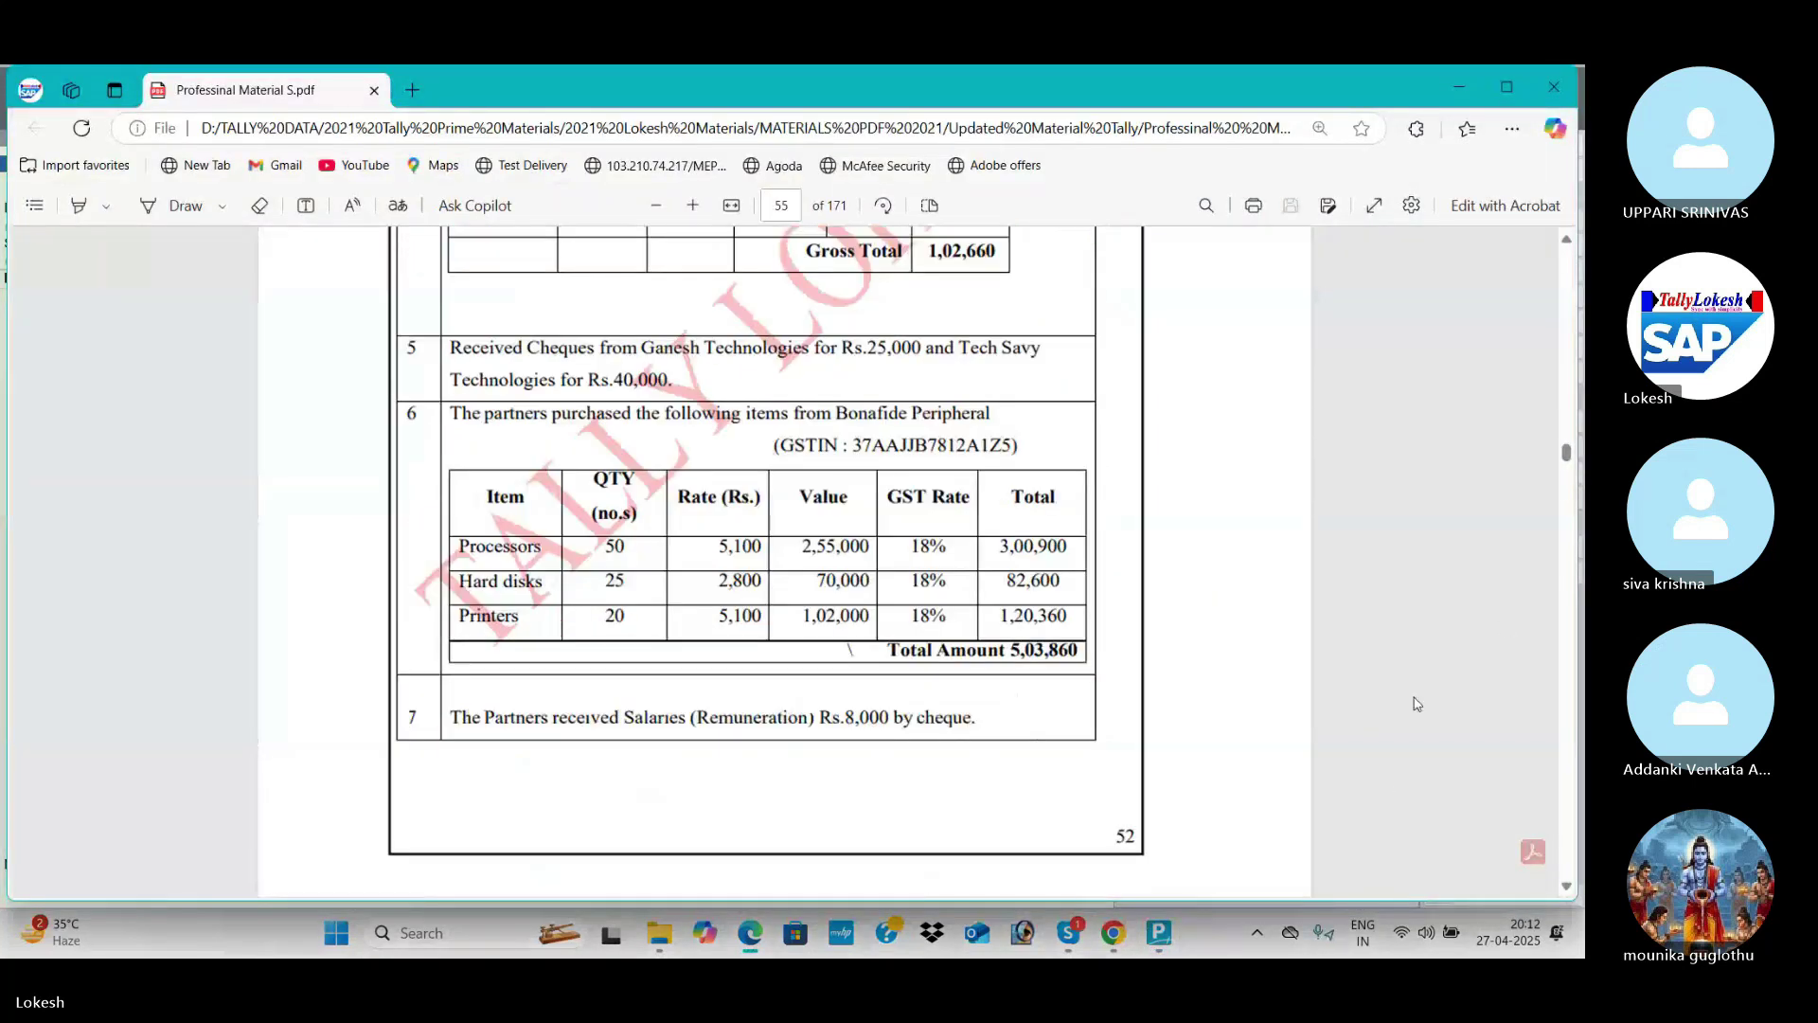
pyautogui.hotkey('alt', 'Tab')
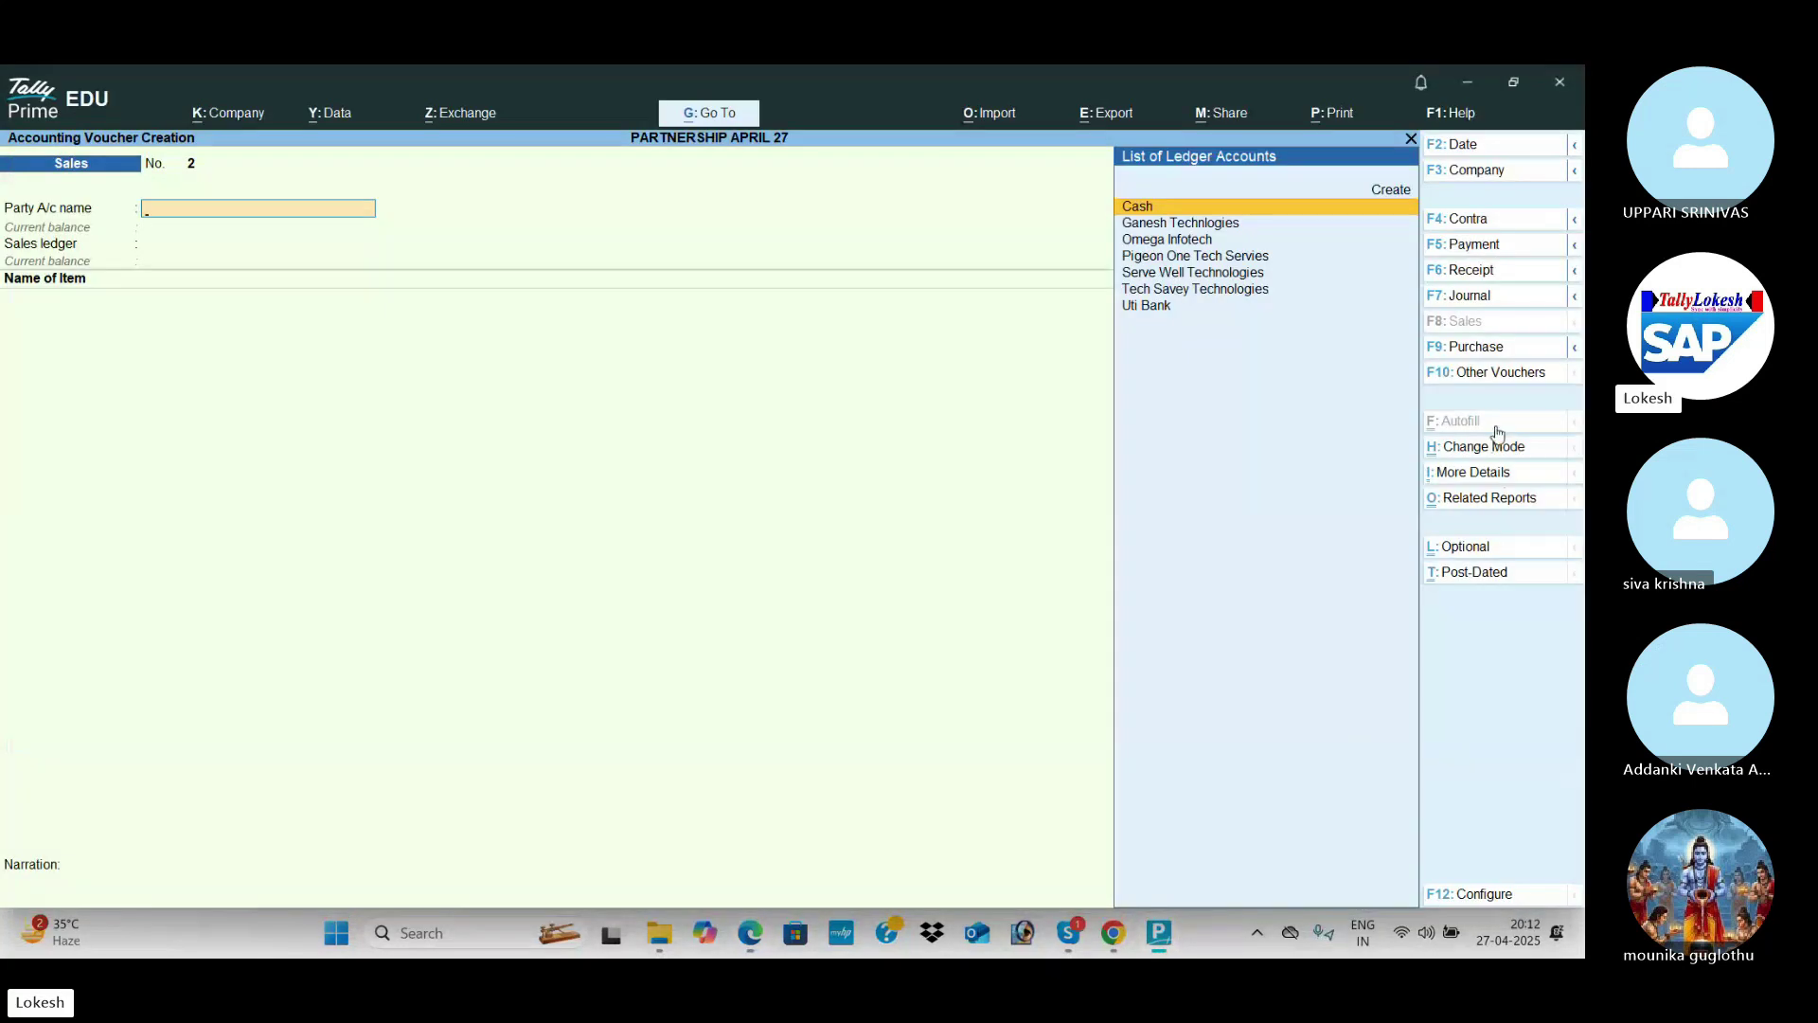
pyautogui.click(1506, 271)
pyautogui.press('Down')
pyautogui.press('Down')
pyautogui.press('Down')
pyautogui.press('Down')
pyautogui.press('Return')
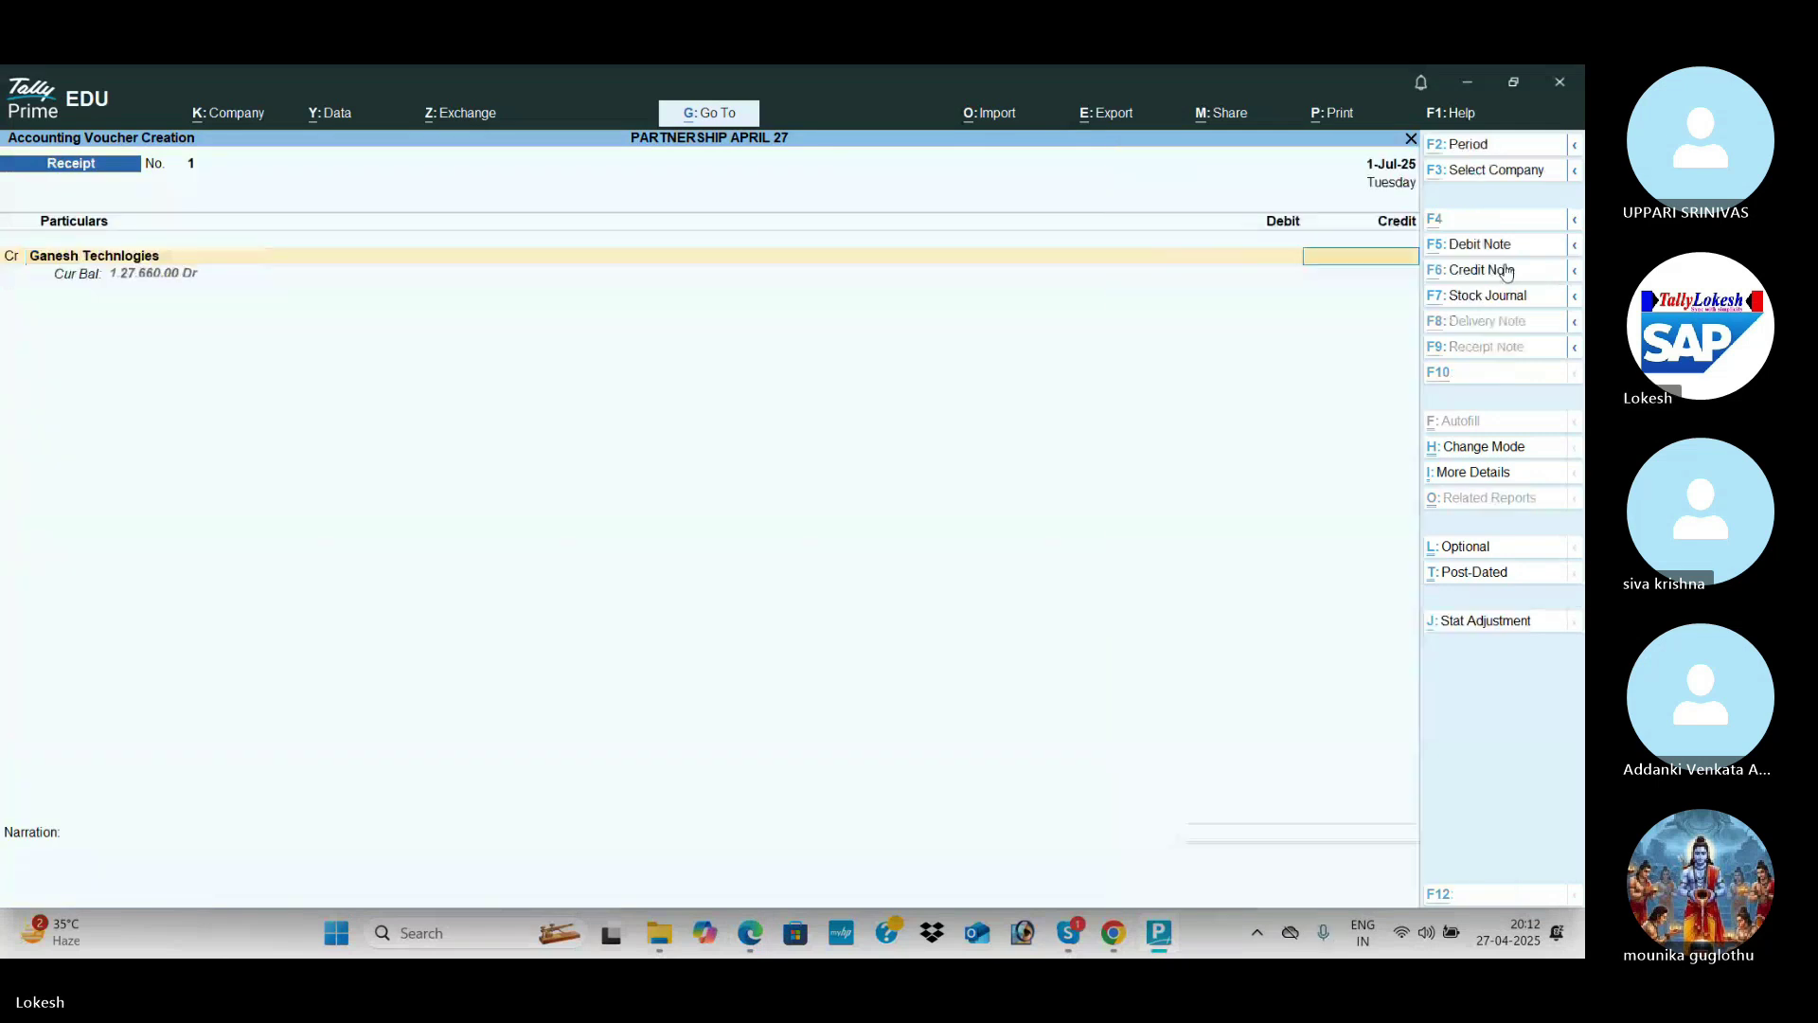
pyautogui.hotkey('alt', 'Tab')
pyautogui.hotkey('alt', 'Tab')
pyautogui.write('250')
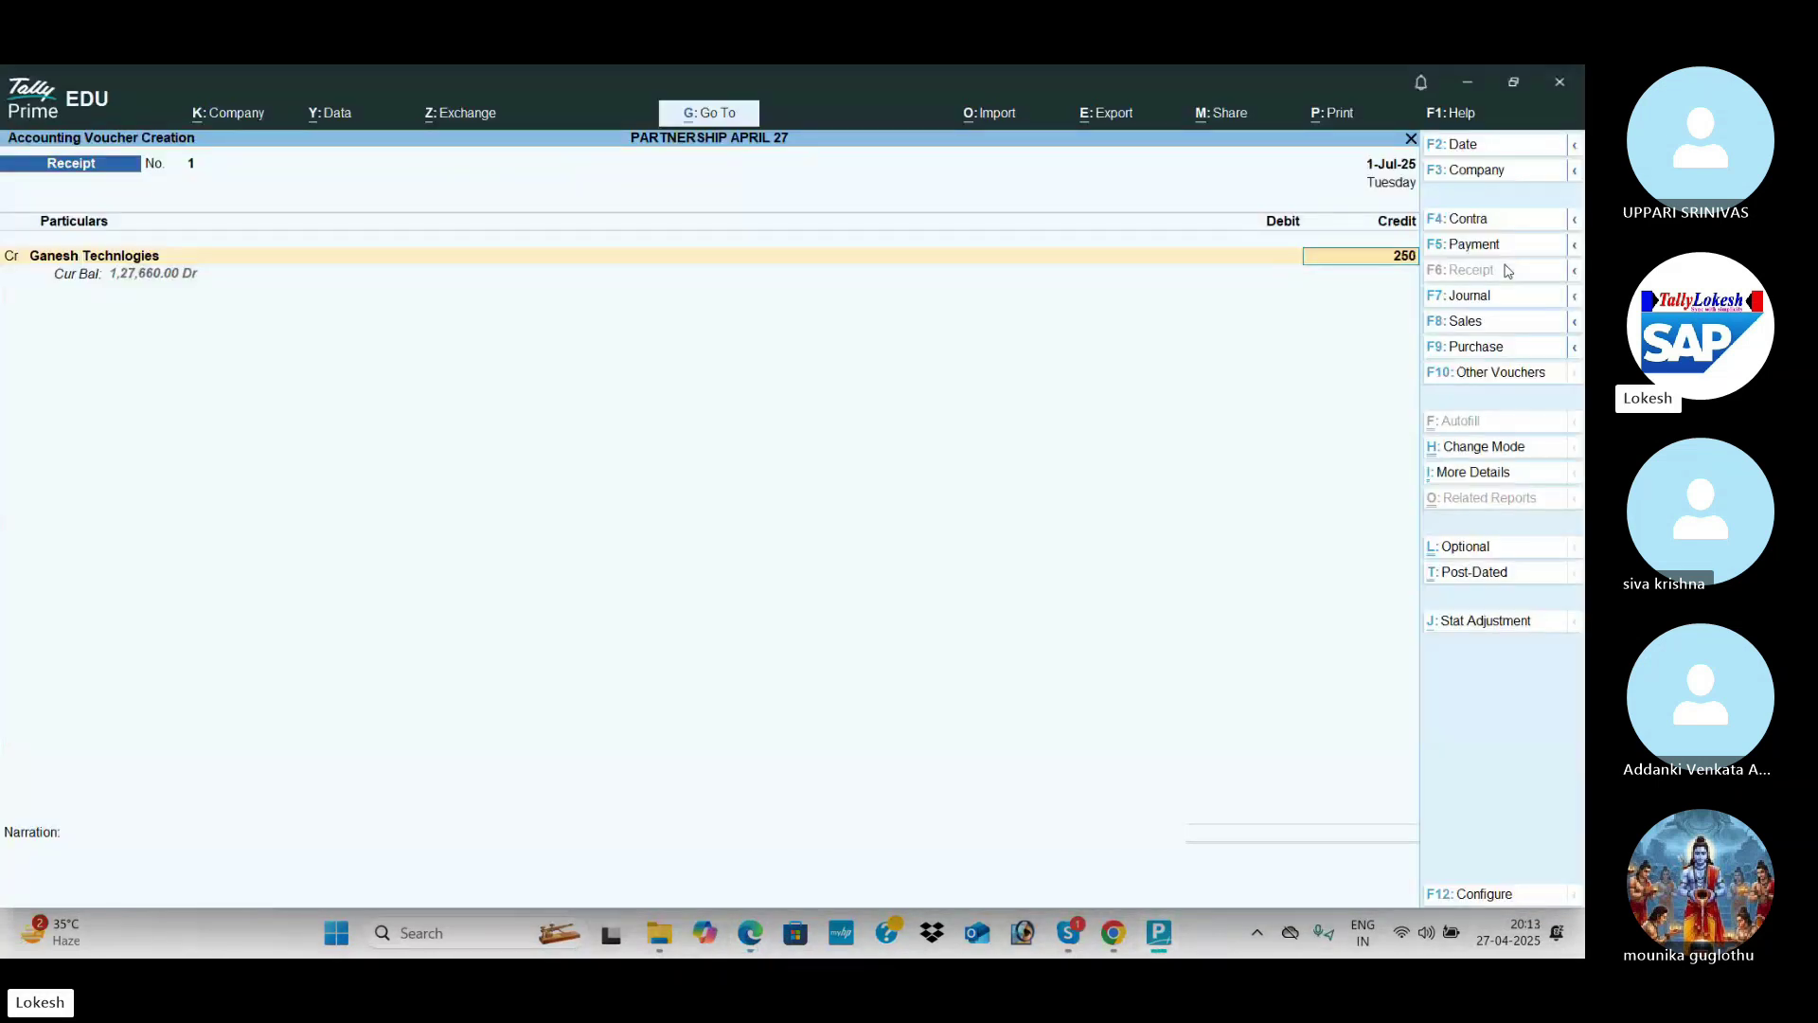
pyautogui.press('Return')
# Step: Credit Tech Savey Technologies with 40,000 as the receipt's second party
pyautogui.write('TE')
pyautogui.press('Return')
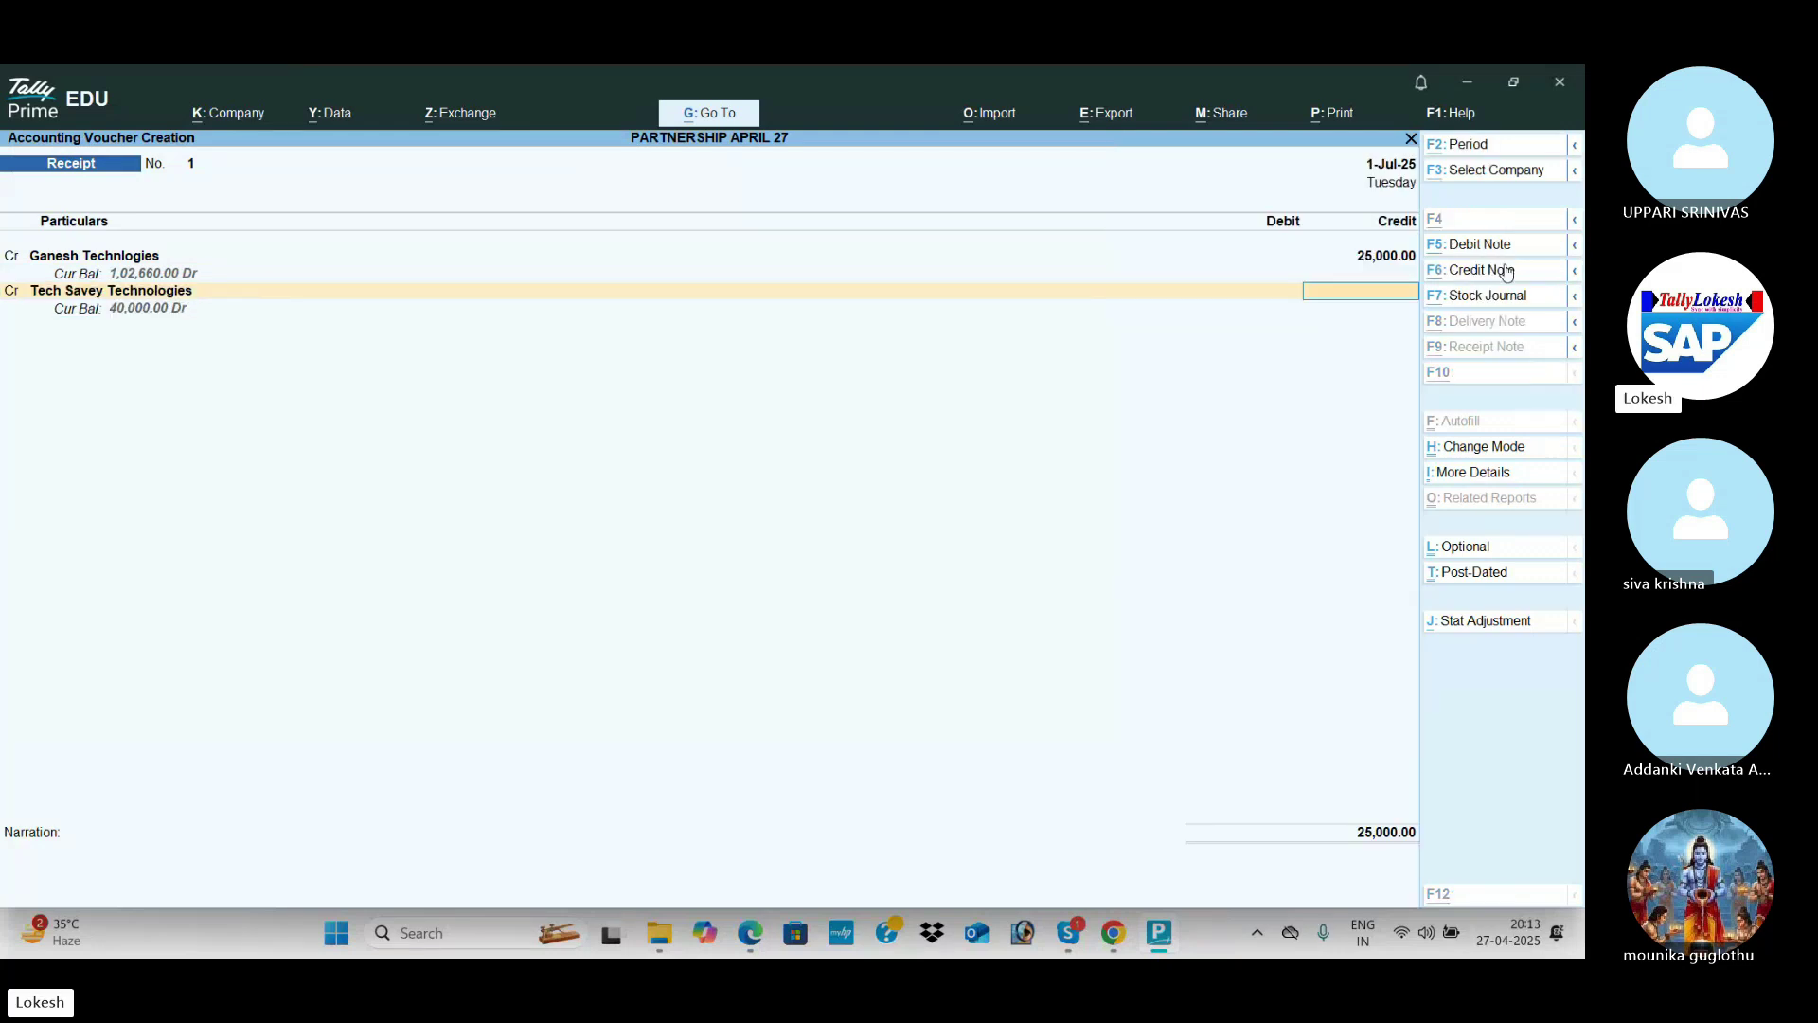
pyautogui.hotkey('alt', 'Tab')
pyautogui.hotkey('alt', 'Tab')
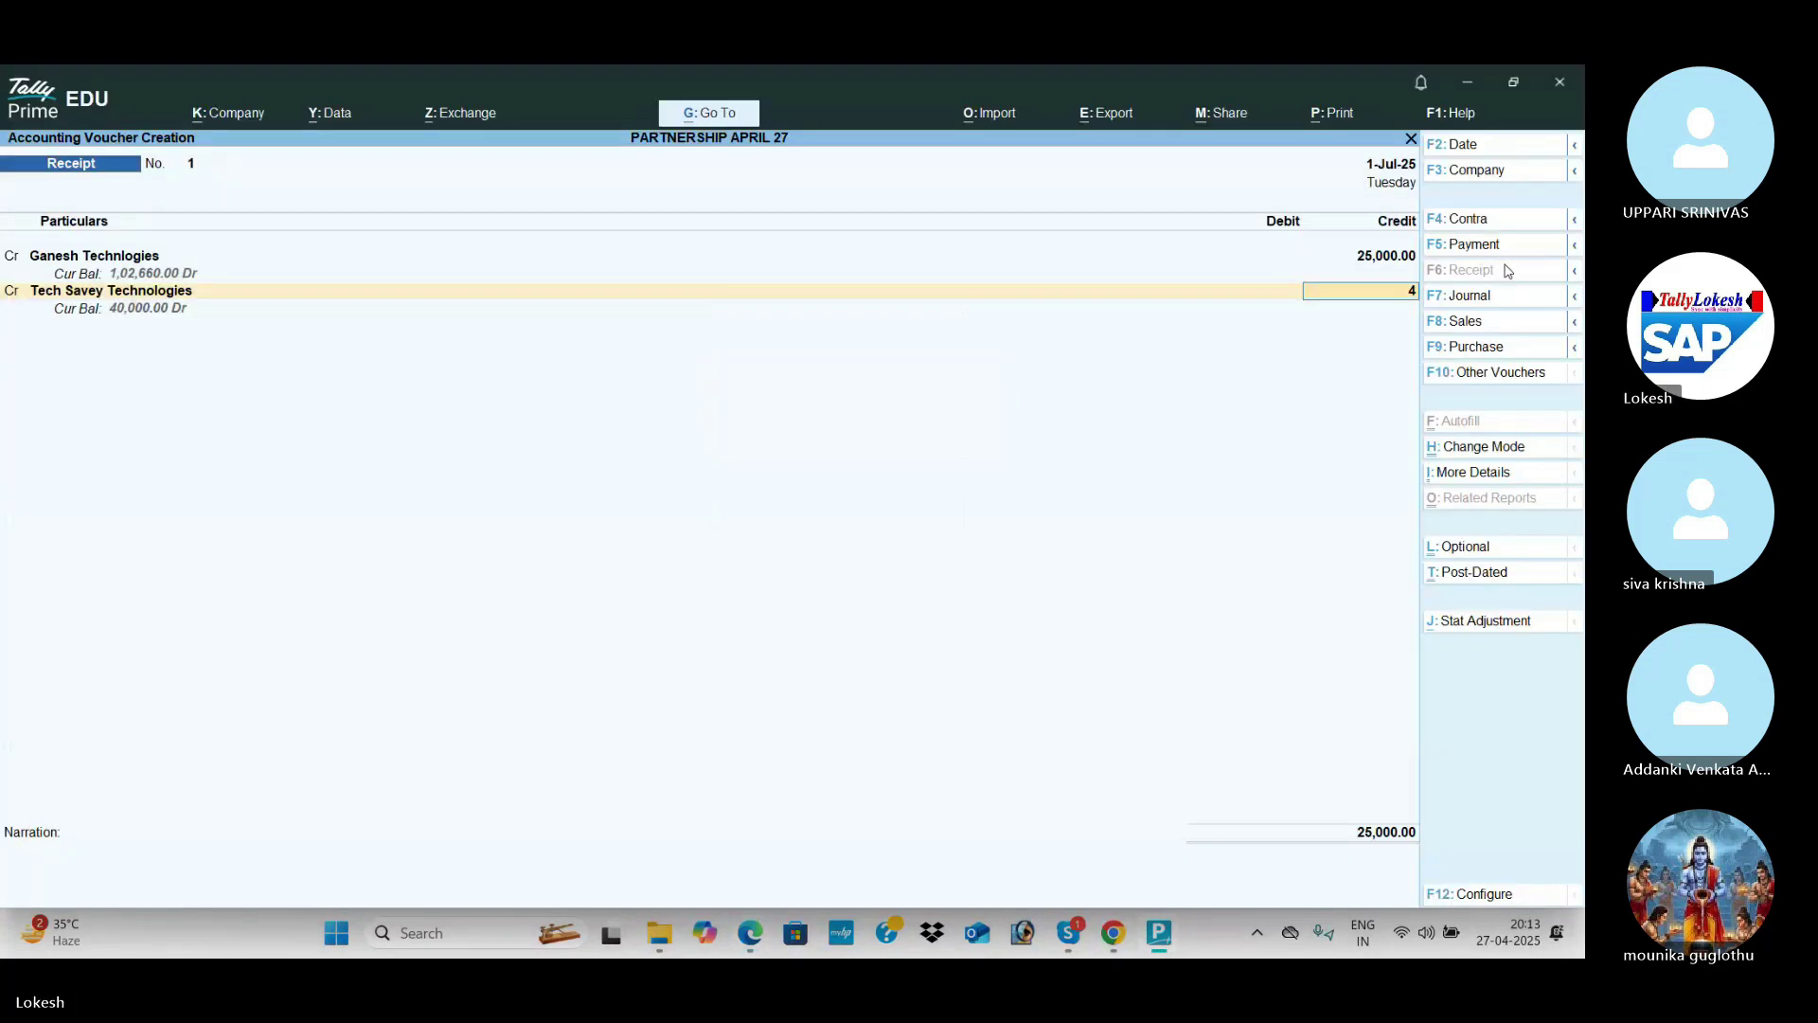
pyautogui.write('40000')
pyautogui.press('Return')
pyautogui.press('Return')
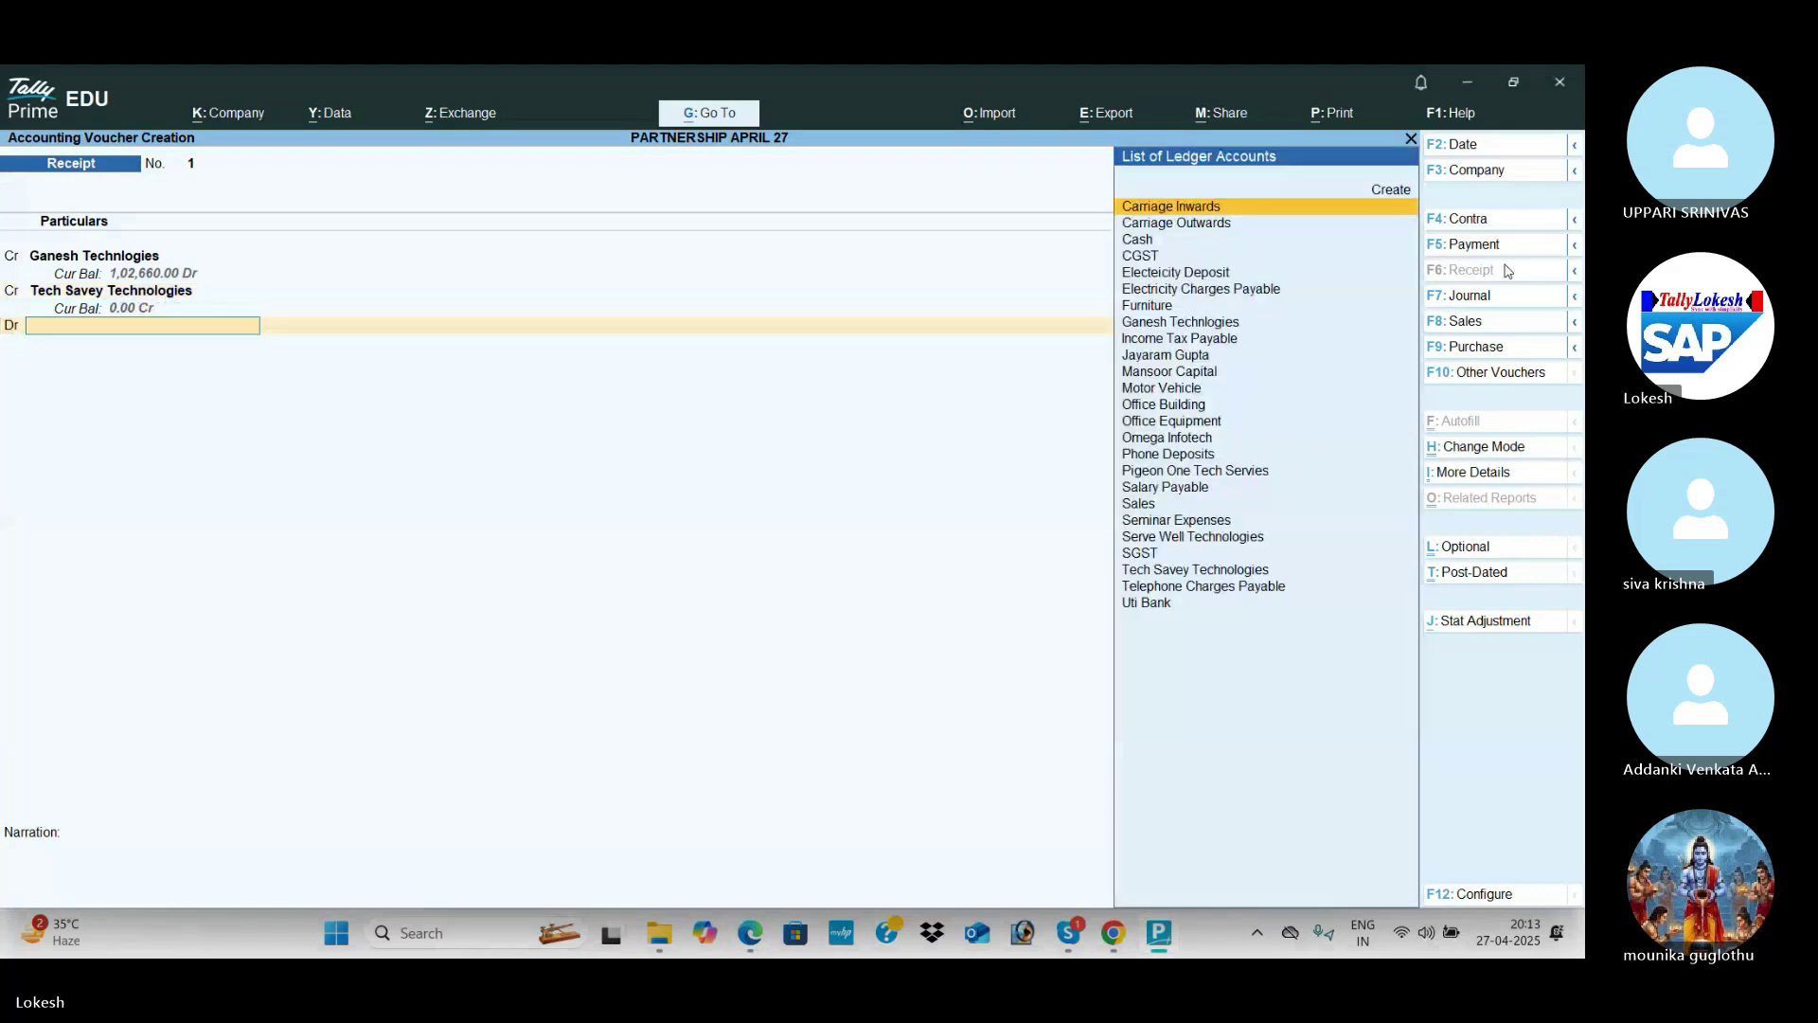
# Step: Debit Uti Bank with 65,000 as a Cheque/DD receipt, leave the instrument details blank and save the voucher
pyautogui.hotkey('alt', 'Tab')
pyautogui.hotkey('alt', 'Tab')
pyautogui.write('u')
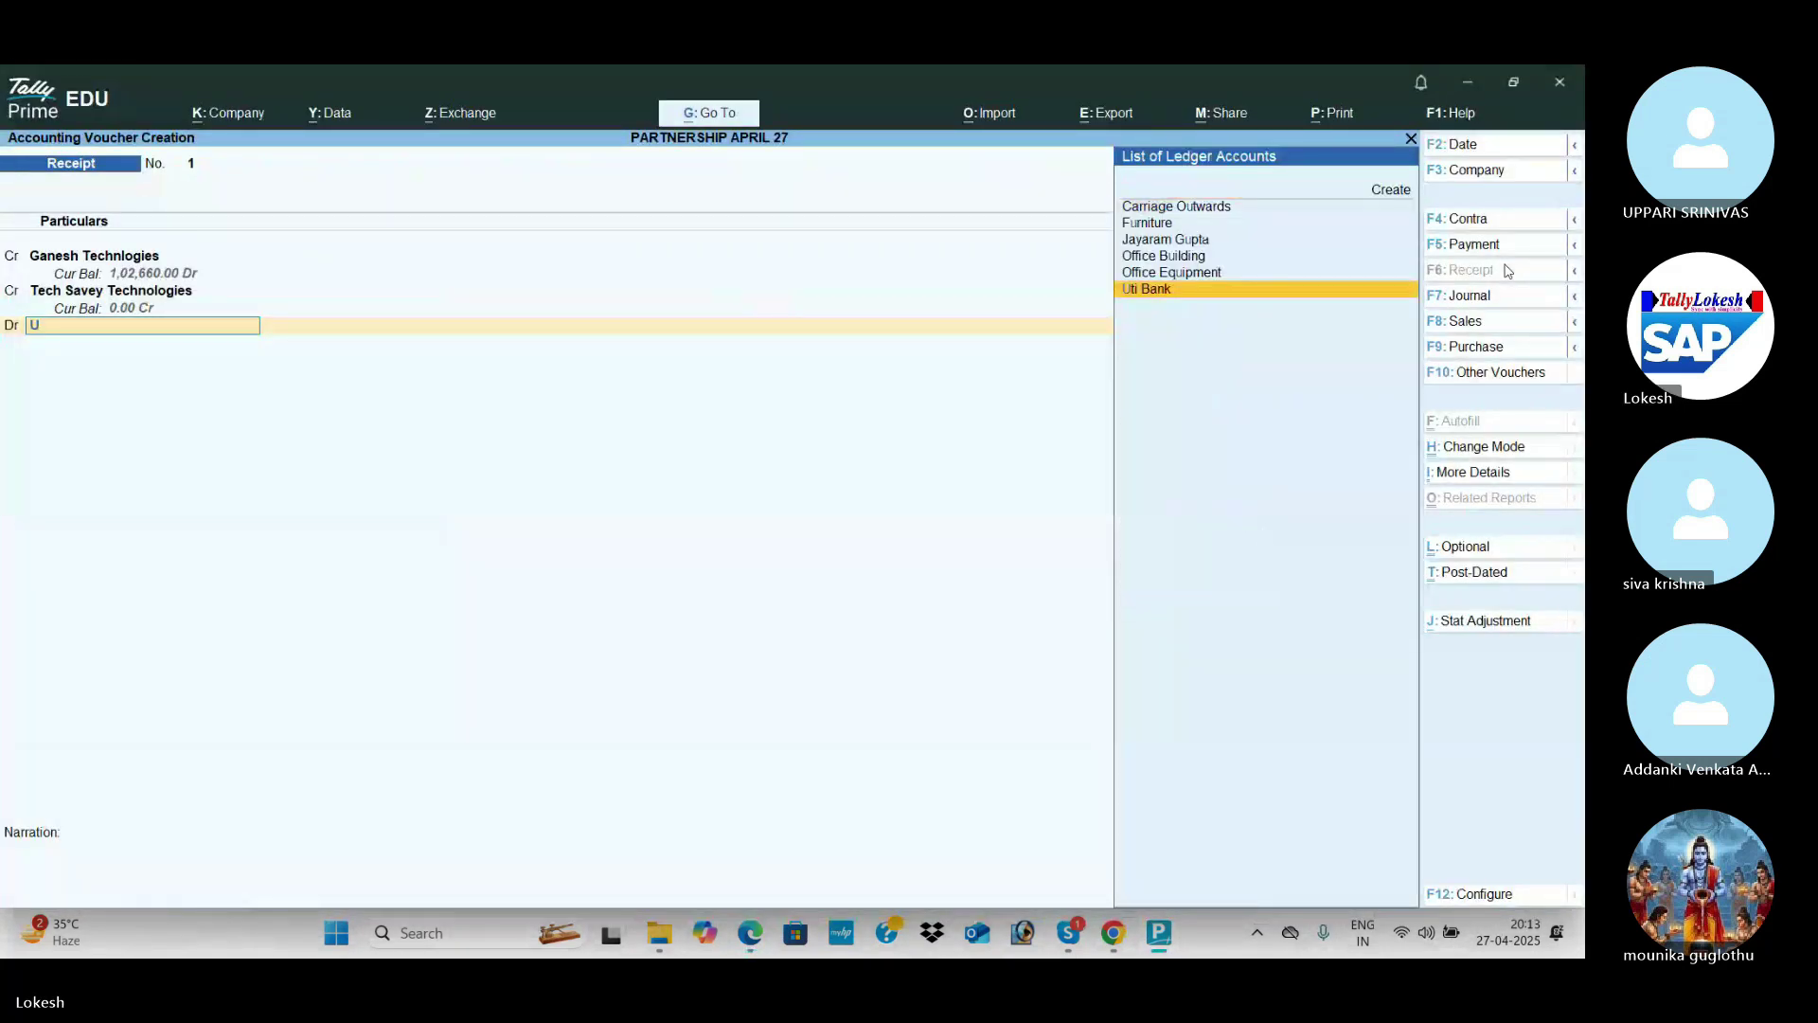
pyautogui.press('Return')
pyautogui.press('Return')
pyautogui.press('Return')
pyautogui.press('Return')
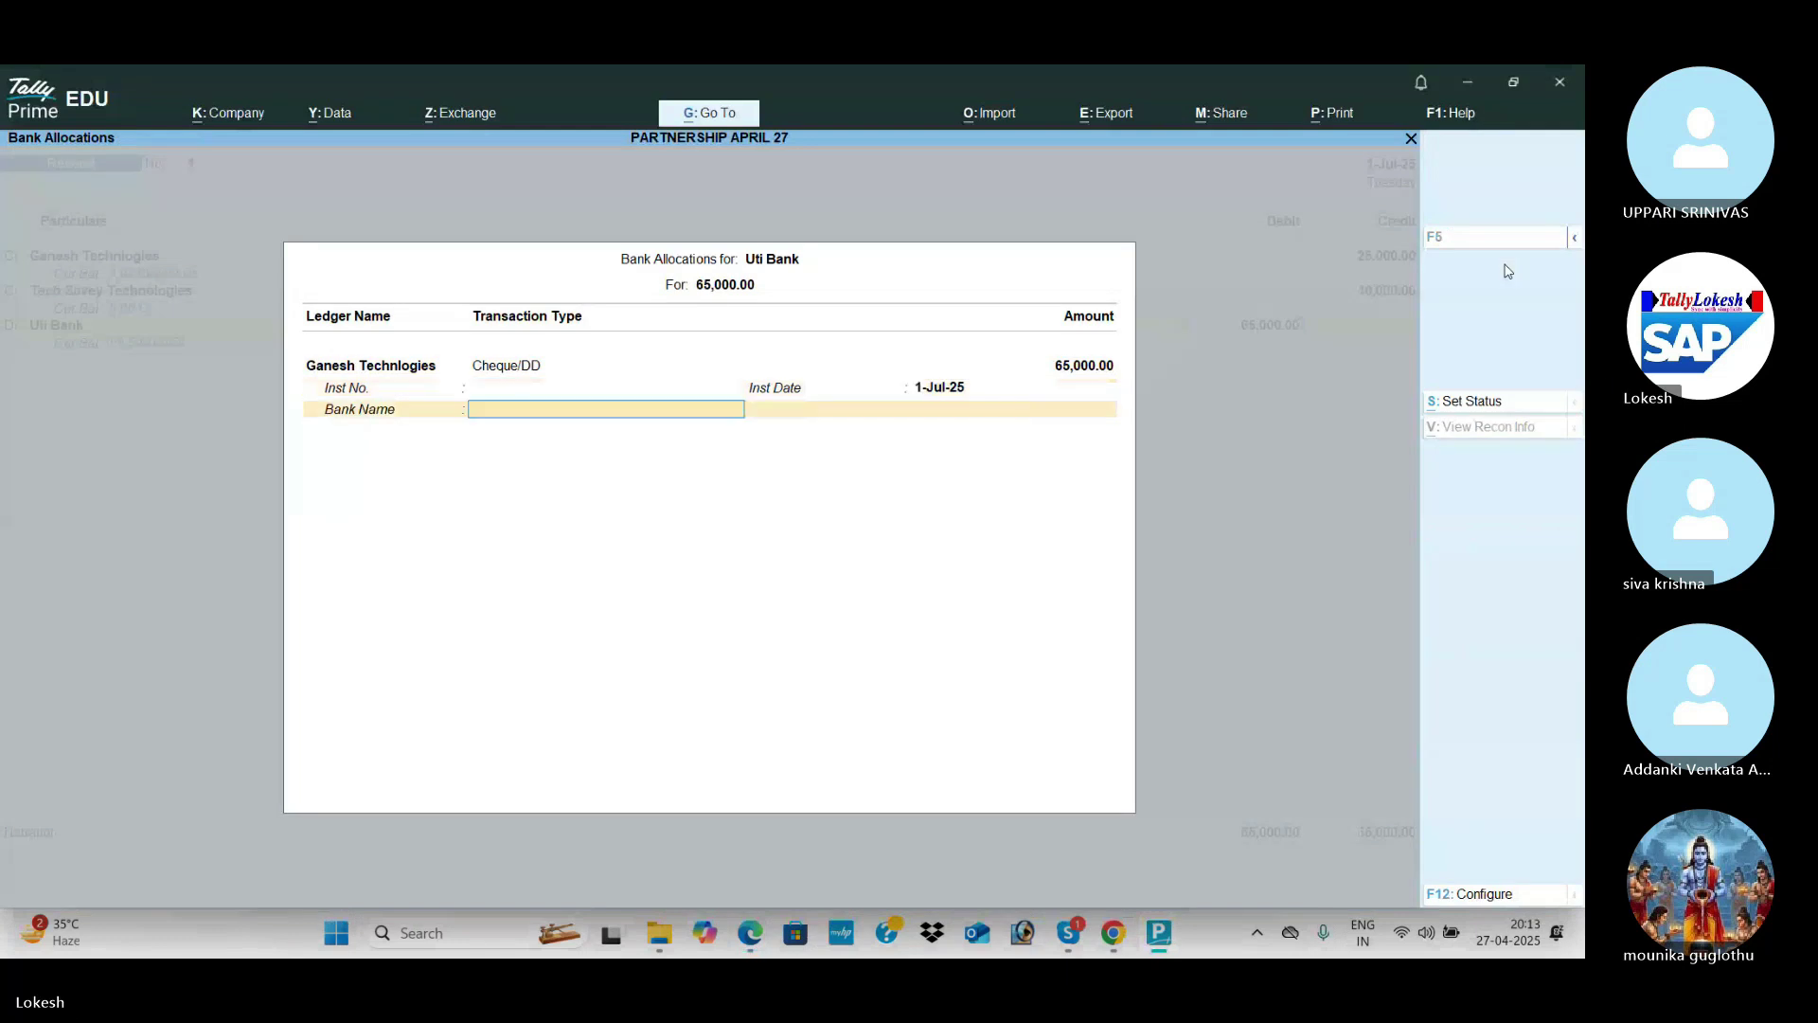
pyautogui.press('Return')
pyautogui.press('Return')
pyautogui.press('Return')
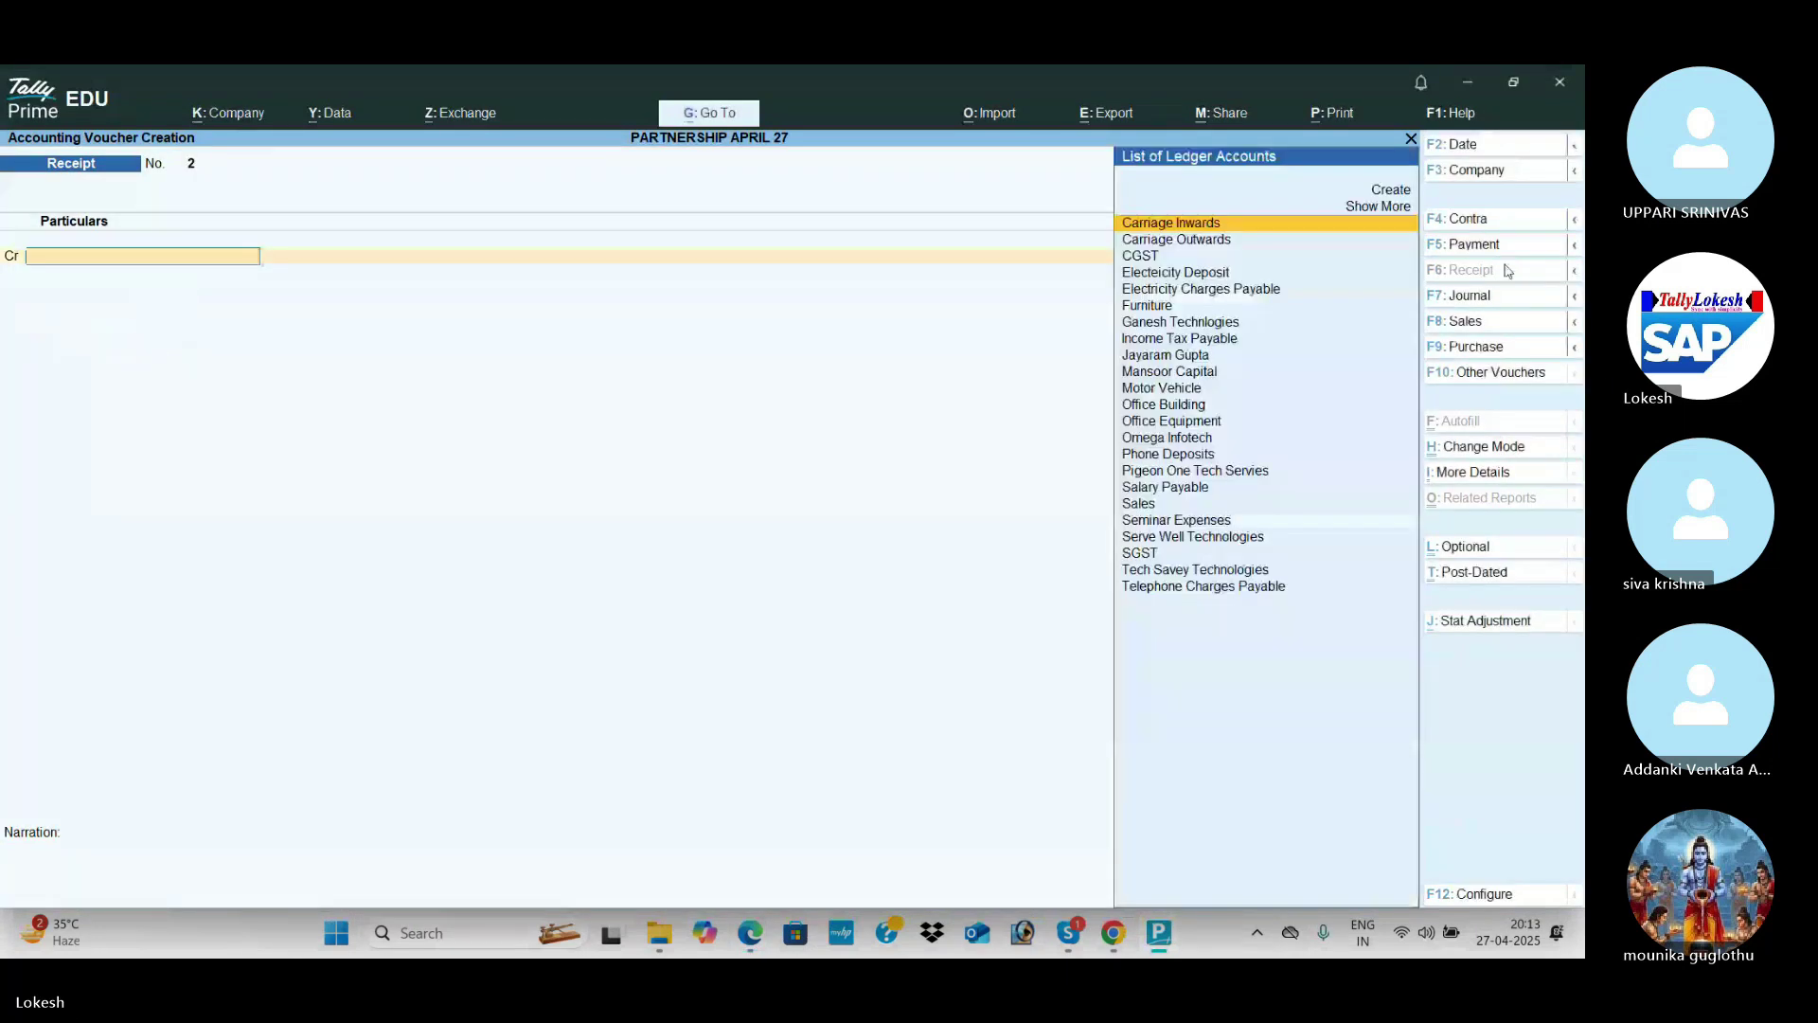
# Step: Start a purchase voucher for the PDF's sixth transaction and set up a new party ledger named Bonafide Peripherals under Sundry Creditors
pyautogui.click(1504, 346)
pyautogui.hotkey('alt', 'c')
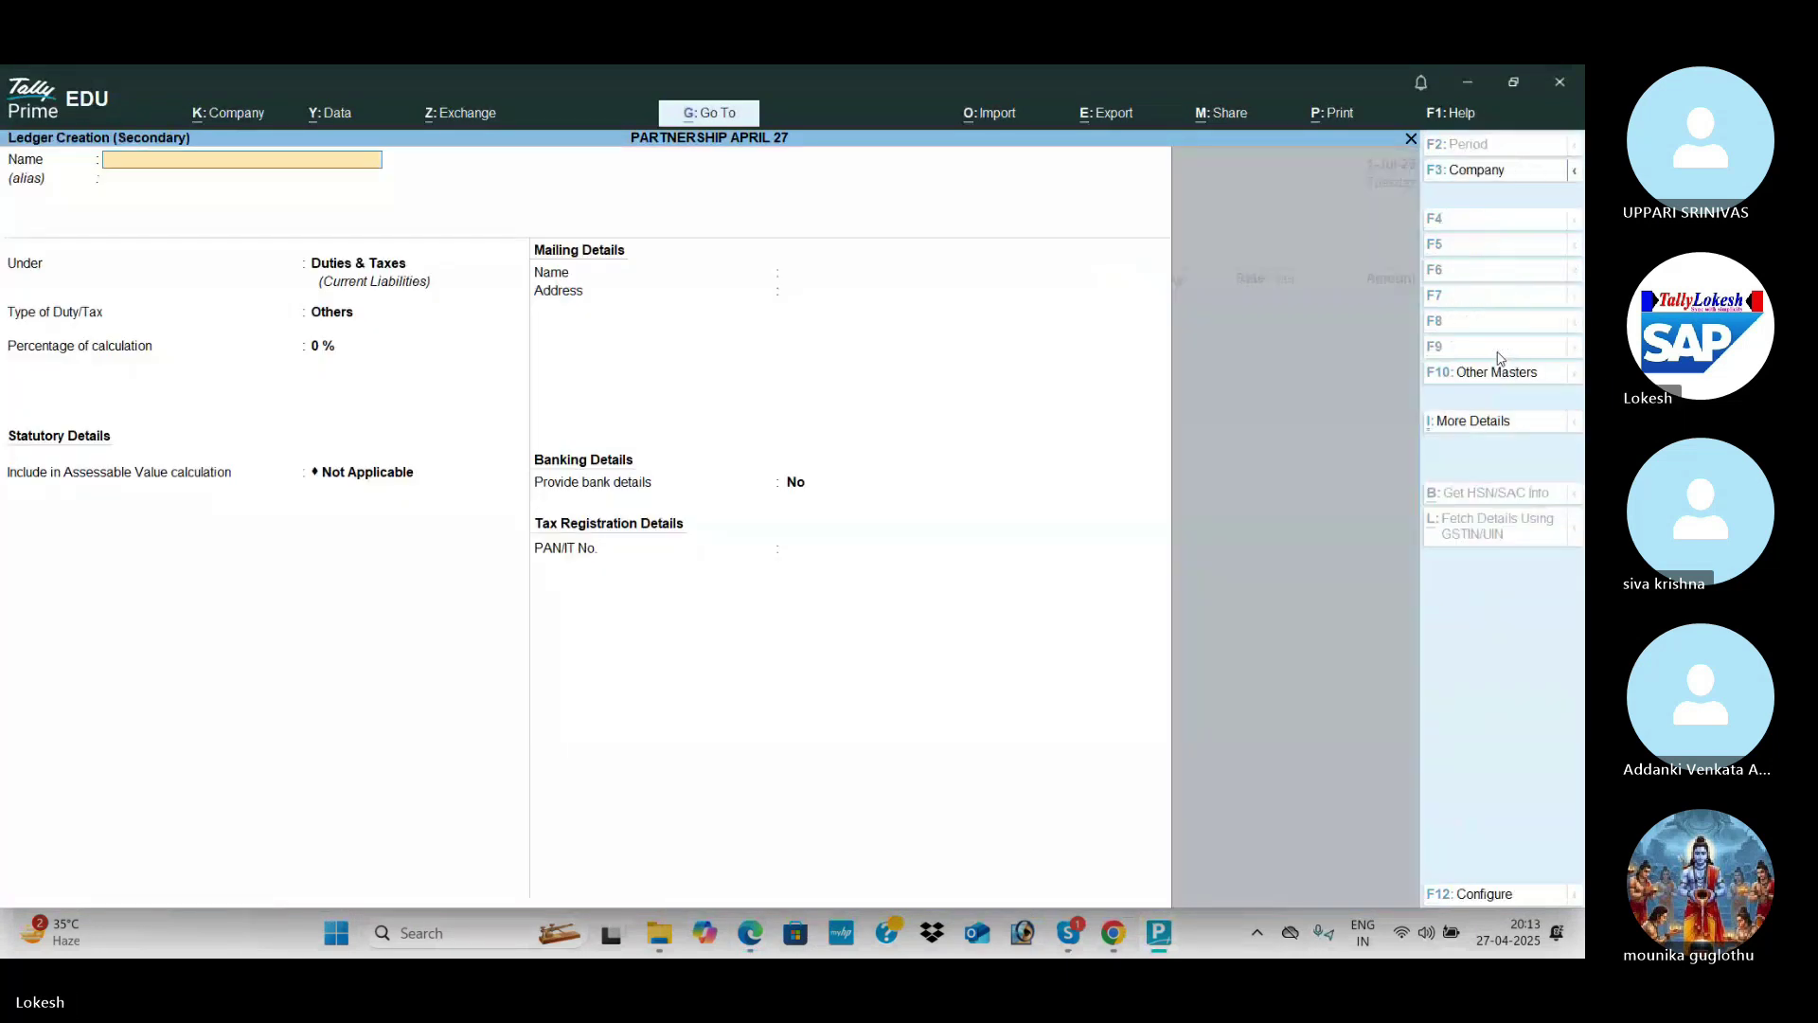
pyautogui.hotkey('alt', 'Tab')
pyautogui.hotkey('alt', 'Tab')
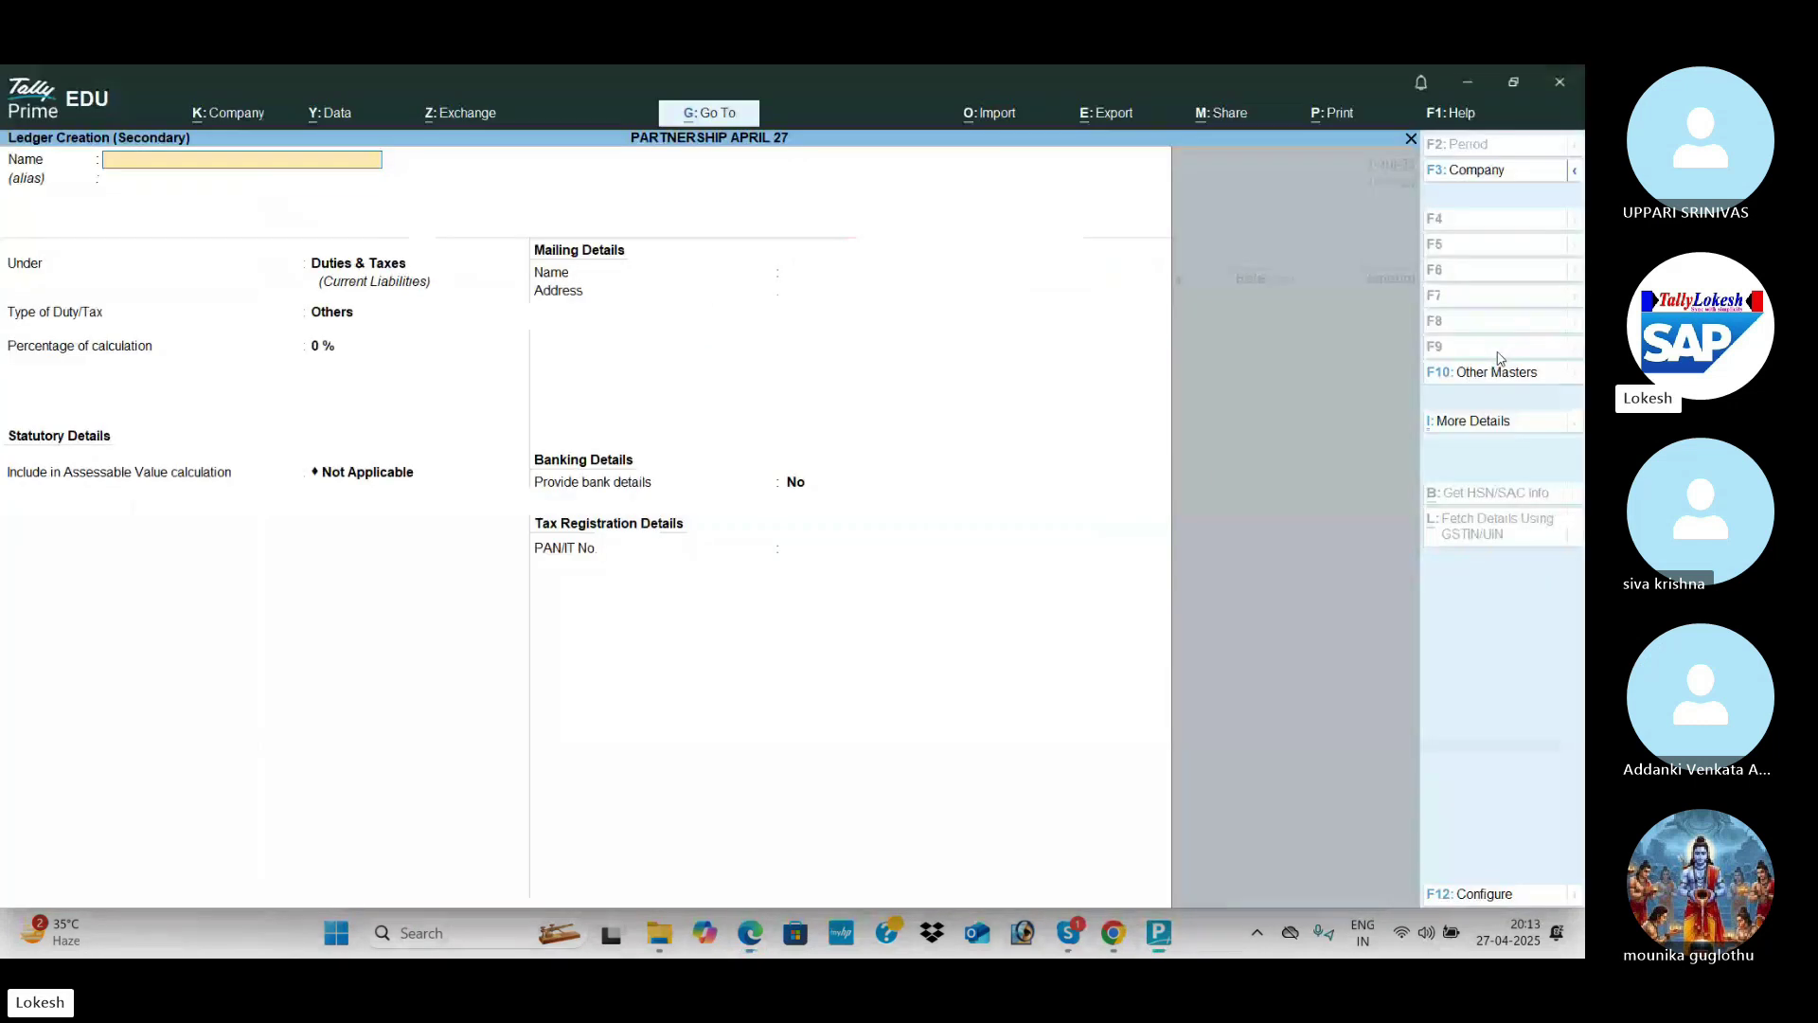
pyautogui.write('Bonafide Perip')
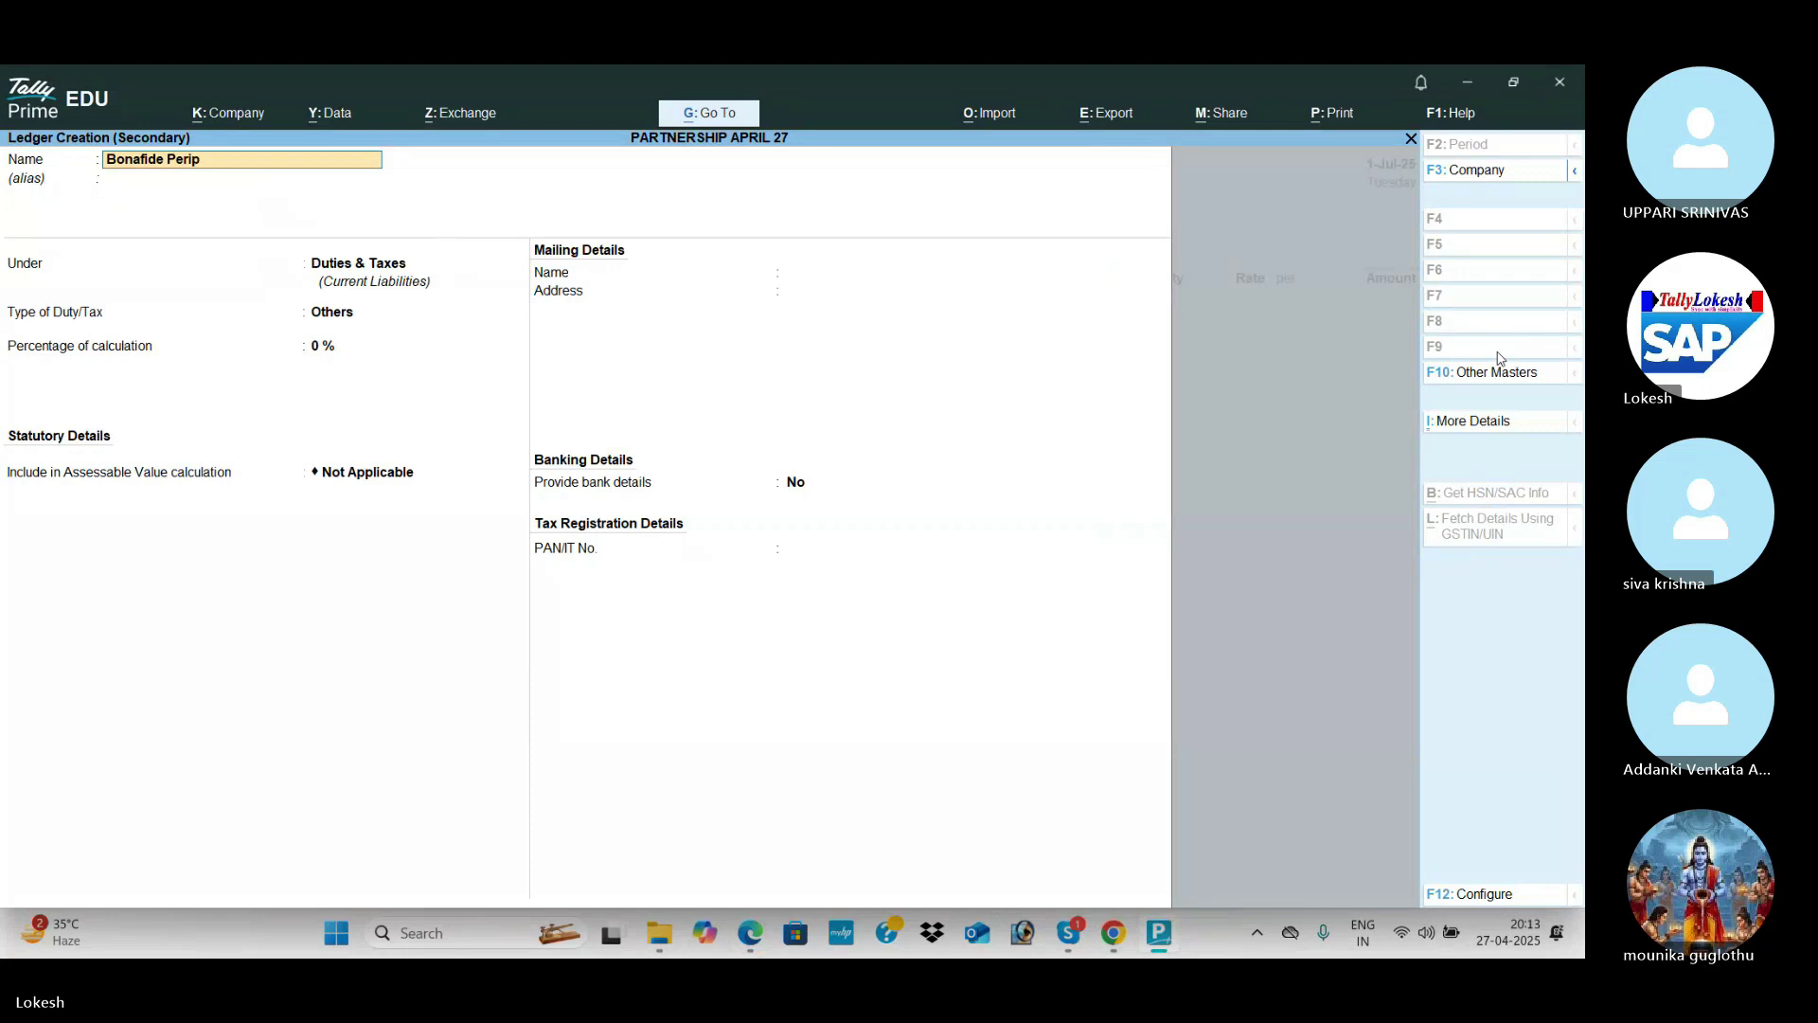
pyautogui.write('herals')
pyautogui.press('Return')
pyautogui.write('Sun')
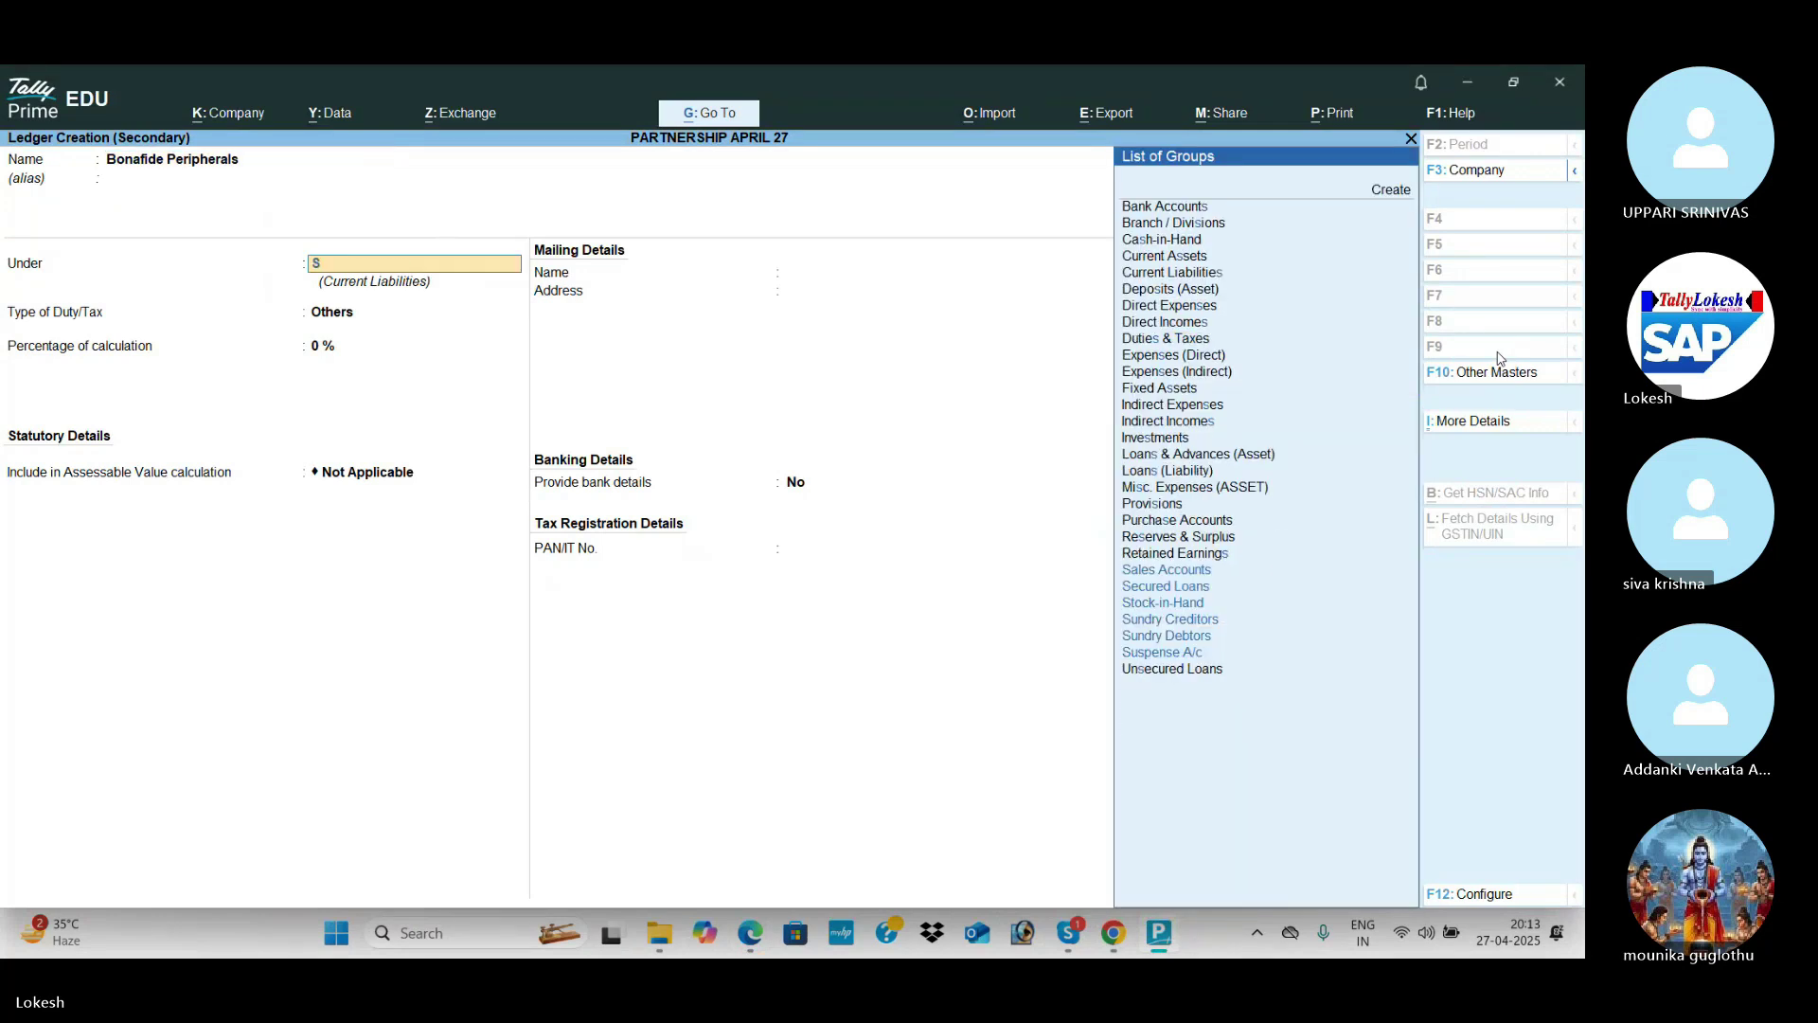
pyautogui.press('Return')
# Step: Place the Bonafide Peripherals ledger under Sundry Creditors and keep Andhra Pradesh, India as its mailing location
pyautogui.press('Return')
pyautogui.press('Return')
pyautogui.press('Return')
pyautogui.press('Return')
pyautogui.press('Return')
pyautogui.press('Return')
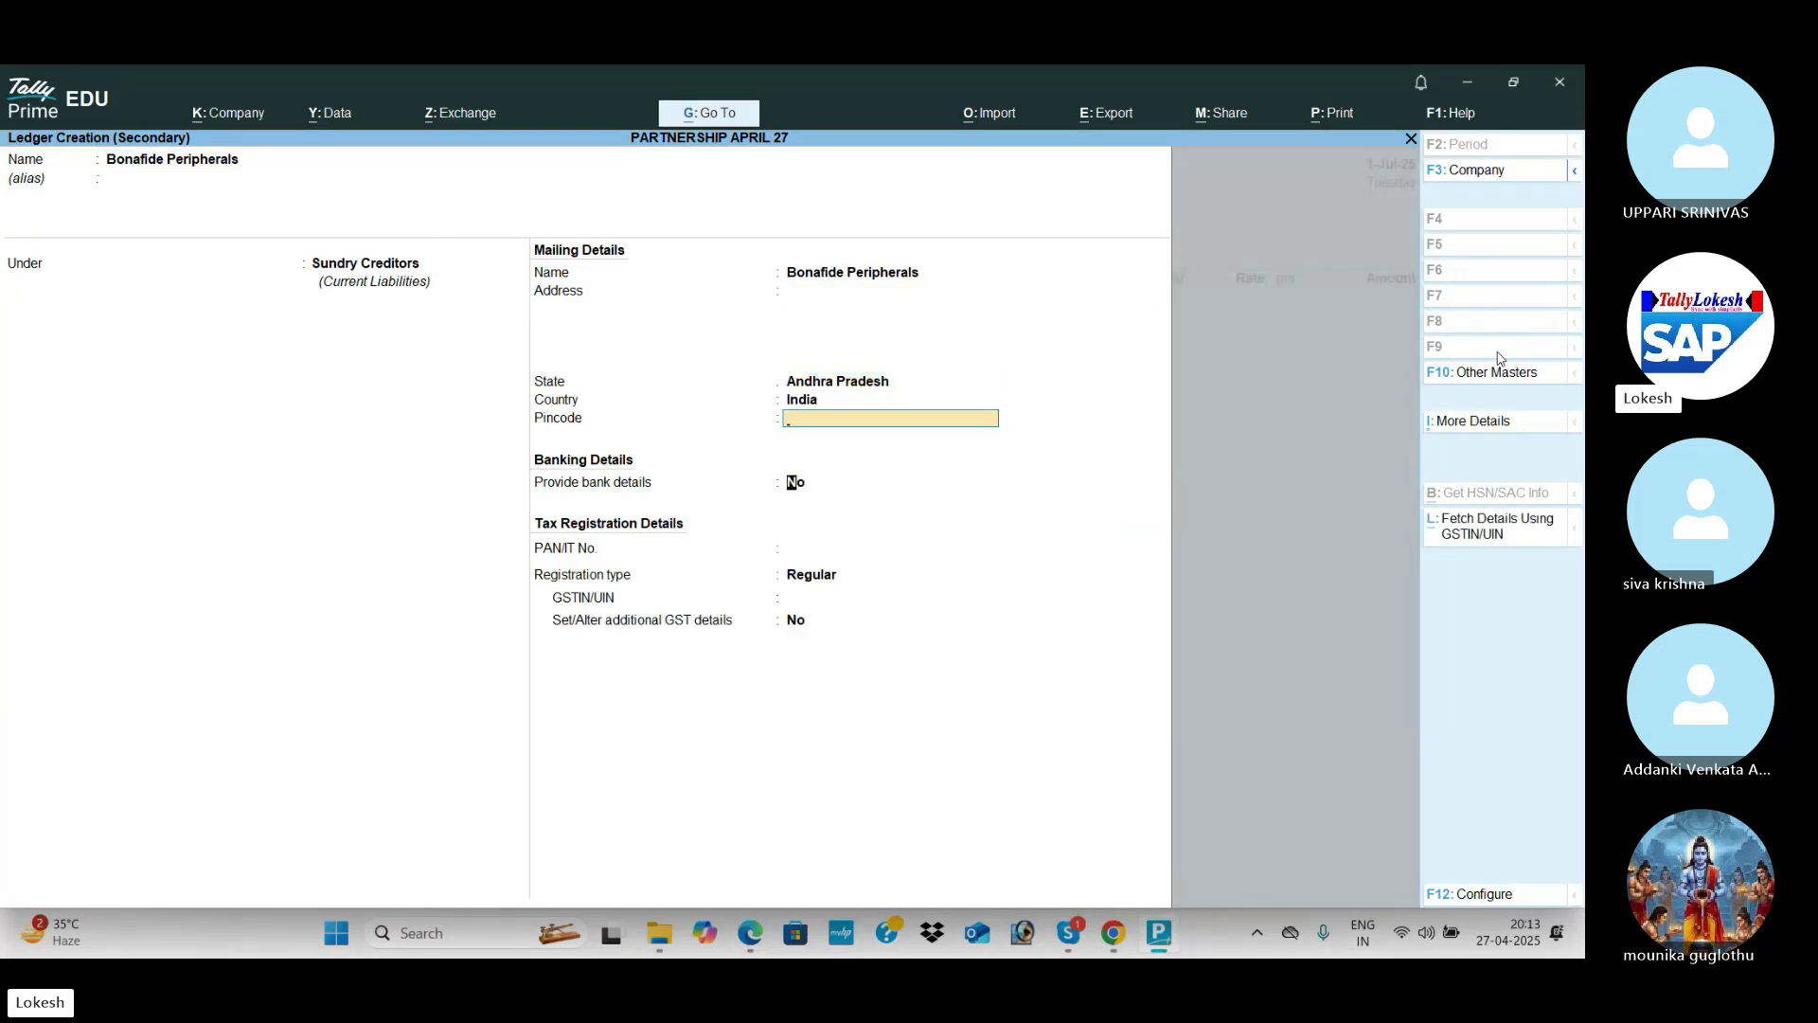
# Step: Enter only the state code 37 as the supplier's GSTIN, keep Regular registration without additional GST details and save the ledger
pyautogui.press('Return')
pyautogui.write('3')
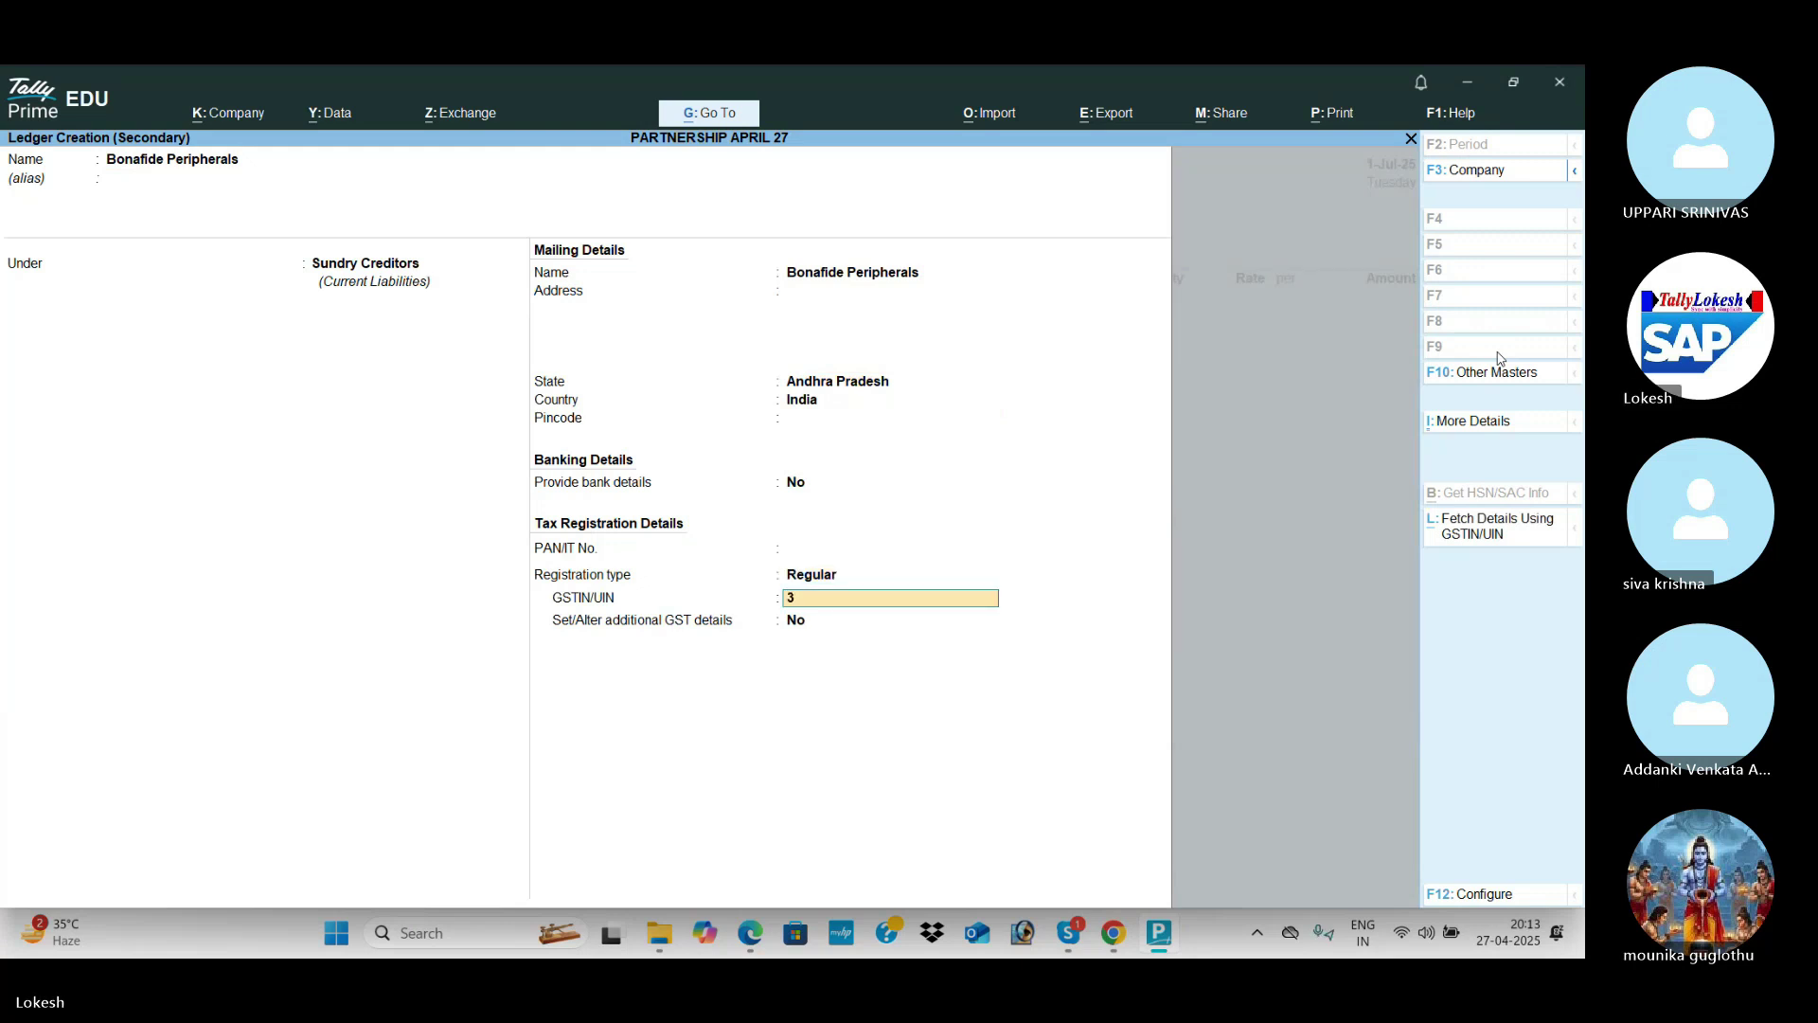
pyautogui.write('7')
pyautogui.press('Return')
pyautogui.press('Return')
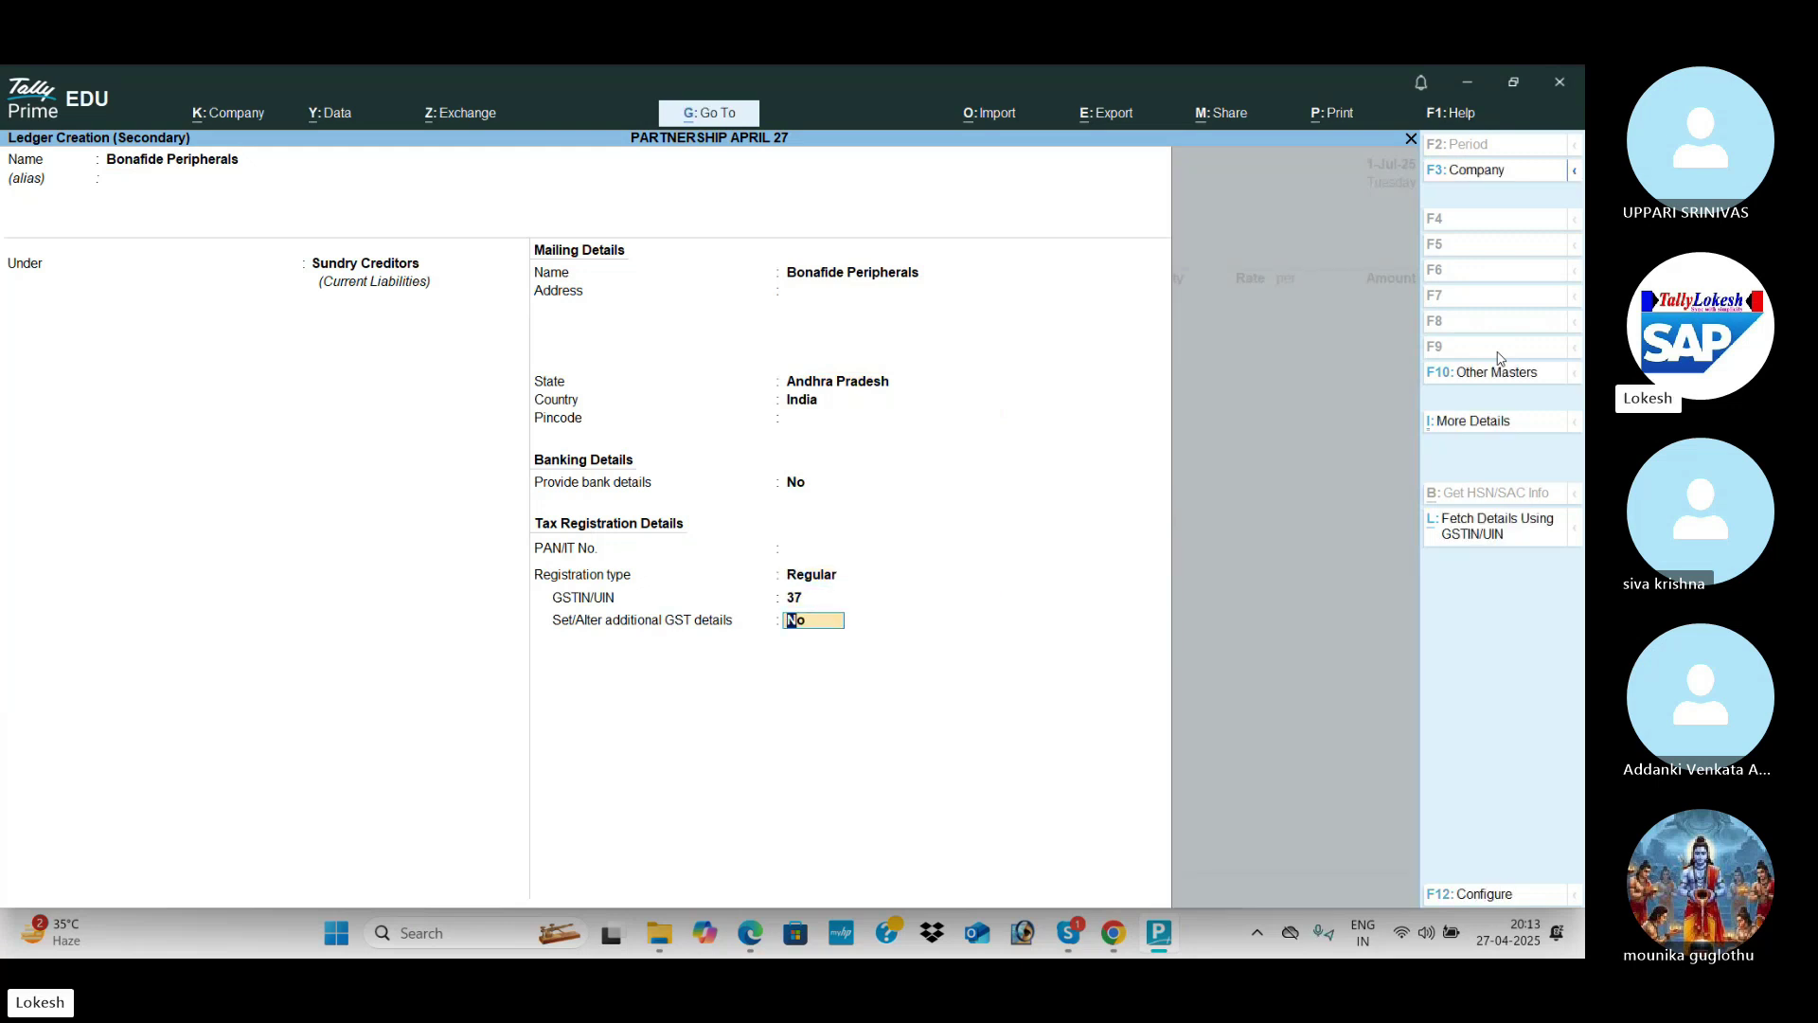
pyautogui.press('Return')
pyautogui.hotkey('ctrl', 'a')
pyautogui.hotkey('ctrl', 'a')
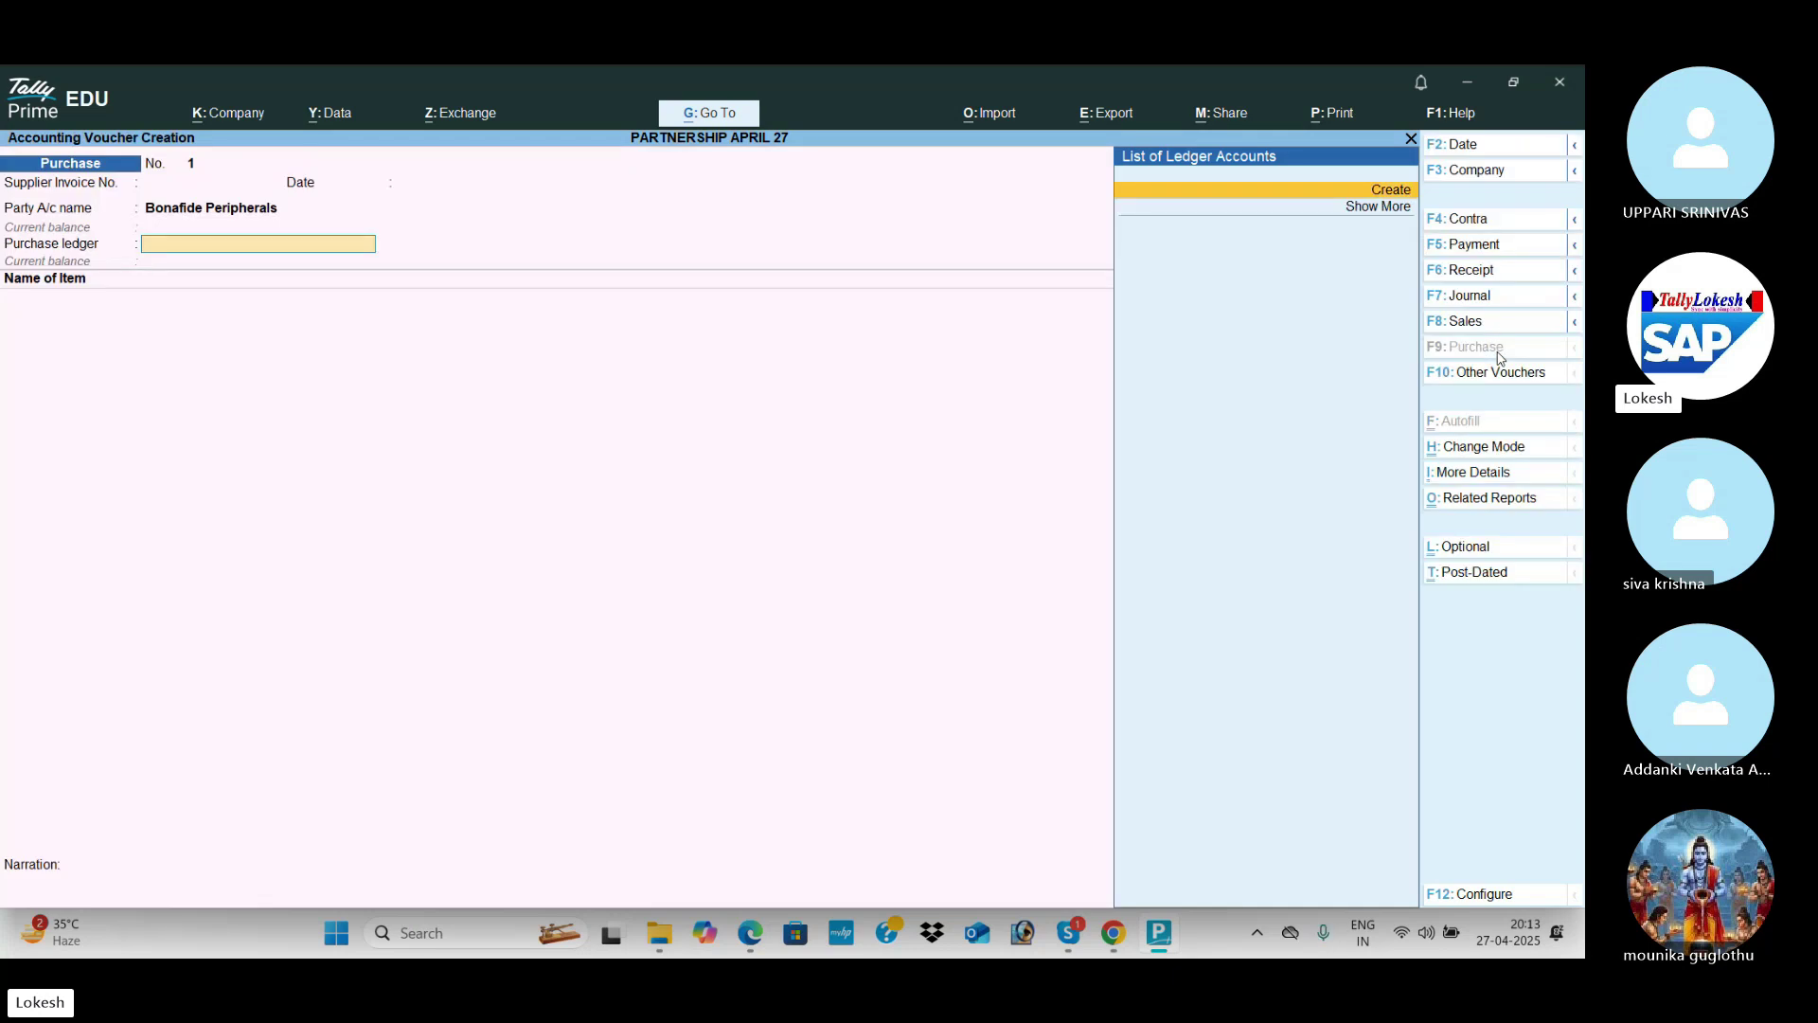
# Step: Create a purchase ledger named Purchase under the Purchase Accounts group from within the voucher
pyautogui.hotkey('alt', 'c')
pyautogui.write('Purchase')
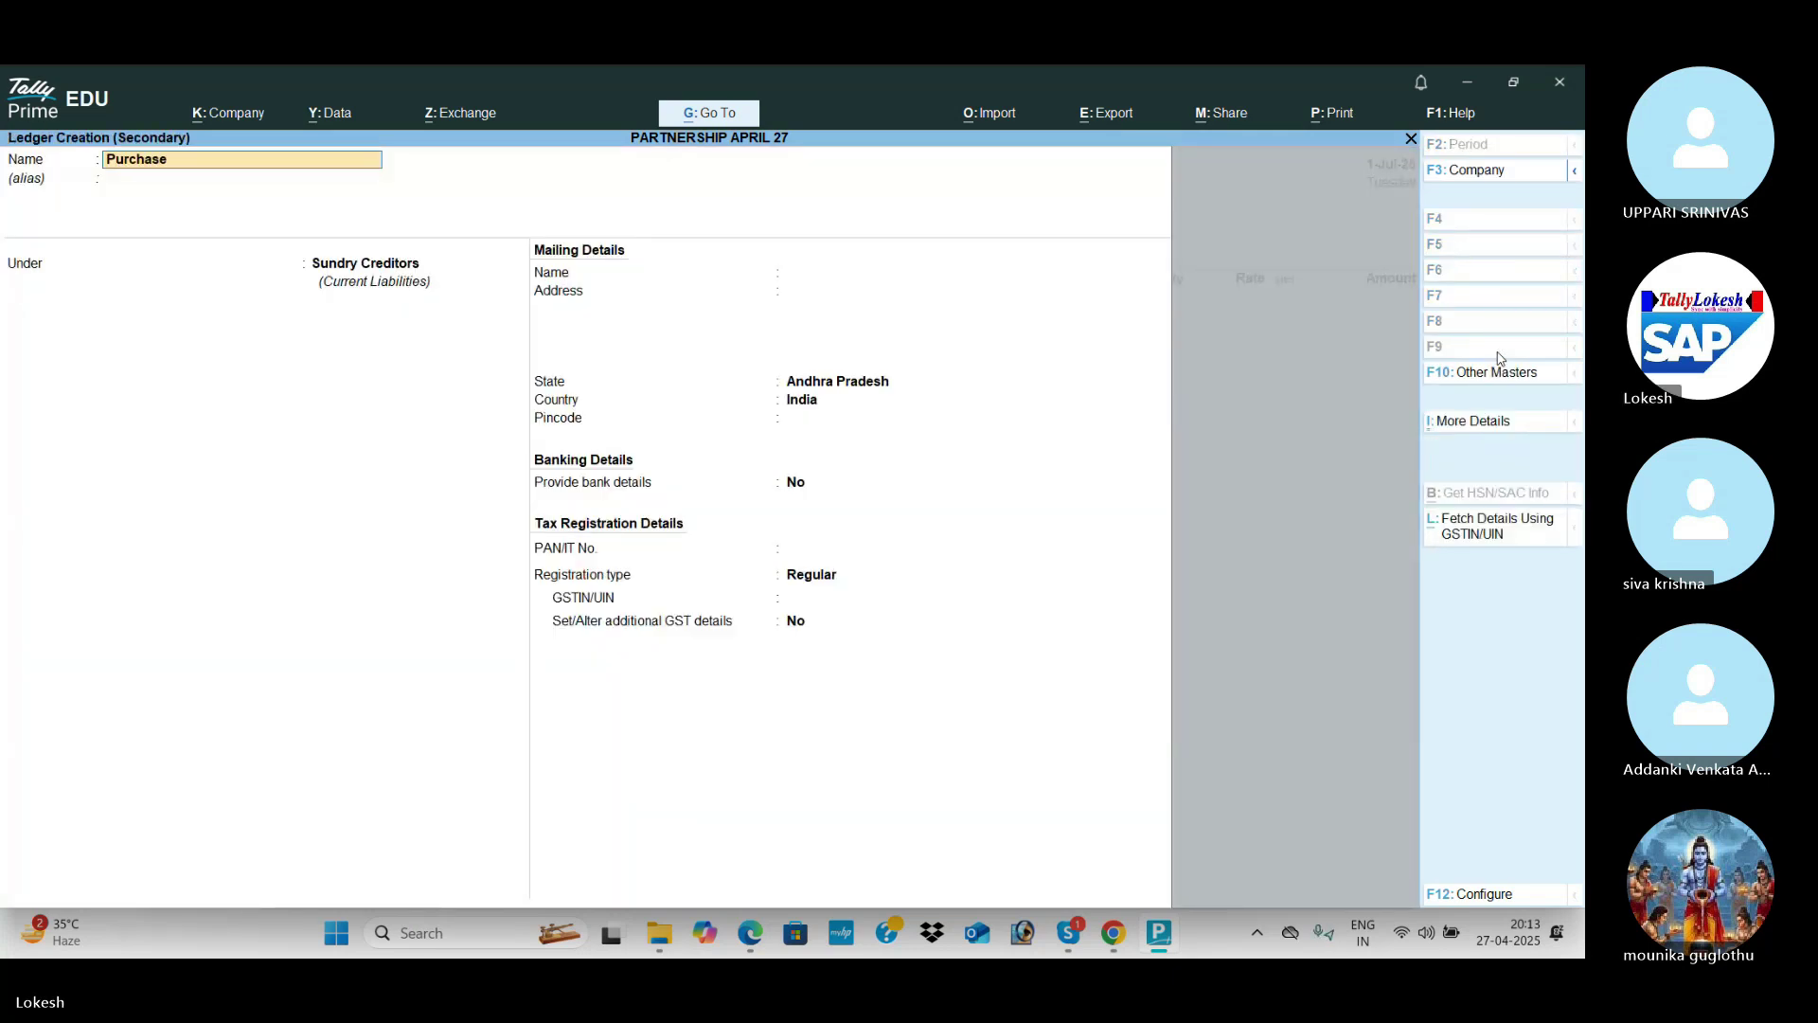
pyautogui.press('Return')
pyautogui.press('Return')
pyautogui.write('Pu')
pyautogui.press('Return')
# Step: Keep GST applicable for the Purchase ledger, set its type of supply to Goods and save it
pyautogui.press('Return')
pyautogui.press('Return')
pyautogui.press('Return')
pyautogui.press('Return')
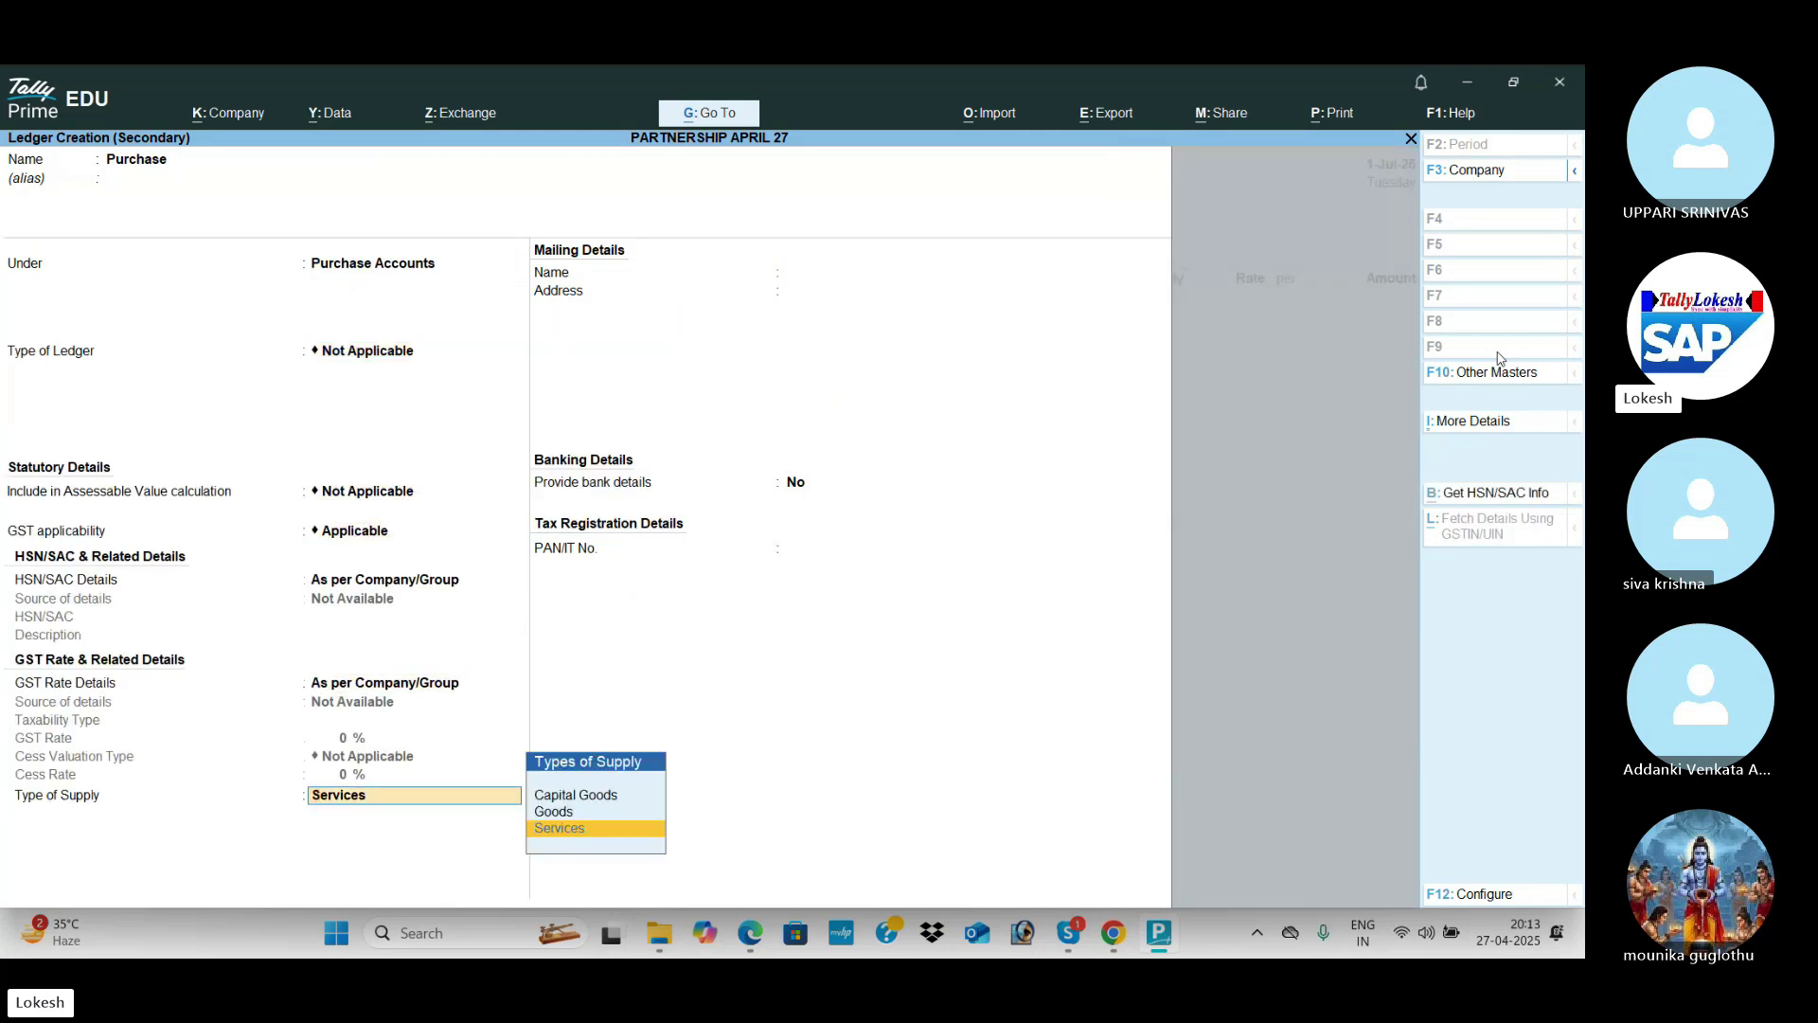
pyautogui.press('Up')
pyautogui.press('Return')
pyautogui.press('Return')
pyautogui.press('Return')
# Step: Add Processors to the purchase voucher with a quantity of 50 nos at a rate of 5,100, following the PDF
pyautogui.hotkey('alt', 'Tab')
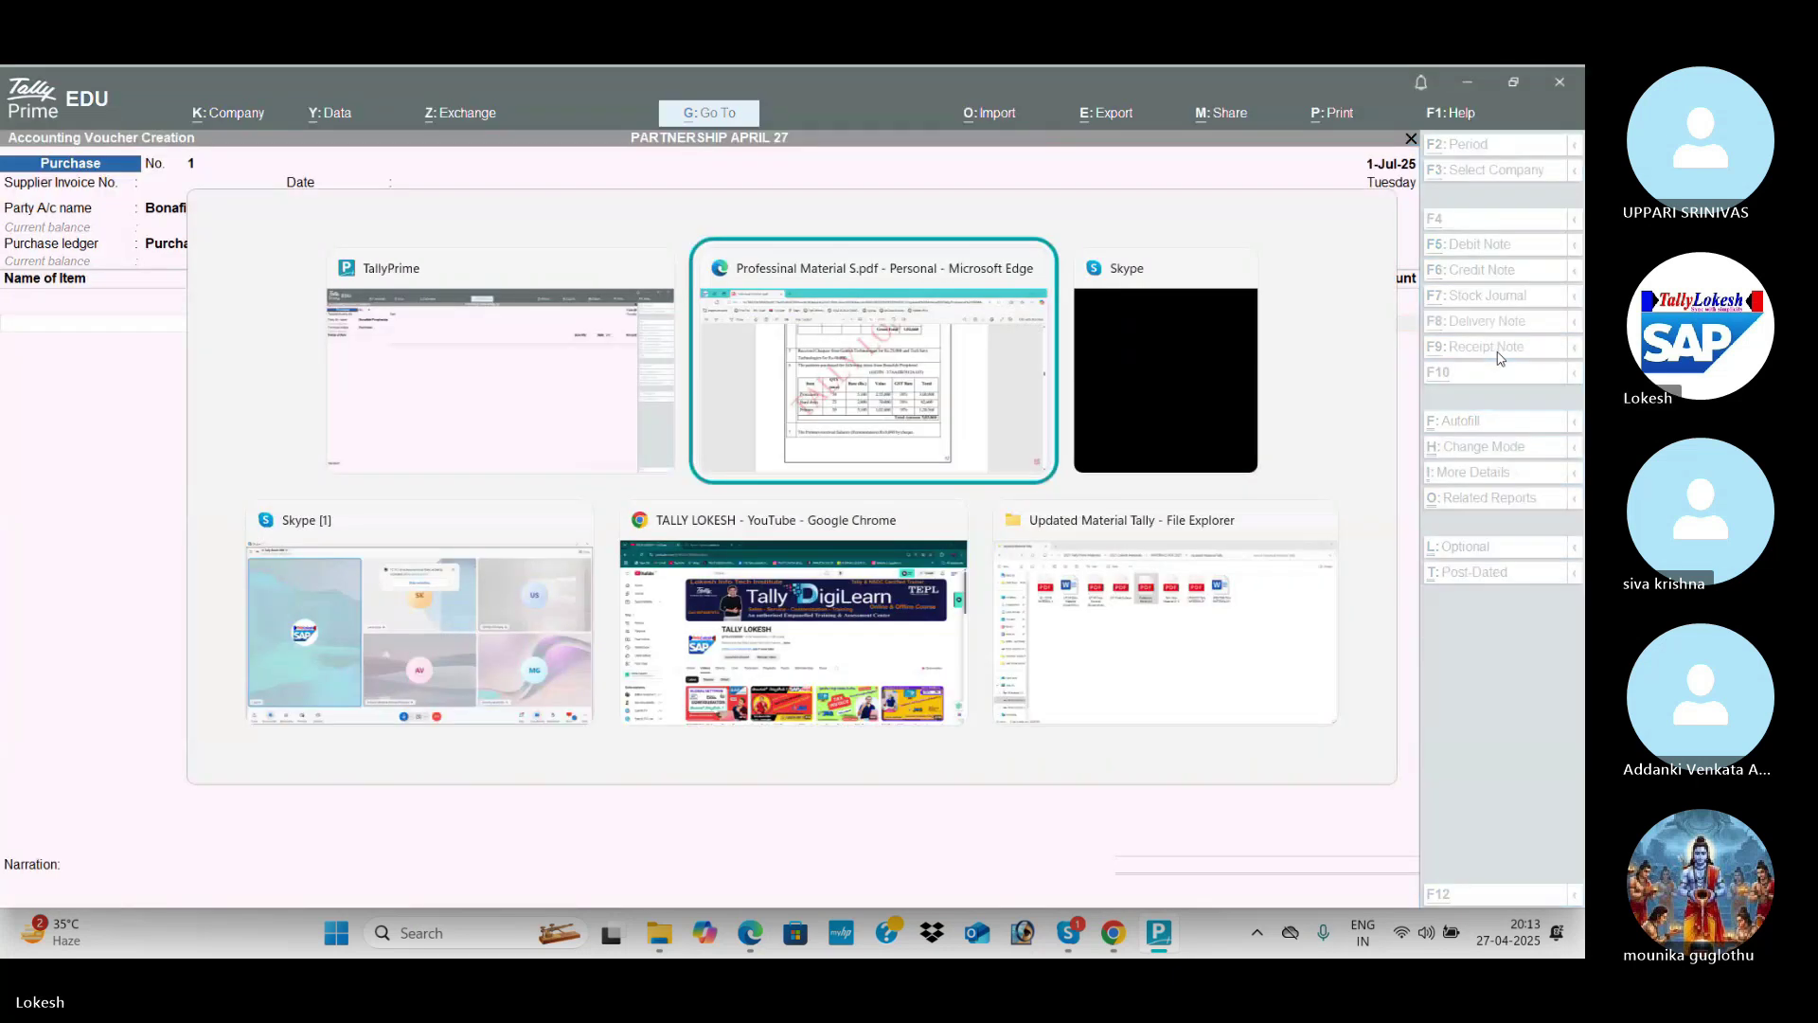
pyautogui.write('P')
pyautogui.press('Down')
pyautogui.press('Return')
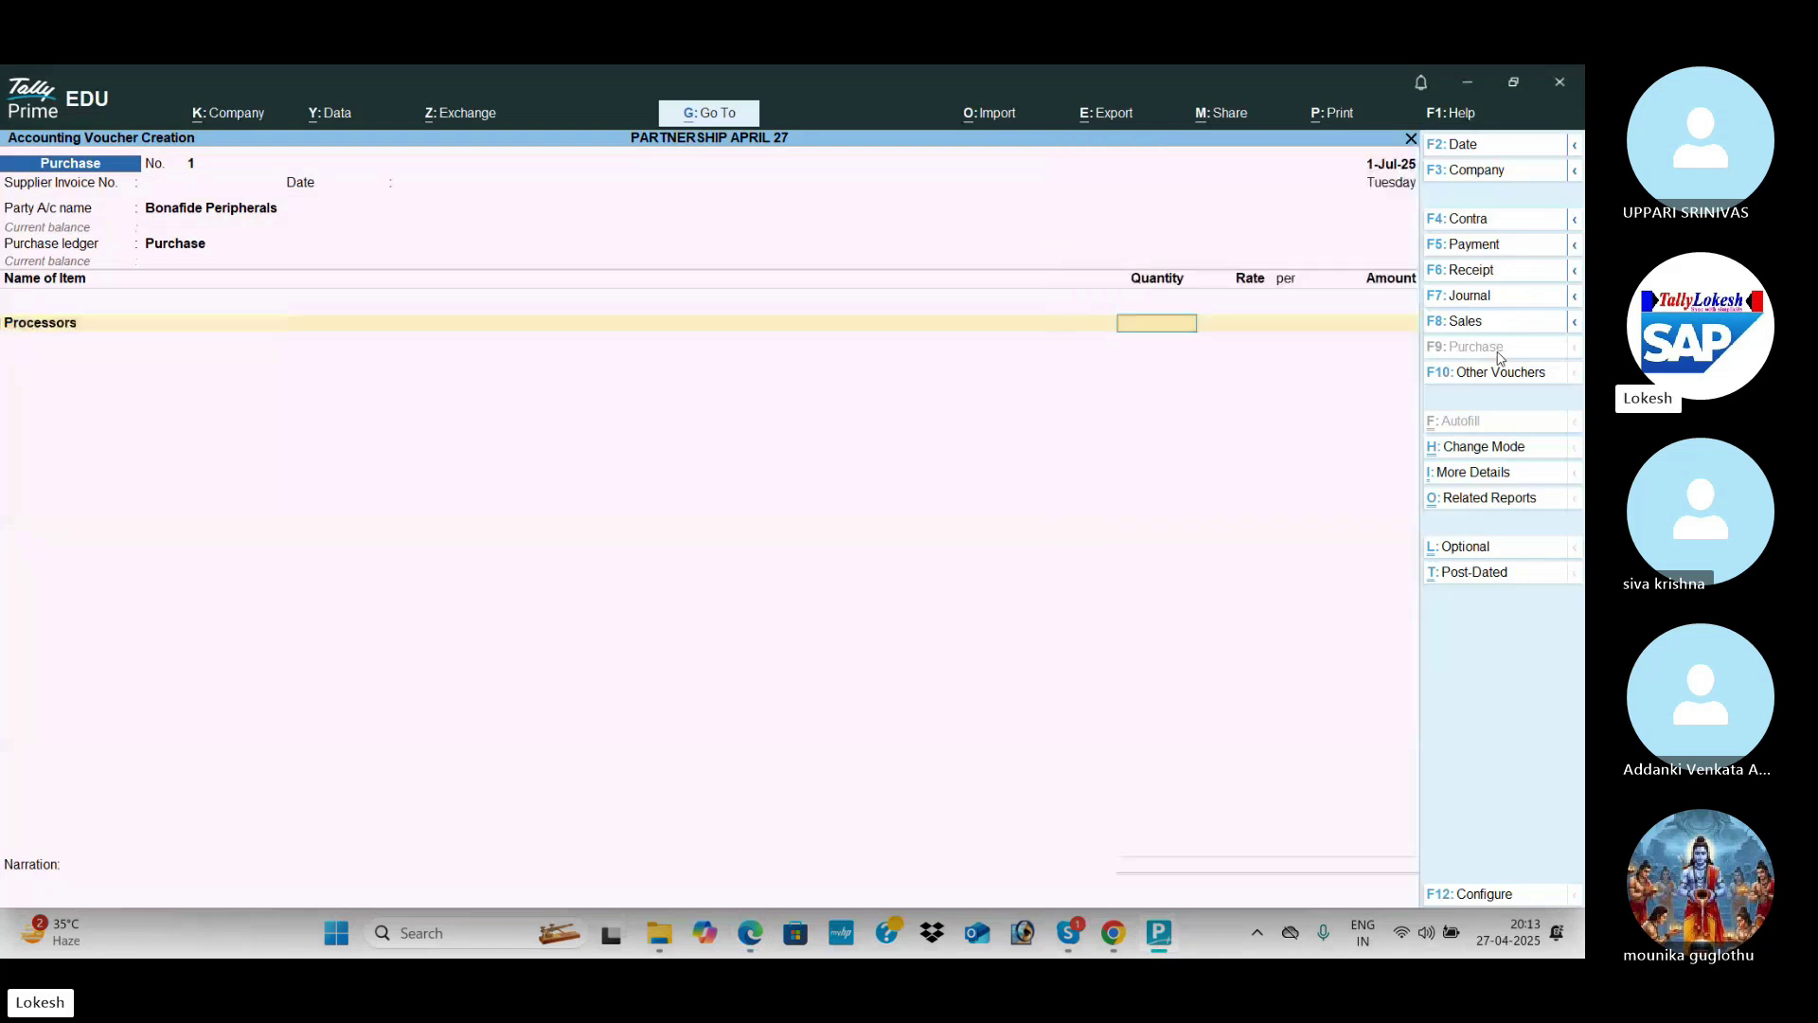
pyautogui.hotkey('alt', 'Tab')
pyautogui.hotkey('alt', 'Tab')
pyautogui.write('50')
pyautogui.press('Return')
pyautogui.write('5100')
pyautogui.press('Return')
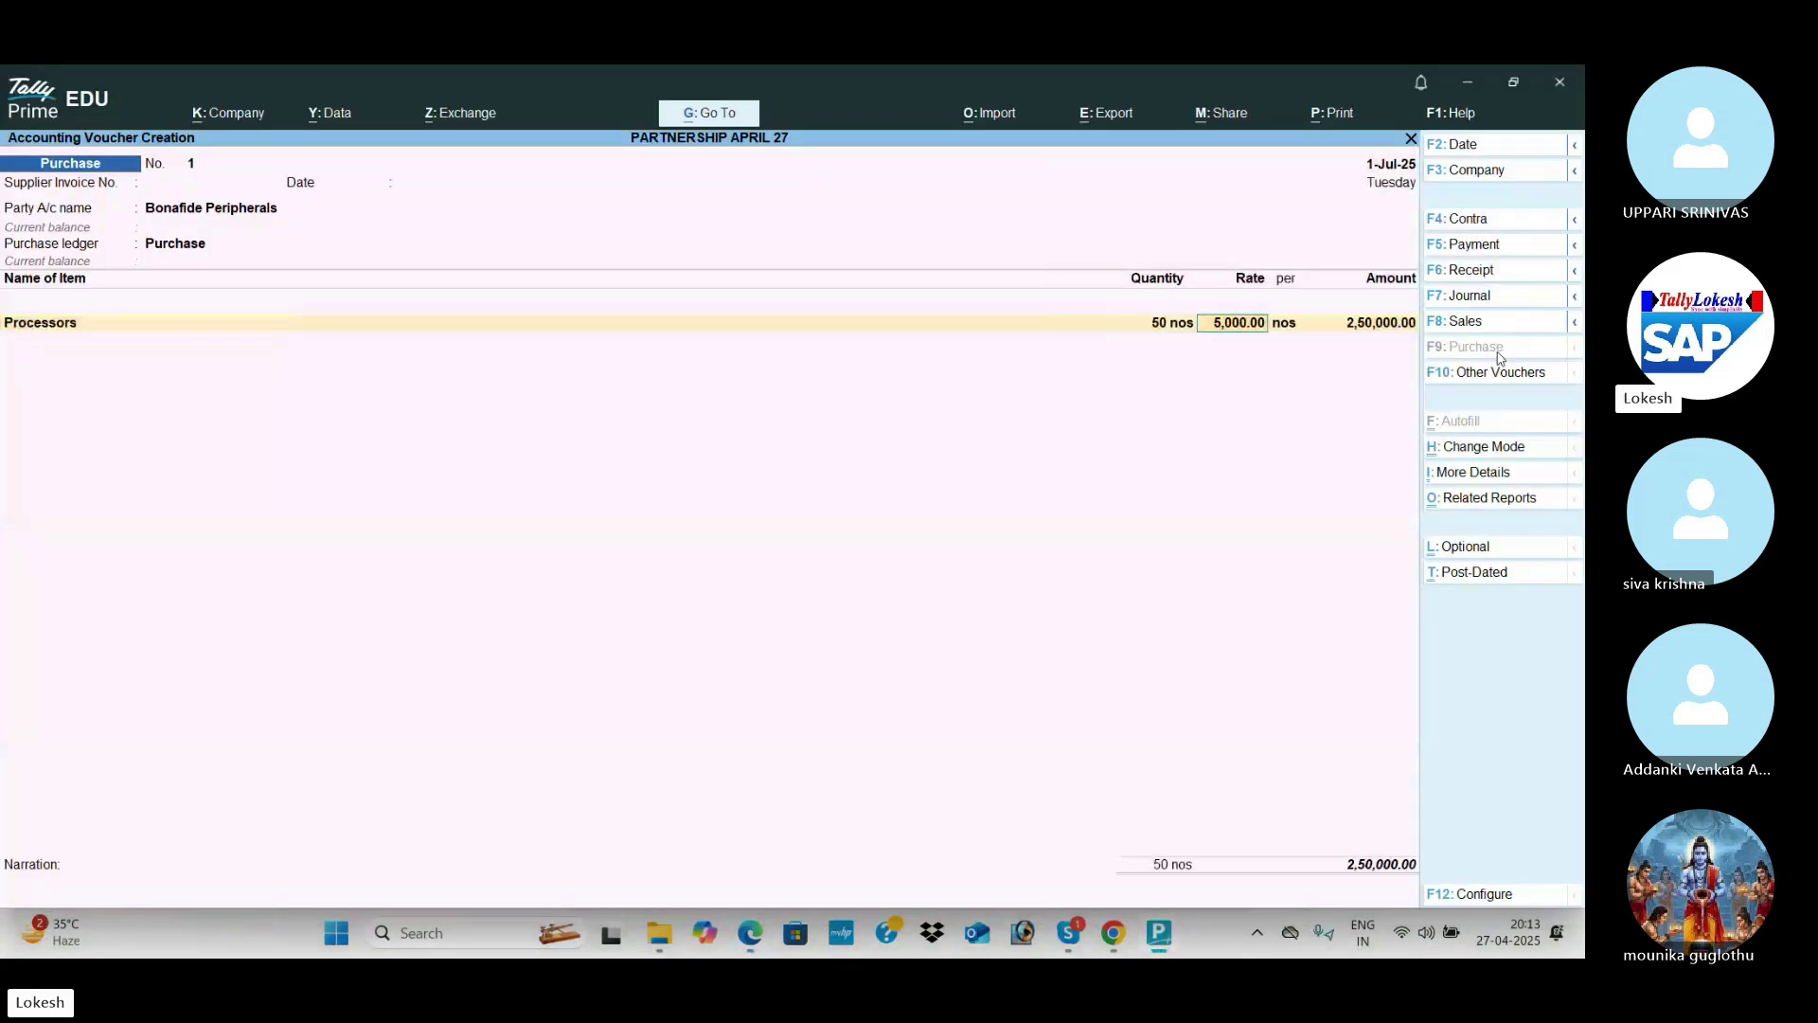
pyautogui.hotkey('alt', 'Tab')
pyautogui.hotkey('alt', 'Tab')
pyautogui.press('Return')
pyautogui.press('Return')
pyautogui.press('Return')
# Step: Add Hard Disk as the second purchase item with a quantity of 25 nos at a rate of 2,800
pyautogui.hotkey('alt', 'Tab')
pyautogui.hotkey('alt', 'Tab')
pyautogui.write('h')
pyautogui.press('Return')
pyautogui.hotkey('alt', 'Tab')
pyautogui.hotkey('alt', 'Tab')
pyautogui.write('25')
pyautogui.press('Return')
pyautogui.write('2800')
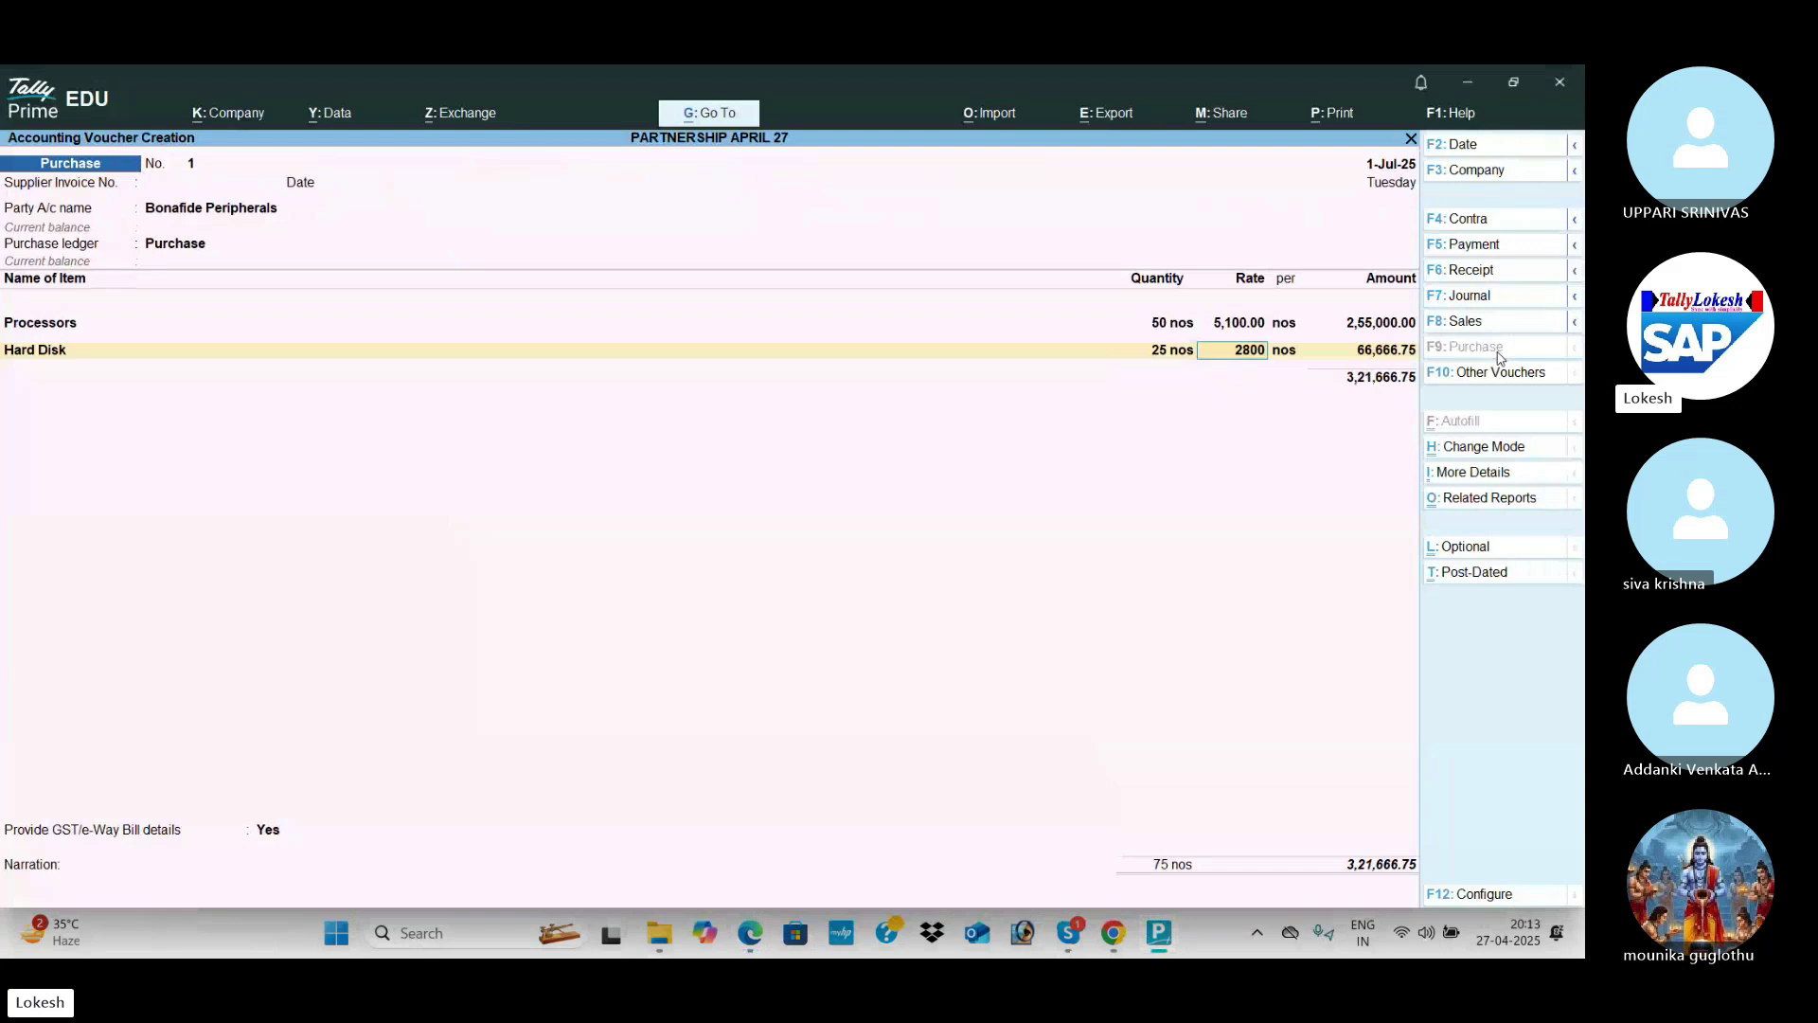
pyautogui.press('Return')
pyautogui.press('Return')
# Step: Add Printers as the third purchase item with a quantity of 20 nos at a rate of 5,100
pyautogui.hotkey('alt', 'Tab')
pyautogui.hotkey('alt', 'Tab')
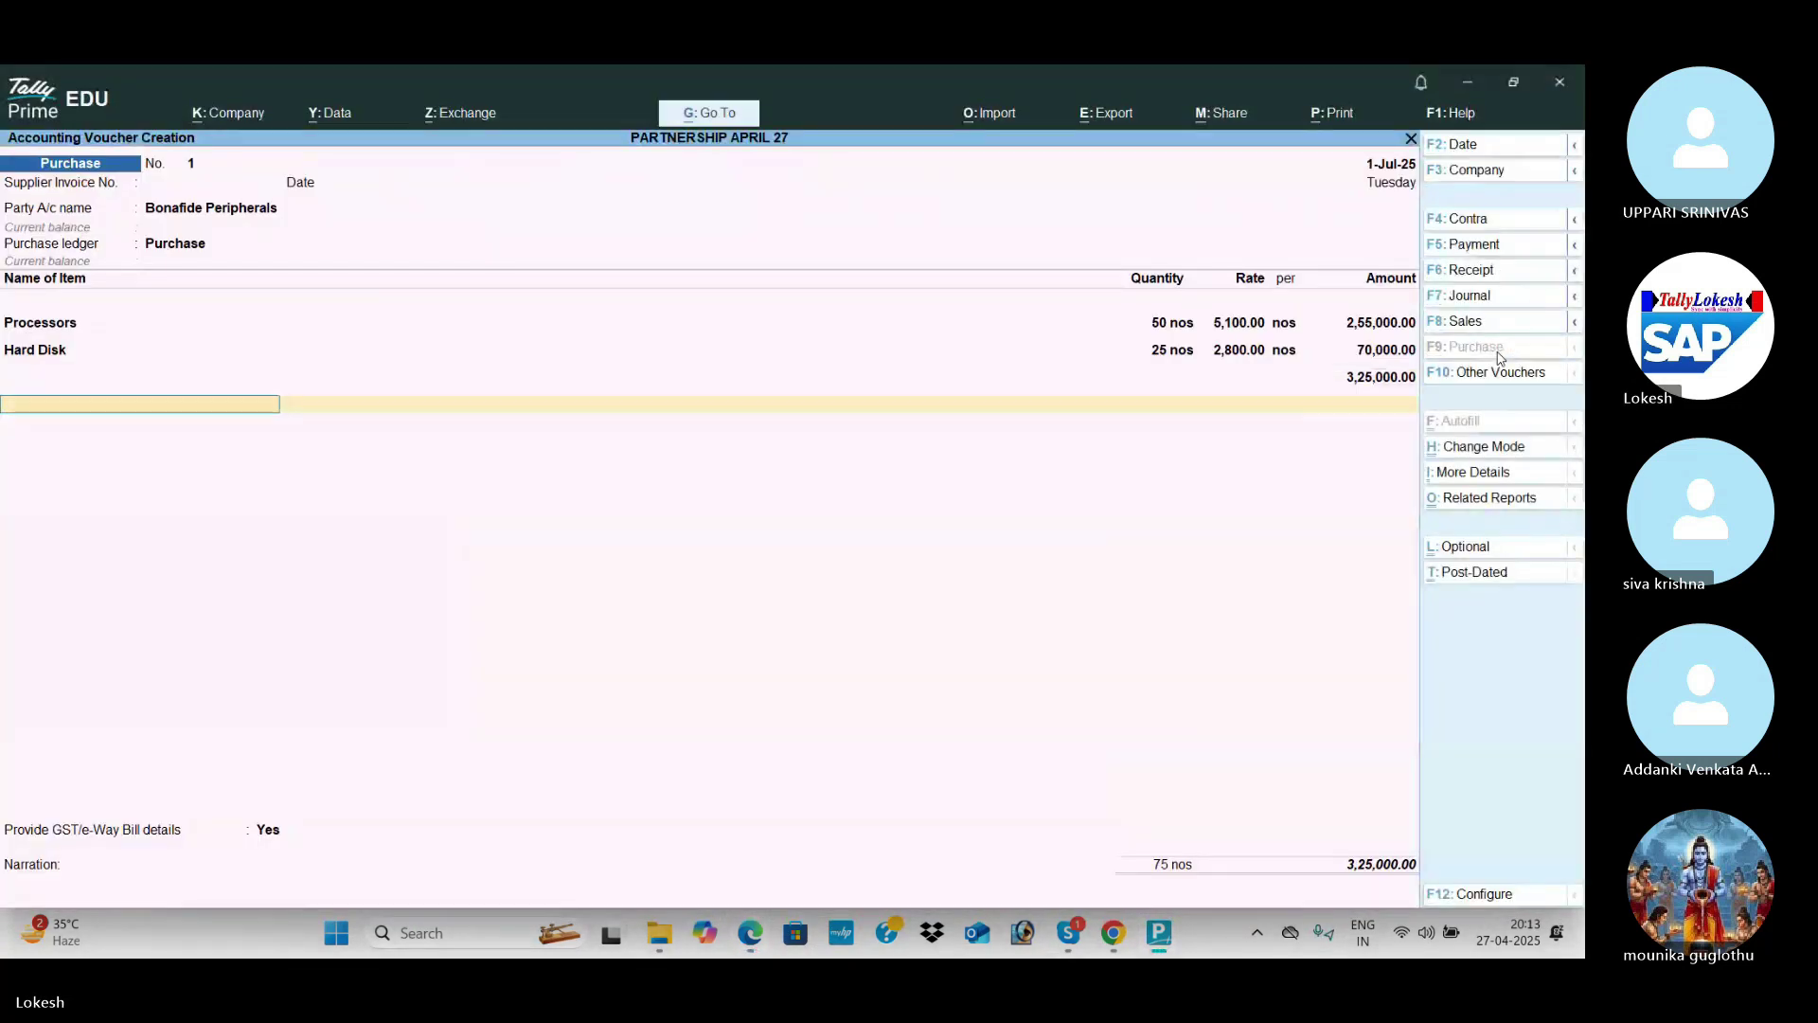
pyautogui.press('BackSpace')
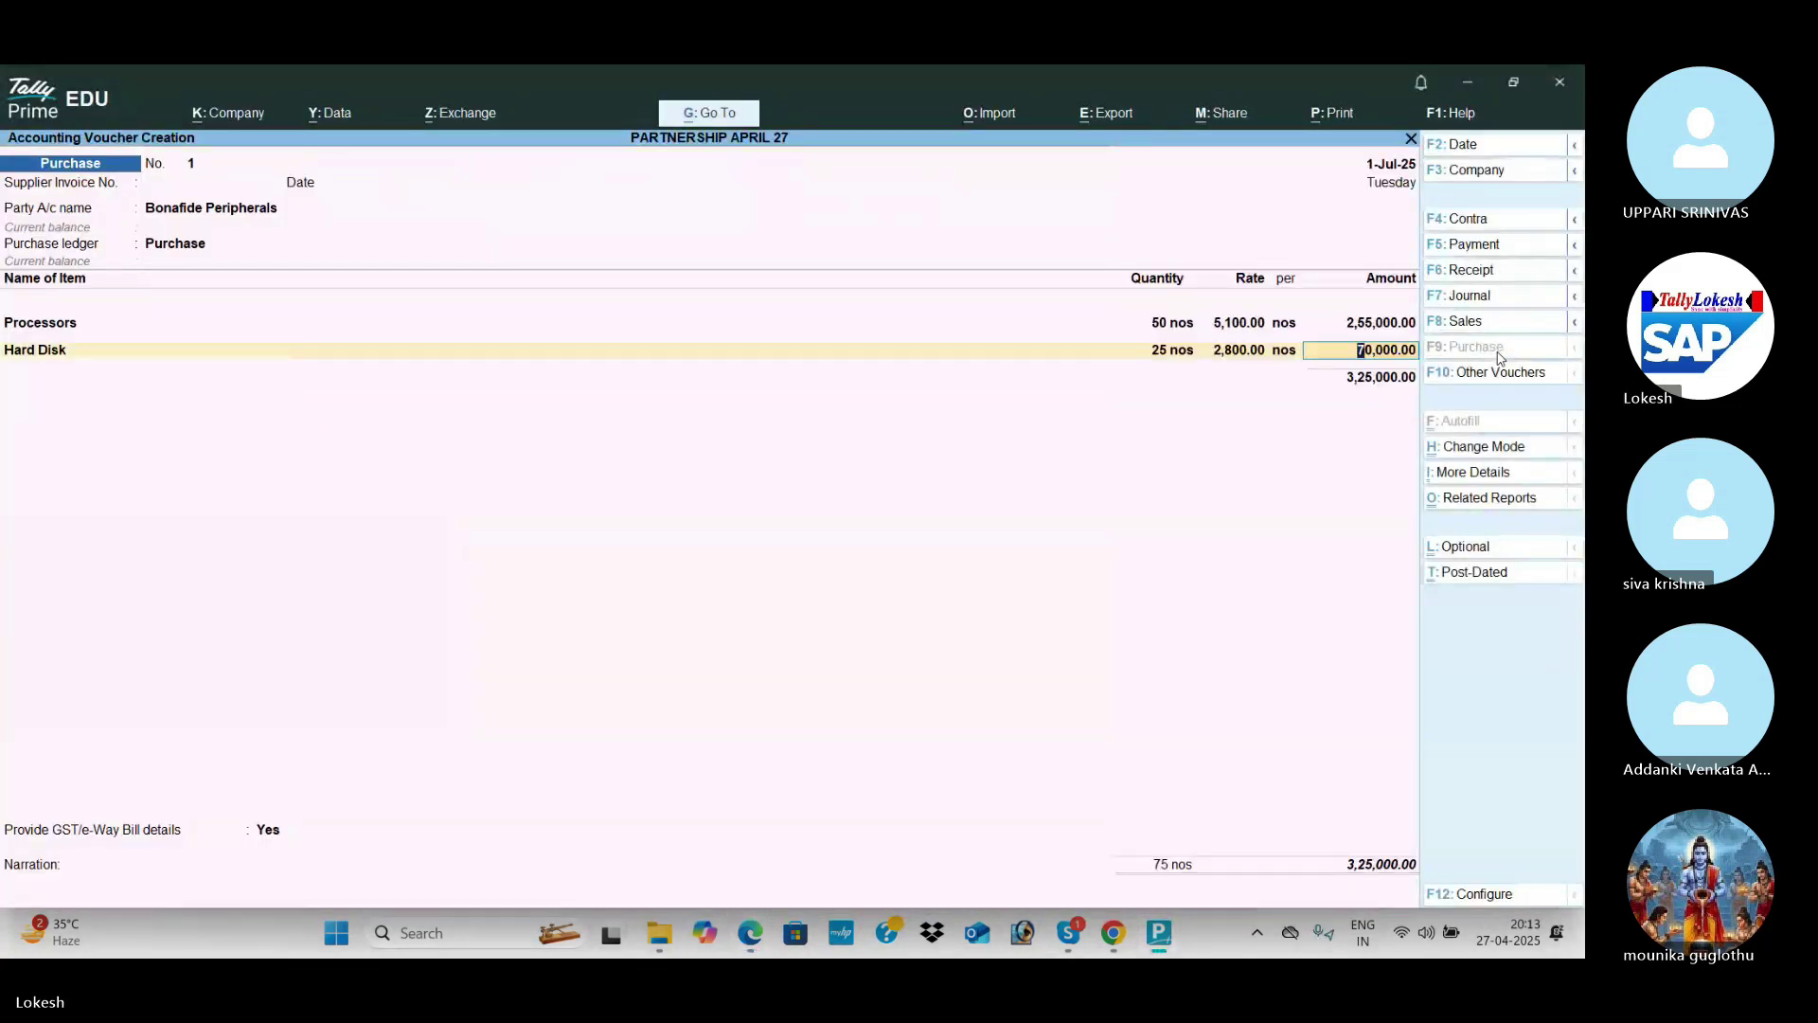
pyautogui.press('Return')
pyautogui.write('pr')
pyautogui.press('Return')
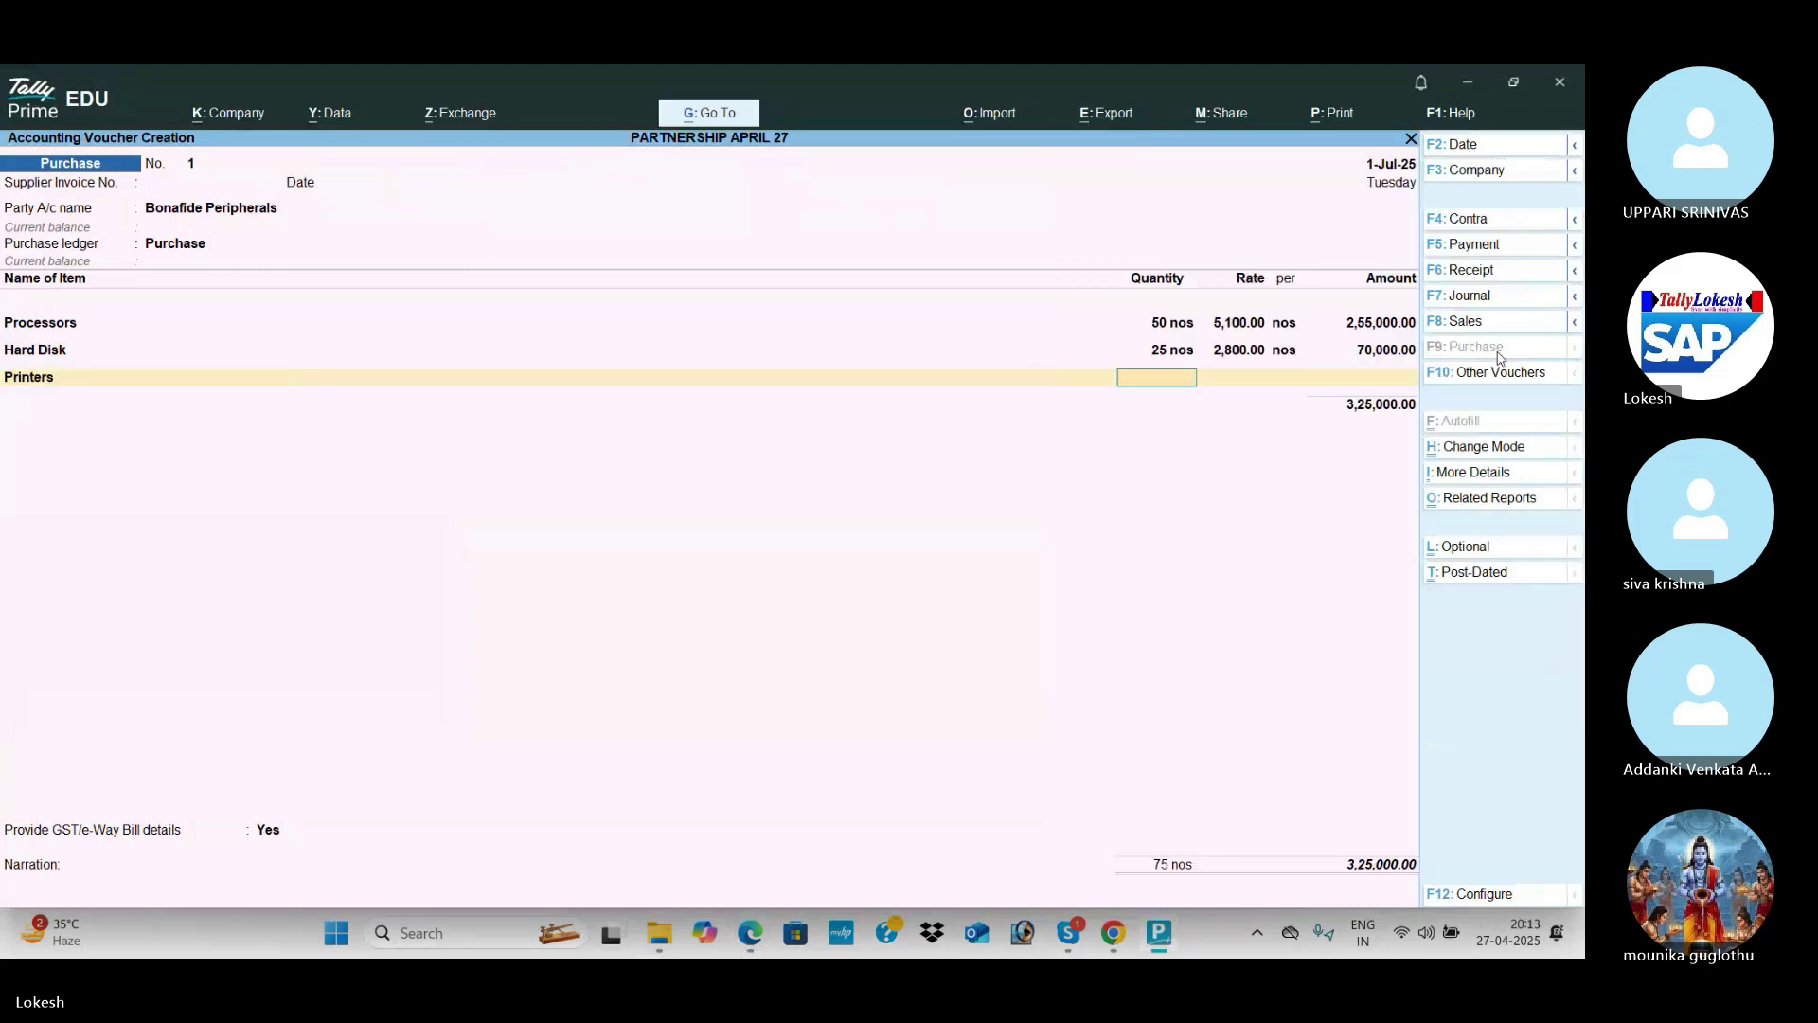
pyautogui.hotkey('alt', 'Tab')
pyautogui.hotkey('alt', 'Tab')
pyautogui.write('20')
pyautogui.press('Return')
pyautogui.write('5100')
pyautogui.press('Return')
pyautogui.press('Return')
pyautogui.press('Return')
# Step: End the item list and add the CGST and SGST ledgers to the purchase voucher
pyautogui.press('Return')
pyautogui.write('cg')
pyautogui.press('Return')
pyautogui.press('Return')
pyautogui.write('sg')
pyautogui.press('Return')
pyautogui.press('Return')
pyautogui.press('Return')
# Step: Decline GST/e-Way Bill details, check the purchase total against the PDF and save the voucher without a narration
pyautogui.press('n')
pyautogui.hotkey('alt', 'Tab')
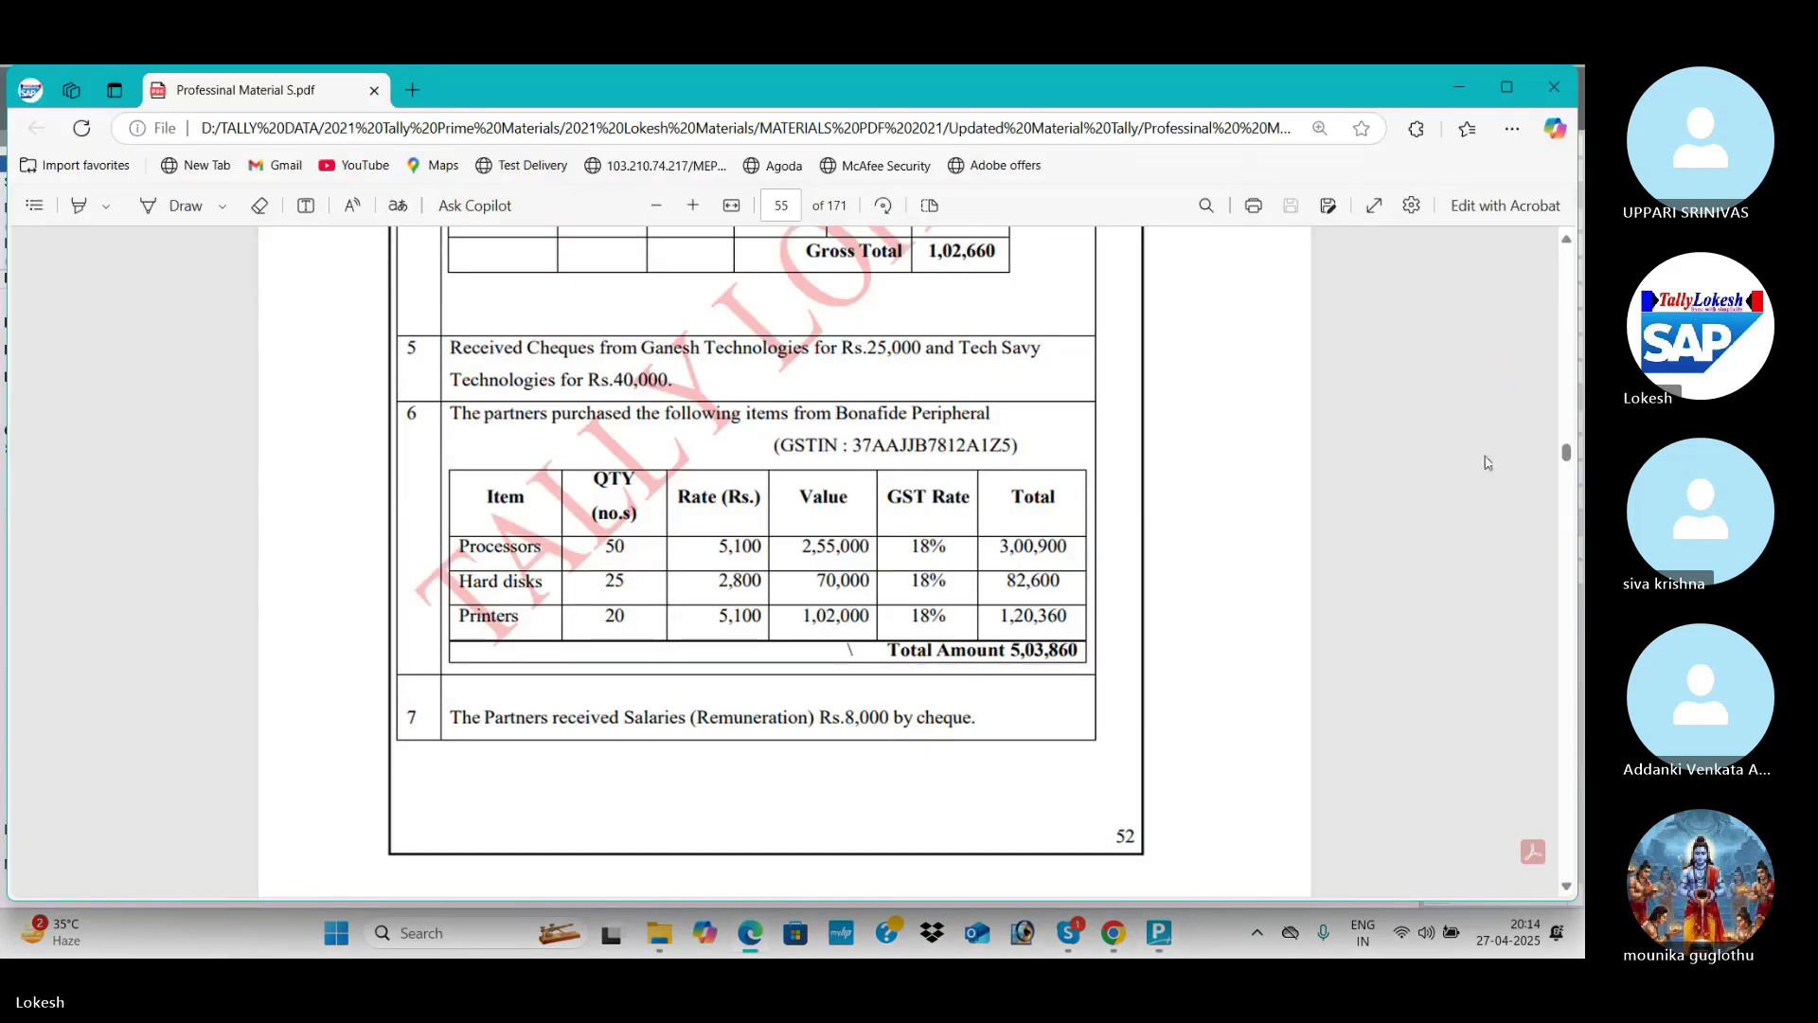
pyautogui.hotkey('alt', 'Tab')
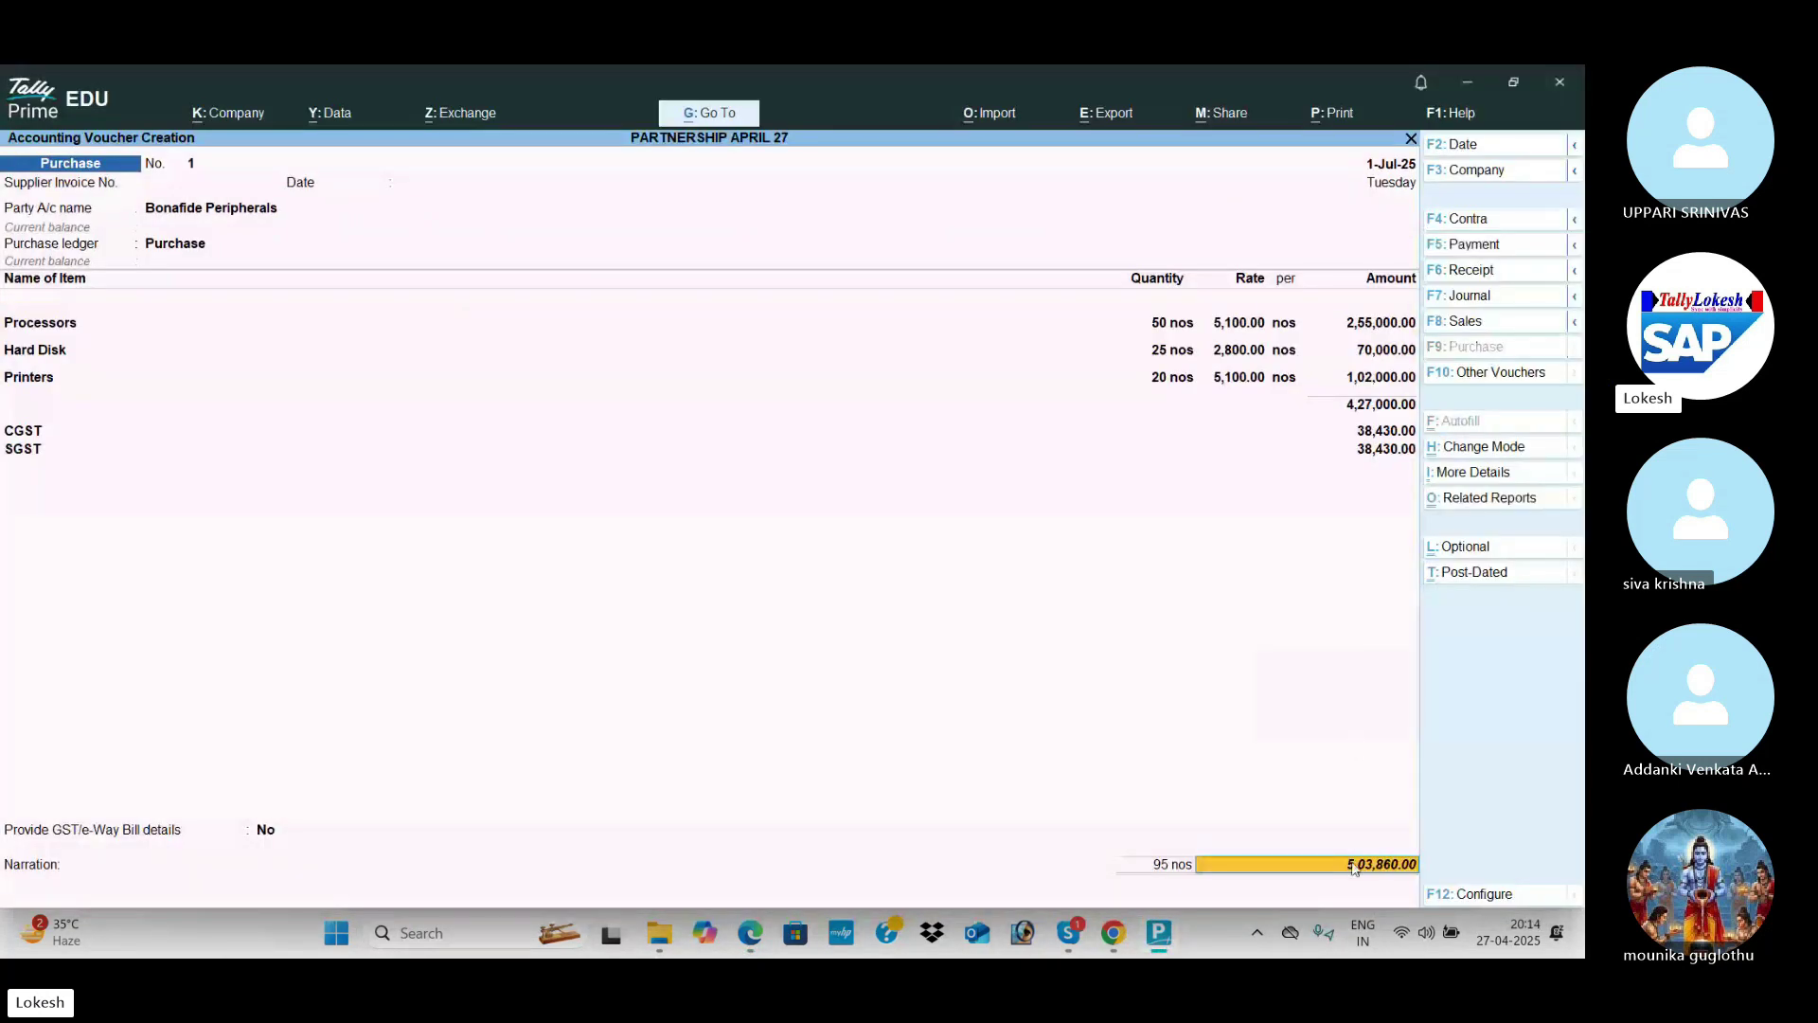
pyautogui.press('Return')
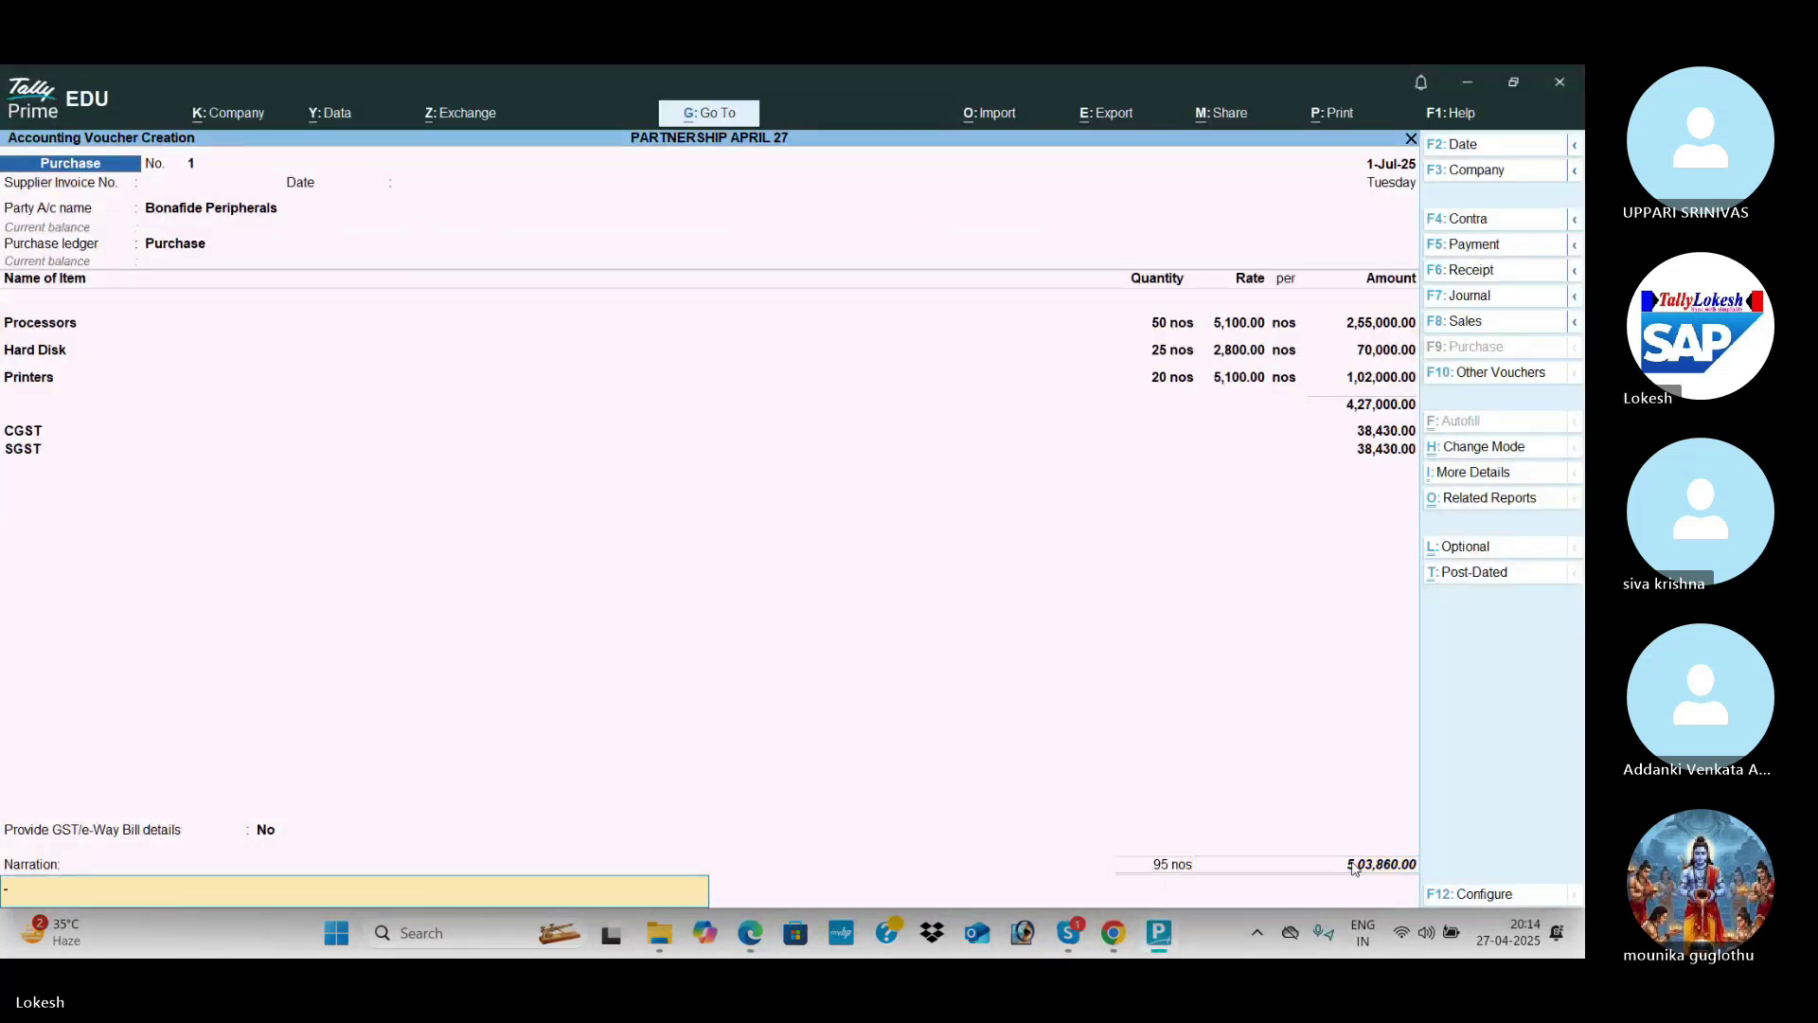
pyautogui.press('Return')
# Step: Start a payment voucher for the PDF's seventh transaction and create a Remuneration ledger under Indirect Expenses
pyautogui.click(1496, 248)
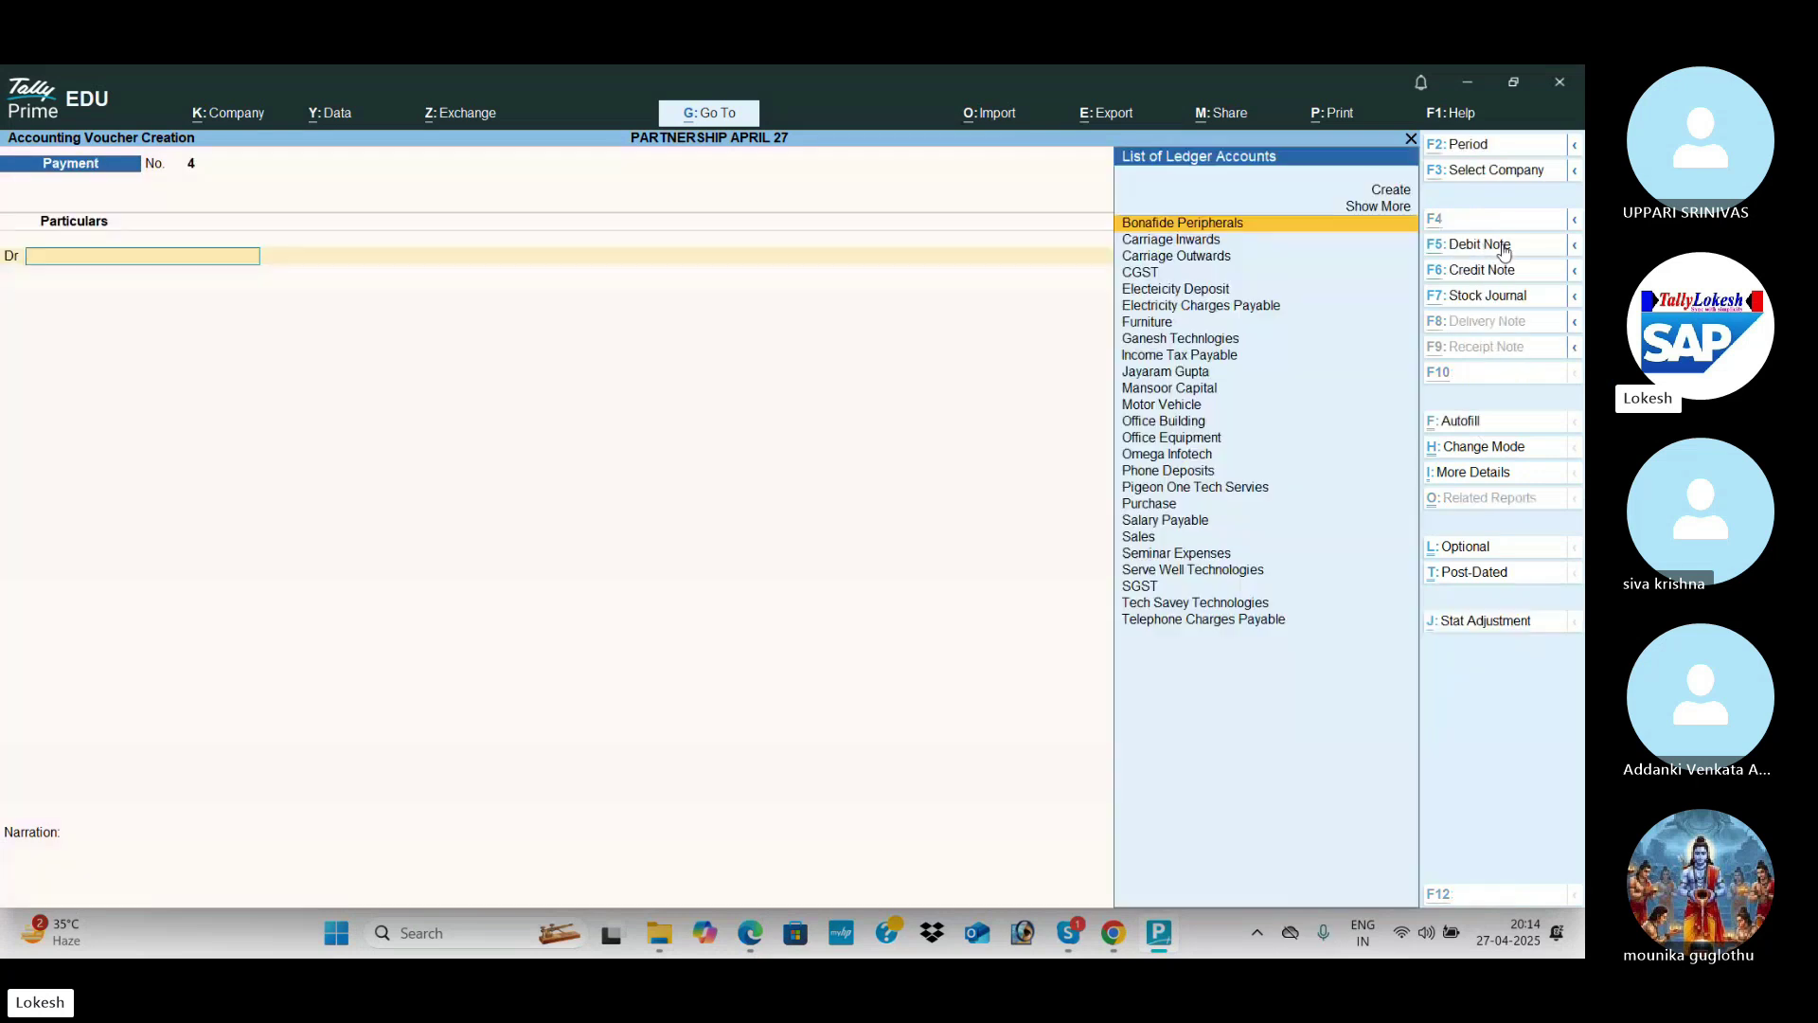
pyautogui.hotkey('alt', 'Tab')
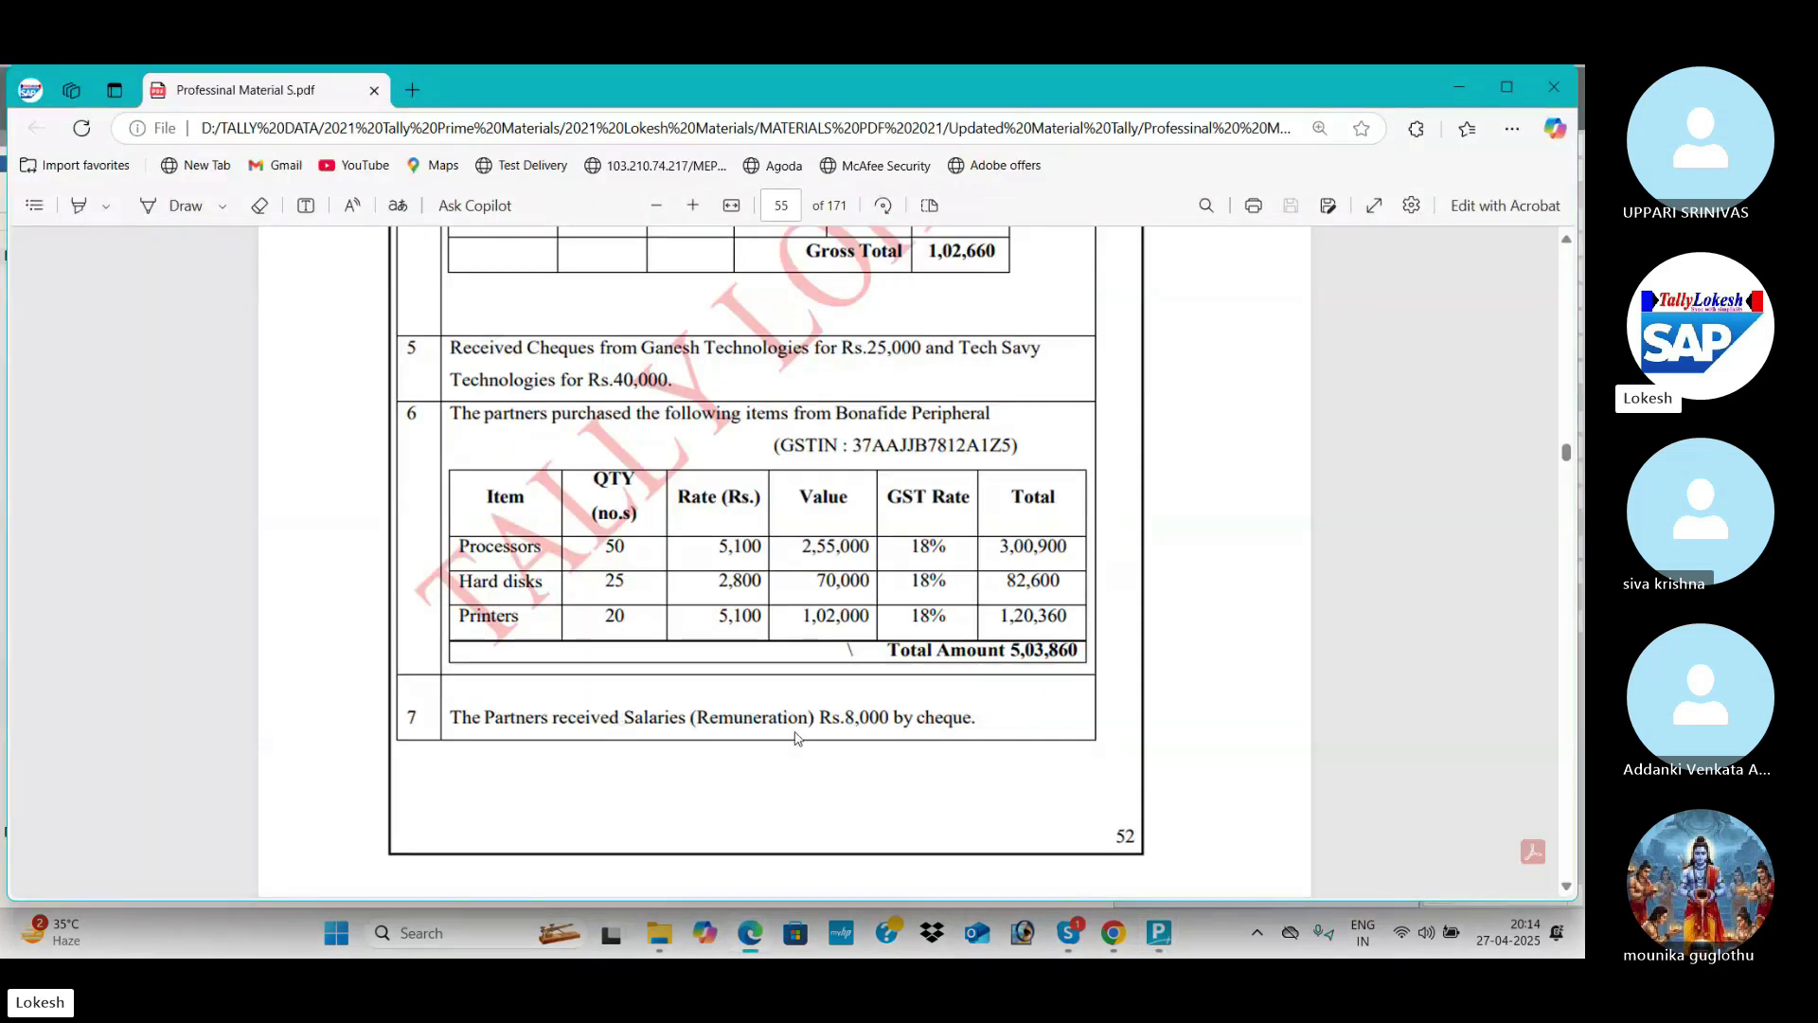
pyautogui.hotkey('alt', 'Tab')
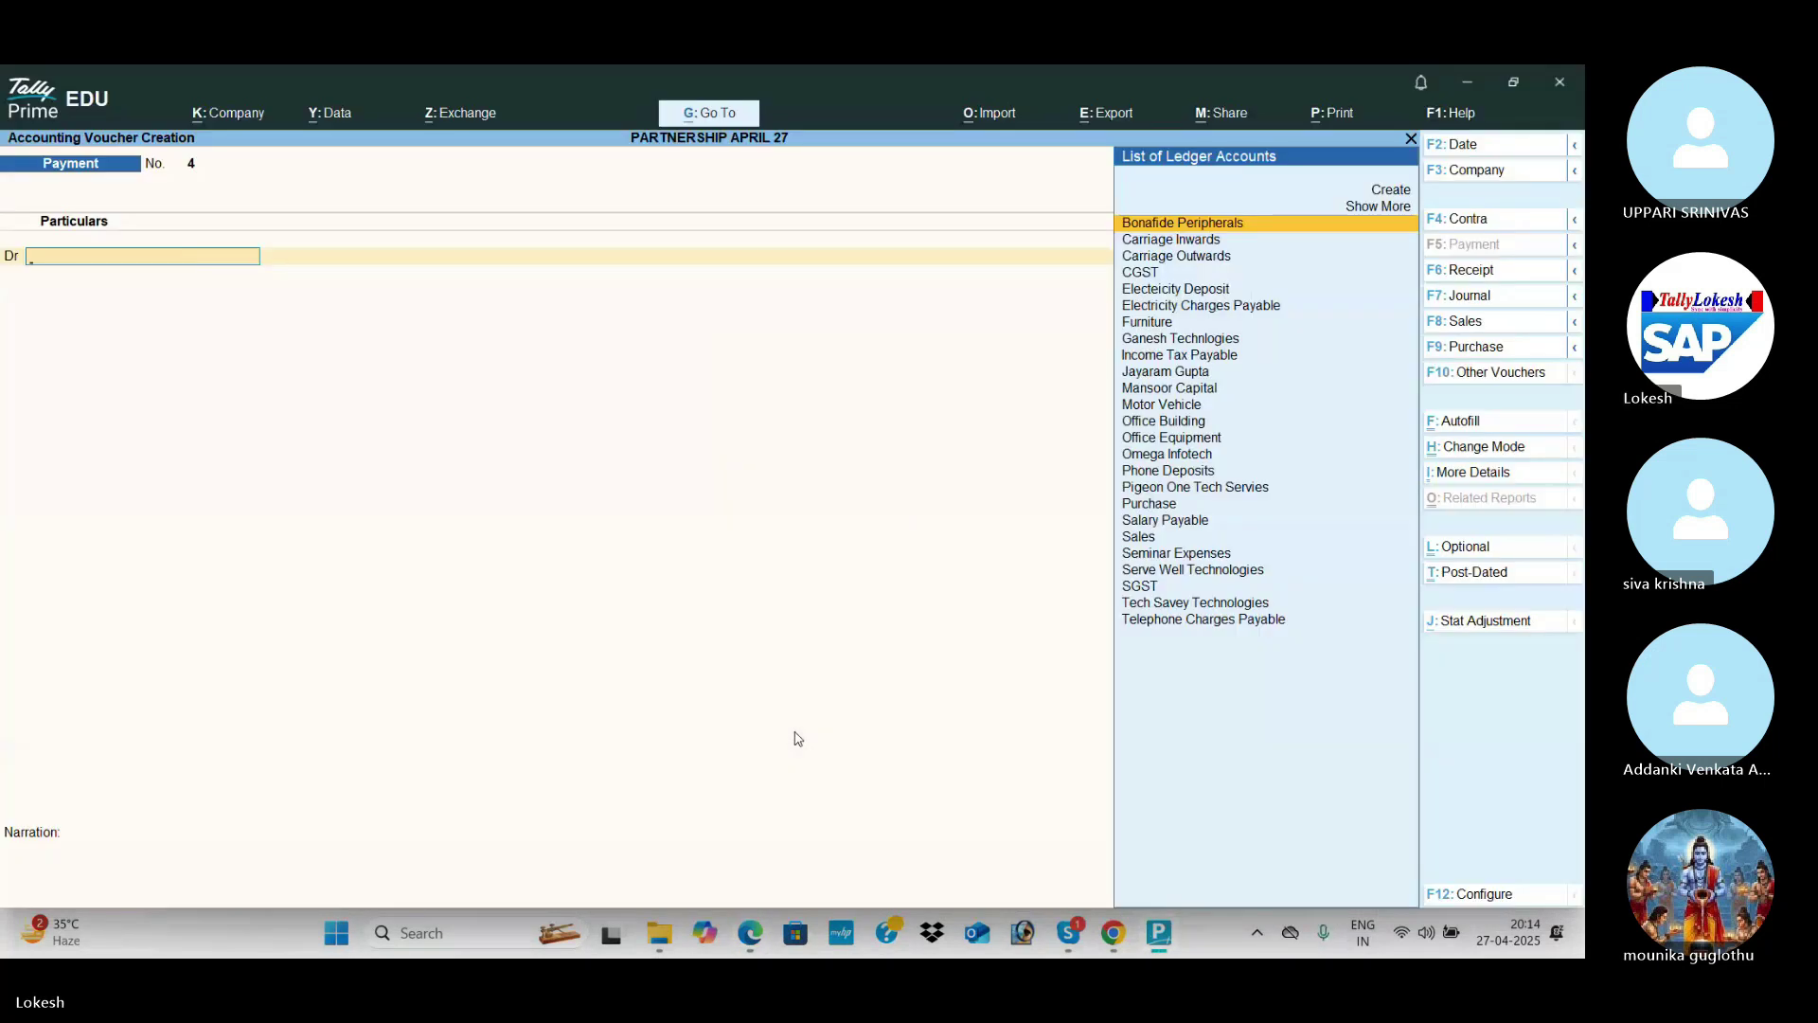
pyautogui.hotkey('alt', 'c')
pyautogui.write('Remuneration')
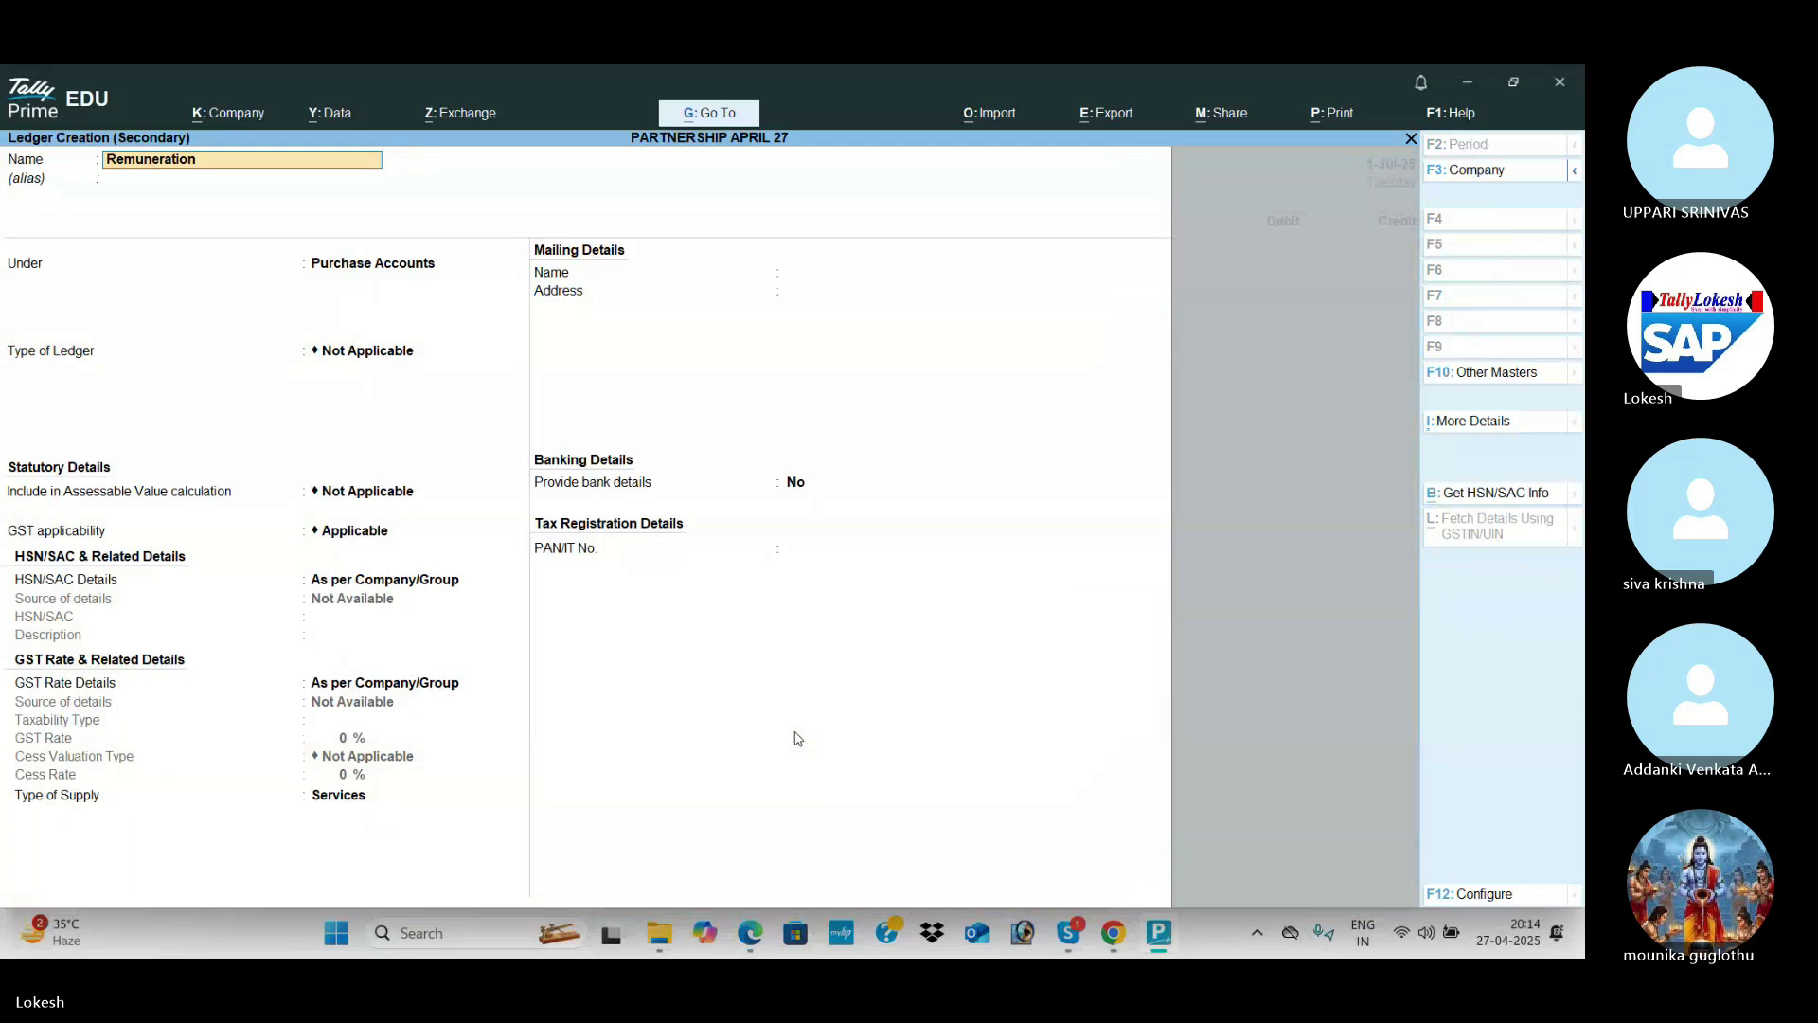
pyautogui.press('Return')
pyautogui.write('ind')
pyautogui.press('Down')
pyautogui.press('Return')
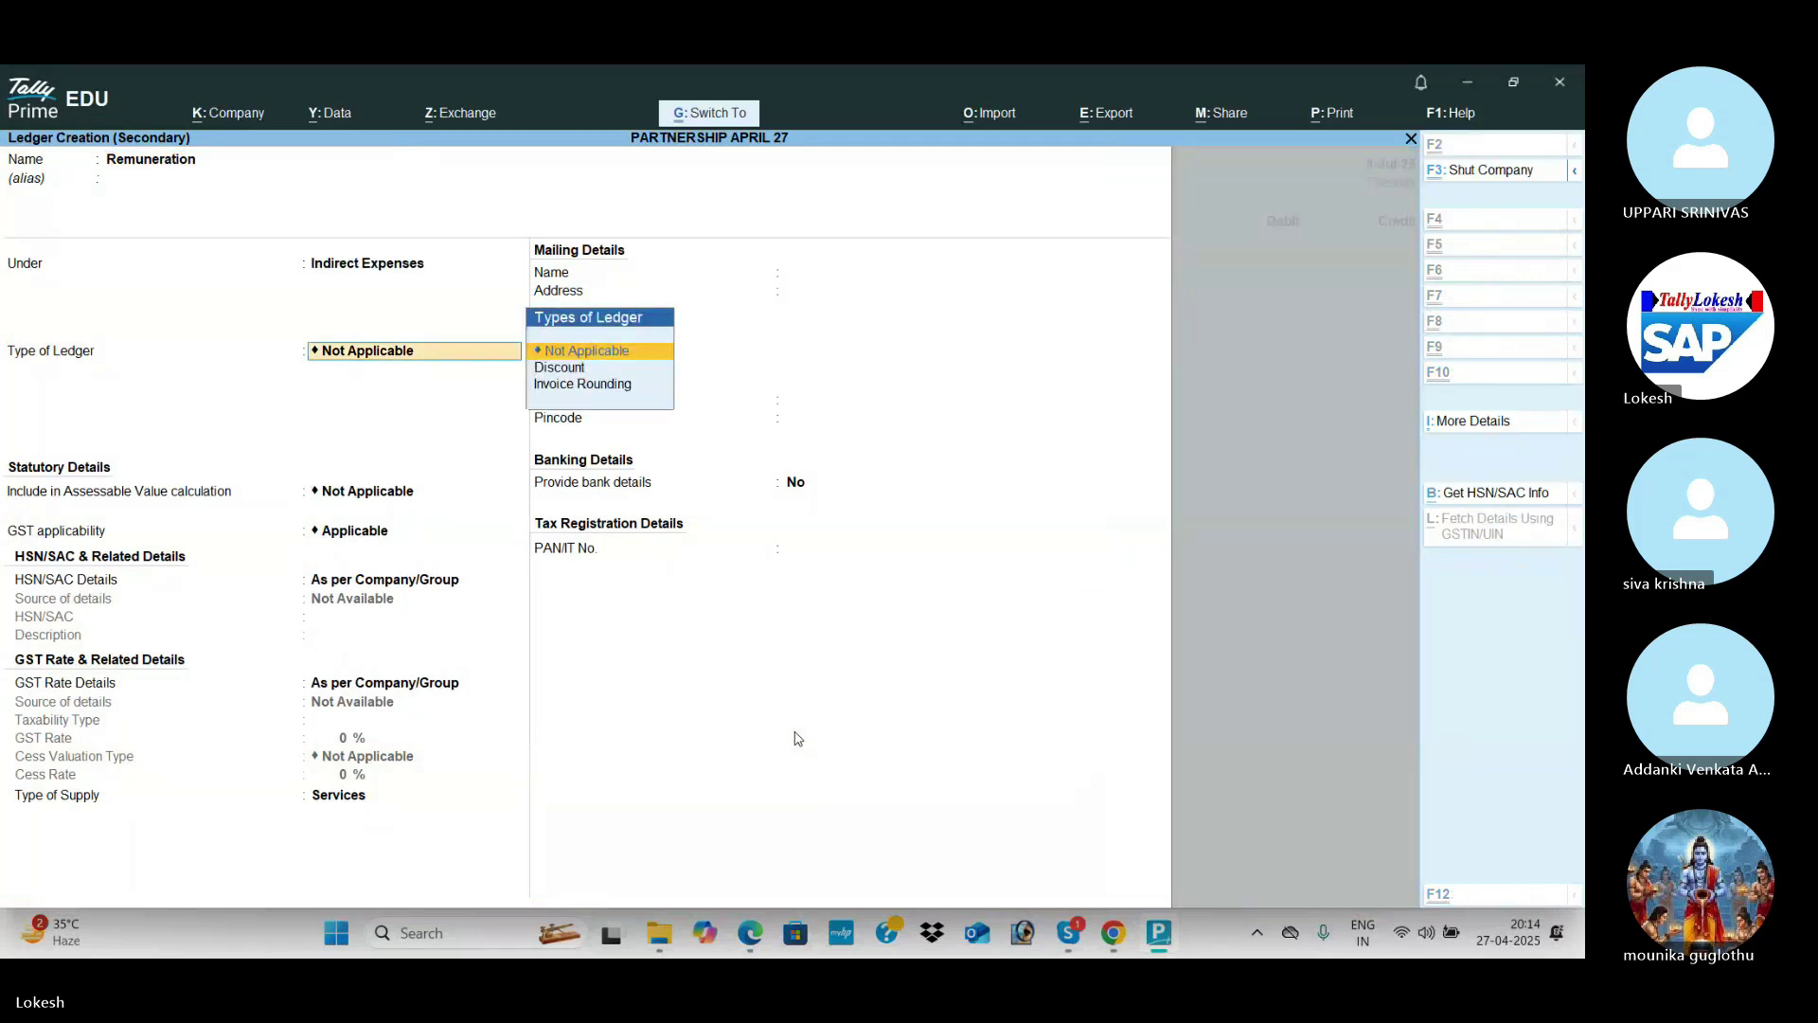
pyautogui.hotkey('ctrl', 'a')
# Step: Debit Remuneration with 8,000, credit Uti Bank with the default bank details and save the payment voucher
pyautogui.write('8,000')
pyautogui.press('Return')
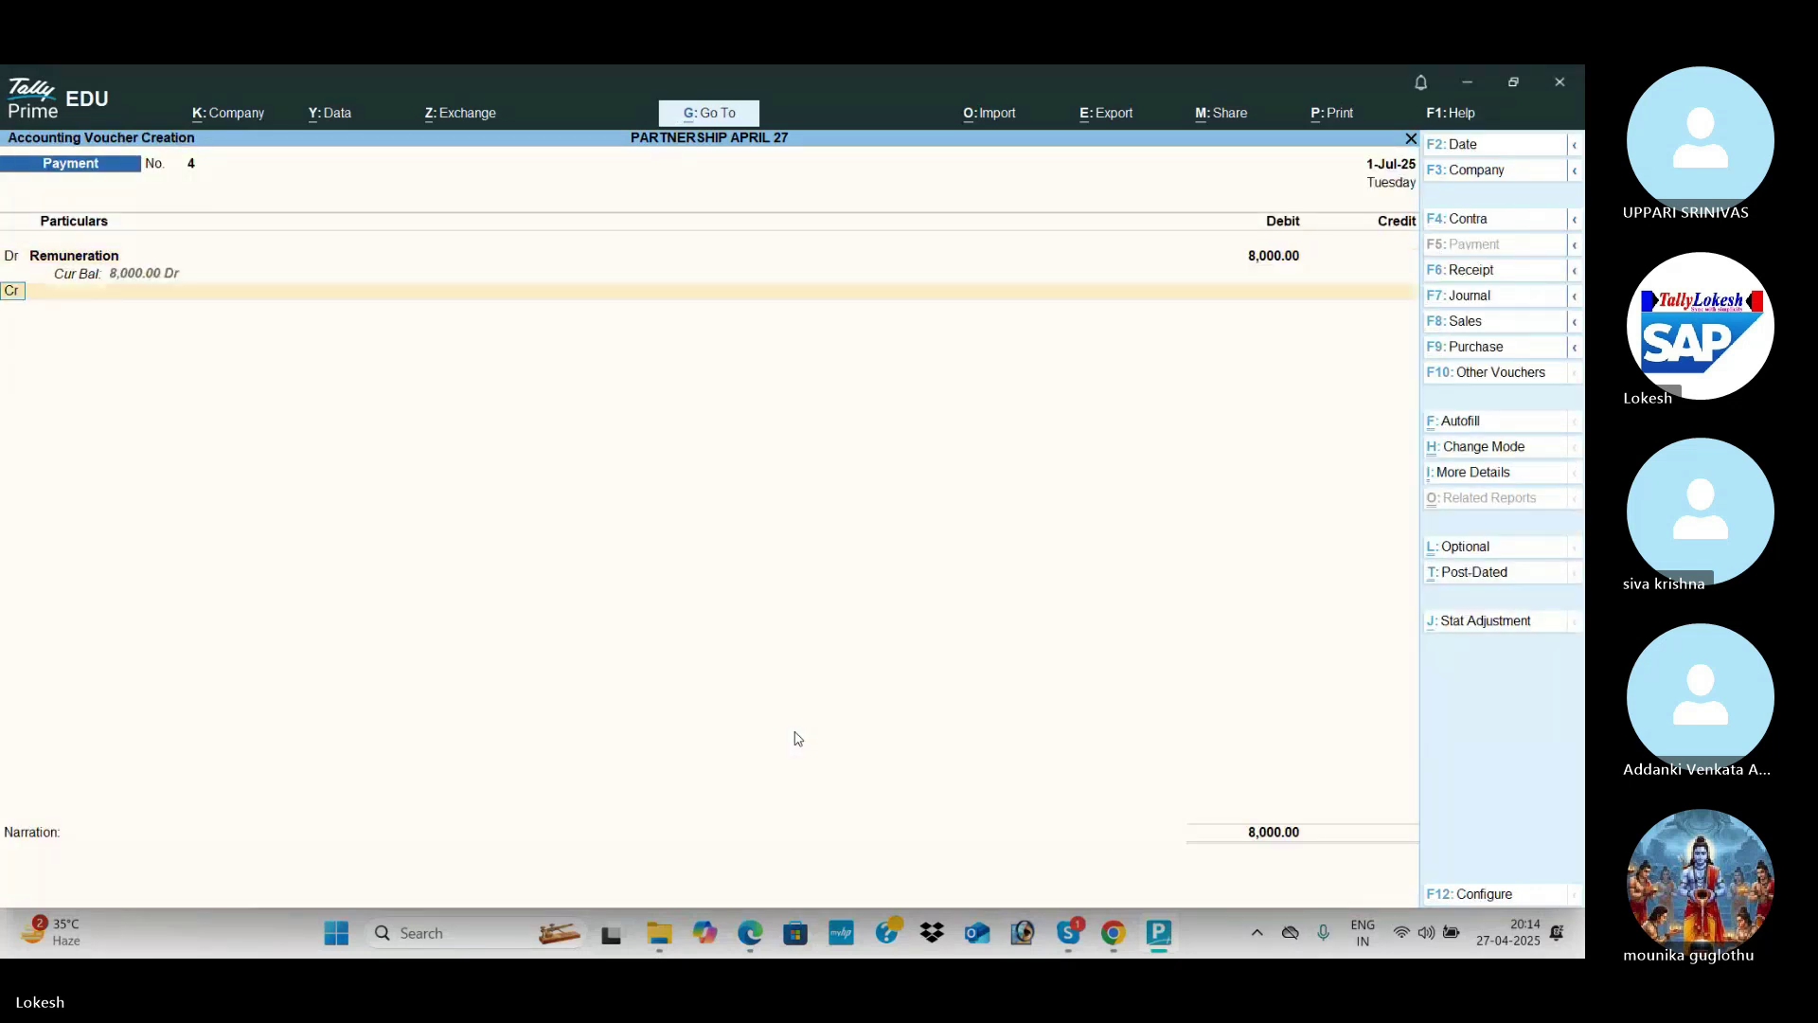
pyautogui.write('u')
pyautogui.press('Return')
pyautogui.press('Return')
pyautogui.press('Return')
pyautogui.press('Return')
pyautogui.press('Return')
pyautogui.press('Return')
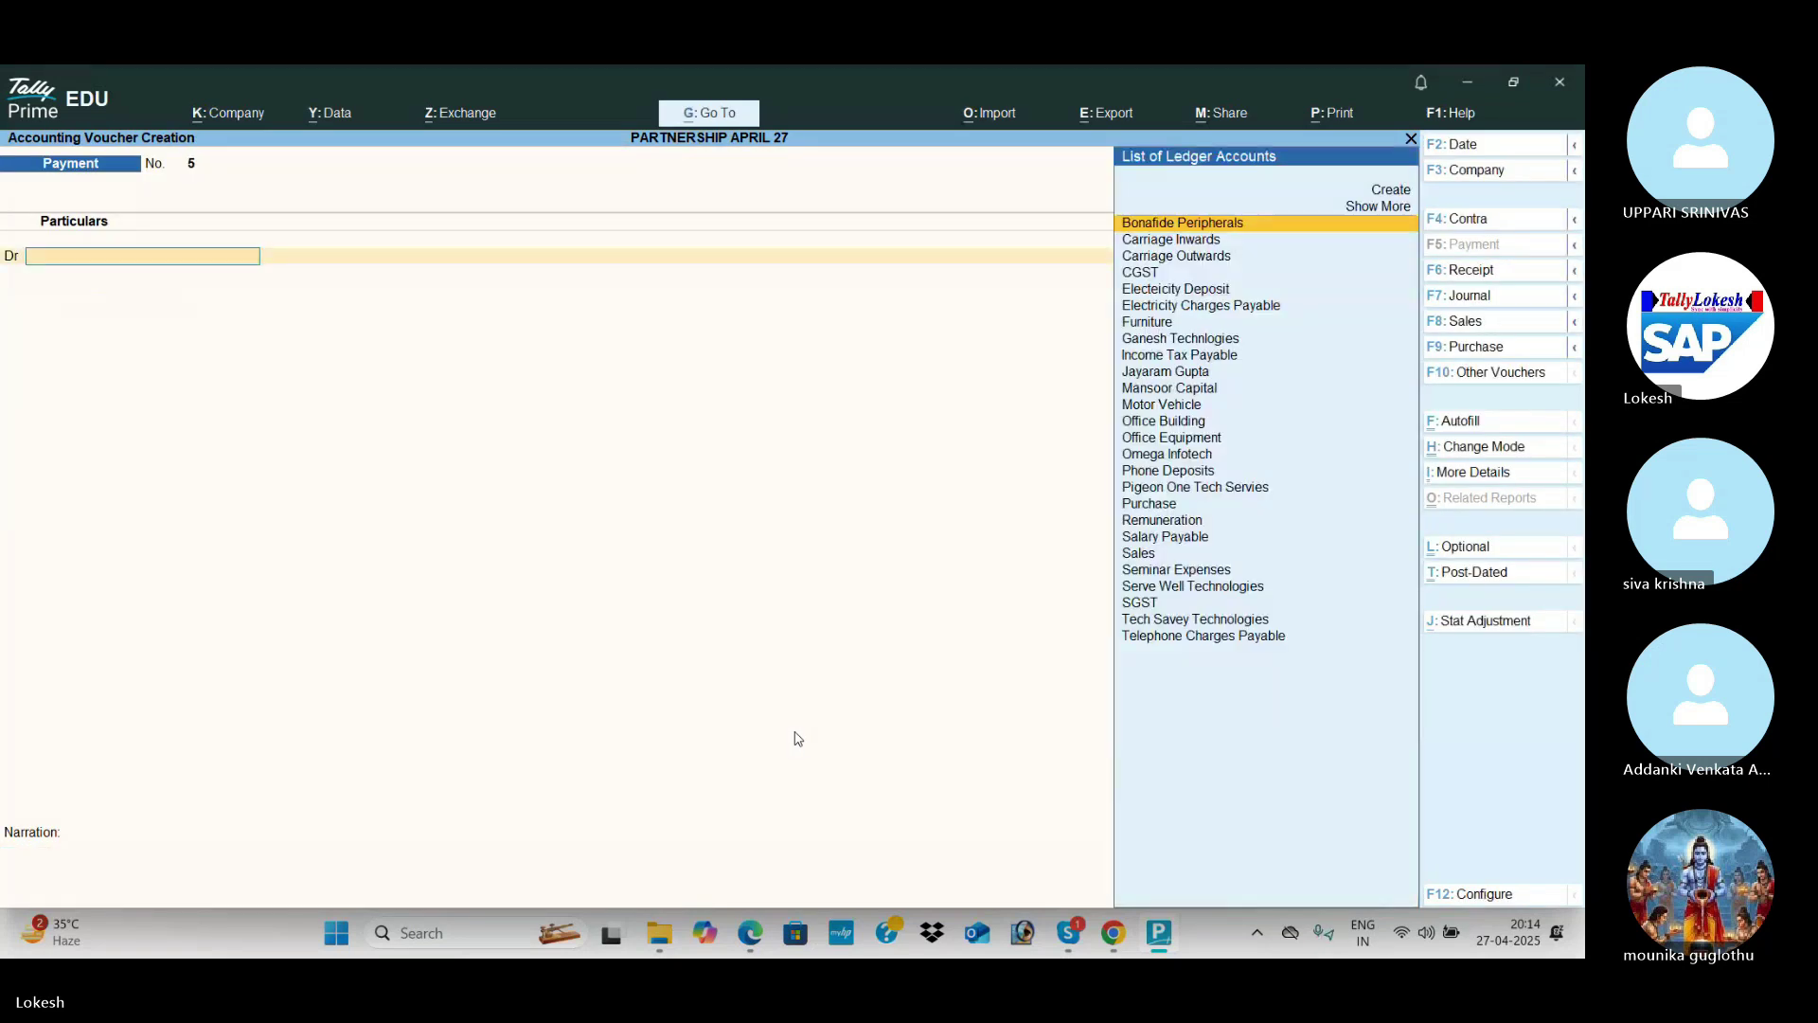
# Step: Leave voucher entry and review the recorded July vouchers in the Day Book
pyautogui.press('Escape')
pyautogui.press('Down')
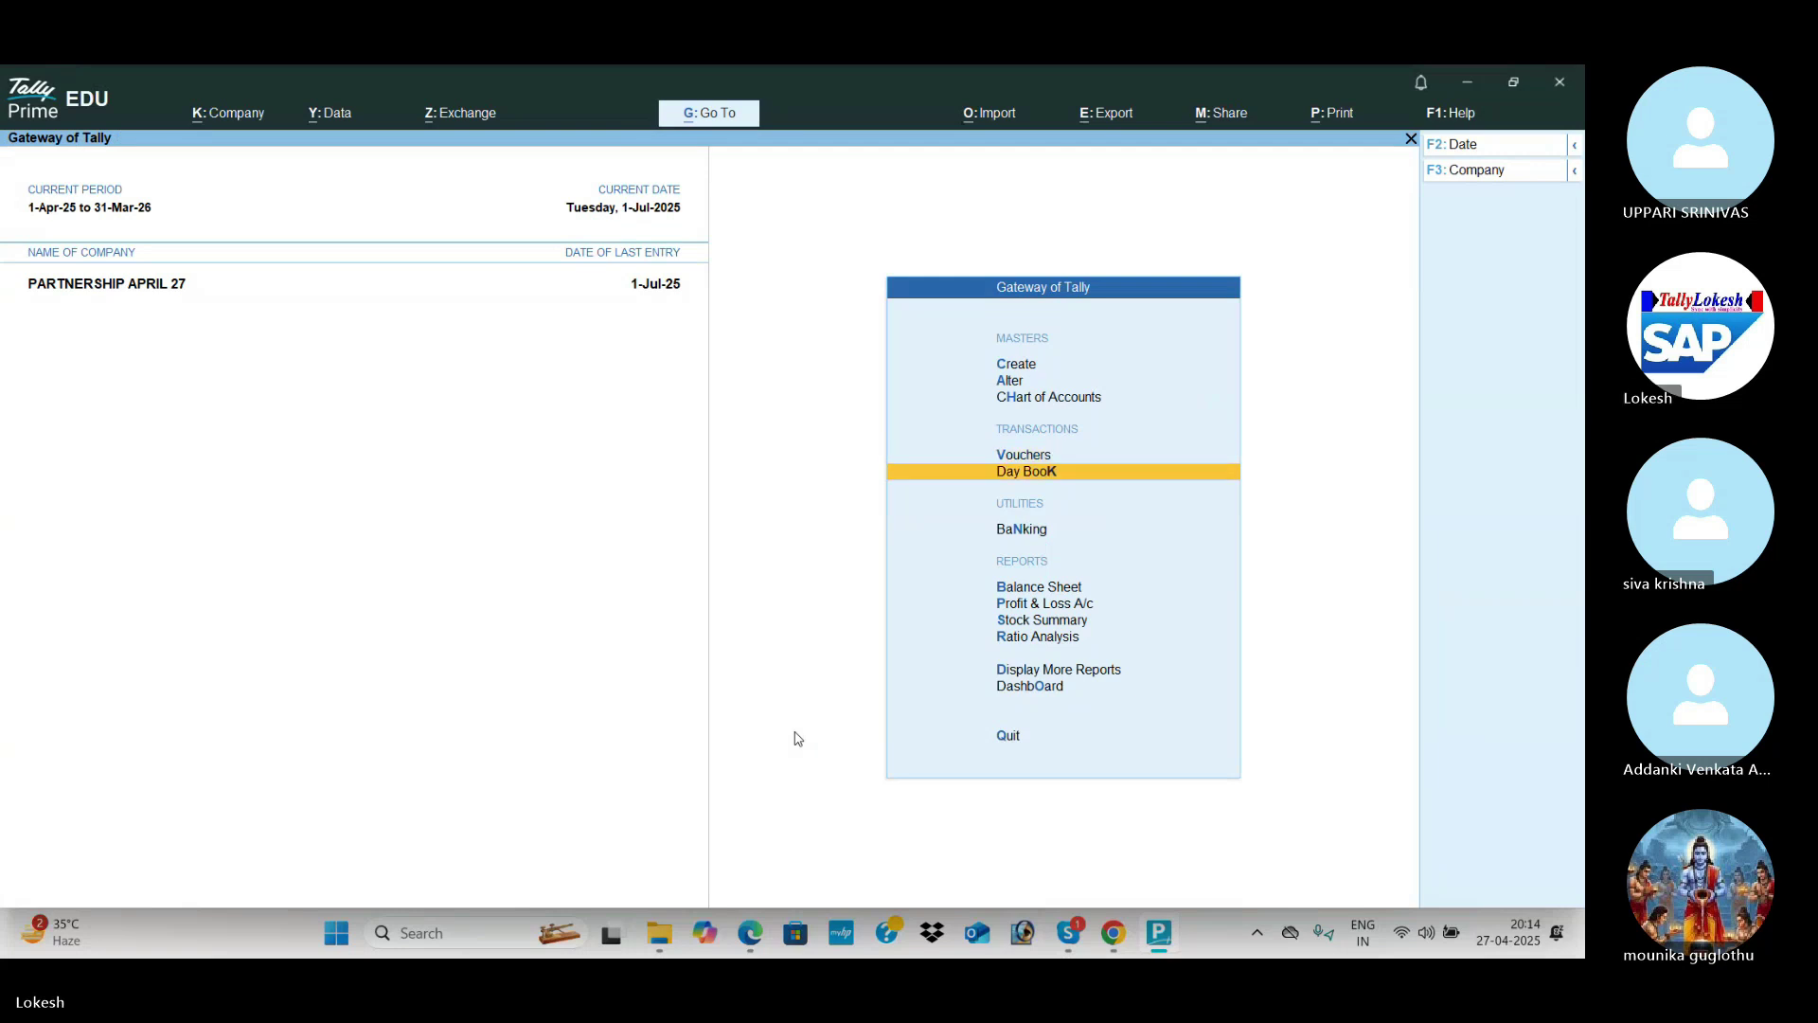
pyautogui.press('Return')
pyautogui.press('Down')
pyautogui.press('Down')
pyautogui.press('Down')
pyautogui.press('Down')
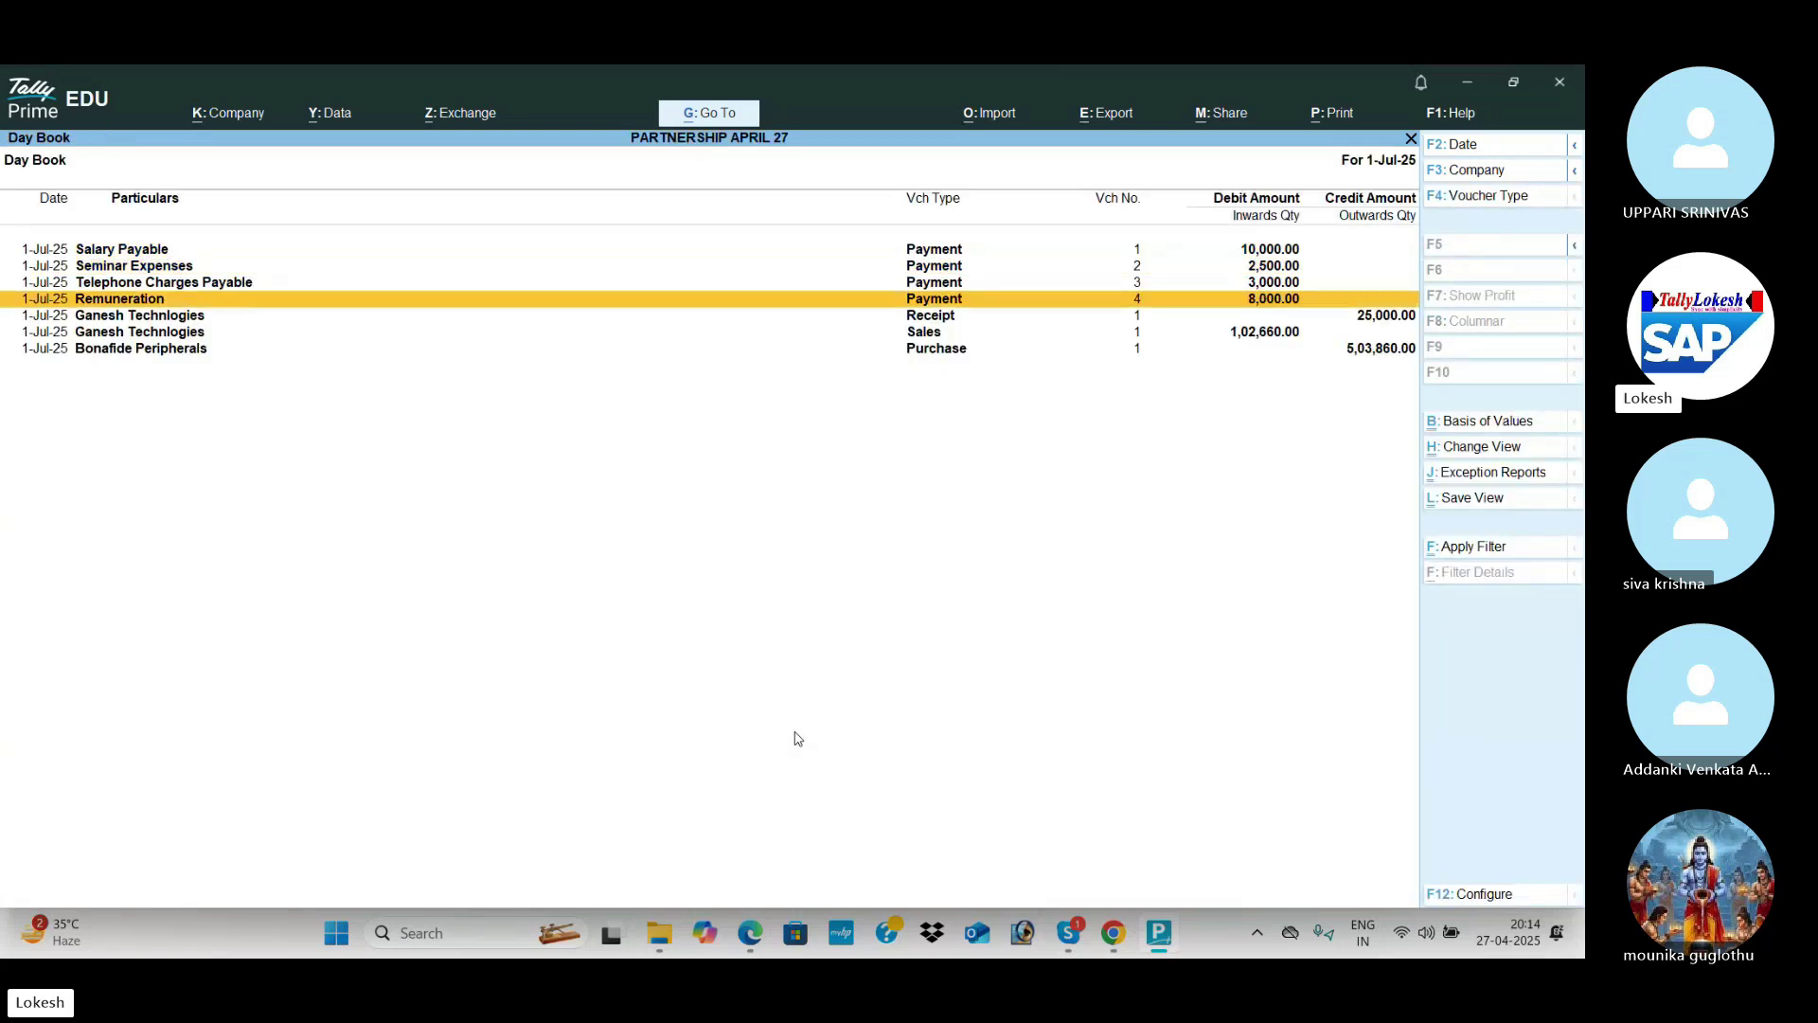
# Step: Close the Day Book, open the Profit & Loss A/c and expand it to the detailed view
pyautogui.press('Escape')
pyautogui.press('Down')
pyautogui.press('Down')
pyautogui.press('Down')
pyautogui.press('Return')
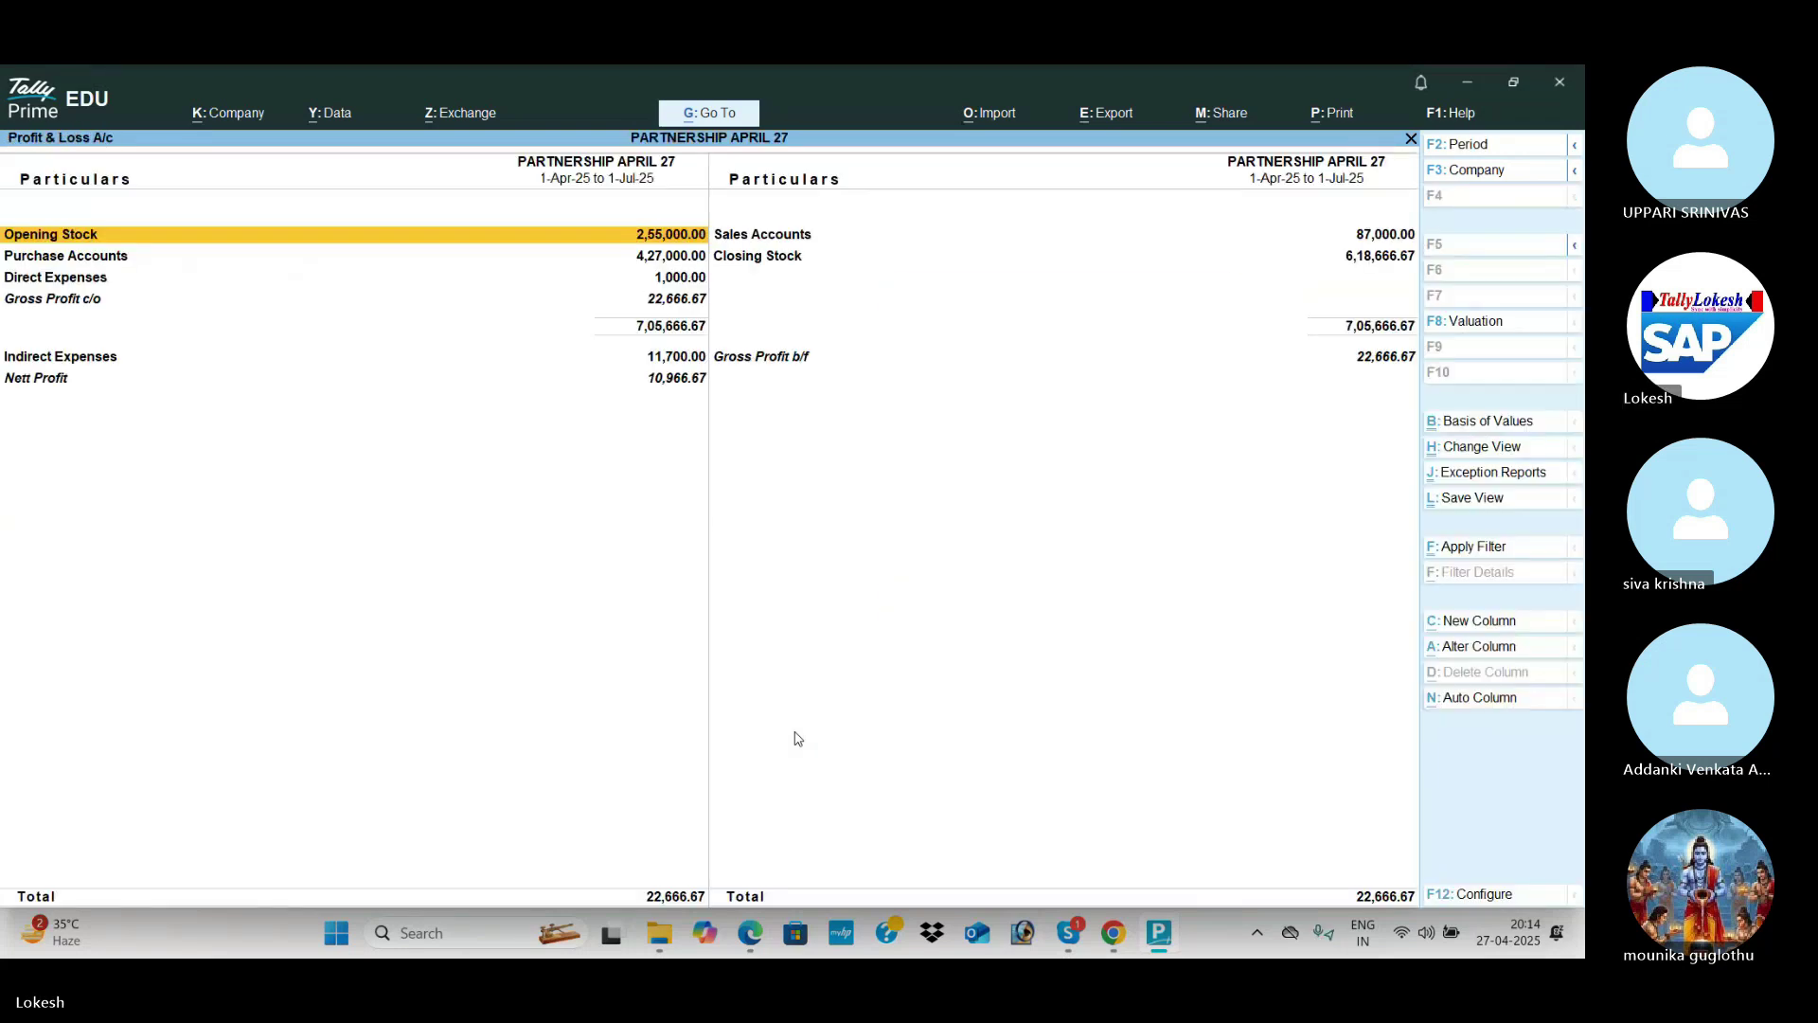
pyautogui.hotkey('alt', 'F5')
# Step: Go through the detailed Profit & Loss lines from the opening stock down to the net profit
pyautogui.press('Down')
pyautogui.press('Down')
pyautogui.press('Down')
pyautogui.press('Down')
pyautogui.press('Down')
pyautogui.press('Down')
pyautogui.press('Down')
pyautogui.press('Down')
pyautogui.press('Down')
pyautogui.press('Down')
pyautogui.press('Down')
pyautogui.press('Down')
pyautogui.press('Down')
pyautogui.press('Down')
pyautogui.press('Down')
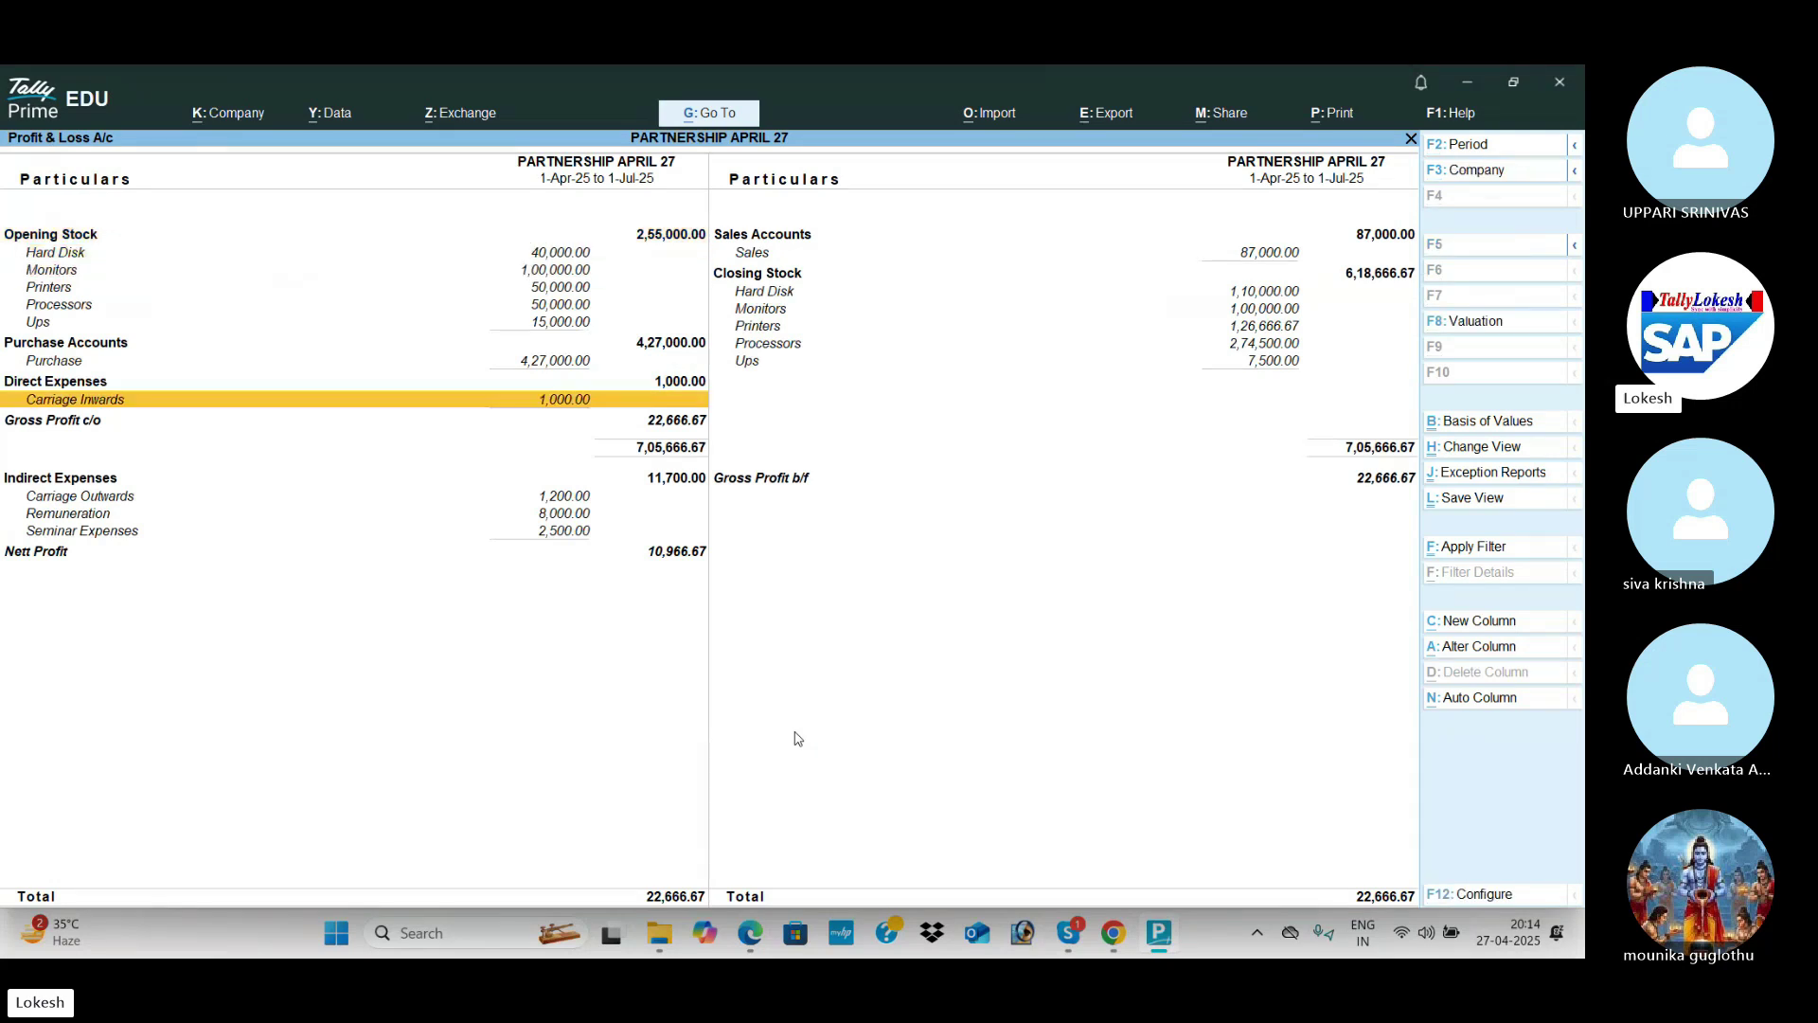
# Step: Find the July Profit & Loss A/c in the PDF's Partnership module and compare its net profit with the TallyPrime report
pyautogui.hotkey('alt', 'Tab')
pyautogui.scroll(-10, 795, 739)
pyautogui.scroll(-10, 796, 739)
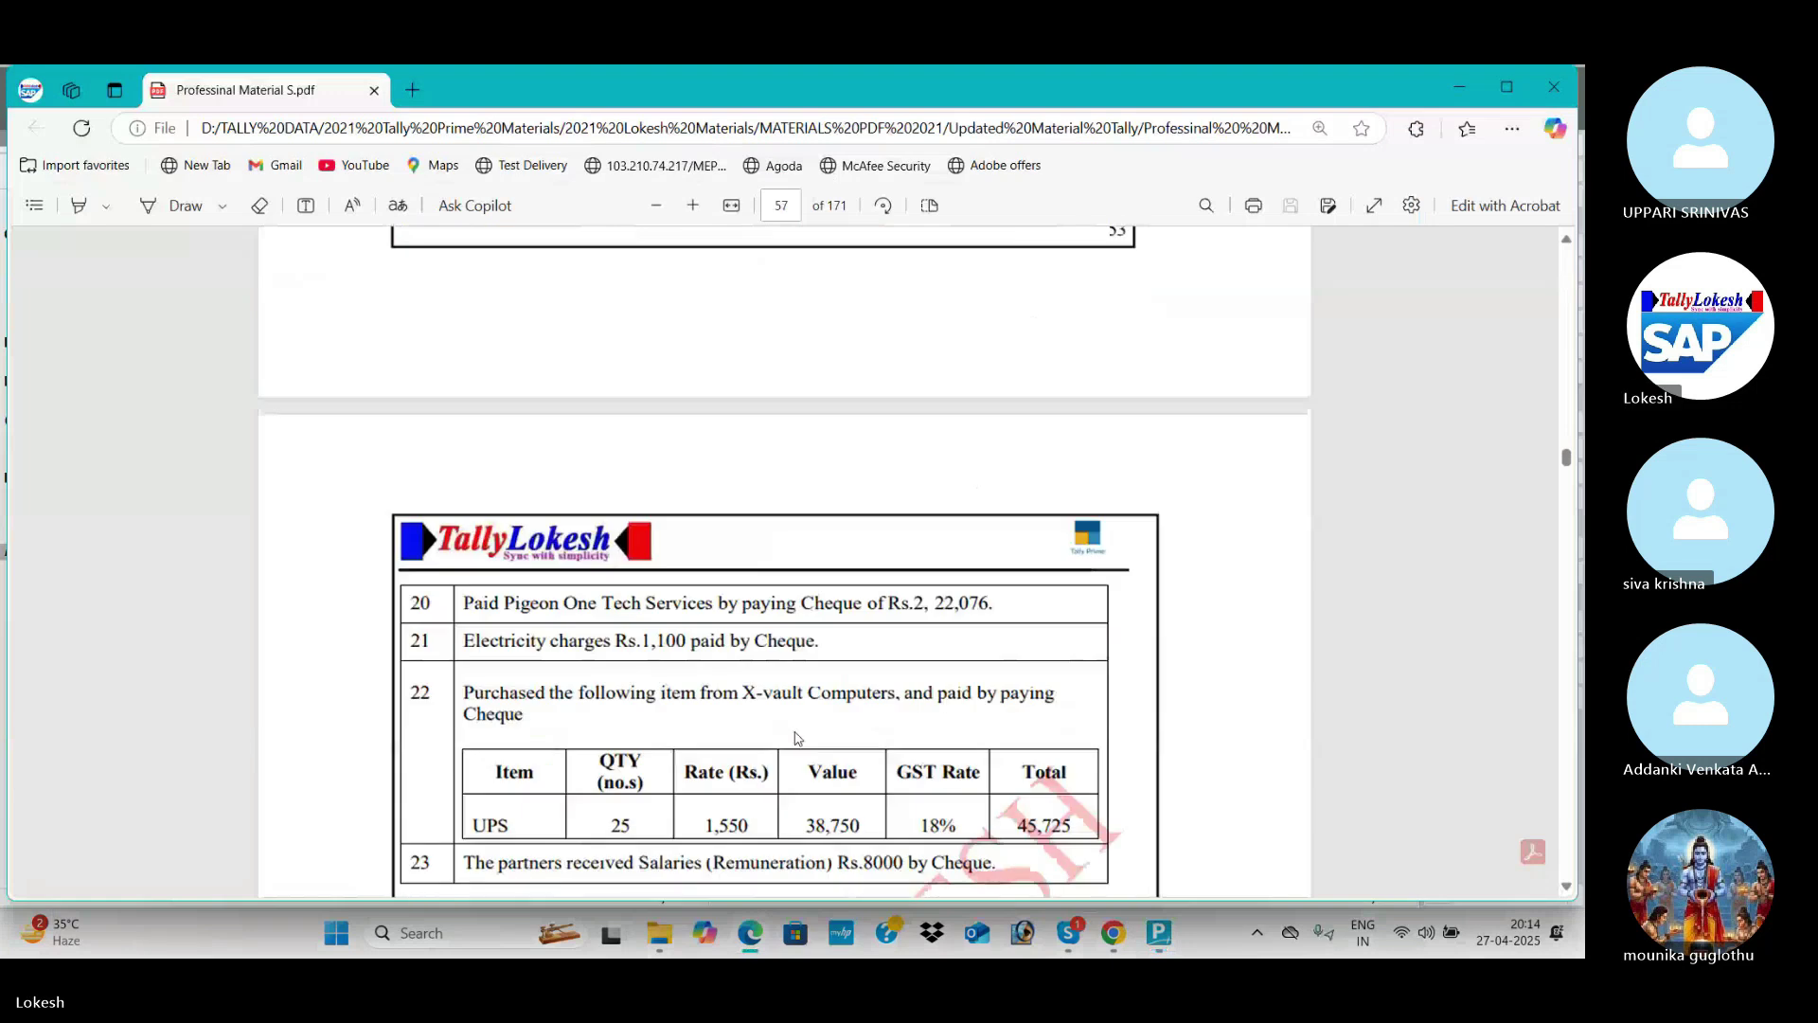
pyautogui.scroll(-15, 1567, 684)
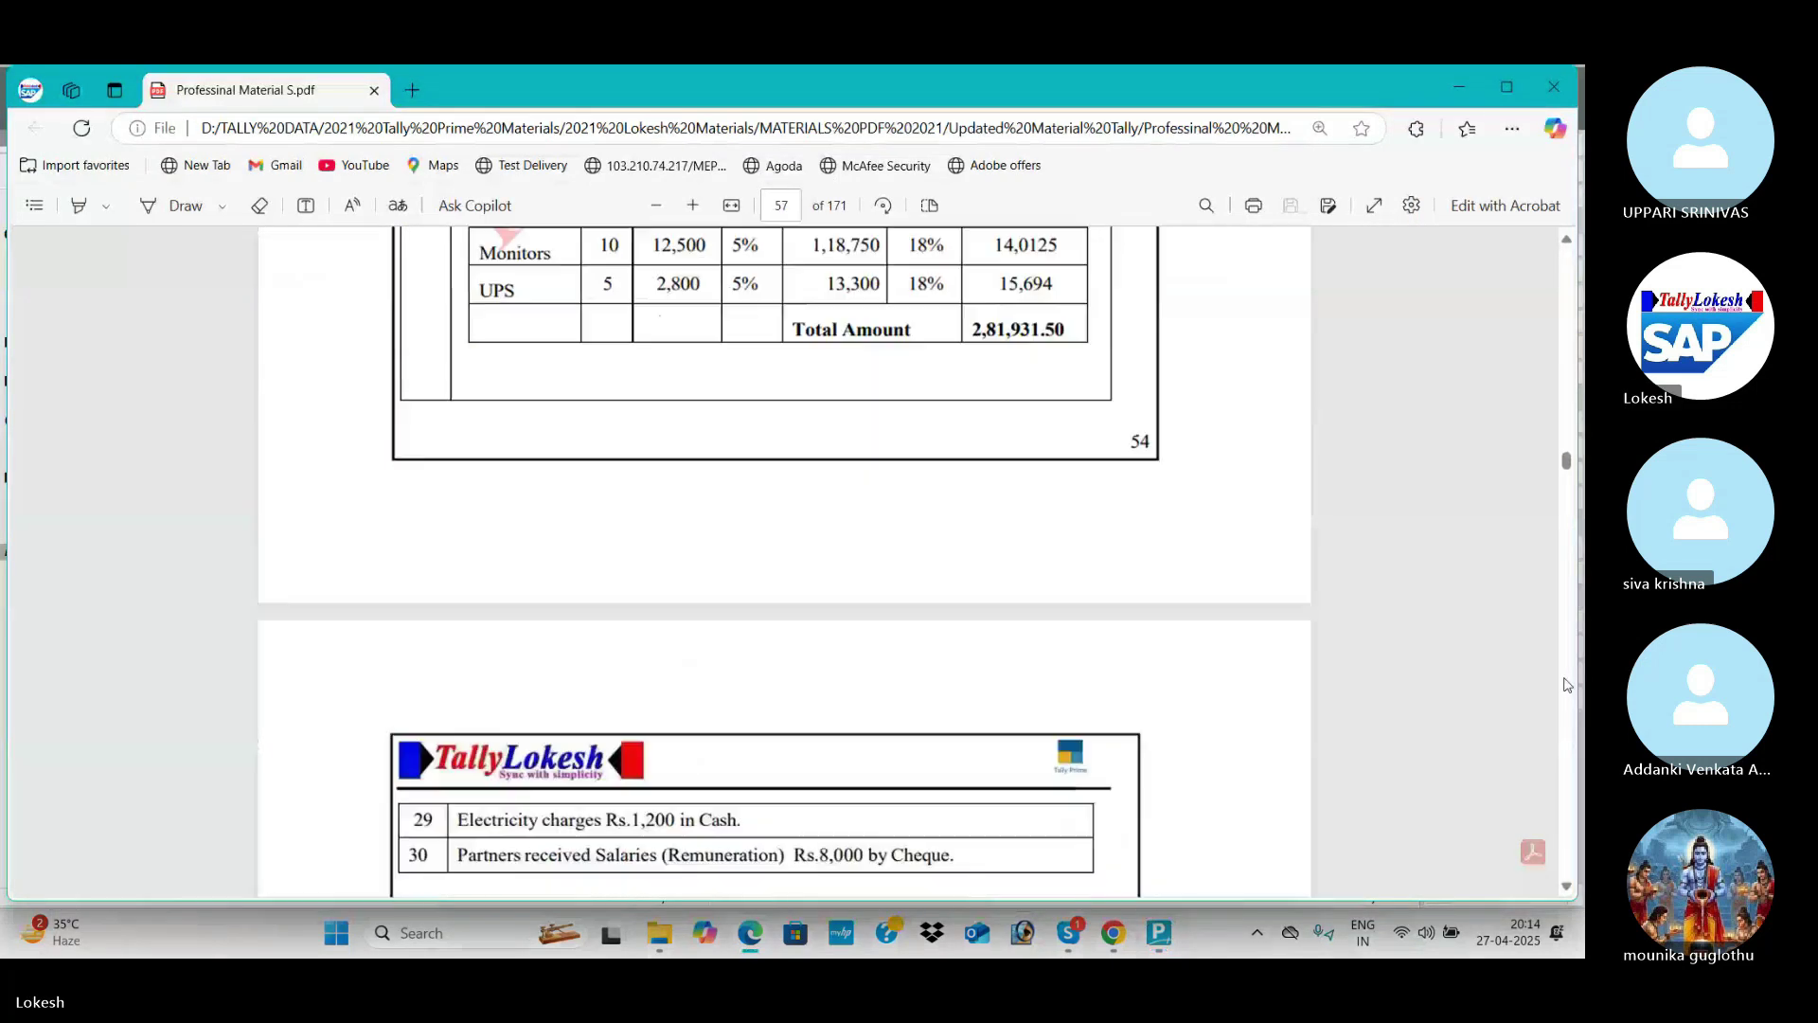
pyautogui.scroll(-12, 1567, 685)
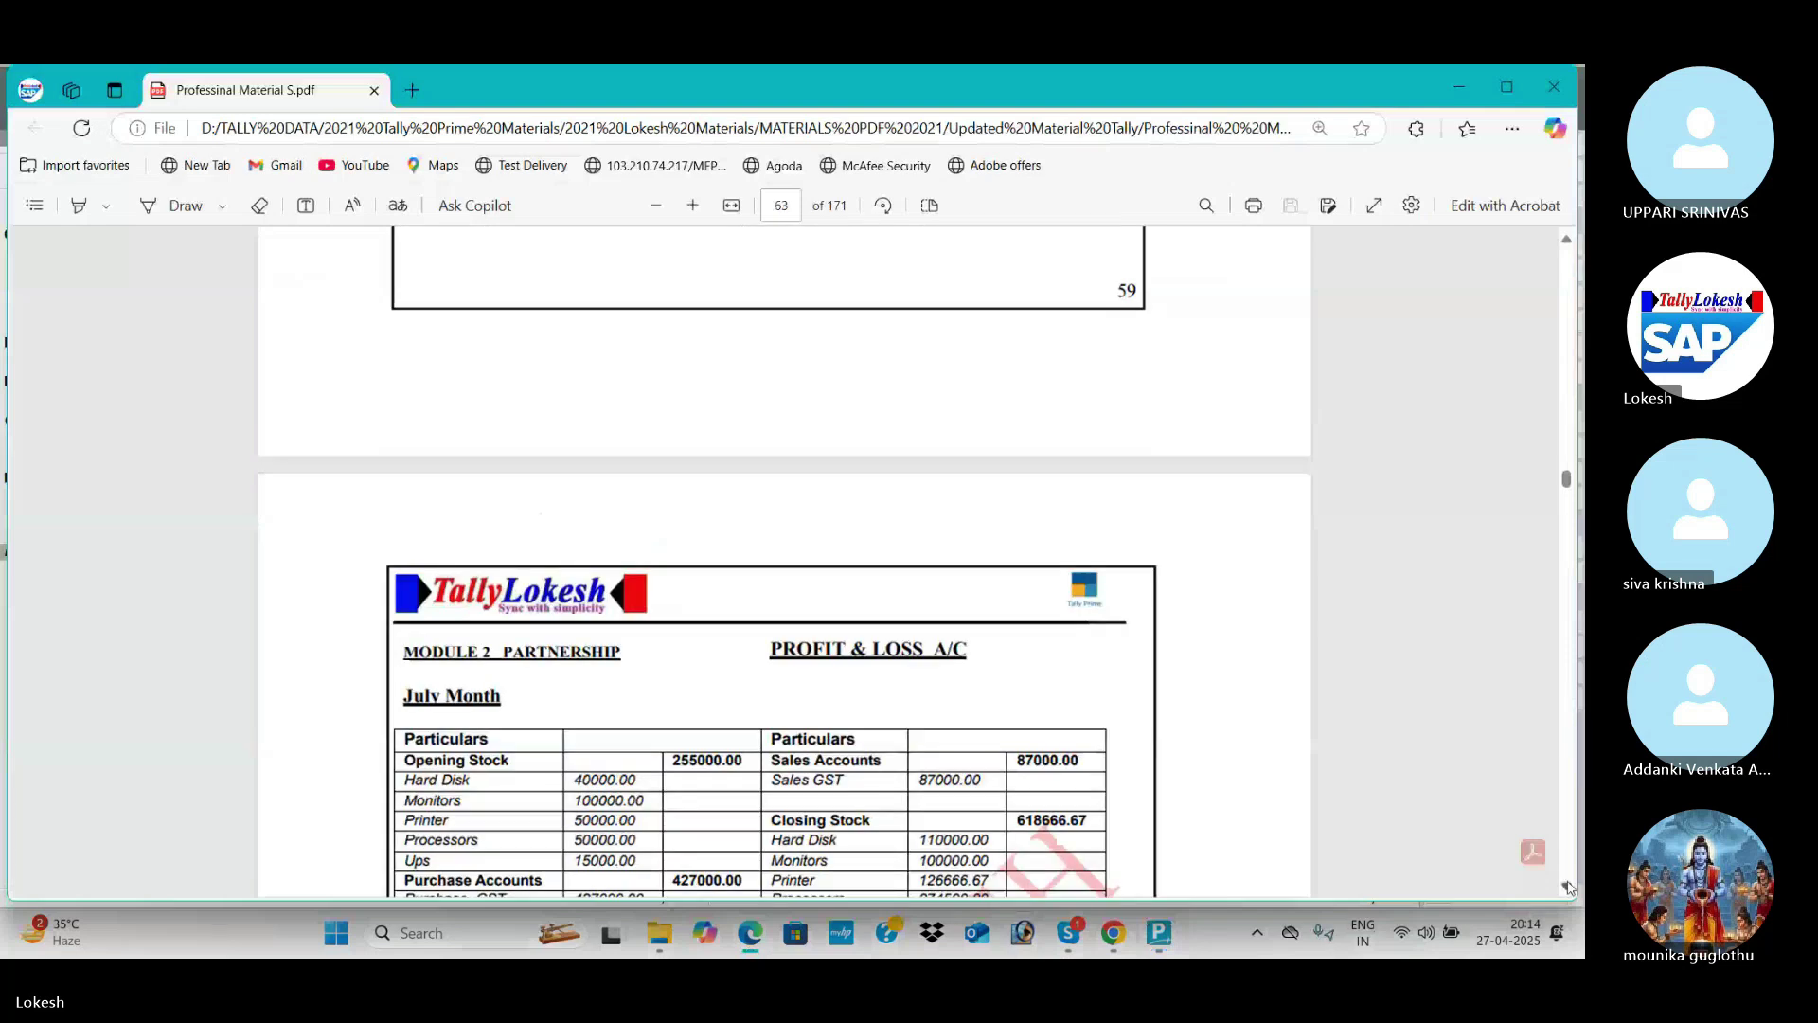
pyautogui.scroll(-5, 925, 617)
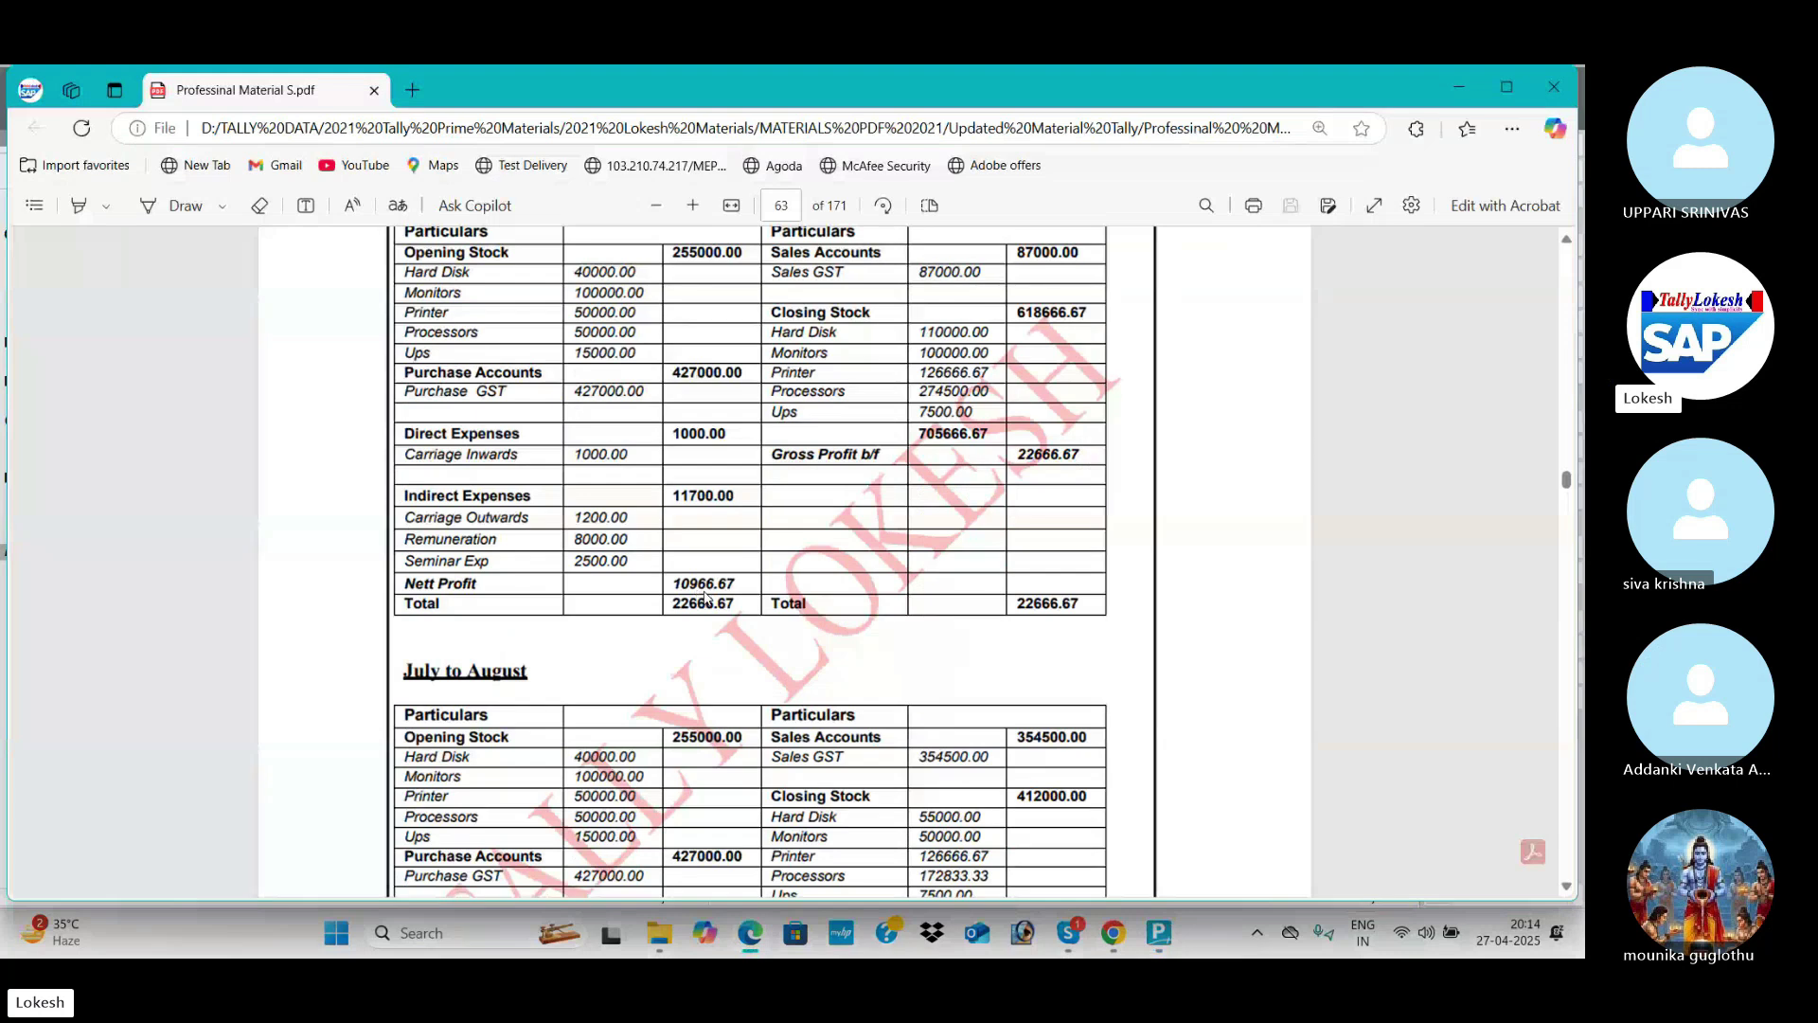
pyautogui.hotkey('alt', 'Tab')
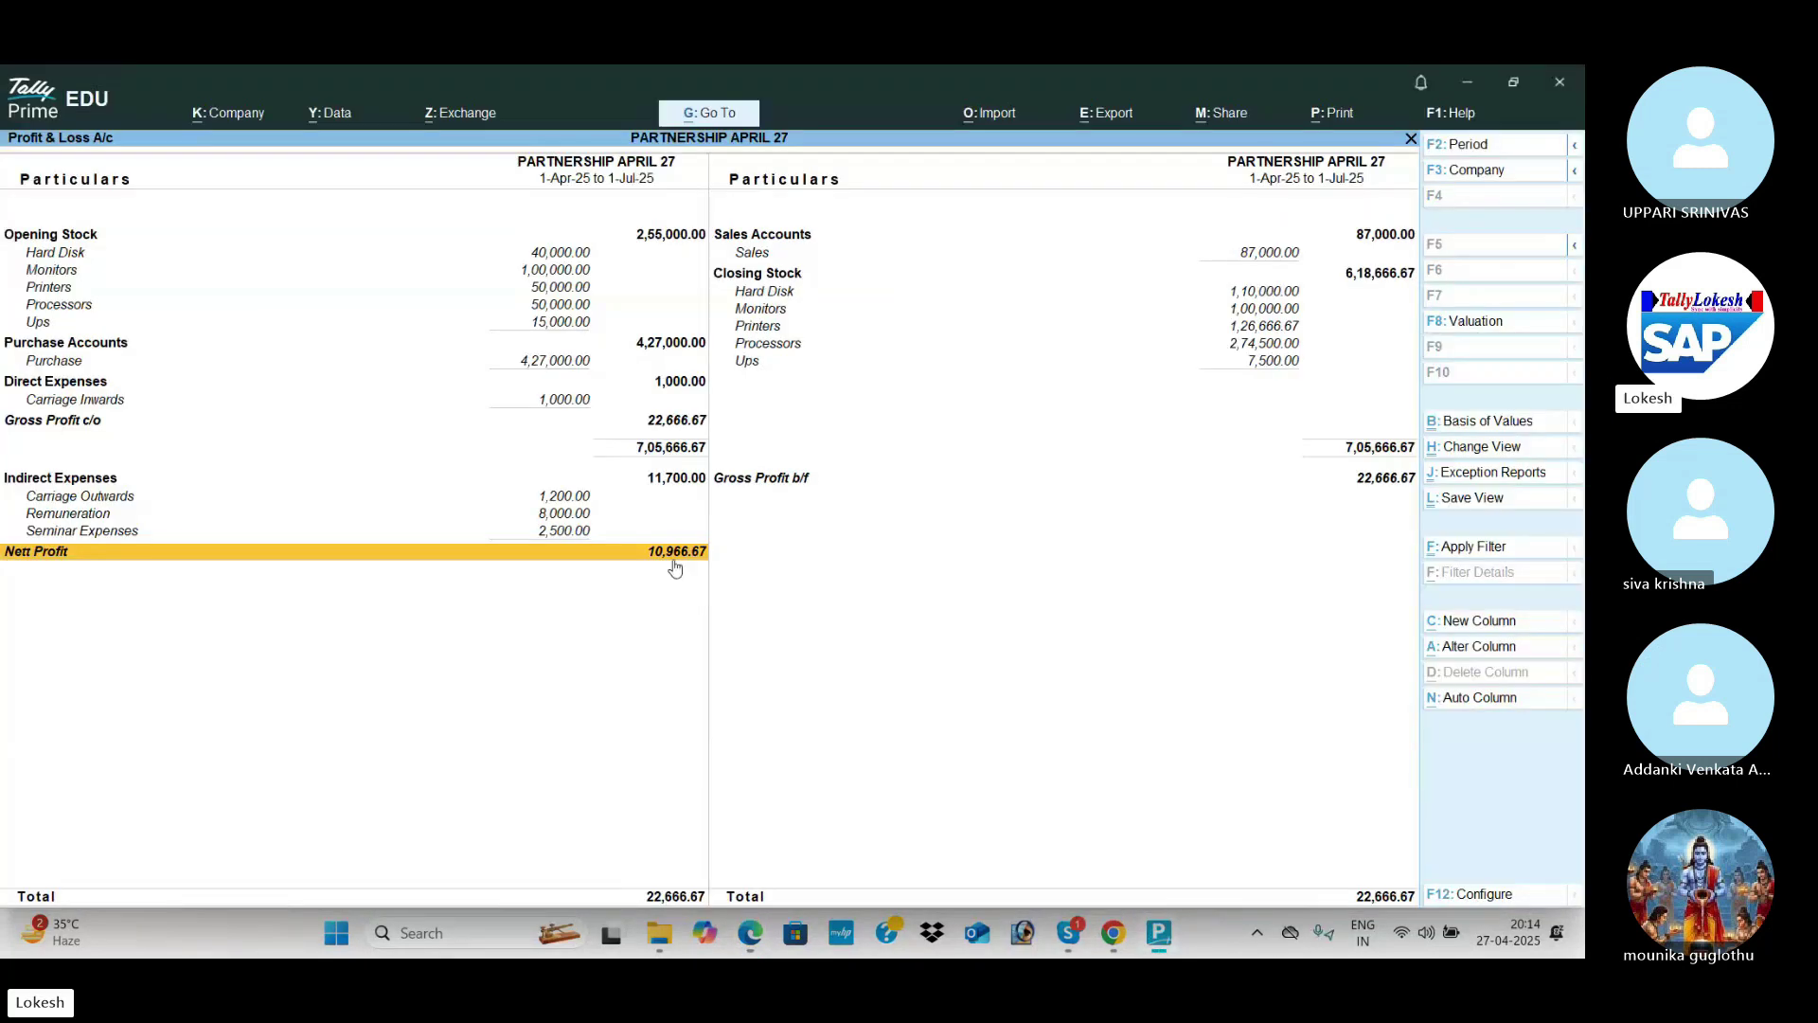
# Step: Close the Profit & Loss A/c, open the Stock Summary and configure it to show goods inwards and goods outwards
pyautogui.press('Escape')
pyautogui.press('Down')
pyautogui.press('Return')
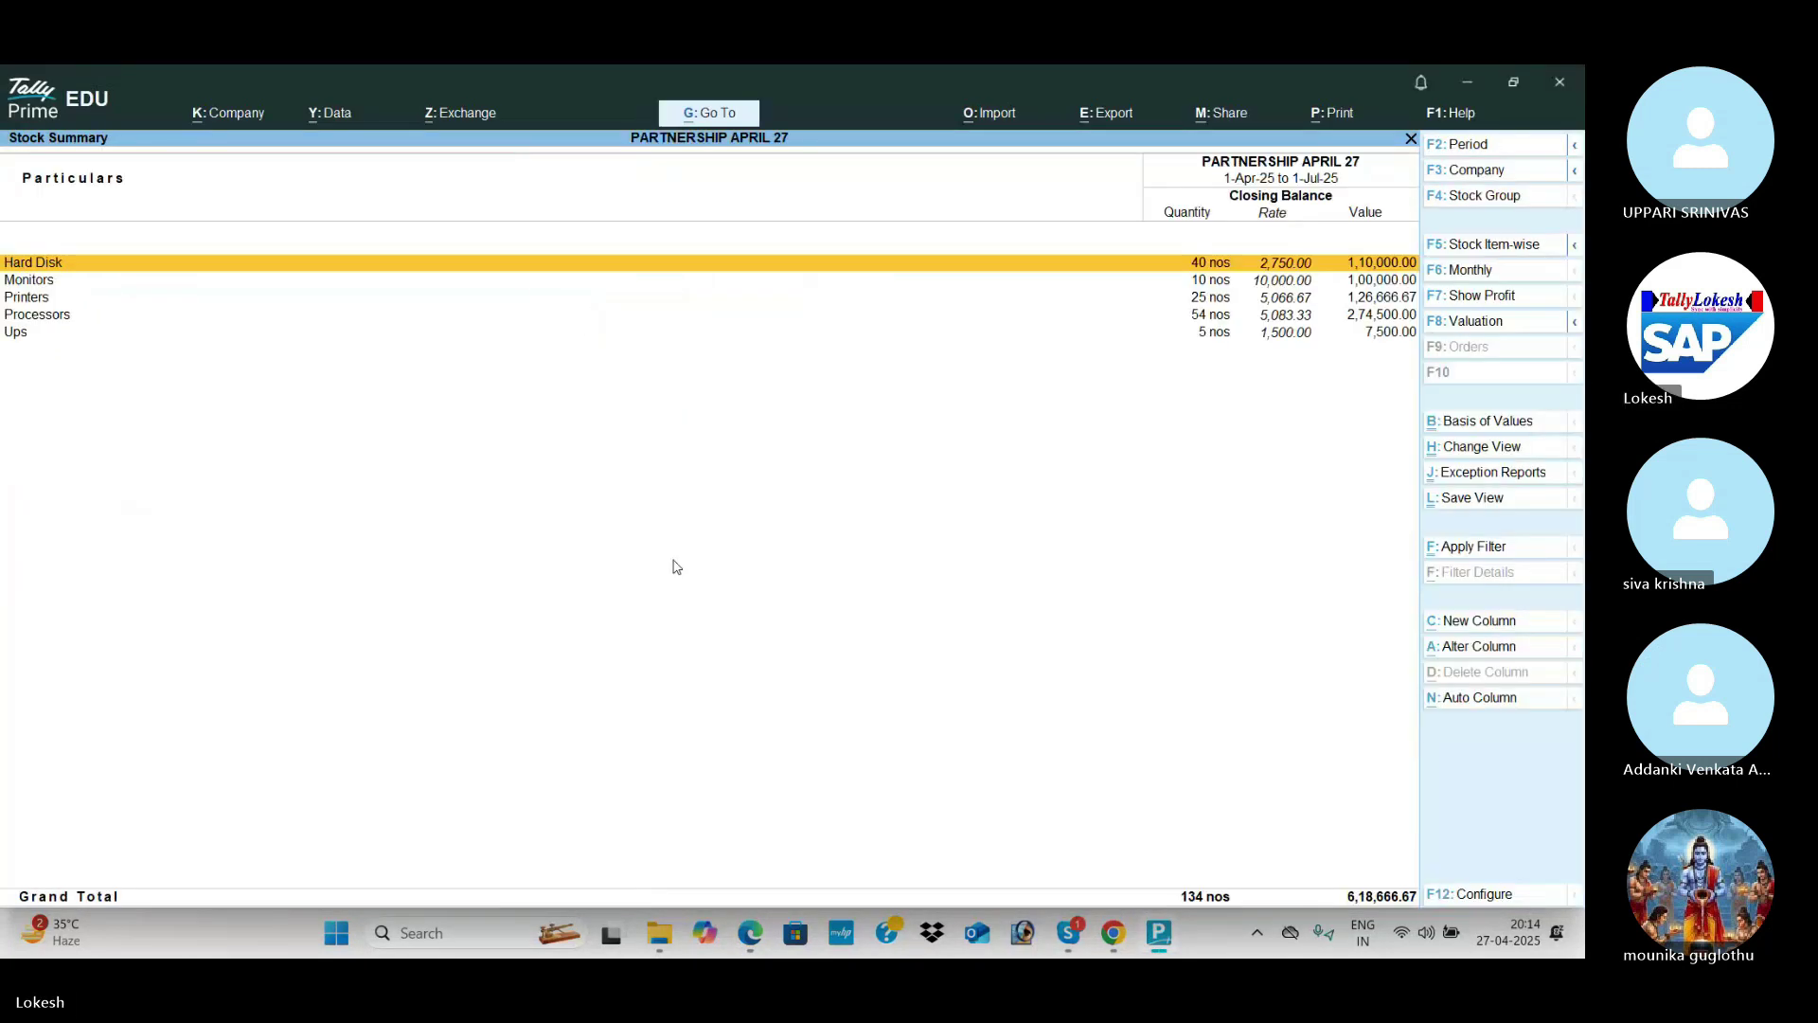
pyautogui.click(1503, 891)
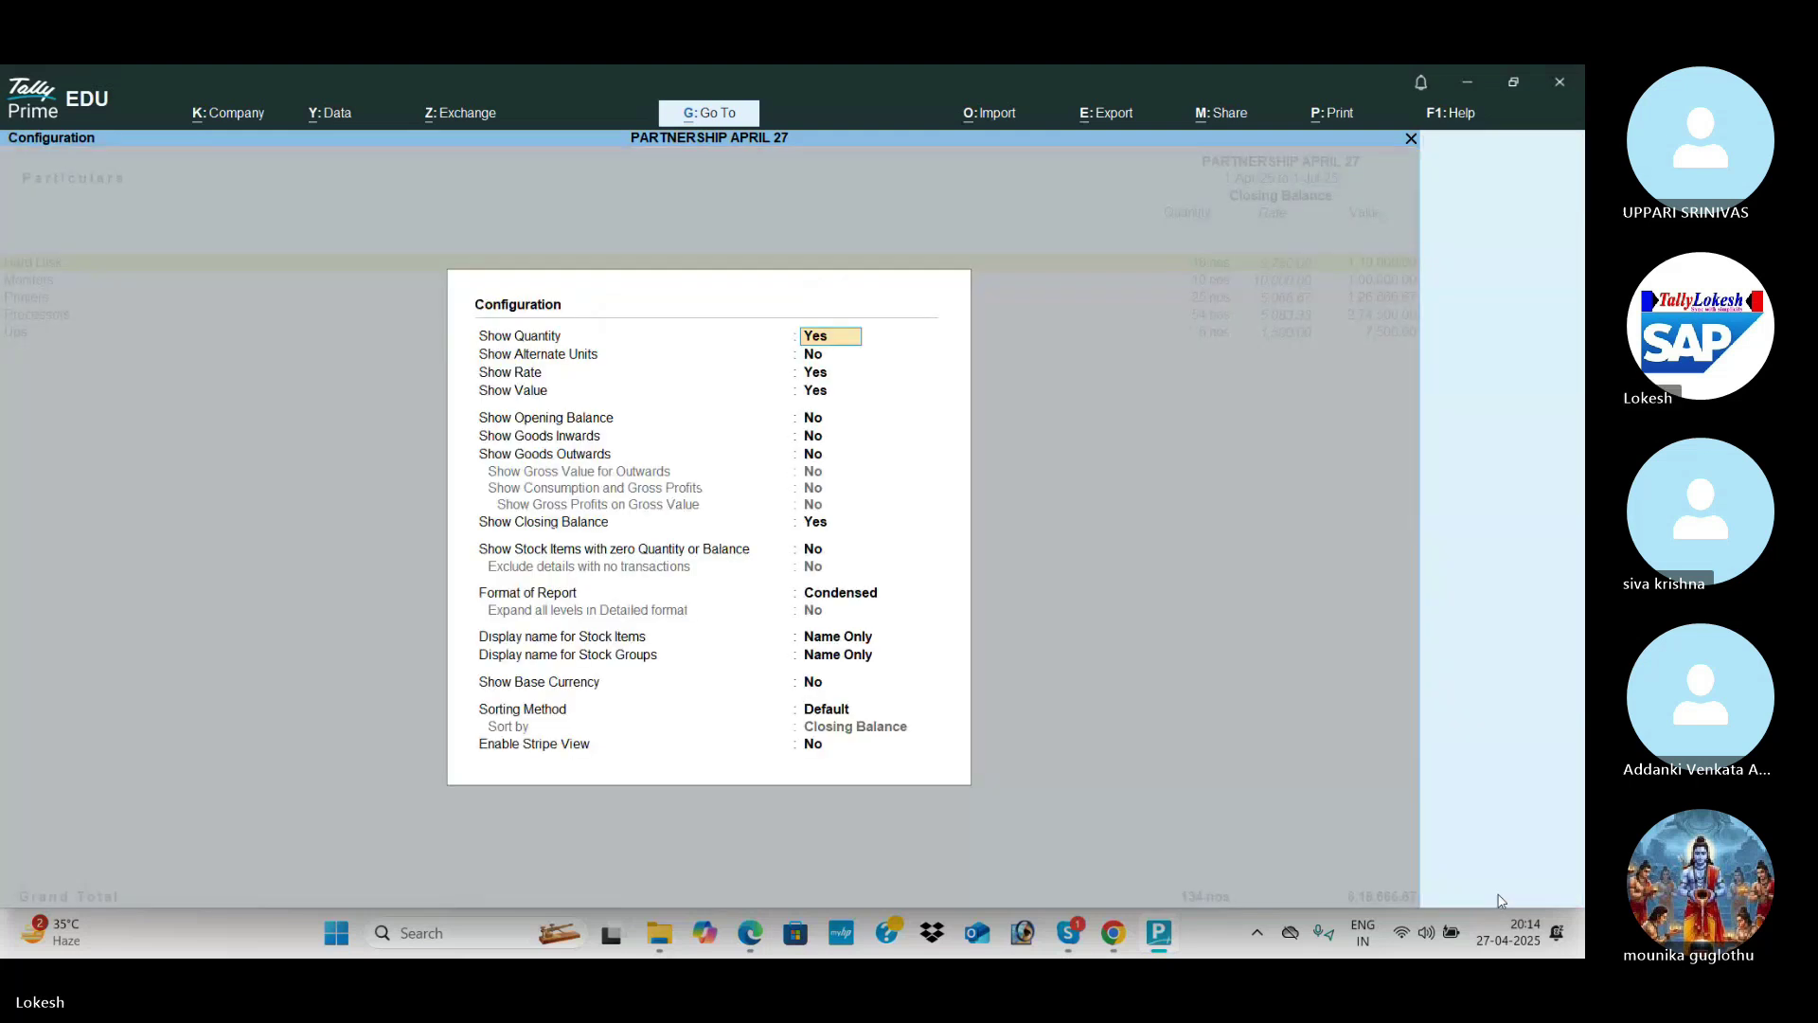
pyautogui.click(818, 439)
pyautogui.press('y')
pyautogui.press('y')
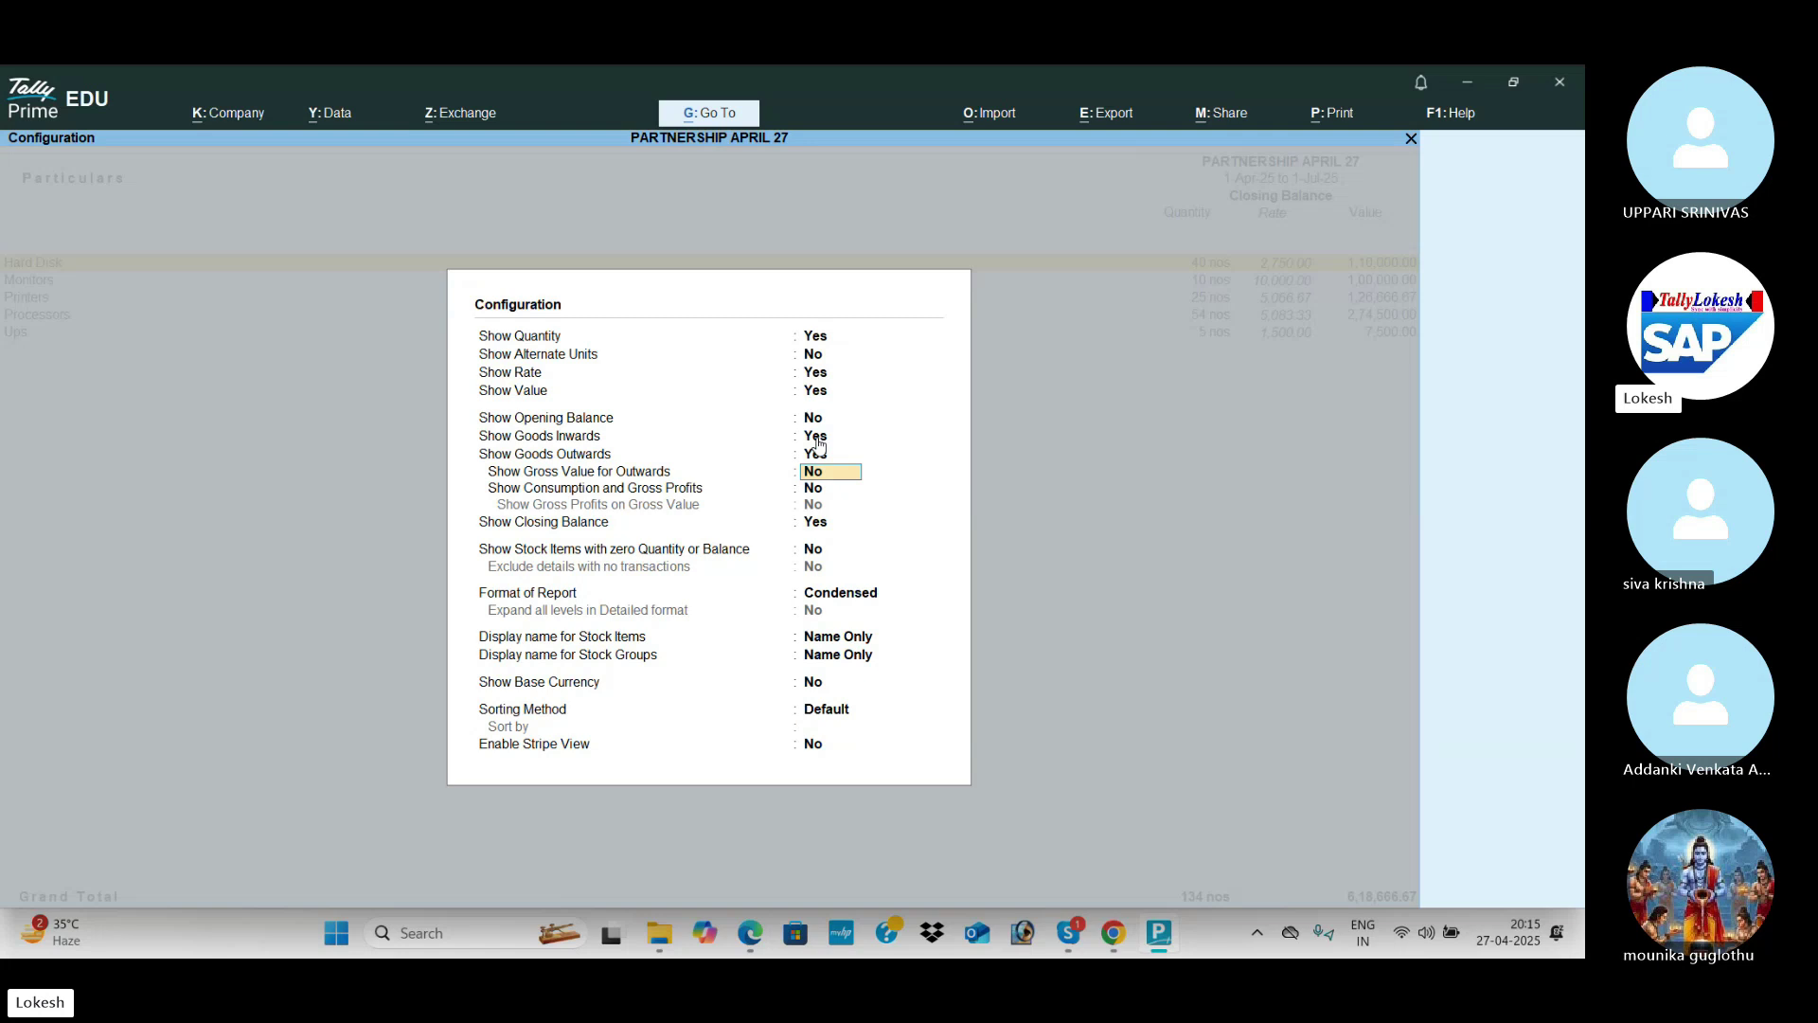
pyautogui.hotkey('ctrl', 'a')
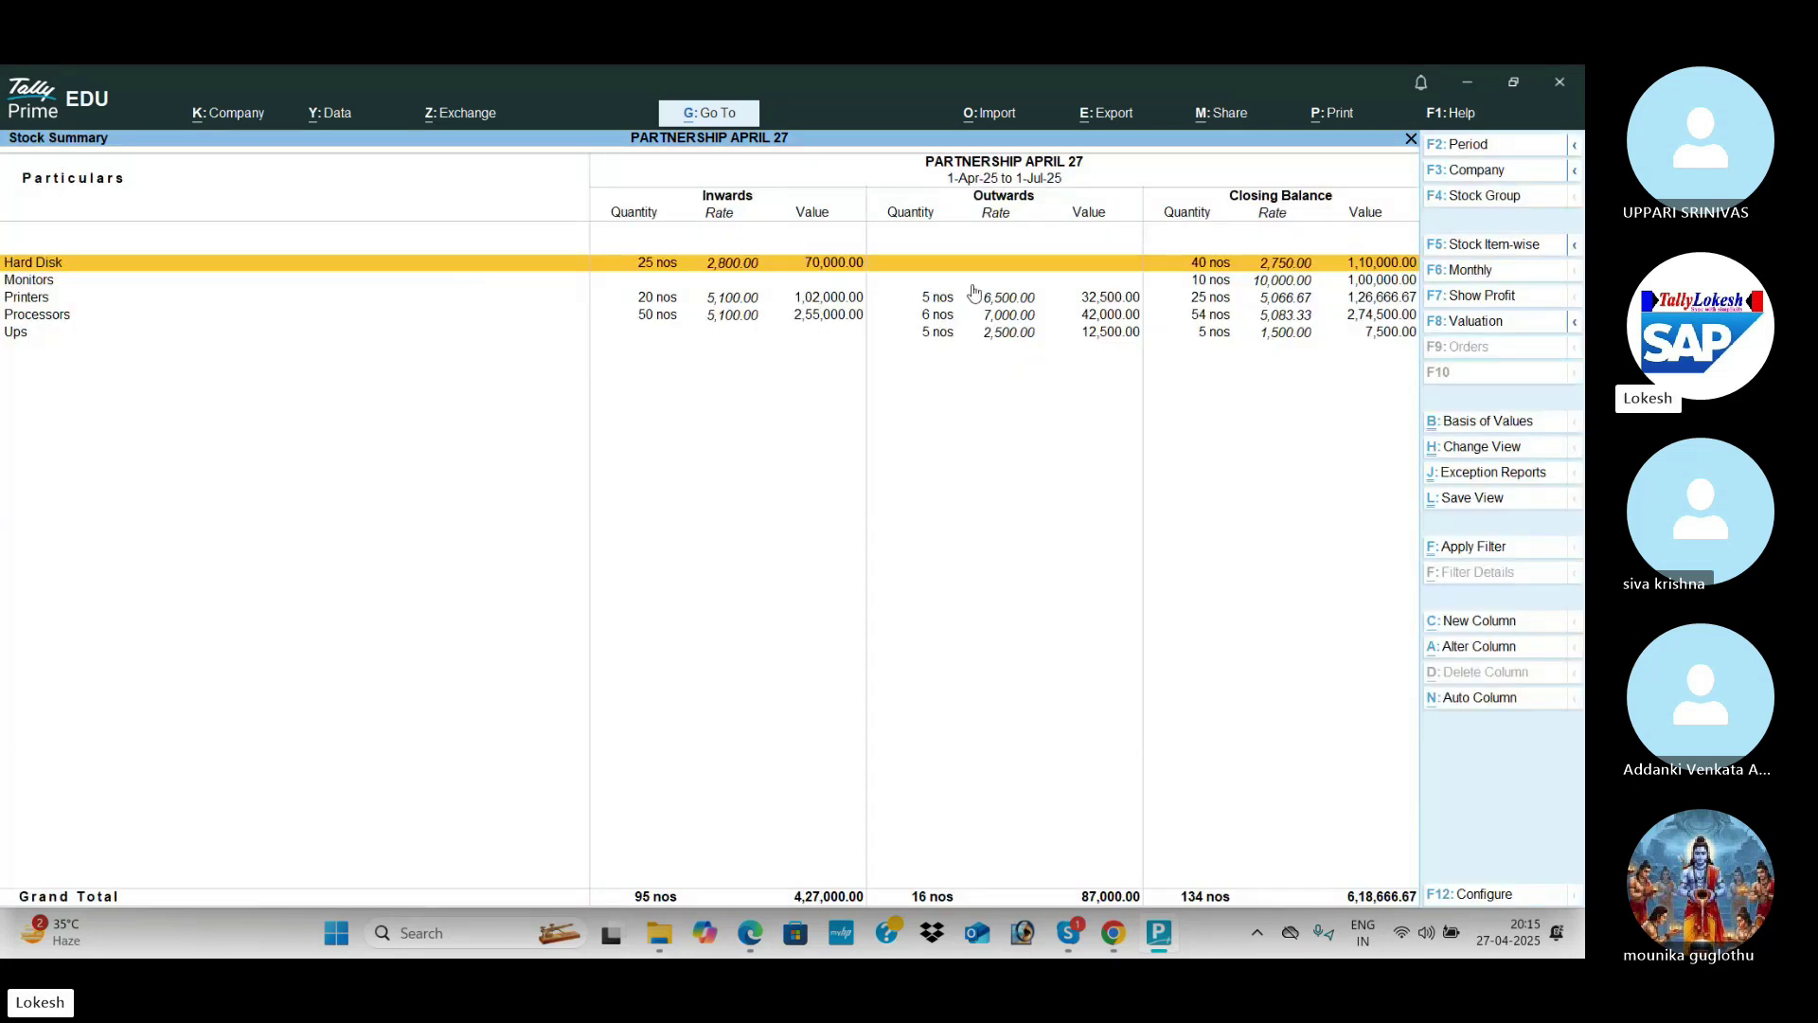
# Step: Close the Stock Summary and open the company's Dashboard
pyautogui.press('Escape')
pyautogui.press('Down')
pyautogui.press('Down')
pyautogui.press('Down')
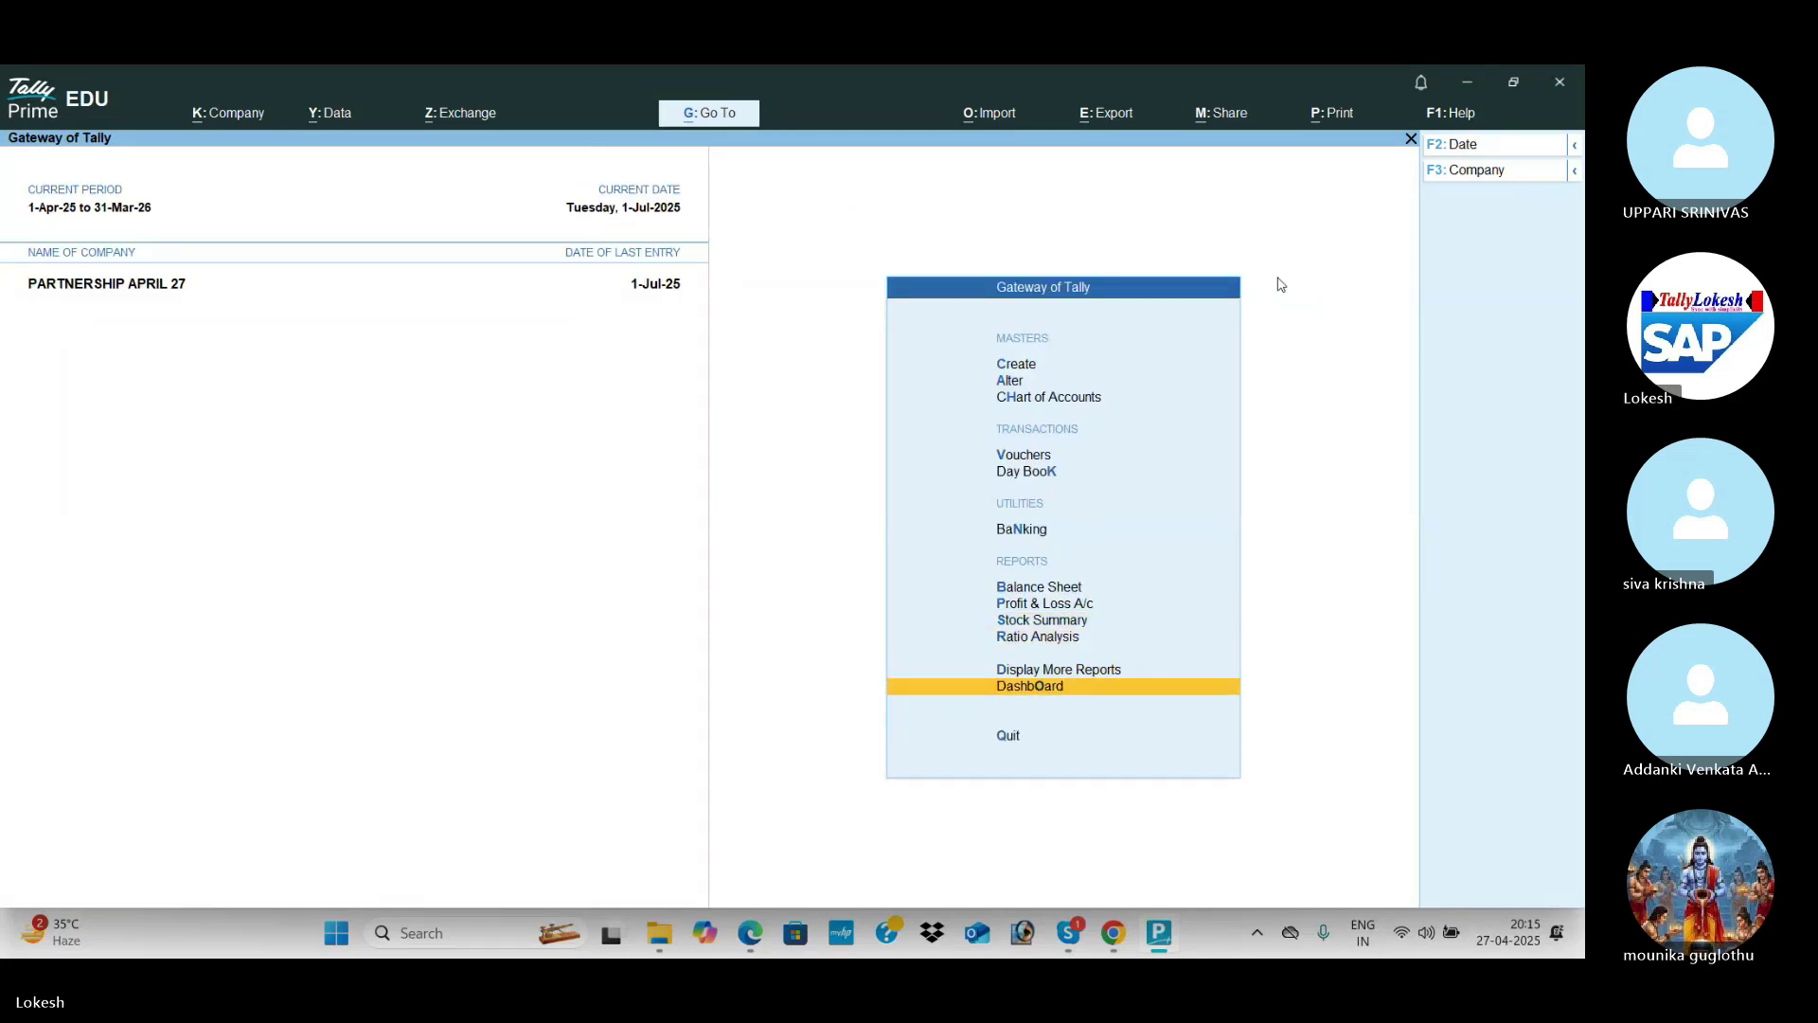
pyautogui.press('Return')
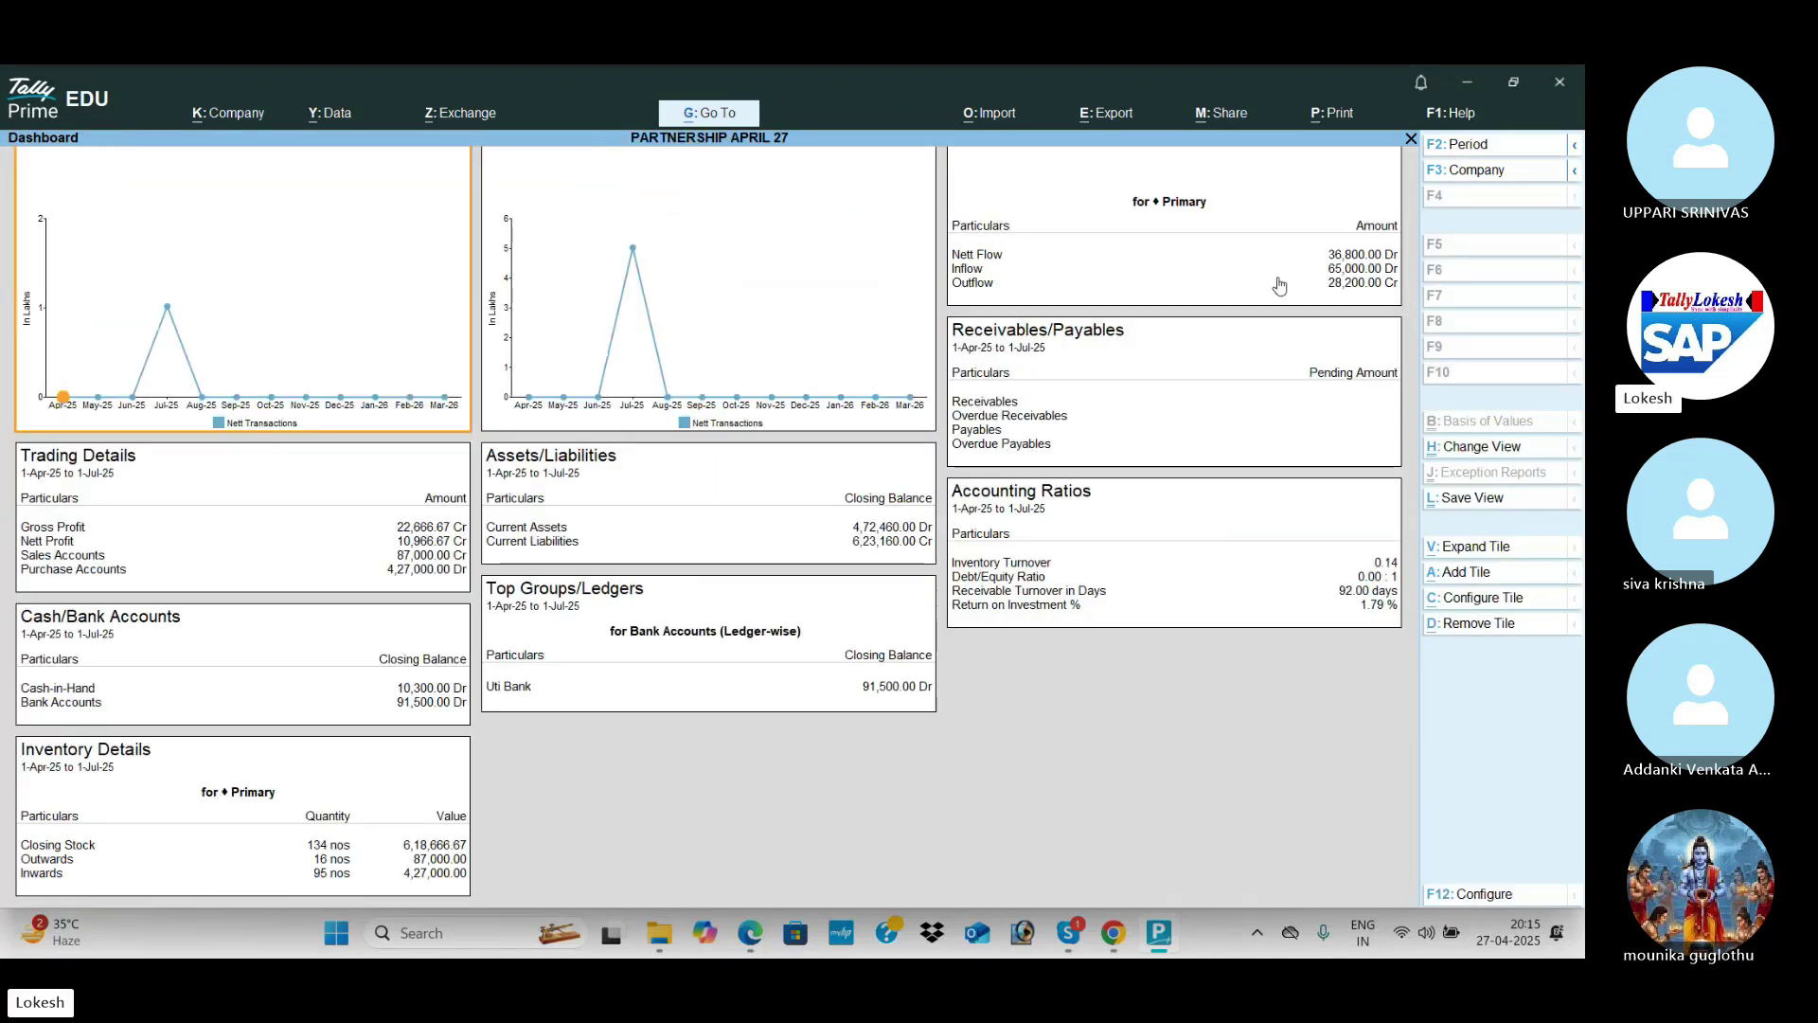
# Step: Leave the Dashboard and open the Trial Balance in its detailed view
pyautogui.press('Escape')
pyautogui.press('Up')
pyautogui.press('Return')
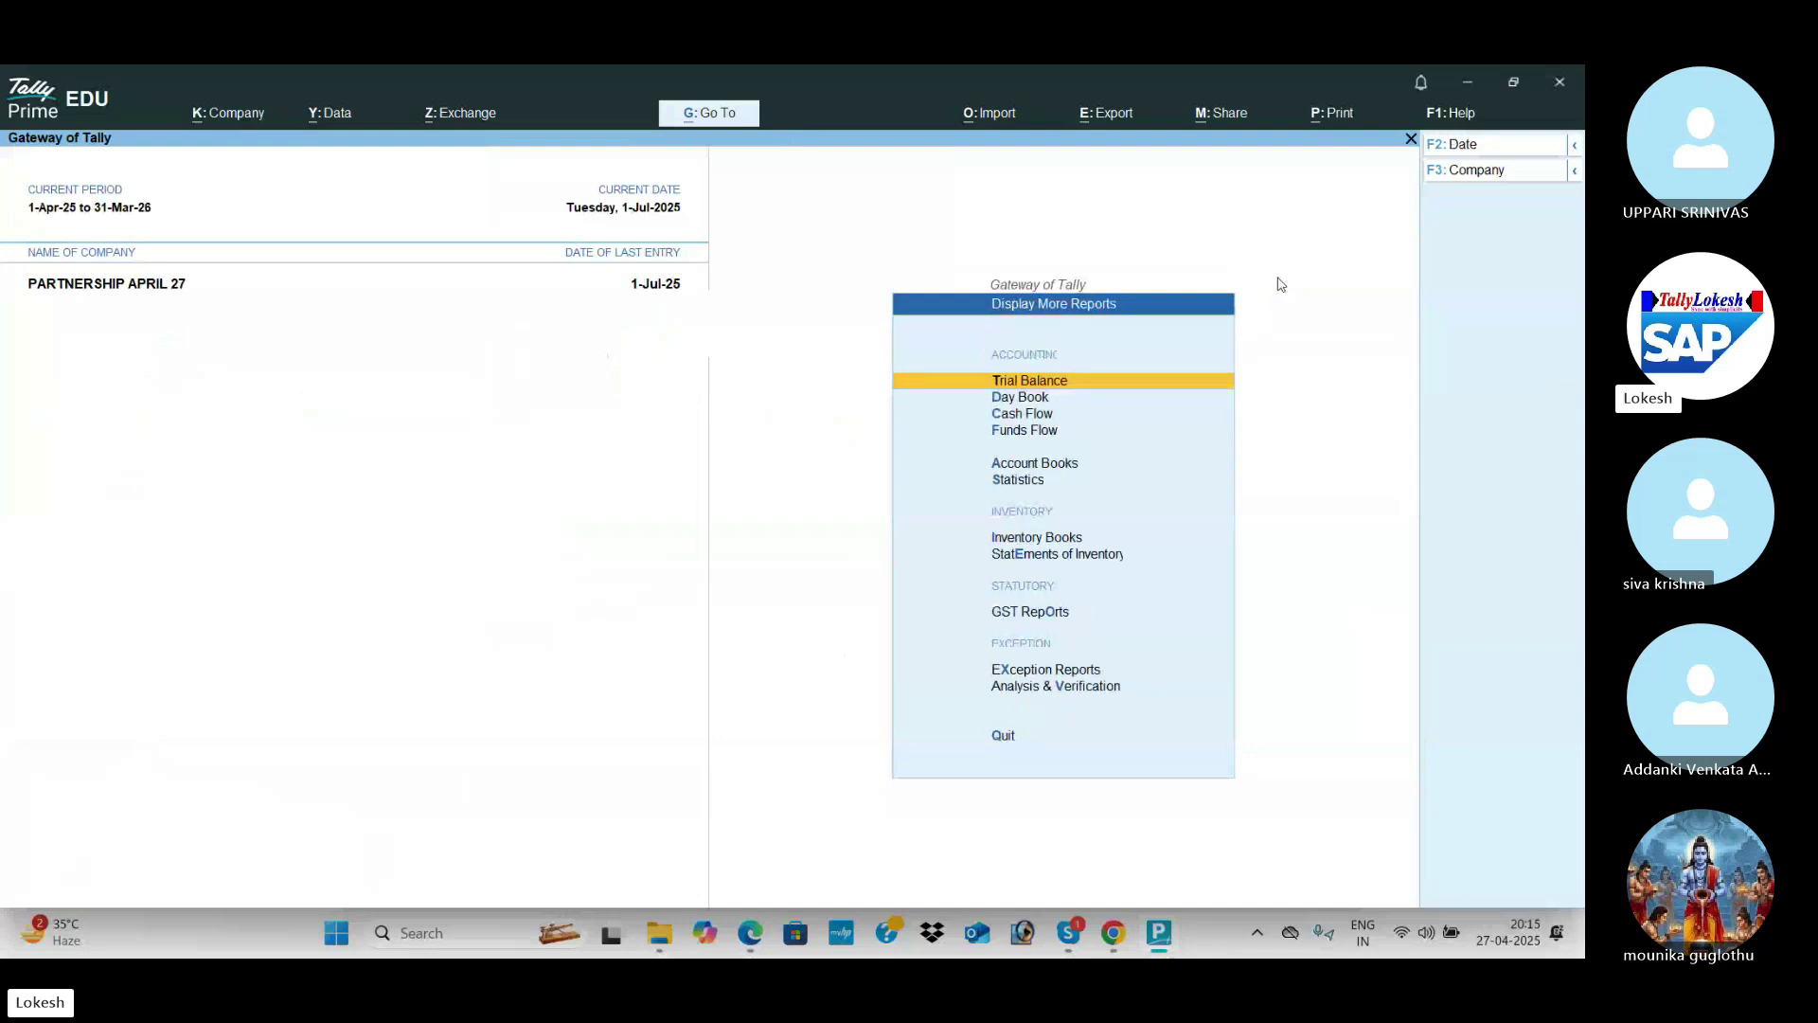
pyautogui.press('Return')
pyautogui.hotkey('alt', 'F5')
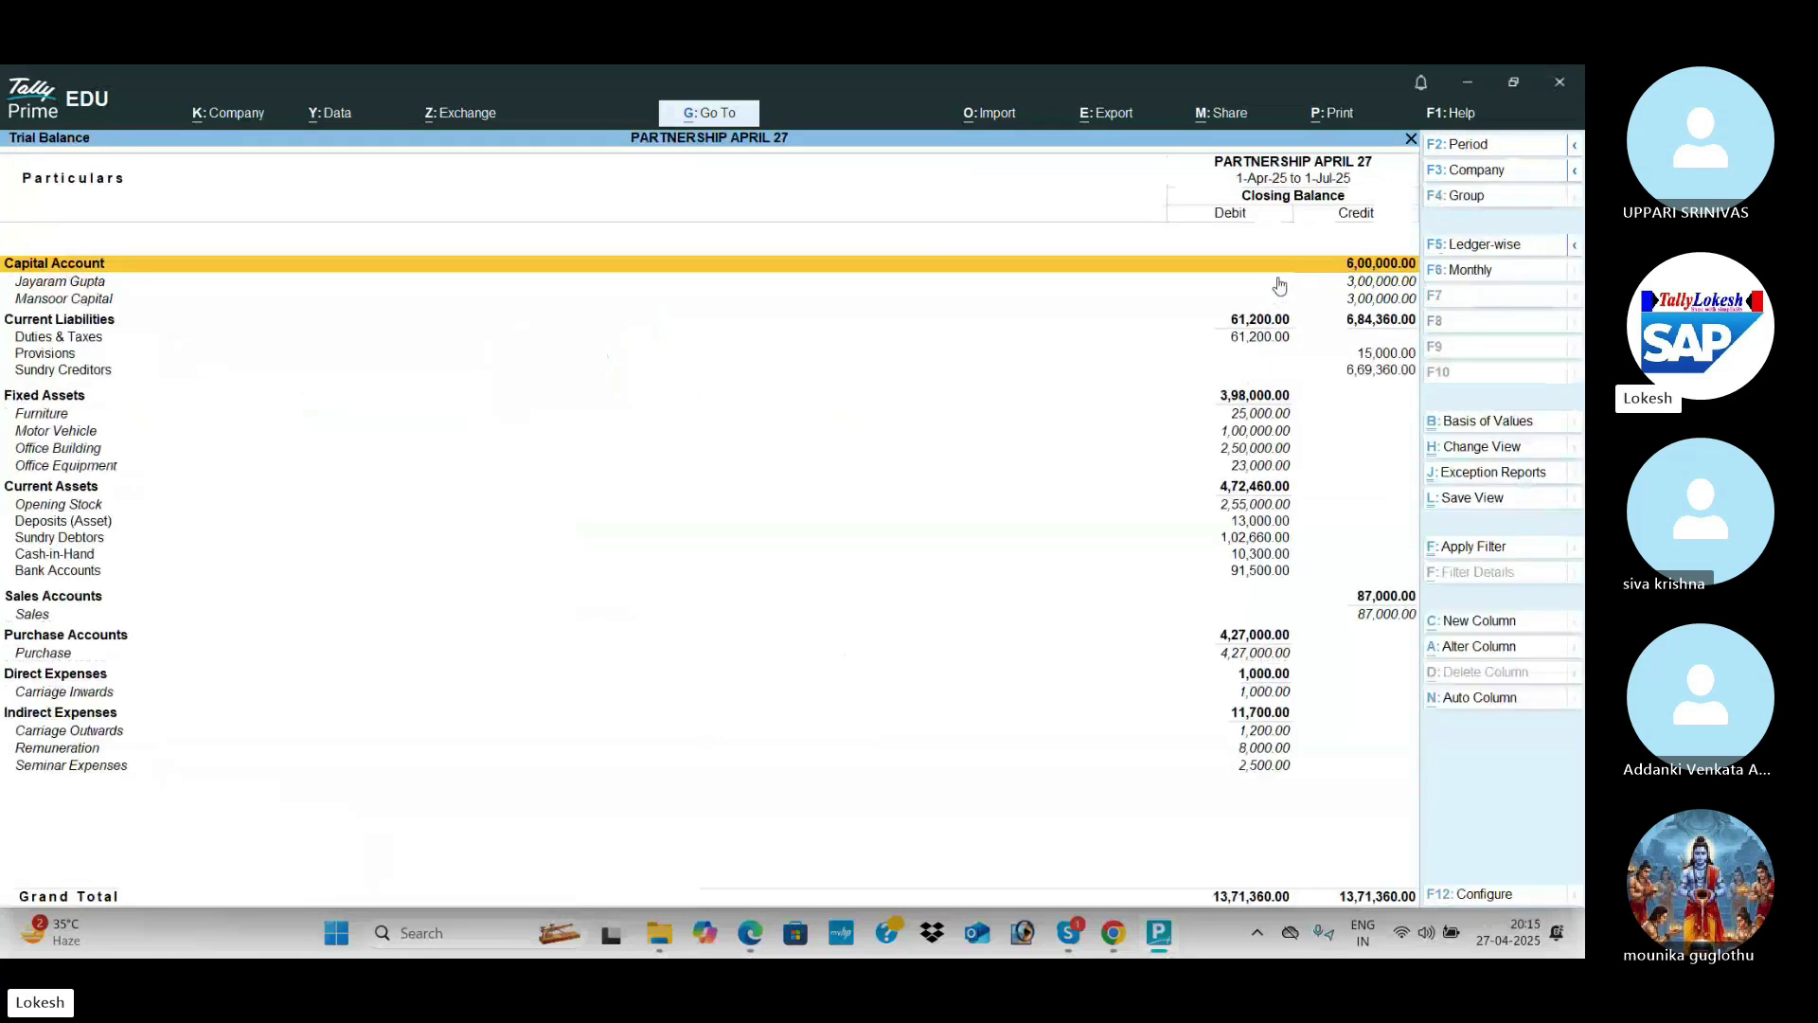
# Step: Close the Trial Balance and open the Purchase Register from the Account Books
pyautogui.press('Escape')
pyautogui.press('Down')
pyautogui.press('Down')
pyautogui.press('Down')
pyautogui.press('Down')
pyautogui.press('Down')
pyautogui.press('Up')
pyautogui.press('Return')
pyautogui.press('Return')
pyautogui.hotkey('alt', 'g')
pyautogui.press('Down')
pyautogui.press('Down')
pyautogui.press('Down')
pyautogui.press('Down')
pyautogui.press('Down')
pyautogui.press('Down')
pyautogui.press('Return')
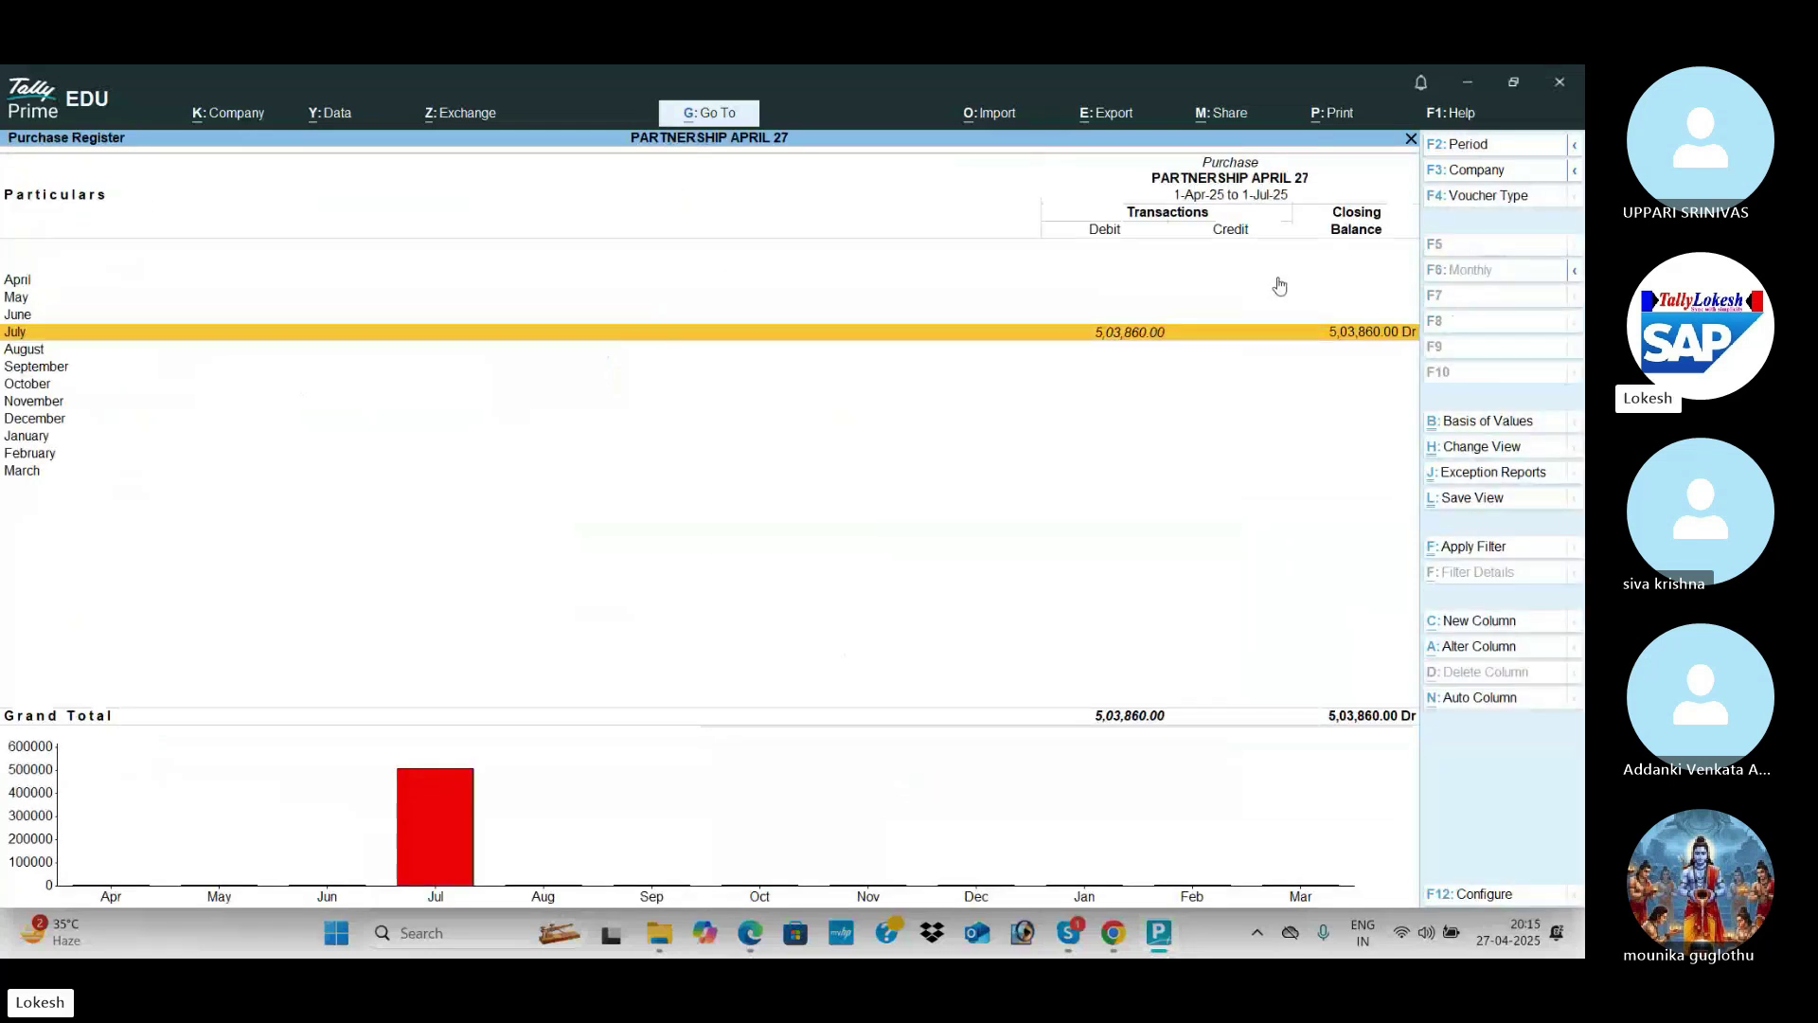
# Step: View the Sales Register, close it and open the Receipt Register
pyautogui.press('Escape')
pyautogui.press('Up')
pyautogui.press('Return')
pyautogui.press('Escape')
pyautogui.press('Up')
pyautogui.press('Return')
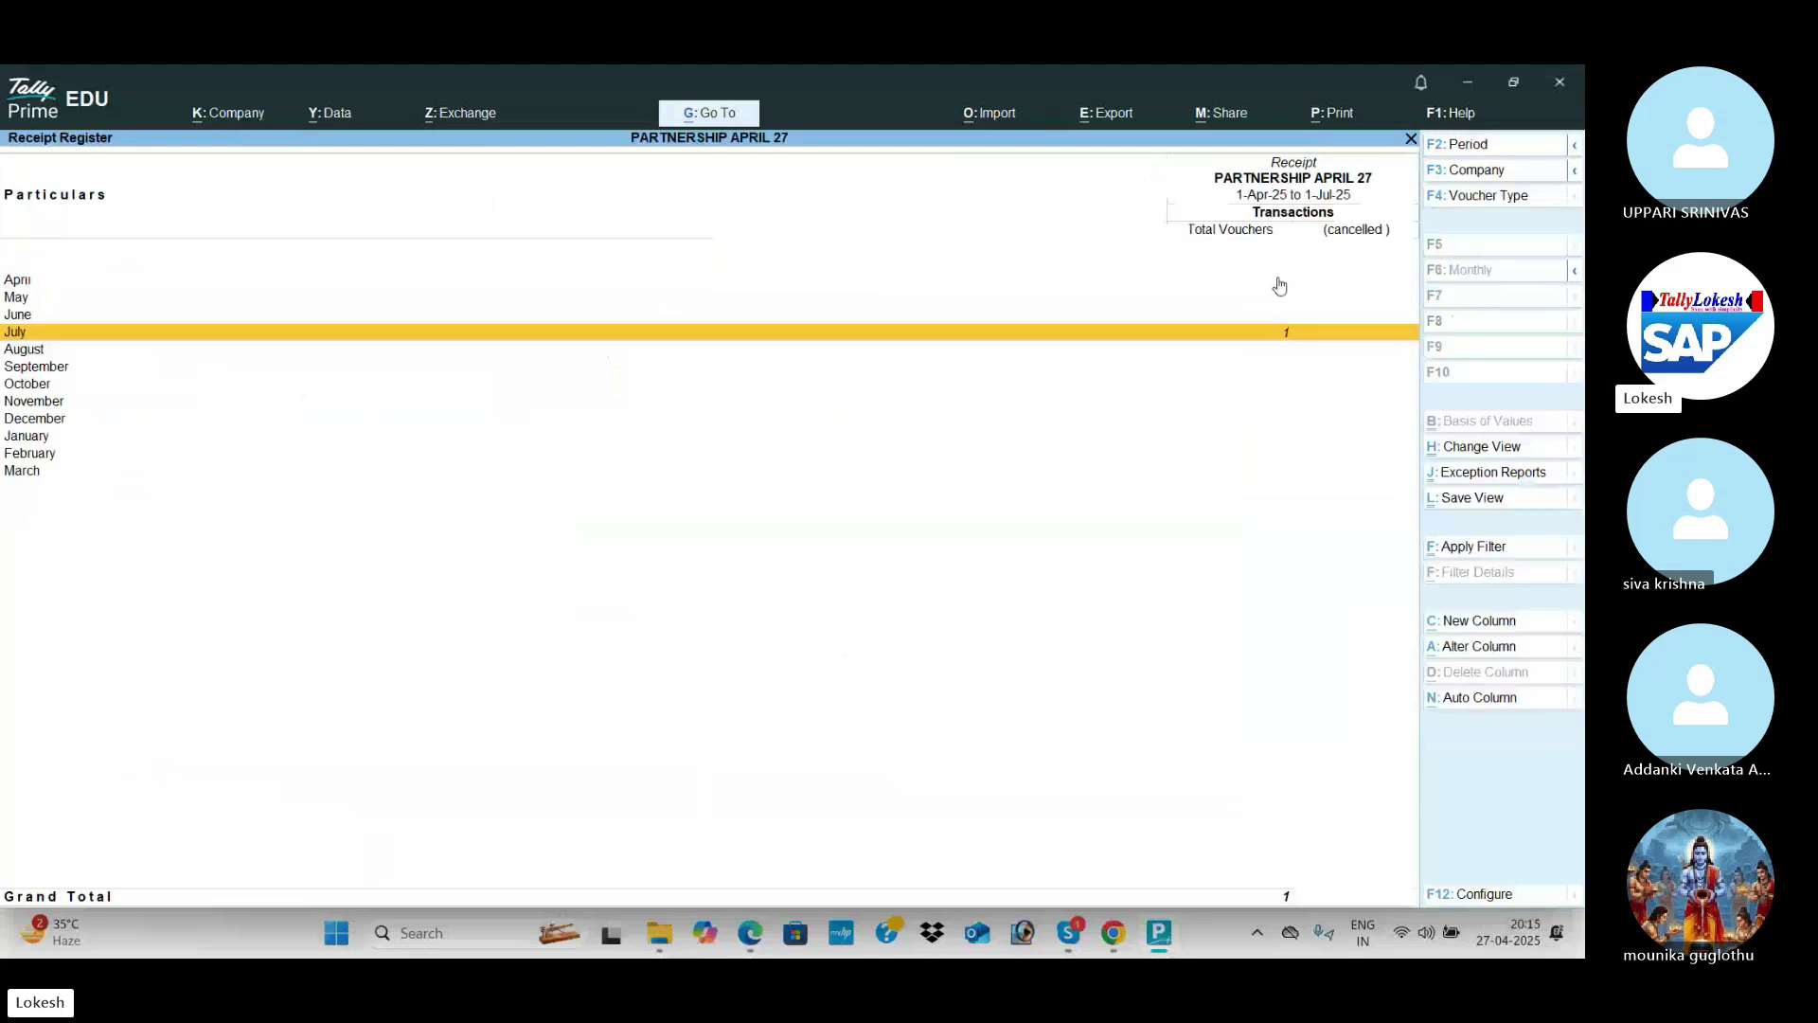
# Step: View the Payment and Contra Registers, including July's payment vouchers, and leave the Account Books
pyautogui.press('Escape')
pyautogui.press('Up')
pyautogui.press('Return')
pyautogui.press('Return')
pyautogui.press('Escape')
pyautogui.press('Escape')
pyautogui.press('Up')
pyautogui.press('Return')
pyautogui.press('Escape')
pyautogui.press('Escape')
# Step: Open the Statistics report and go through its voucher types
pyautogui.press('Down')
pyautogui.press('Return')
pyautogui.press('Down')
pyautogui.press('Down')
pyautogui.press('Down')
pyautogui.press('Down')
pyautogui.press('Down')
pyautogui.press('Down')
pyautogui.press('Down')
pyautogui.press('Down')
pyautogui.press('Down')
pyautogui.press('Down')
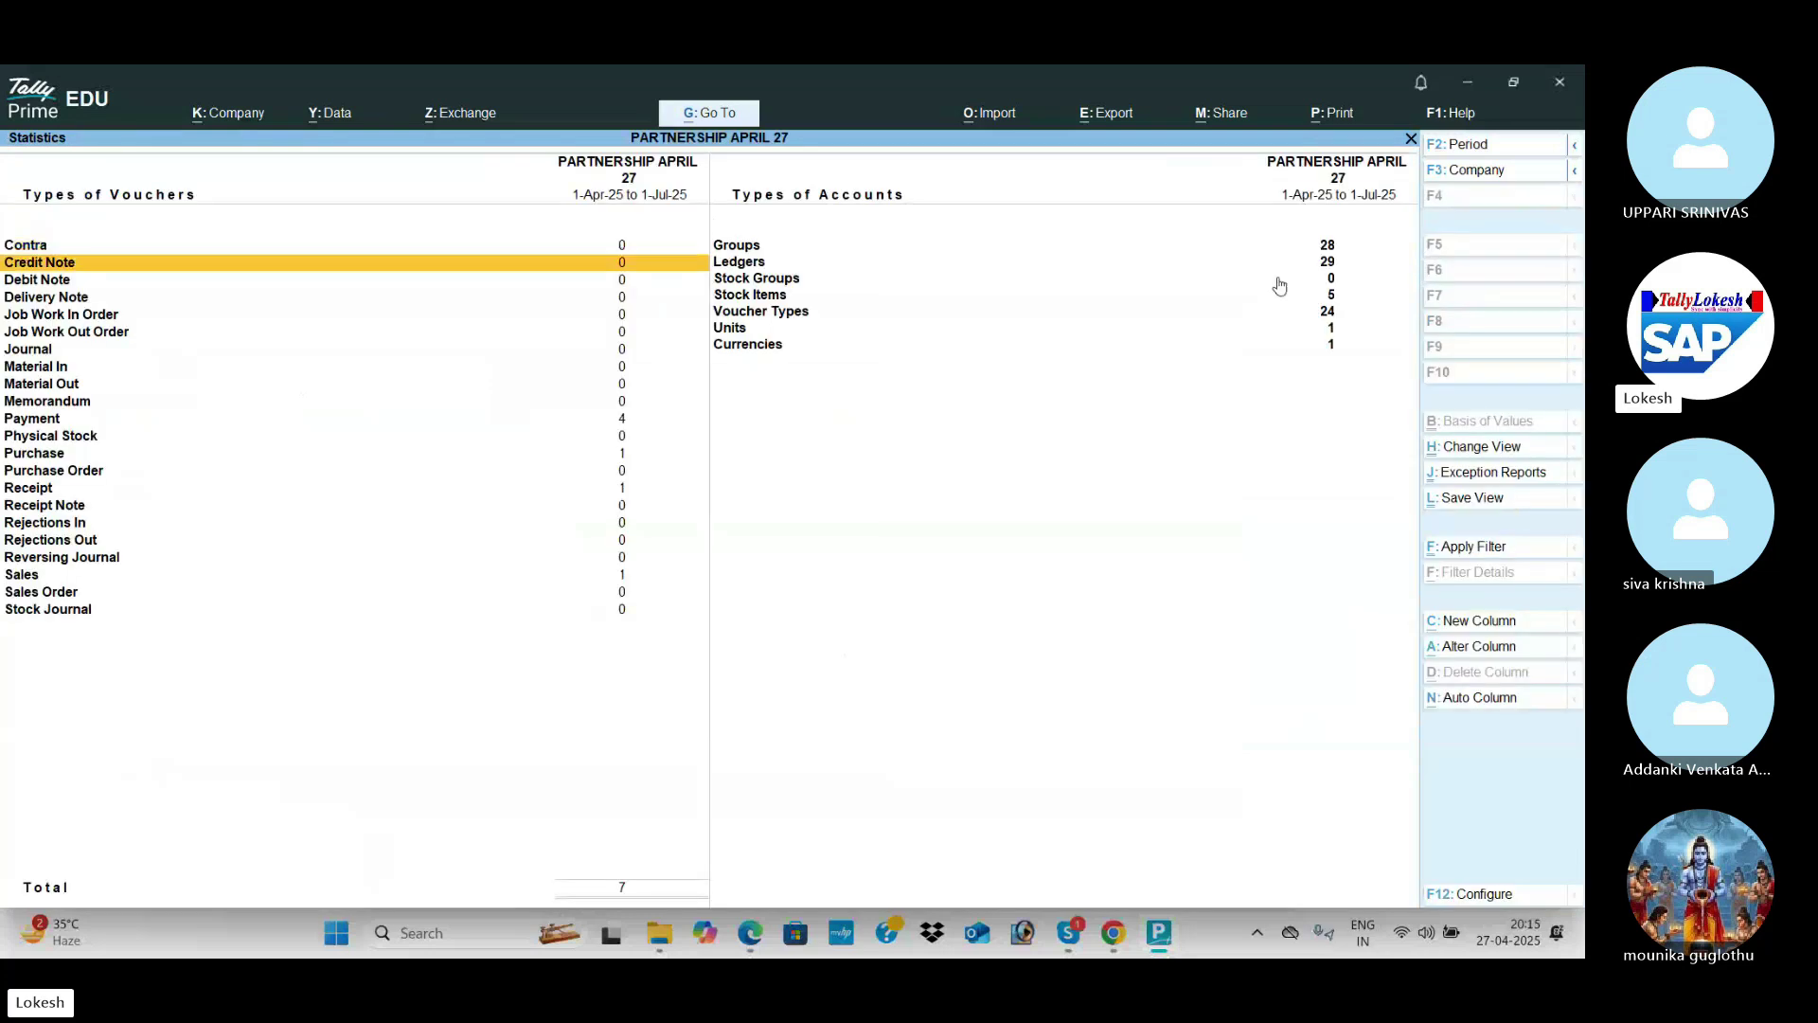
# Step: Drill into several entries in the Statistics report and return to the reports menu
pyautogui.press('Return')
pyautogui.press('Escape')
pyautogui.press('Down')
pyautogui.press('Down')
pyautogui.press('Return')
pyautogui.press('Escape')
pyautogui.press('Down')
pyautogui.press('Down')
pyautogui.press('Return')
pyautogui.press('Escape')
pyautogui.press('Escape')
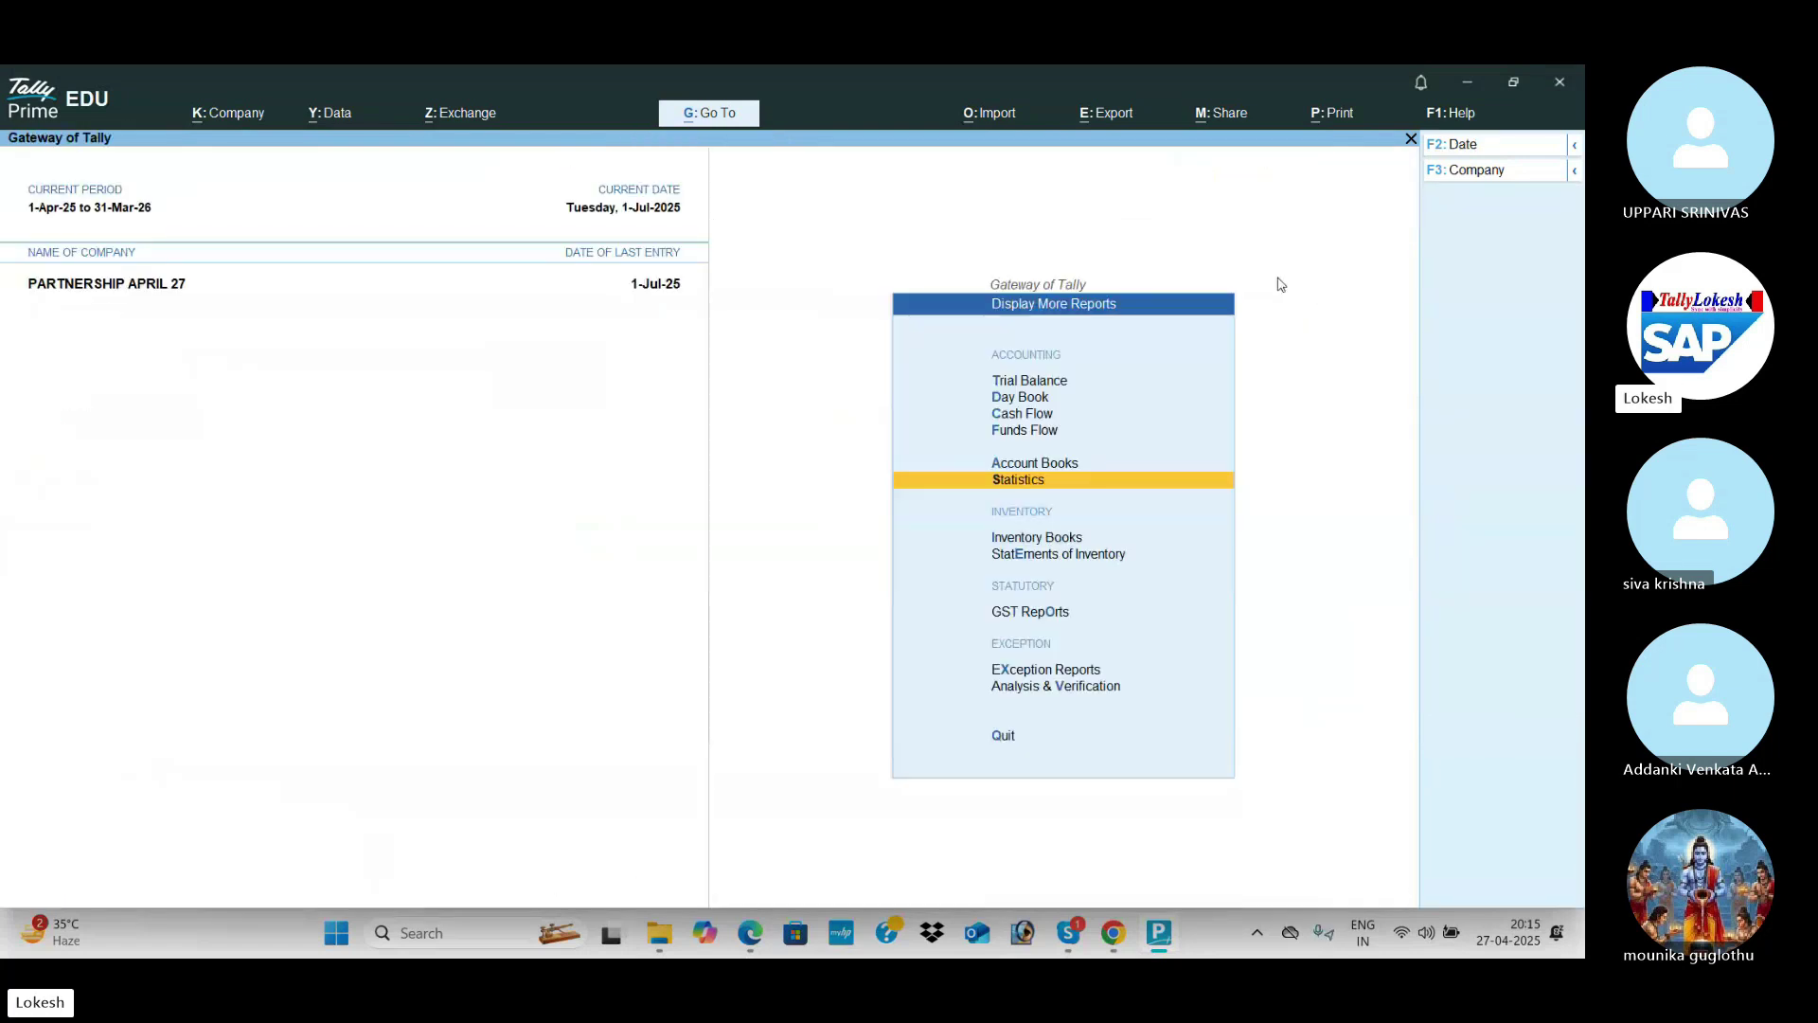
# Step: Reopen the Statistics report and go through its types of accounts from Groups to Units
pyautogui.press('Return')
pyautogui.press('Right')
pyautogui.press('Down')
pyautogui.press('Down')
pyautogui.press('Down')
pyautogui.press('Down')
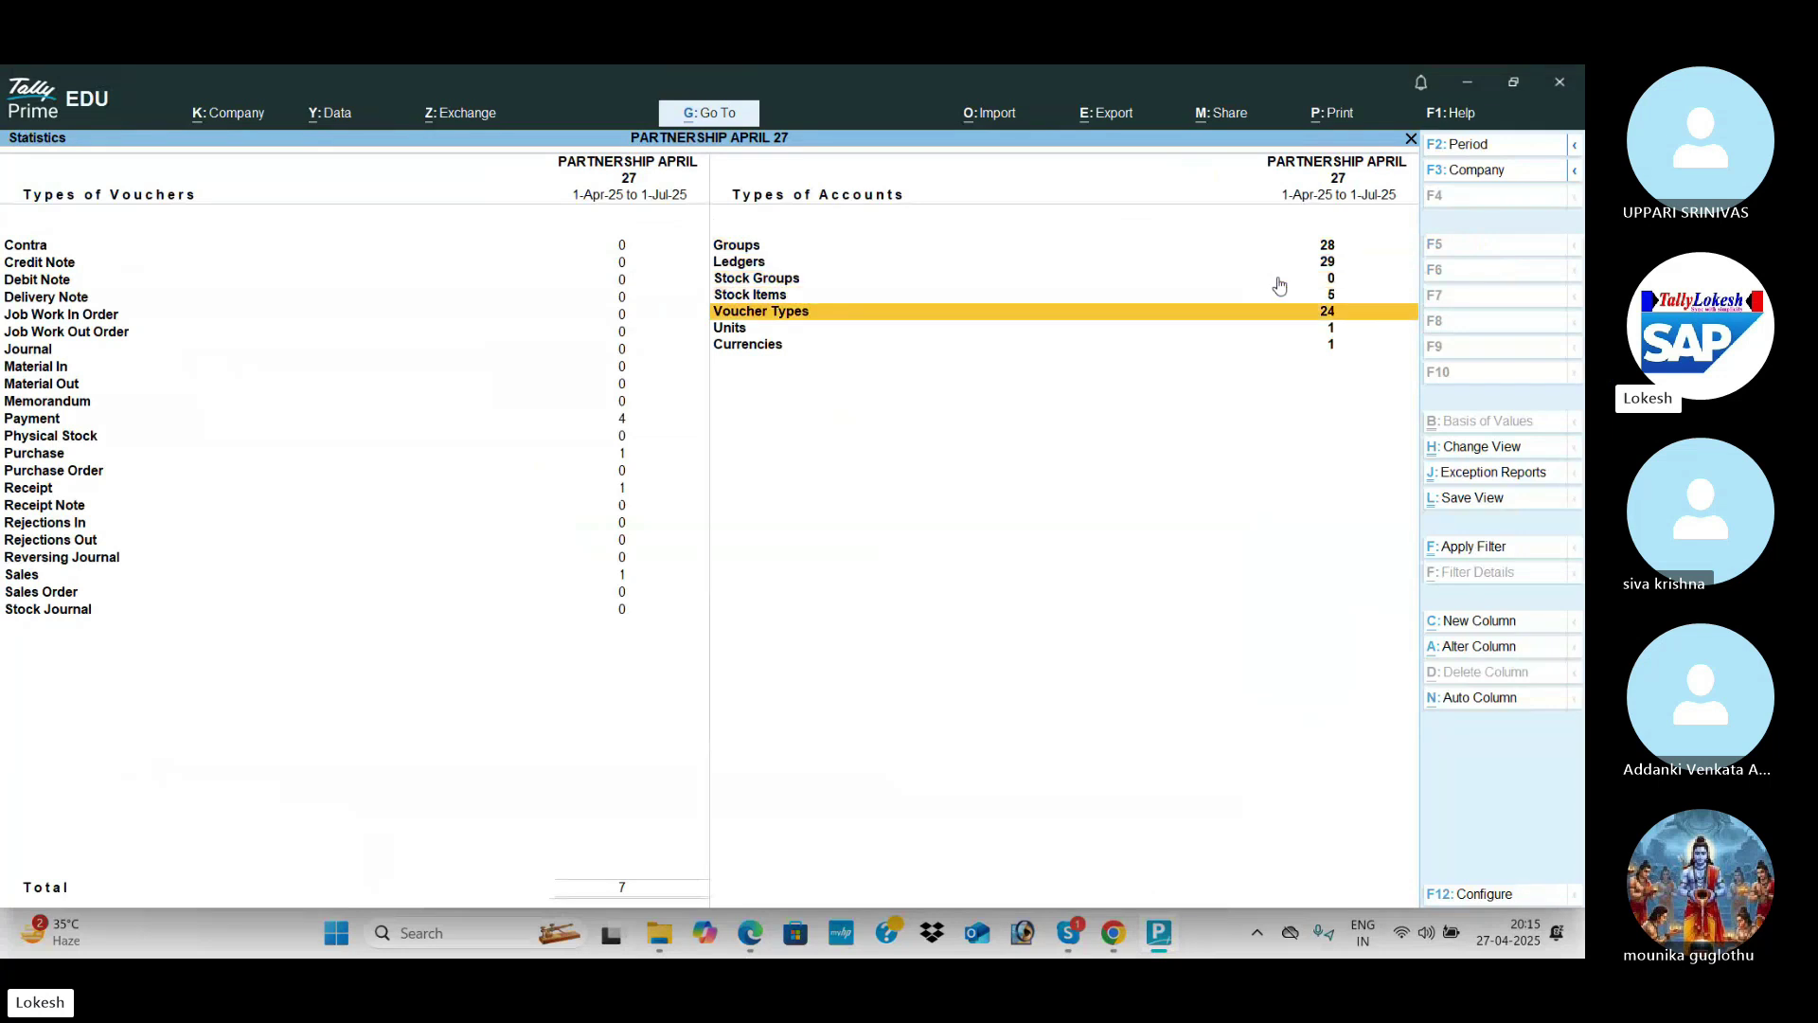
pyautogui.press('Down')
pyautogui.press('Escape')
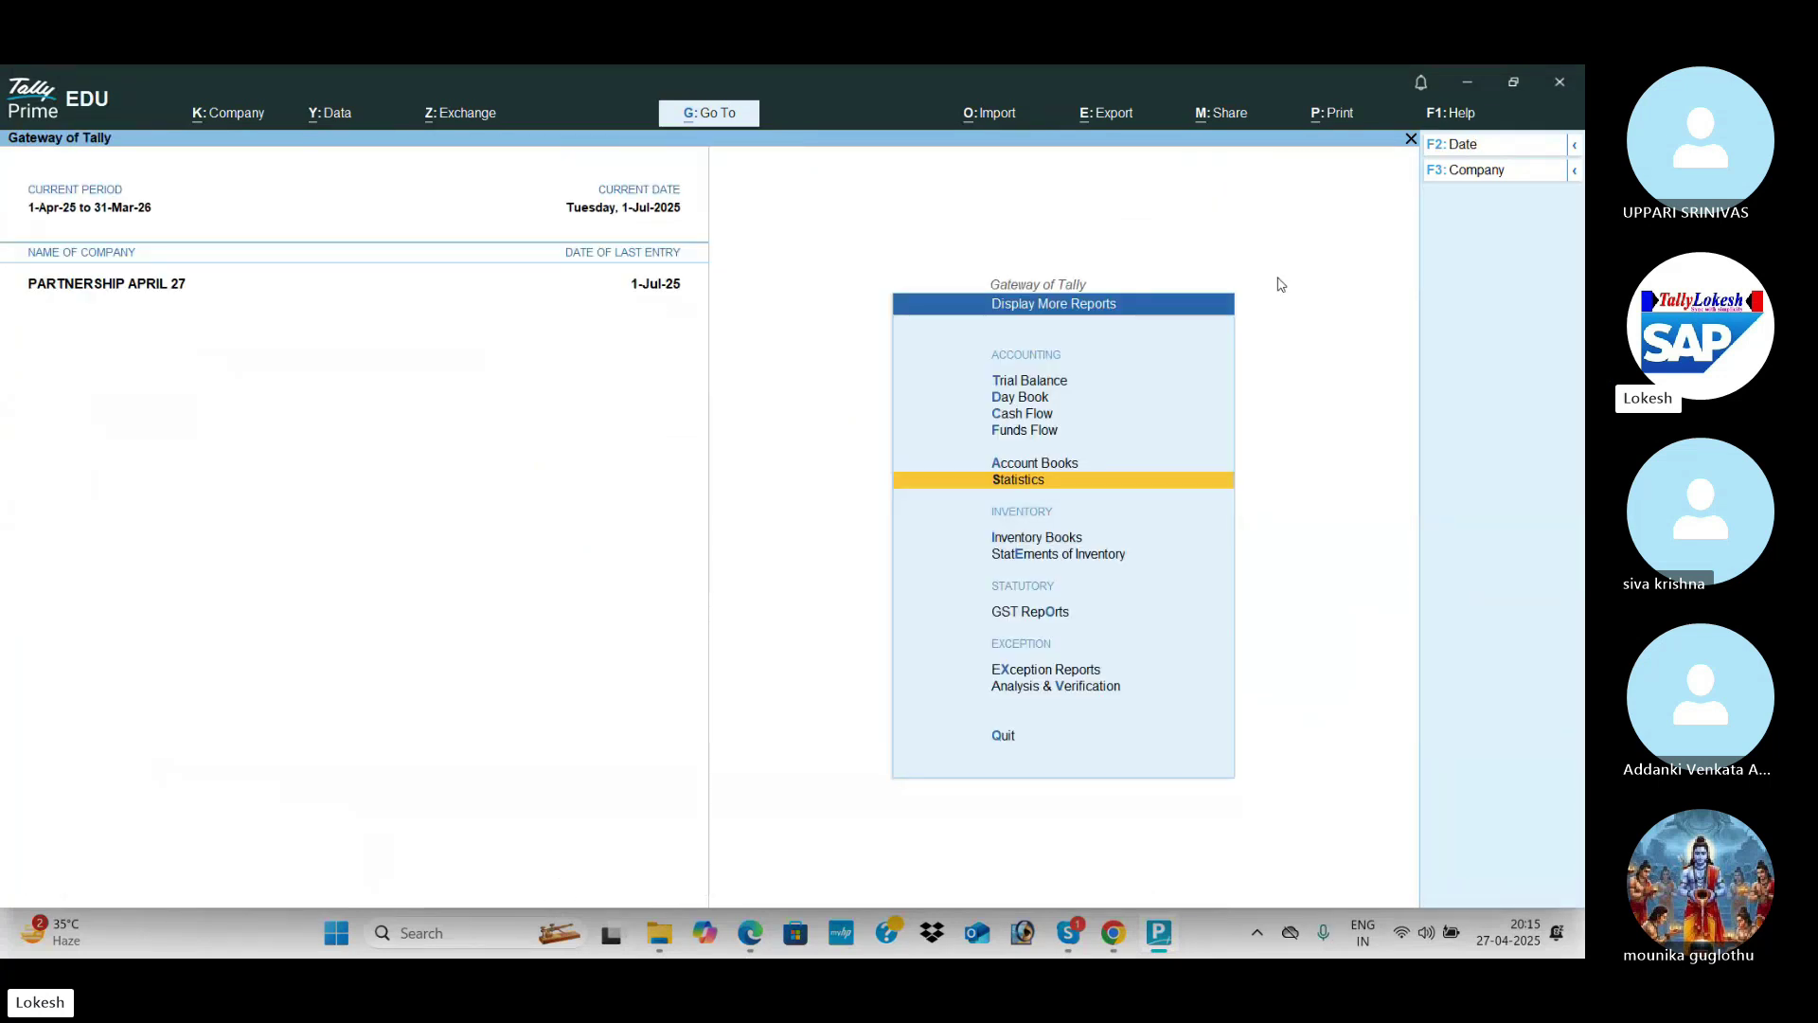
# Step: Open Hard Disk's stock item report from the Inventory Books, switch it to the next stock item and close the report
pyautogui.press('Down')
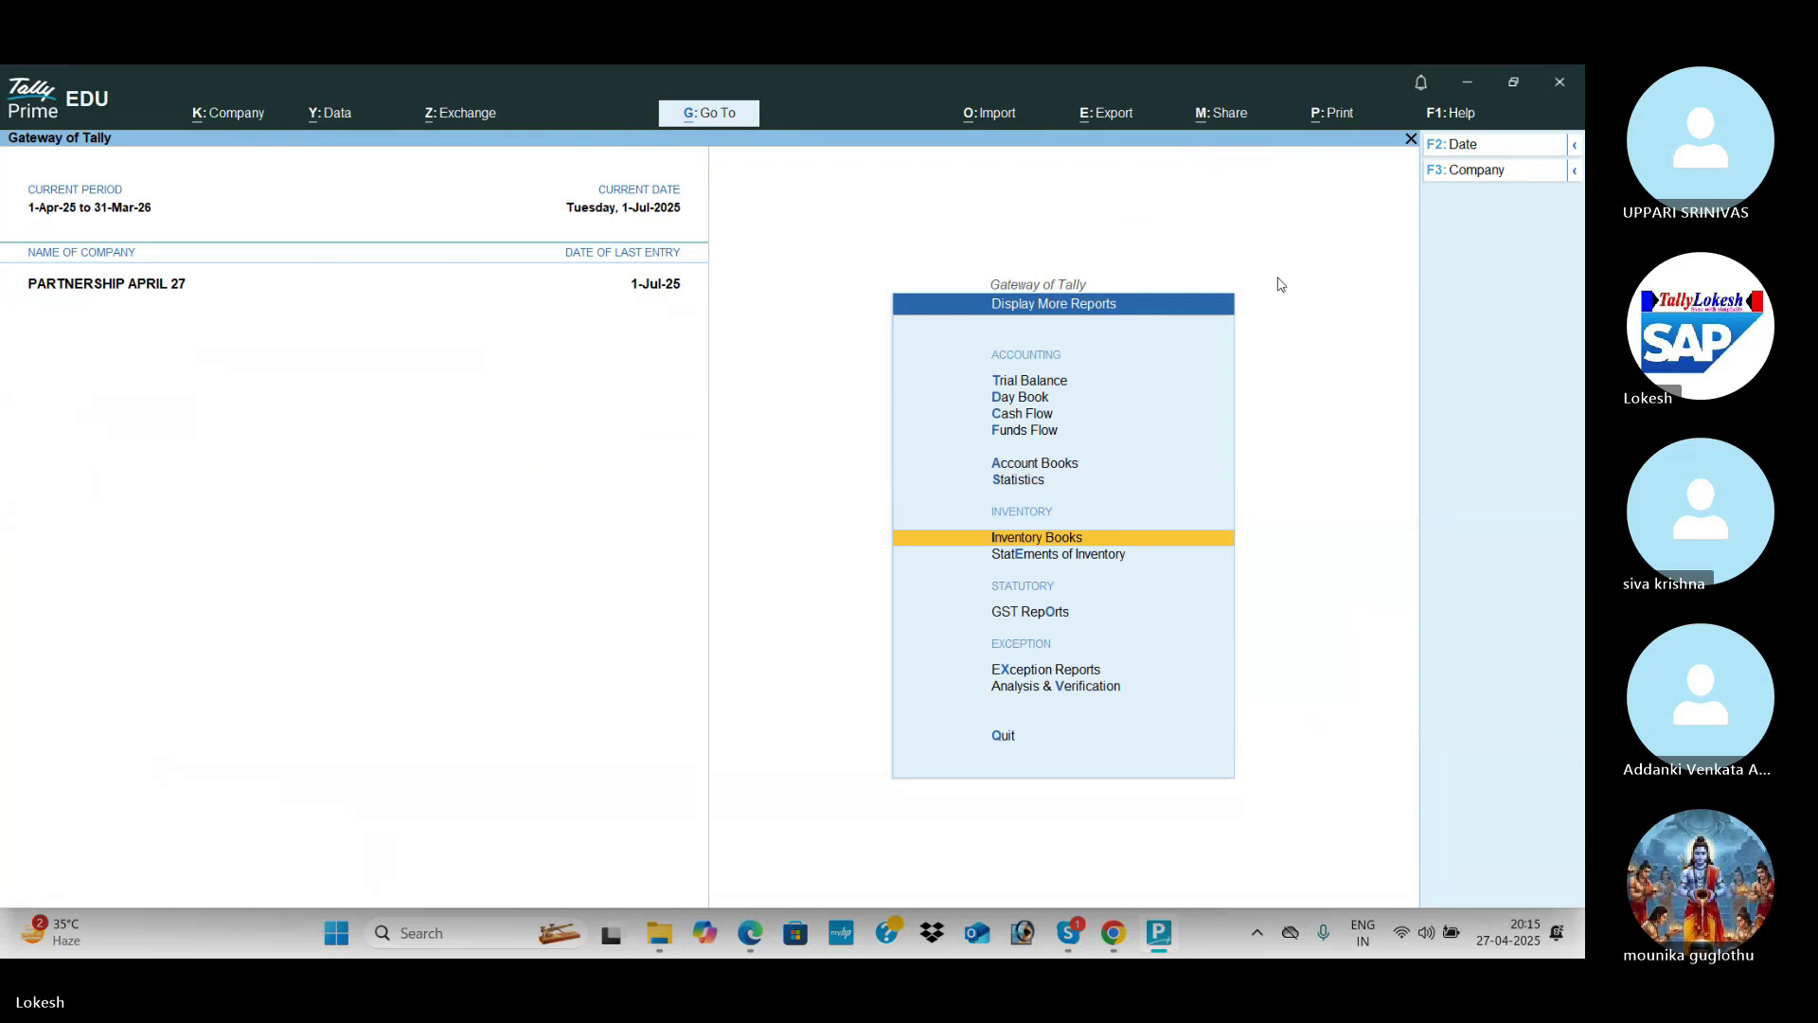
pyautogui.press('Return')
pyautogui.press('Return')
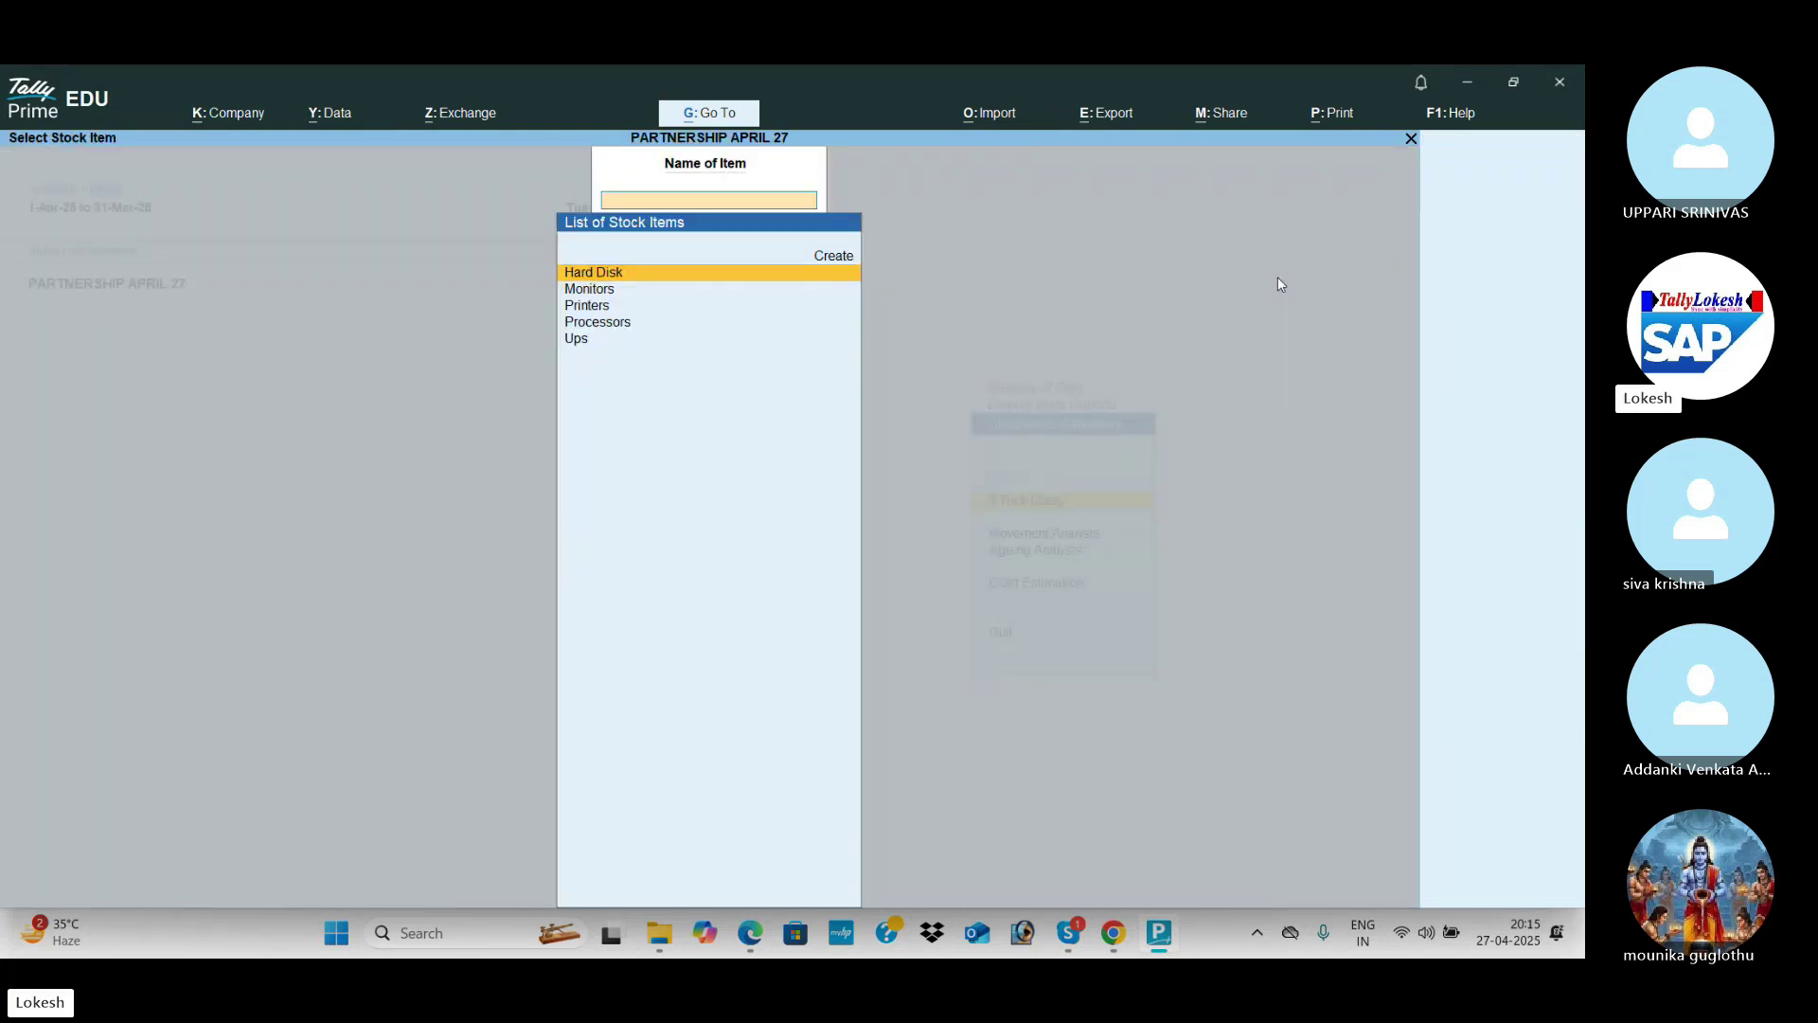
pyautogui.press('Return')
pyautogui.press('F4')
pyautogui.press('Down')
pyautogui.press('Return')
pyautogui.press('F4')
pyautogui.press('Escape')
pyautogui.press('Escape')
pyautogui.press('Escape')
# Step: Reopen Hard Disk's monthly stock summary, check it and return to the Gateway of Tally
pyautogui.press('Return')
pyautogui.press('Return')
pyautogui.press('Return')
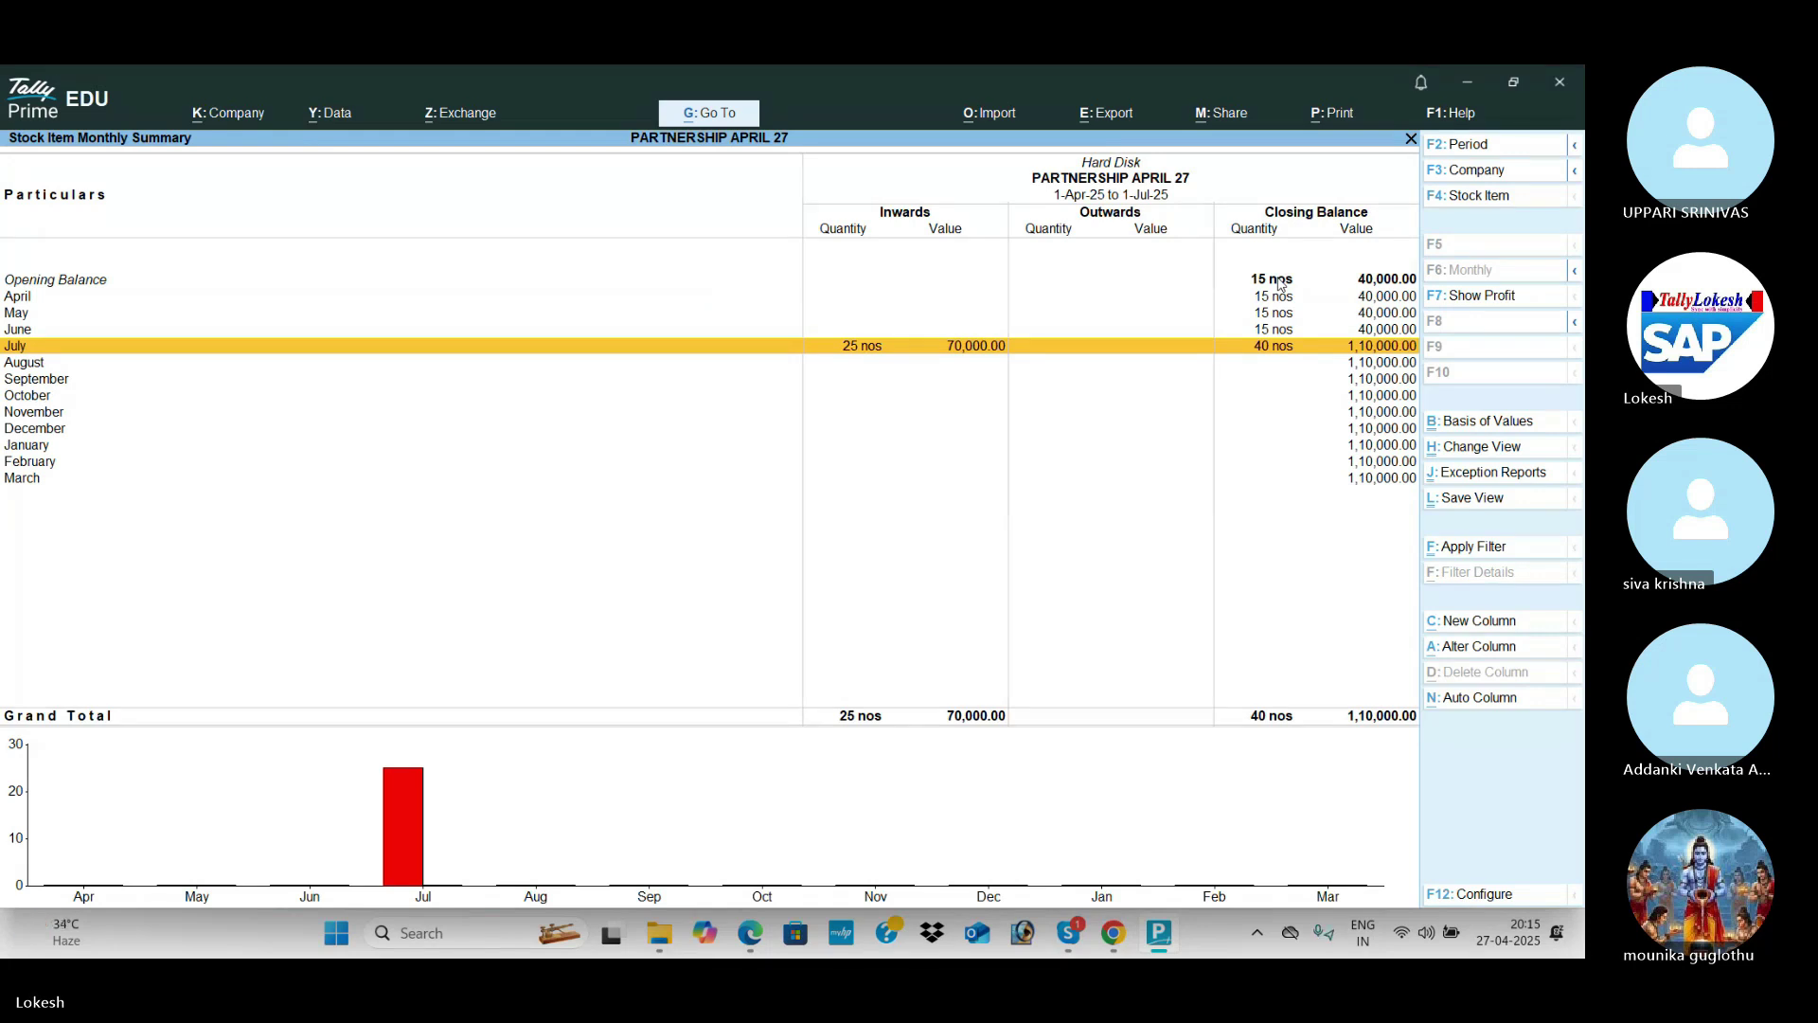
pyautogui.press('Escape')
pyautogui.press('Escape')
pyautogui.press('Escape')
pyautogui.press('Escape')
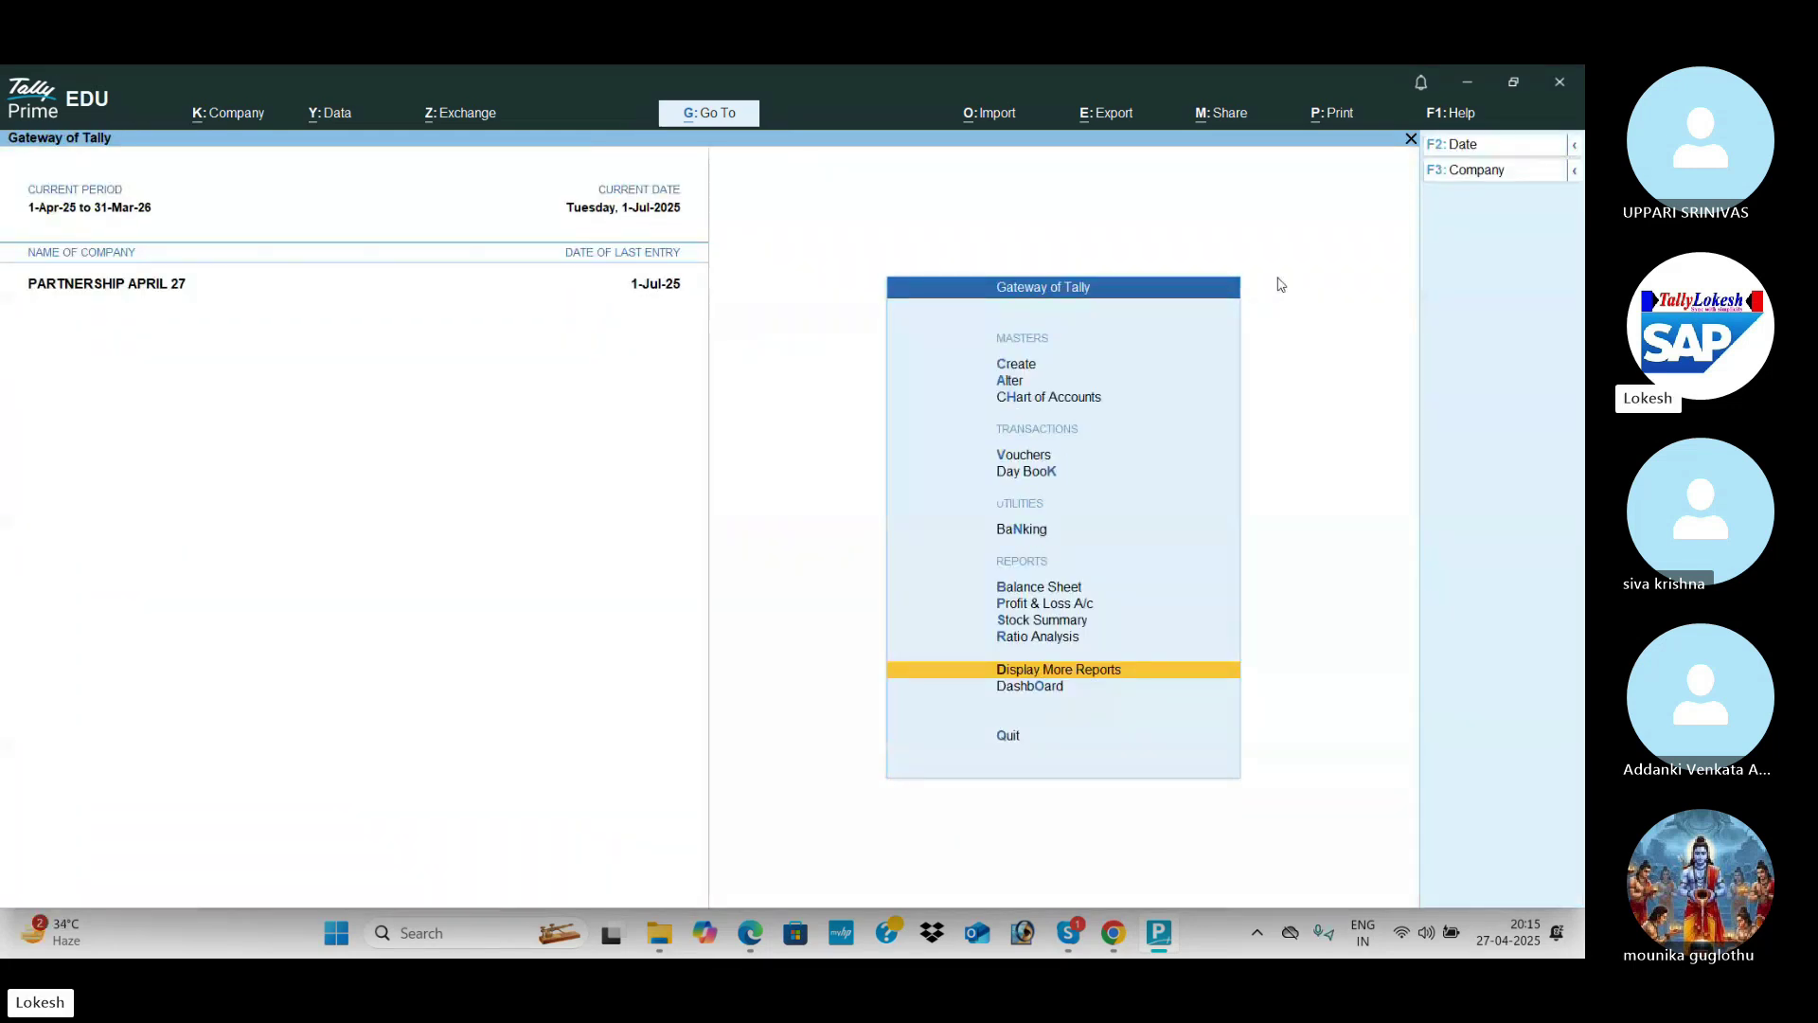
# Step: Switch to the PDF exercise and read through the August, September and October transactions
pyautogui.hotkey('alt', 'Tab')
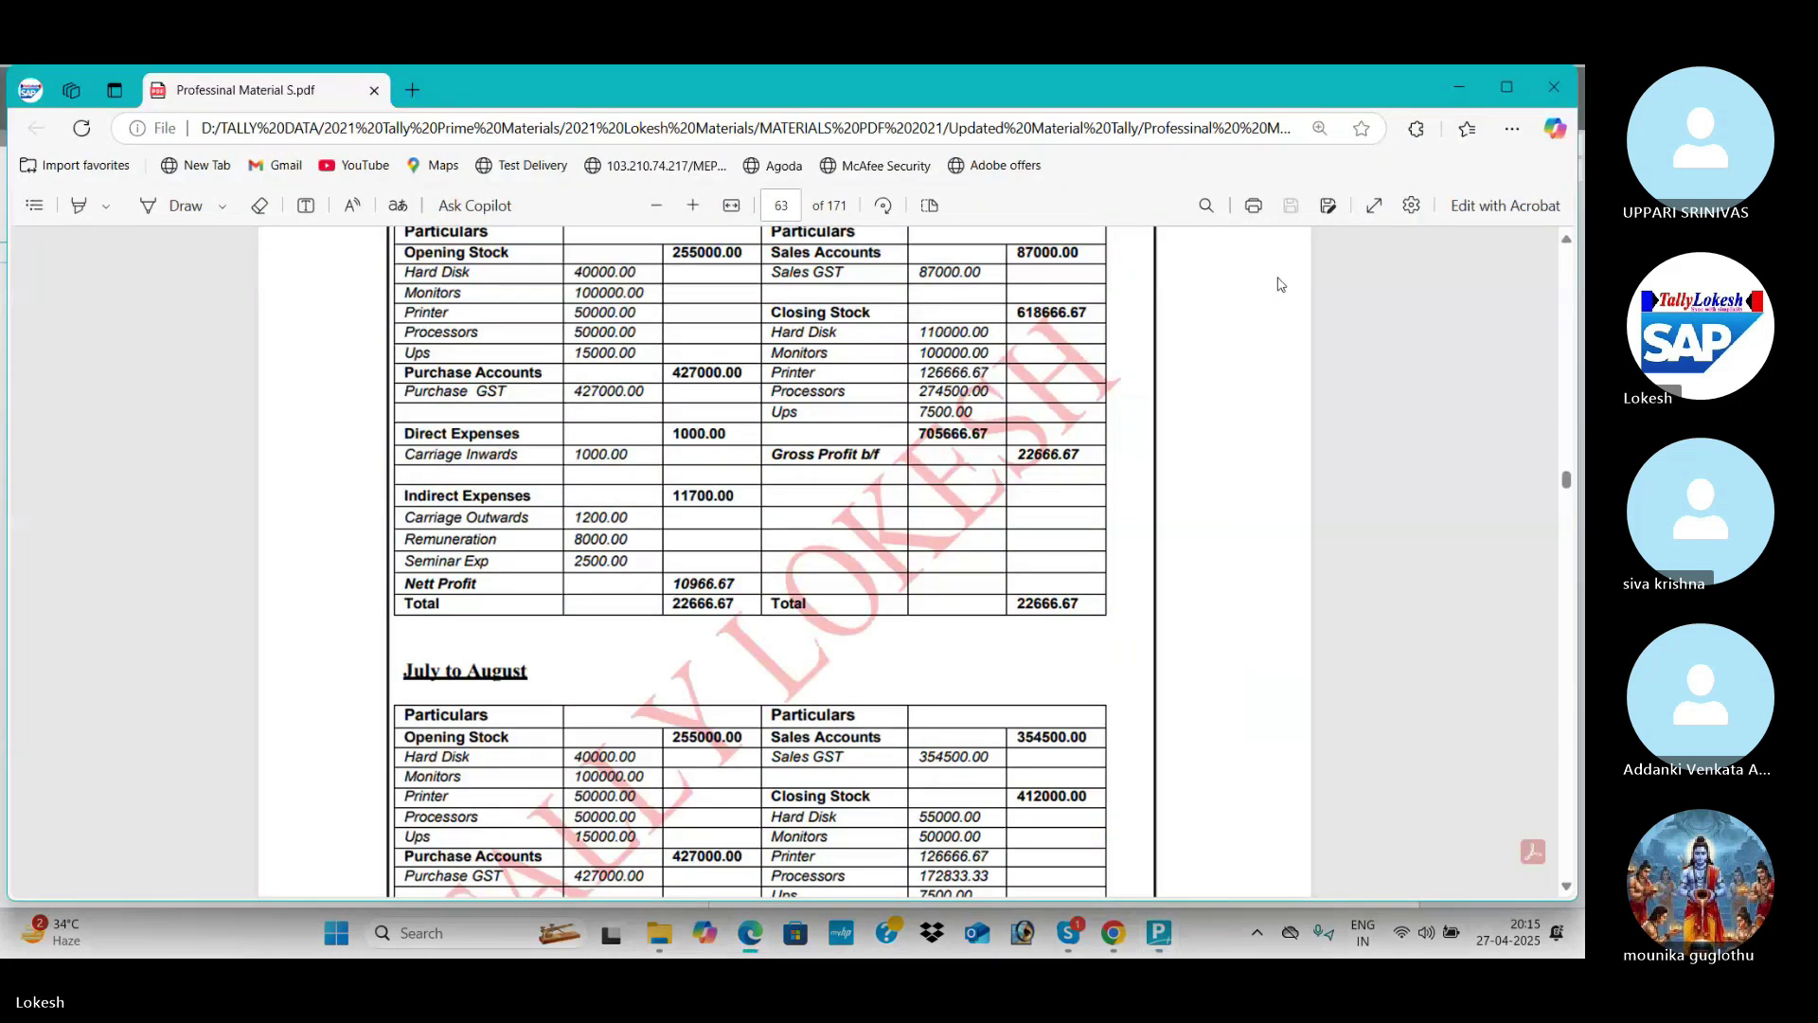
pyautogui.click(1569, 446)
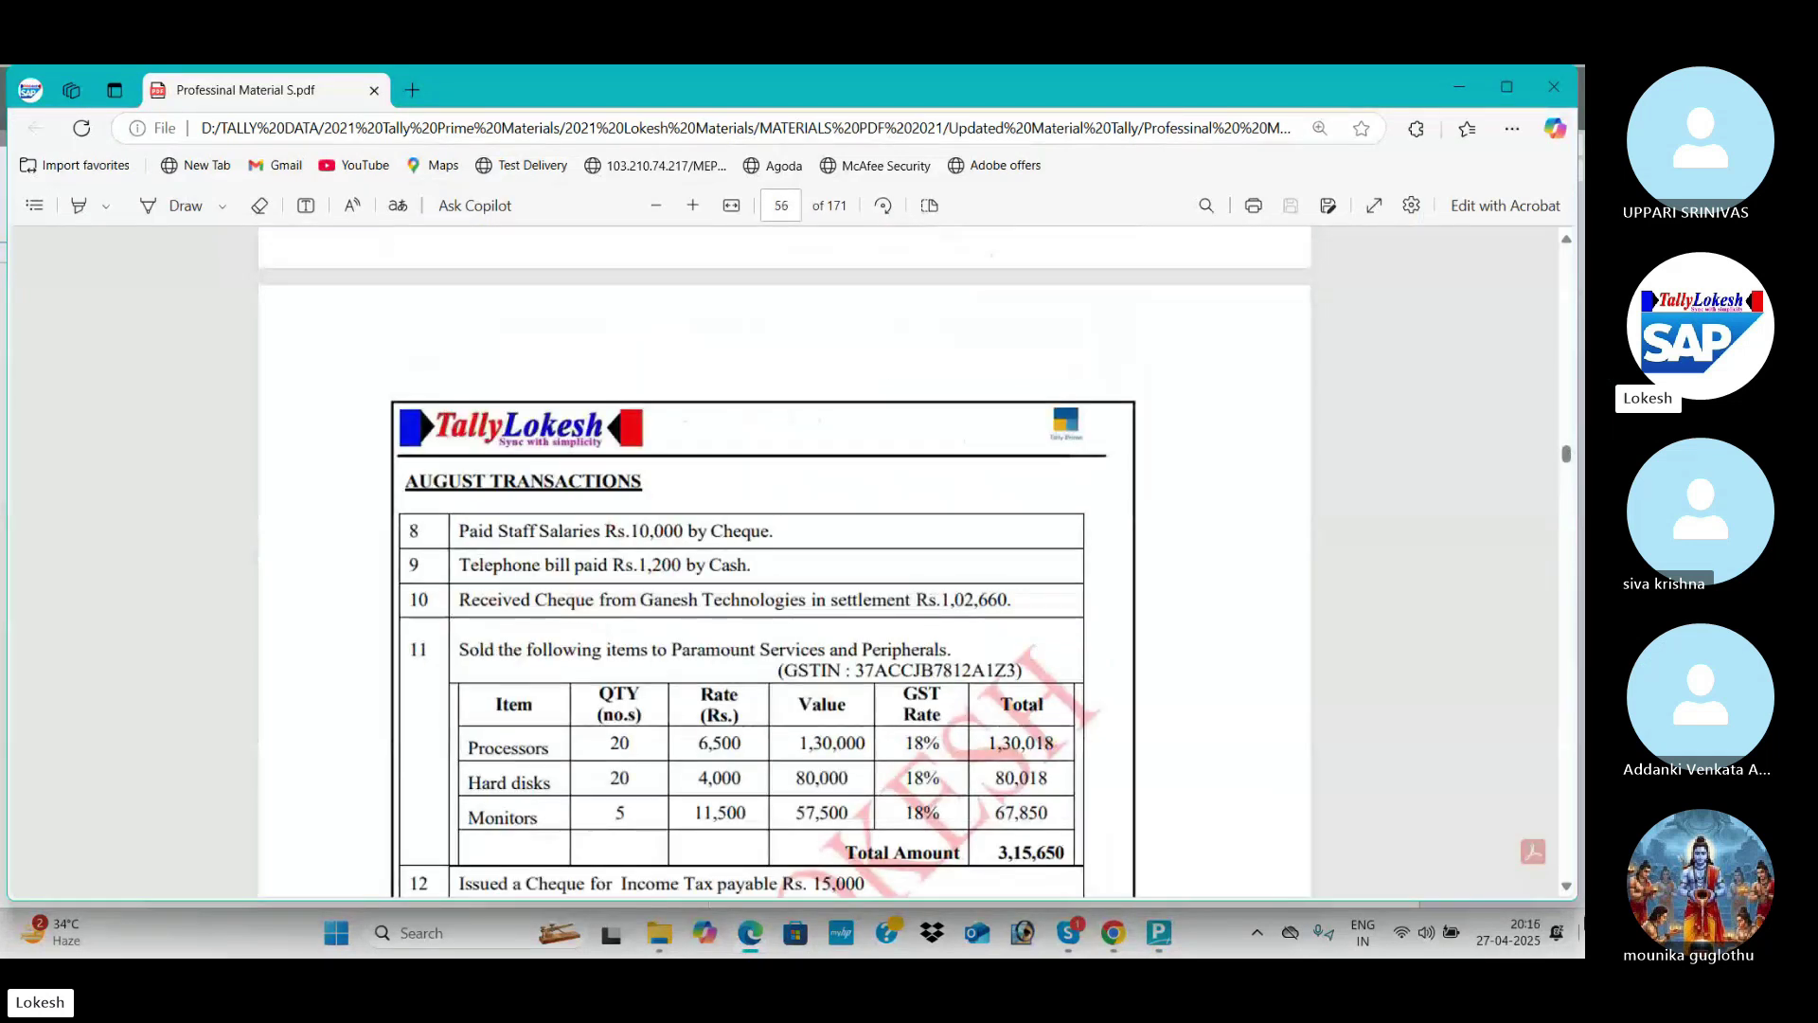
pyautogui.click(1566, 886)
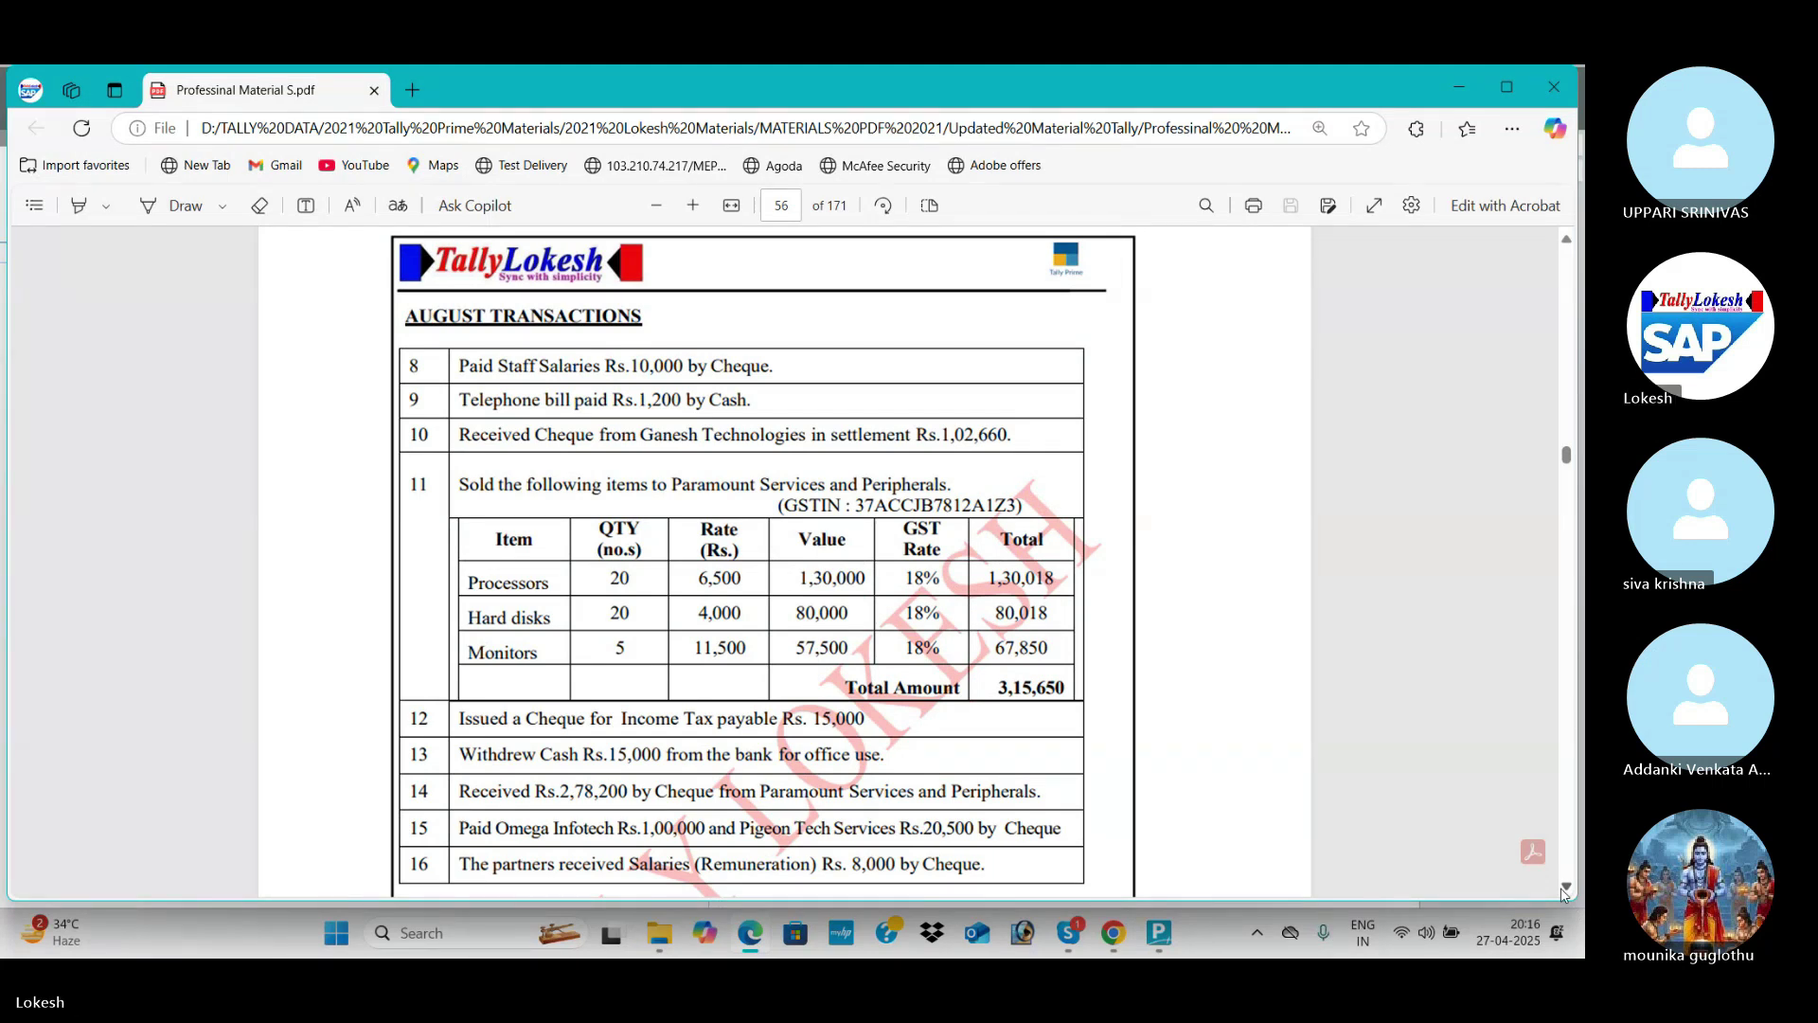
pyautogui.click(1564, 888)
pyautogui.scroll(-5, 1564, 895)
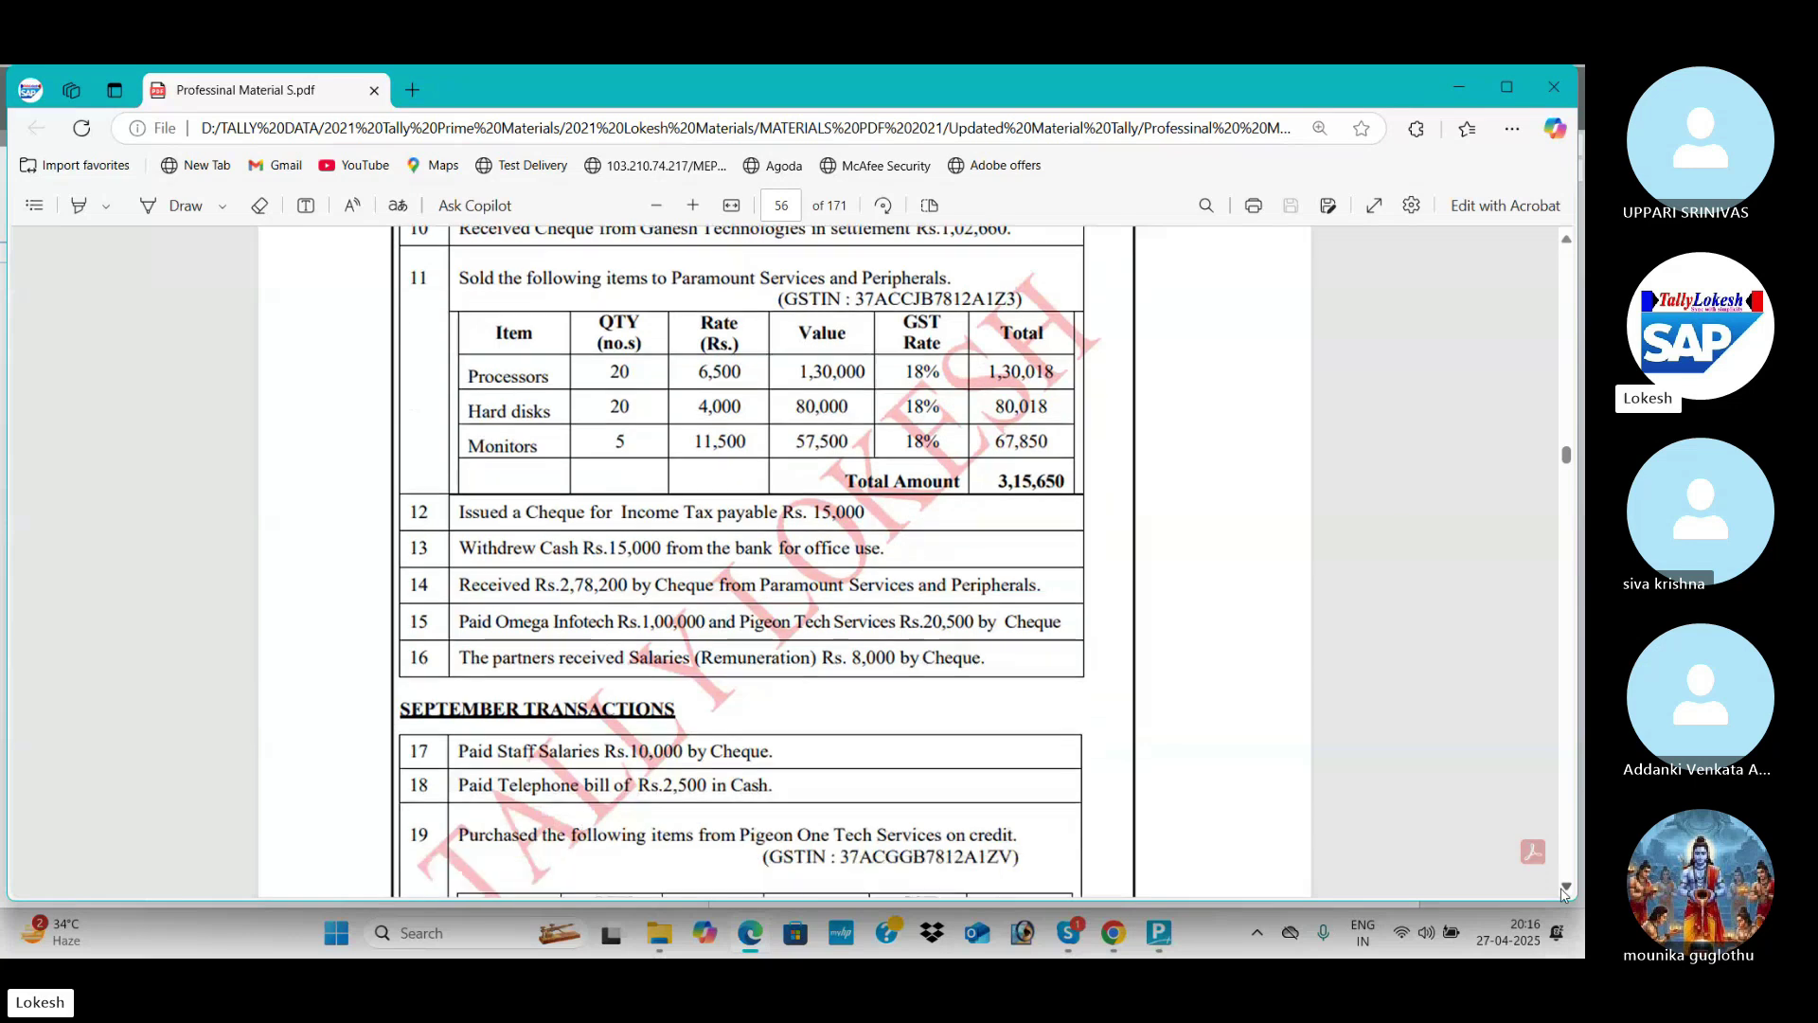
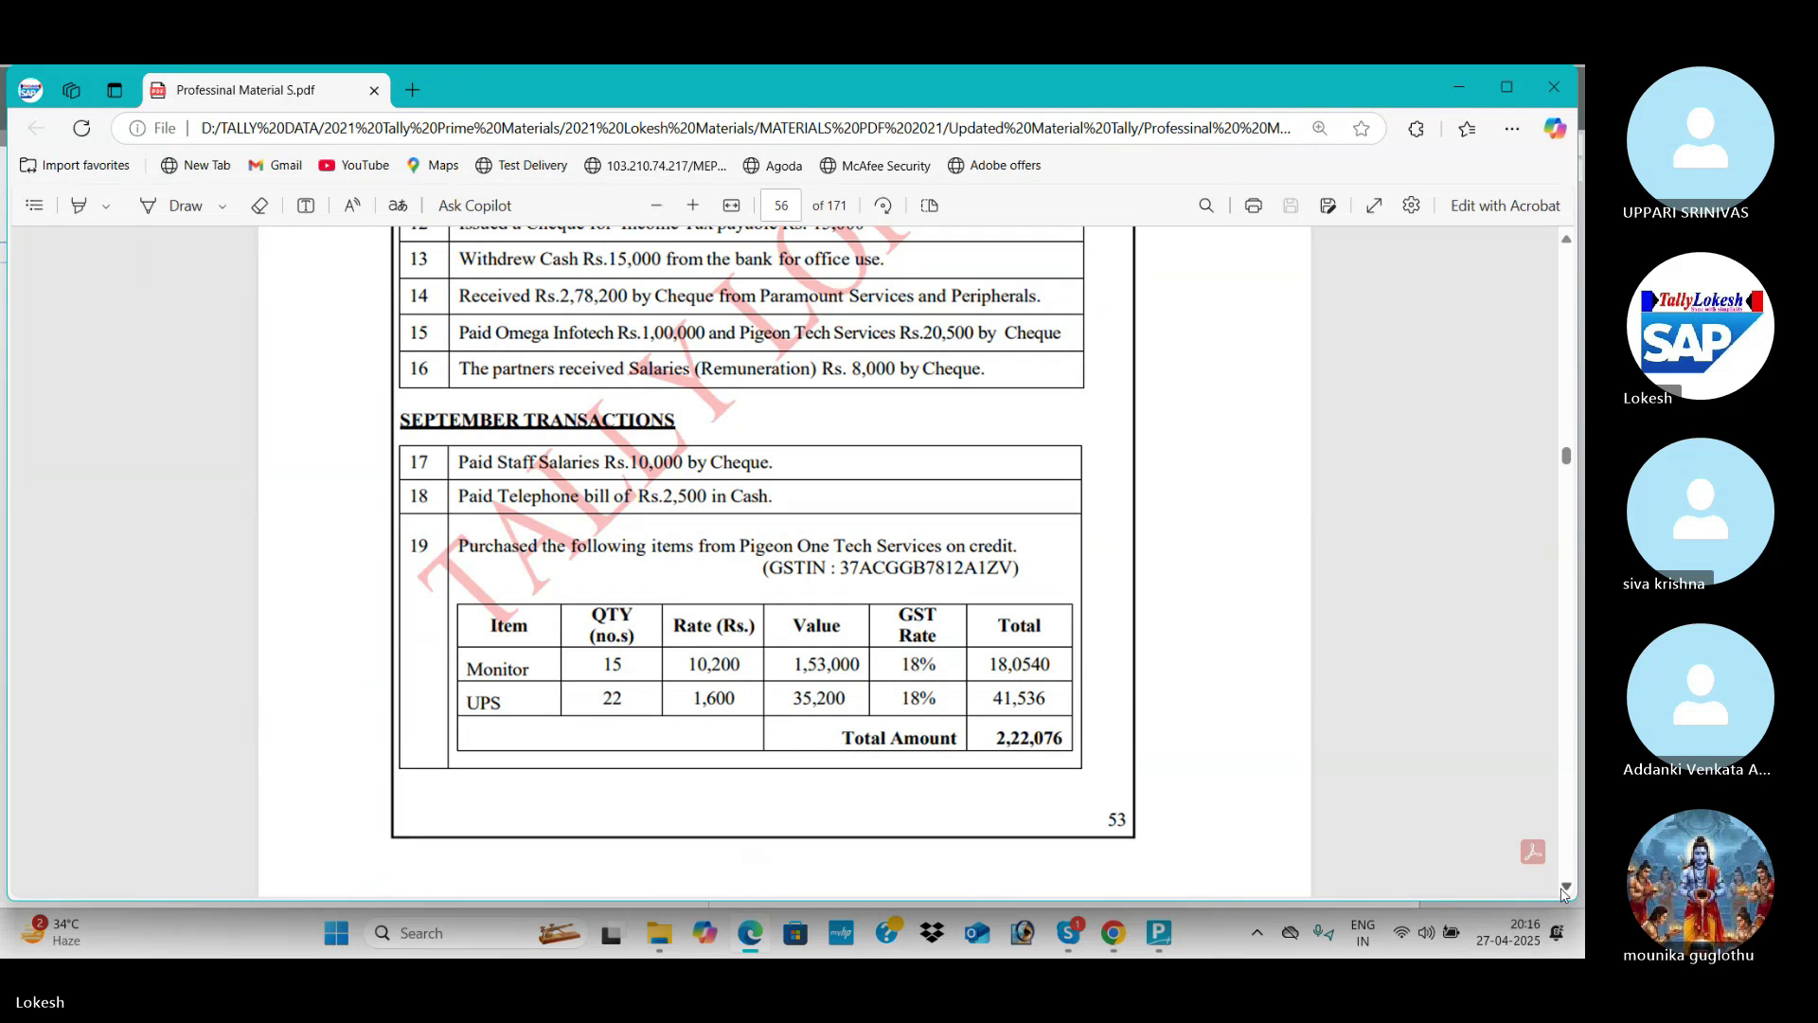
pyautogui.scroll(-6, 1563, 894)
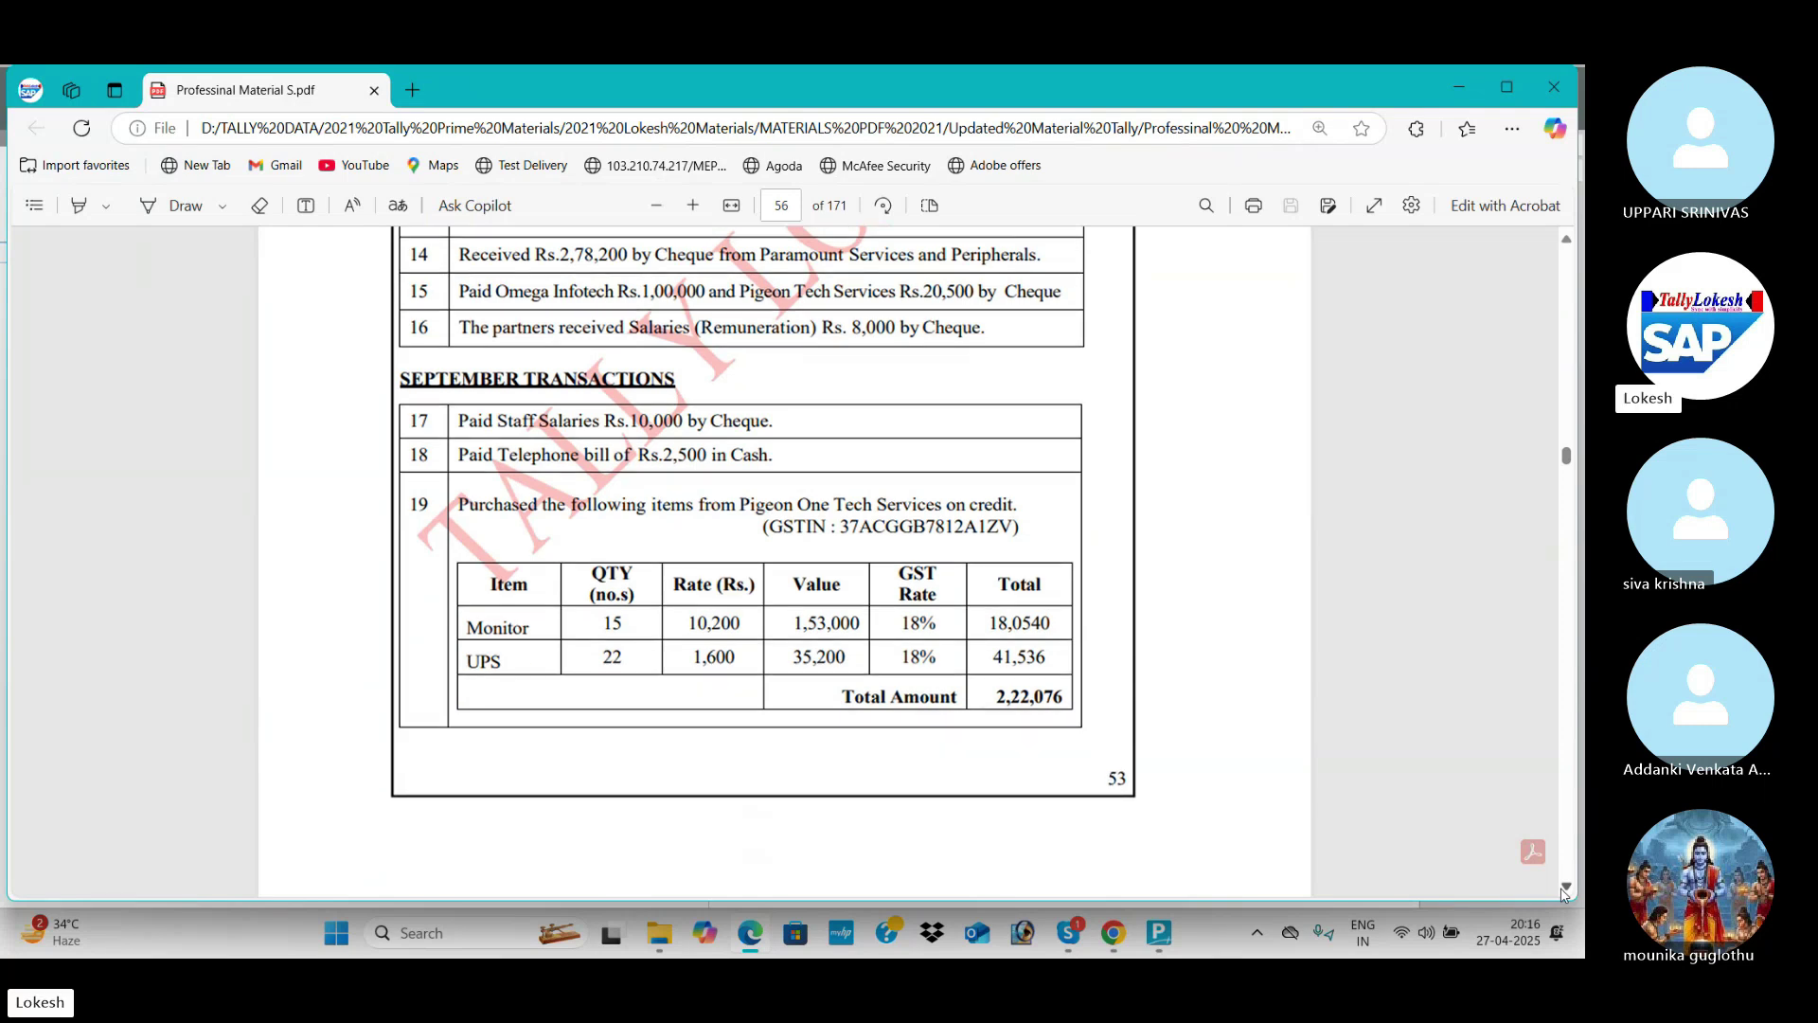
pyautogui.scroll(-1, 1562, 894)
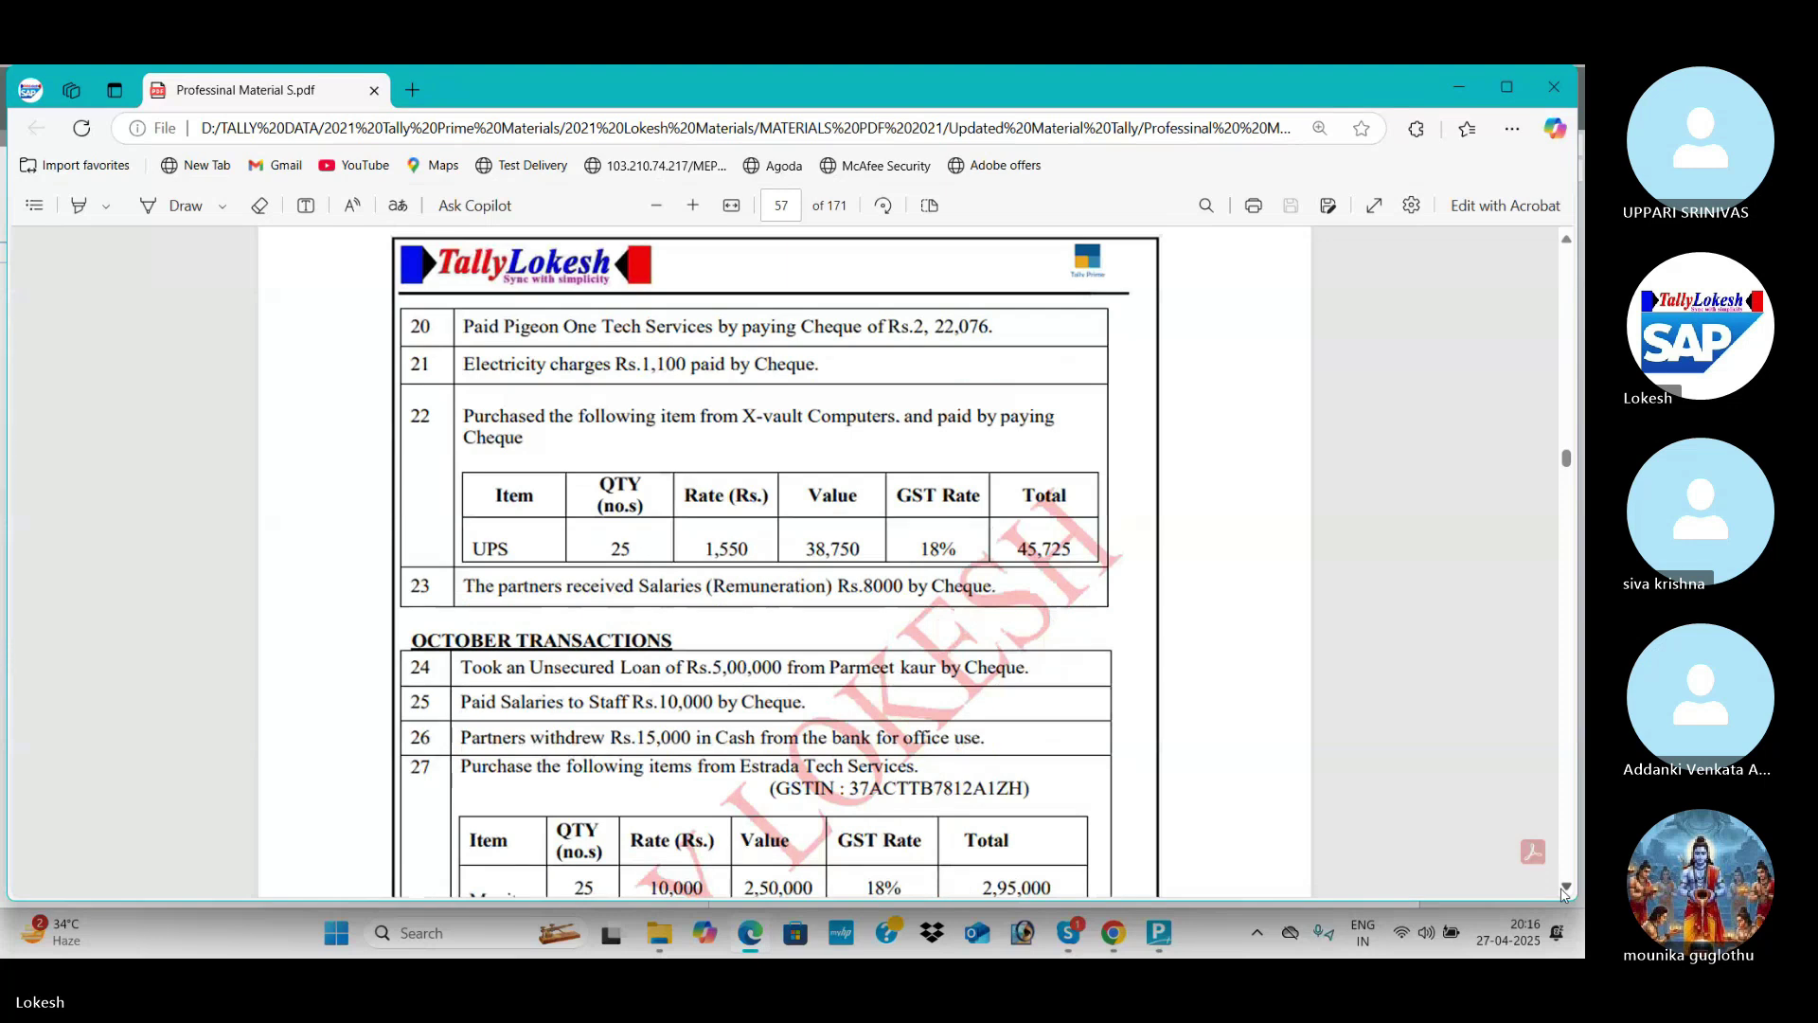
pyautogui.scroll(-7, 1562, 894)
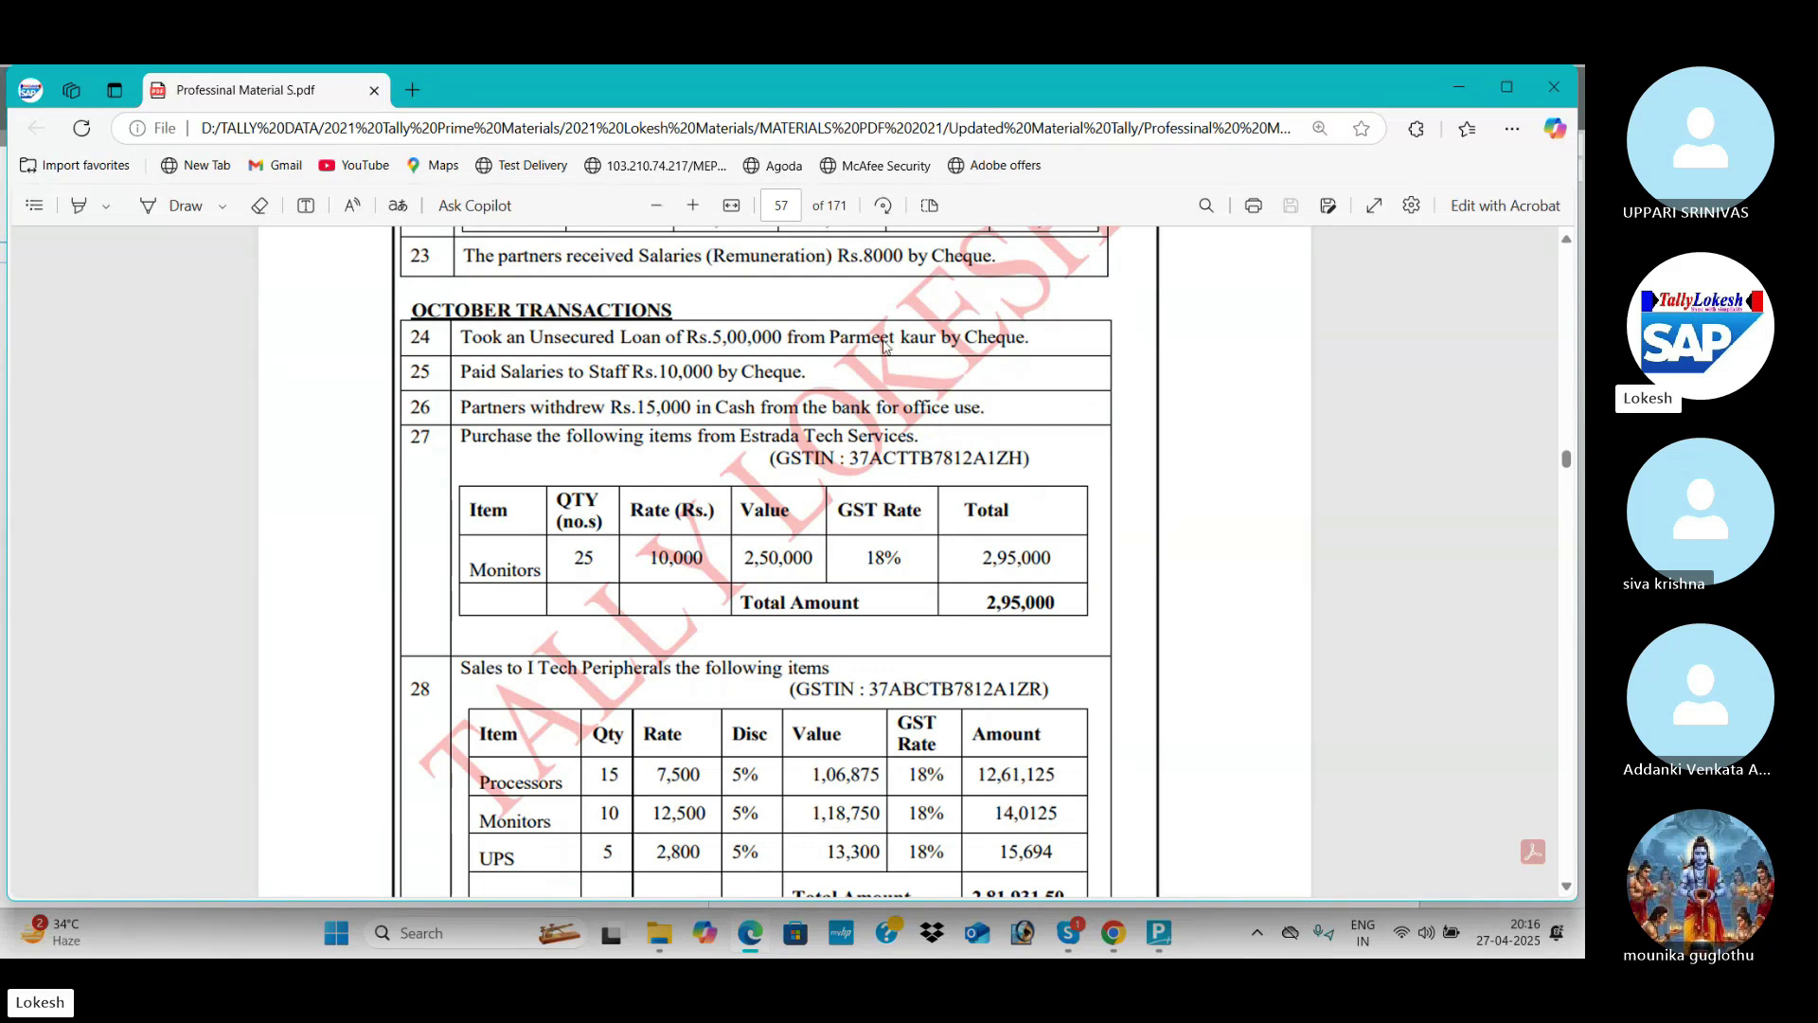
# Step: Switch to TallyPrime, start a Receipt voucher and create a ledger in the lender's name under Loans (Liability)
pyautogui.hotkey('alt', 'Tab')
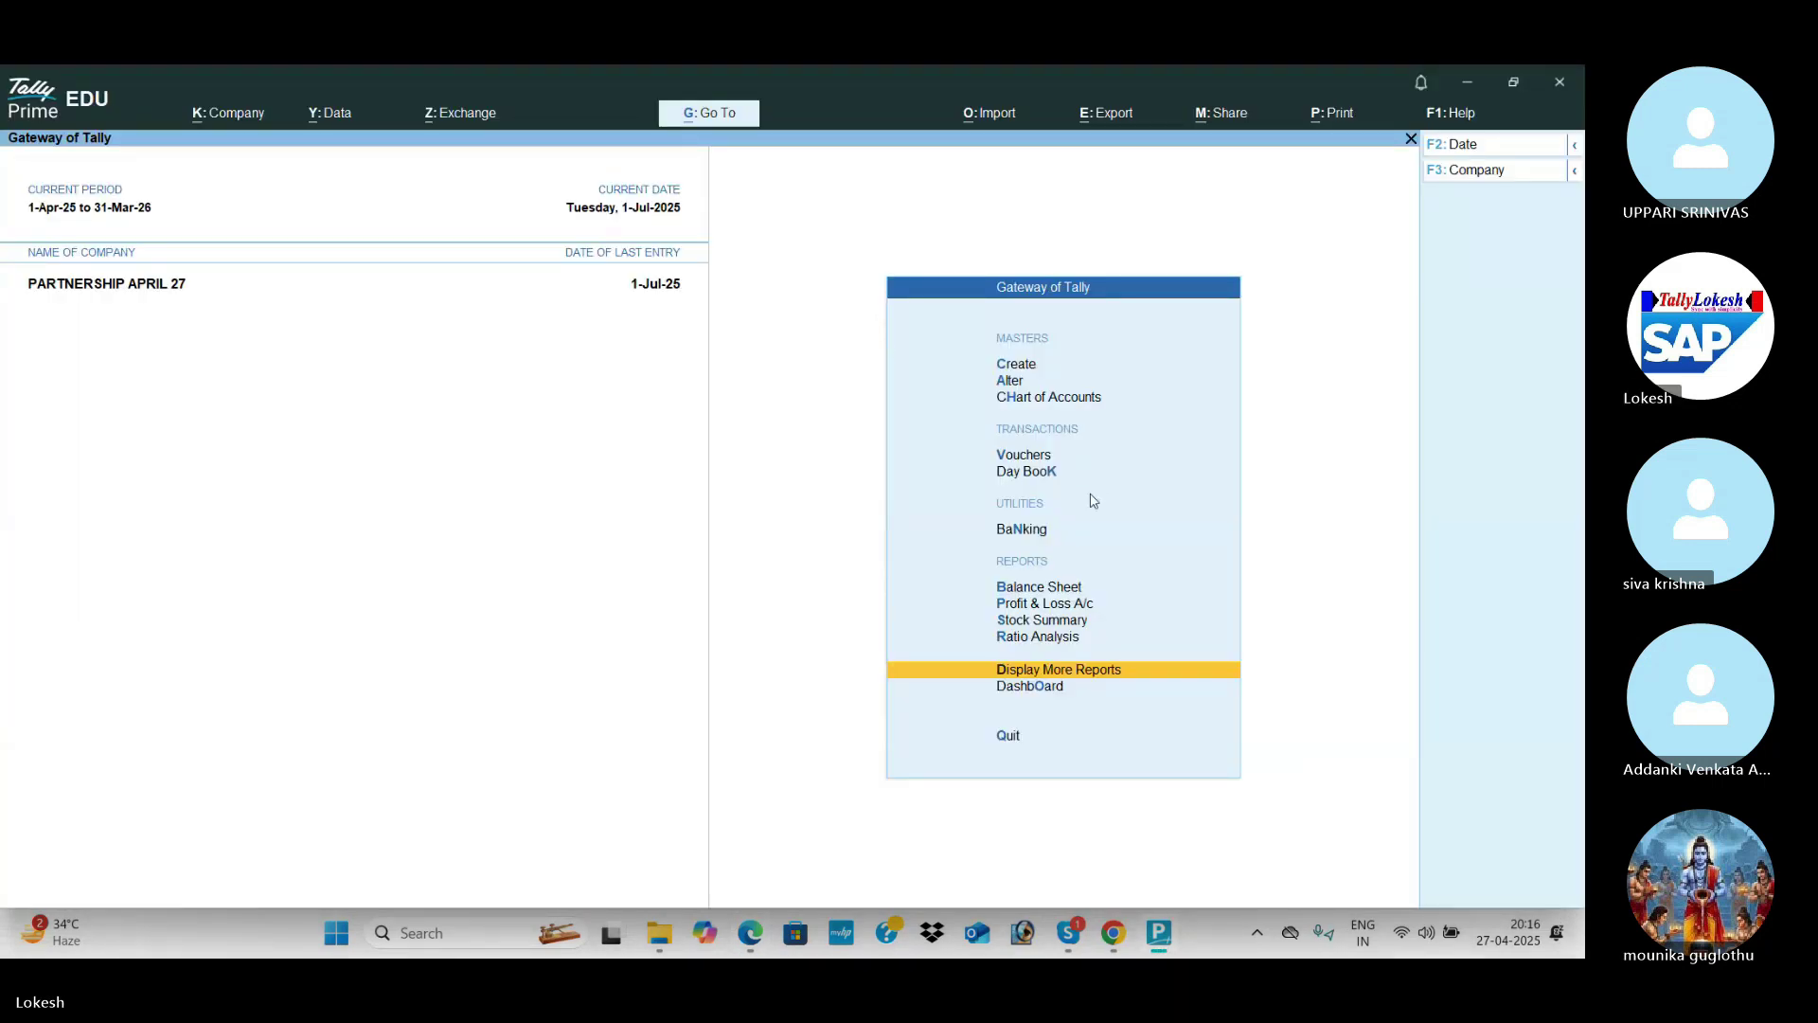
pyautogui.press('v')
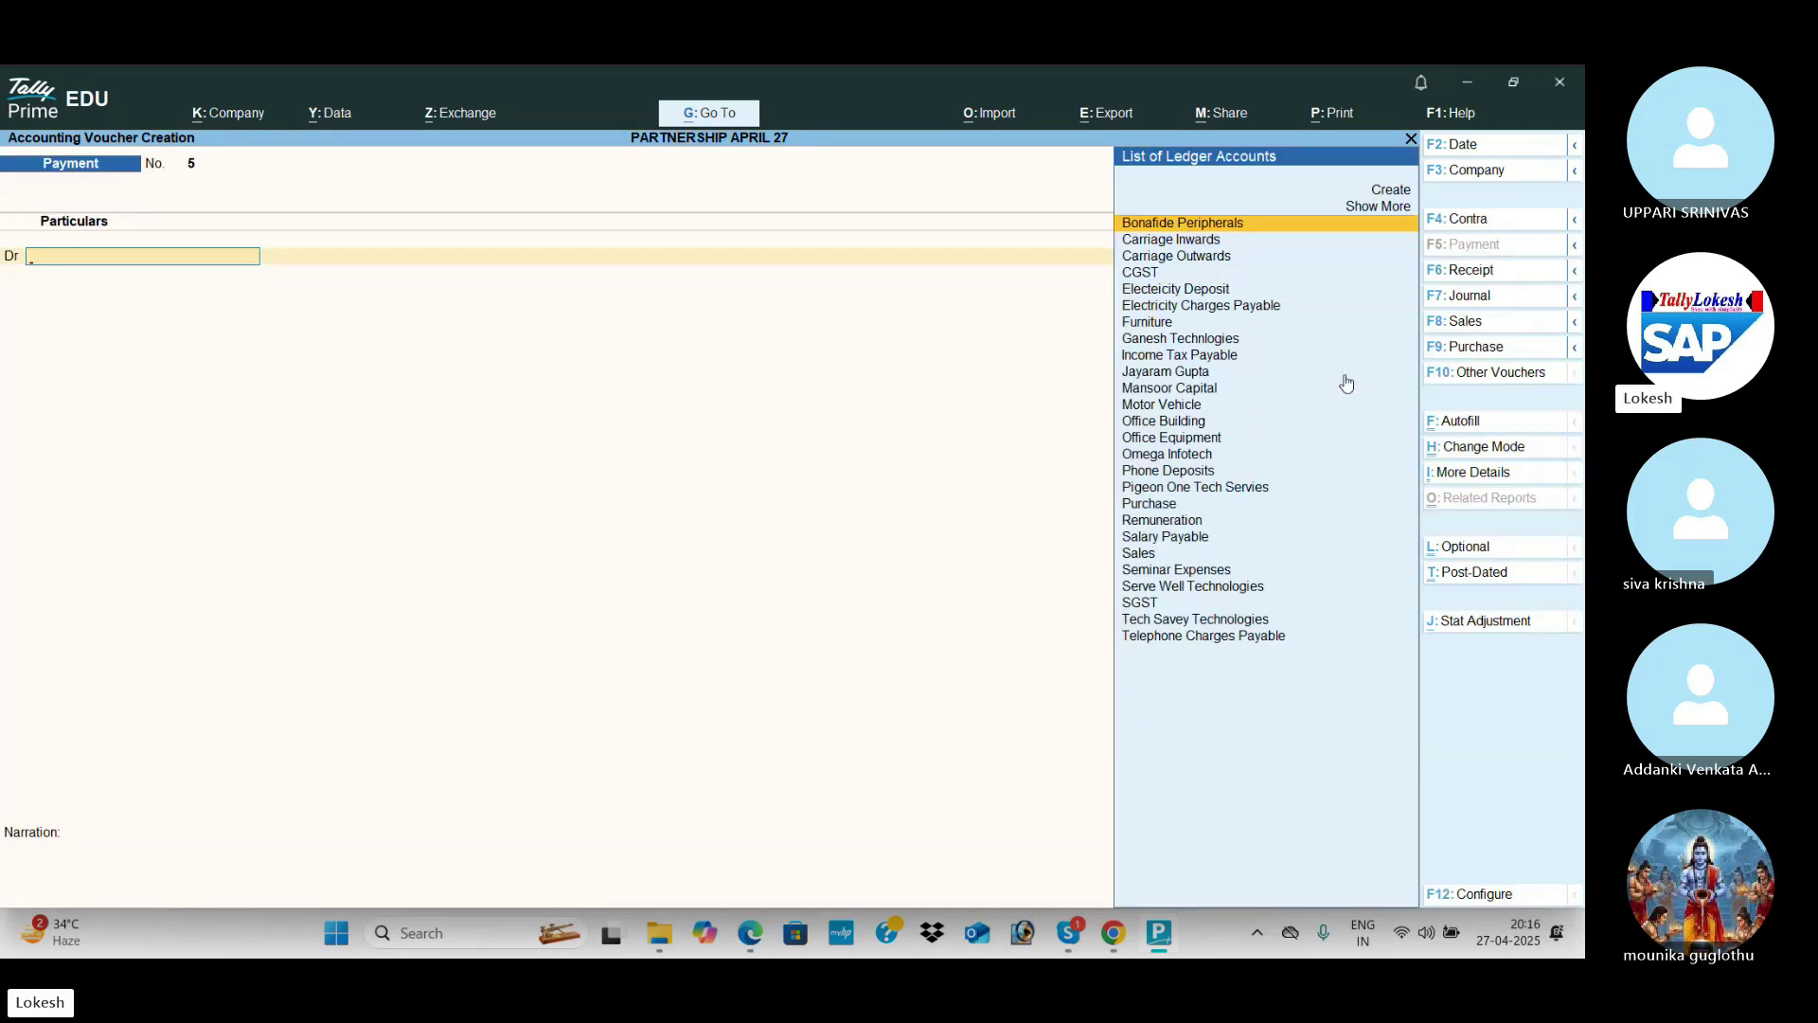
pyautogui.hotkey('alt', 'c')
pyautogui.write('Pa')
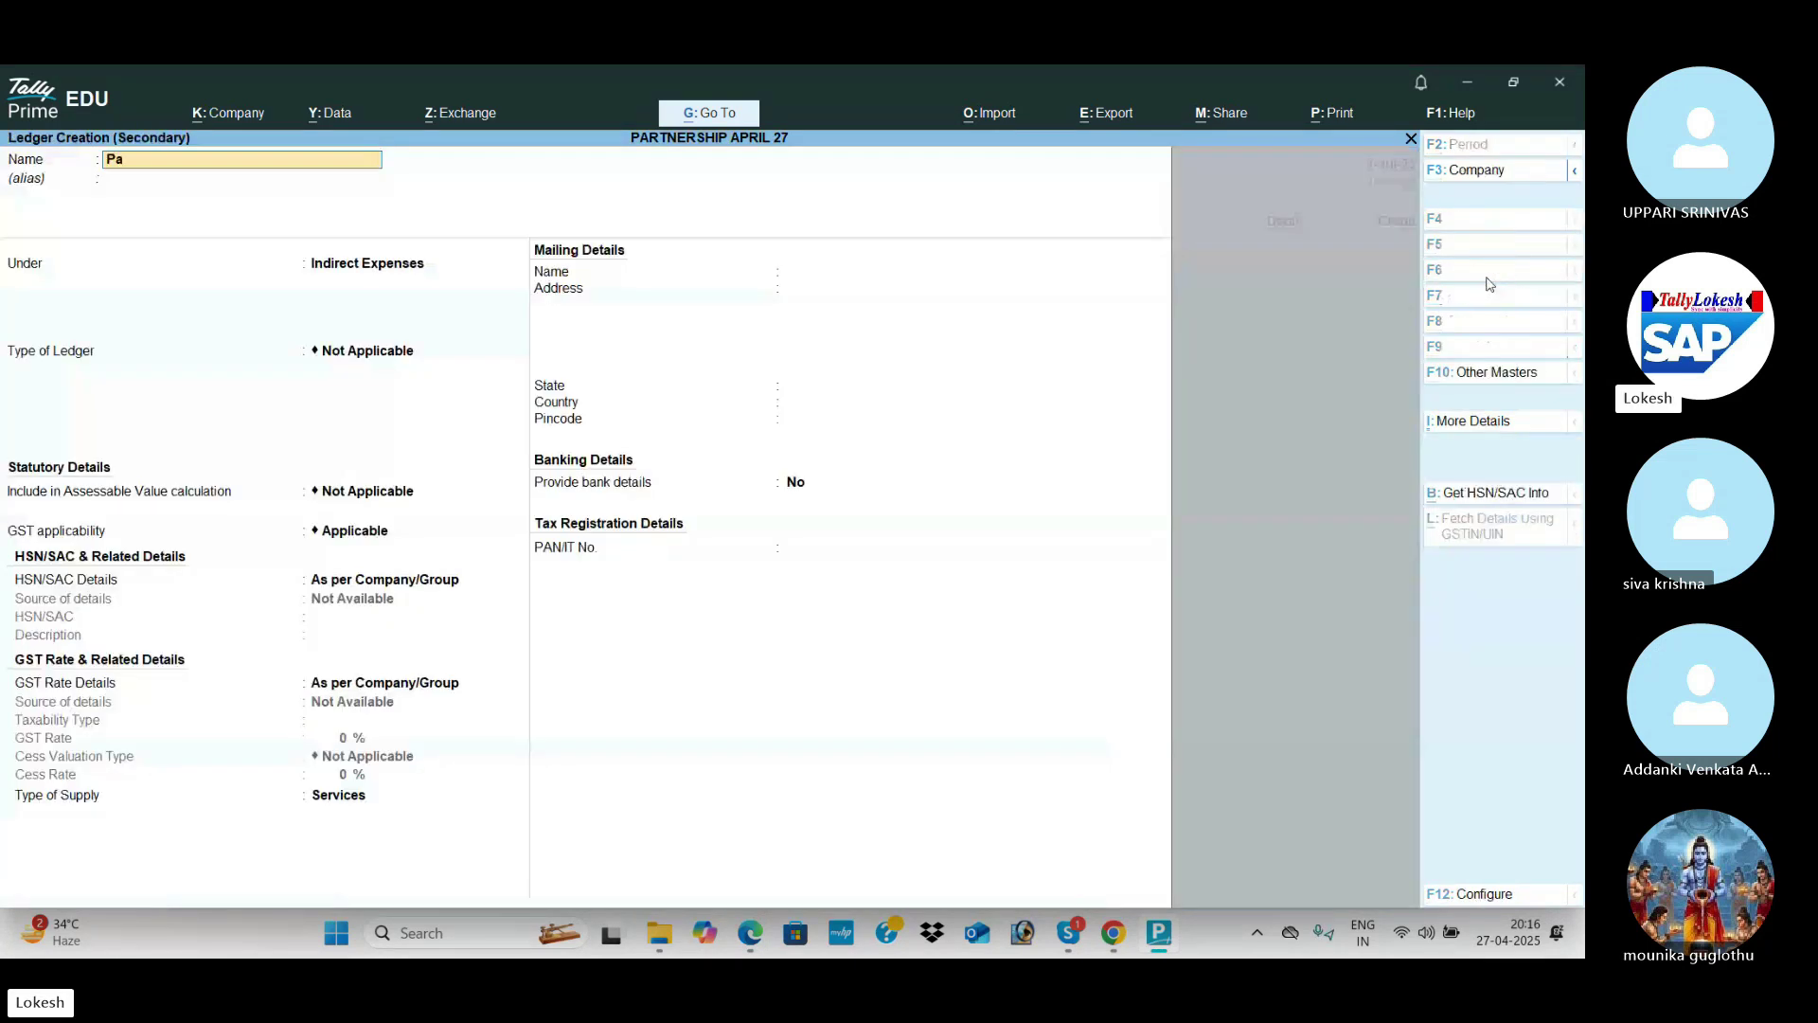
pyautogui.write('rmeet Kaur')
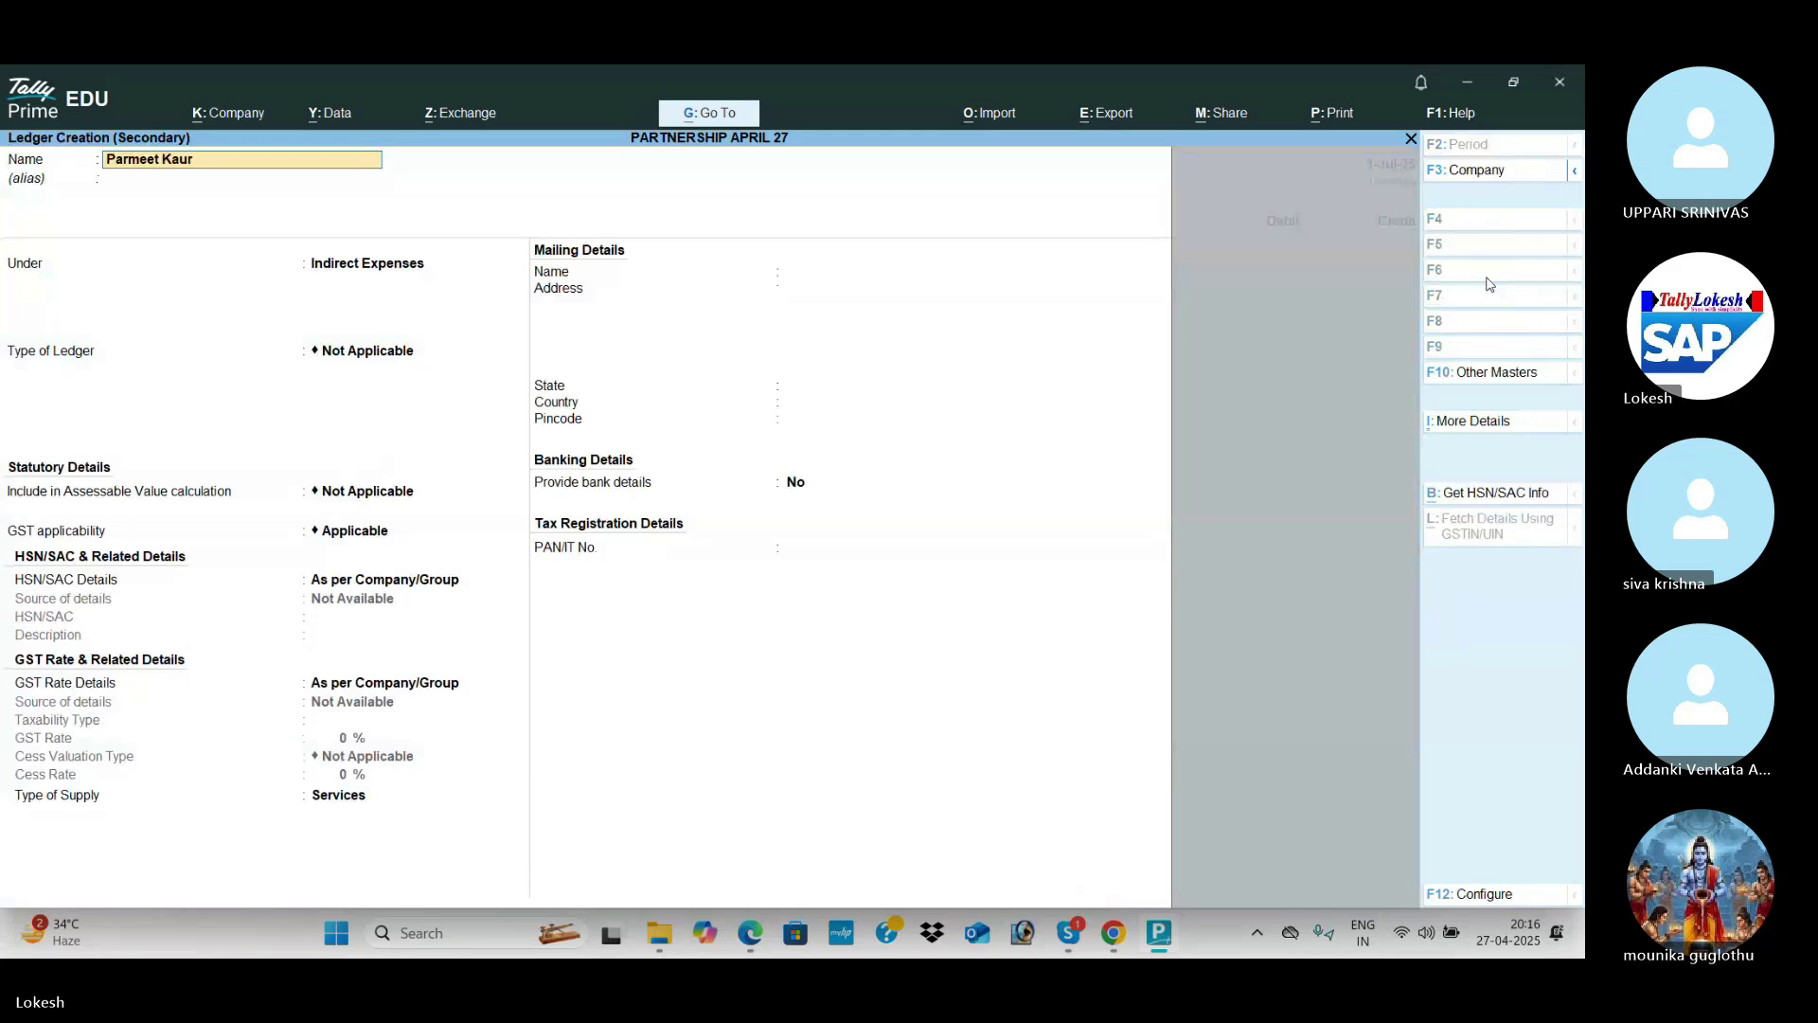
pyautogui.press('Return')
pyautogui.write('Sun')
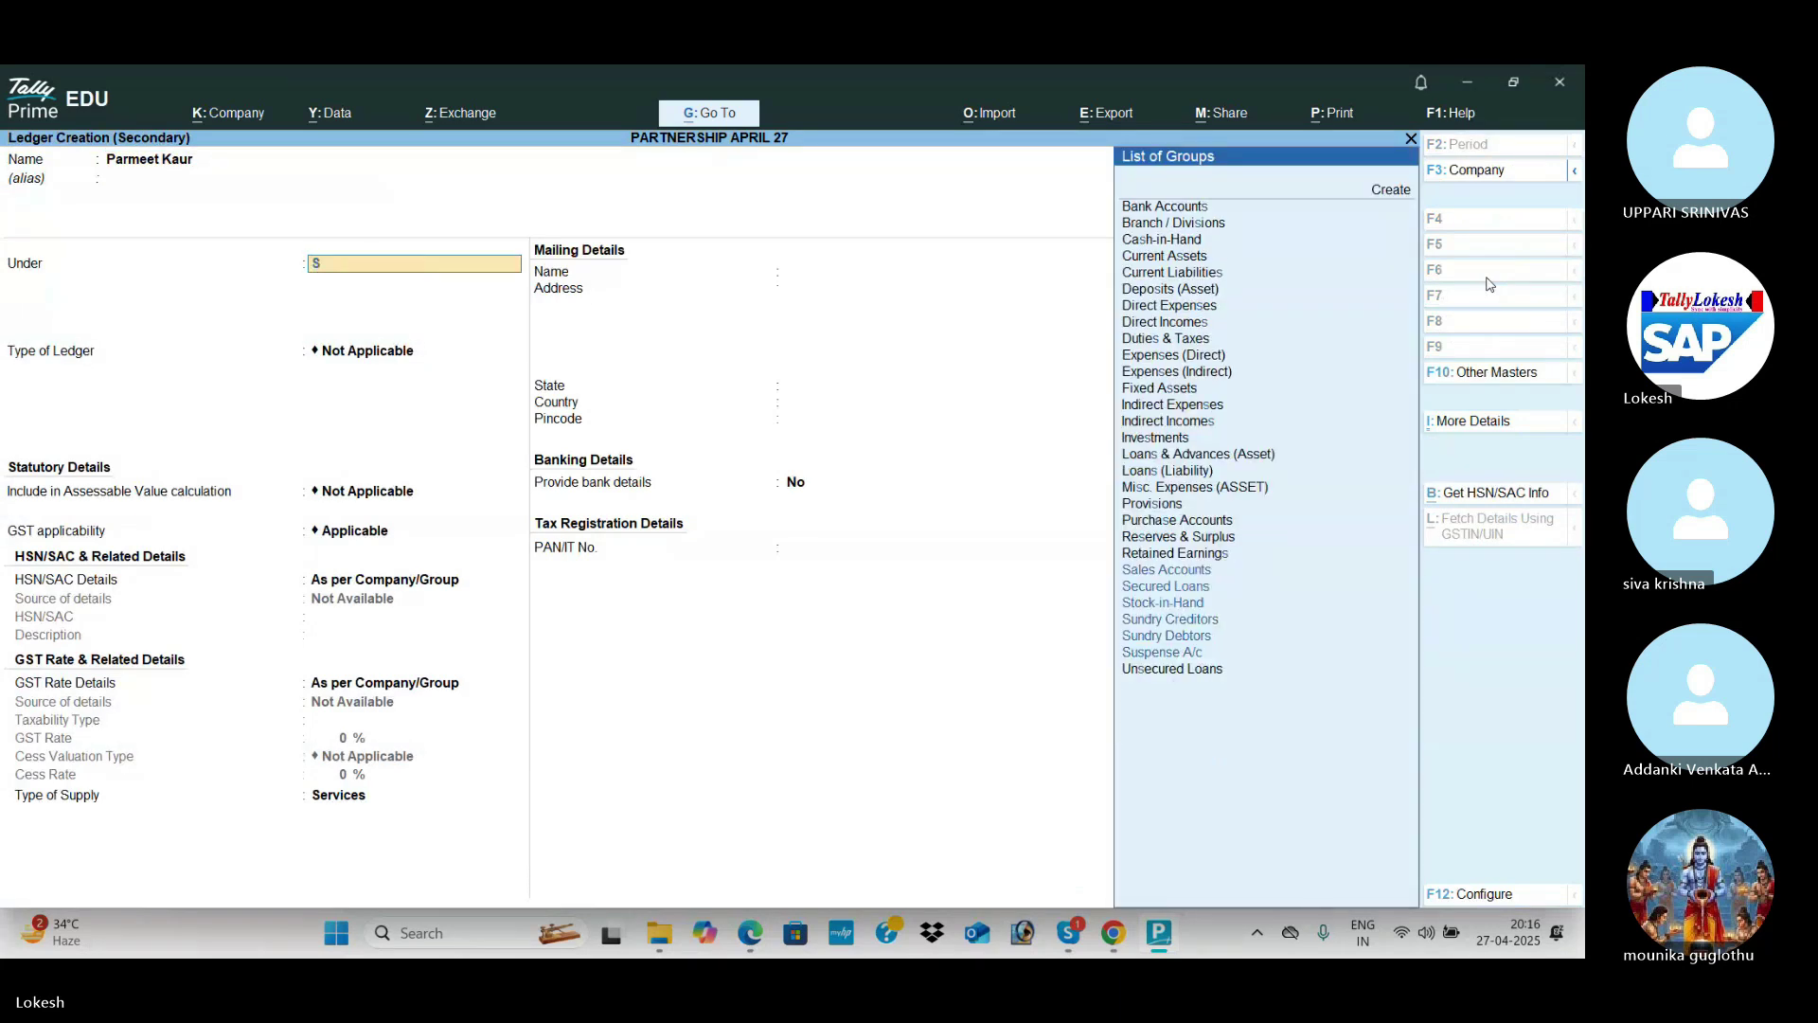
pyautogui.press('BackSpace')
pyautogui.press('BackSpace')
pyautogui.press('BackSpace')
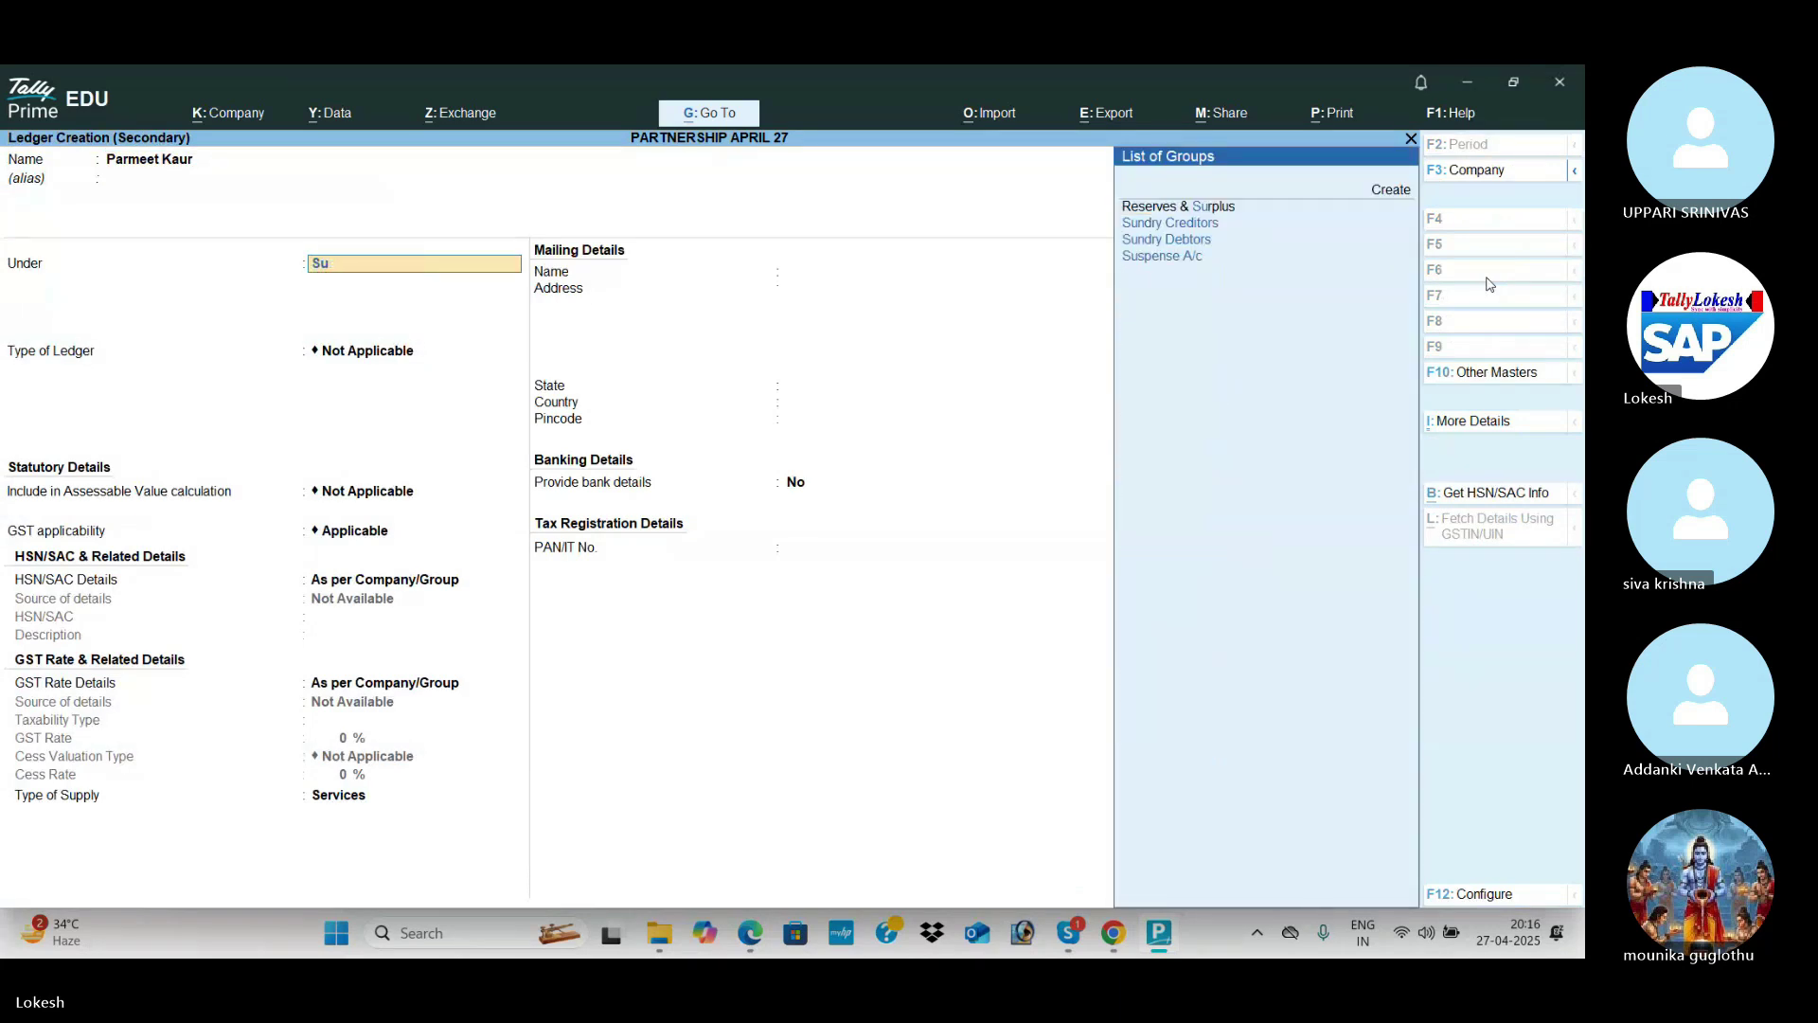
pyautogui.write('Lo')
pyautogui.press('Down')
pyautogui.press('Return')
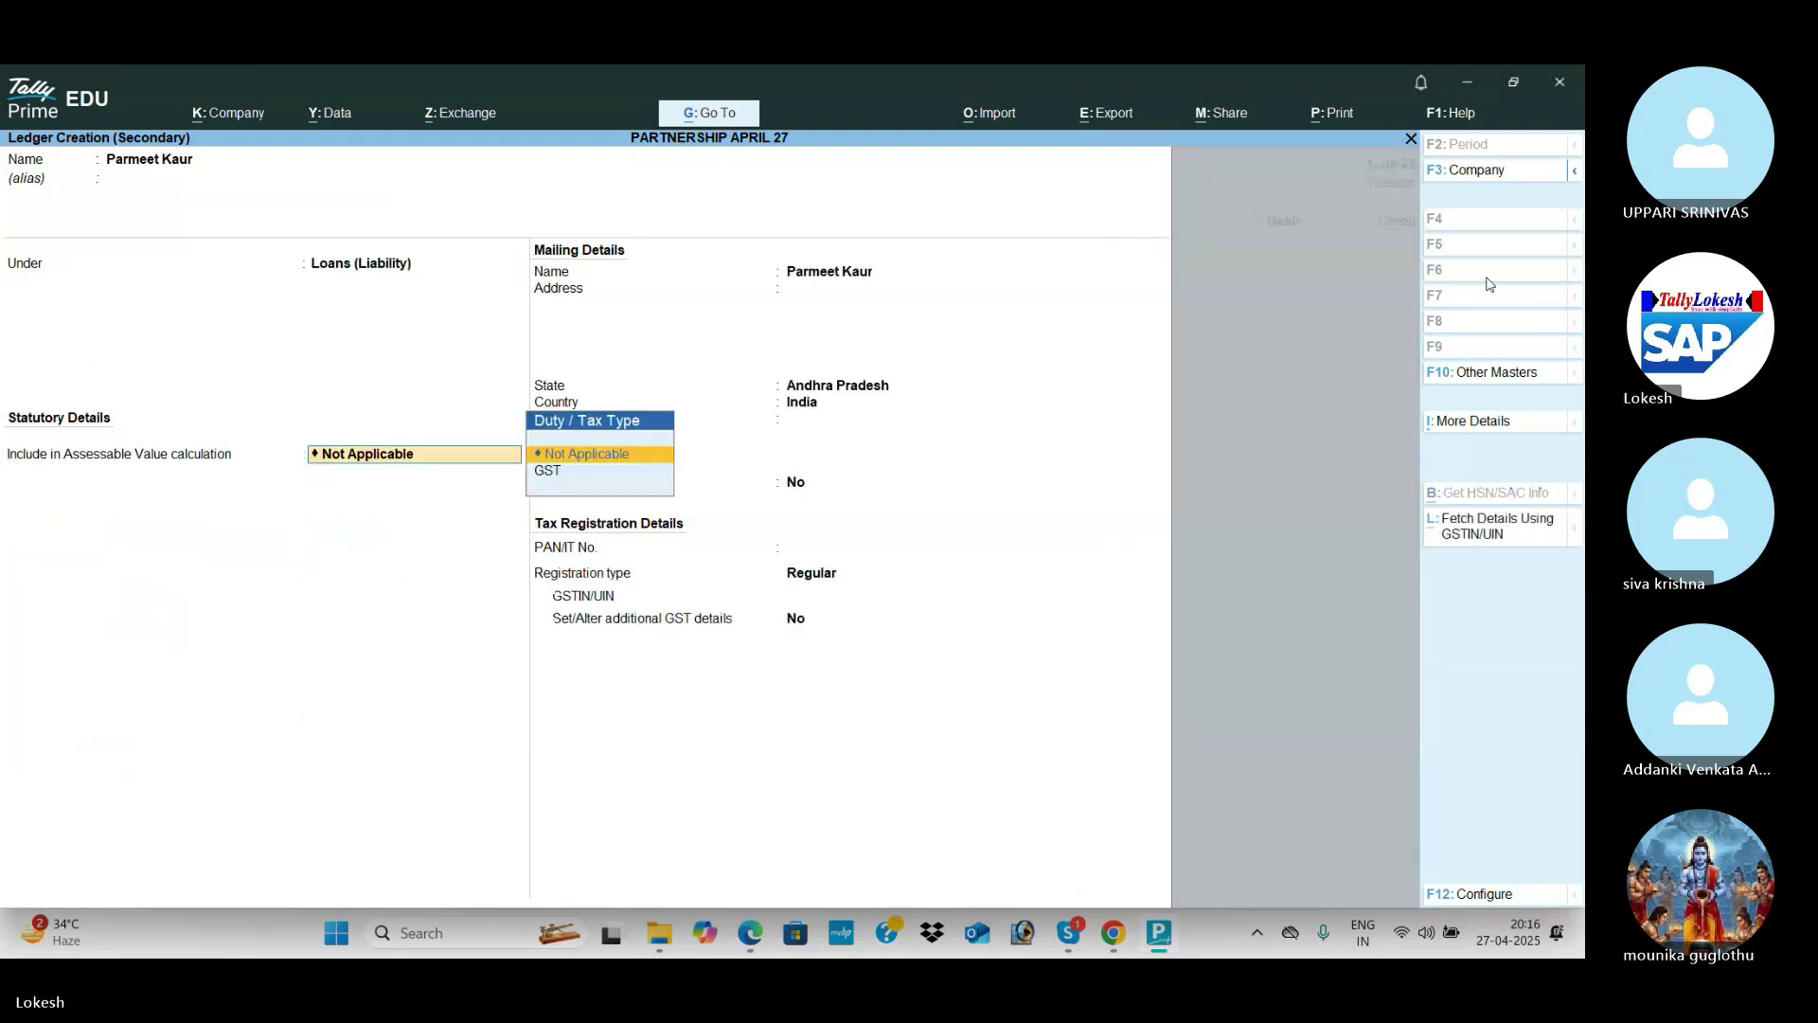
pyautogui.hotkey('ctrl', 'a')
# Step: Check the October unsecured loan amount in the PDF and credit the lender's ledger with 5,00,000 in the Receipt voucher
pyautogui.hotkey('alt', 'Tab')
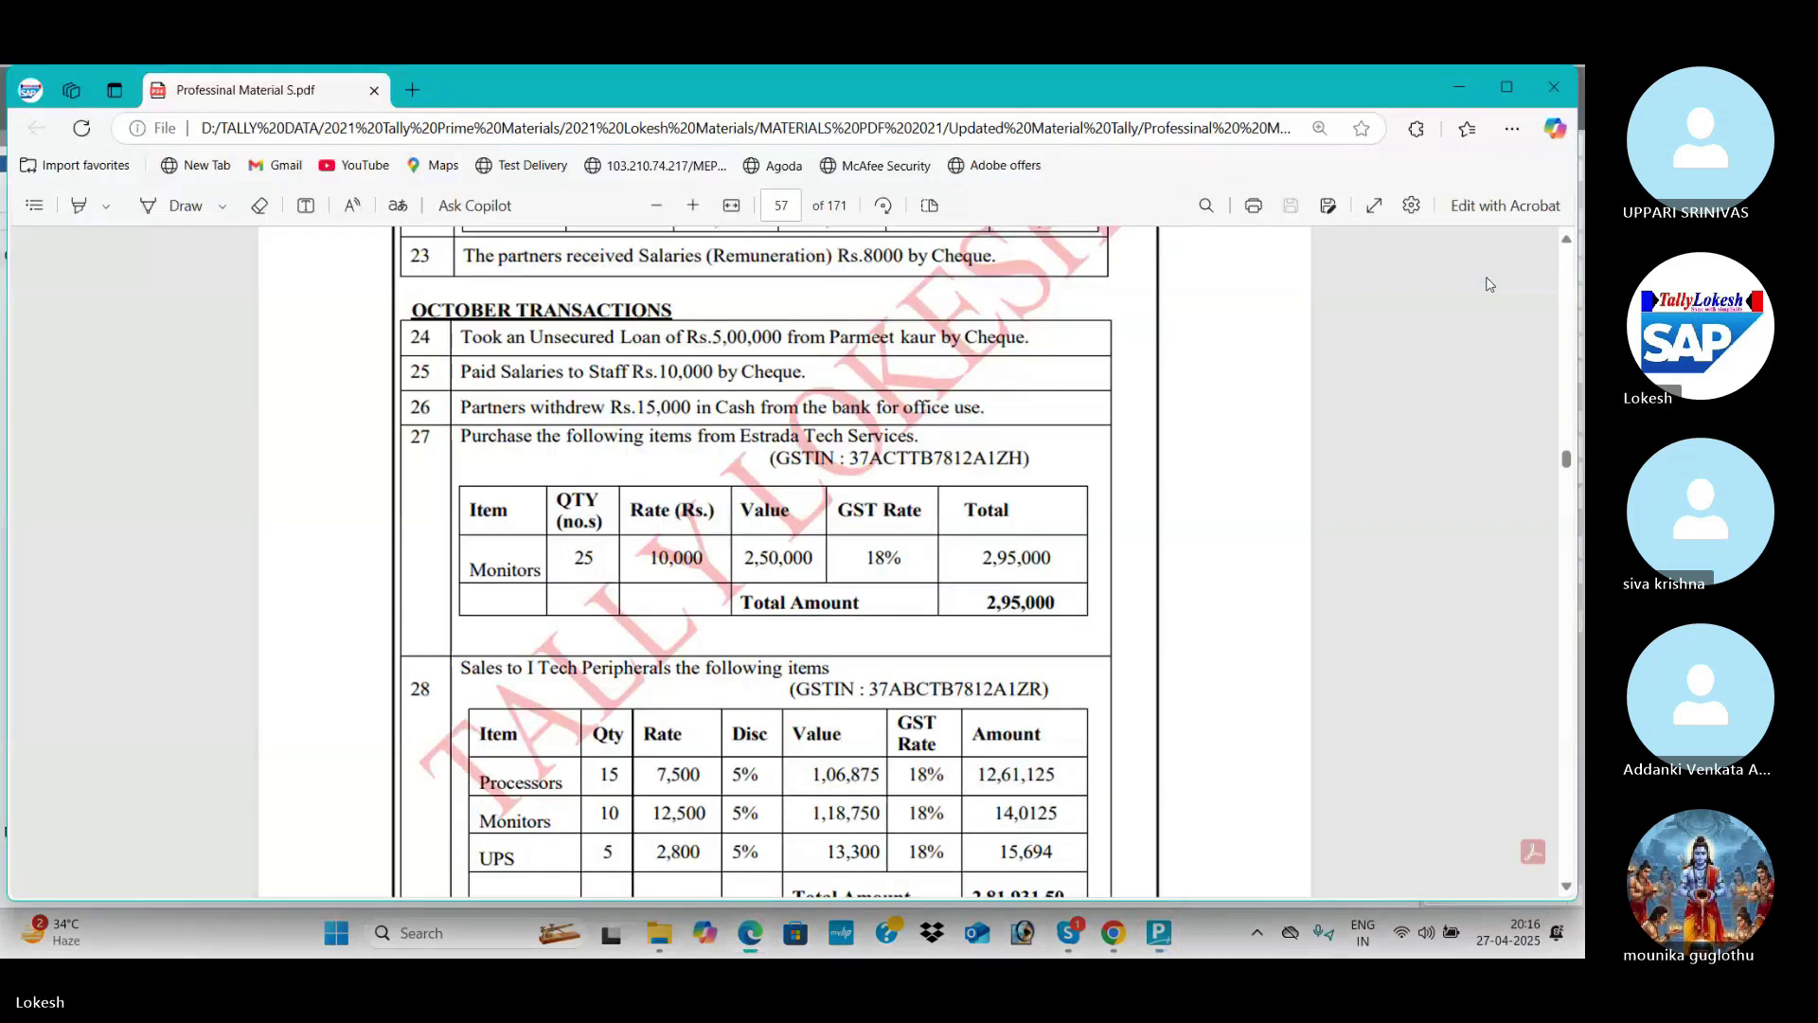
pyautogui.hotkey('alt', 'Tab')
pyautogui.write('50,000')
pyautogui.press('Return')
pyautogui.write('500000')
pyautogui.press('Return')
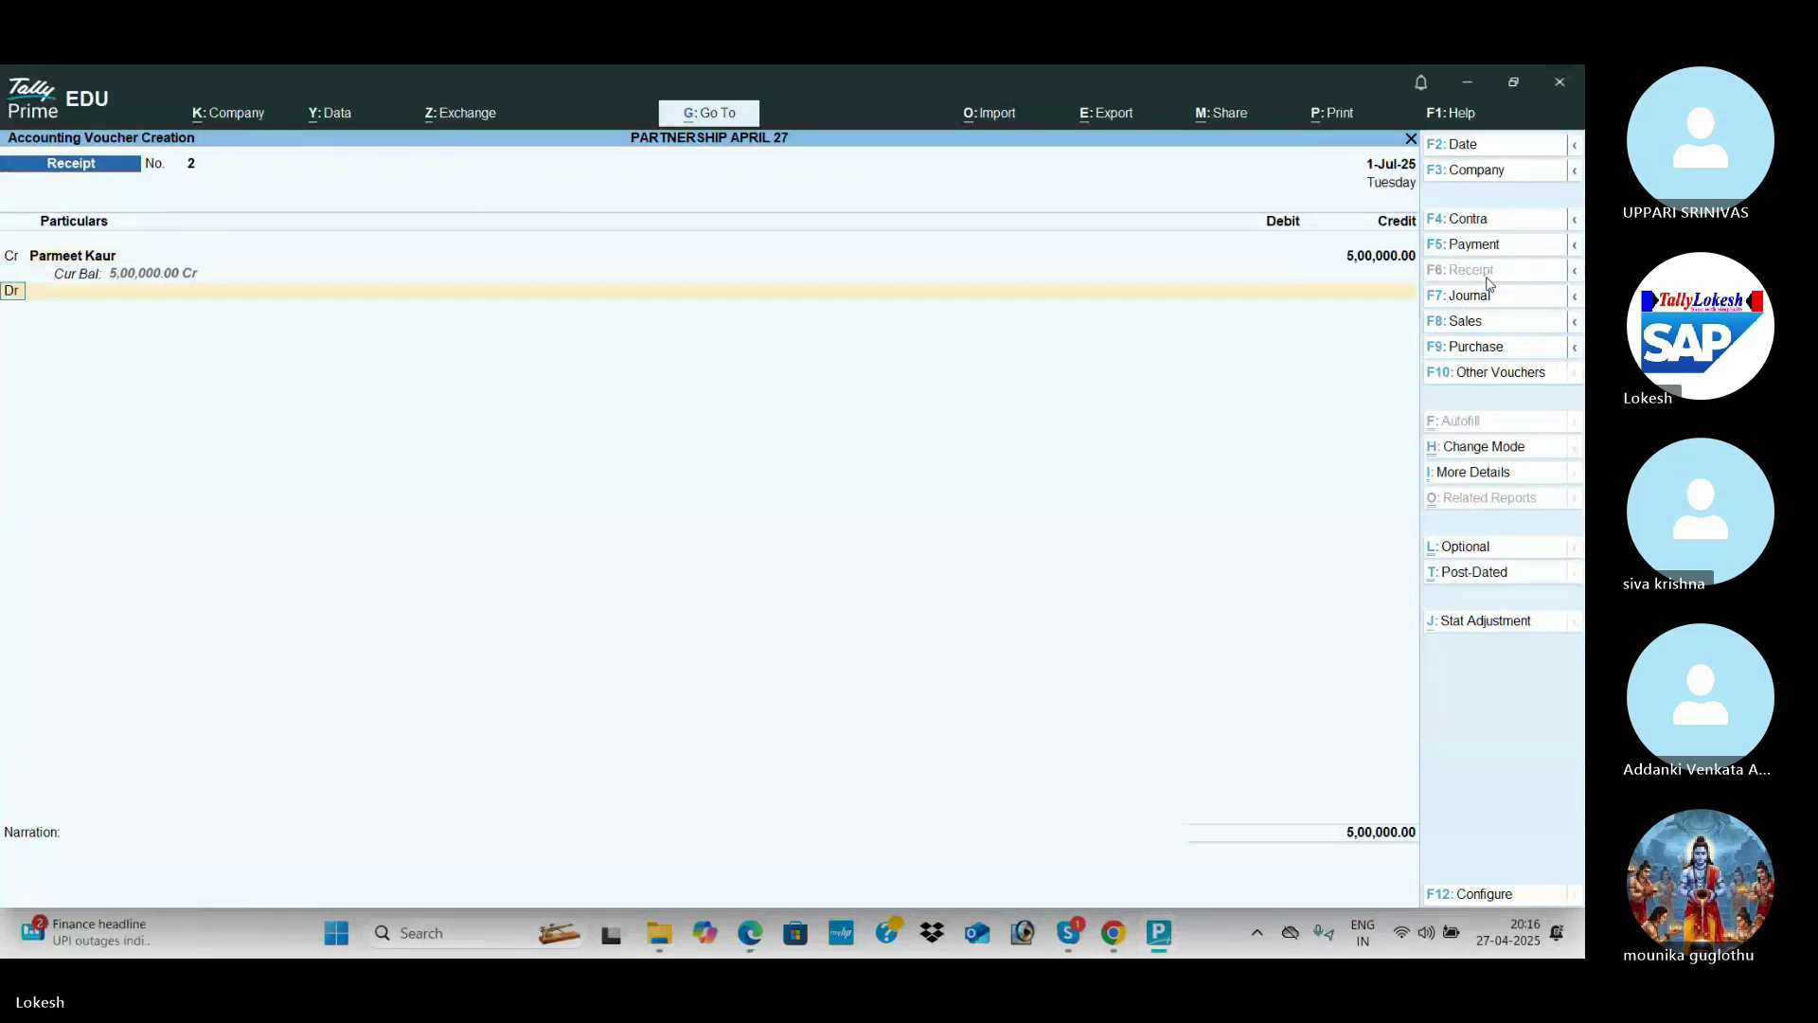
# Step: Check the October loan's receipt mode in the PDF, debit Uti Bank with 5,00,000 and save the Receipt voucher in TallyPrime
pyautogui.hotkey('alt', 'Tab')
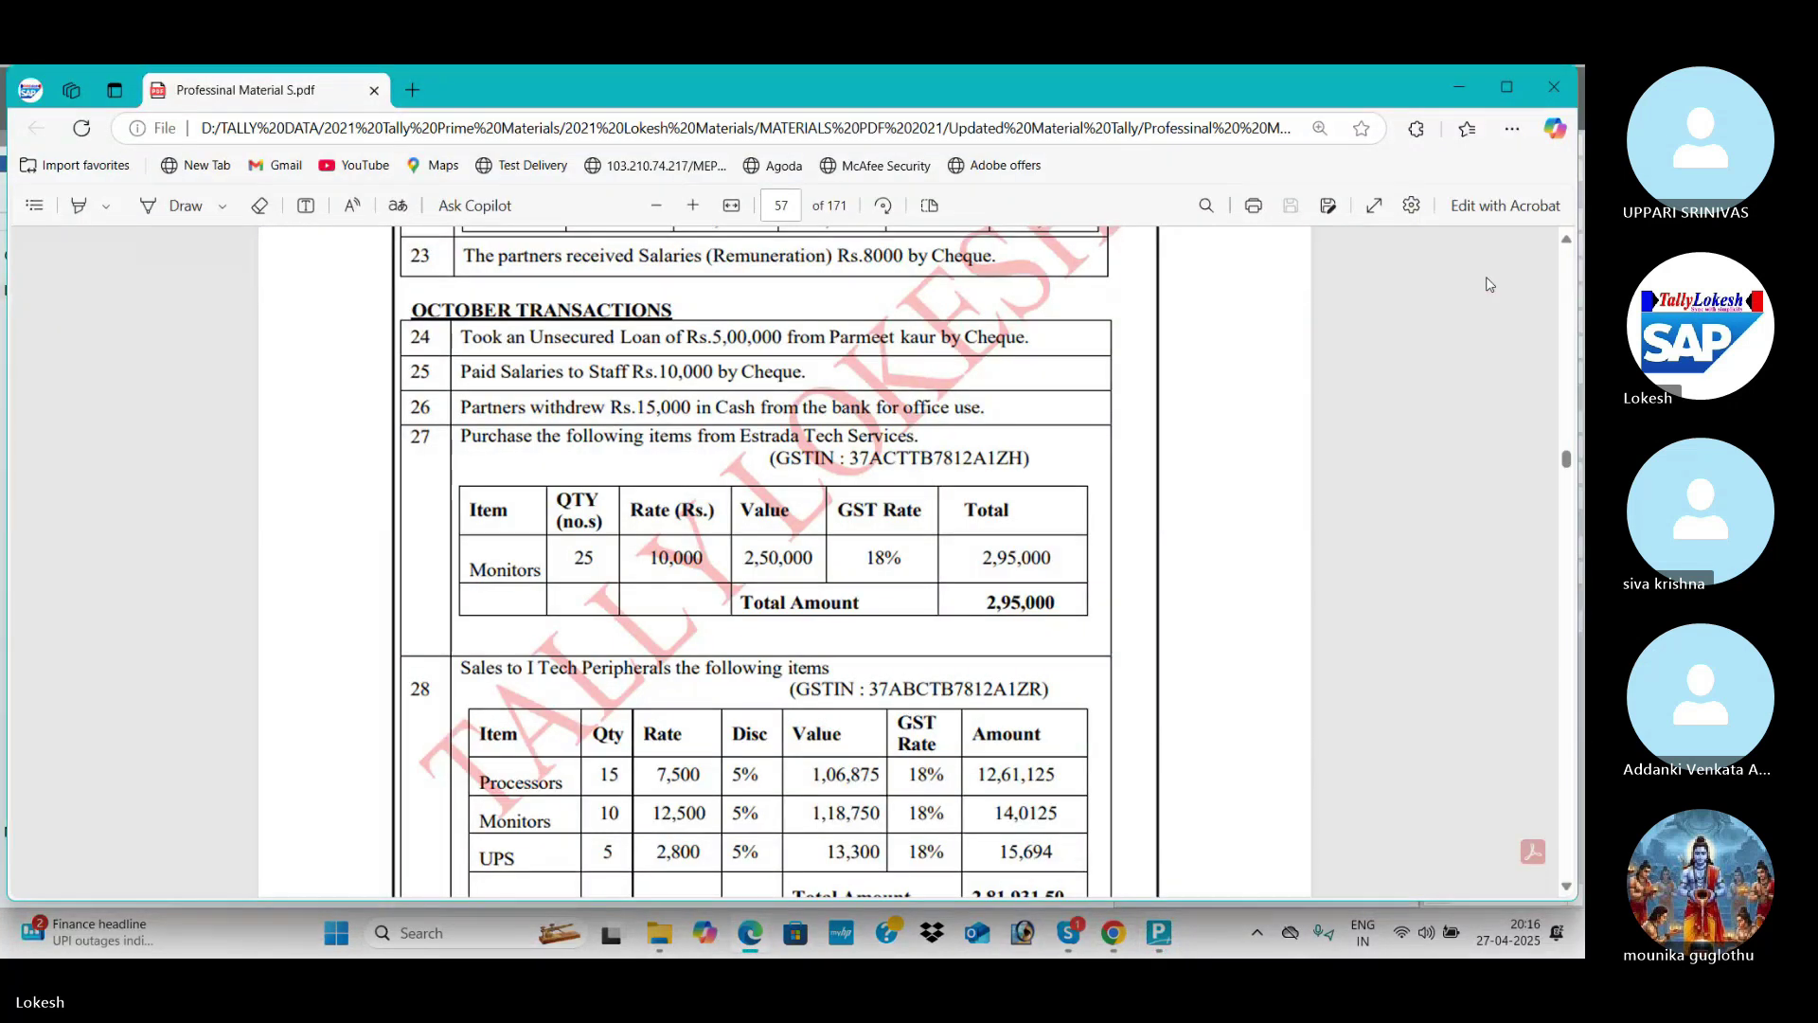
pyautogui.hotkey('alt', 'Tab')
pyautogui.press('Return')
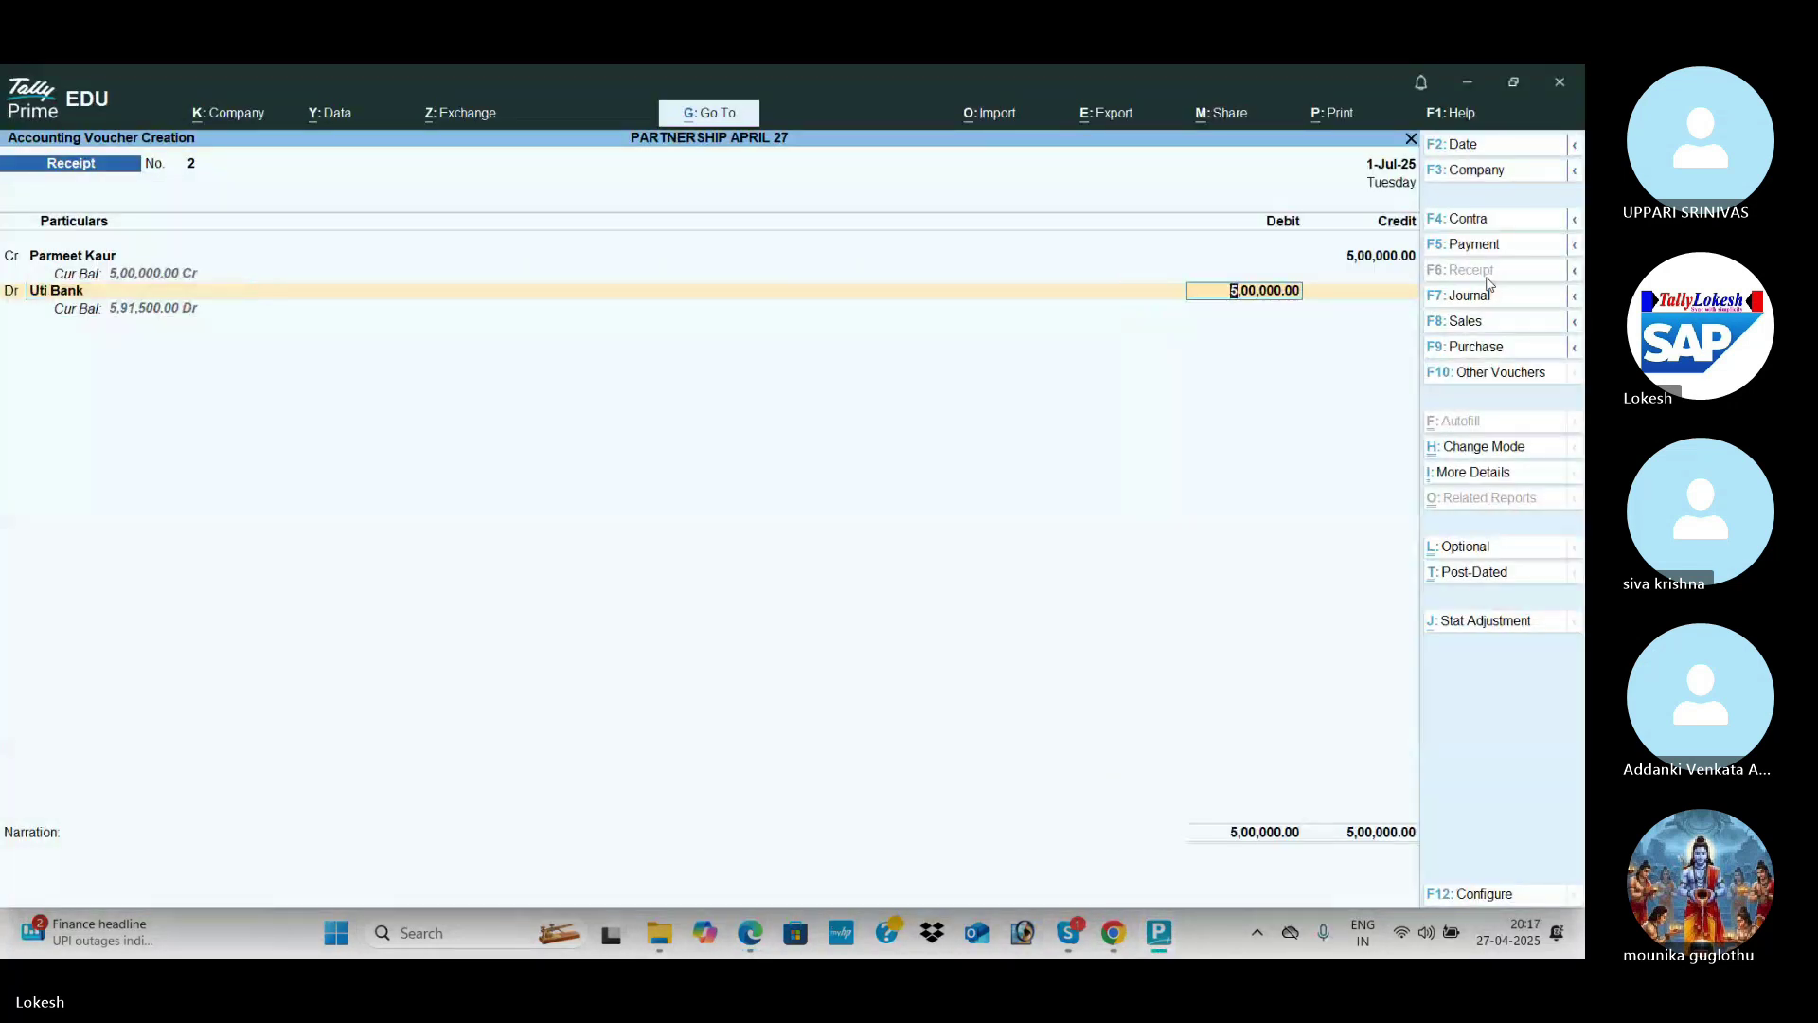
pyautogui.press('Return')
# Step: Review October transactions 27 and 28 in the PDF exercise and switch to TallyPrime to start a Sales voucher
pyautogui.hotkey('alt', 'Tab')
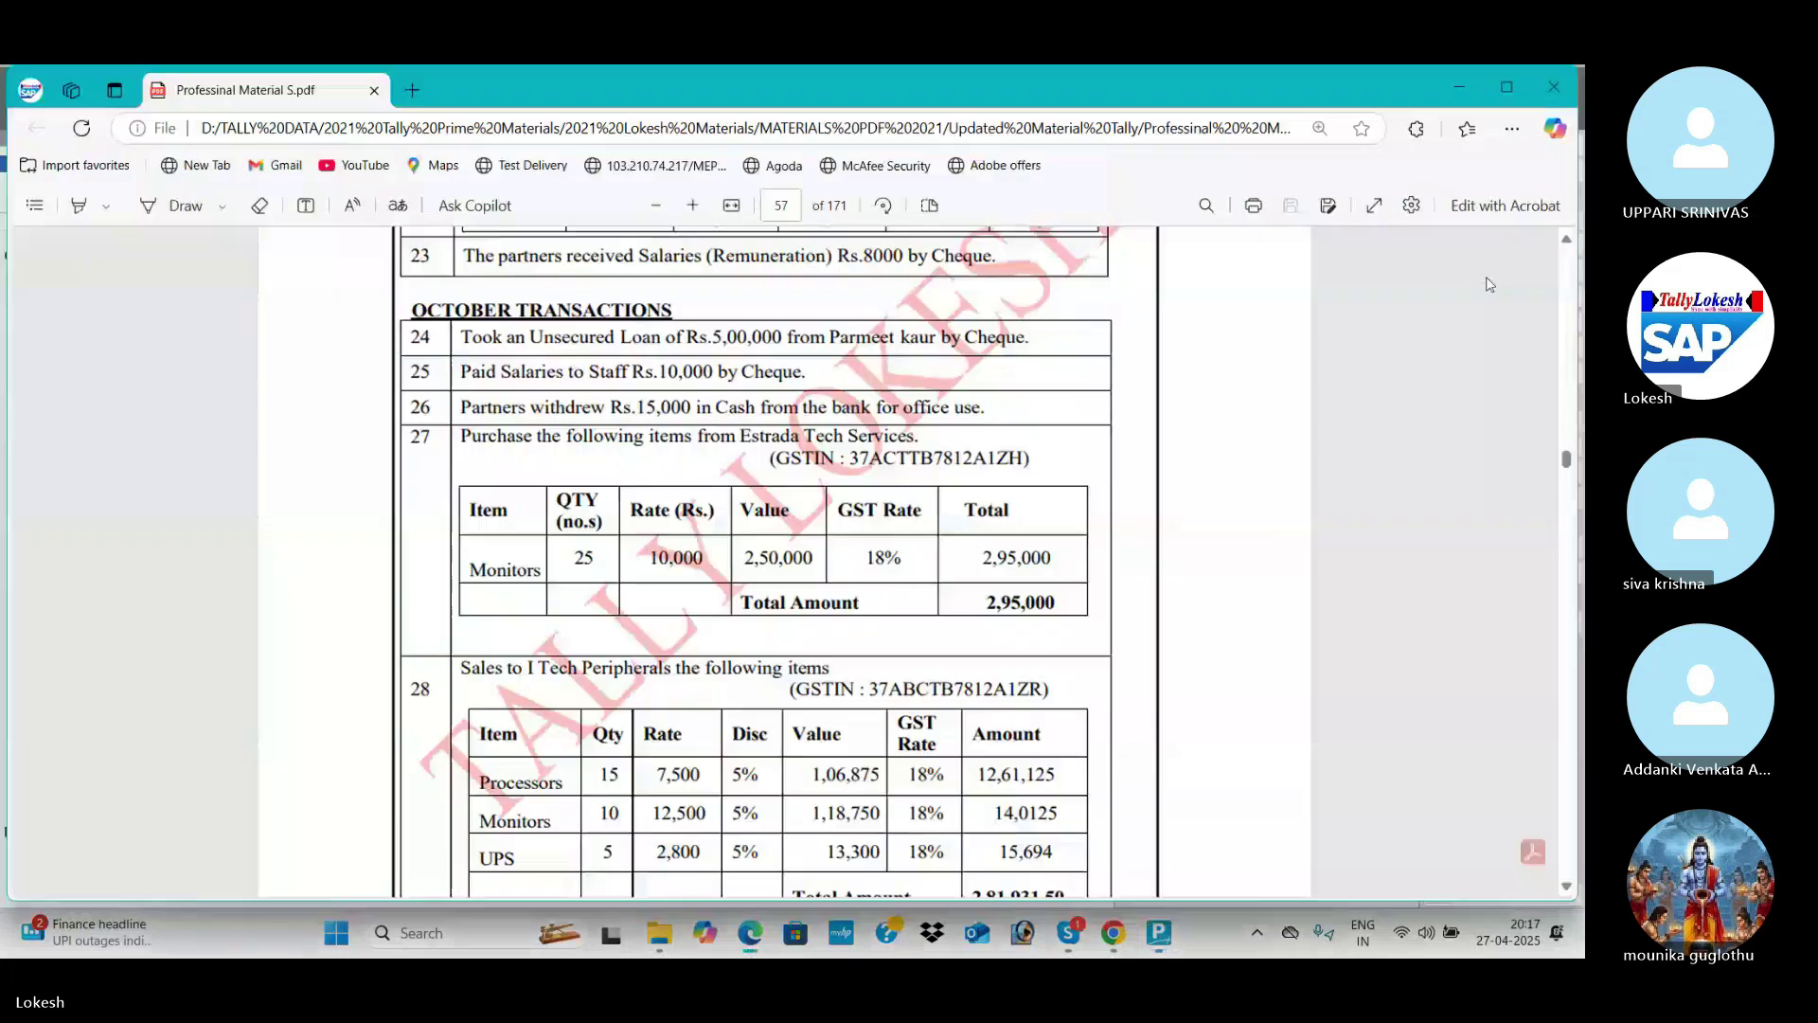
pyautogui.scroll(-3, 955, 505)
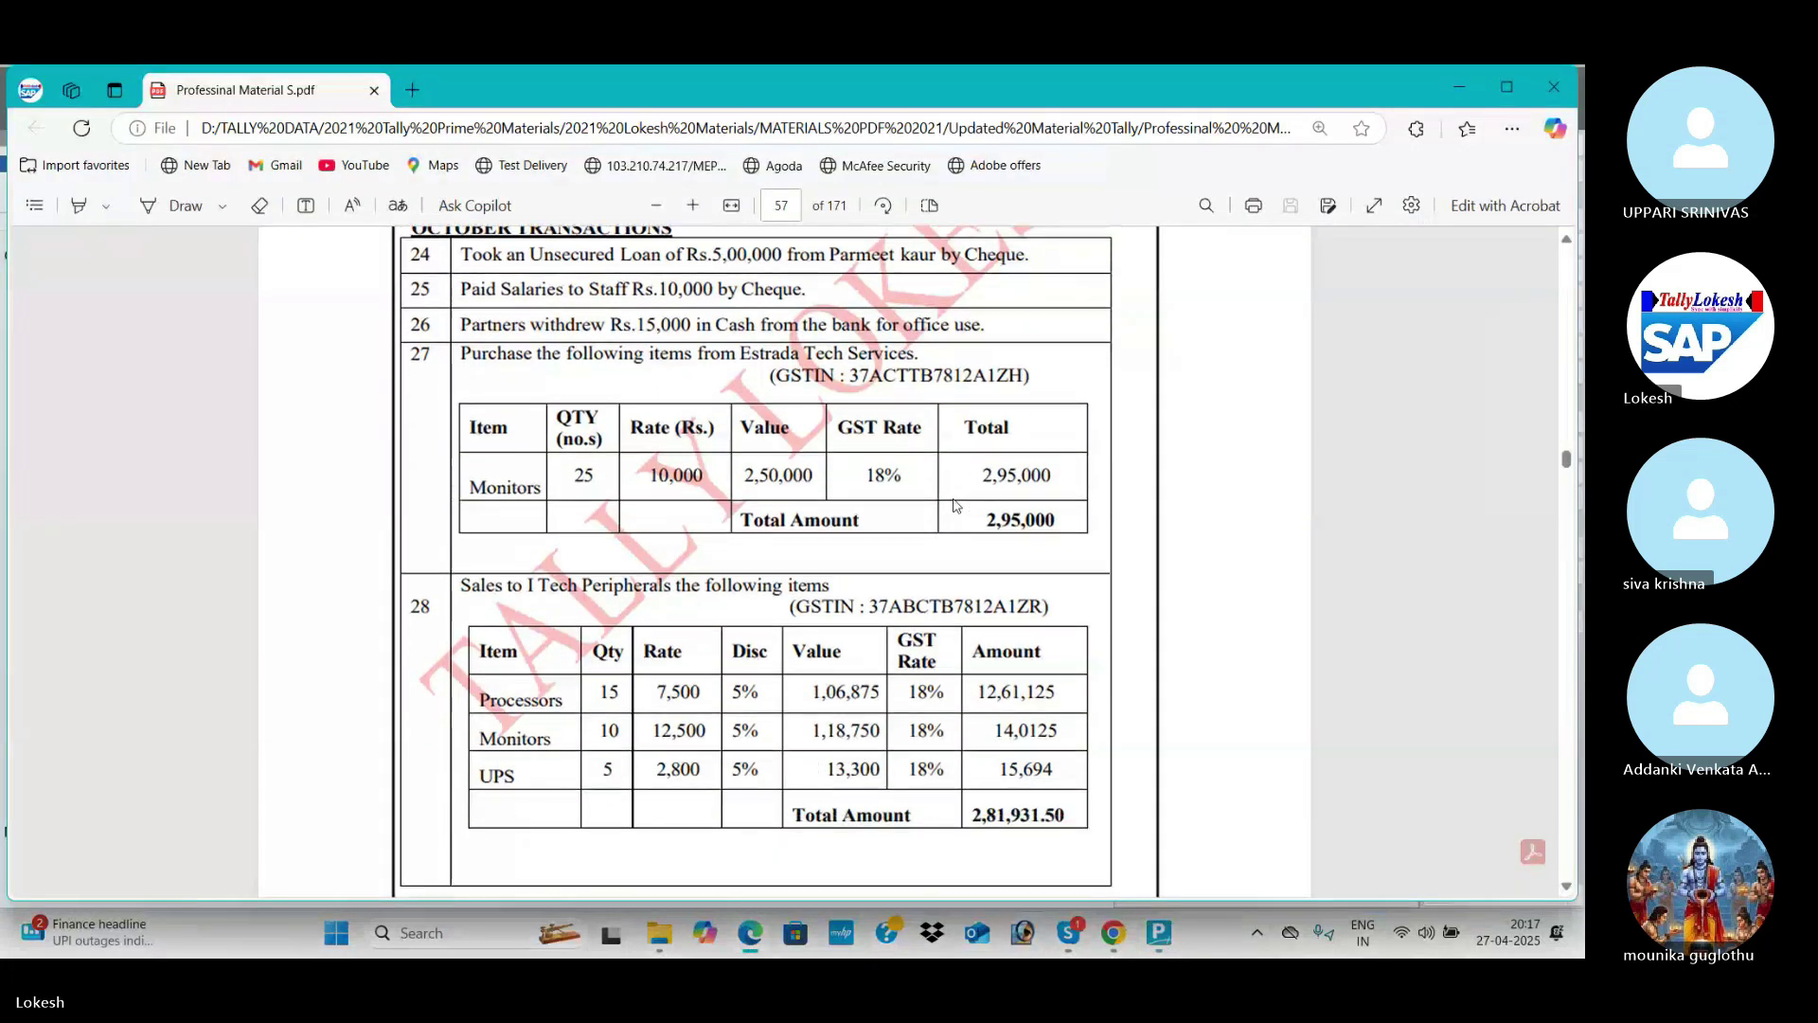
pyautogui.scroll(-2, 955, 505)
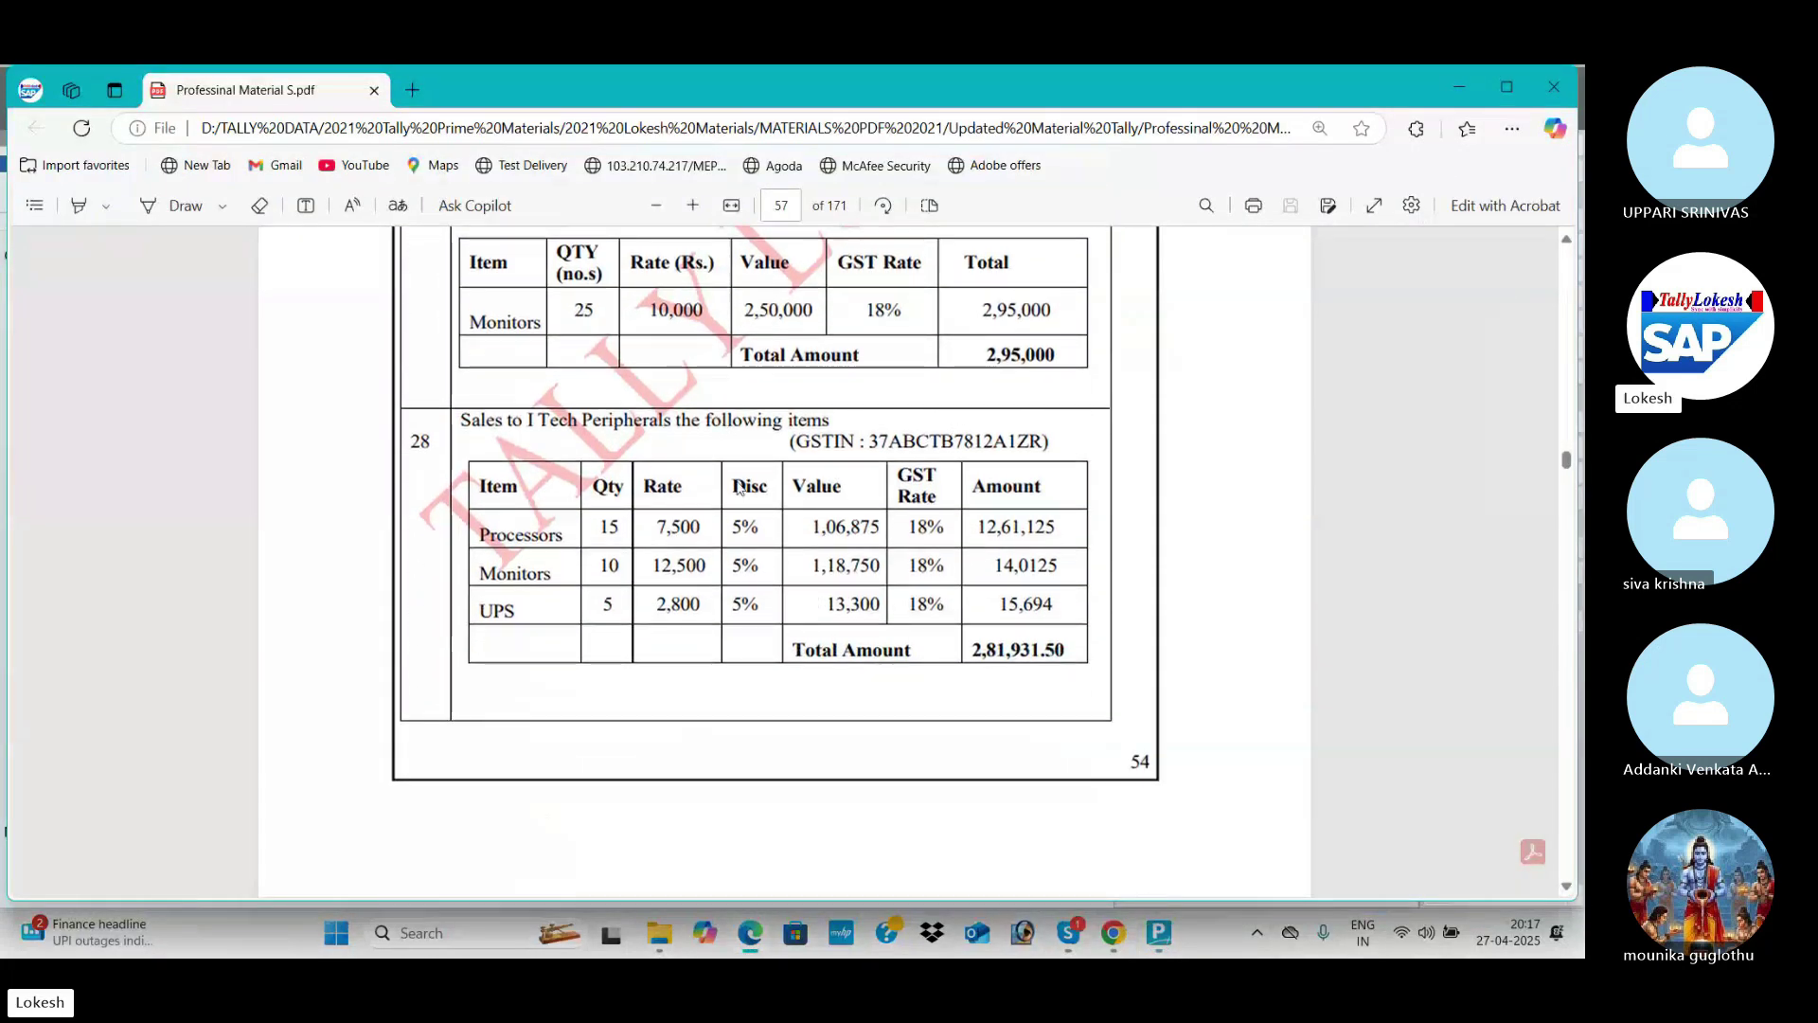
pyautogui.hotkey('alt', 'Tab')
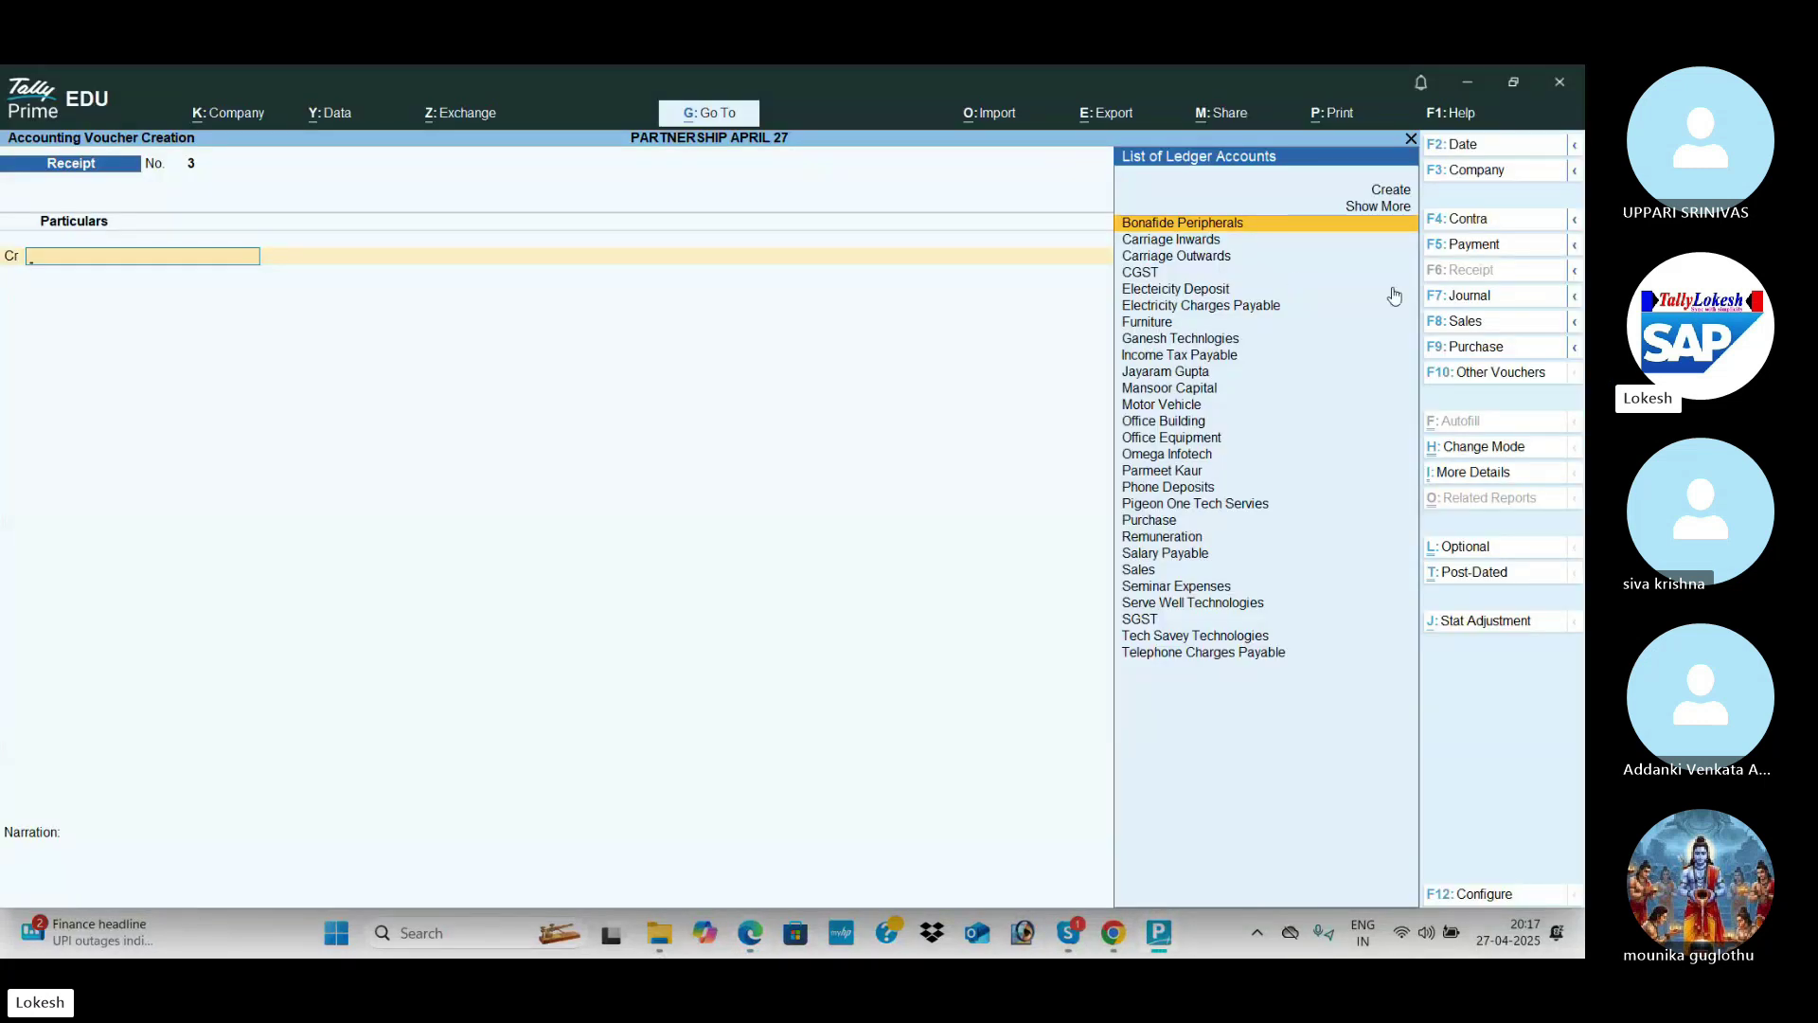
pyautogui.click(1485, 323)
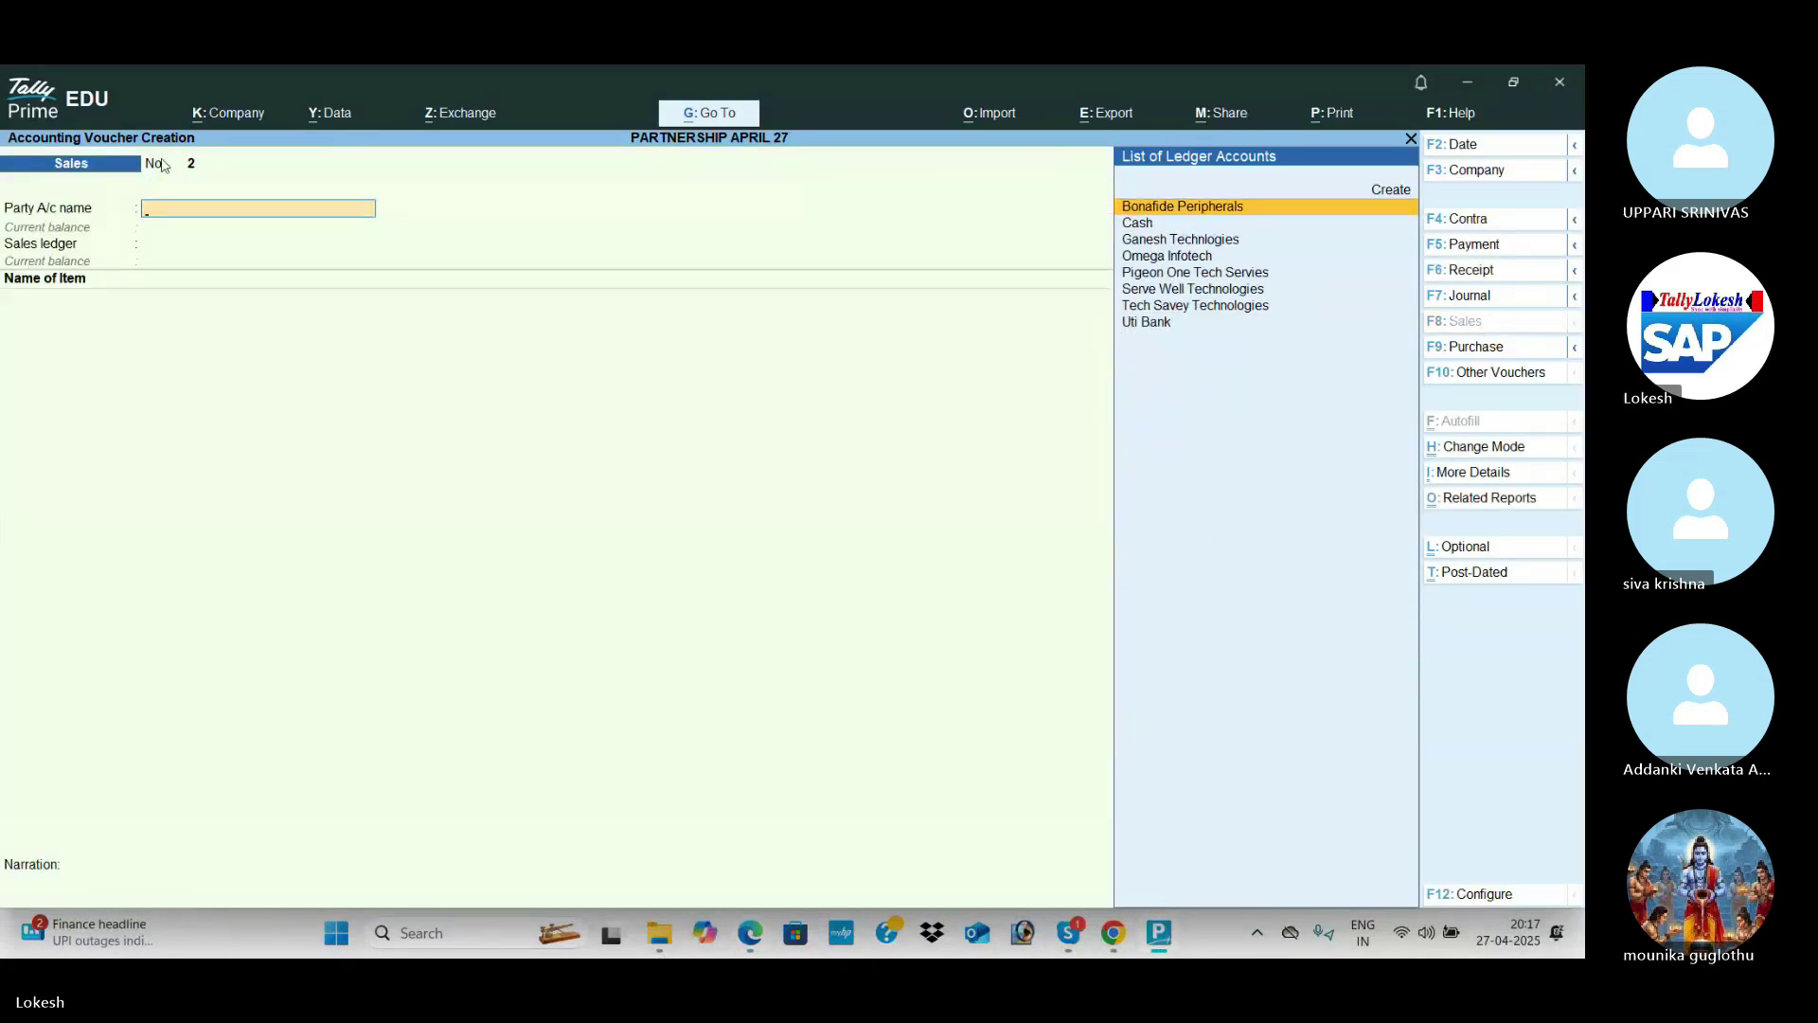
# Step: Enable the company feature Use Discount column in invoices and save the feature settings
pyautogui.click(248, 115)
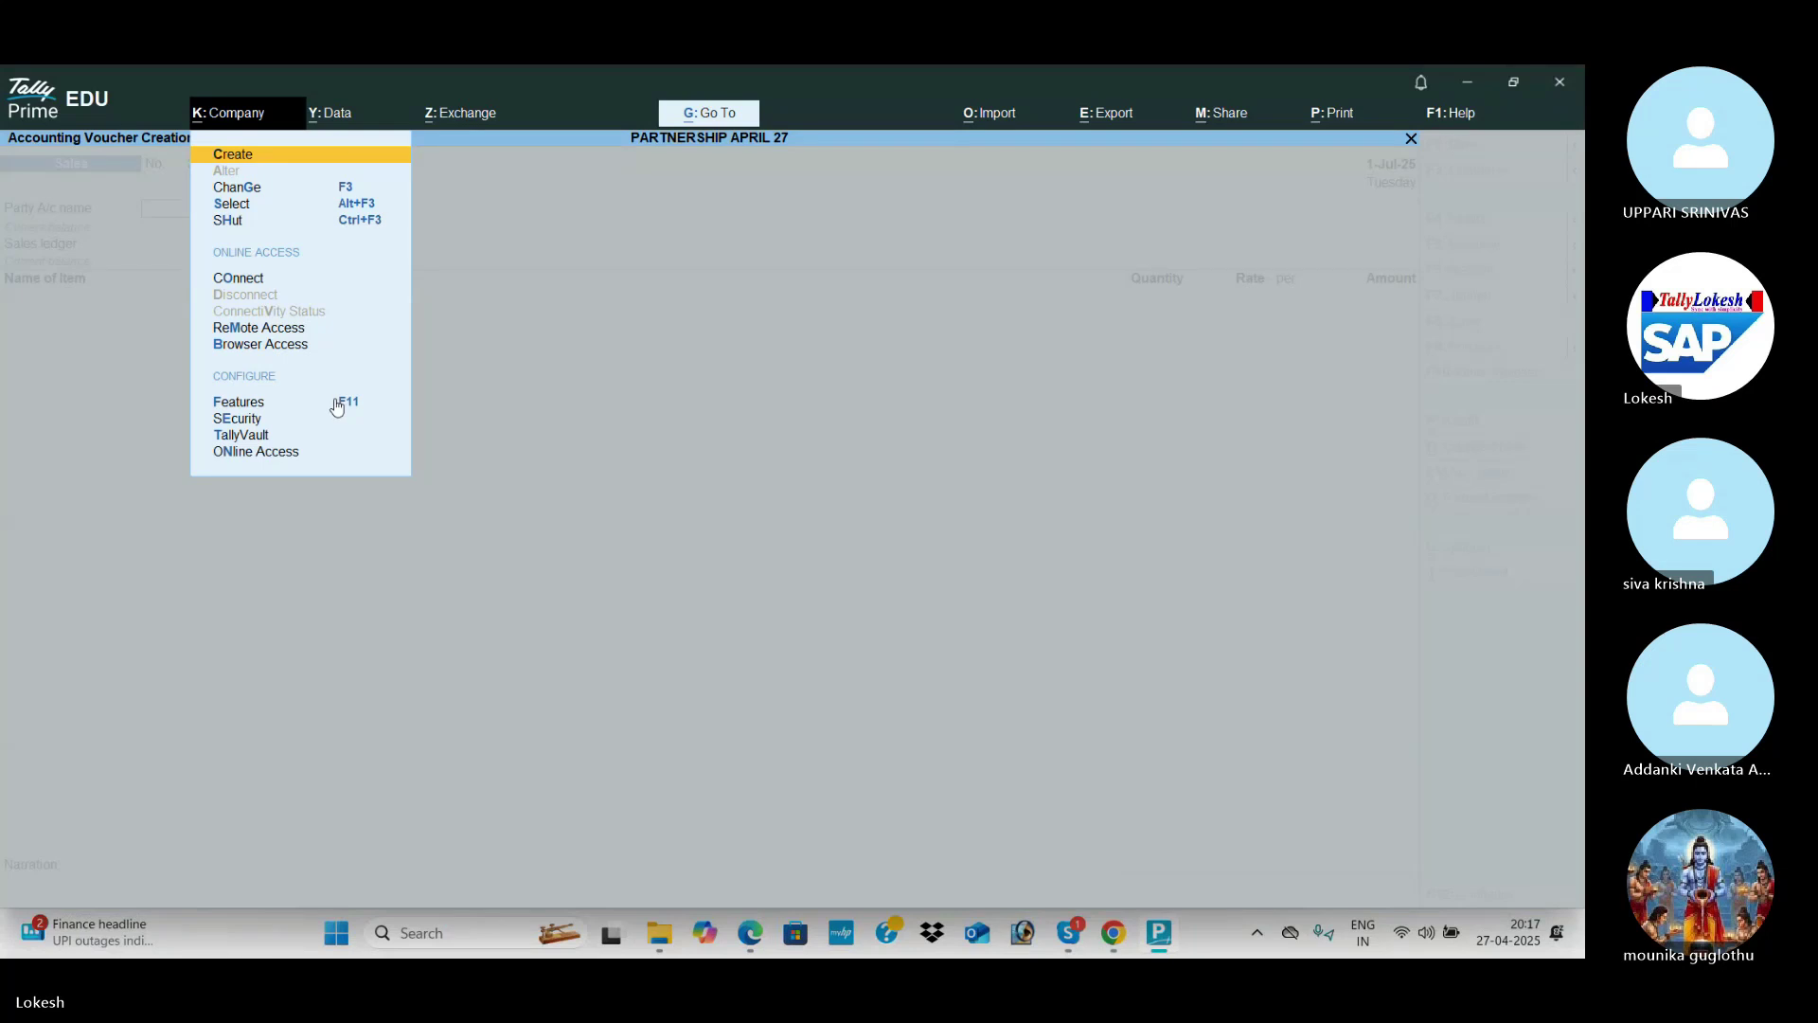
pyautogui.press('F11')
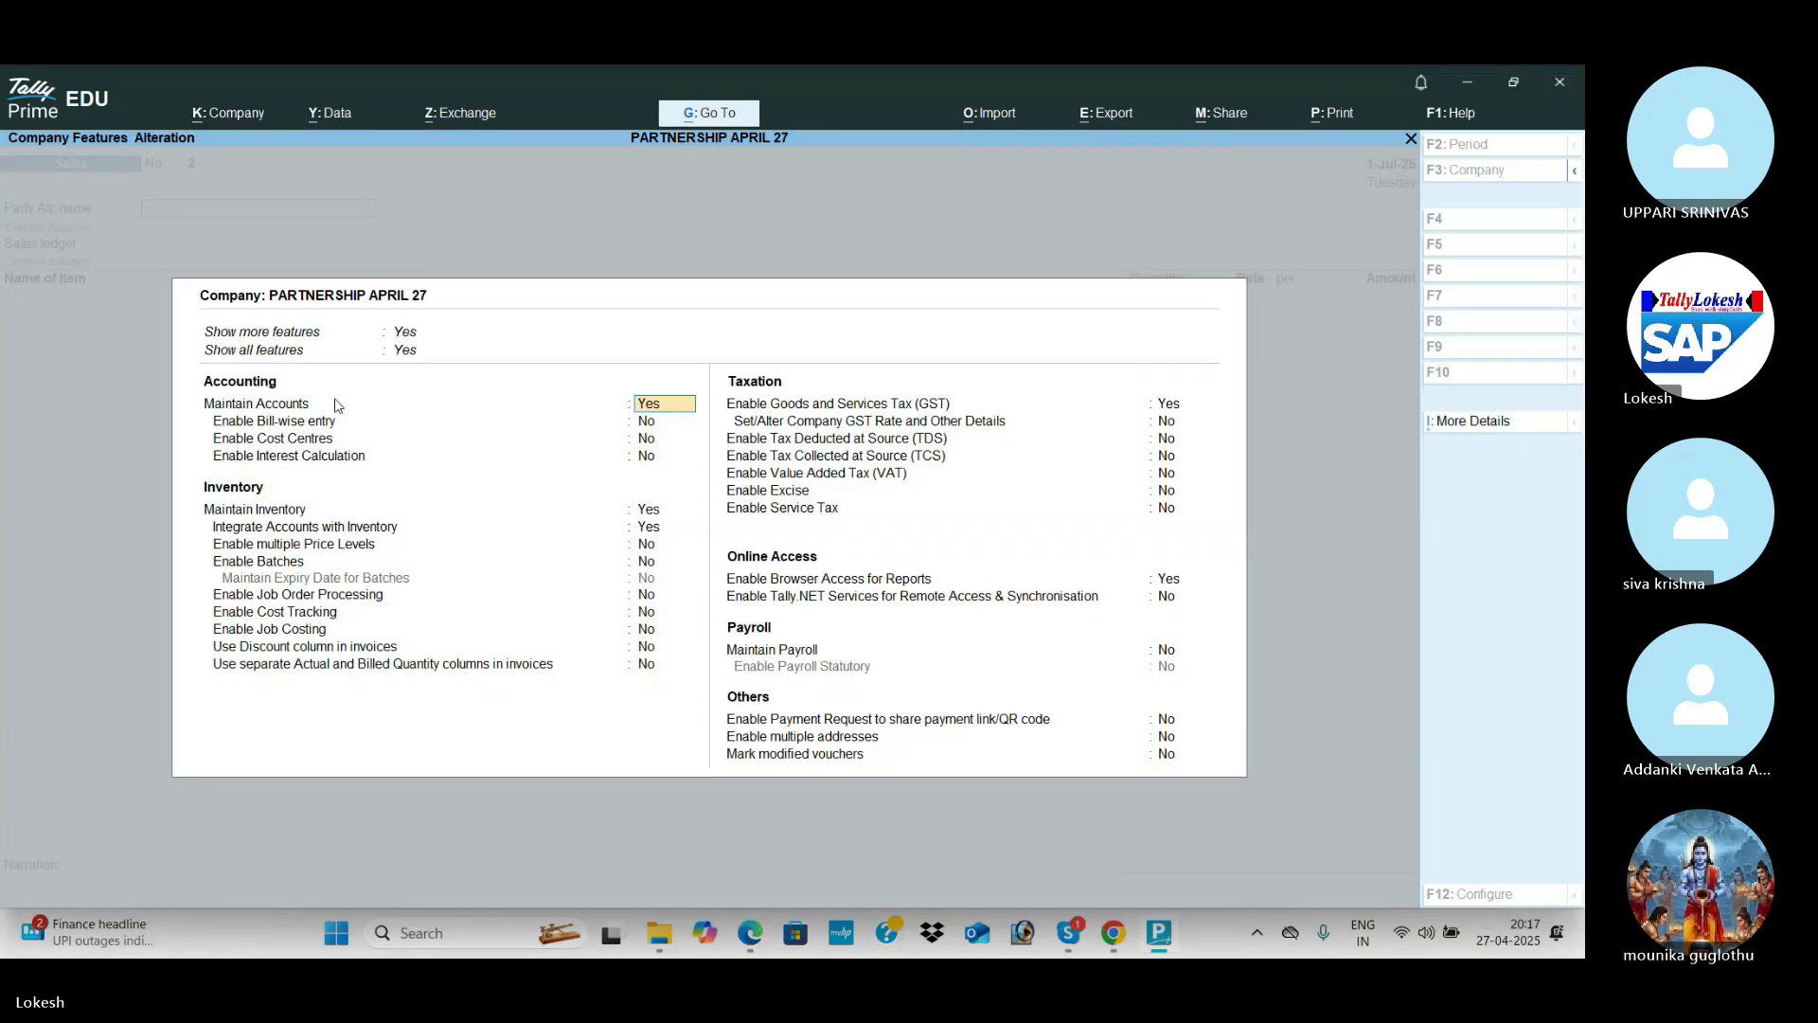
pyautogui.click(647, 634)
pyautogui.click(649, 648)
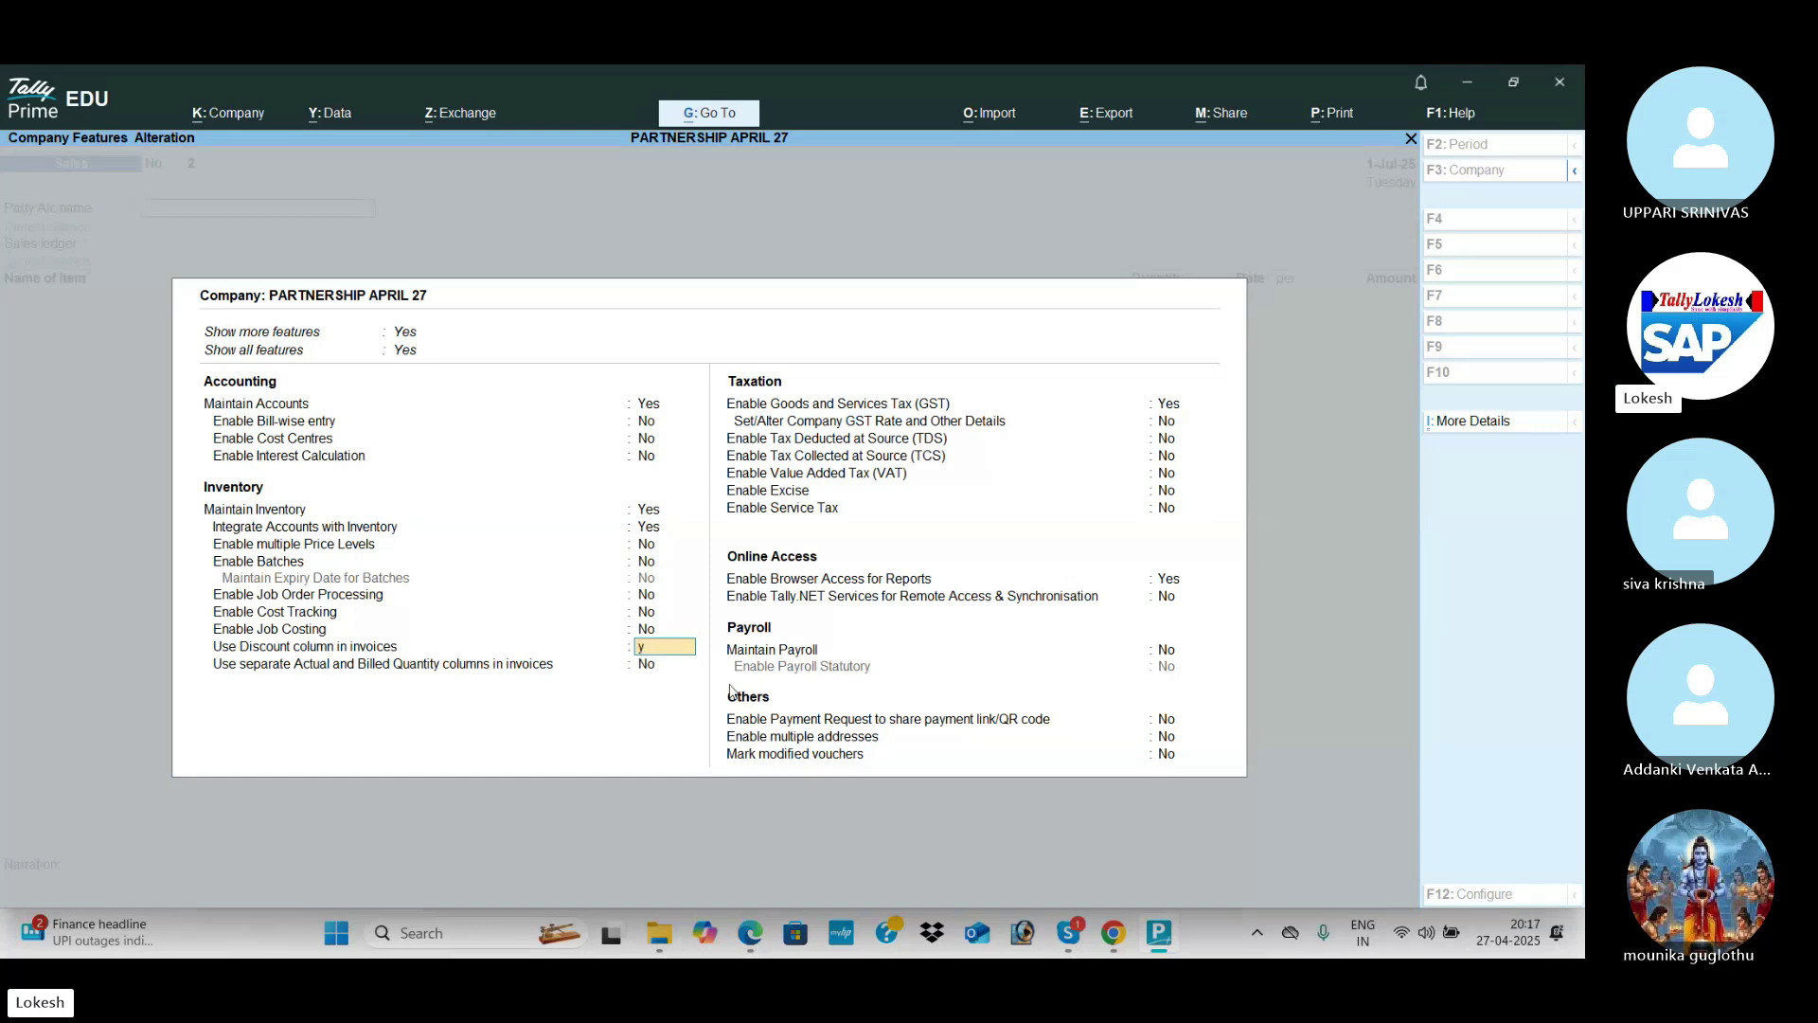
pyautogui.hotkey('ctrl', 'a')
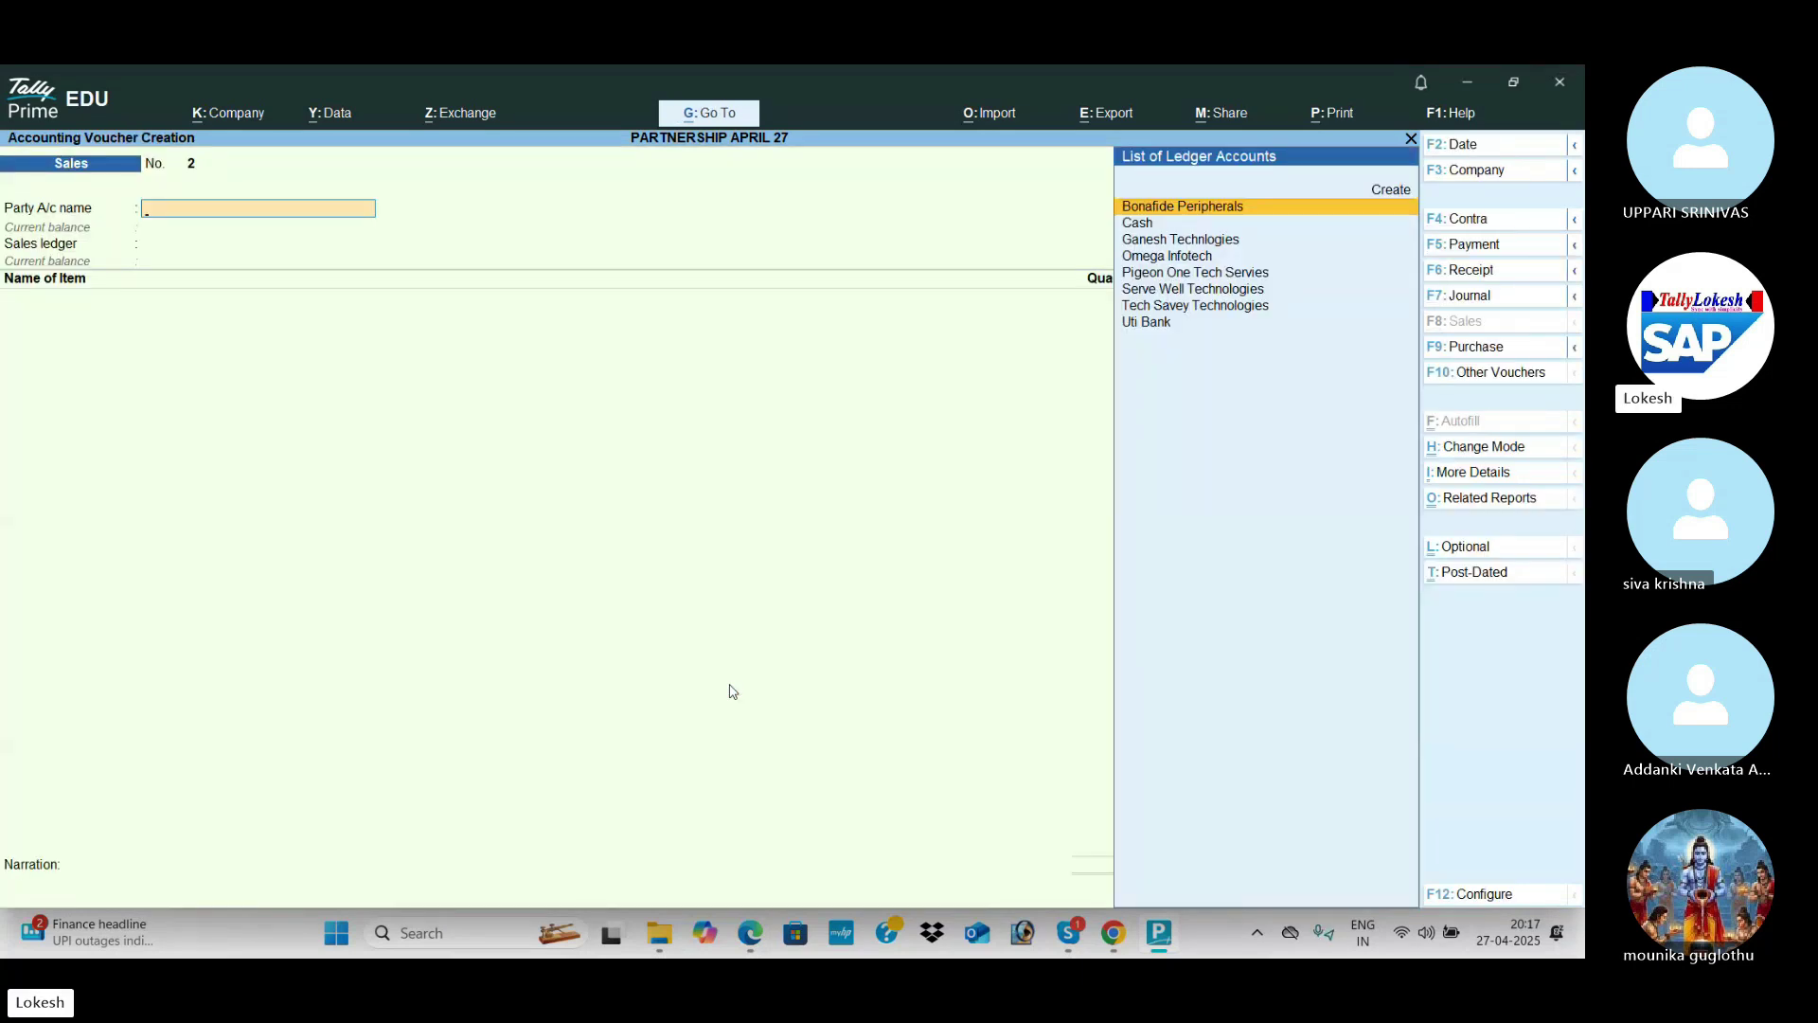
# Step: Check the buyer in the PDF and start a new party ledger named I Tech Peripherals from the Sales voucher
pyautogui.hotkey('alt', 'c')
pyautogui.hotkey('alt', 'Tab')
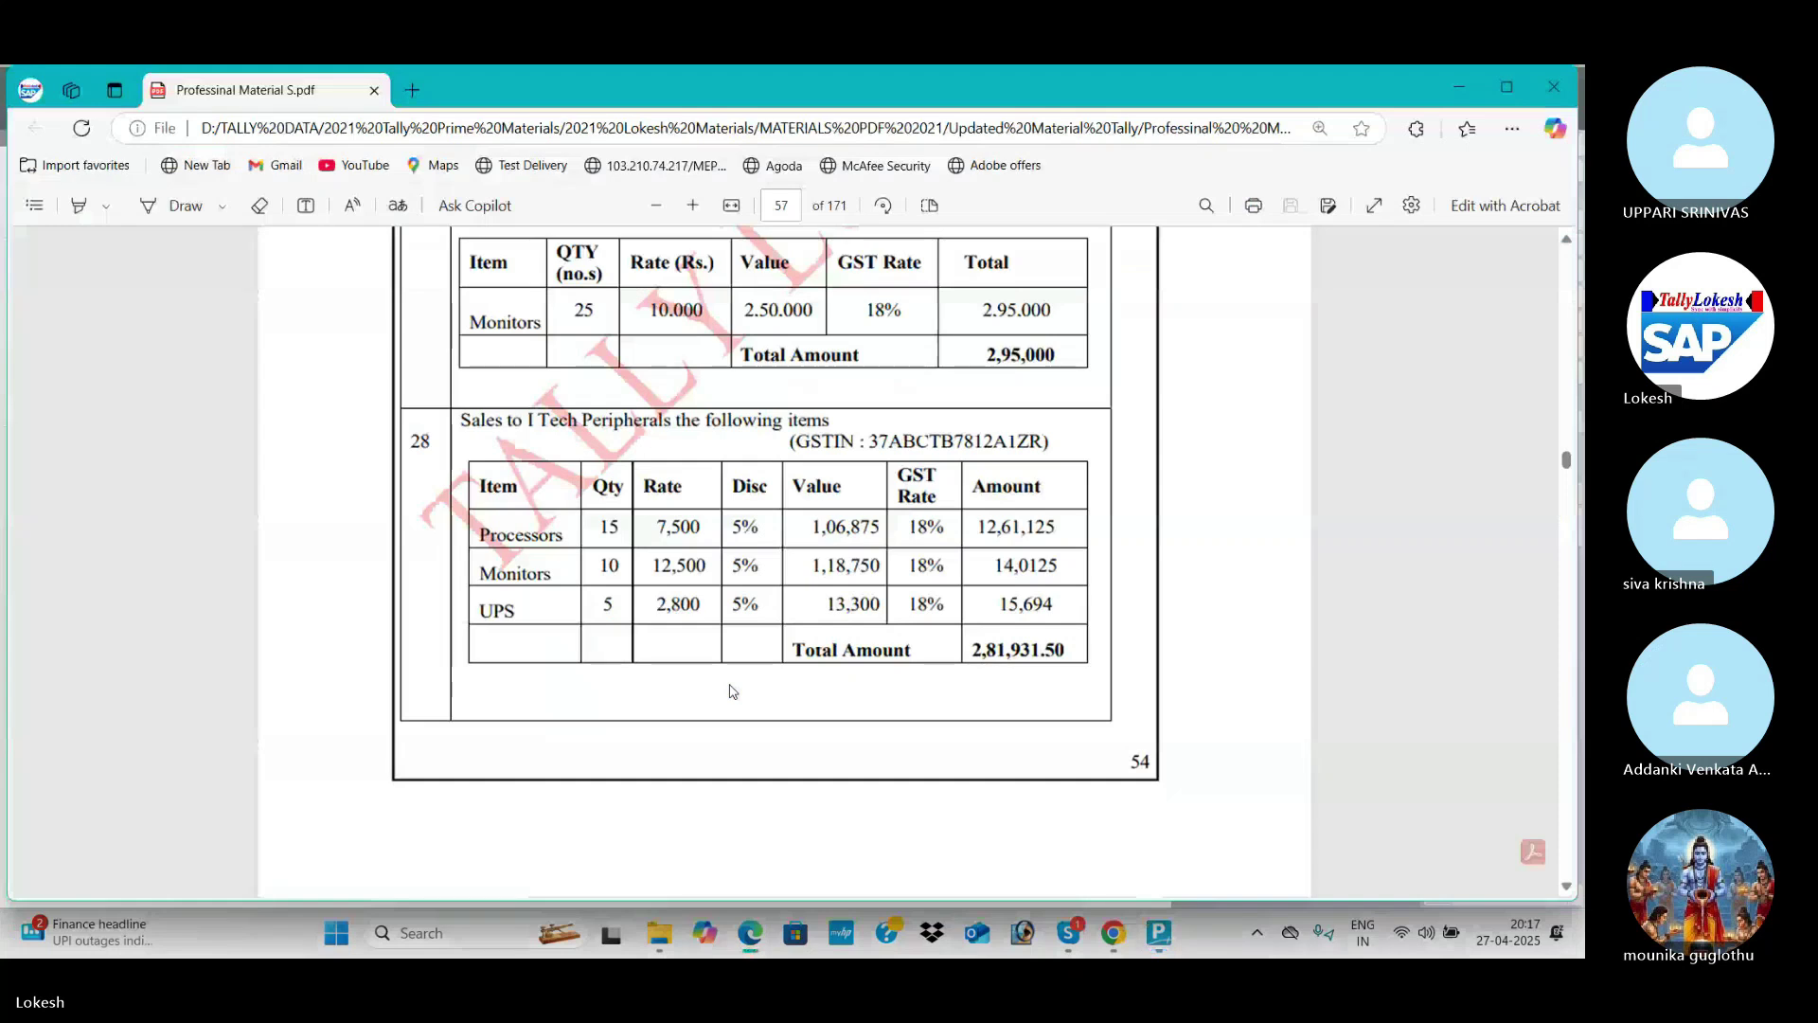
pyautogui.hotkey('alt', 'Tab')
pyautogui.write('I Te')
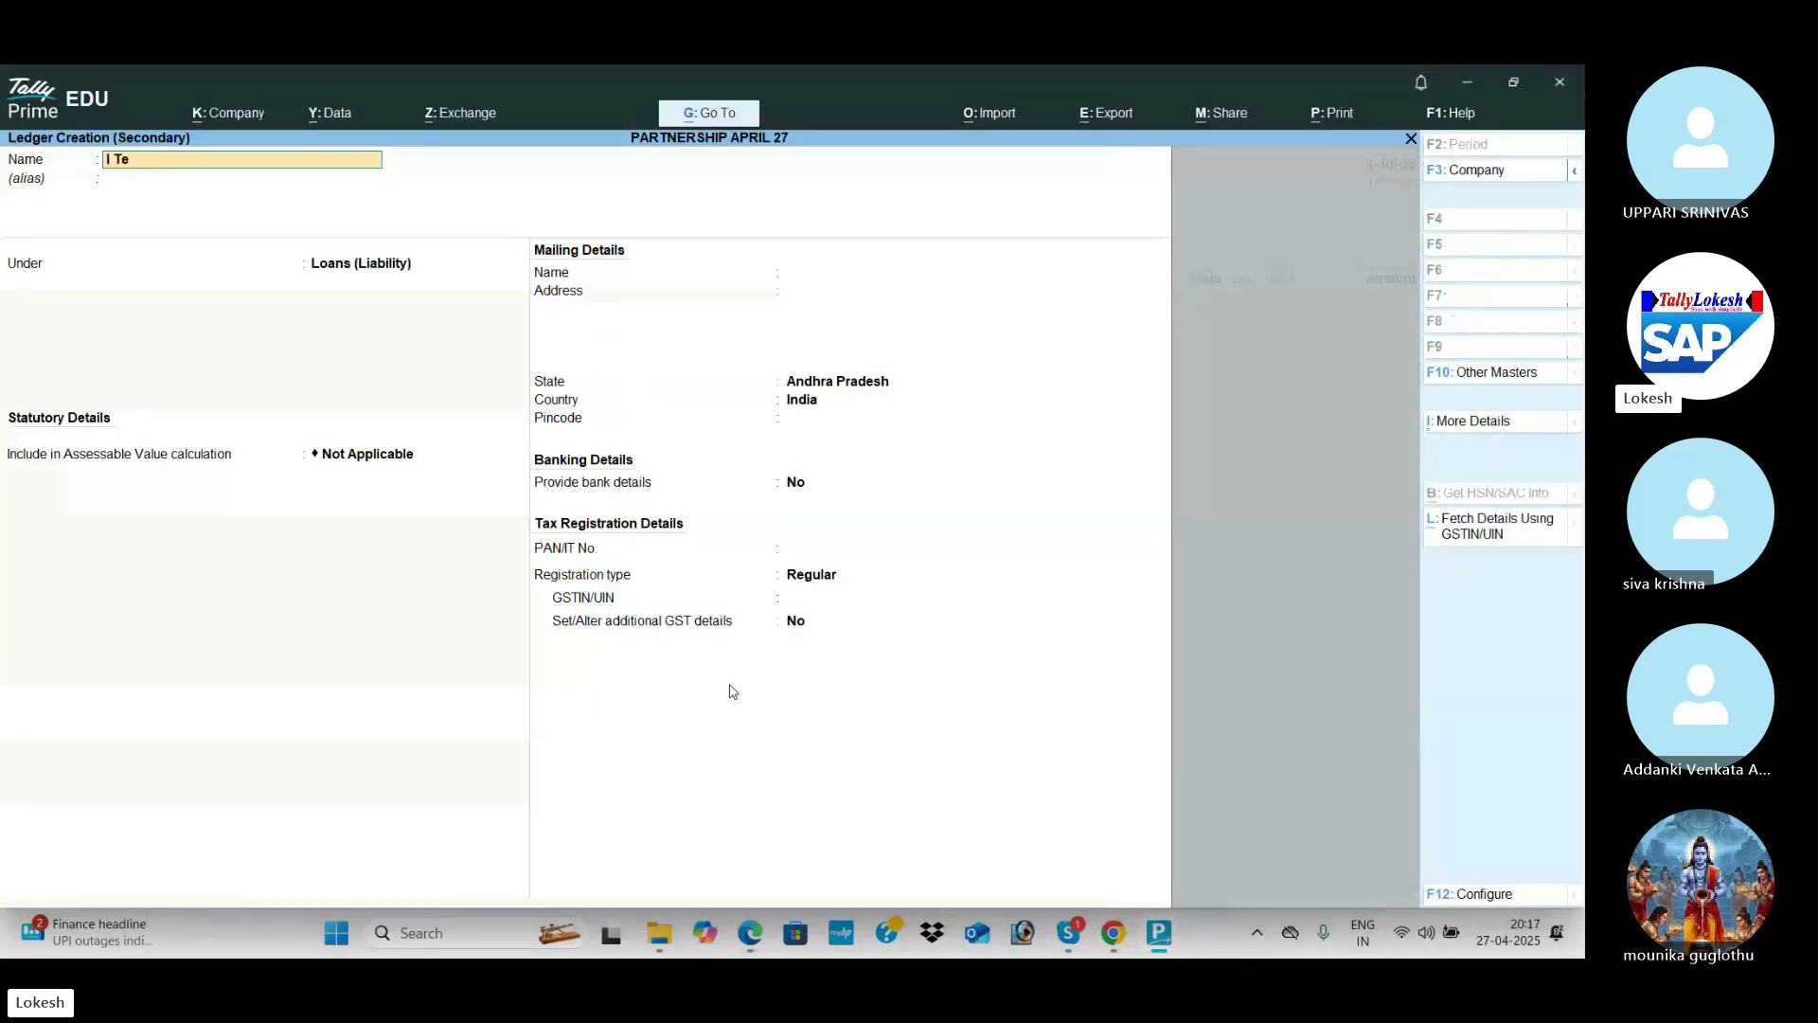
pyautogui.write('ch Peri')
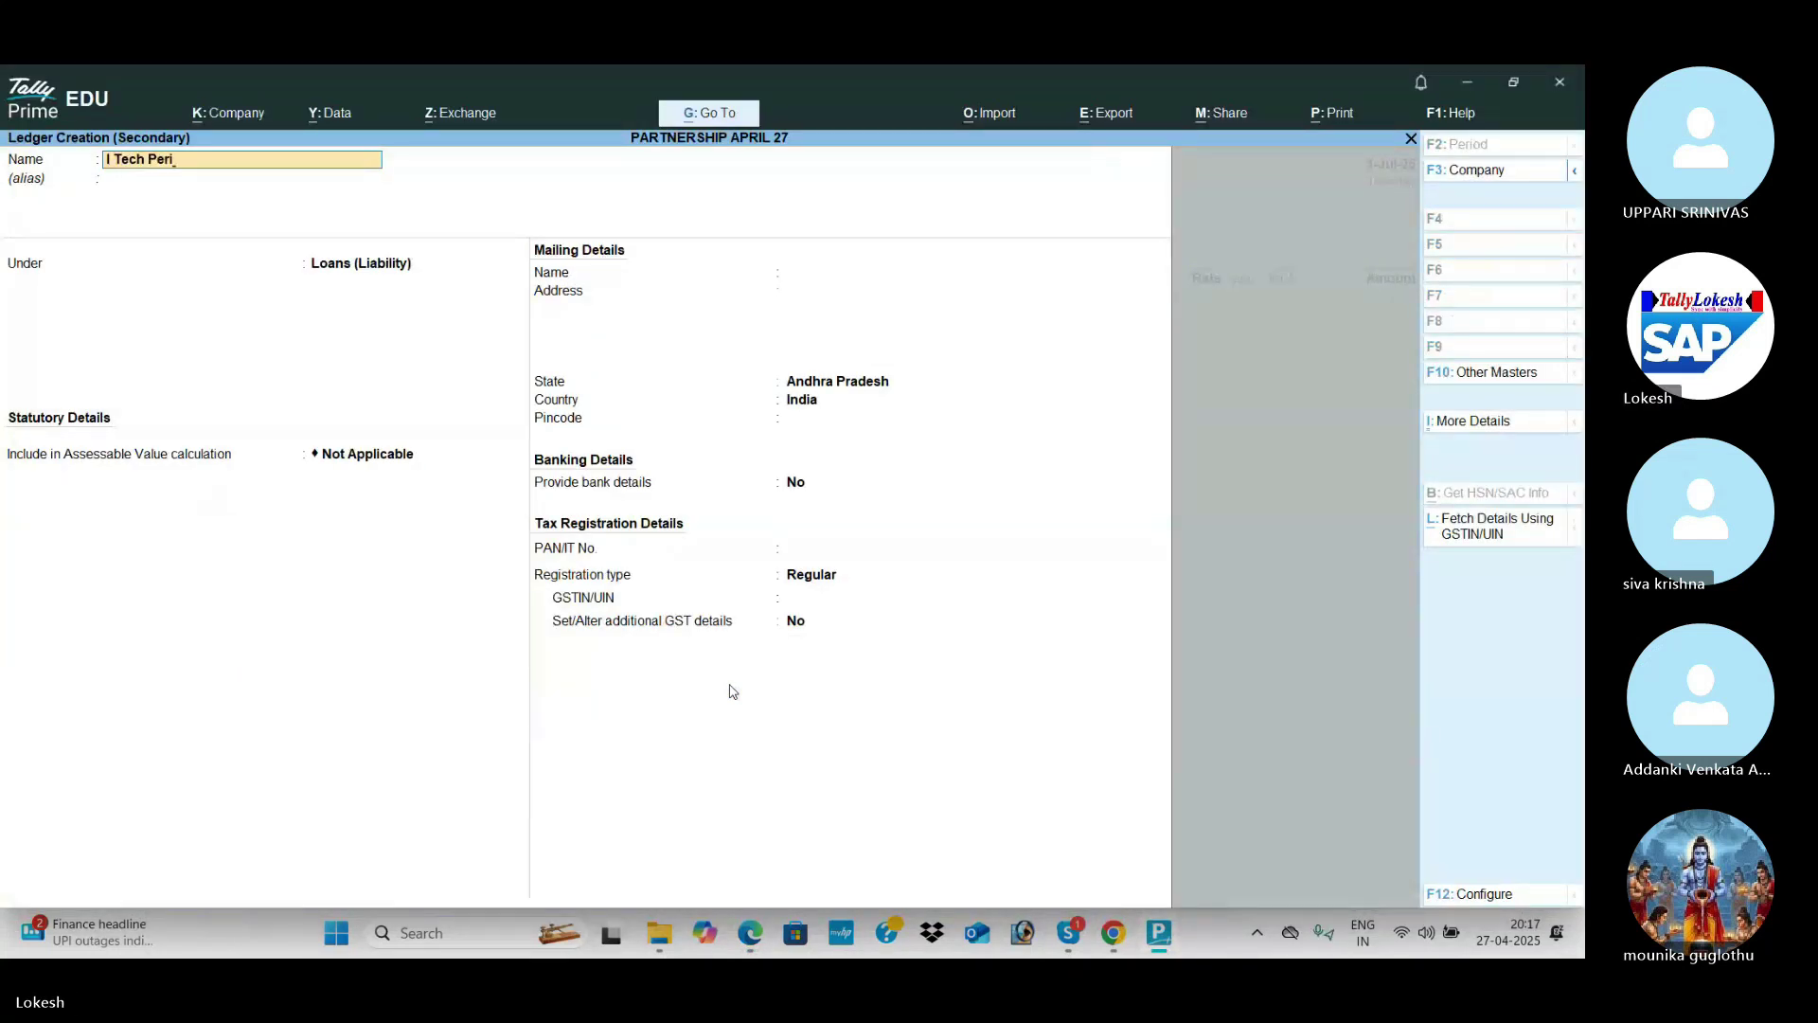
pyautogui.press('Return')
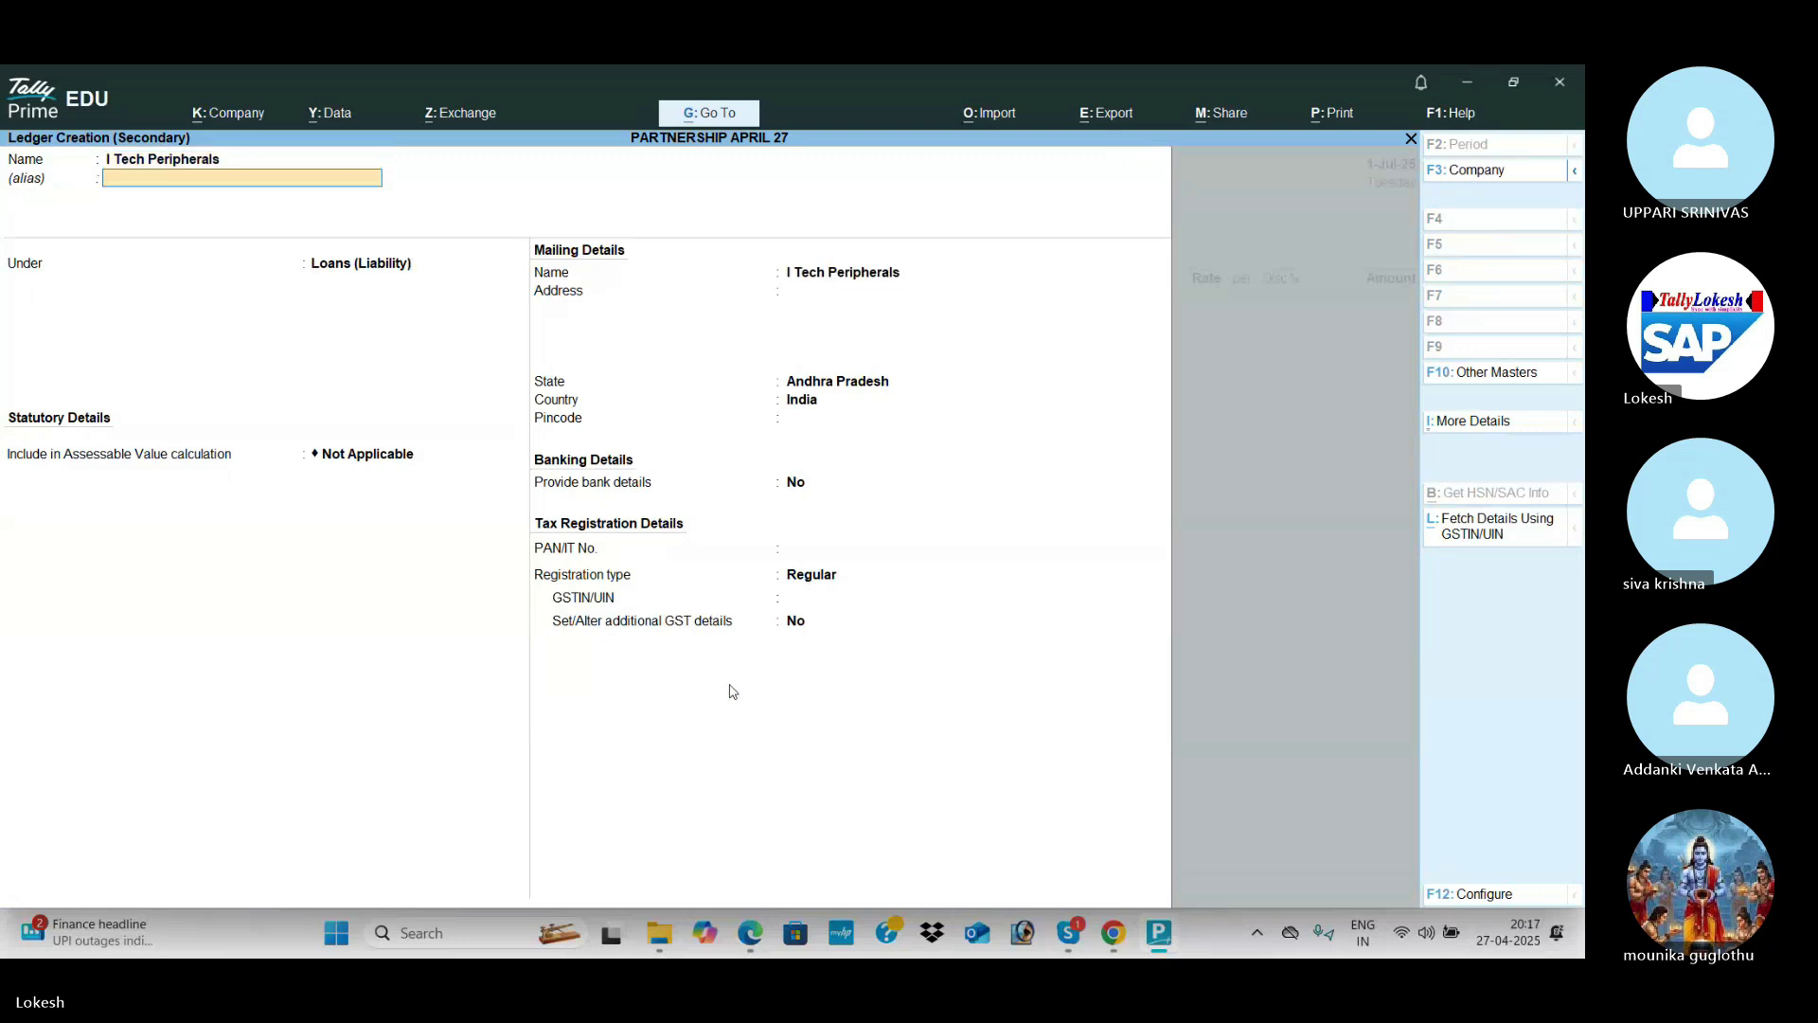
# Step: Put the I Tech Peripherals ledger under Sundry Debtors, keep the remaining defaults and save it as the voucher's party
pyautogui.press('Return')
pyautogui.write('Sun')
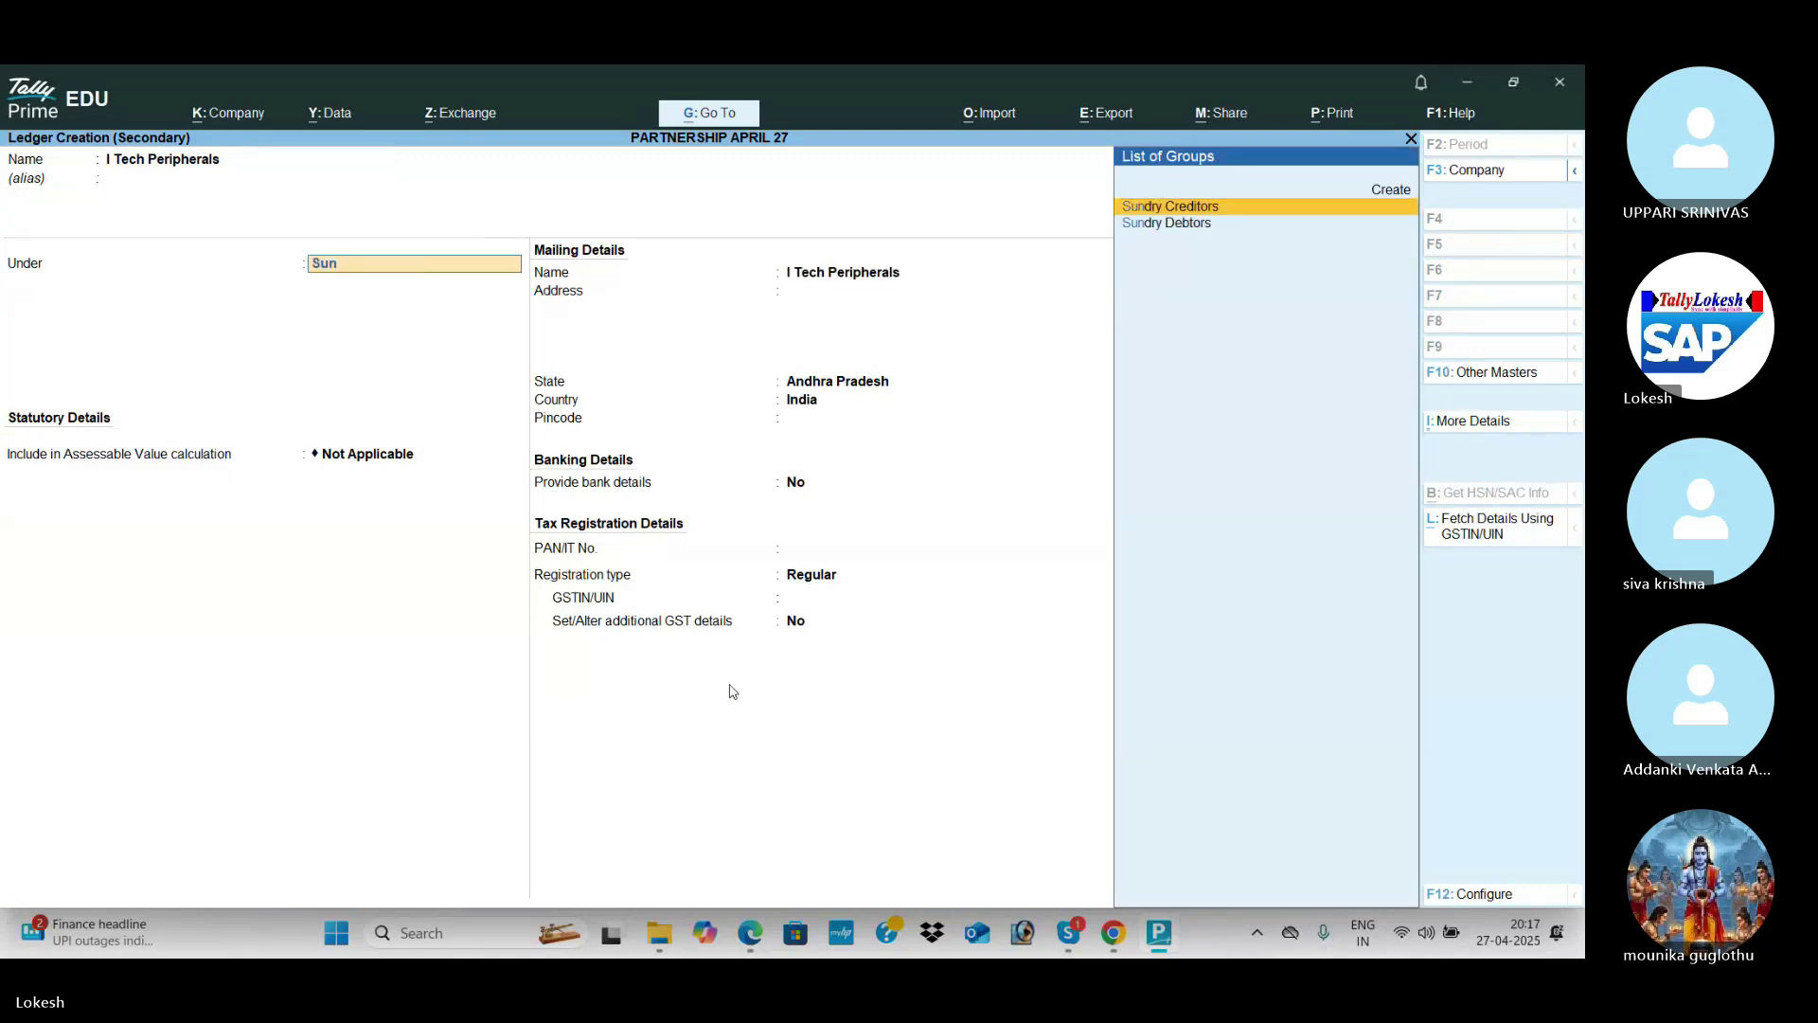
pyautogui.press('Down')
pyautogui.press('Return')
pyautogui.press('Return')
pyautogui.press('Return')
pyautogui.press('Return')
pyautogui.press('Return')
pyautogui.press('Return')
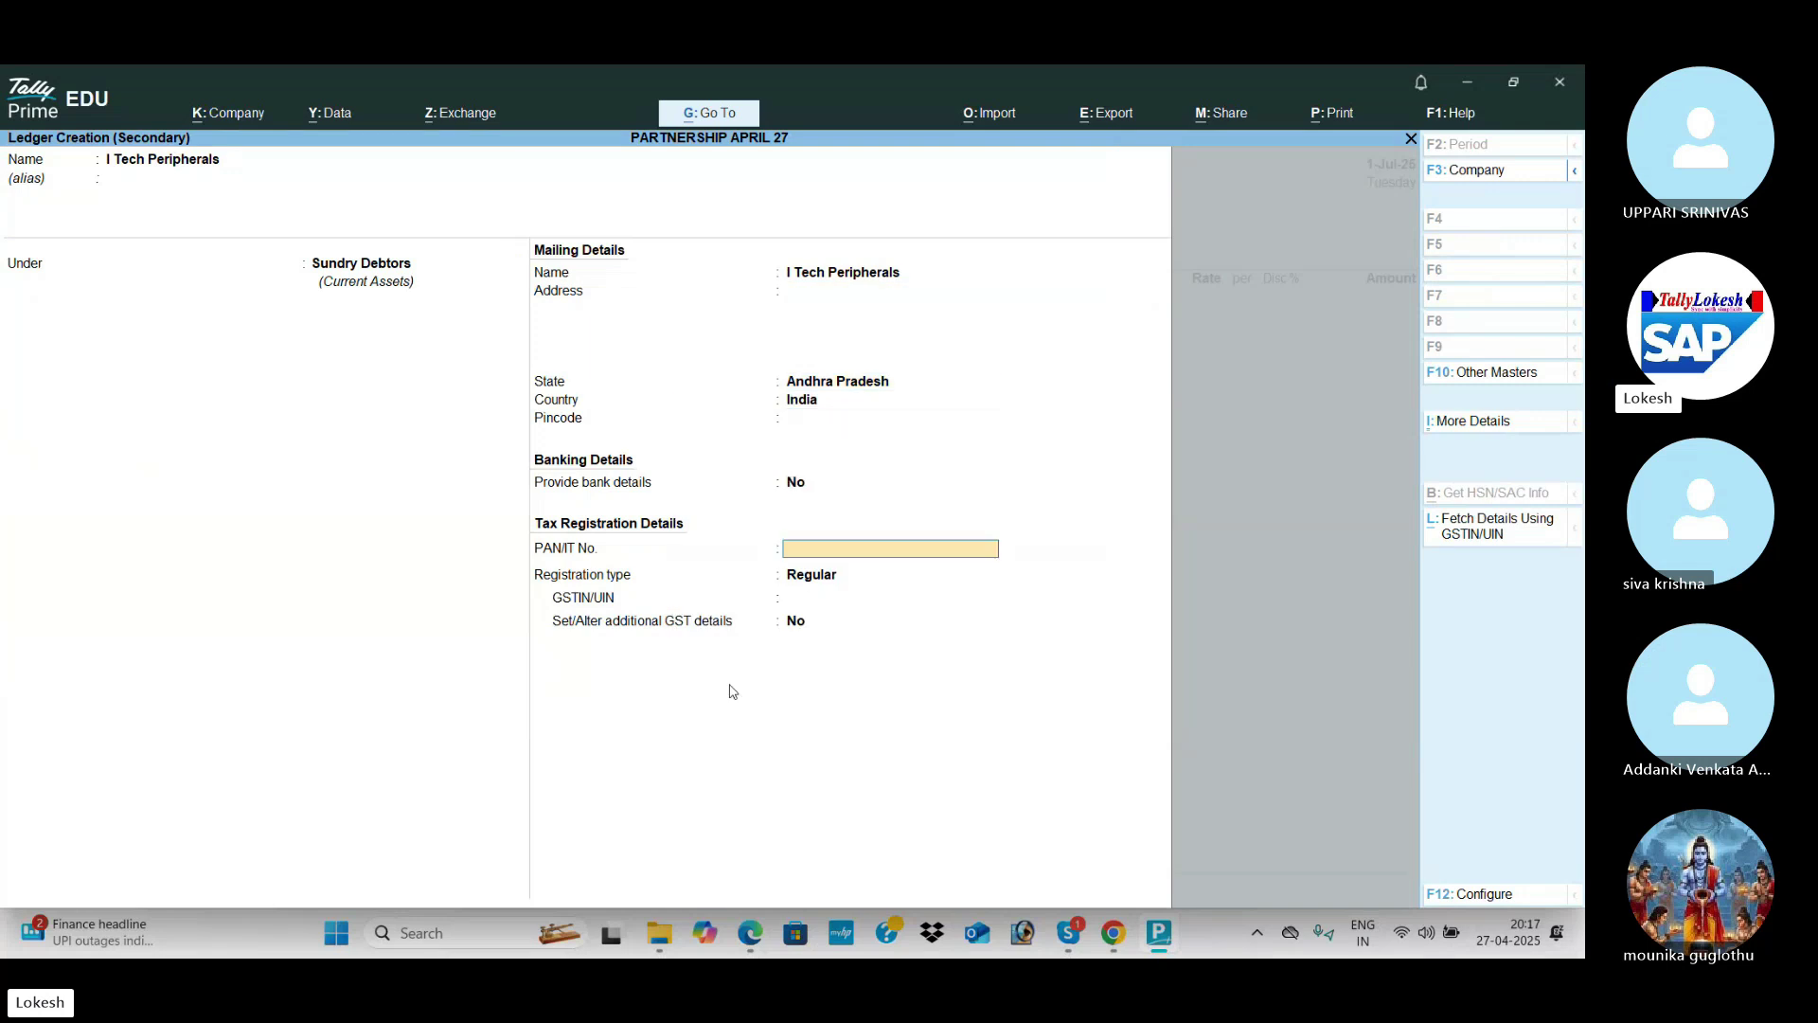
pyautogui.press('Return')
pyautogui.press('Return')
pyautogui.press('Return')
pyautogui.hotkey('ctrl', 'a')
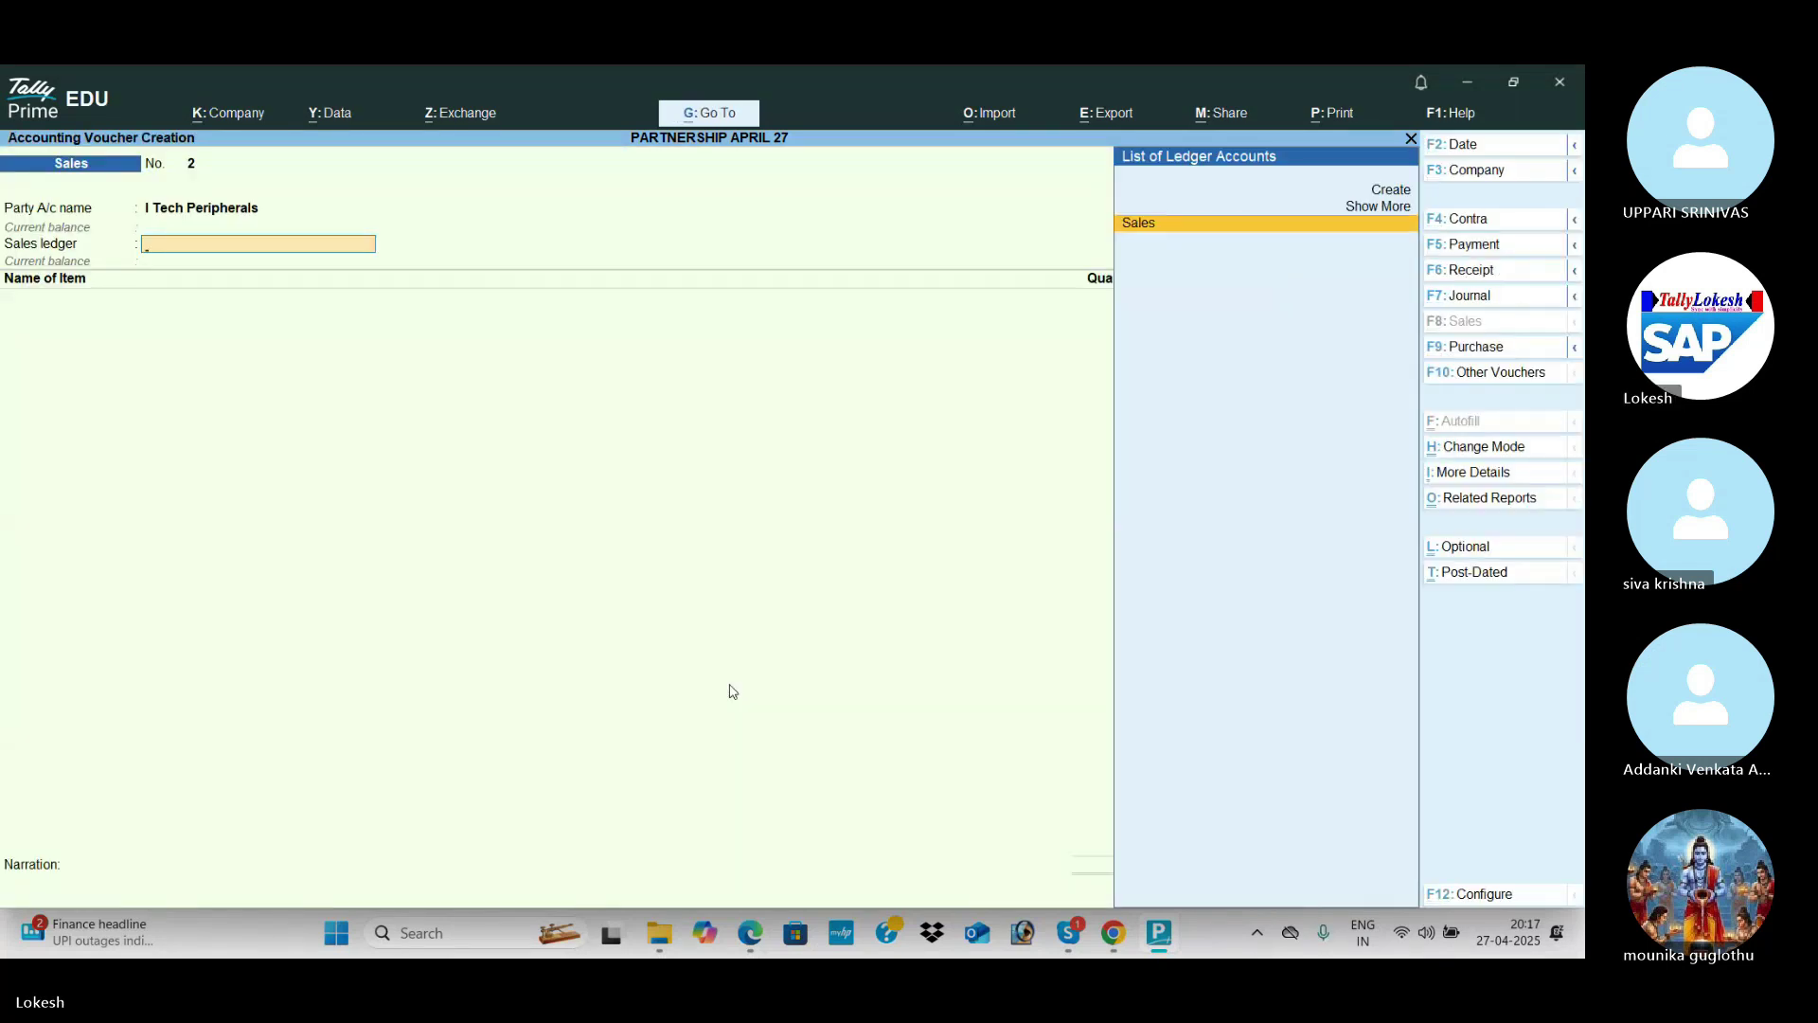
# Step: Select Sales as the sales ledger and add Processors with a quantity of 15 nos from the PDF
pyautogui.press('Return')
pyautogui.hotkey('alt', 'Tab')
pyautogui.hotkey('alt', 'Tab')
pyautogui.write('pro')
pyautogui.press('Return')
pyautogui.hotkey('alt', 'Tab')
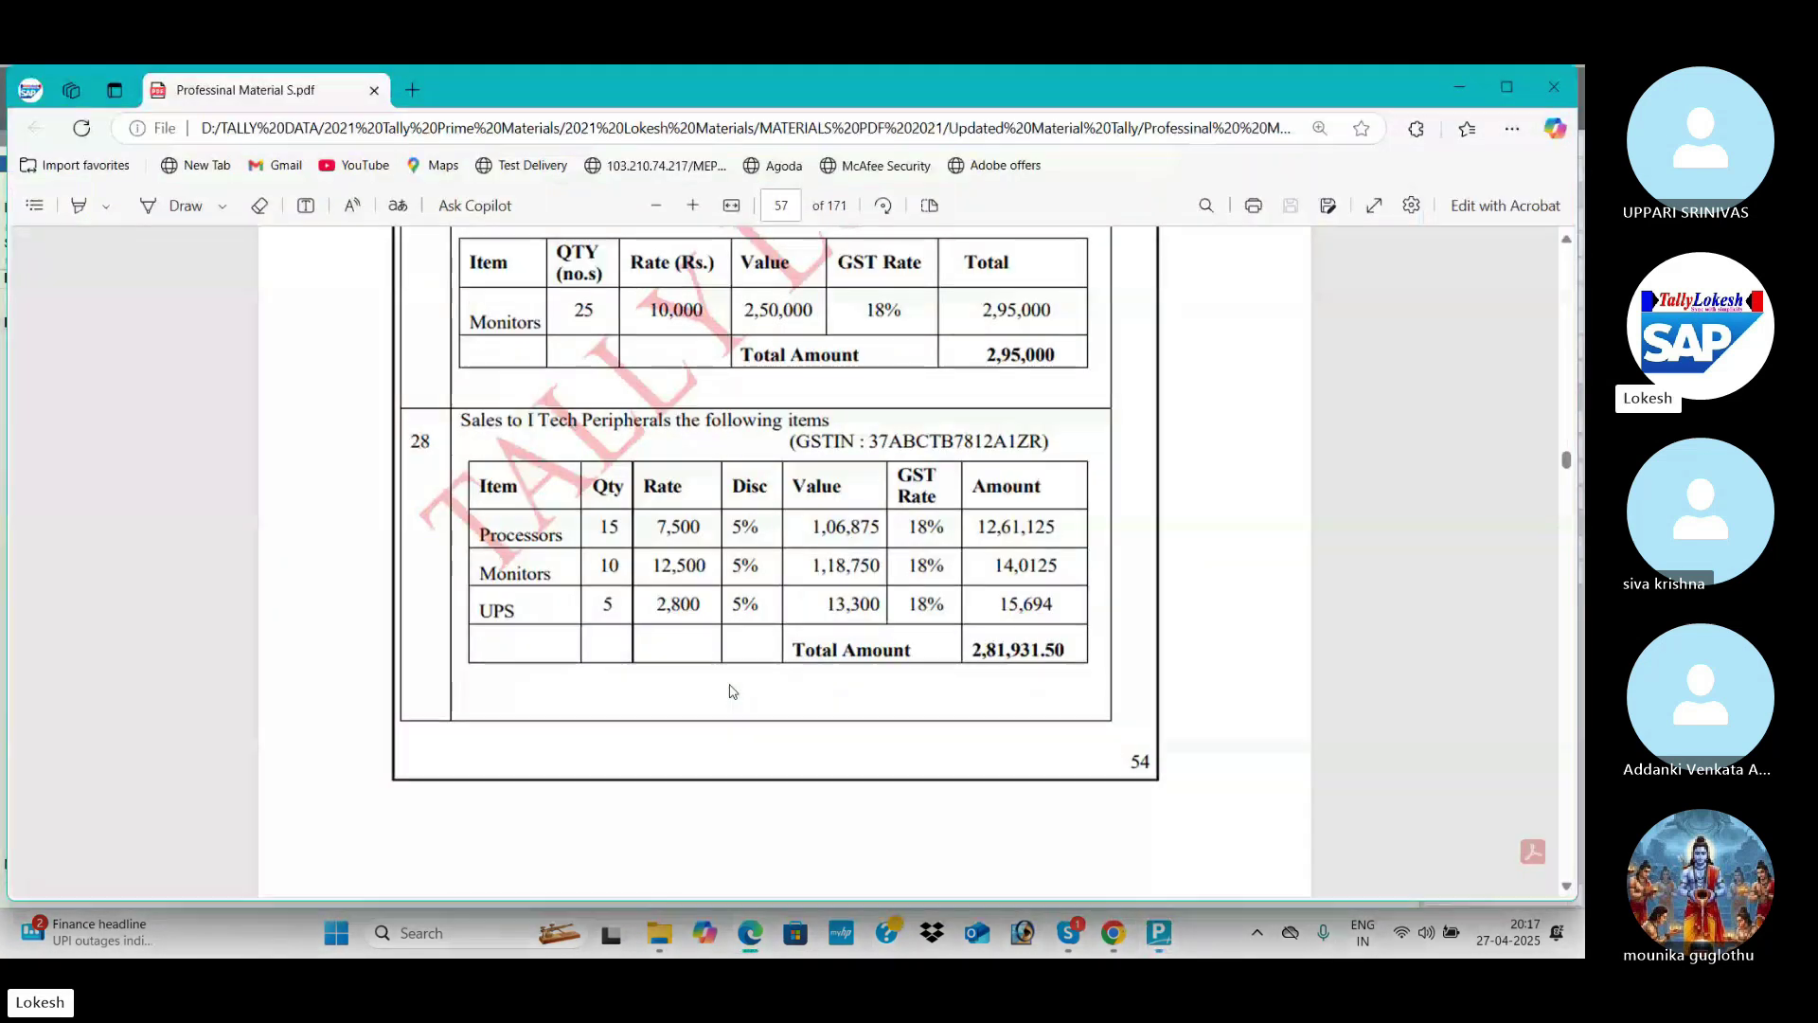
pyautogui.hotkey('alt', 'Tab')
pyautogui.write('15')
pyautogui.press('Return')
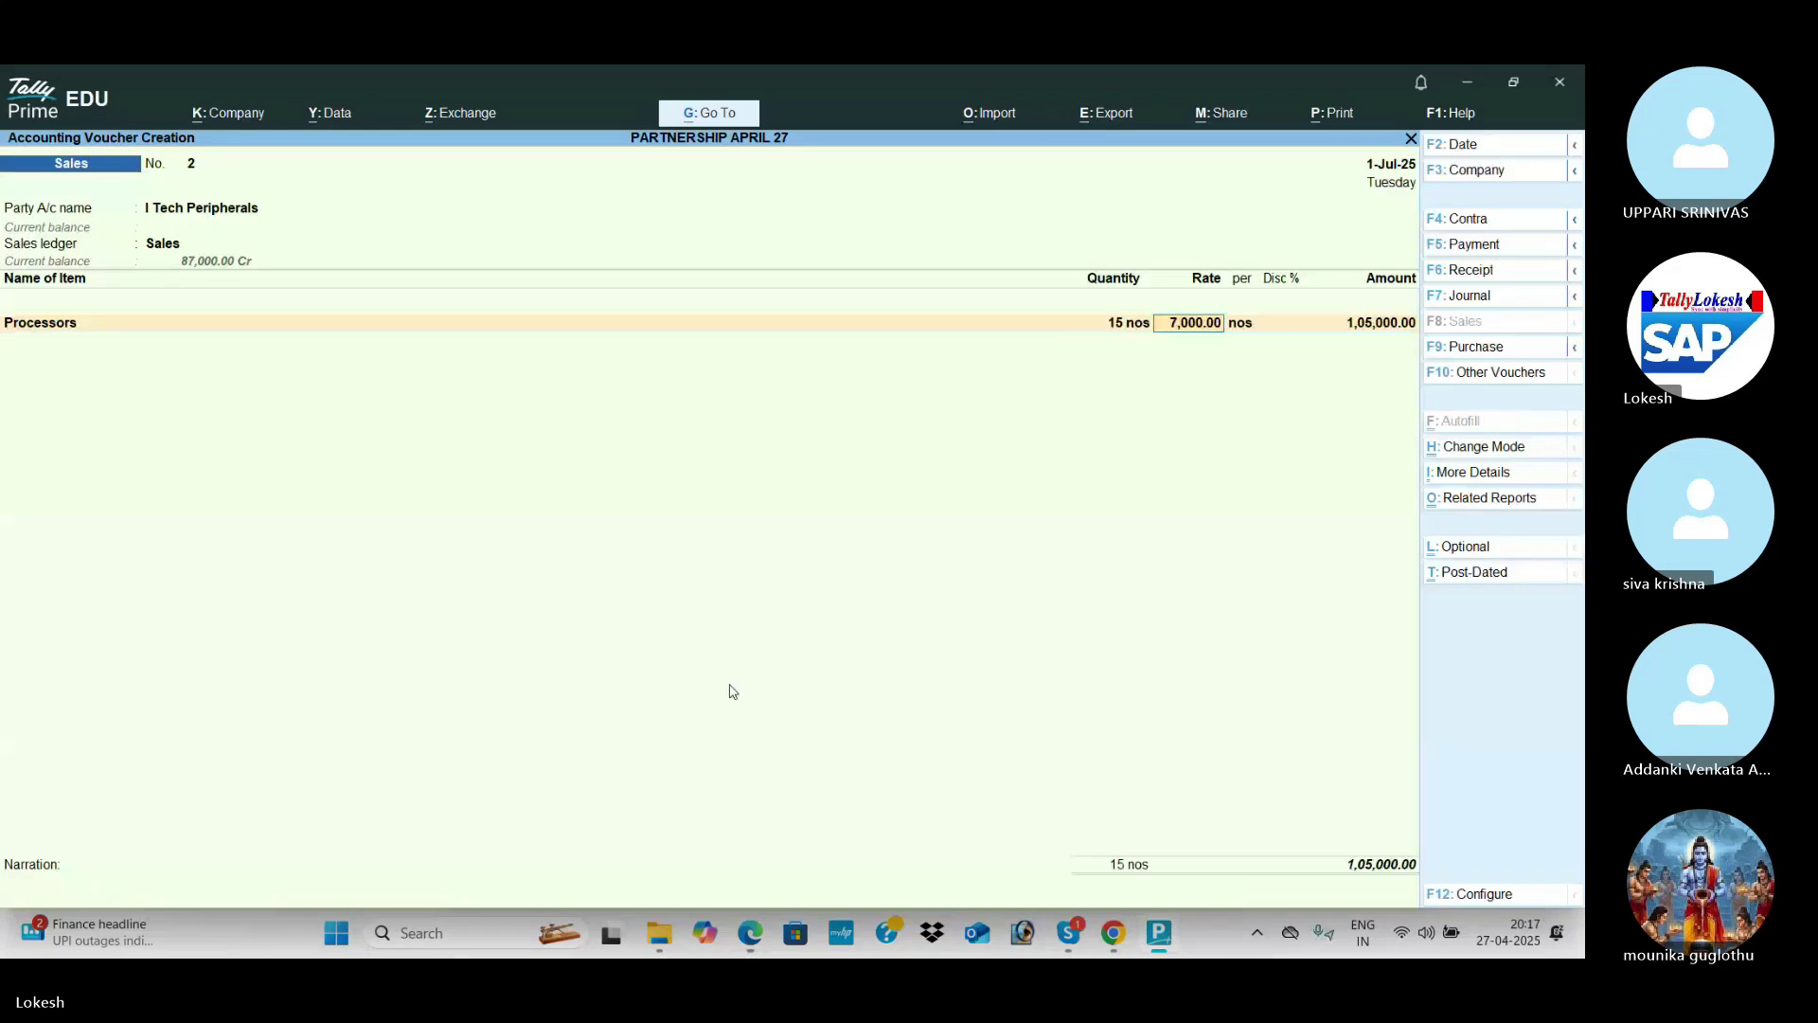
# Step: Set the Processors rate to 7,500 and the discount to 5%, as given in the PDF
pyautogui.hotkey('alt', 'Tab')
pyautogui.hotkey('alt', 'Tab')
pyautogui.write('7500')
pyautogui.press('Return')
pyautogui.press('Return')
pyautogui.hotkey('alt', 'Tab')
pyautogui.hotkey('alt', 'Tab')
pyautogui.write('5')
pyautogui.press('Return')
# Step: Add Monitors as the second item with a quantity of 10 nos from the PDF
pyautogui.hotkey('alt', 'Tab')
pyautogui.hotkey('alt', 'Tab')
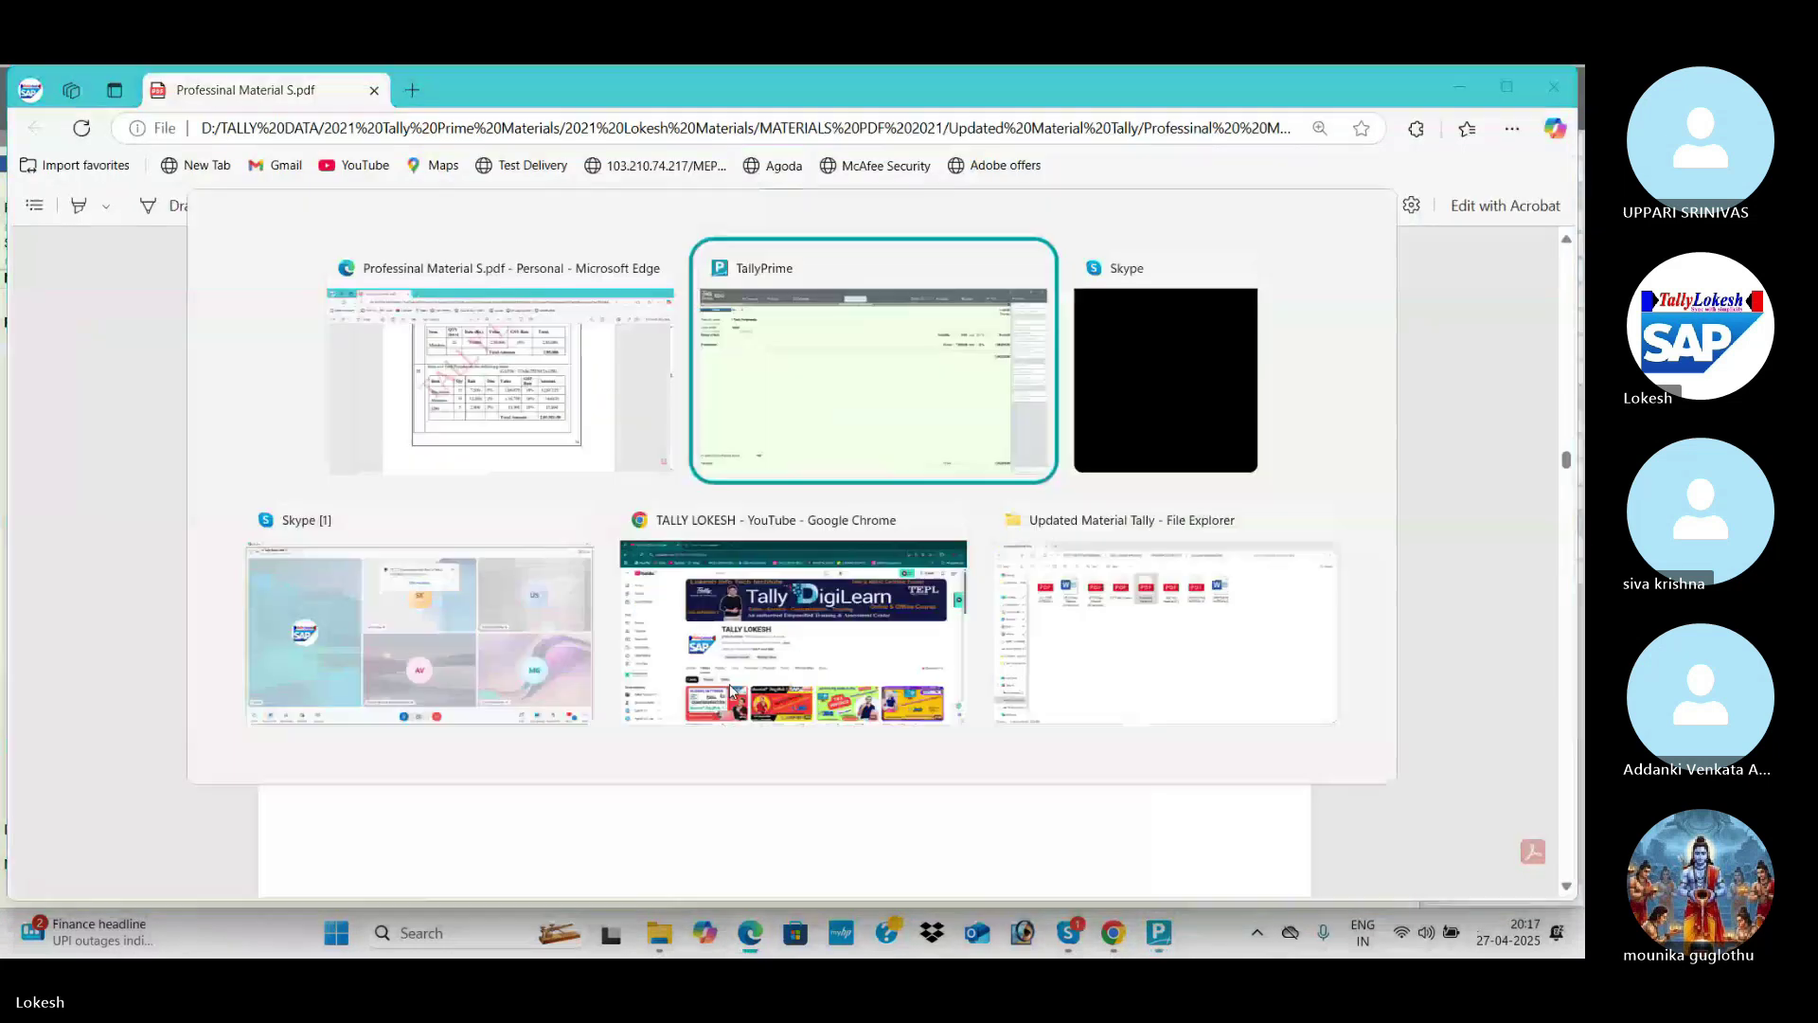
pyautogui.write('mo')
pyautogui.press('Return')
pyautogui.hotkey('alt', 'Tab')
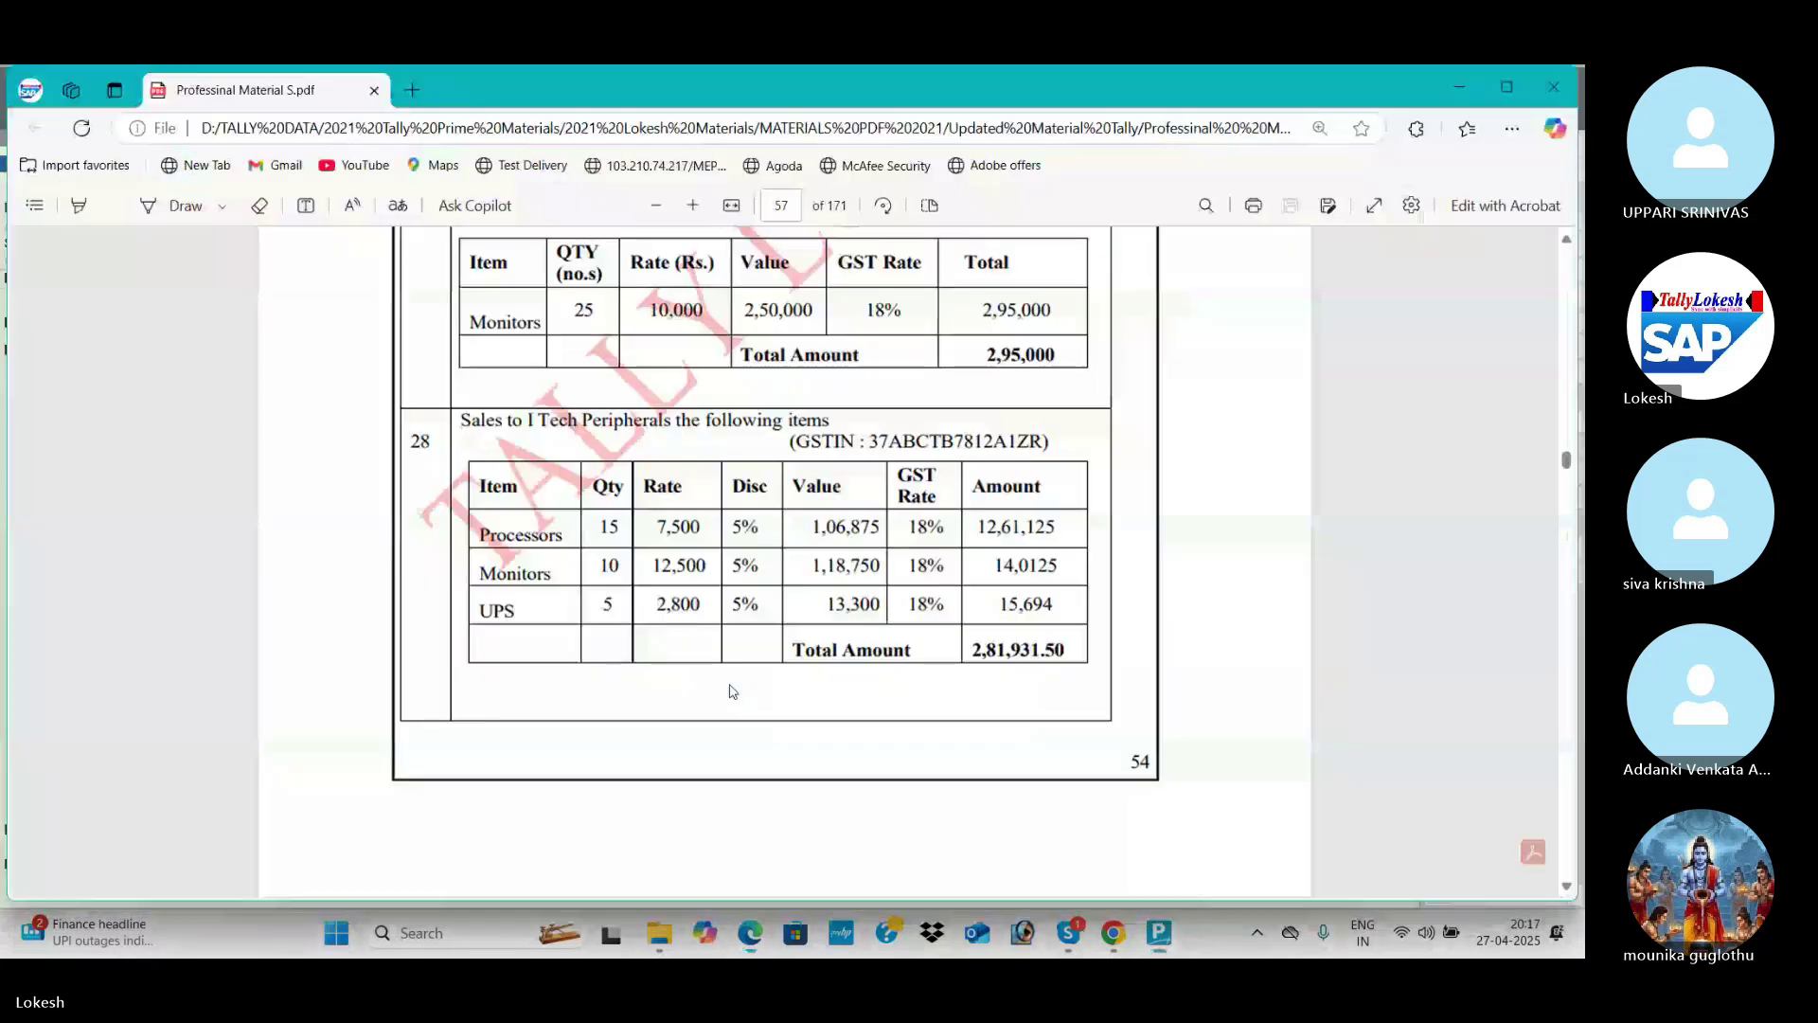
pyautogui.hotkey('alt', 'Tab')
pyautogui.write('10')
pyautogui.press('Return')
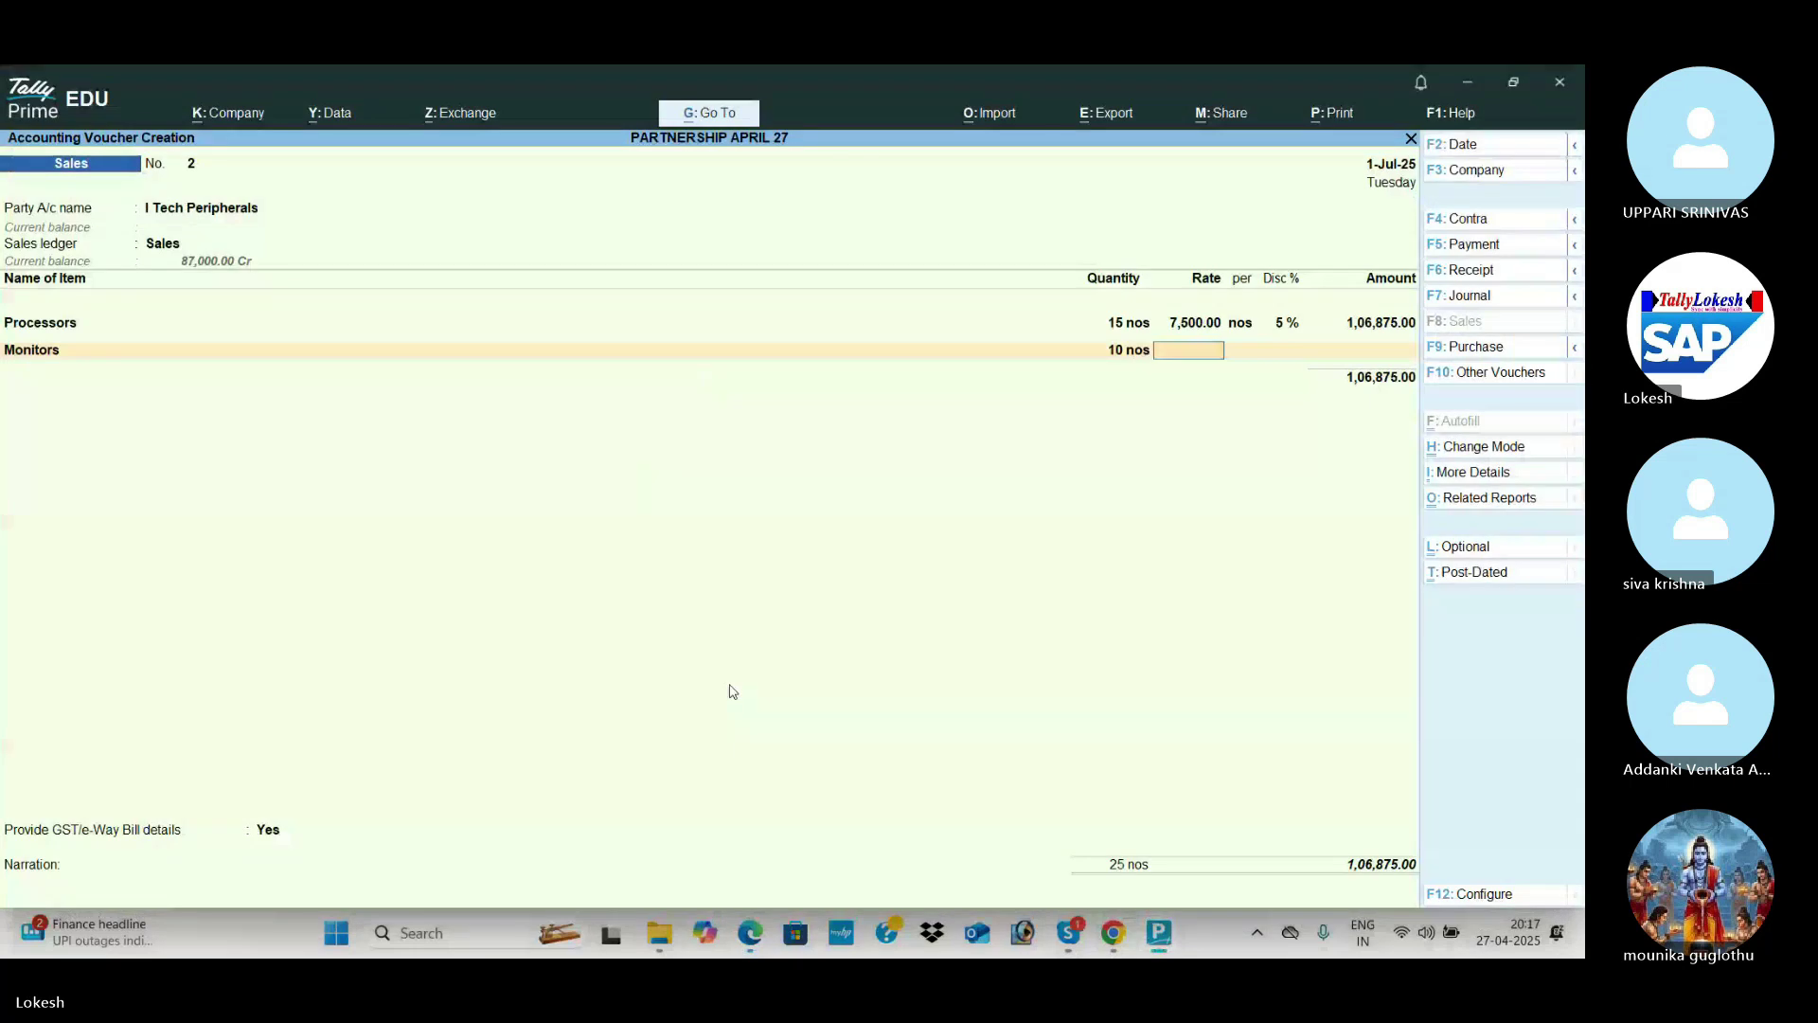
# Step: Set the Monitors rate to 12,500 and the discount to 5%
pyautogui.hotkey('alt', 'Tab')
pyautogui.hotkey('alt', 'Tab')
pyautogui.write('12500')
pyautogui.press('Return')
pyautogui.press('Return')
pyautogui.write('5')
pyautogui.press('Return')
pyautogui.press('Return')
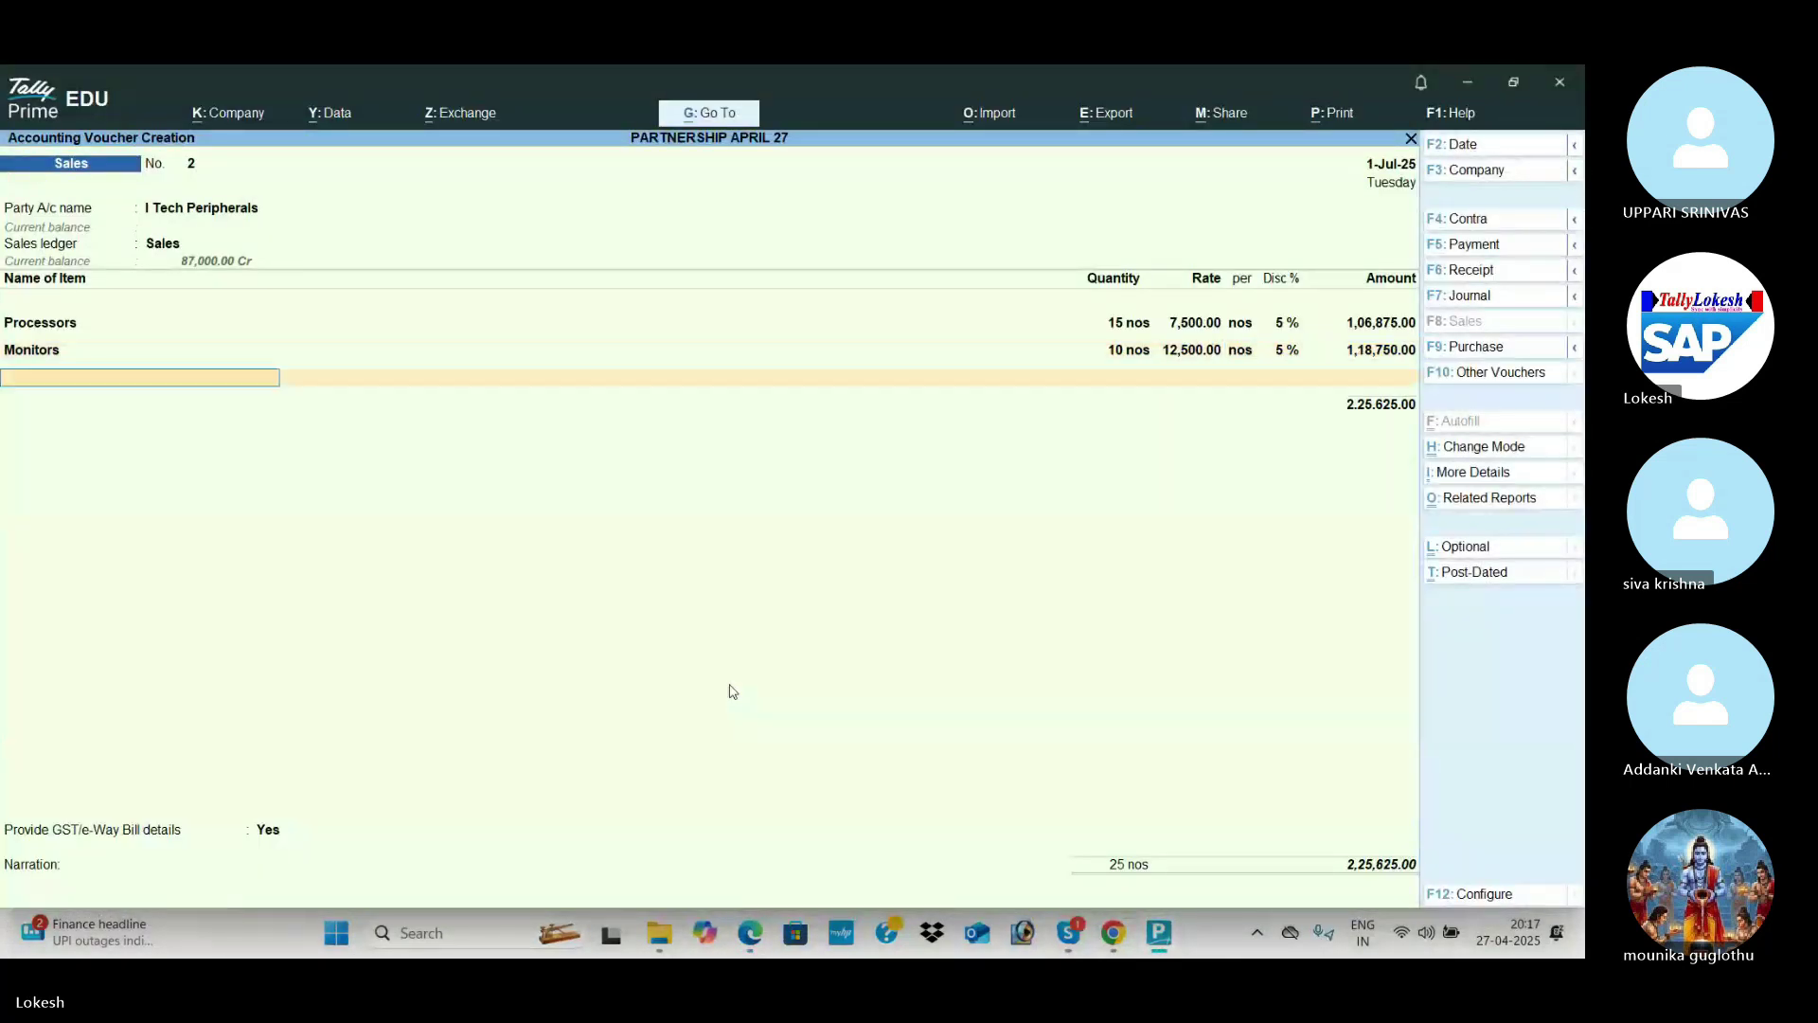
# Step: Add Ups as the third item with a quantity of 5 nos from the PDF
pyautogui.hotkey('alt', 'Tab')
pyautogui.hotkey('alt', 'Tab')
pyautogui.write('ups')
pyautogui.press('Return')
pyautogui.hotkey('alt', 'Tab')
pyautogui.hotkey('alt', 'Tab')
pyautogui.write('5')
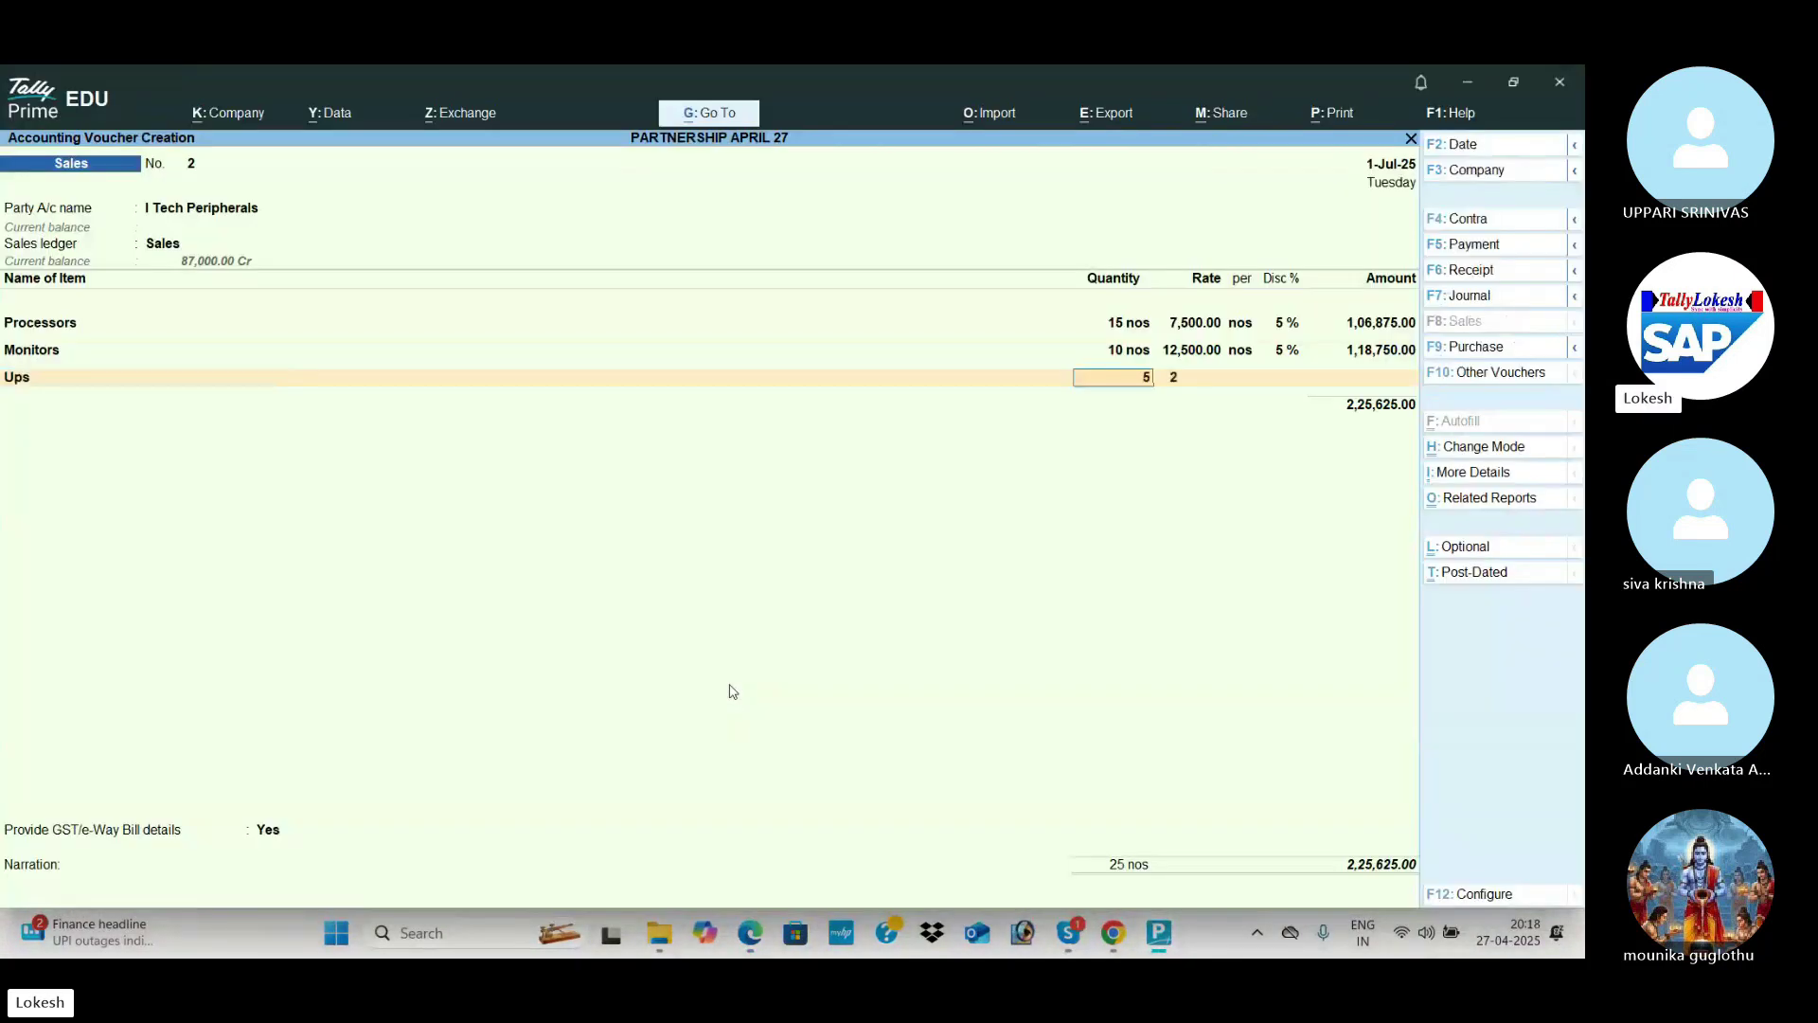
# Step: Set the Ups rate to 2,800 and the discount to 5%
pyautogui.hotkey('alt', 'Tab')
pyautogui.hotkey('alt', 'Tab')
pyautogui.write('2800')
pyautogui.press('Return')
pyautogui.press('Return')
pyautogui.write('5')
pyautogui.press('Return')
pyautogui.press('Return')
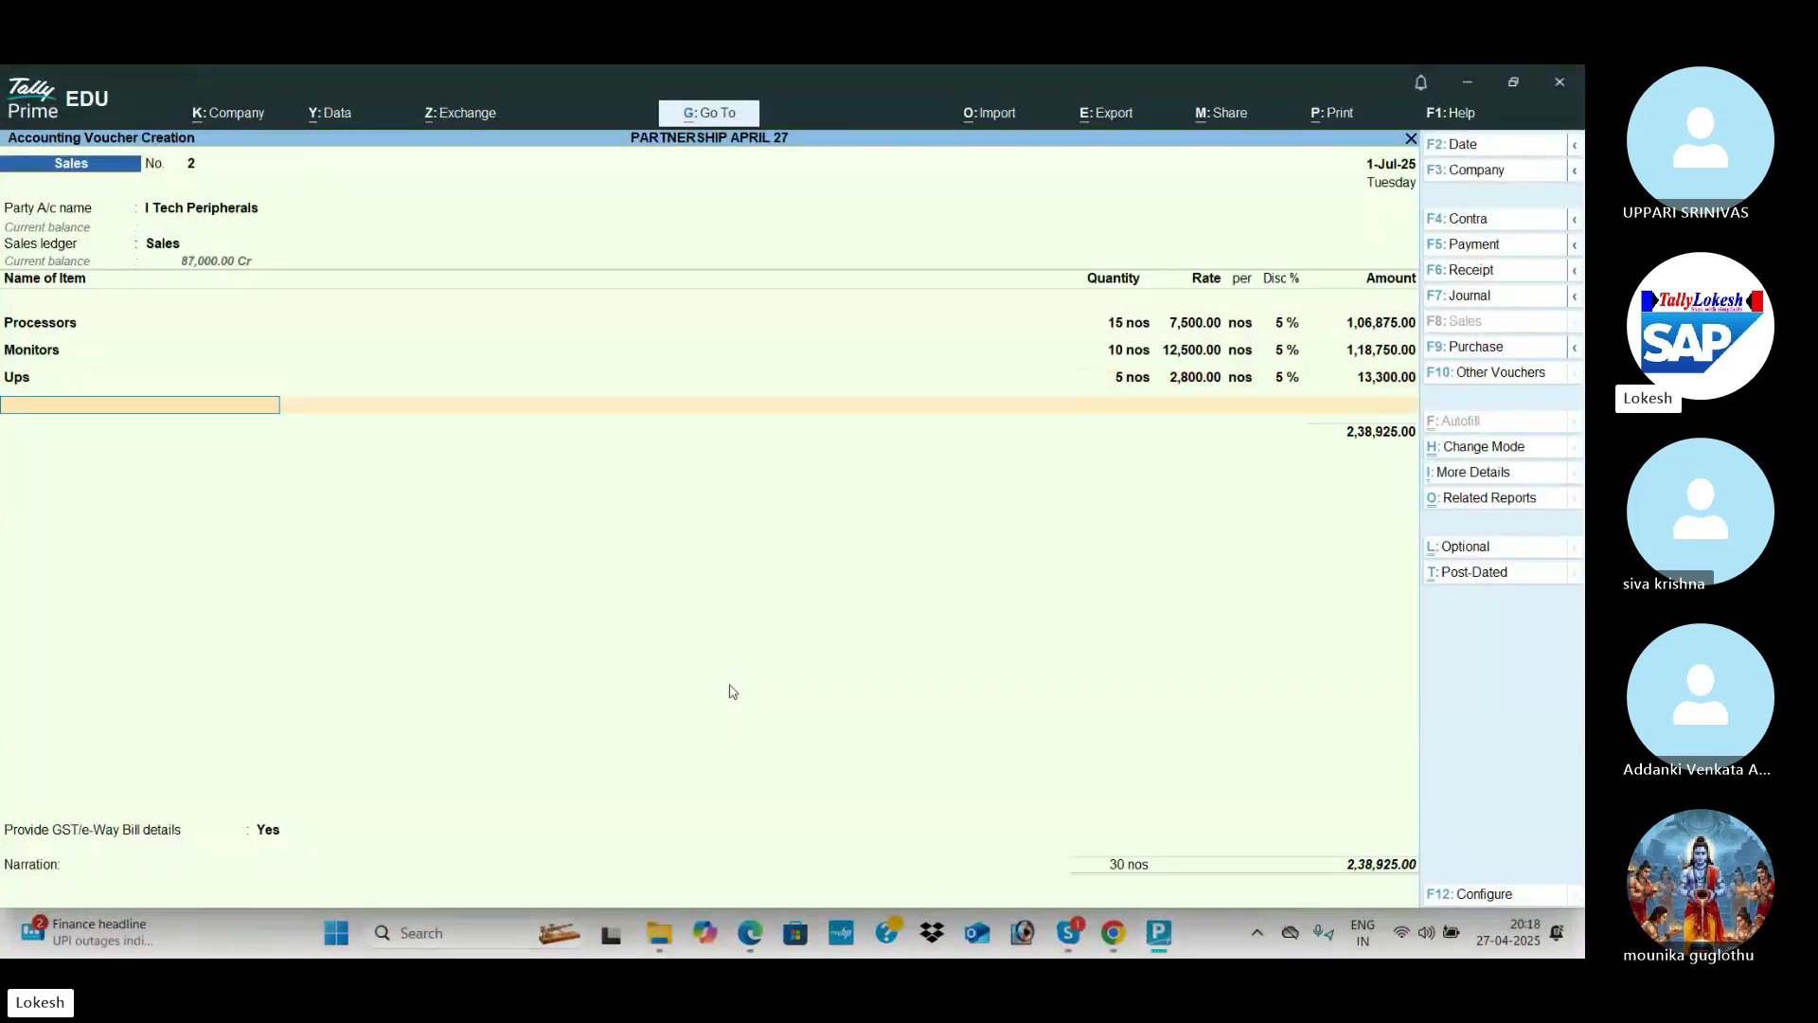
# Step: Finish the item list, add the CGST and SGST ledgers and set Provide GST/e-Way Bill details to No
pyautogui.press('Return')
pyautogui.write('cg')
pyautogui.press('Return')
pyautogui.write('sg')
pyautogui.press('Return')
pyautogui.press('Return')
pyautogui.press('n')
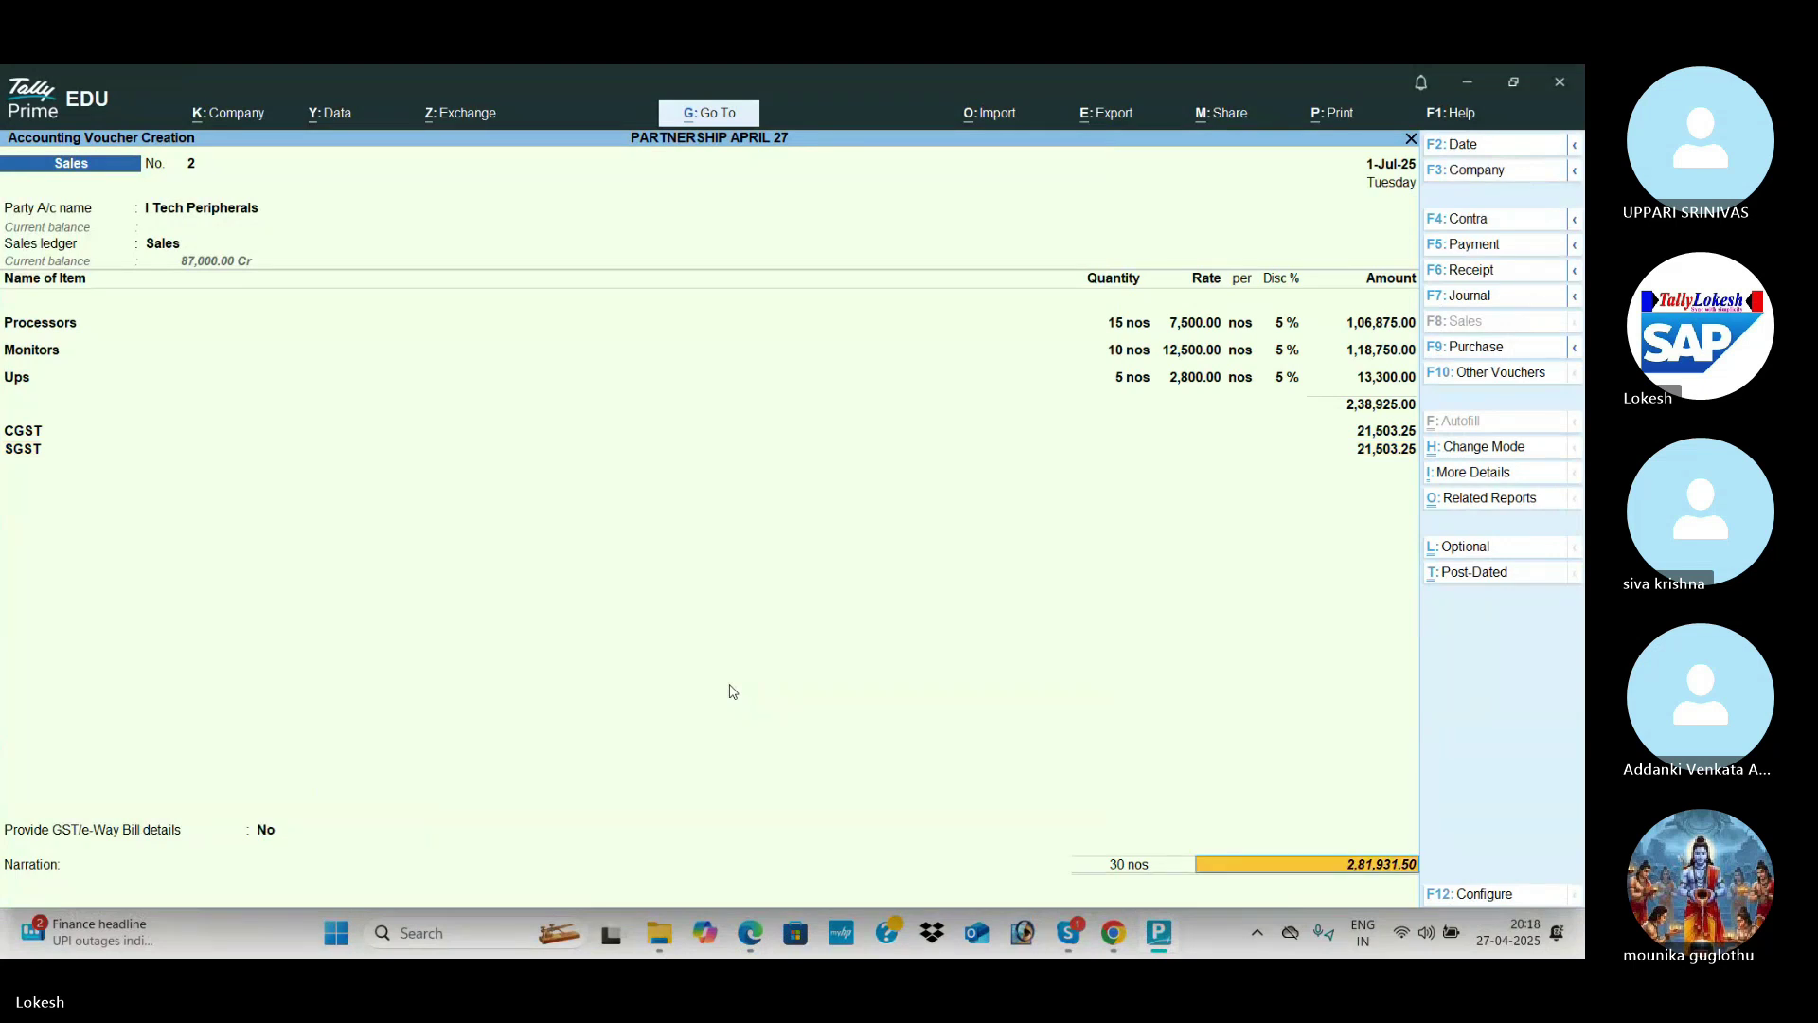
# Step: Accept the I Tech Peripherals Sales voucher and decline sending its details for e-Way Bill generation
pyautogui.press('Return')
pyautogui.press('Return')
pyautogui.press('Return')
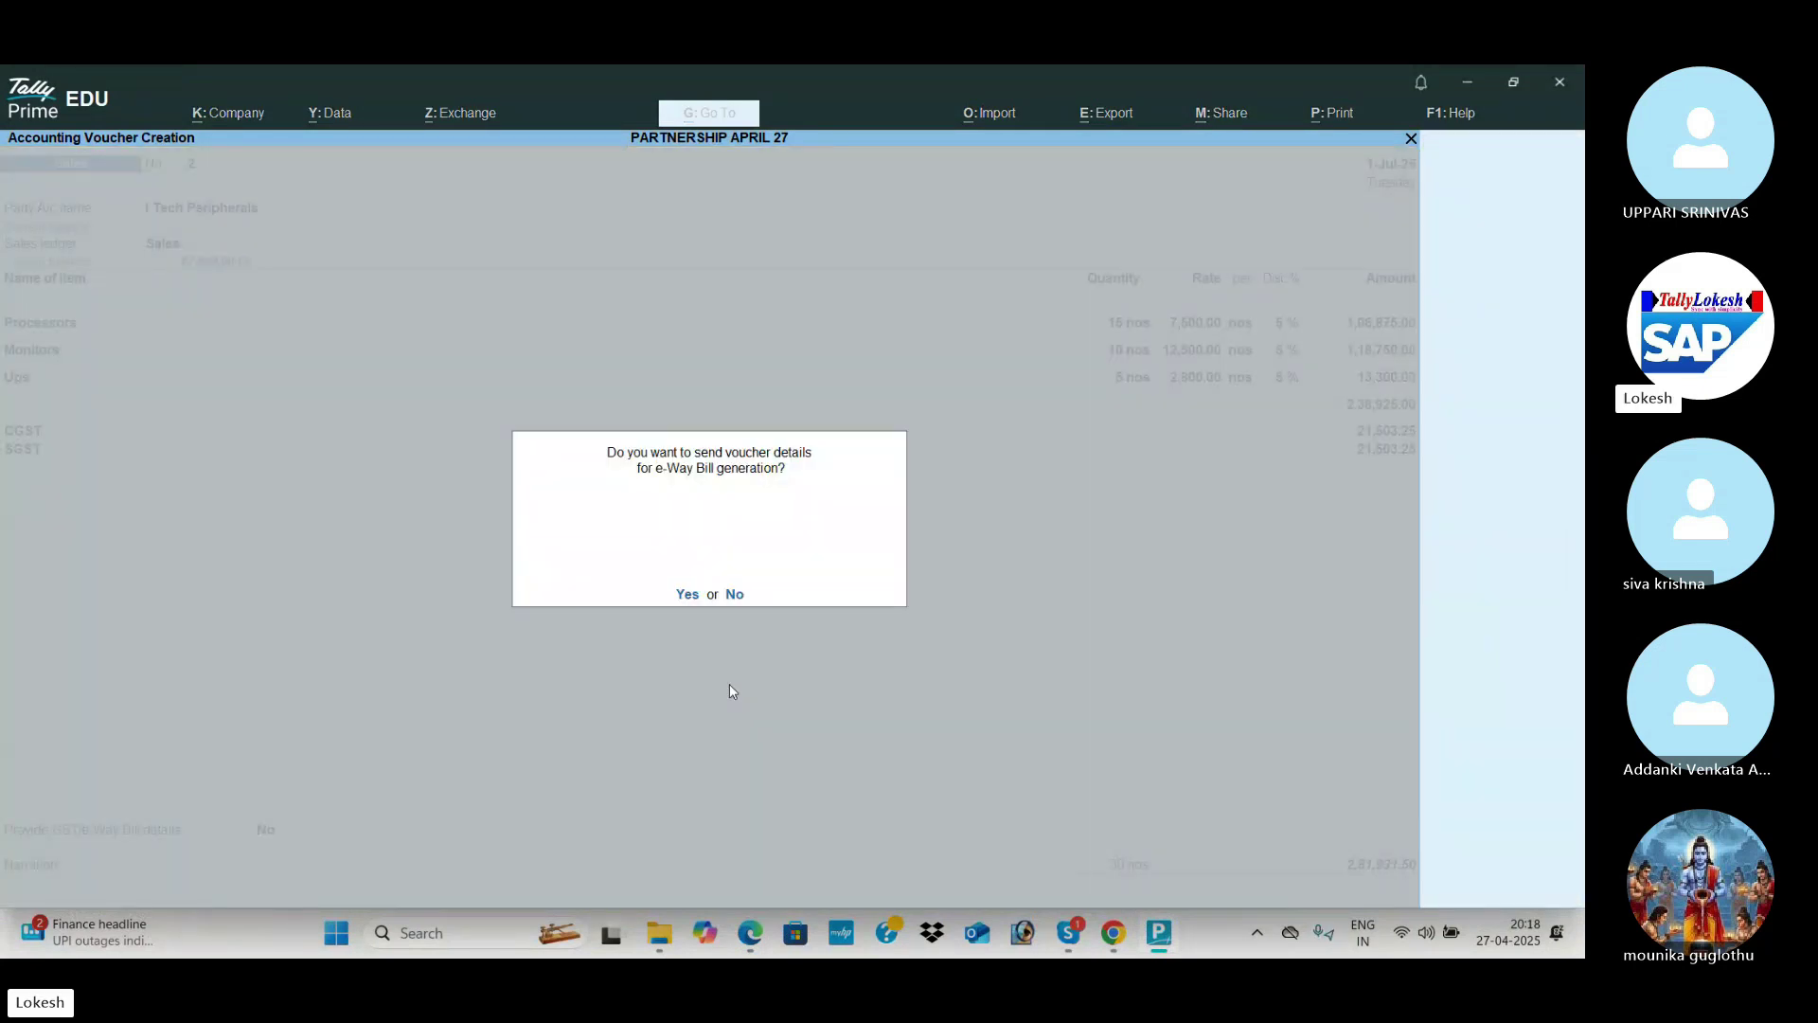
pyautogui.press('n')
# Step: Switch to the PDF exercise and read through the remaining October transactions and those for November through January
pyautogui.hotkey('alt', 'Tab')
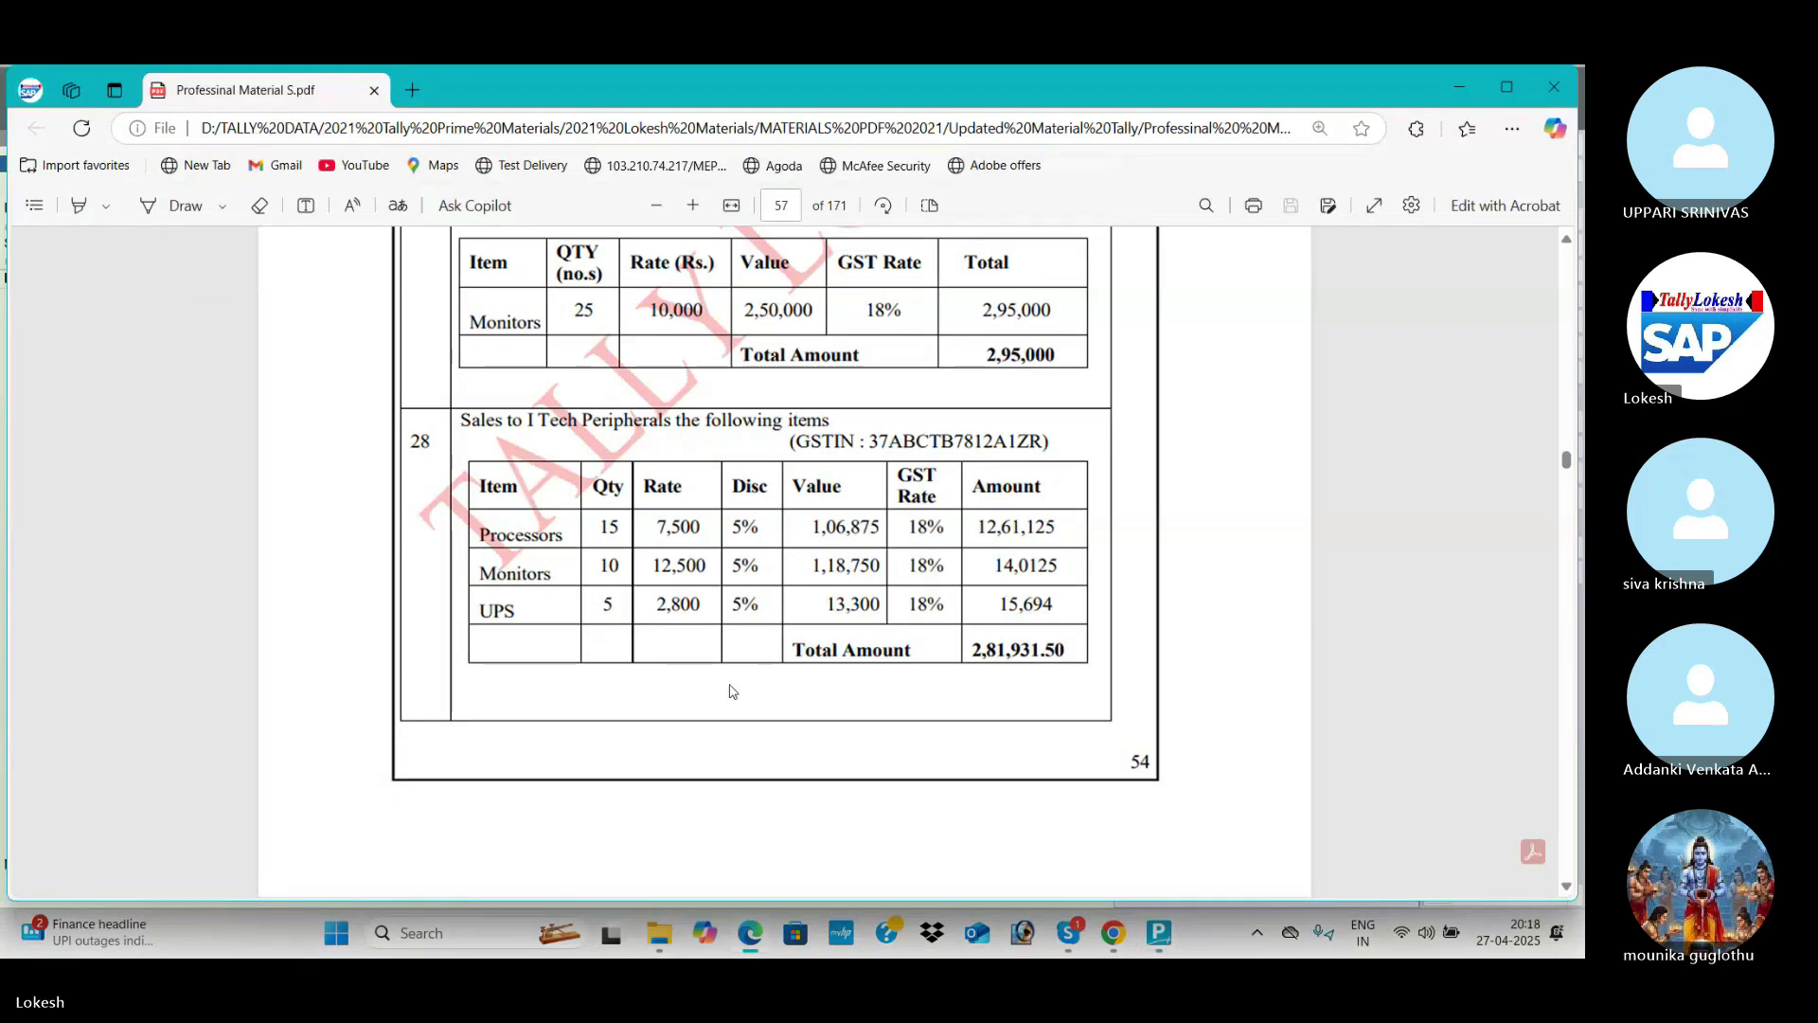
pyautogui.scroll(-8, 729, 690)
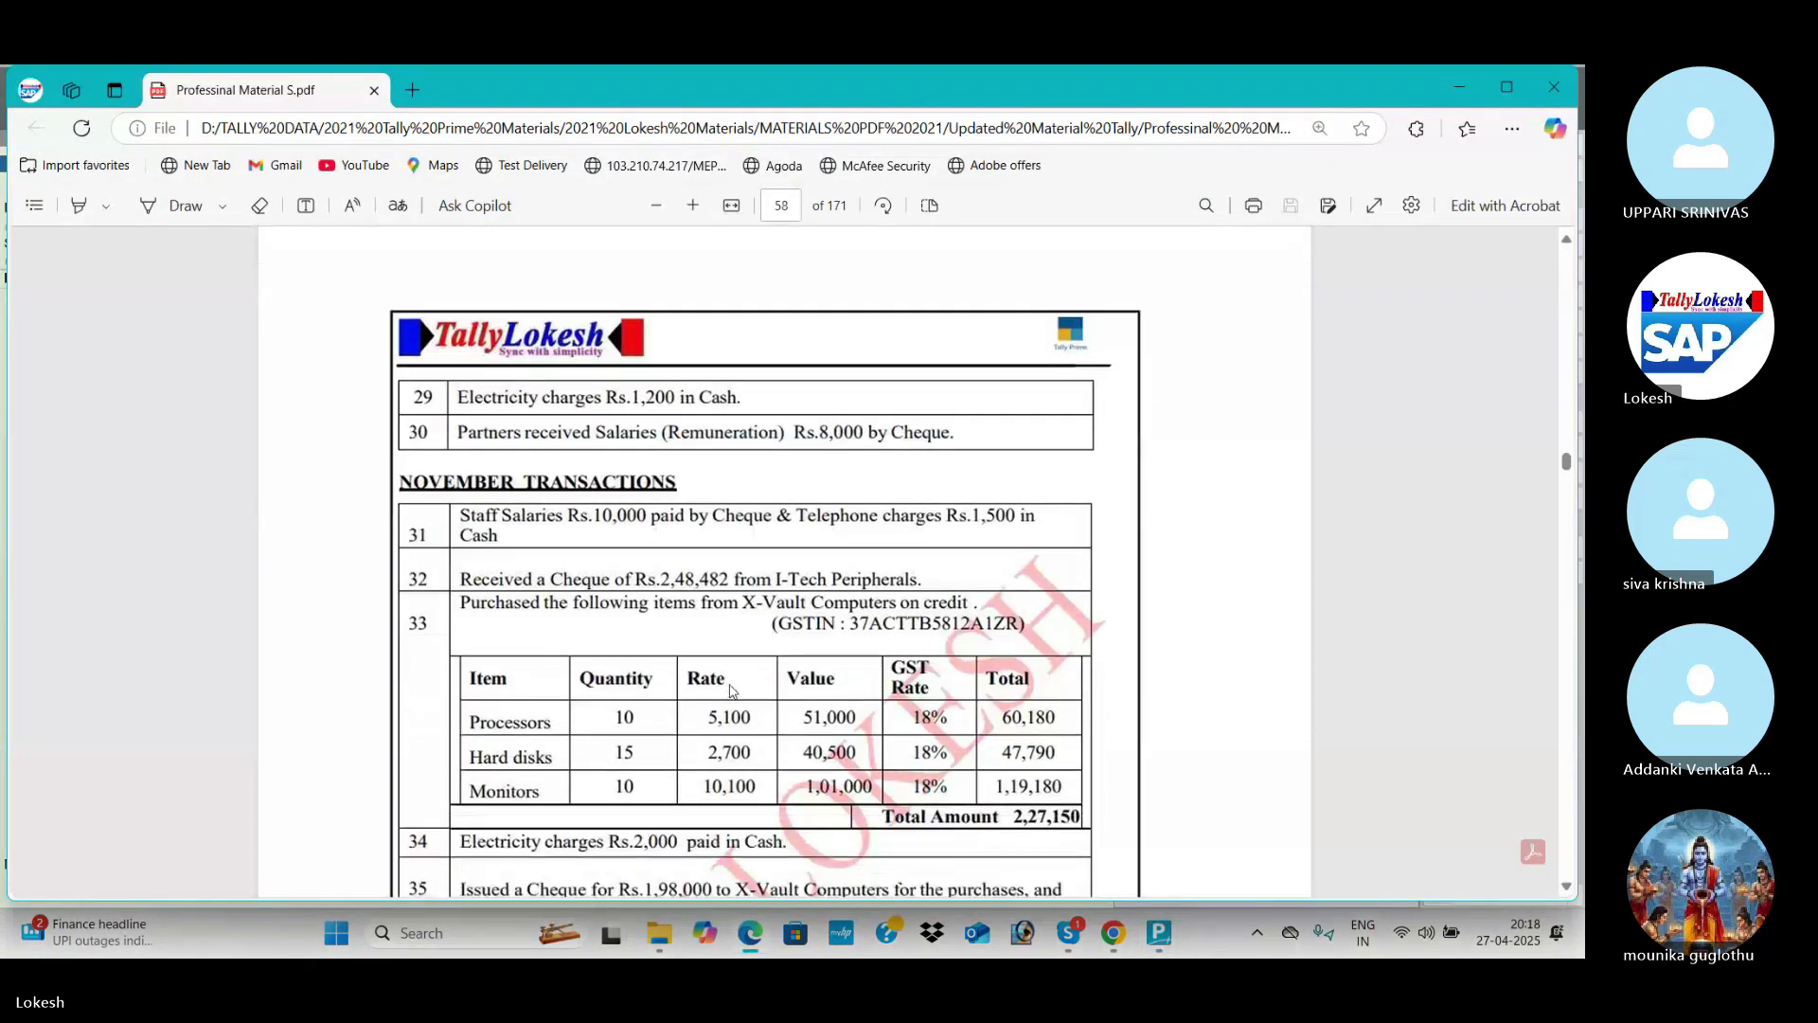
pyautogui.scroll(-3, 729, 690)
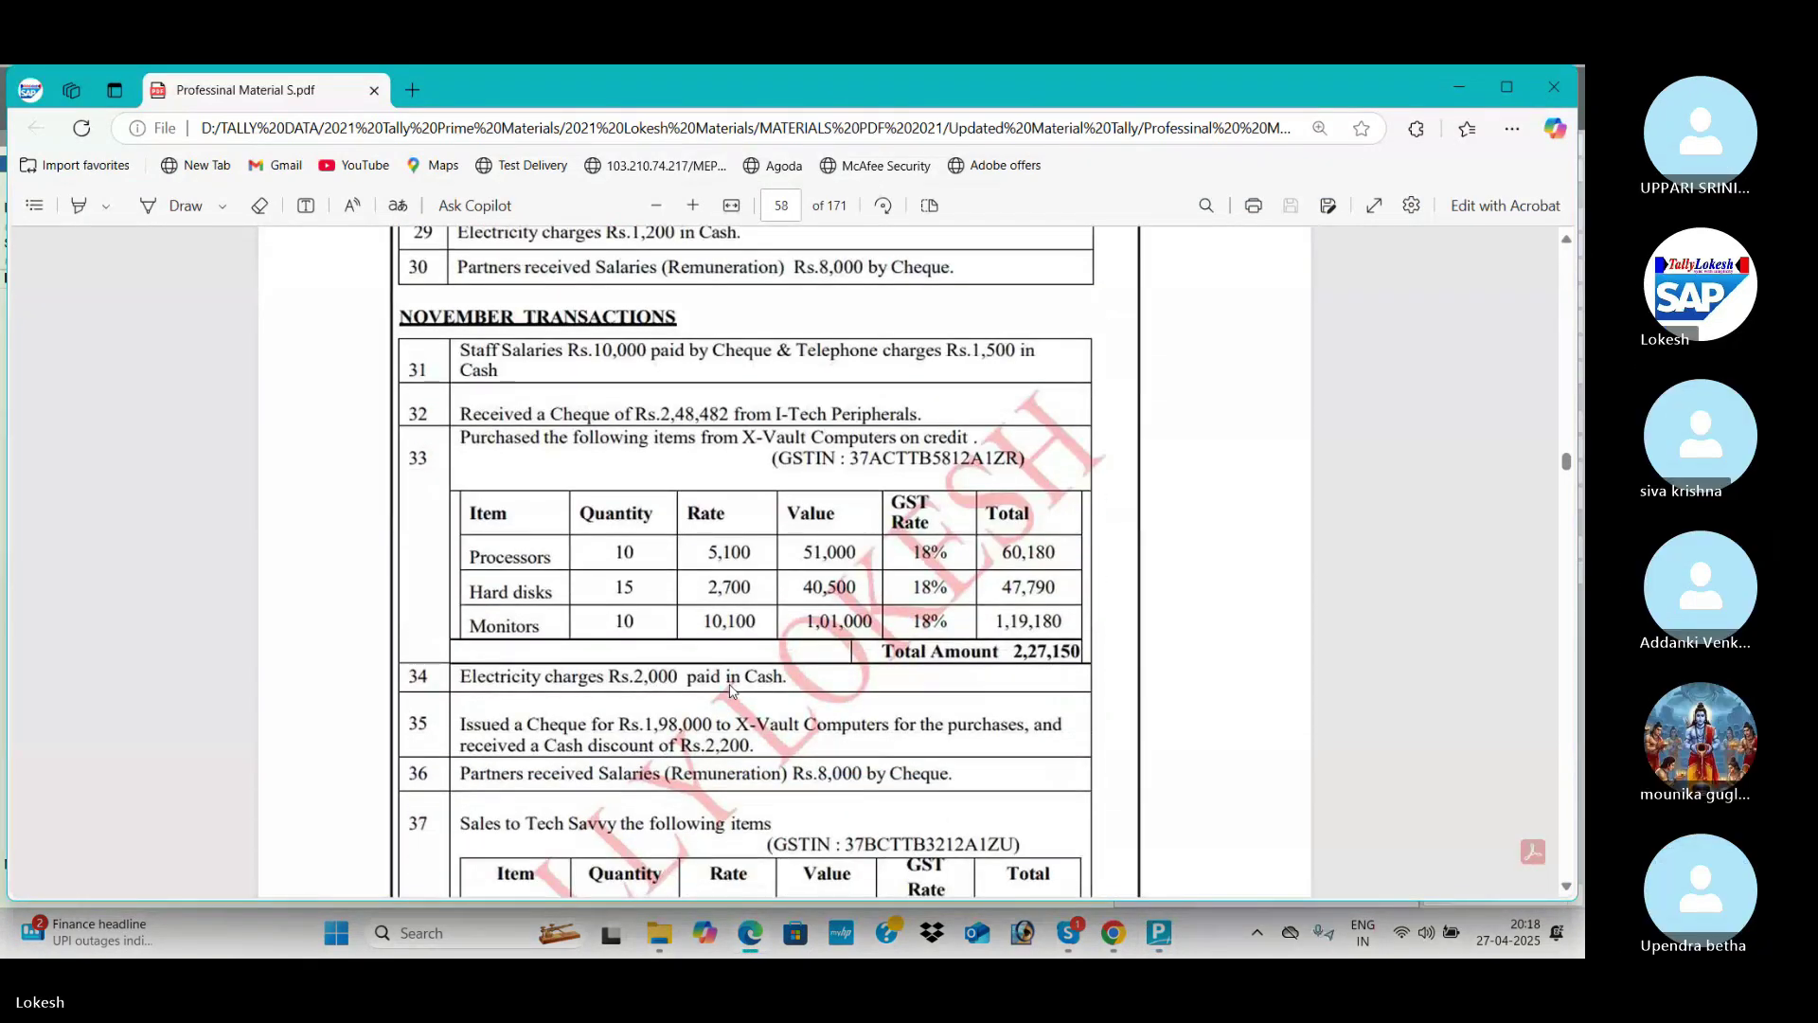
pyautogui.scroll(-1, 729, 691)
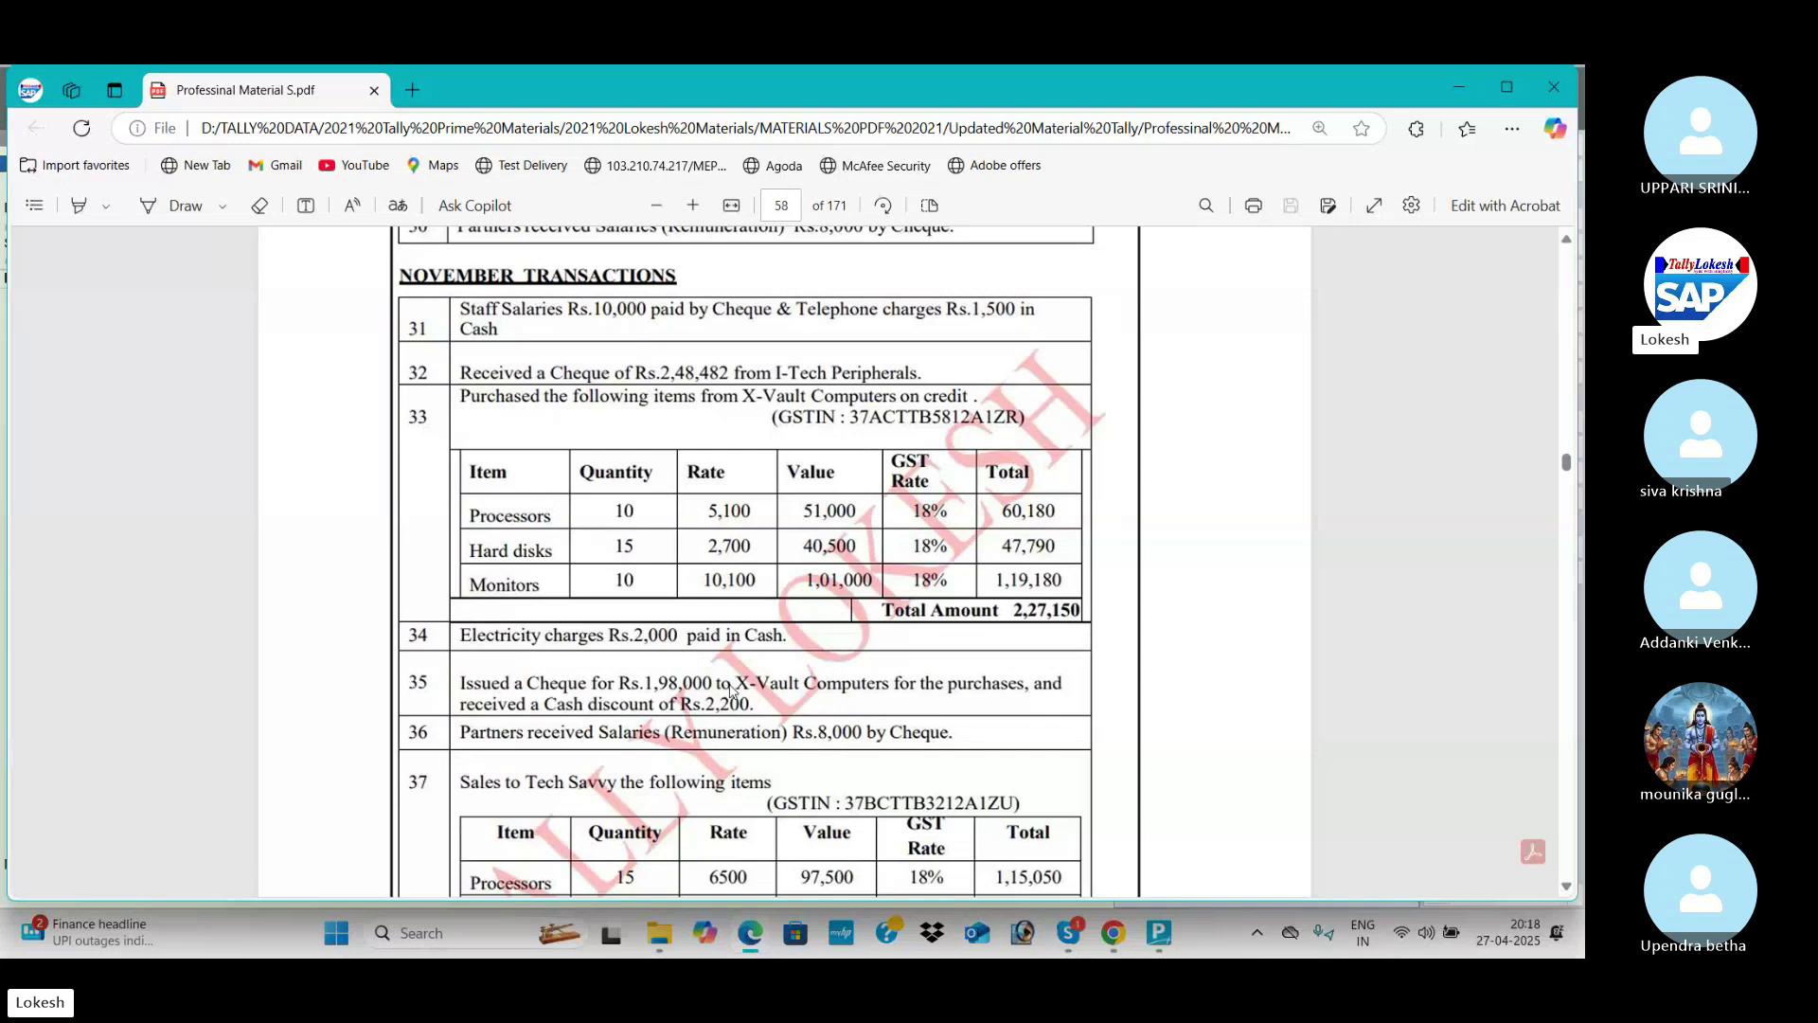
pyautogui.scroll(-1, 731, 690)
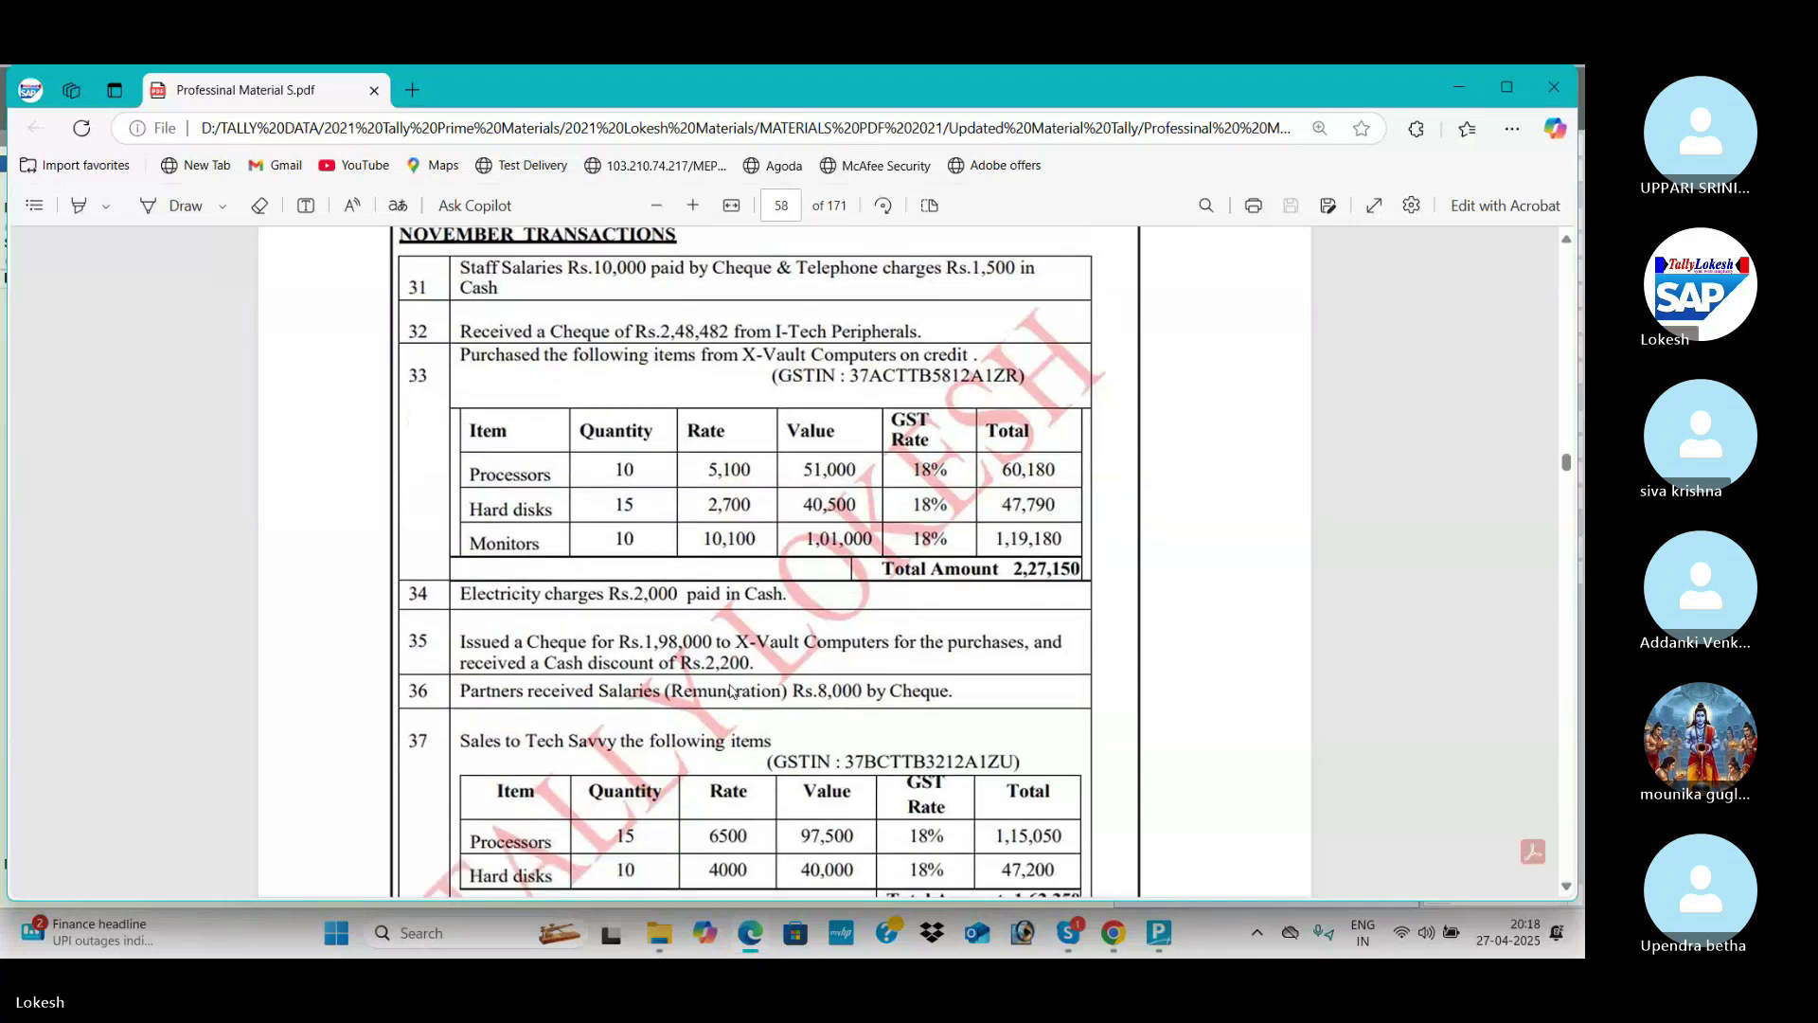
pyautogui.scroll(-5, 731, 690)
pyautogui.scroll(-4, 731, 690)
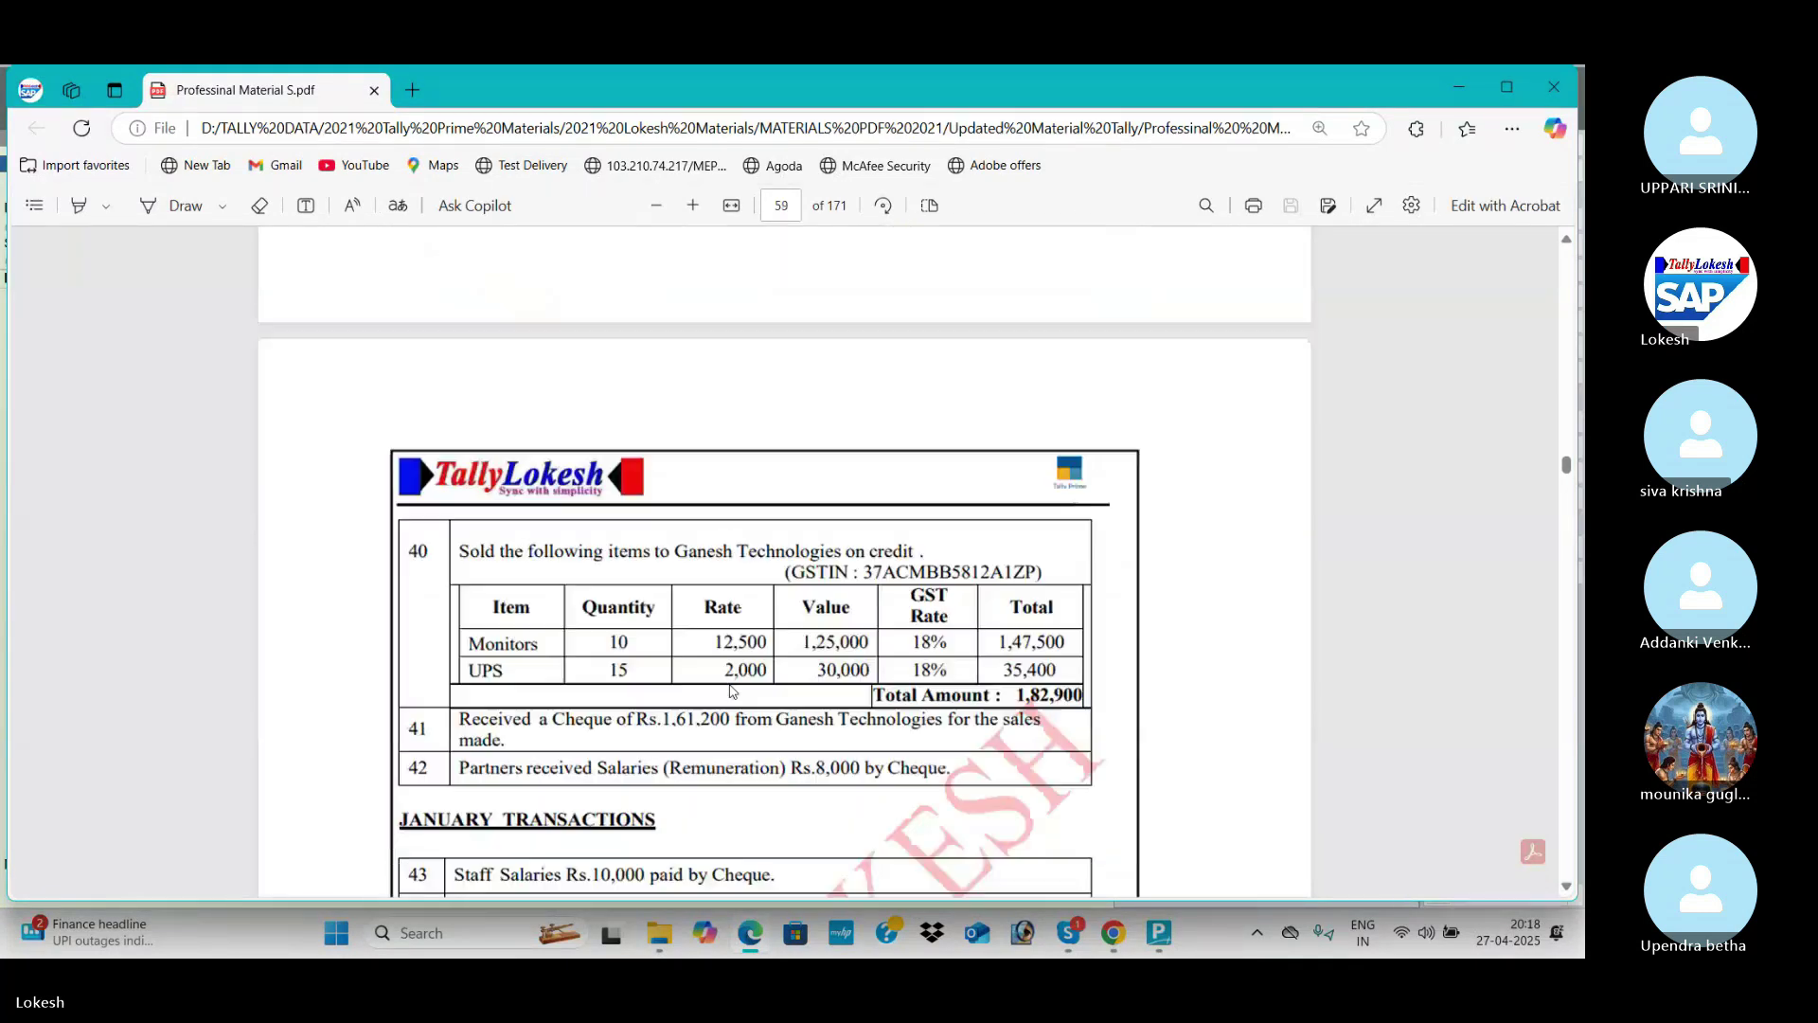
pyautogui.scroll(-4, 731, 690)
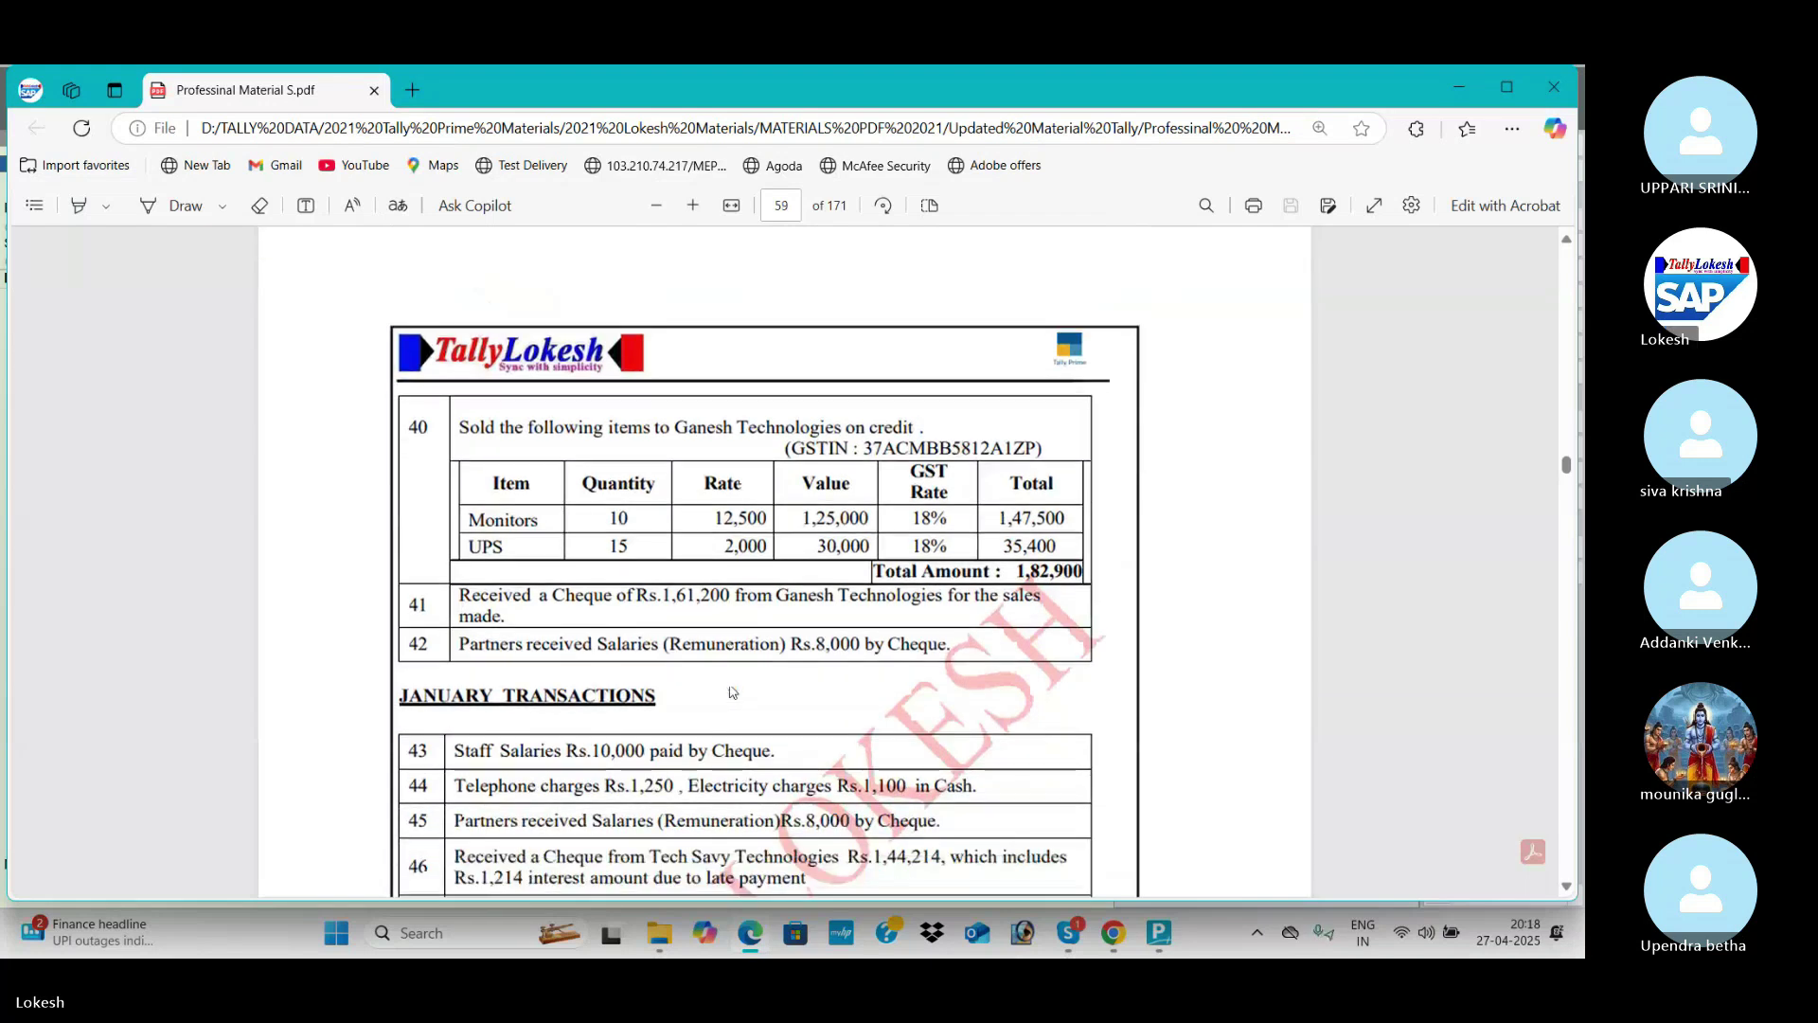
# Step: Switch to TallyPrime and set the company feature Use separate Actual and Billed Quantity columns in invoices to Yes, saving the features
pyautogui.scroll(-3, 730, 690)
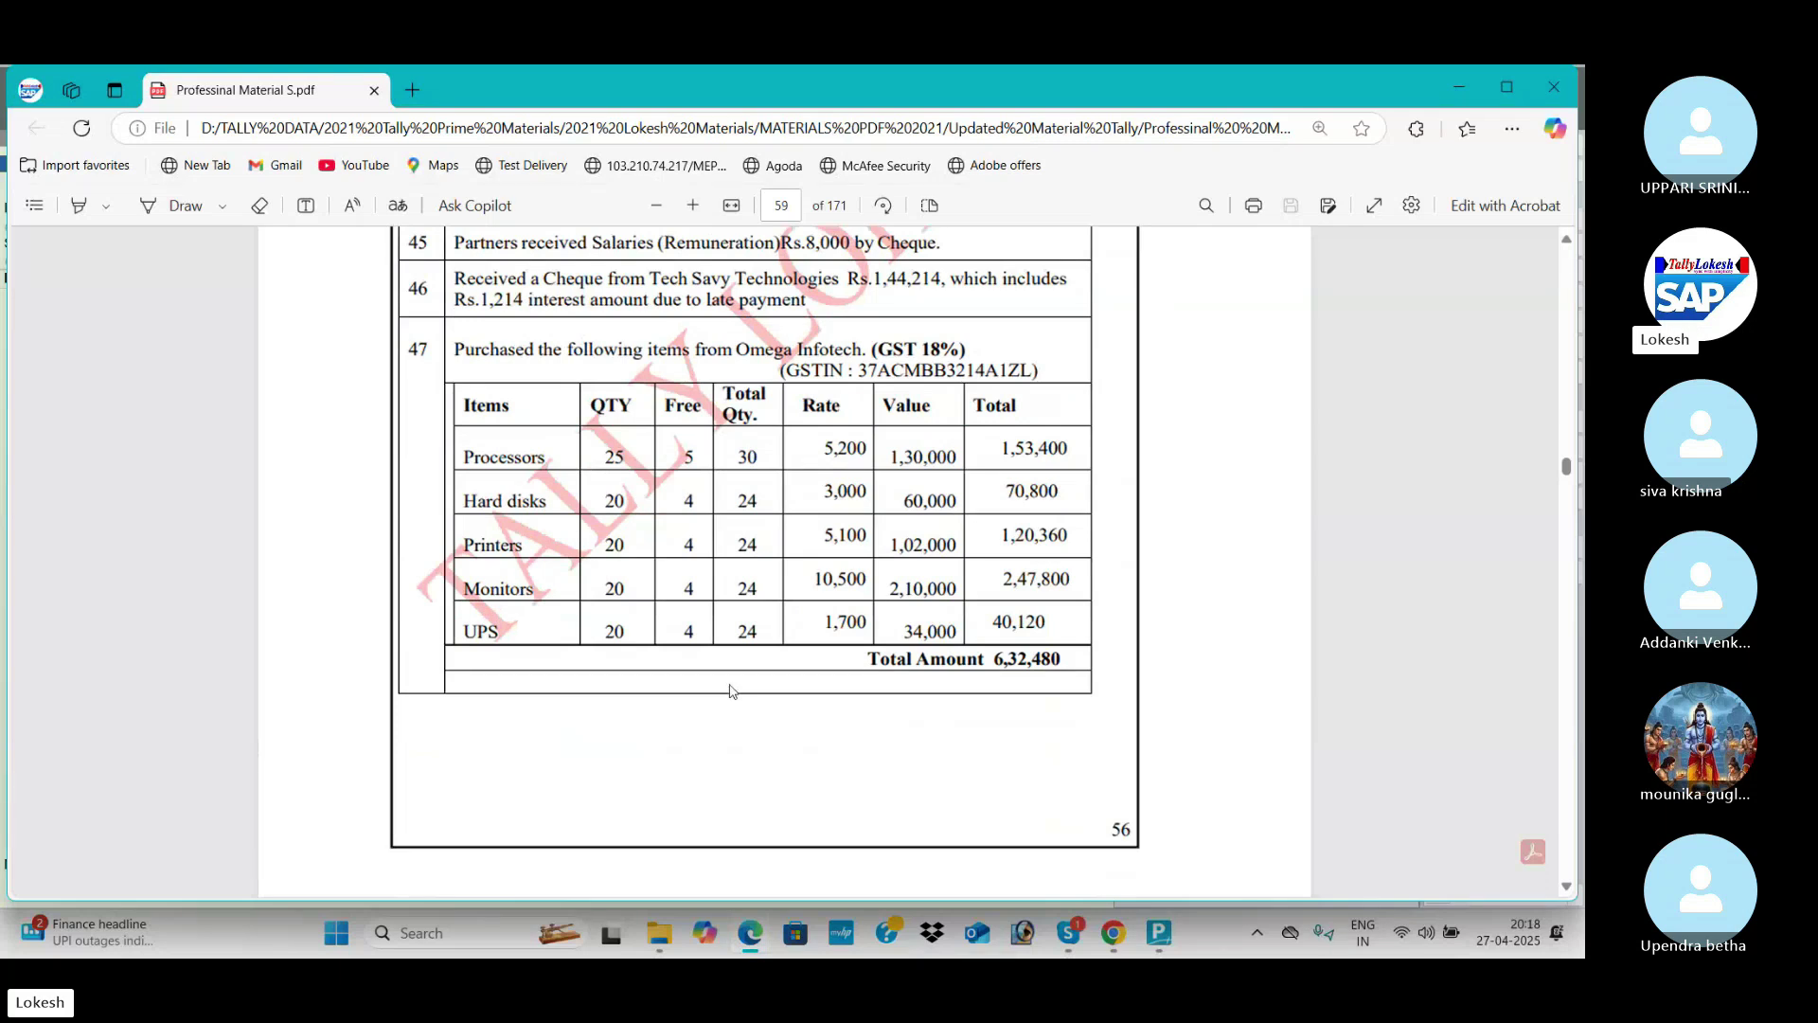
pyautogui.hotkey('alt', 'Tab')
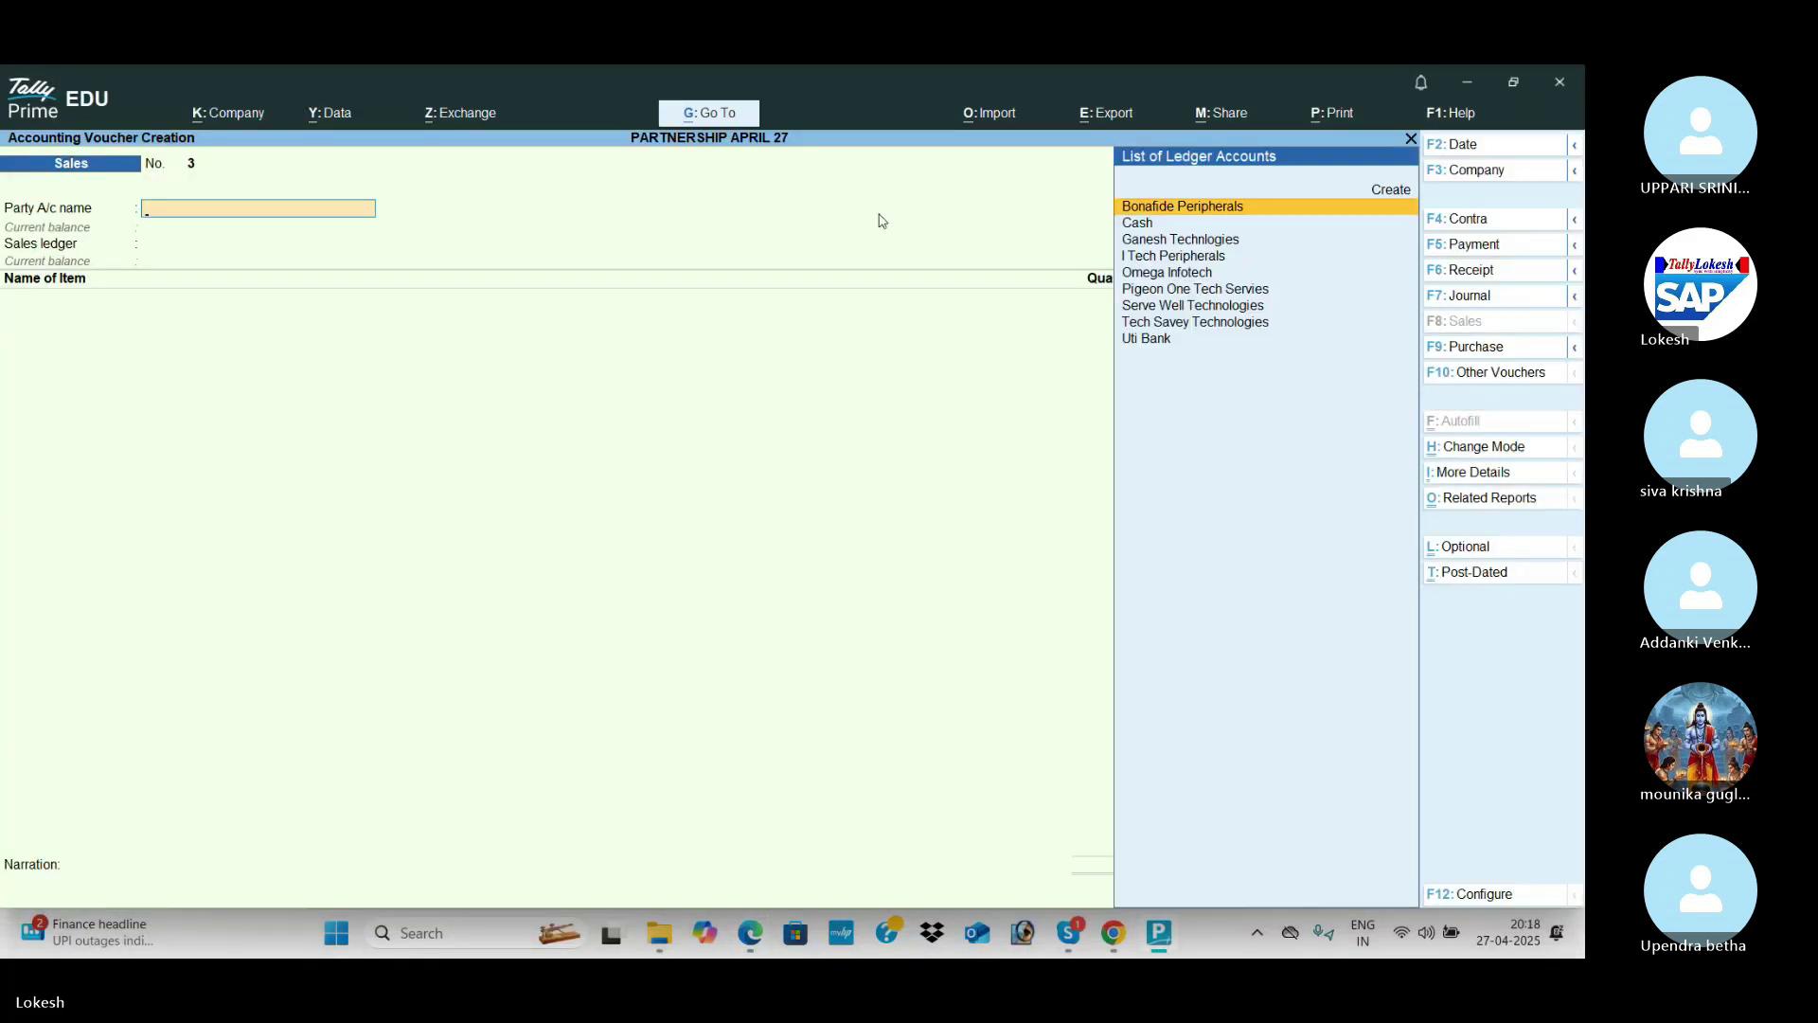
pyautogui.click(249, 112)
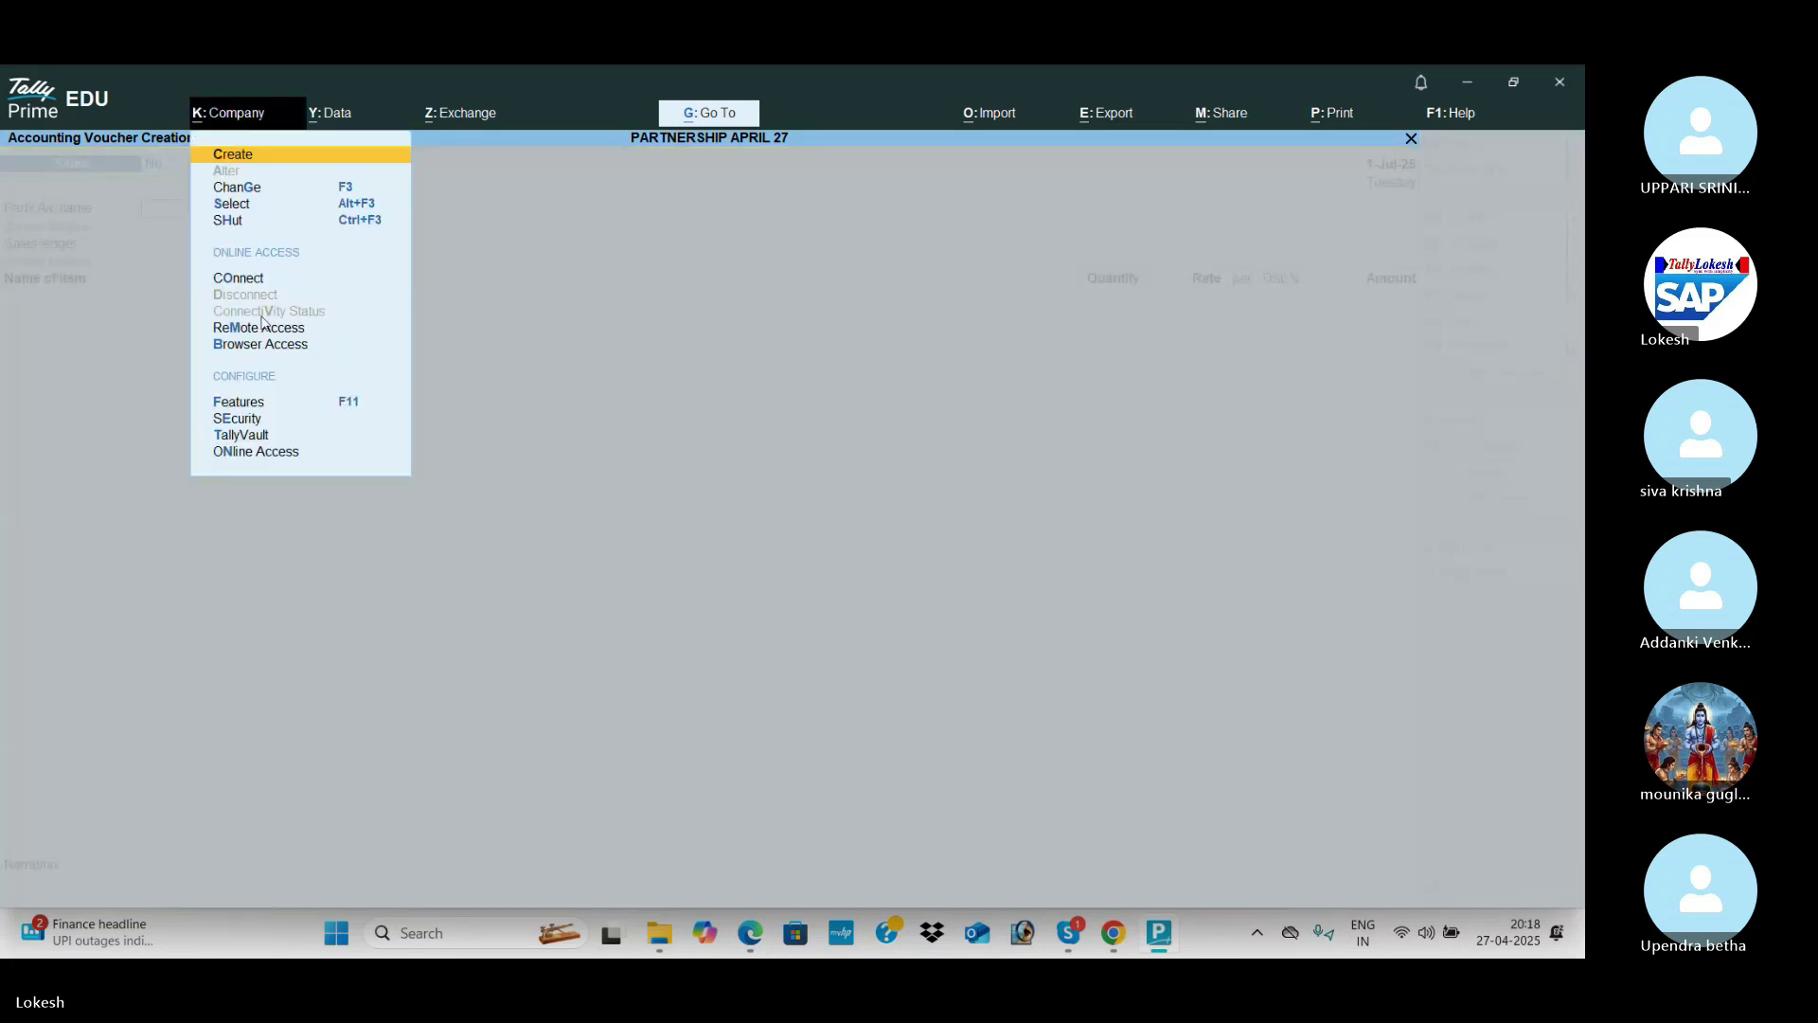
pyautogui.click(281, 407)
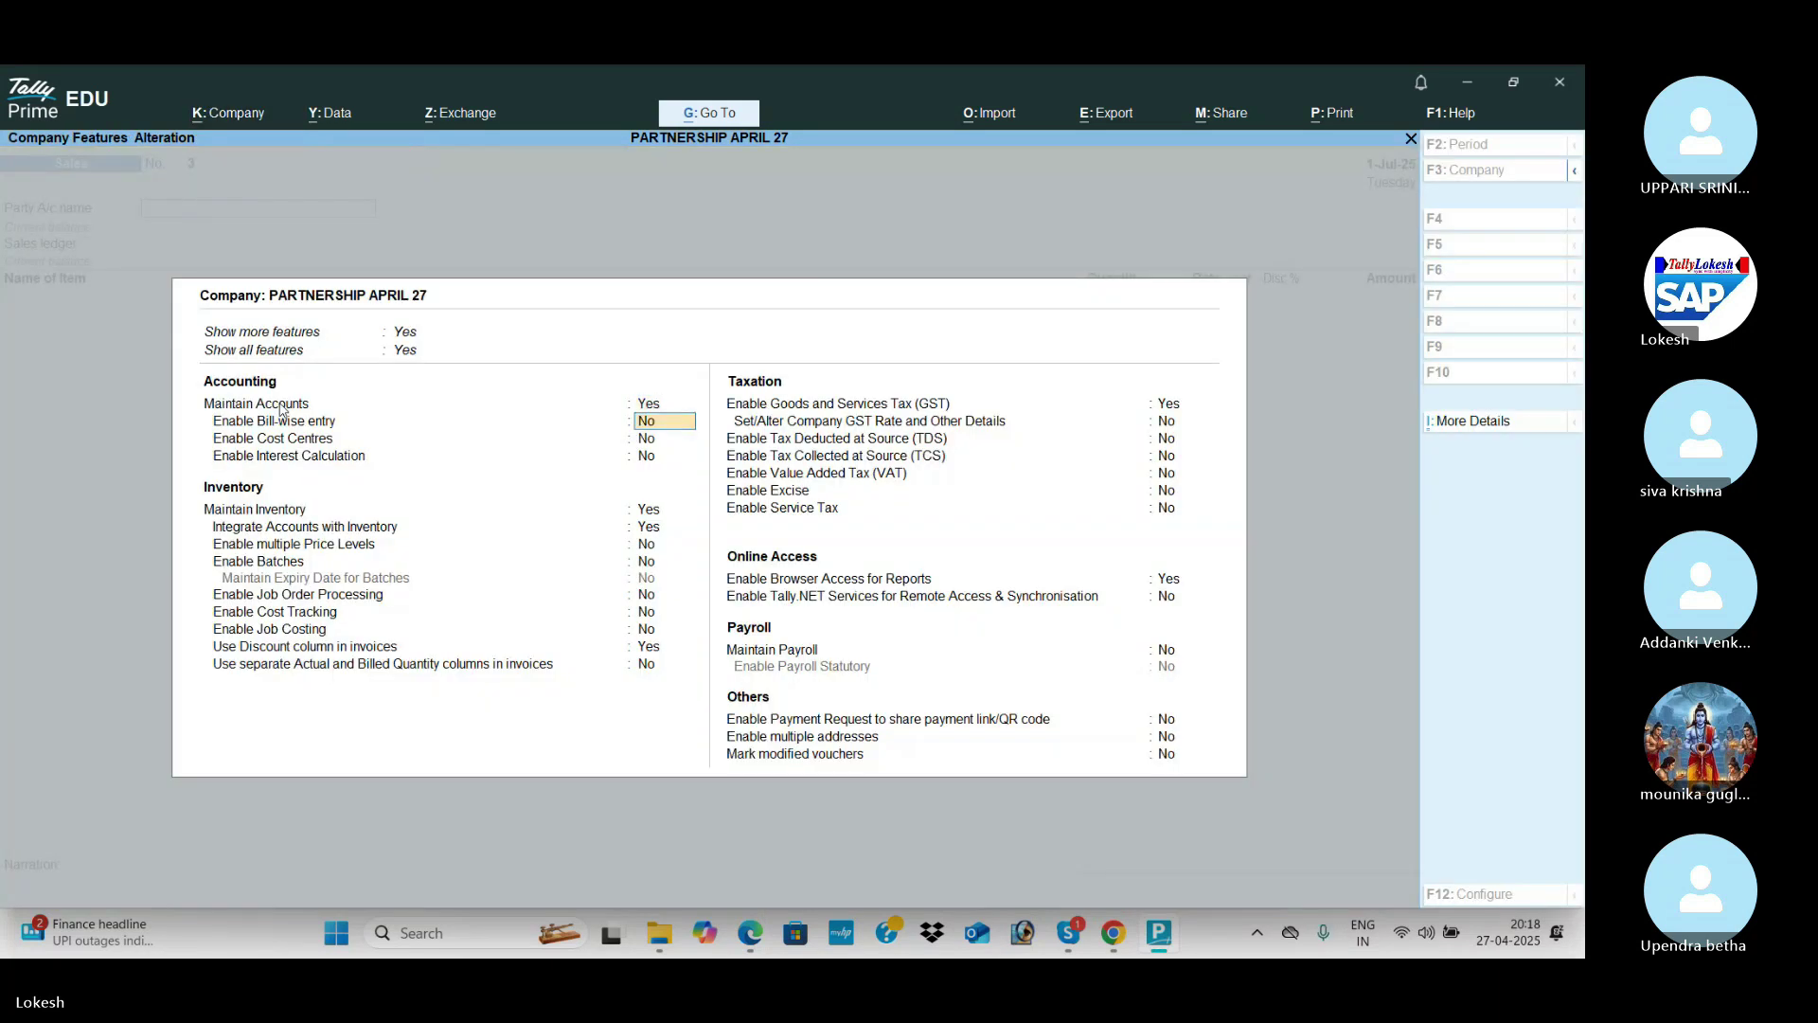
pyautogui.press('Up')
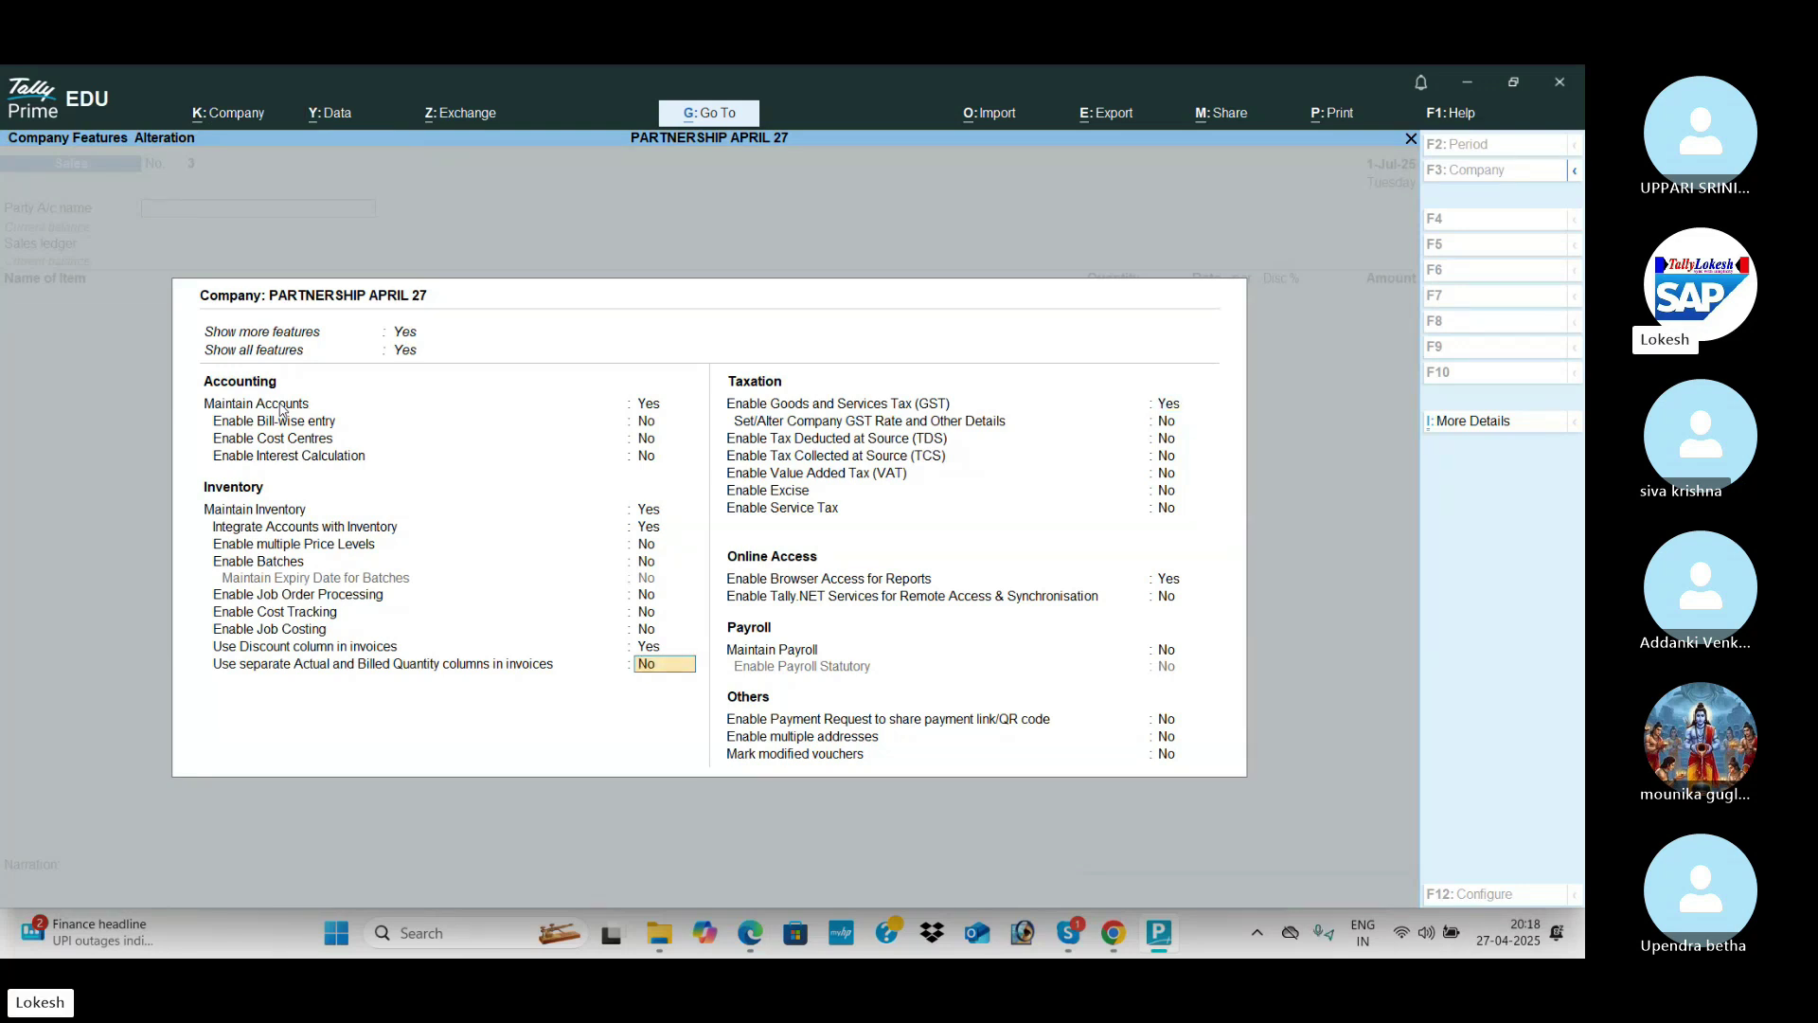
pyautogui.write('y')
pyautogui.press('Return')
pyautogui.hotkey('ctrl', 'a')
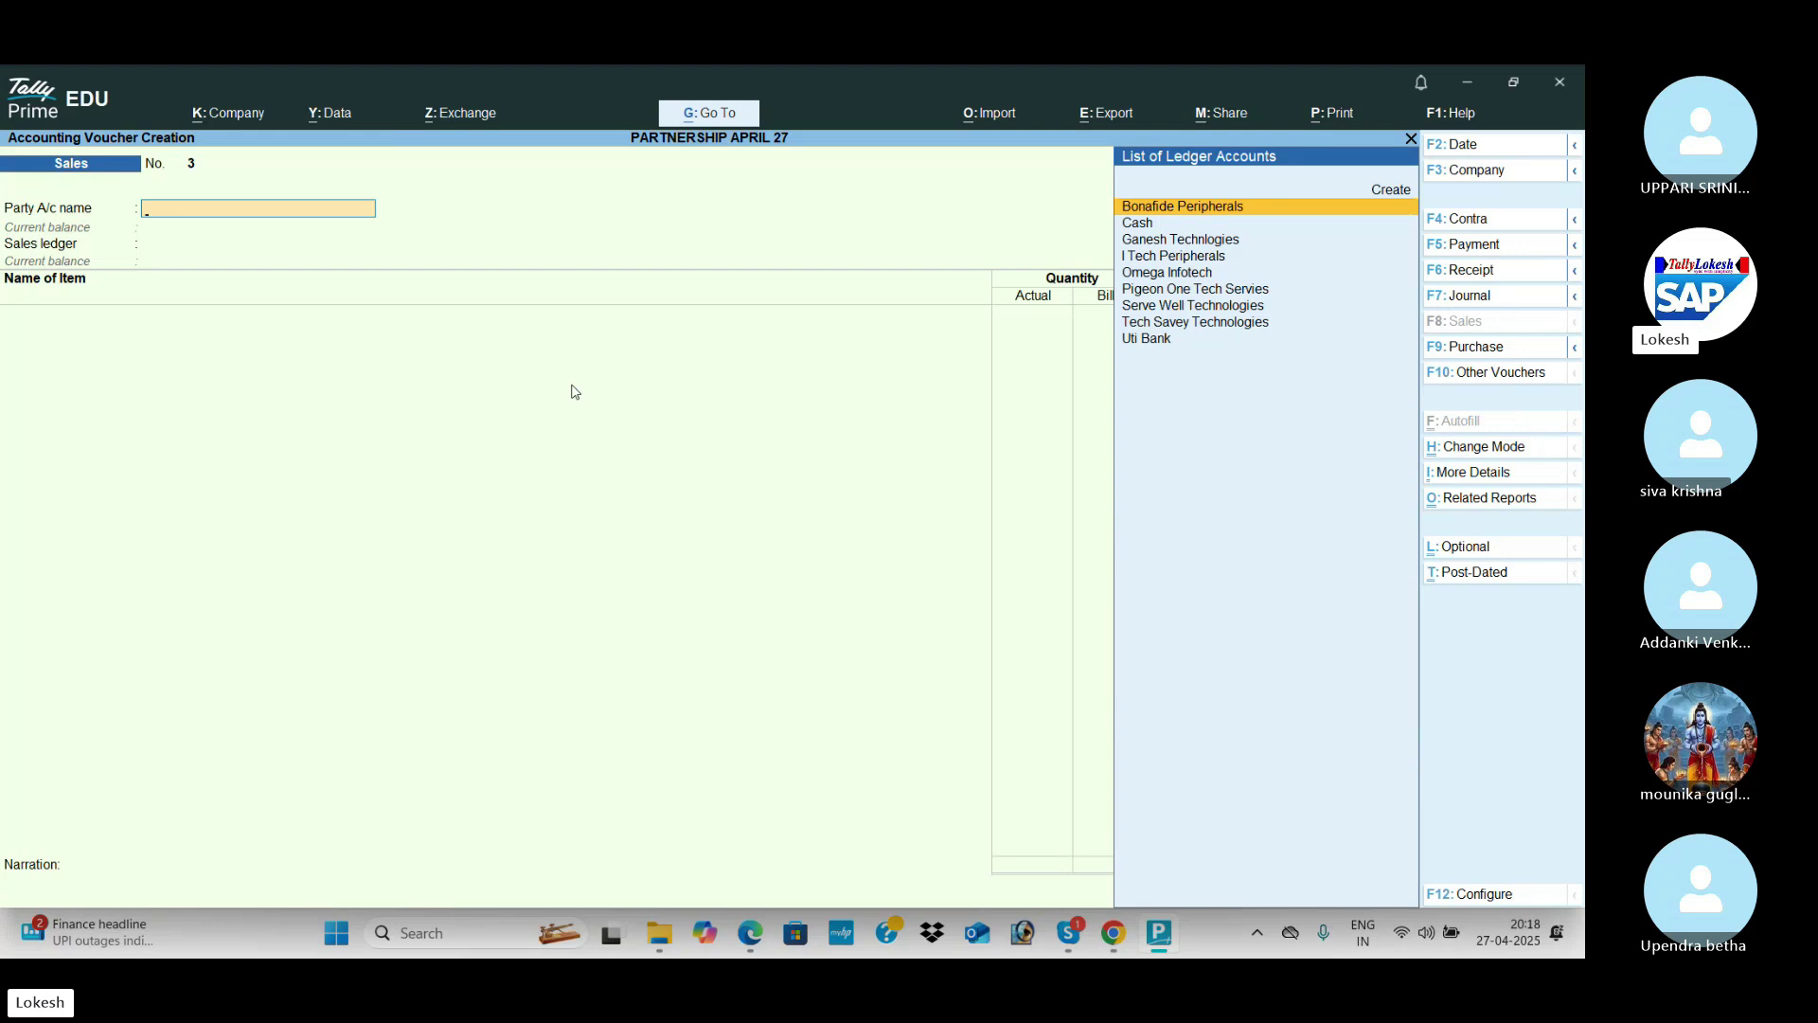
# Step: Check the free quantities in sales transactions 48 and 49 of the PDF exercise, and return to the Sales voucher in TallyPrime
pyautogui.press('alt')
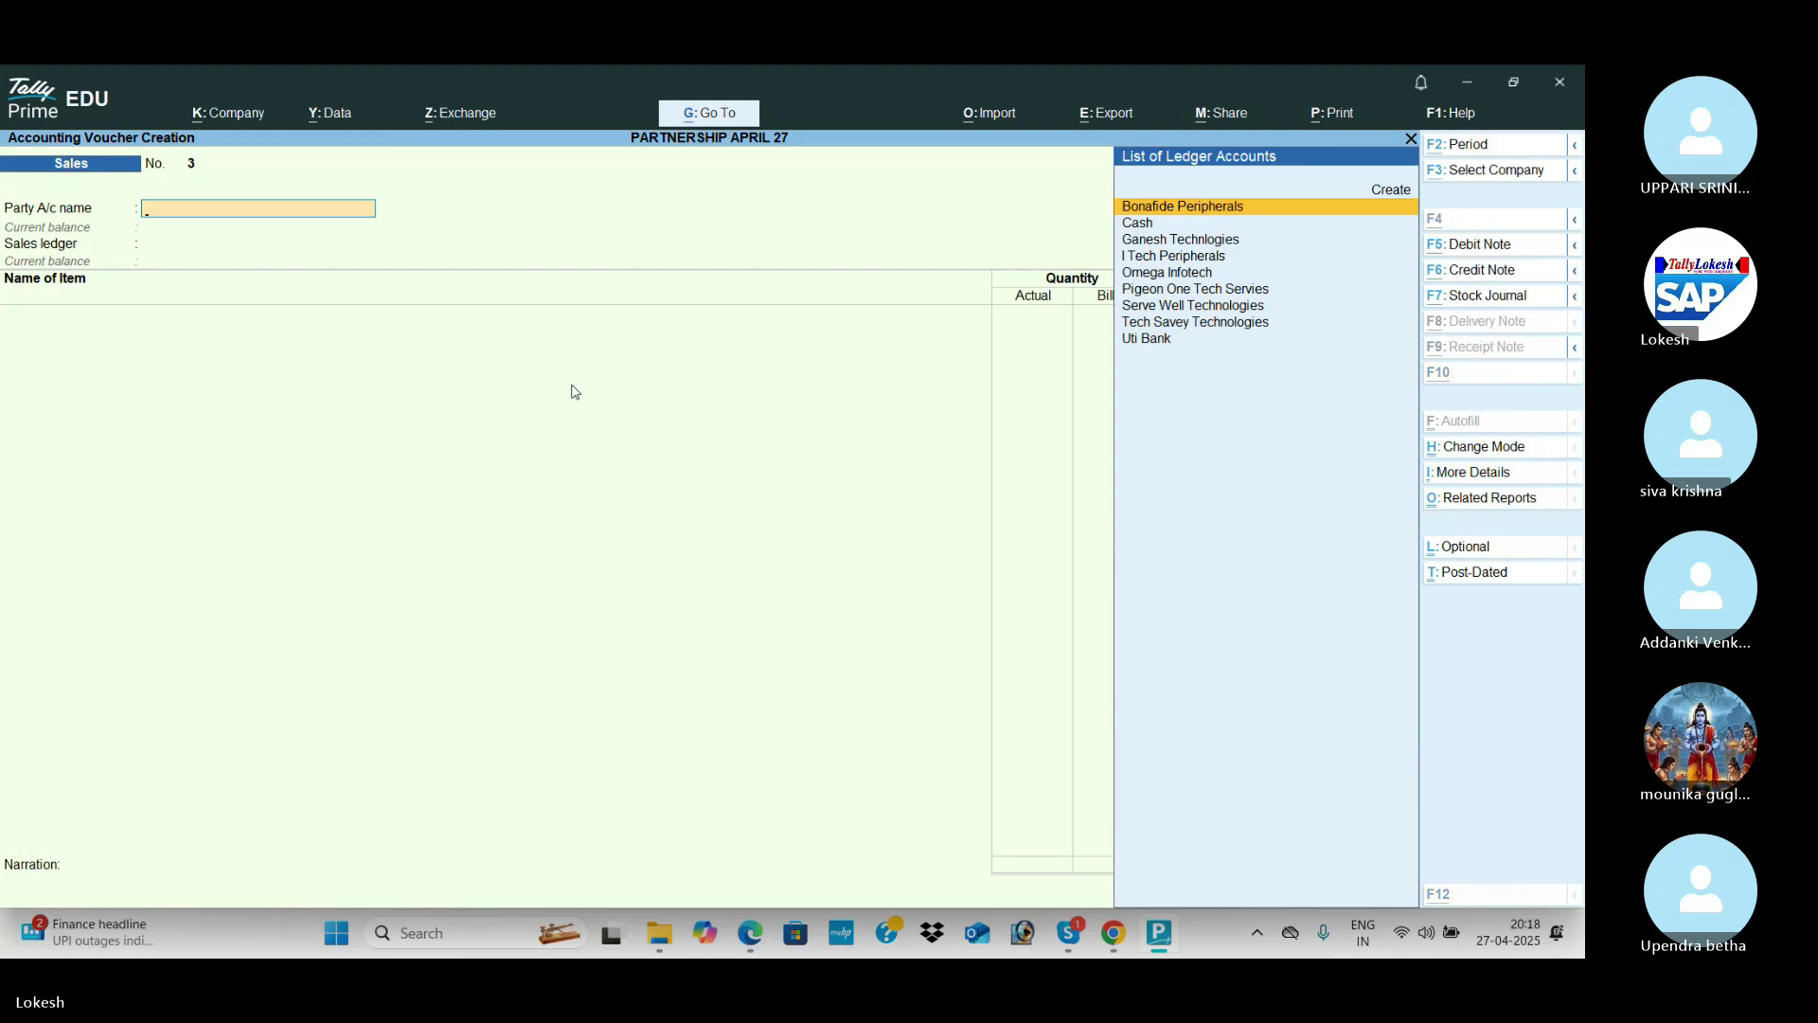
pyautogui.hotkey('alt', 'Tab')
pyautogui.scroll(-7, 574, 391)
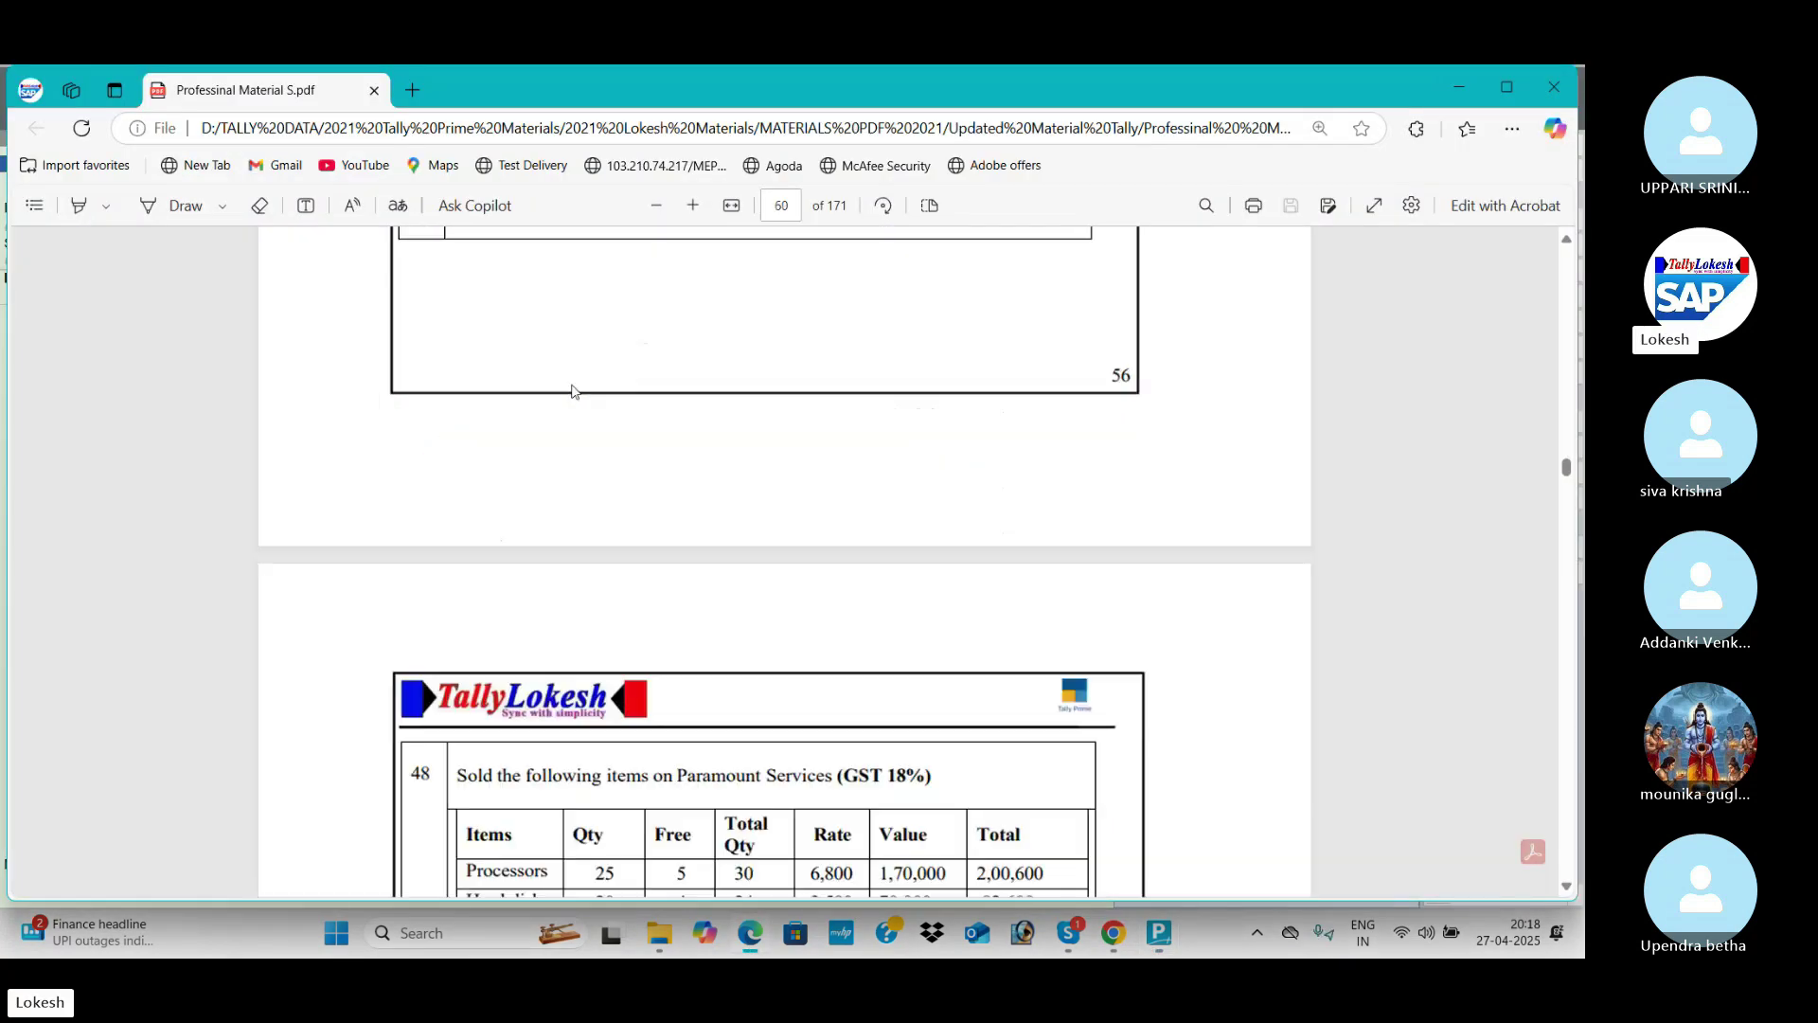
pyautogui.scroll(-1, 574, 391)
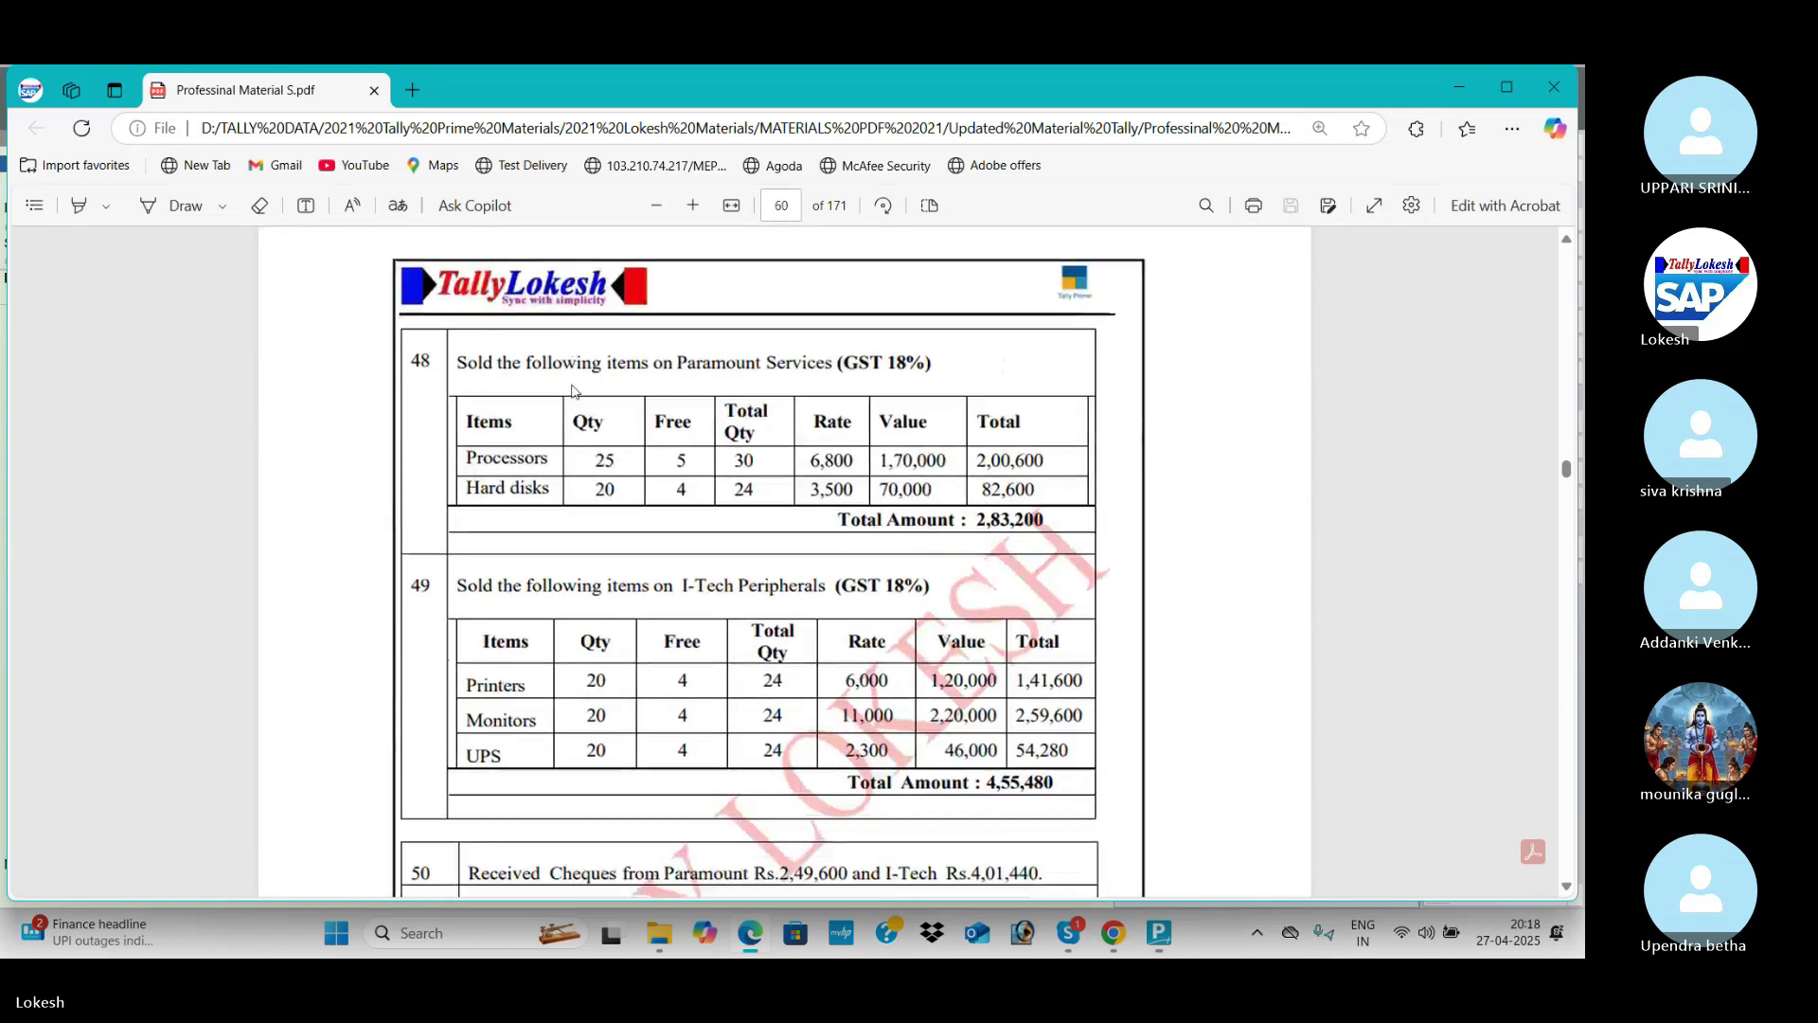
pyautogui.hotkey('alt', 'Tab')
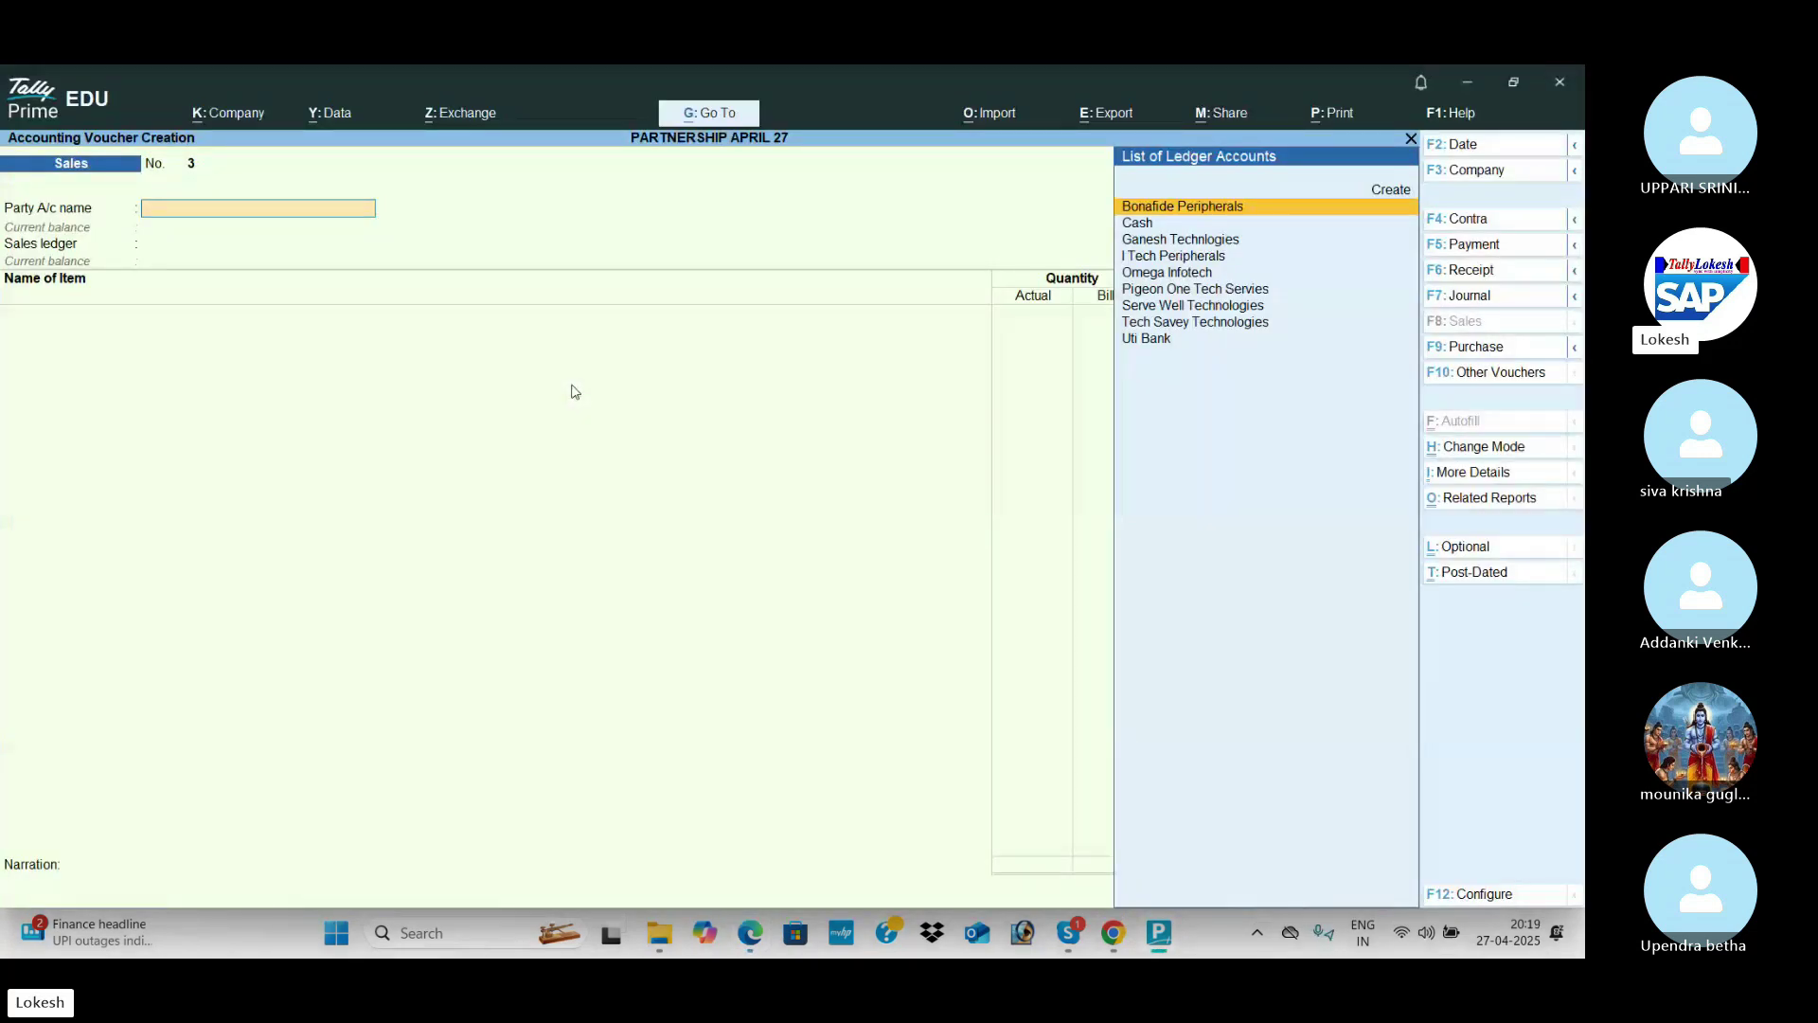
# Step: Select I Tech Peripherals as the party account of the sales voucher, with Sales as the sales ledger
pyautogui.write('I')
pyautogui.press('Return')
pyautogui.hotkey('ctrl', 'a')
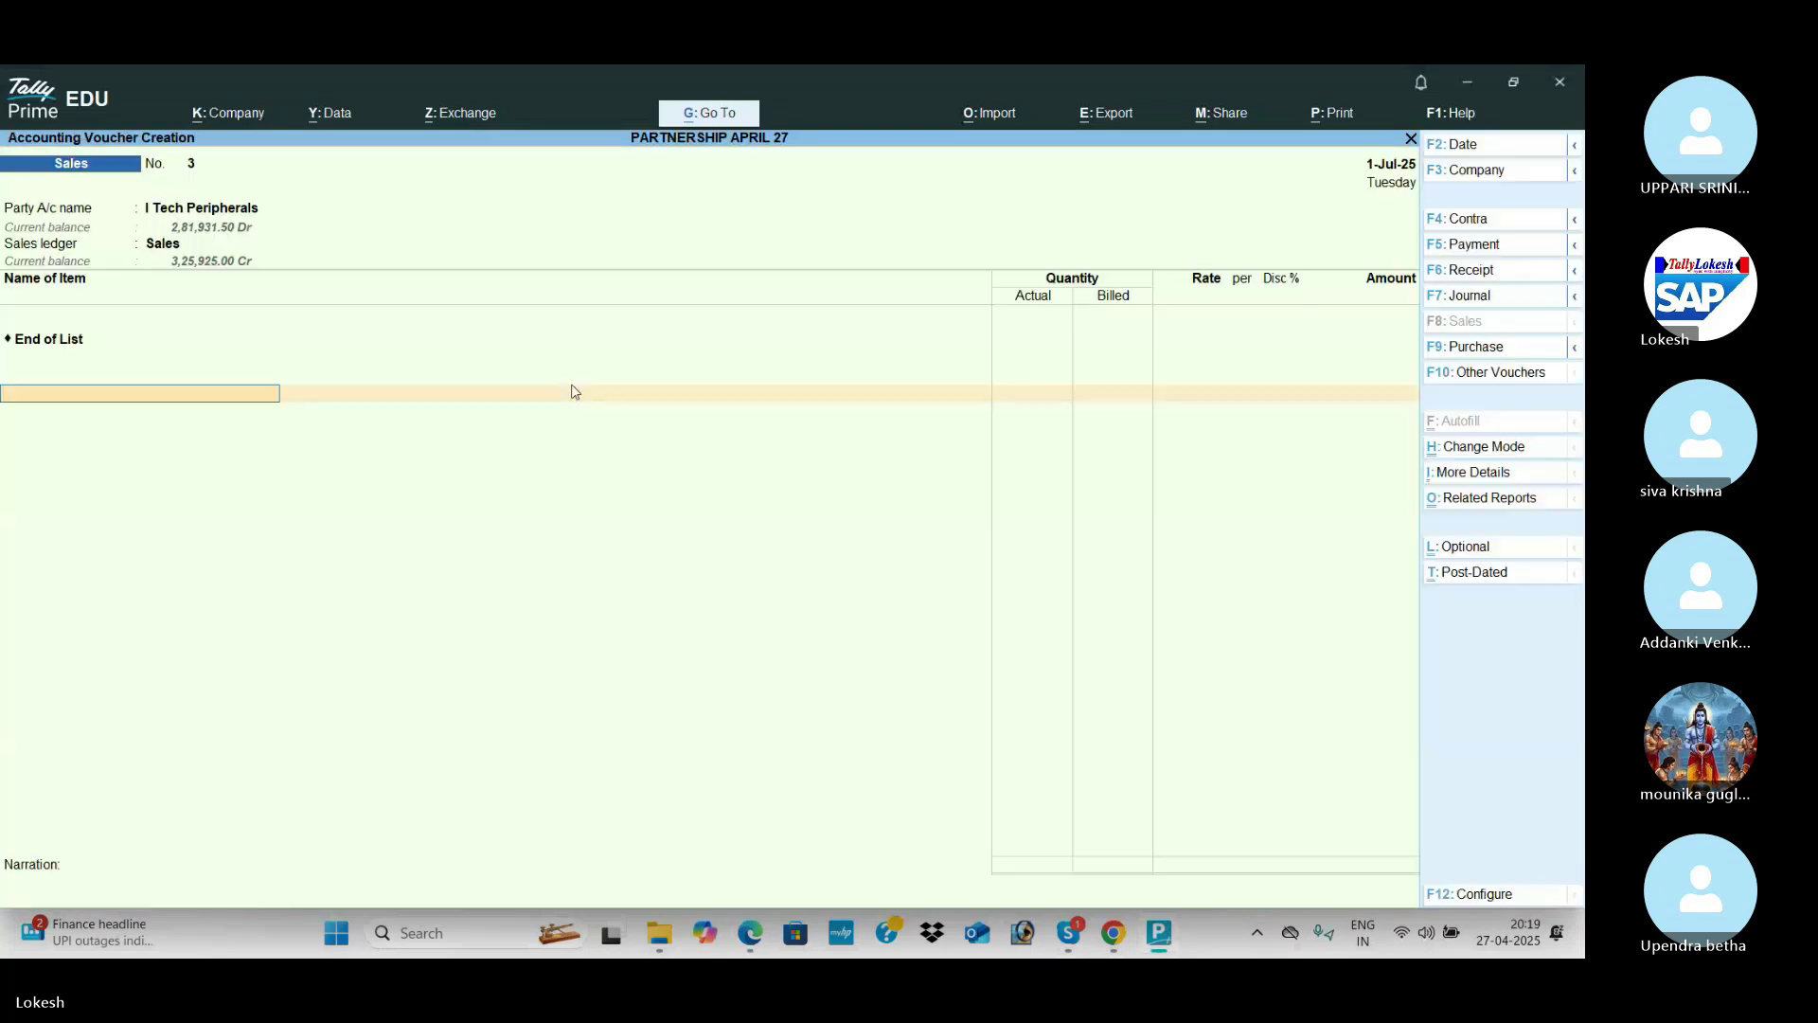
# Step: Add the Printers item with 24 nos actual and 20 nos billed, following transaction 49 in the PDF
pyautogui.hotkey('alt', 'Tab')
pyautogui.hotkey('alt', 'Tab')
pyautogui.write('P')
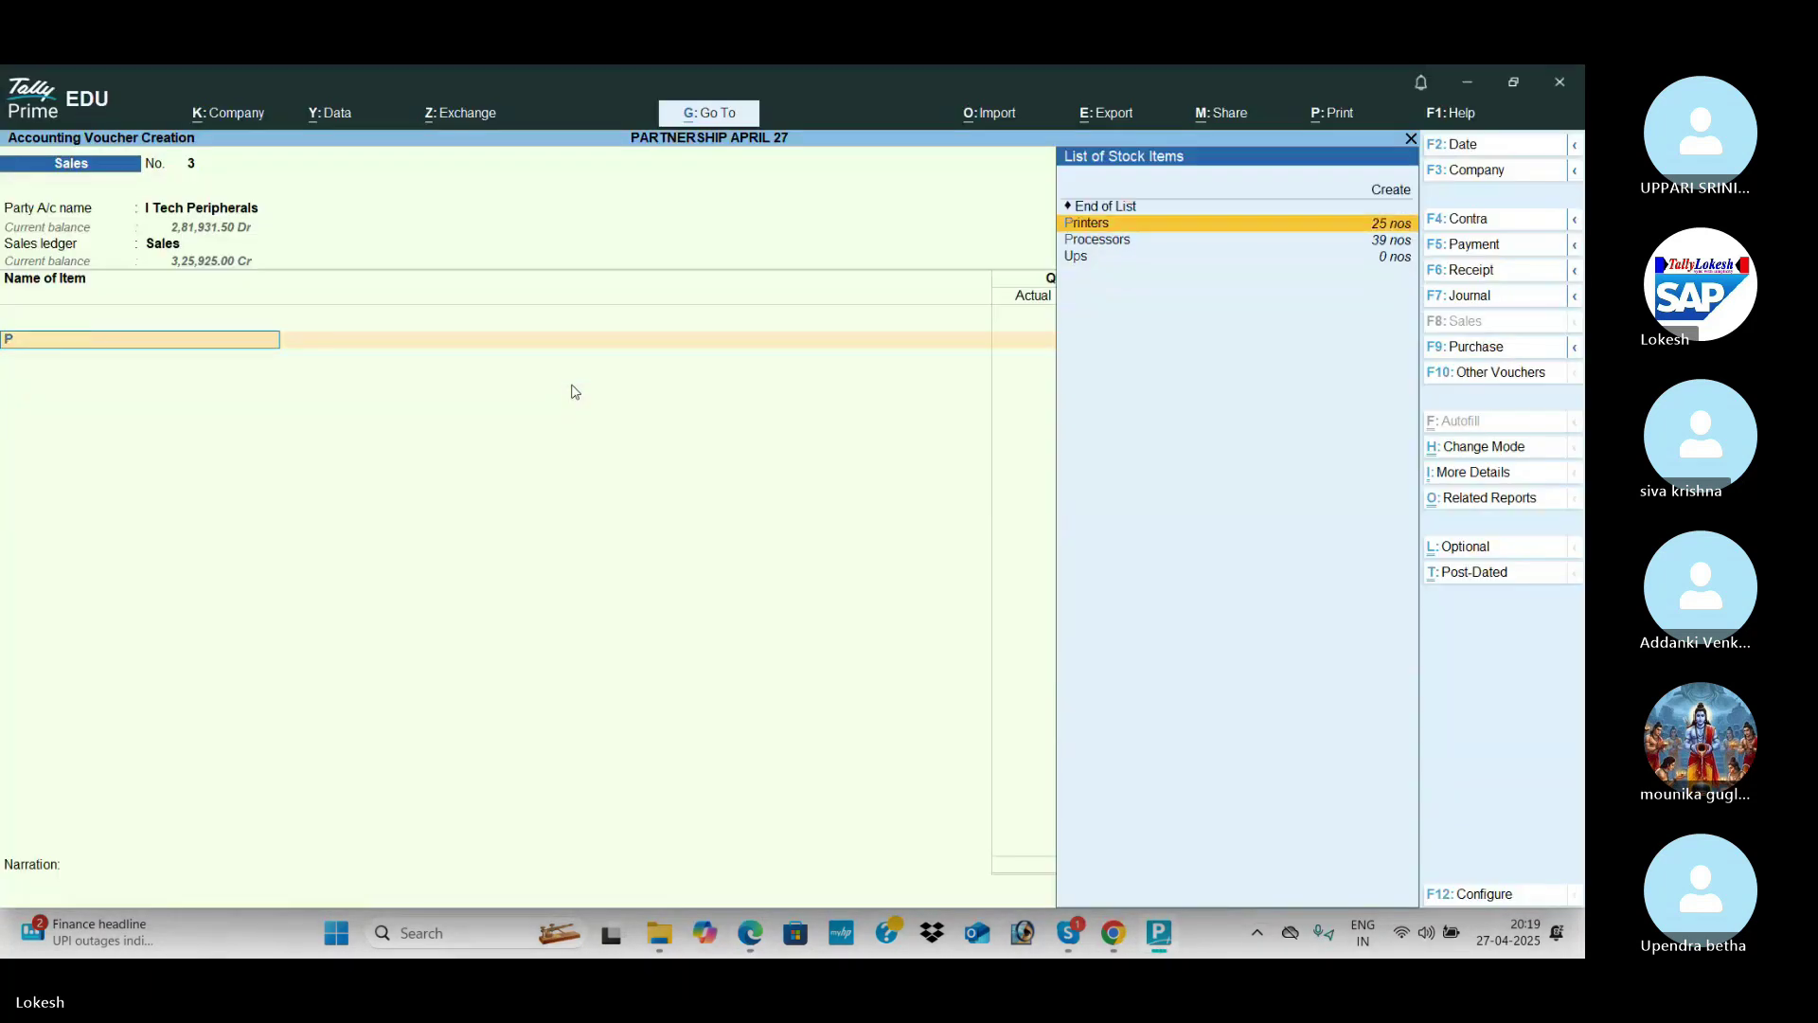
pyautogui.press('Return')
pyautogui.hotkey('alt', 'Tab')
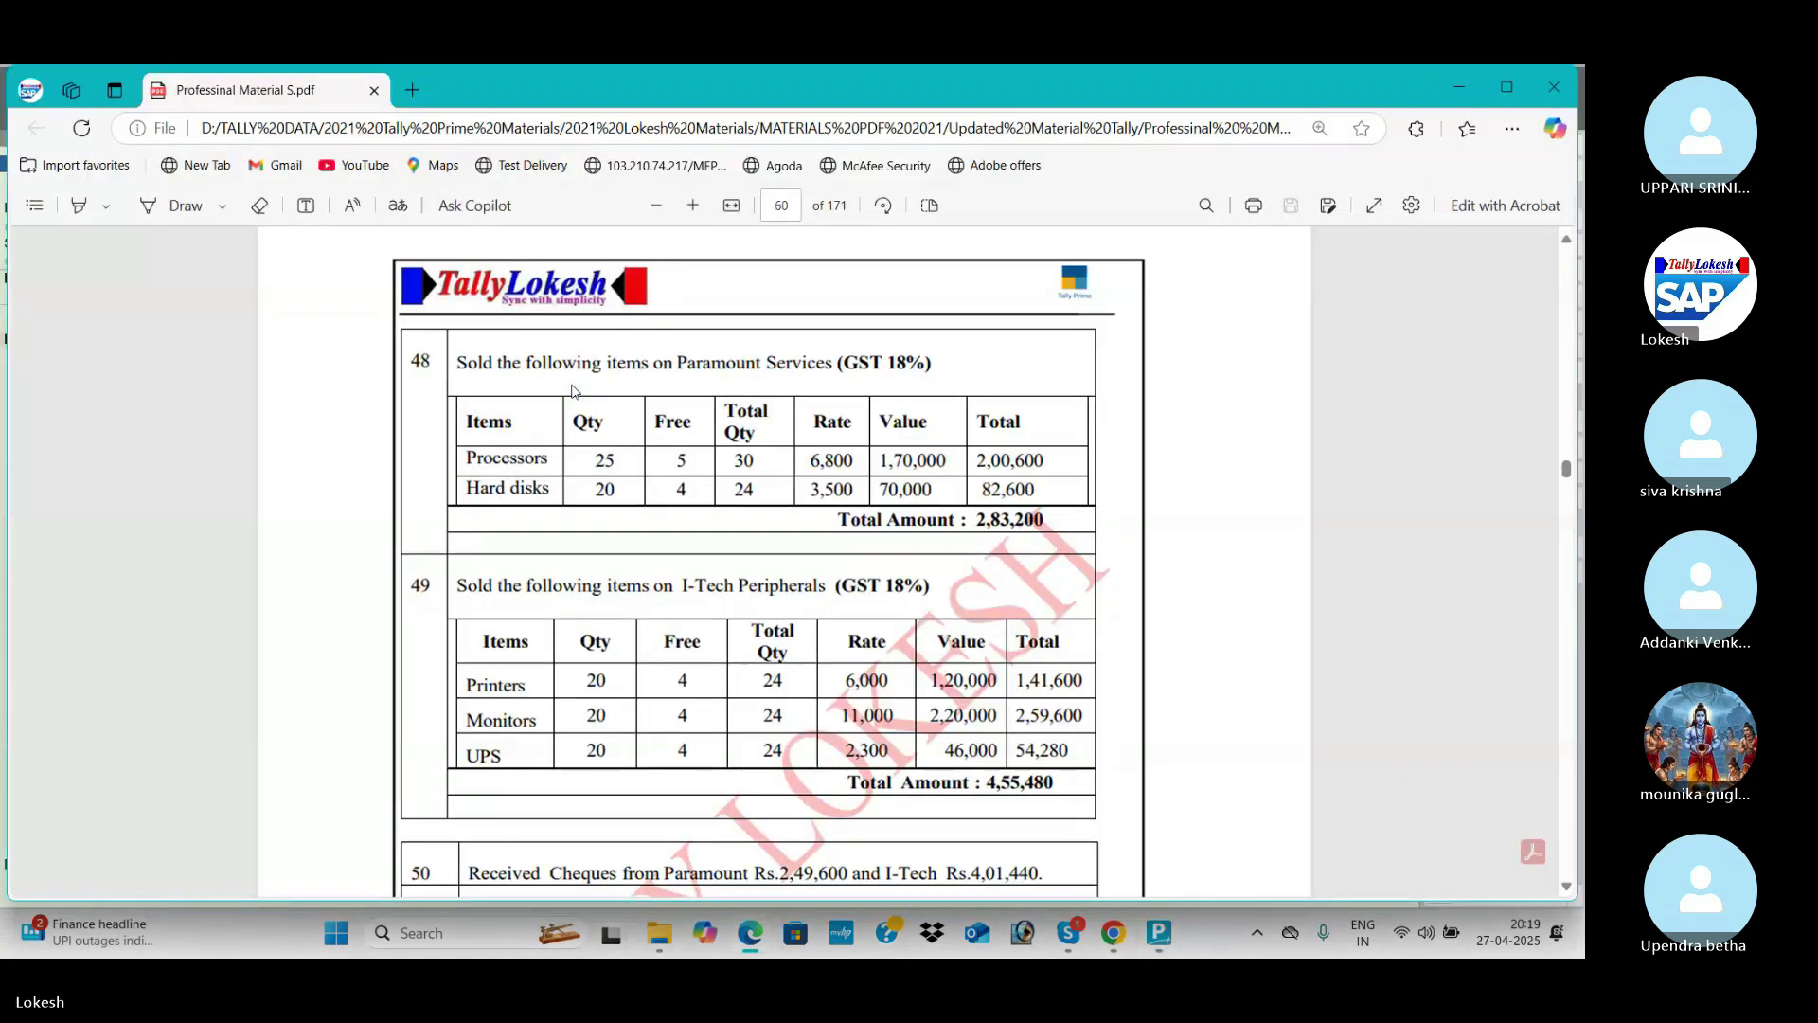
pyautogui.hotkey('alt', 'Tab')
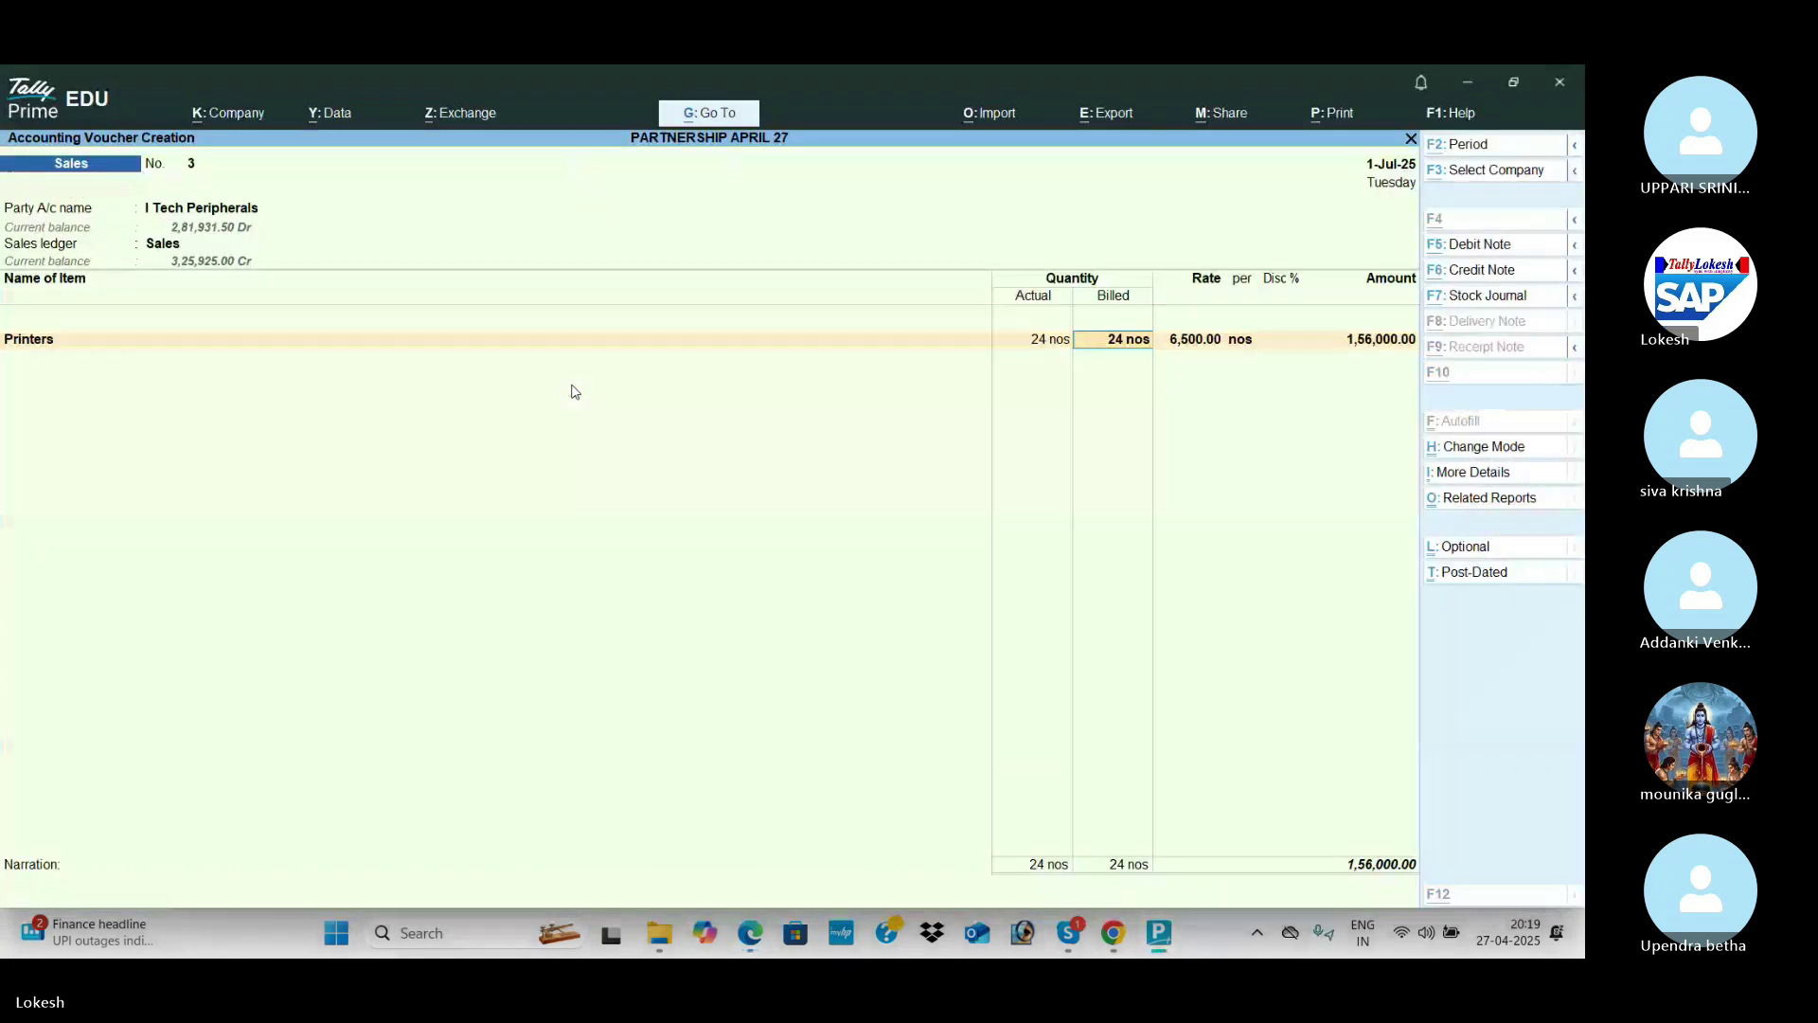
pyautogui.write('20')
pyautogui.press('Return')
# Step: Set the Printers rate to 6,000 per nos and complete the line without a discount
pyautogui.hotkey('alt', 'Tab')
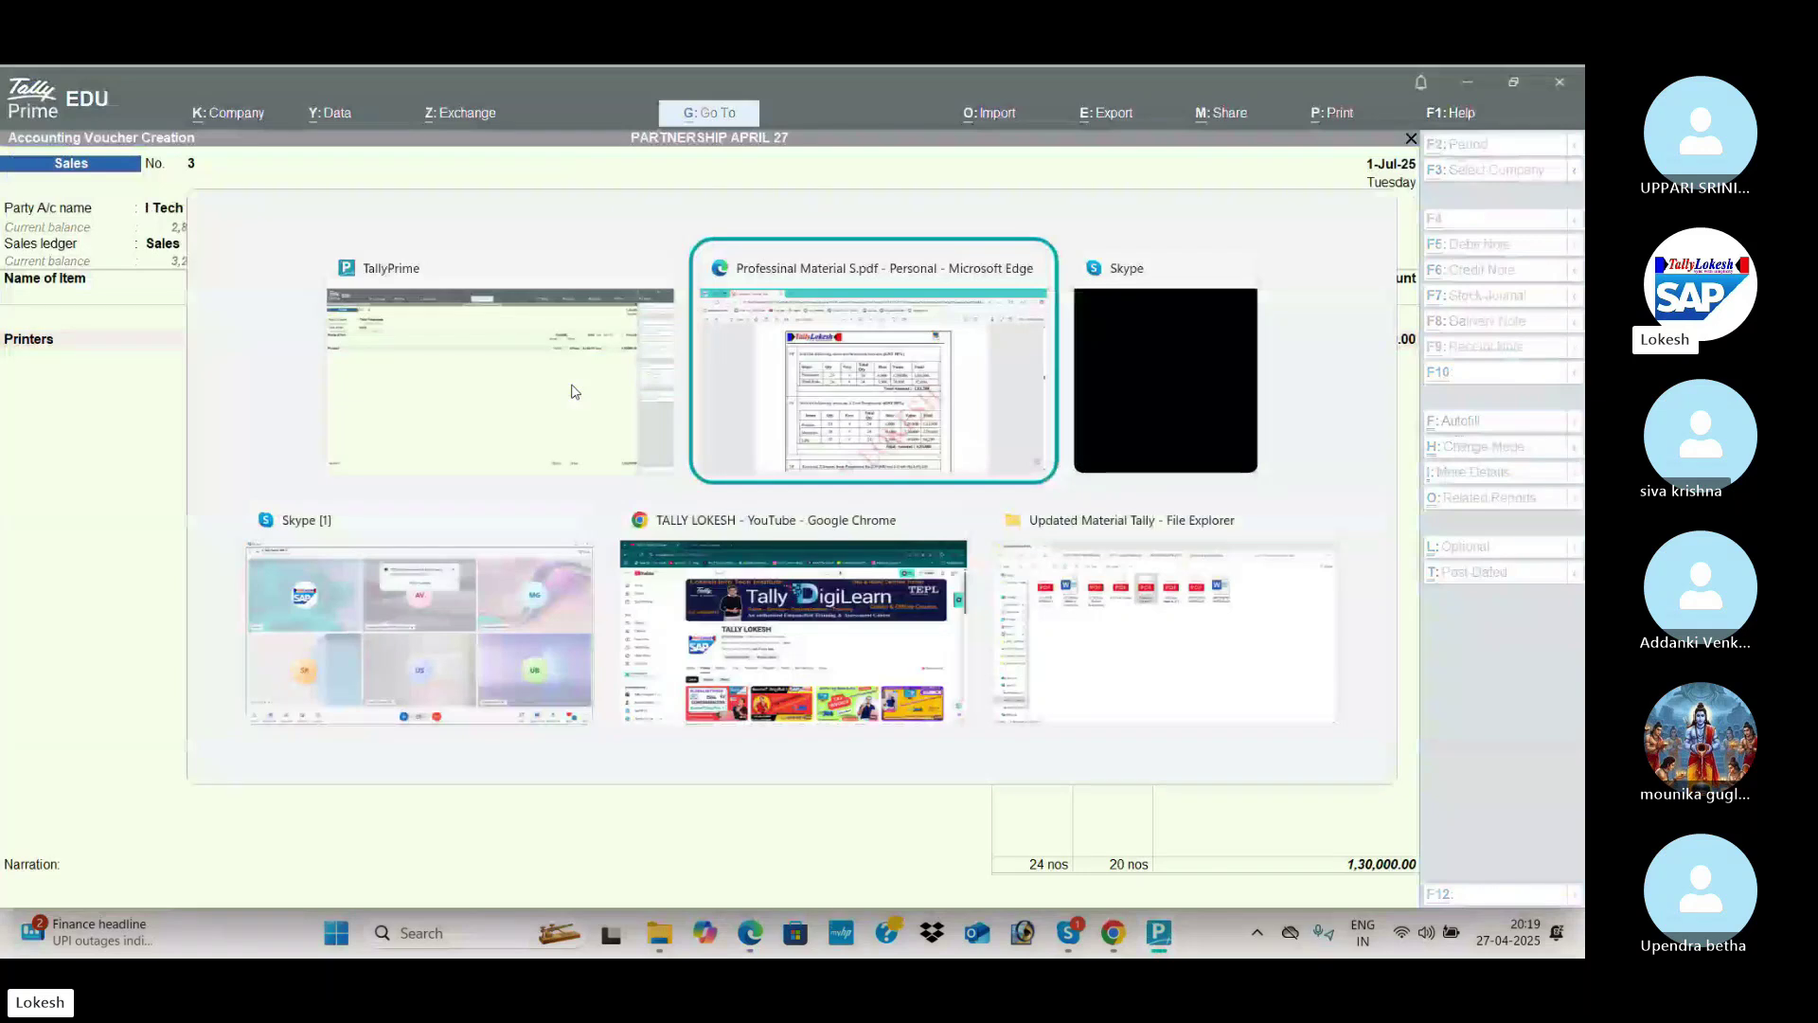
pyautogui.hotkey('alt', 'Tab')
pyautogui.write('6000')
pyautogui.press('Return')
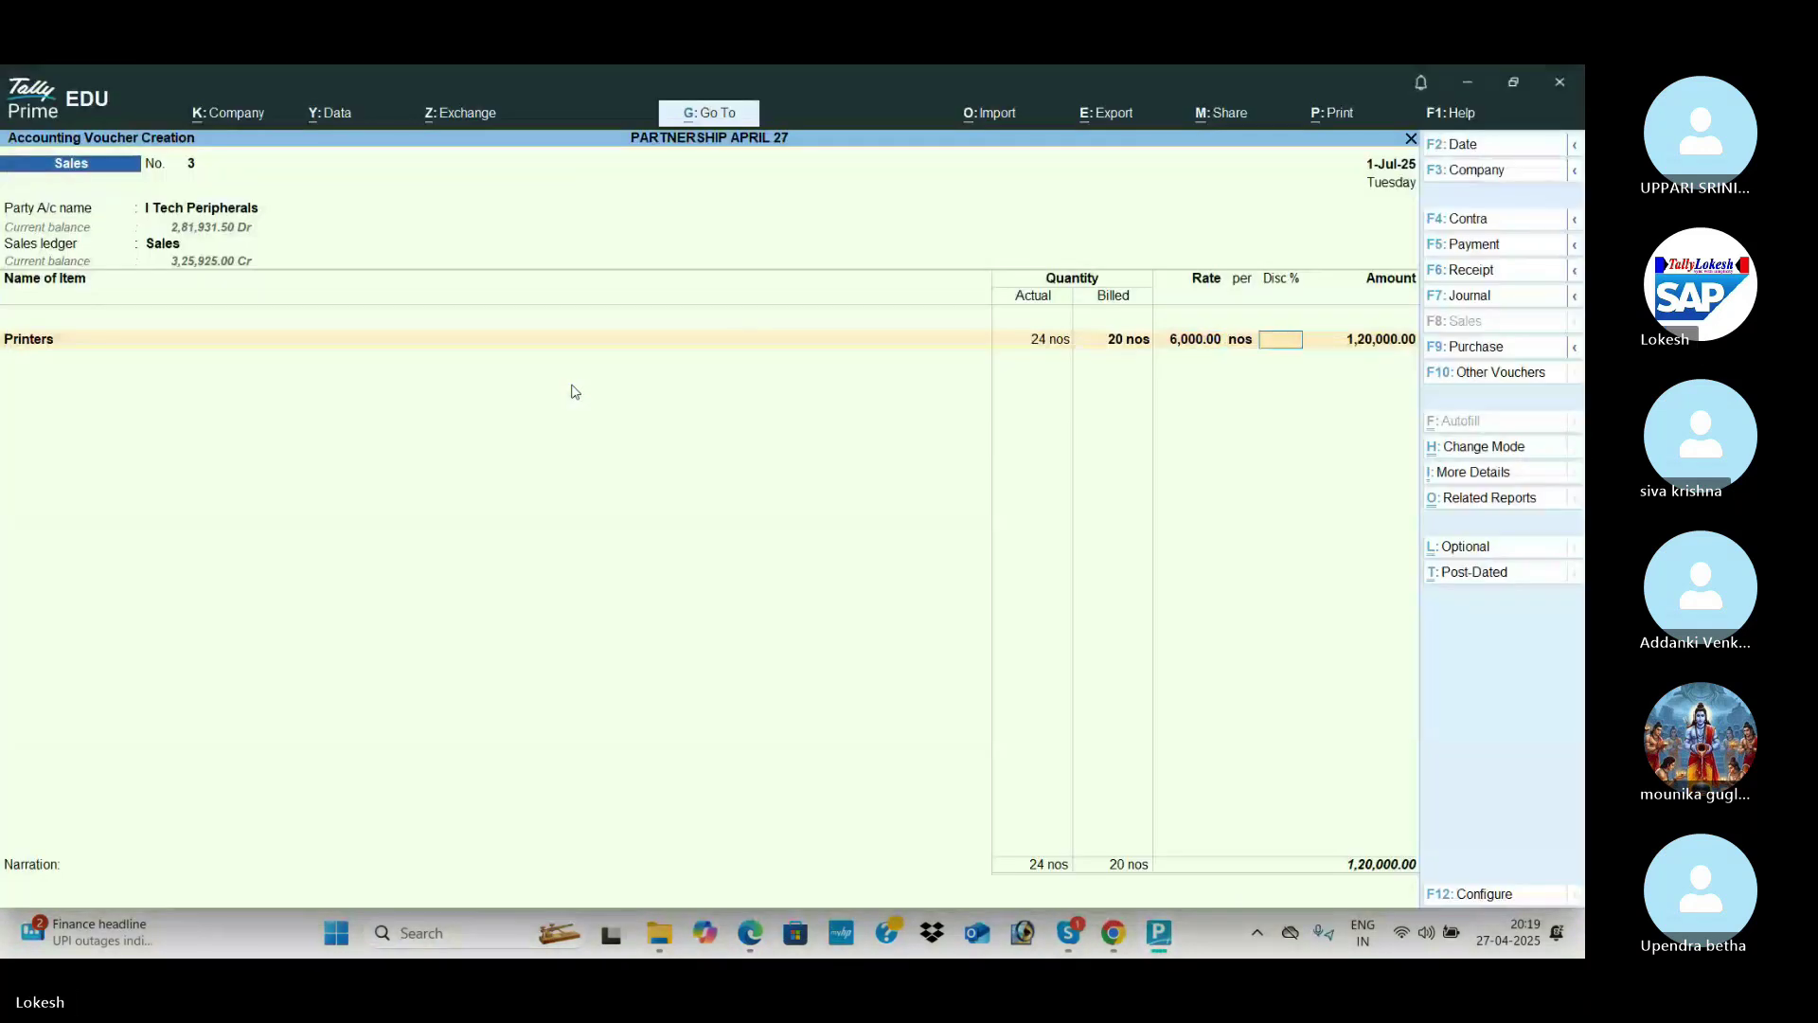
pyautogui.press('Return')
pyautogui.press('Return')
# Step: Add the Monitors item with an actual quantity of 24 nos and a billed quantity of 20 nos
pyautogui.hotkey('alt', 'Tab')
pyautogui.hotkey('alt', 'Tab')
pyautogui.write('mo')
pyautogui.press('Return')
pyautogui.hotkey('alt', 'Tab')
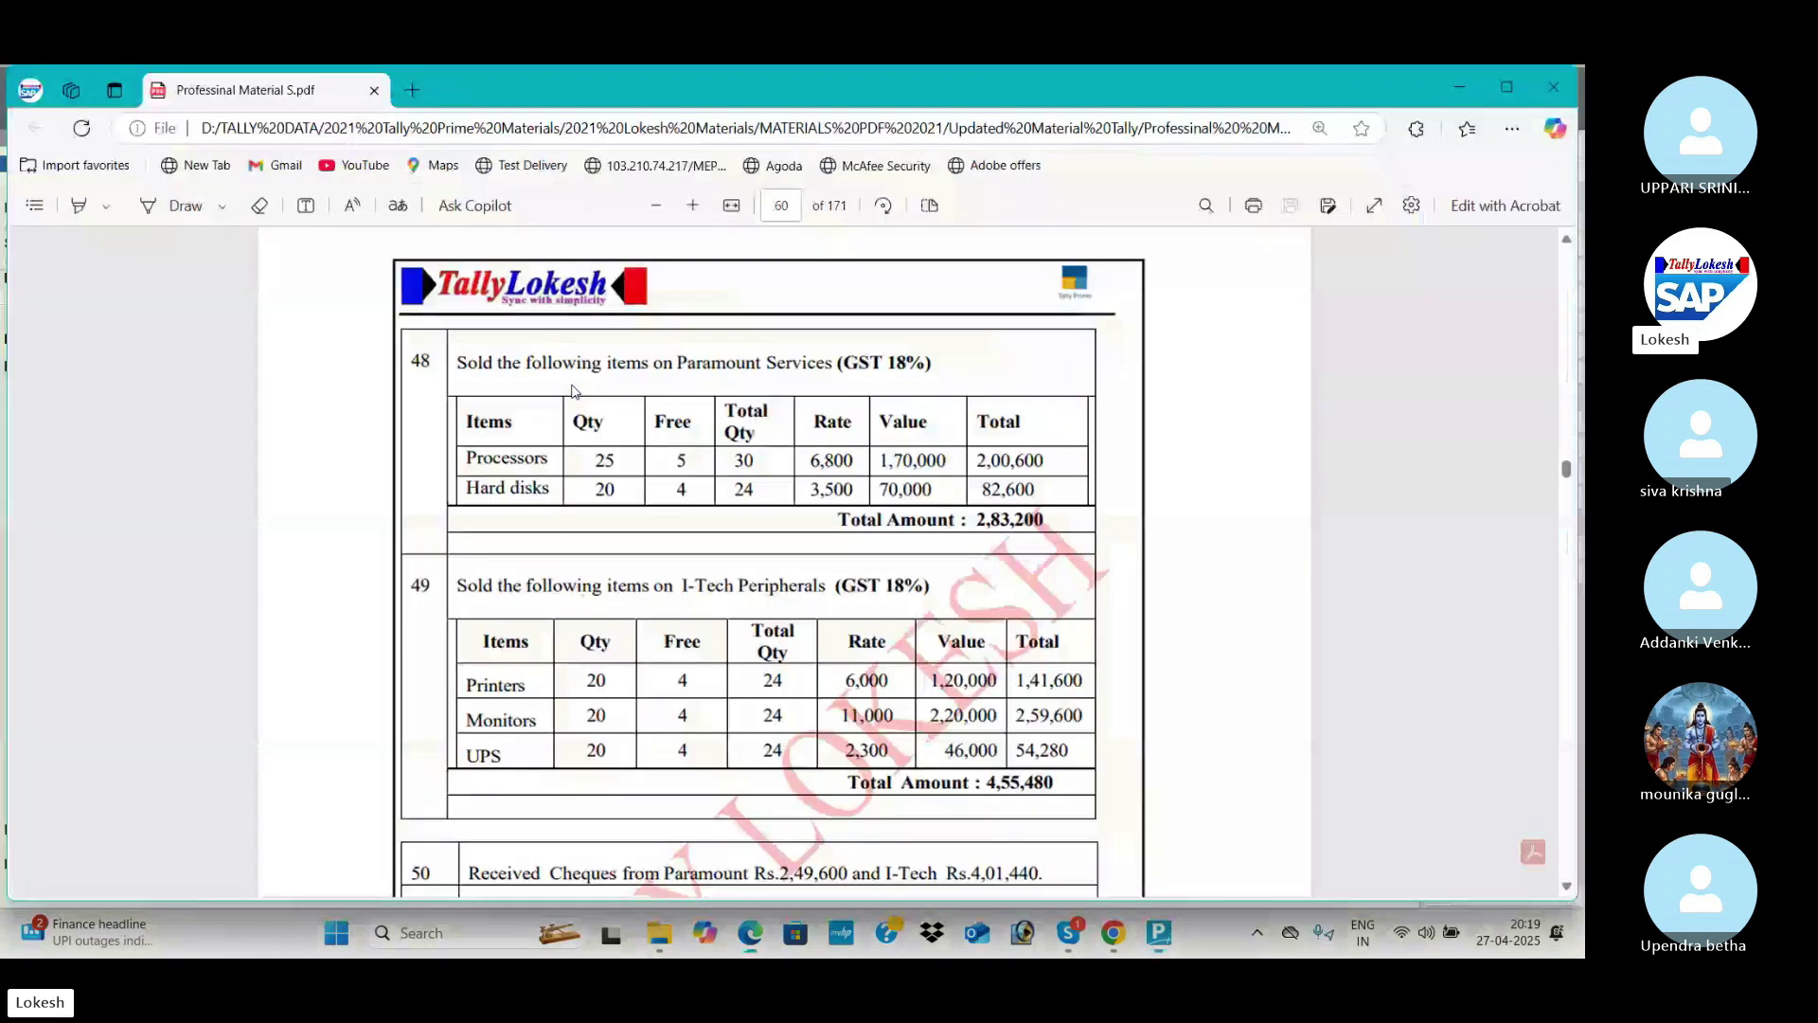
pyautogui.hotkey('alt', 'Tab')
pyautogui.write('24')
pyautogui.press('Return')
pyautogui.press('Return')
pyautogui.write('0')
pyautogui.press('Return')
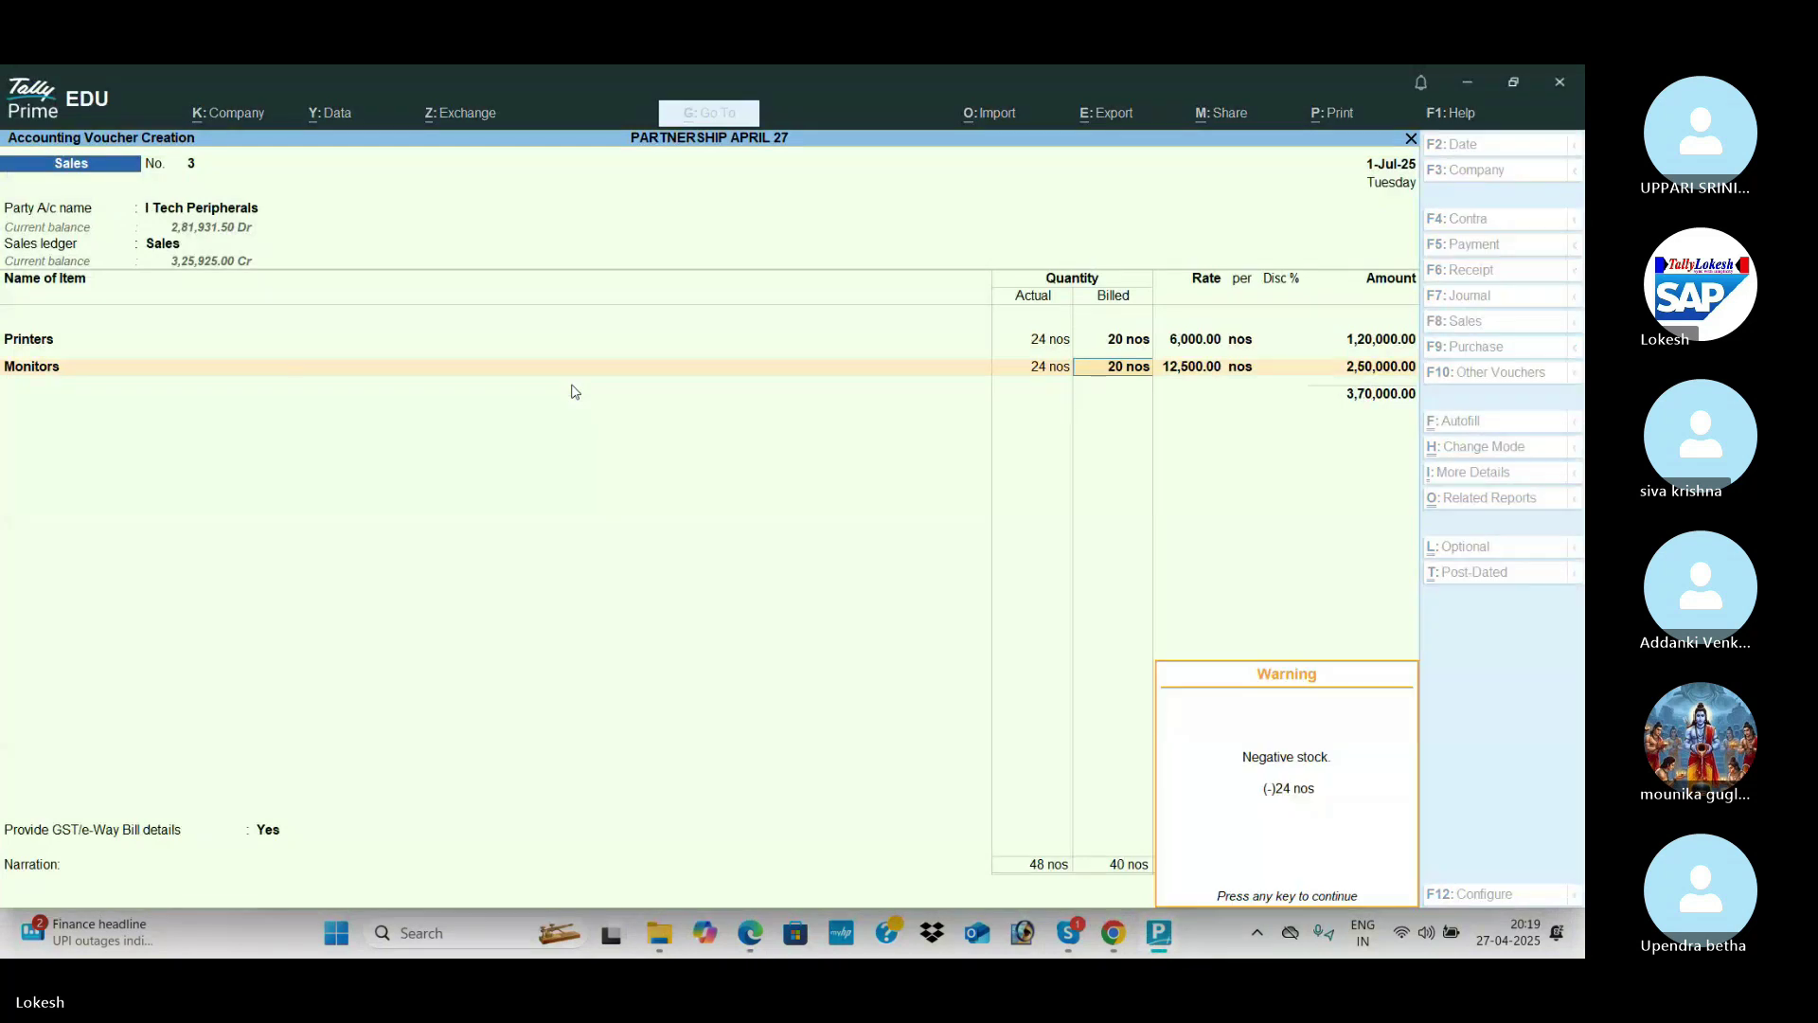
pyautogui.press('Return')
# Step: Set the Monitors rate to 11,000 per nos and complete the line
pyautogui.hotkey('alt', 'Tab')
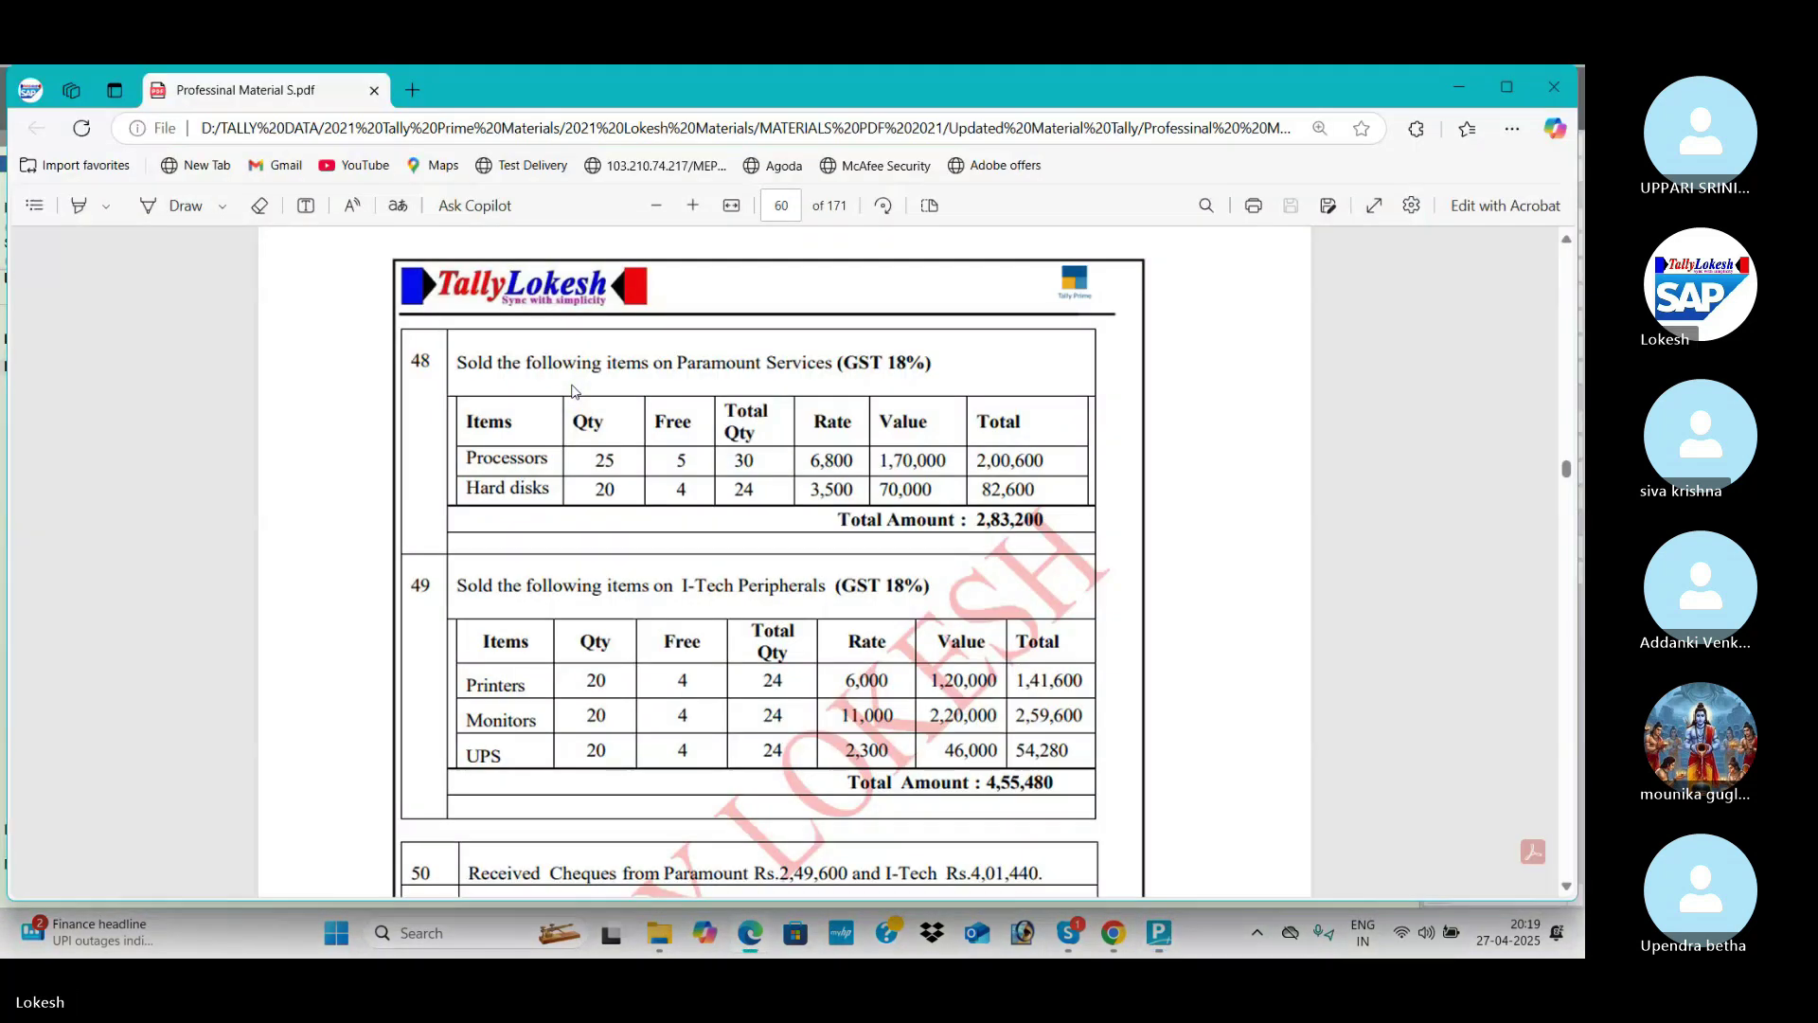
pyautogui.hotkey('alt', 'Tab')
pyautogui.write('11000')
pyautogui.press('Return')
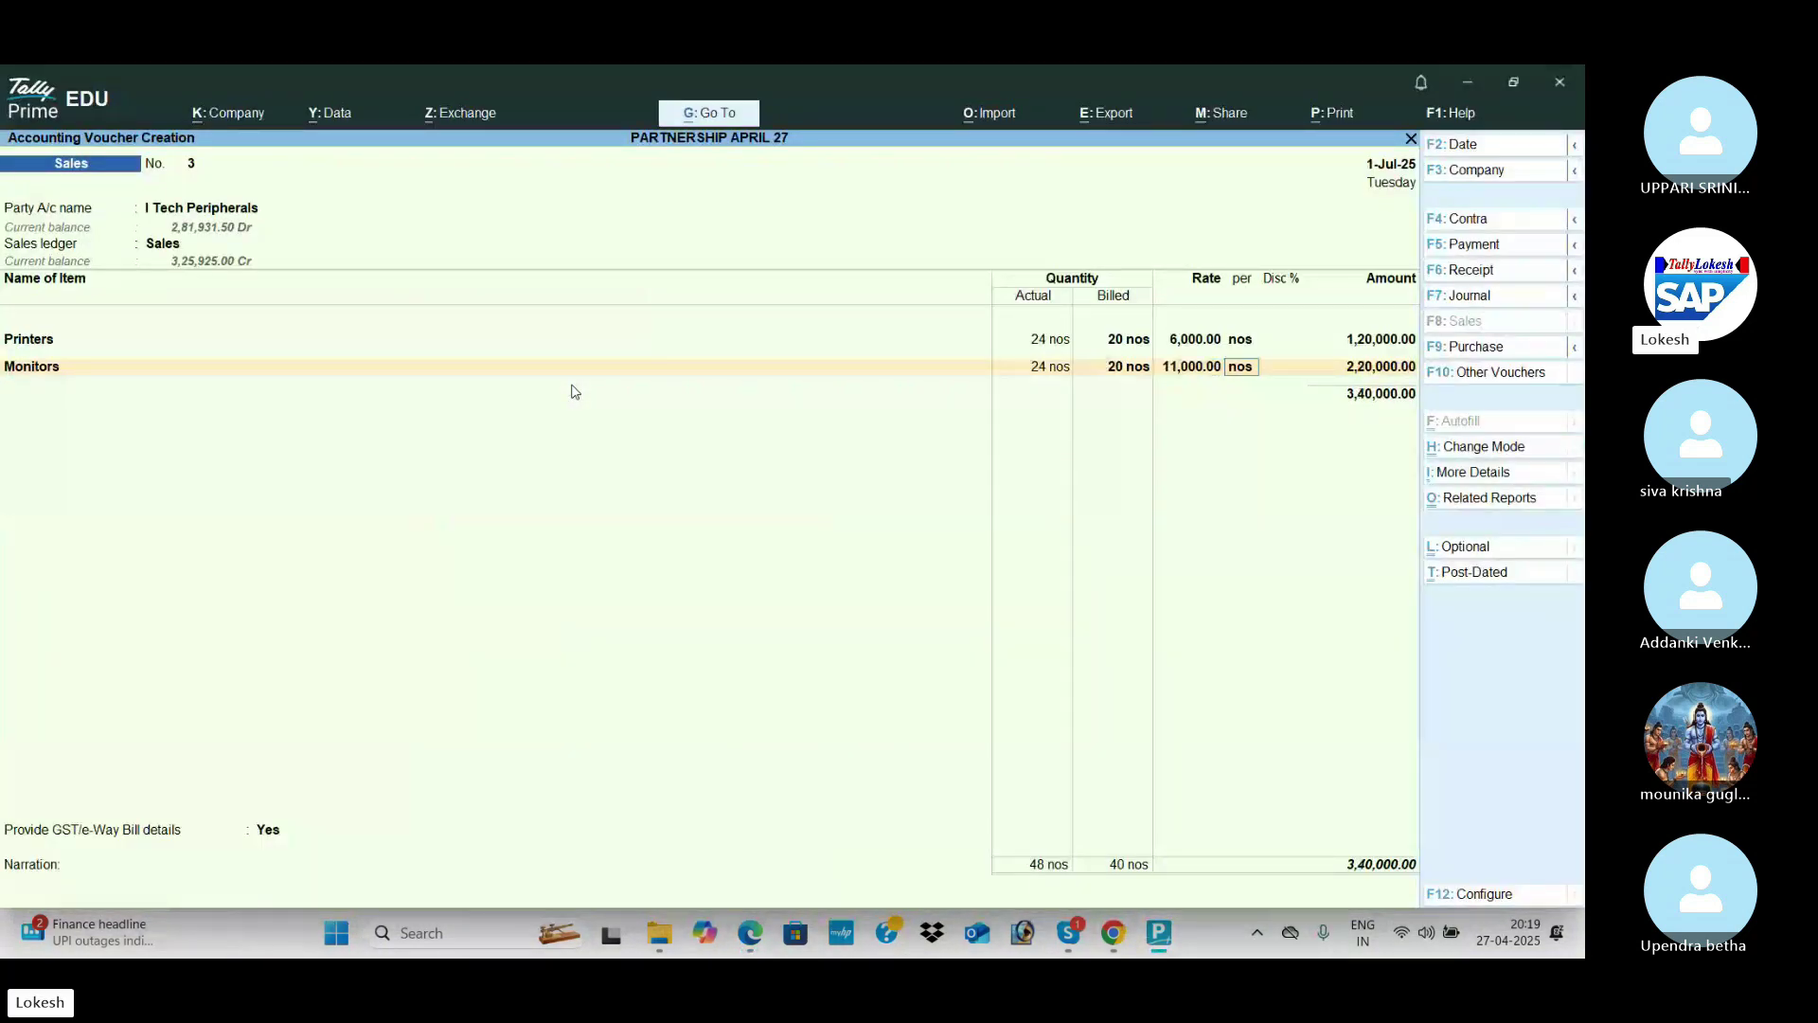
pyautogui.press('Return')
# Step: Add the Ups item with an actual quantity of 24 nos and a billed quantity of 20 nos
pyautogui.hotkey('alt', 'Tab')
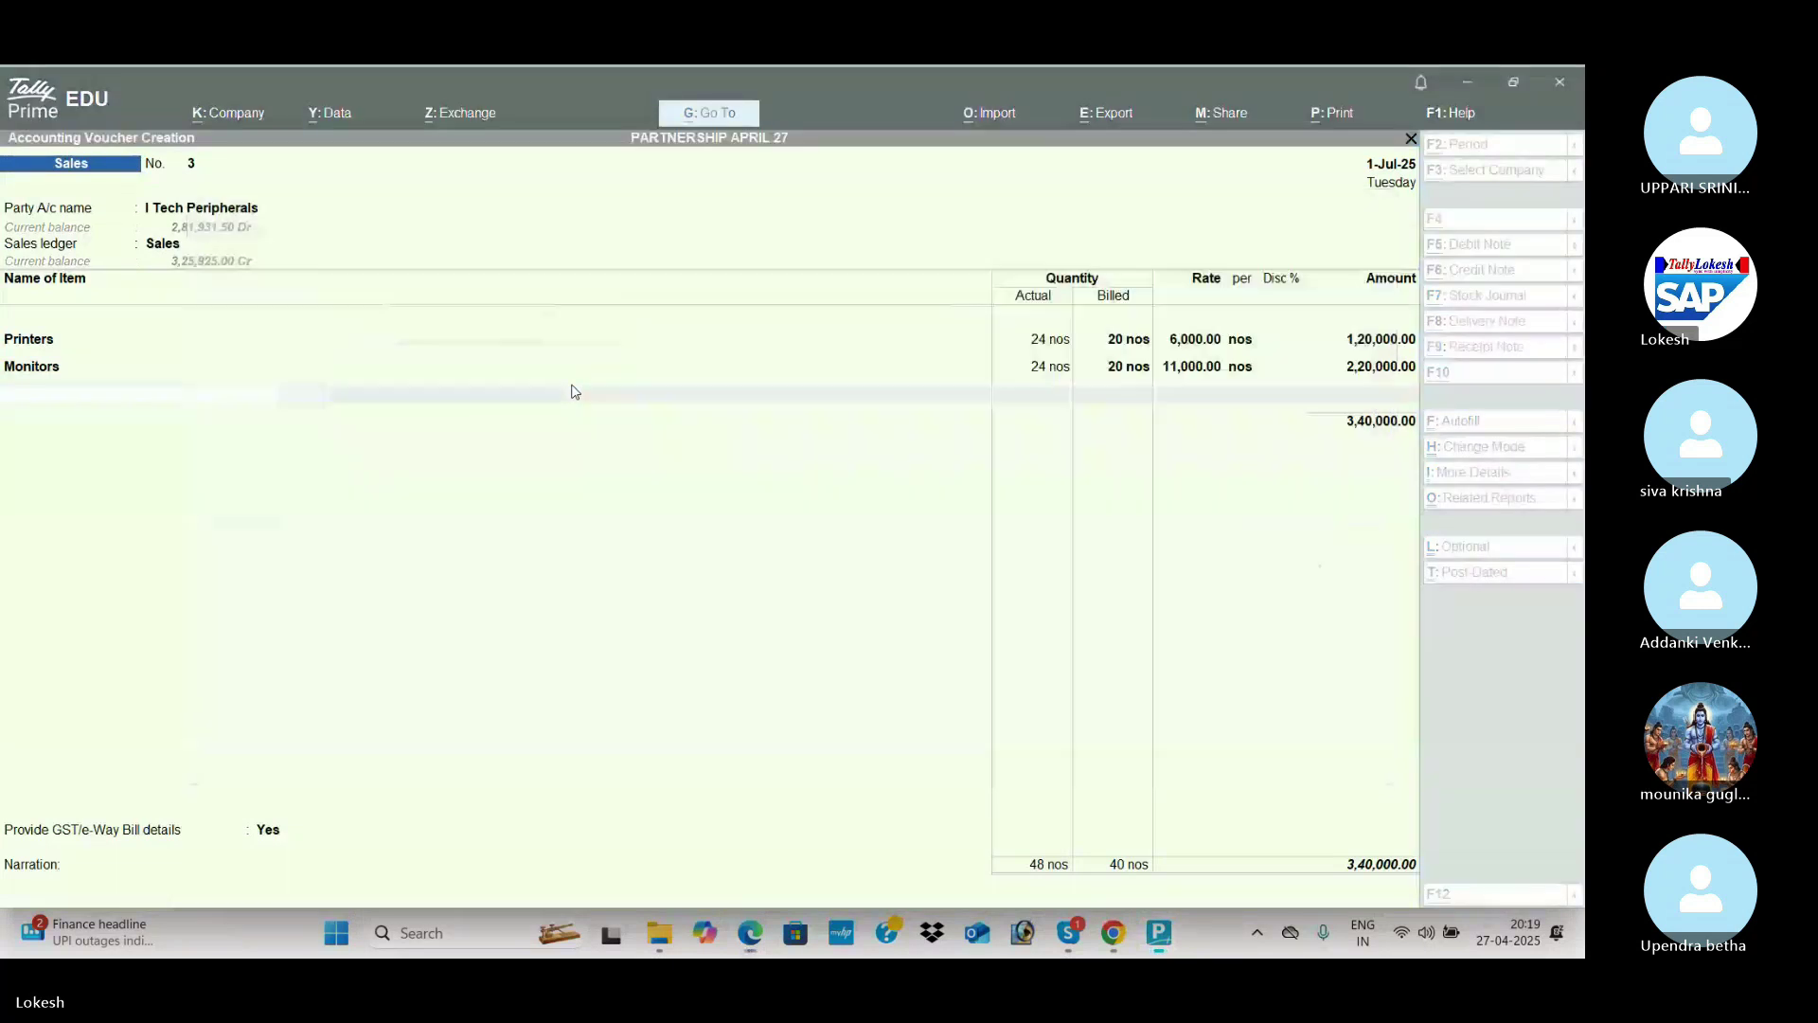
pyautogui.write('U')
pyautogui.press('Return')
pyautogui.hotkey('alt', 'Tab')
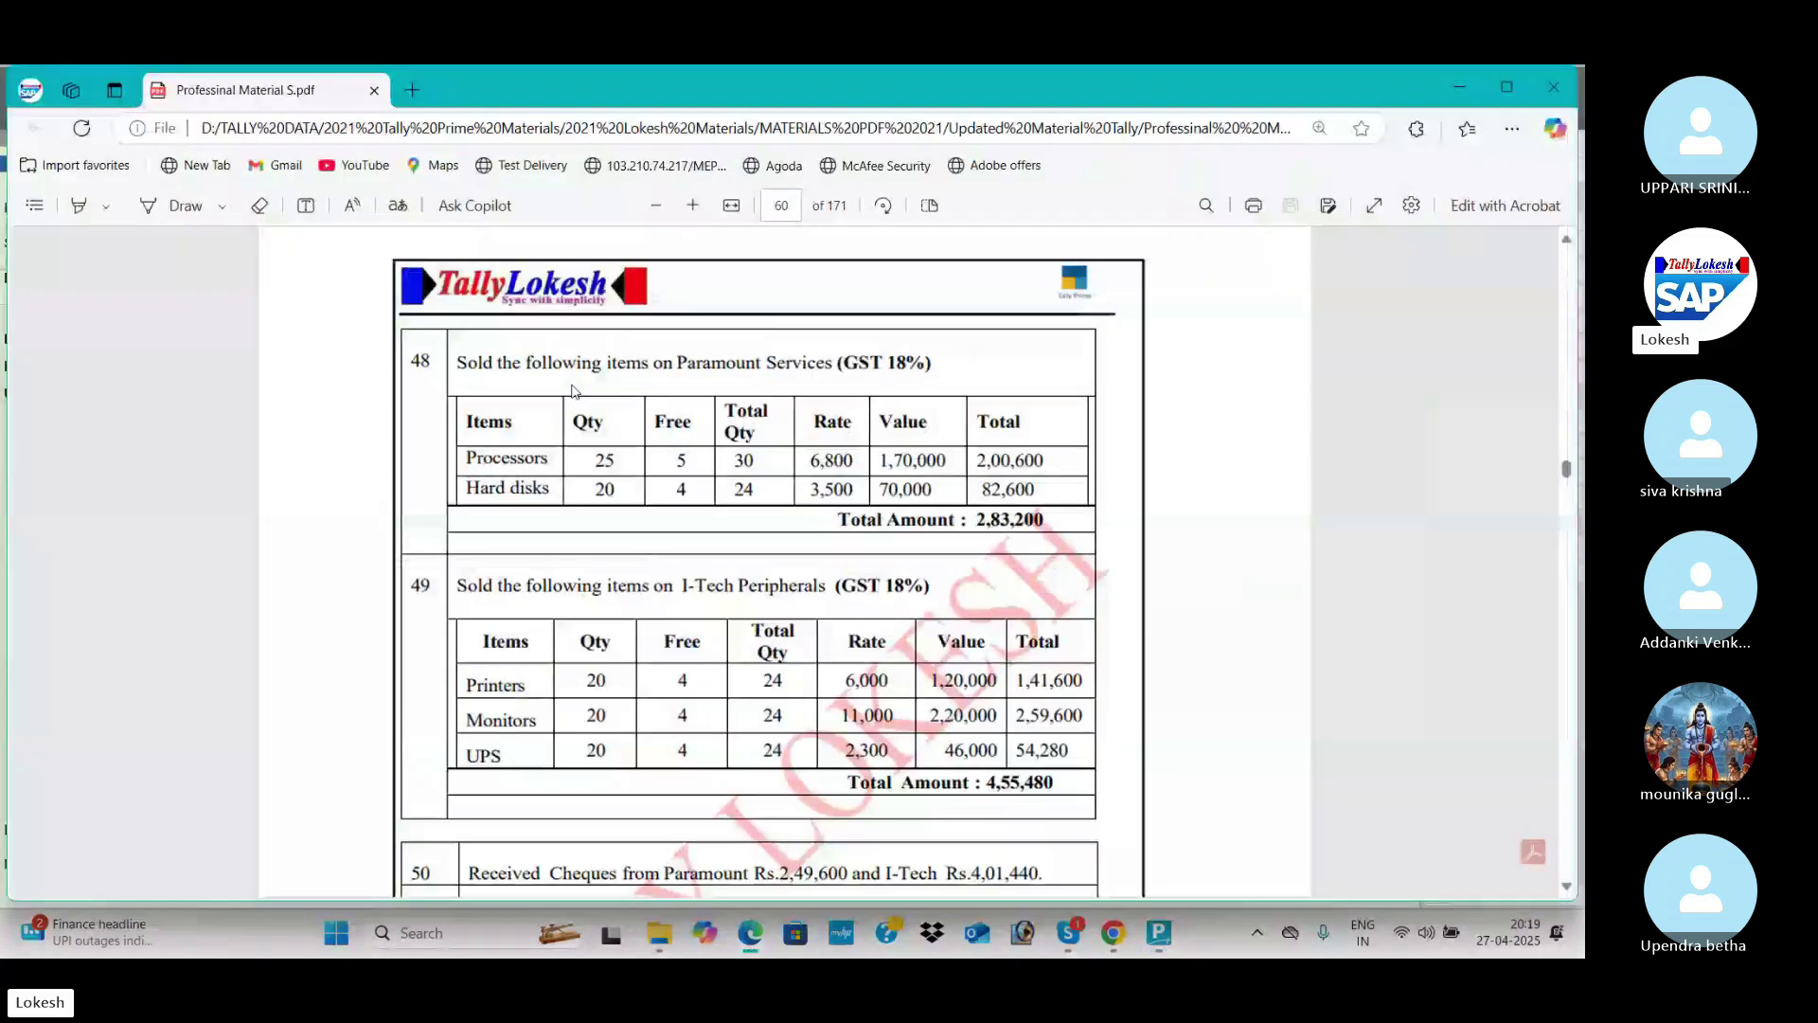
pyautogui.hotkey('alt', 'Tab')
pyautogui.write('24')
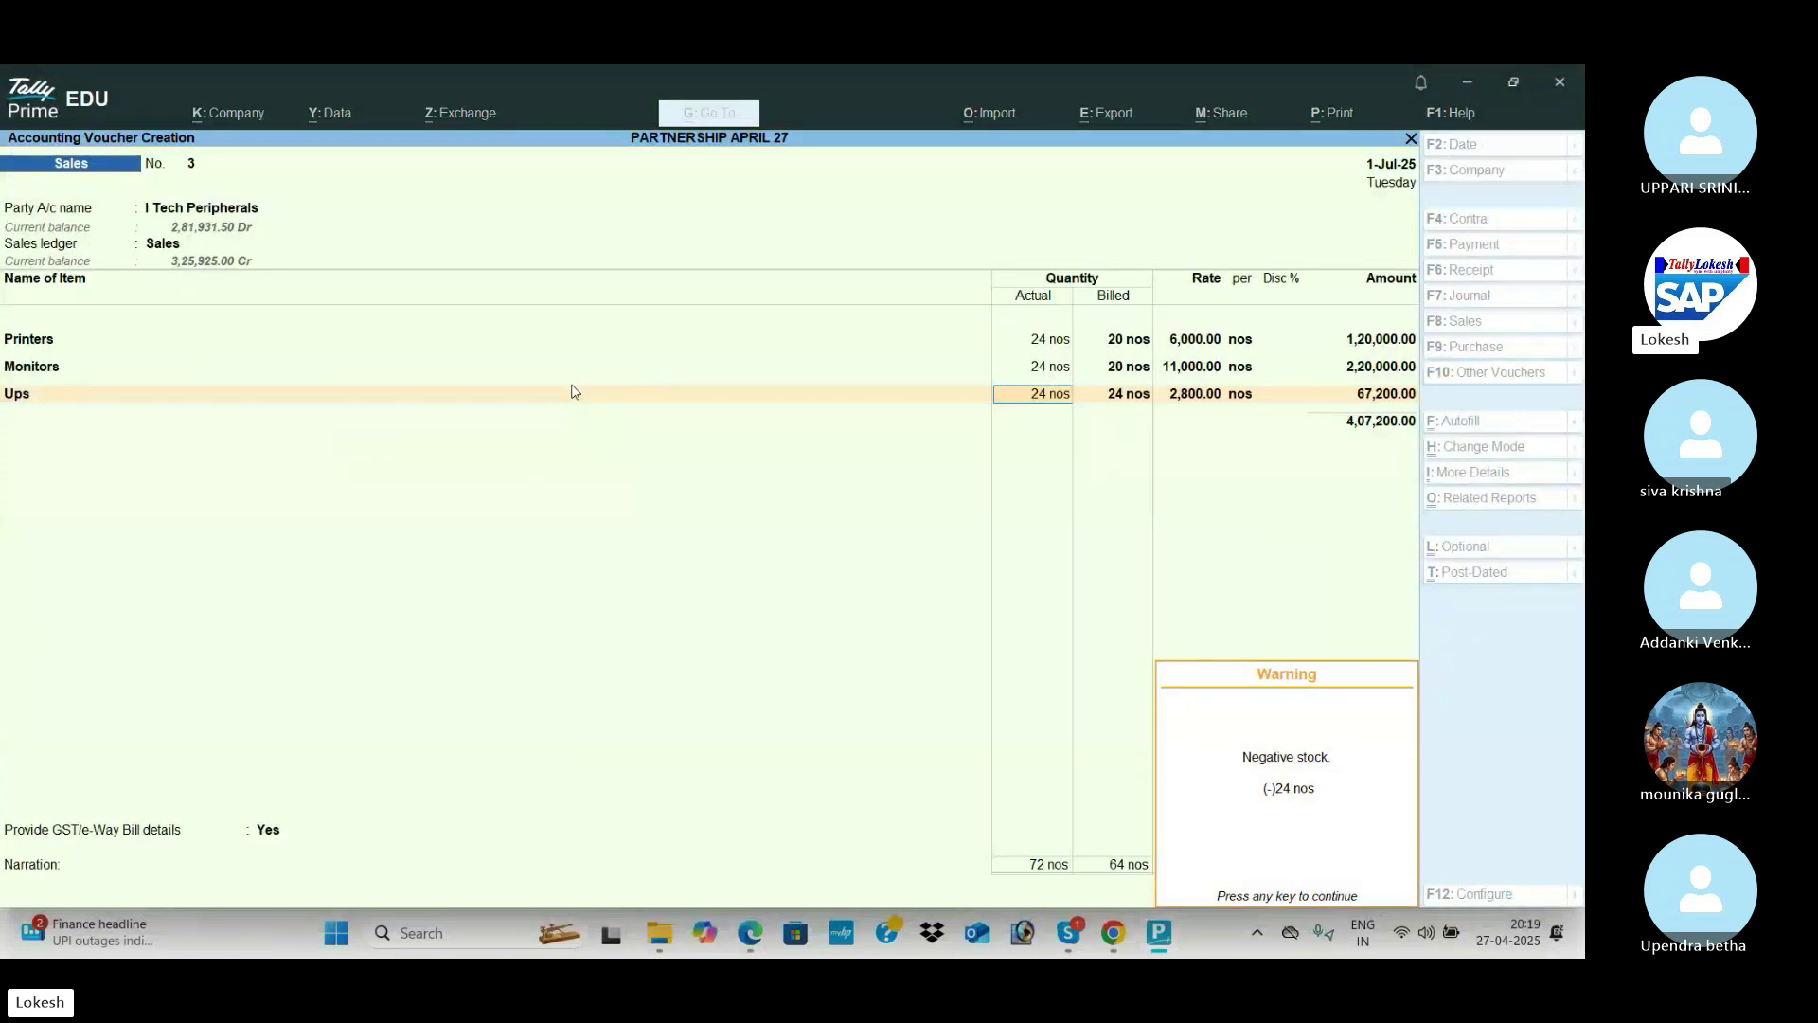
pyautogui.press('Return')
pyautogui.write('20')
pyautogui.press('Return')
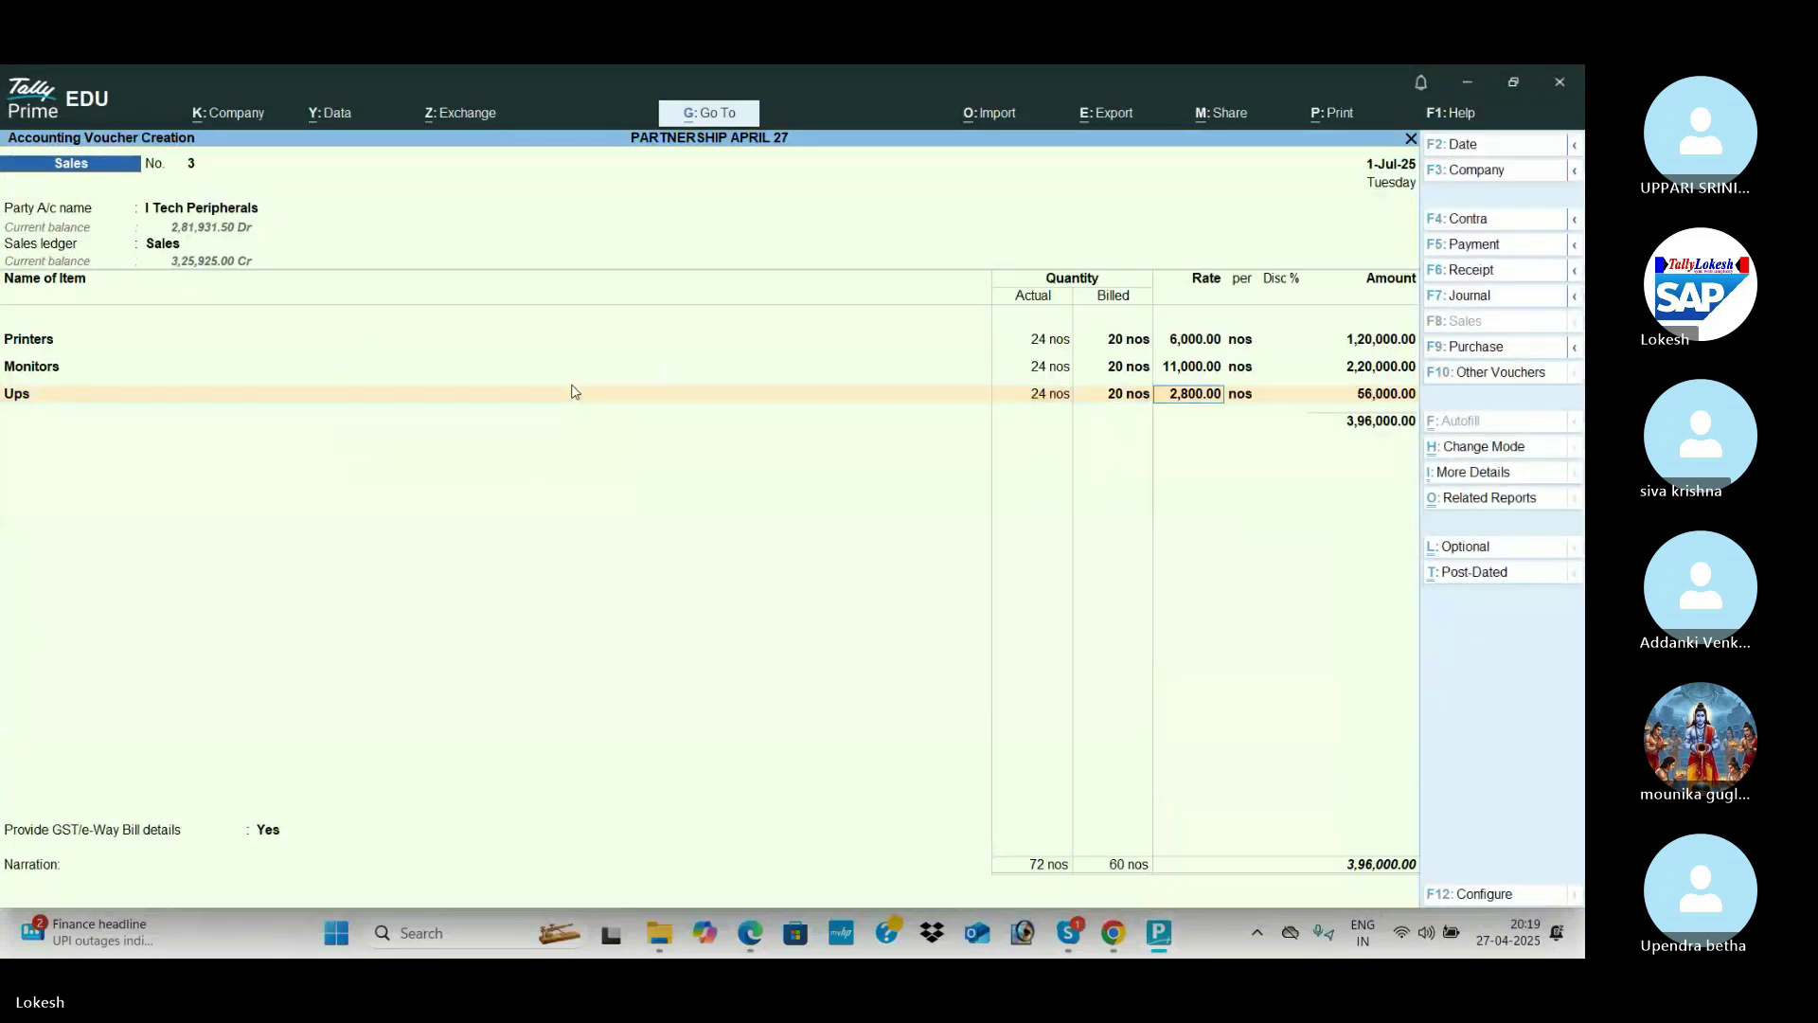
# Step: Set the Ups rate to 2,300 per nos and end the item list
pyautogui.hotkey('alt', 'Tab')
pyautogui.hotkey('alt', 'Tab')
pyautogui.write('2300')
pyautogui.press('Return')
pyautogui.press('Return')
pyautogui.press('Return')
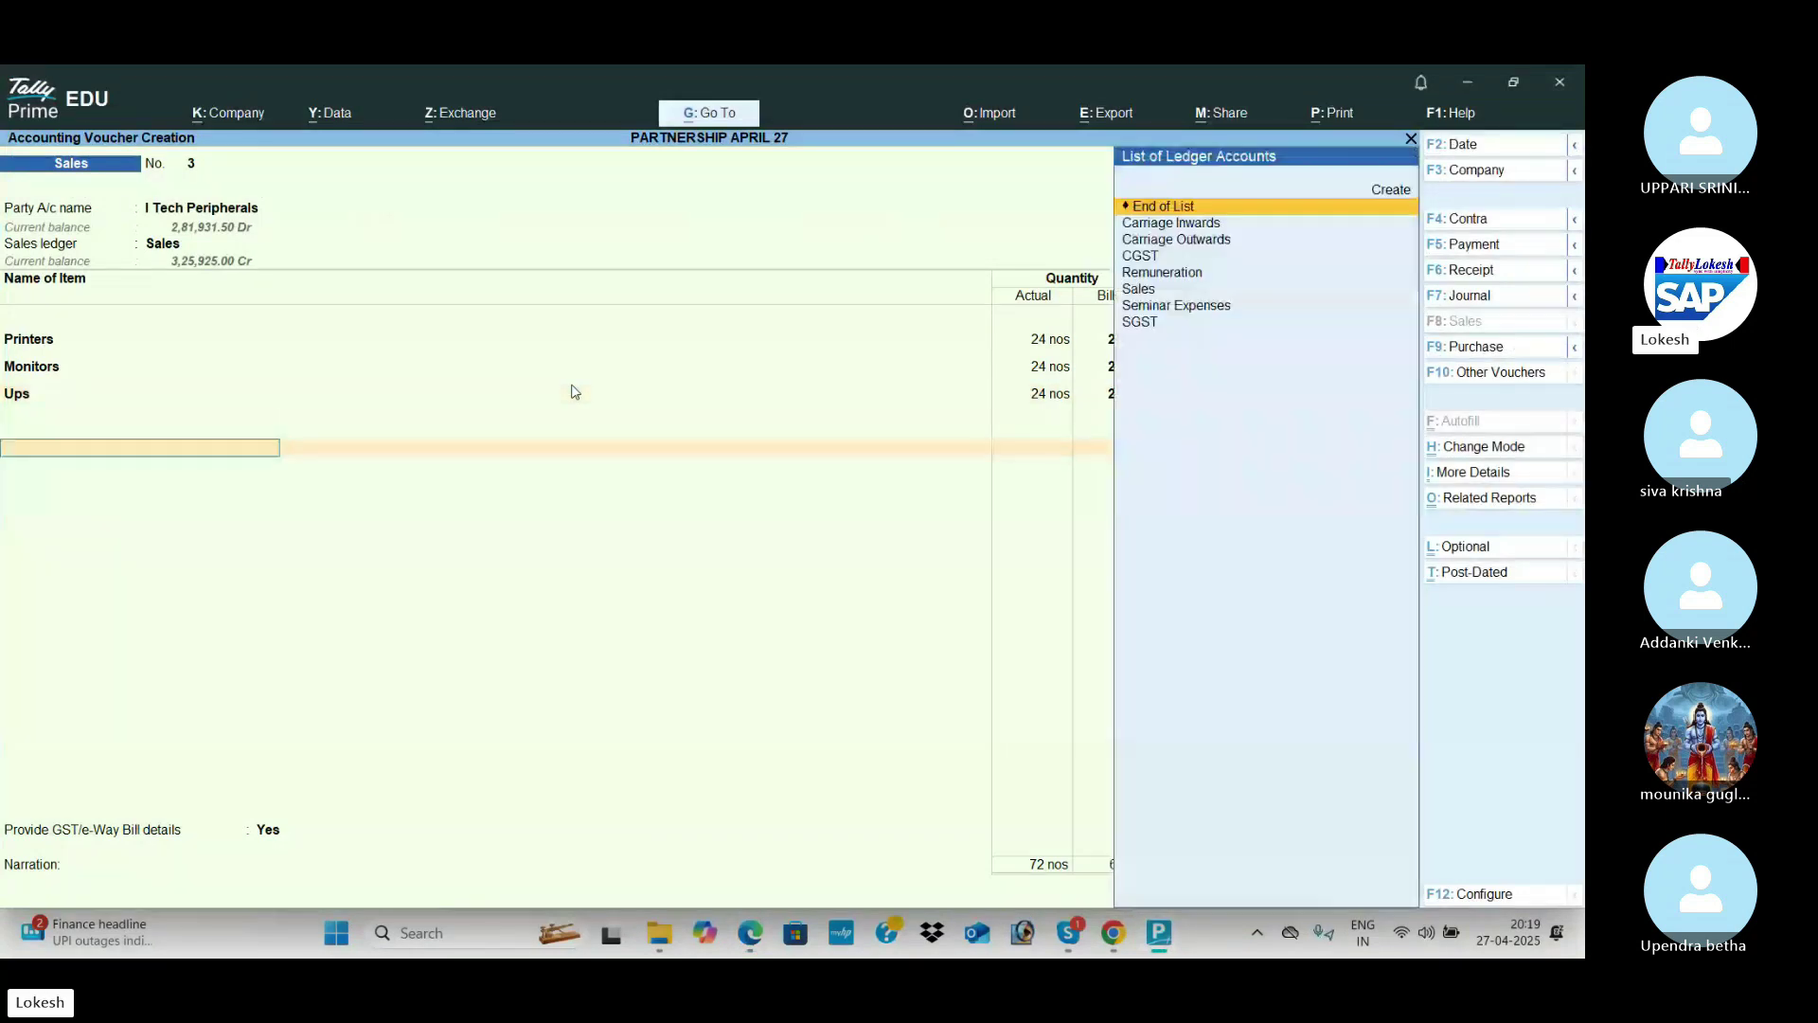
# Step: Add the CGST and SGST tax ledgers below the items with their calculated amounts
pyautogui.write('cg')
pyautogui.press('Return')
pyautogui.press('Return')
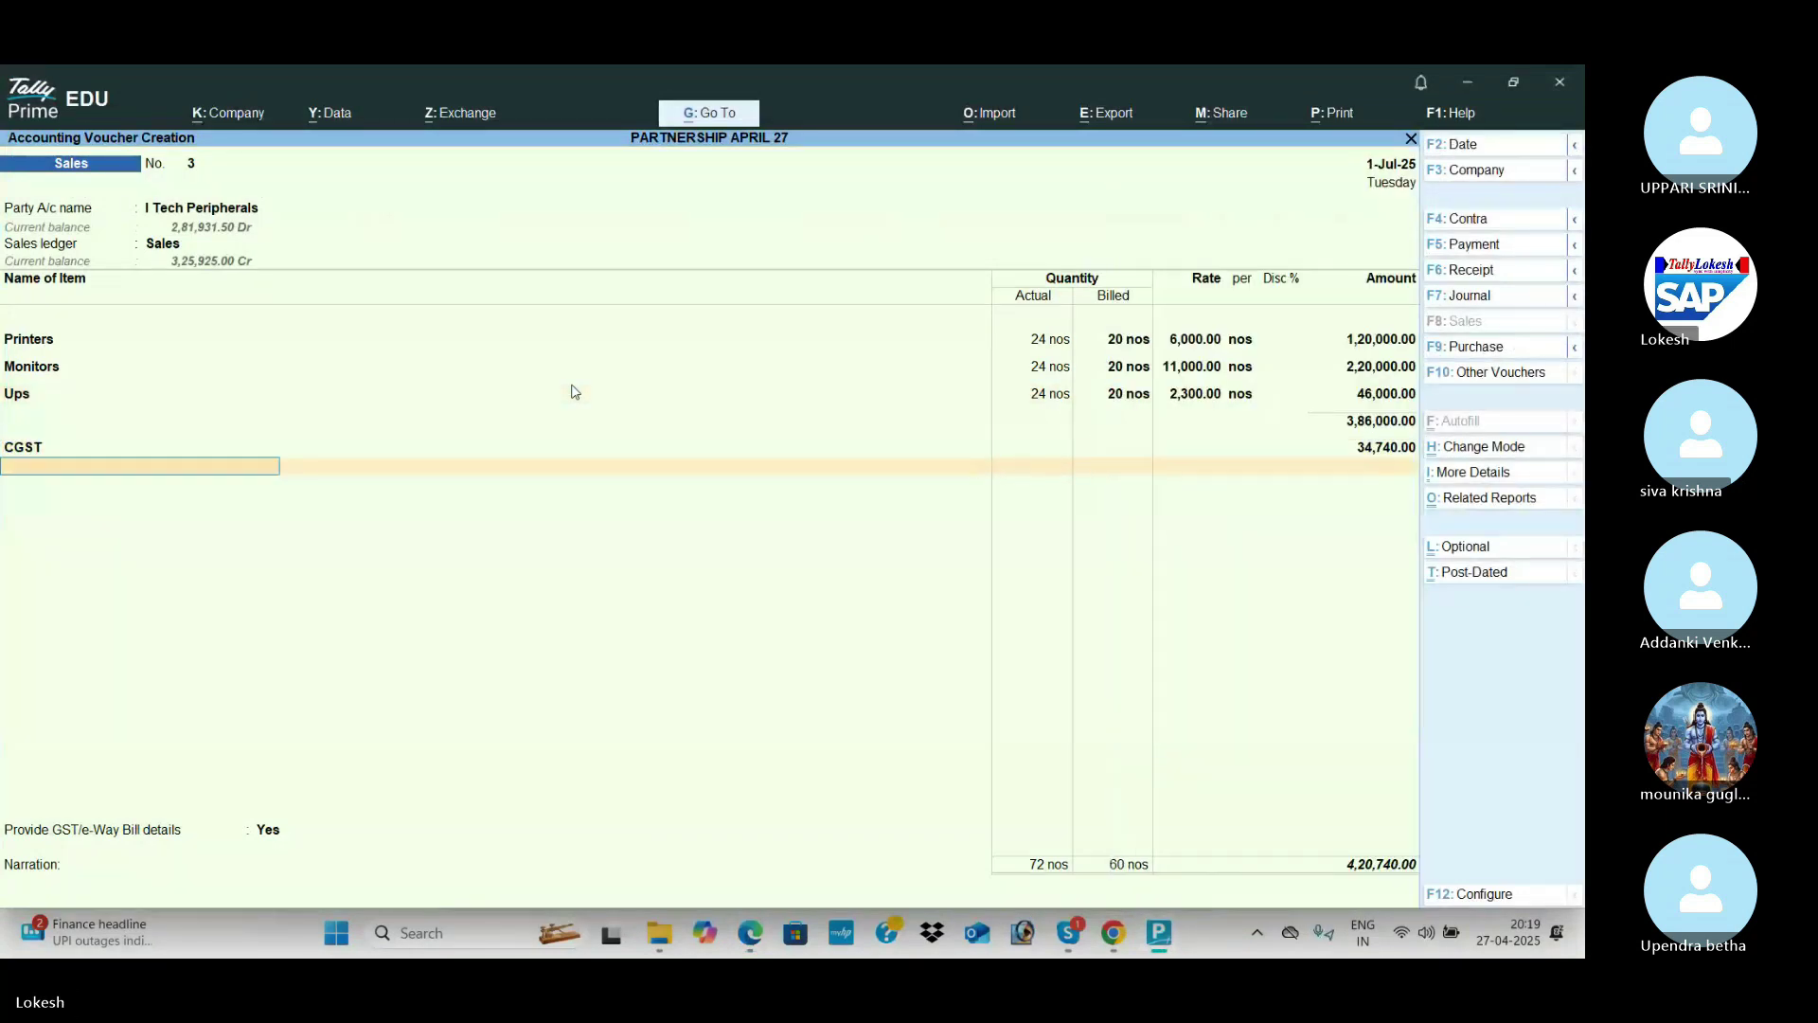
pyautogui.write('sg')
pyautogui.press('Return')
pyautogui.press('Return')
# Step: End the ledger list and set Provide GST/e-Way Bill details to No
pyautogui.press('Return')
pyautogui.press('Up')
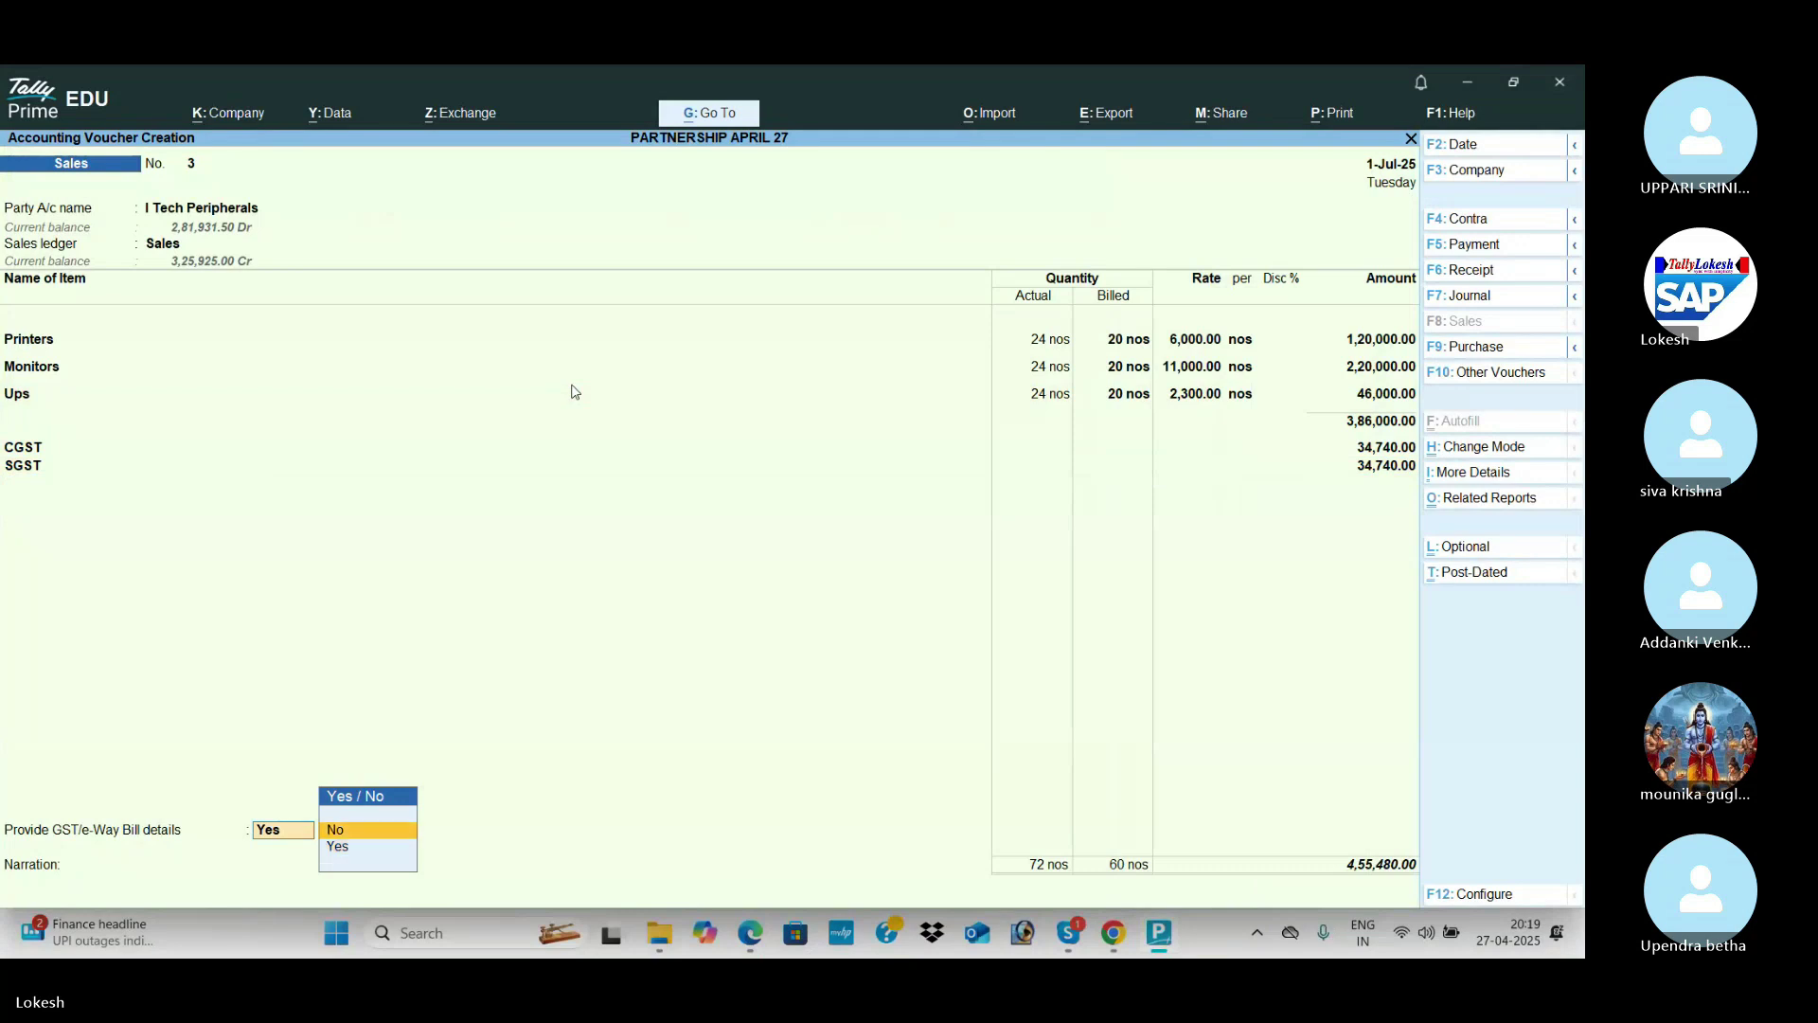
pyautogui.press('Return')
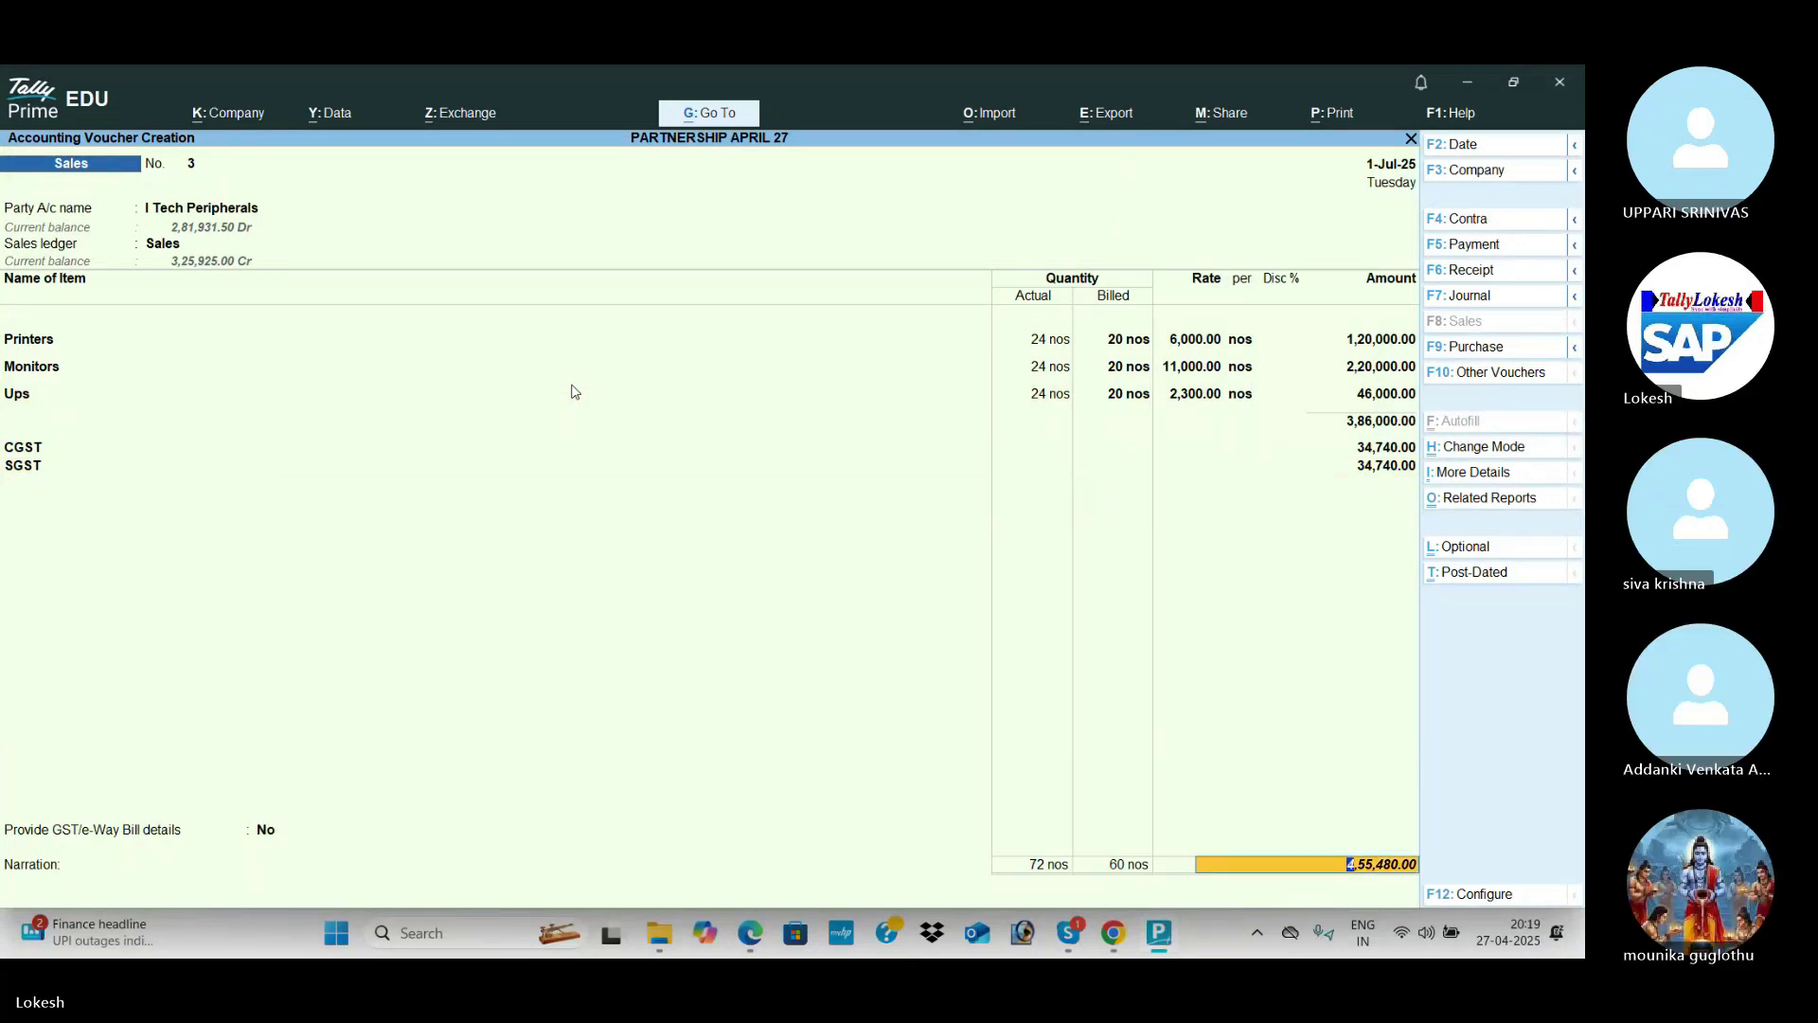
# Step: Compare the voucher total with transaction 49 in the PDF, then save the voucher without a narration or sending details for e-Way Bill generation
pyautogui.press('ctrl')
pyautogui.hotkey('alt', 'Tab')
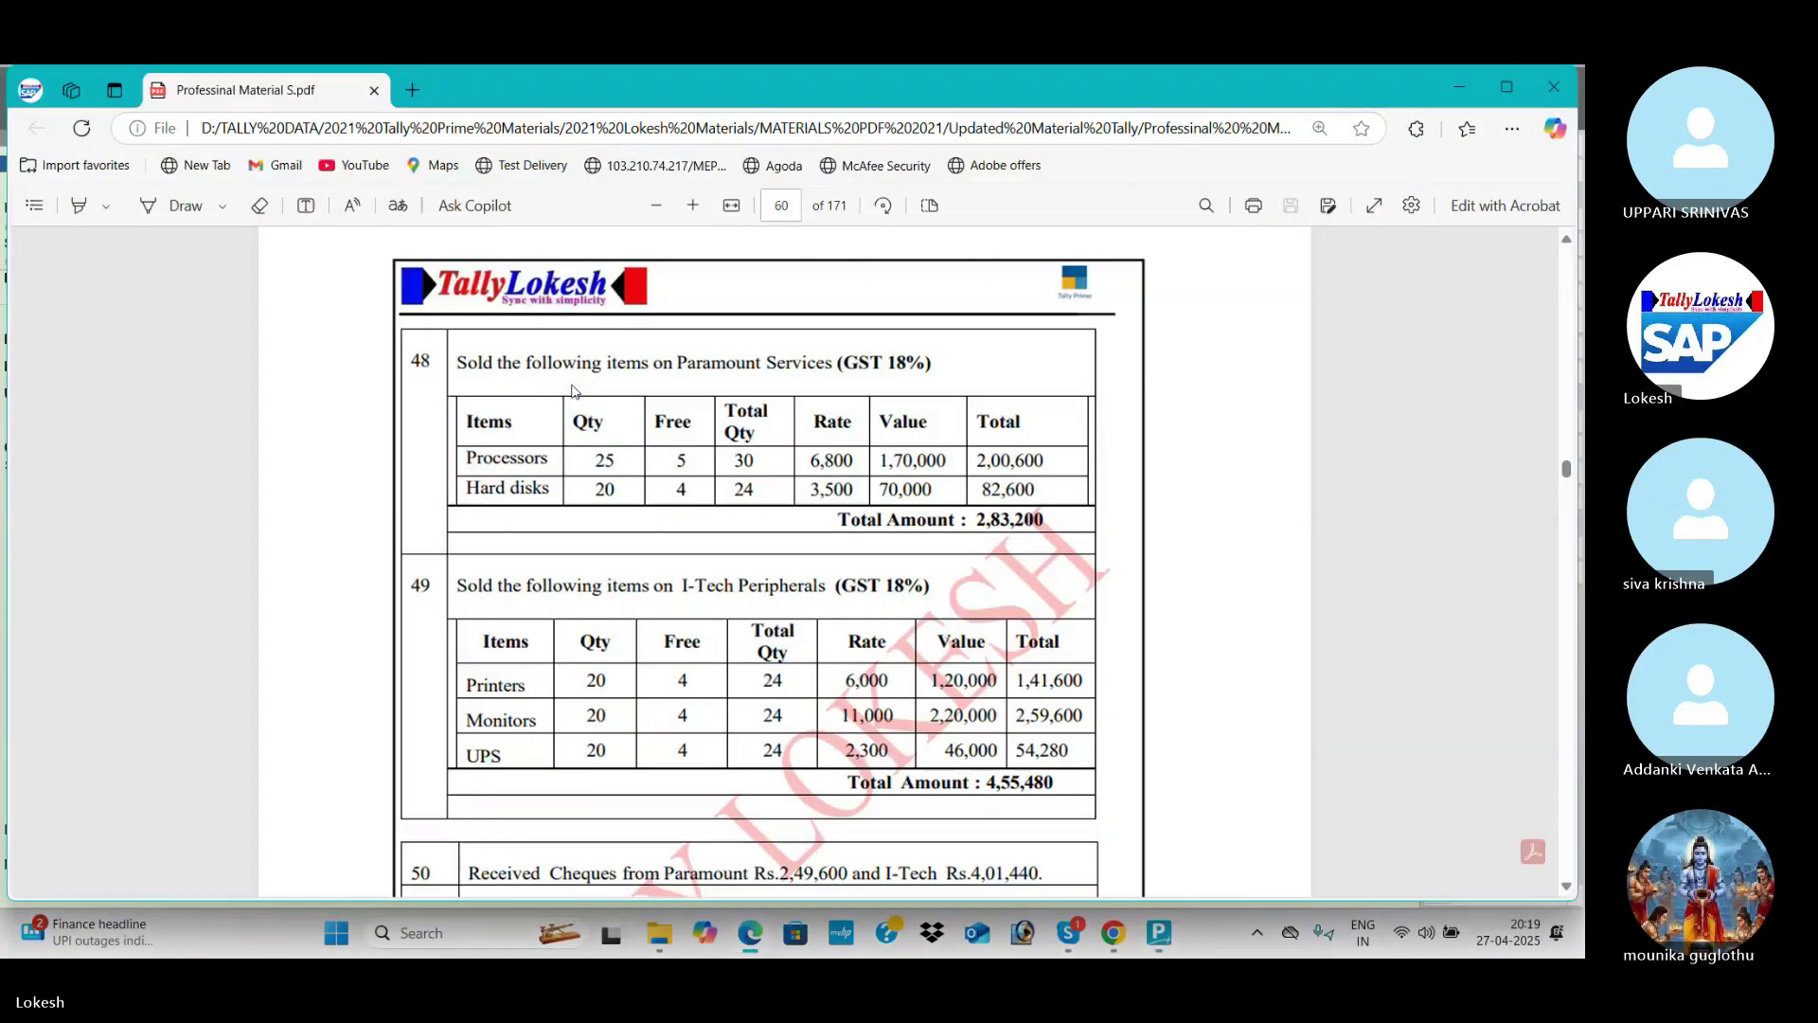
pyautogui.hotkey('alt', 'Tab')
pyautogui.press('Return')
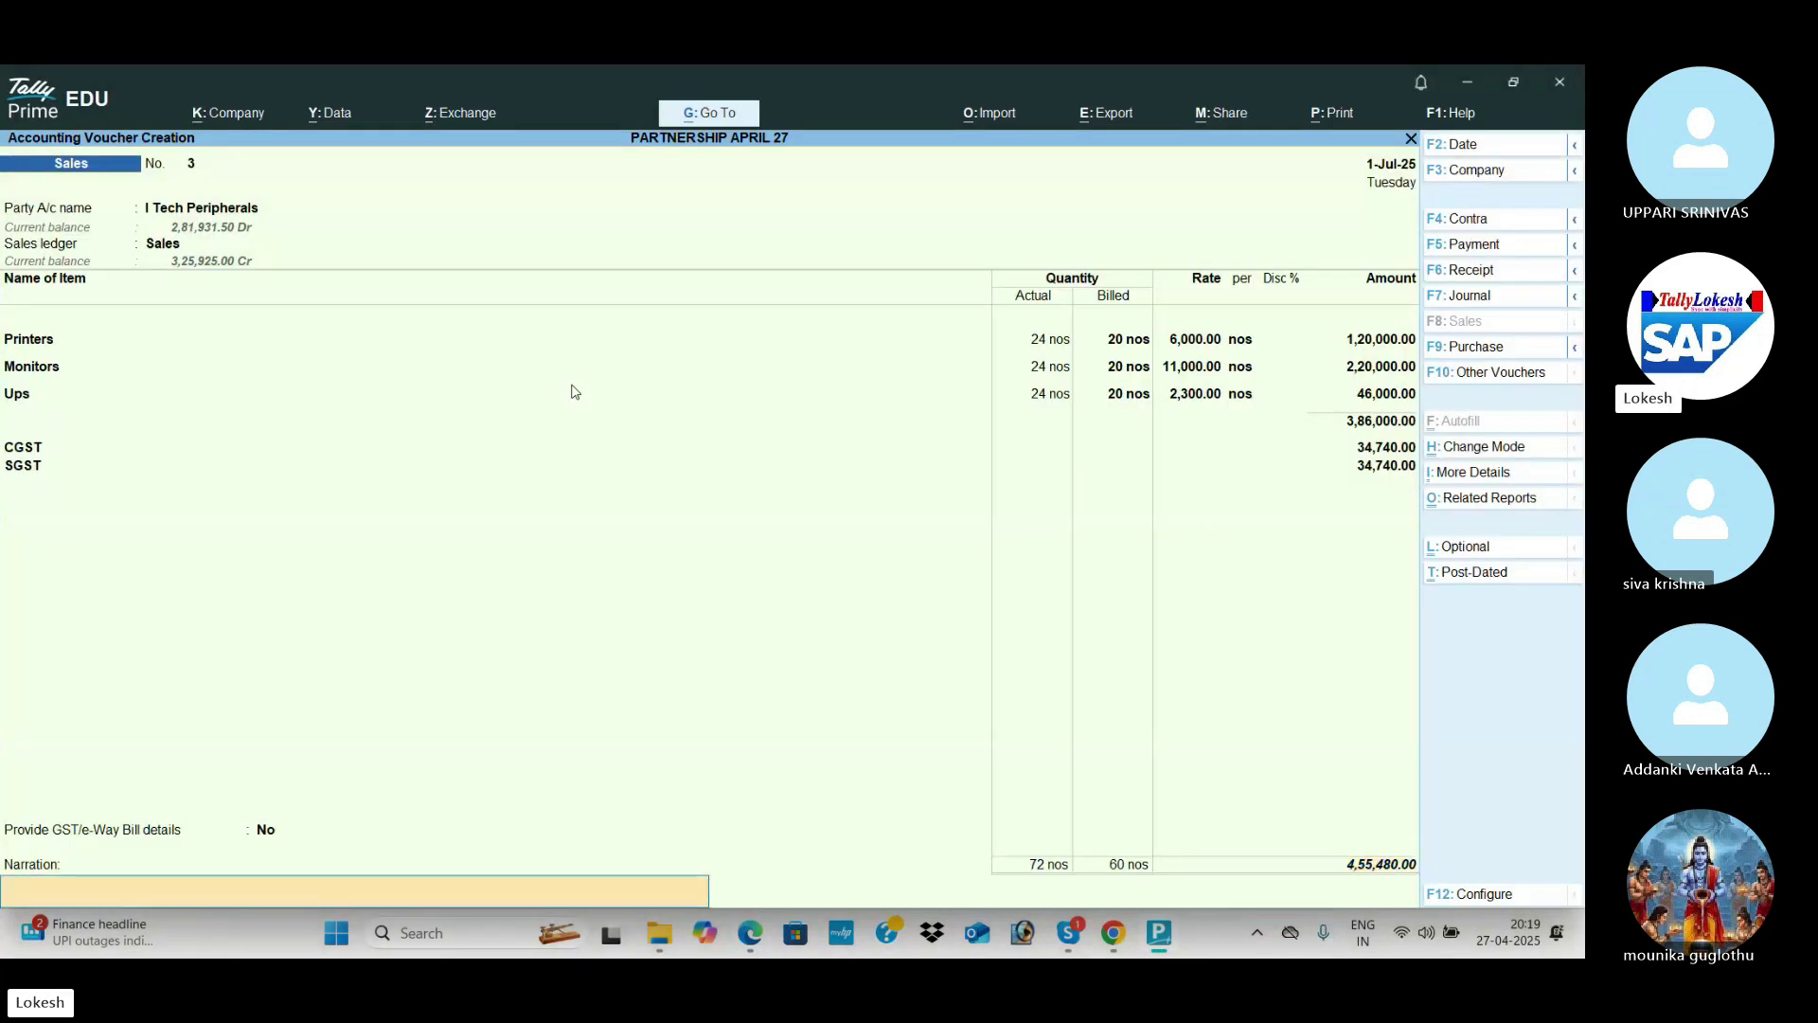
pyautogui.press('Return')
pyautogui.press('Return')
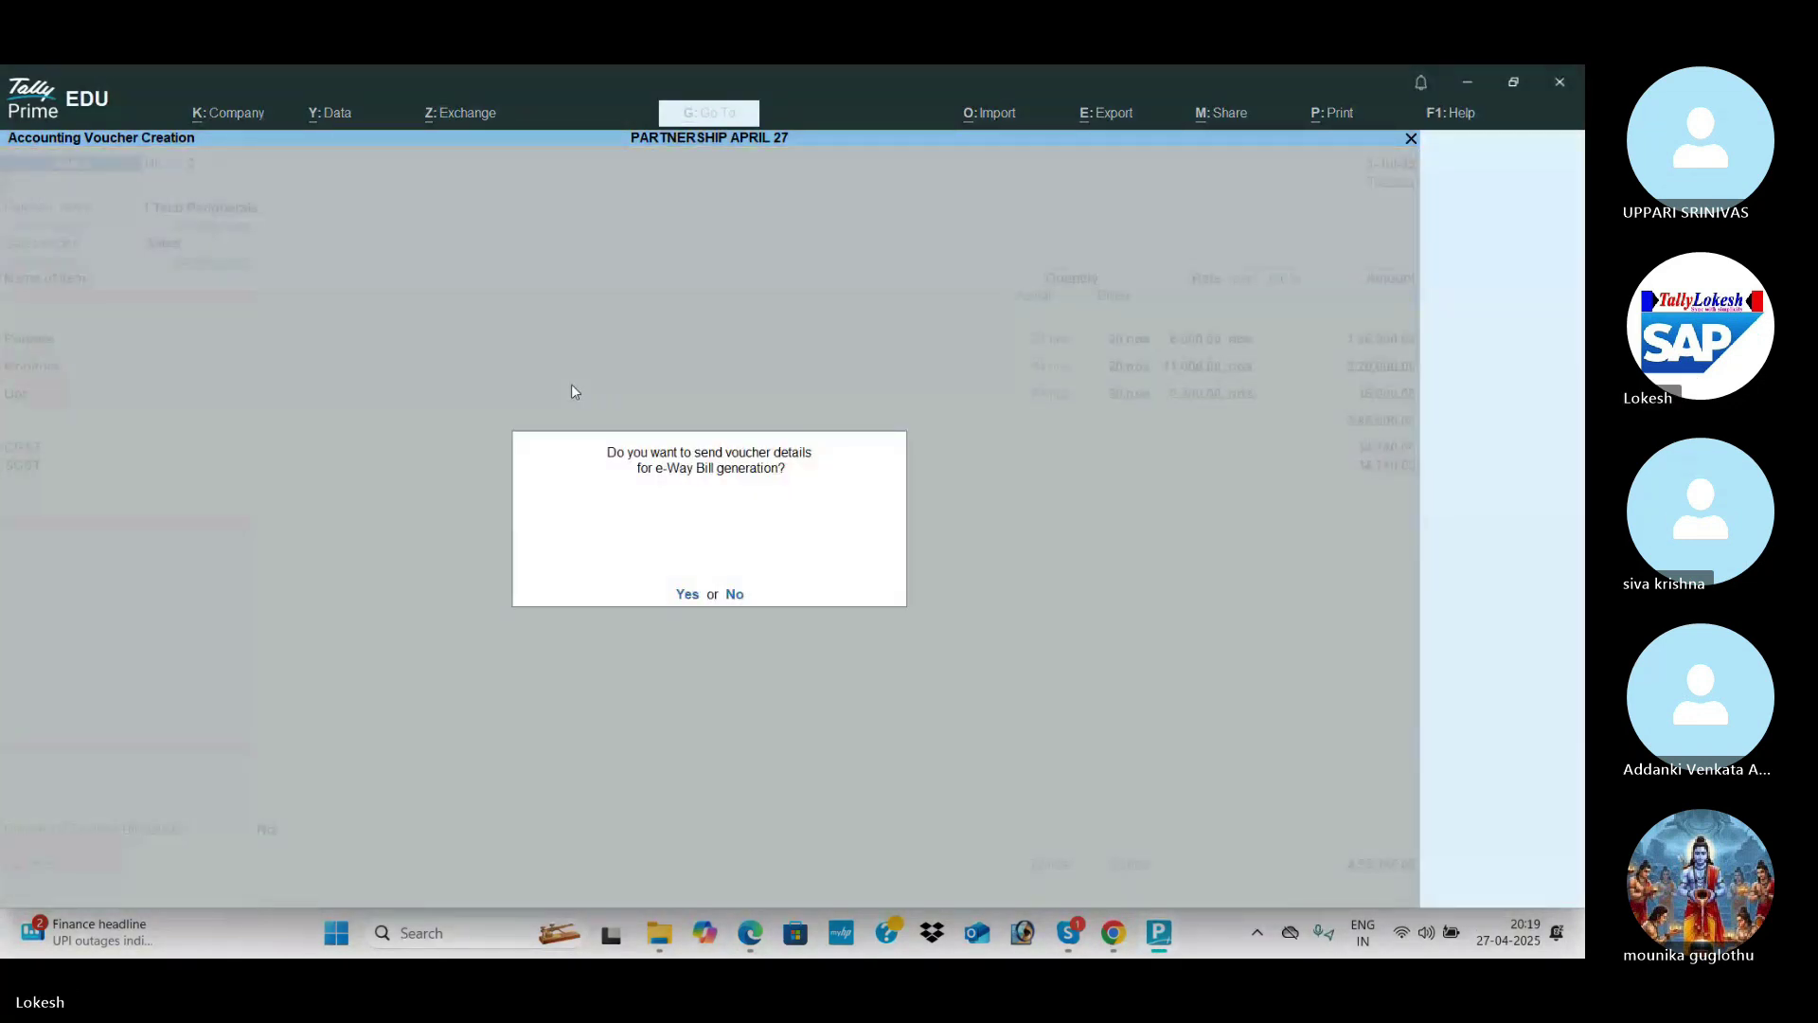
pyautogui.press('n')
# Step: Switch to the PDF material and review transactions 48 to 51
pyautogui.hotkey('alt', 'Tab')
pyautogui.scroll(-5, 572, 391)
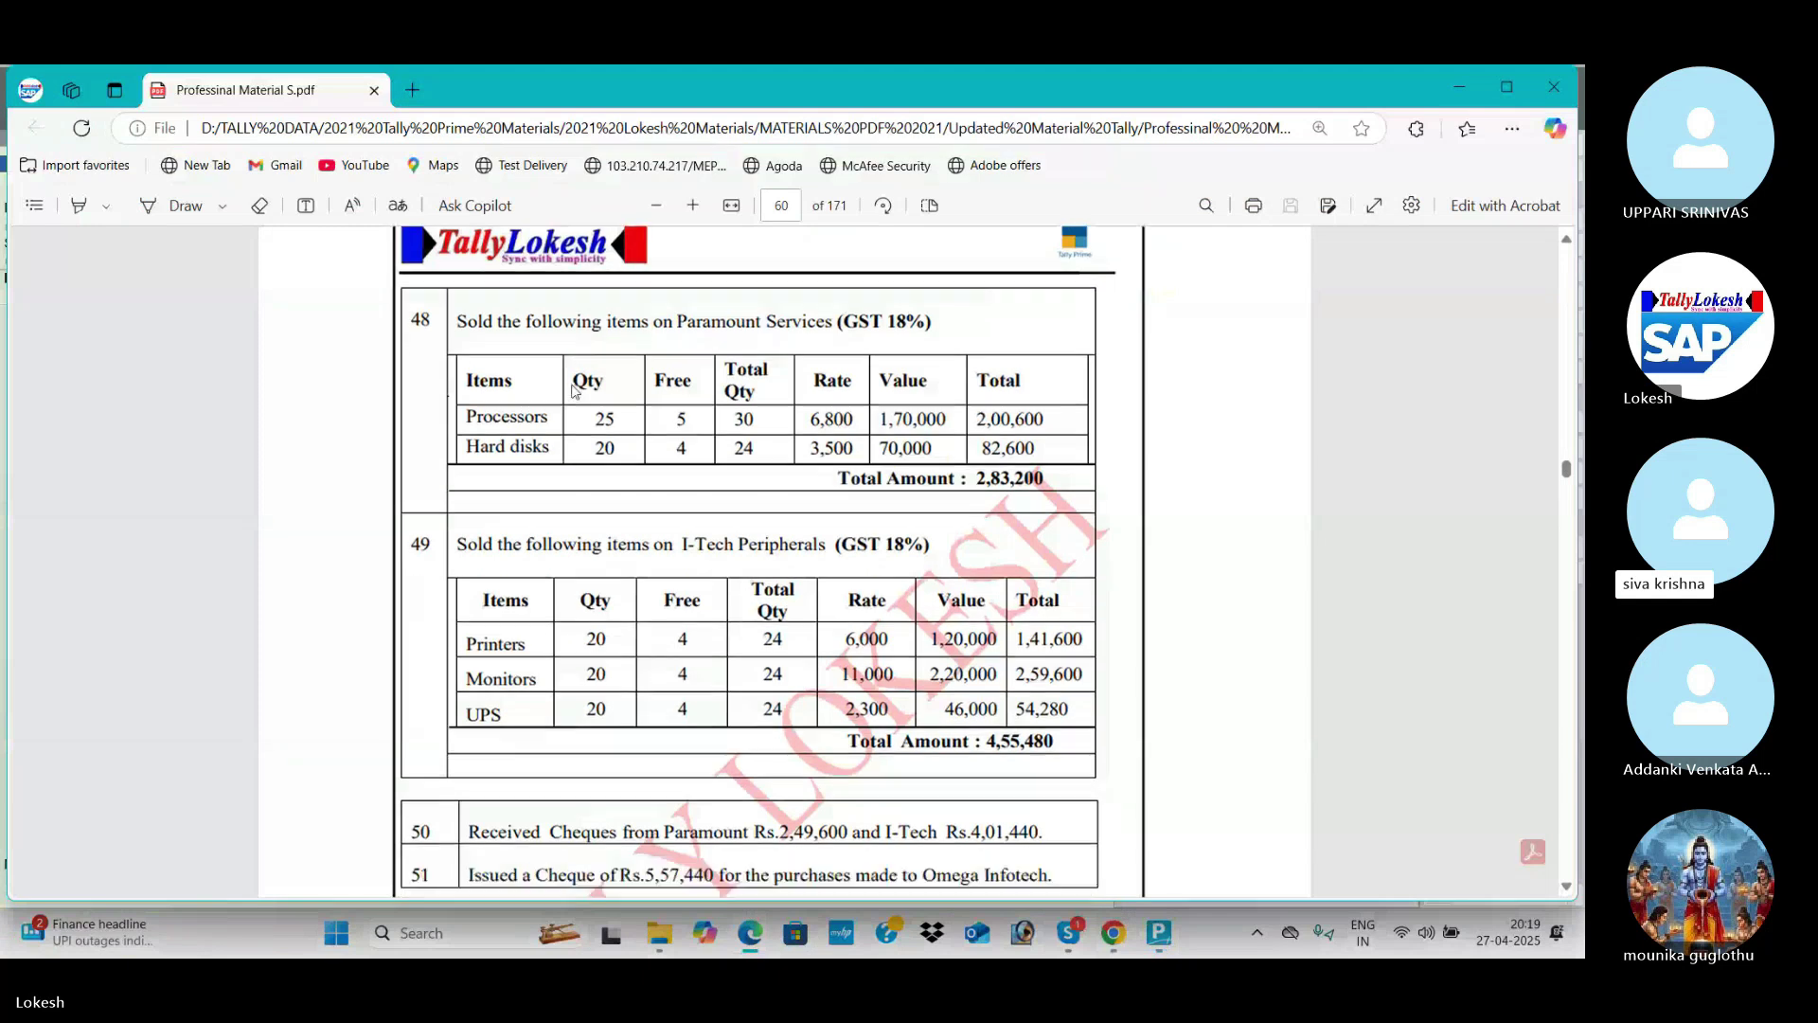
pyautogui.scroll(3, 572, 391)
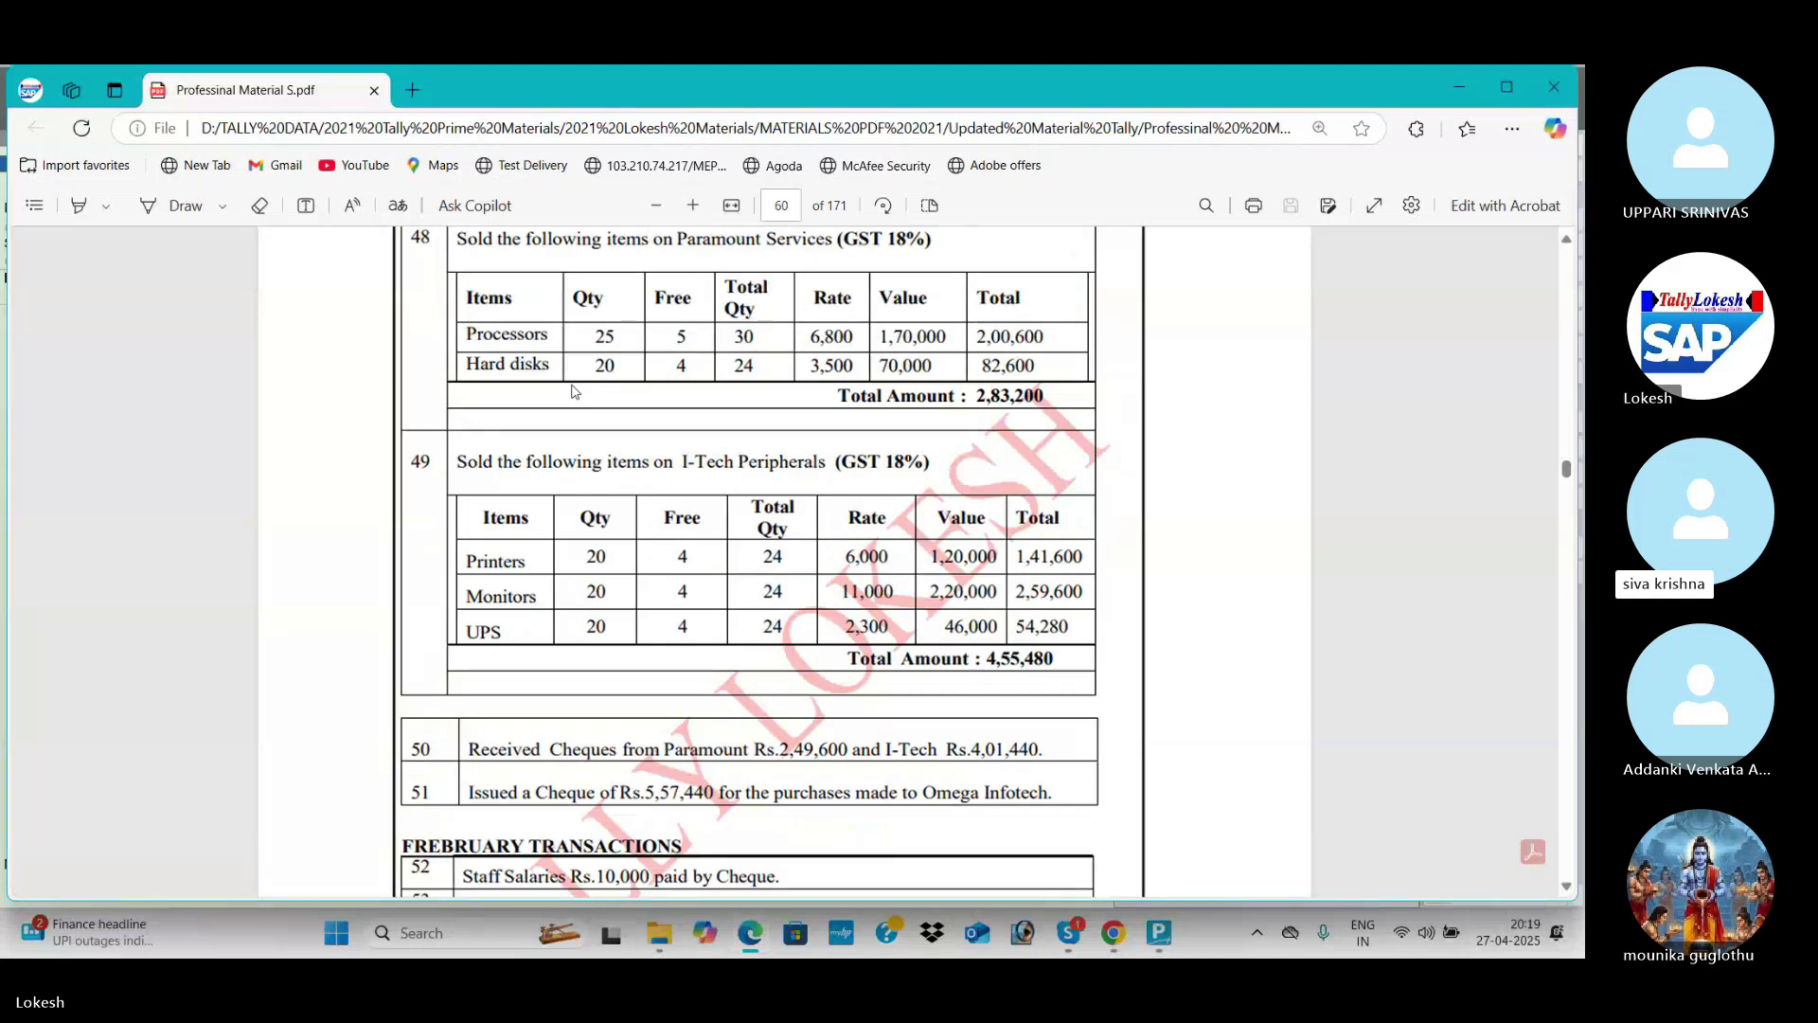
pyautogui.scroll(1, 574, 391)
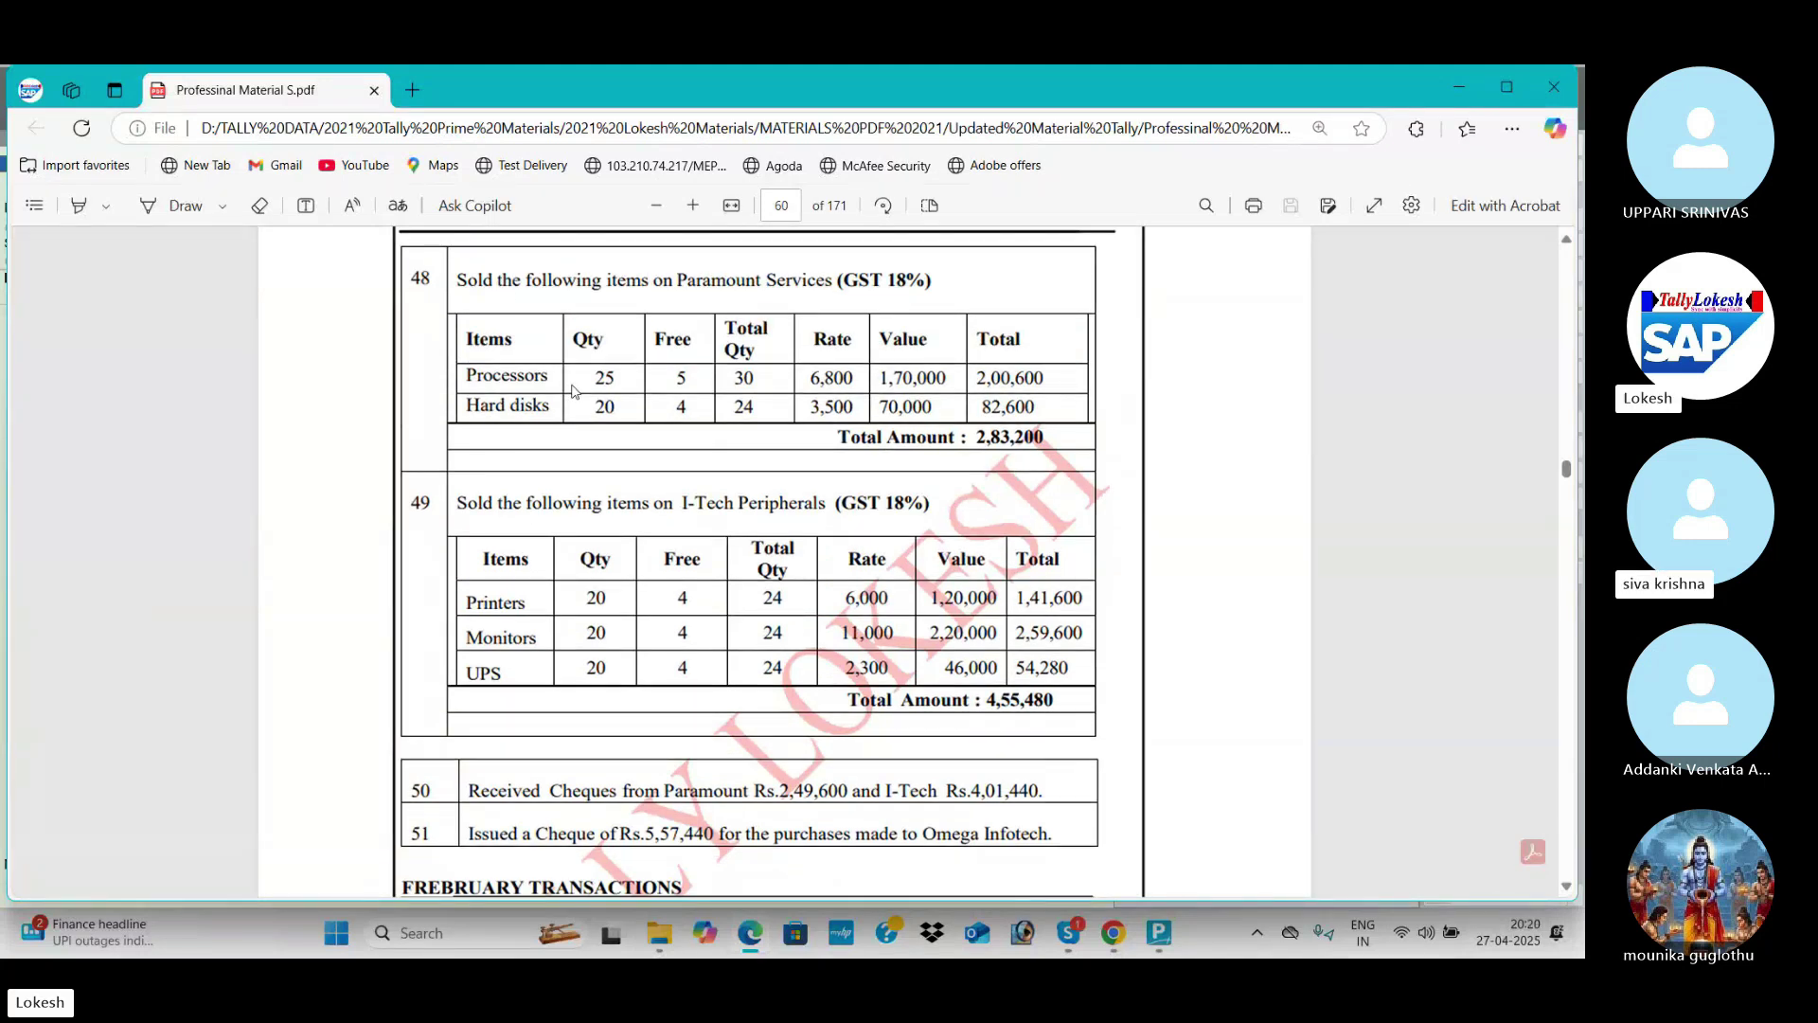
pyautogui.scroll(-2, 573, 392)
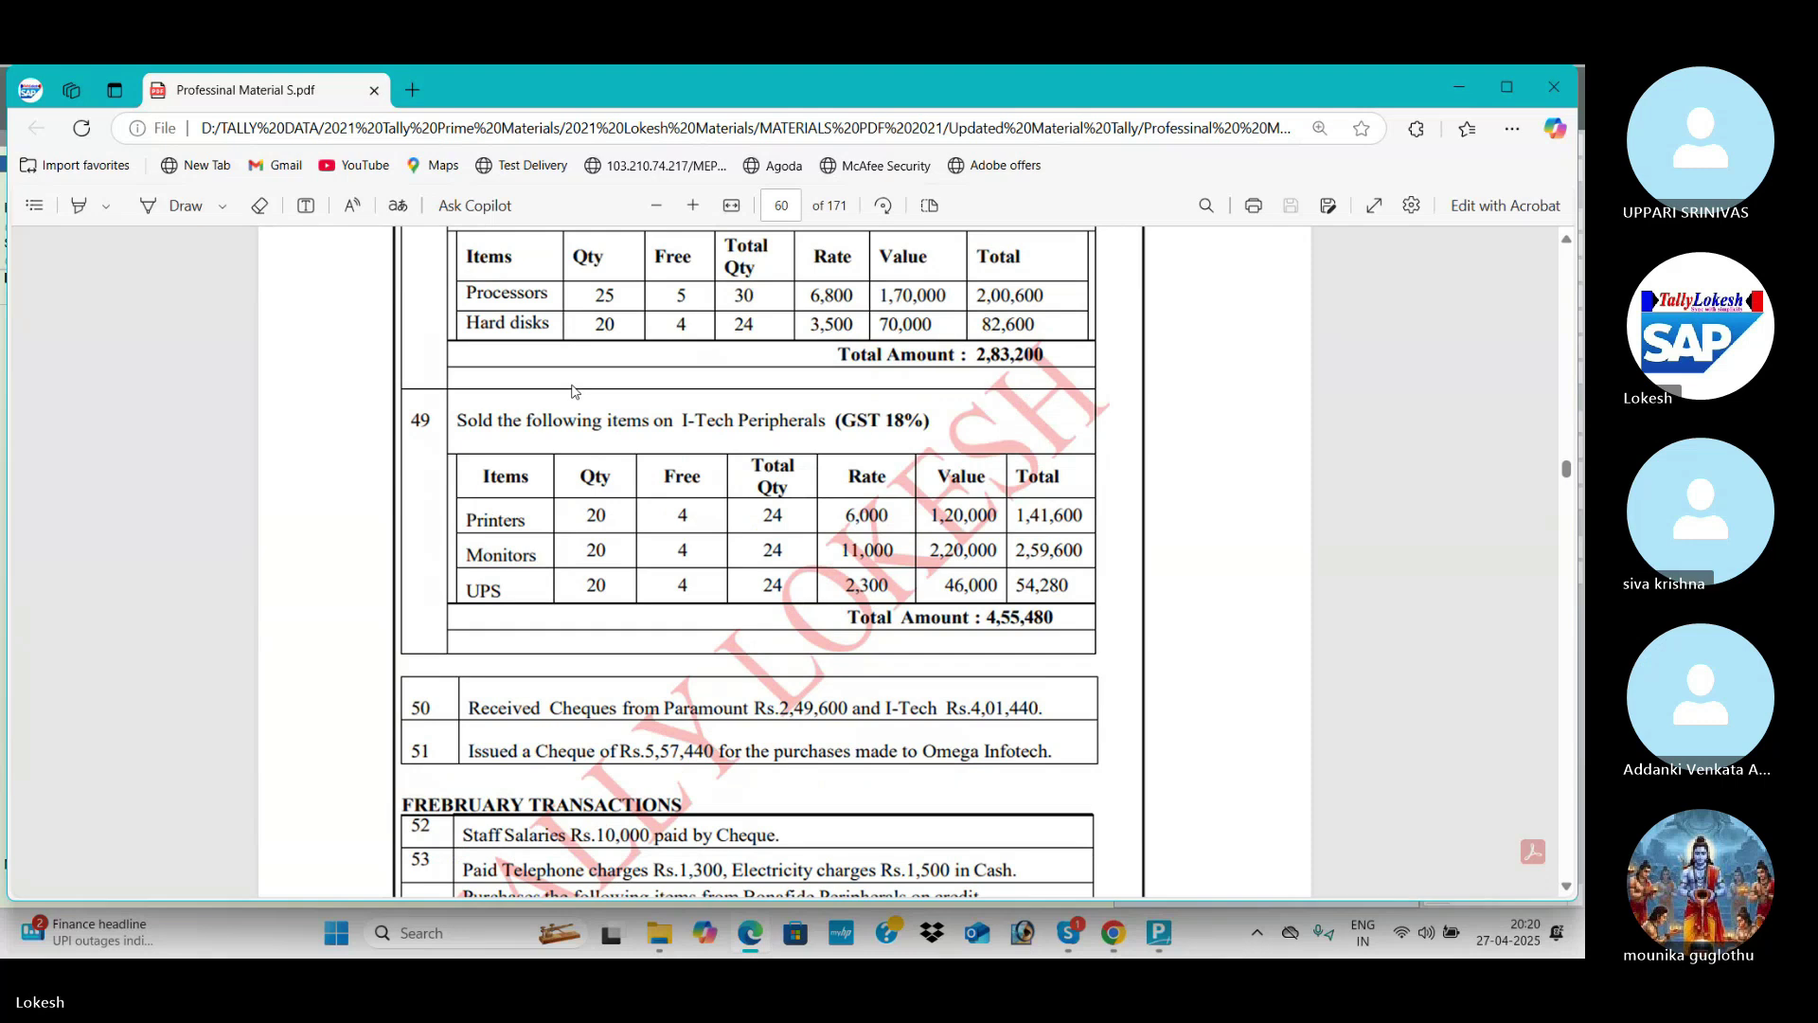
pyautogui.hotkey('alt', 'Tab')
pyautogui.hotkey('alt', 'Tab')
pyautogui.hotkey('alt', 'Tab')
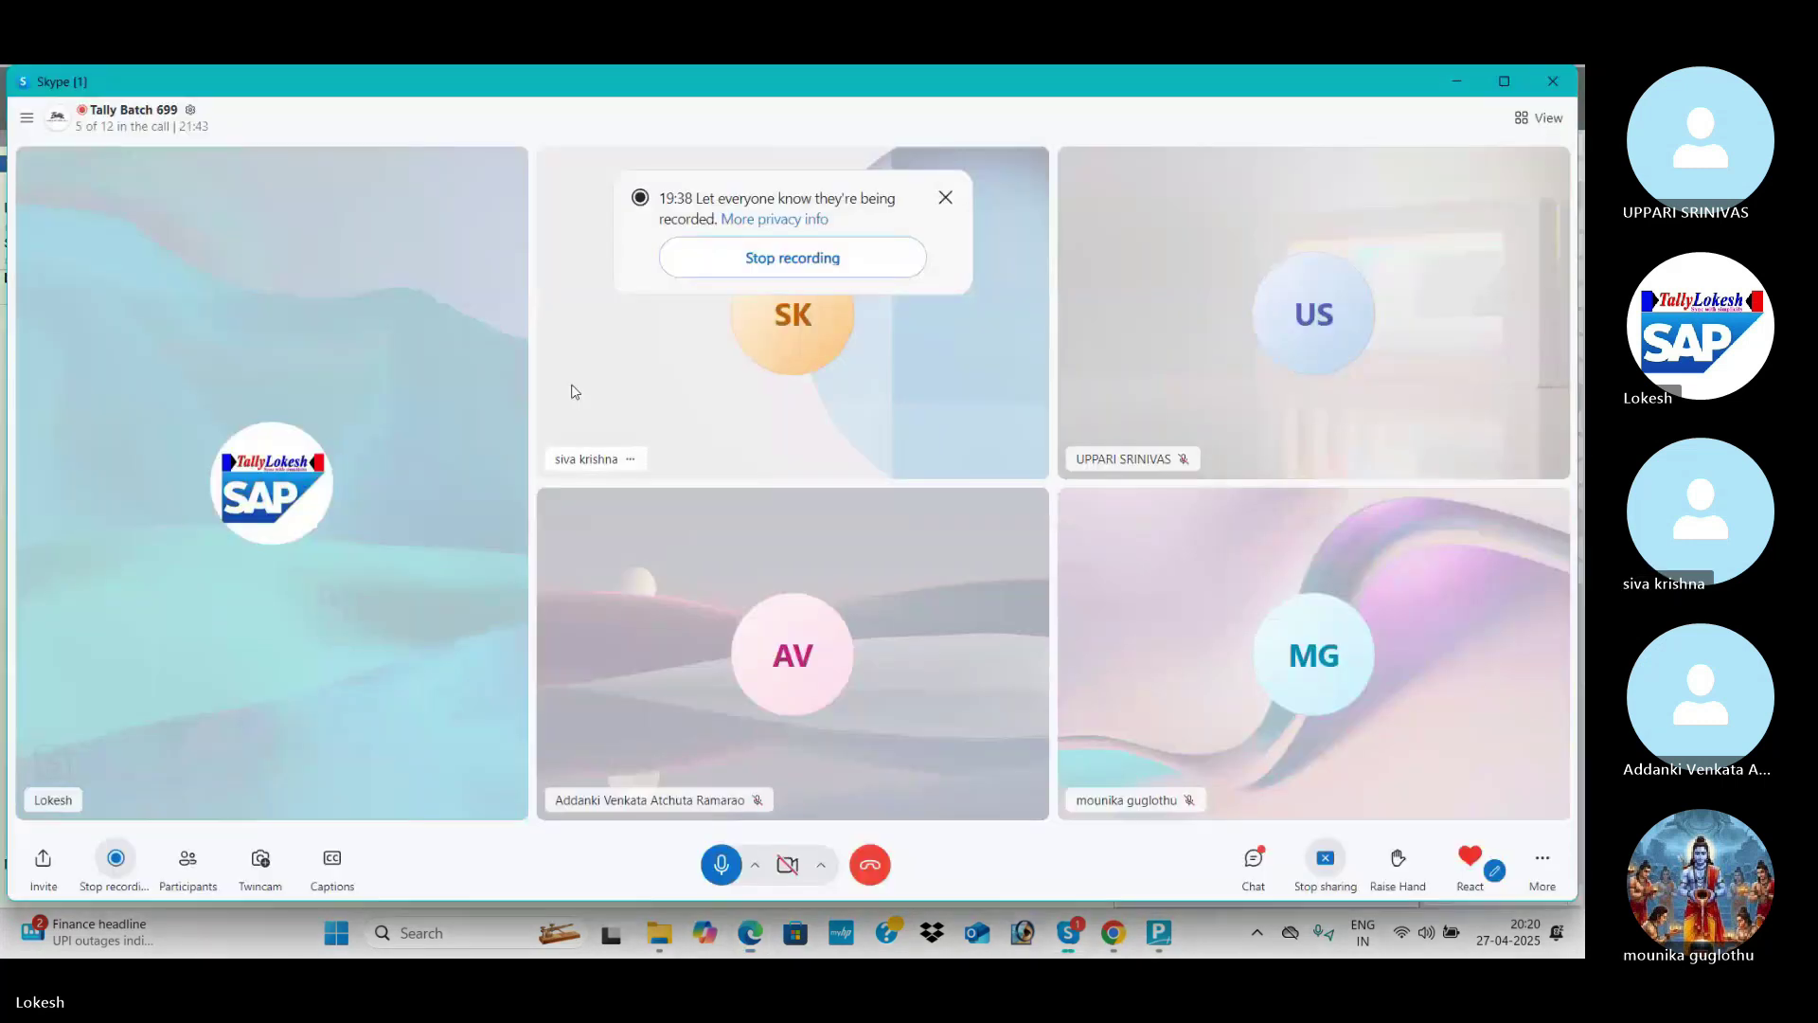
pyautogui.hotkey('alt', 'Tab')
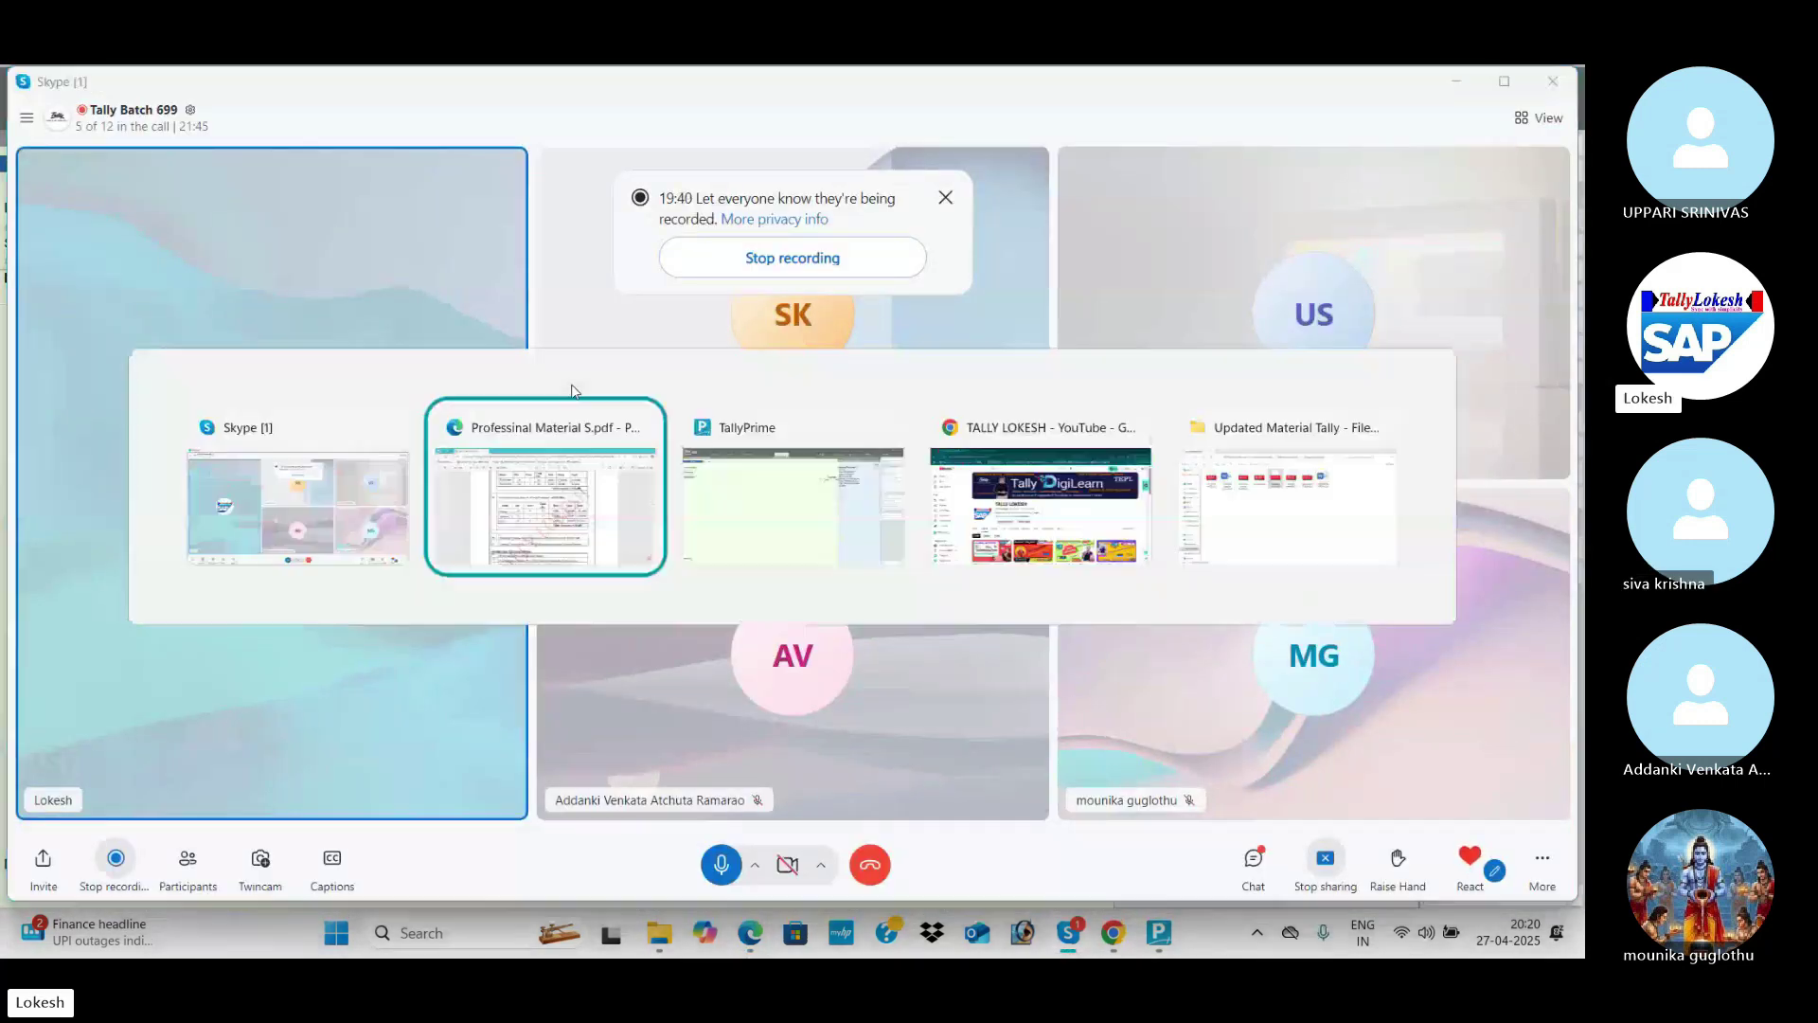
# Step: Look through the February and March transactions and the provision and depreciation entries in the PDF material
pyautogui.scroll(-5, 571, 390)
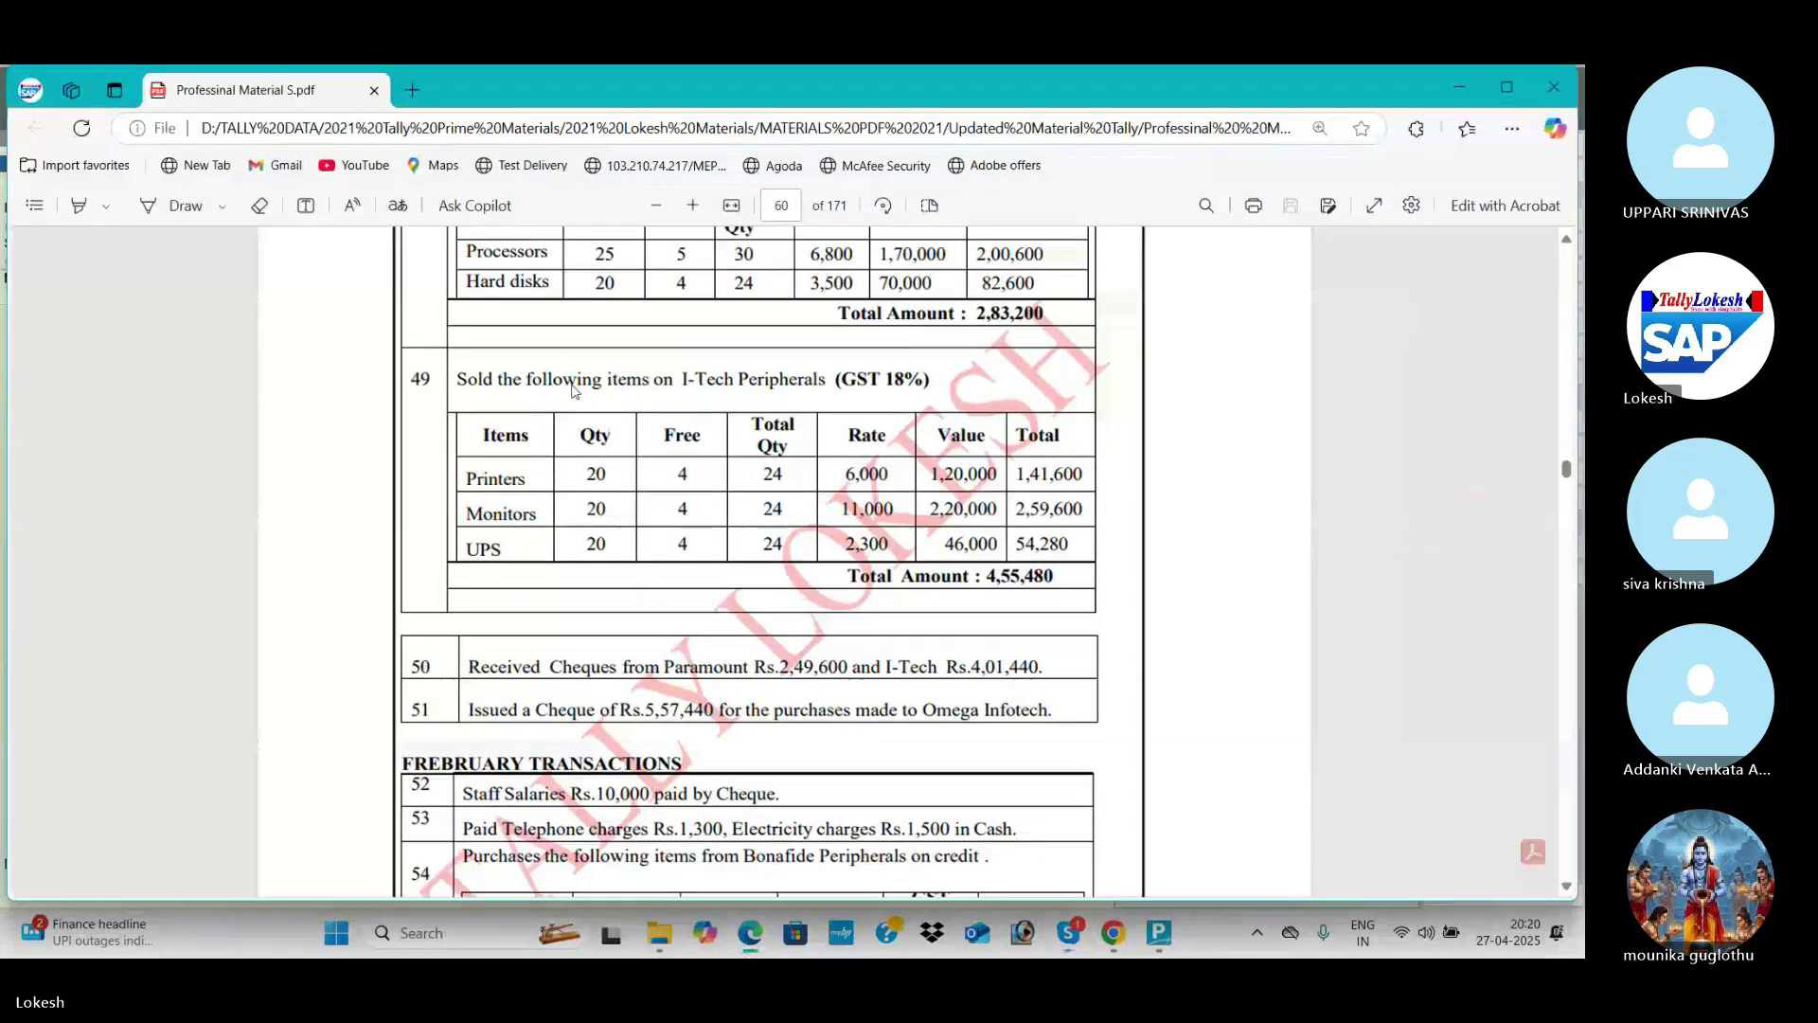
pyautogui.scroll(-1, 573, 390)
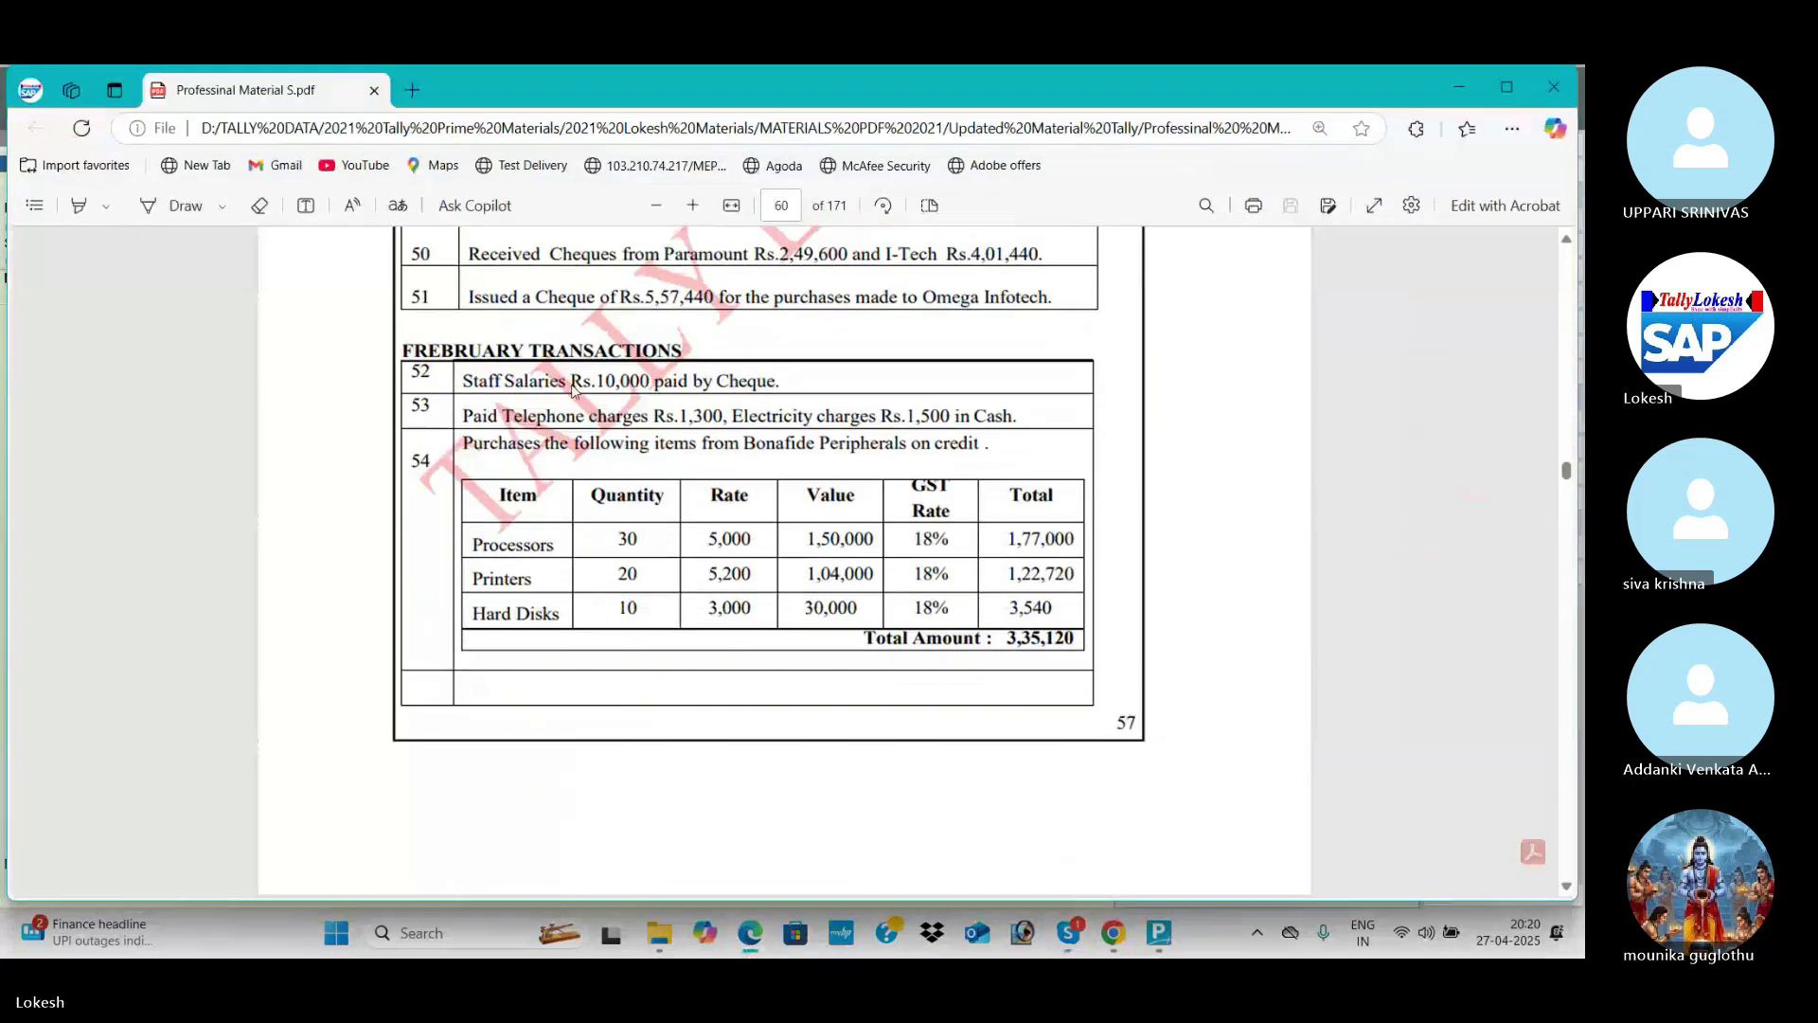
pyautogui.scroll(-8, 572, 387)
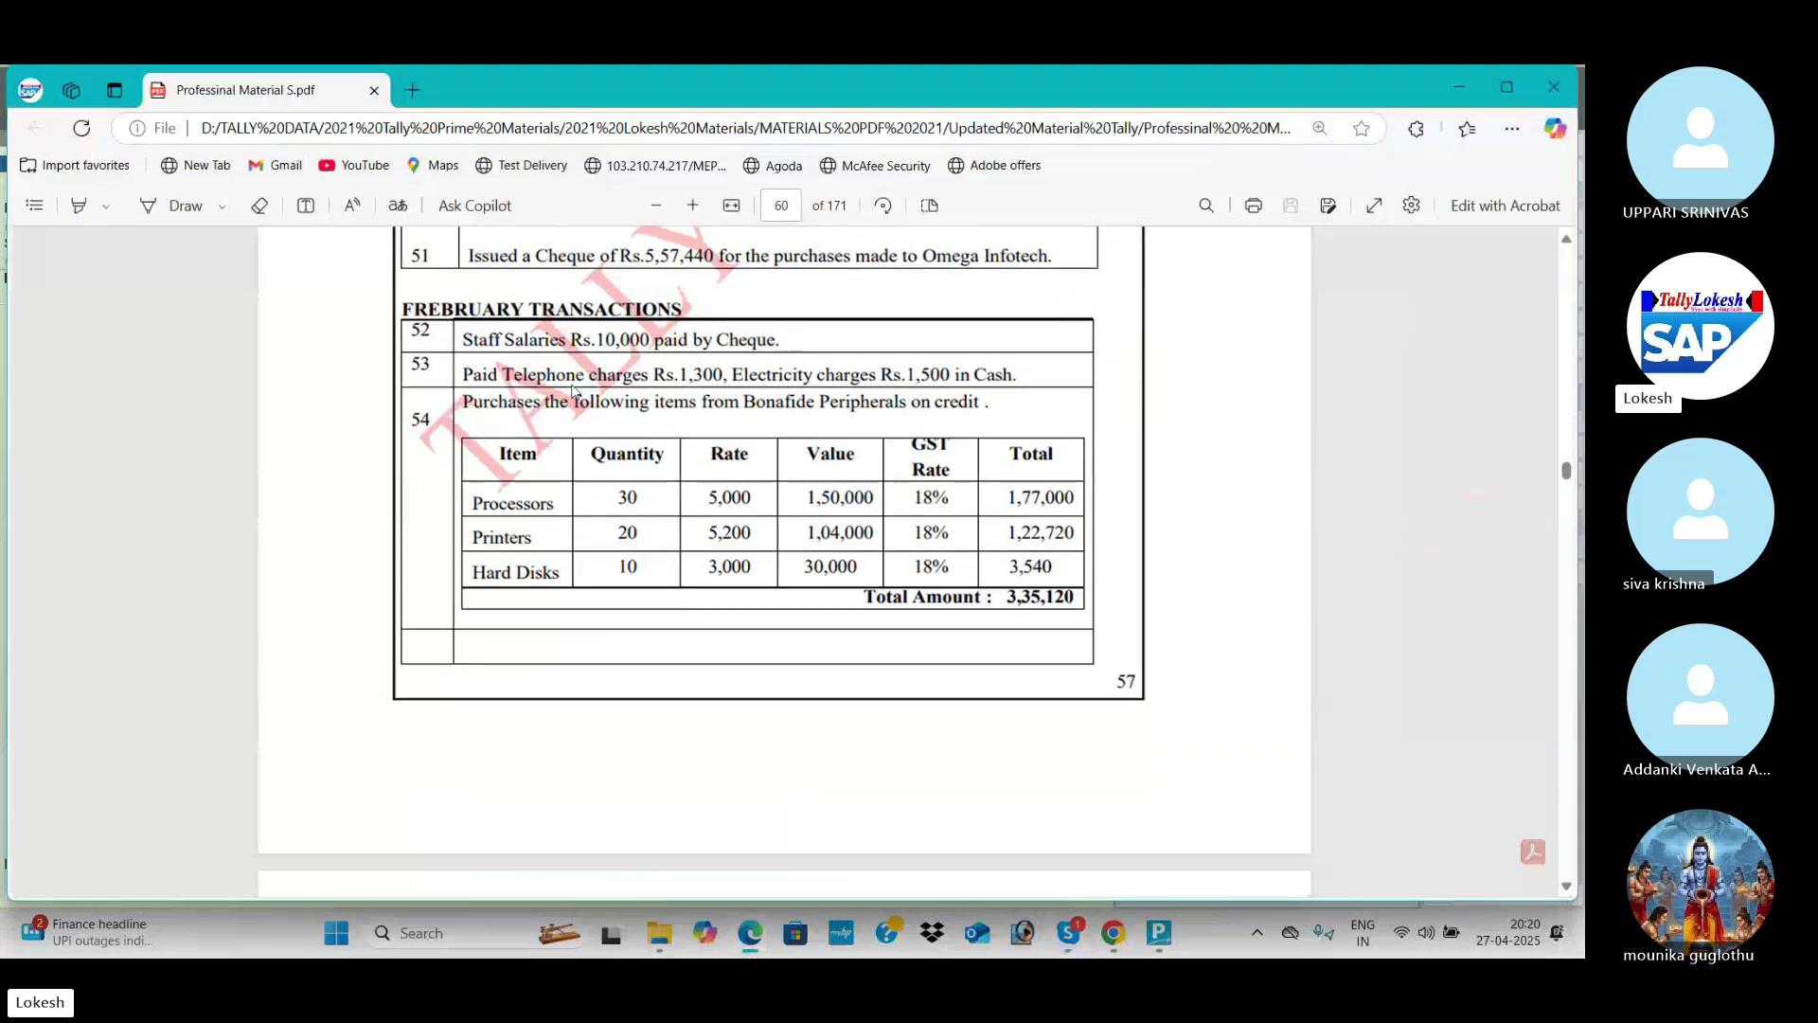
pyautogui.scroll(-7, 572, 391)
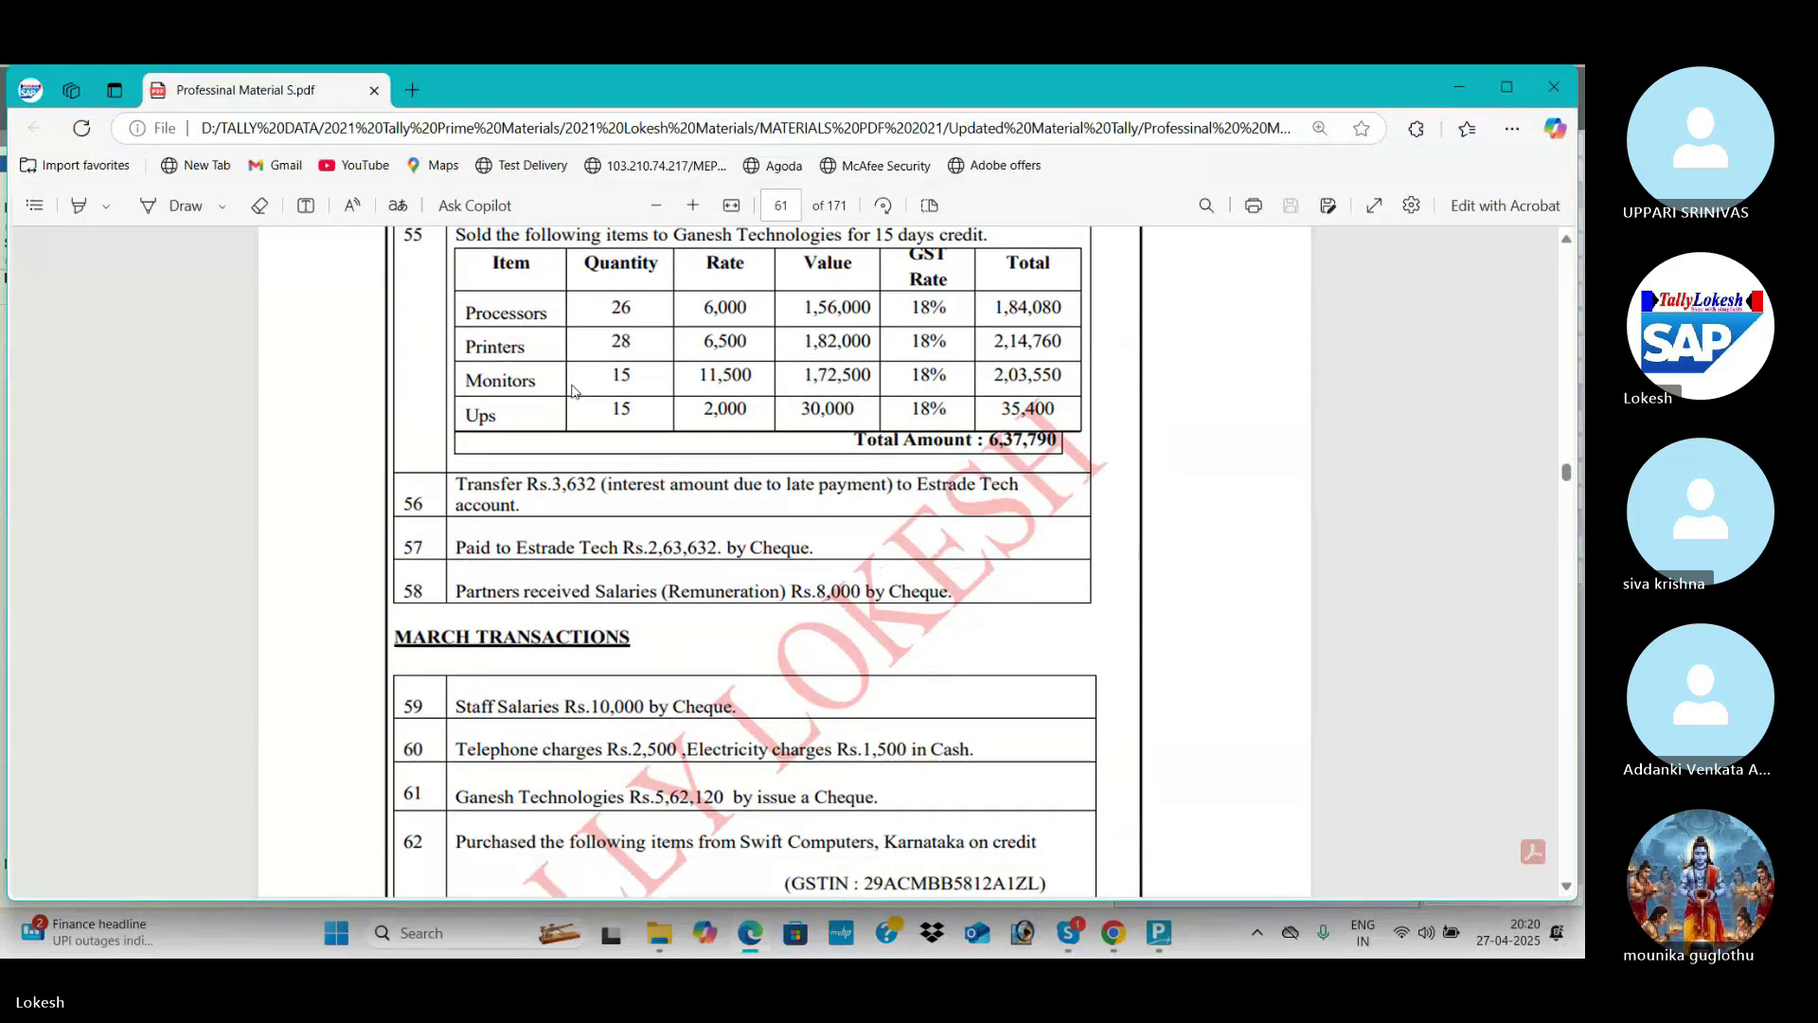
pyautogui.scroll(-8, 572, 391)
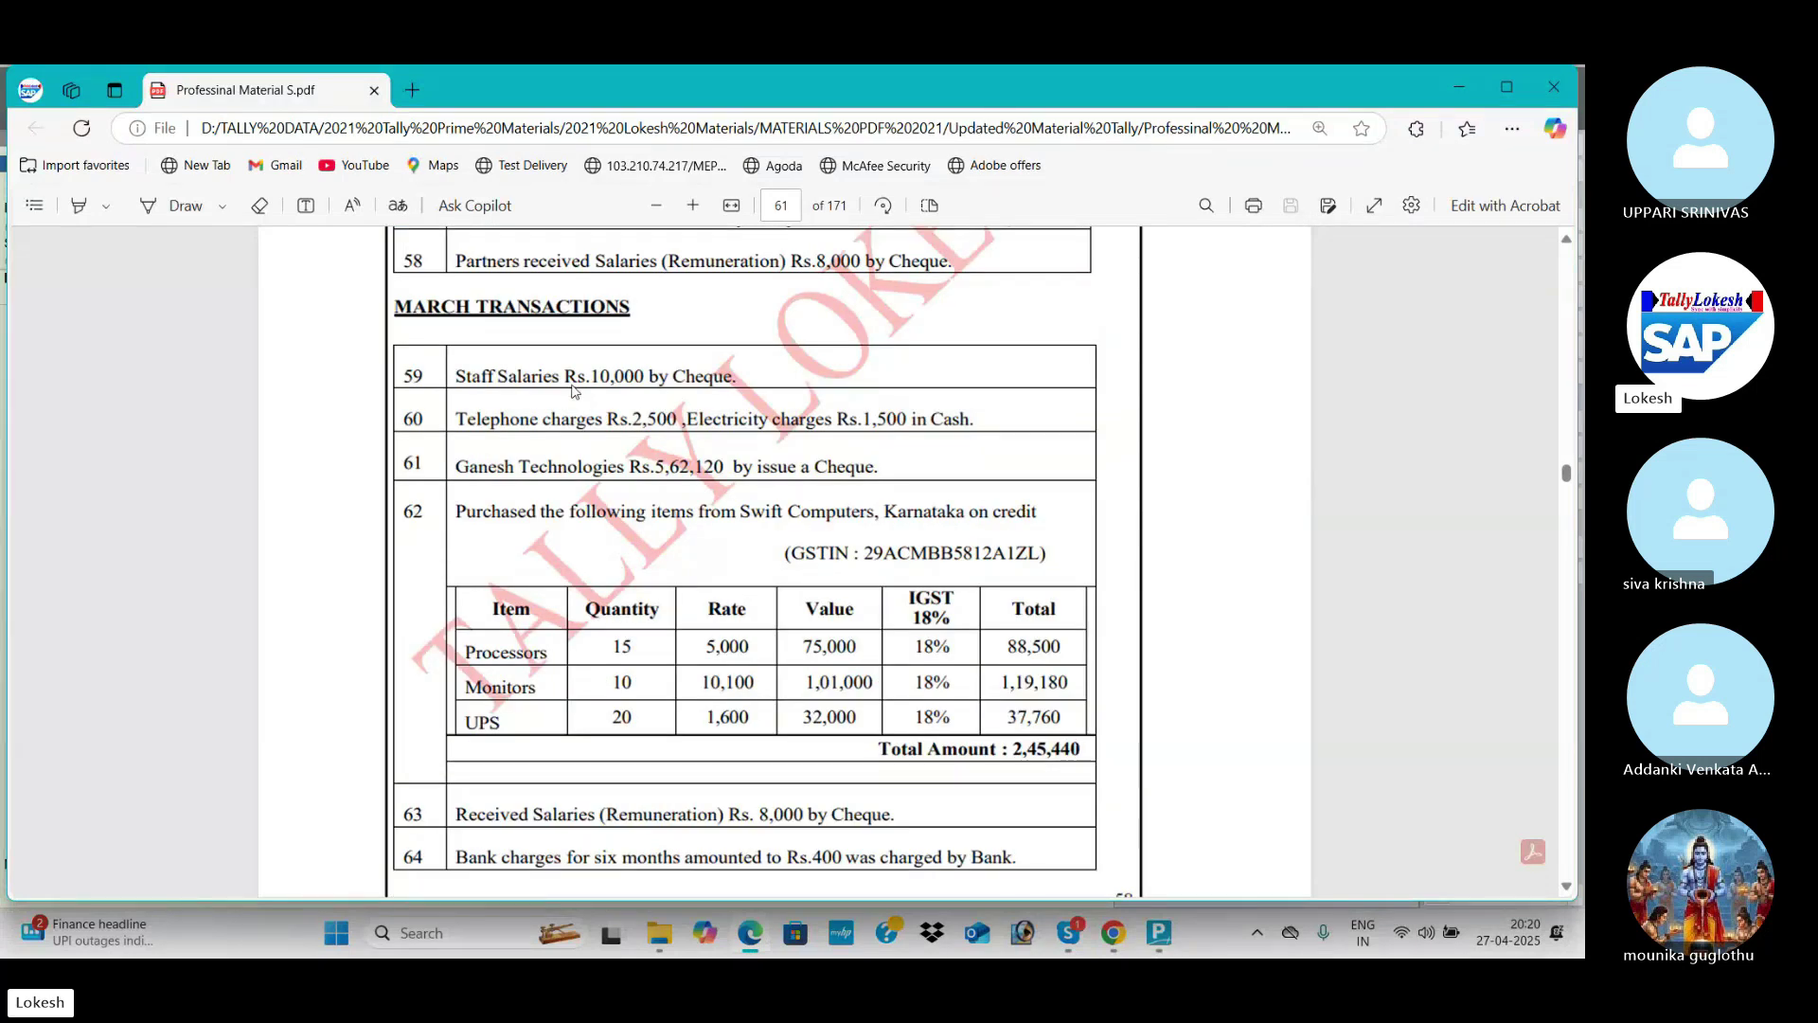
pyautogui.scroll(-13, 572, 391)
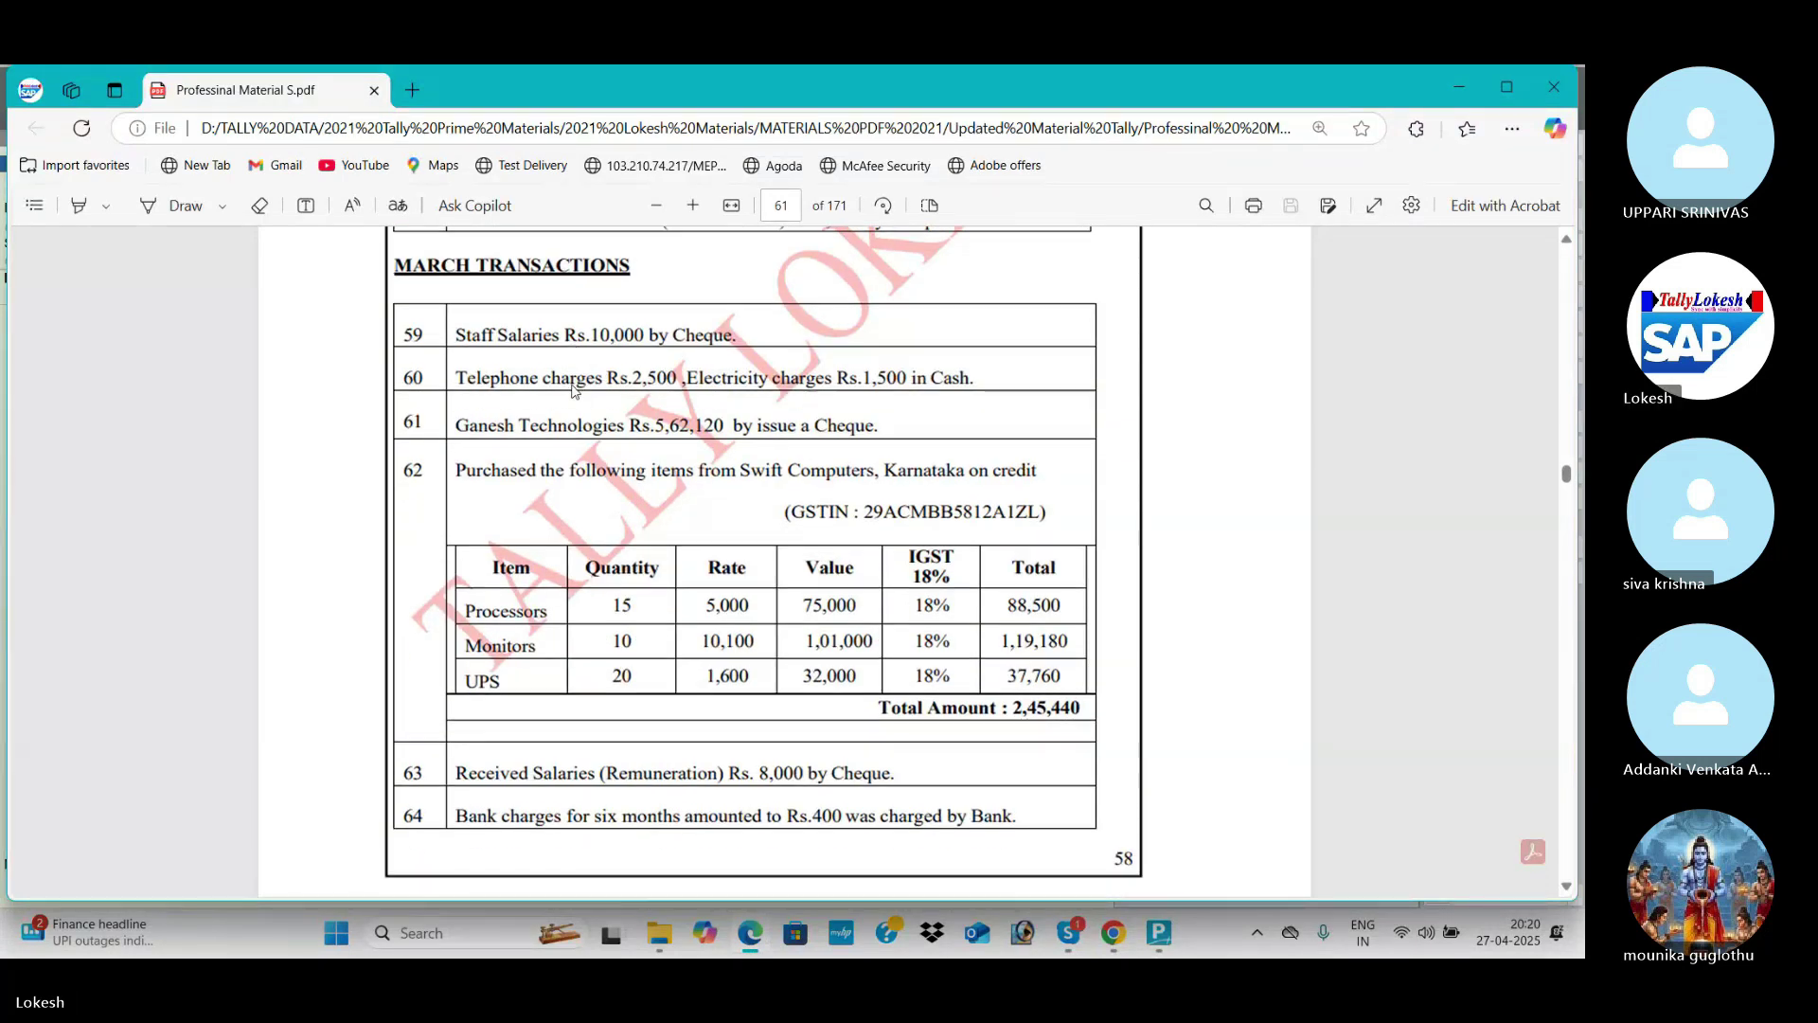
pyautogui.scroll(-5, 571, 391)
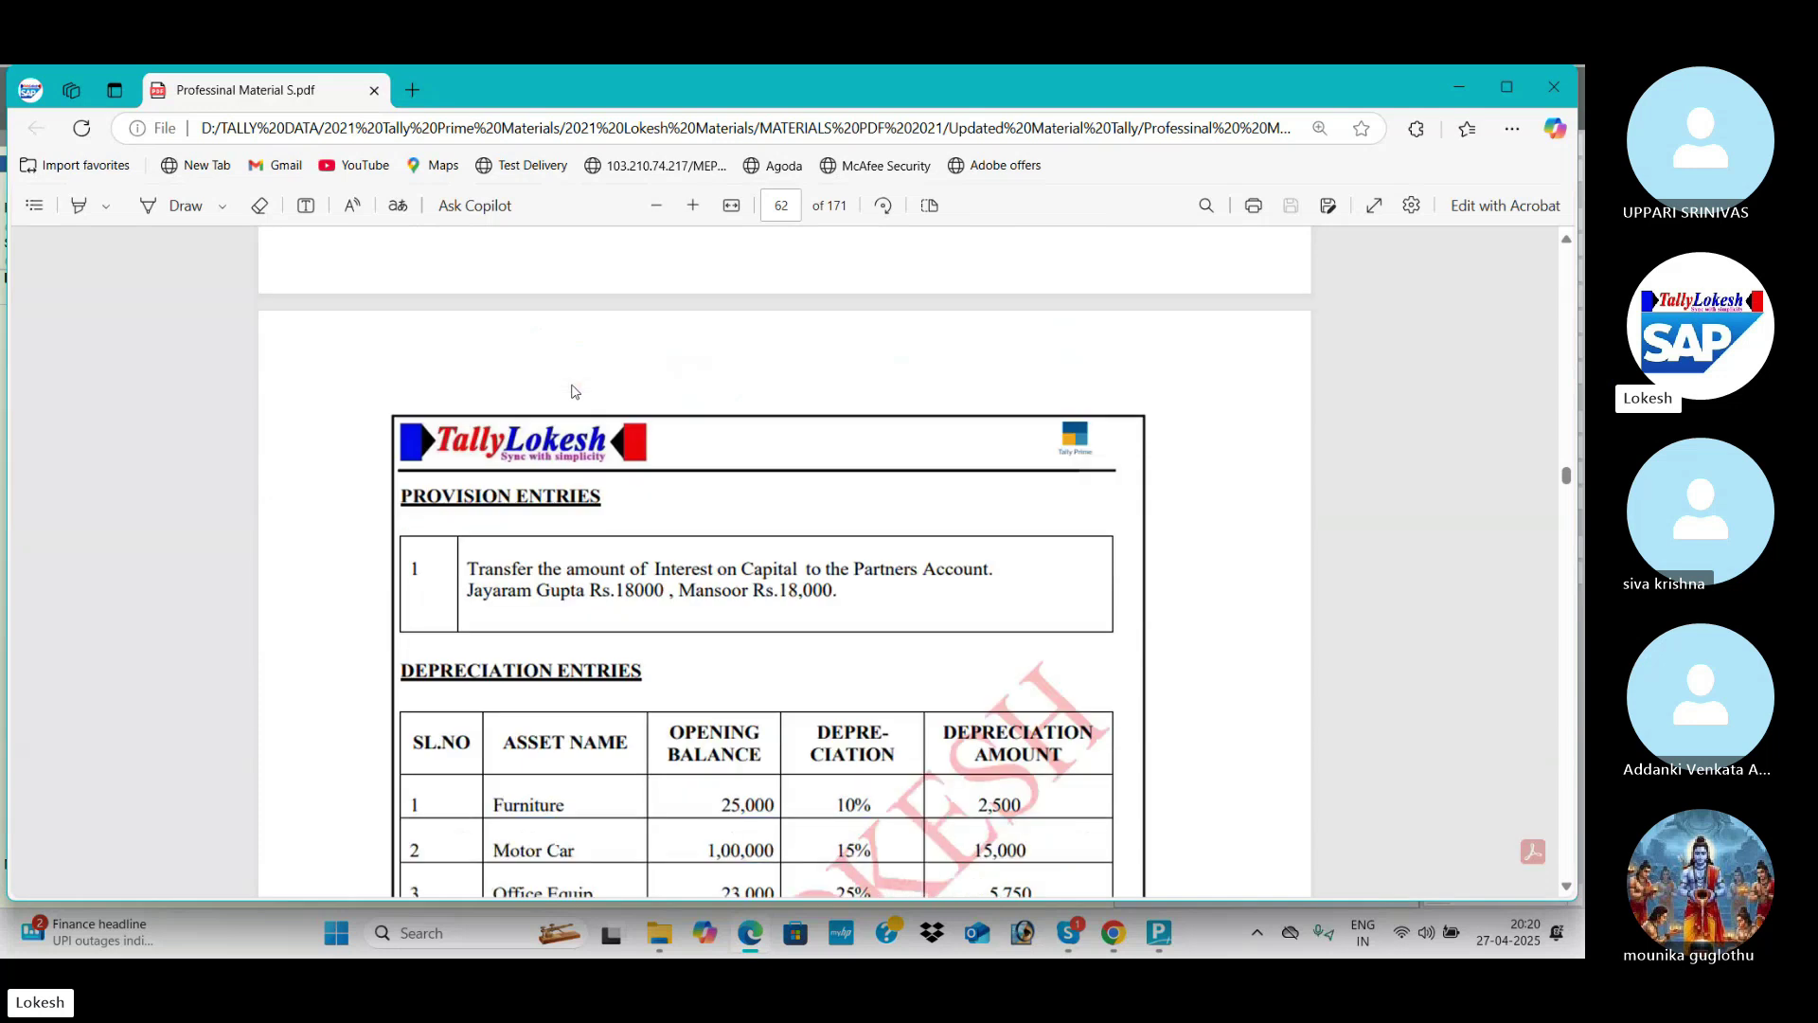
pyautogui.hotkey('alt', 'Tab')
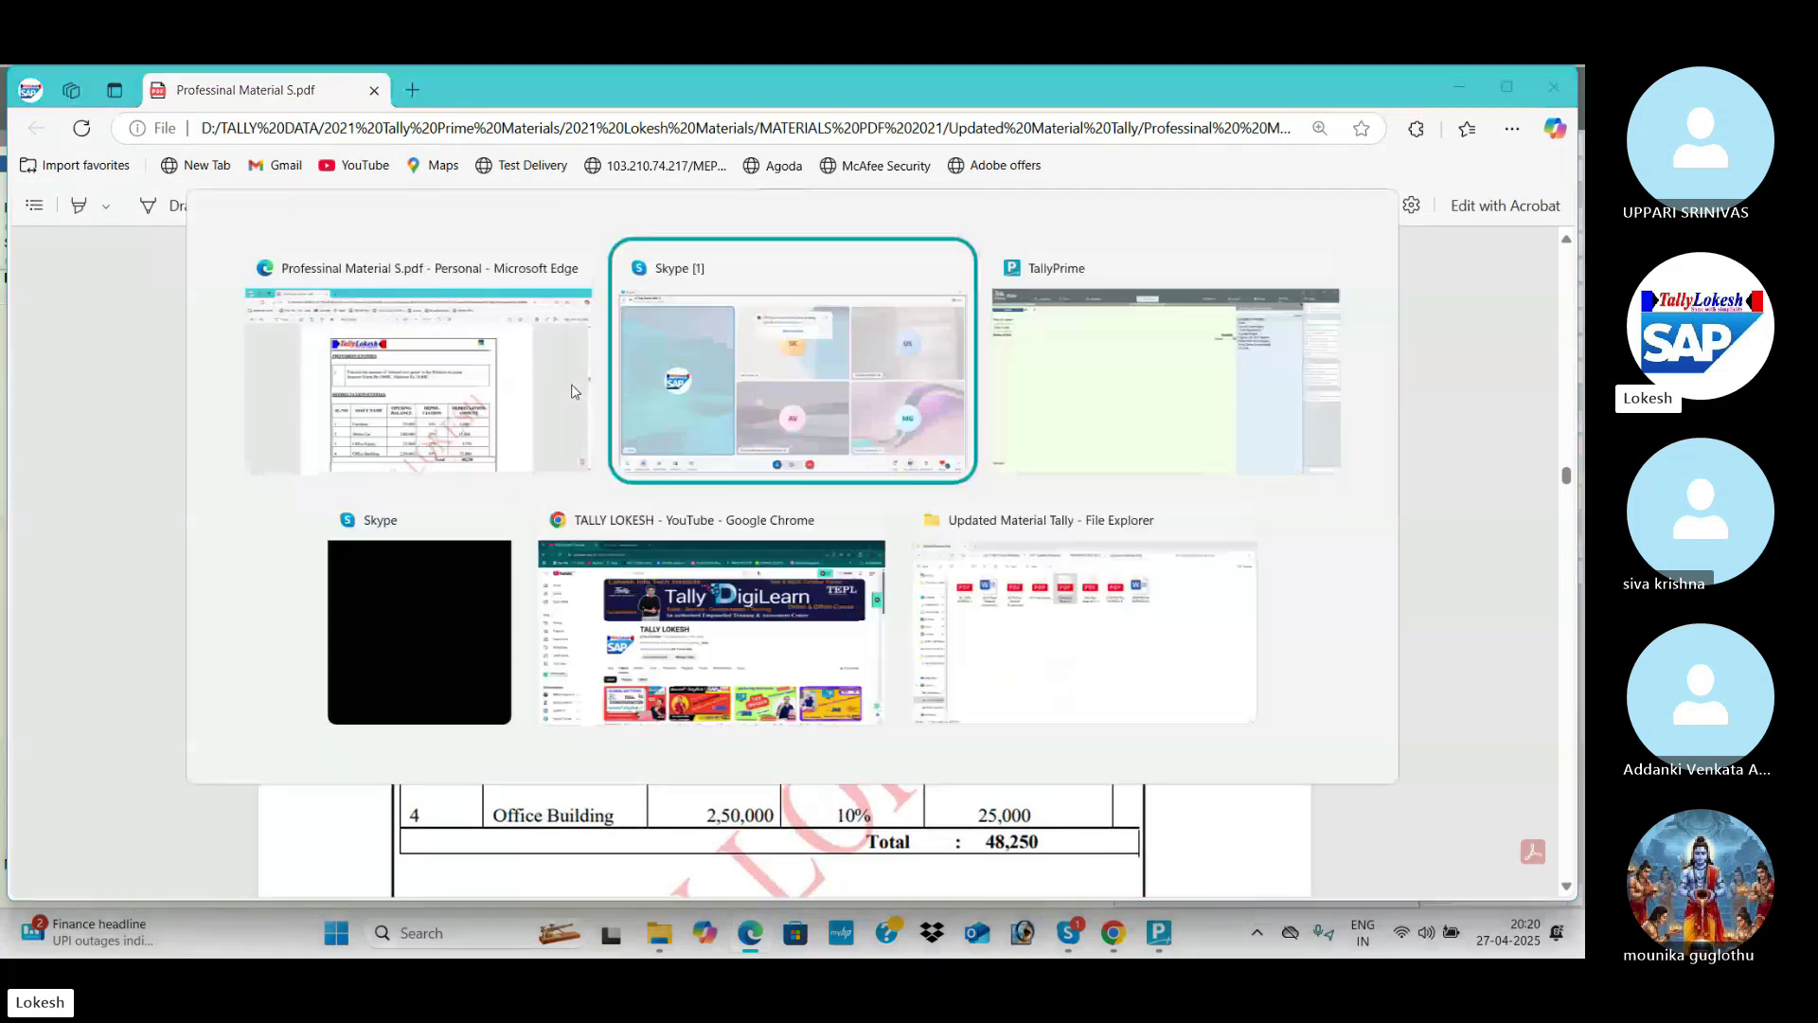
# Step: Switch to TallyPrime, start a journal voucher and create an Interest on Capital ledger under Indirect Expenses for its debit line
pyautogui.hotkey('alt', 'Tab')
pyautogui.hotkey('alt', 'Tab')
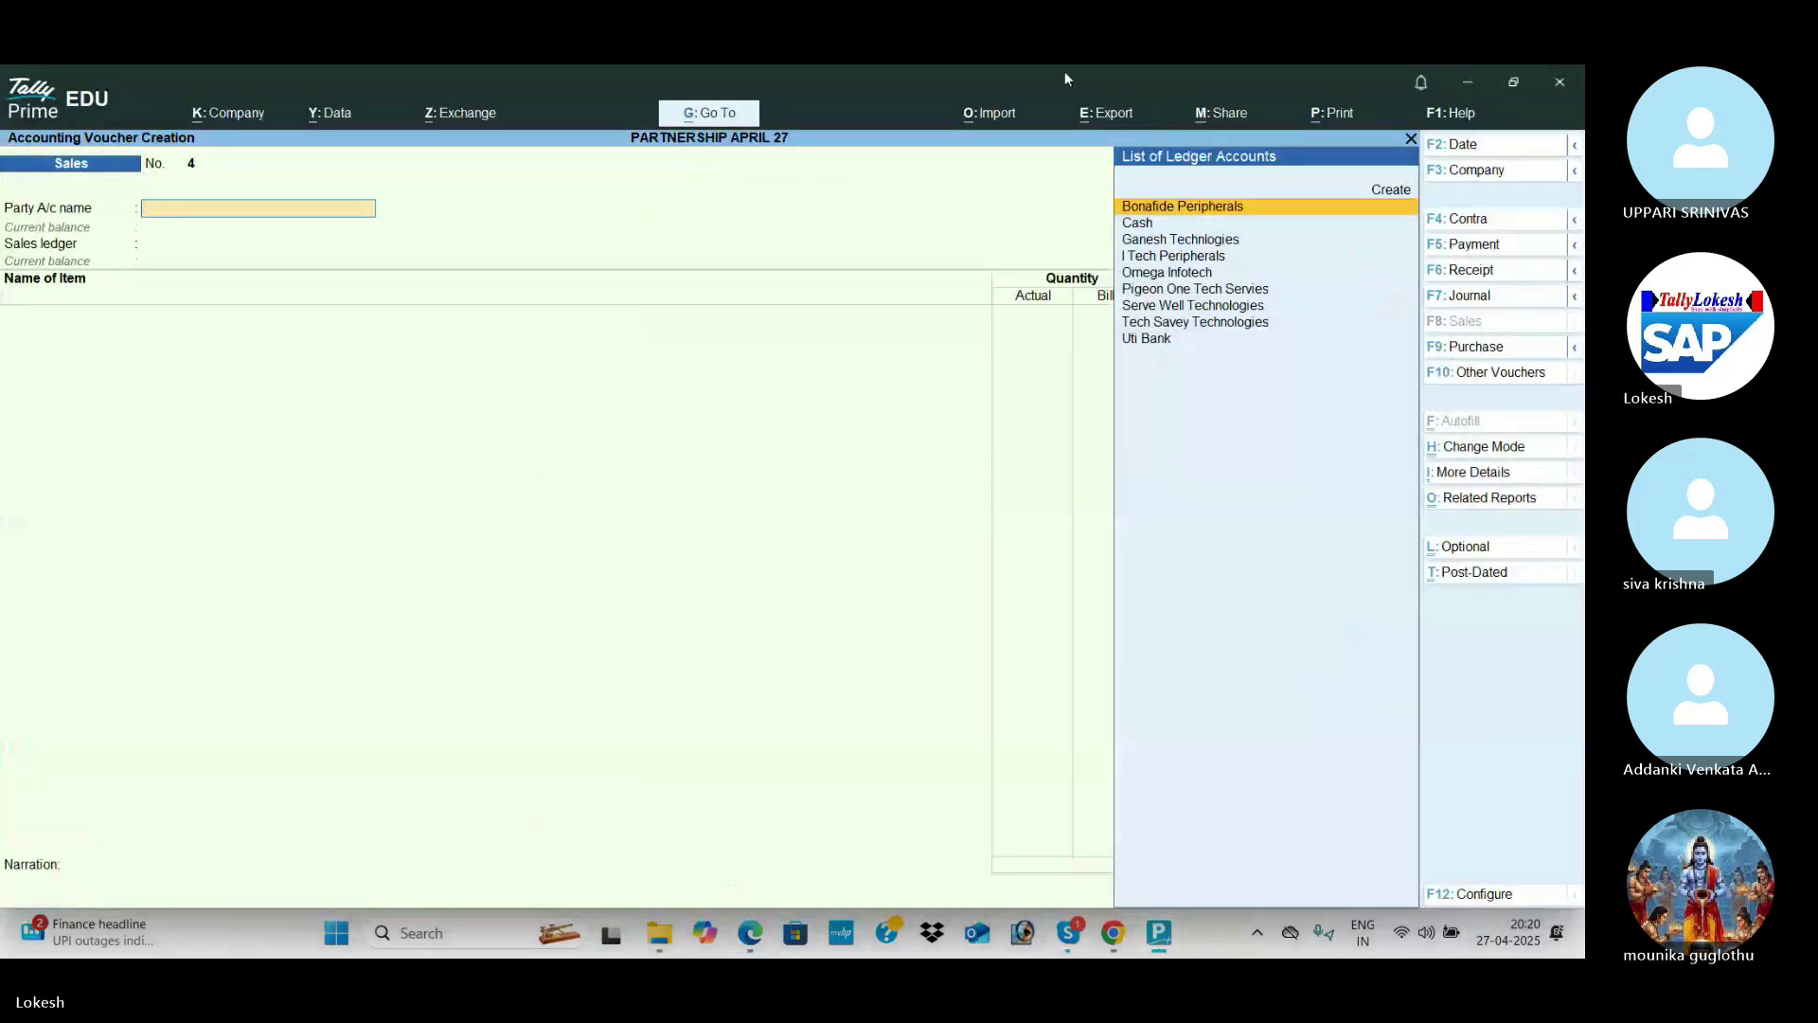
pyautogui.click(1519, 301)
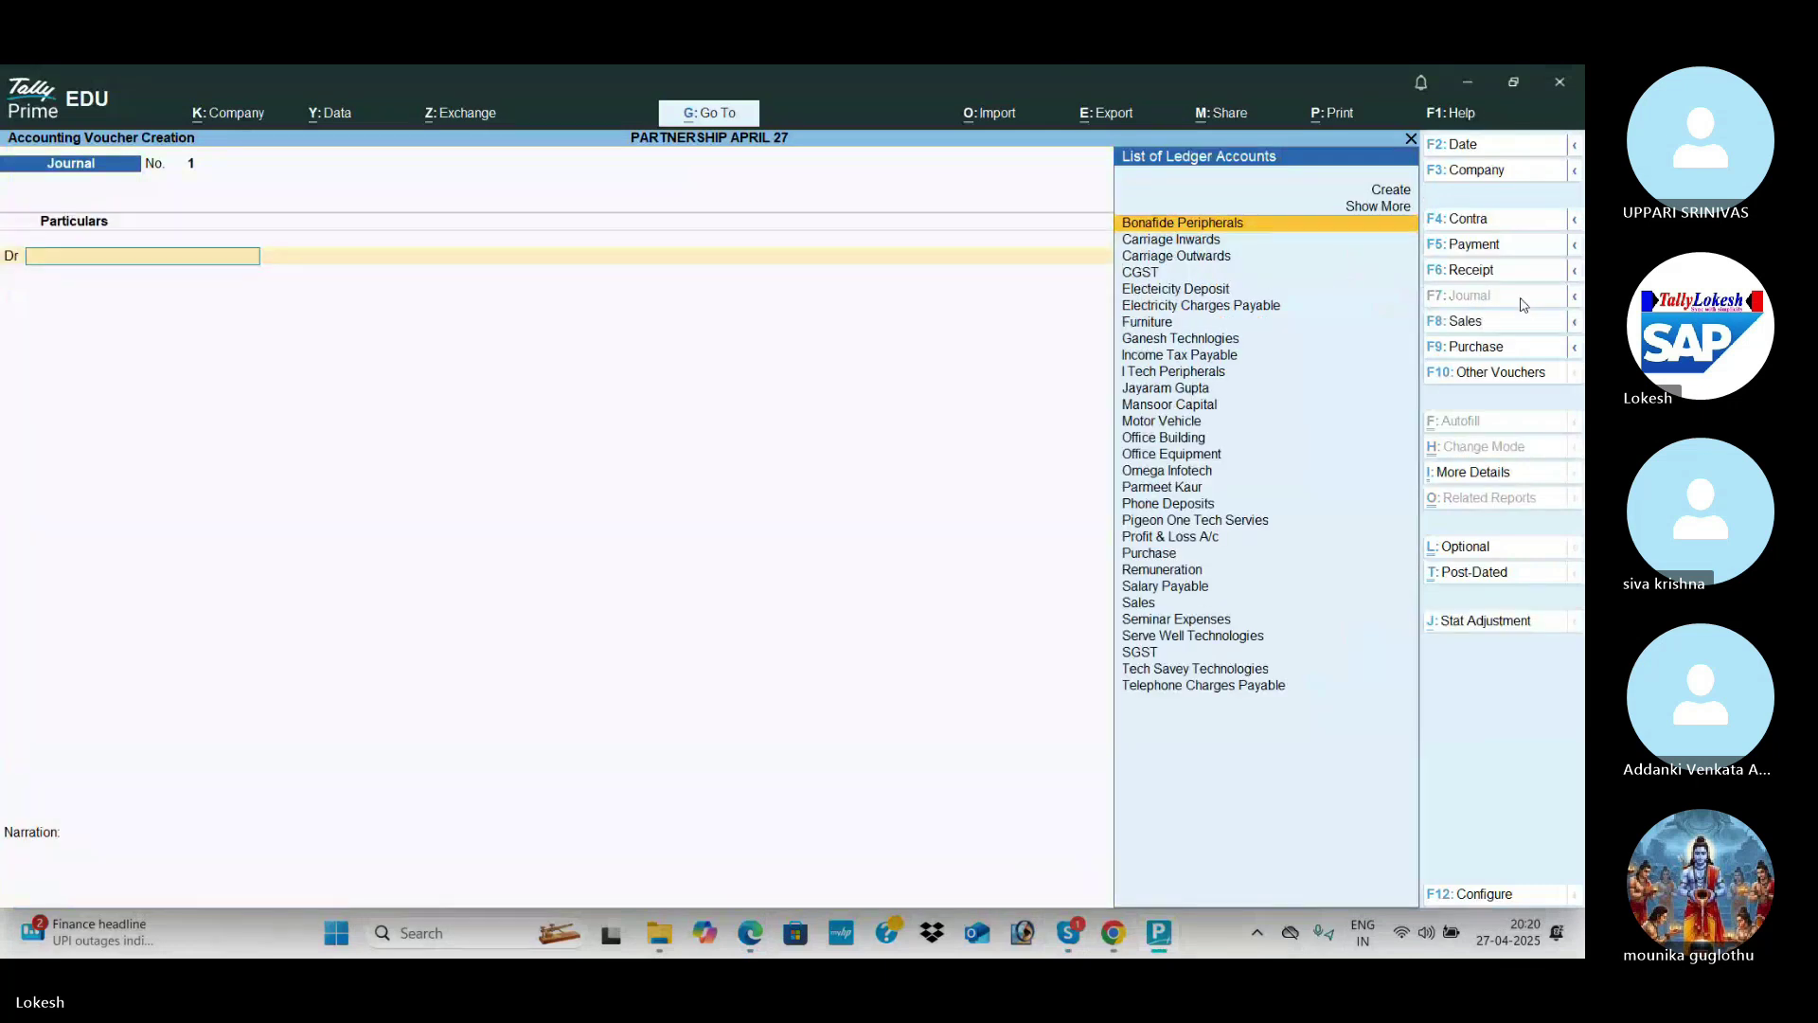
pyautogui.hotkey('alt', 'c')
pyautogui.write('Intere')
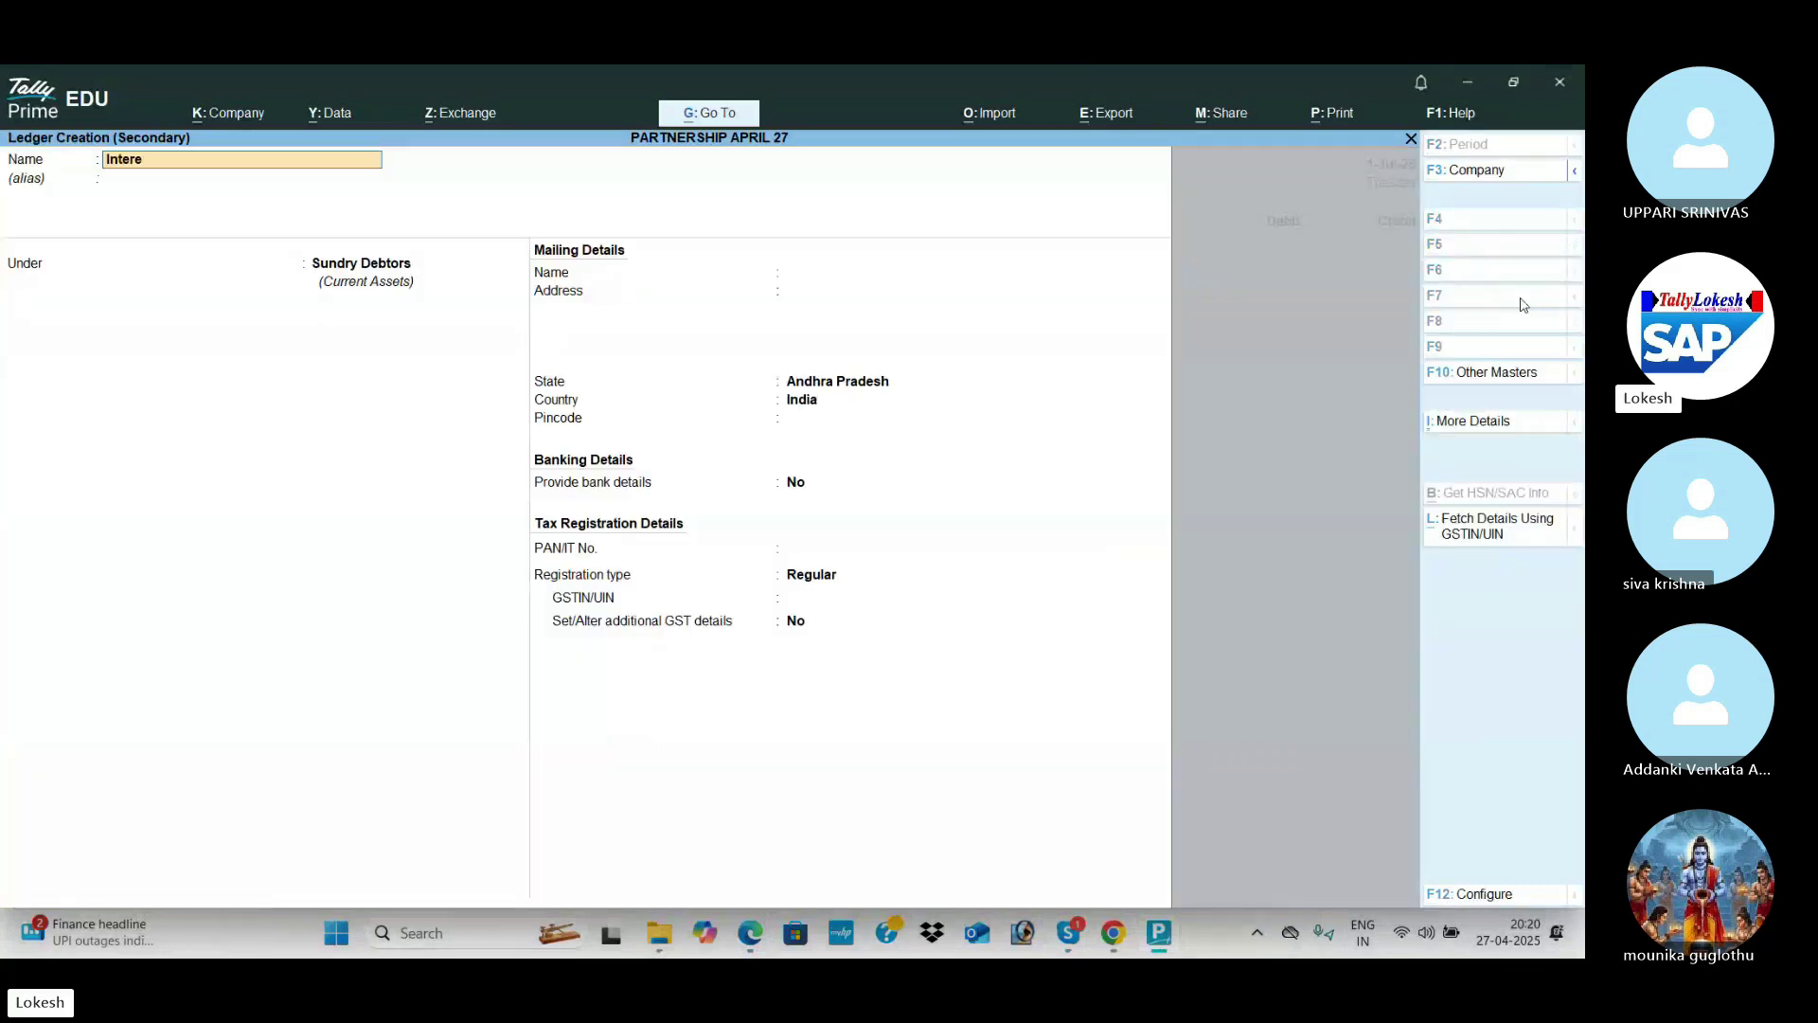
pyautogui.write('st on capital')
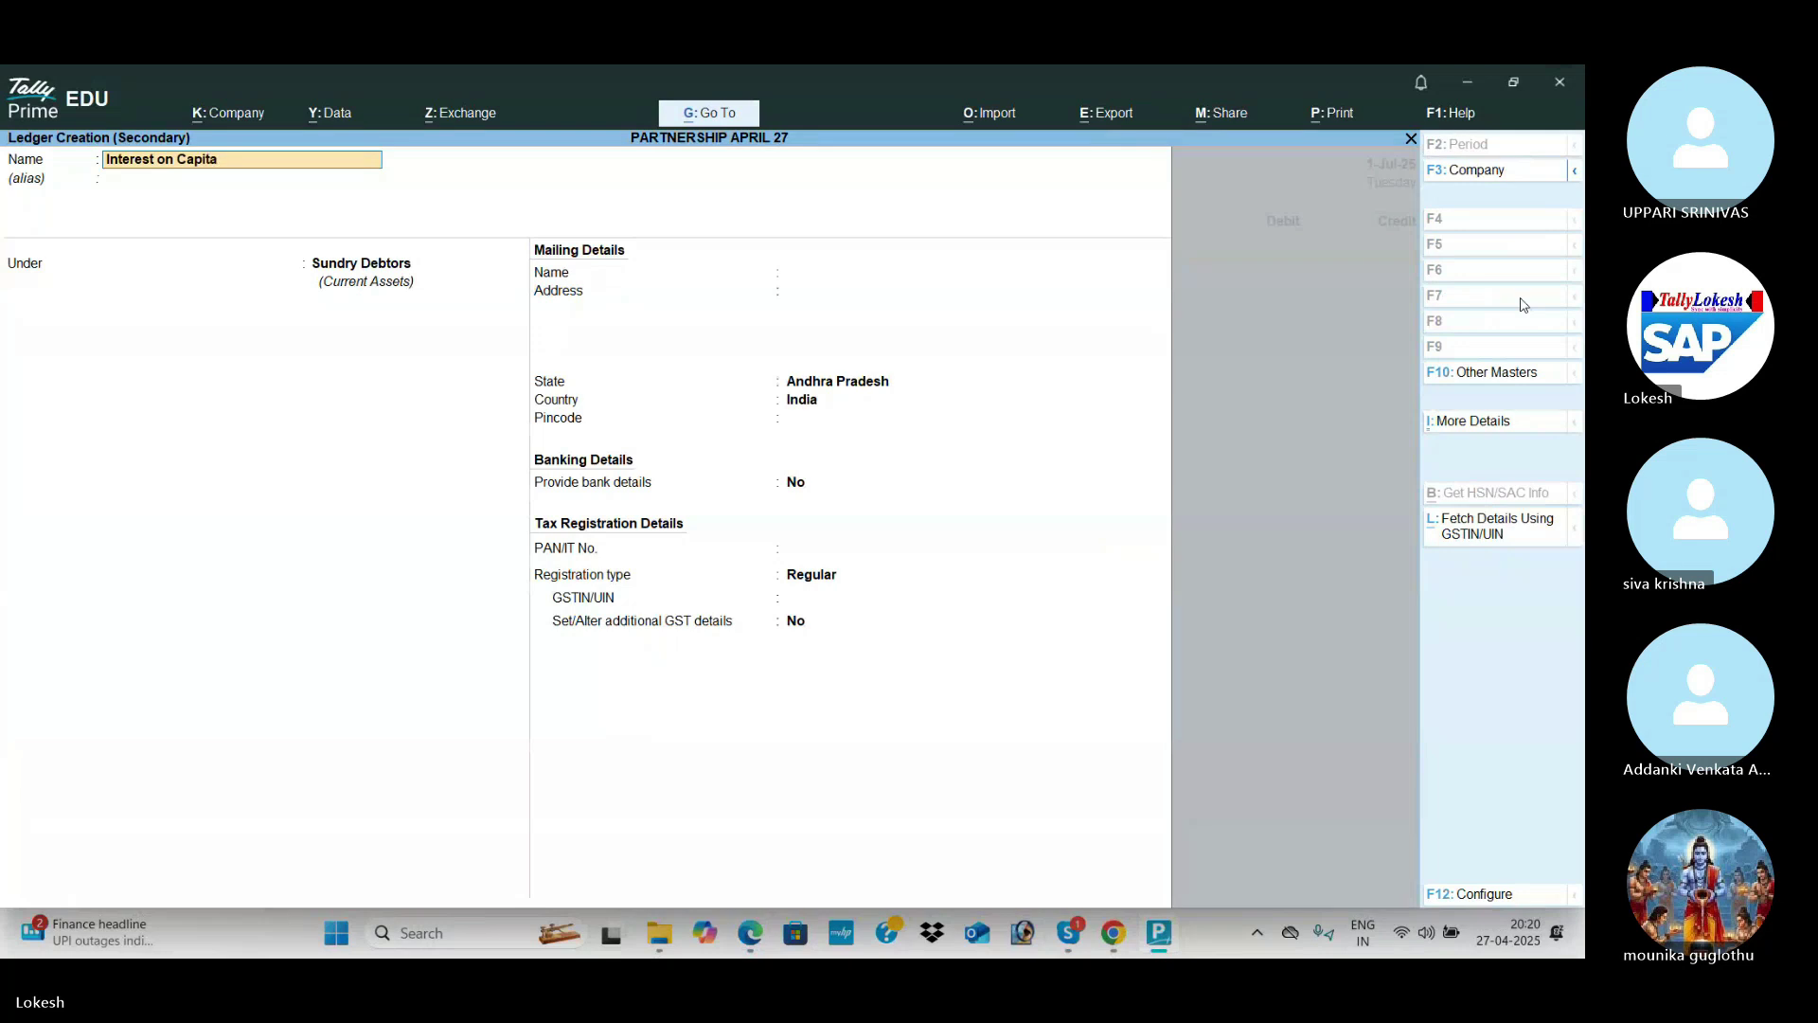
pyautogui.press('Return')
pyautogui.press('Return')
pyautogui.write('Ind')
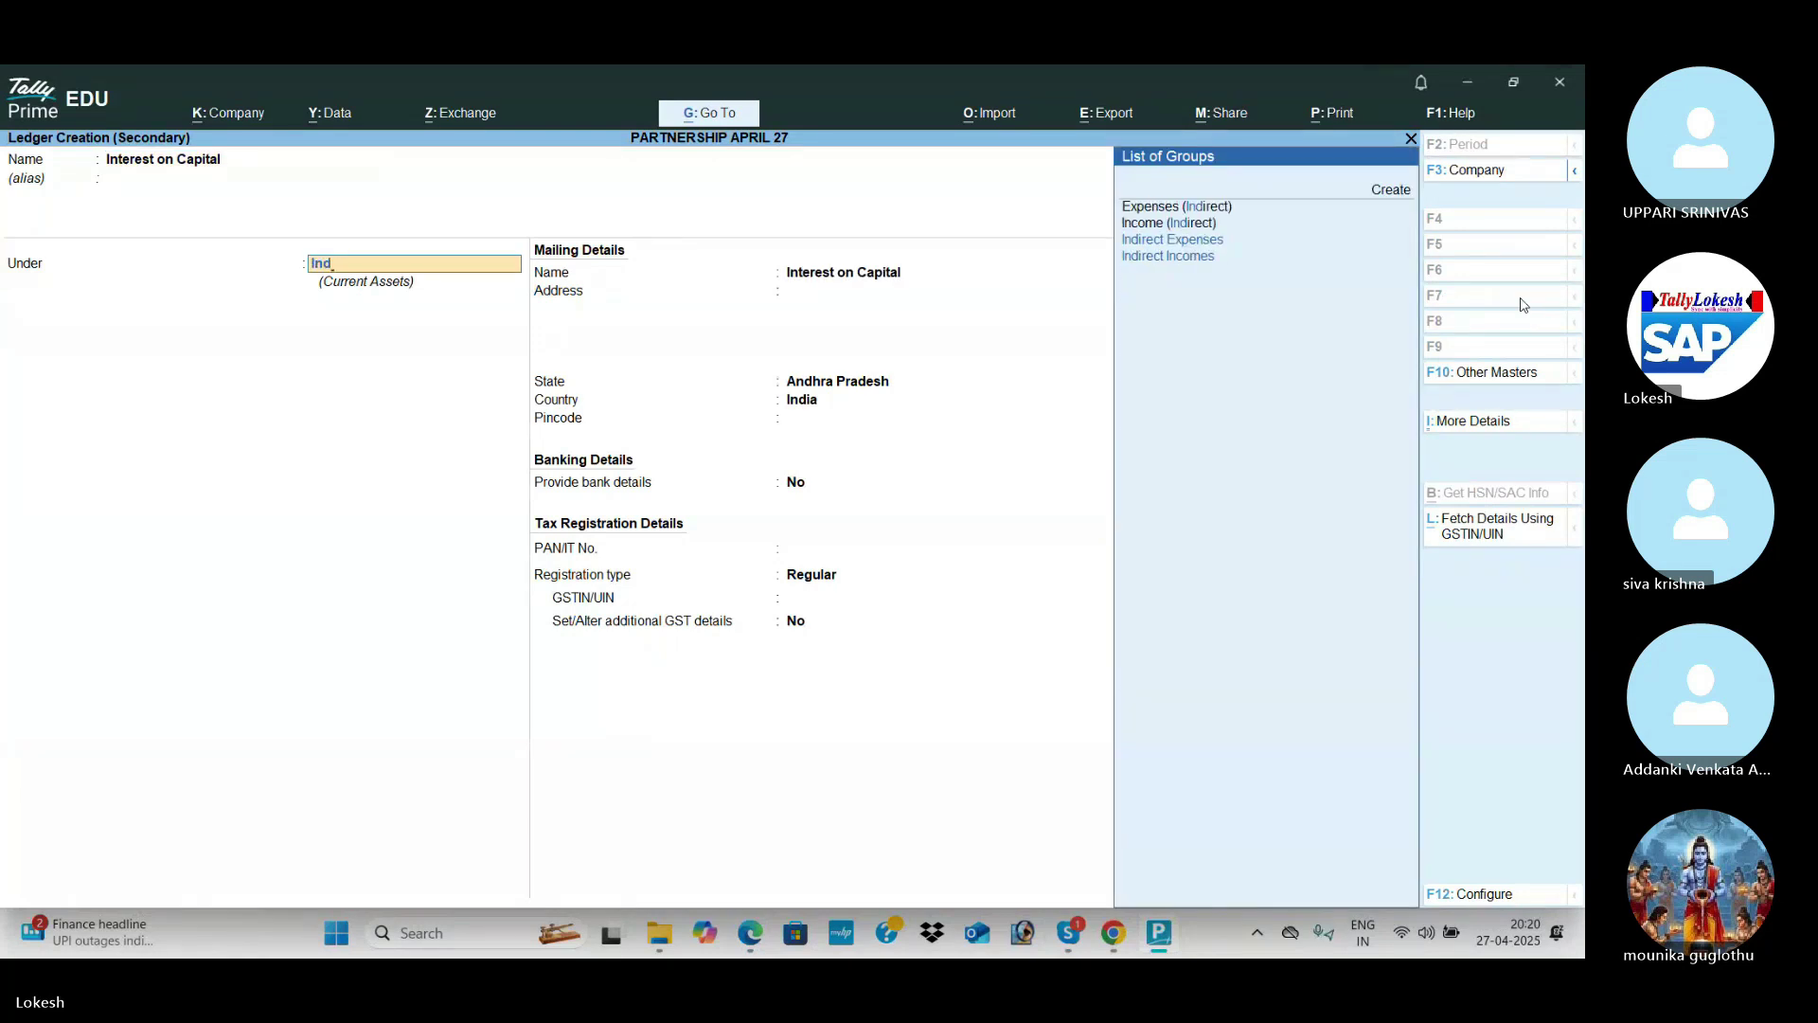
pyautogui.press('Return')
pyautogui.hotkey('ctrl', 'a')
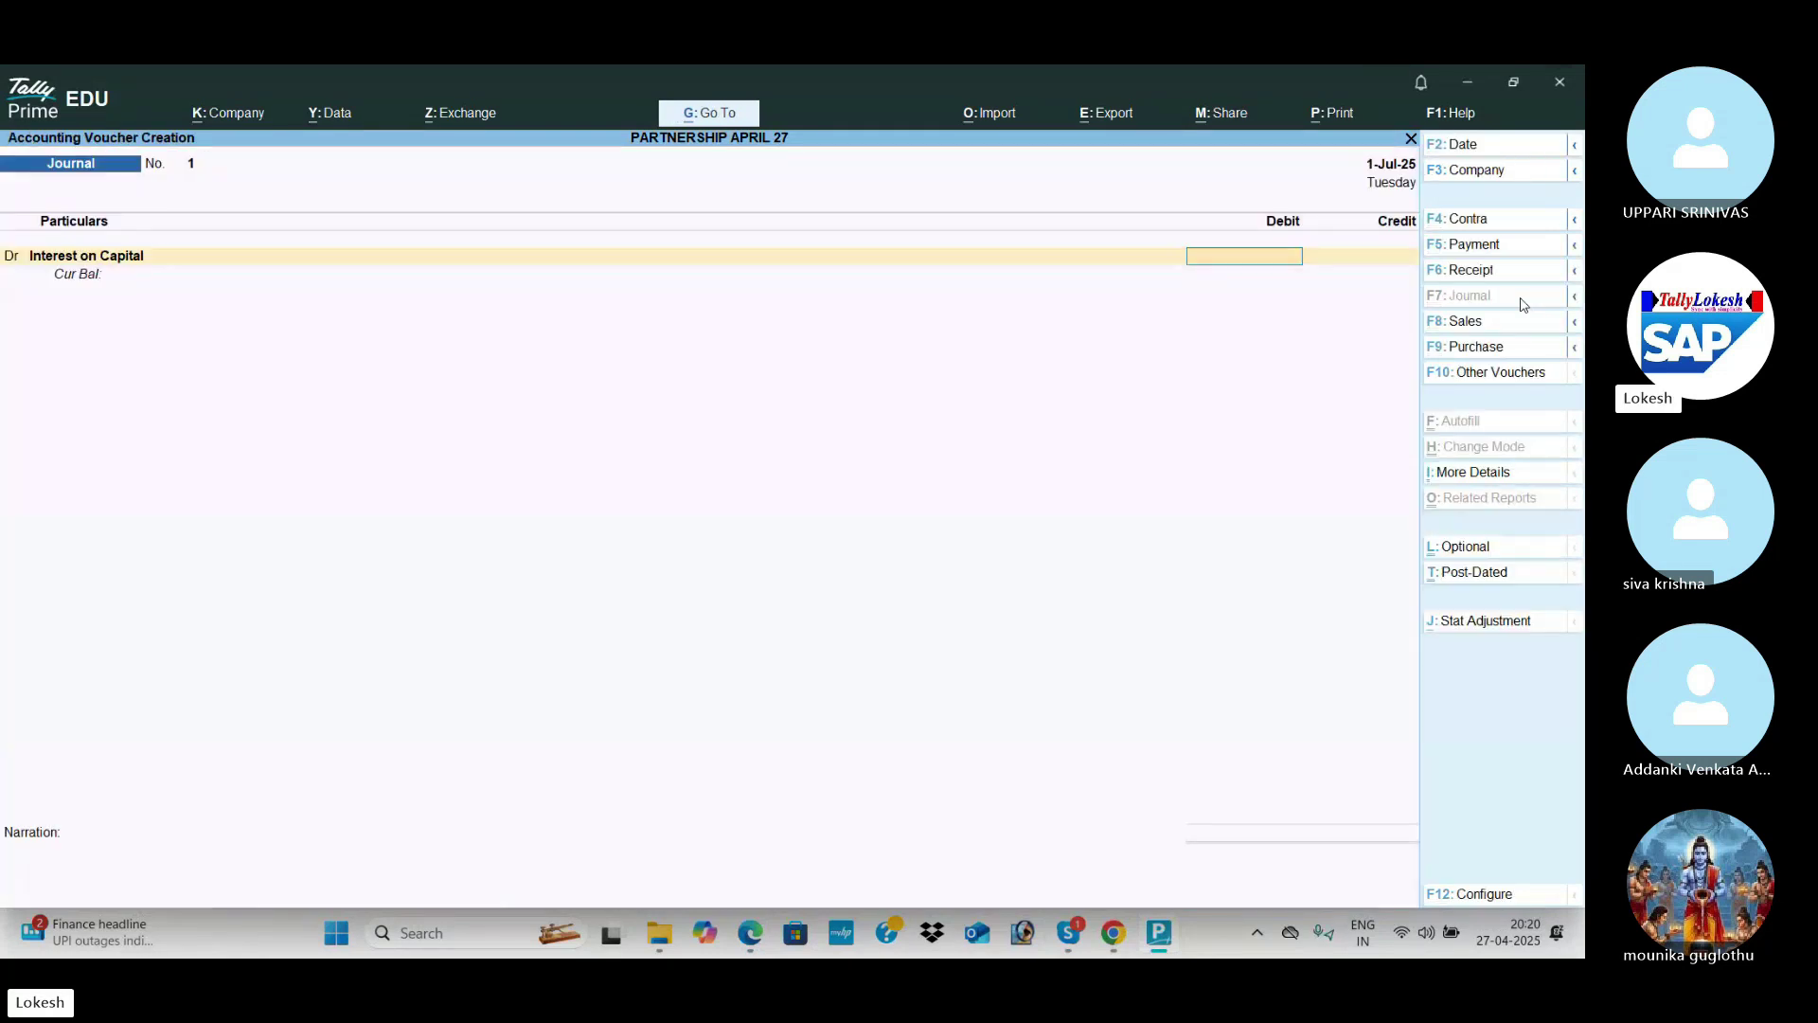
# Step: Check the interest provision entry in the PDF material and debit Interest on Capital with 36,000
pyautogui.hotkey('alt', 'Tab')
pyautogui.hotkey('alt', 'Tab')
pyautogui.press('Tab')
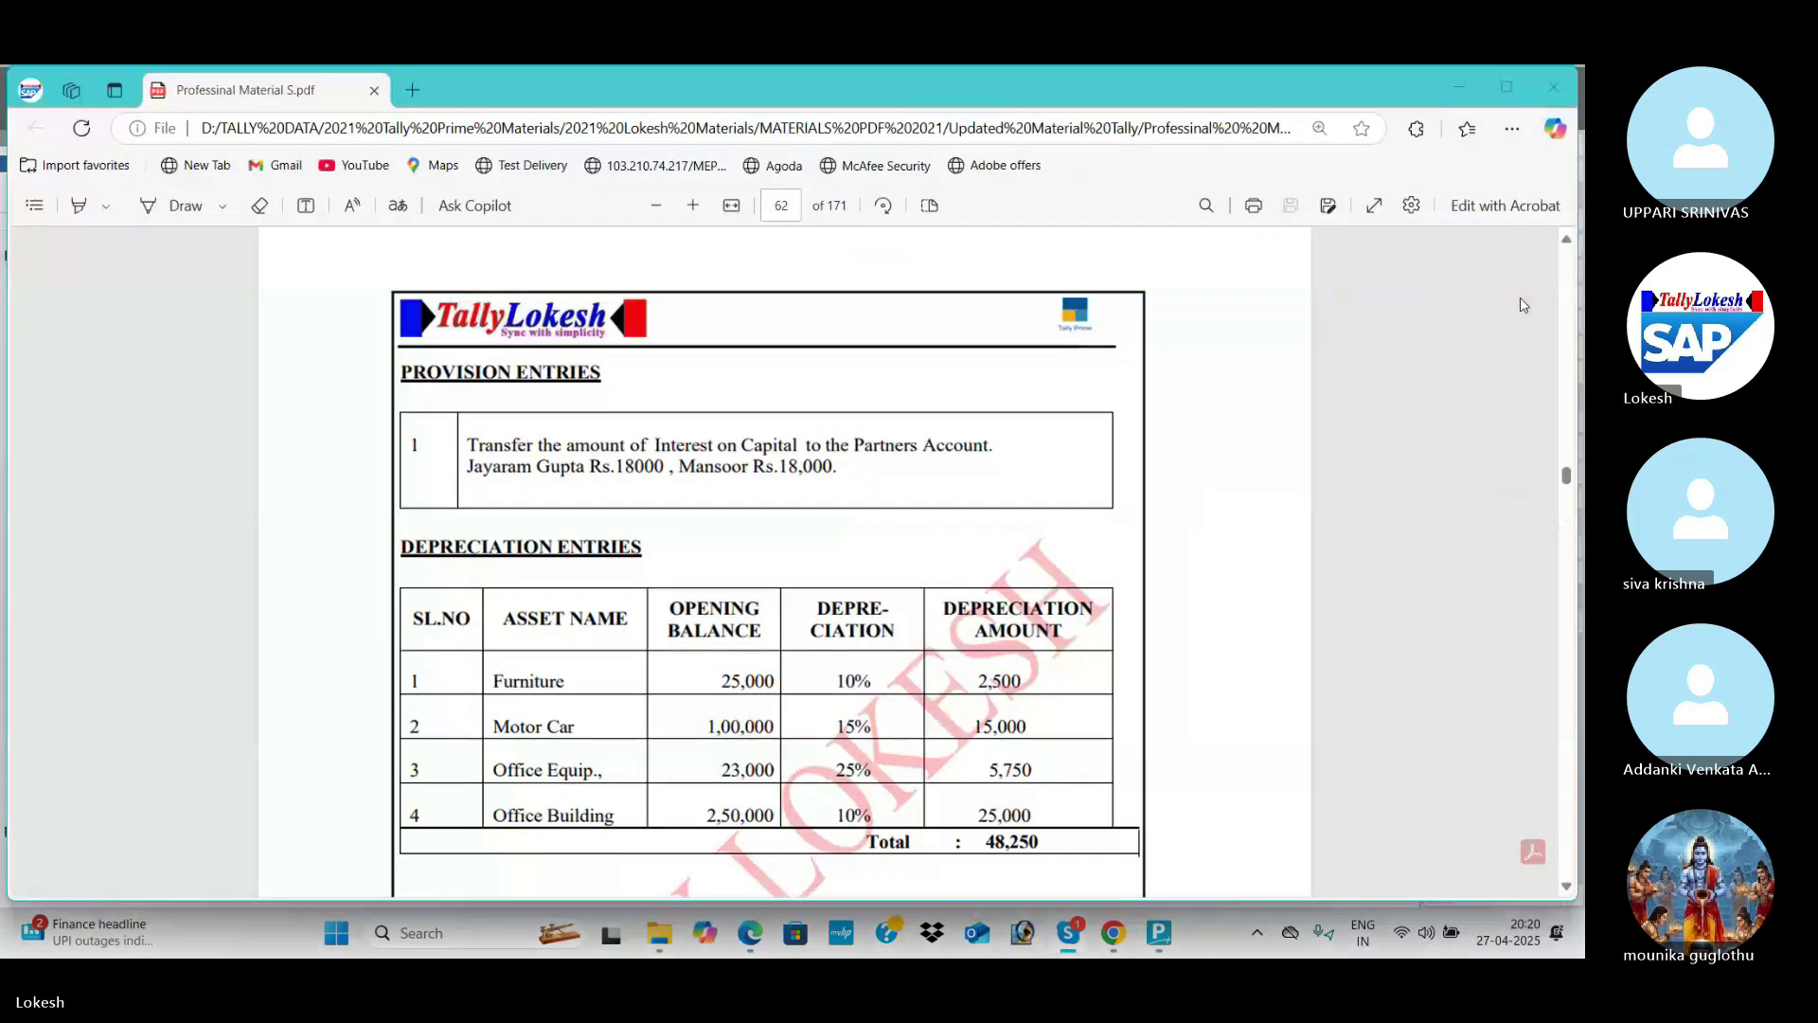
pyautogui.hotkey('alt', 'Tab')
pyautogui.hotkey('alt', 'Tab')
pyautogui.write('3')
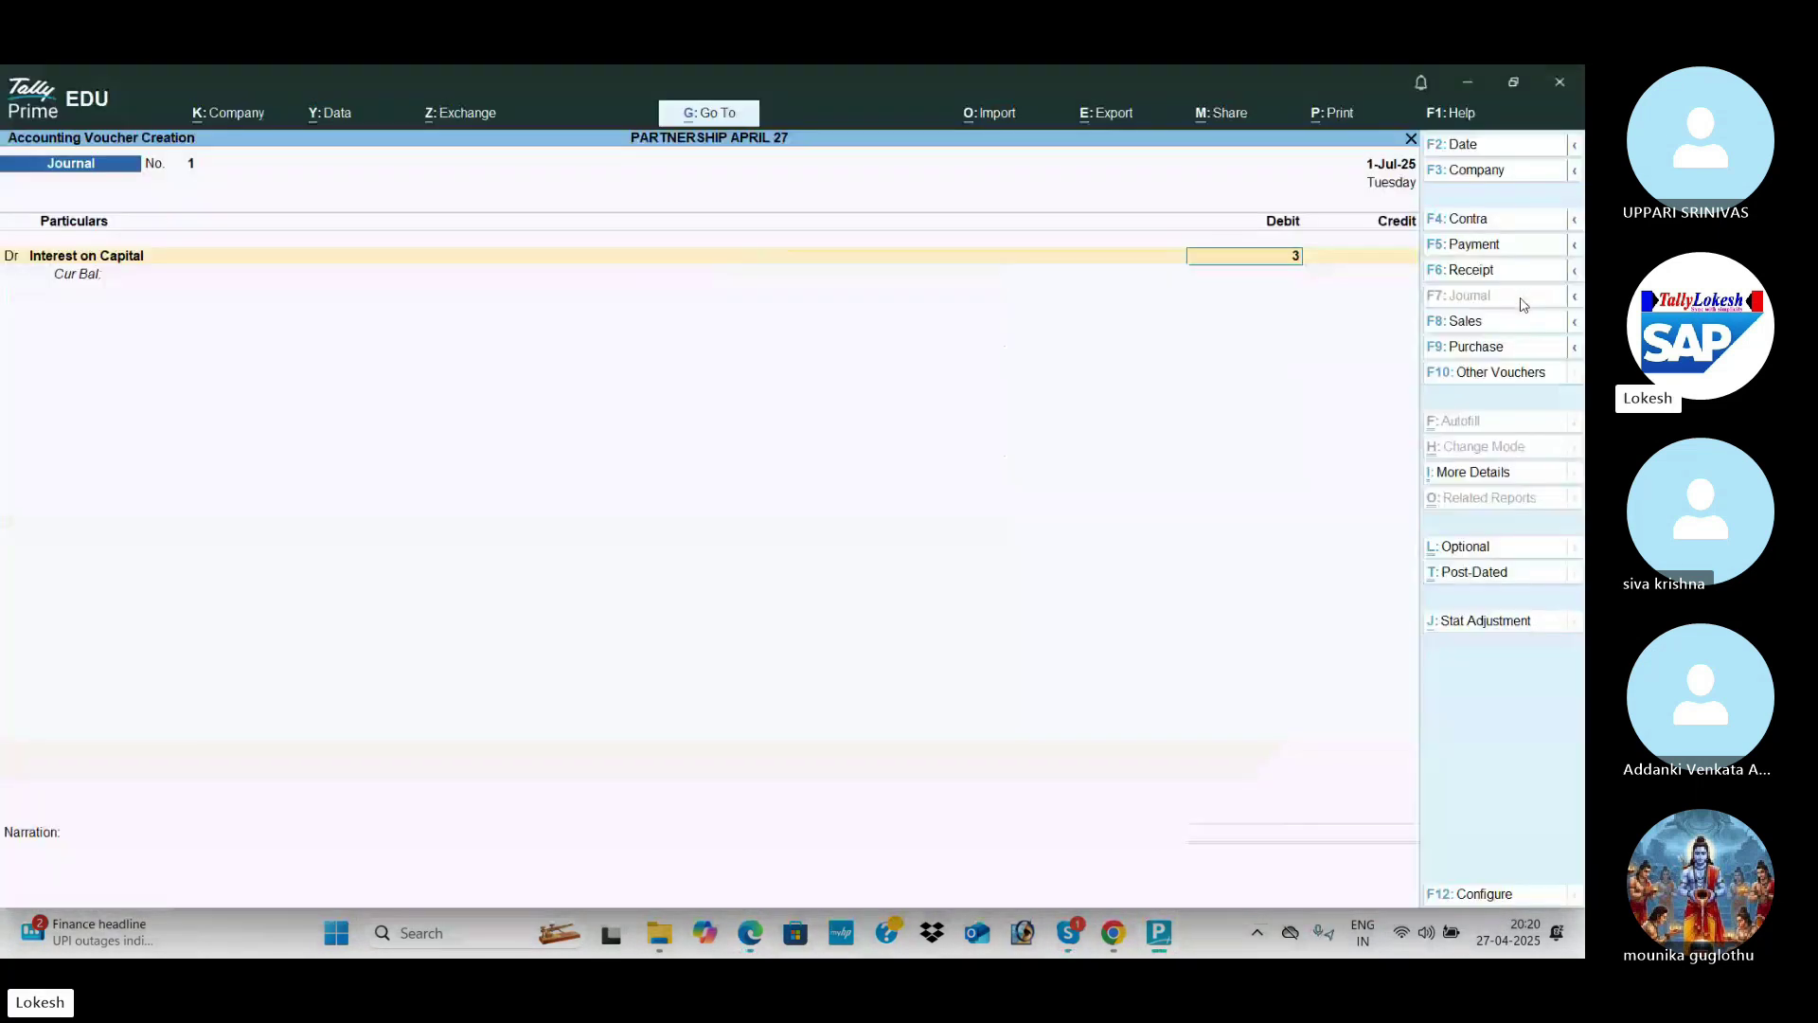
pyautogui.press('Return')
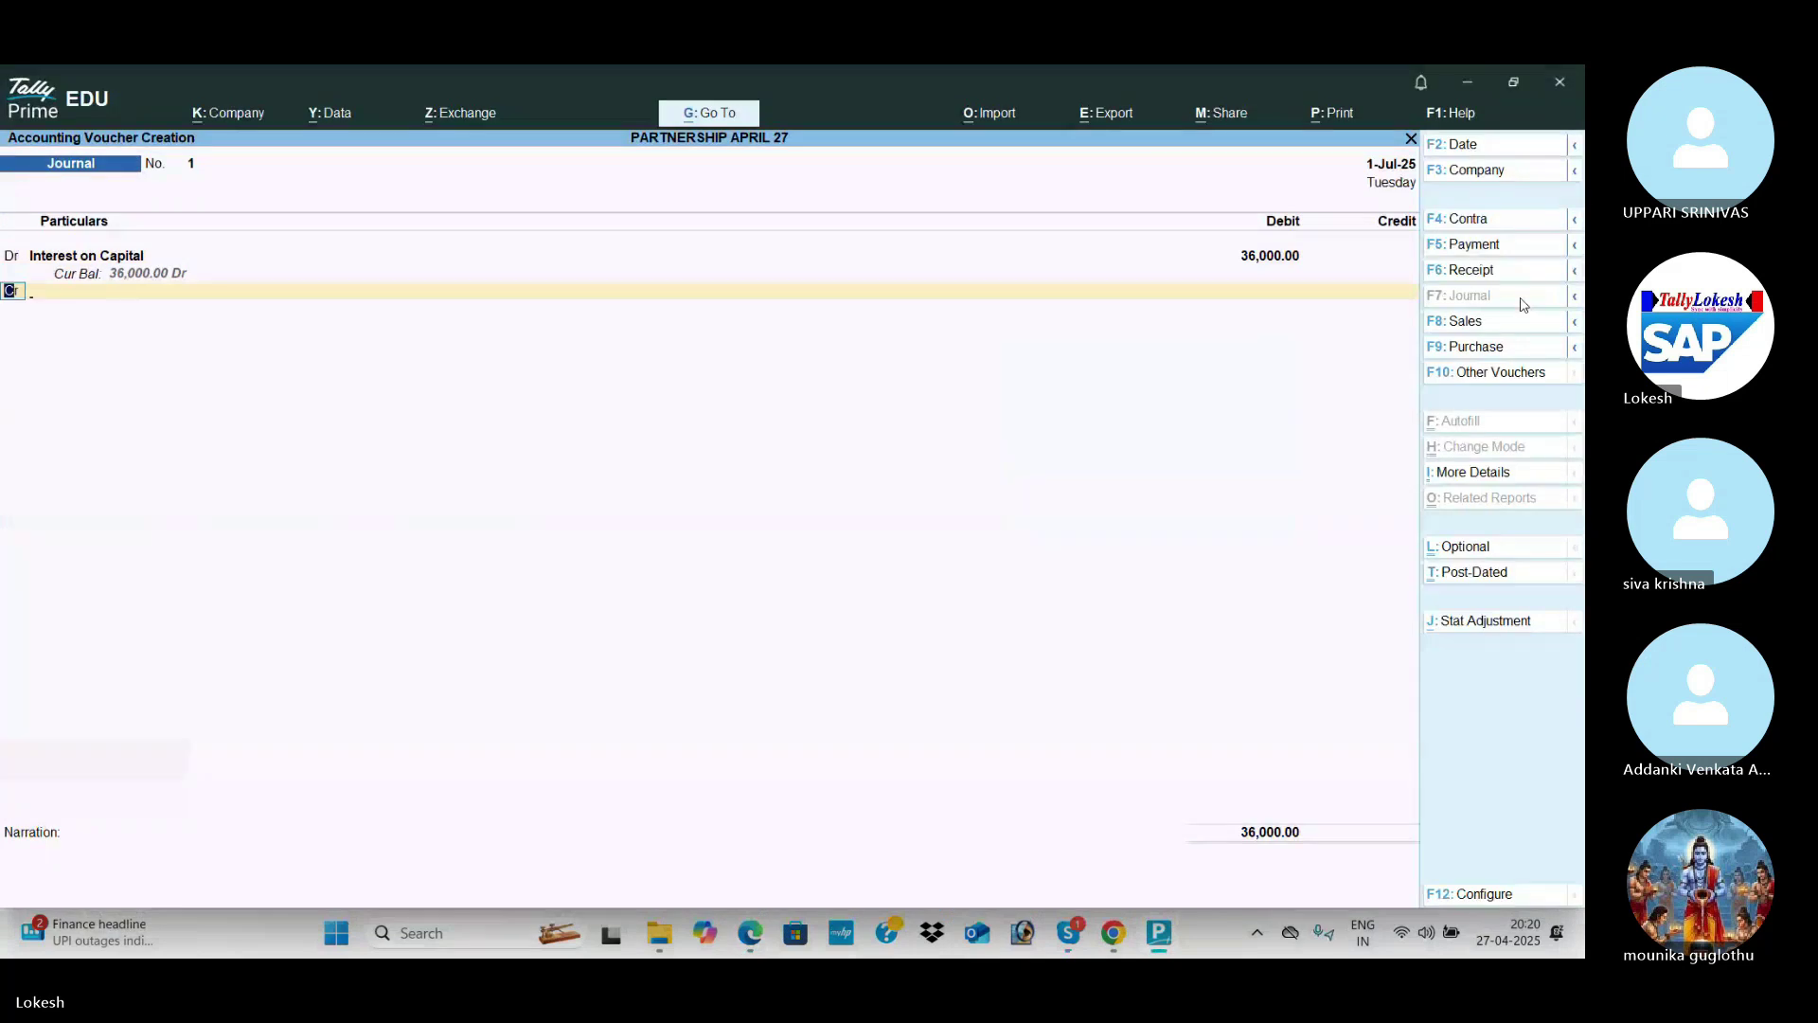
# Step: Credit the first partner's account named in the provision entry with 18,000
pyautogui.press('Return')
pyautogui.write('Jayaram Gupta')
pyautogui.press('Return')
pyautogui.write('180000.00')
pyautogui.press('Return')
pyautogui.press('Return')
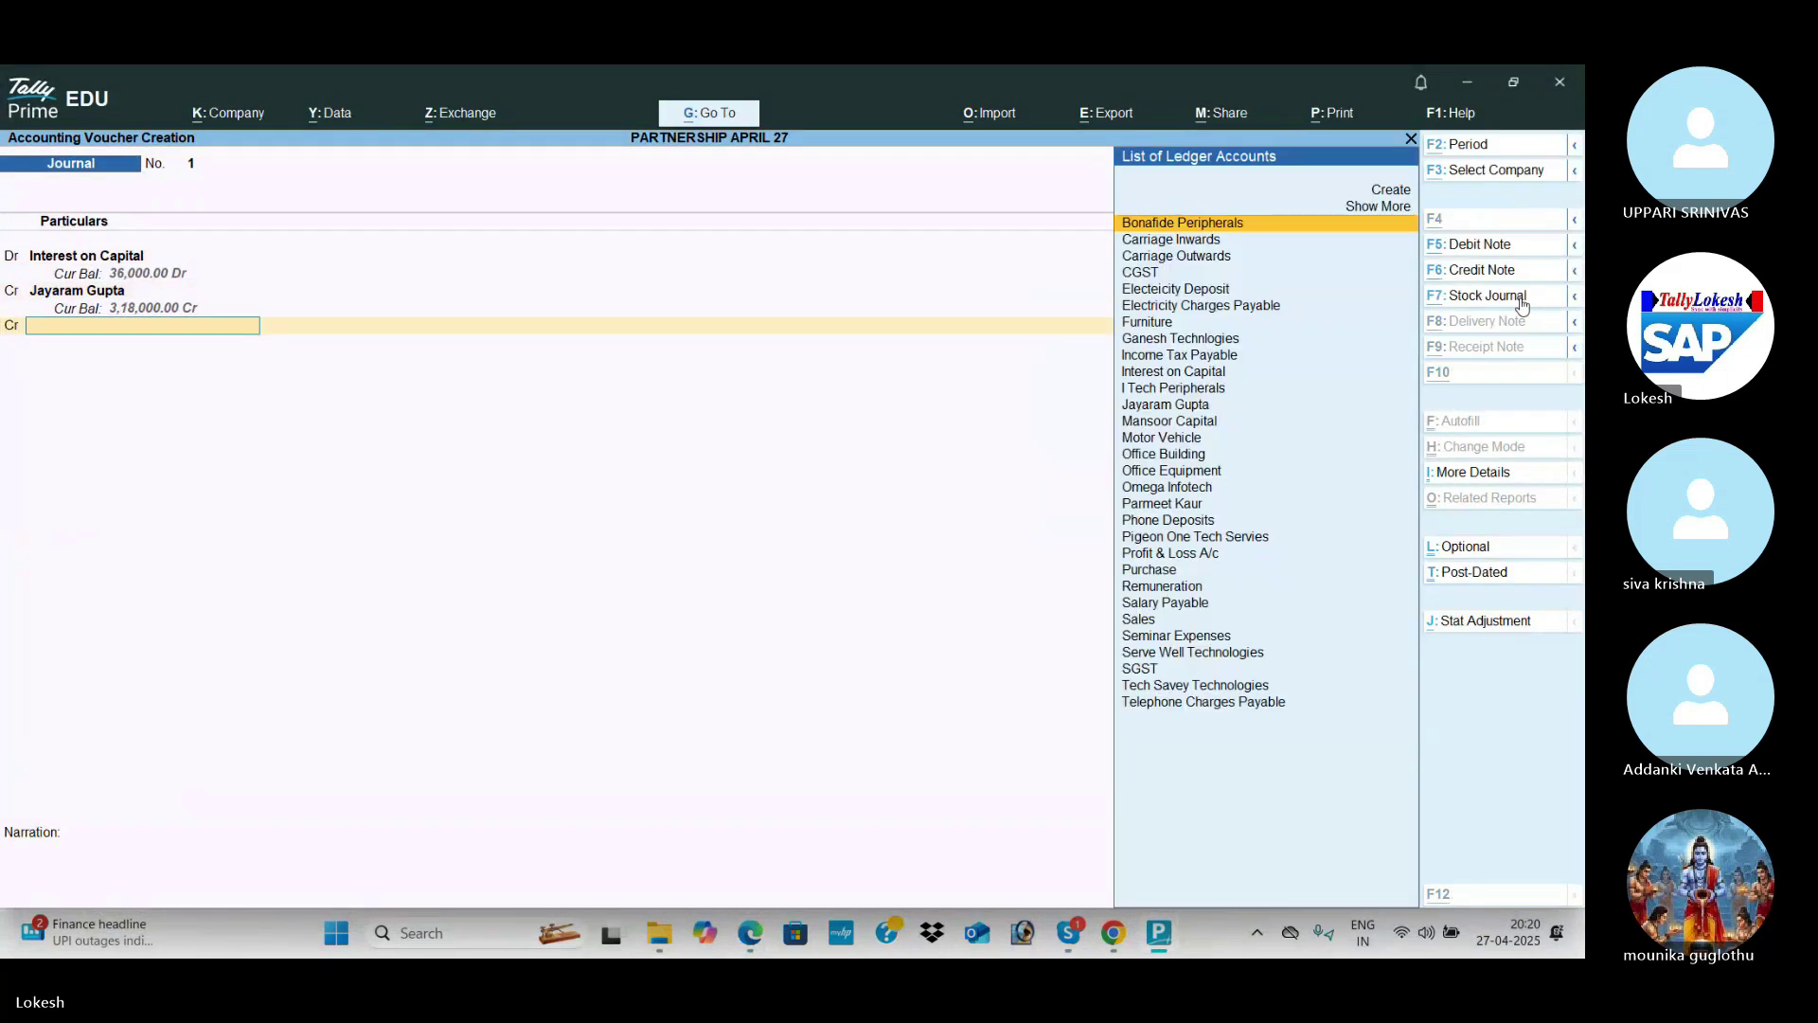
# Step: Credit the second partner's capital account with 18,000 and save the journal voucher without a narration
pyautogui.hotkey('alt', 'Tab')
pyautogui.hotkey('alt', 'Tab')
pyautogui.write('M')
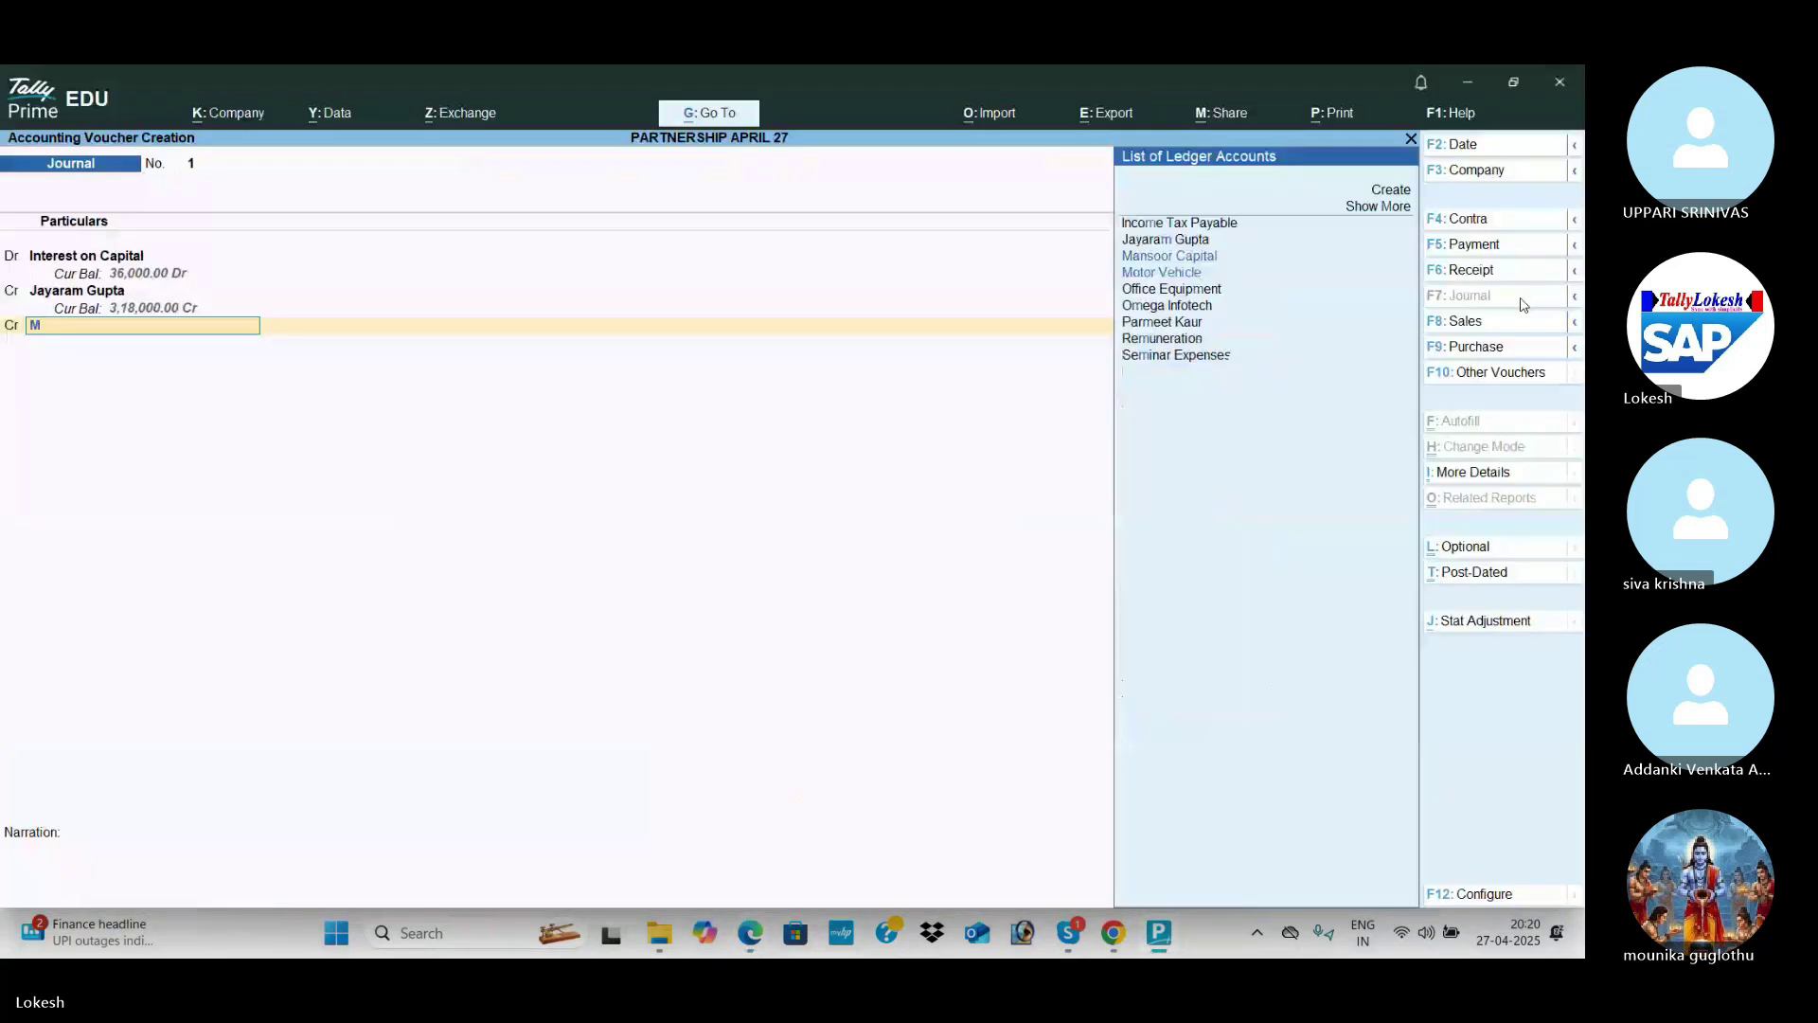
pyautogui.press('Return')
pyautogui.press('Return')
pyautogui.press('Return')
pyautogui.press('Return')
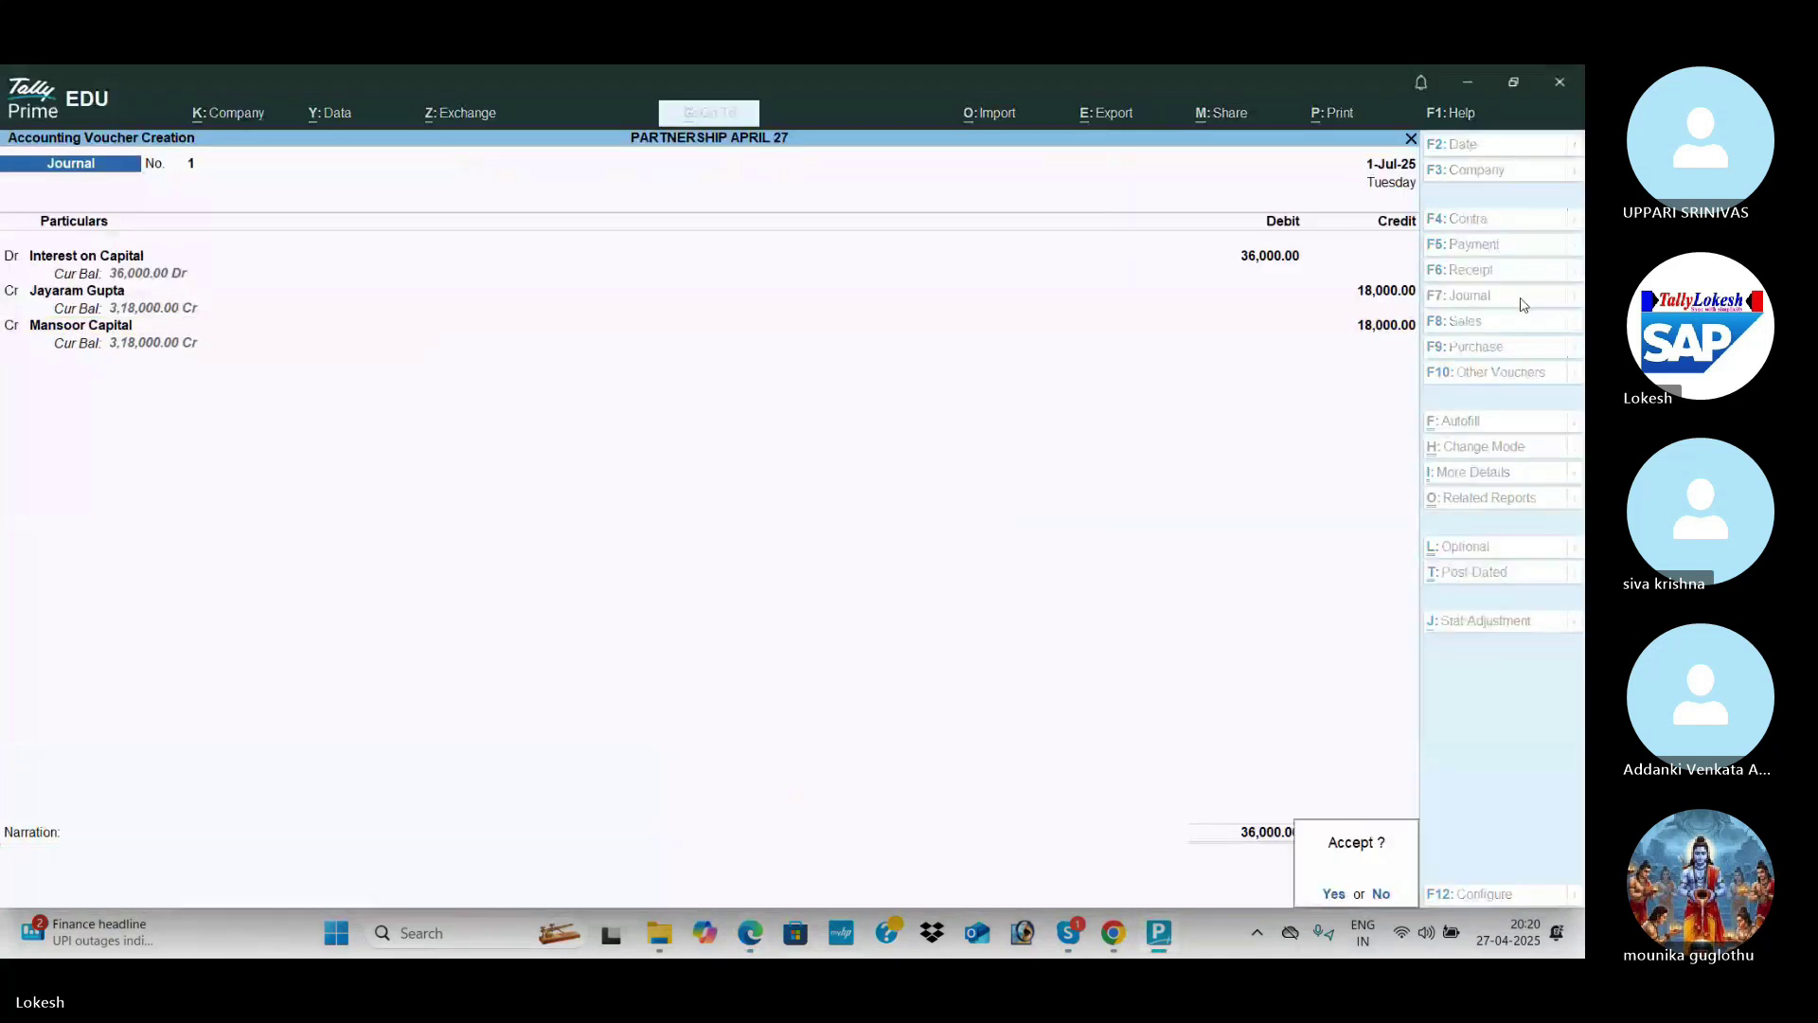
# Step: Create a Depreciation ledger under Indirect Expenses for the debit line of the next journal voucher
pyautogui.hotkey('alt', 'c')
pyautogui.write('Depreciatio')
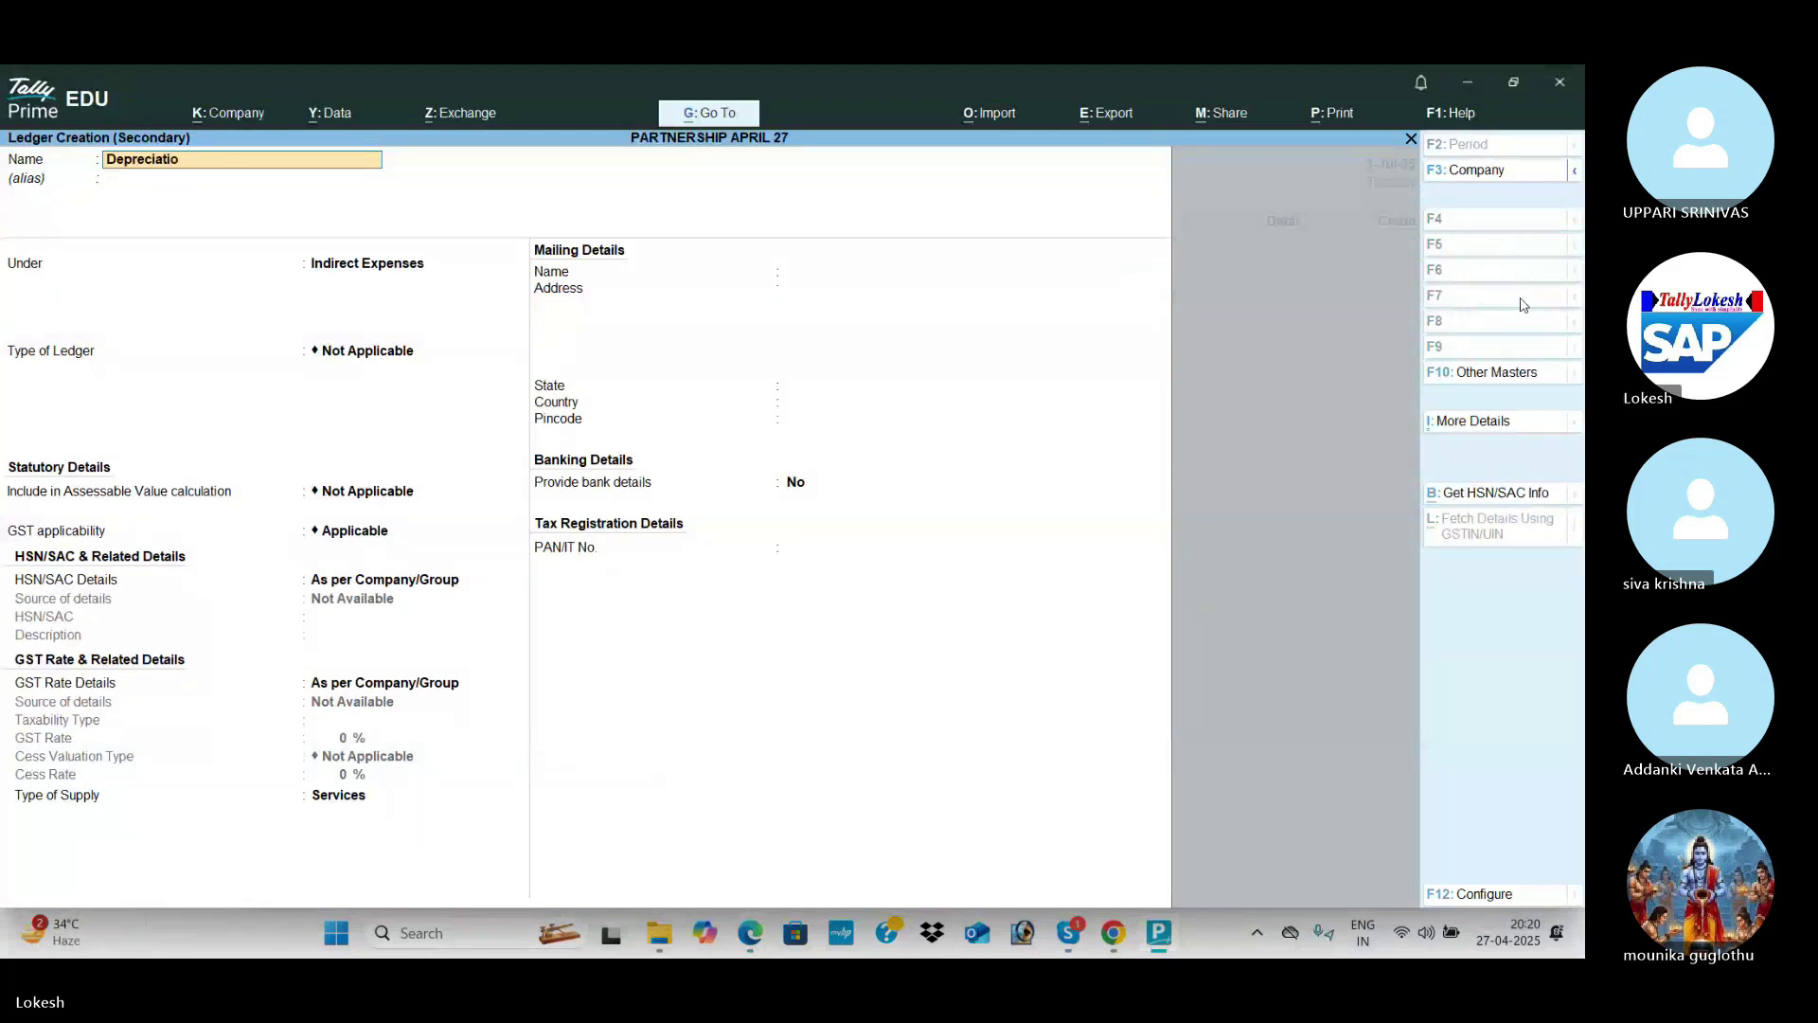
pyautogui.hotkey('ctrl', 'a')
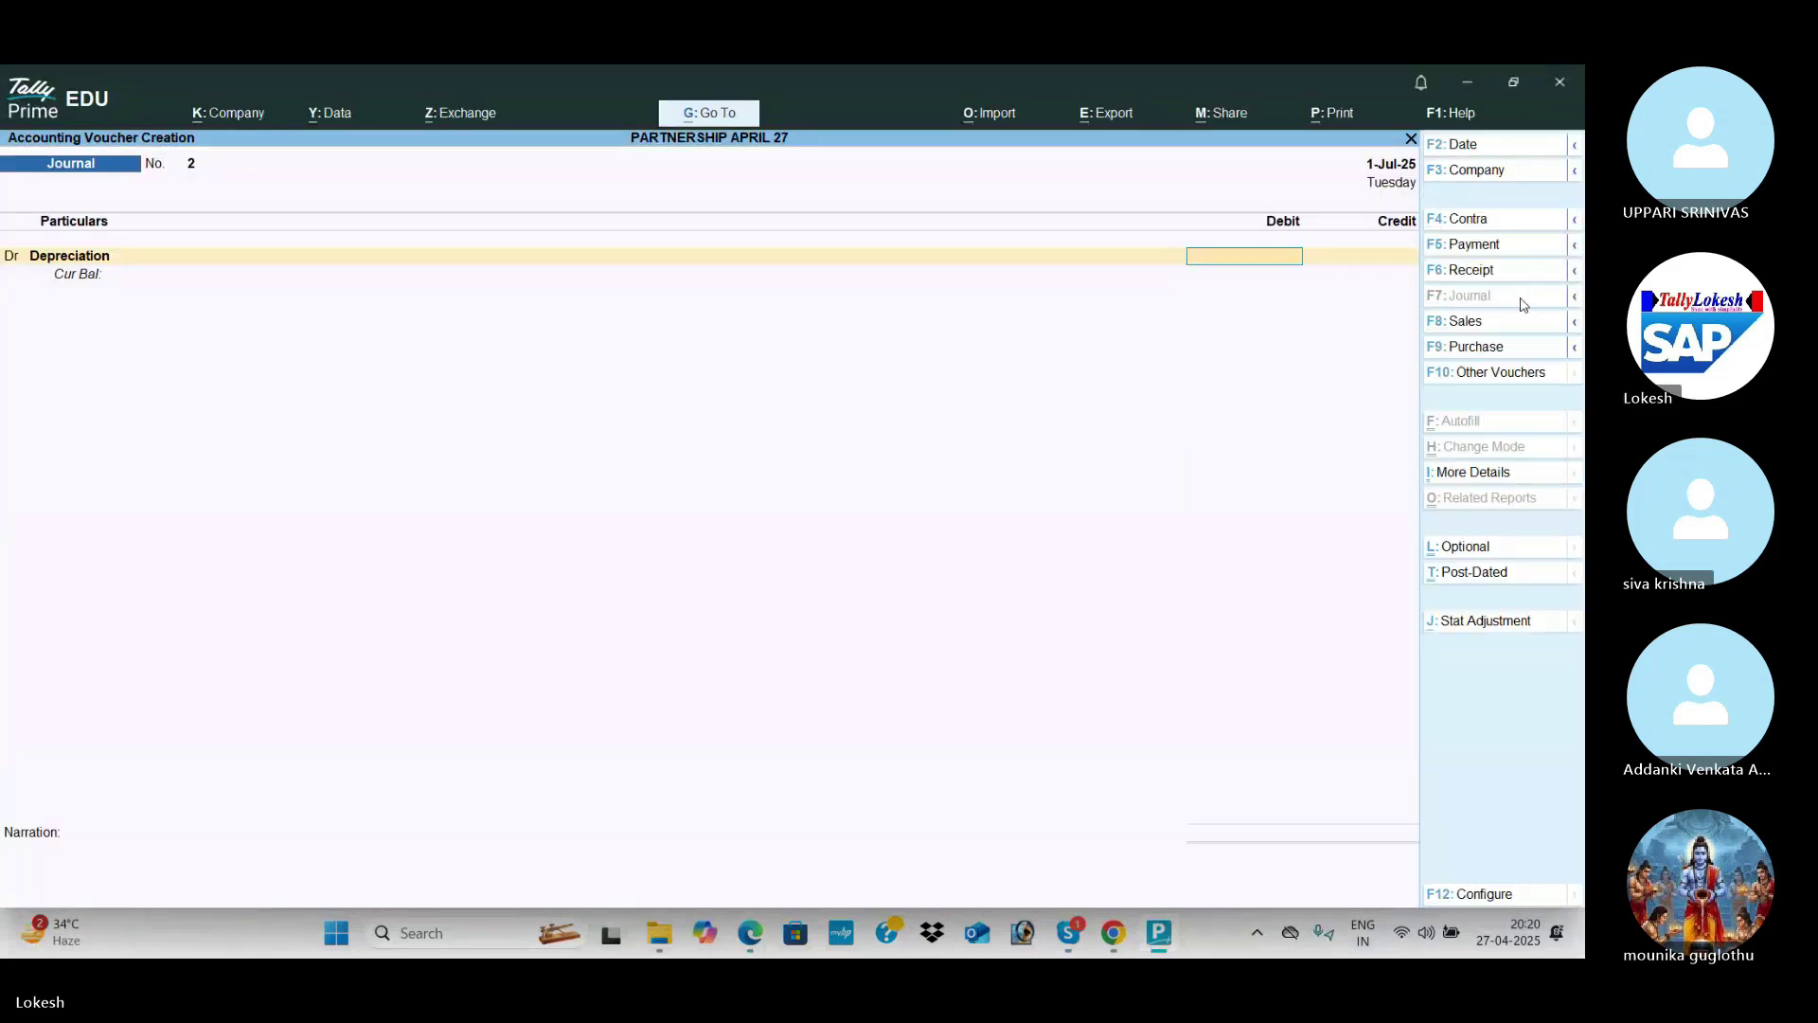
# Step: Look up the total depreciation in the PDF material and debit Depreciation with 48,250
pyautogui.hotkey('alt', 'Tab')
pyautogui.scroll(-2, 1522, 305)
pyautogui.scroll(-2, 1522, 305)
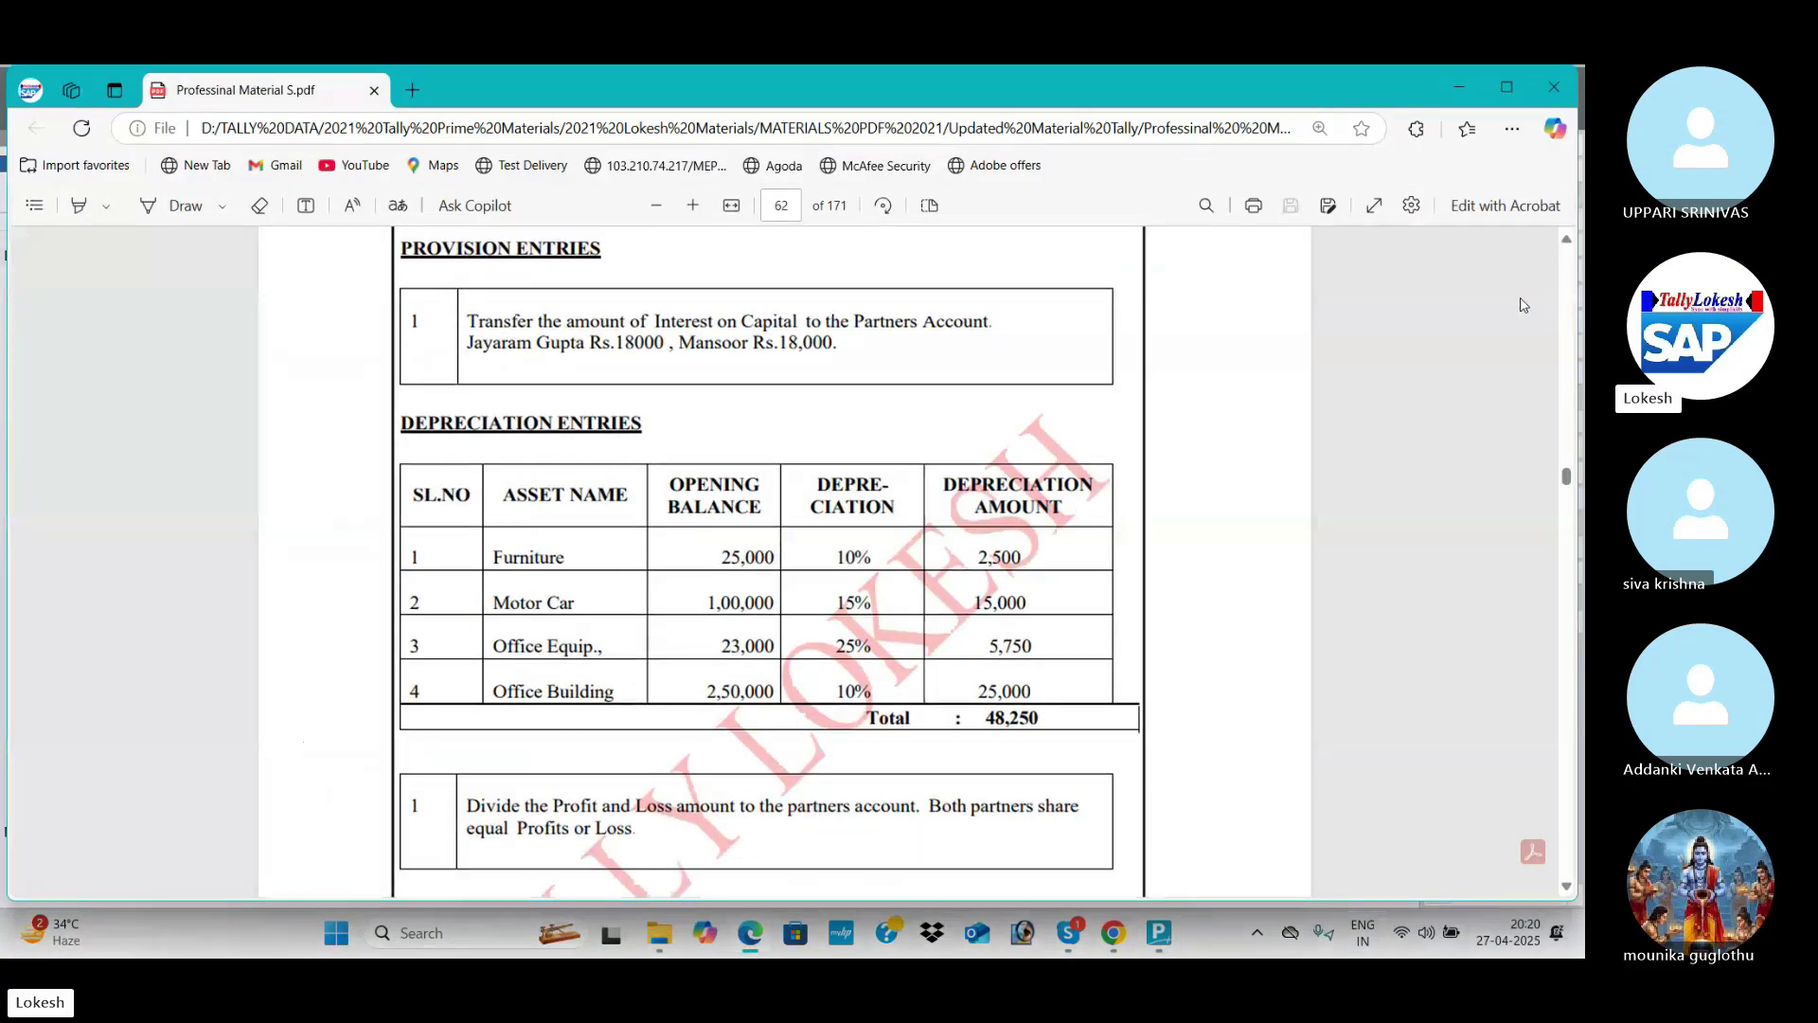
pyautogui.hotkey('alt', 'Tab')
pyautogui.write('48,250')
pyautogui.press('Return')
# Step: Credit Furniture with its depreciation of 2,500 from the PDF's depreciation table
pyautogui.hotkey('alt', 'Tab')
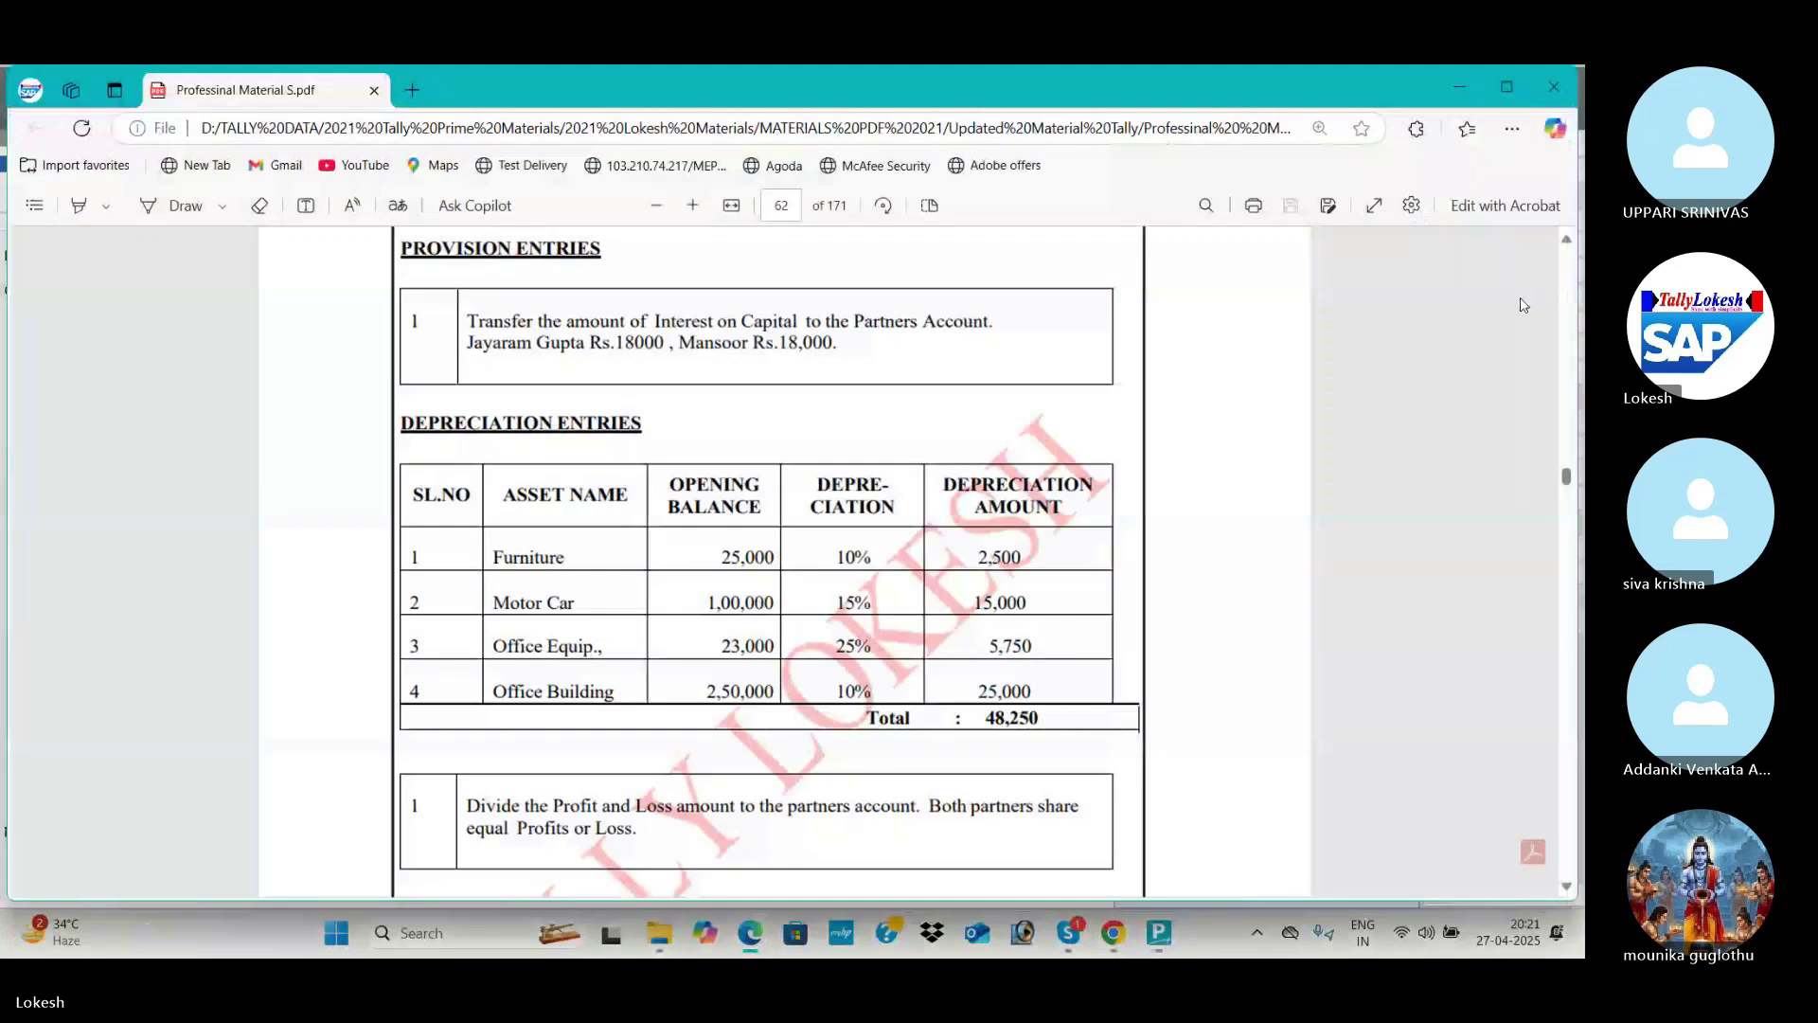
pyautogui.hotkey('alt', 'Tab')
pyautogui.press('Return')
pyautogui.hotkey('alt', 'Tab')
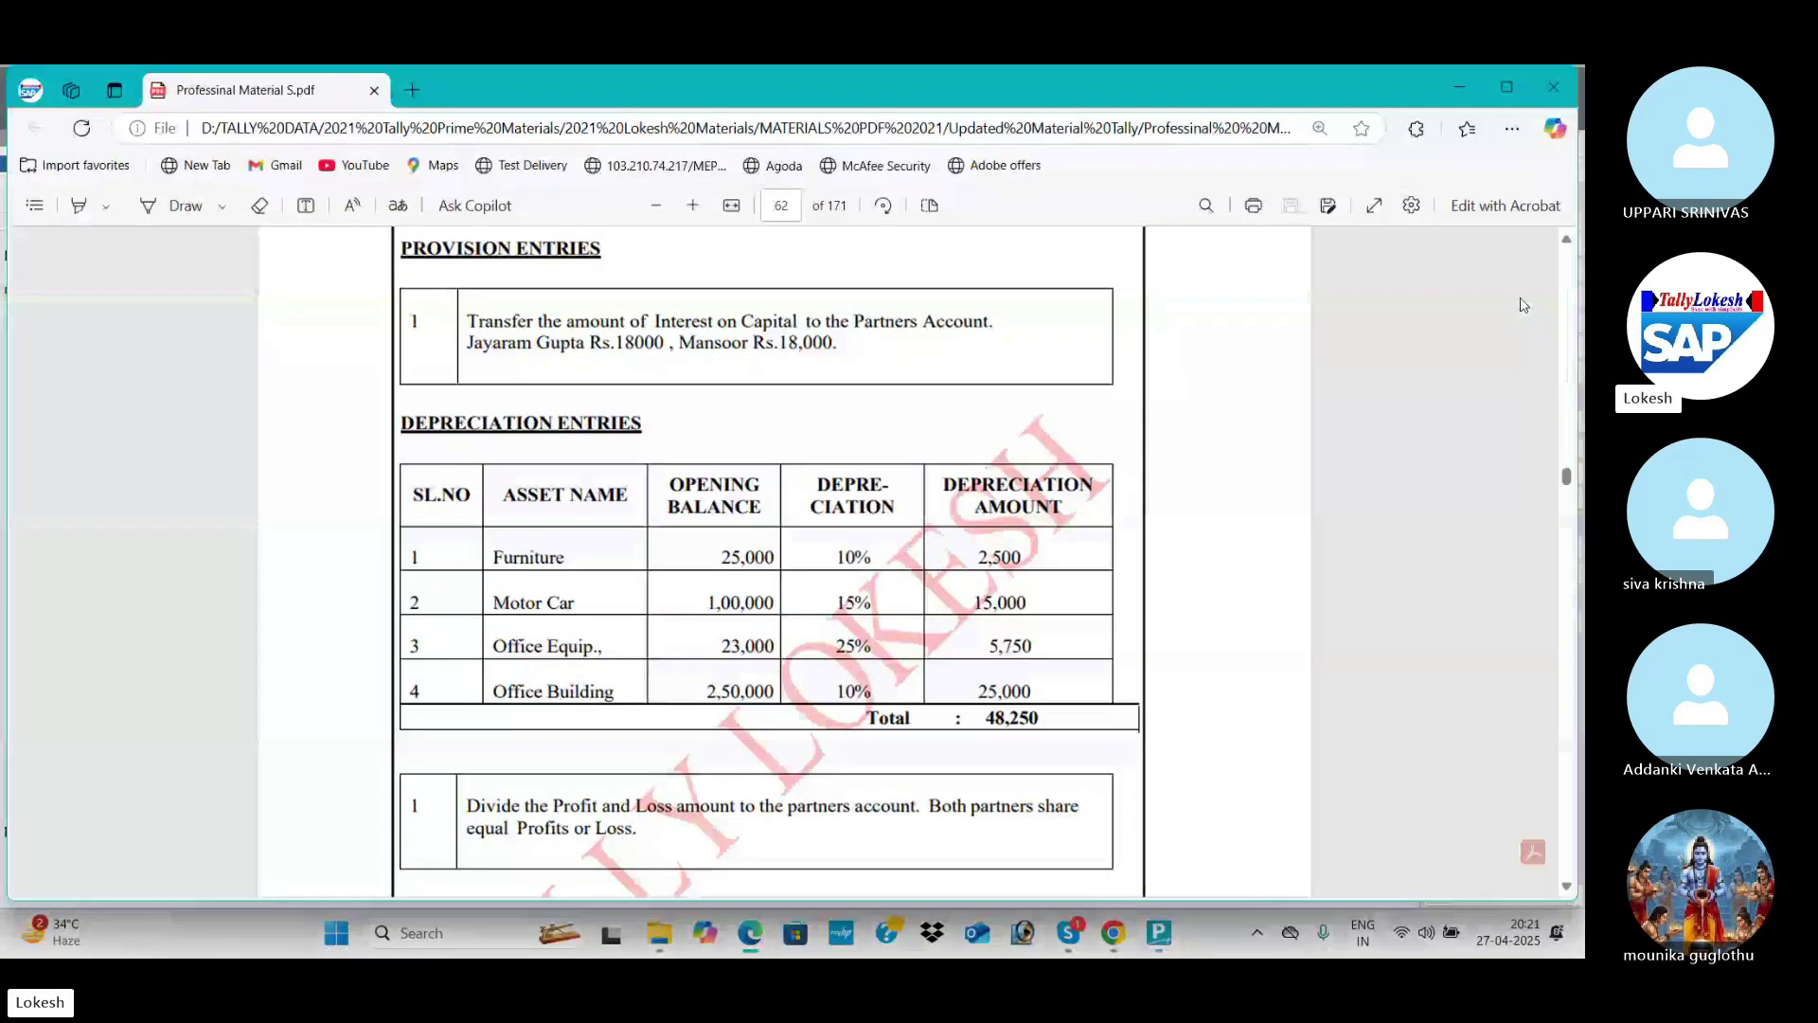
pyautogui.hotkey('alt', 'Tab')
pyautogui.write('2500')
pyautogui.press('Return')
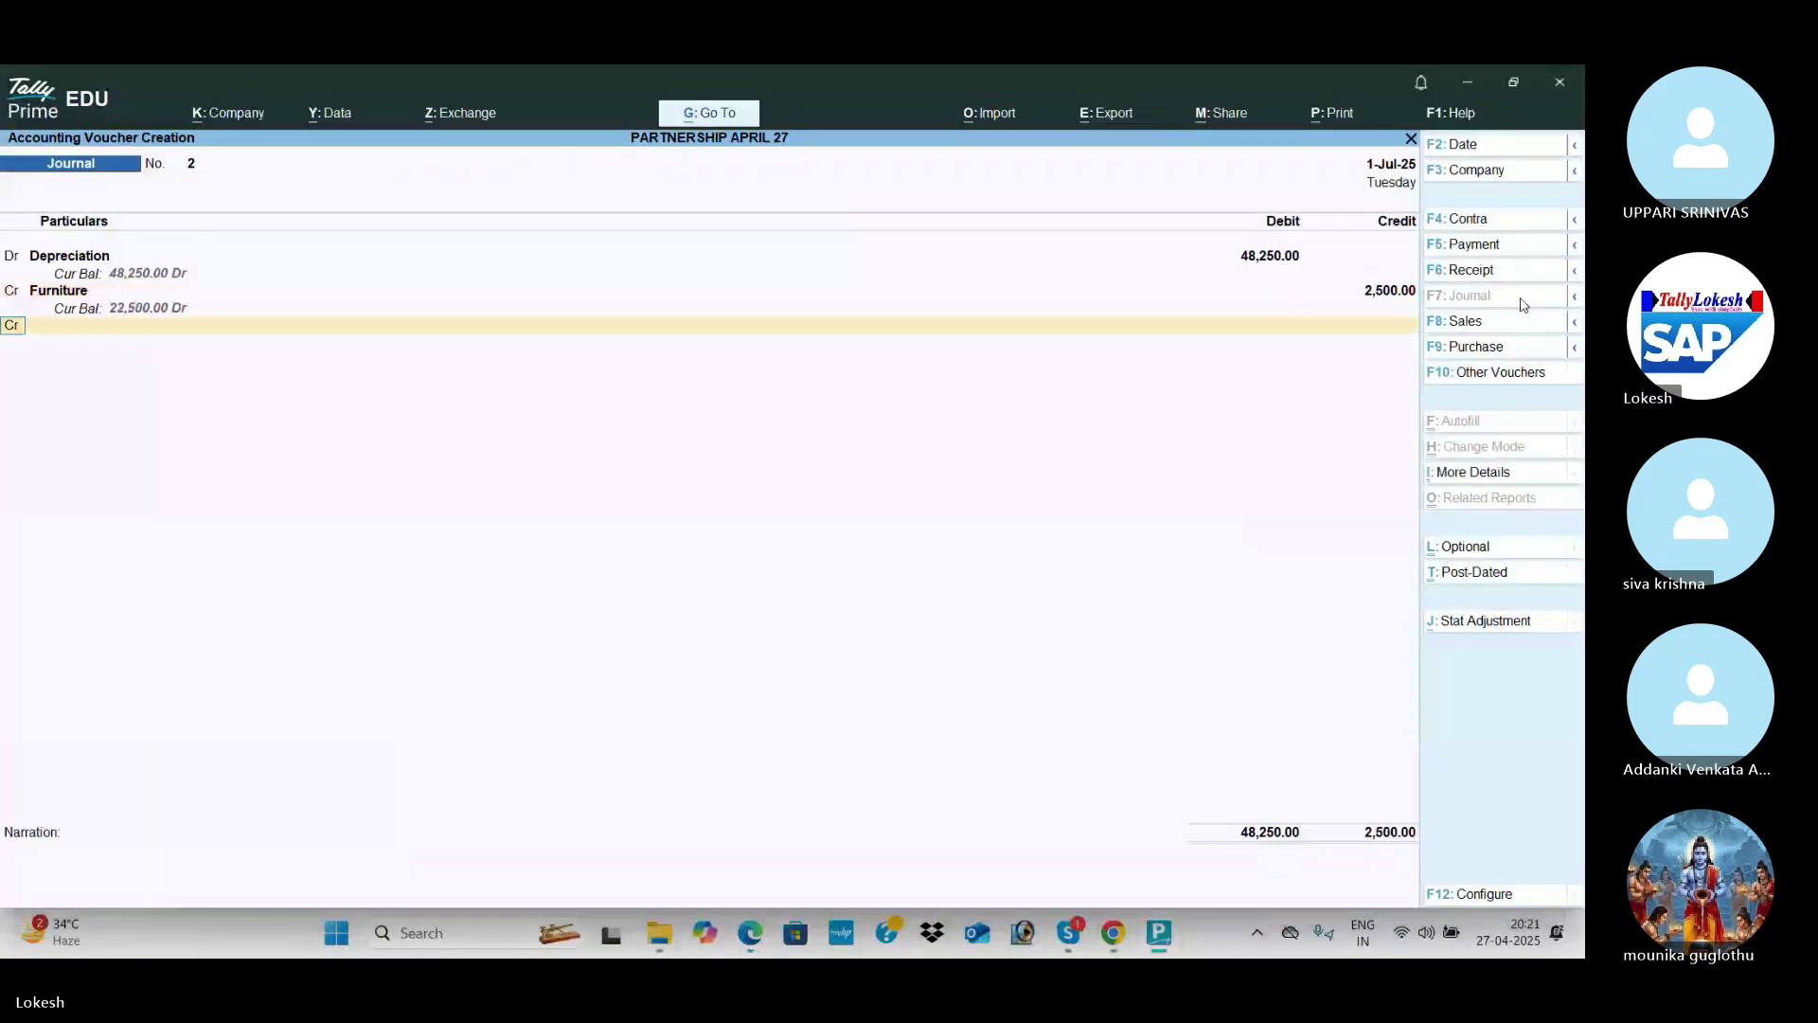
# Step: Credit Motor Vehicle with 15,000, the motor car depreciation listed in the PDF
pyautogui.hotkey('alt', 'Tab')
pyautogui.hotkey('alt', 'Tab')
pyautogui.write('Mo')
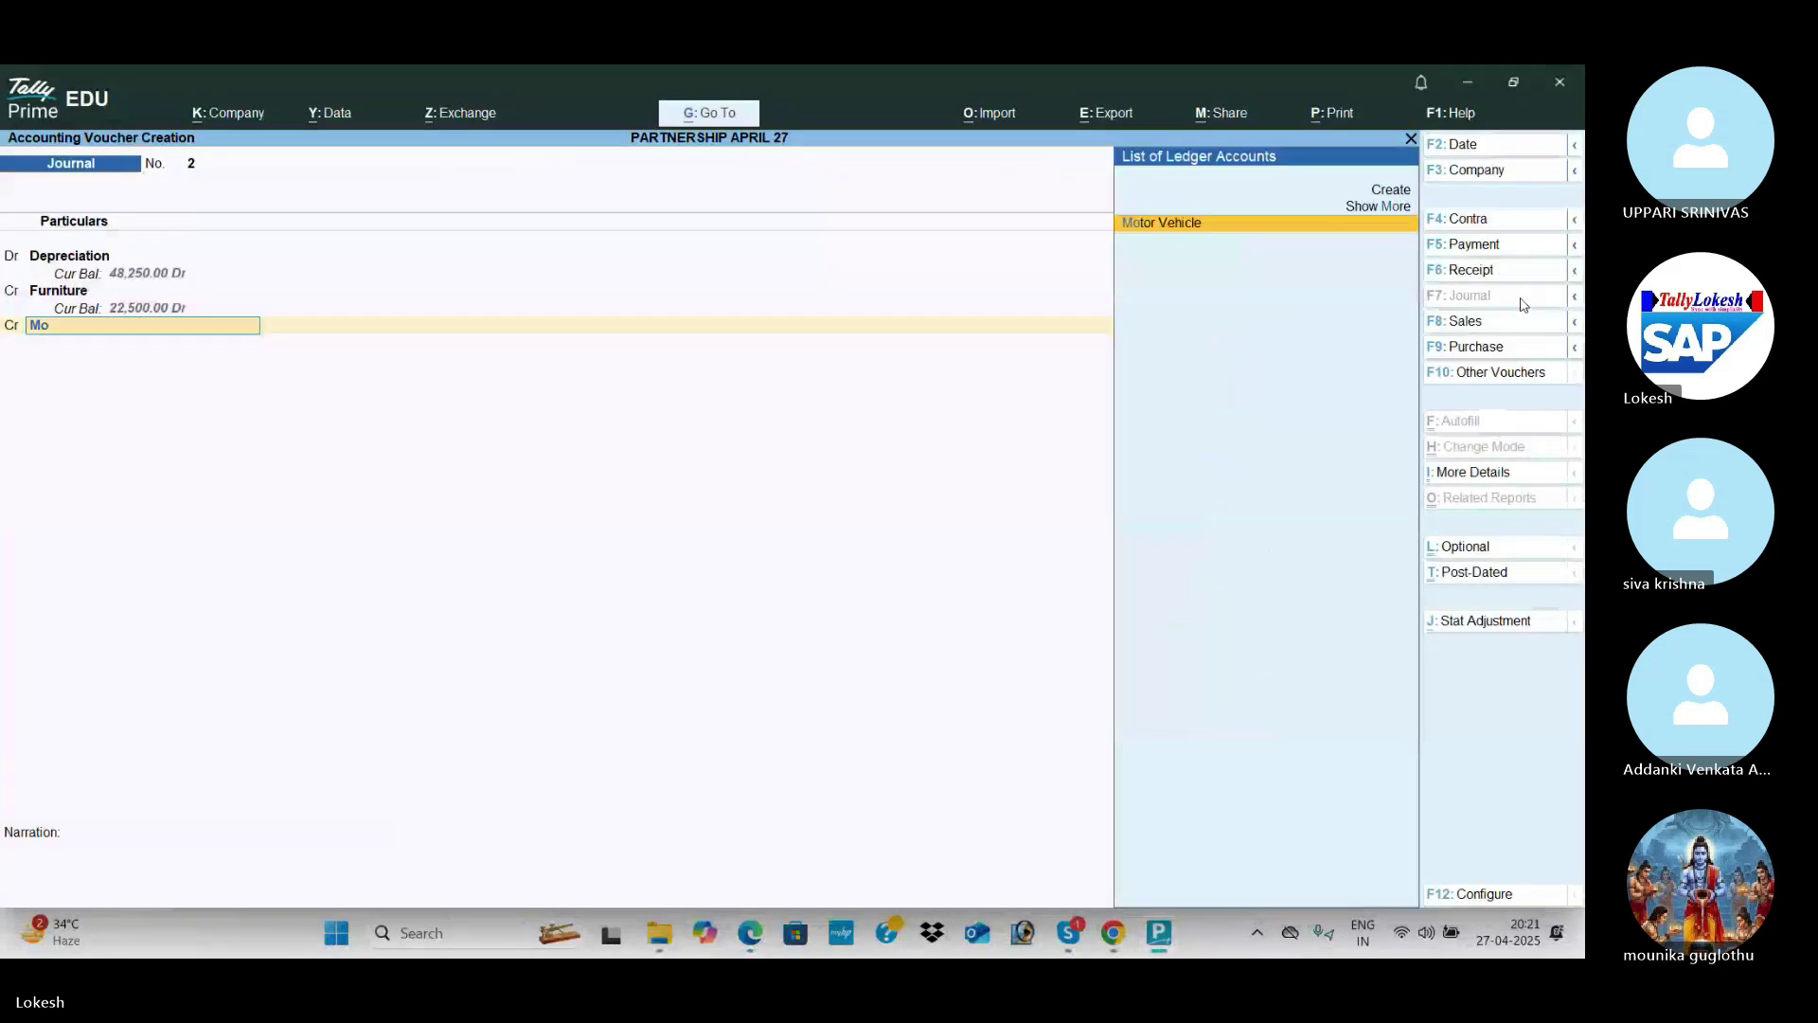
pyautogui.press('Return')
pyautogui.hotkey('alt', 'Tab')
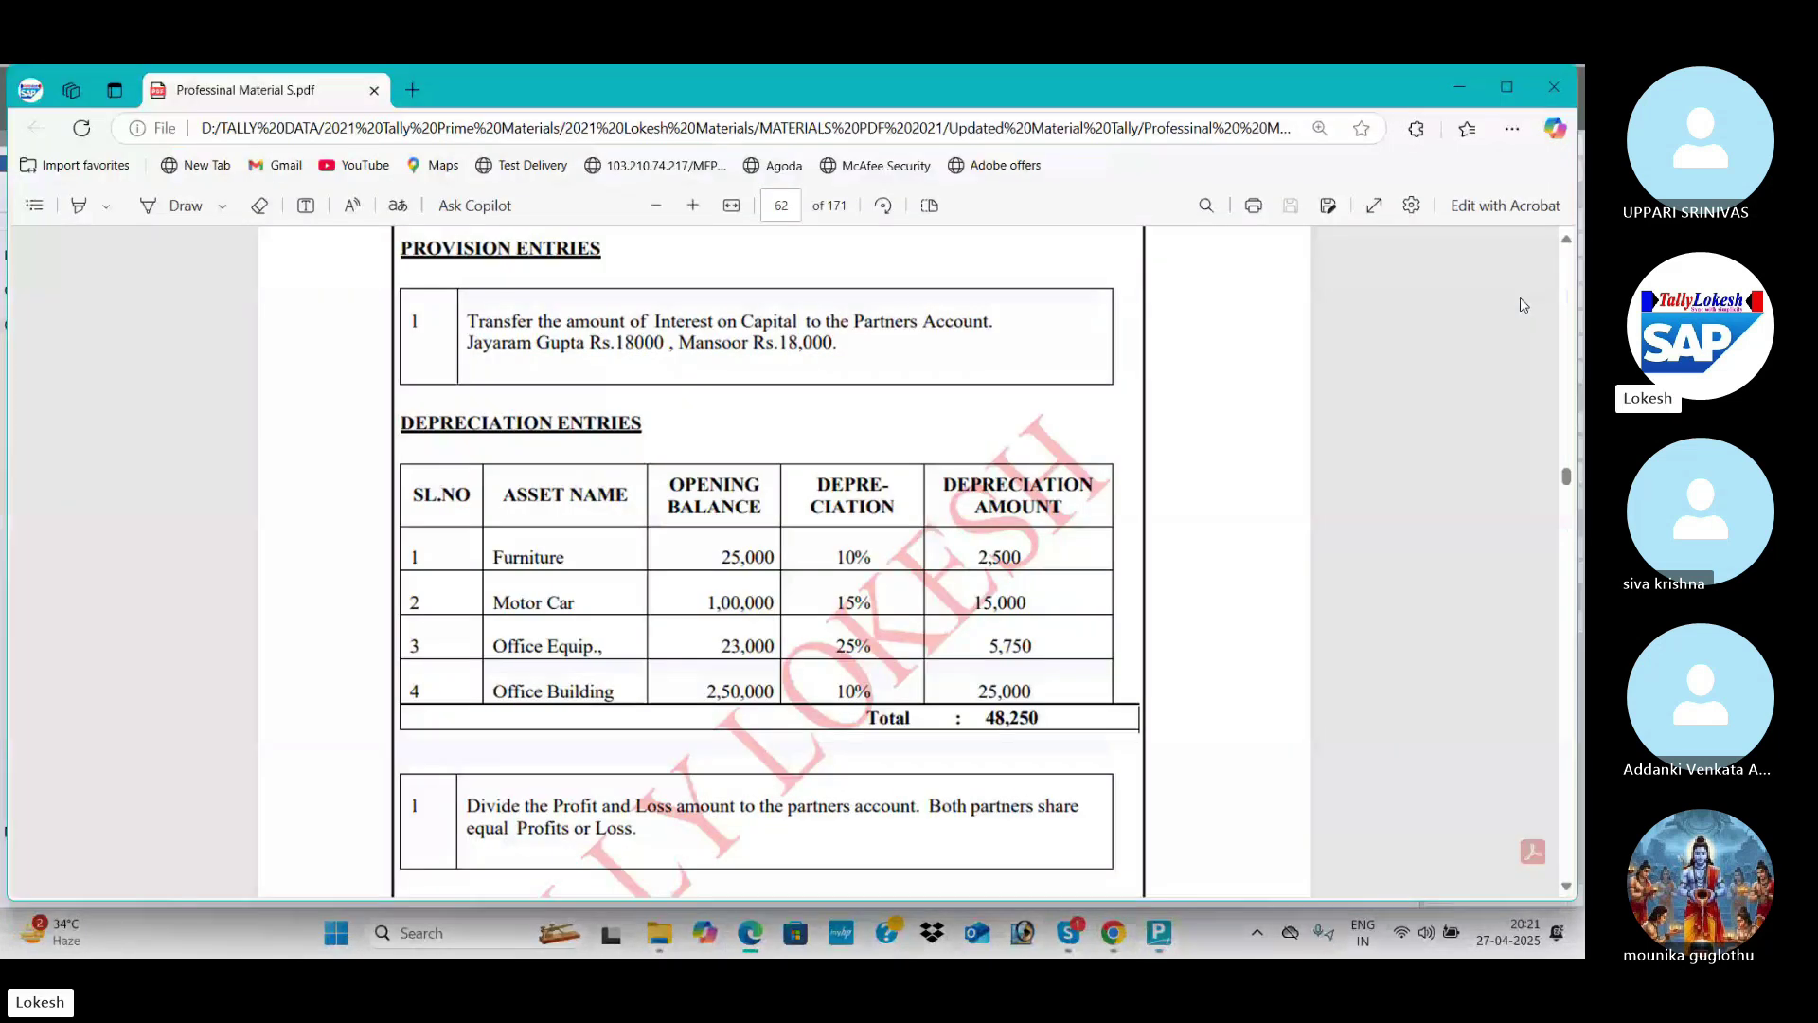
pyautogui.hotkey('alt', 'Tab')
pyautogui.write('15000')
pyautogui.press('Return')
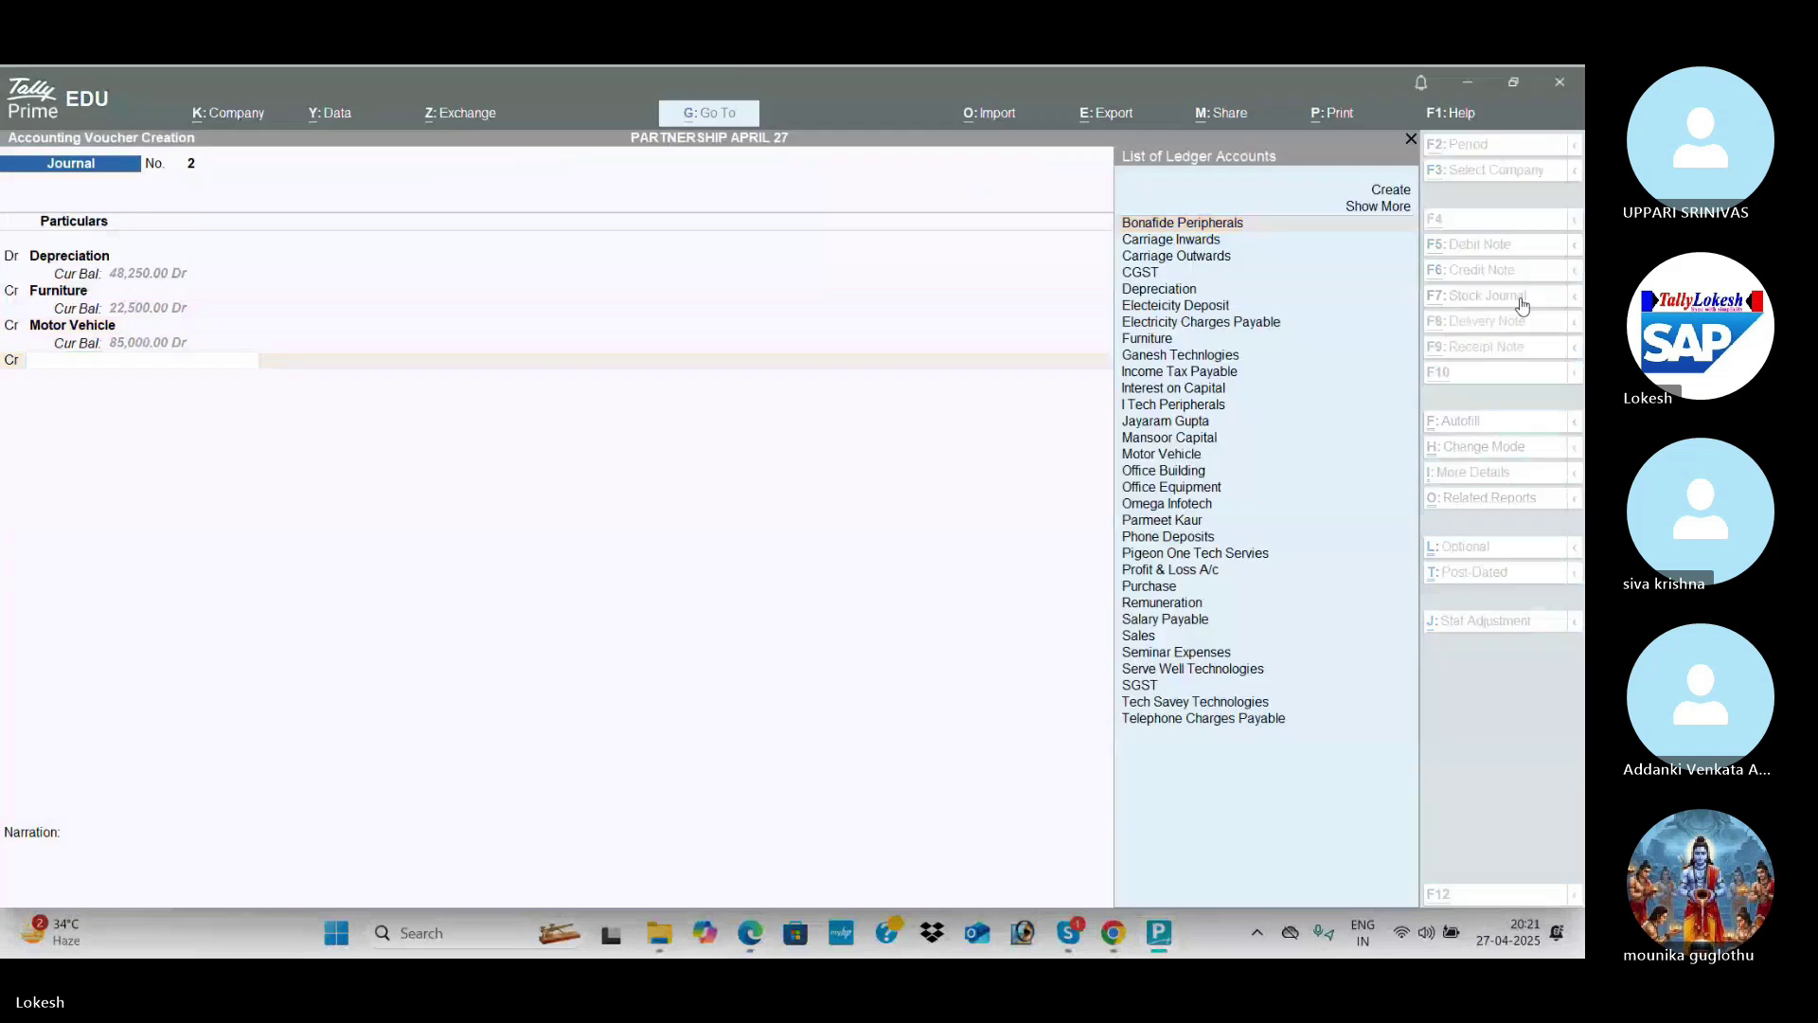
# Step: Credit Office Equipment with its depreciation of 5,750 as given in the PDF material
pyautogui.hotkey('alt', 'Tab')
pyautogui.hotkey('alt', 'Tab')
pyautogui.write('Of')
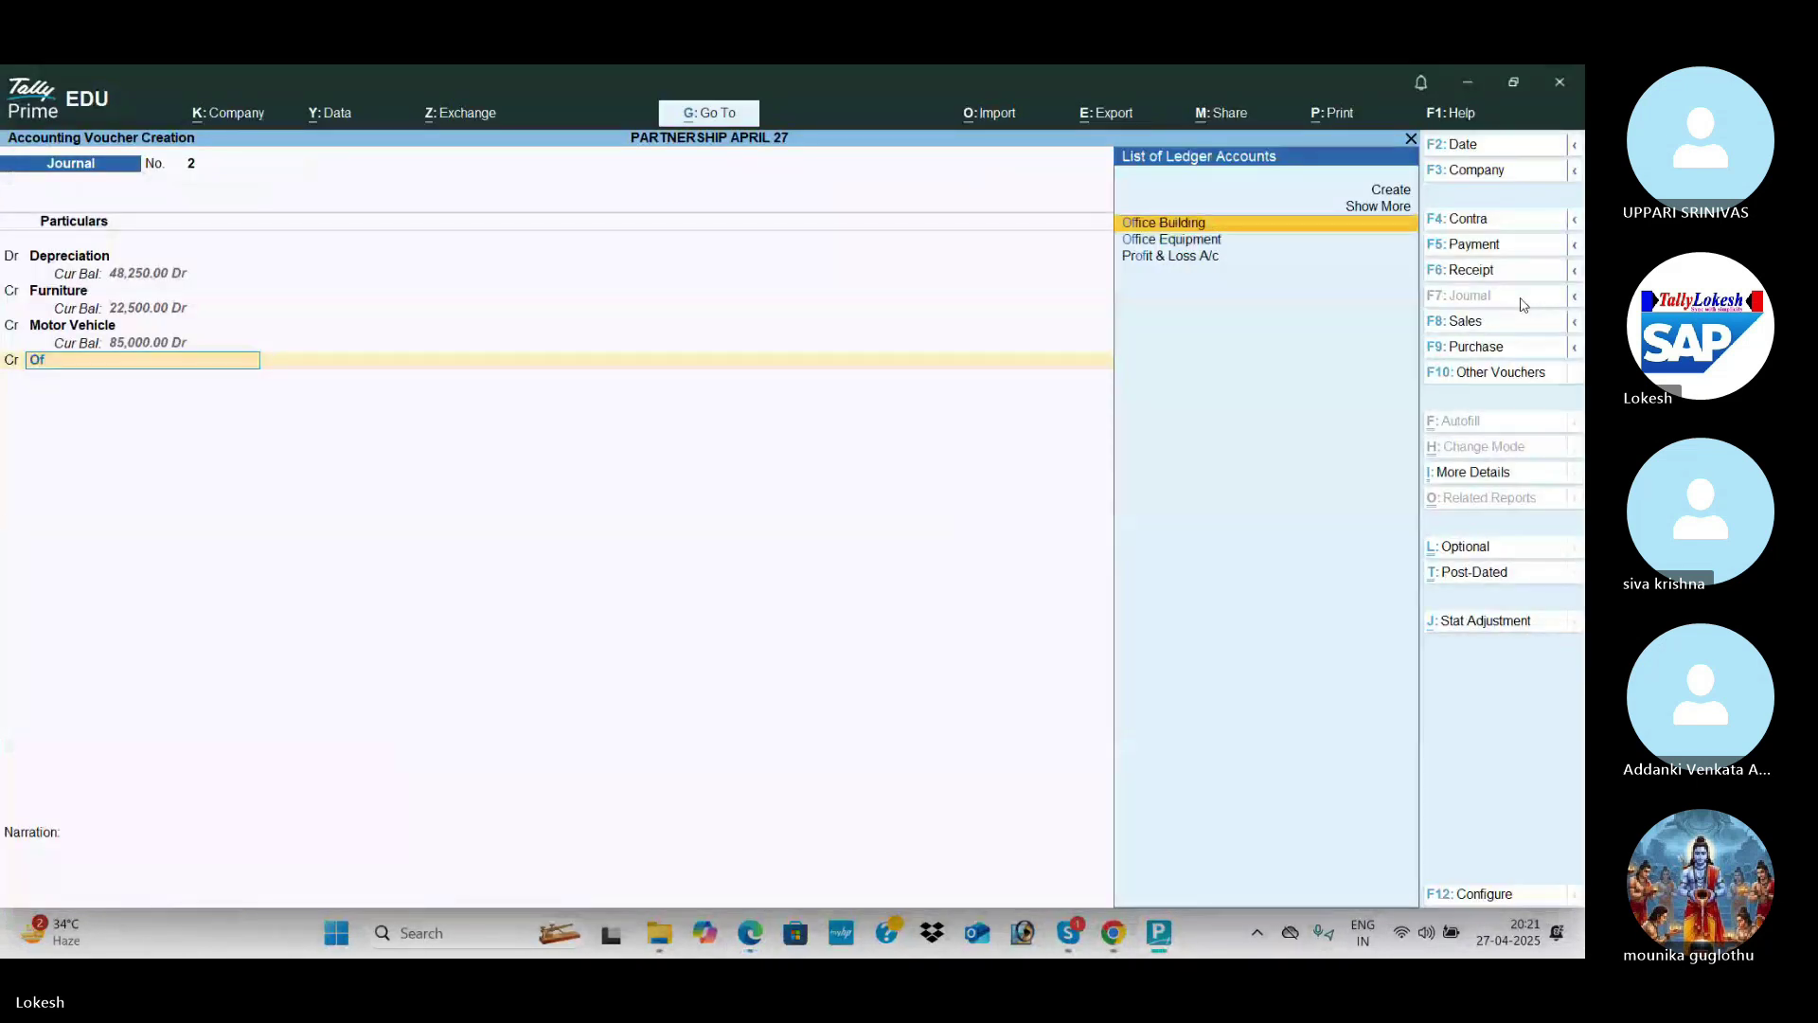
pyautogui.press('Return')
pyautogui.press('BackSpace')
pyautogui.press('Down')
pyautogui.press('Return')
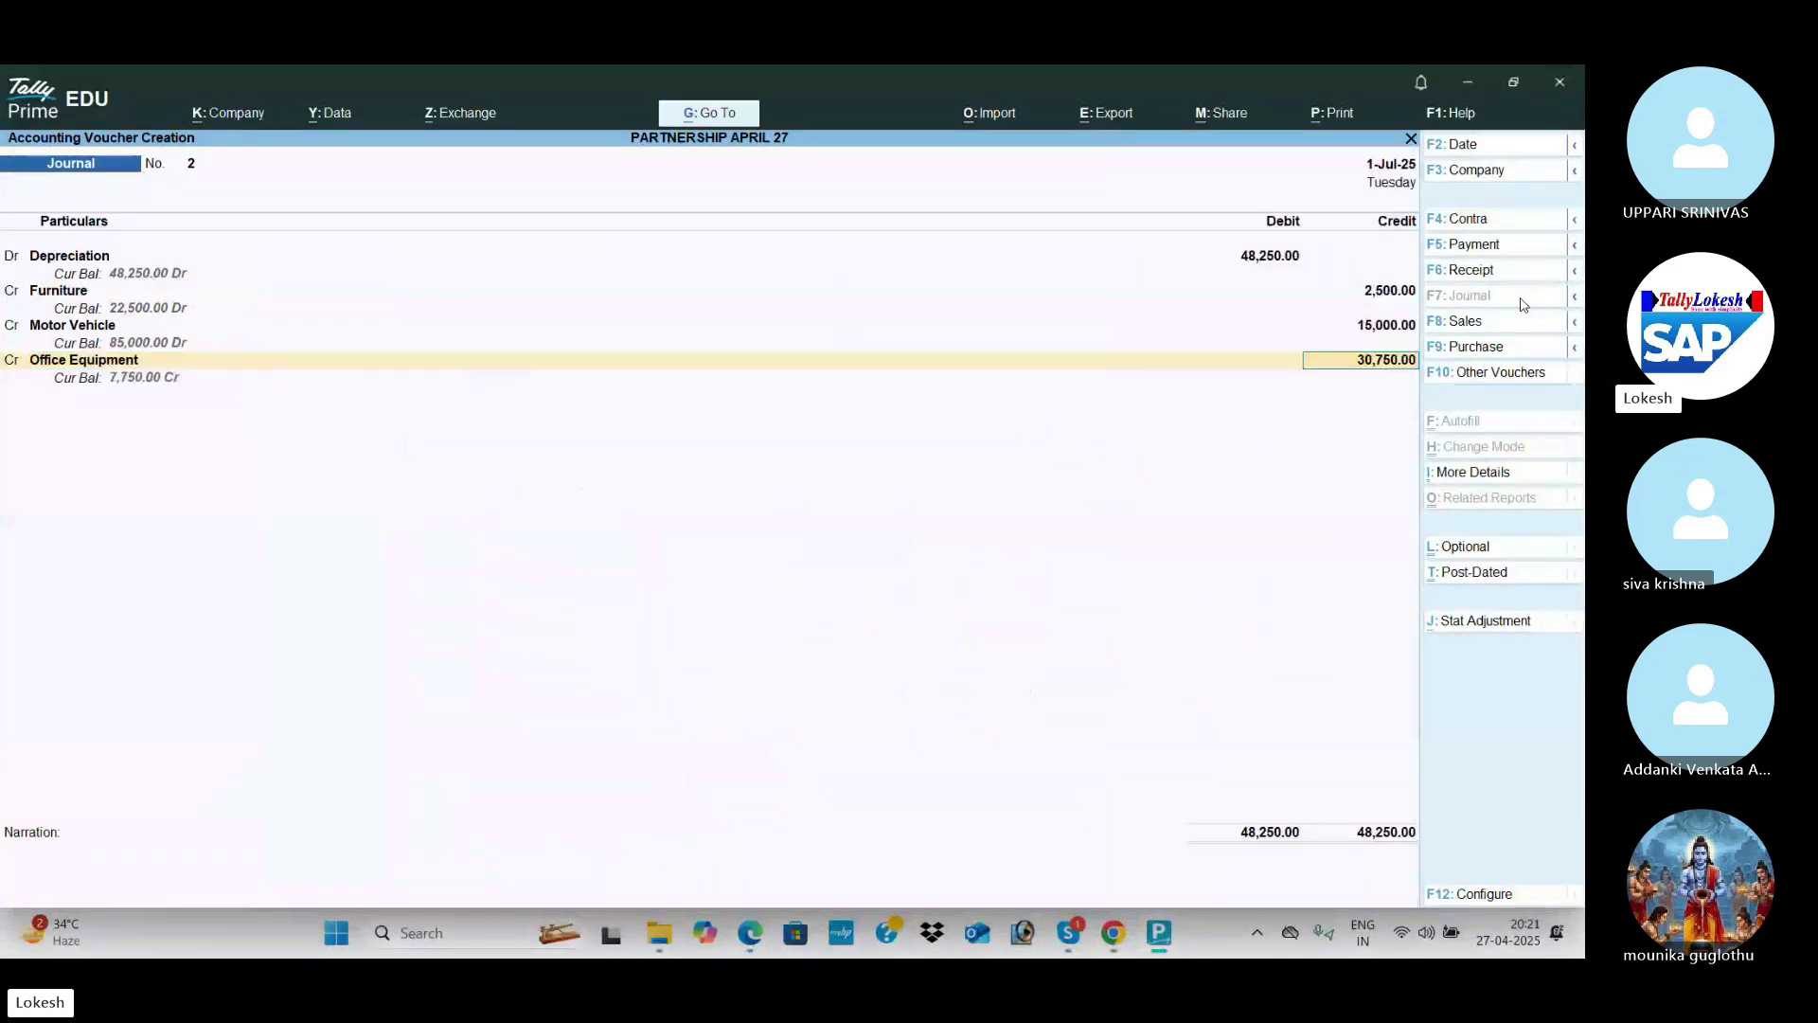
pyautogui.hotkey('alt', 'Tab')
pyautogui.hotkey('alt', 'Tab')
pyautogui.write('5750')
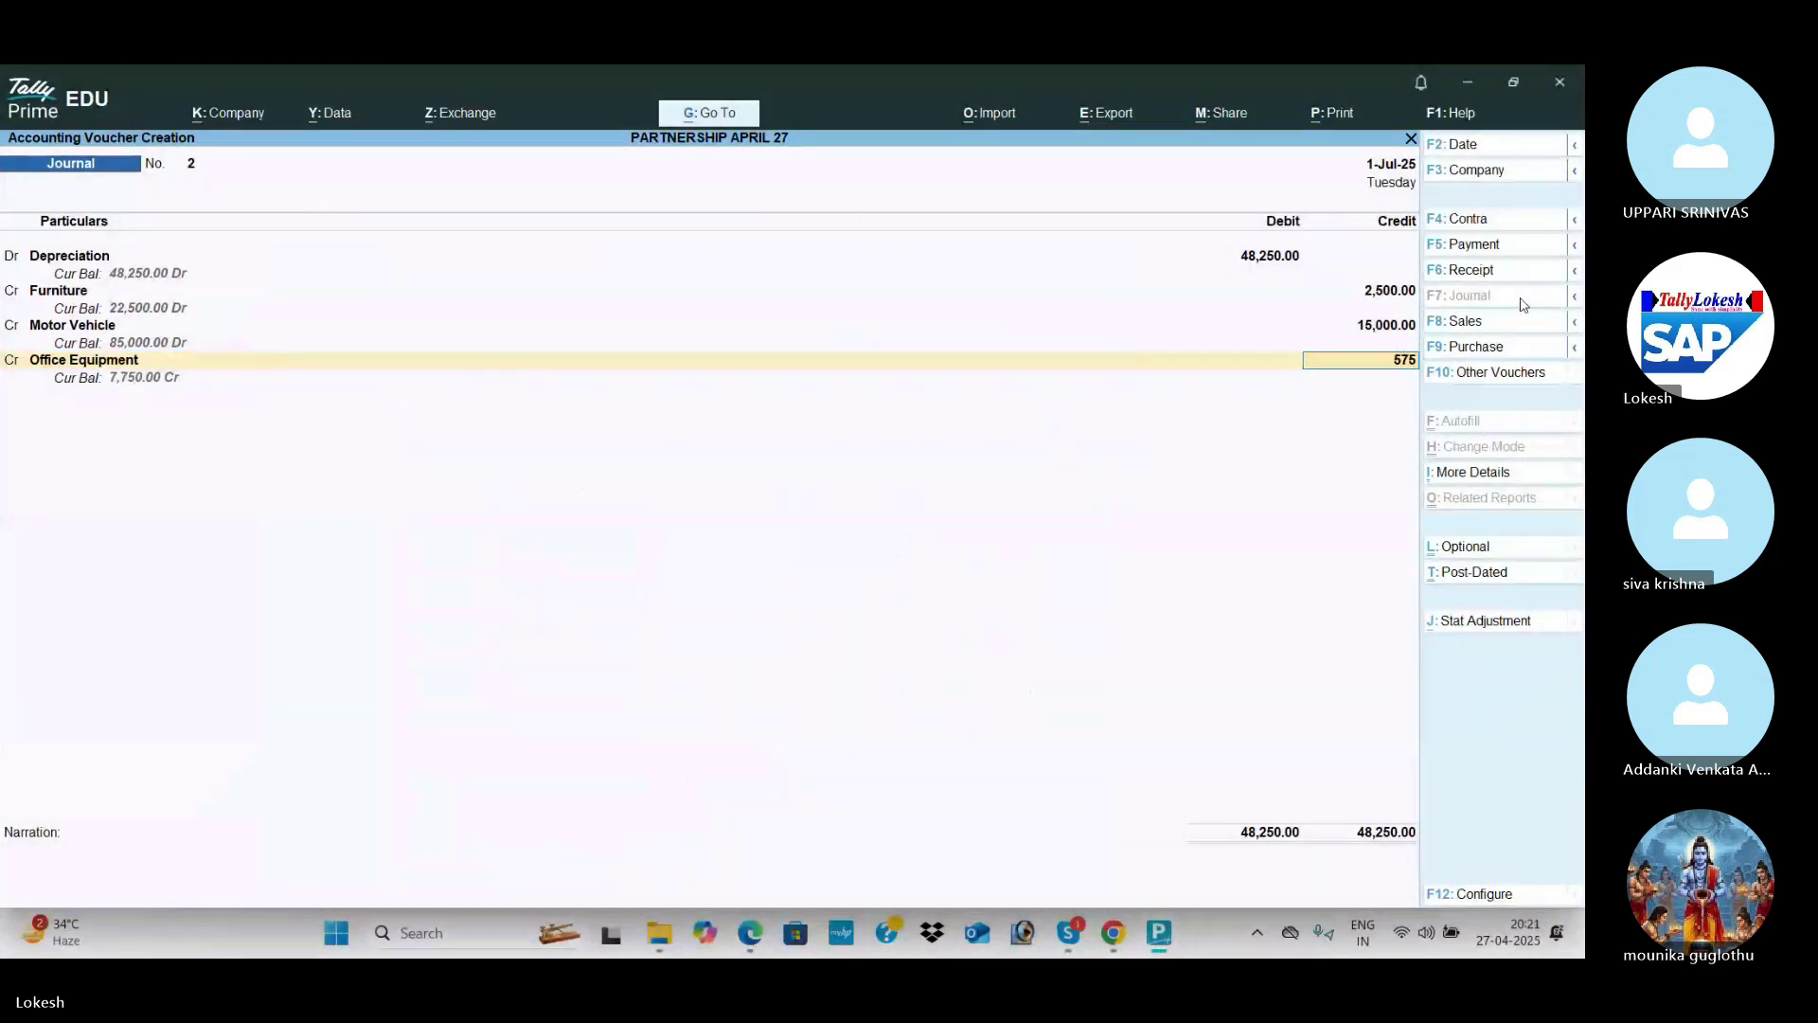
pyautogui.press('Return')
# Step: Credit Office Building with 25,000 and save the depreciation journal voucher without a narration
pyautogui.hotkey('alt', 'Tab')
pyautogui.hotkey('alt', 'Tab')
pyautogui.write('Of')
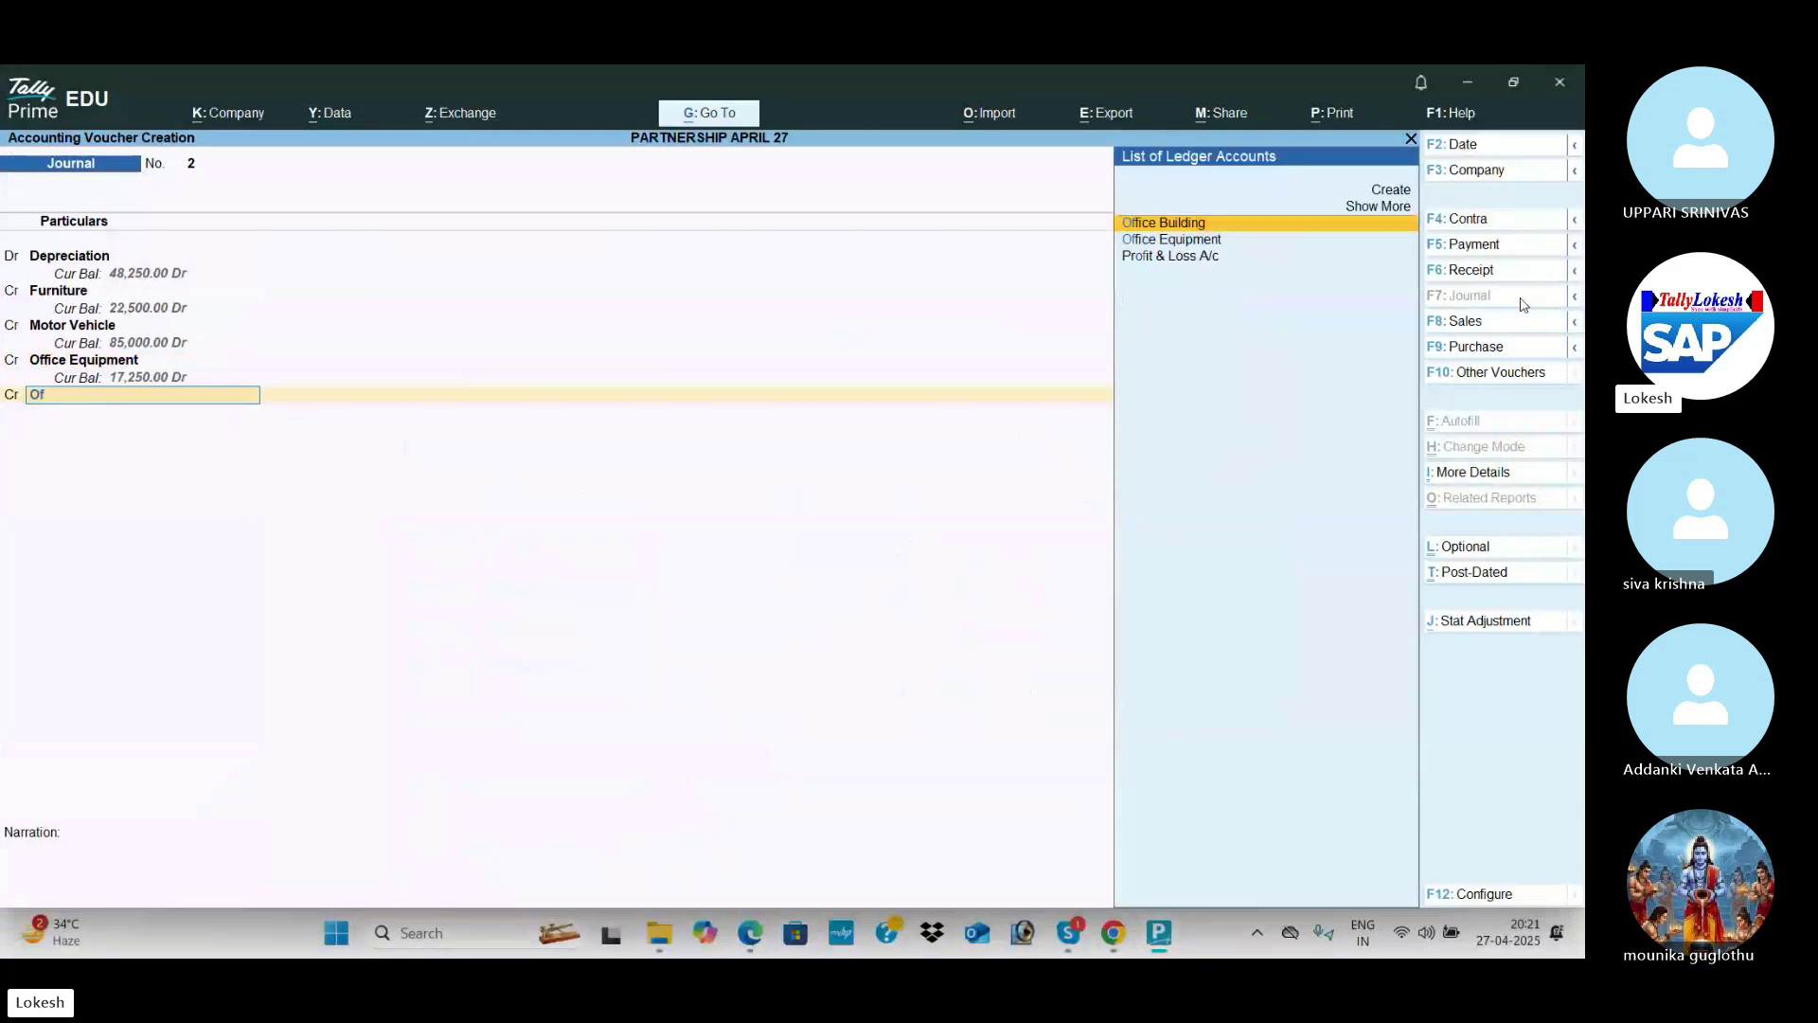
pyautogui.press('Down')
pyautogui.press('Up')
pyautogui.press('Return')
pyautogui.press('Return')
pyautogui.press('Return')
pyautogui.press('Return')
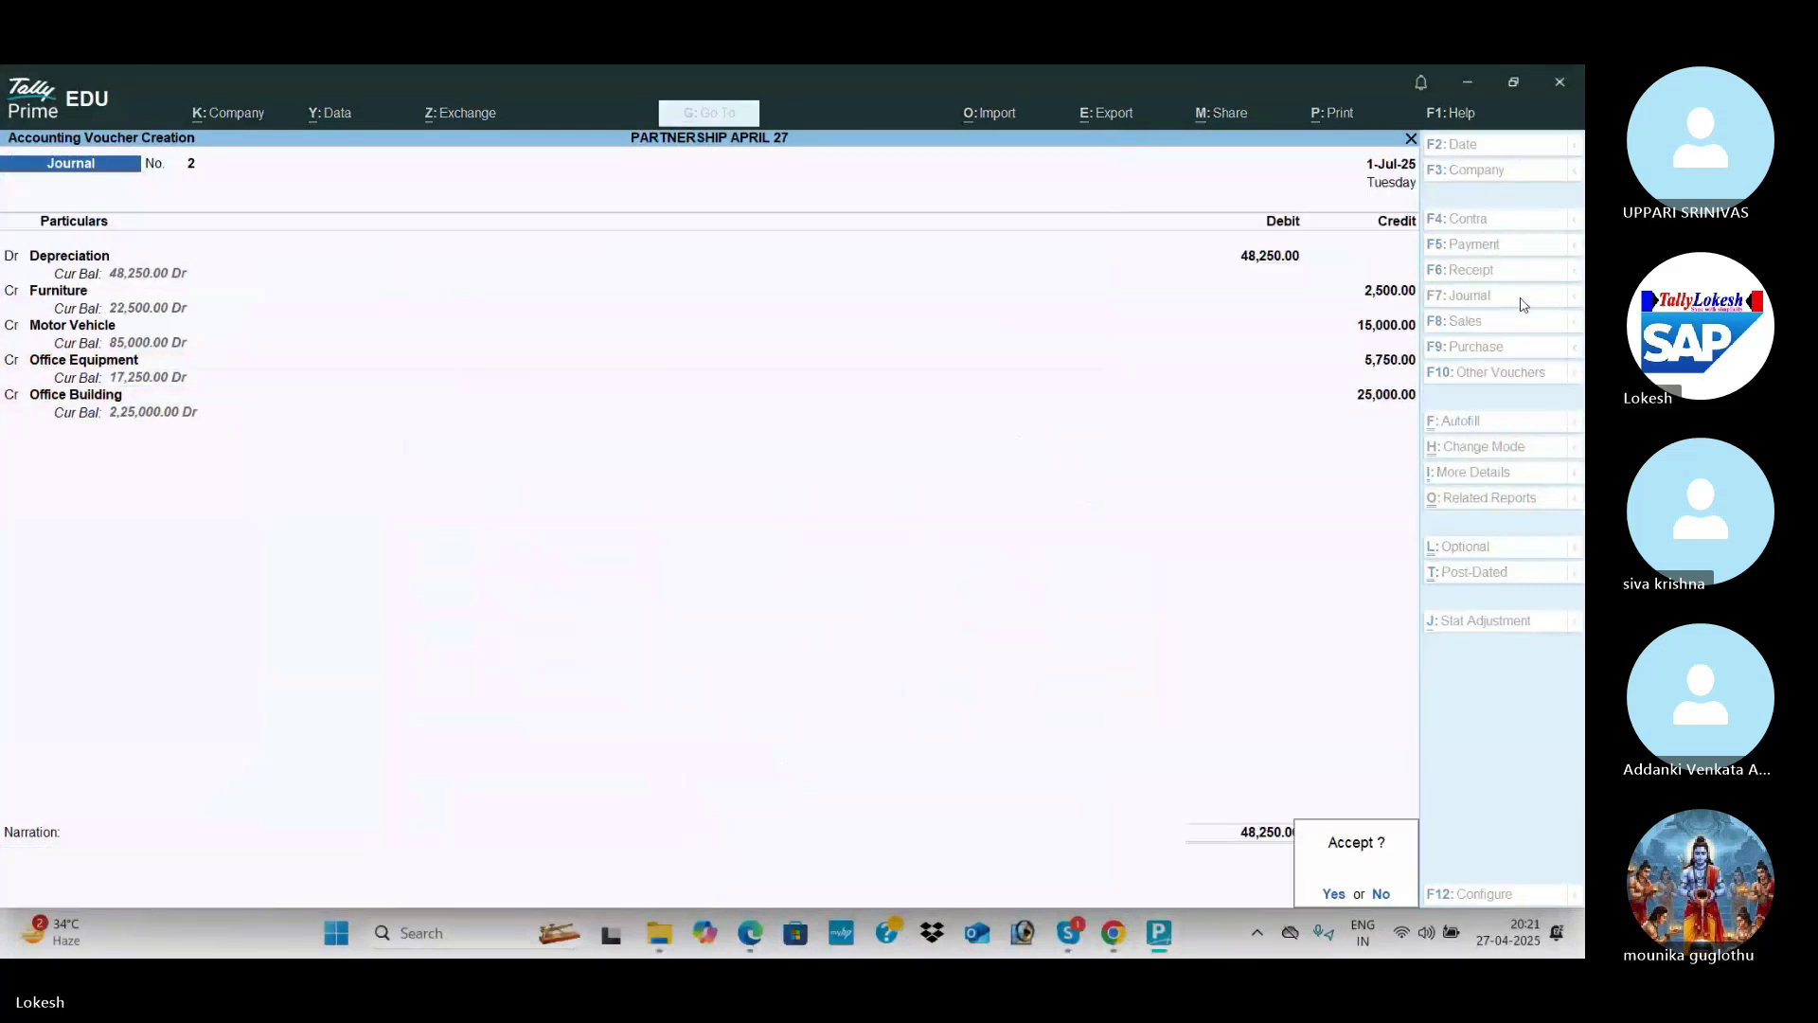
pyautogui.press('Return')
# Step: Choose Profit & Loss A/c as the new journal's debit ledger and calculate 29708.33/2 in the built-in calculator
pyautogui.write('pr')
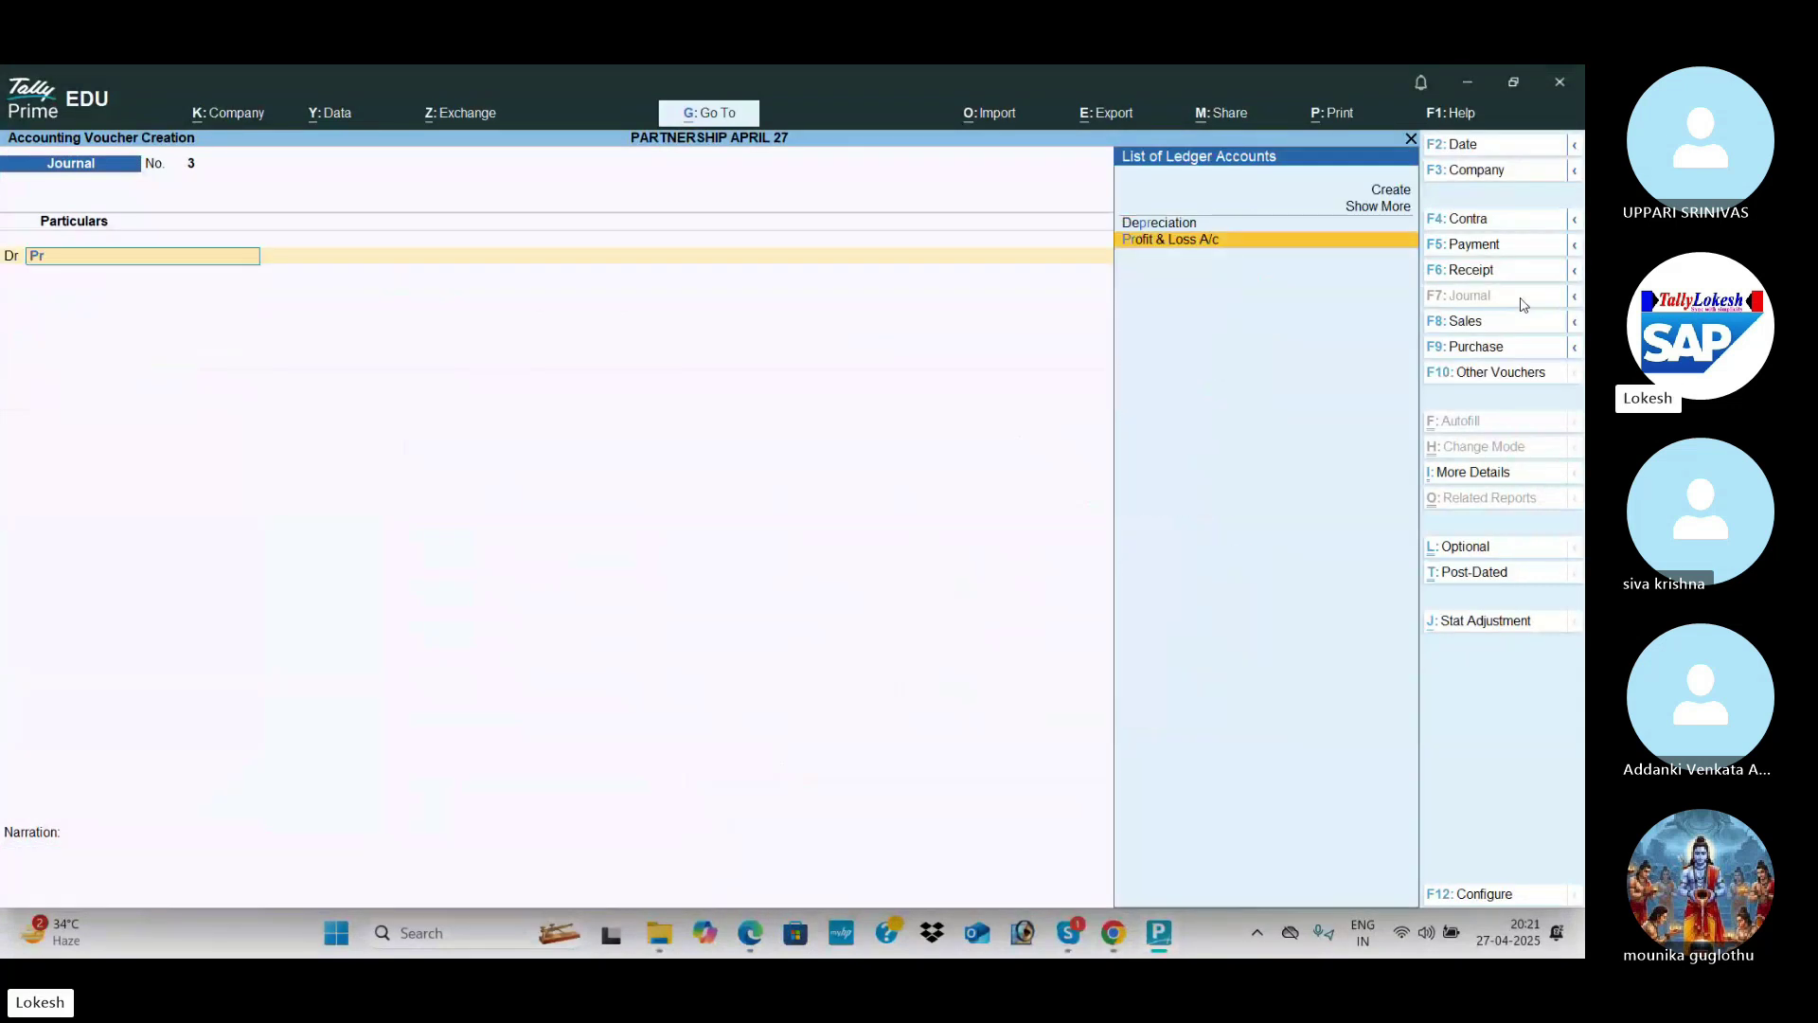
pyautogui.press('Return')
pyautogui.hotkey('ctrl', 'n')
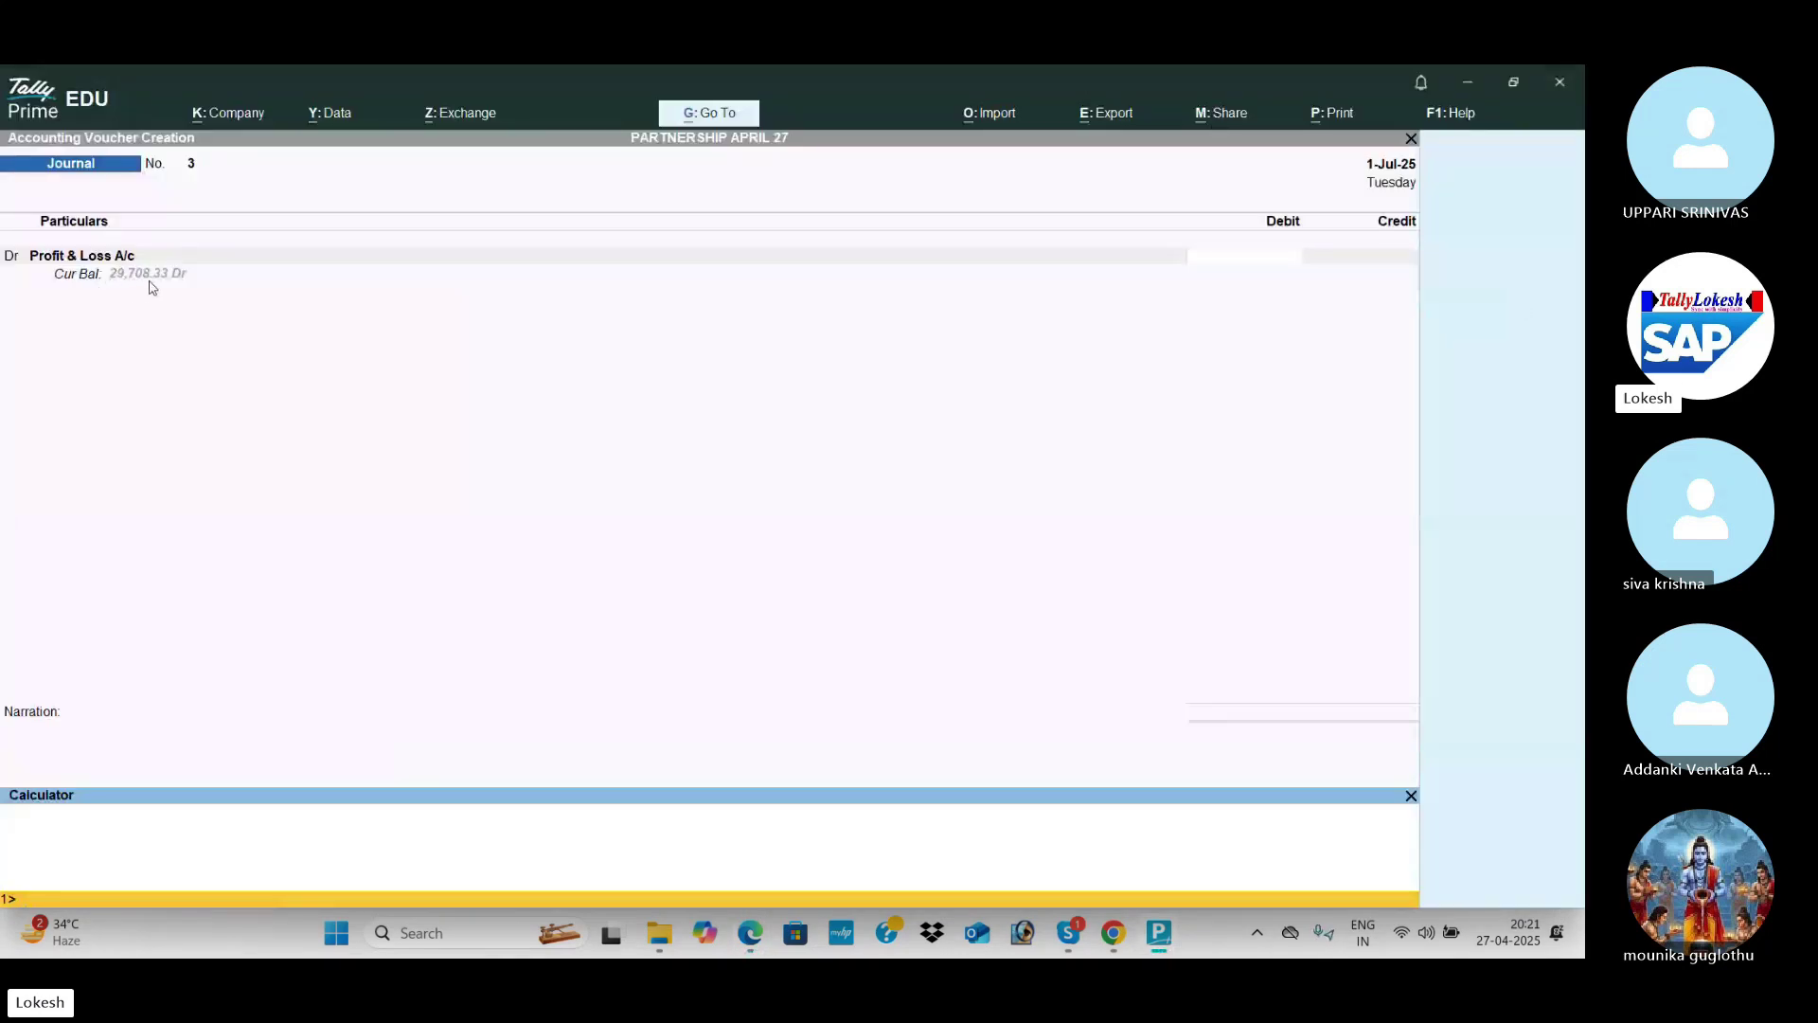
pyautogui.click(108, 872)
pyautogui.write('2')
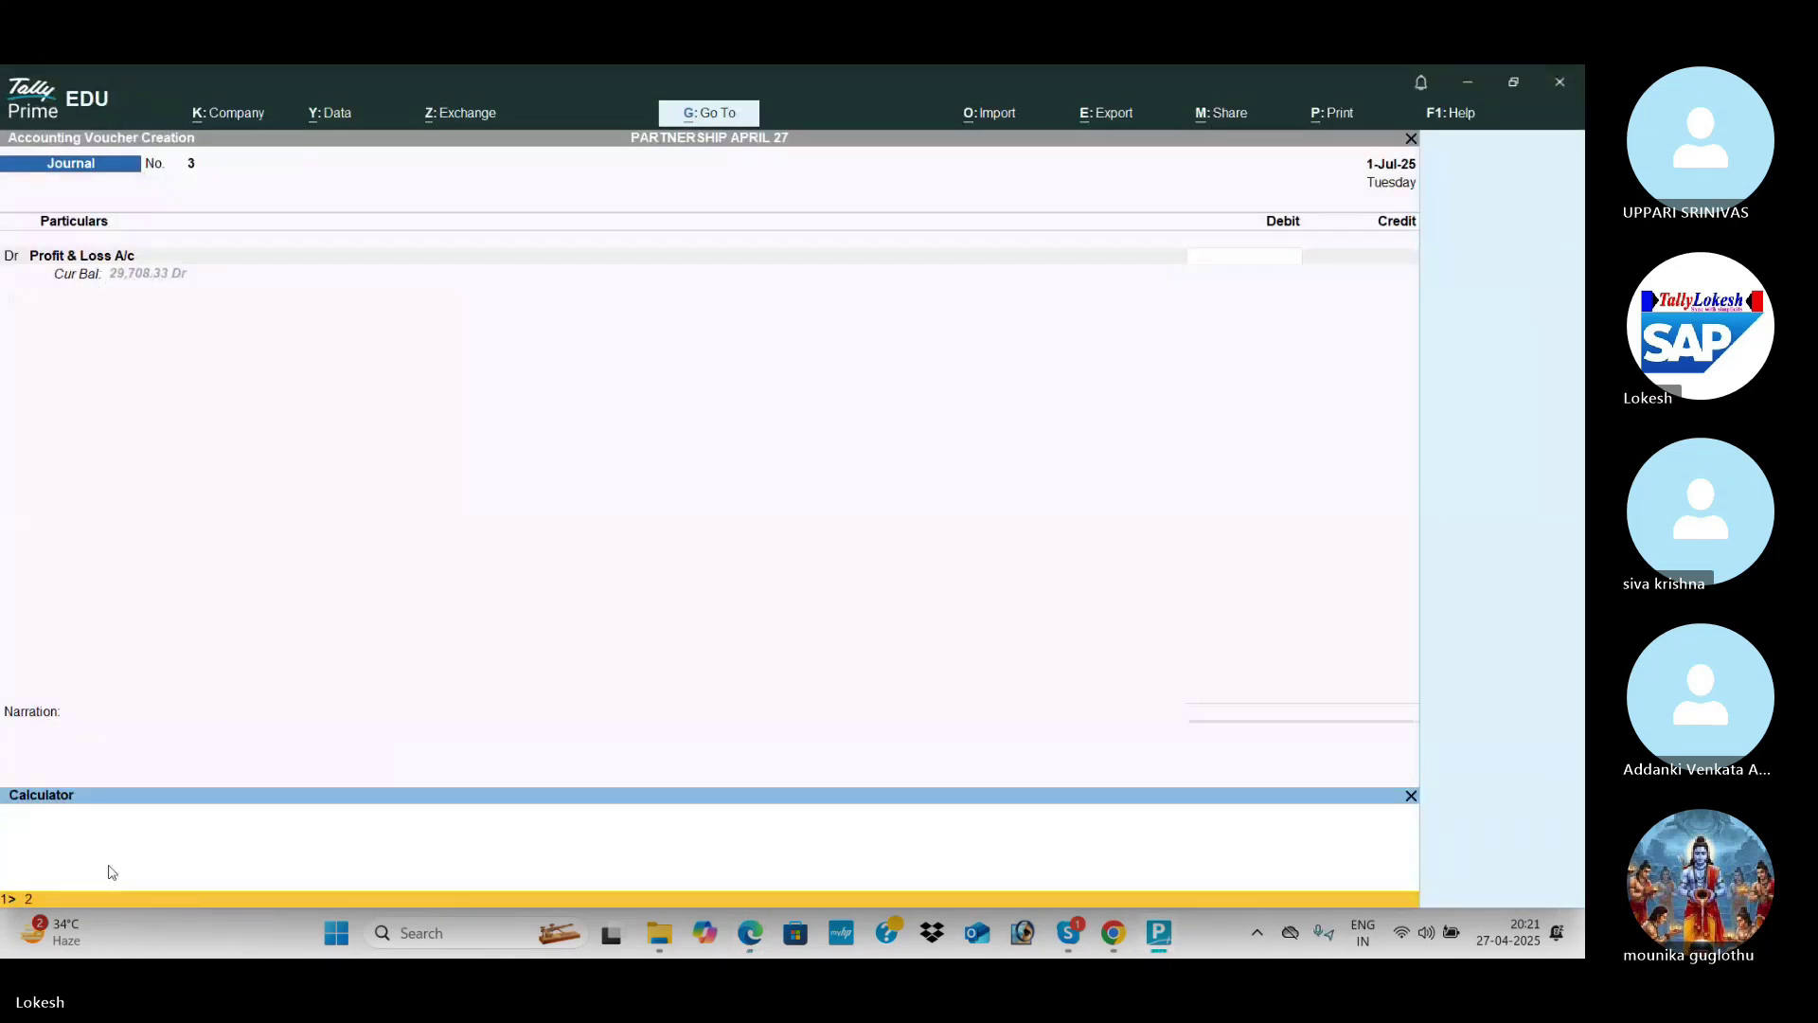
pyautogui.write('9708')
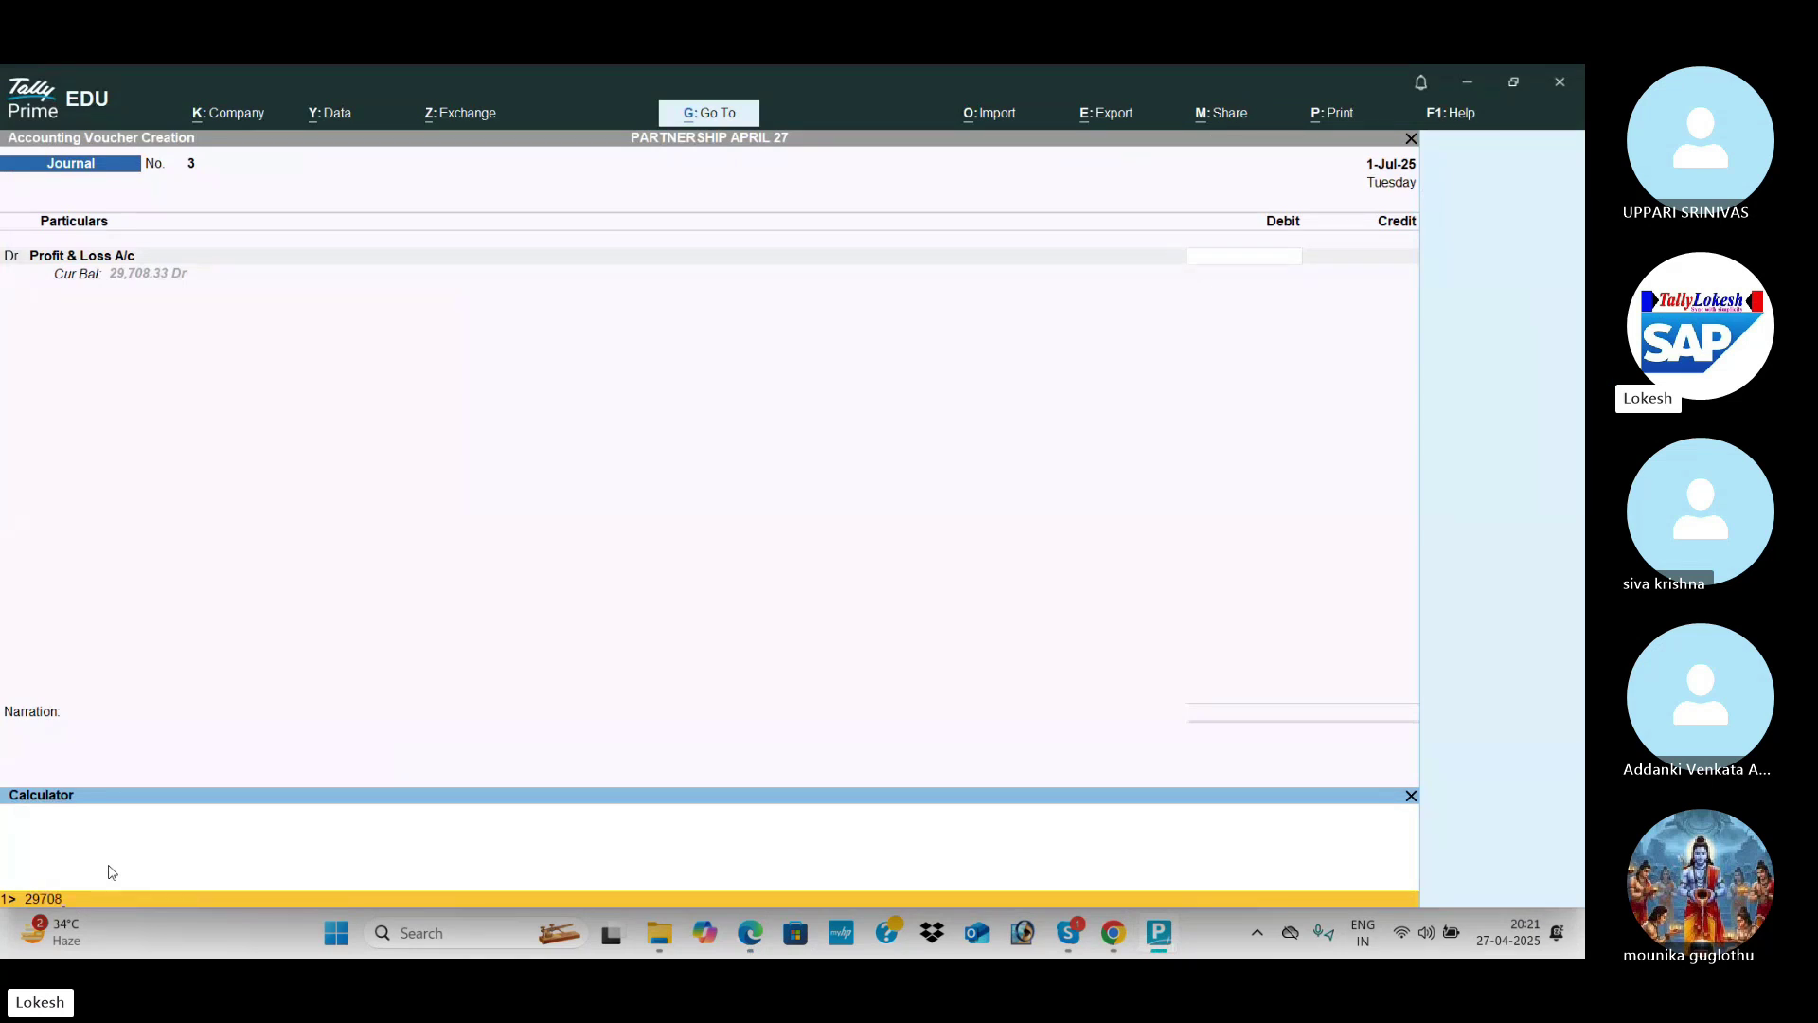
pyautogui.write('.33/2')
pyautogui.press('Return')
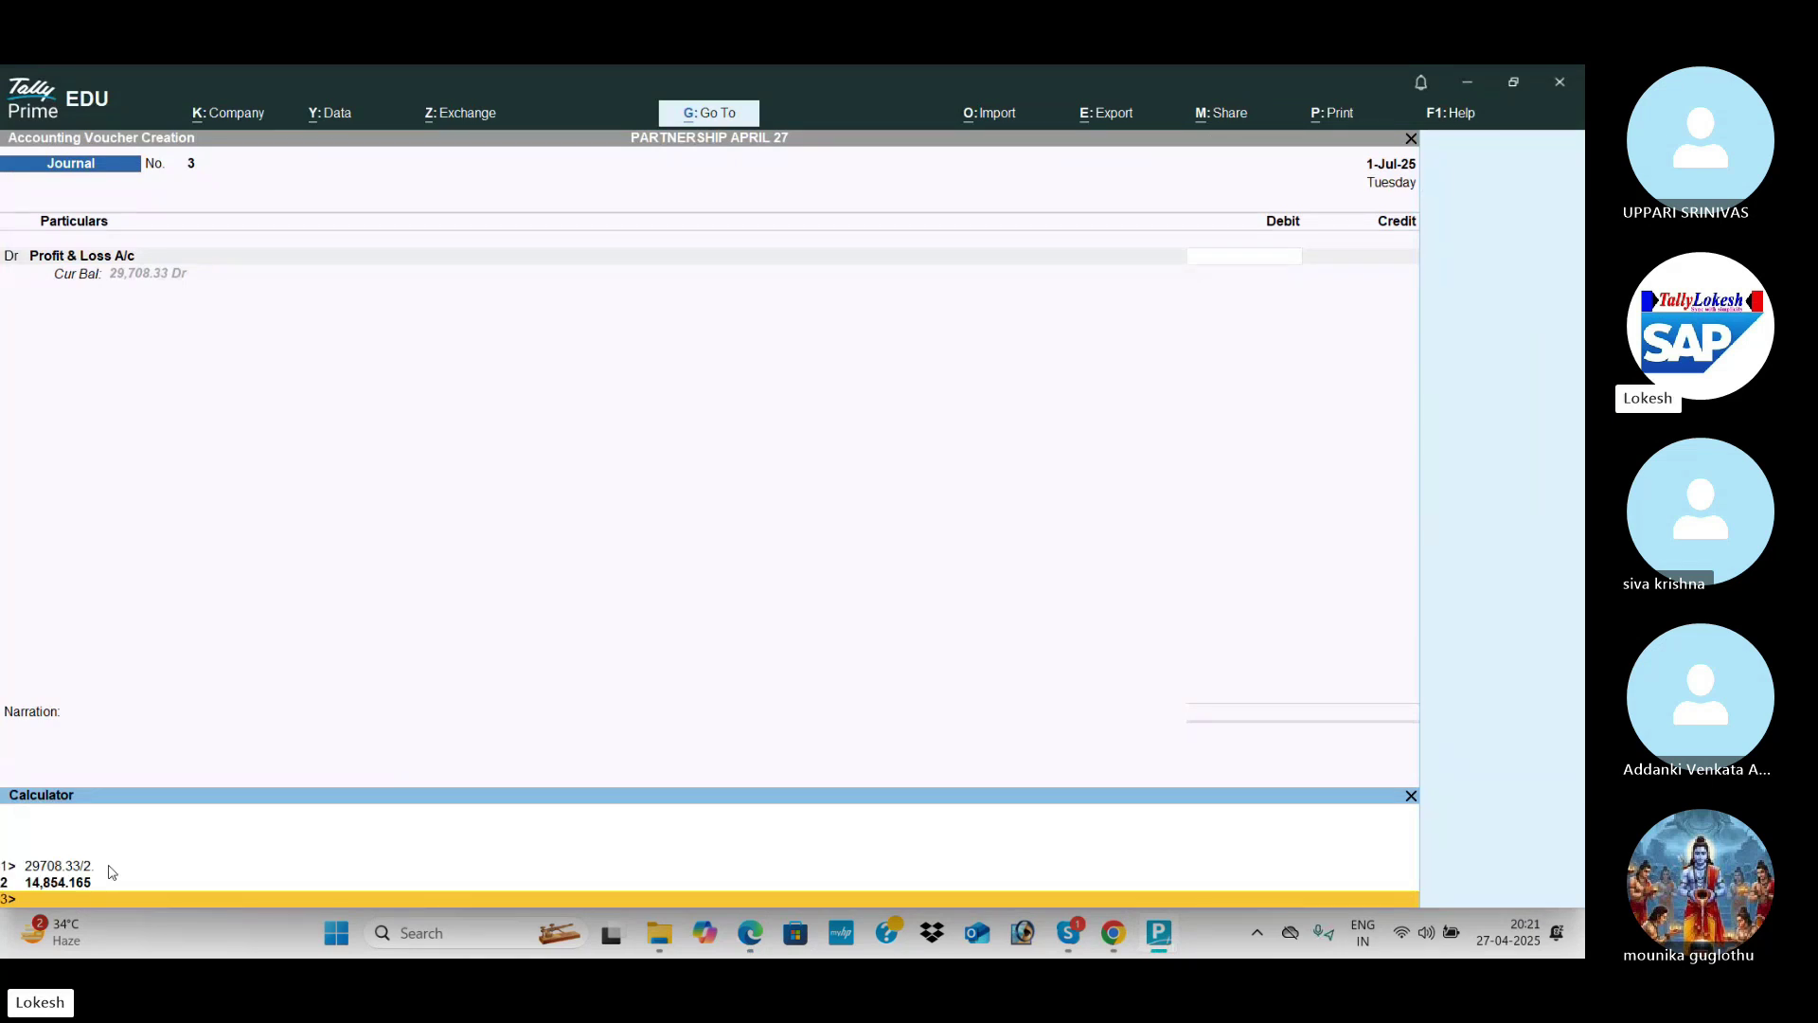
# Step: Return to the voucher and debit Profit & Loss A/c with 29,708.33
pyautogui.click(1260, 265)
pyautogui.write('297')
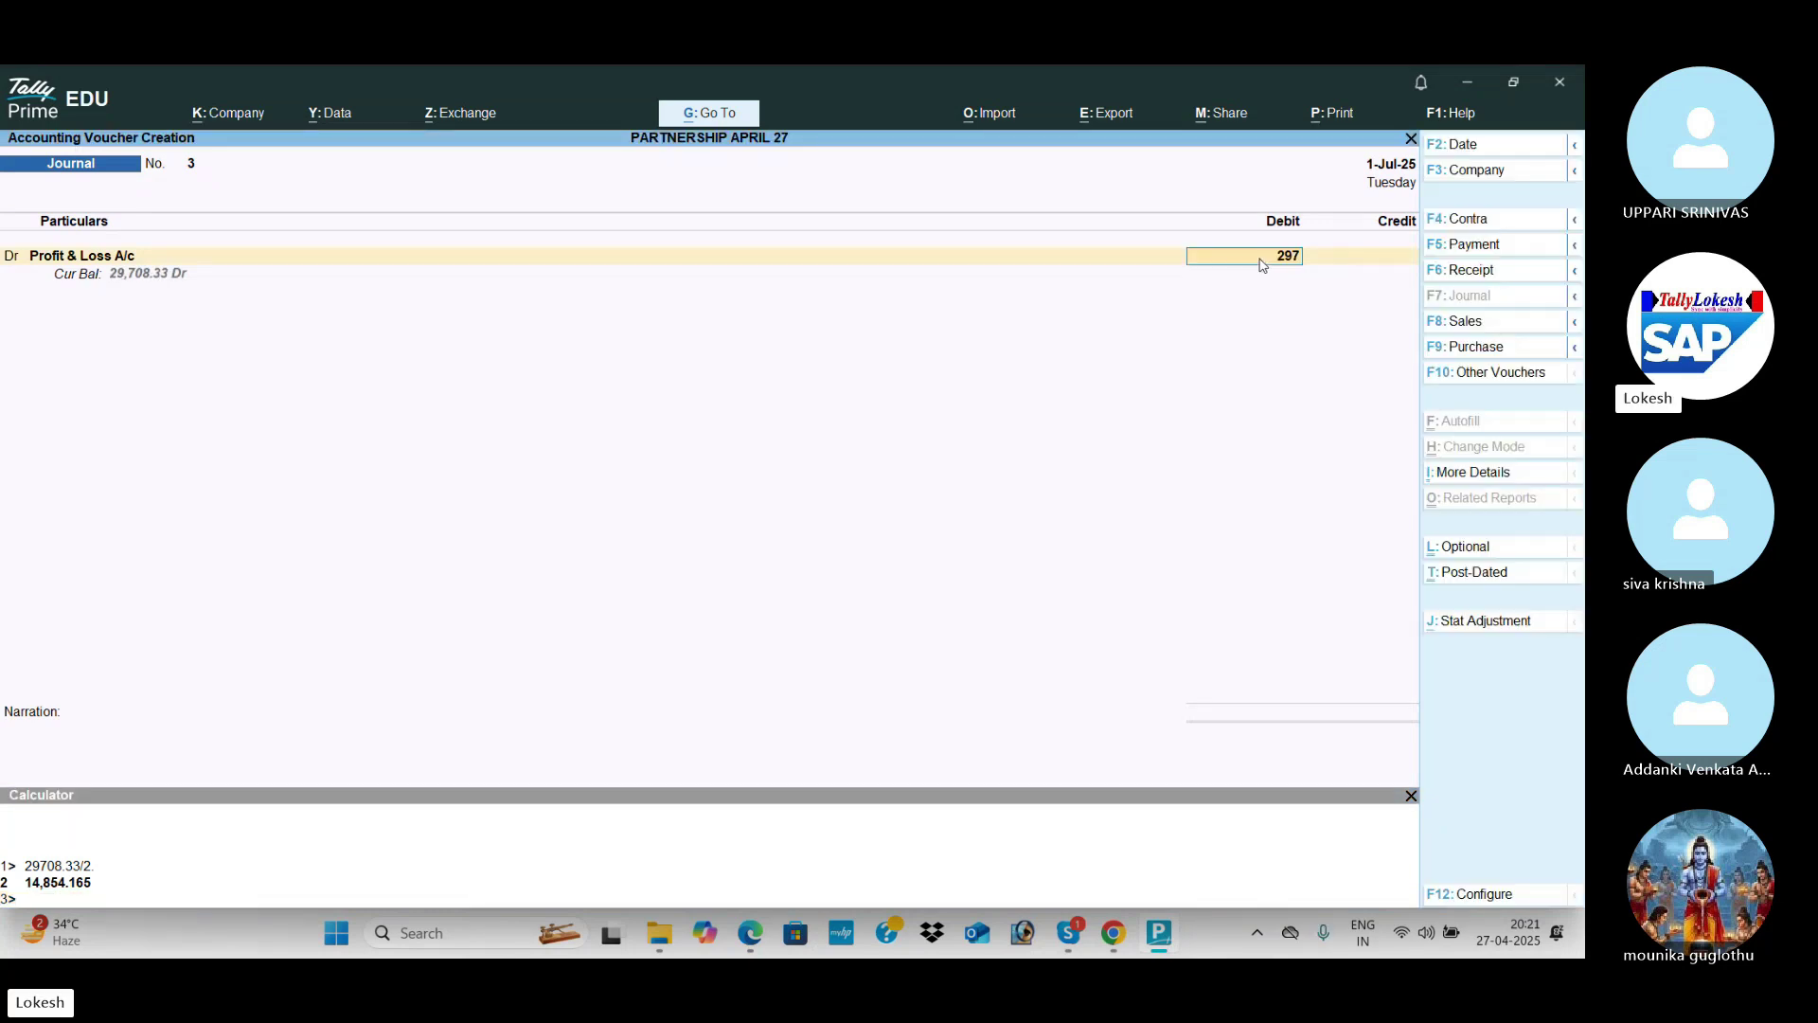
pyautogui.write('08.33')
pyautogui.press('Return')
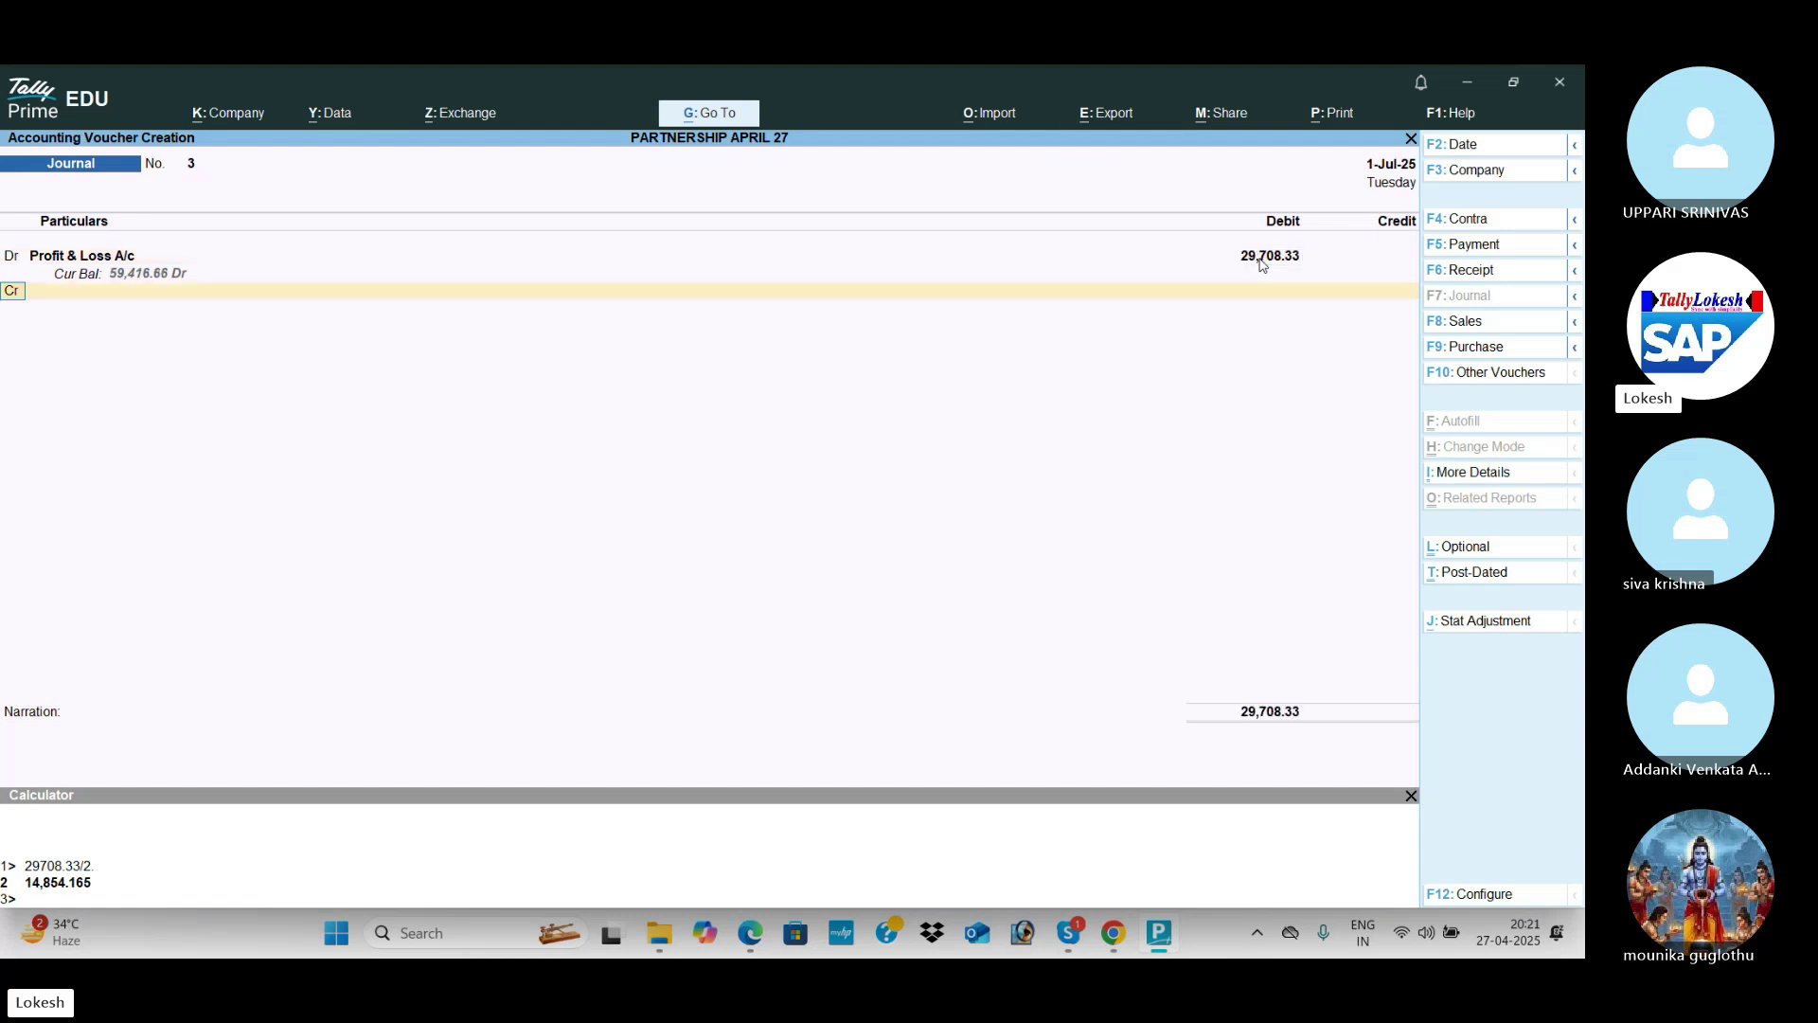
# Step: Credit the second partner's capital account with a half share of 14,854.17
pyautogui.press('Return')
pyautogui.write('man')
pyautogui.press('Return')
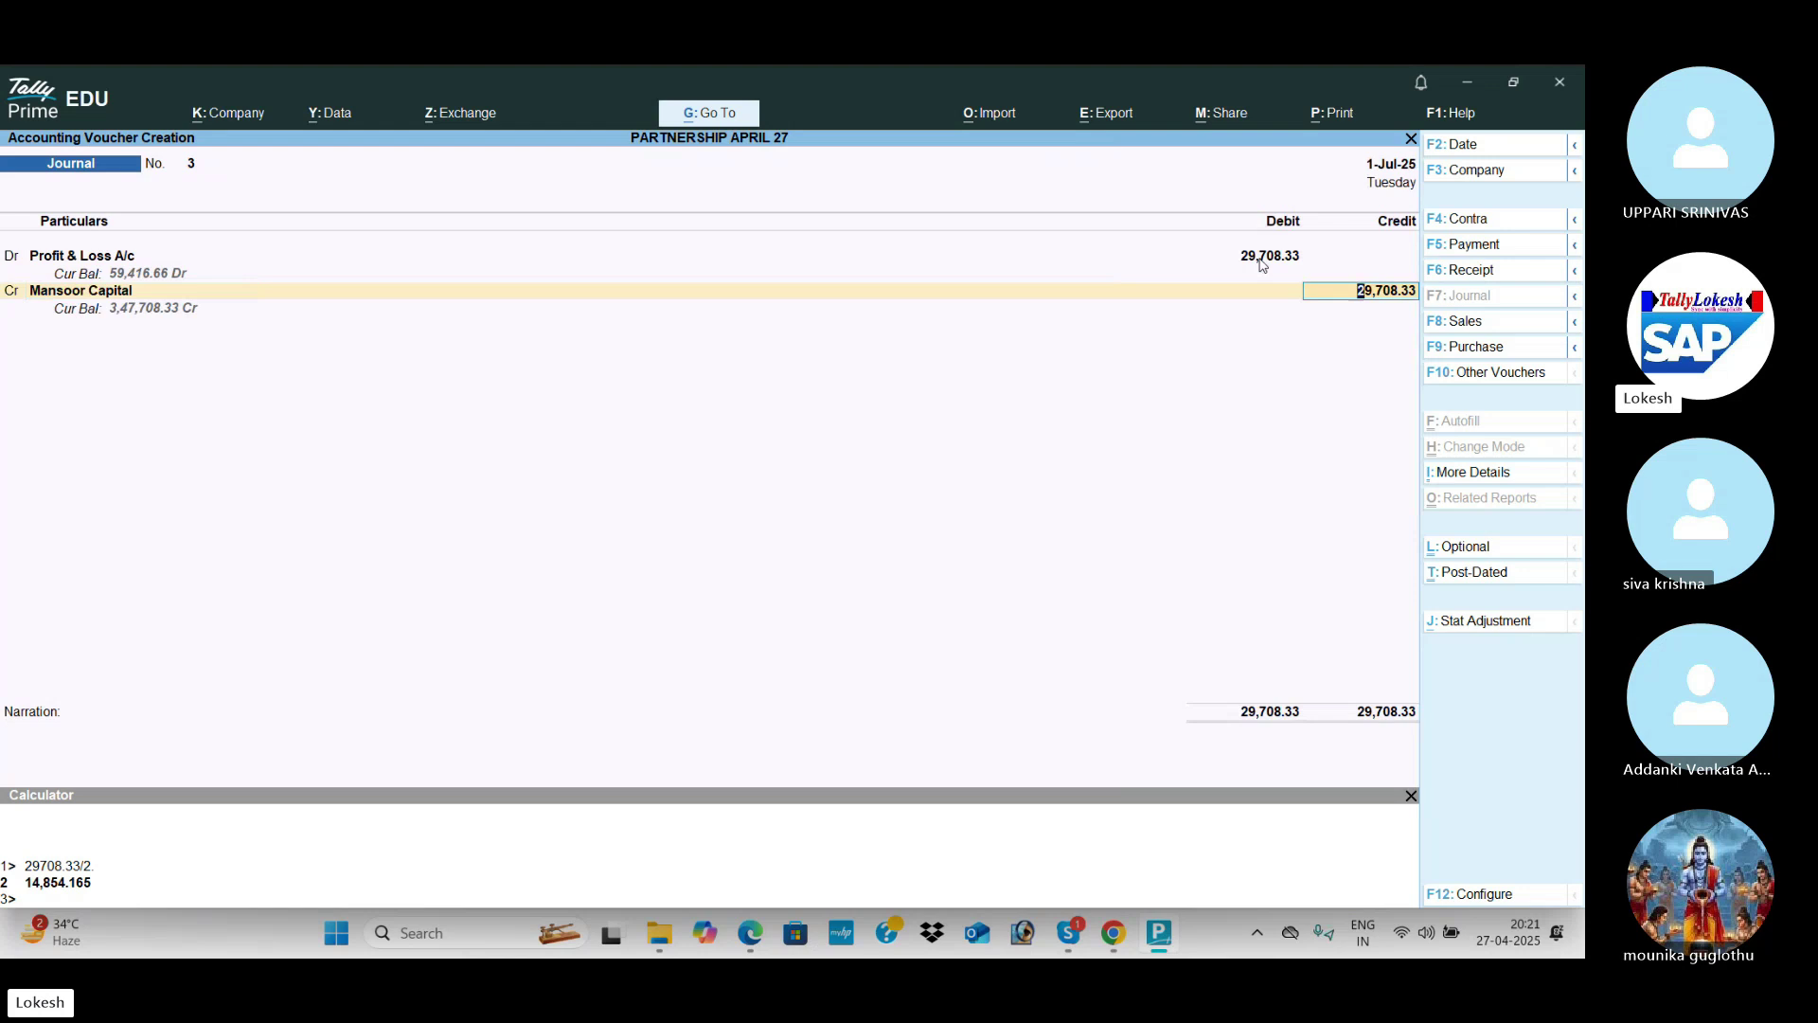
pyautogui.write('14,854.17')
pyautogui.press('Return')
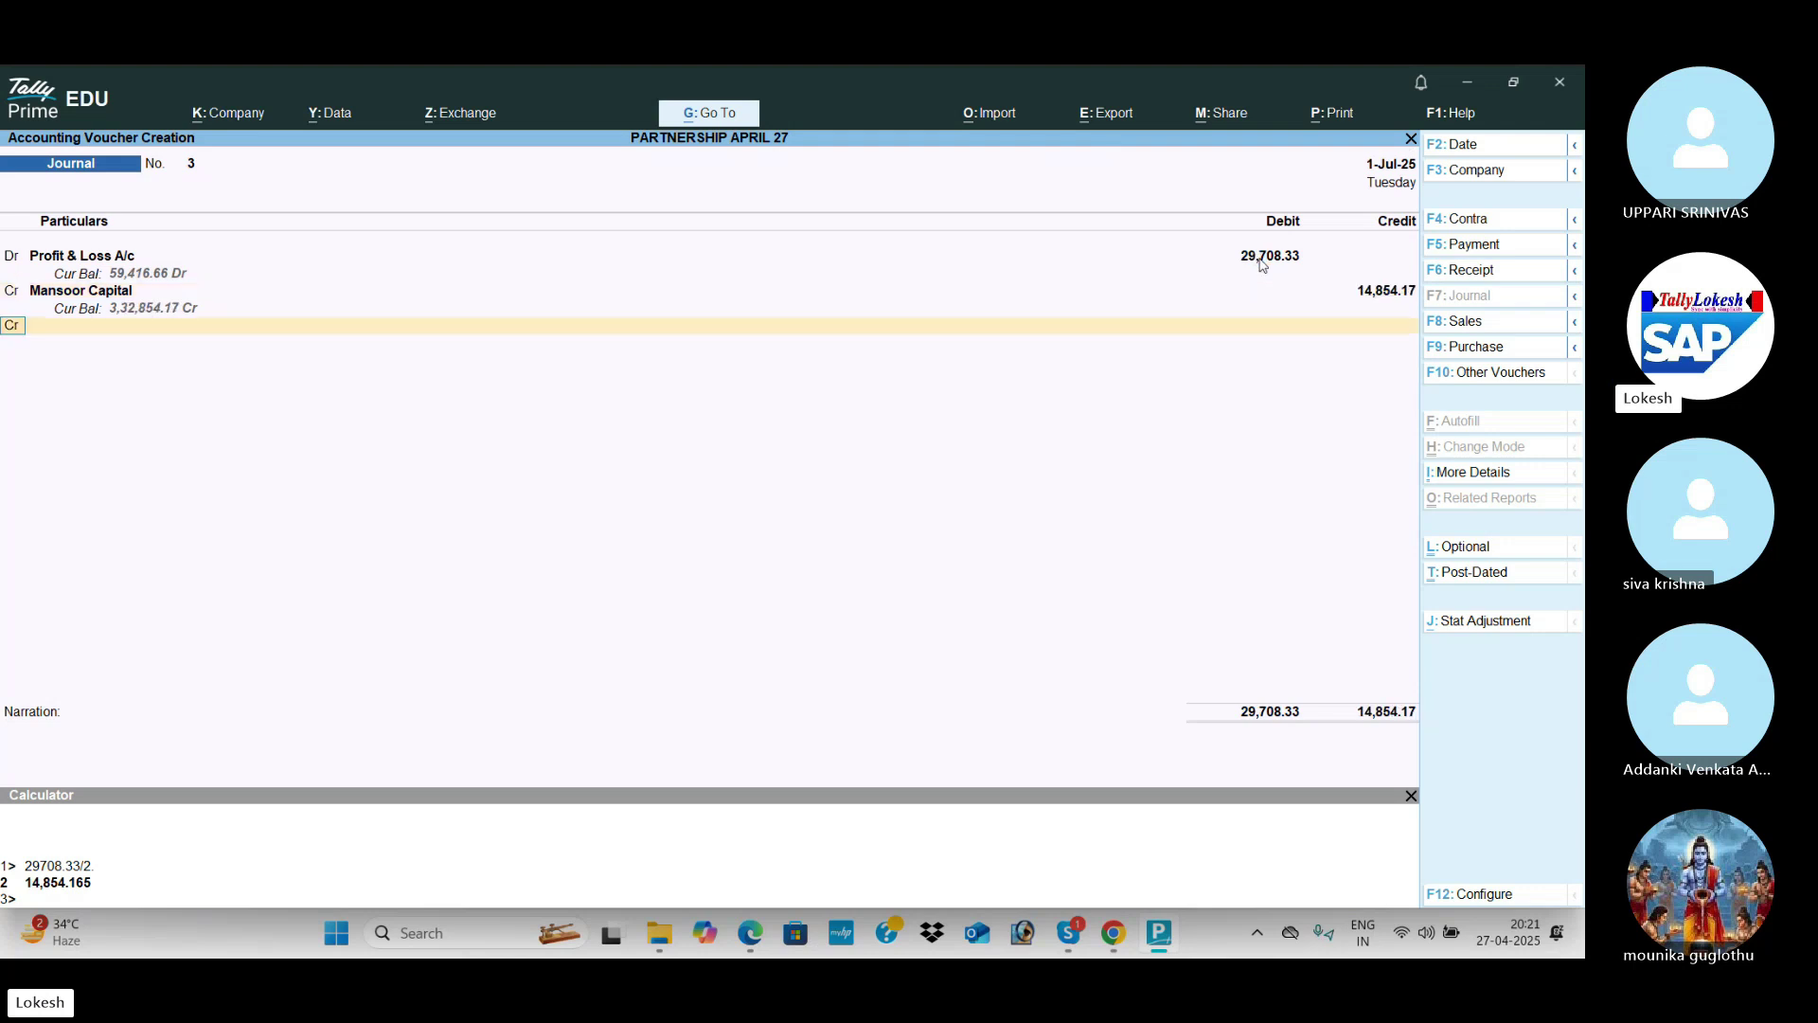
# Step: Credit the first partner's capital account with 14,854.16, close the calculator and save the journal voucher without a narration
pyautogui.press('Return')
pyautogui.write('jay')
pyautogui.press('Return')
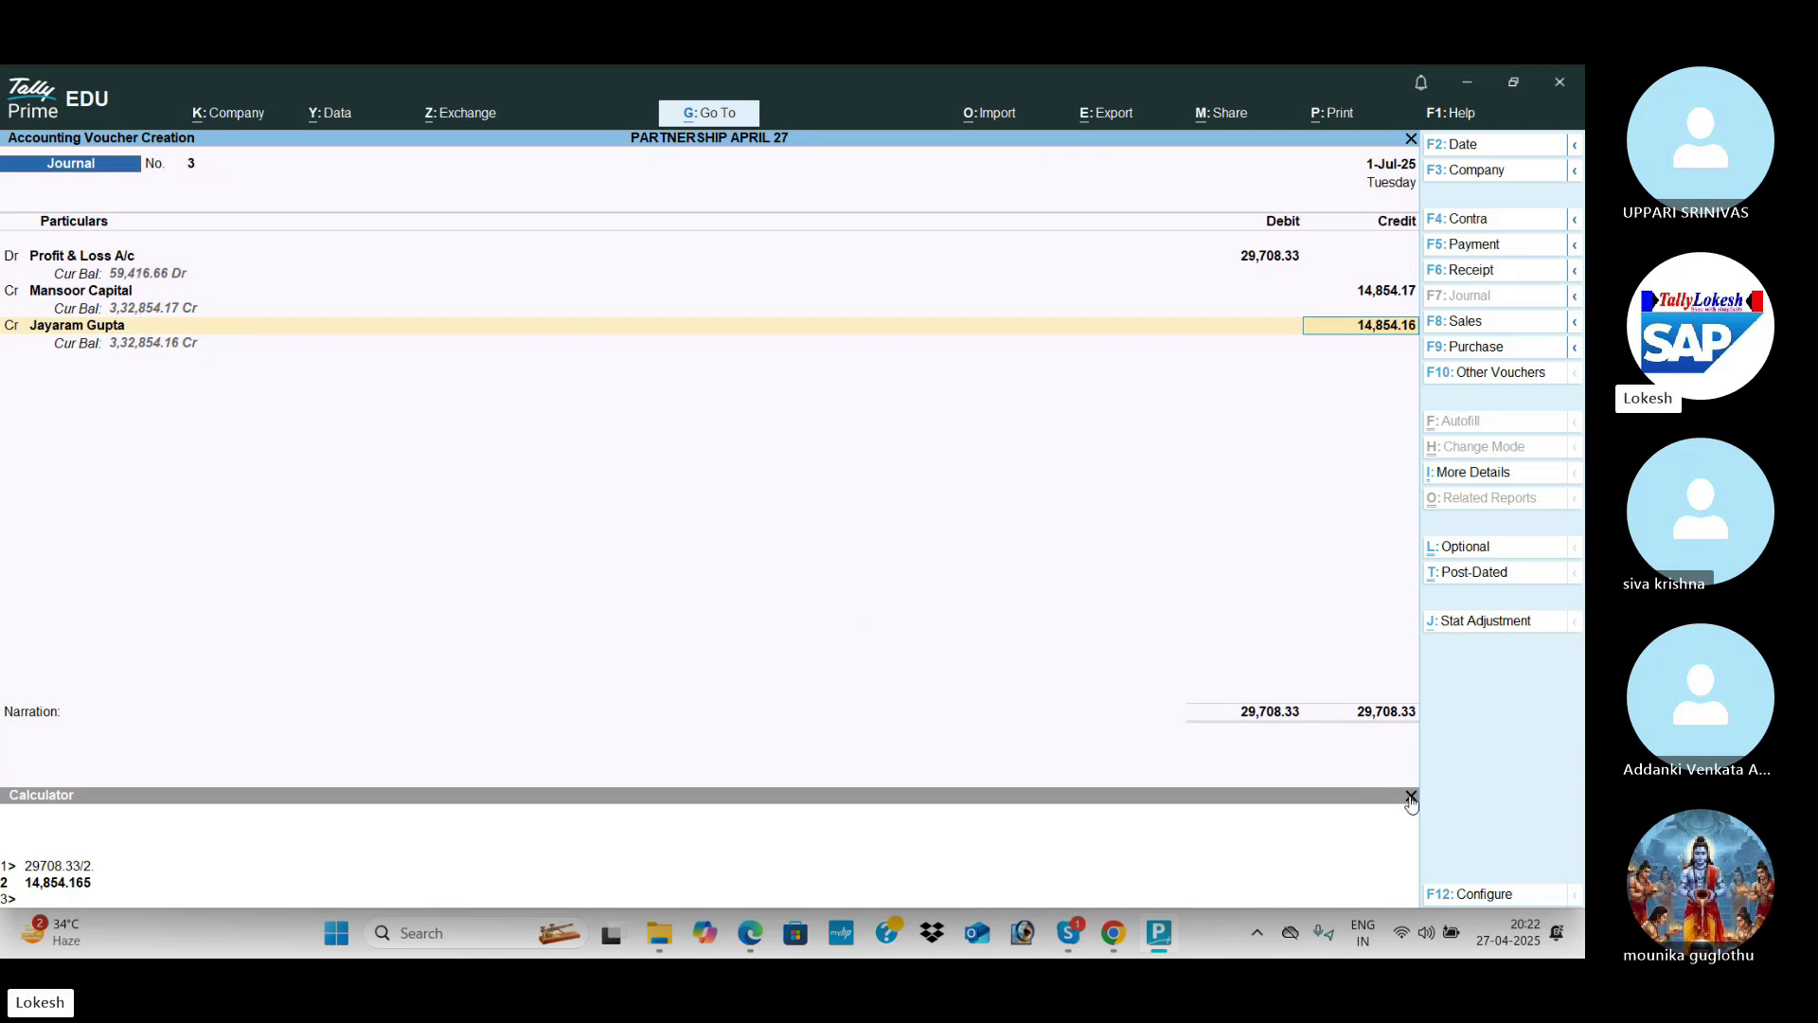
pyautogui.click(1411, 796)
pyautogui.press('Return')
pyautogui.press('Return')
pyautogui.press('Return')
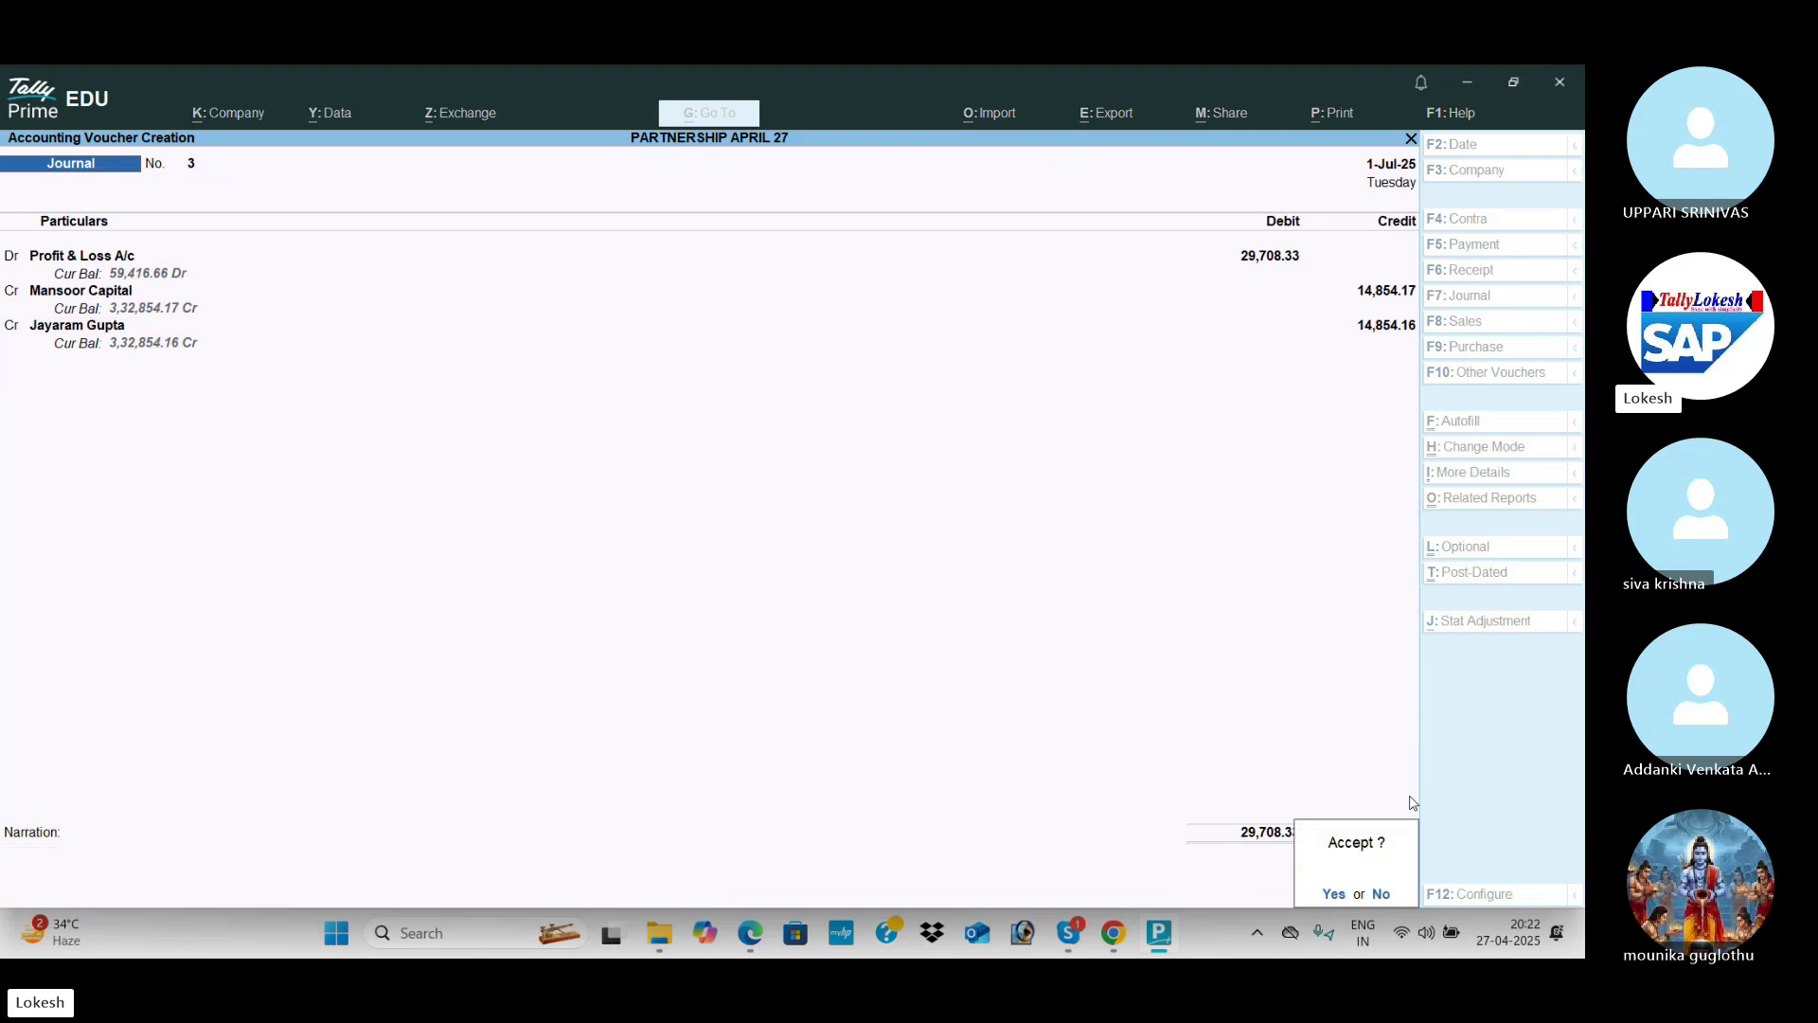
pyautogui.press('Return')
# Step: Examine the PARTNERSHIP APRIL 27 Balance Sheet, including the partners' capital balances and the Profit & Loss A/c
pyautogui.press('Escape')
pyautogui.press('Return')
pyautogui.press('Down')
pyautogui.press('Down')
pyautogui.press('Down')
pyautogui.press('Down')
pyautogui.press('Up')
pyautogui.press('Return')
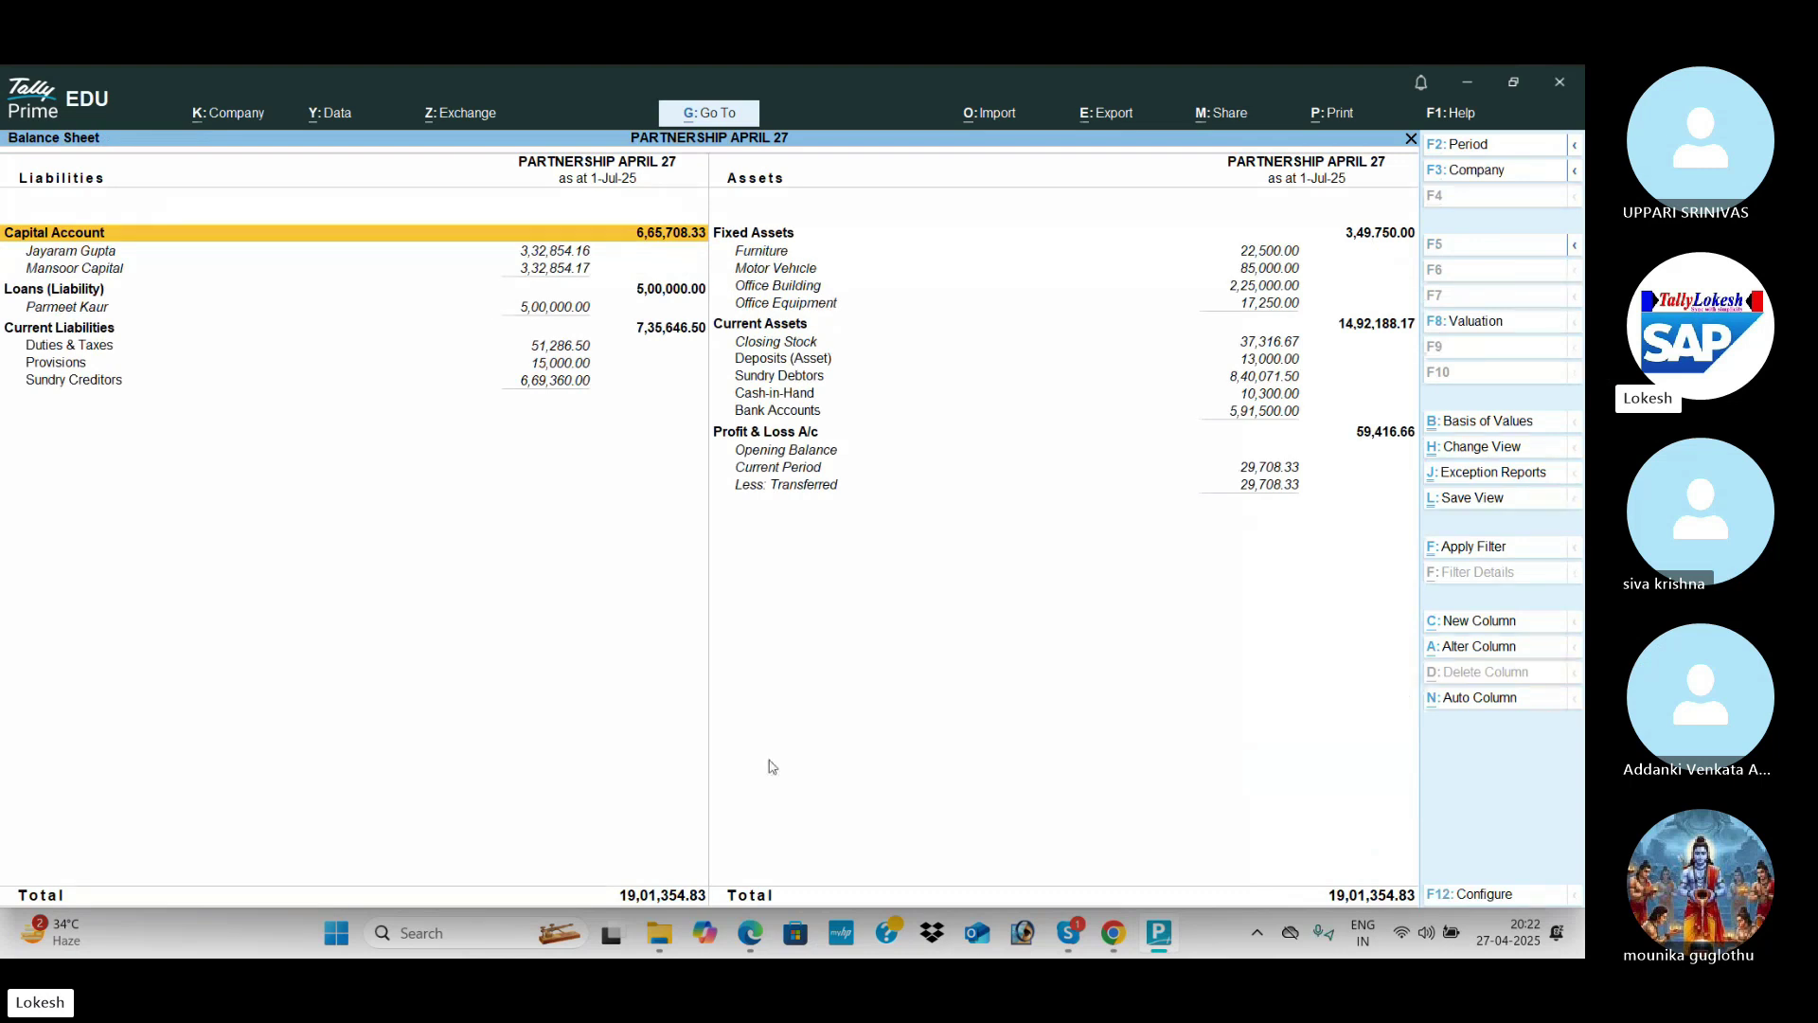
pyautogui.press('Escape')
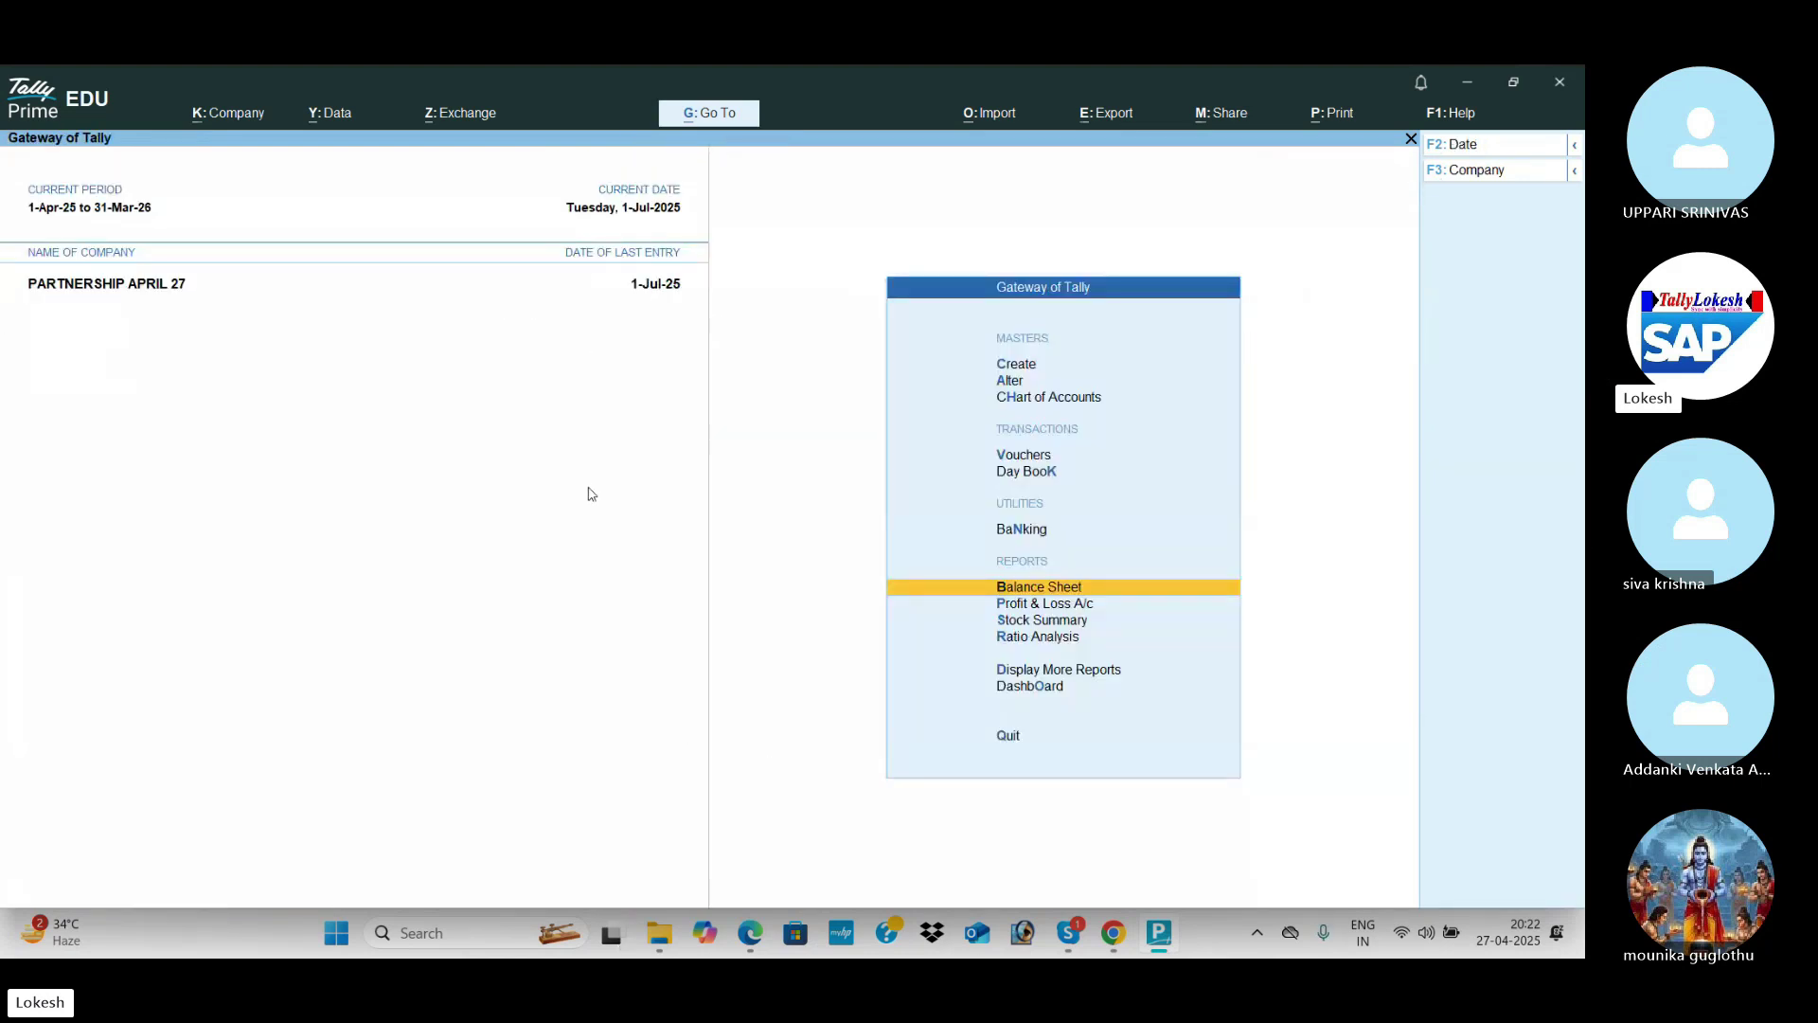
# Step: Start splitting the company's data without verifying it first, with 1-Apr-26 as the split date
pyautogui.click(348, 112)
pyautogui.press('Down')
pyautogui.press('Down')
pyautogui.press('Return')
pyautogui.press('Down')
pyautogui.press('Return')
pyautogui.press('Right')
pyautogui.press('Return')
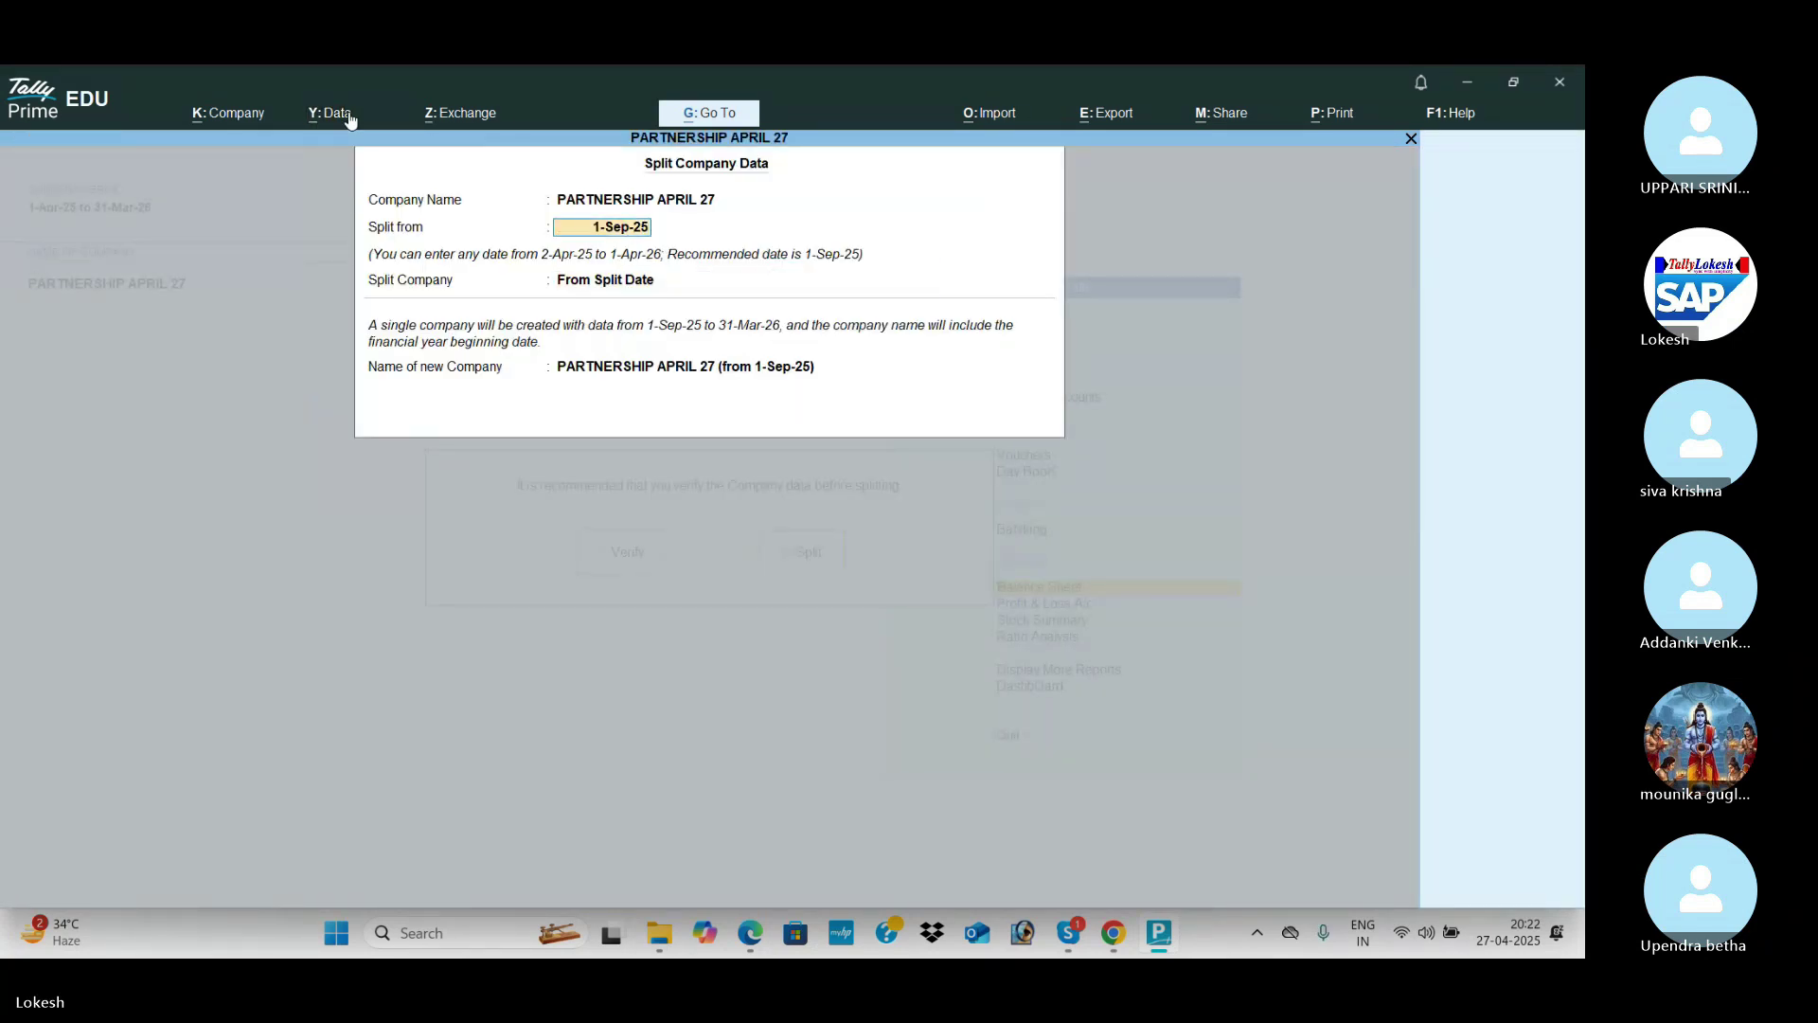
pyautogui.write('1-4-26')
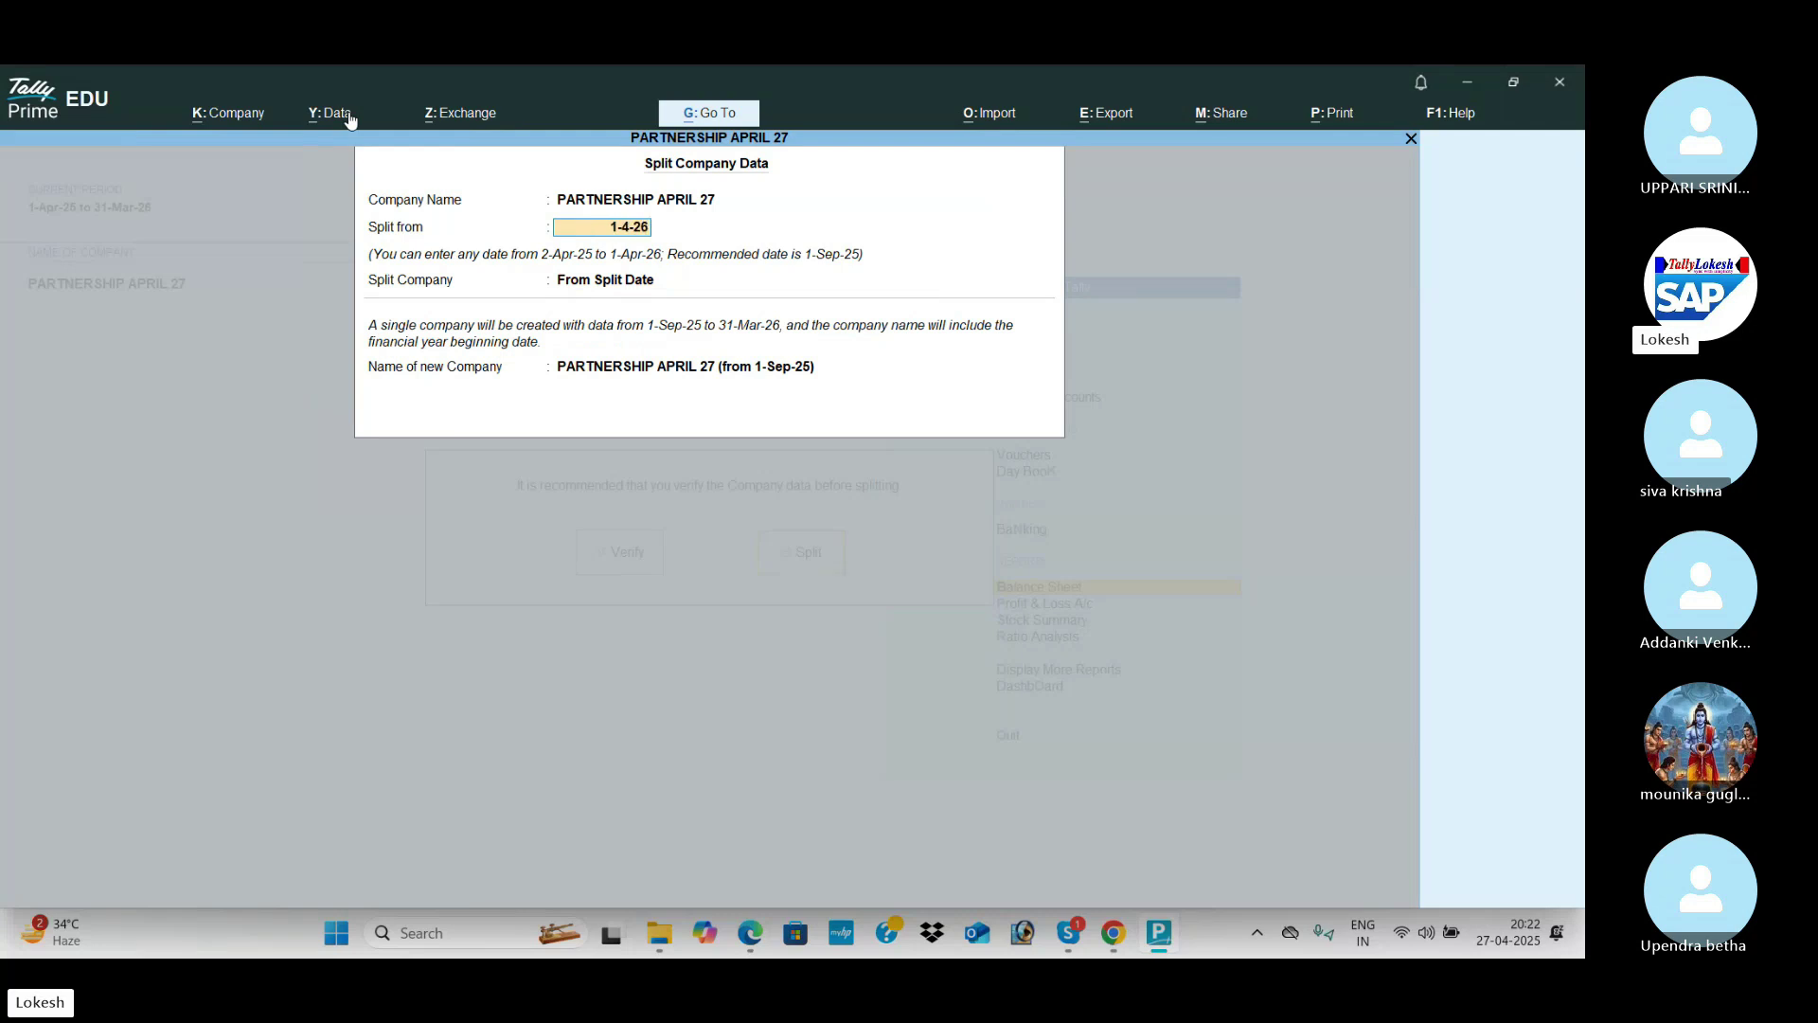
pyautogui.press('Return')
# Step: Choose Into Two Companies as the split option and carry out the split
pyautogui.press('Down')
pyautogui.press('Down')
pyautogui.press('Return')
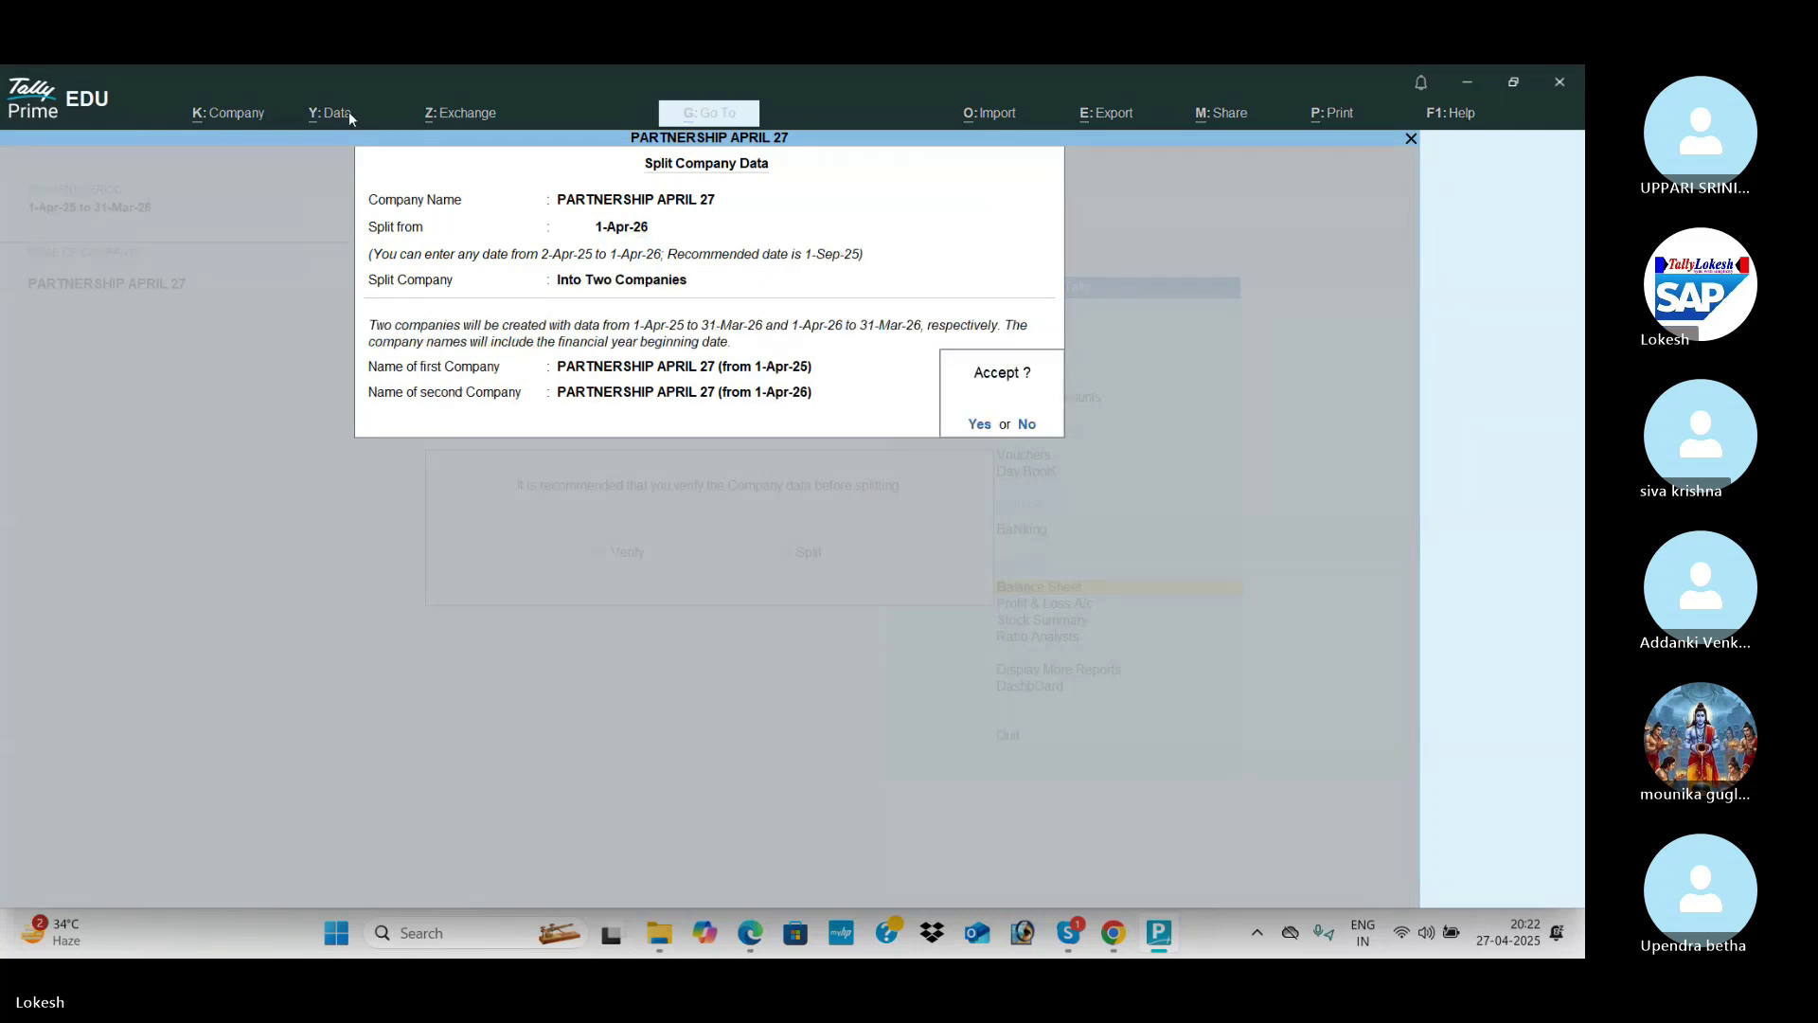
pyautogui.press('y')
pyautogui.press('y')
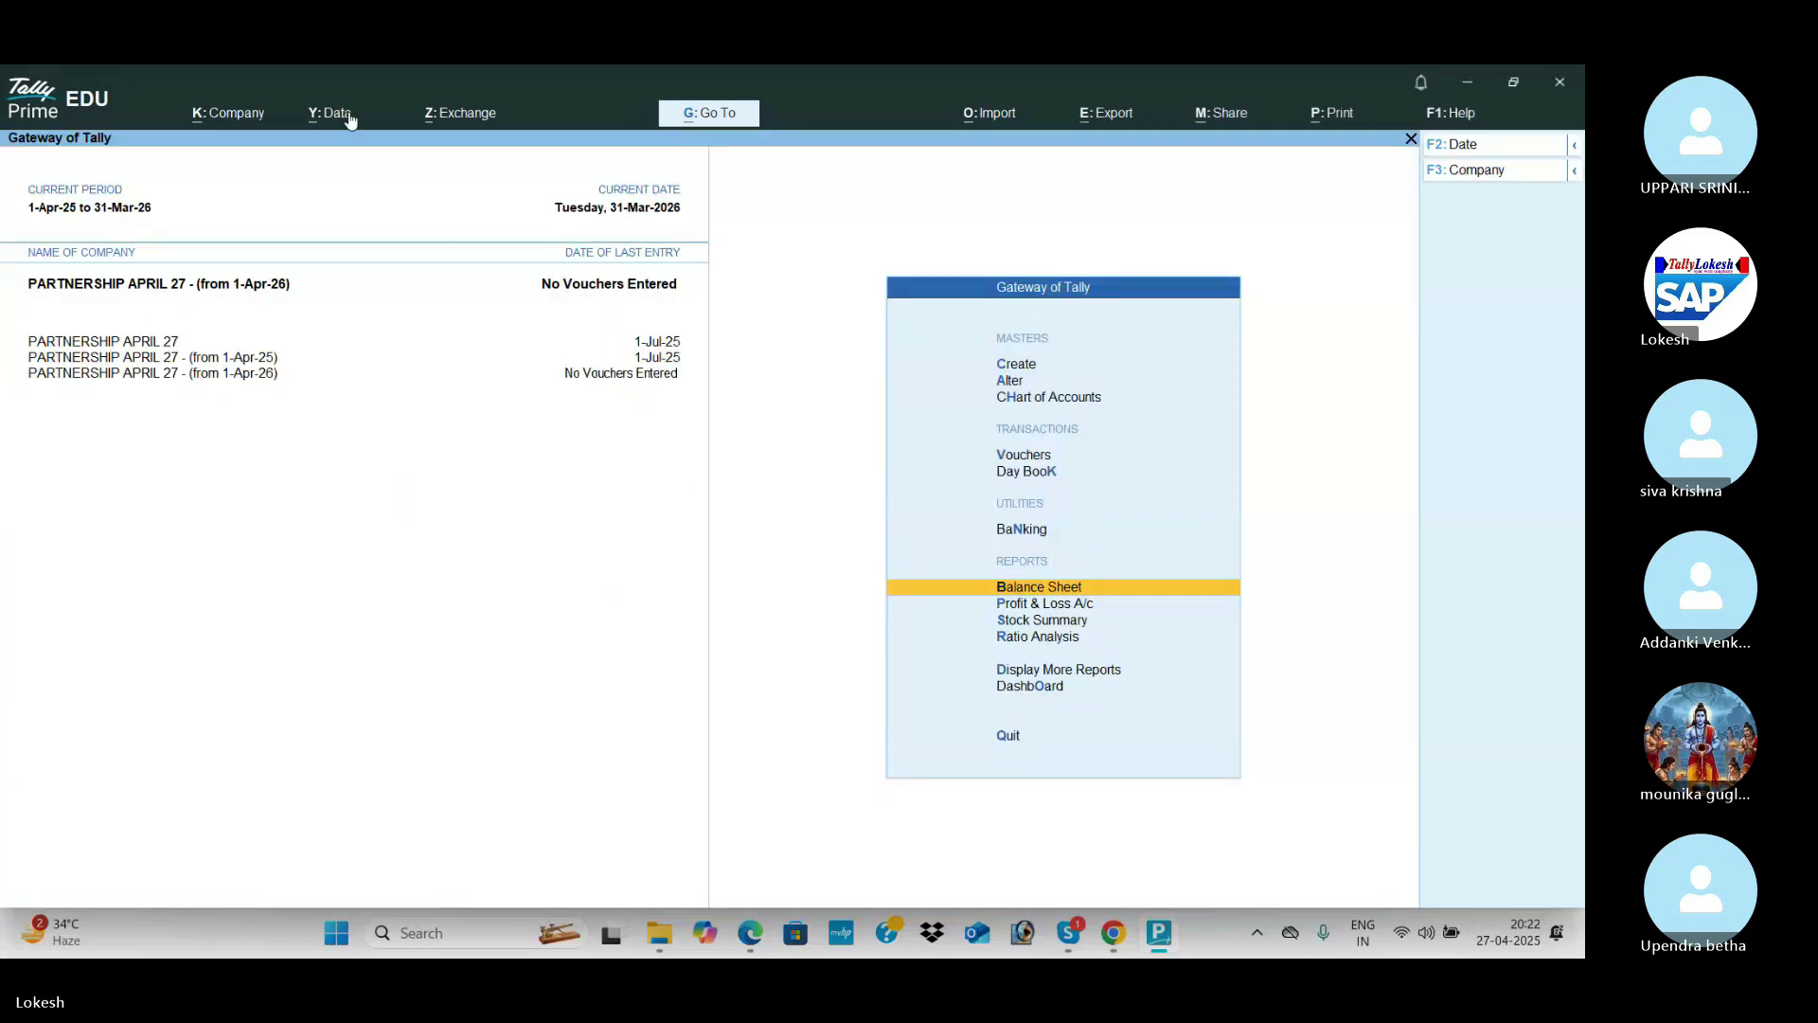
# Step: Delete the split company PARTNERSHIP APRIL 27 - (from 1-Apr-25)
pyautogui.click(237, 114)
pyautogui.press('a')
pyautogui.press('Up')
pyautogui.press('Return')
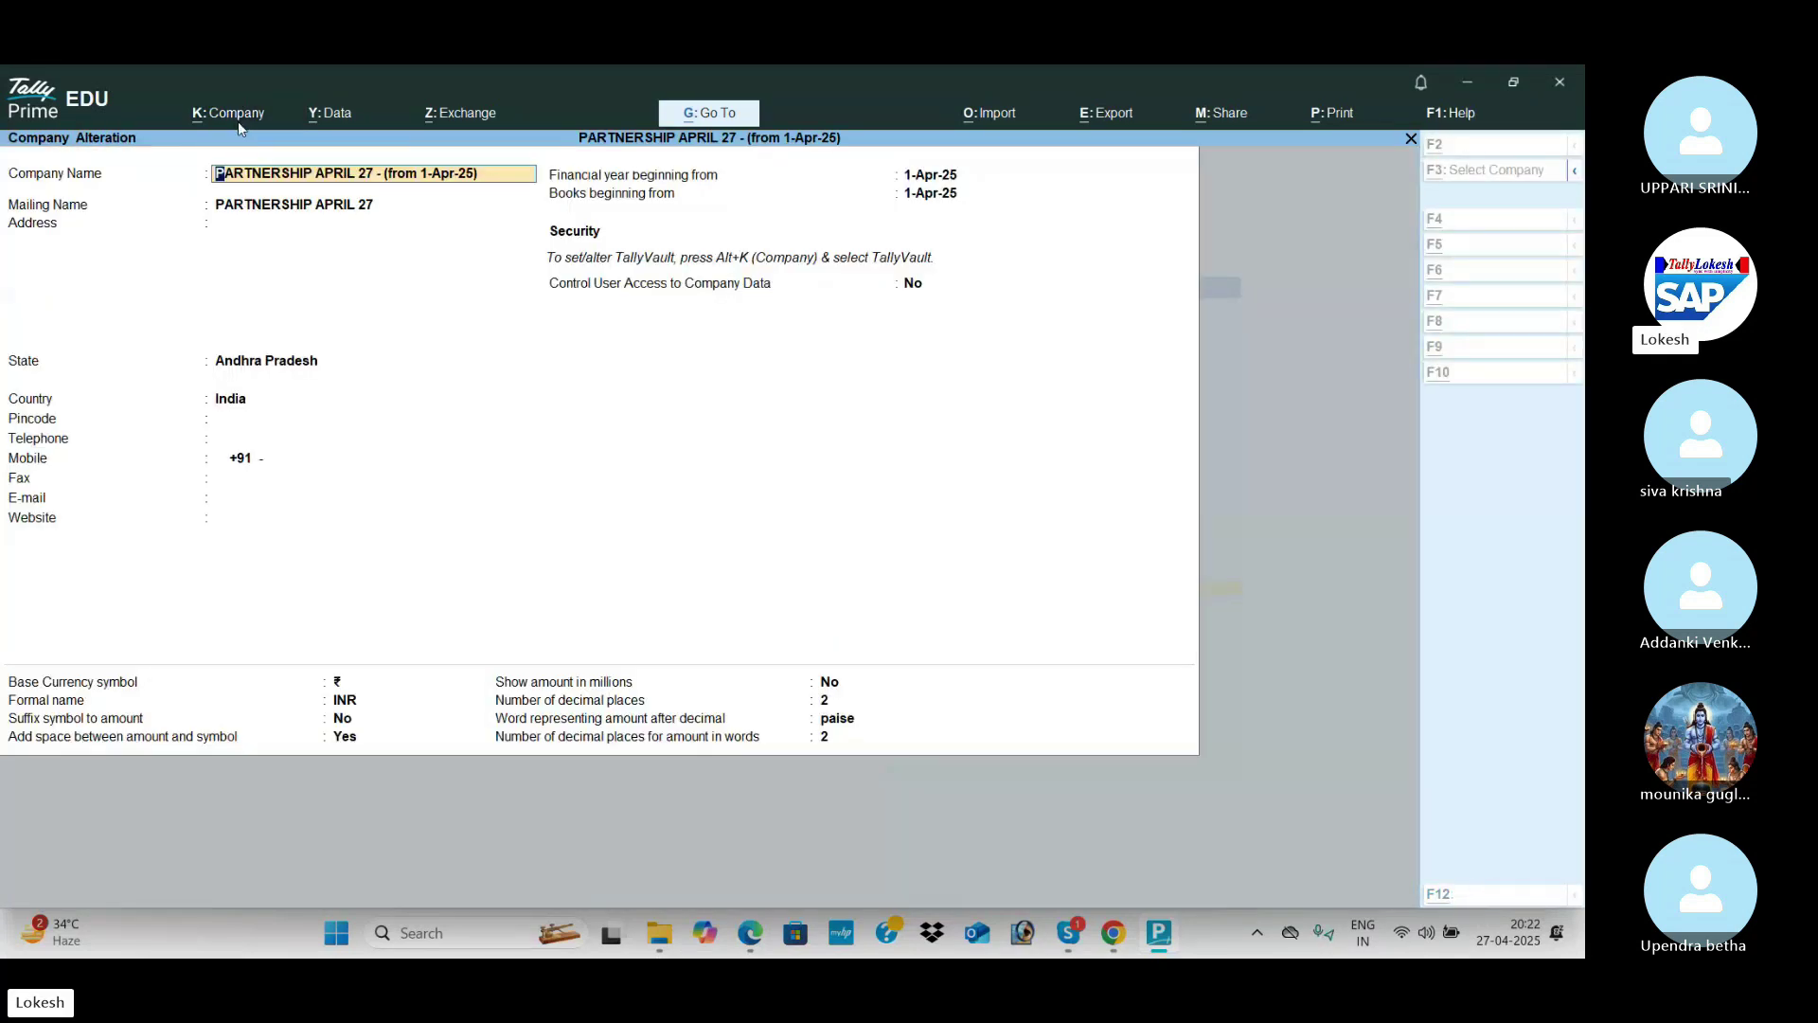
pyautogui.hotkey('alt', 'd')
pyautogui.press('y')
pyautogui.press('y')
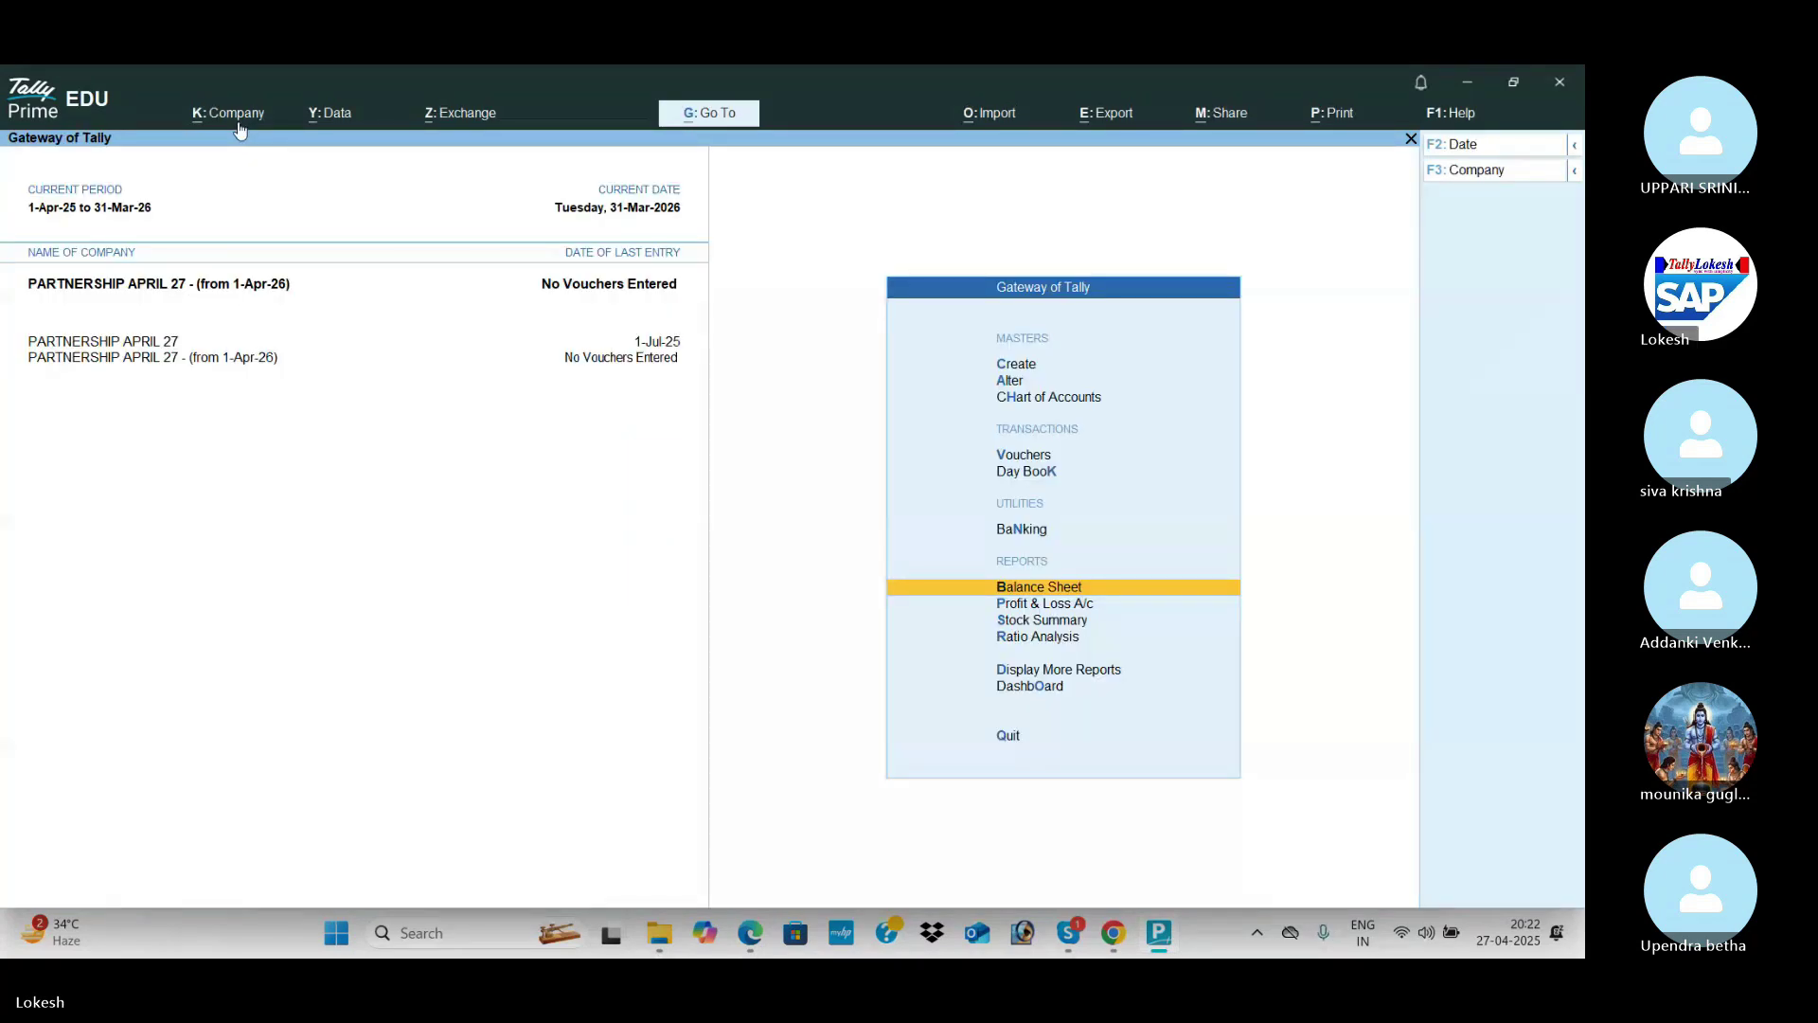
# Step: Rename the original company as PARTNERSHIP APRIL 27 (25-26) and save the alteration
pyautogui.click(237, 126)
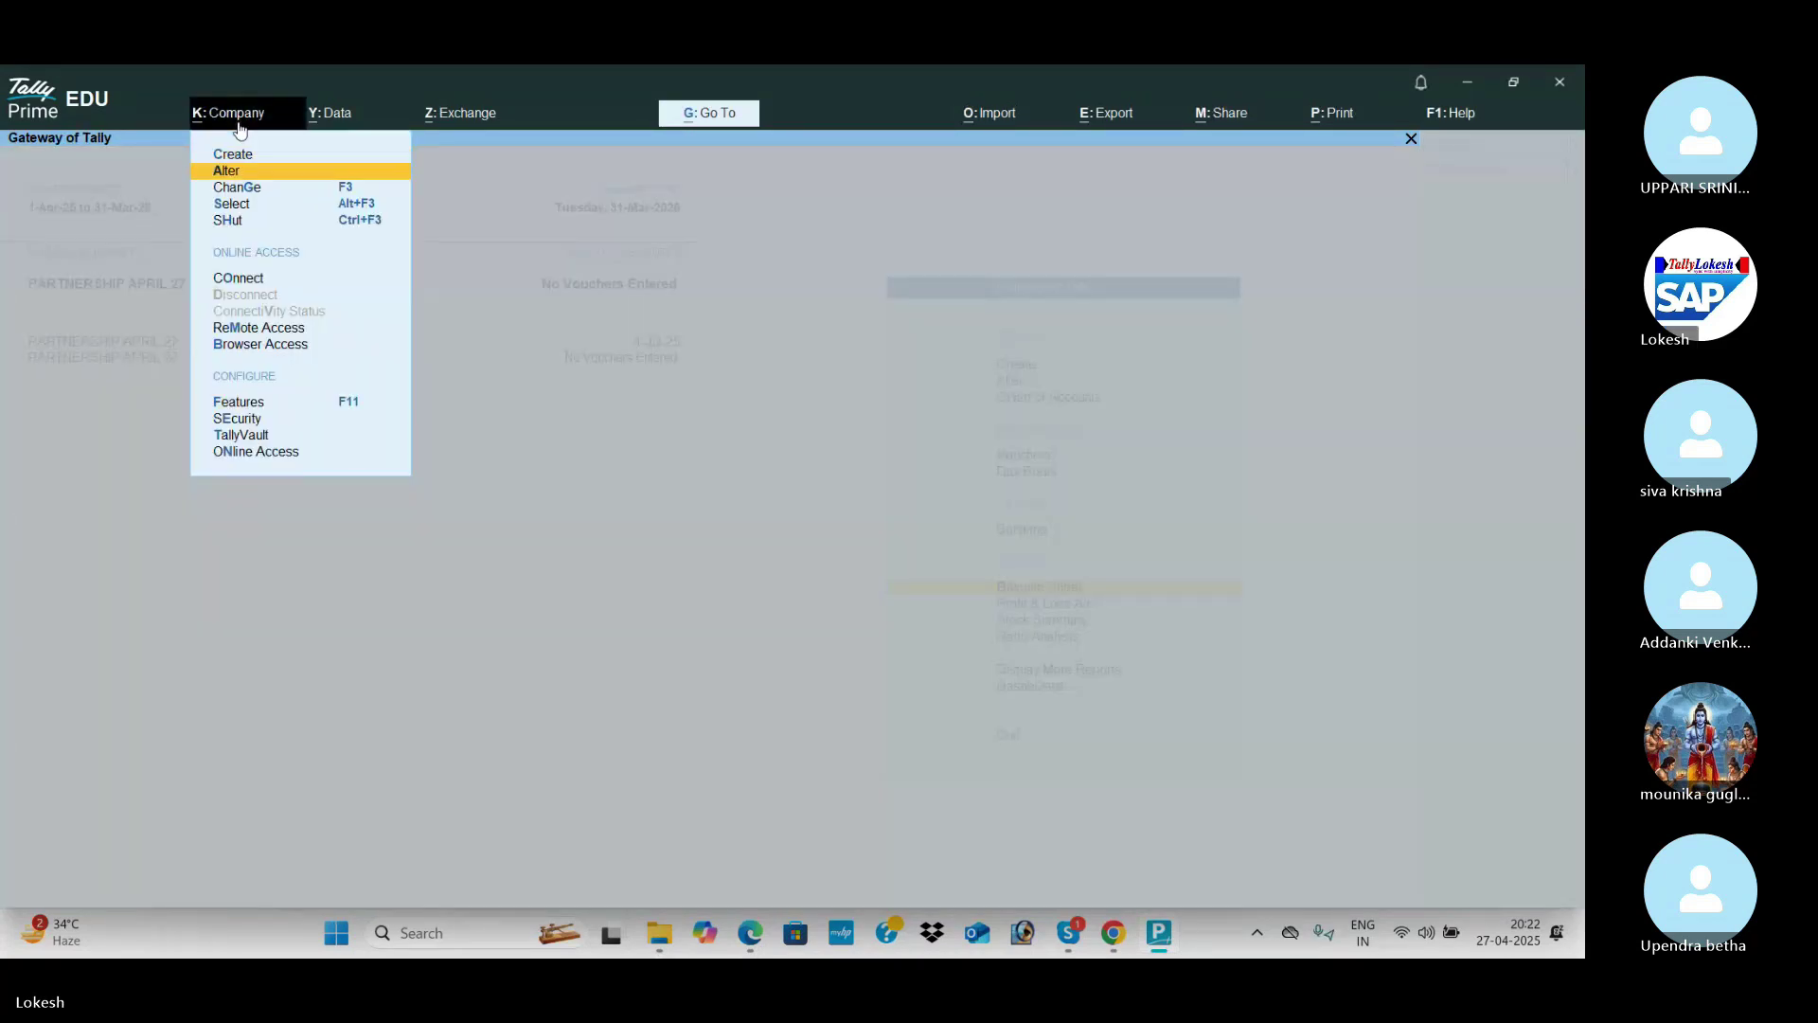
pyautogui.press('a')
pyautogui.press('Return')
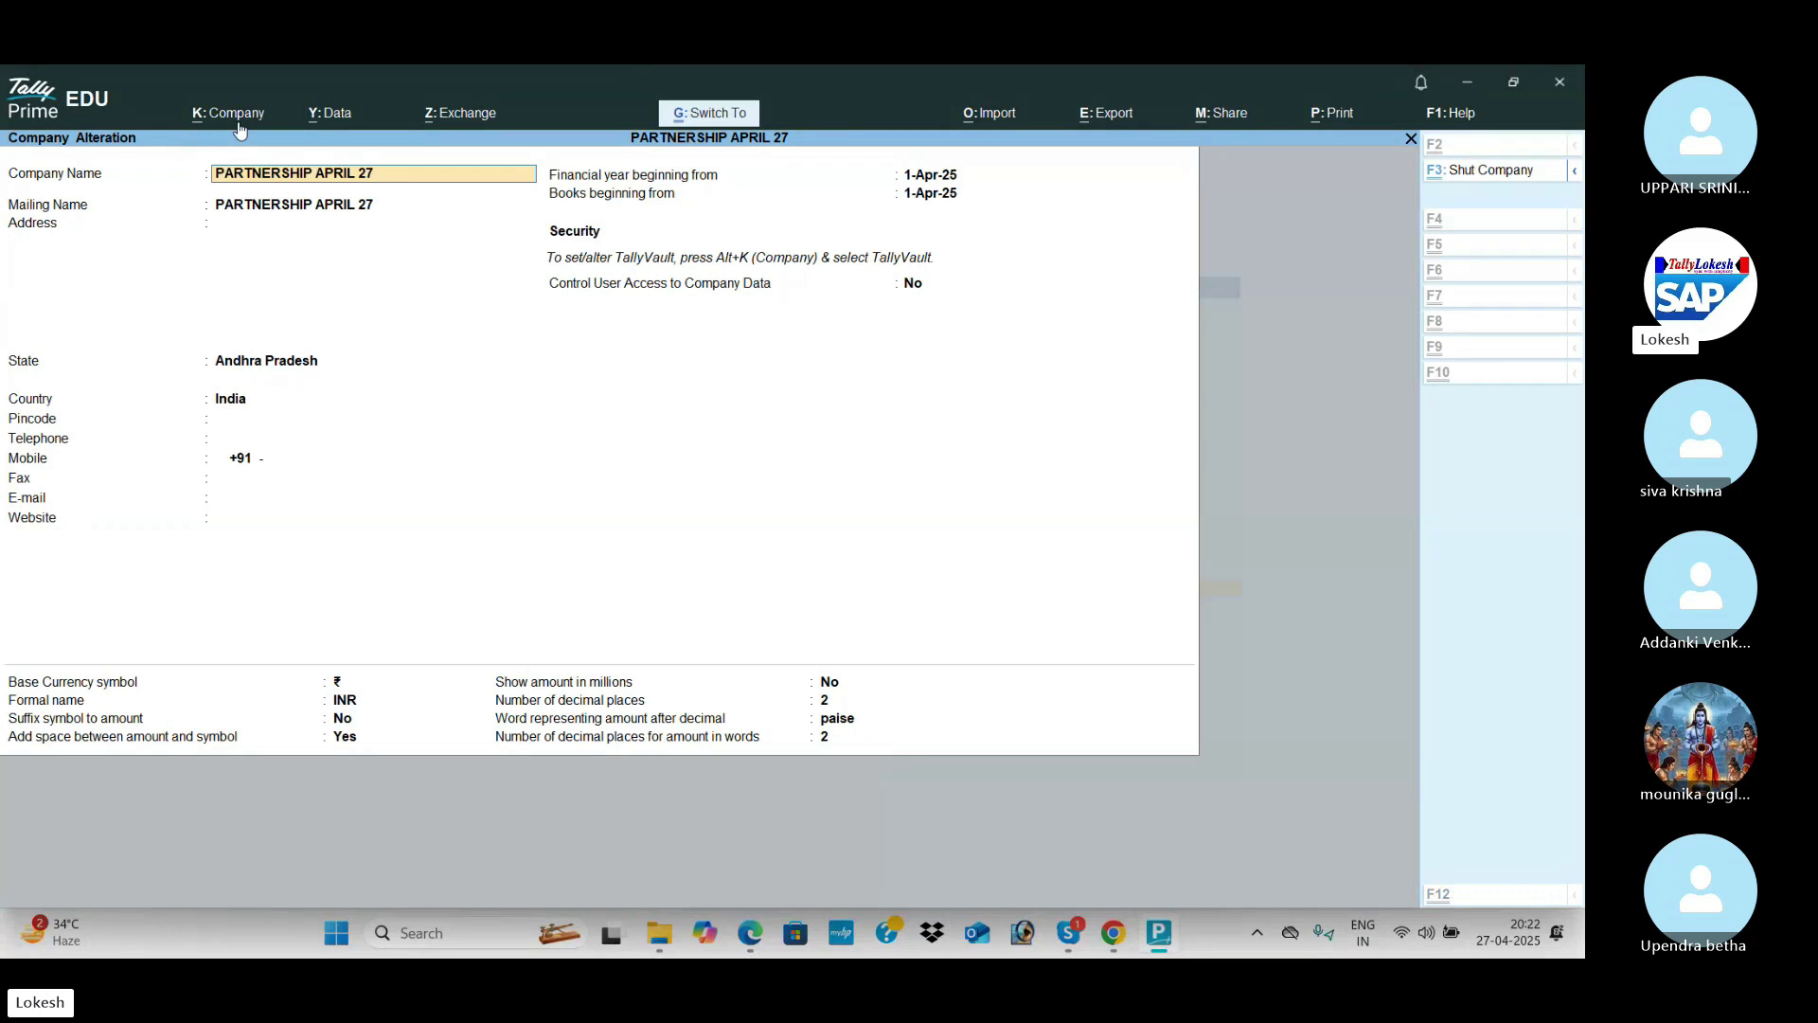
pyautogui.press('ctrl')
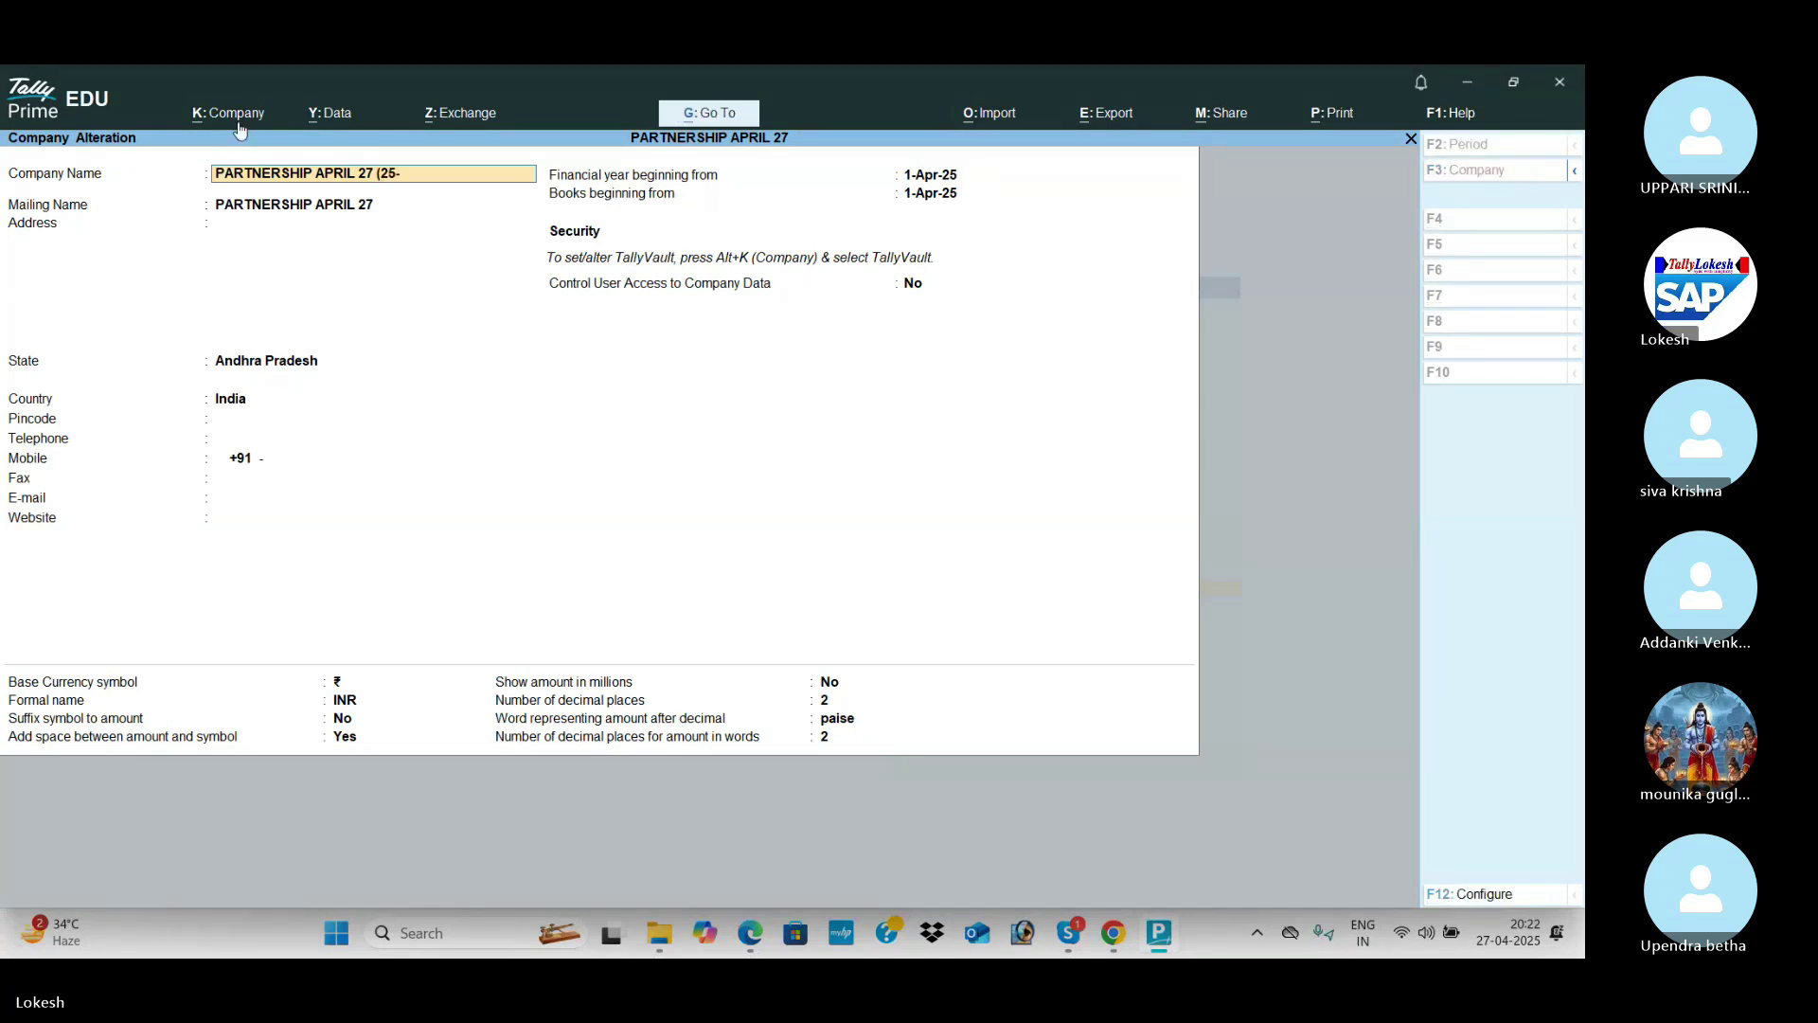
pyautogui.write('26')
pyautogui.press('Return')
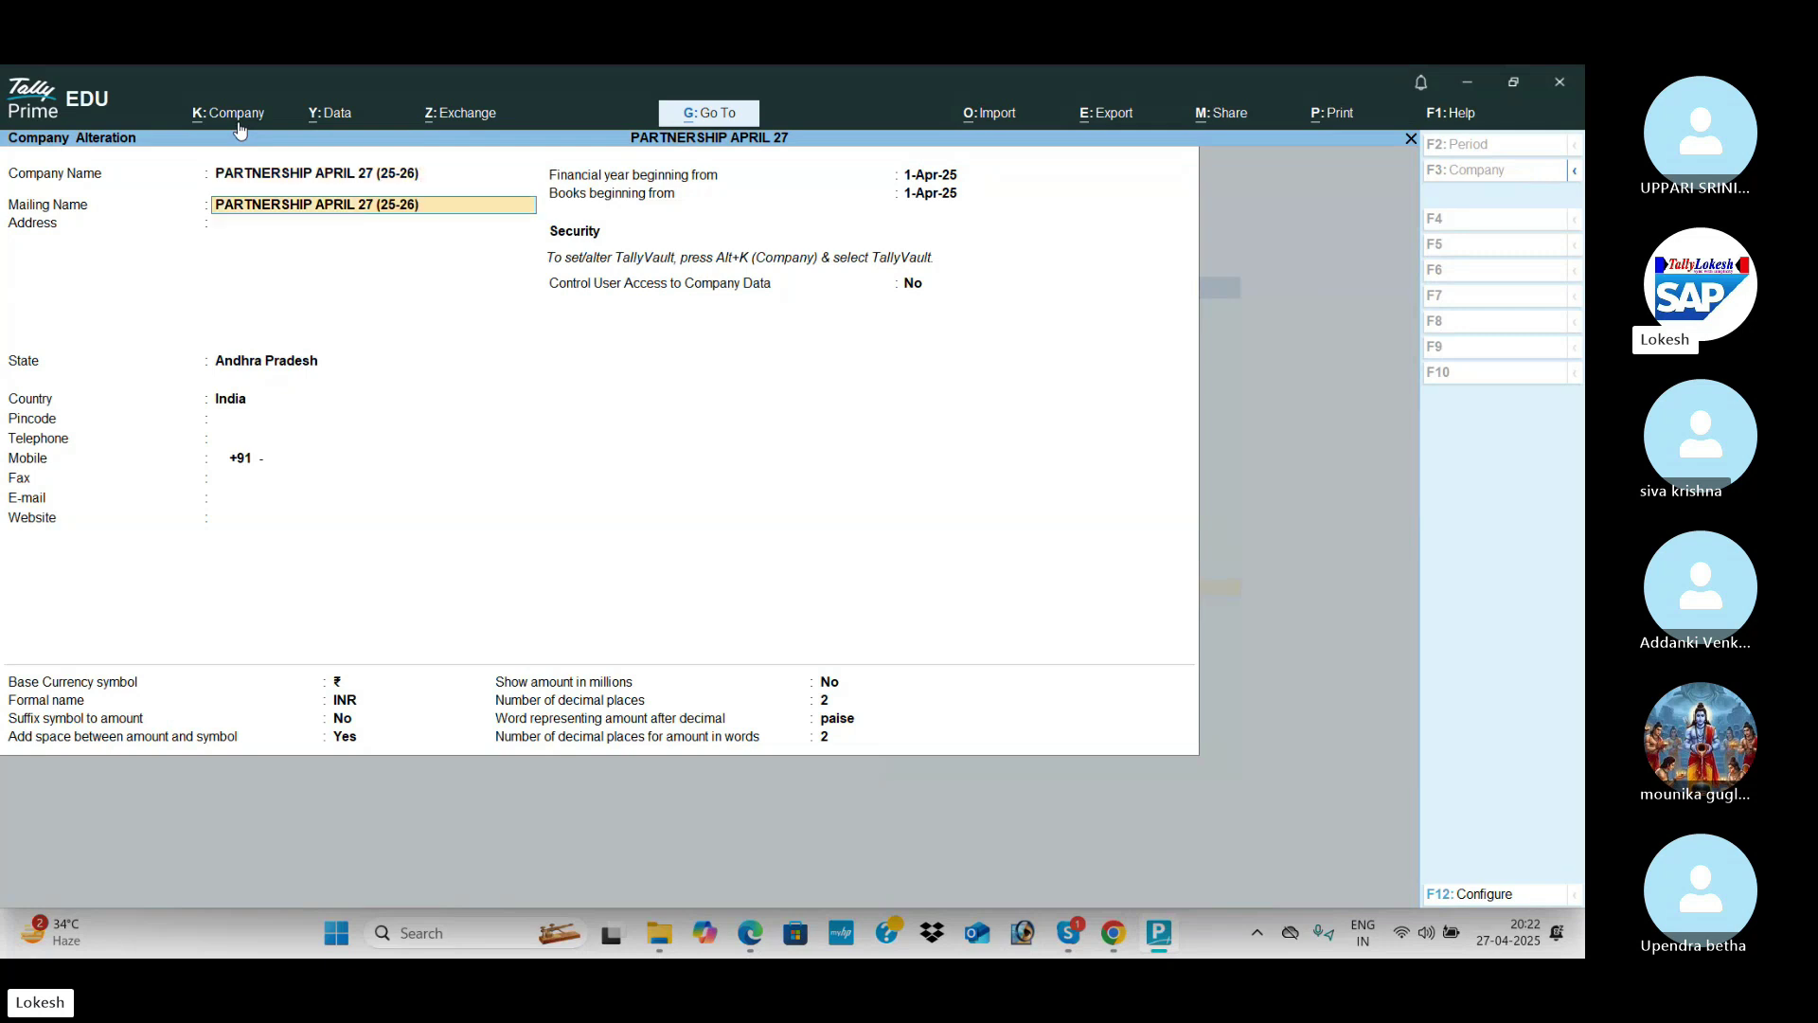
pyautogui.hotkey('ctrl', 'a')
# Step: Rename the company PARTNERSHIP APRIL 27 - (from 1-Apr-26) as PARTNERSHIP APRIL 27 (26-27), save it and leave company alteration
pyautogui.press('Return')
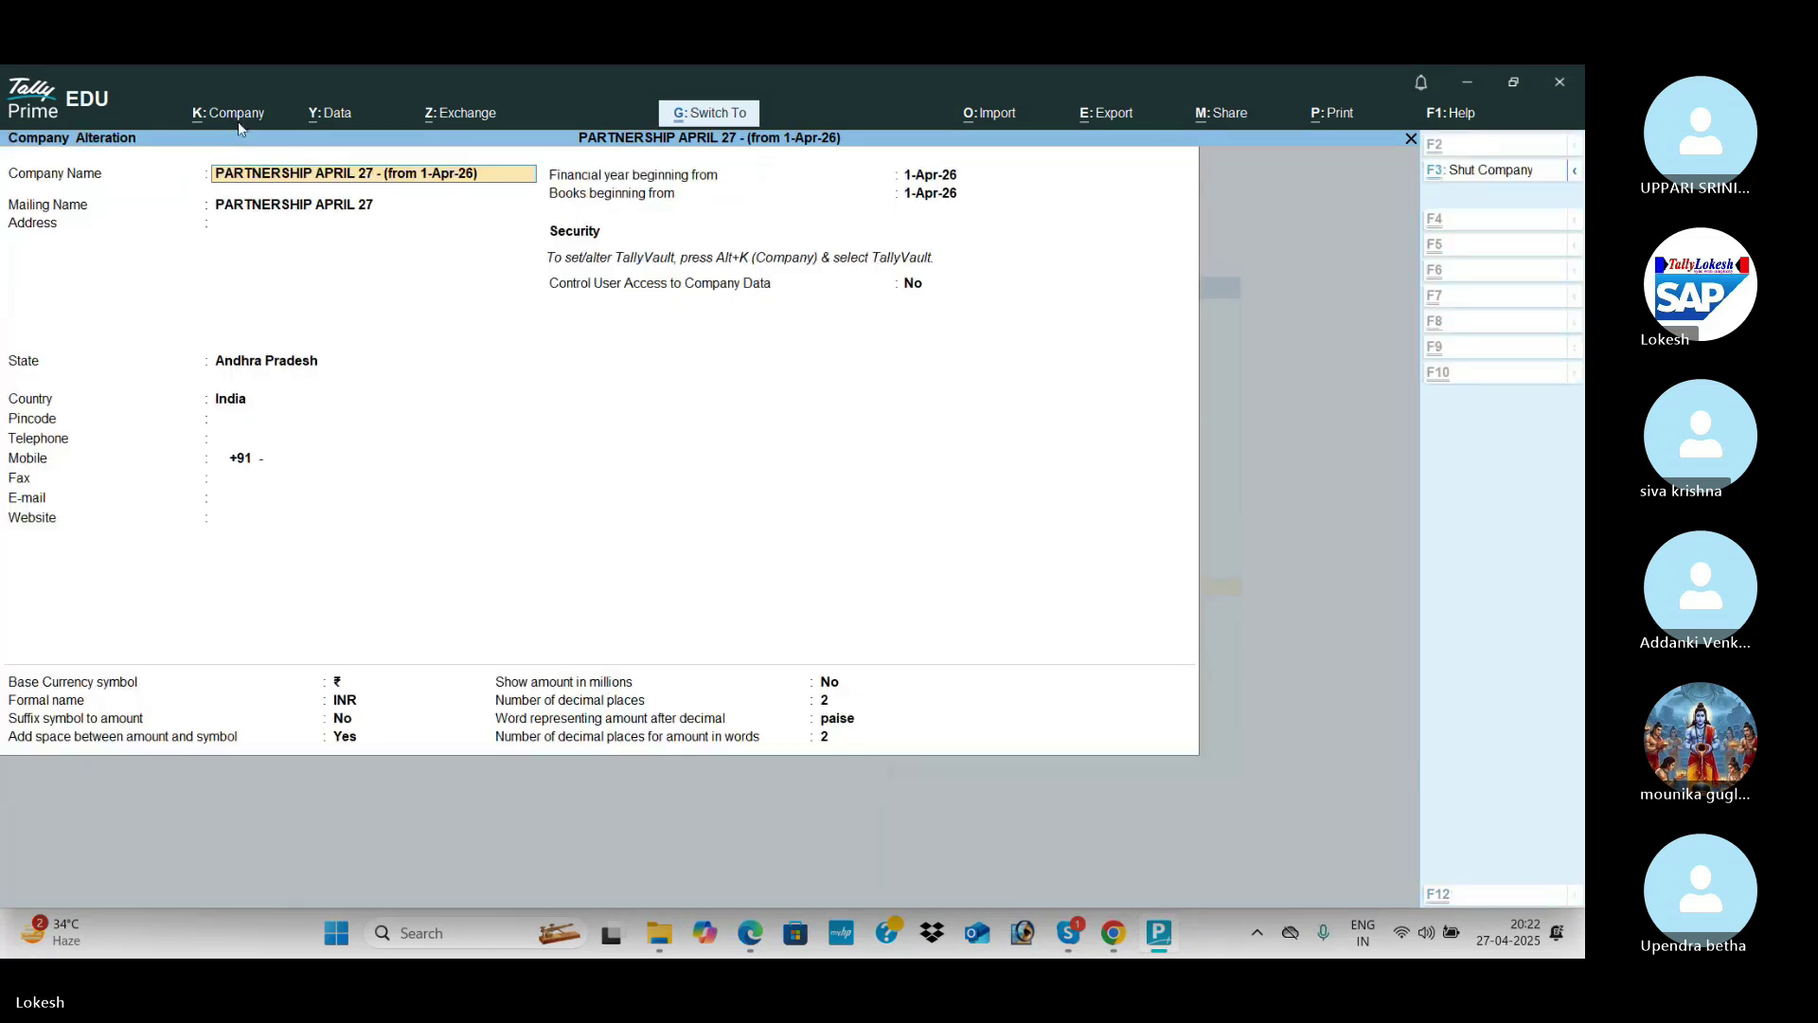
pyautogui.press('BackSpace')
pyautogui.press('BackSpace')
pyautogui.press('BackSpace')
pyautogui.press('BackSpace')
pyautogui.press('BackSpace')
pyautogui.press('BackSpace')
pyautogui.press('BackSpace')
pyautogui.press('BackSpace')
pyautogui.press('BackSpace')
pyautogui.press('BackSpace')
pyautogui.press('BackSpace')
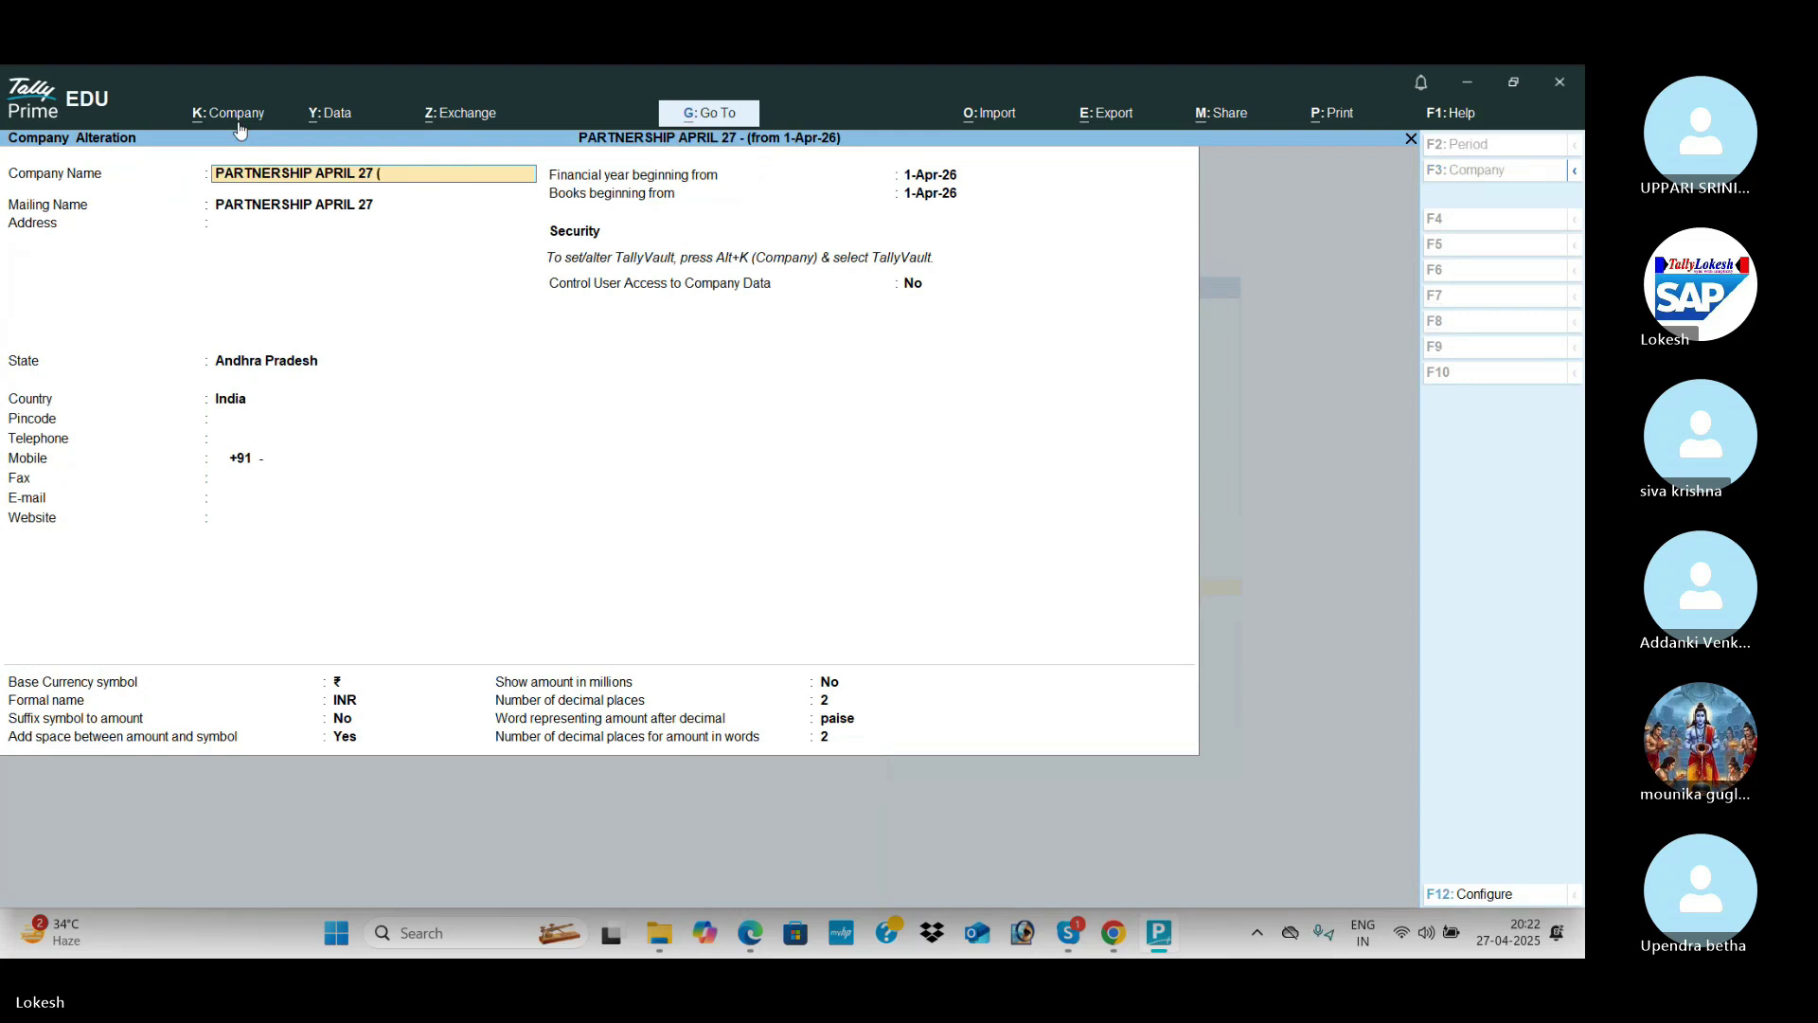
pyautogui.write('26')
pyautogui.press('Return')
pyautogui.hotkey('ctrl', 'a')
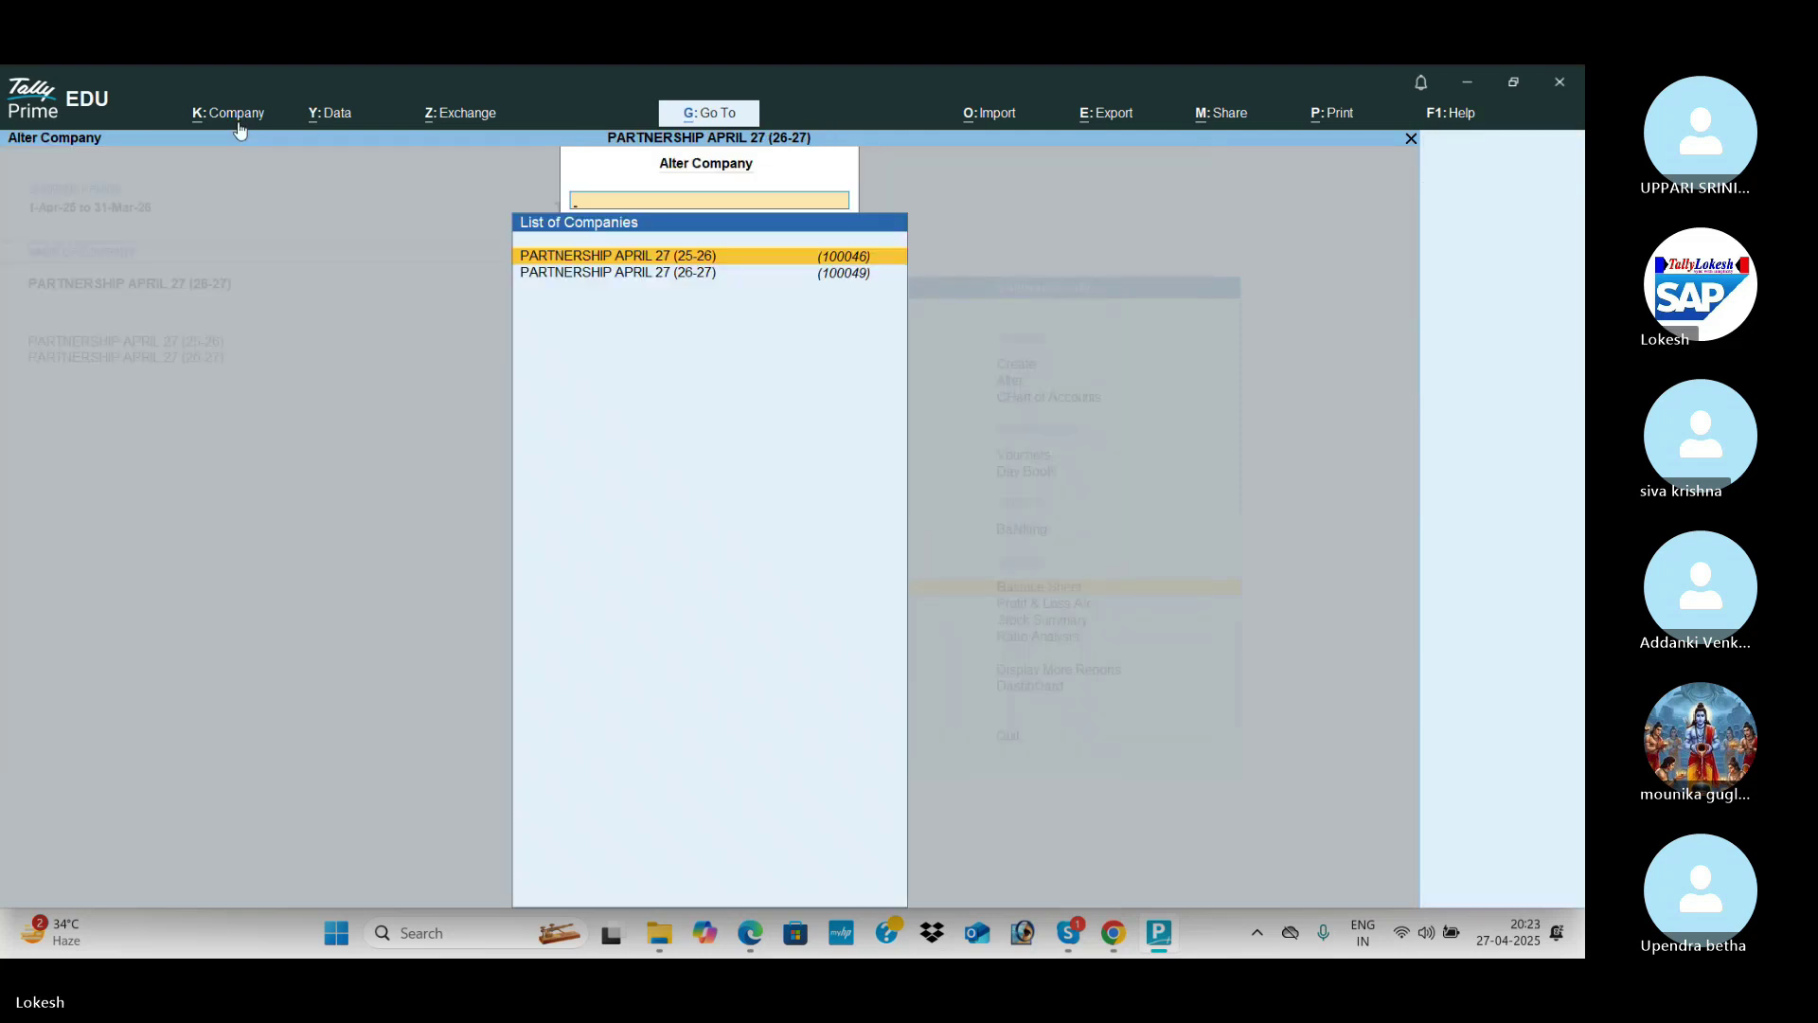
pyautogui.press('Escape')
pyautogui.press('Escape')
pyautogui.press('Escape')
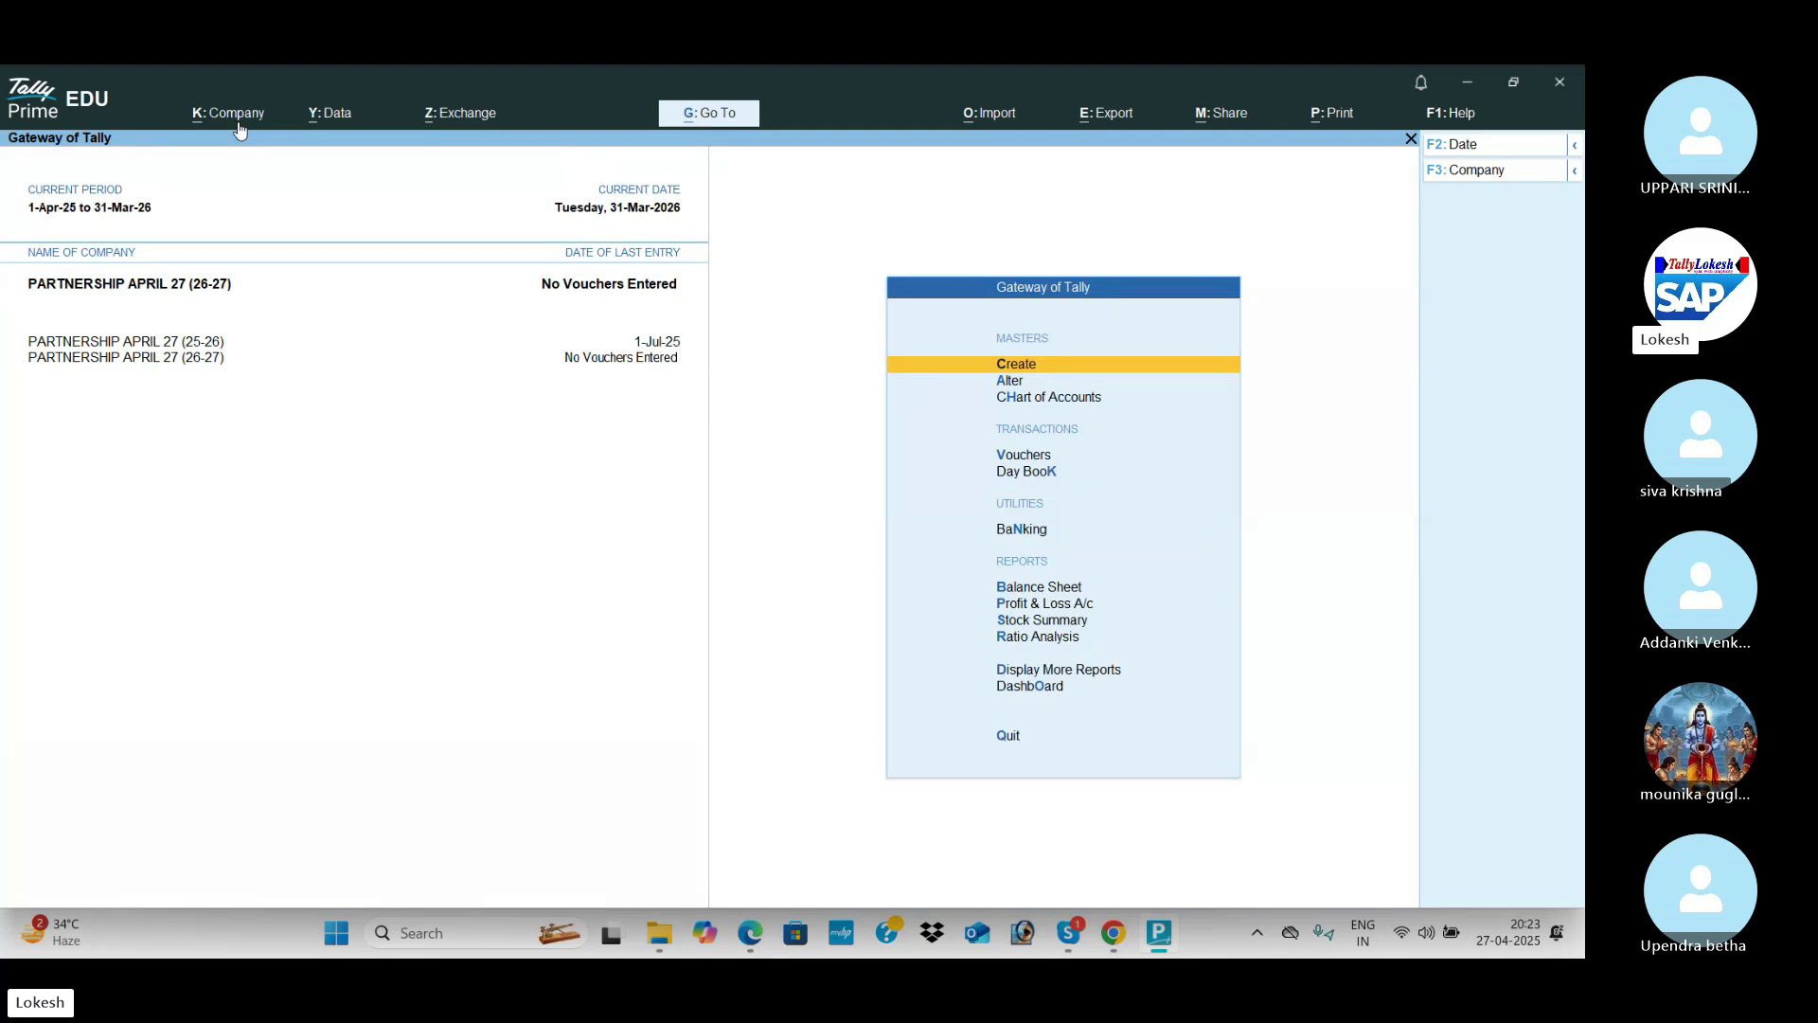
# Step: Examine the detailed Balance Sheet of PARTNERSHIP APRIL 27 (26-27) for the carried-forward balances
pyautogui.press('Down')
pyautogui.press('Down')
pyautogui.press('Down')
pyautogui.press('Down')
pyautogui.press('Down')
pyautogui.press('Down')
pyautogui.press('Return')
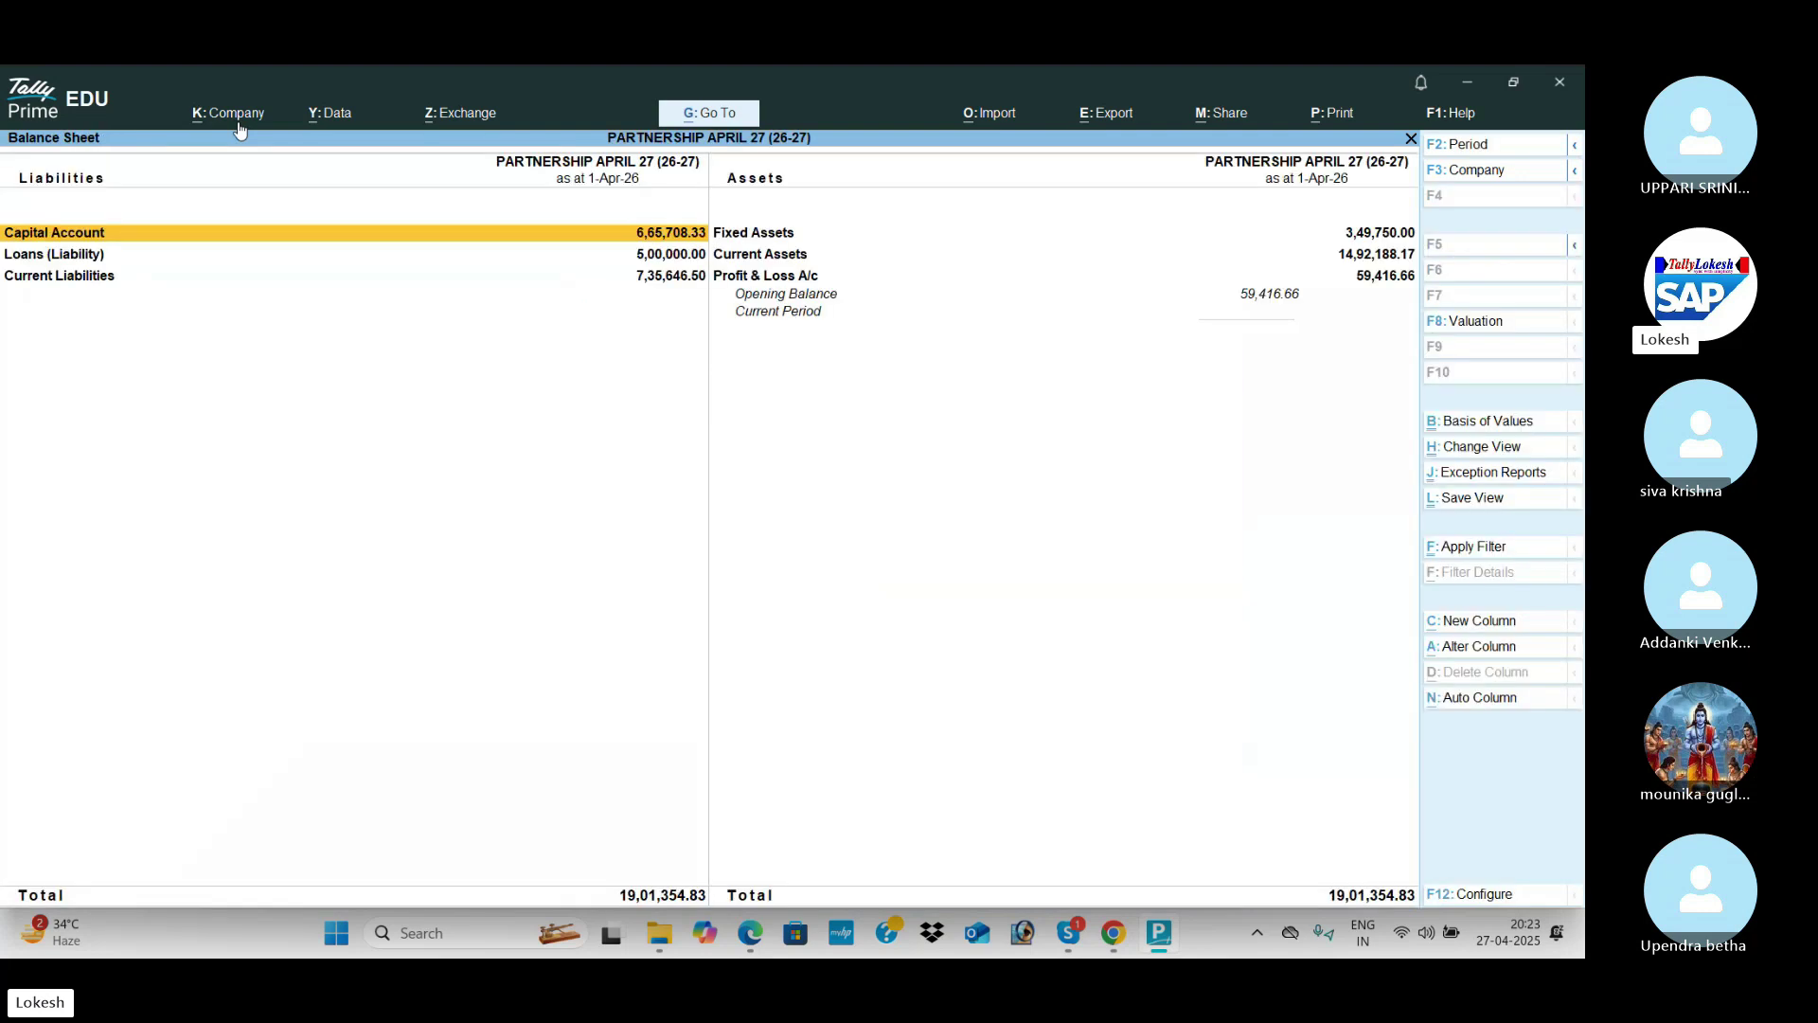
pyautogui.hotkey('alt', 'F5')
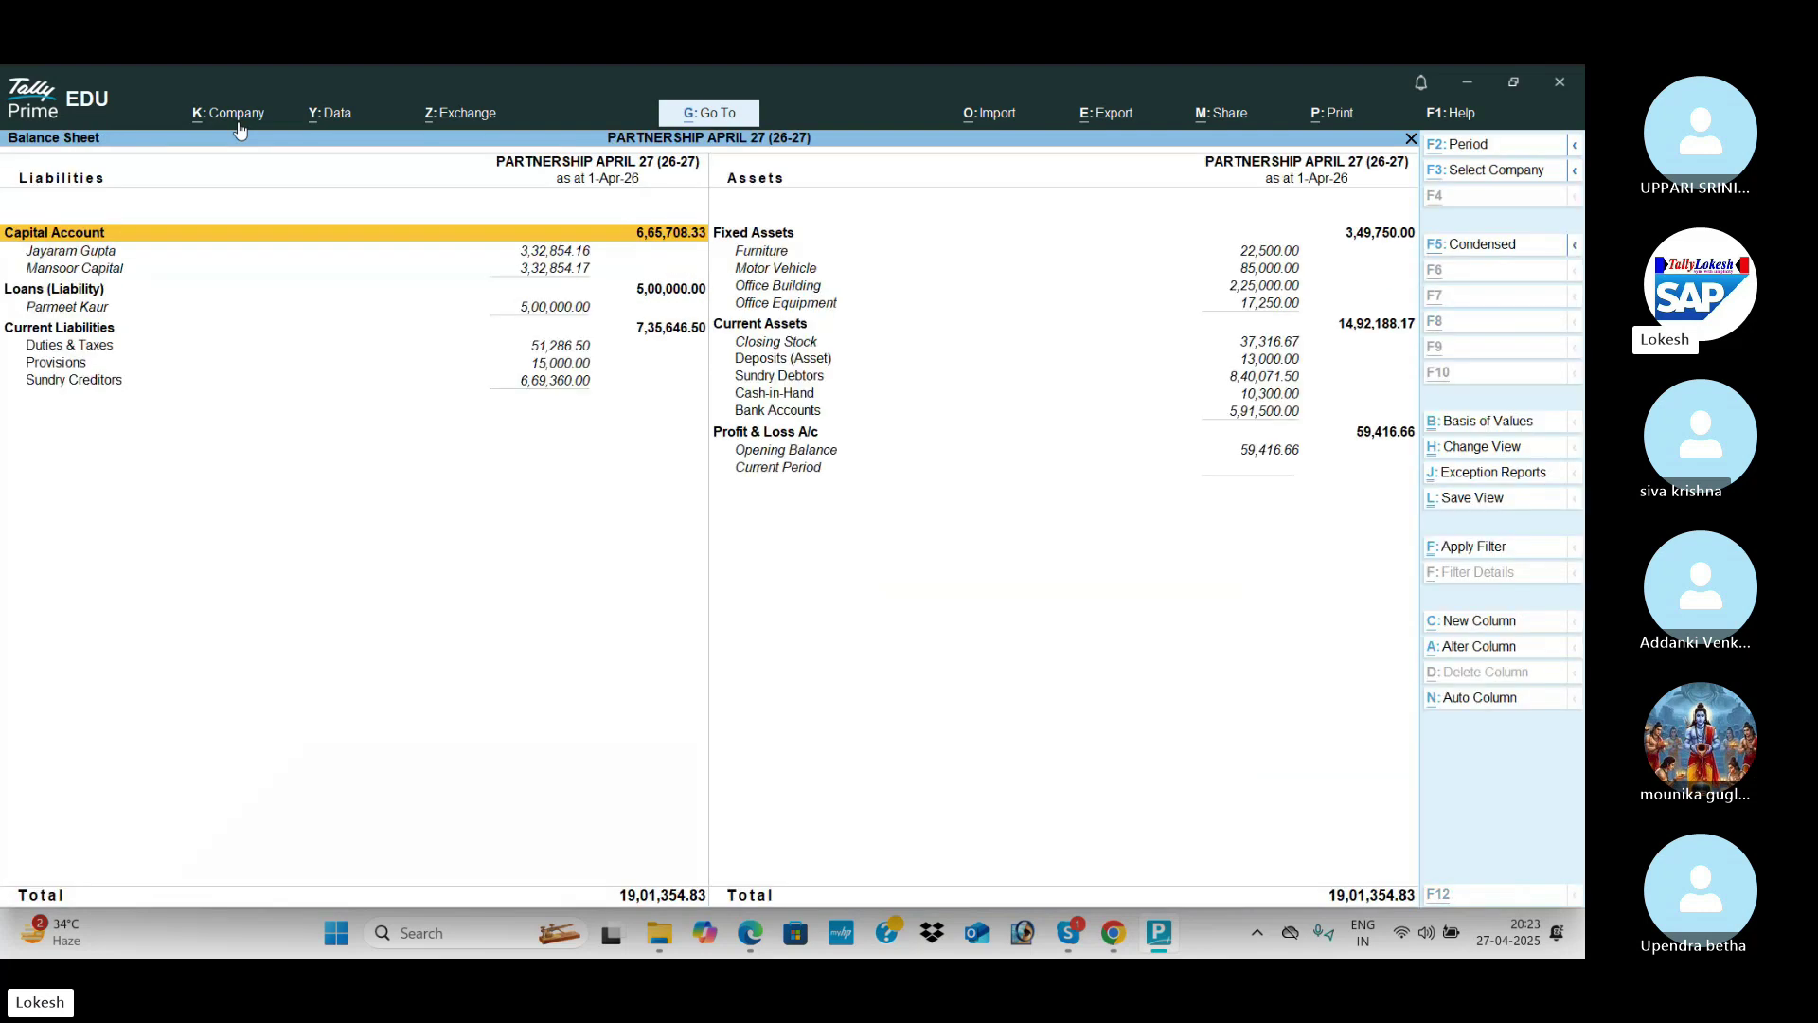
pyautogui.moveTo(641, 935)
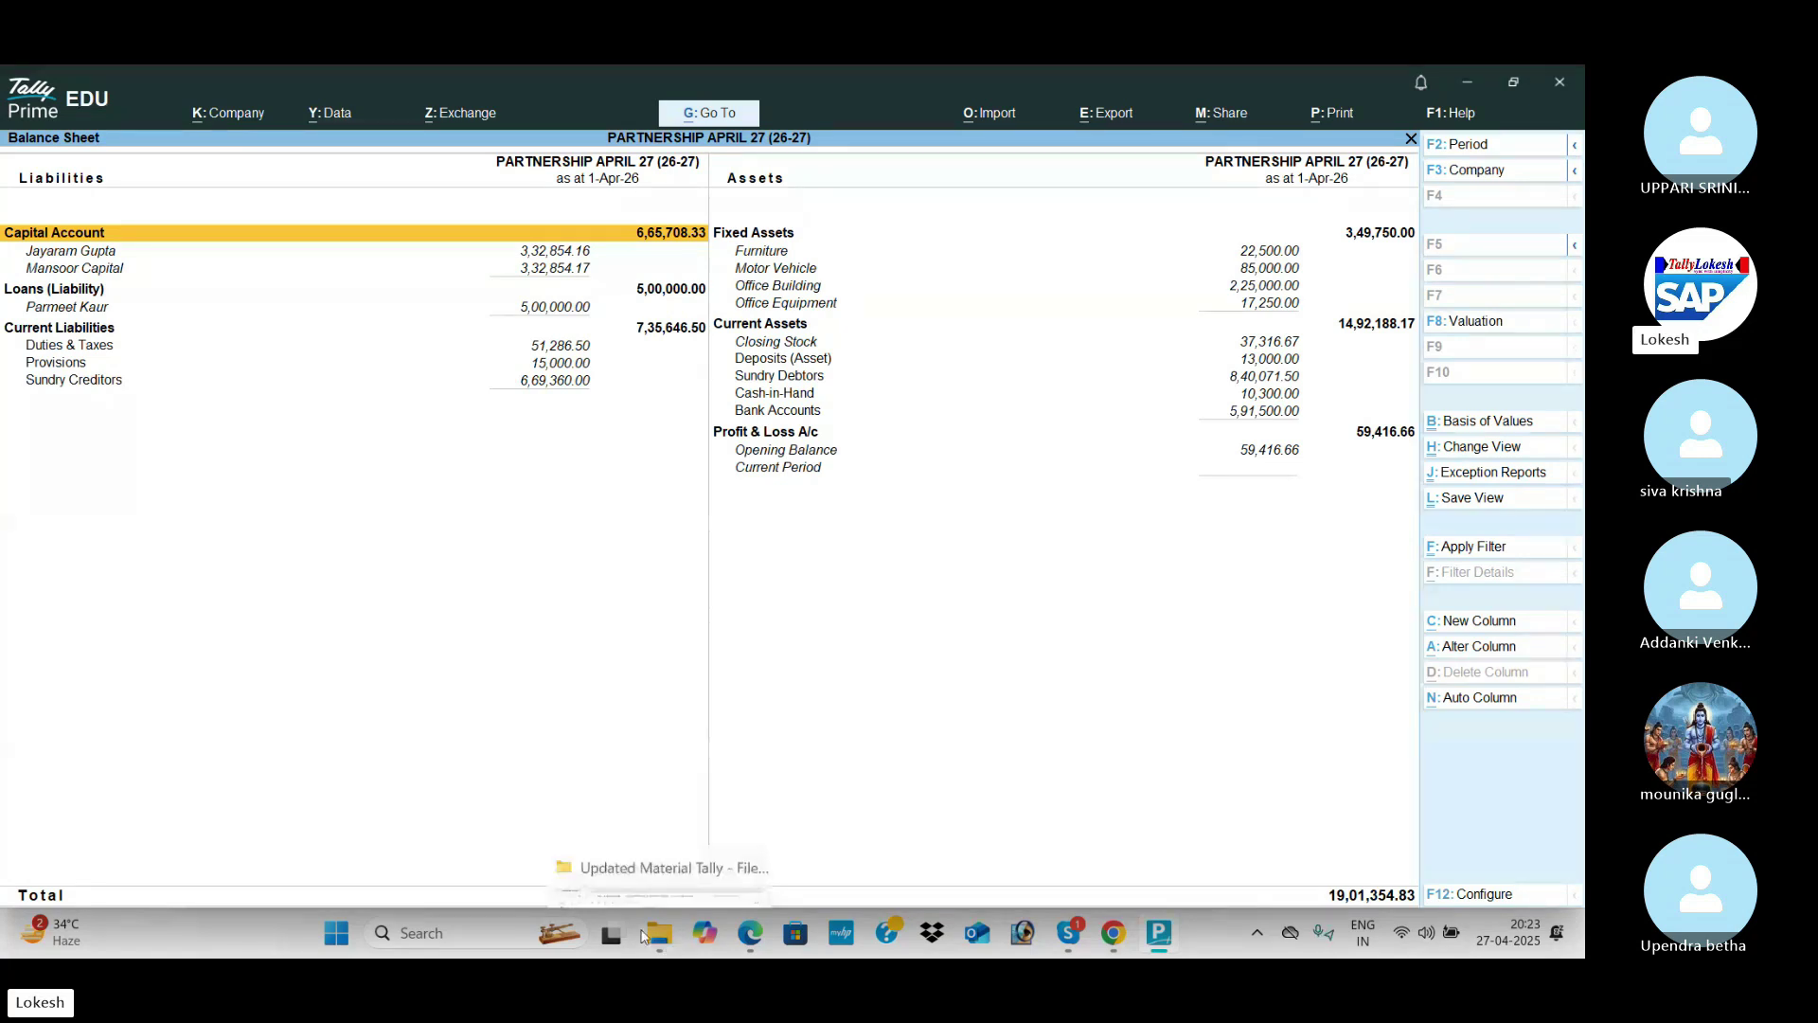
pyautogui.press('Escape')
# Step: Open the list of ledgers in the Chart of Accounts for PARTNERSHIP APRIL 27 (26-27)
pyautogui.press('Up')
pyautogui.press('Up')
pyautogui.press('Up')
pyautogui.press('Up')
pyautogui.press('Up')
pyautogui.press('Down')
pyautogui.press('Return')
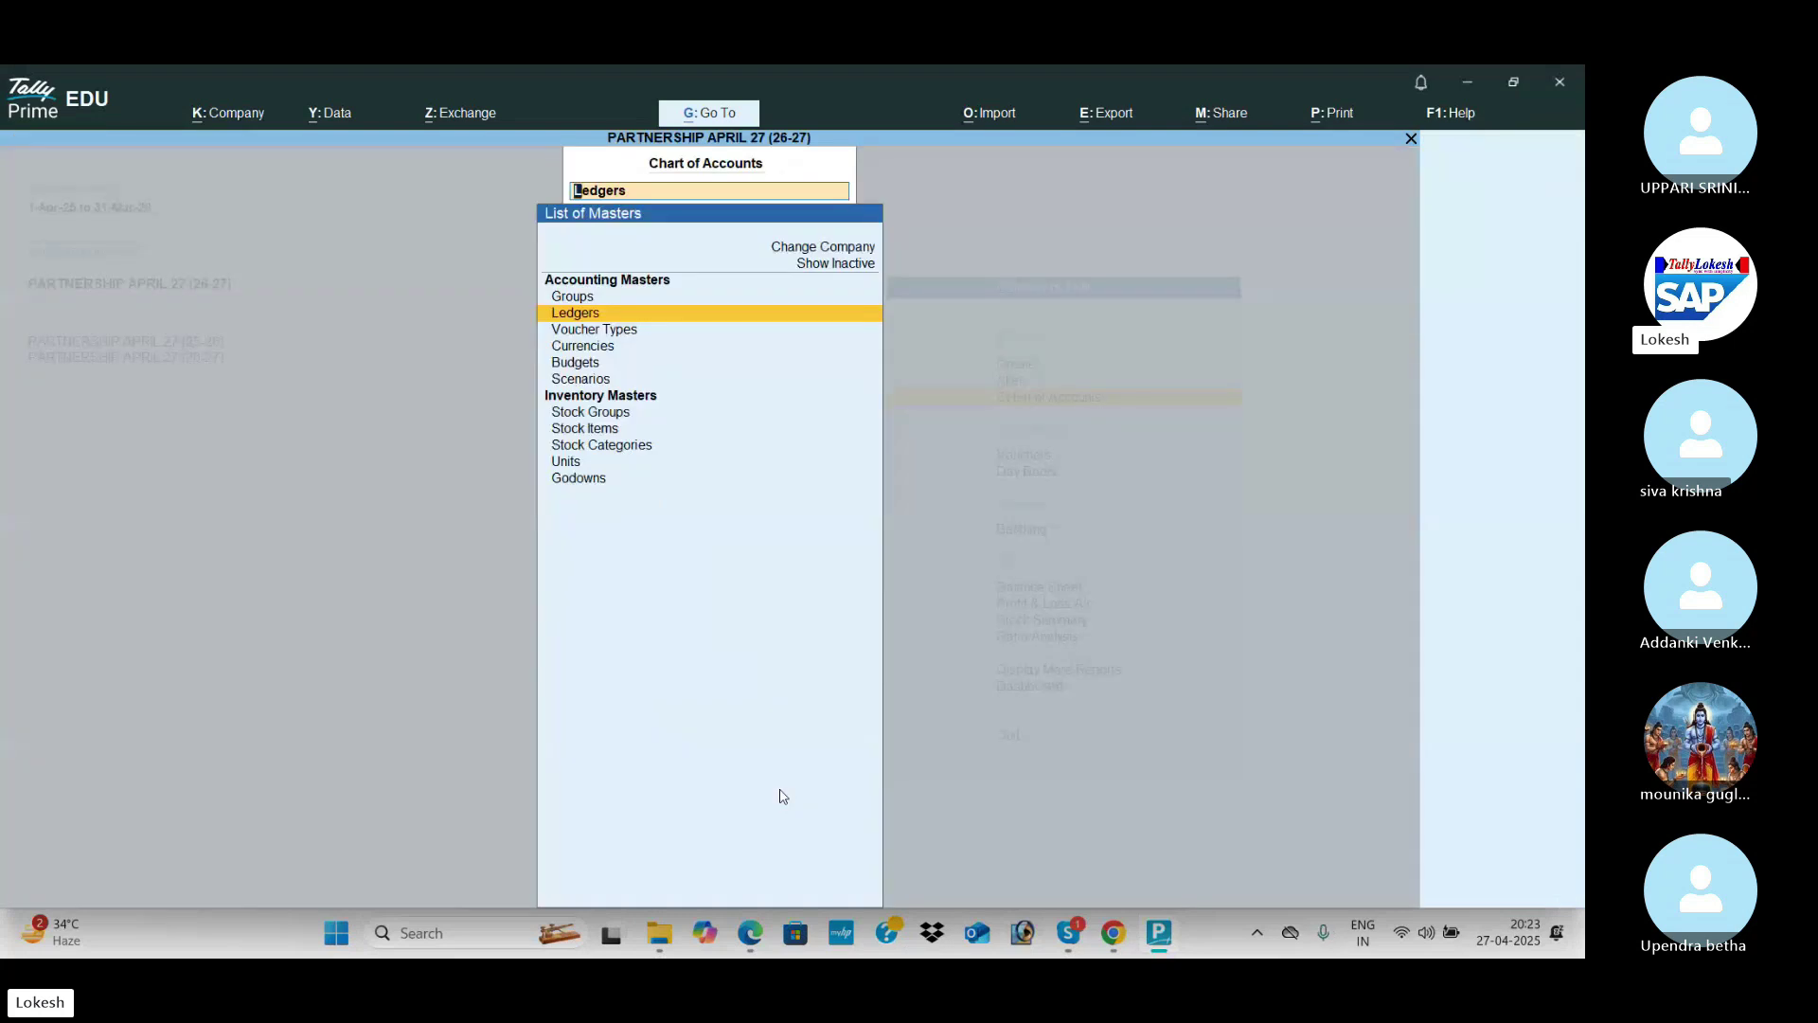
pyautogui.press('Return')
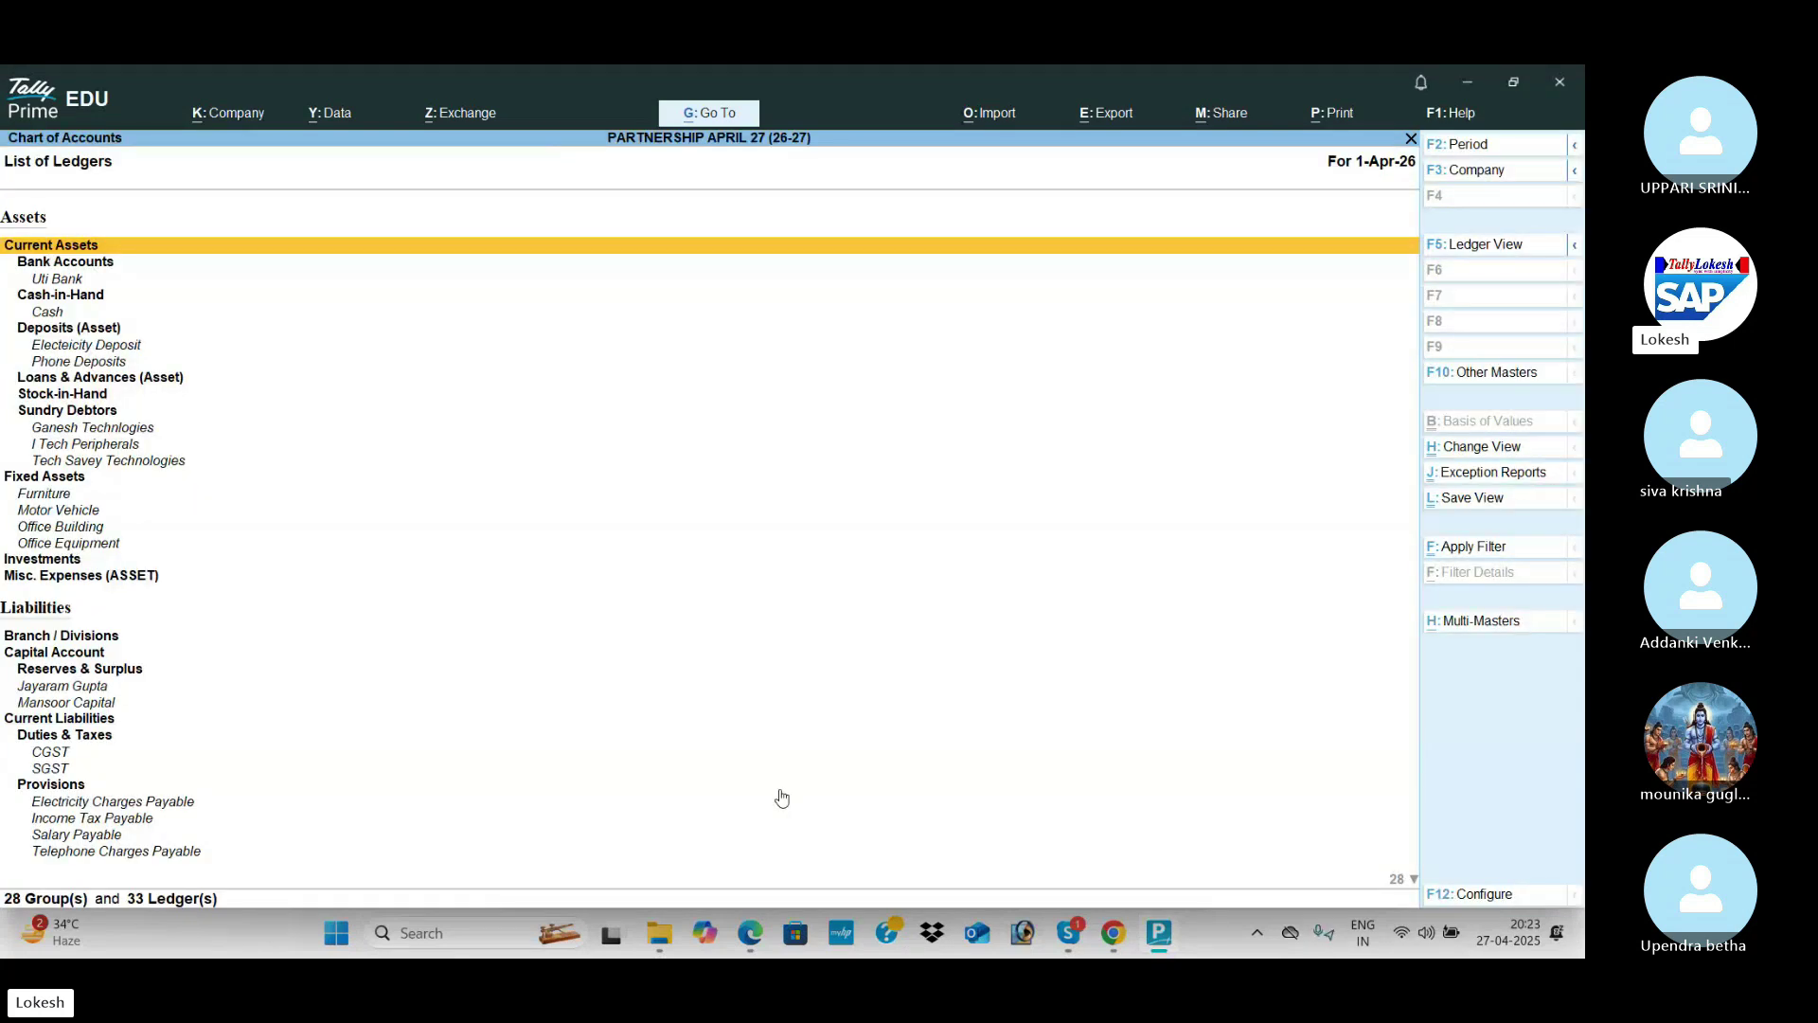
# Step: Alter the ledgers of all groups together, zero their opening balances and save
pyautogui.click(1482, 620)
pyautogui.press('Down')
pyautogui.press('Down')
pyautogui.press('Return')
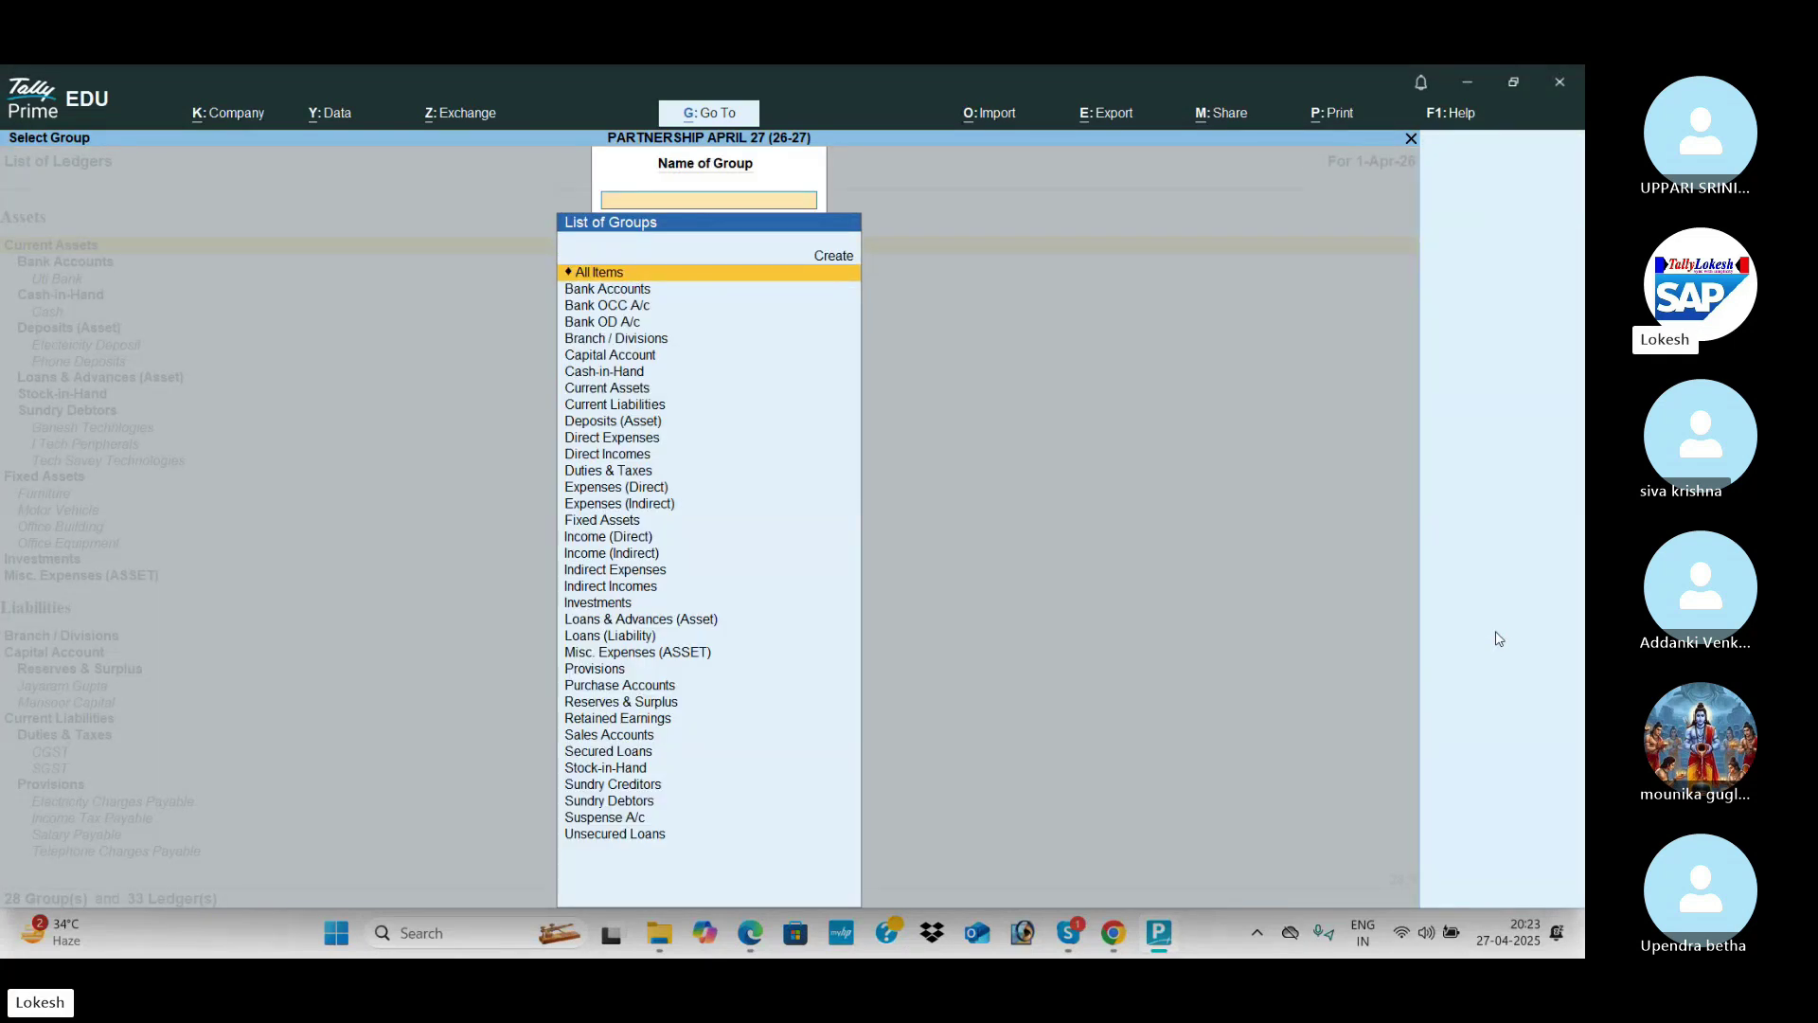
pyautogui.press('Return')
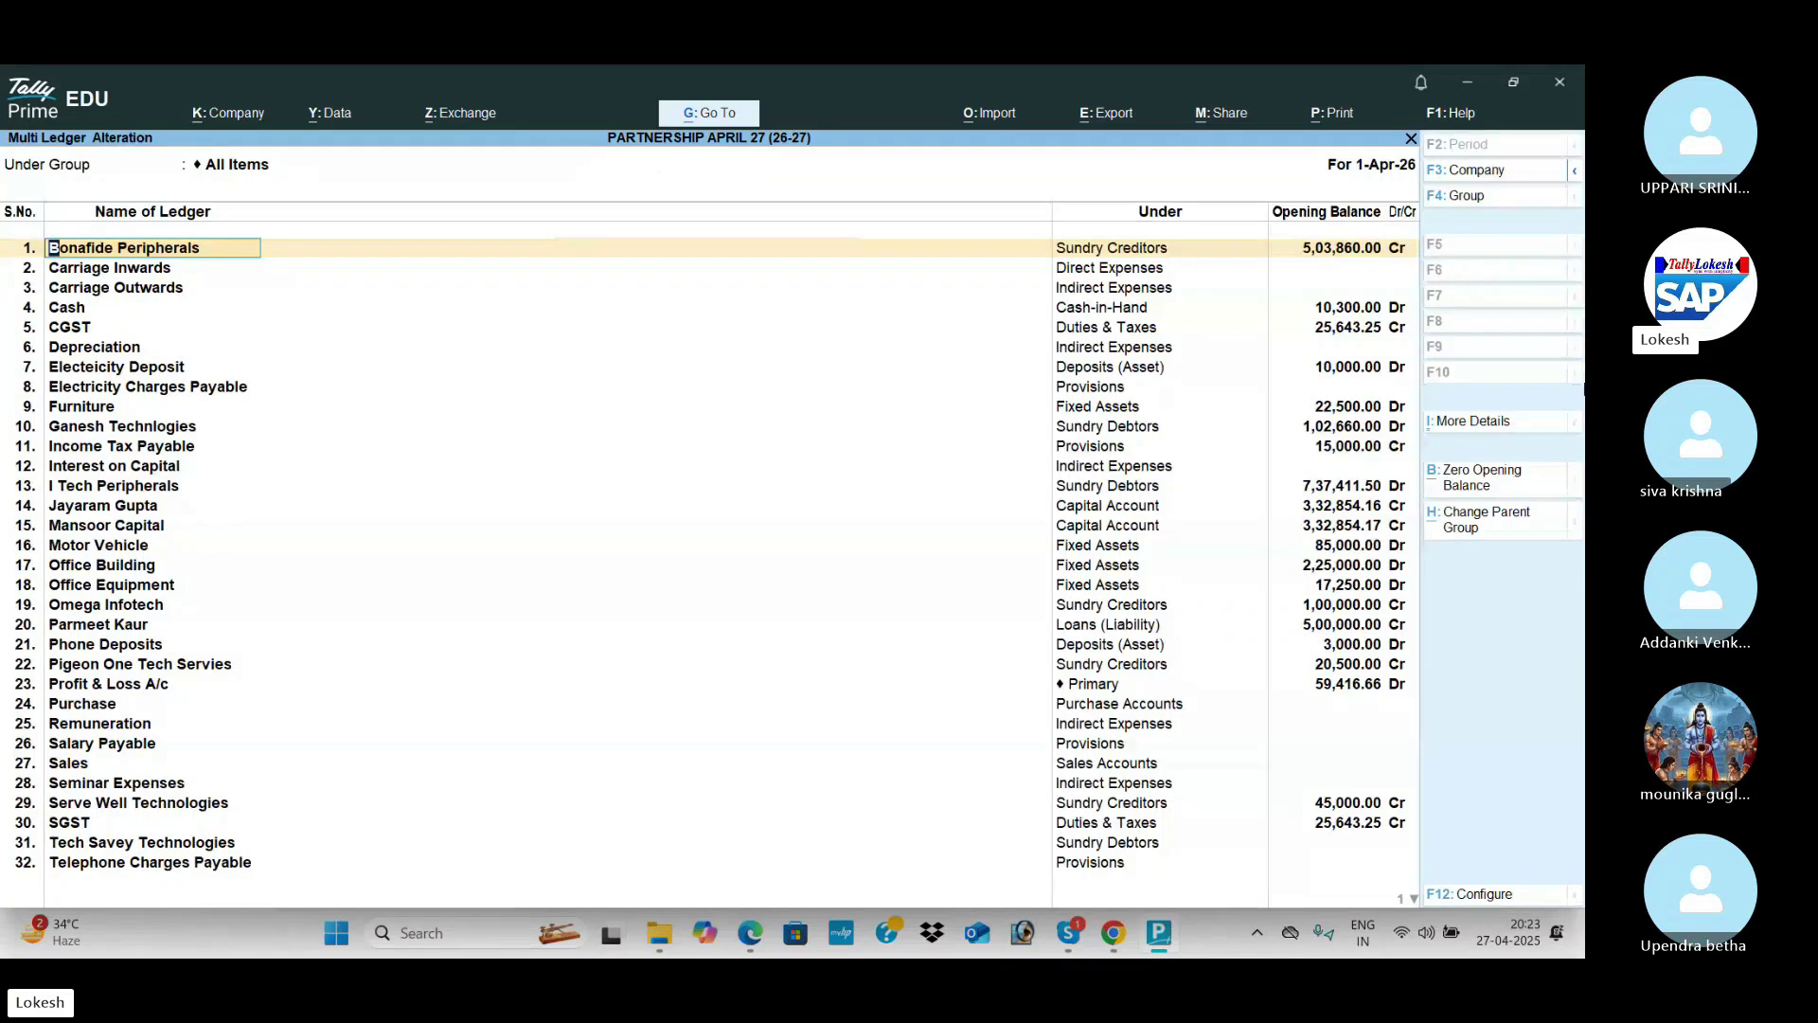
pyautogui.click(1480, 486)
pyautogui.hotkey('ctrl', 'a')
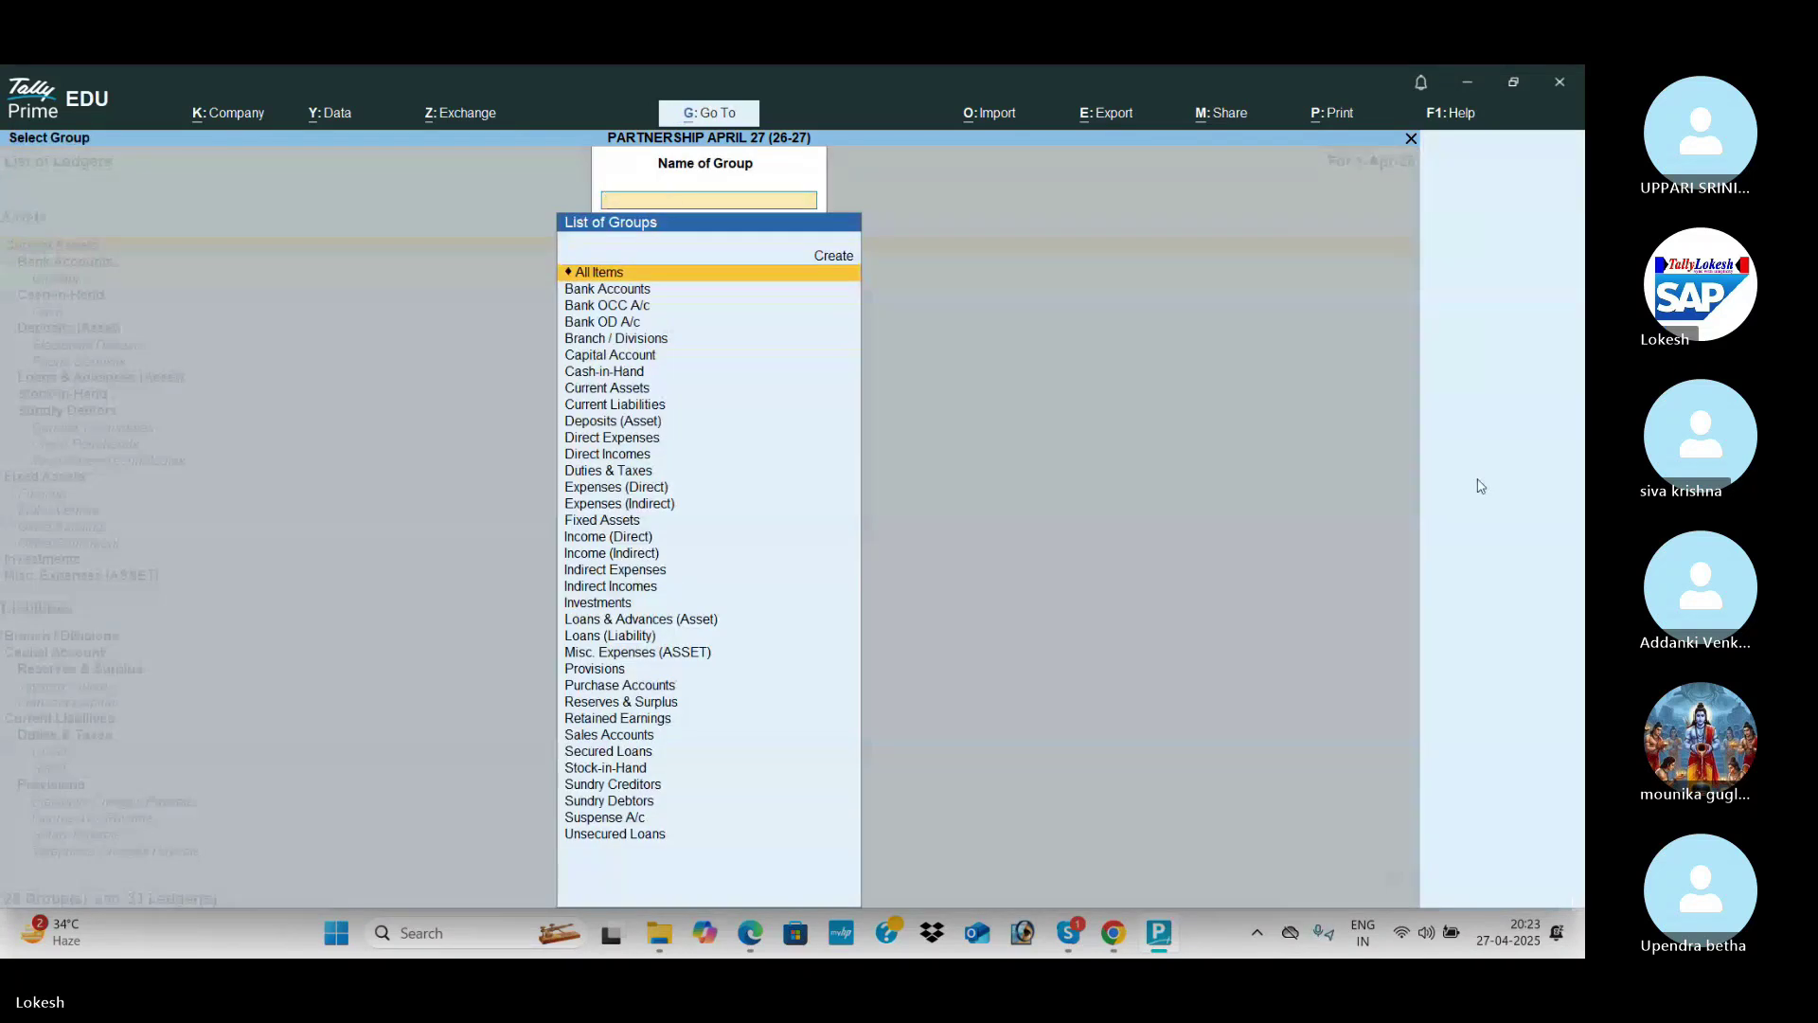
pyautogui.press('Escape')
pyautogui.press('Escape')
# Step: Open the list of stock items in the Chart of Accounts
pyautogui.press('Down')
pyautogui.press('Down')
pyautogui.press('Down')
pyautogui.press('Down')
pyautogui.press('Down')
pyautogui.press('Down')
pyautogui.press('Return')
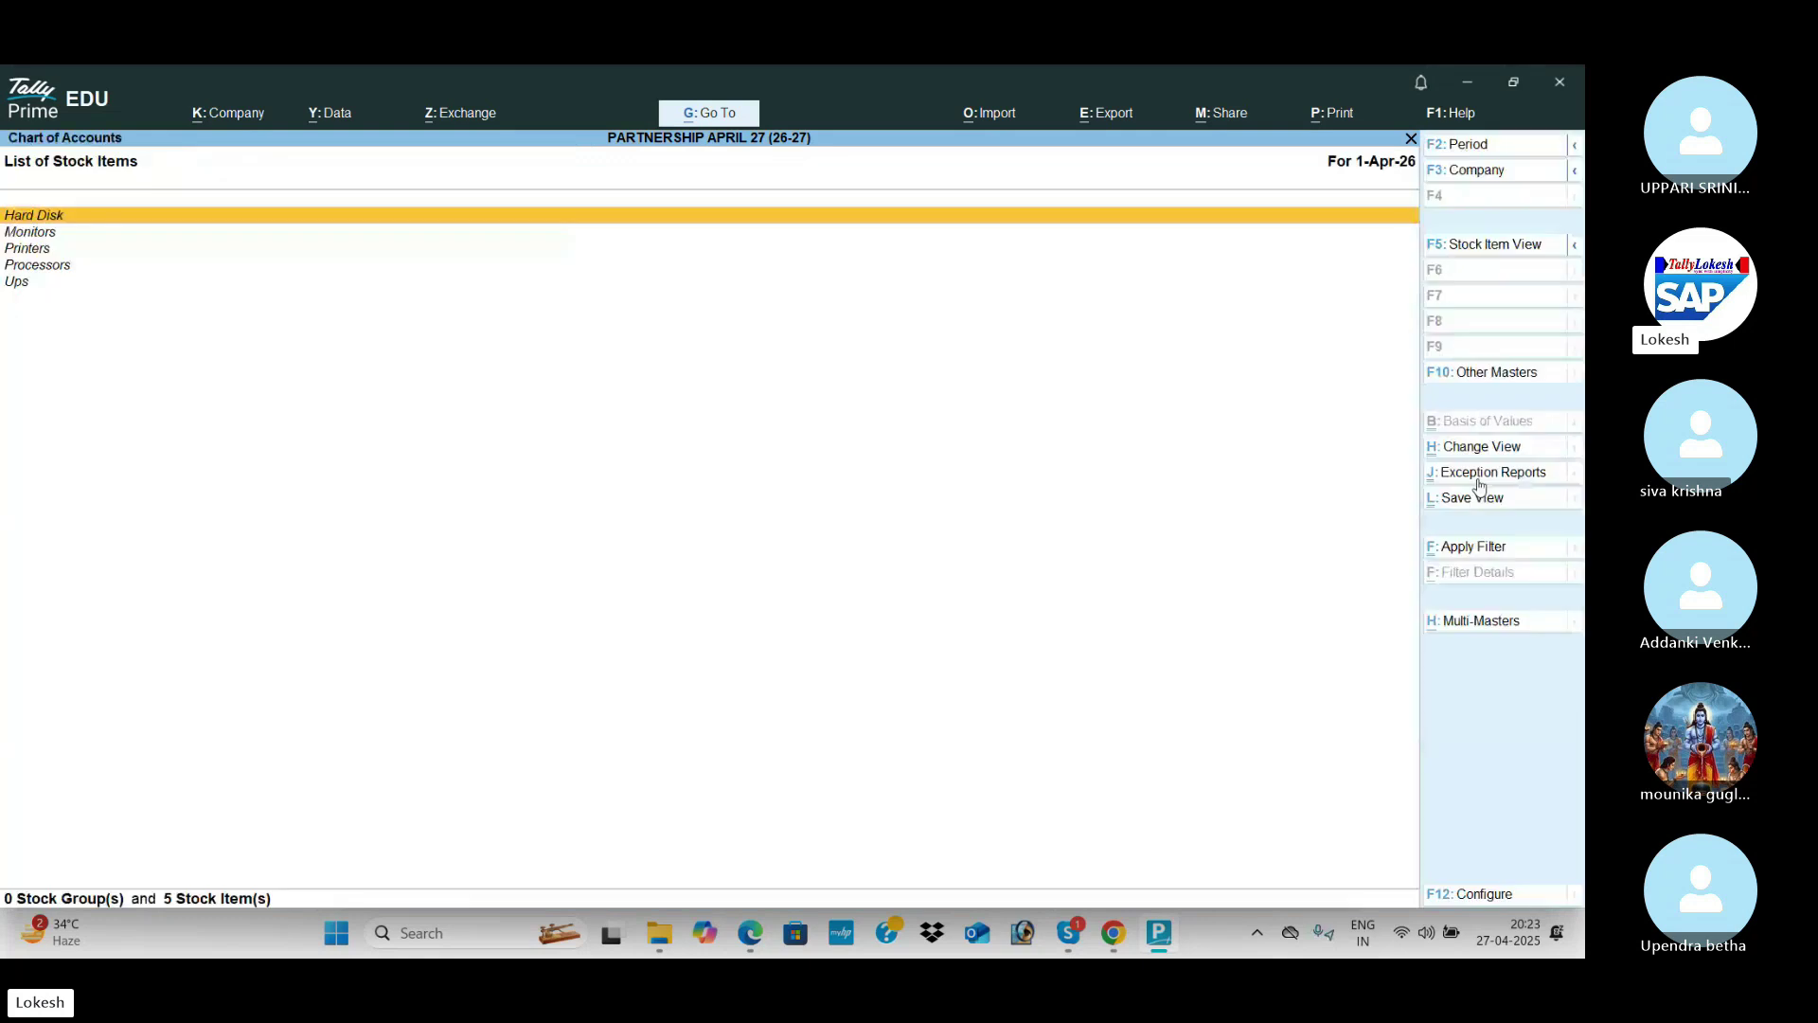
# Step: Alter the stock items of all groups together, zero their opening balances and save
pyautogui.click(1483, 621)
pyautogui.press('Up')
pyautogui.press('Up')
pyautogui.press('Return')
pyautogui.press('Return')
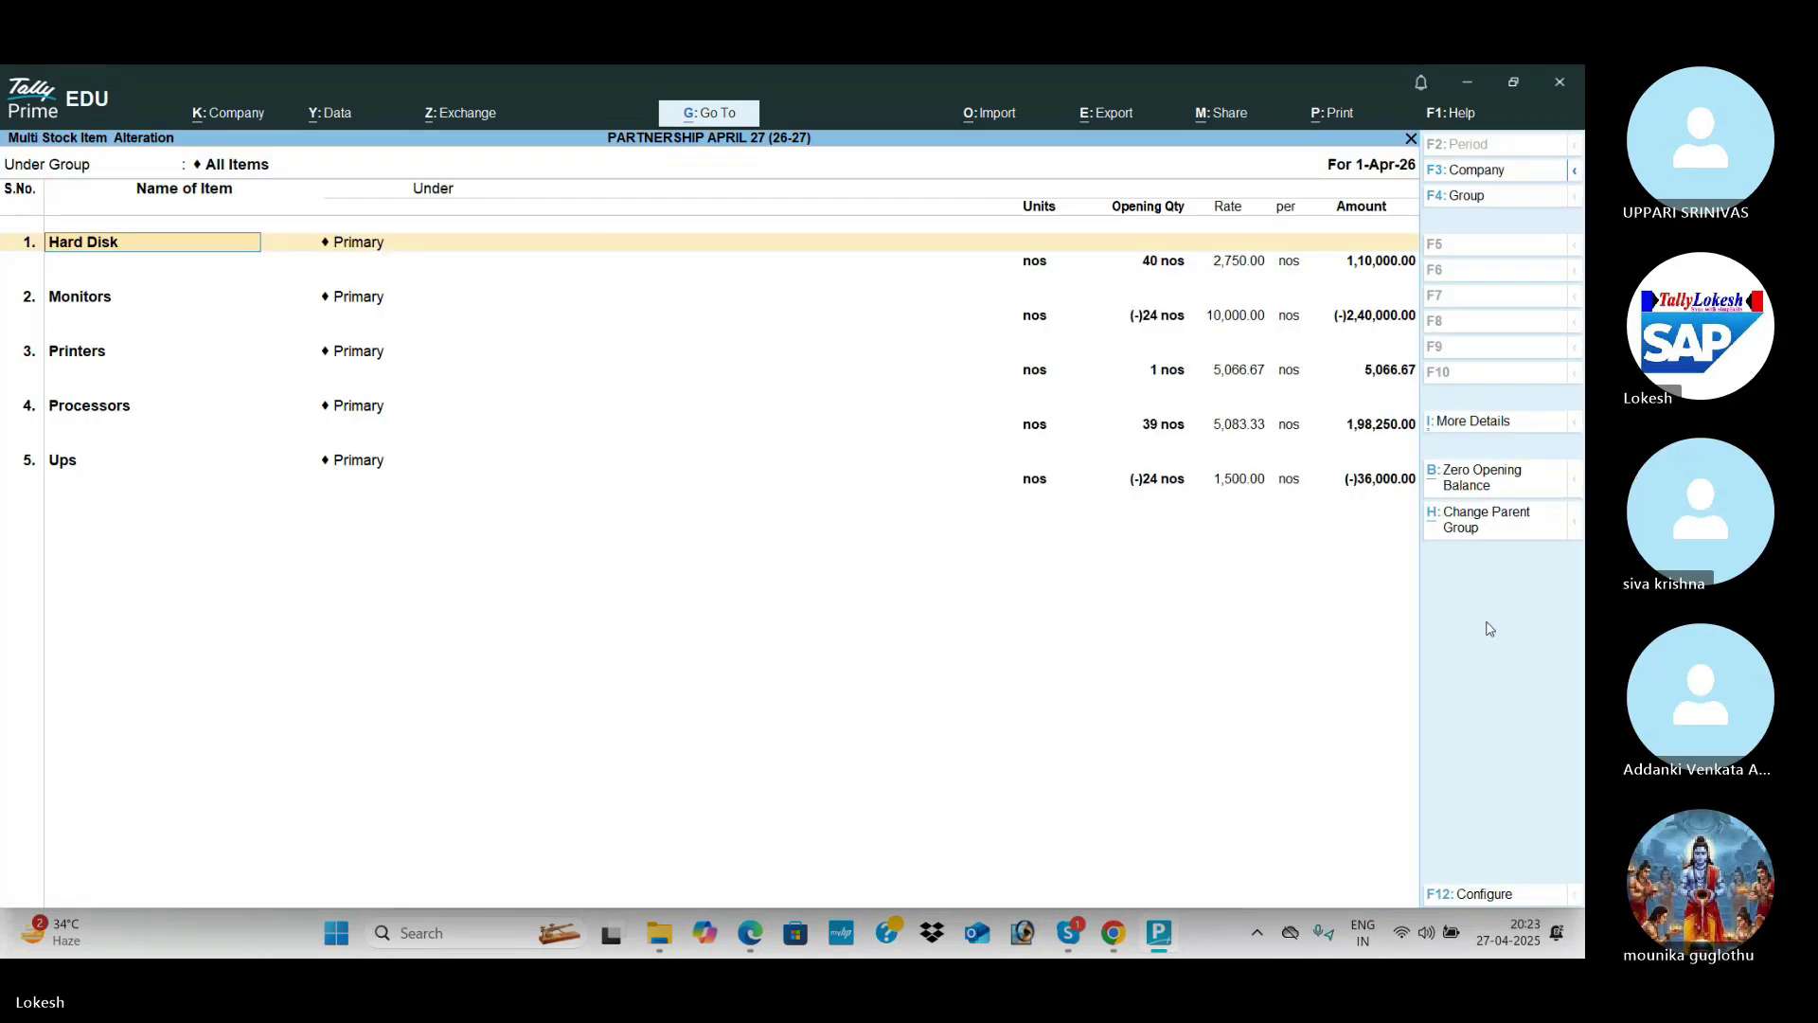
pyautogui.click(1451, 492)
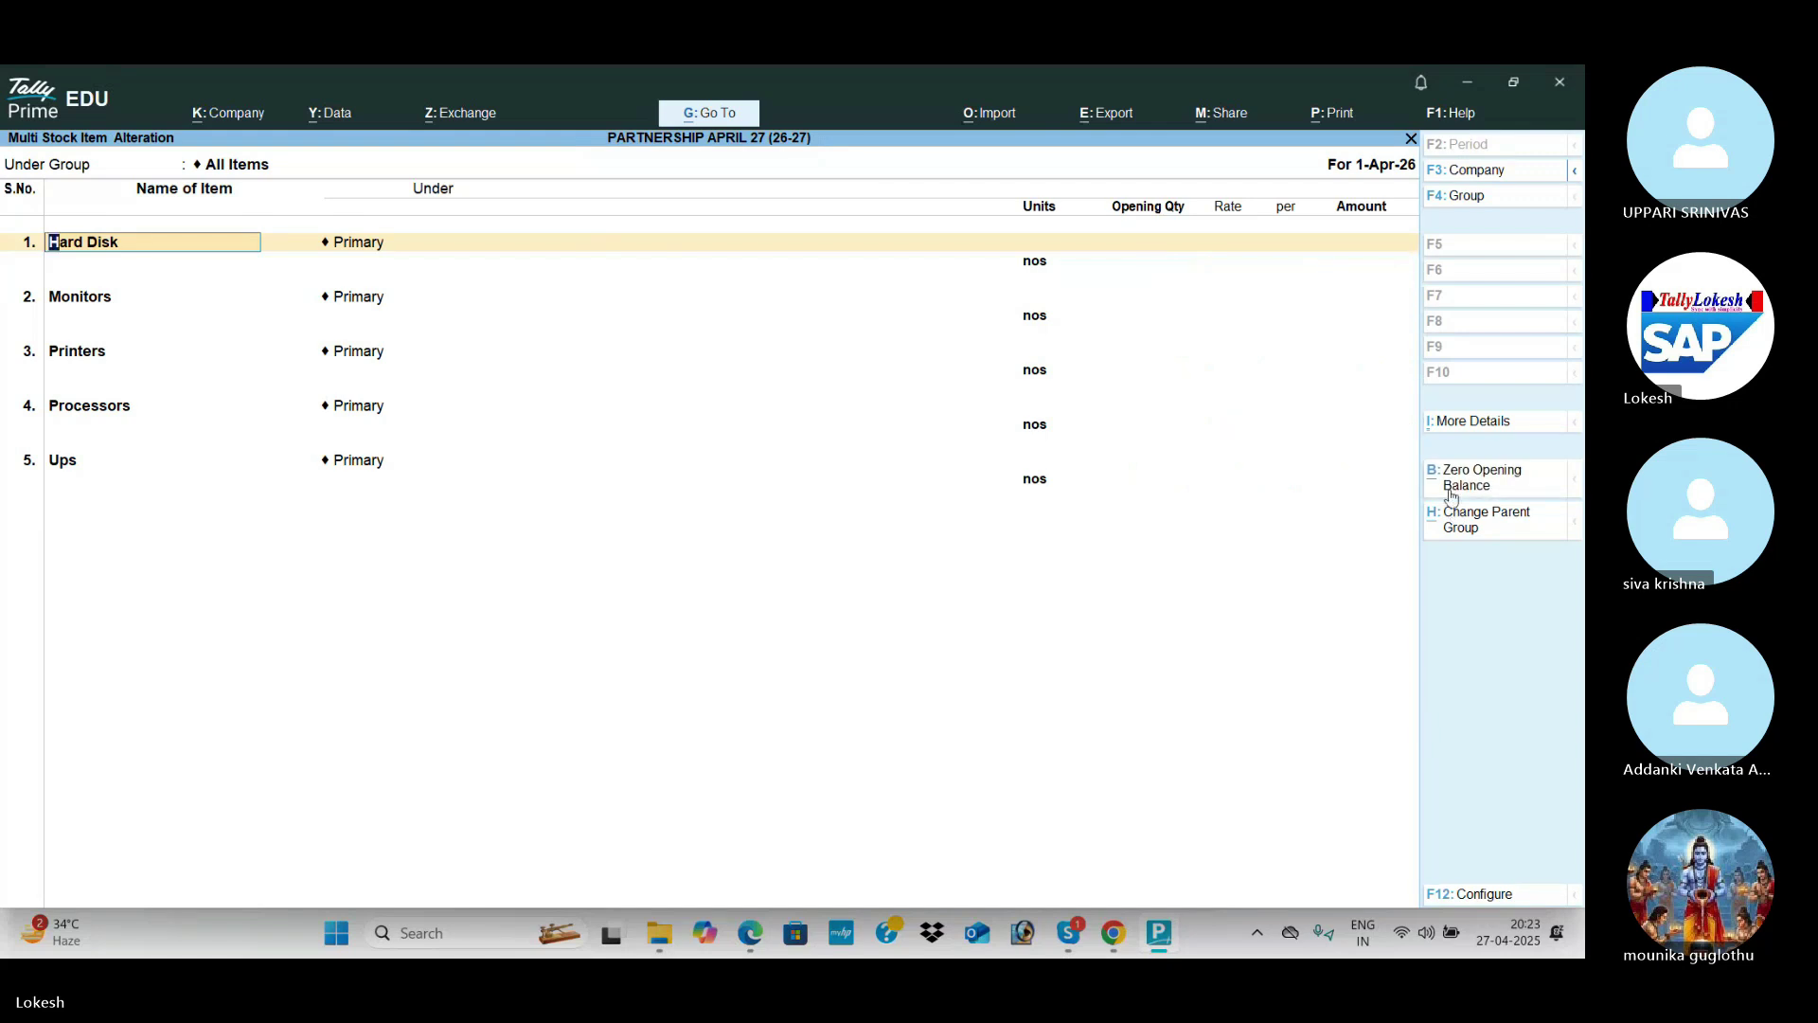
pyautogui.hotkey('ctrl', 'a')
pyautogui.press('Escape')
pyautogui.press('Escape')
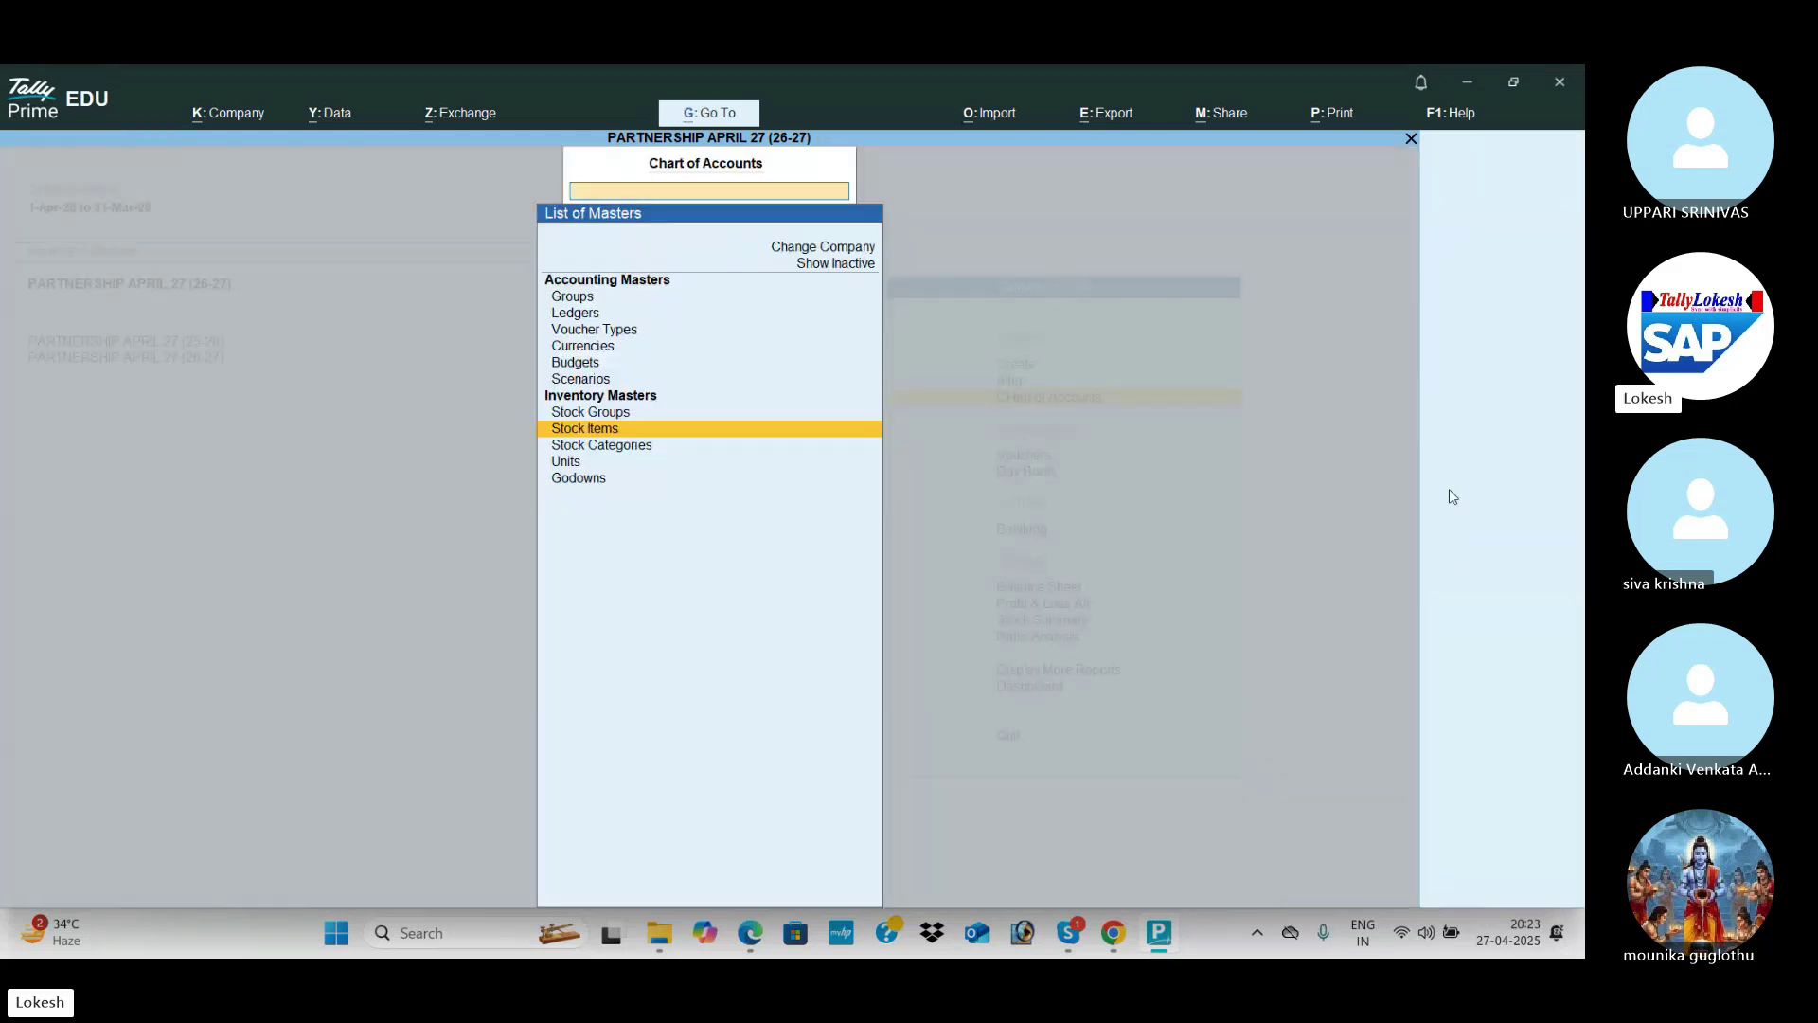
# Step: Check the detailed Balance Sheet of PARTNERSHIP APRIL 27 (26-27) for remaining opening balances
pyautogui.press('Escape')
pyautogui.press('Down')
pyautogui.press('Down')
pyautogui.press('Down')
pyautogui.press('Down')
pyautogui.press('Return')
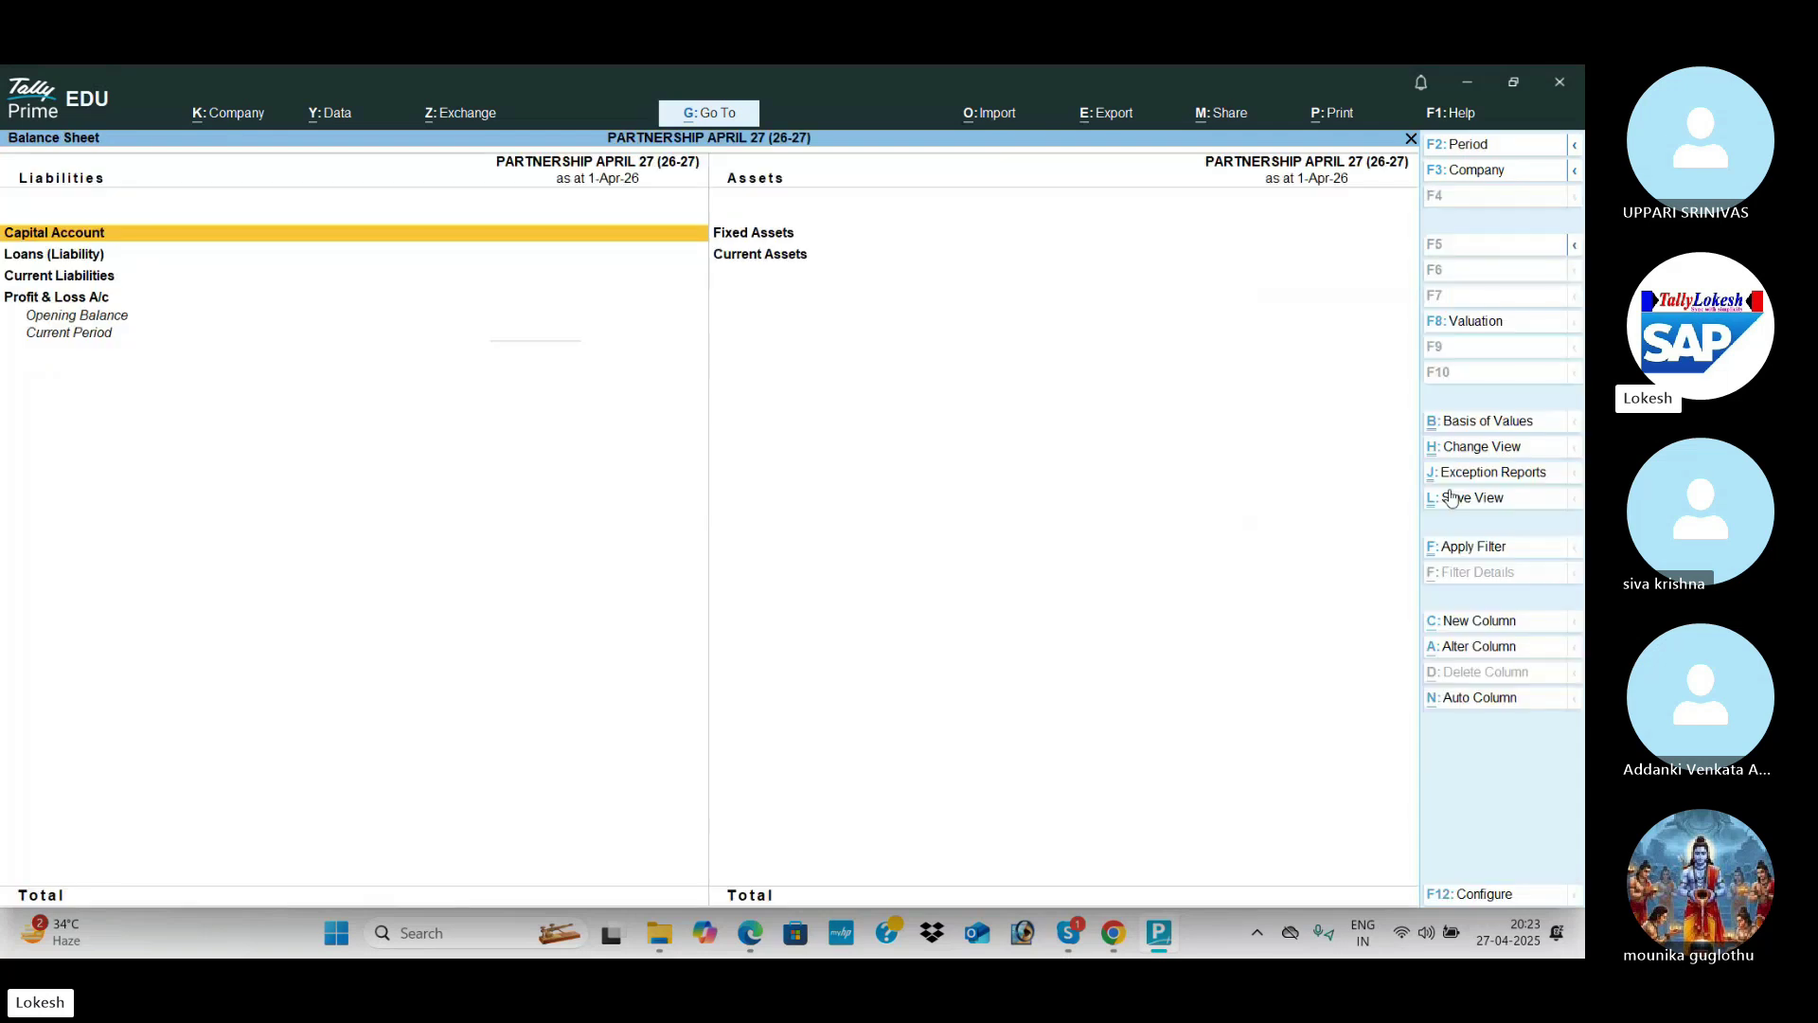
pyautogui.hotkey('alt', 'F5')
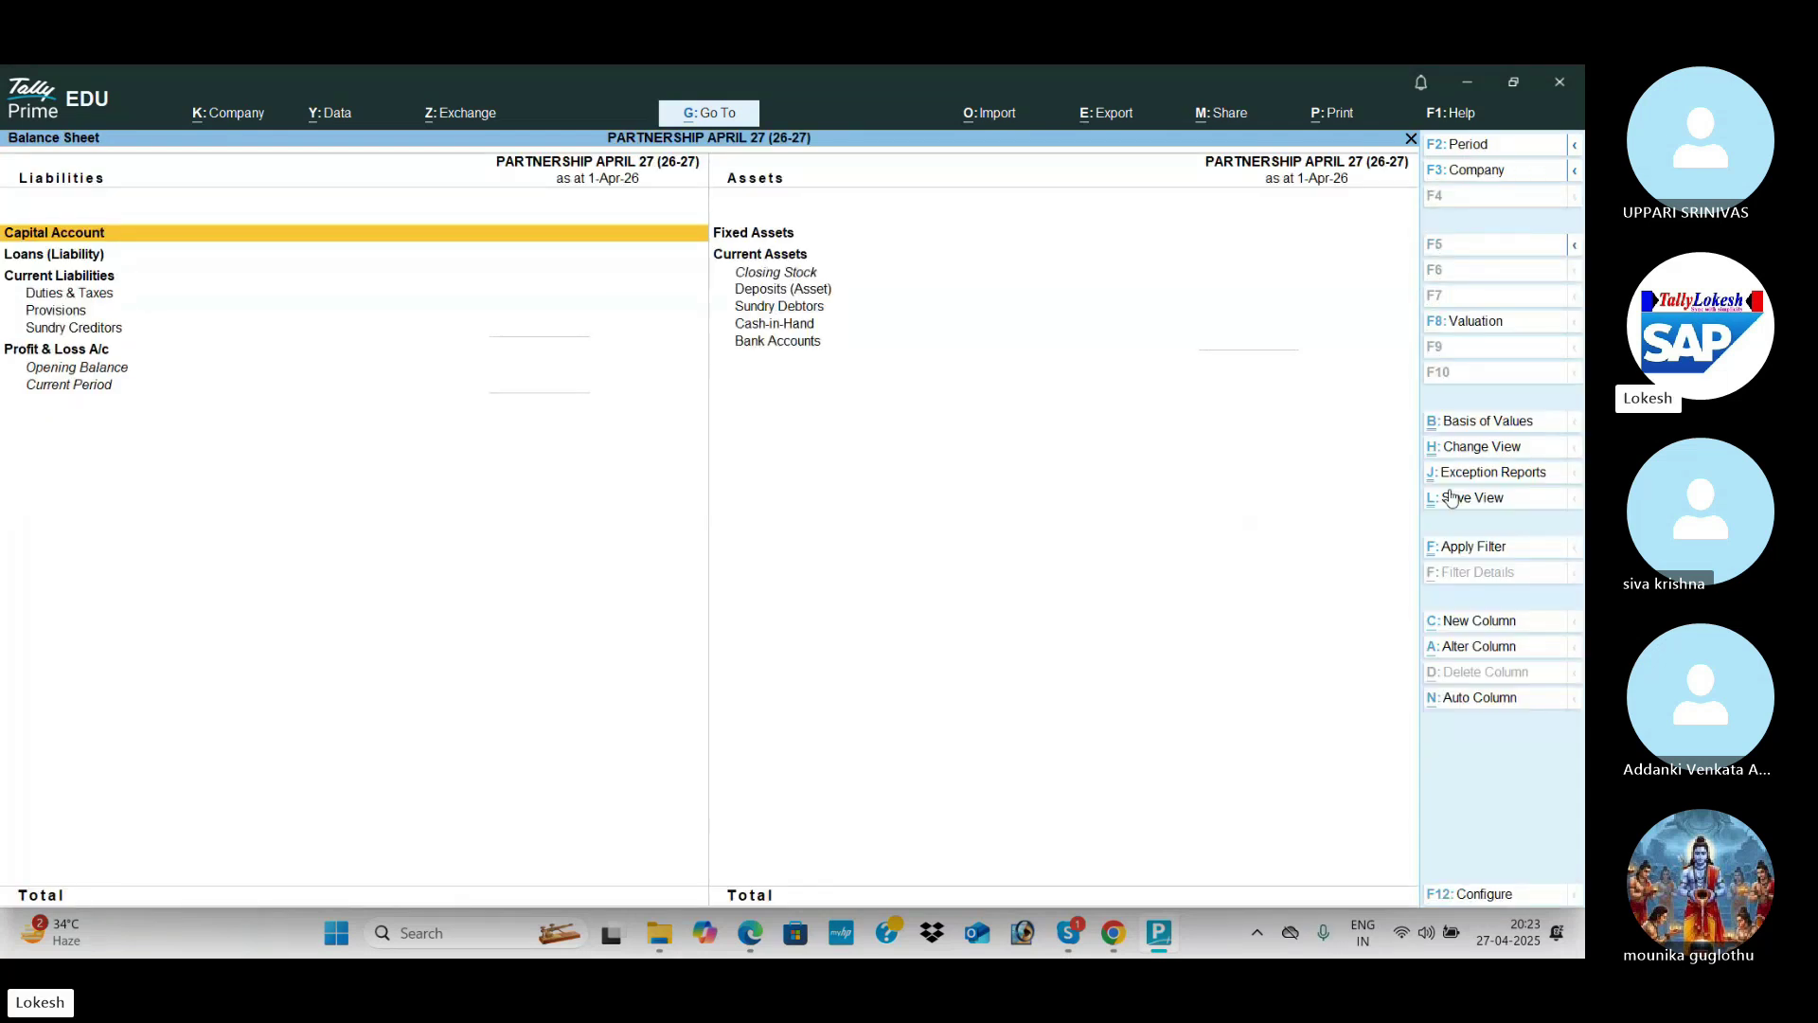
pyautogui.press('Escape')
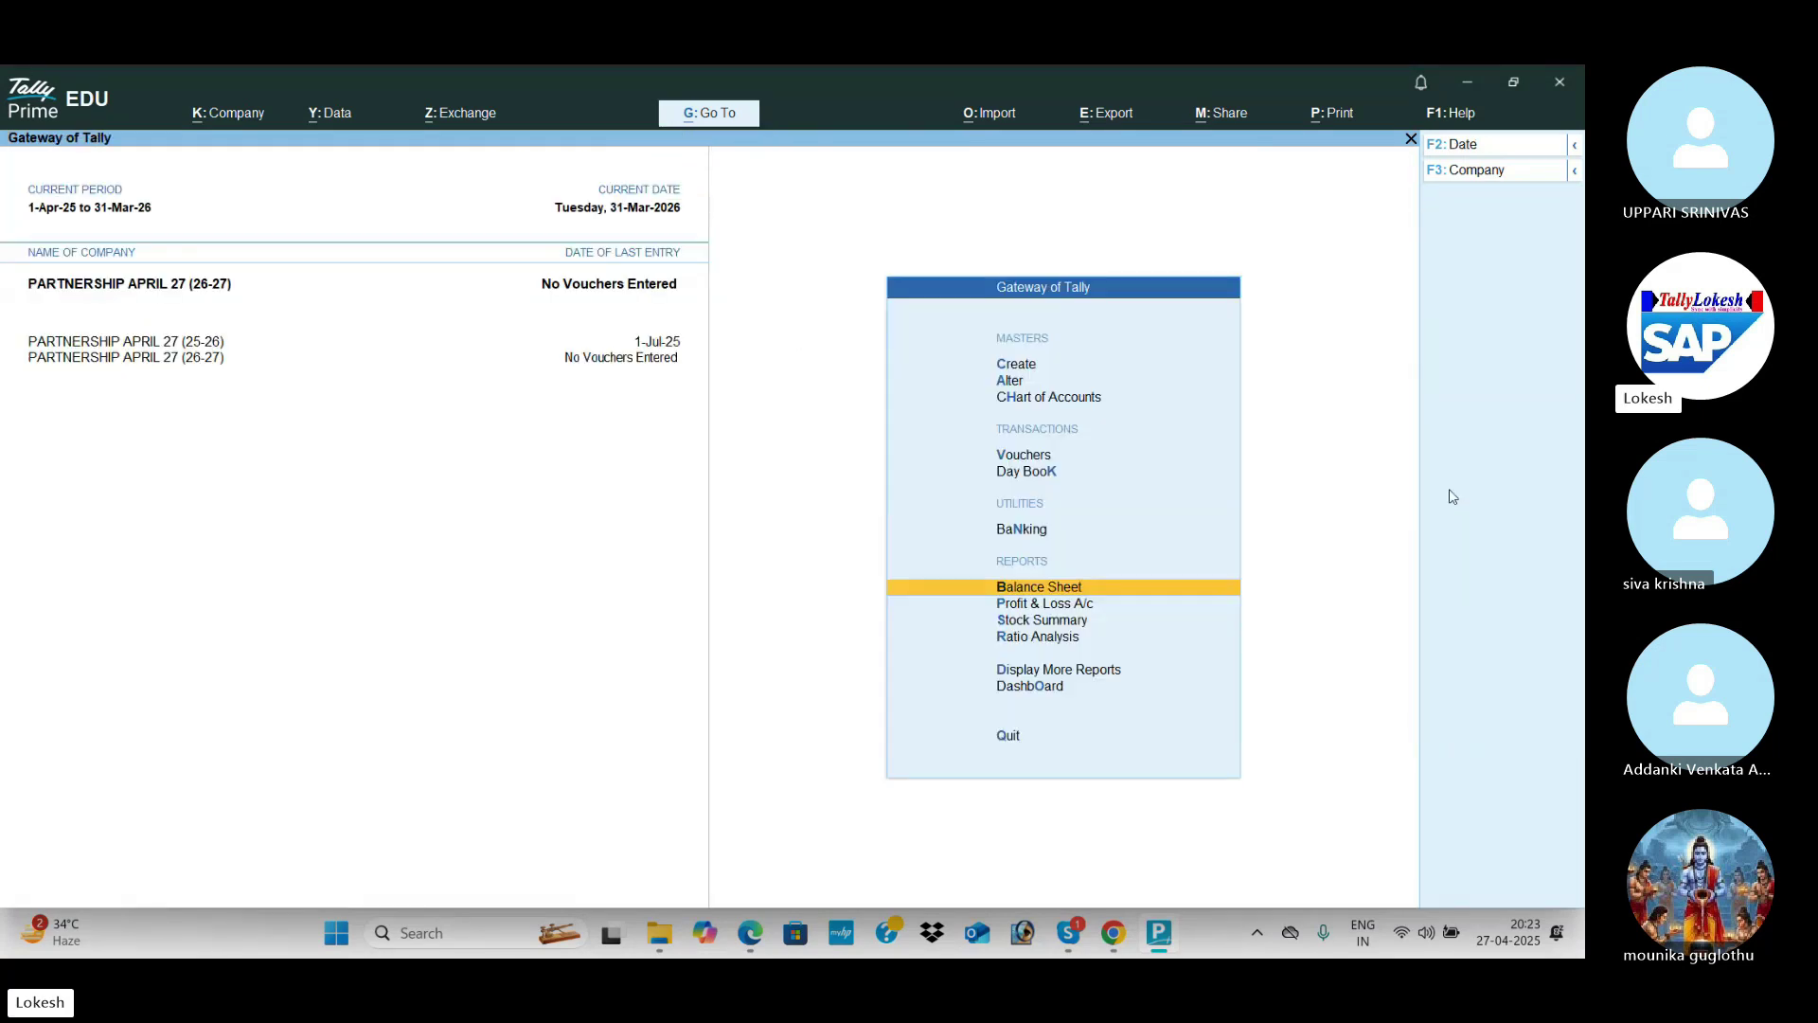
# Step: Switch to the Skype call window
pyautogui.hotkey('alt', 'Tab')
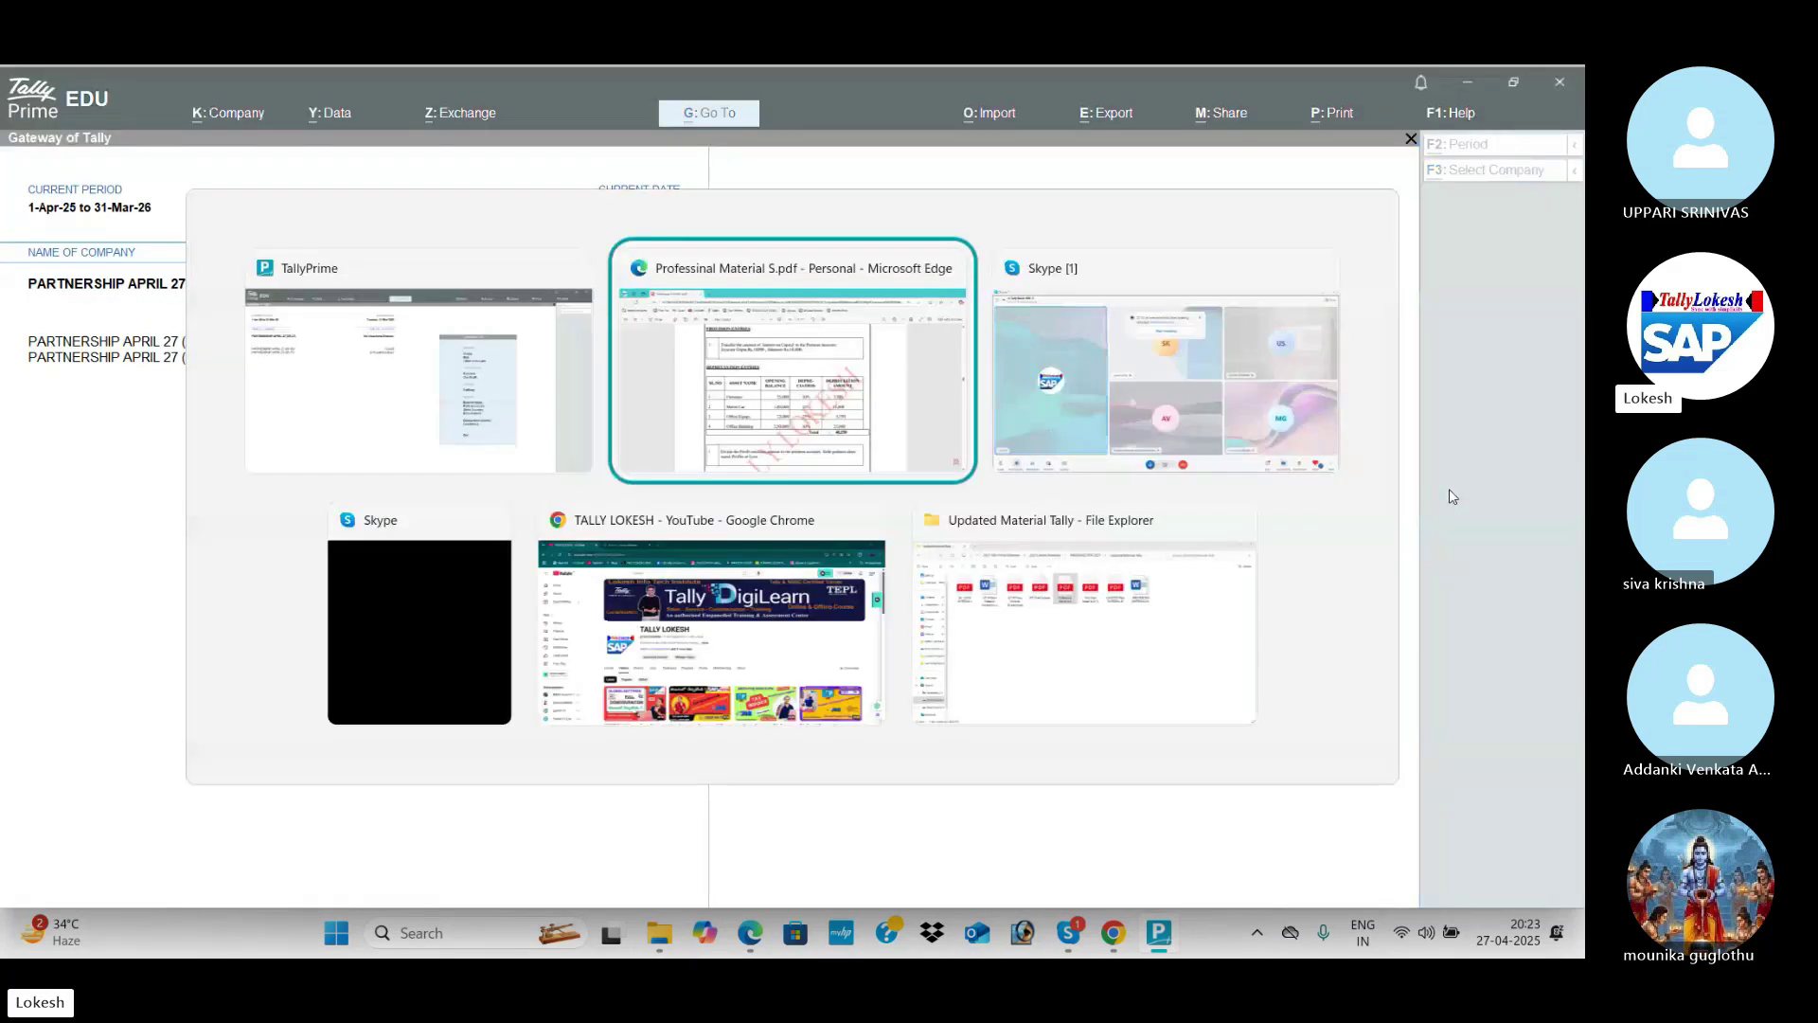
pyautogui.hotkey('alt', 'Tab')
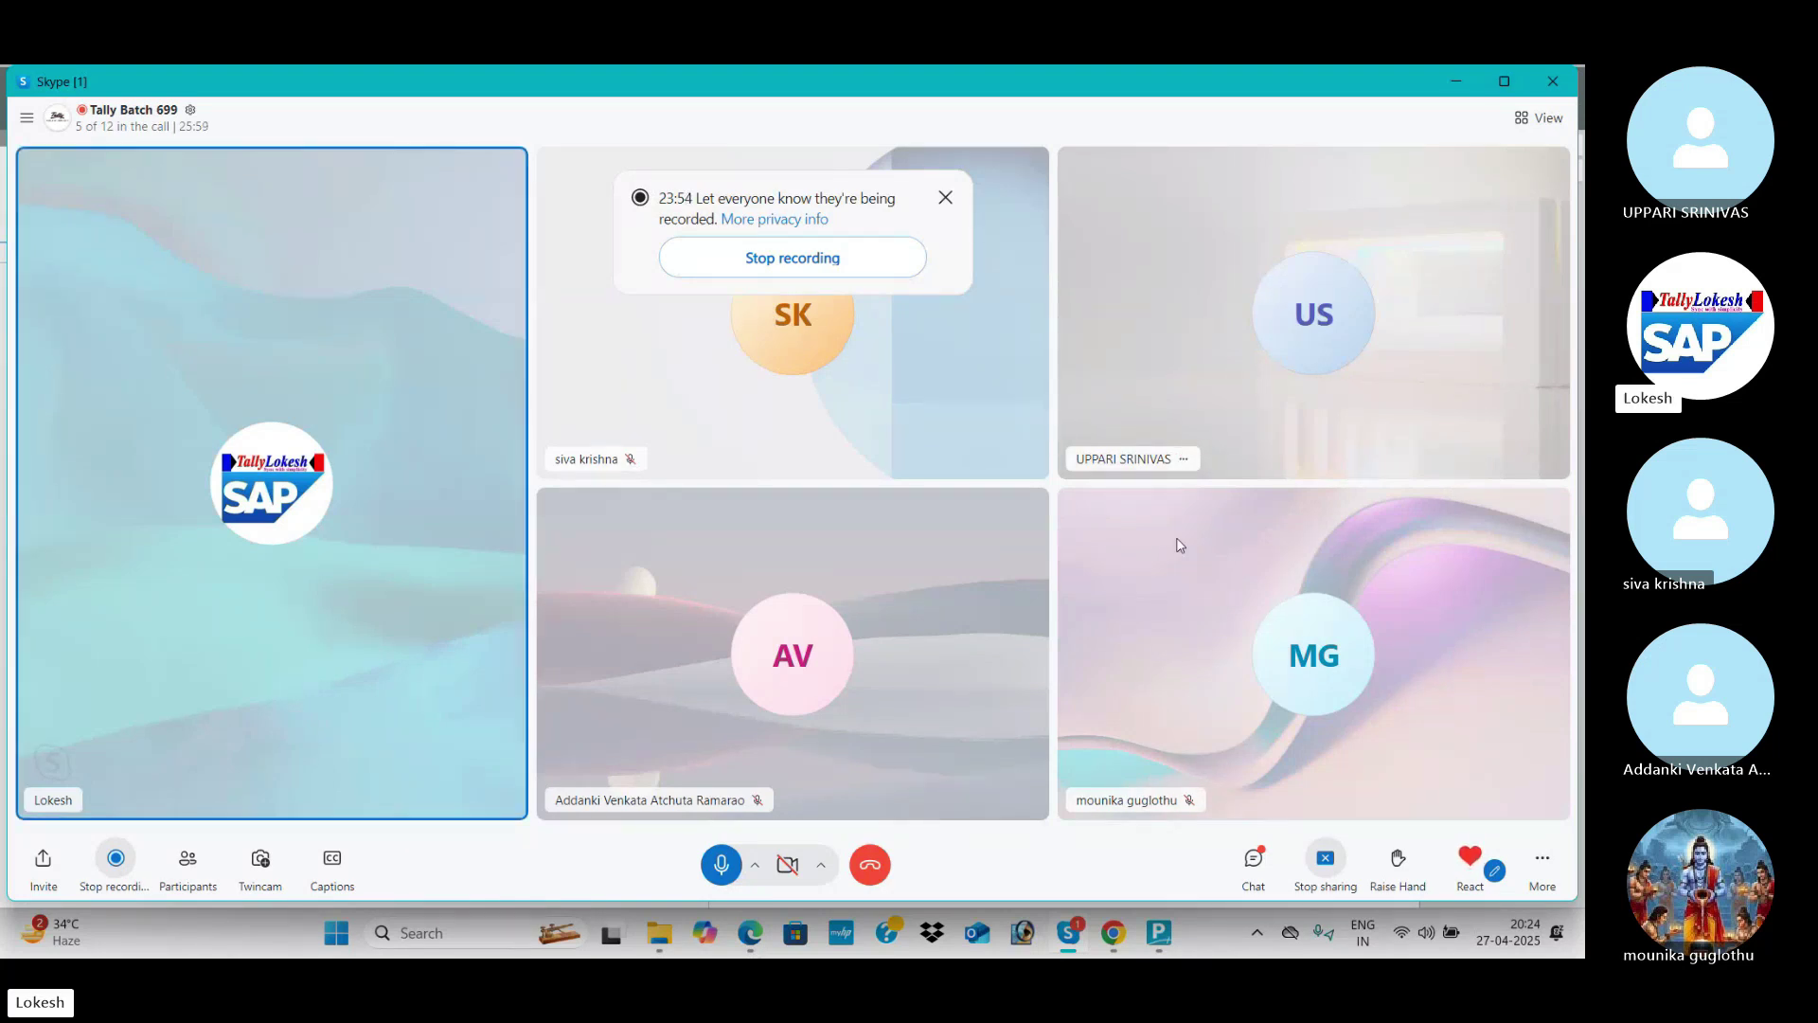
# Step: End the Skype group call
pyautogui.click(880, 864)
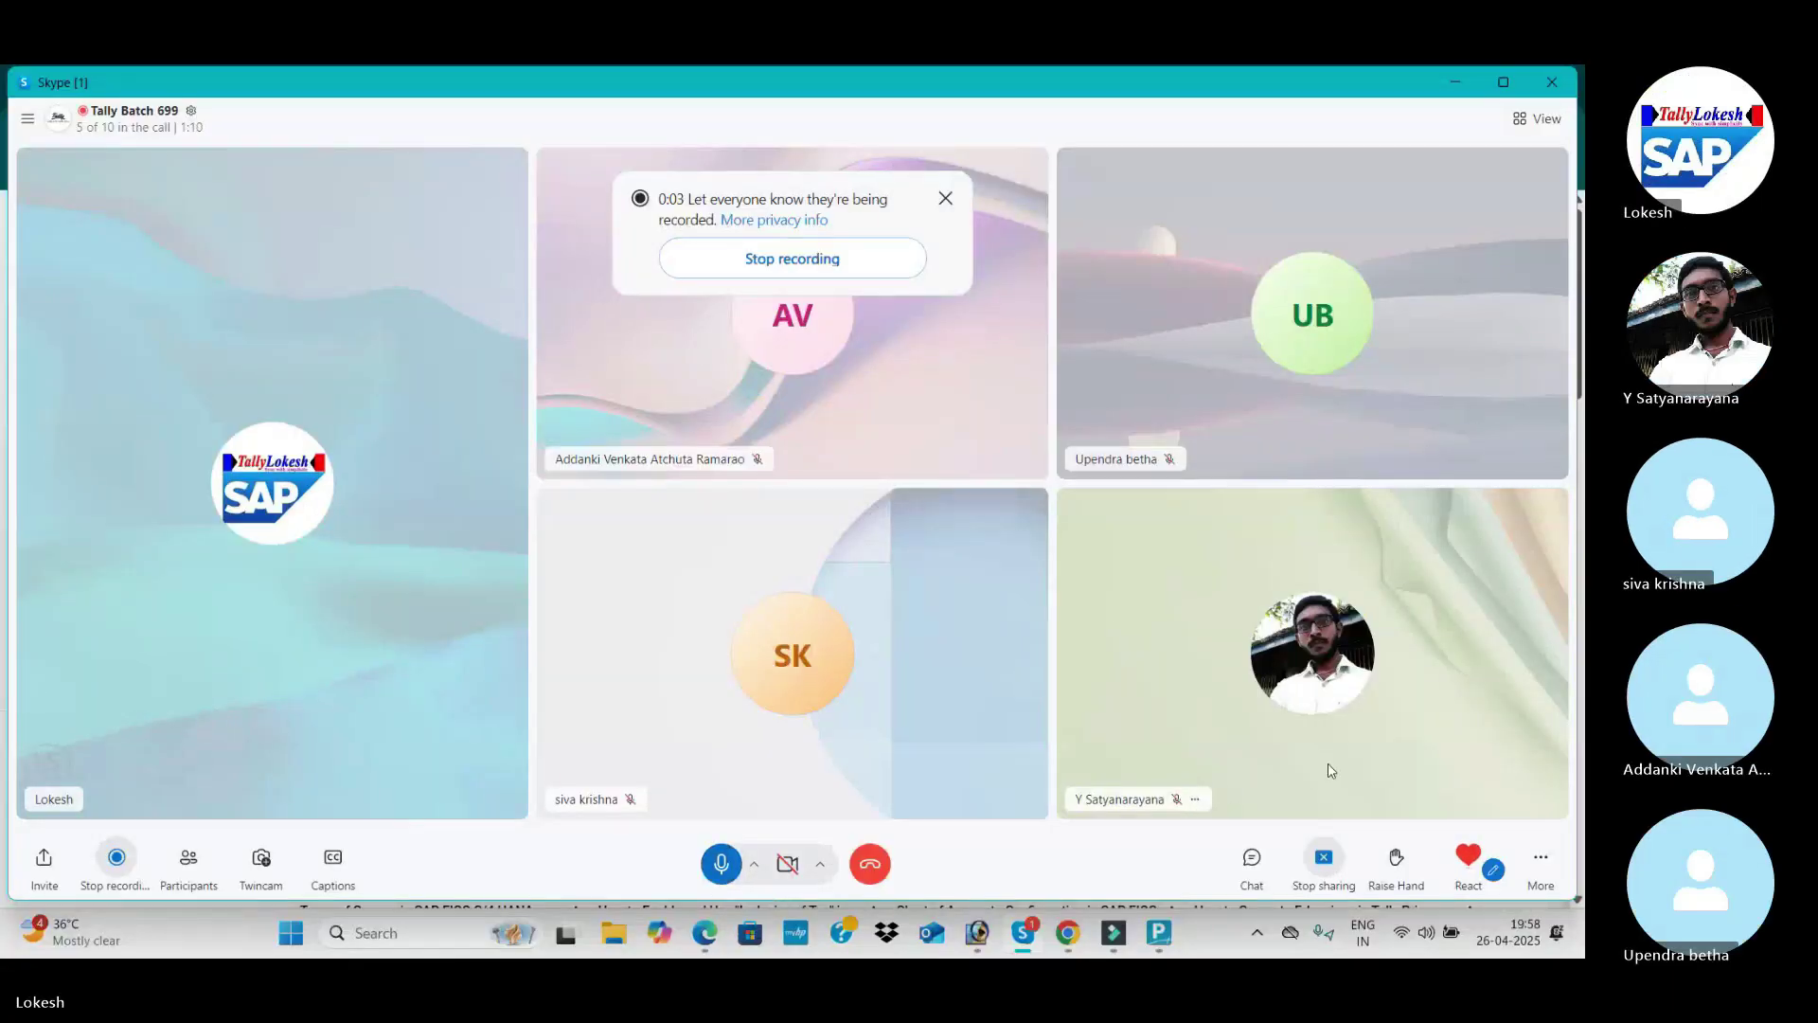
# Step: Ring all group members who are not on the Skype call and close the participants list
pyautogui.click(188, 857)
pyautogui.click(992, 685)
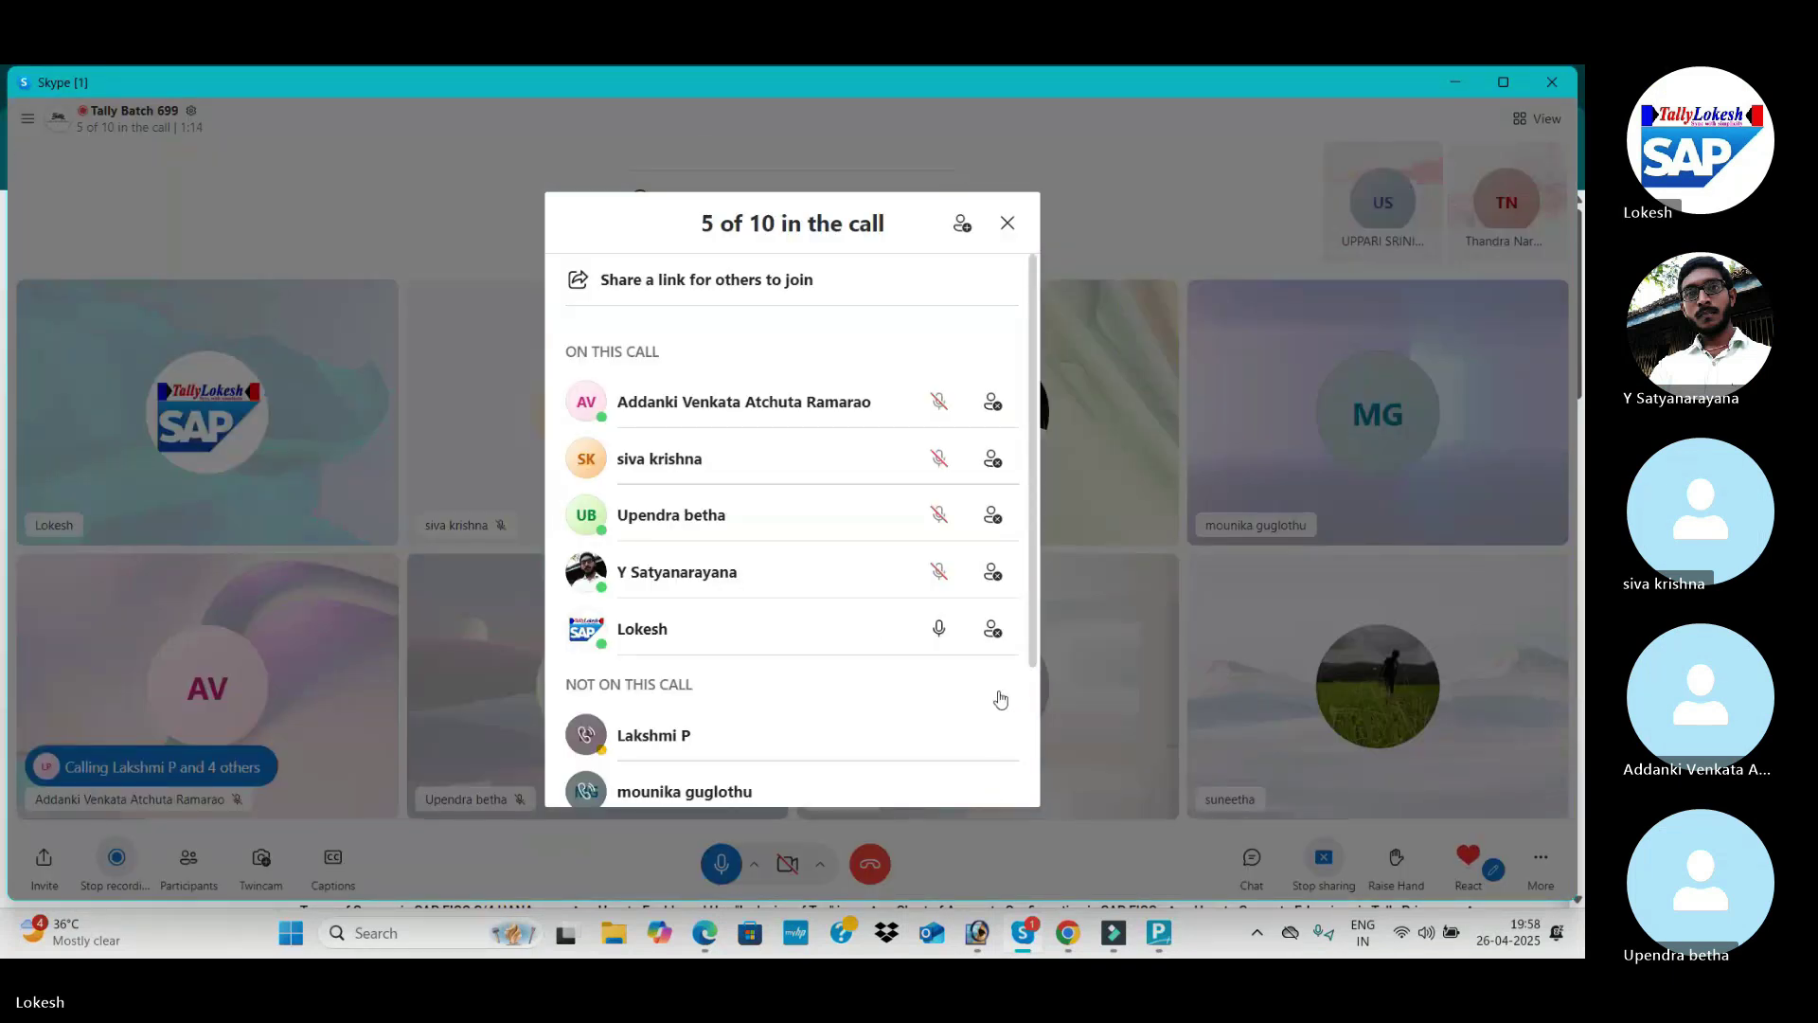
pyautogui.click(1007, 224)
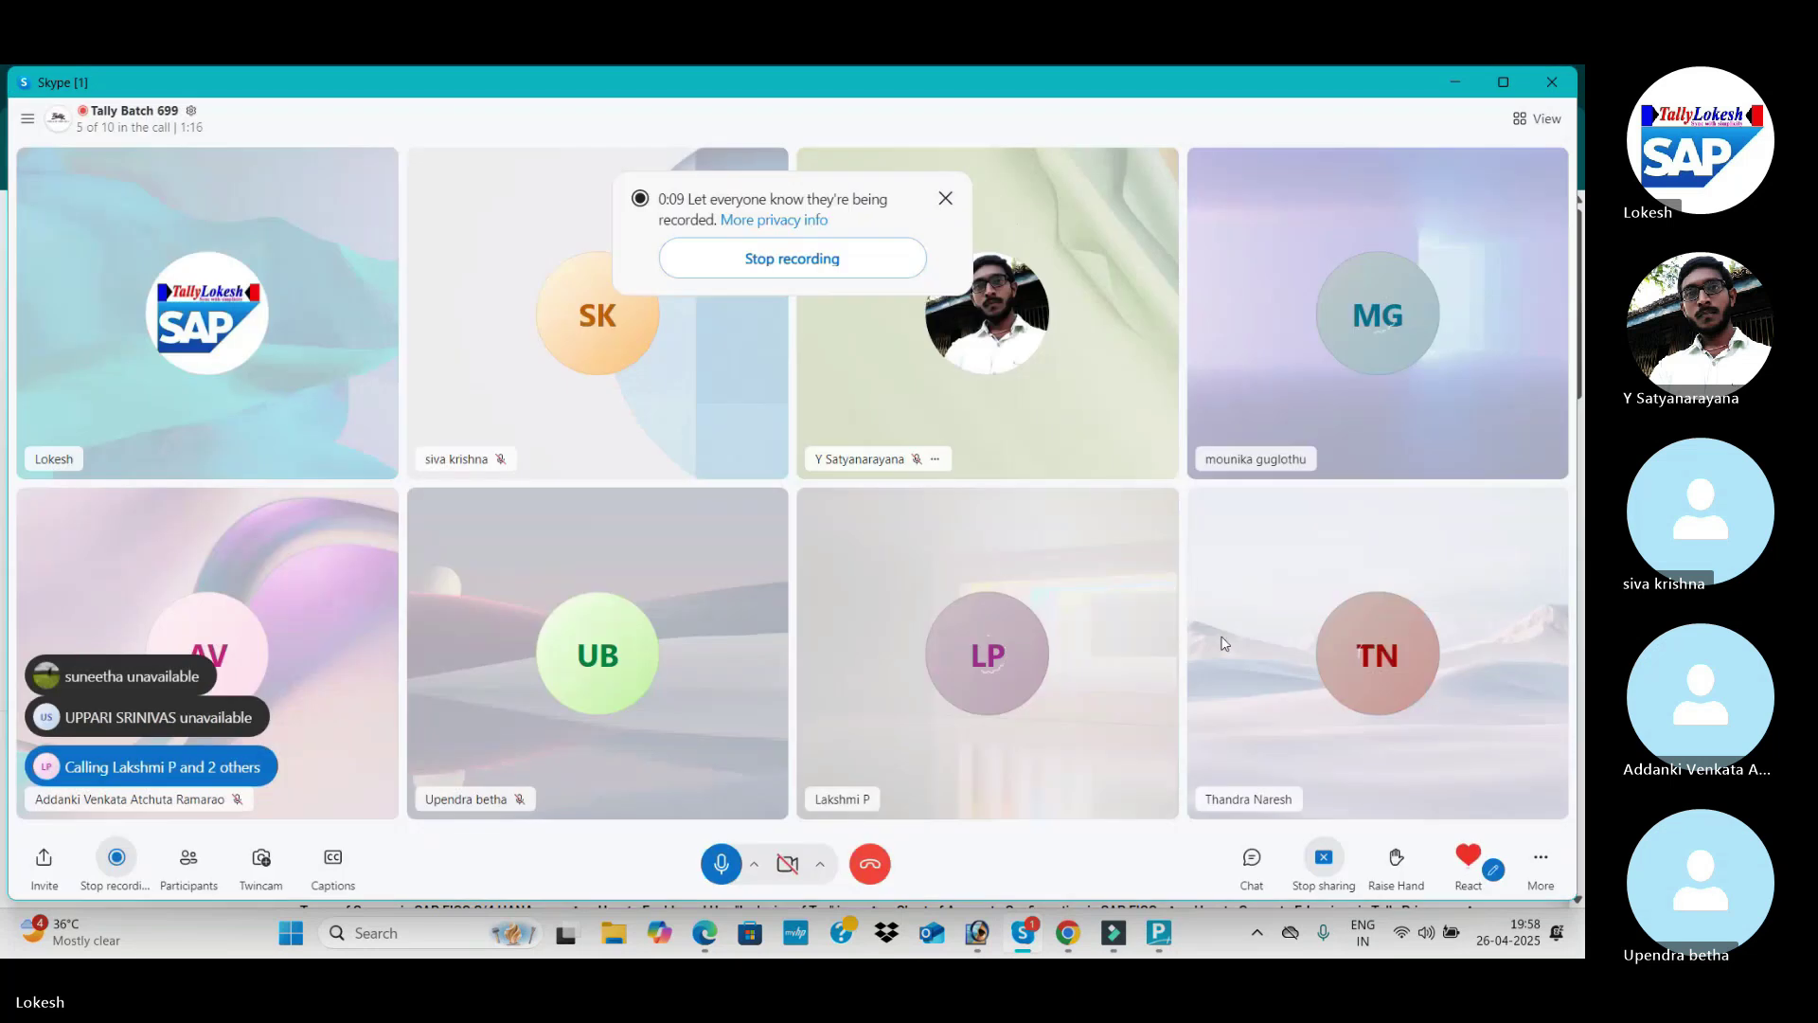
# Step: Check the Skype call's participants list for members who have not joined, and close it
pyautogui.hotkey('alt', 'Tab')
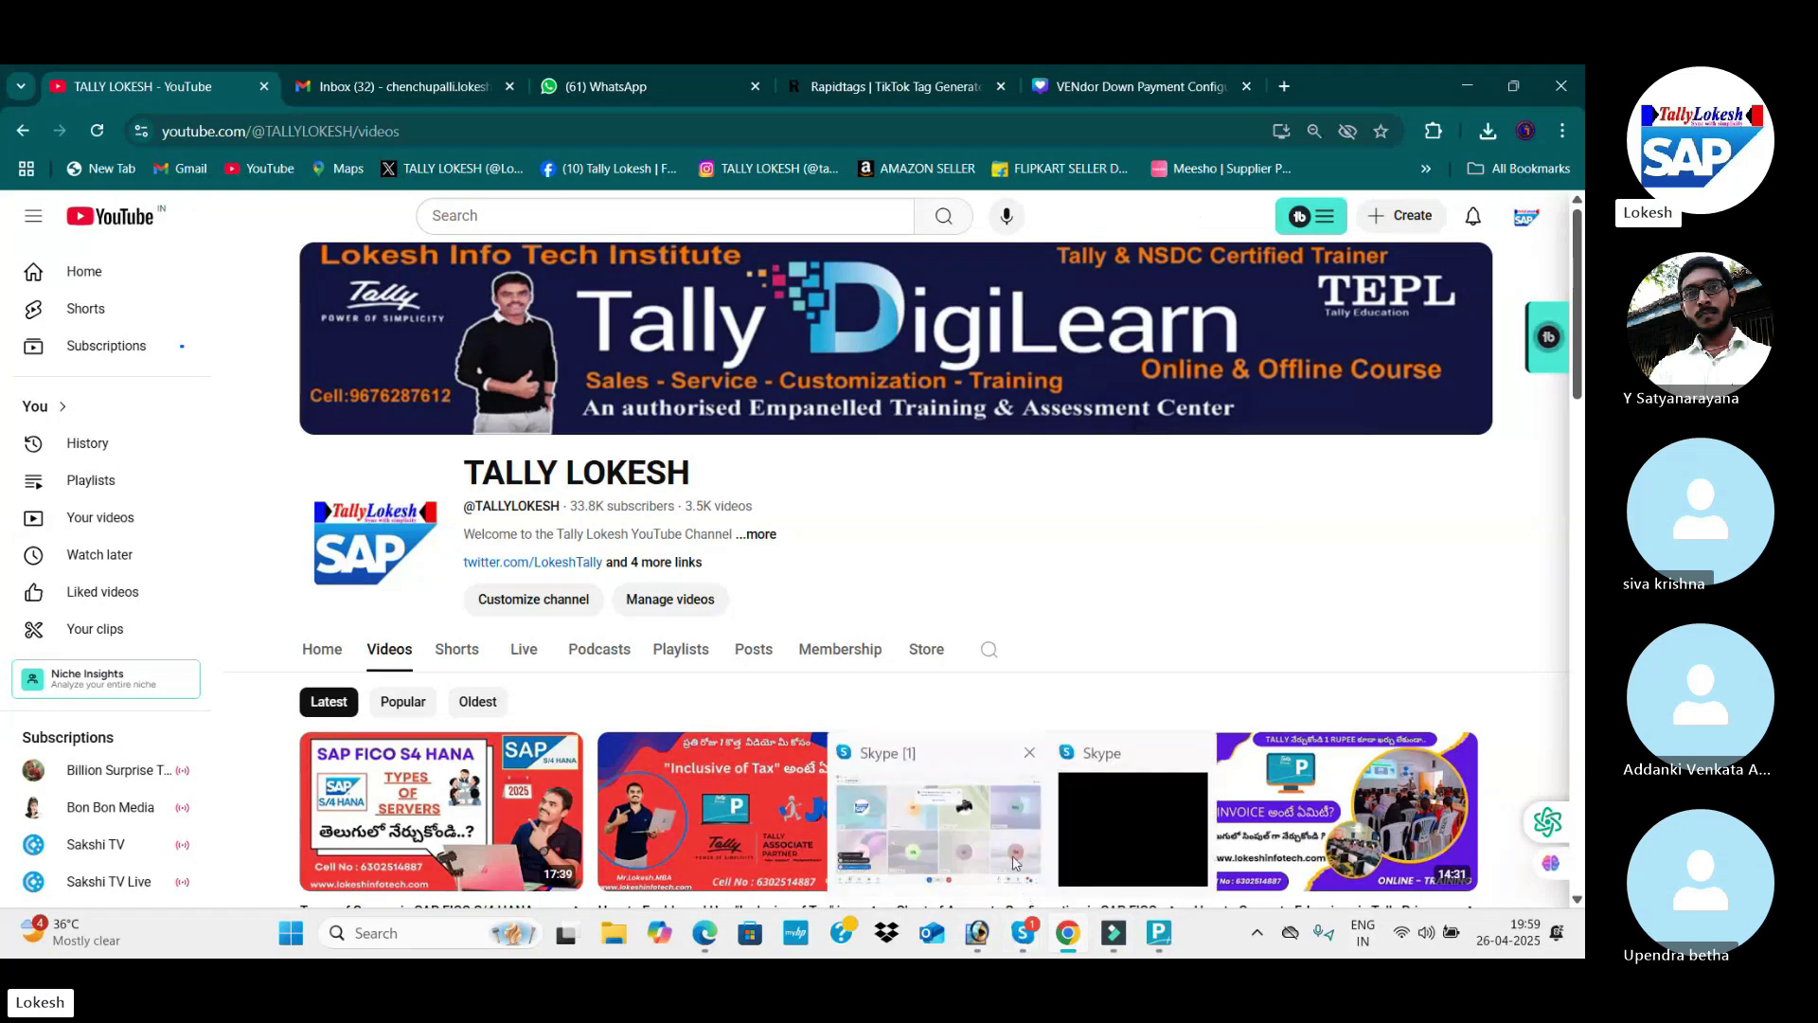
pyautogui.click(1020, 932)
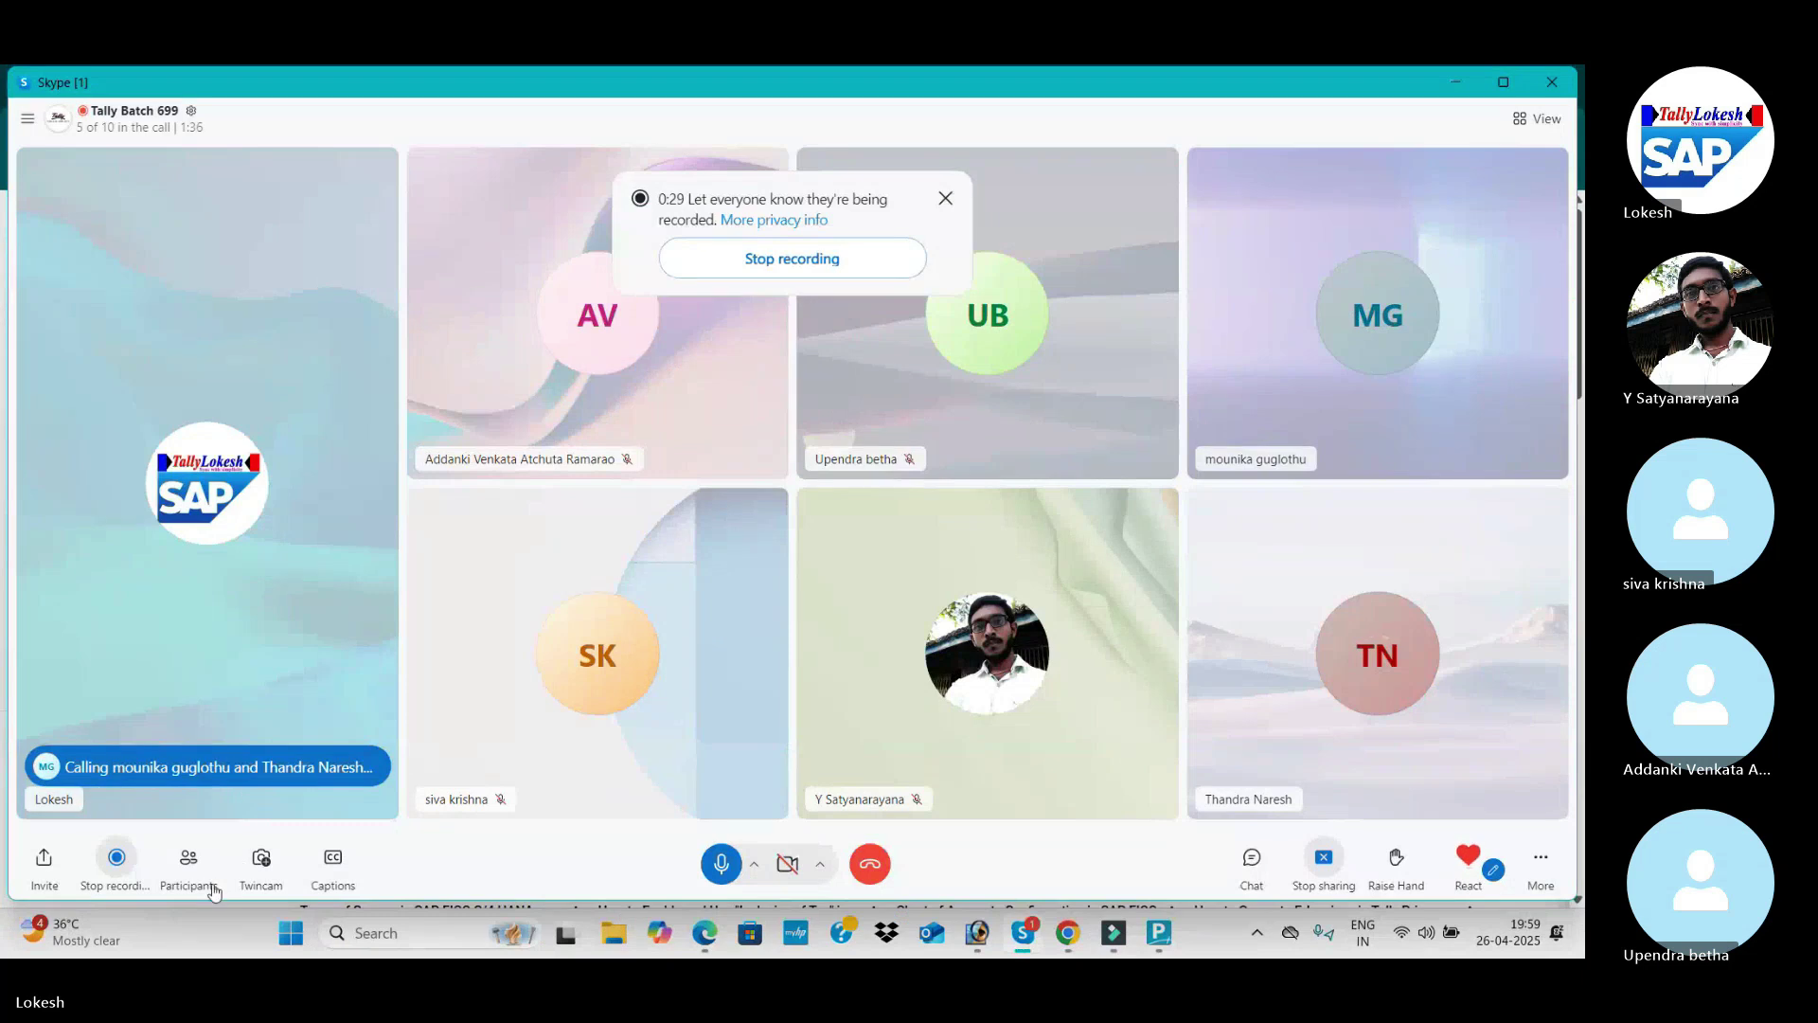
pyautogui.click(189, 860)
pyautogui.scroll(-3, 836, 600)
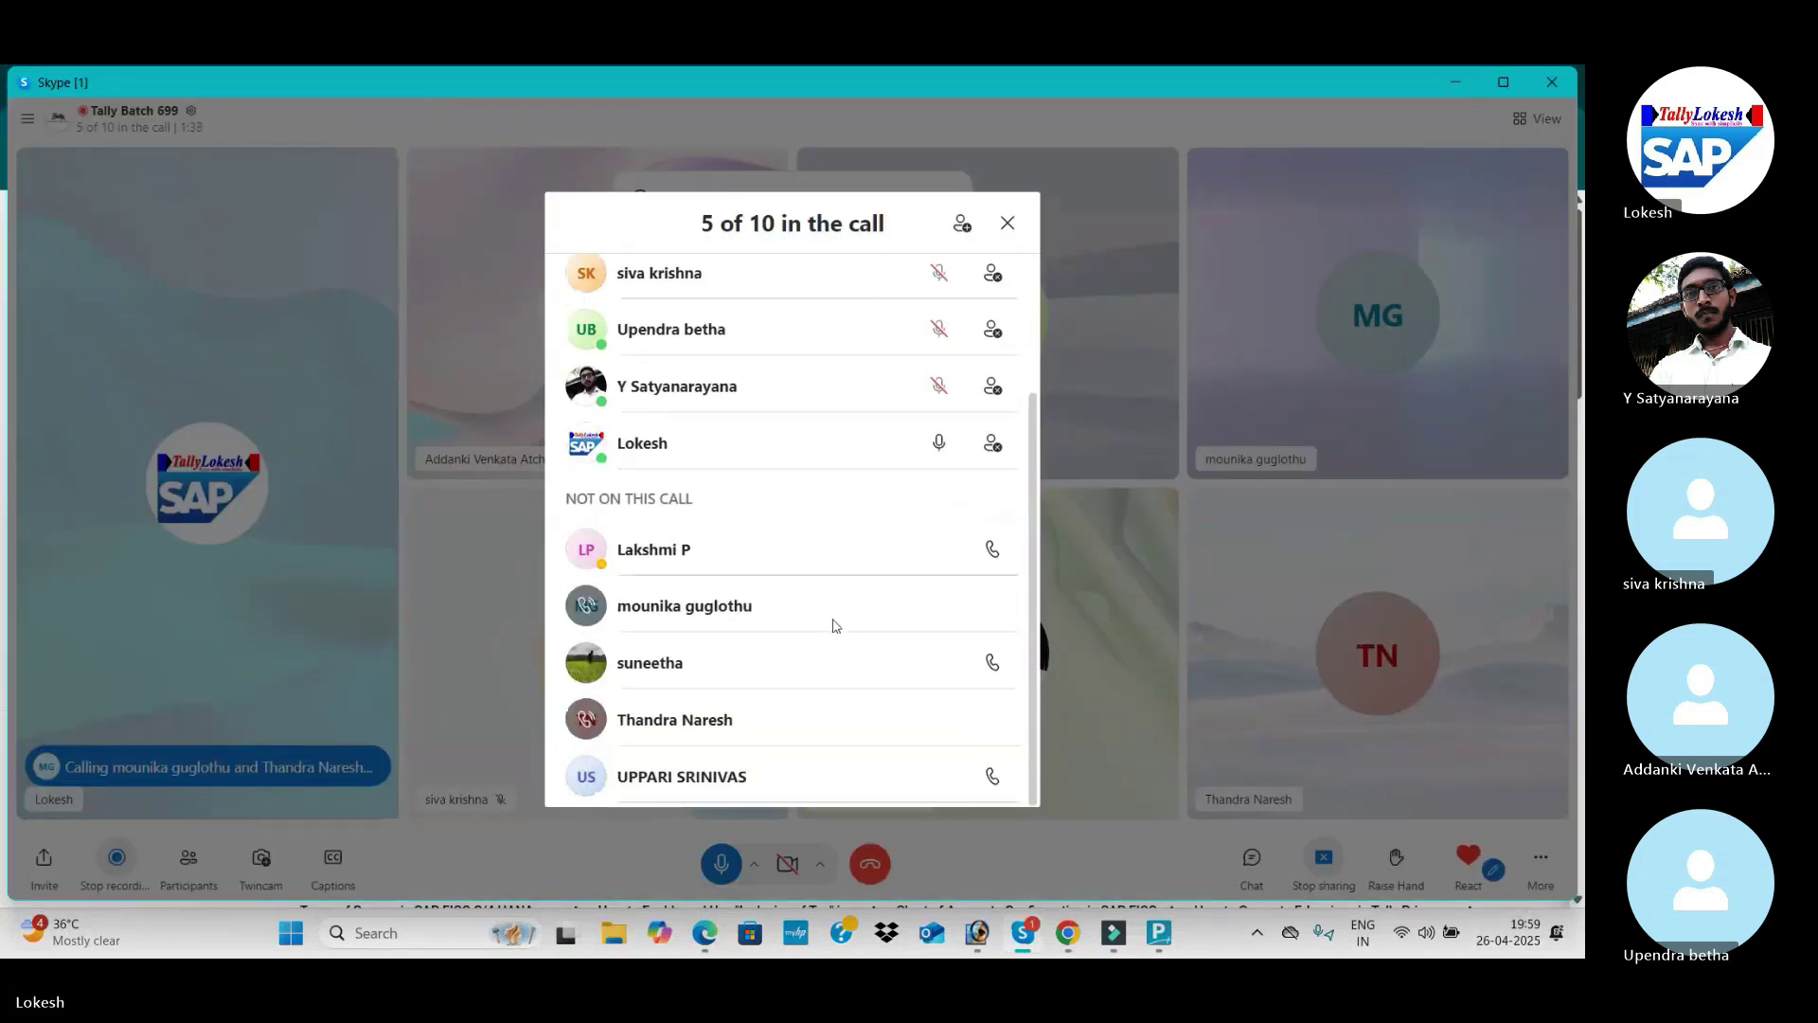
pyautogui.click(1007, 223)
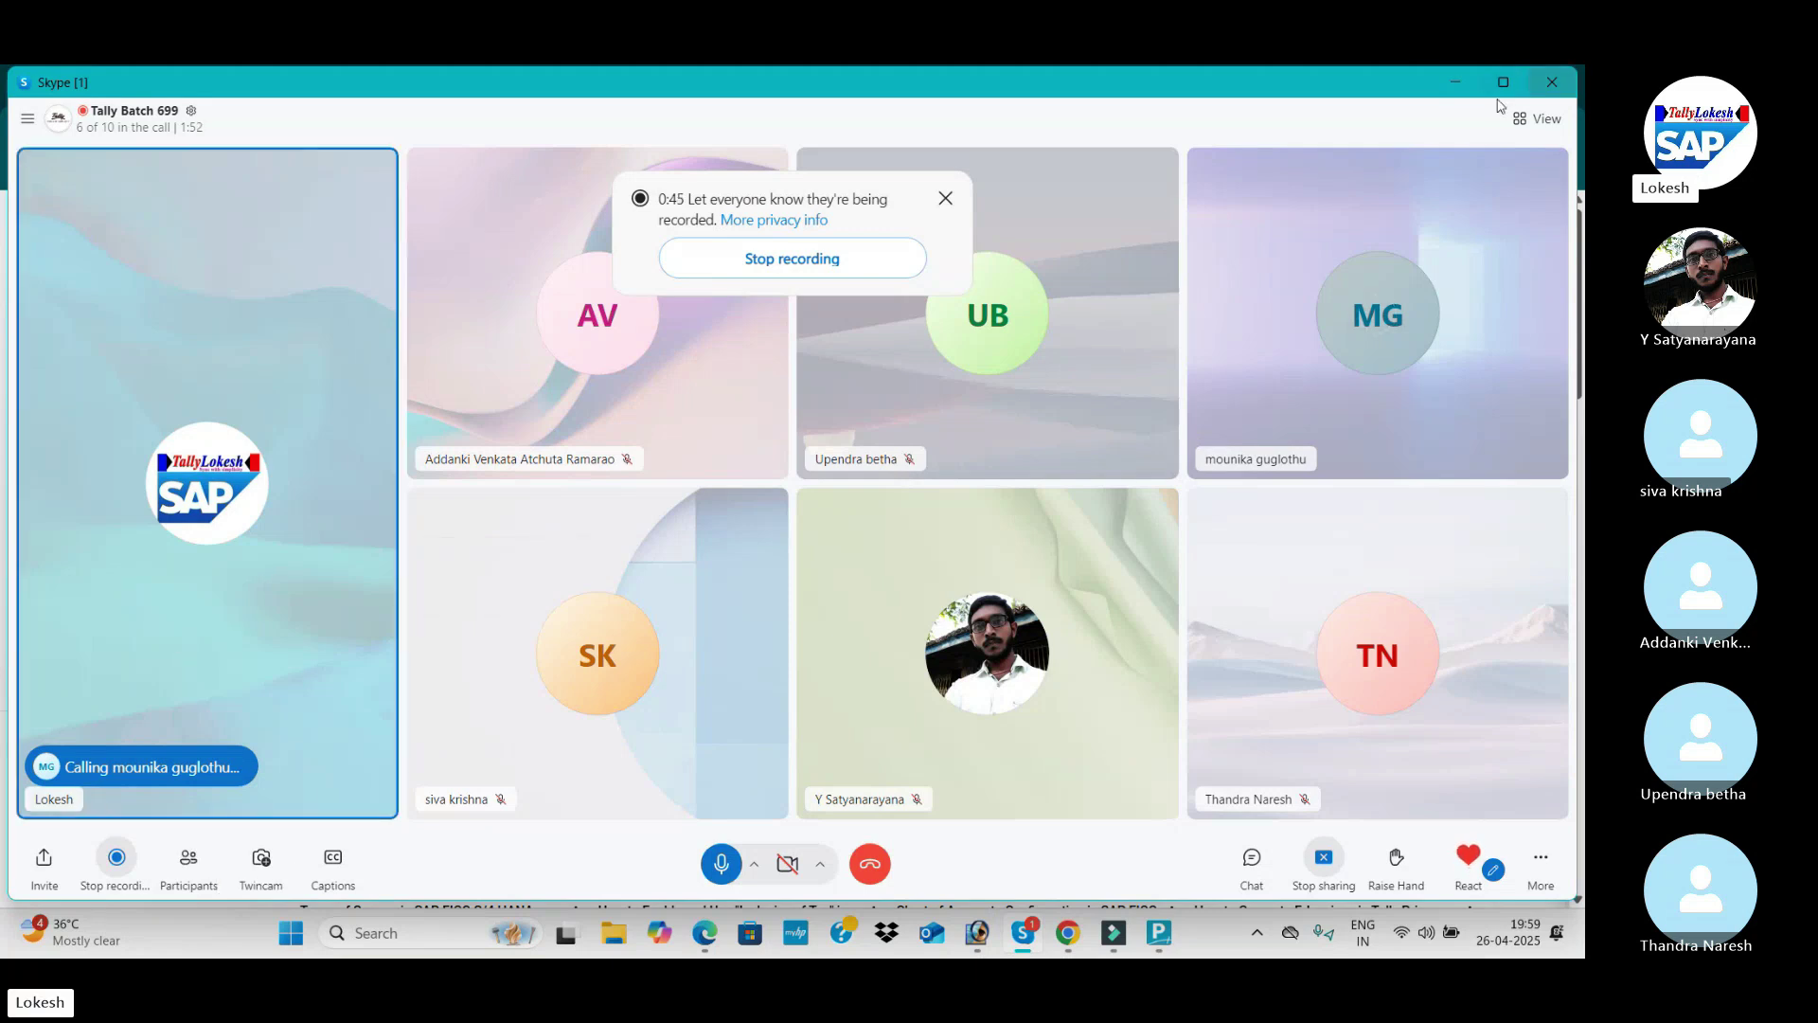
# Step: Open lokeshinfotech.com in a new browser tab and page through the home page slideshow
pyautogui.click(1454, 85)
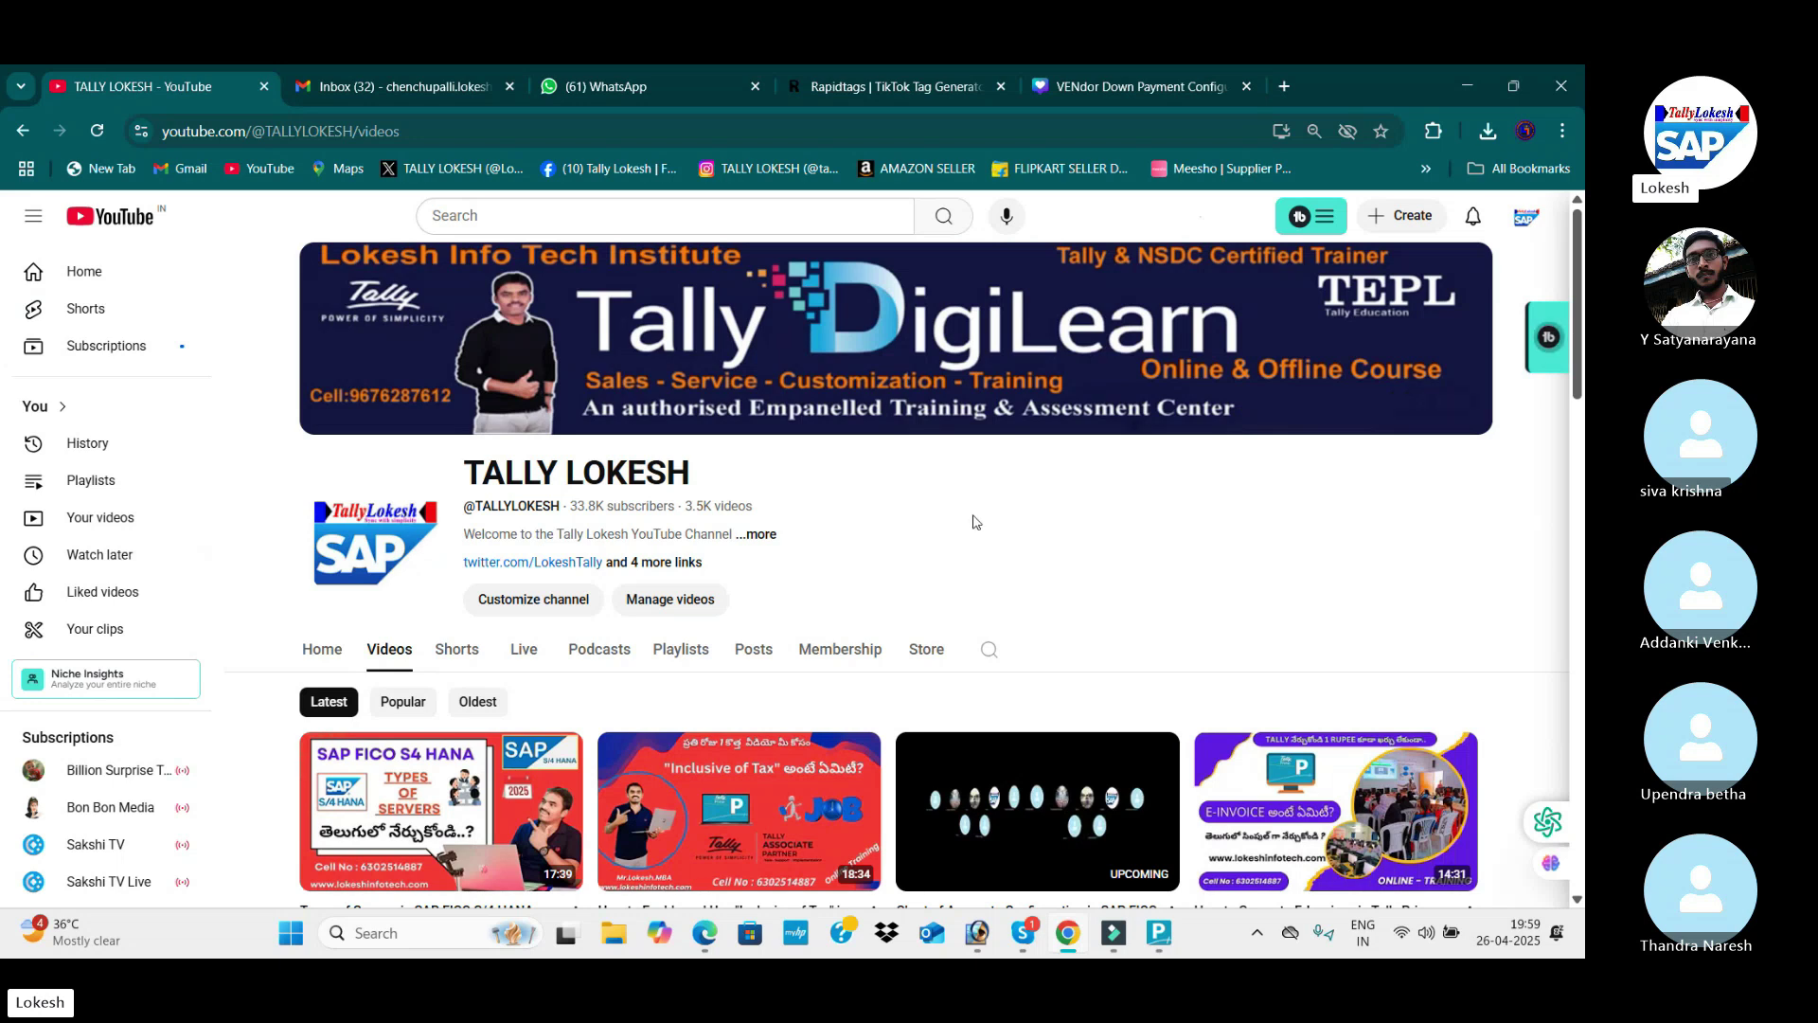
pyautogui.click(1282, 87)
pyautogui.write('lokeshinfotech.com')
pyautogui.press('Return')
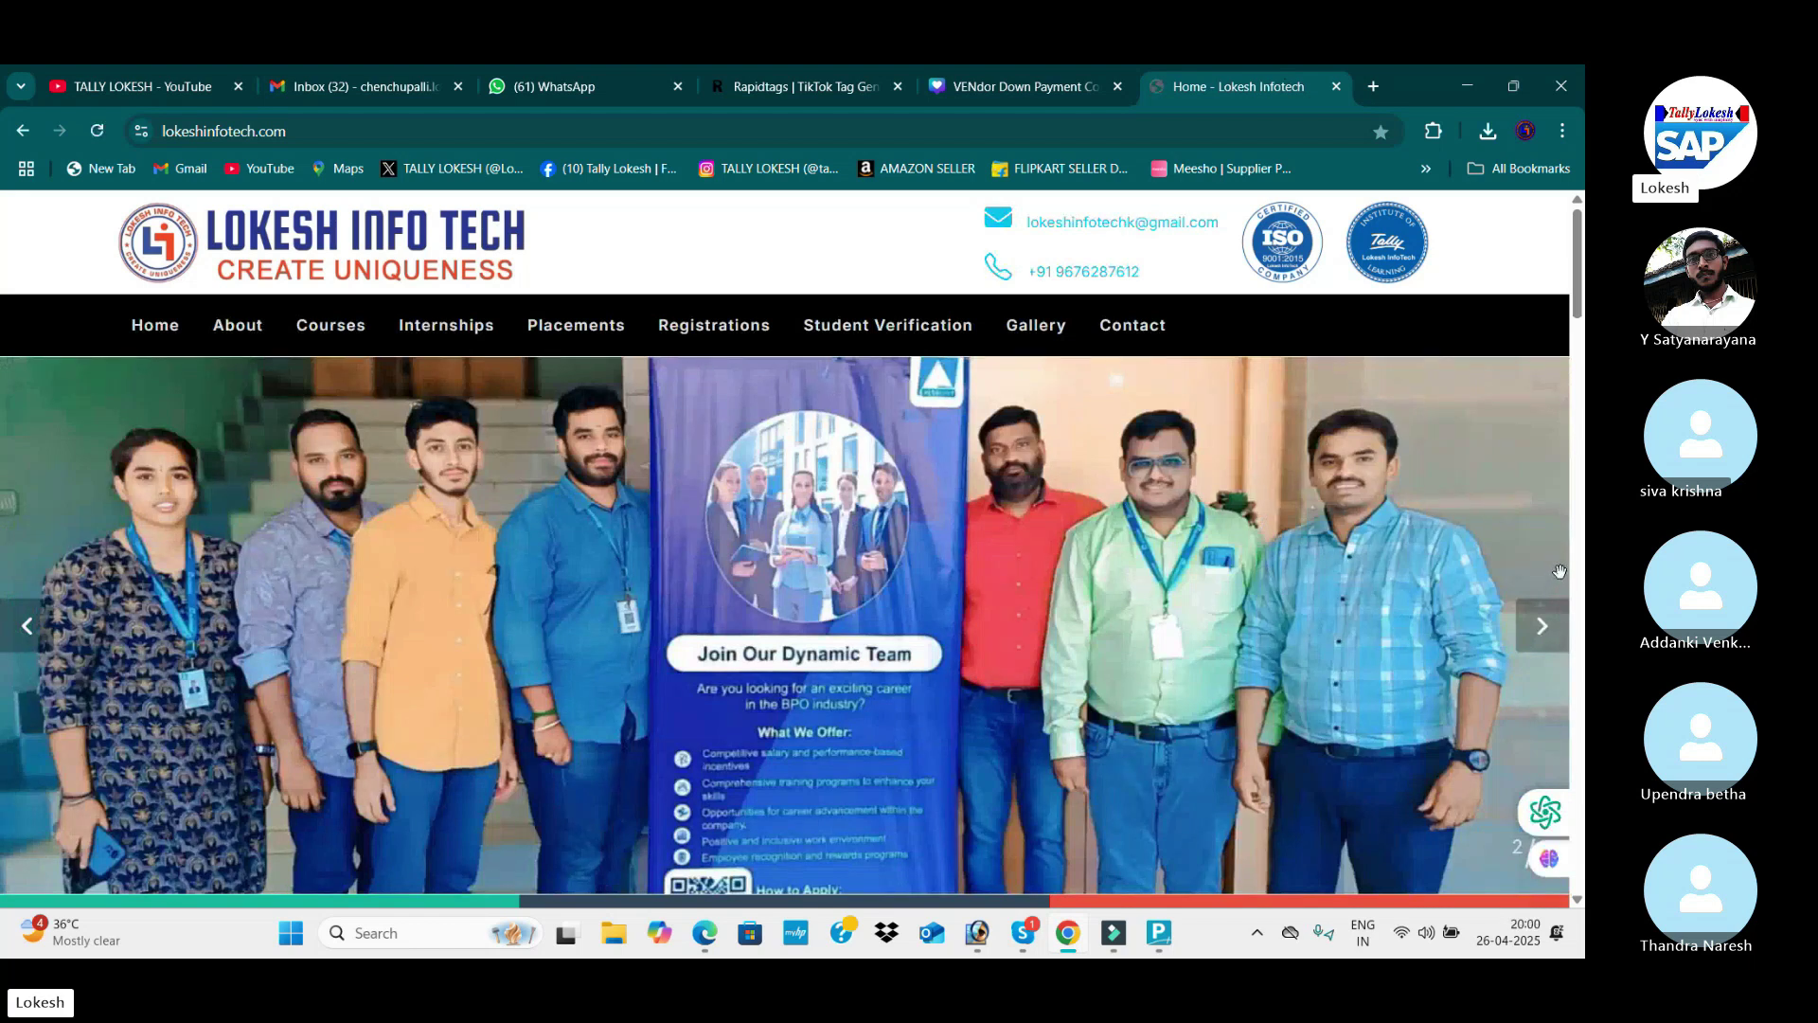
pyautogui.click(1552, 626)
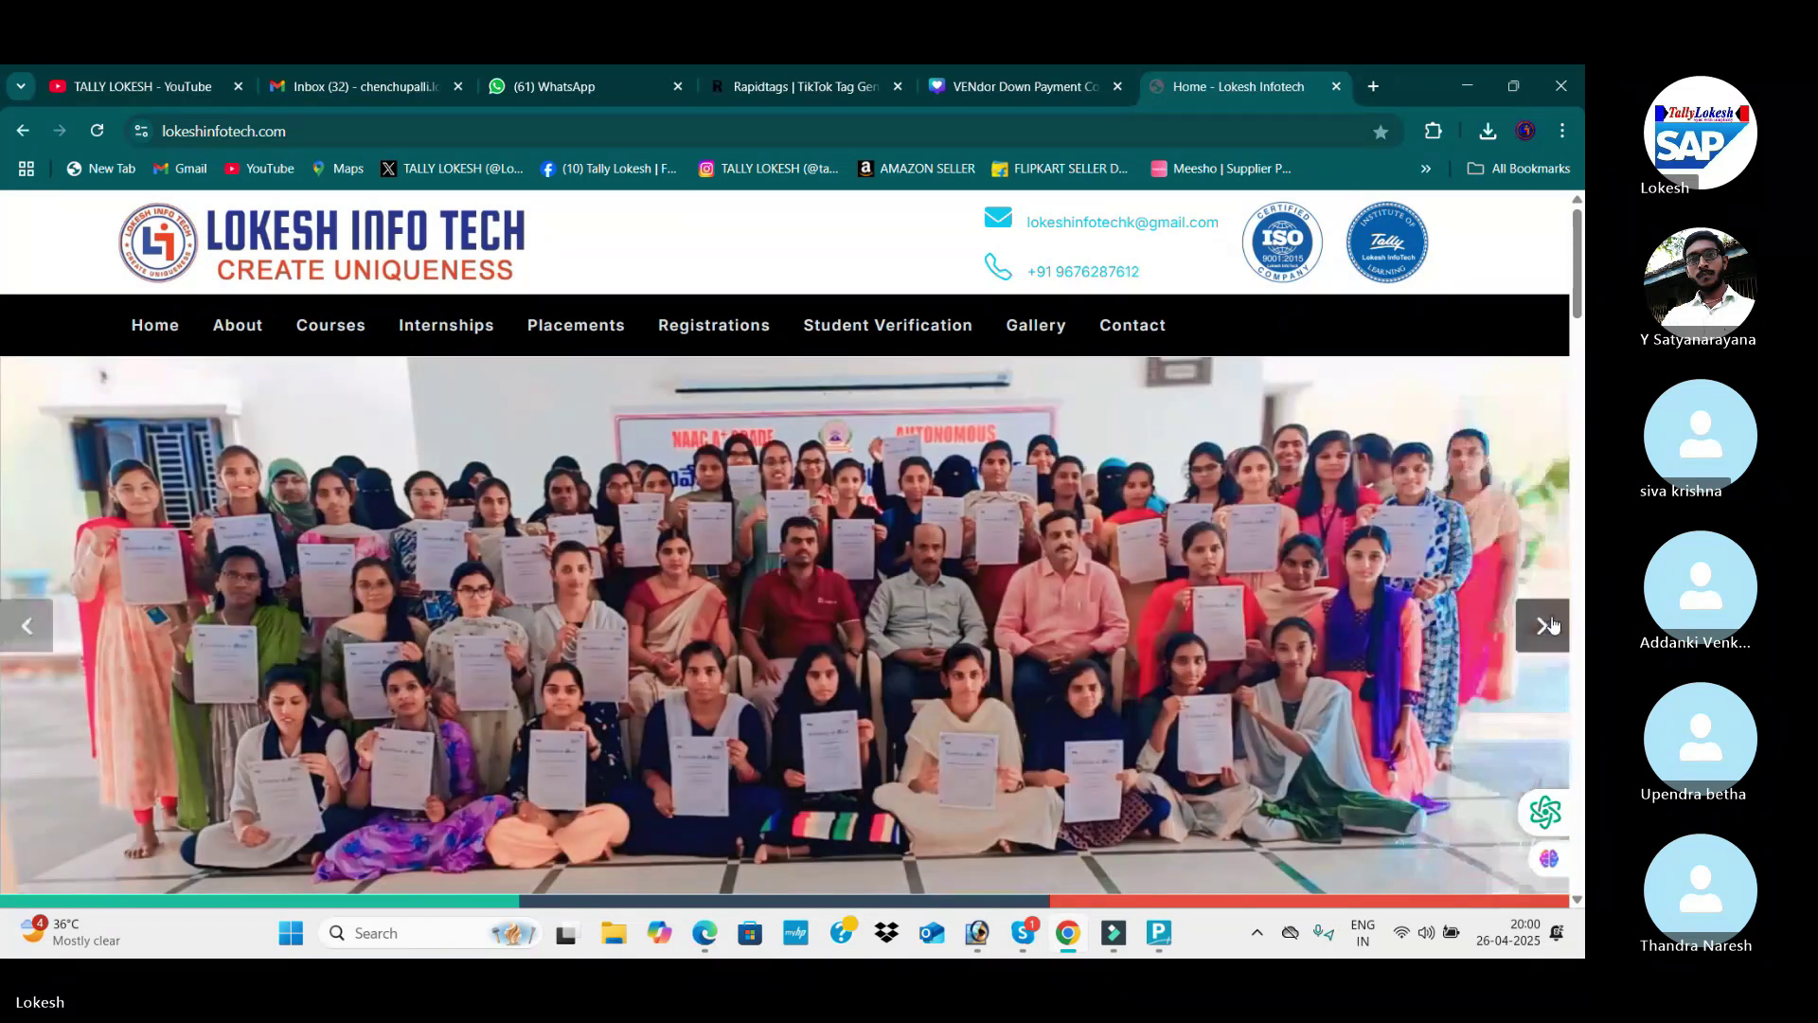
pyautogui.click(1553, 624)
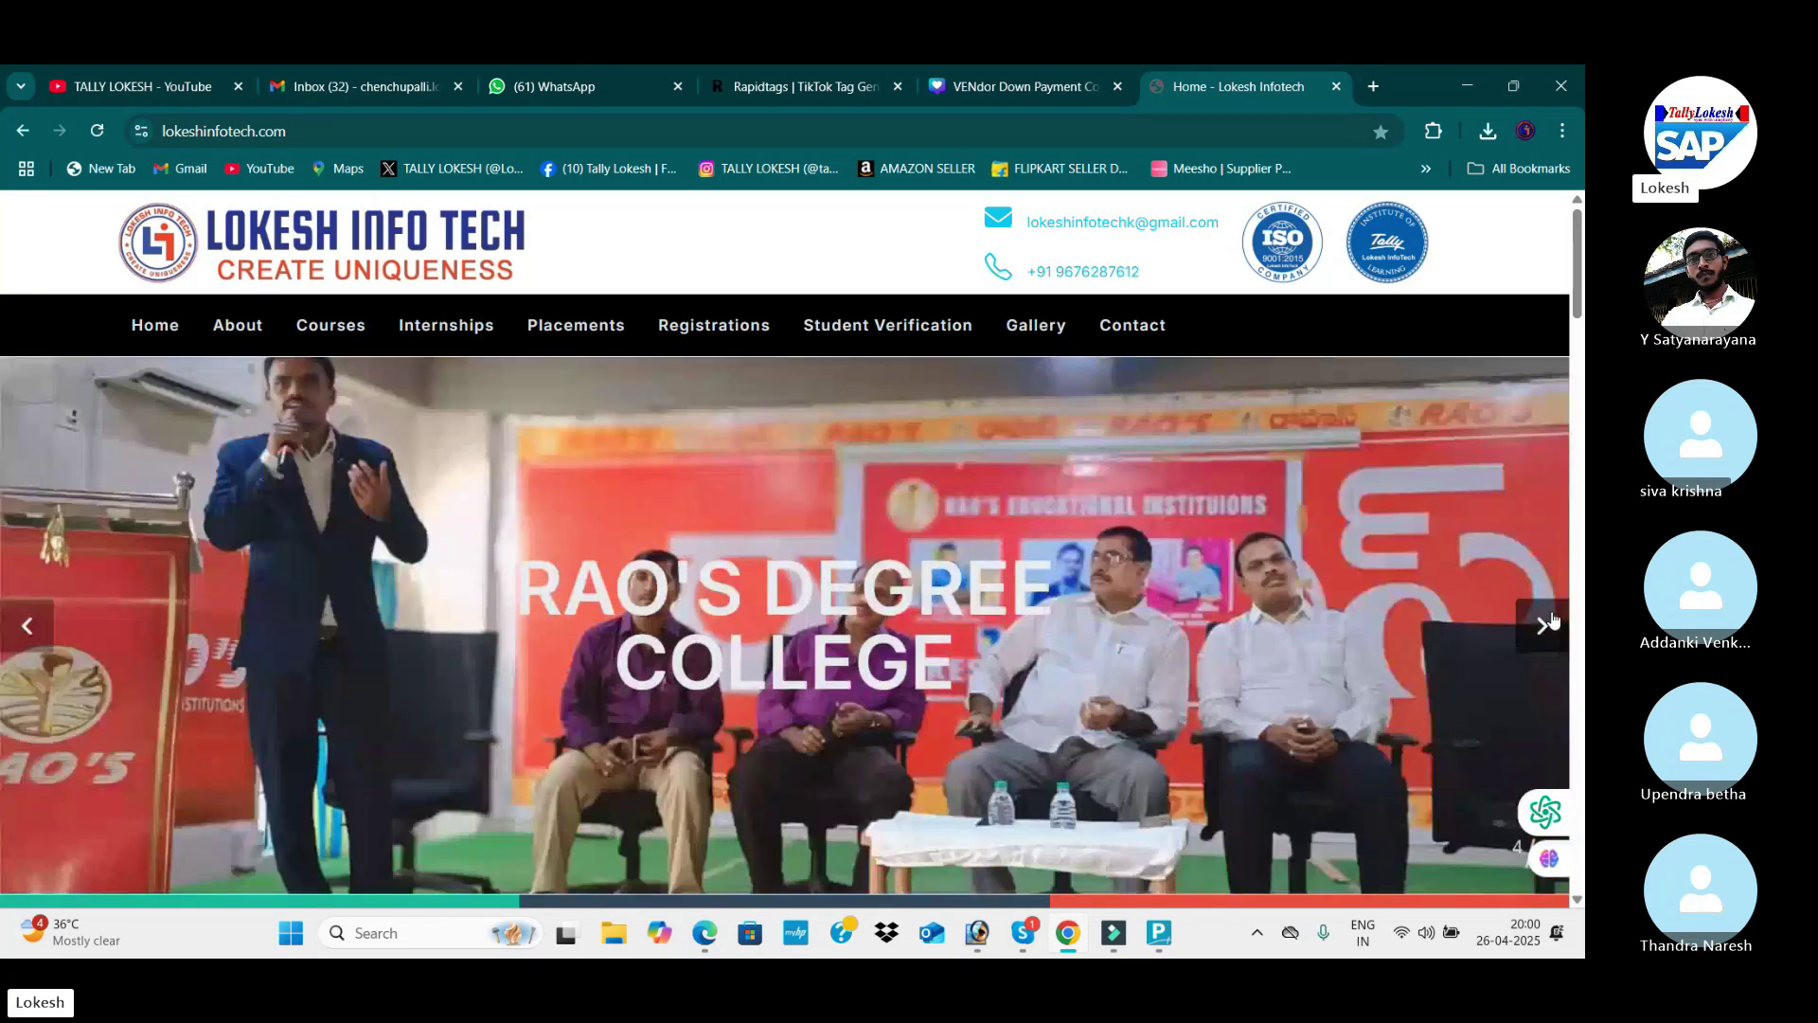
pyautogui.click(1553, 623)
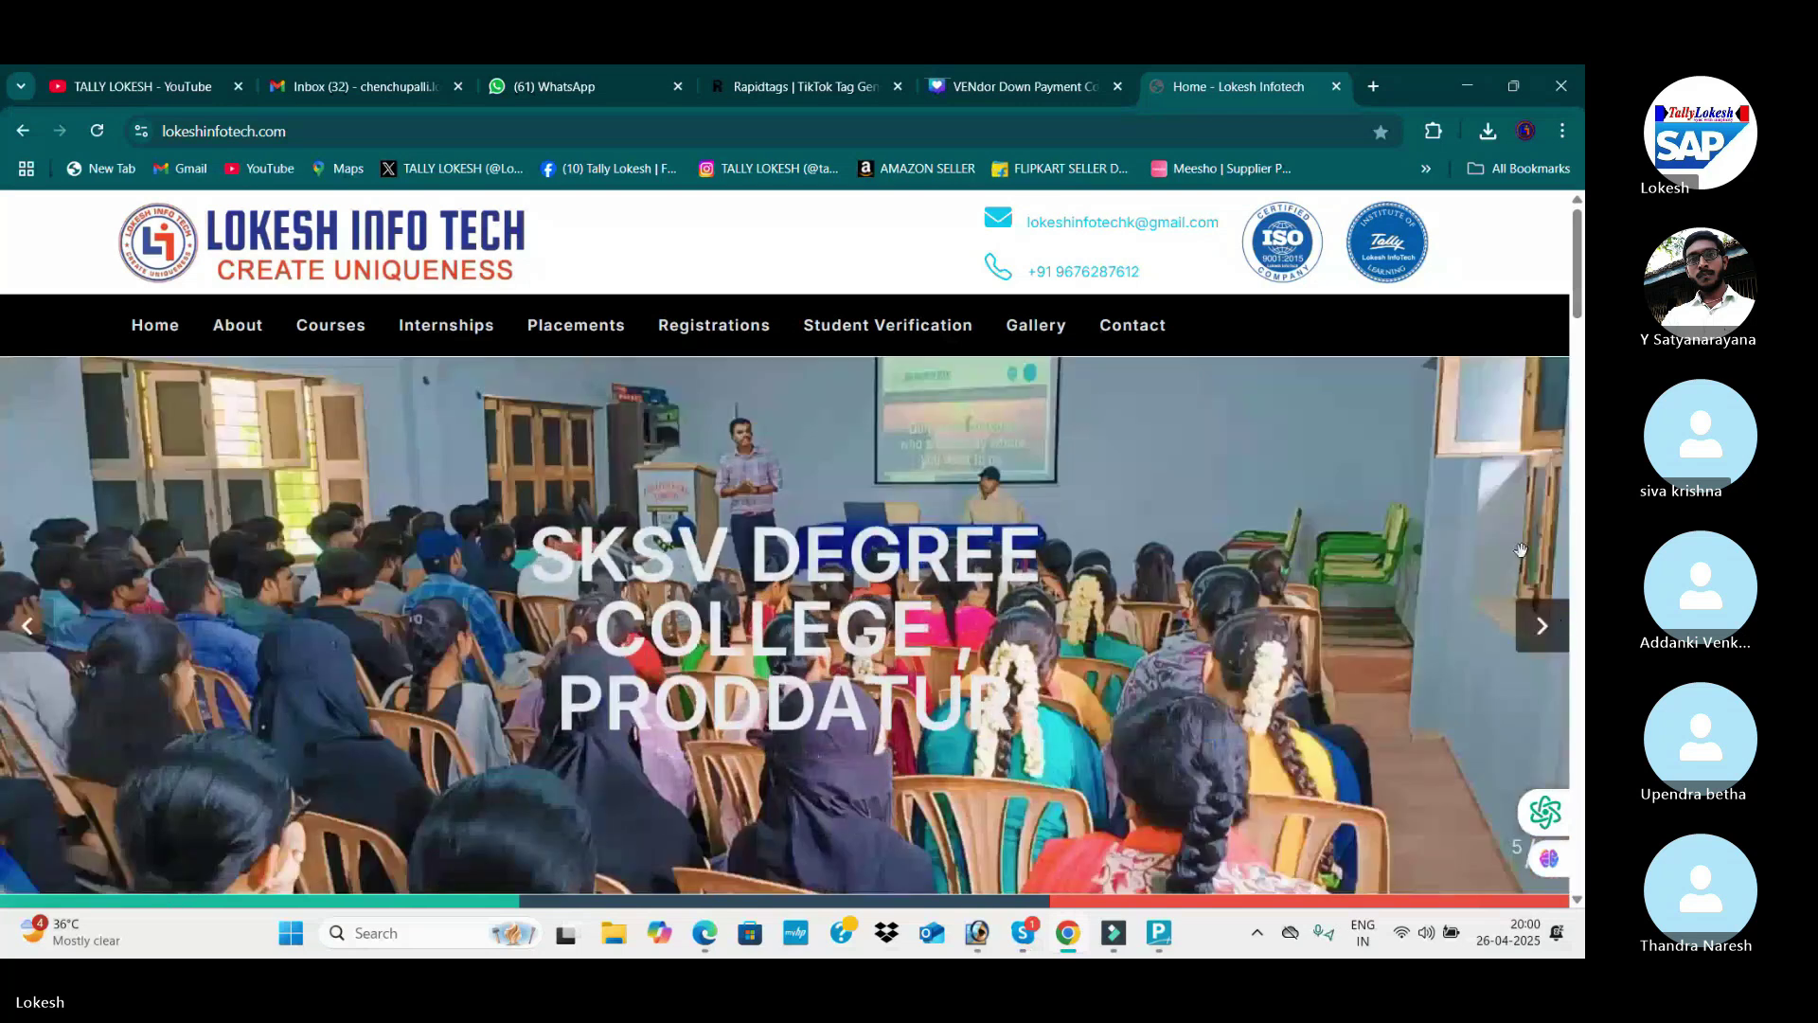
# Step: Return to the Skype call and ring all absent members again from the participants list
pyautogui.click(171, 82)
pyautogui.moveTo(1032, 941)
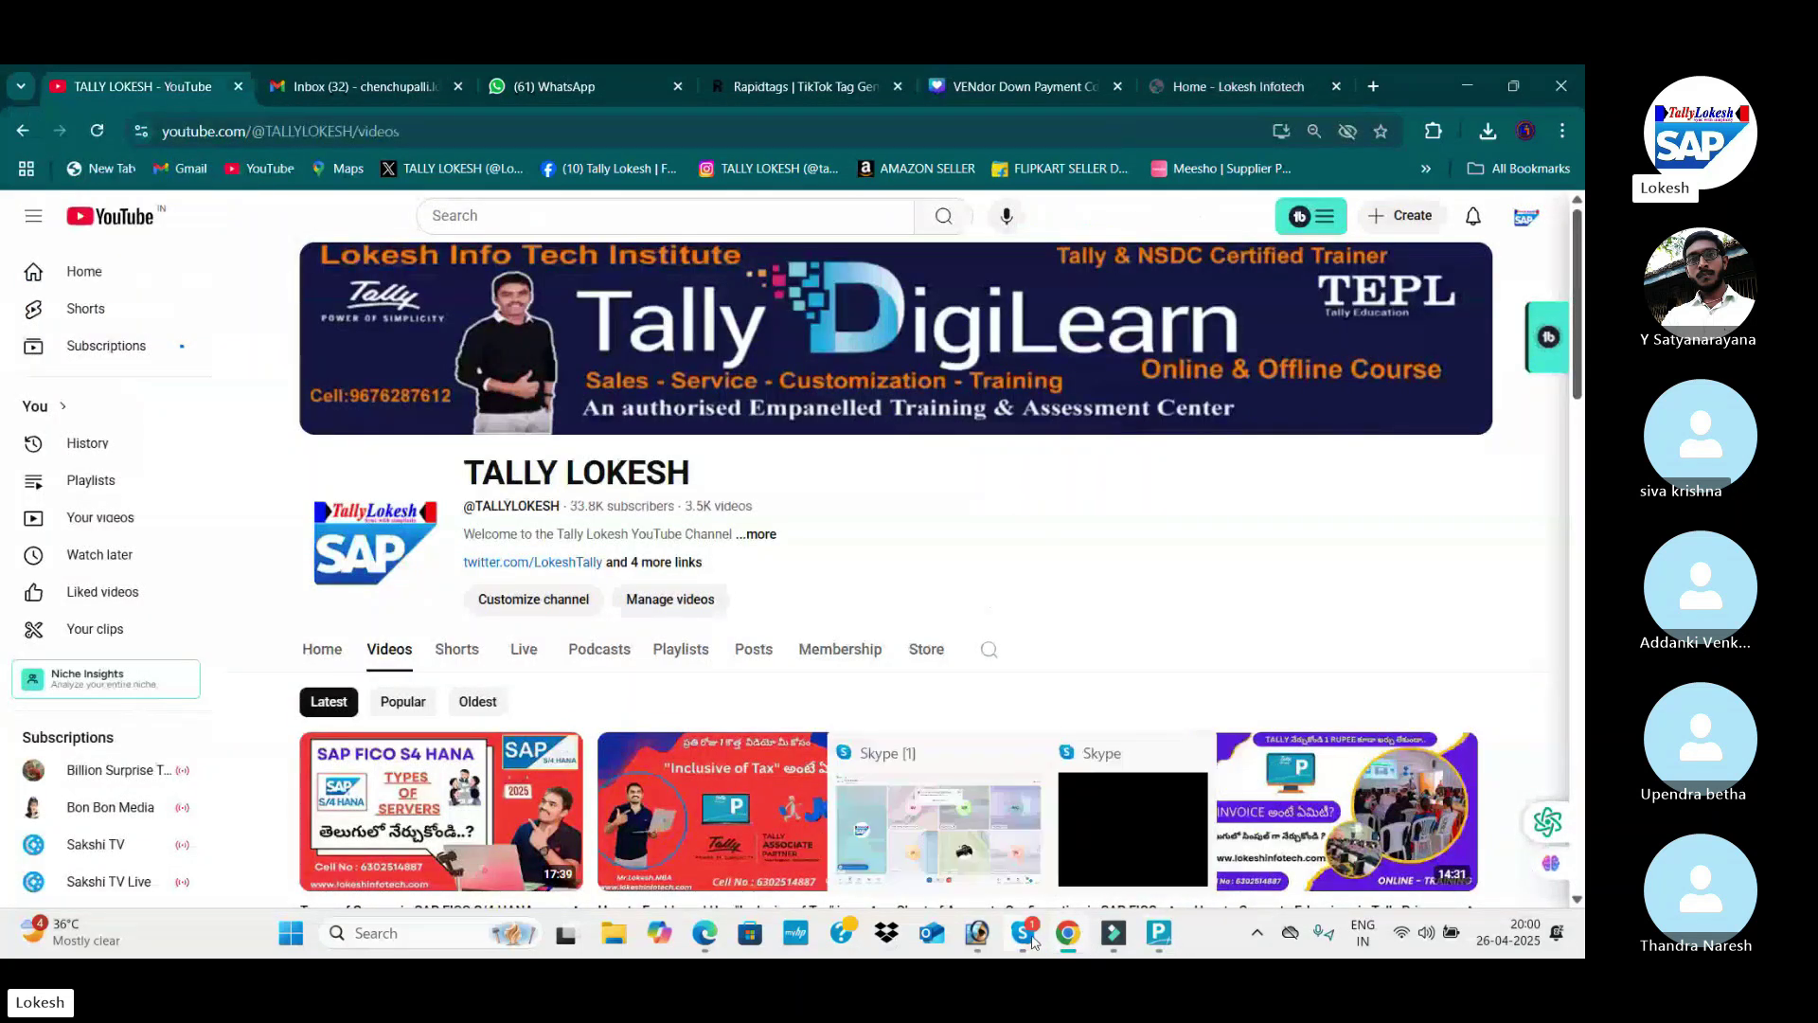
pyautogui.click(943, 824)
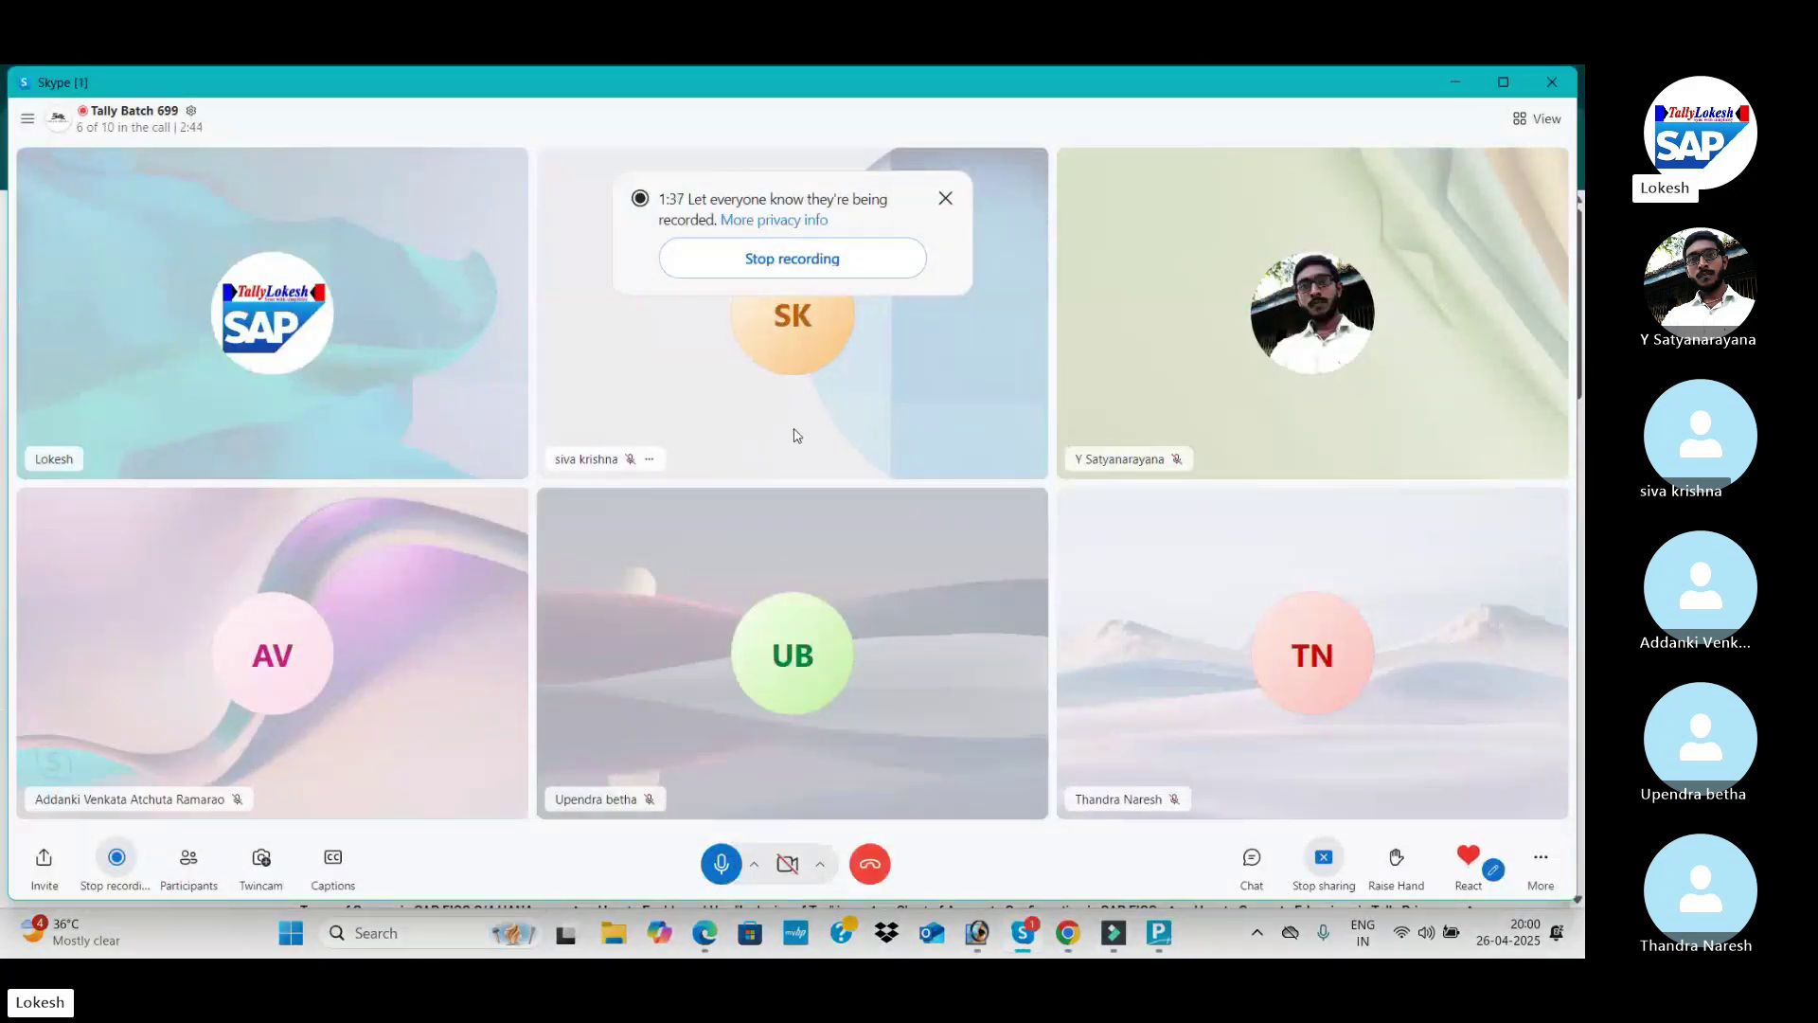
pyautogui.click(194, 857)
pyautogui.click(994, 742)
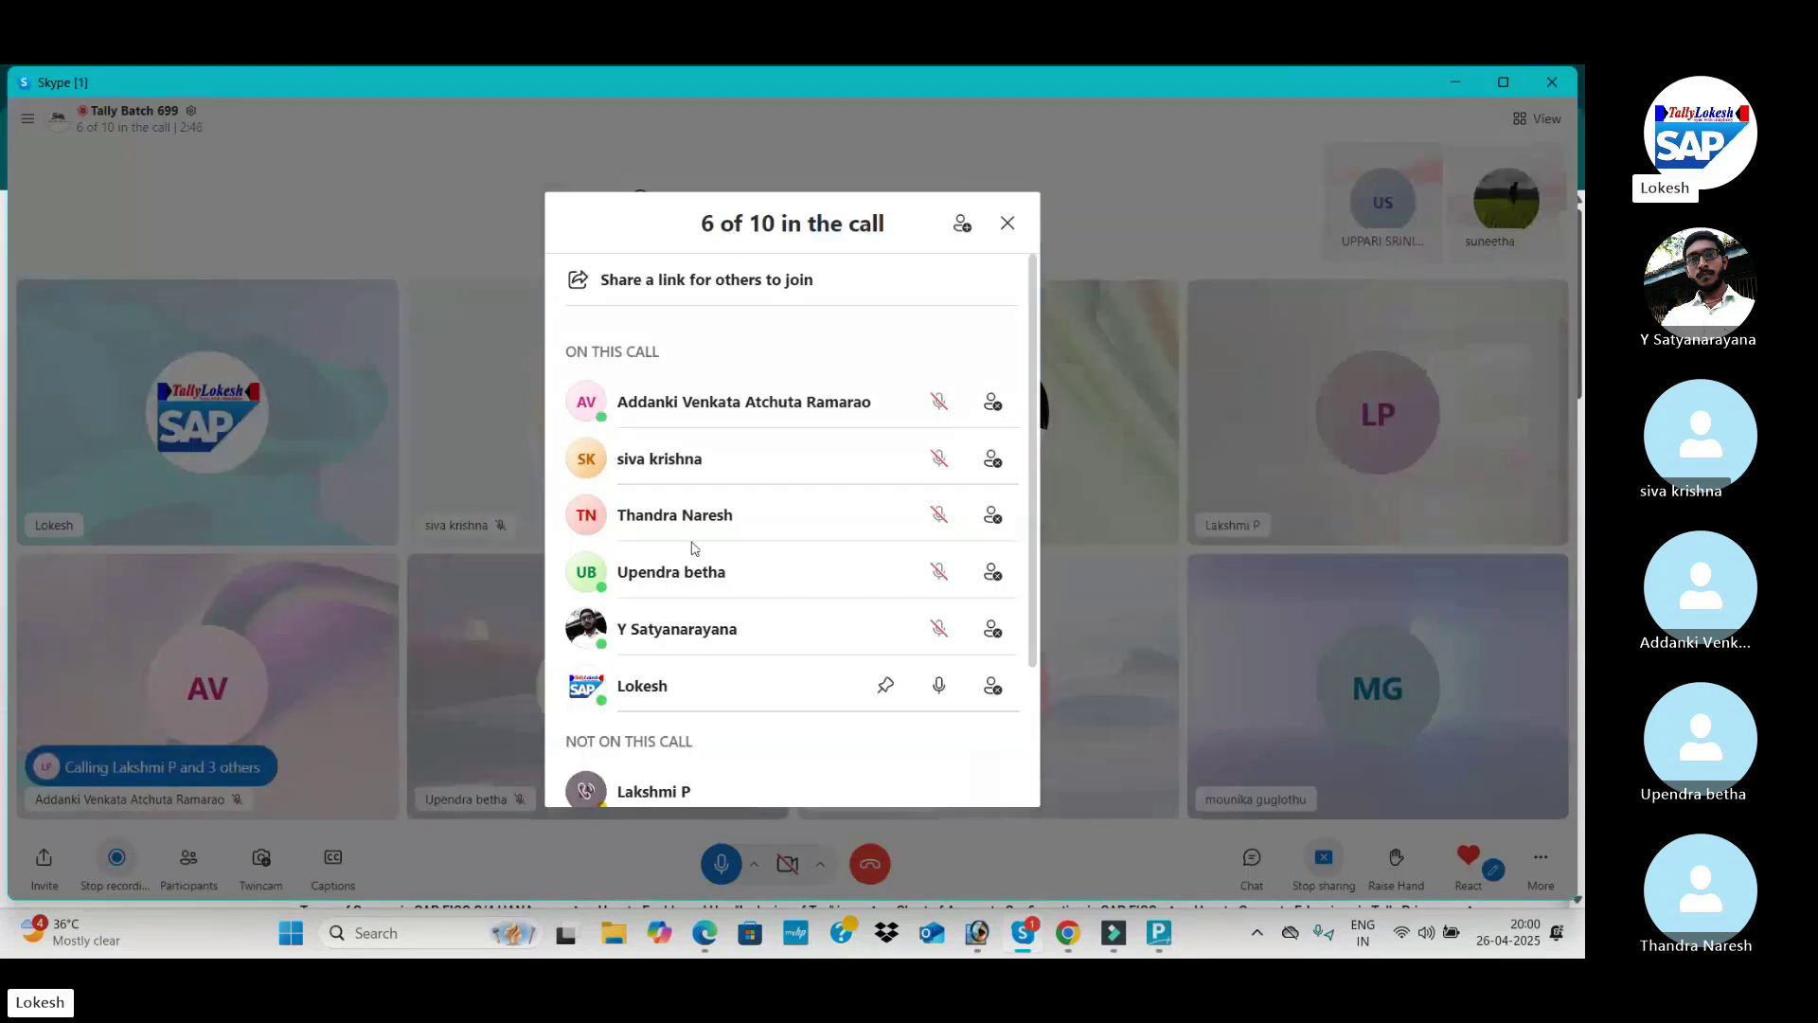
pyautogui.click(1008, 225)
# Step: Check the system sound settings, minimise the Skype call and look through the videos on the TALLY LOKESH YouTube channel
pyautogui.click(1428, 936)
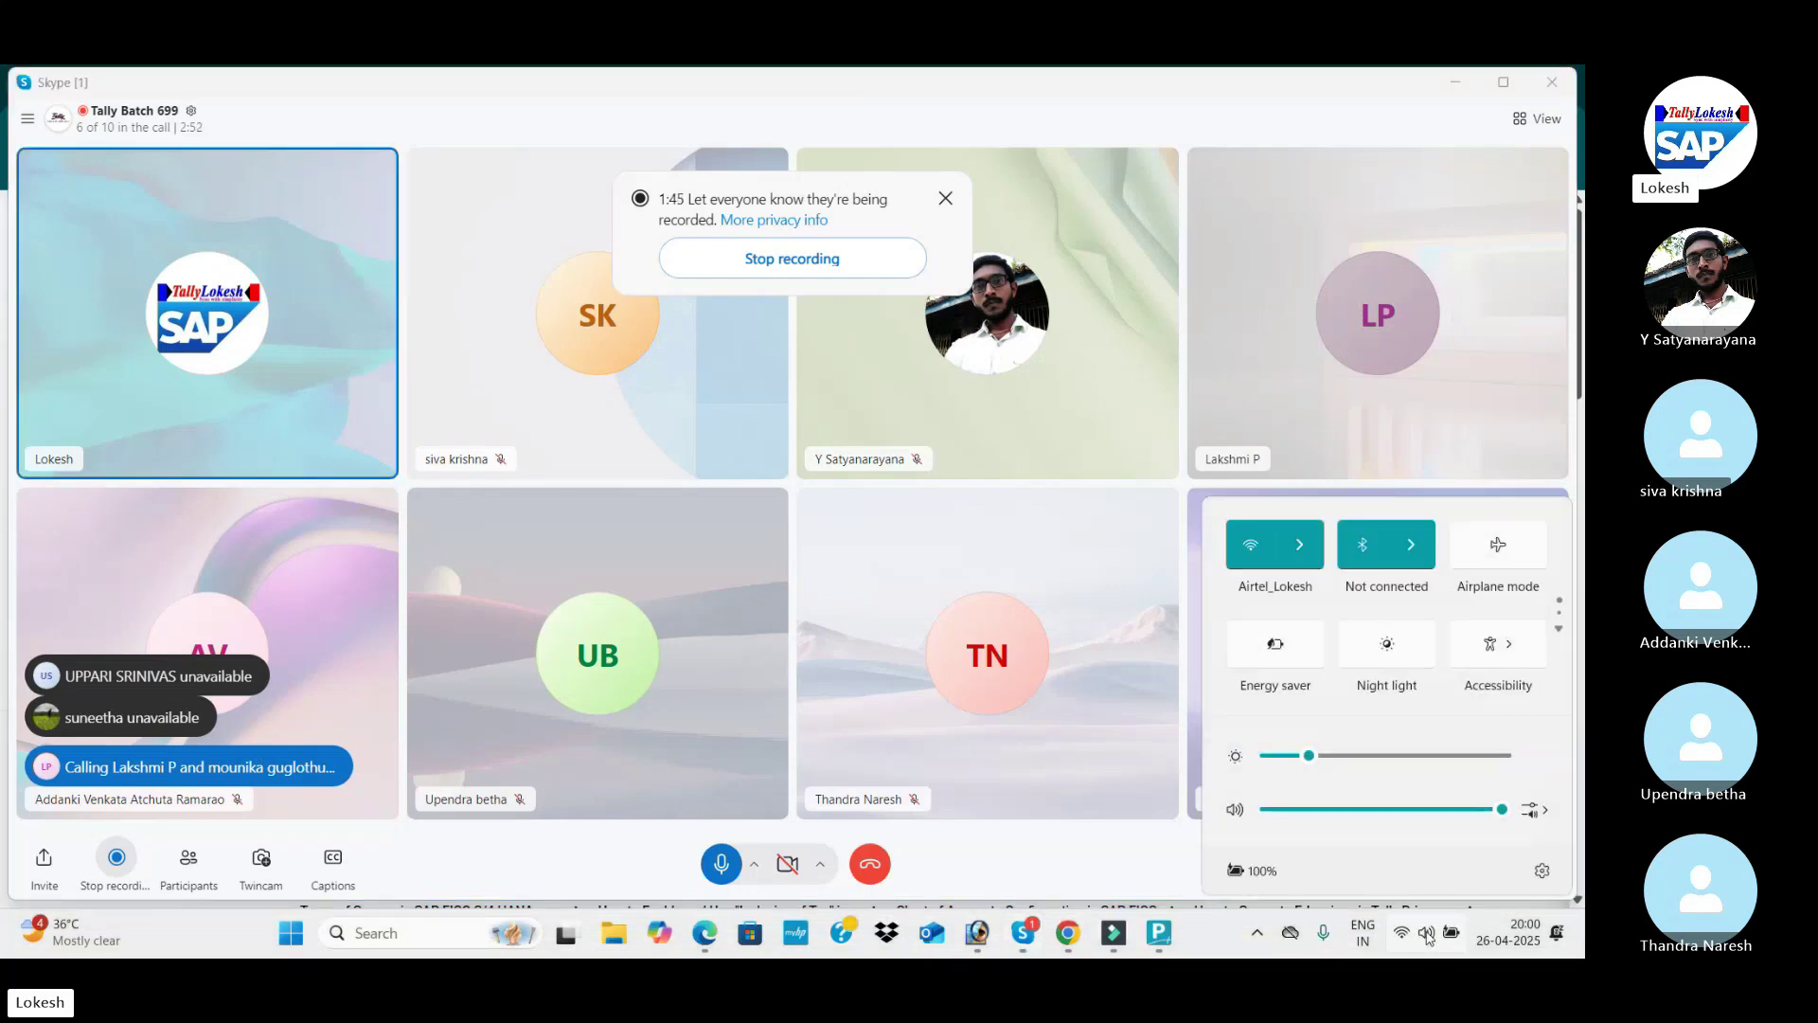
pyautogui.click(1454, 85)
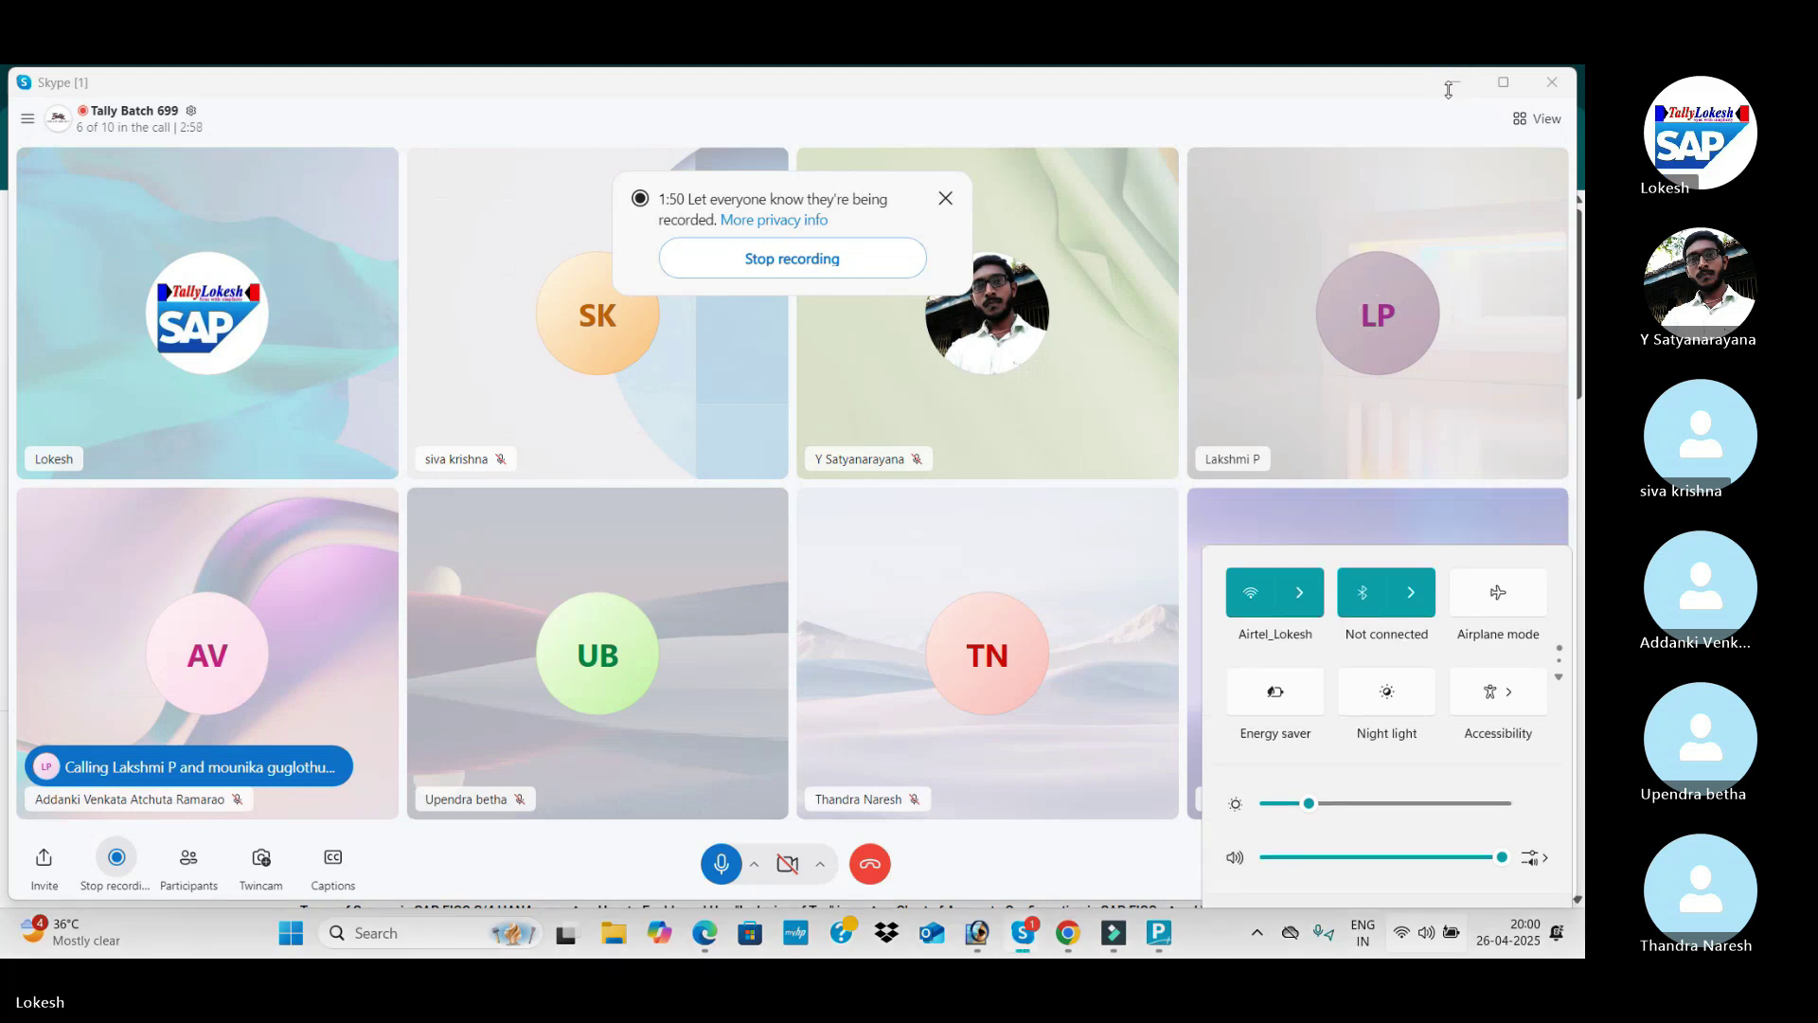
pyautogui.click(1453, 86)
pyautogui.scroll(-1, 857, 629)
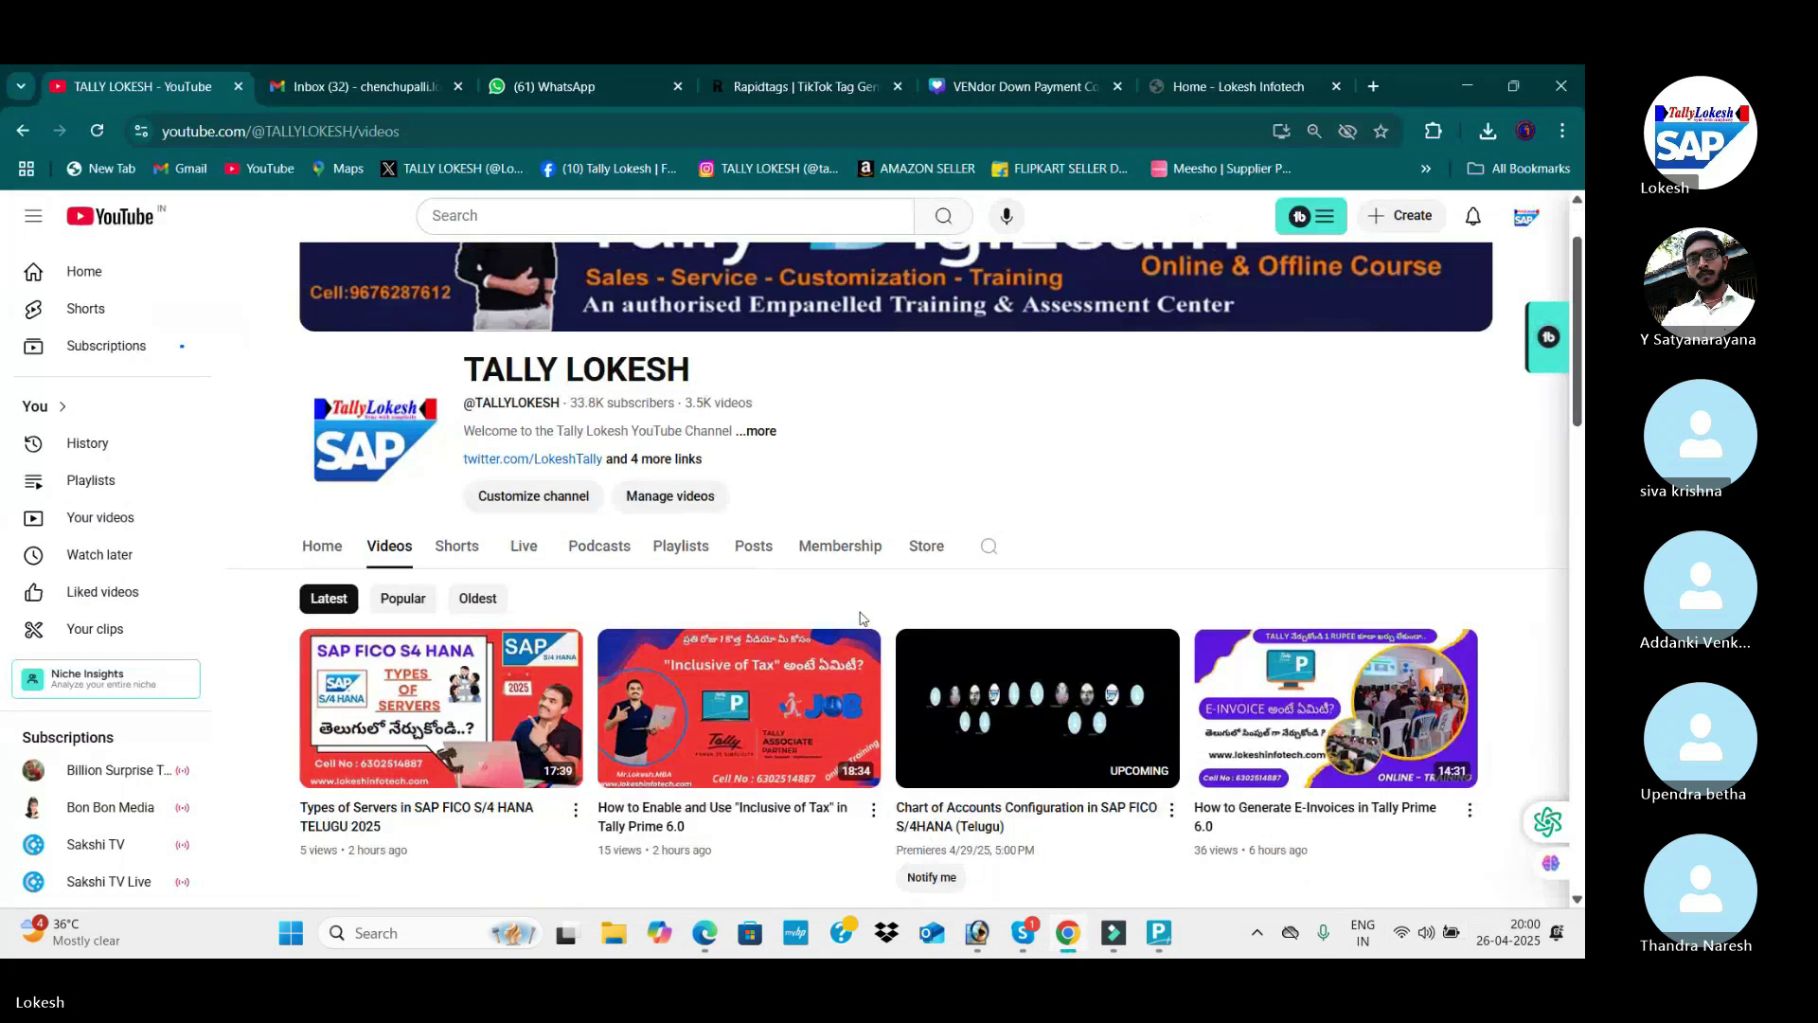
pyautogui.scroll(1, 945, 563)
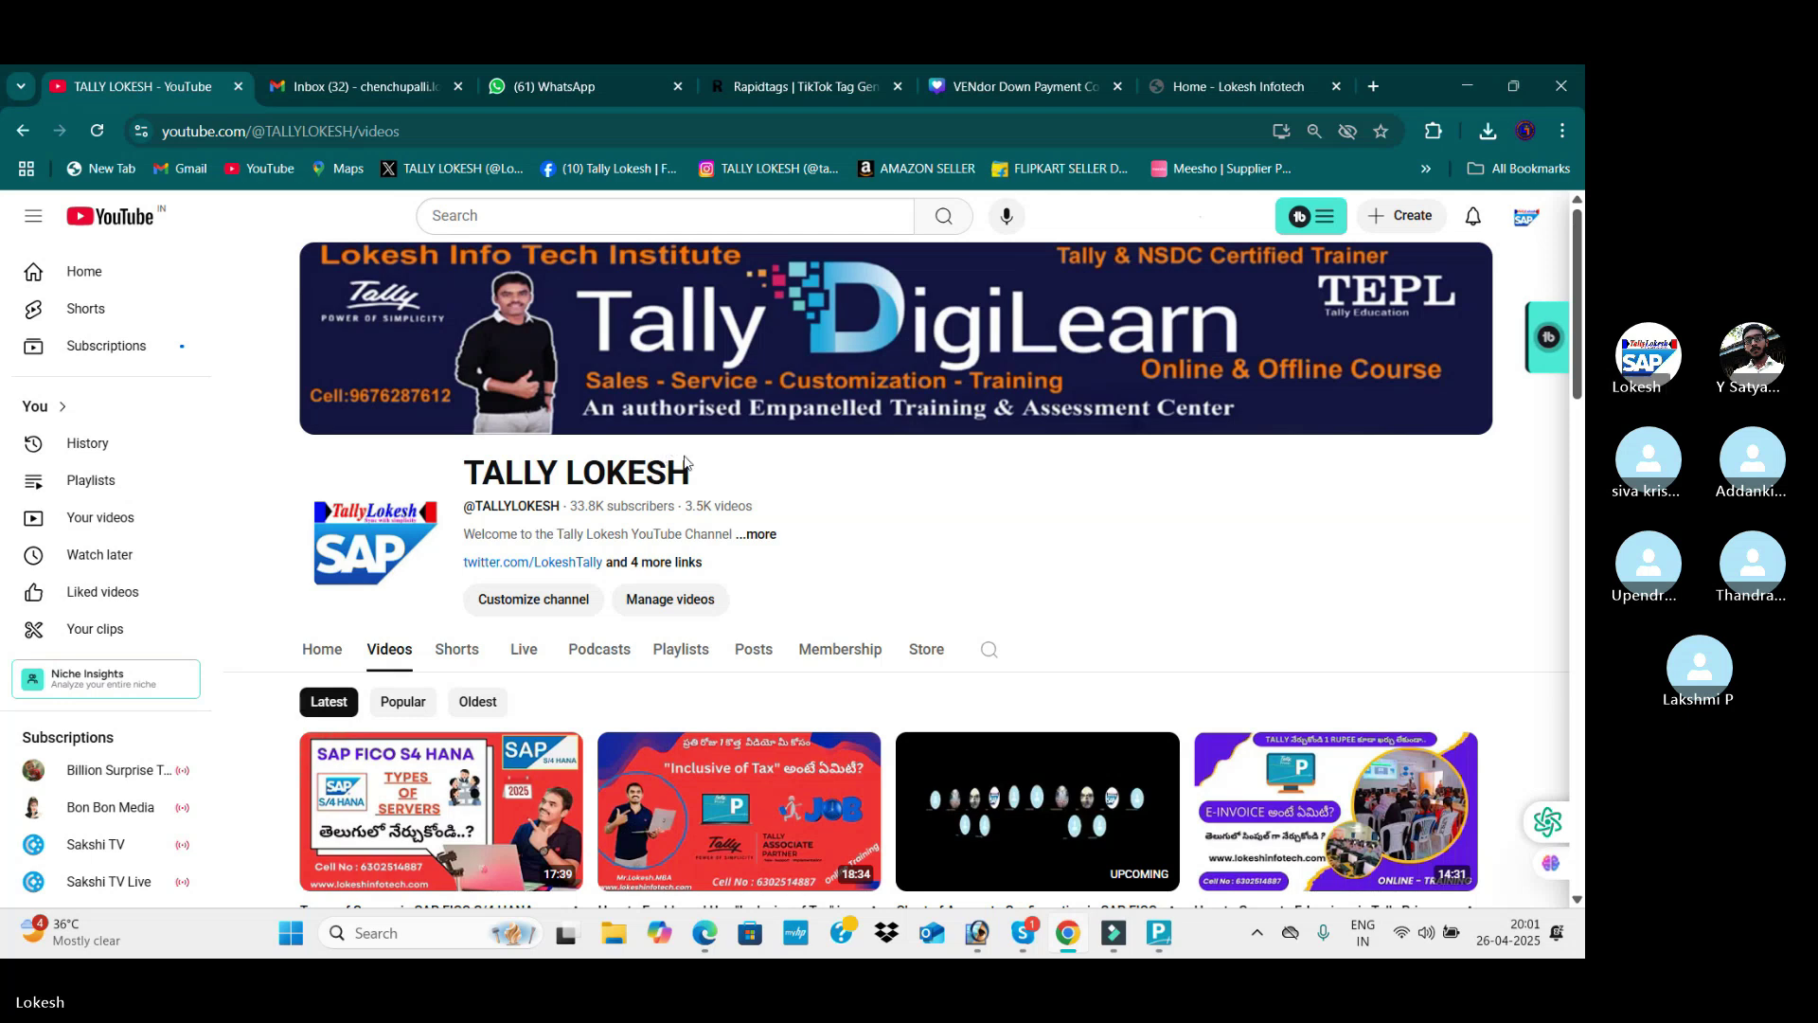
pyautogui.scroll(-5, 685, 462)
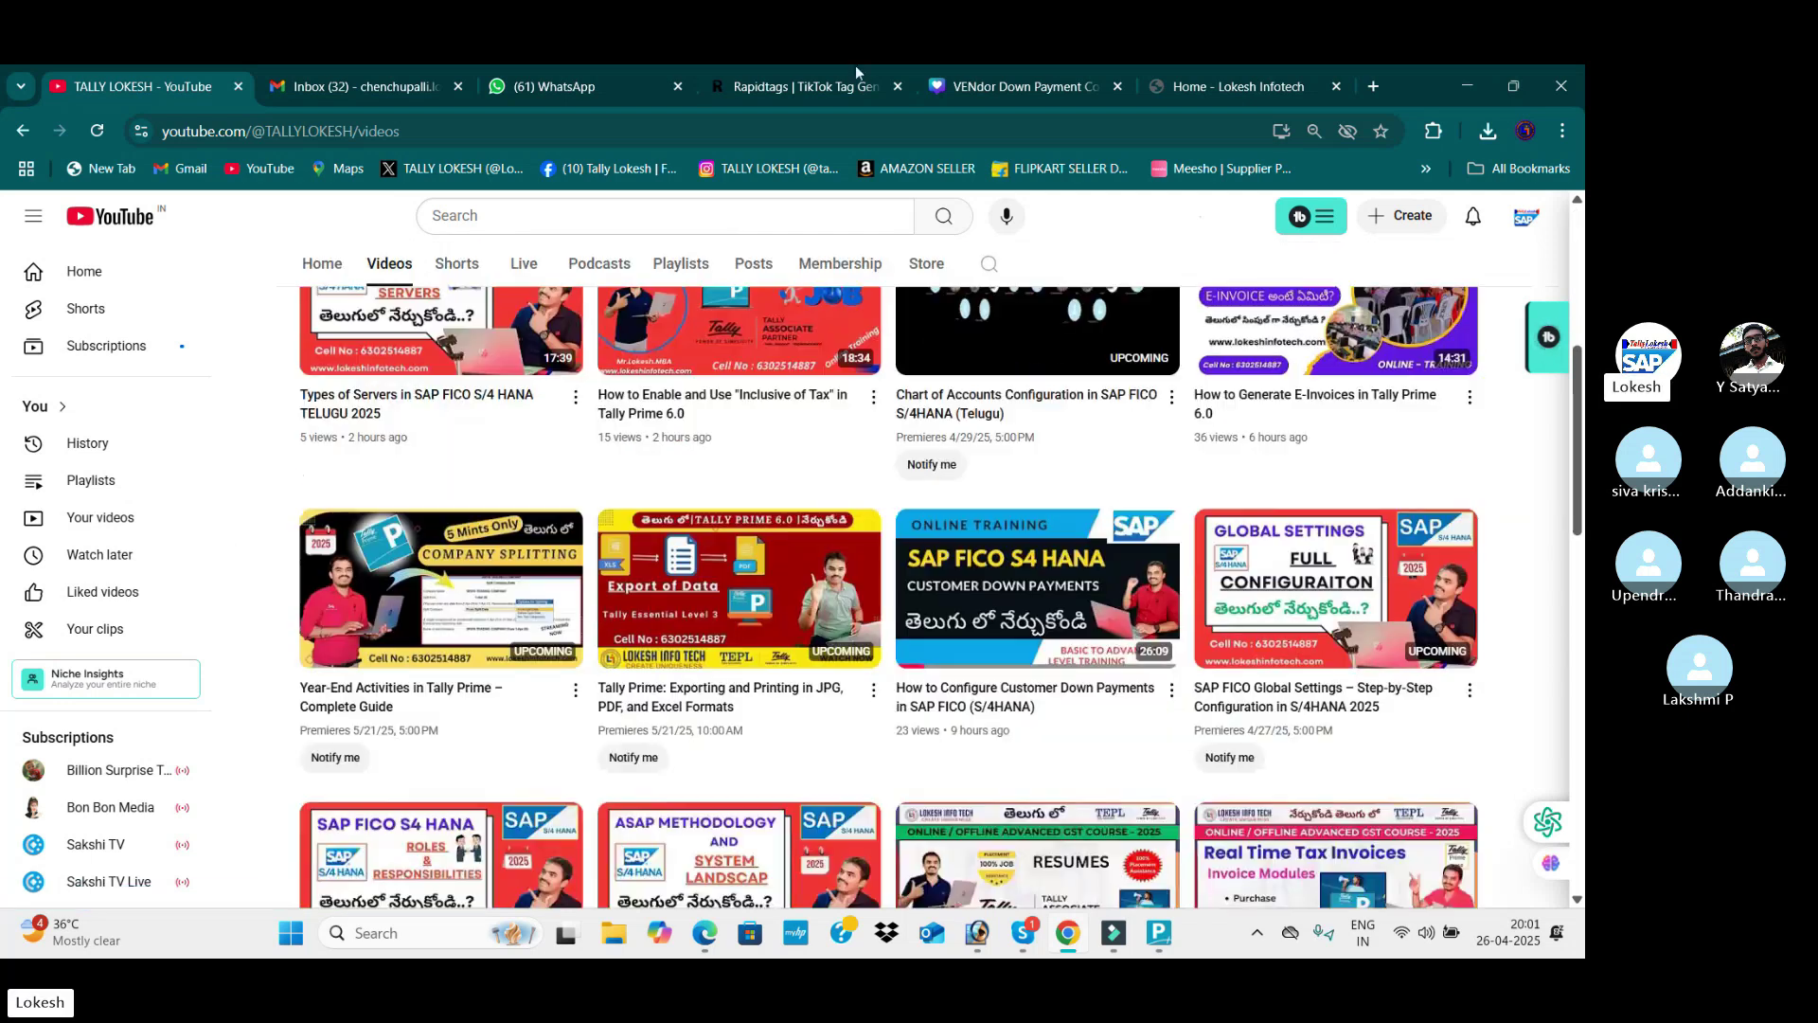
# Step: Switch to the Lokesh Infotech website tab and advance its banner to the "Possible" slide
pyautogui.click(1200, 87)
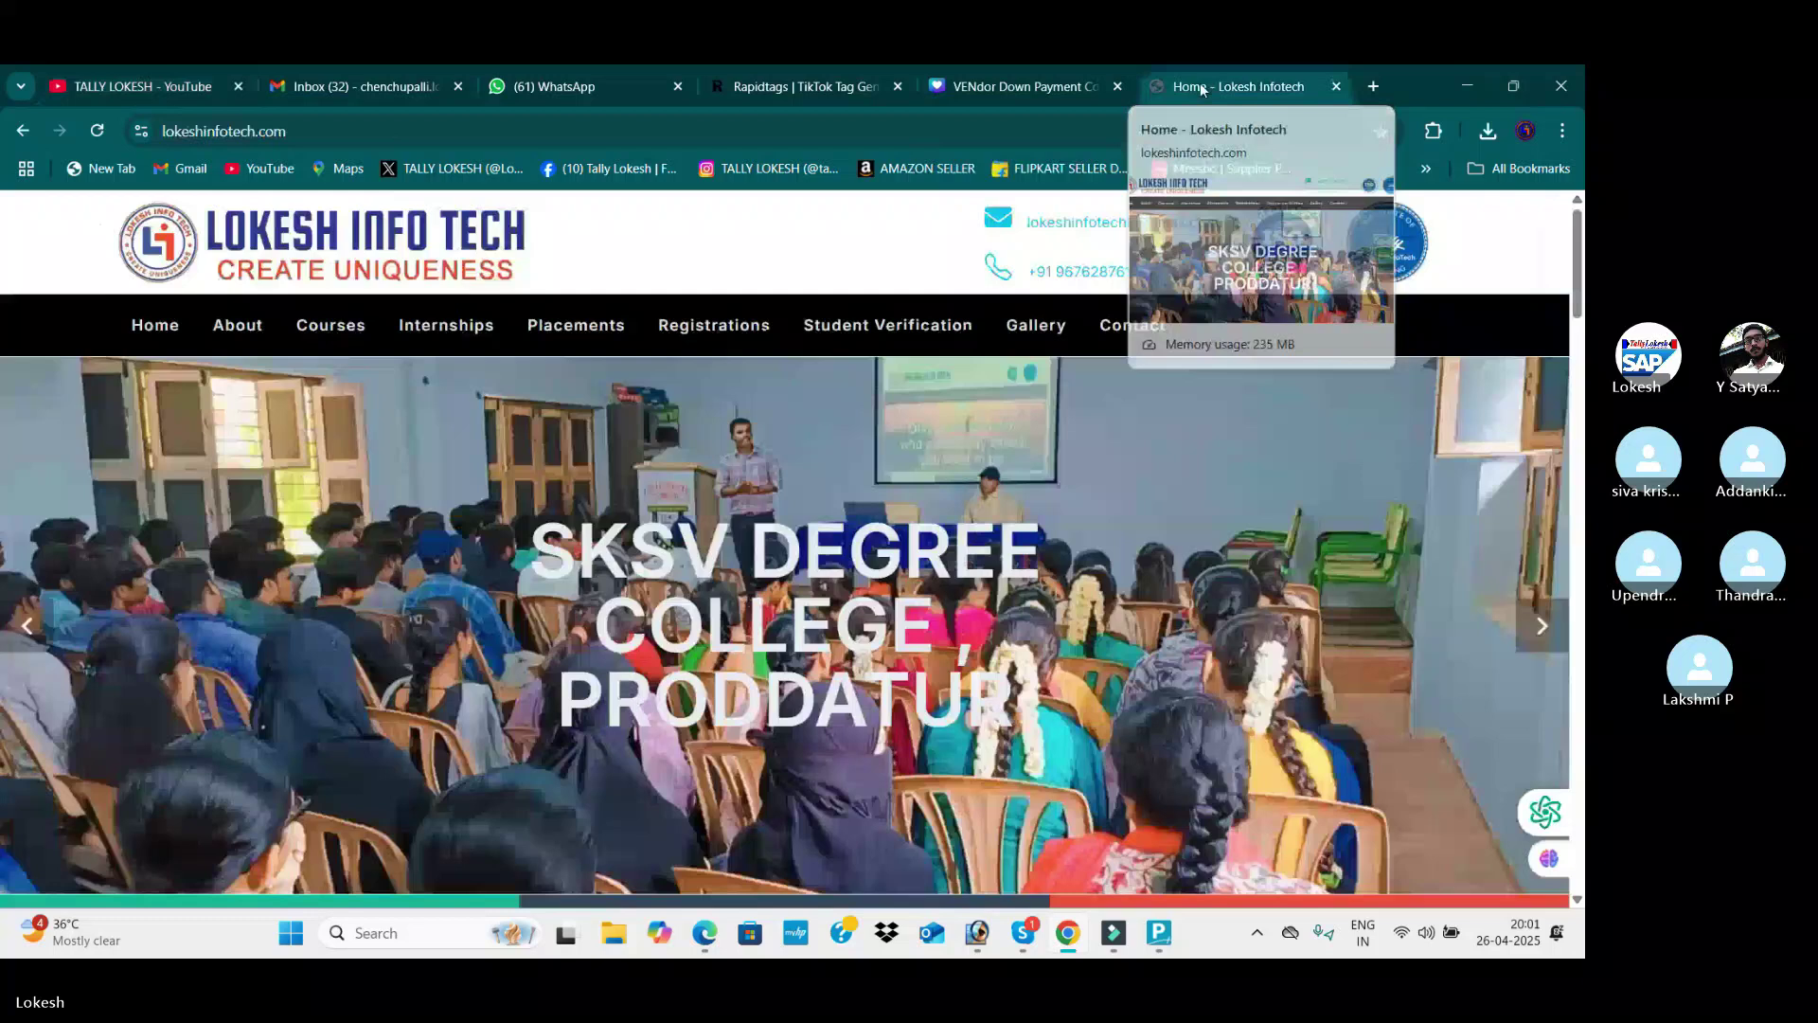
pyautogui.click(1540, 627)
pyautogui.click(1539, 627)
pyautogui.click(1540, 627)
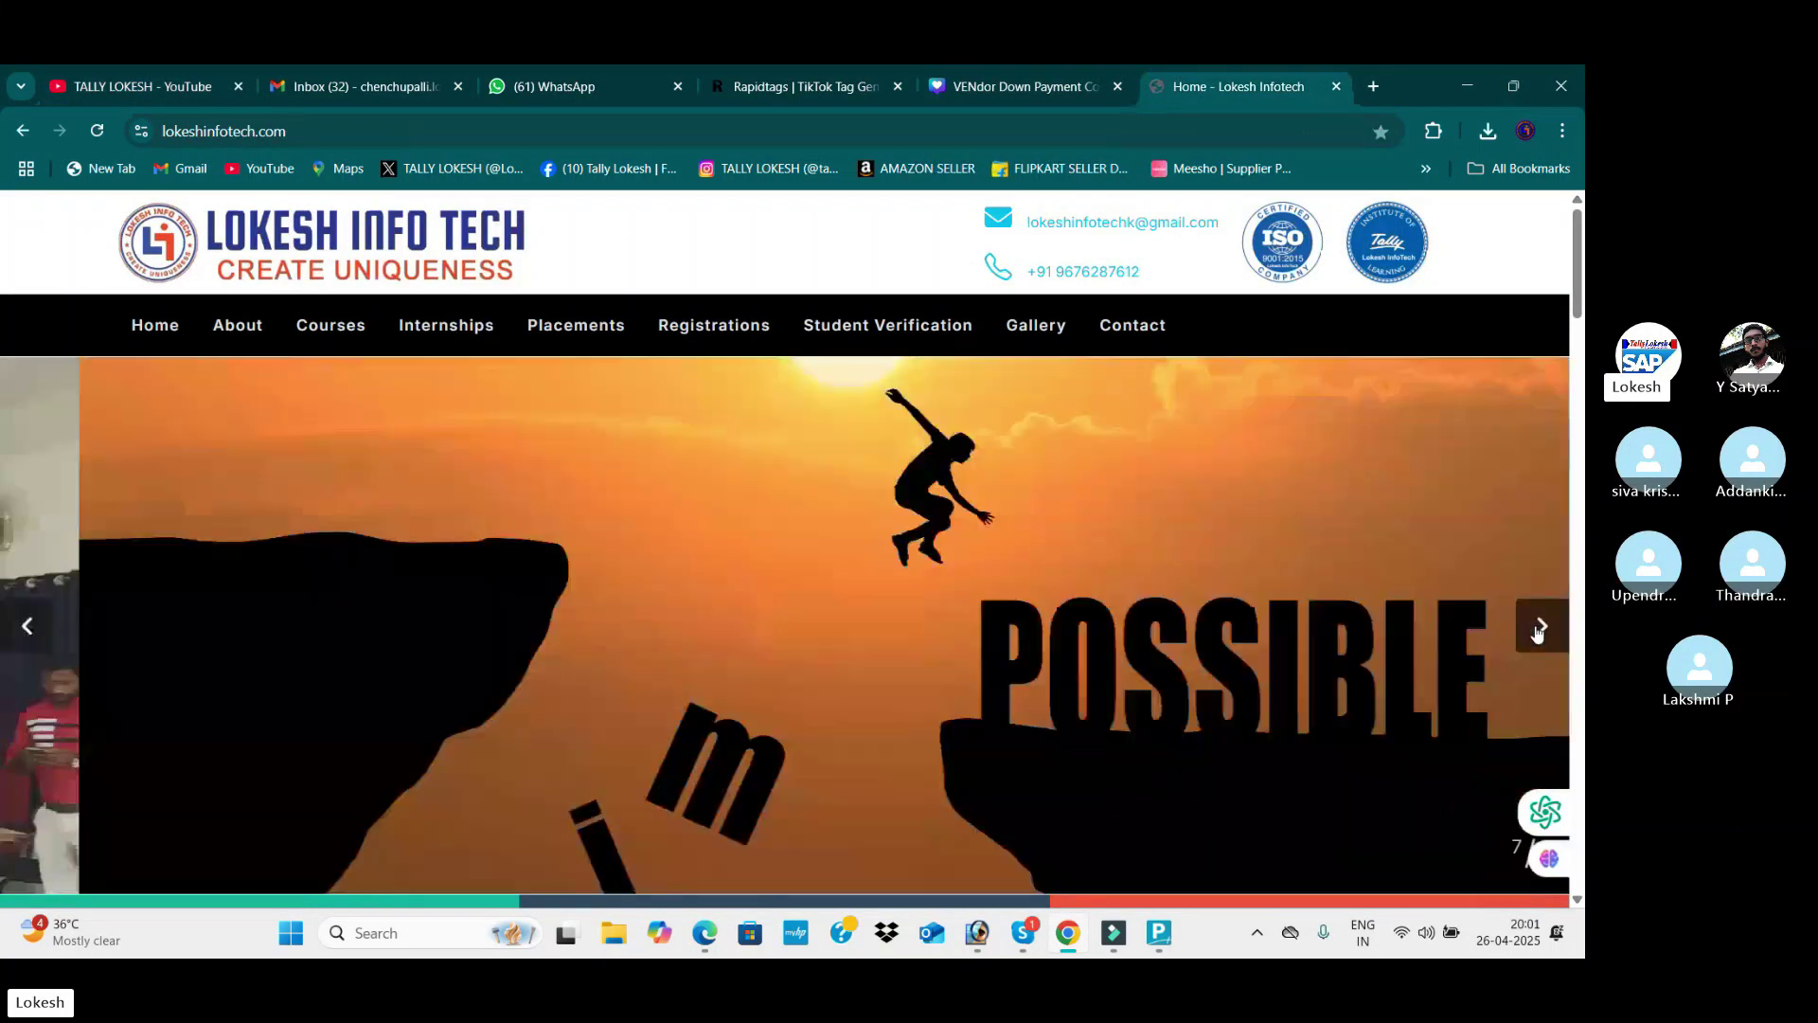
# Step: Look through the photos on the Lokesh Infotech website's Gallery page and return to its home page
pyautogui.click(1034, 324)
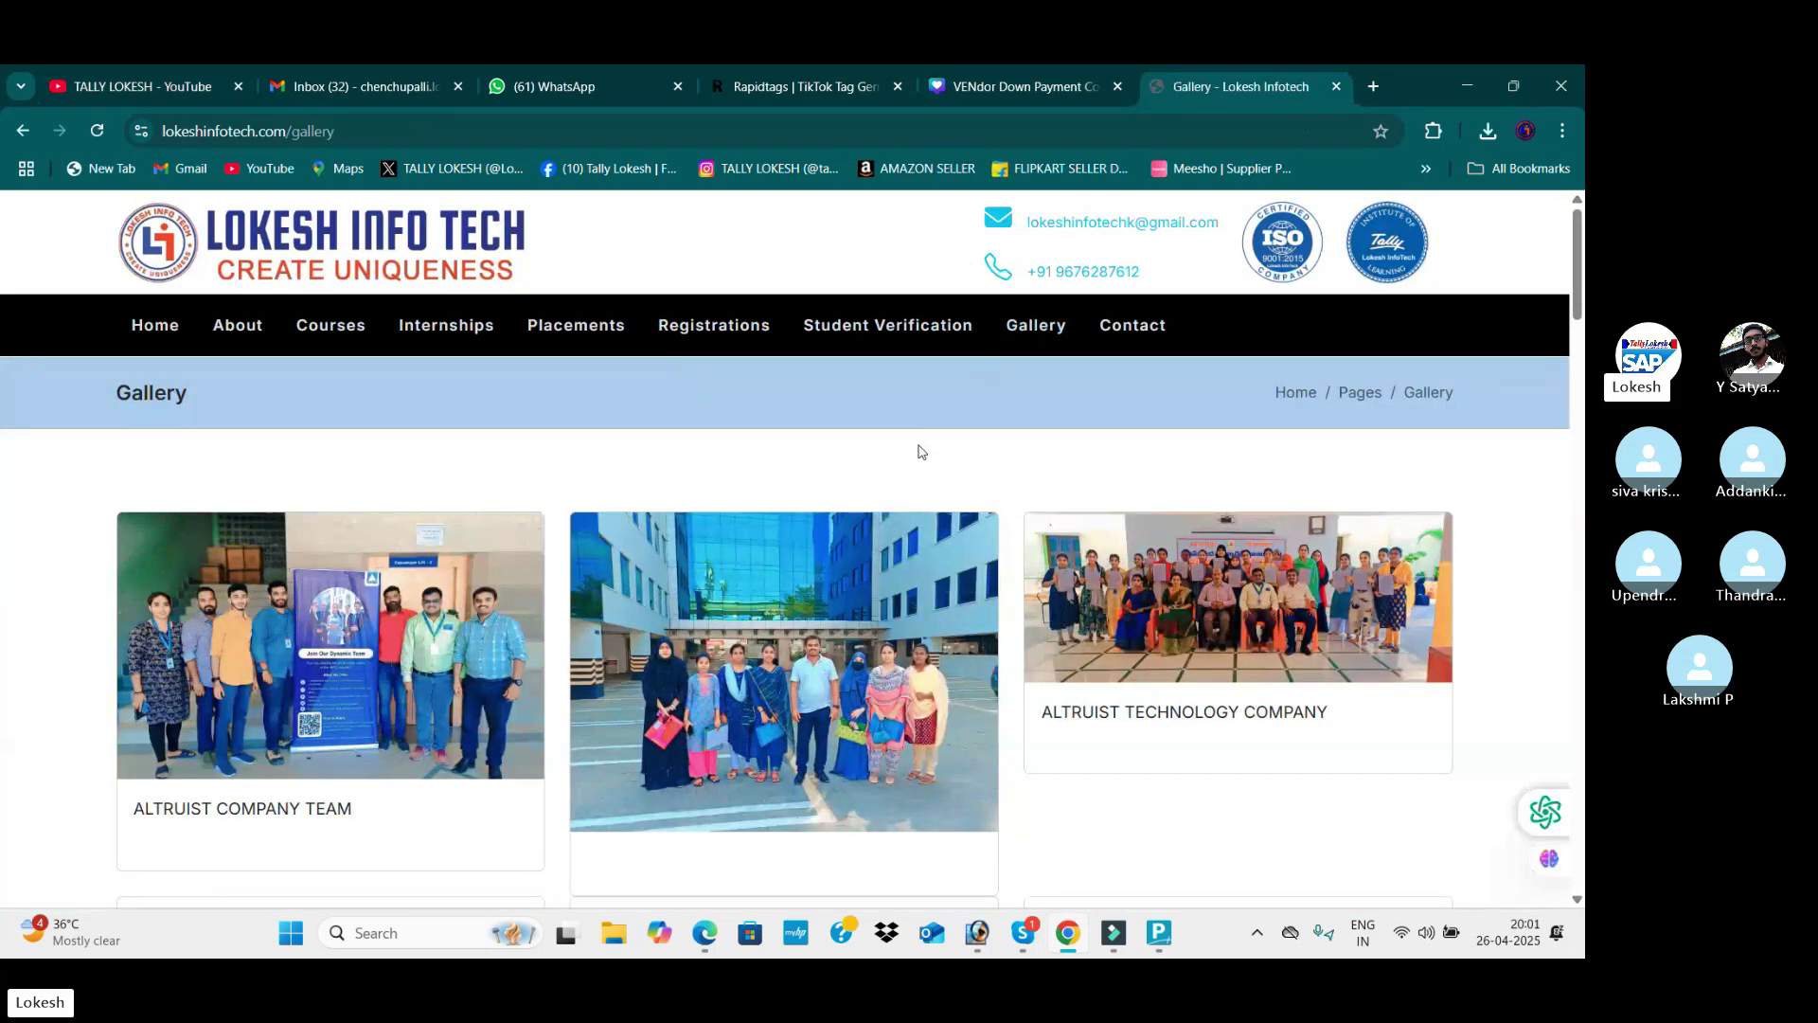
pyautogui.scroll(-3, 928, 491)
pyautogui.scroll(3, 925, 473)
pyautogui.scroll(-8, 925, 472)
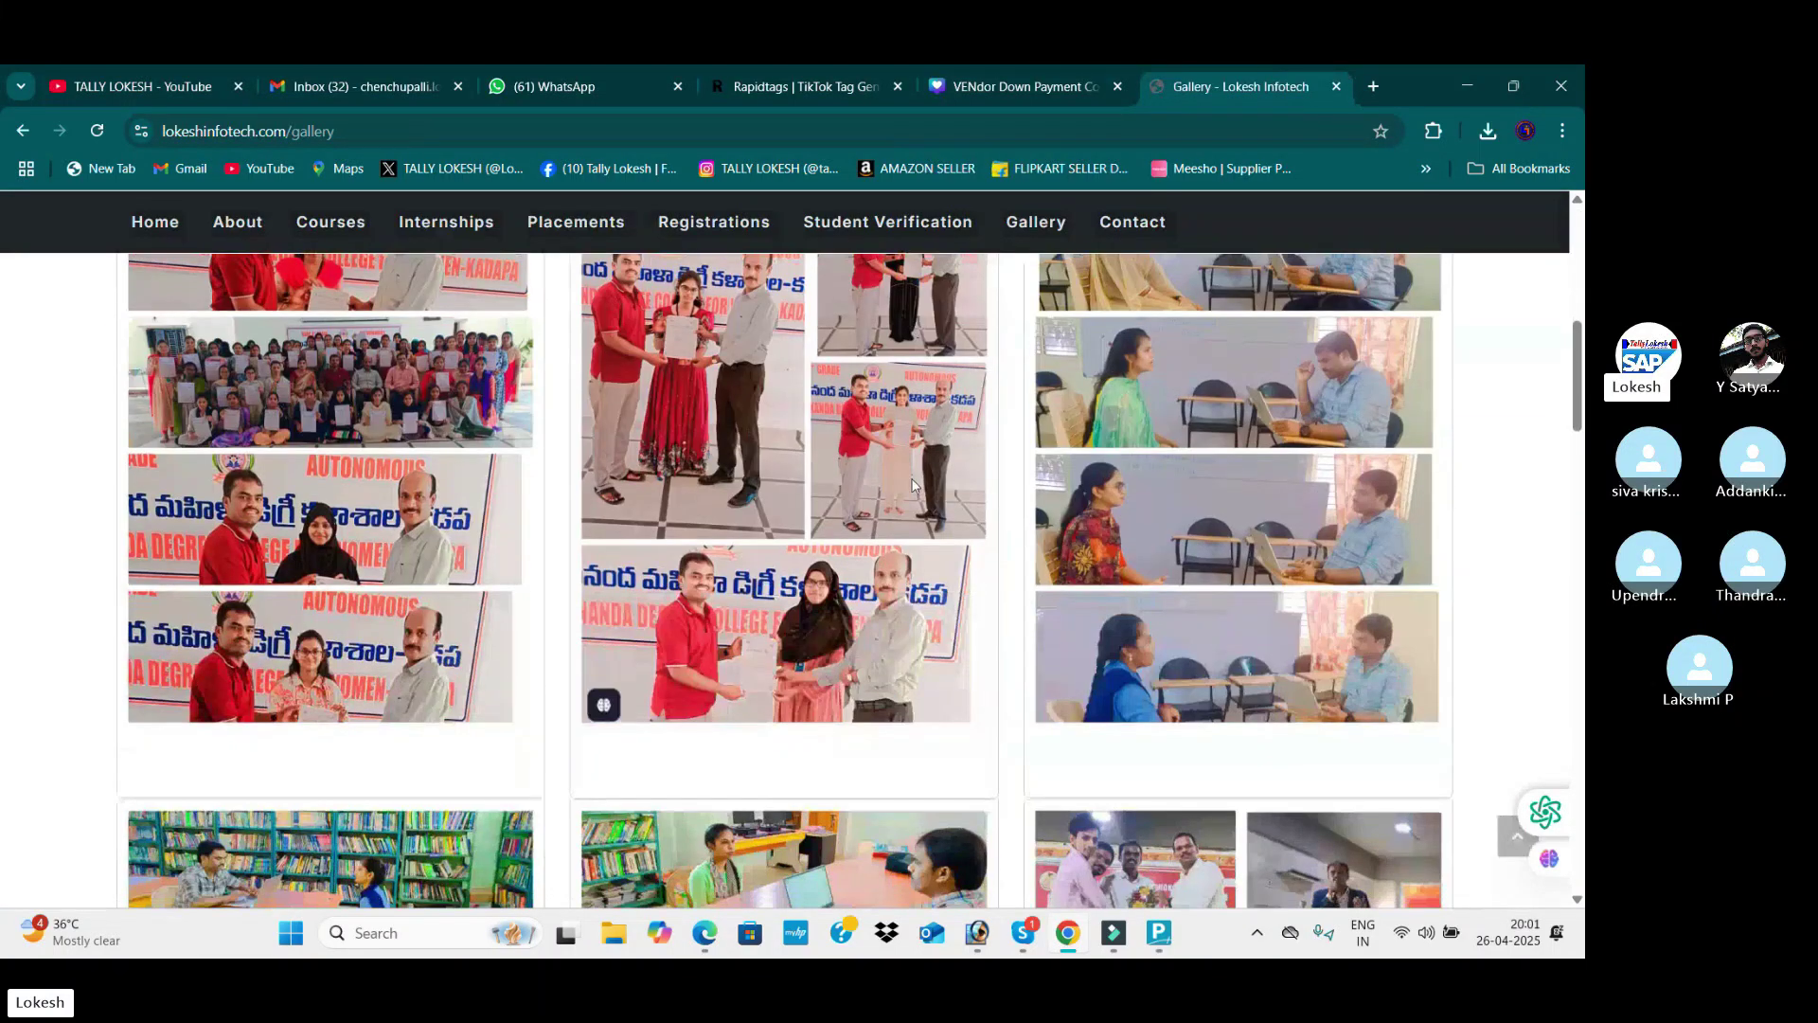
pyautogui.scroll(-4, 911, 485)
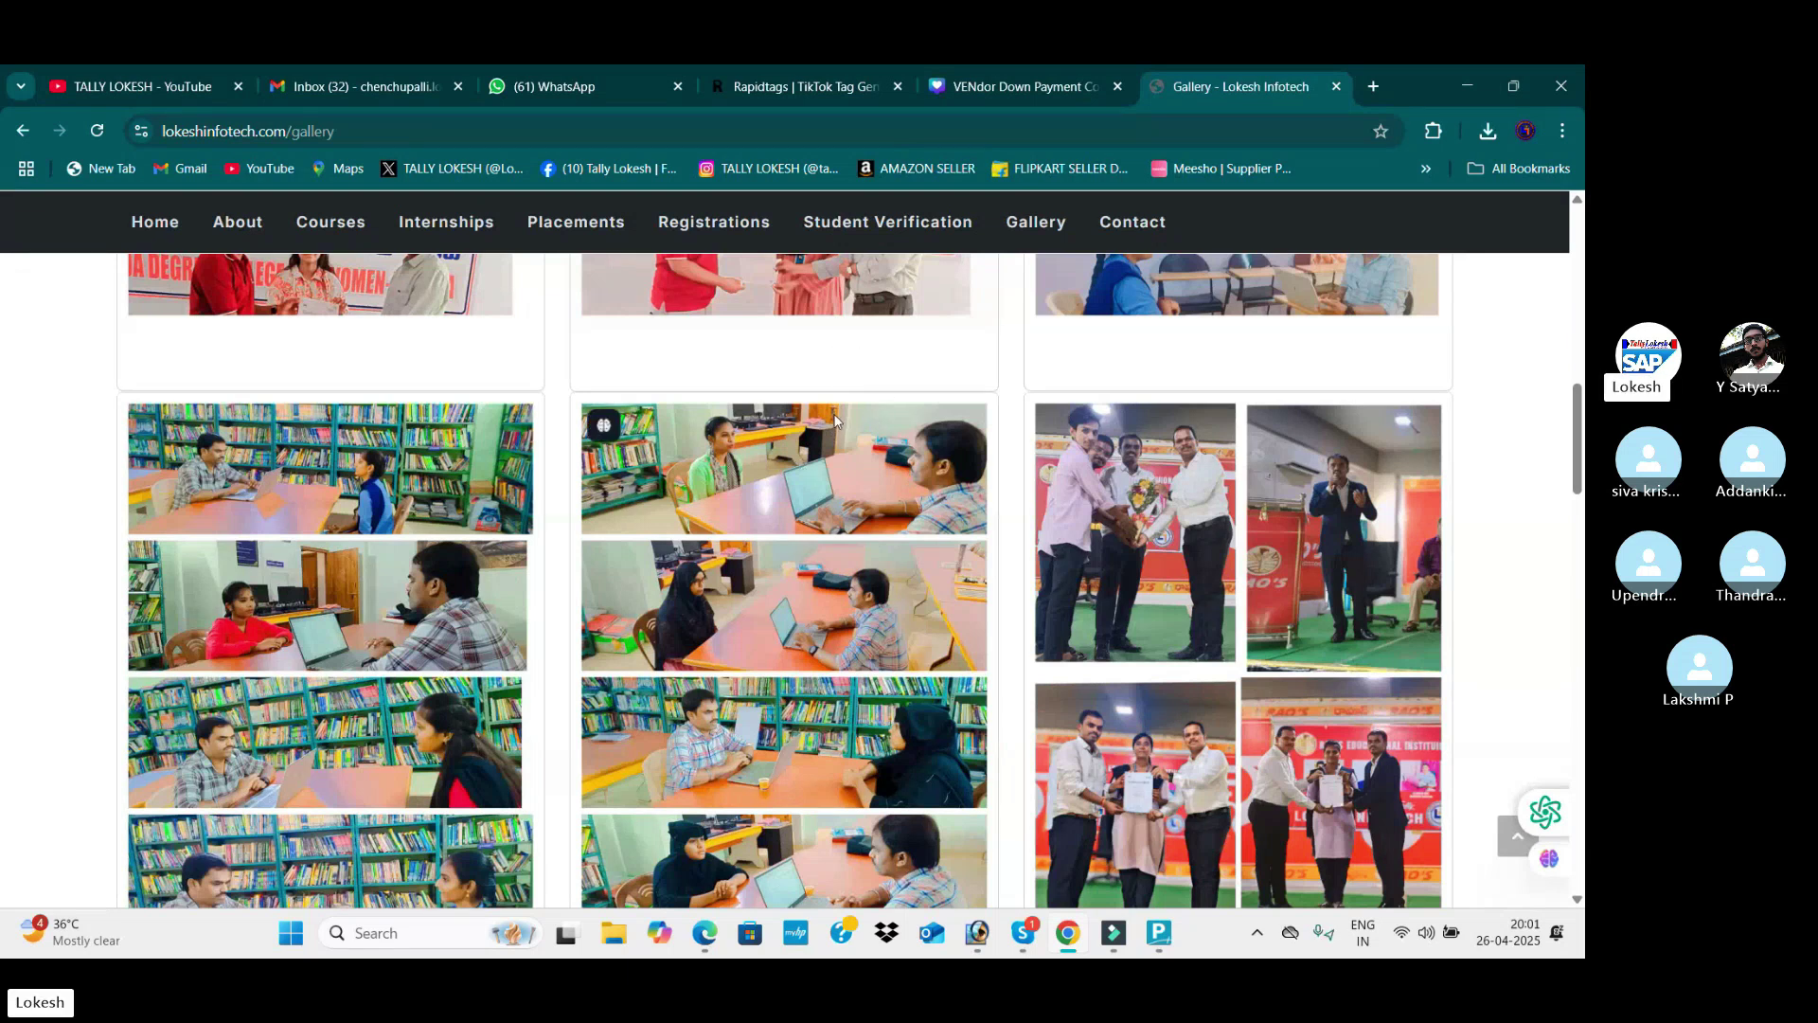
pyautogui.scroll(-7, 837, 416)
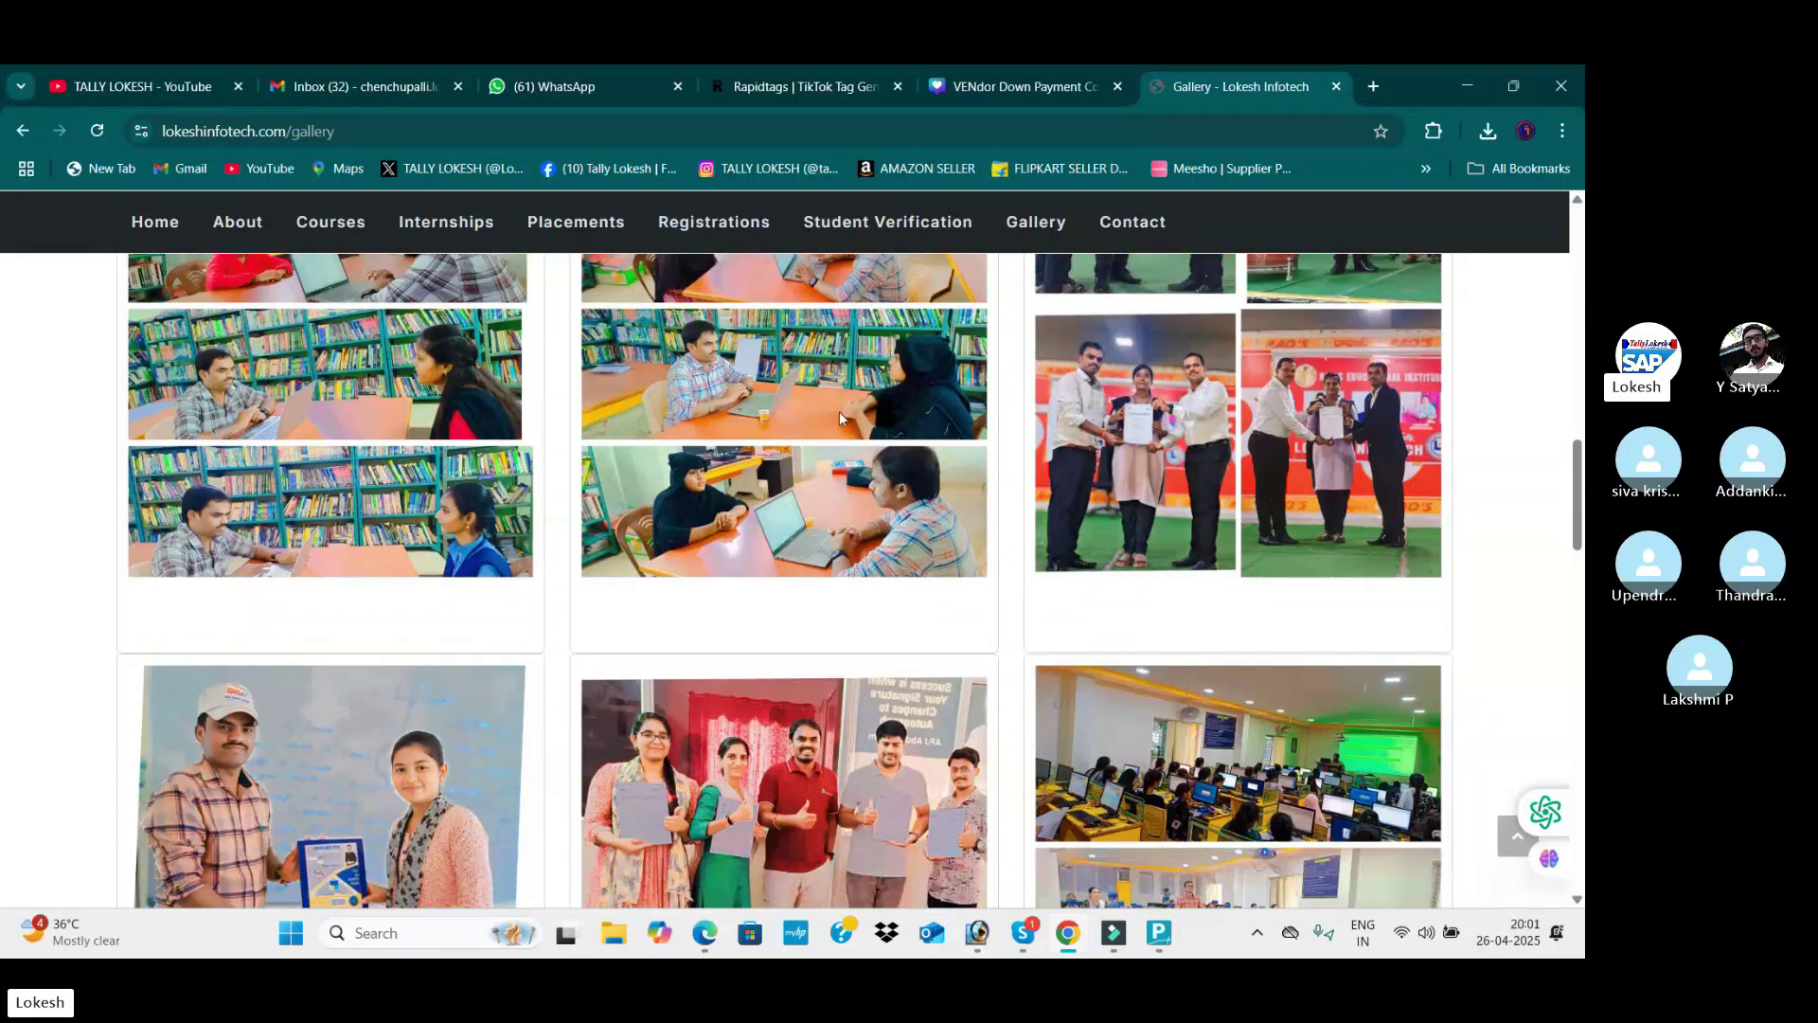
pyautogui.scroll(-3, 839, 419)
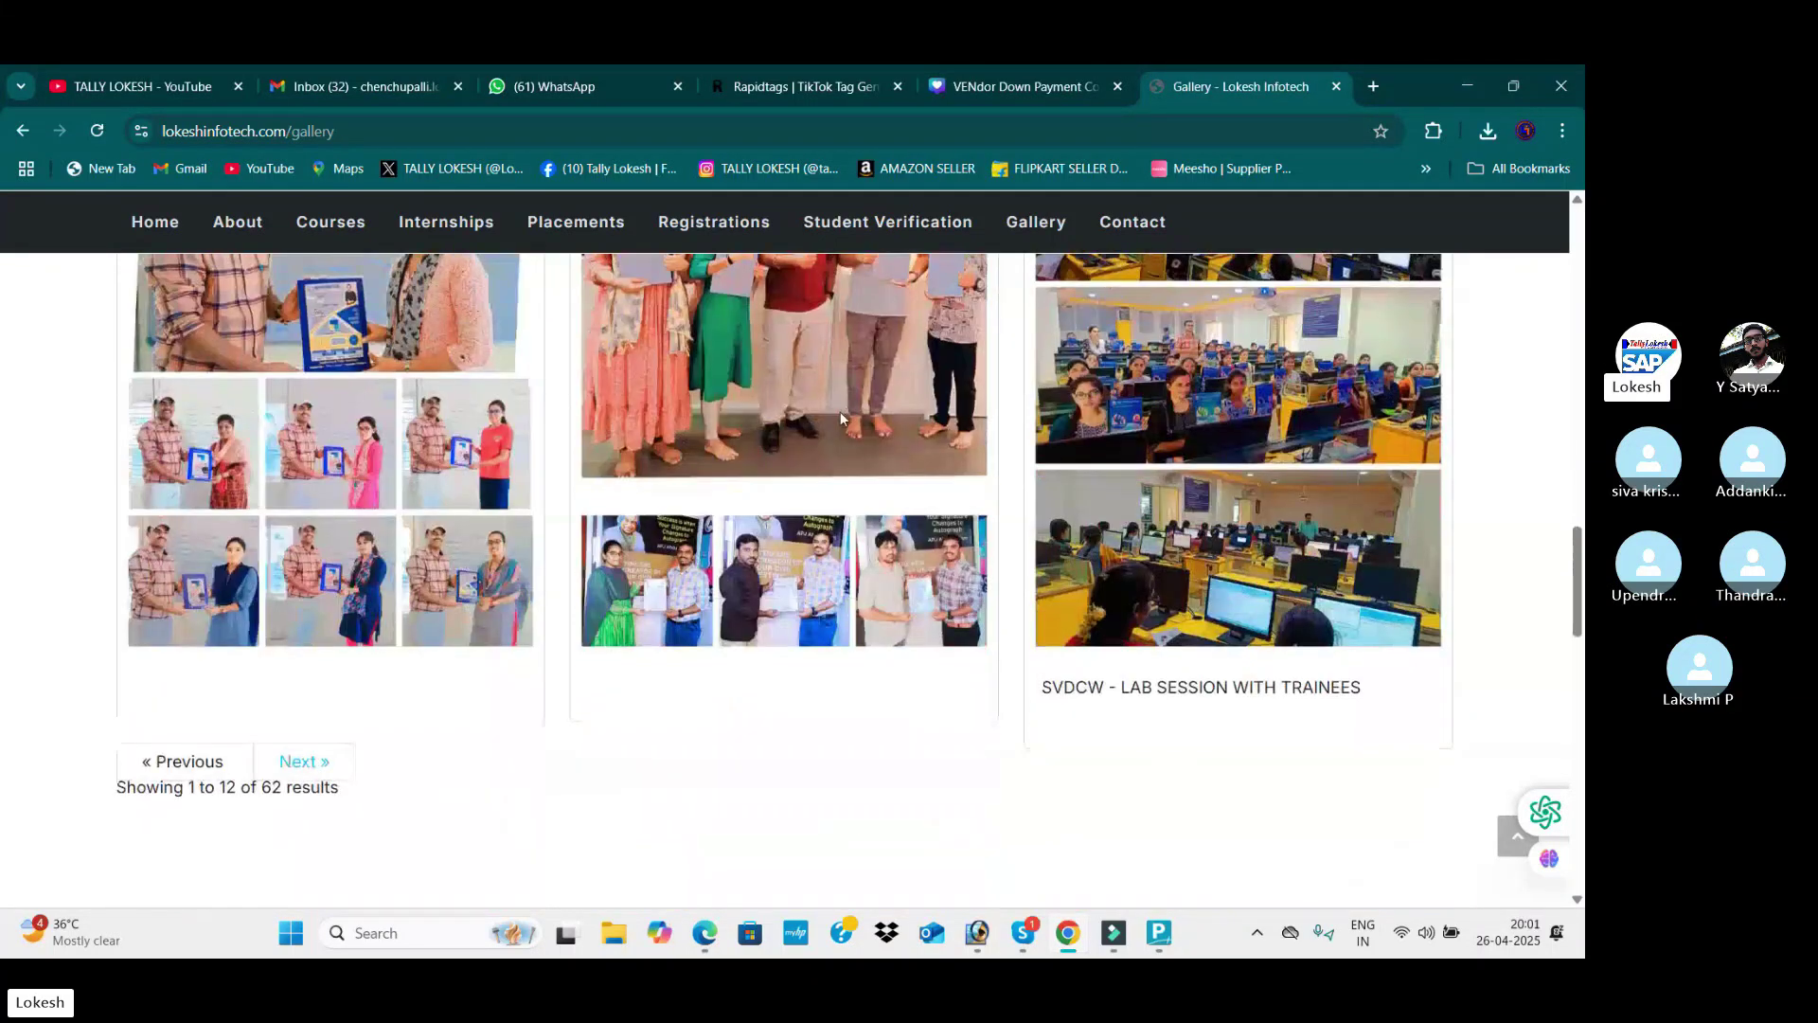
pyautogui.scroll(2, 848, 417)
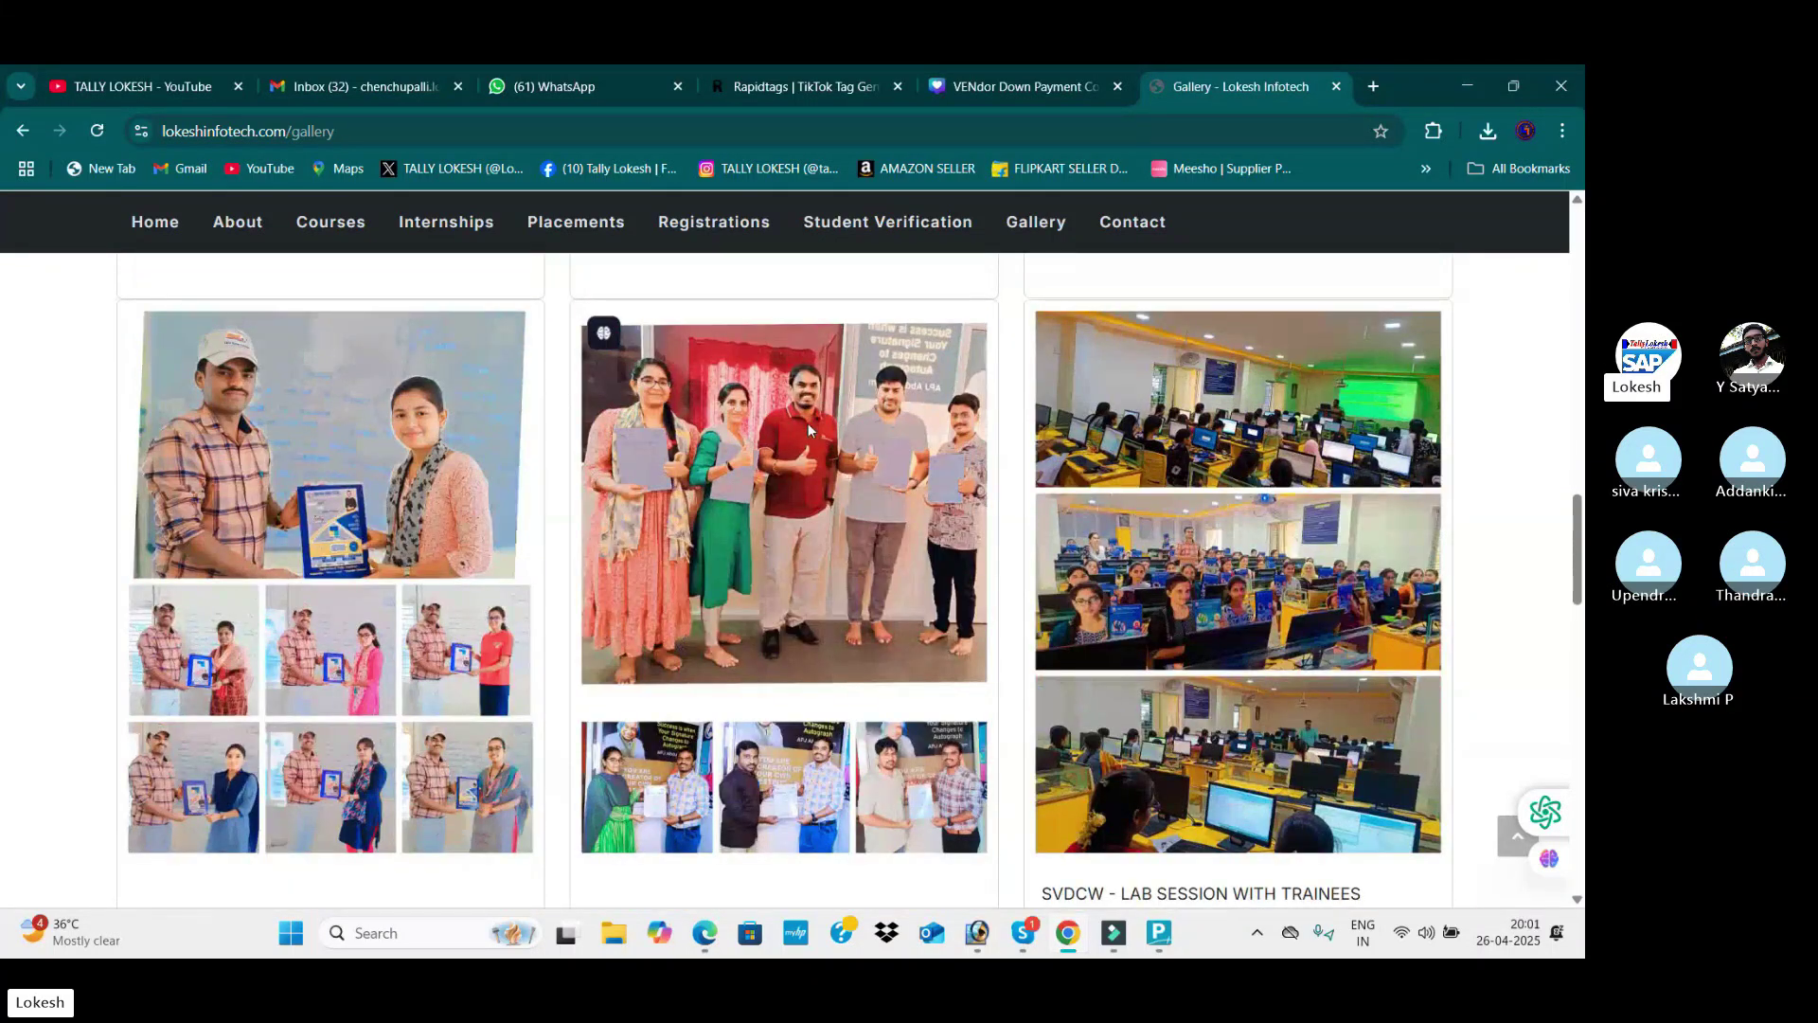
pyautogui.scroll(-1, 810, 442)
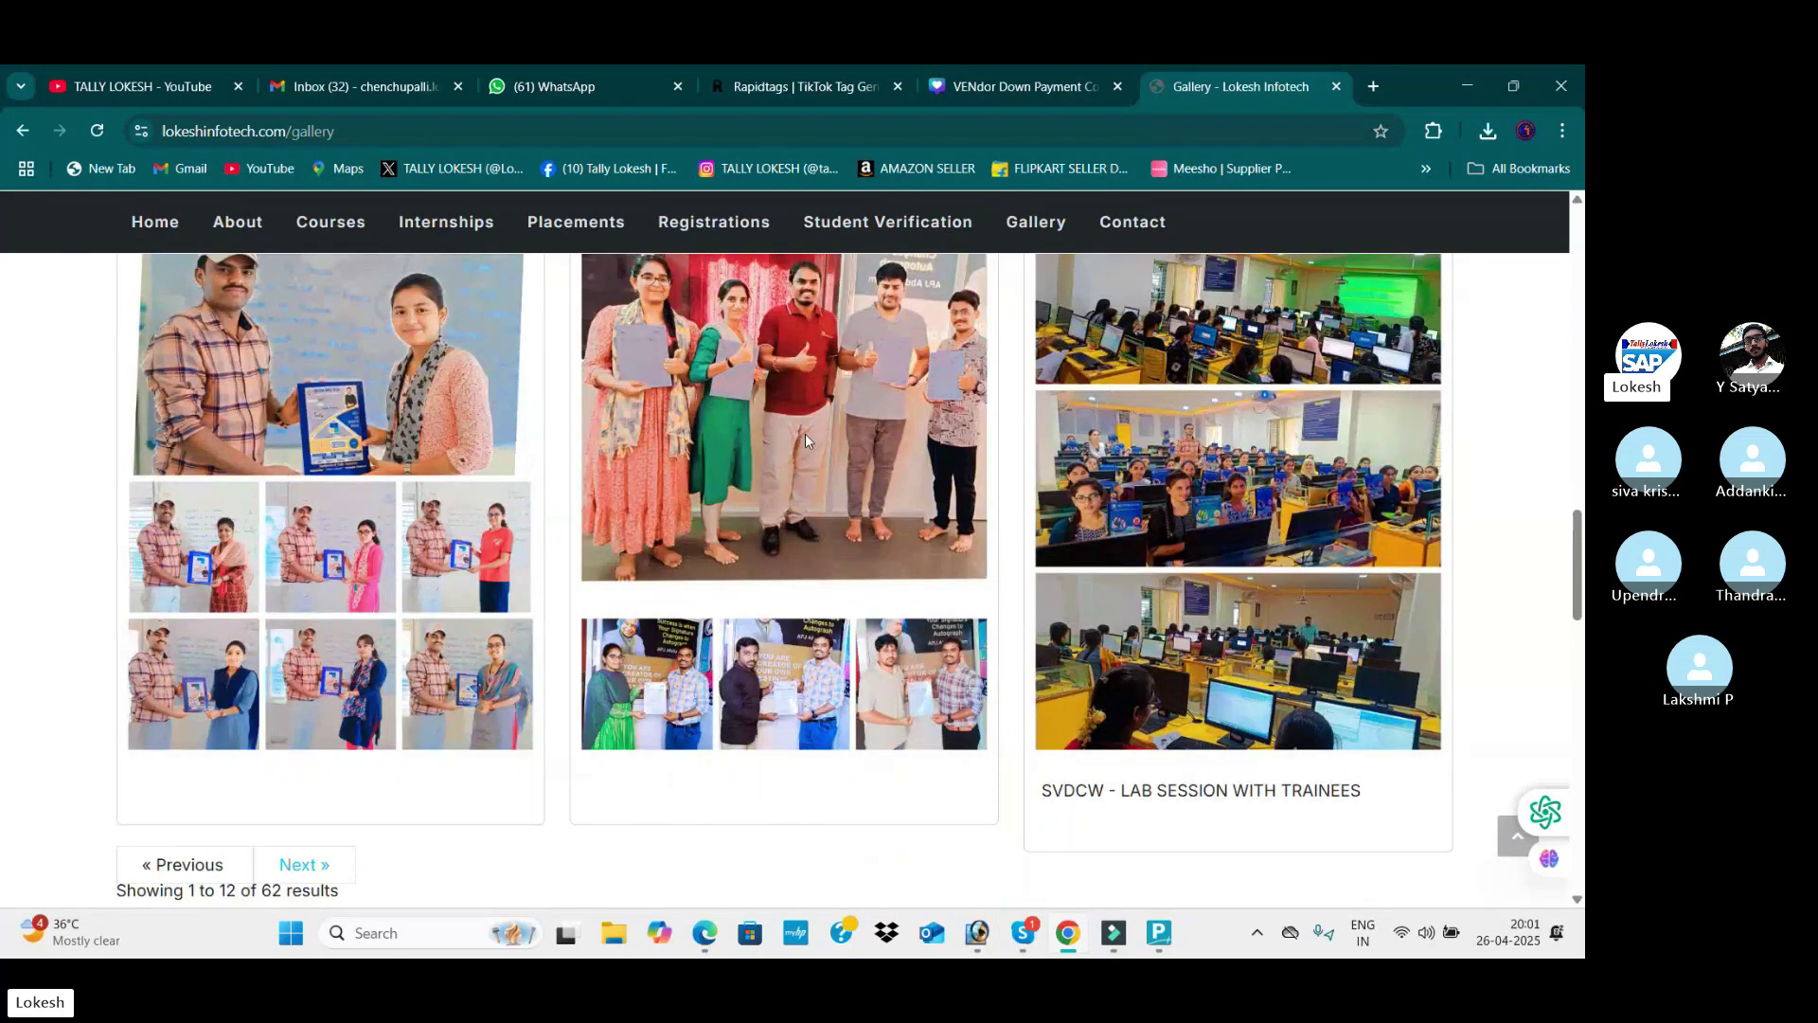
pyautogui.scroll(9, 805, 439)
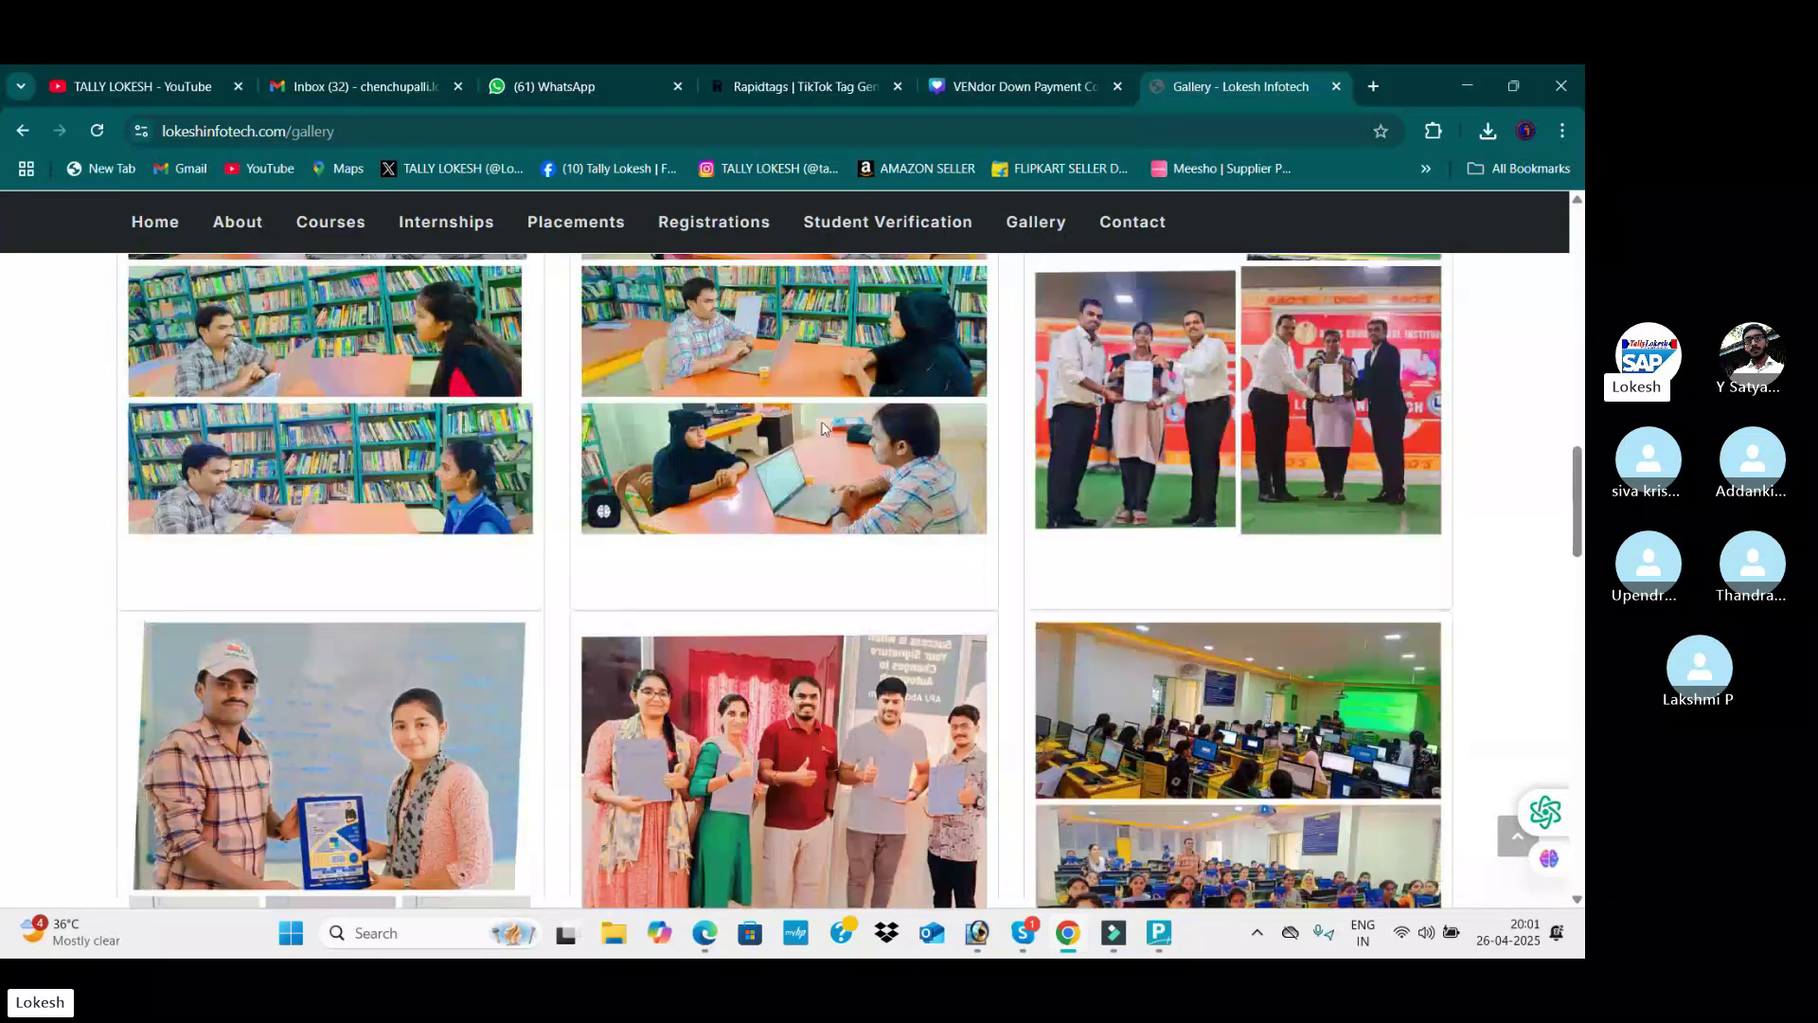
pyautogui.scroll(10, 823, 427)
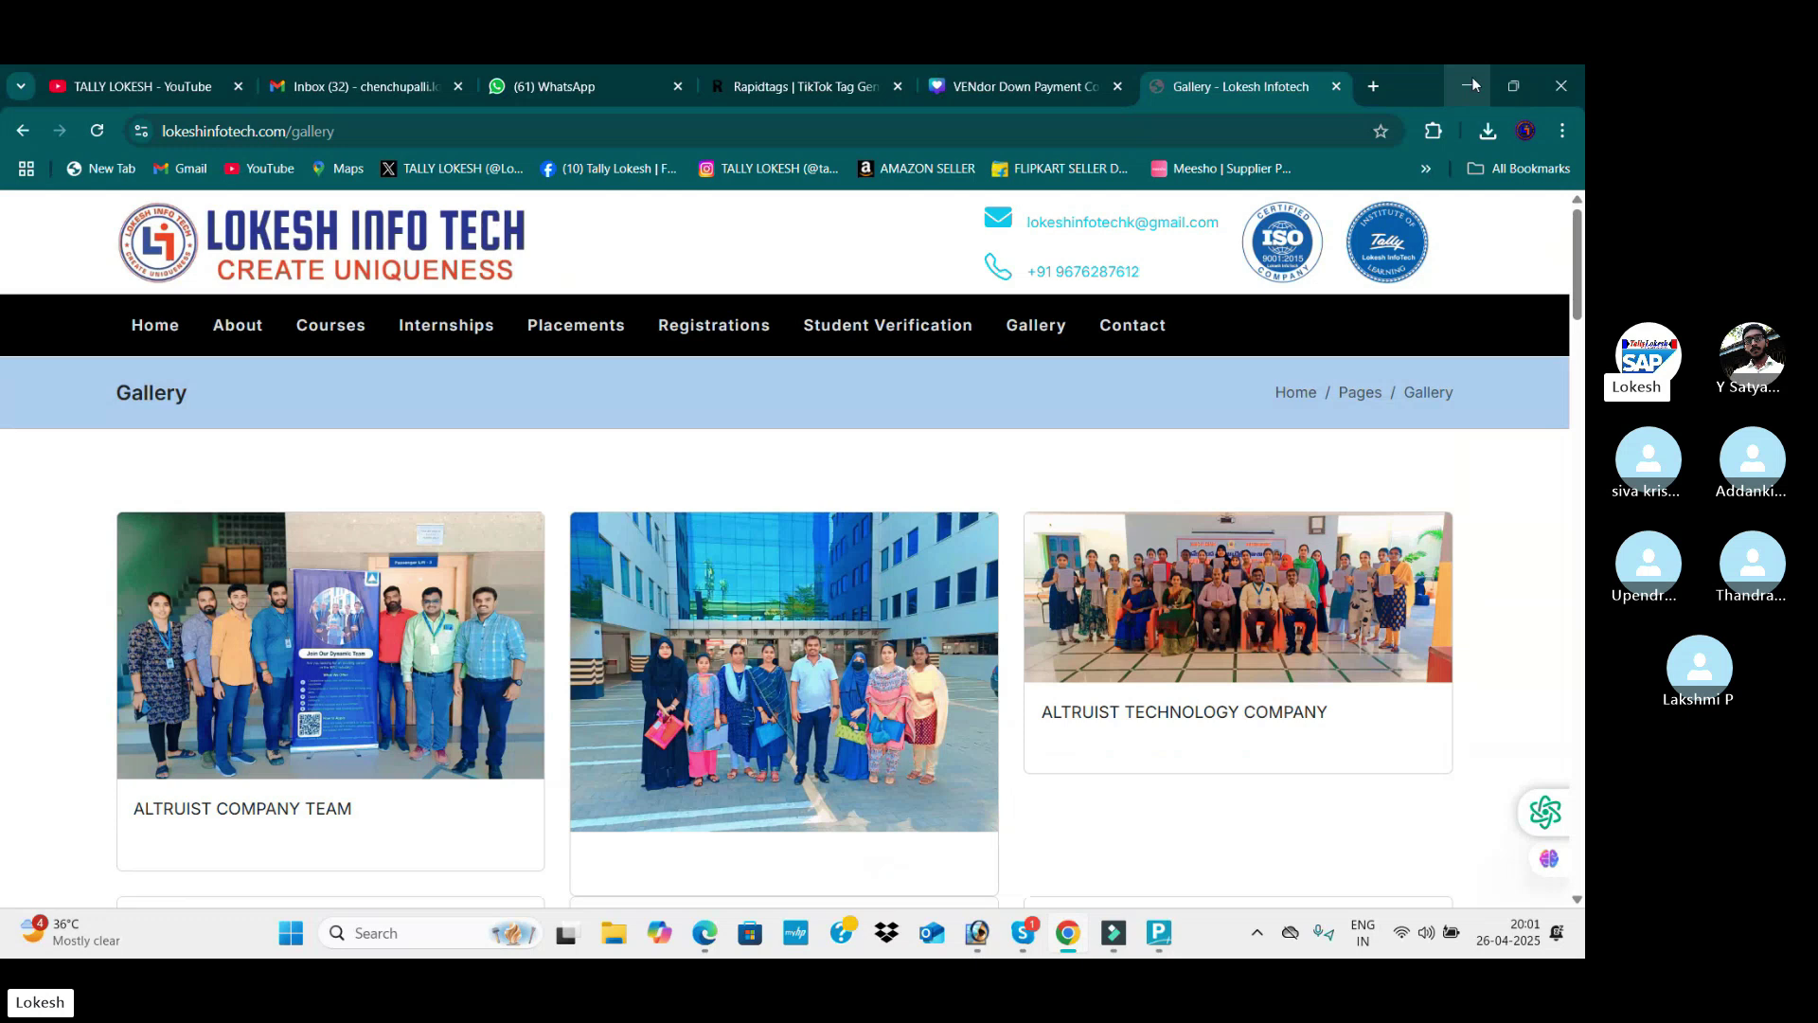
pyautogui.click(156, 328)
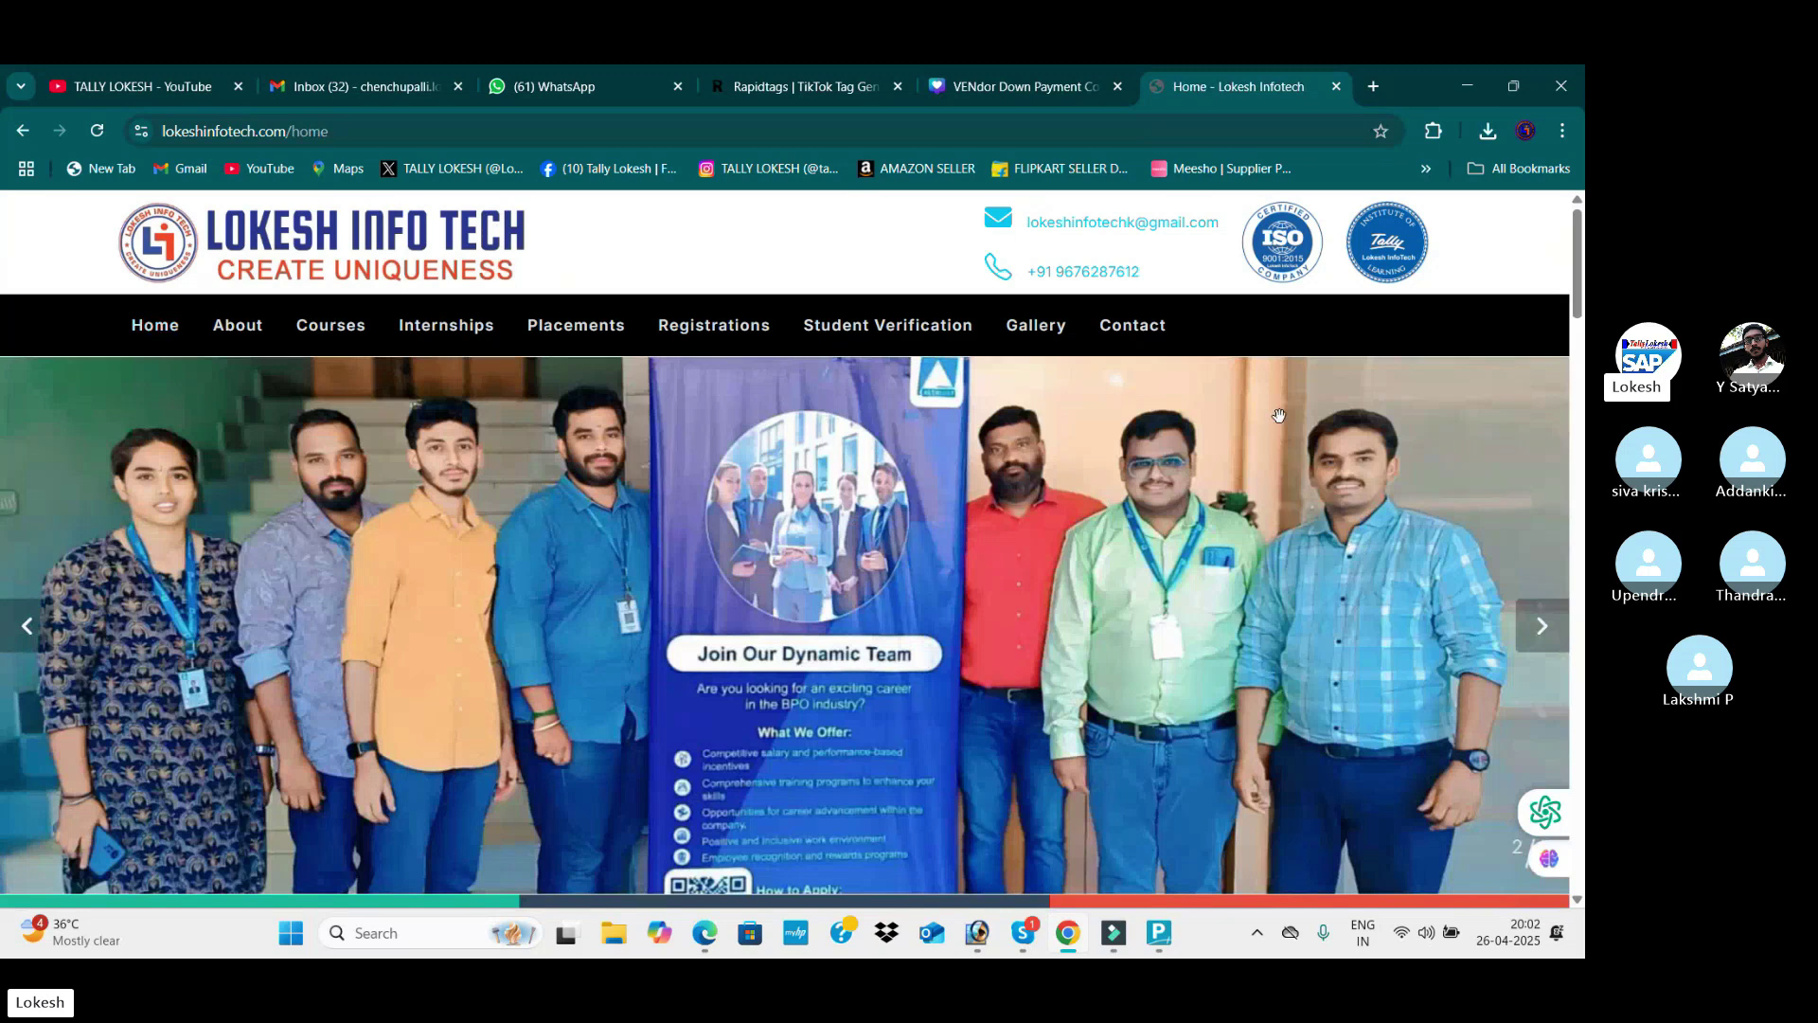
# Step: Switch to TallyPrime and open the creation form for a new company
pyautogui.click(1468, 90)
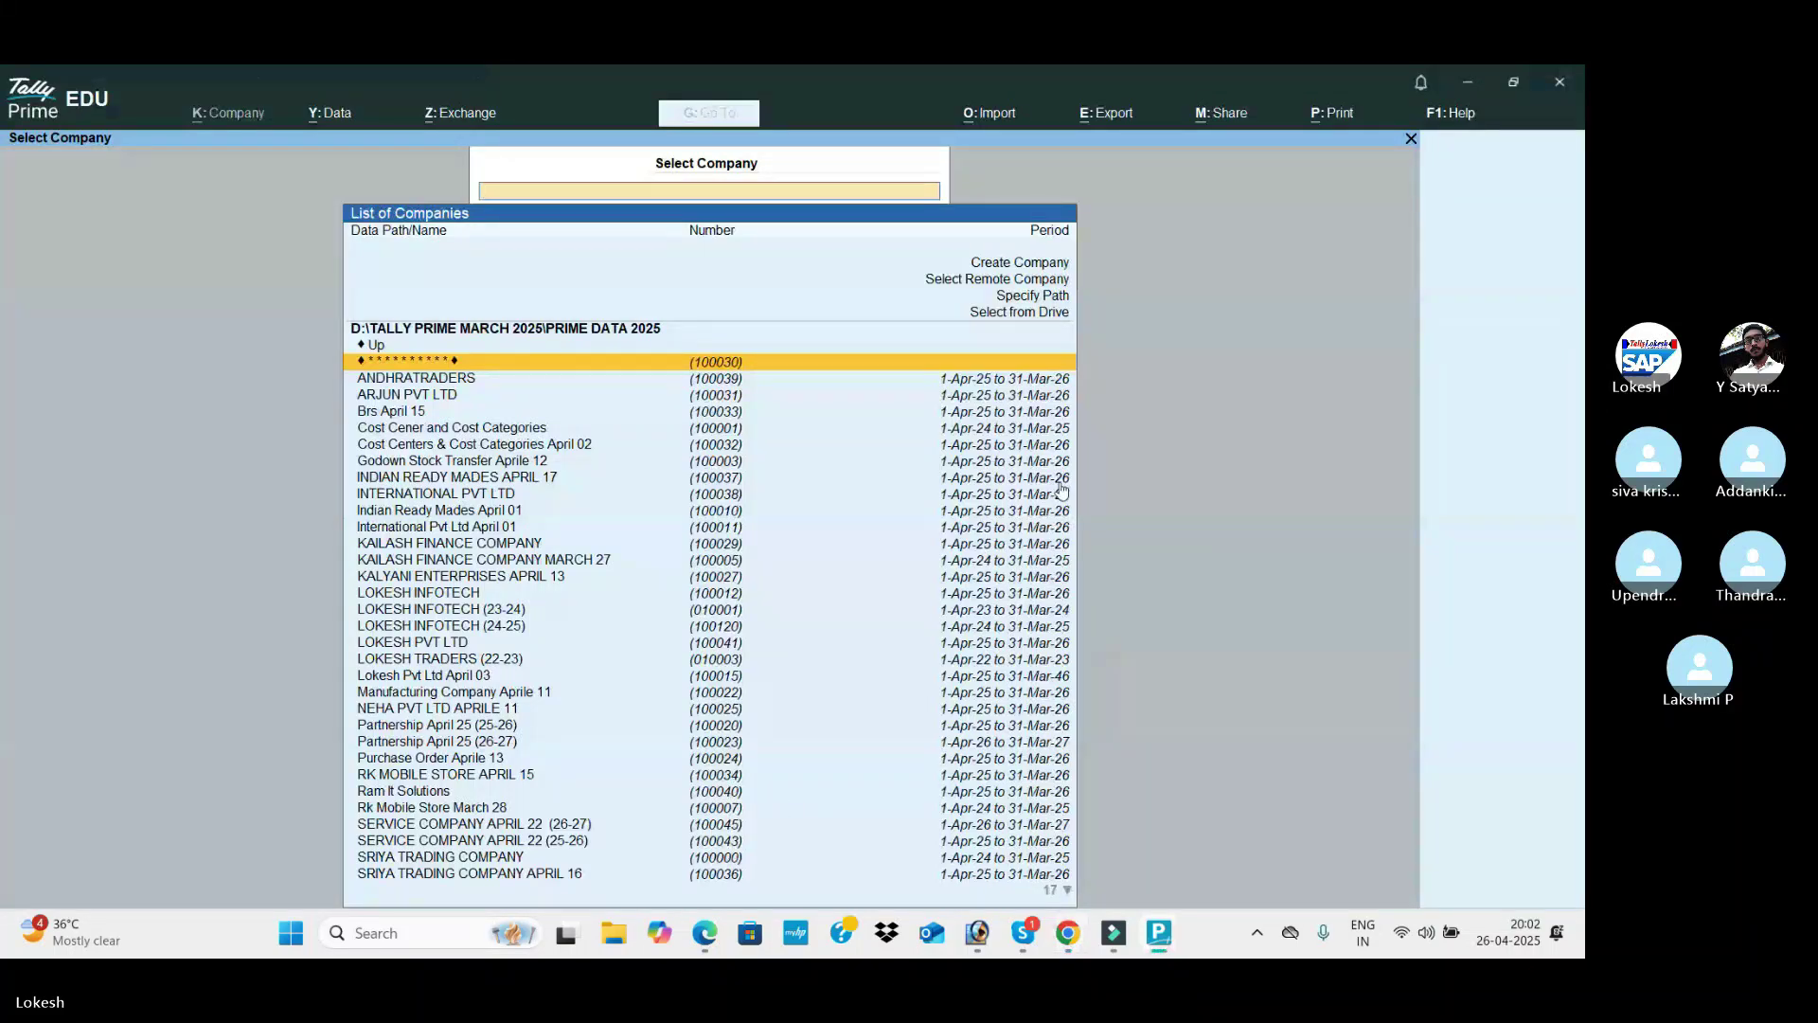
pyautogui.press('Up')
pyautogui.press('Up')
pyautogui.press('Up')
pyautogui.press('Up')
pyautogui.press('Up')
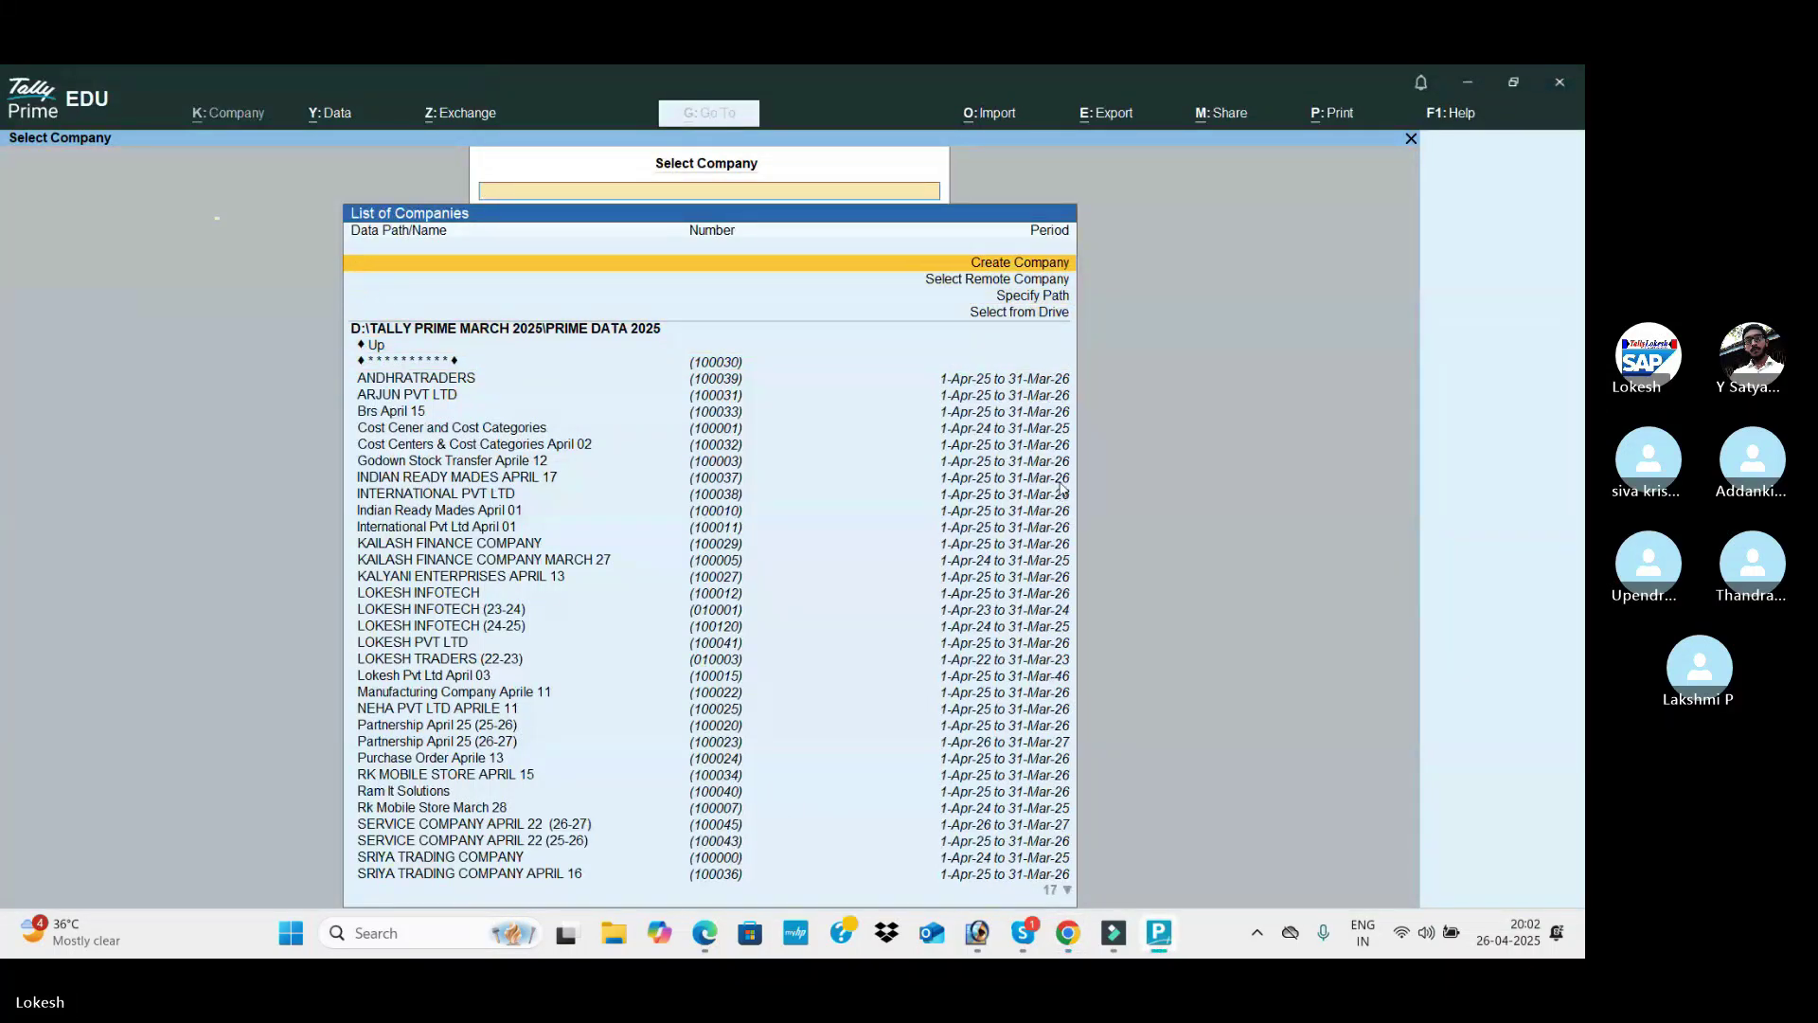
pyautogui.press('Return')
# Step: Switch to the practice PDF in the browser and look over the Module 2 Trading Companies transactions
pyautogui.hotkey('alt', 'Tab')
pyautogui.hotkey('alt', 'Tab')
pyautogui.hotkey('alt', 'Tab')
pyautogui.hotkey('alt', 'Tab')
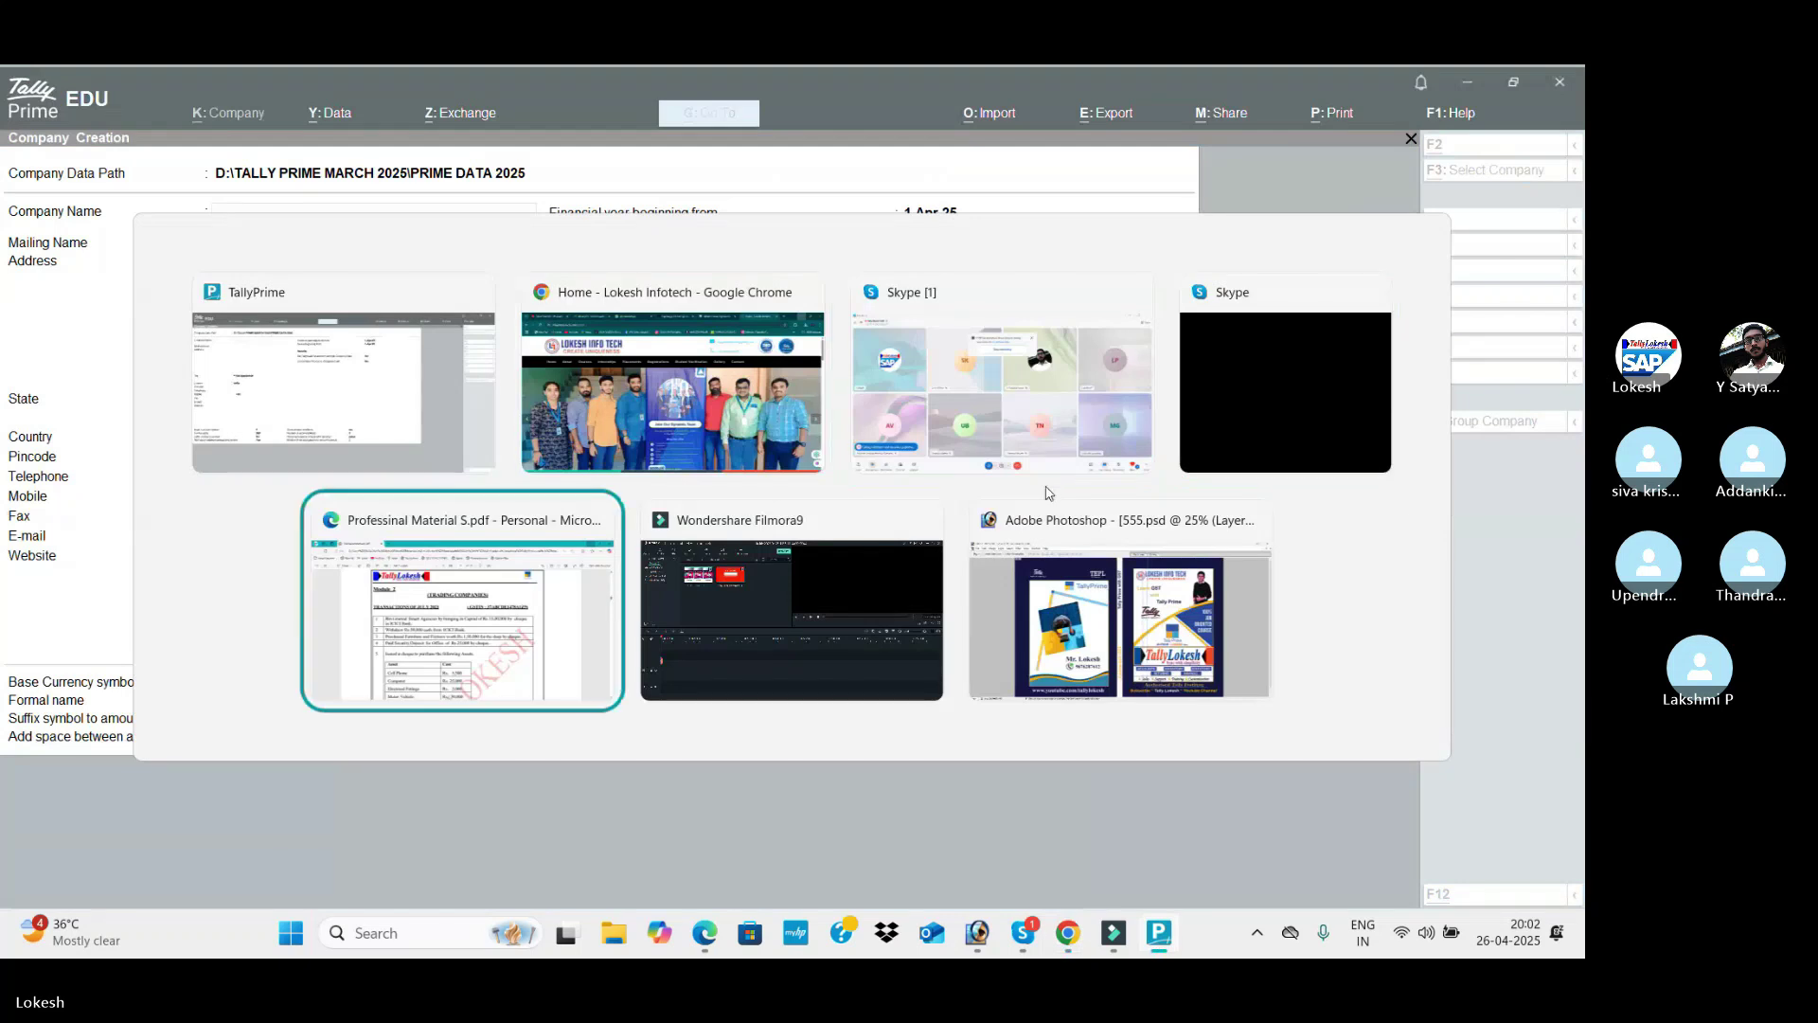
pyautogui.scroll(5, 1051, 676)
pyautogui.scroll(-8, 1051, 677)
pyautogui.scroll(4, 1053, 679)
pyautogui.scroll(3, 1052, 680)
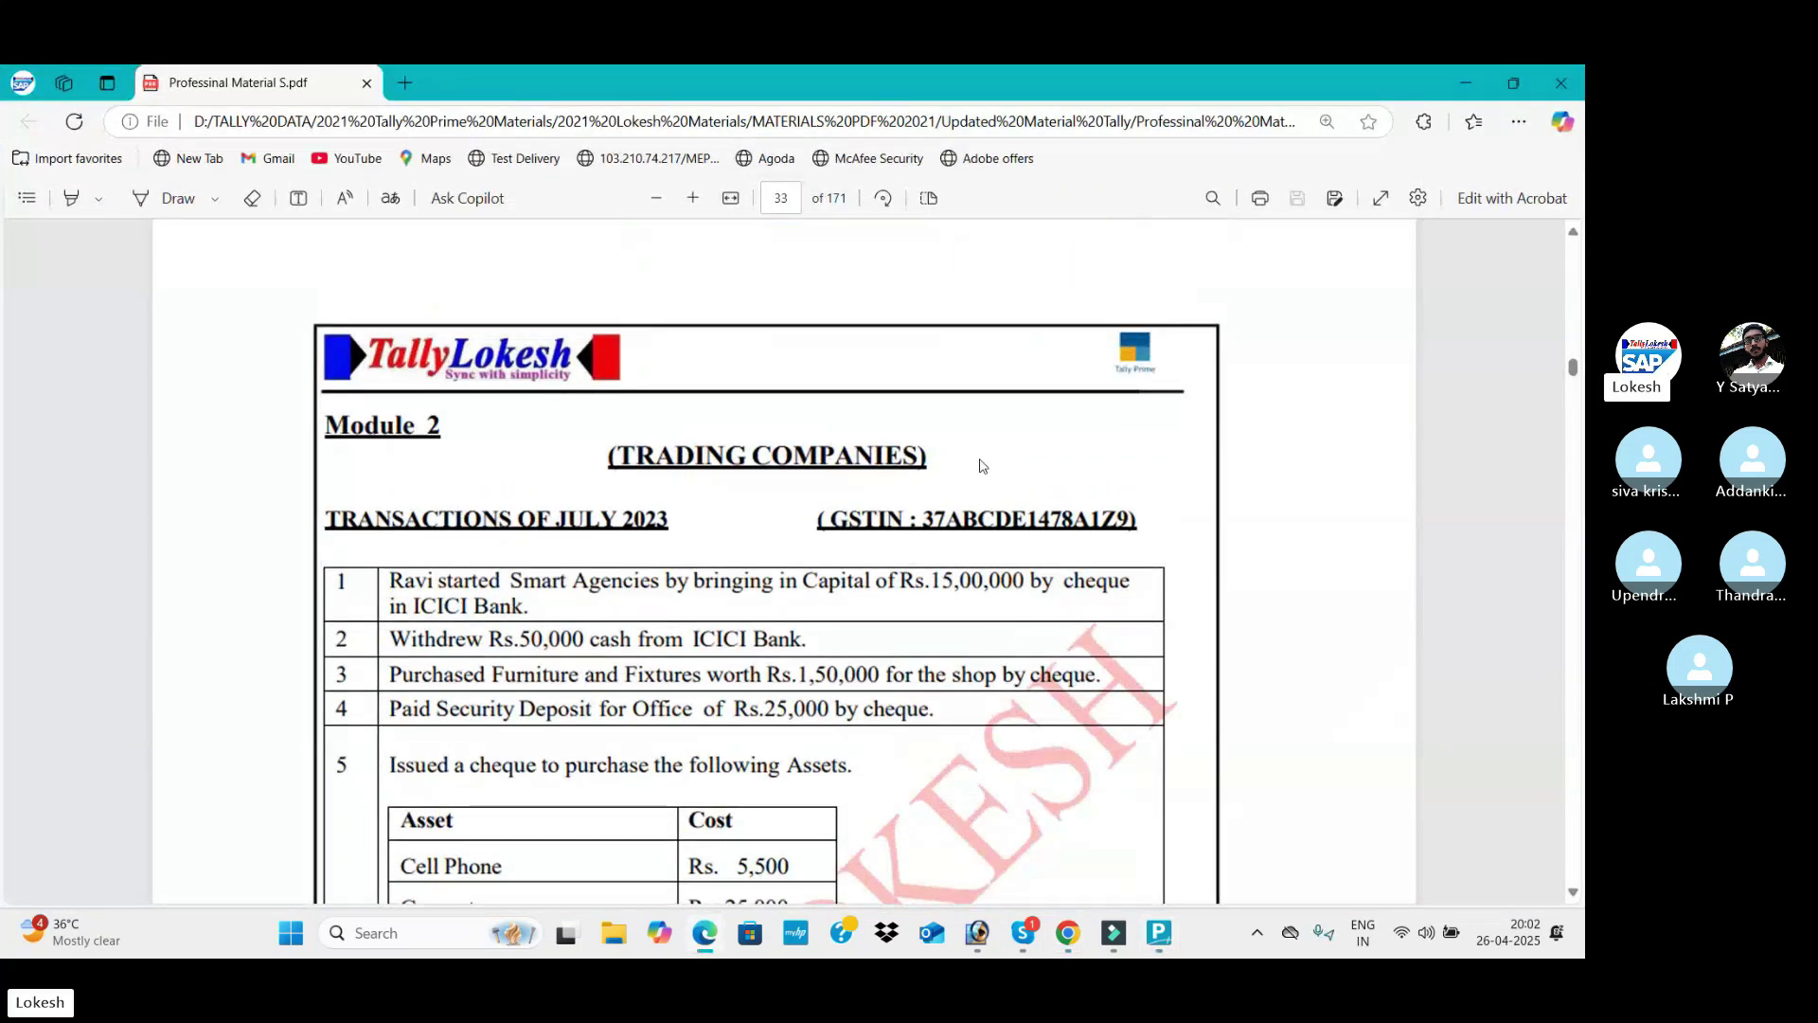
# Step: Back in TallyPrime, create the company Trading Company April 26 with Andhra Pradesh as its state
pyautogui.hotkey('alt', 'Tab')
pyautogui.write('Trading Company Apri')
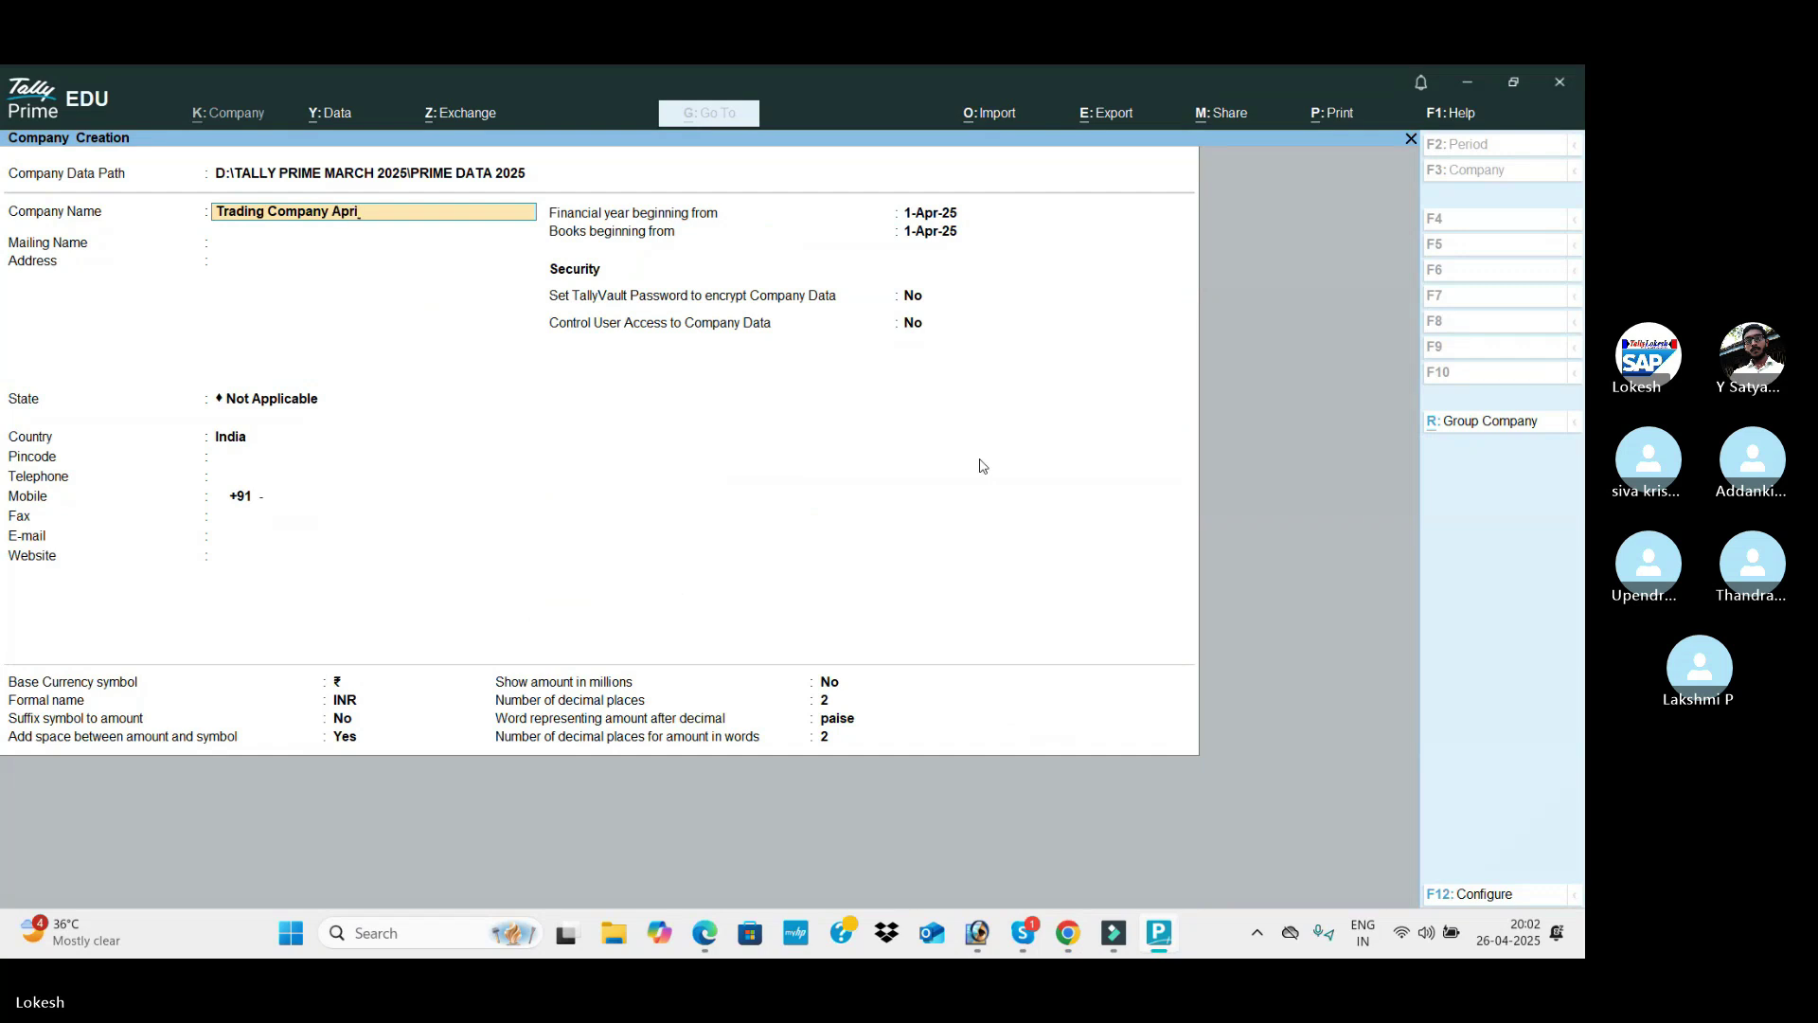
pyautogui.write('l 26')
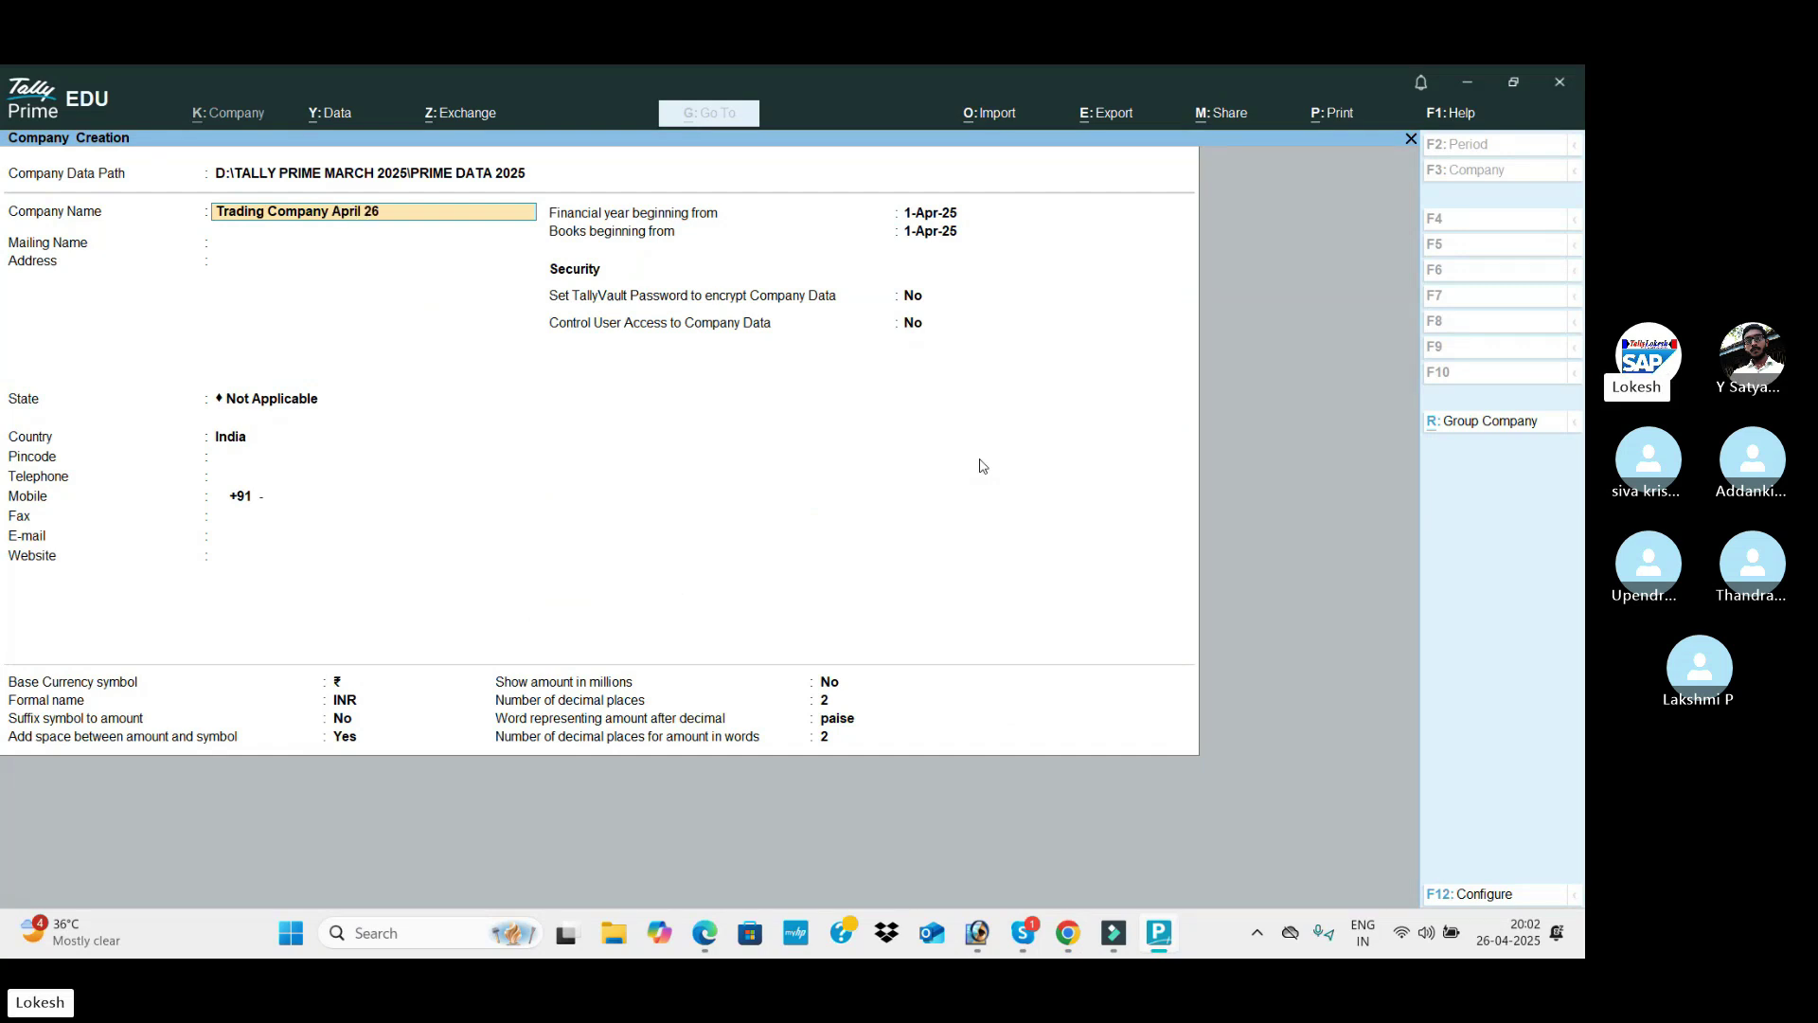
pyautogui.press('Return')
pyautogui.press('Return')
pyautogui.press('Return')
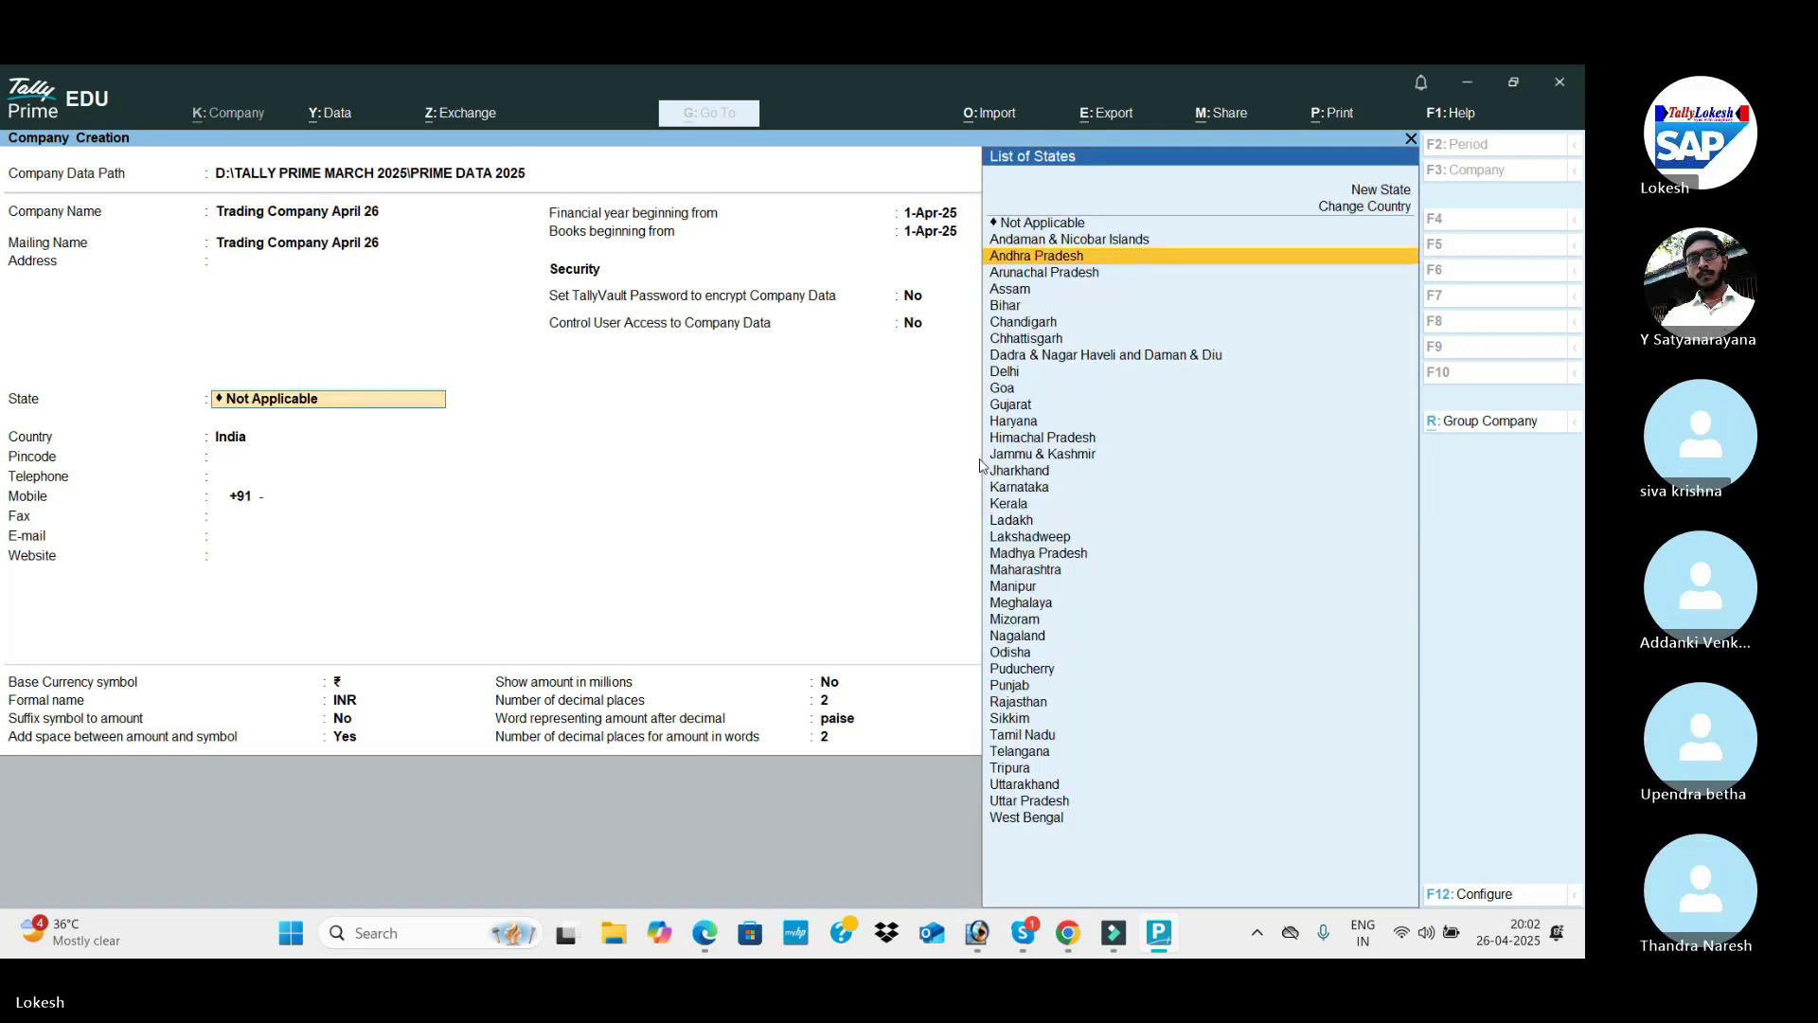
pyautogui.press('Return')
pyautogui.press('Return')
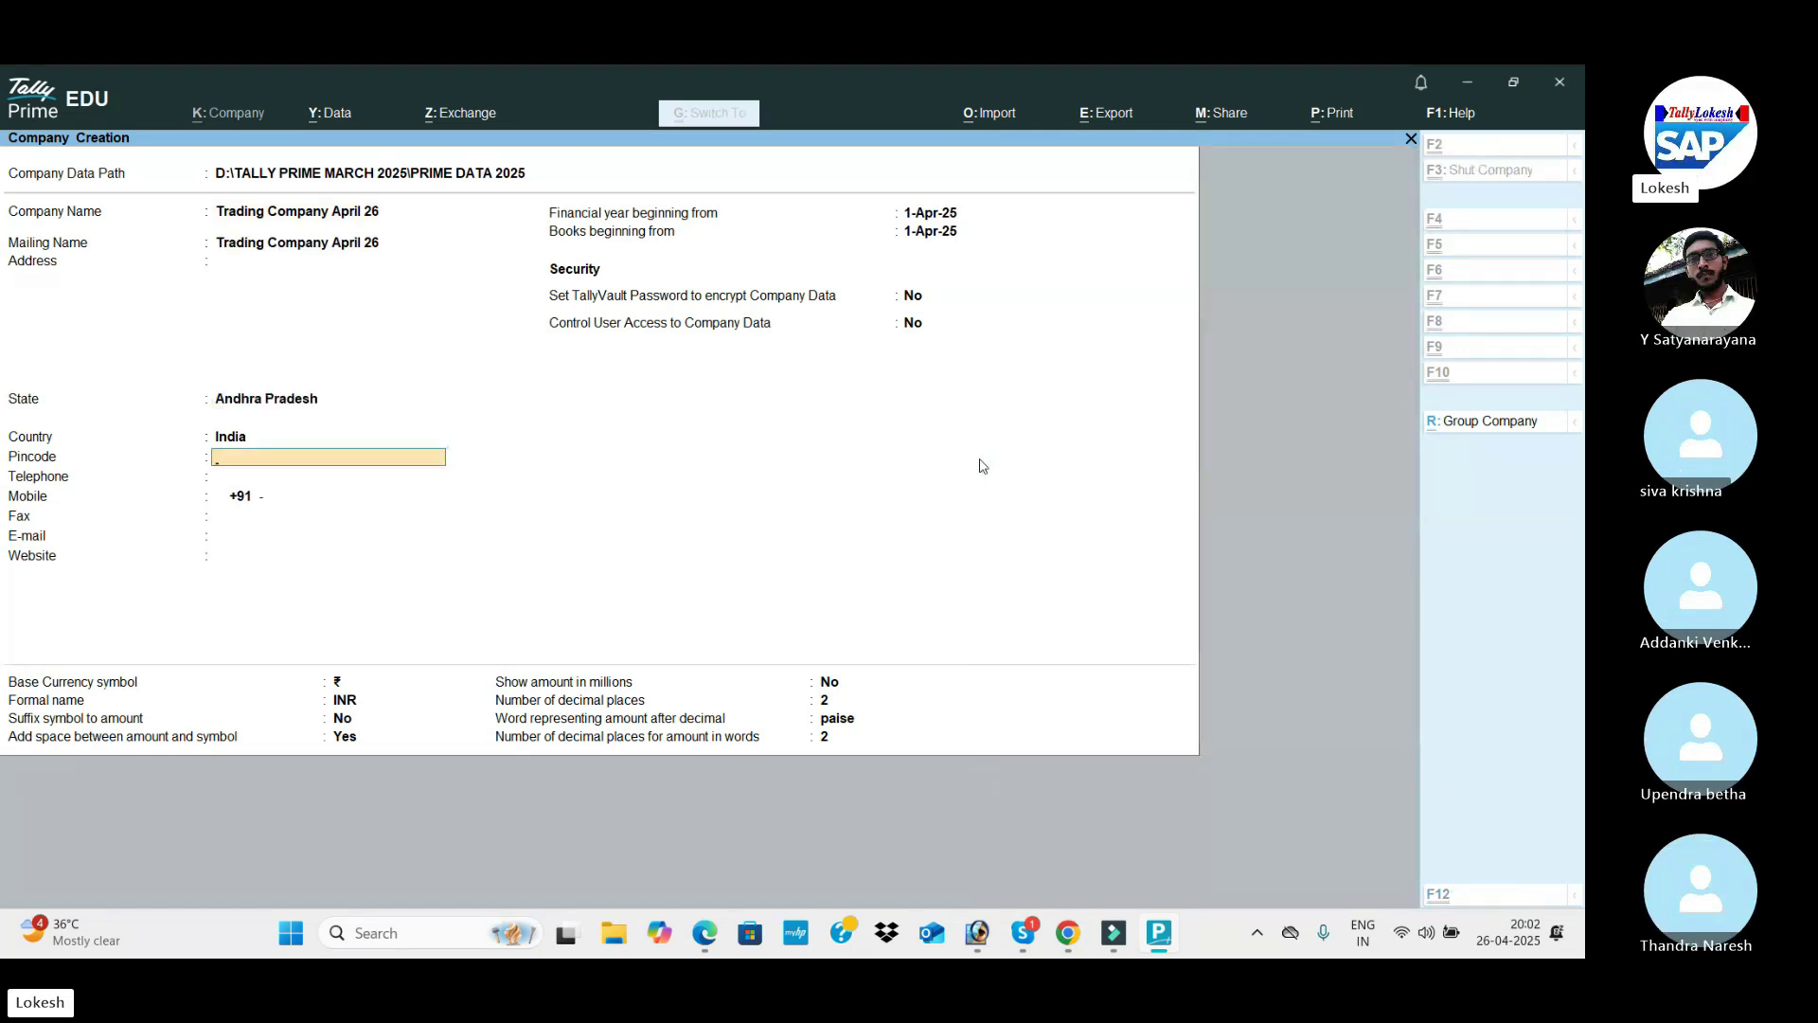
pyautogui.hotkey('ctrl', 'a')
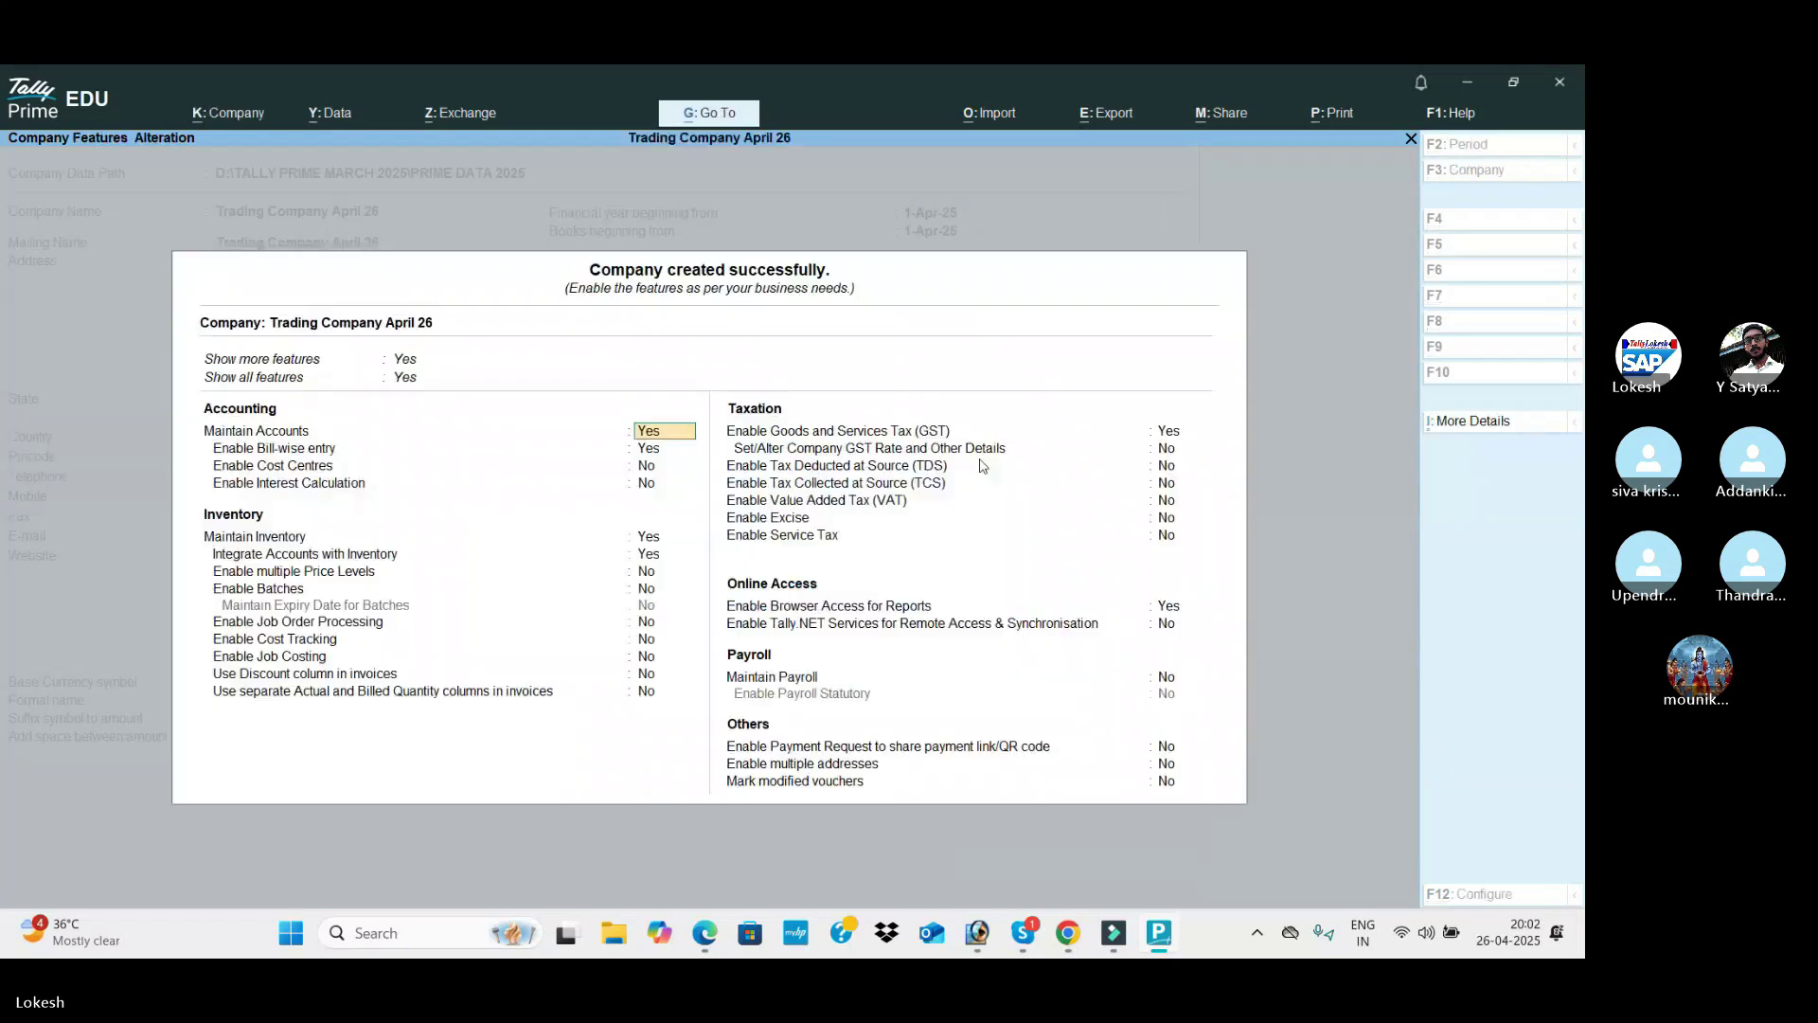
# Step: Disable bill-wise entry in the new company's features and keep the remaining accounting and inventory options as they are
pyautogui.press('Return')
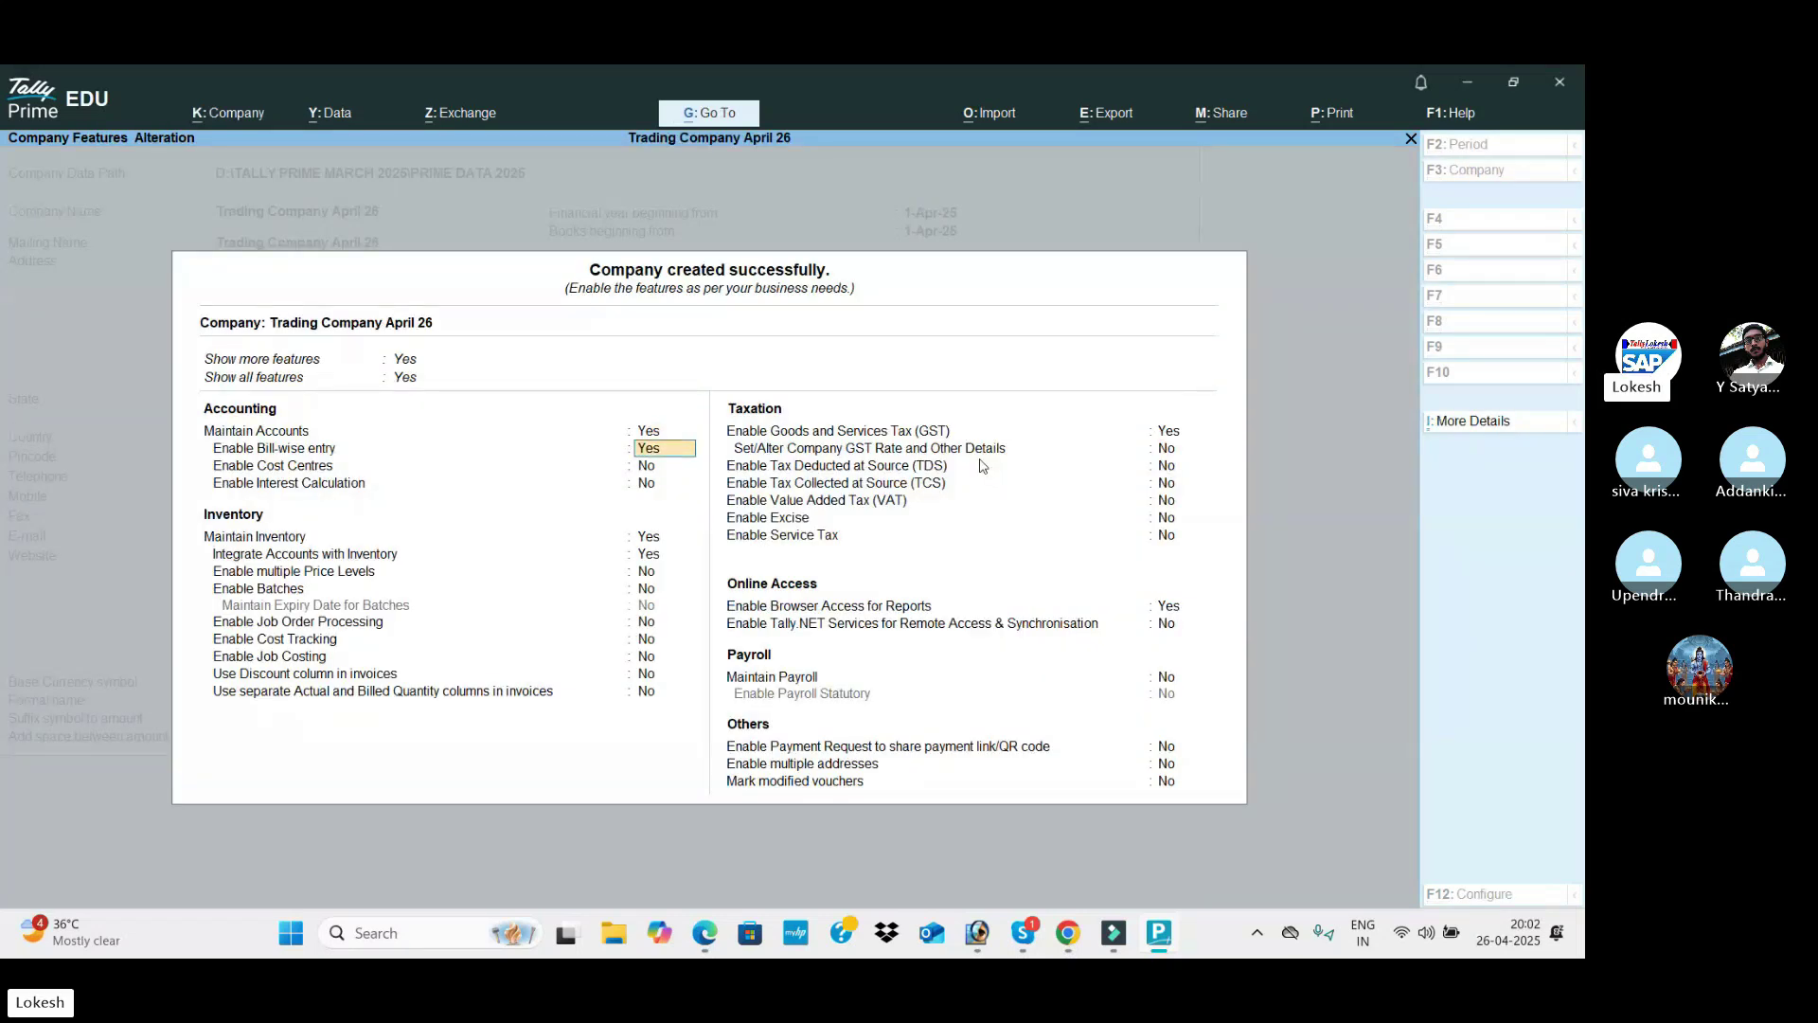
pyautogui.press('n')
pyautogui.press('Return')
pyautogui.press('Return')
pyautogui.press('Return')
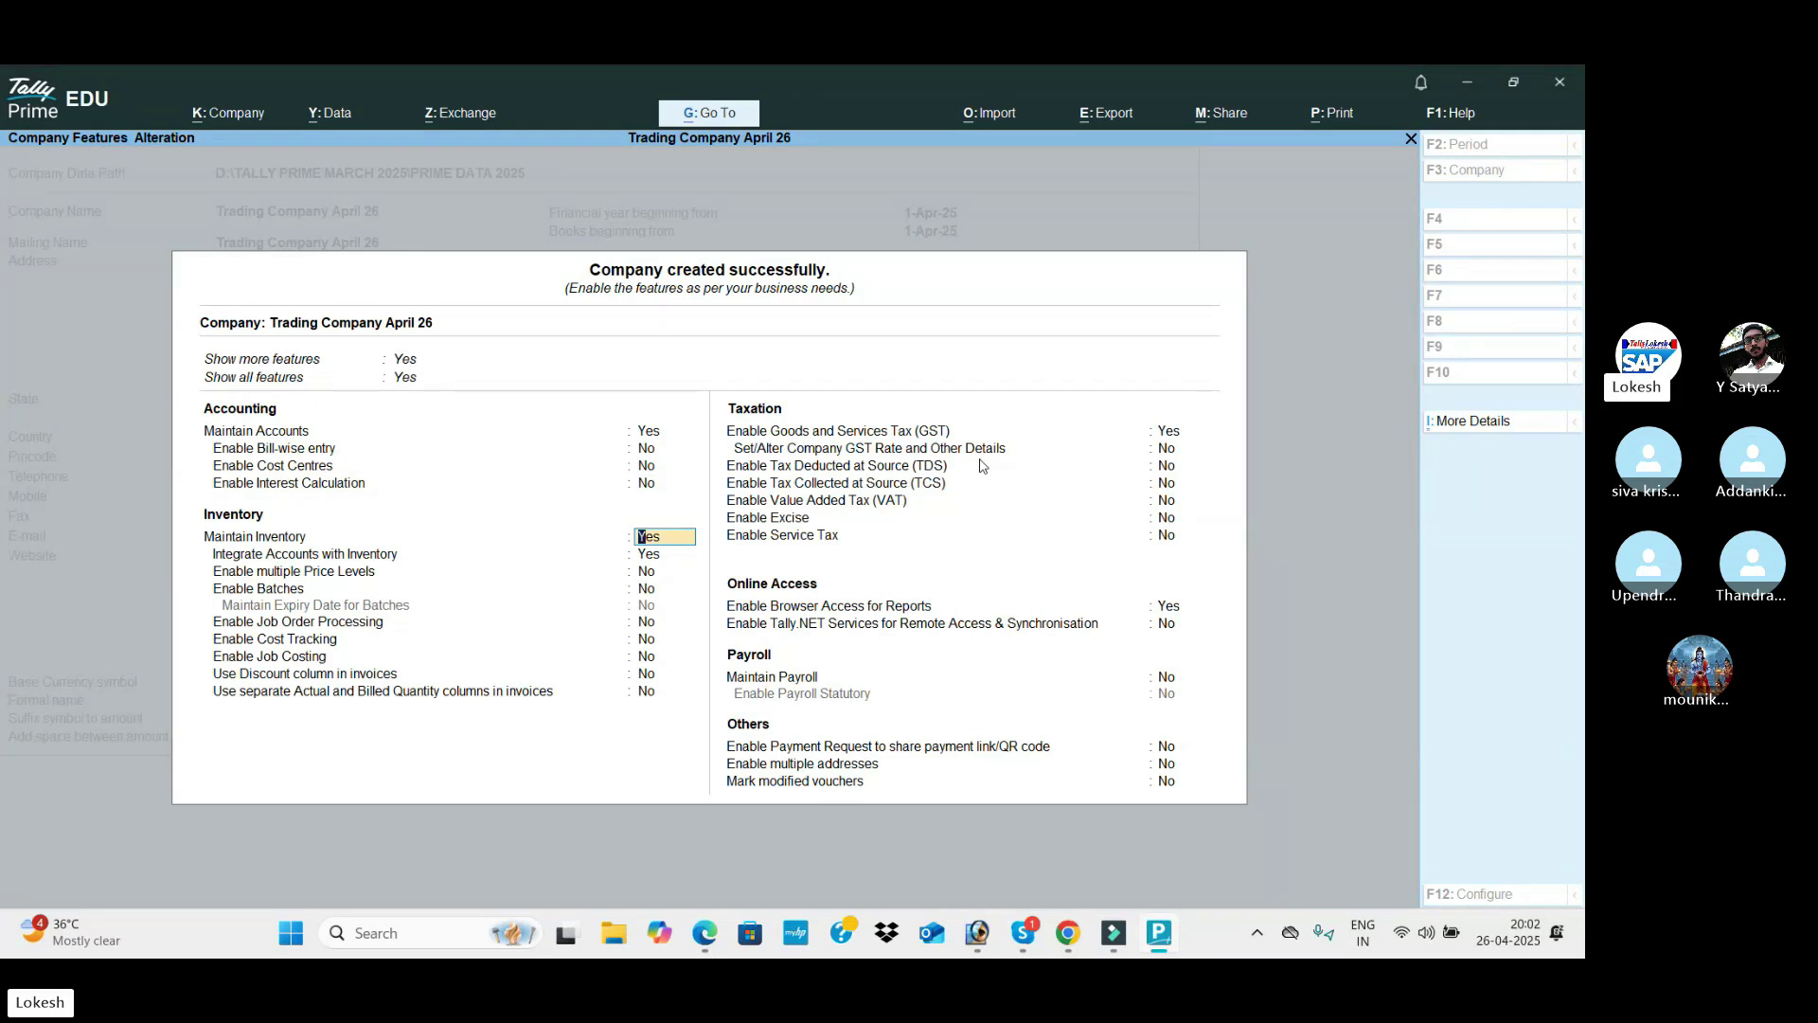
pyautogui.press('Return')
pyautogui.press('Return')
pyautogui.press('Return')
pyautogui.press('Return')
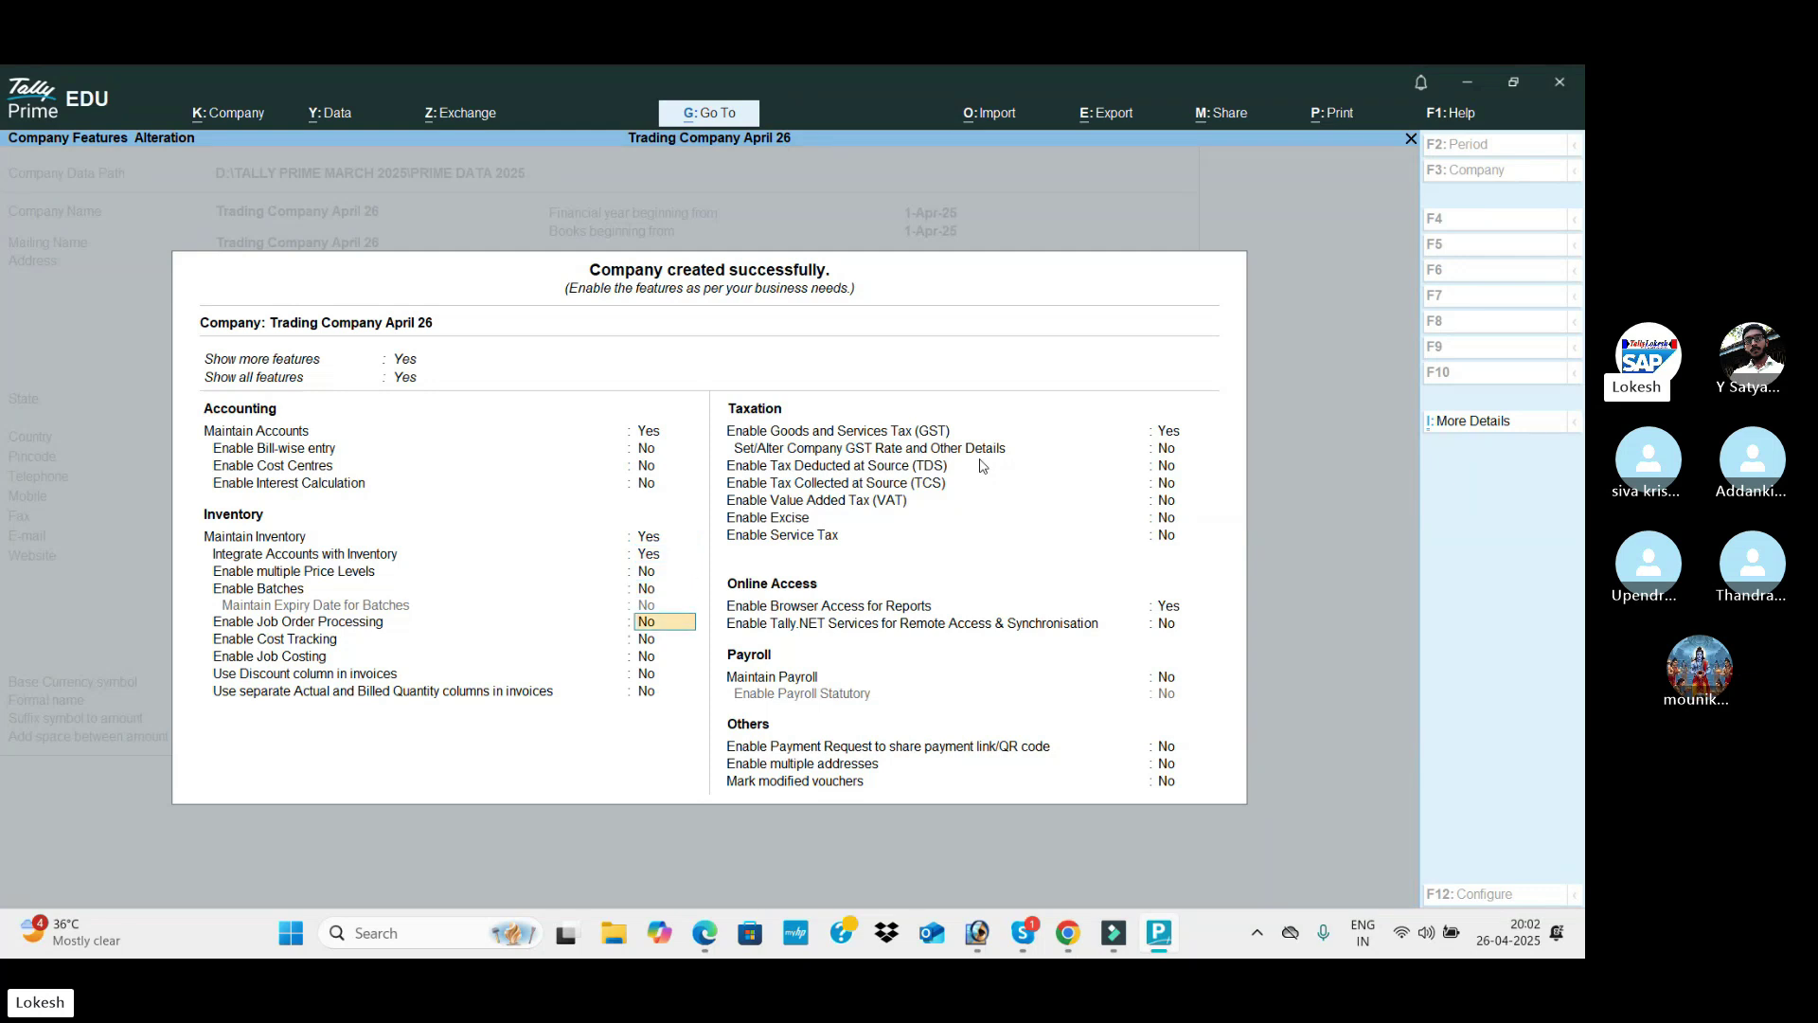
pyautogui.press('Return')
pyautogui.press('Return')
pyautogui.press('Return')
pyautogui.press('Return')
pyautogui.press('Return')
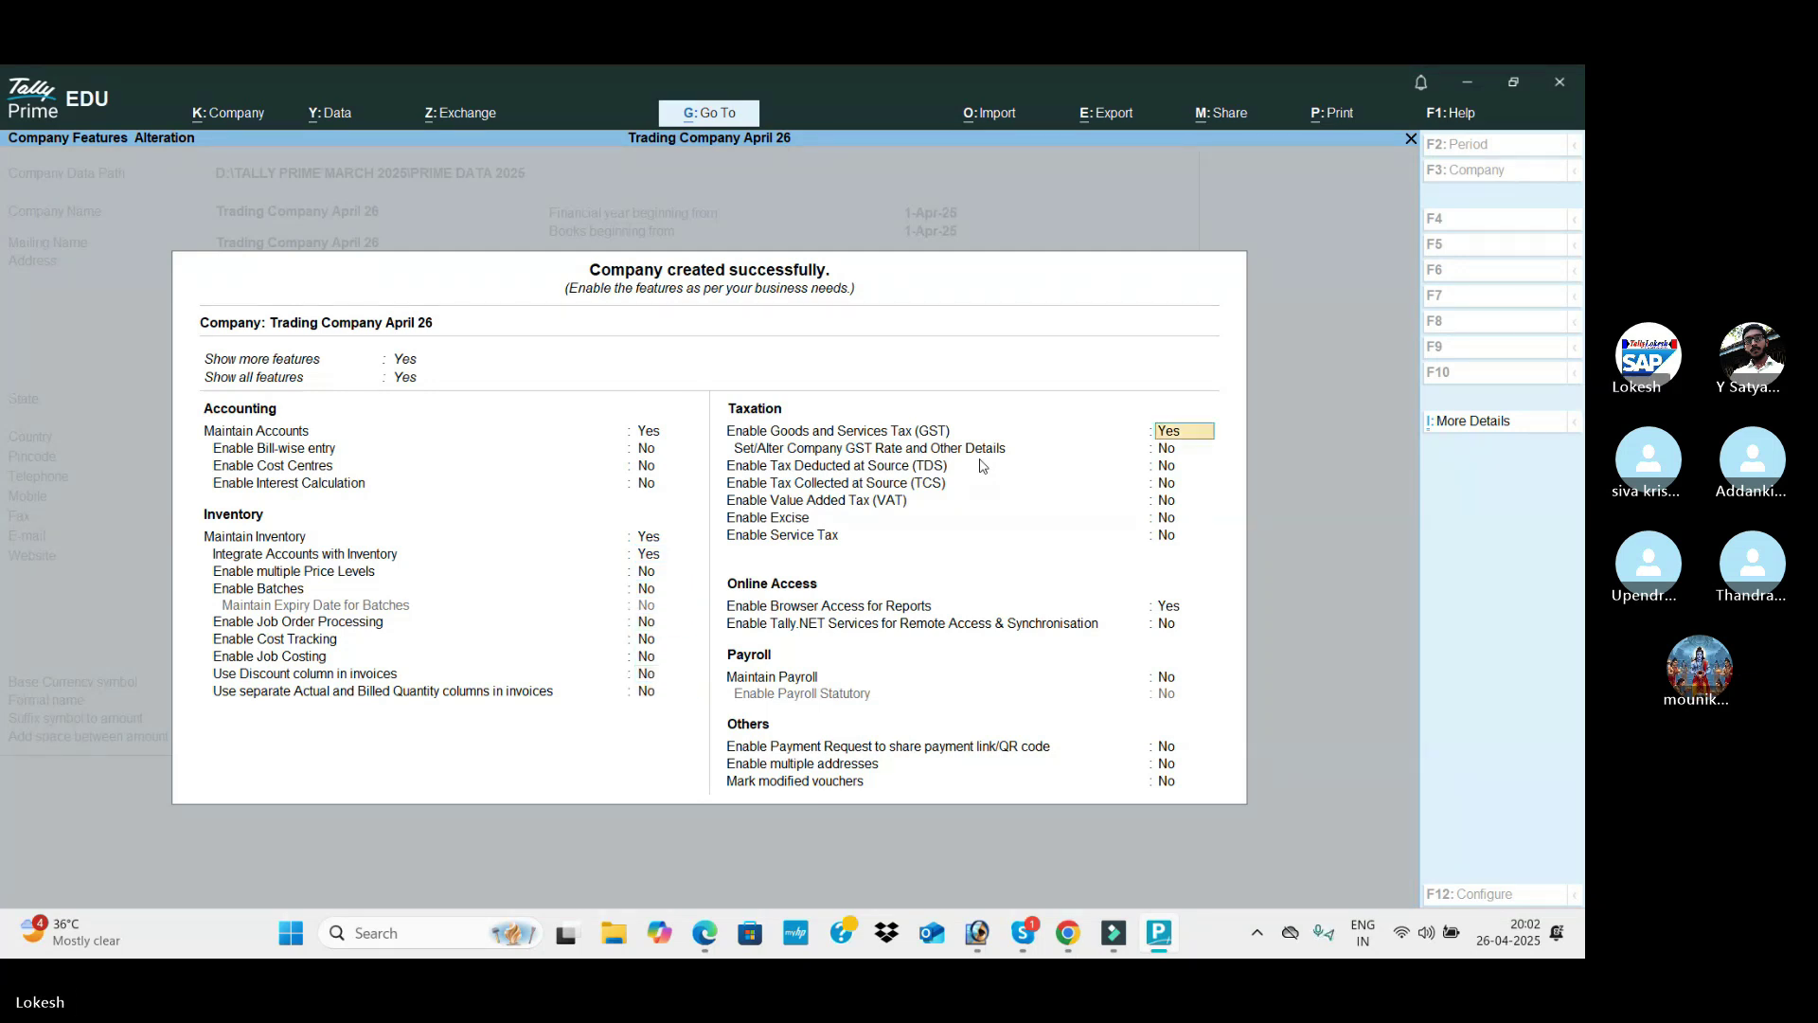
# Step: Fill in the company's GST details with the GSTIN from the practice PDF, regular registration and monthly GSTR-1 periodicity, and save them
pyautogui.press('Return')
pyautogui.press('Return')
pyautogui.press('Return')
pyautogui.press('Return')
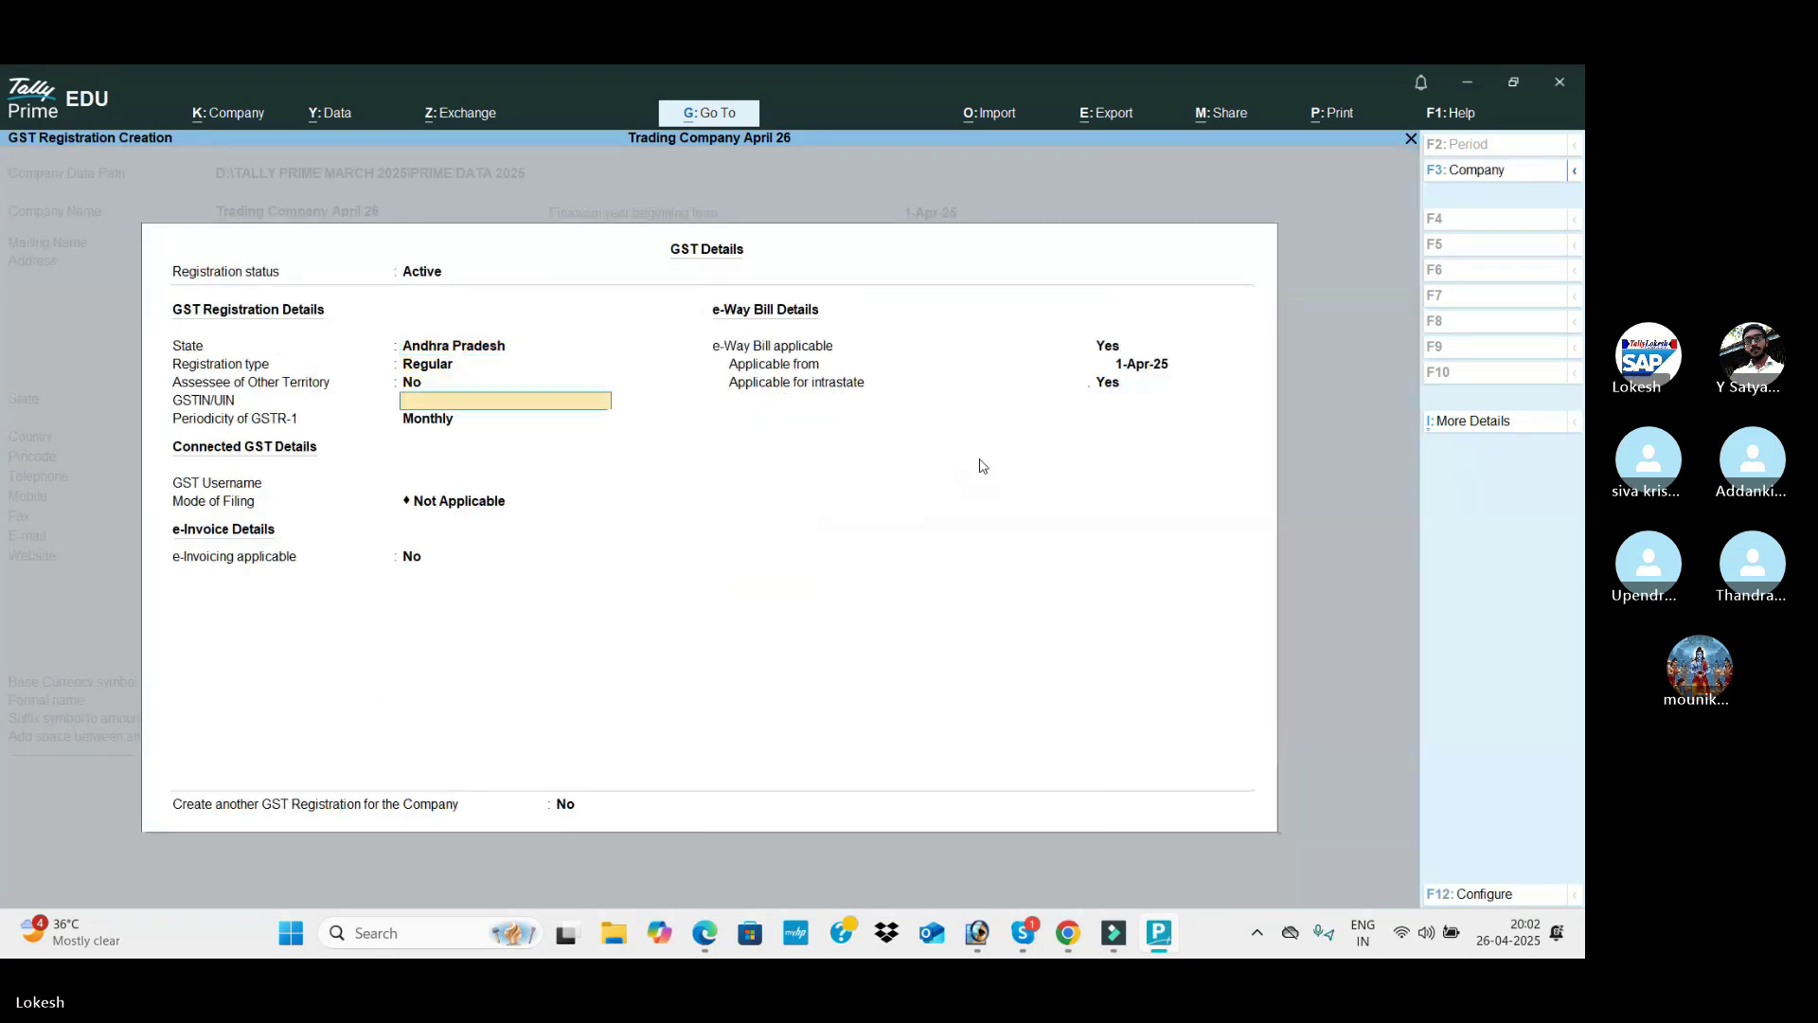
pyautogui.hotkey('alt', 'Tab')
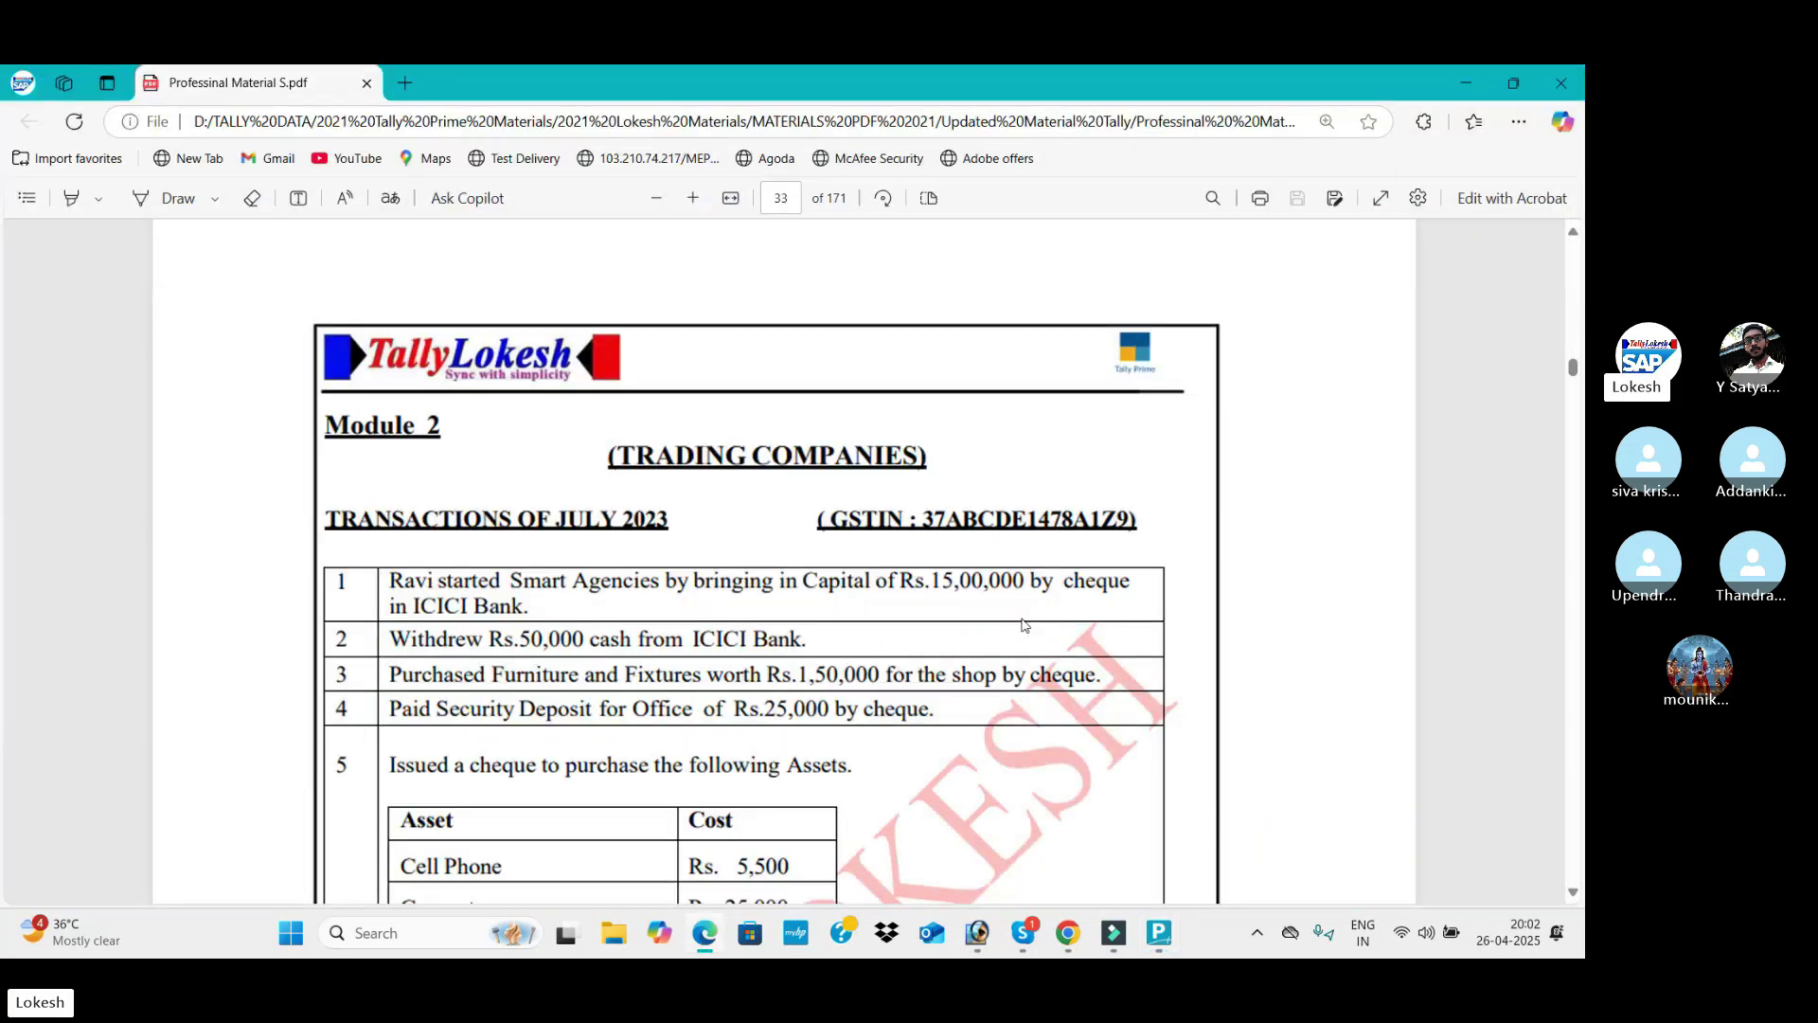
pyautogui.hotkey('alt', 'Tab')
pyautogui.write('37')
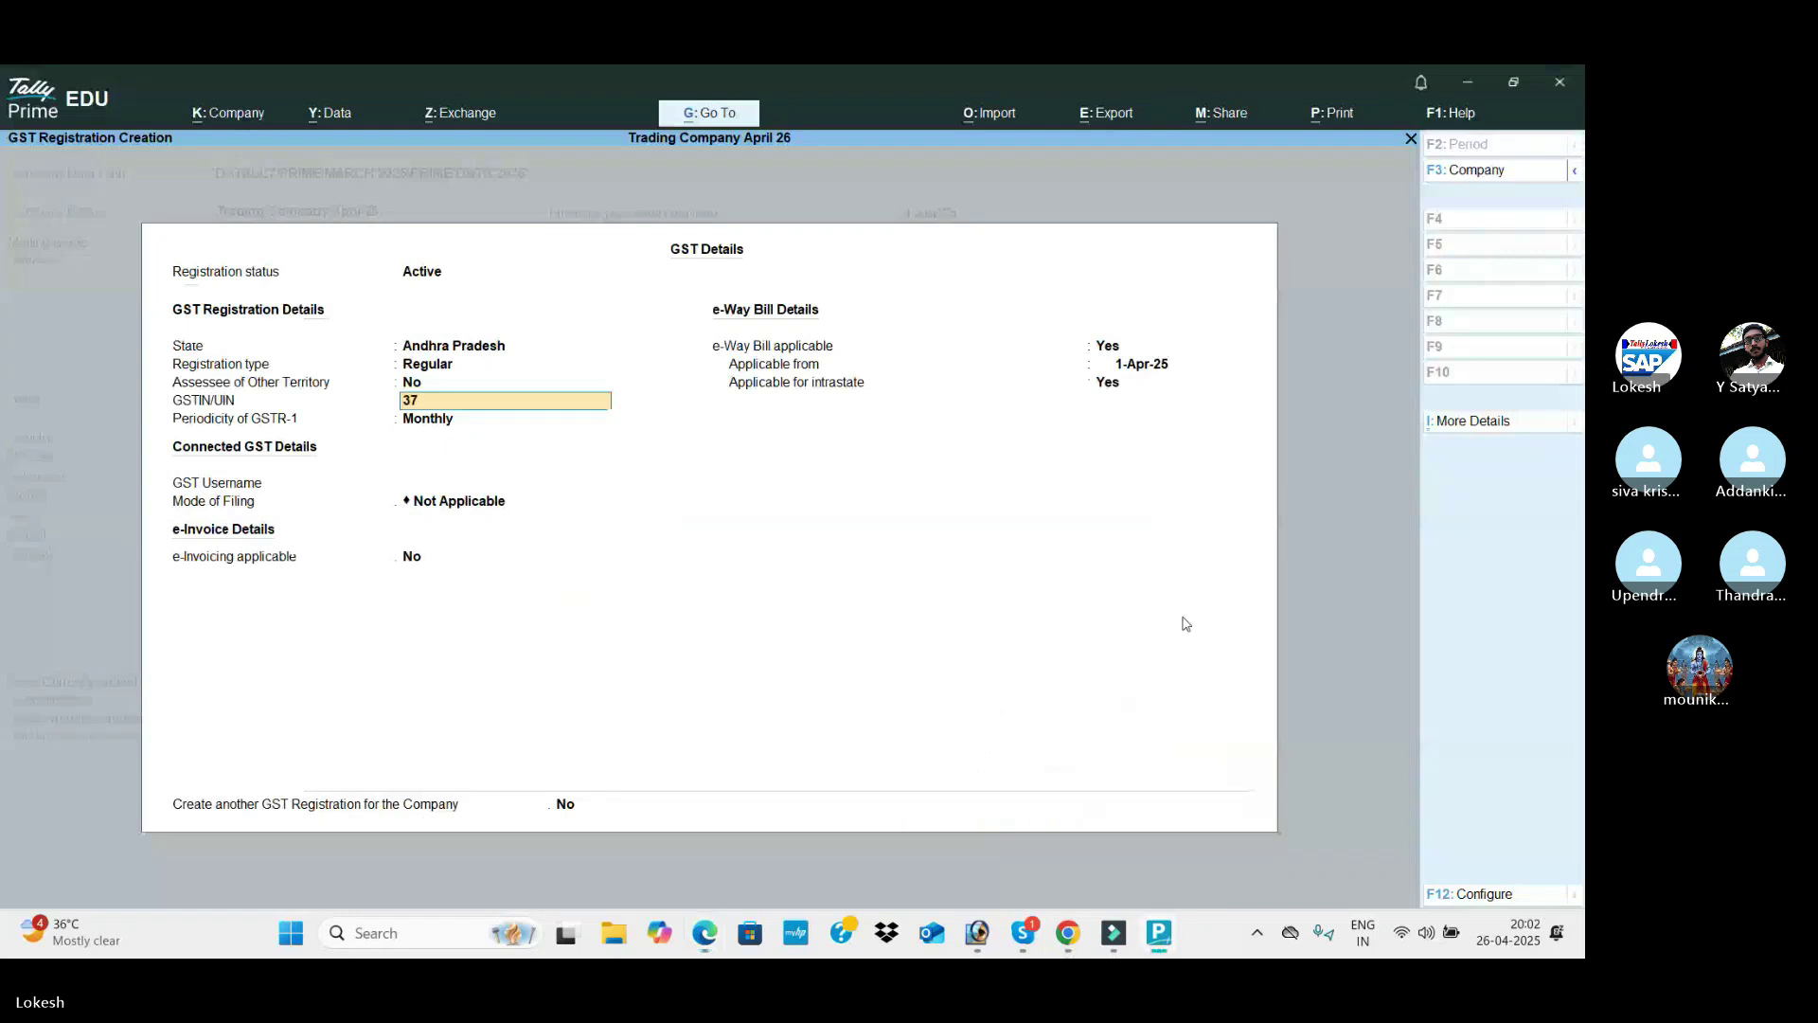
pyautogui.write('ABCDE')
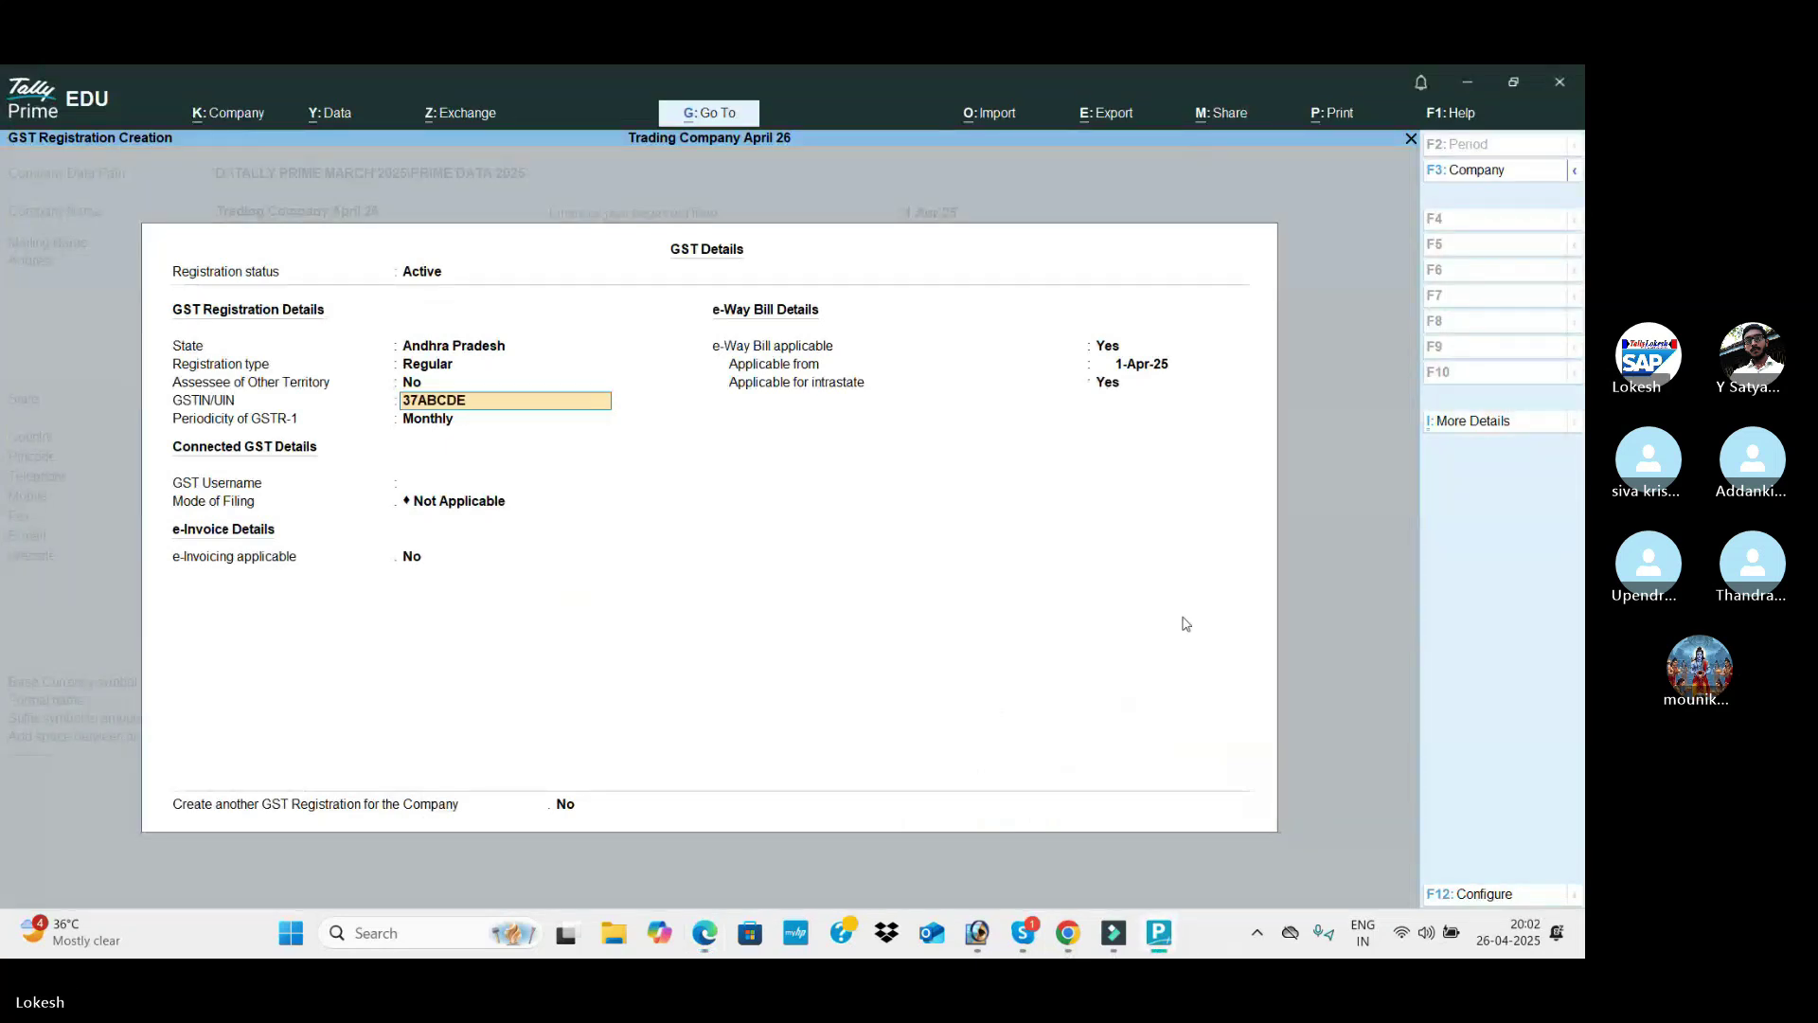
pyautogui.hotkey('alt', 'Tab')
pyautogui.hotkey('alt', 'Tab')
pyautogui.write('BCDE1478')
pyautogui.hotkey('alt', 'Tab')
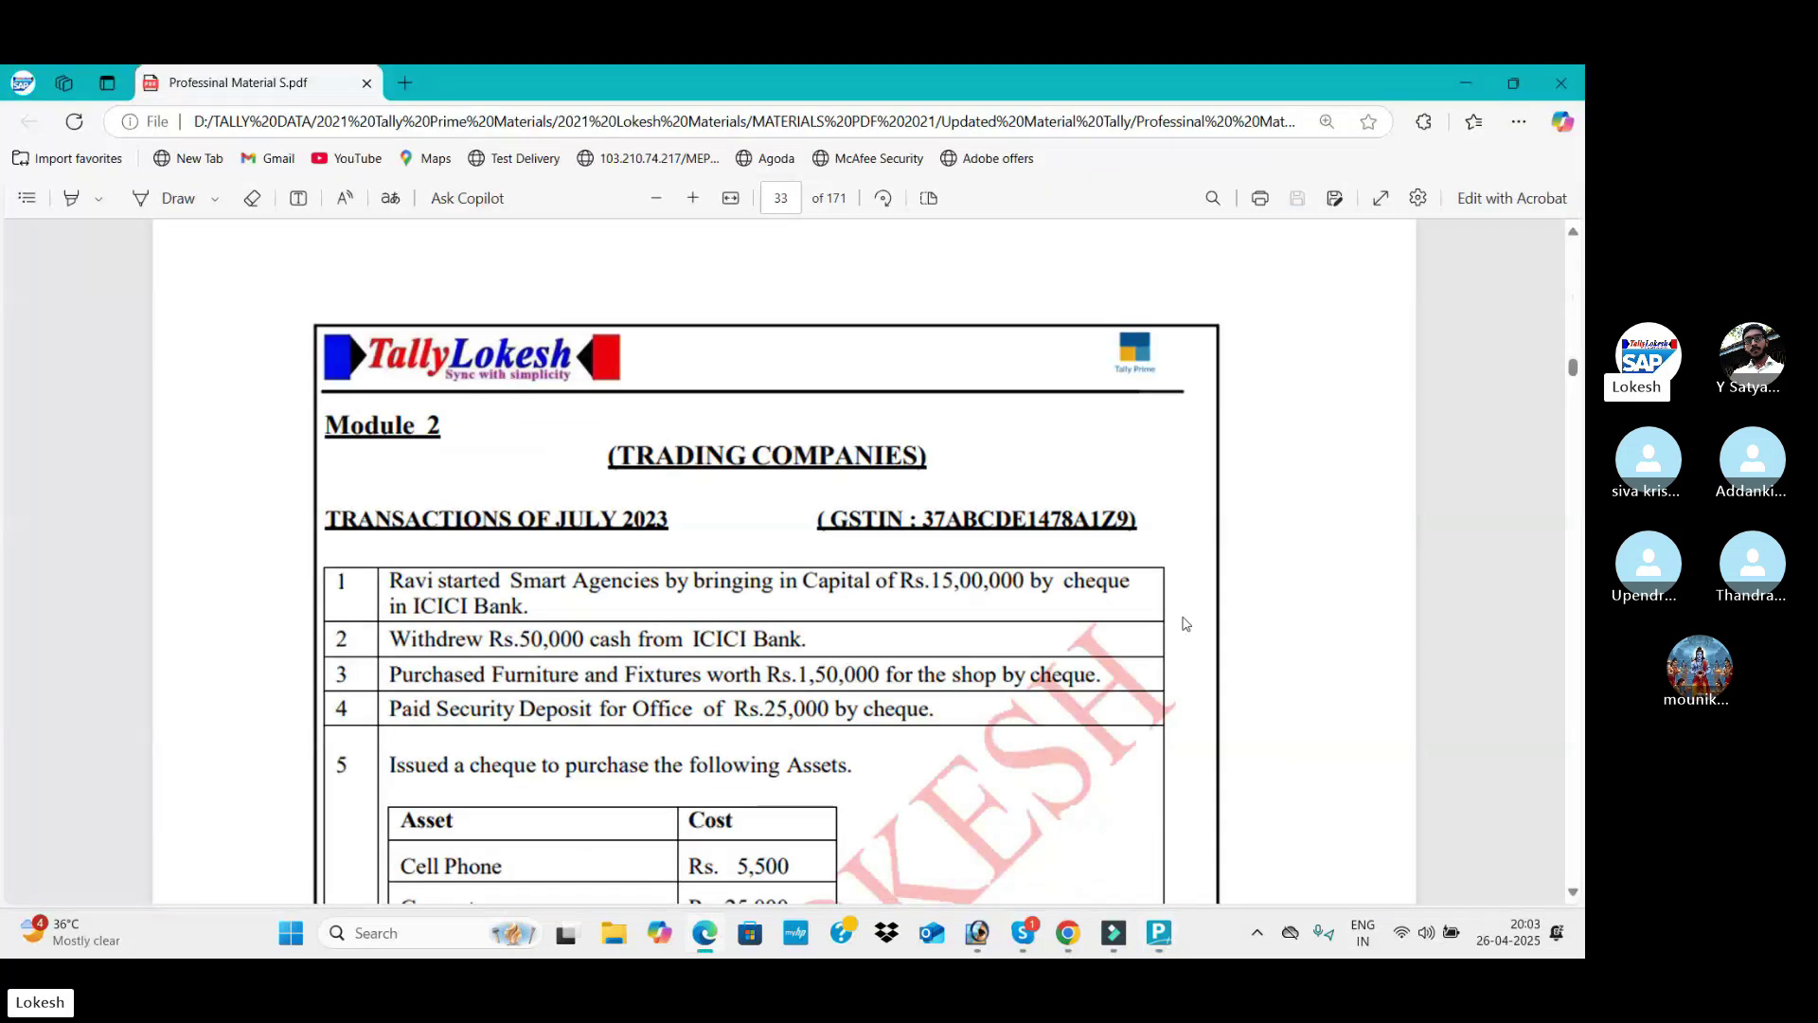
pyautogui.hotkey('alt', 'Tab')
pyautogui.write('A')
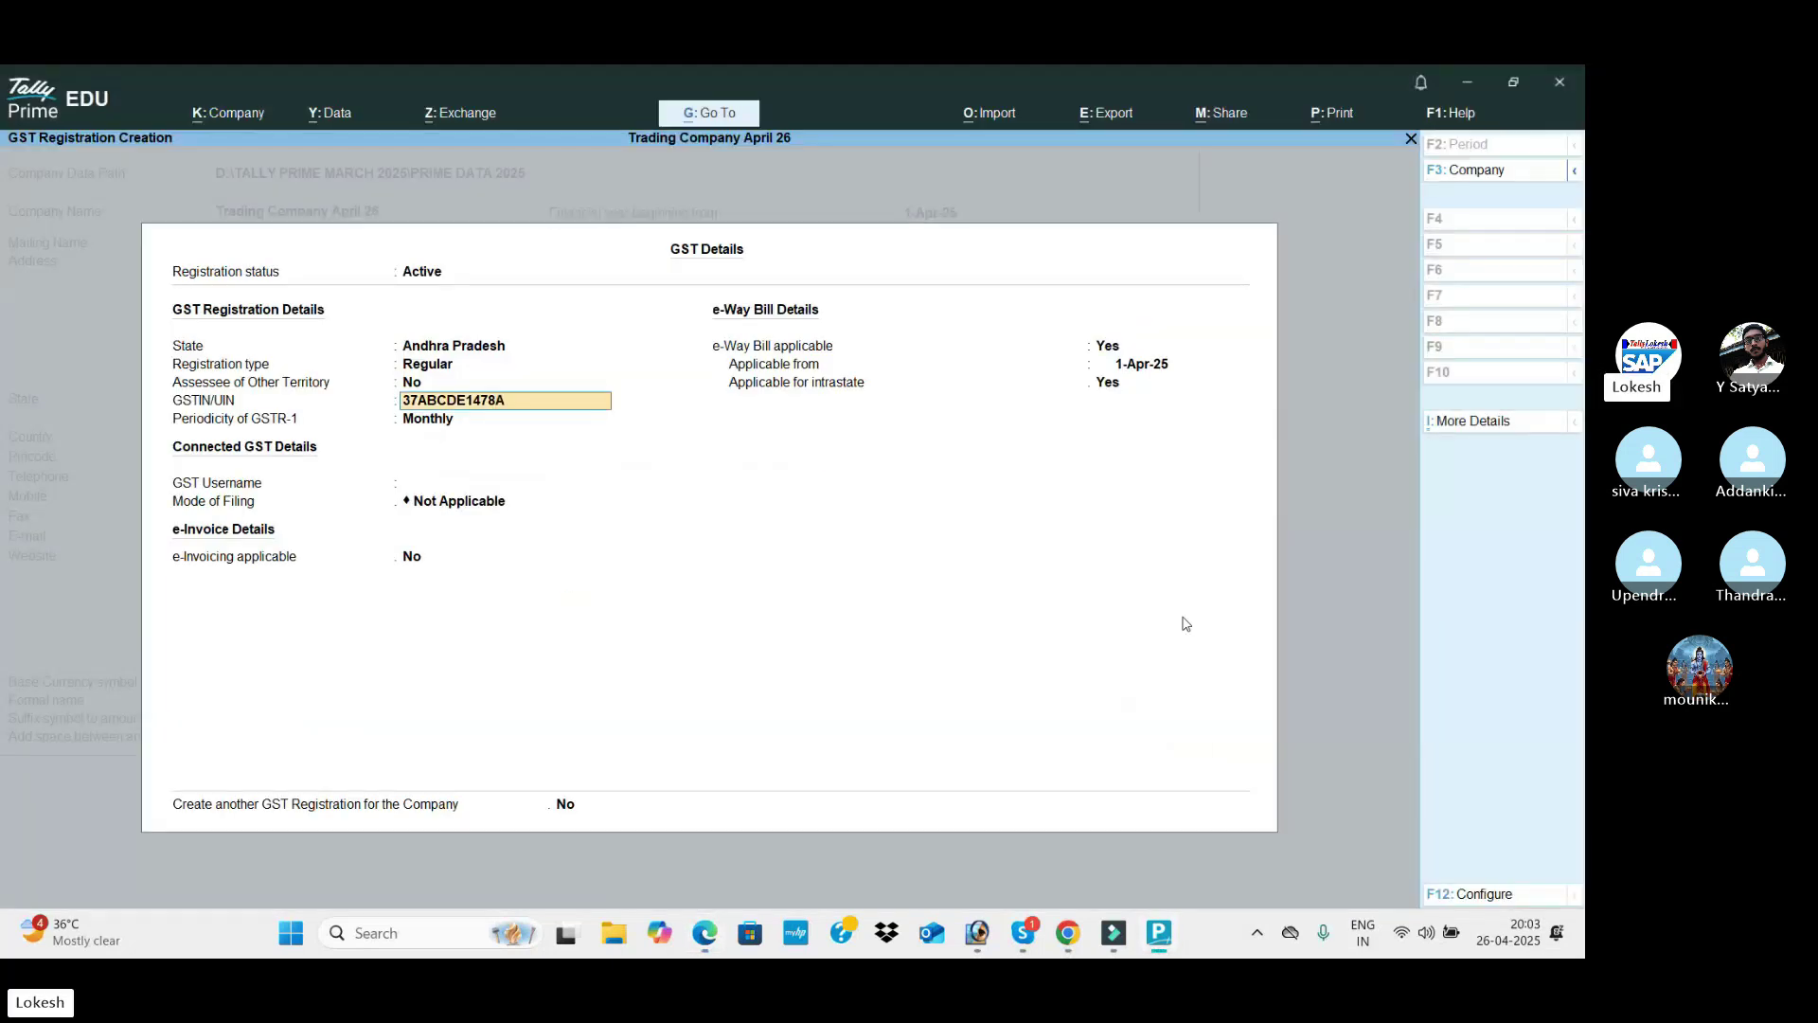
pyautogui.write('1Z9')
pyautogui.press('Return')
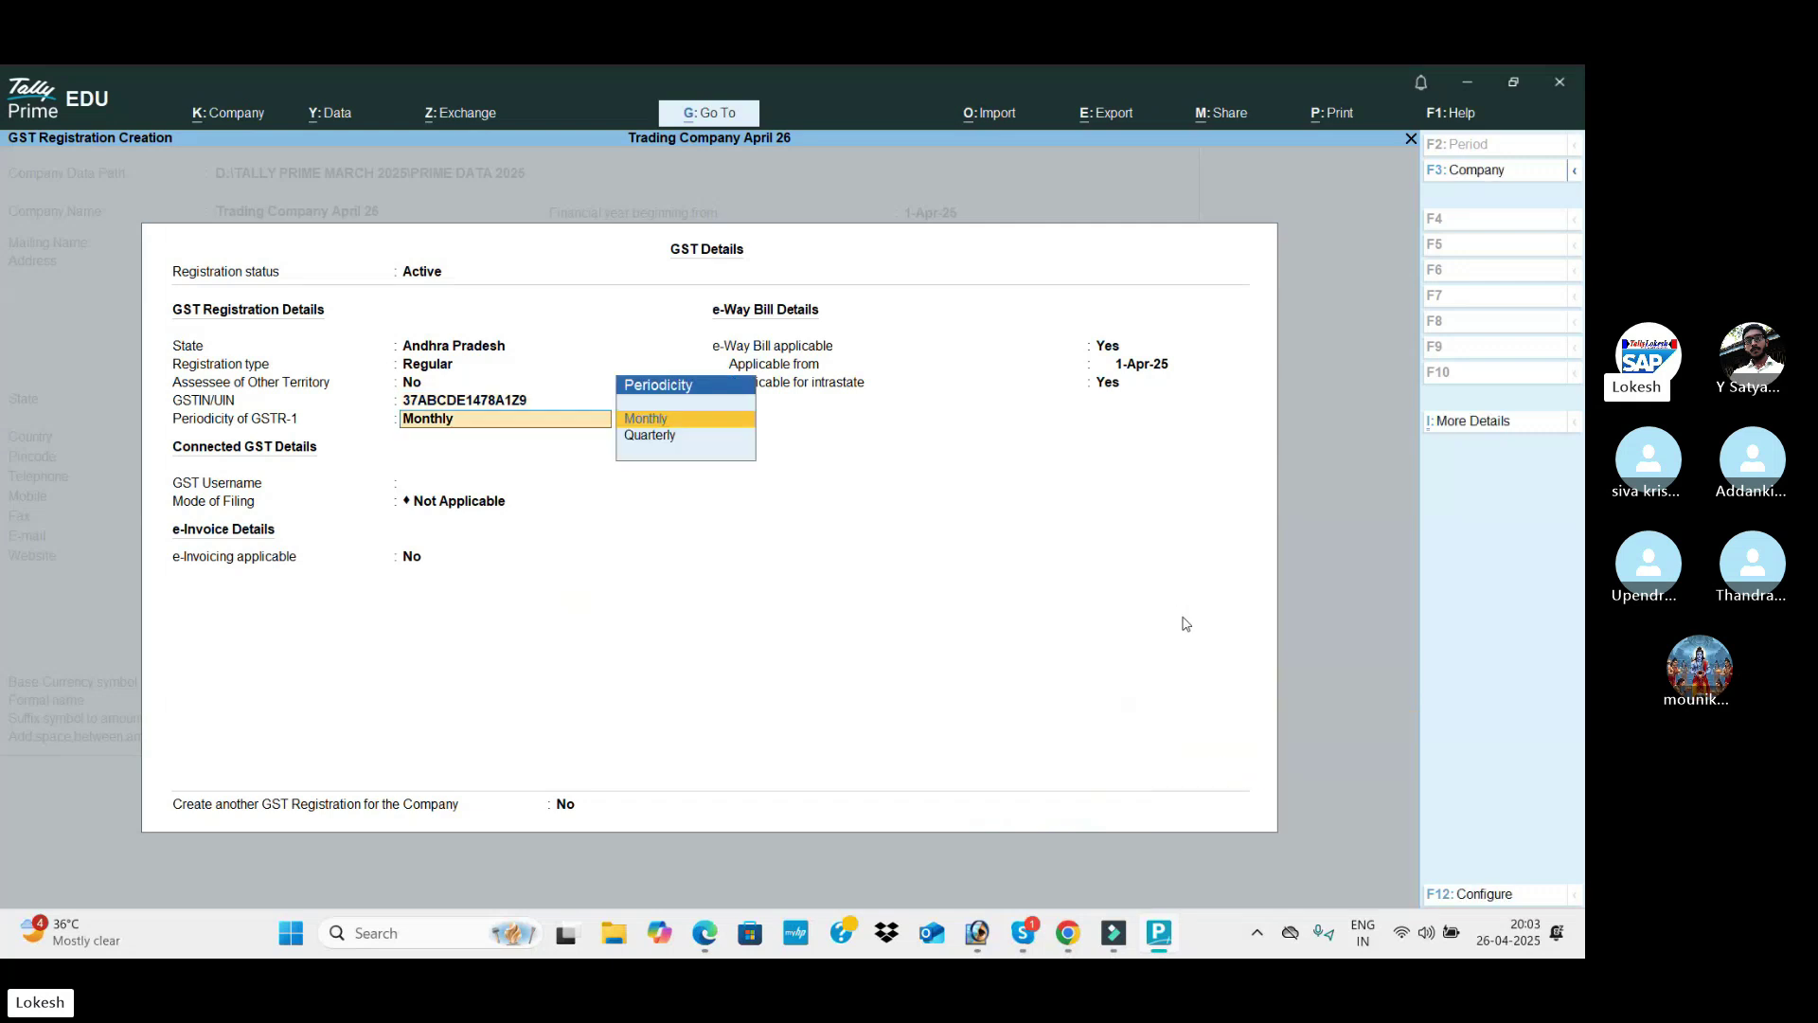
pyautogui.press('Return')
pyautogui.hotkey('ctrl', 'a')
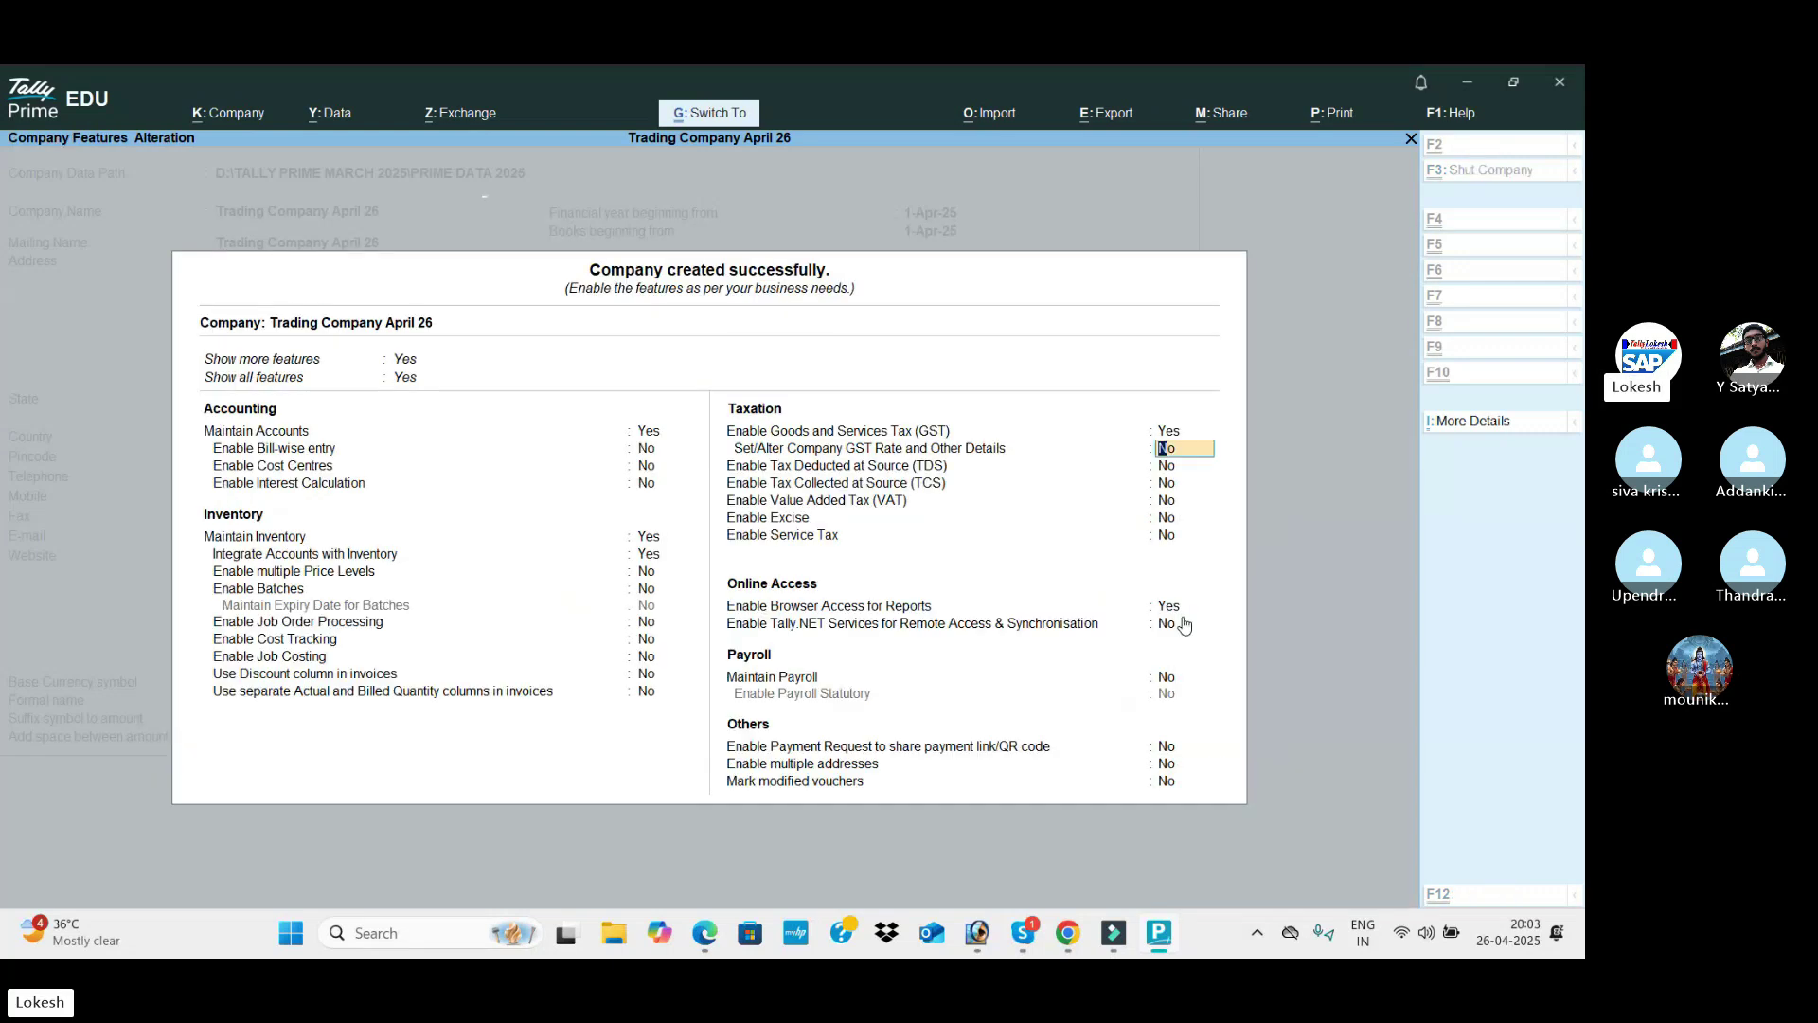
# Step: Save the company features and open a new receipt voucher
pyautogui.hotkey('ctrl', 'a')
pyautogui.press('Down')
pyautogui.press('Down')
pyautogui.press('Down')
pyautogui.press('Return')
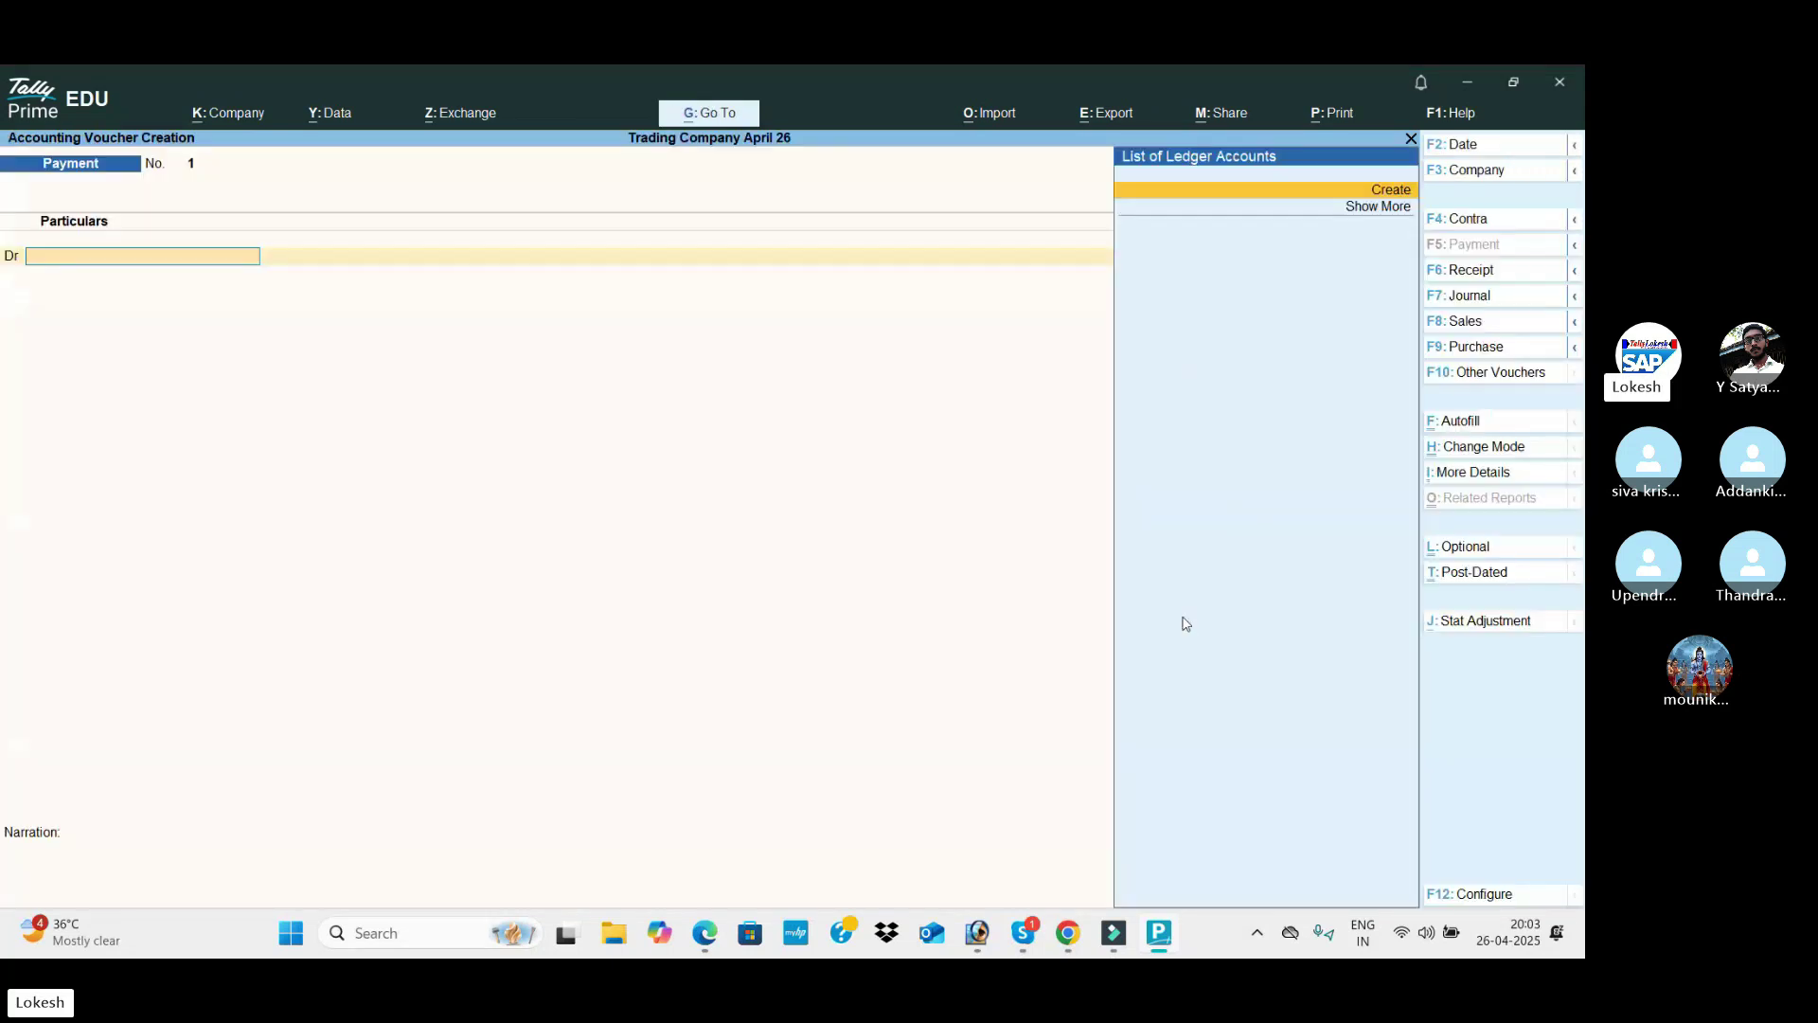
pyautogui.click(1506, 271)
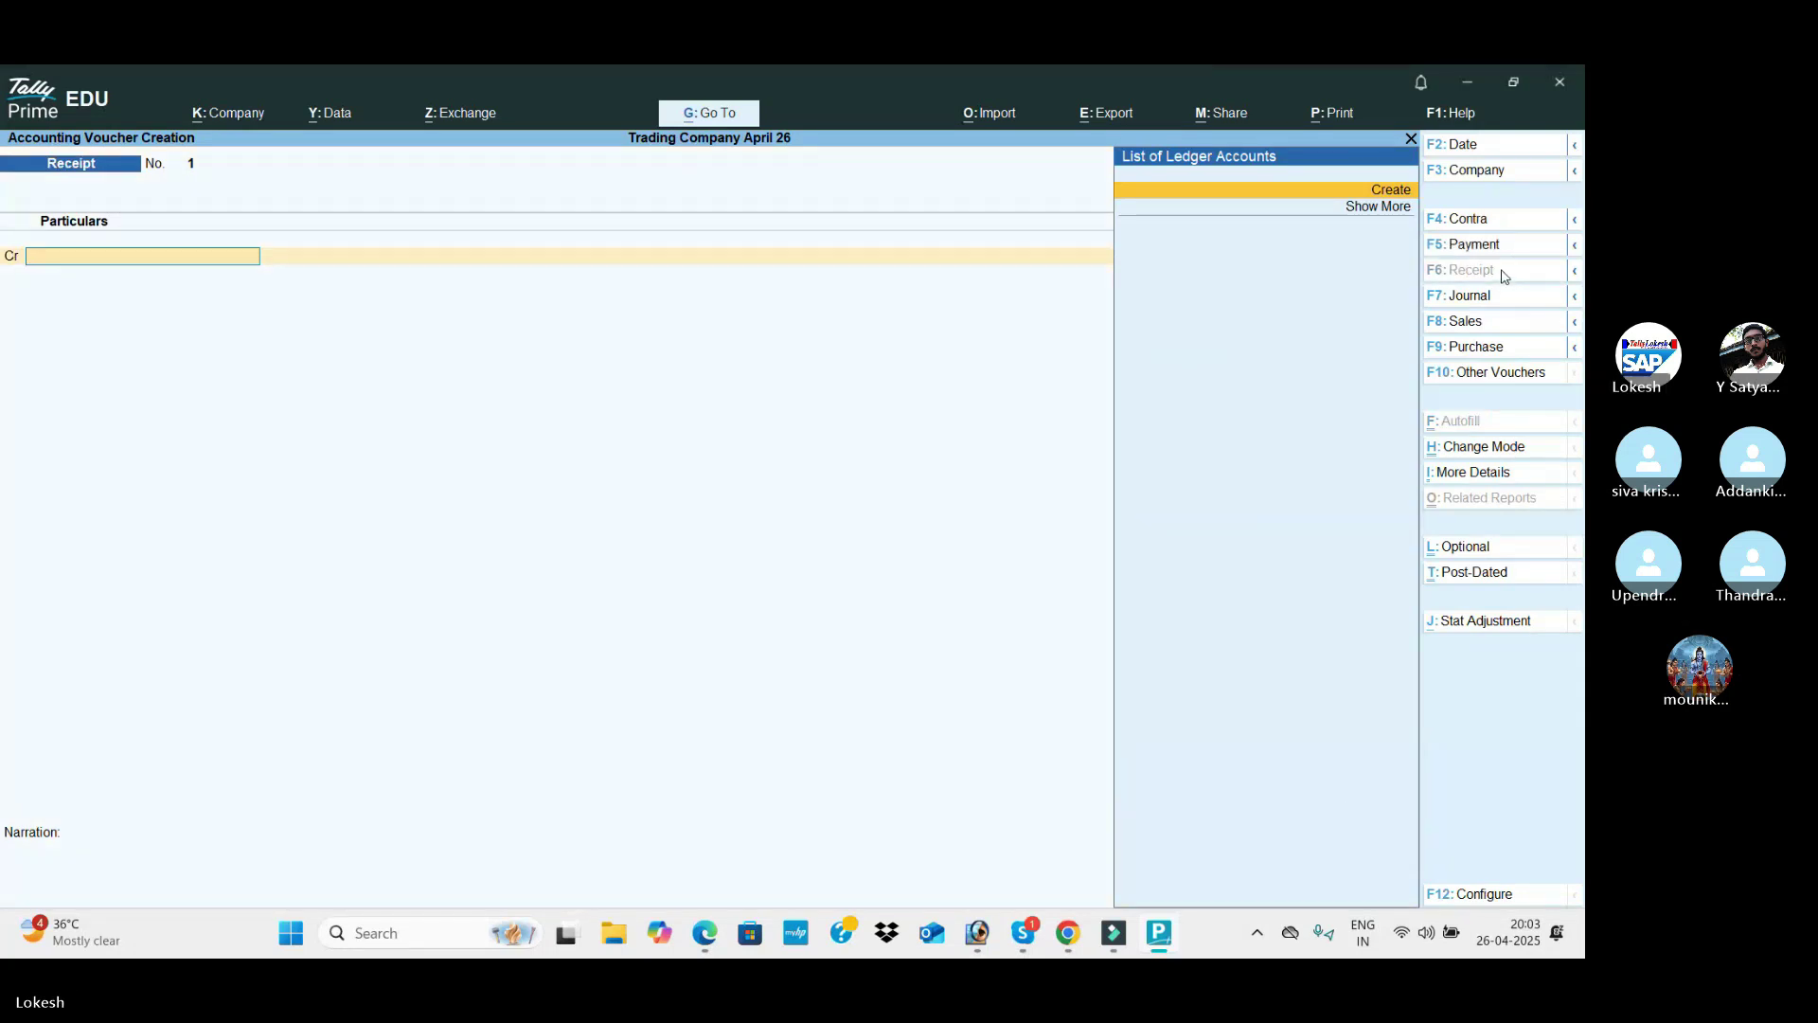
# Step: Check the transaction month in the practice PDF and set the voucher date to 1-Jul-25
pyautogui.click(1471, 142)
pyautogui.hotkey('alt', 'Tab')
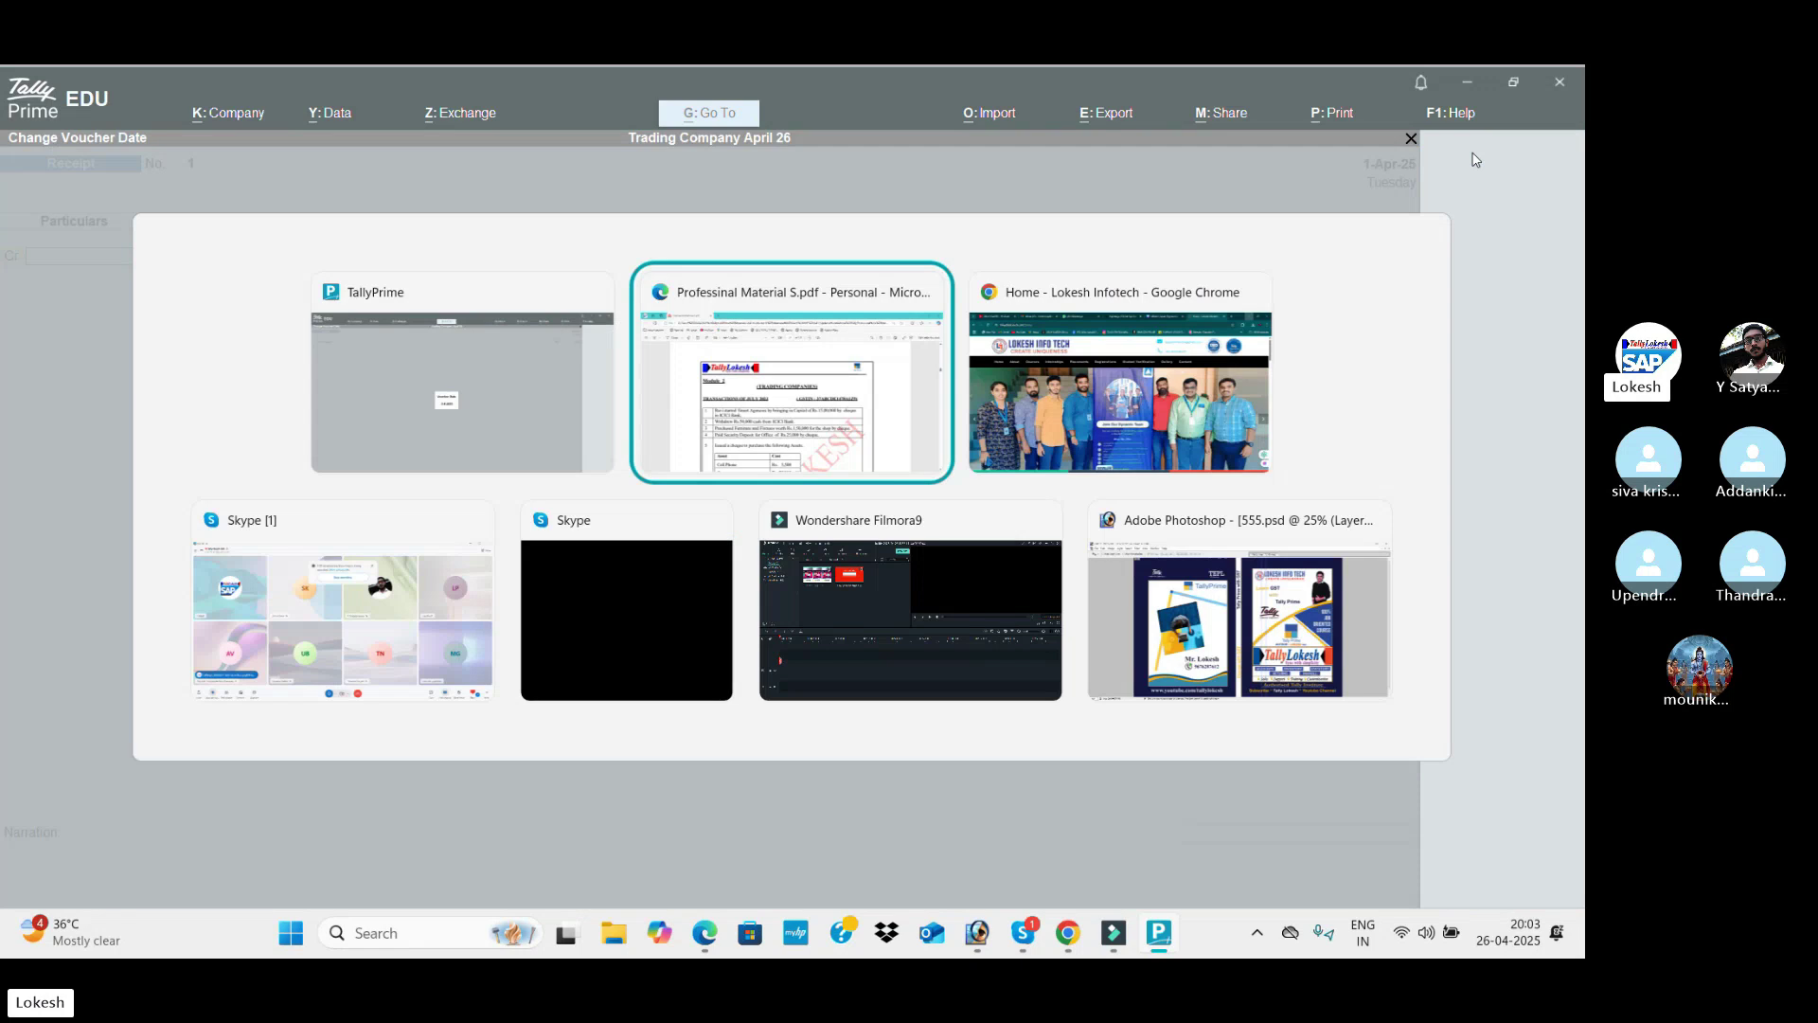
pyautogui.click(646, 417)
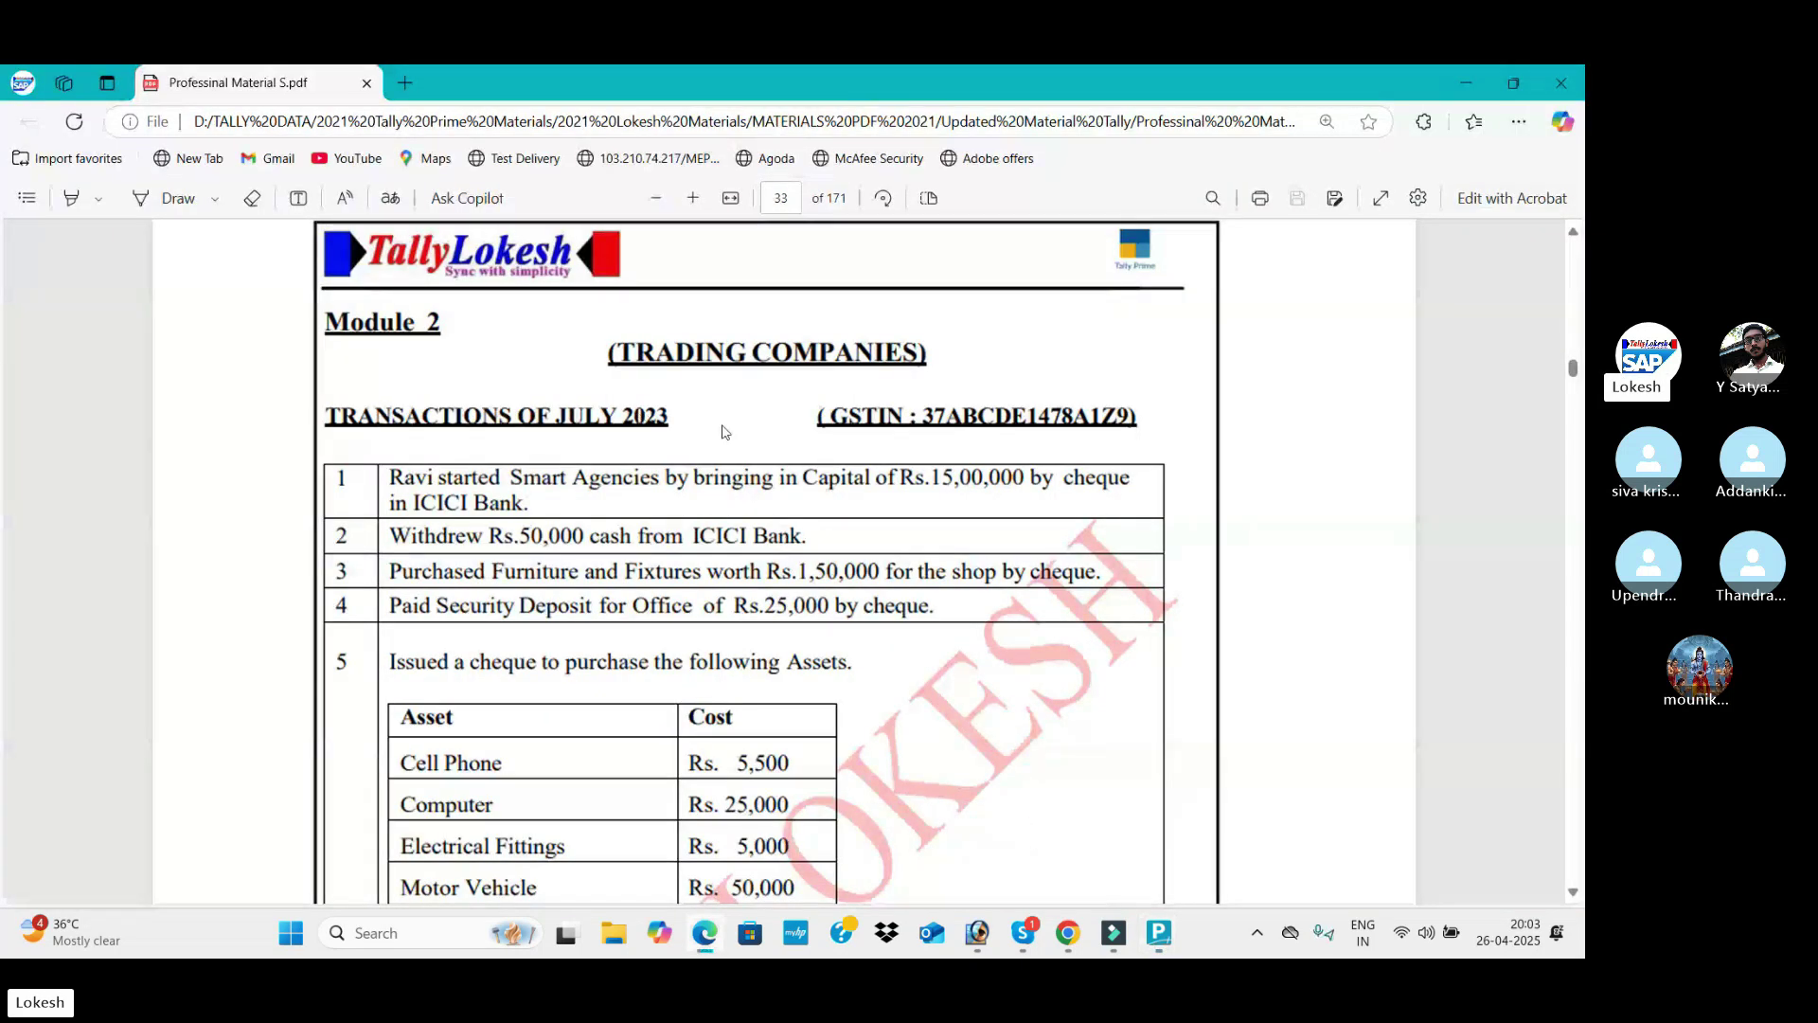
pyautogui.hotkey('alt', 'Tab')
pyautogui.write('1-4')
pyautogui.press('Return')
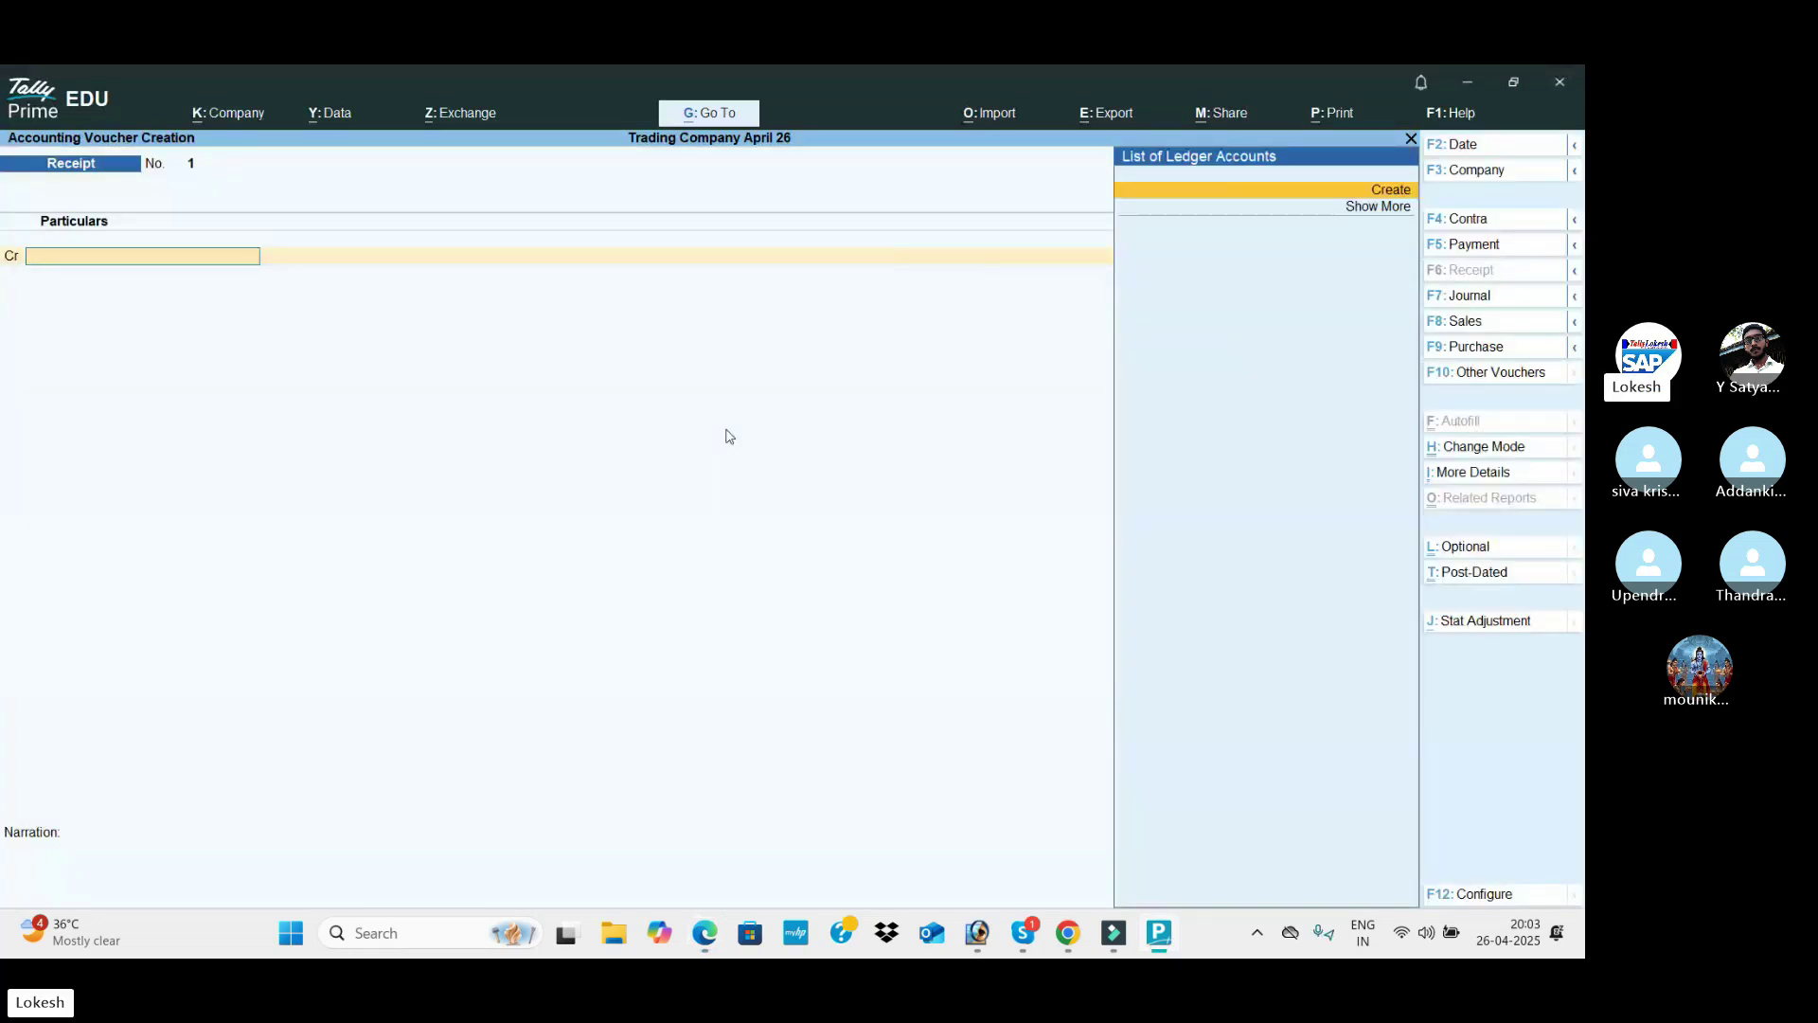
# Step: Create a ledger named Capital under Capital Account and use it as the receipt's credit entry
pyautogui.hotkey('alt', 'c')
pyautogui.write('Capital')
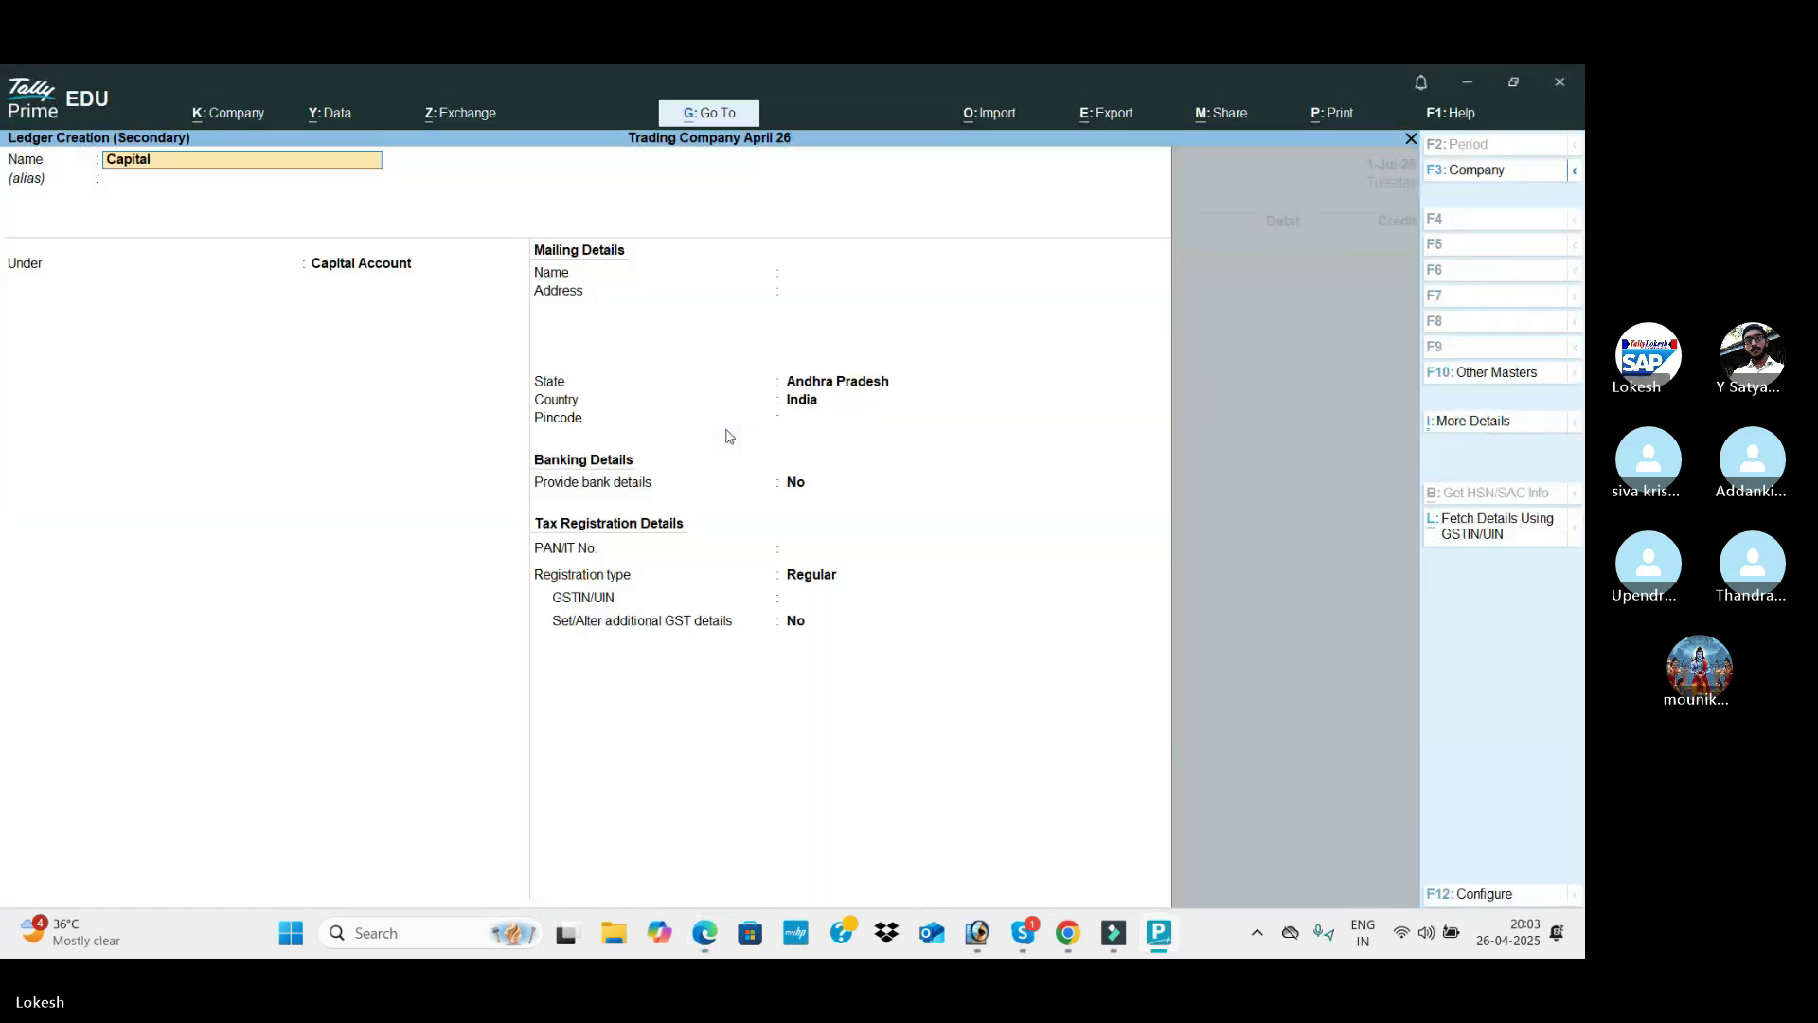
pyautogui.press('Return')
pyautogui.press('Return')
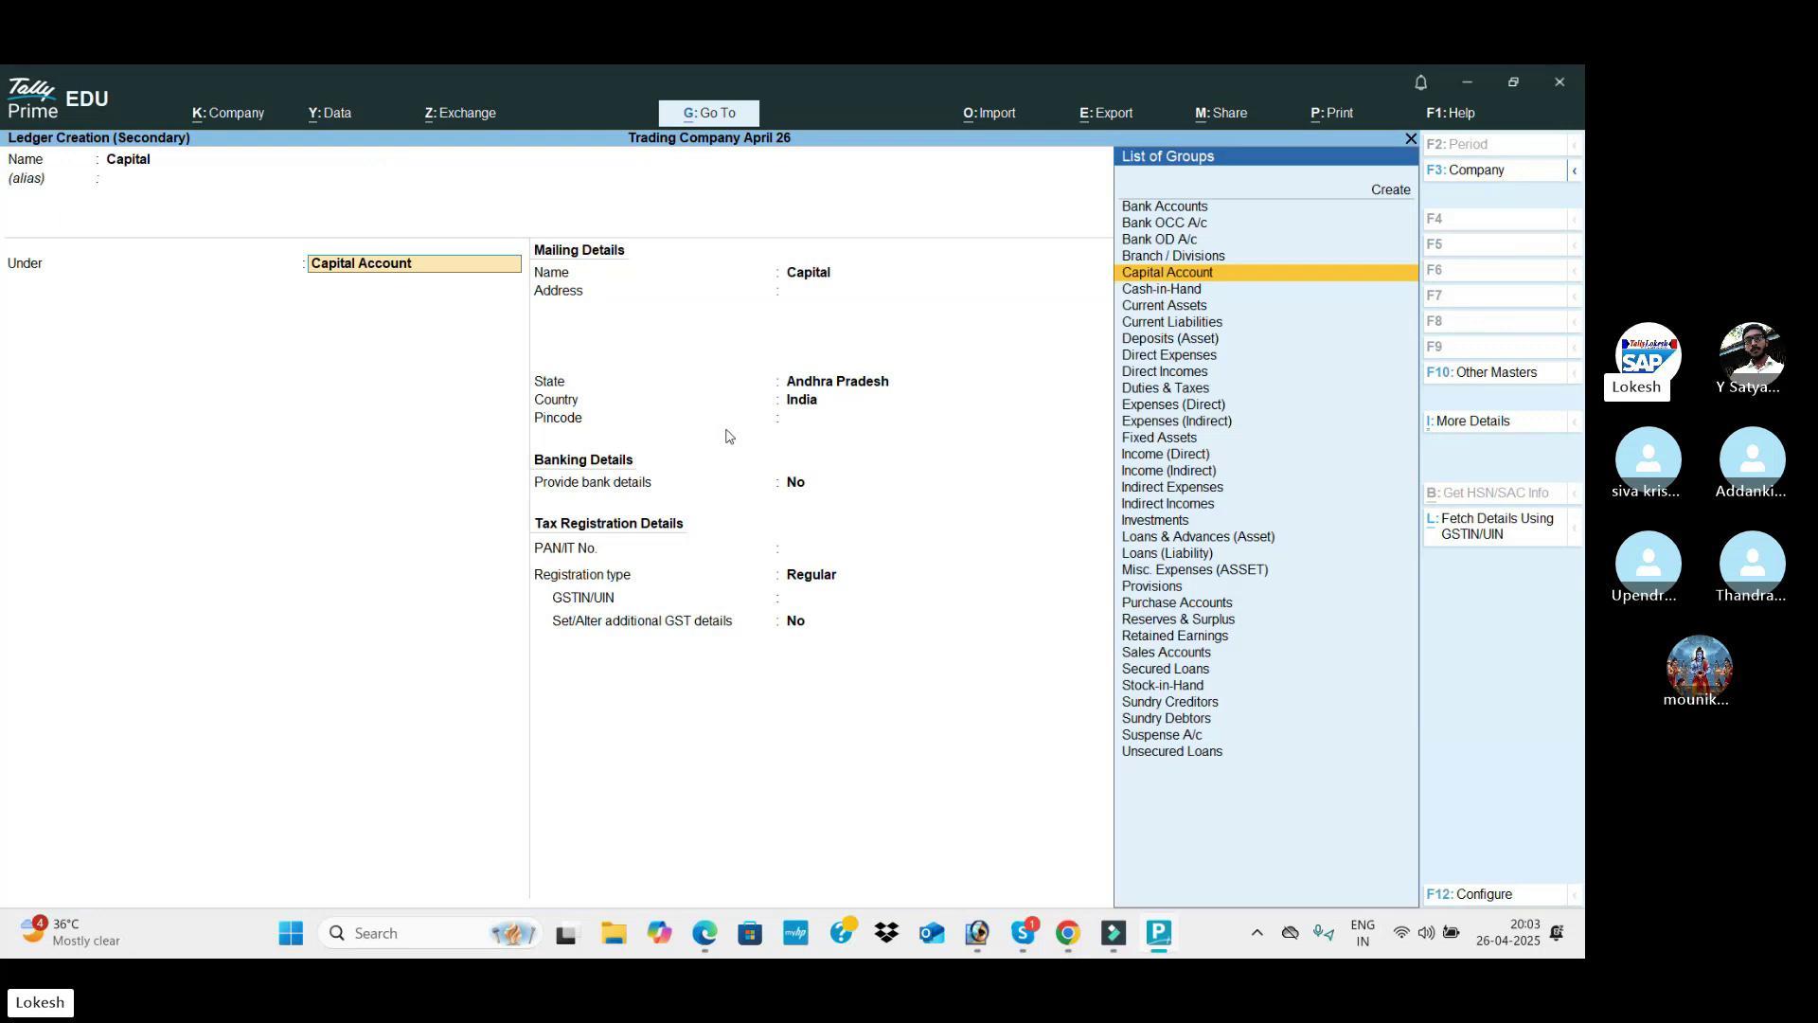
pyautogui.press('Return')
pyautogui.hotkey('ctrl', 'a')
# Step: Check the first transaction in the practice PDF and credit Capital with 1500000
pyautogui.press('alt')
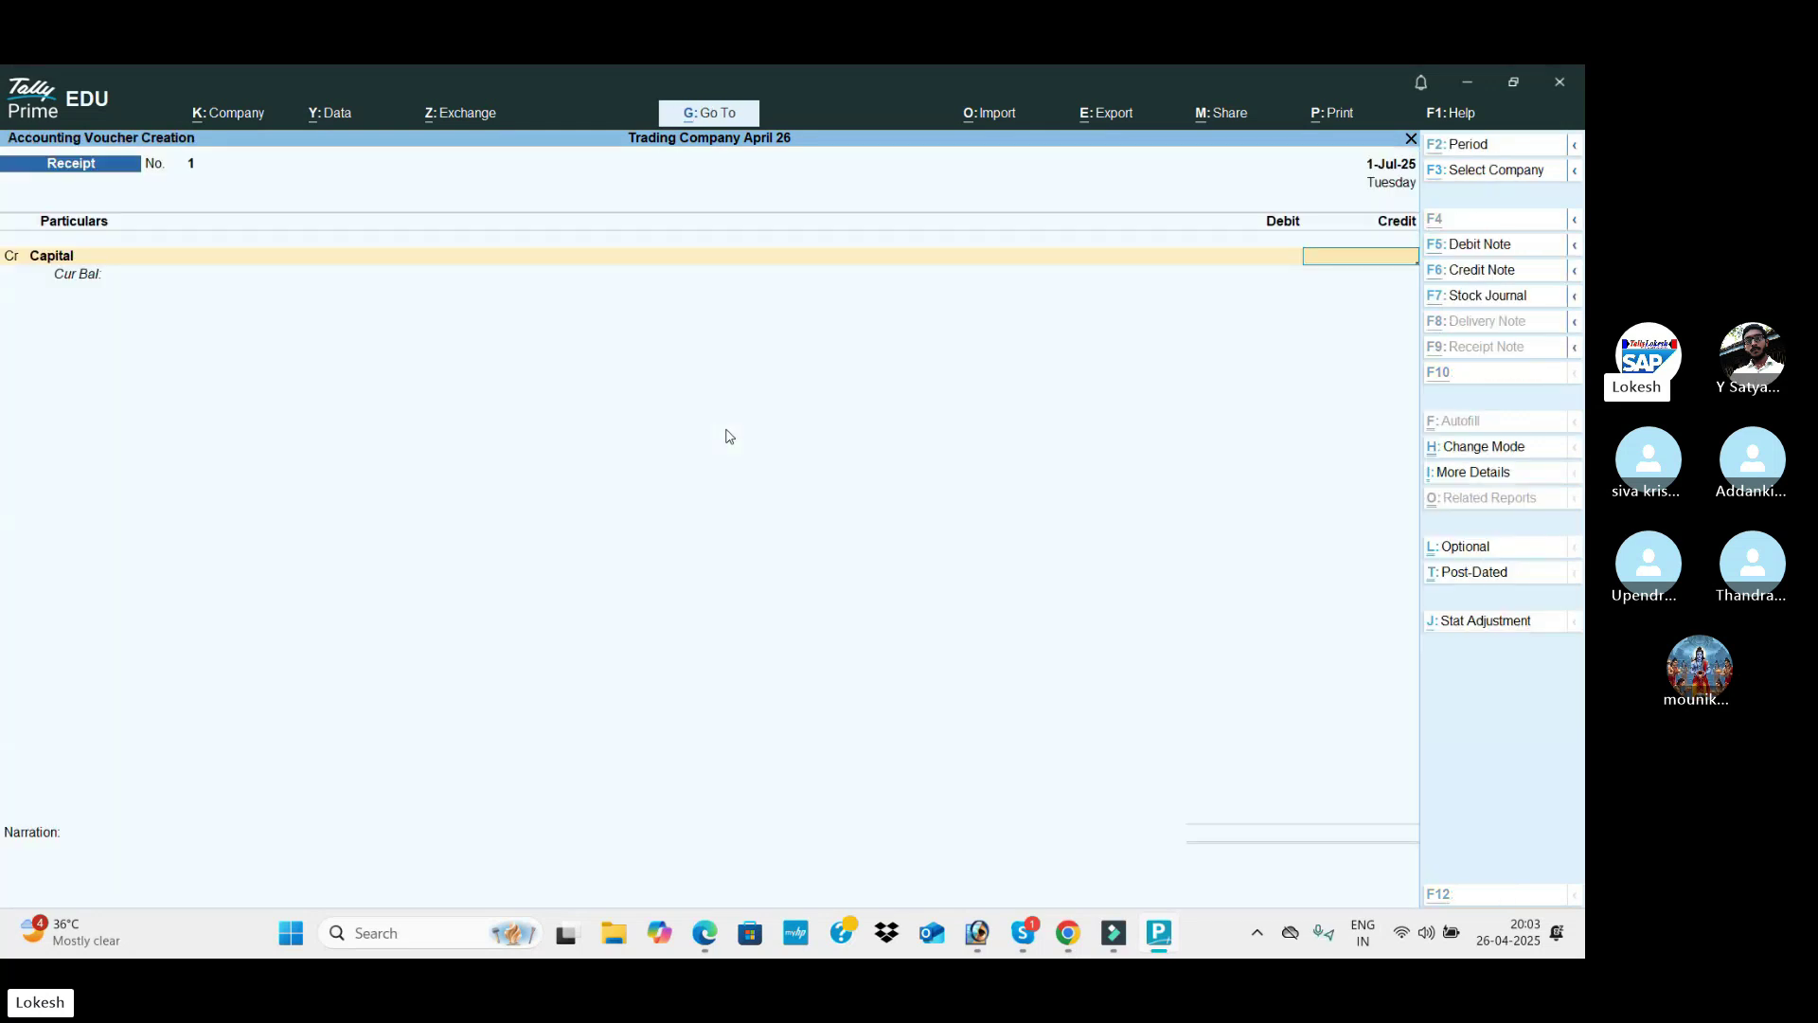
pyautogui.hotkey('alt', 'Tab')
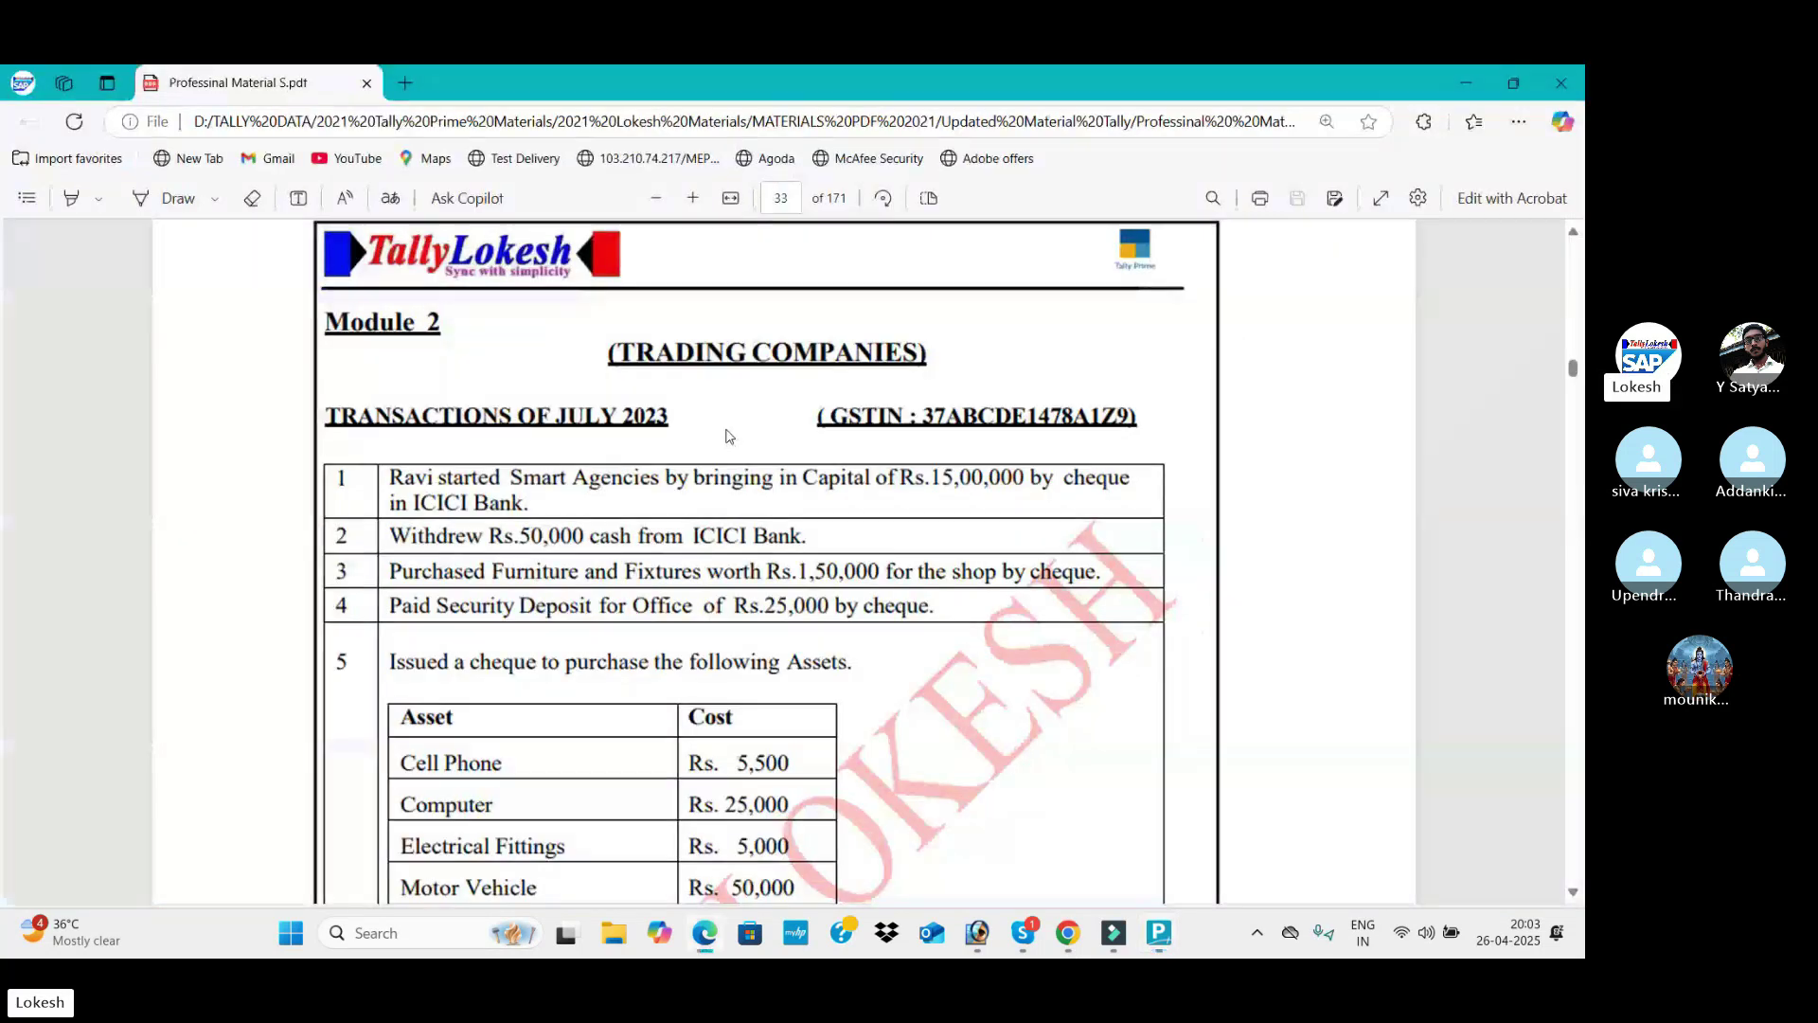
pyautogui.hotkey('alt', 'Tab')
pyautogui.write('1500000')
pyautogui.press('Return')
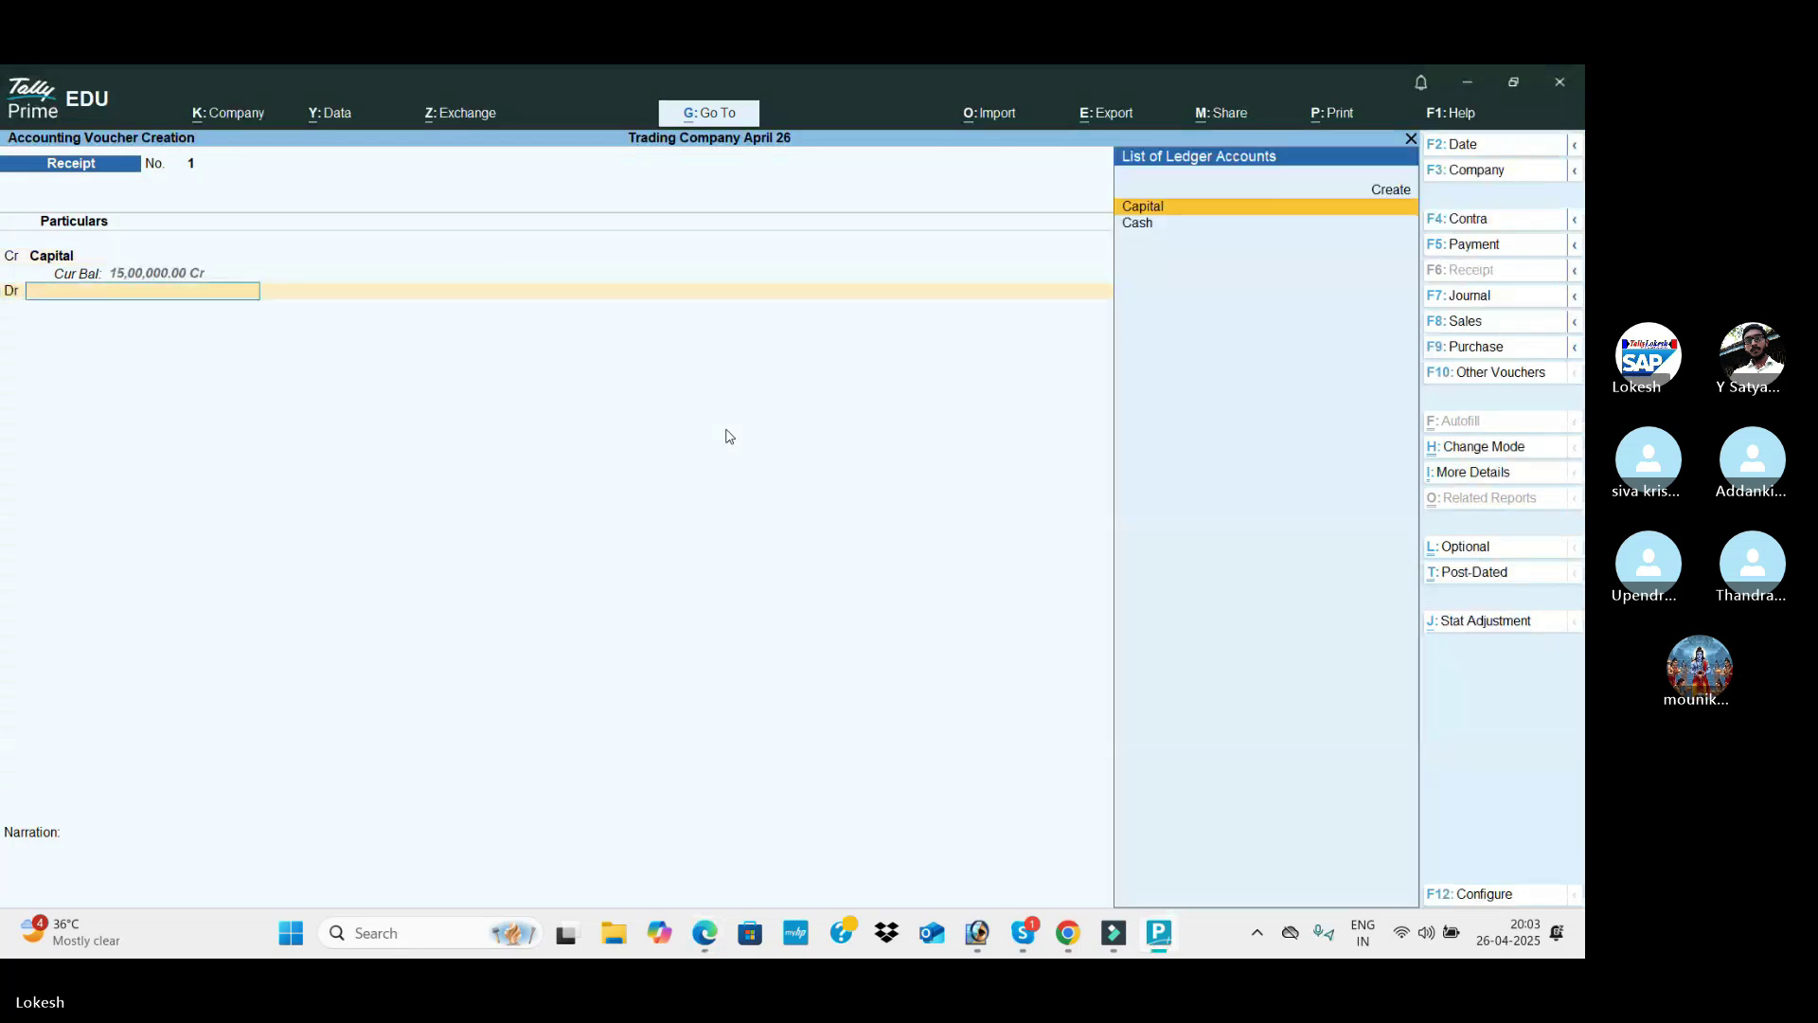
# Step: Create a ledger named Icici Bank under Bank Accounts for the receipt's debit entry and save the voucher
pyautogui.press('alt')
pyautogui.hotkey('alt', 'c')
pyautogui.hotkey('alt', 'Tab')
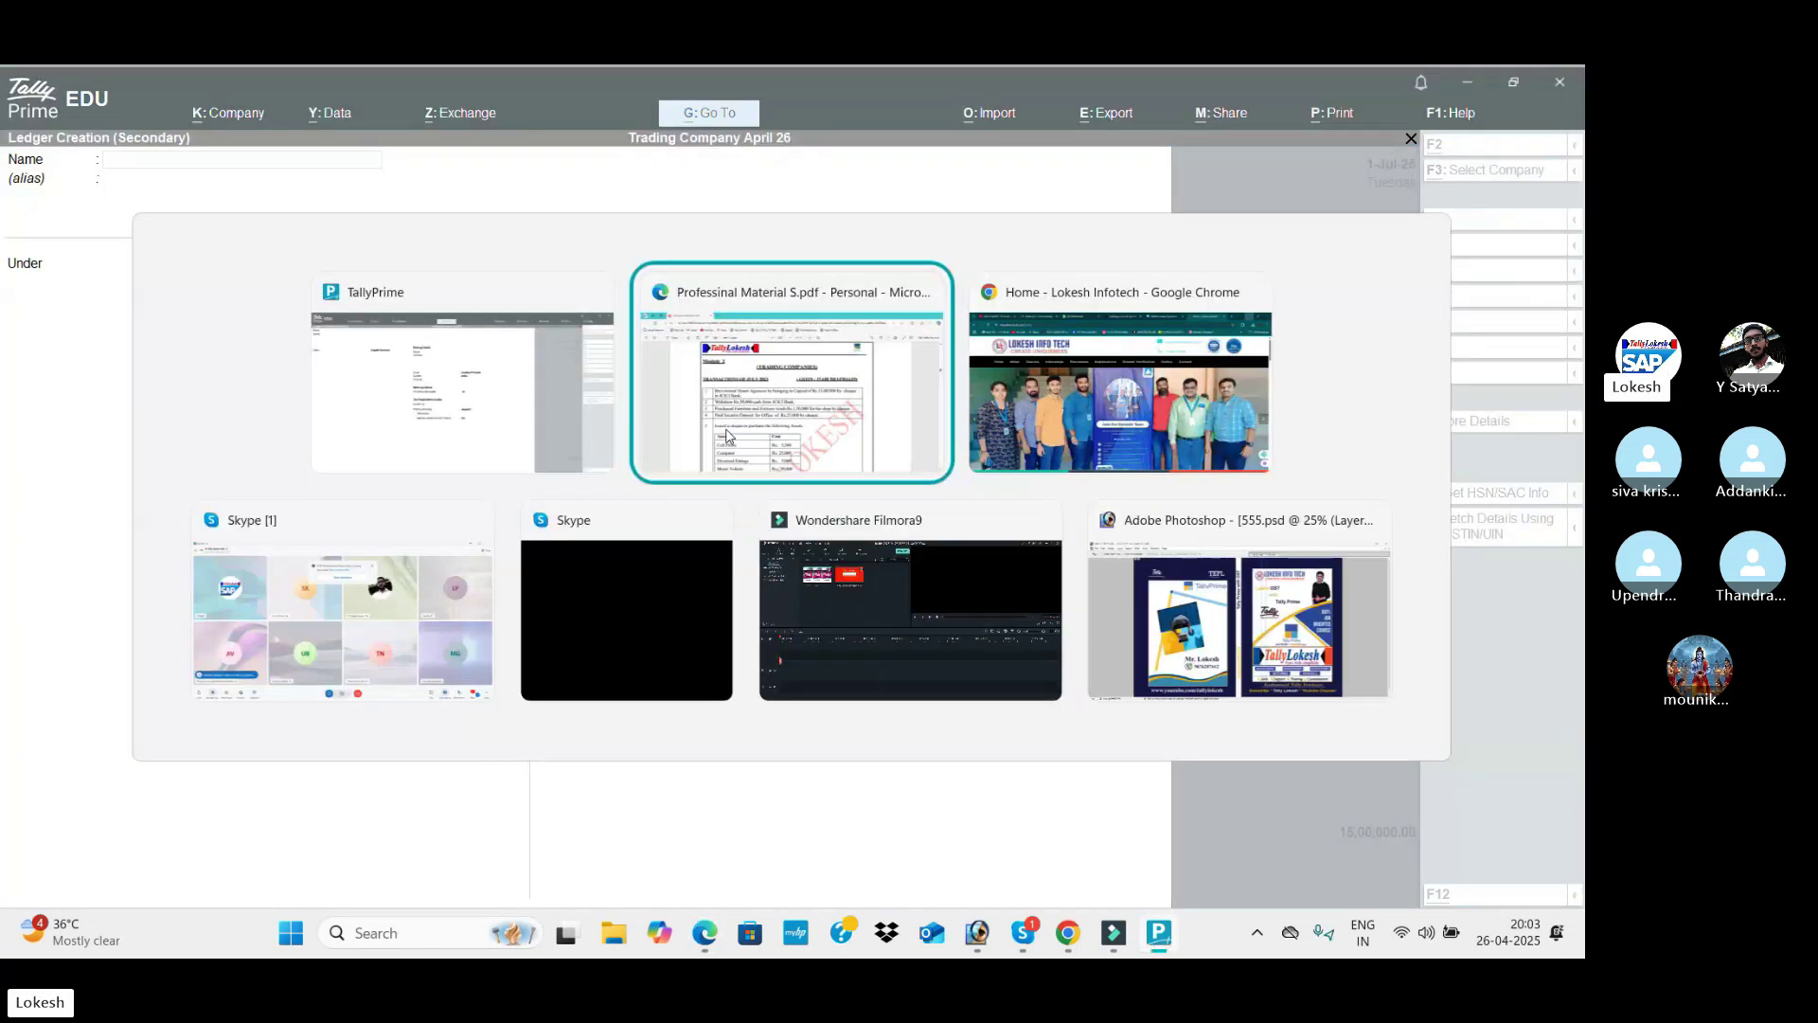
pyautogui.hotkey('alt', 'Tab')
pyautogui.write('Icici')
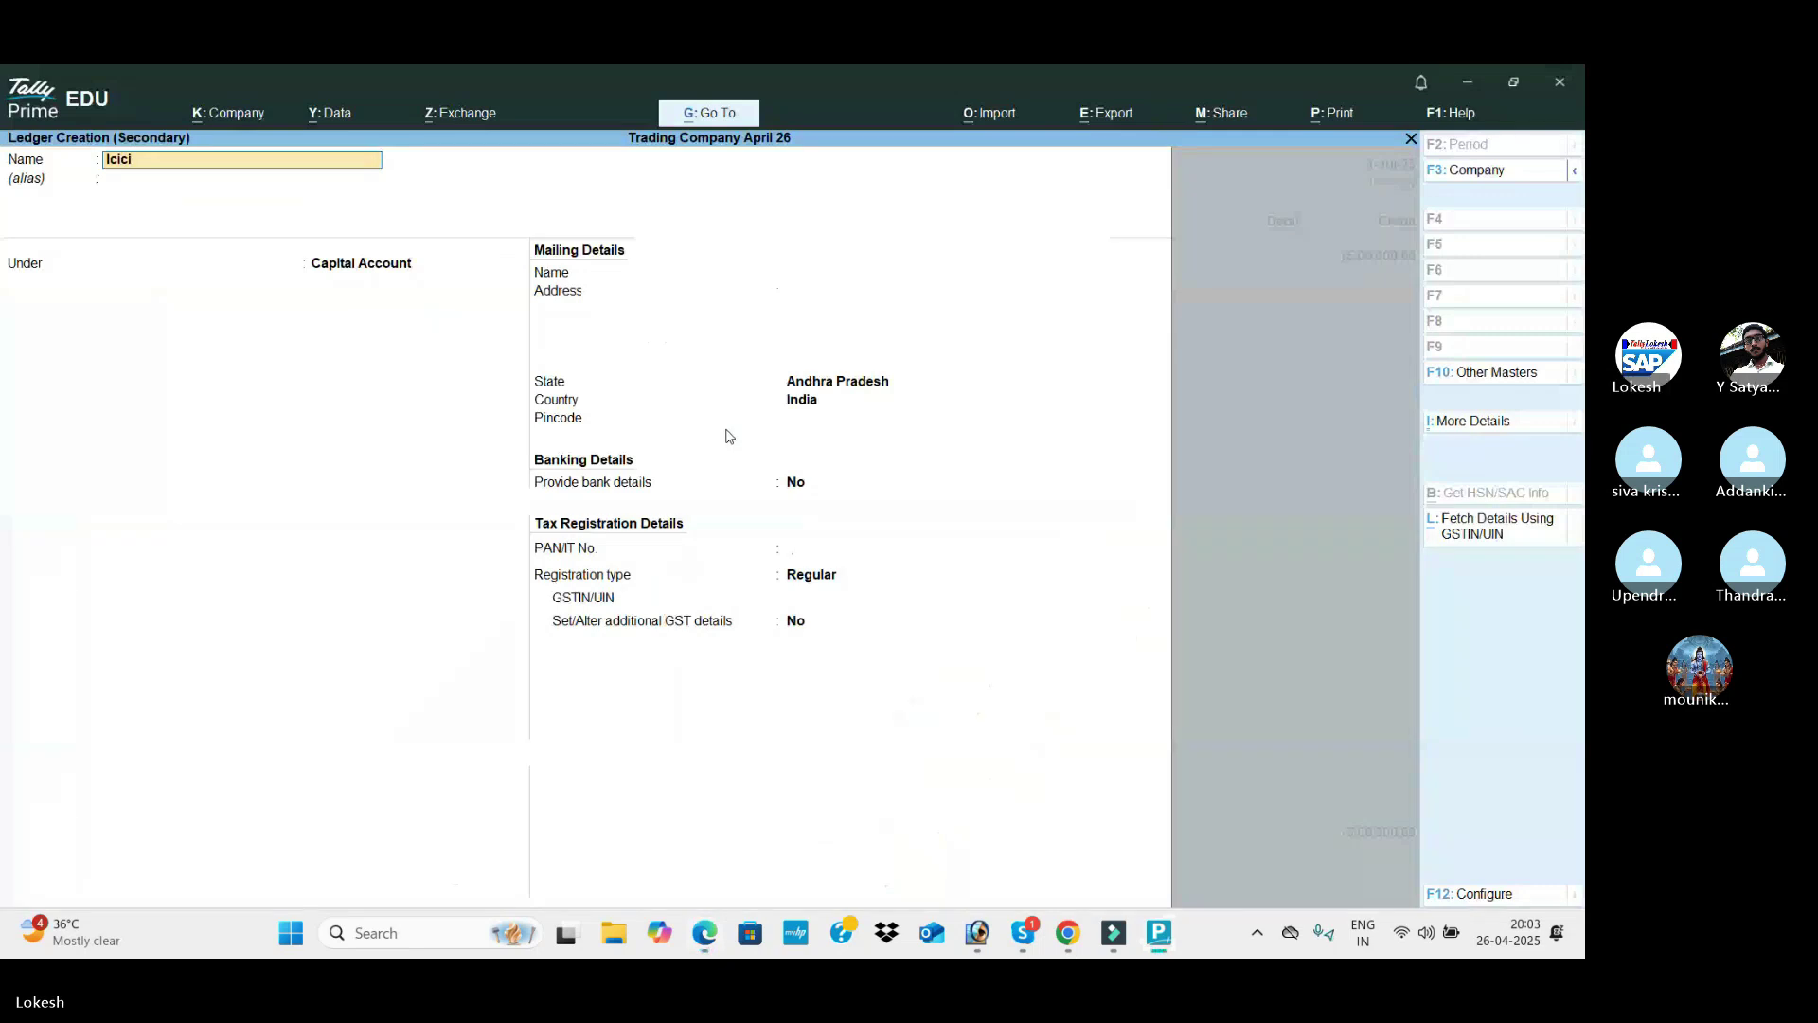
pyautogui.write(' bank')
pyautogui.press('Return')
pyautogui.write('Ba')
pyautogui.press('Return')
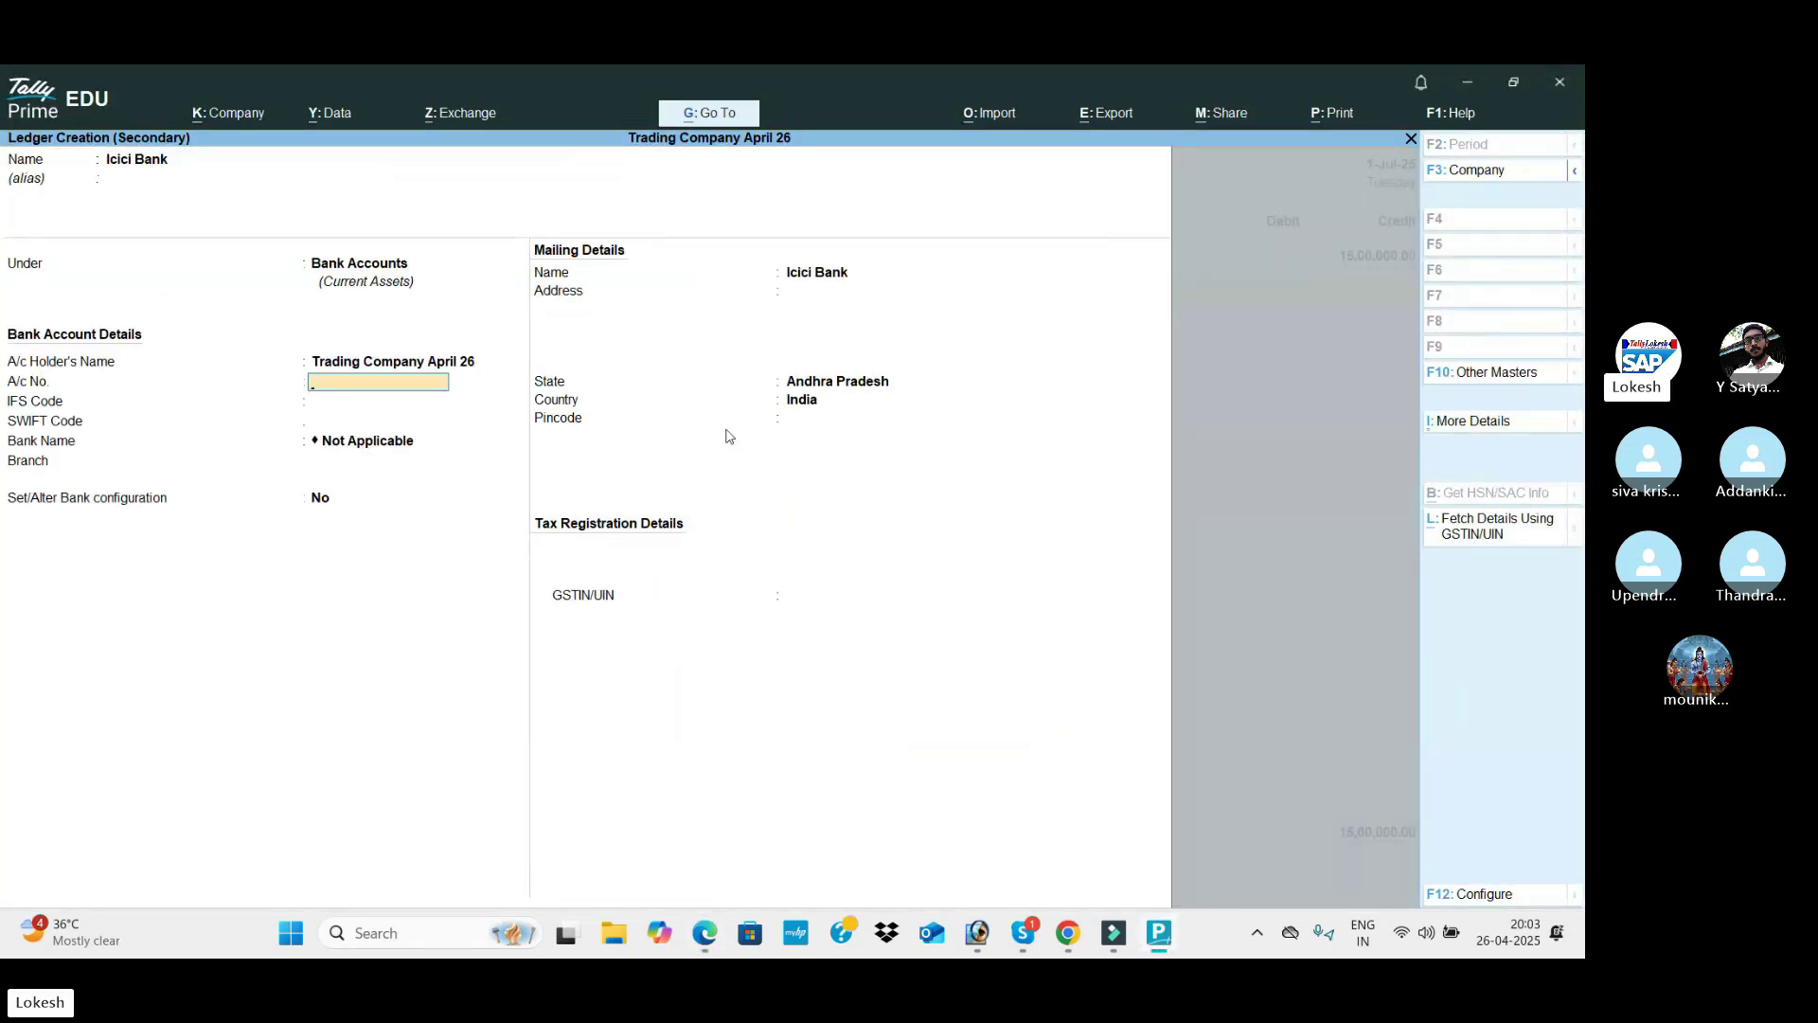
pyautogui.hotkey('ctrl', 'a')
pyautogui.hotkey('ctrl', 'a')
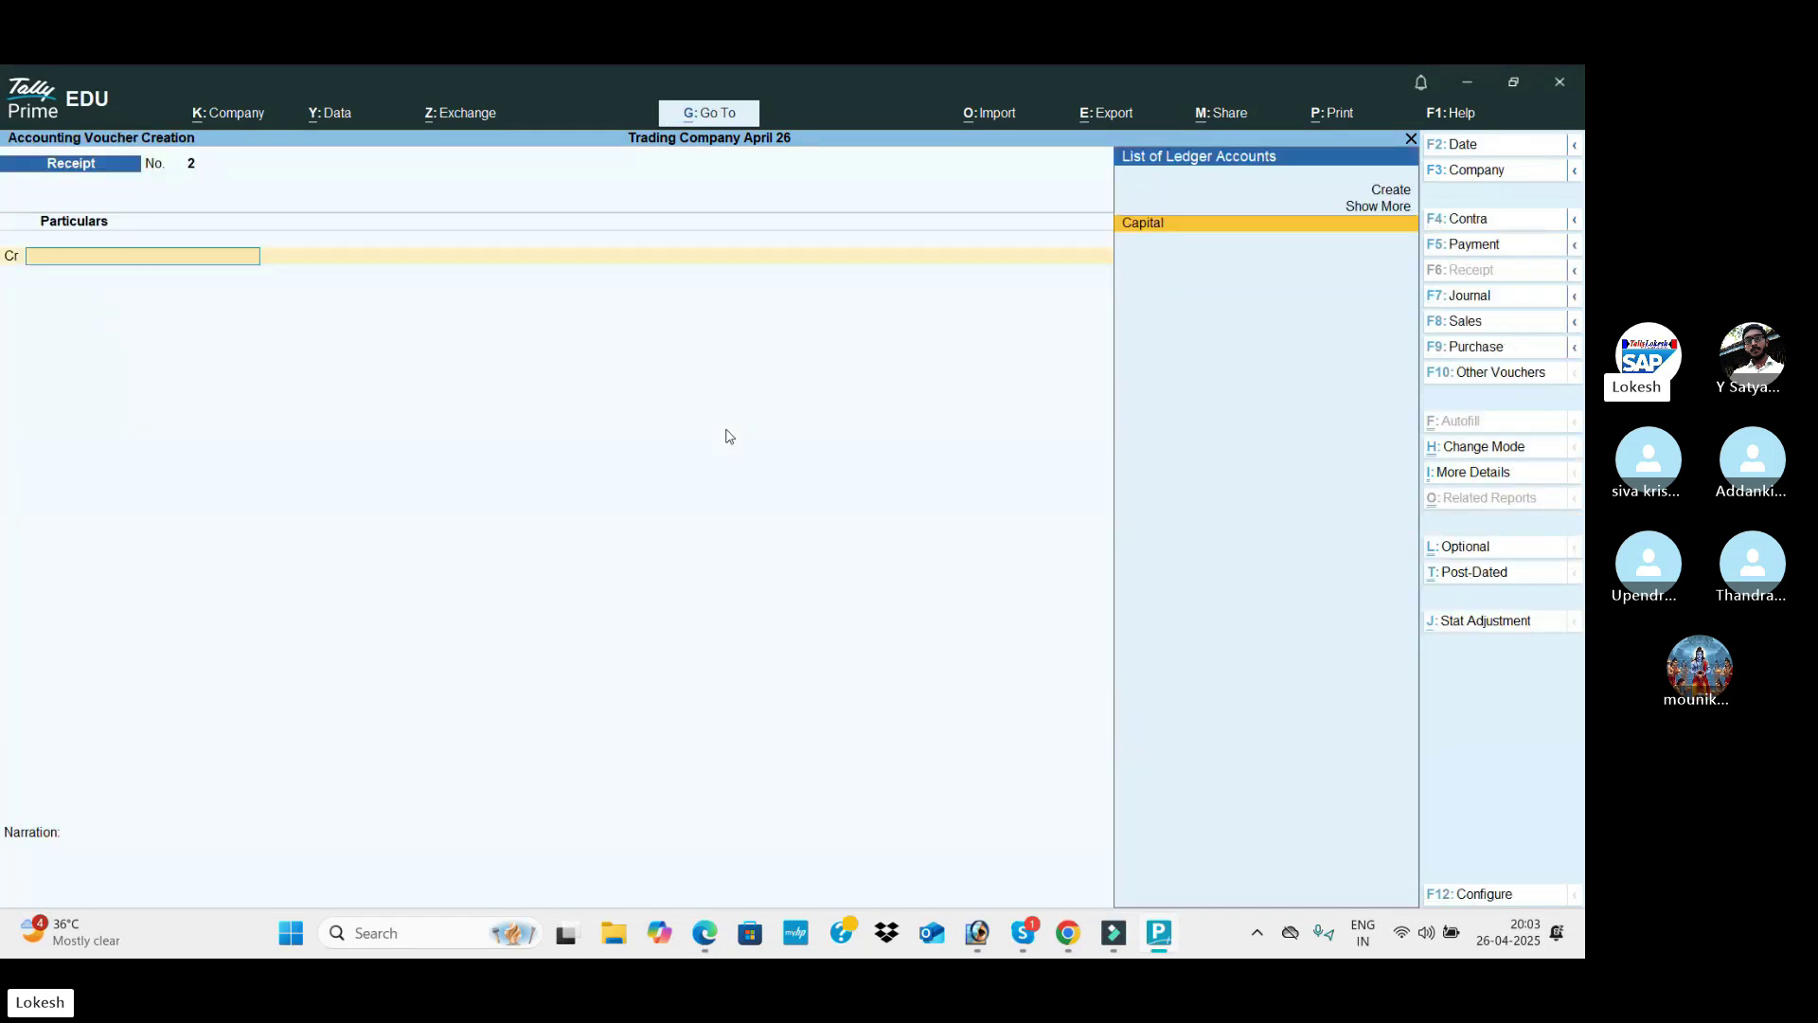
# Step: Check the second transaction in the practice PDF and record a contra voucher crediting Icici Bank and debiting Cash with 50000
pyautogui.hotkey('alt', 'Tab')
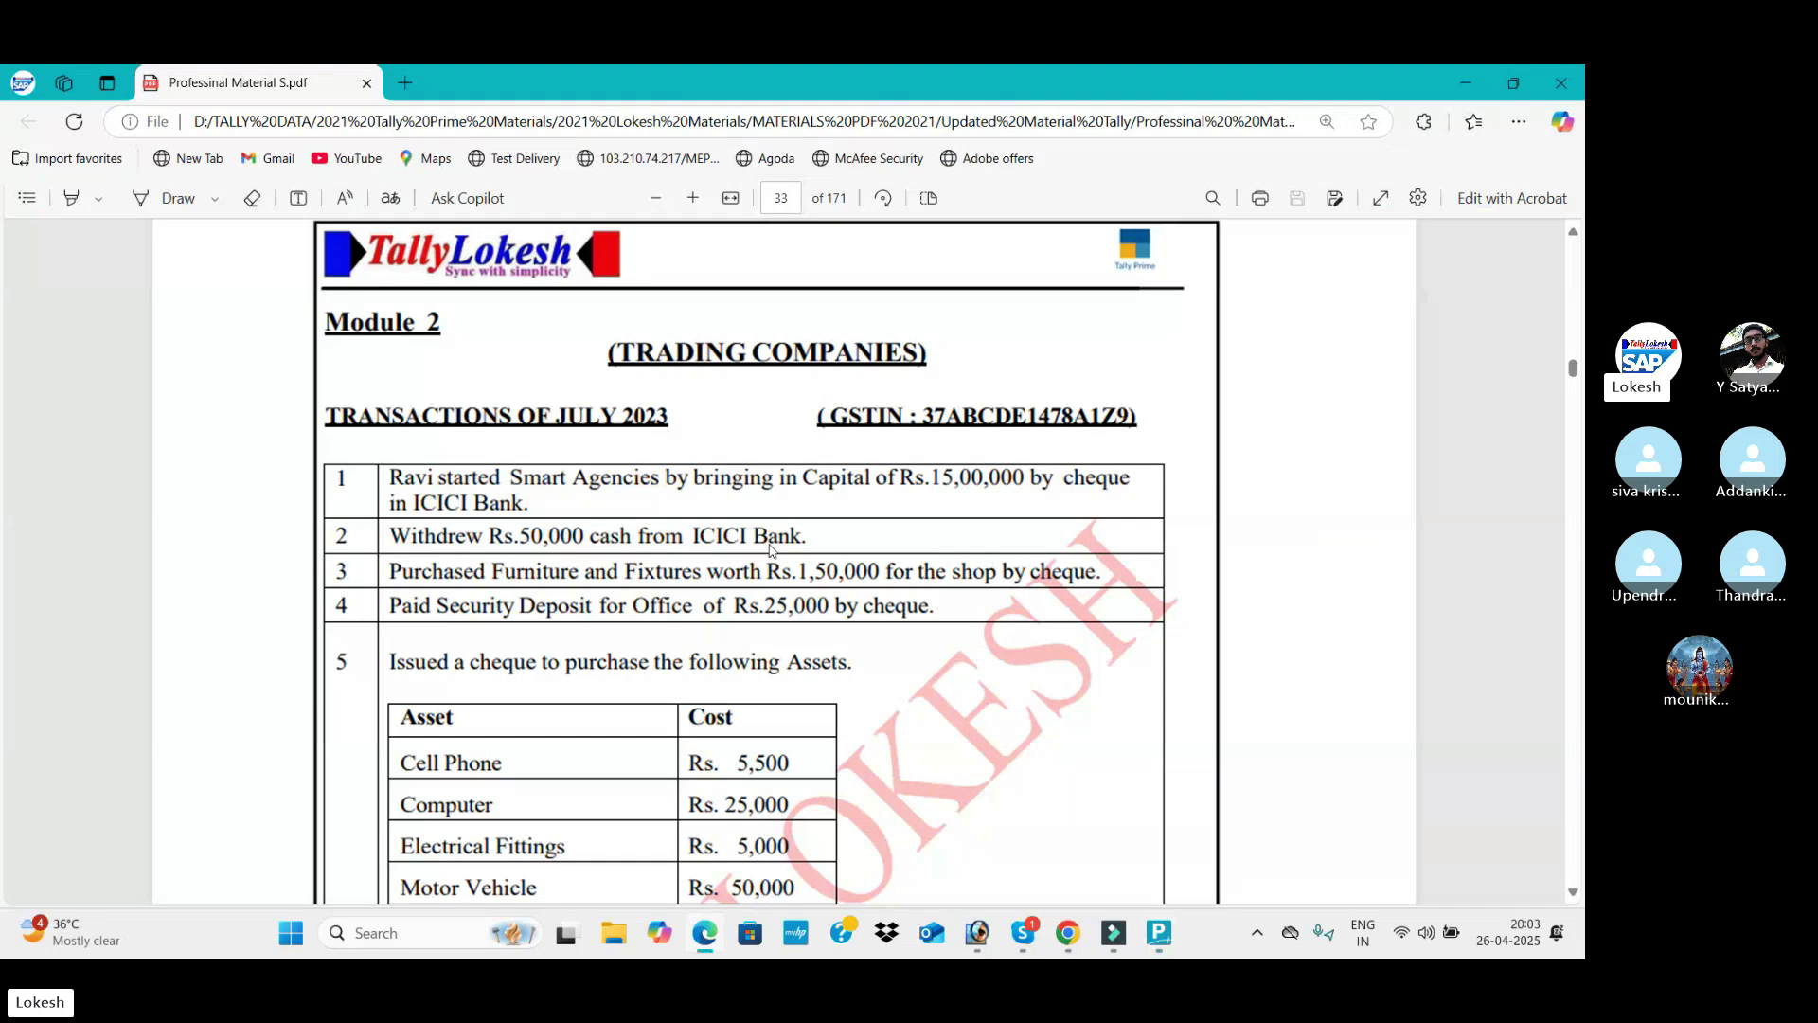
pyautogui.hotkey('alt', 'Tab')
pyautogui.click(1482, 225)
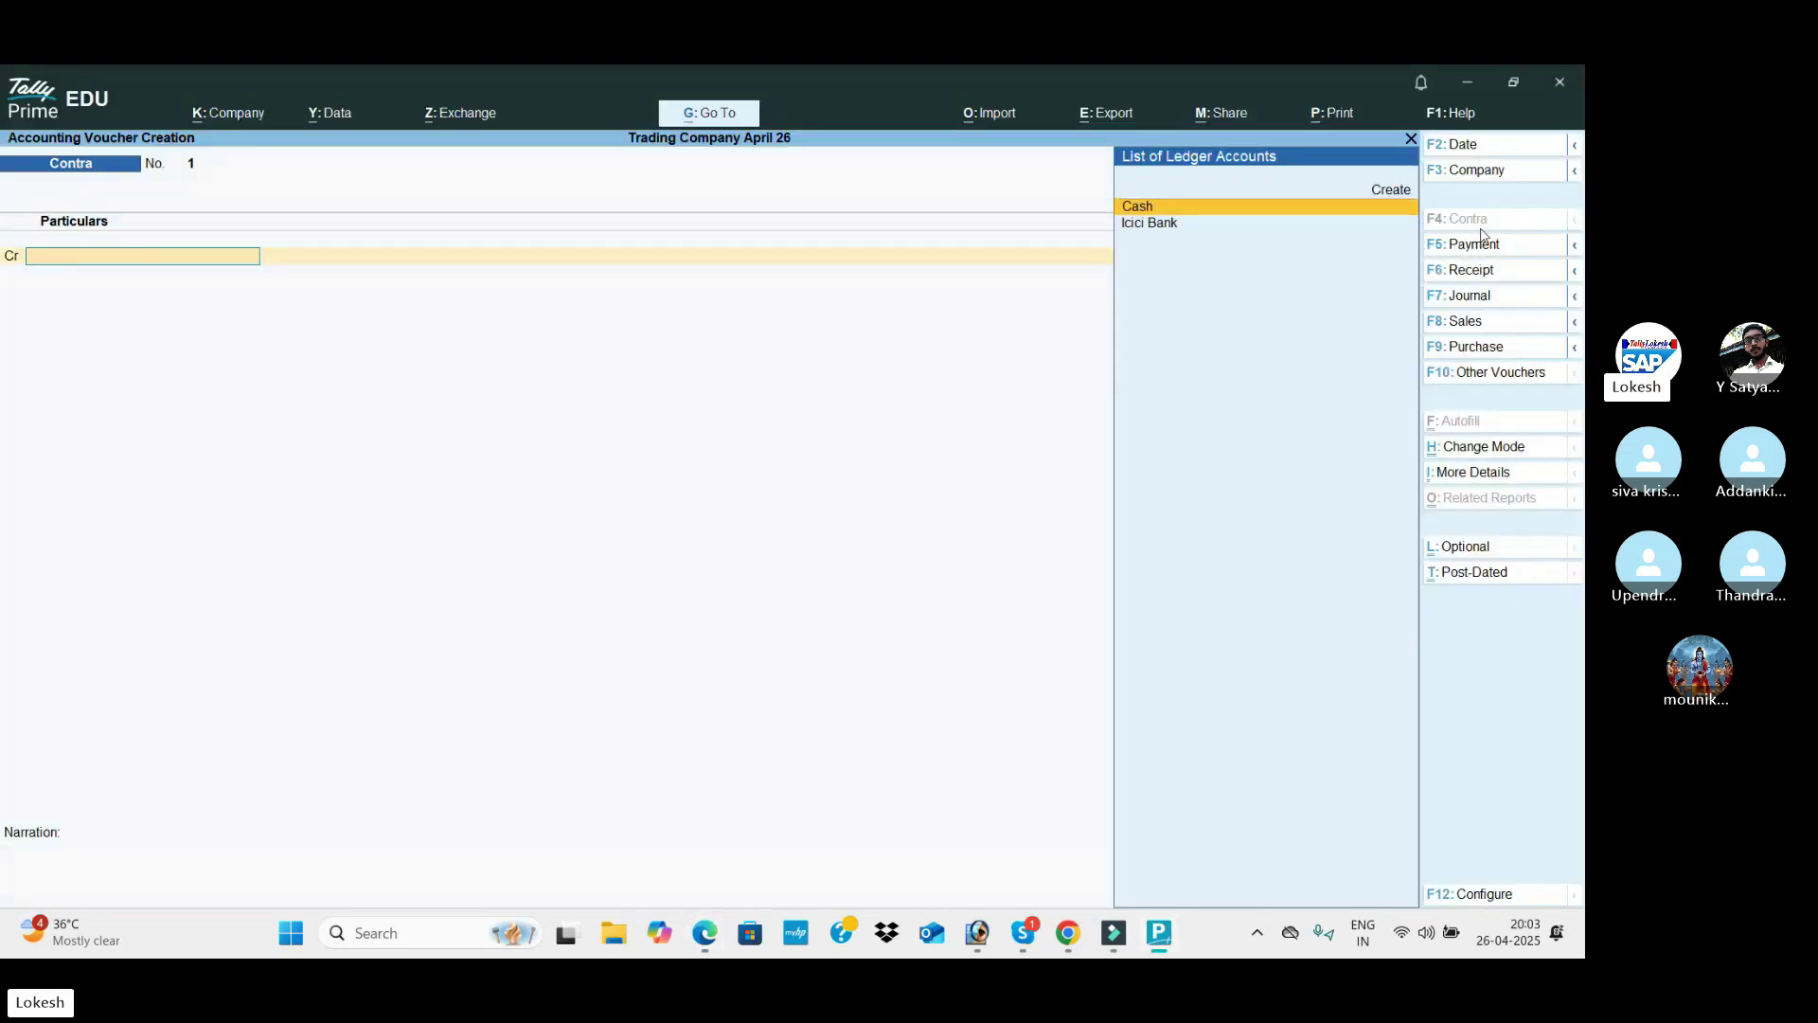
pyautogui.press('Down')
pyautogui.press('Return')
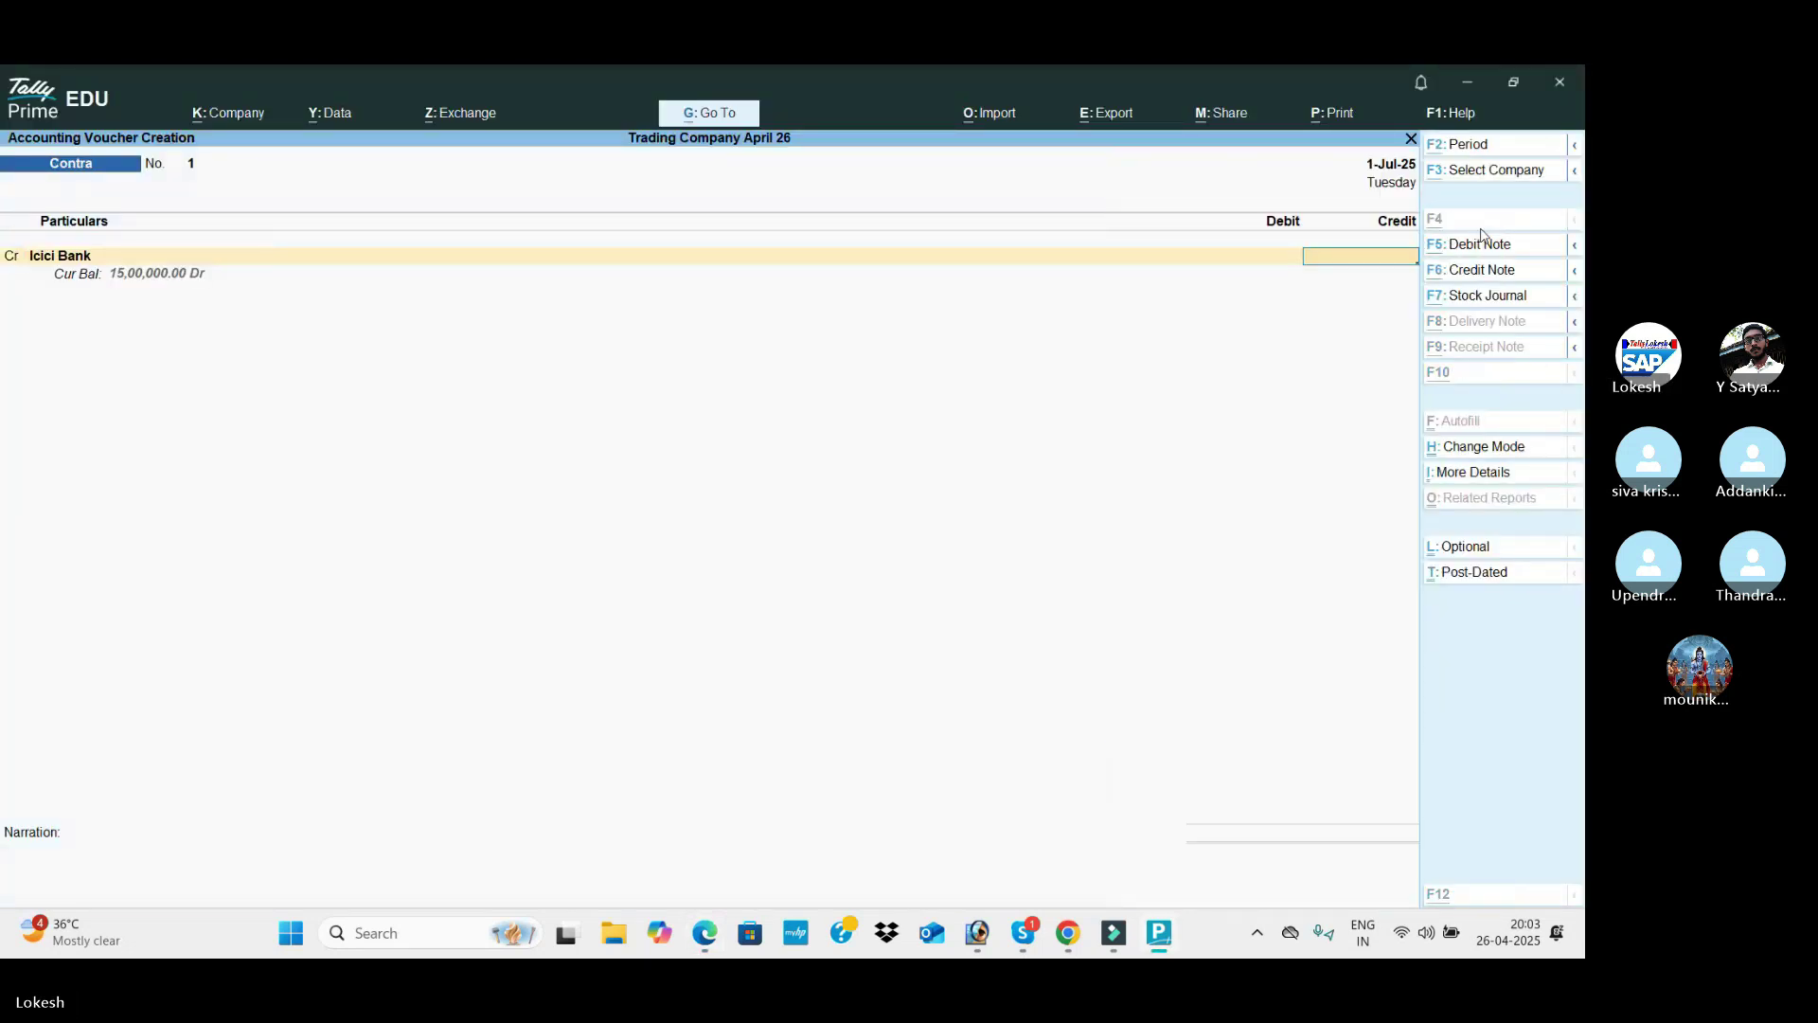
pyautogui.write('50')
pyautogui.write('00')
pyautogui.press('Return')
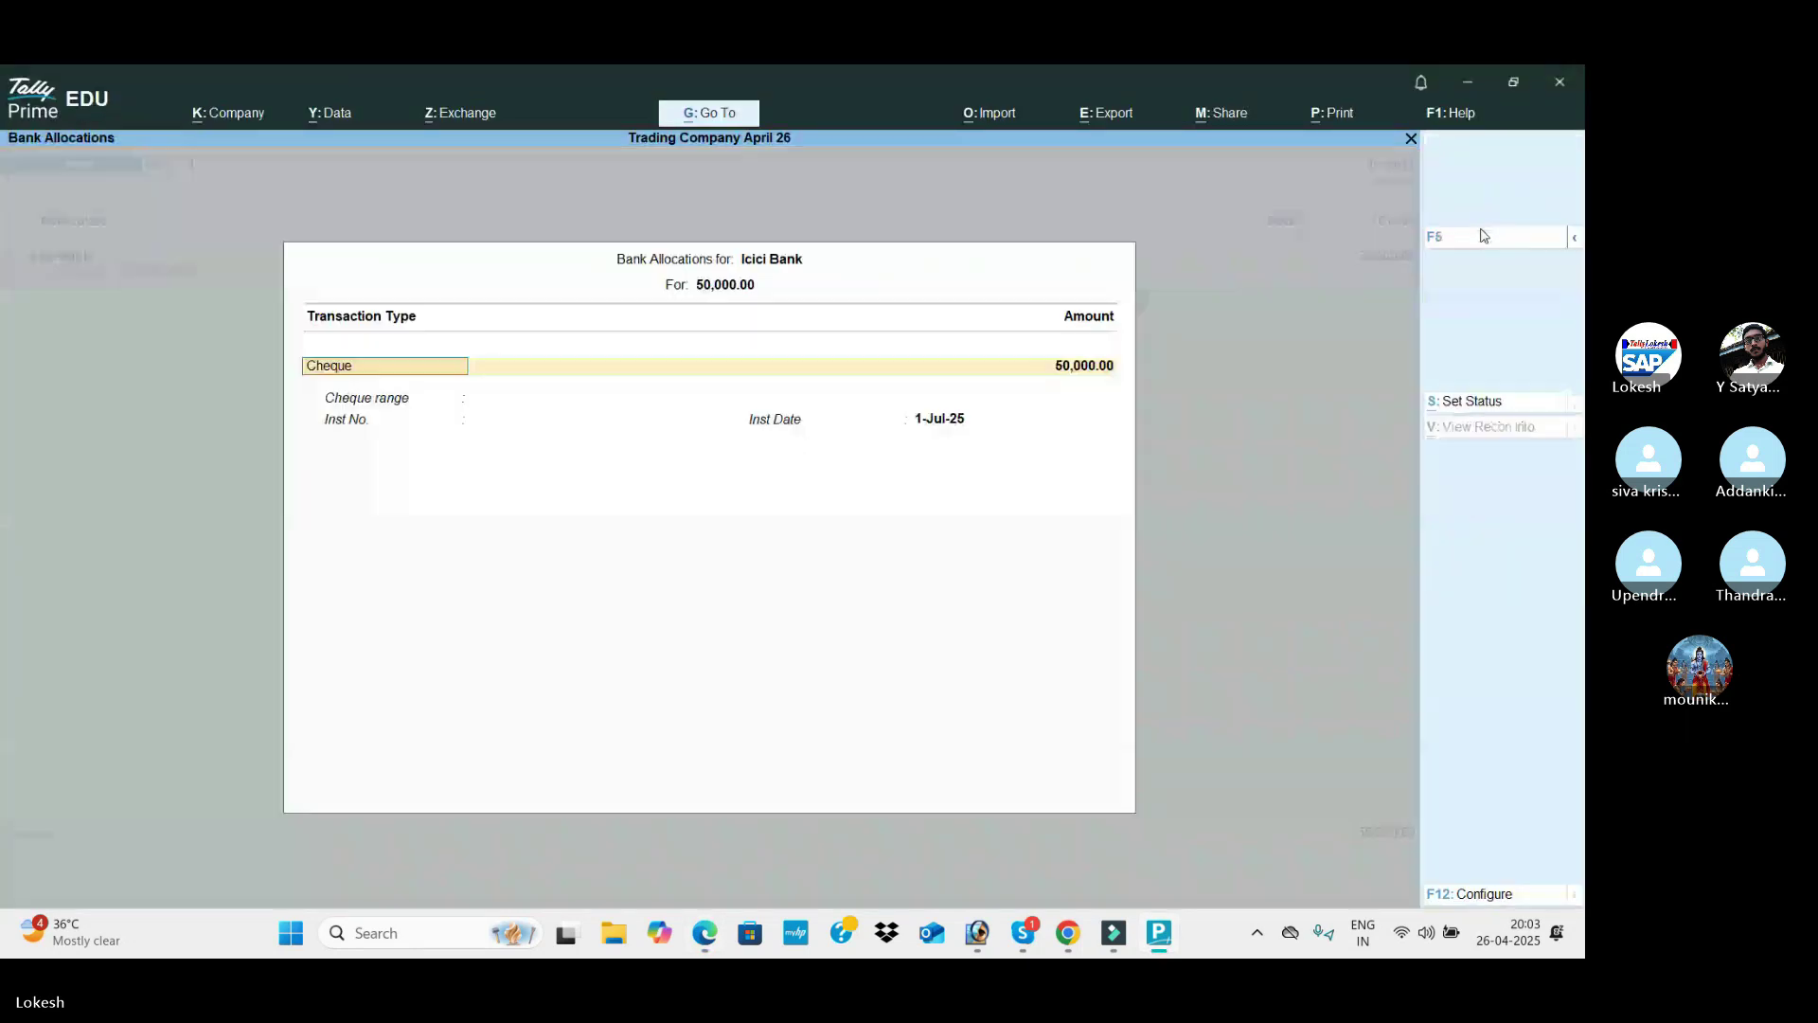
pyautogui.press('Return')
pyautogui.hotkey('ctrl', 'a')
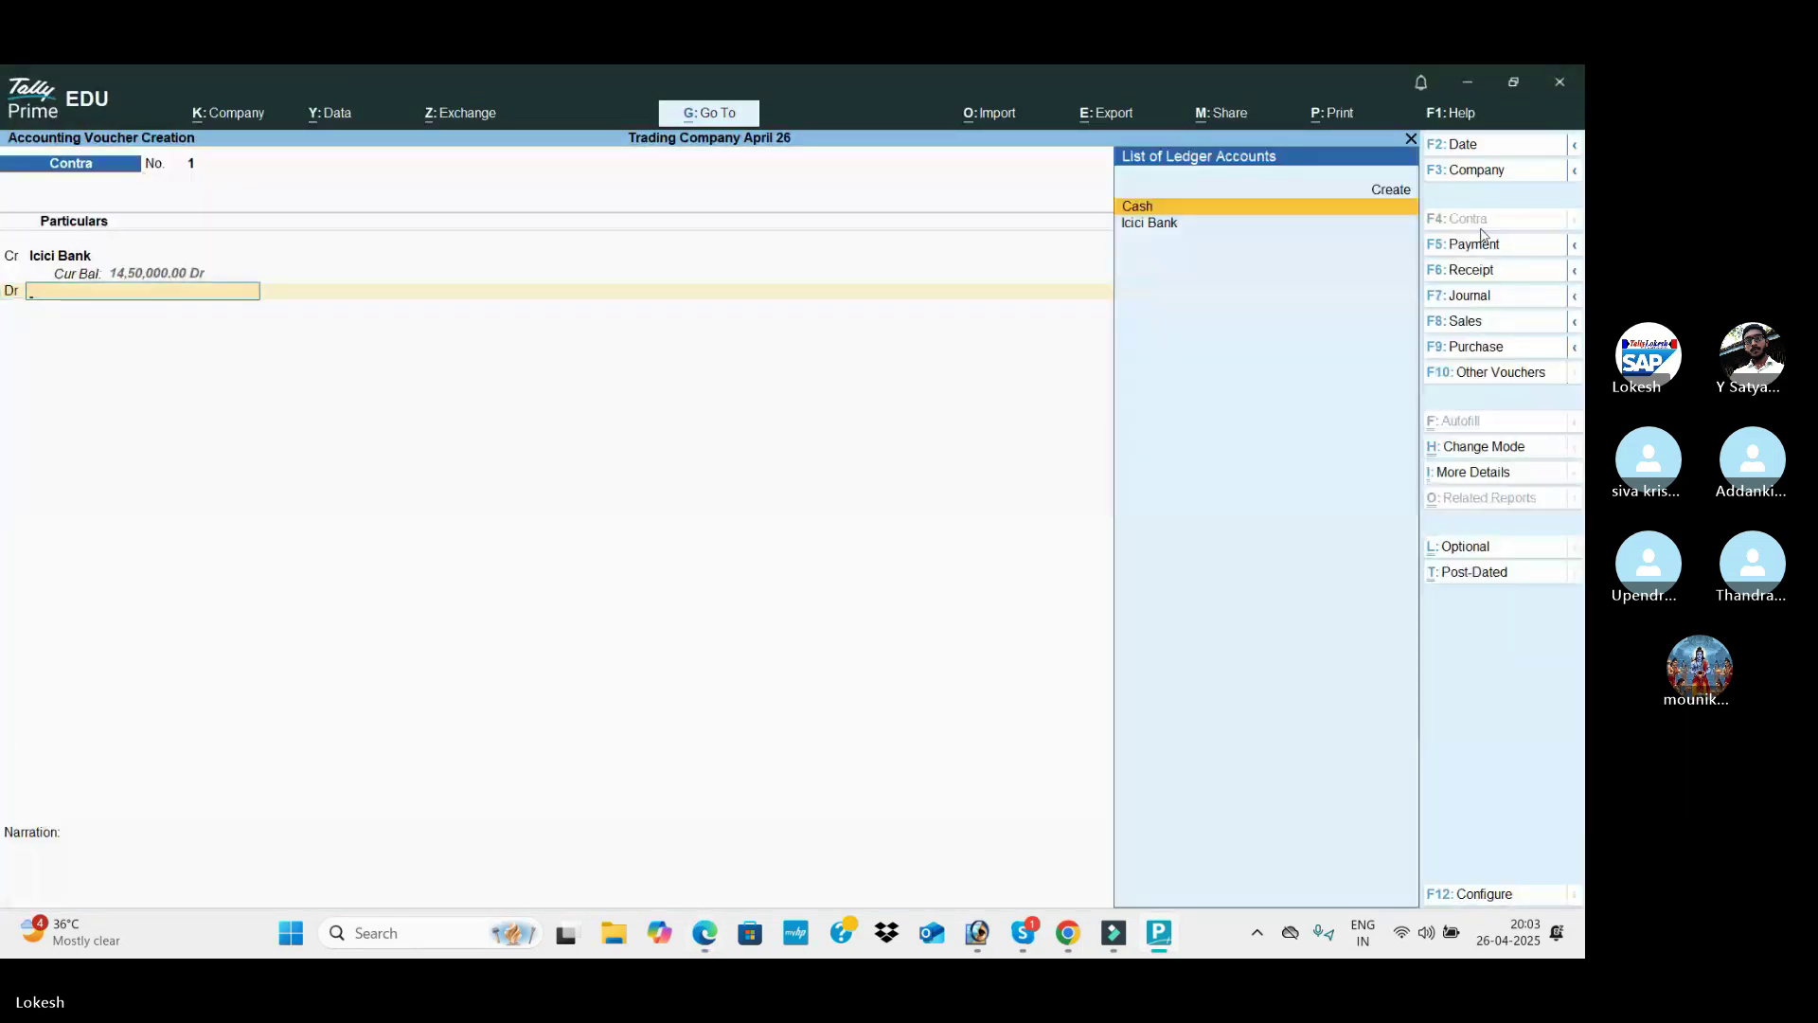
pyautogui.press('Return')
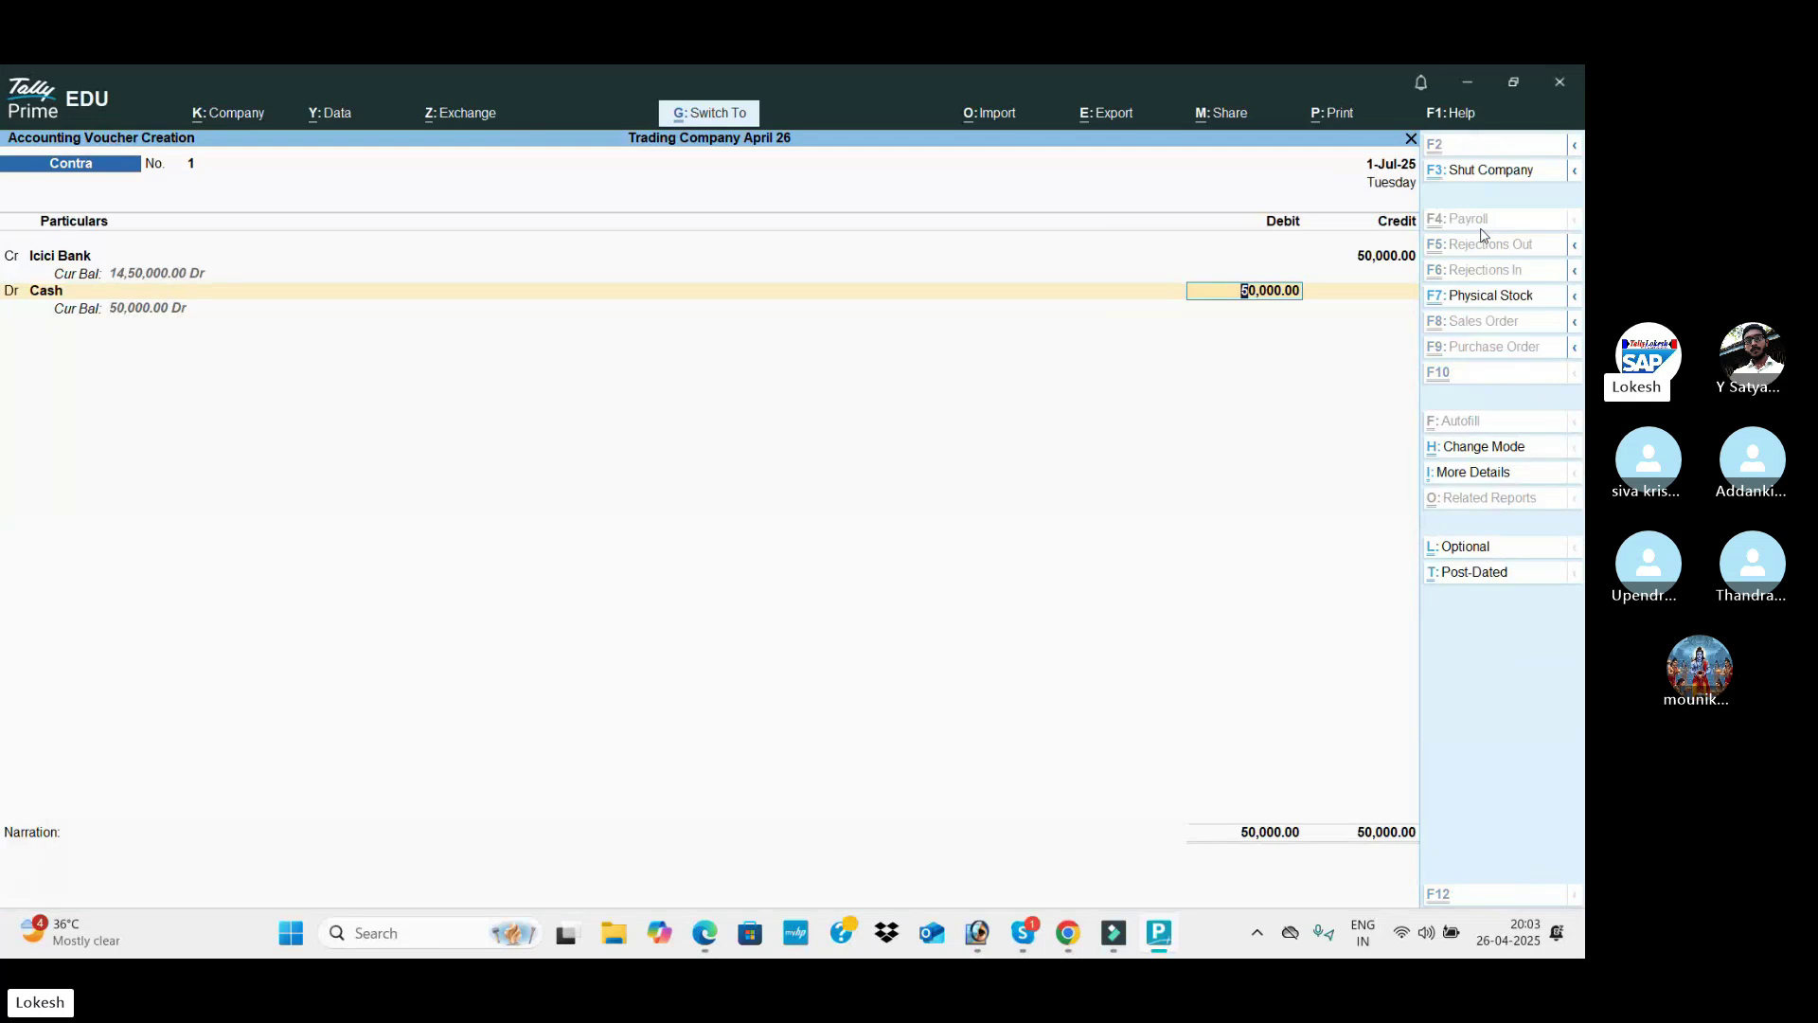
pyautogui.hotkey('ctrl', 'a')
# Step: Check the third transaction in the practice PDF and, in a payment voucher, create the ledger Furniture and Fixtures under Fixed Assets
pyautogui.hotkey('alt', 'Tab')
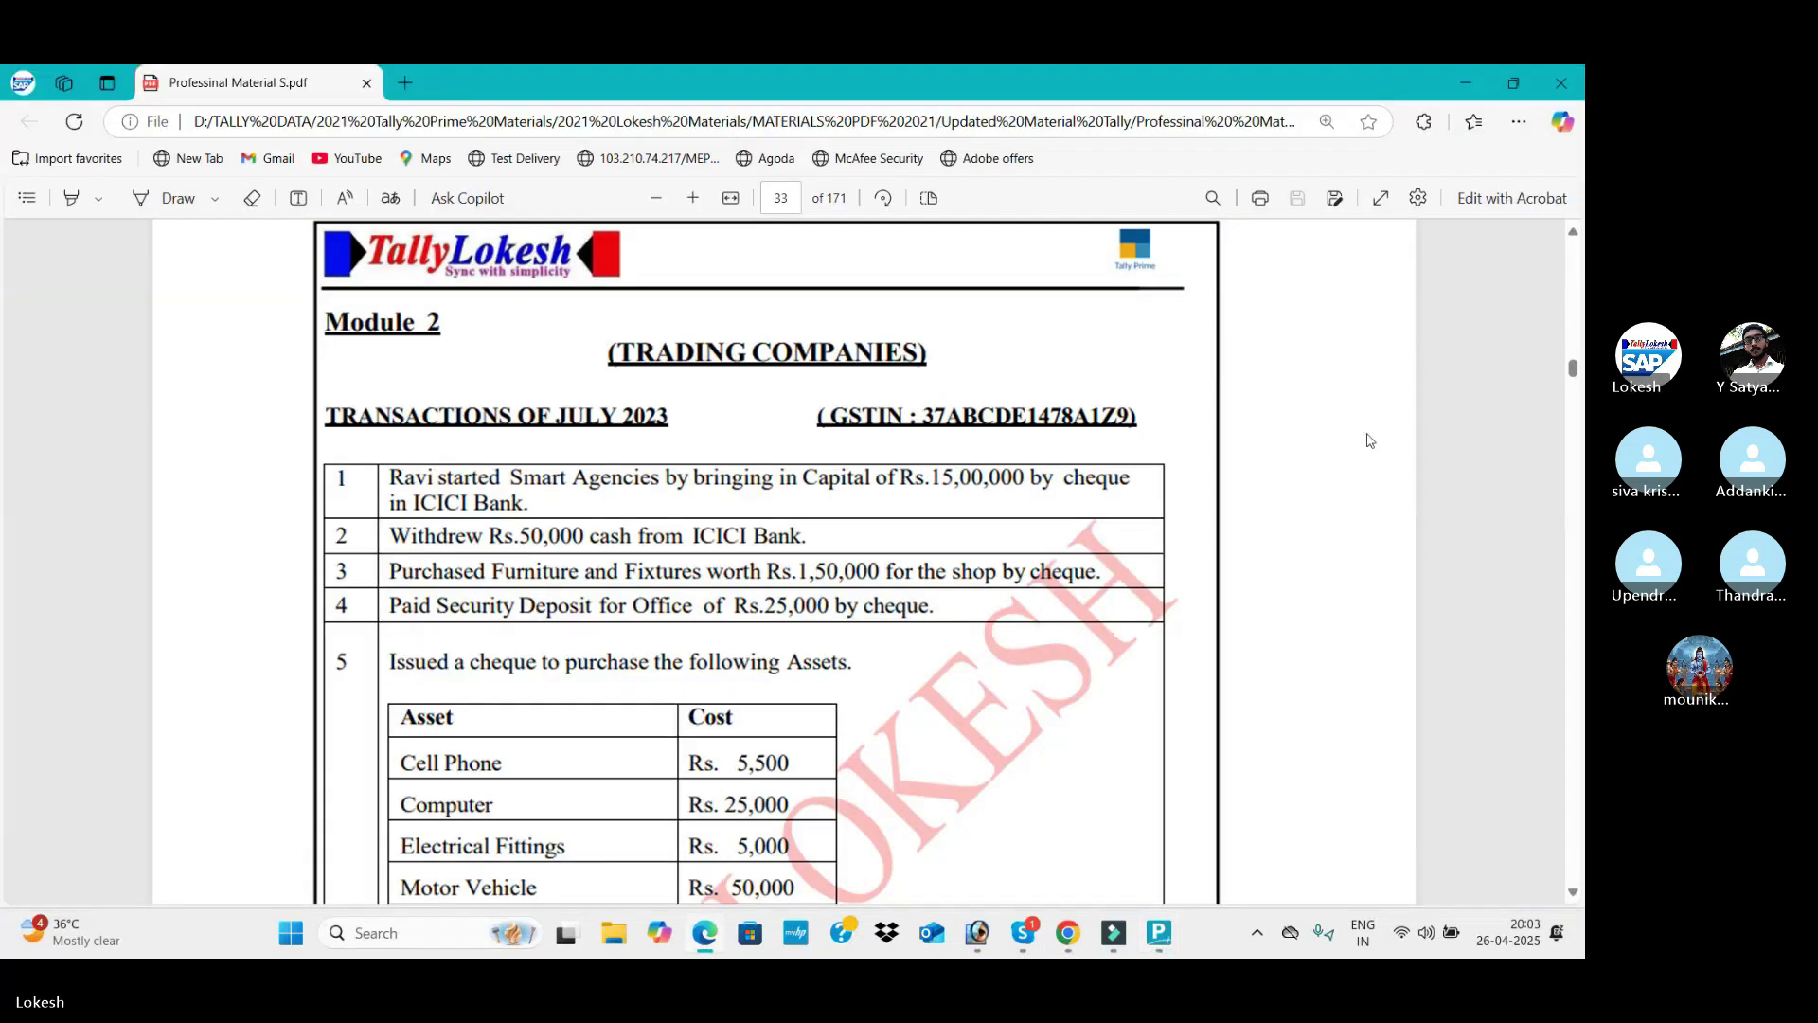
pyautogui.scroll(-2, 739, 544)
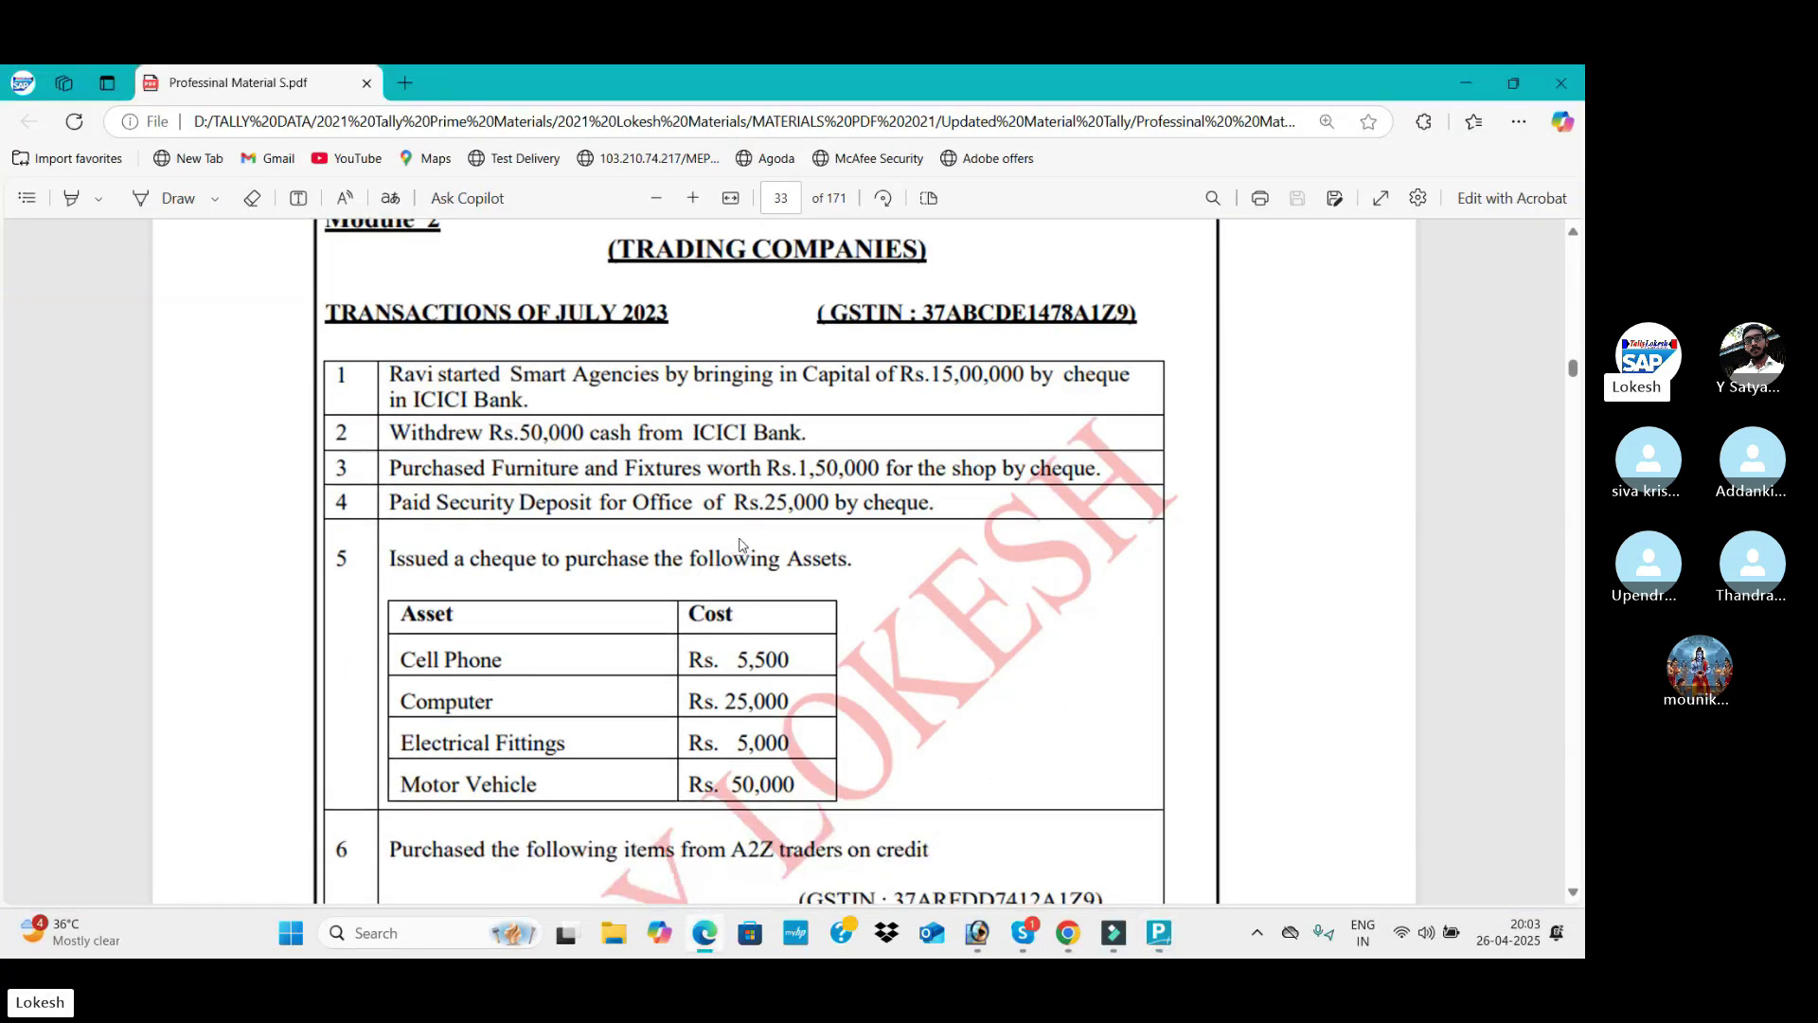
pyautogui.hotkey('alt', 'Tab')
pyautogui.click(1484, 246)
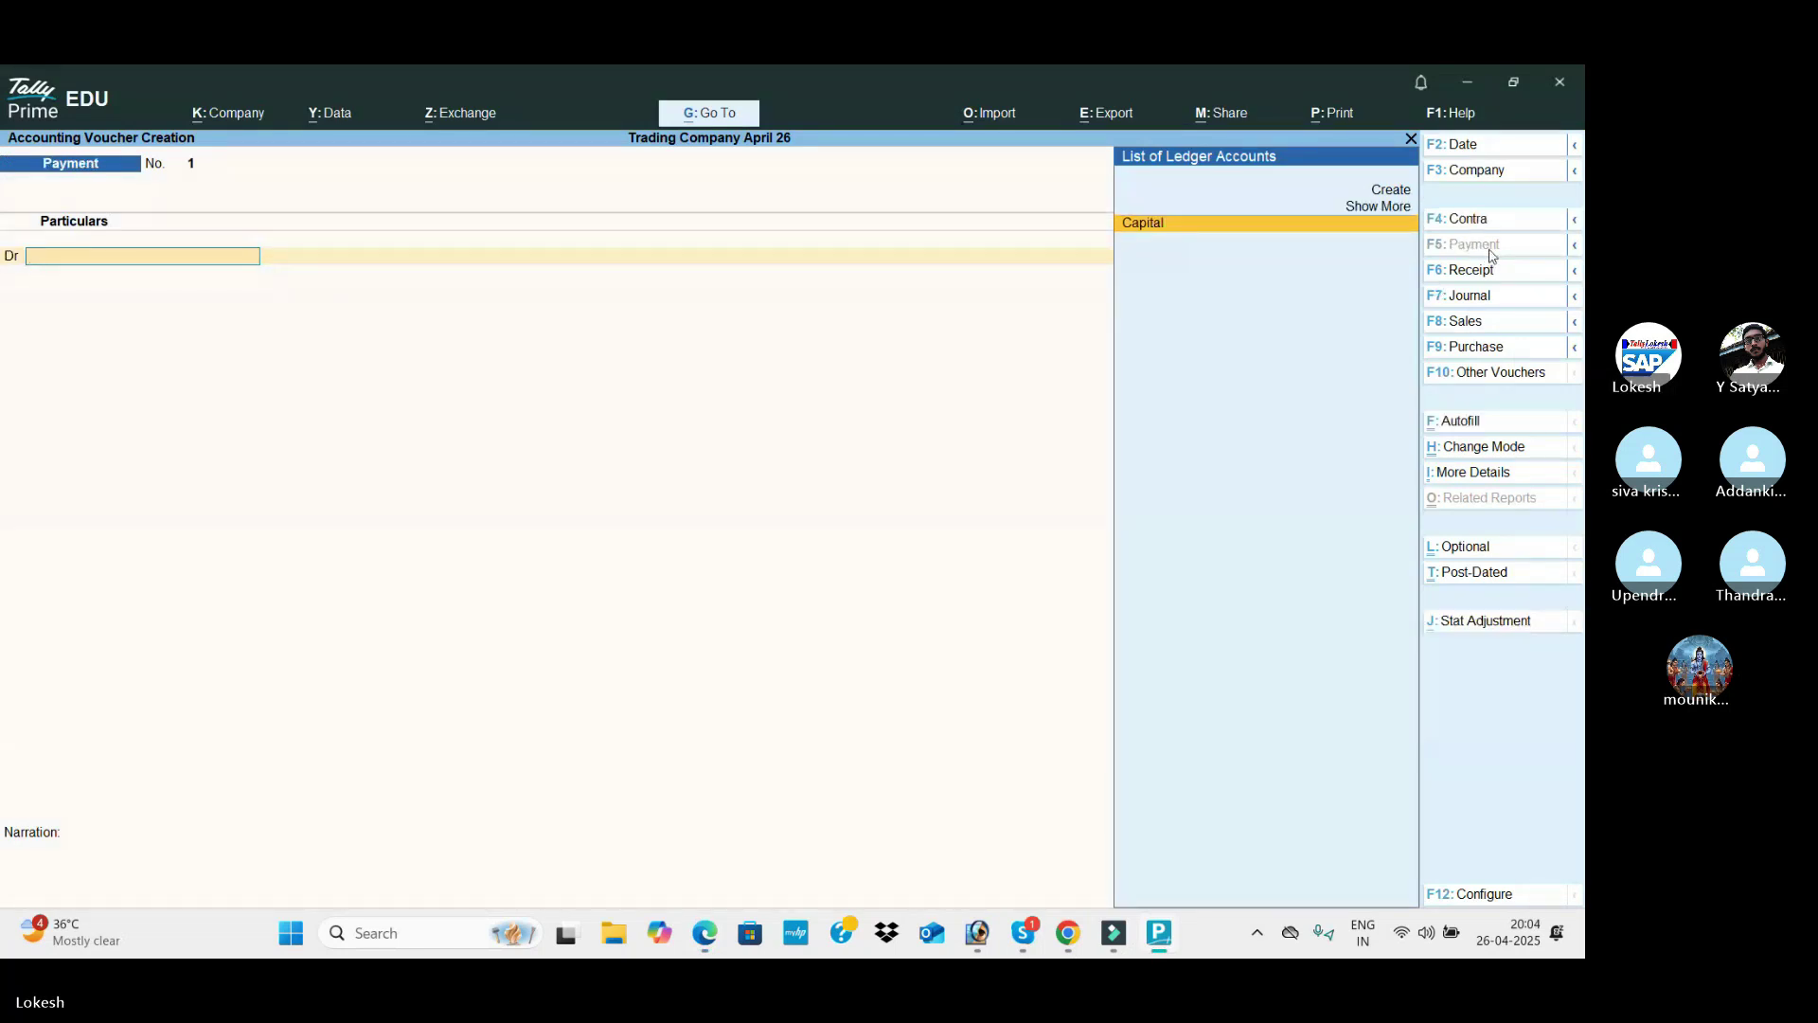
pyautogui.hotkey('alt', 'c')
pyautogui.write('Furni')
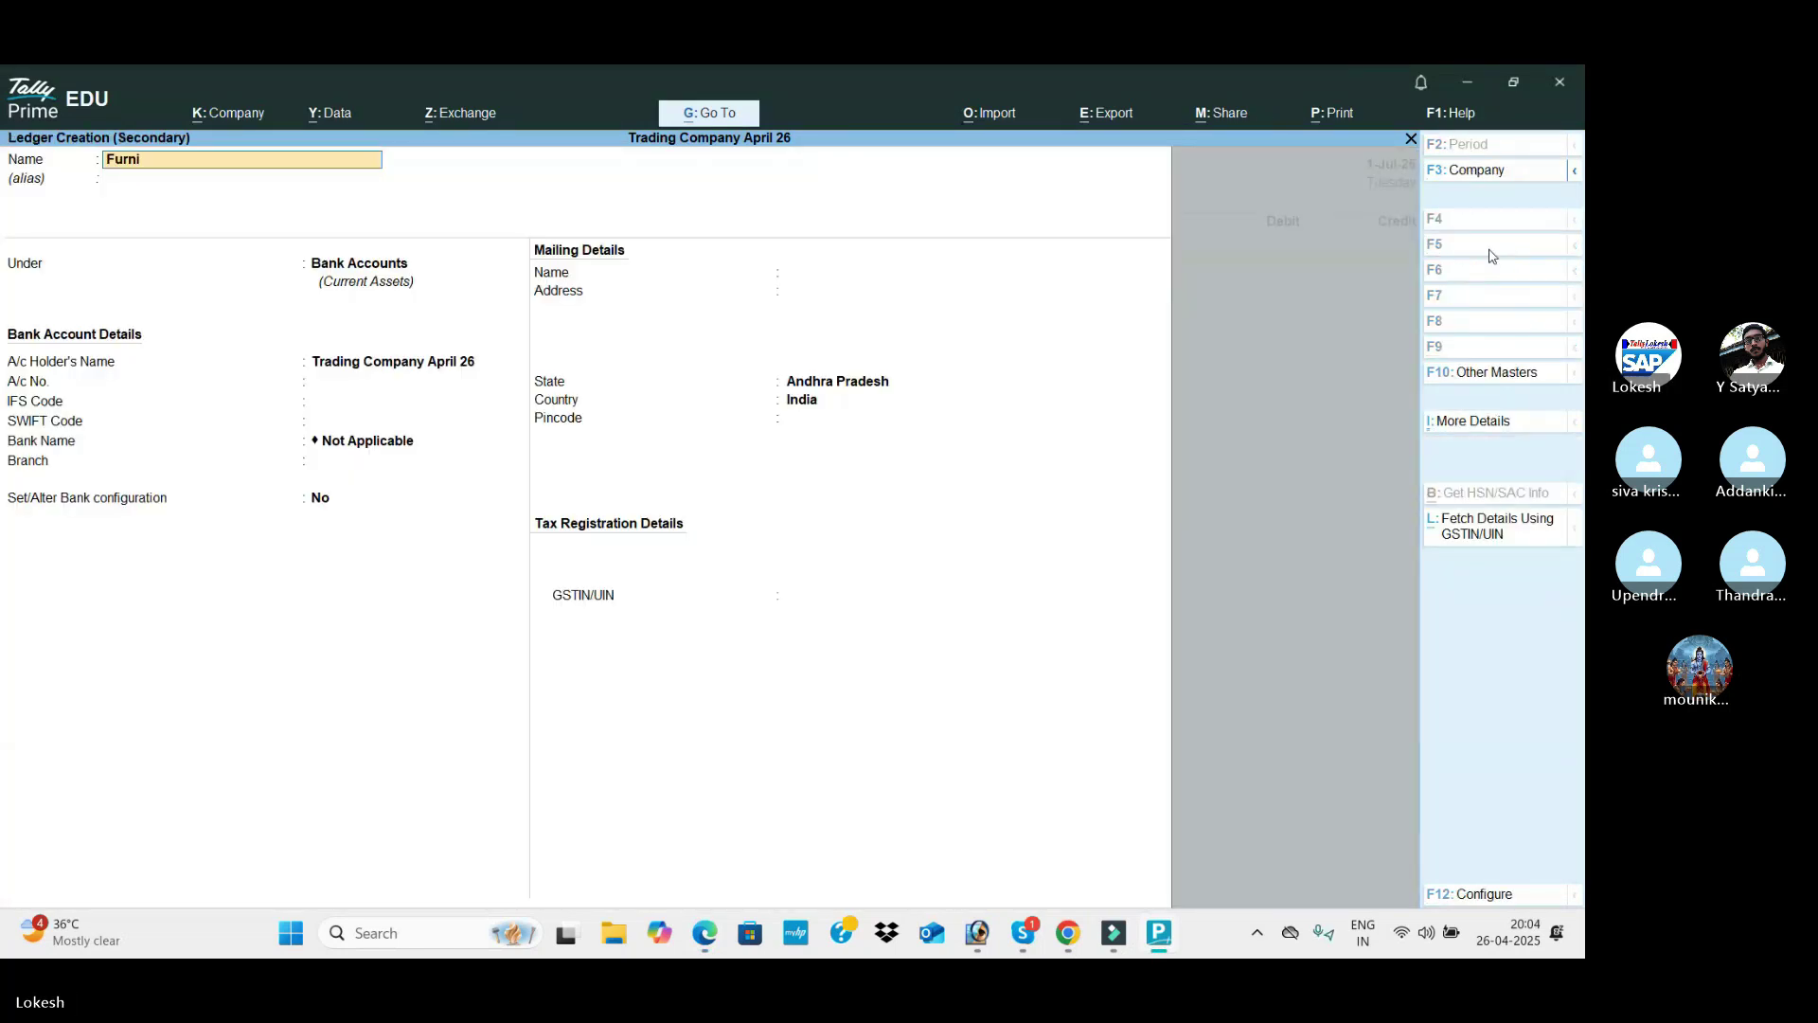
pyautogui.write('ture and Fixtures')
pyautogui.press('Return')
pyautogui.write('F')
pyautogui.press('Return')
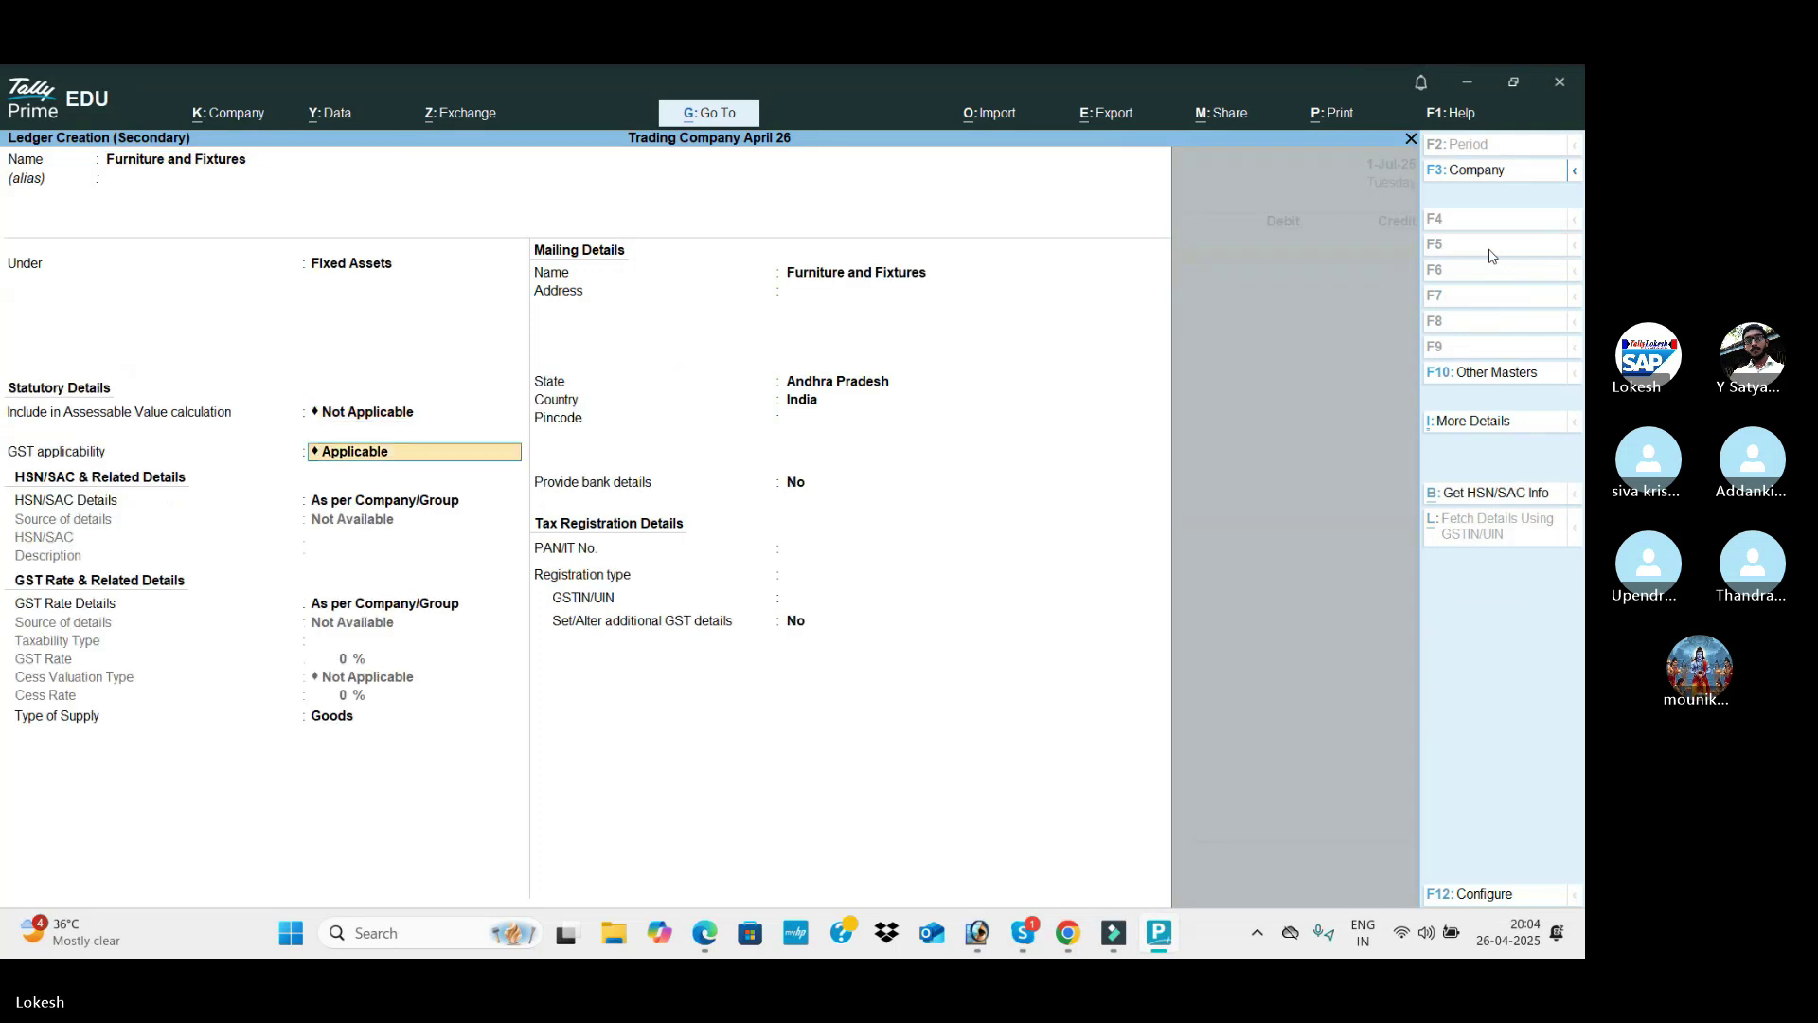
pyautogui.hotkey('ctrl', 'a')
# Step: Debit Furniture and Fixtures with 150000, credit Icici Bank, and save the payment voucher
pyautogui.hotkey('alt', 'Tab')
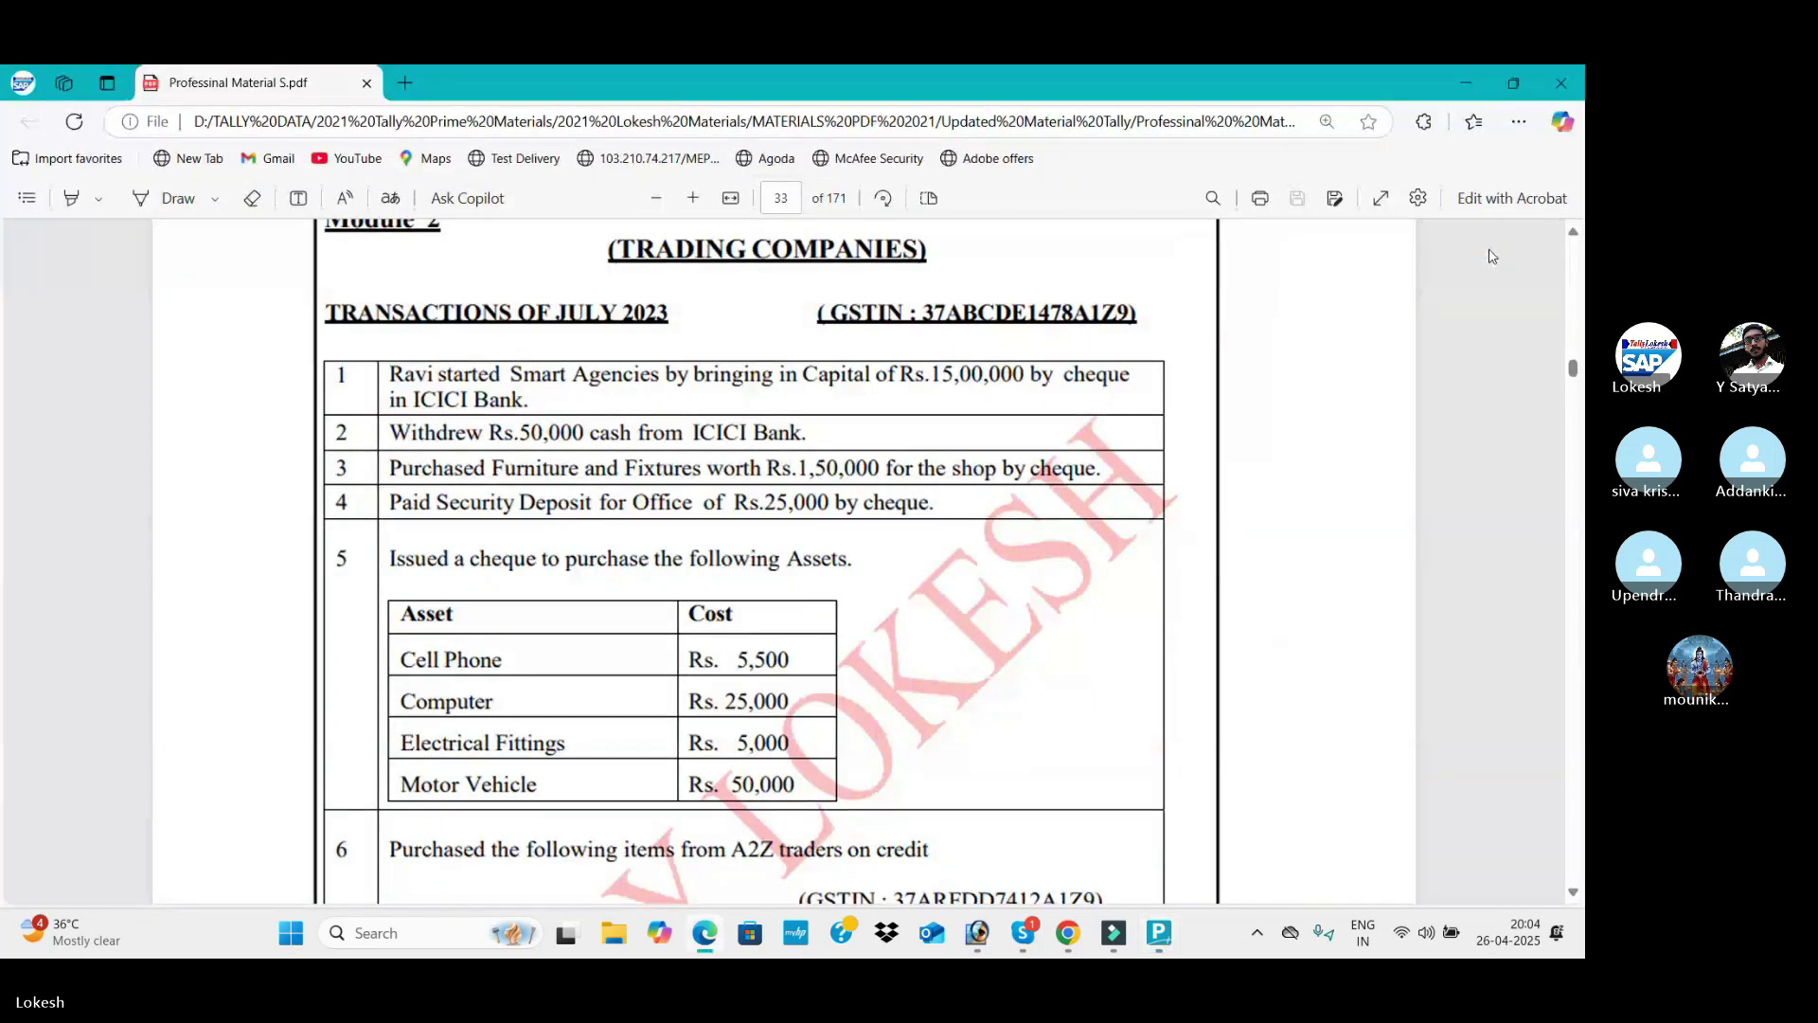
pyautogui.hotkey('alt', 'Tab')
pyautogui.write('150000')
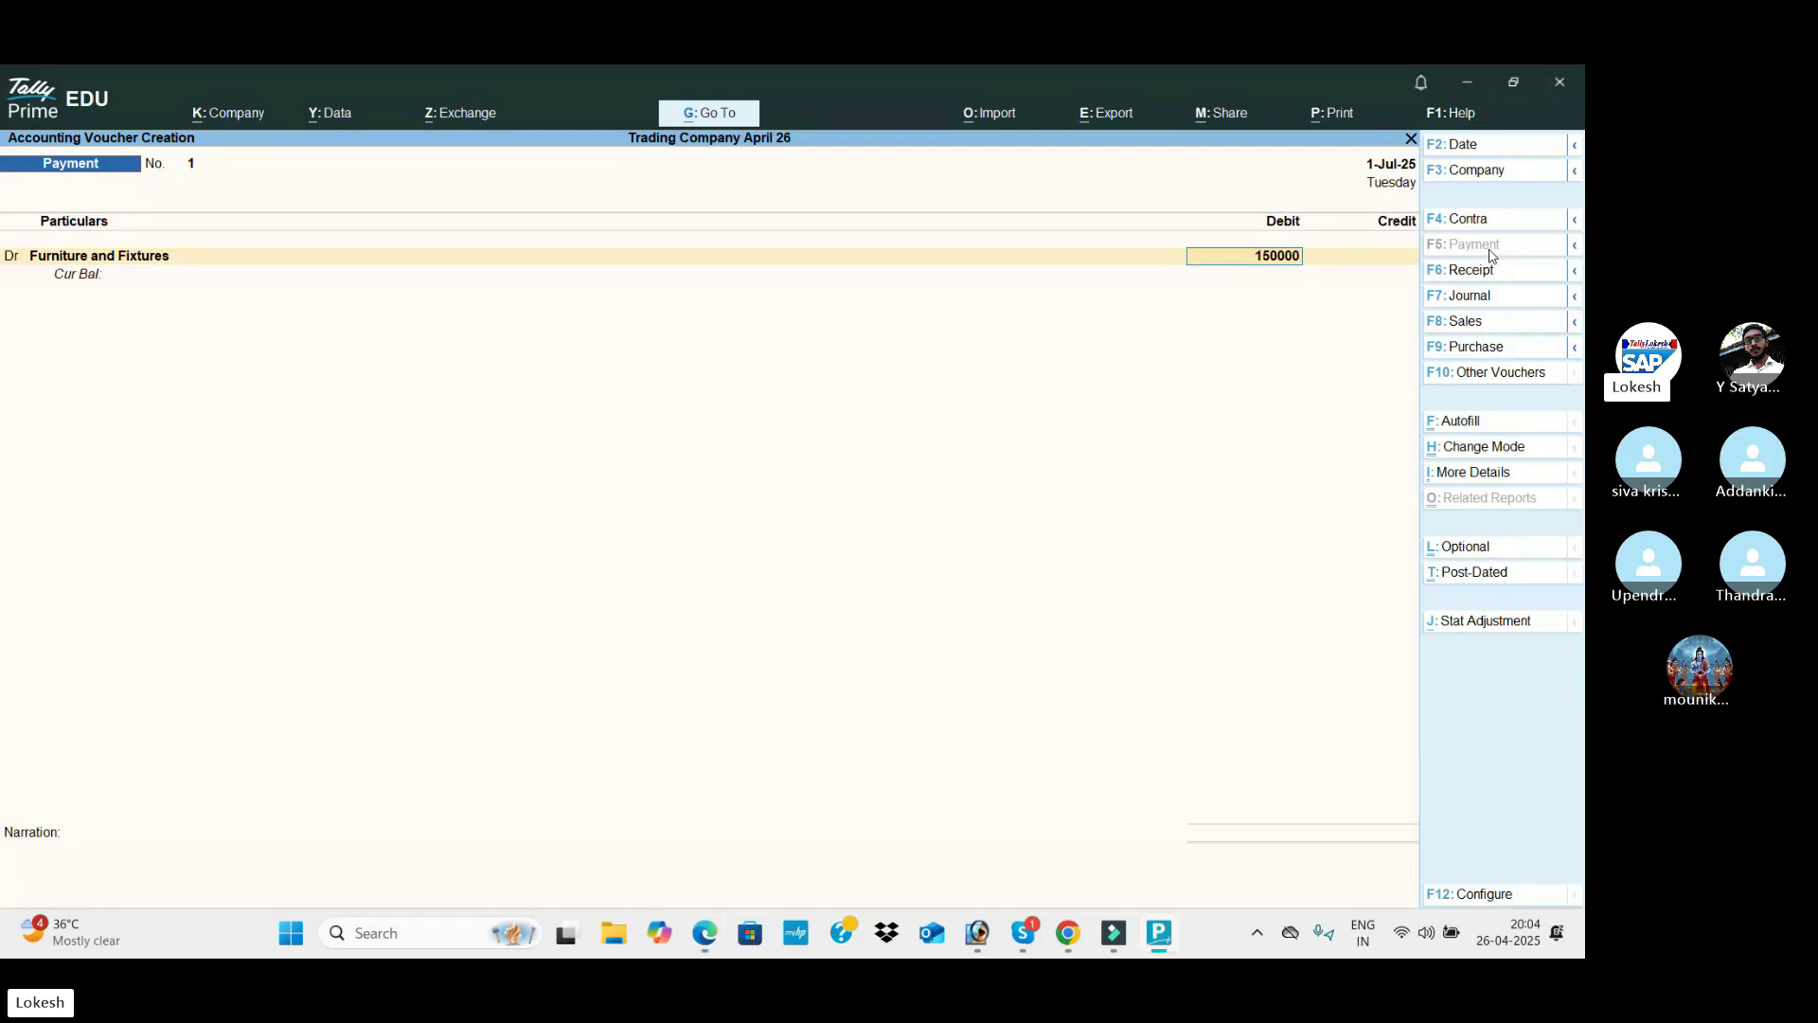
pyautogui.press('Return')
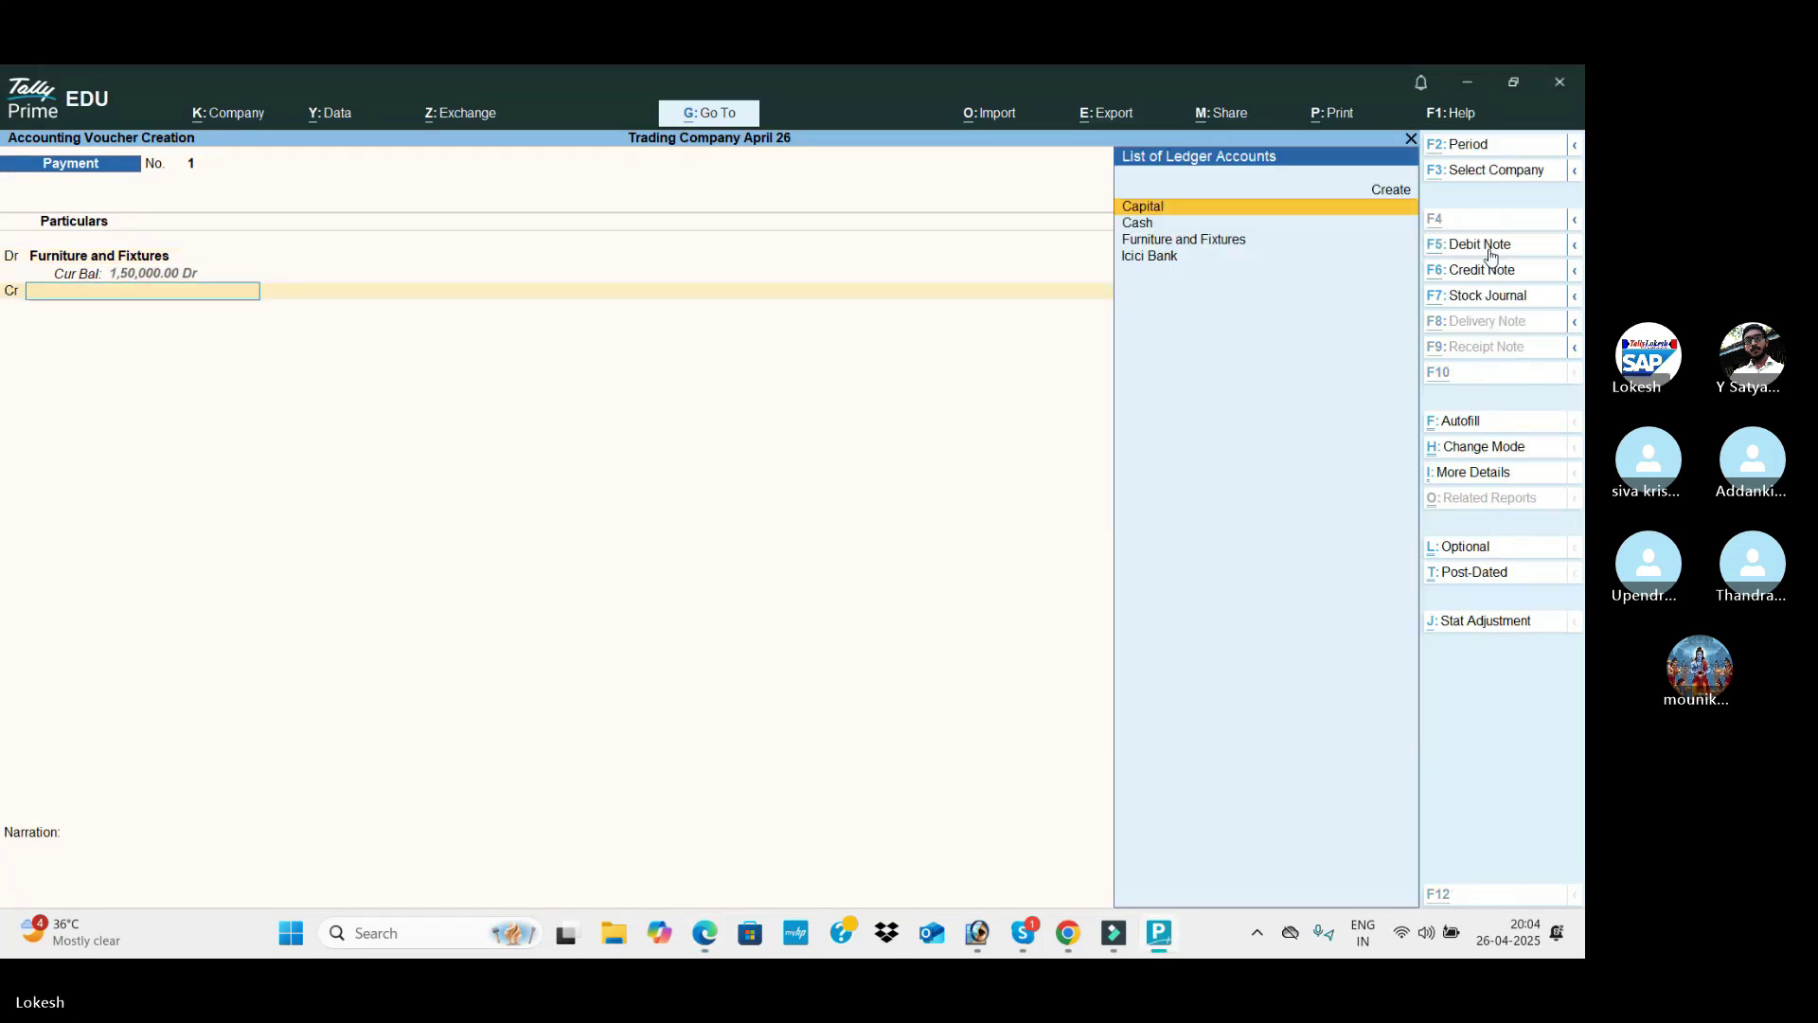
pyautogui.write('i')
pyautogui.press('Return')
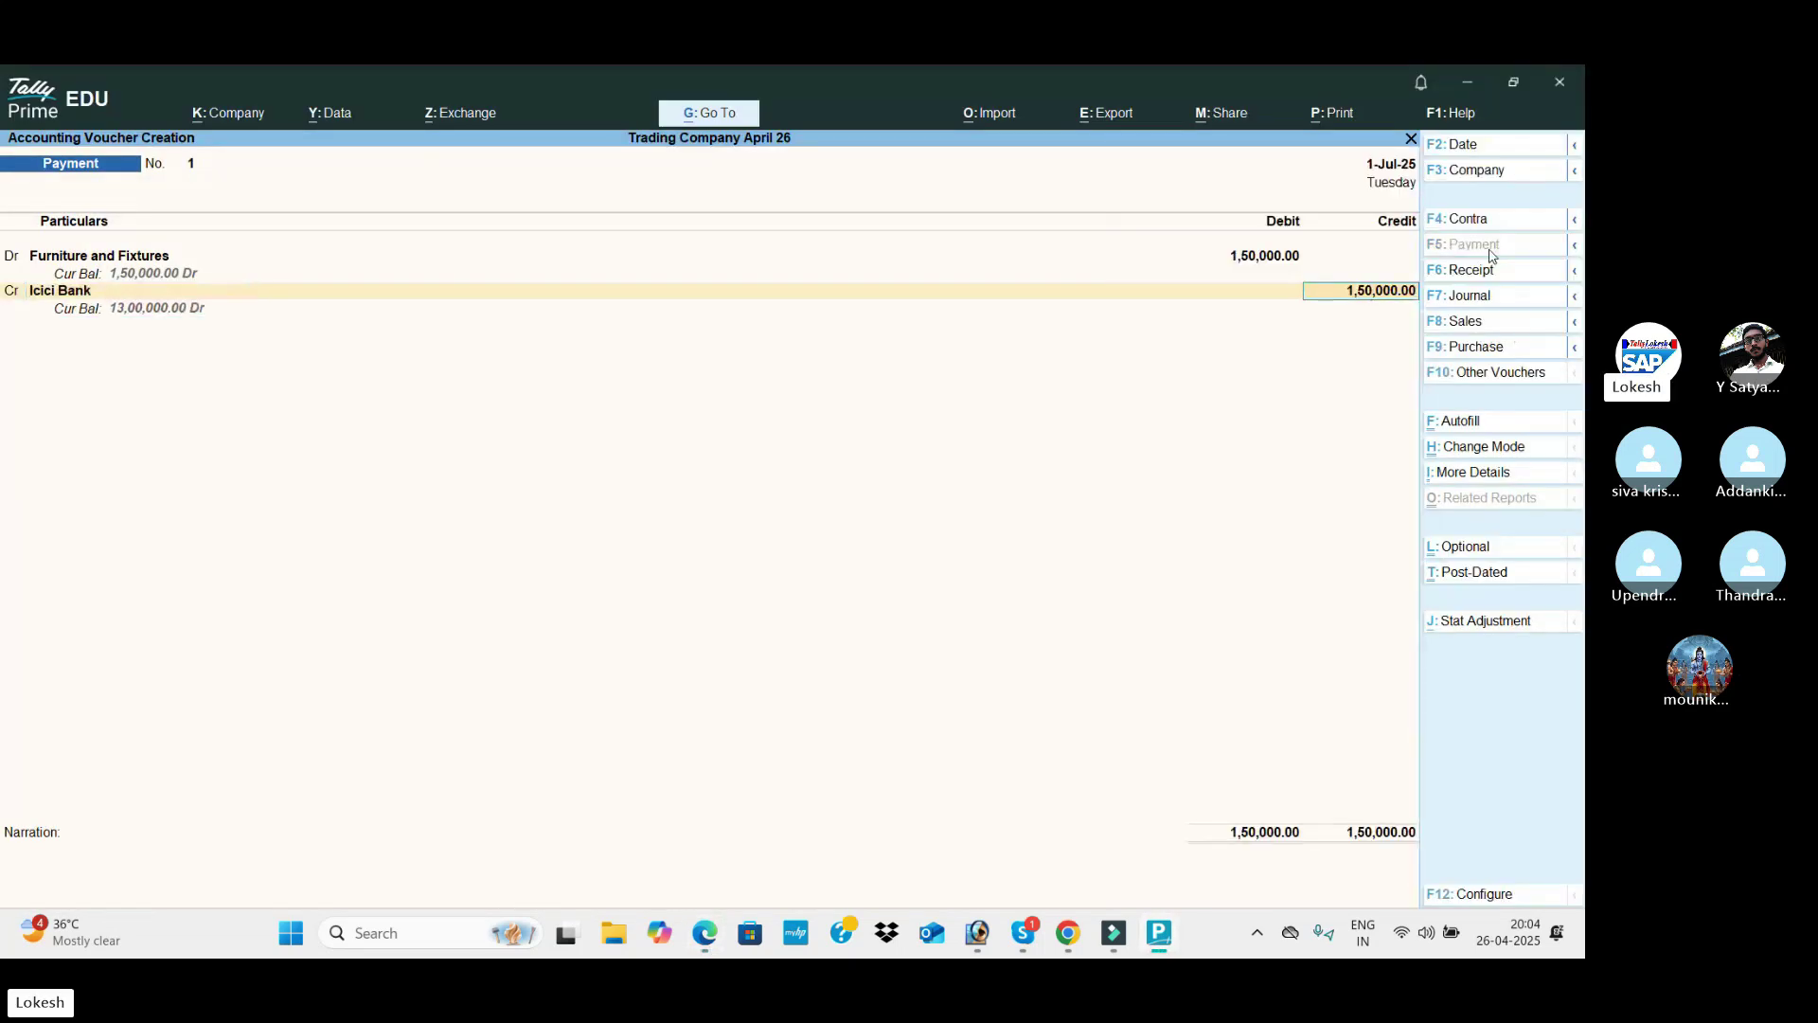
pyautogui.hotkey('ctrl', 'a')
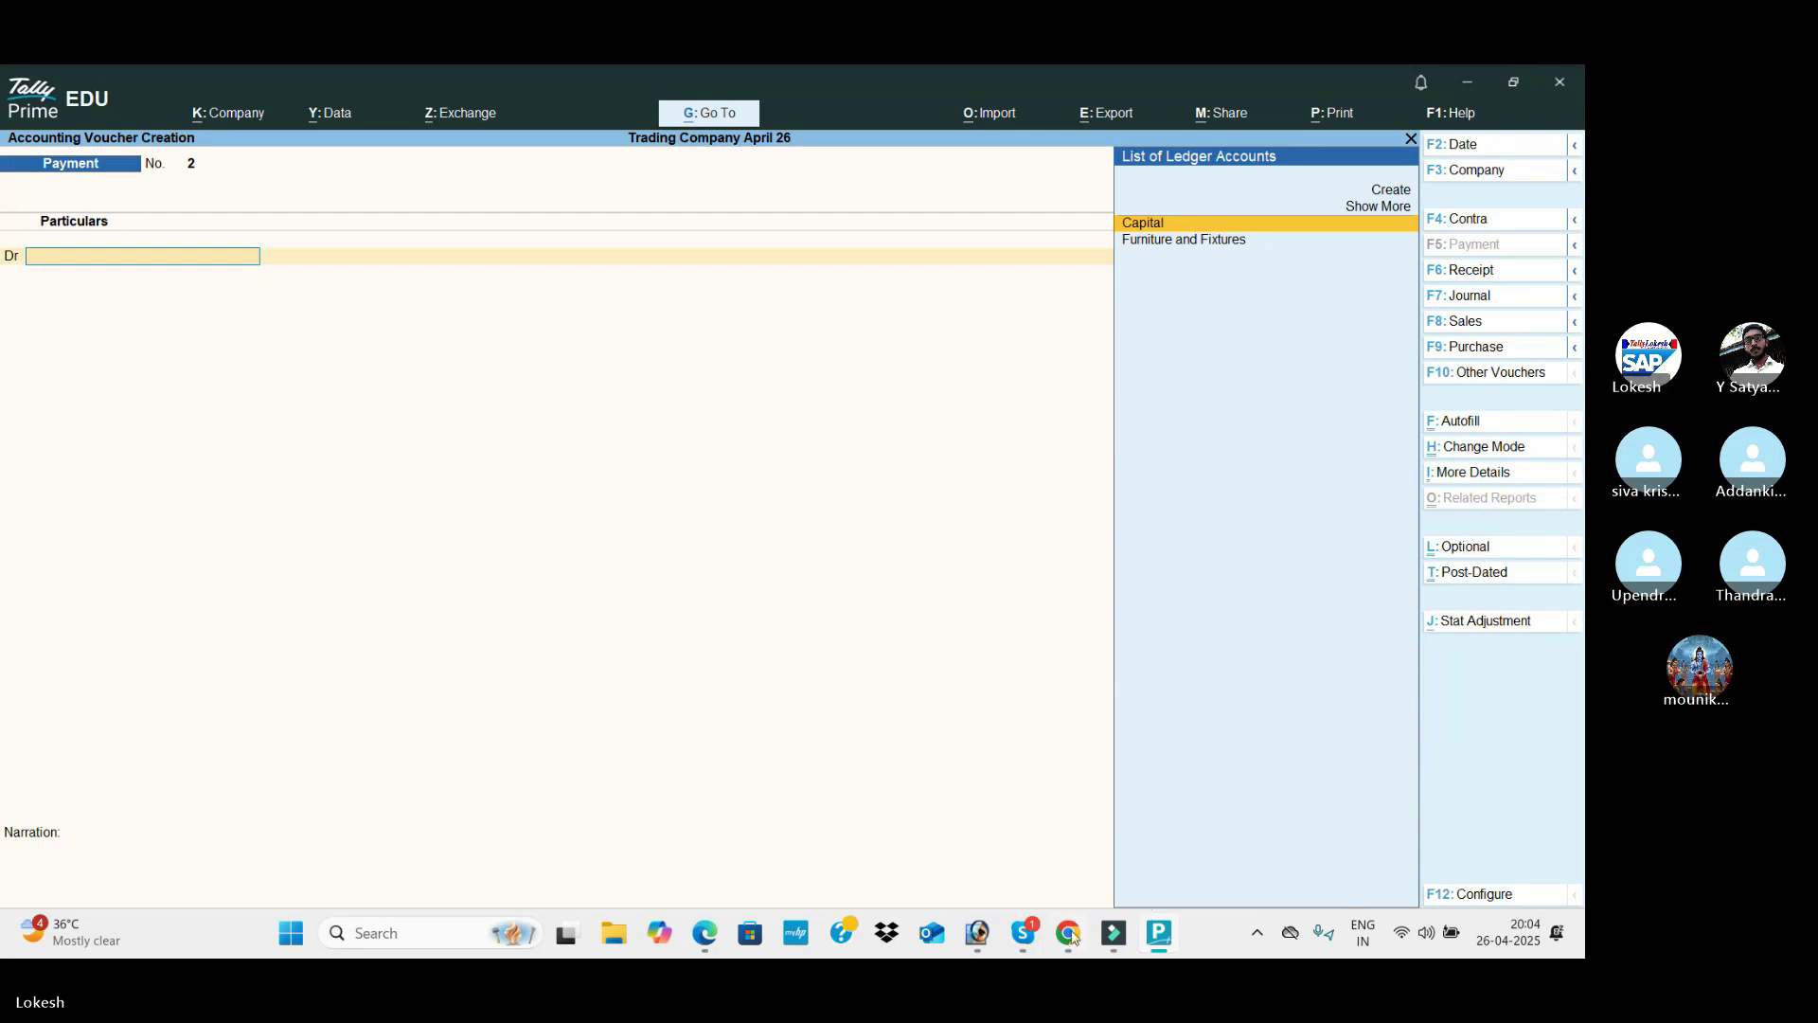
# Step: Switch to the Skype call, mute the microphone for a pause and unmute it again
pyautogui.moveTo(1024, 933)
pyautogui.click(933, 823)
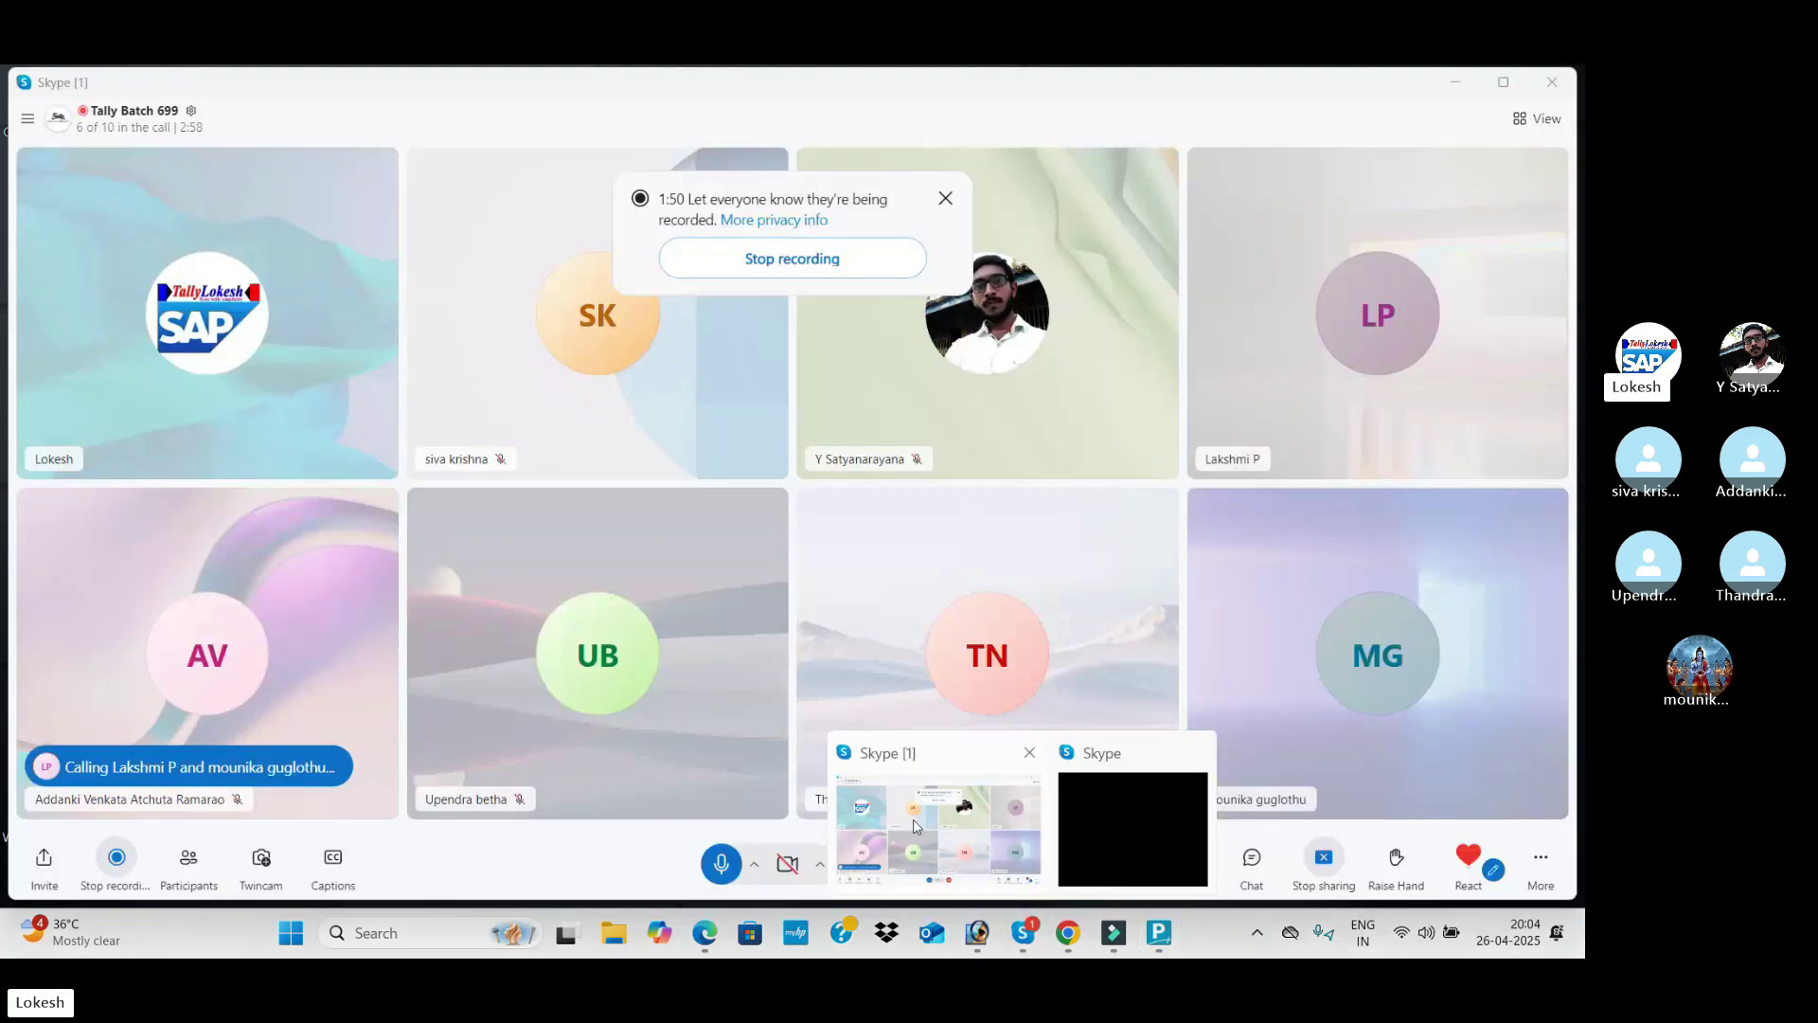
pyautogui.click(721, 865)
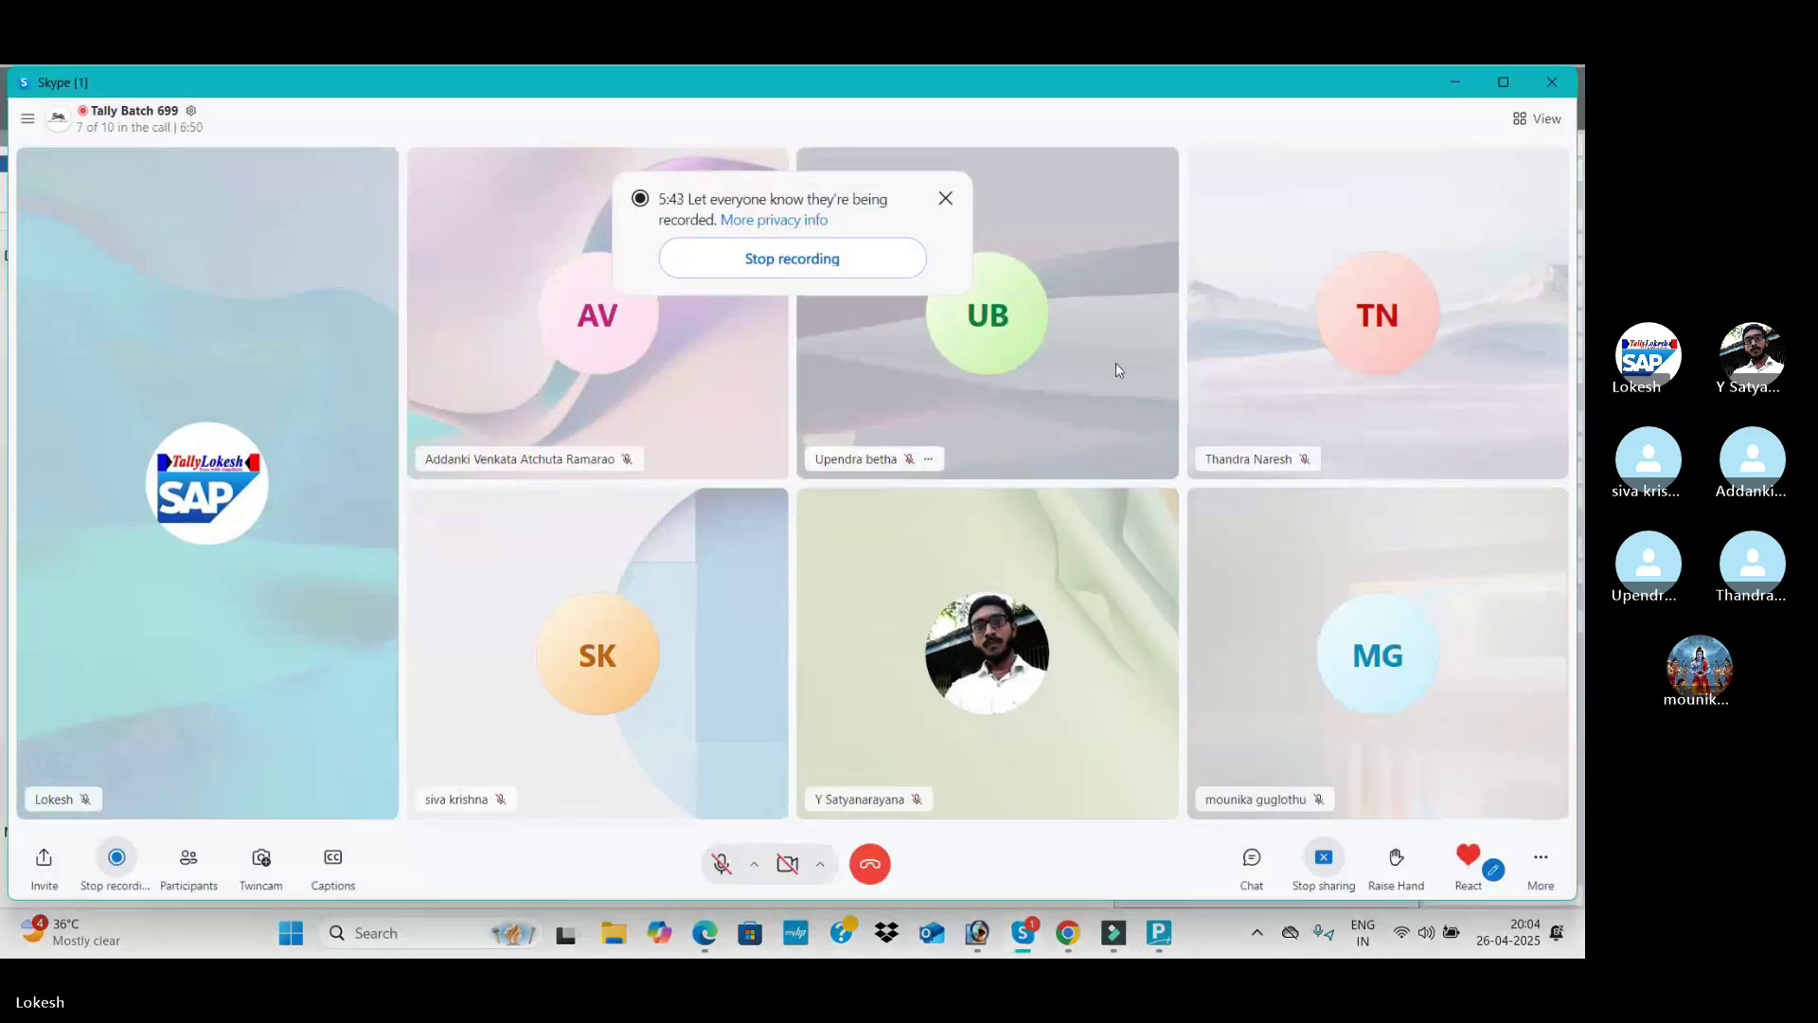
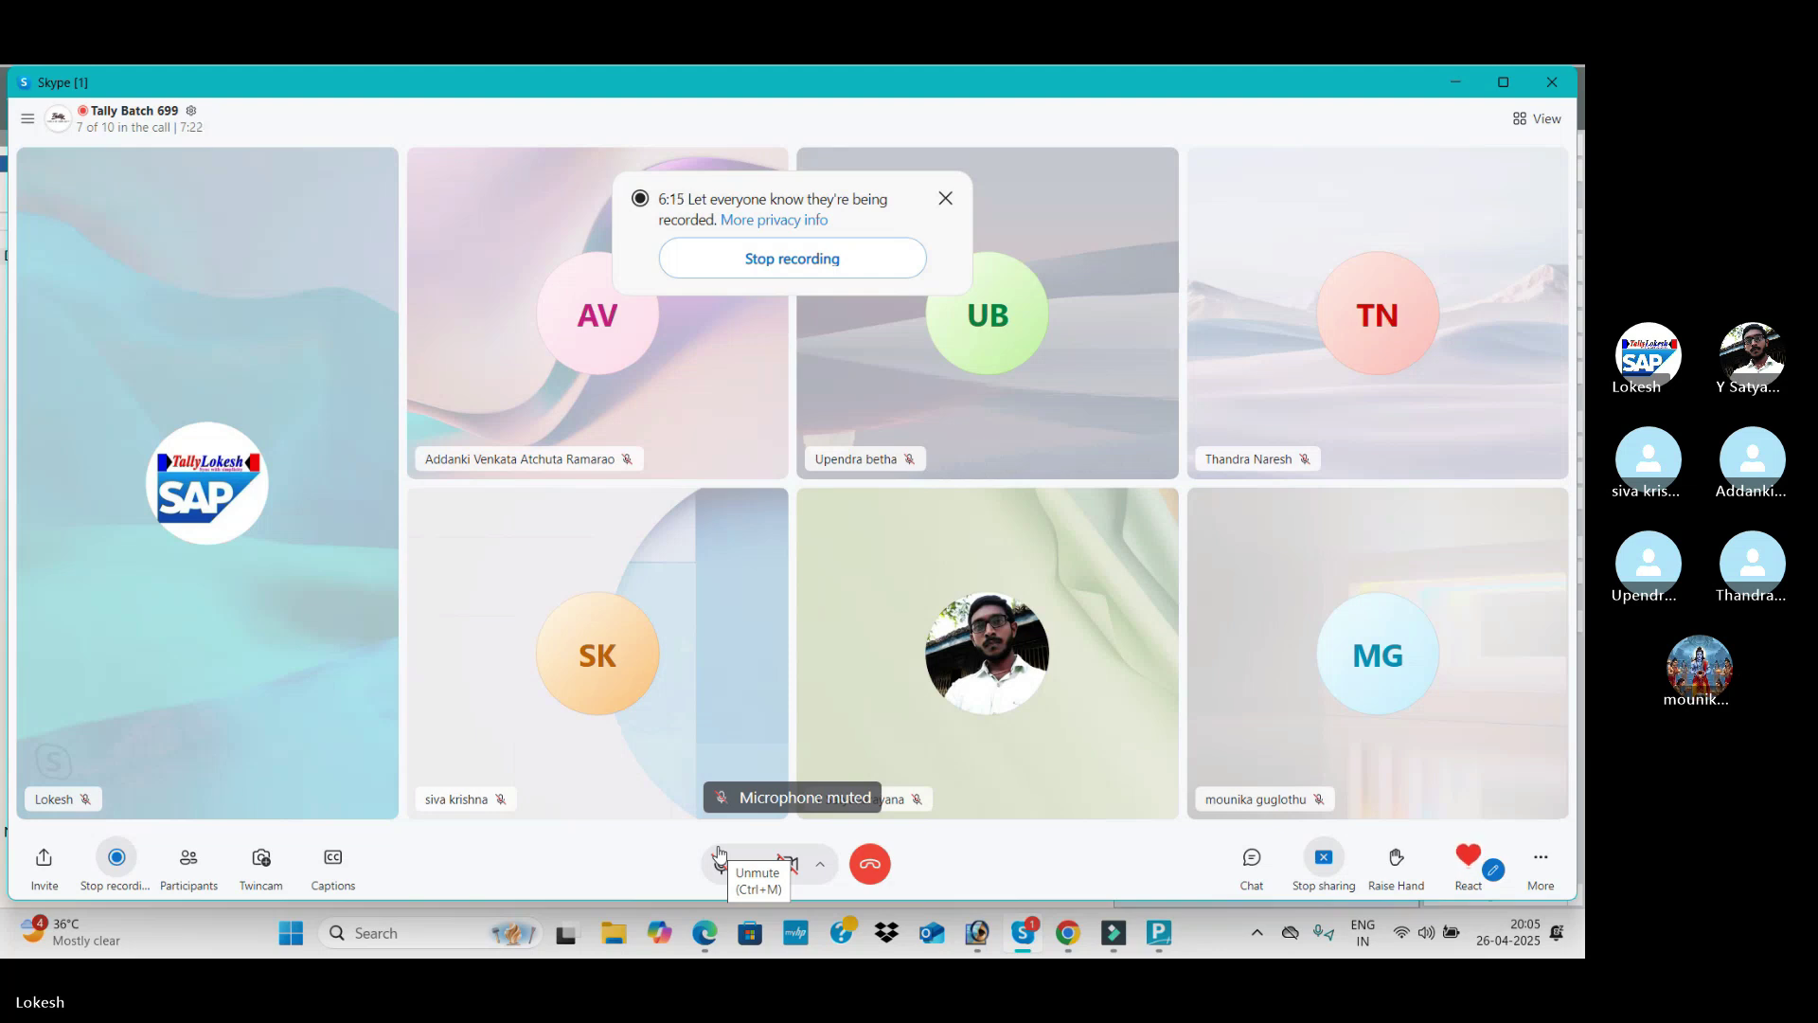
pyautogui.click(727, 869)
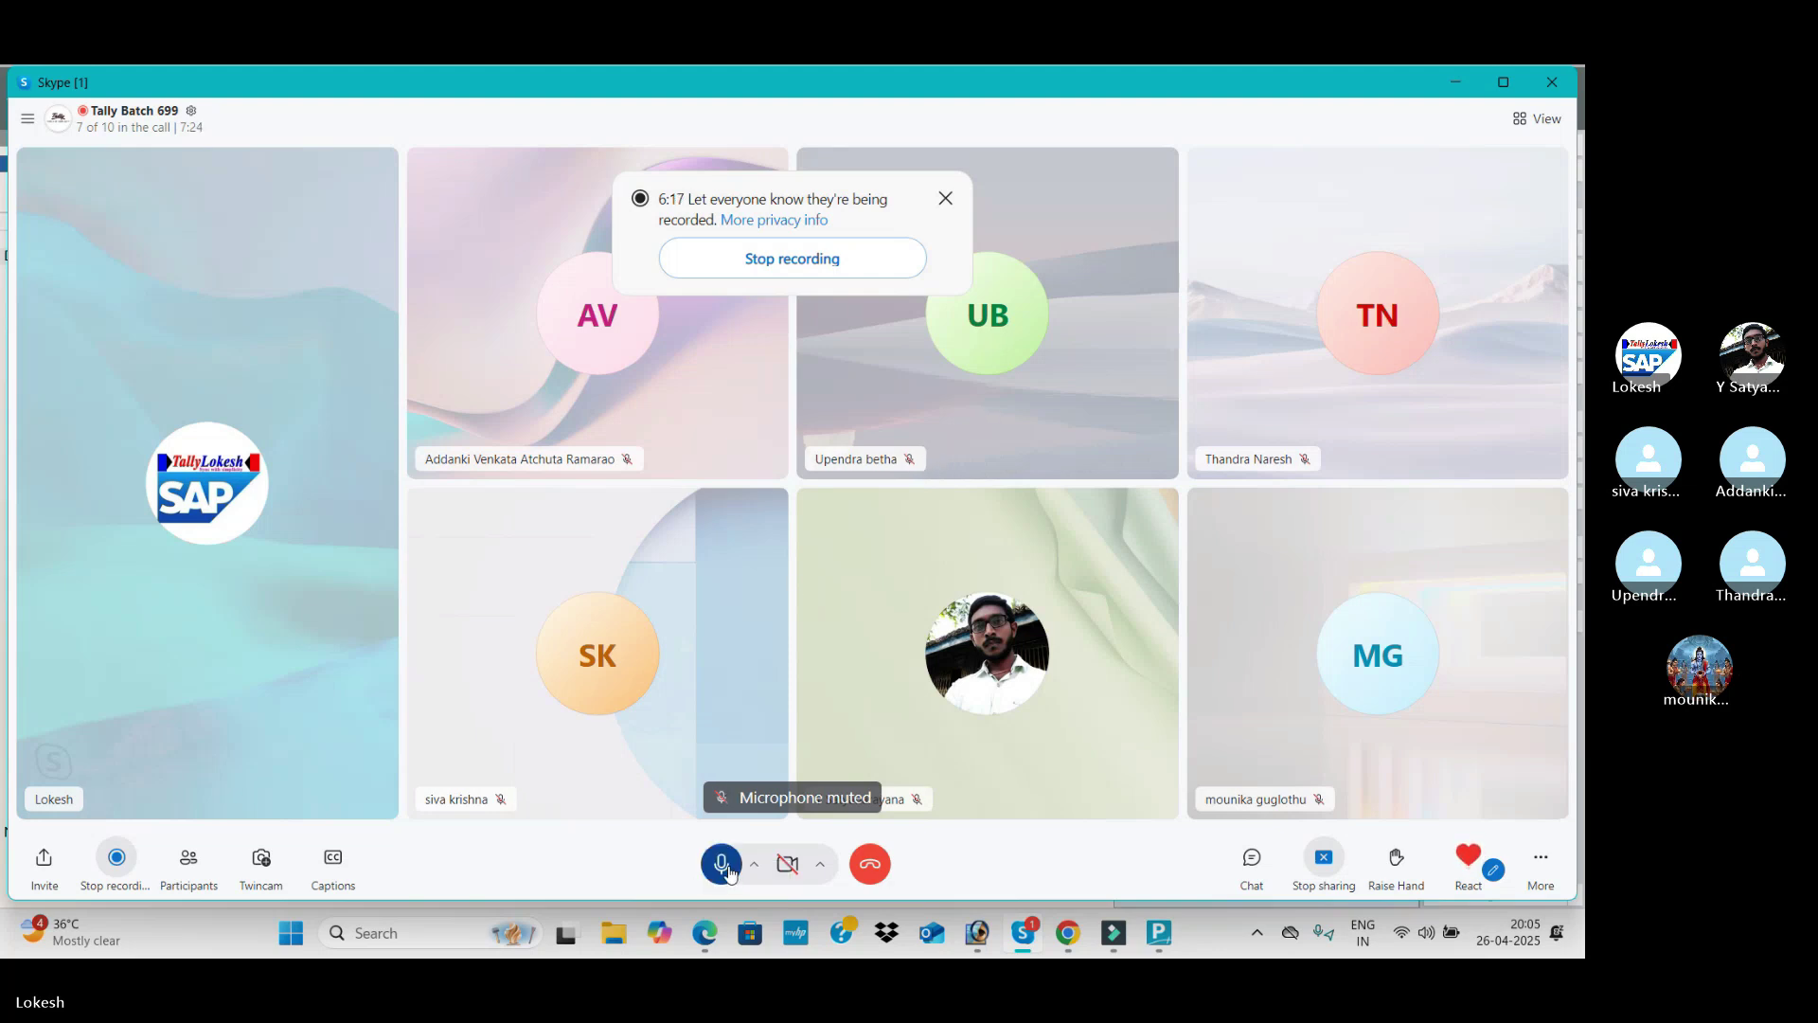
# Step: Ring all participants missing from the Skype call and close the participants list
pyautogui.click(188, 862)
pyautogui.scroll(-2, 837, 543)
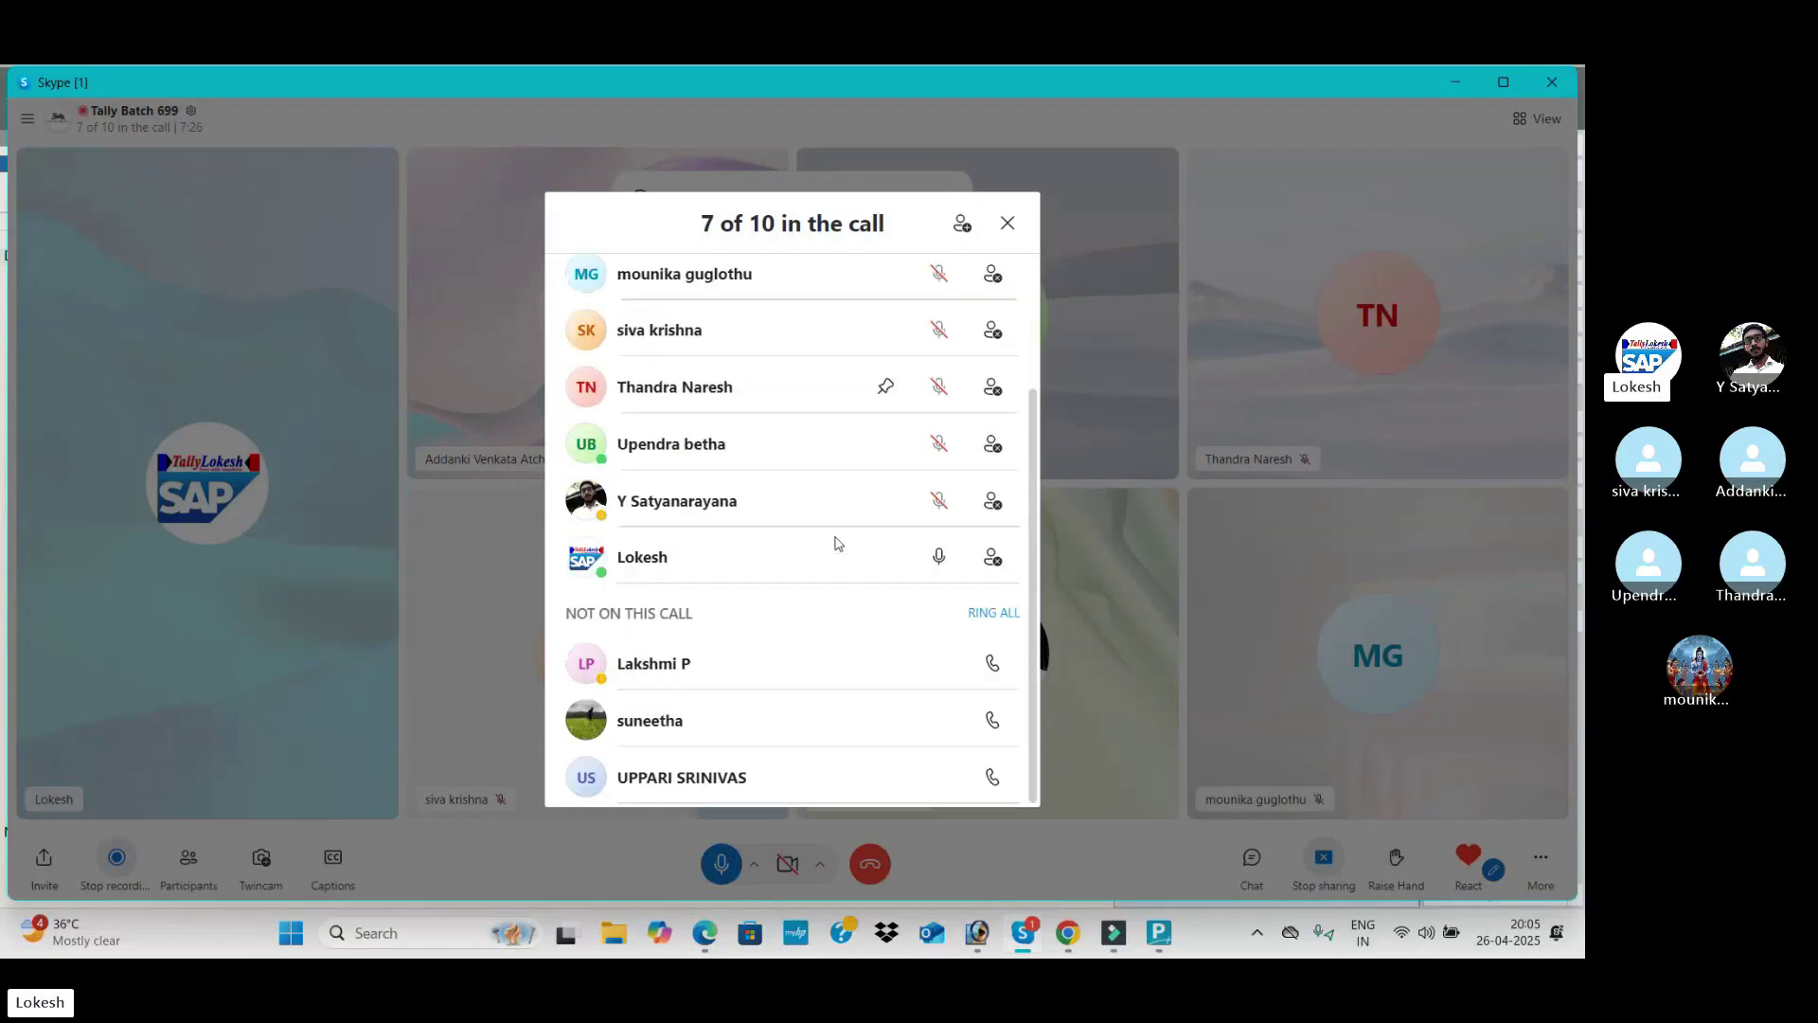
pyautogui.click(994, 613)
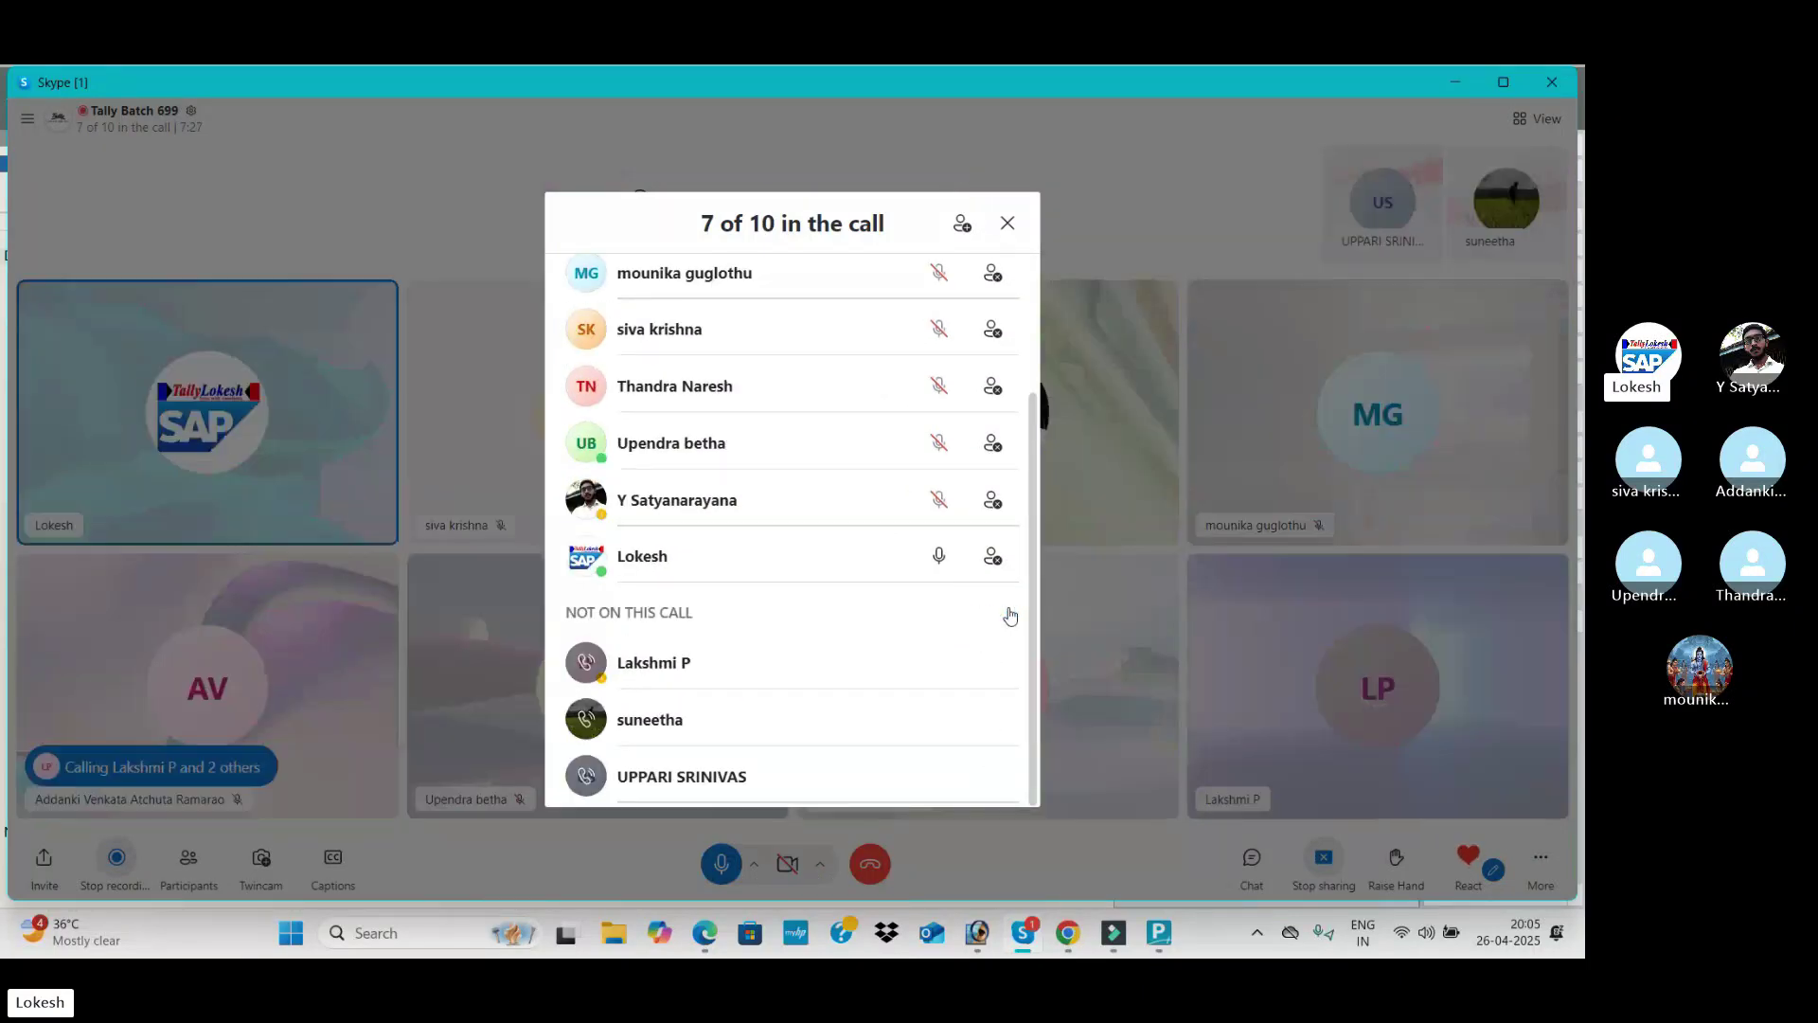
pyautogui.click(1009, 223)
# Step: Check the fourth transaction in the practice PDF and create the ledger Sd Office under Deposits (Asset) in TallyPrime's payment voucher
pyautogui.hotkey('alt', 'Tab')
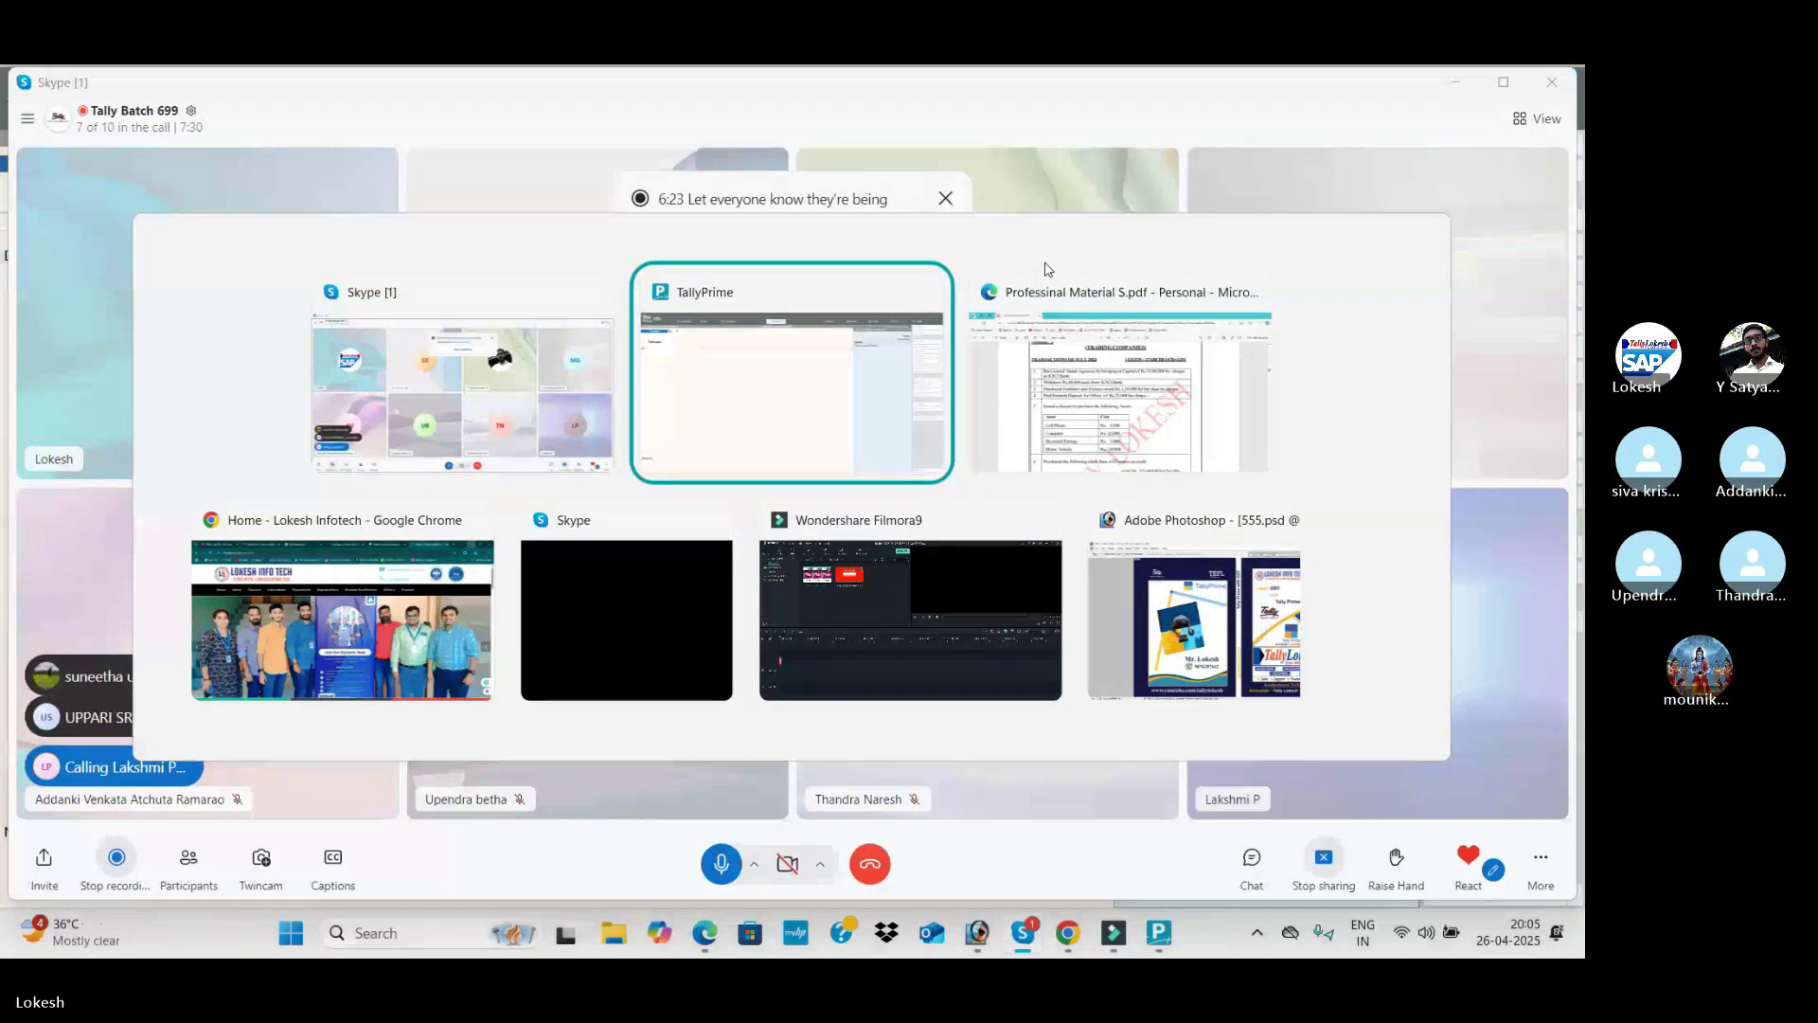
pyautogui.click(1047, 271)
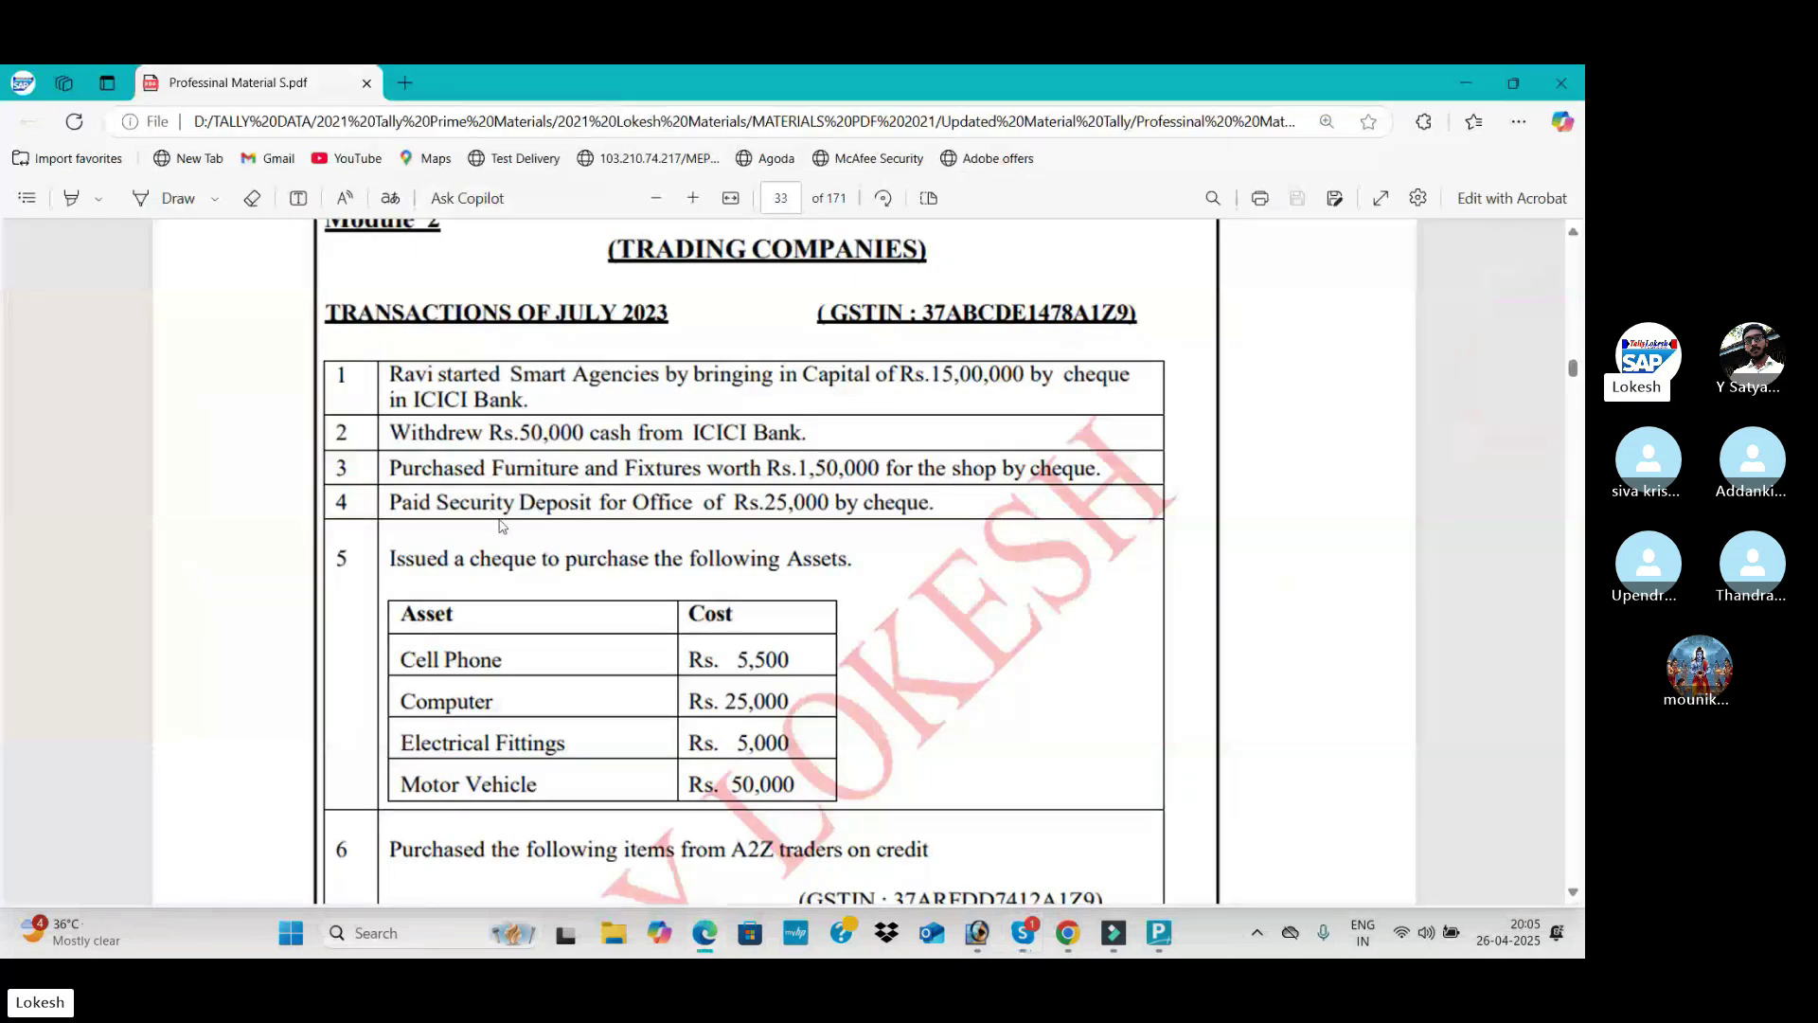
pyautogui.hotkey('alt', 'Tab')
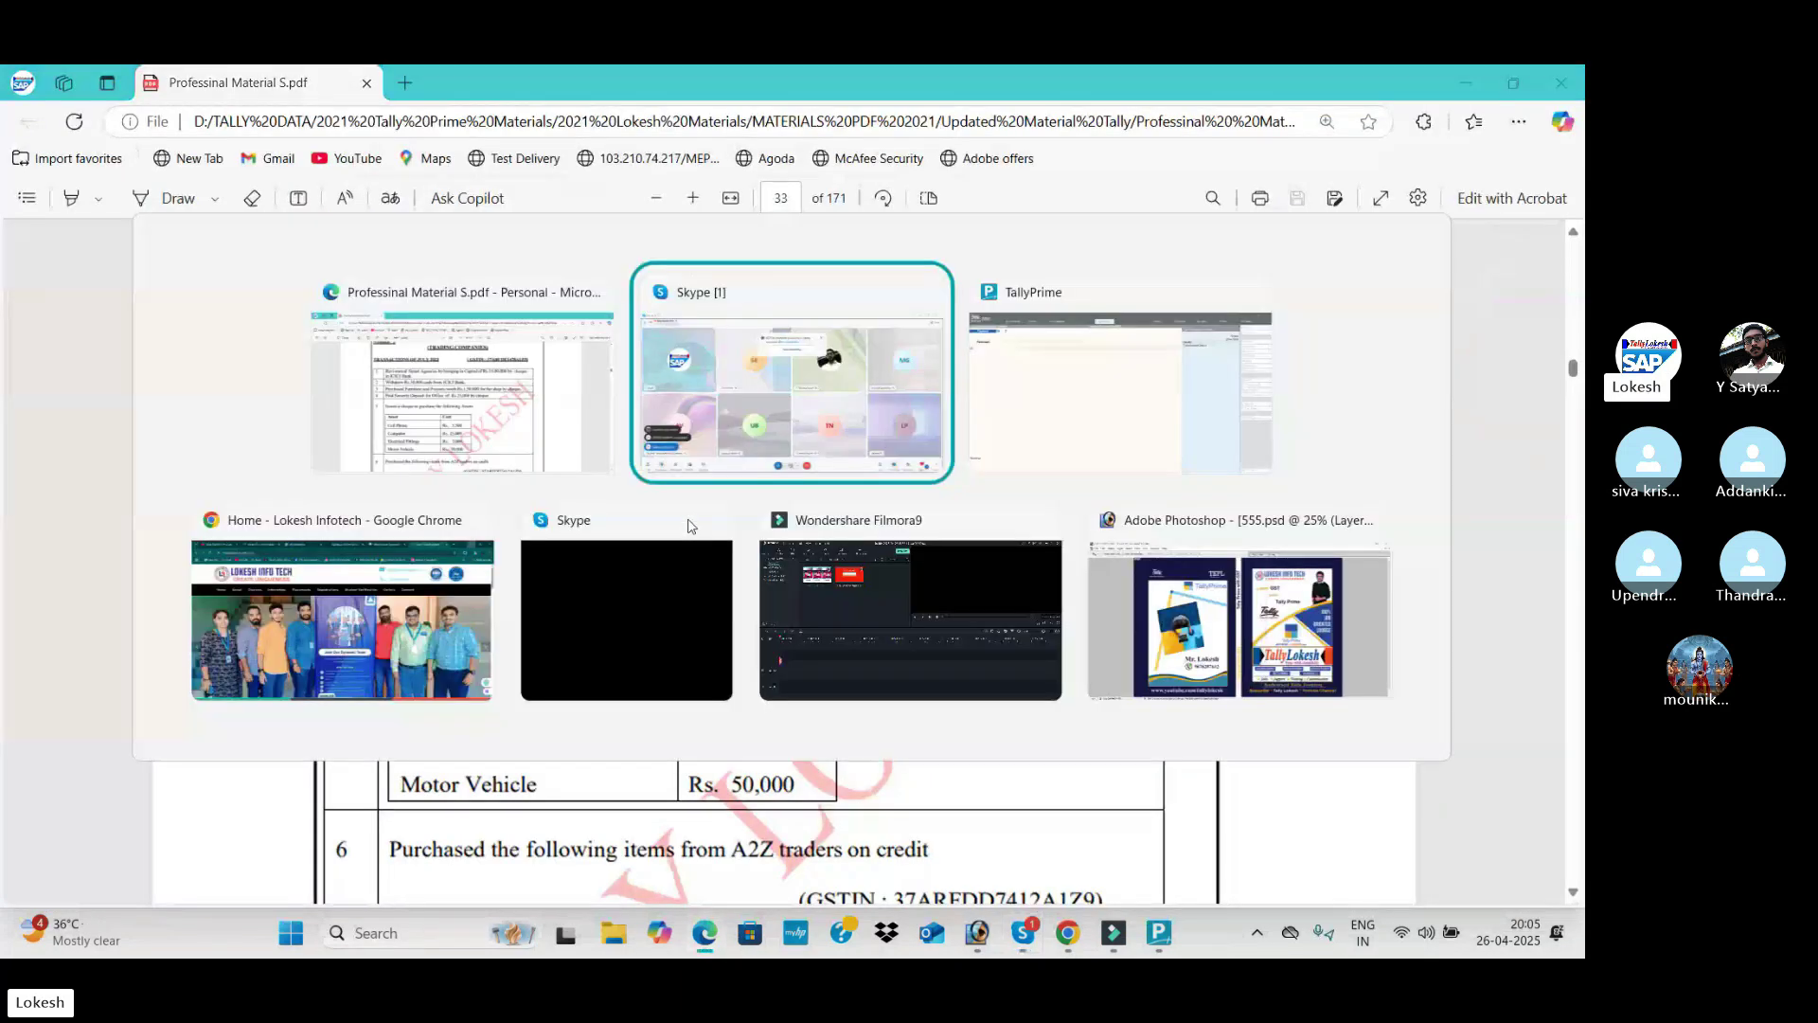
pyautogui.hotkey('alt', 'Tab')
pyautogui.hotkey('alt', 'c')
pyautogui.write('Sd Office')
pyautogui.press('Return')
pyautogui.press('Return')
pyautogui.write('de')
pyautogui.press('Return')
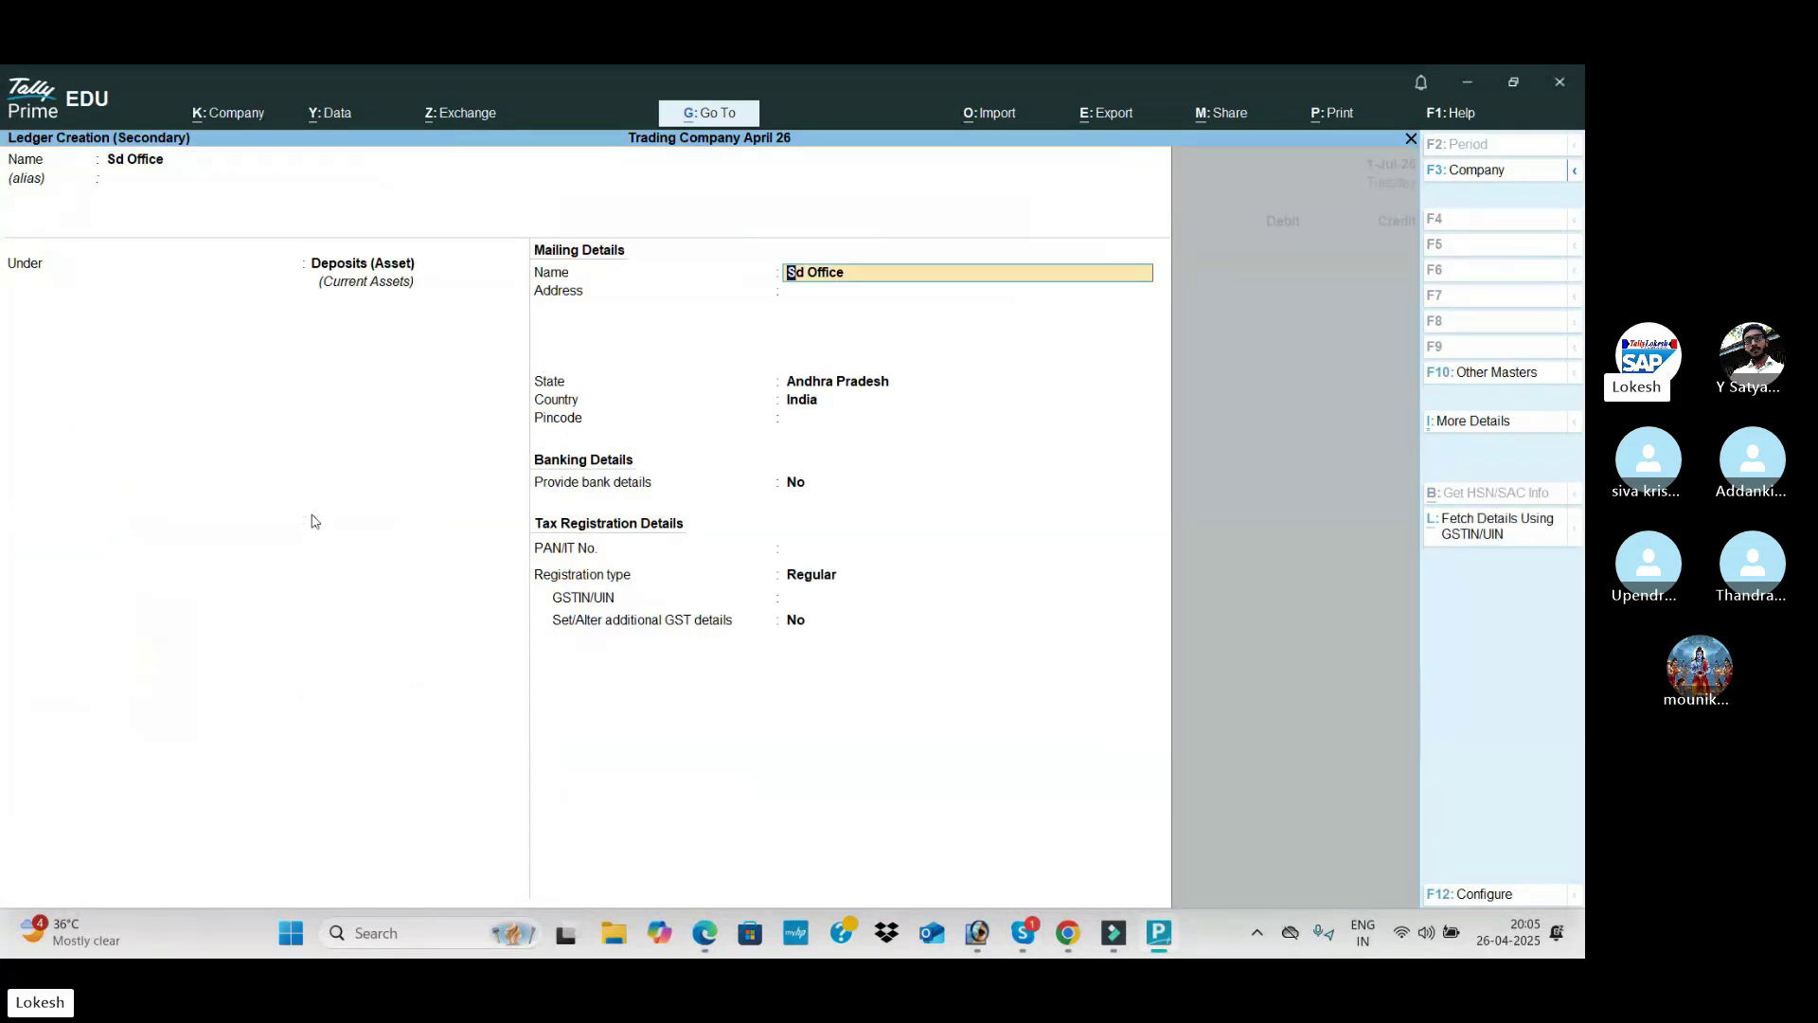
pyautogui.hotkey('ctrl', 'a')
# Step: Debit Sd Office with 25000 as given in the practice PDF, credit Icici Bank, and save the payment voucher
pyautogui.hotkey('alt', 'Tab')
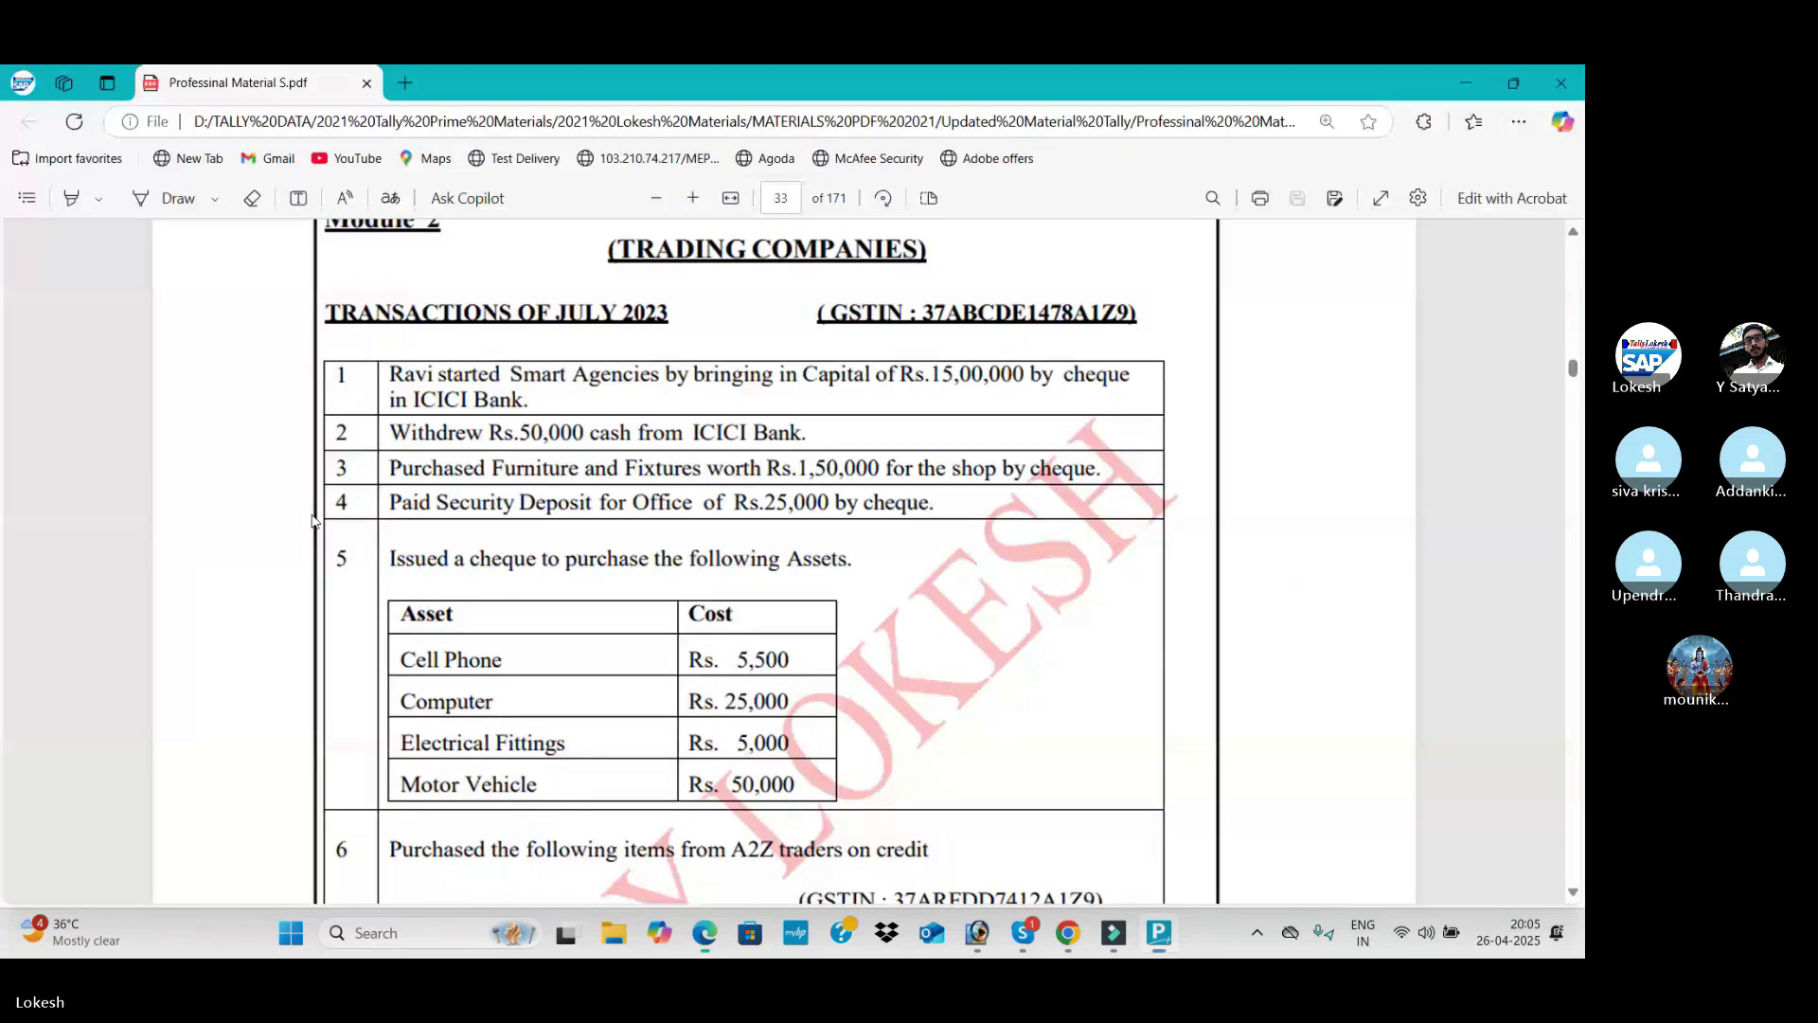
pyautogui.hotkey('alt', 'Tab')
pyautogui.write('25000')
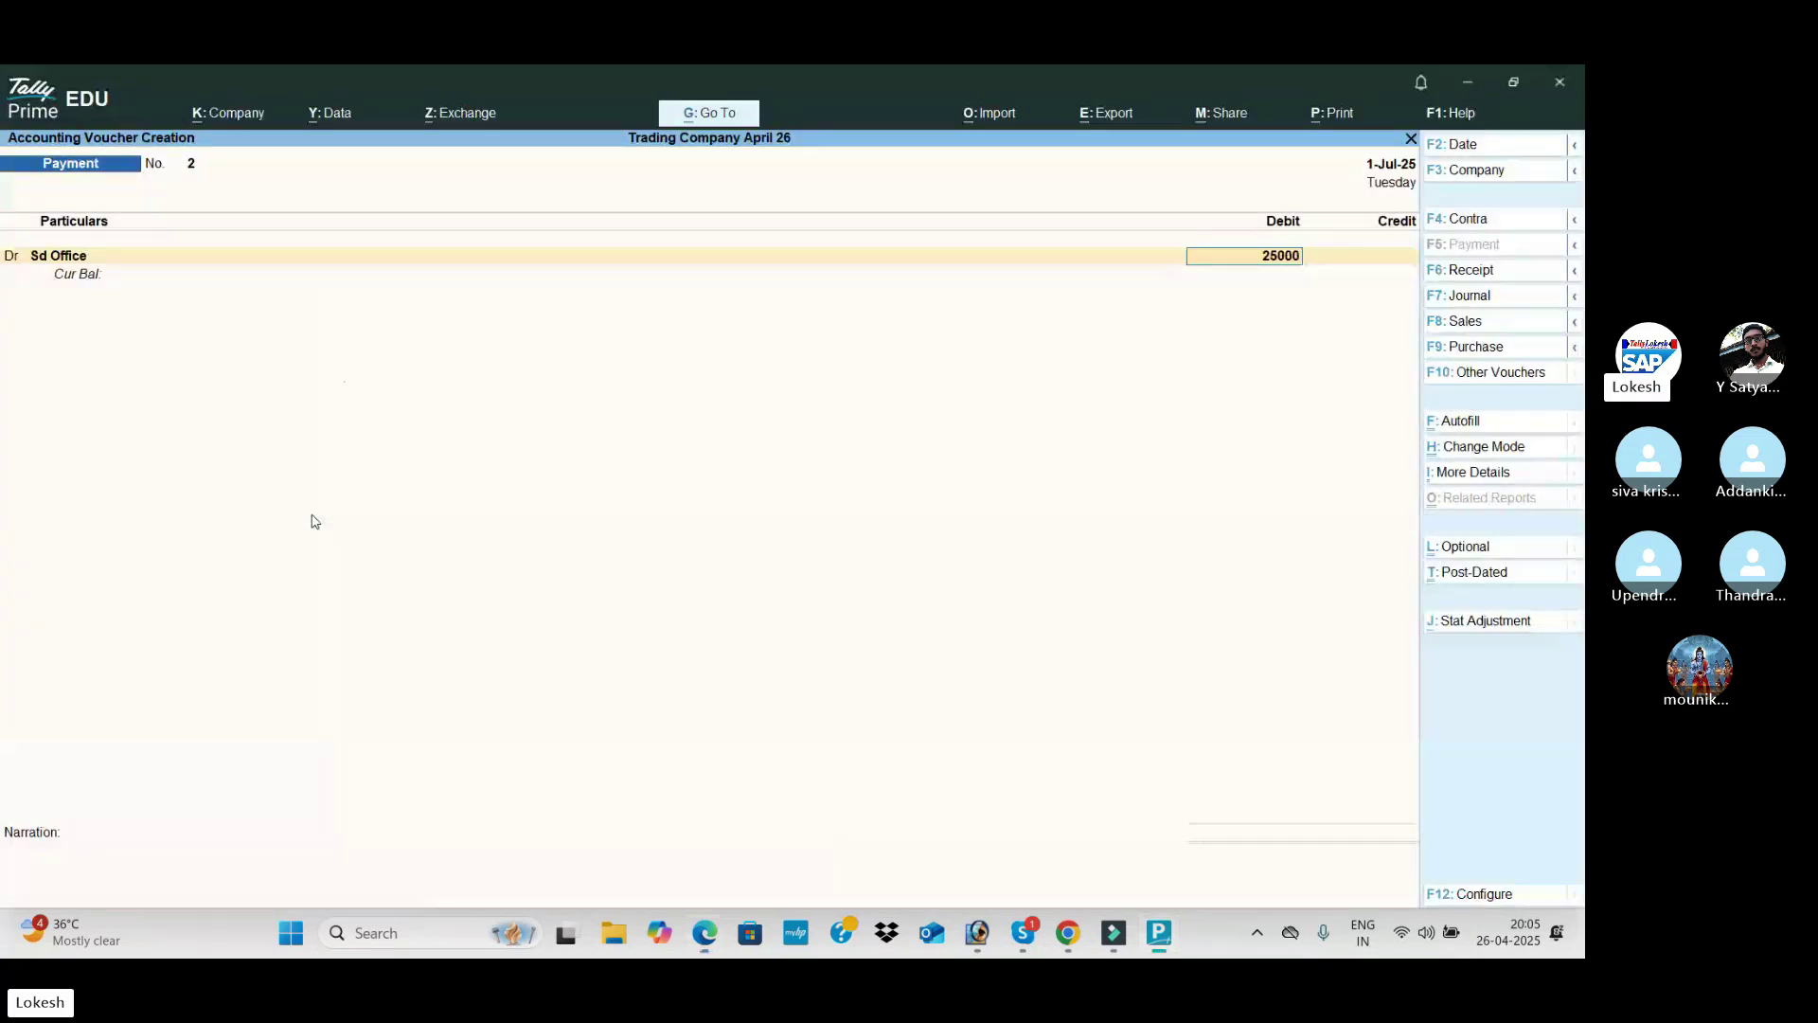
pyautogui.press('Return')
pyautogui.press('Return')
pyautogui.hotkey('alt', 'Tab')
pyautogui.hotkey('alt', 'Tab')
pyautogui.press('Down')
pyautogui.press('Down')
pyautogui.press('Down')
pyautogui.press('Return')
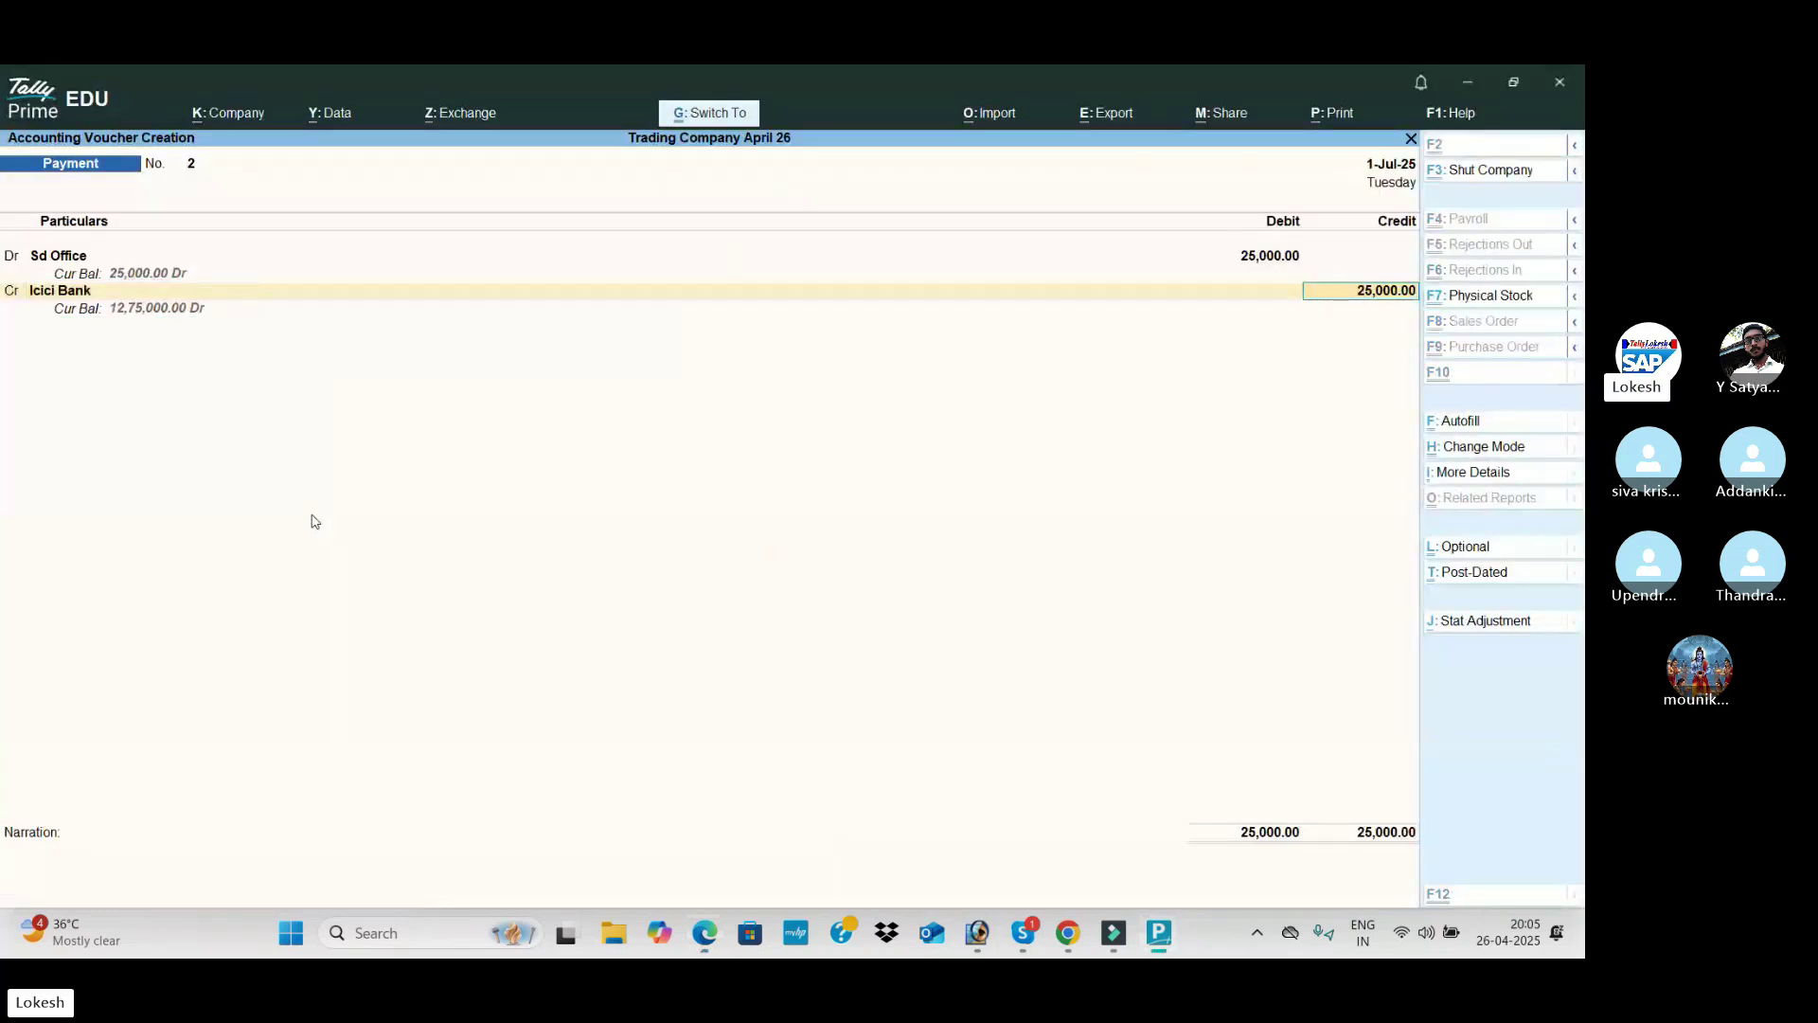
pyautogui.hotkey('ctrl', 'a')
# Step: Check the fifth transaction's asset list in the practice PDF and create the ledger Cell Phone under Fixed Assets
pyautogui.hotkey('alt', 'Tab')
pyautogui.scroll(-3, 312, 519)
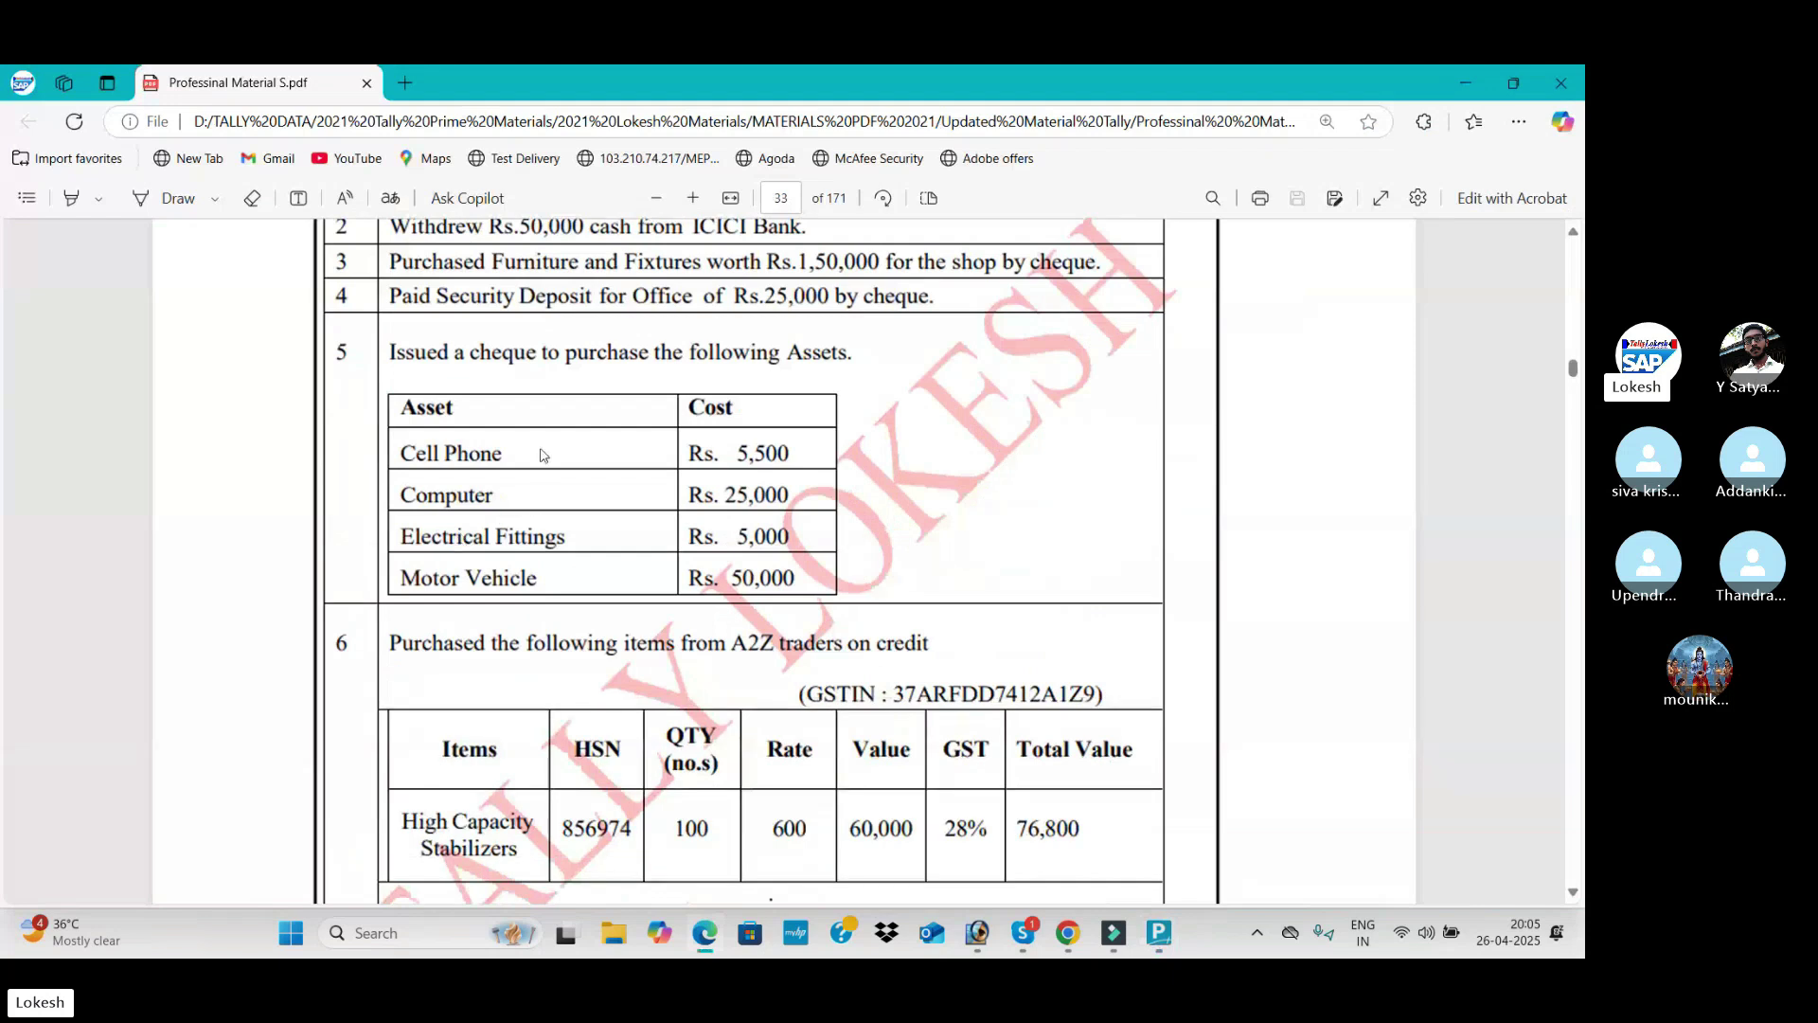
pyautogui.hotkey('alt', 'Tab')
pyautogui.hotkey('alt', 'c')
pyautogui.write('Cell H')
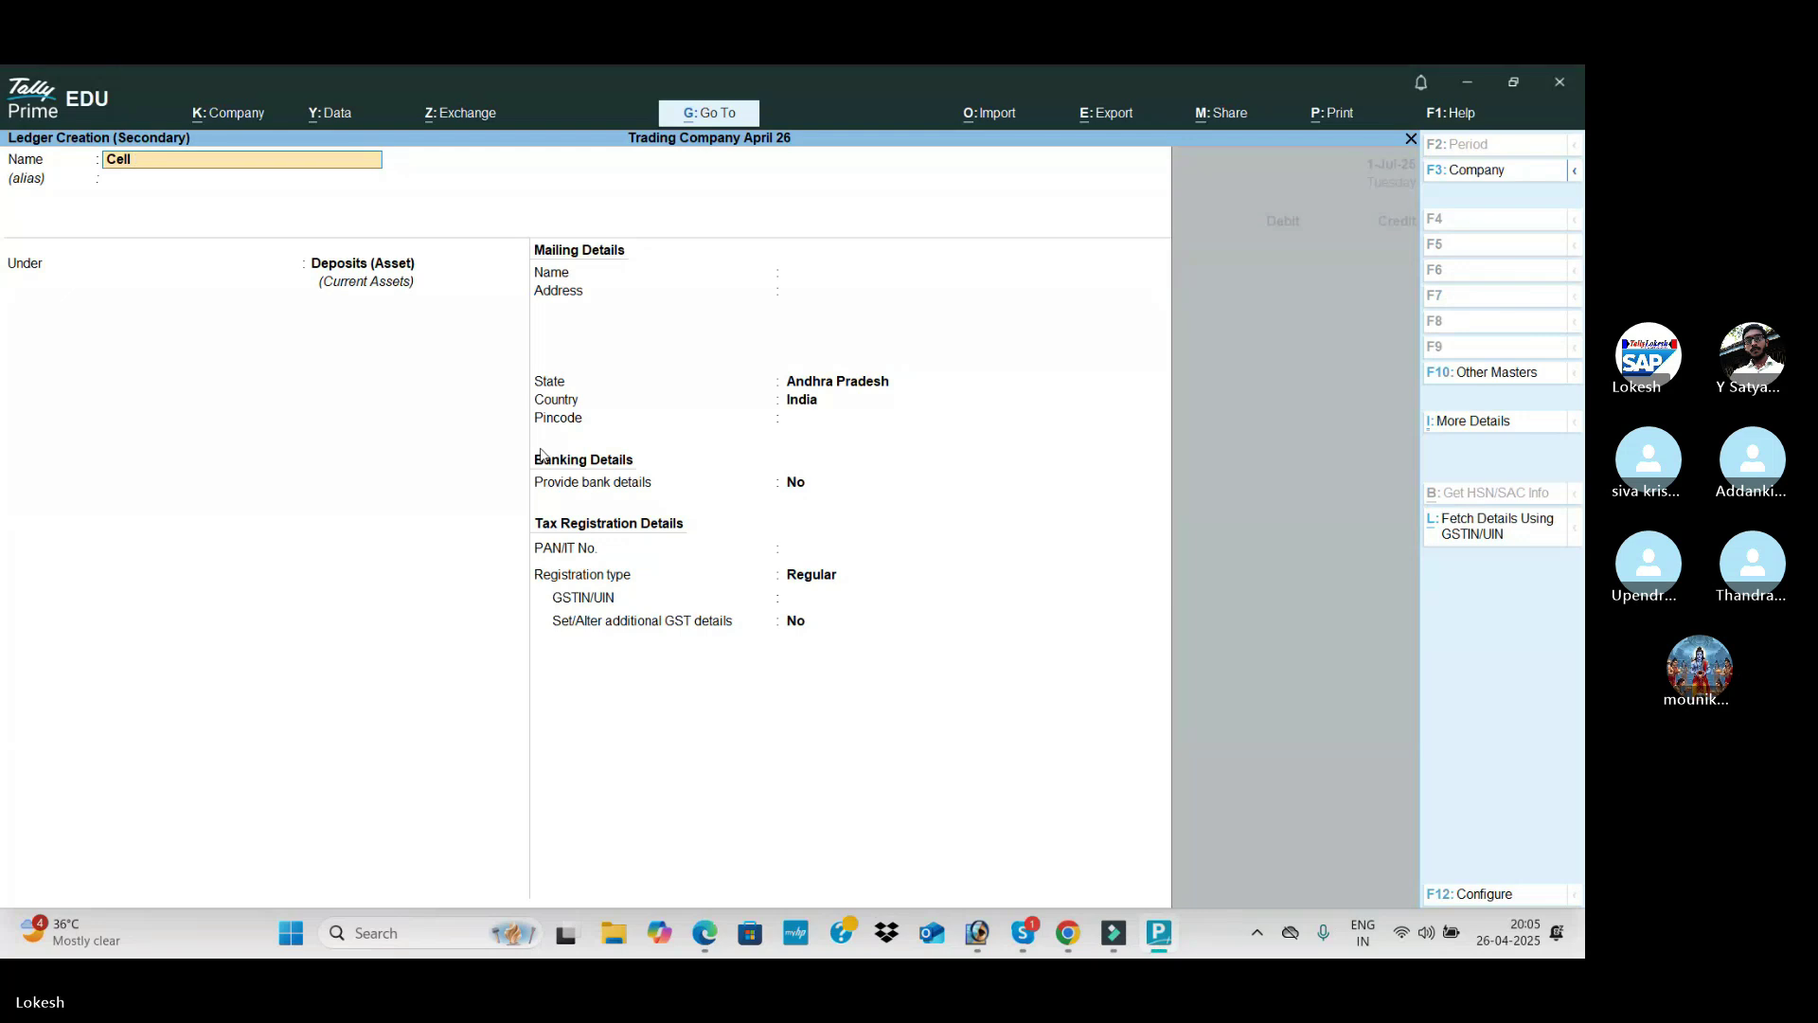
pyautogui.write(' Phone')
pyautogui.press('Return')
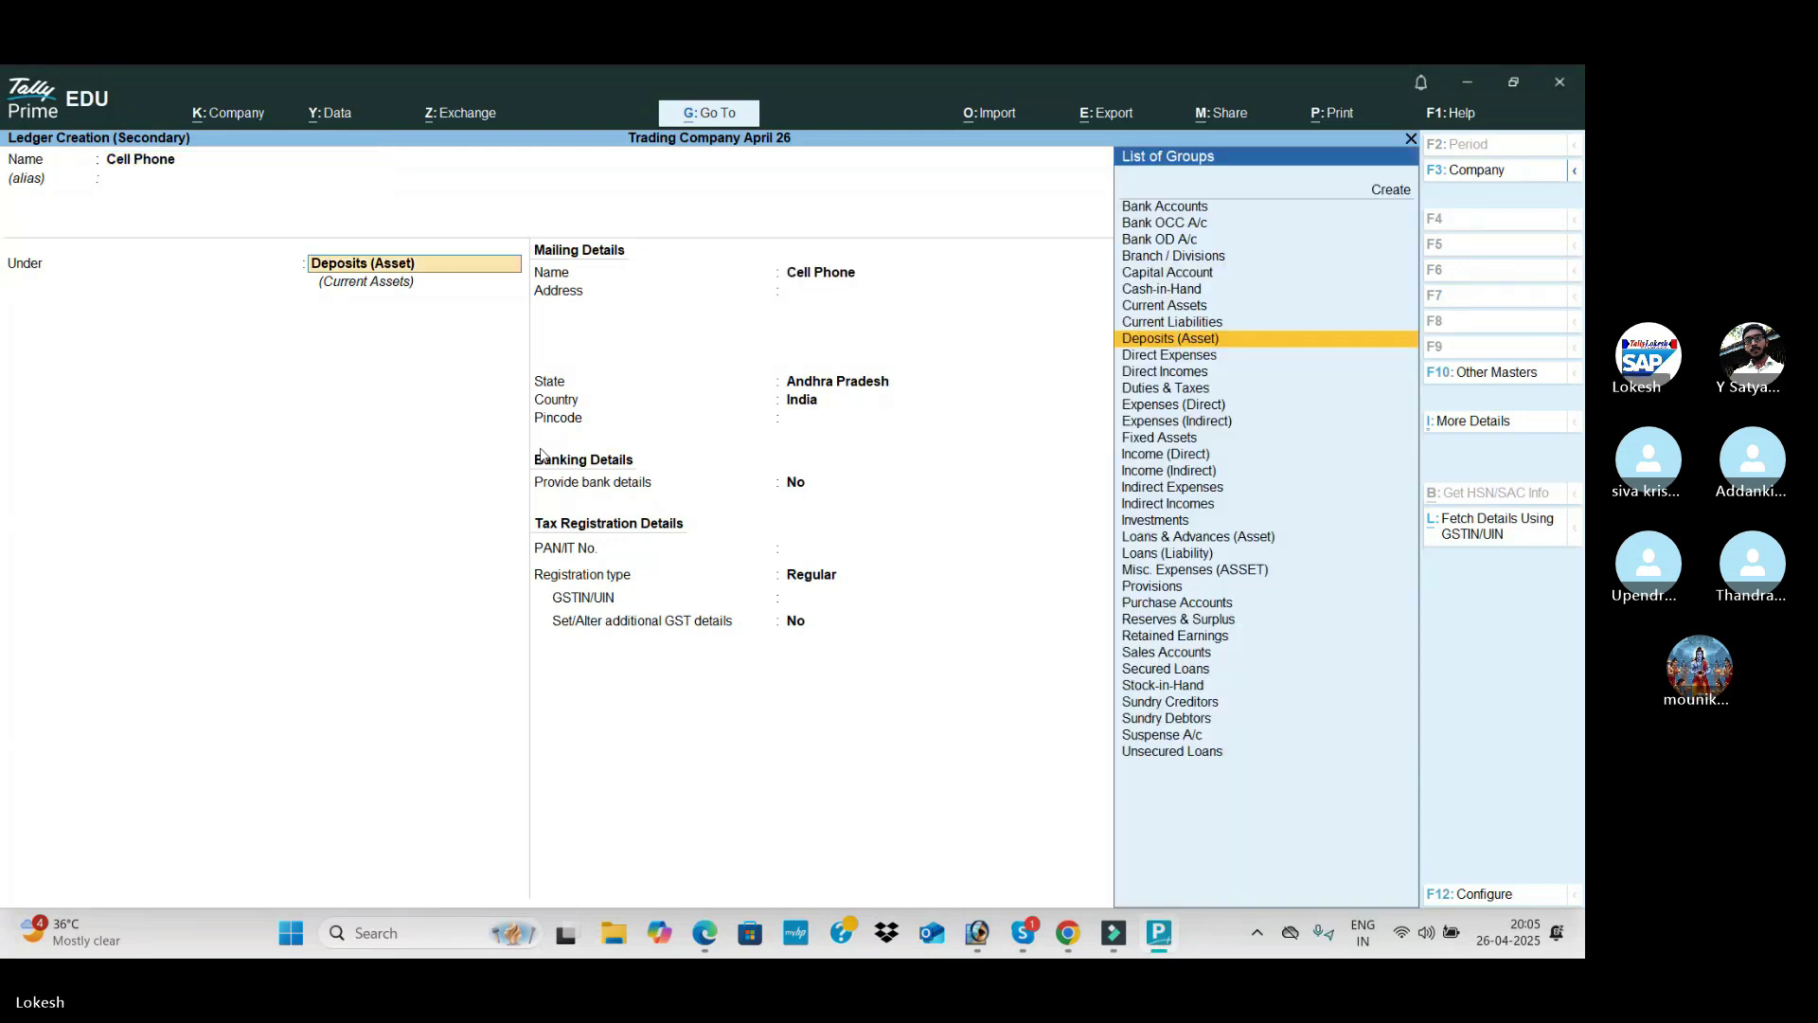
pyautogui.write('fix')
pyautogui.press('Return')
pyautogui.hotkey('ctrl', 'a')
# Step: Check the cell phone's cost in the practice PDF and debit Cell Phone with 5500
pyautogui.hotkey('alt', 'Tab')
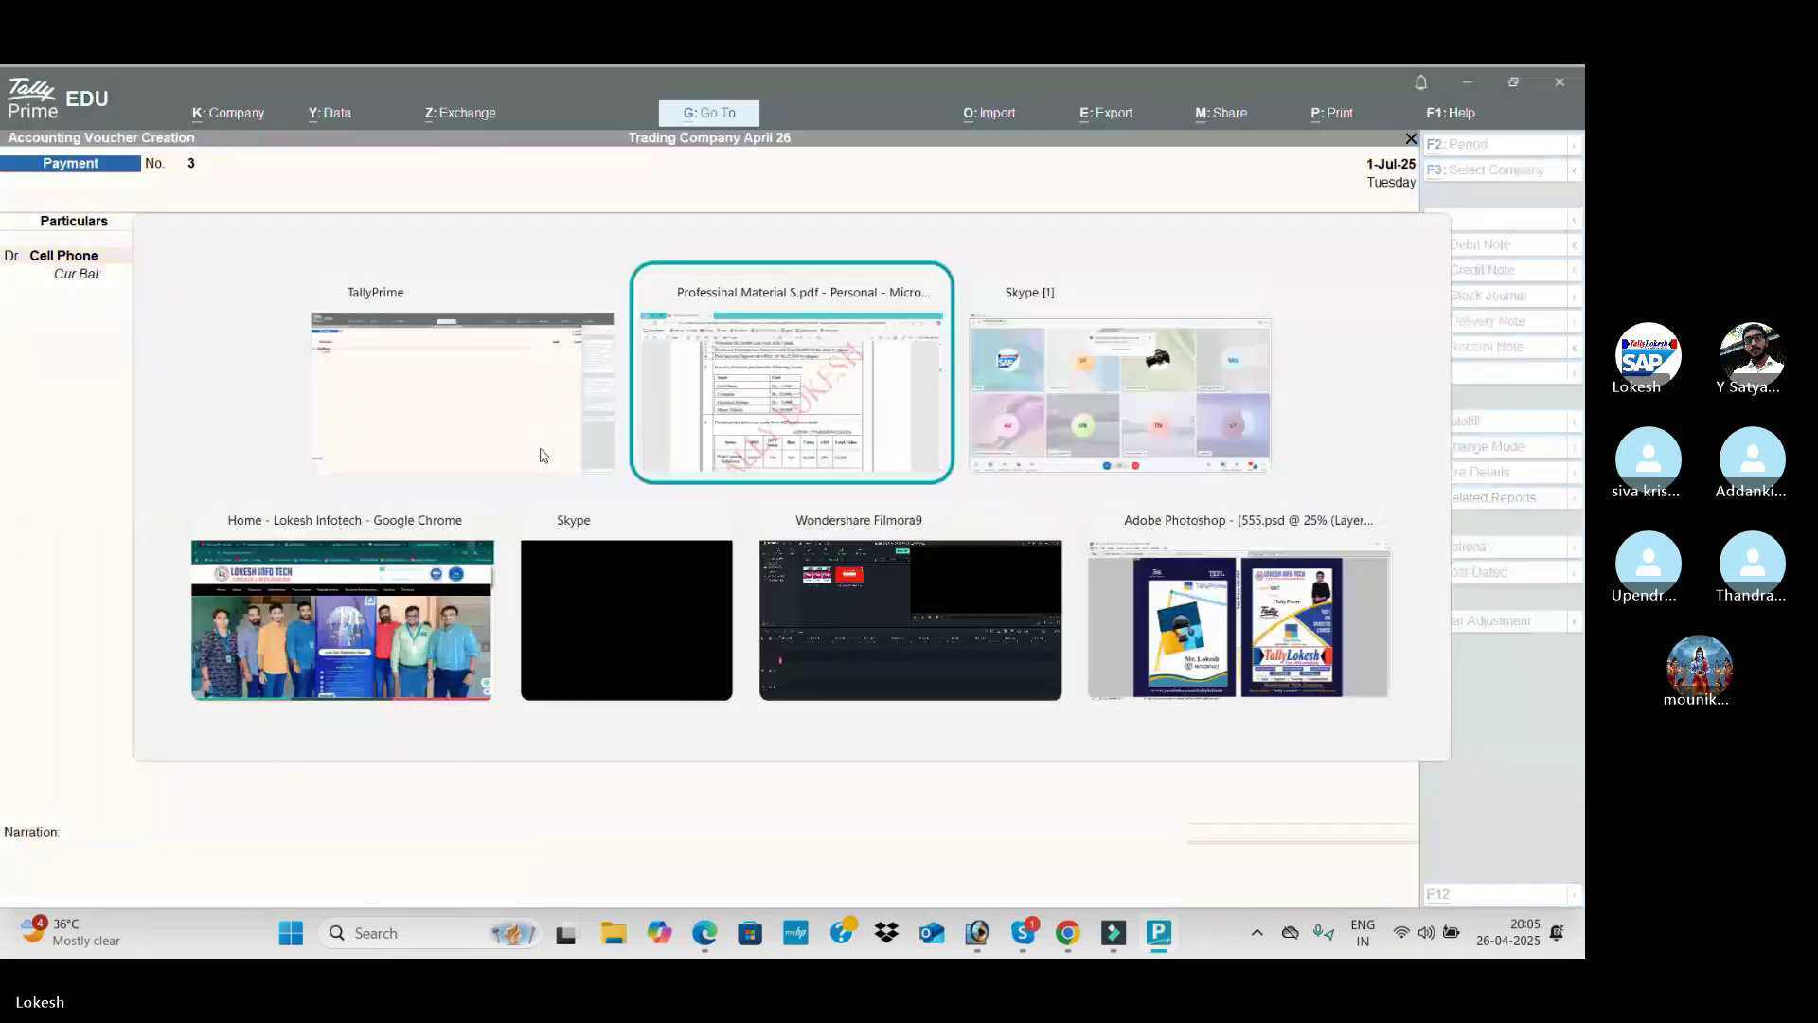
pyautogui.hotkey('alt', 'Tab')
pyautogui.write('5500')
pyautogui.press('Return')
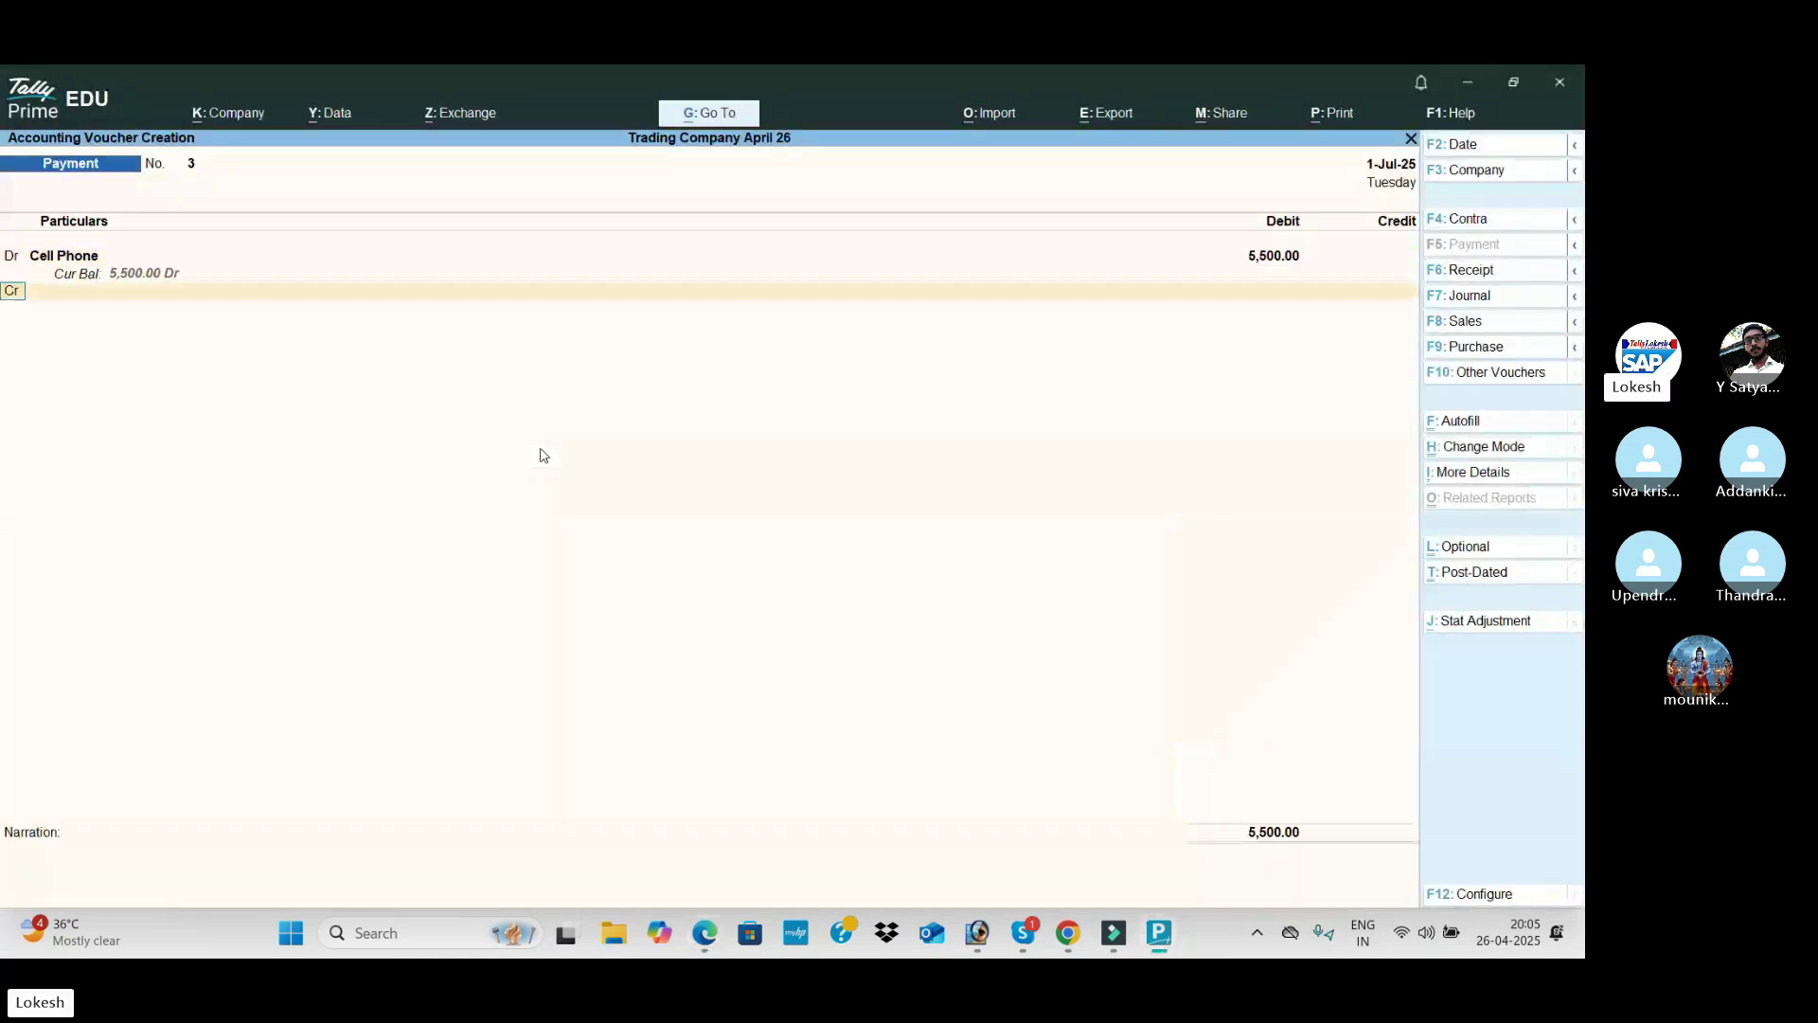
# Step: Check the second asset in the practice PDF and create the ledger Computer under Fixed Assets on a new debit line
pyautogui.write('d')
pyautogui.press('Return')
pyautogui.hotkey('alt', 'c')
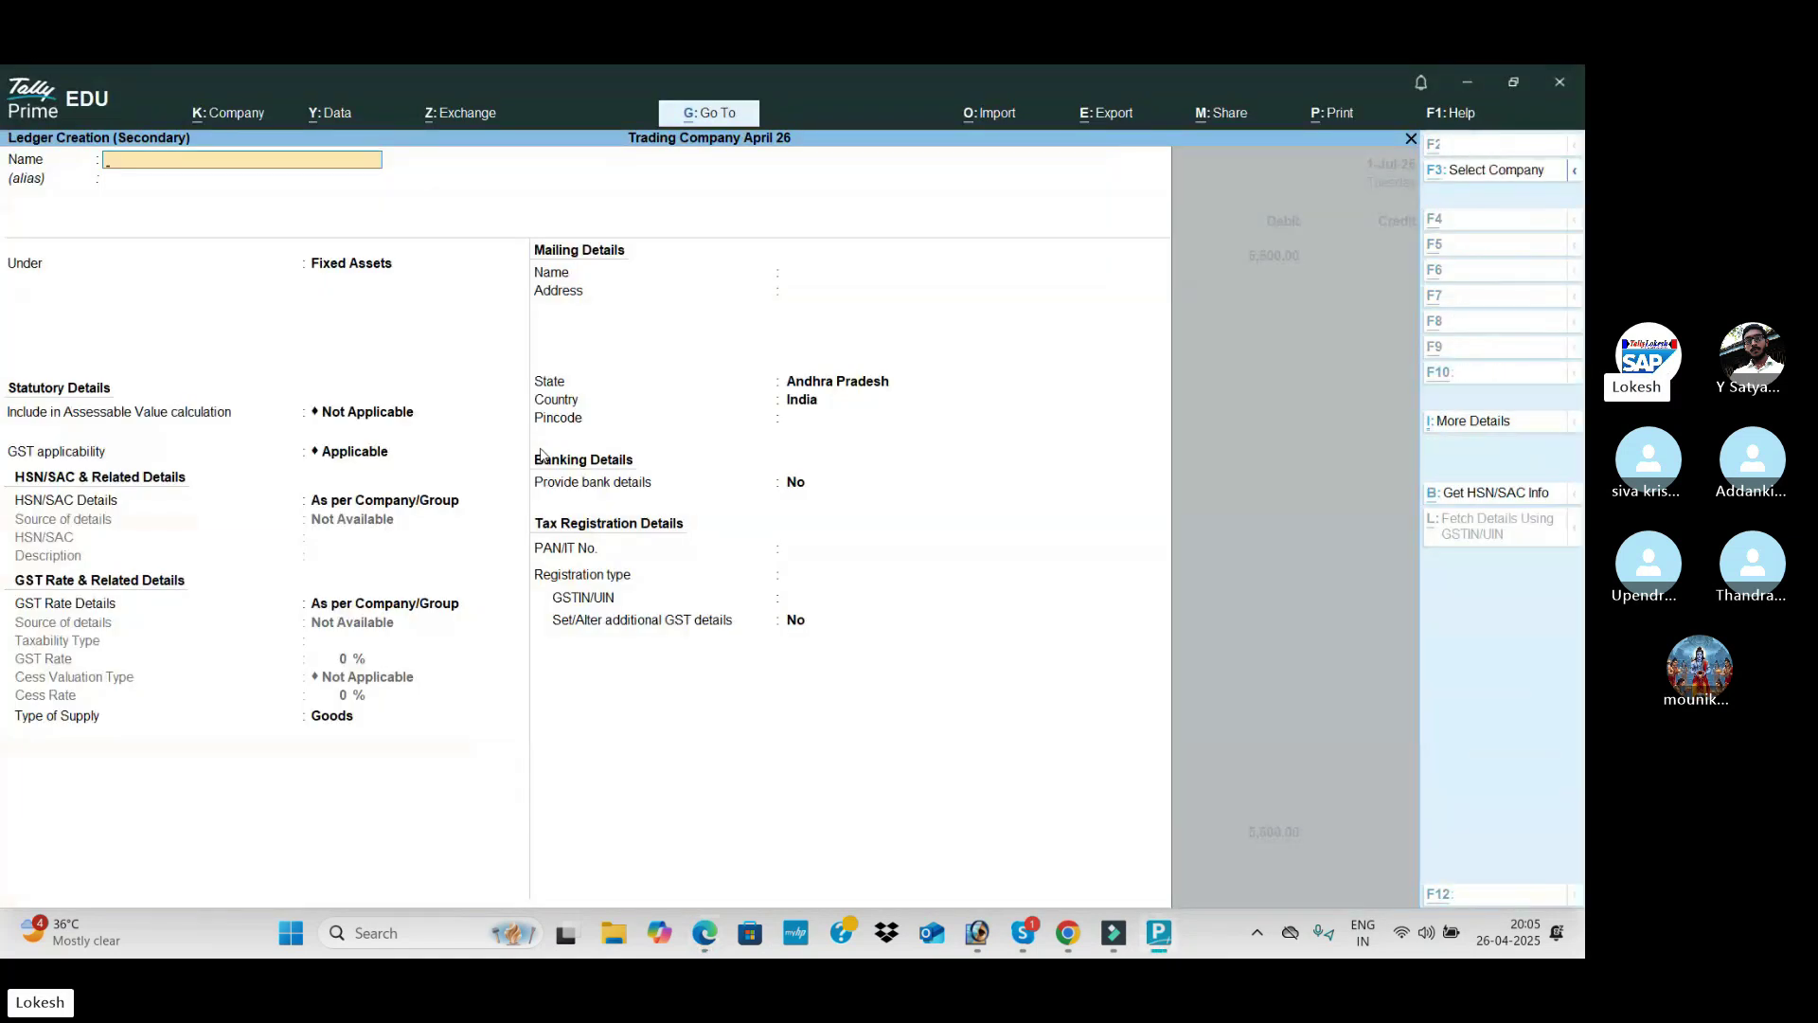
pyautogui.hotkey('alt', 'Tab')
pyautogui.hotkey('alt', 'Tab')
pyautogui.write('Co')
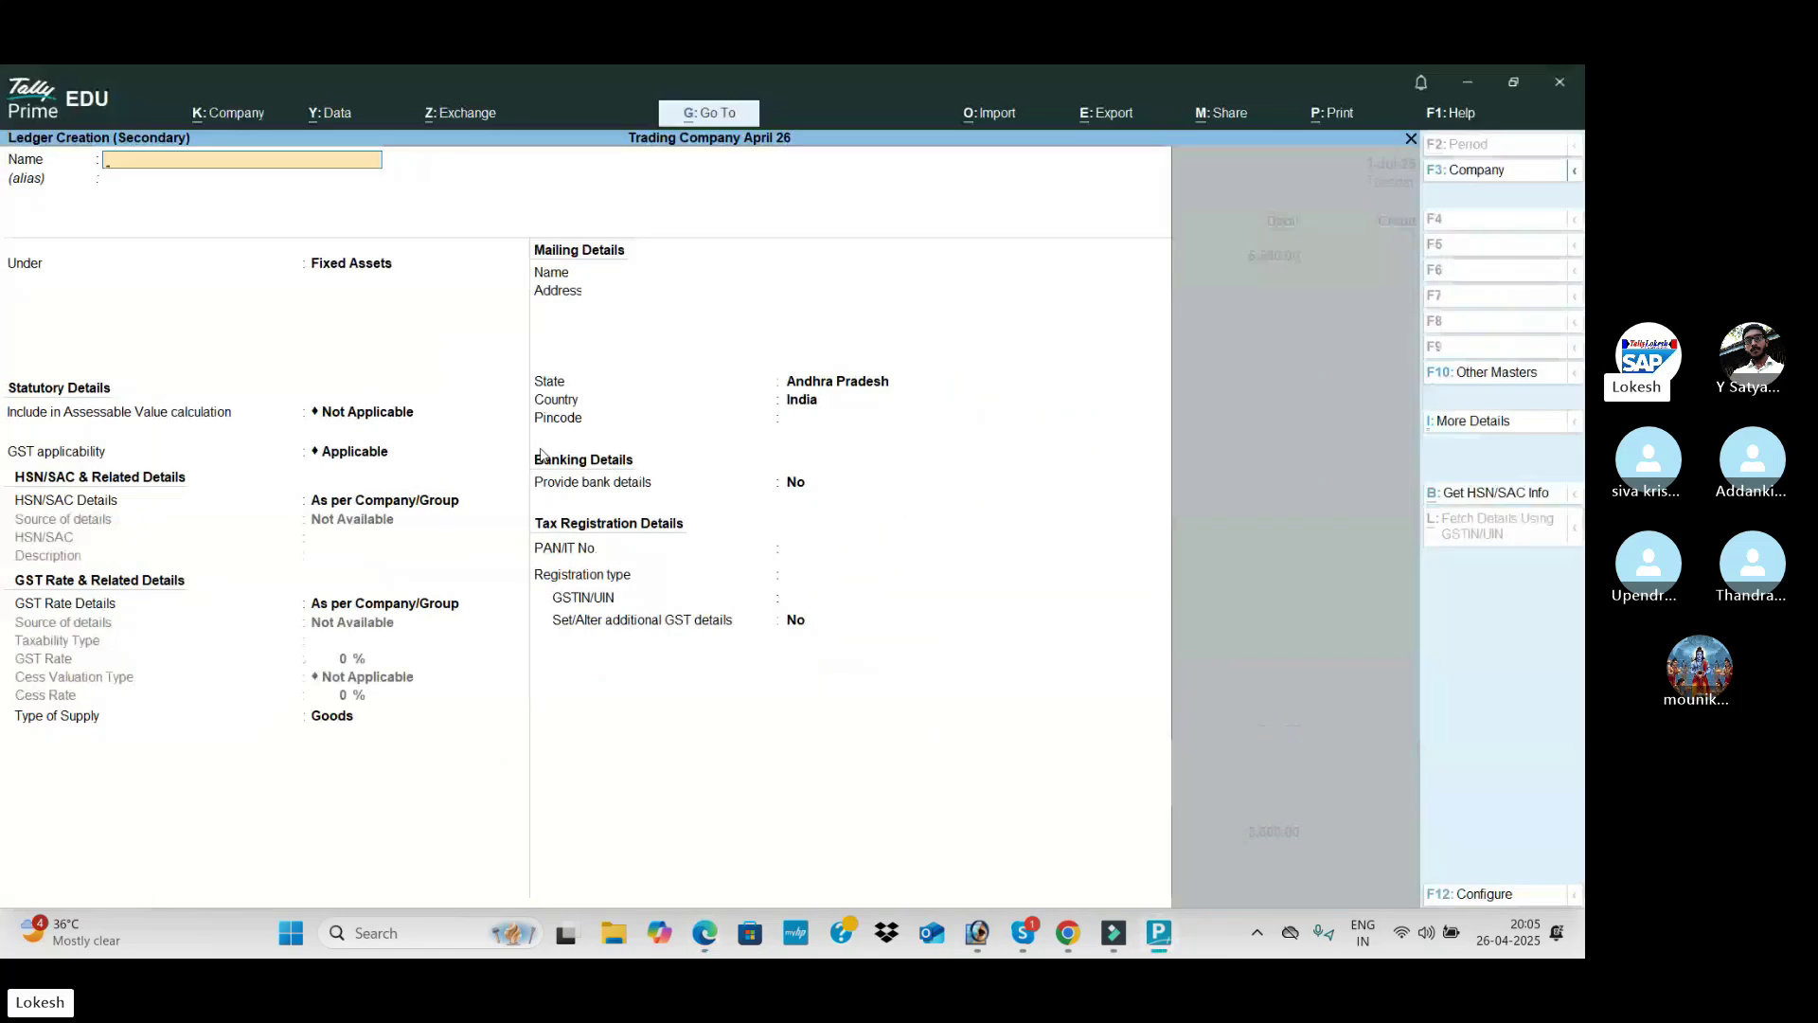
pyautogui.write('mputer')
pyautogui.press('Return')
pyautogui.press('Return')
pyautogui.press('Return')
pyautogui.hotkey('ctrl', 'a')
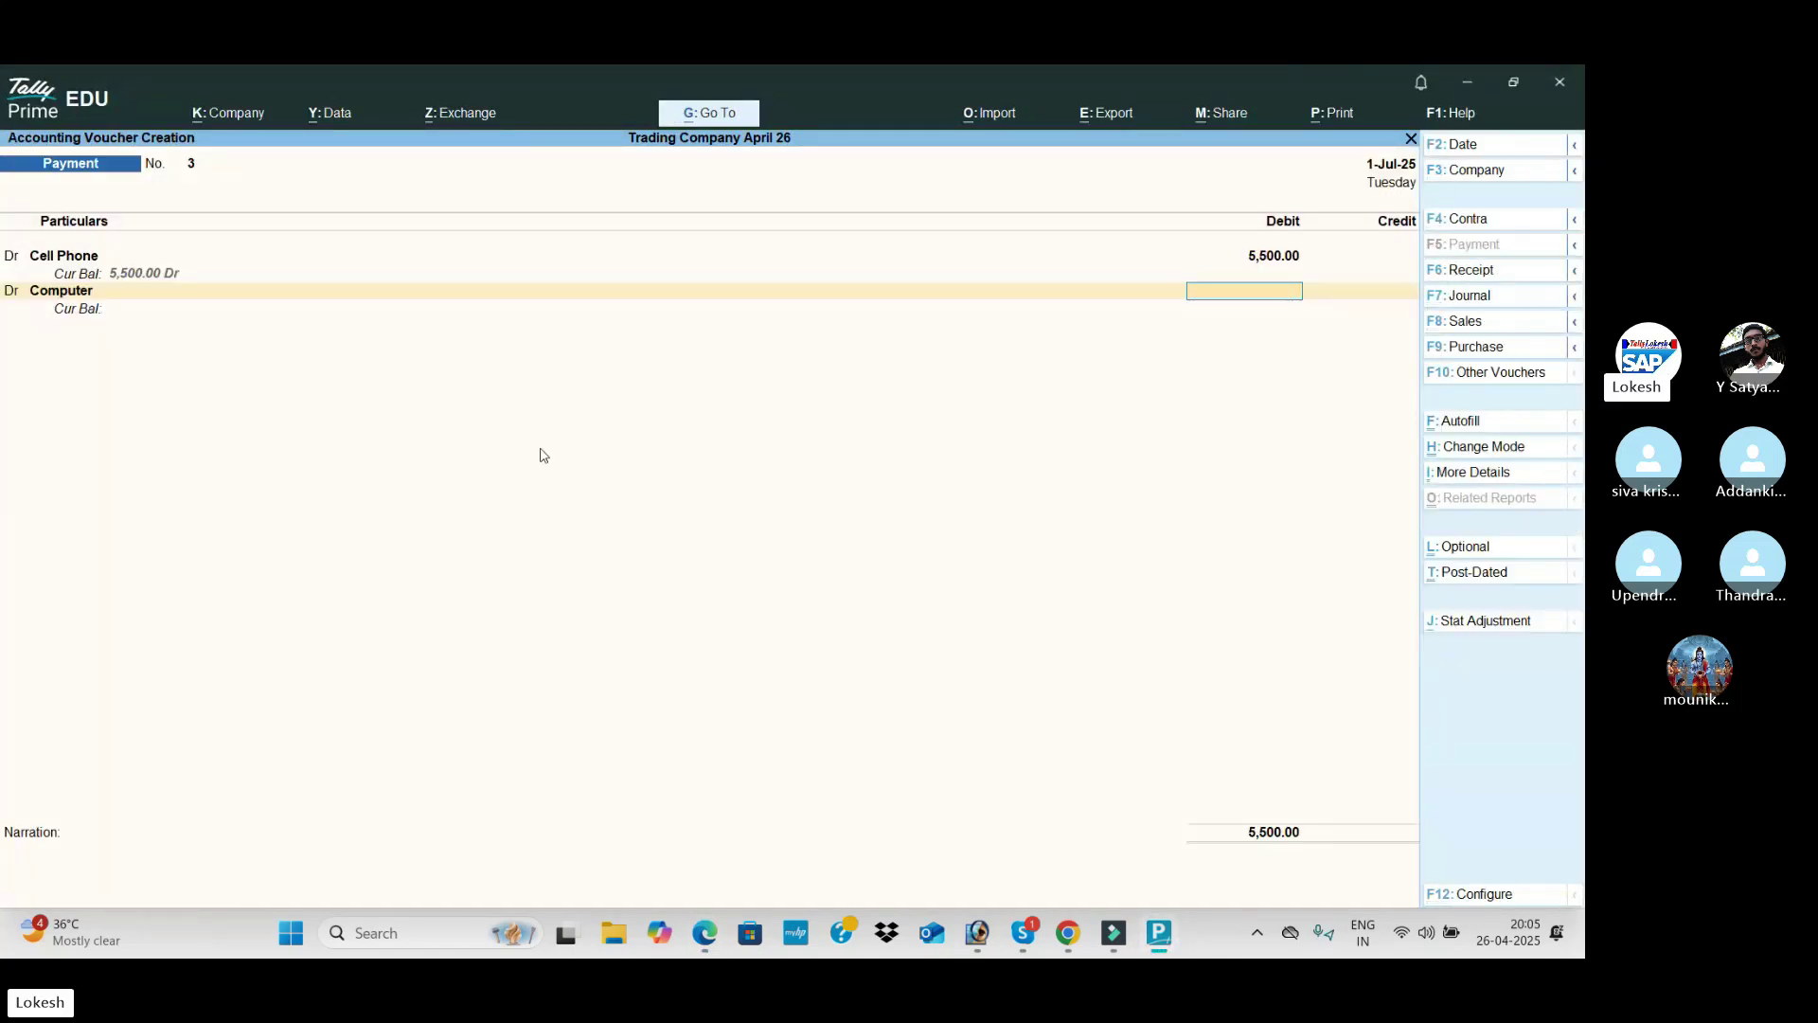
# Step: Check the computer's cost in the practice PDF and debit Computer with 25000
pyautogui.hotkey('alt', 'Tab')
pyautogui.hotkey('alt', 'Tab')
pyautogui.write('25000')
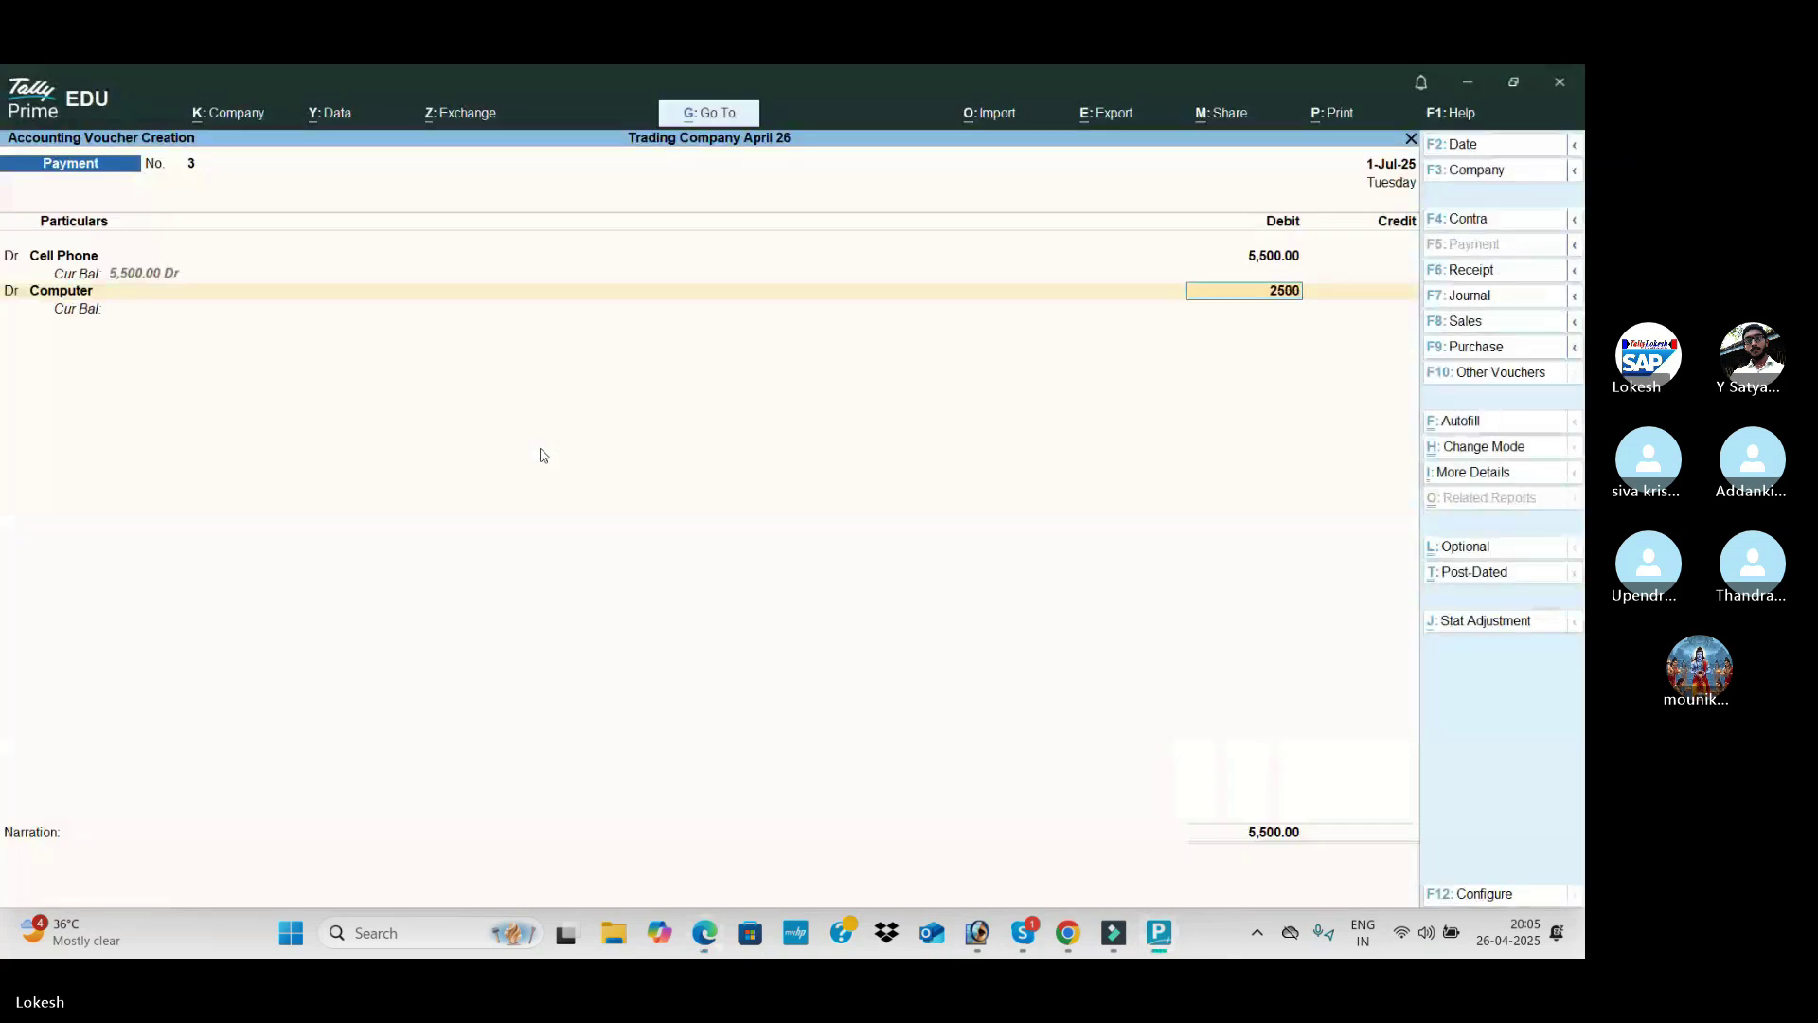
pyautogui.press('Return')
# Step: Check the third asset in the practice PDF and create the ledger Electrical Fittings under Fixed Assets for another debit line
pyautogui.hotkey('alt', 'c')
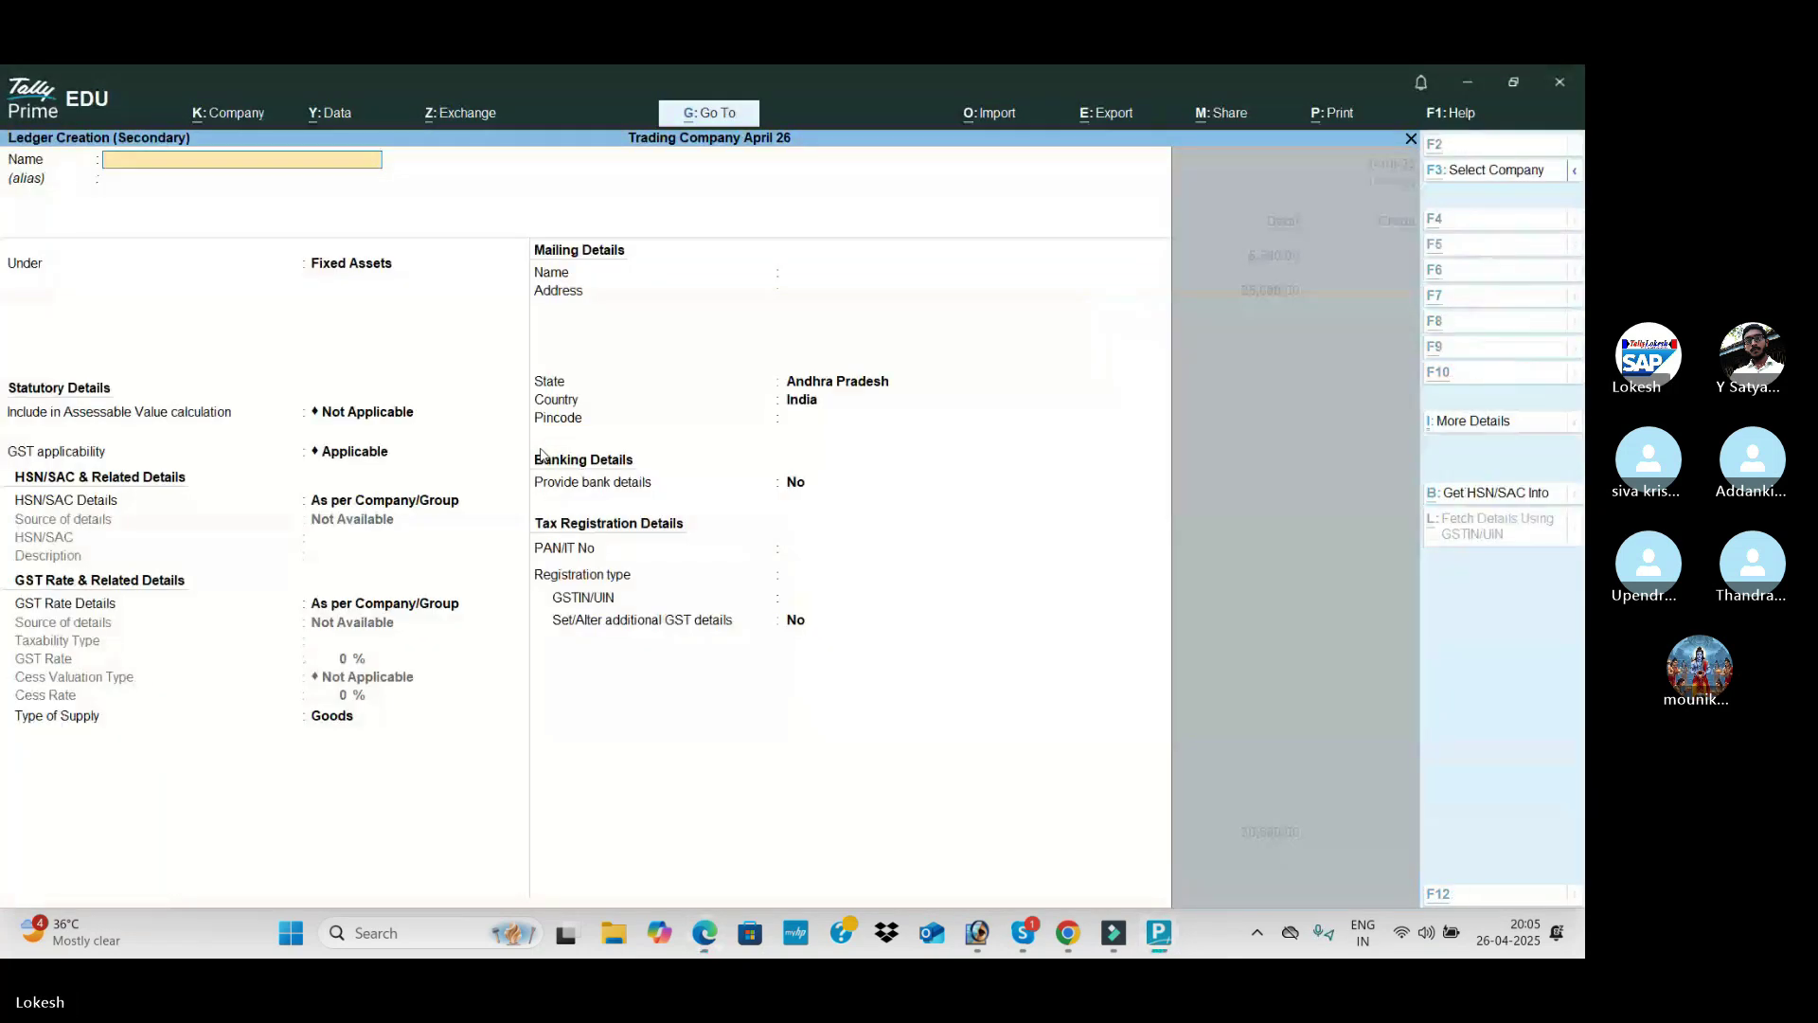
pyautogui.hotkey('alt', 'Tab')
pyautogui.hotkey('alt', 'Tab')
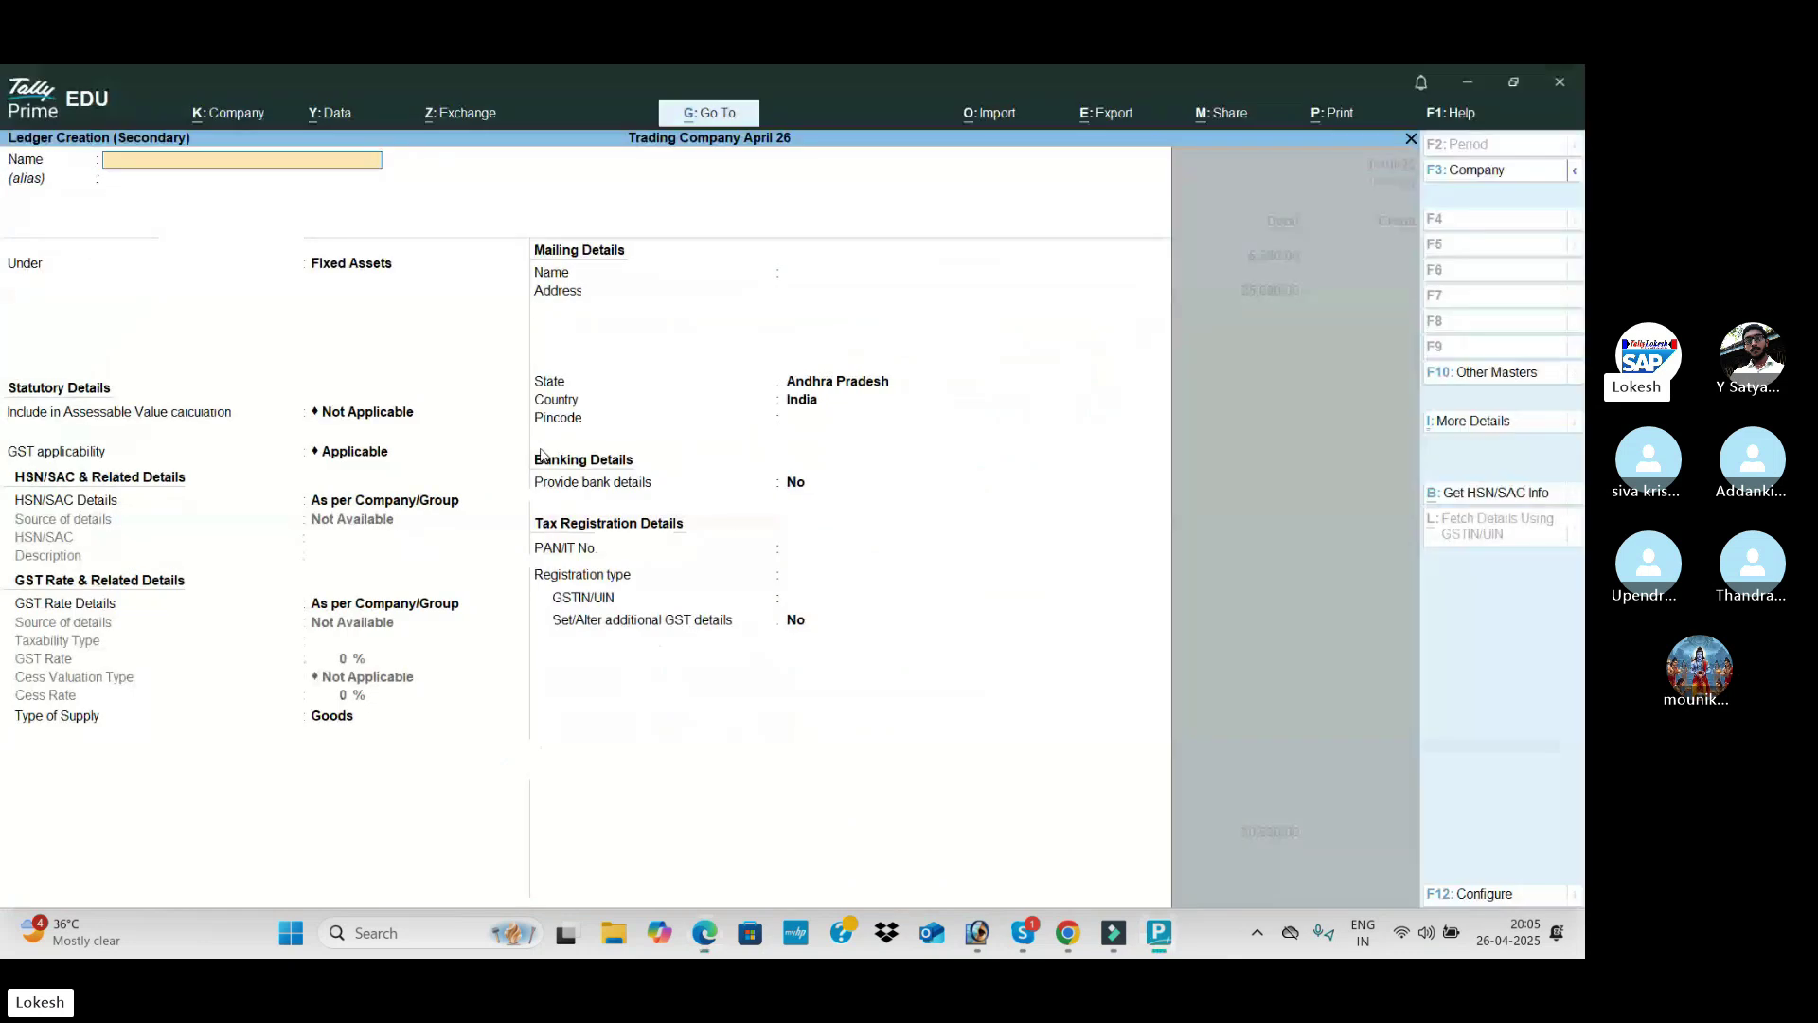
pyautogui.write('Electrica')
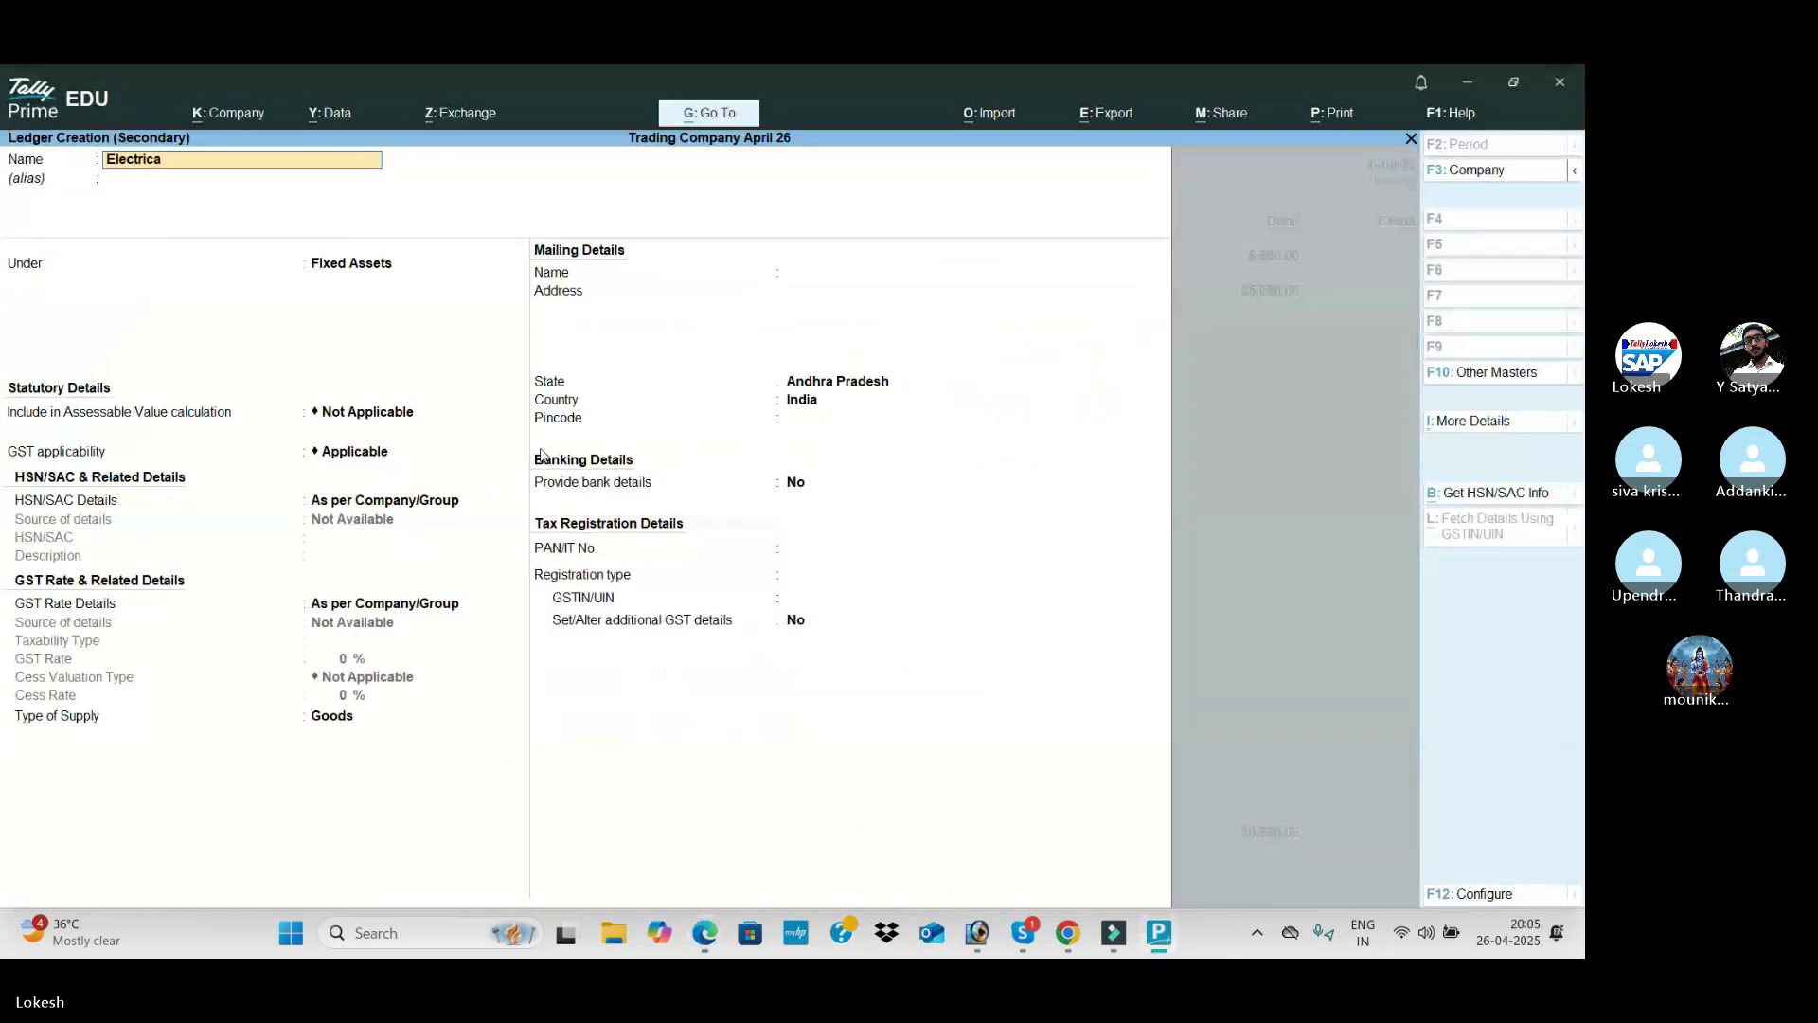
pyautogui.write('l Fittings')
pyautogui.press('Return')
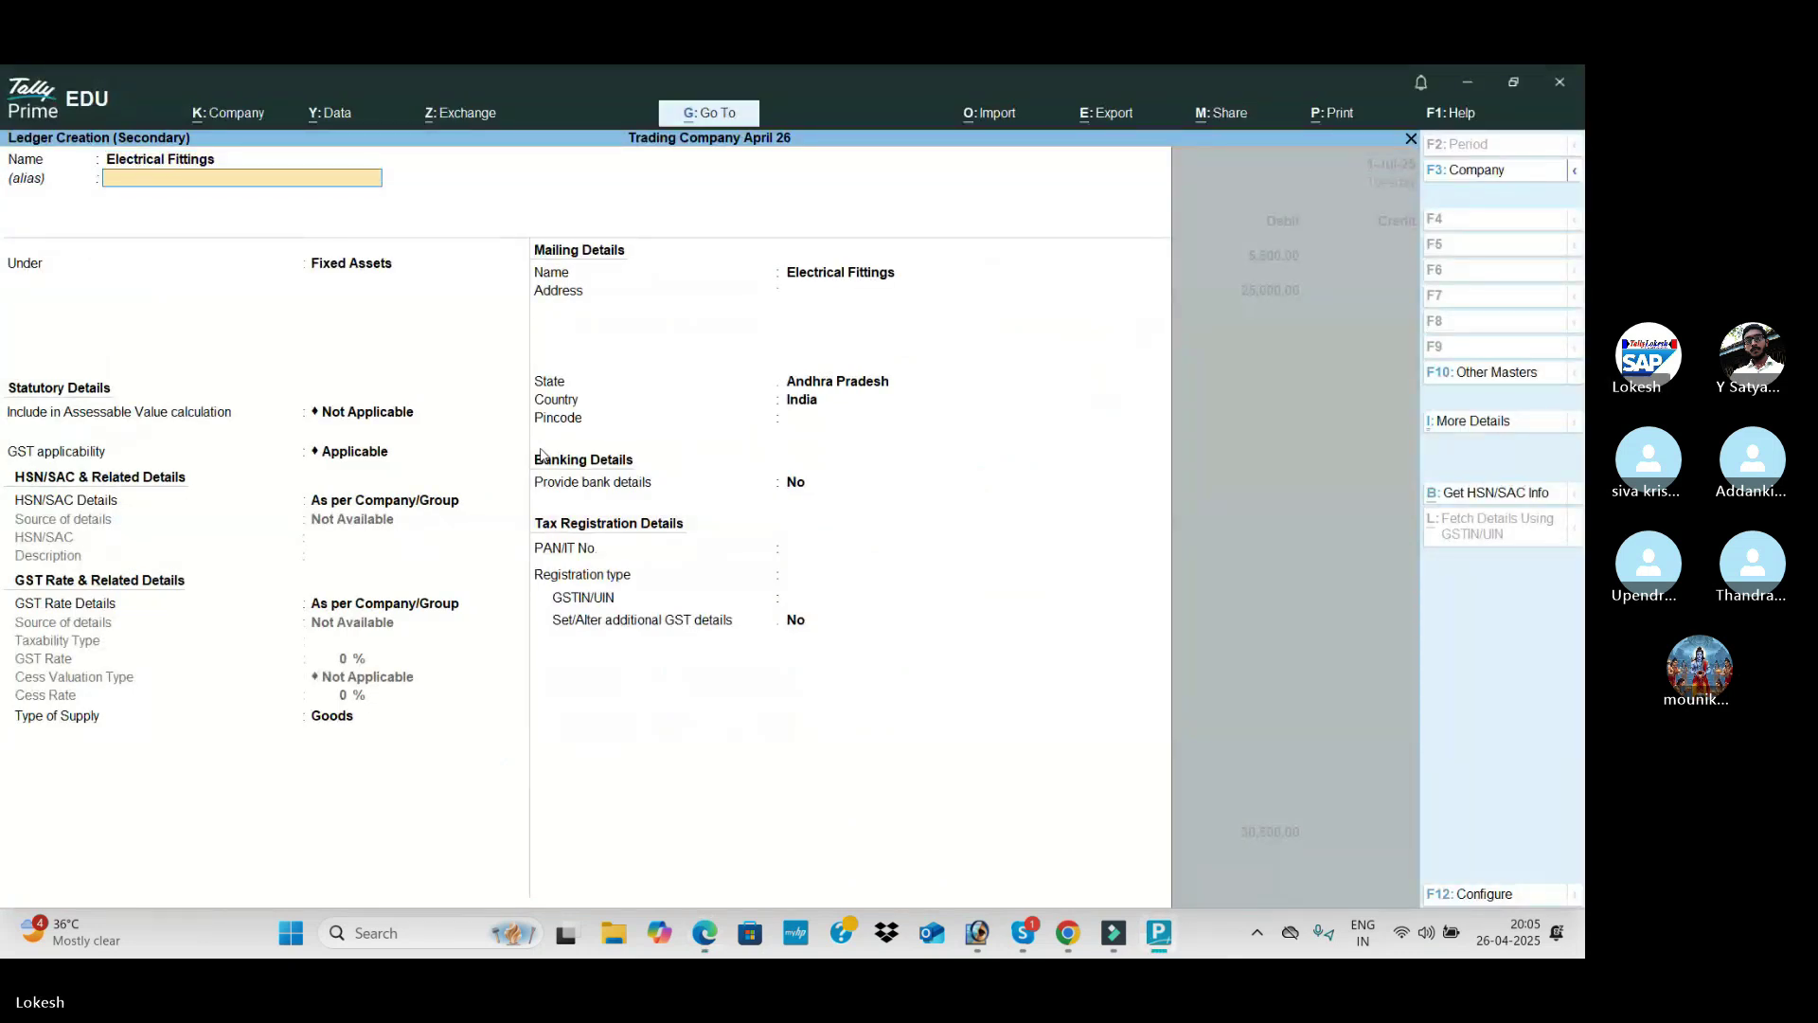
pyautogui.press('Return')
pyautogui.hotkey('ctrl', 'a')
# Step: Check the electrical fittings' cost in the practice PDF and debit Electrical Fittings with 5000
pyautogui.hotkey('alt', 'Tab')
pyautogui.hotkey('alt', 'Tab')
pyautogui.write('5000')
pyautogui.press('Return')
pyautogui.press('Return')
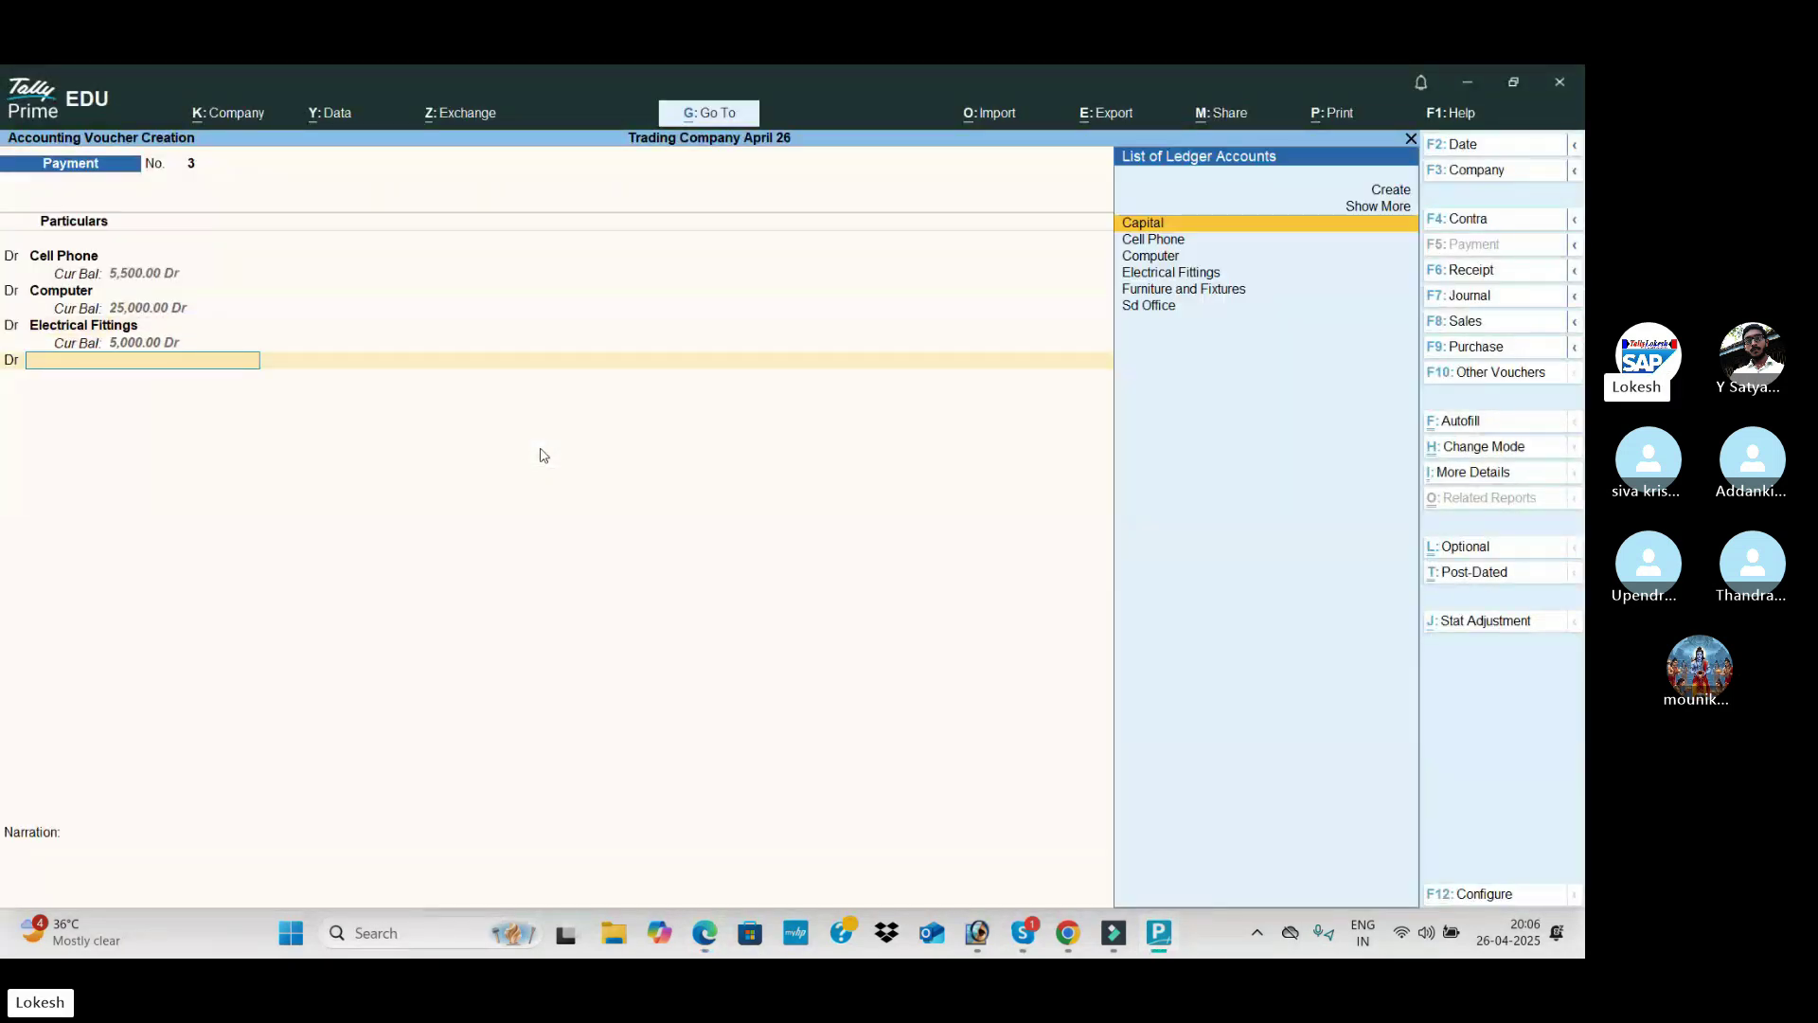
# Step: Check the last asset in the practice PDF and create the ledger Motor Vehicle under Fixed Assets
pyautogui.hotkey('alt', 'c')
pyautogui.hotkey('alt', 'Tab')
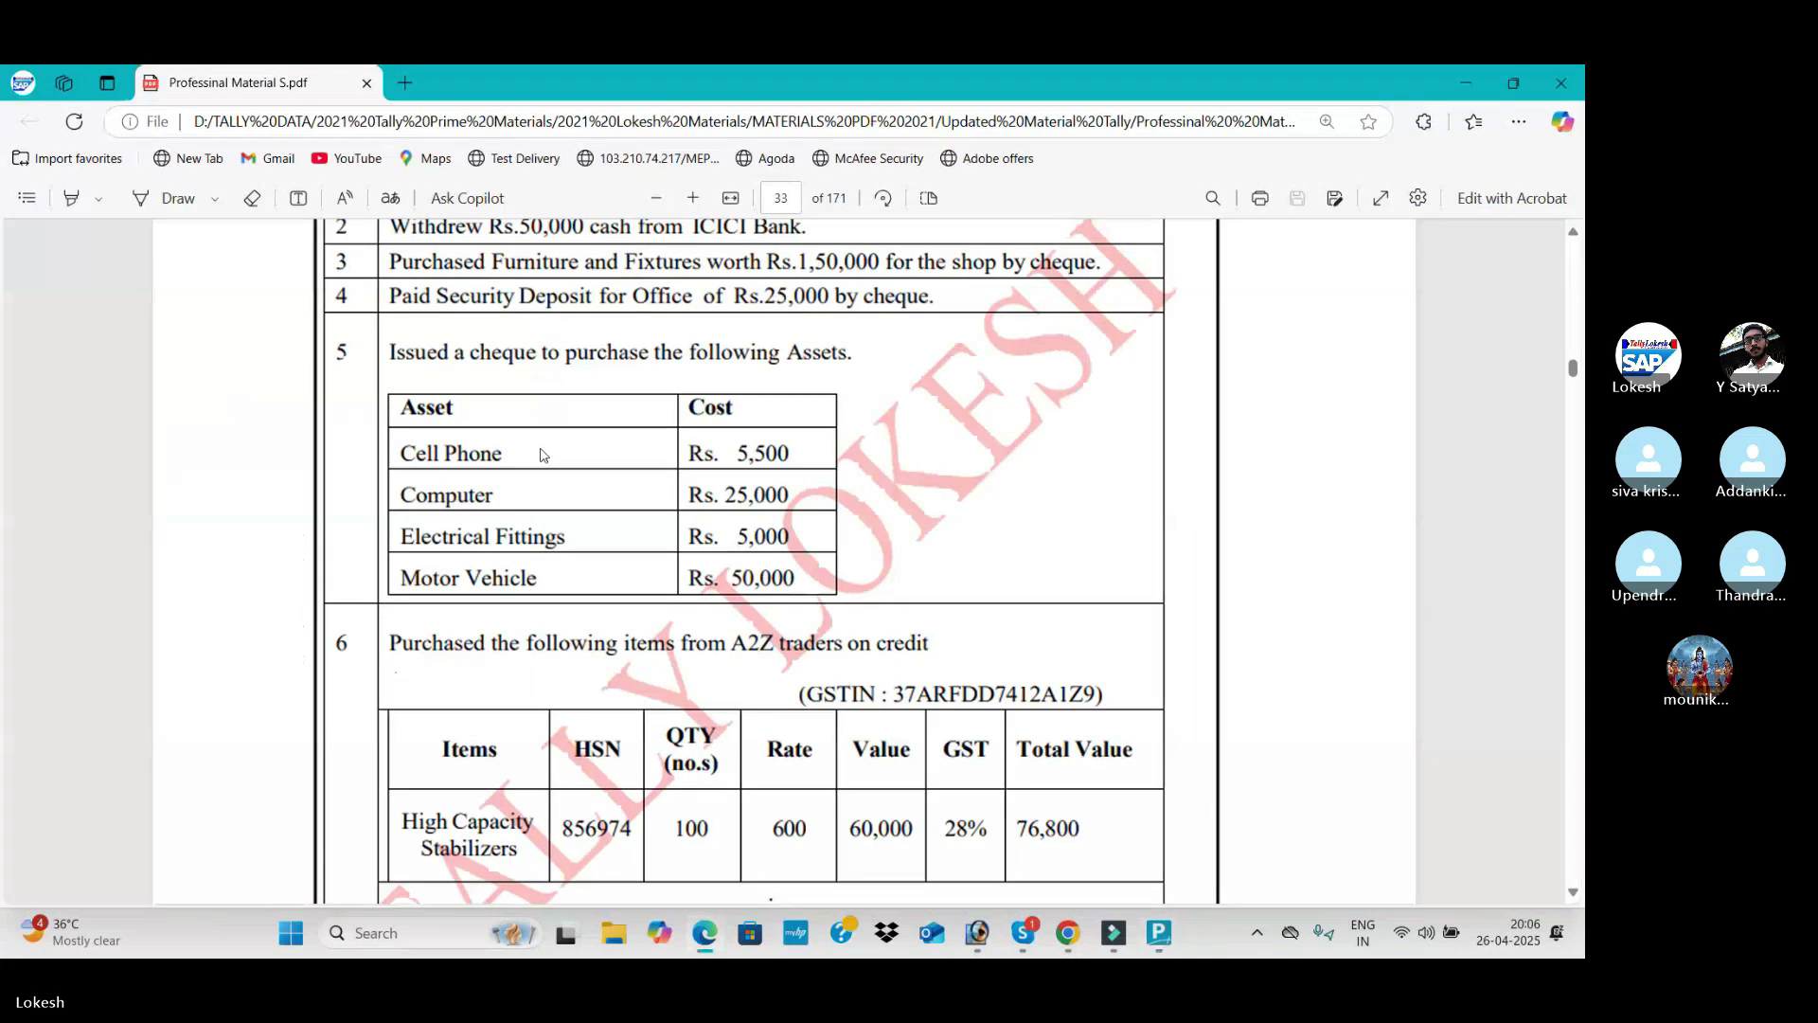
pyautogui.hotkey('alt', 'Tab')
pyautogui.write('Mote')
pyautogui.press('BackSpace')
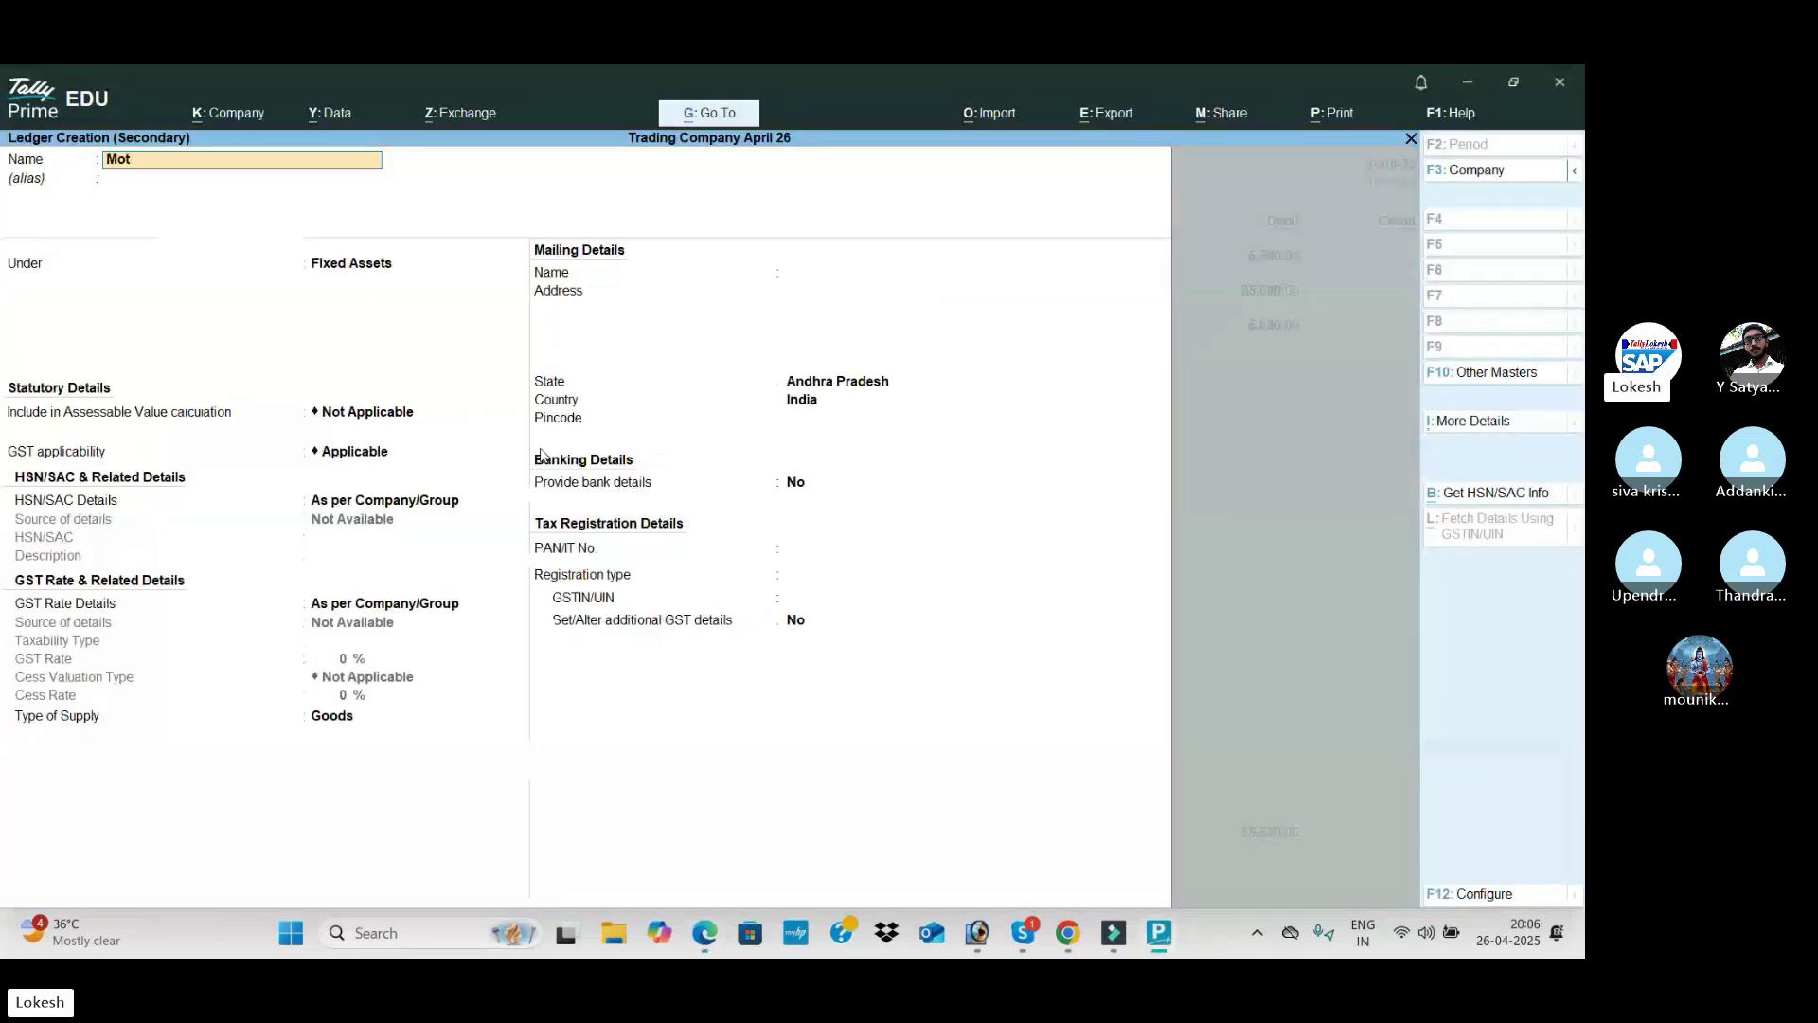
pyautogui.write('or Veh')
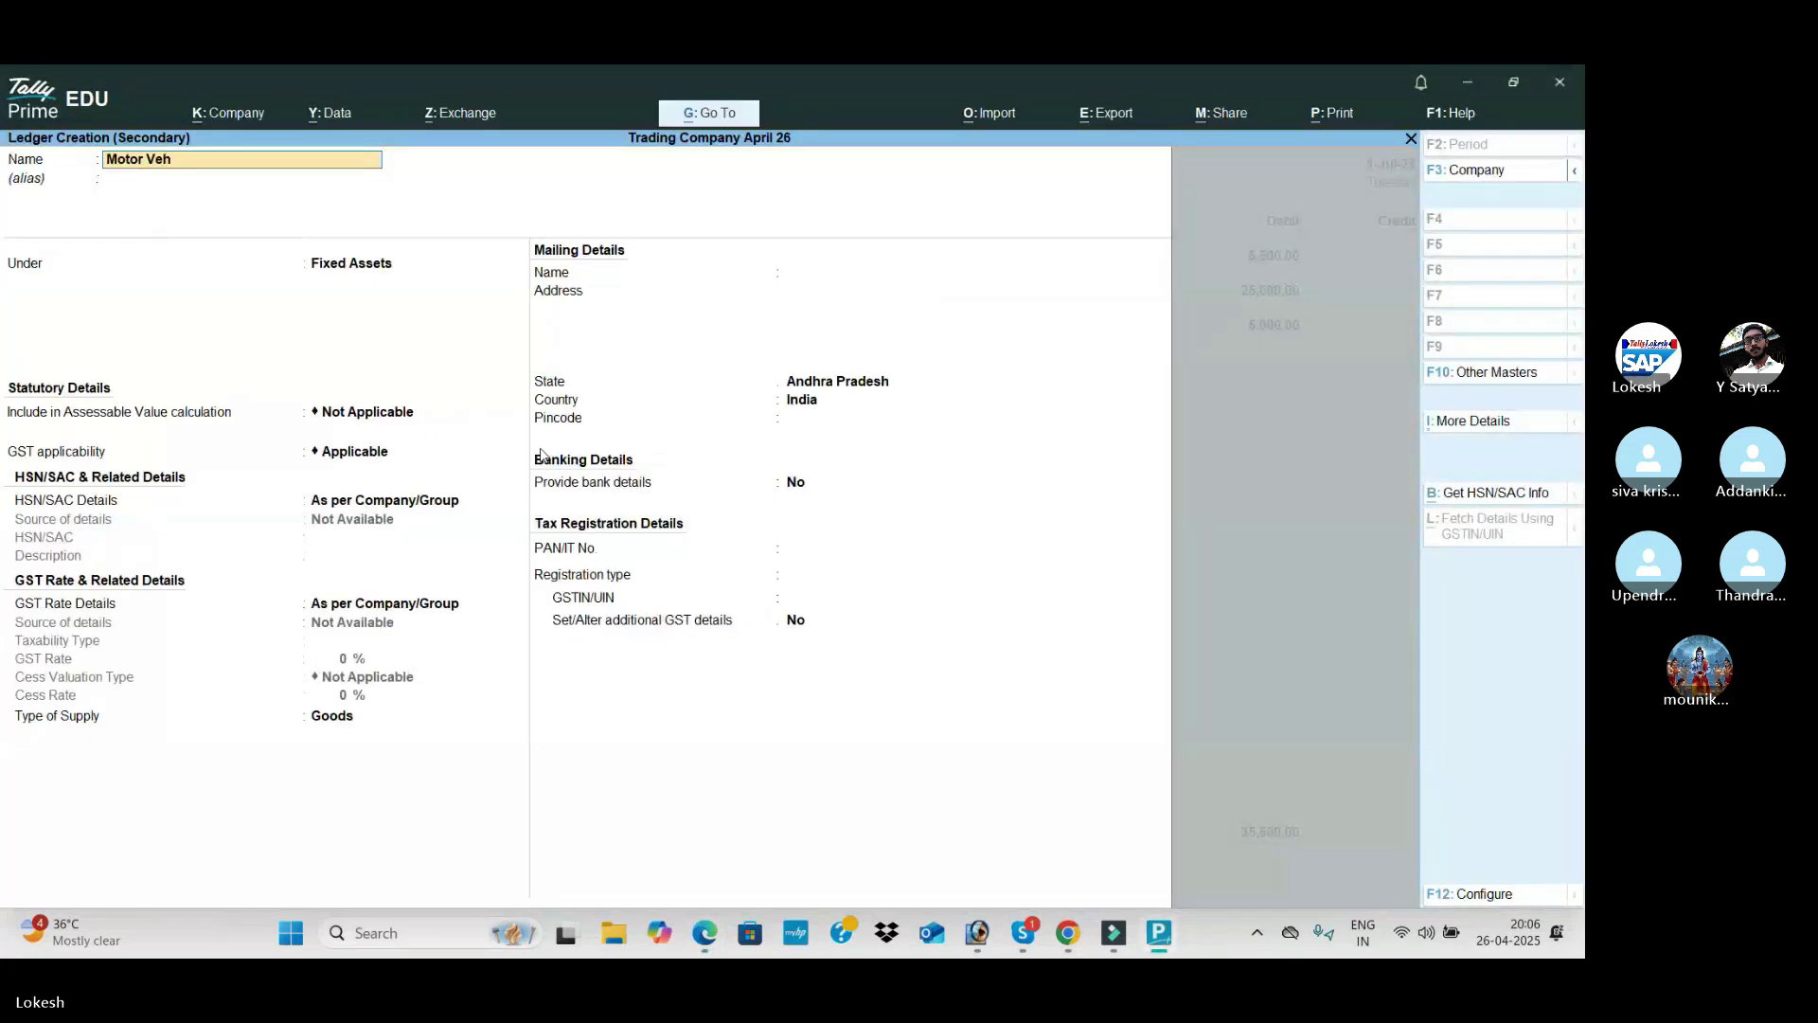
pyautogui.press('Return')
pyautogui.press('Return')
pyautogui.press('Return')
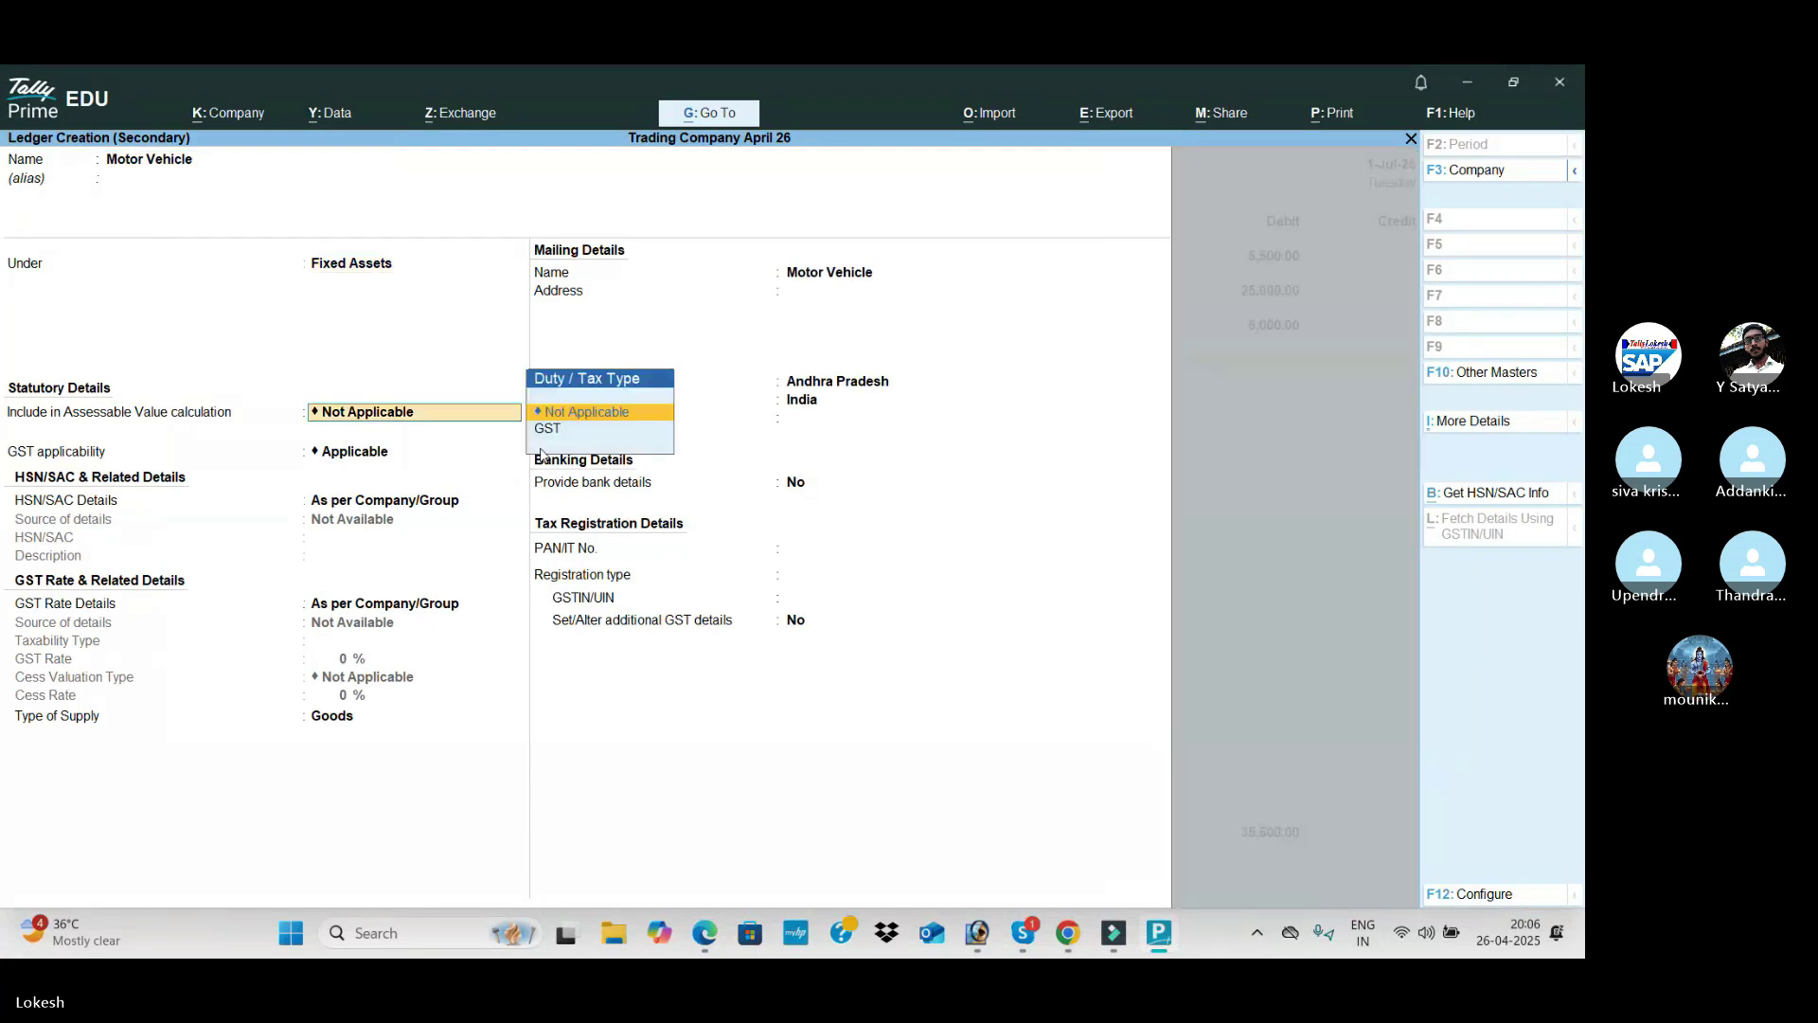
pyautogui.hotkey('ctrl', 'a')
# Step: Check the motor vehicle's cost in the practice PDF and debit Motor Vehicle with 50000
pyautogui.hotkey('alt', 'Tab')
pyautogui.hotkey('alt', 'Tab')
pyautogui.write('50000')
pyautogui.press('Return')
pyautogui.press('Return')
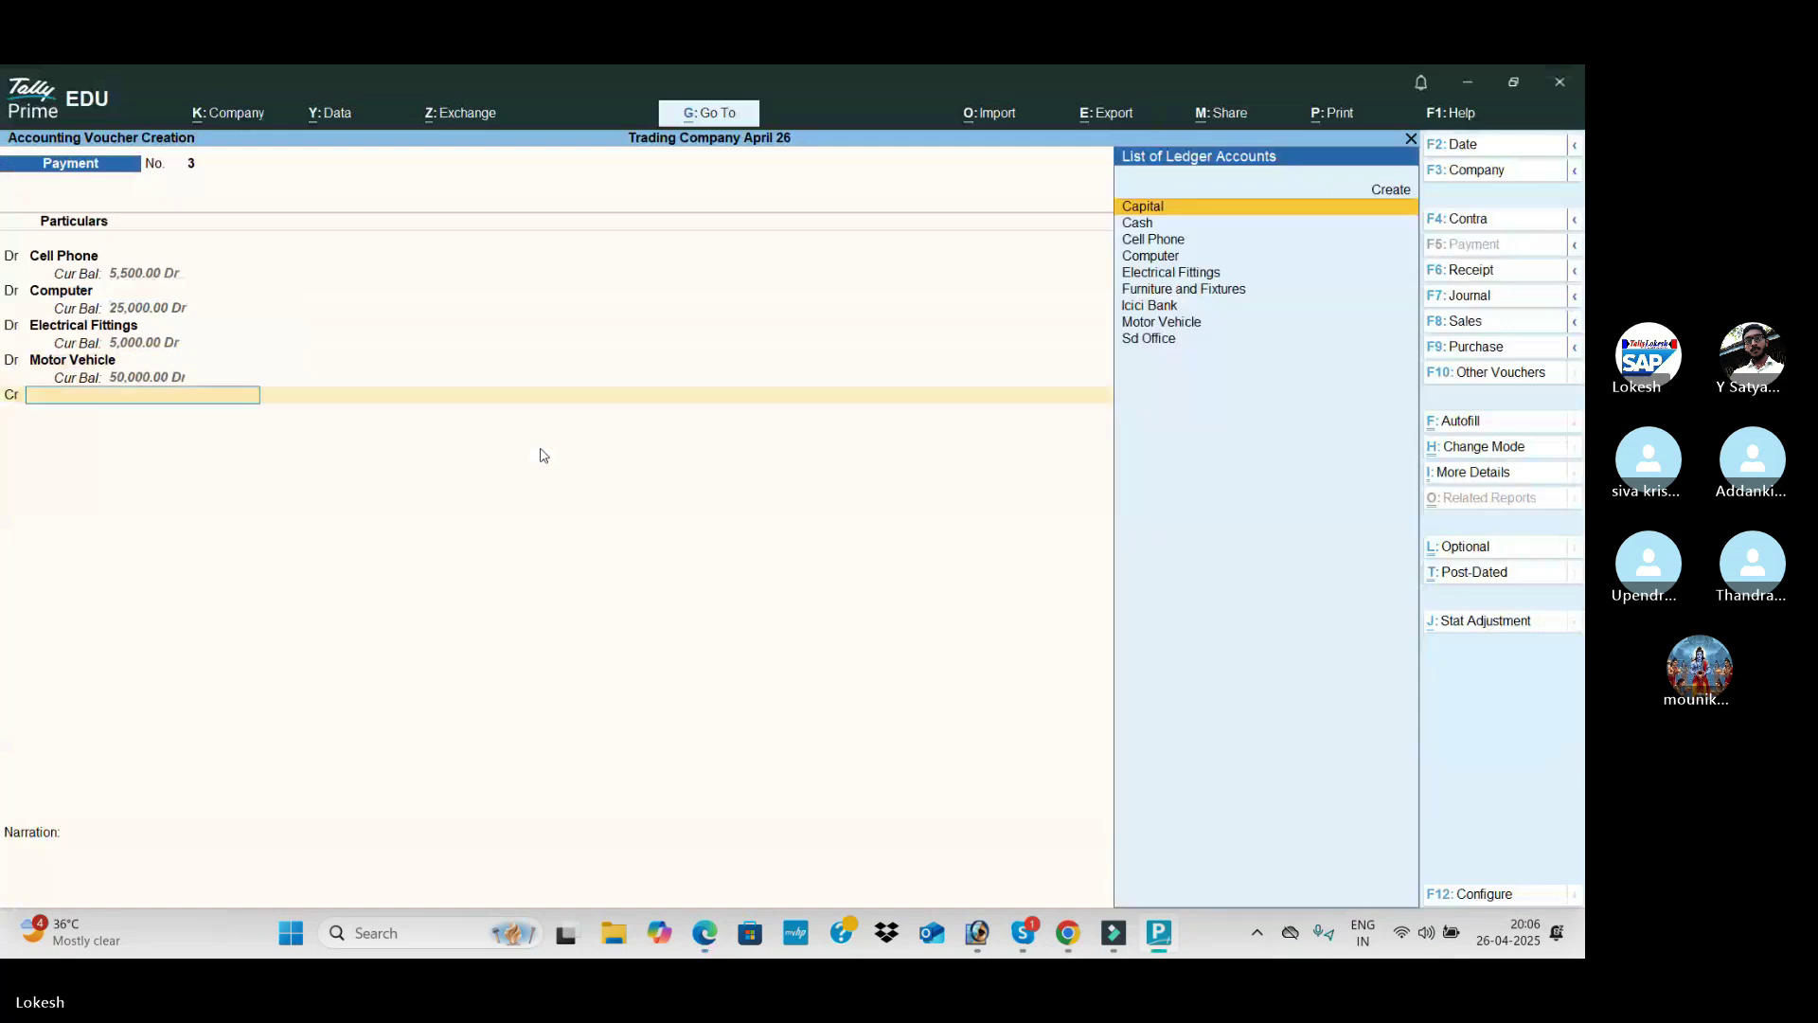
# Step: Credit Icici Bank with 85500 by cheque for the four assets and save the payment voucher
pyautogui.press('Return')
pyautogui.hotkey('alt', 'Tab')
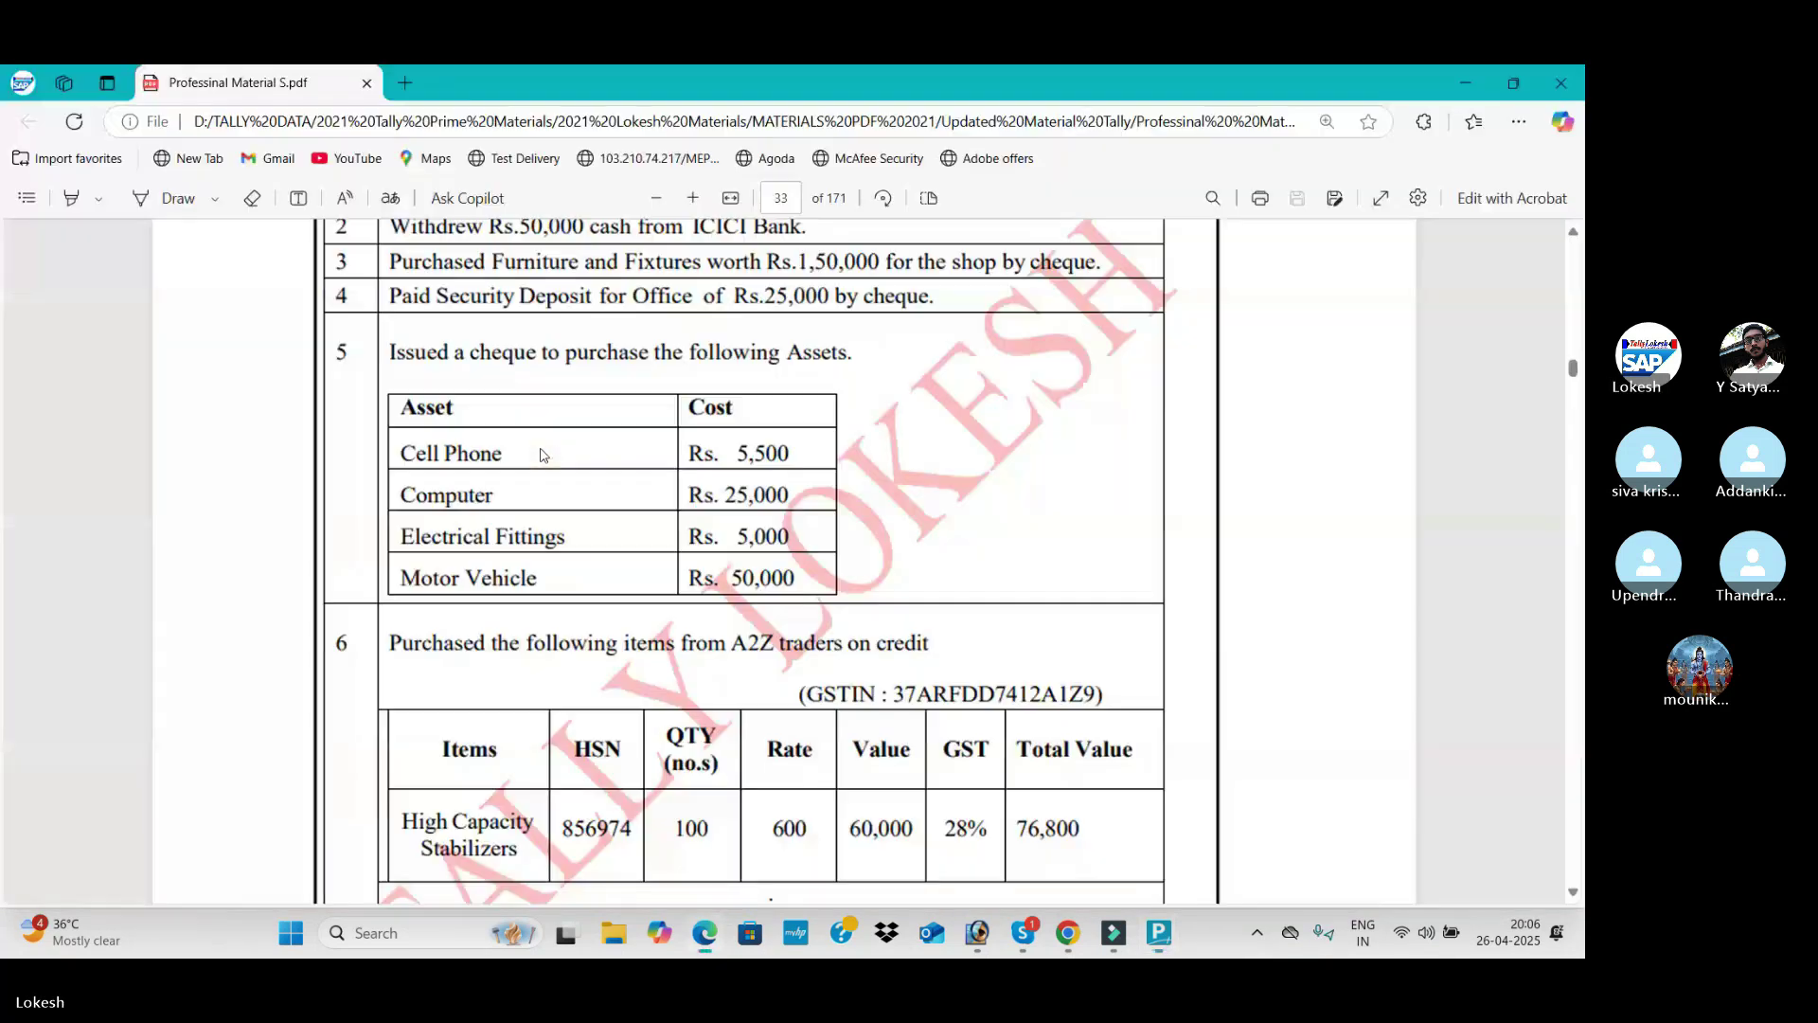
pyautogui.hotkey('alt', 'Tab')
pyautogui.press('Return')
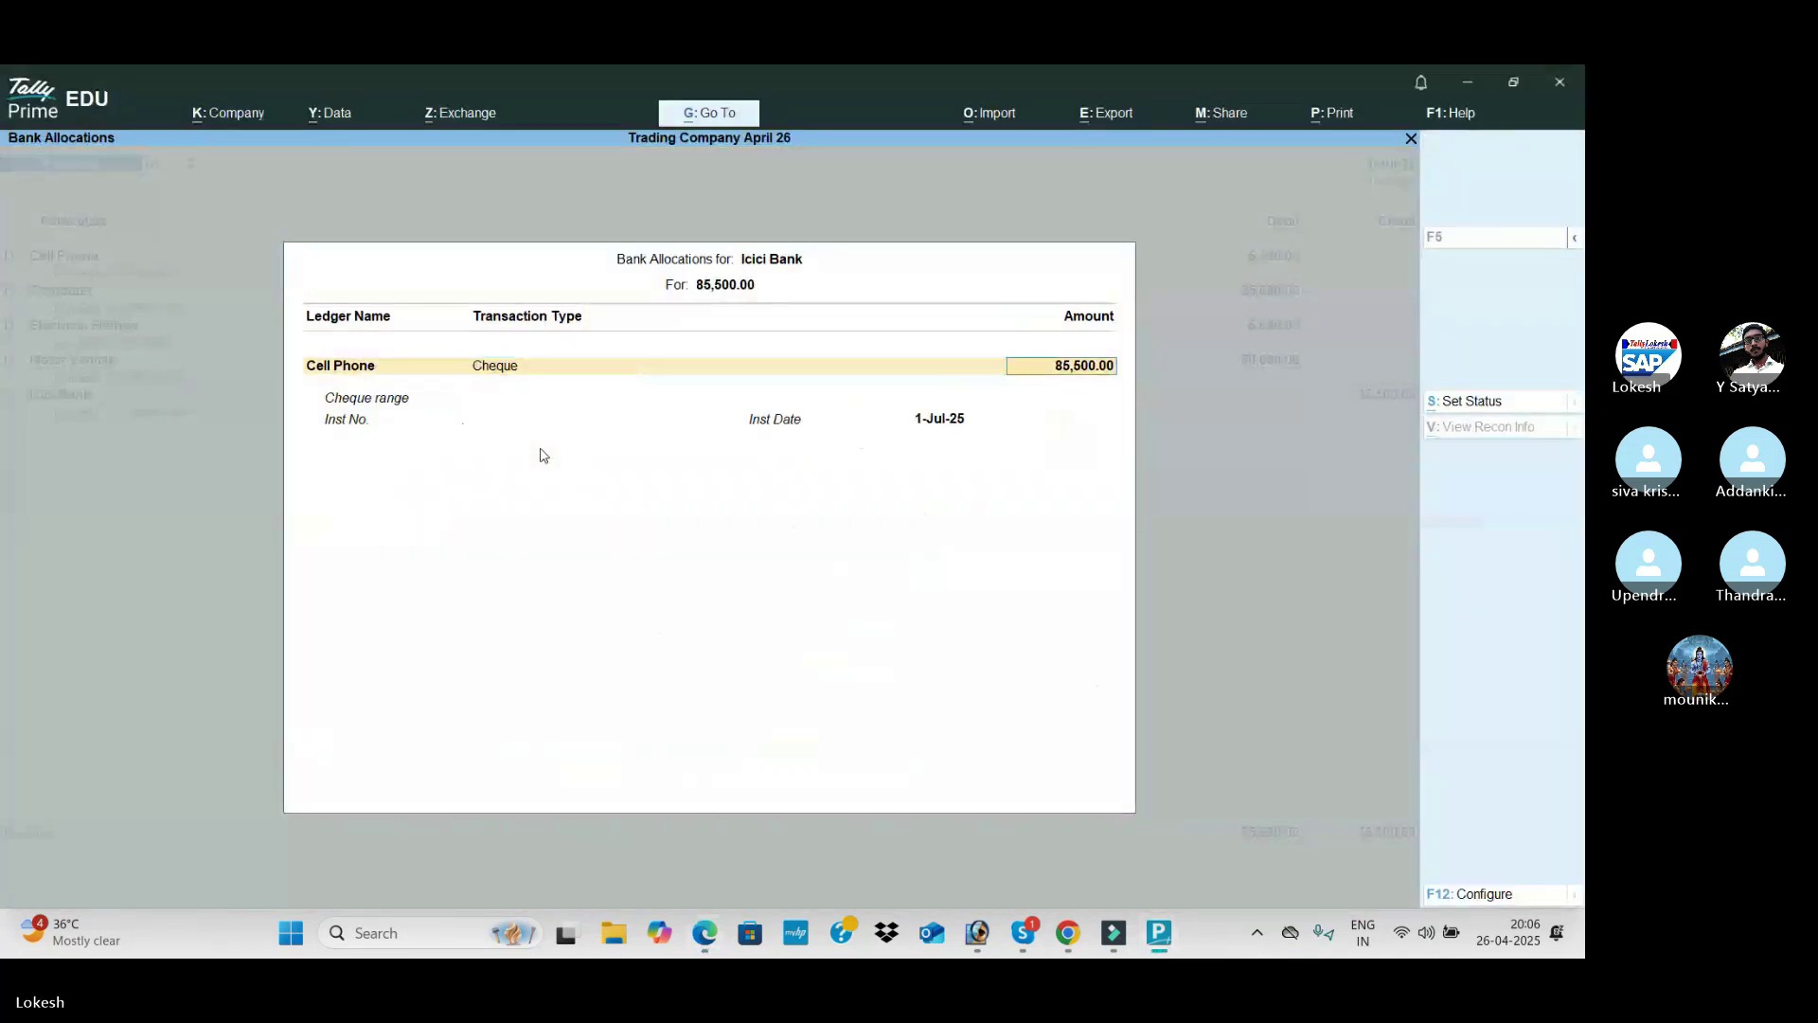
pyautogui.press('Return')
pyautogui.press('Return')
pyautogui.press('Return')
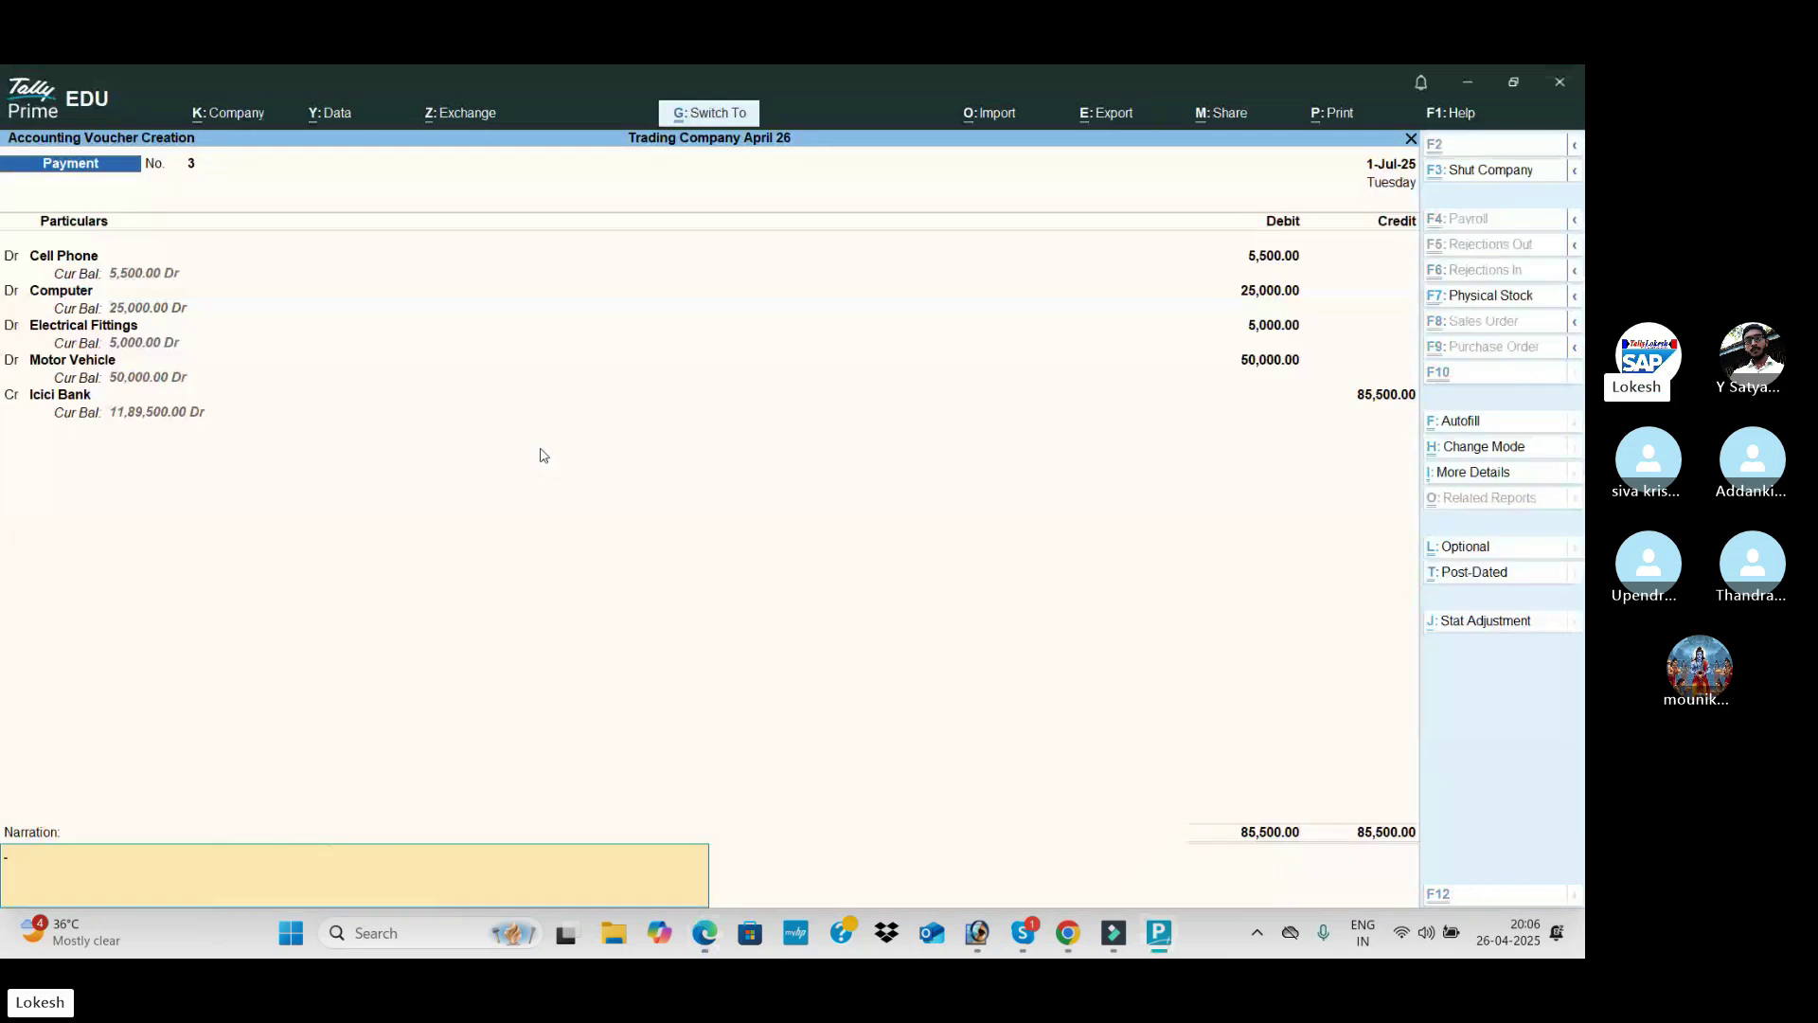
pyautogui.hotkey('ctrl', 'a')
# Step: Check the sixth transaction in the practice PDF and start a purchase voucher in TallyPrime up to the party account
pyautogui.hotkey('alt', 'Tab')
pyautogui.scroll(-3, 540, 601)
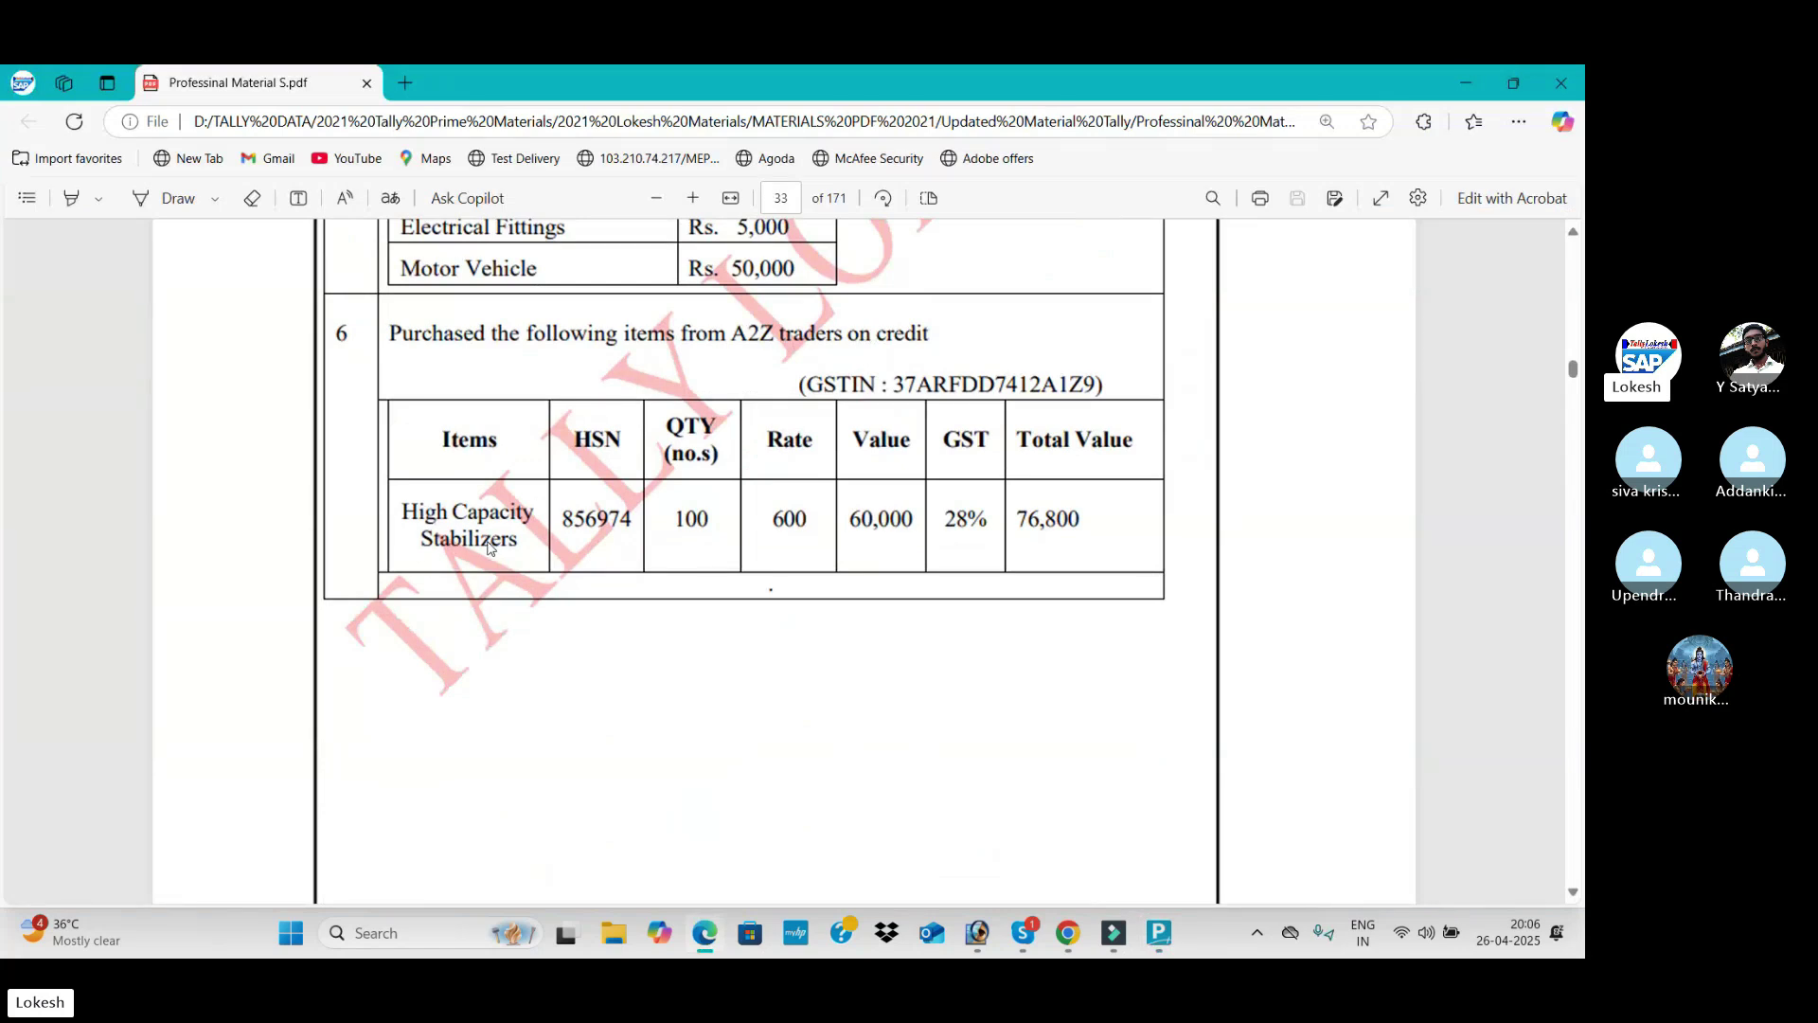
pyautogui.hotkey('alt', 'Tab')
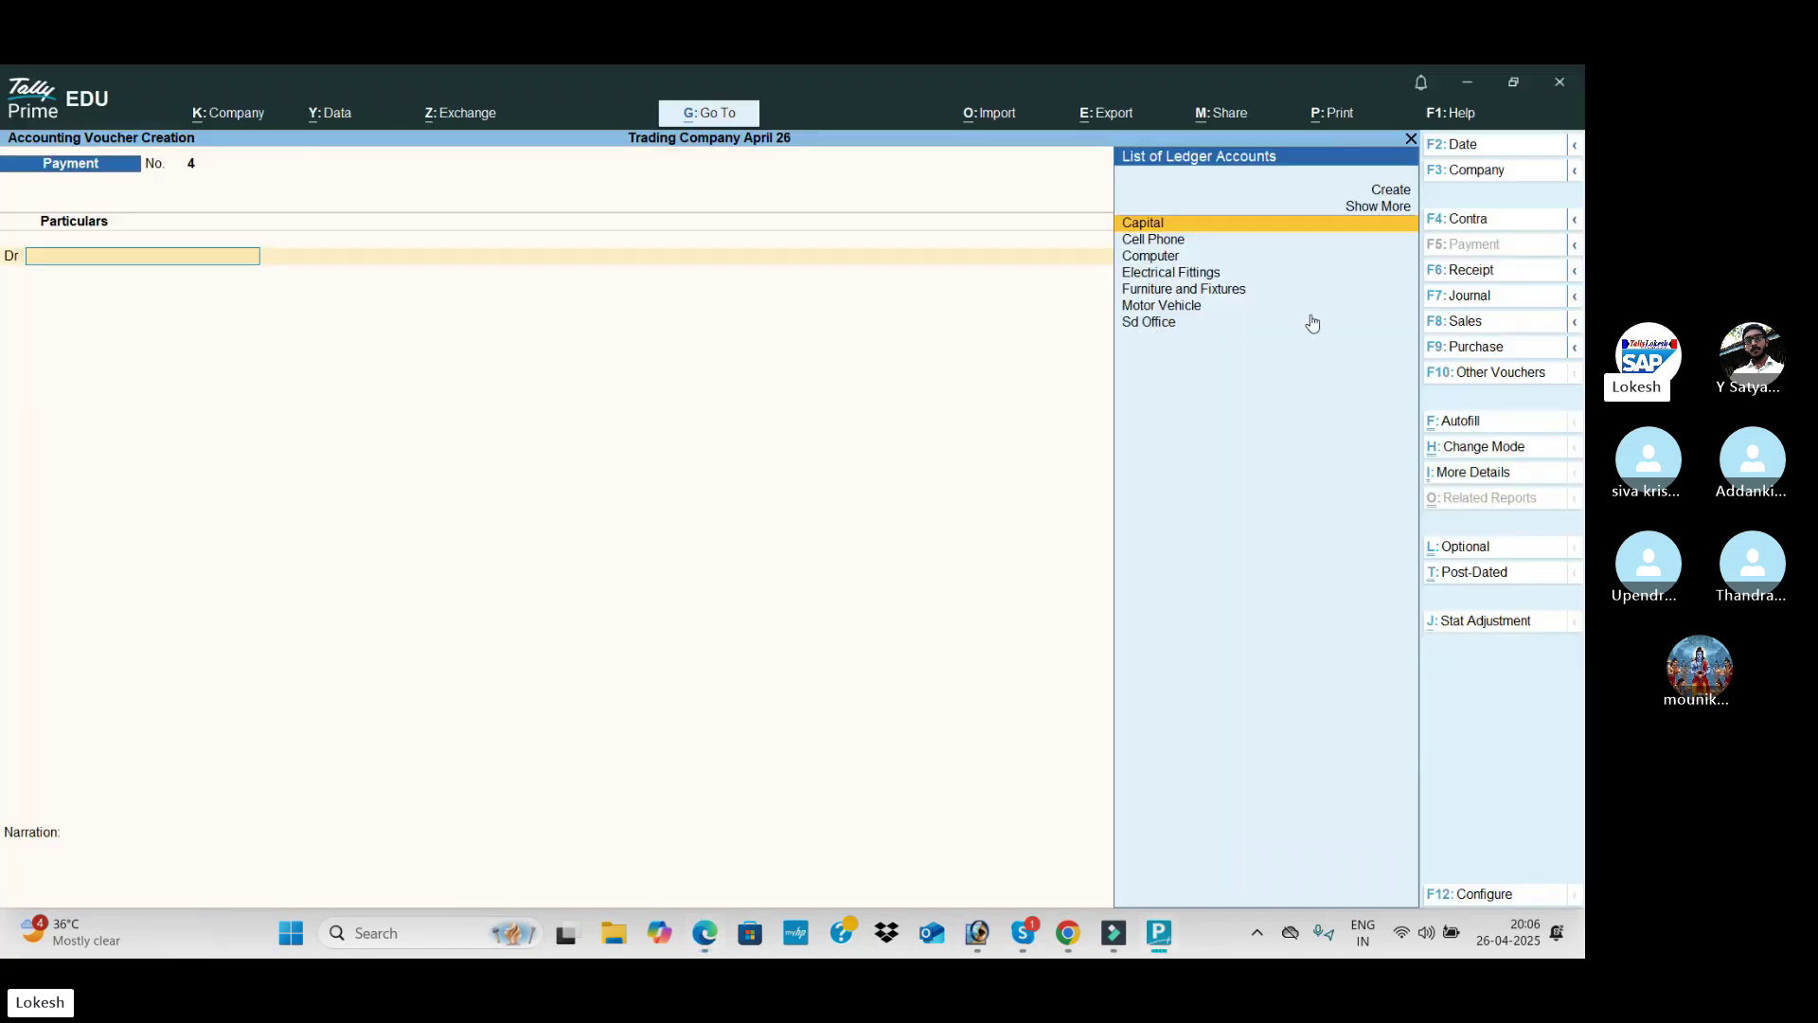
pyautogui.click(1508, 351)
pyautogui.press('Return')
pyautogui.press('Return')
# Step: Start a new party ledger named A2z Traders and place it under Sundry Creditors
pyautogui.hotkey('alt', 'c')
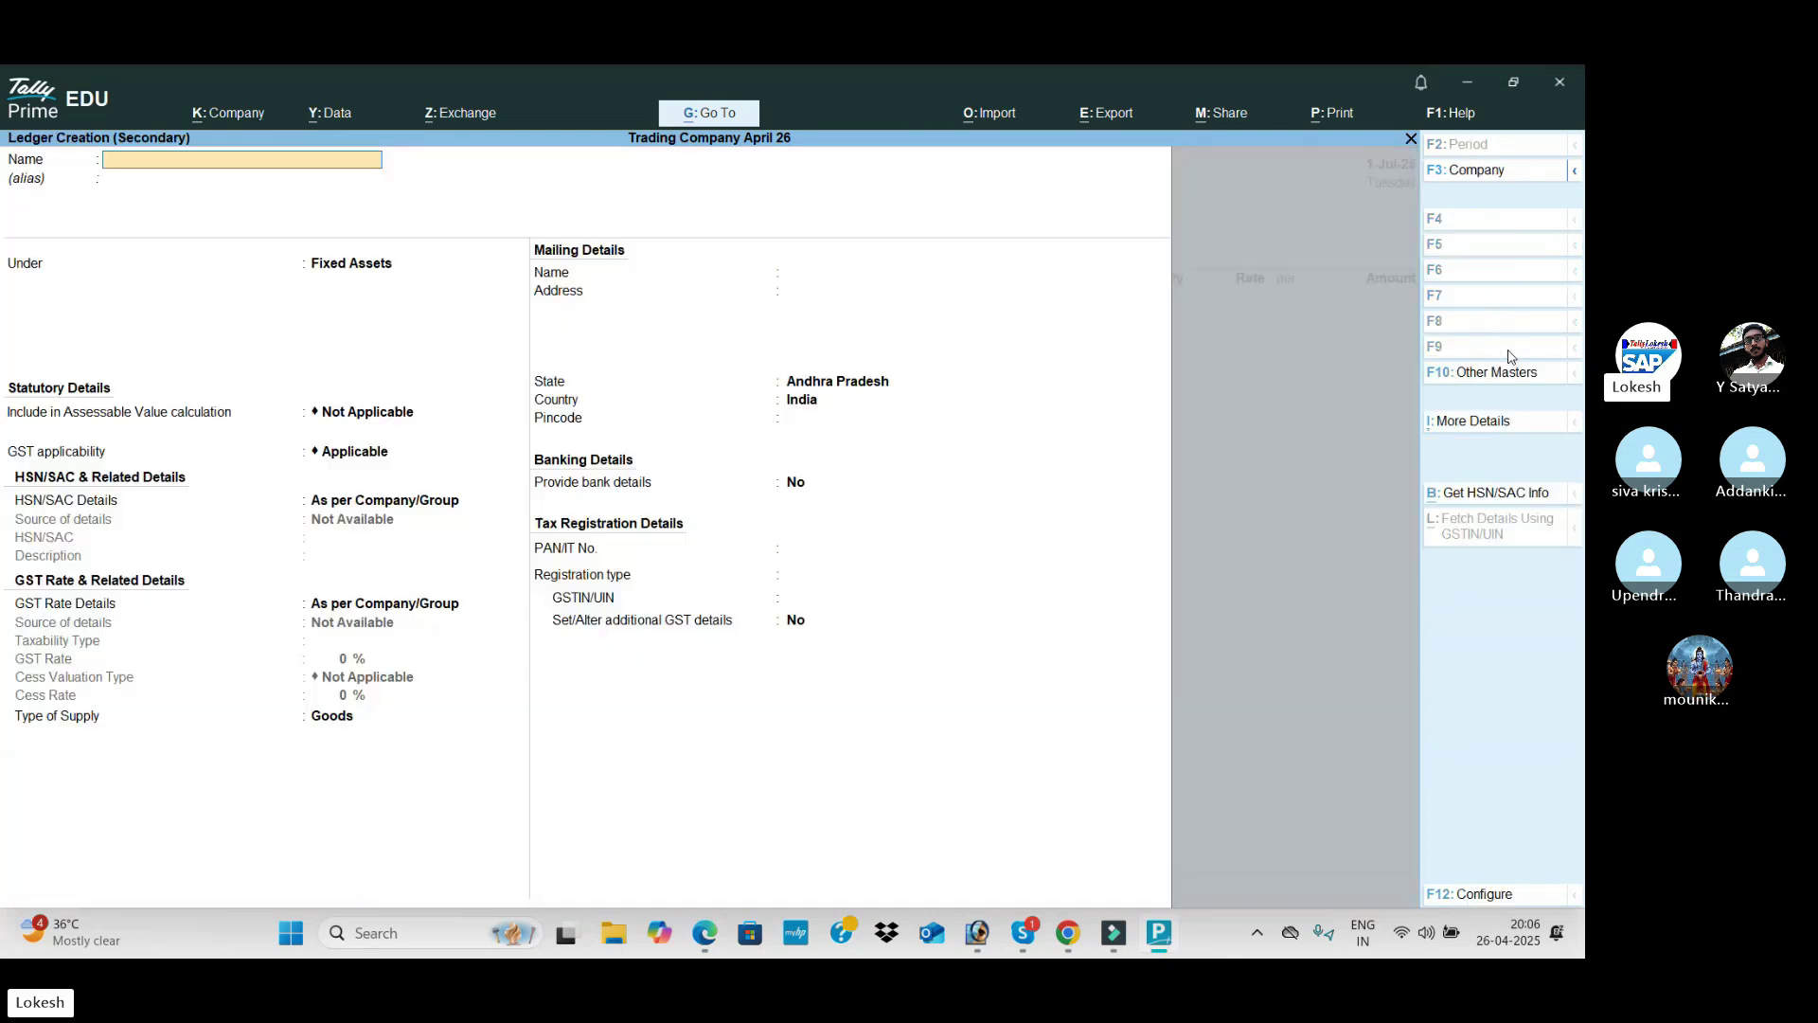
pyautogui.write('A2')
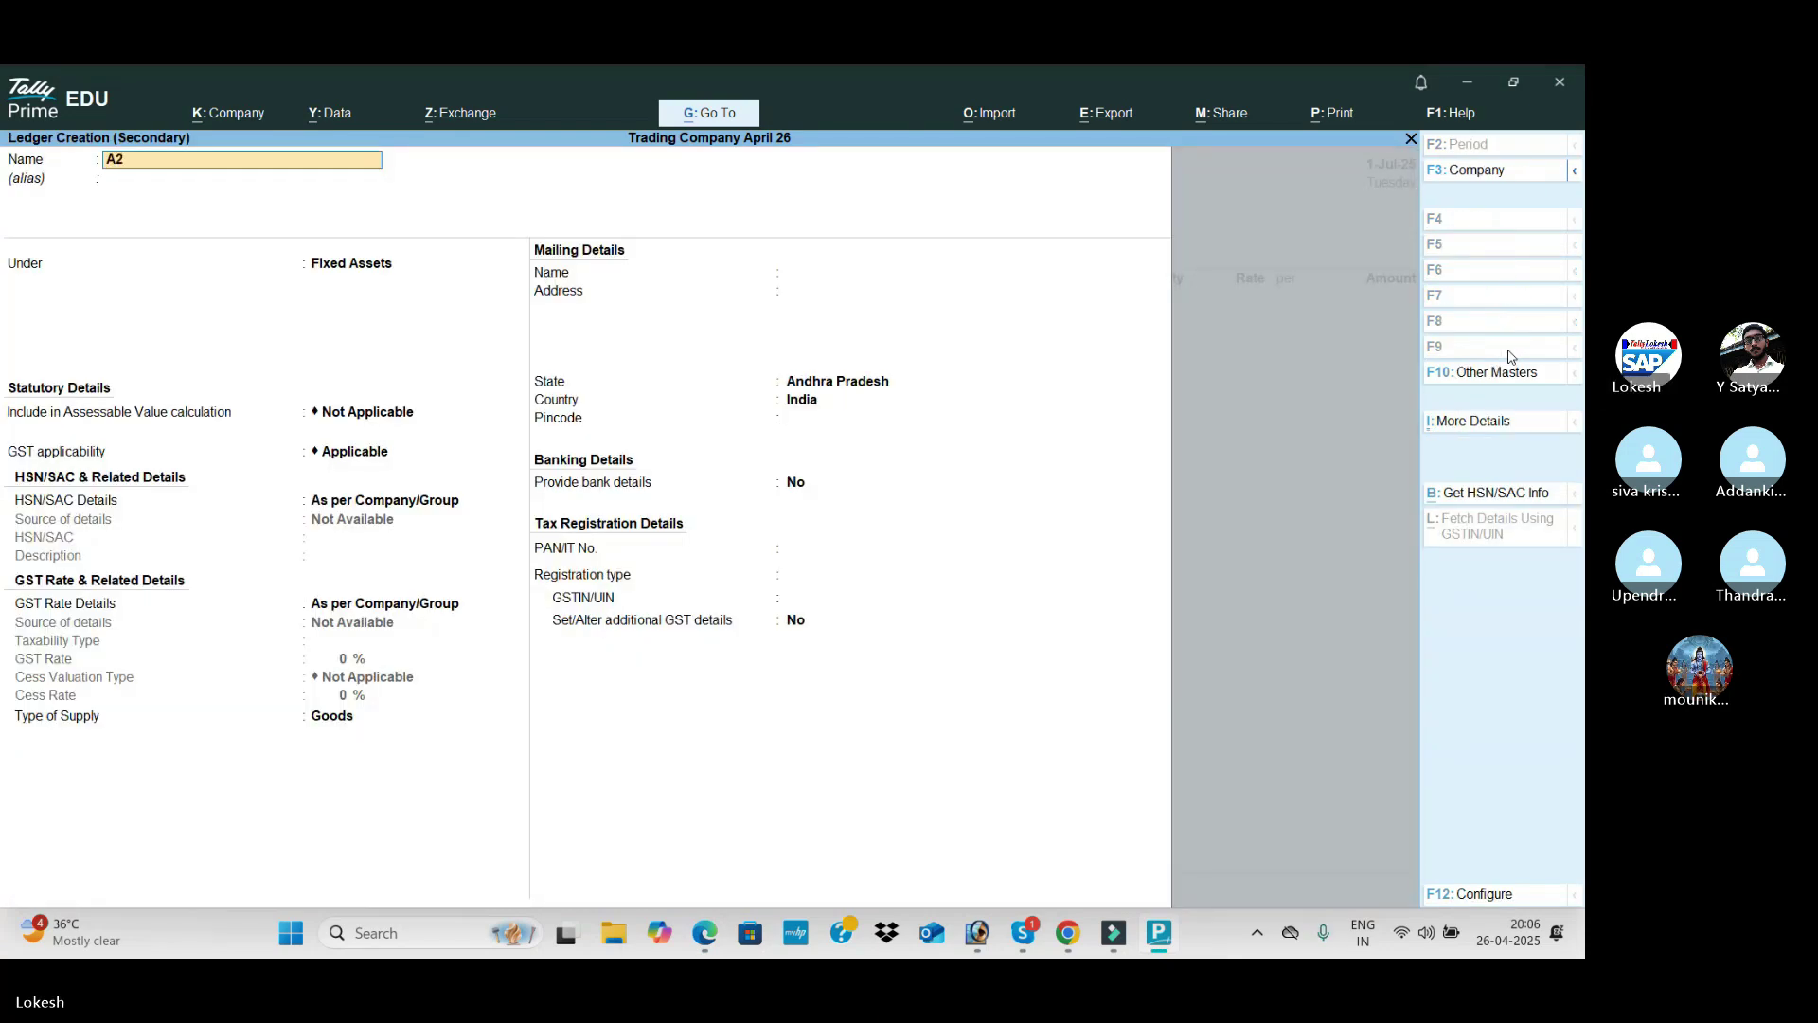
pyautogui.write('z Traders')
pyautogui.press('Return')
pyautogui.write('Sun')
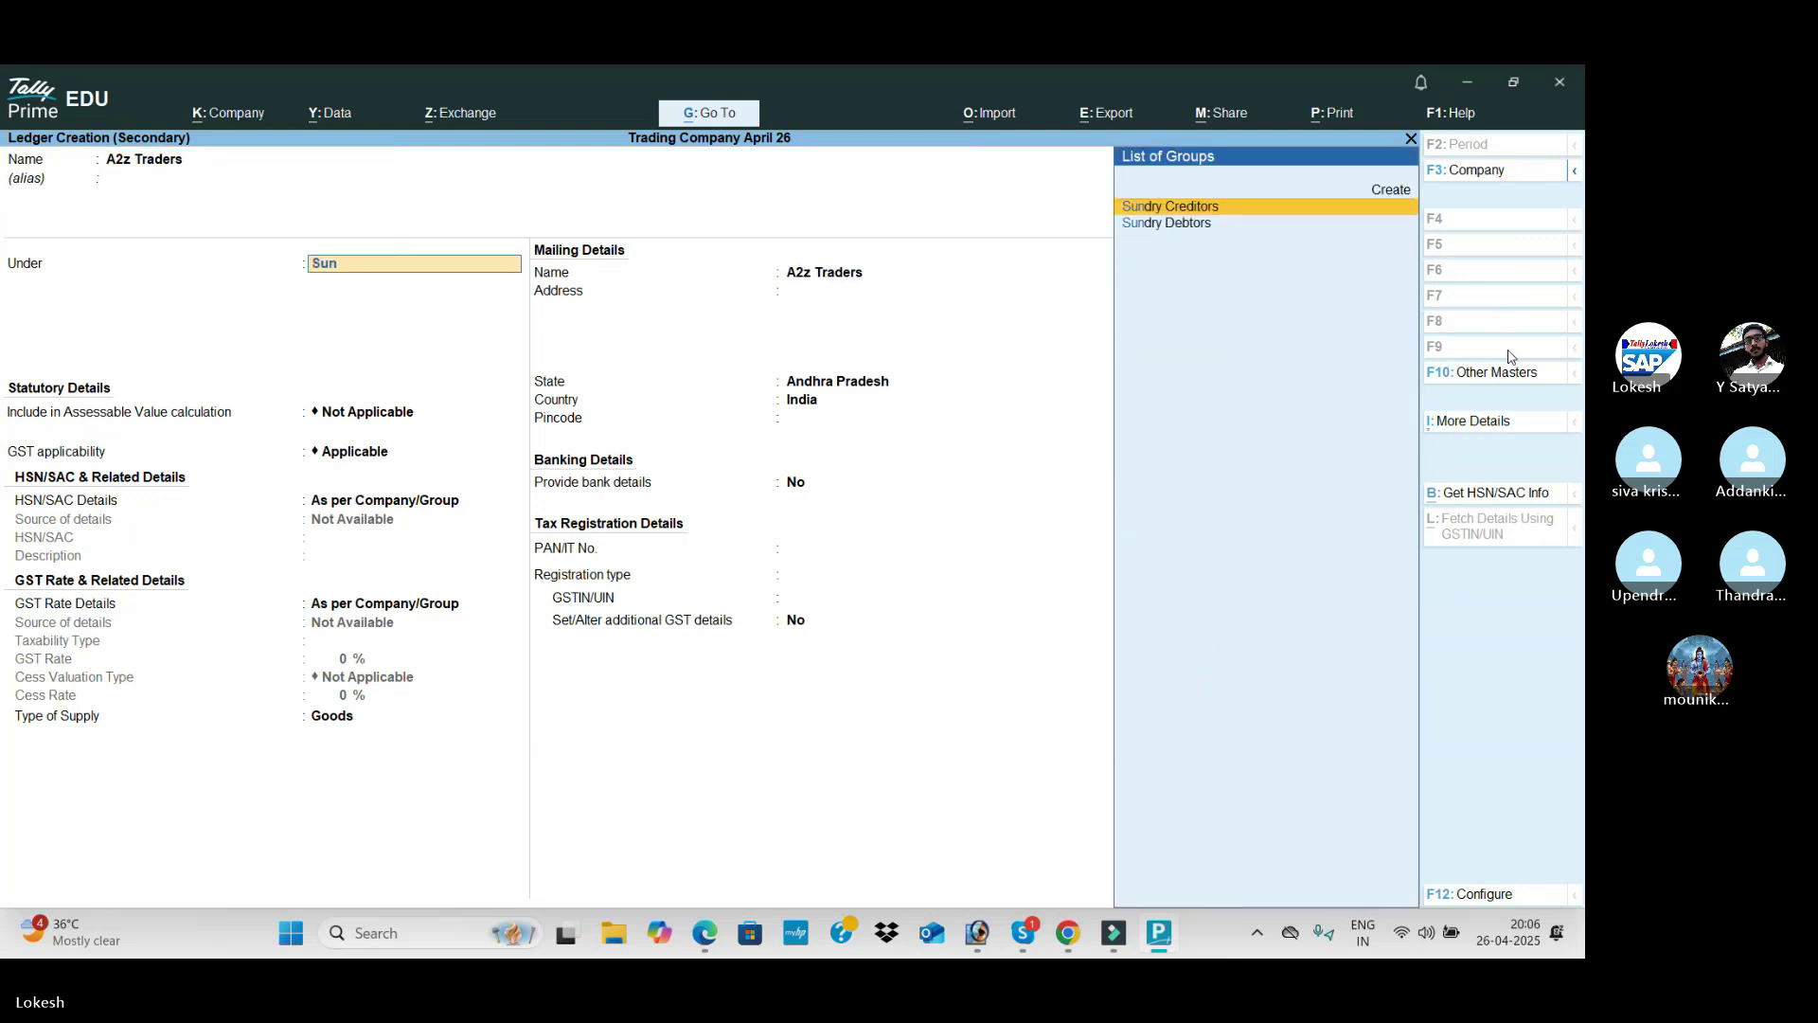
pyautogui.press('Return')
# Step: Keep the Regular registration type, enter the supplier's GSTIN from the practice PDF, save A2z Traders and accept its receipt and party details
pyautogui.press('Return')
pyautogui.press('Return')
pyautogui.press('Return')
pyautogui.press('Return')
pyautogui.press('Return')
pyautogui.press('Return')
pyautogui.press('Return')
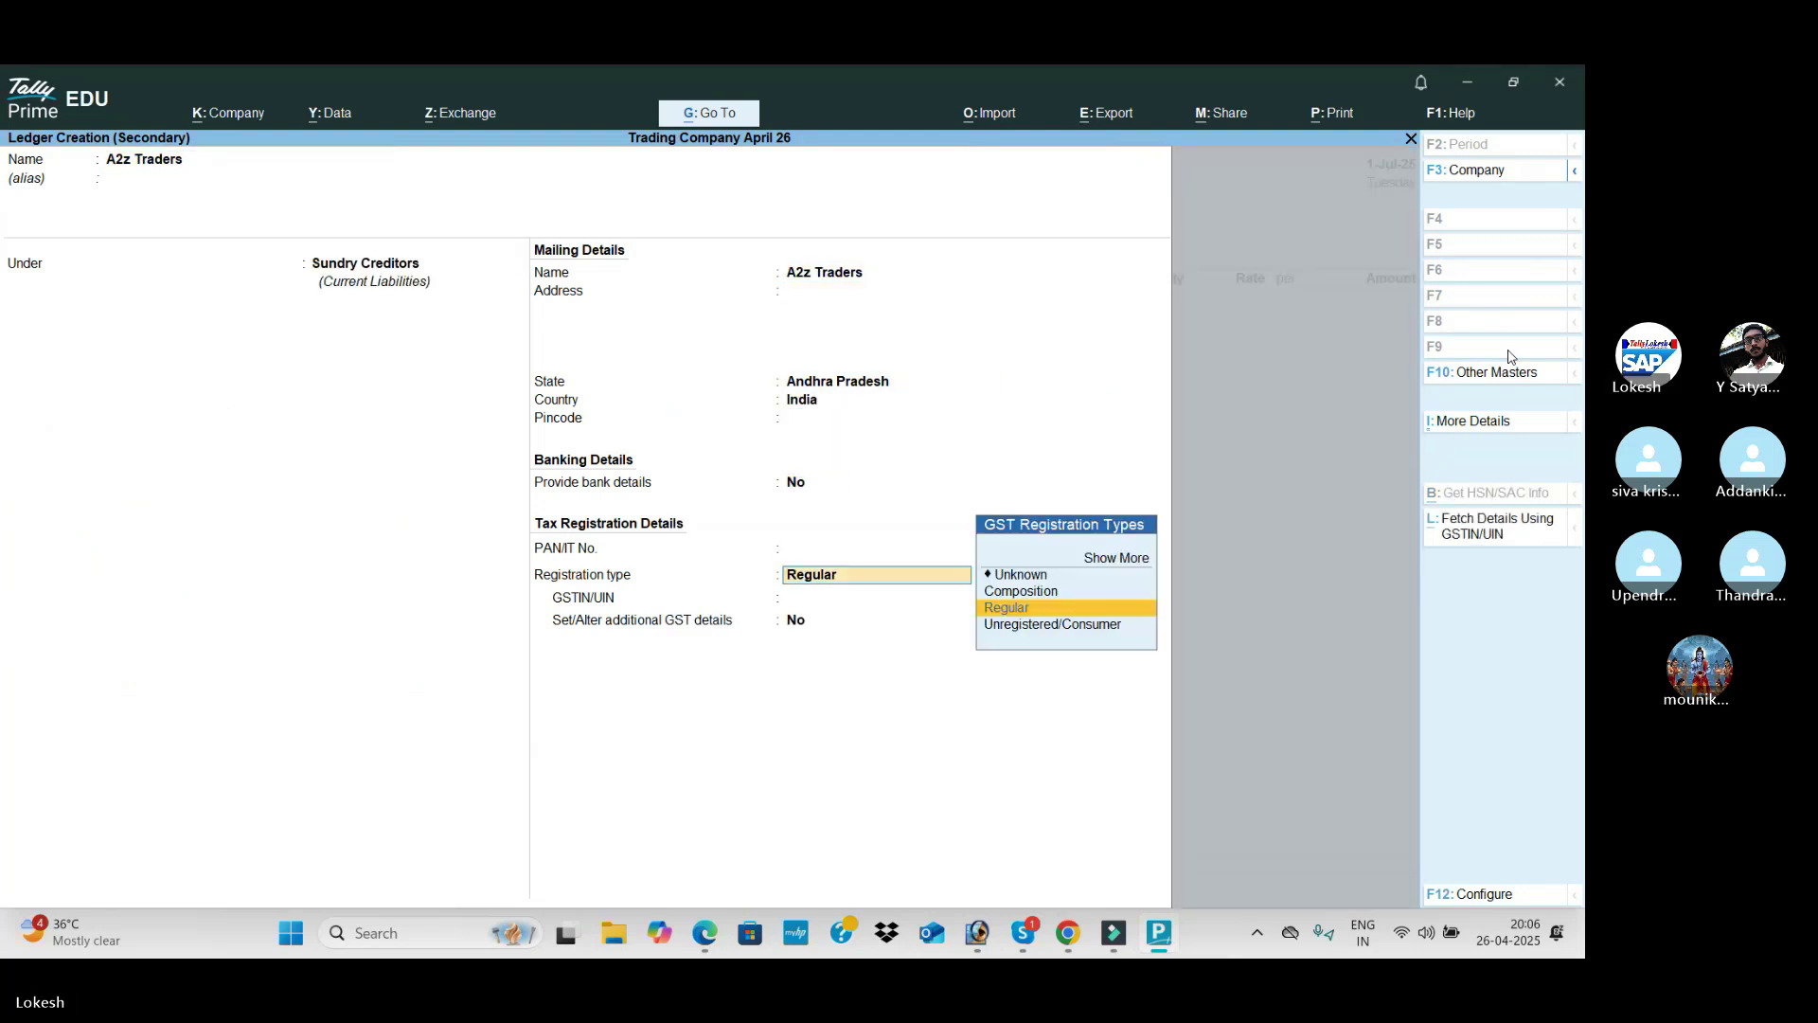
pyautogui.hotkey('alt', 'Tab')
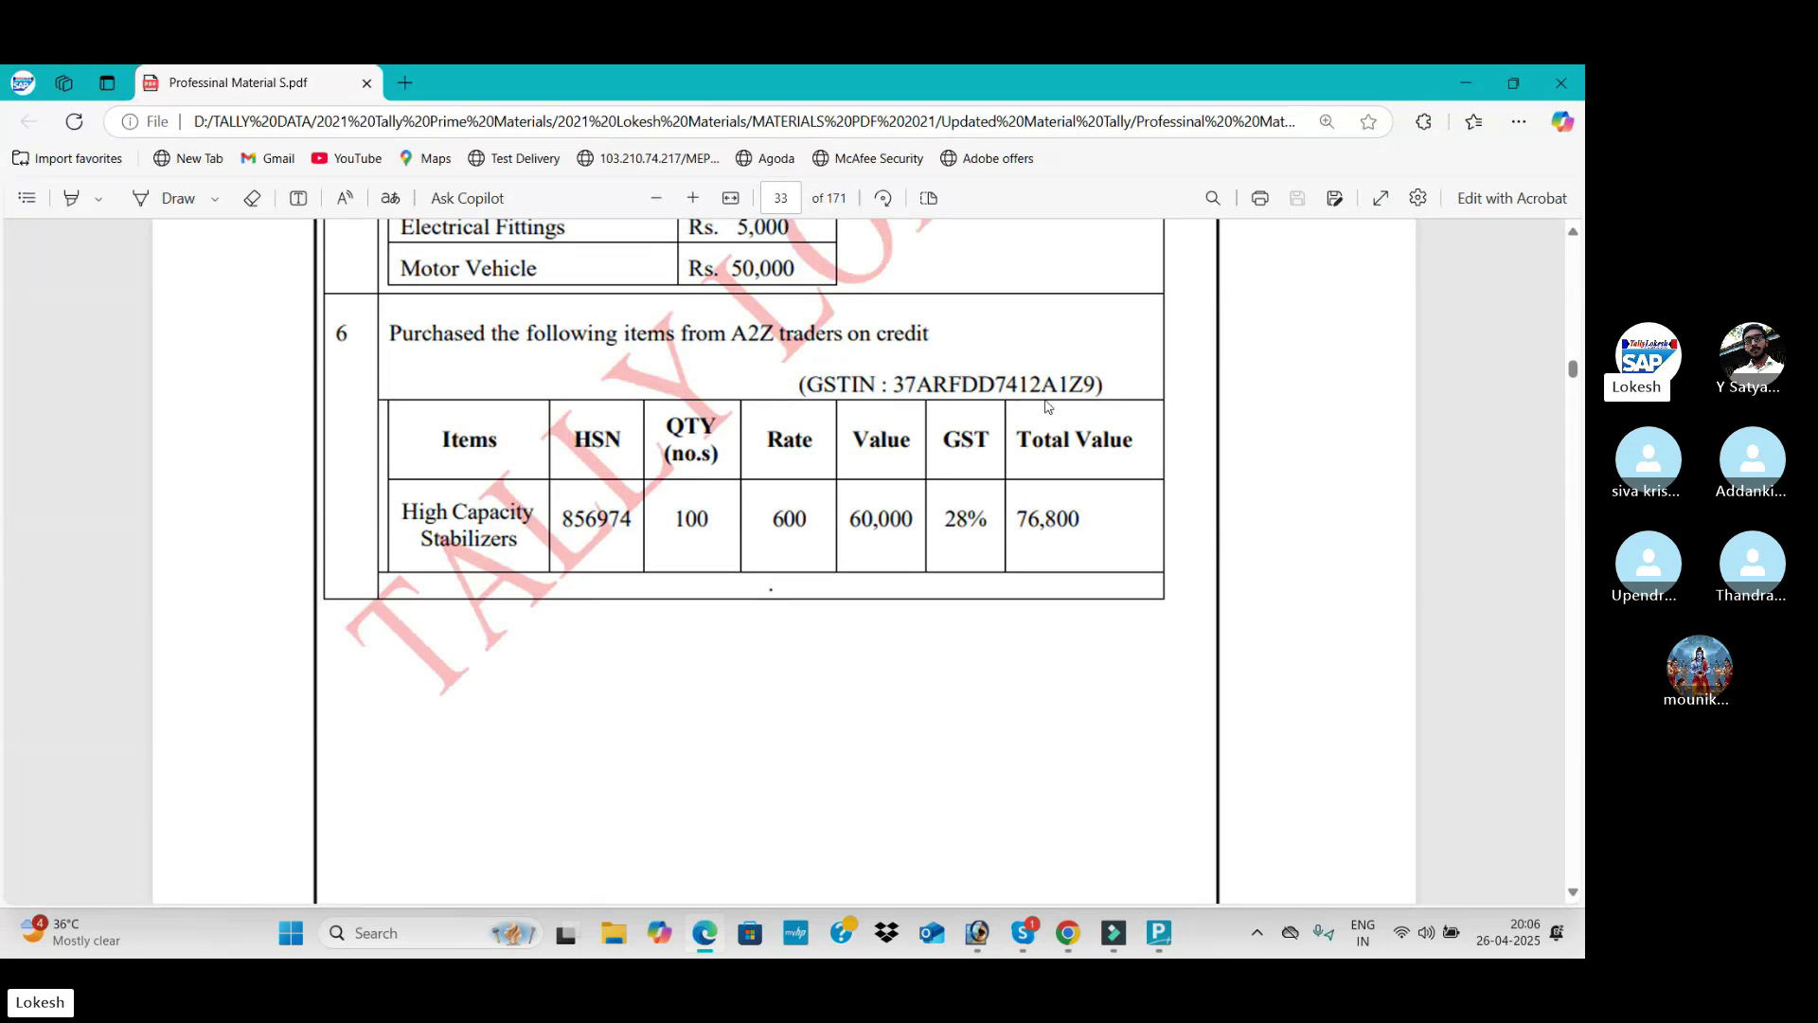
pyautogui.hotkey('alt', 'Tab')
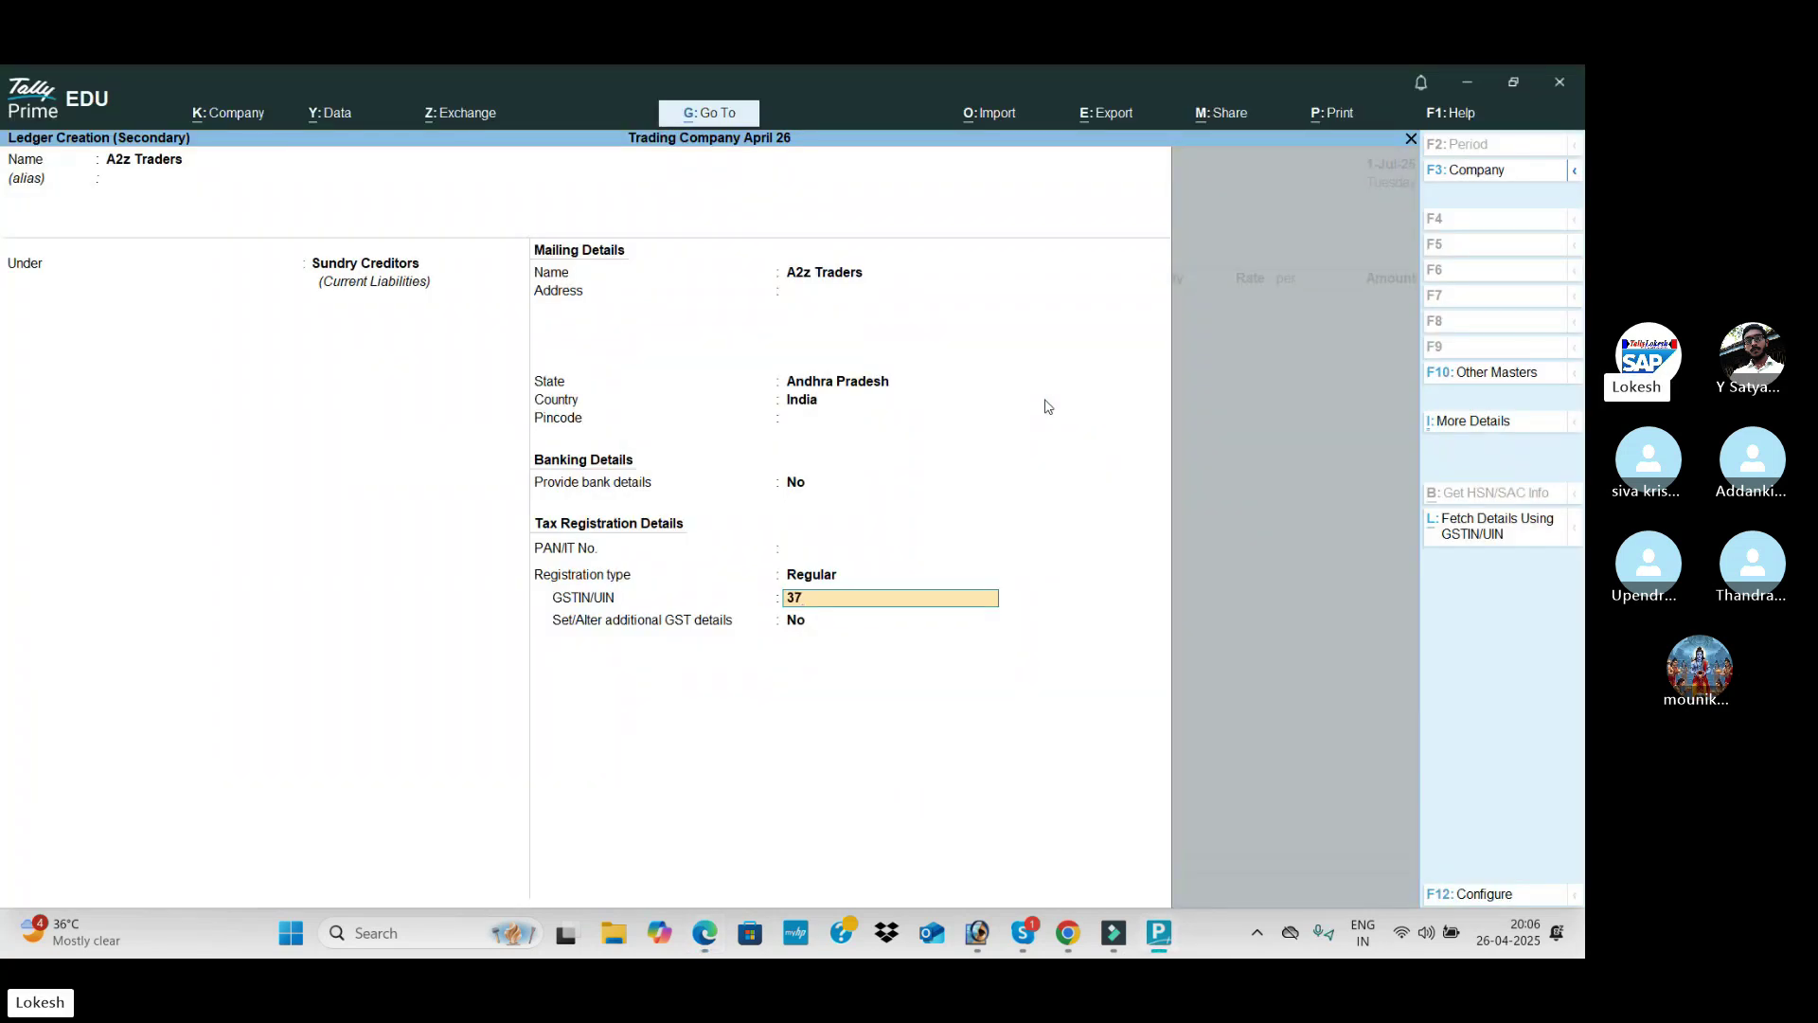
pyautogui.hotkey('ctrl', 'a')
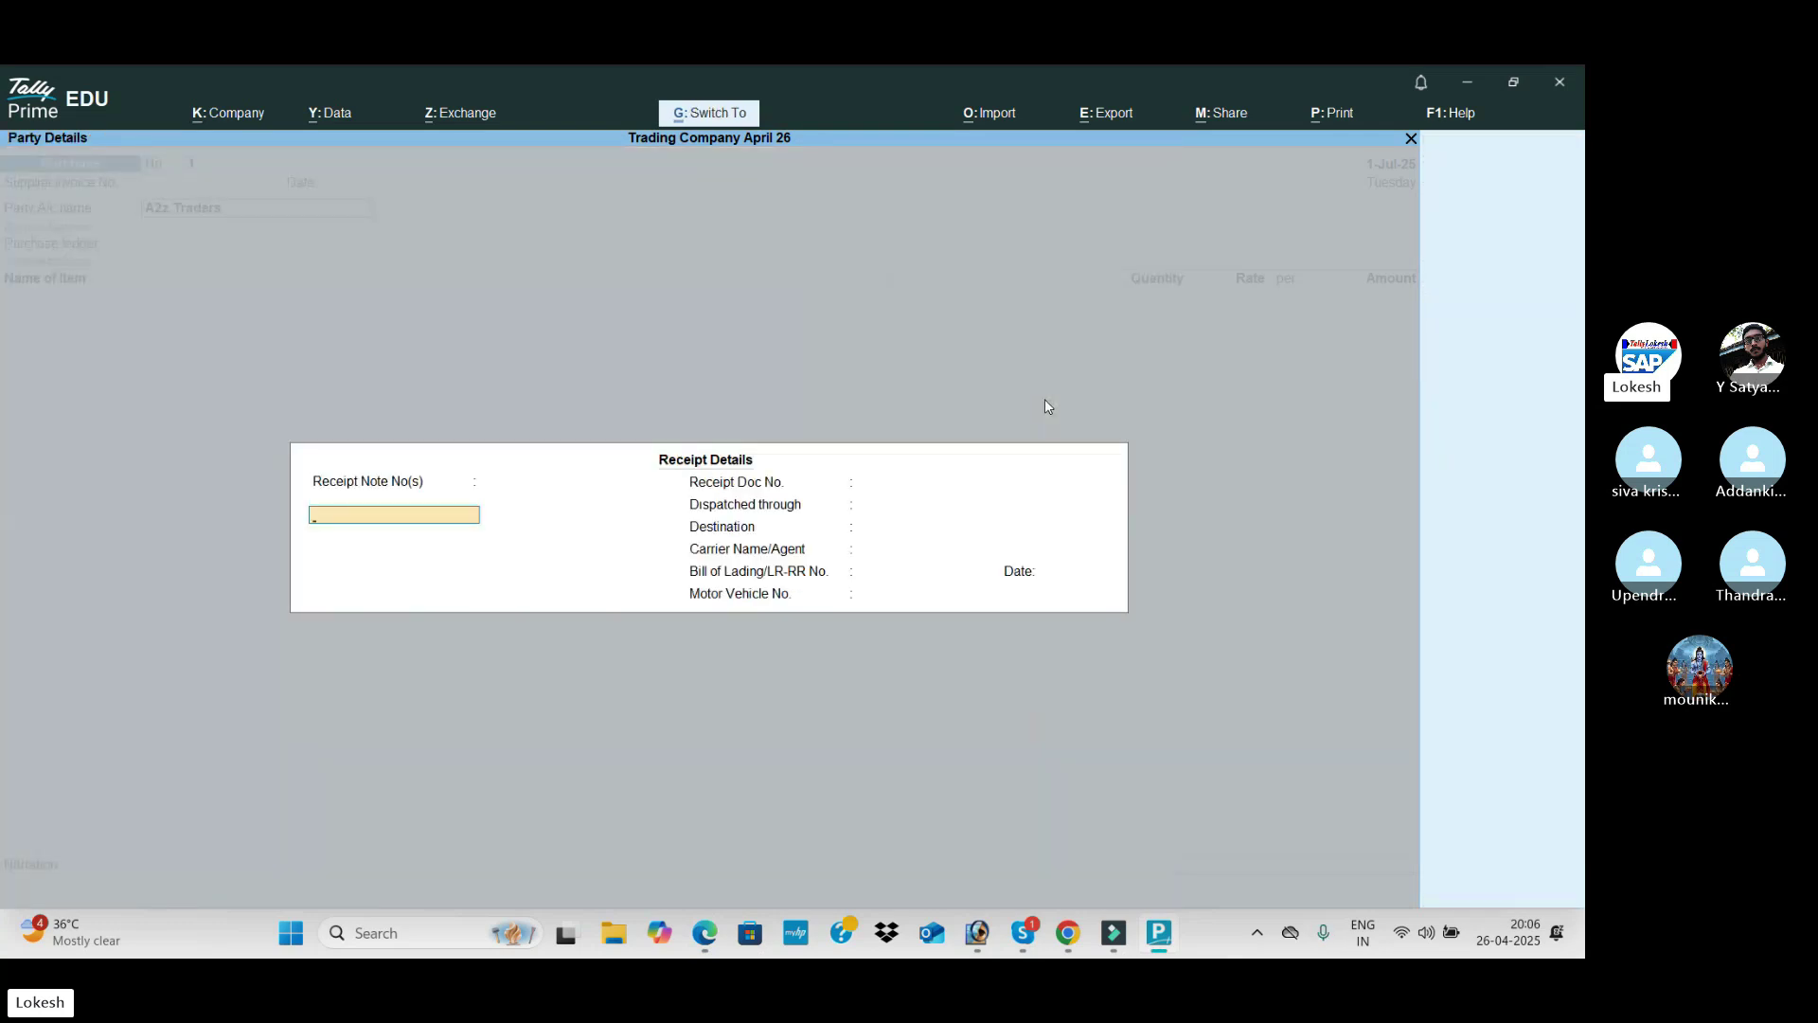
pyautogui.hotkey('ctrl', 'a')
pyautogui.hotkey('ctrl', 'a')
# Step: Start a new purchase ledger named Purchase and place it under Purchase Accounts
pyautogui.hotkey('alt', 'c')
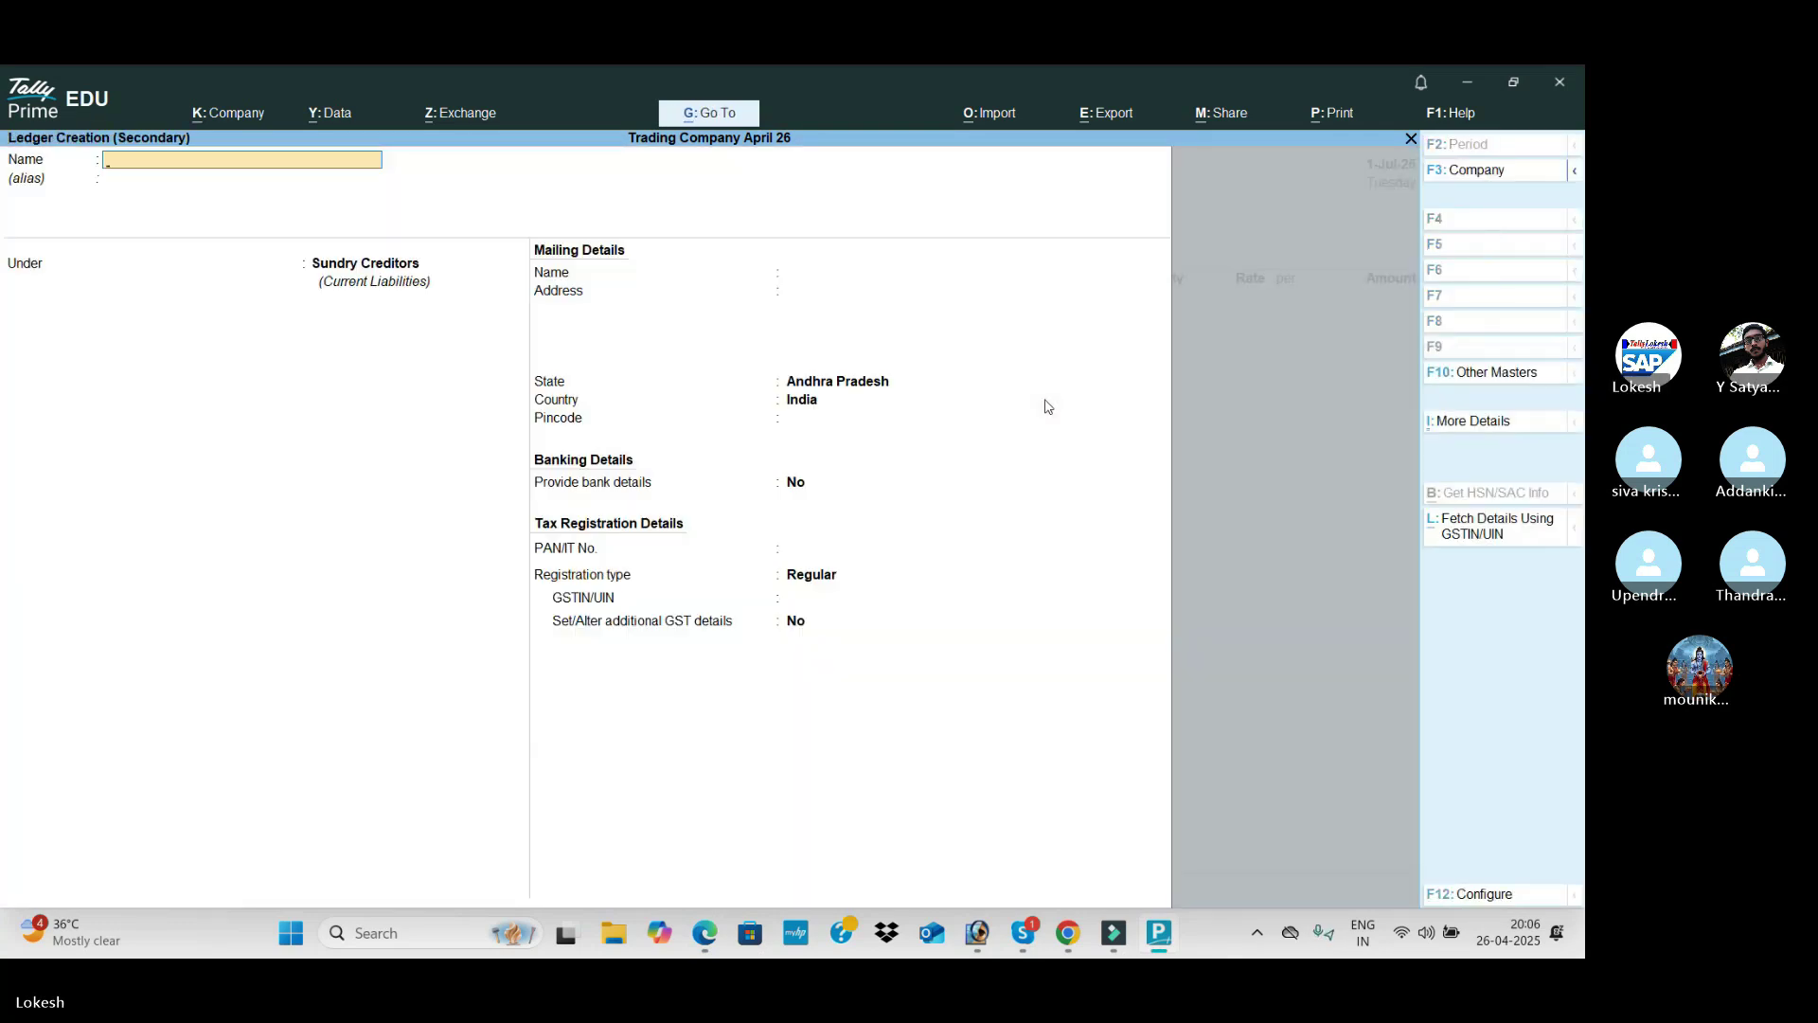
pyautogui.write('Purchase')
pyautogui.press('Return')
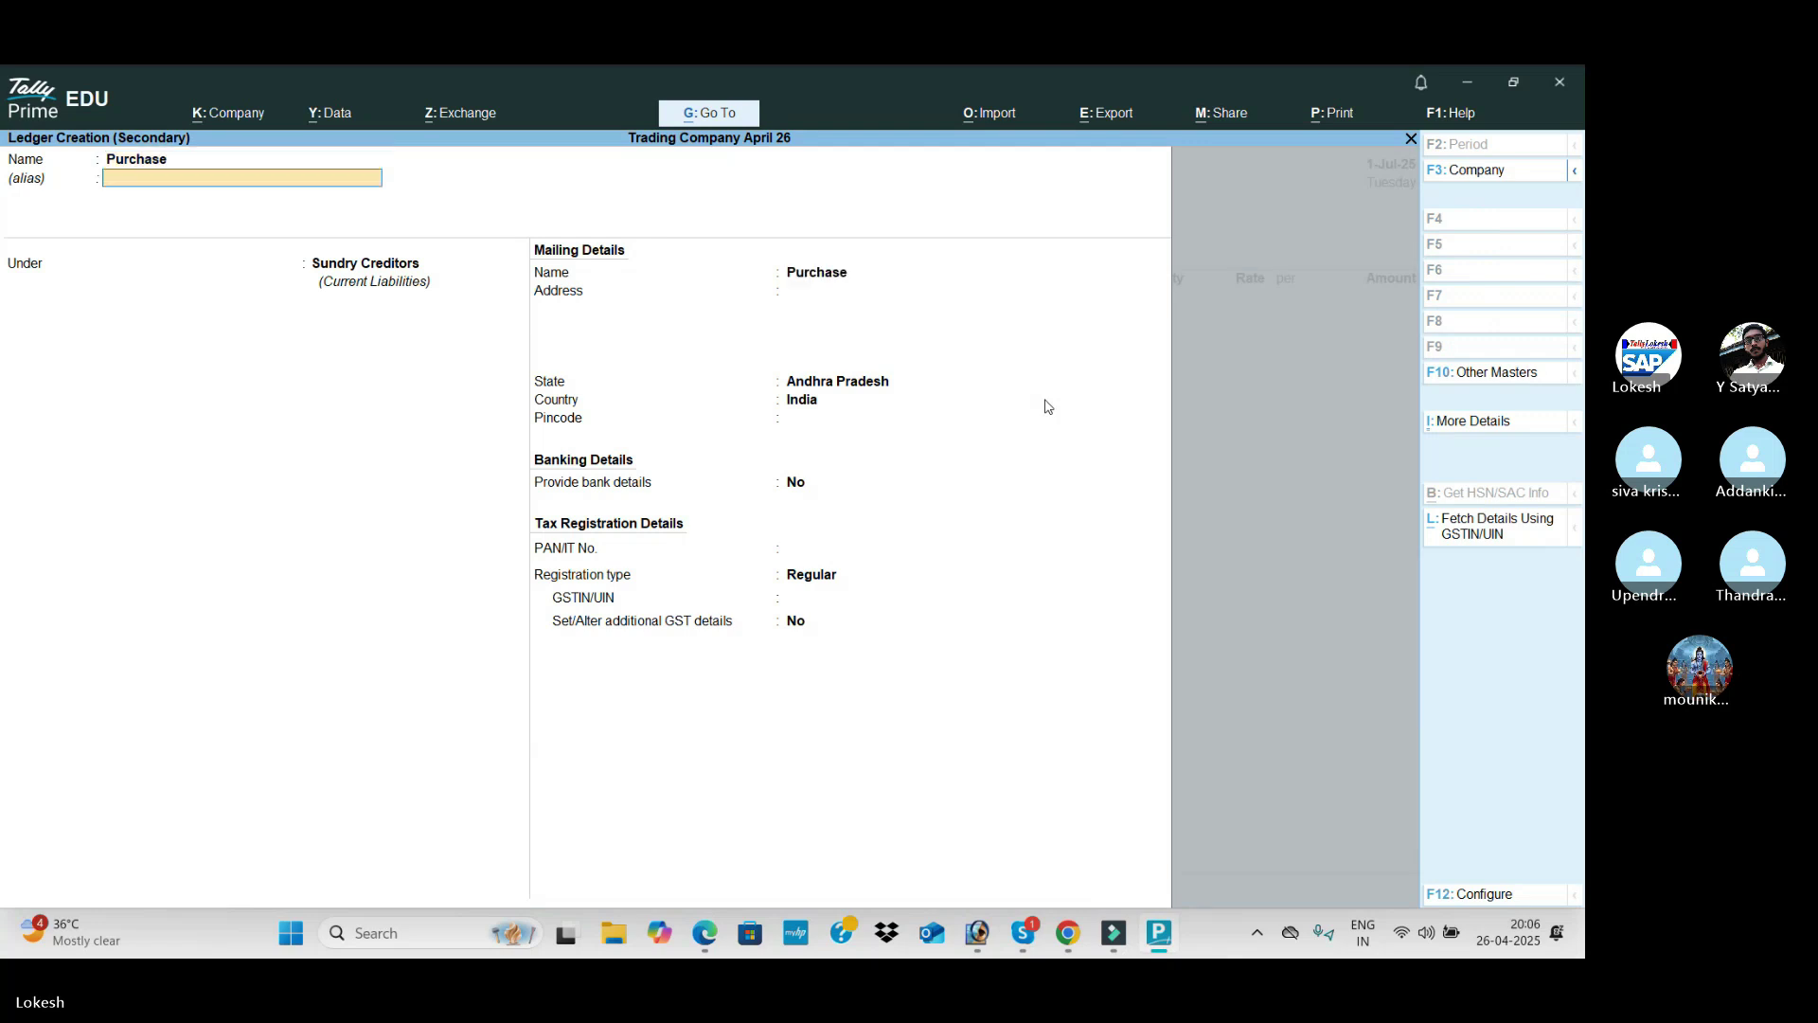
pyautogui.press('Return')
pyautogui.write('Purchase Accounts')
pyautogui.press('Return')
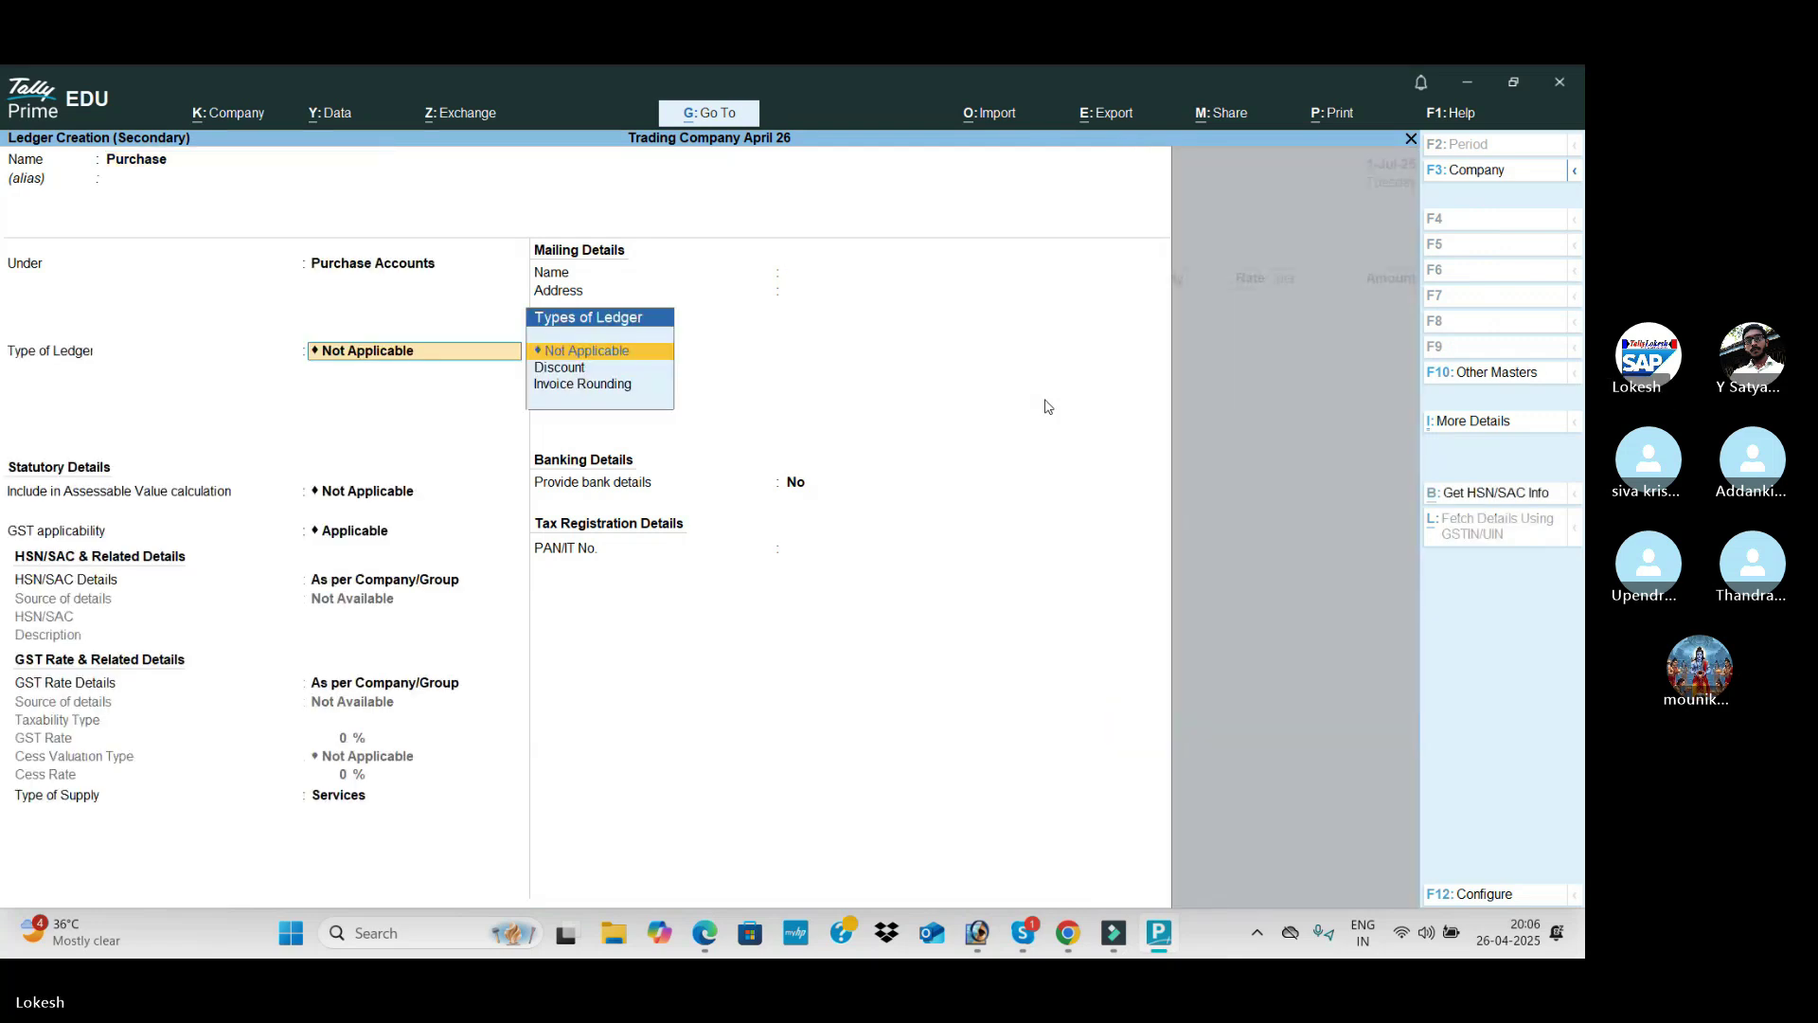
# Step: Set the Purchase ledger's type of supply to Goods and save it into the purchase voucher
pyautogui.press('Return')
pyautogui.press('Return')
pyautogui.press('Return')
pyautogui.press('Return')
pyautogui.press('Up')
pyautogui.press('Return')
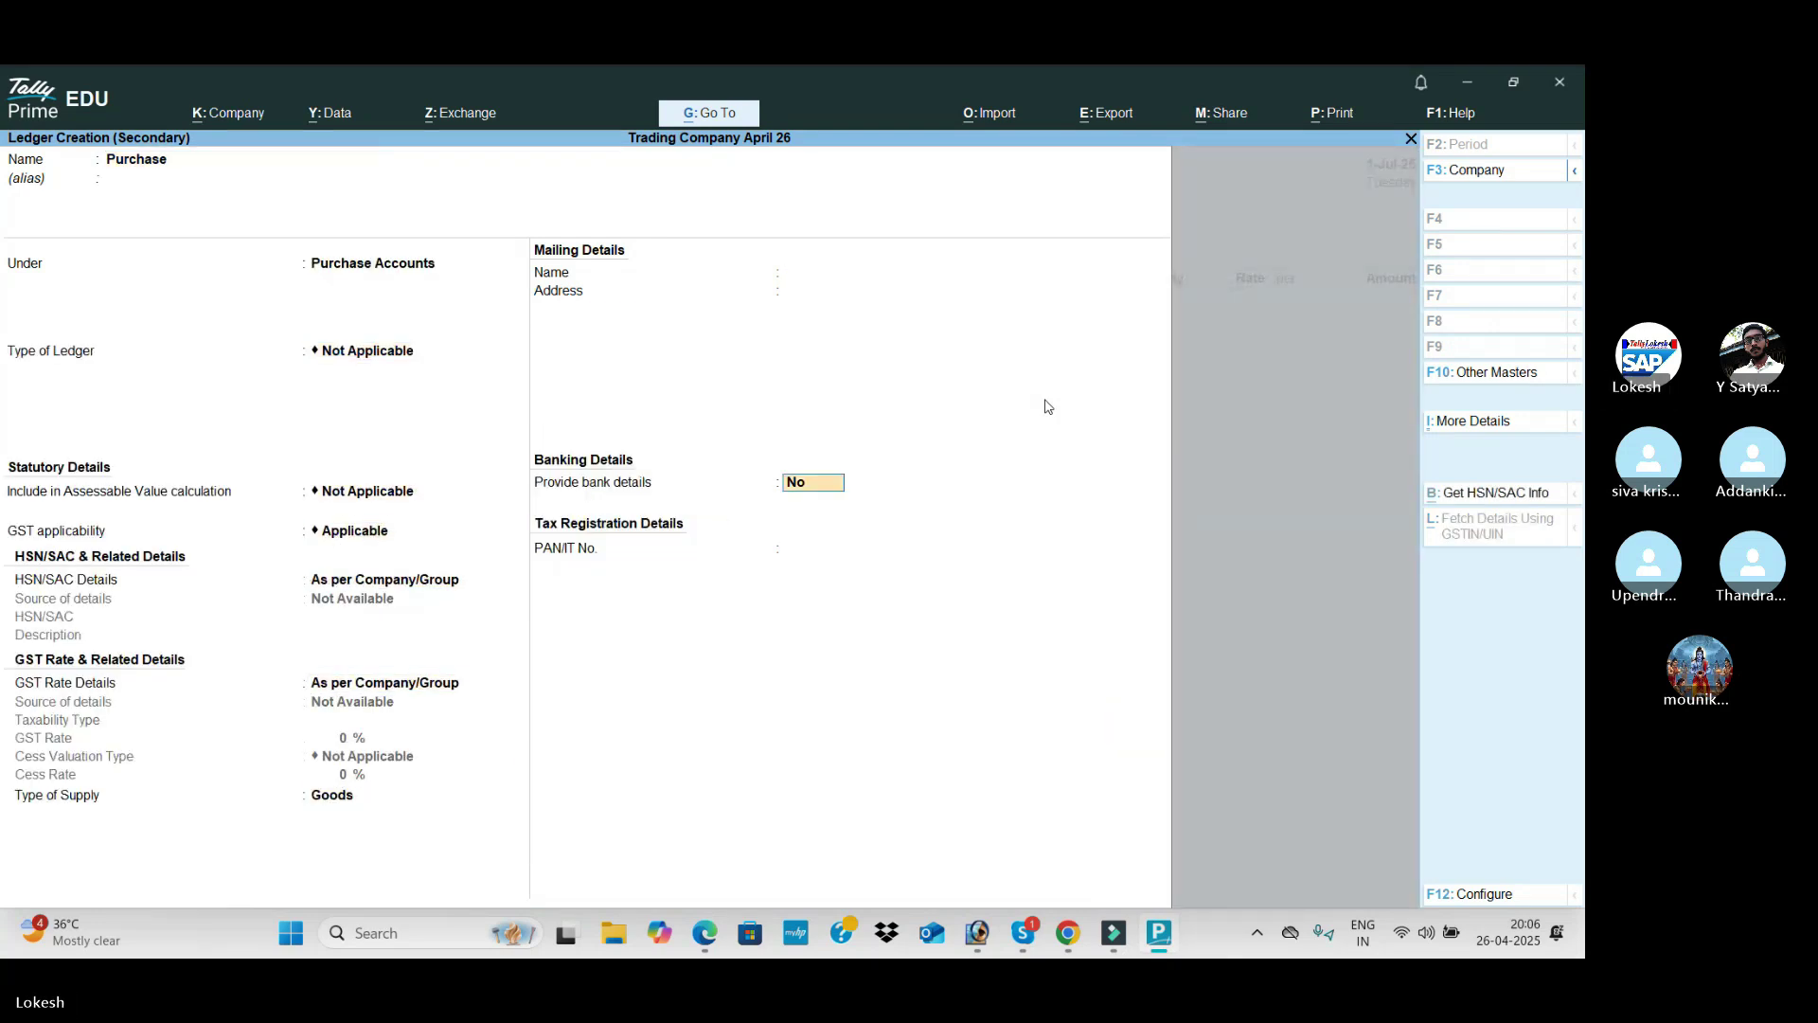
pyautogui.press('Return')
pyautogui.press('Return')
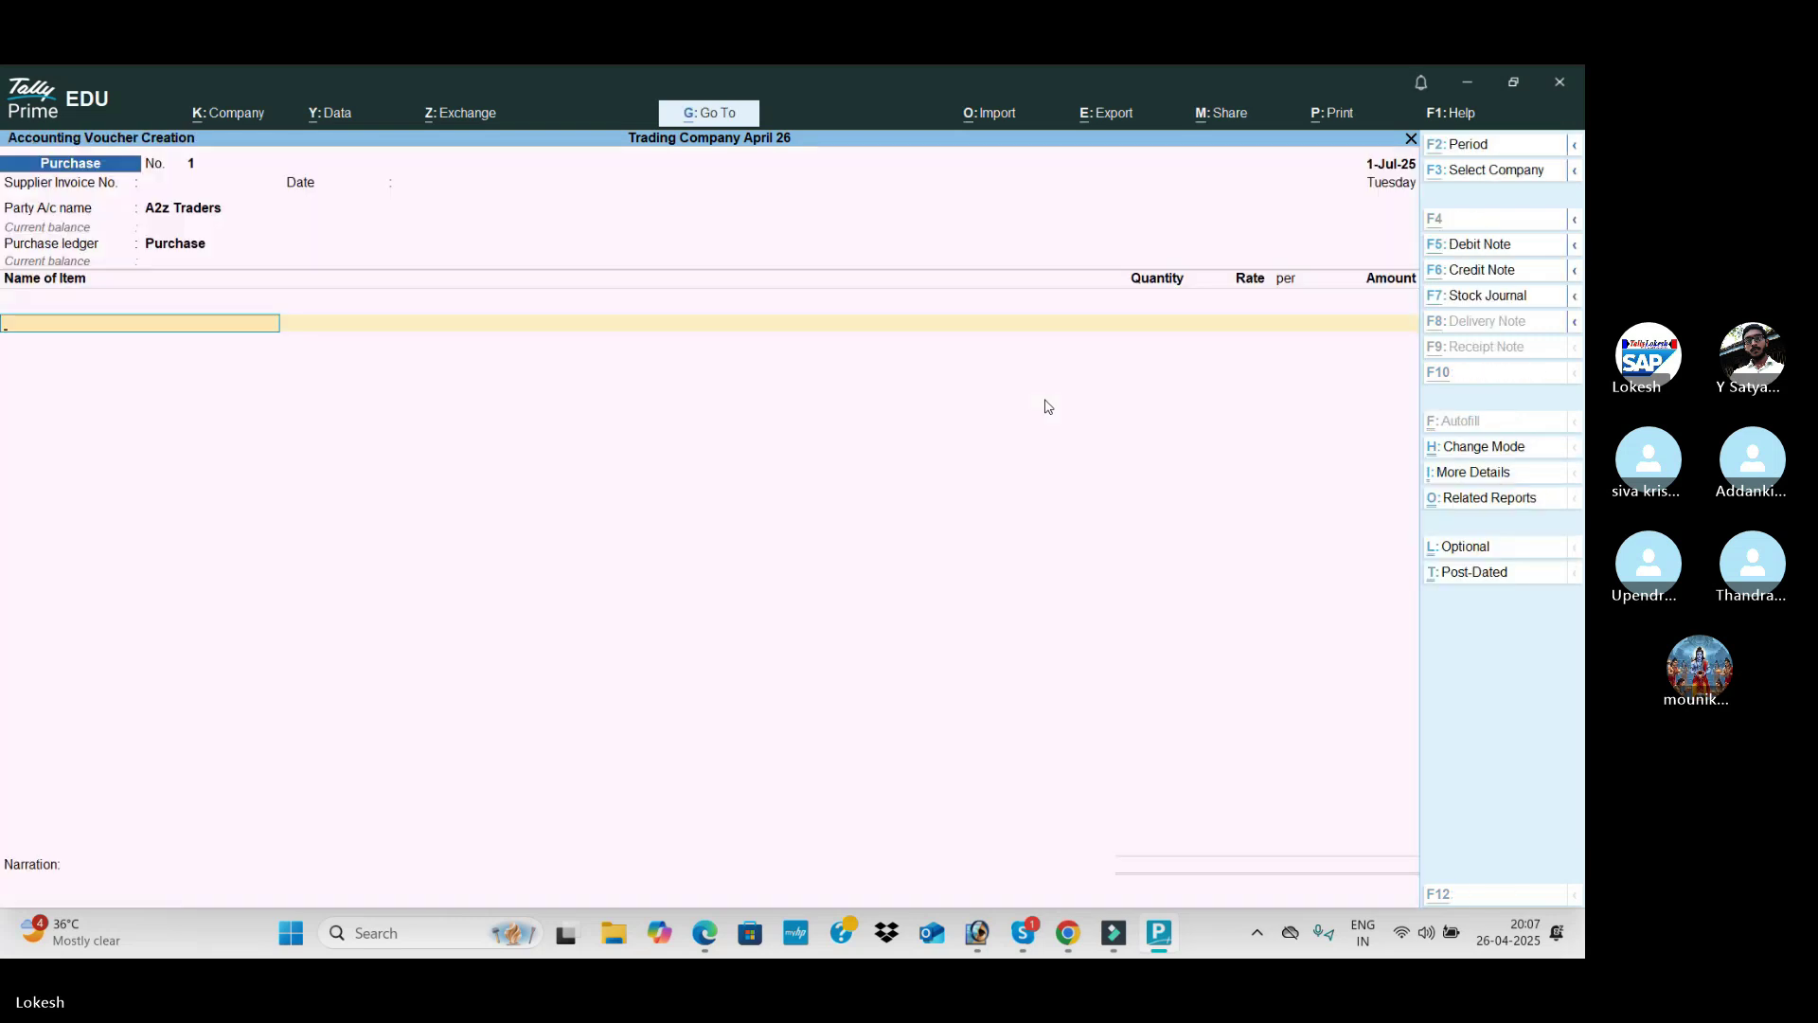
# Step: Check the purchased item in the practice PDF and start a new stock item named High Capacity Stabilizers
pyautogui.hotkey('alt', 'Tab')
pyautogui.hotkey('alt', 'Tab')
pyautogui.hotkey('alt', 'c')
pyautogui.write('High capacity Stabili')
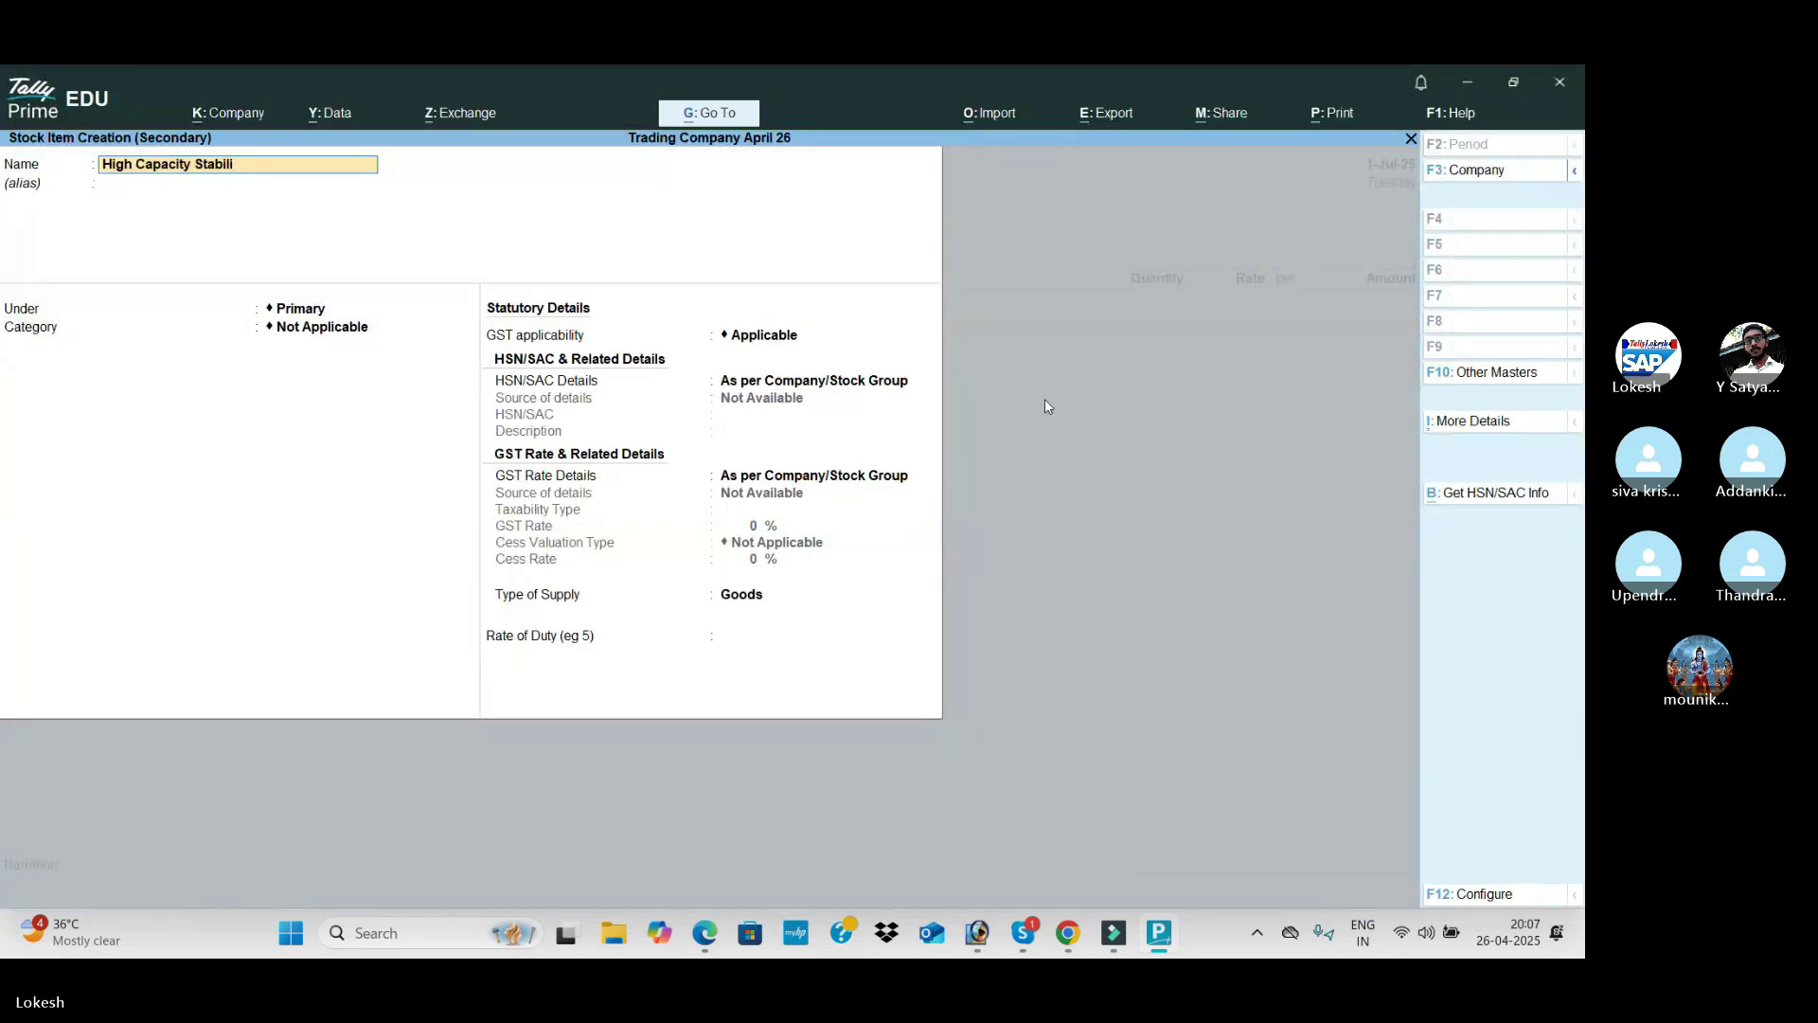
pyautogui.press('Return')
pyautogui.press('Return')
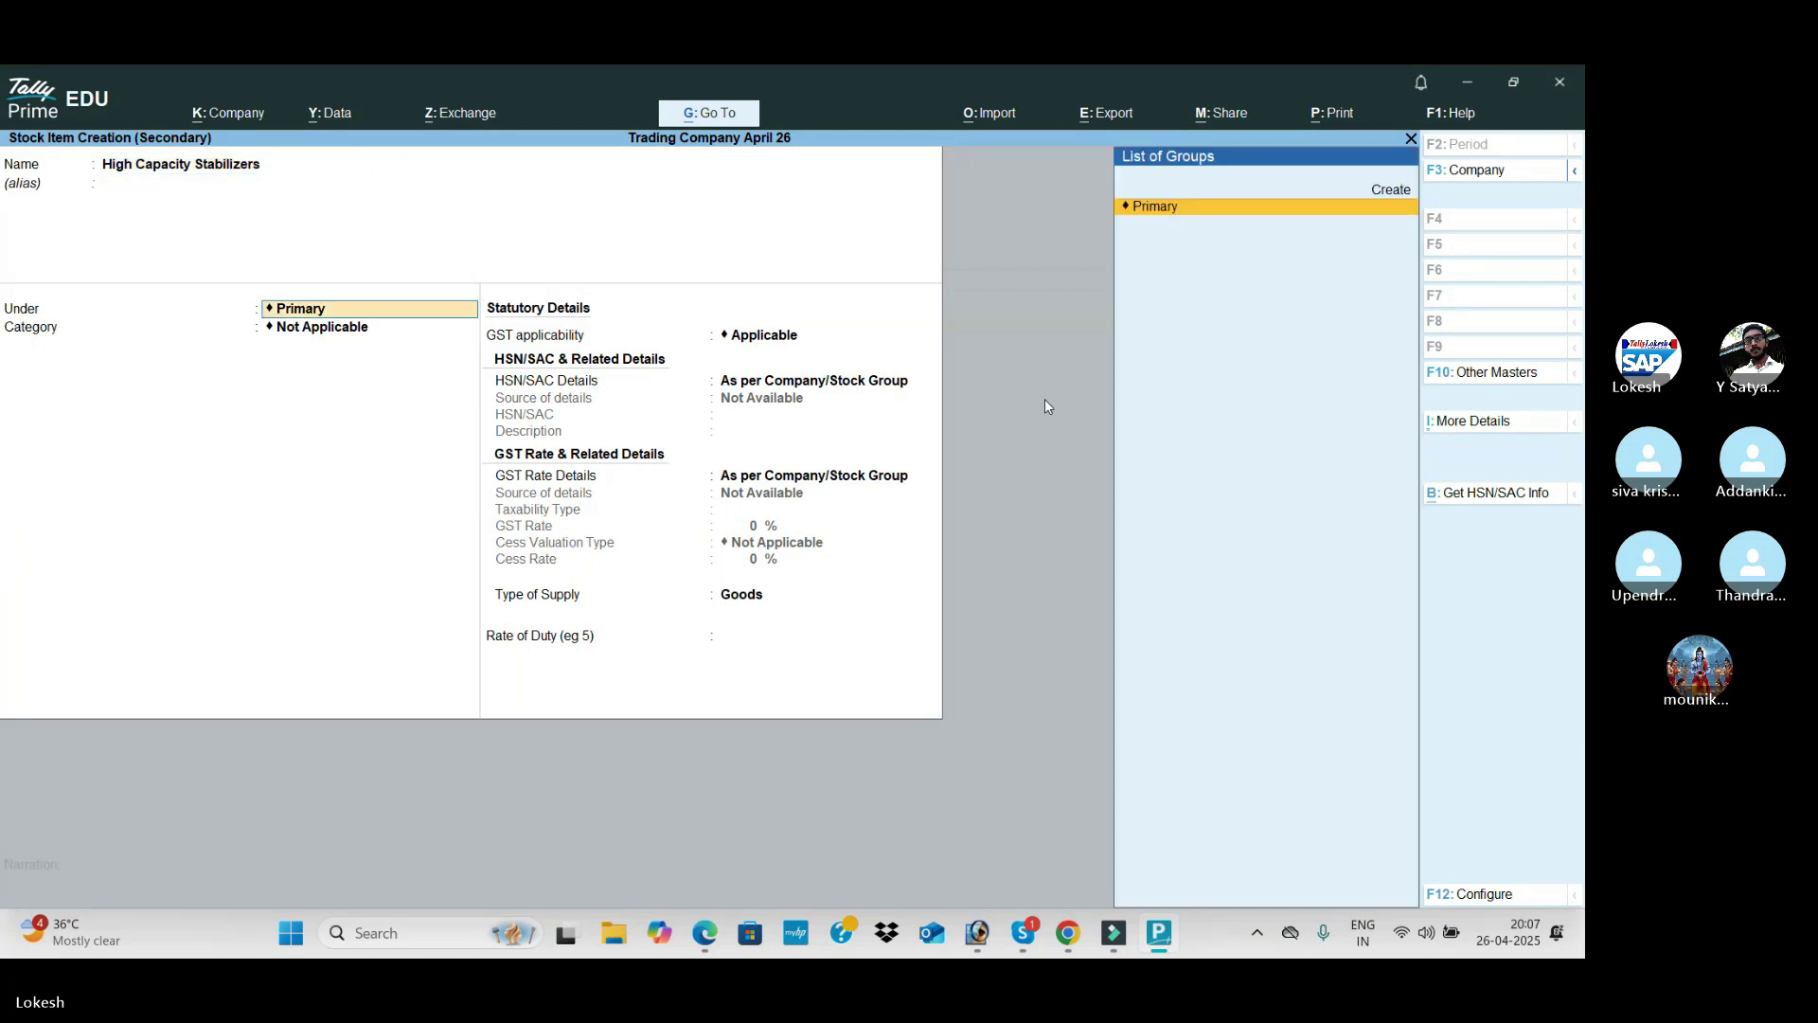
# Step: Create the stock group Stabilizers and place the High Capacity Stabilizers item under it
pyautogui.hotkey('alt', 'c')
pyautogui.write('Stabilizers')
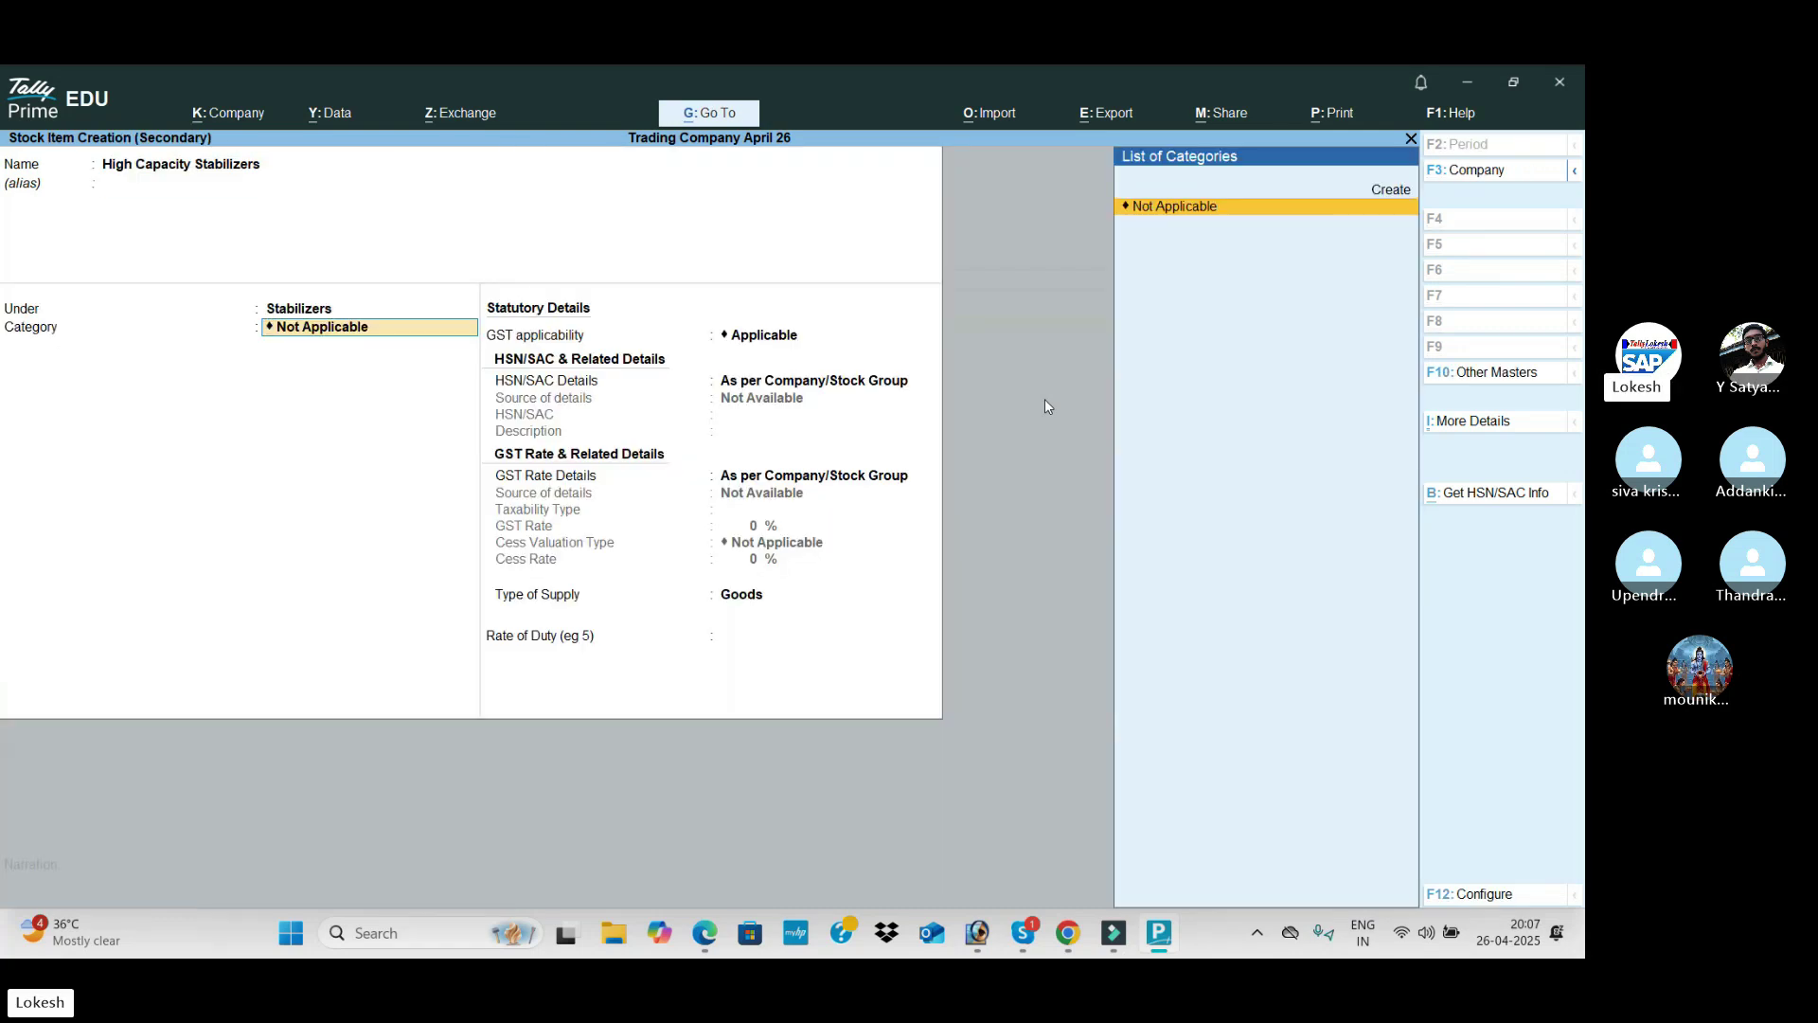
pyautogui.press('Return')
pyautogui.press('BackSpace')
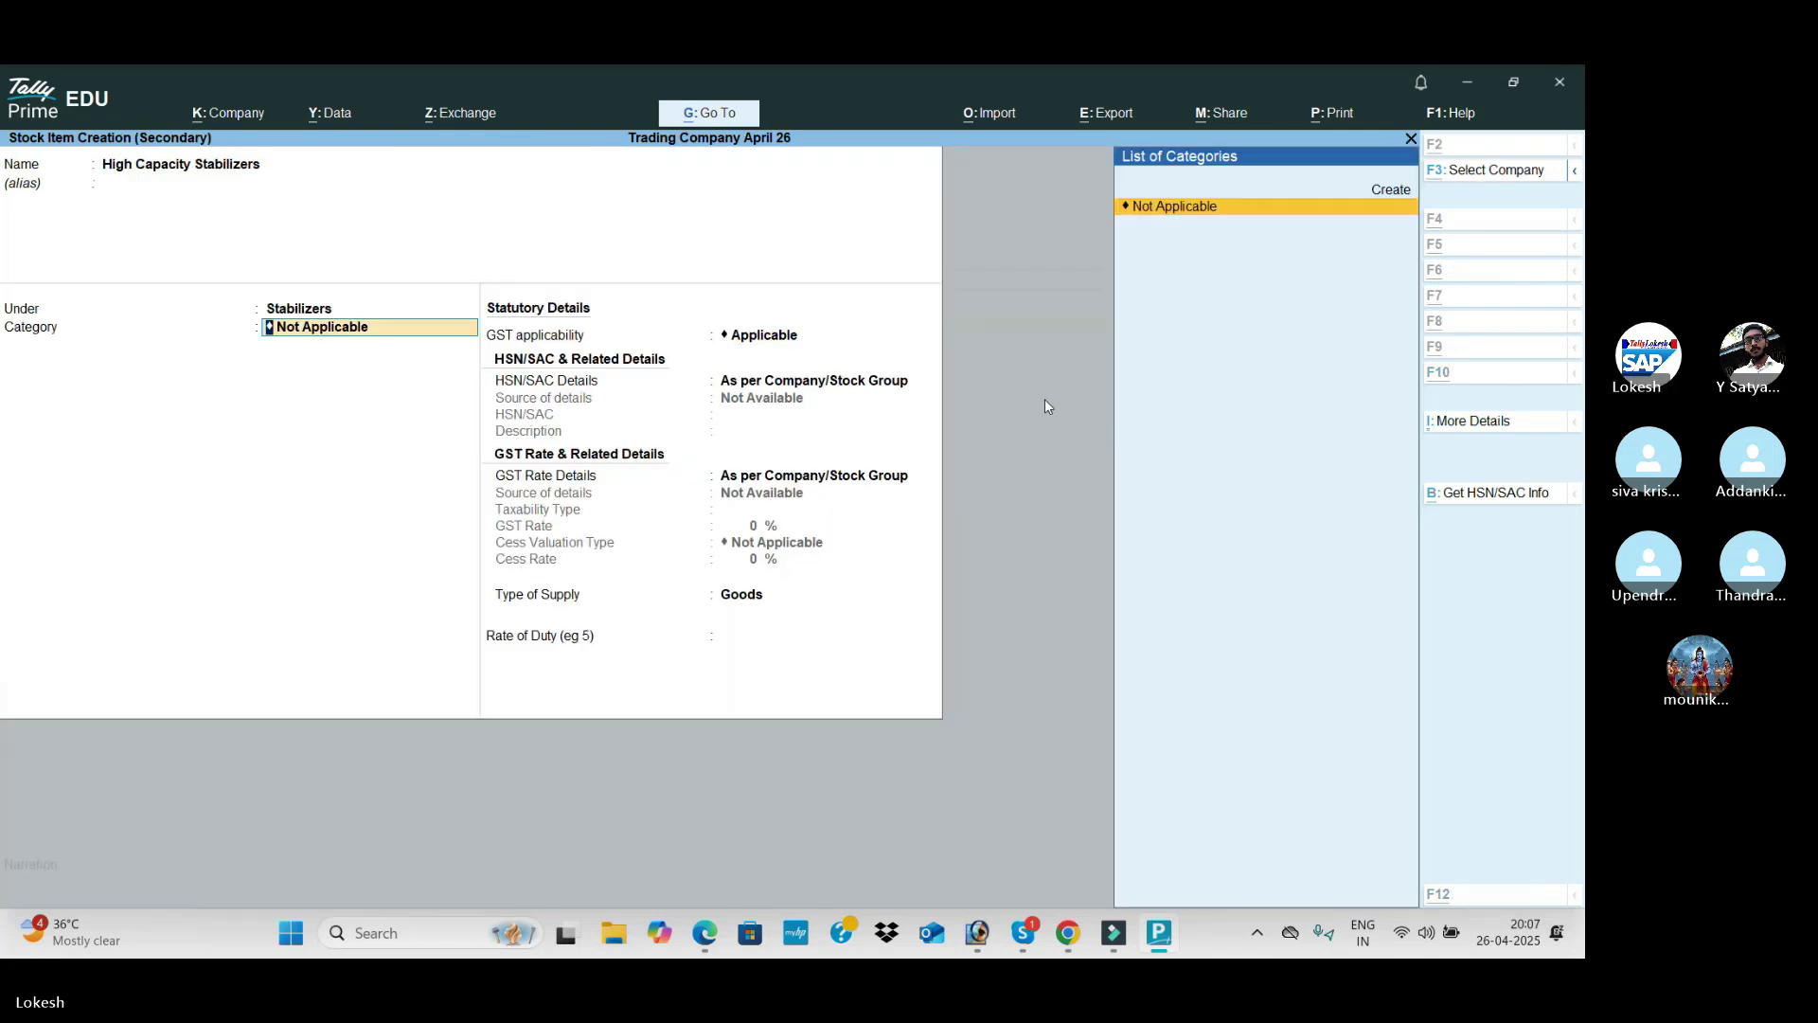
# Step: Create a stock category named Nos under Primary and assign it to the High Capacity Stabilizers item
pyautogui.hotkey('alt', 'c')
pyautogui.press('BackSpace')
pyautogui.press('BackSpace')
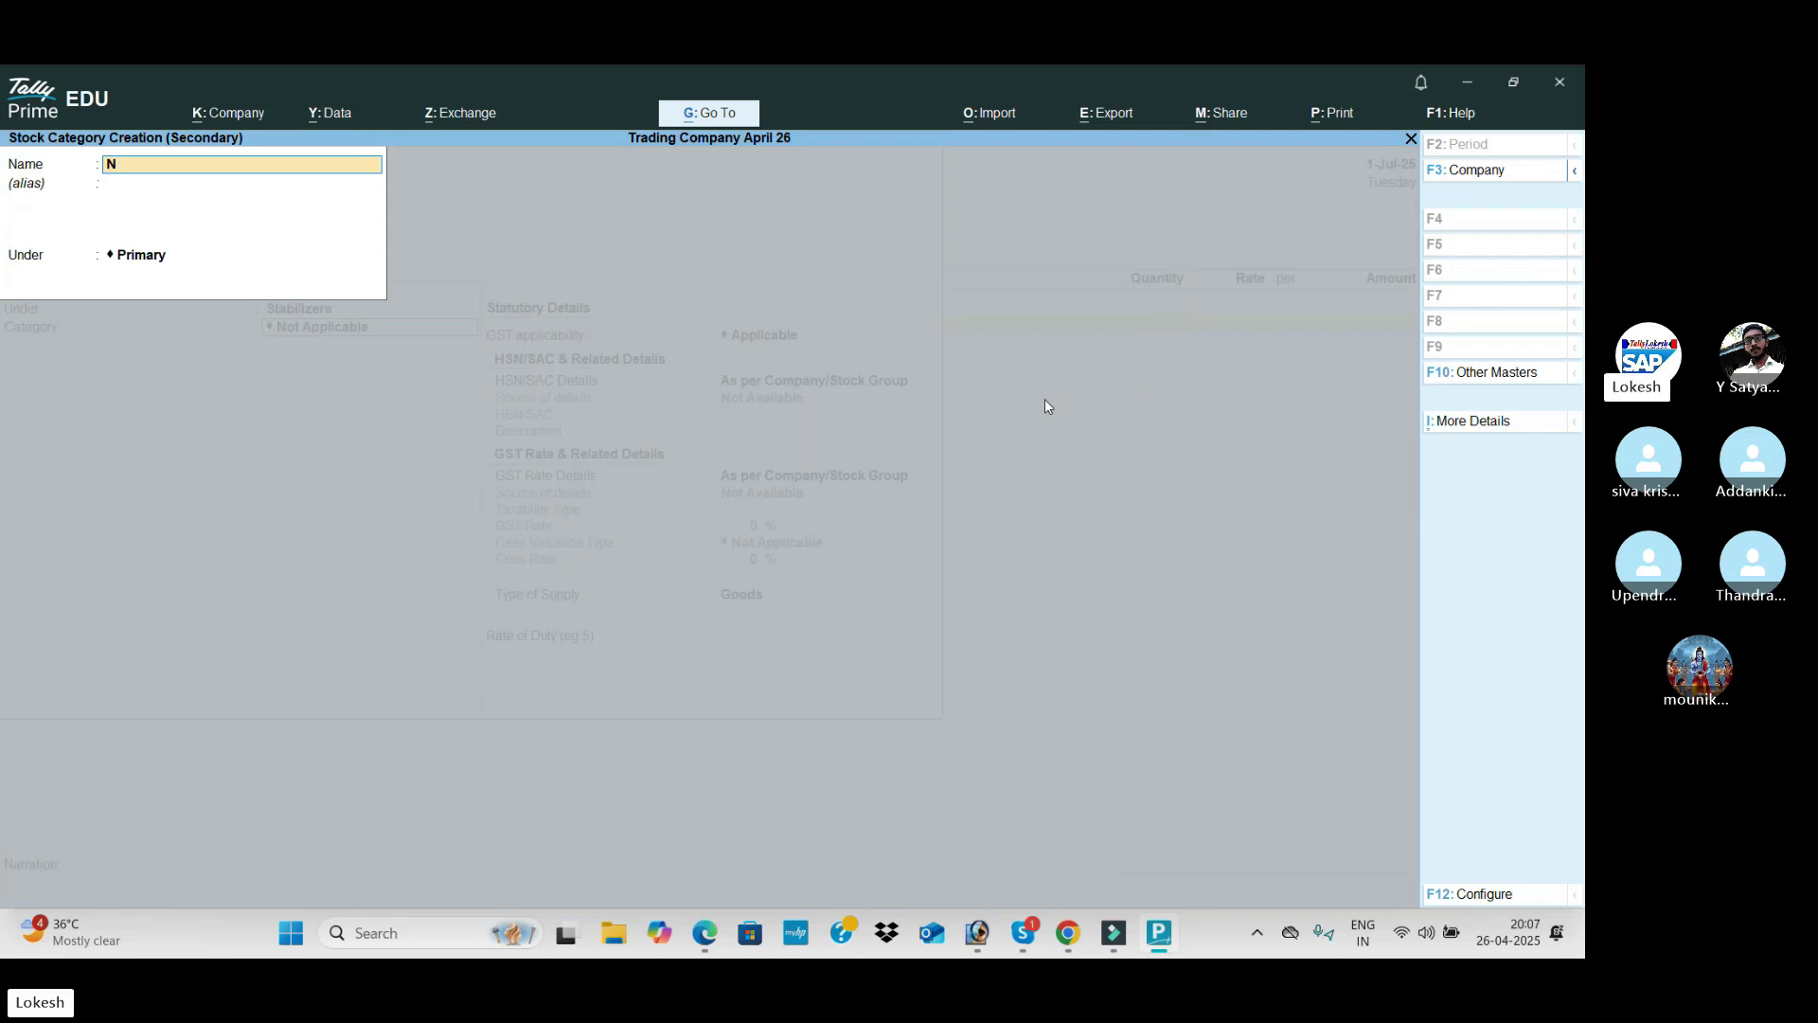
pyautogui.press('BackSpace')
pyautogui.press('BackSpace')
pyautogui.press('BackSpace')
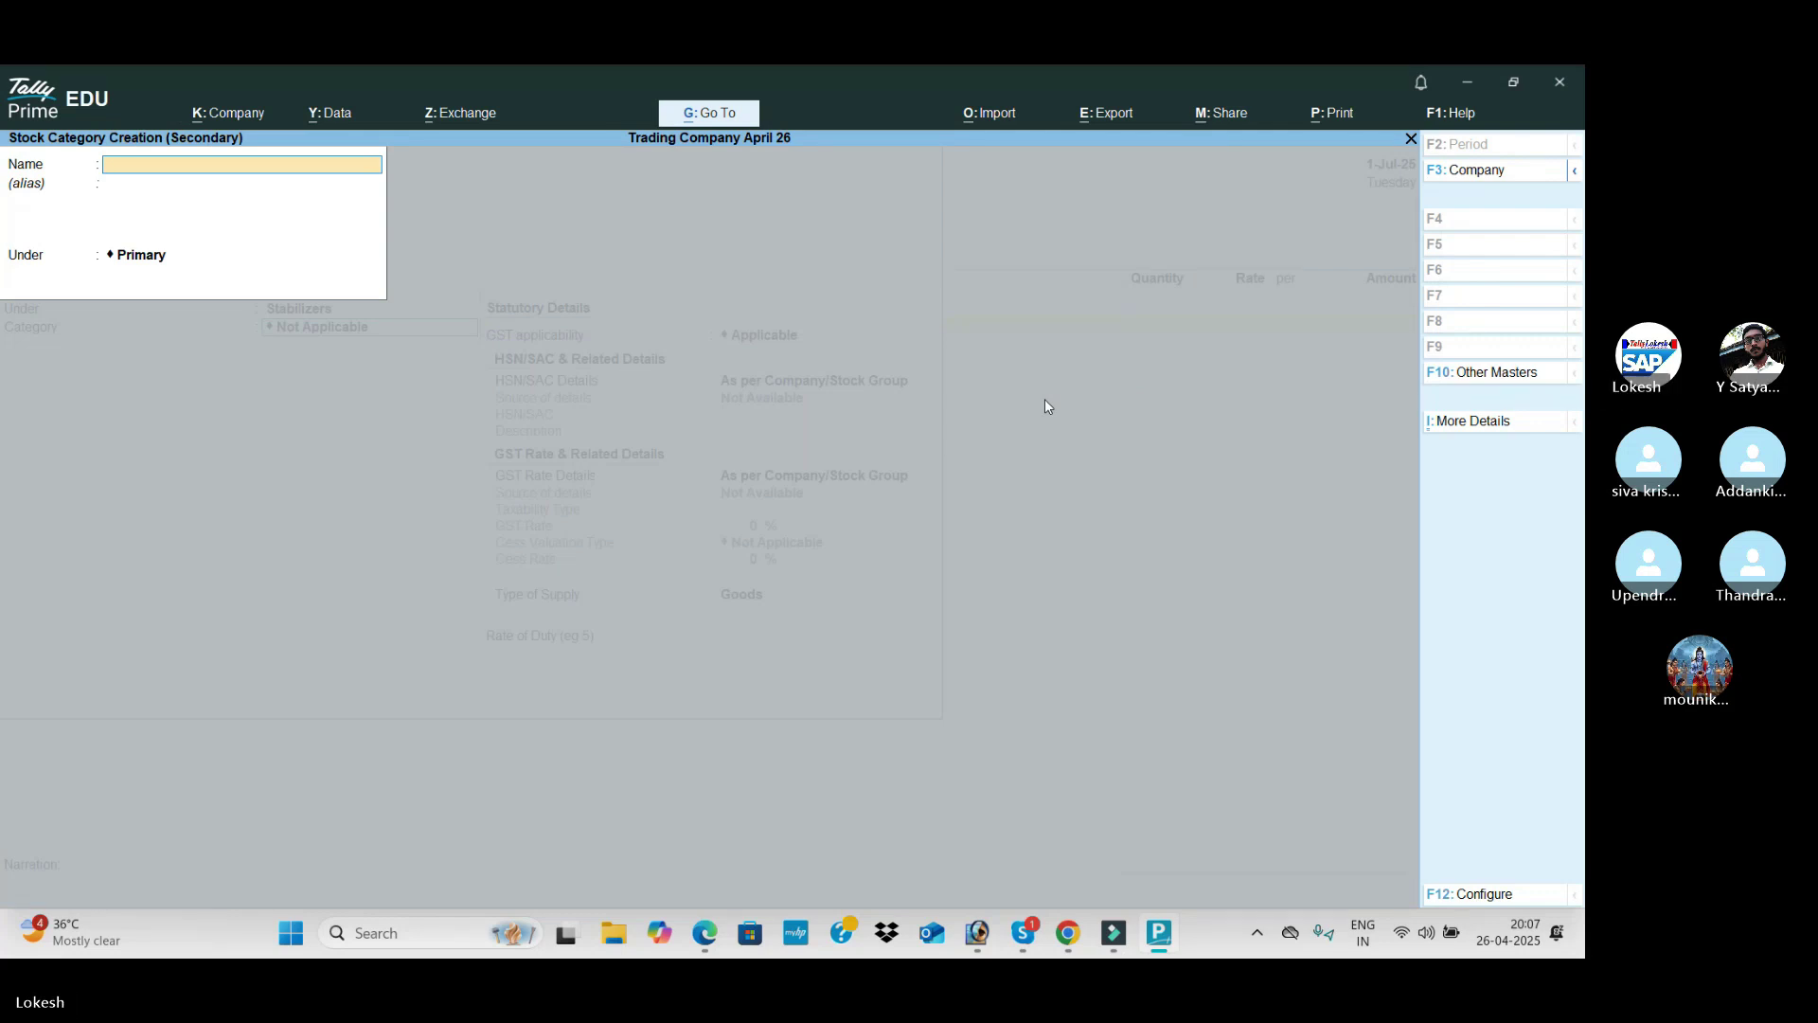
pyautogui.write('Nos')
pyautogui.press('Return')
pyautogui.press('Return')
pyautogui.press('Return')
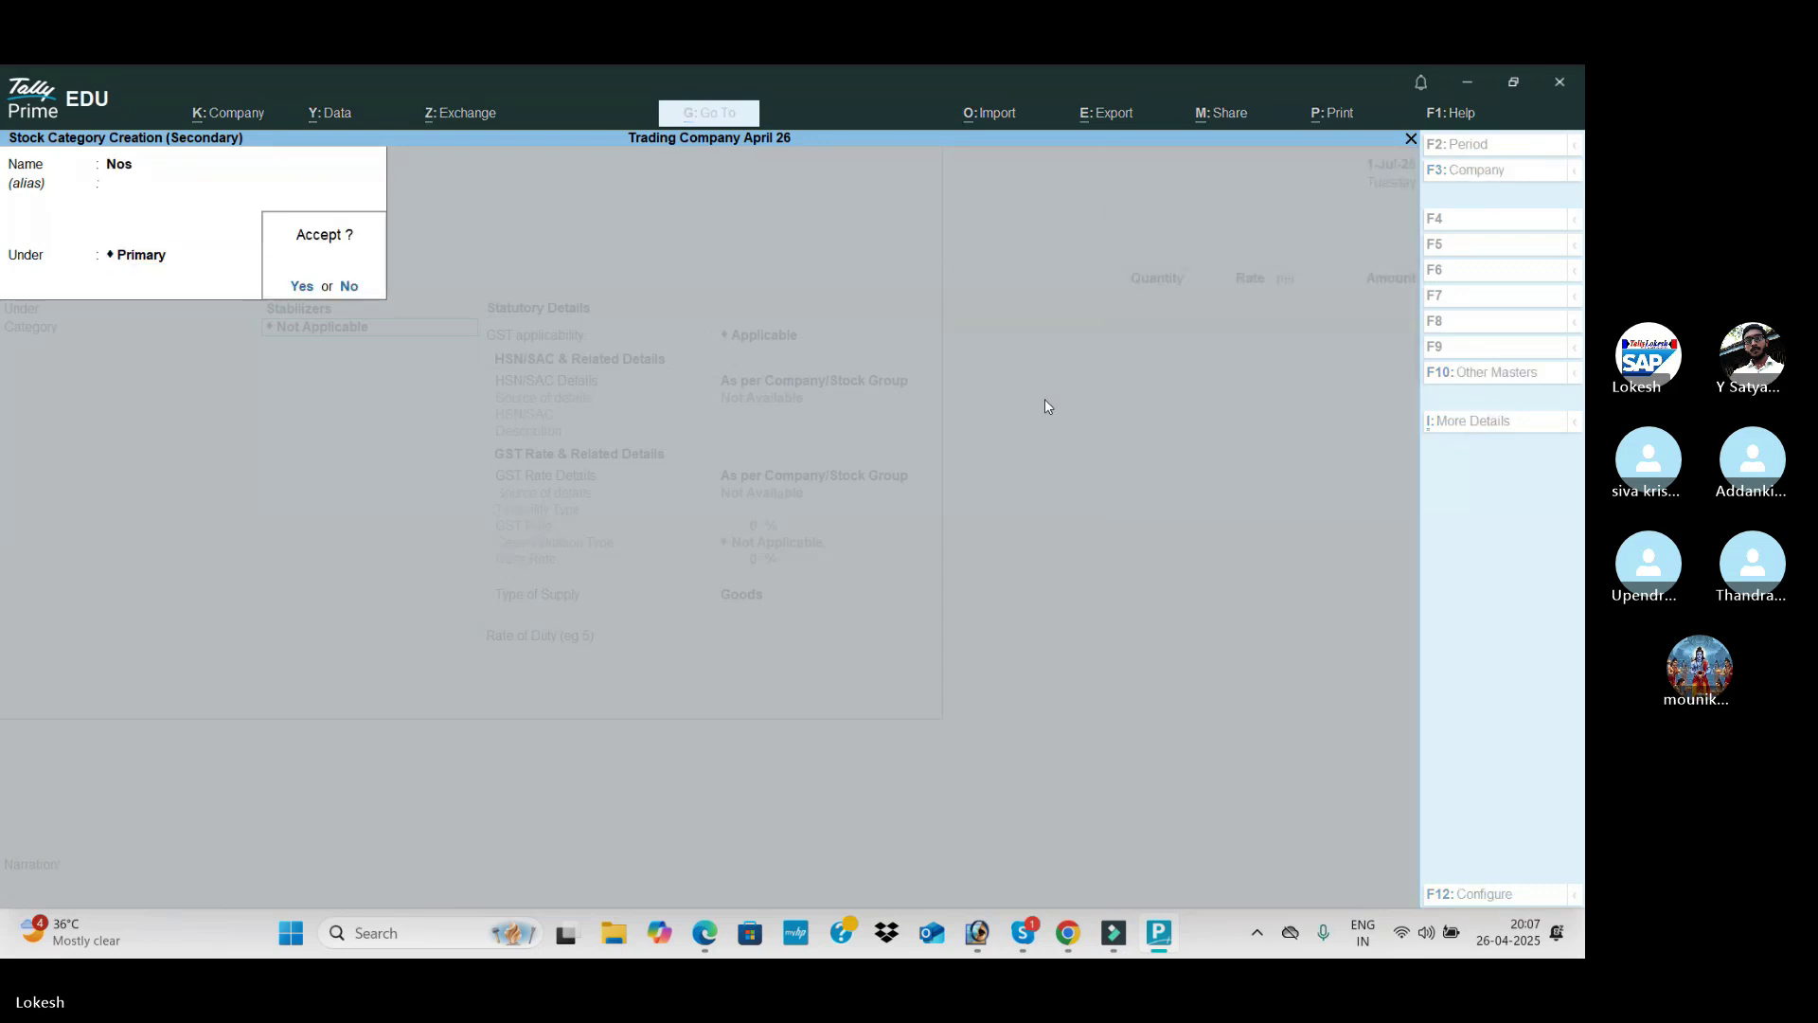
pyautogui.press('Return')
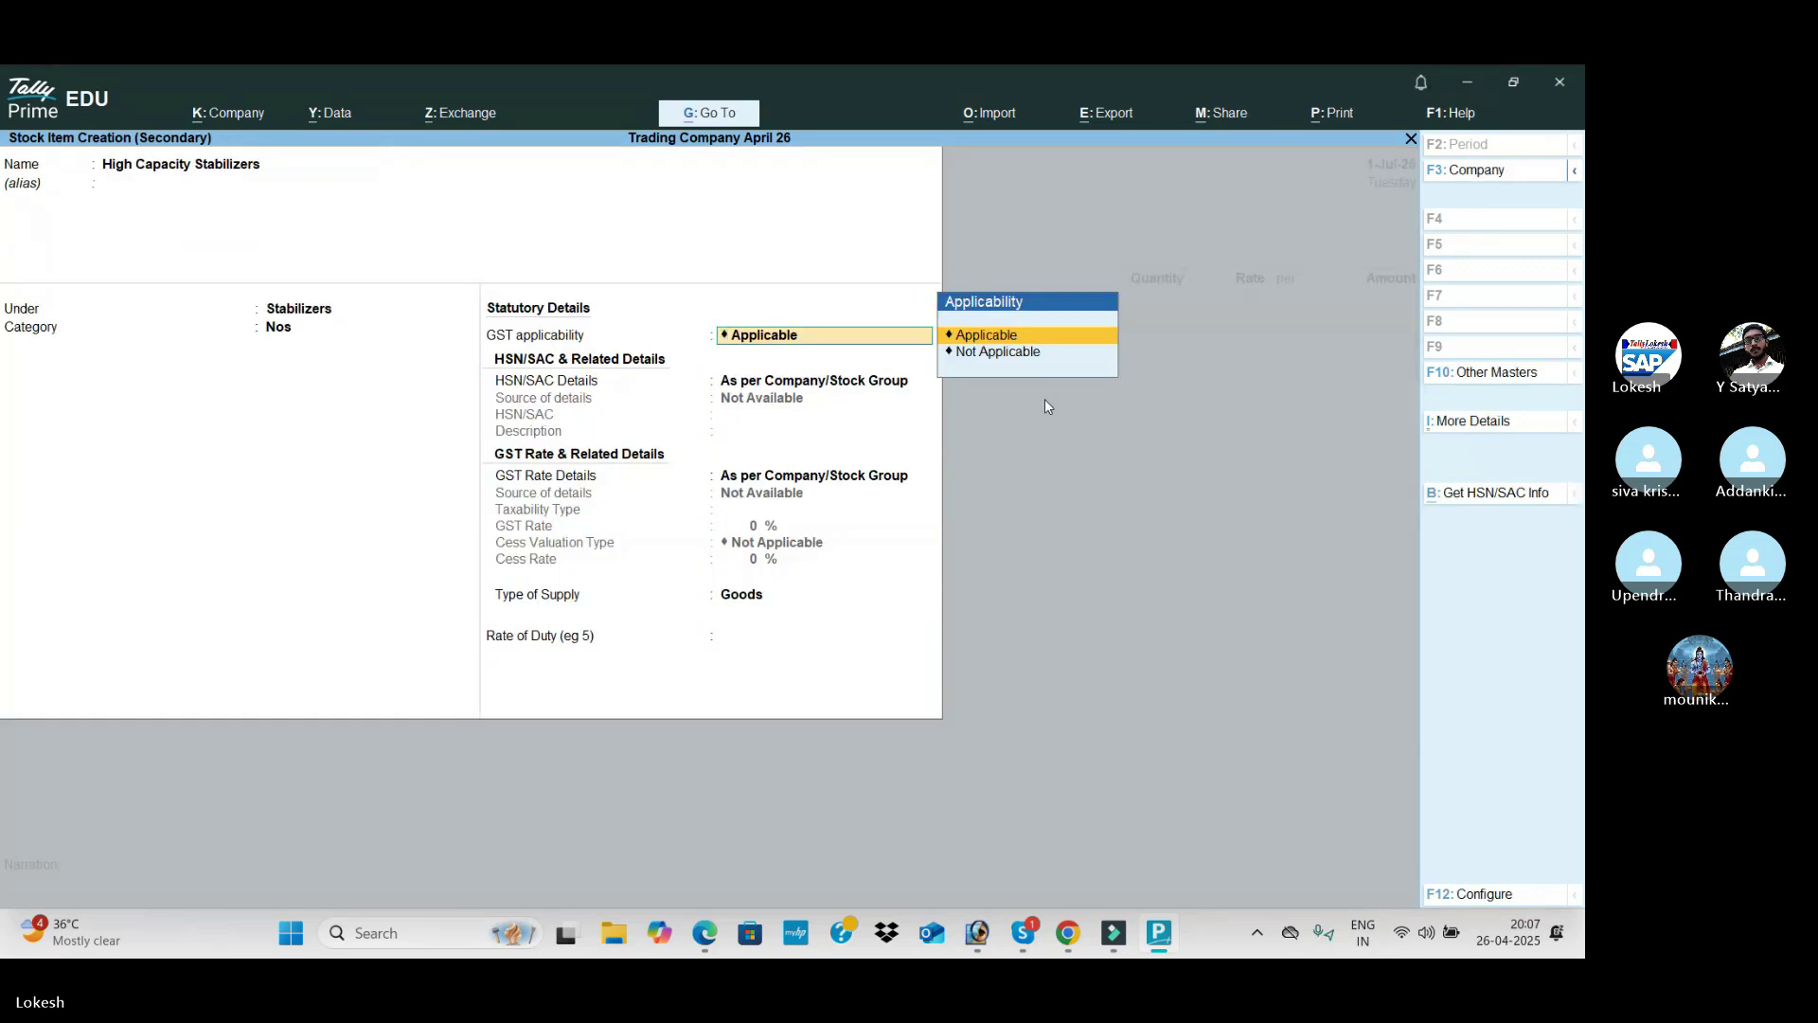
# Step: Specify the HSN/SAC details directly in the High Capacity Stabilizers item and enter the HSN code 856974 from the practice PDF
pyautogui.press('Return')
pyautogui.press('Down')
pyautogui.press('Return')
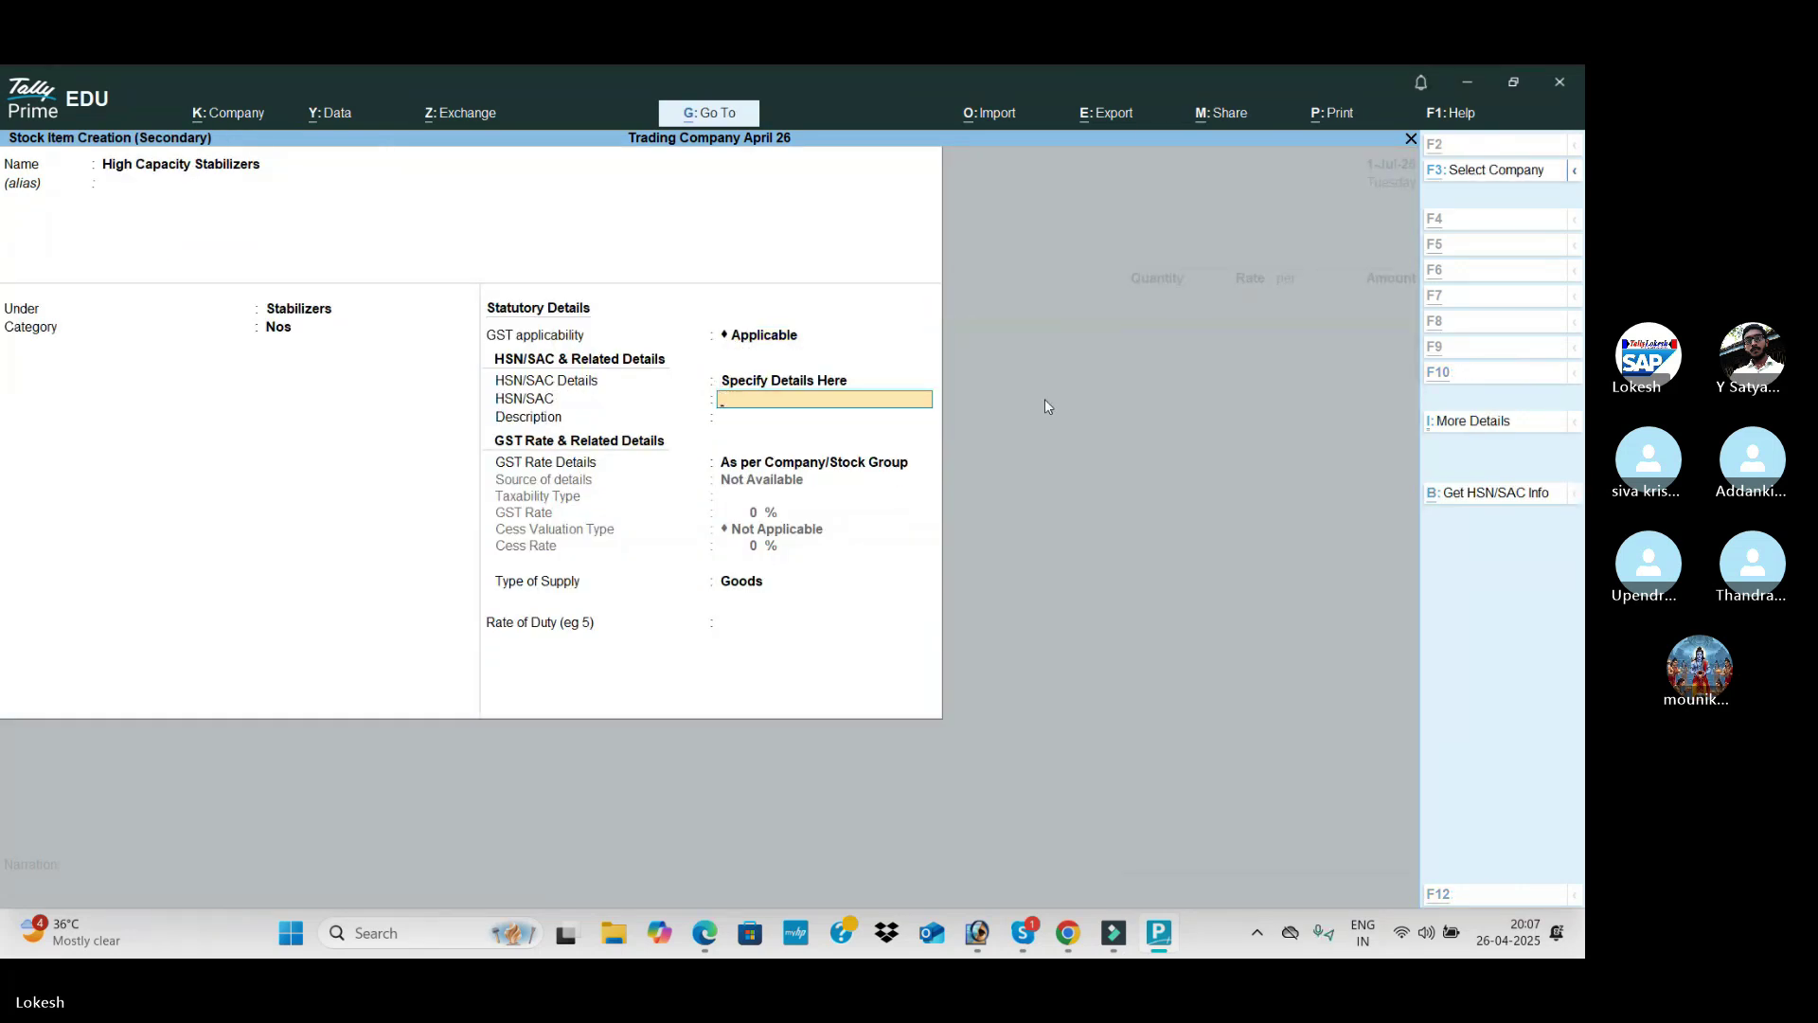
pyautogui.hotkey('alt', 'Tab')
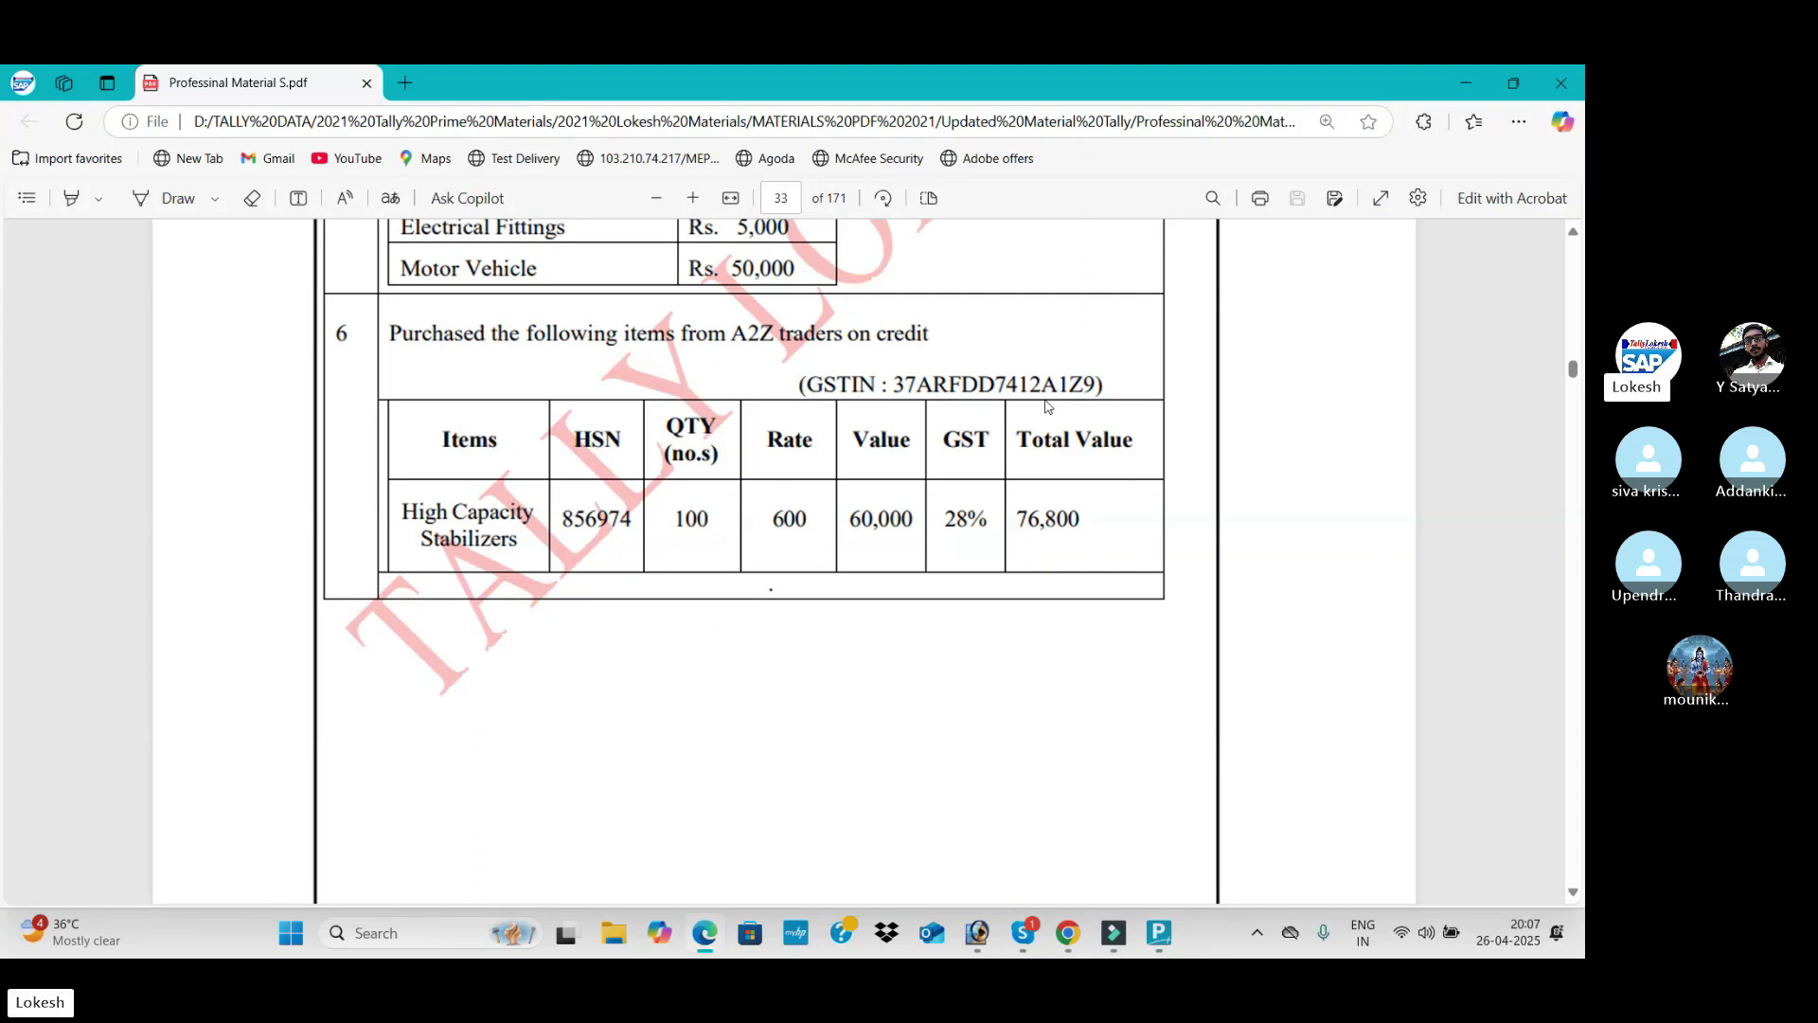
pyautogui.hotkey('alt', 'Tab')
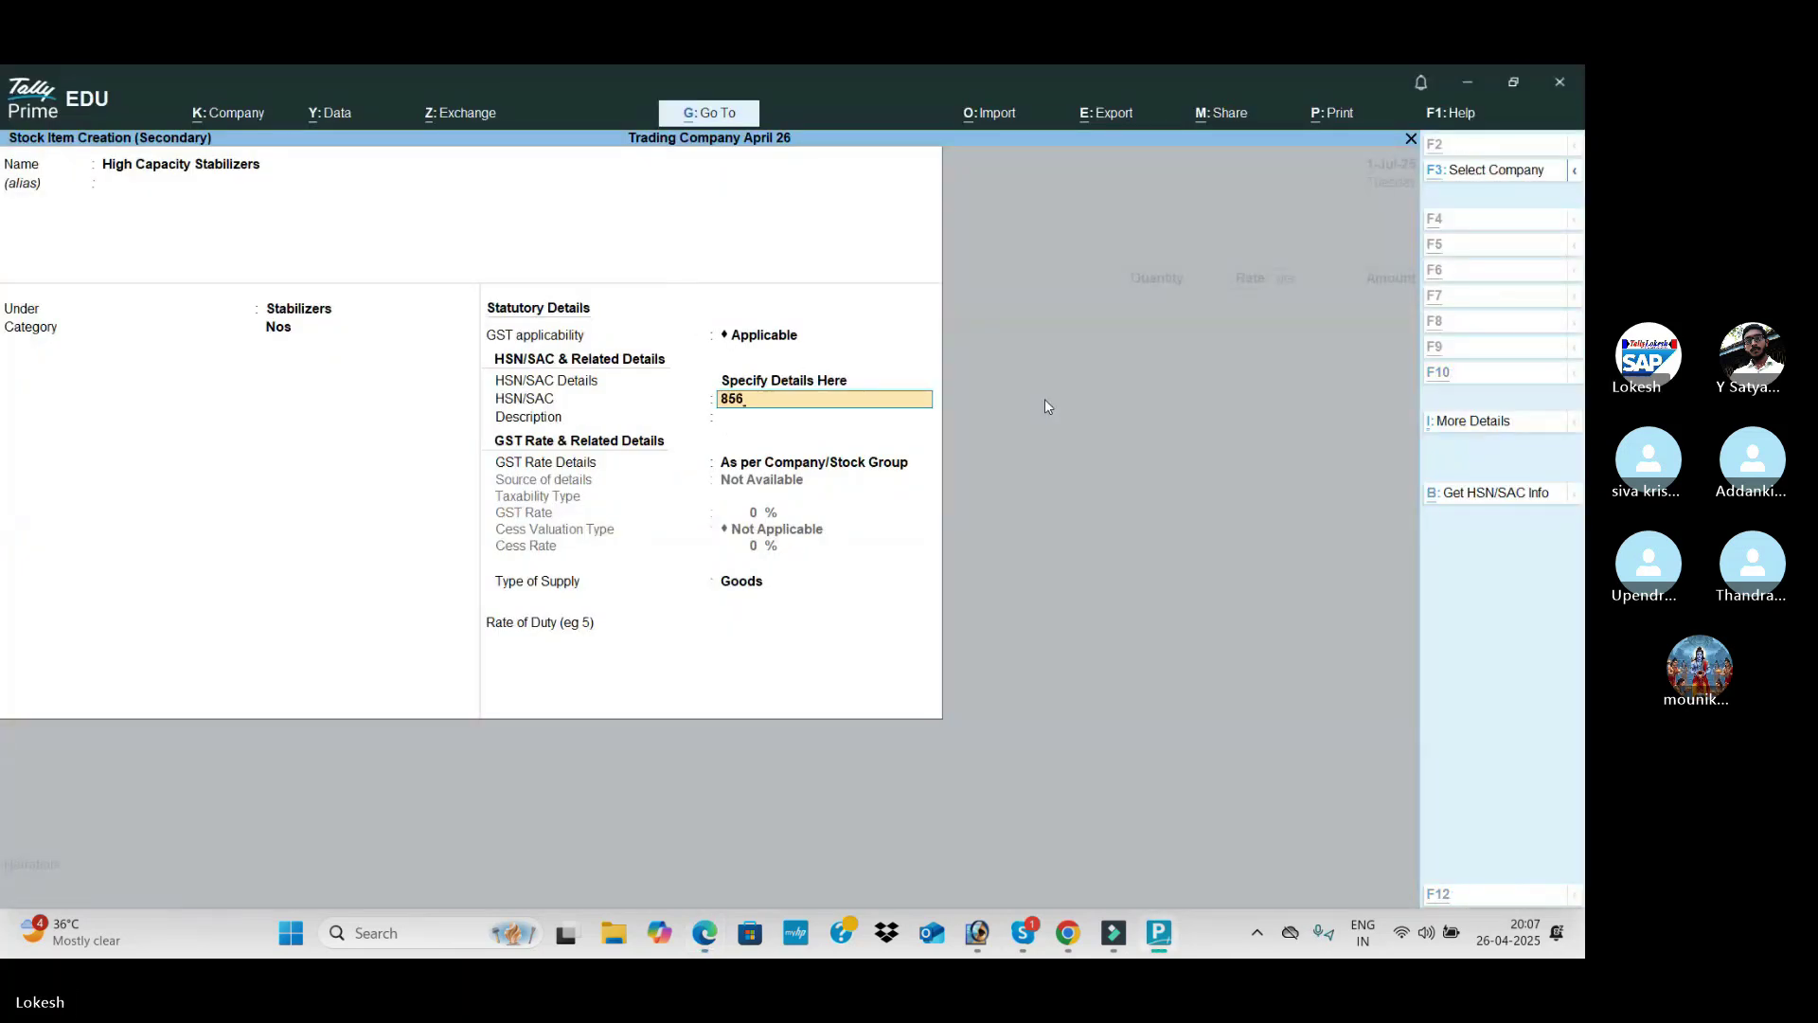
pyautogui.hotkey('alt', 'Tab')
pyautogui.hotkey('alt', 'Tab')
pyautogui.write('947')
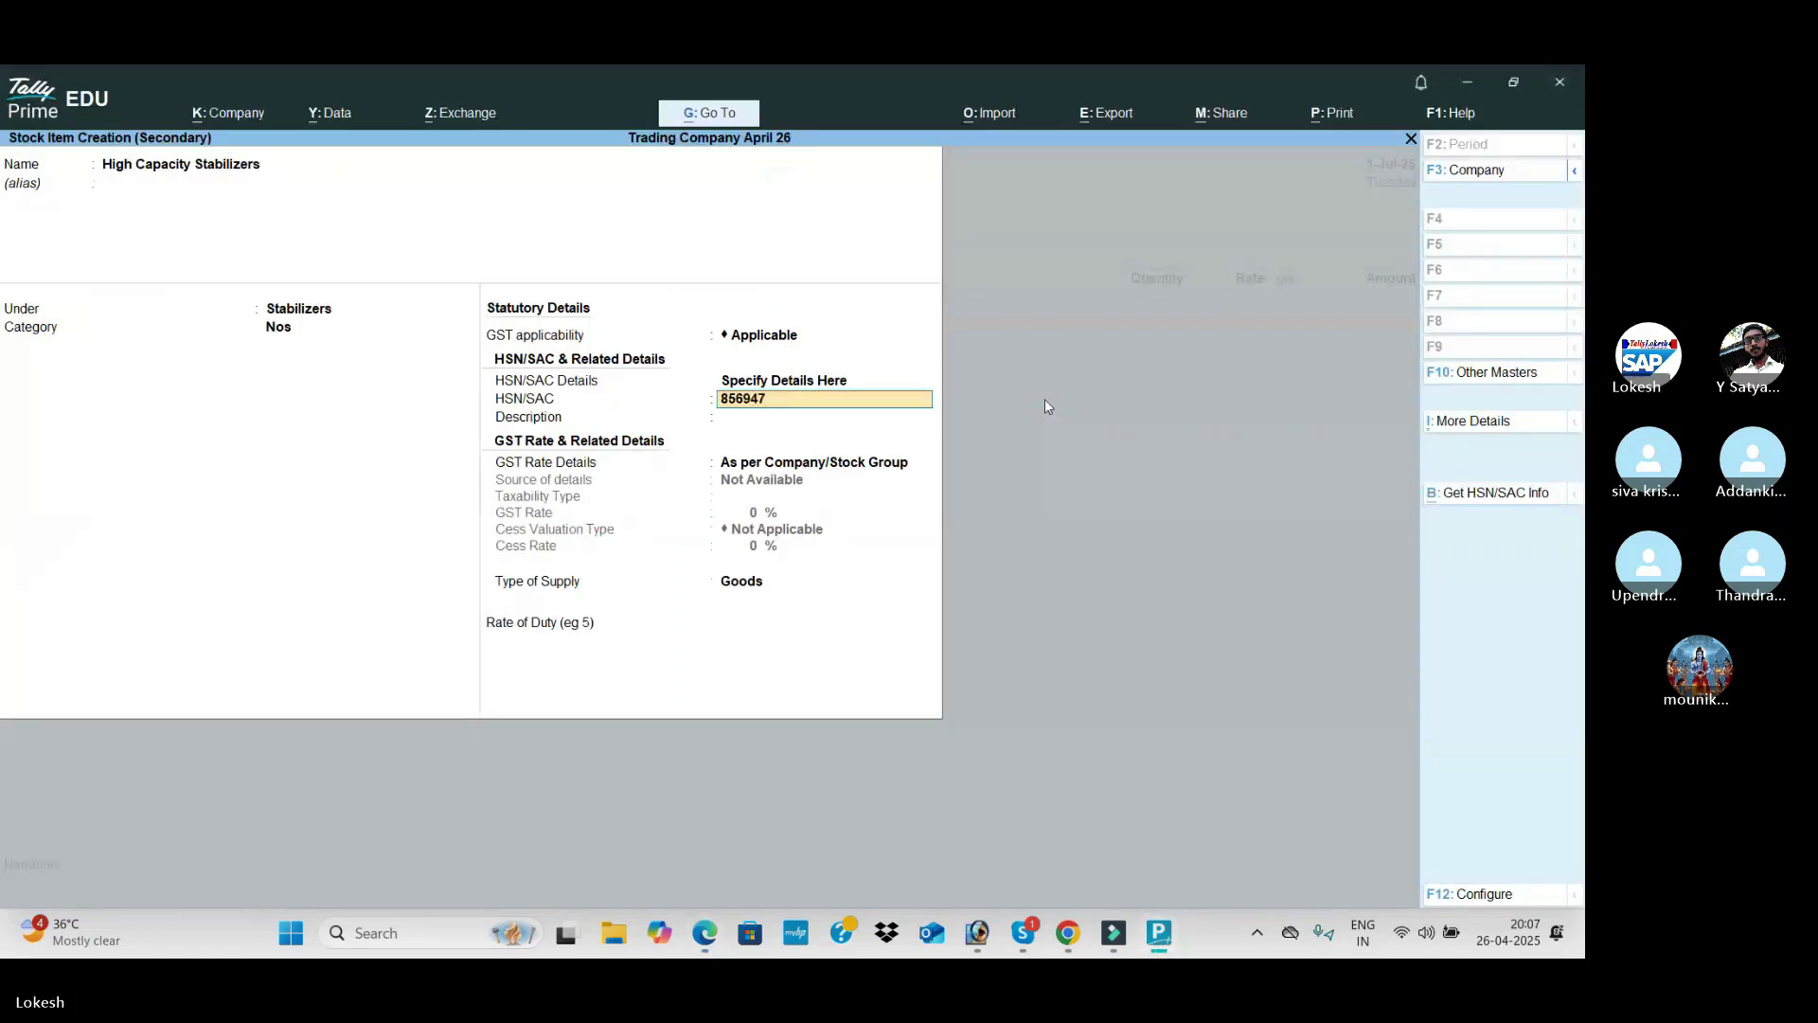
pyautogui.write('4')
pyautogui.press('Return')
# Step: Specify the item's GST rate details as Taxable at 28%, keep the supply type Goods, and save the stock item
pyautogui.press('Return')
pyautogui.press('Down')
pyautogui.press('Return')
pyautogui.press('Return')
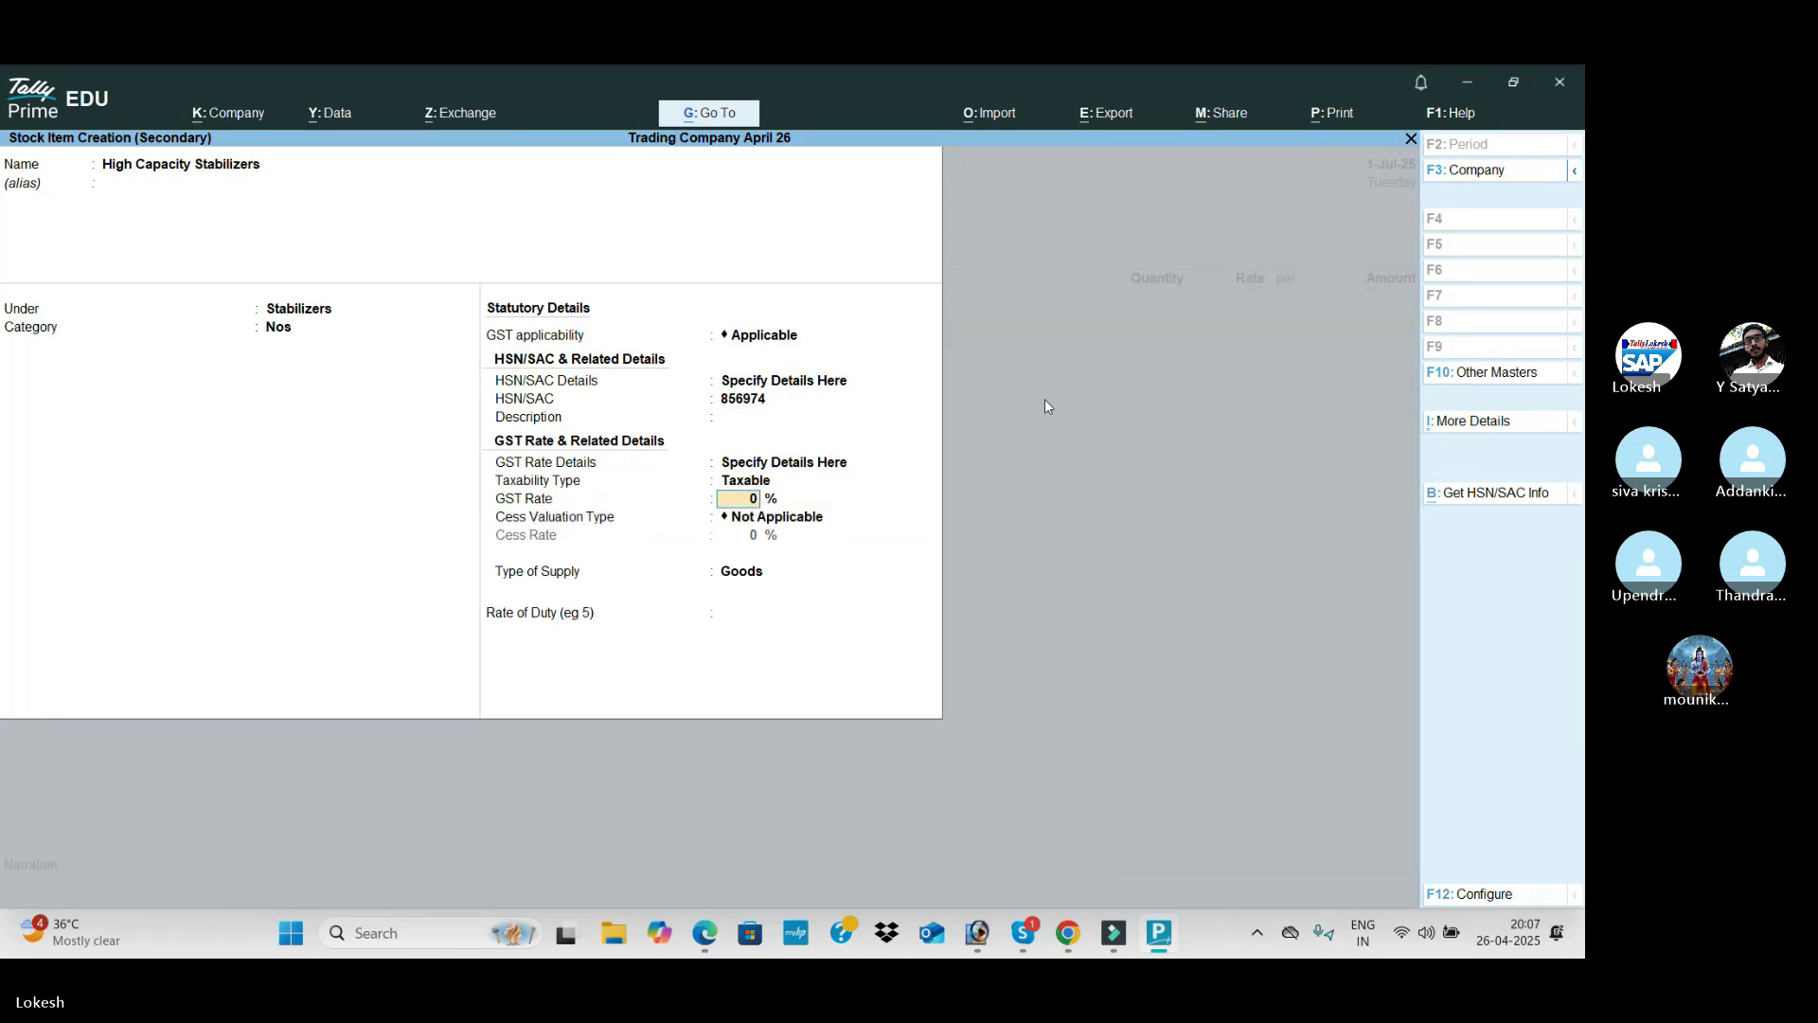
pyautogui.hotkey('alt', 'Tab')
pyautogui.hotkey('alt', 'Tab')
pyautogui.write('28')
pyautogui.press('Return')
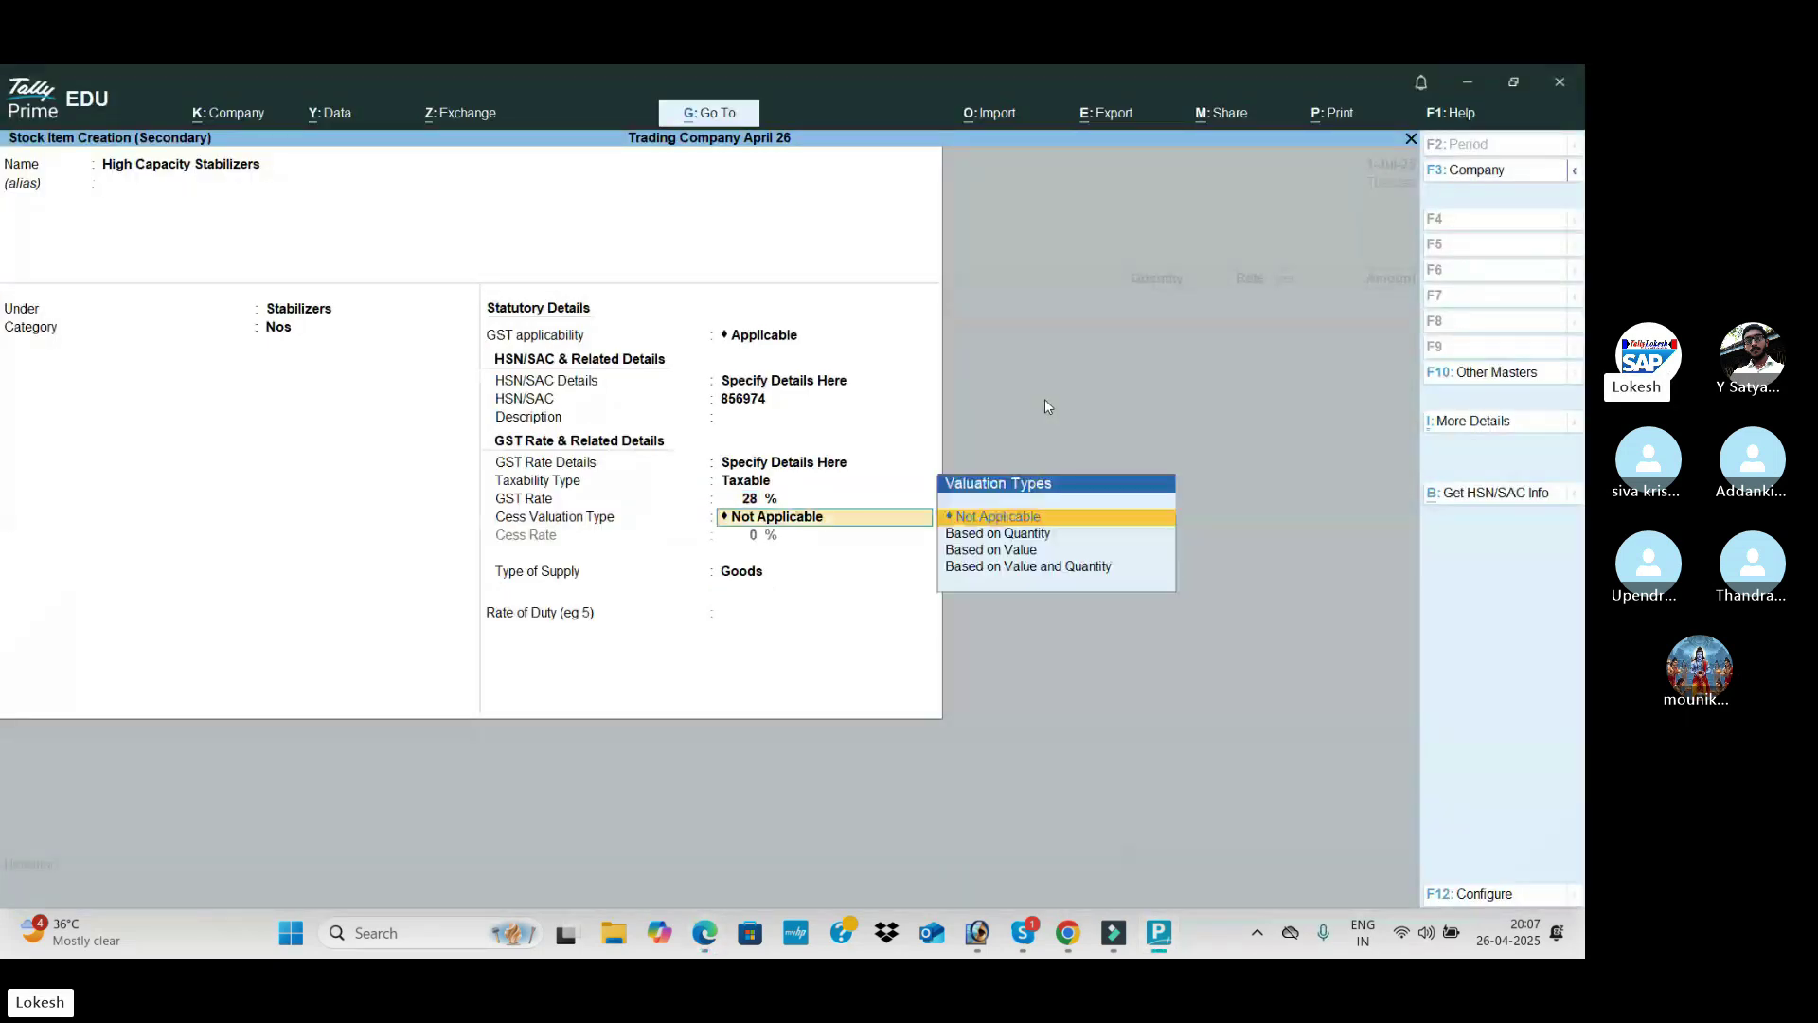
pyautogui.press('Return')
pyautogui.press('Return')
pyautogui.press('Return')
pyautogui.press('Return')
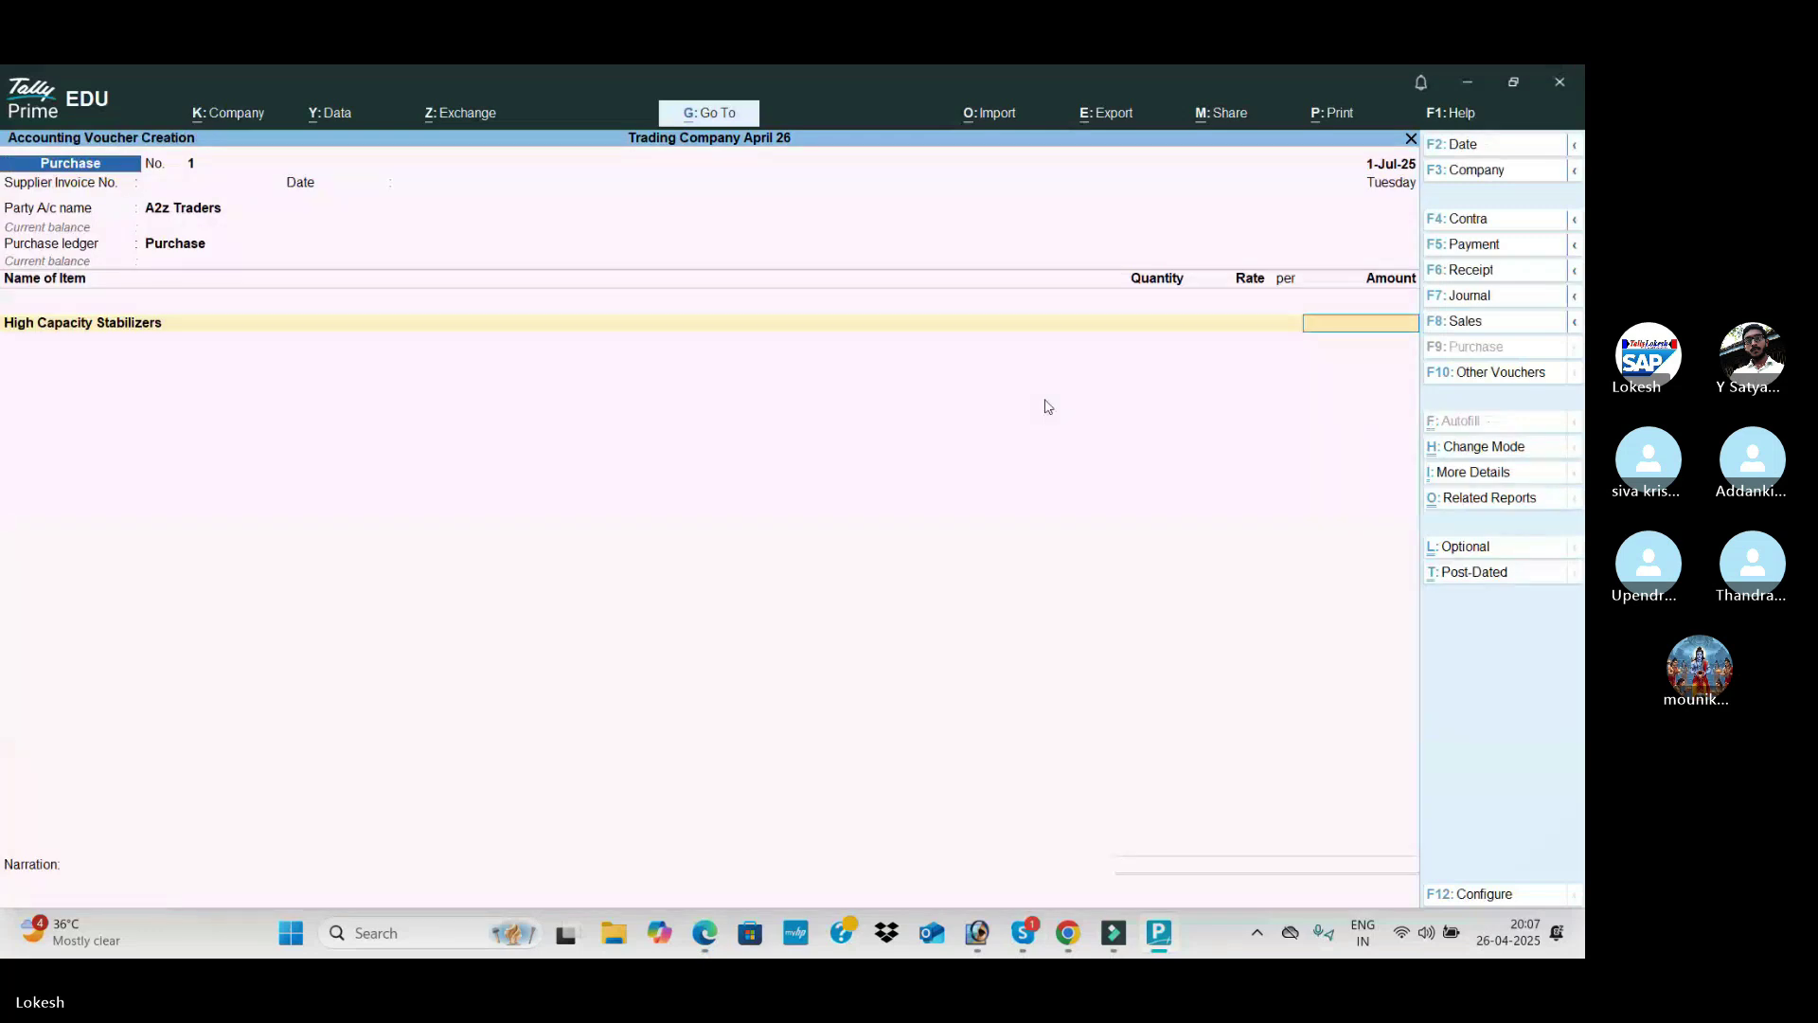
# Step: Check the purchase quantity in the practice PDF and reopen the High Capacity Stabilizers item for alteration from the voucher
pyautogui.hotkey('alt', 'Tab')
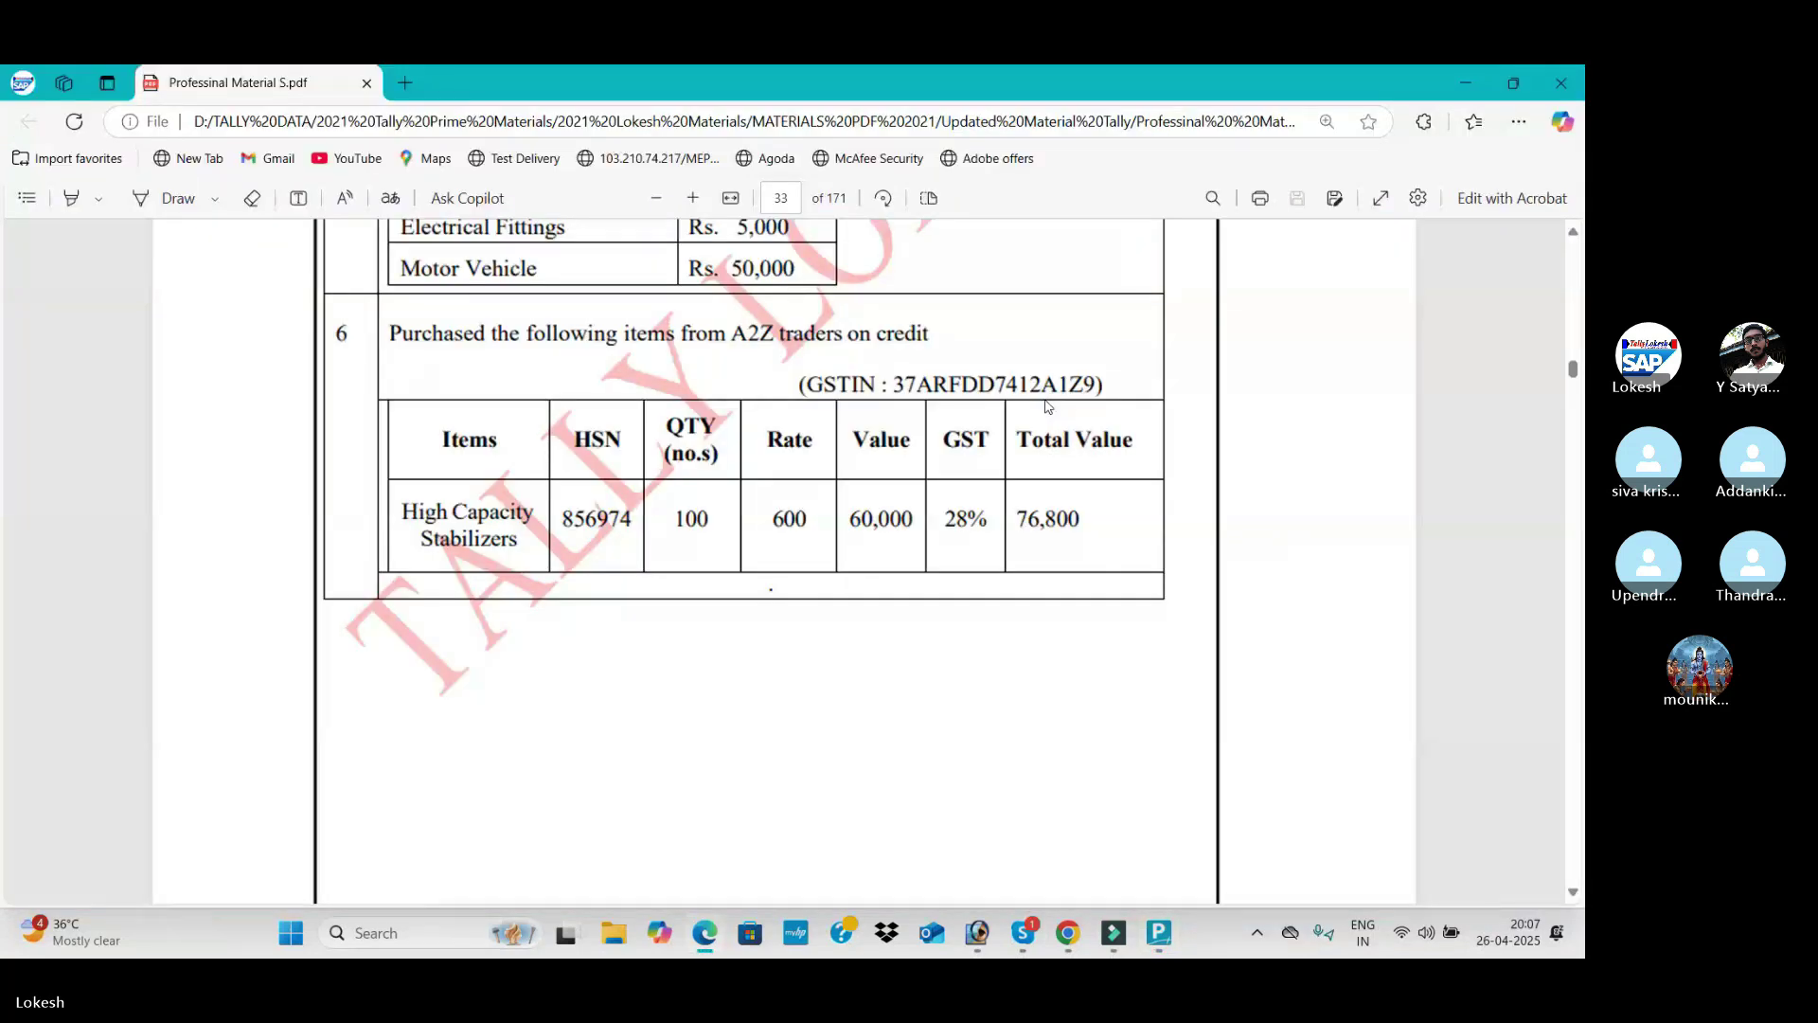
pyautogui.hotkey('alt', 'Tab')
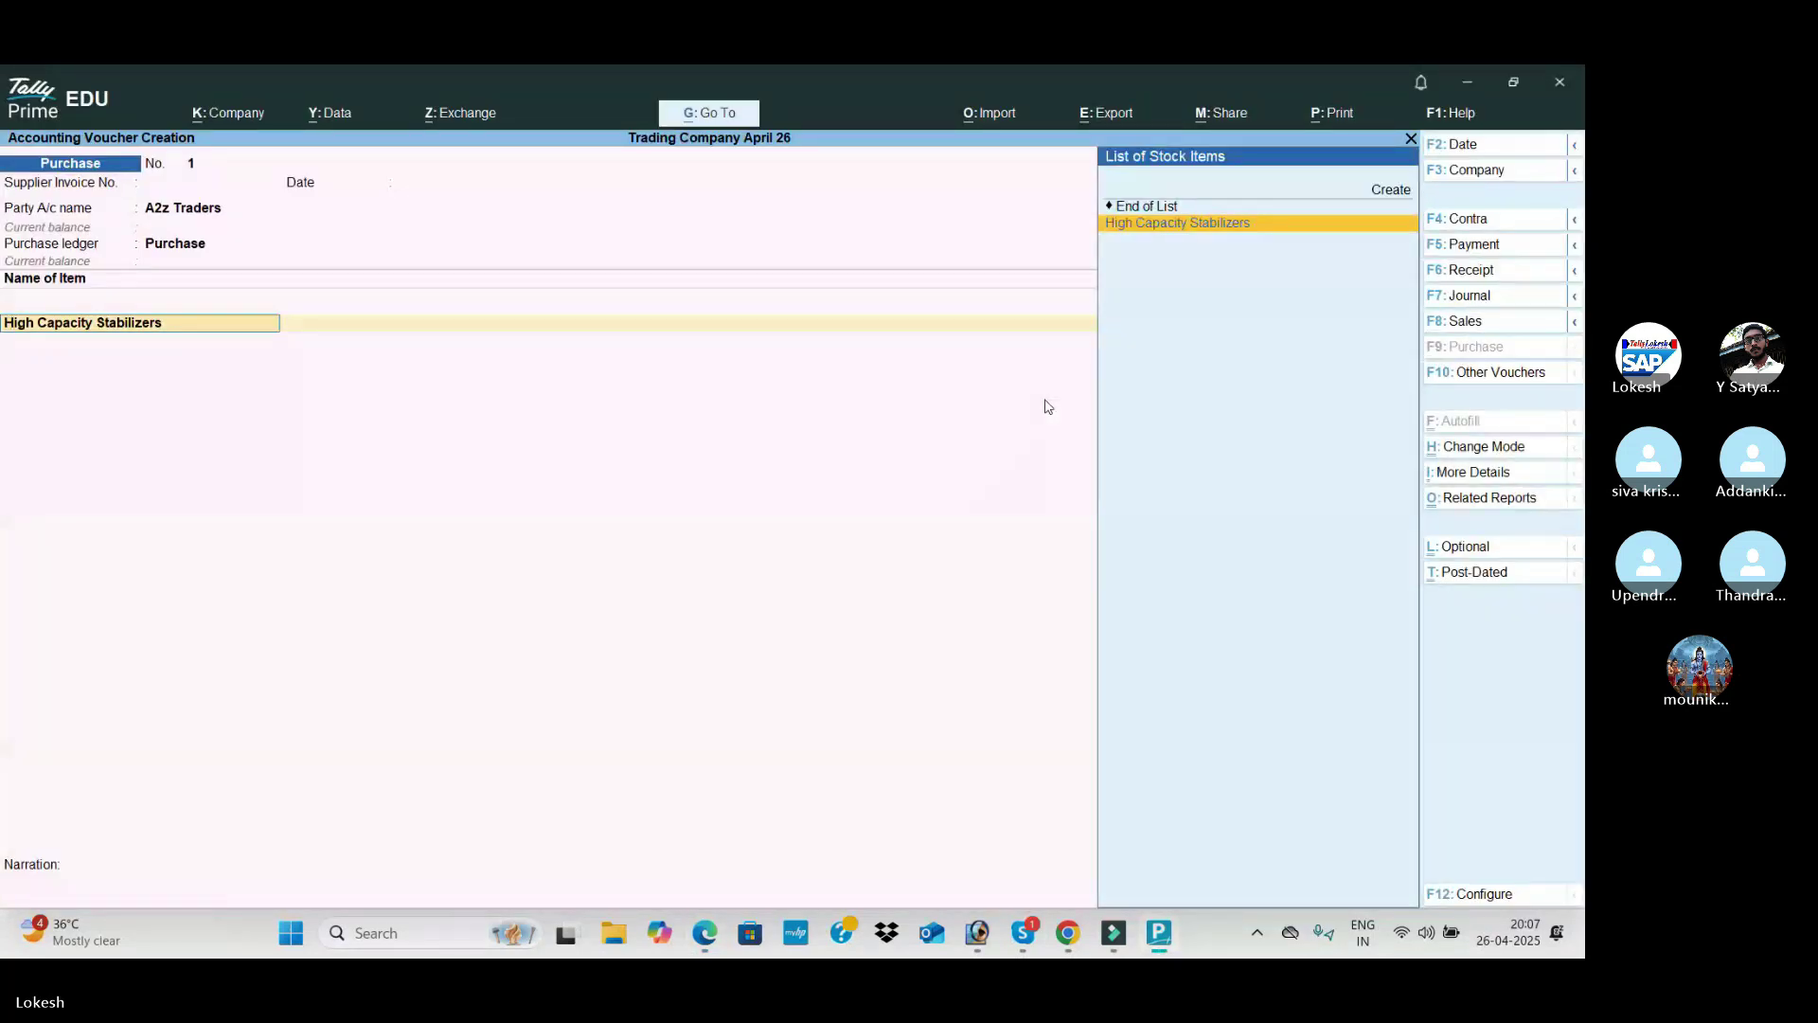
pyautogui.hotkey('ctrl', 'Return')
pyautogui.press('Return')
pyautogui.press('Return')
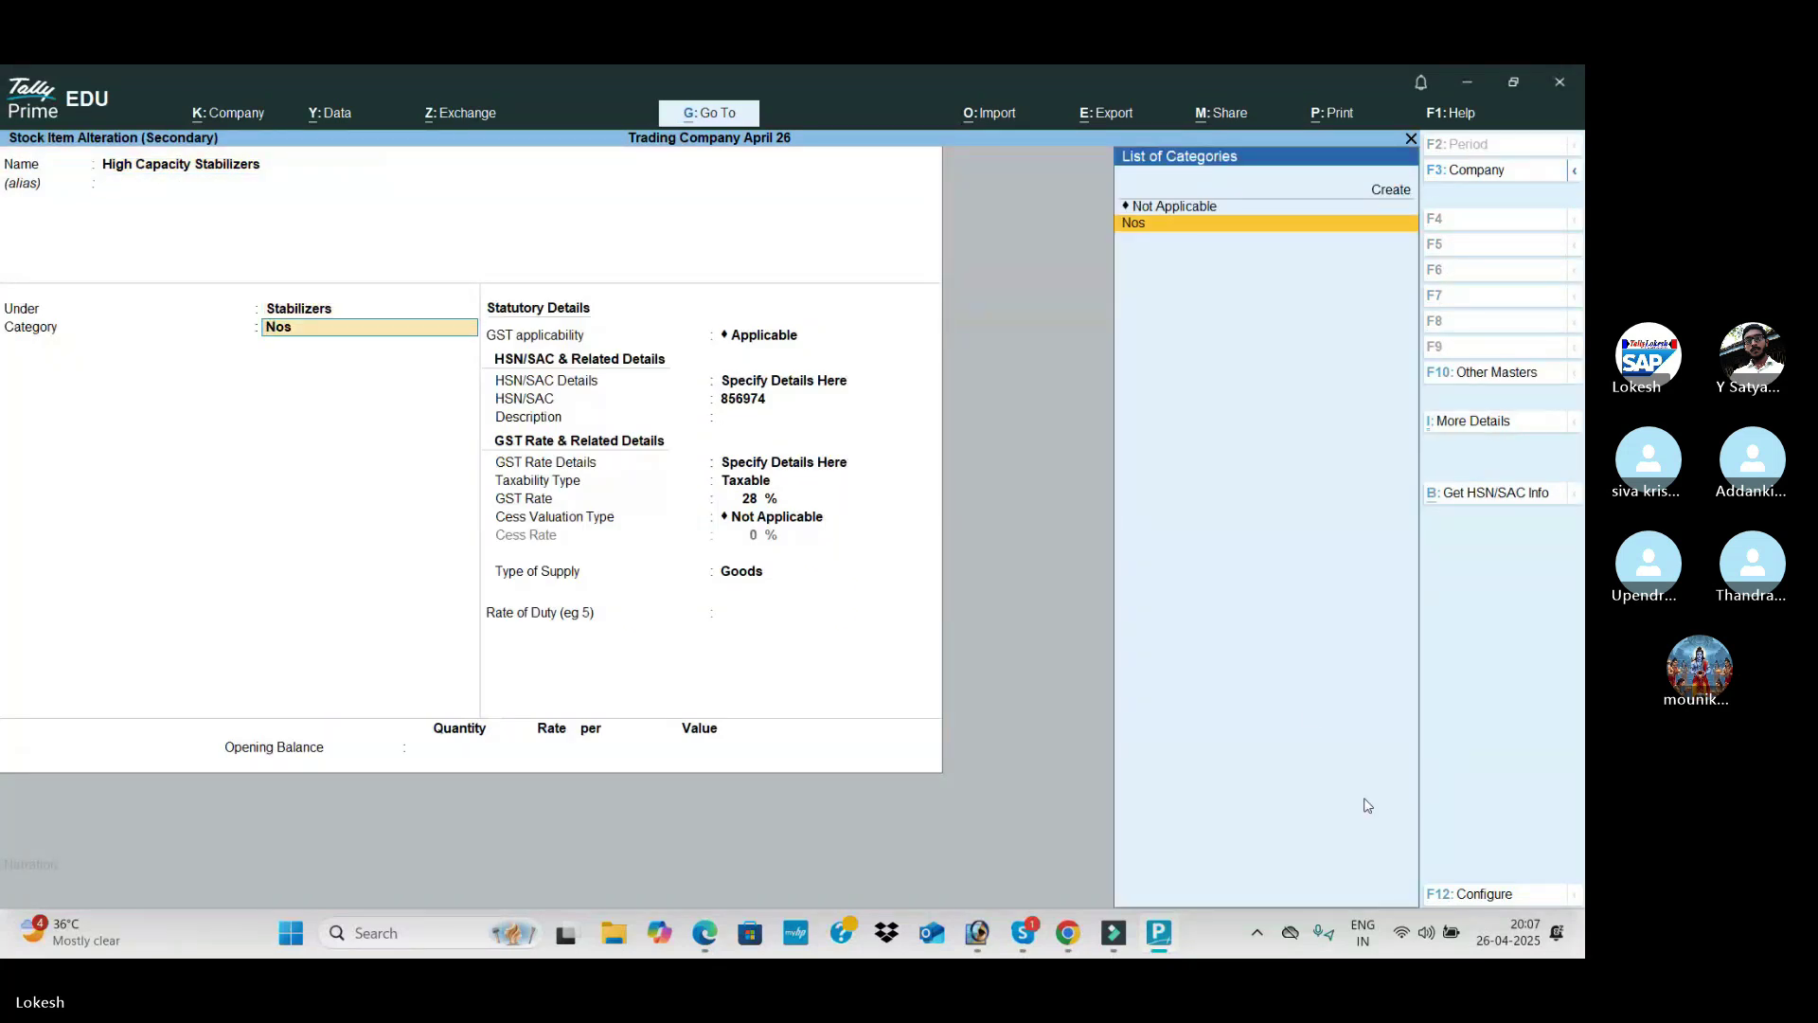
# Step: Configure stock items to provide units of measurement and not to use stock categories
pyautogui.click(1501, 902)
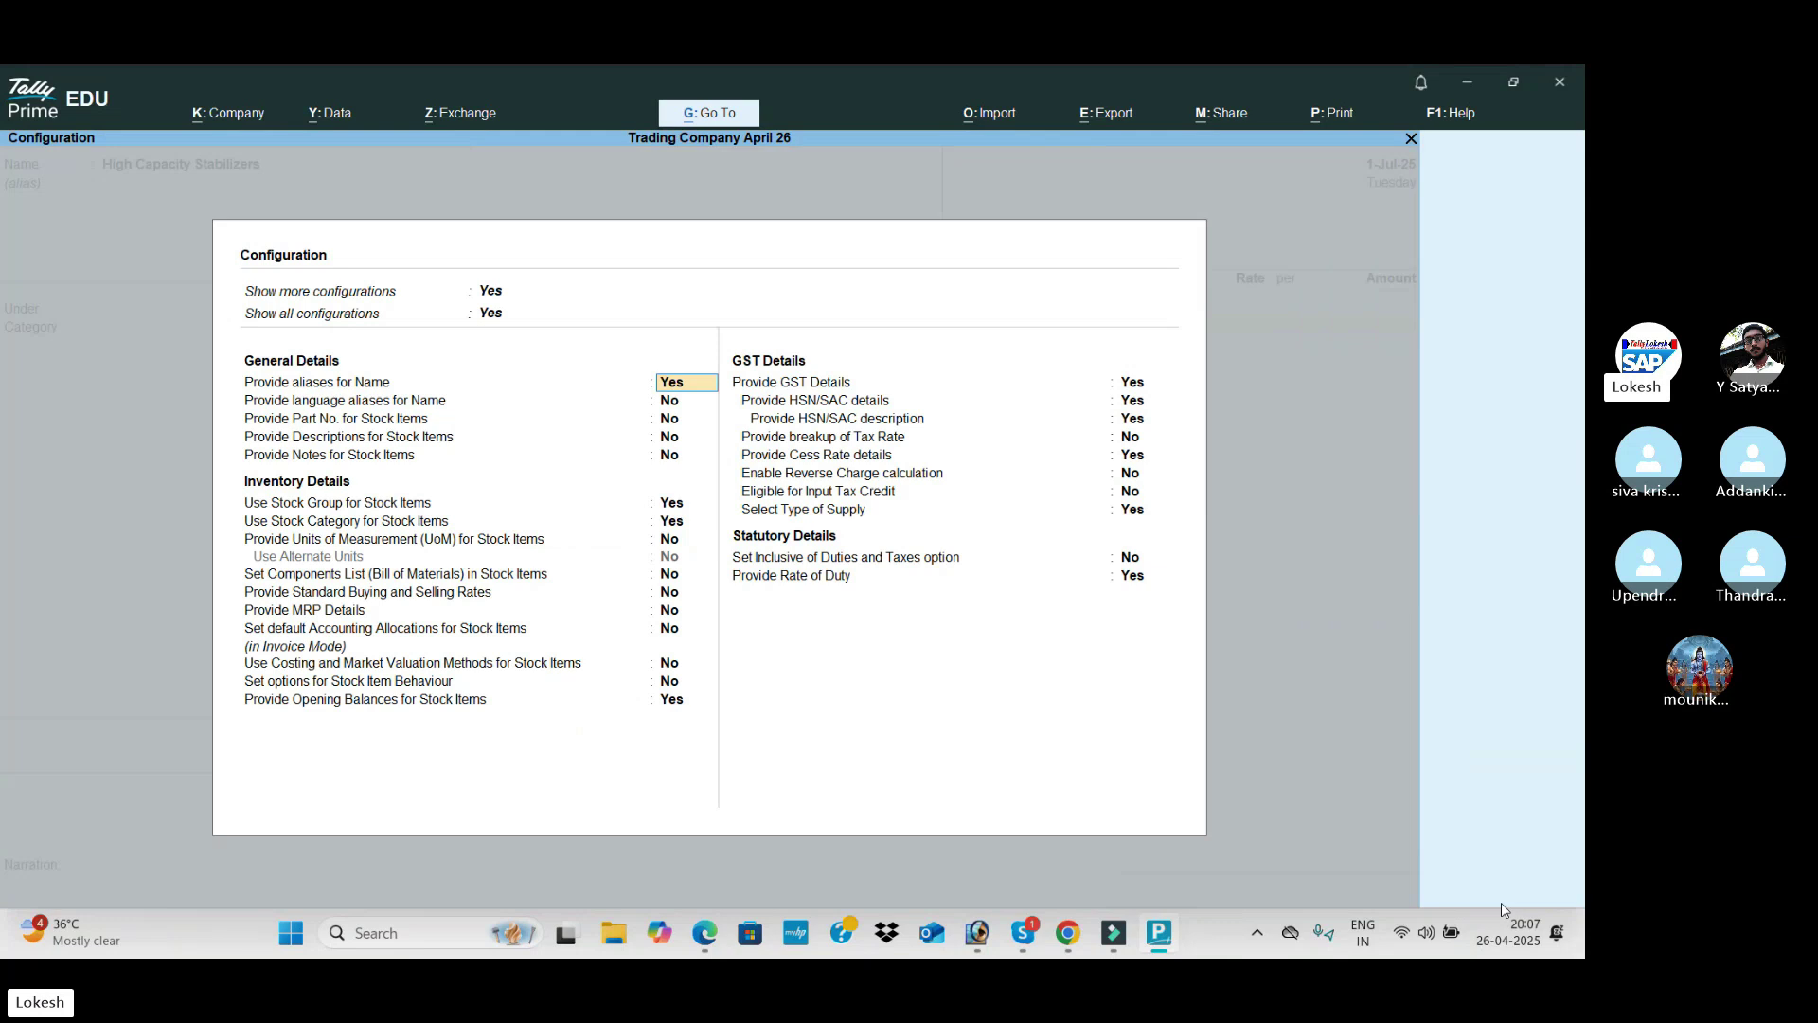
pyautogui.click(675, 539)
pyautogui.write('y')
pyautogui.press('Return')
pyautogui.press('Up')
pyautogui.press('Up')
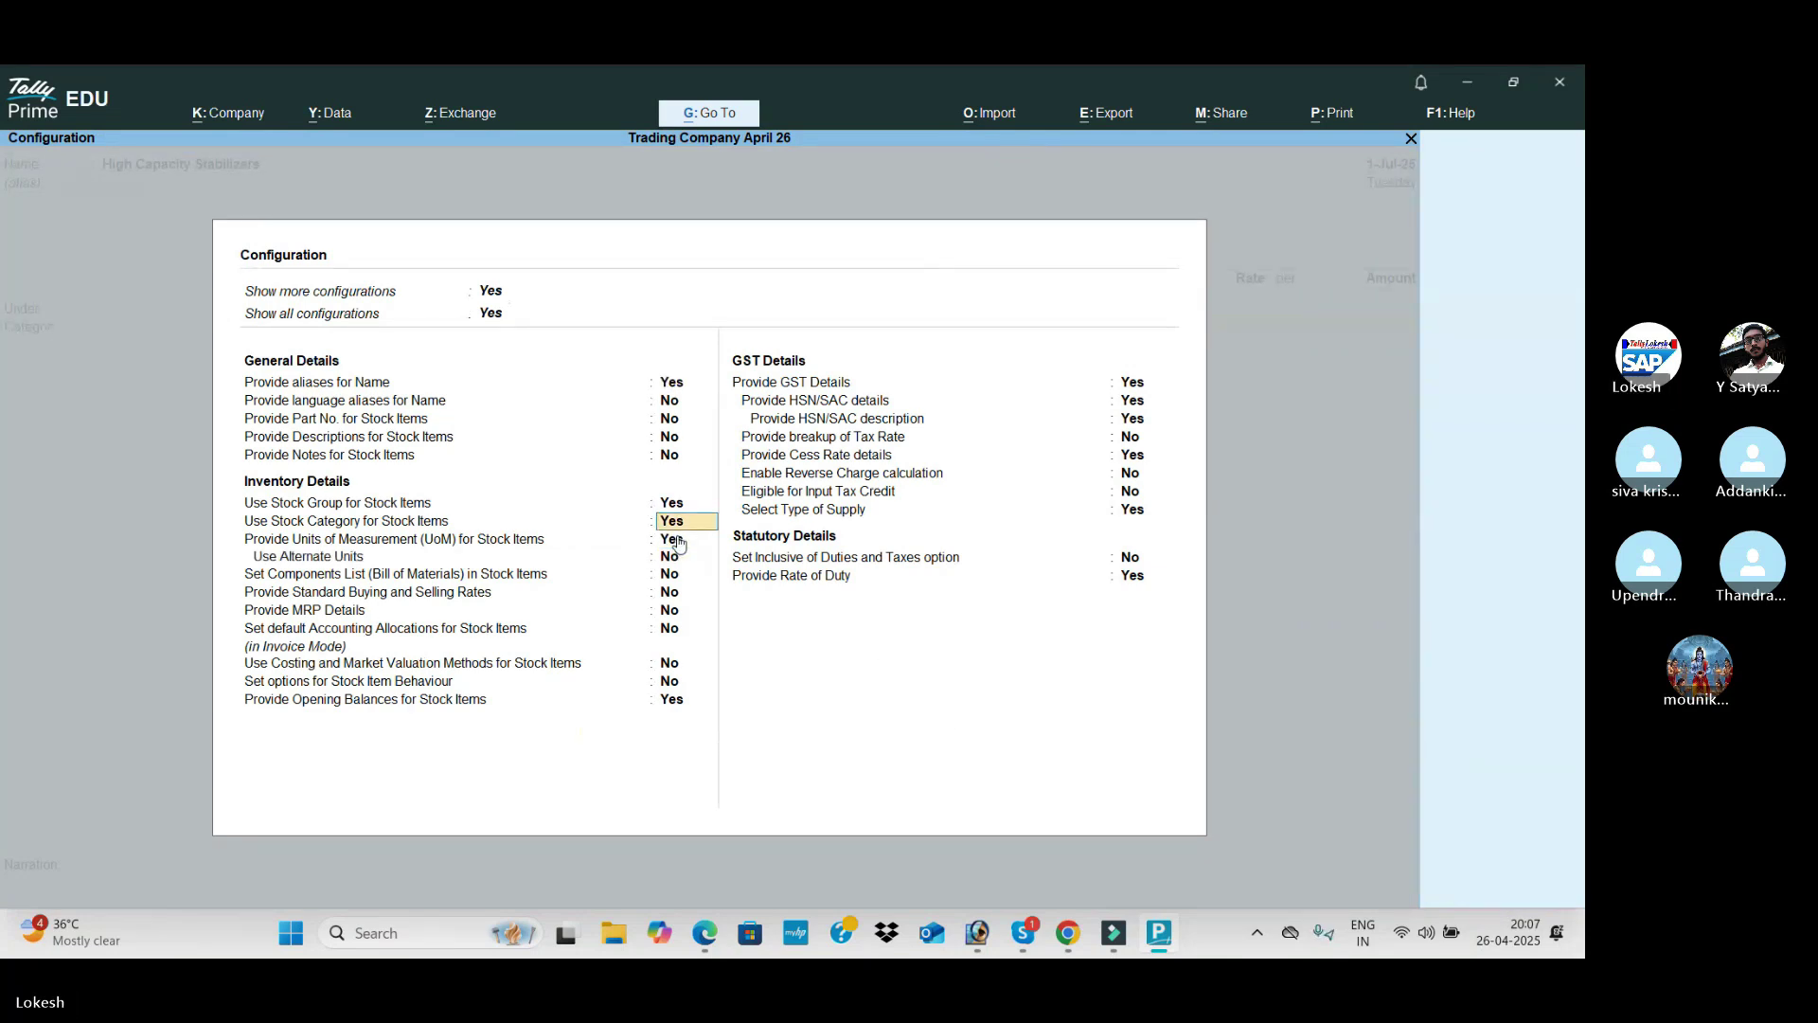
pyautogui.write('n')
pyautogui.press('Return')
pyautogui.hotkey('ctrl', 'a')
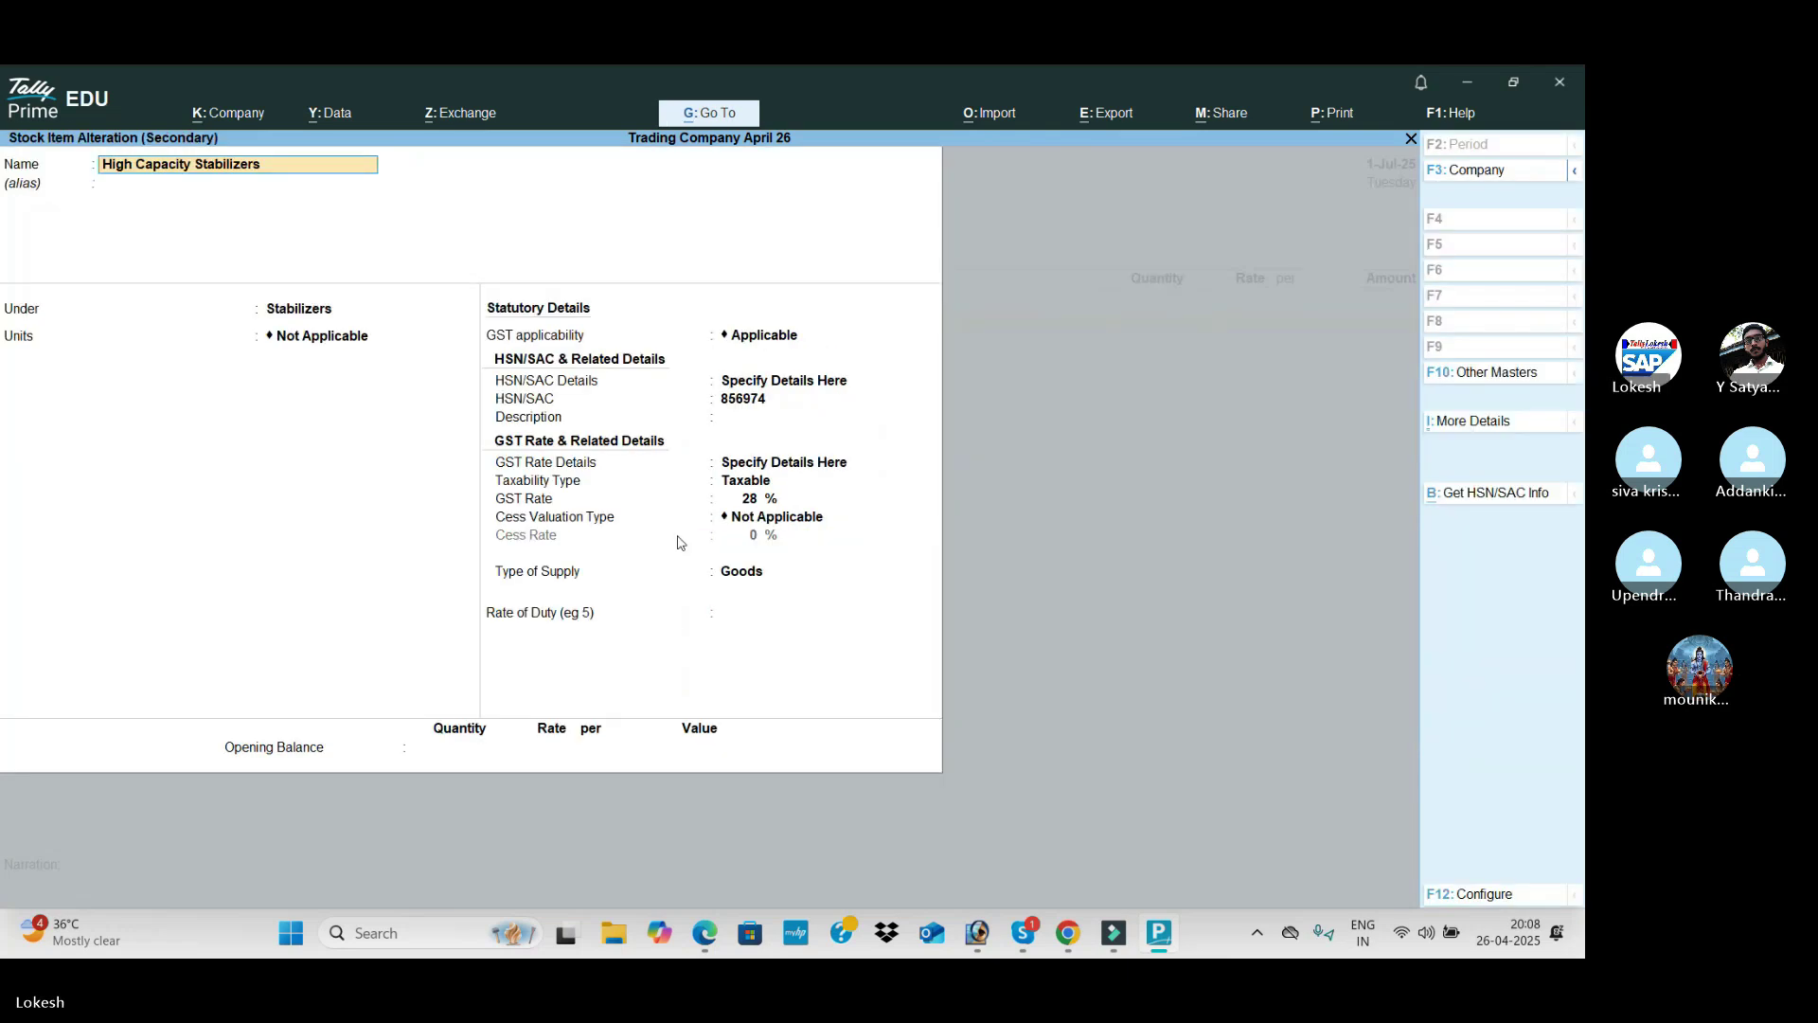
# Step: Create the simple unit nos with the quantity code NOS-NUMBERS and 0 decimal places for the High Capacity Stabilizers item
pyautogui.press('Return')
pyautogui.hotkey('alt', 'c')
pyautogui.write('nos')
pyautogui.press('Return')
pyautogui.press('Return')
pyautogui.write('no')
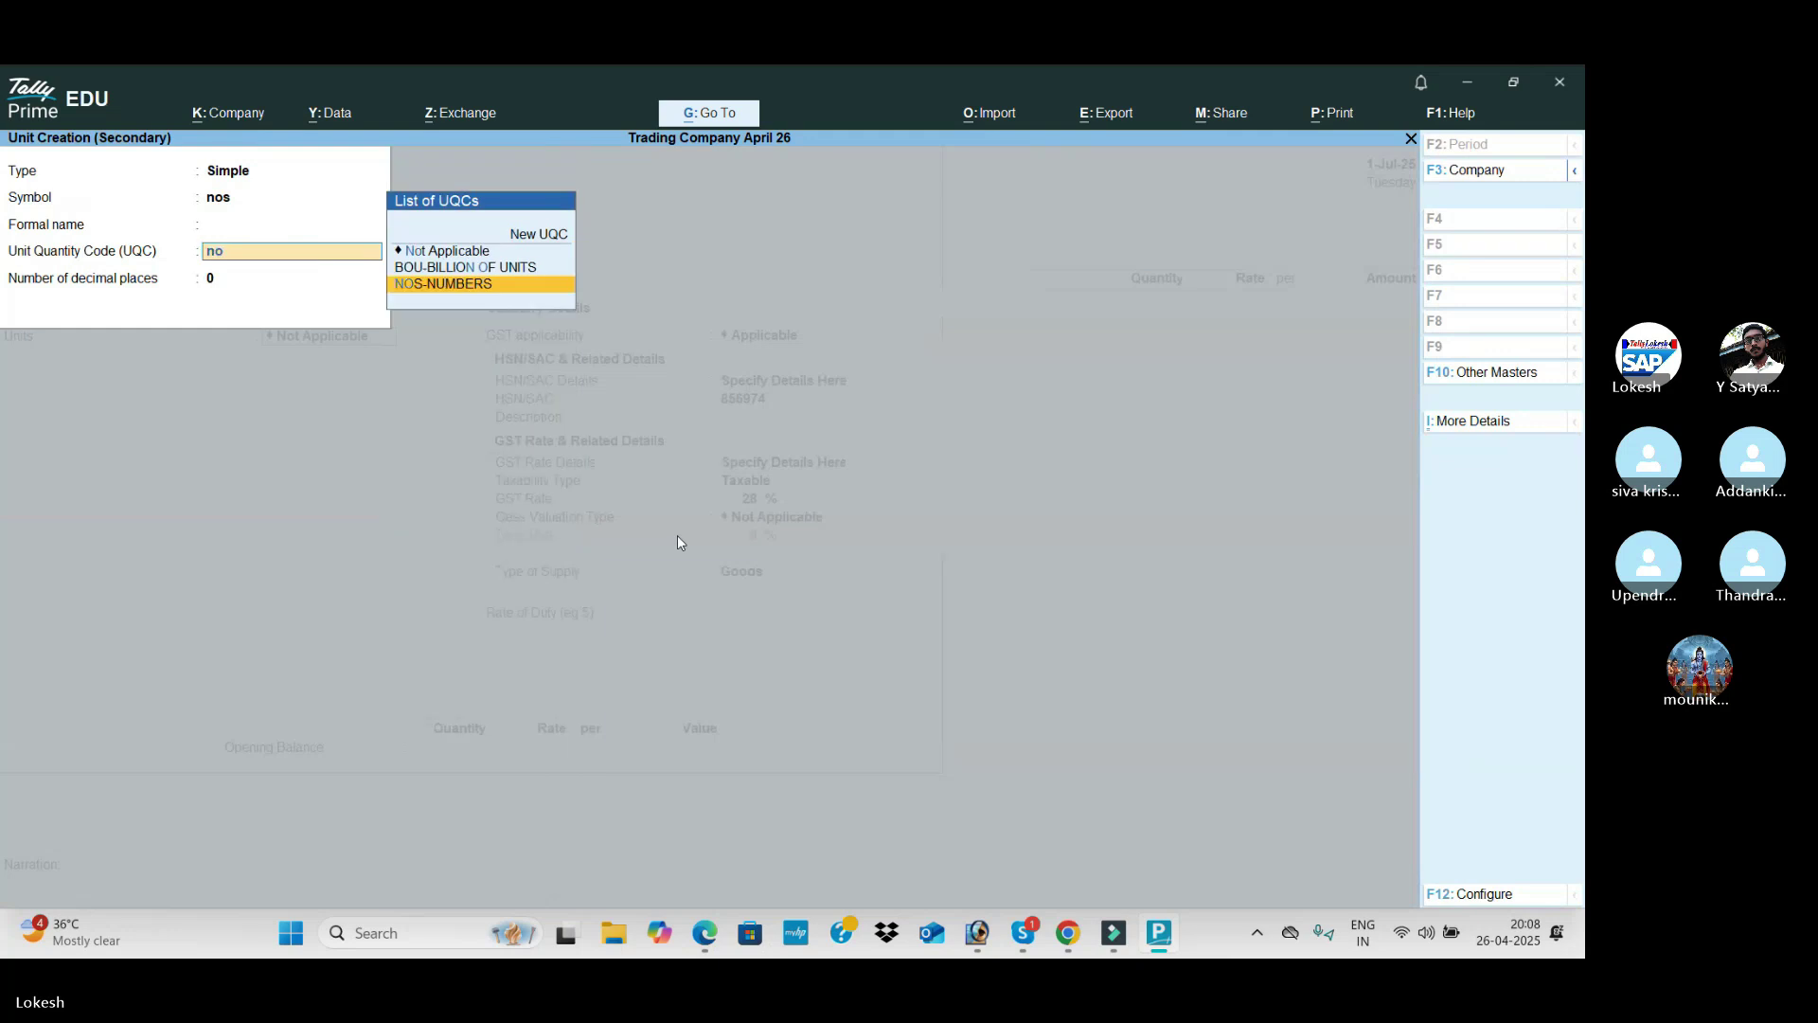
pyautogui.press('Return')
pyautogui.press('Return')
pyautogui.press('Return')
# Step: Keep the item's remaining GST details and save the altered High Capacity Stabilizers item back into the purchase voucher
pyautogui.press('Return')
pyautogui.press('Return')
pyautogui.press('Return')
pyautogui.press('Return')
pyautogui.press('Return')
pyautogui.press('Return')
pyautogui.press('Return')
pyautogui.press('Return')
pyautogui.press('Return')
pyautogui.press('Return')
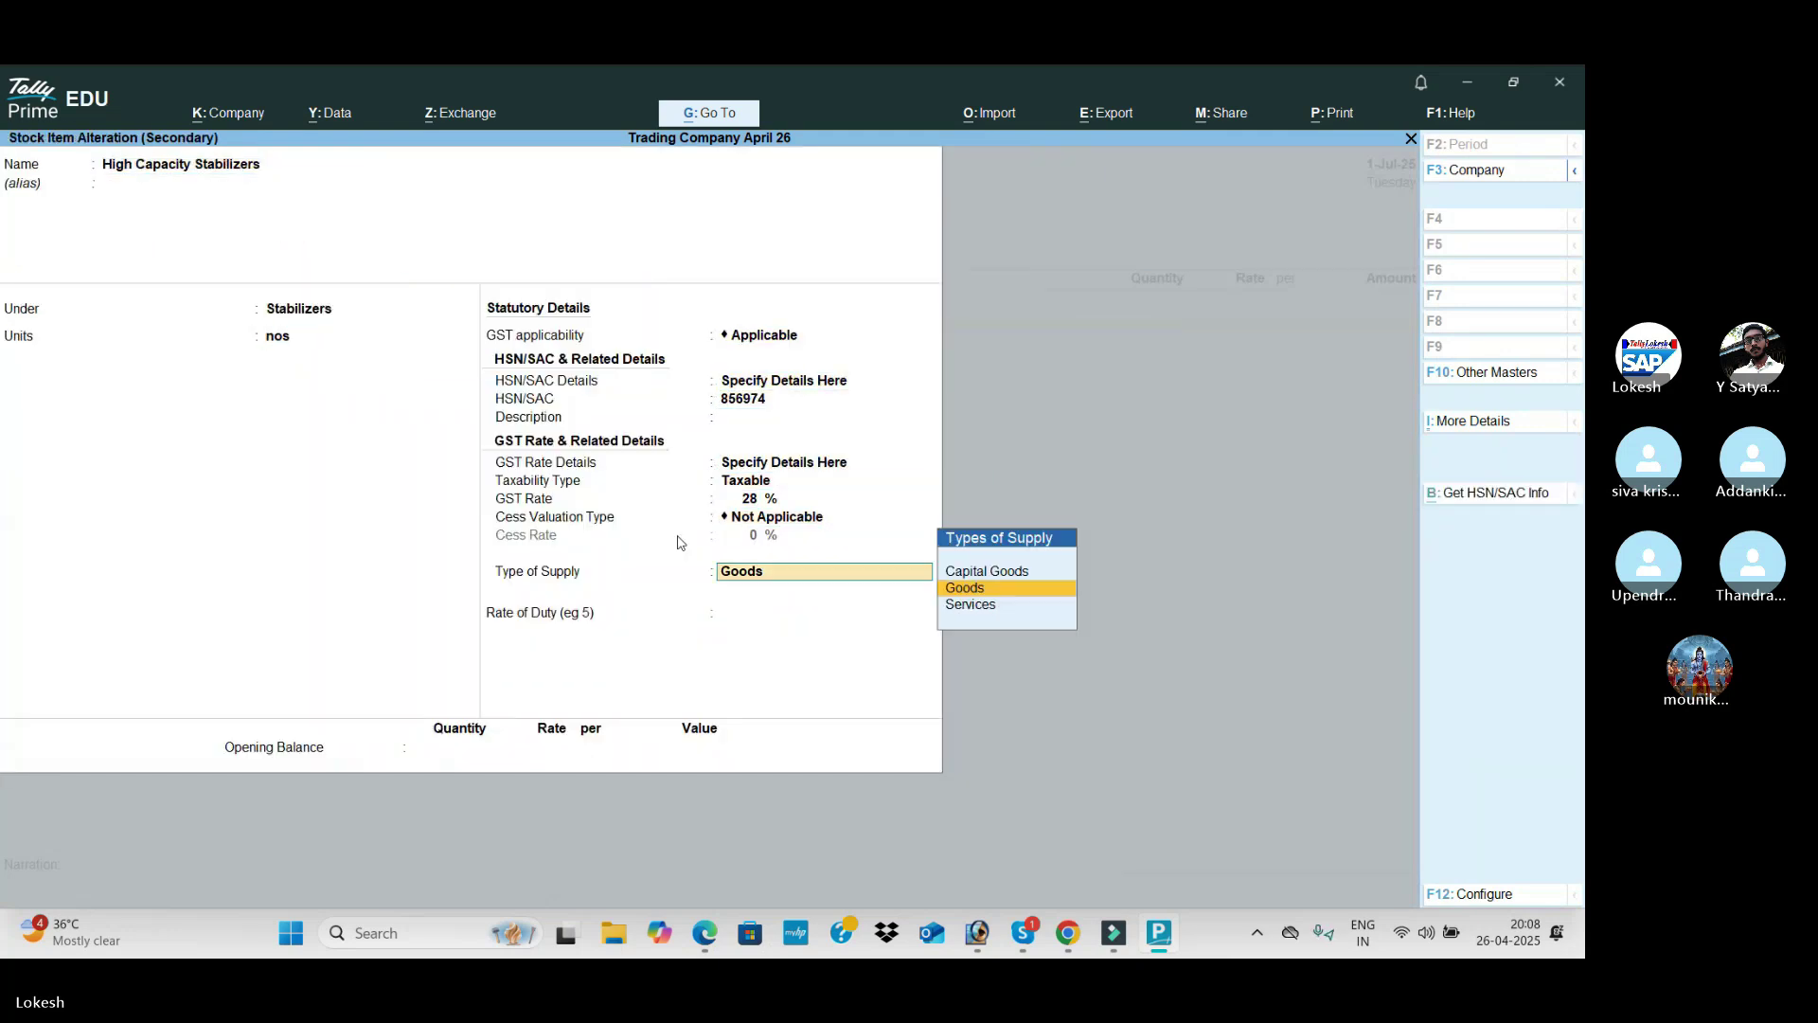
pyautogui.press('Return')
pyautogui.press('Return')
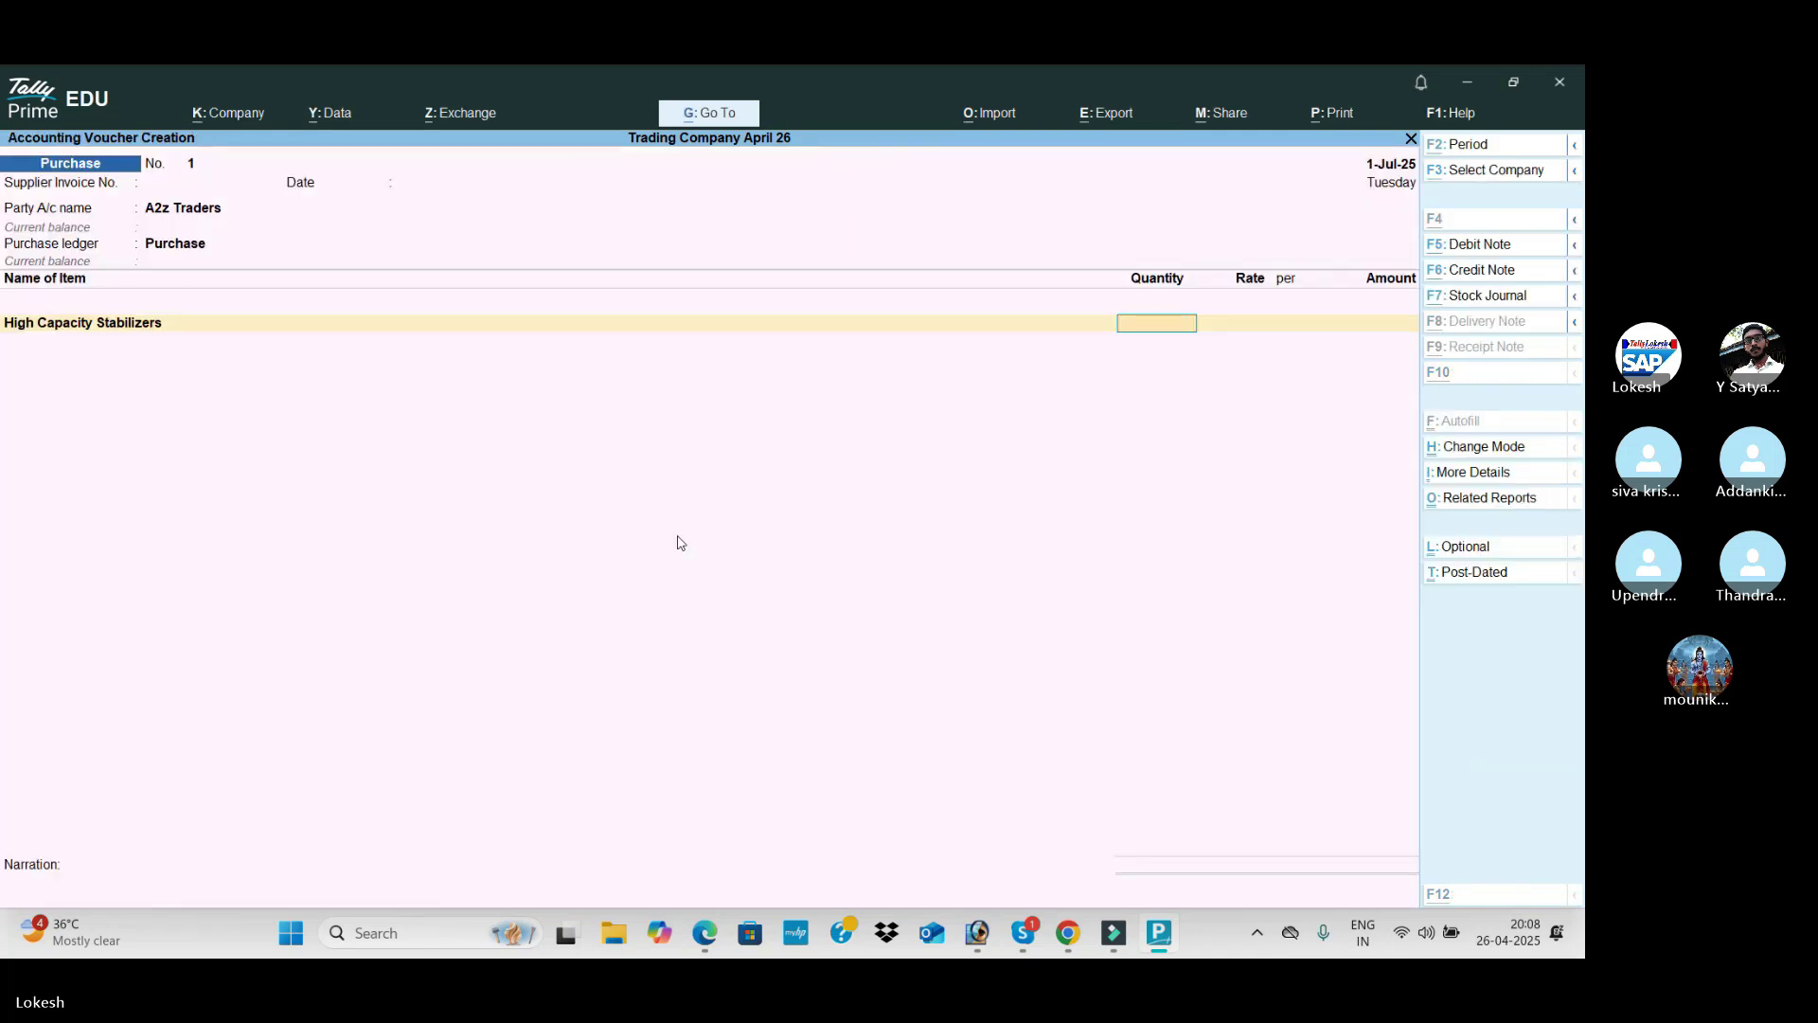
# Step: Enter 100 nos of High Capacity Stabilizers at a rate of 600 in the purchase voucher, as given in the PDF
pyautogui.hotkey('alt', 'Tab')
pyautogui.hotkey('alt', 'Tab')
pyautogui.write('100')
pyautogui.press('Return')
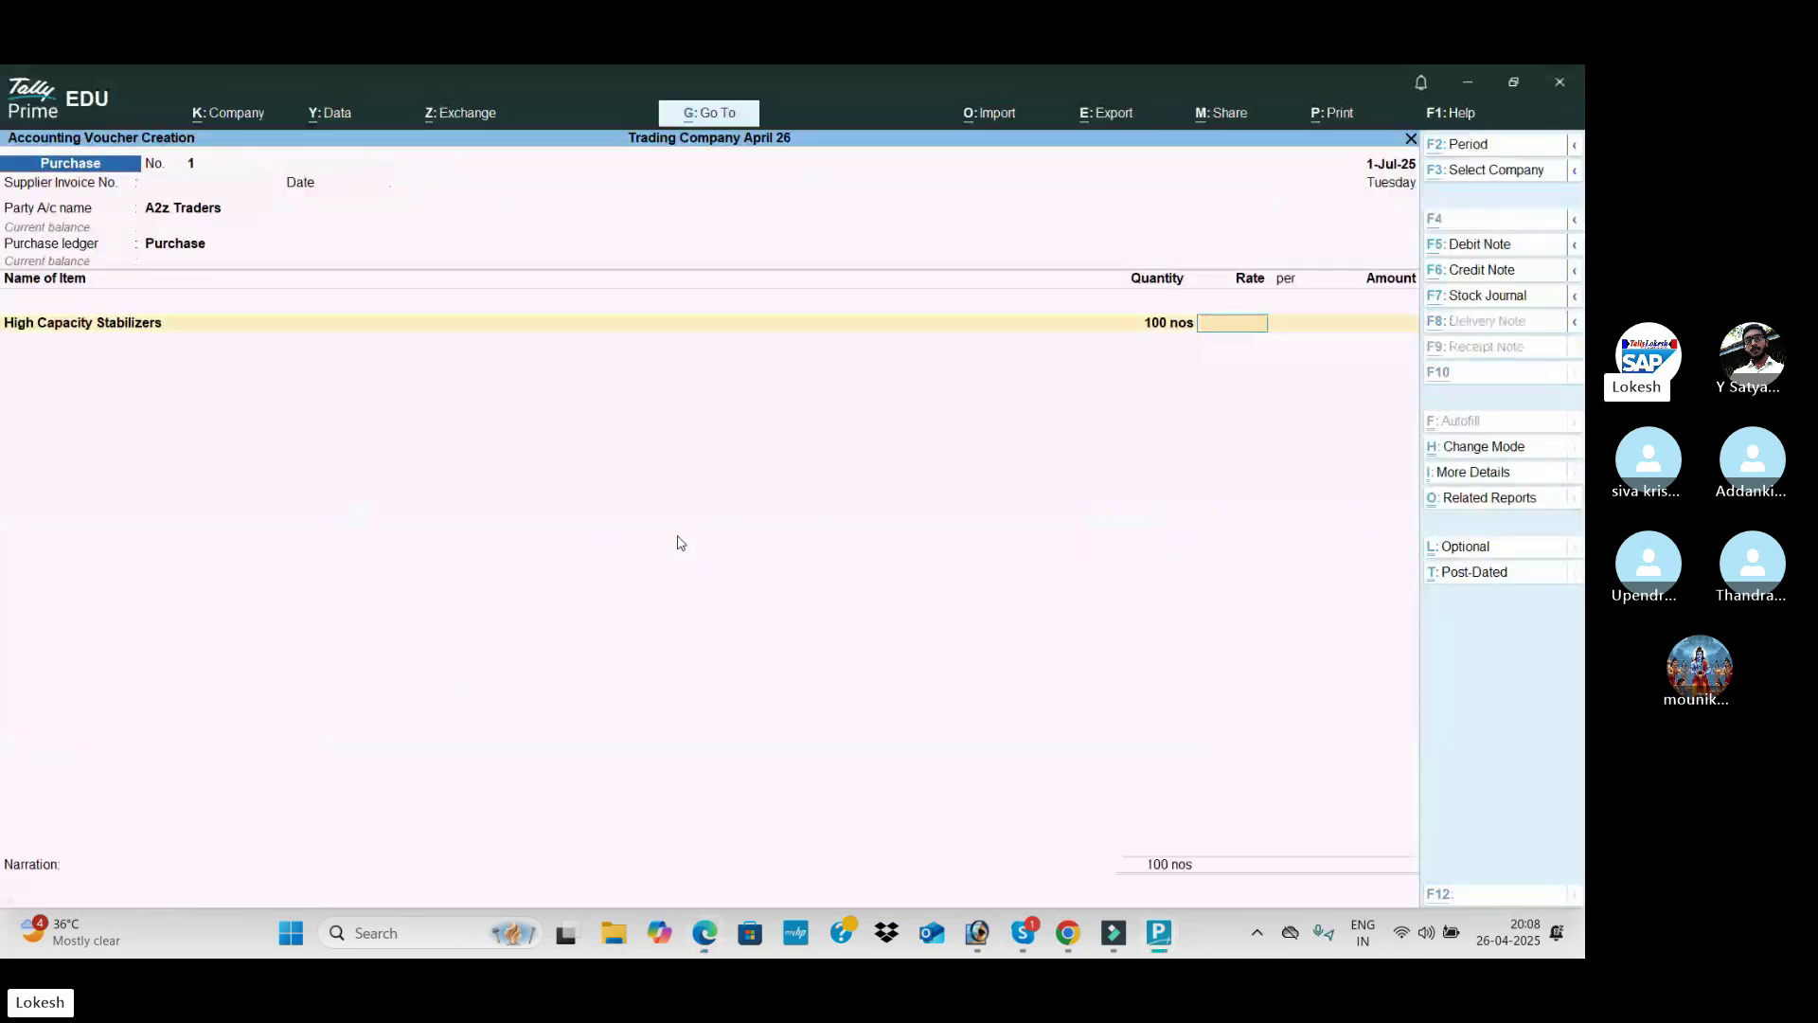
pyautogui.hotkey('alt', 'Tab')
pyautogui.hotkey('alt', 'Tab')
pyautogui.write('600')
pyautogui.press('Return')
pyautogui.press('Return')
pyautogui.press('Return')
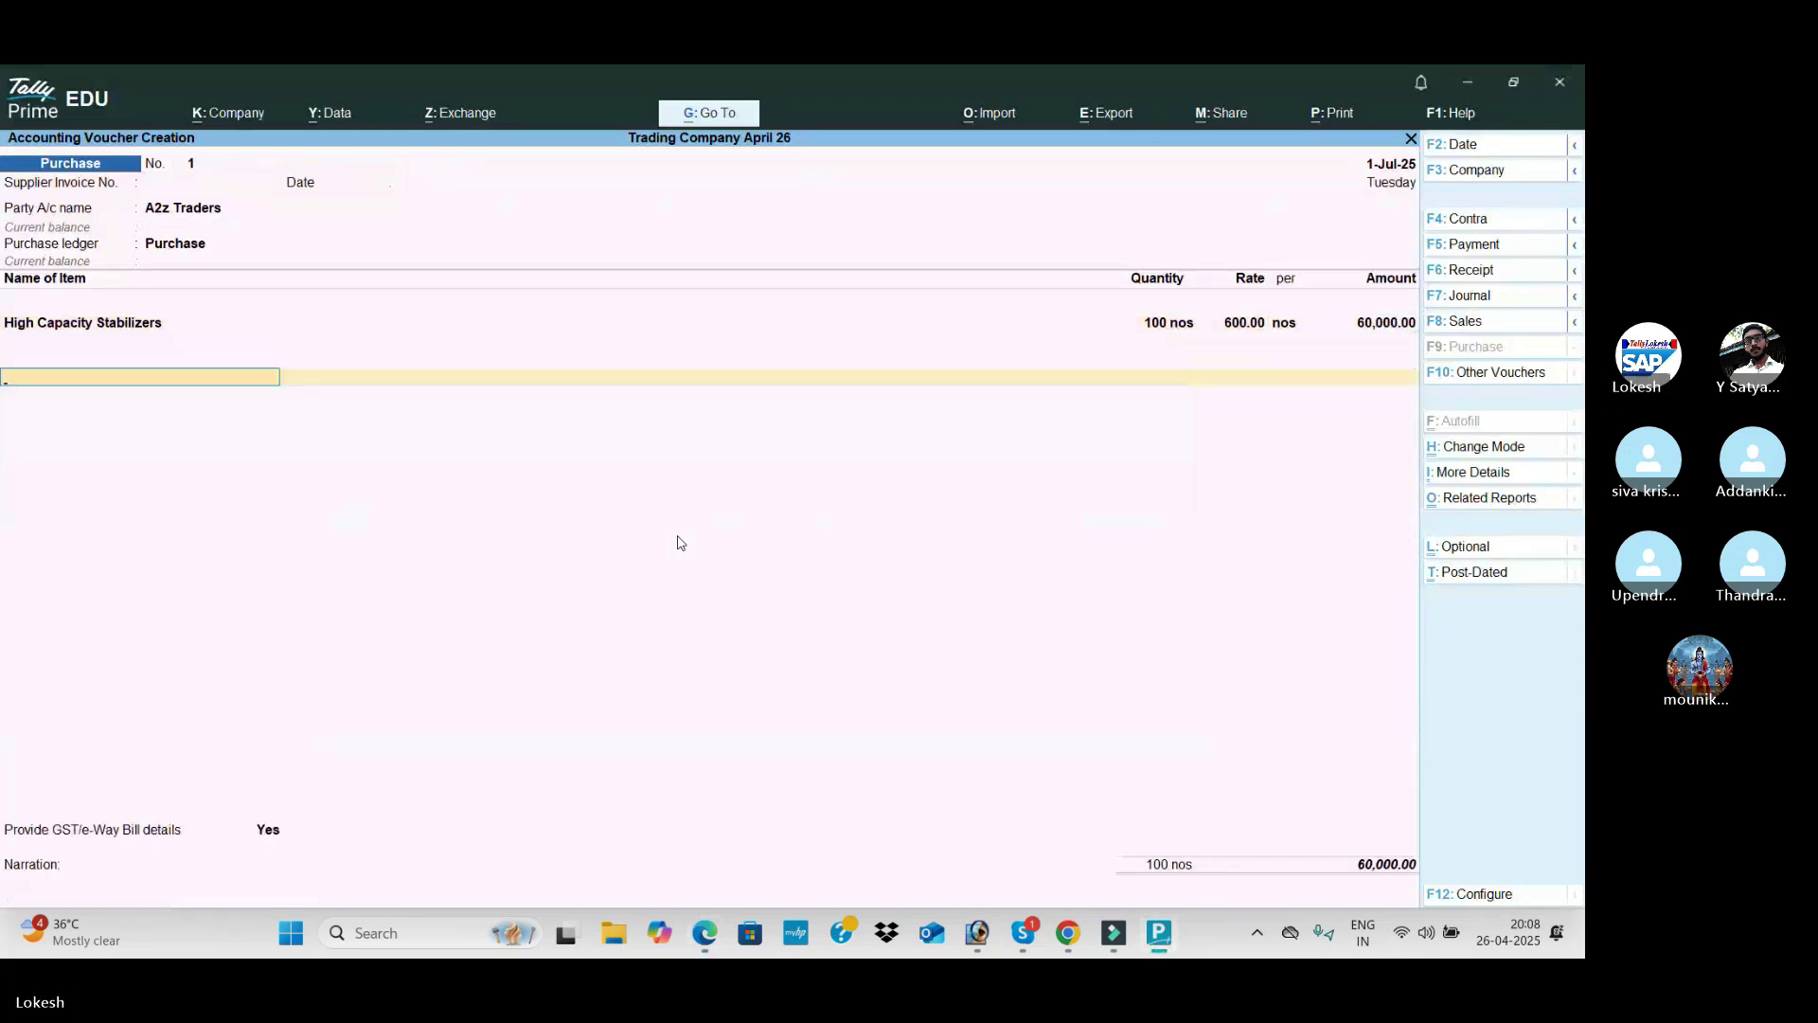
# Step: Create the ledger CGST under Duties & Taxes with duty type GST and tax type CGST, and add it to the voucher
pyautogui.hotkey('alt', 'c')
pyautogui.write('CGST')
pyautogui.press('Return')
pyautogui.write('DU')
pyautogui.press('Return')
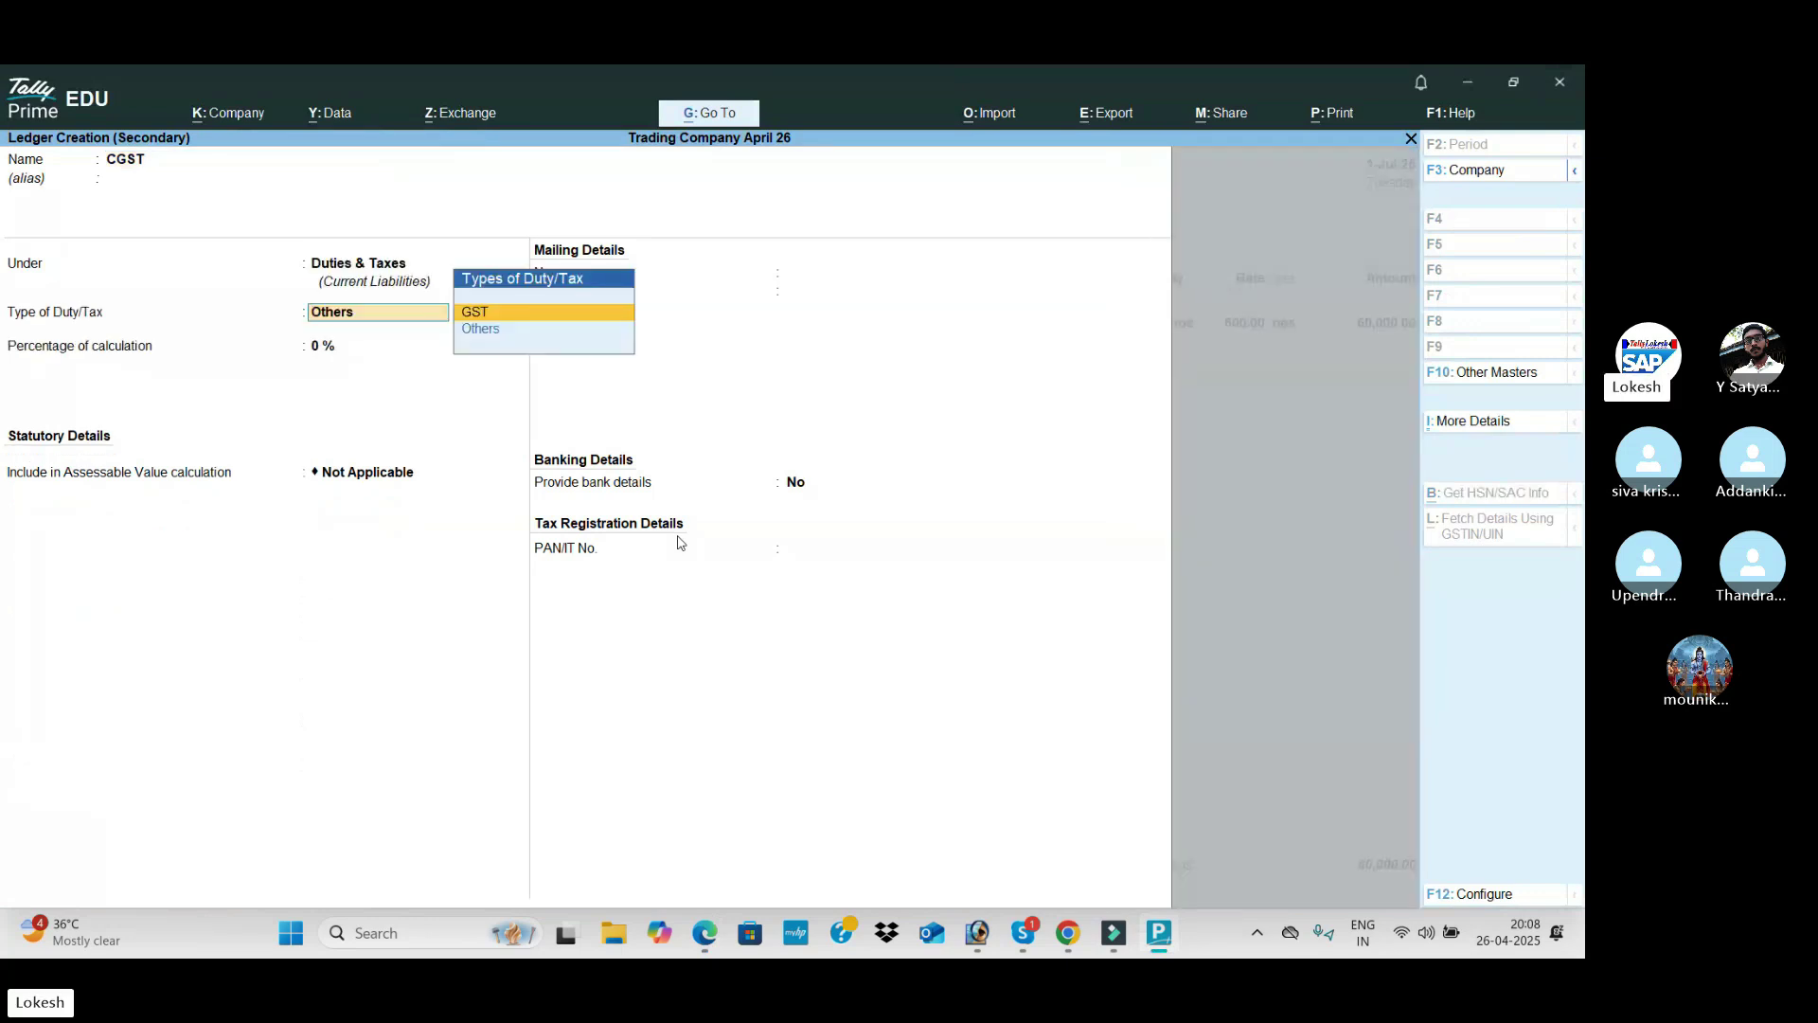
pyautogui.press('Return')
pyautogui.write('CGST')
pyautogui.press('Return')
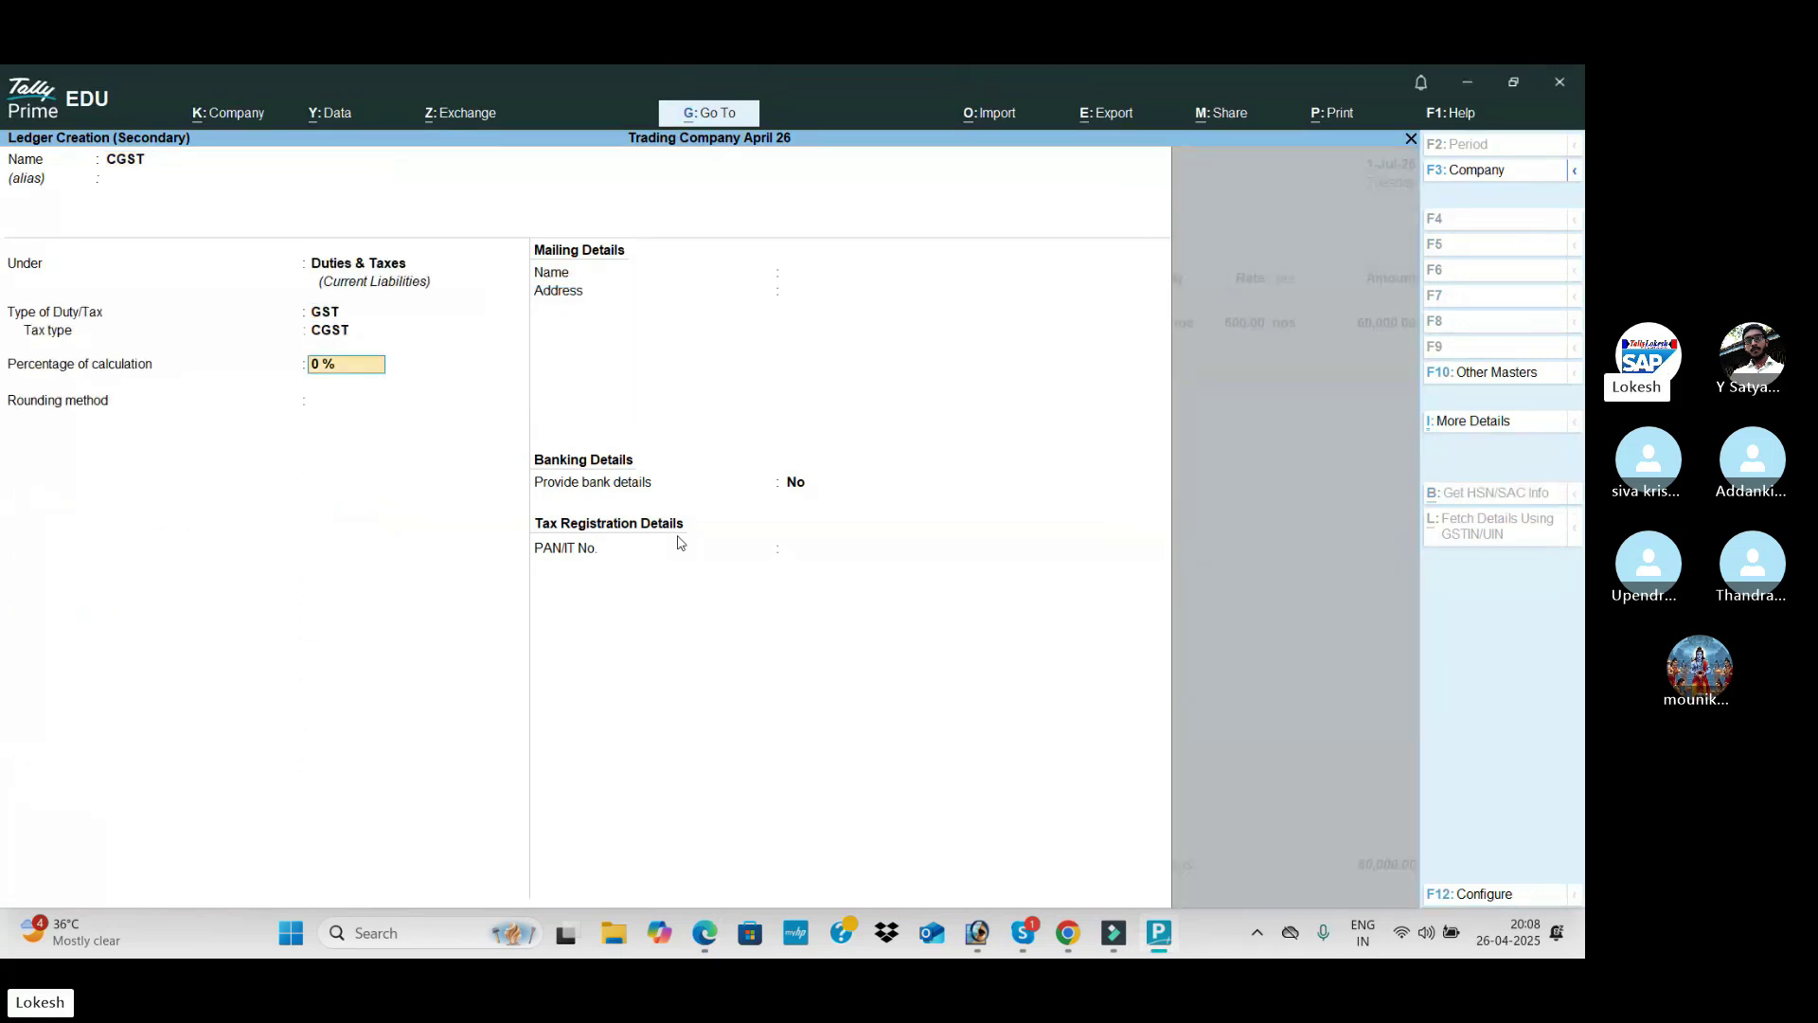
pyautogui.press('Return')
pyautogui.press('Return')
pyautogui.press('Return')
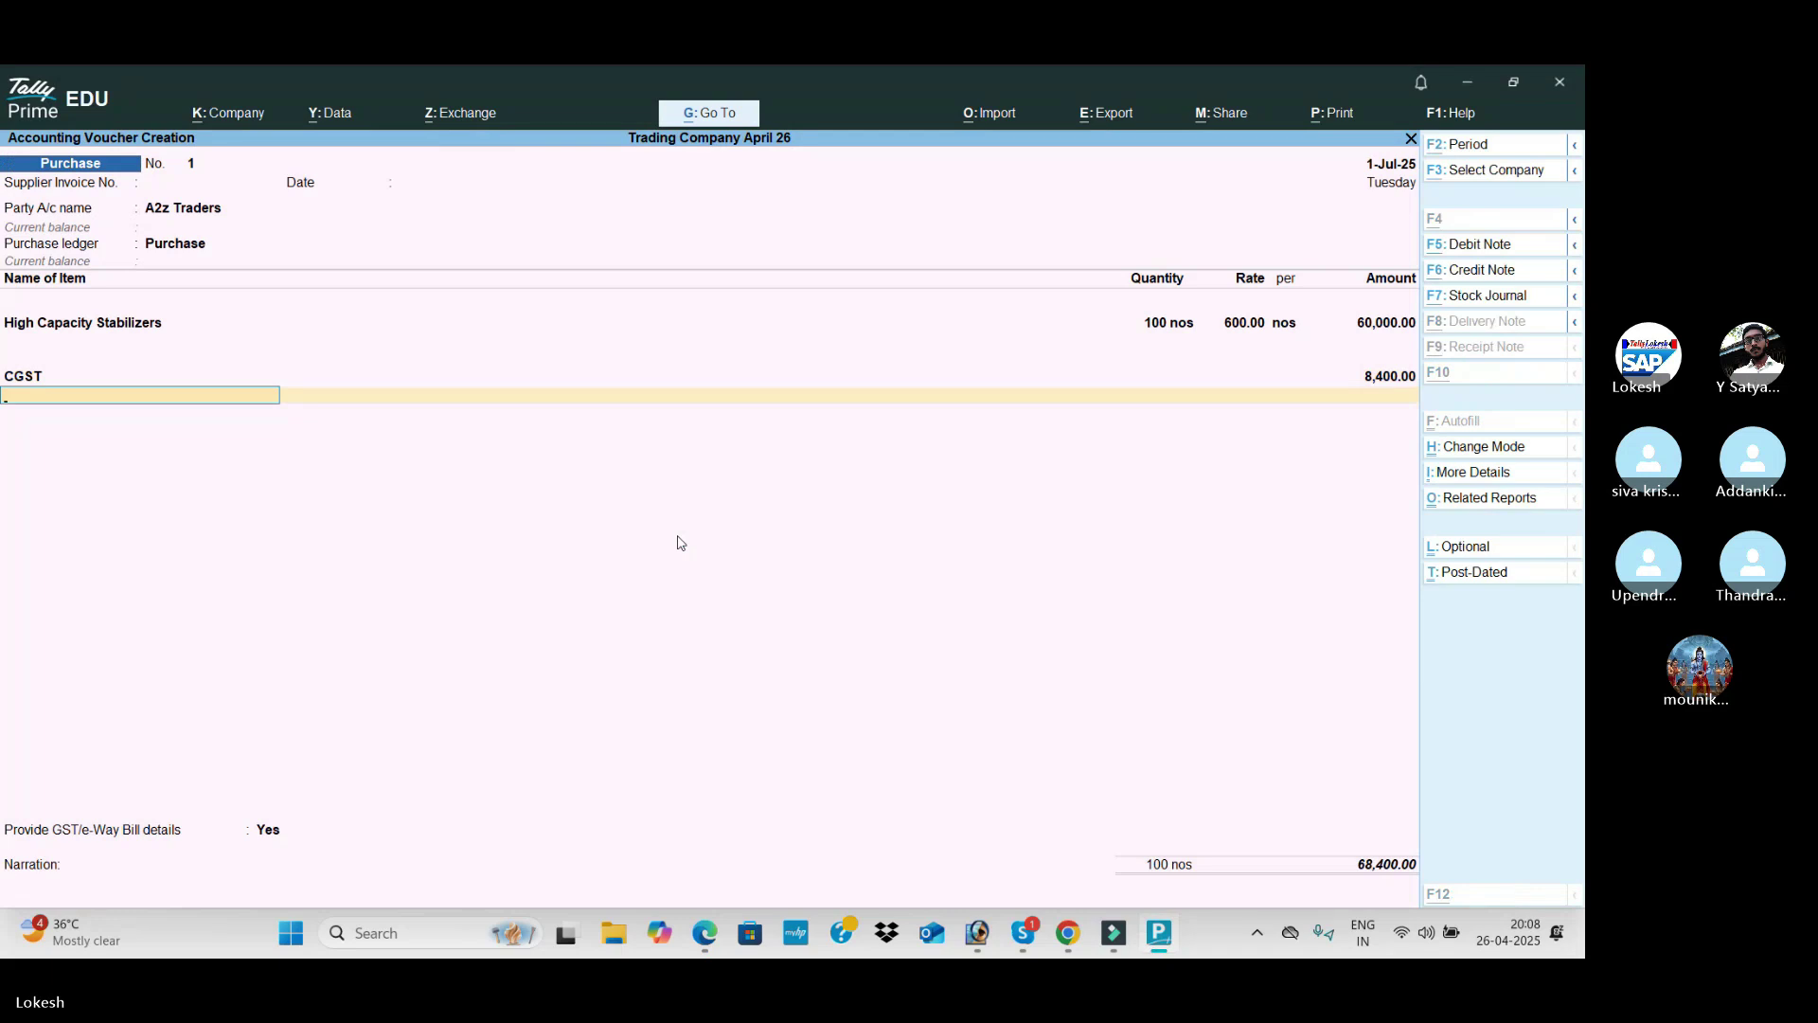
# Step: Start a new ledger named SGST under Duties & Taxes with GST as the type of duty
pyautogui.hotkey('alt', 'c')
pyautogui.write('SGST')
pyautogui.press('Return')
pyautogui.press('Return')
pyautogui.press('Return')
pyautogui.write('G')
pyautogui.press('Return')
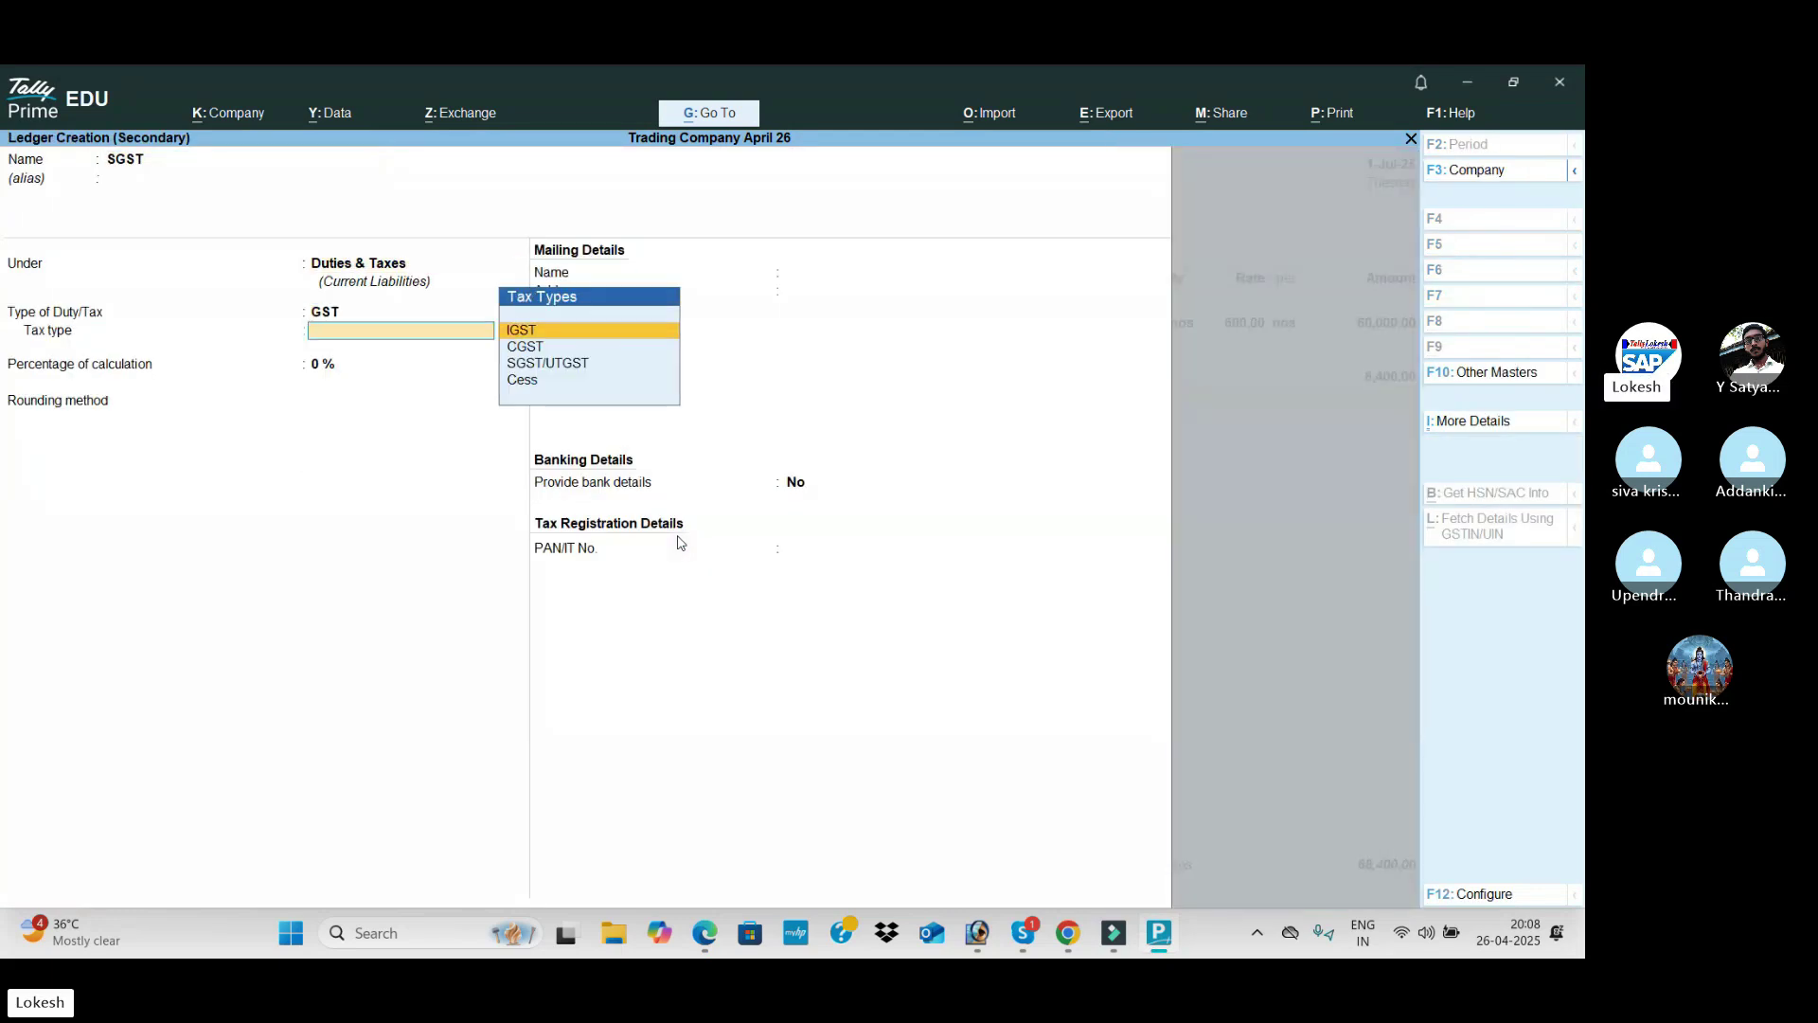
# Step: Set the SGST ledger's tax type to SGST/UTGST, save it, and add the tax to the purchase voucher
pyautogui.press('Down')
pyautogui.press('Down')
pyautogui.press('Down')
pyautogui.press('Up')
pyautogui.press('Return')
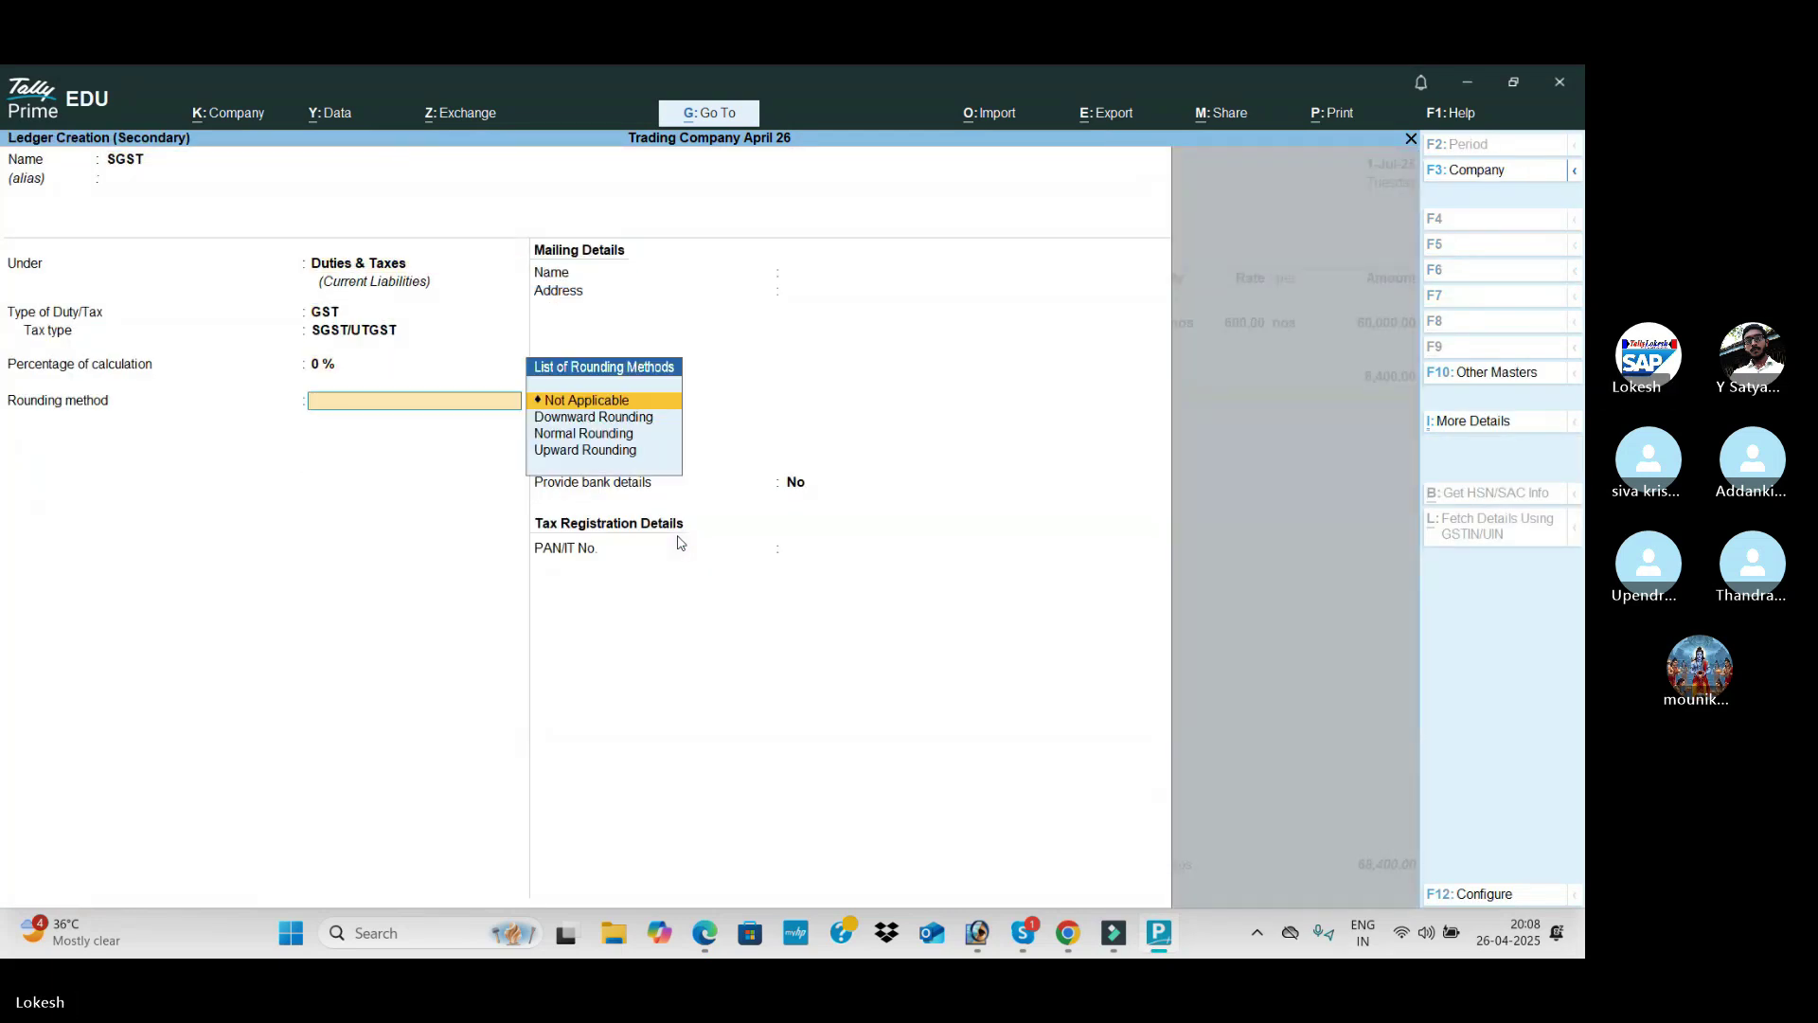
pyautogui.press('Return')
pyautogui.press('Return')
pyautogui.press('Return')
# Step: Set GST/e-Way Bill details to No, compare the voucher total with the PDF, and save the purchase voucher
pyautogui.press('Return')
pyautogui.press('Down')
pyautogui.press('Return')
pyautogui.press('alt')
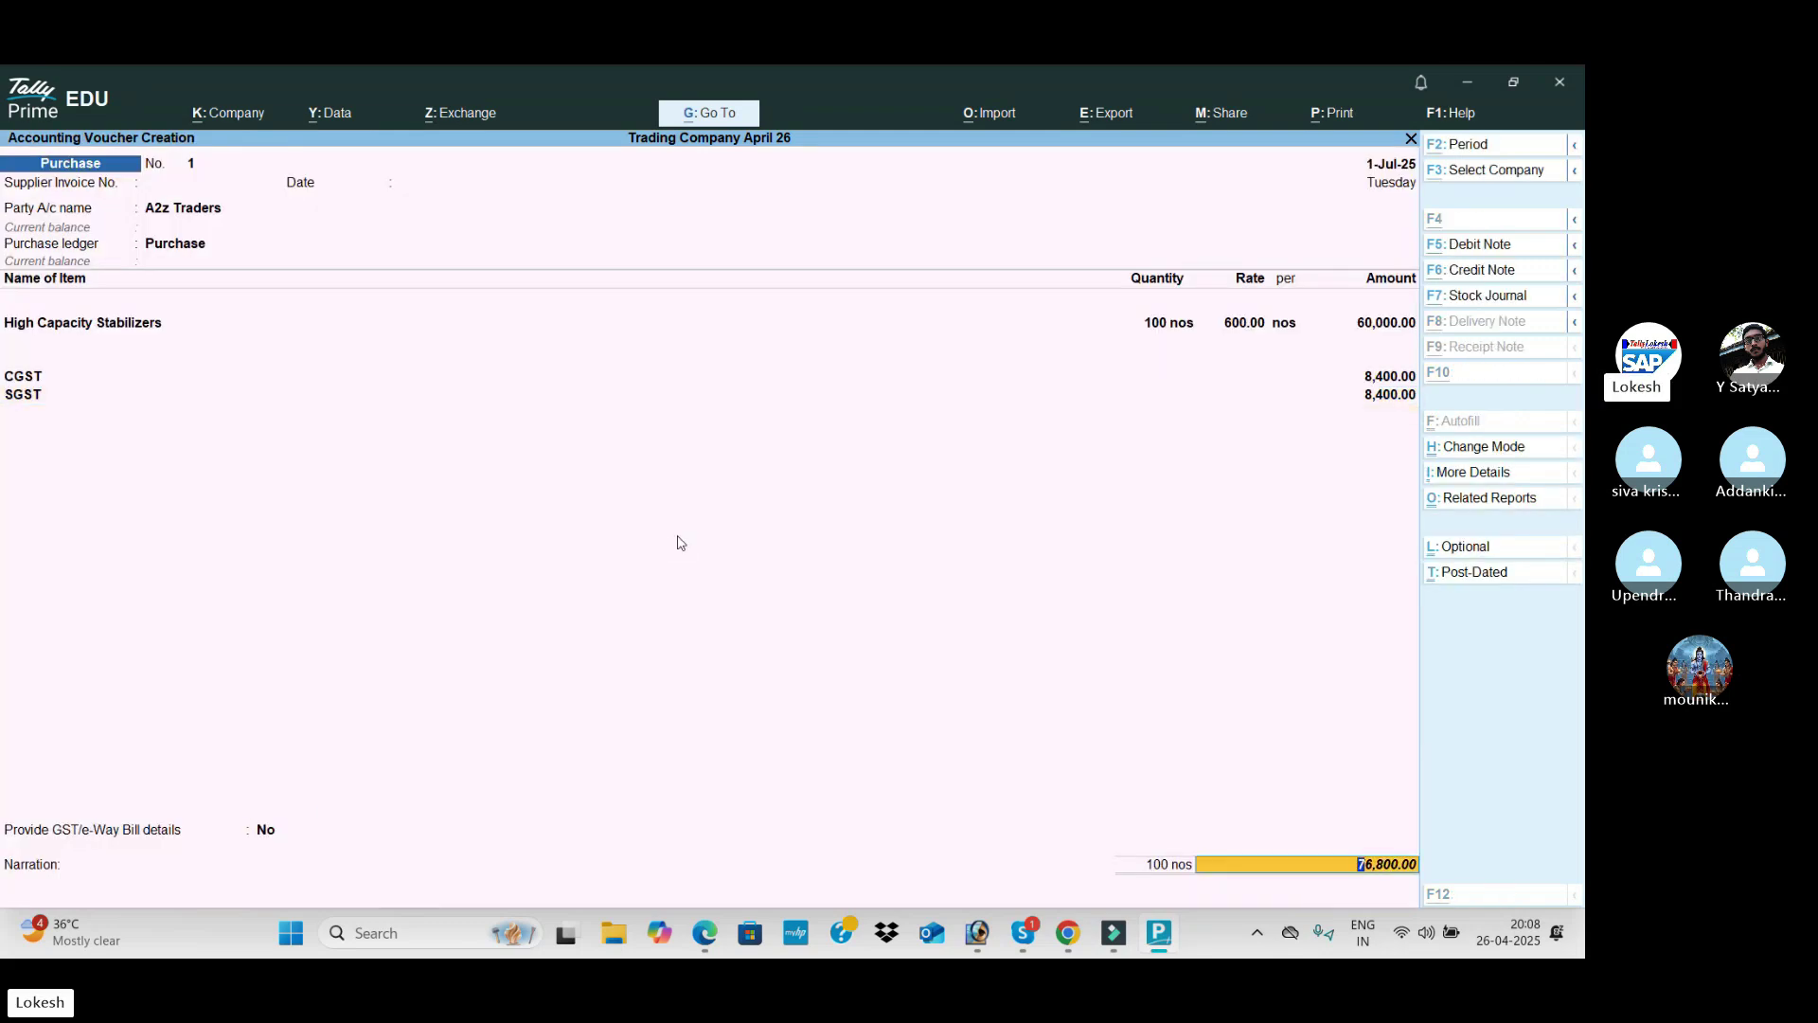
pyautogui.hotkey('alt', 'Tab')
pyautogui.hotkey('alt', 'Tab')
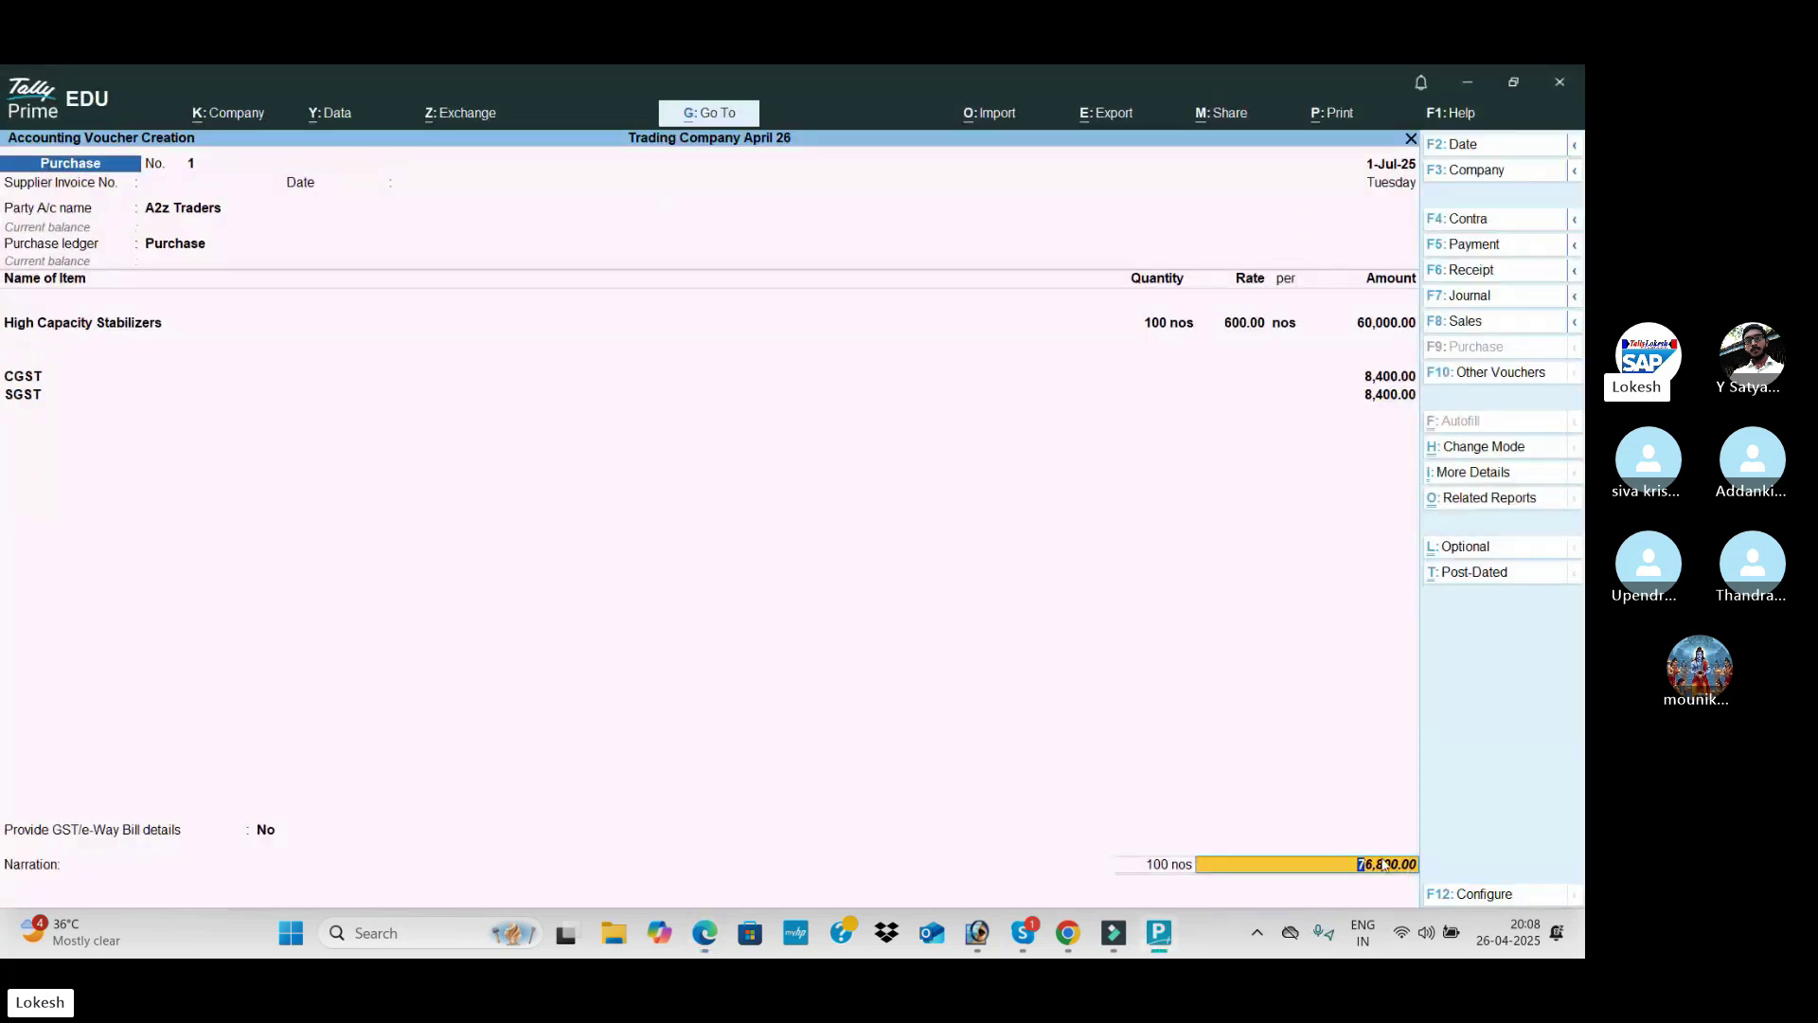
pyautogui.press('Return')
pyautogui.press('Return')
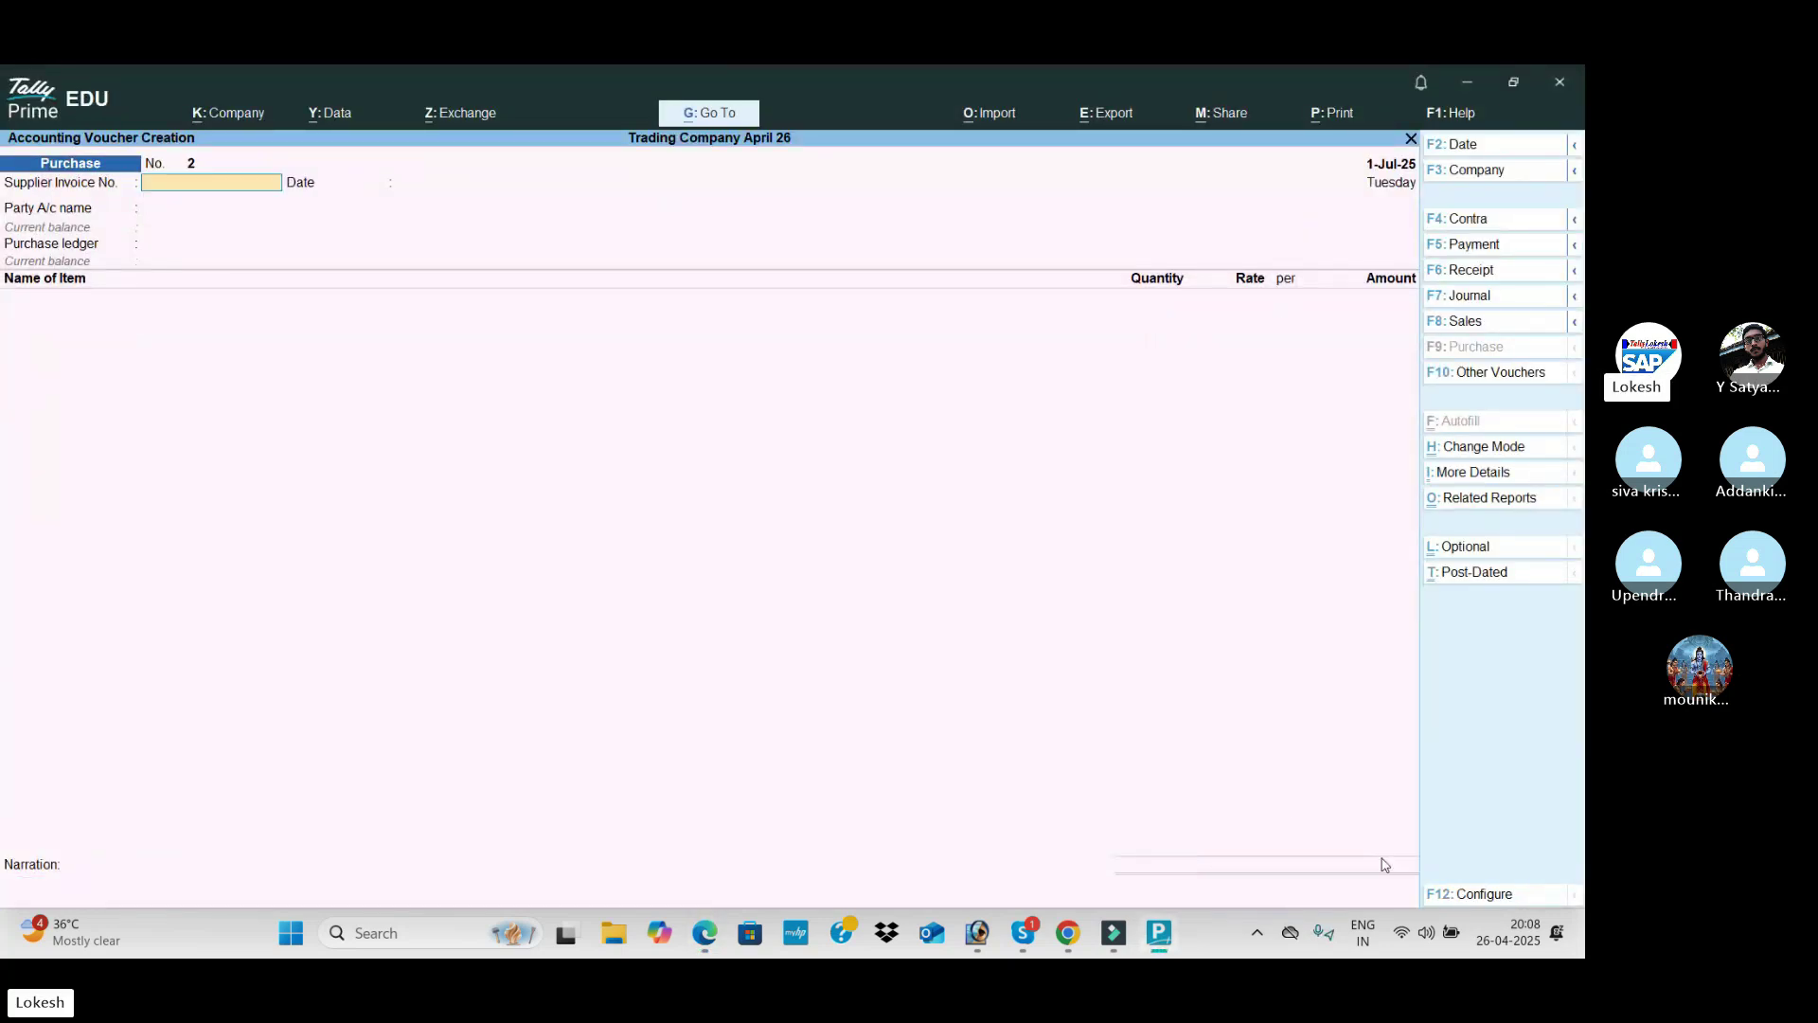
# Step: Find purchase transaction 7 in the practice PDF and start its voucher with party A2z Traders and the Purchase ledger
pyautogui.hotkey('alt', 'Tab')
pyautogui.scroll(-4, 871, 514)
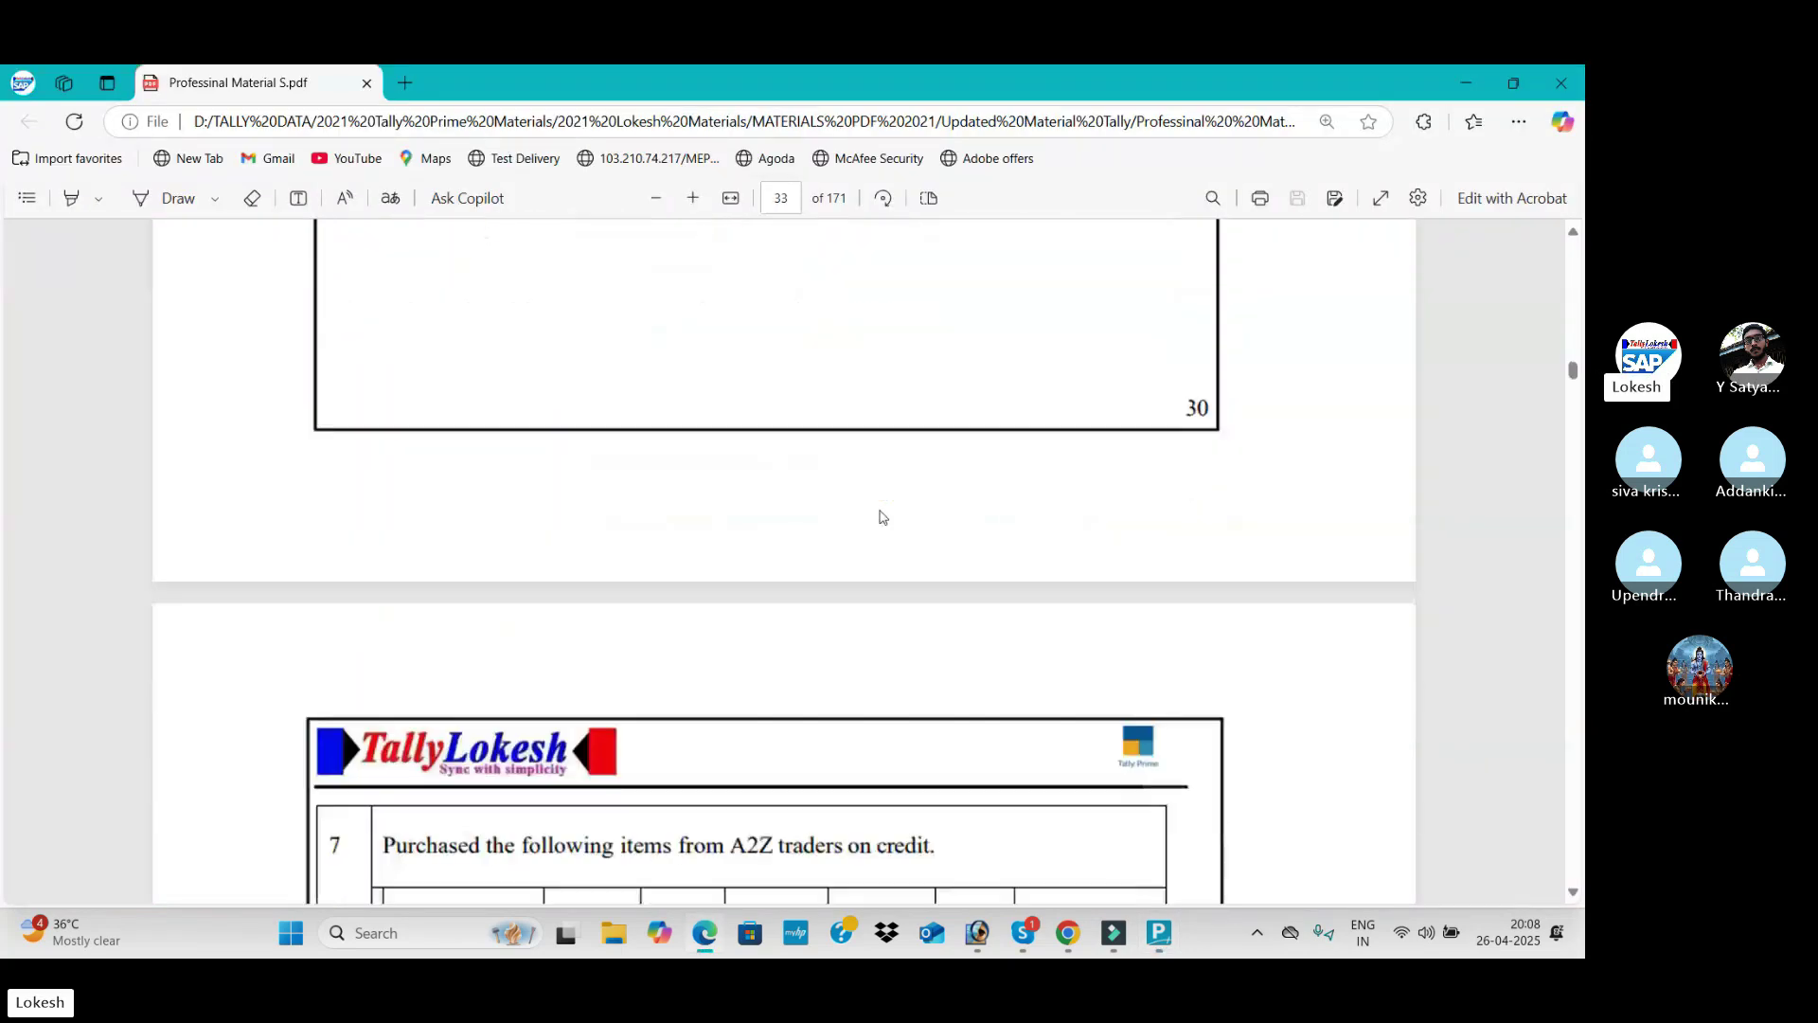
pyautogui.scroll(-3, 849, 513)
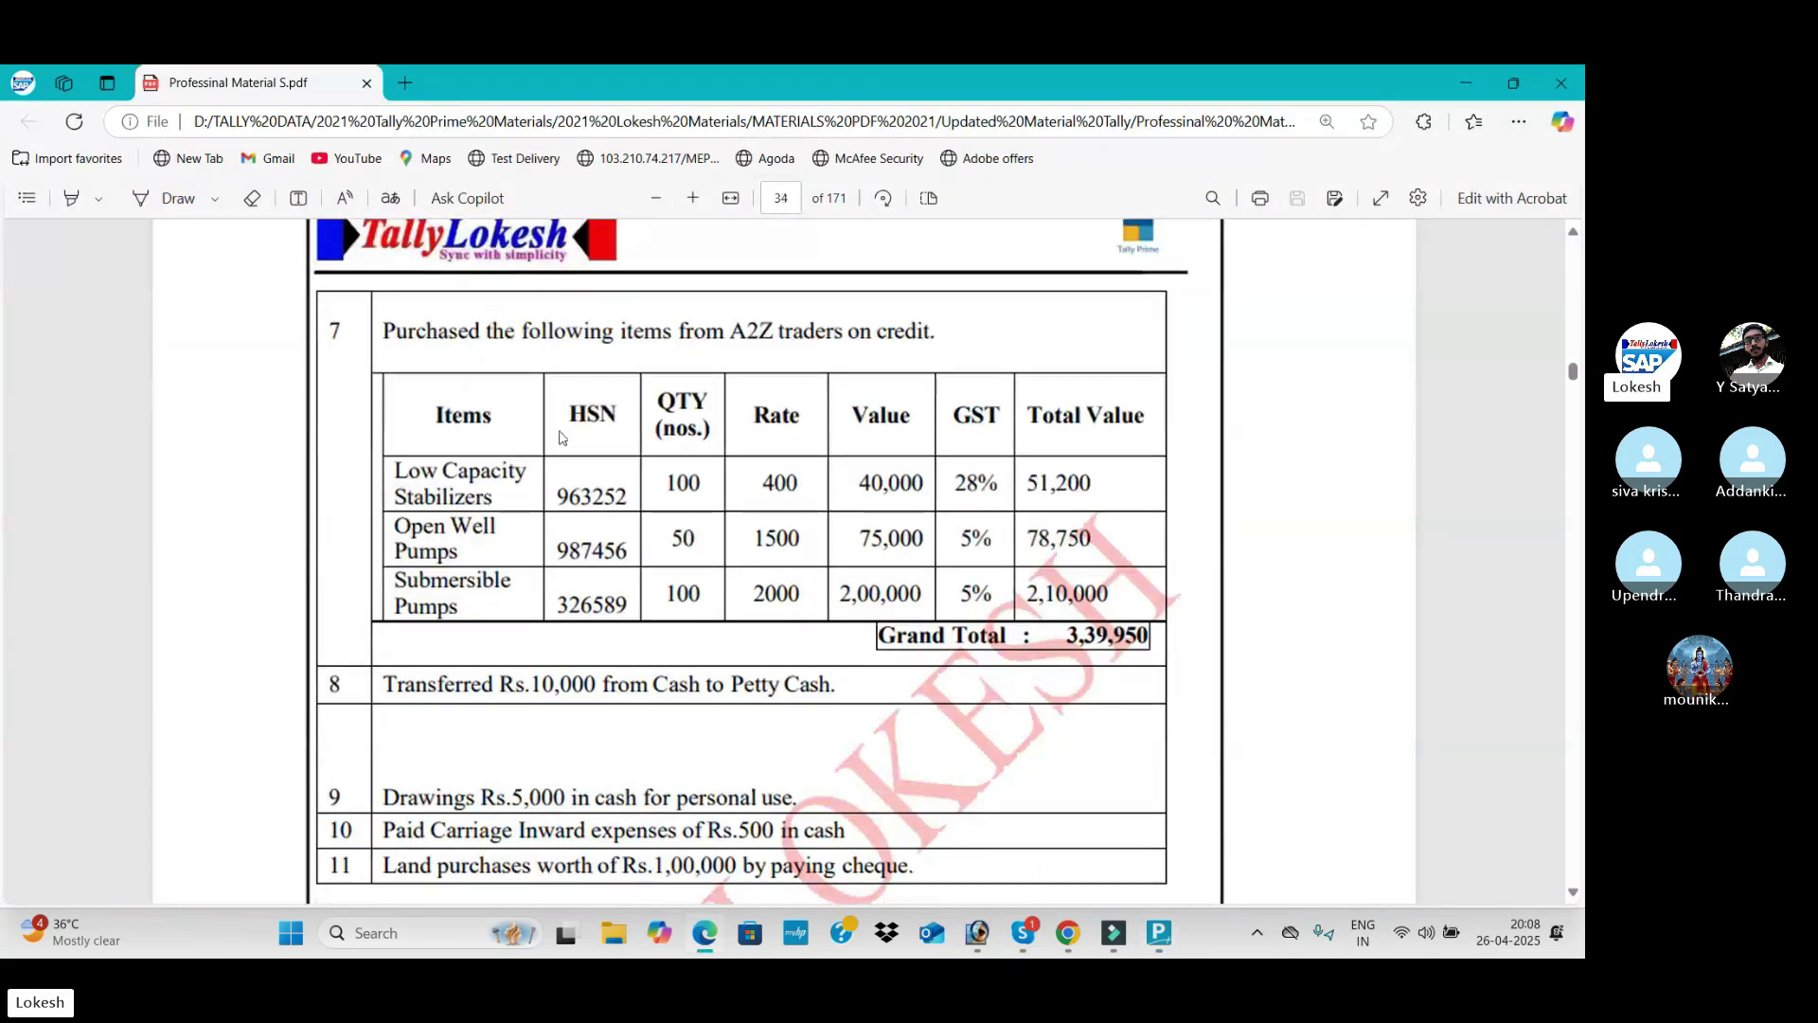
pyautogui.hotkey('alt', 'Tab')
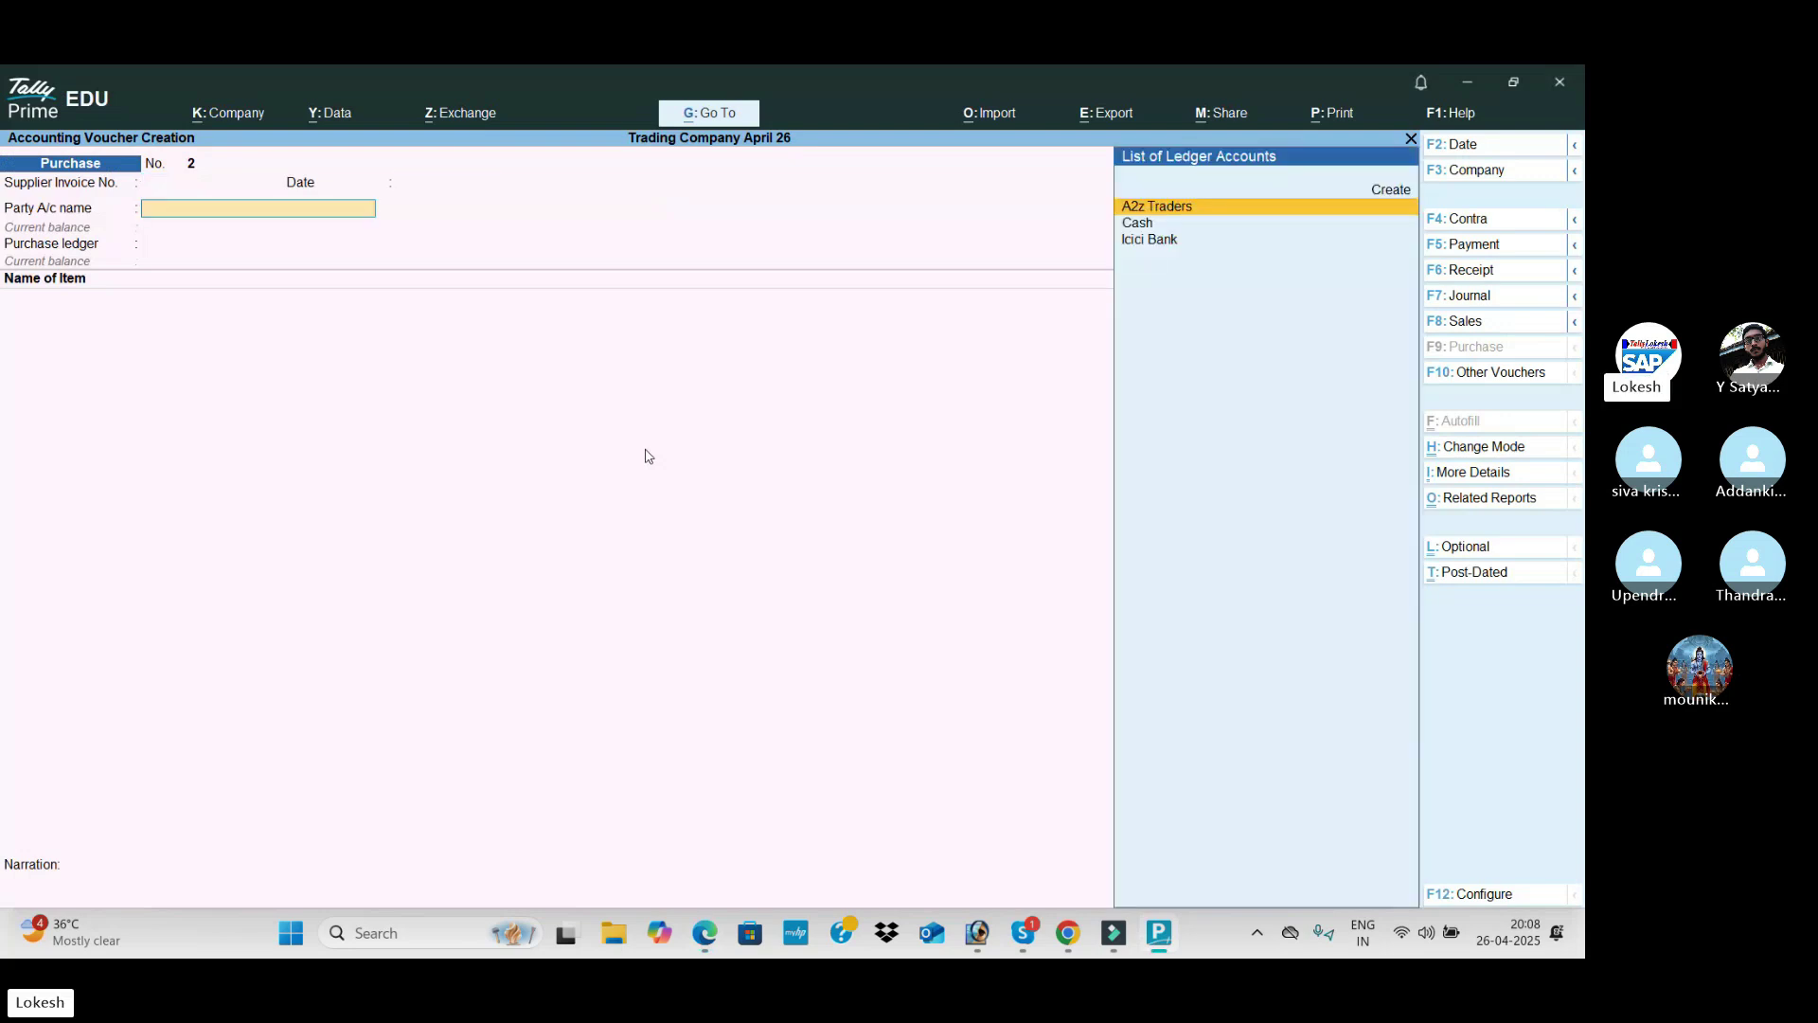
pyautogui.press('Return')
pyautogui.press('Return')
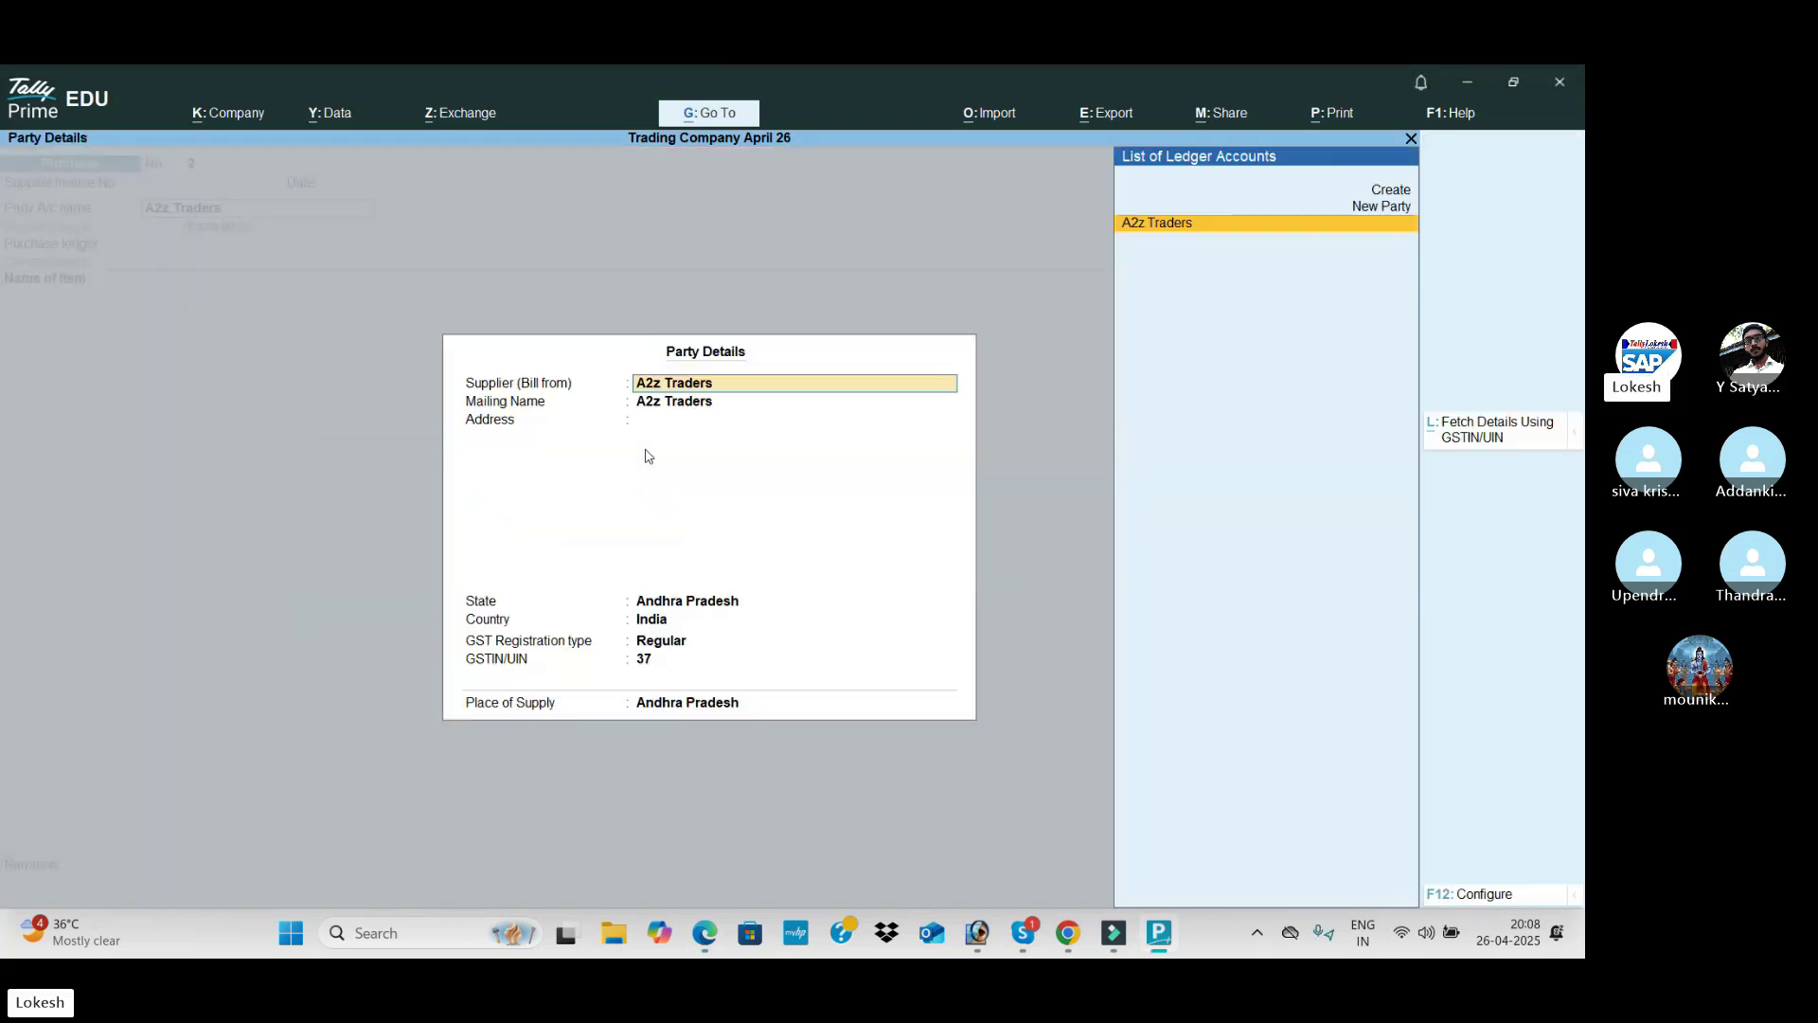
pyautogui.hotkey('ctrl', 'a')
pyautogui.press('Return')
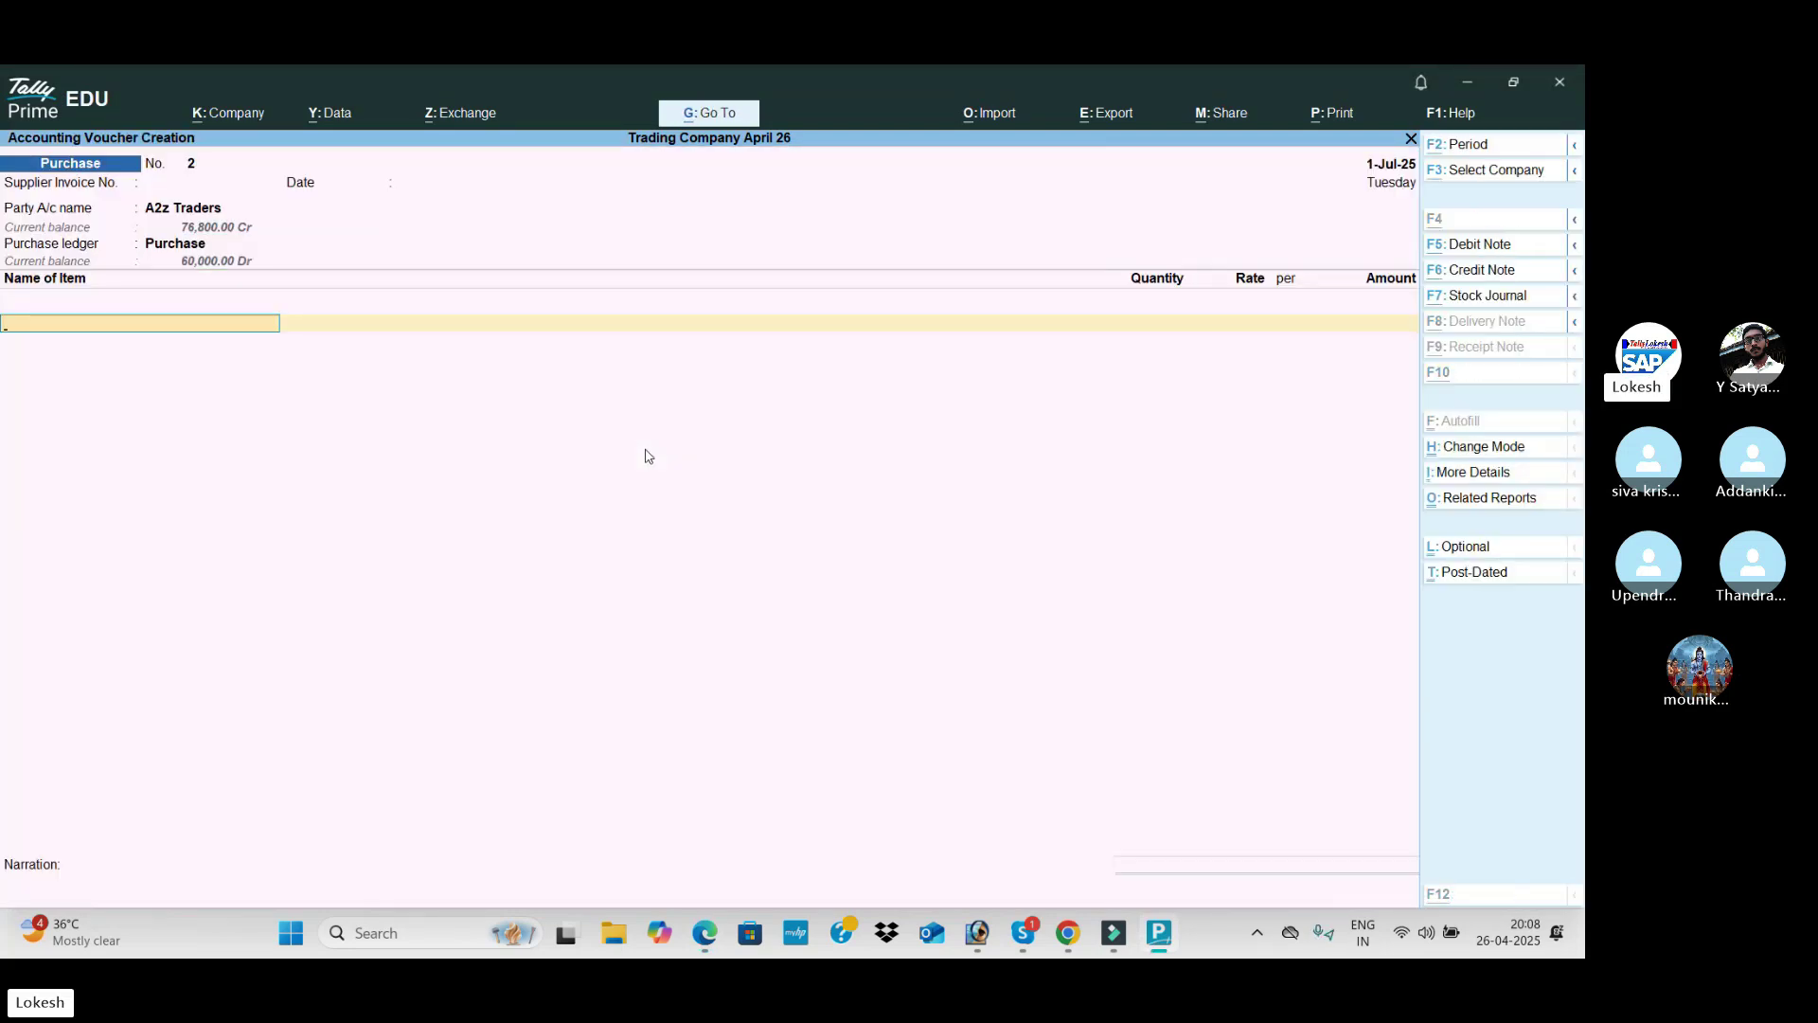
# Step: Create a stock item named Low Capacity Stabilizers under the Stabilizers group with nos as its unit
pyautogui.hotkey('alt', 'c')
pyautogui.hotkey('alt', 'Tab')
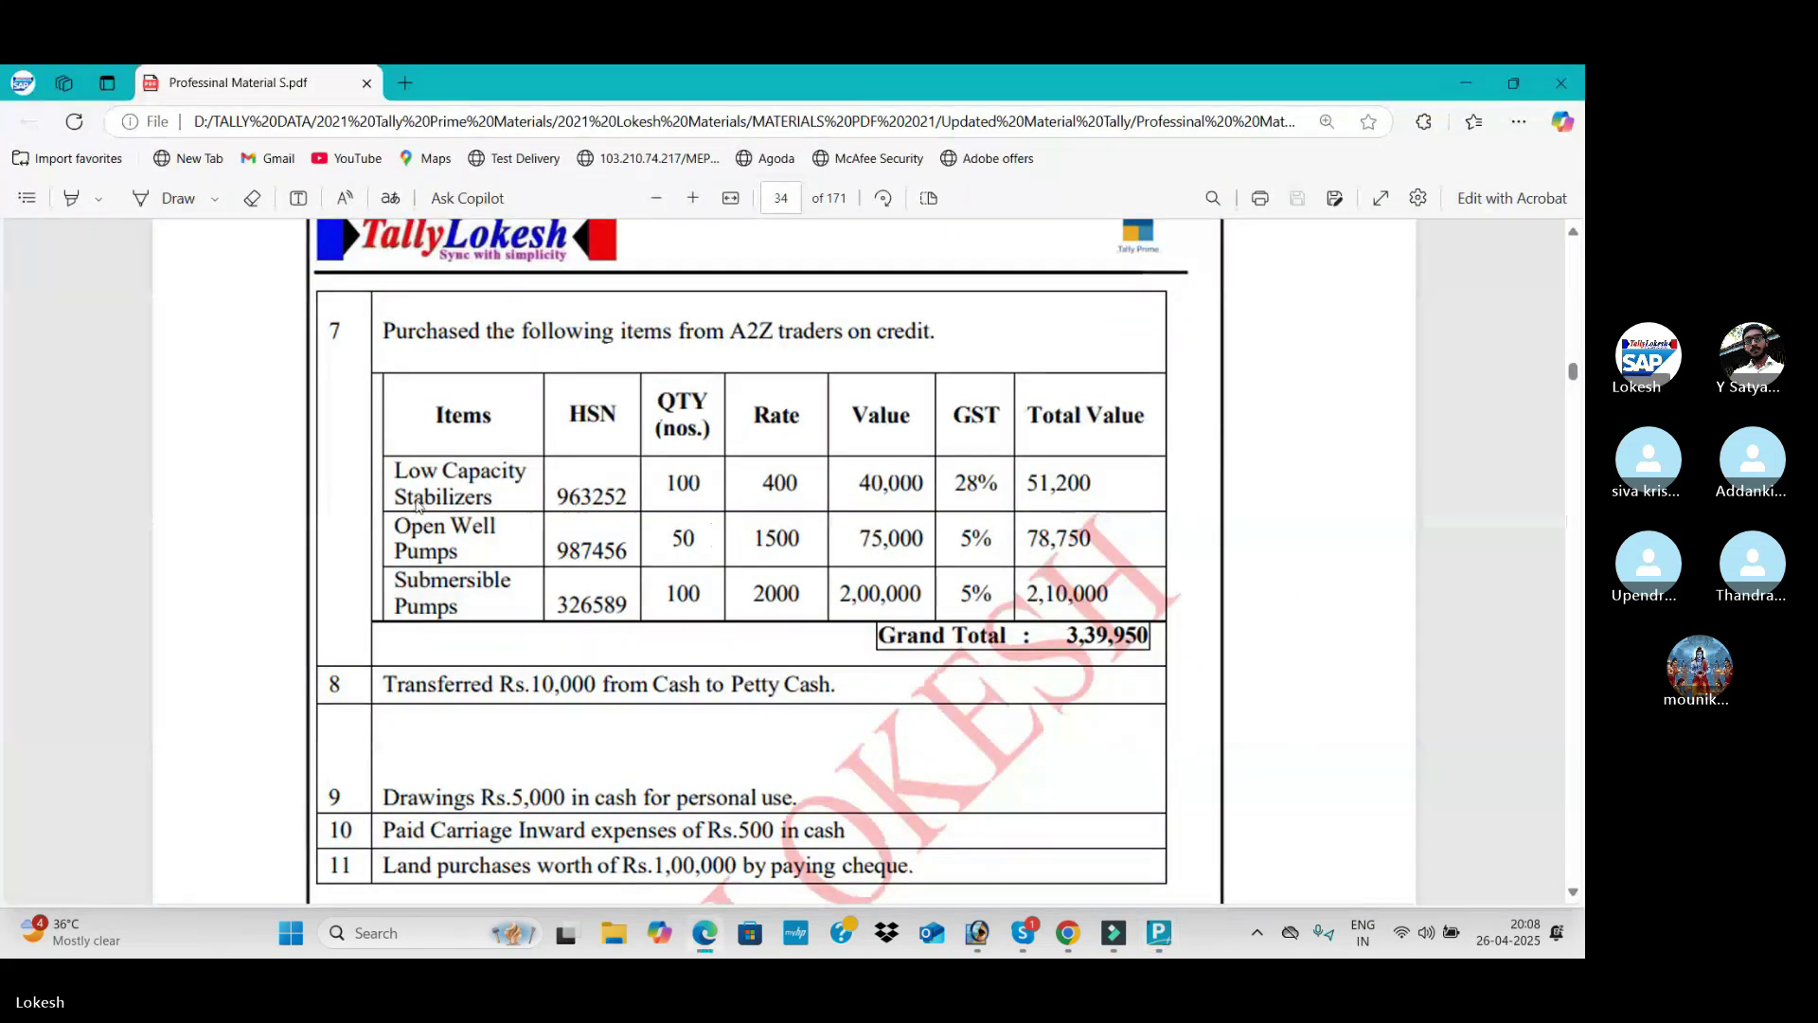
pyautogui.hotkey('alt', 'Tab')
pyautogui.write('L')
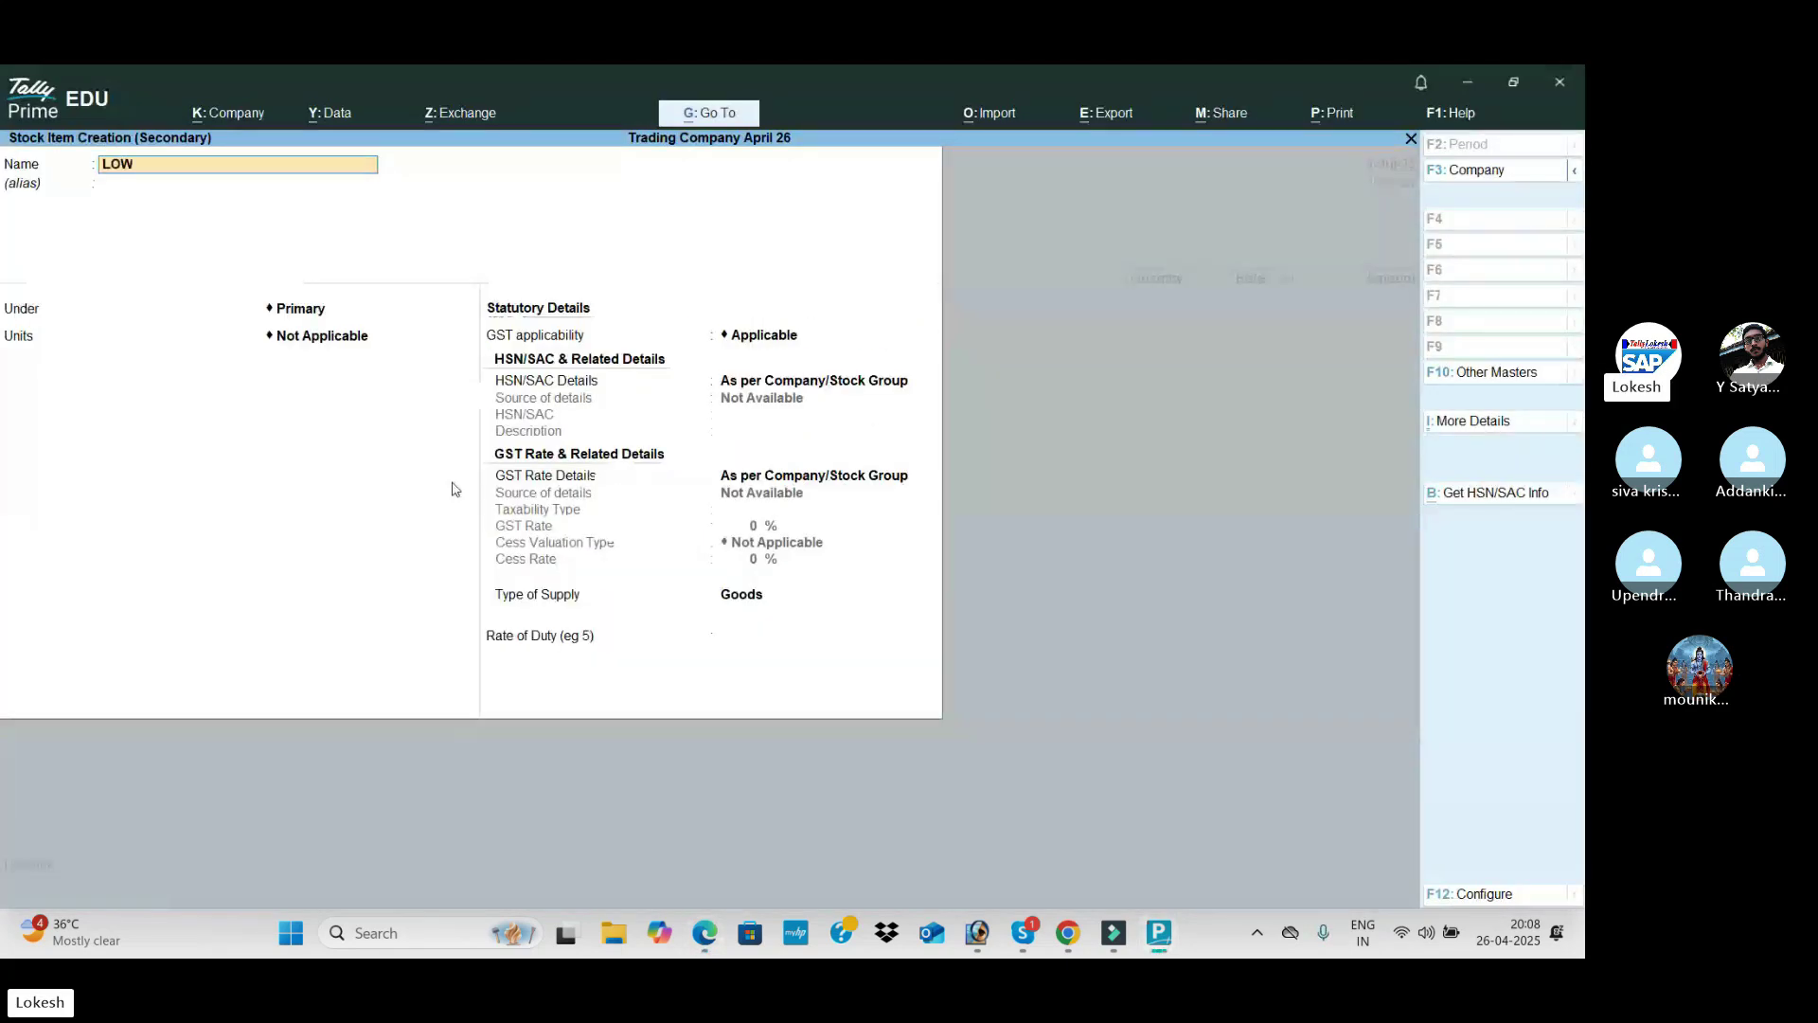
pyautogui.press('BackSpace')
pyautogui.press('BackSpace')
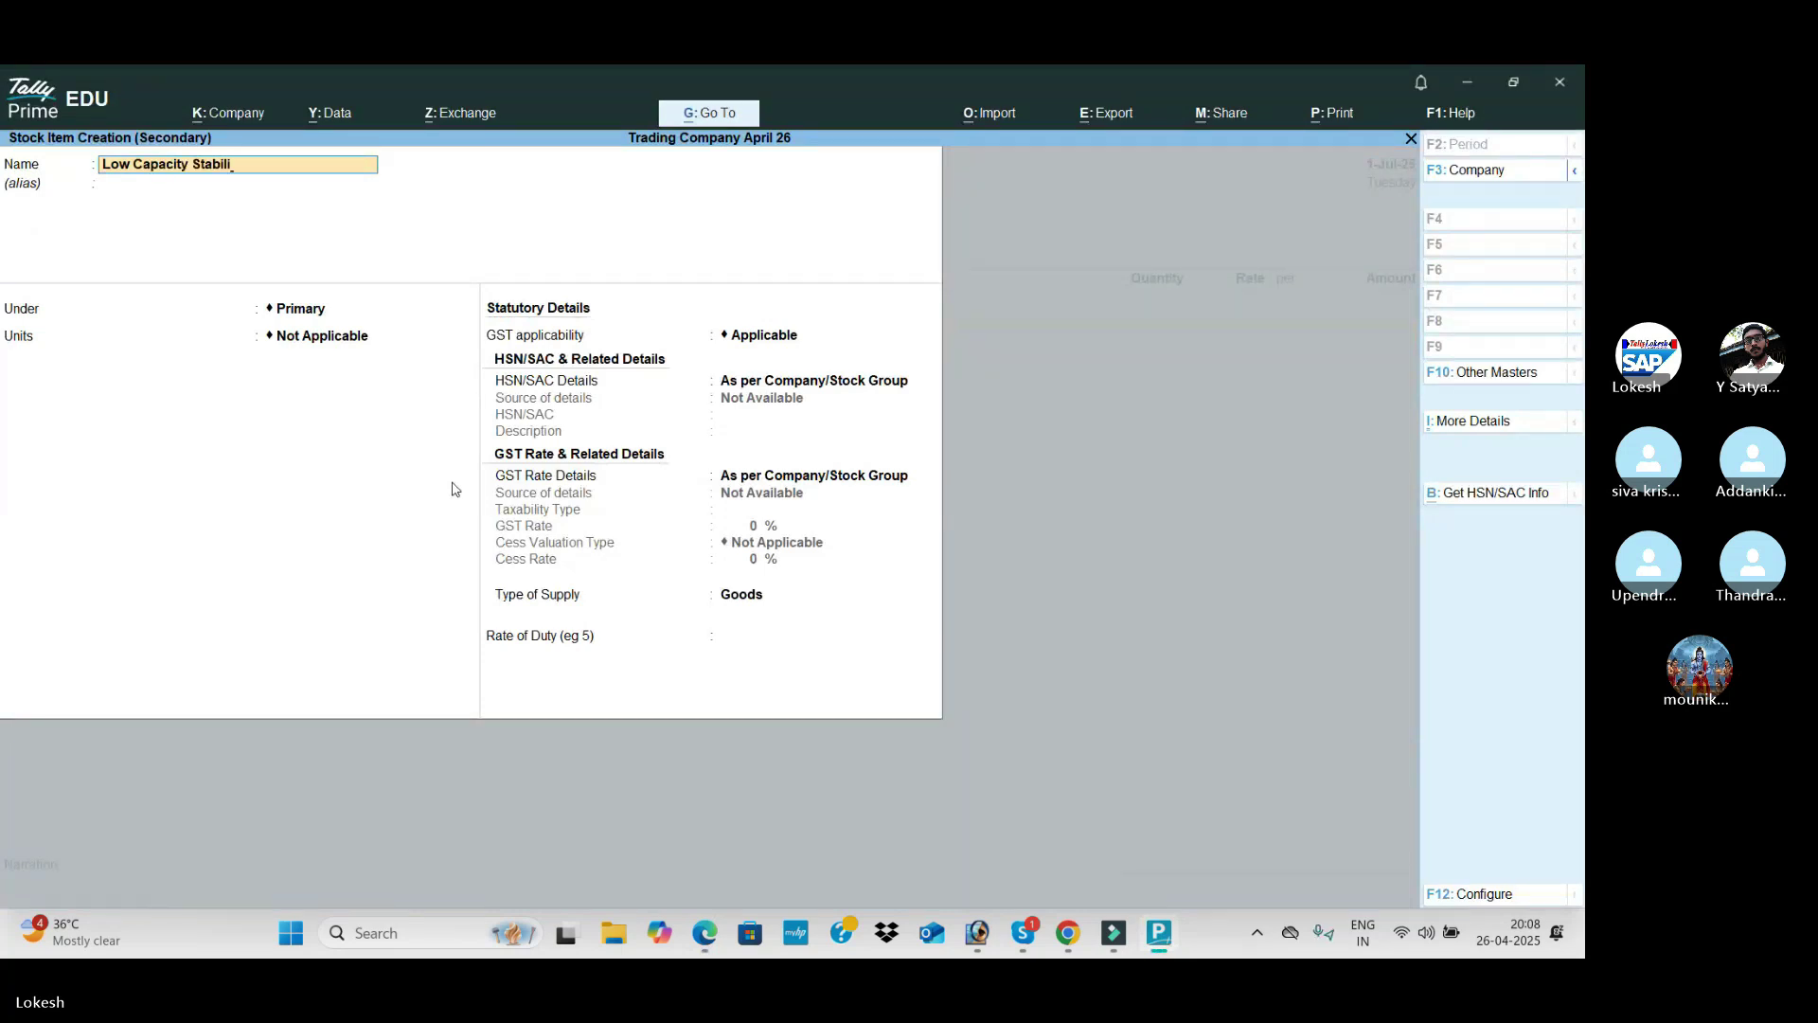
pyautogui.press('Return')
pyautogui.press('Return')
pyautogui.press('Down')
pyautogui.press('Return')
pyautogui.press('Down')
pyautogui.press('Return')
# Step: Specify HSN/SAC 987456 and a taxable GST rate of 28% for Low Capacity Stabilizers, and save the stock item
pyautogui.press('Down')
pyautogui.press('Return')
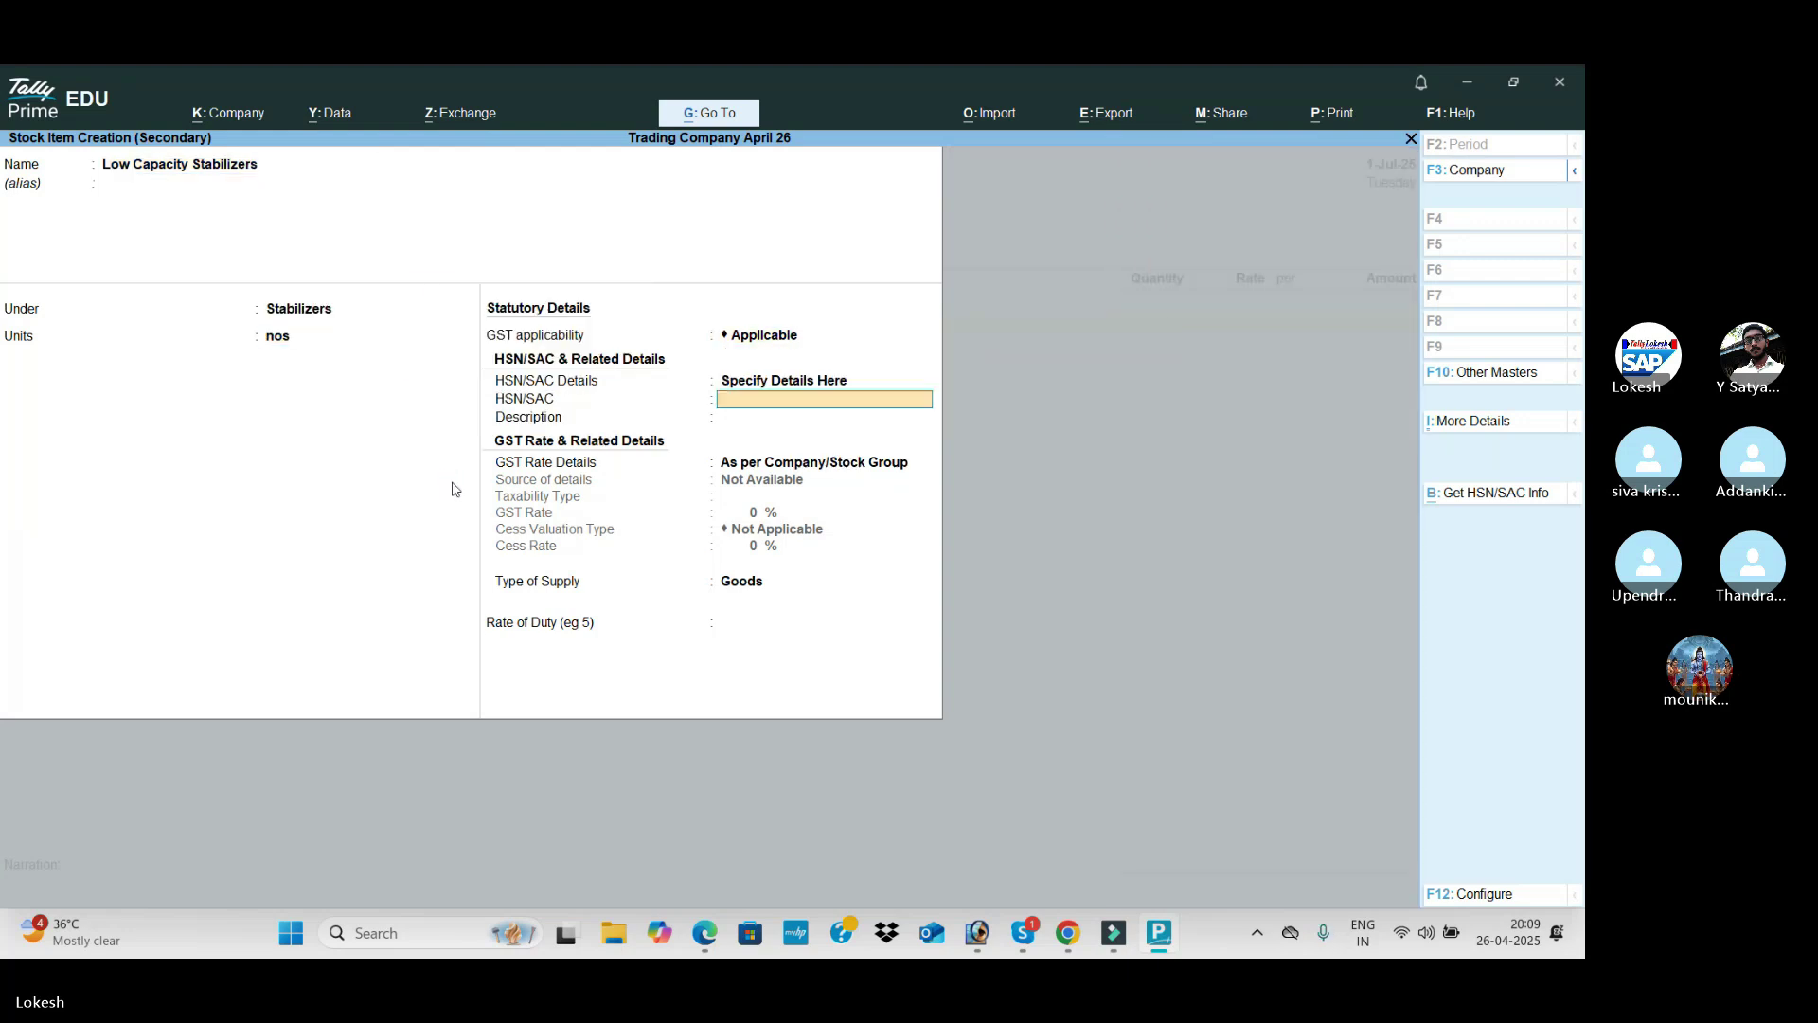
pyautogui.write('987456')
pyautogui.press('Return')
pyautogui.press('Return')
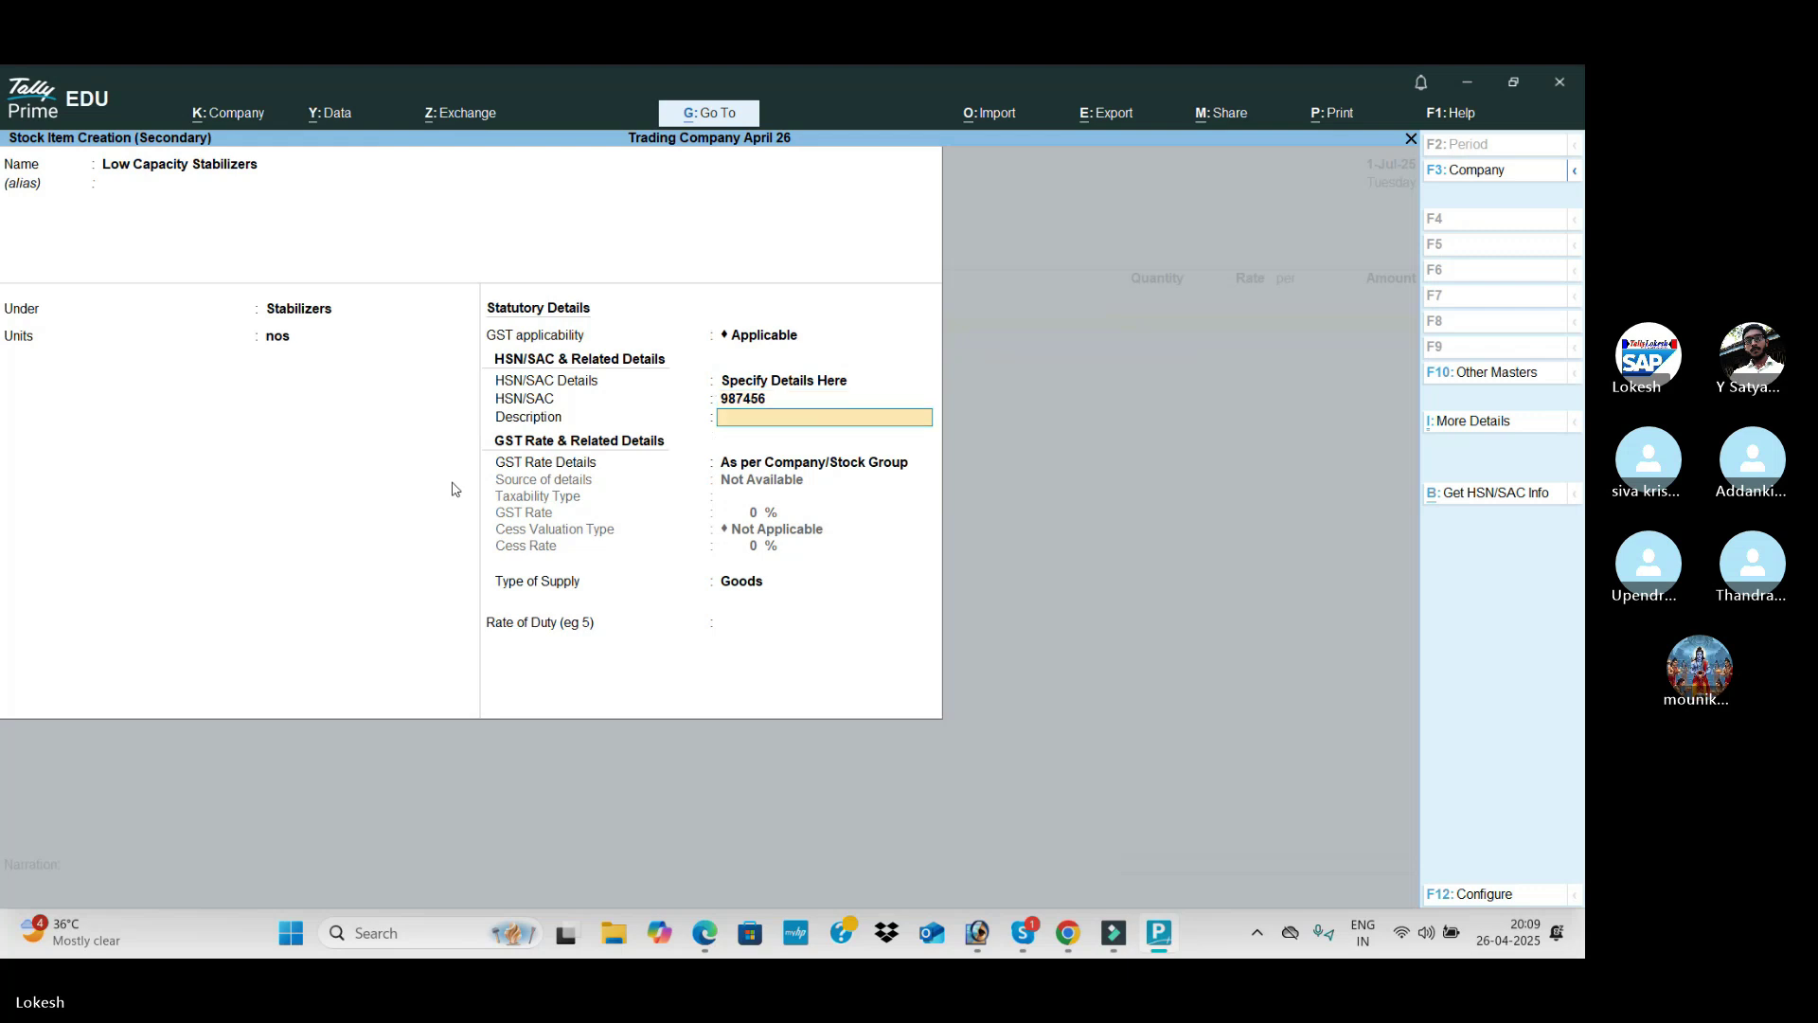
pyautogui.press('Down')
pyautogui.press('Return')
pyautogui.press('Return')
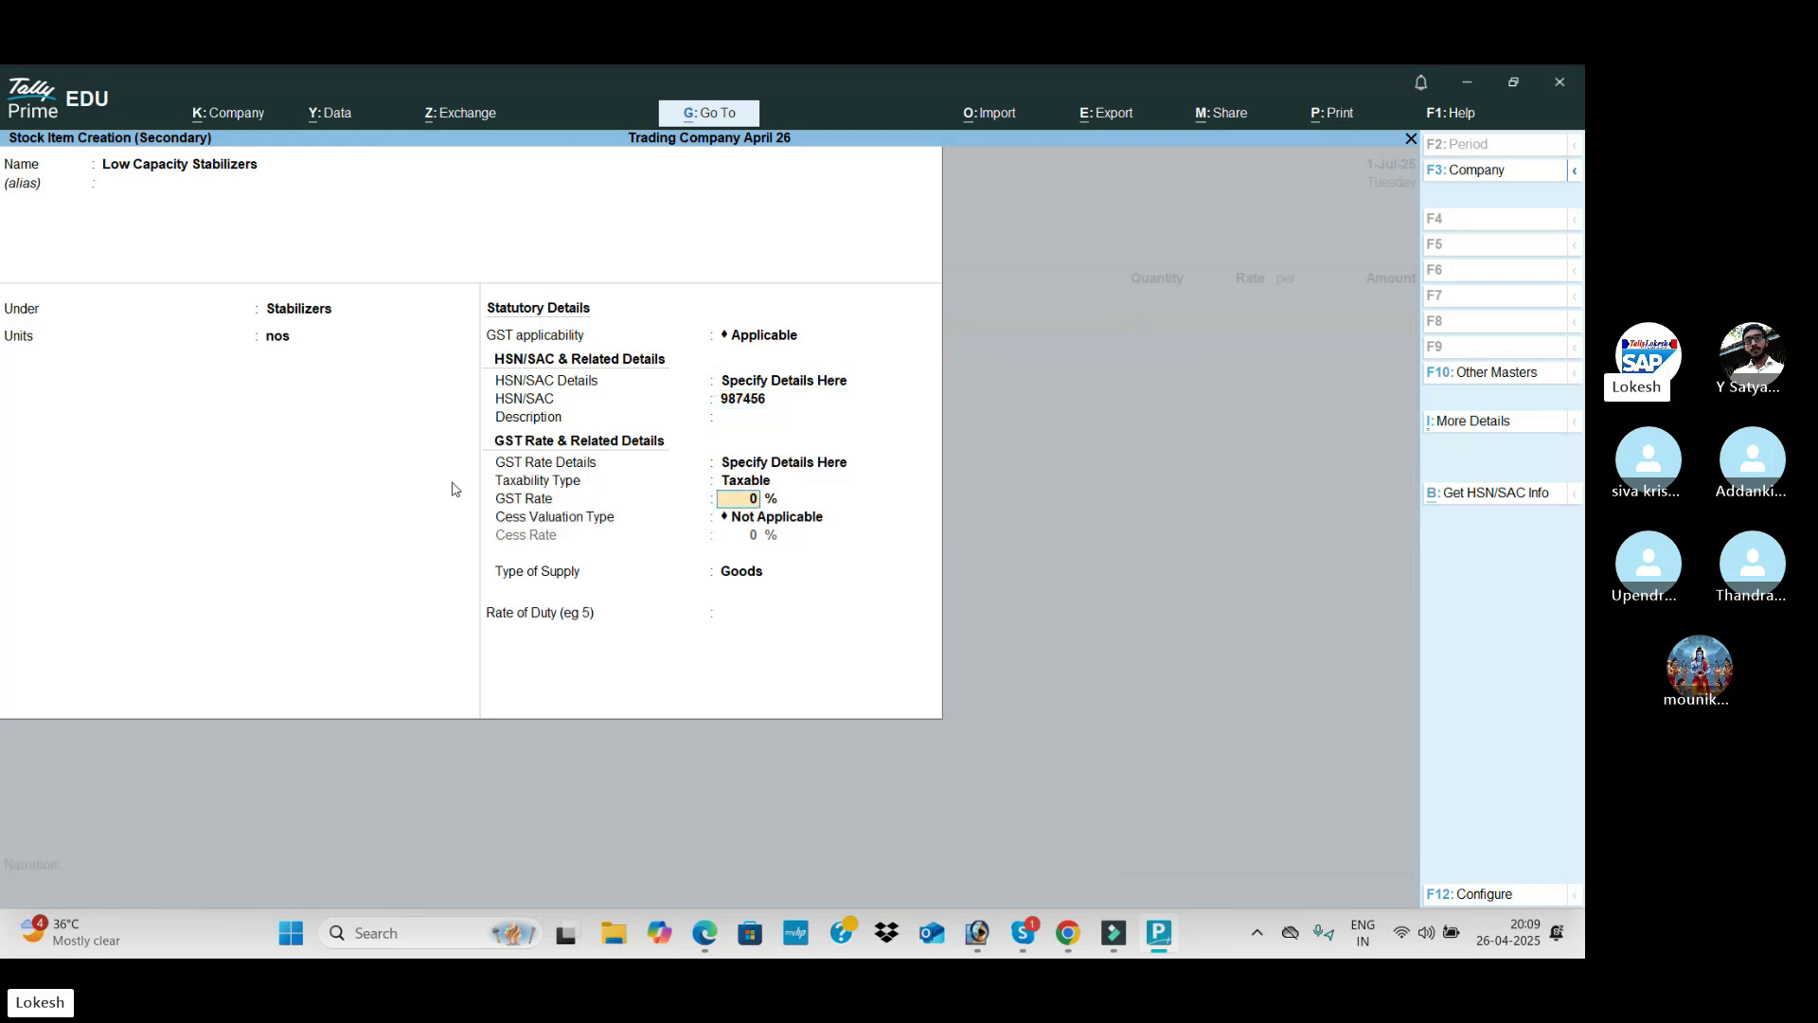
pyautogui.hotkey('alt', 'Tab')
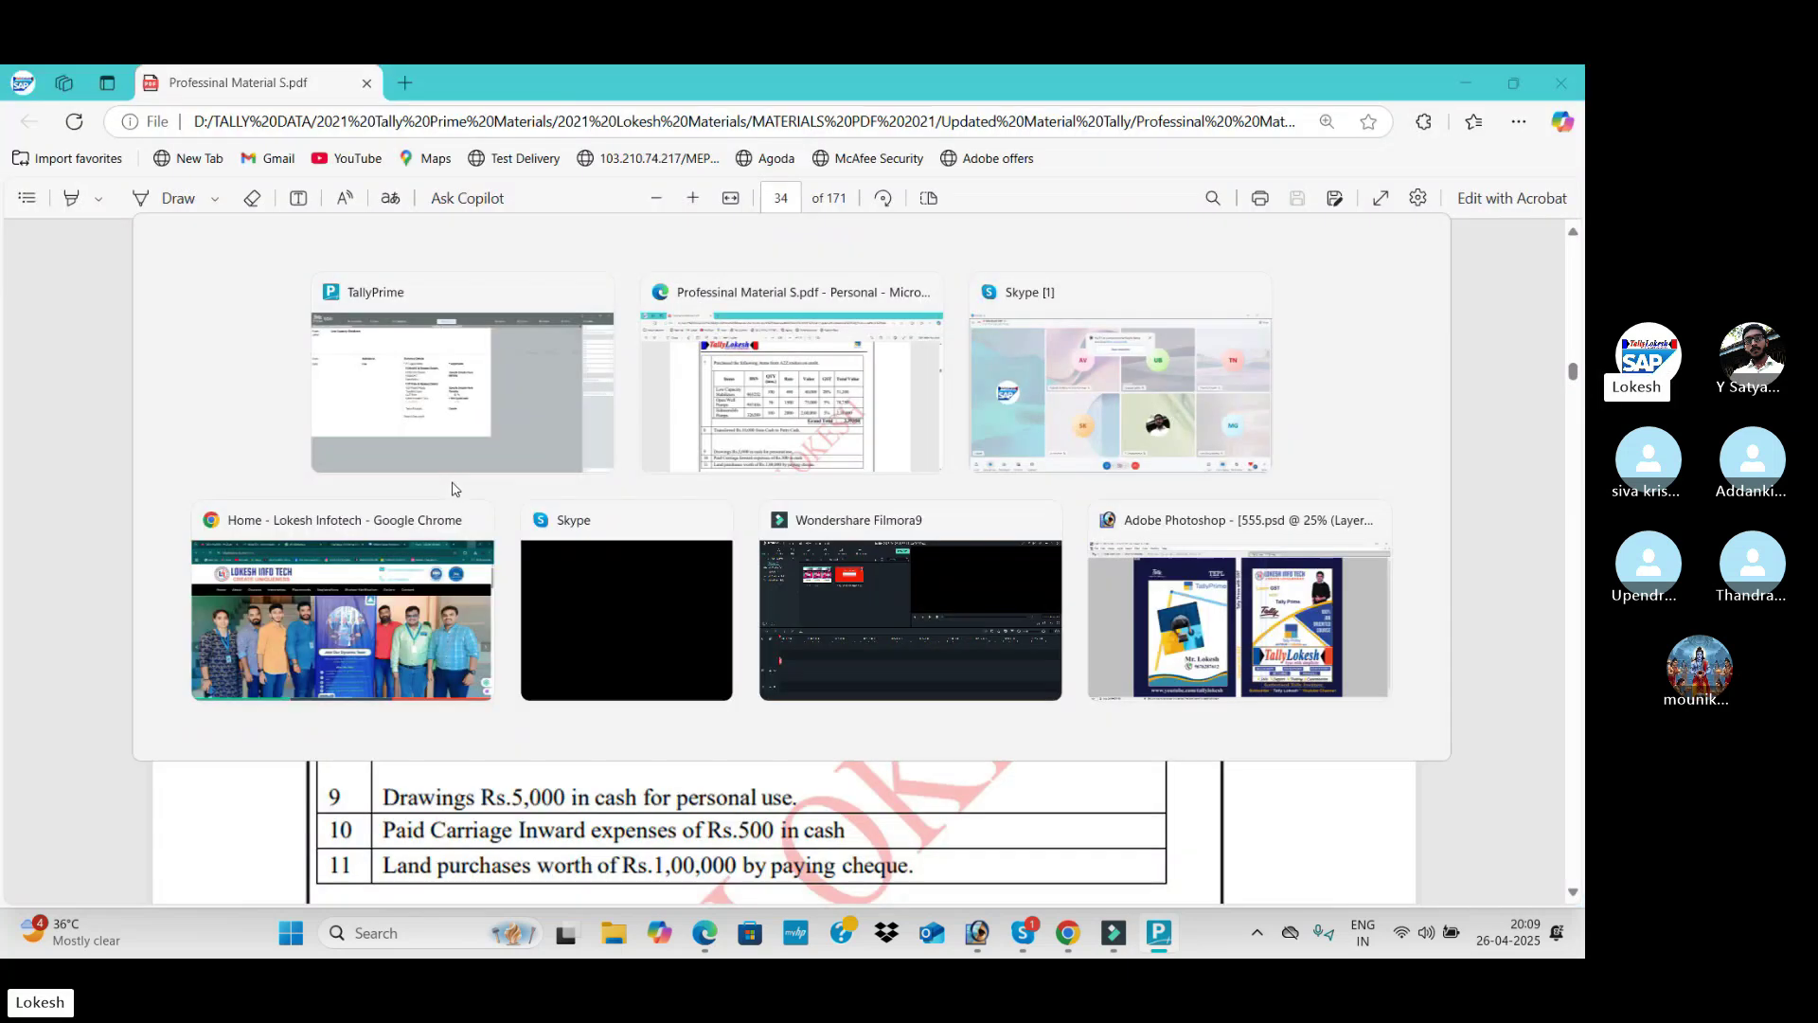
pyautogui.hotkey('alt', 'Tab')
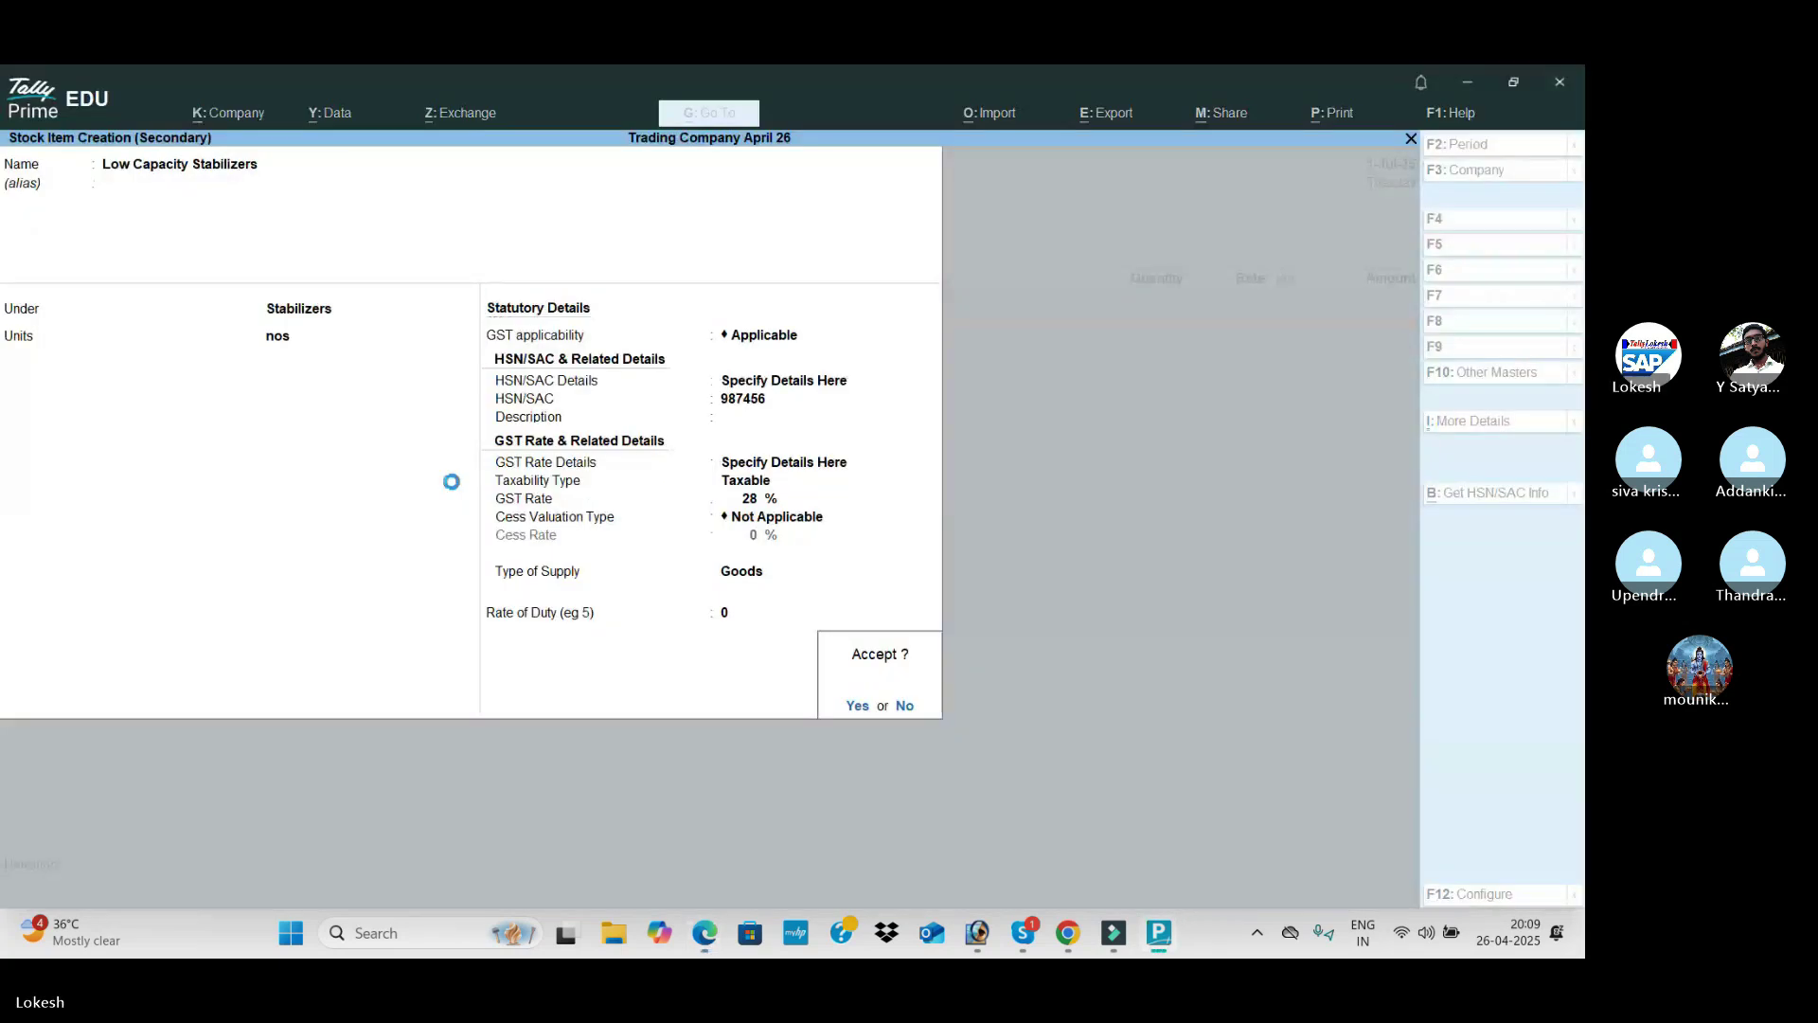
pyautogui.press('Return')
# Step: Enter a quantity of 100 nos at rate 400 for Low Capacity Stabilizers in the purchase voucher
pyautogui.hotkey('alt', 'Tab')
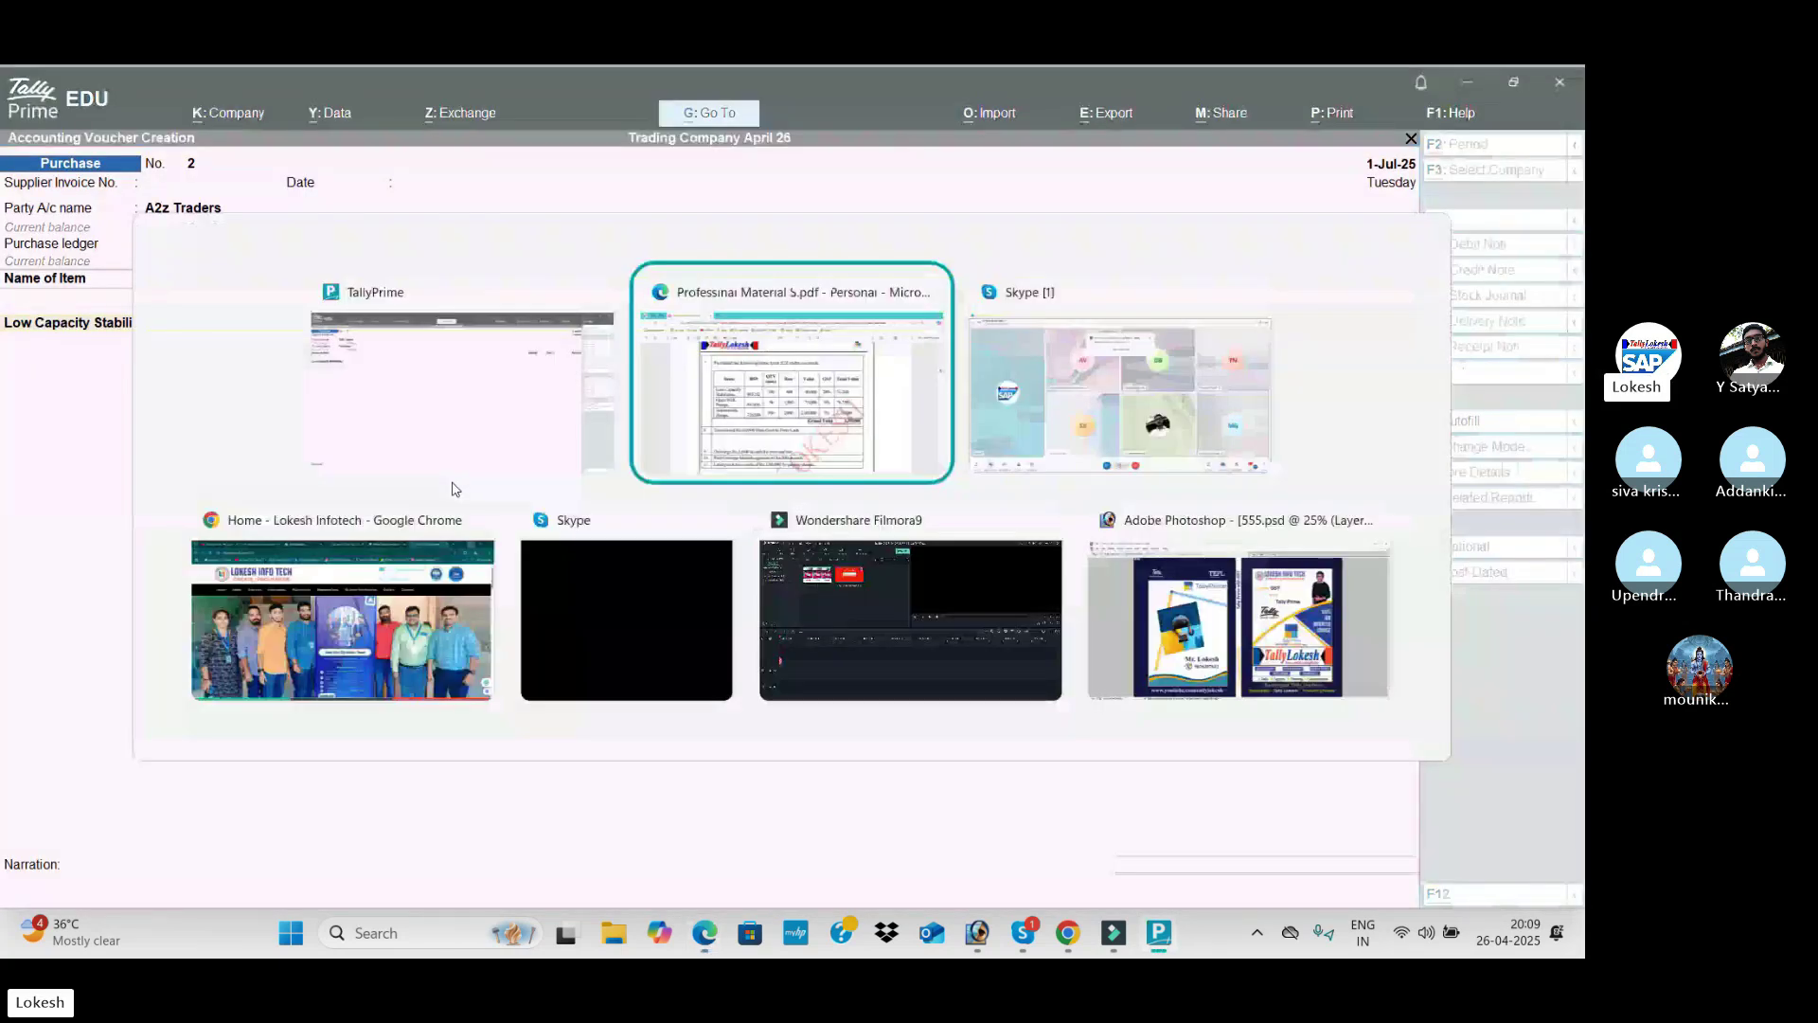
pyautogui.hotkey('alt', 'Tab')
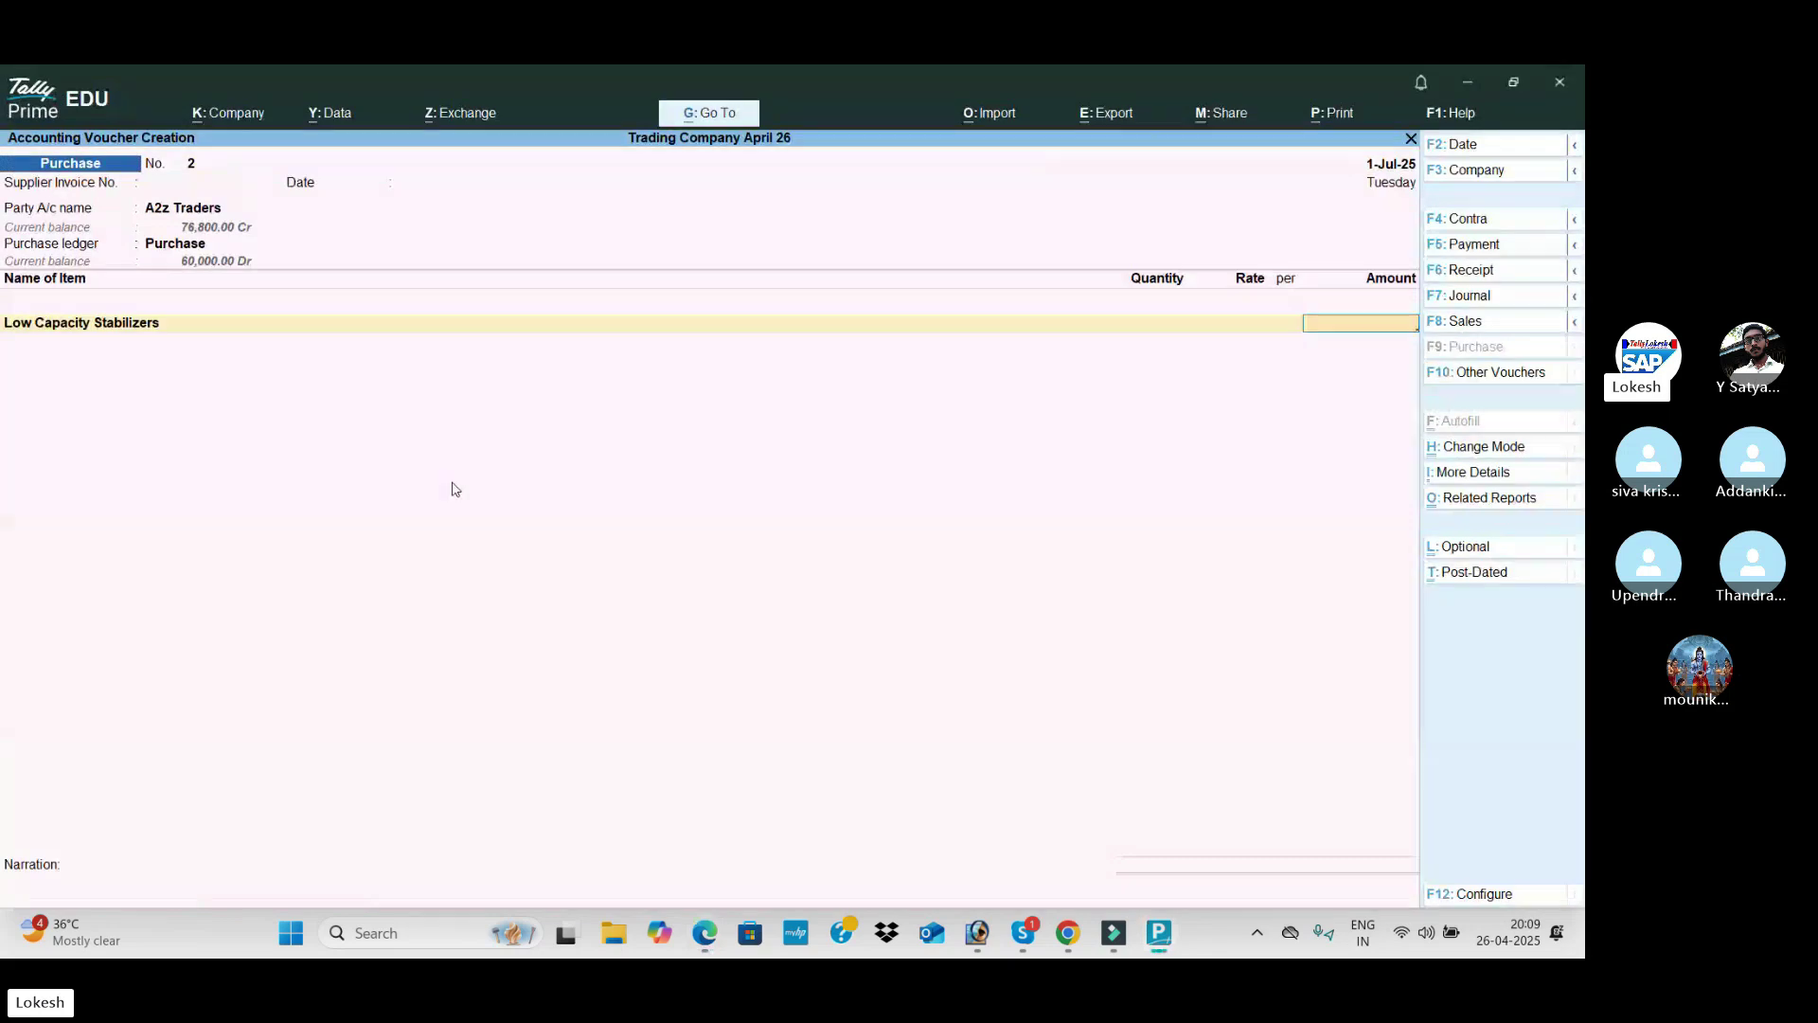
pyautogui.write('100')
pyautogui.press('Return')
pyautogui.write('400')
pyautogui.press('Return')
pyautogui.press('Return')
pyautogui.press('Return')
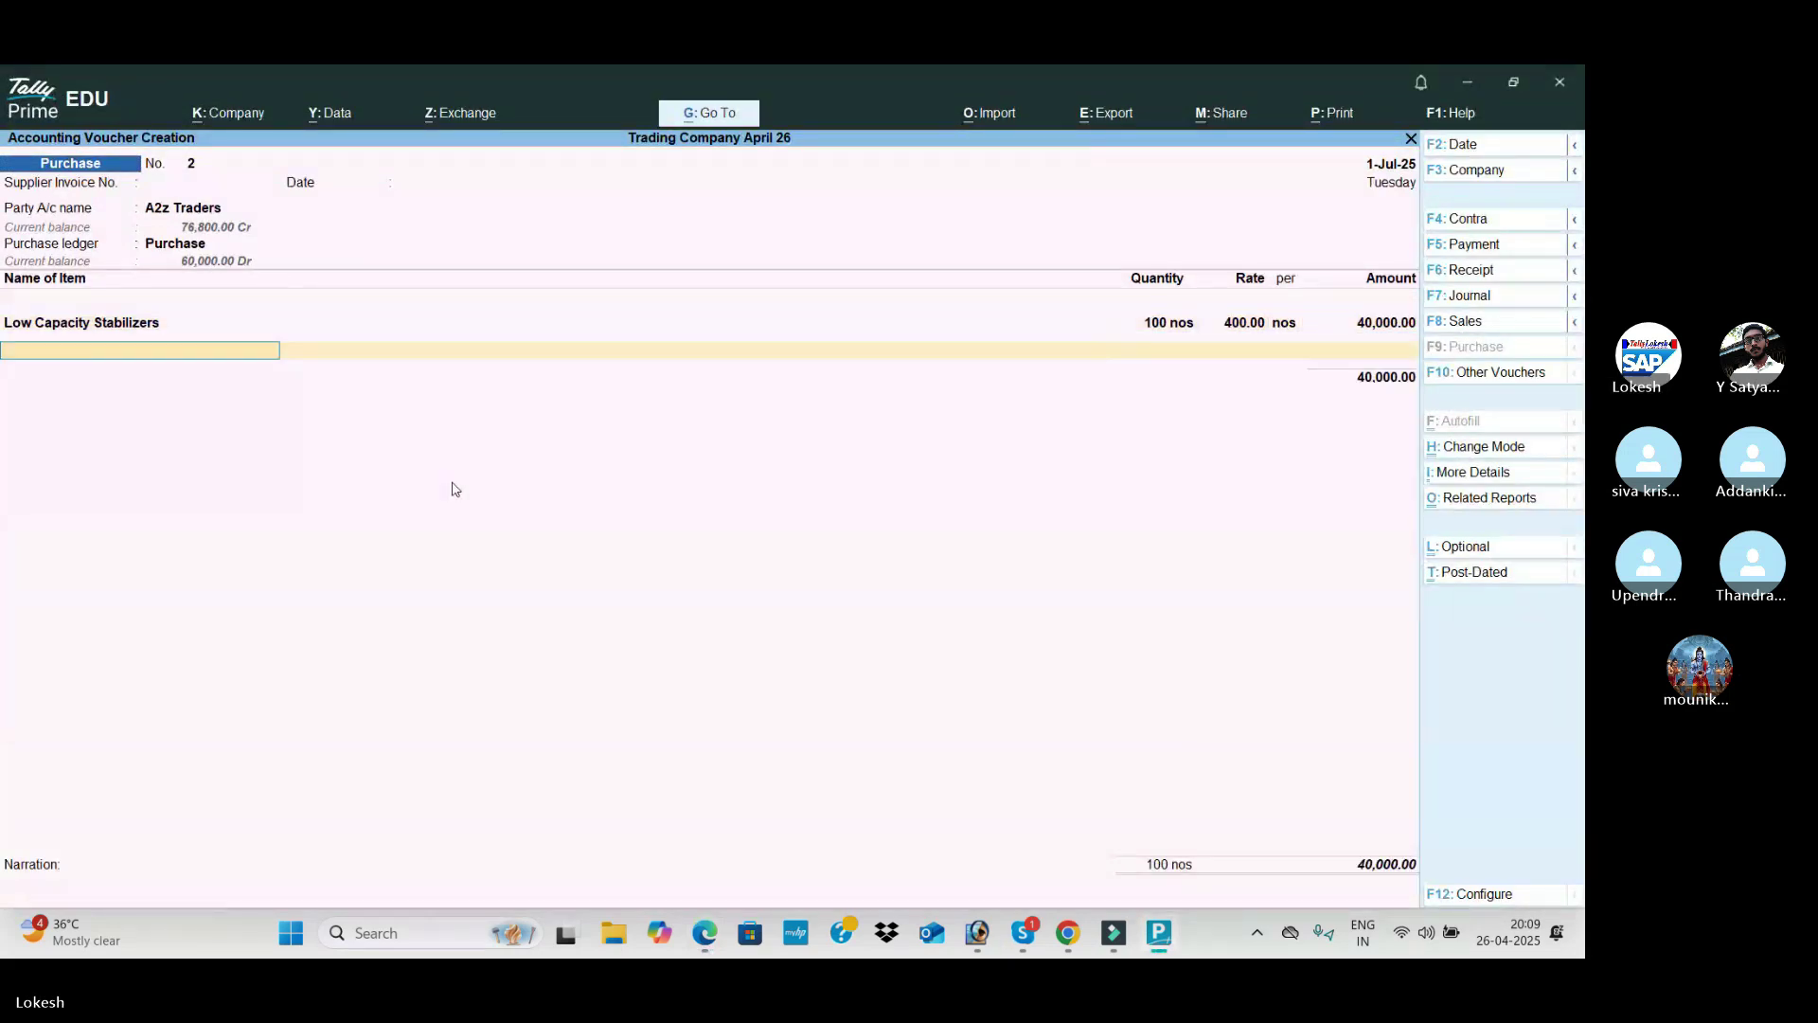
# Step: Check the second item of transaction 7 in the PDF and start a new stock item named Open Well Pumps
pyautogui.hotkey('alt', 'c')
pyautogui.hotkey('alt', 'Tab')
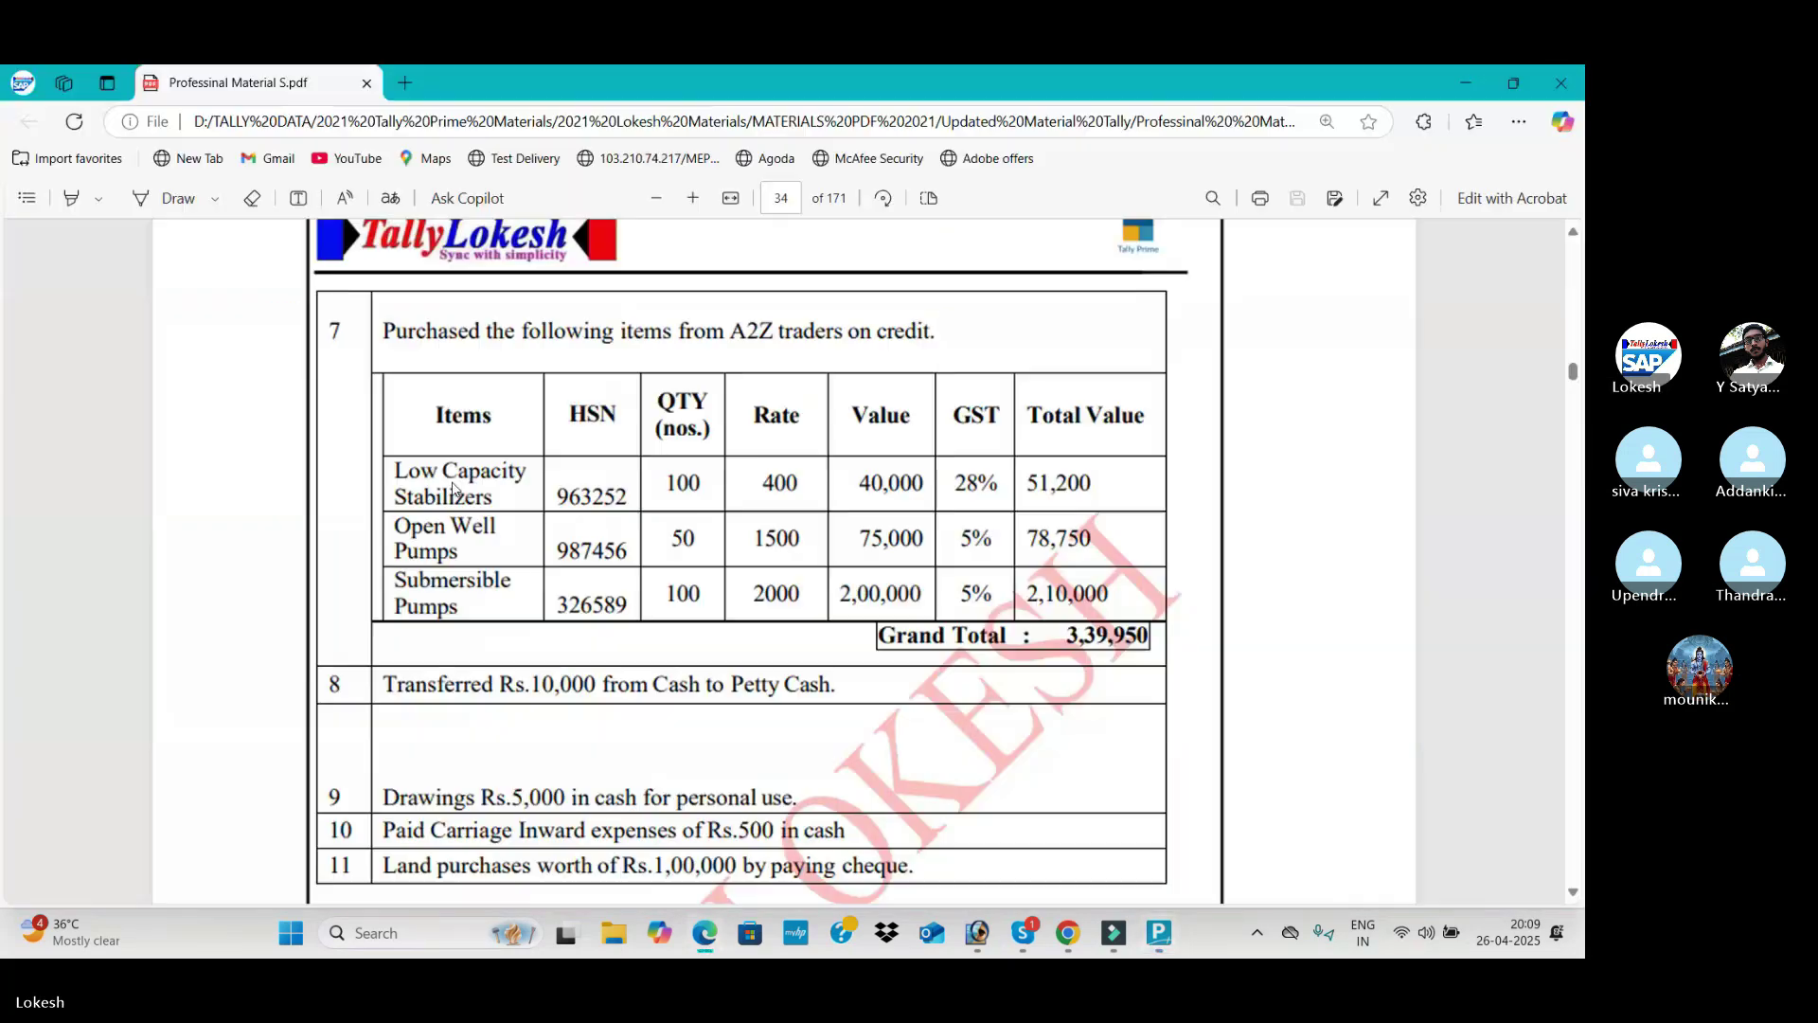
pyautogui.hotkey('alt', 'Tab')
pyautogui.write('Open We')
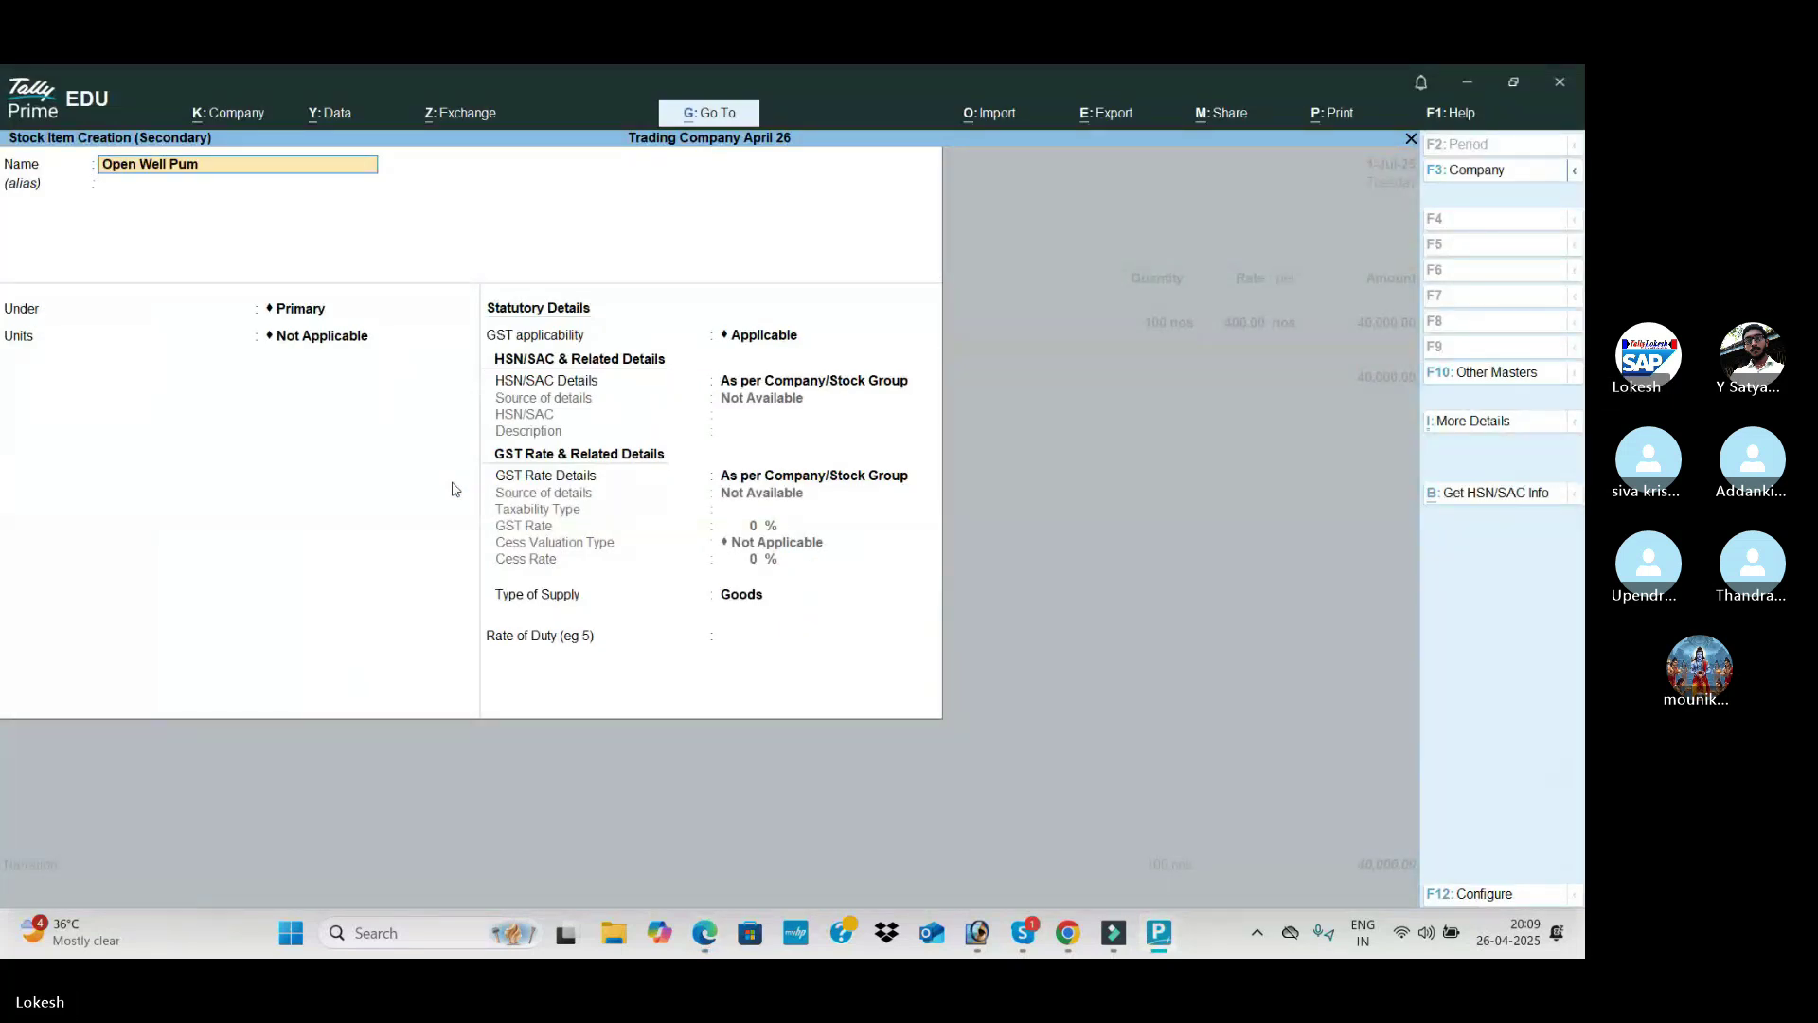
pyautogui.write('ll Pumps')
pyautogui.press('Return')
pyautogui.press('Return')
# Step: Create a stock group named Pumps for the new item and choose nos as the item's unit
pyautogui.hotkey('alt', 'c')
pyautogui.write('Pumps')
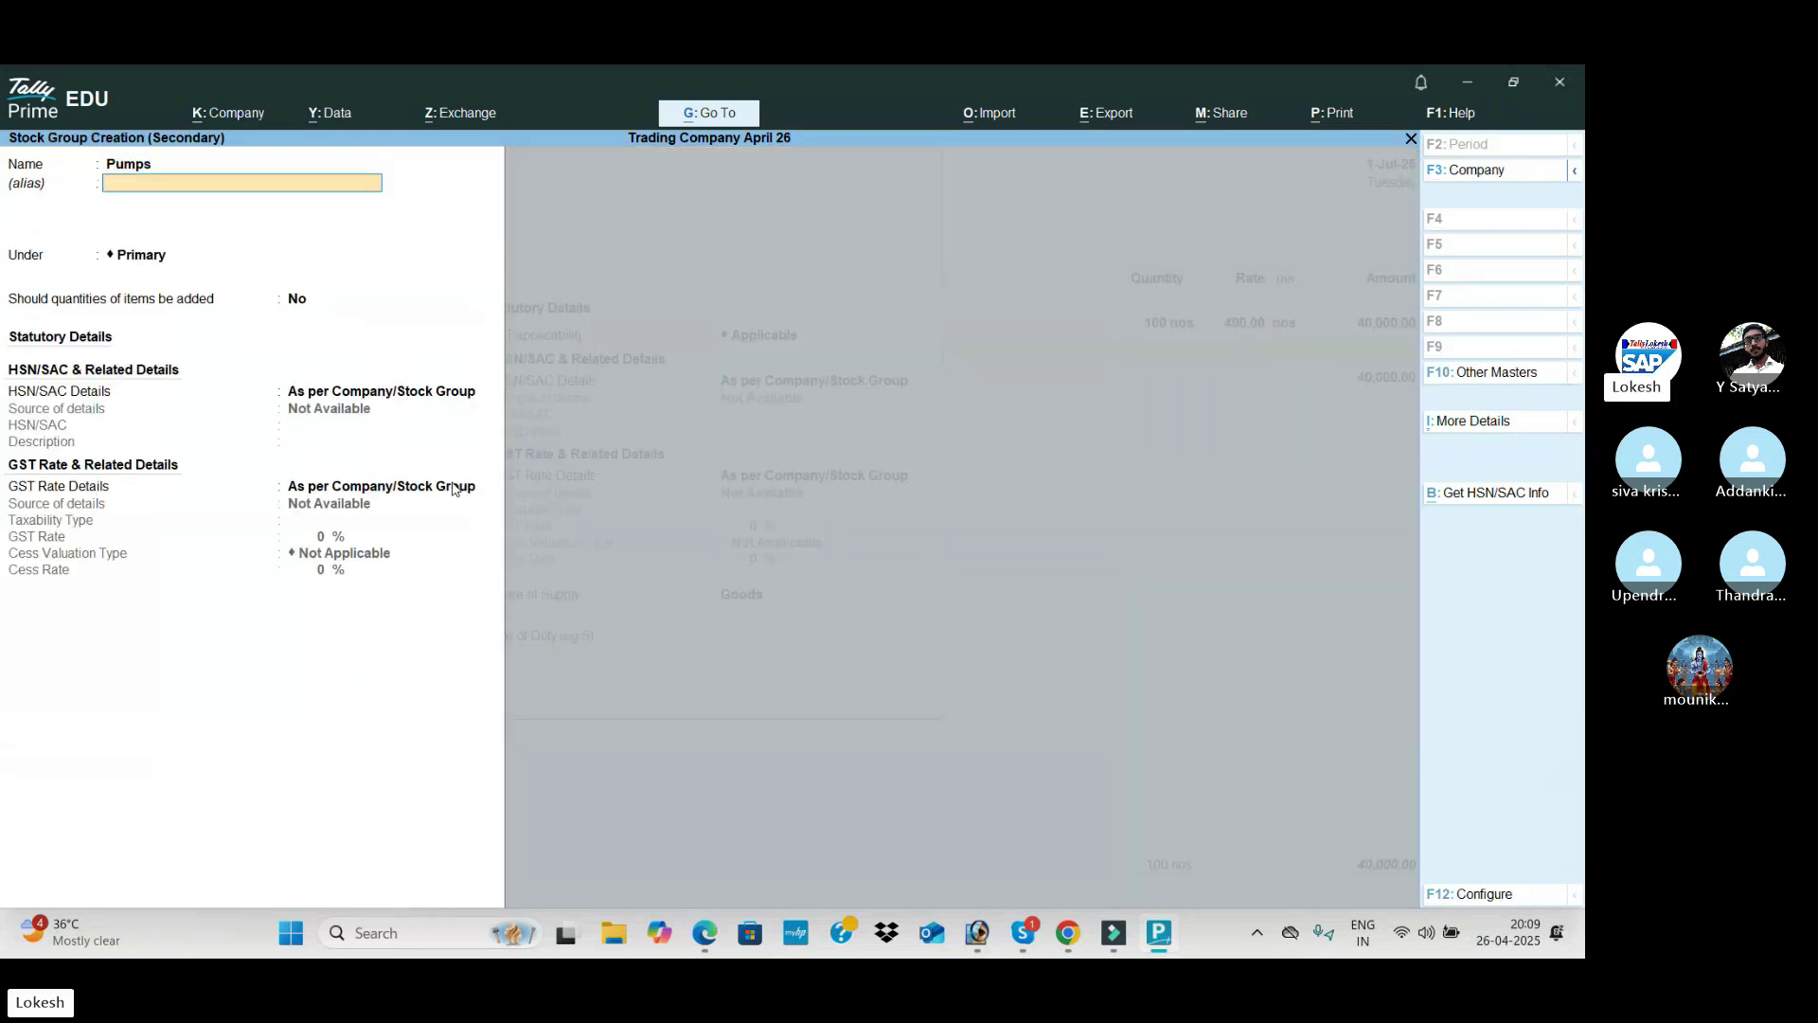
pyautogui.hotkey('ctrl', 'a')
pyautogui.press('Down')
pyautogui.press('Return')
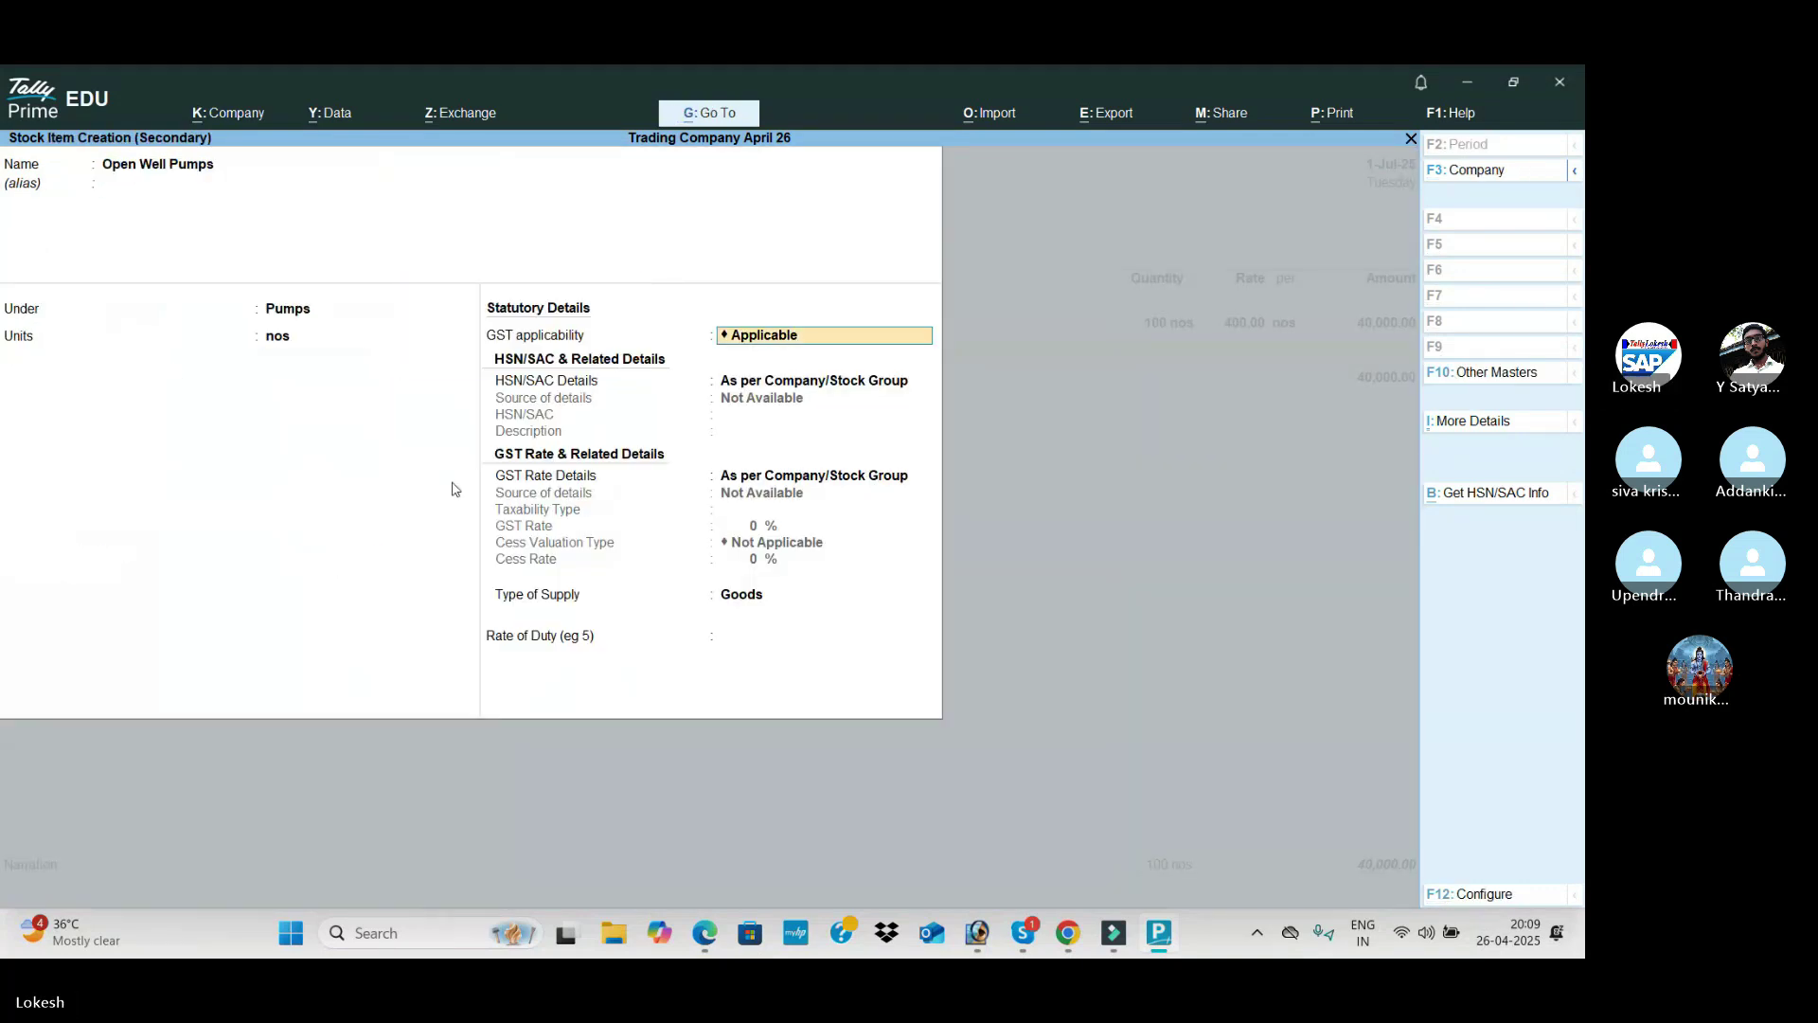
# Step: Specify HSN/SAC 741258 directly in the Open Well Pumps item
pyautogui.press('Return')
pyautogui.press('Down')
pyautogui.press('Return')
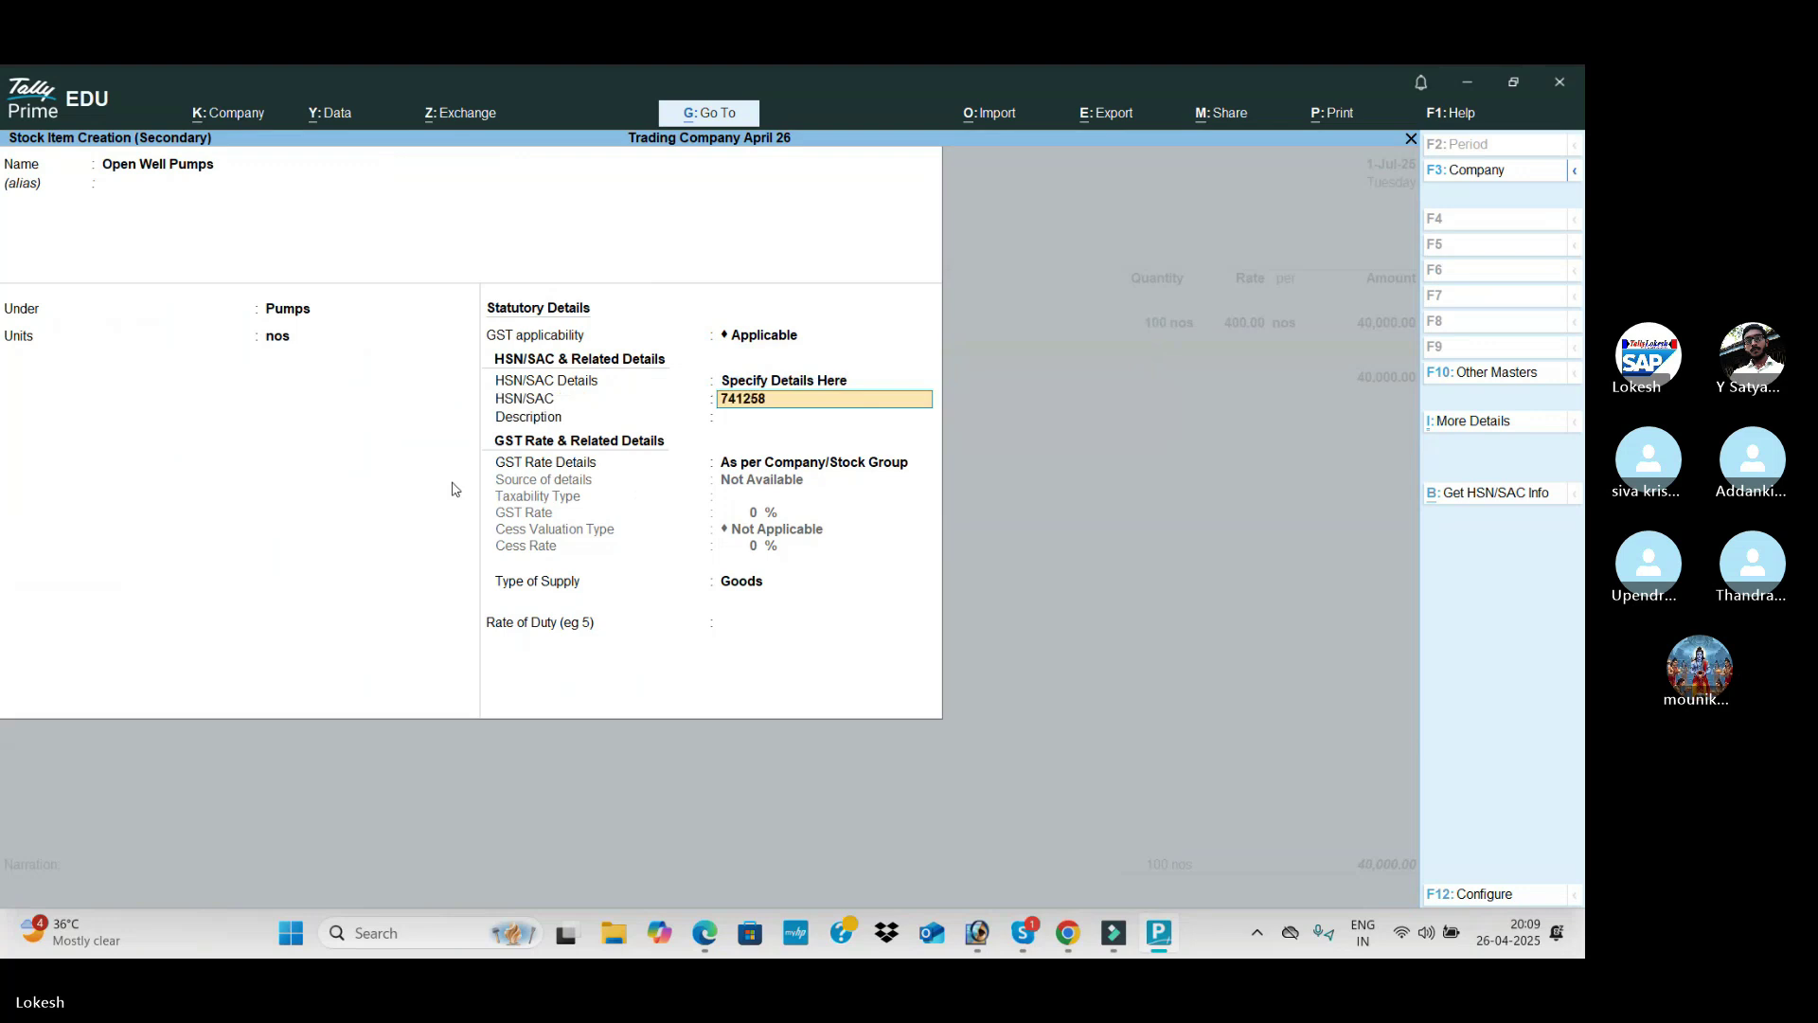
pyautogui.press('Return')
pyautogui.press('Return')
# Step: Set Open Well Pumps as taxable with a GST rate of 5% and supply type Goods, and save the item
pyautogui.press('Down')
pyautogui.press('Return')
pyautogui.press('Return')
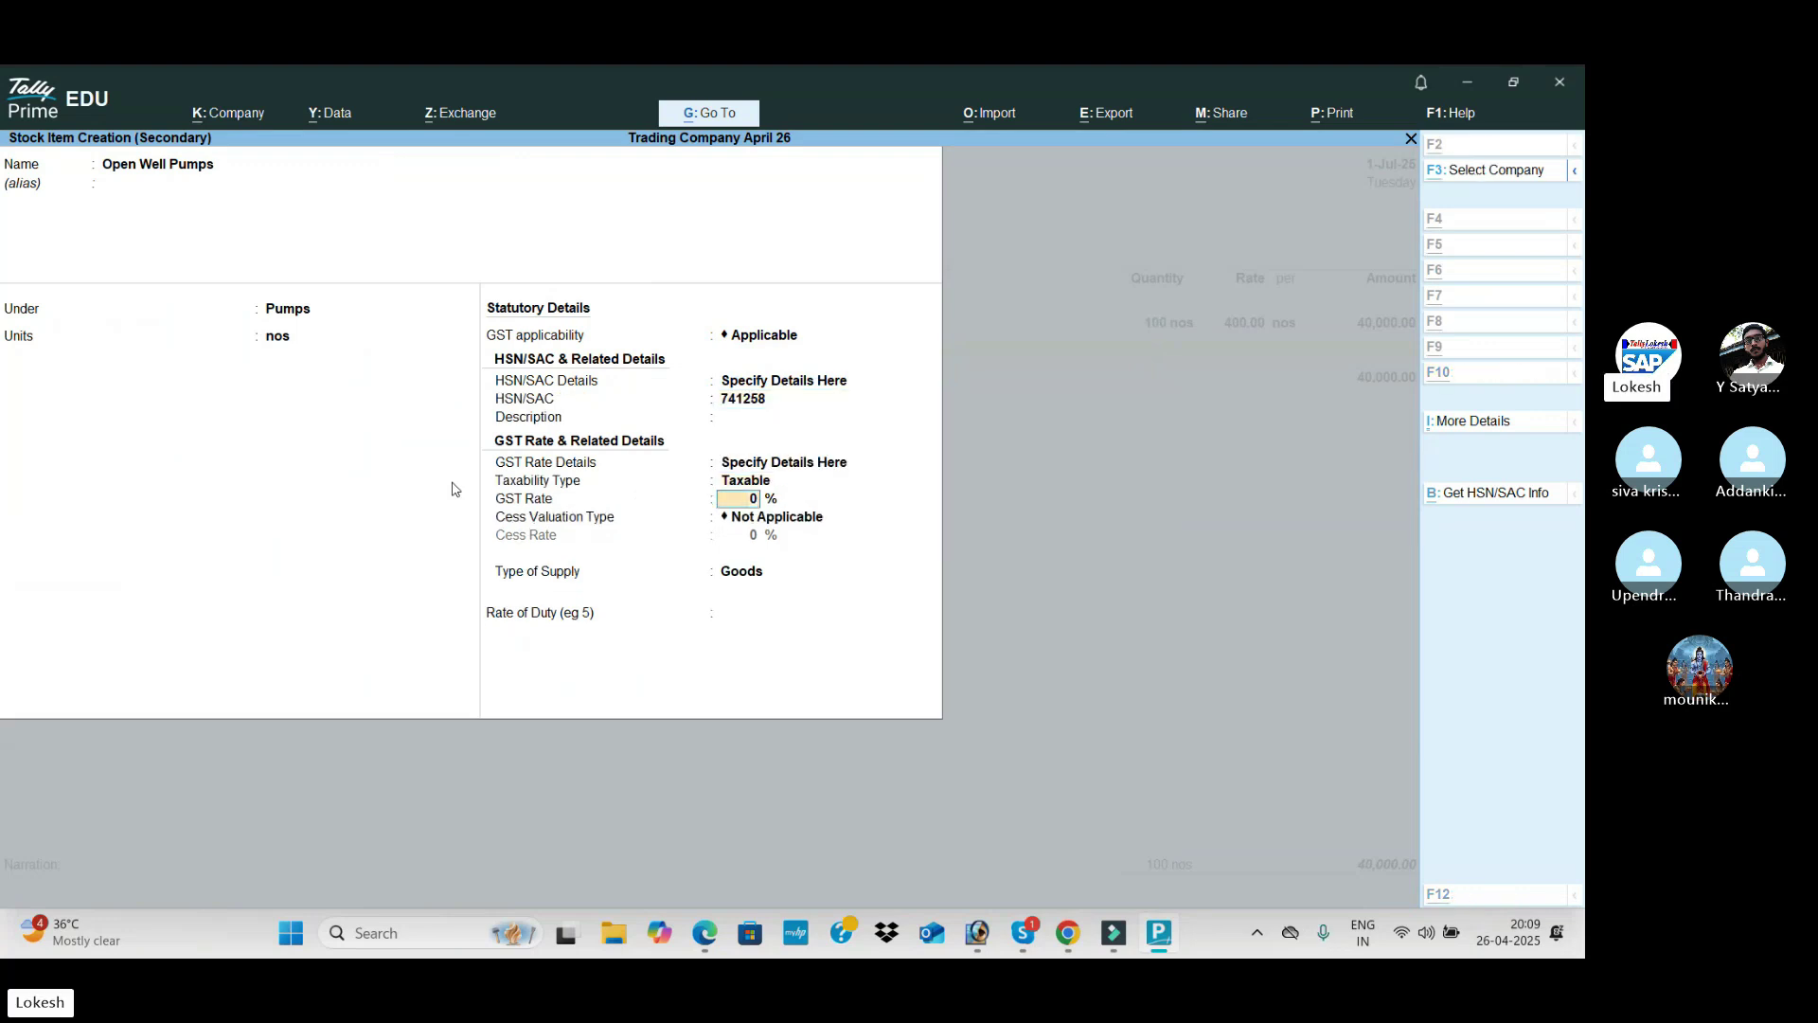
pyautogui.hotkey('alt', 'Tab')
pyautogui.hotkey('alt', 'Tab')
pyautogui.write('5')
pyautogui.press('Return')
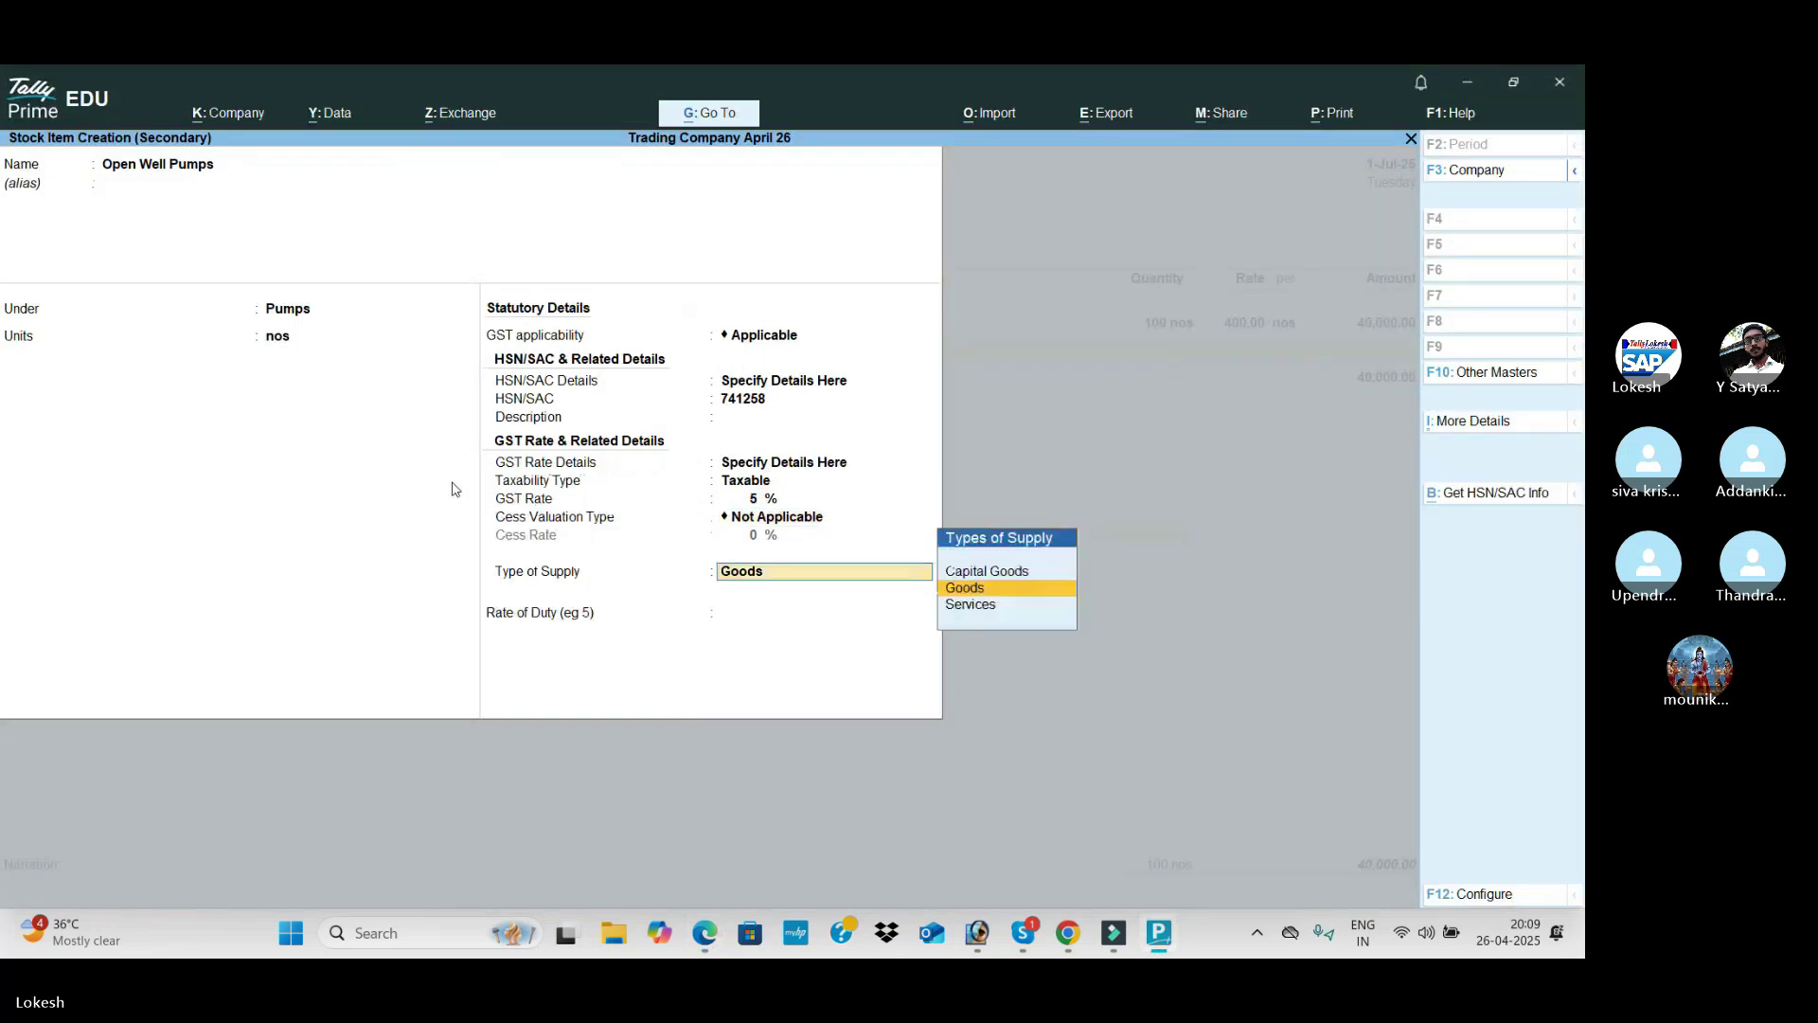
pyautogui.press('Return')
pyautogui.press('Return')
# Step: Enter a quantity of 50 nos at rate 1500 for Open Well Pumps in the purchase voucher
pyautogui.hotkey('alt', 'Tab')
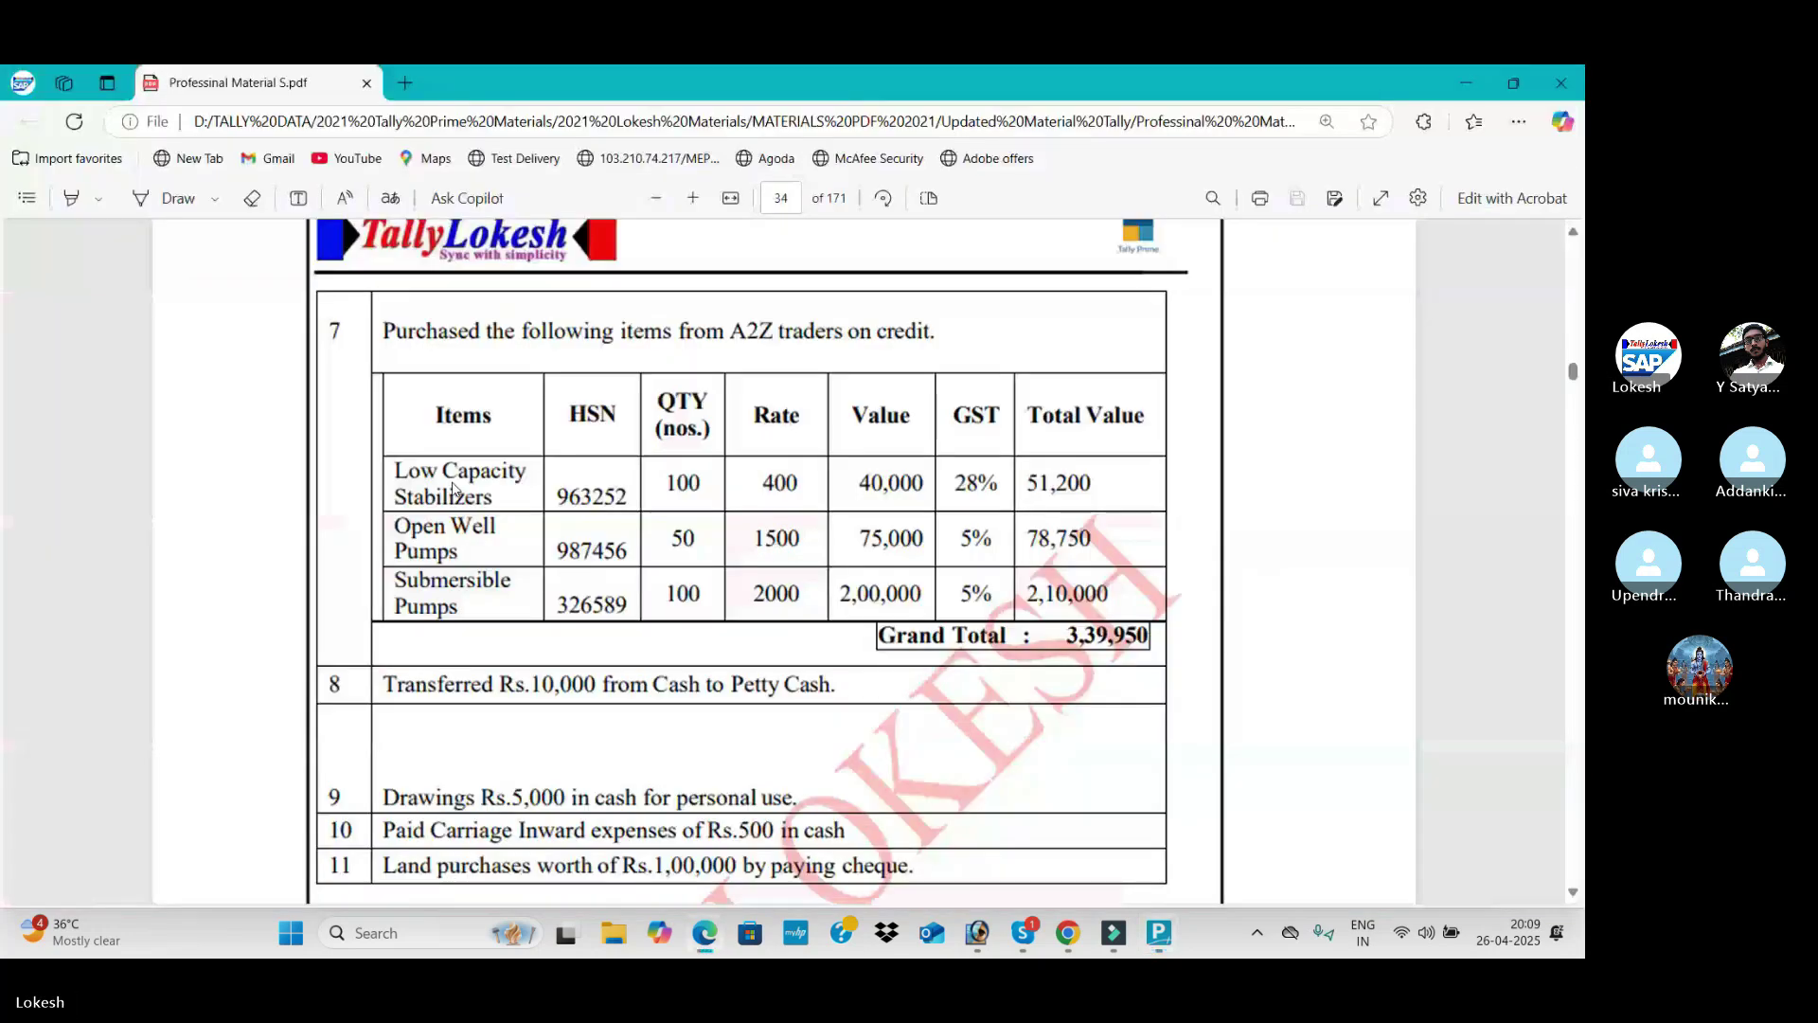
pyautogui.hotkey('alt', 'Tab')
pyautogui.write('50')
pyautogui.press('Return')
pyautogui.write('1500')
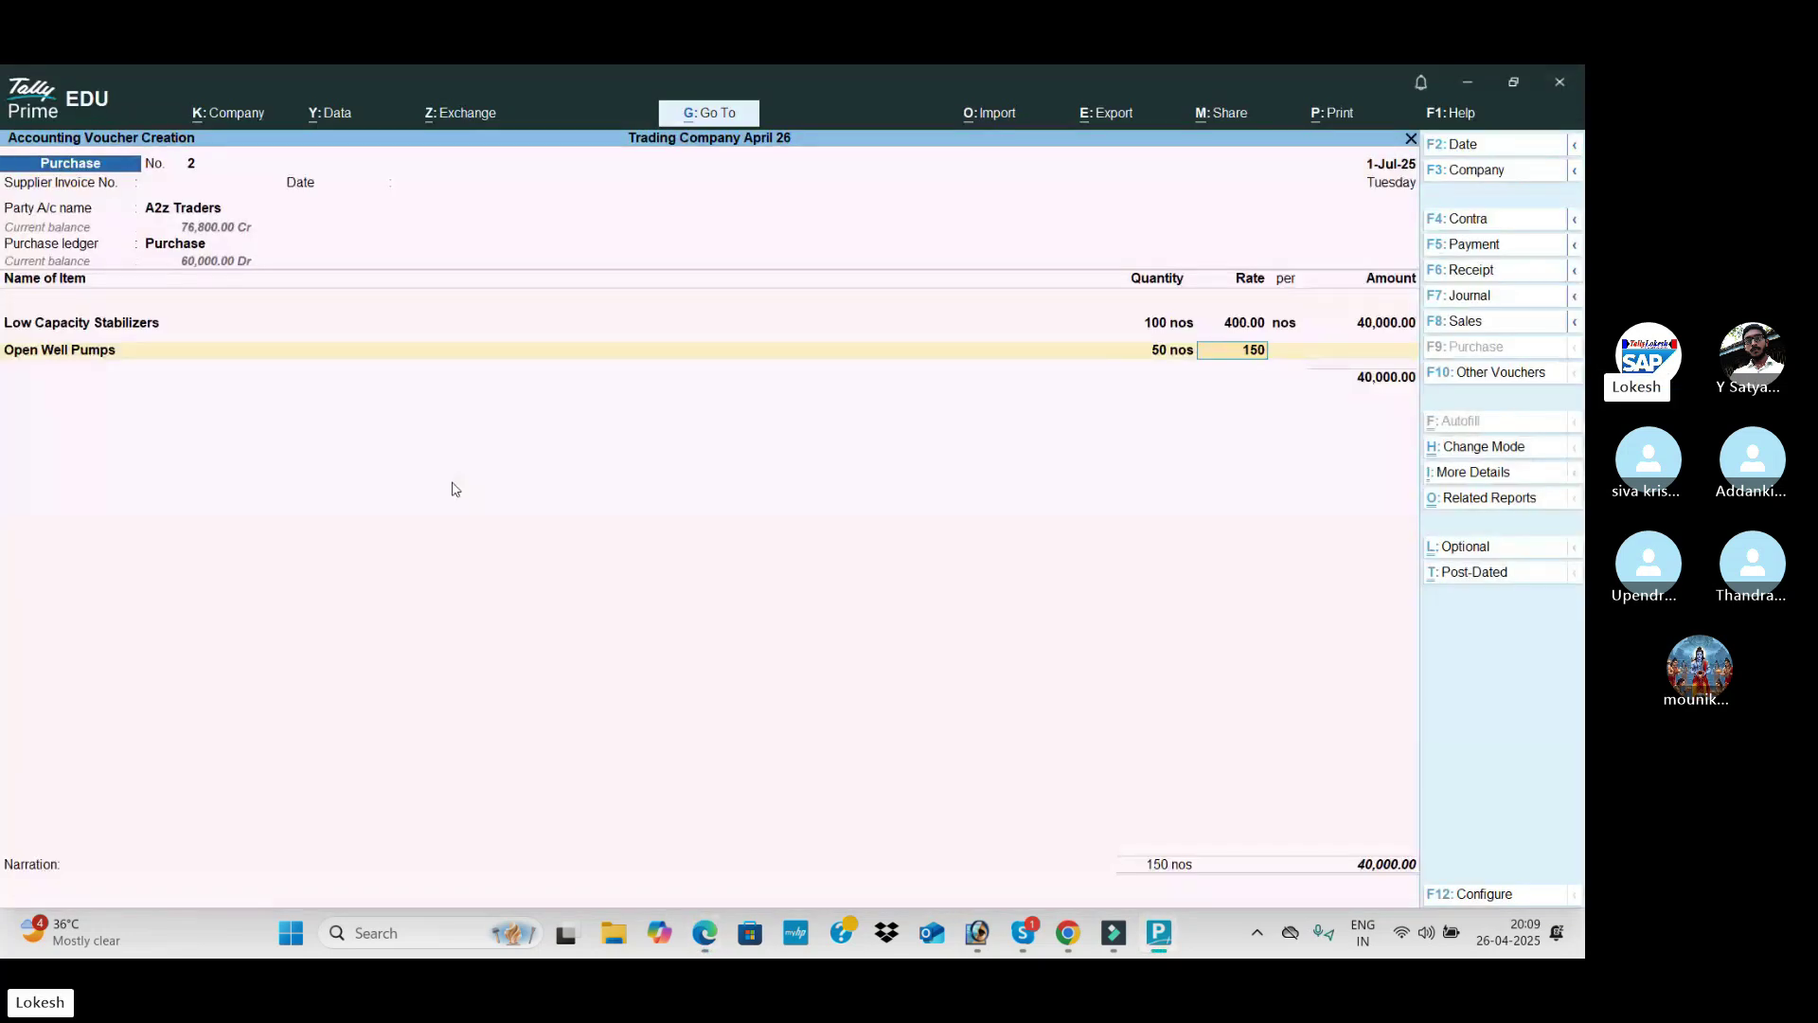
pyautogui.press('Return')
pyautogui.press('Return')
# Step: Create a stock item named Submersible Pumps under the Pumps group with nos as its unit
pyautogui.hotkey('alt', 'c')
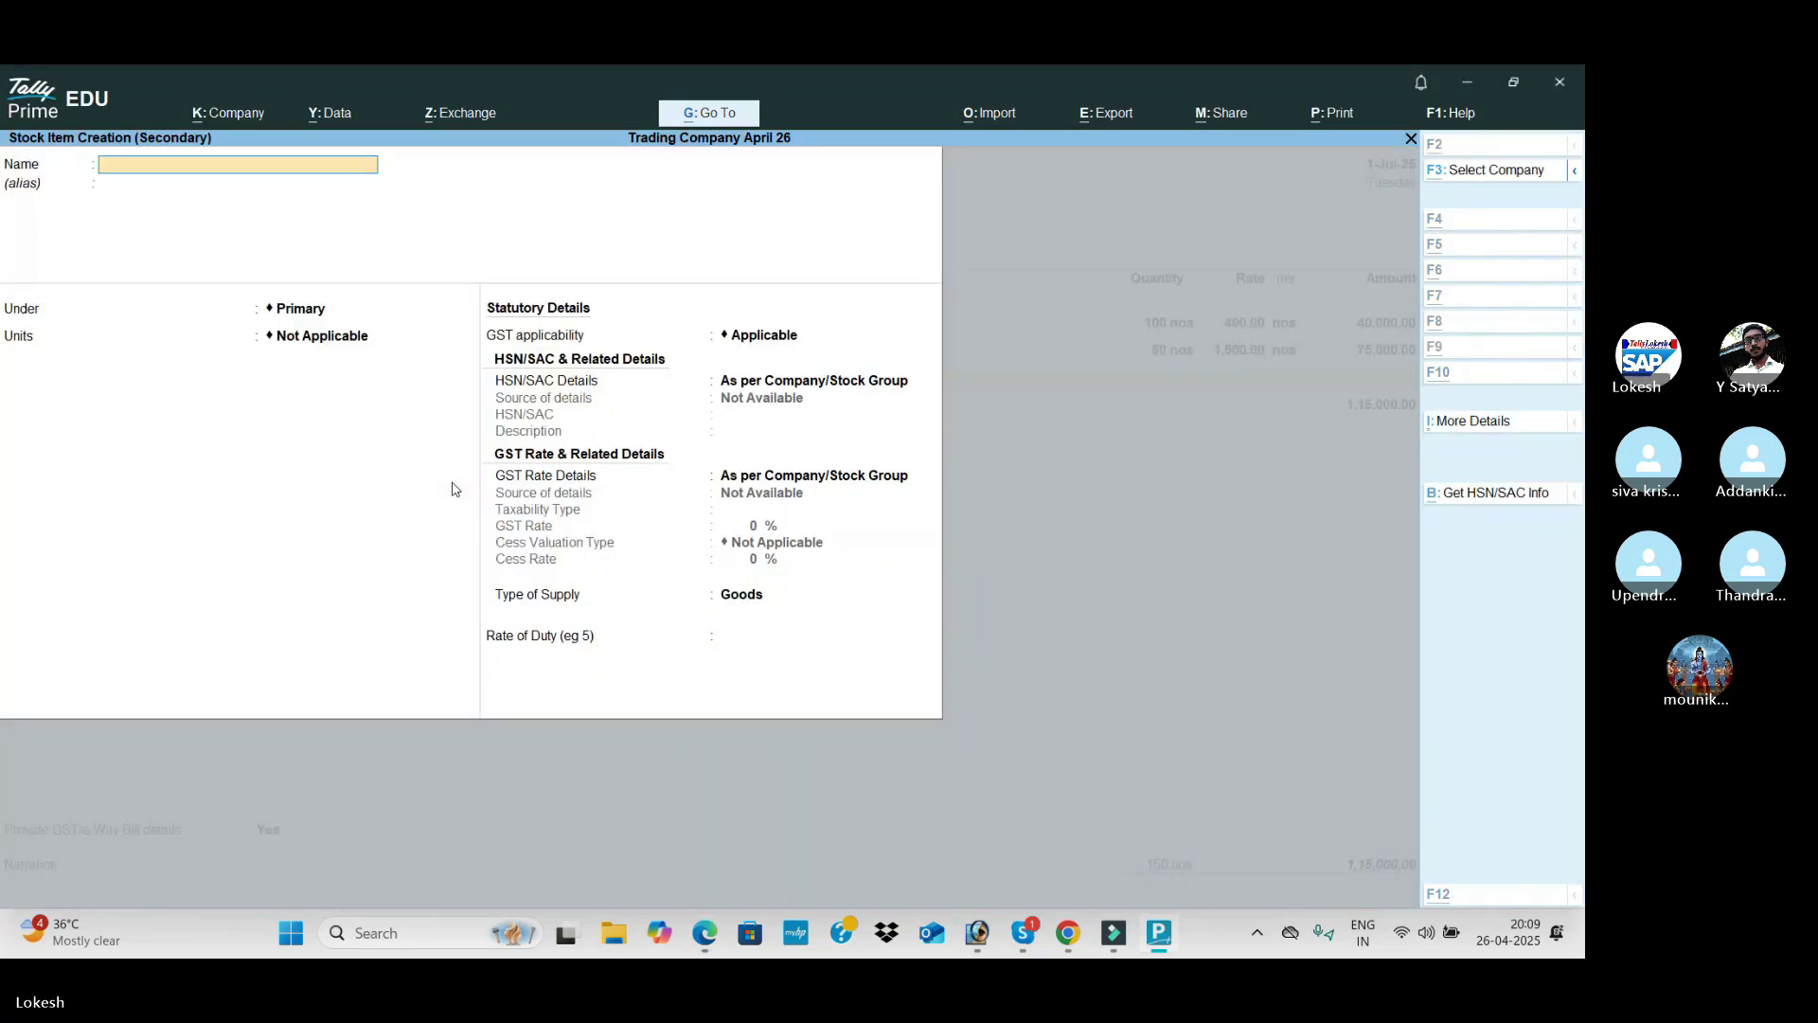
pyautogui.hotkey('alt', 'Tab')
pyautogui.hotkey('alt', 'Tab')
pyautogui.write('Submersible Pumps')
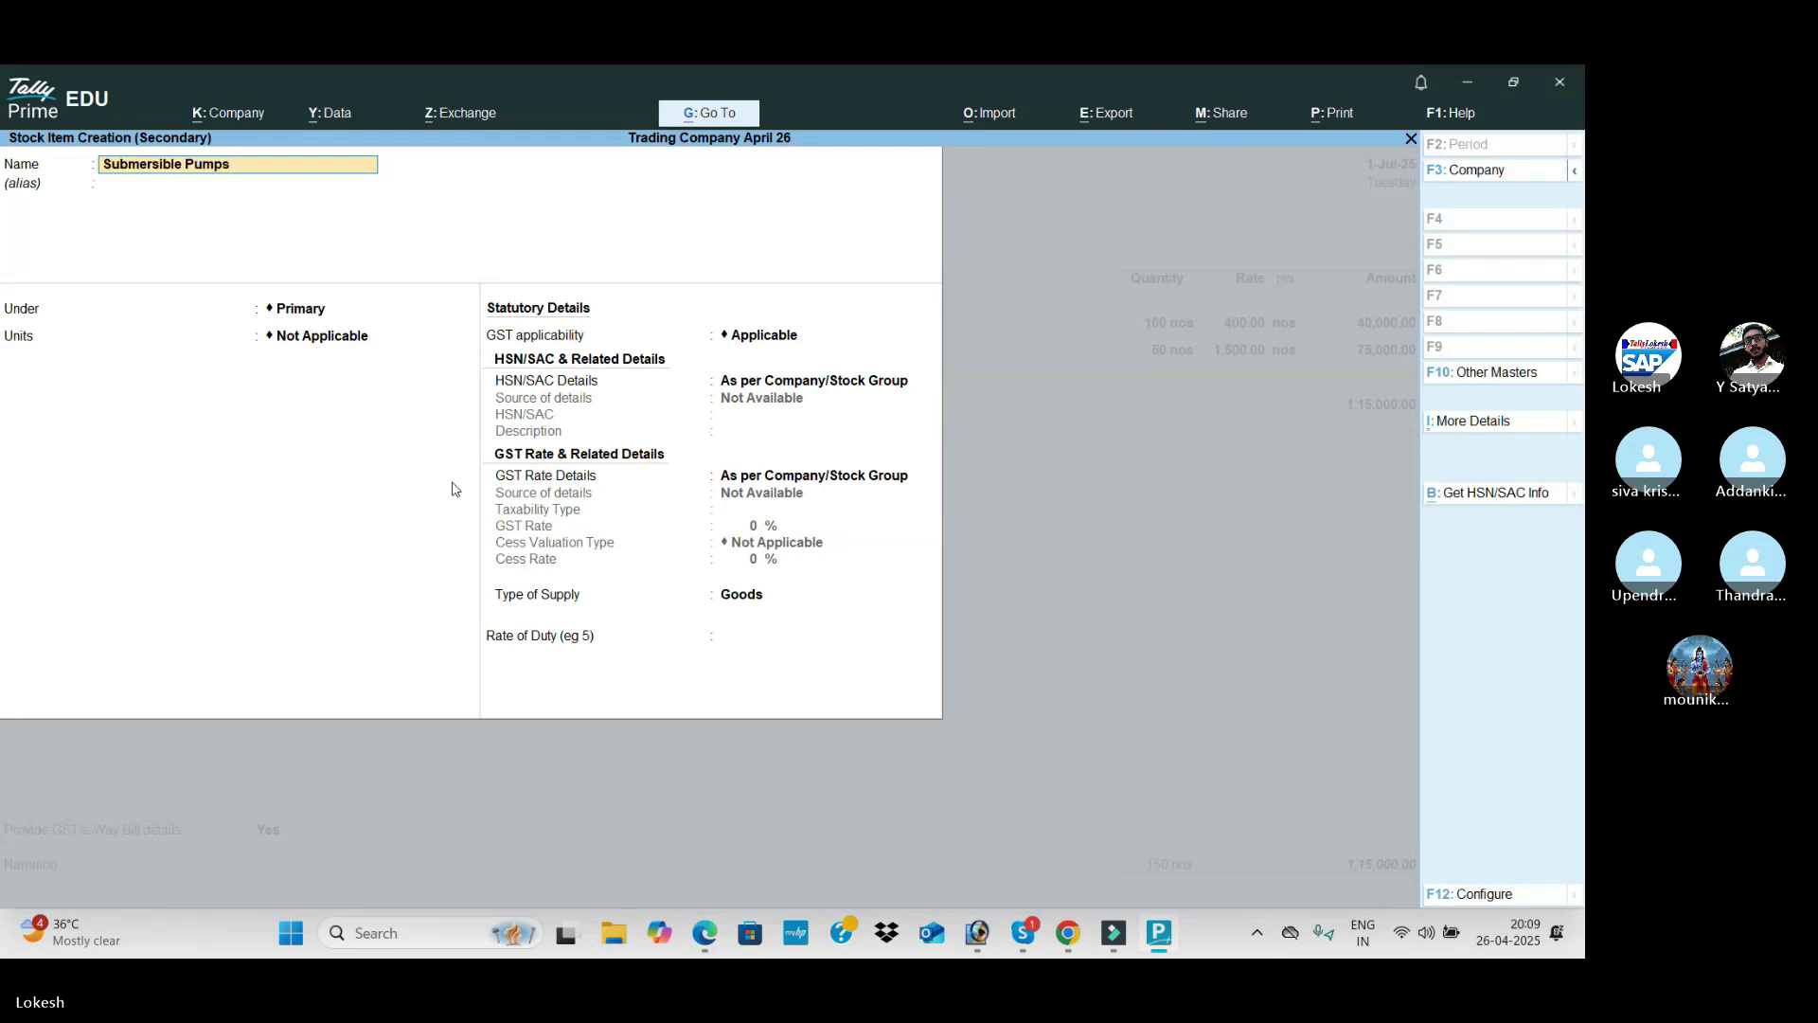
pyautogui.press('Return')
pyautogui.press('Down')
pyautogui.press('Return')
pyautogui.press('Return')
pyautogui.press('Return')
# Step: Specify the HSN/SAC details and a taxable GST rate of 5% for Submersible Pumps, and save the stock item
pyautogui.press('Down')
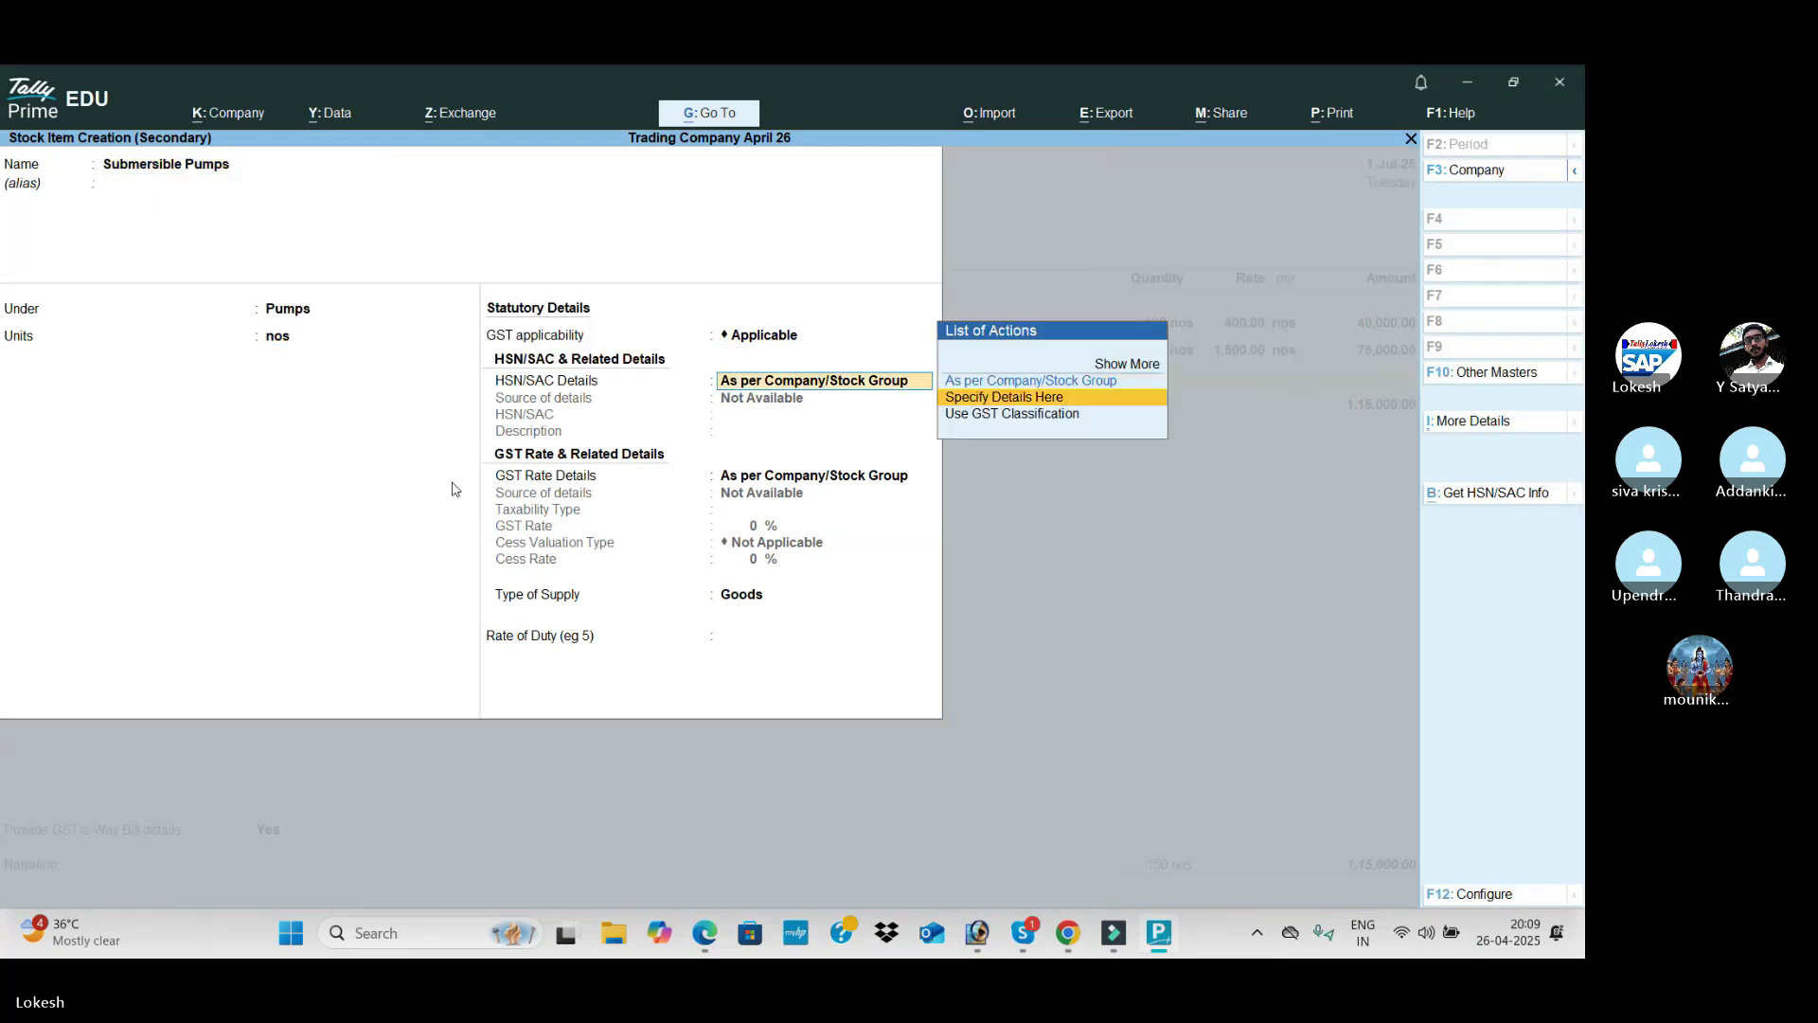
pyautogui.press('Return')
pyautogui.press('Return')
pyautogui.press('Down')
pyautogui.press('Return')
pyautogui.press('Return')
pyautogui.hotkey('alt', 'Tab')
pyautogui.hotkey('alt', 'Tab')
pyautogui.write('5')
pyautogui.press('Return')
pyautogui.press('Return')
pyautogui.press('Return')
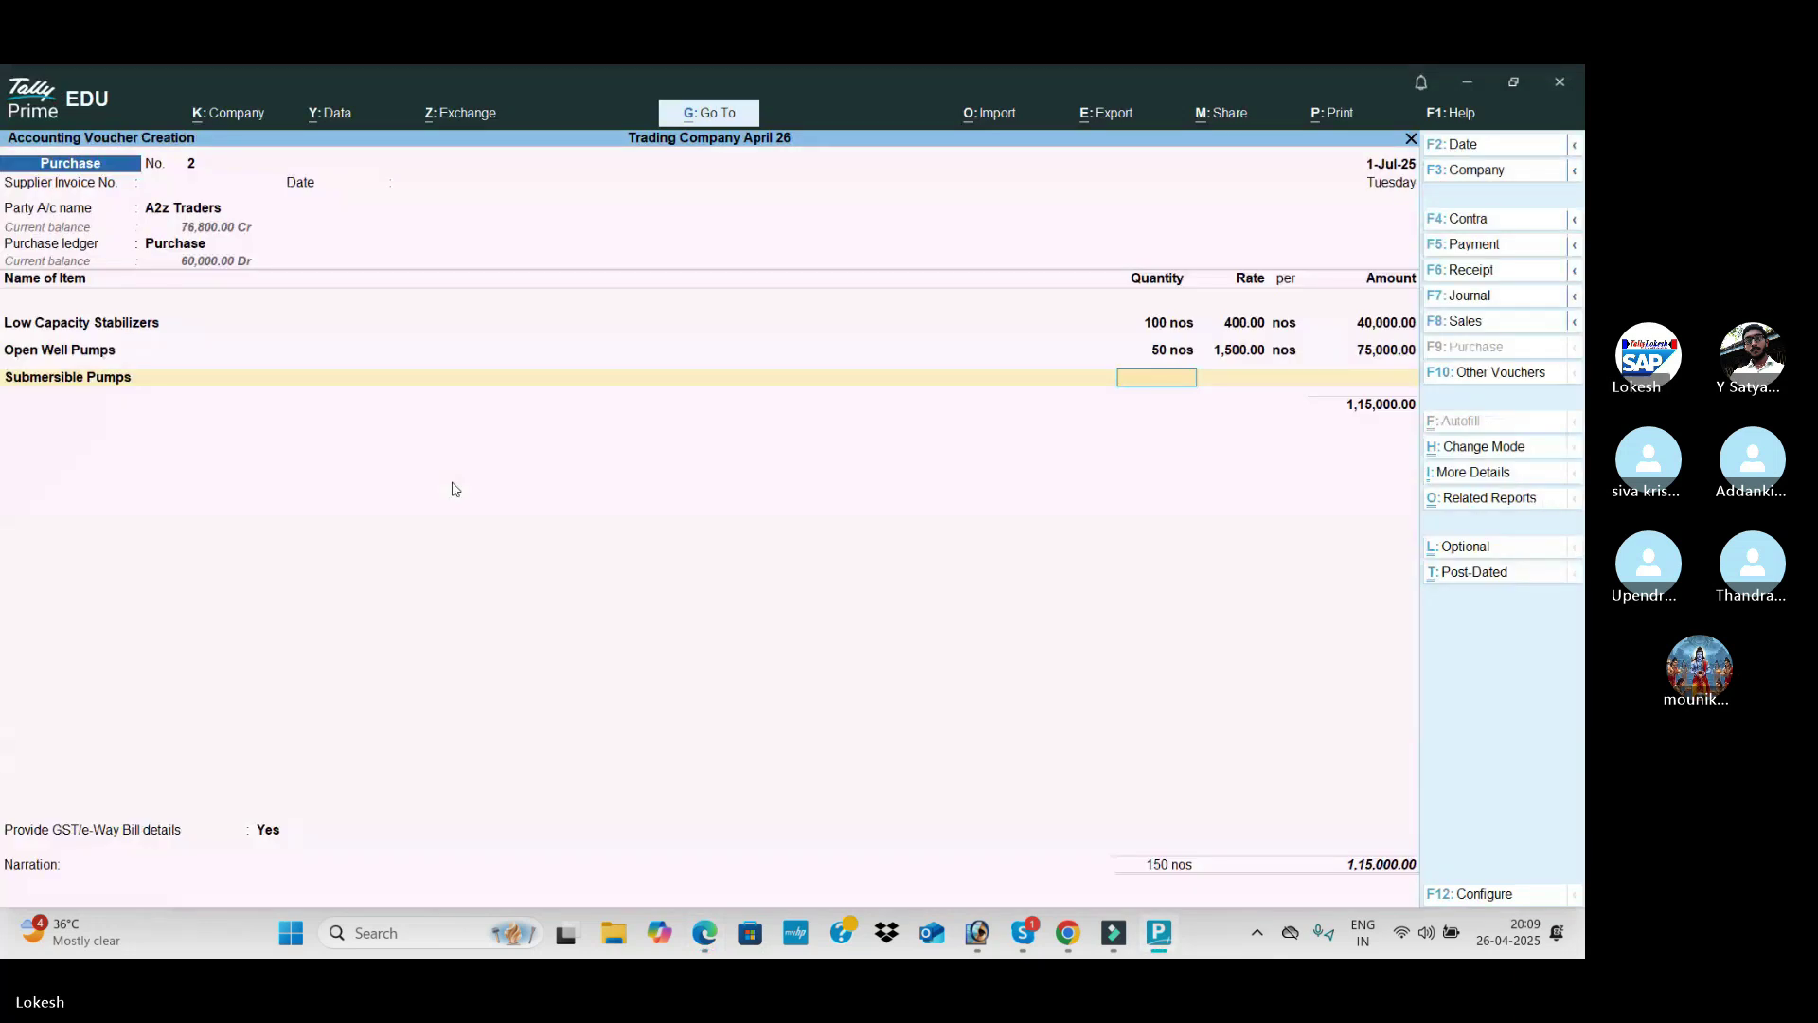
# Step: Enter a quantity of 100 nos at rate 2000 for Submersible Pumps and end the voucher's item list
pyautogui.hotkey('alt', 'Tab')
pyautogui.hotkey('alt', 'Tab')
pyautogui.write('100')
pyautogui.press('Return')
pyautogui.hotkey('alt', 'Tab')
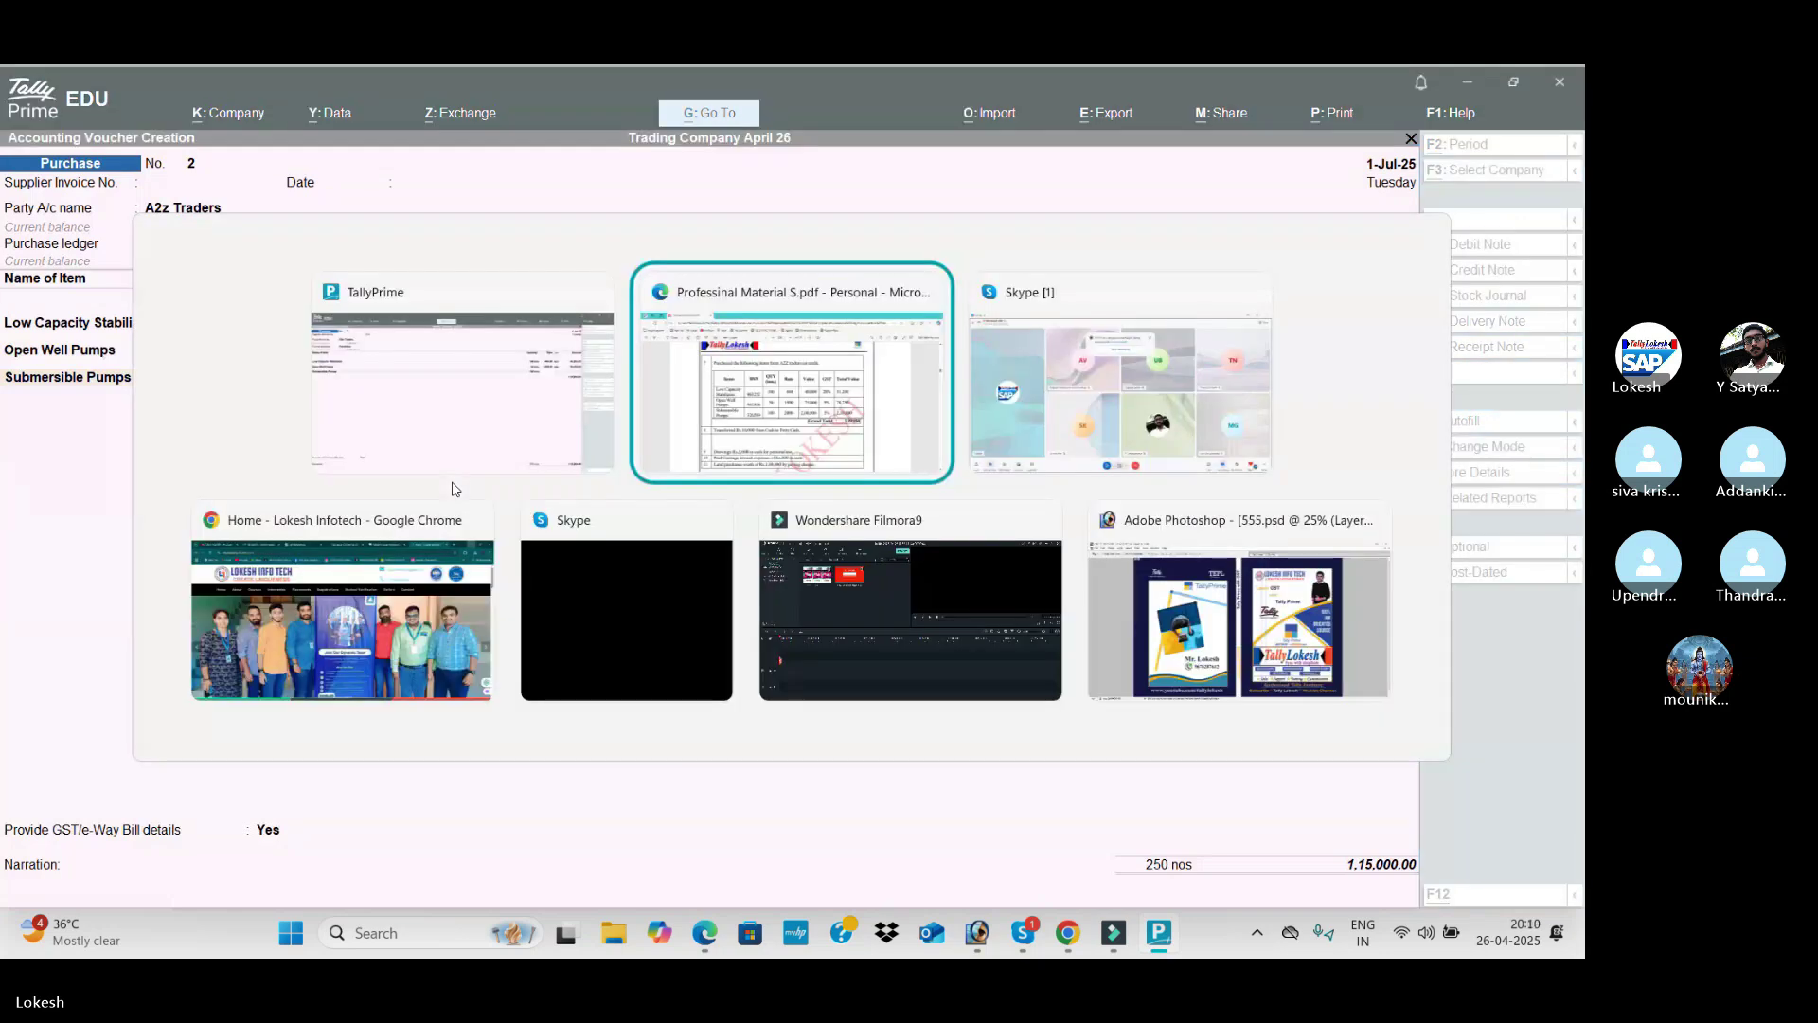
pyautogui.hotkey('alt', 'Tab')
pyautogui.write('2000')
pyautogui.press('Return')
pyautogui.press('Return')
pyautogui.press('Return')
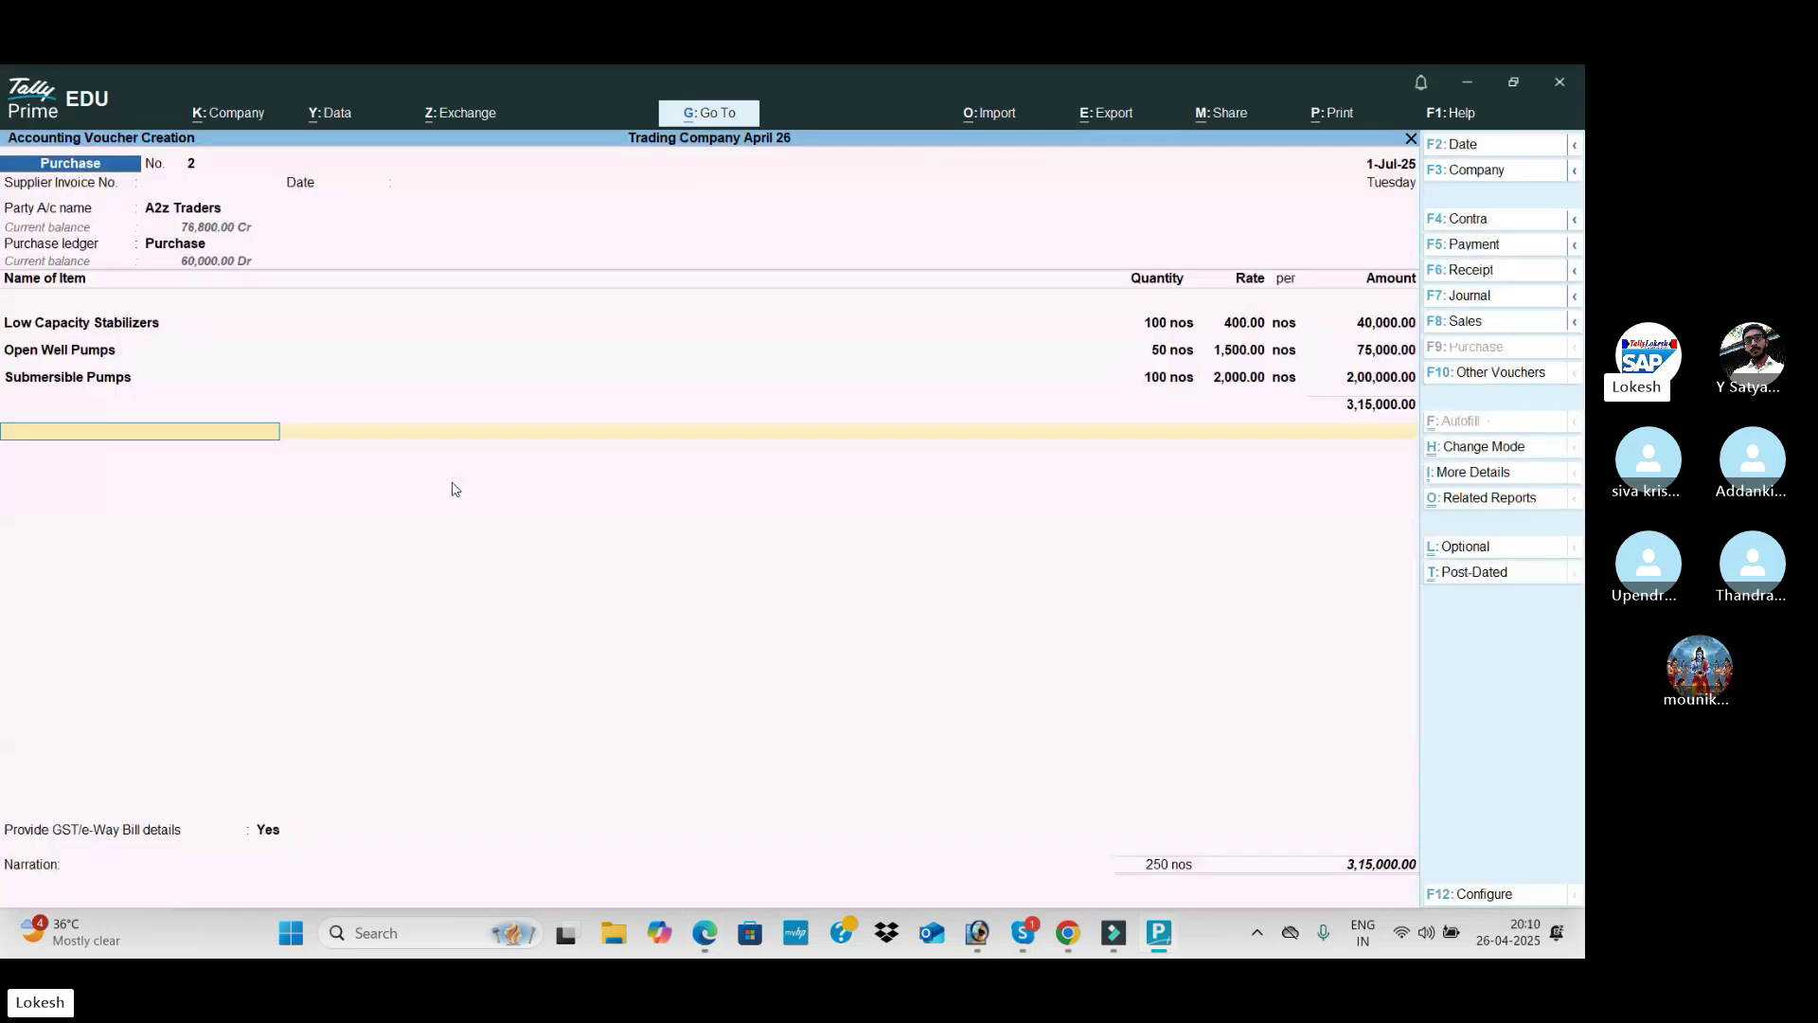
# Step: Add the CGST and SGST ledgers to the purchase voucher
pyautogui.write('c')
pyautogui.press('Return')
pyautogui.press('Return')
pyautogui.write('s')
pyautogui.press('Return')
pyautogui.press('Return')
pyautogui.press('Return')
# Step: Set GST/e-Way Bill details to No, check the voucher total against the PDF's grand total, and save the purchase voucher
pyautogui.press('Up')
pyautogui.press('Return')
pyautogui.hotkey('alt', 'Tab')
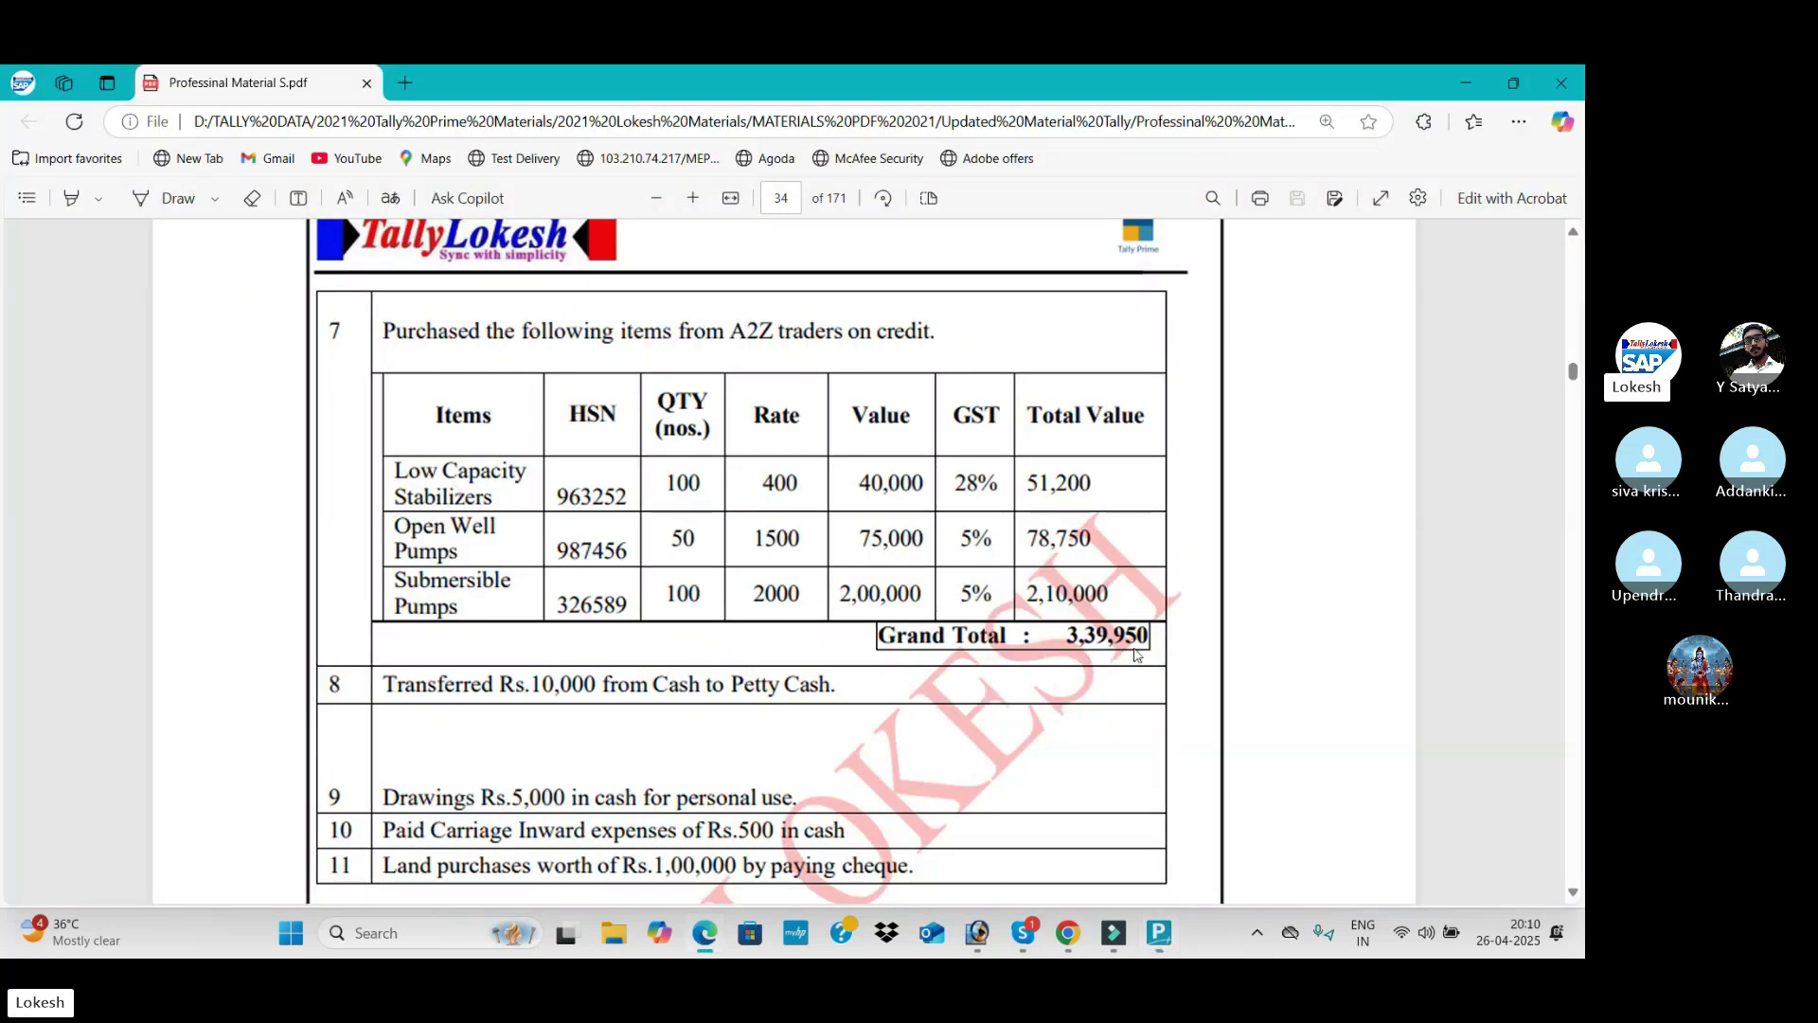
pyautogui.hotkey('alt', 'Tab')
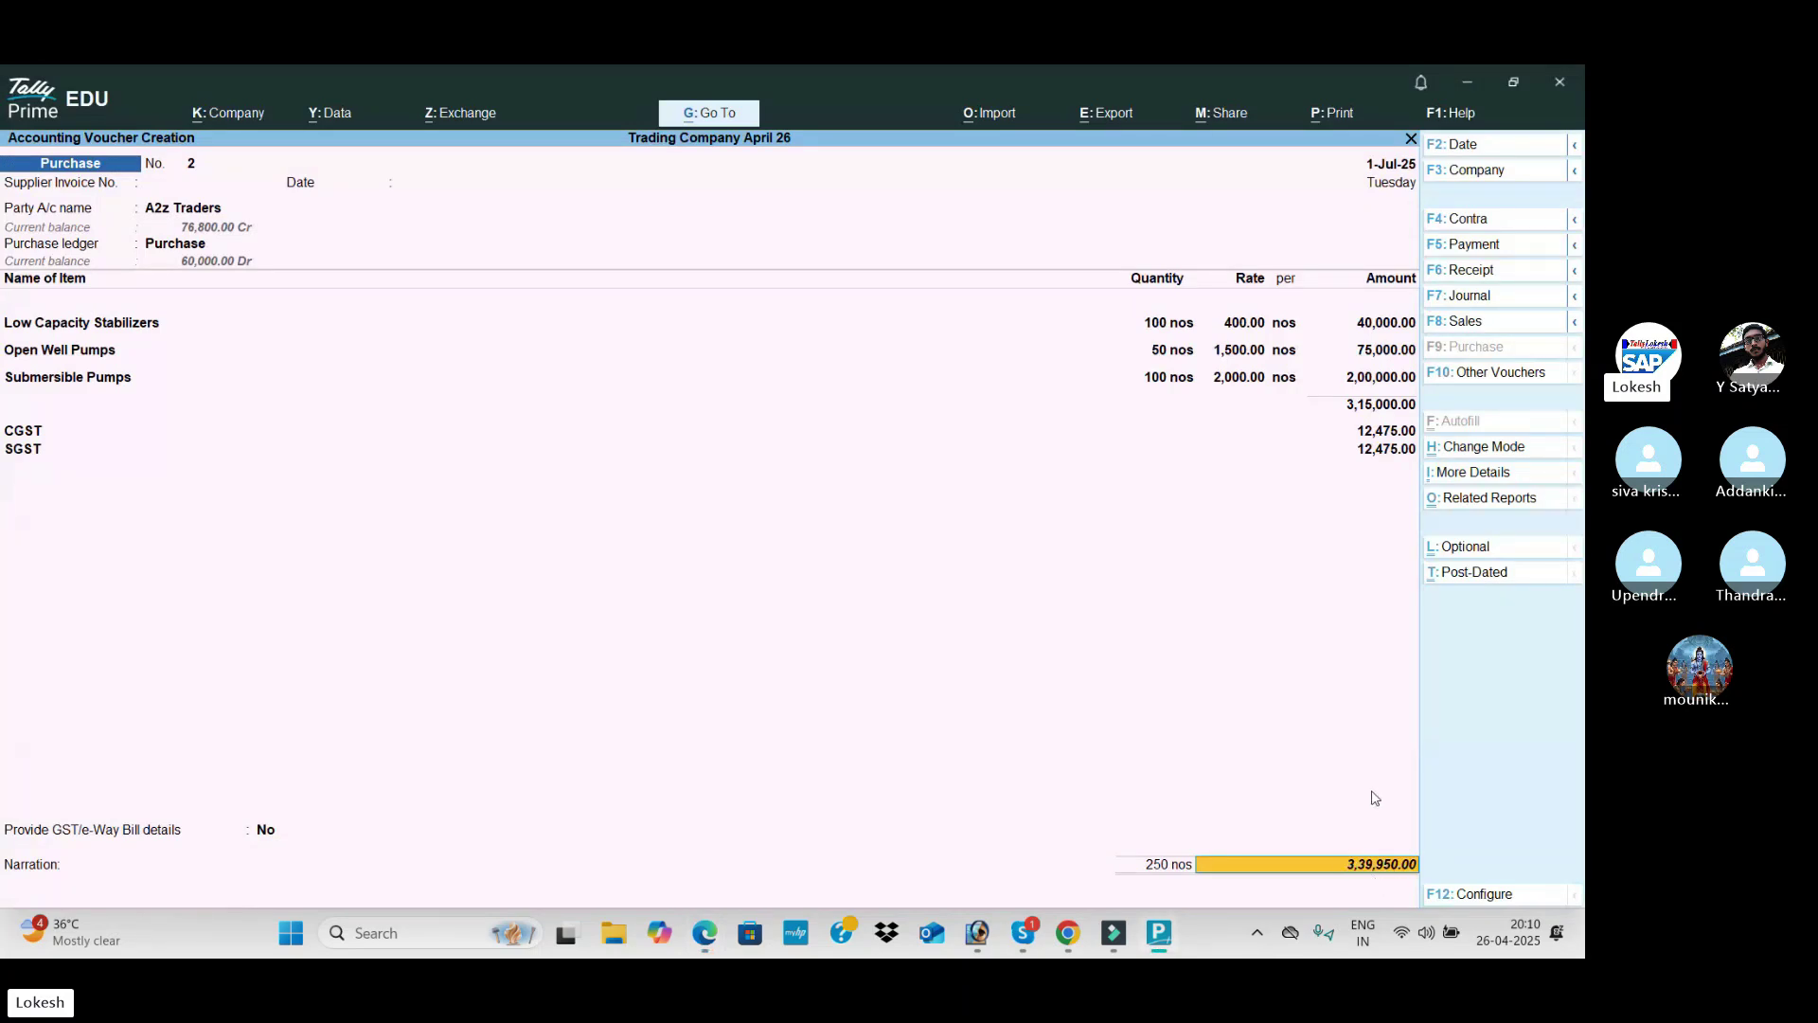
pyautogui.press('Return')
pyautogui.press('Return')
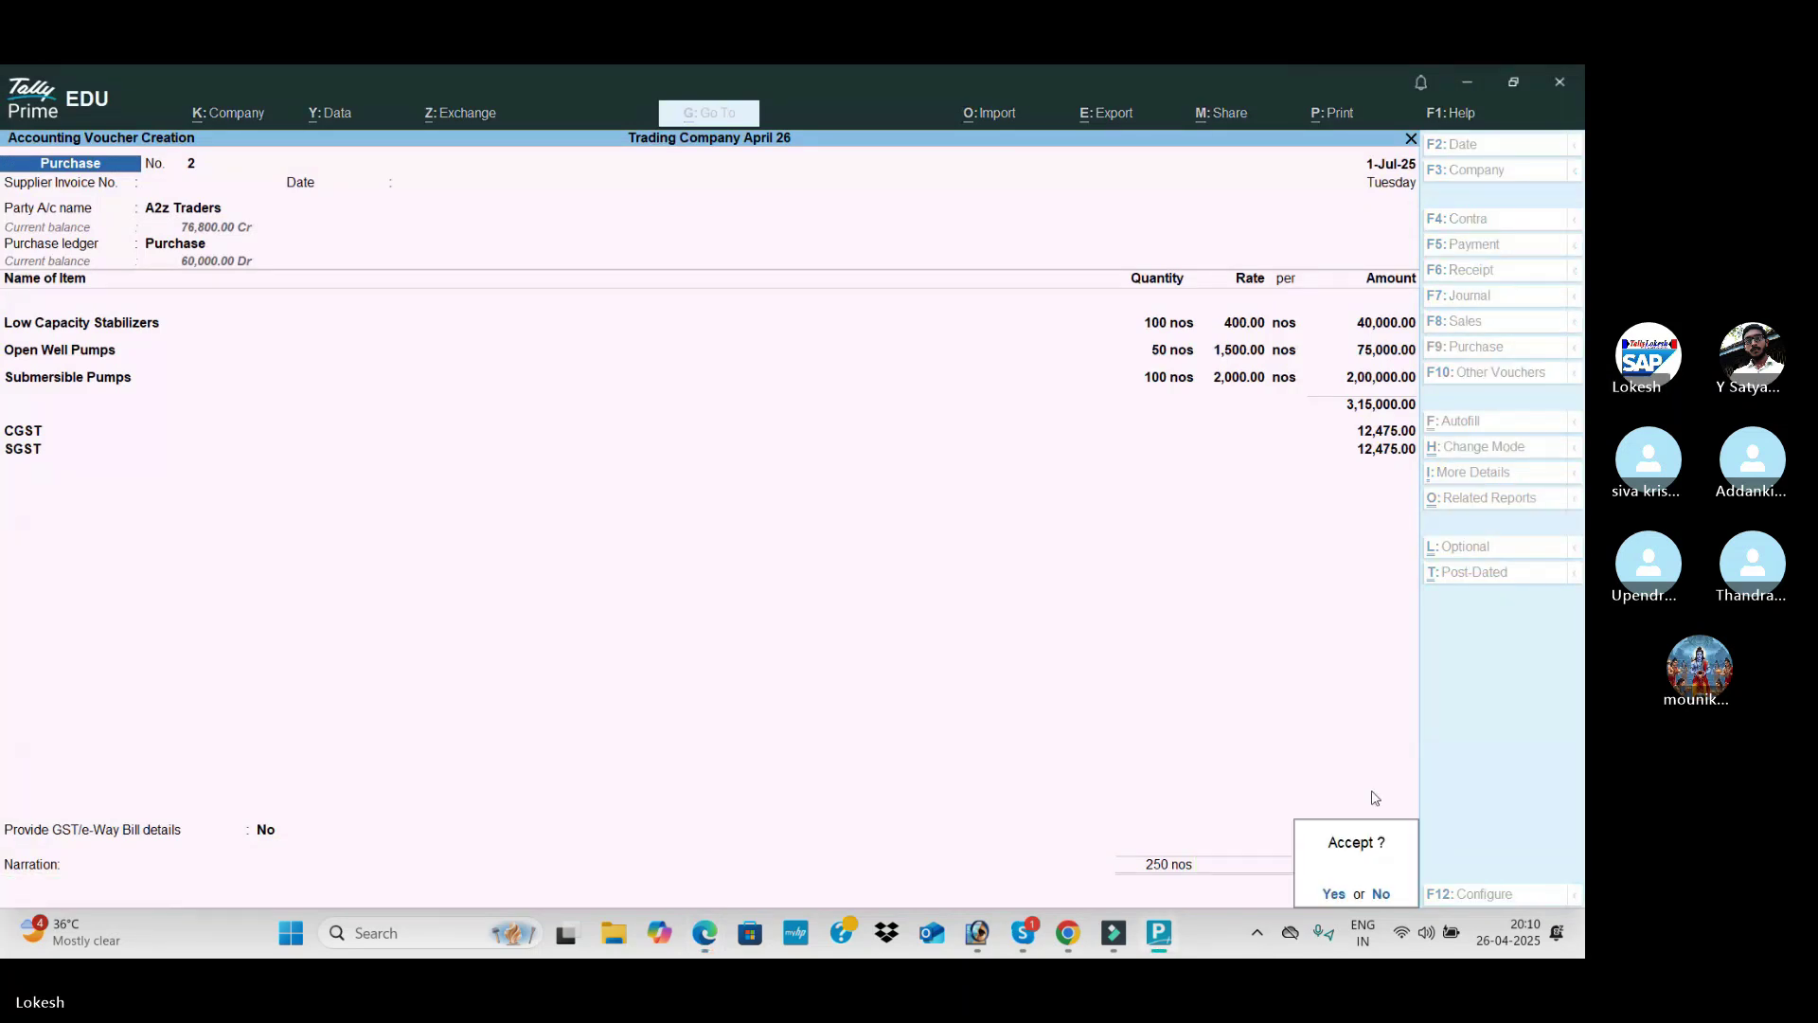
pyautogui.press('Return')
# Step: Look up transaction 8 in the practice PDF and start a contra voucher crediting Cash with 10000
pyautogui.press('alt')
pyautogui.hotkey('alt', 'Tab')
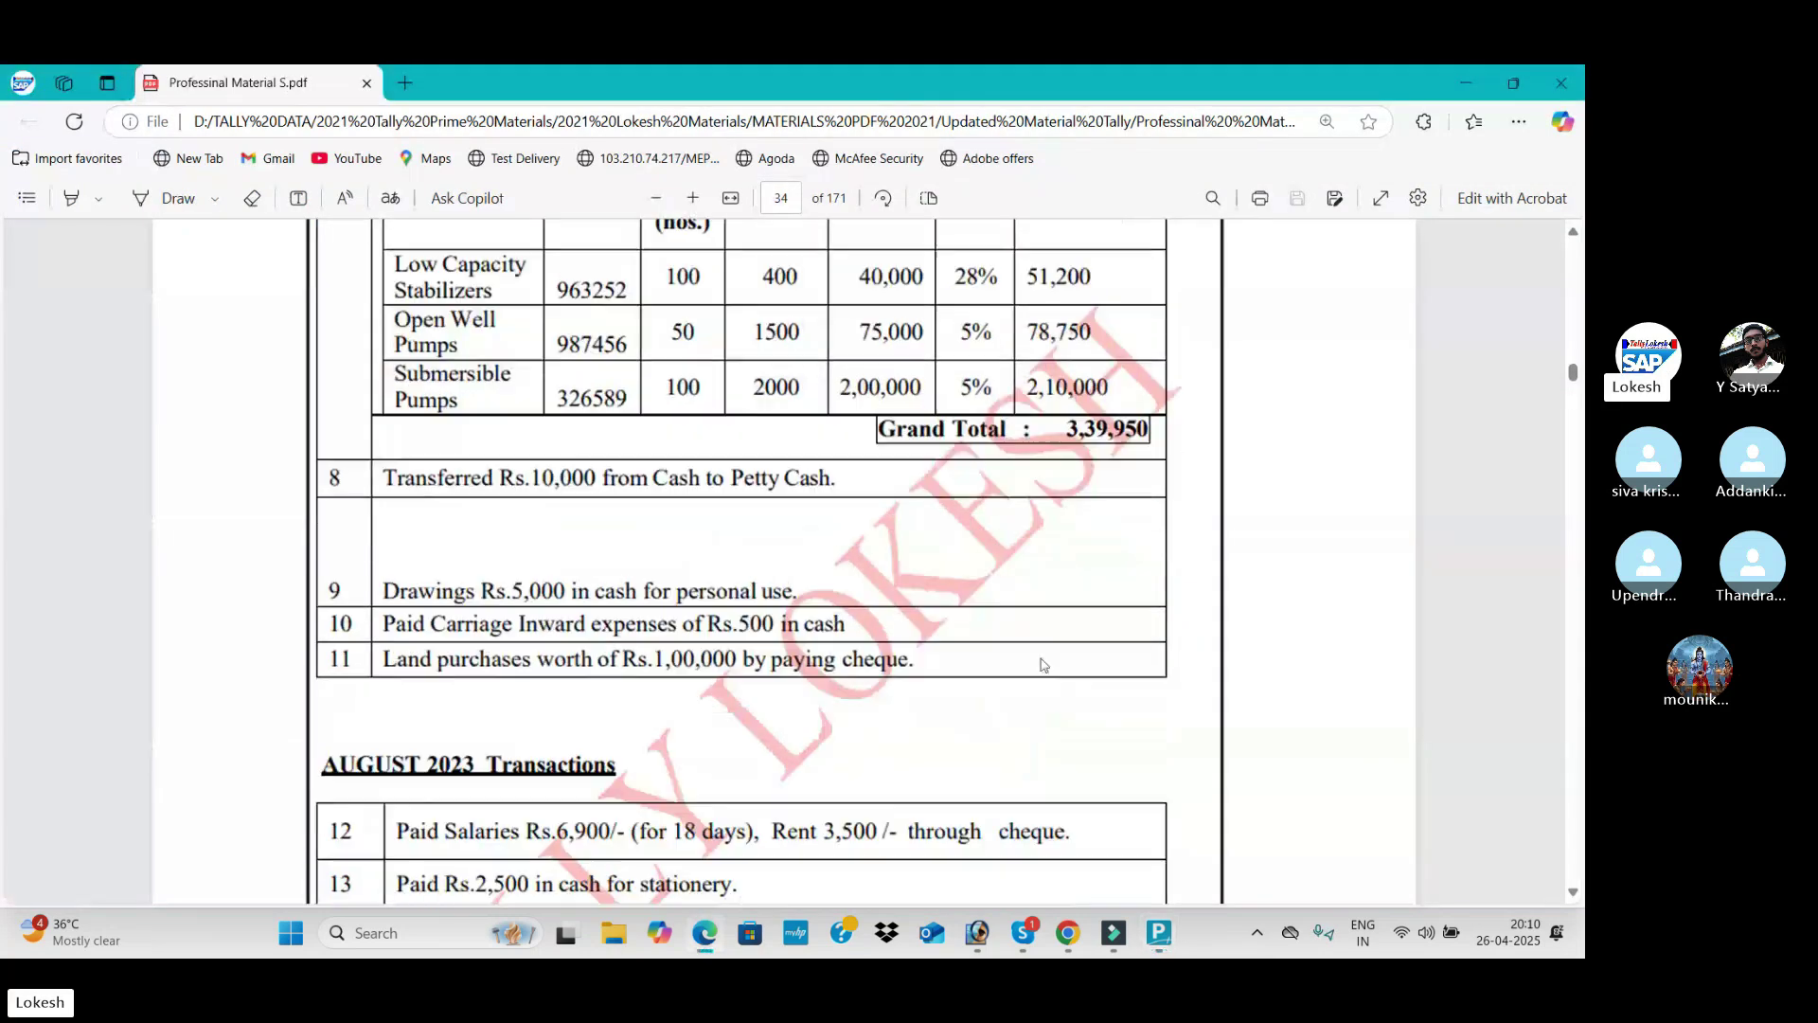
pyautogui.hotkey('alt', 'Tab')
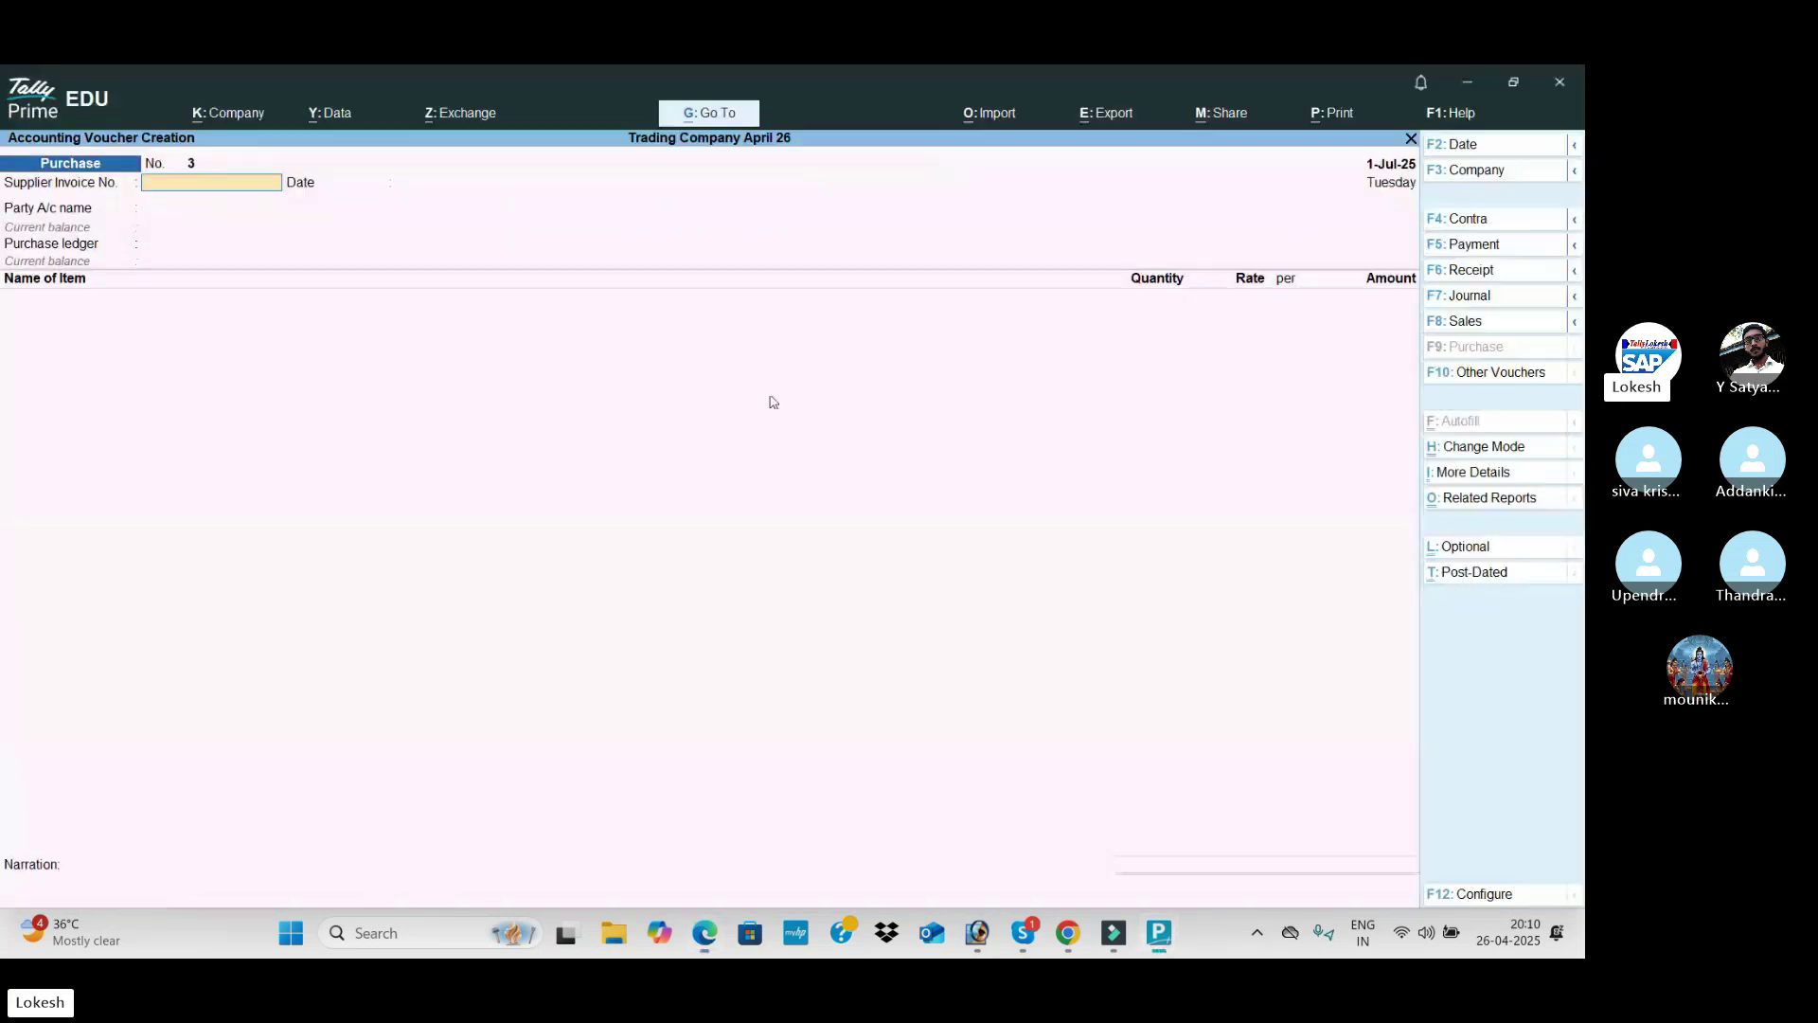
pyautogui.click(1468, 224)
pyautogui.press('Return')
pyautogui.hotkey('alt', 'Tab')
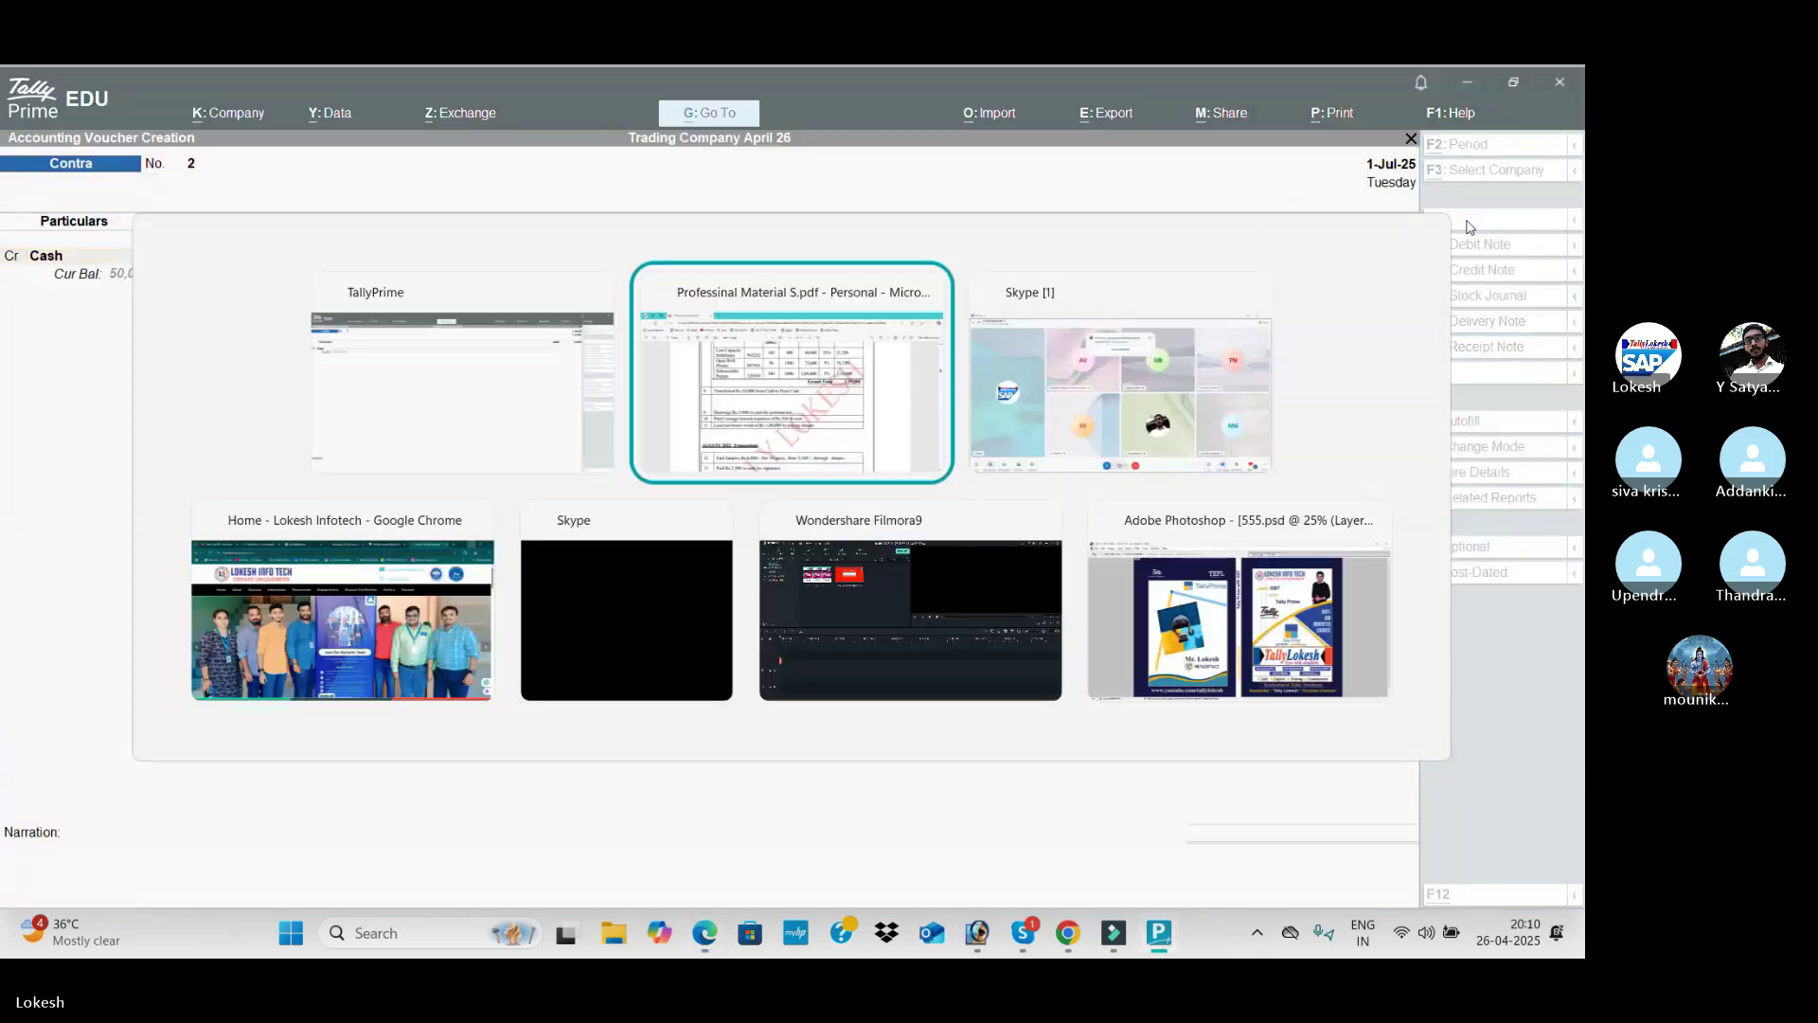
pyautogui.hotkey('alt', 'Tab')
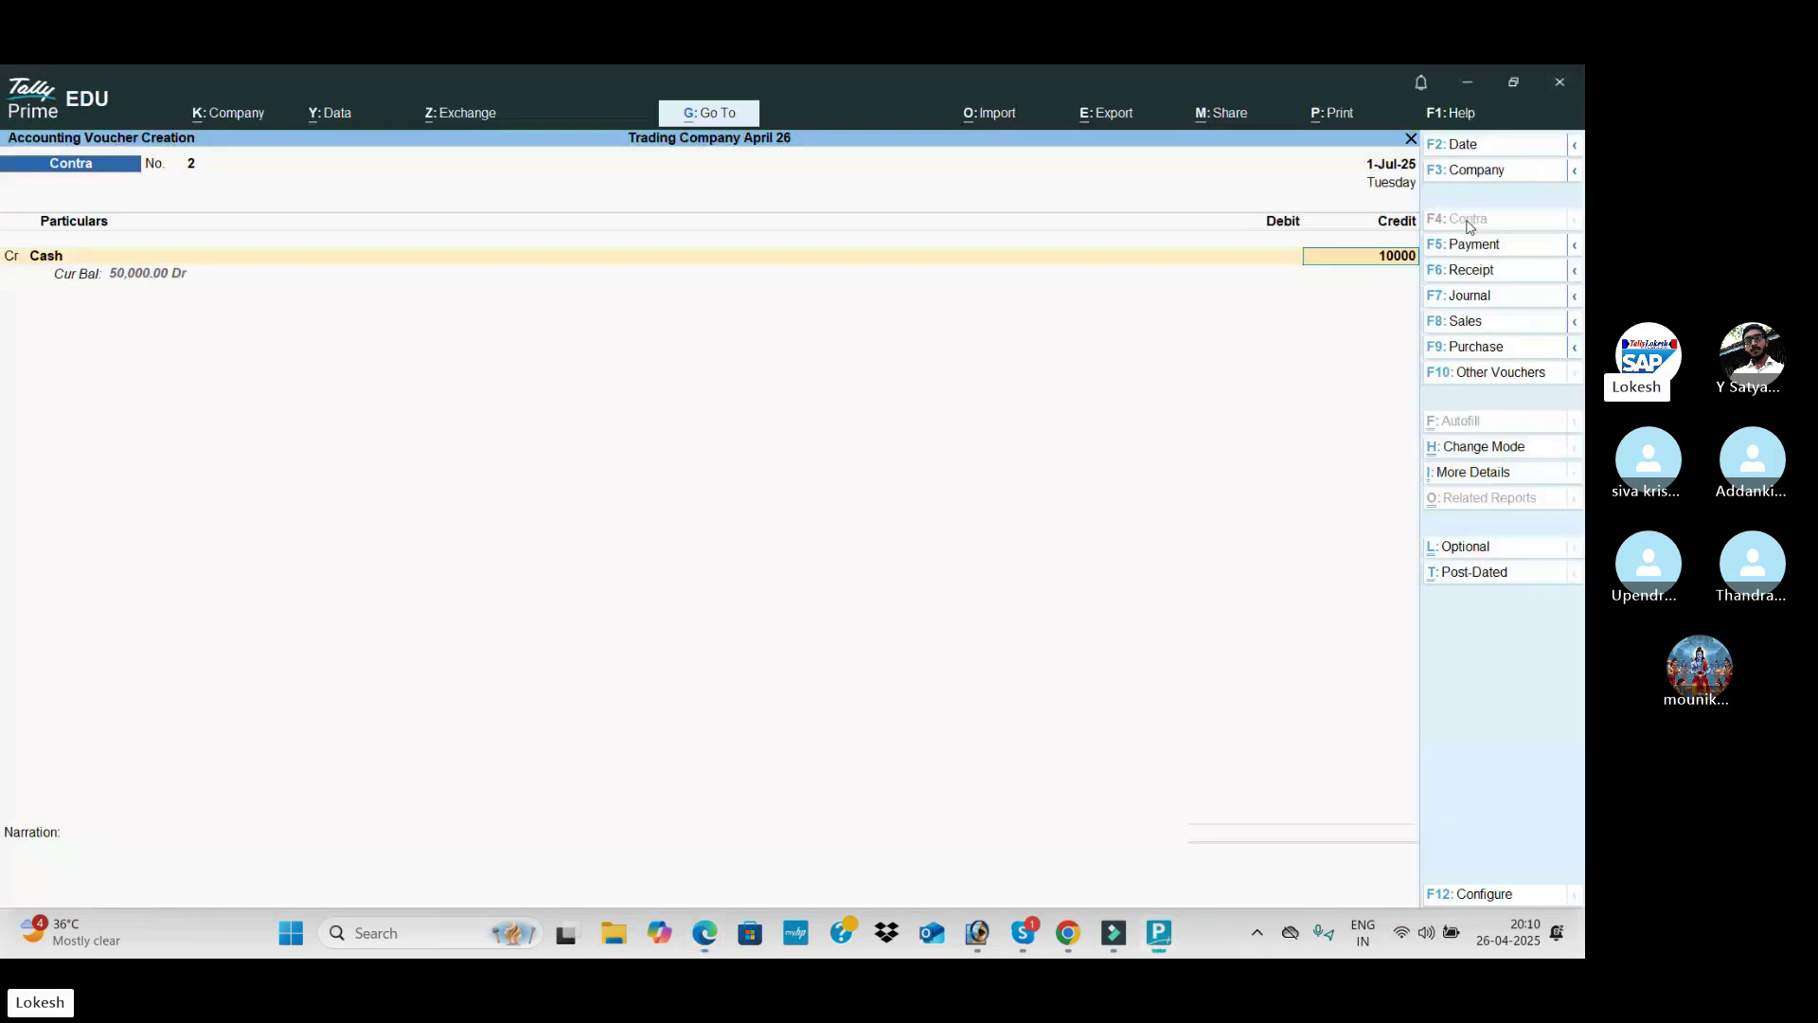
pyautogui.press('Return')
# Step: Create a Petty Cash ledger under Cash-in-Hand, debit it in the contra voucher, and save the voucher
pyautogui.hotkey('alt', 'c')
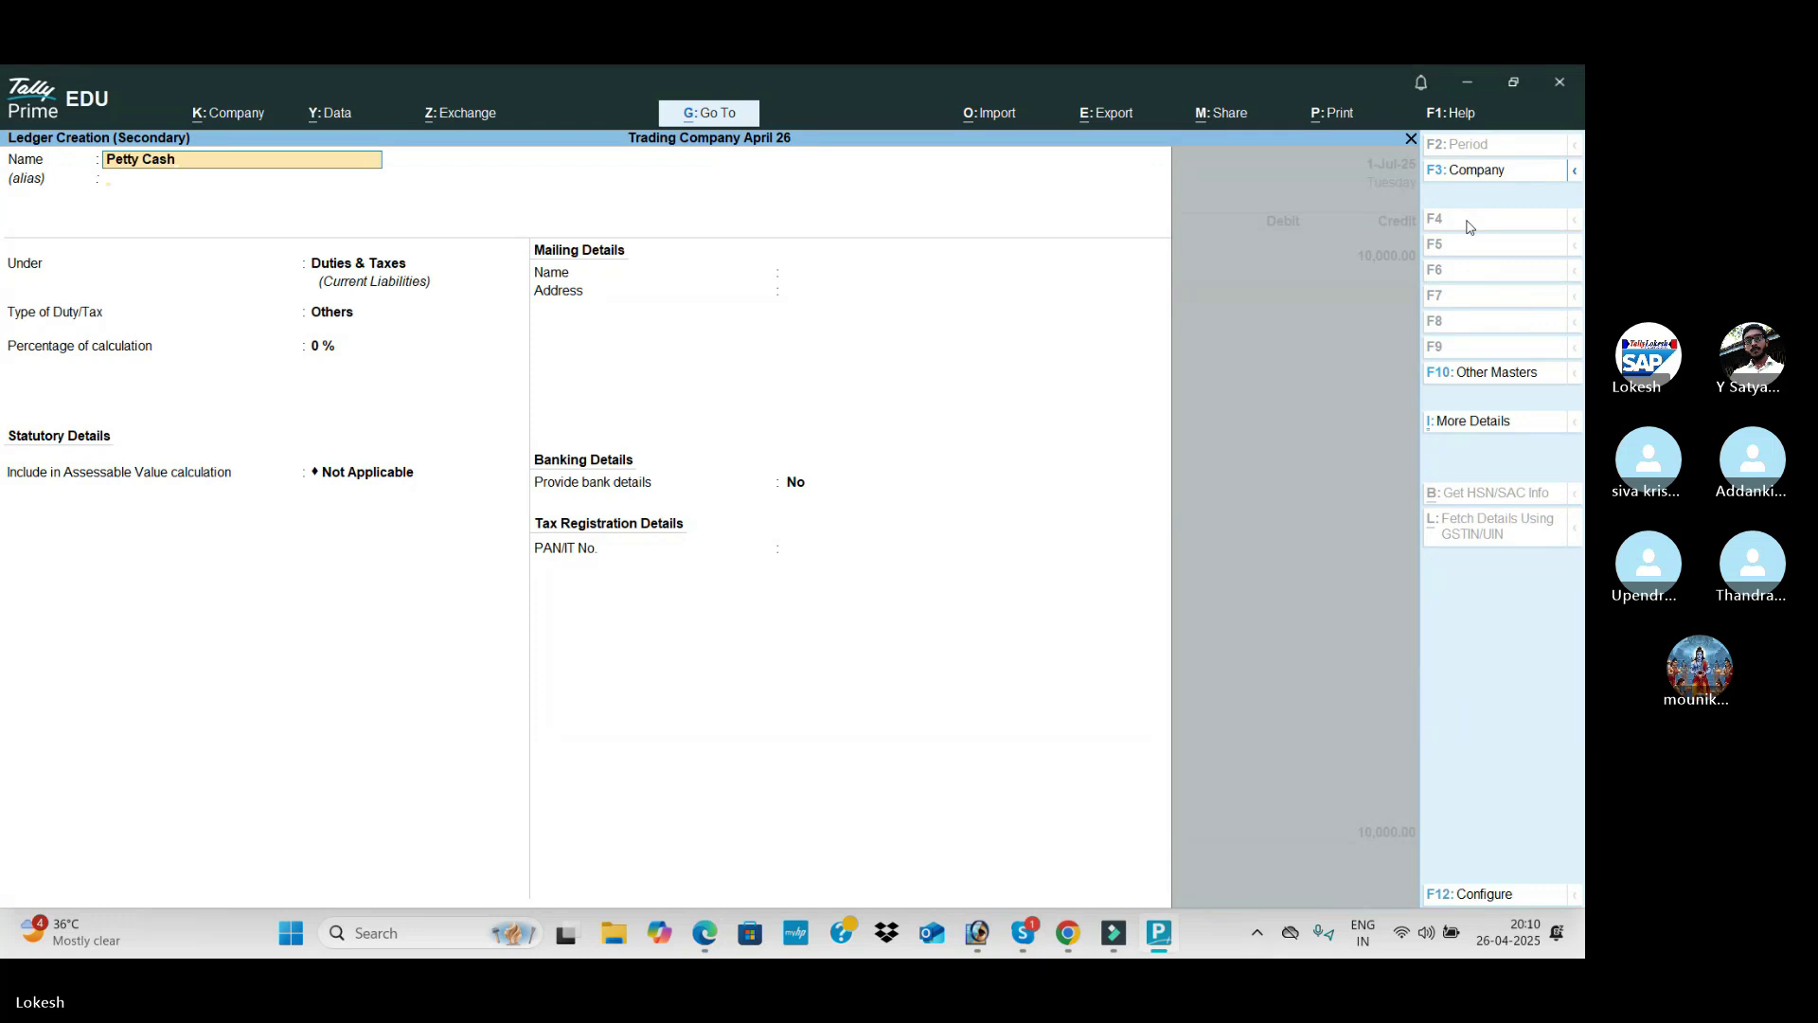
pyautogui.press('Return')
pyautogui.press('Return')
pyautogui.write('cas')
pyautogui.press('Return')
pyautogui.press('ctrl')
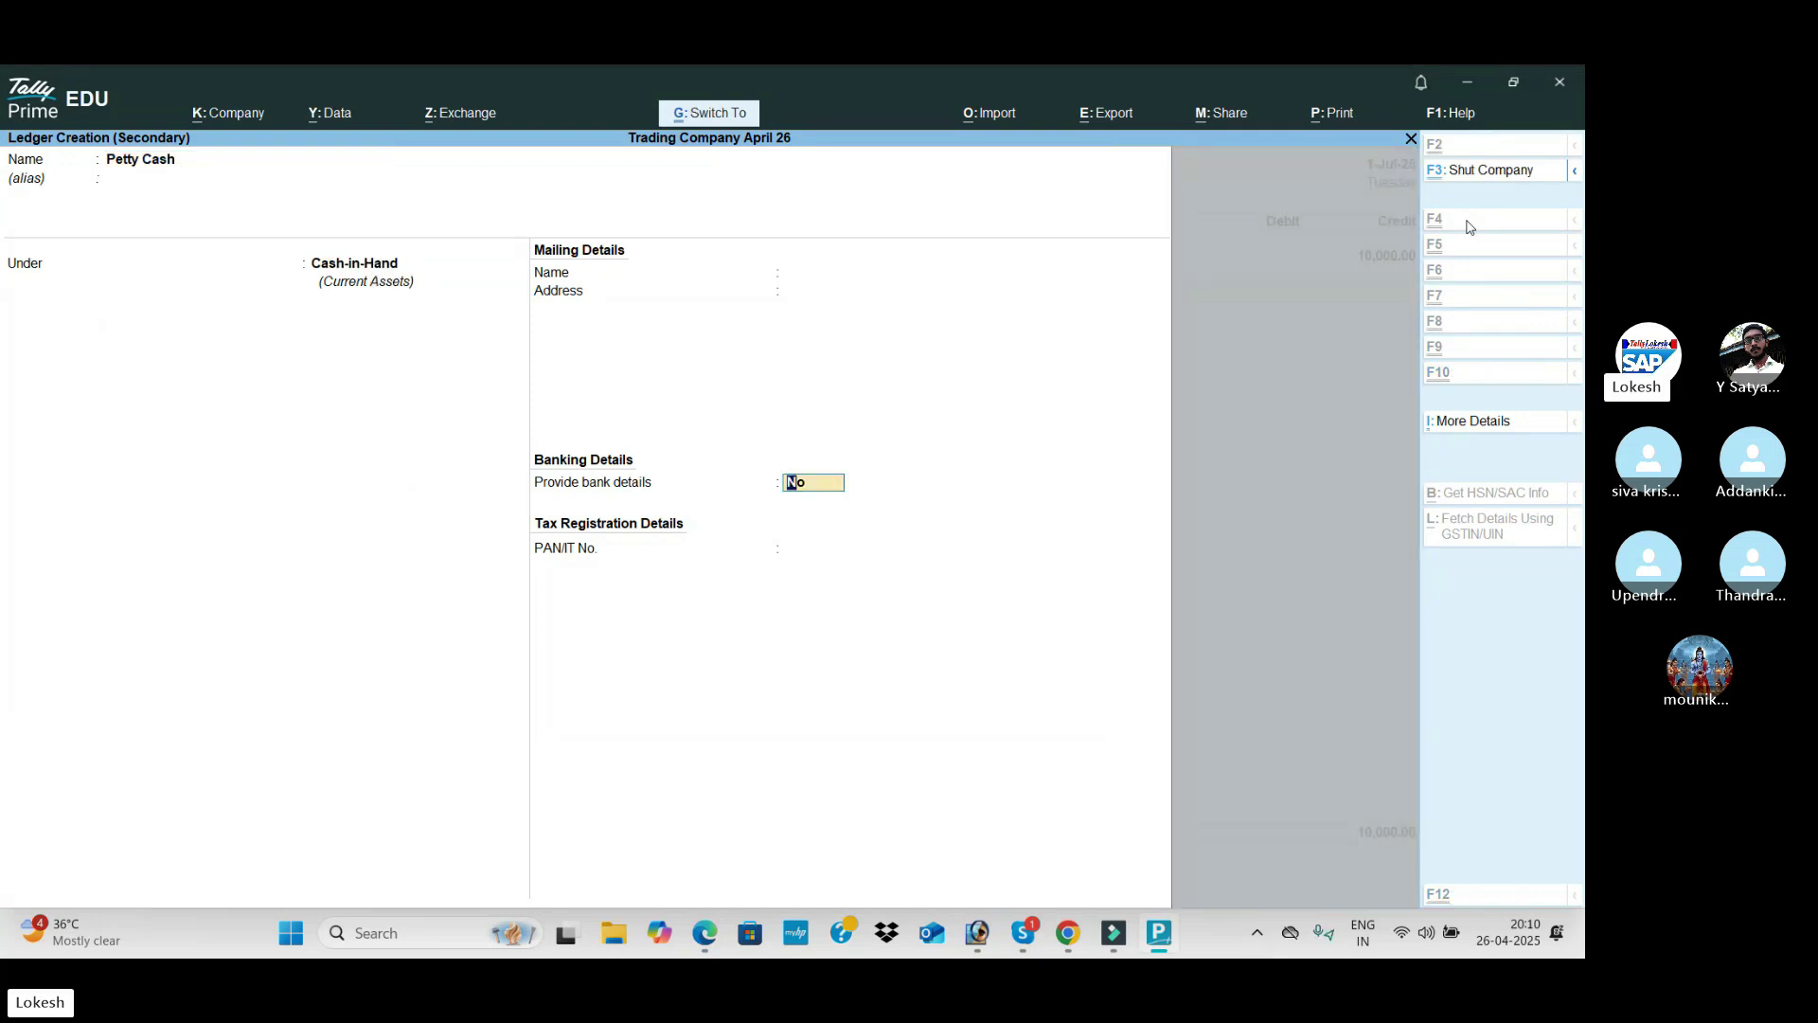
pyautogui.hotkey('ctrl', 'a')
pyautogui.press('Return')
pyautogui.press('Return')
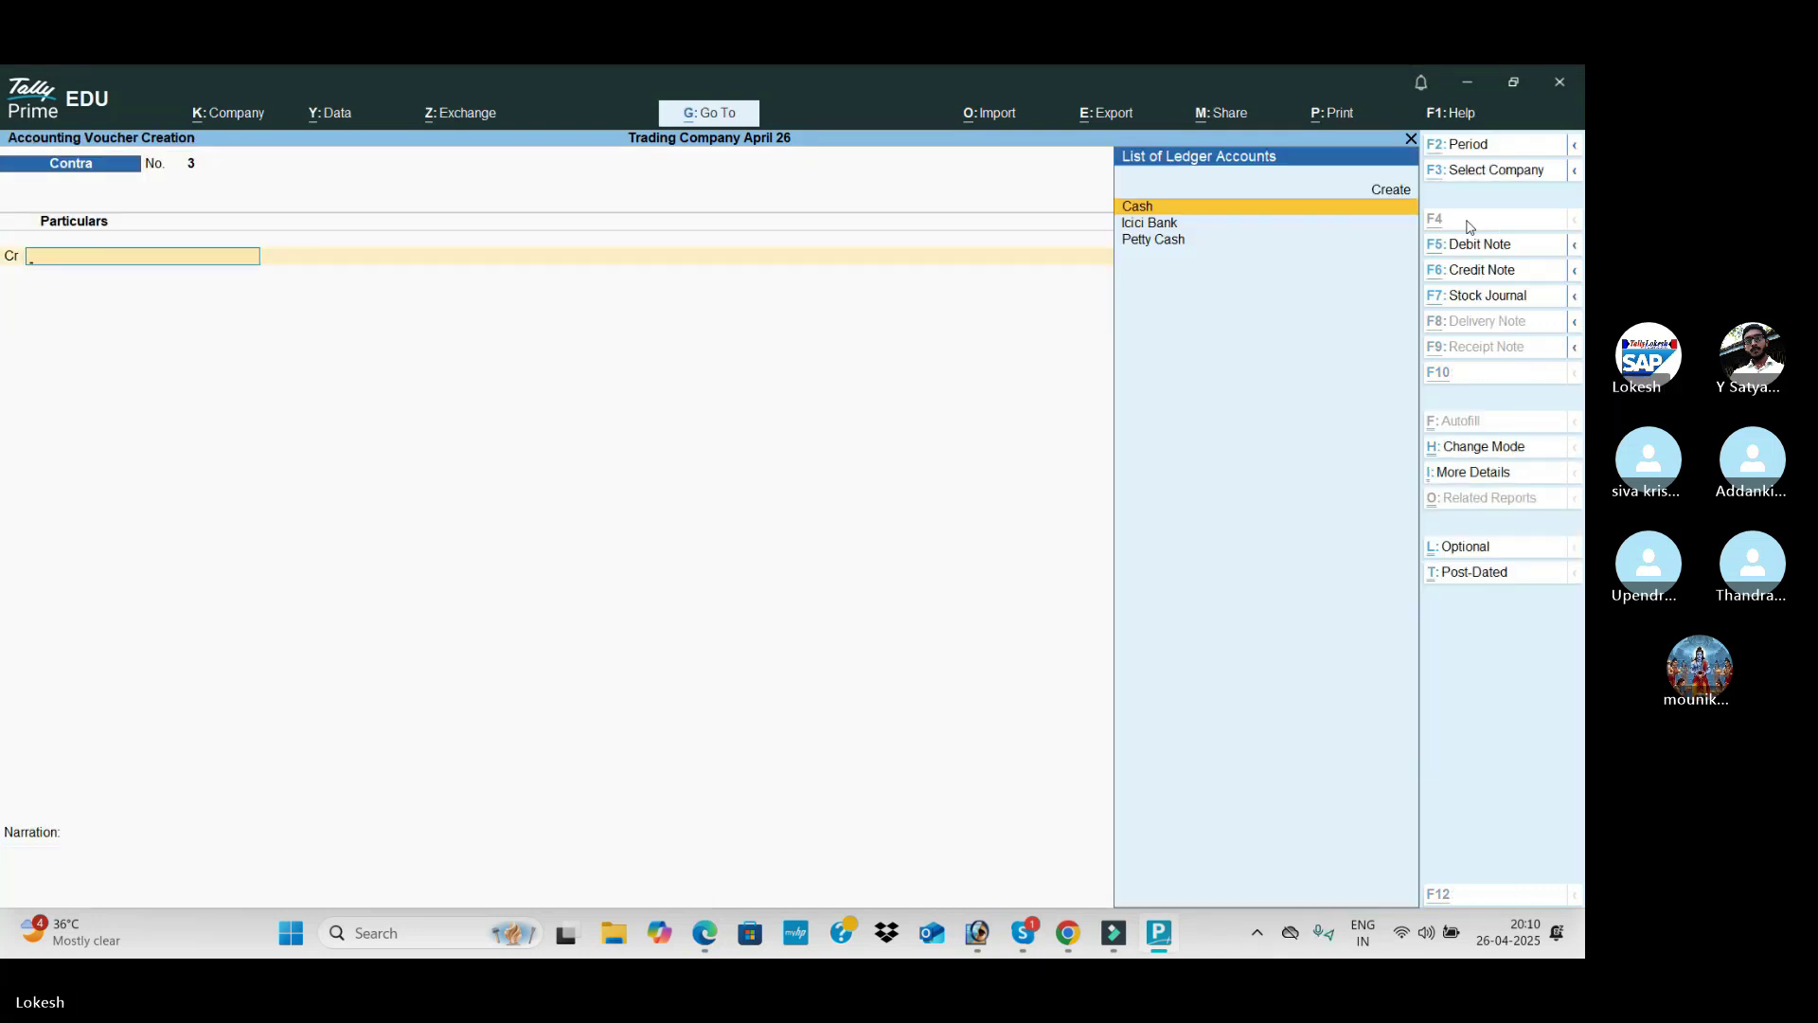
# Step: Check transaction 9 in the practice PDF, start a payment voucher, and create a Drawings ledger under Capital Account
pyautogui.hotkey('alt', 'Tab')
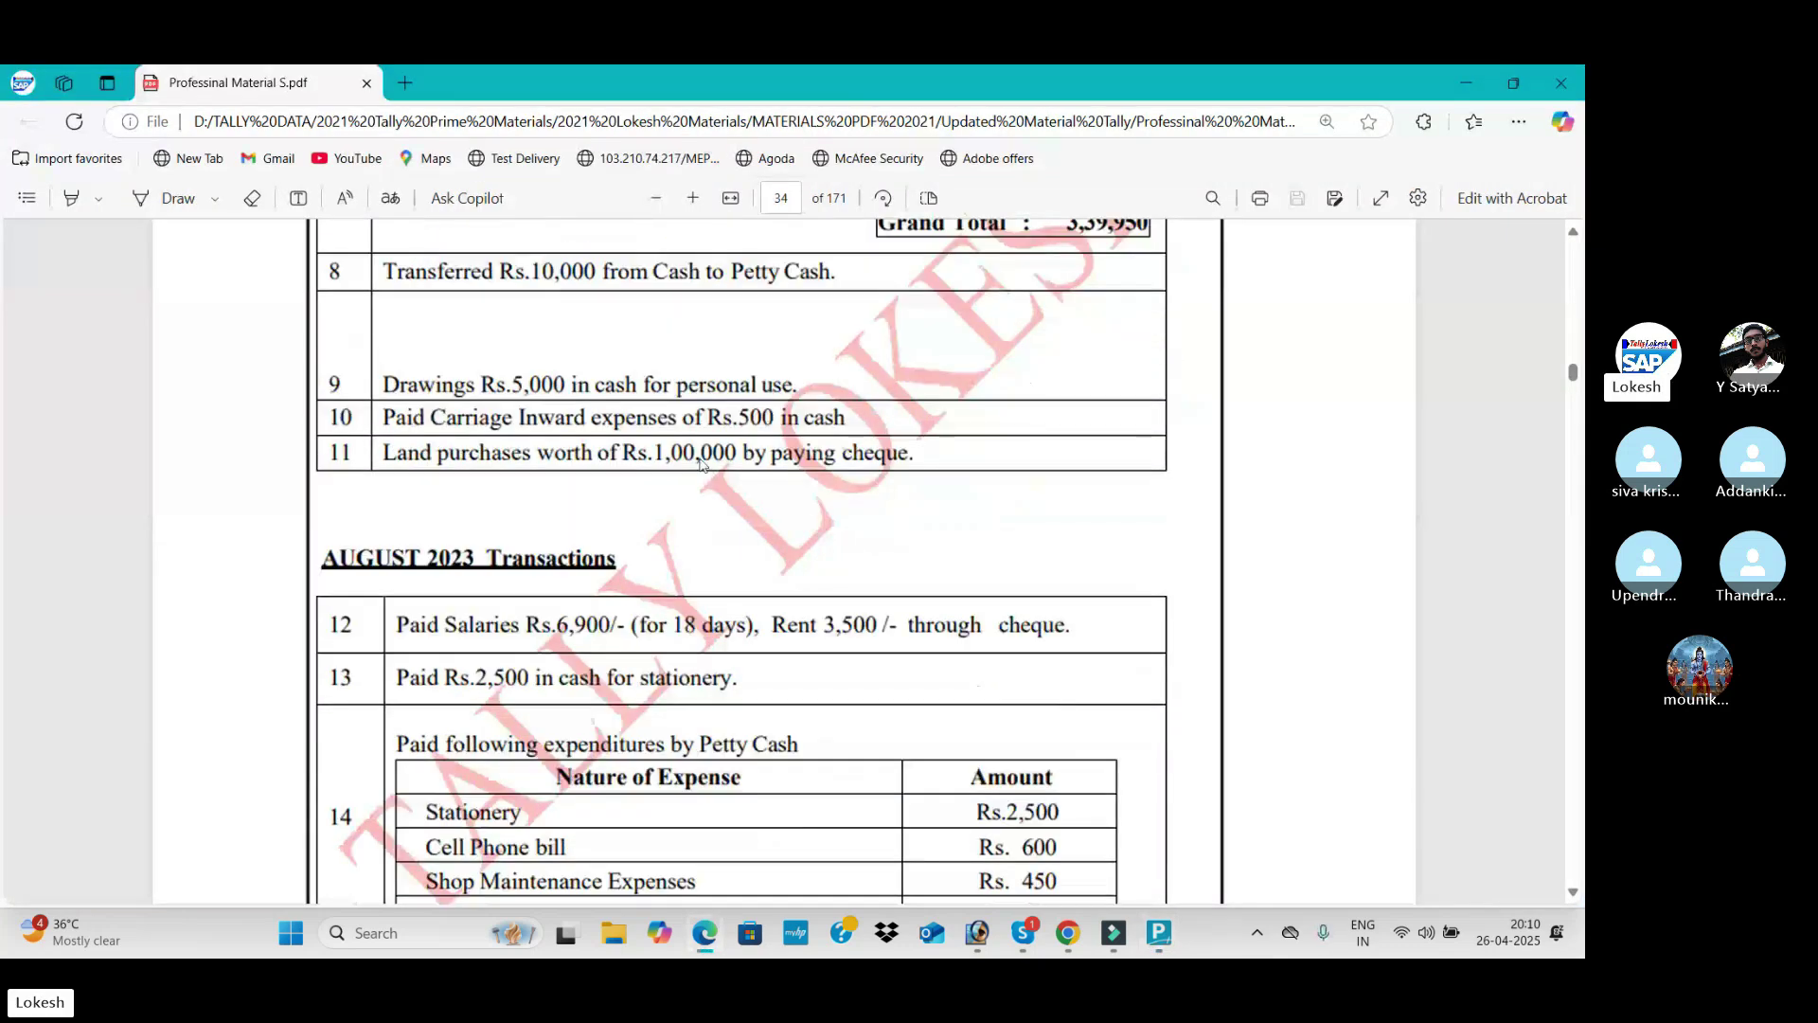
pyautogui.hotkey('alt', 'Tab')
pyautogui.click(1510, 248)
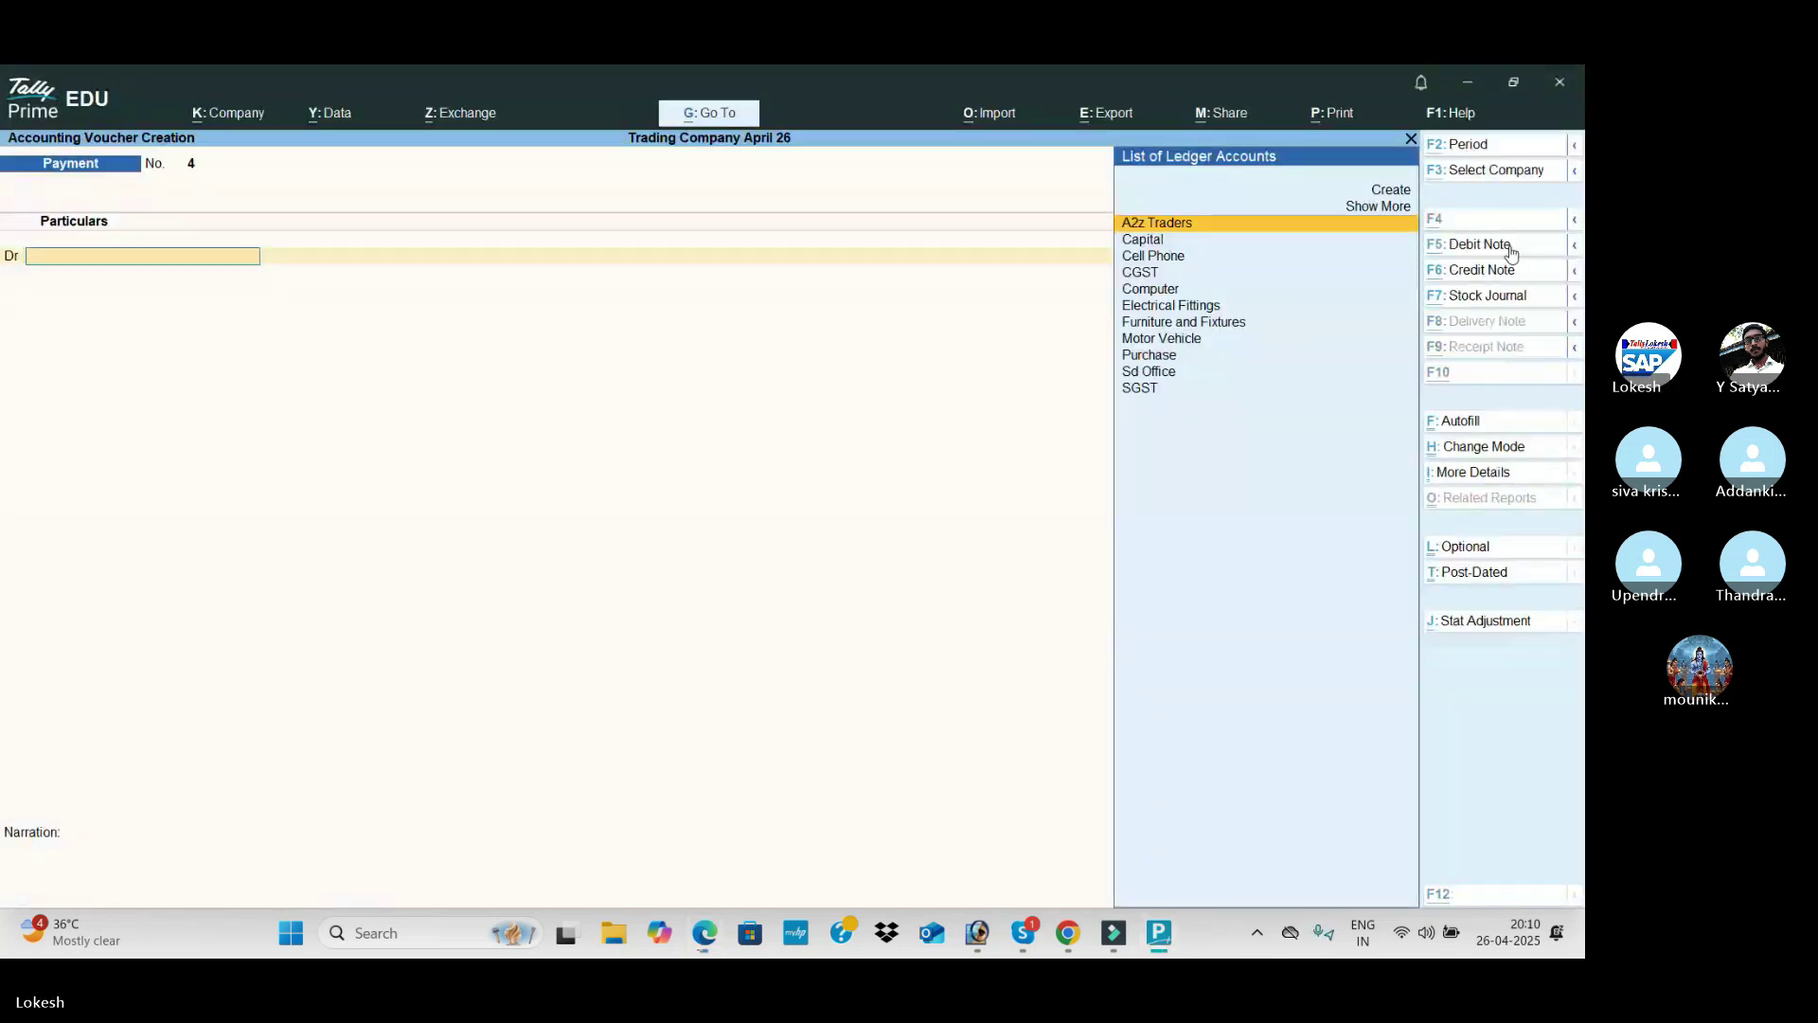
pyautogui.hotkey('alt', 'c')
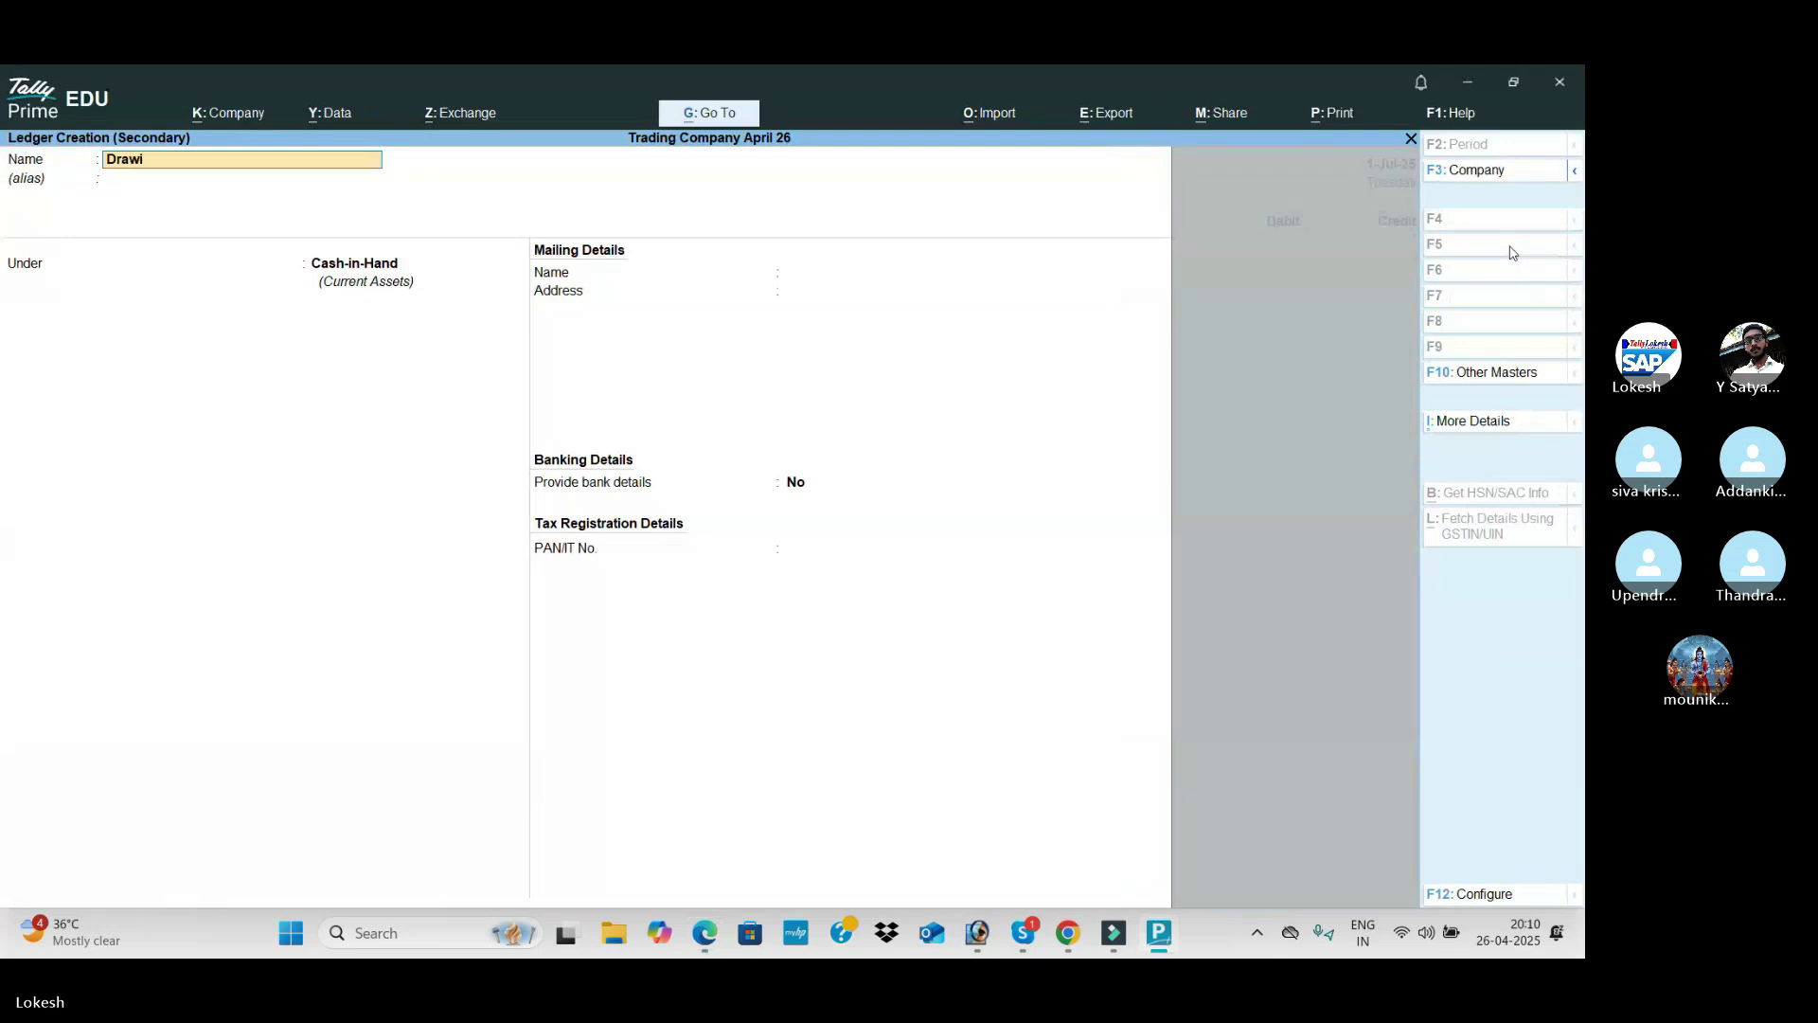
pyautogui.press('Return')
pyautogui.press('Return')
pyautogui.write('Ca')
pyautogui.press('Down')
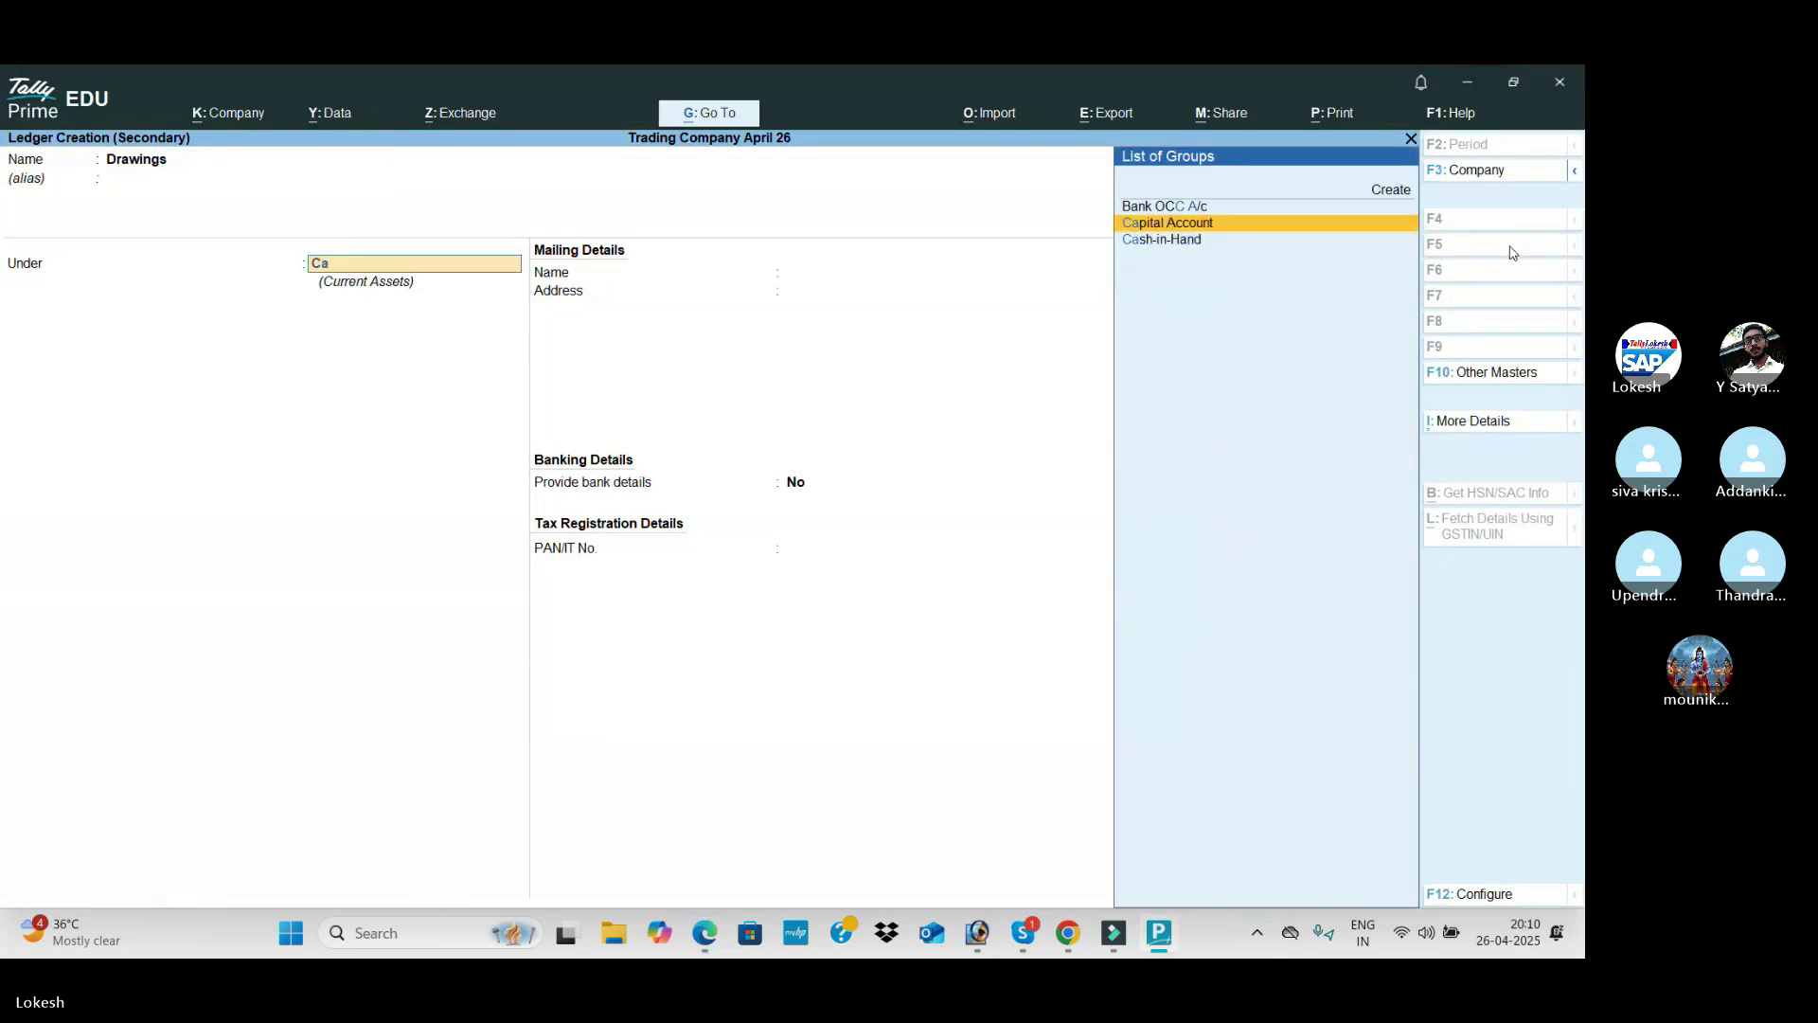
pyautogui.press('Return')
pyautogui.hotkey('ctrl', 'a')
# Step: Debit Drawings with 5000, credit Cash, and save the payment voucher
pyautogui.hotkey('alt', 'Tab')
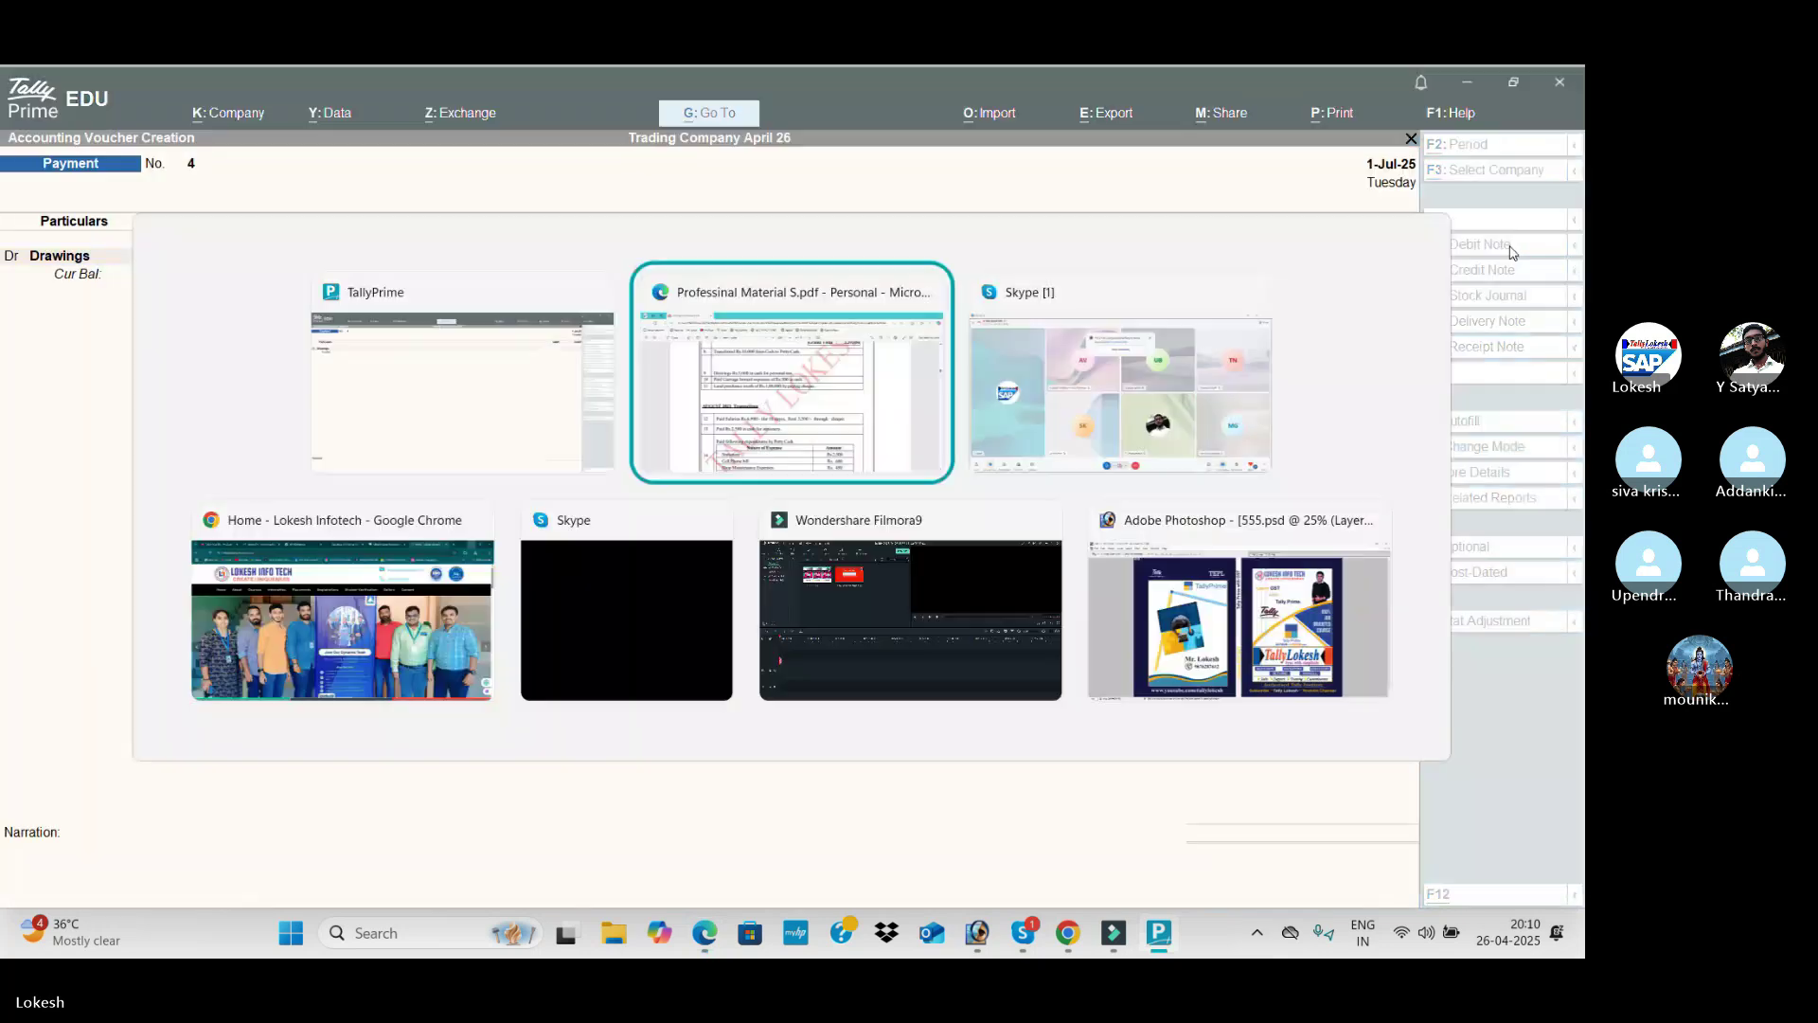
pyautogui.hotkey('alt', 'Tab')
pyautogui.write('5000')
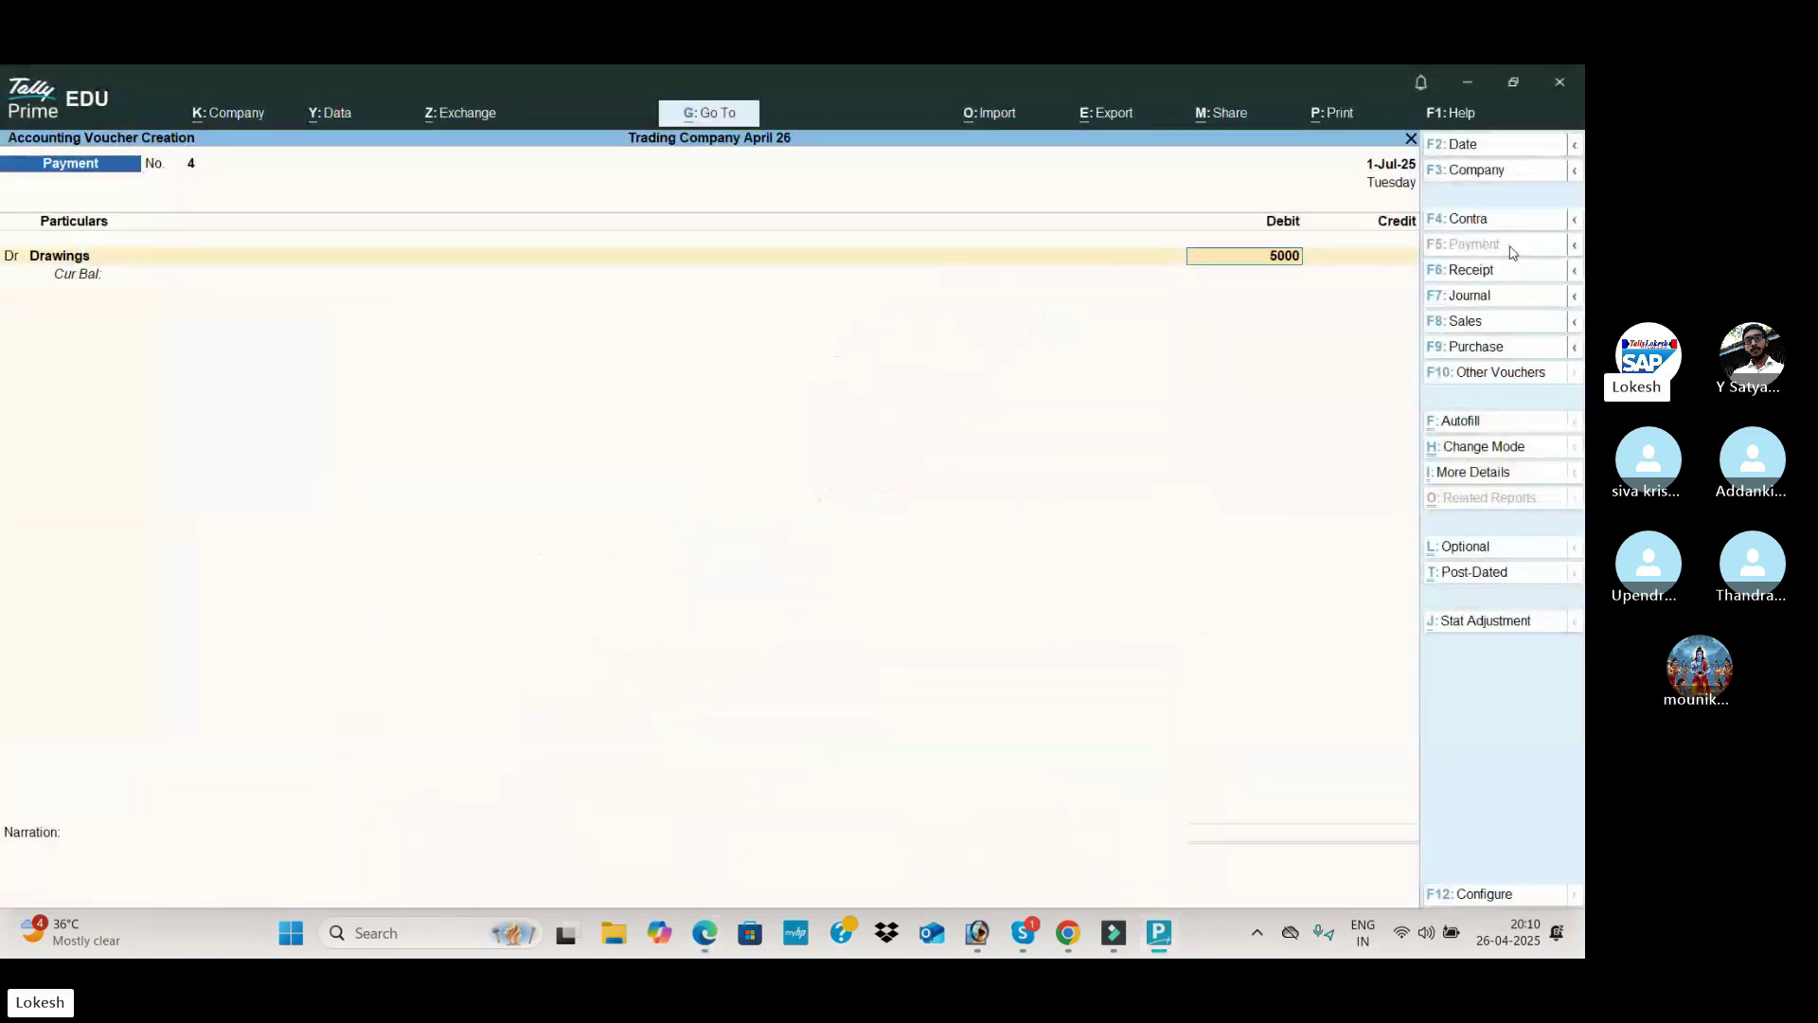
pyautogui.press('Return')
pyautogui.press('Down')
pyautogui.press('Down')
pyautogui.press('Return')
pyautogui.press('Return')
pyautogui.press('Return')
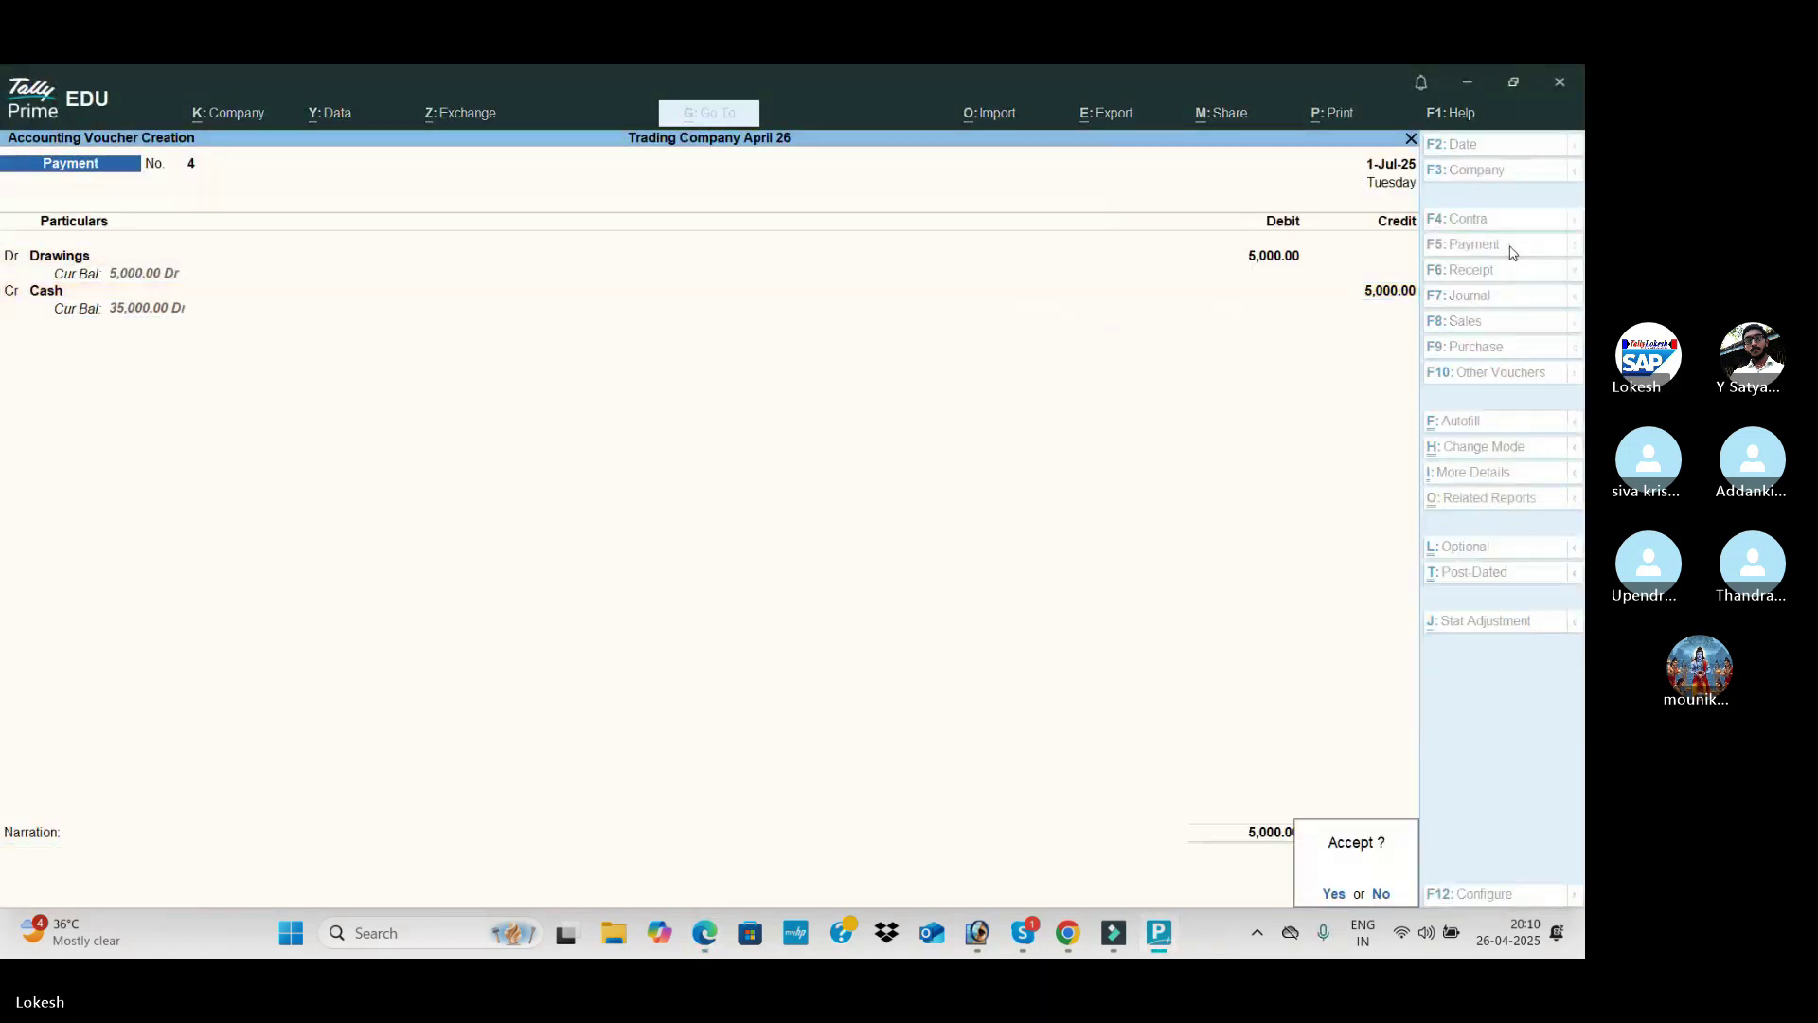
pyautogui.press('Return')
# Step: Check transaction 10 in the practice PDF and create a Carriage Inwards ledger under Direct Expenses from the payment voucher
pyautogui.hotkey('alt', 'Tab')
pyautogui.hotkey('alt', 'Tab')
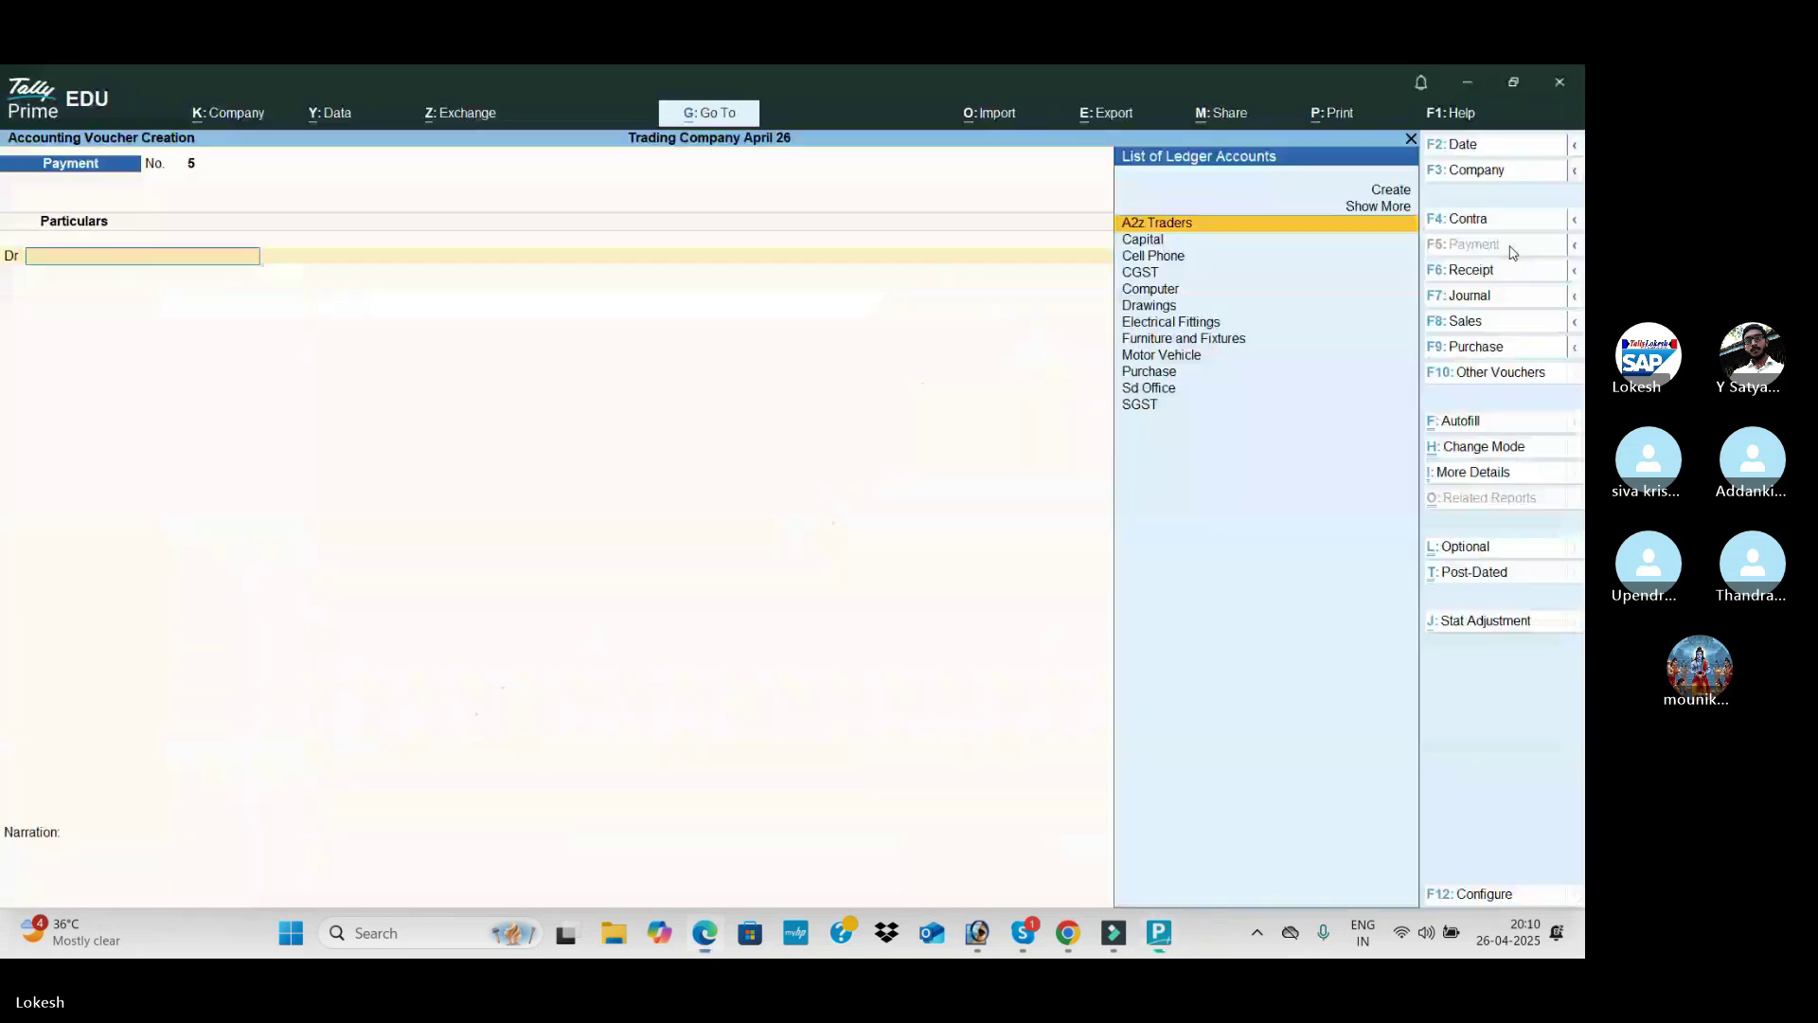
pyautogui.hotkey('alt', 'c')
pyautogui.write('Carria')
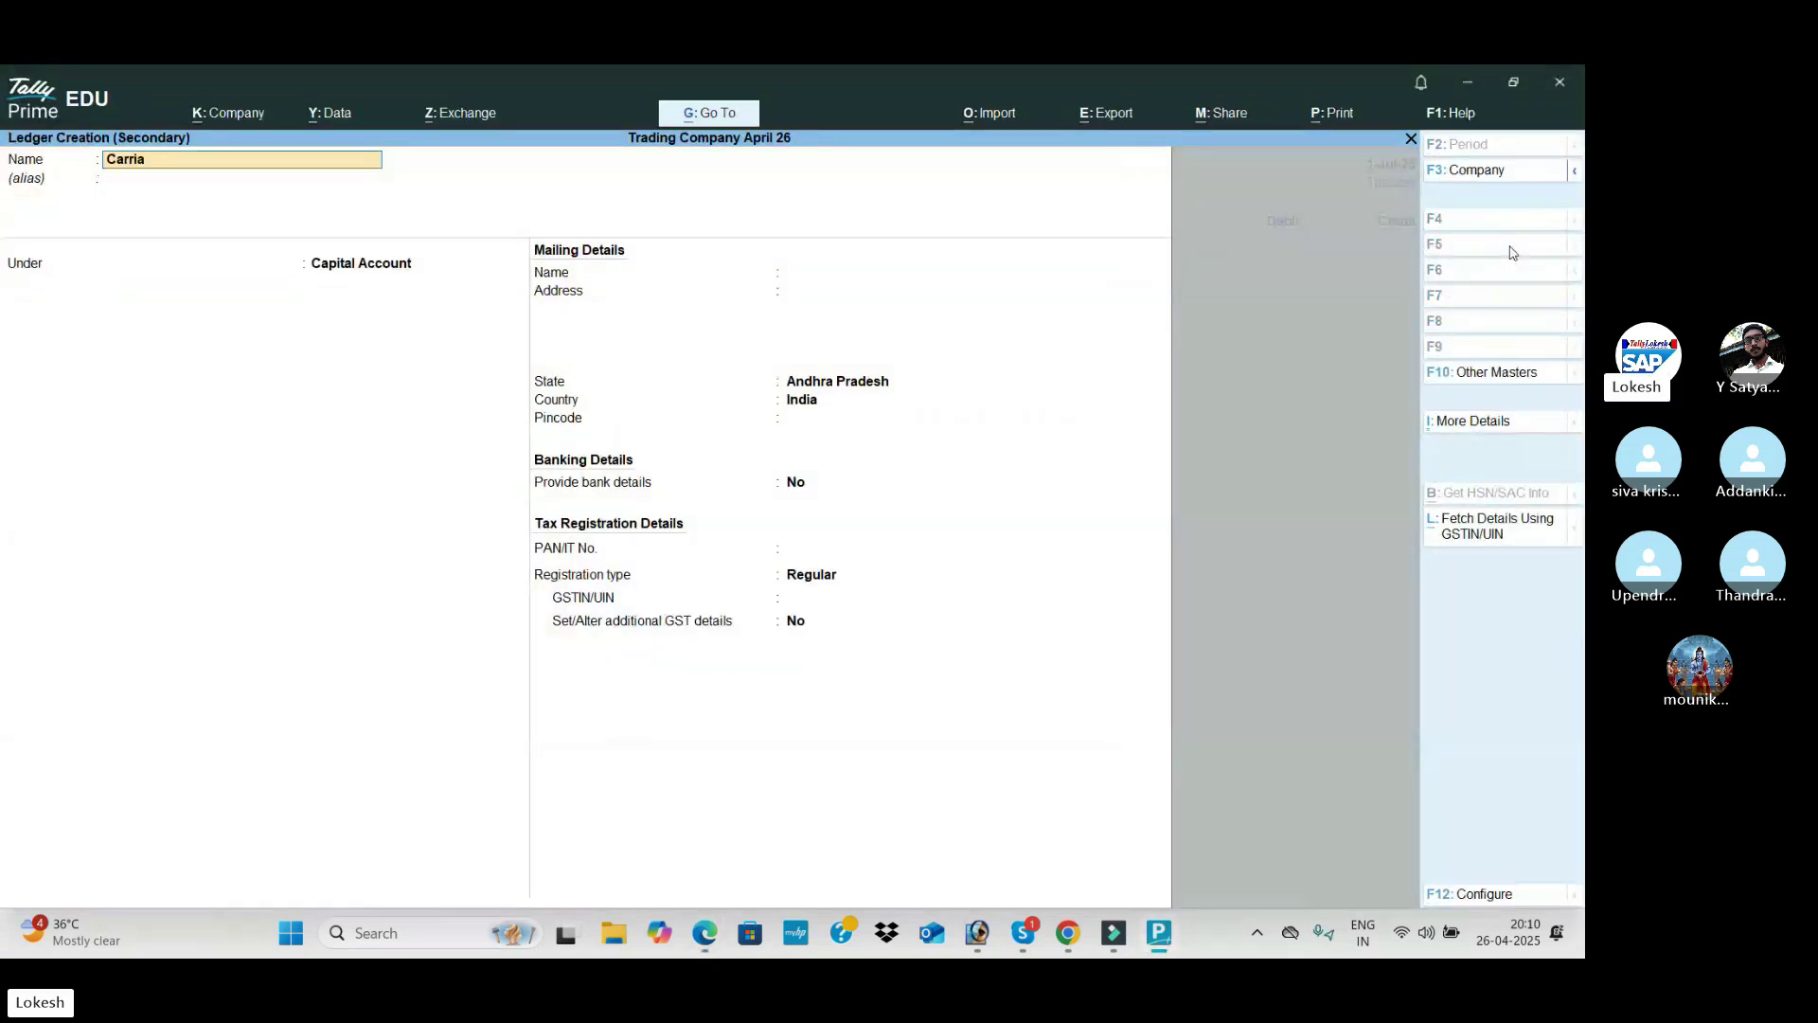
pyautogui.write('gw')
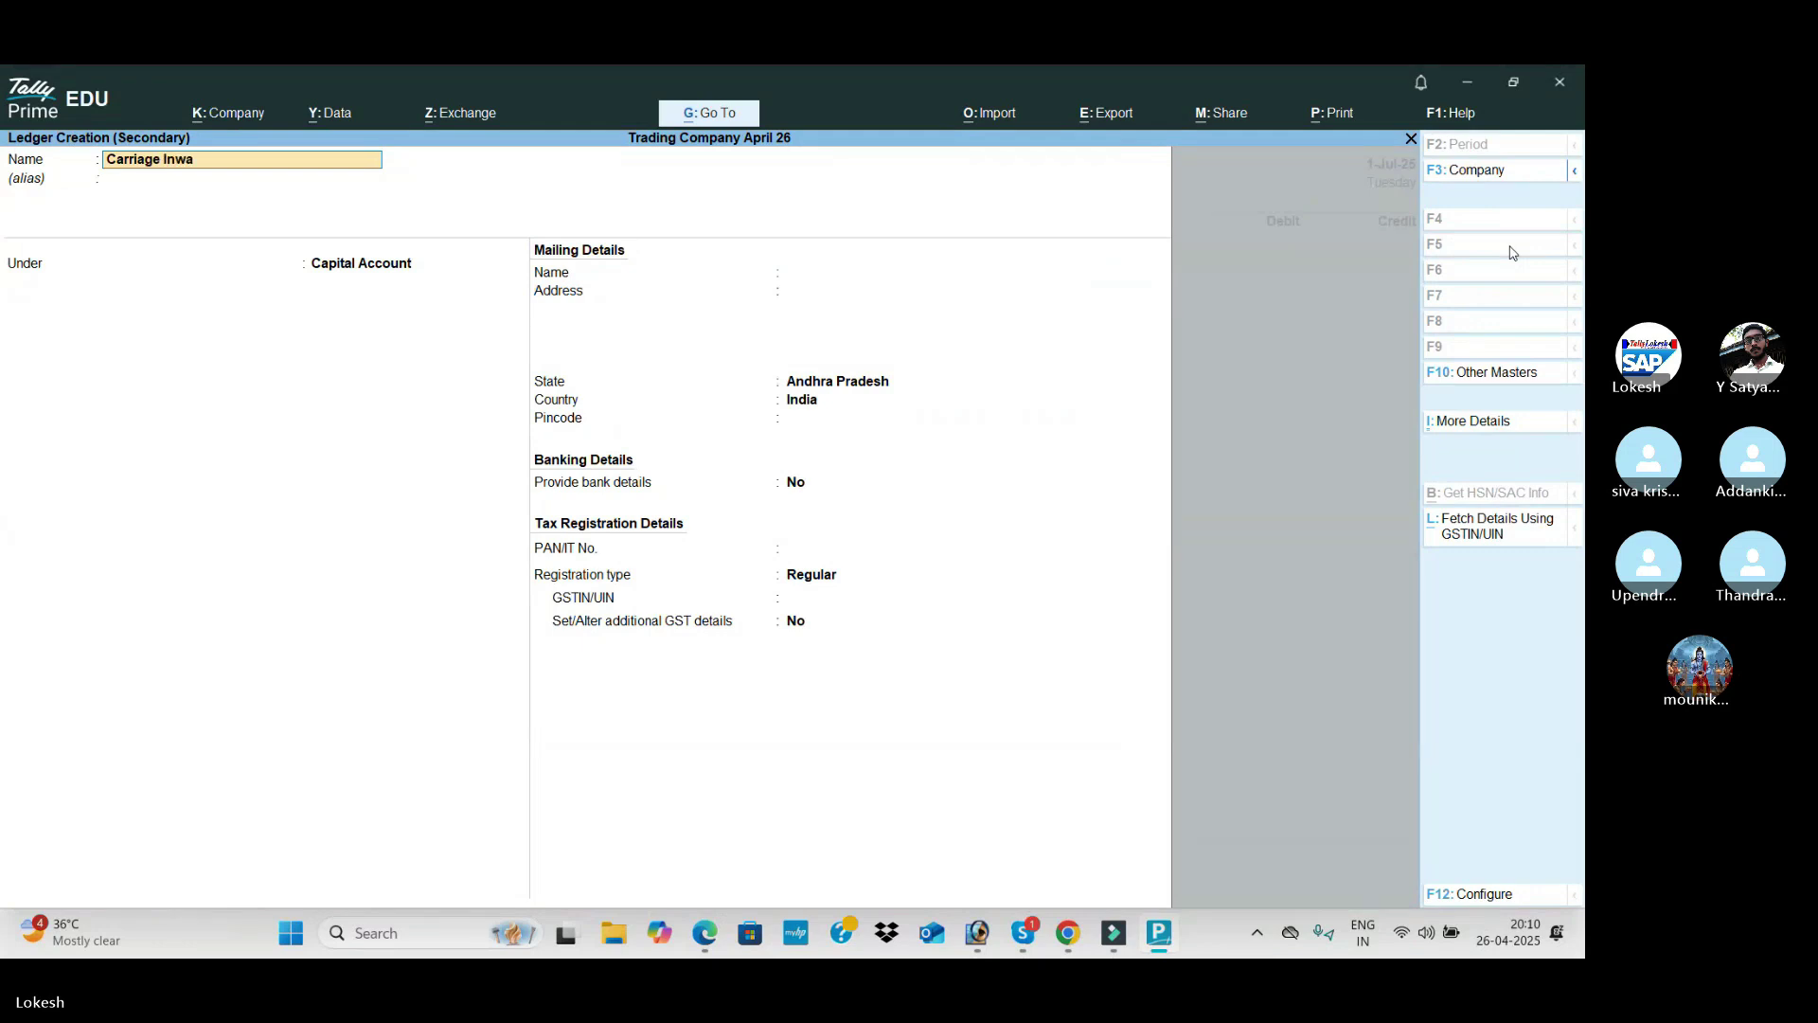
pyautogui.press('Return')
pyautogui.press('Return')
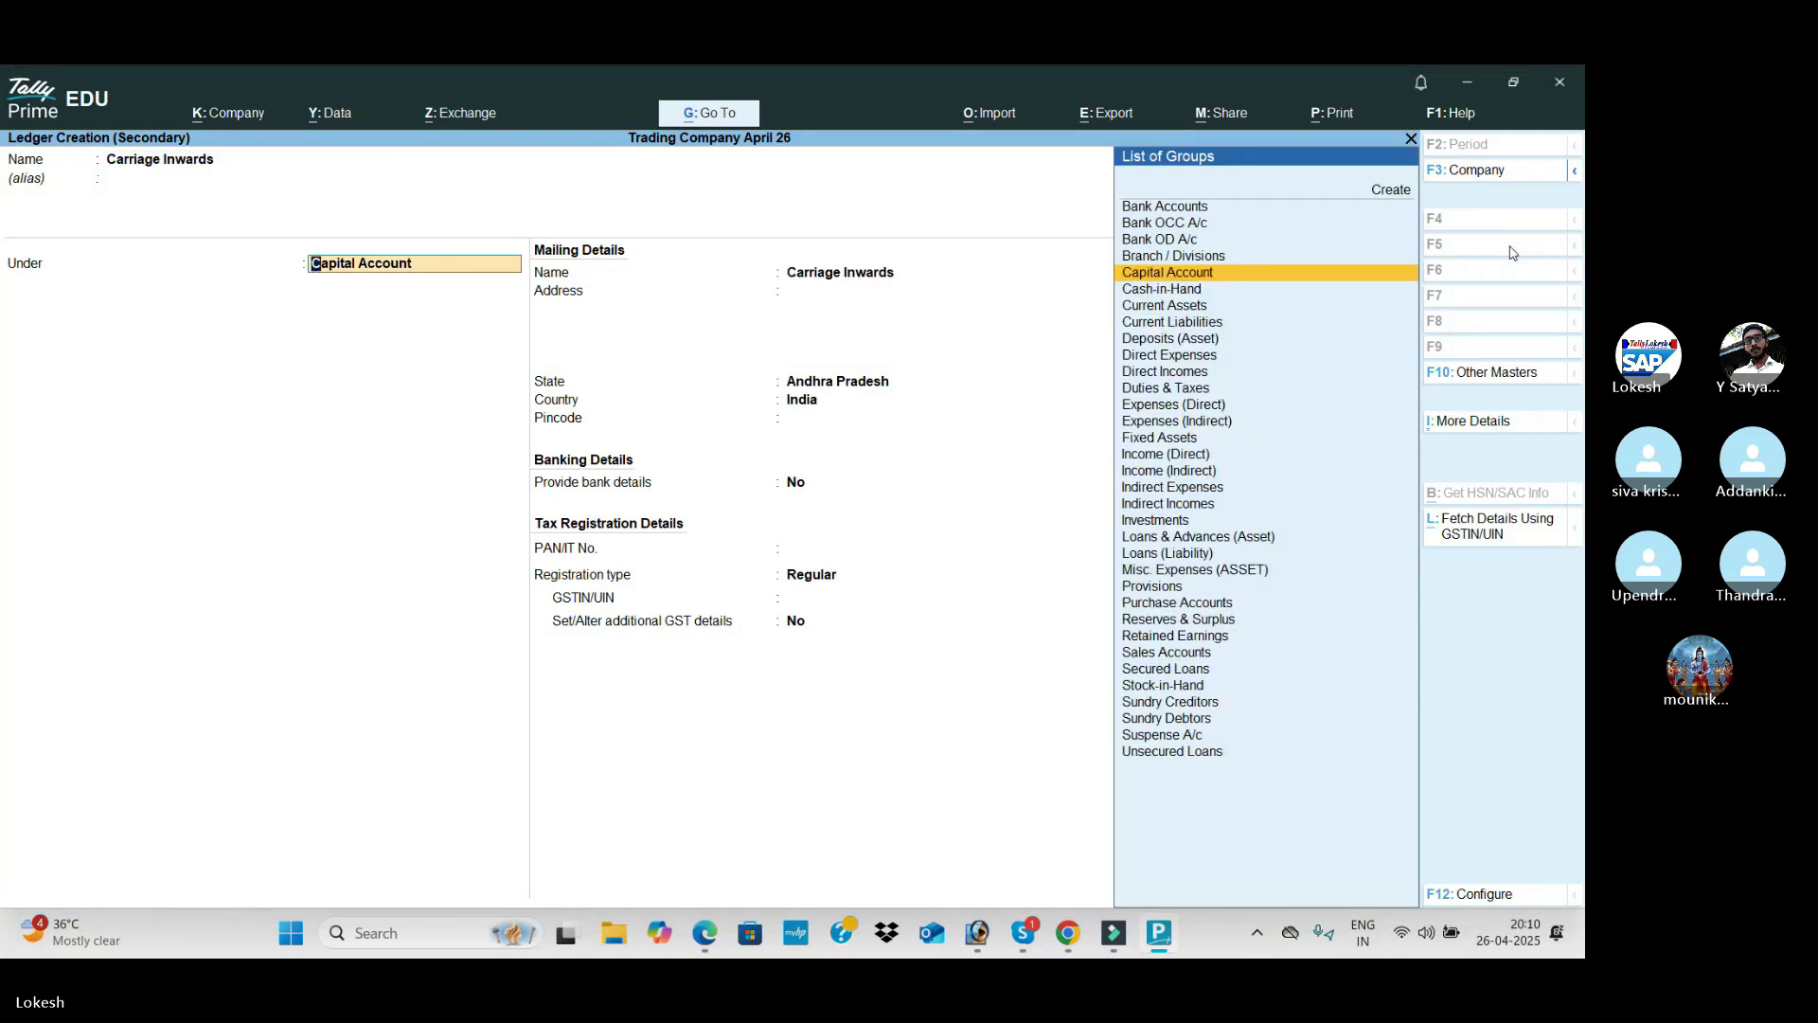
pyautogui.write('di')
pyautogui.press('Return')
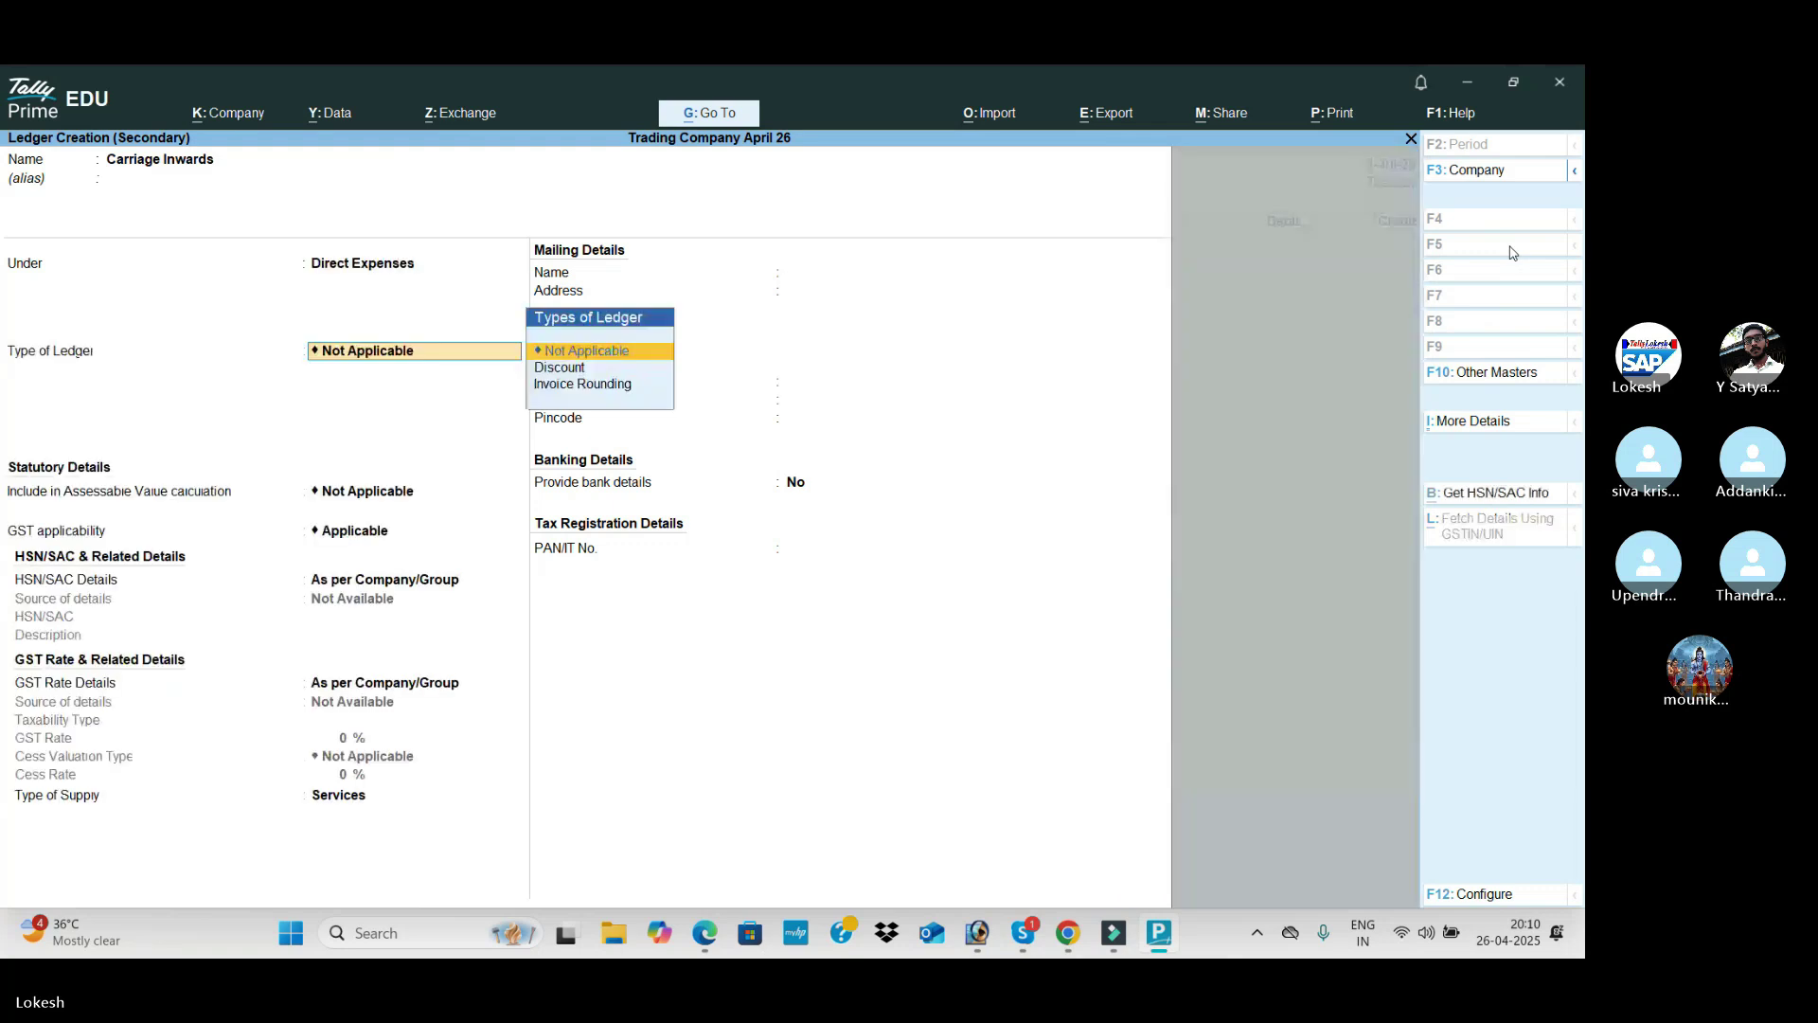
pyautogui.hotkey('ctrl', 'a')
# Step: Debit Carriage Inwards with 500, credit Cash, and save the payment voucher
pyautogui.hotkey('alt', 'Tab')
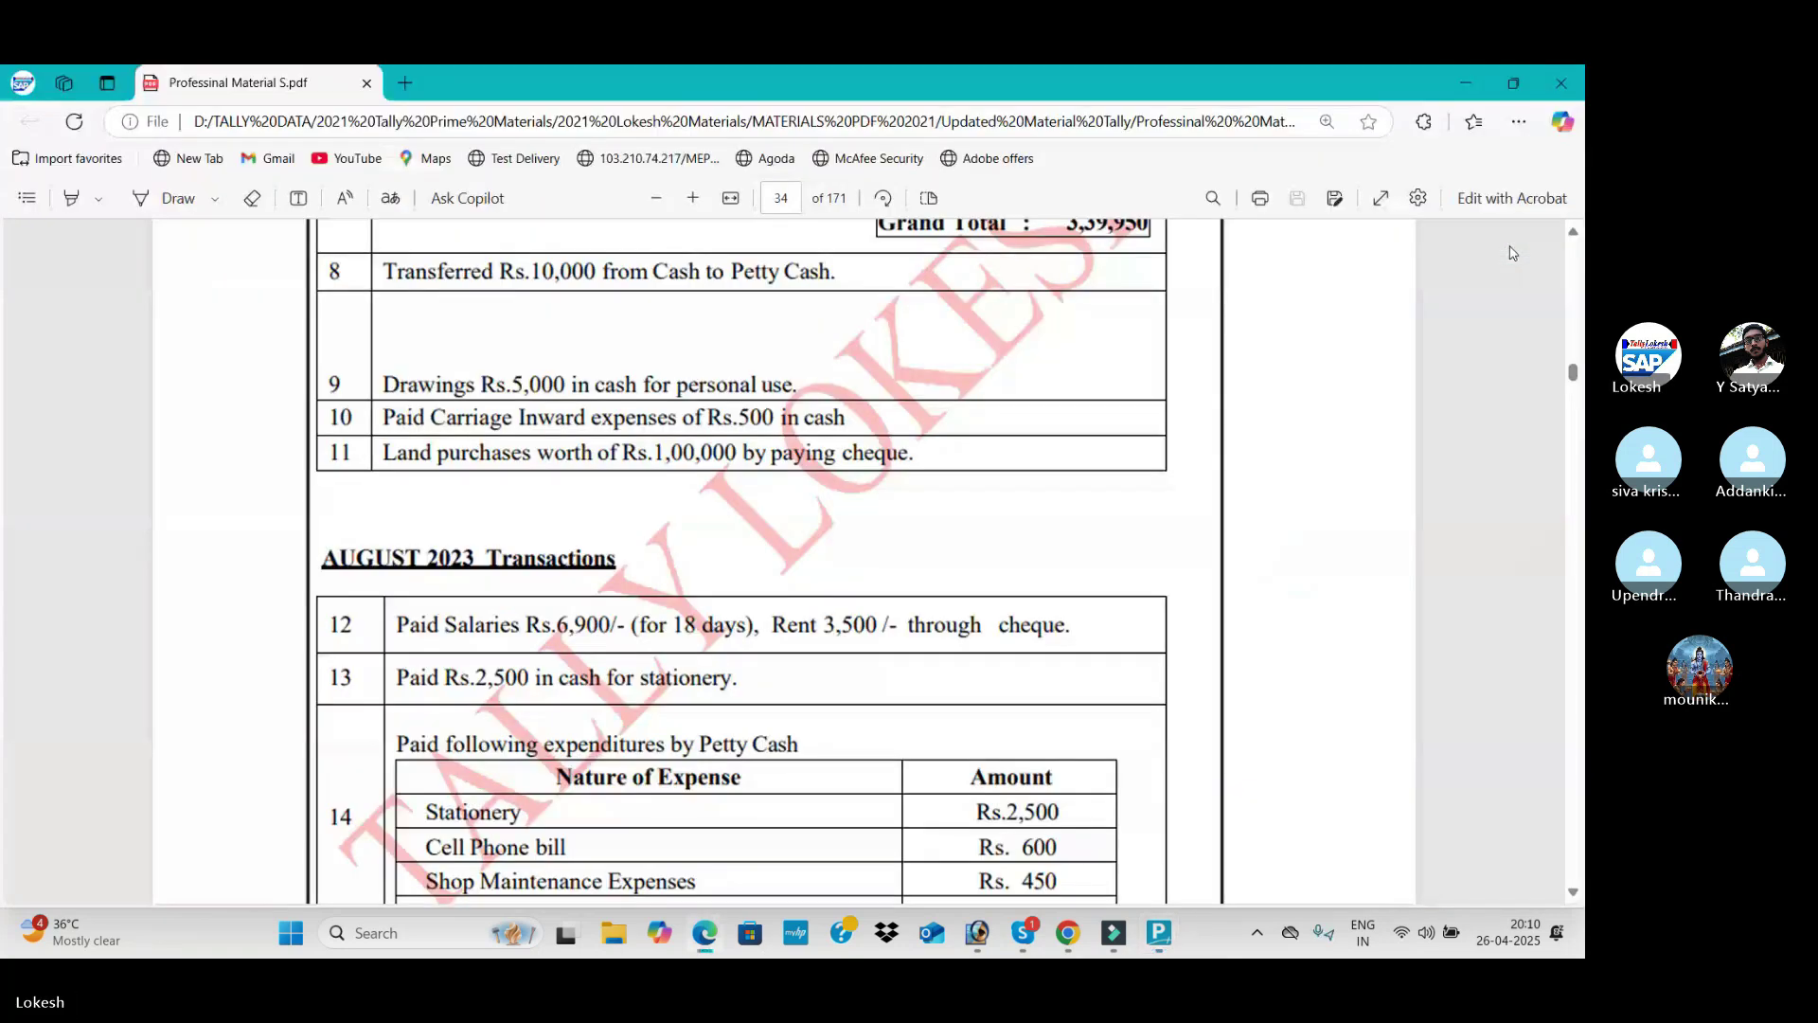
pyautogui.hotkey('alt', 'Tab')
pyautogui.write('500')
pyautogui.press('Return')
pyautogui.press('Down')
pyautogui.press('Down')
pyautogui.press('Down')
pyautogui.press('Return')
pyautogui.press('Return')
pyautogui.press('Return')
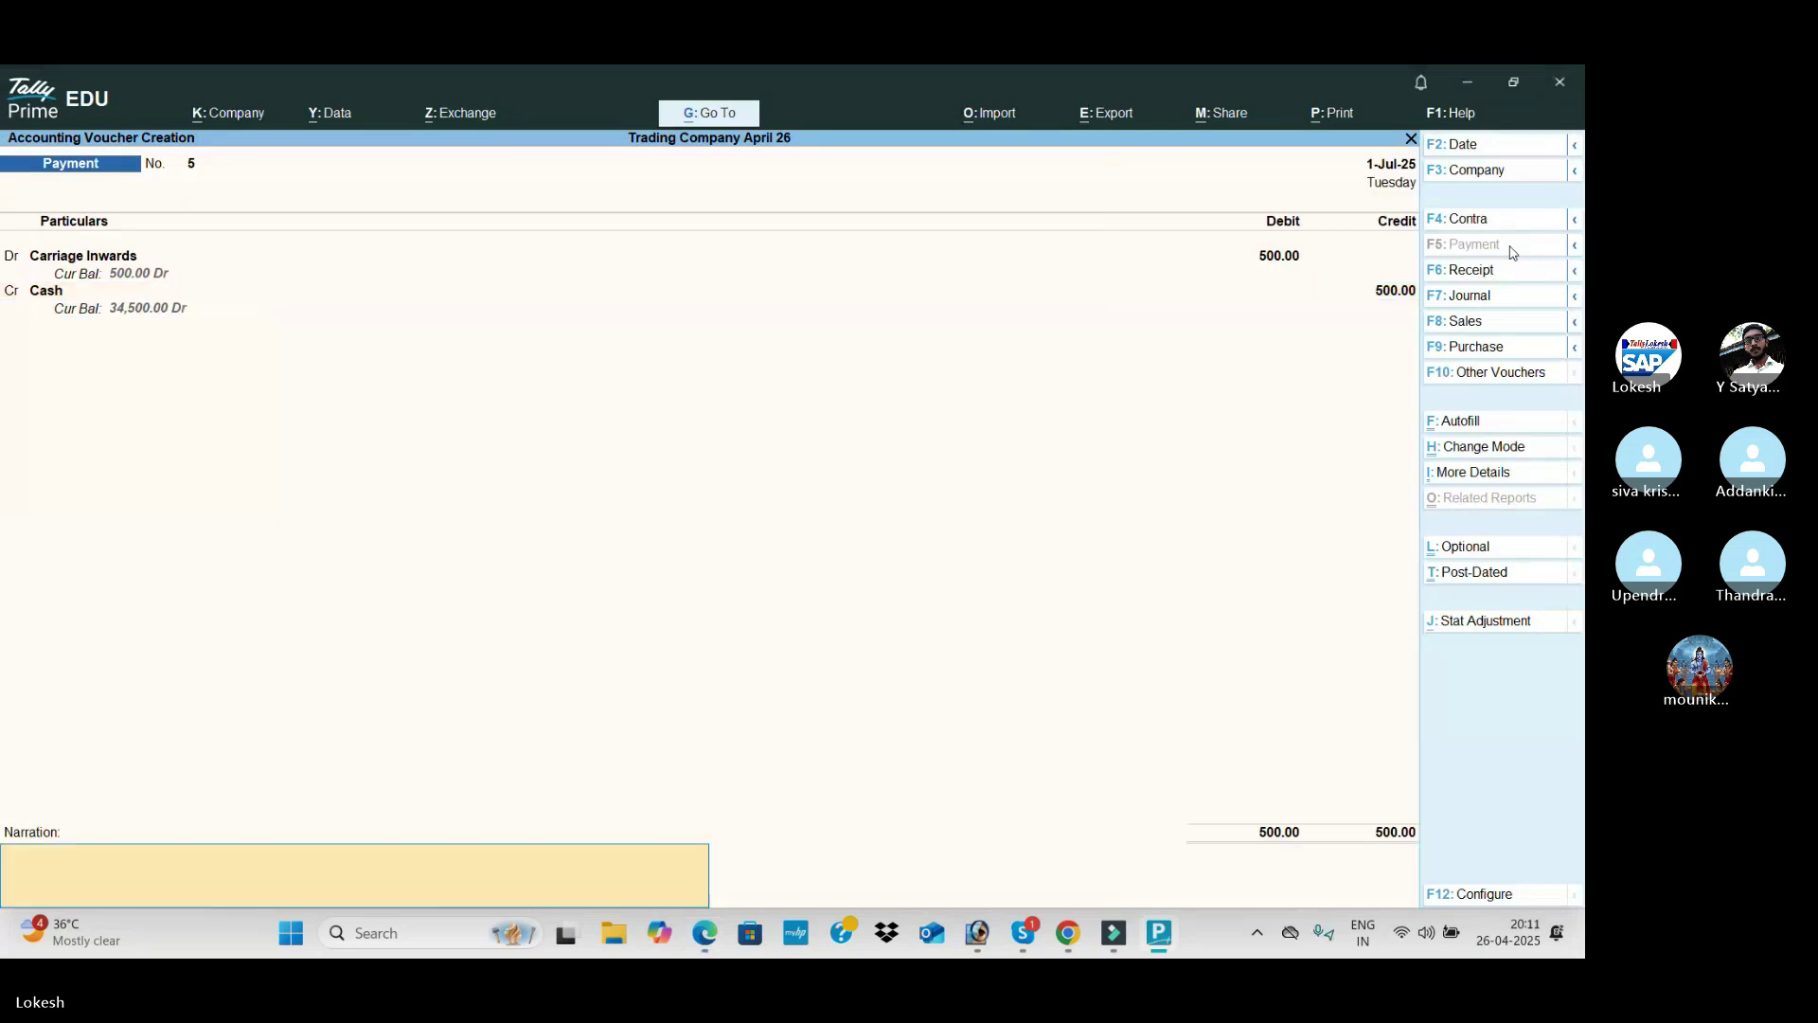
pyautogui.press('Return')
# Step: Check transaction 11 in the practice PDF and create a Land ledger under Fixed Assets from the payment voucher
pyautogui.hotkey('alt', 'Tab')
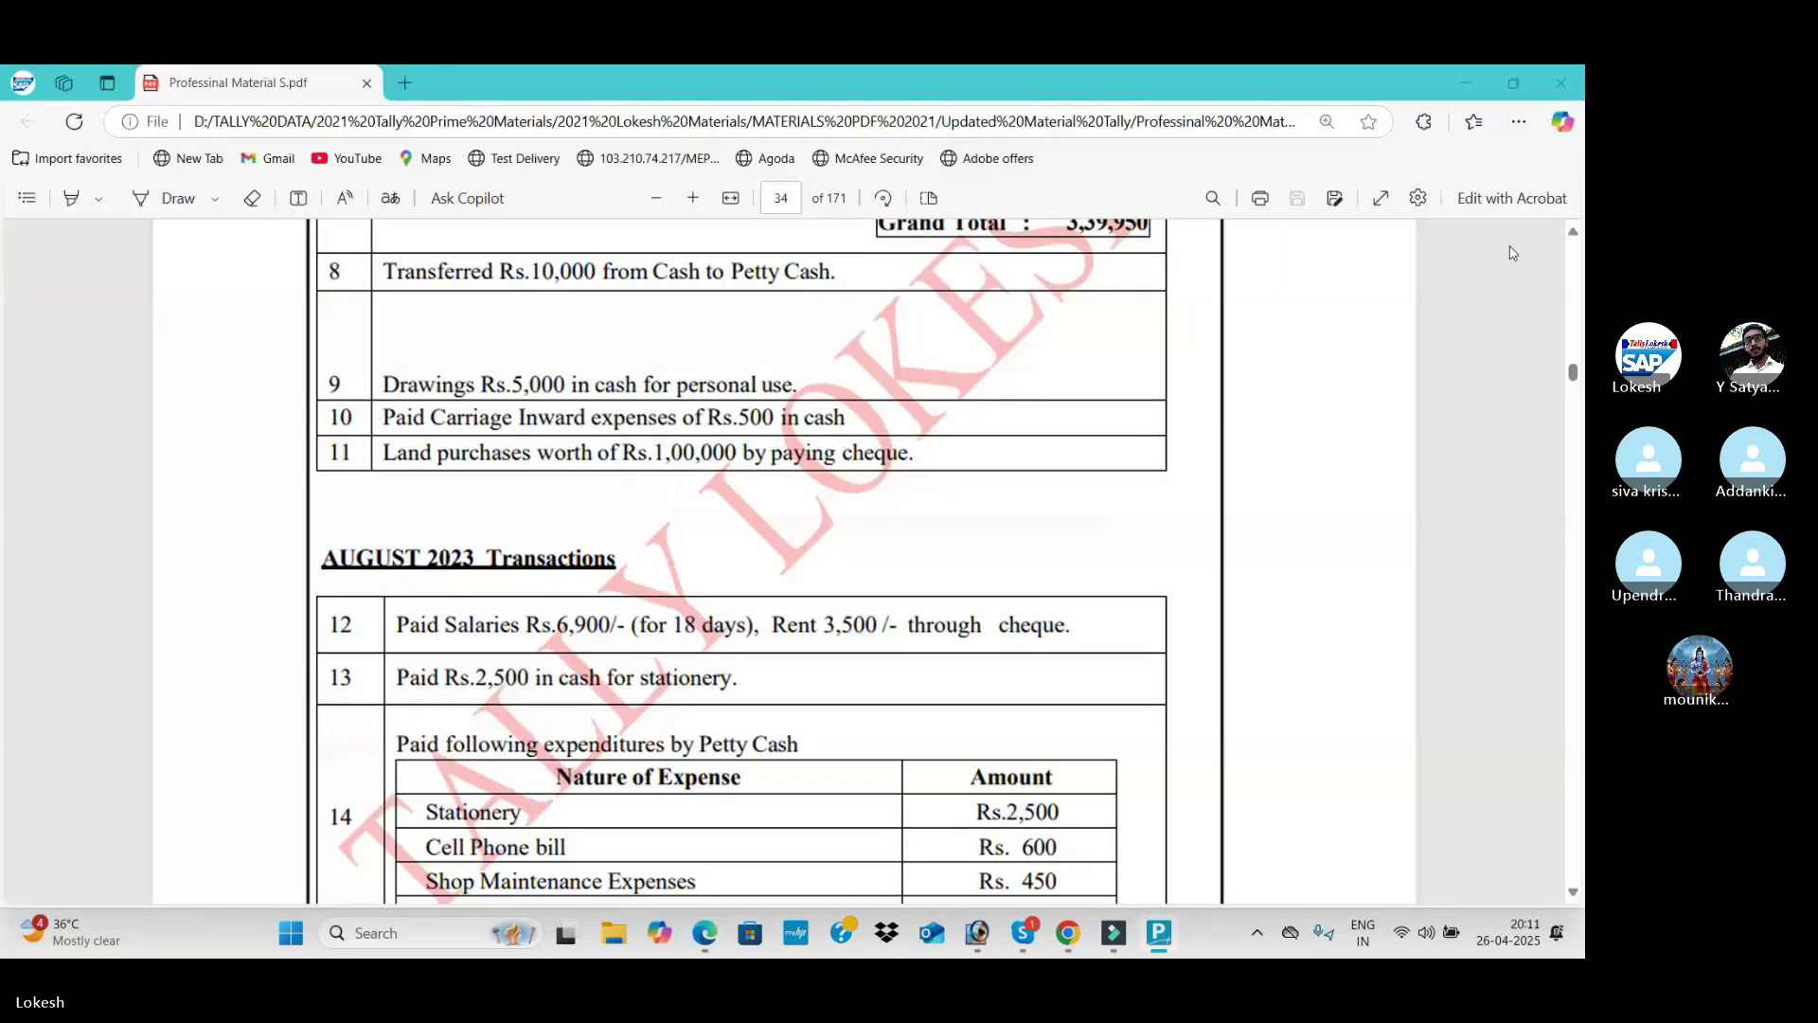
pyautogui.hotkey('alt', 'Tab')
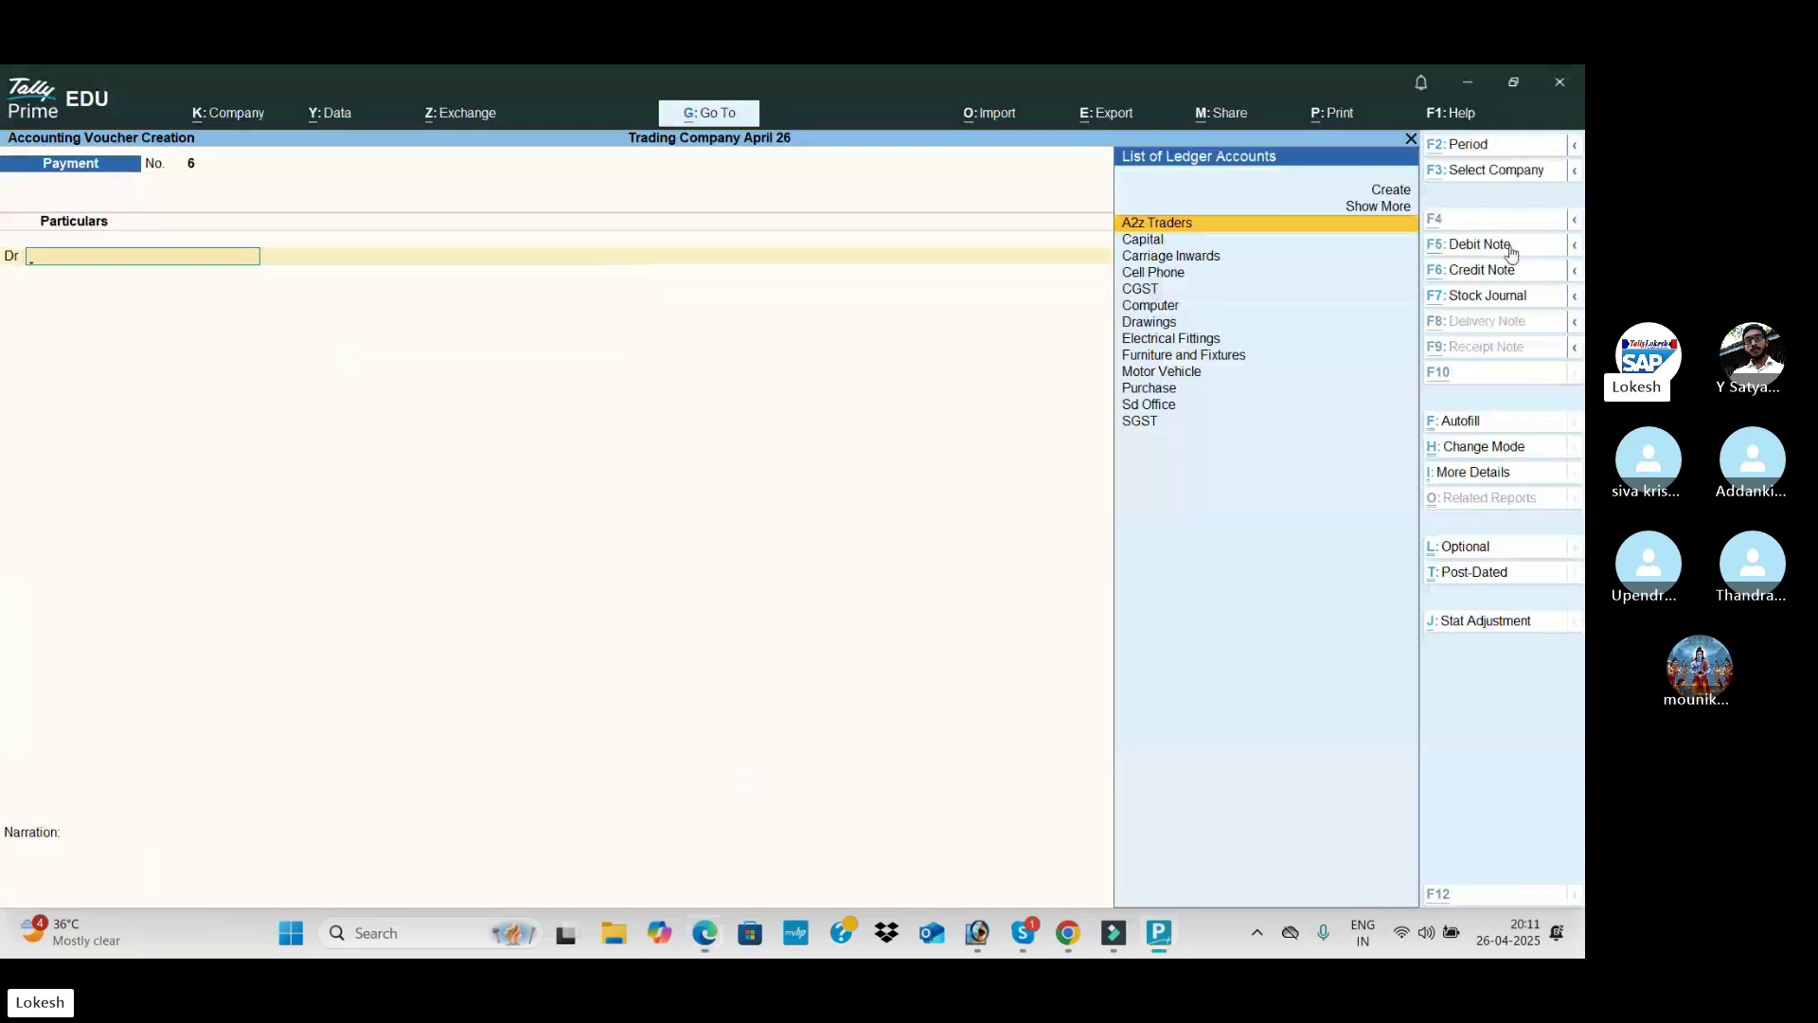
pyautogui.hotkey('alt', 'c')
pyautogui.write('Land')
pyautogui.press('Return')
pyautogui.press('Return')
pyautogui.write('fix')
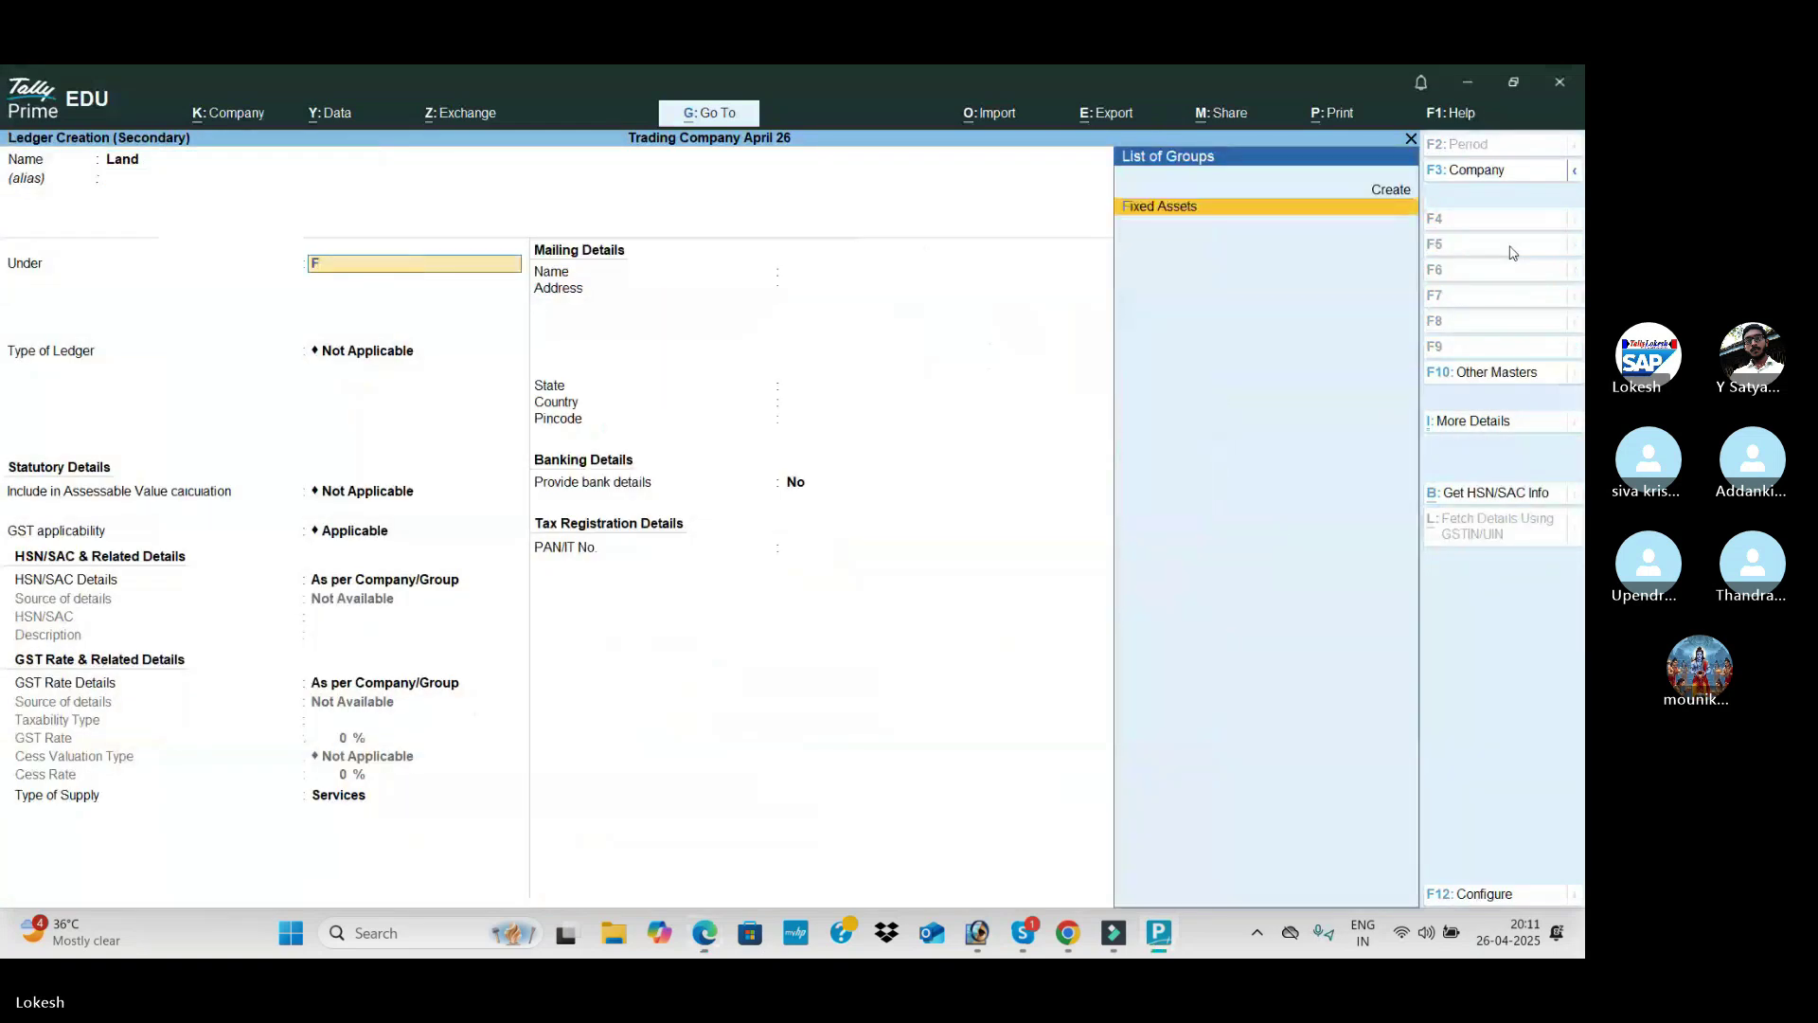
pyautogui.press('Return')
pyautogui.press('Return')
pyautogui.hotkey('ctrl', 'a')
# Step: Debit Land with 100000, credit Icici Bank with a Cheque bank allocation, and save the payment voucher
pyautogui.hotkey('alt', 'Tab')
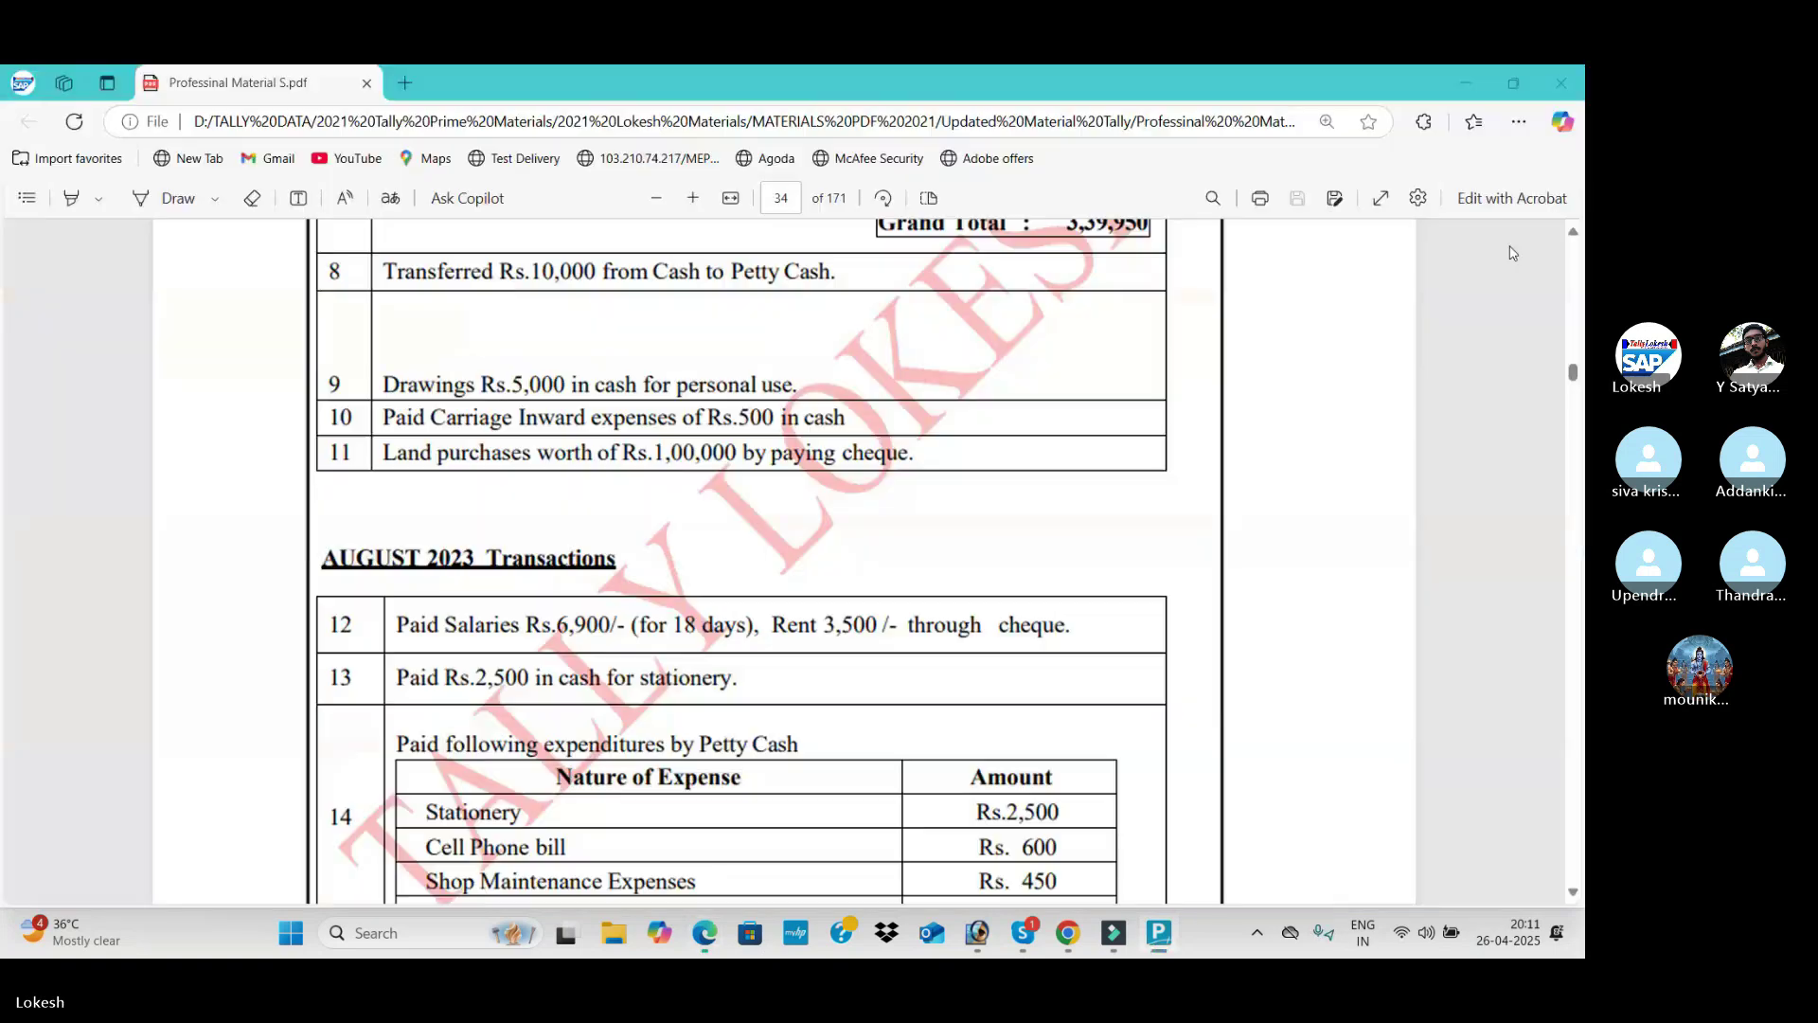
pyautogui.hotkey('alt', 'Tab')
pyautogui.write('1')
pyautogui.write('00000')
pyautogui.press('Return')
pyautogui.hotkey('alt', 'Tab')
pyautogui.hotkey('alt', 'Tab')
pyautogui.write('i')
pyautogui.press('Return')
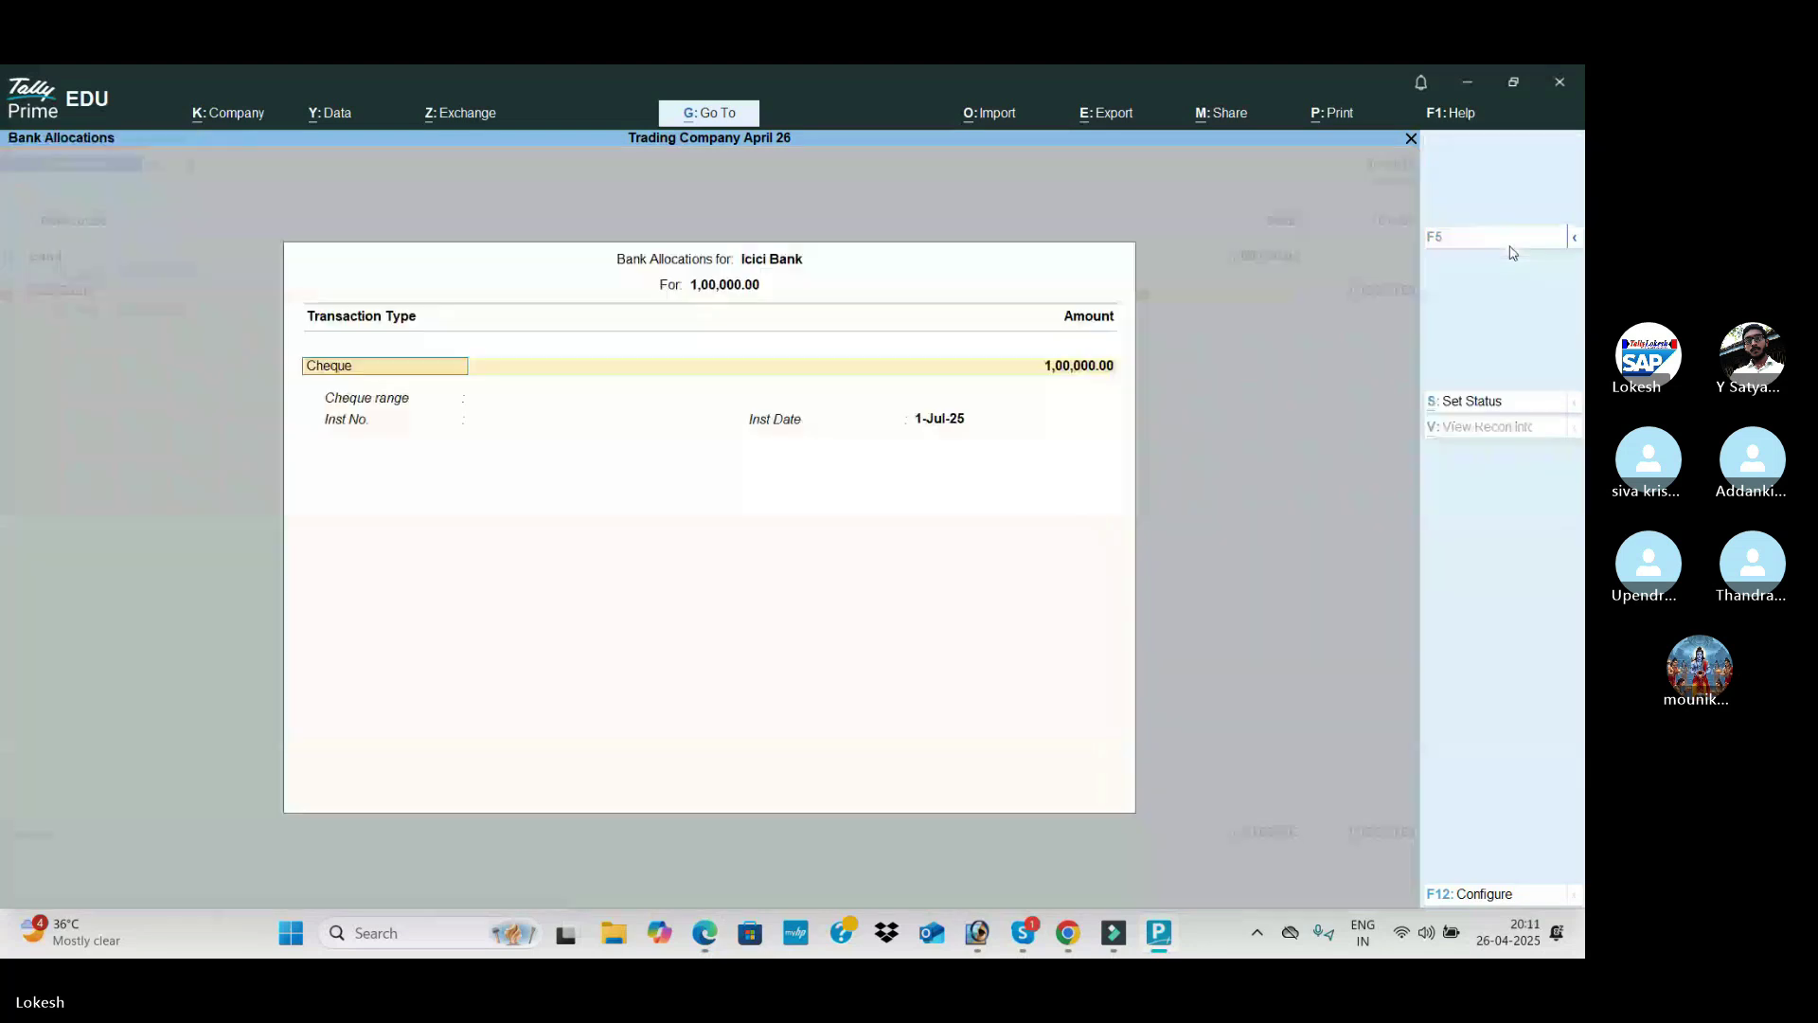
pyautogui.press('Return')
pyautogui.press('Return')
pyautogui.press('Return')
pyautogui.press('Return')
pyautogui.press('Return')
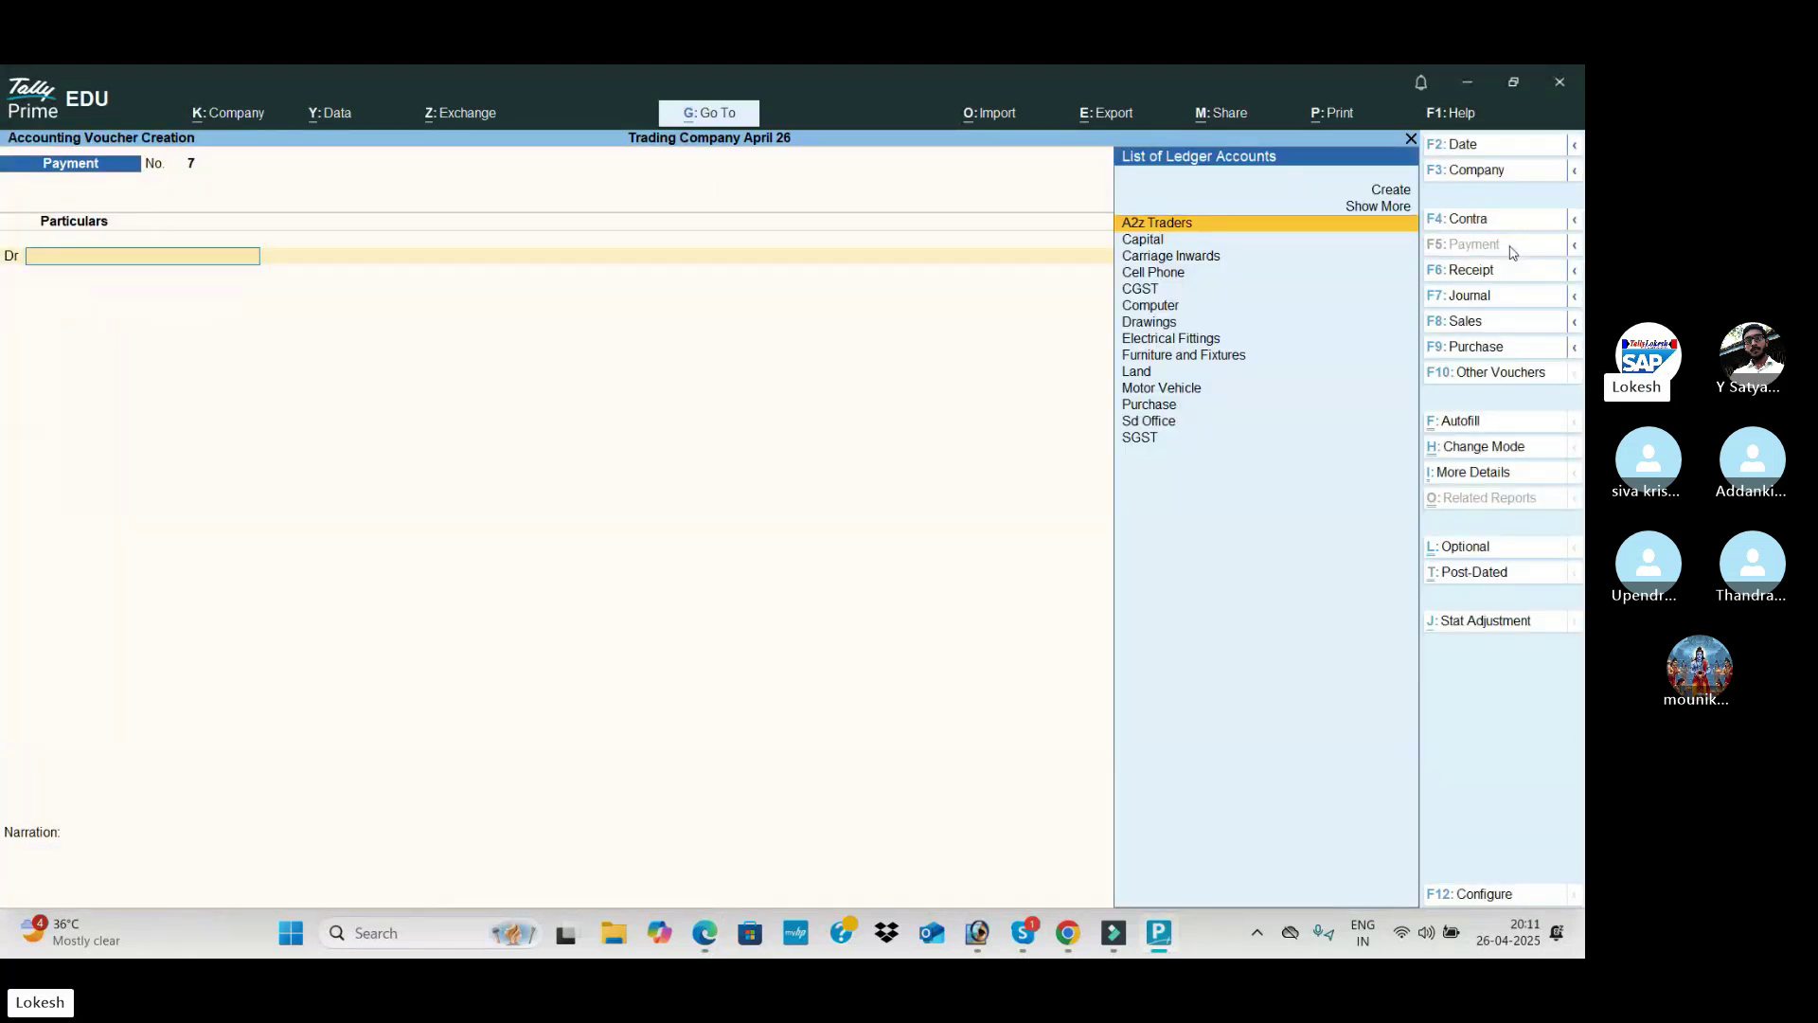
# Step: Leave voucher entry and review the recorded July vouchers in the Day Book
pyautogui.press('Escape')
pyautogui.press('Return')
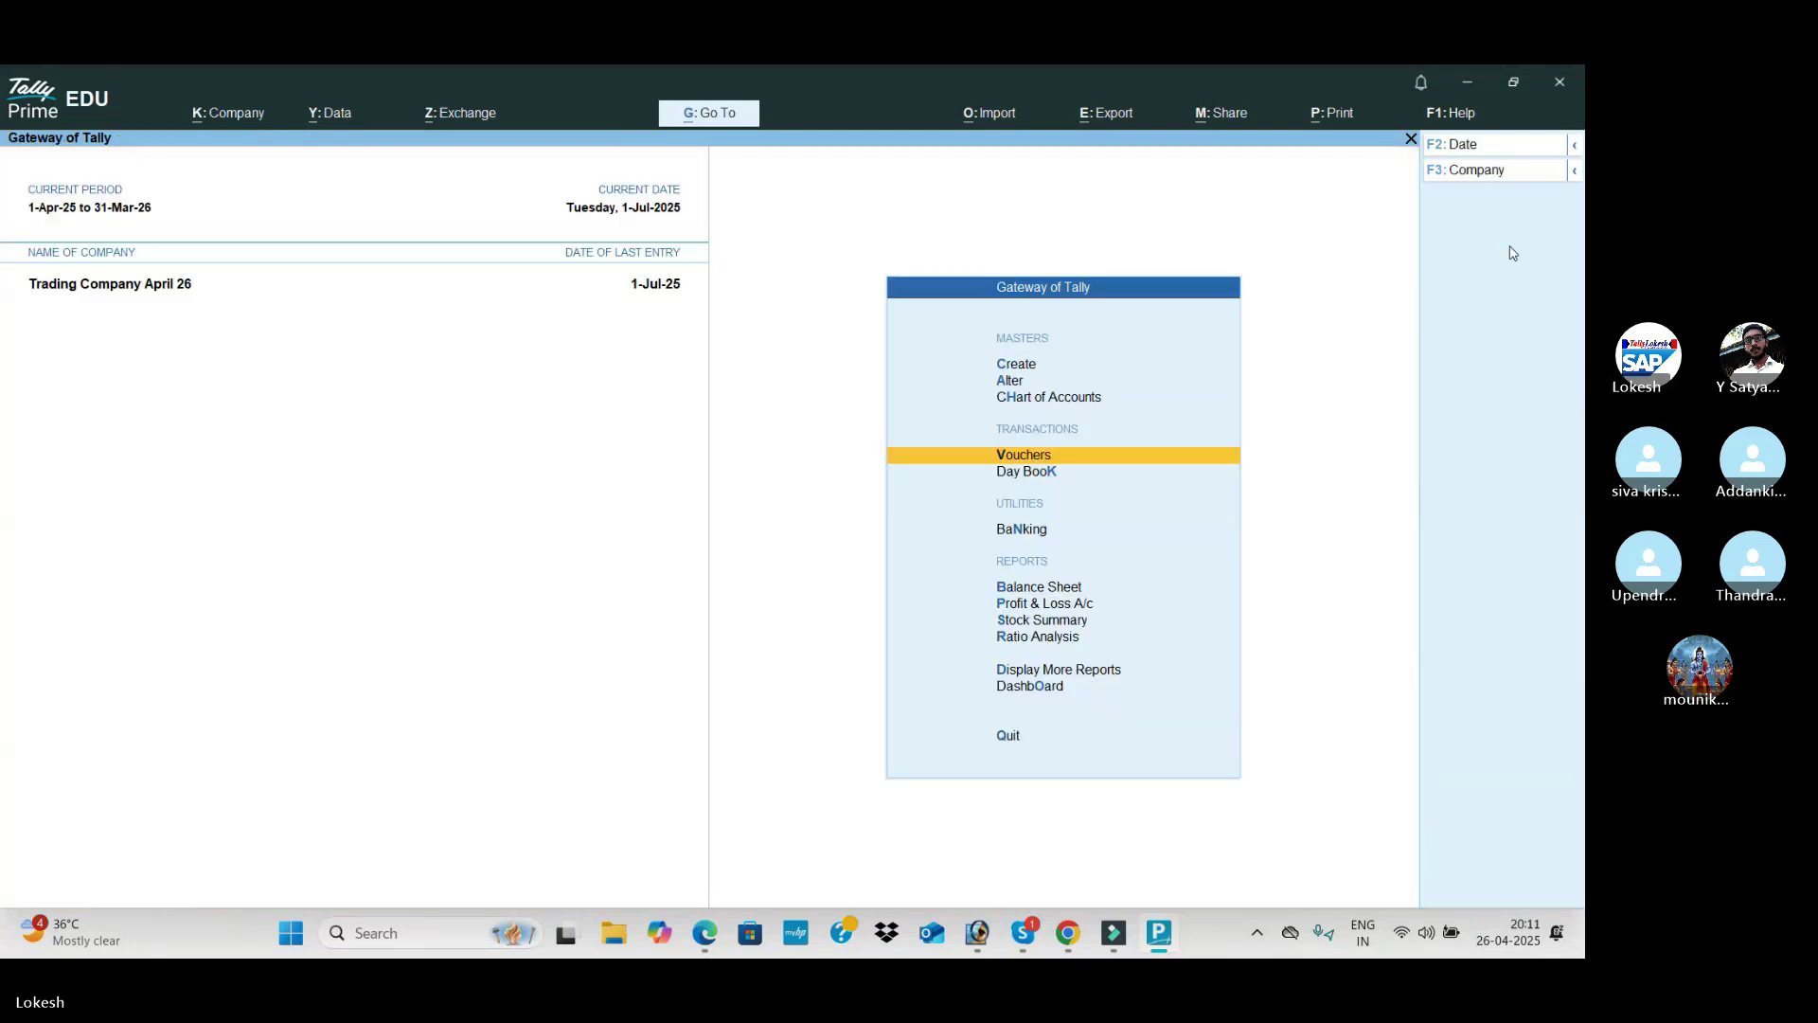
pyautogui.press('Down')
pyautogui.press('Return')
pyautogui.press('Down')
pyautogui.press('Down')
pyautogui.press('Down')
pyautogui.press('Down')
pyautogui.press('Down')
pyautogui.press('Down')
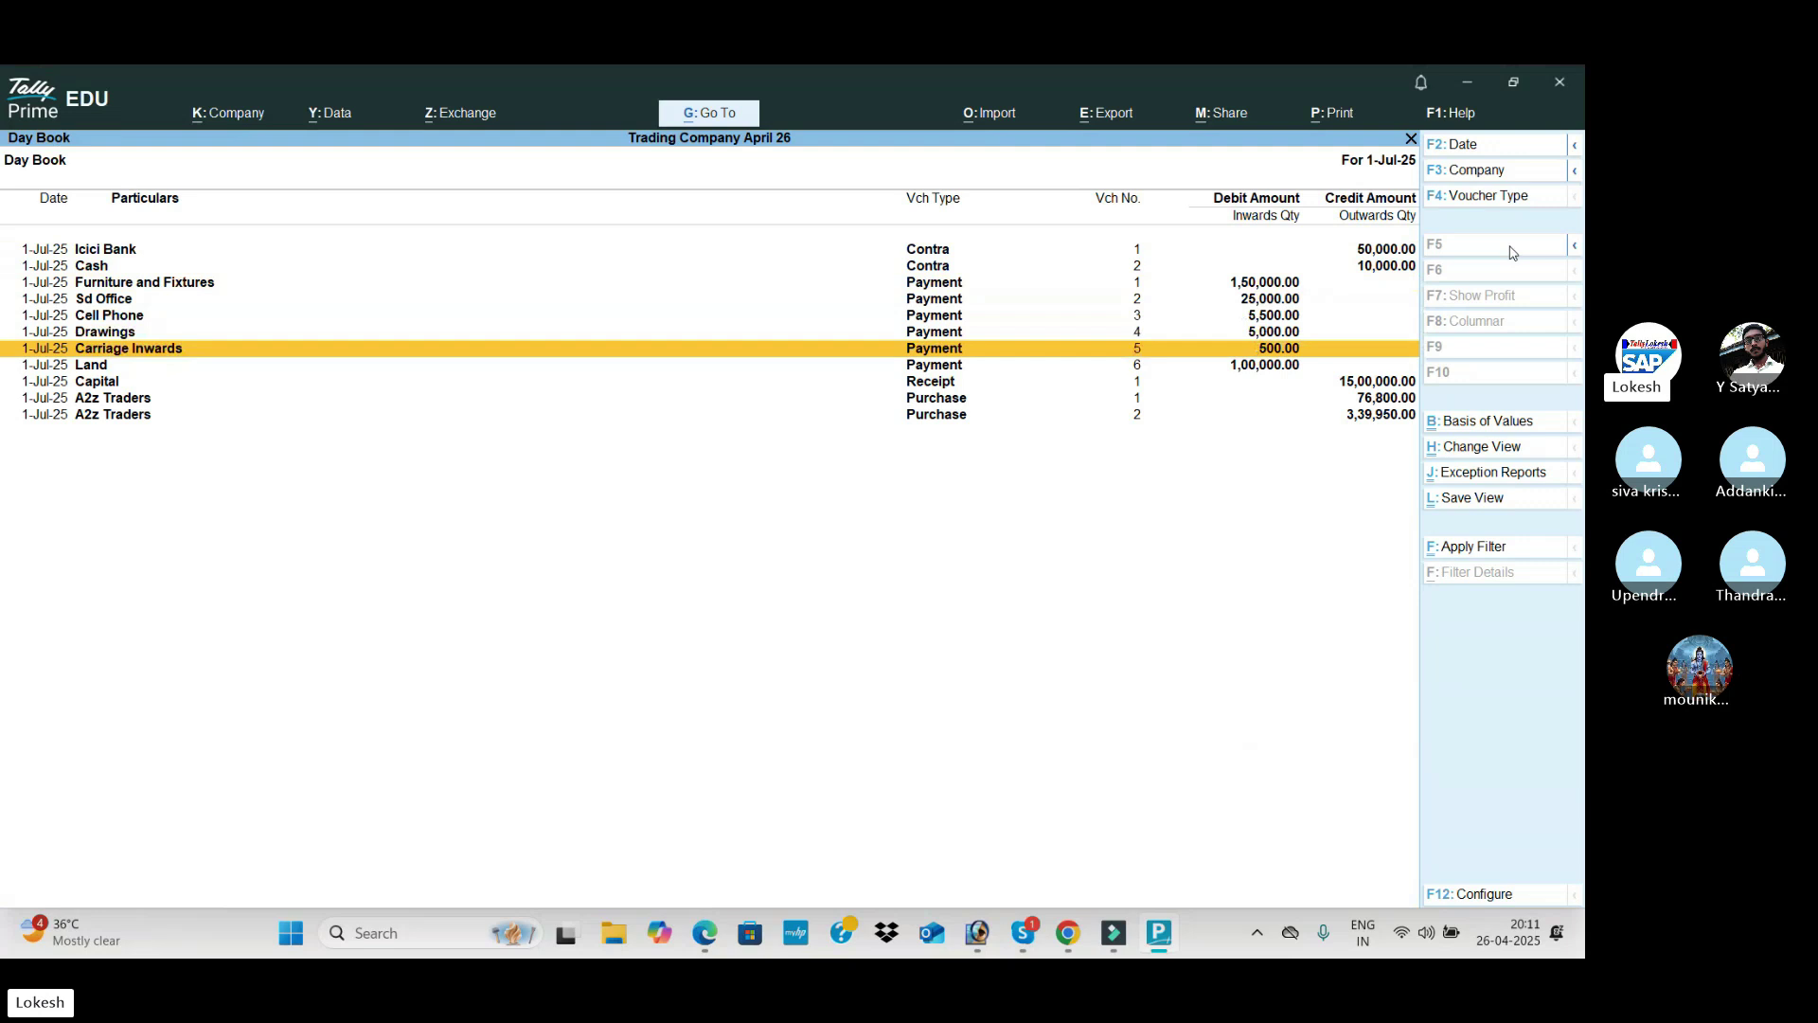
# Step: Open the Profit & Loss A/c in detailed view and examine it down to the nett result
pyautogui.press('Escape')
pyautogui.press('Down')
pyautogui.press('Down')
pyautogui.press('Down')
pyautogui.press('Return')
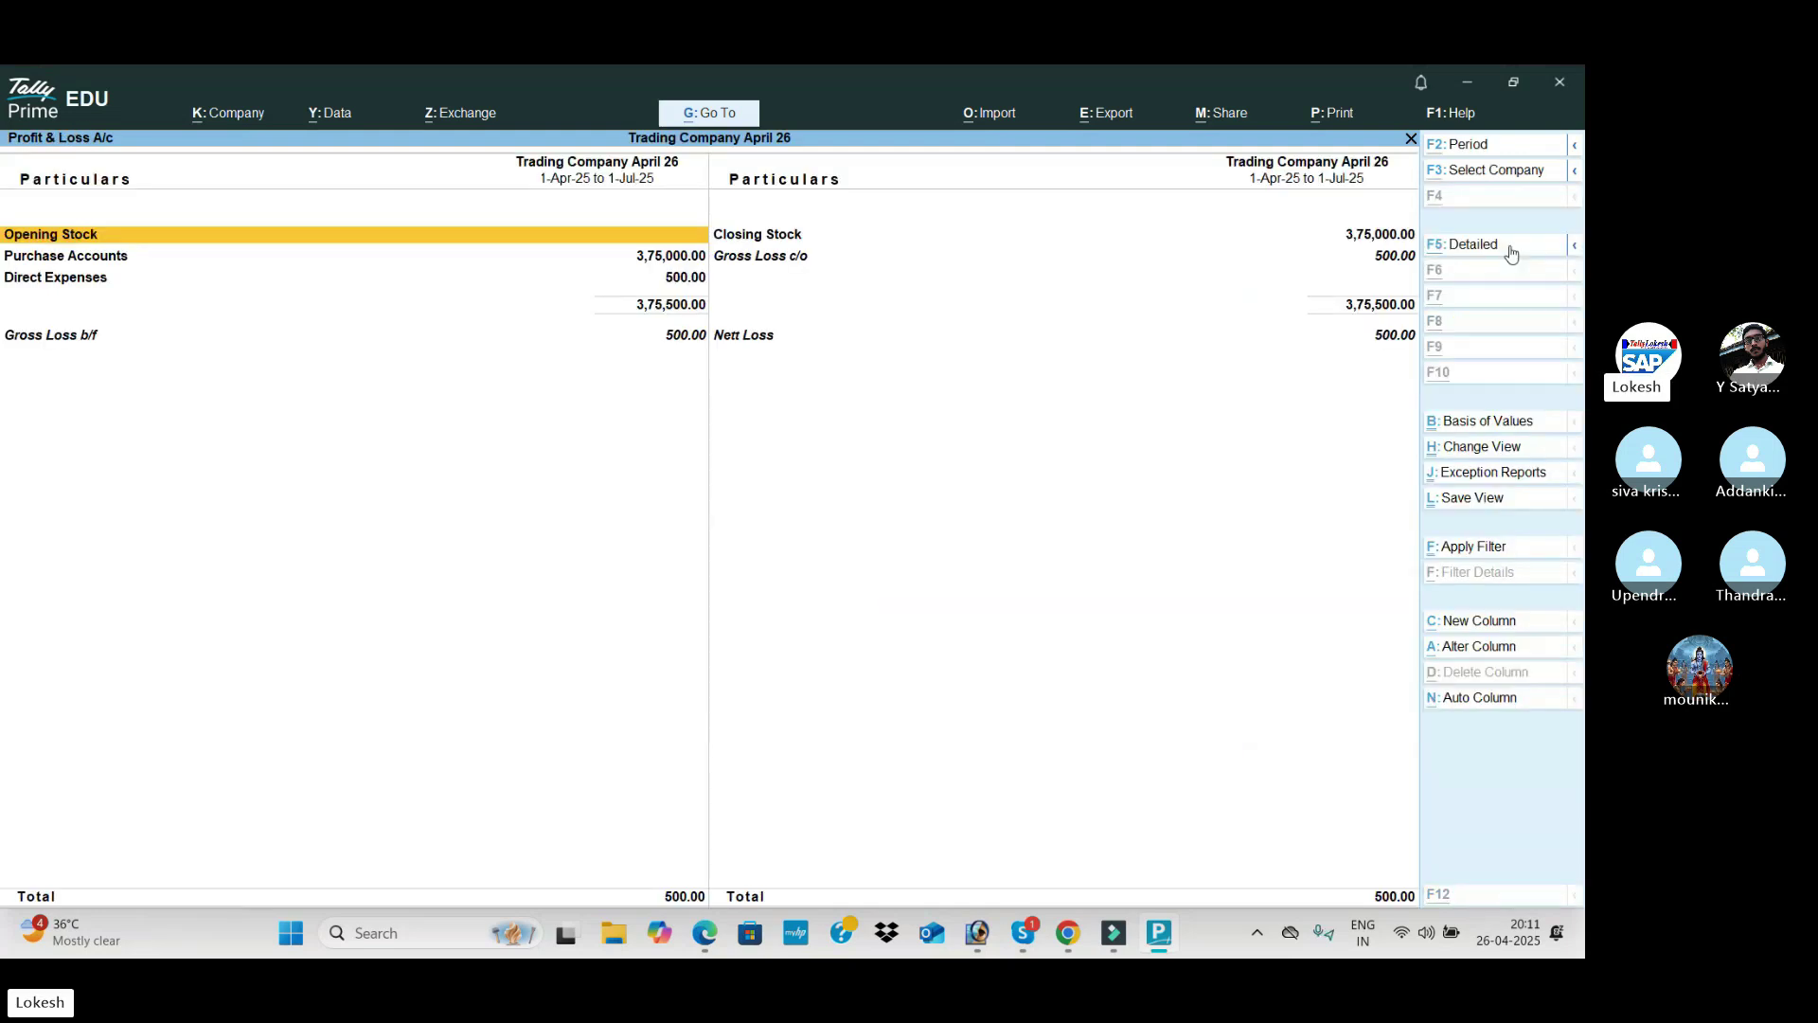
pyautogui.click(1510, 248)
pyautogui.press('Right')
pyautogui.press('Down')
pyautogui.press('Down')
pyautogui.press('Down')
pyautogui.press('Down')
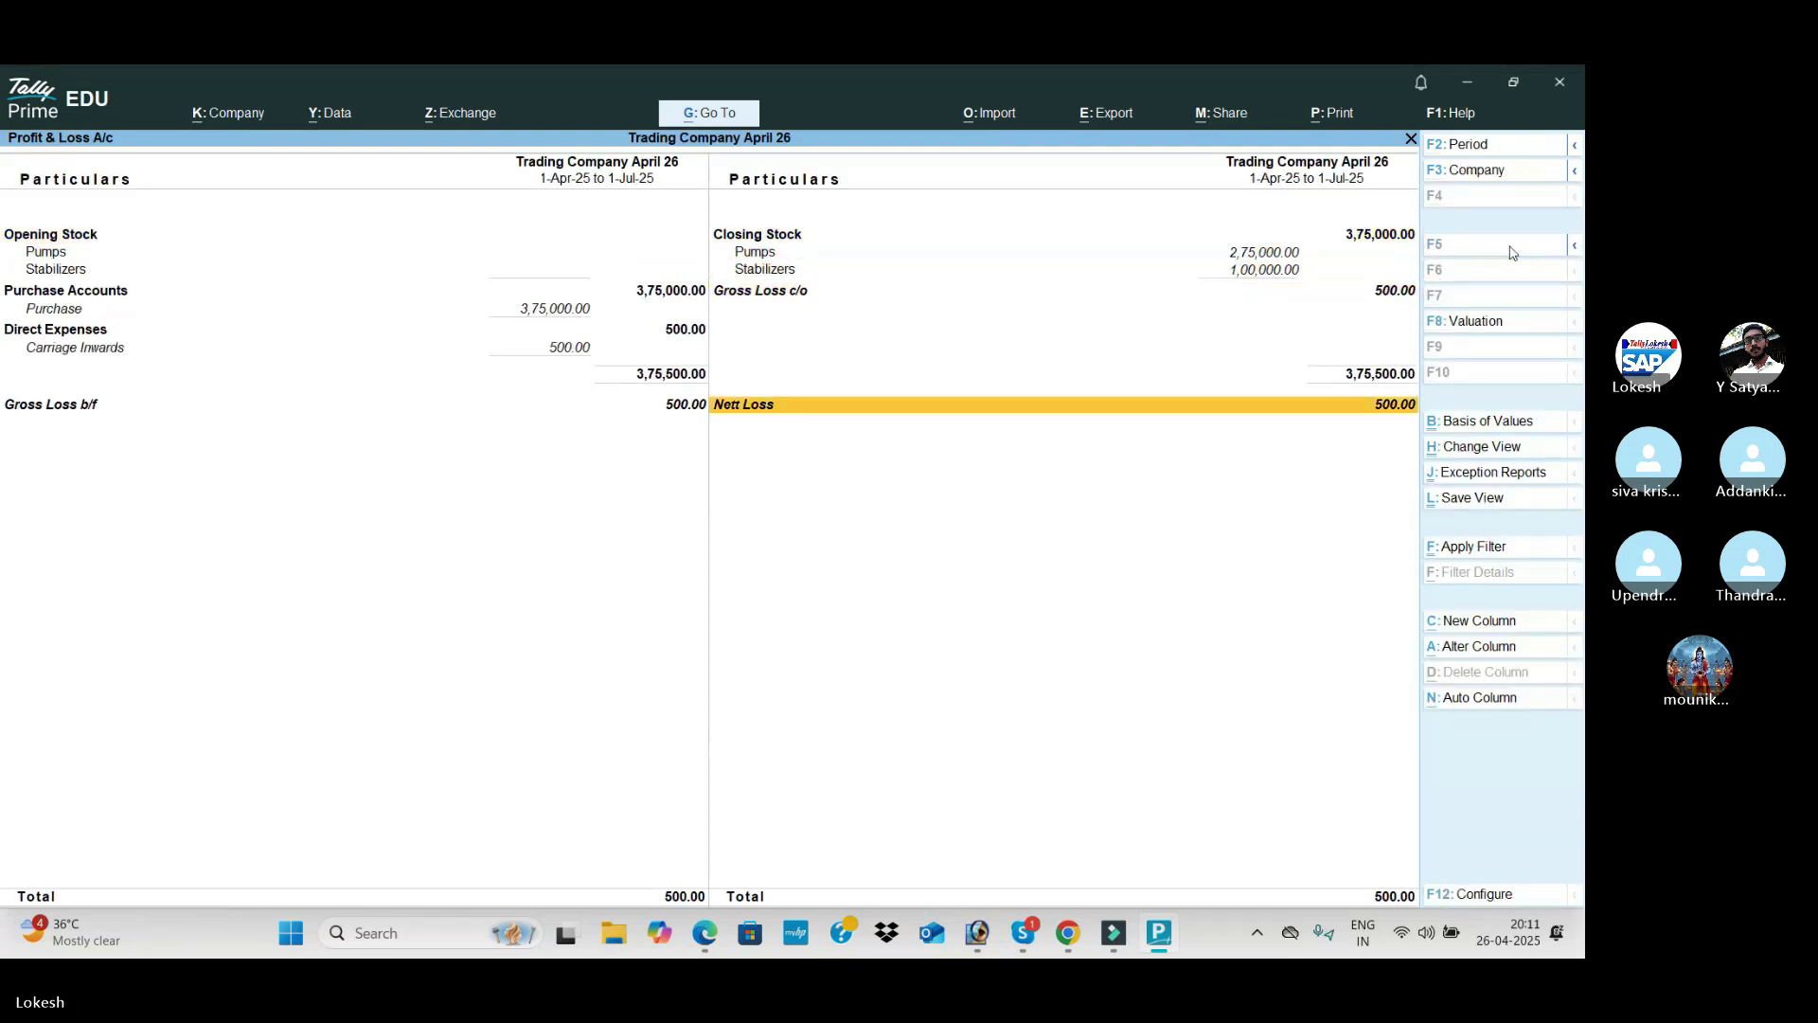
# Step: Compare the Profit & Loss A/c with the July Month Profit & Loss table of Module-2 in the practice PDF and close the report
pyautogui.hotkey('alt', 'Tab')
pyautogui.scroll(-10, 1020, 436)
pyautogui.scroll(-15, 1021, 443)
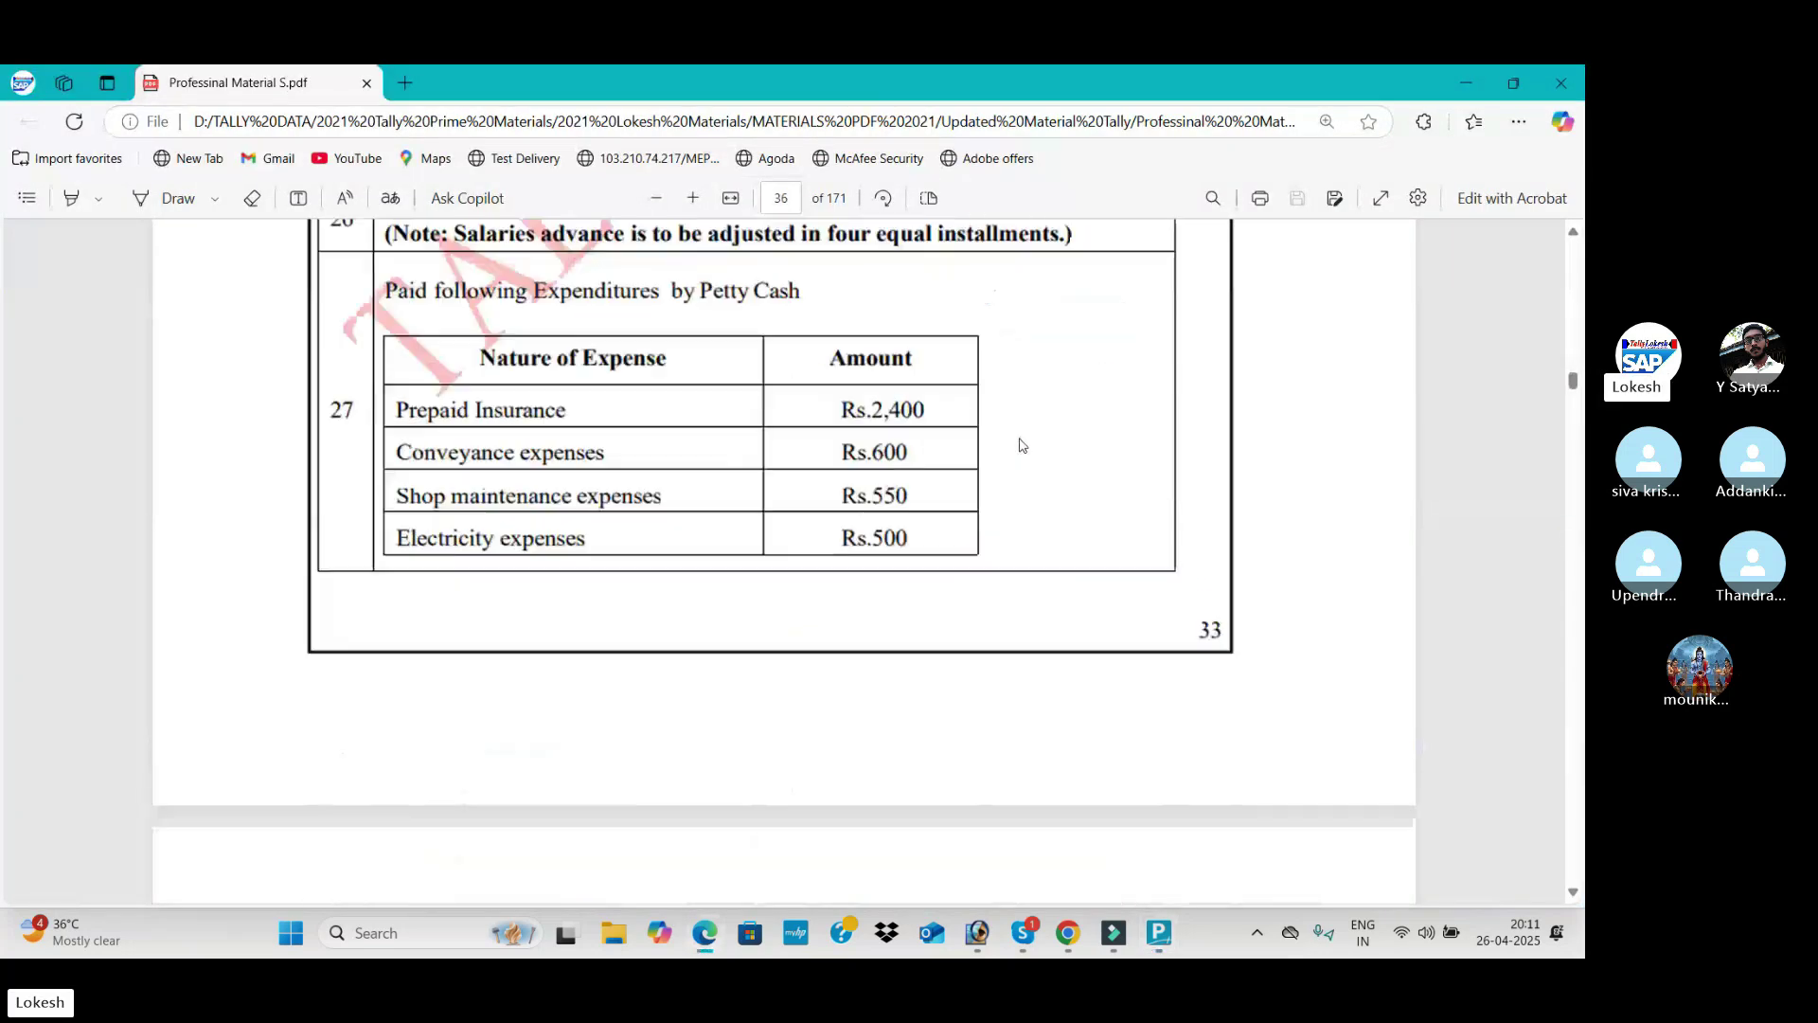
pyautogui.scroll(-15, 1023, 445)
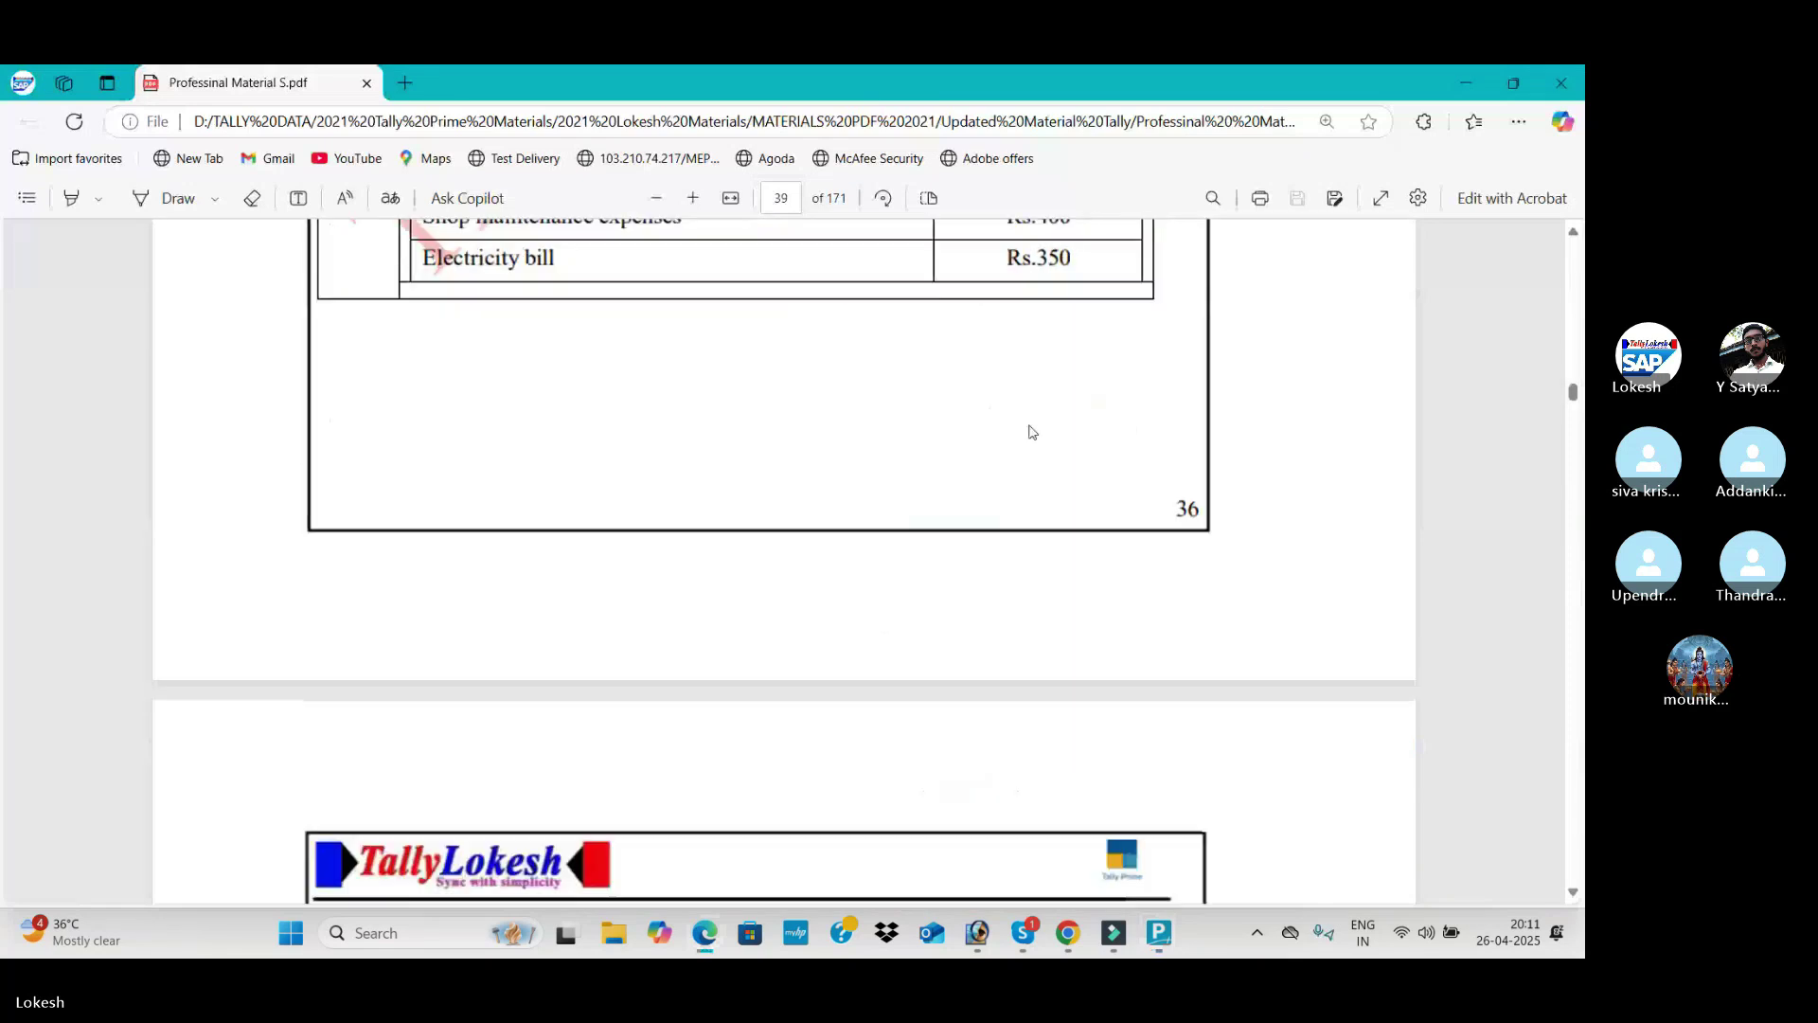
pyautogui.scroll(-15, 1035, 406)
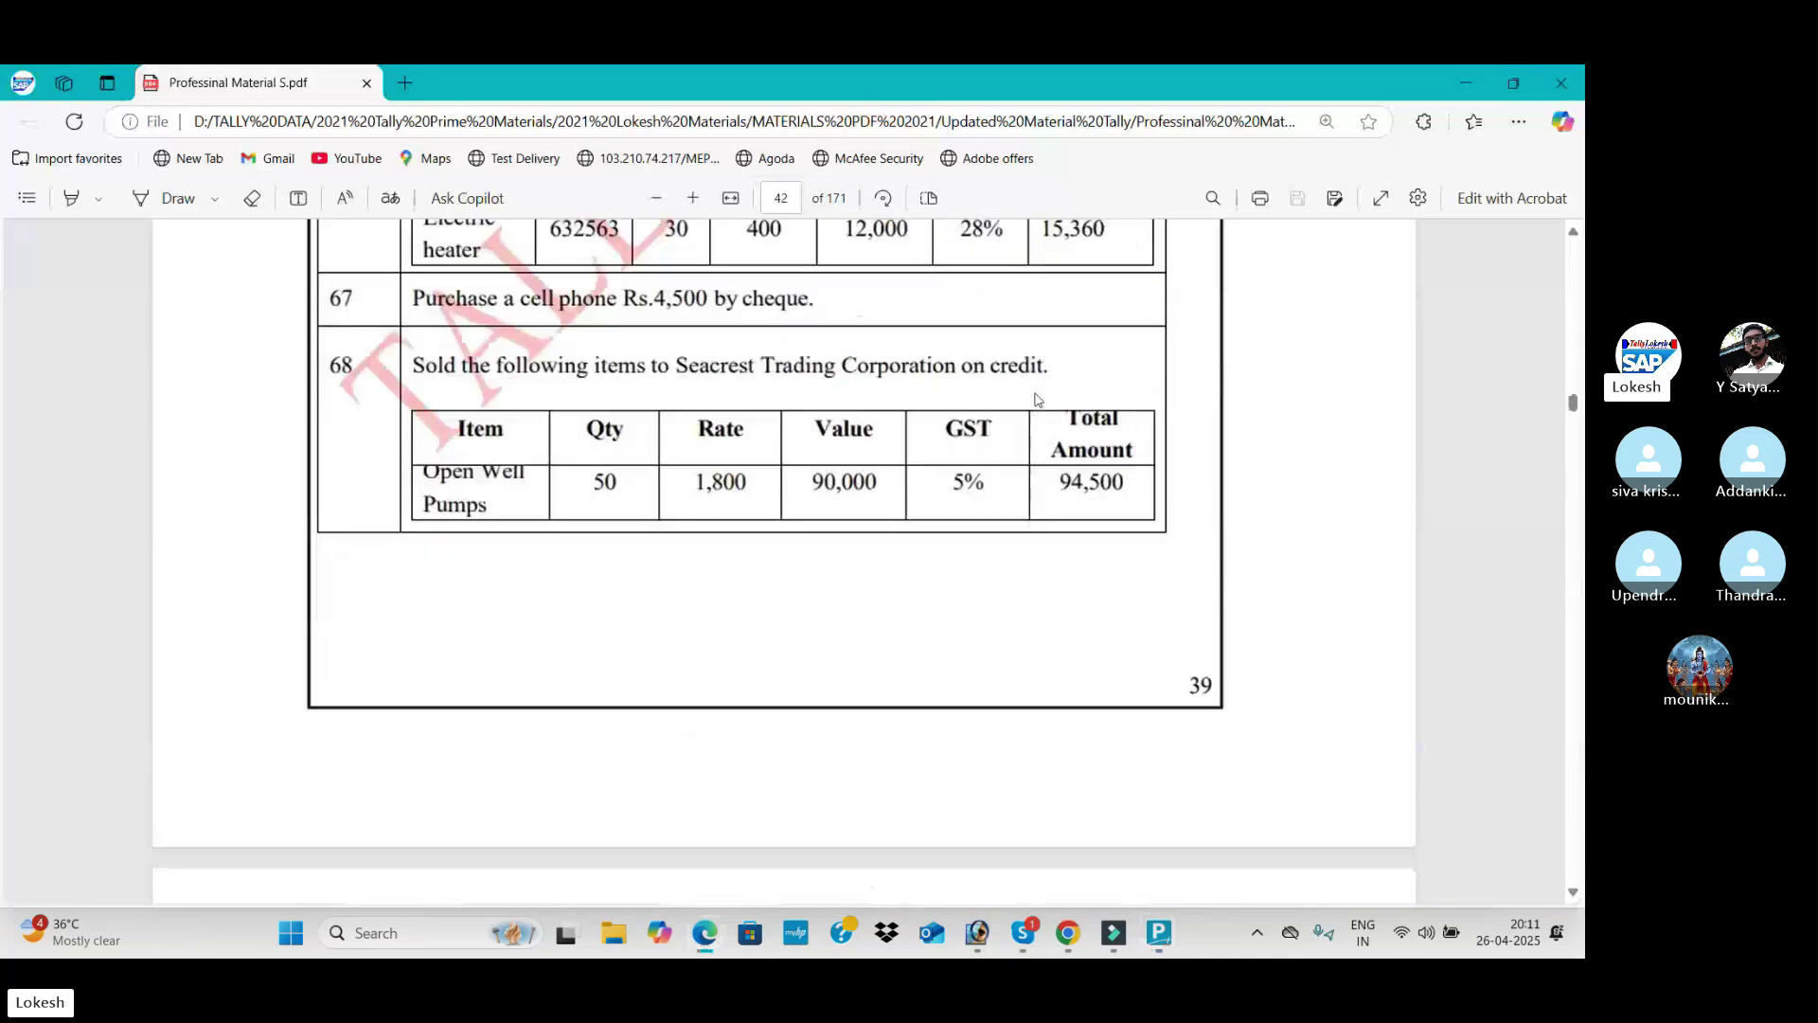
pyautogui.scroll(-8, 1036, 391)
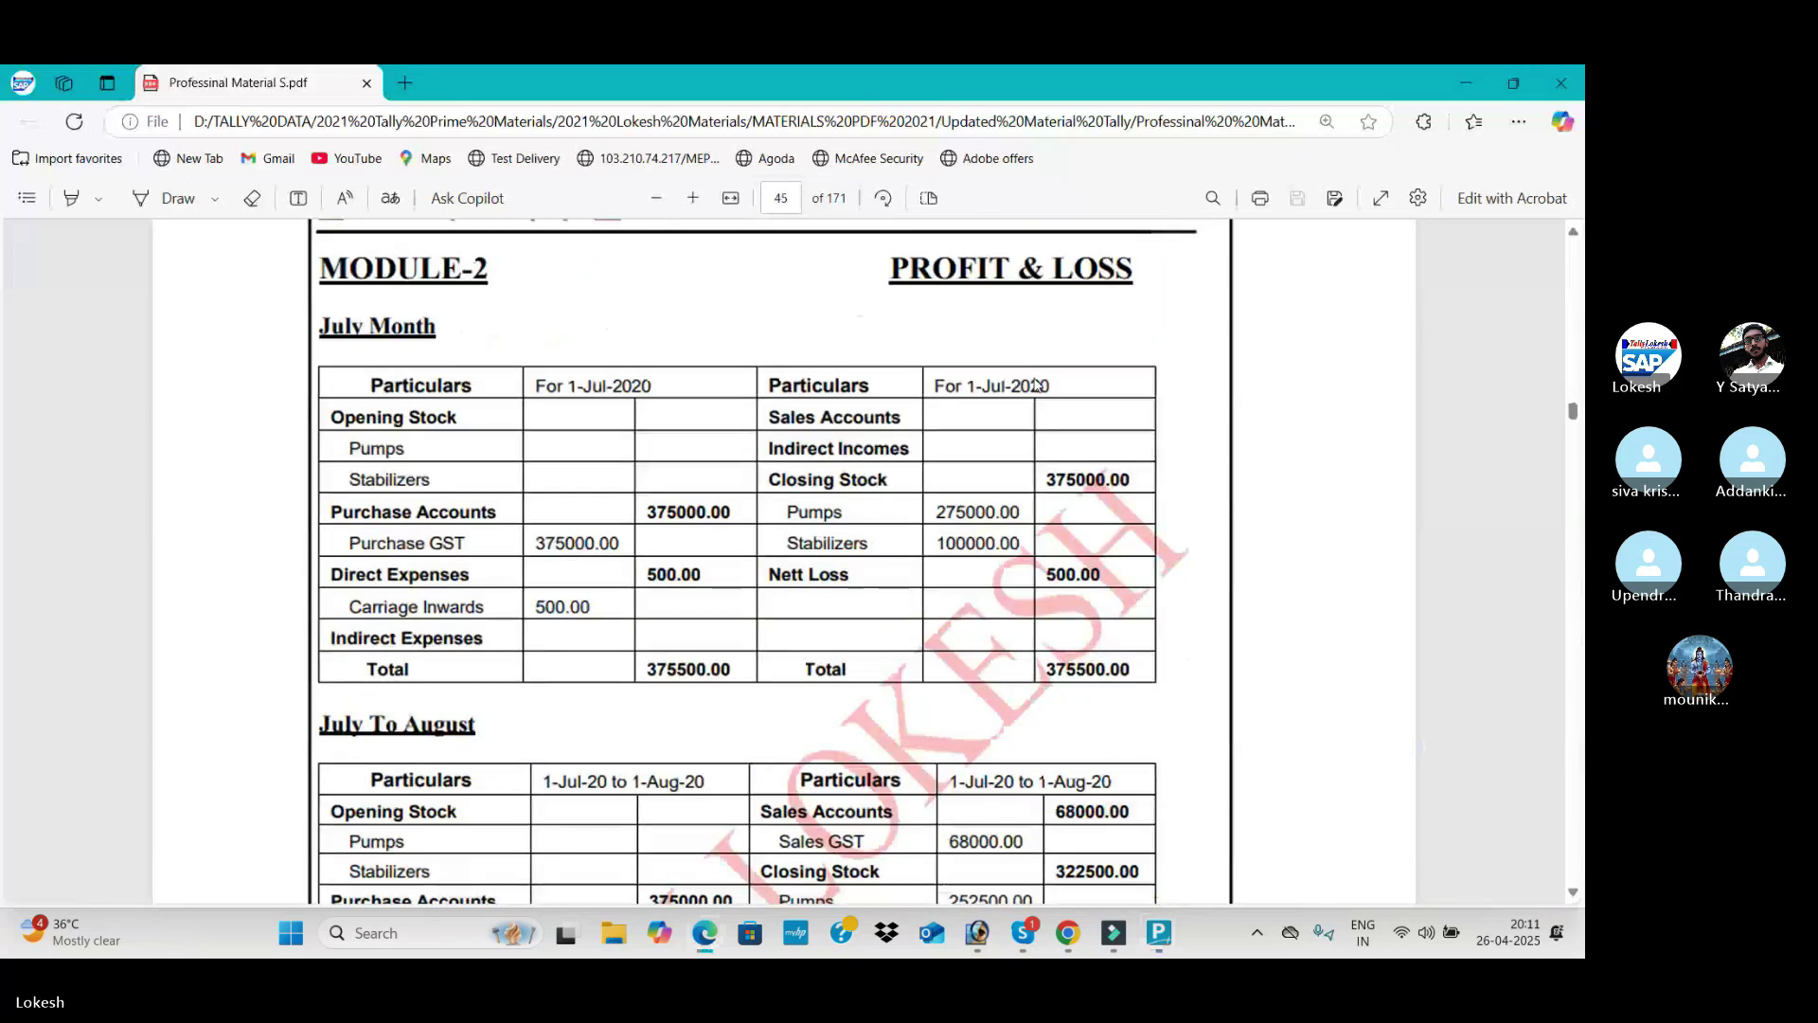
pyautogui.scroll(4, 1035, 385)
pyautogui.scroll(-5, 1037, 385)
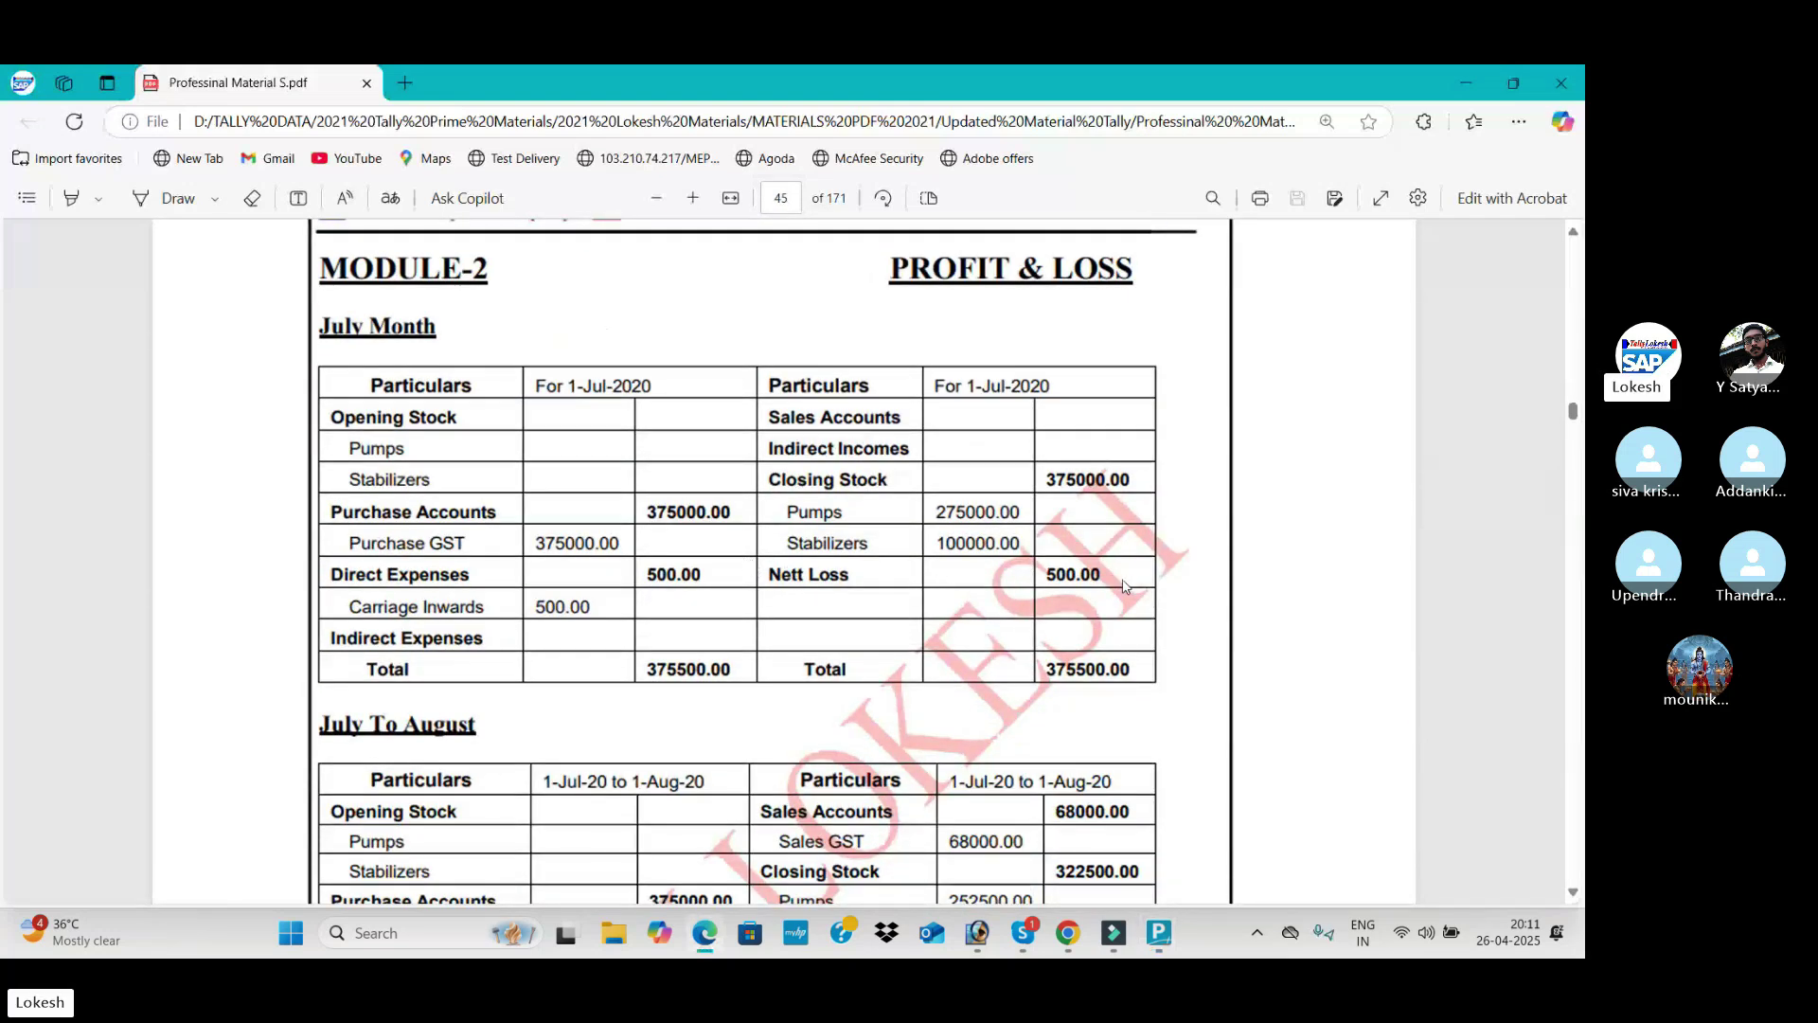
pyautogui.hotkey('alt', 'Tab')
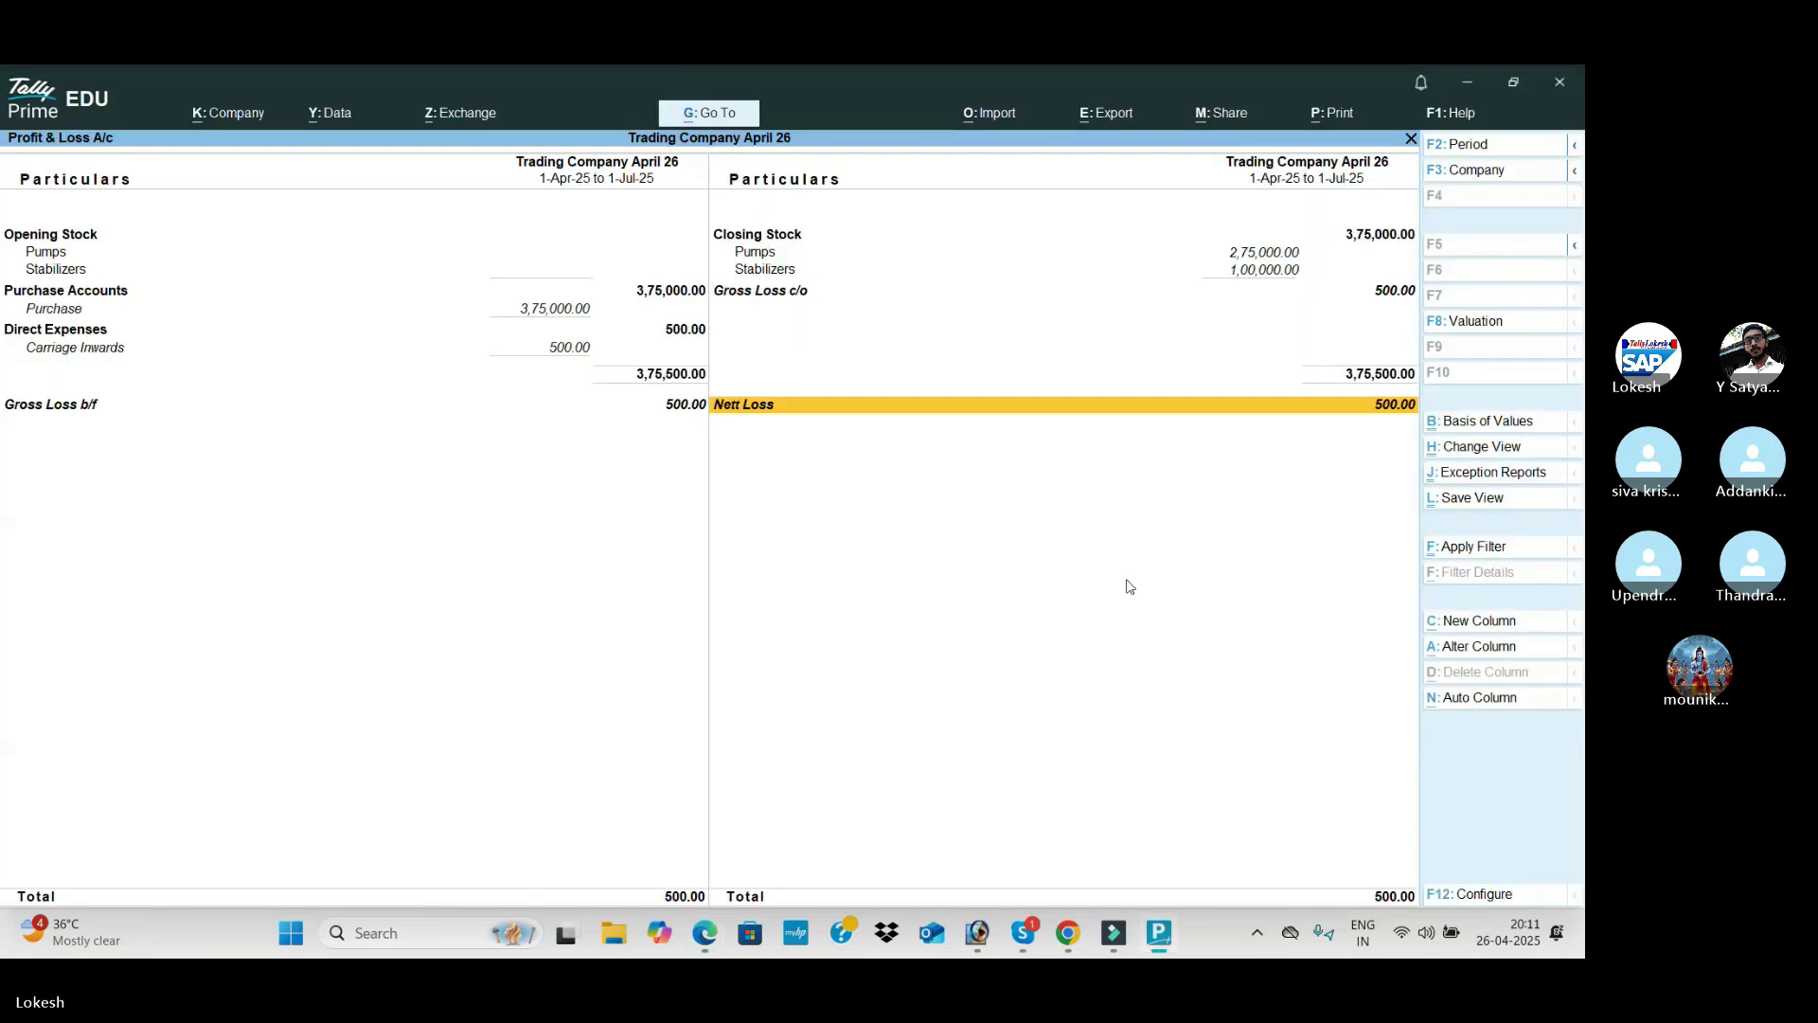
pyautogui.press('Escape')
pyautogui.press('Down')
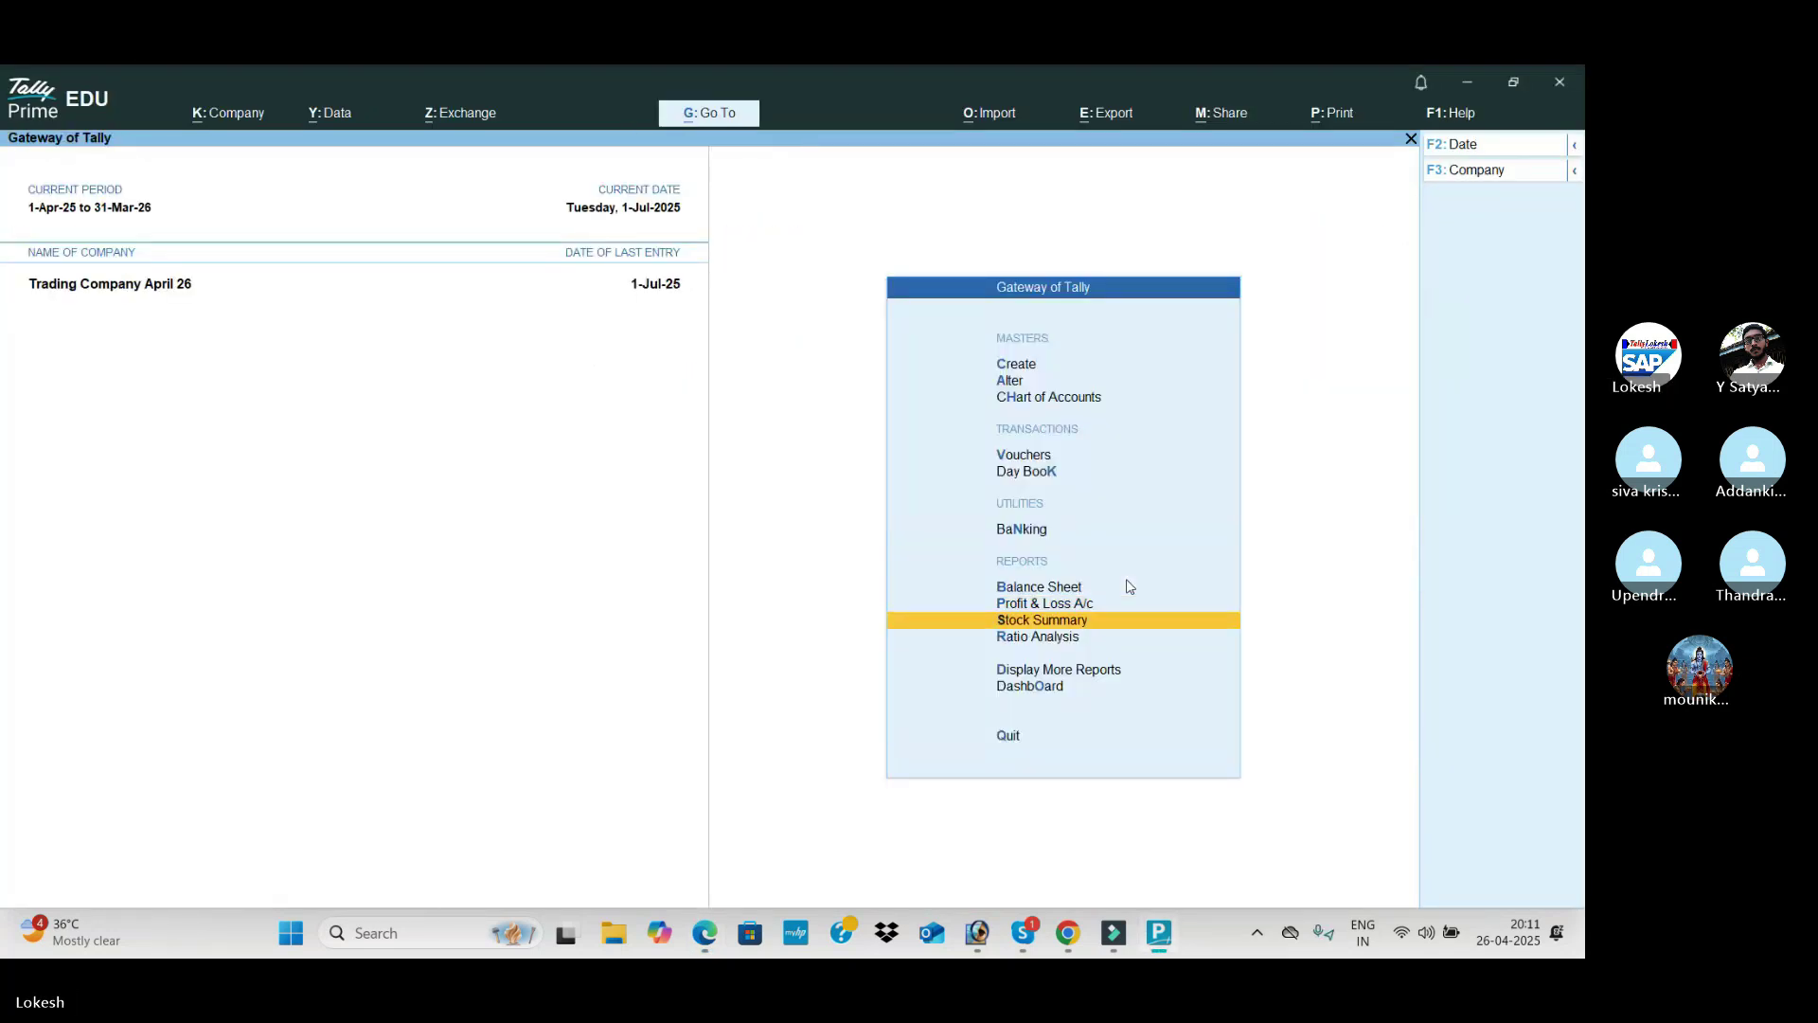
# Step: Open the Stock Summary in detailed format and configure it to show goods inwards and goods outwards
pyautogui.press('Return')
pyautogui.hotkey('alt', 'F1')
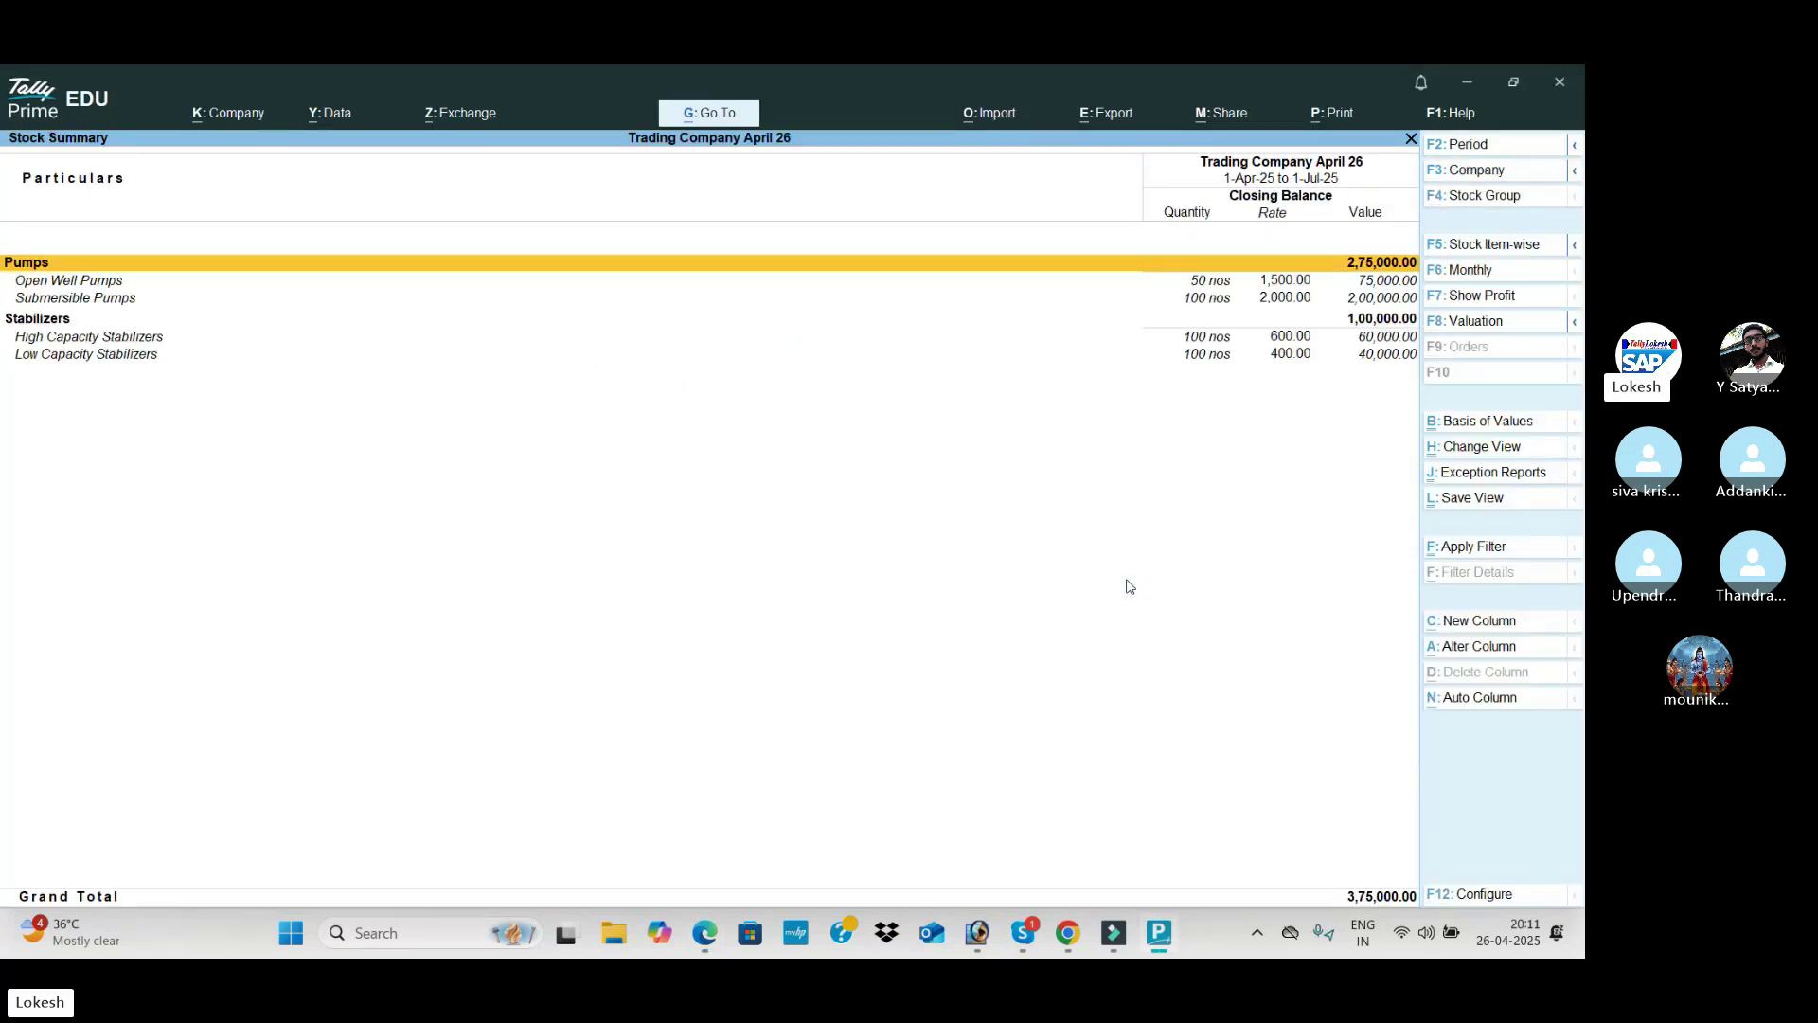
pyautogui.click(1479, 897)
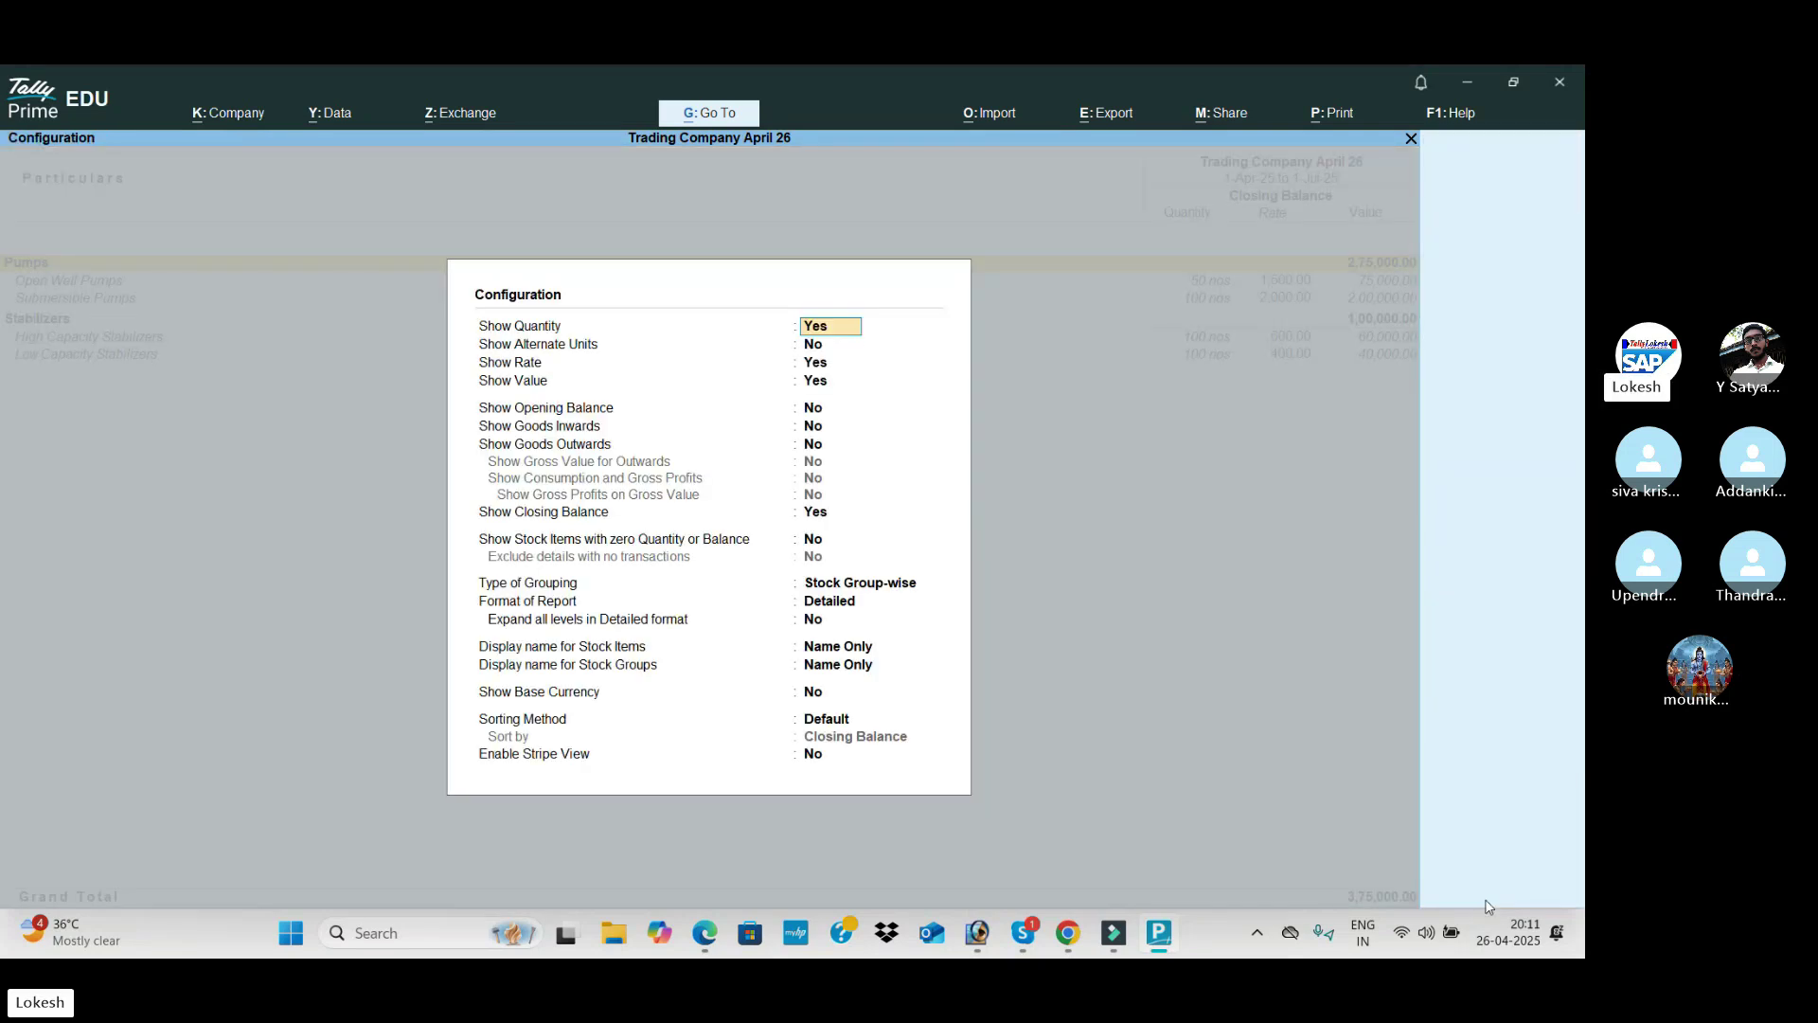
pyautogui.press('Return')
pyautogui.press('Return')
pyautogui.press('Return')
pyautogui.press('Return')
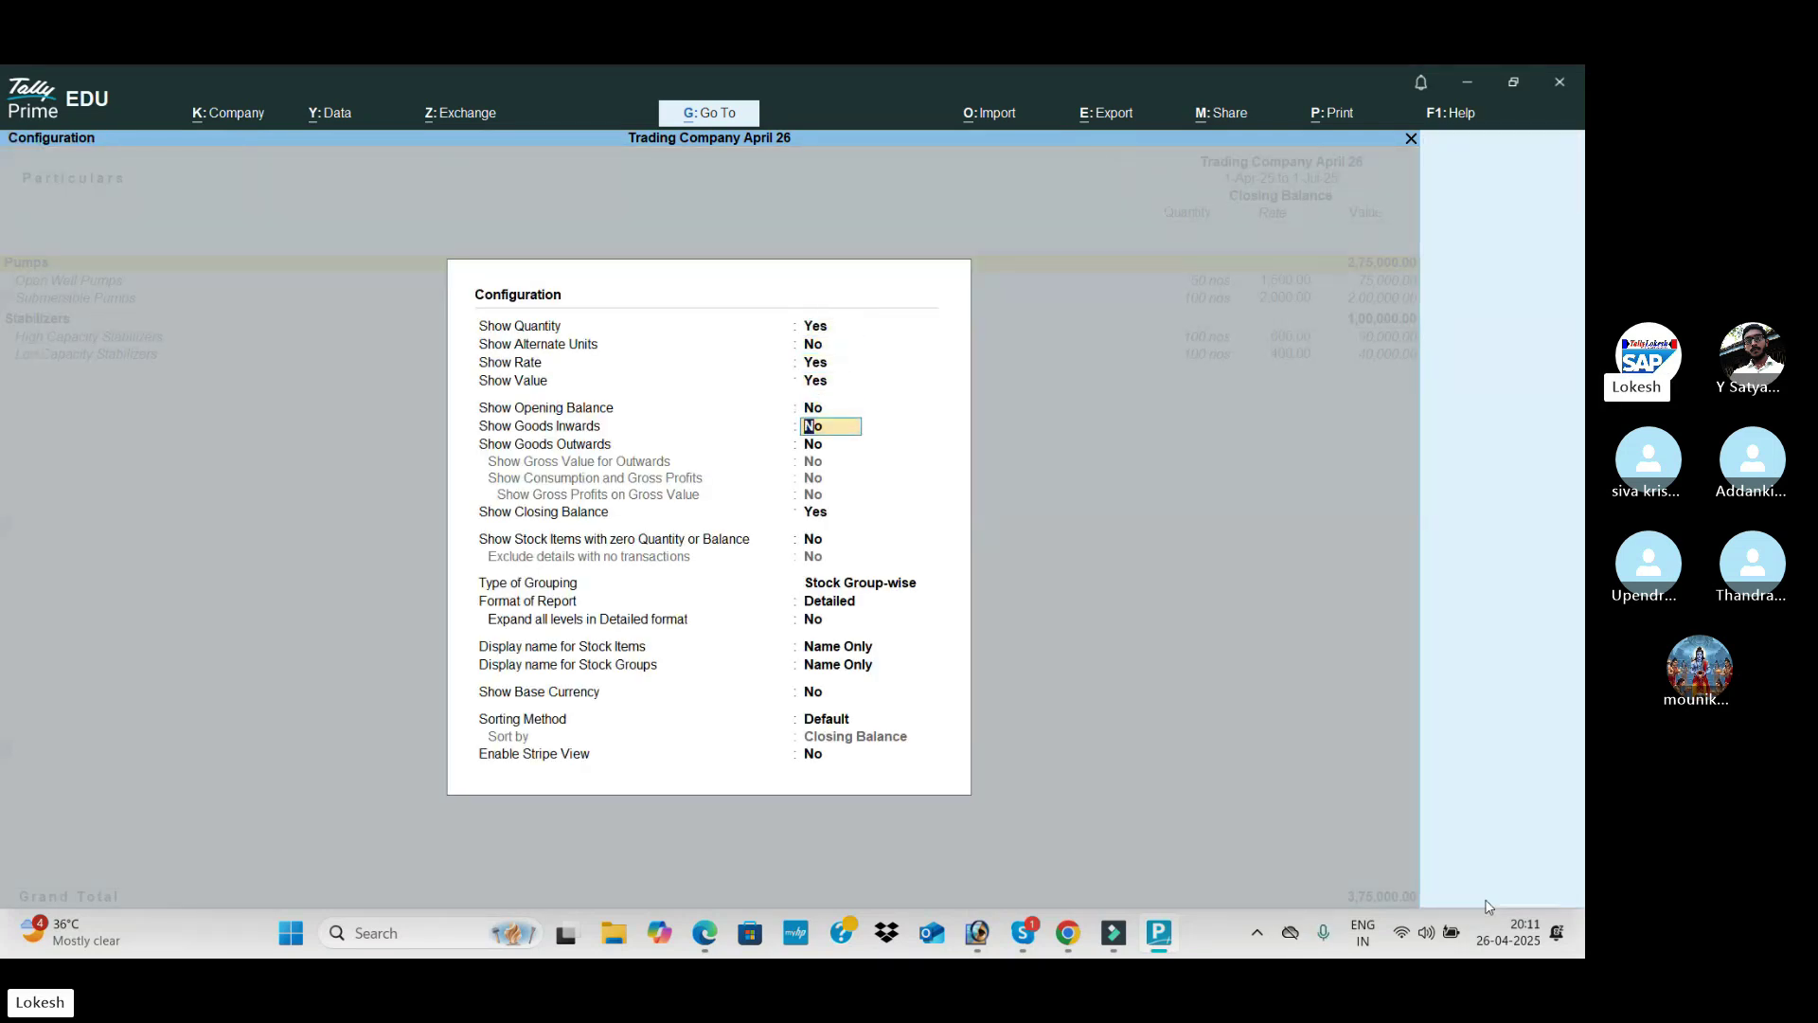
pyautogui.press('t')
pyautogui.press('BackSpace')
pyautogui.press('Down')
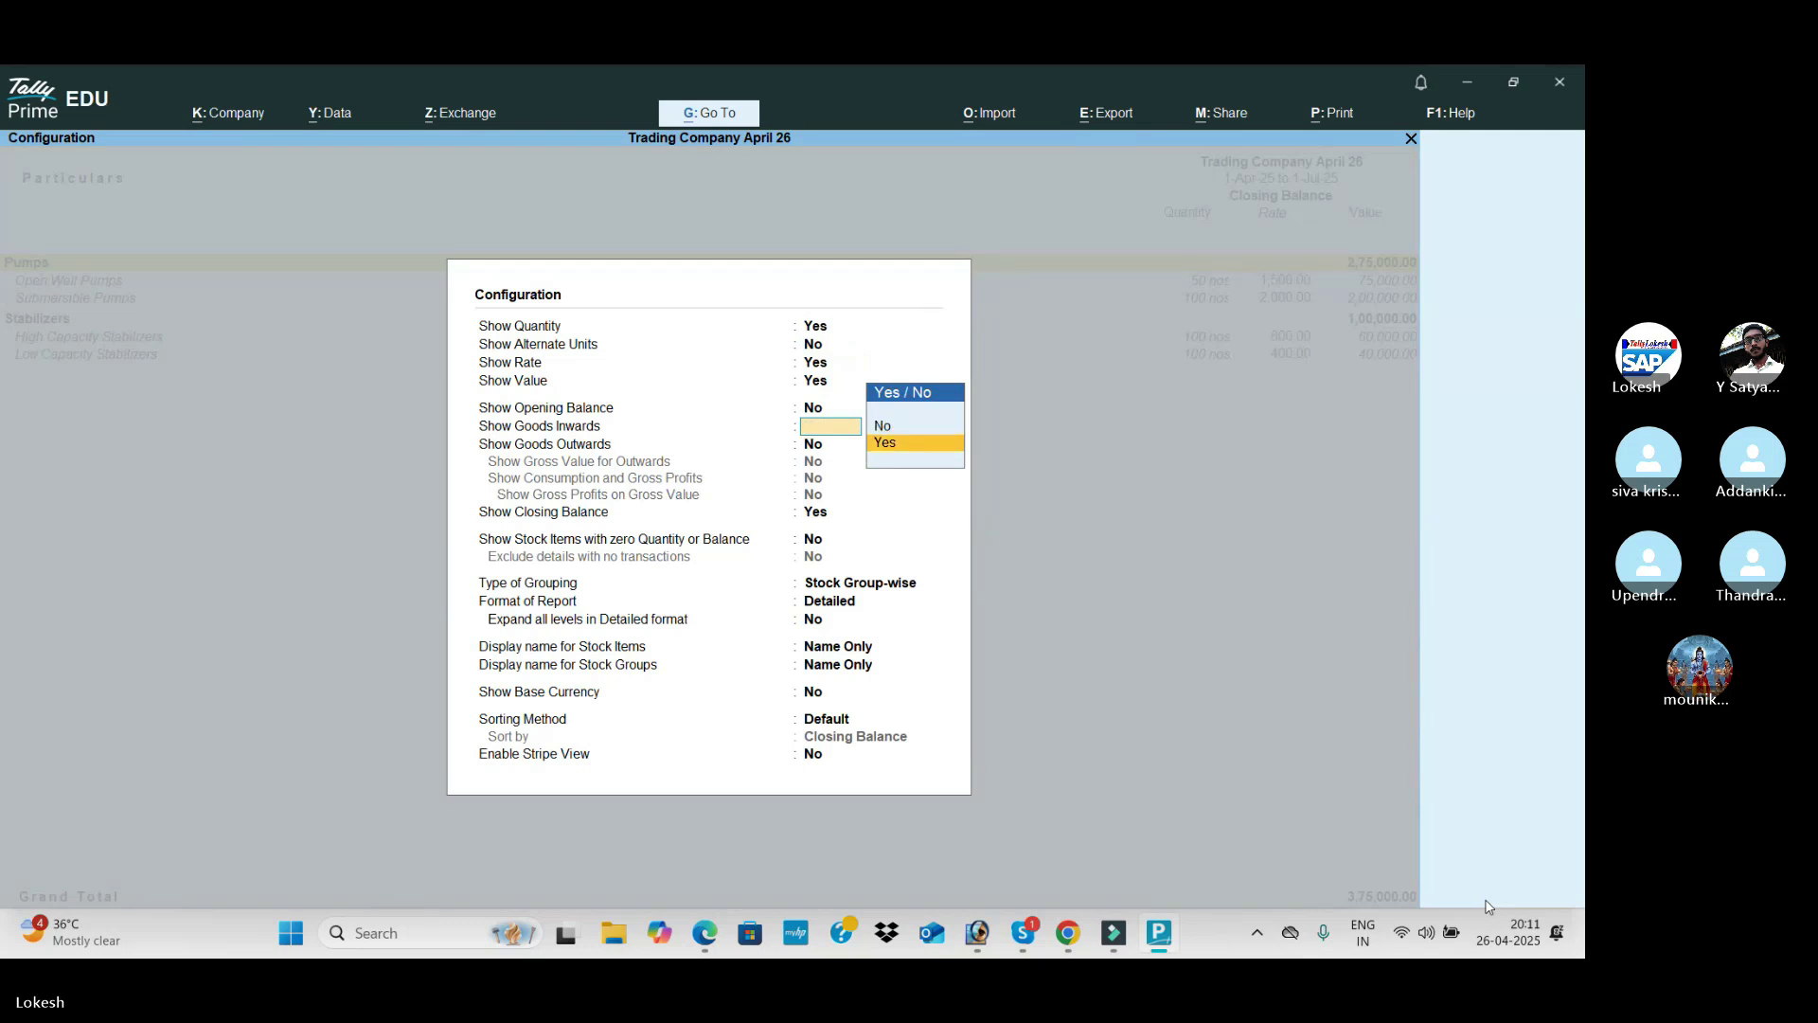
pyautogui.press('Return')
pyautogui.press('y')
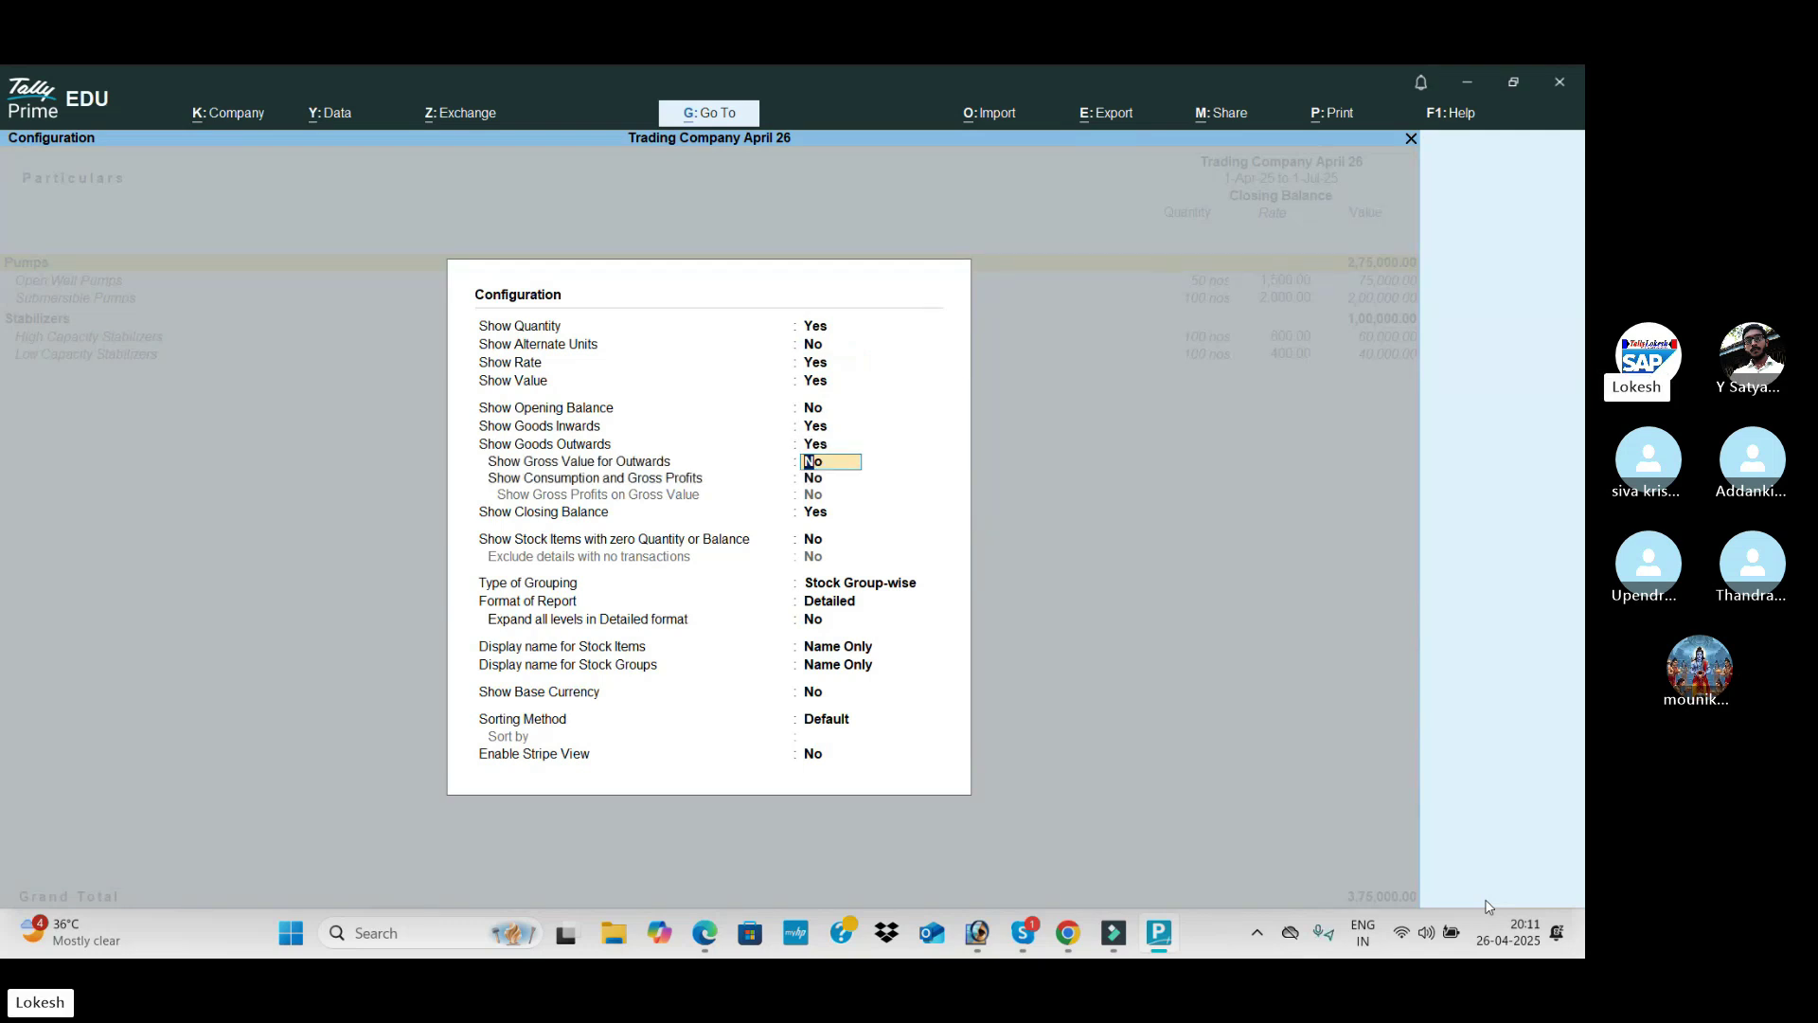
pyautogui.hotkey('ctrl', 'a')
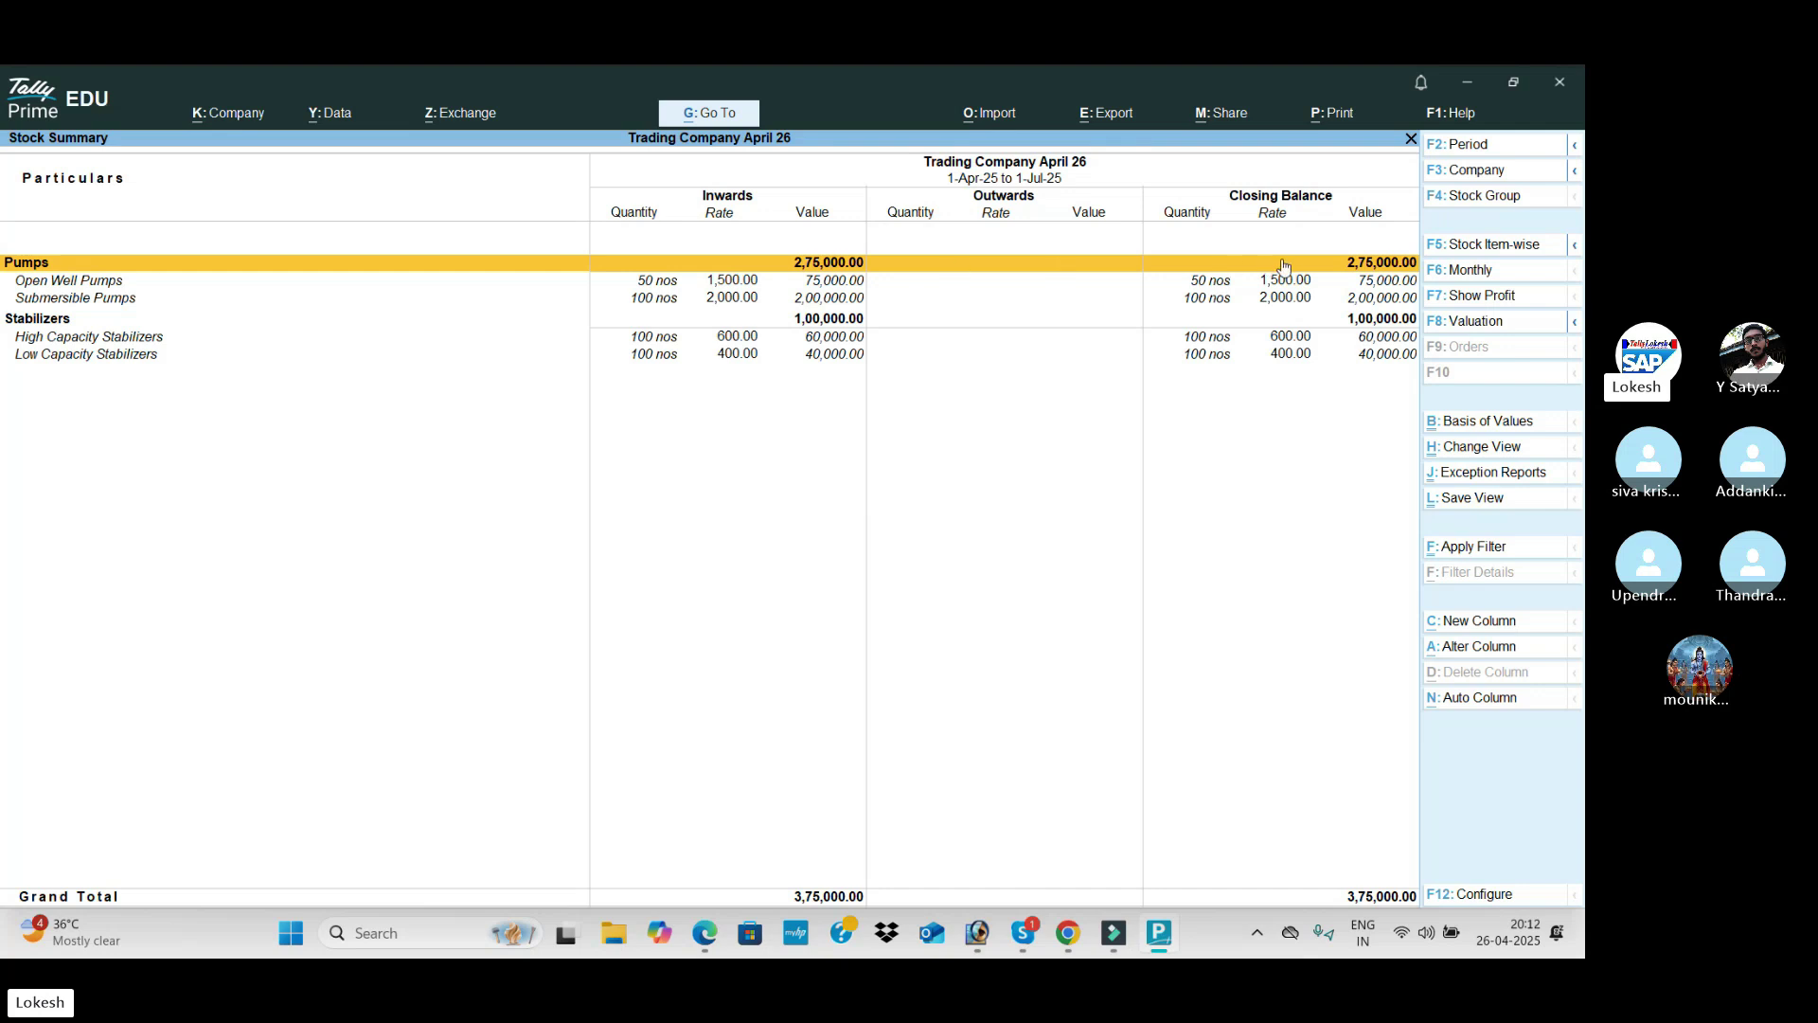
# Step: Leave the Stock Summary and view the company's Dashboard
pyautogui.press('Escape')
pyautogui.press('Down')
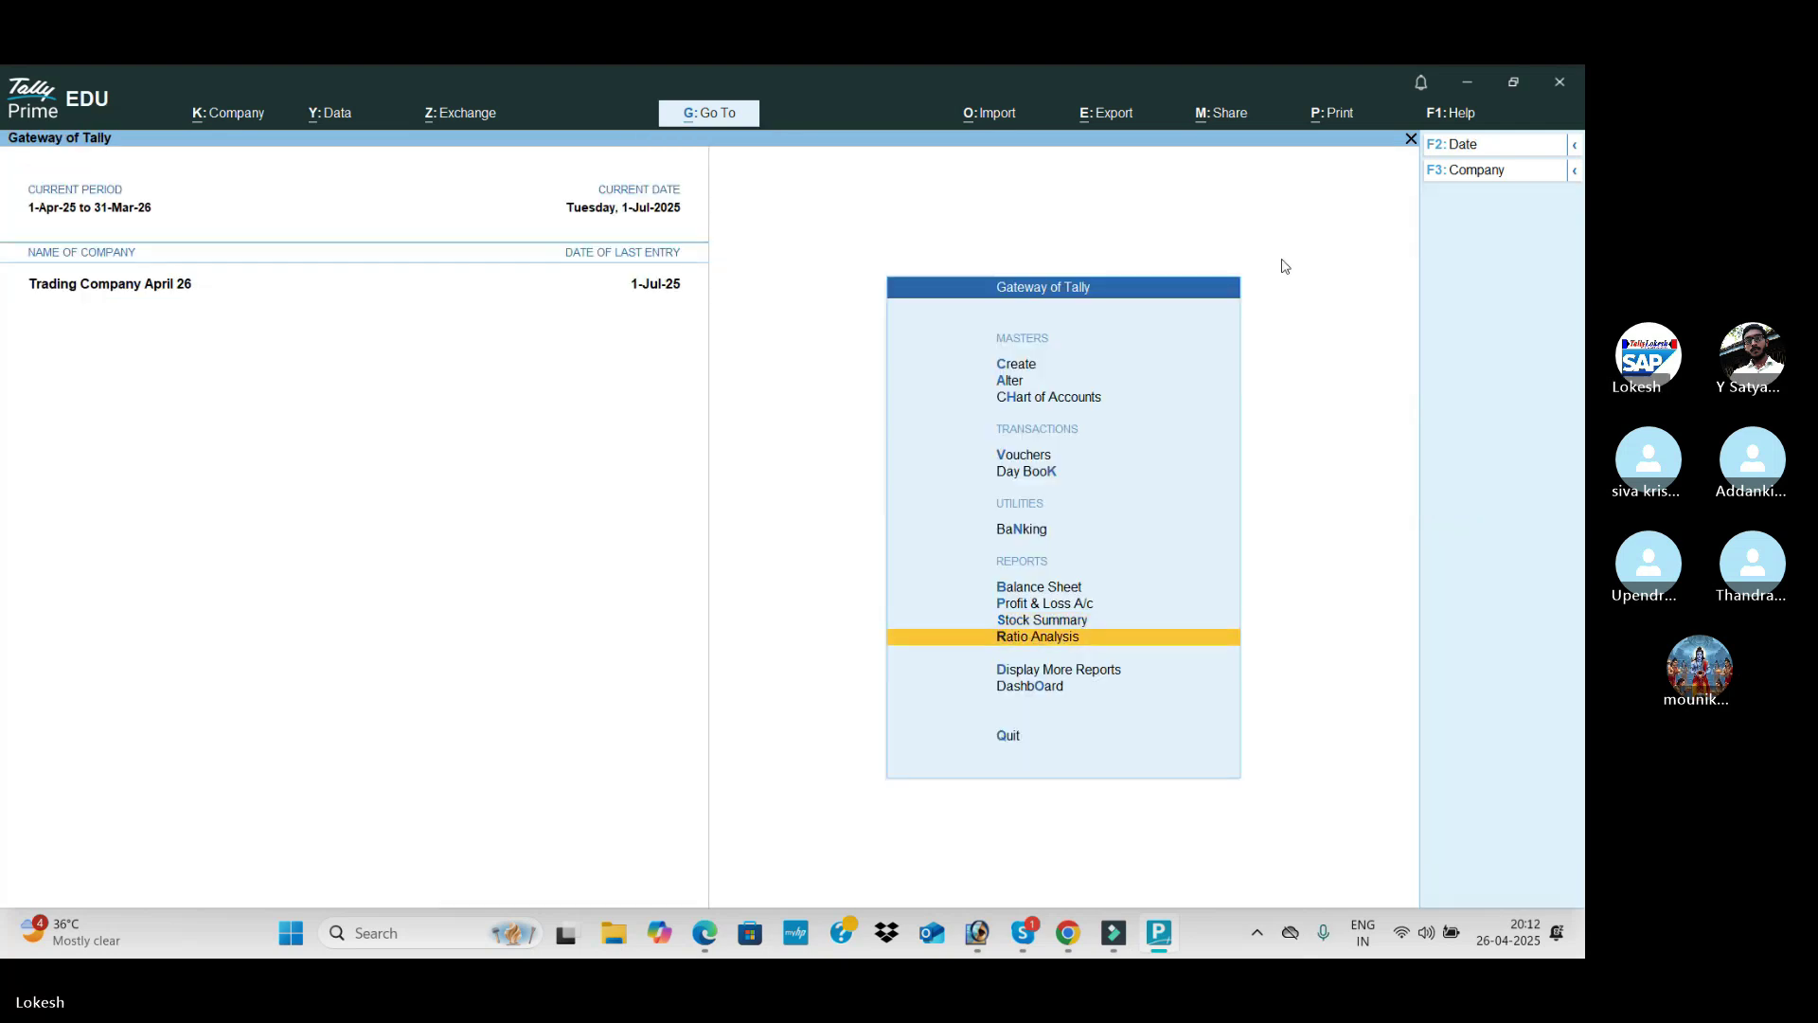
pyautogui.press('Down')
pyautogui.press('Down')
pyautogui.press('Return')
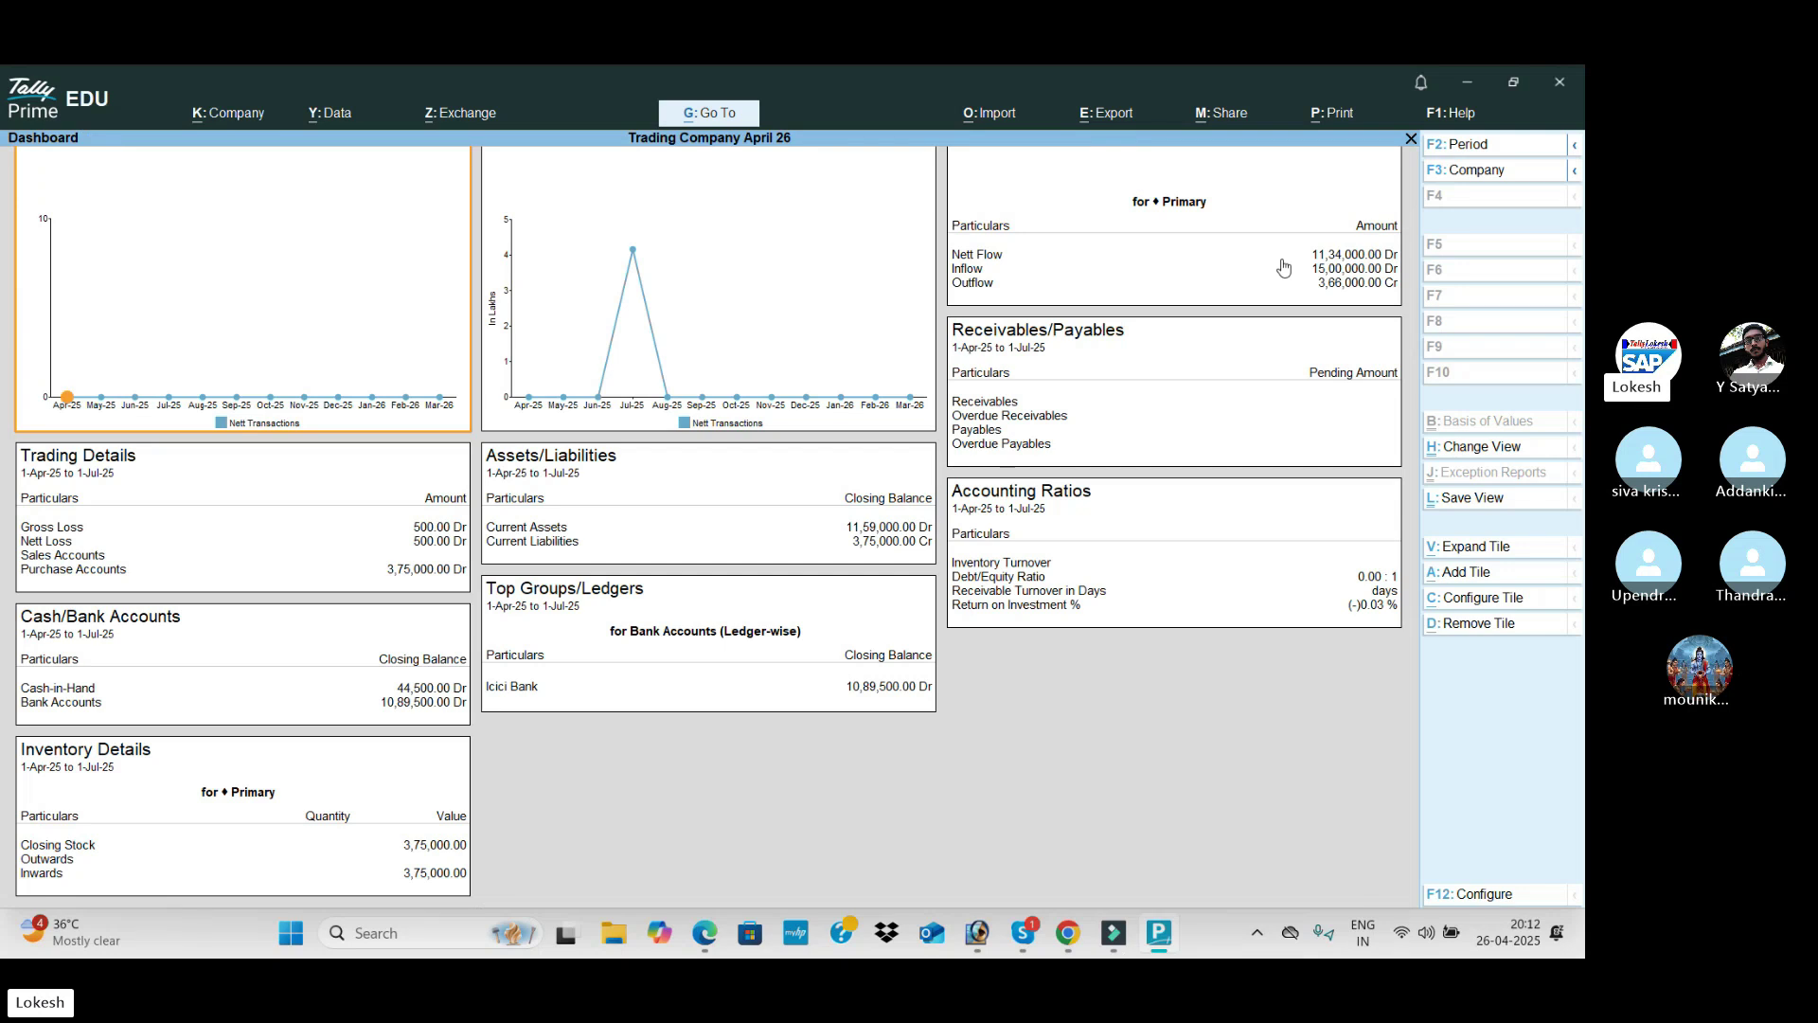
# Step: Leave the Dashboard and view the company's Trial Balance with its account groups broken down
pyautogui.press('Escape')
pyautogui.press('Up')
pyautogui.press('Return')
pyautogui.press('Return')
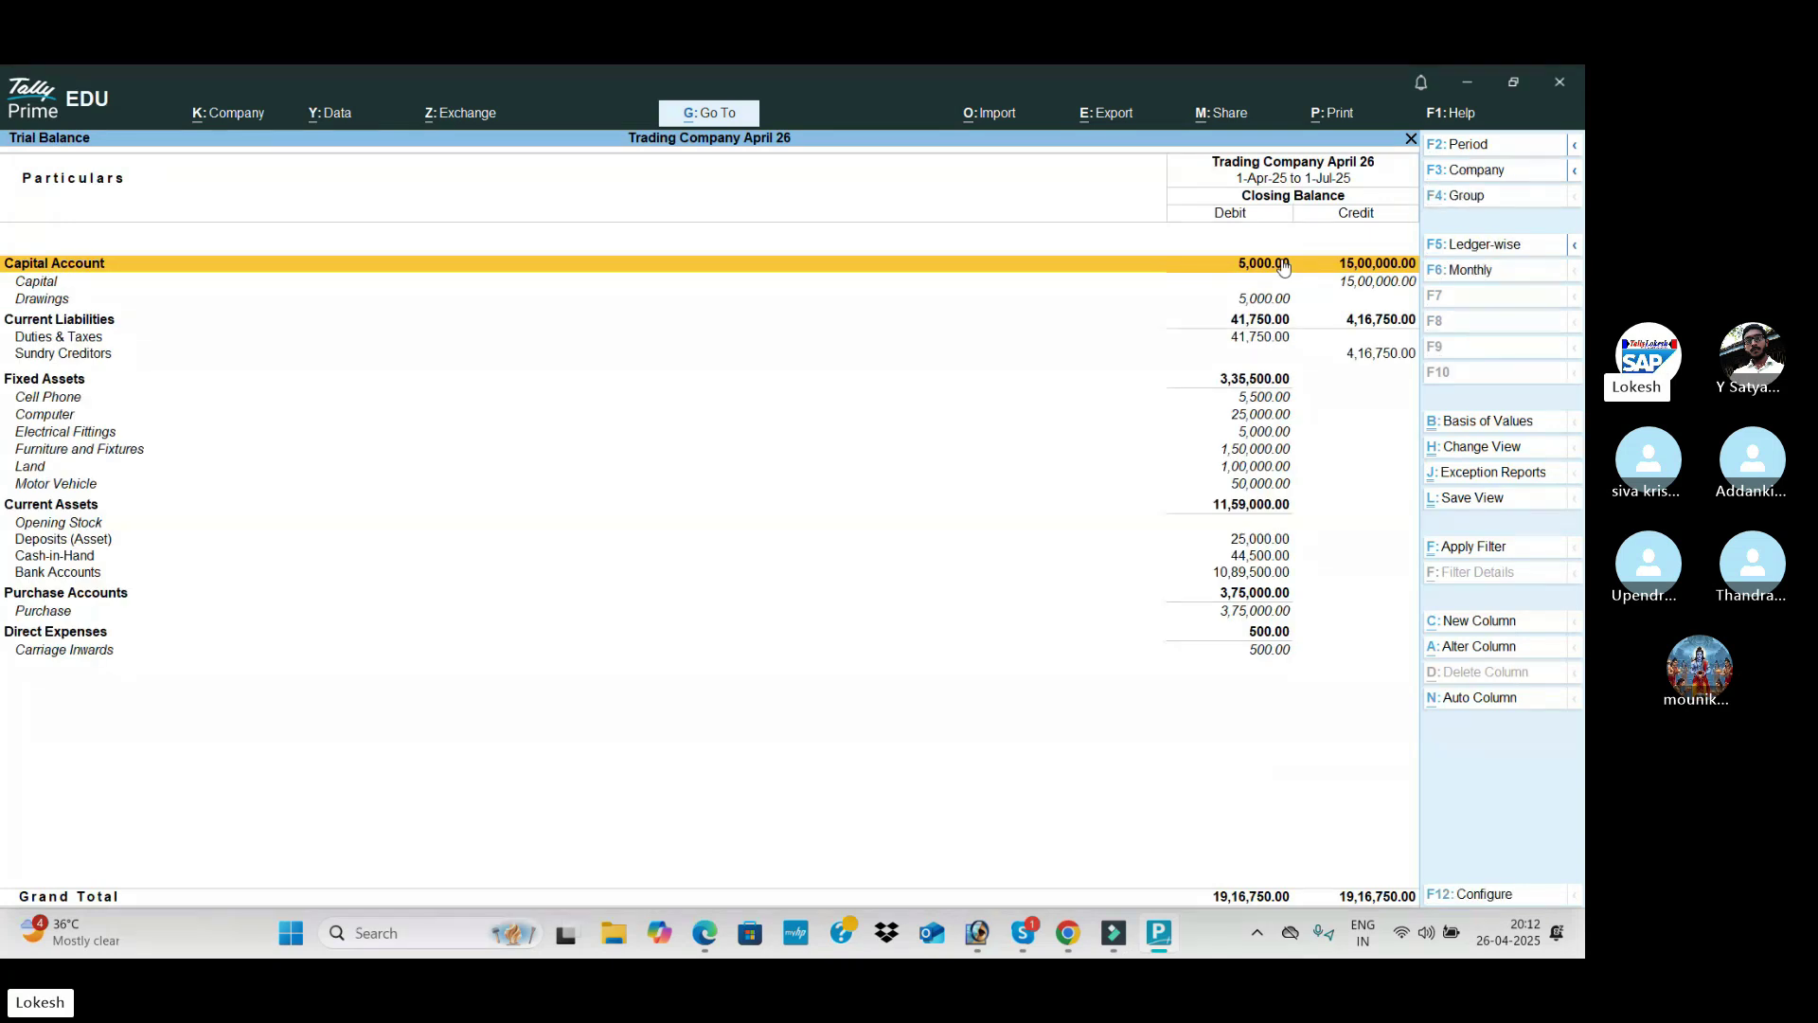
# Step: Close the Trial Balance and look at the Cash/Bank Book(s) summary among the account books
pyautogui.press('Escape')
pyautogui.press('Down')
pyautogui.press('Down')
pyautogui.press('Down')
pyautogui.press('Down')
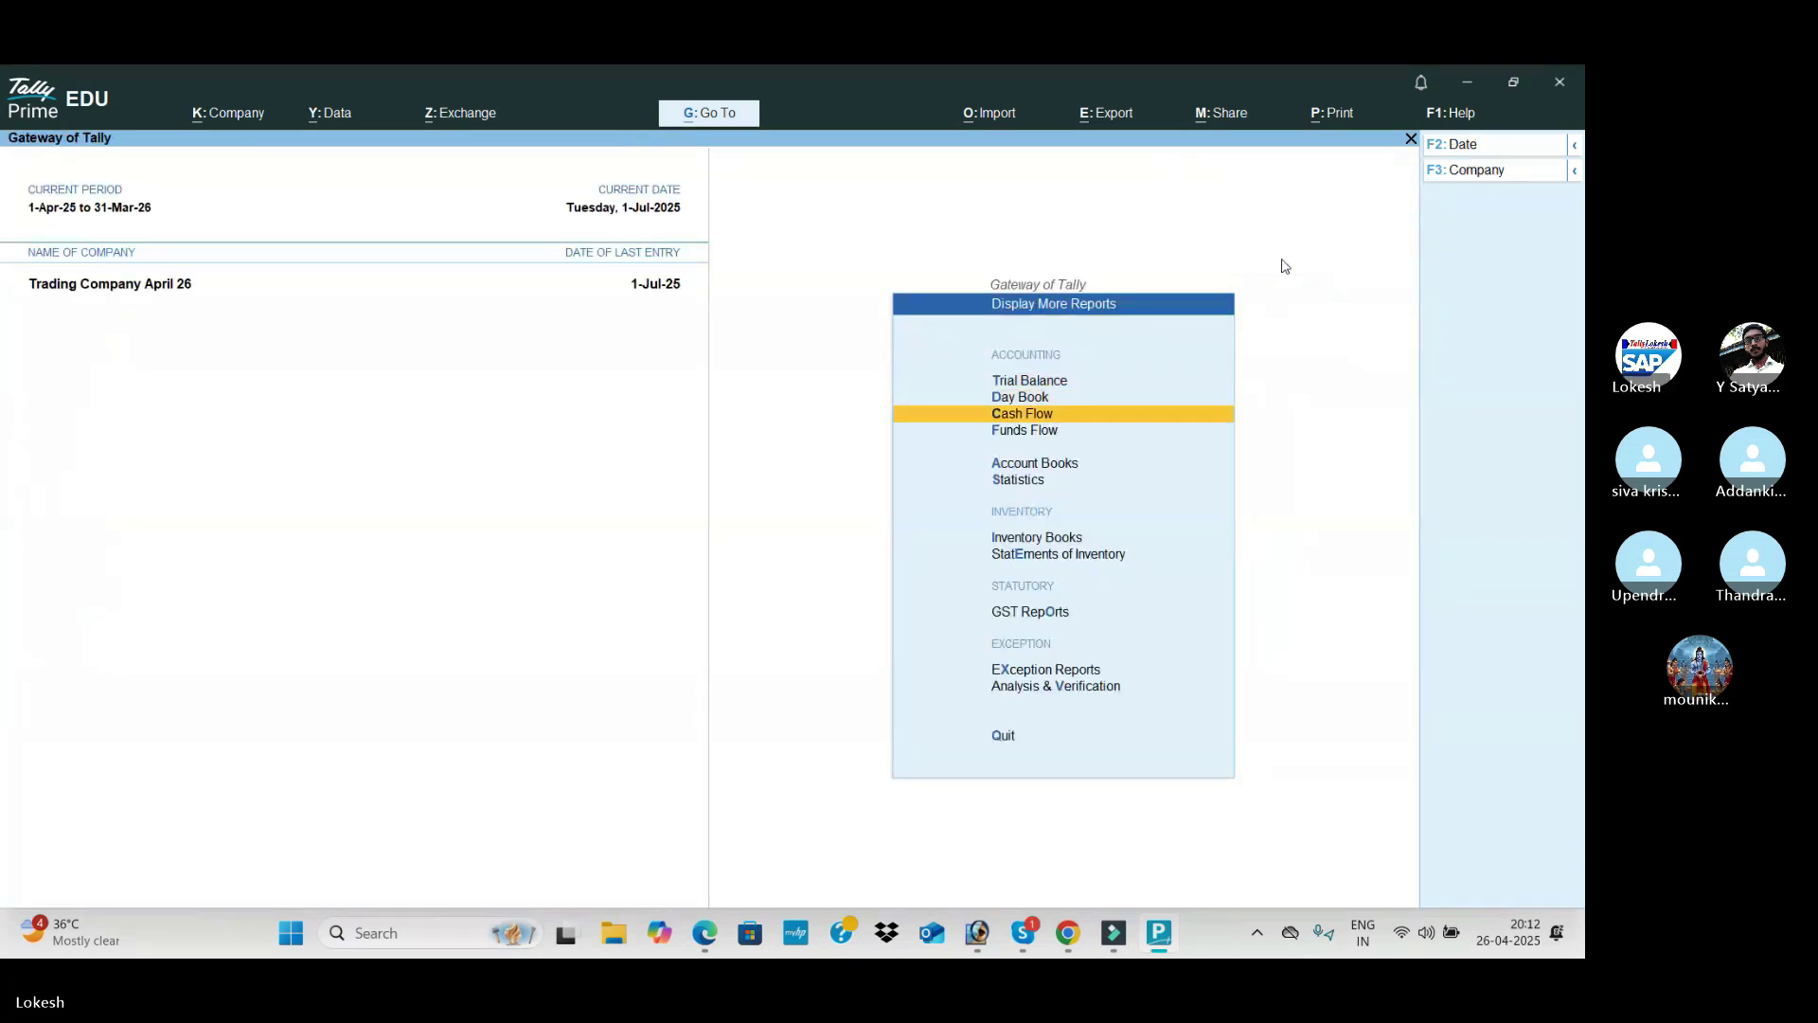
pyautogui.press('Return')
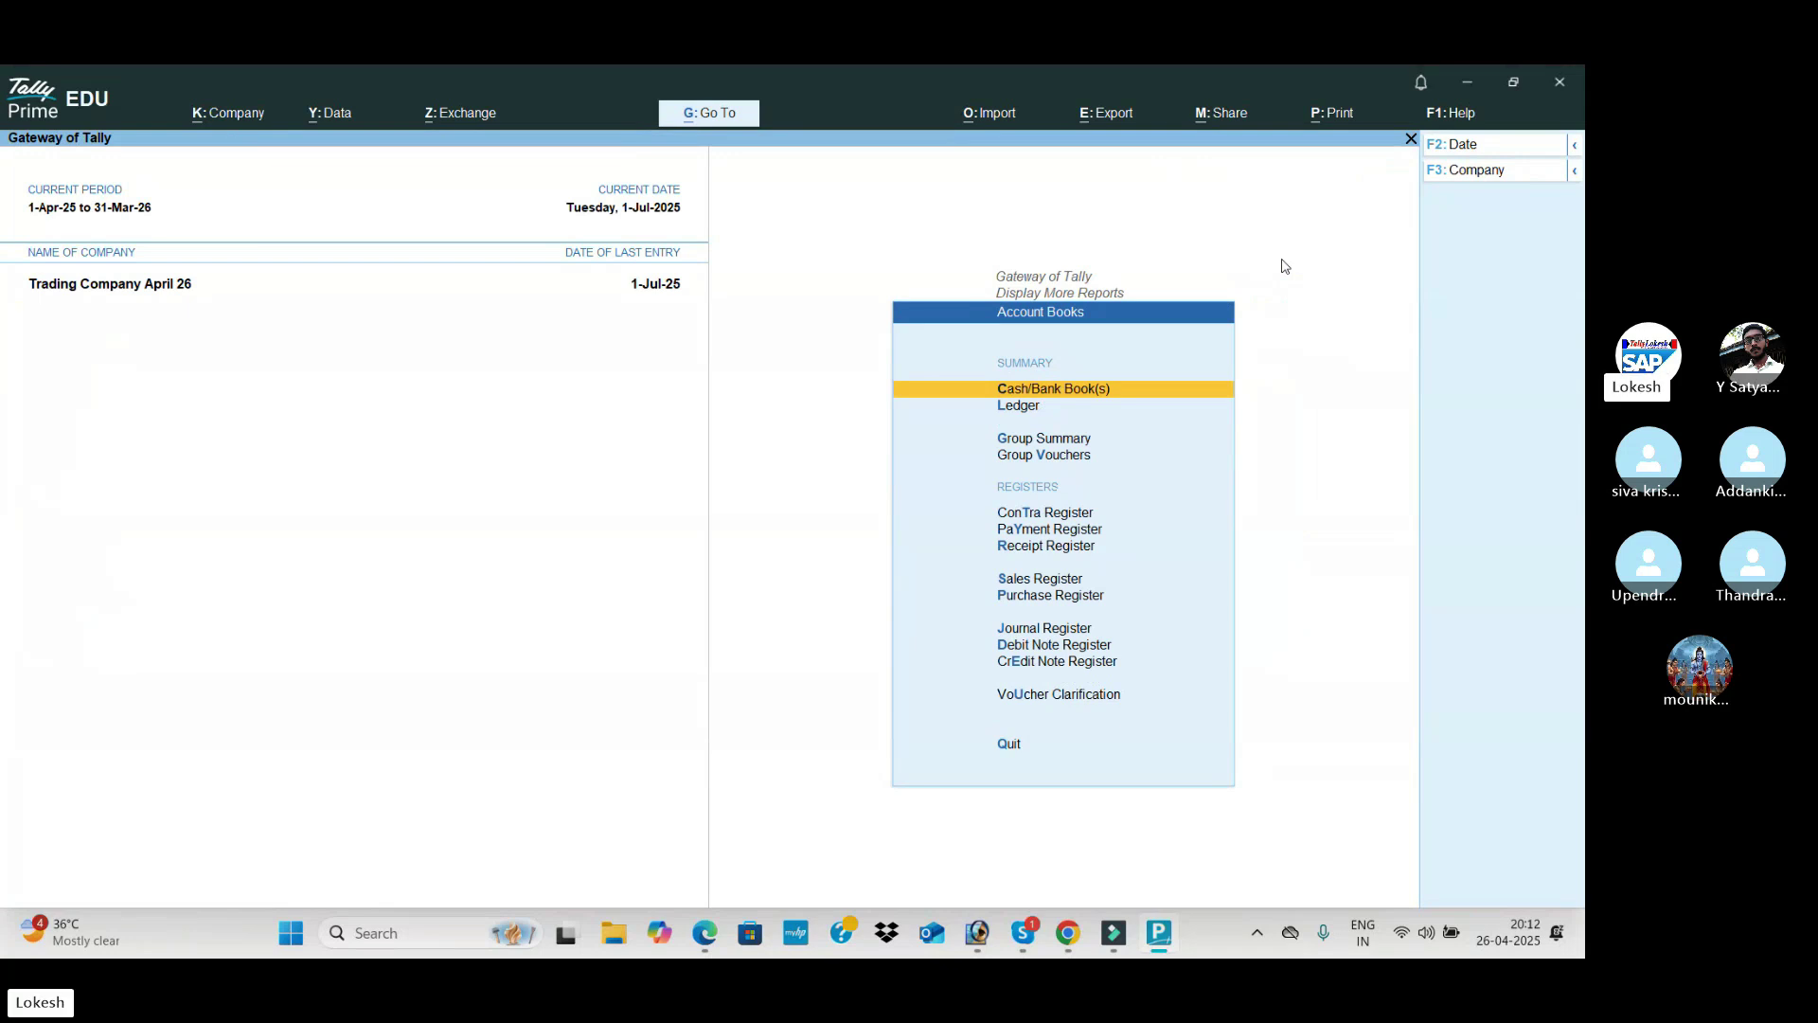
pyautogui.press('Return')
pyautogui.press('Escape')
# Step: Review the voucher registers in the account books, ending with the Contra Register for July
pyautogui.press('Down')
pyautogui.press('Down')
pyautogui.press('Down')
pyautogui.press('Down')
pyautogui.press('Down')
pyautogui.press('Down')
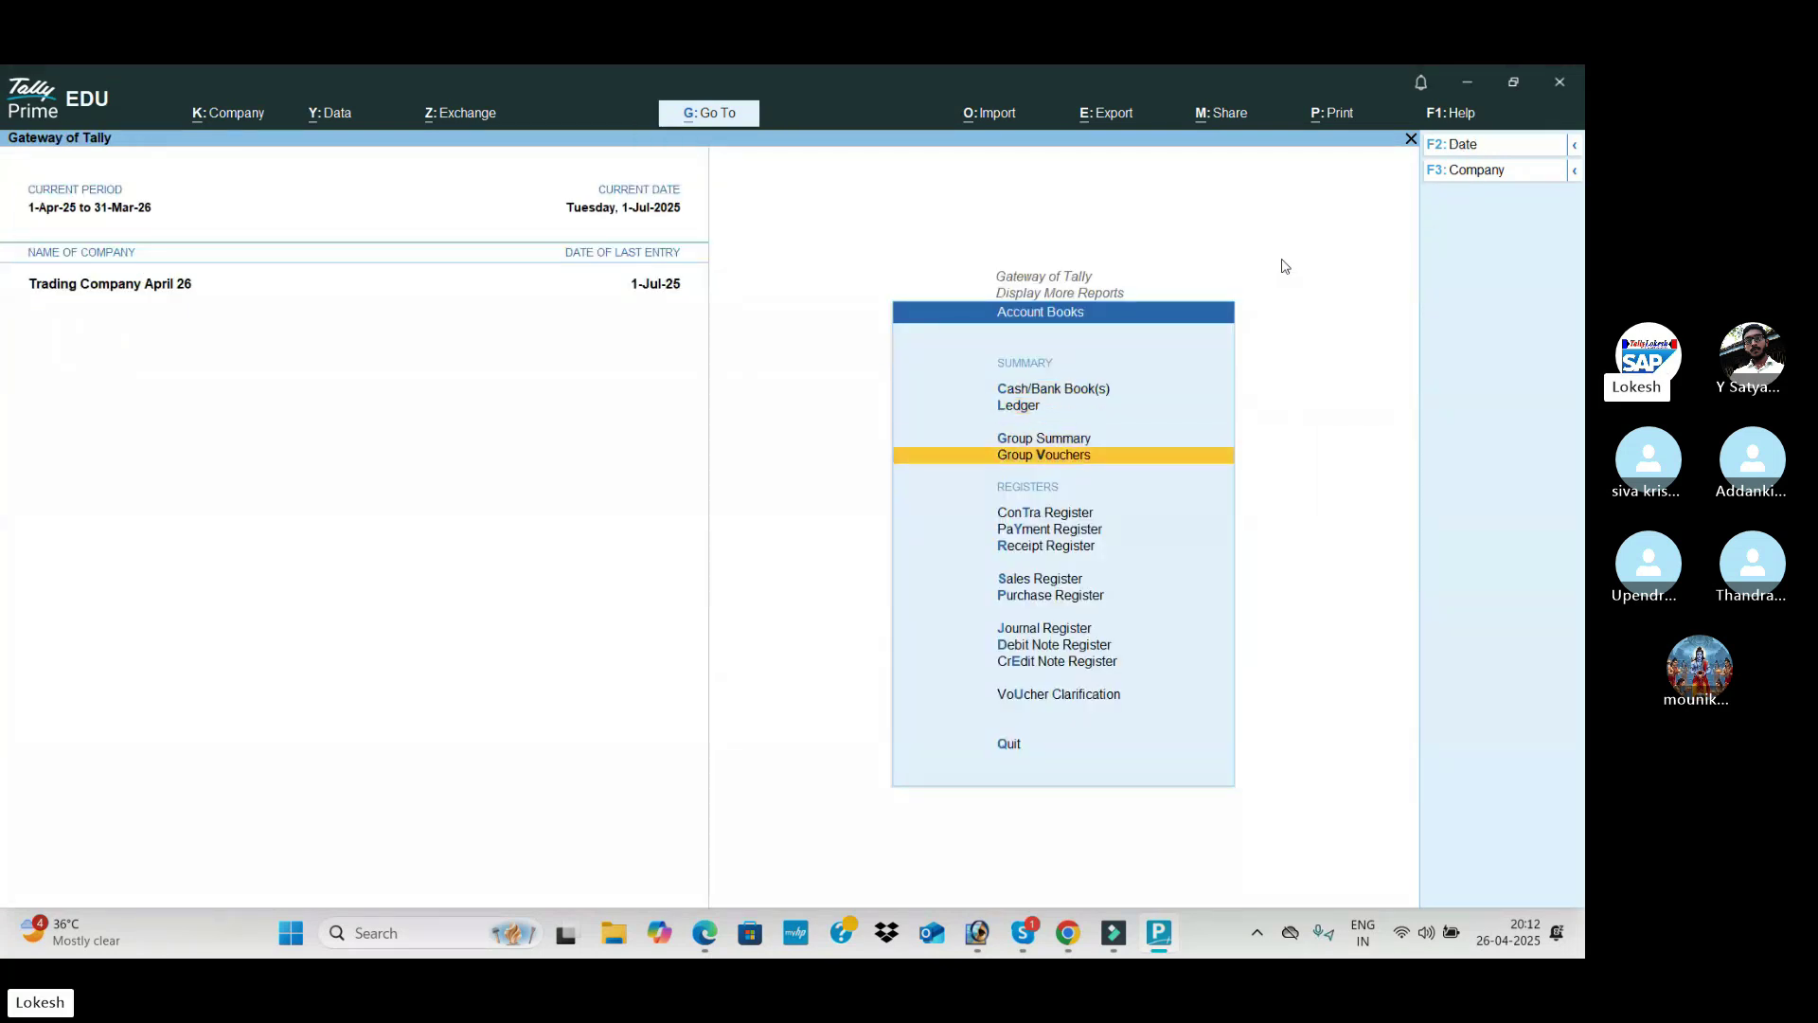
pyautogui.press('Return')
pyautogui.press('Escape')
pyautogui.press('Up')
pyautogui.press('Return')
pyautogui.press('Return')
pyautogui.press('Escape')
pyautogui.press('Escape')
pyautogui.press('Up')
pyautogui.press('Return')
pyautogui.press('Return')
pyautogui.press('Escape')
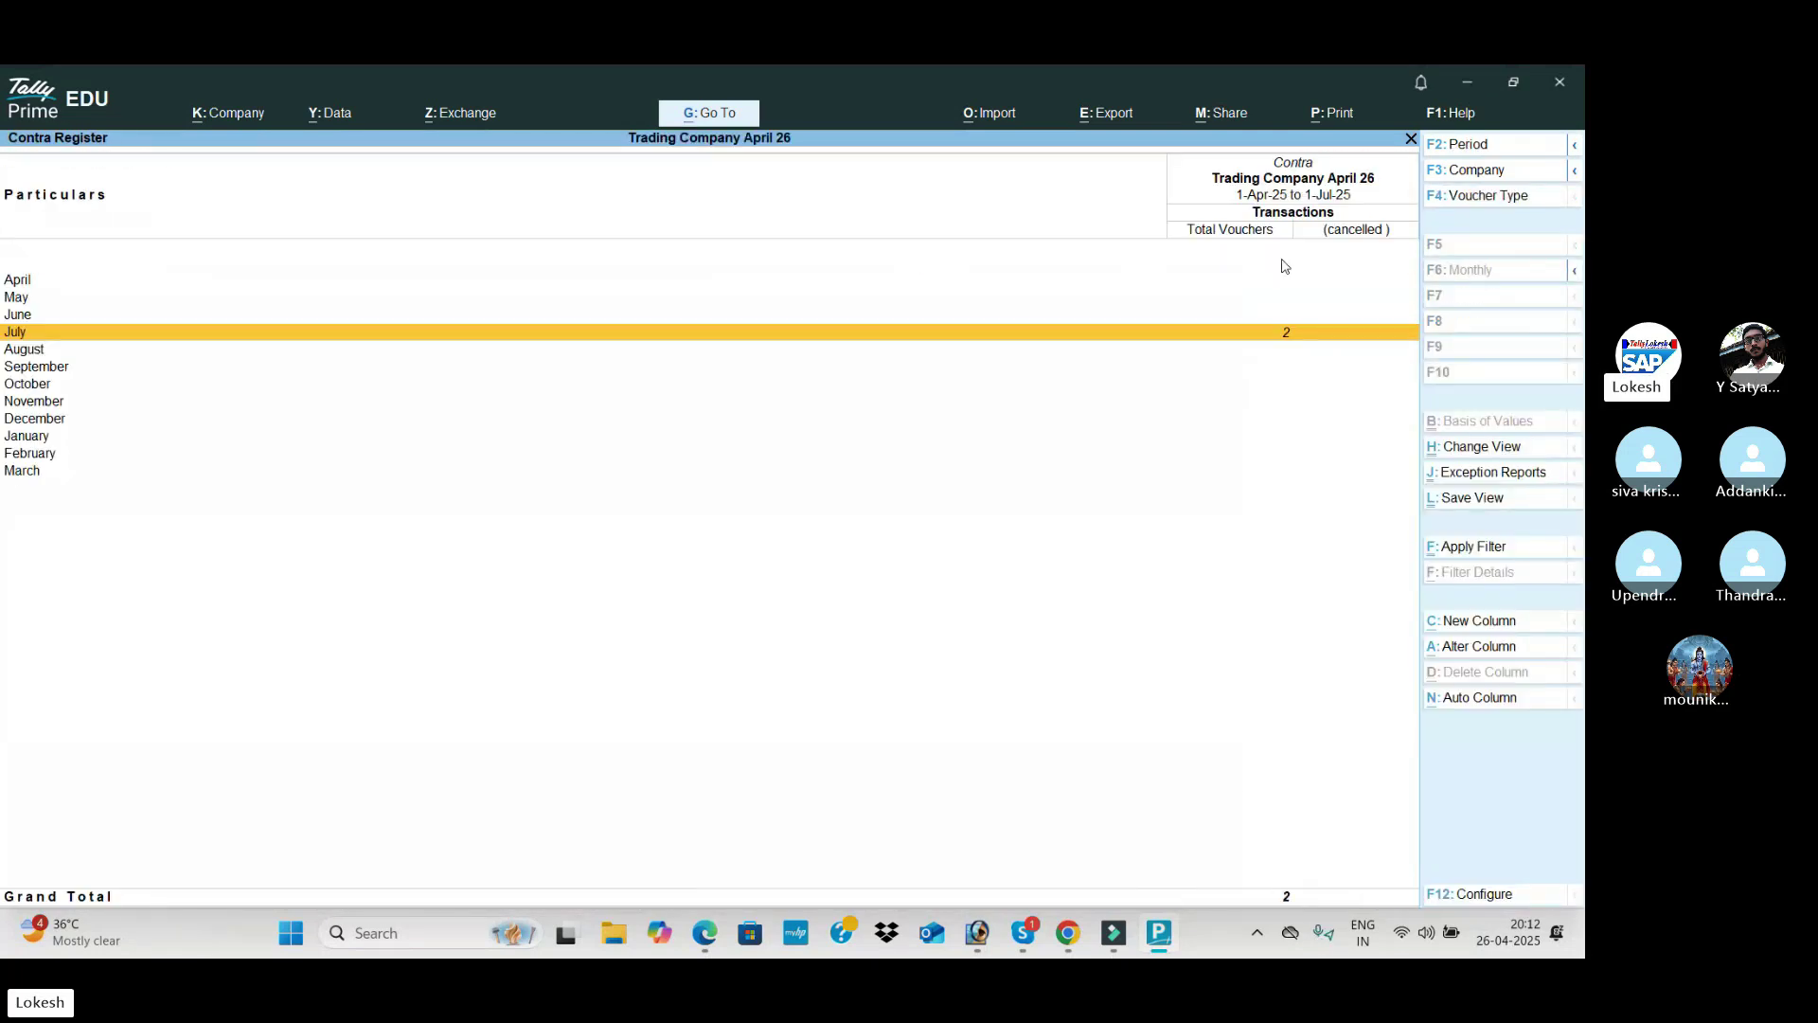
pyautogui.press('Escape')
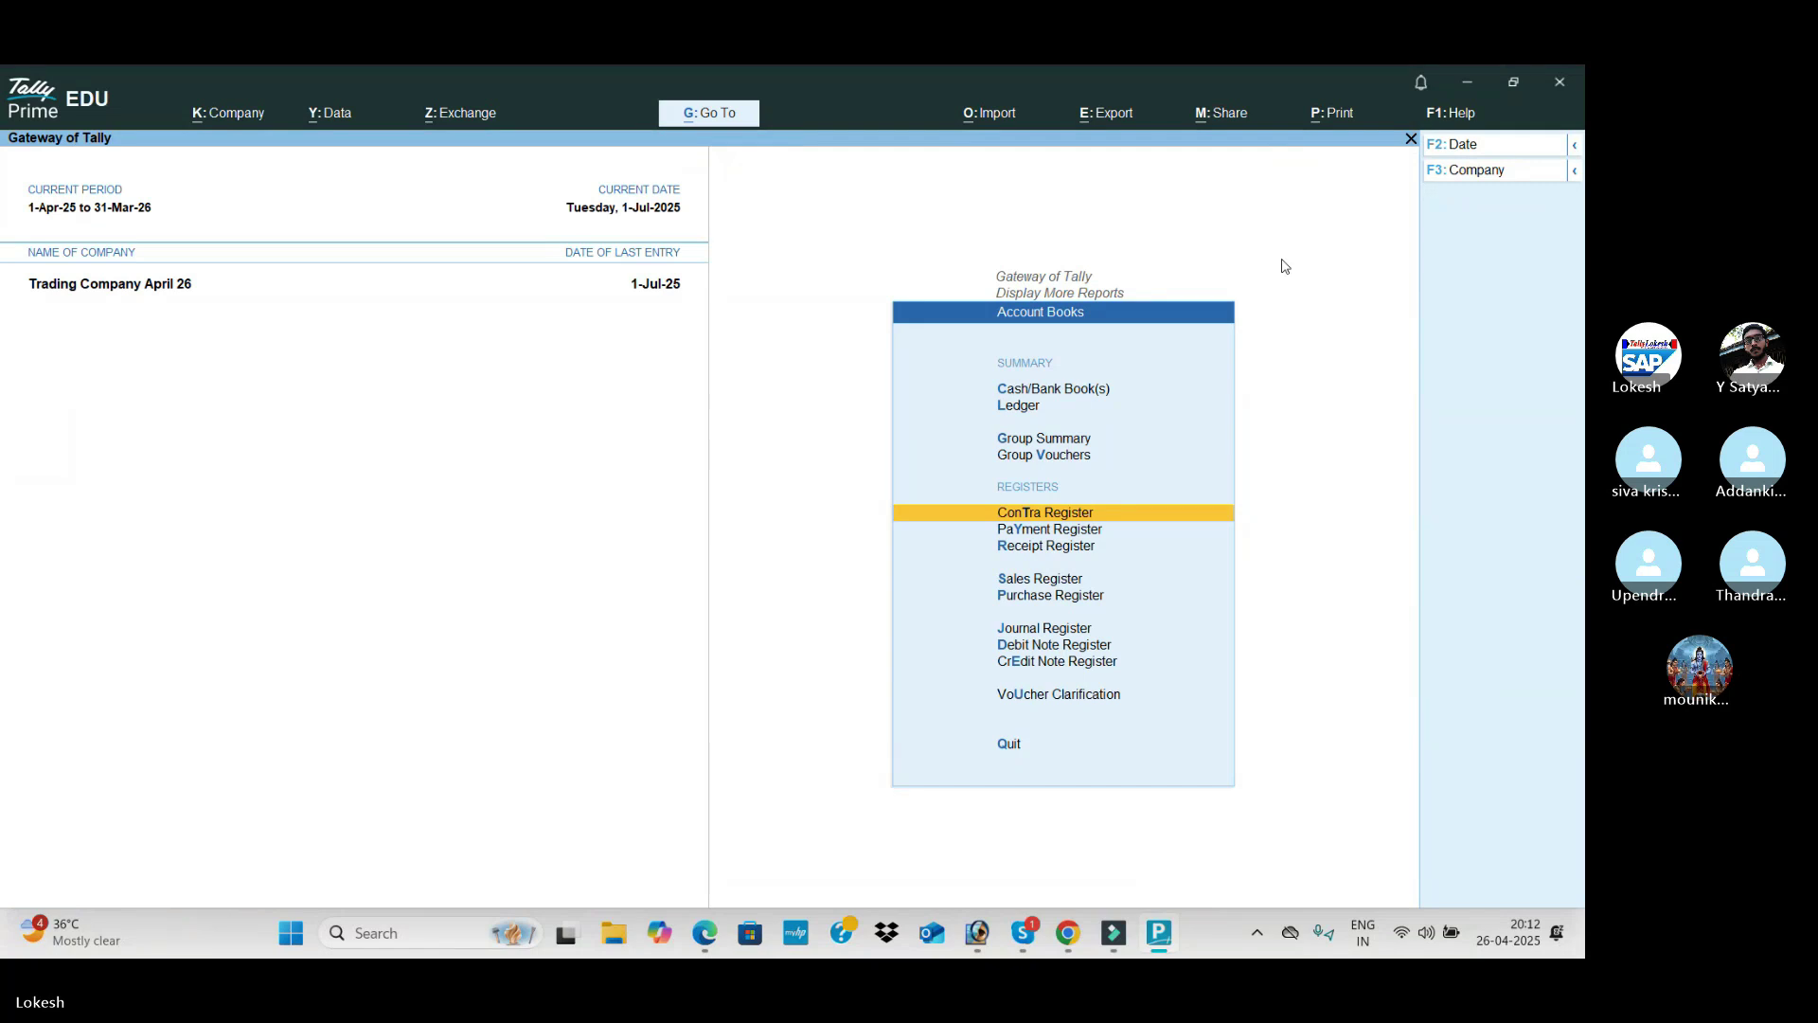
# Step: View the inventory book's monthly summary for the stock item High Capacity Stabilizers
pyautogui.press('Escape')
pyautogui.press('Down')
pyautogui.press('Return')
pyautogui.press('Return')
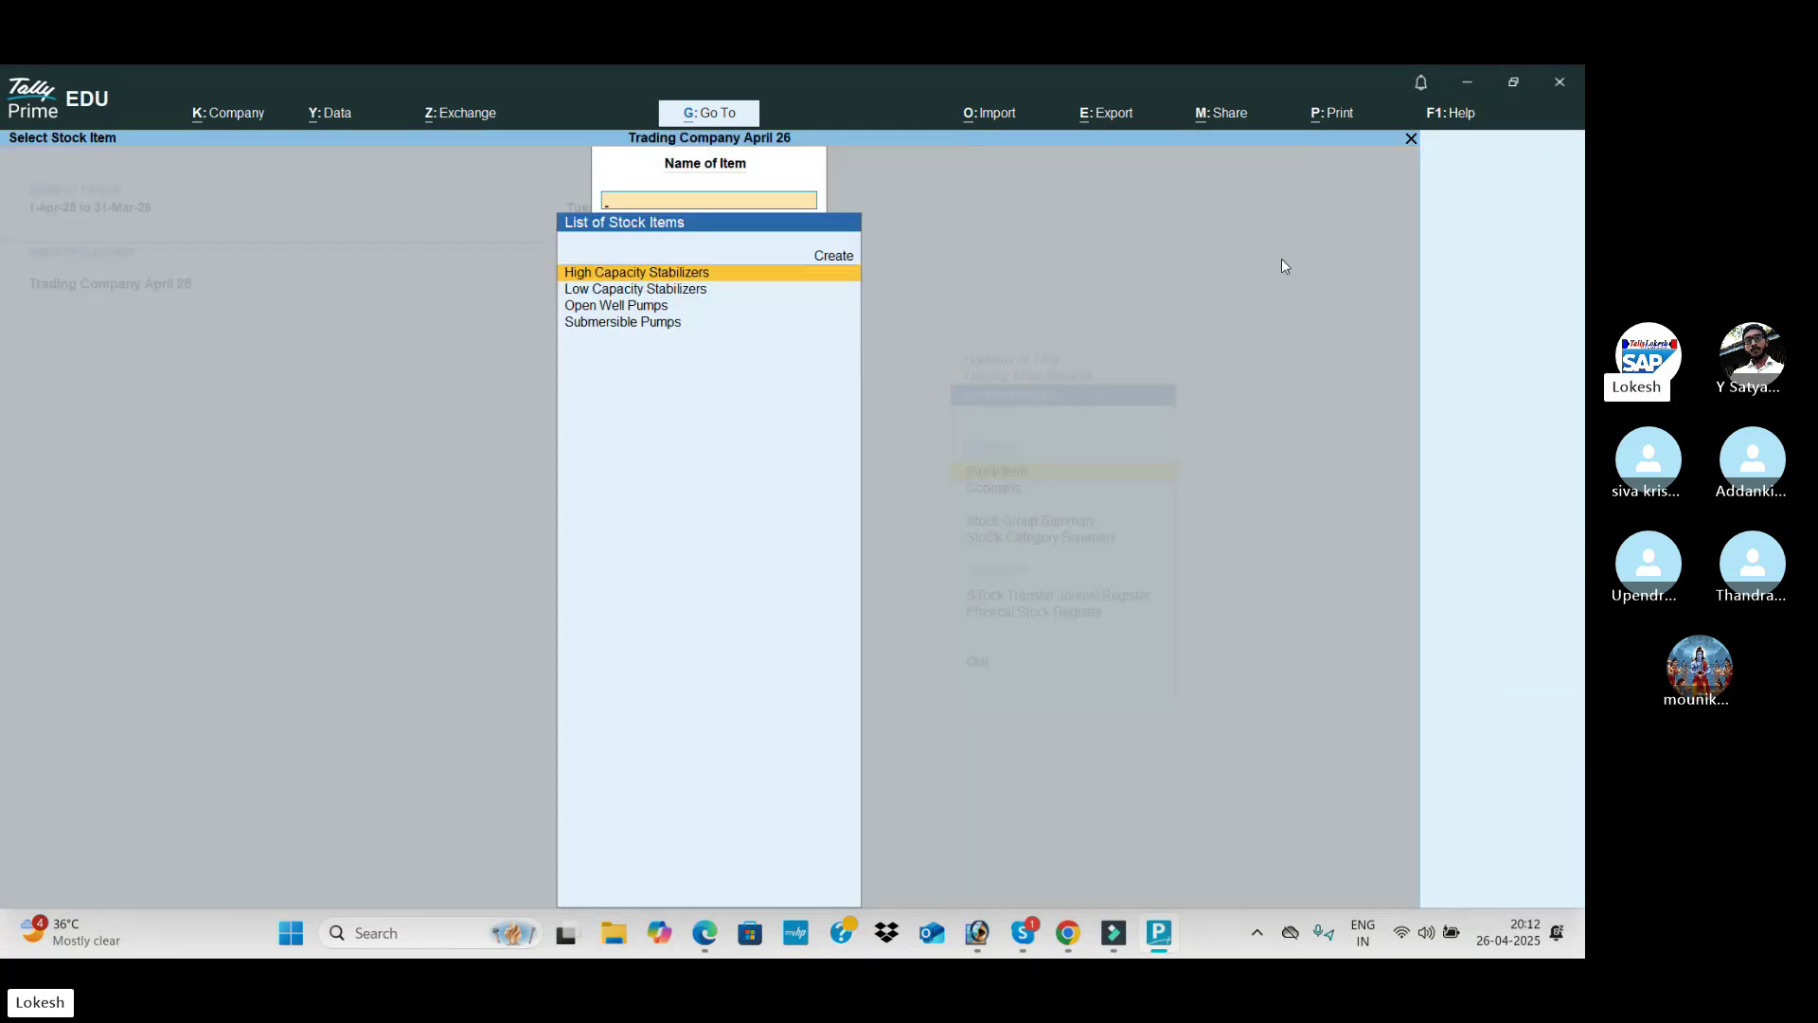
pyautogui.press('Return')
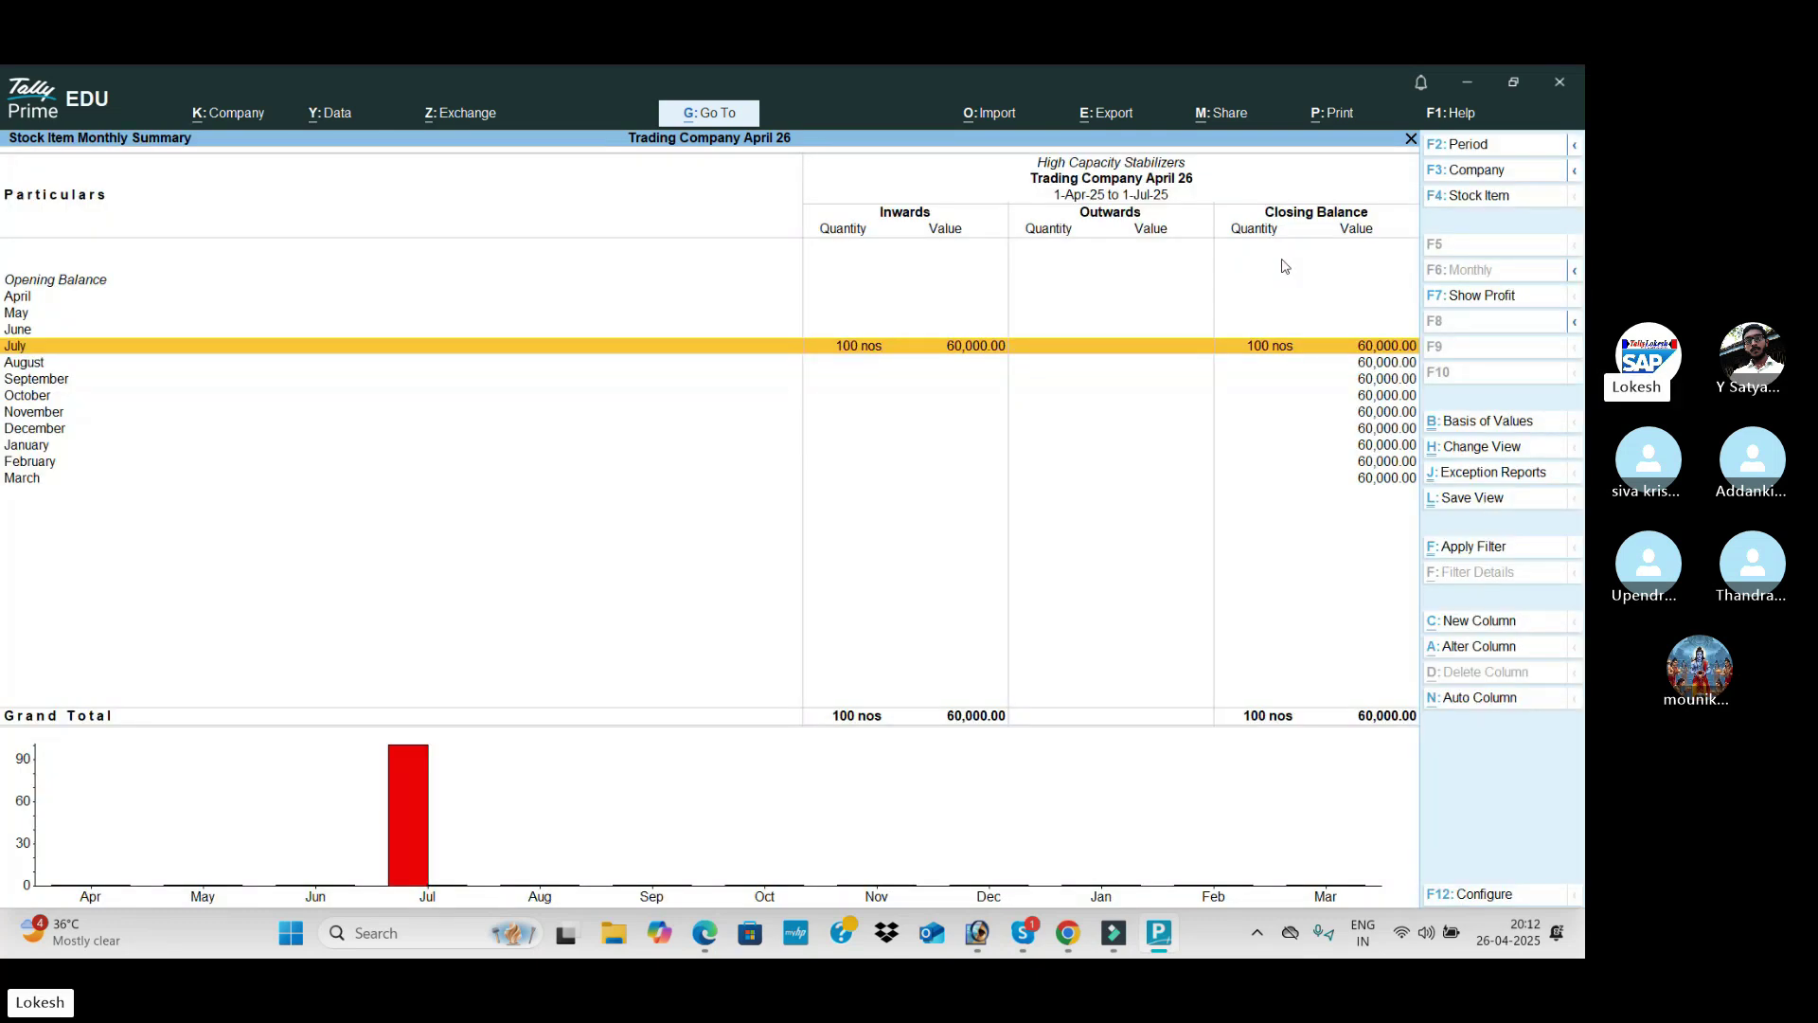
# Step: View the monthly summary for Low Capacity Stabilizers and return to the list of further reports
pyautogui.press('Escape')
pyautogui.press('Down')
pyautogui.press('Return')
pyautogui.press('Escape')
pyautogui.press('Down')
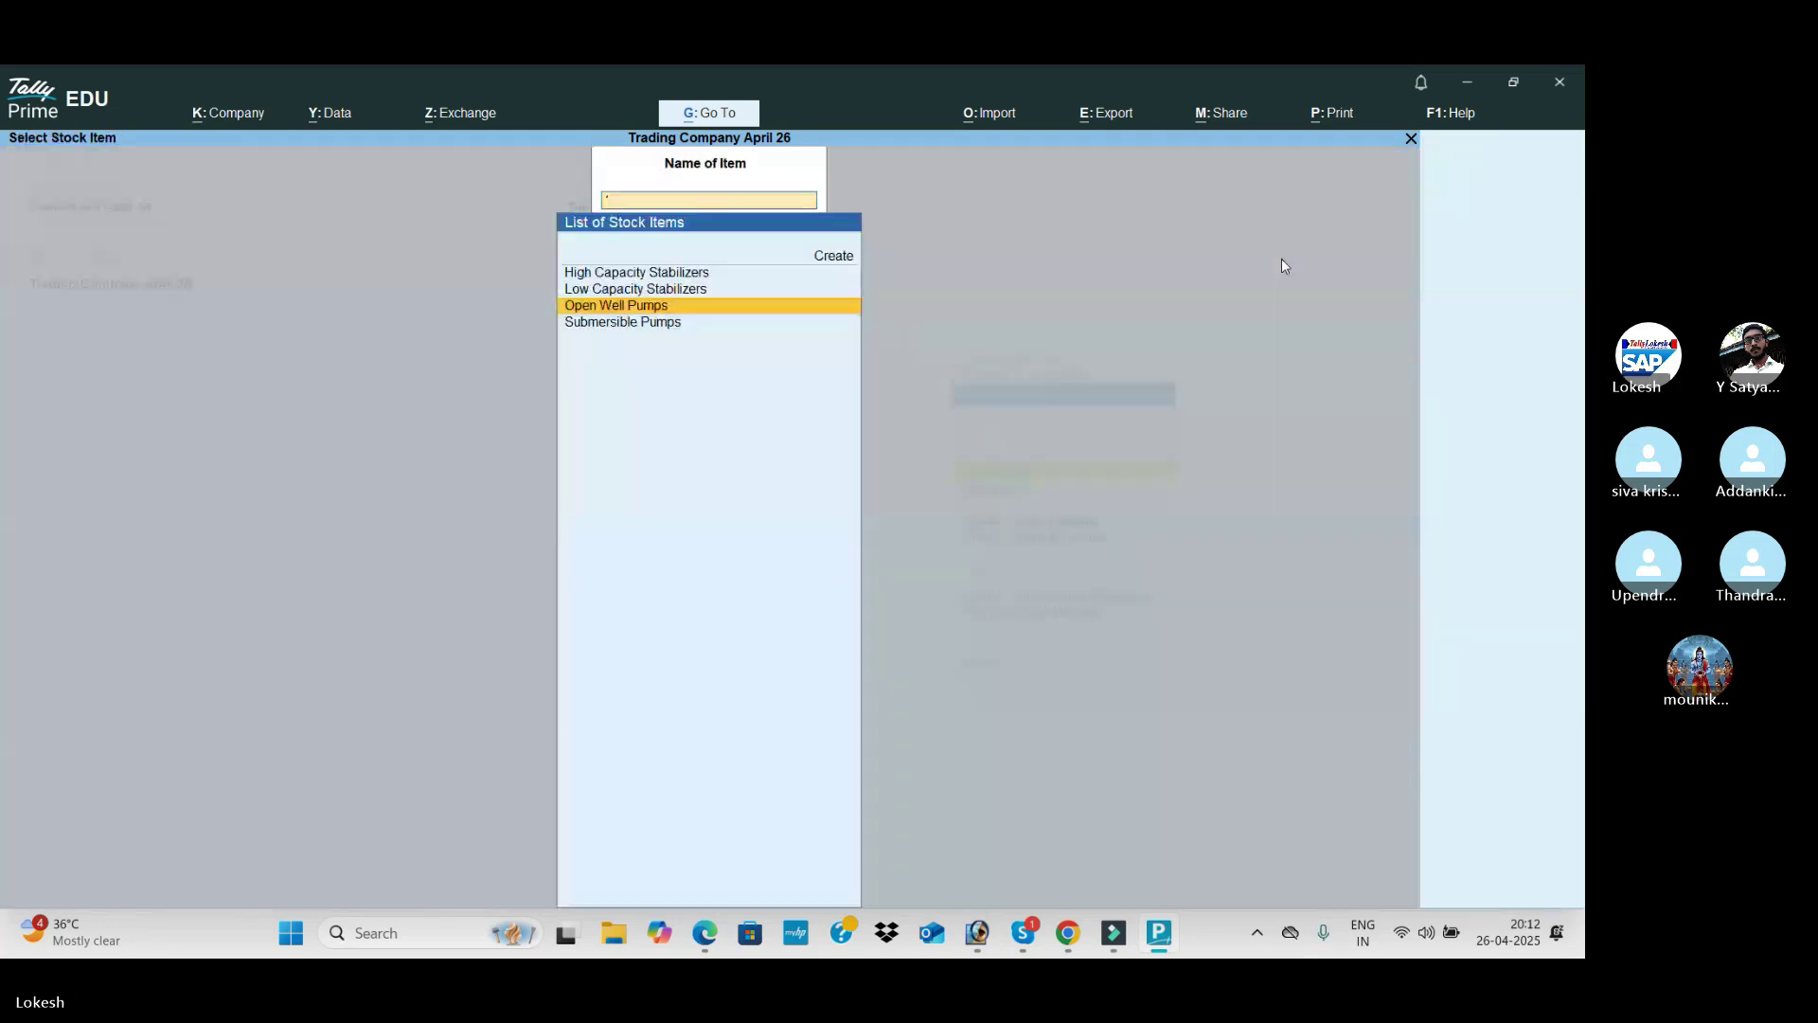
pyautogui.press('Escape')
pyautogui.press('Down')
pyautogui.press('Escape')
# Step: Run a Stock Query on High Capacity Stabilizers from the statements of inventory
pyautogui.press('Down')
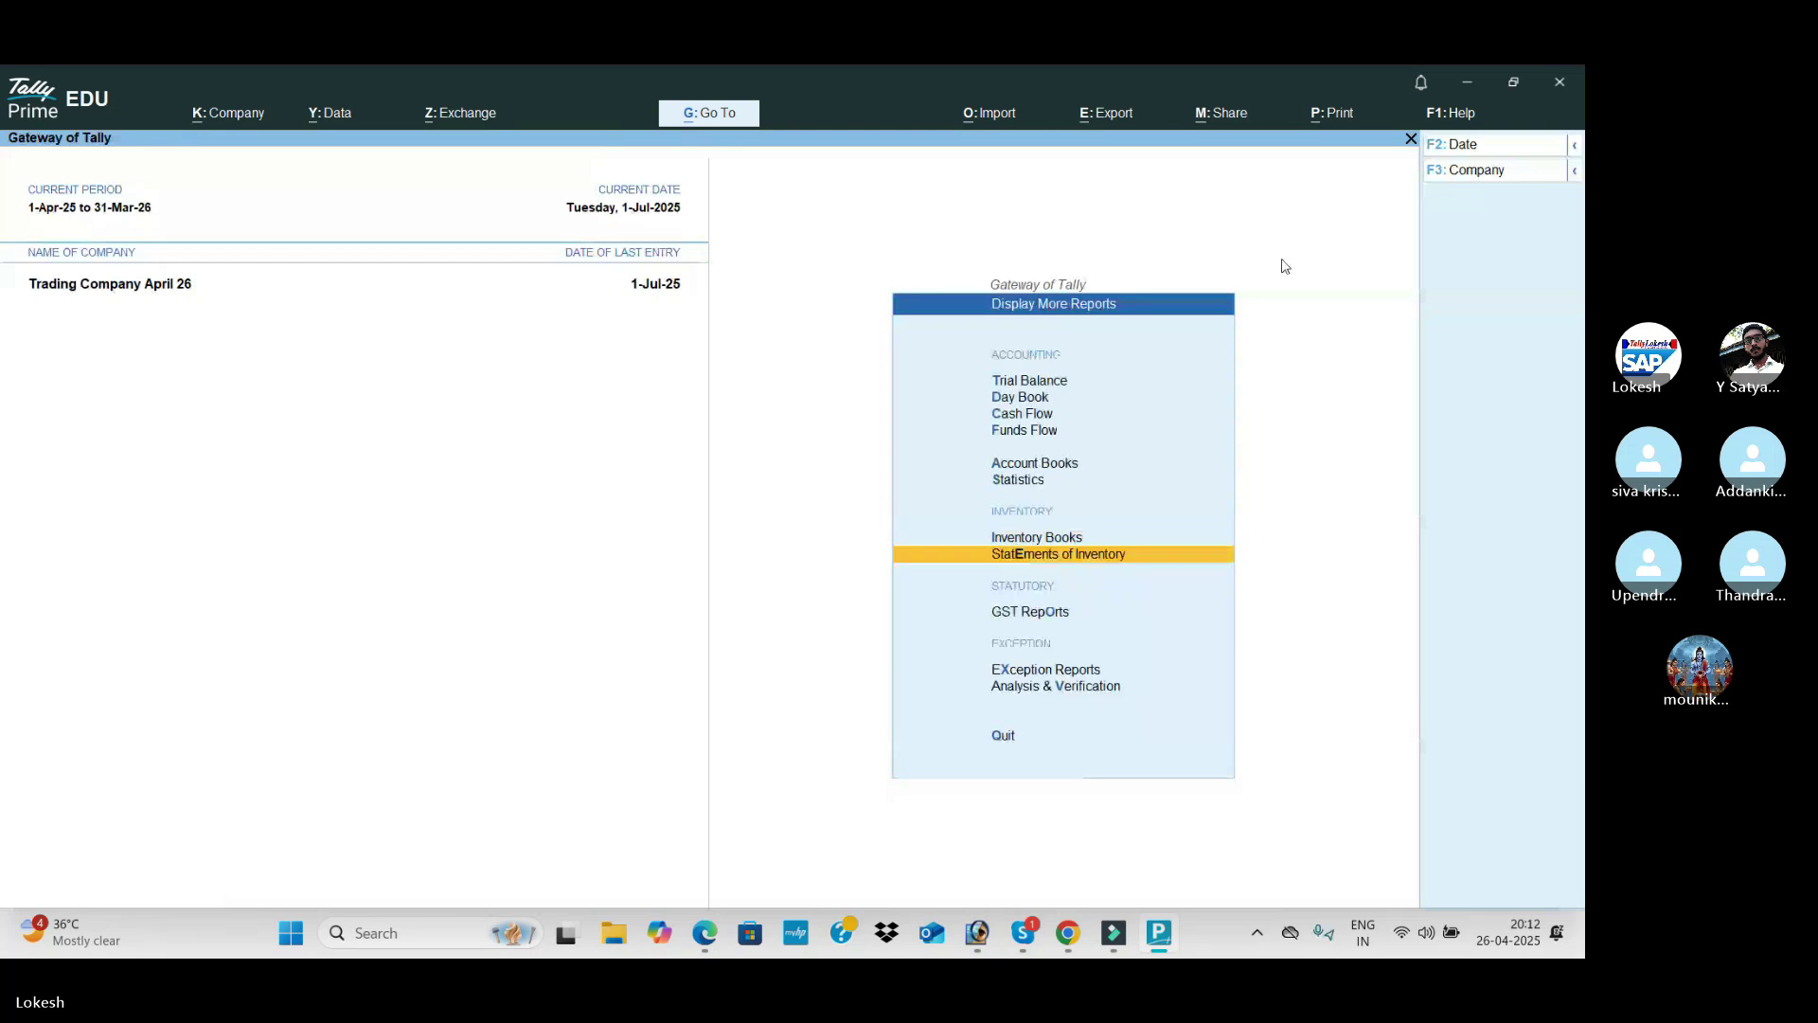
pyautogui.press('Return')
pyautogui.press('Return')
pyautogui.press('Return')
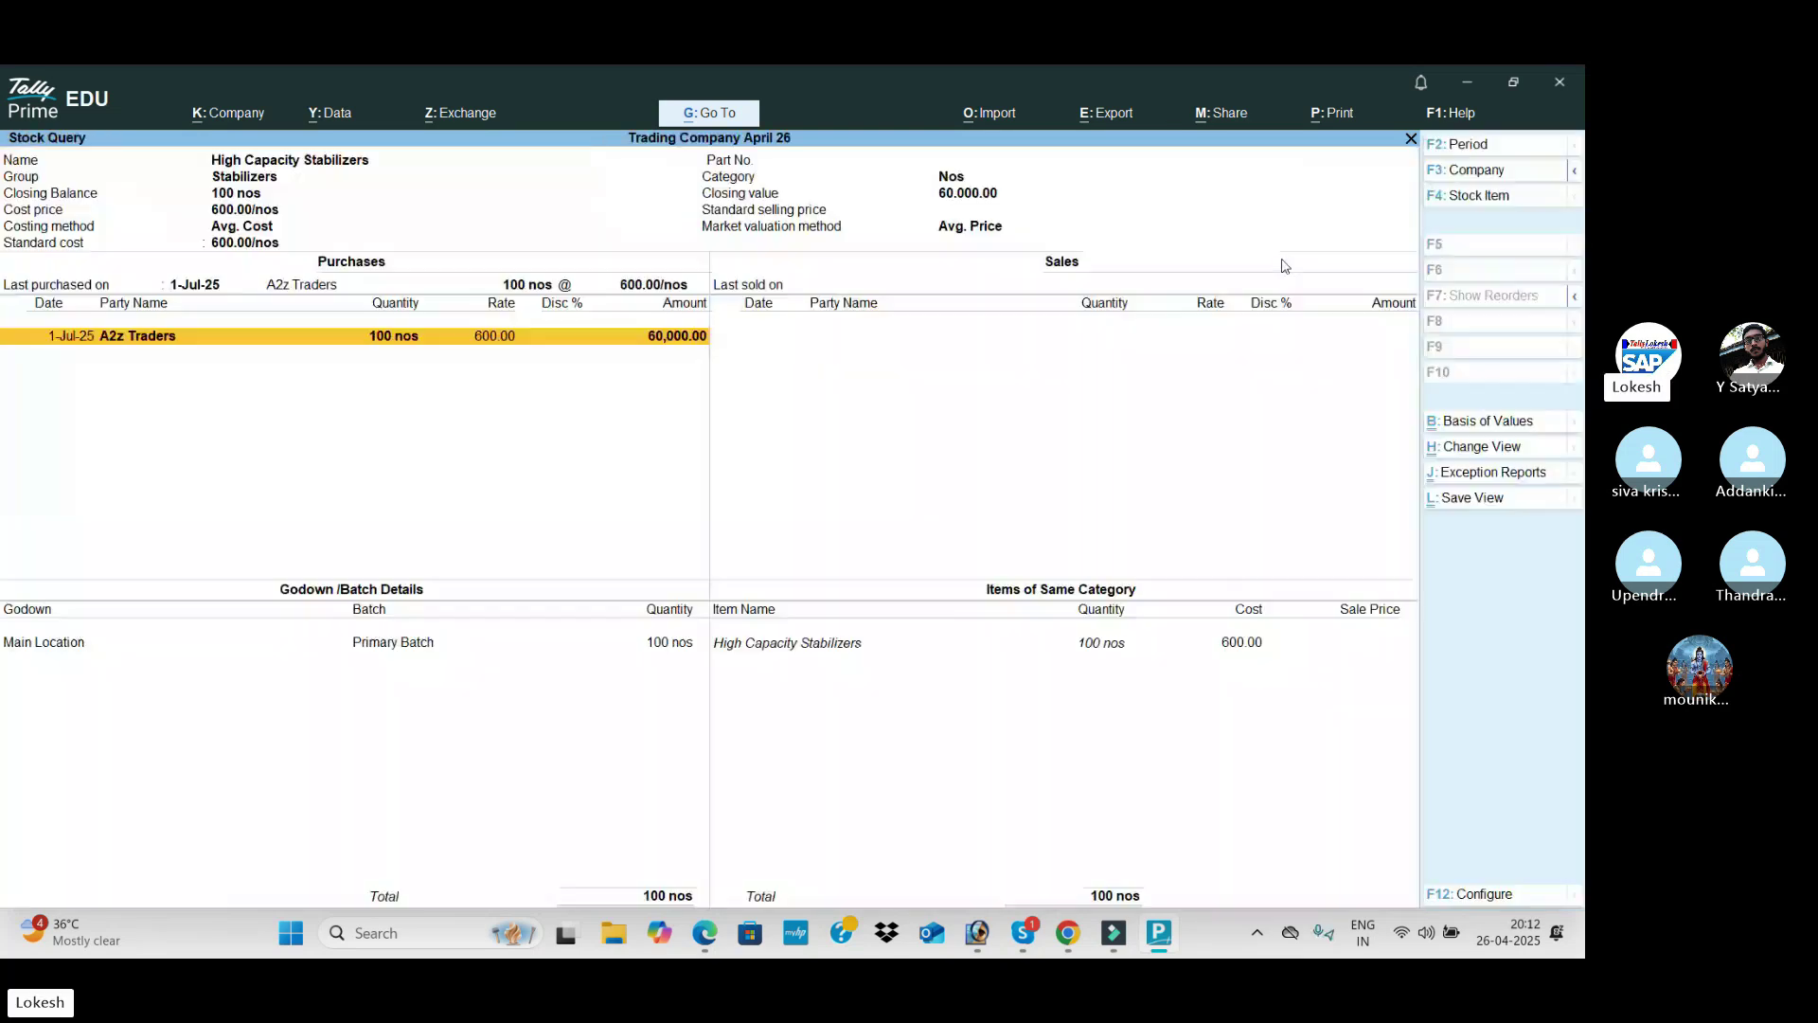
# Step: Query the next stock item in the list and return to the Gateway of Tally
pyautogui.press('Escape')
pyautogui.press('Down')
pyautogui.press('Return')
pyautogui.press('Escape')
pyautogui.press('Escape')
pyautogui.press('Escape')
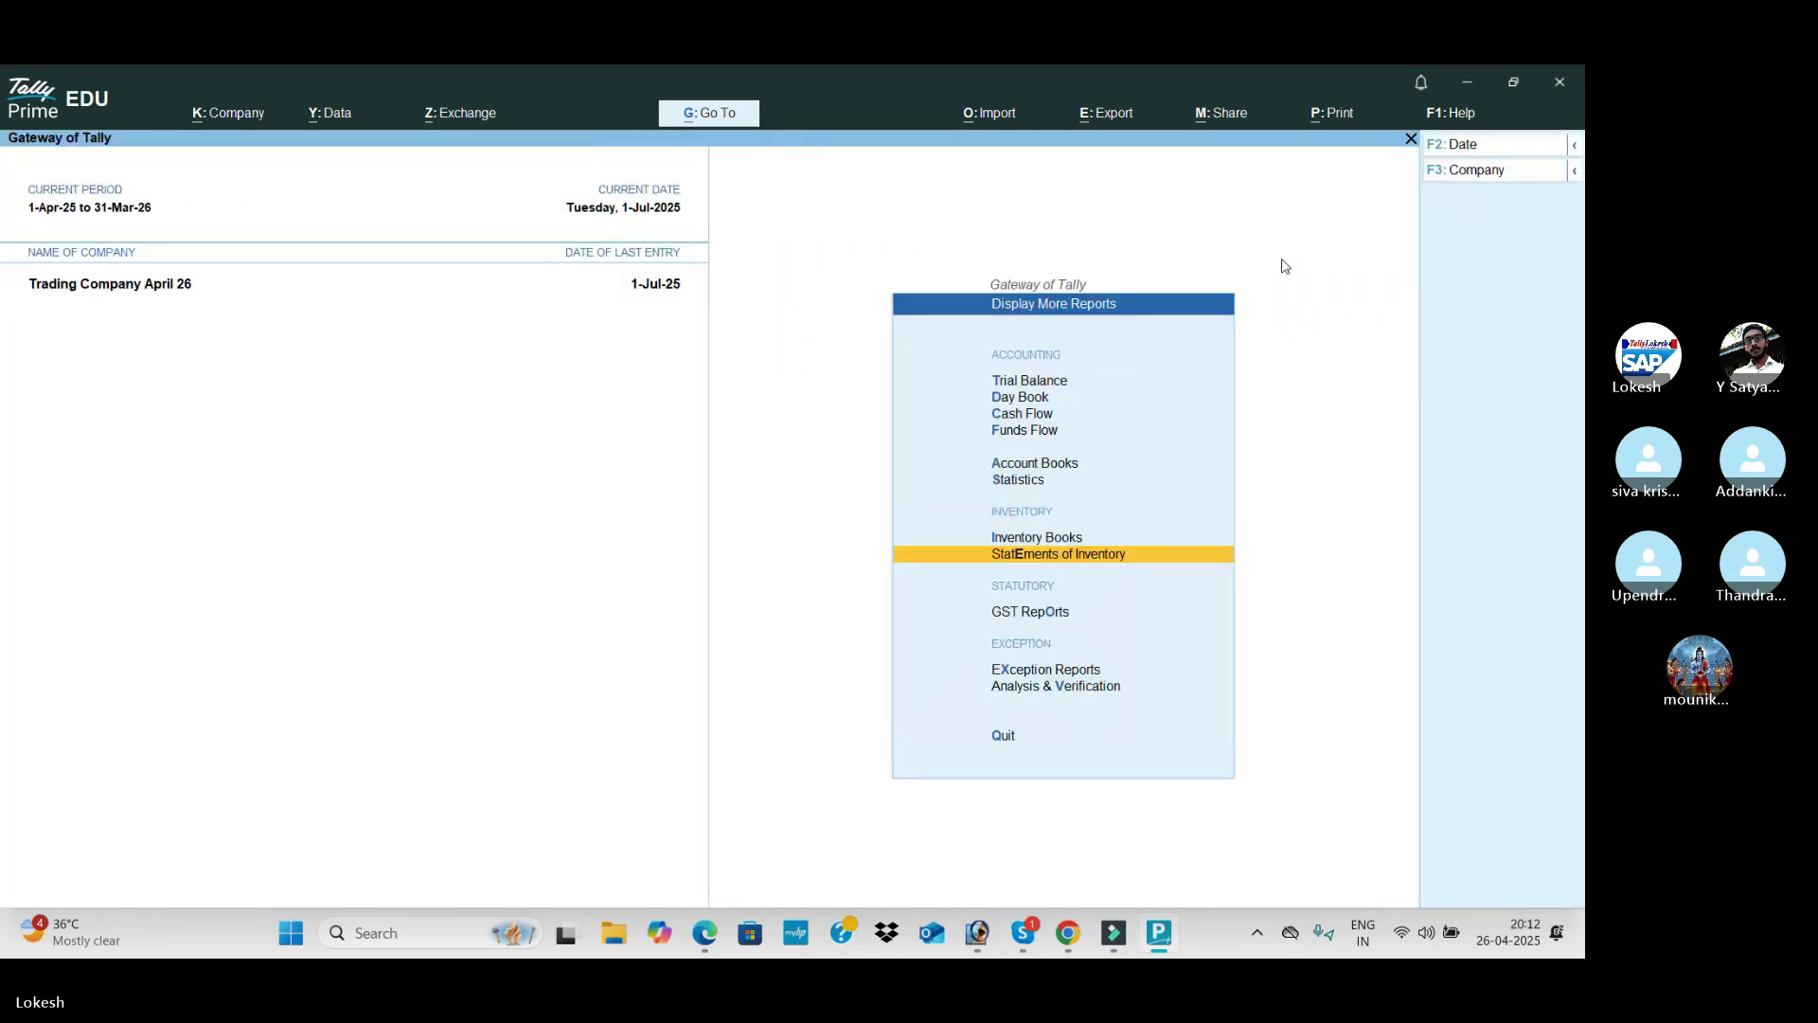
pyautogui.press('Escape')
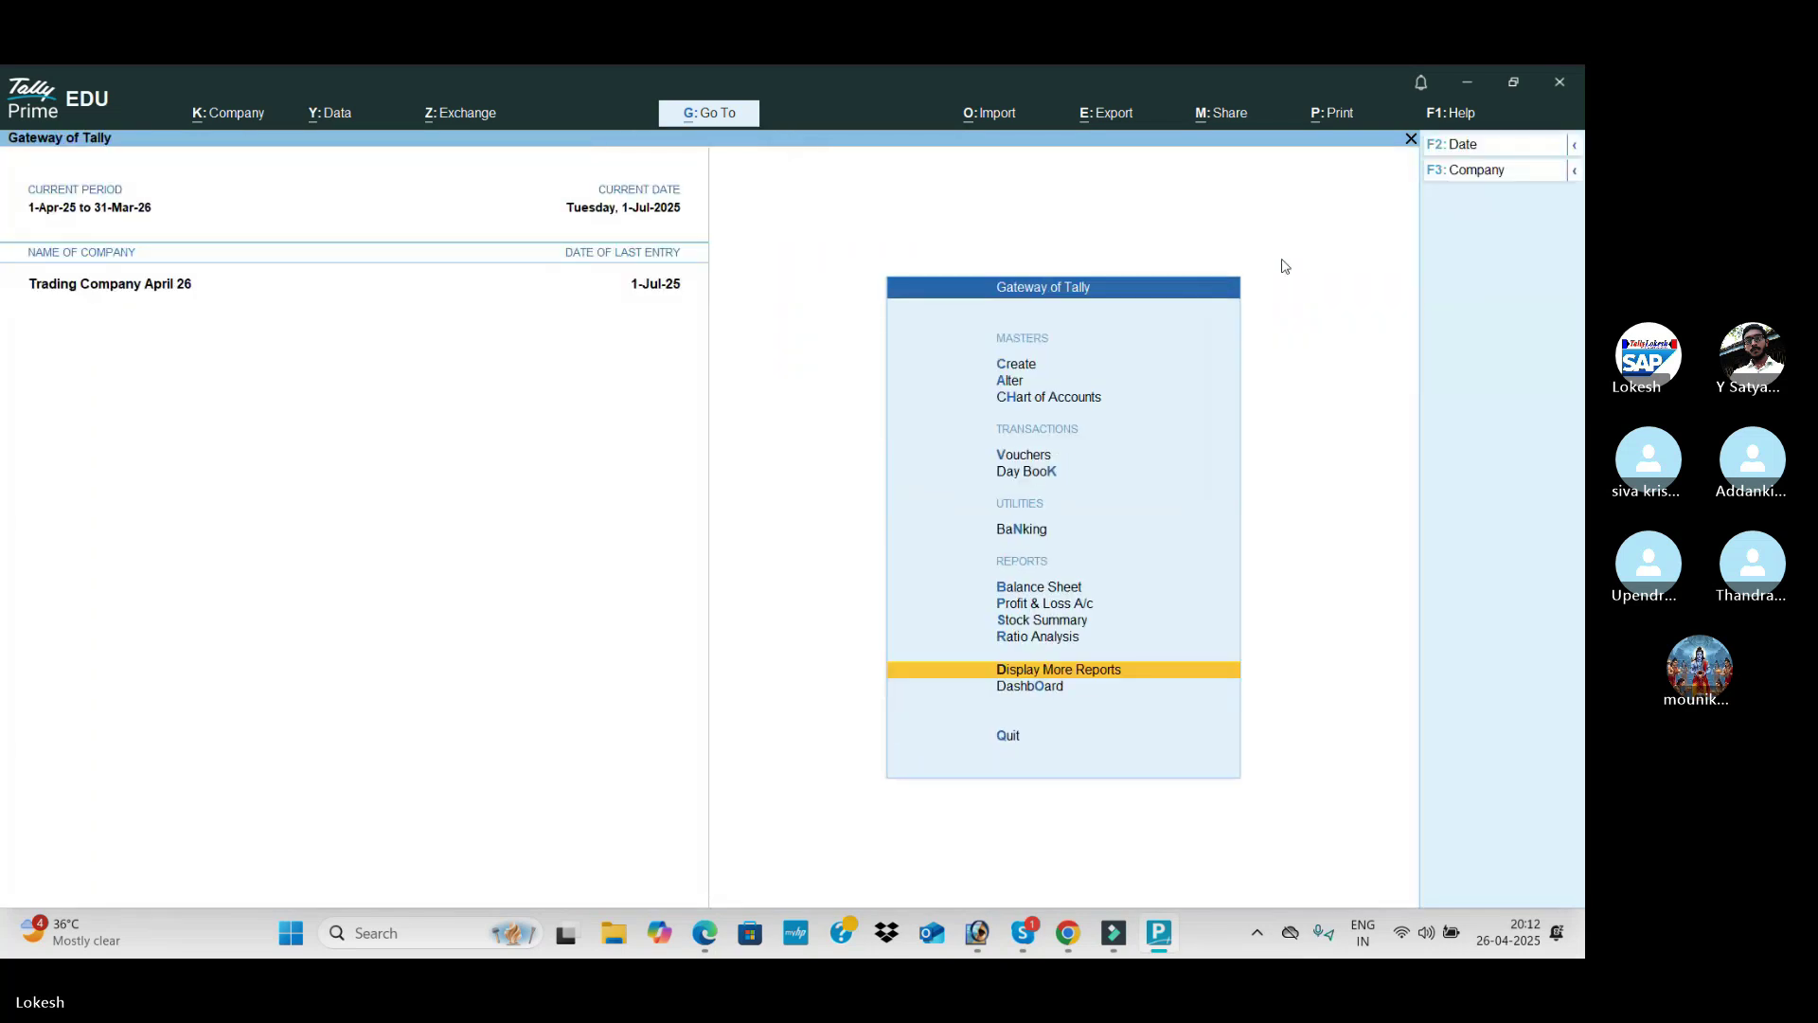
# Step: Open the Statistics report for the company's vouchers and accounts
pyautogui.press('Return')
pyautogui.press('Down')
pyautogui.press('Down')
pyautogui.press('Down')
pyautogui.press('Down')
pyautogui.press('Down')
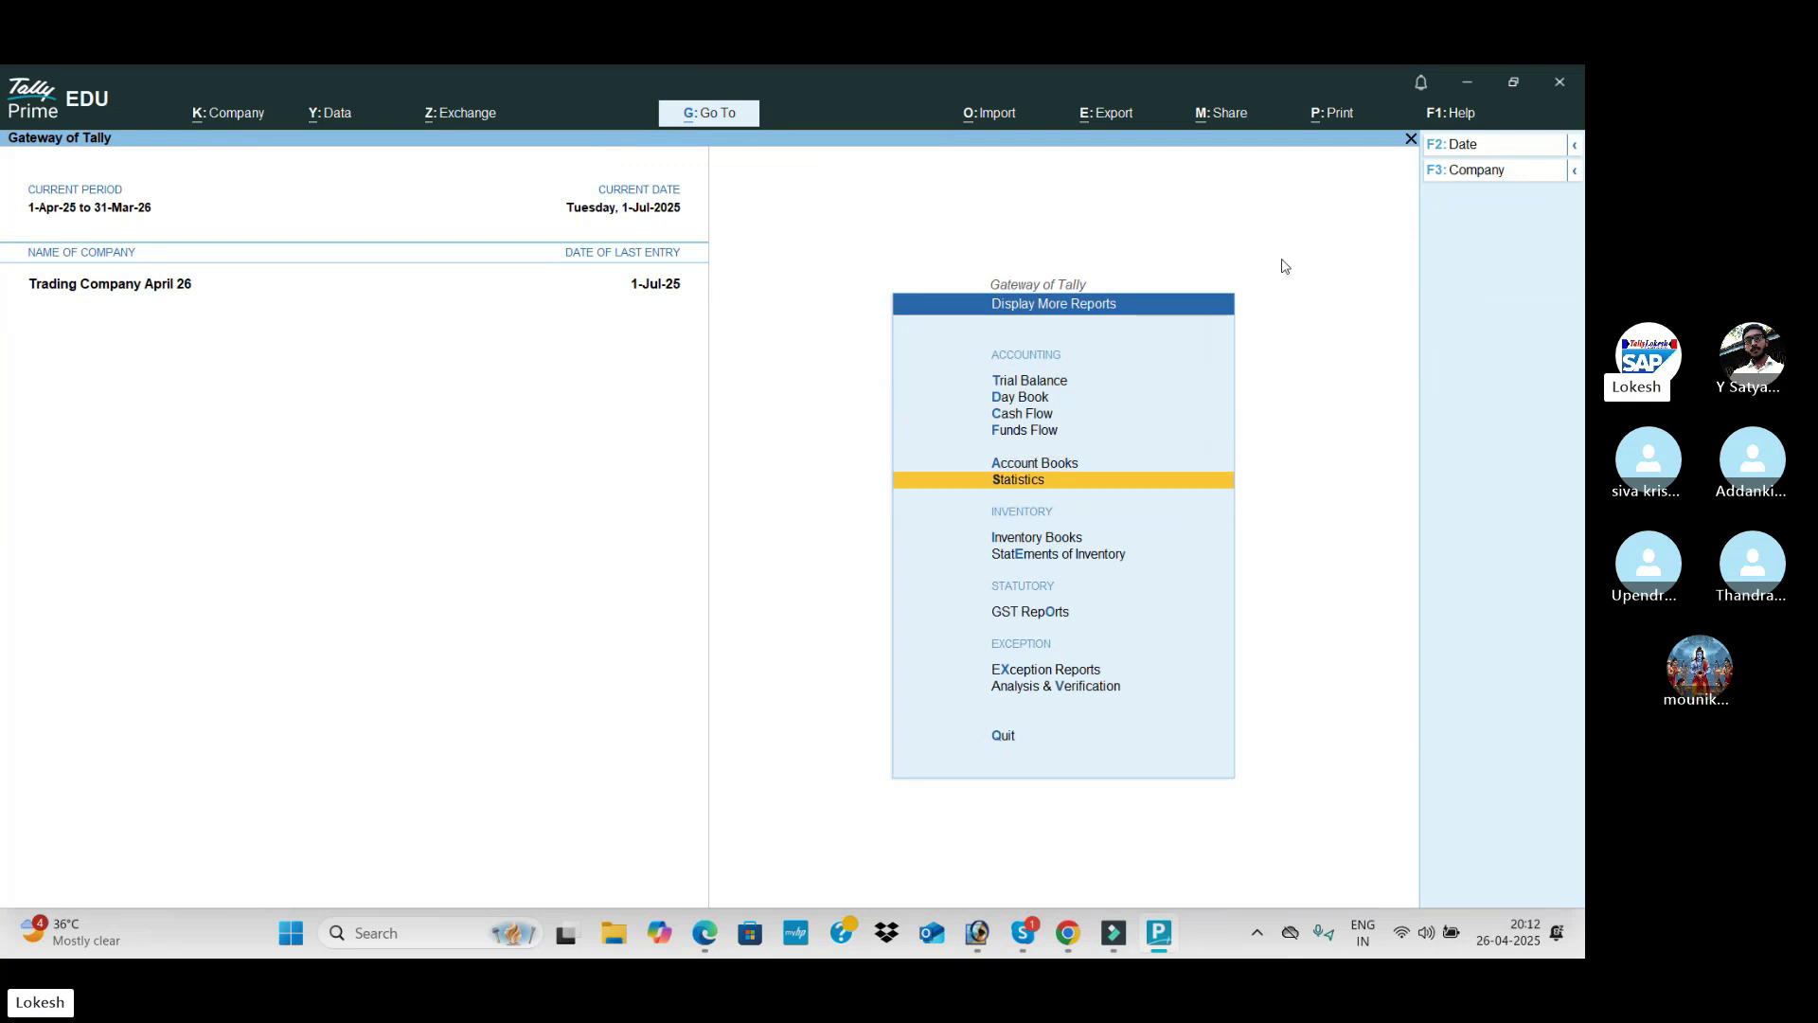
pyautogui.press('Return')
# Step: Go through the voucher types in the Statistics report, examining the Purchase and Receipt entries
pyautogui.press('Down')
pyautogui.press('Down')
pyautogui.press('Down')
pyautogui.press('Down')
pyautogui.press('Down')
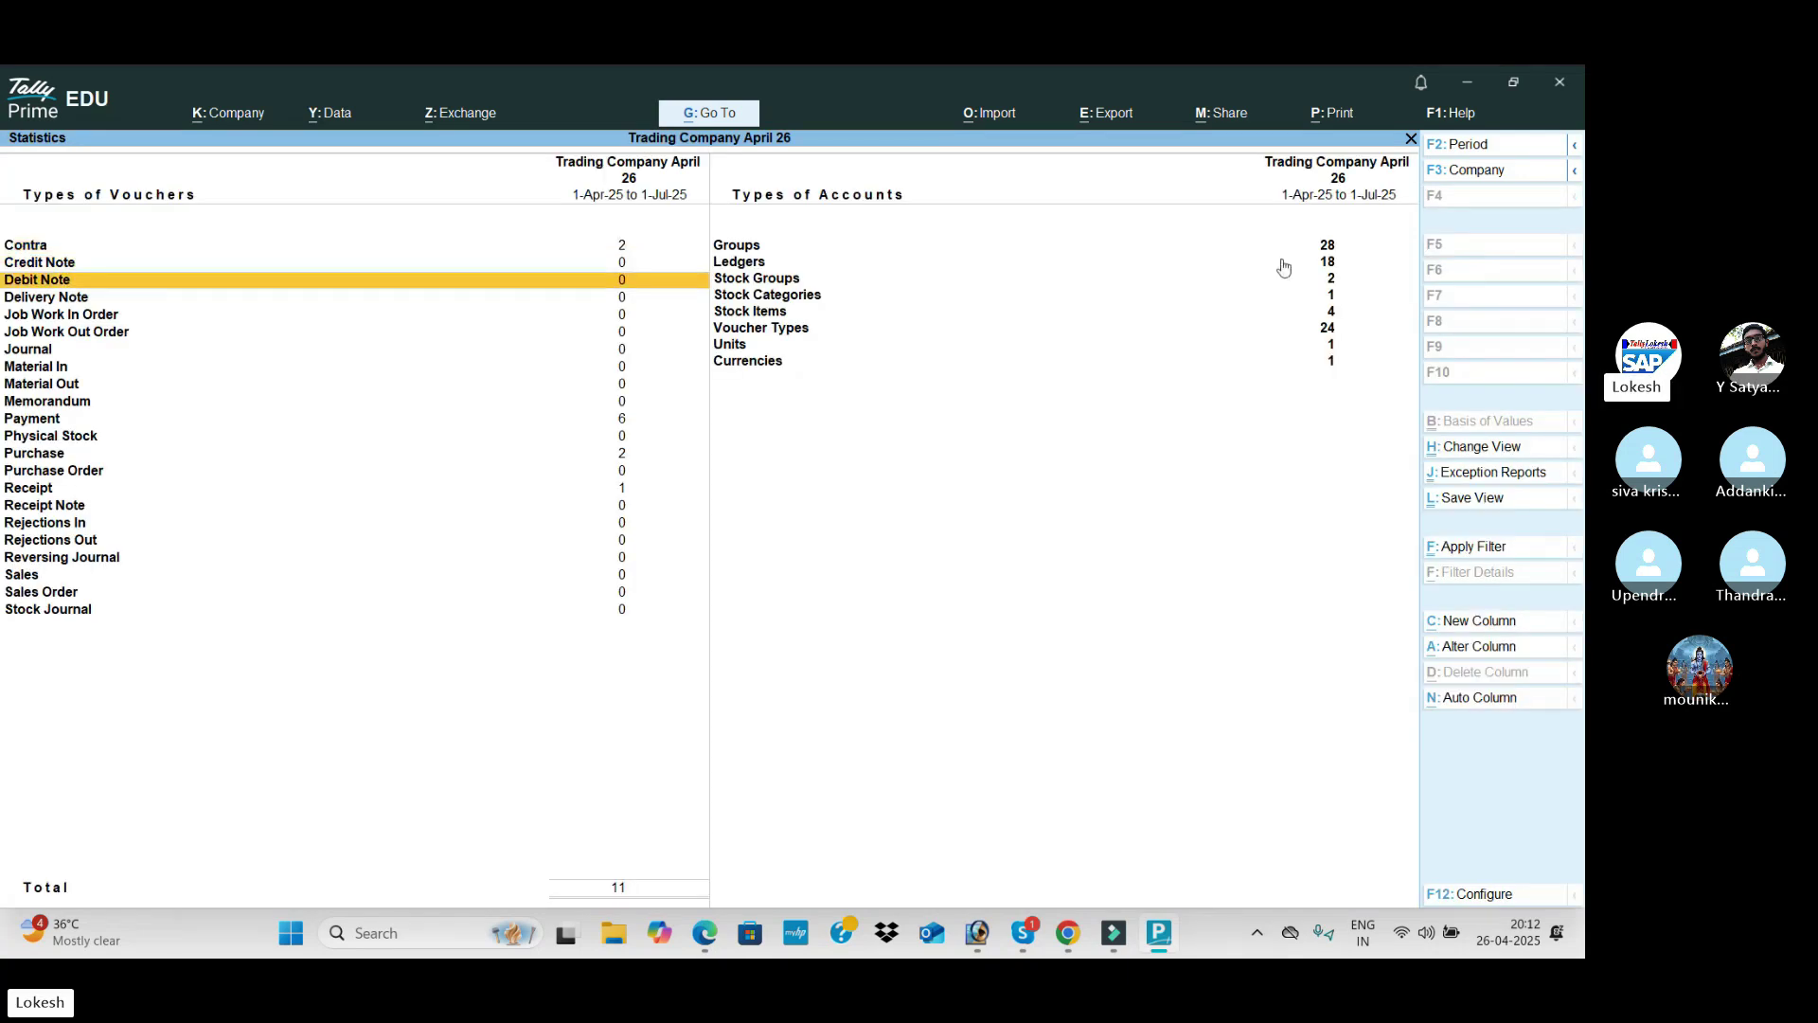
pyautogui.press('Down')
pyautogui.press('Down')
pyautogui.press('Down')
pyautogui.press('Down')
pyautogui.press('Down')
pyautogui.press('Down')
pyautogui.press('Down')
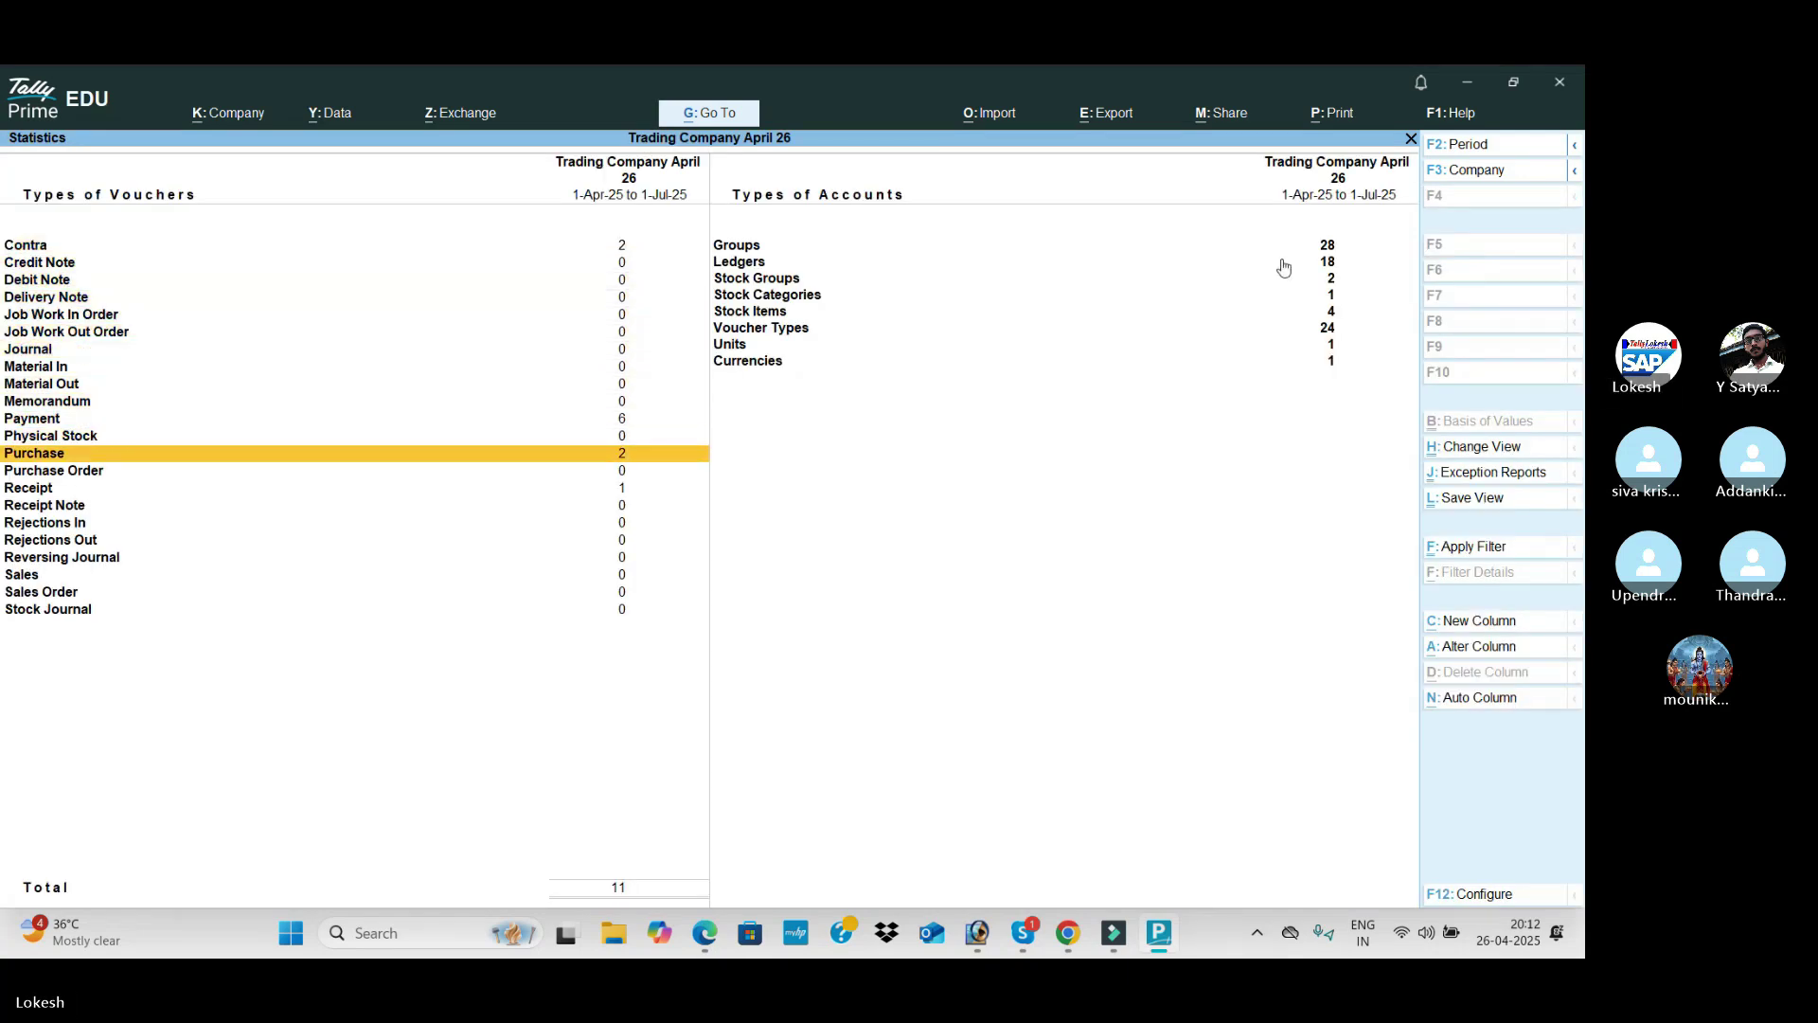
pyautogui.press('Down')
pyautogui.press('Down')
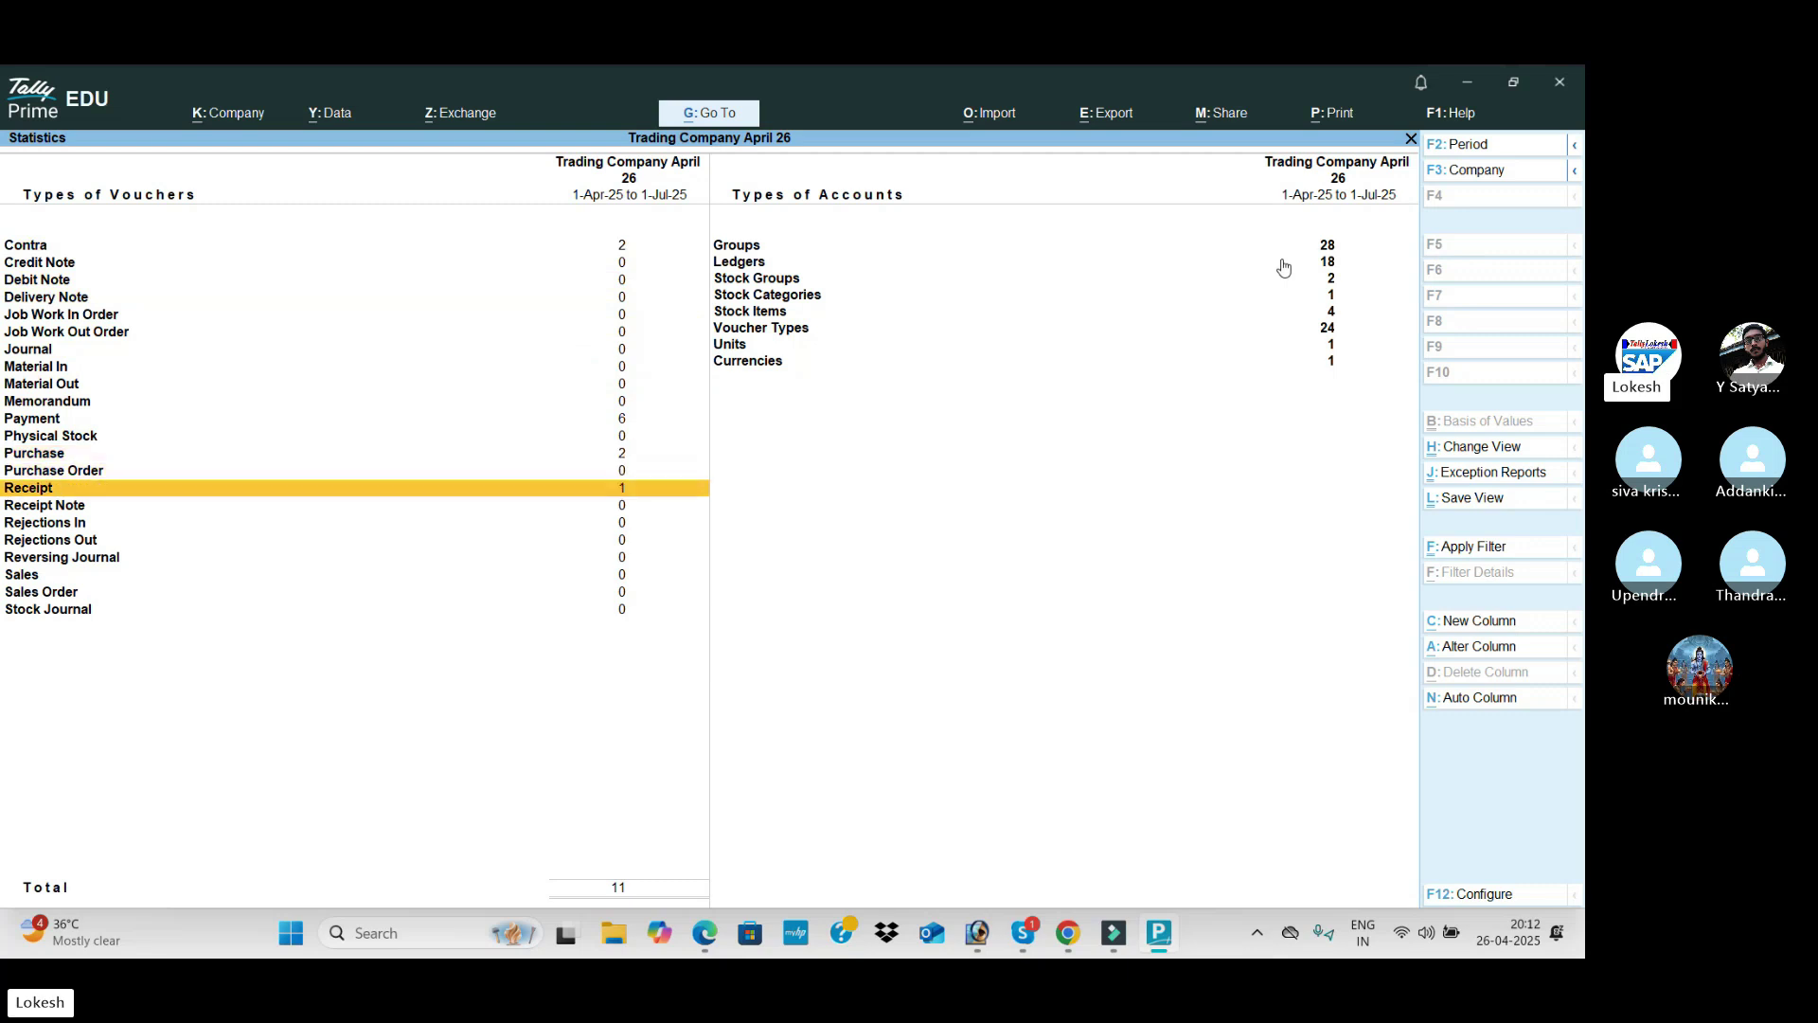
pyautogui.press('Down')
# Step: Examine the account types in the Statistics report, including stock items, stock groups and ledgers
pyautogui.press('Right')
pyautogui.press('Up')
pyautogui.press('Up')
pyautogui.press('Up')
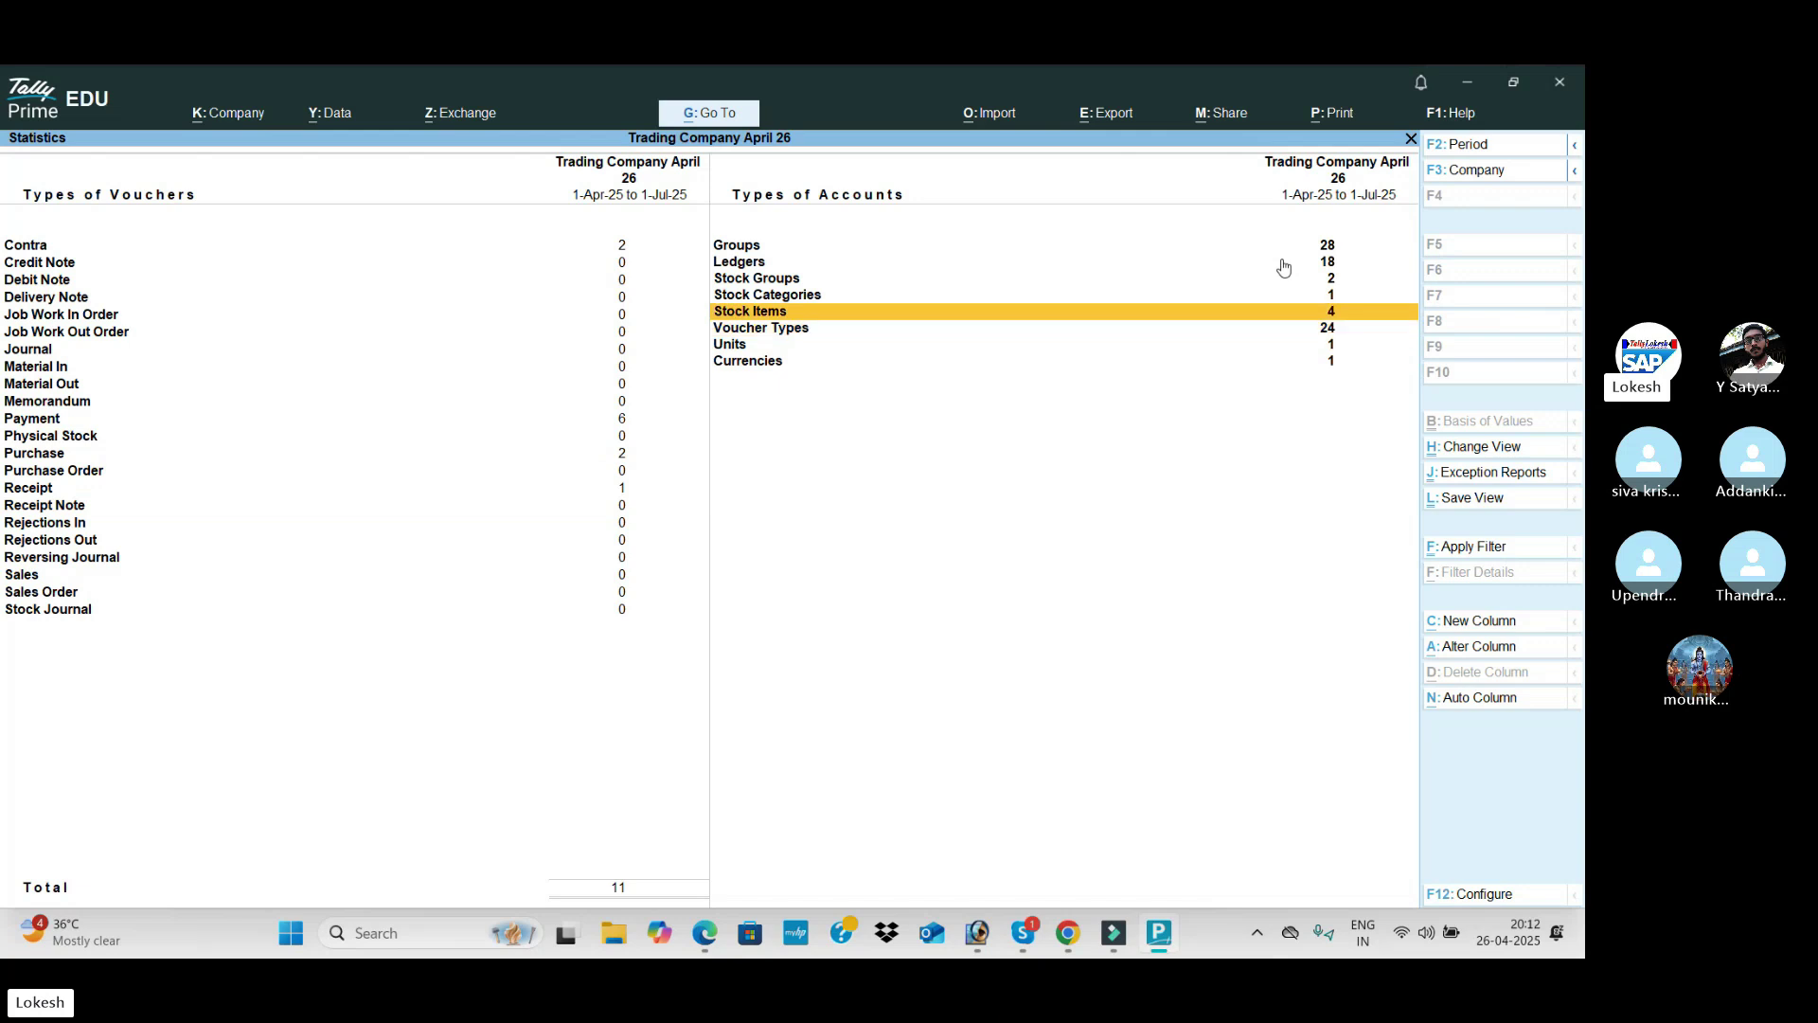
pyautogui.press('Up')
pyautogui.press('Up')
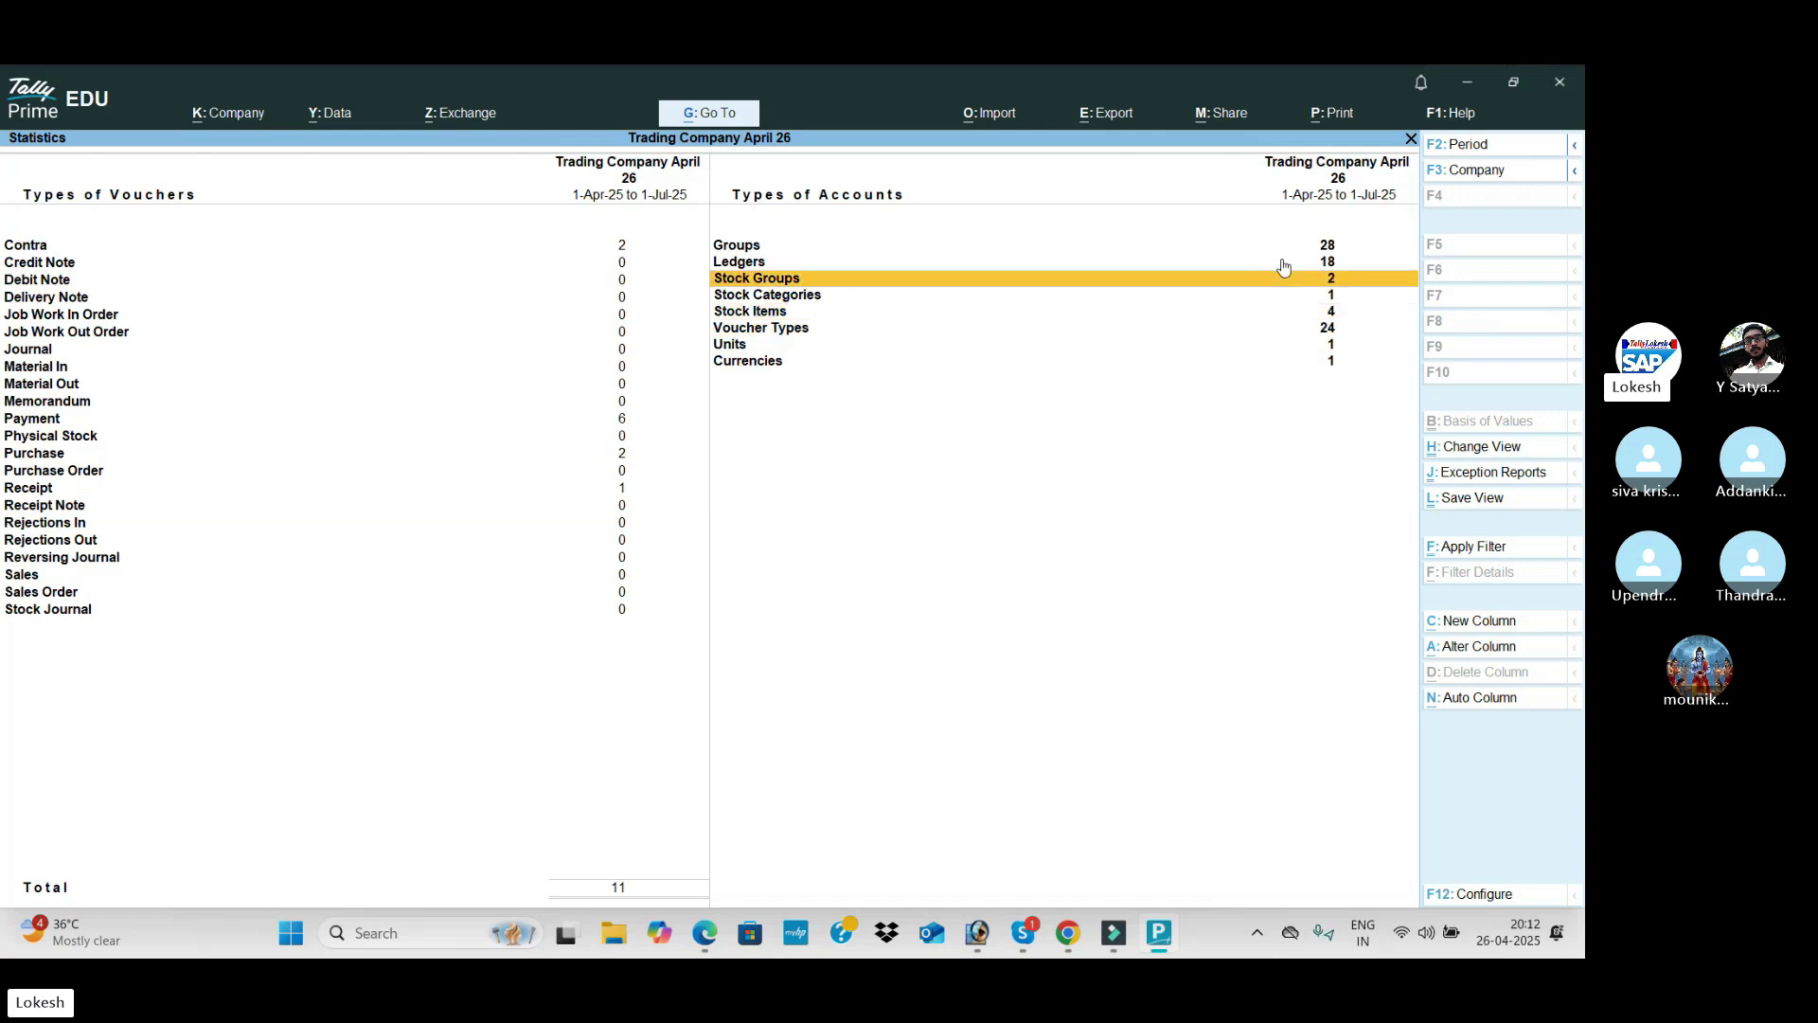
pyautogui.press('Up')
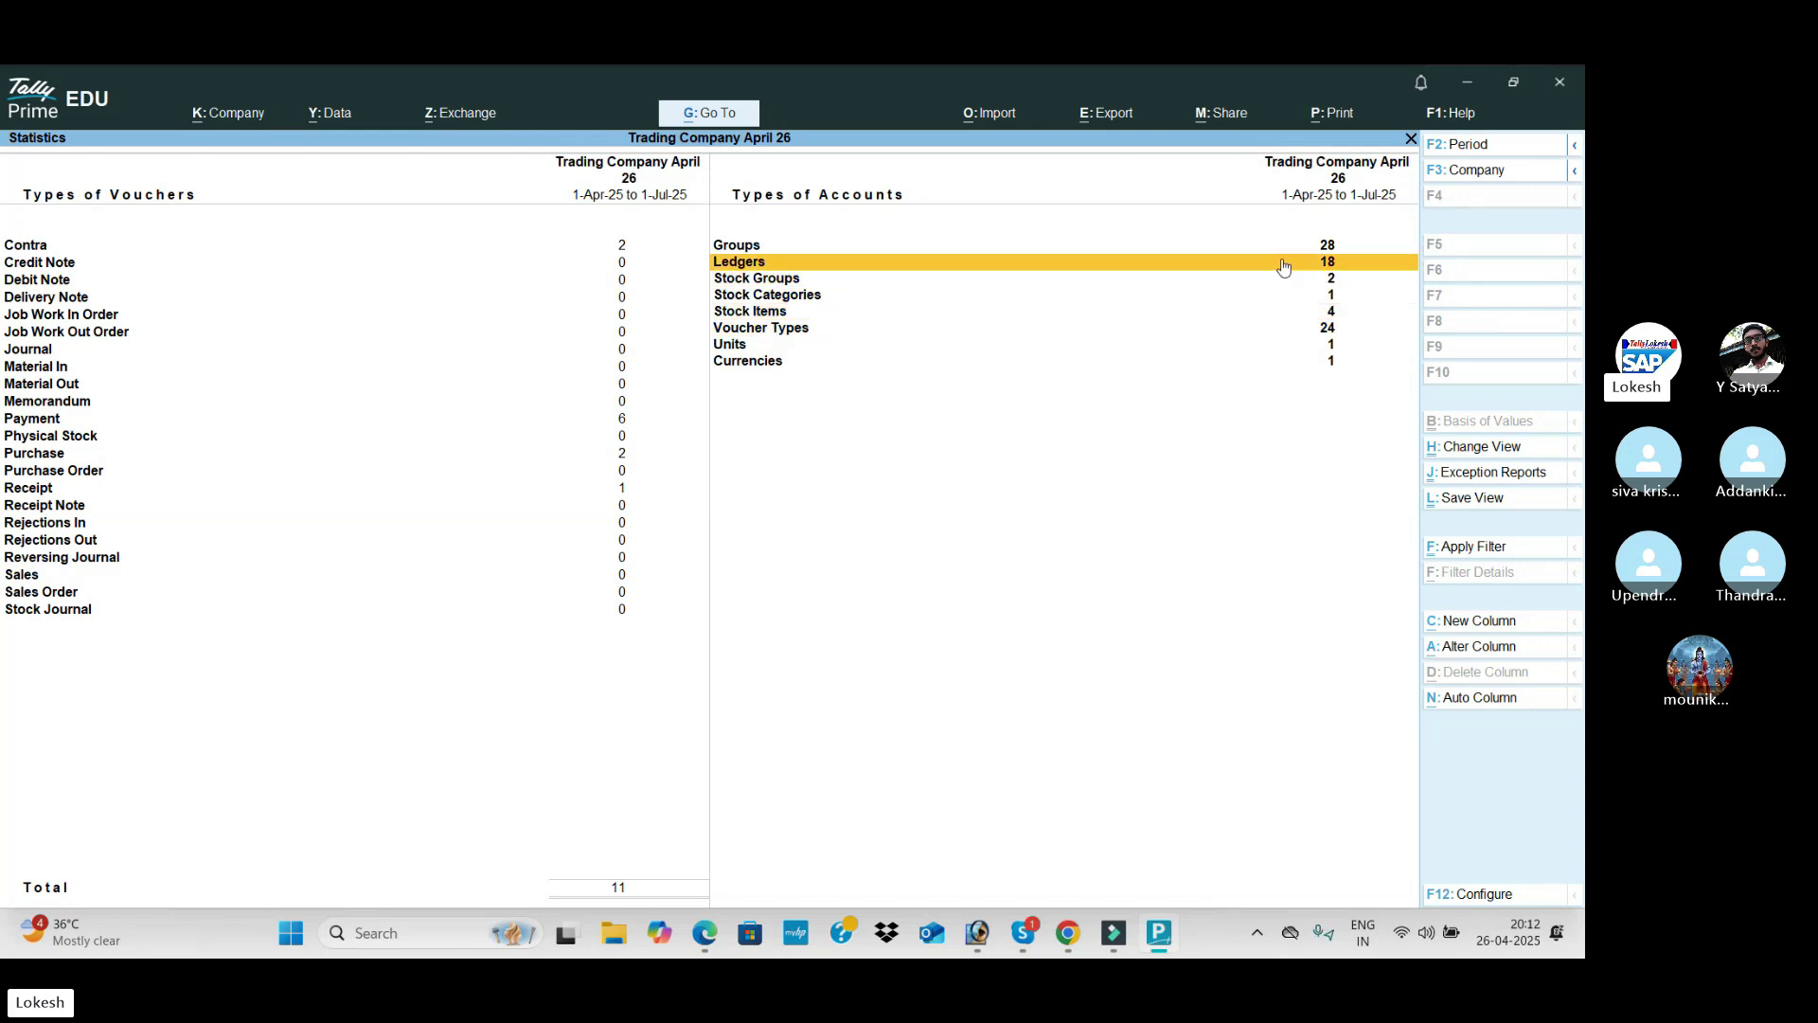
pyautogui.press('Down')
pyautogui.press('Down')
pyautogui.press('Down')
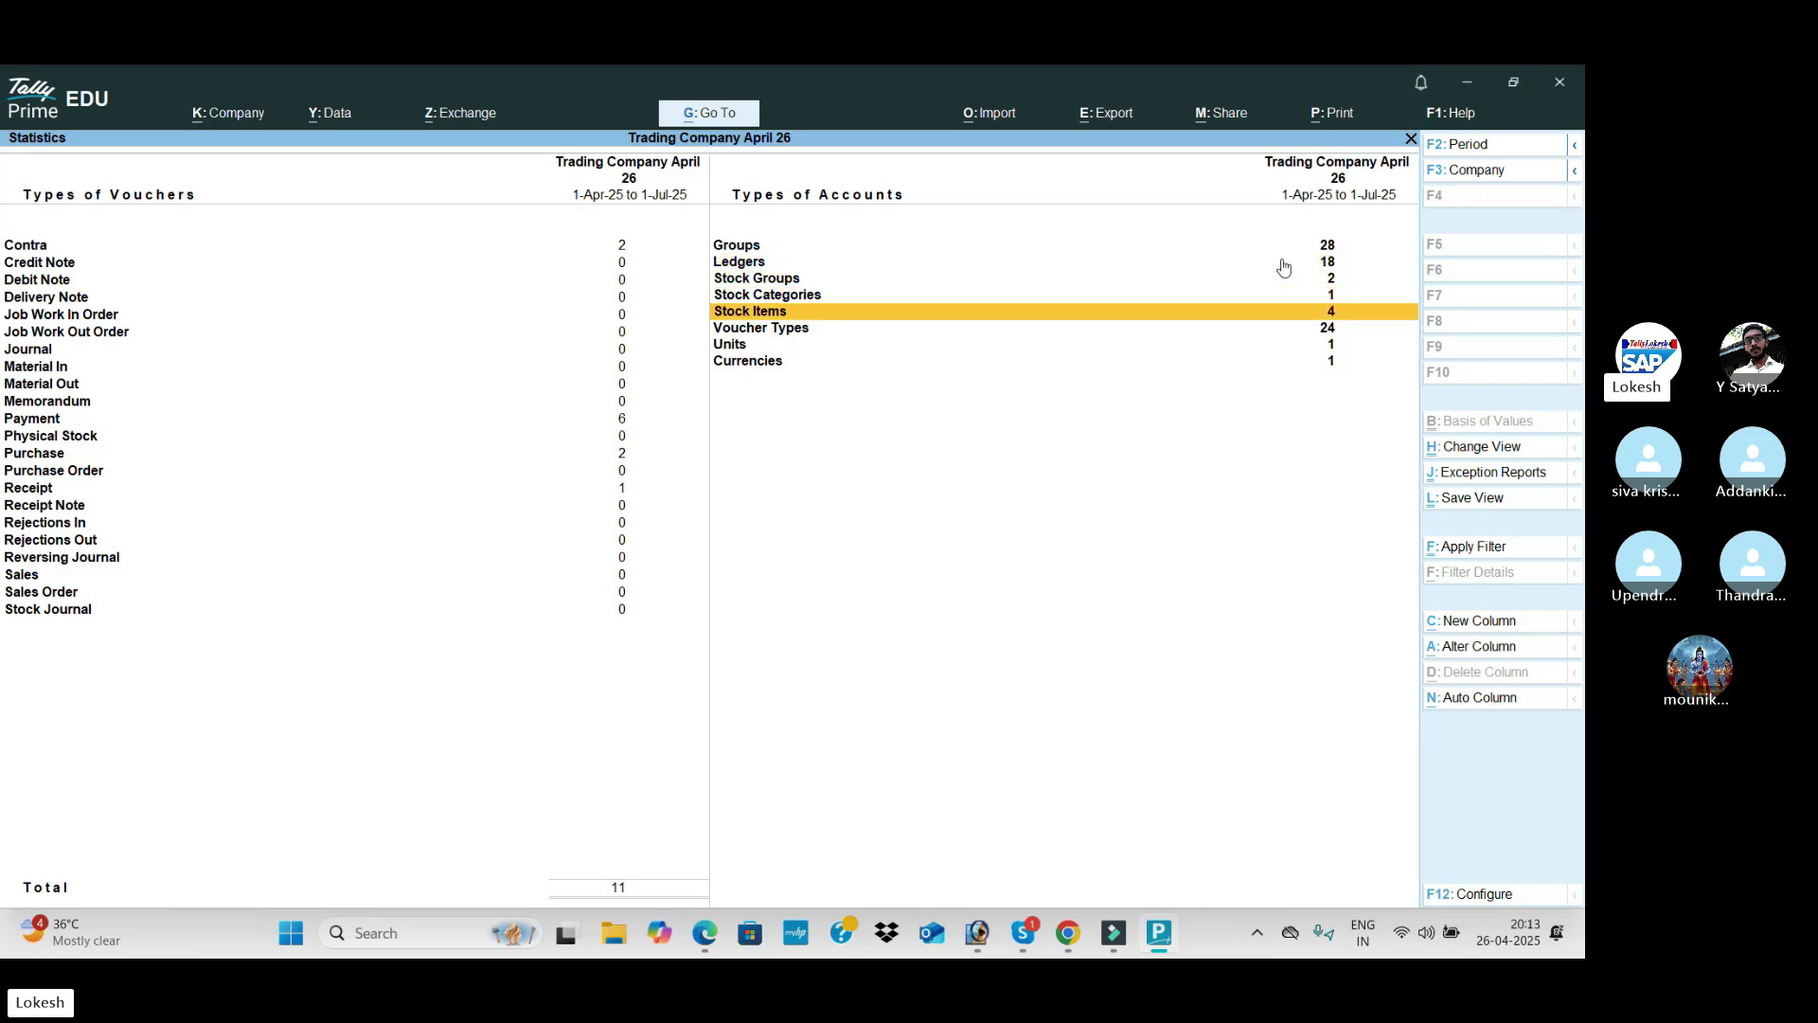
# Step: Close the Statistics report and return to the Vouchers entry on the Gateway of Tally
pyautogui.press('Escape')
pyautogui.press('Escape')
pyautogui.press('Up')
pyautogui.press('Up')
pyautogui.press('Up')
pyautogui.press('Up')
pyautogui.press('Up')
pyautogui.press('Up')
pyautogui.press('Up')
# Step: Switch to the training material PDF in the browser and find the Trading Company keys page
pyautogui.press('alt')
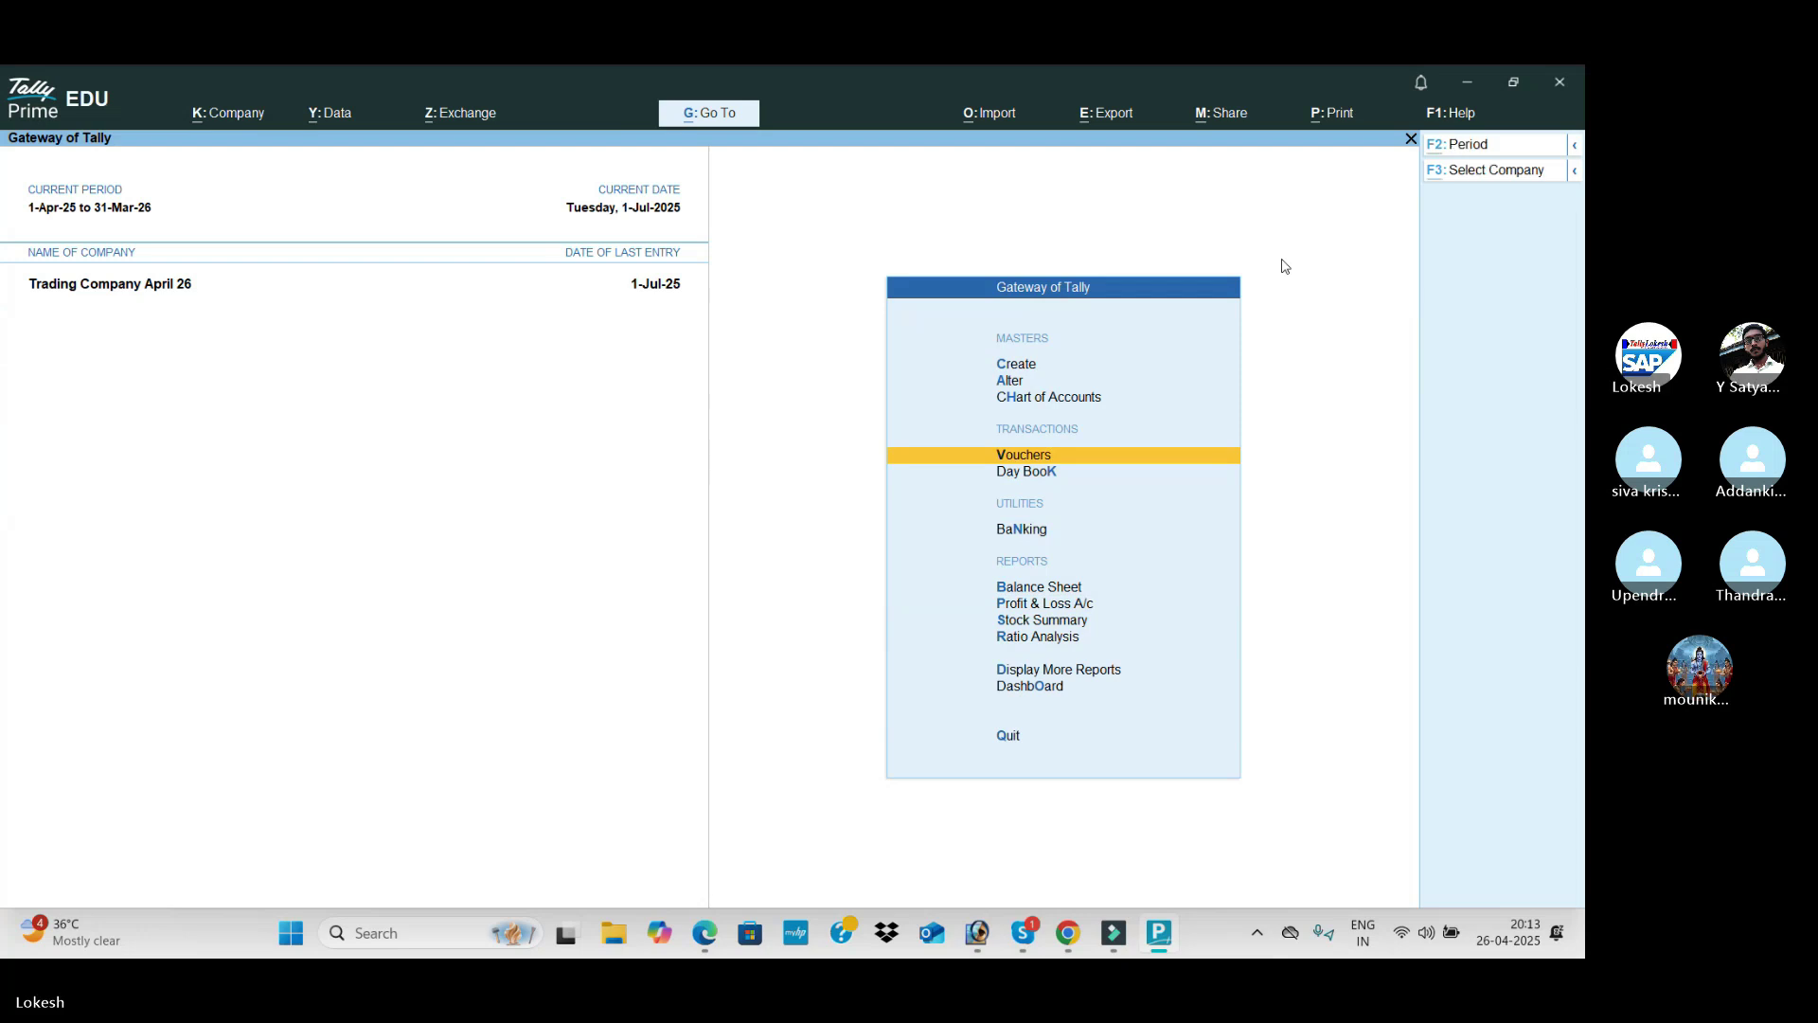
pyautogui.hotkey('alt', 'Tab')
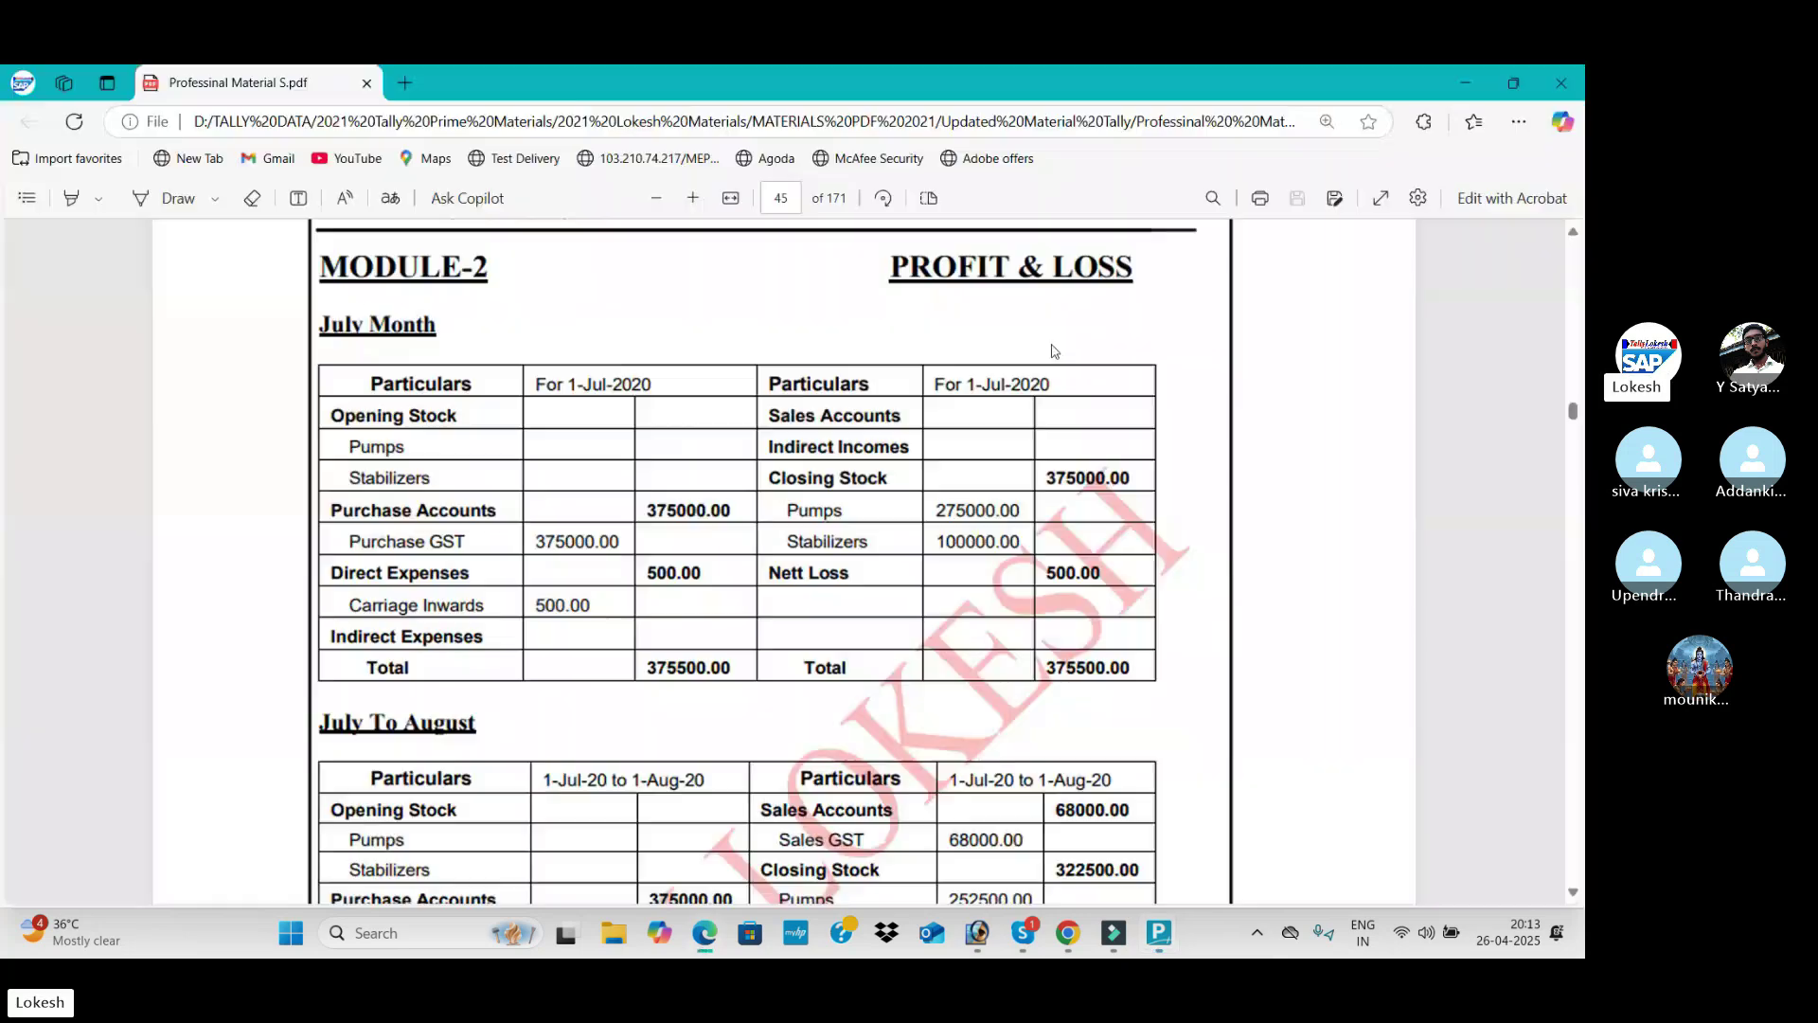
pyautogui.scroll(-20, 967, 382)
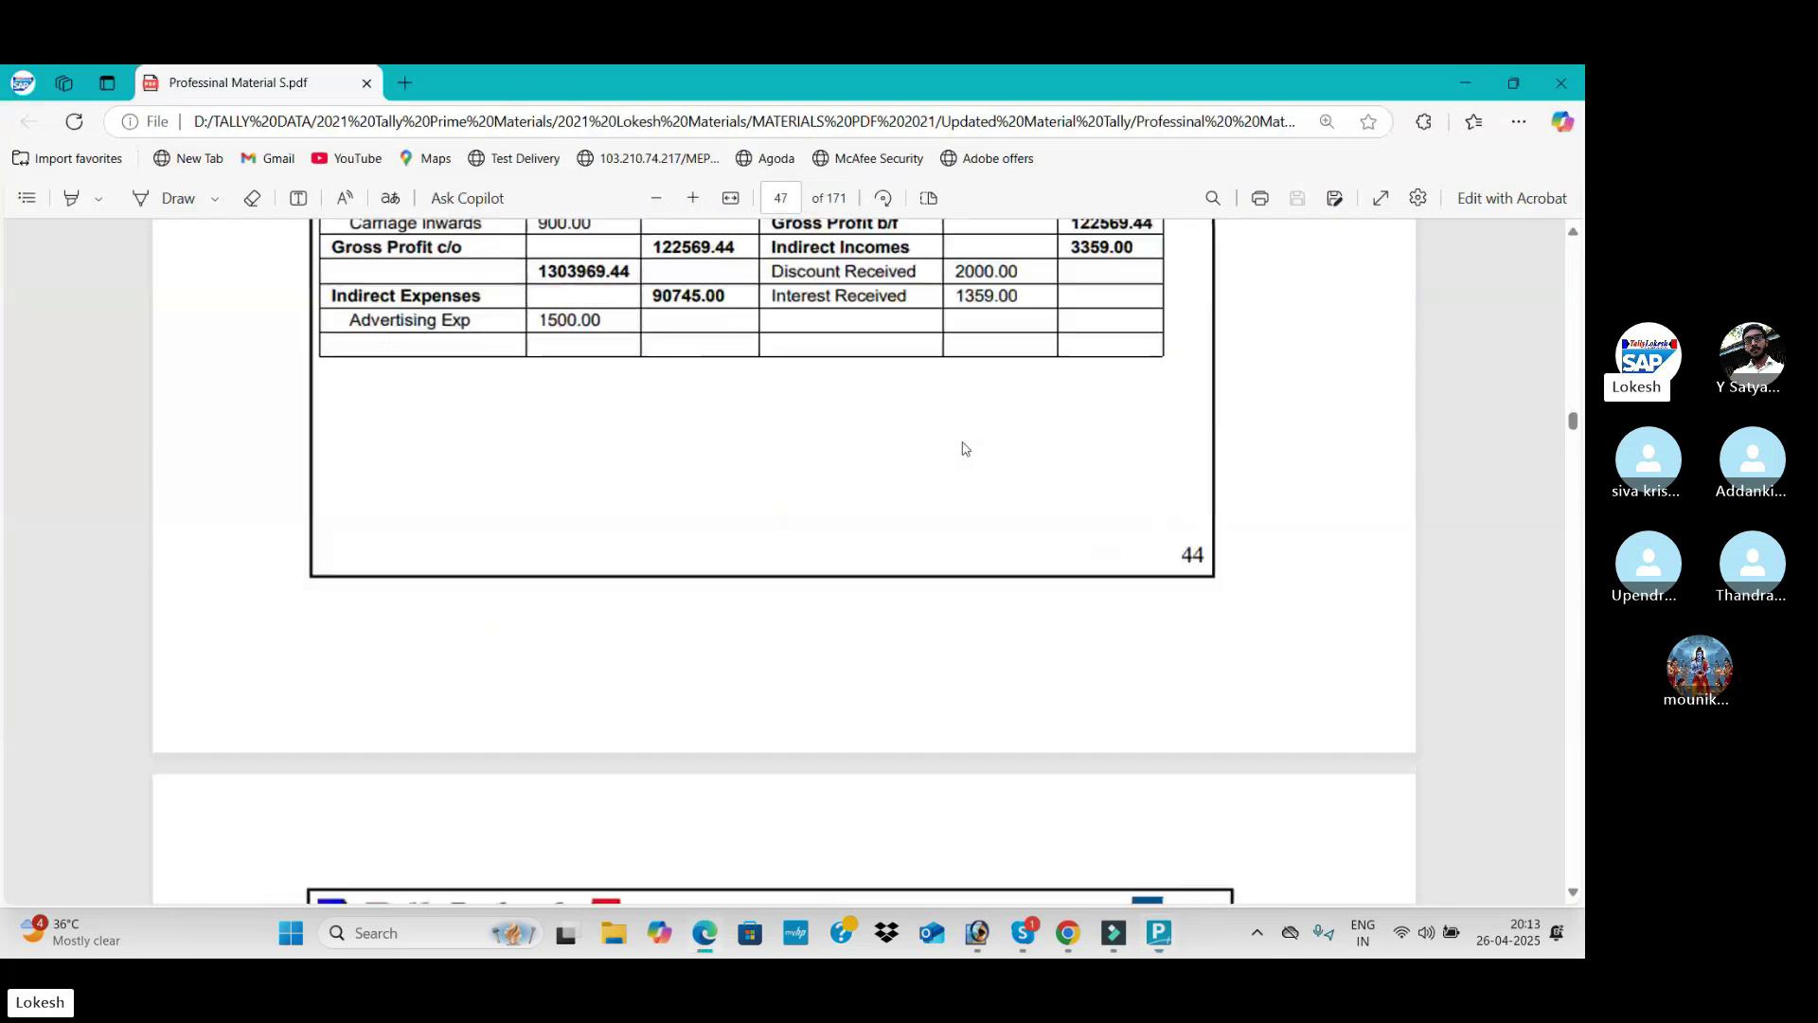
pyautogui.scroll(-20, 964, 445)
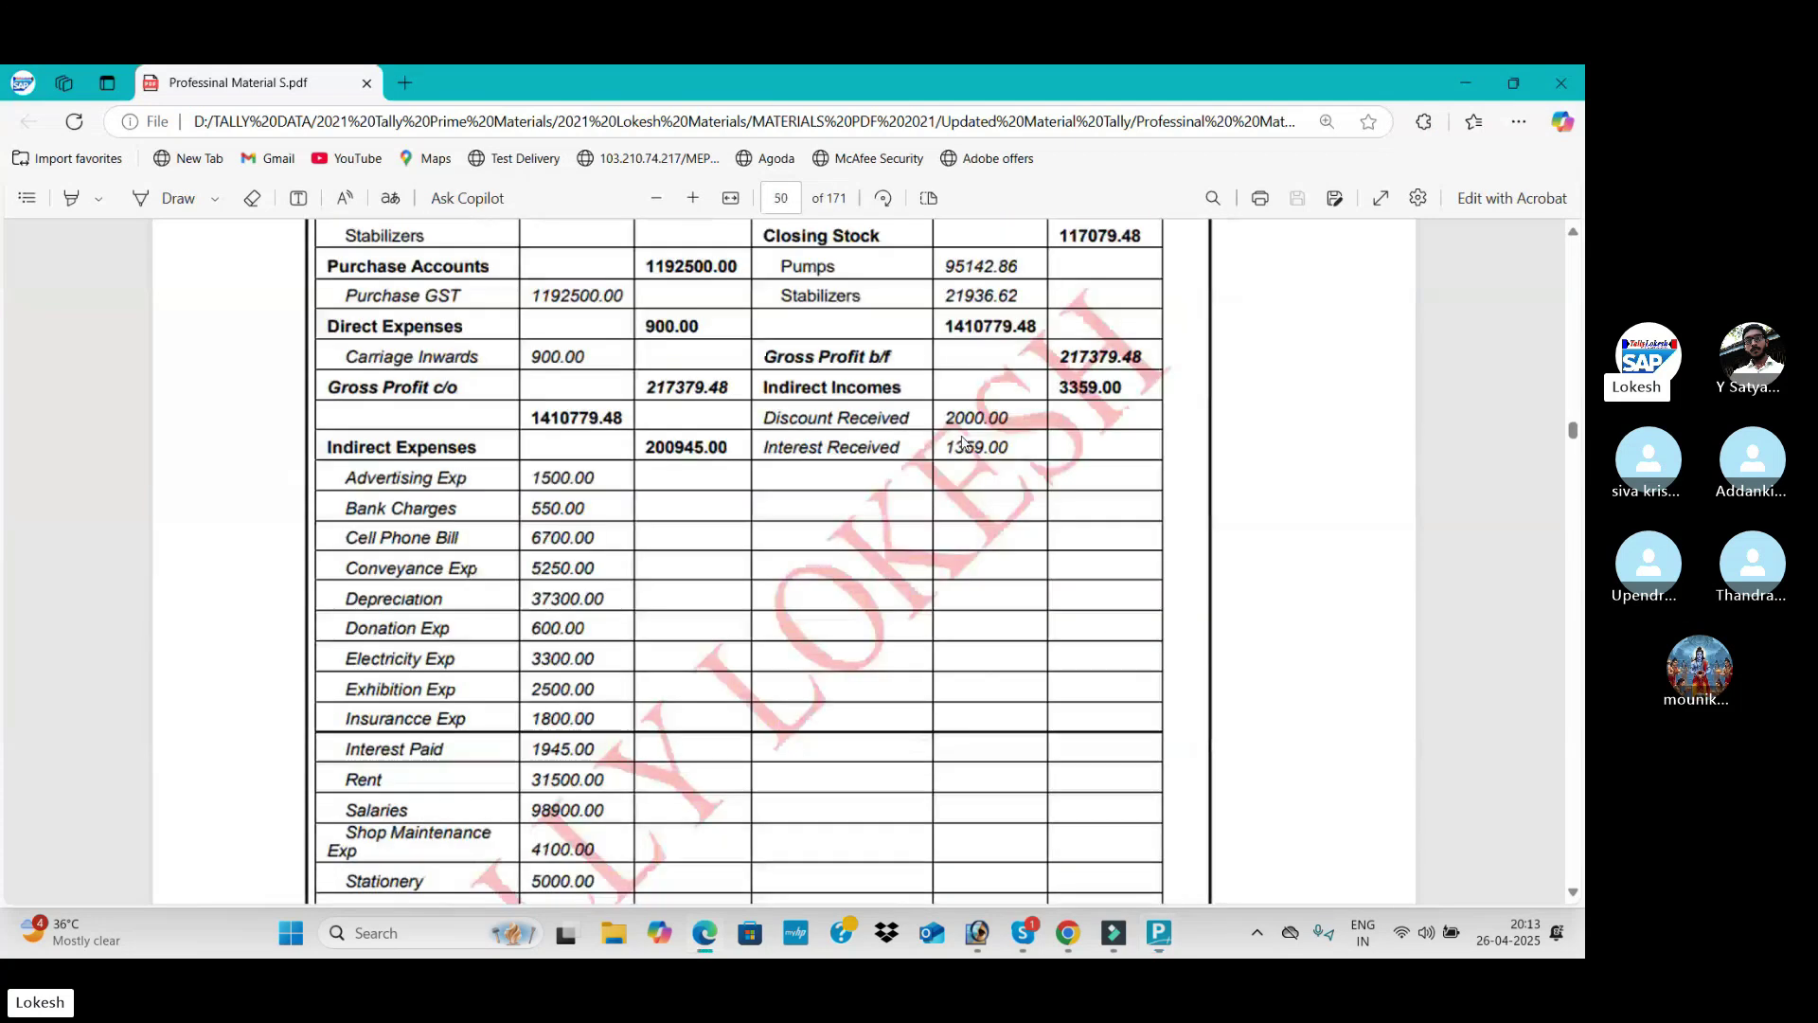
pyautogui.scroll(-10, 965, 443)
pyautogui.scroll(5, 963, 440)
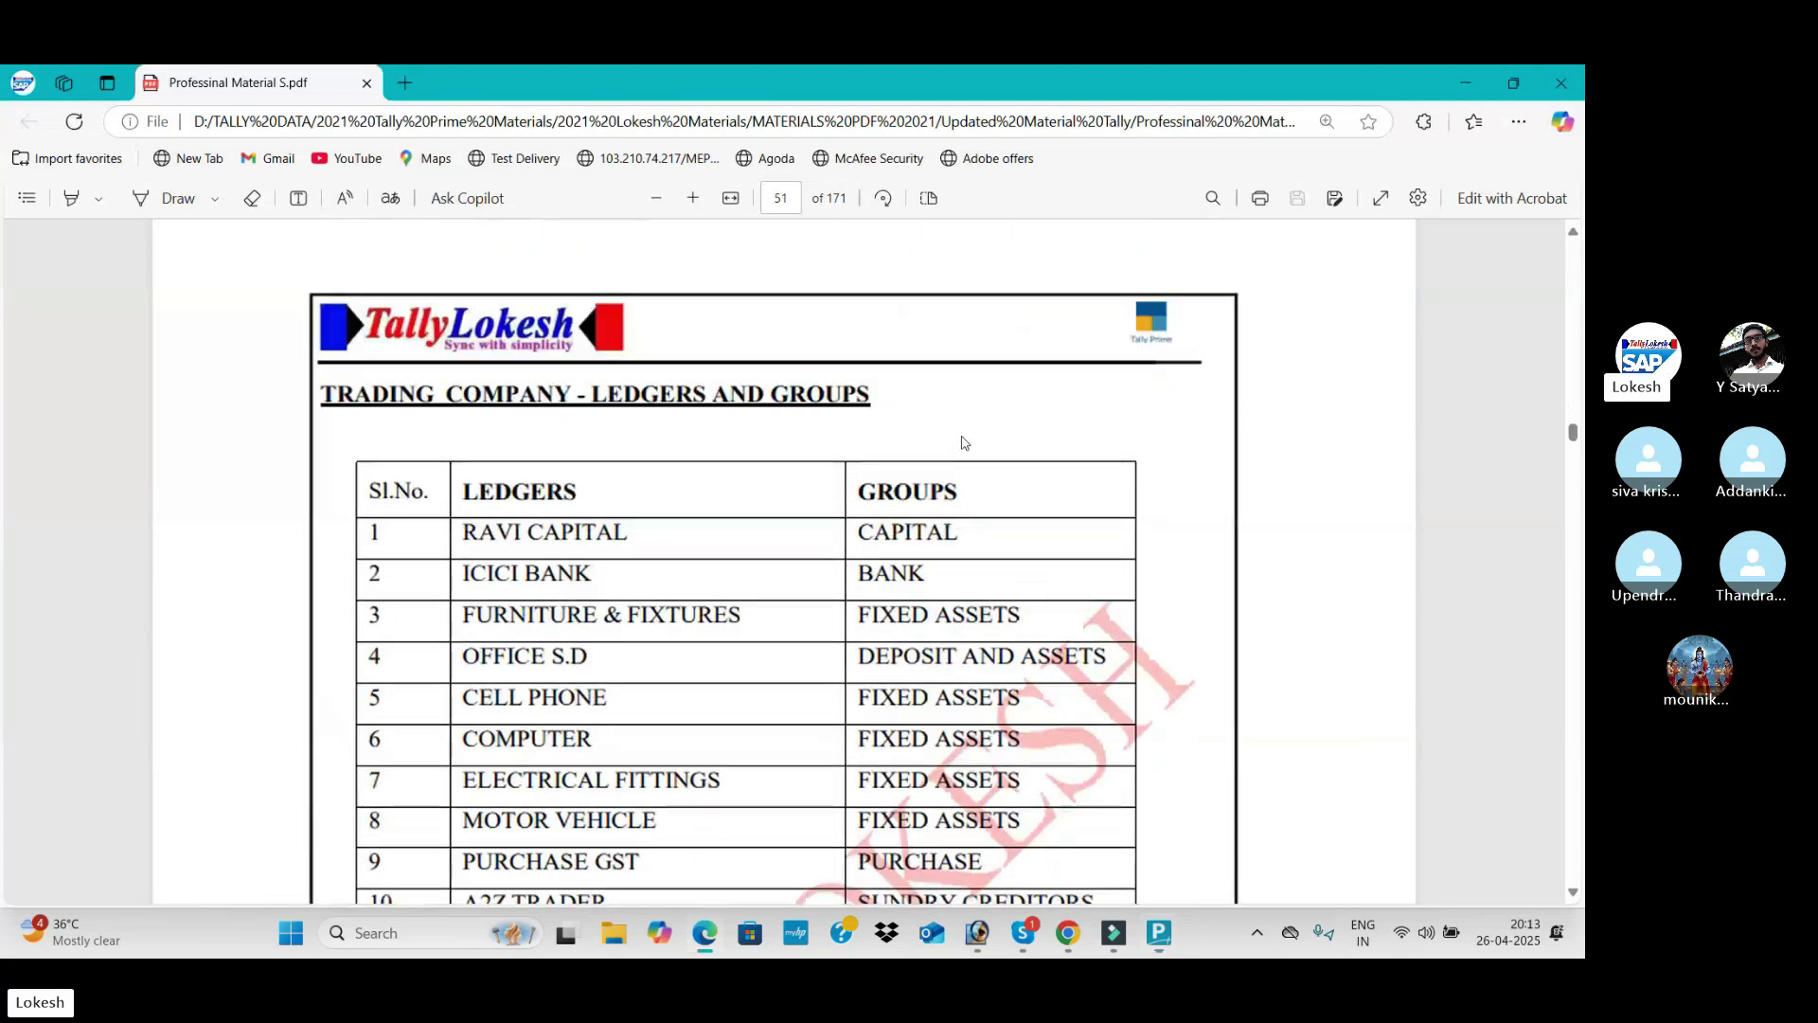
pyautogui.scroll(-4, 965, 445)
pyautogui.scroll(-20, 963, 440)
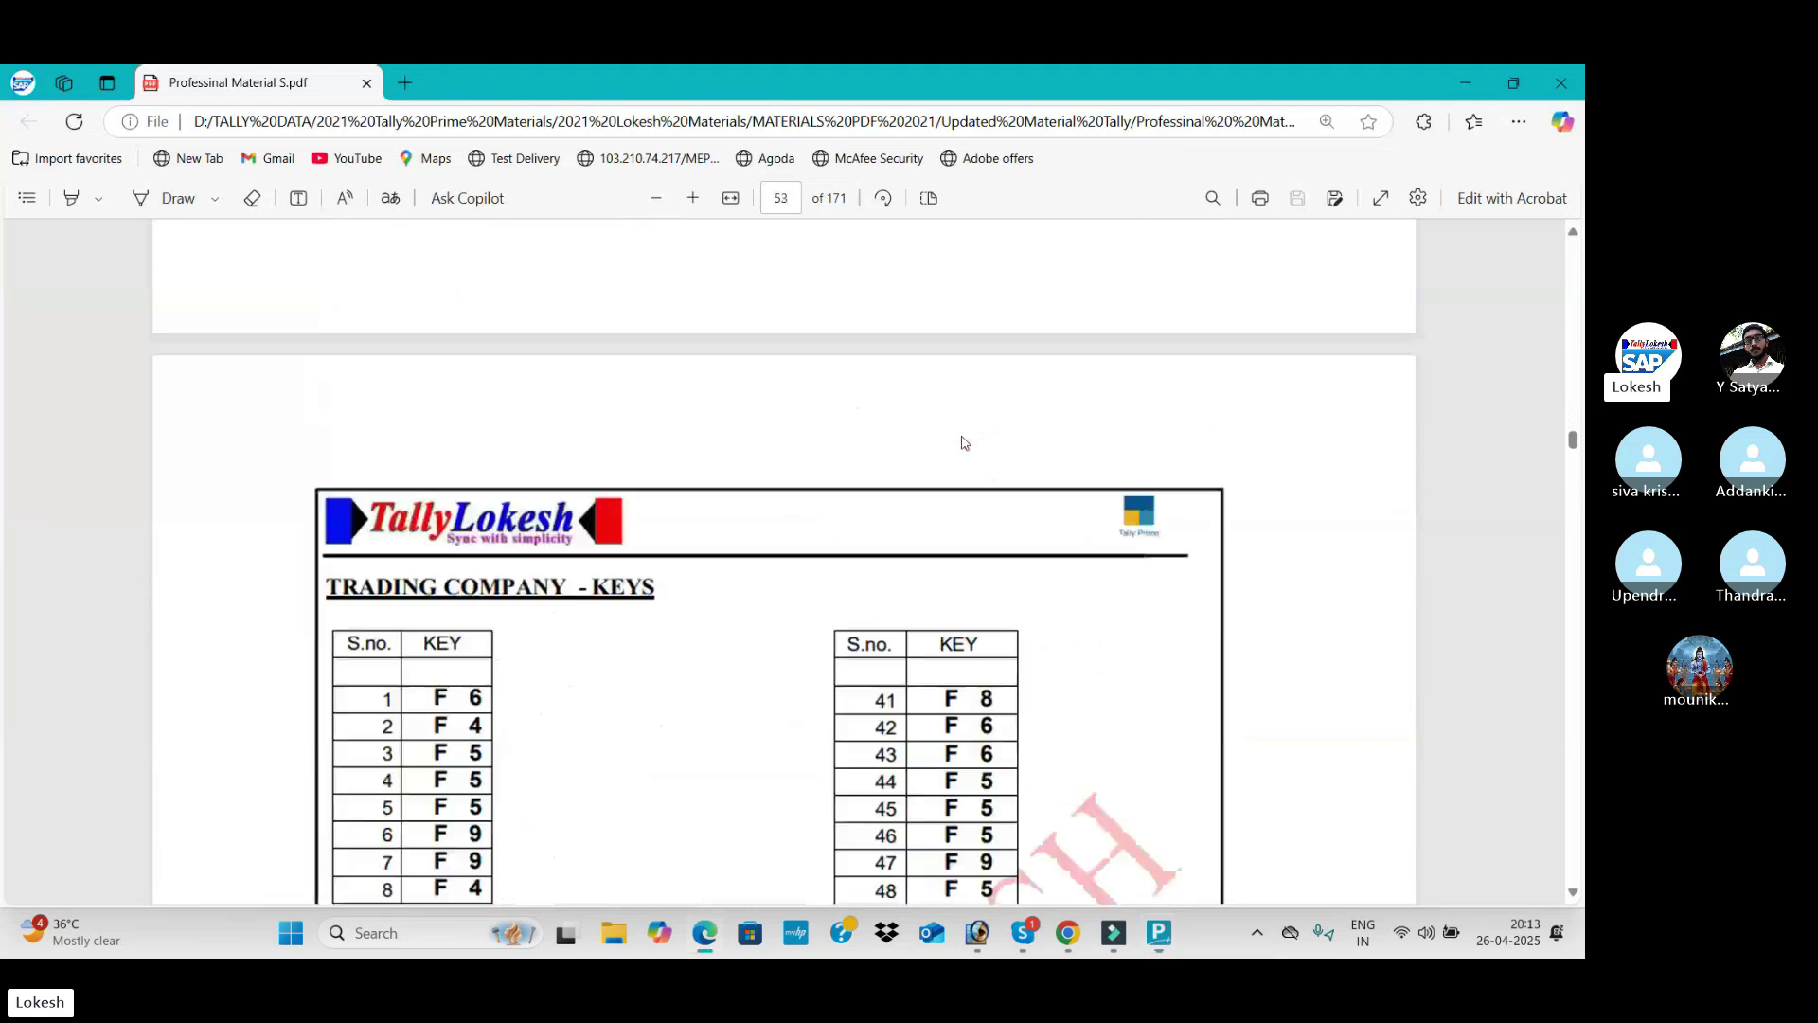
# Step: Look through the training PDF for the August 2023 transactions and read entries 12 to 15
pyautogui.scroll(-4, 965, 443)
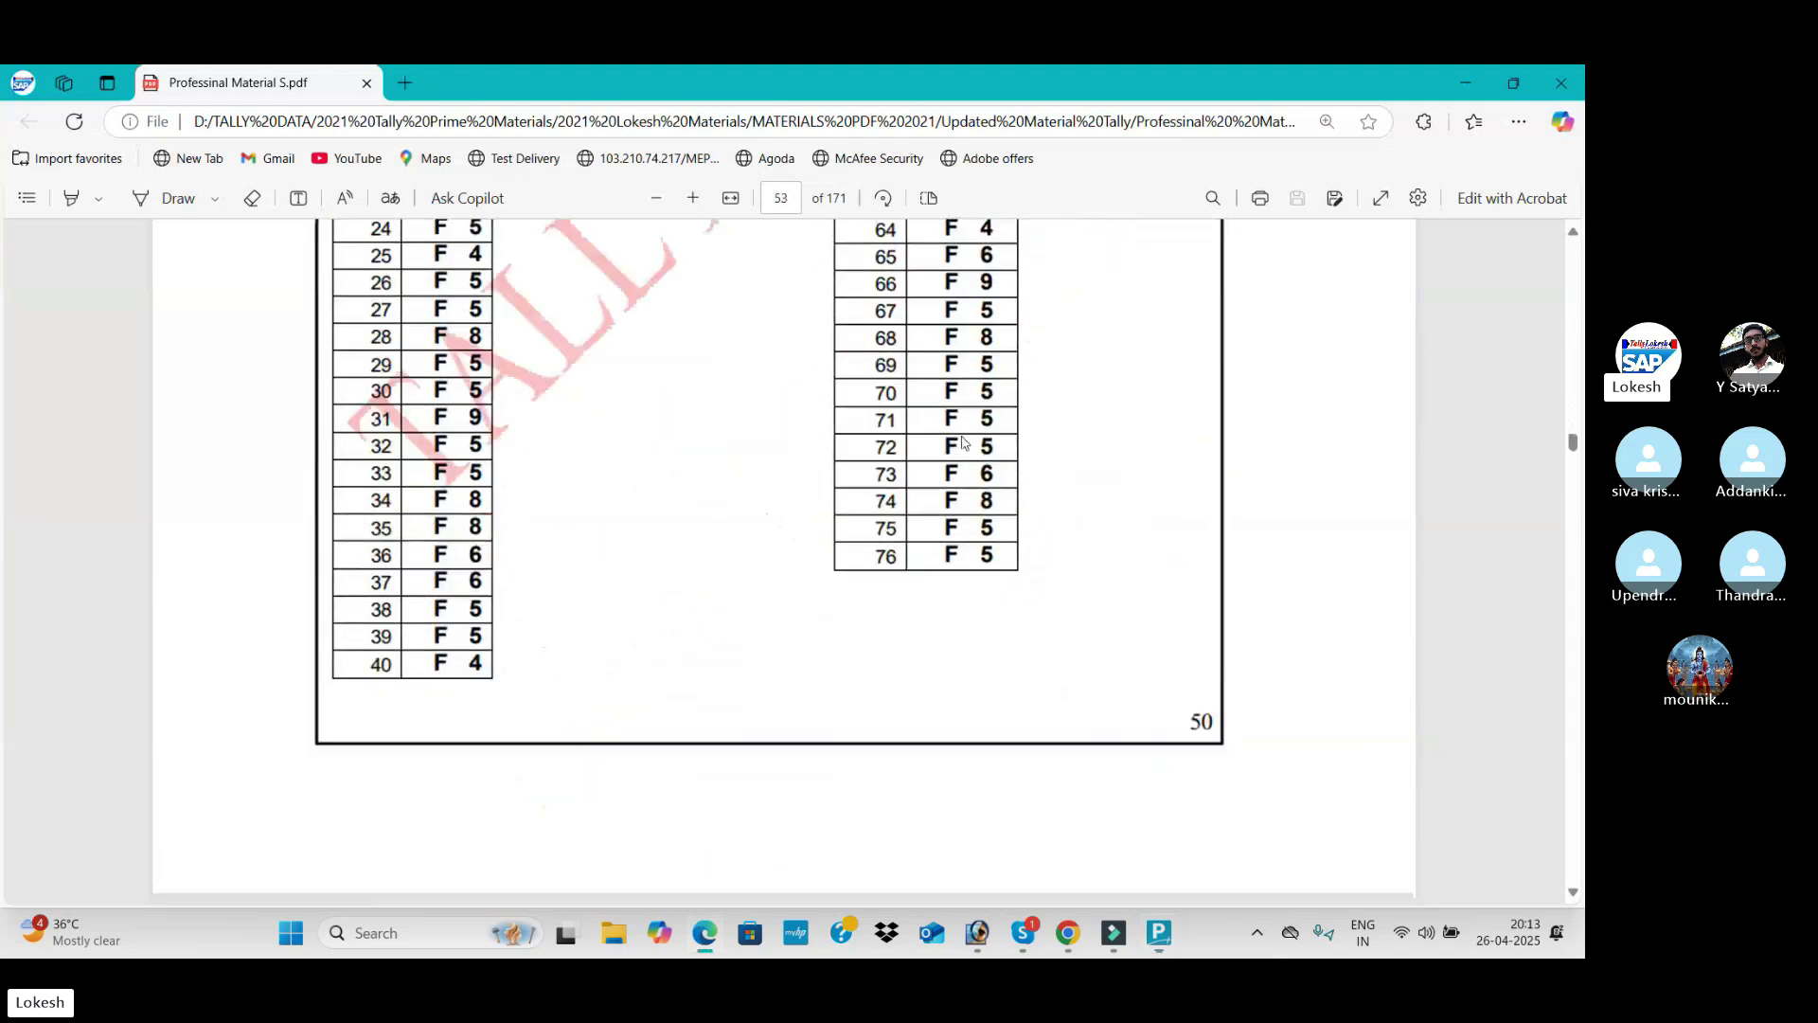
pyautogui.scroll(8, 962, 442)
pyautogui.scroll(20, 976, 443)
pyautogui.scroll(20, 1054, 393)
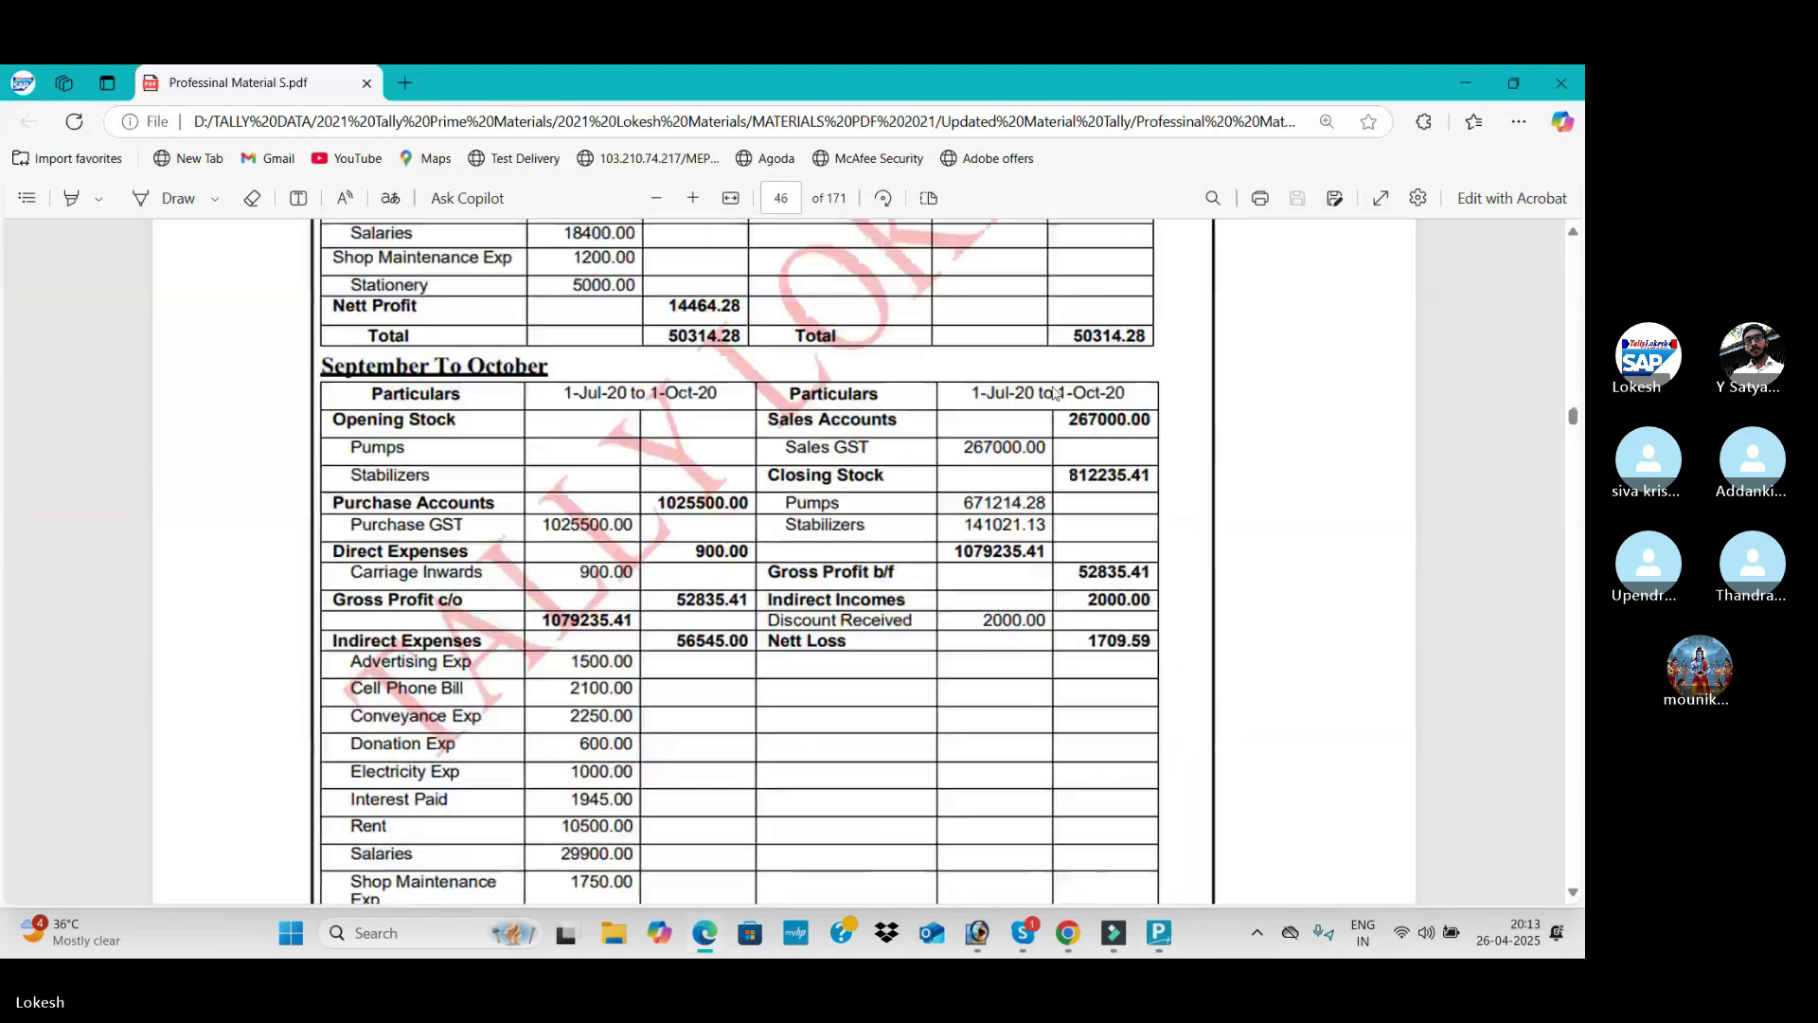
pyautogui.scroll(20, 1055, 394)
pyautogui.scroll(20, 1057, 392)
pyautogui.scroll(20, 1067, 389)
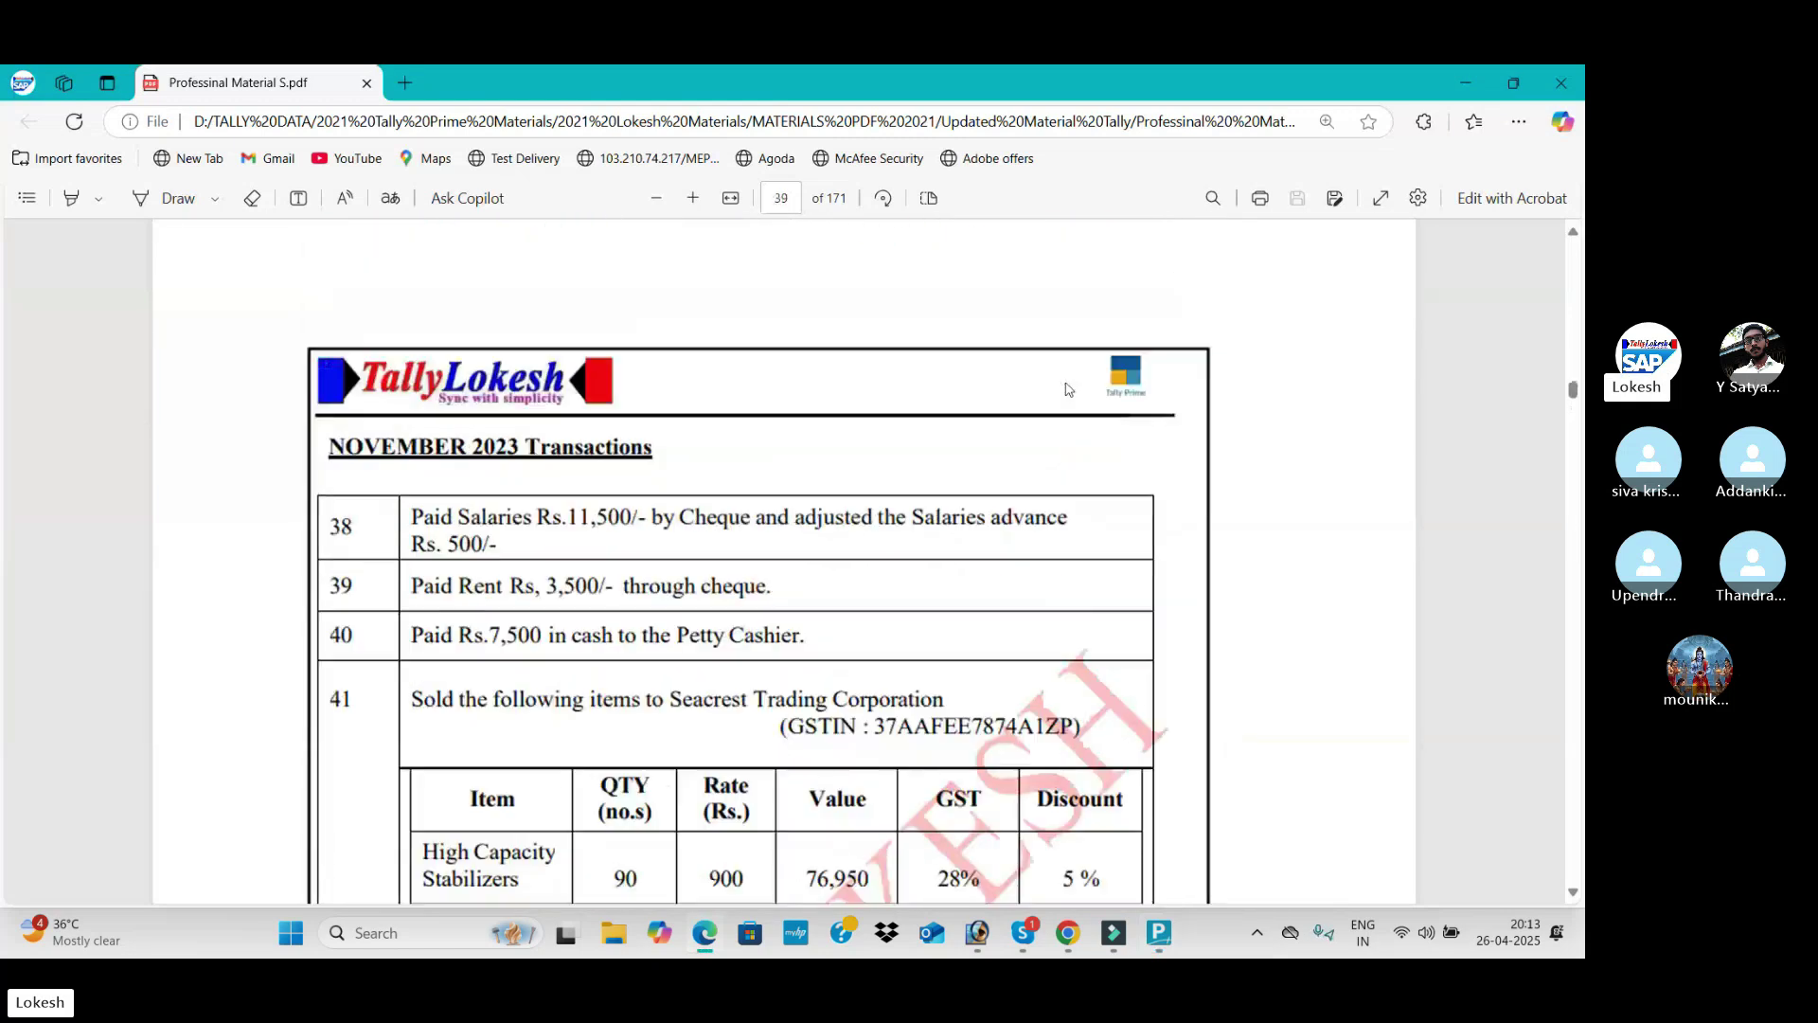
pyautogui.scroll(20, 1067, 389)
pyautogui.scroll(20, 1067, 389)
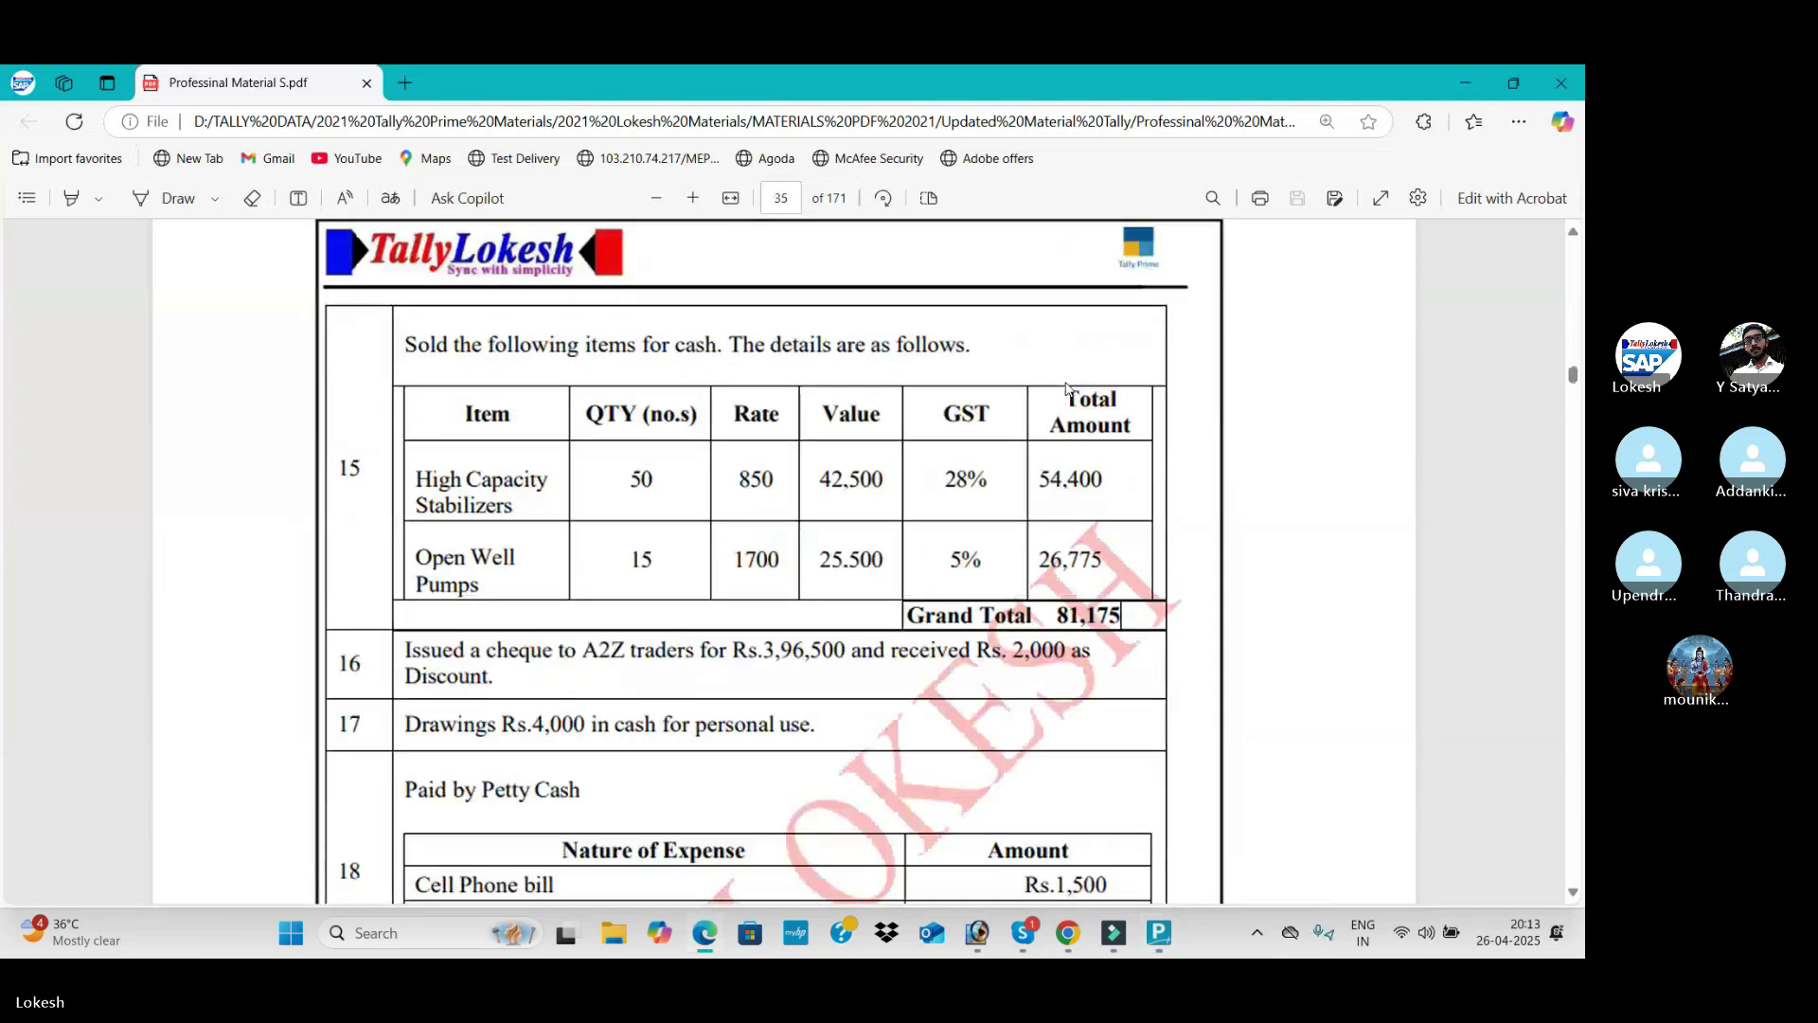
pyautogui.scroll(20, 1067, 389)
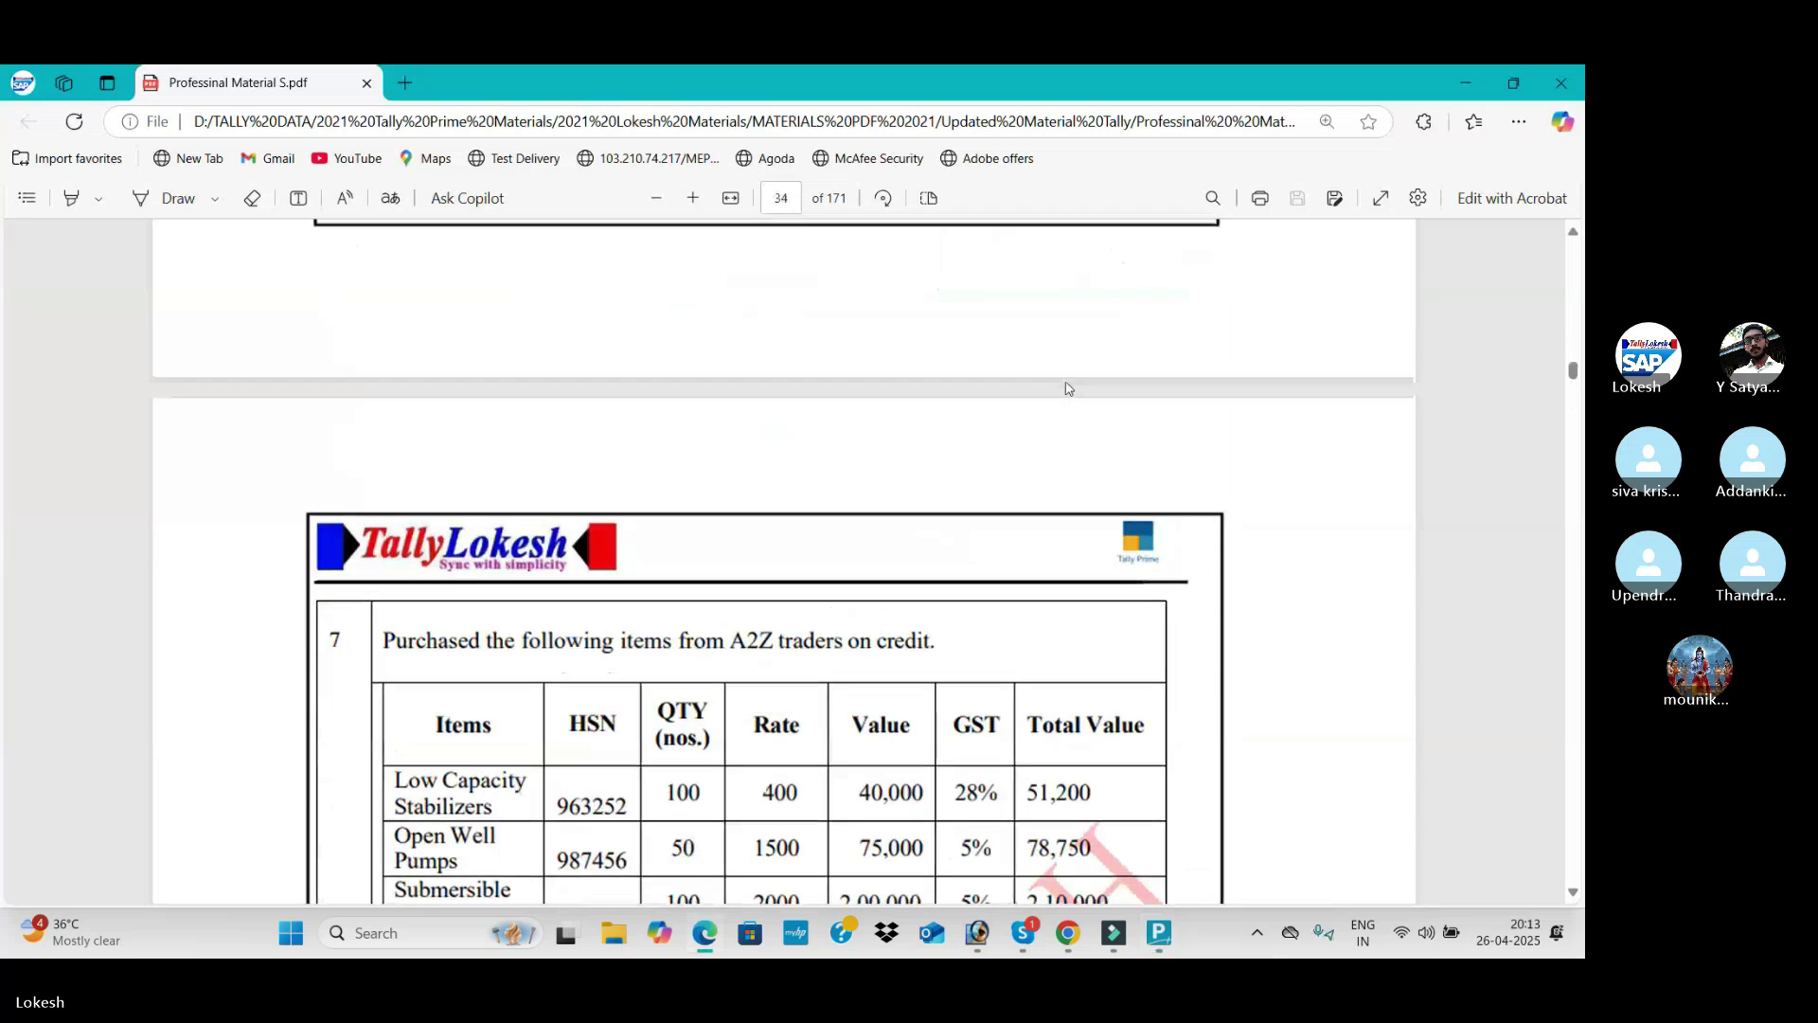
pyautogui.scroll(-5, 1018, 423)
pyautogui.scroll(5, 1013, 426)
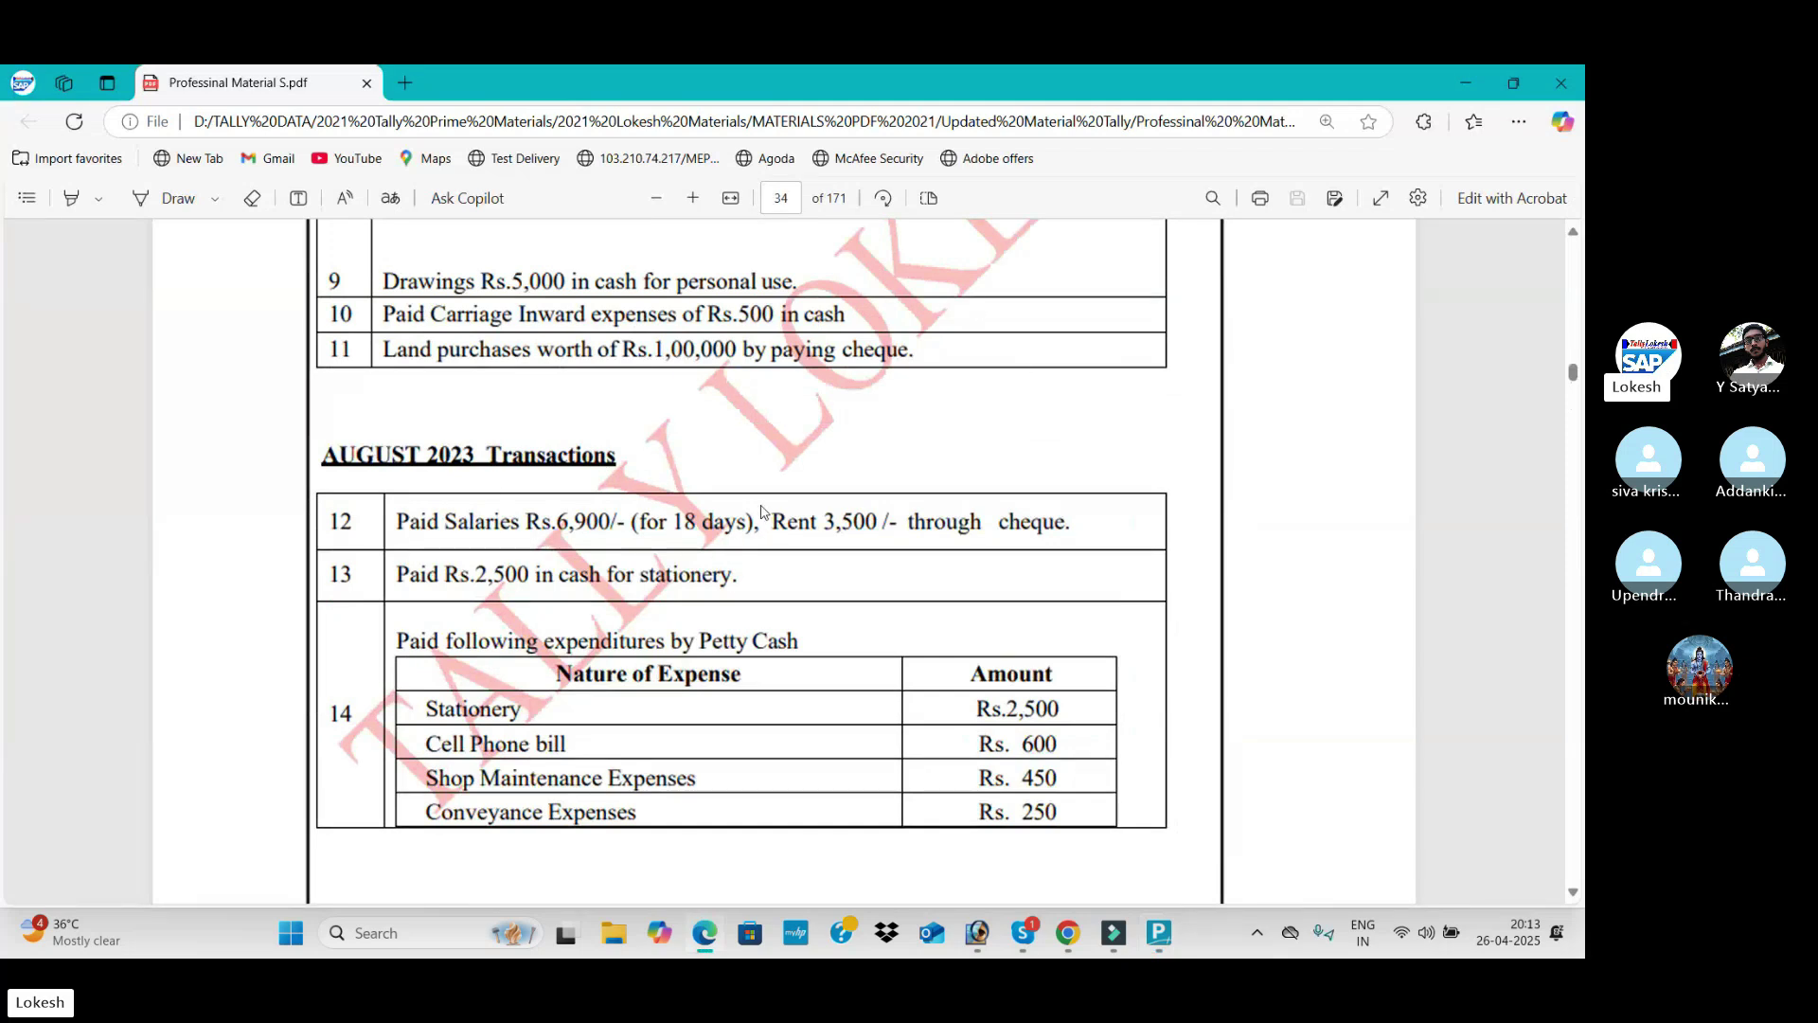
pyautogui.scroll(-3, 627, 508)
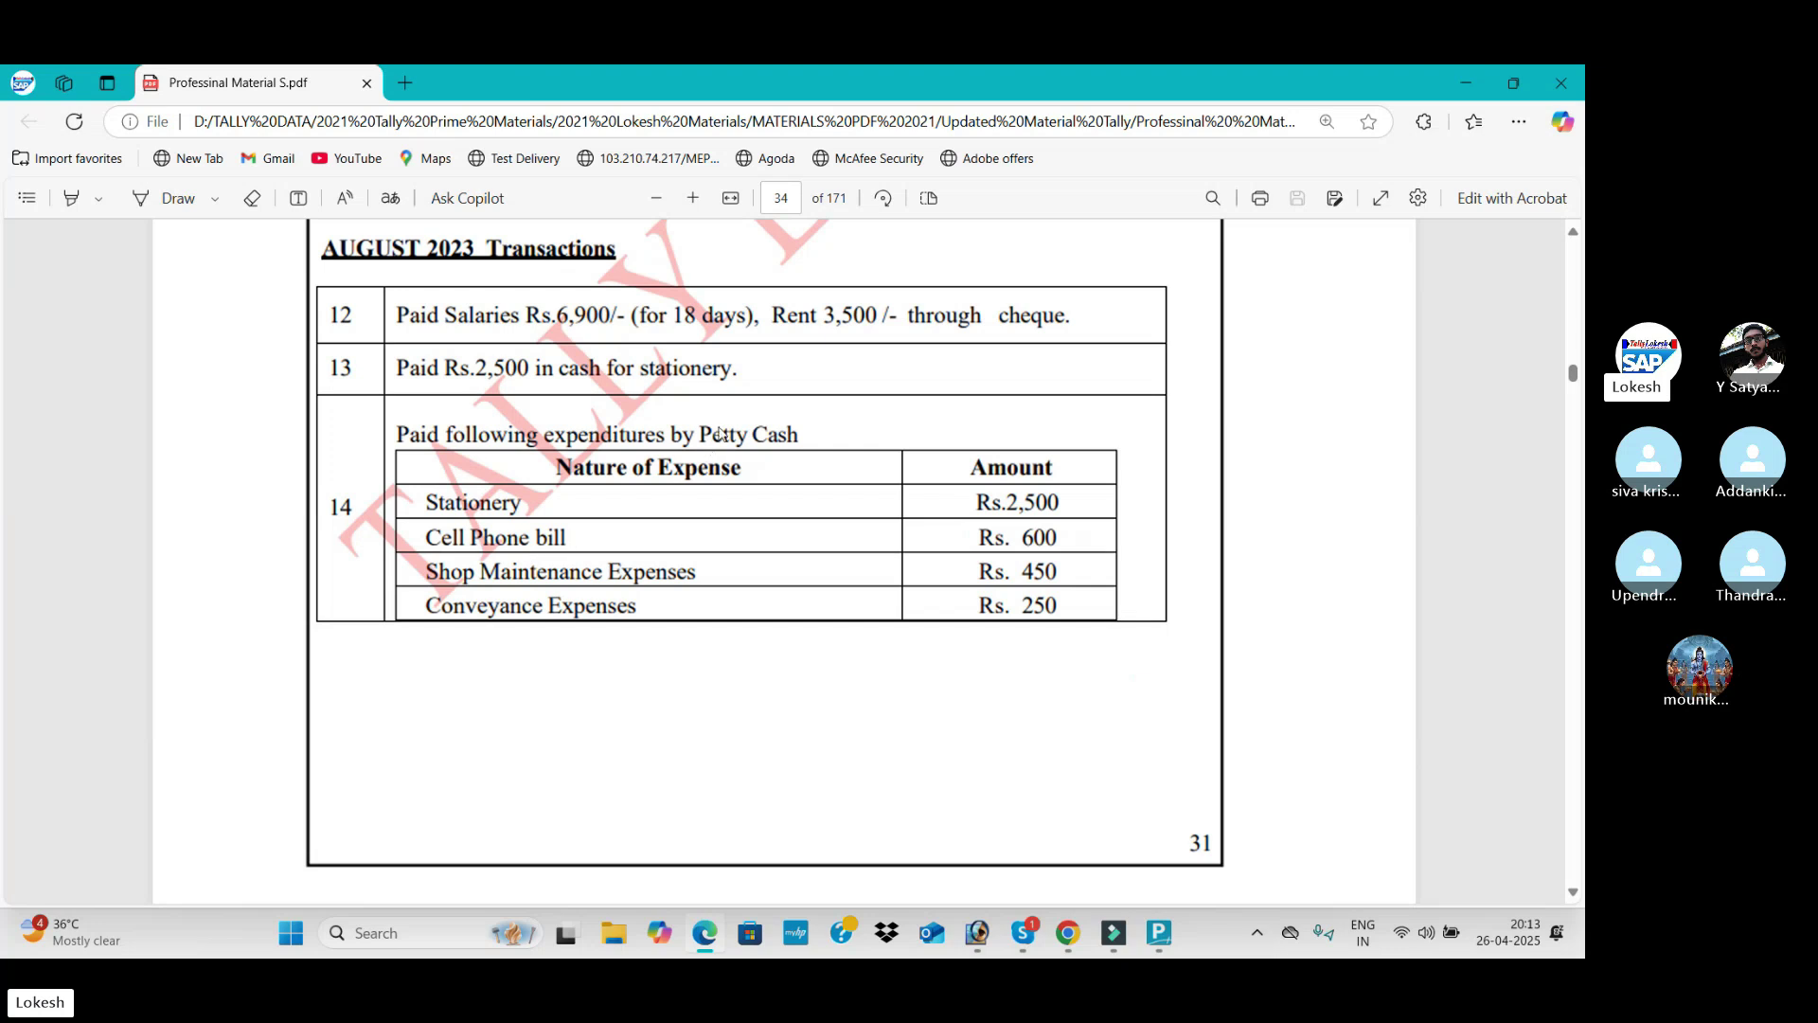
pyautogui.scroll(-6, 720, 434)
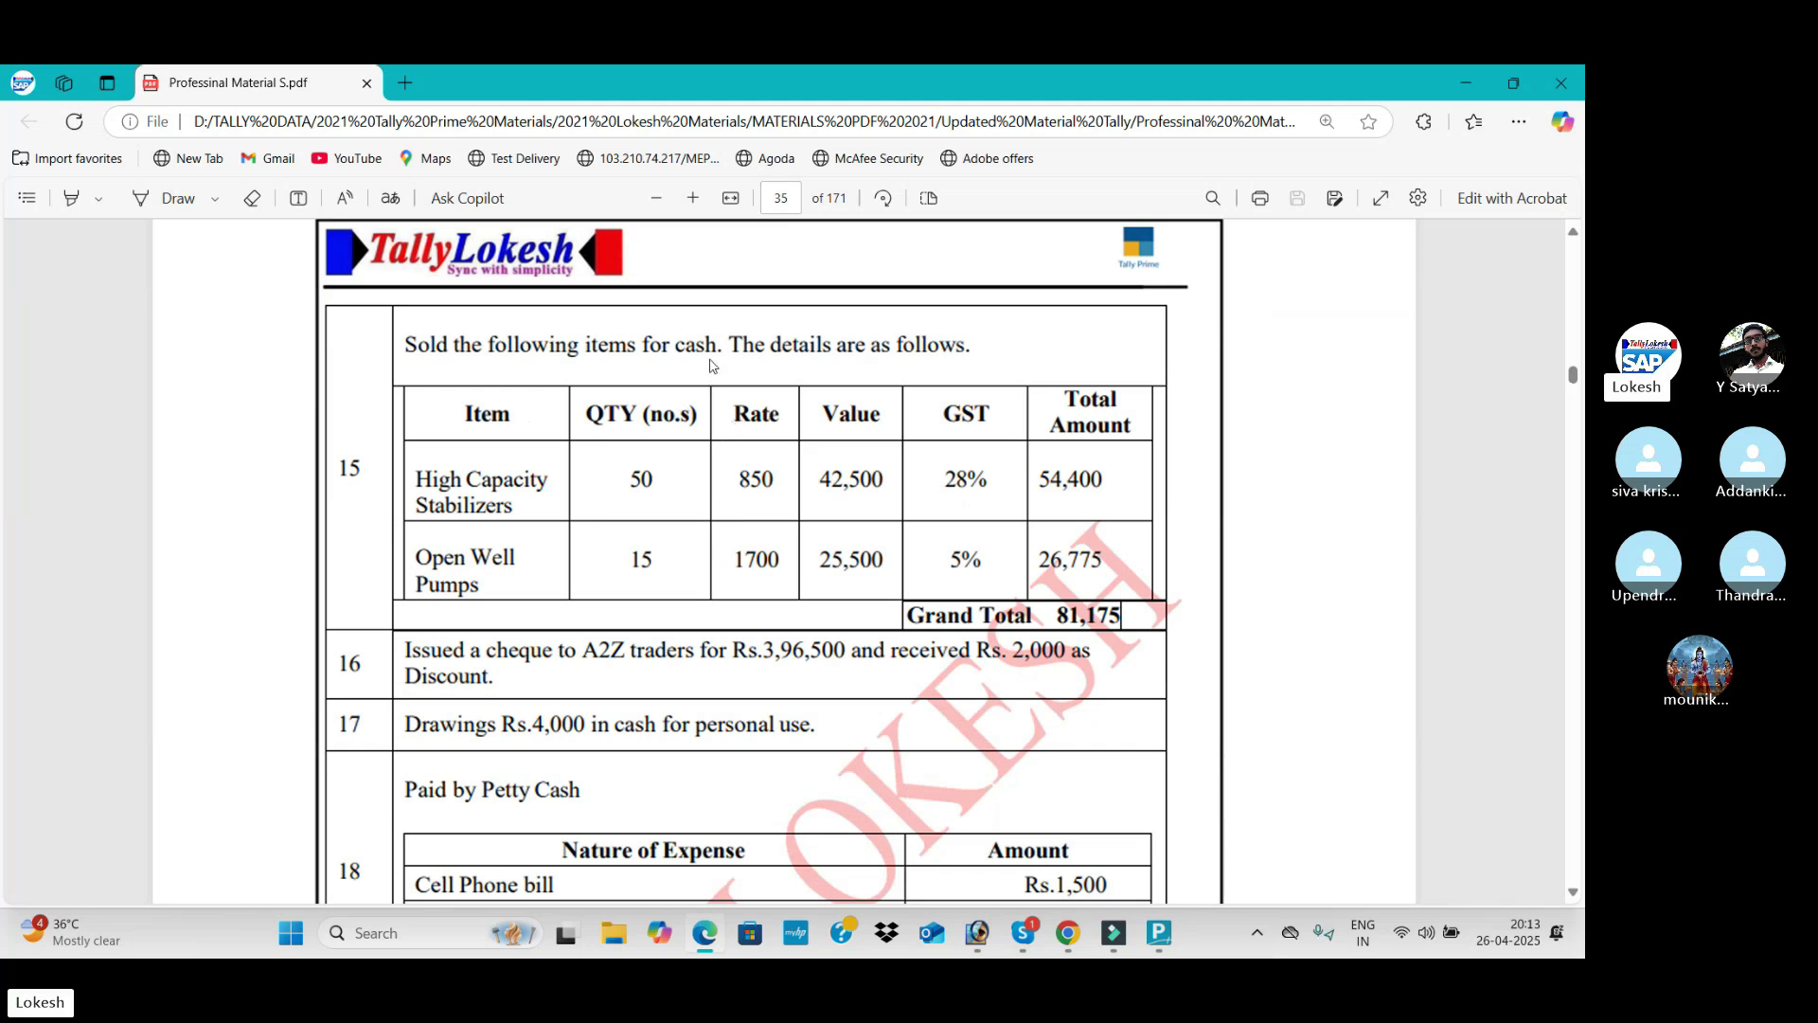
# Step: Switch to TallyPrime and start a Sales voucher dated 1-8
pyautogui.hotkey('alt', 'Tab')
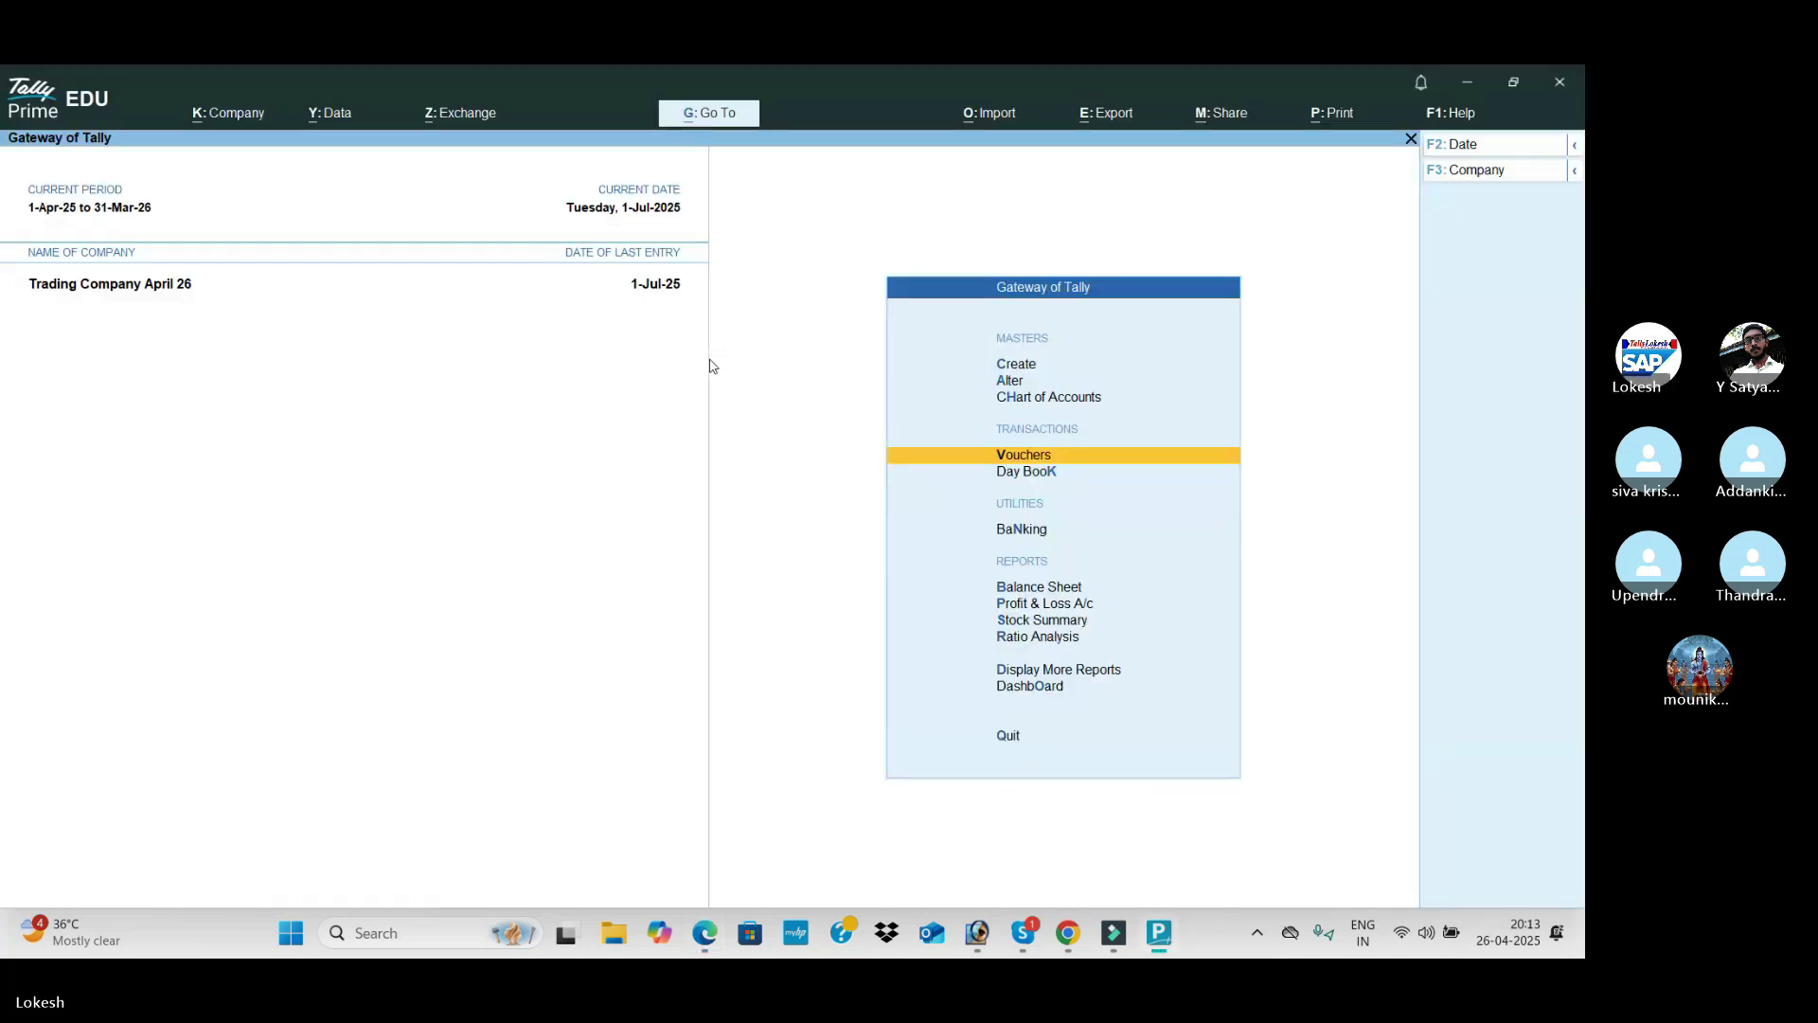
pyautogui.press('Return')
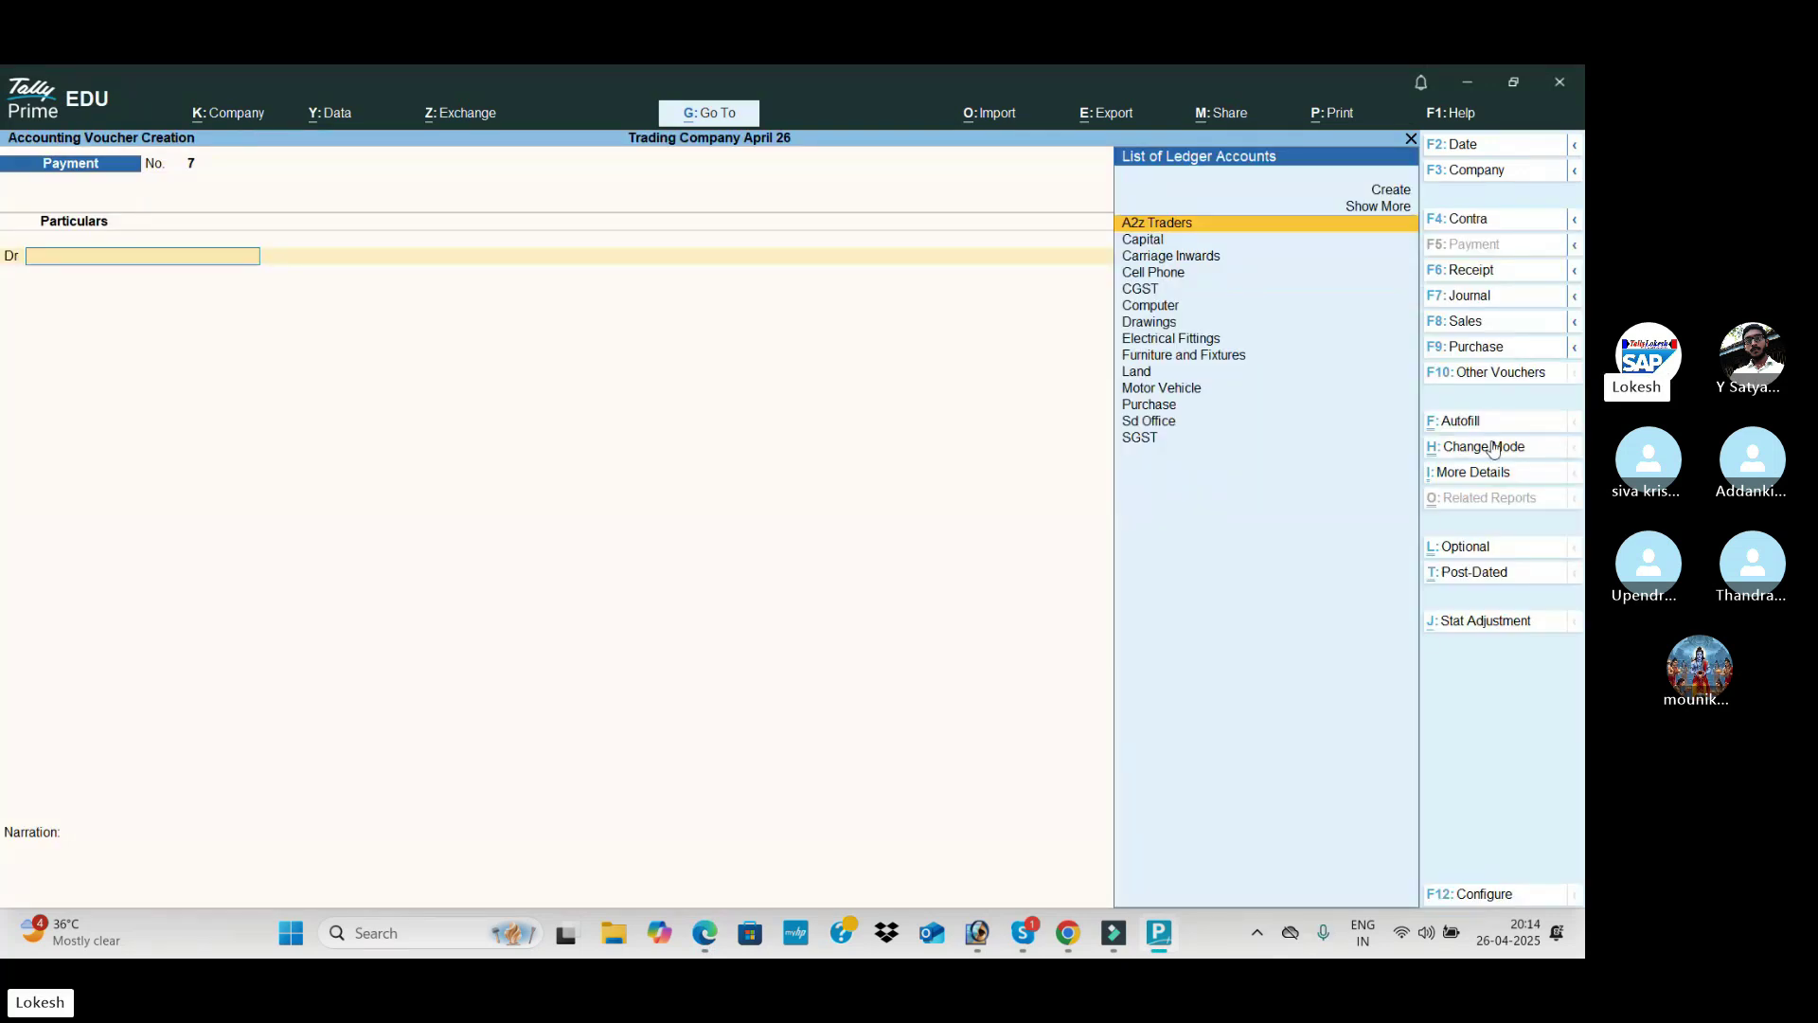
pyautogui.click(1504, 324)
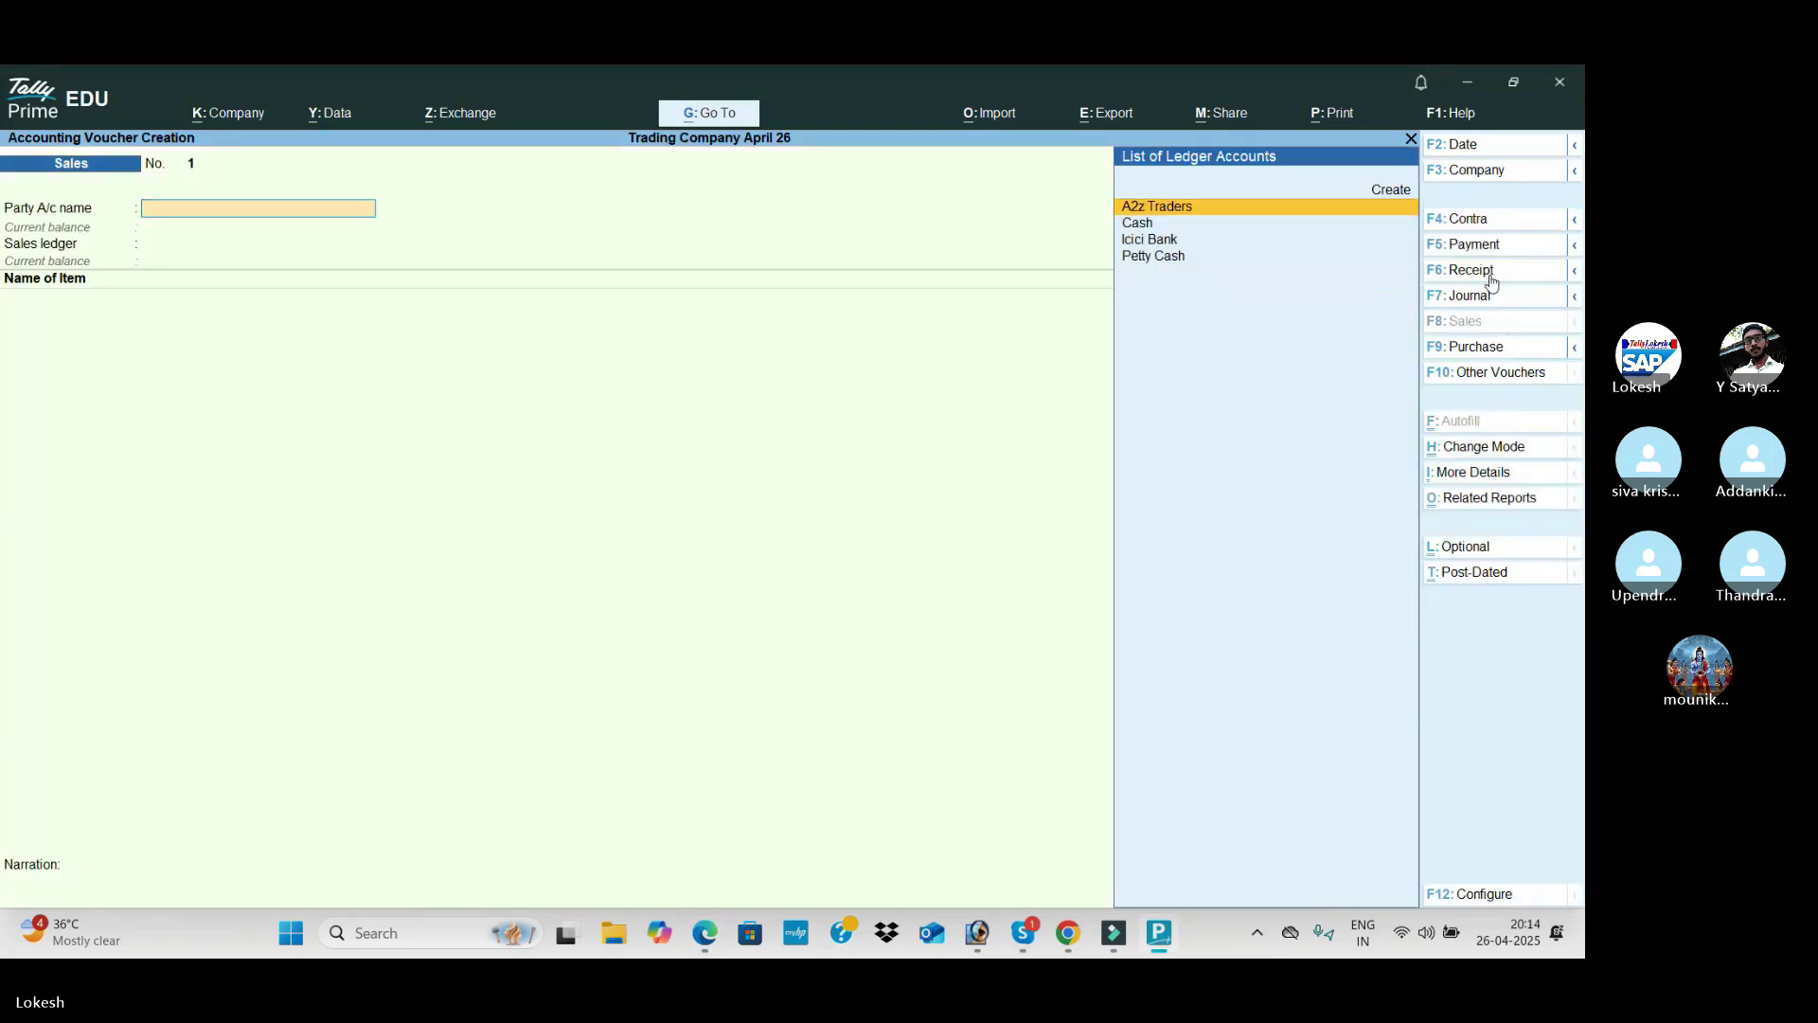
pyautogui.click(1493, 150)
pyautogui.write('1-8')
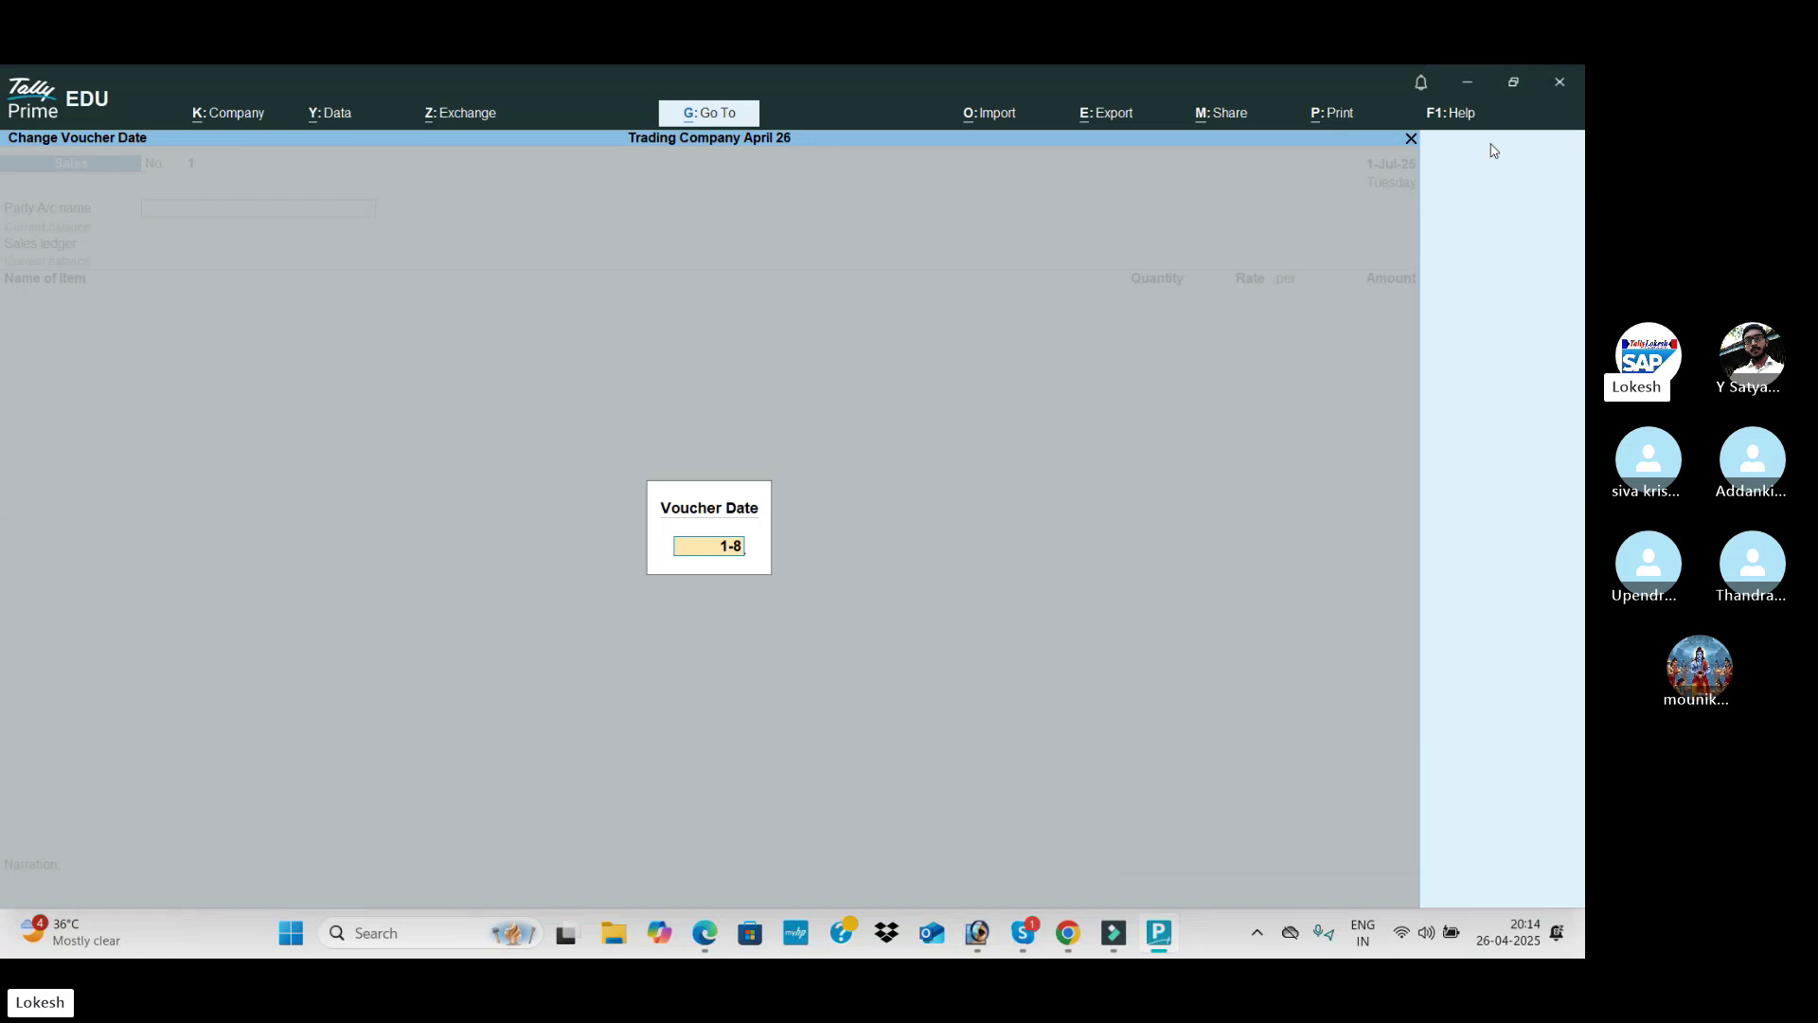
pyautogui.press('Return')
# Step: Set Cash as the sales voucher's party account, leaving the dispatch details blank and accepting the default party details
pyautogui.press('Down')
pyautogui.press('Return')
pyautogui.press('Return')
pyautogui.press('Return')
pyautogui.press('Return')
pyautogui.press('Return')
pyautogui.press('Return')
pyautogui.press('Return')
pyautogui.press('Return')
pyautogui.press('Return')
pyautogui.press('Return')
pyautogui.press('Return')
pyautogui.press('Return')
pyautogui.press('Return')
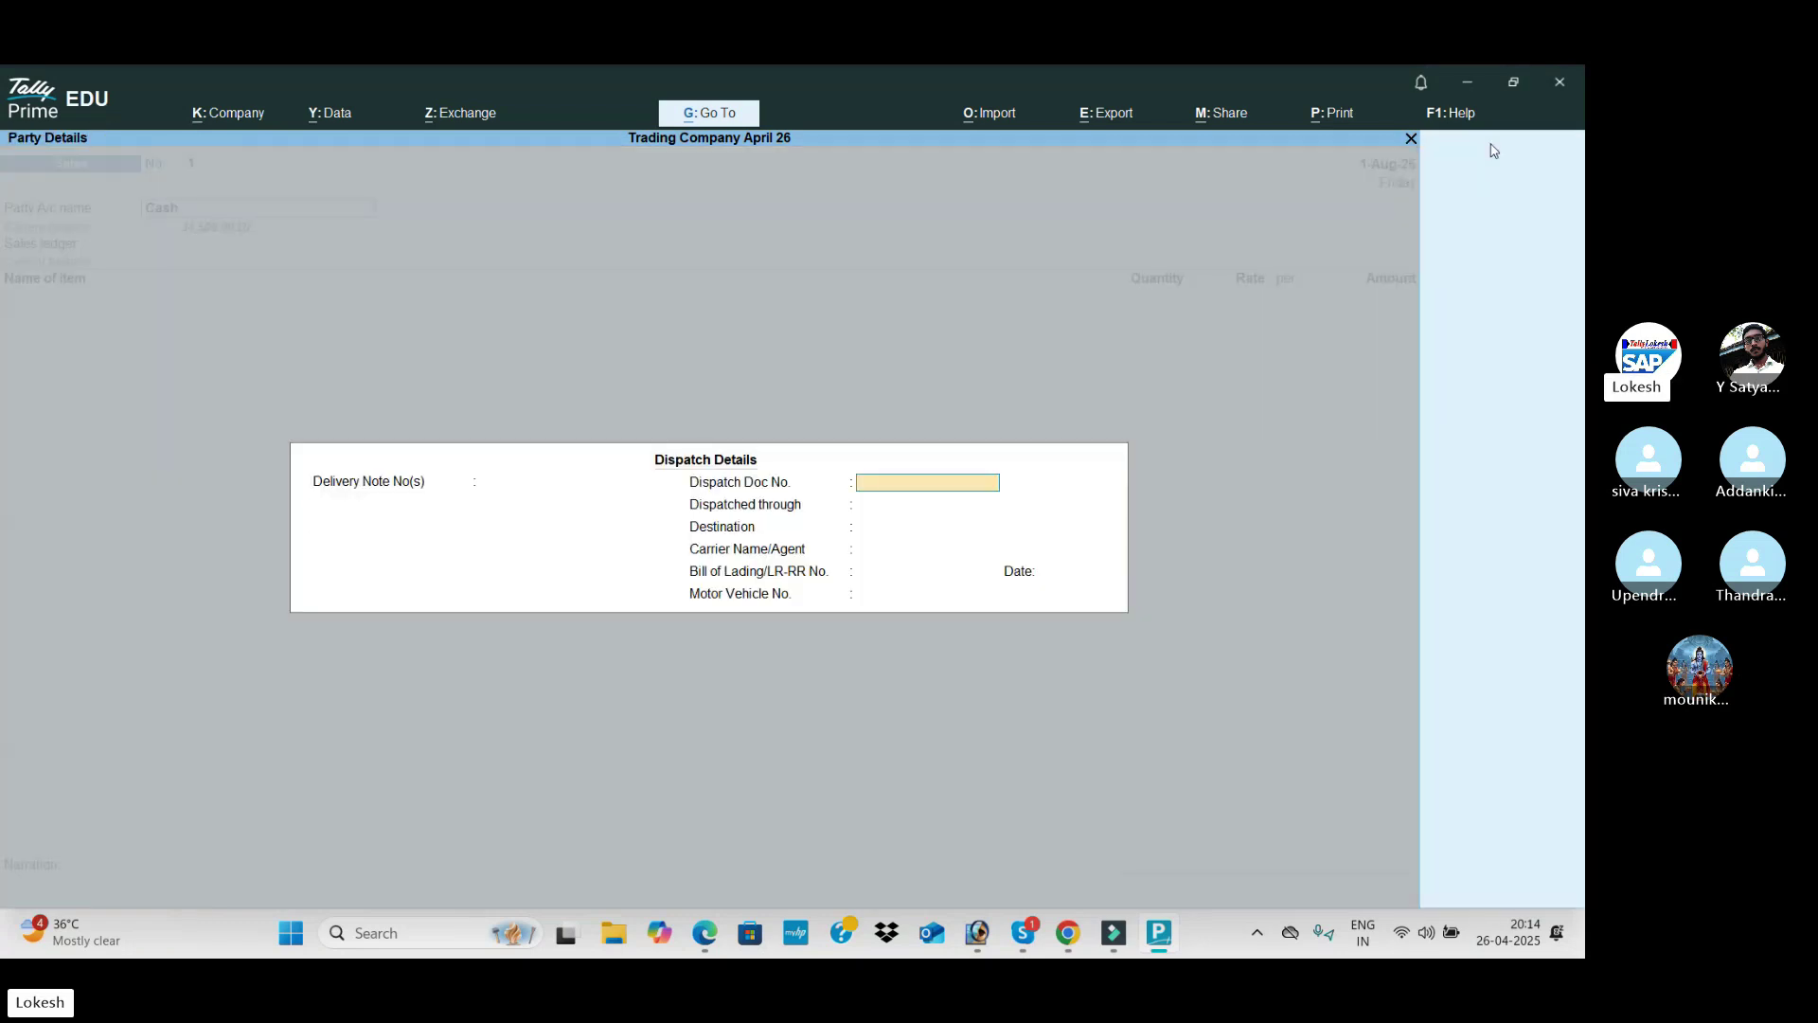
pyautogui.press('Return')
pyautogui.press('Return')
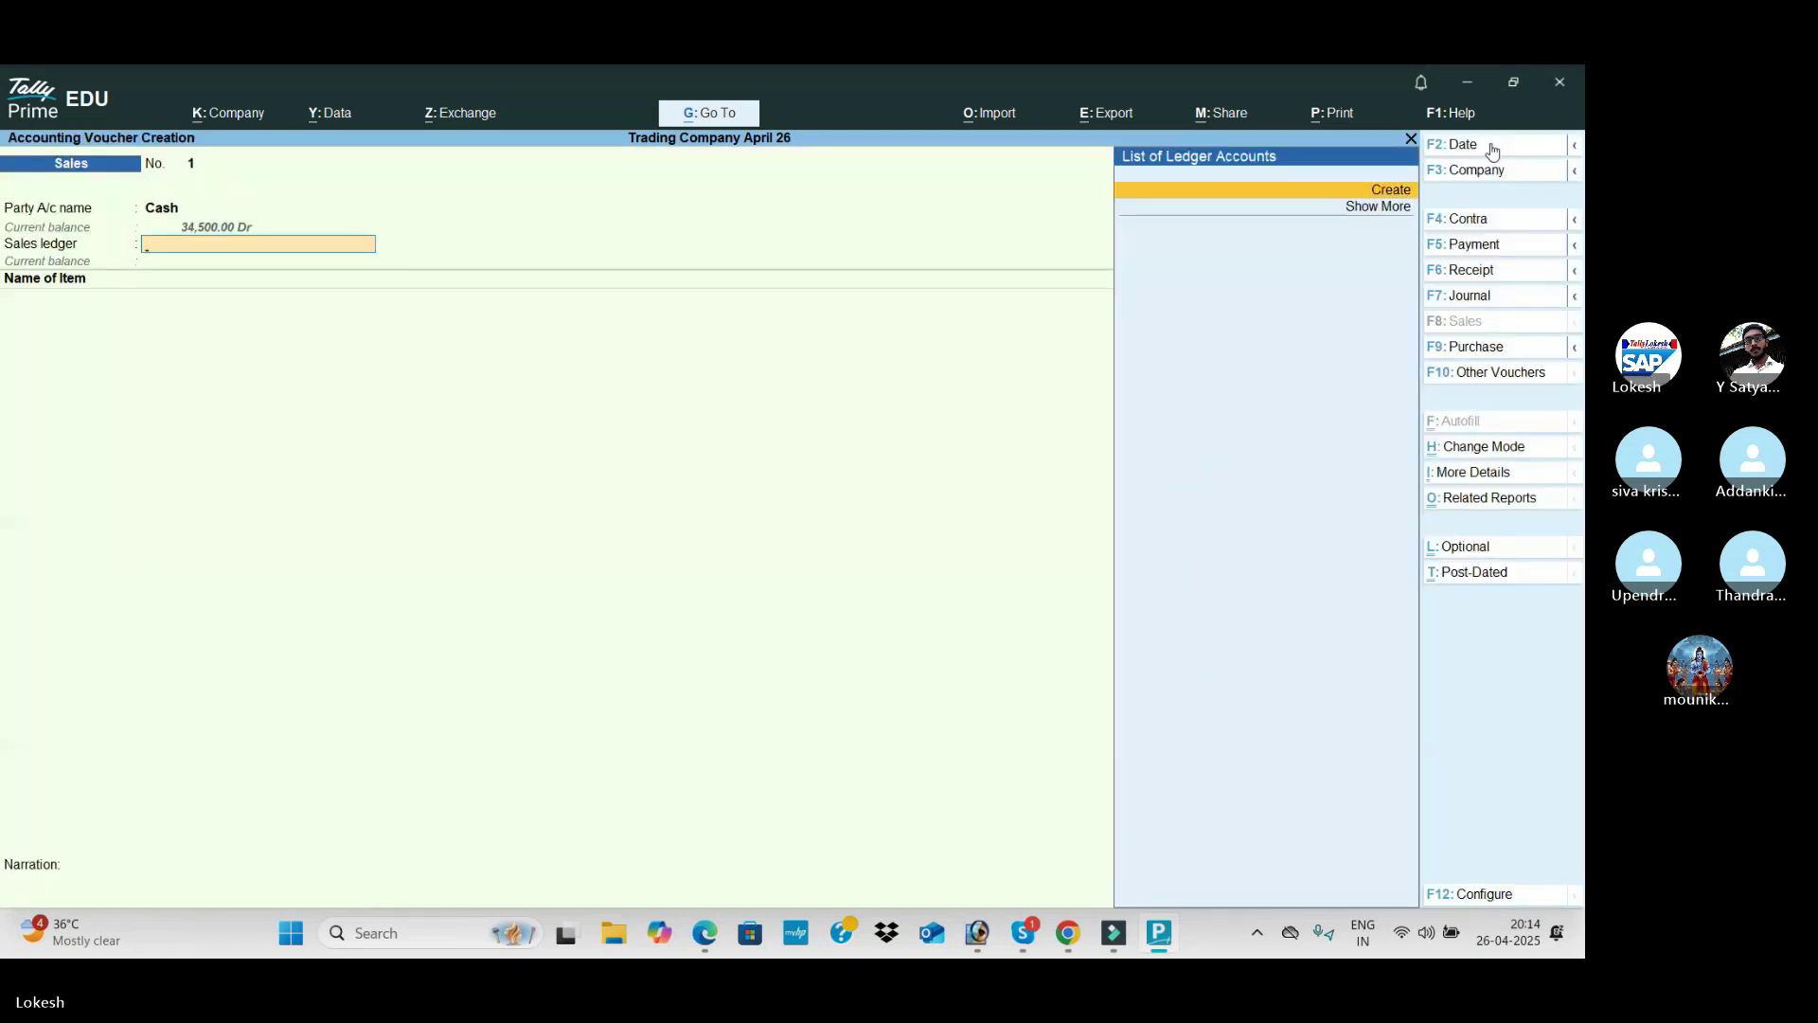
# Step: Create a Sales ledger under Sales Accounts with type of supply Goods and use it as the voucher's sales ledger
pyautogui.press('Return')
pyautogui.write('Sales')
pyautogui.press('Return')
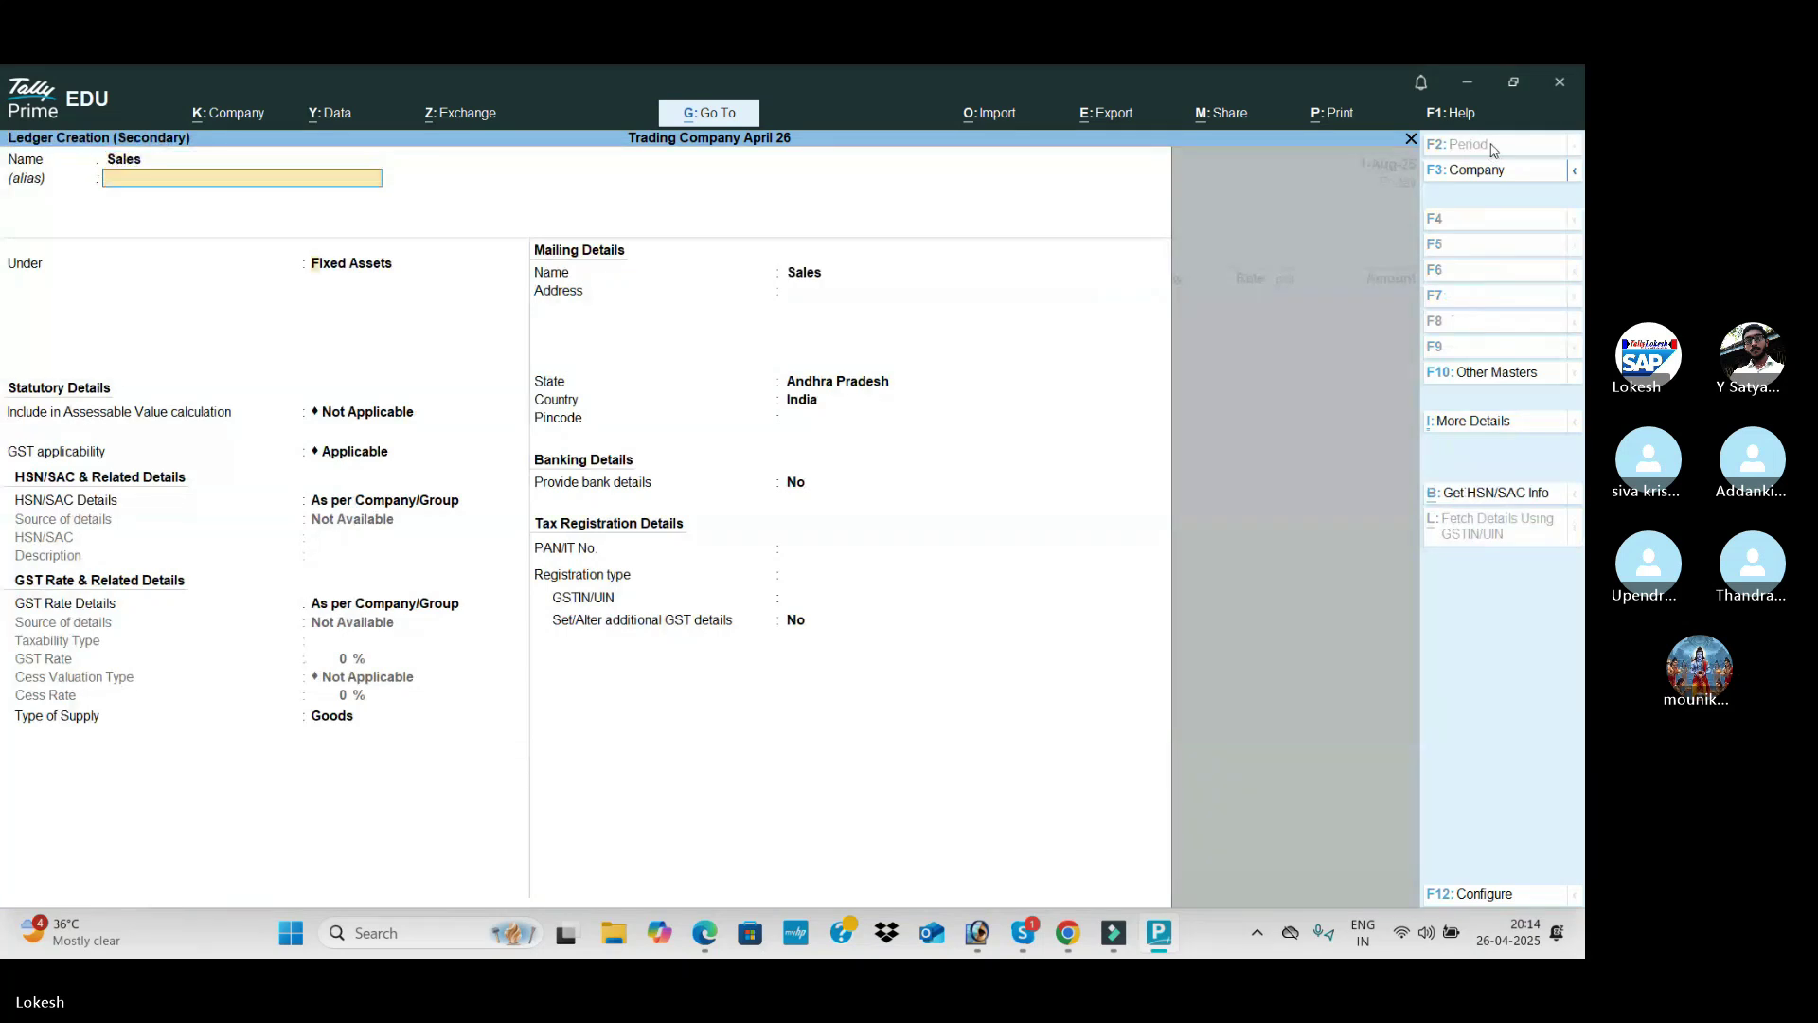
pyautogui.press('Return')
pyautogui.write('Sa')
pyautogui.press('Return')
pyautogui.press('Return')
pyautogui.press('Return')
pyautogui.press('Return')
pyautogui.press('Return')
pyautogui.press('Return')
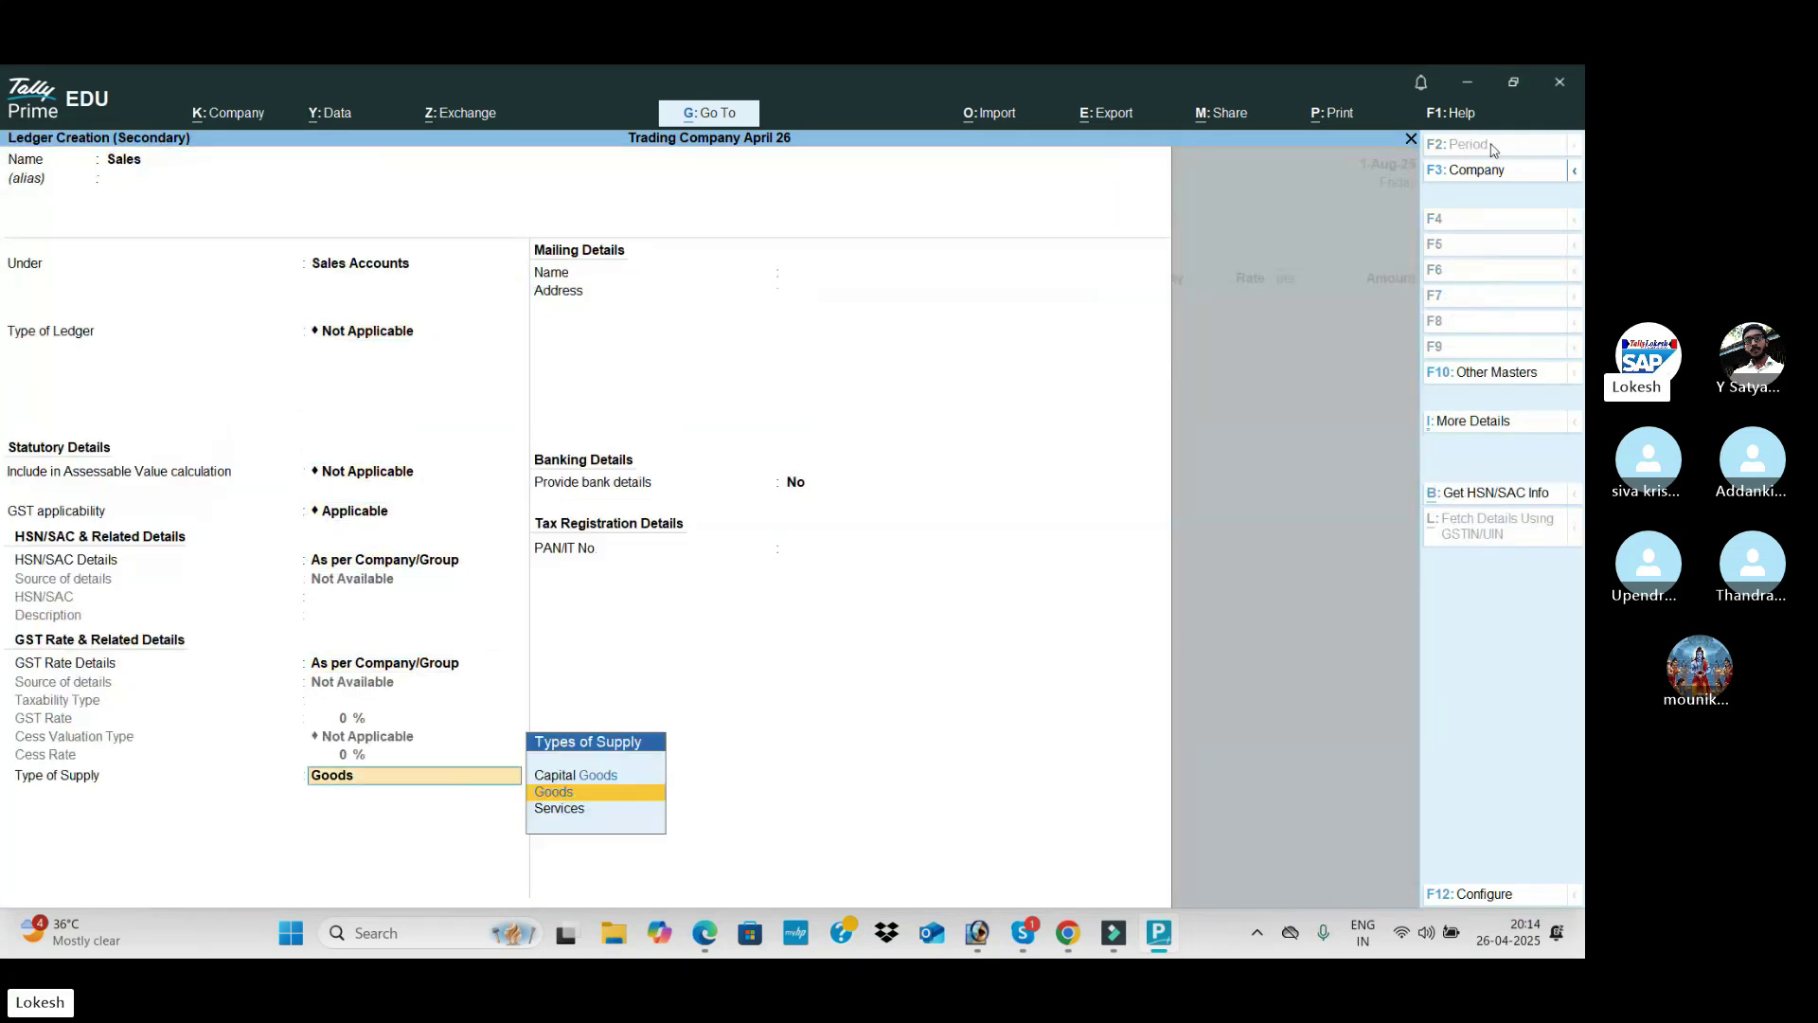
pyautogui.press('Return')
pyautogui.press('Return')
pyautogui.press('Return')
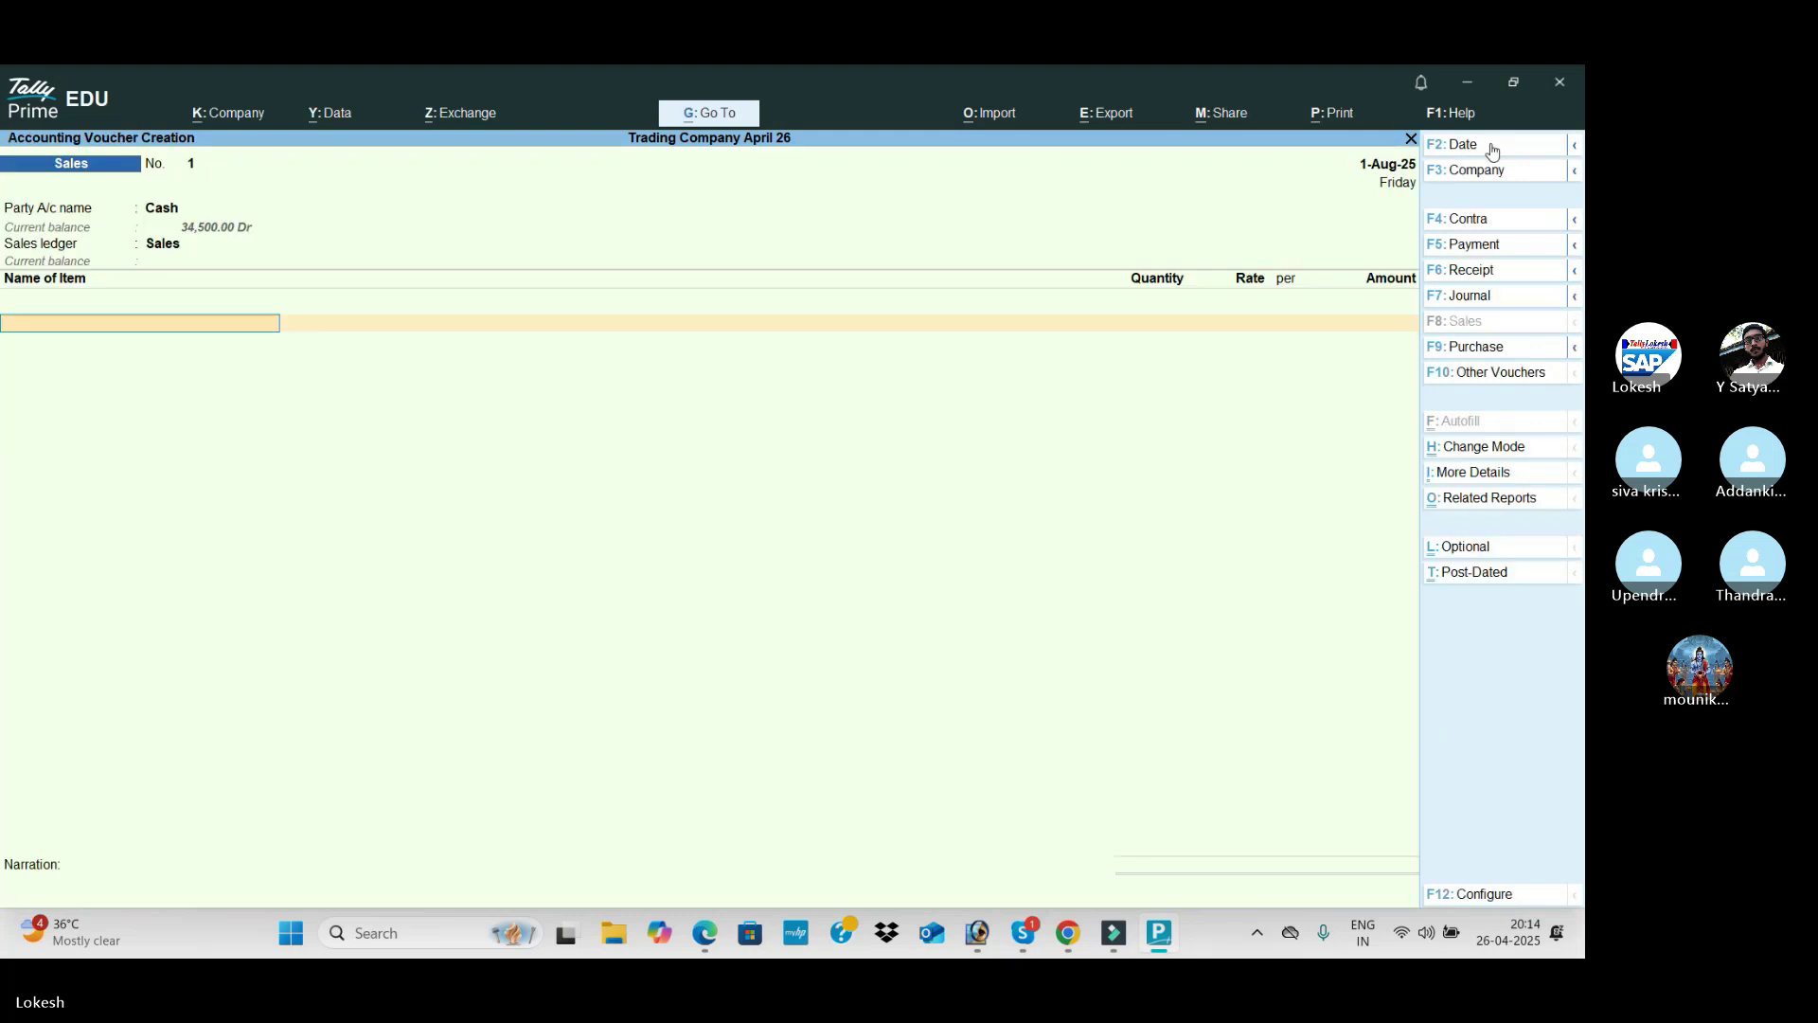
# Step: Add High Capacity Stabilizers to the sales voucher with quantity 50 nos at a rate of 850
pyautogui.press('Return')
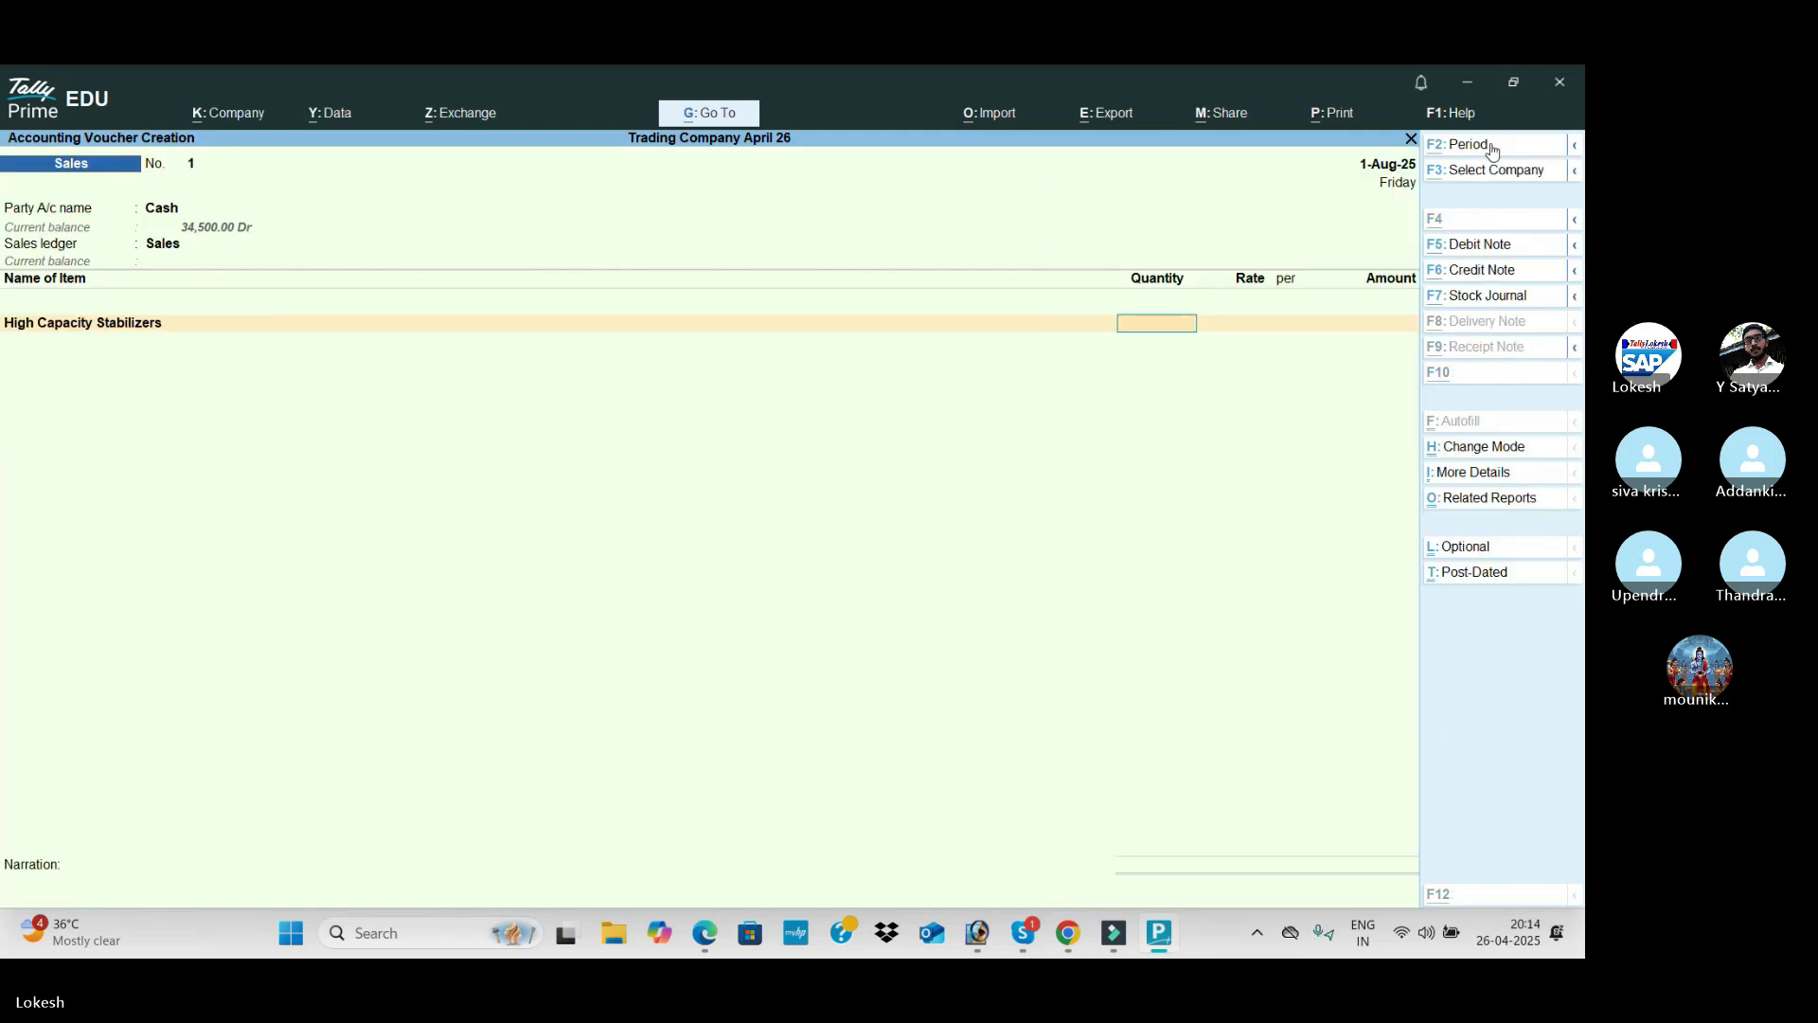
pyautogui.hotkey('alt', 'Tab')
pyautogui.hotkey('alt', 'Tab')
pyautogui.write('50')
pyautogui.press('Return')
pyautogui.hotkey('alt', 'Tab')
pyautogui.hotkey('alt', 'Tab')
pyautogui.write('850')
pyautogui.press('Return')
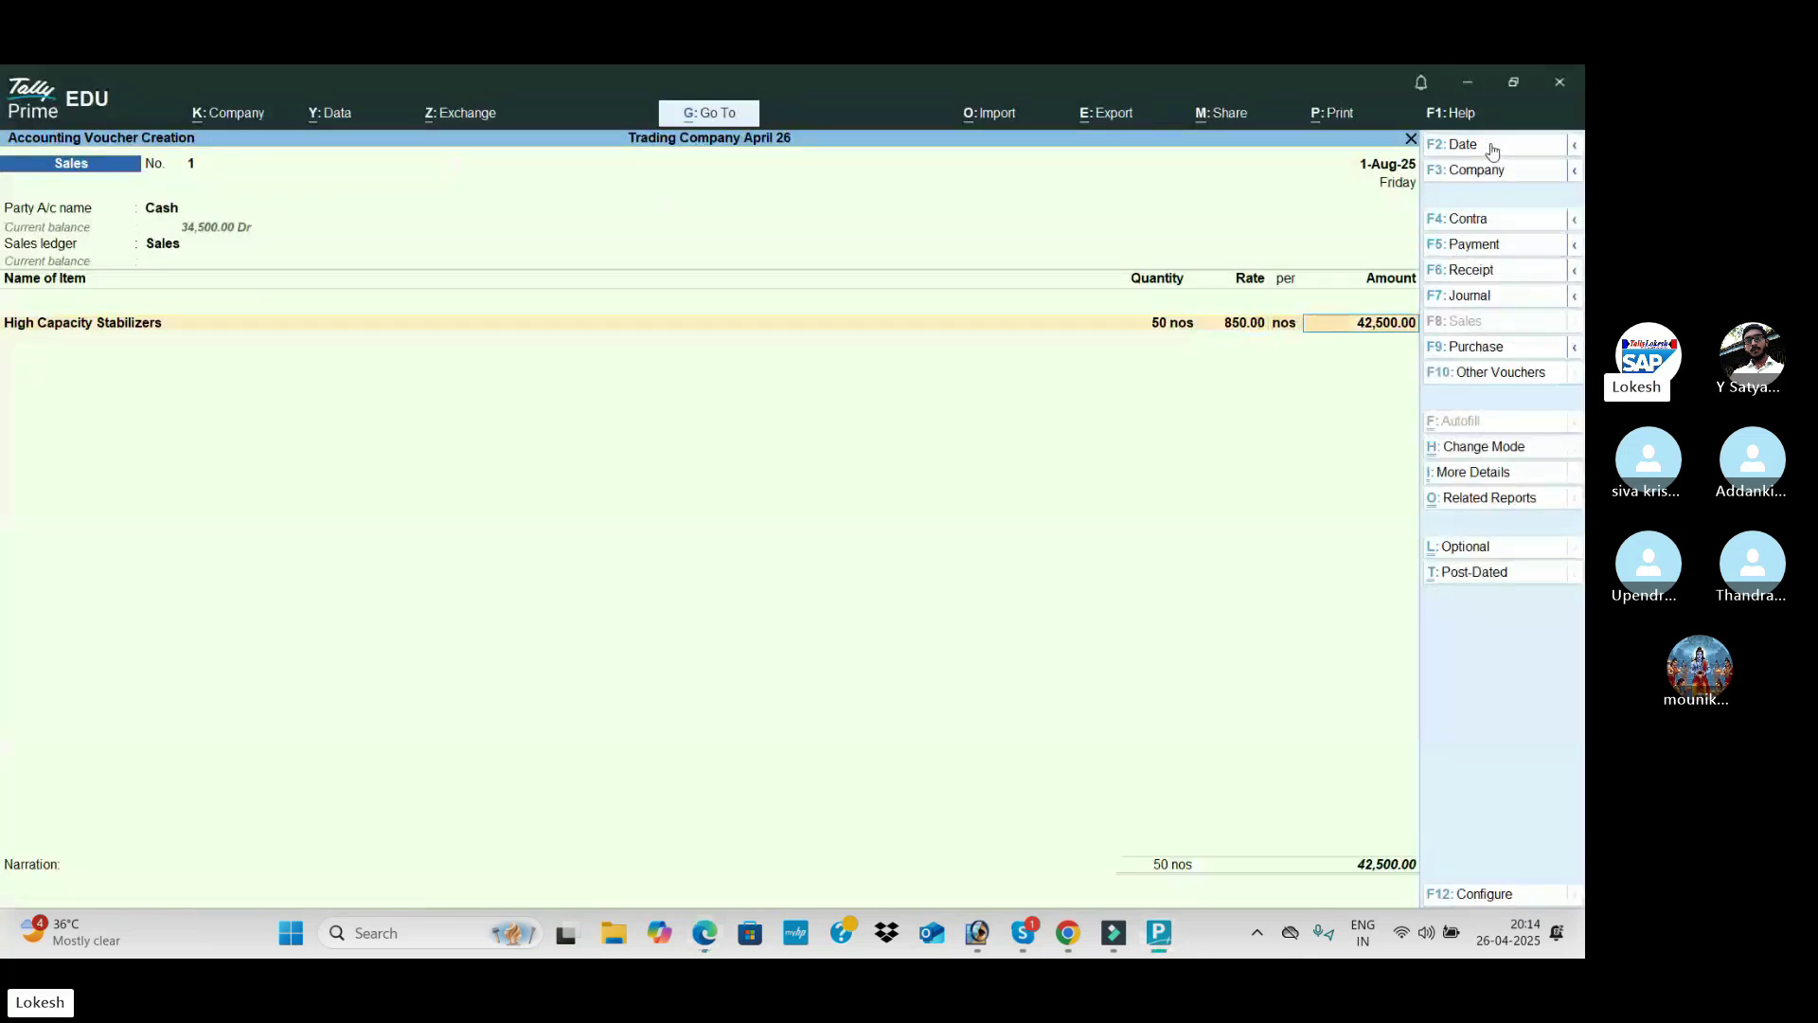
pyautogui.press('Return')
# Step: Add Open Well Pumps to the sales voucher with quantity 15 nos at a rate of 1700 and end the item list
pyautogui.hotkey('alt', 'Tab')
pyautogui.hotkey('alt', 'Tab')
pyautogui.press('Return')
pyautogui.hotkey('alt', 'Tab')
pyautogui.hotkey('alt', 'Tab')
pyautogui.write('15')
pyautogui.press('Return')
pyautogui.hotkey('alt', 'Tab')
pyautogui.hotkey('alt', 'Tab')
pyautogui.write('1700')
pyautogui.press('Return')
pyautogui.press('Return')
pyautogui.press('Return')
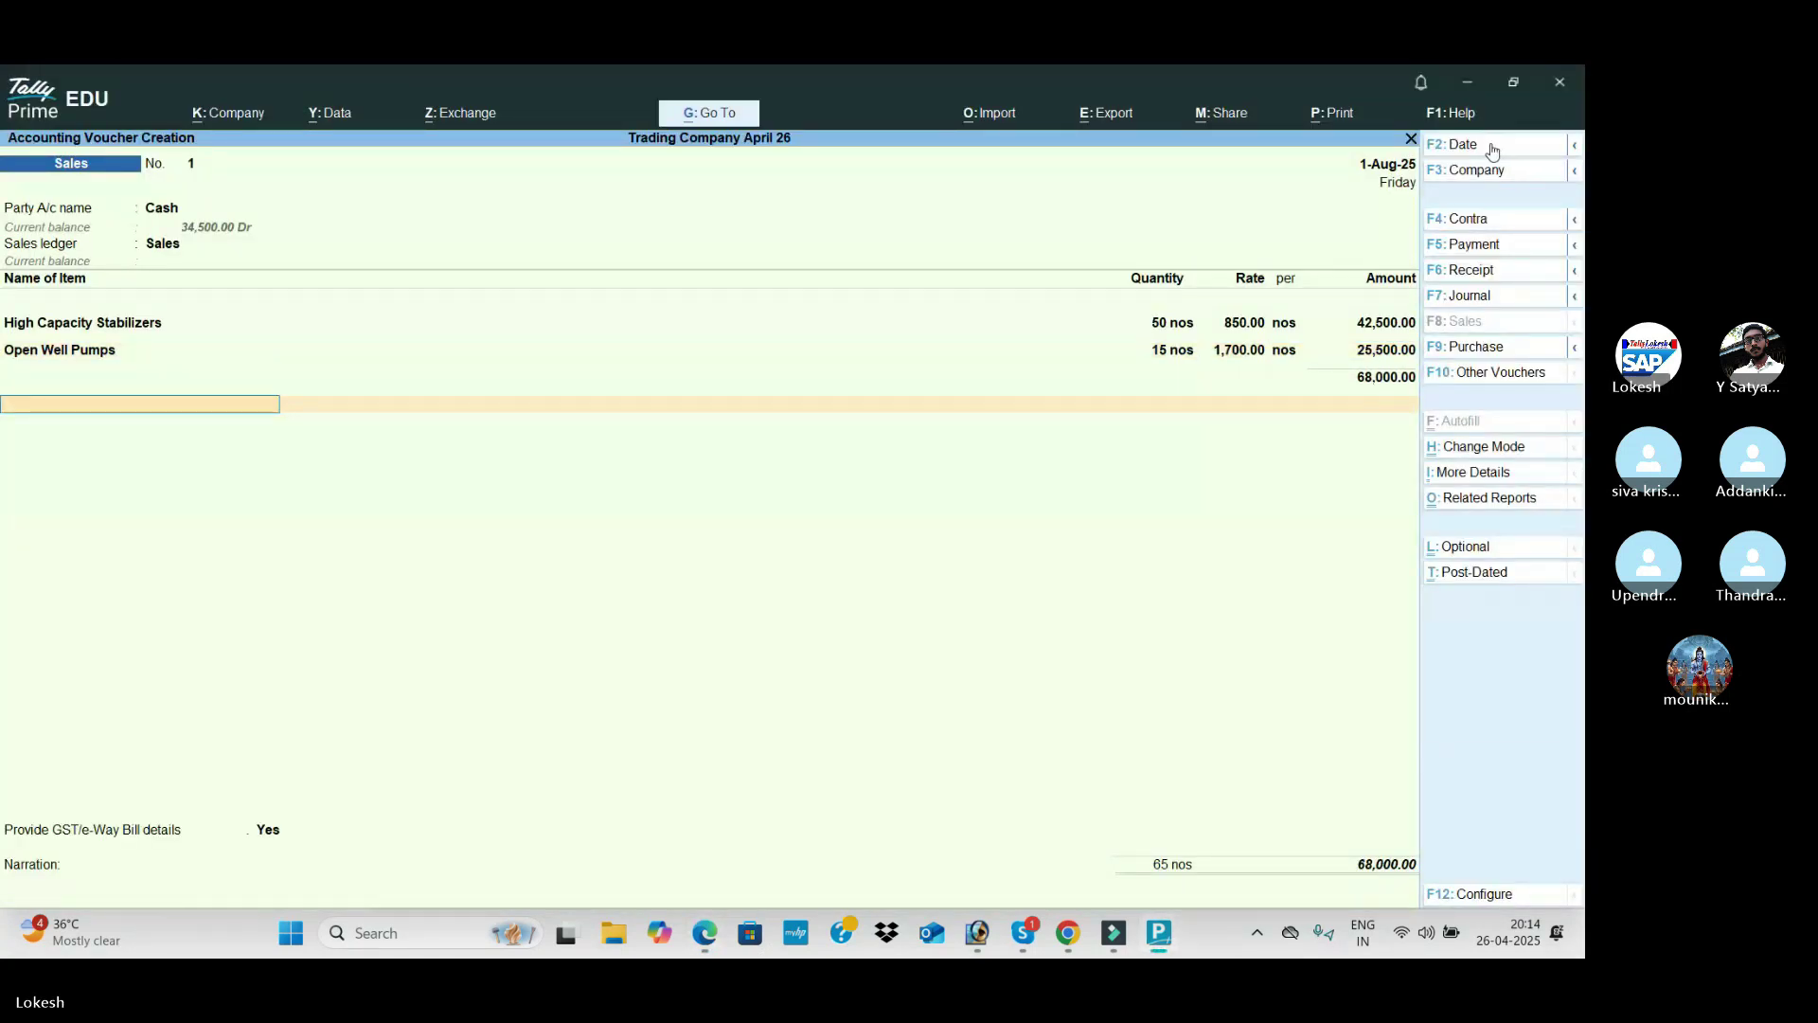
# Step: Add the CGST and SGST ledgers with their calculated amounts below the sales voucher's items
pyautogui.press('Return')
pyautogui.write('cg')
pyautogui.press('Return')
pyautogui.press('Return')
pyautogui.write('S')
pyautogui.press('Return')
pyautogui.press('Return')
pyautogui.press('Return')
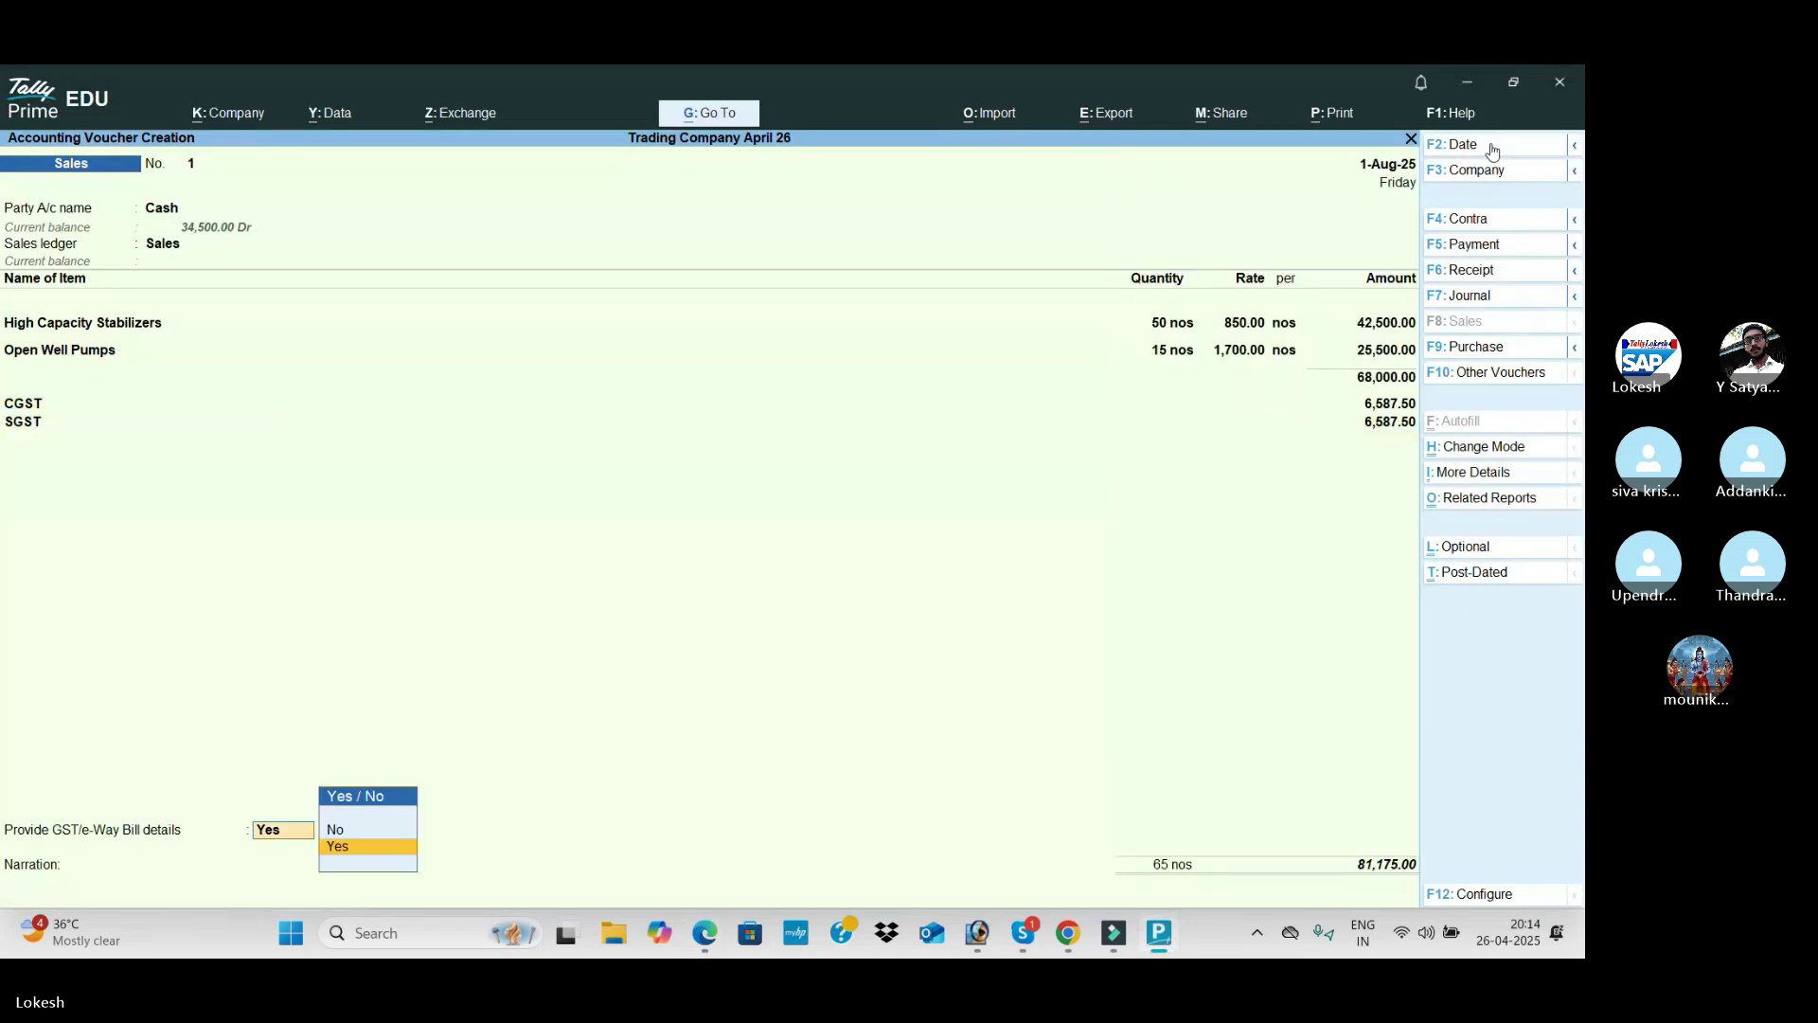
# Step: Set GST/e-Way Bill details to No, compare the total with the PDF, and save the voucher without sending e-Way Bill details
pyautogui.press('Down')
pyautogui.press('Return')
pyautogui.hotkey('alt', 'Tab')
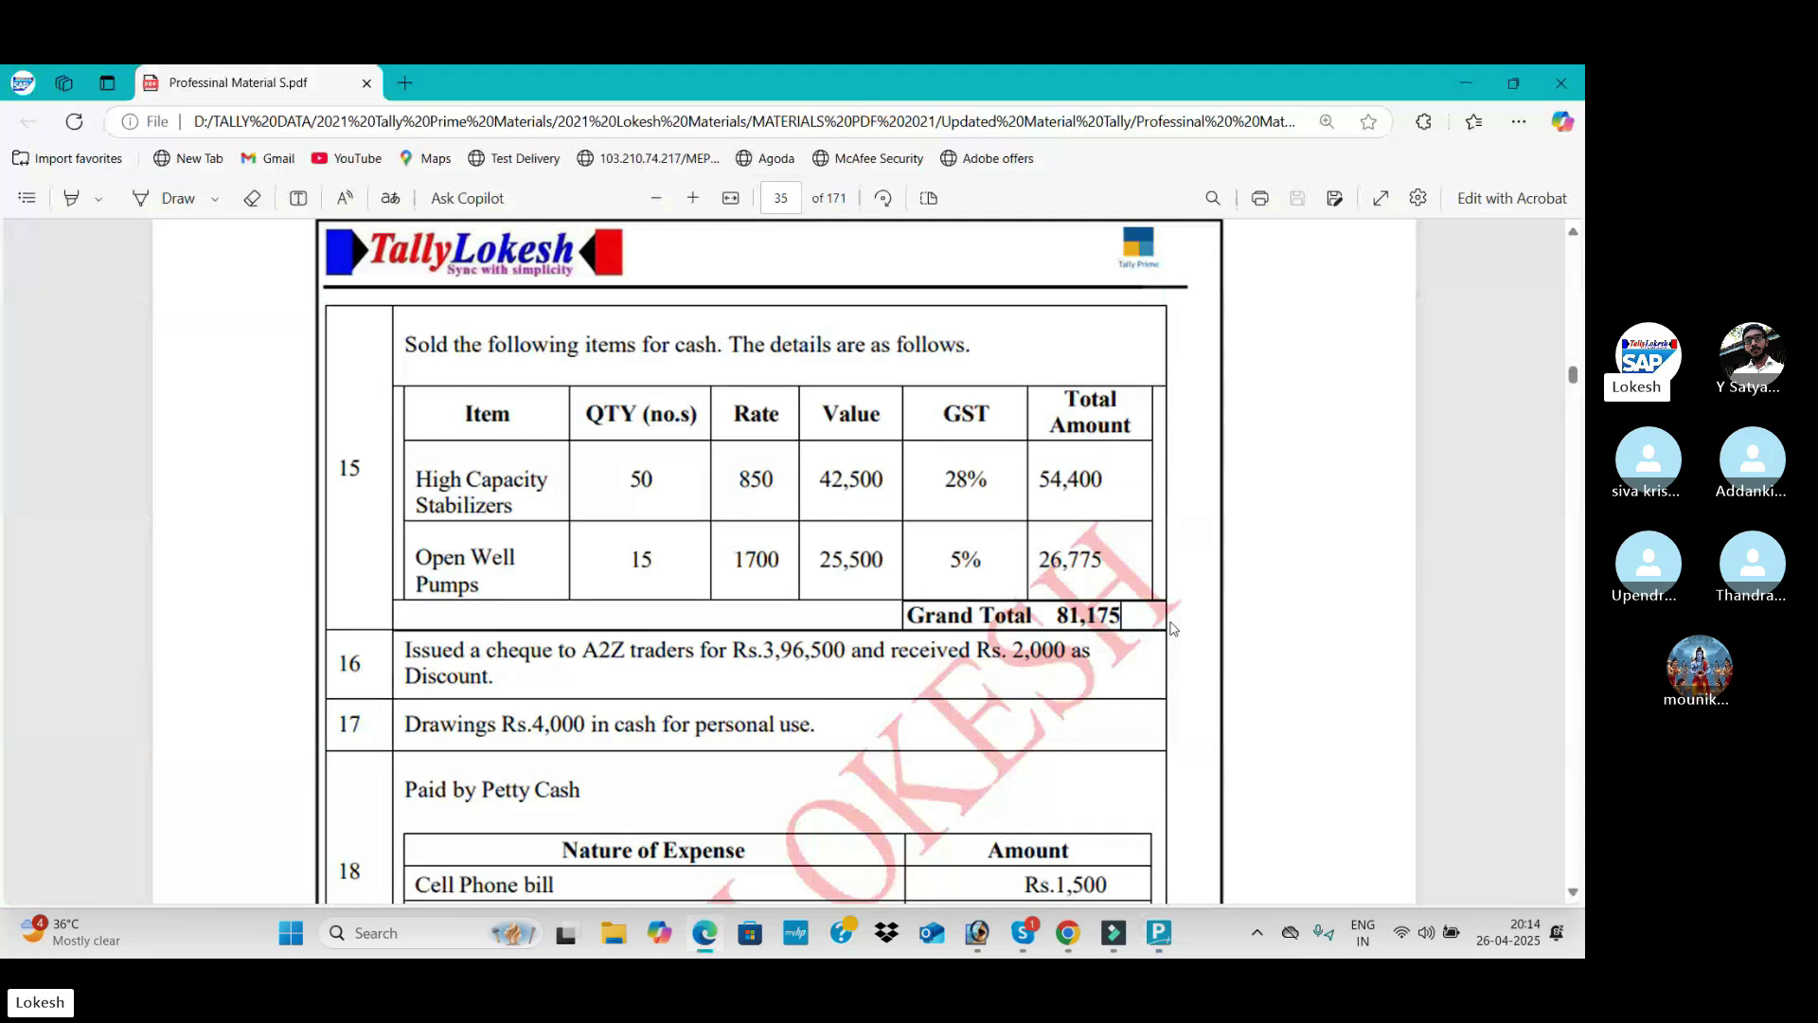
pyautogui.hotkey('alt', 'Tab')
pyautogui.press('Return')
pyautogui.press('Return')
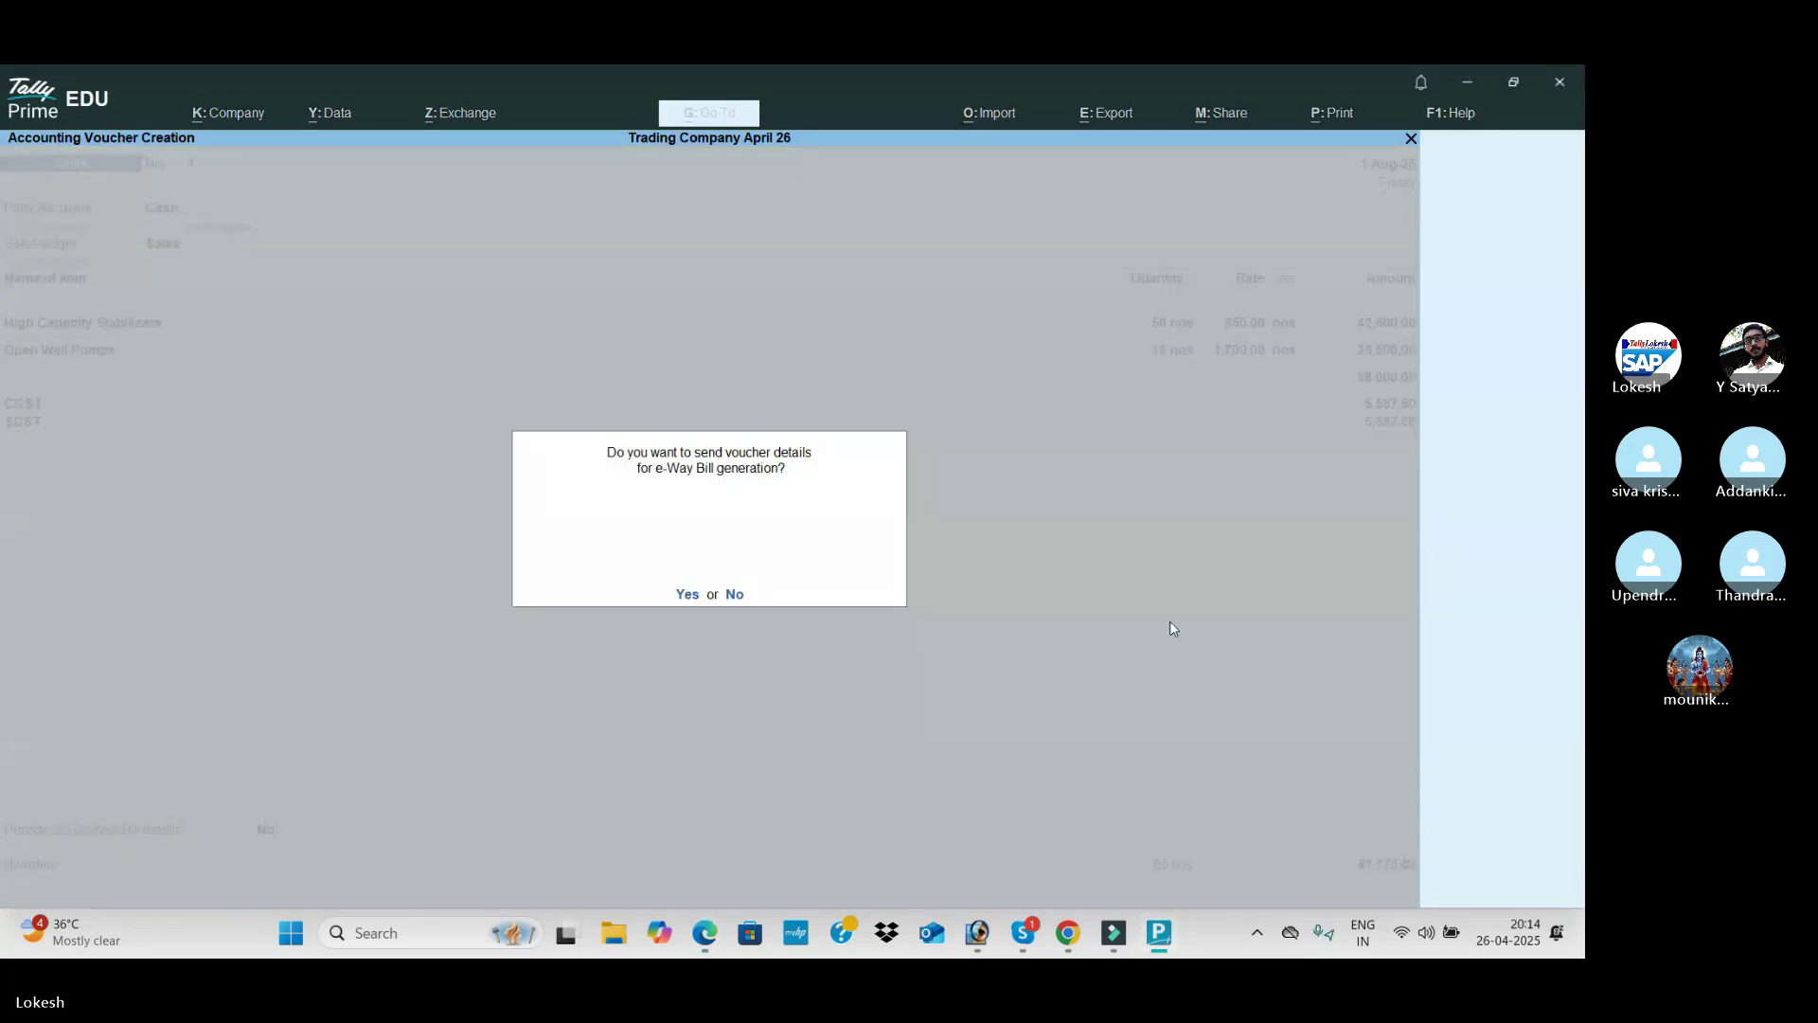
pyautogui.press('n')
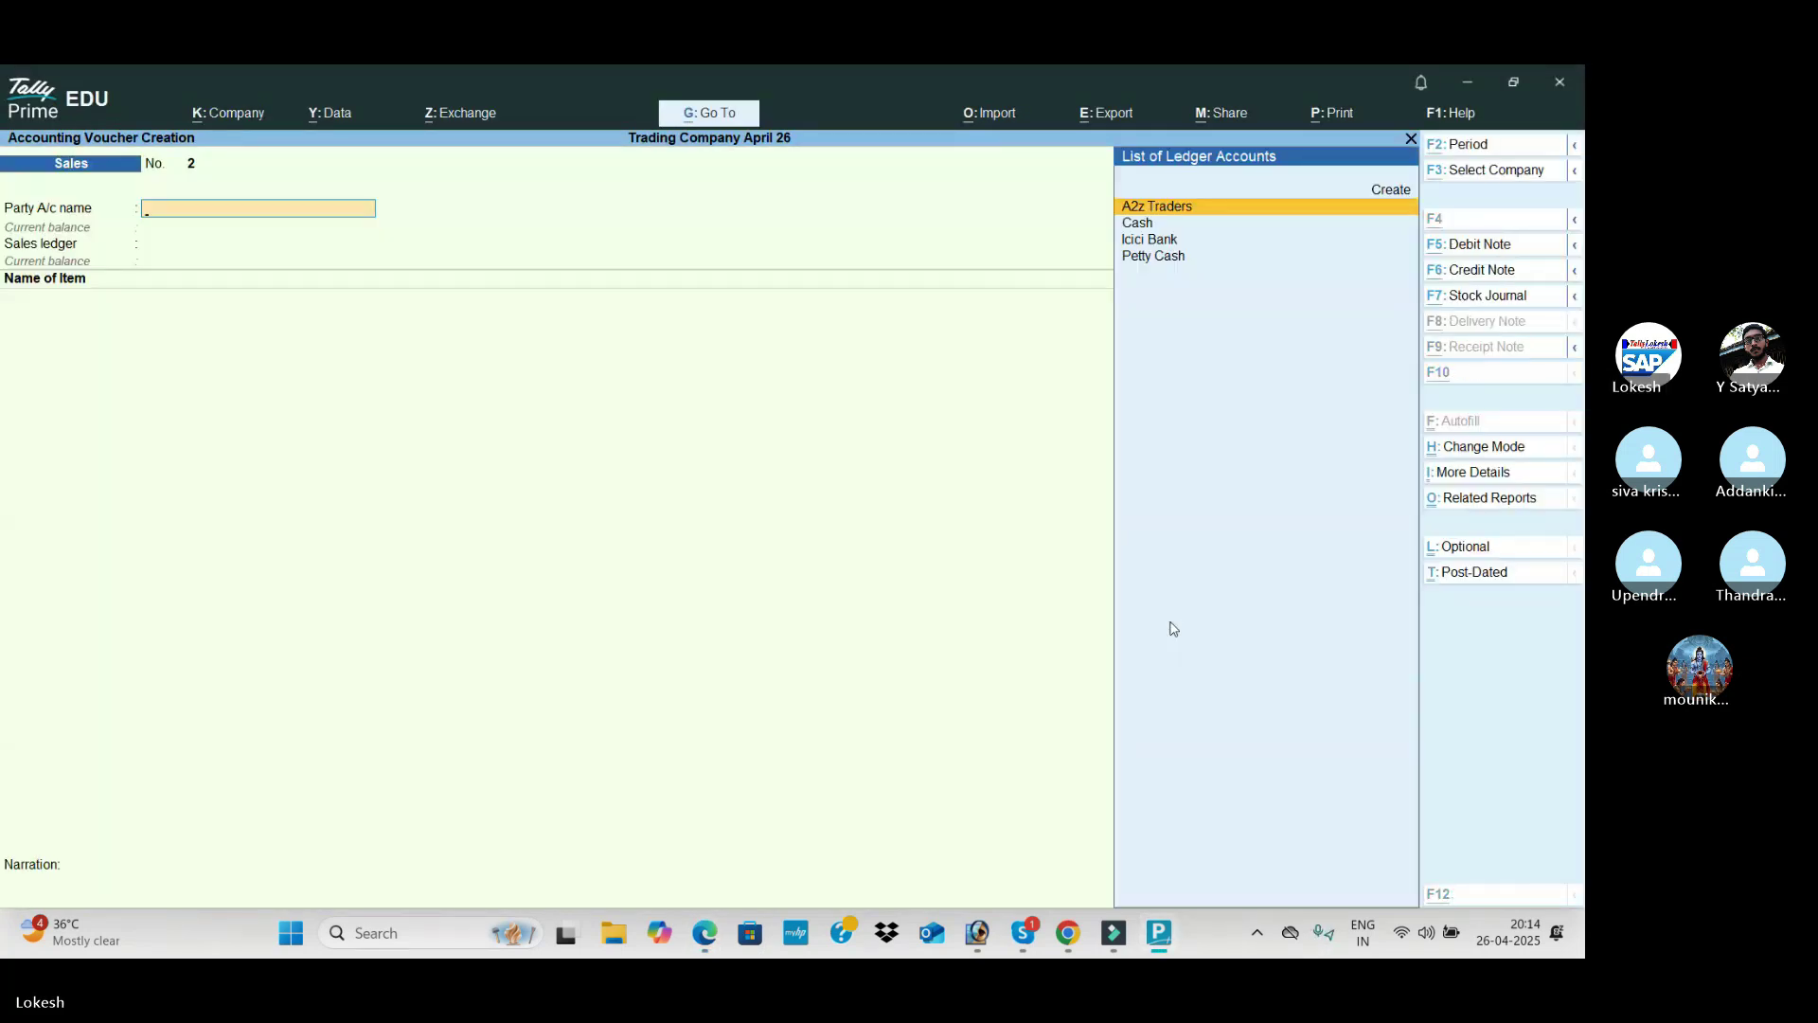
# Step: Following transaction 16 in the PDF, start a Payment voucher debiting A2z Traders with 396500
pyautogui.hotkey('alt', 'Tab')
pyautogui.scroll(-3, 1030, 636)
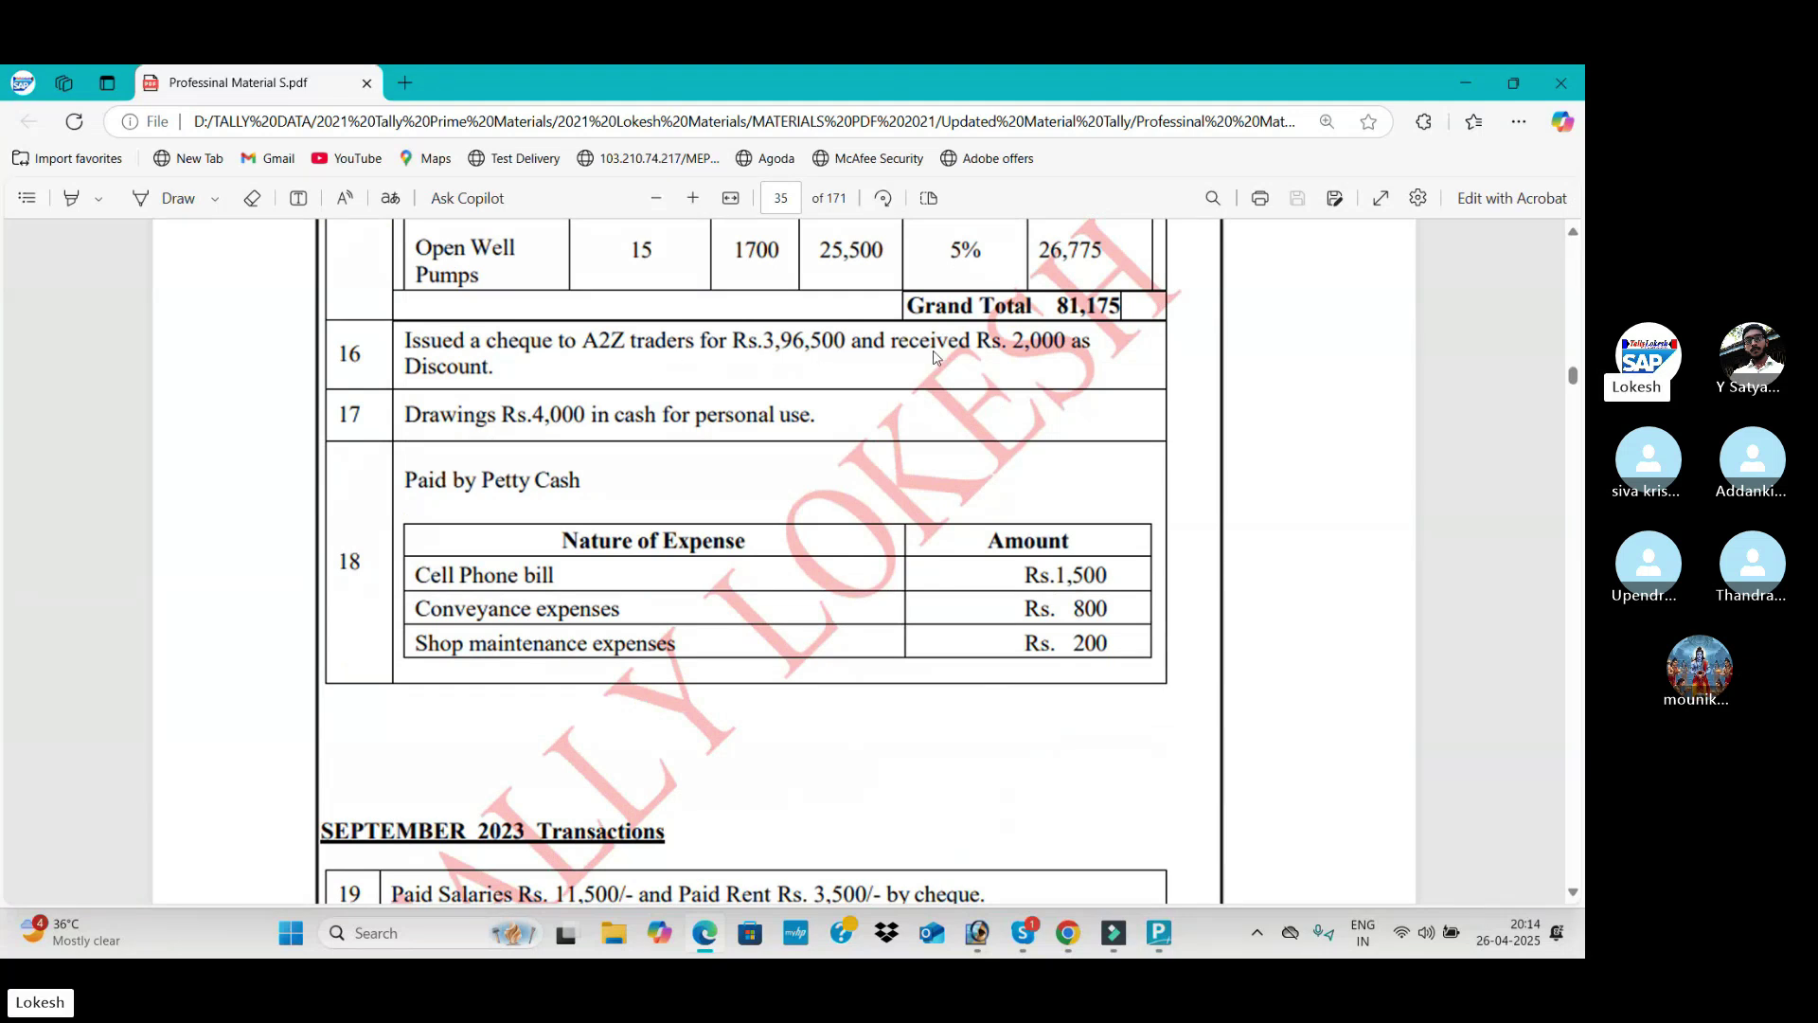
pyautogui.hotkey('alt', 'Tab')
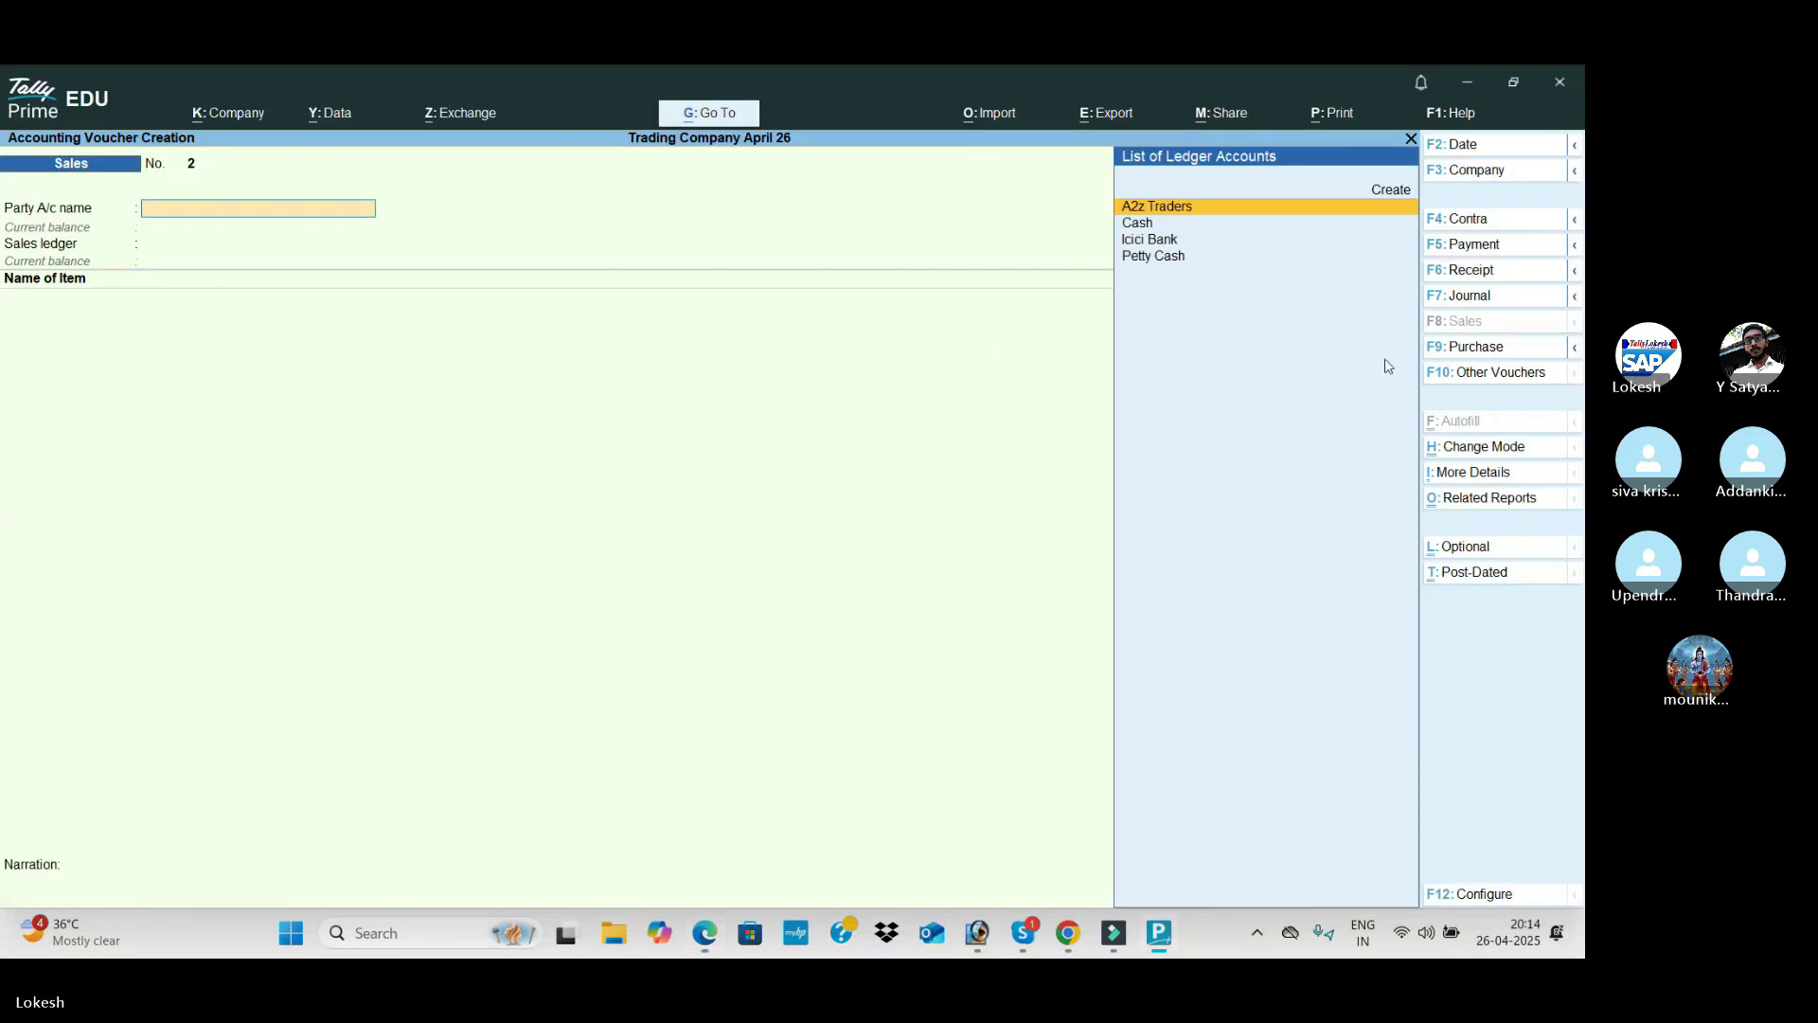
pyautogui.click(1505, 246)
pyautogui.press('Return')
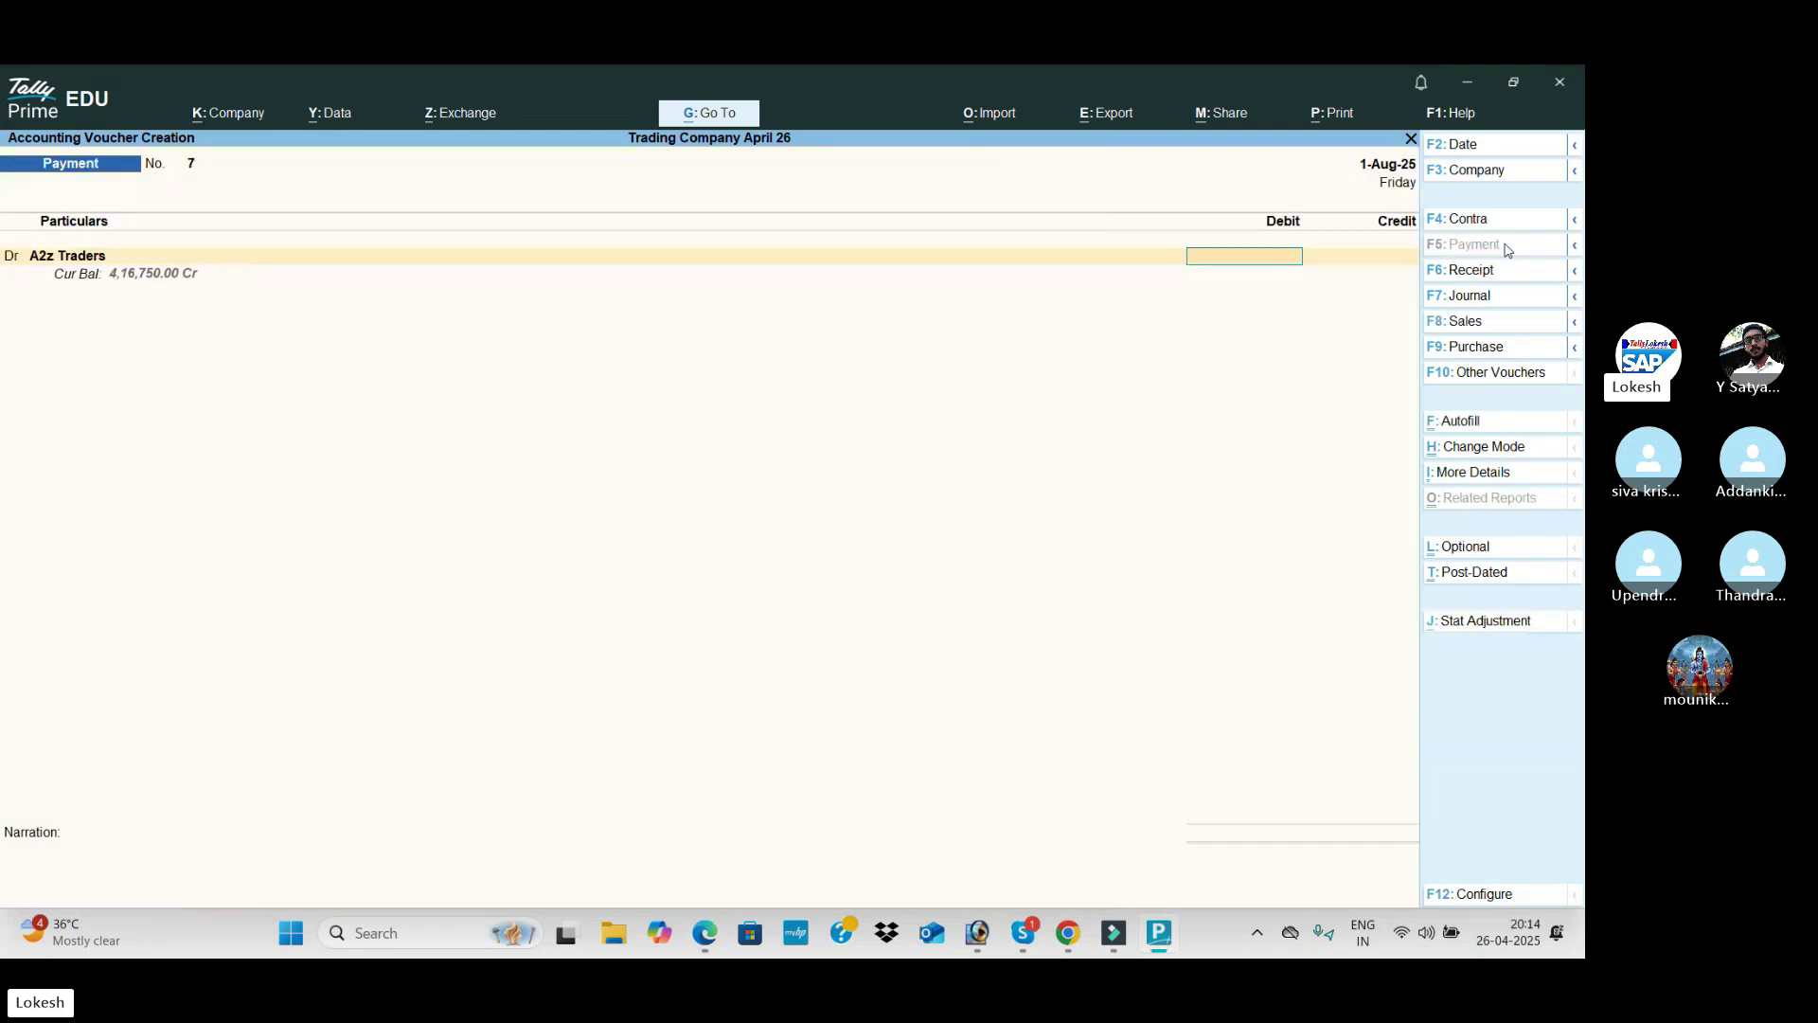
pyautogui.hotkey('alt', 'Tab')
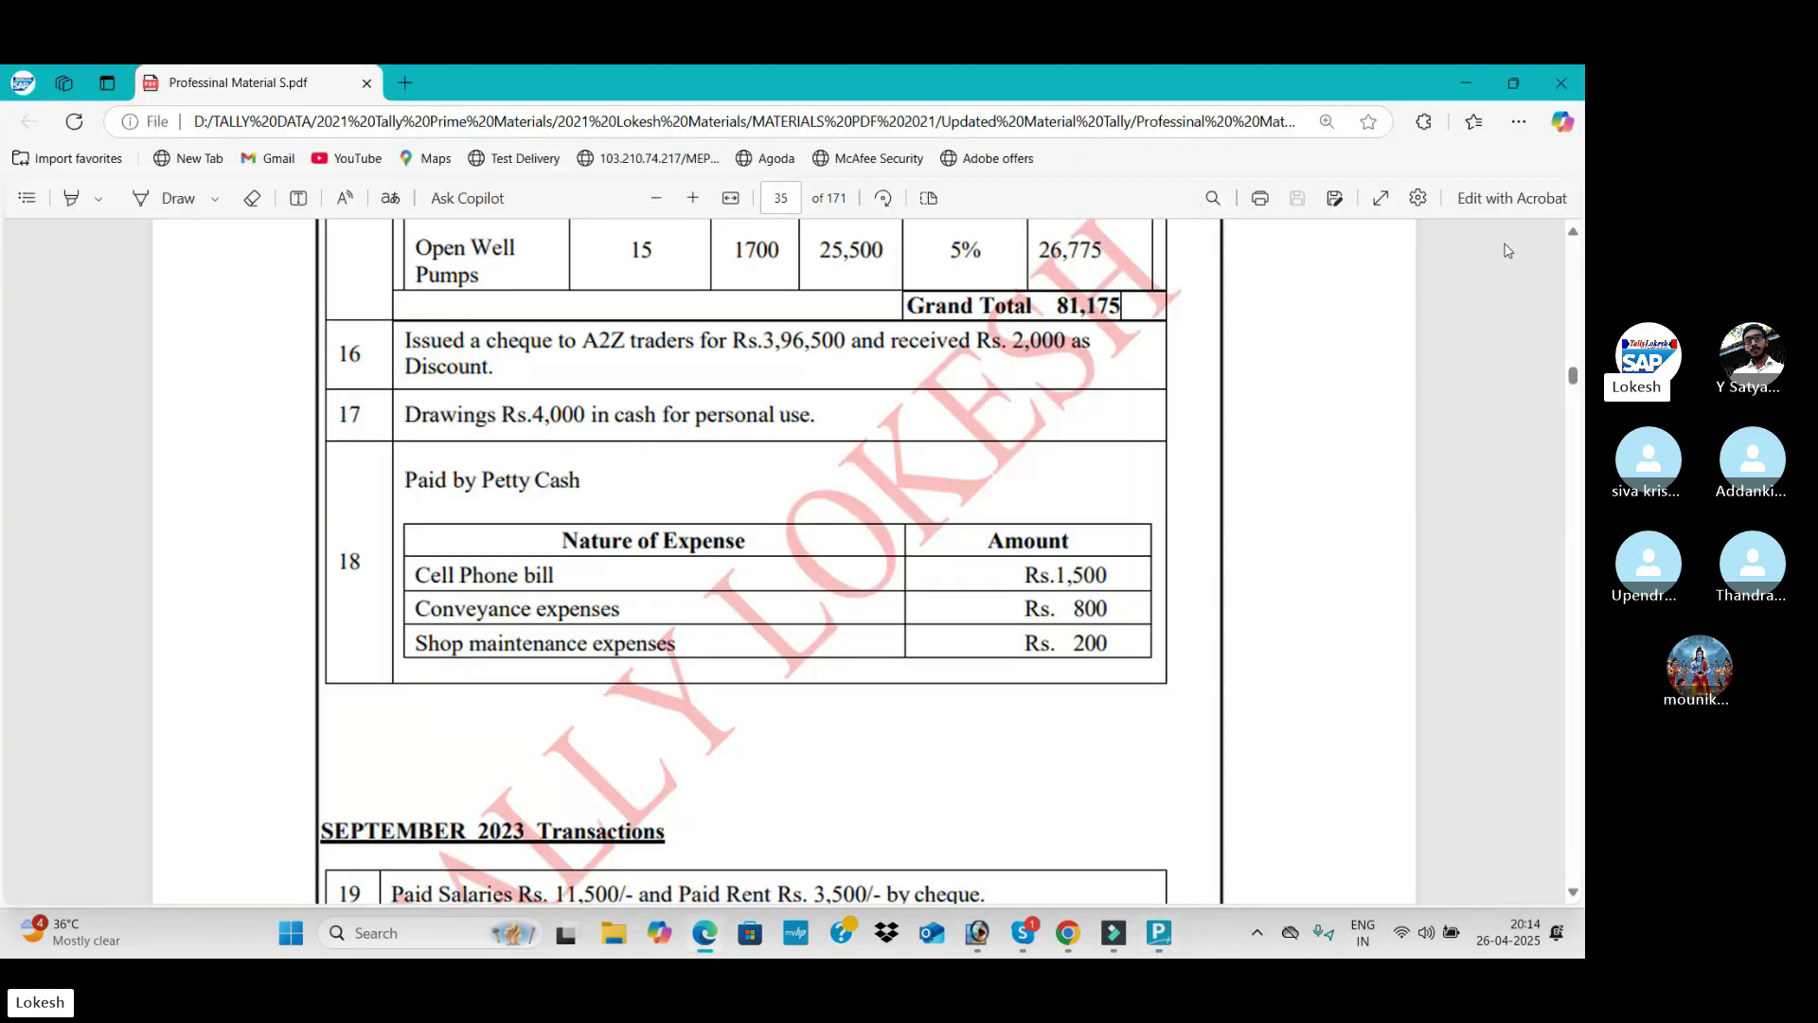
pyautogui.hotkey('alt', 'Tab')
pyautogui.write('3')
pyautogui.hotkey('alt', 'Tab')
pyautogui.hotkey('alt', 'Tab')
pyautogui.write('96500')
pyautogui.press('Return')
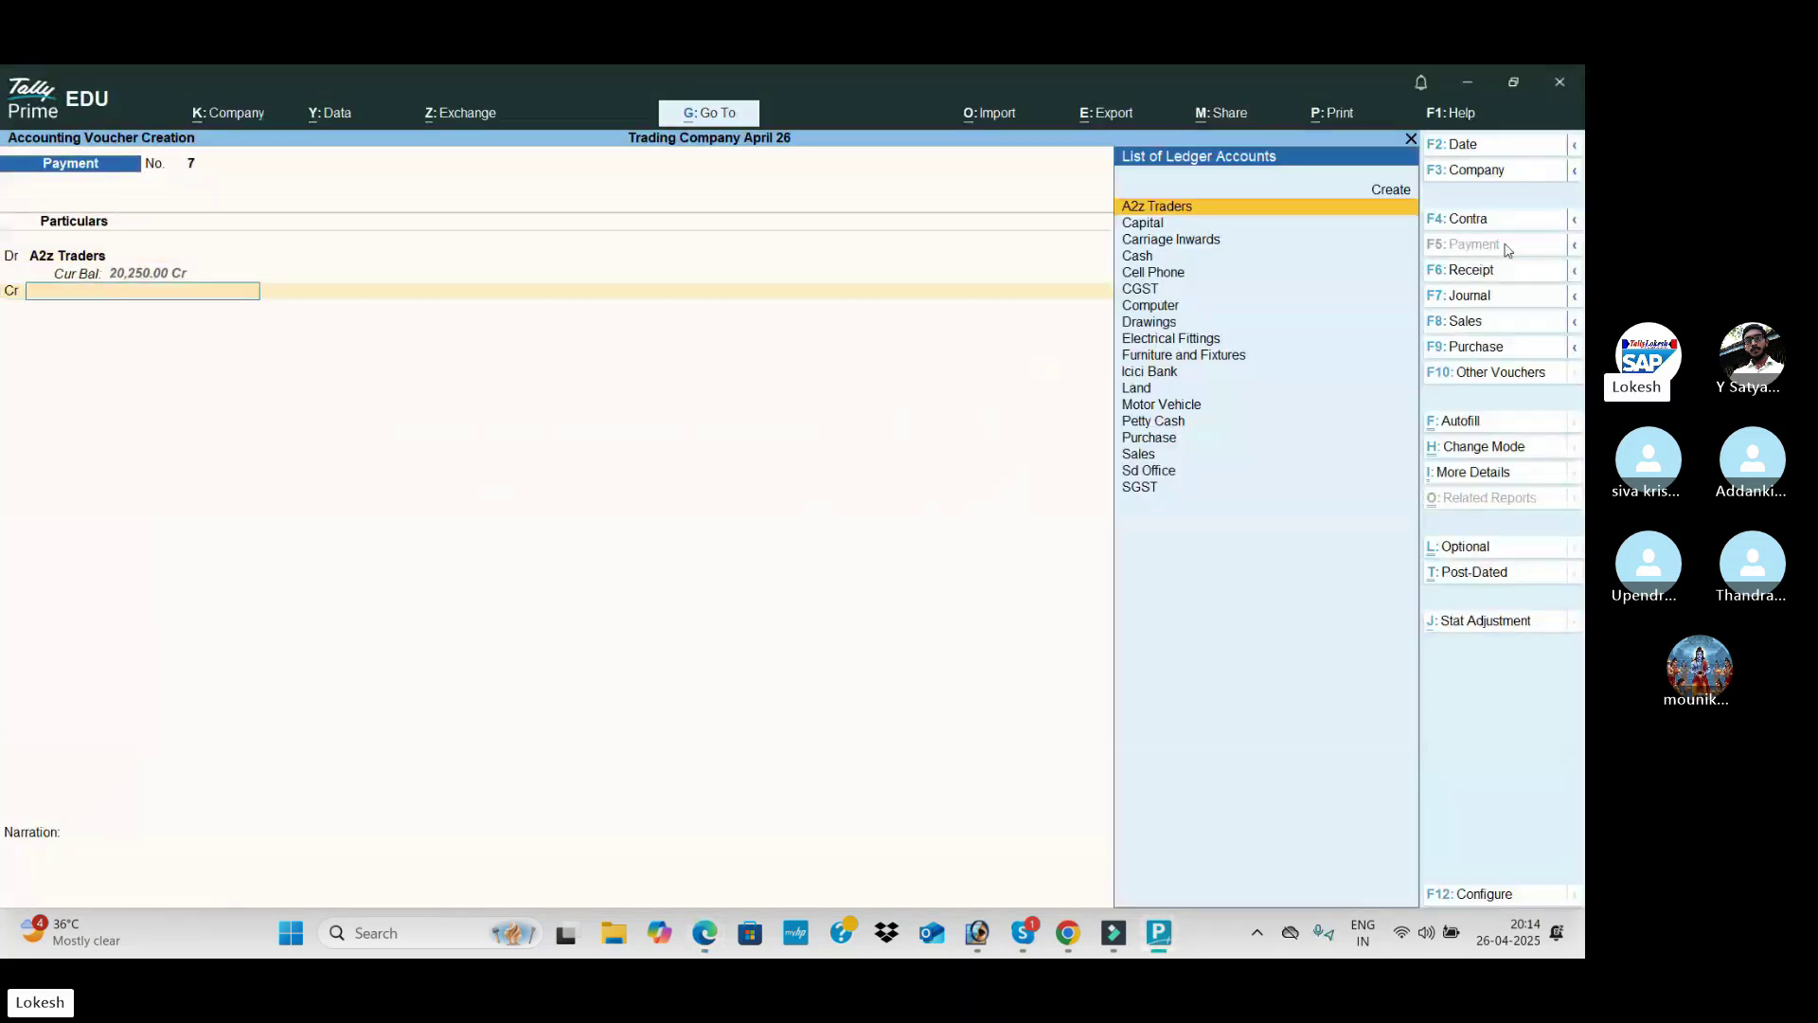
# Step: Create a Discount Received ledger under Indirect Incomes from the payment voucher's credit line
pyautogui.hotkey('alt', 'c')
pyautogui.write('Discount Receive')
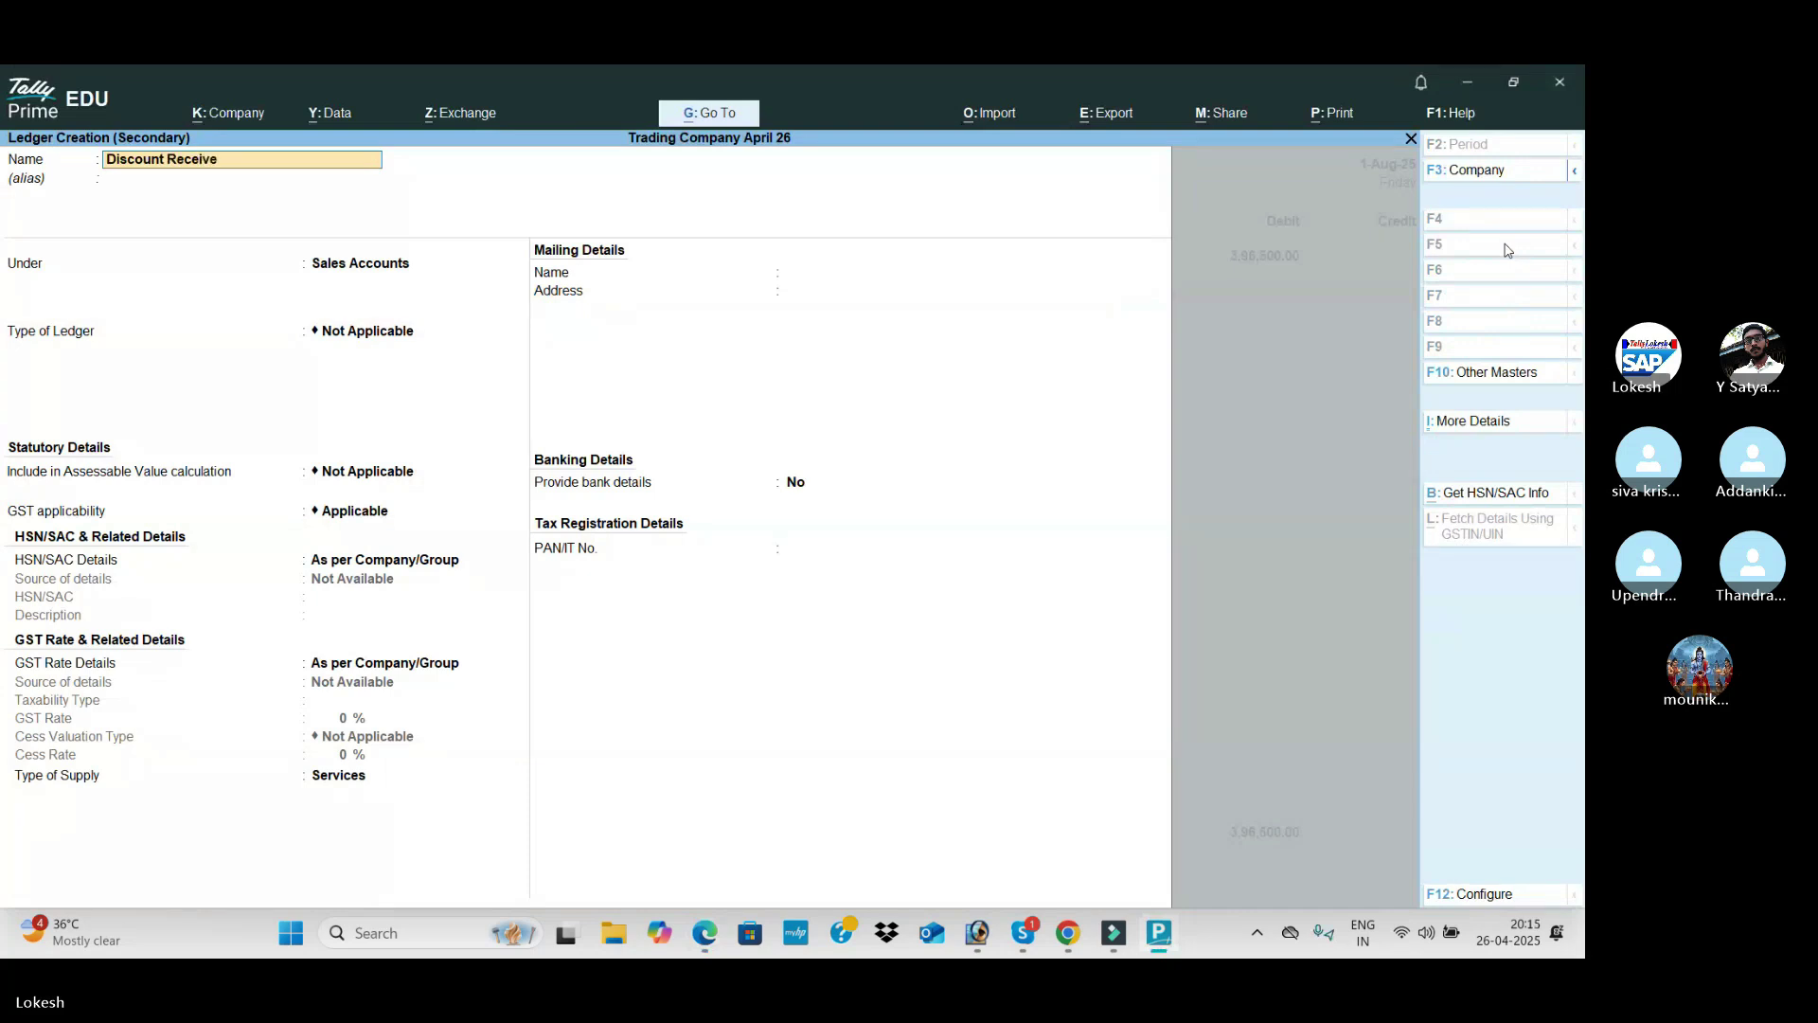
pyautogui.write('d')
pyautogui.press('Return')
pyautogui.write('Ind')
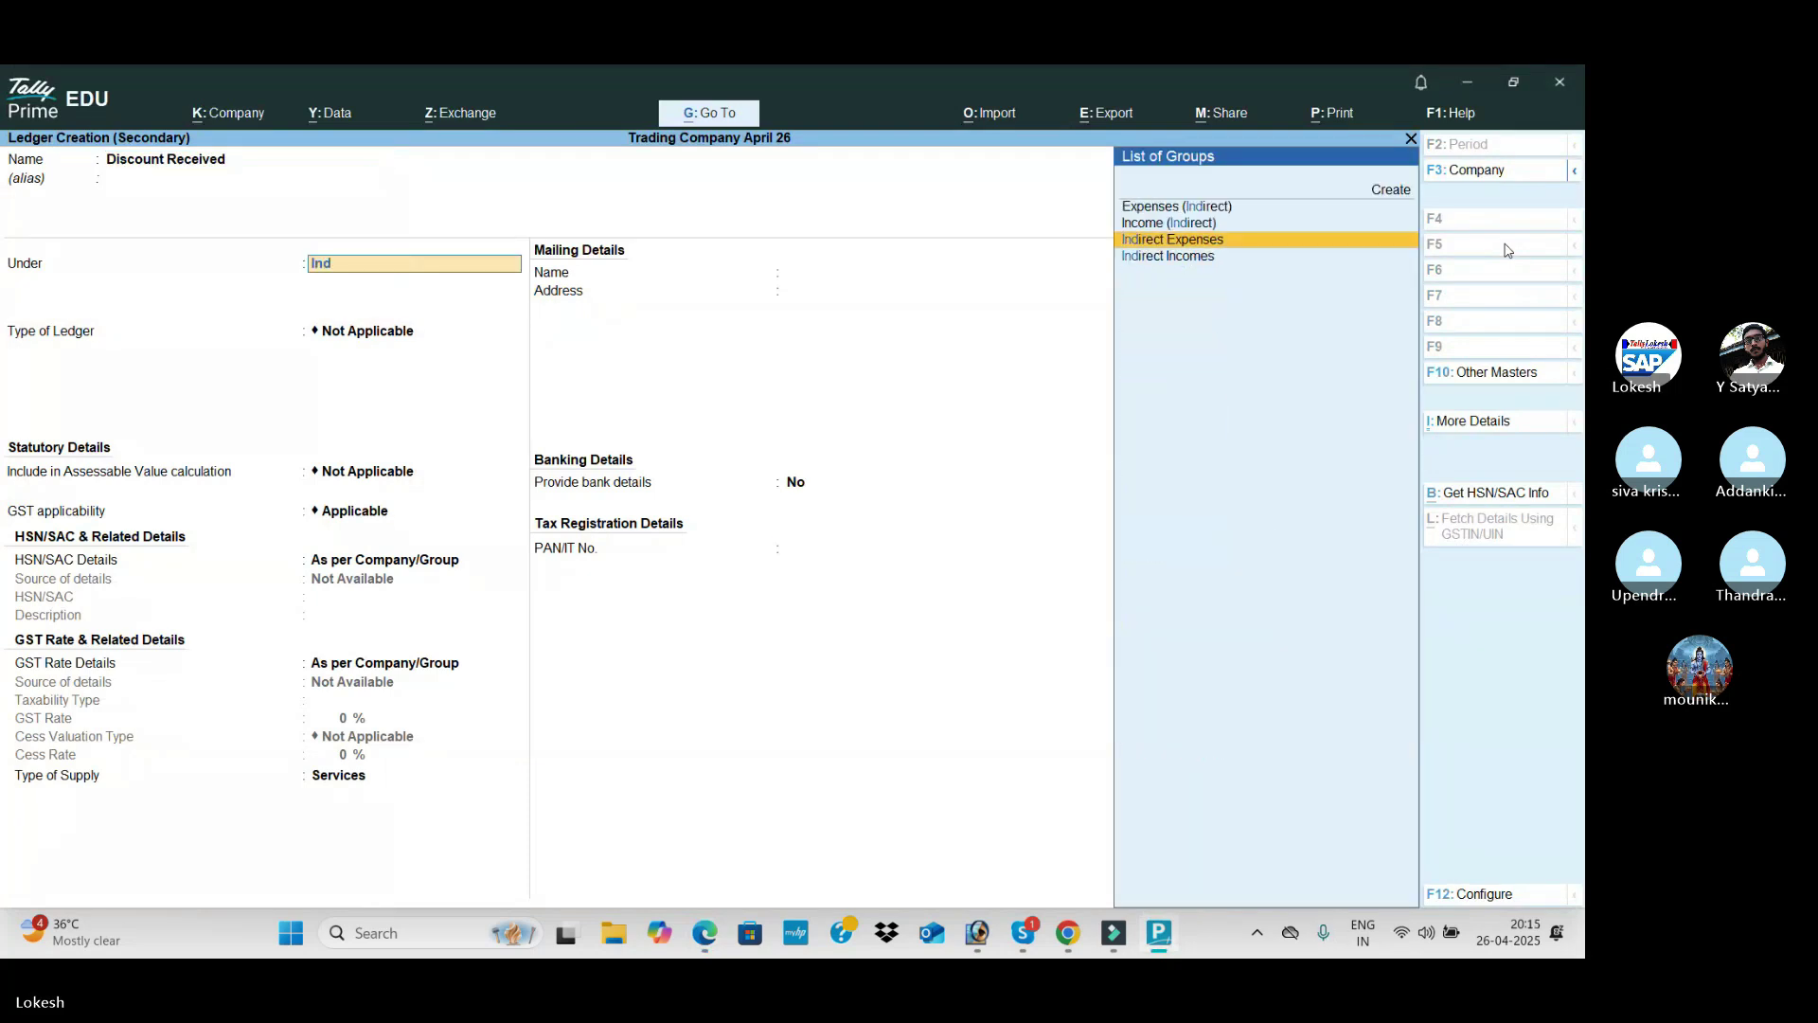
pyautogui.press('Down')
pyautogui.press('Return')
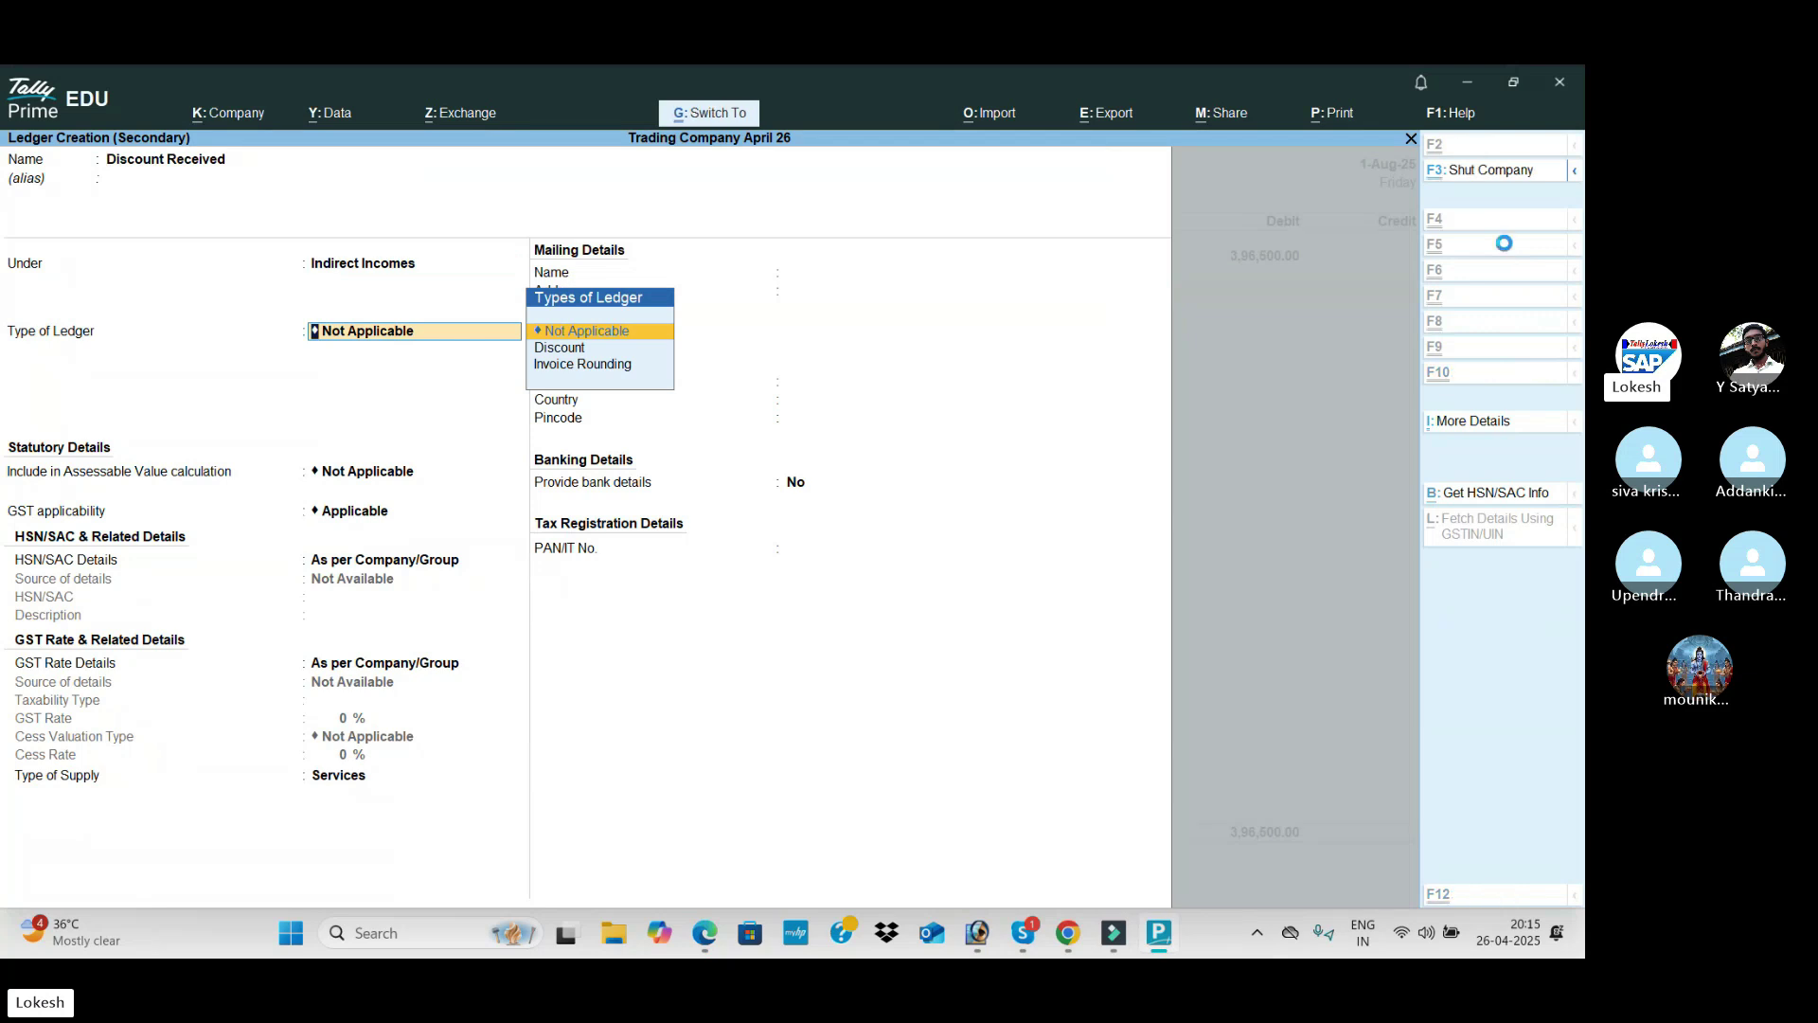
pyautogui.hotkey('ctrl', 'a')
# Step: Credit Discount Received with 2000 in the payment voucher, as stated in transaction 16
pyautogui.hotkey('alt', 'Tab')
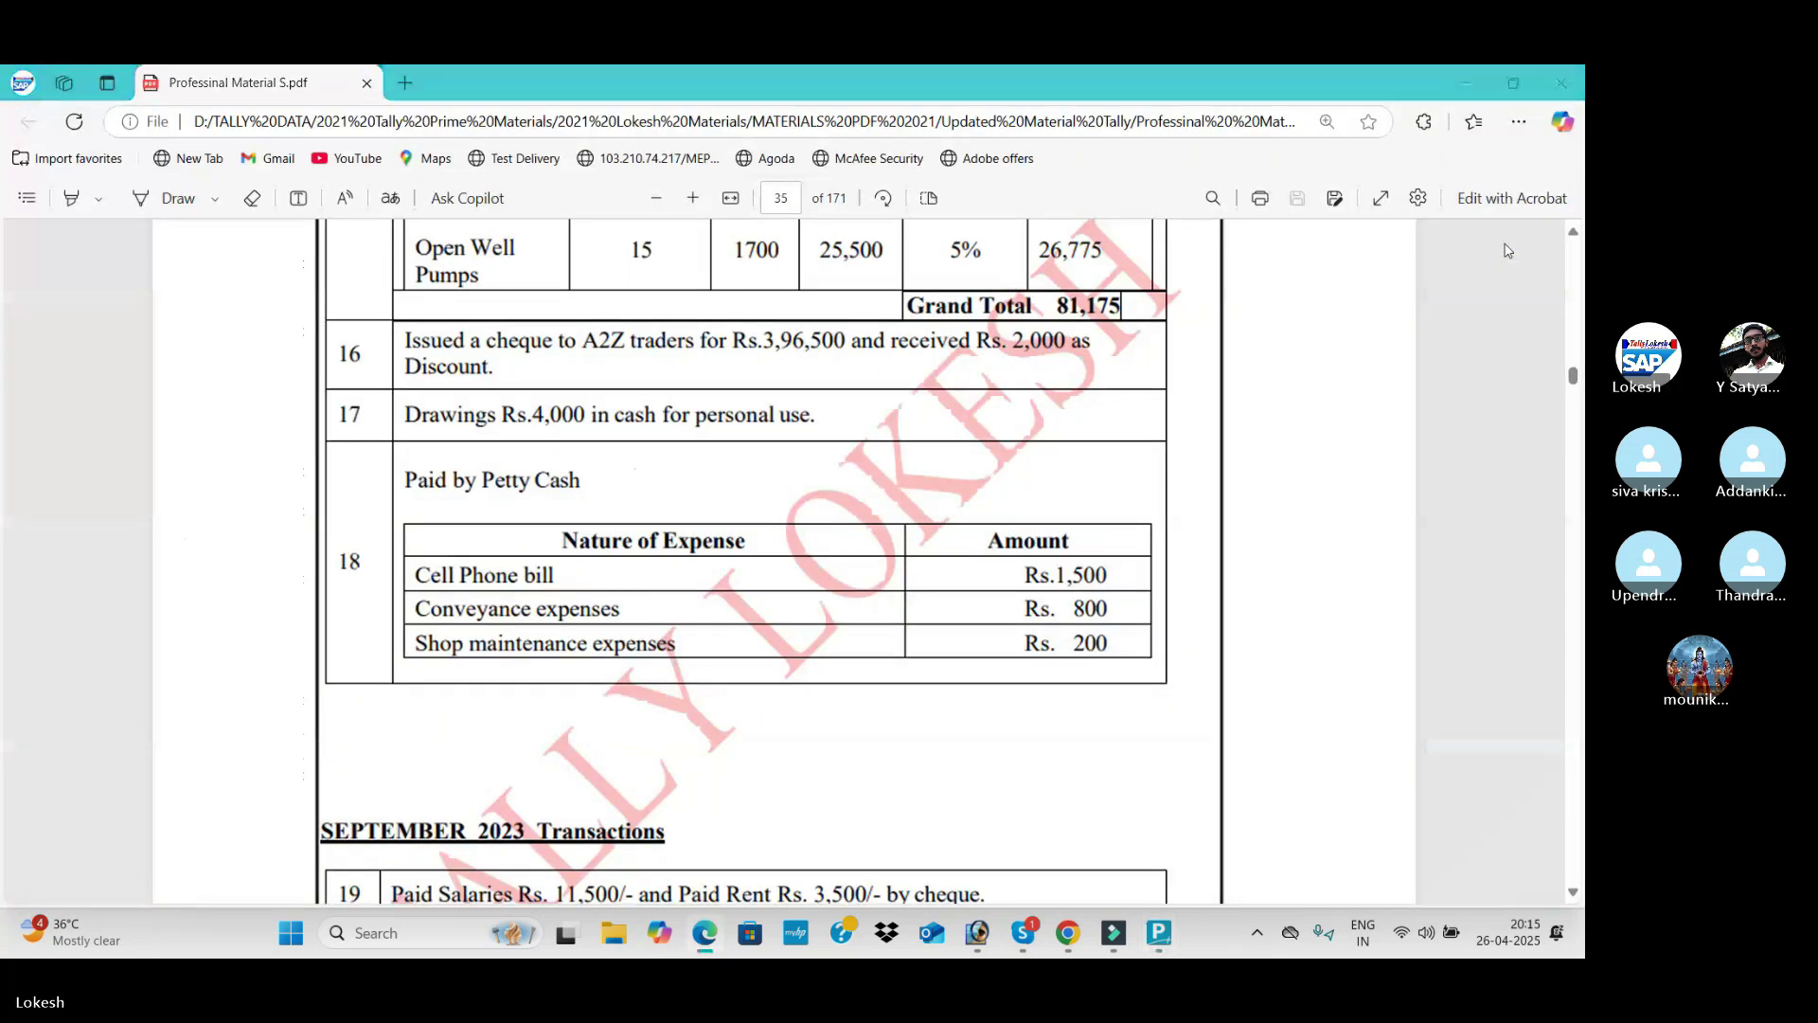
pyautogui.hotkey('alt', 'Tab')
pyautogui.write('2000')
pyautogui.press('Return')
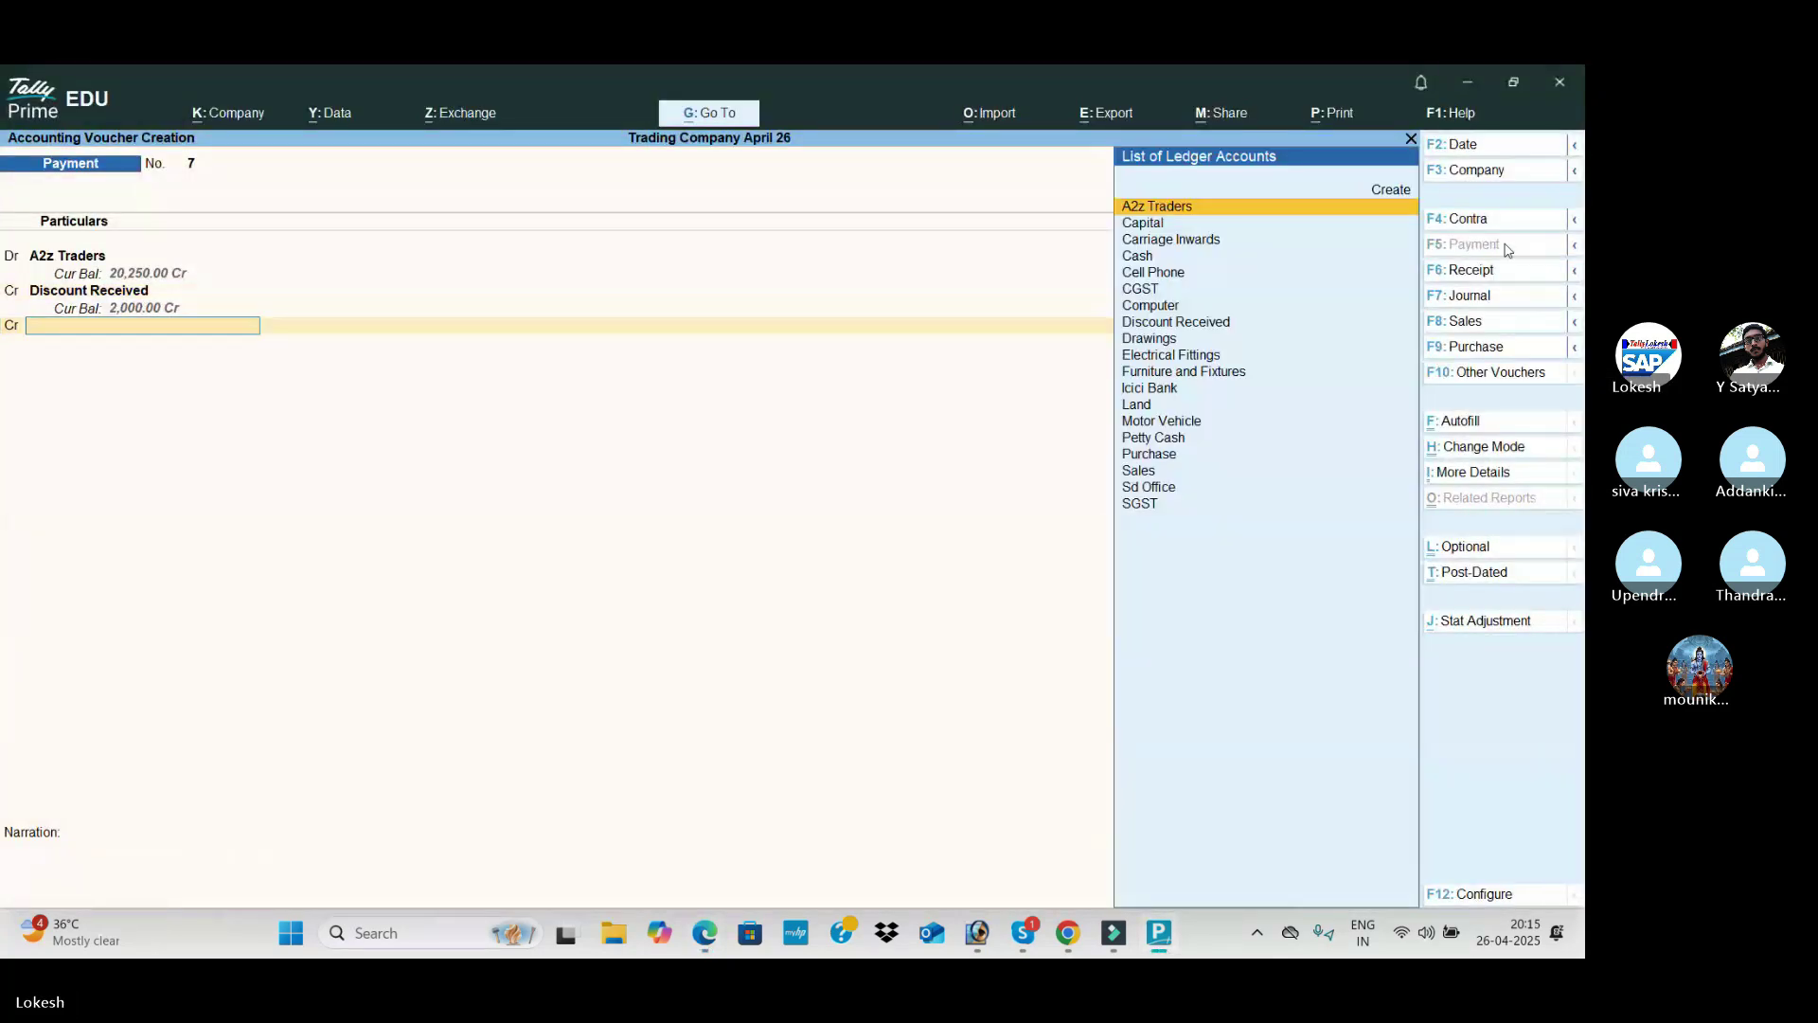
# Step: Credit Icici Bank with the remaining 394500 after checking transaction 16 in the PDF, and save the payment voucher
pyautogui.press('Down')
pyautogui.press('Down')
pyautogui.hotkey('alt', 'Tab')
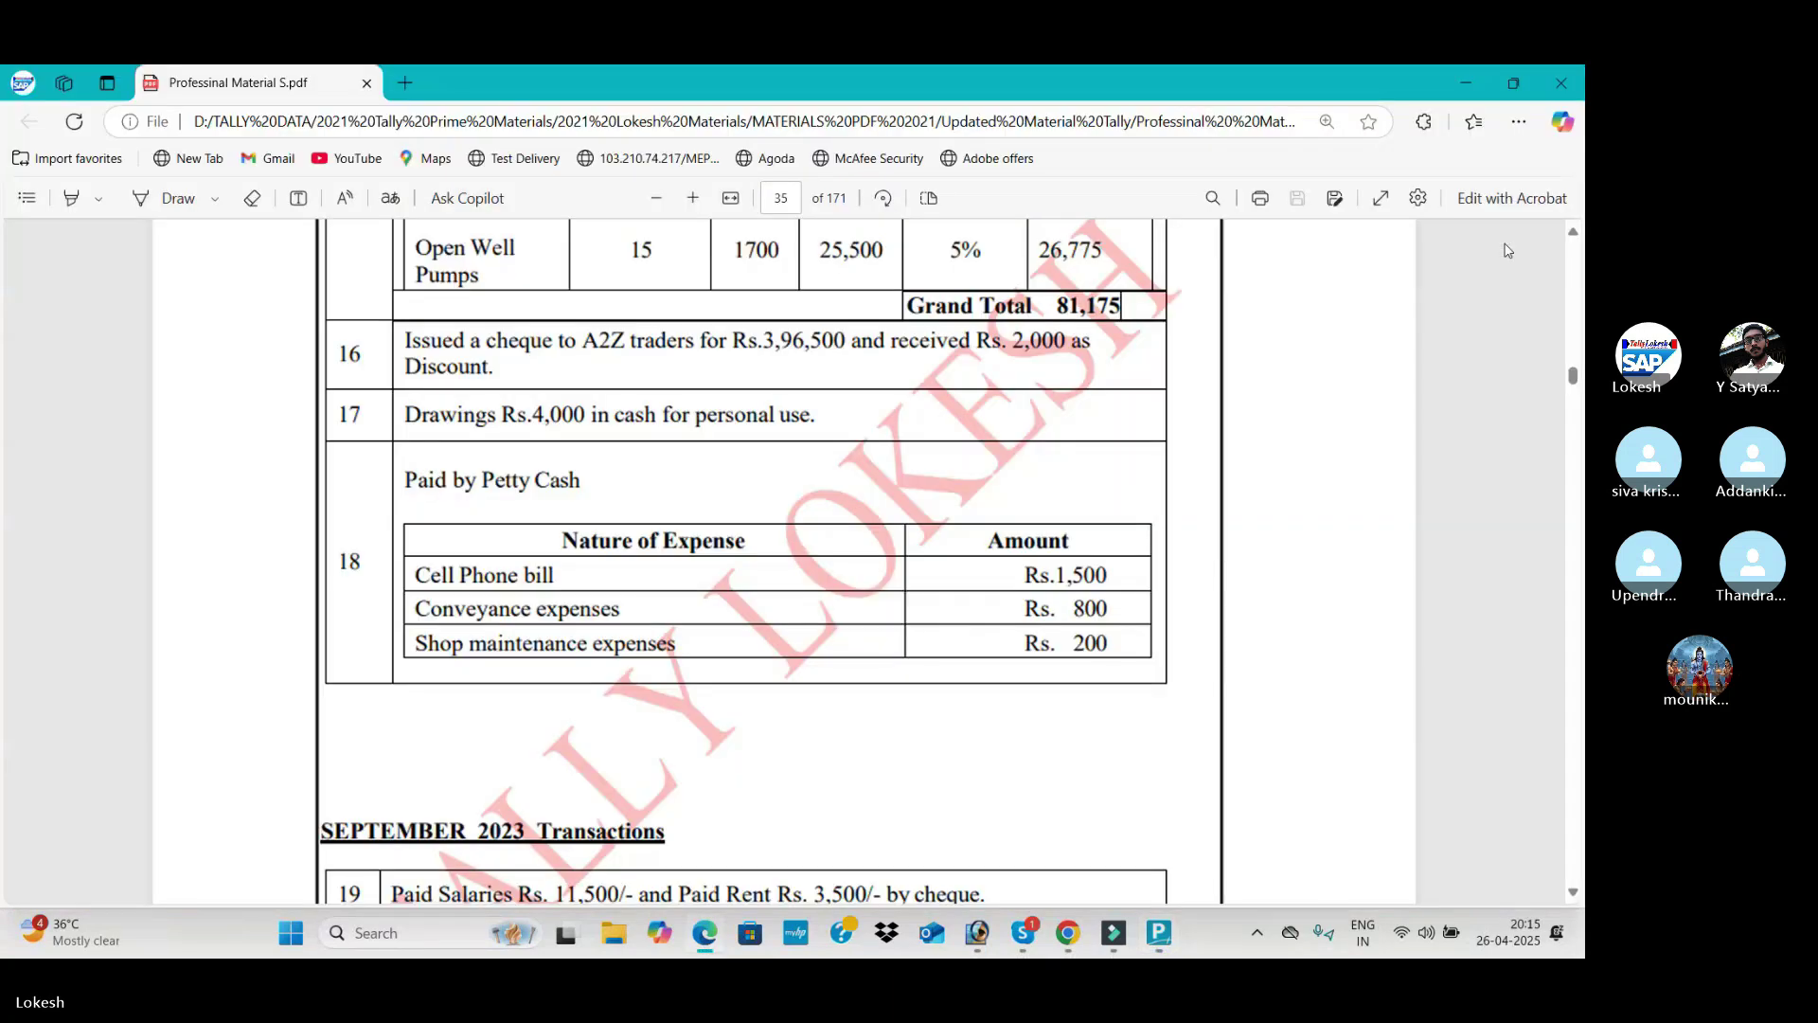
pyautogui.hotkey('alt', 'Tab')
pyautogui.write('i')
pyautogui.press('Return')
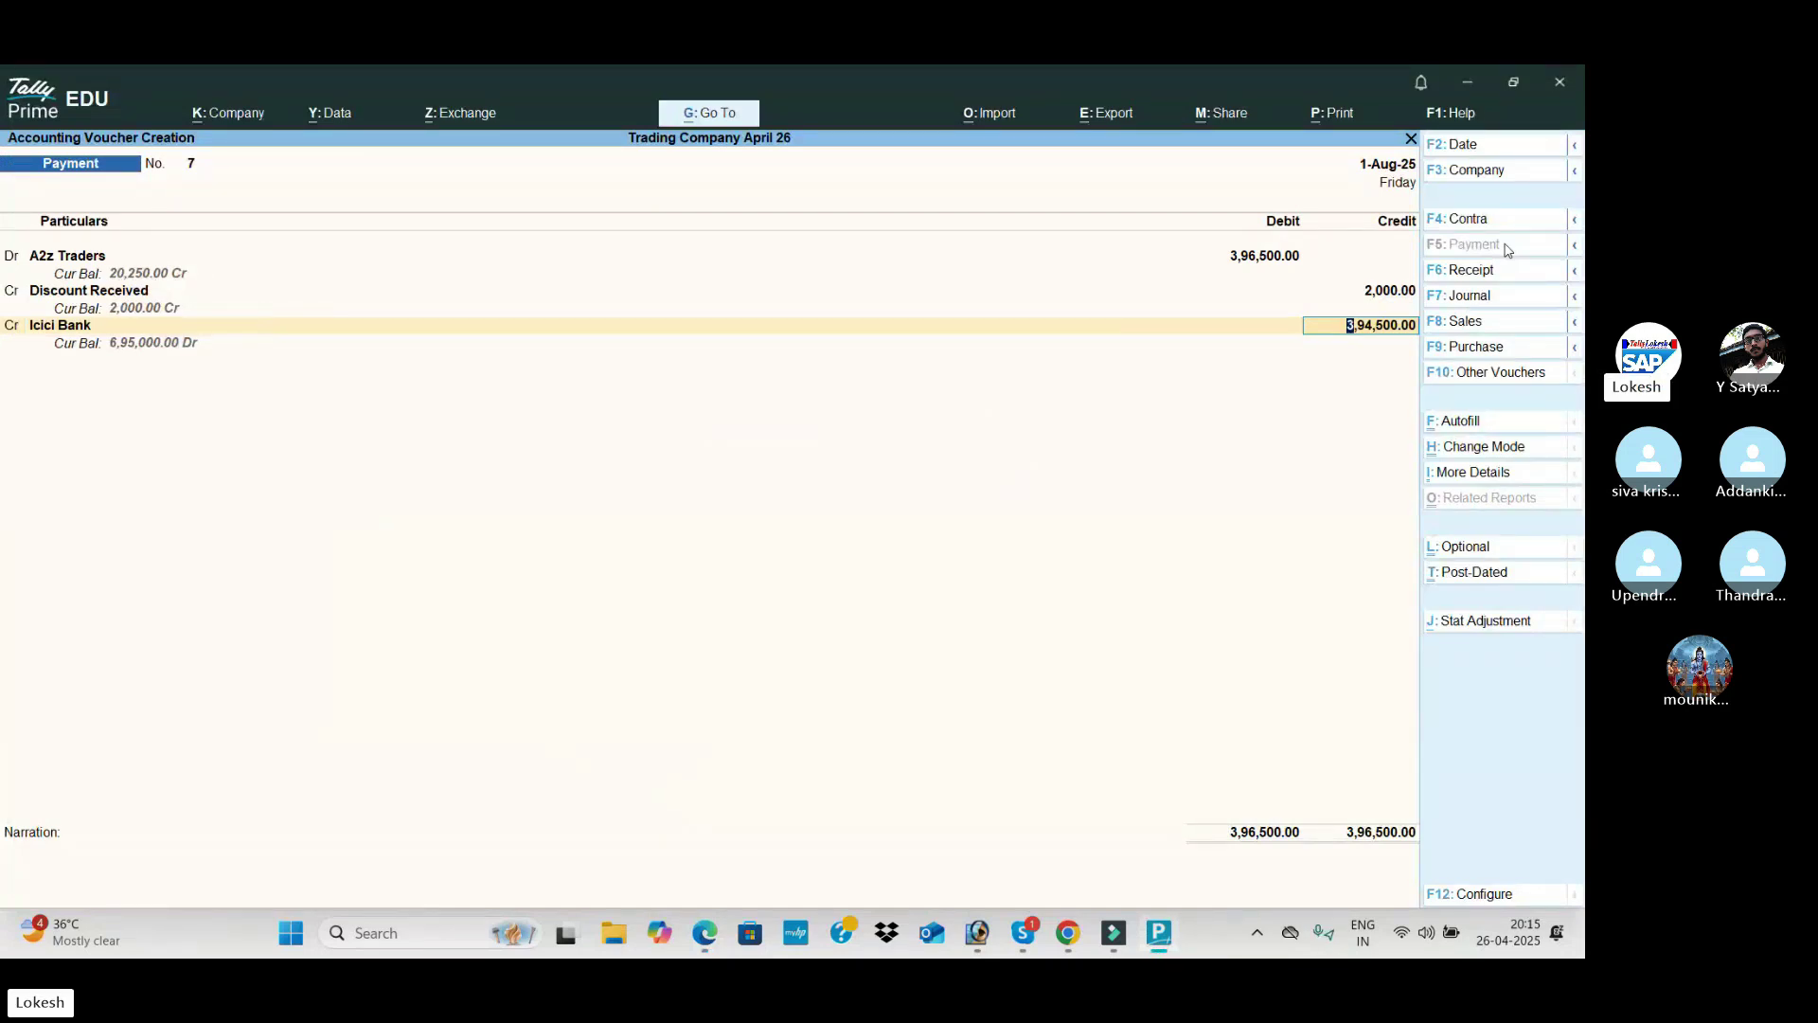
pyautogui.press('Return')
pyautogui.press('Return')
pyautogui.press('Return')
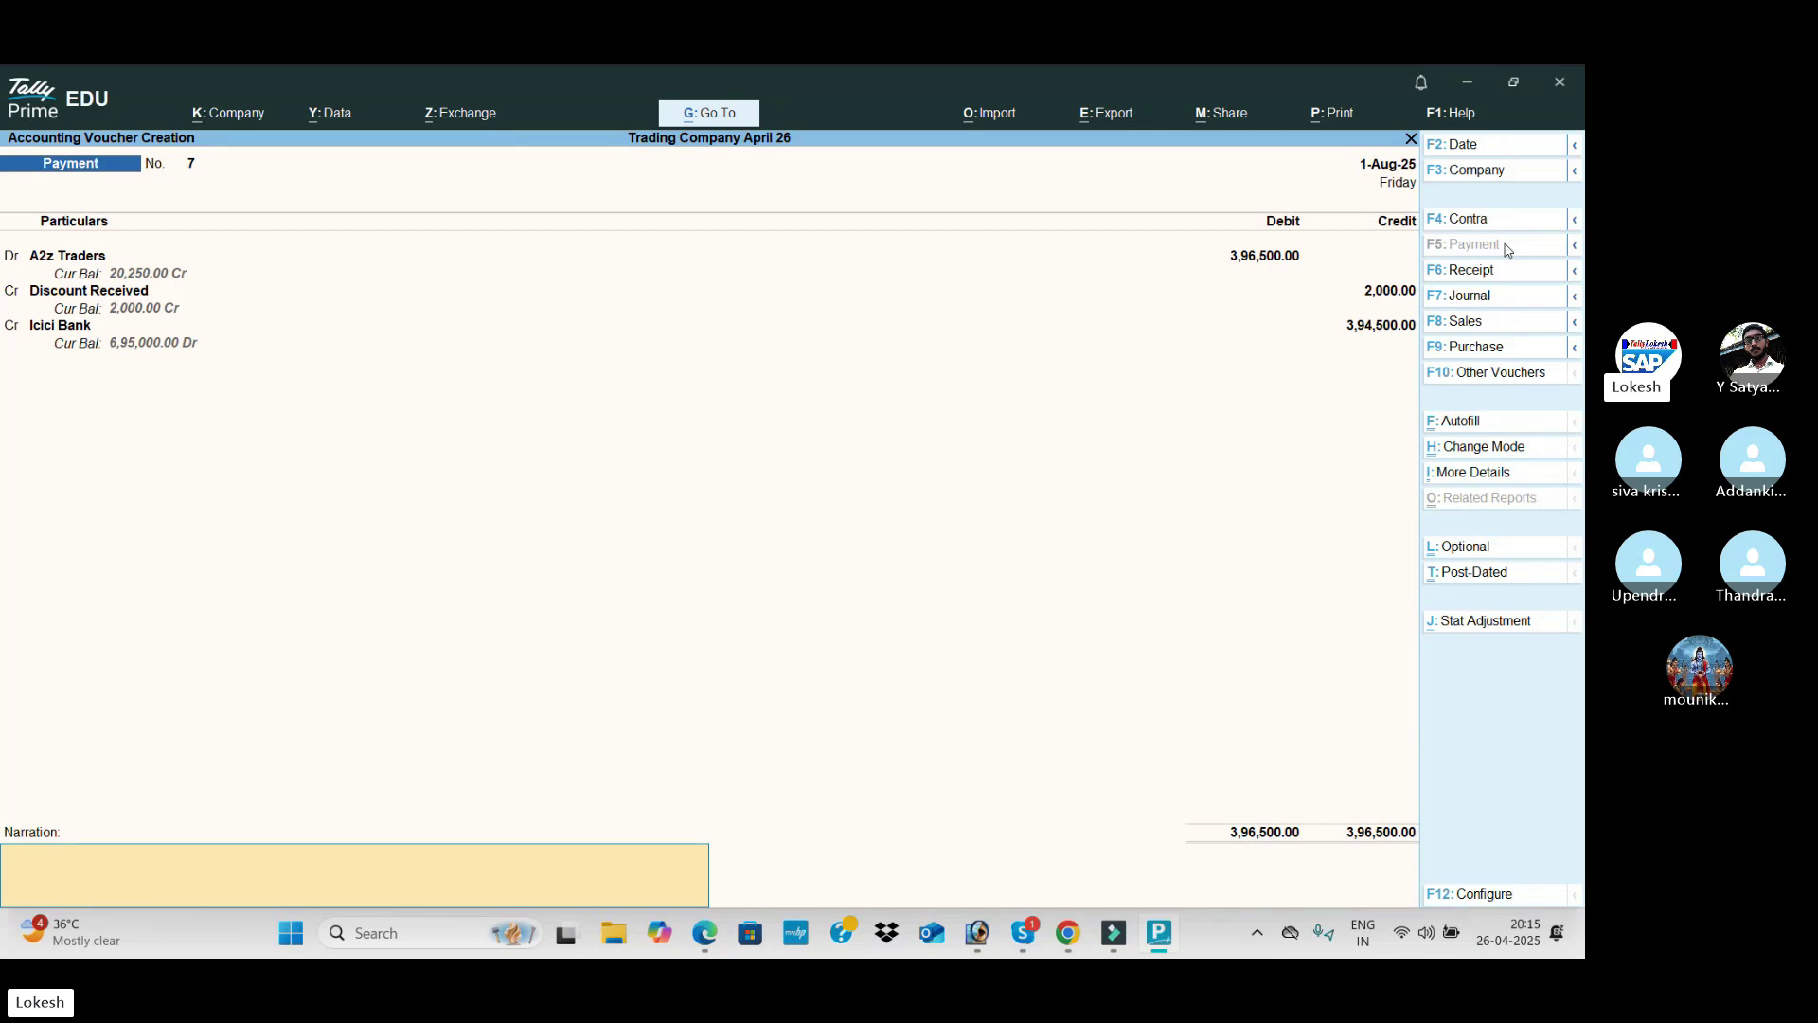
pyautogui.press('Return')
pyautogui.press('Return')
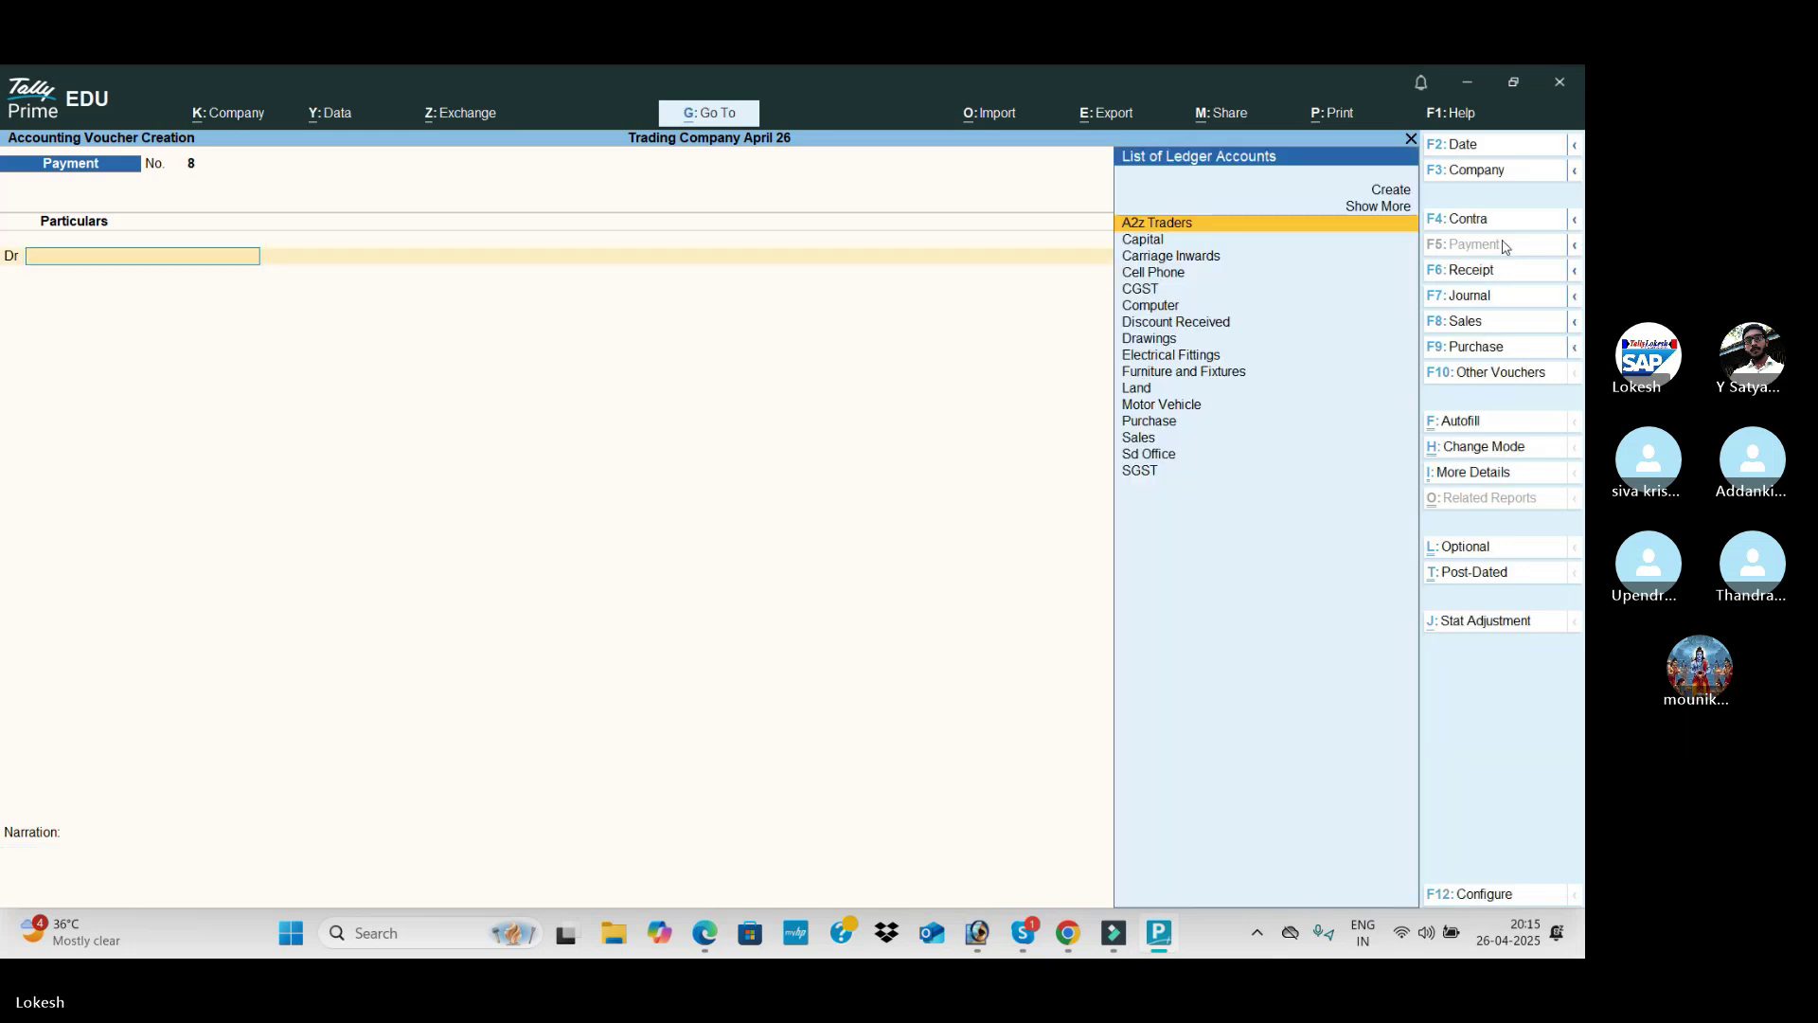
# Step: Find transaction 23, the credit sale to Java Trading Company, in the PDF and start a Sales voucher dated 1-9
pyautogui.hotkey('alt', 'Tab')
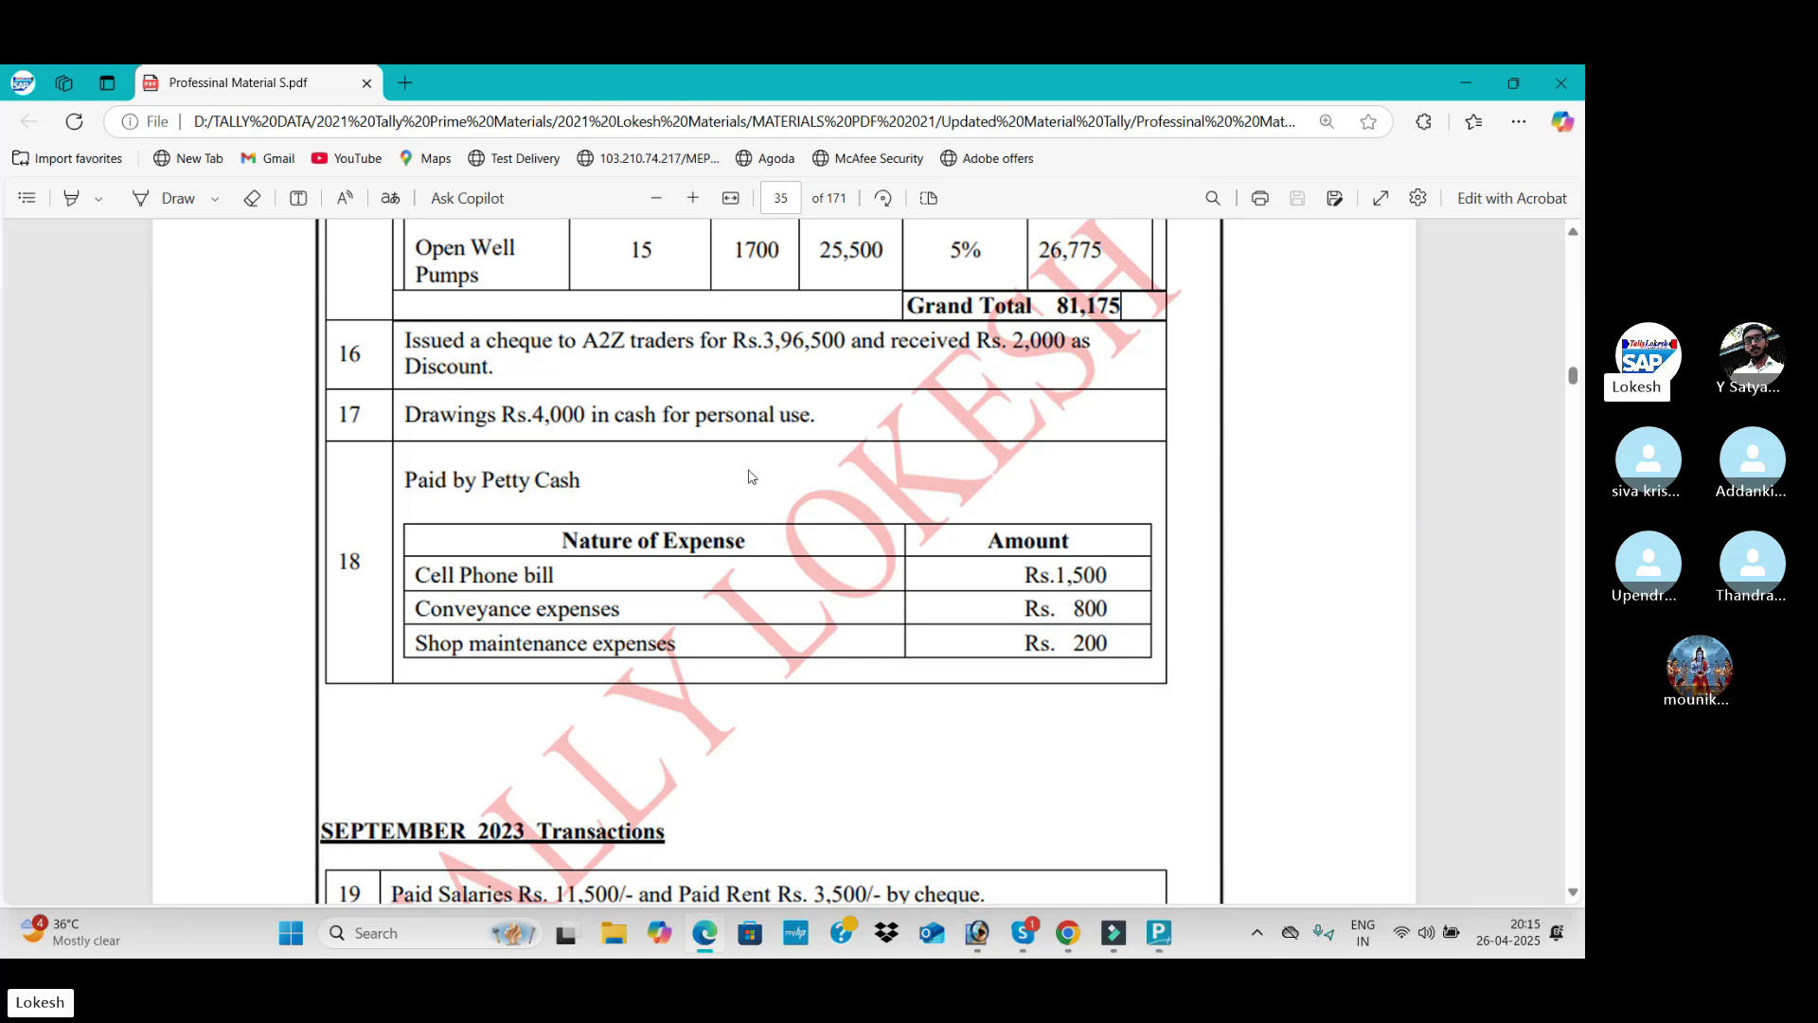
pyautogui.scroll(-5, 779, 473)
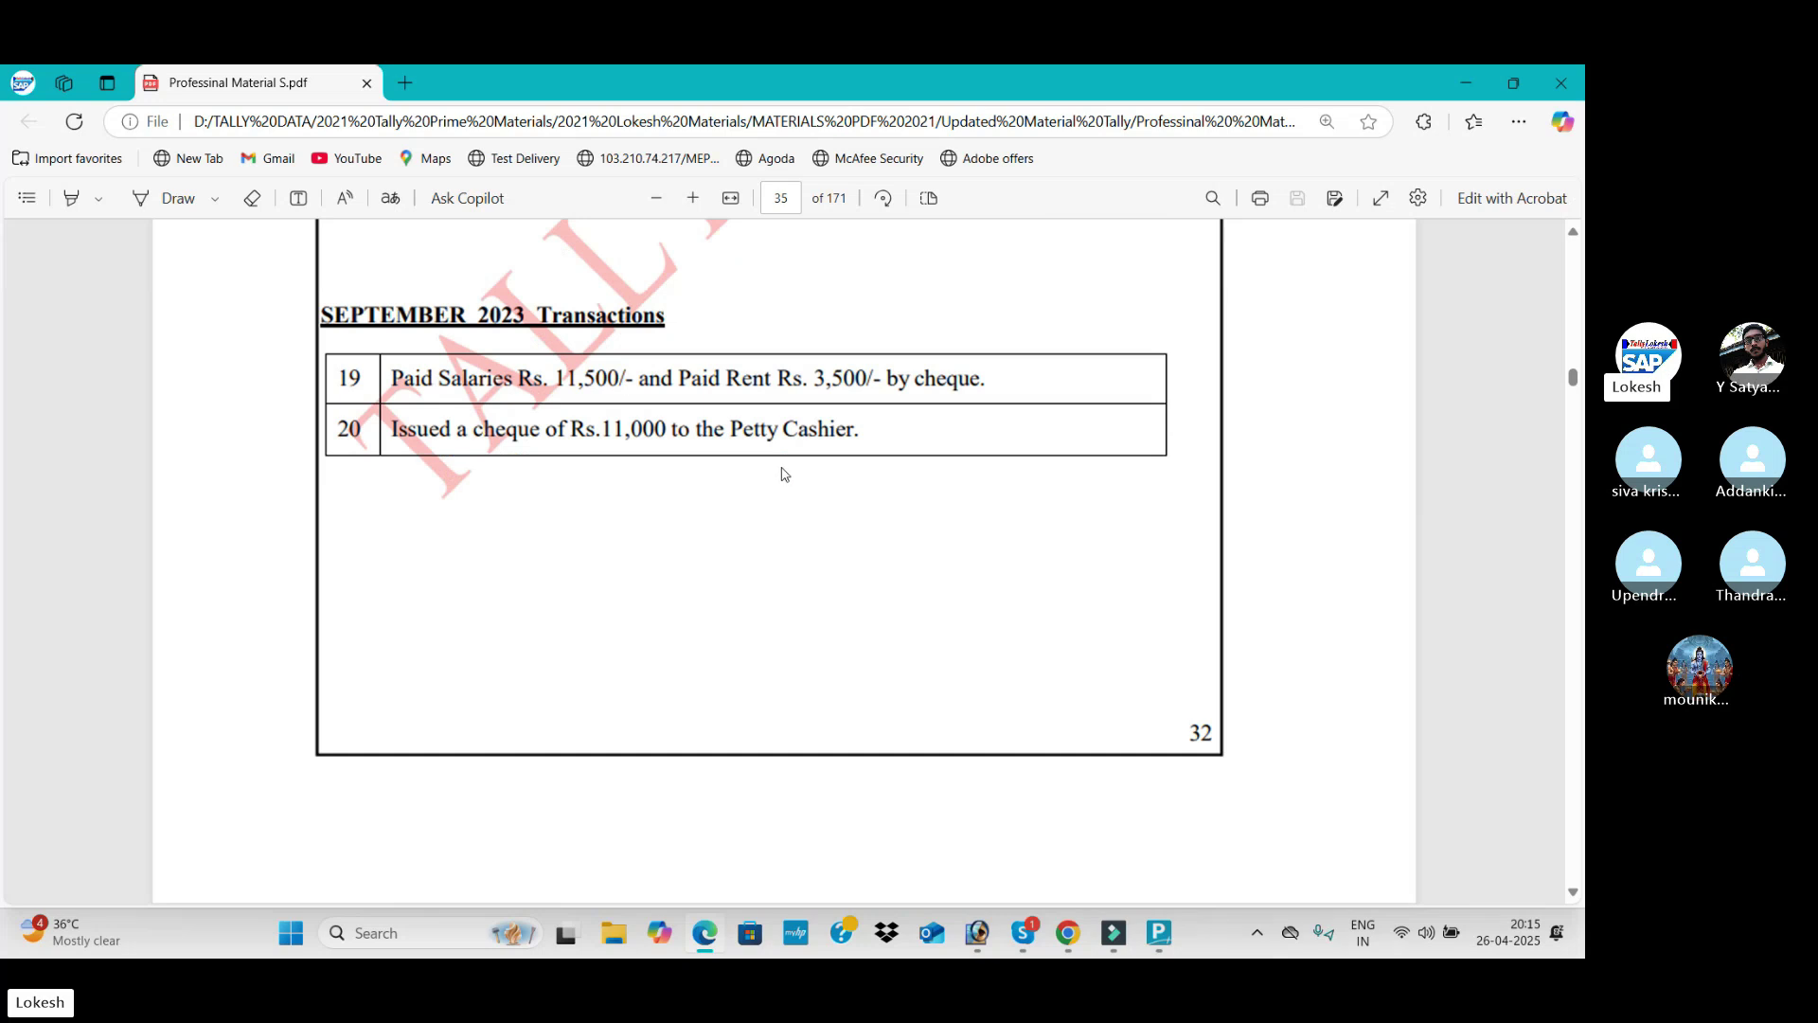
pyautogui.scroll(-8, 793, 478)
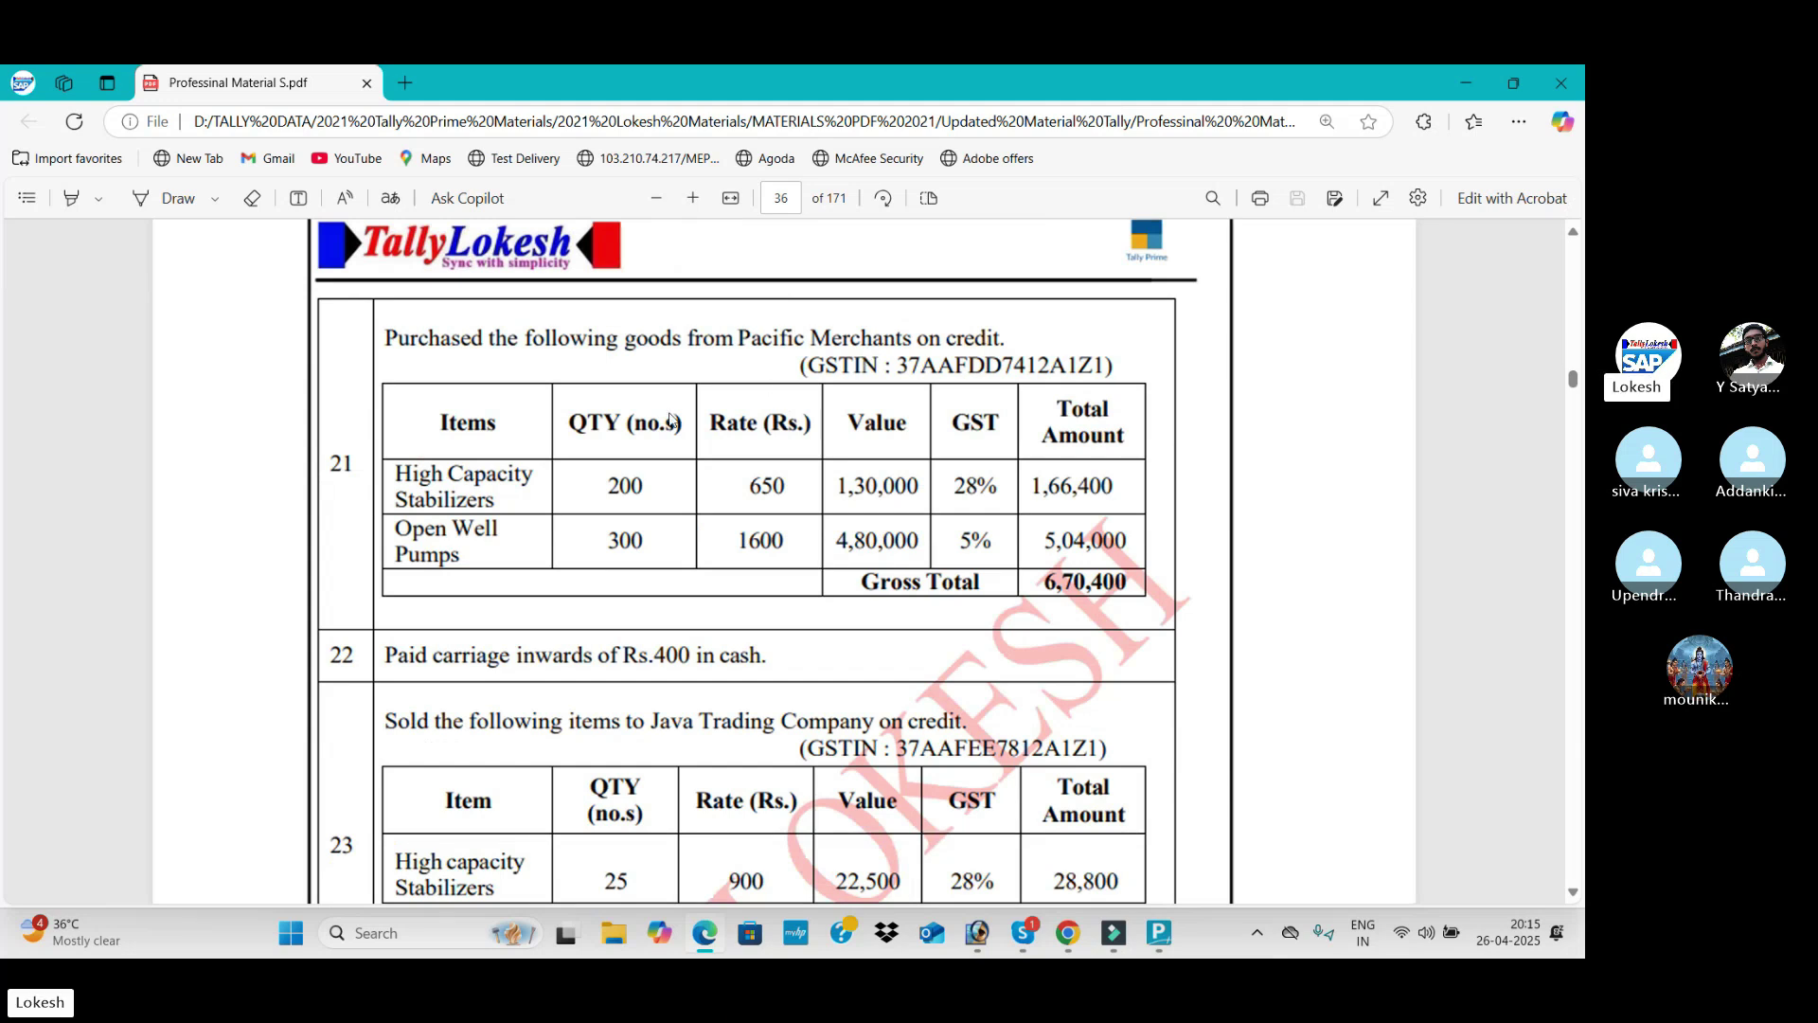
pyautogui.scroll(-3, 693, 423)
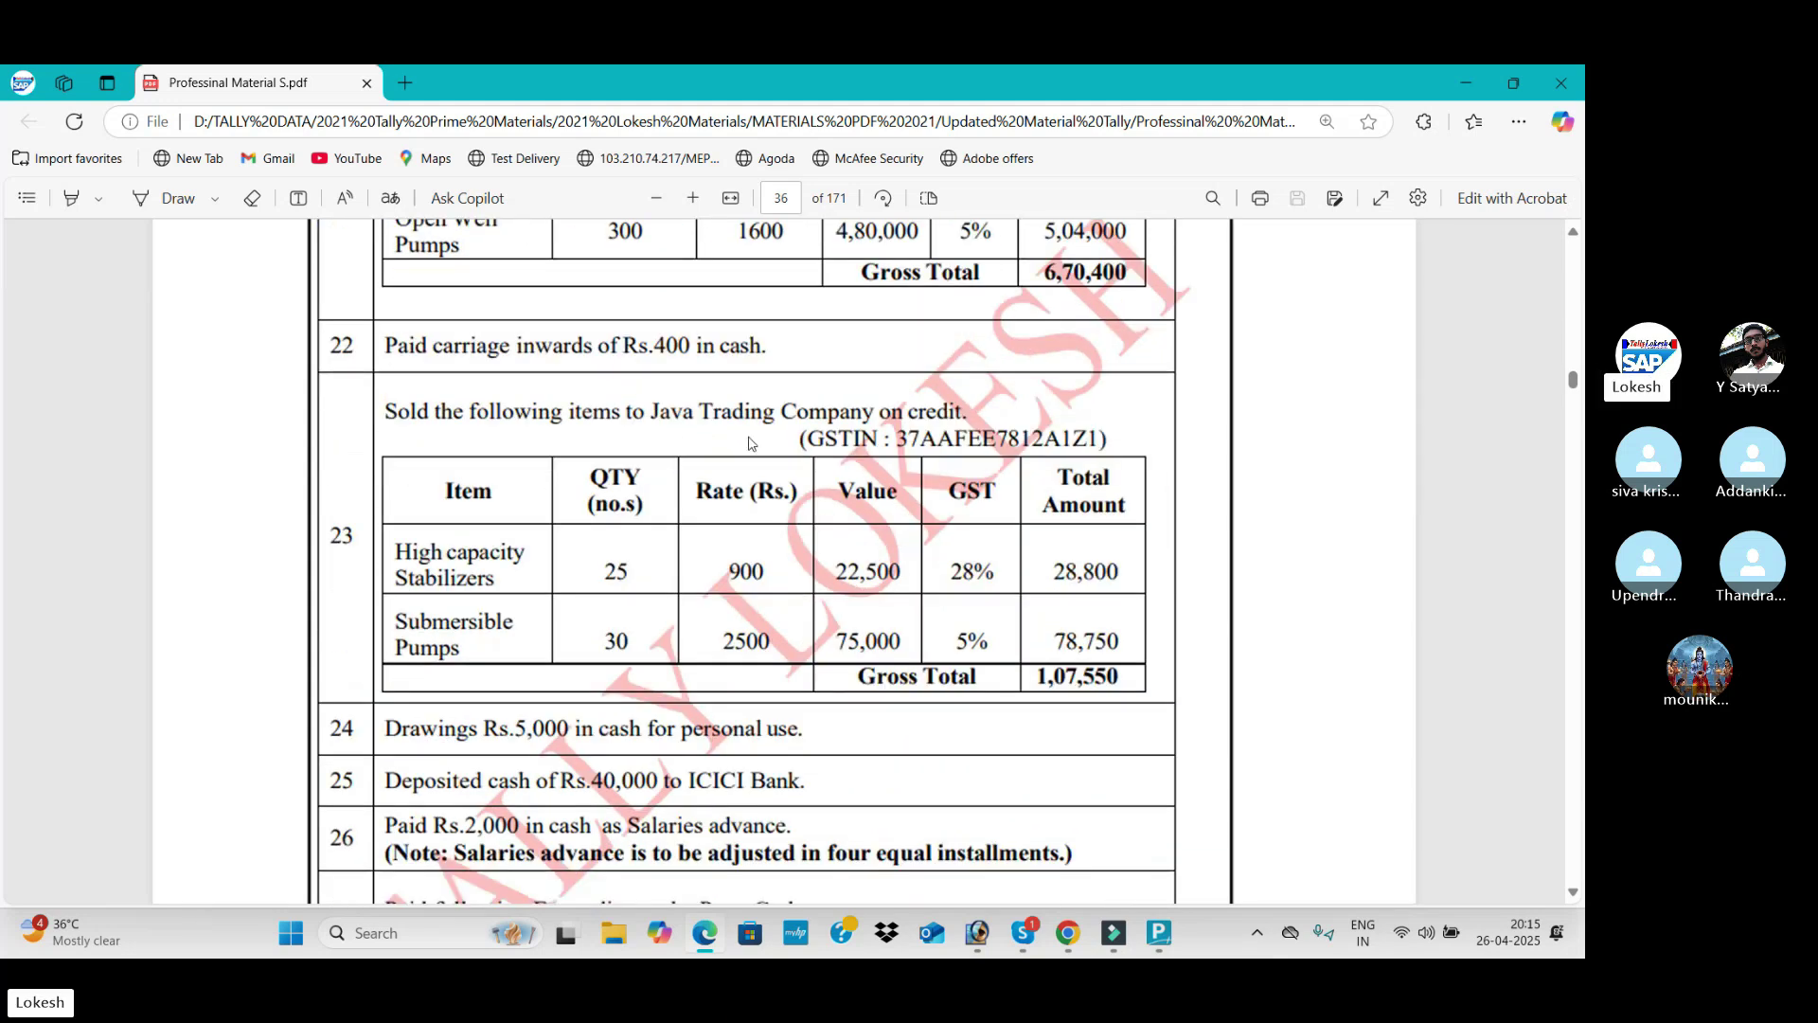
pyautogui.scroll(-1, 878, 441)
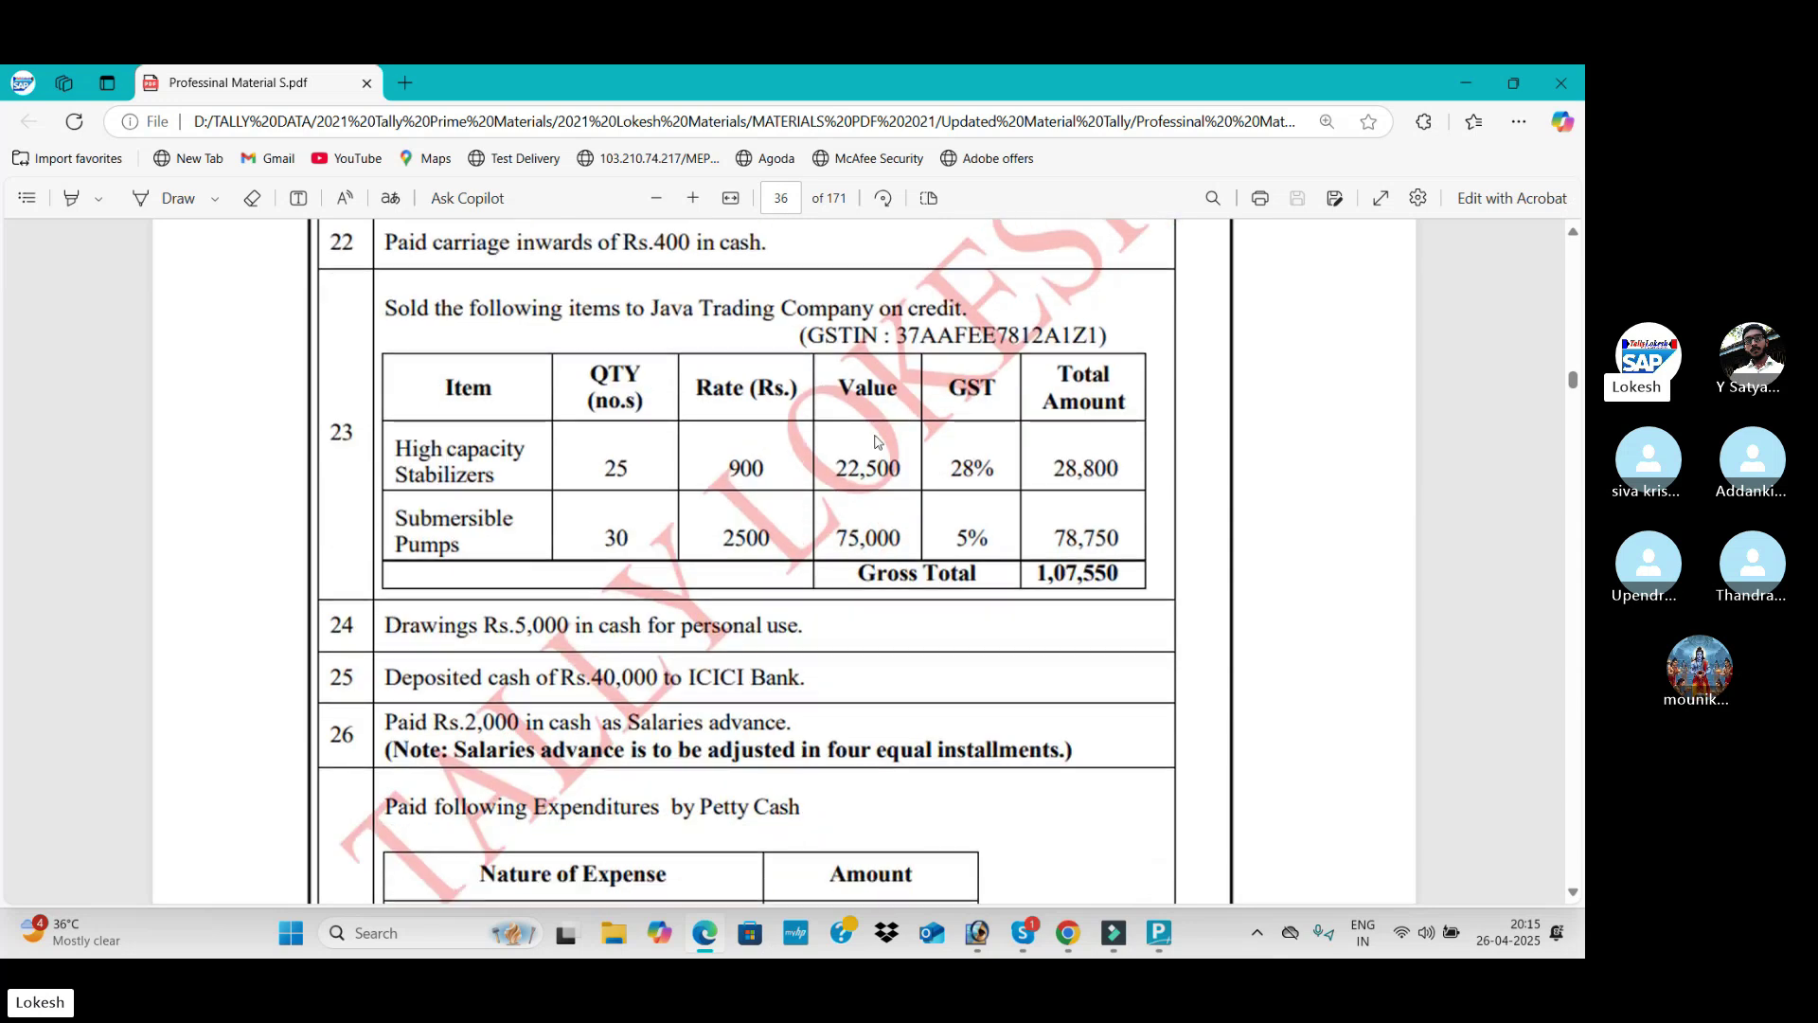
pyautogui.hotkey('alt', 'Tab')
pyautogui.click(1488, 321)
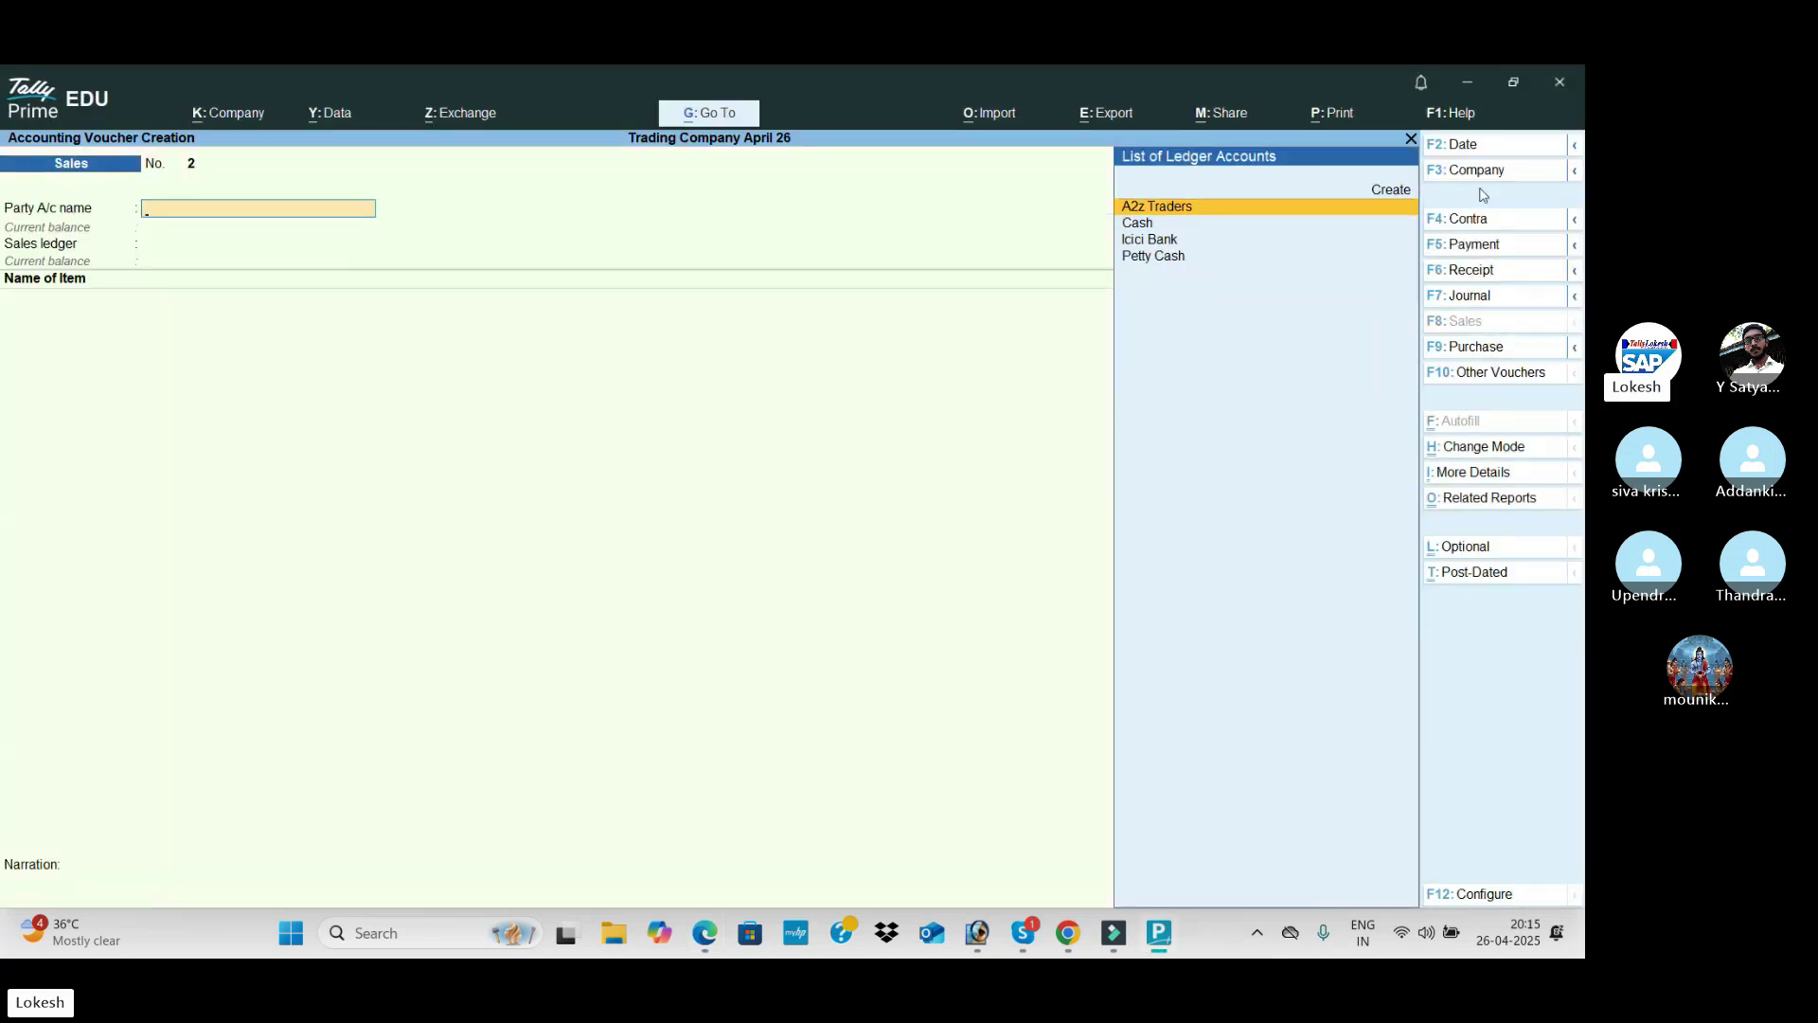
pyautogui.click(1489, 149)
pyautogui.write('1-9')
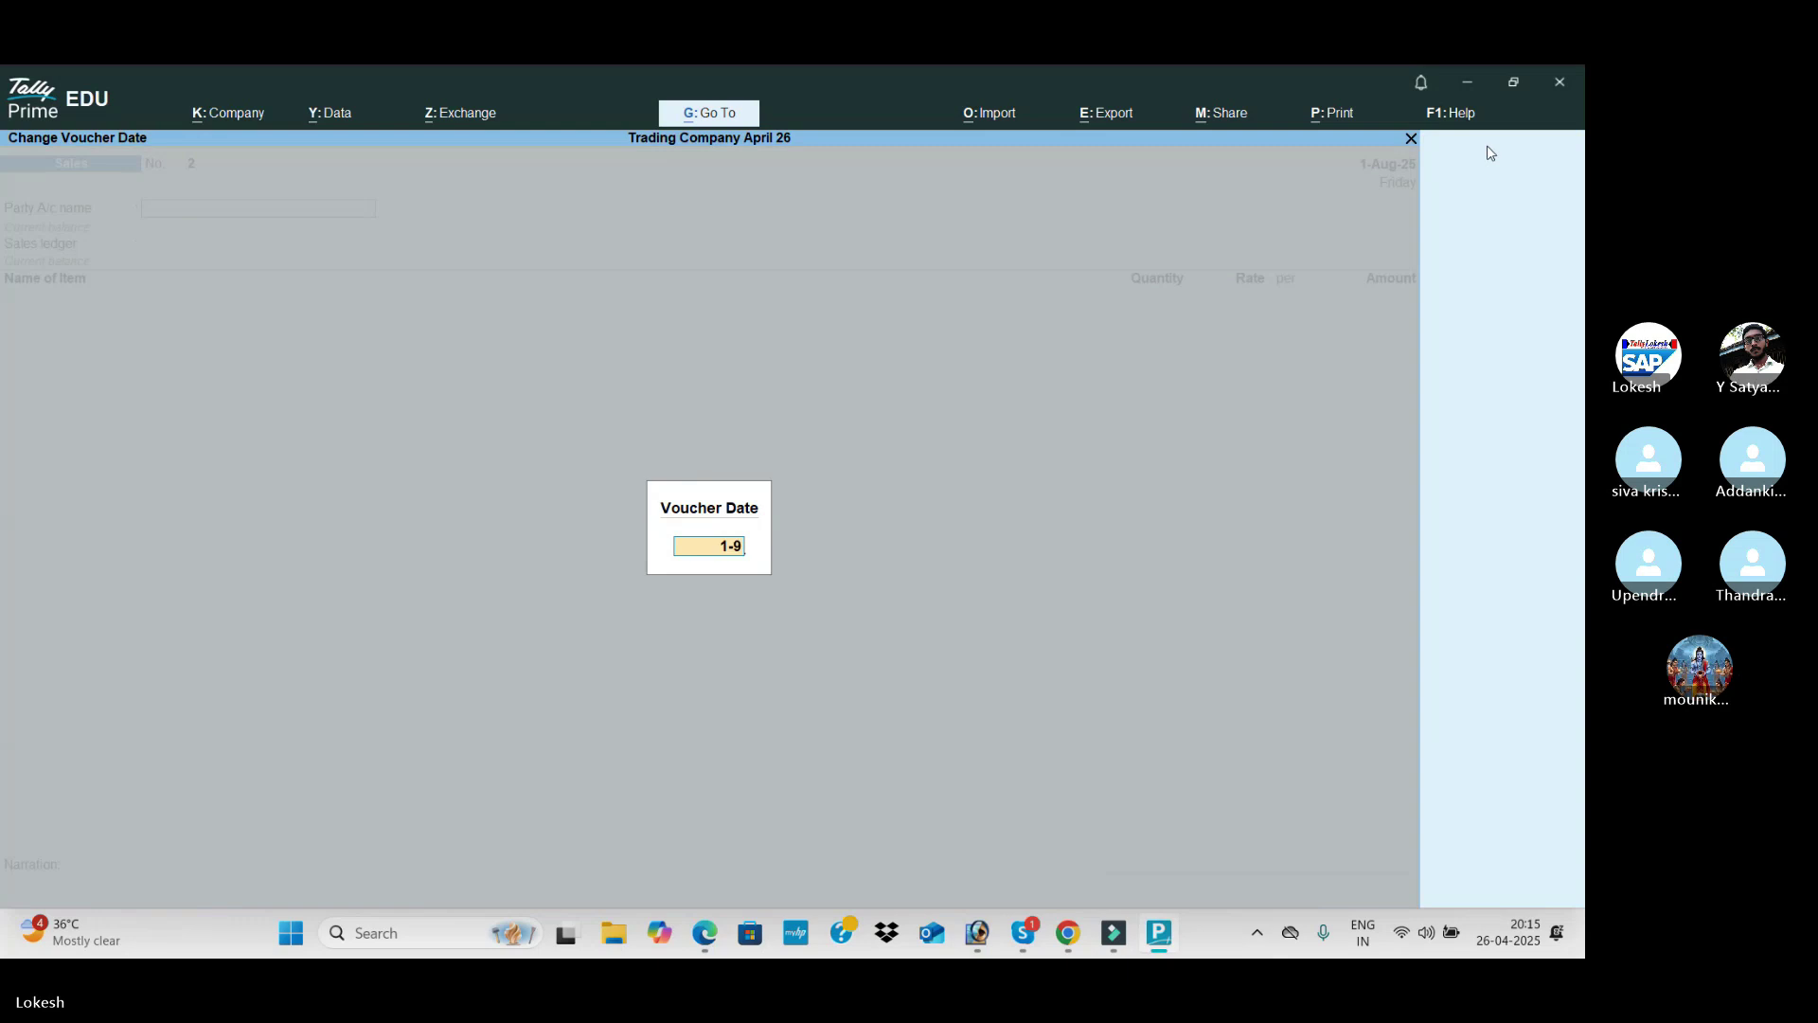
pyautogui.press('Return')
# Step: Create a party ledger named Java Trading Company under Sundry Debtors from the sales voucher, keeping the default mailing details
pyautogui.hotkey('alt', 'c')
pyautogui.write('Ja')
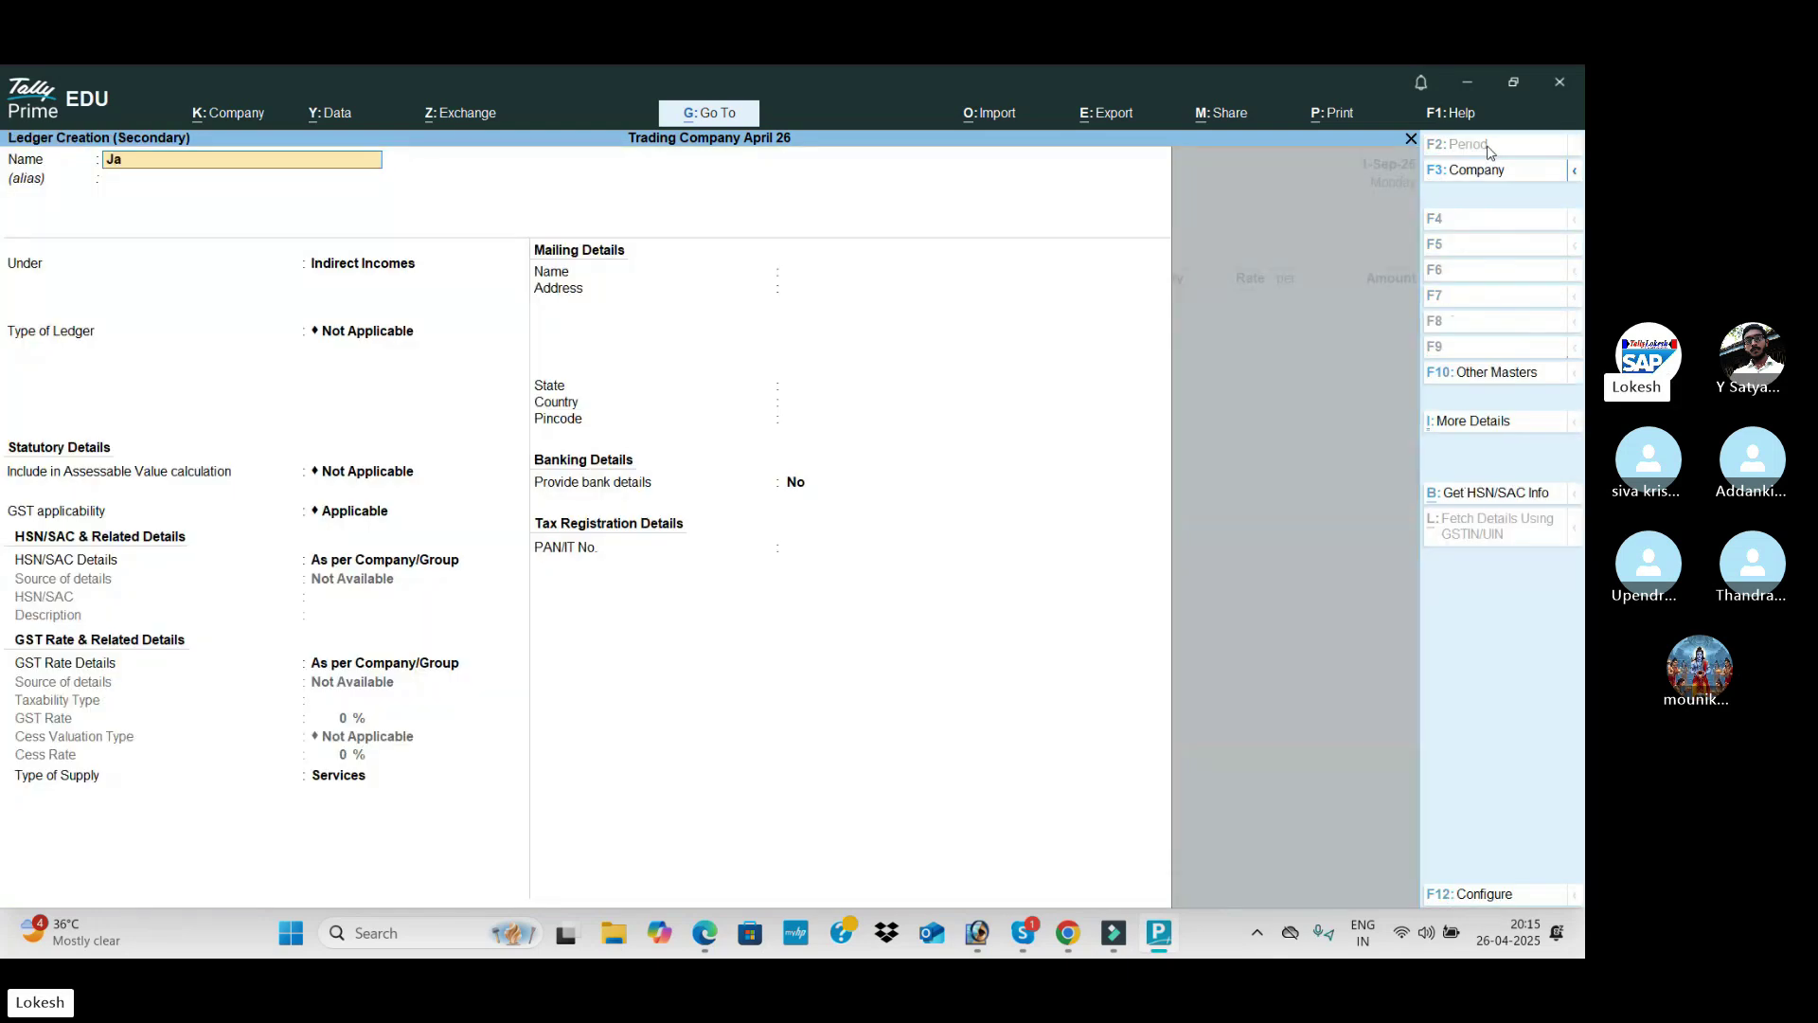
pyautogui.write('va Trading Company')
pyautogui.press('Return')
pyautogui.press('Return')
pyautogui.write('Sun')
pyautogui.press('Down')
pyautogui.press('Return')
pyautogui.press('Return')
pyautogui.press('Return')
pyautogui.press('Return')
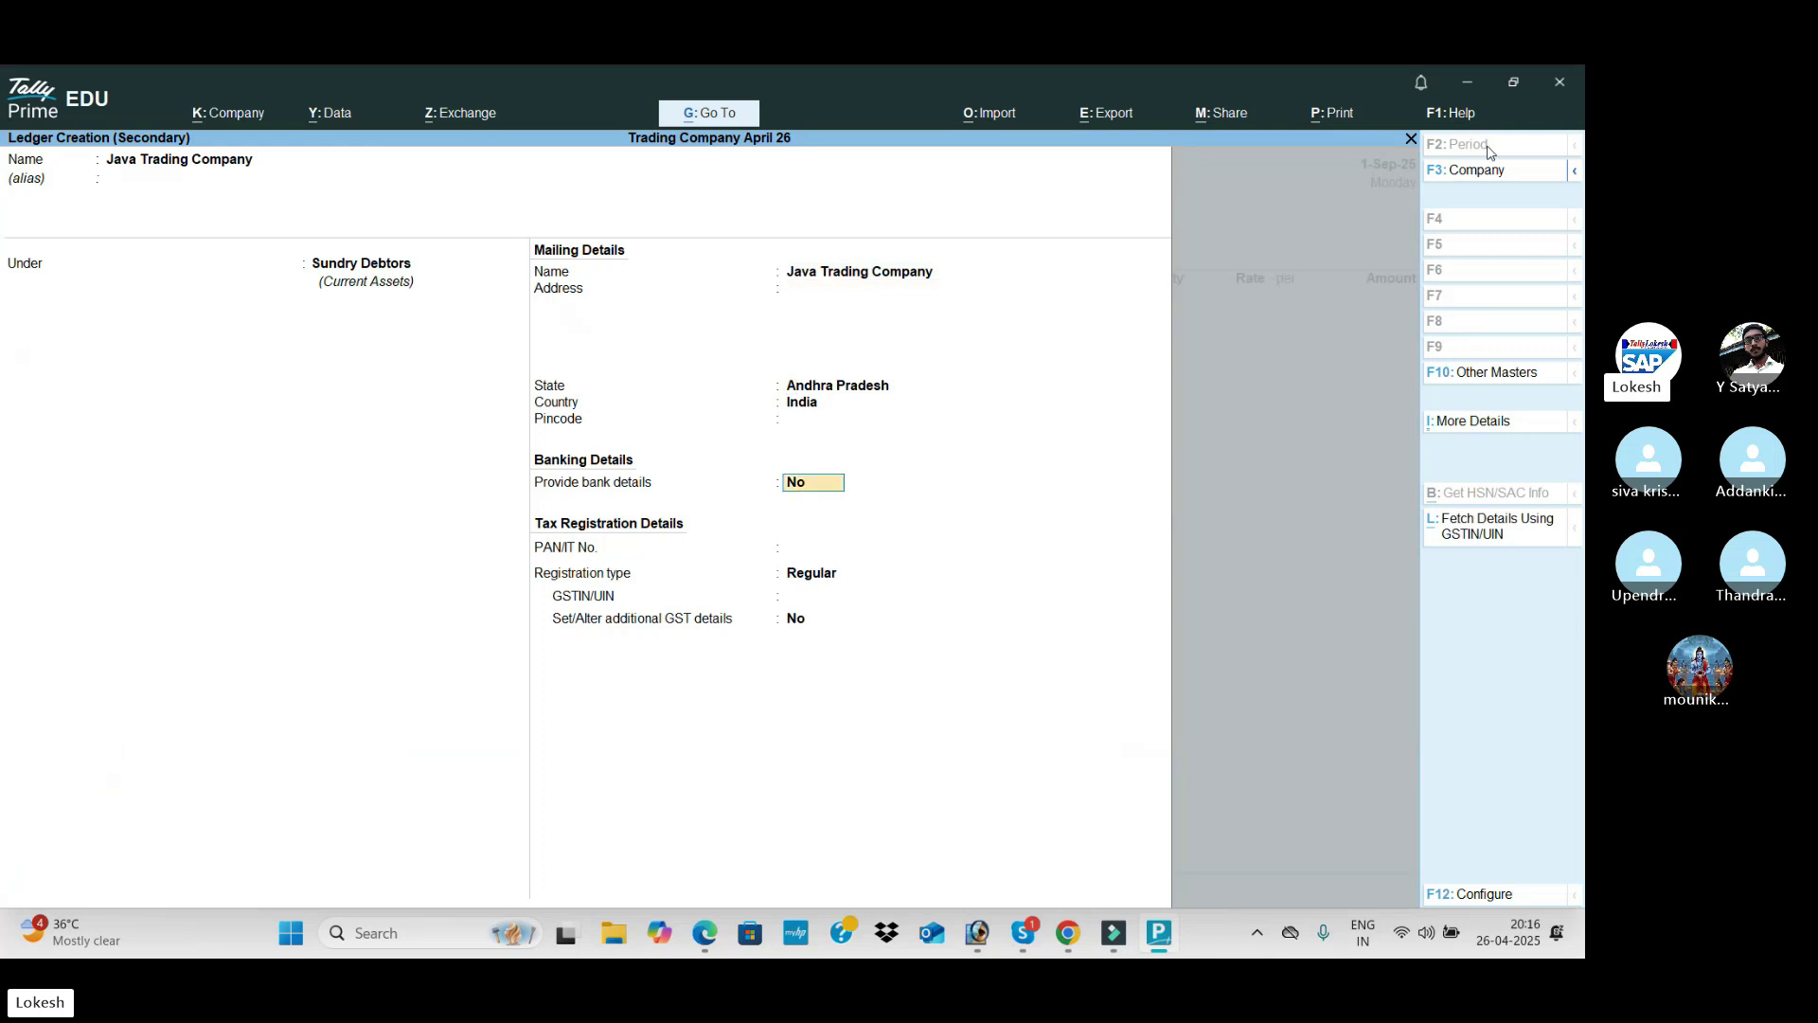
# Step: Enter 37 as the GSTIN/UIN, save the party ledger, and use Sales as the voucher's sales ledger
pyautogui.press('Return')
pyautogui.press('Return')
pyautogui.press('Return')
pyautogui.hotkey('alt', 'Tab')
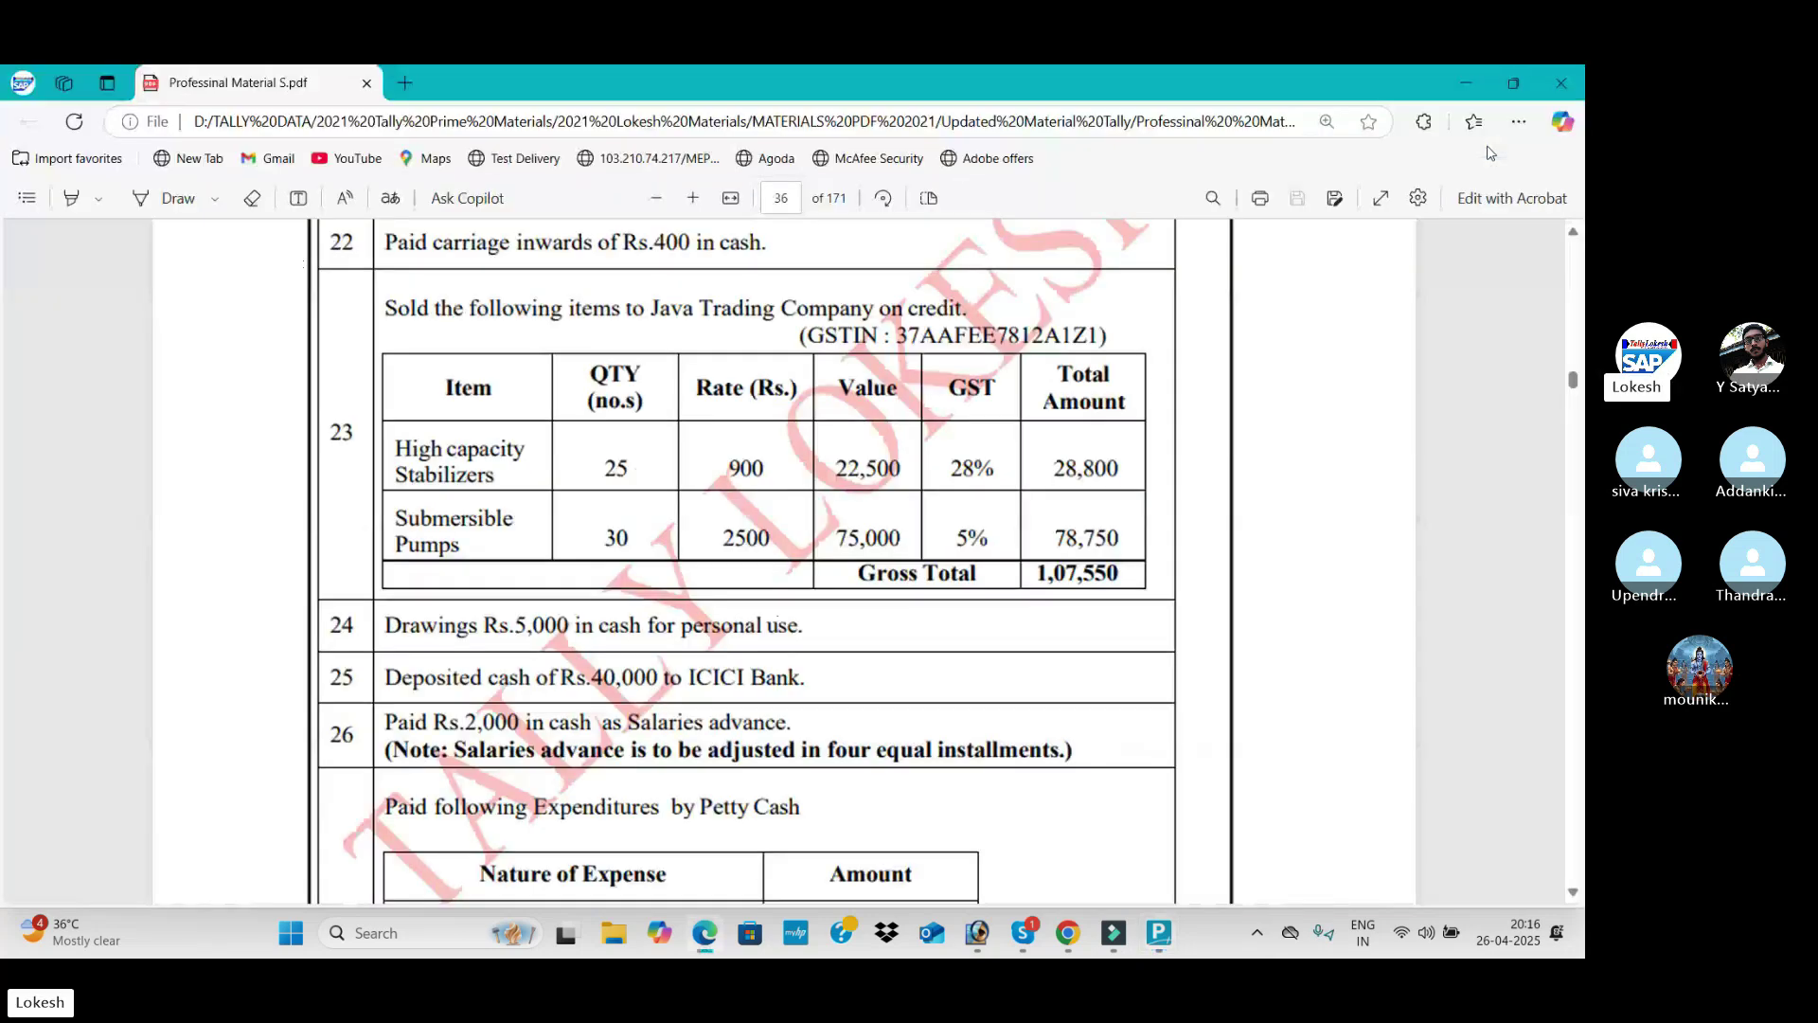
pyautogui.hotkey('alt', 'Tab')
pyautogui.write('37')
pyautogui.press('Return')
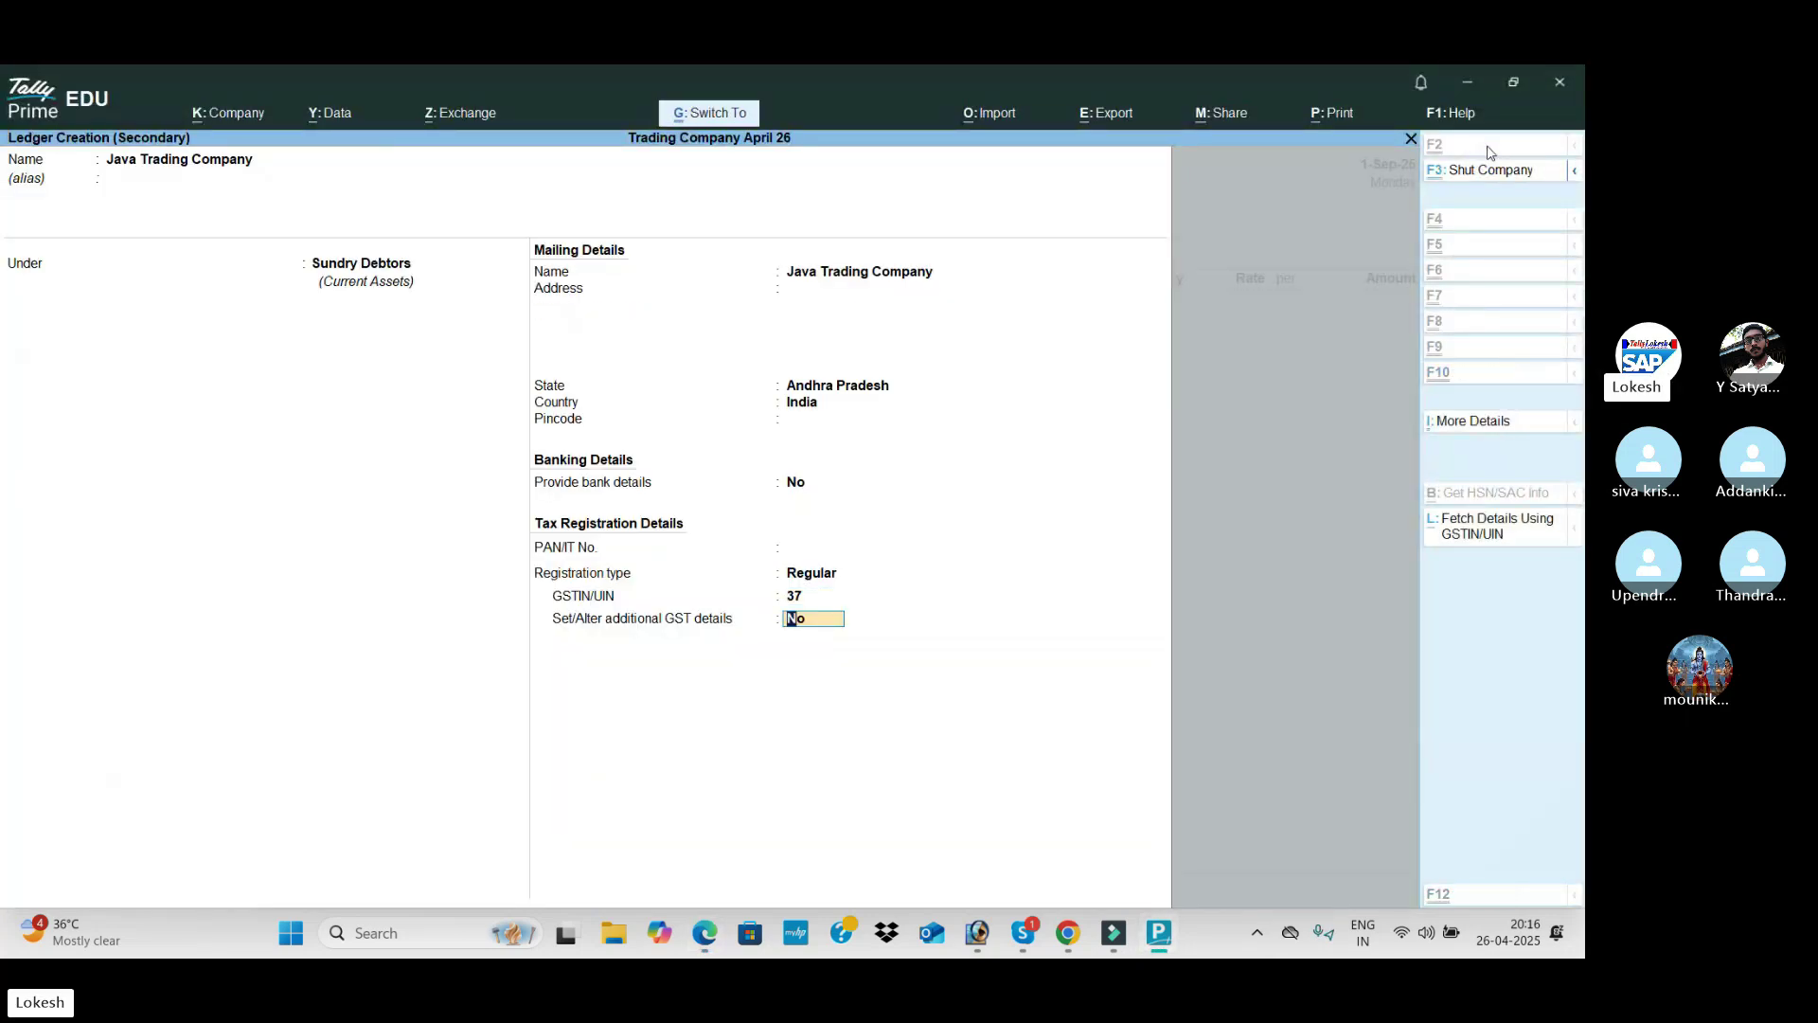
pyautogui.press('Return')
pyautogui.hotkey('ctrl', 'a')
pyautogui.hotkey('ctrl', 'a')
pyautogui.press('Return')
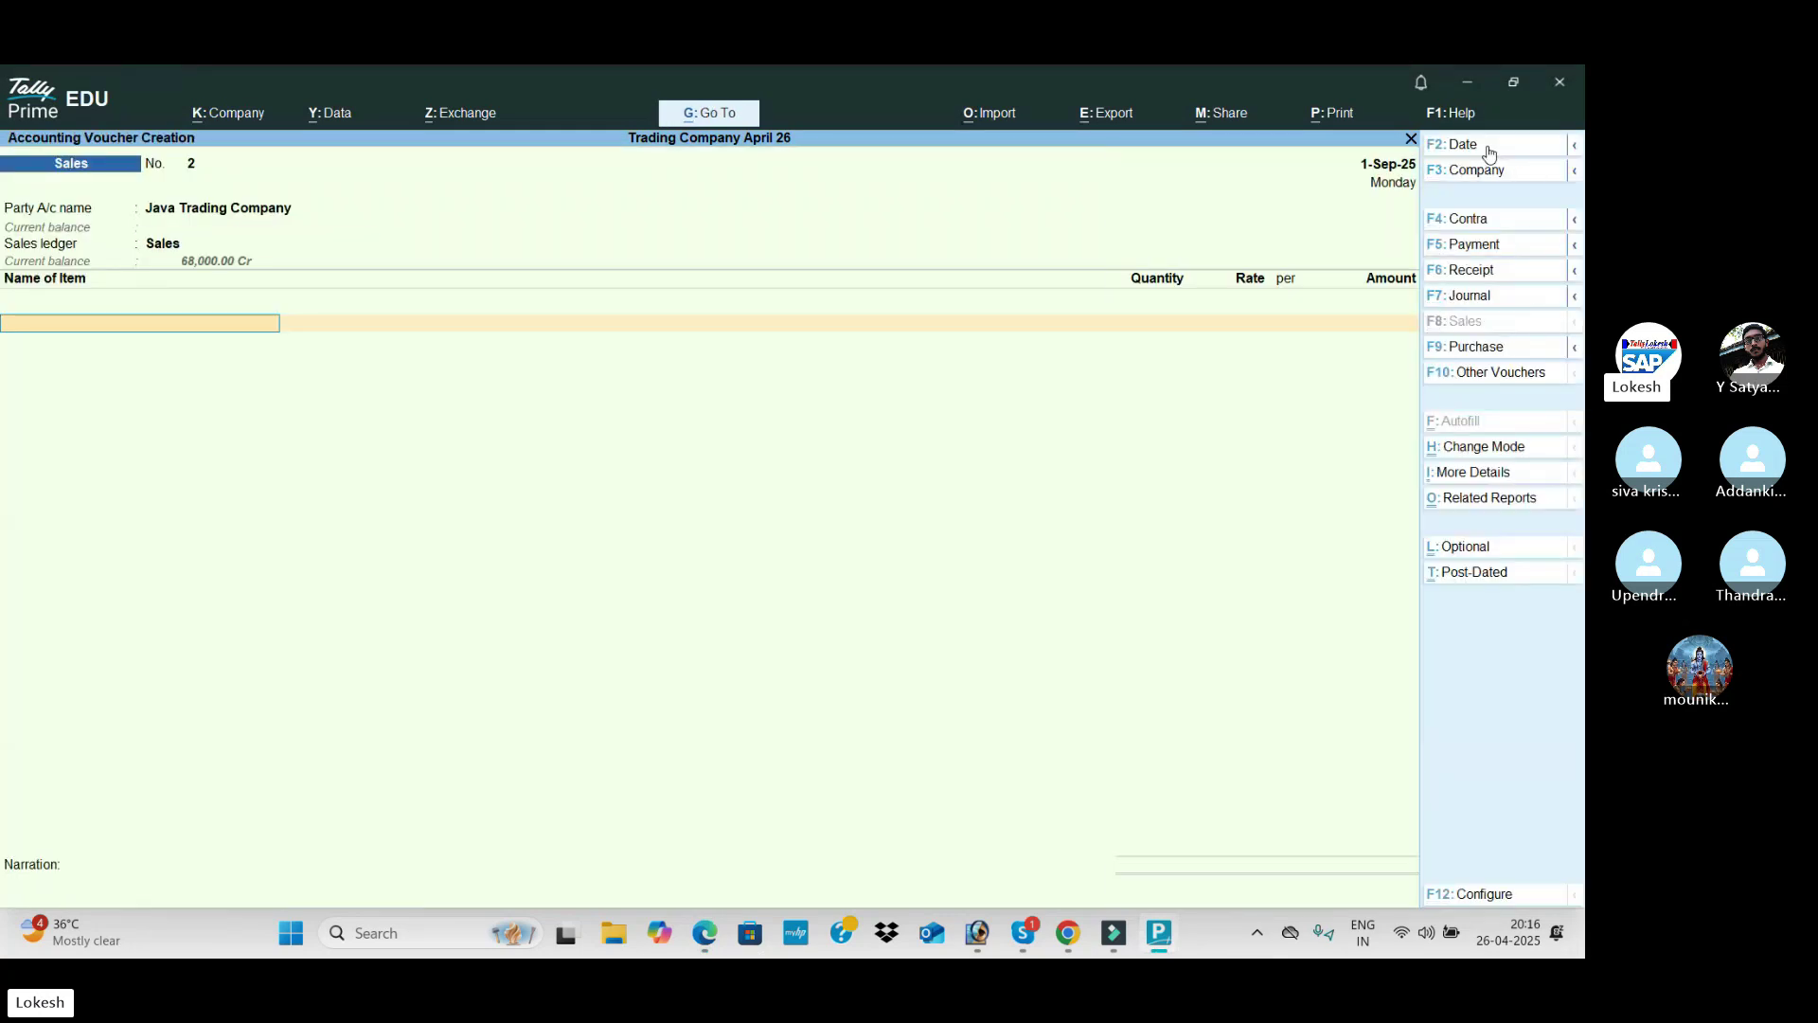
# Step: Add High Capacity Stabilizers to the sales voucher with quantity 25 and rate 900, following transaction 23 in the PDF
pyautogui.hotkey('alt', 'Tab')
pyautogui.hotkey('alt', 'Tab')
pyautogui.write('H')
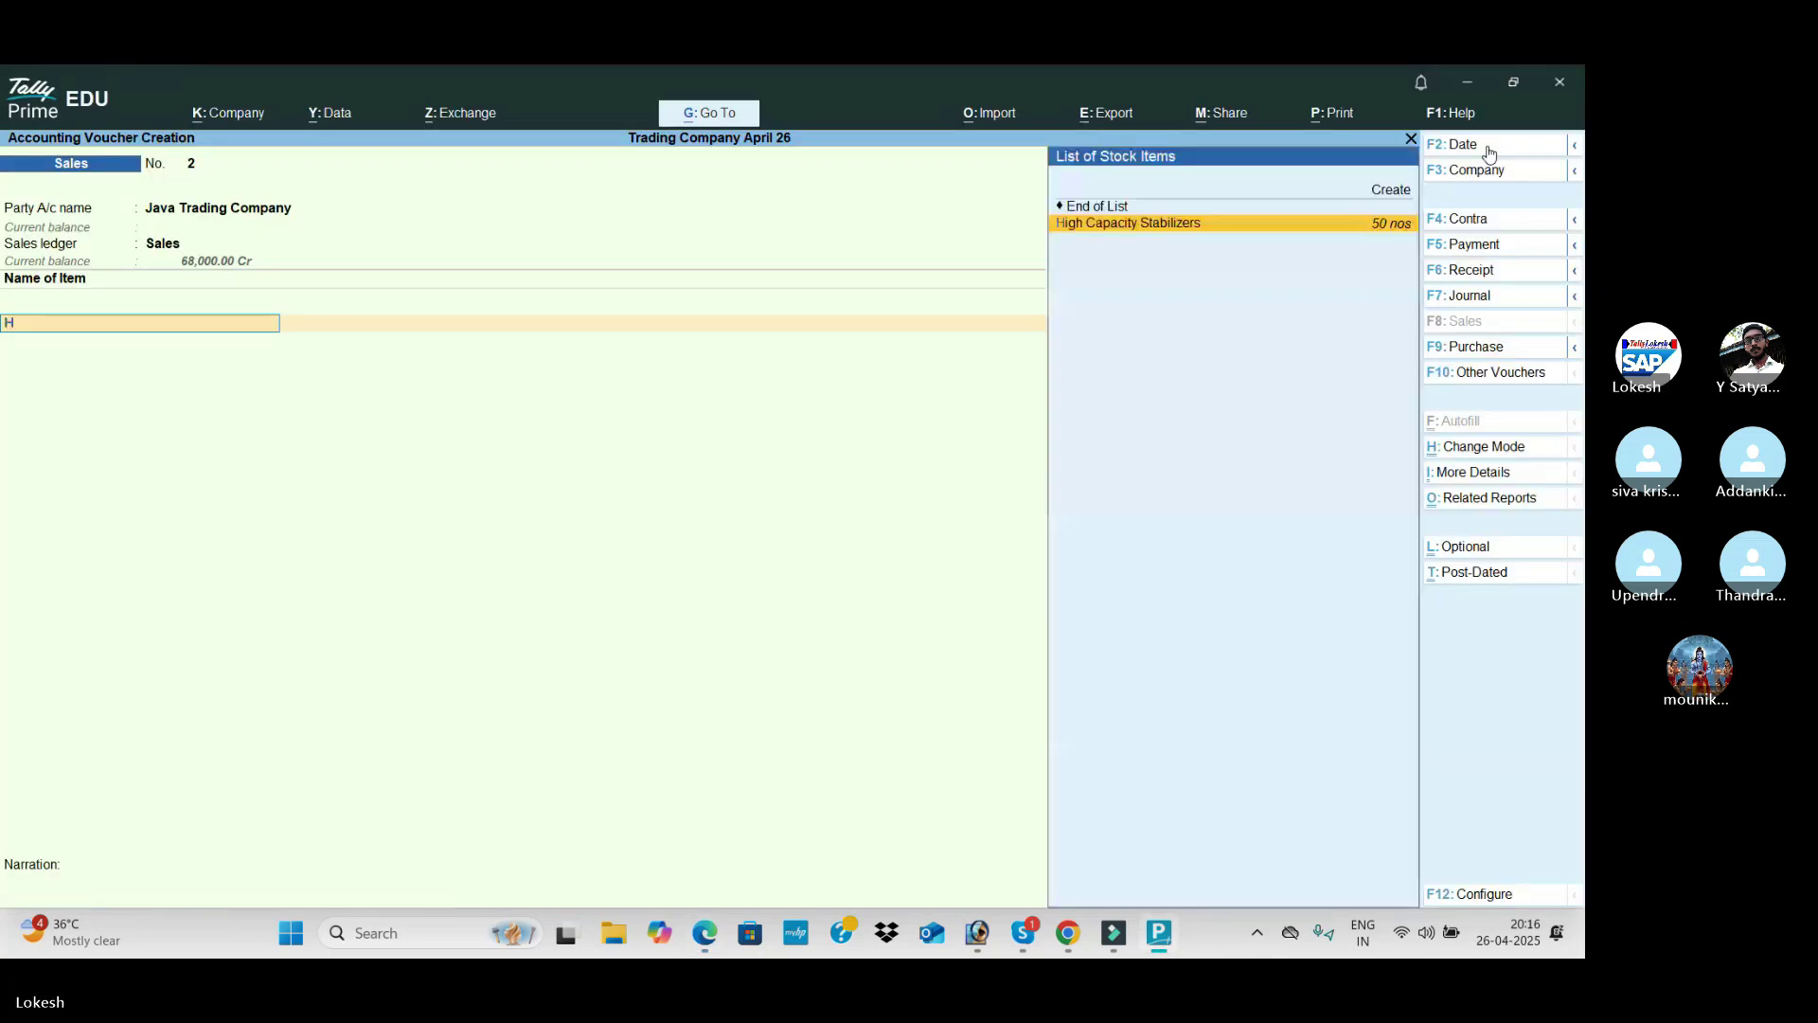
pyautogui.press('Return')
pyautogui.hotkey('alt', 'Tab')
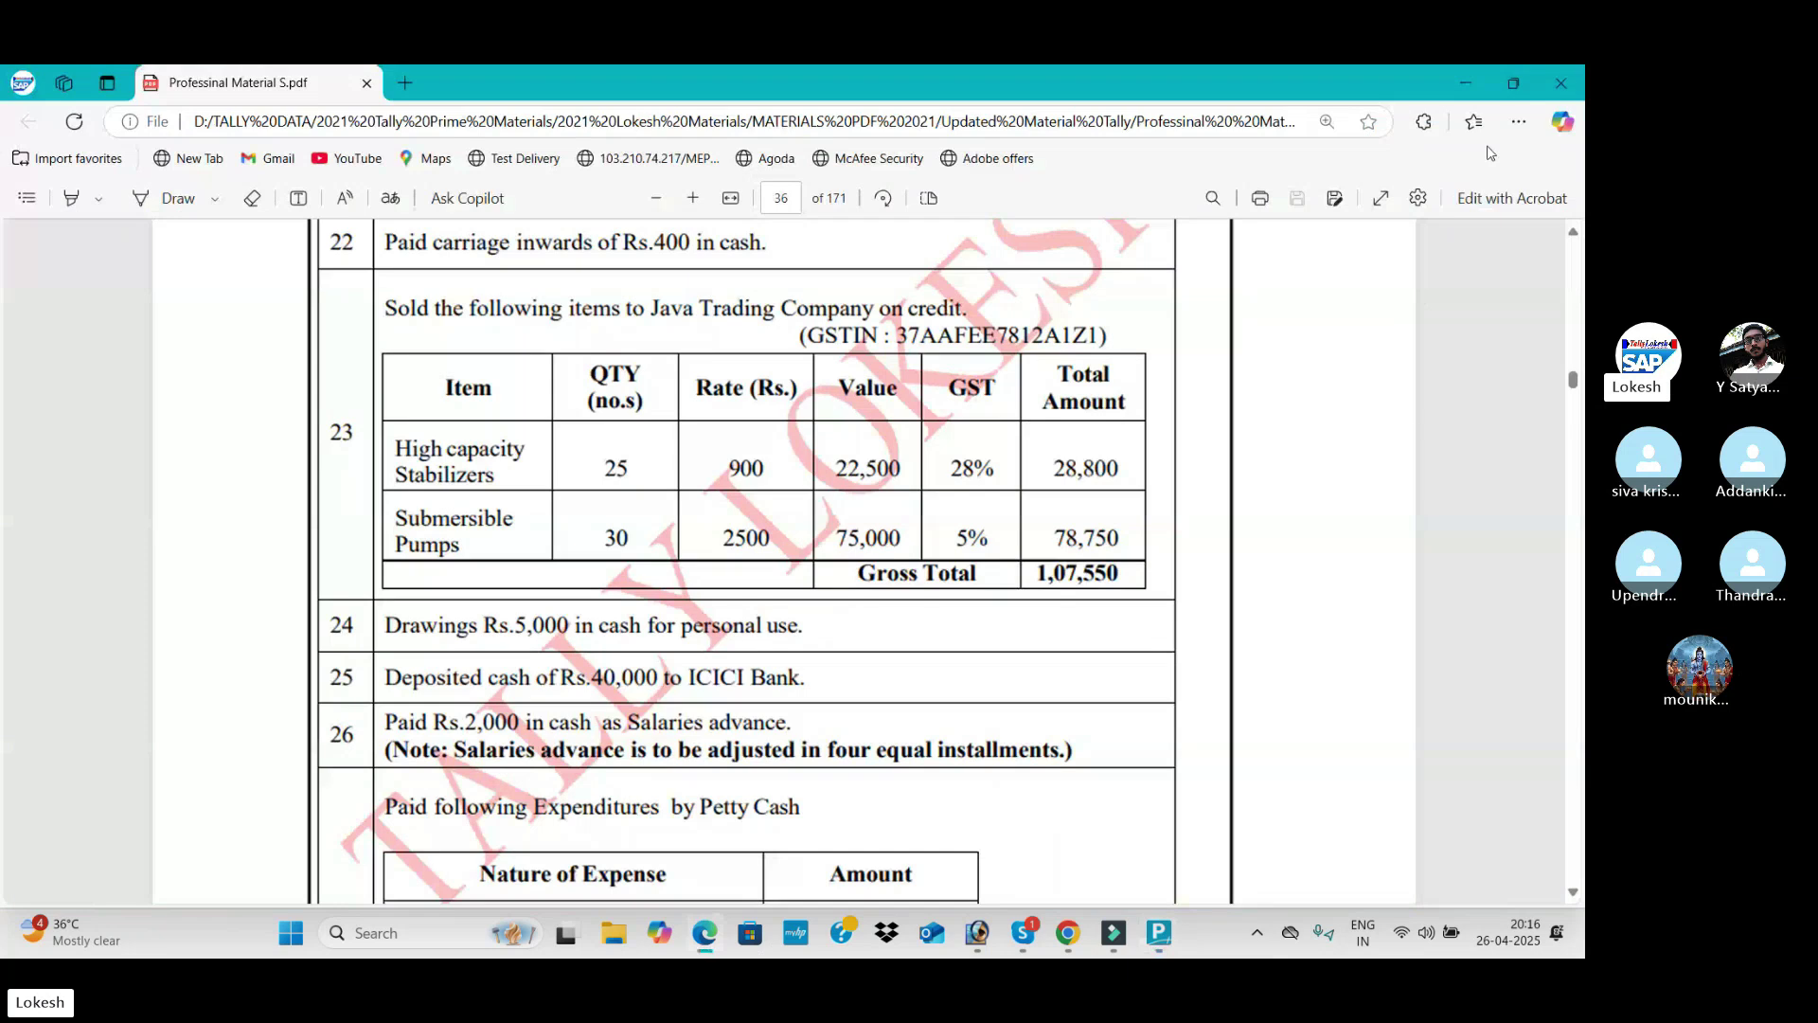
pyautogui.hotkey('alt', 'Tab')
pyautogui.write('25')
pyautogui.press('Return')
pyautogui.hotkey('alt', 'Tab')
pyautogui.hotkey('alt', 'Tab')
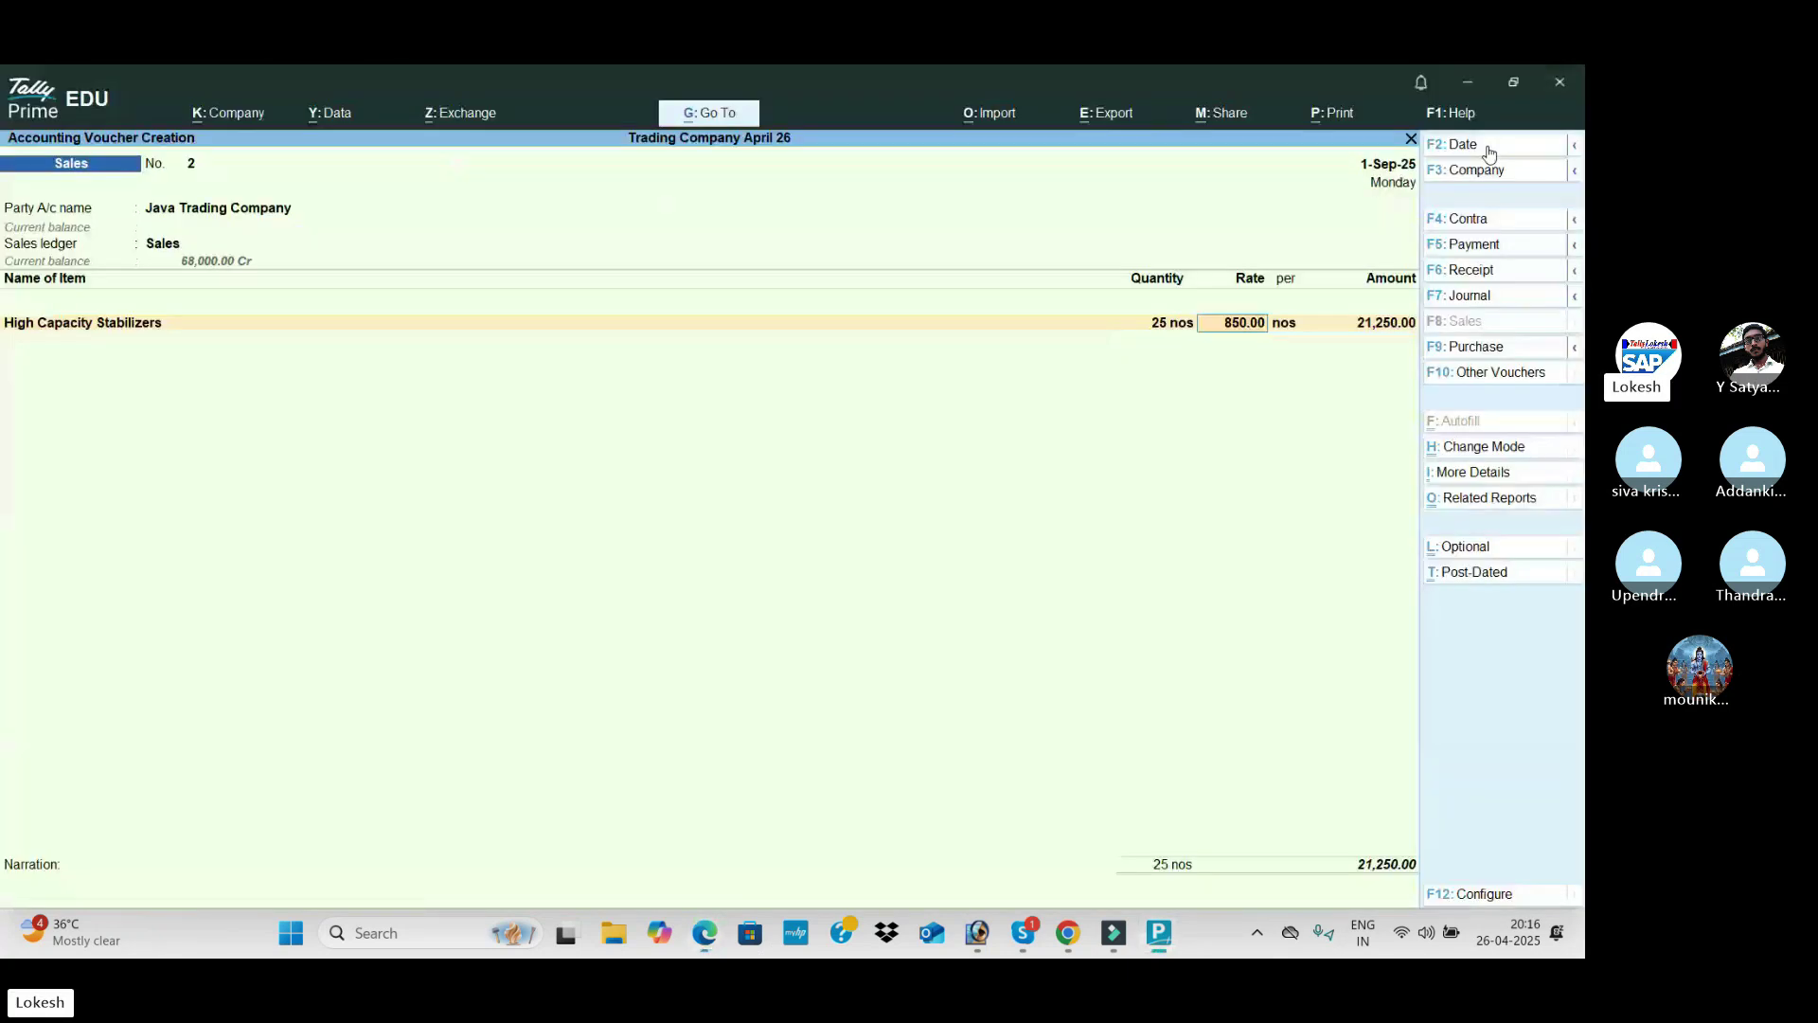
pyautogui.write('900')
pyautogui.press('Return')
pyautogui.press('Return')
pyautogui.press('Return')
# Step: Add Submersible Pumps as the second stock item with quantity 30 and rate 2500, following the PDF
pyautogui.hotkey('alt', 'Tab')
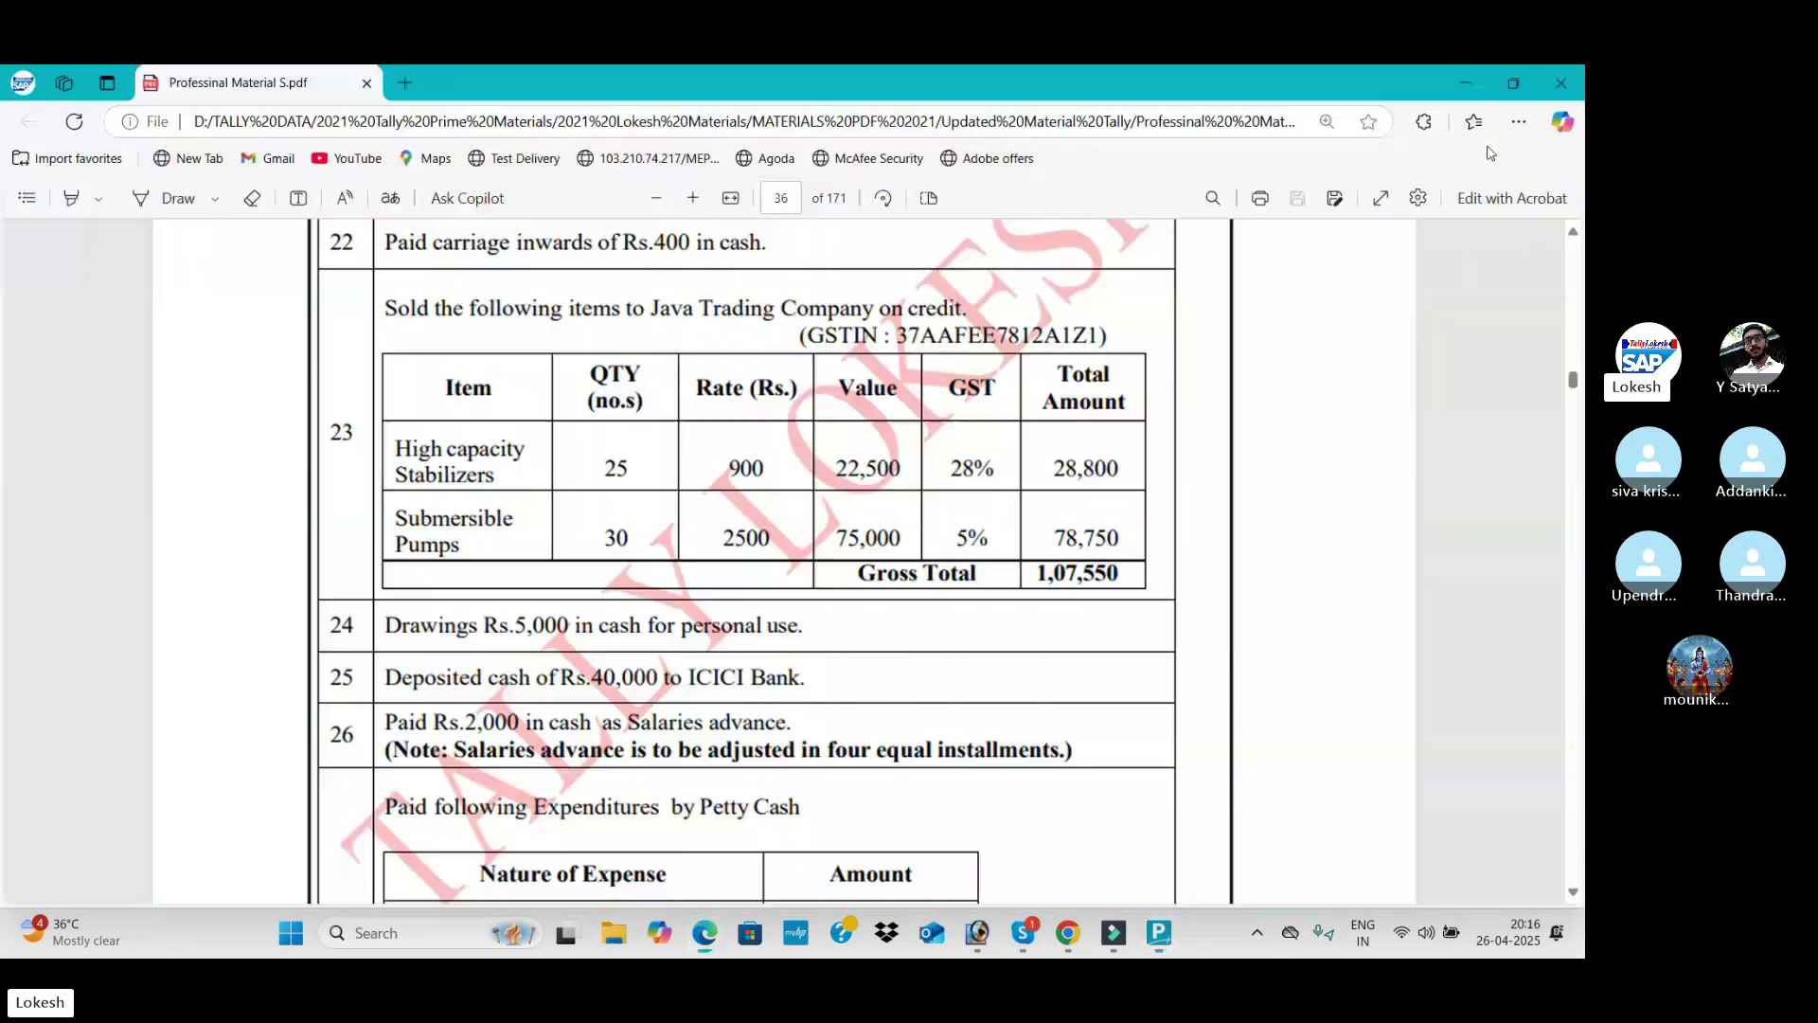
pyautogui.hotkey('alt', 'Tab')
pyautogui.write('Sub')
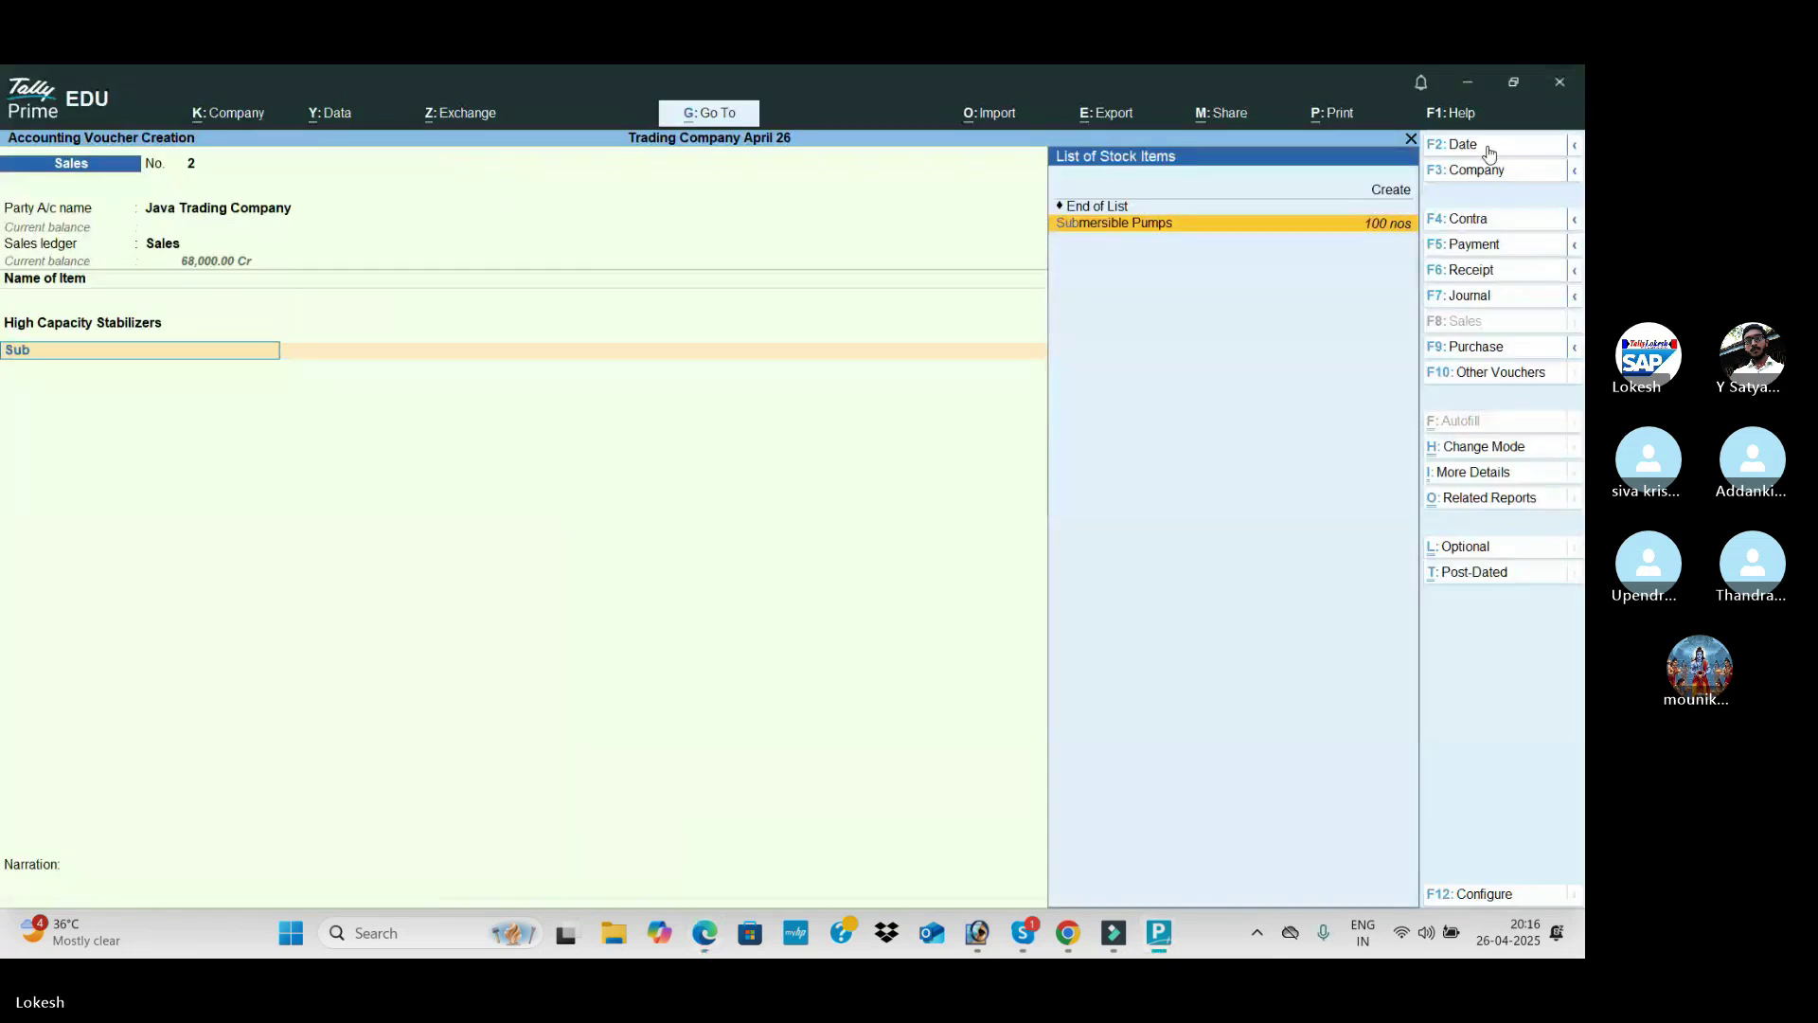
pyautogui.press('Return')
pyautogui.hotkey('alt', 'Tab')
pyautogui.hotkey('alt', 'Tab')
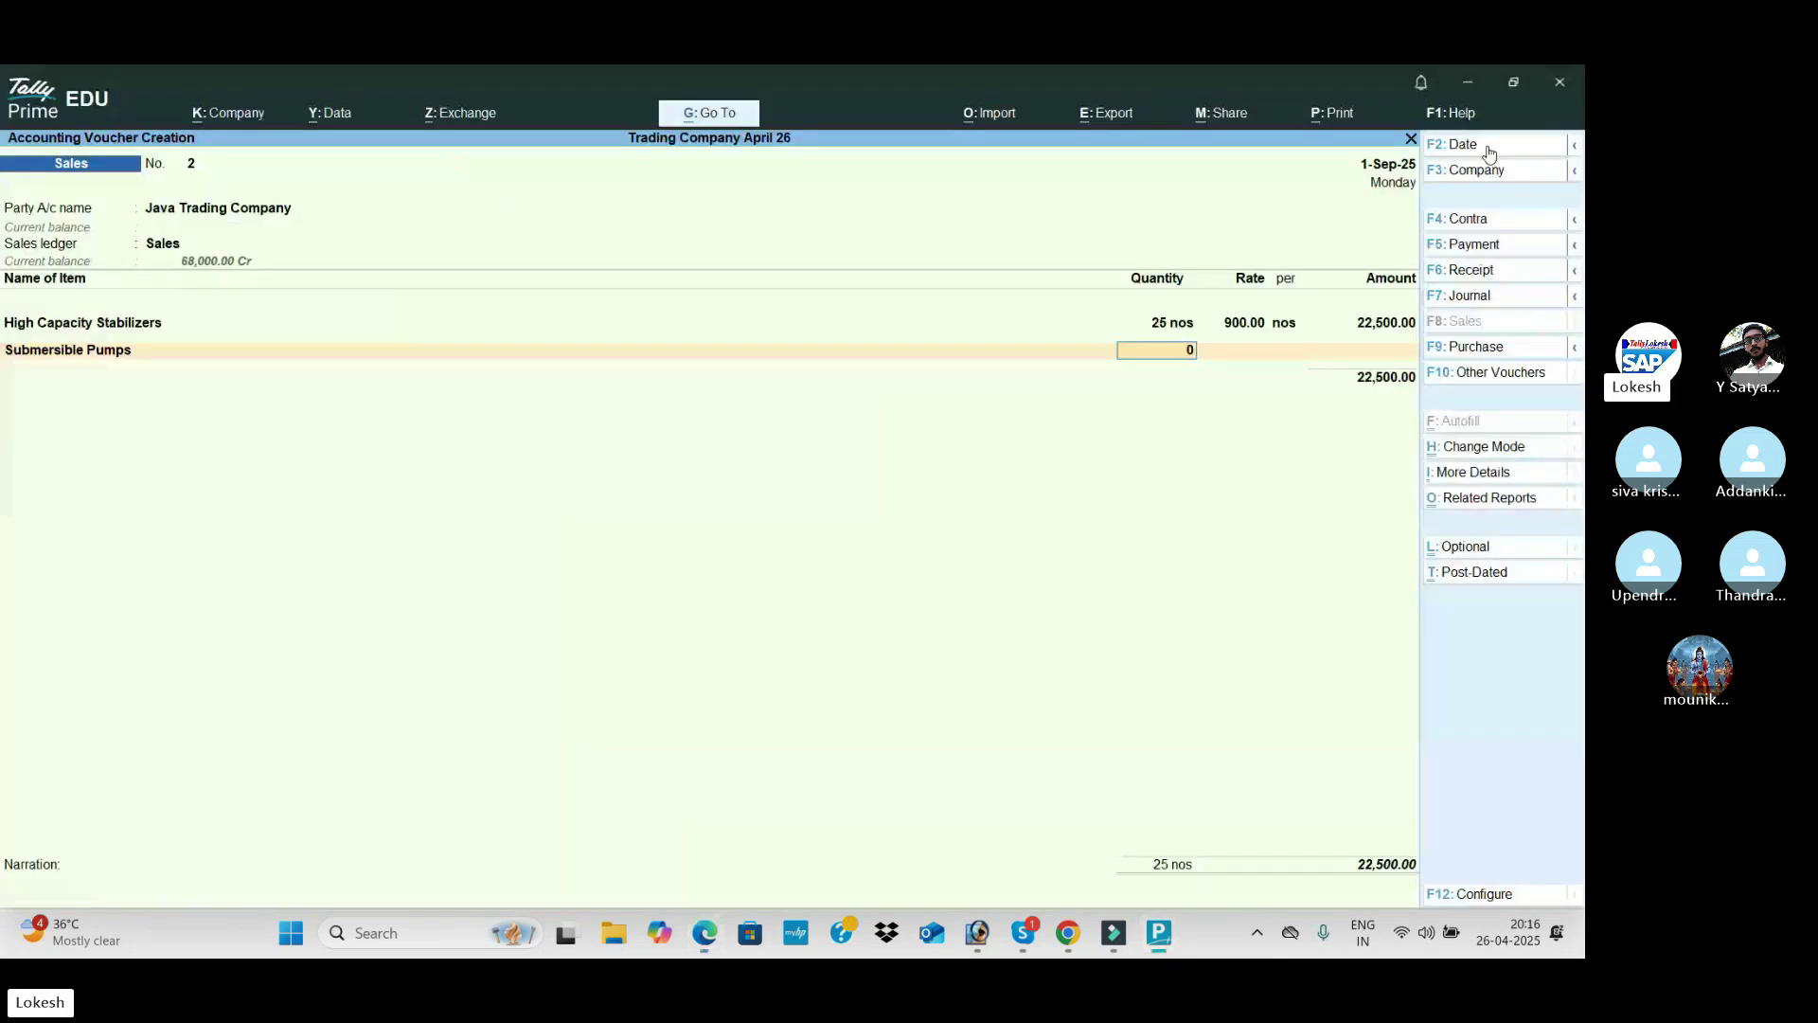
pyautogui.press('BackSpace')
pyautogui.write('30')
pyautogui.press('Return')
pyautogui.hotkey('alt', 'Tab')
pyautogui.hotkey('alt', 'Tab')
pyautogui.write('250')
pyautogui.press('Return')
pyautogui.press('Return')
pyautogui.press('Return')
# Step: End the stock item list and add the CGST and SGST ledgers to the sales voucher
pyautogui.press('Return')
pyautogui.write('Cg')
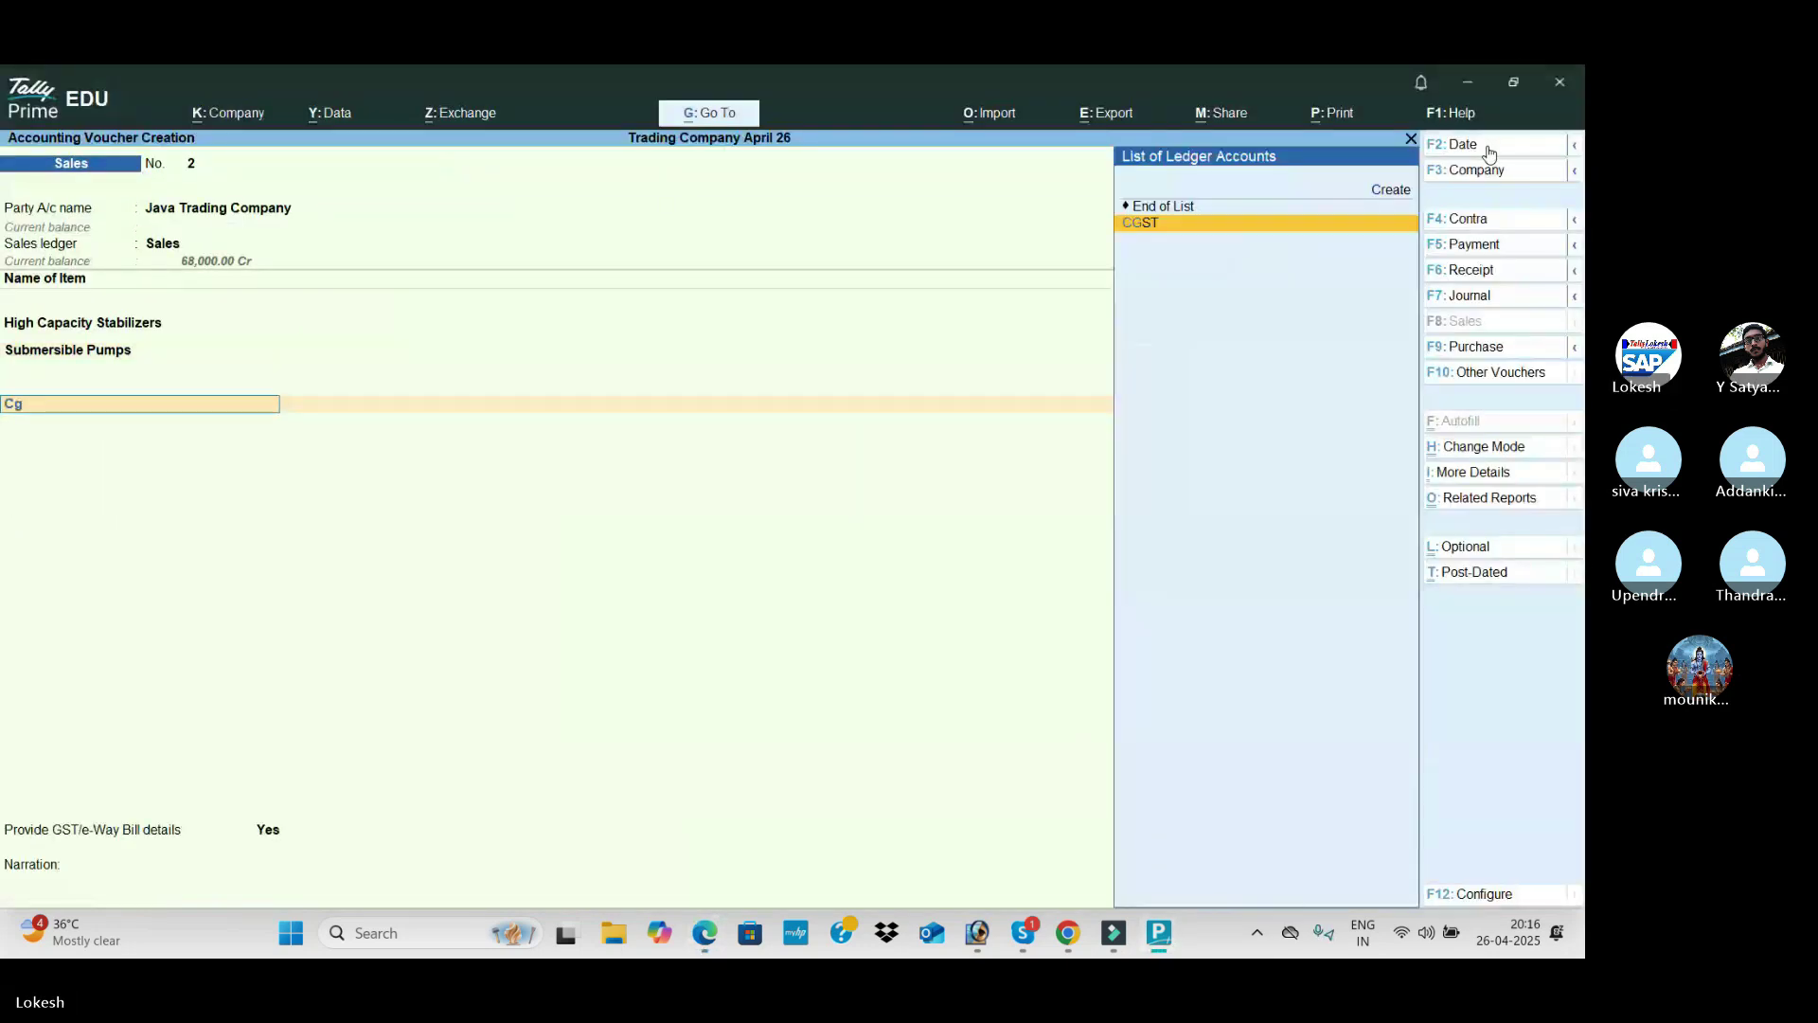
pyautogui.press('Return')
pyautogui.write('Sg')
pyautogui.press('Return')
pyautogui.press('Return')
# Step: Set GST/e-Way Bill details to No, check the total against the PDF's gross total, and save the Java Trading Company sales voucher
pyautogui.press('Up')
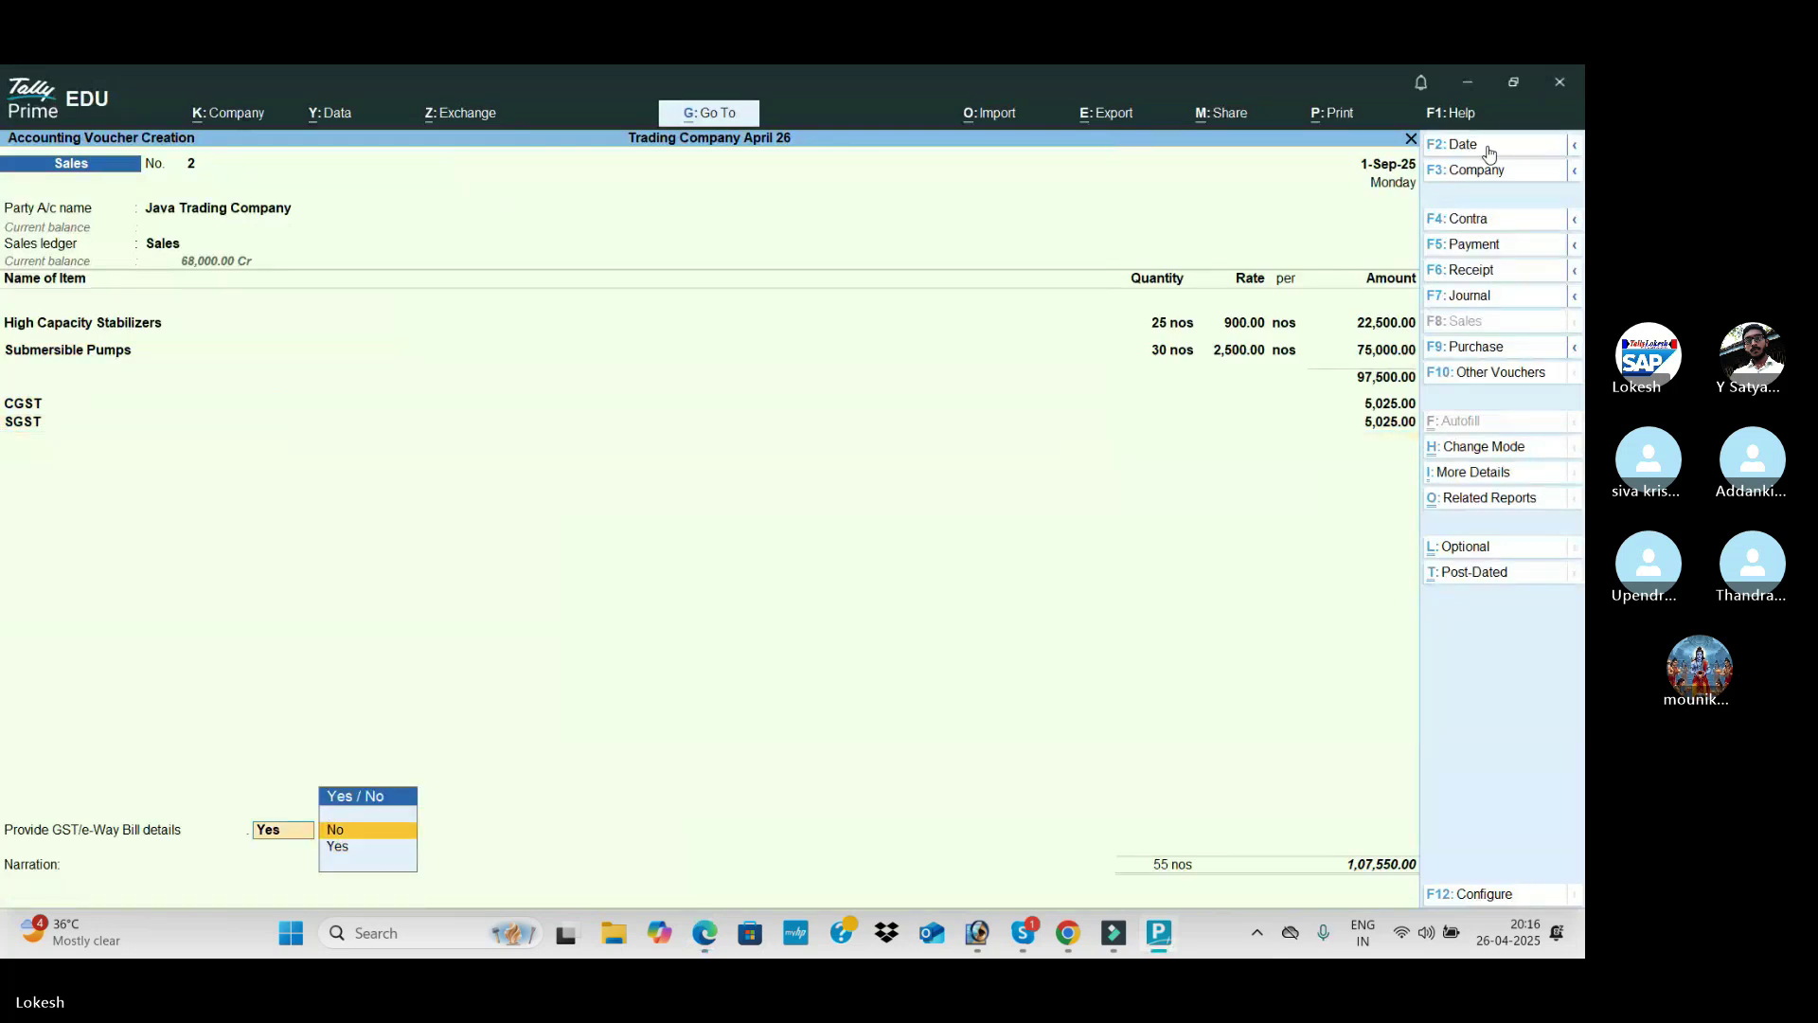
pyautogui.press('Return')
pyautogui.hotkey('alt', 'Tab')
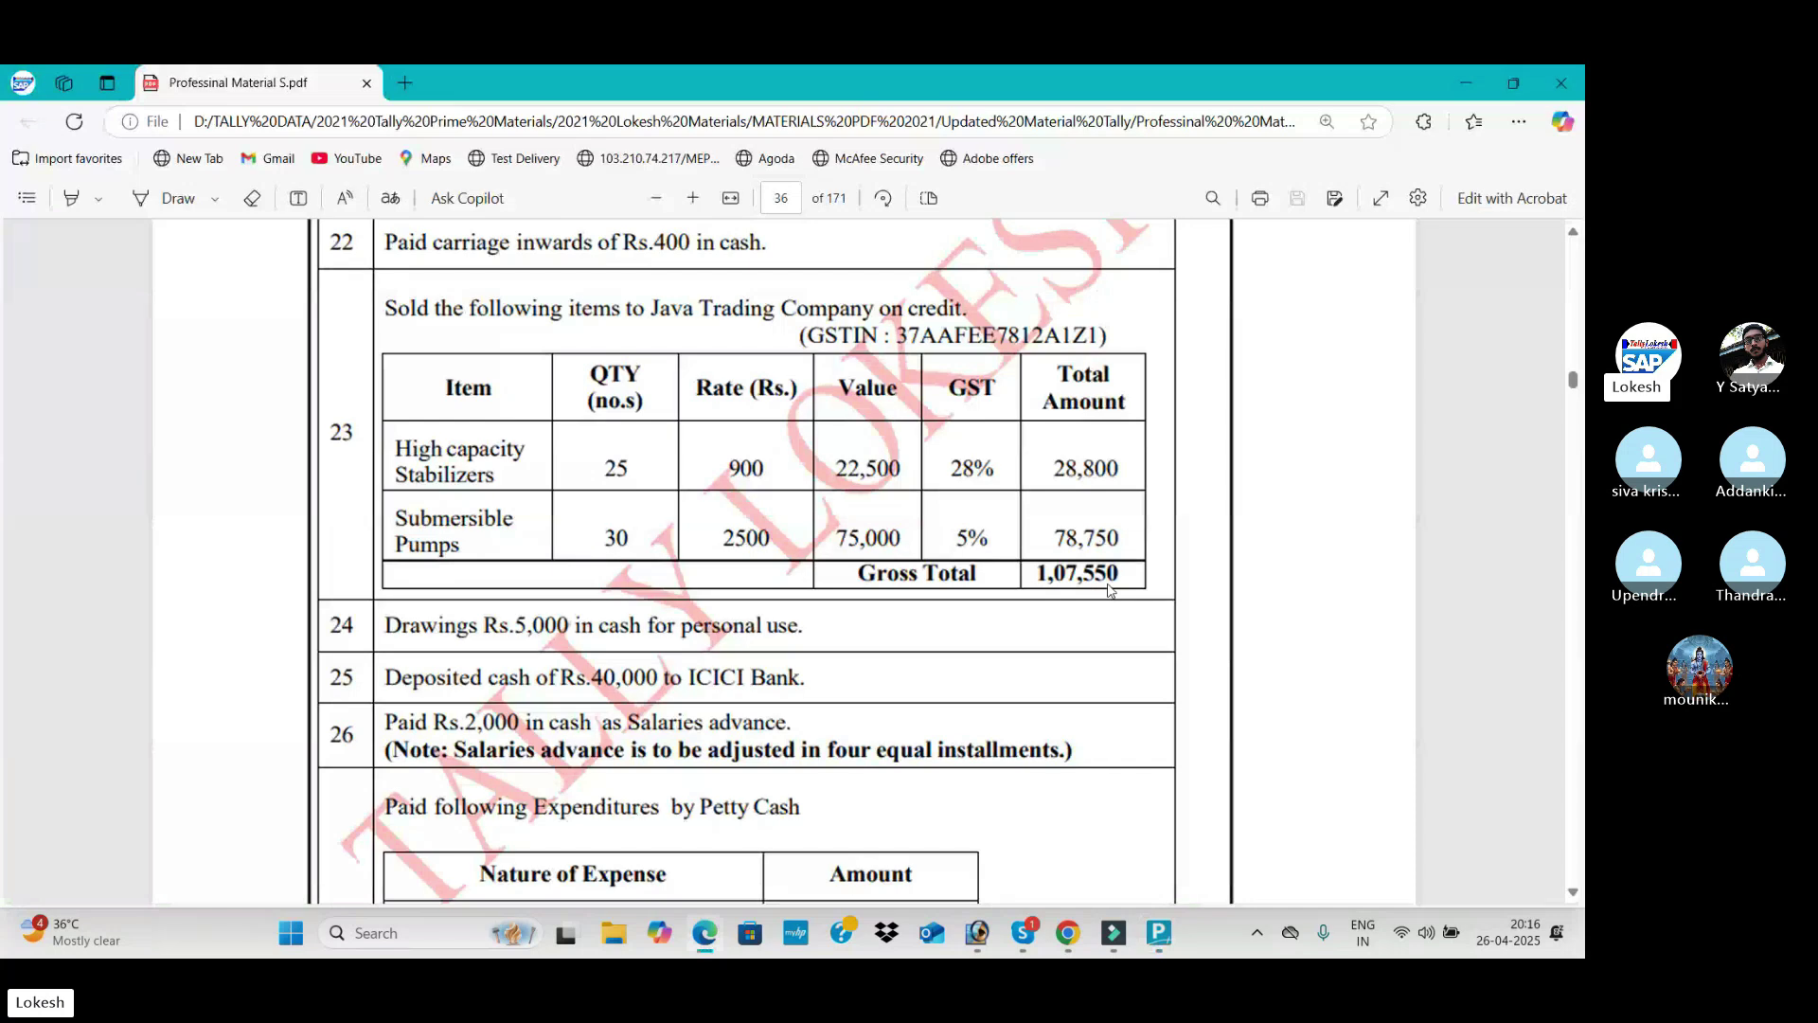
pyautogui.hotkey('alt', 'Tab')
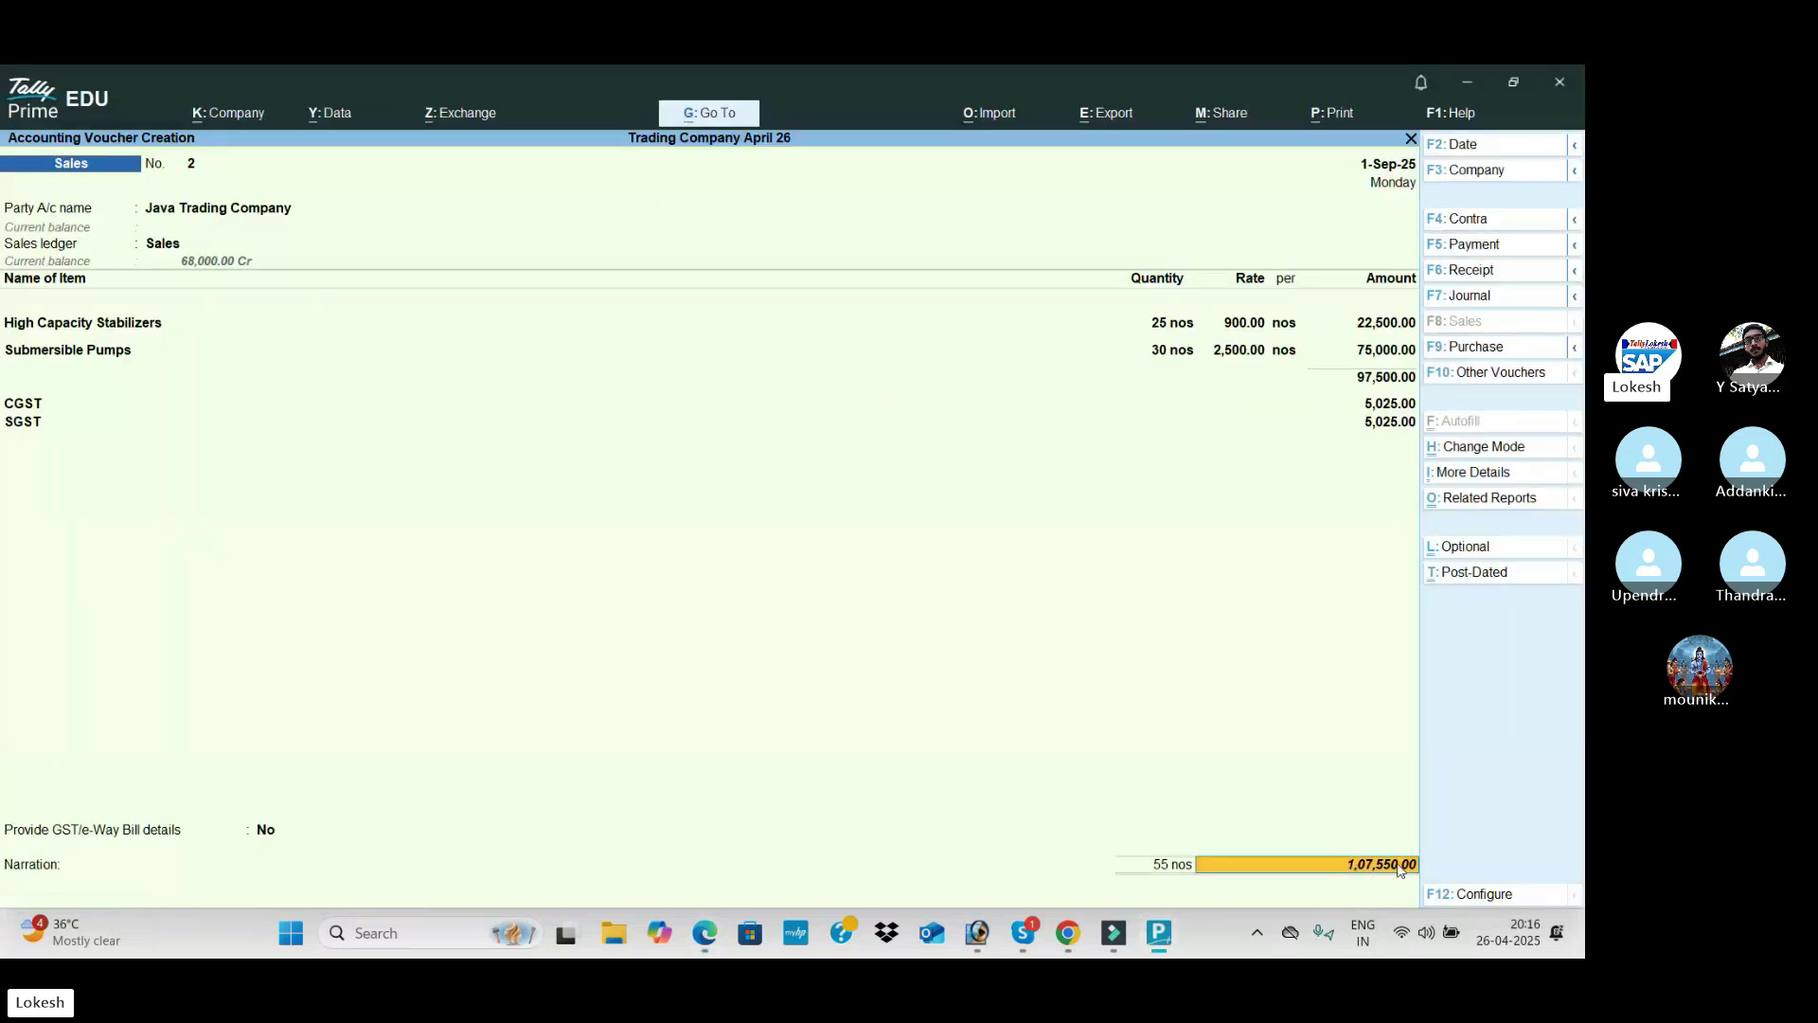
pyautogui.press('Return')
pyautogui.press('Return')
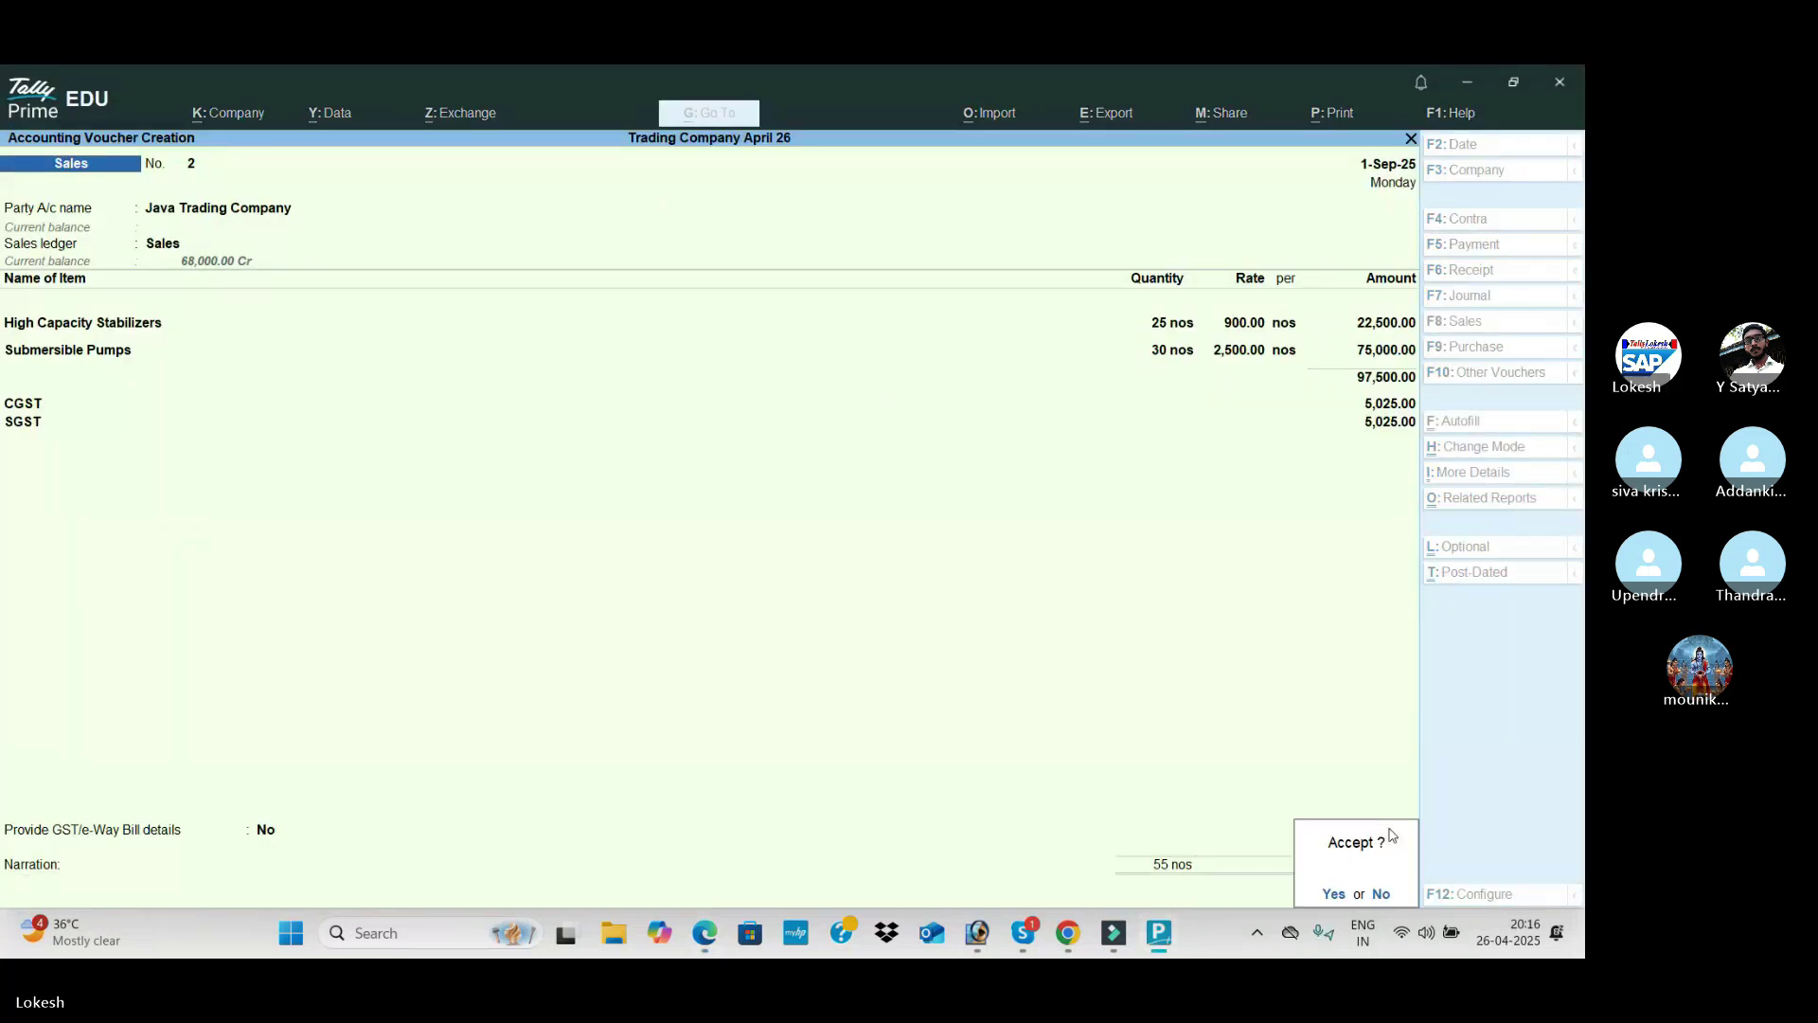
pyautogui.press('Return')
pyautogui.press('n')
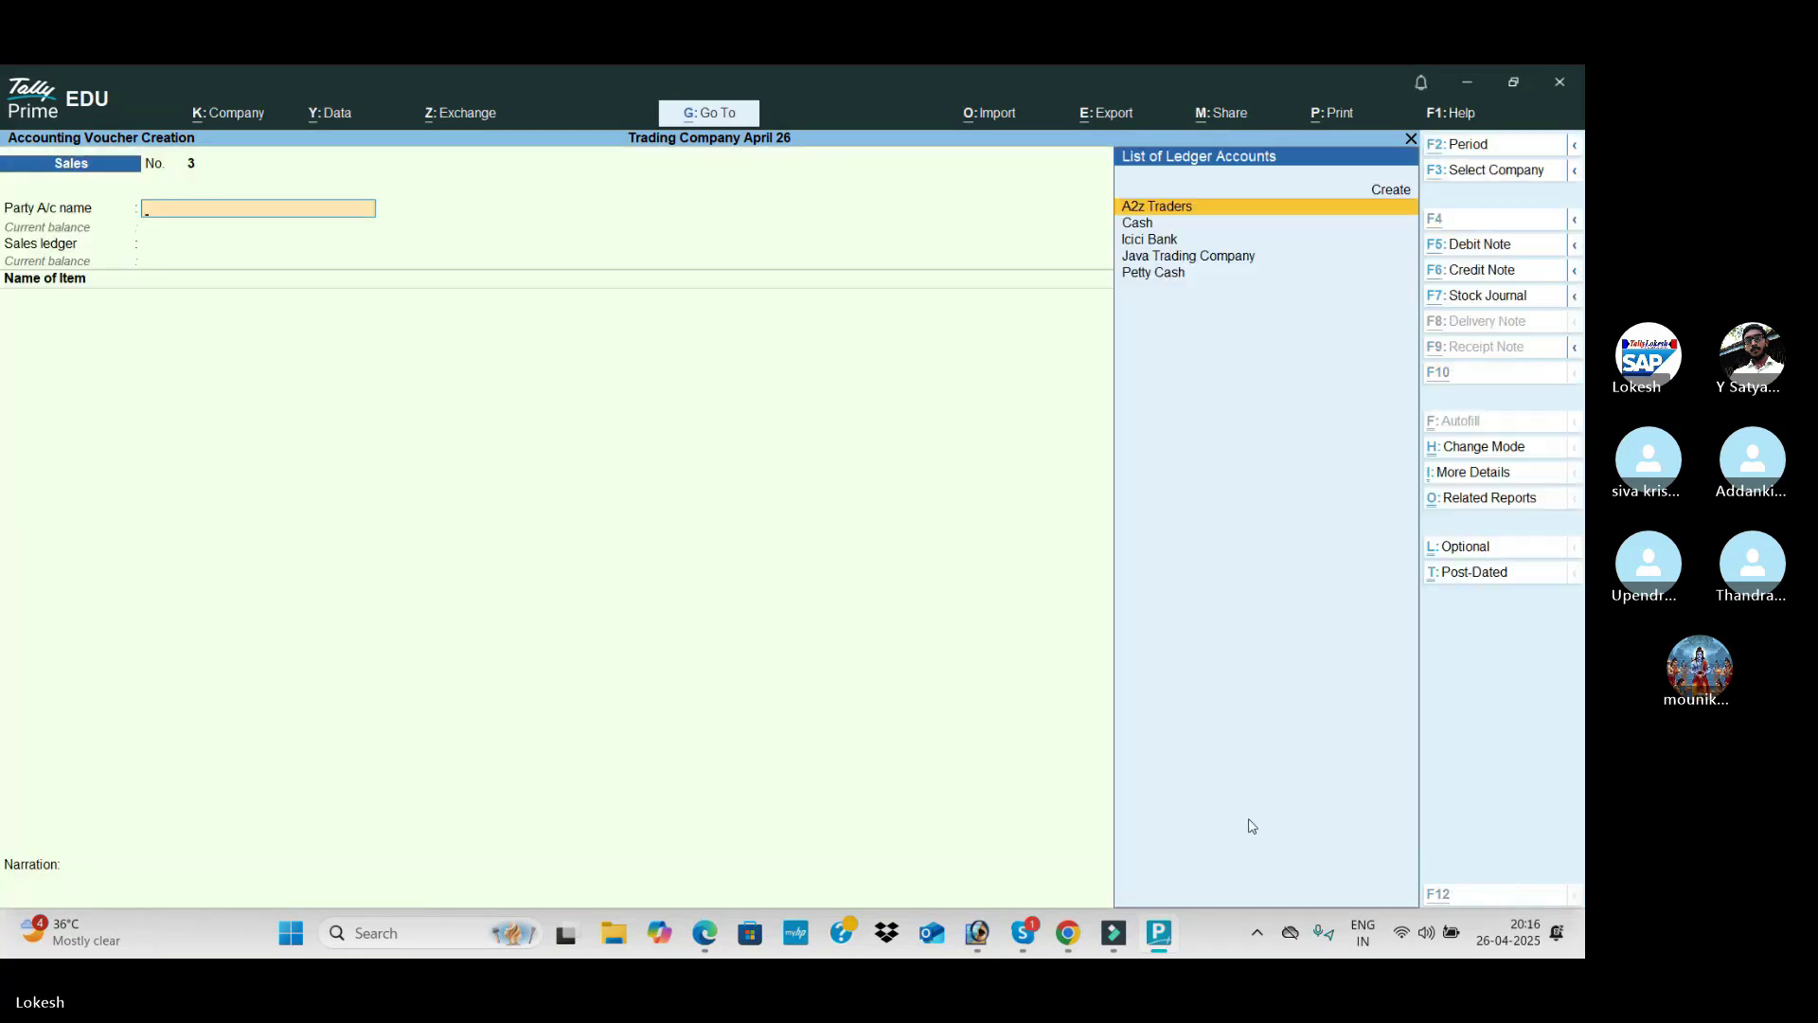
# Step: Following transaction 26 in the PDF, start a Payment voucher and create a Salary Advance ledger under Current Assets
pyautogui.hotkey('alt', 'Tab')
pyautogui.scroll(-1, 559, 530)
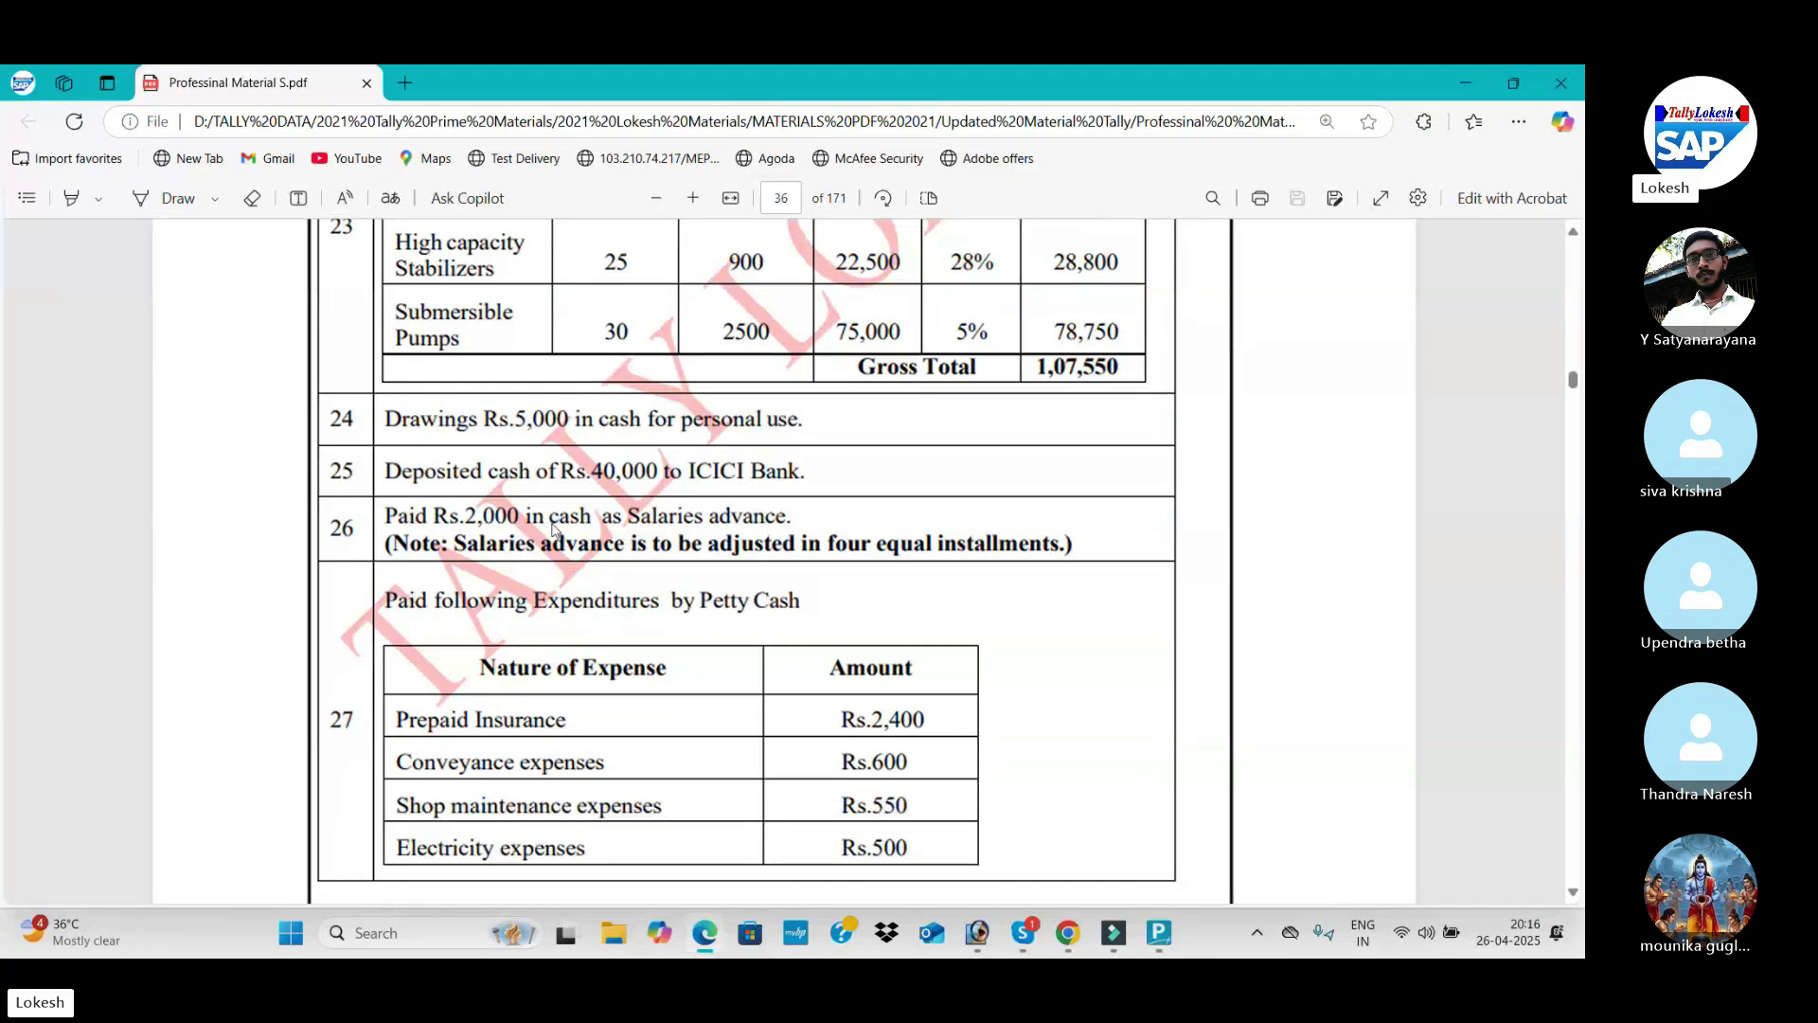
pyautogui.hotkey('alt', 'Tab')
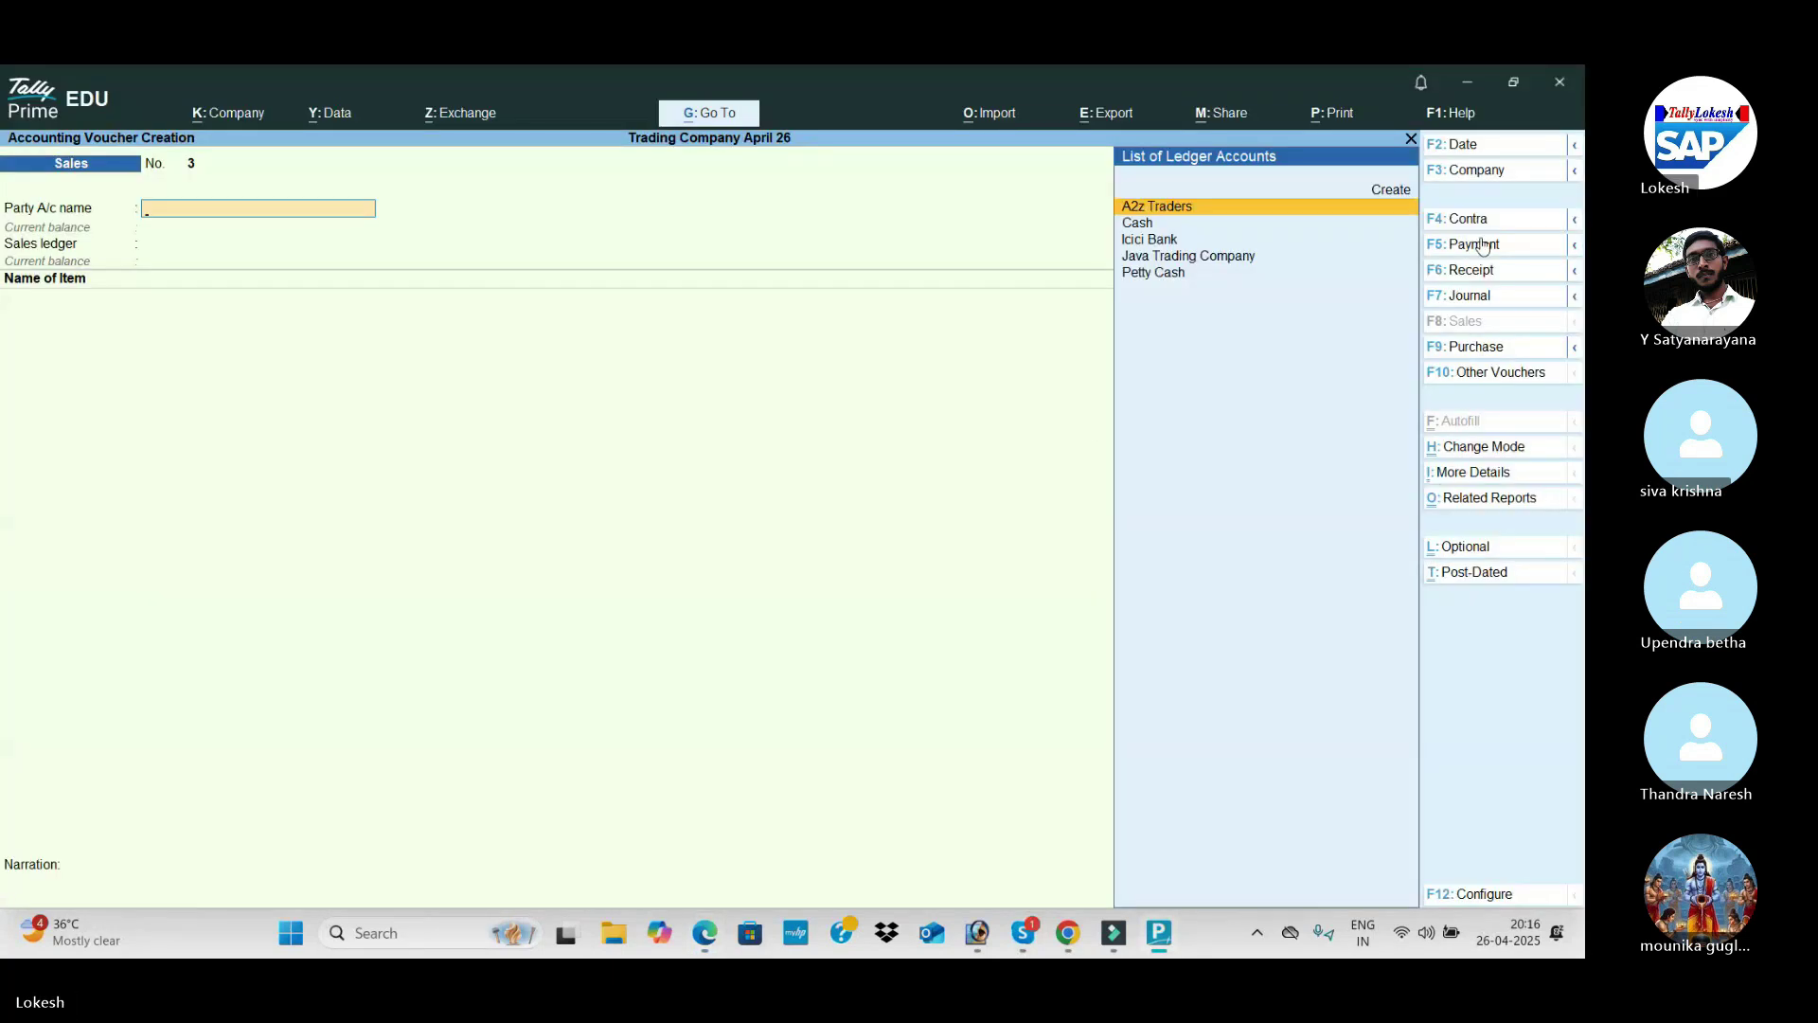
pyautogui.click(1482, 244)
pyautogui.hotkey('alt', 'c')
pyautogui.write('Sal')
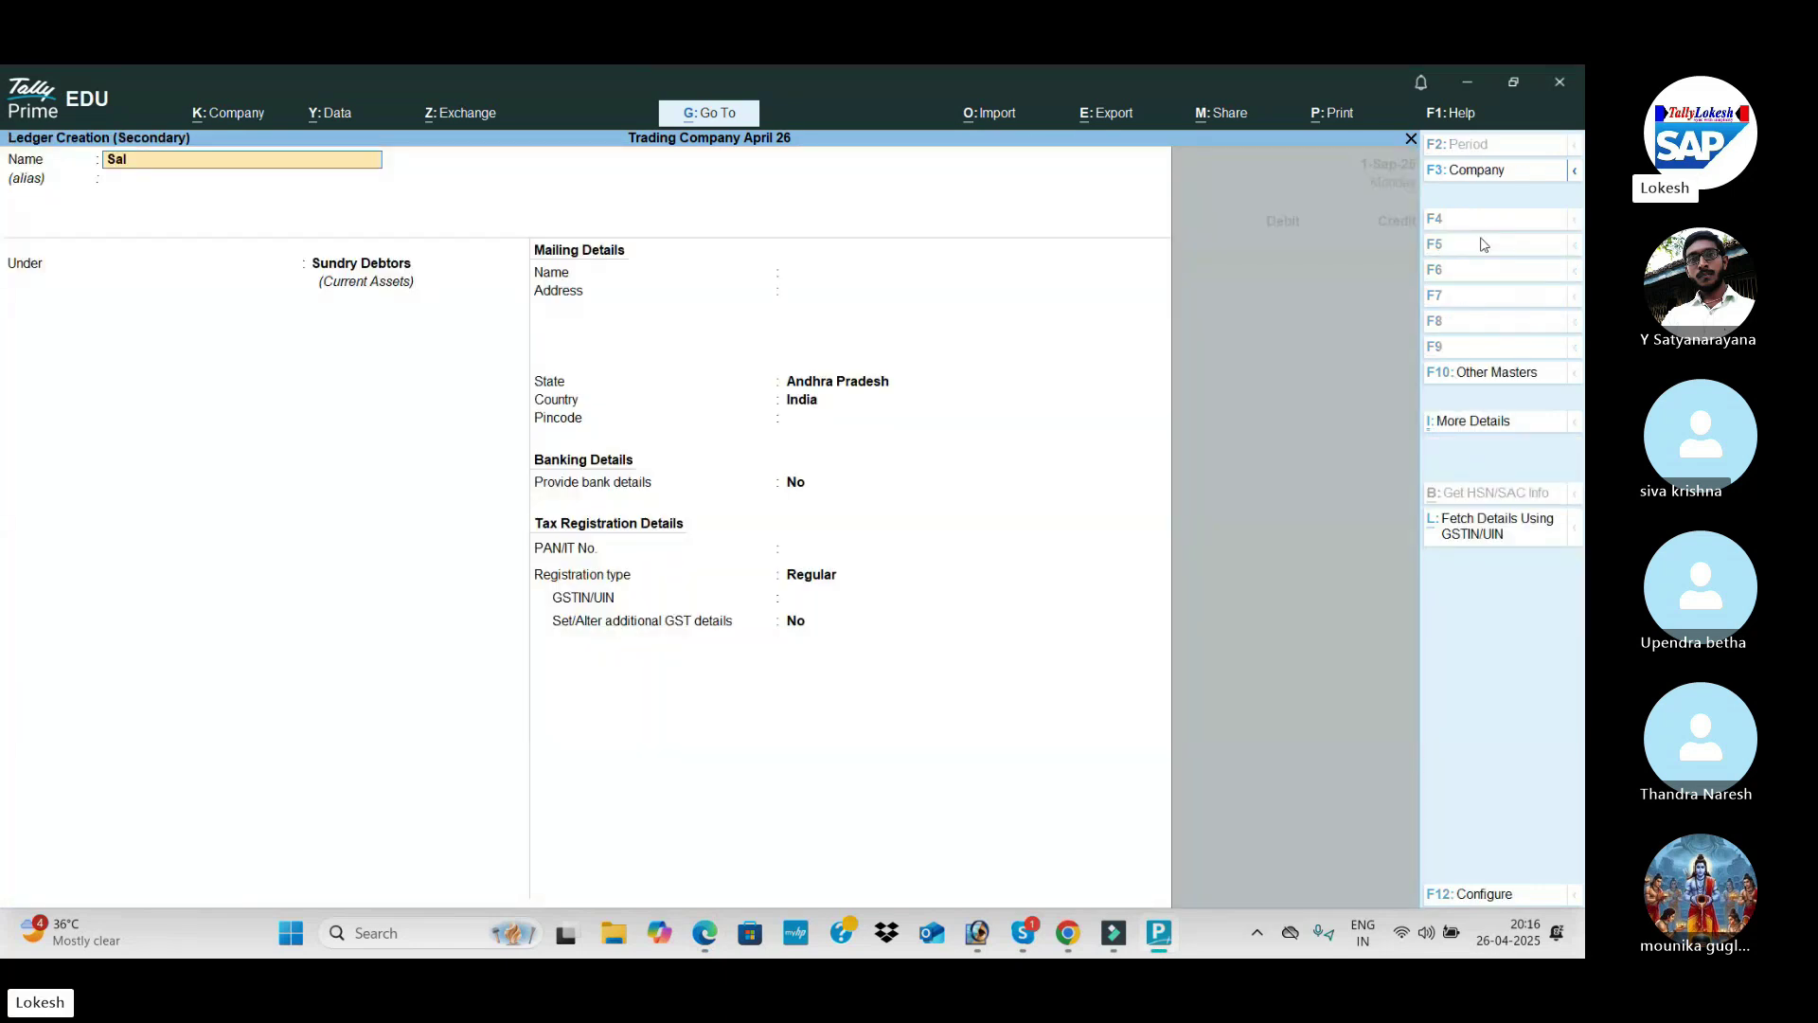
pyautogui.write('ary Advan')
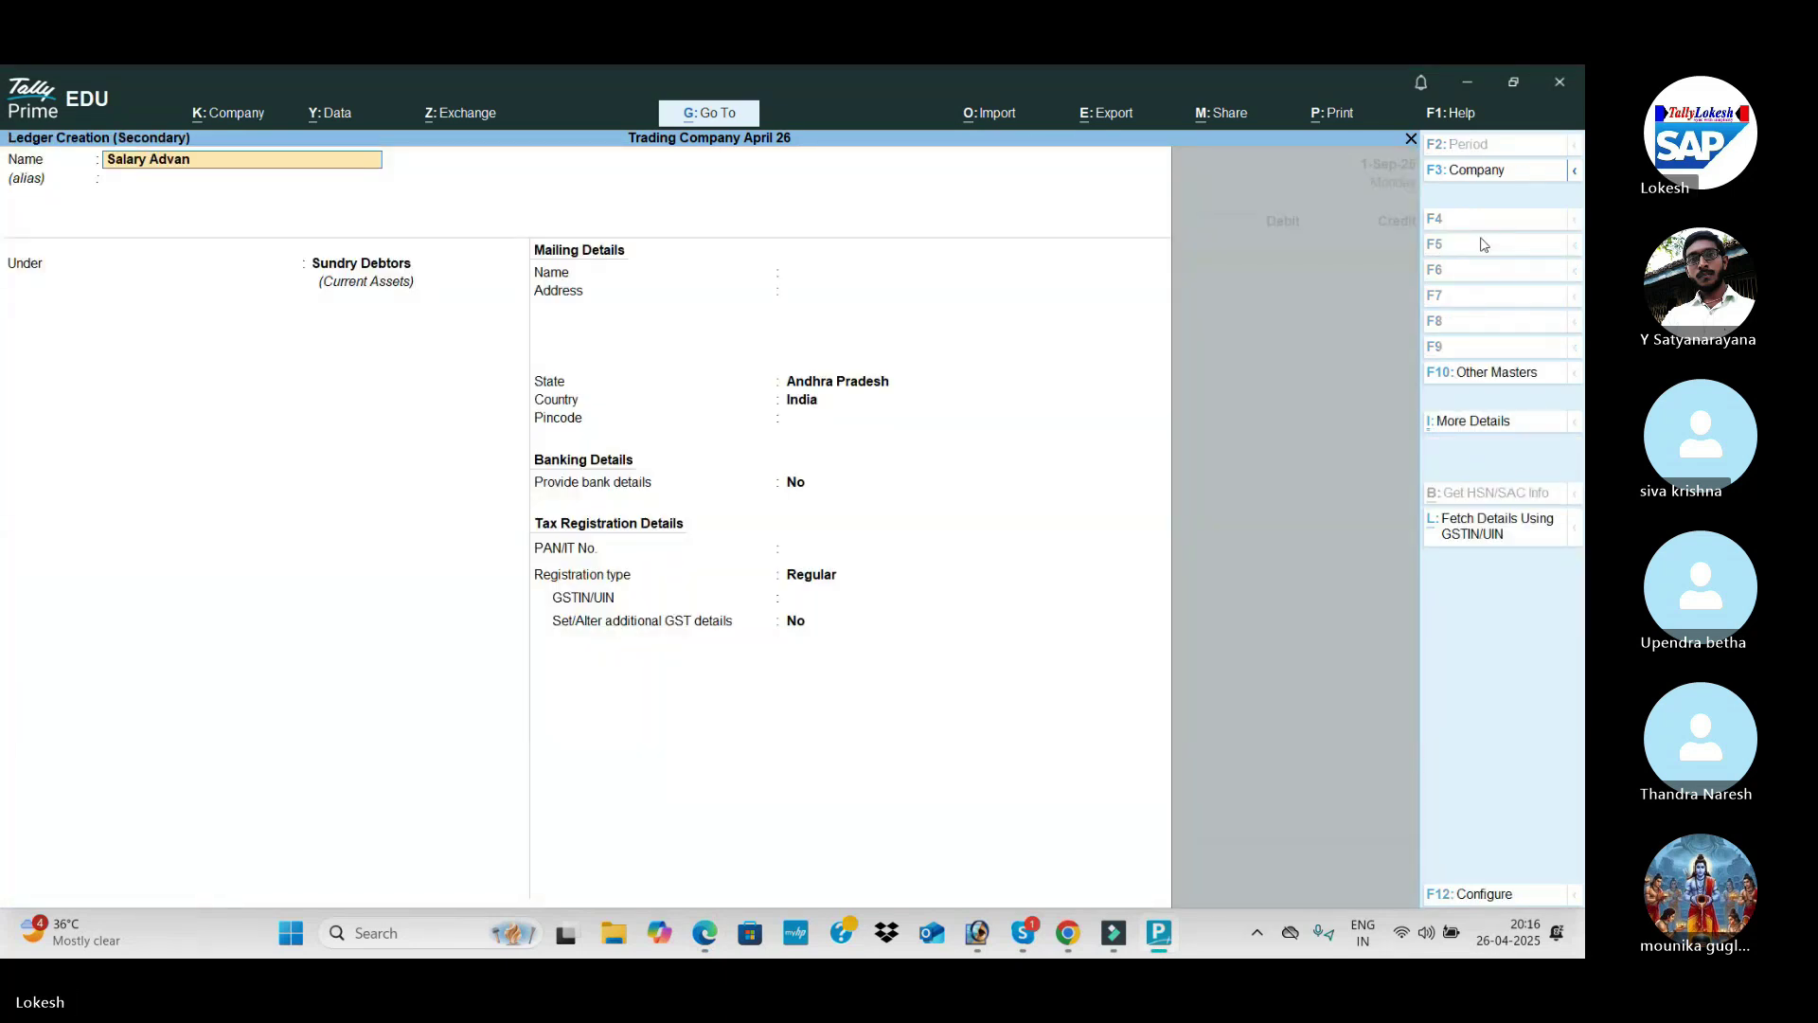
pyautogui.press('Return')
pyautogui.press('Return')
pyautogui.write('Cur')
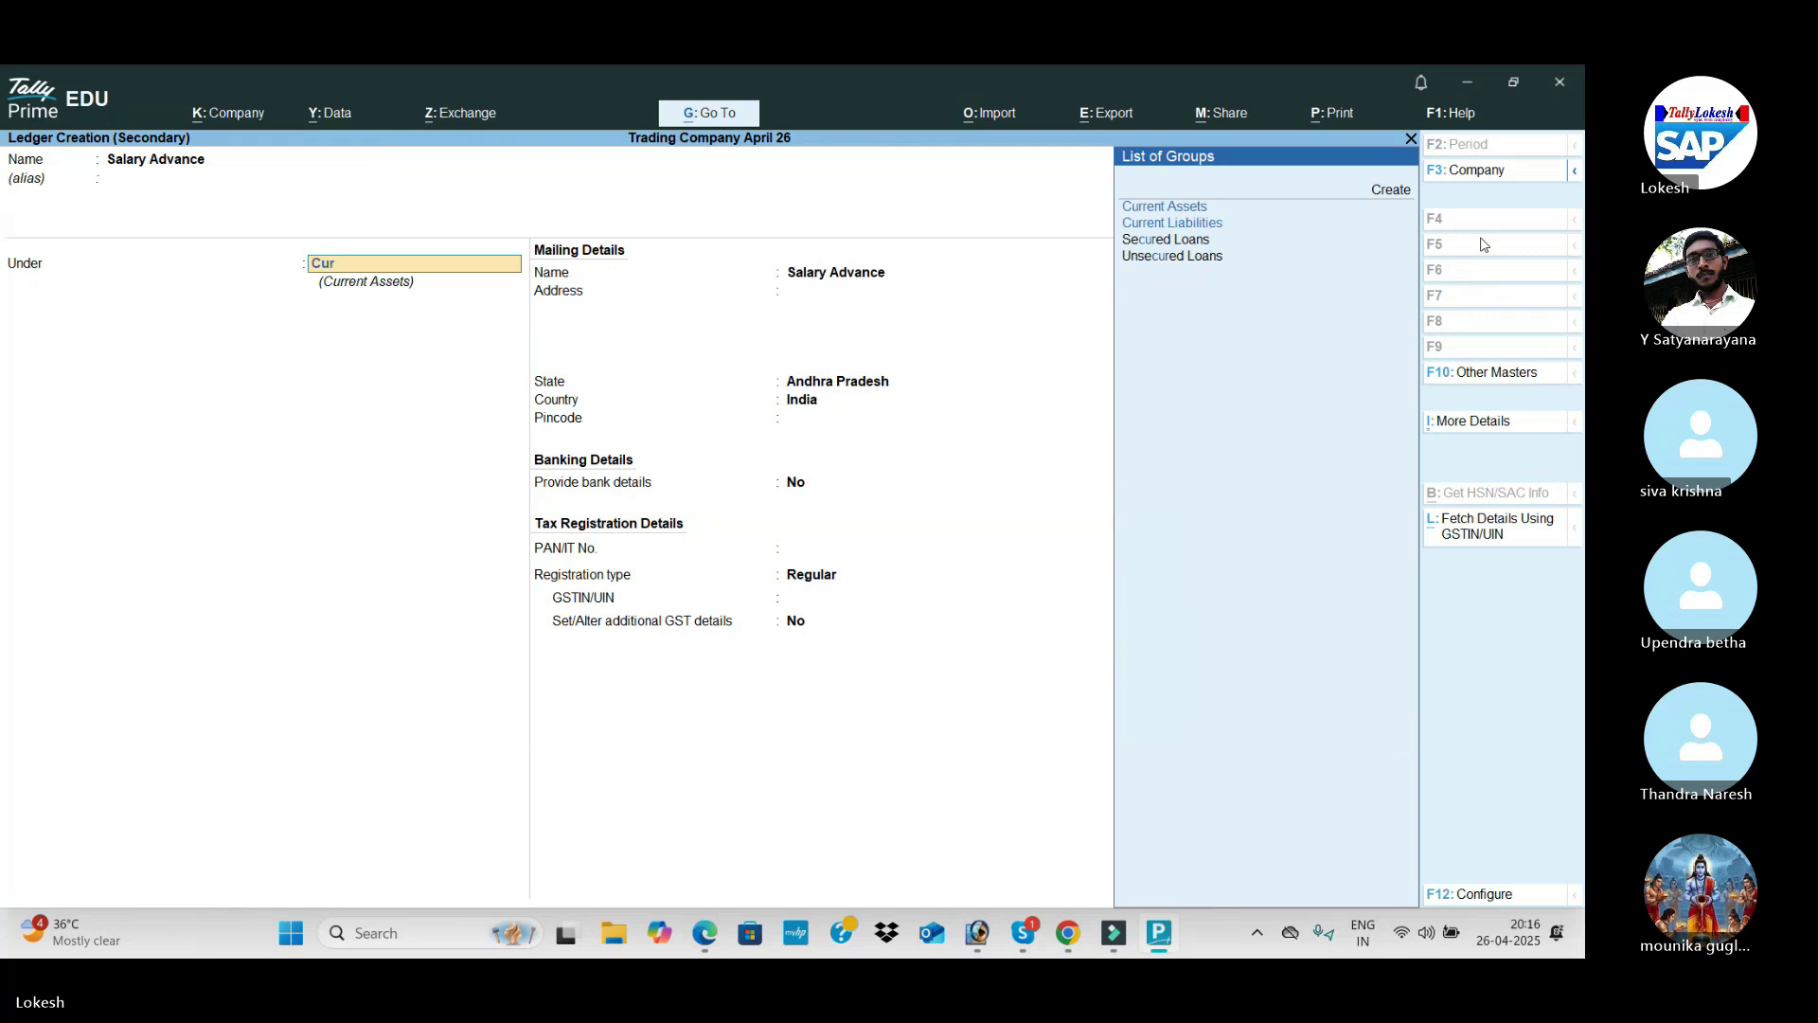
pyautogui.press('Return')
pyautogui.hotkey('ctrl', 'a')
# Step: Debit Salary Advance with 2,000 in the Payment voucher, credit Cash with the same amount, and save the voucher
pyautogui.write('20,000')
pyautogui.press('Return')
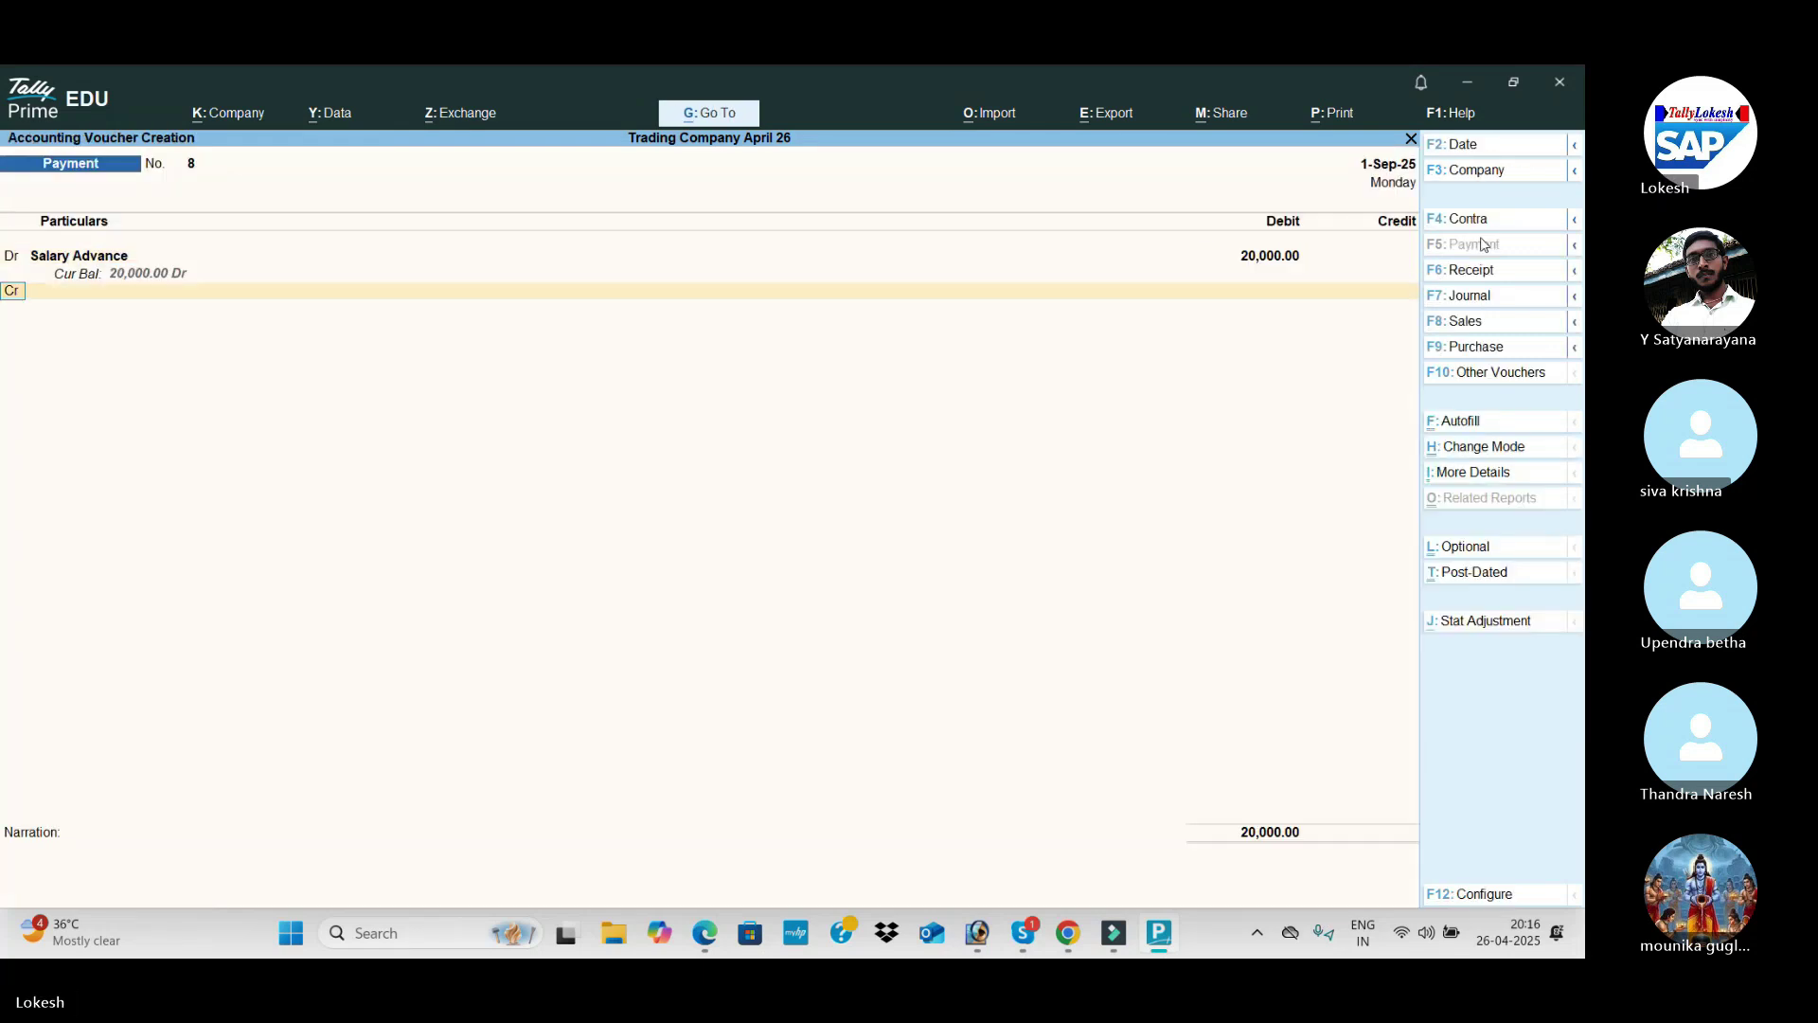
pyautogui.press('BackSpace')
pyautogui.write('2000')
pyautogui.press('Return')
pyautogui.write('Cas')
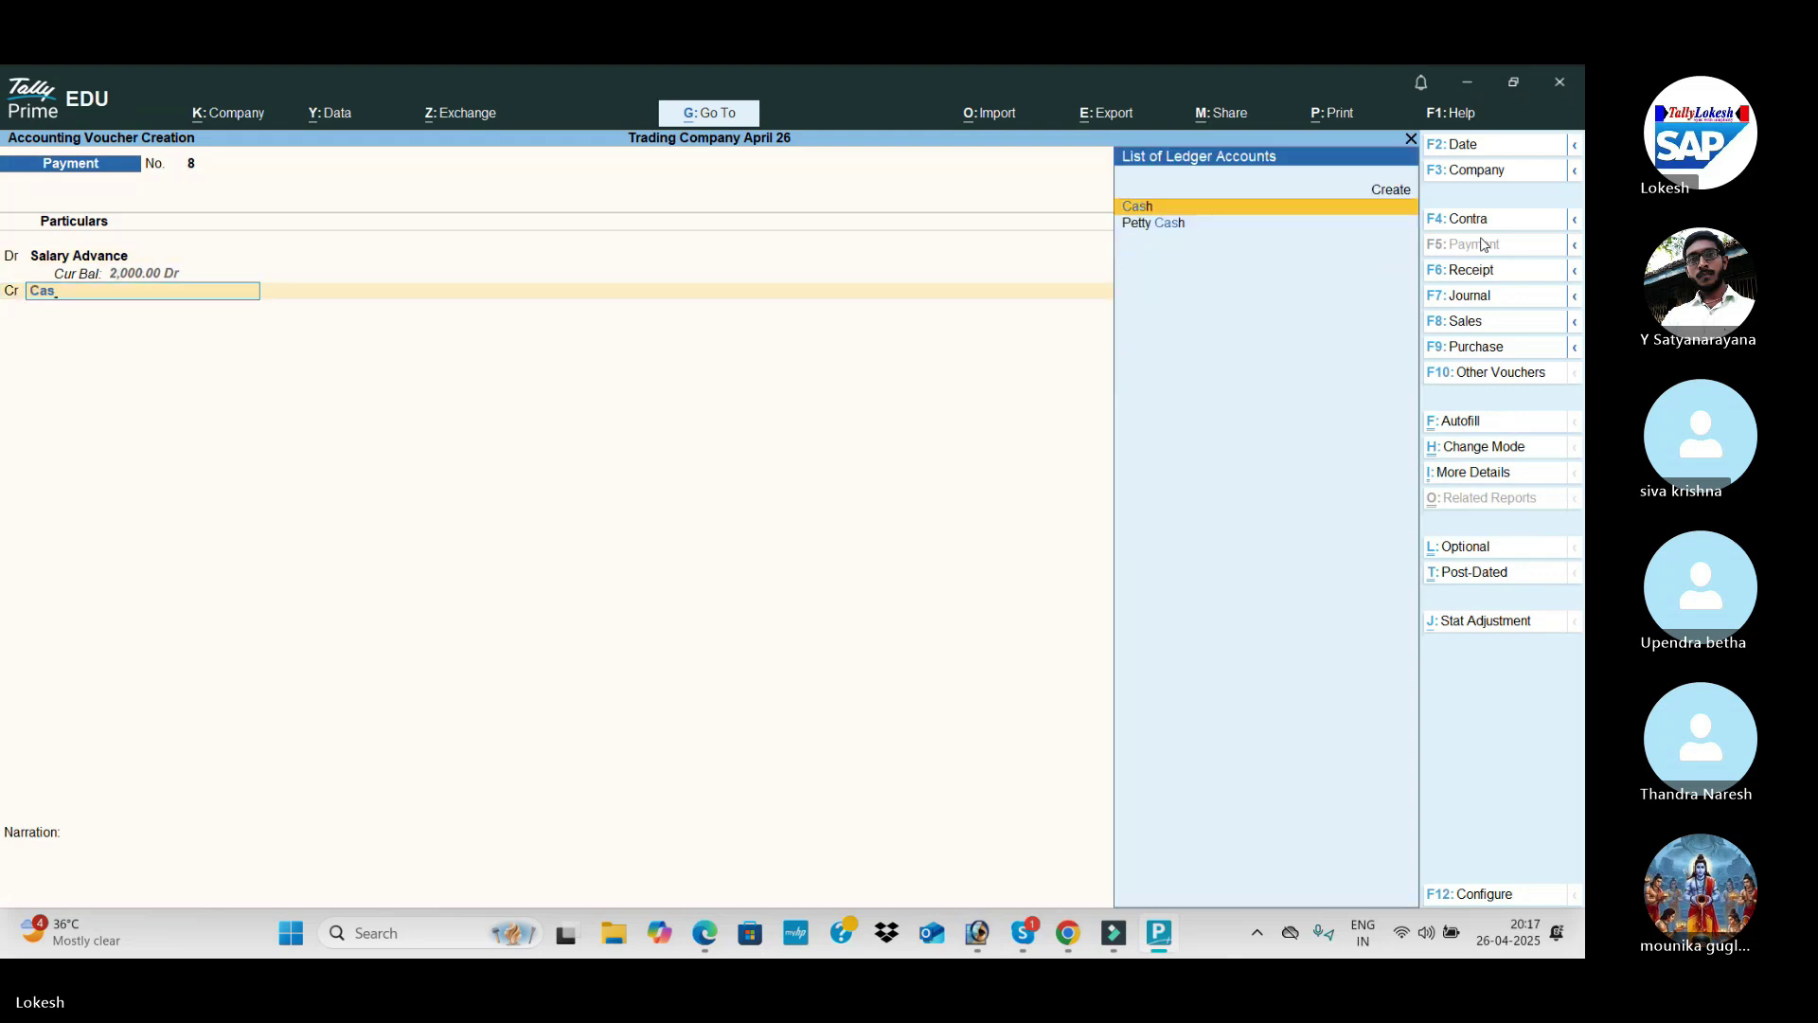
pyautogui.press('Return')
pyautogui.press('Return')
pyautogui.press('Return')
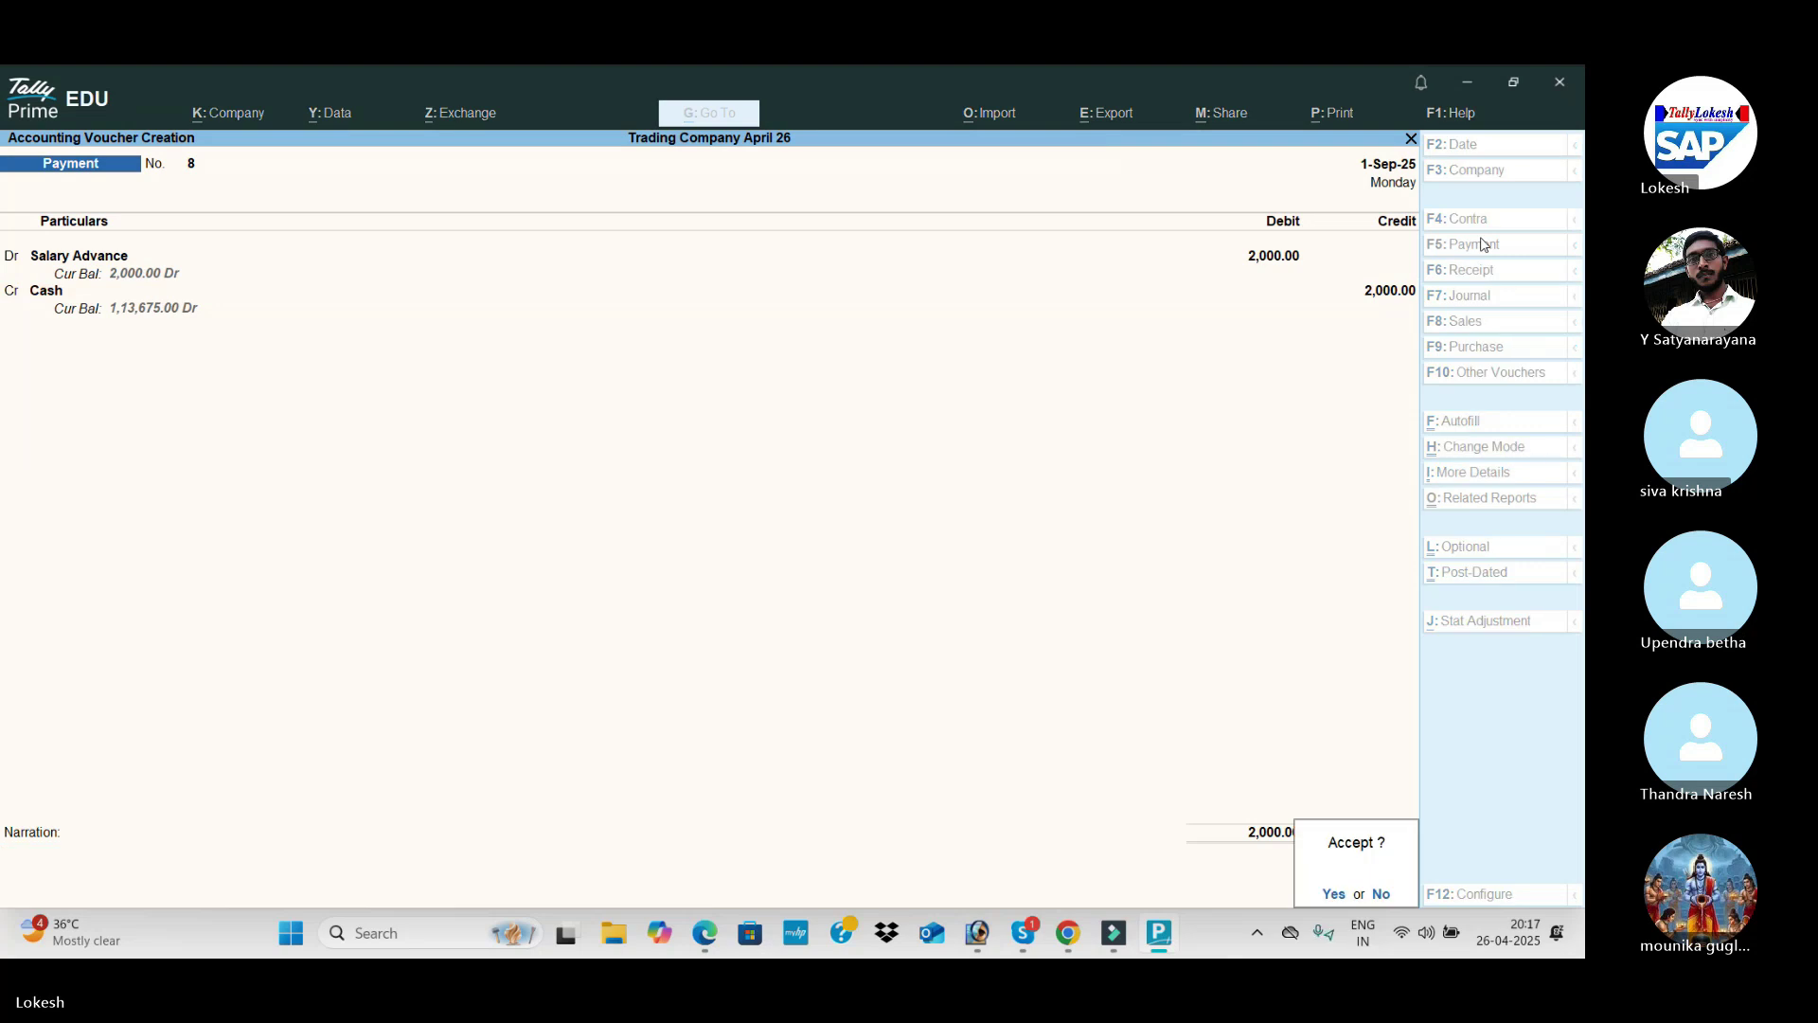
pyautogui.press('Return')
# Step: Review the following transactions in the PDF, from the petty cash expenses through the October salary, rent and purchase entries
pyautogui.hotkey('alt', 'Tab')
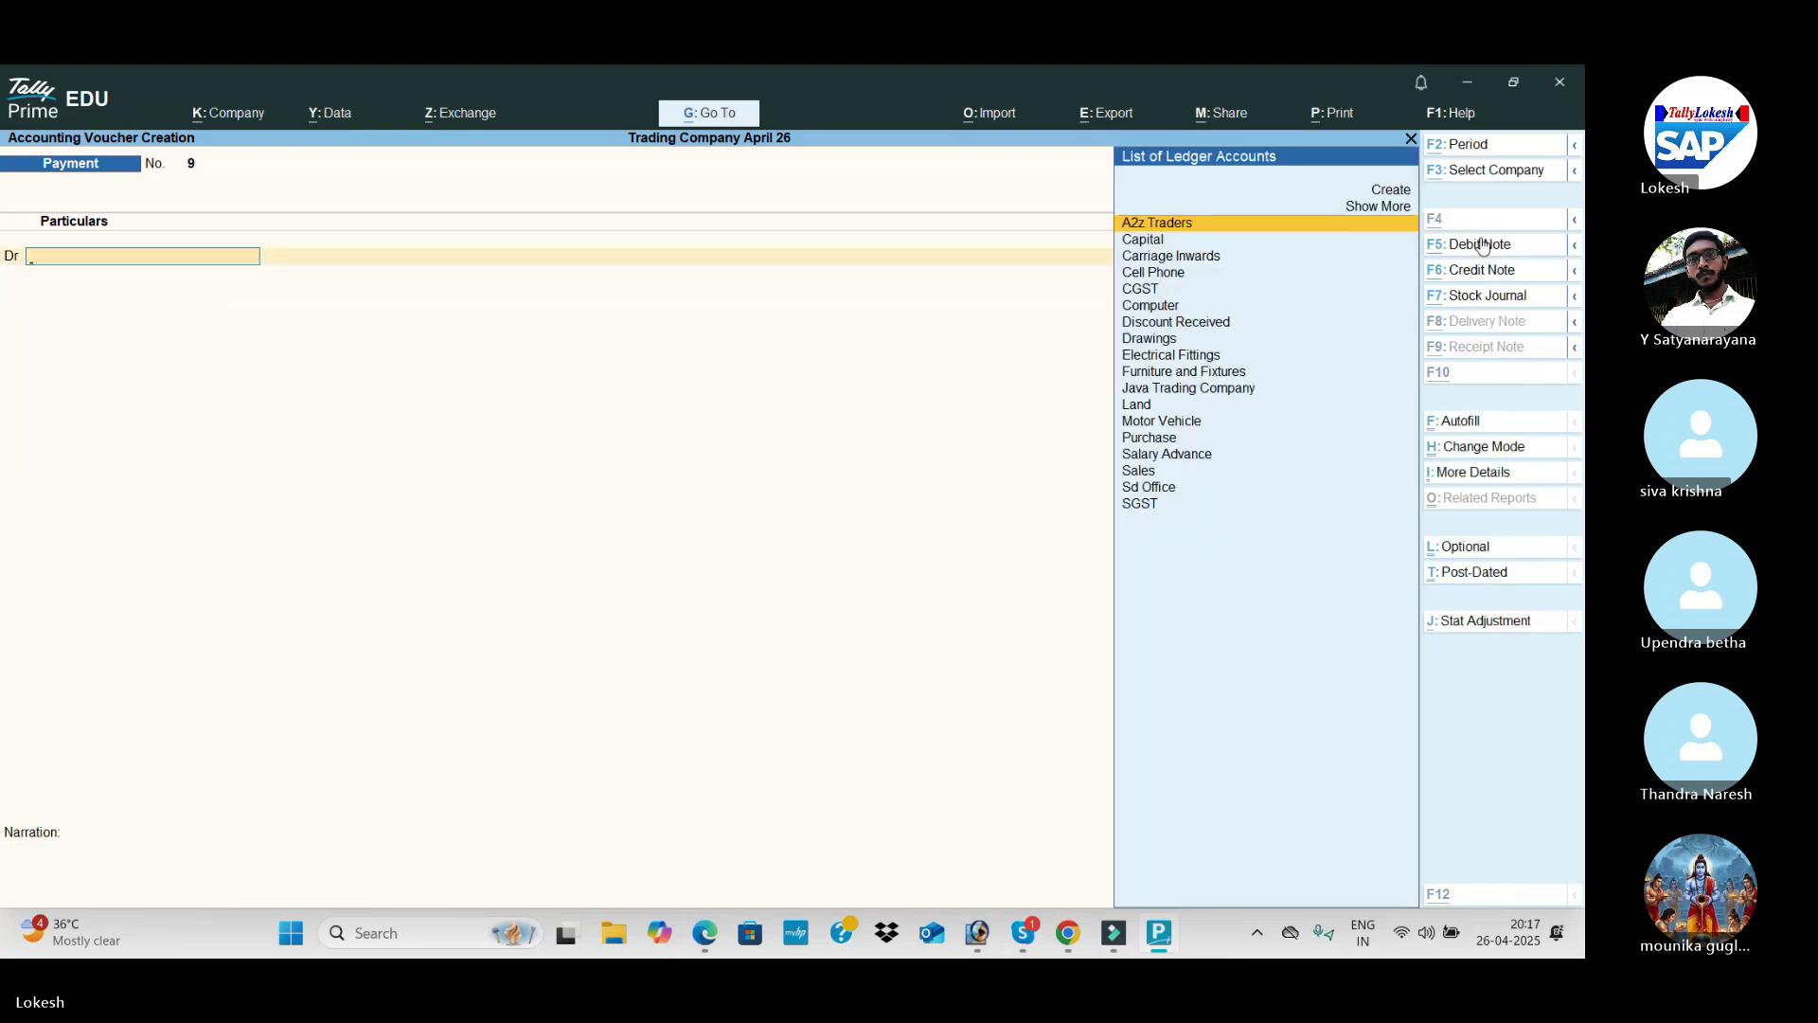
pyautogui.scroll(-3, 777, 608)
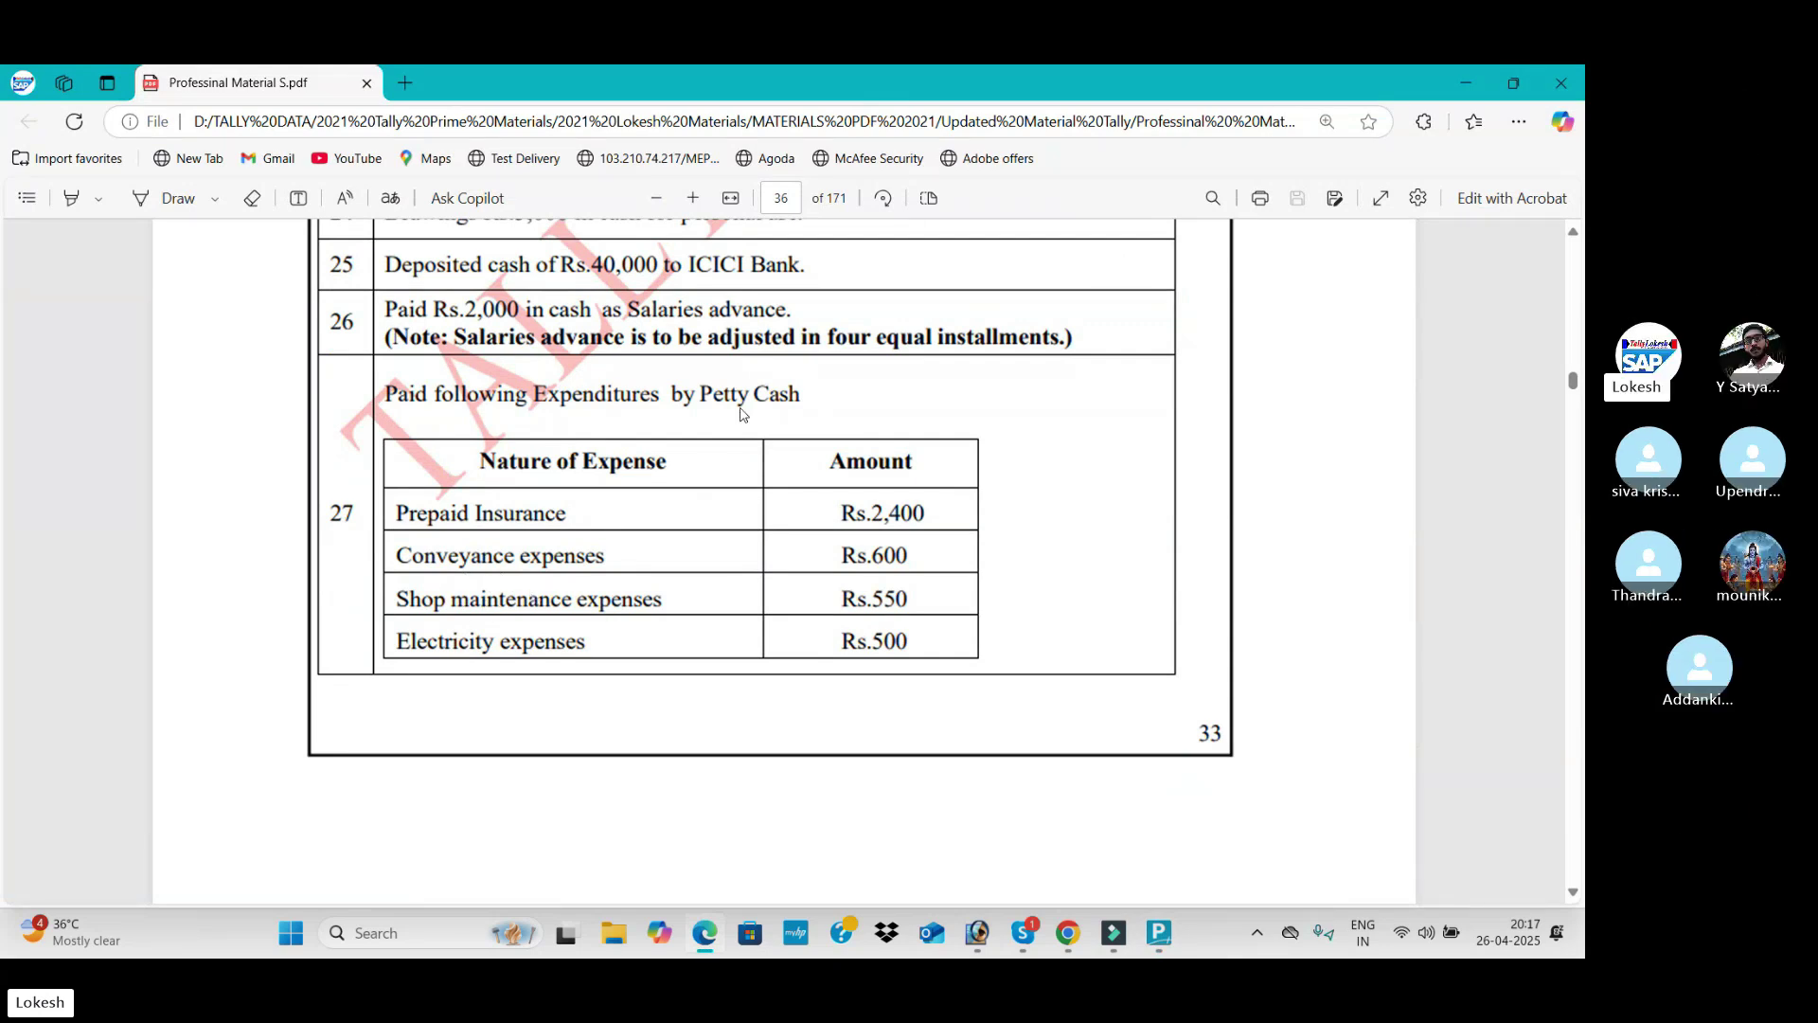
pyautogui.scroll(-6, 743, 417)
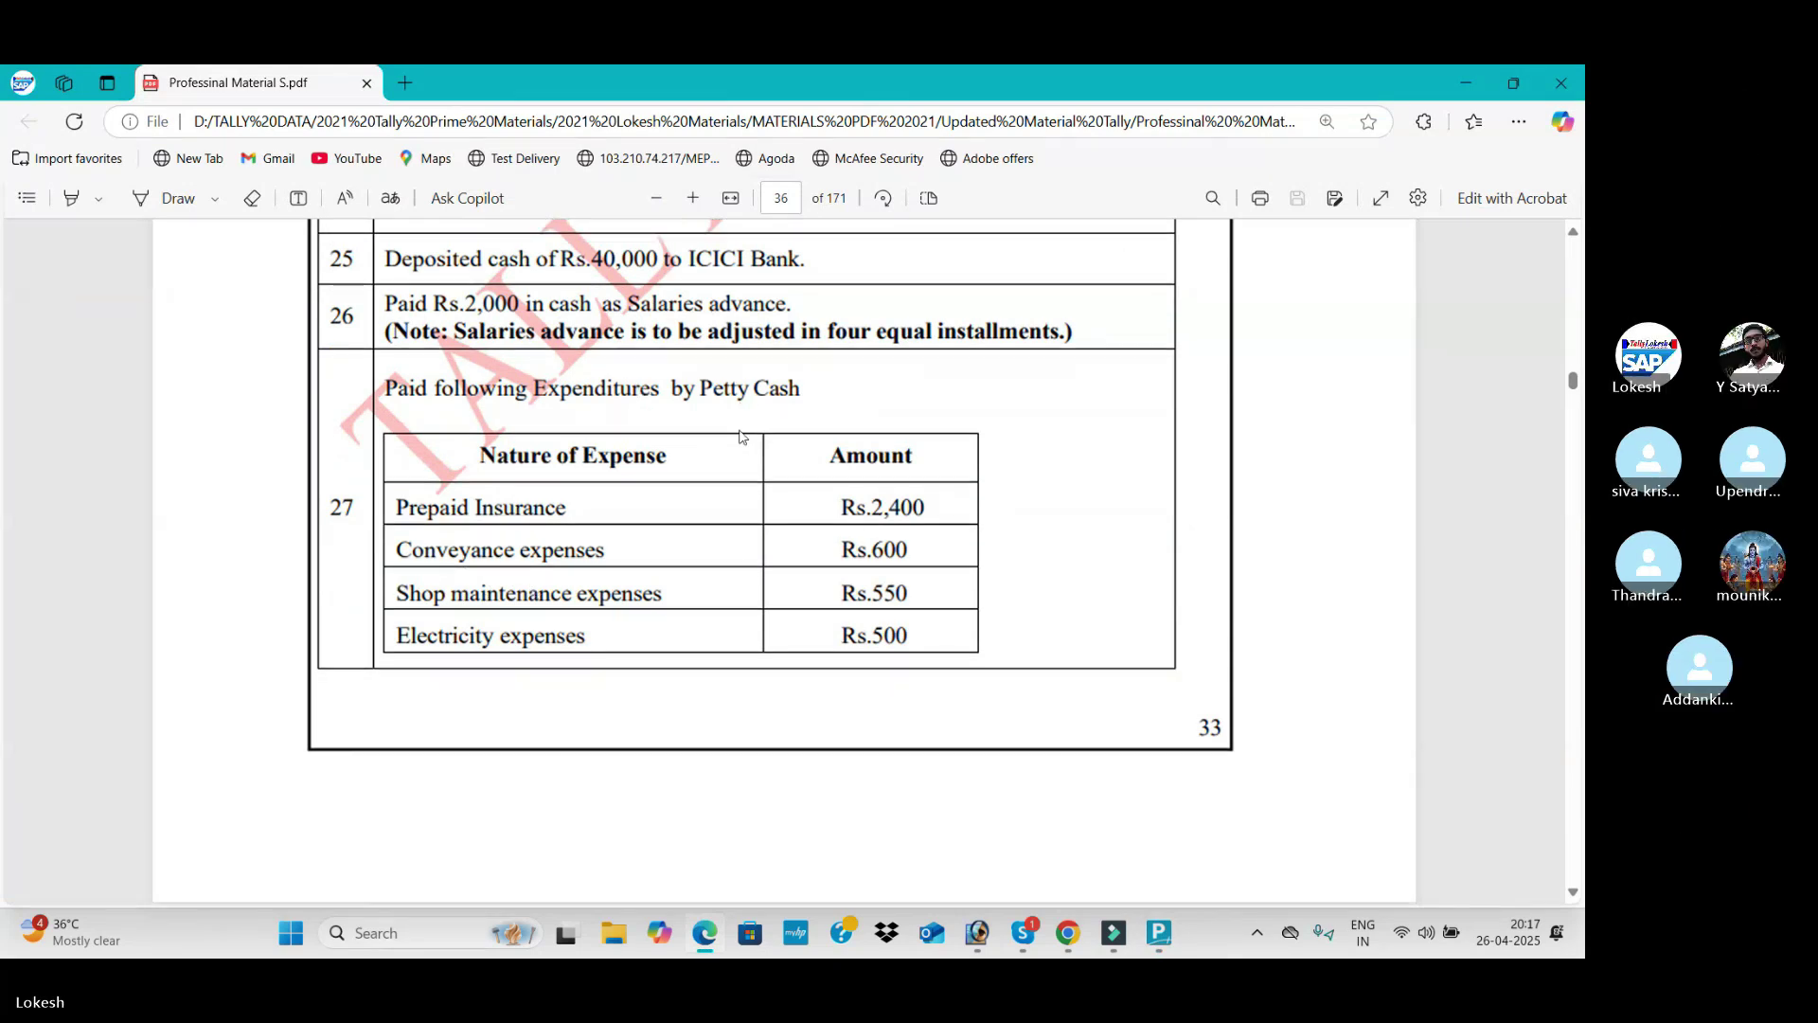
pyautogui.scroll(-2, 743, 441)
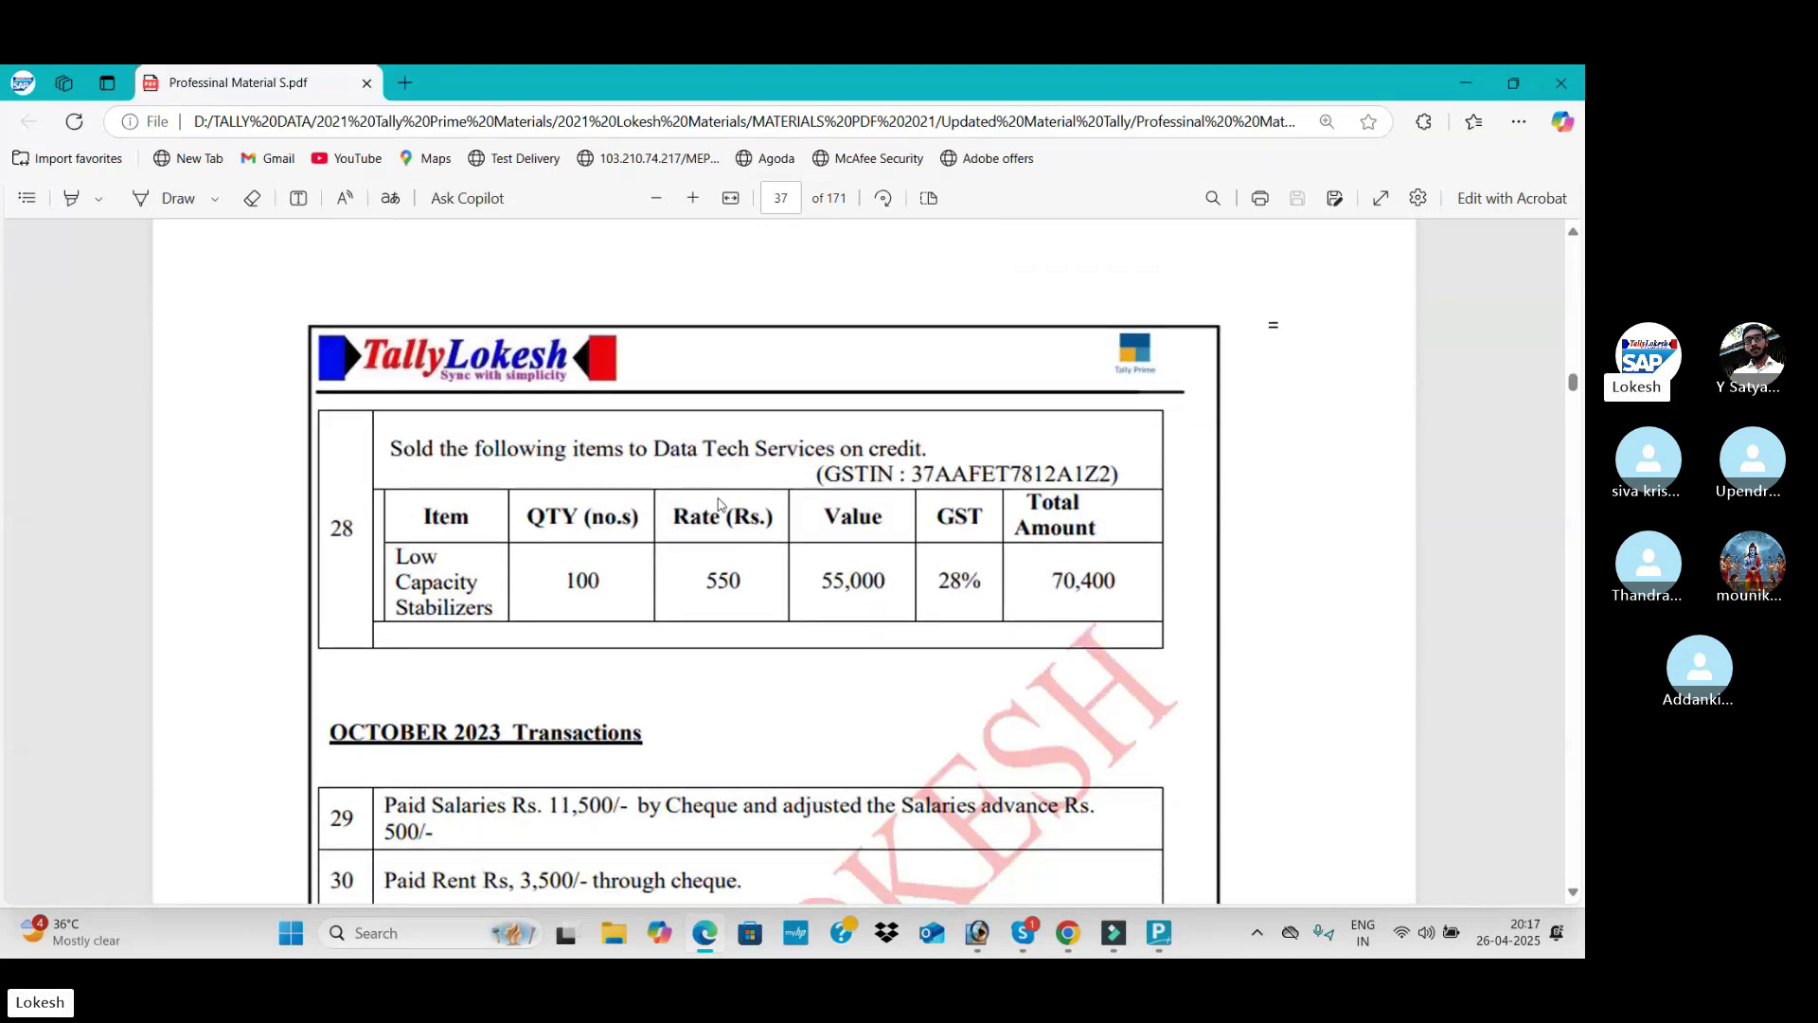
pyautogui.scroll(-4, 501, 519)
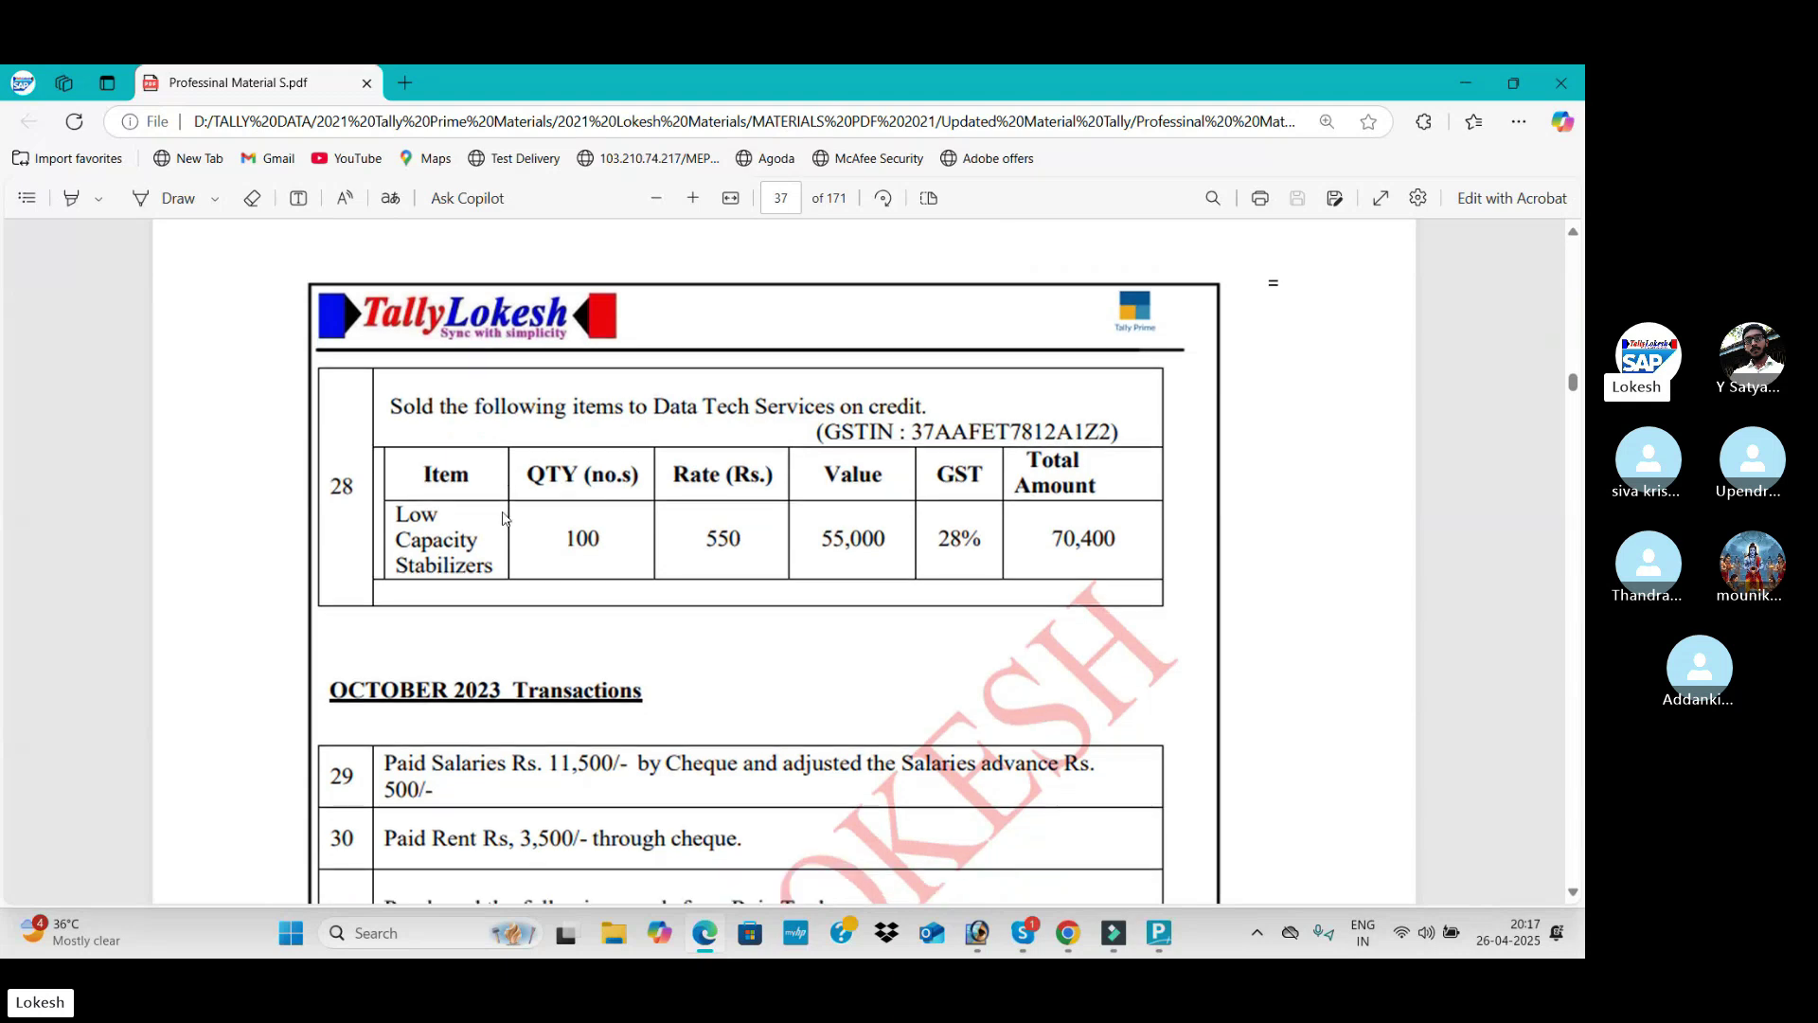
pyautogui.scroll(-4, 502, 490)
pyautogui.scroll(2, 502, 445)
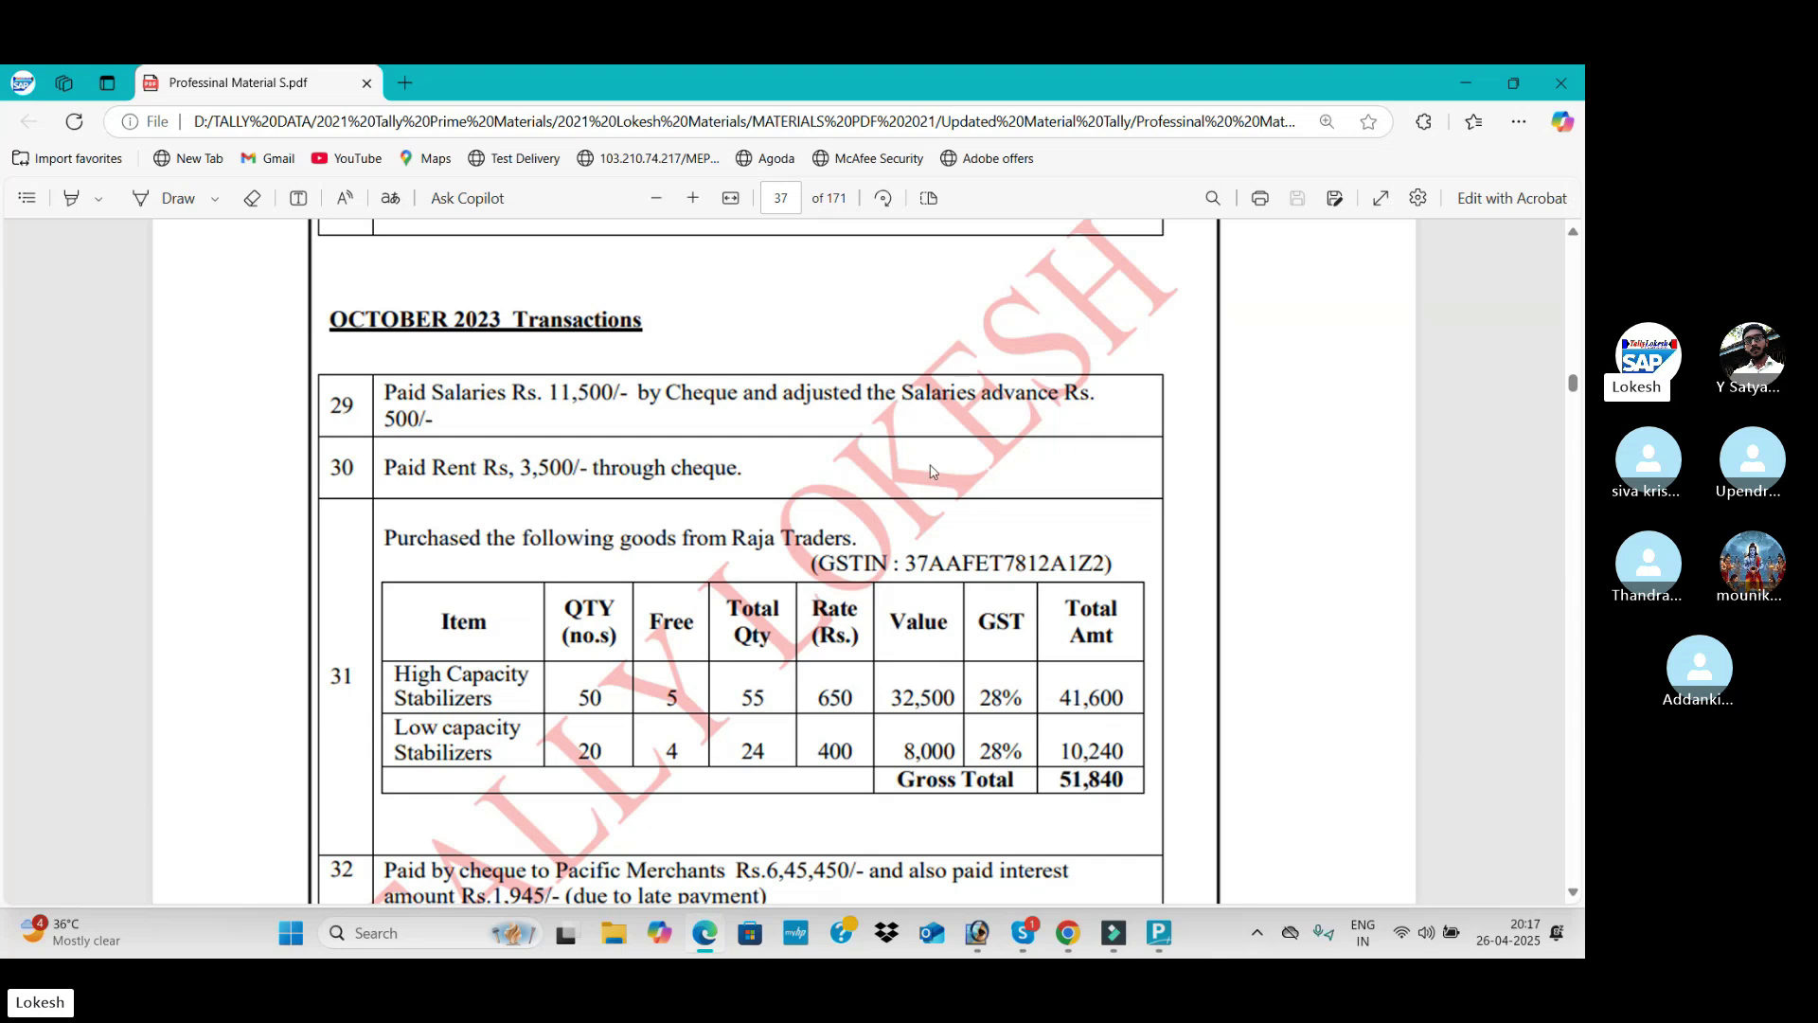
pyautogui.hotkey('alt', 'Tab')
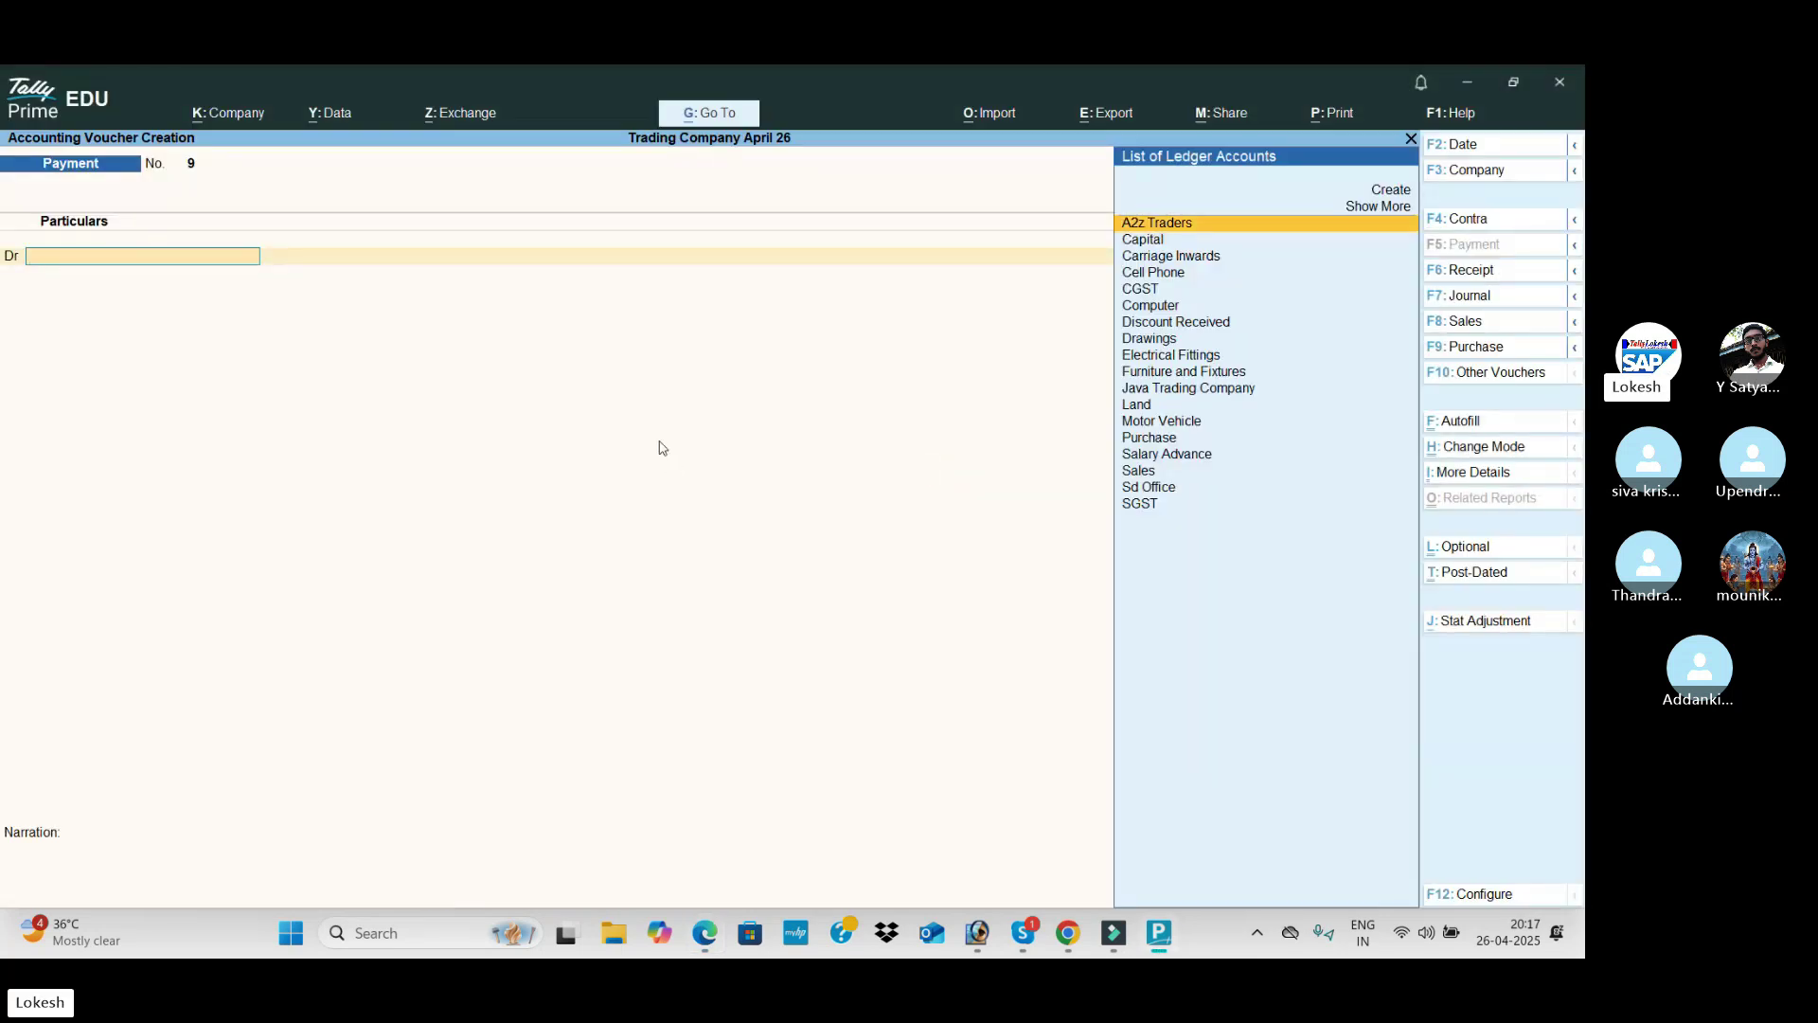
# Step: Create a Salaries ledger under Indirect Expenses from the new Payment voucher's debit line
pyautogui.write('Sa')
pyautogui.hotkey('alt', 'c')
pyautogui.write('Salaru')
pyautogui.press('BackSpace')
pyautogui.write('ies')
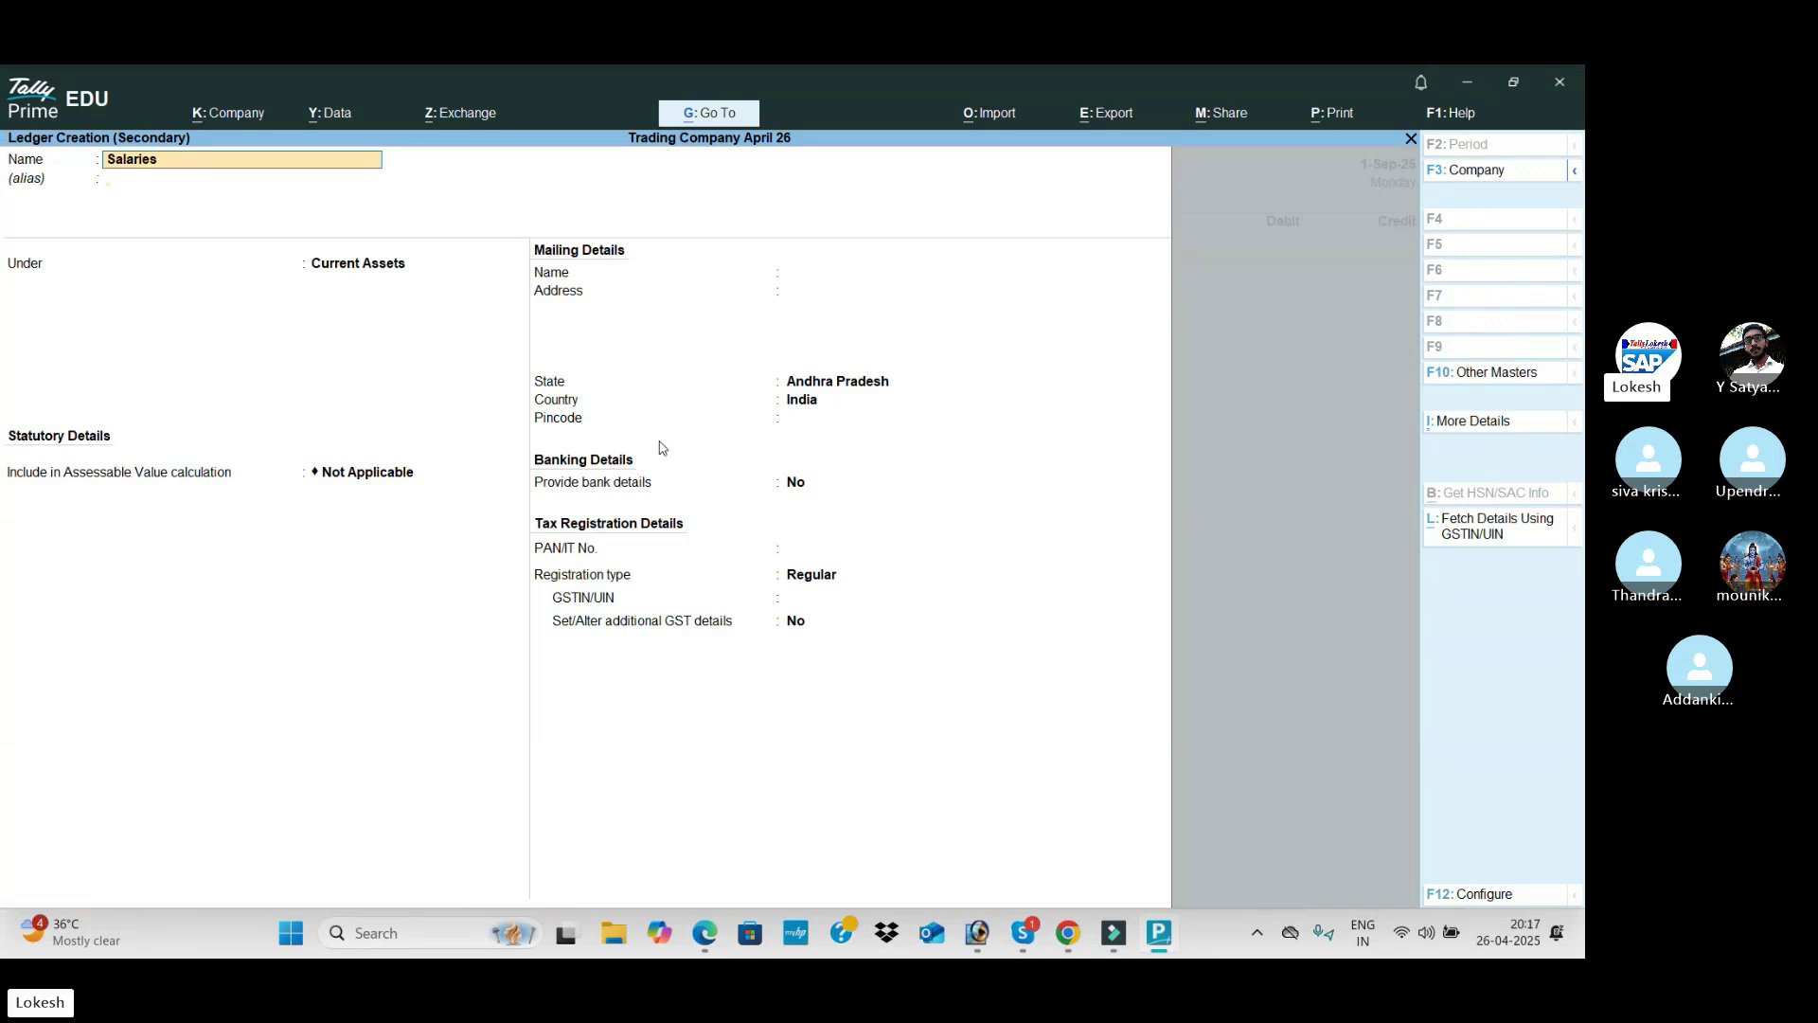
pyautogui.press('Return')
pyautogui.press('Return')
pyautogui.write('ind')
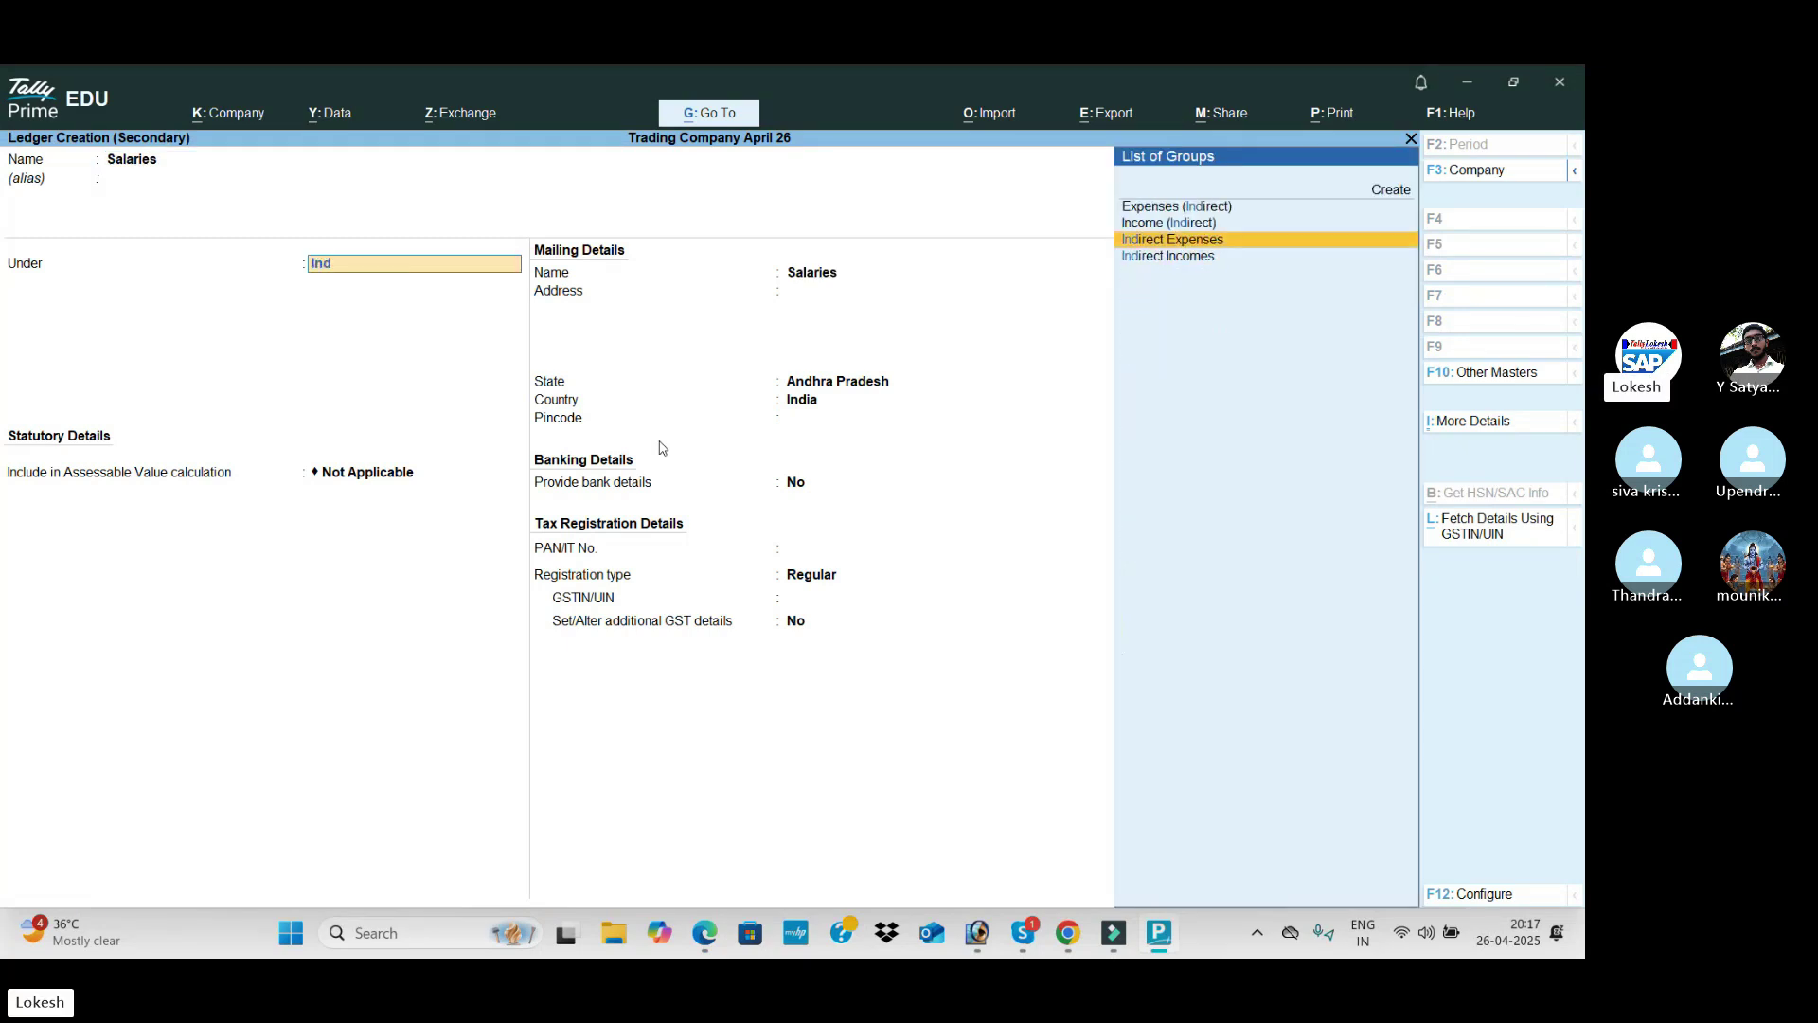
pyautogui.press('Return')
pyautogui.hotkey('ctrl', 'a')
# Step: Debit Salaries with 11,500 and credit Salary Advance with 500 in the Payment voucher
pyautogui.write('11,500')
pyautogui.press('Return')
pyautogui.write('Sa')
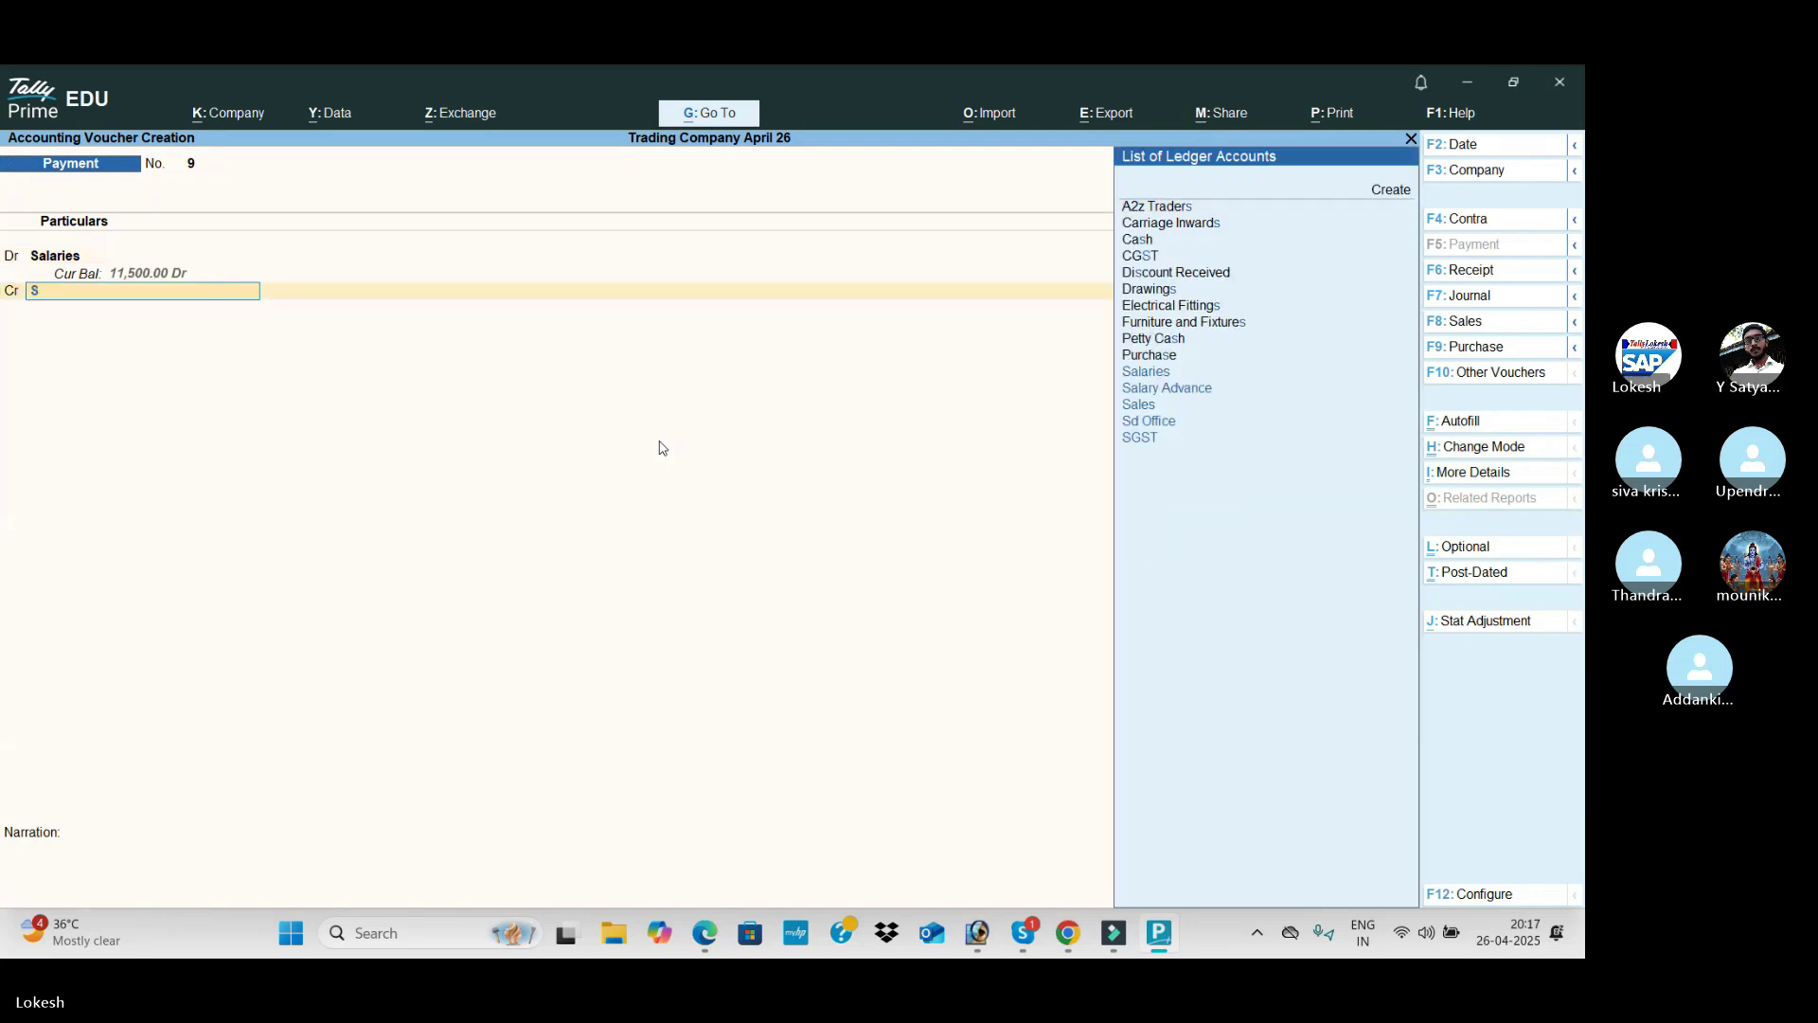
pyautogui.press('Down')
pyautogui.press('Return')
pyautogui.press('Return')
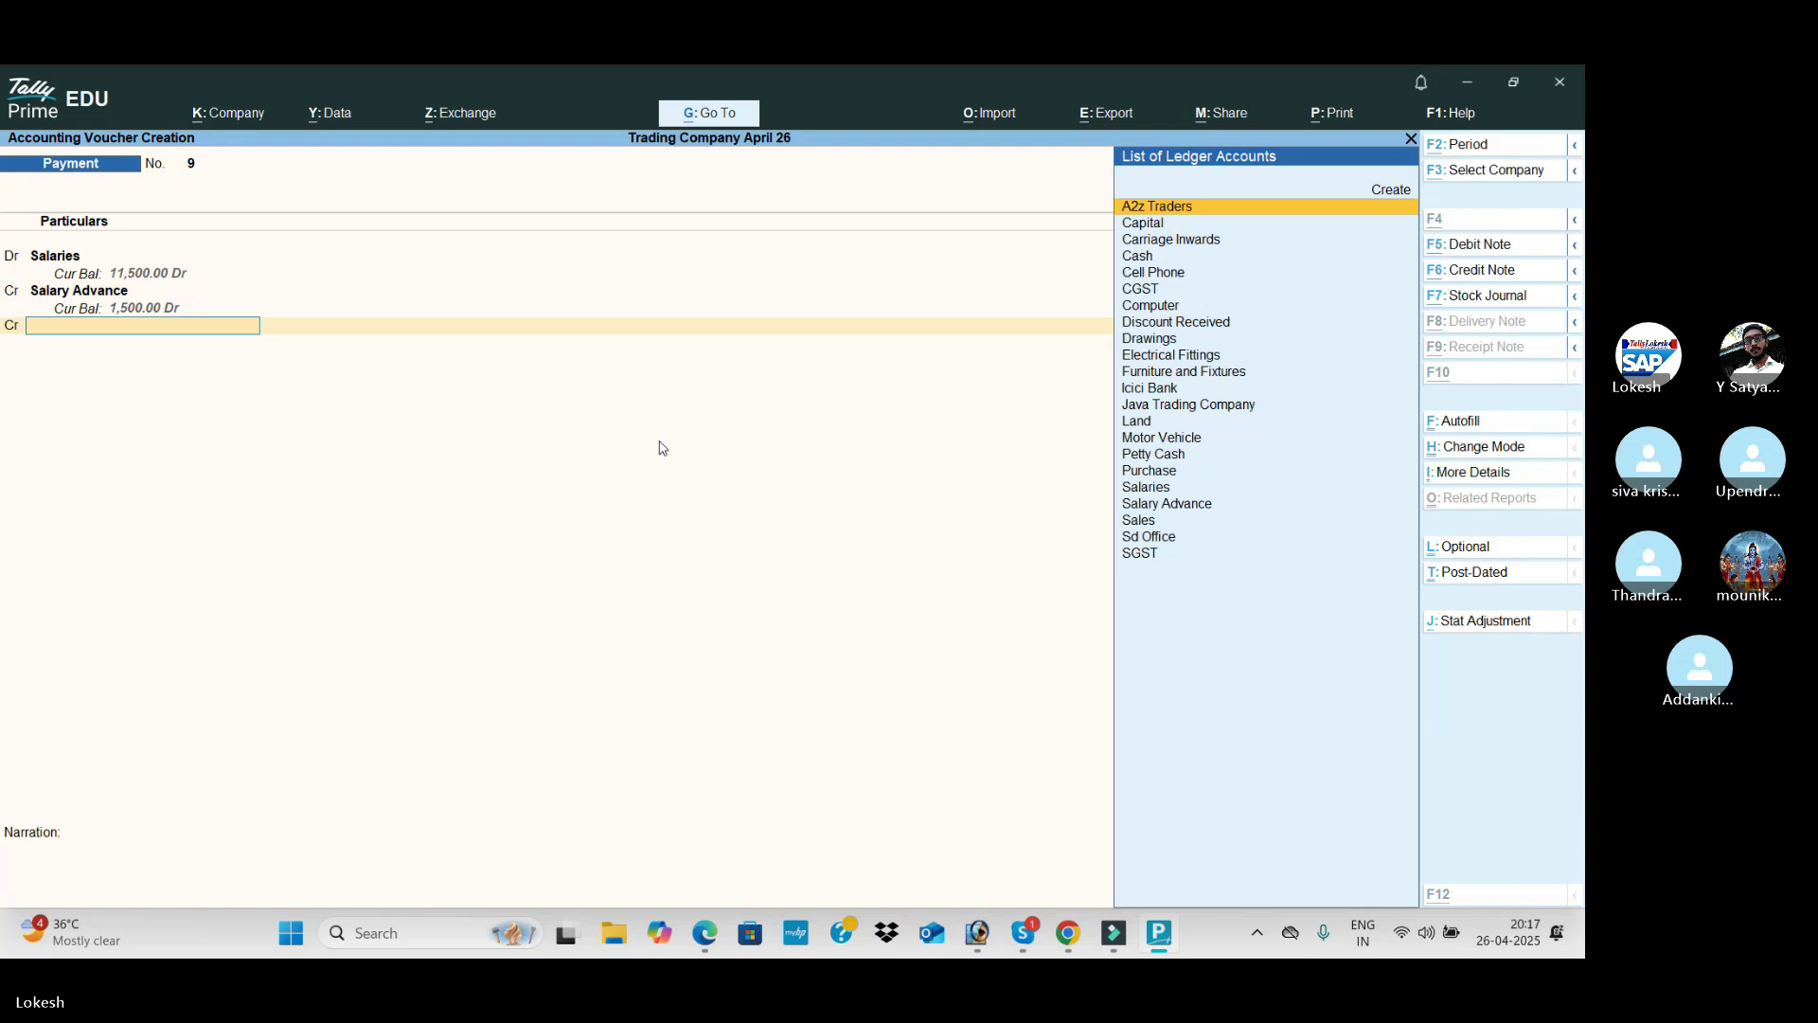
# Step: Credit ICICI Bank with the remaining 11,000 by cheque, leave the instrument number blank, and save the salary payment
pyautogui.hotkey('alt', 'Tab')
pyautogui.hotkey('alt', 'Tab')
pyautogui.write('I')
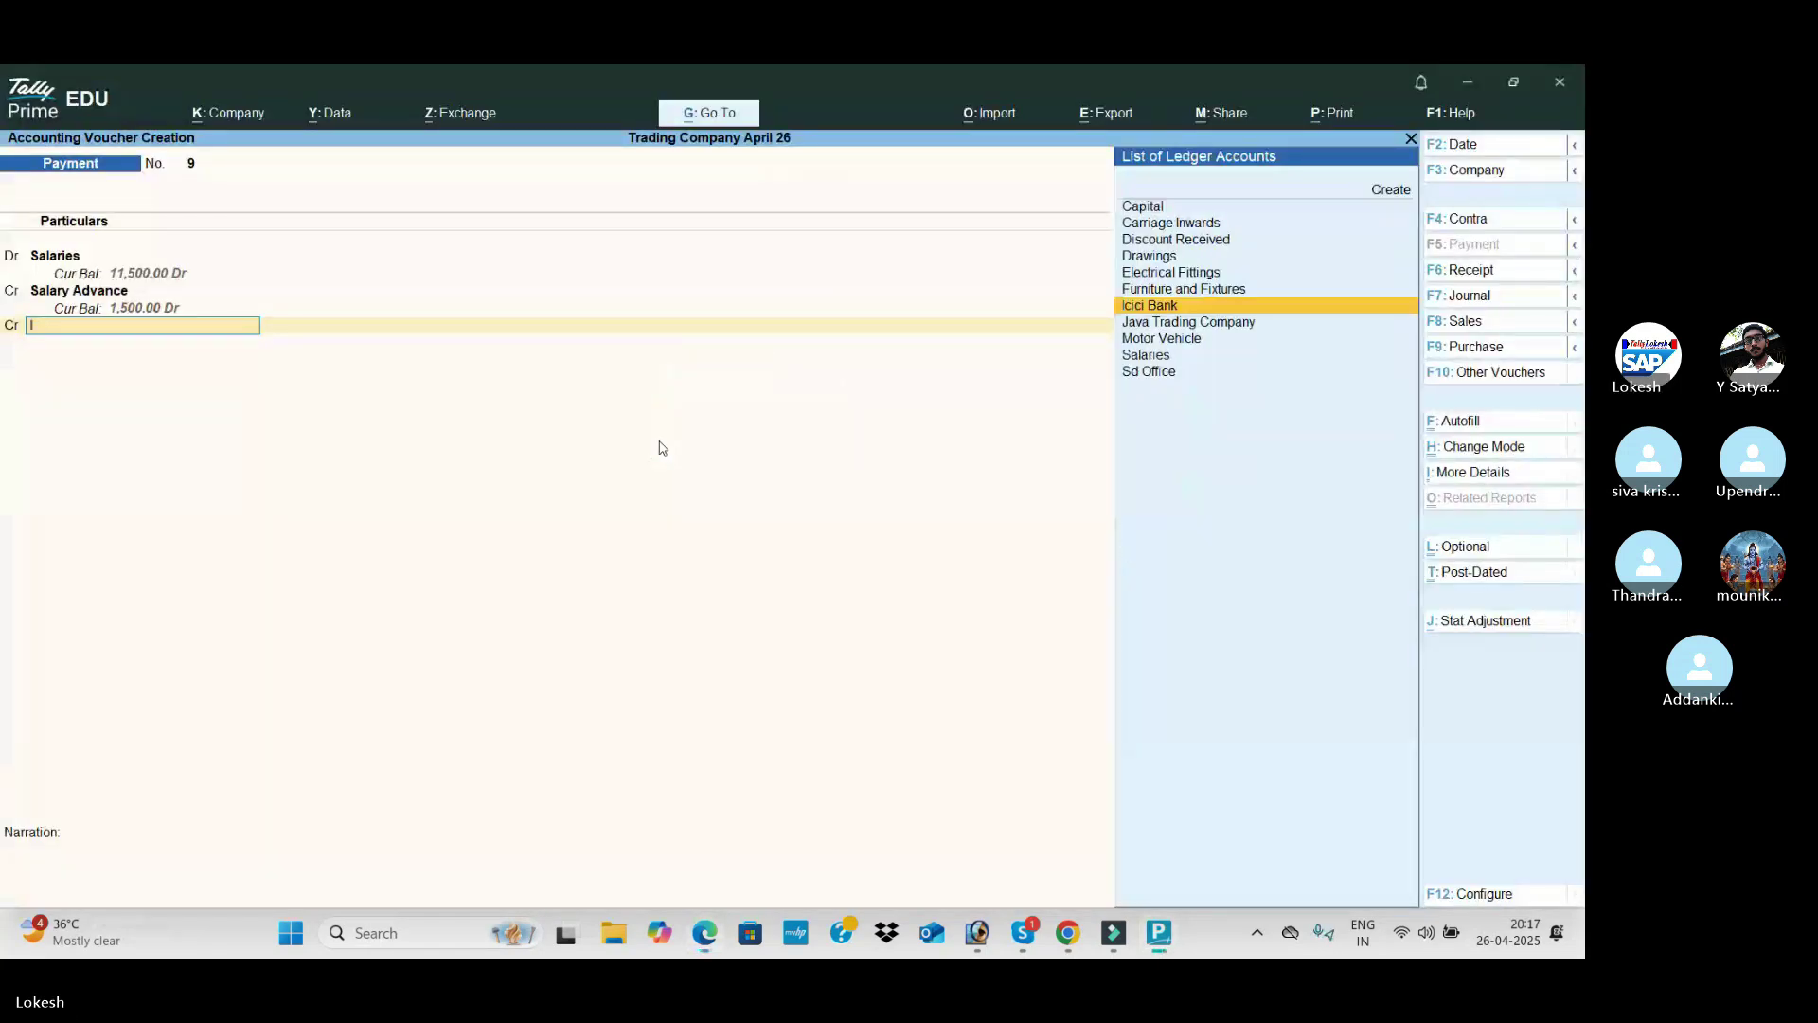
pyautogui.press('Return')
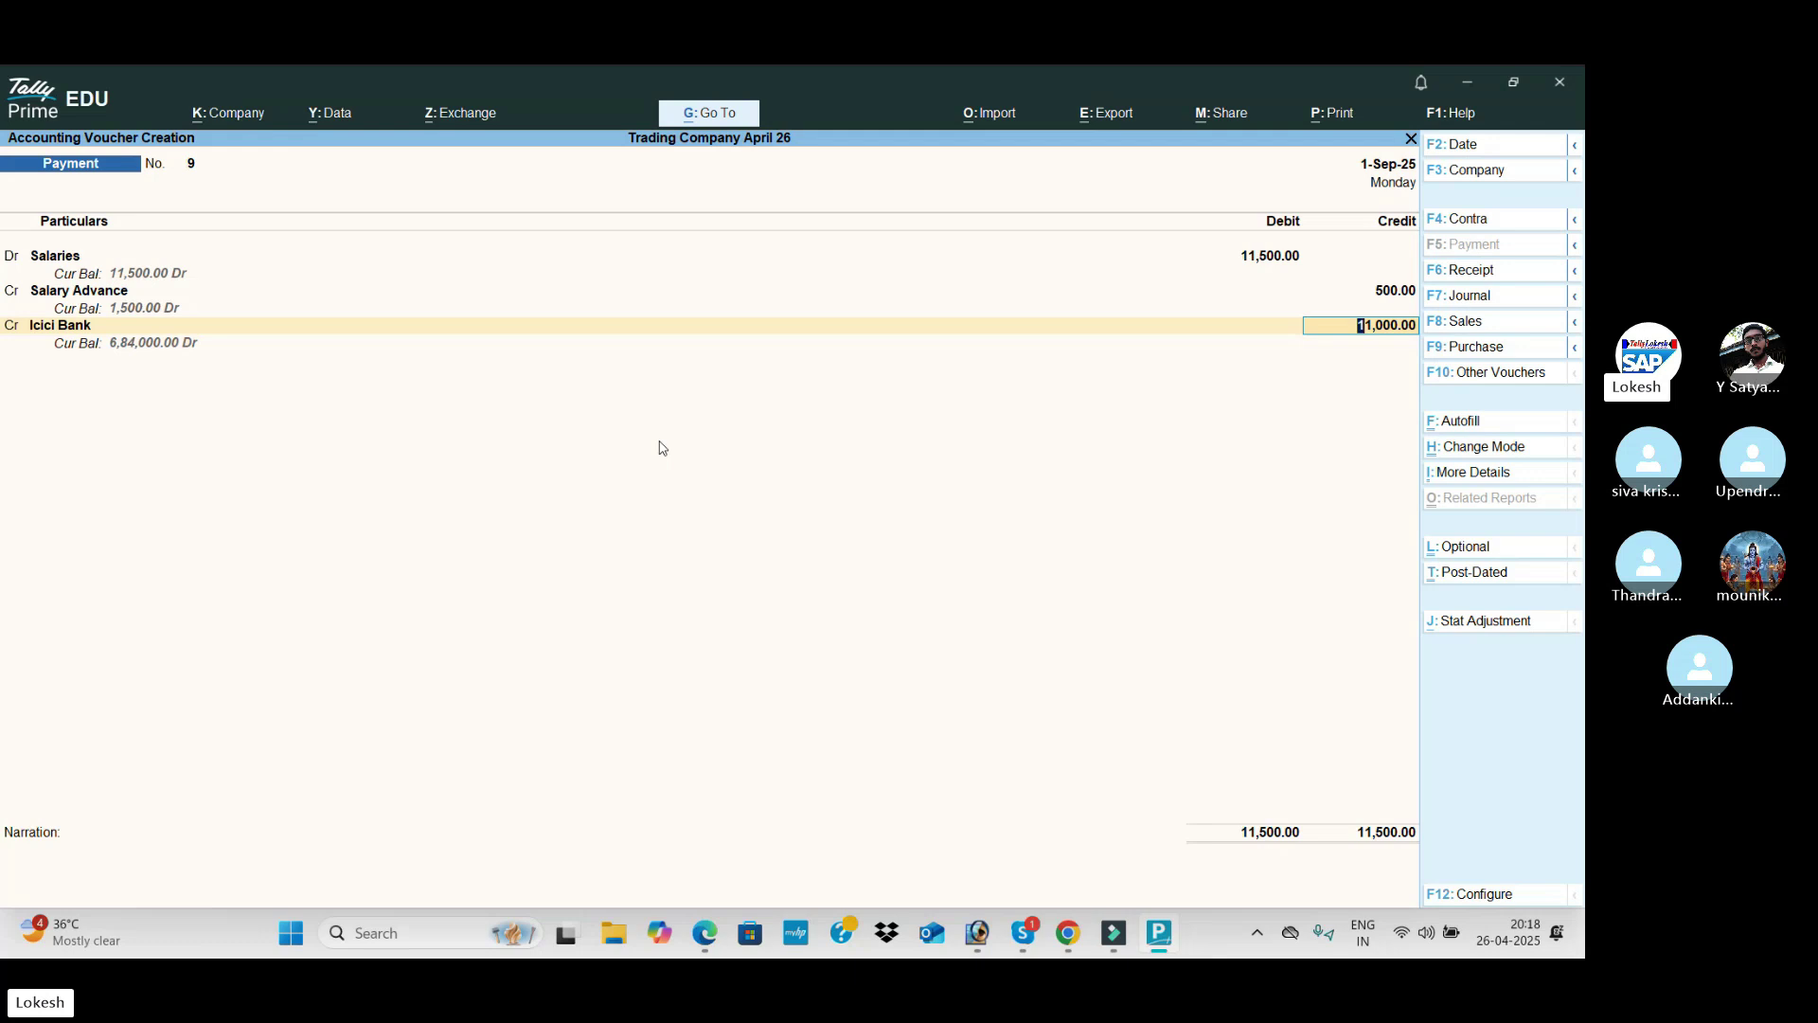
pyautogui.press('Return')
pyautogui.press('Return')
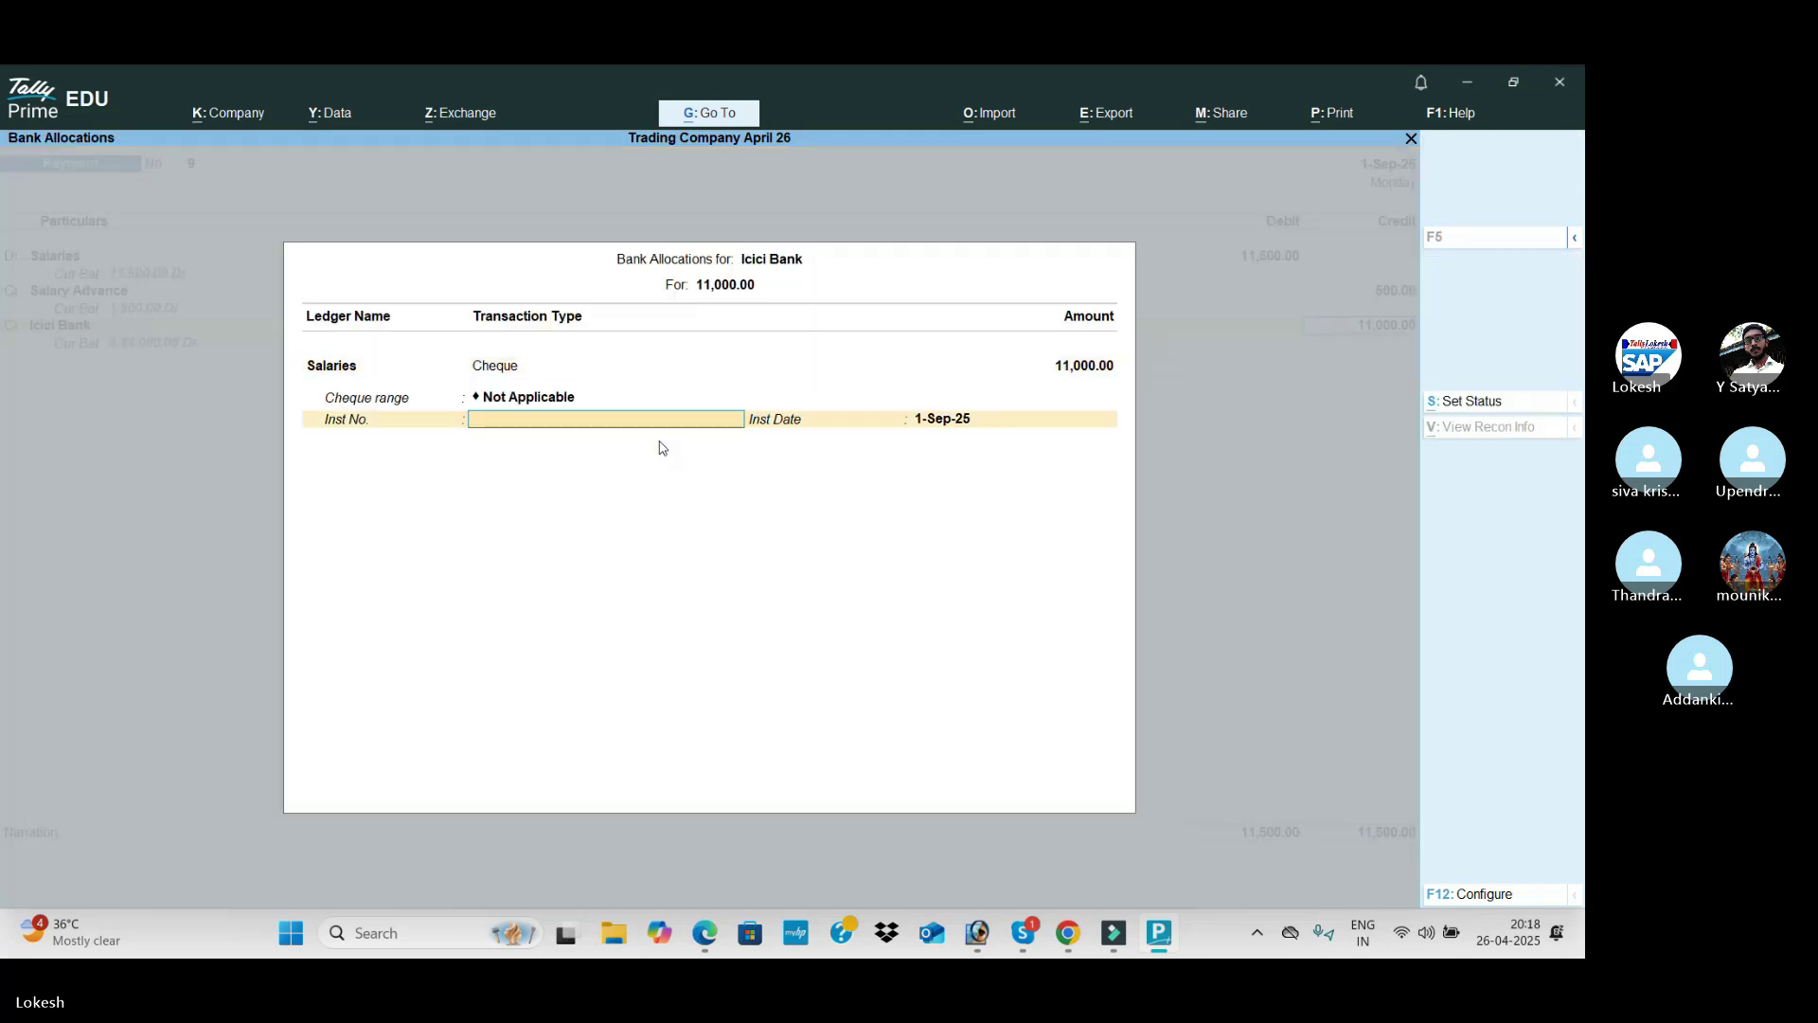
pyautogui.press('Return')
pyautogui.press('Return')
pyautogui.press('Return')
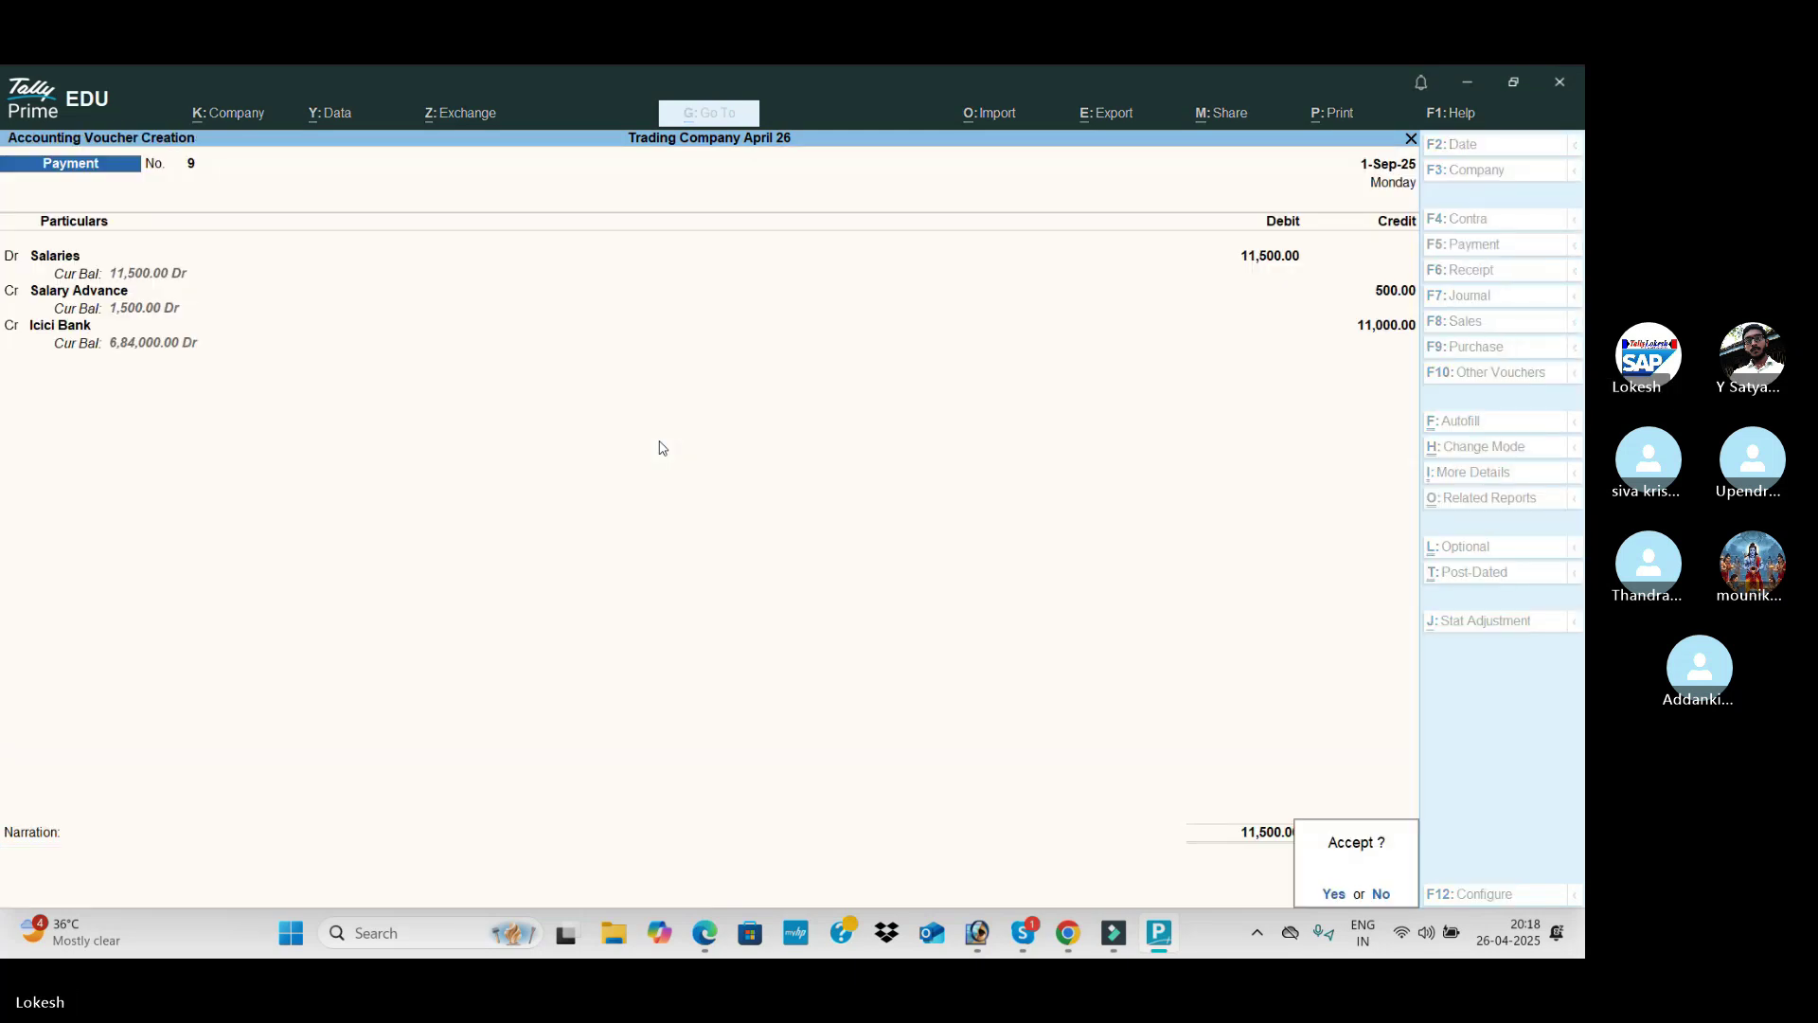
pyautogui.press('Return')
# Step: Following transaction 31 in the PDF, start a Purchase voucher and enable separate Actual and Billed Quantity columns in the company features
pyautogui.hotkey('alt', 'Tab')
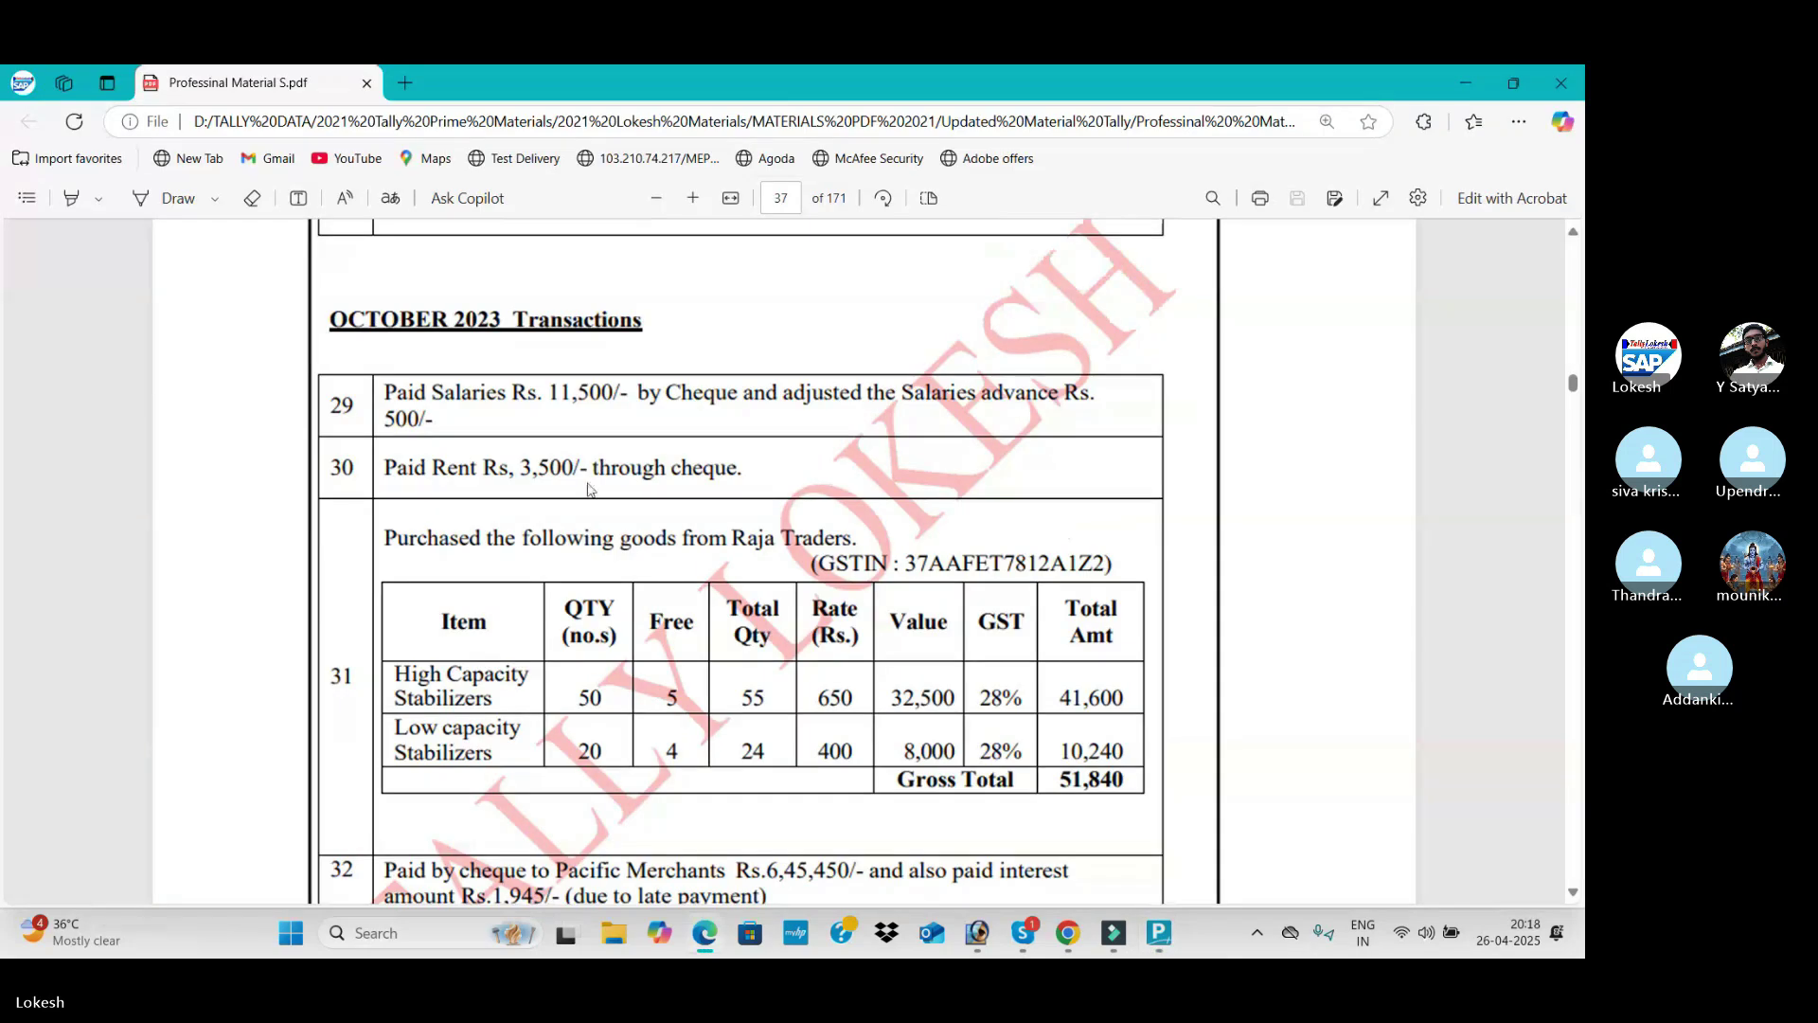
pyautogui.scroll(-4, 625, 462)
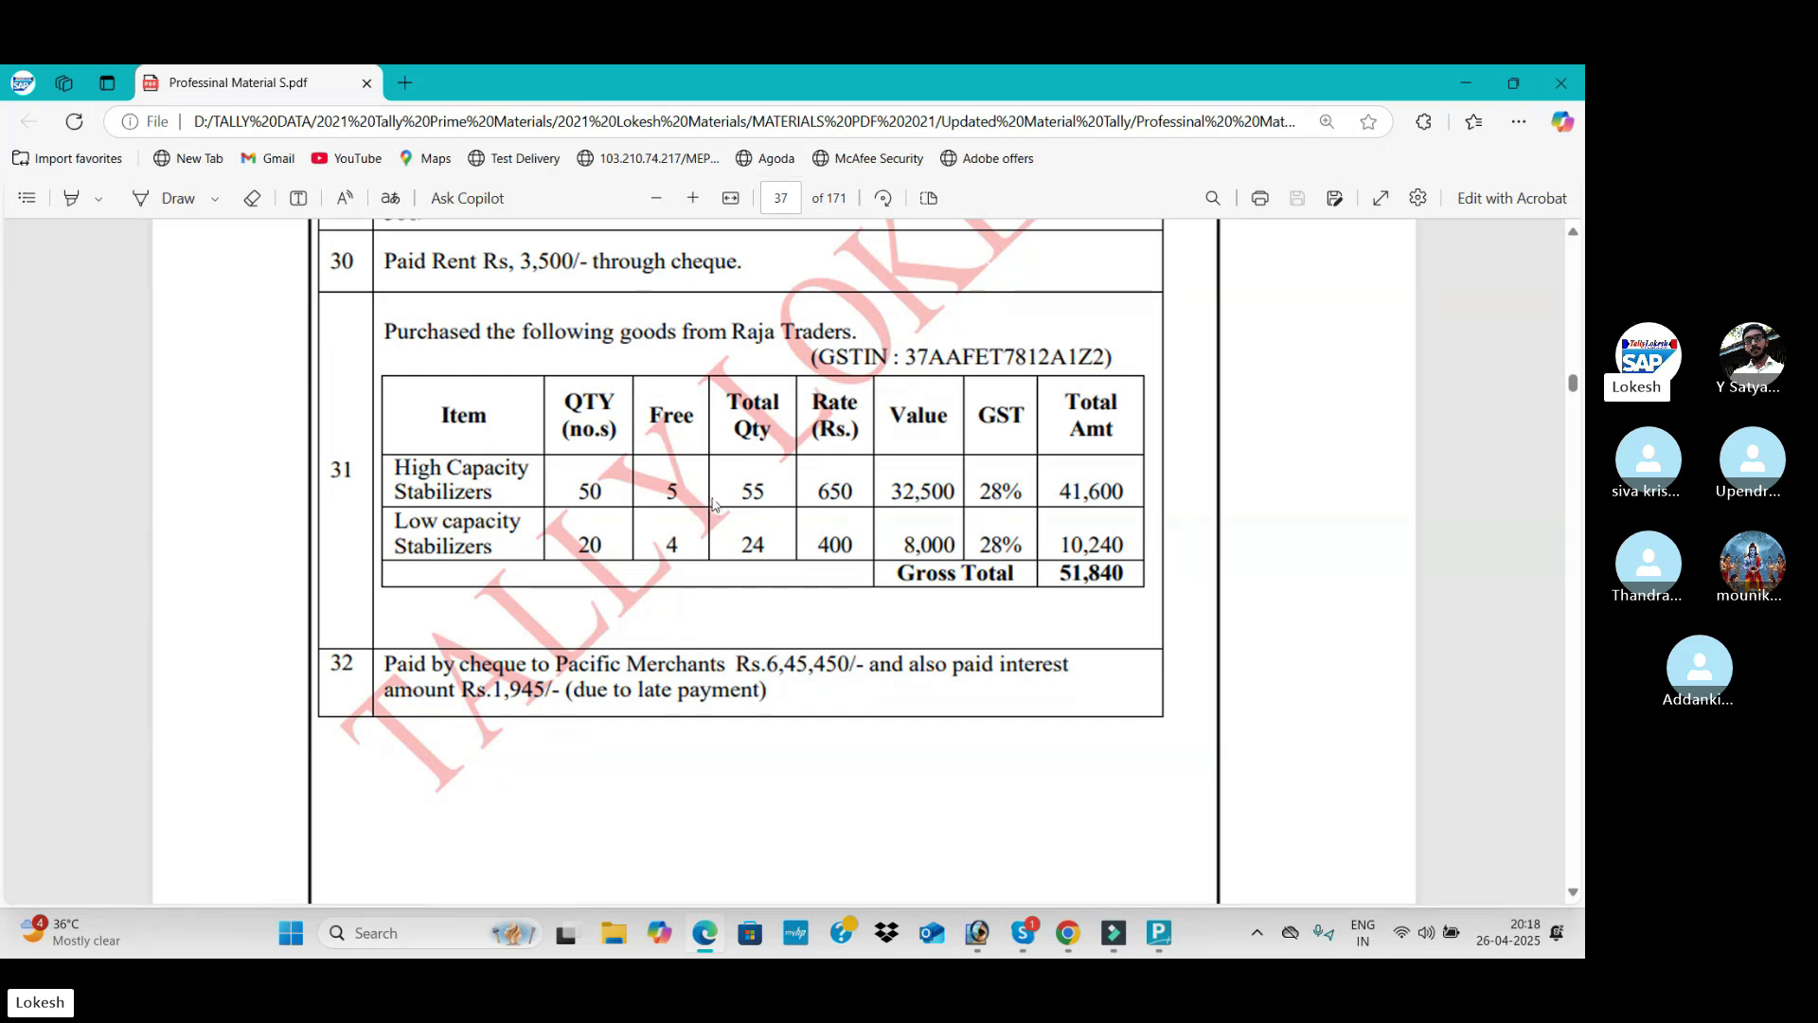
pyautogui.hotkey('alt', 'Tab')
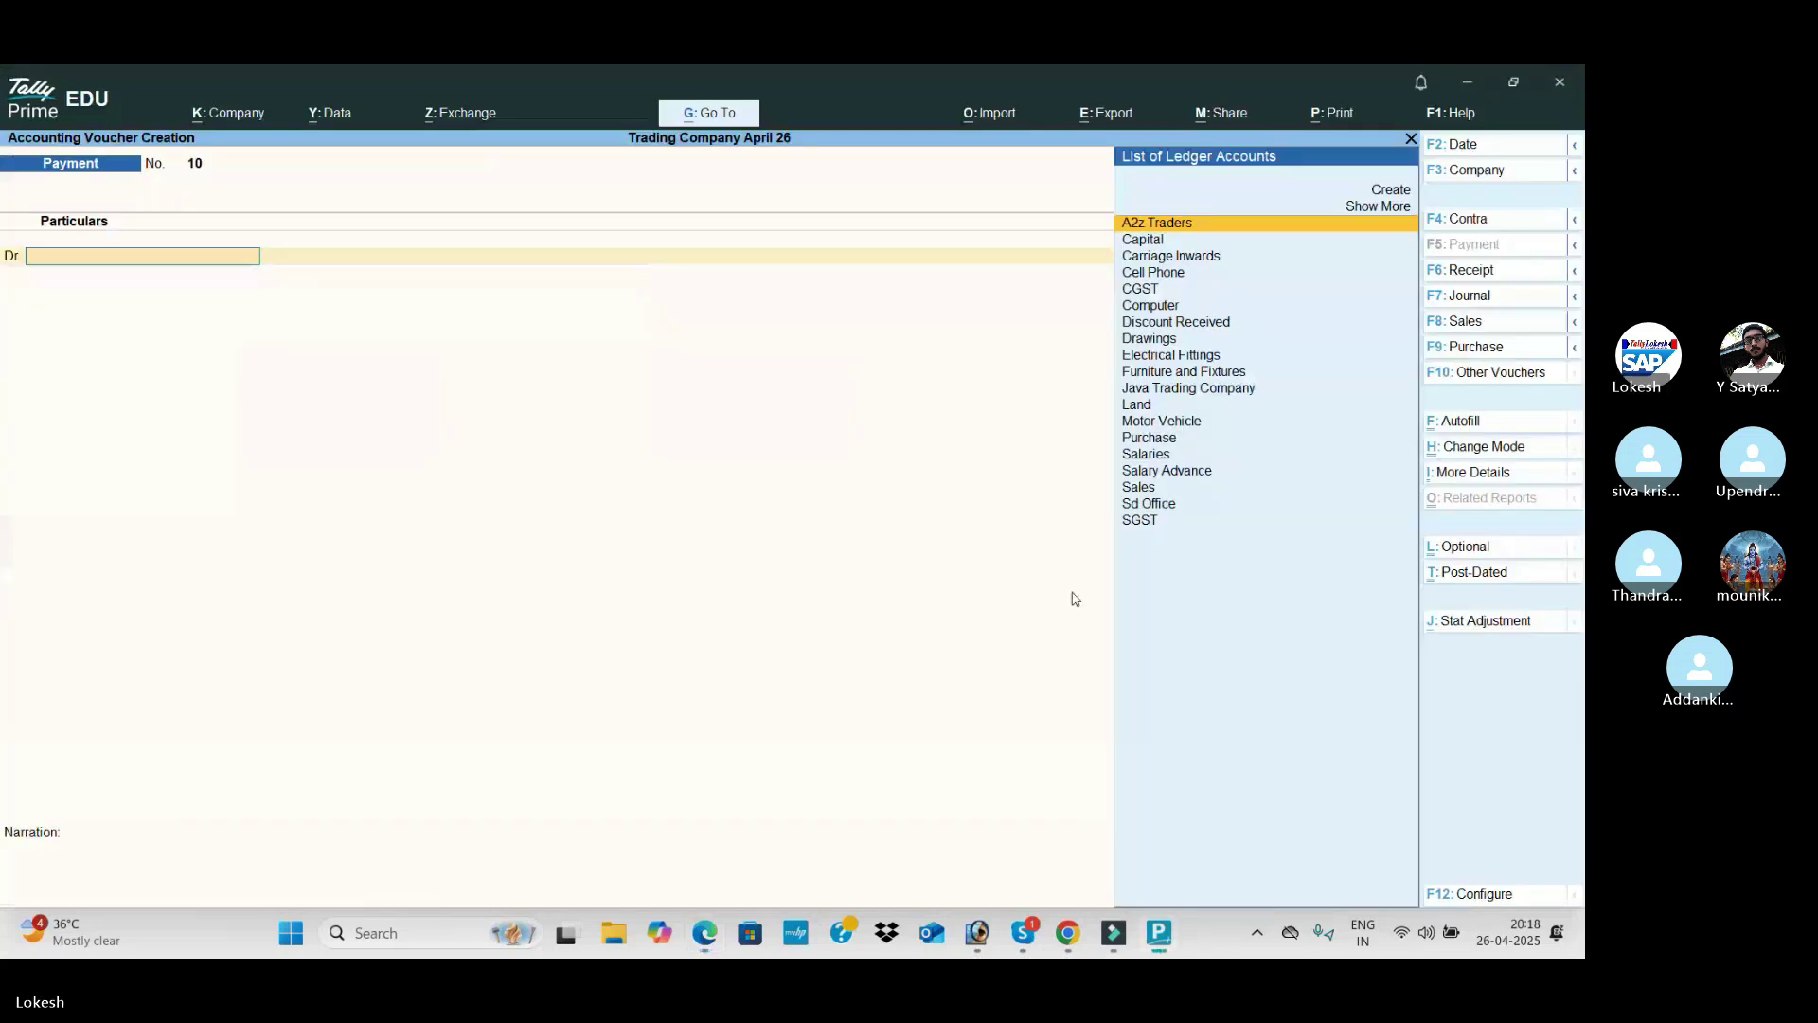
pyautogui.click(1500, 343)
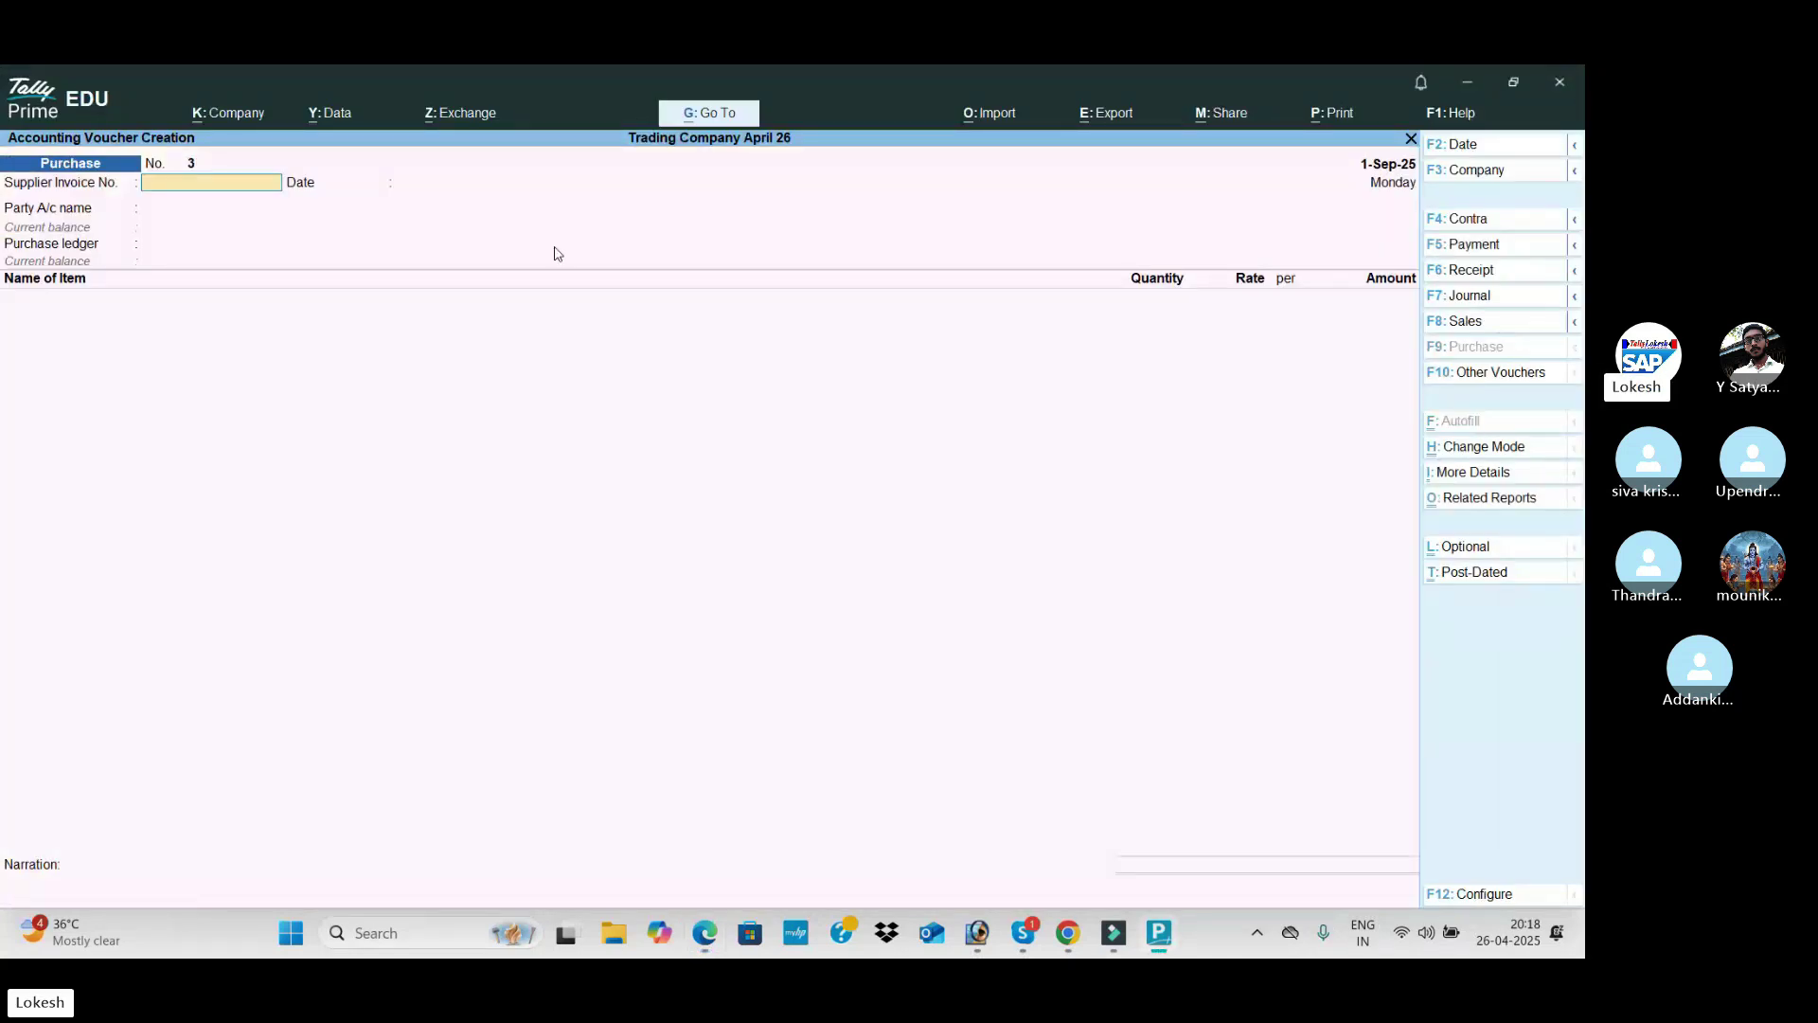
pyautogui.click(236, 115)
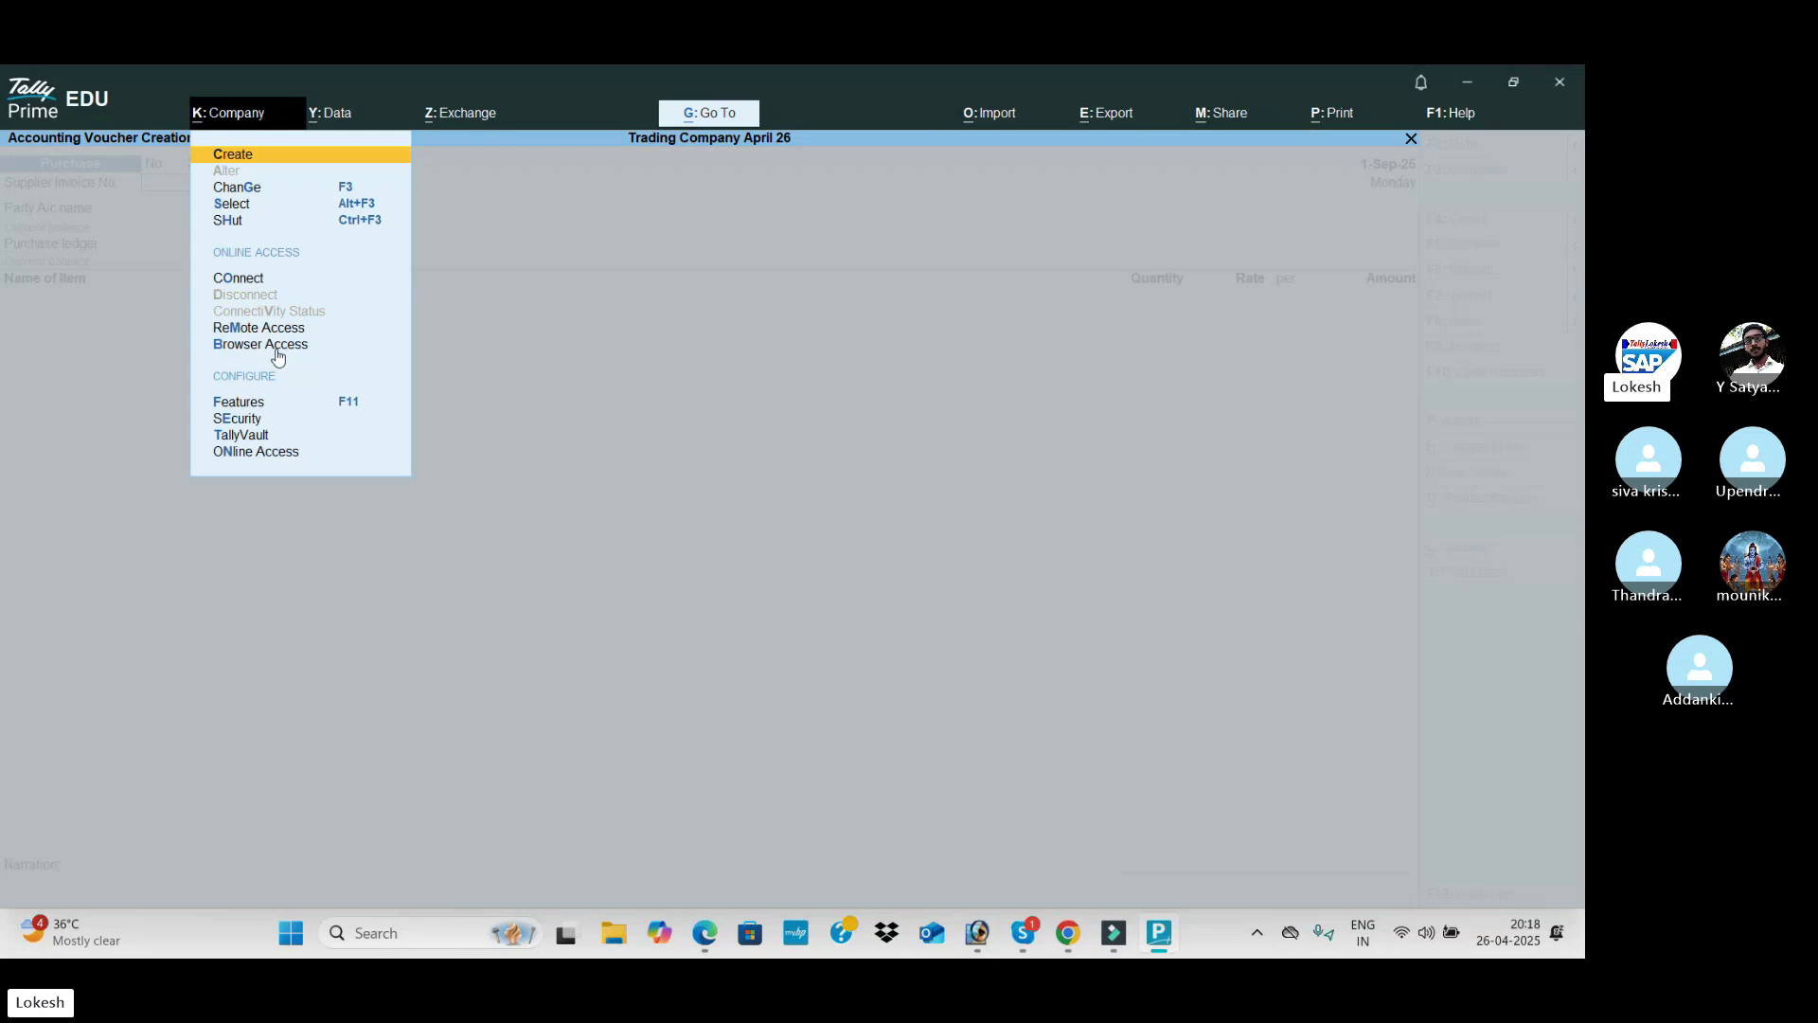
pyautogui.click(347, 405)
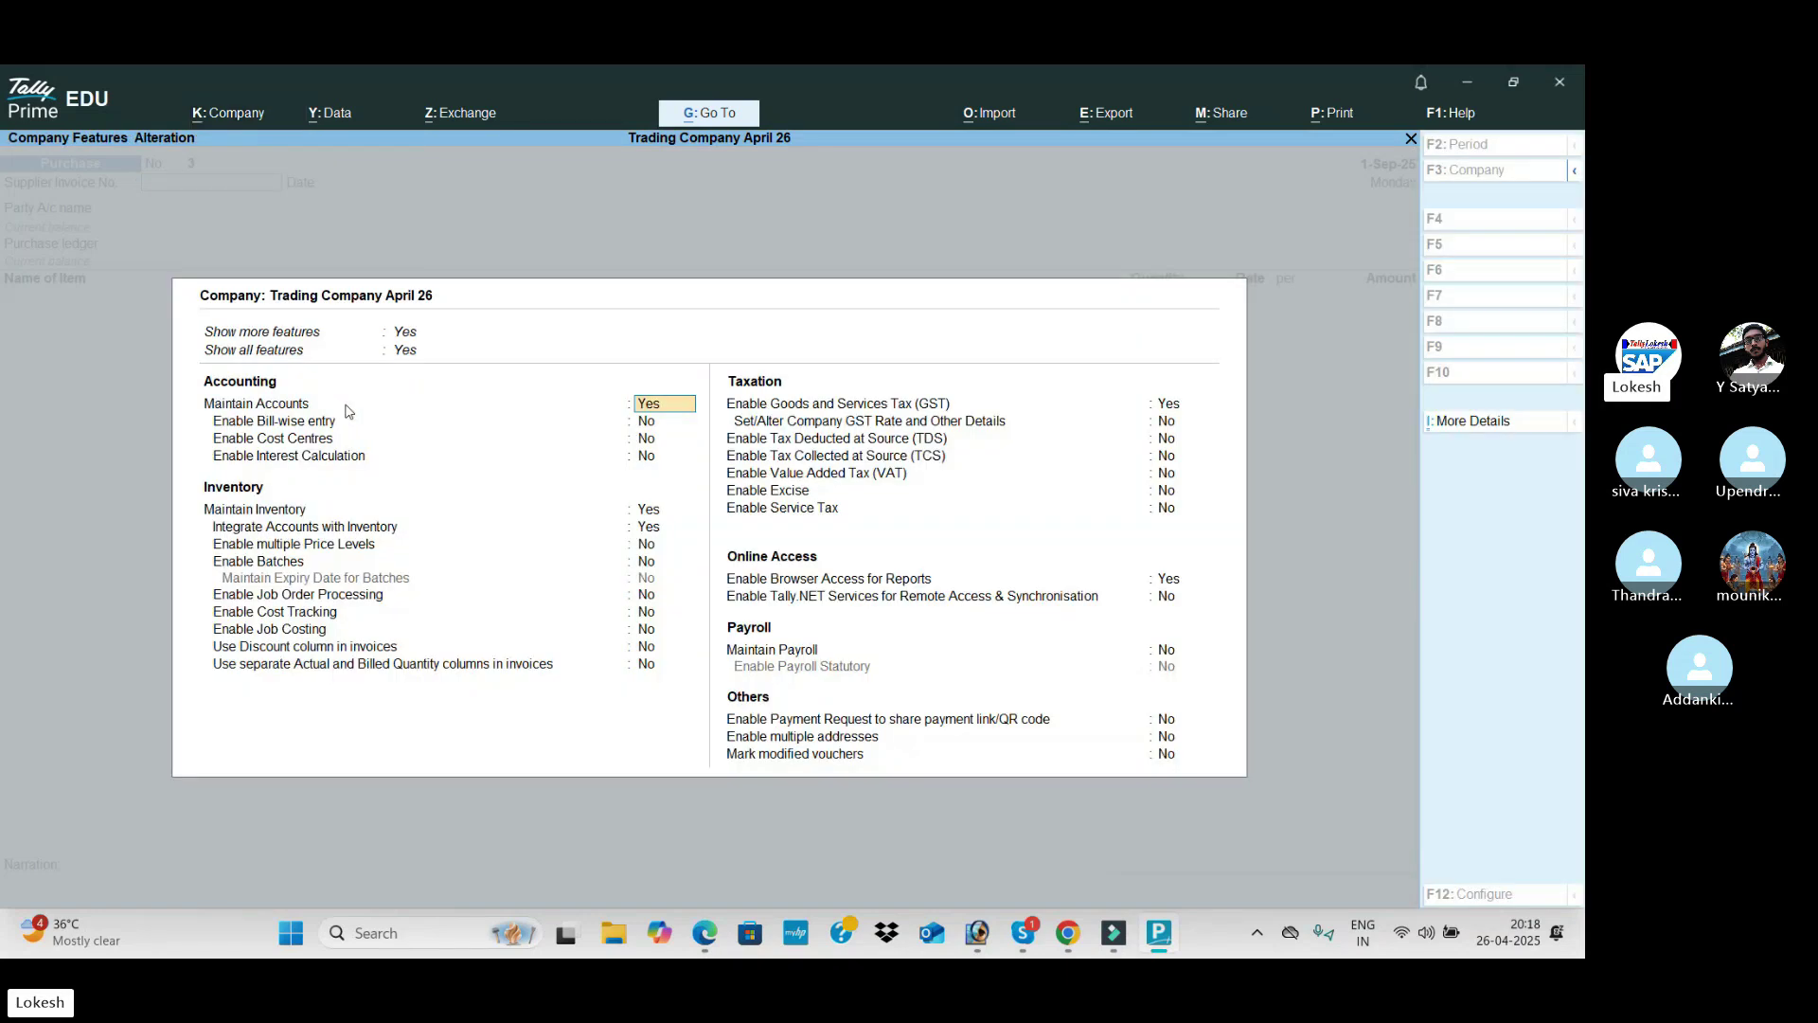
pyautogui.click(661, 668)
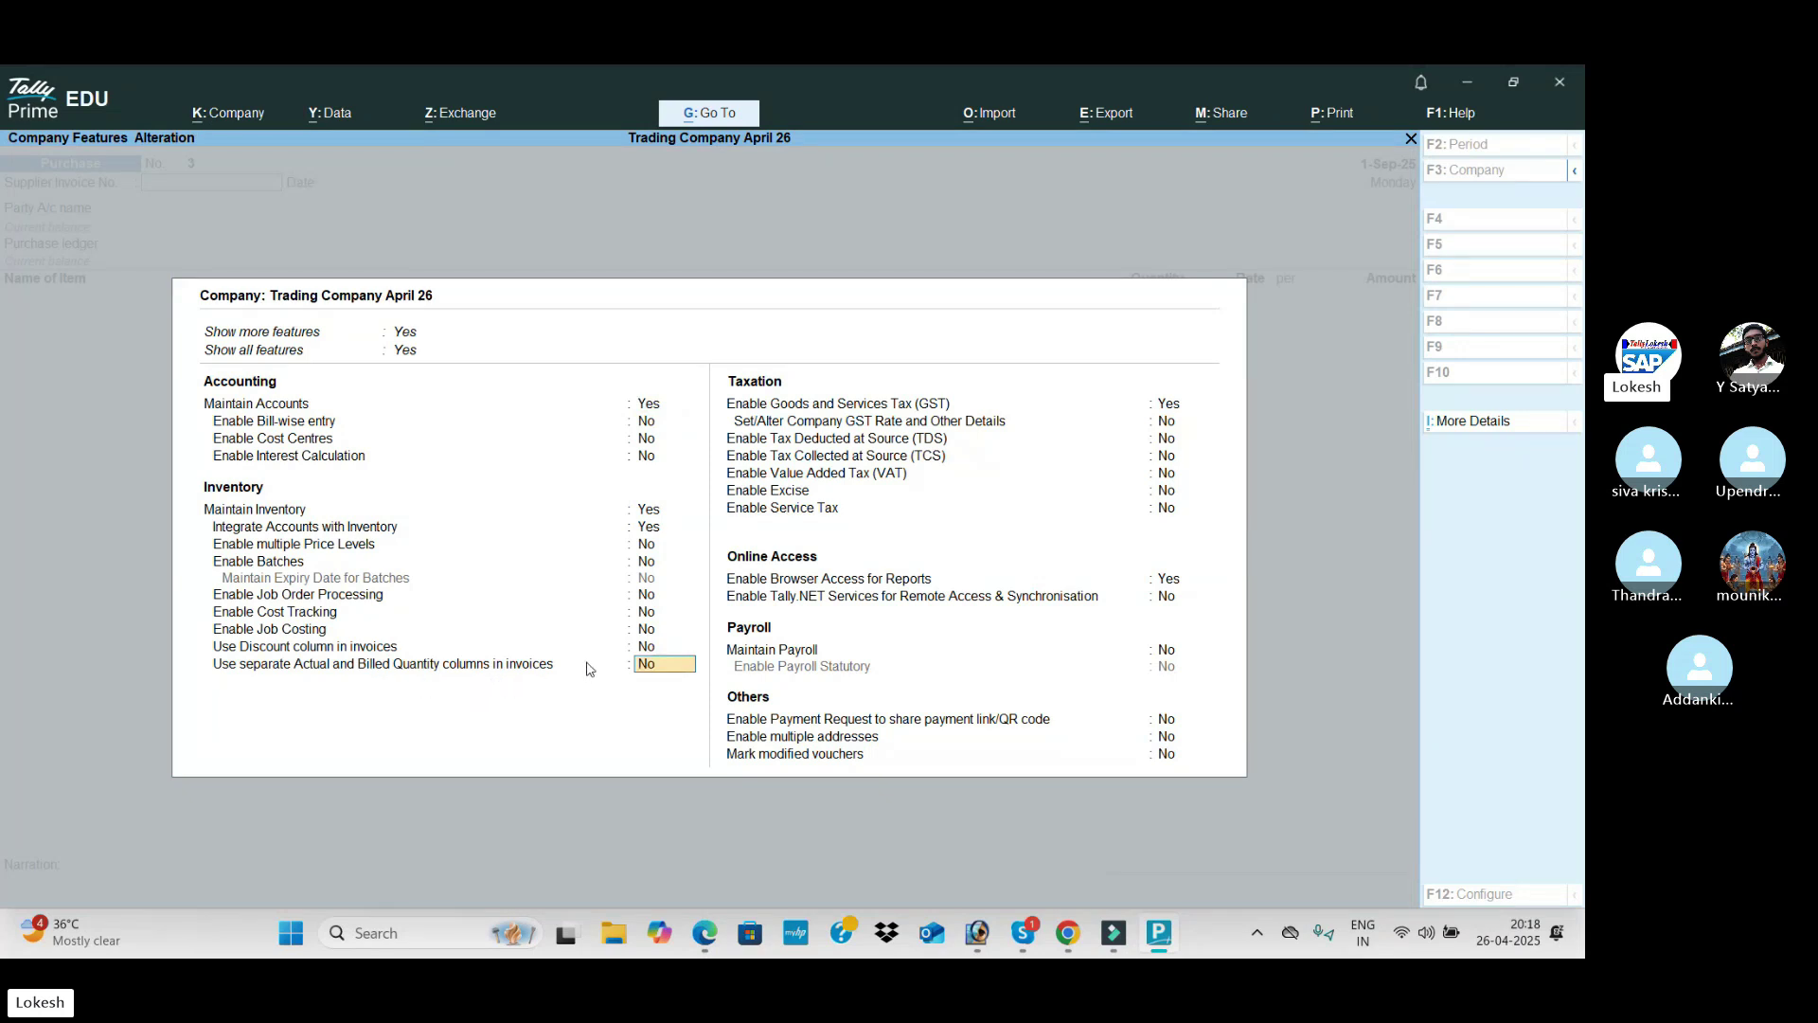
pyautogui.press('Return')
pyautogui.hotkey('ctrl', 'a')
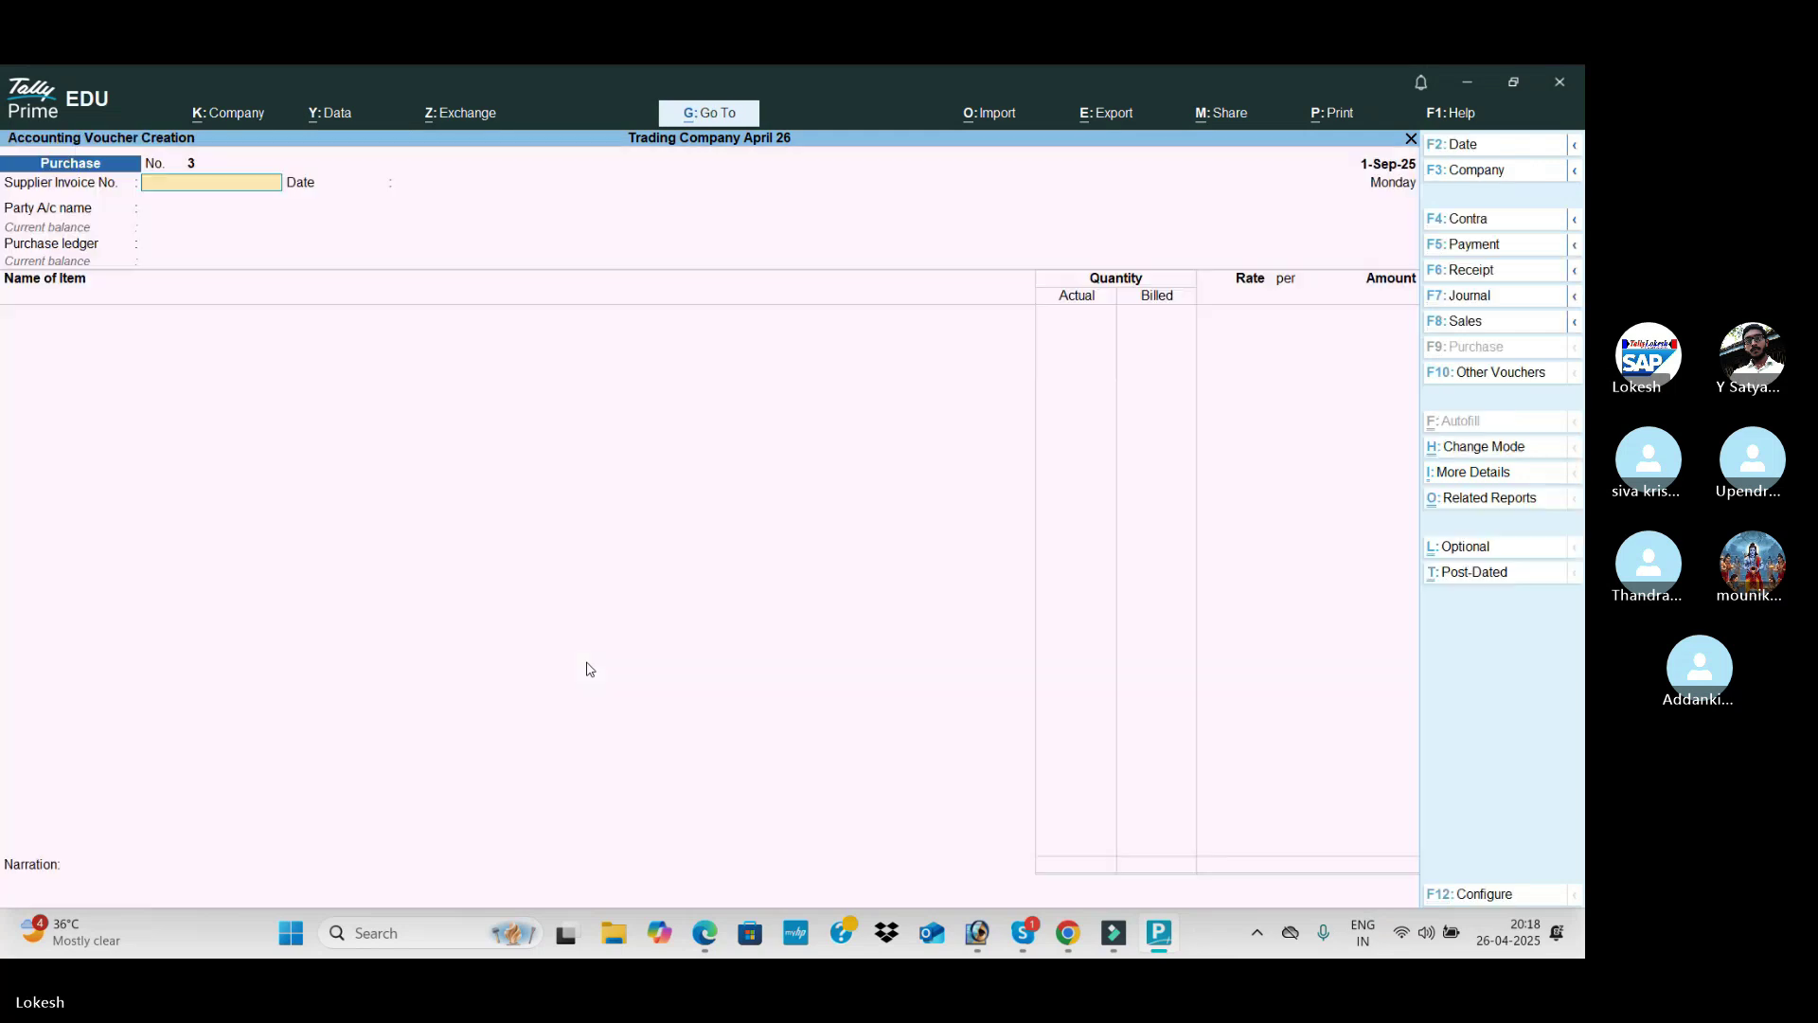
# Step: Leave the supplier invoice number blank and create a Raja Traders party ledger under Sundry Creditors, keeping the default mailing details
pyautogui.press('Return')
pyautogui.press('Return')
pyautogui.hotkey('alt', 'Tab')
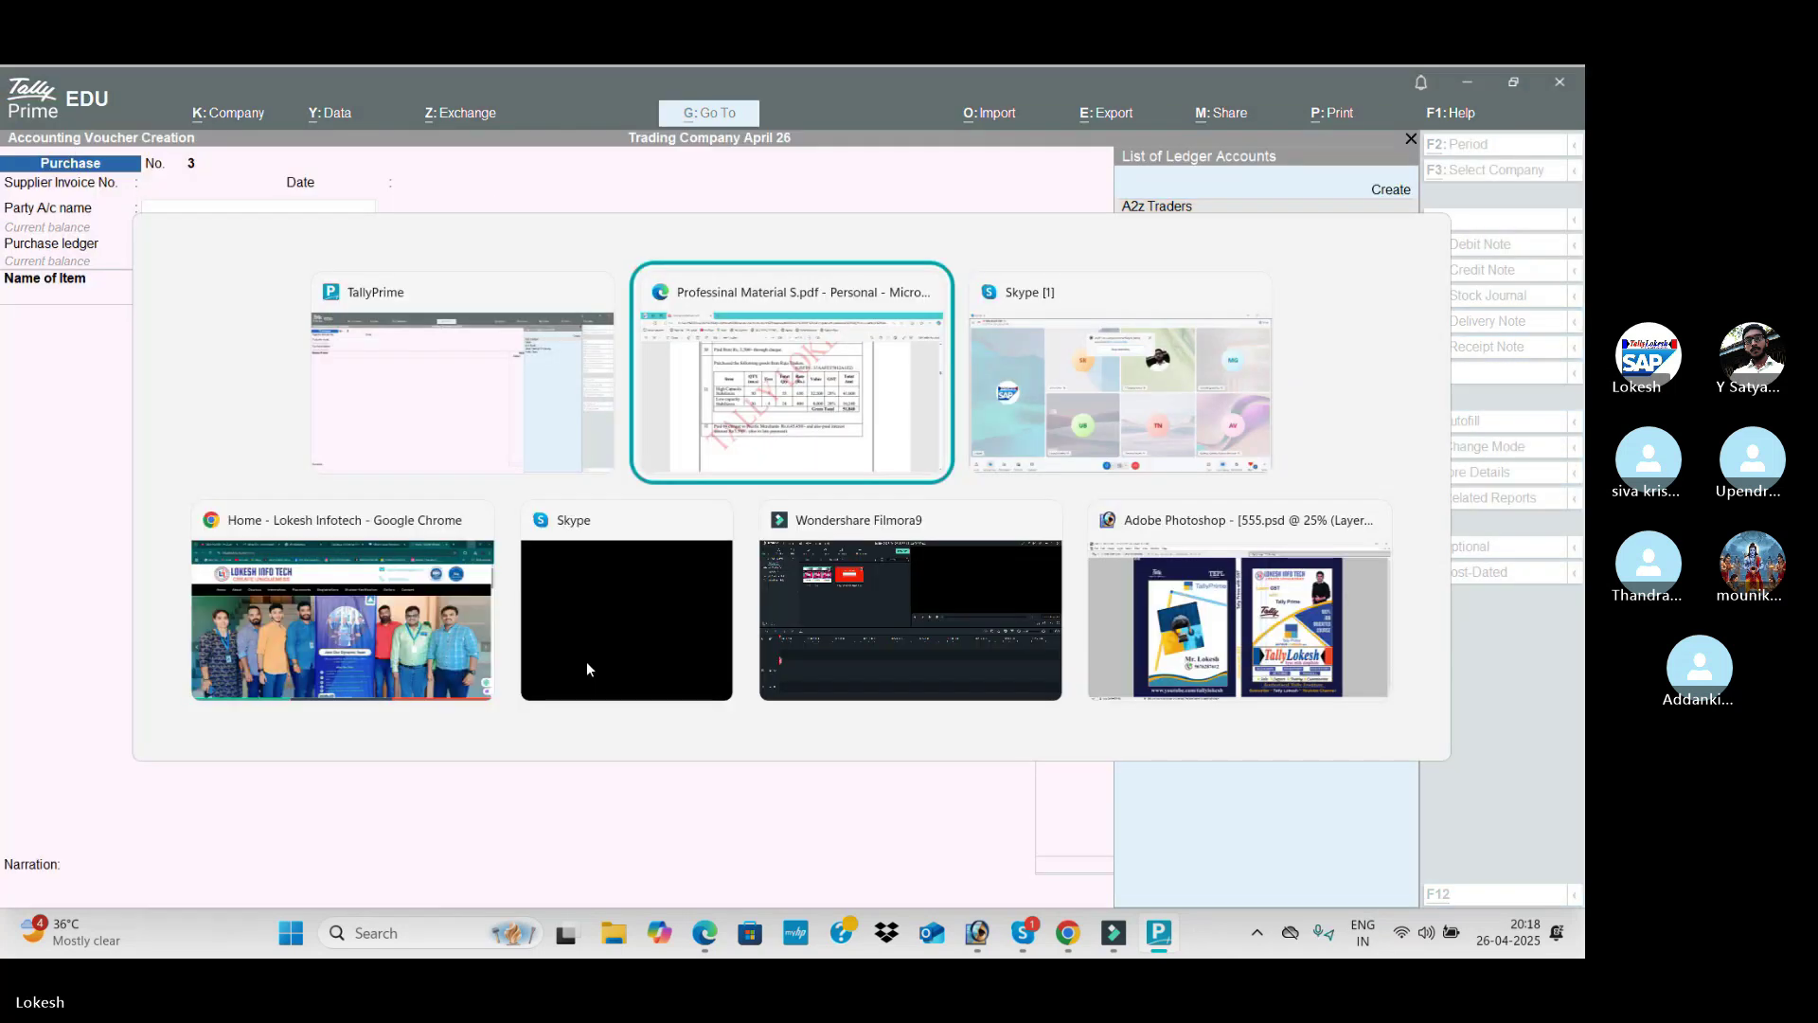
pyautogui.hotkey('alt', 'Tab')
pyautogui.hotkey('alt', 'c')
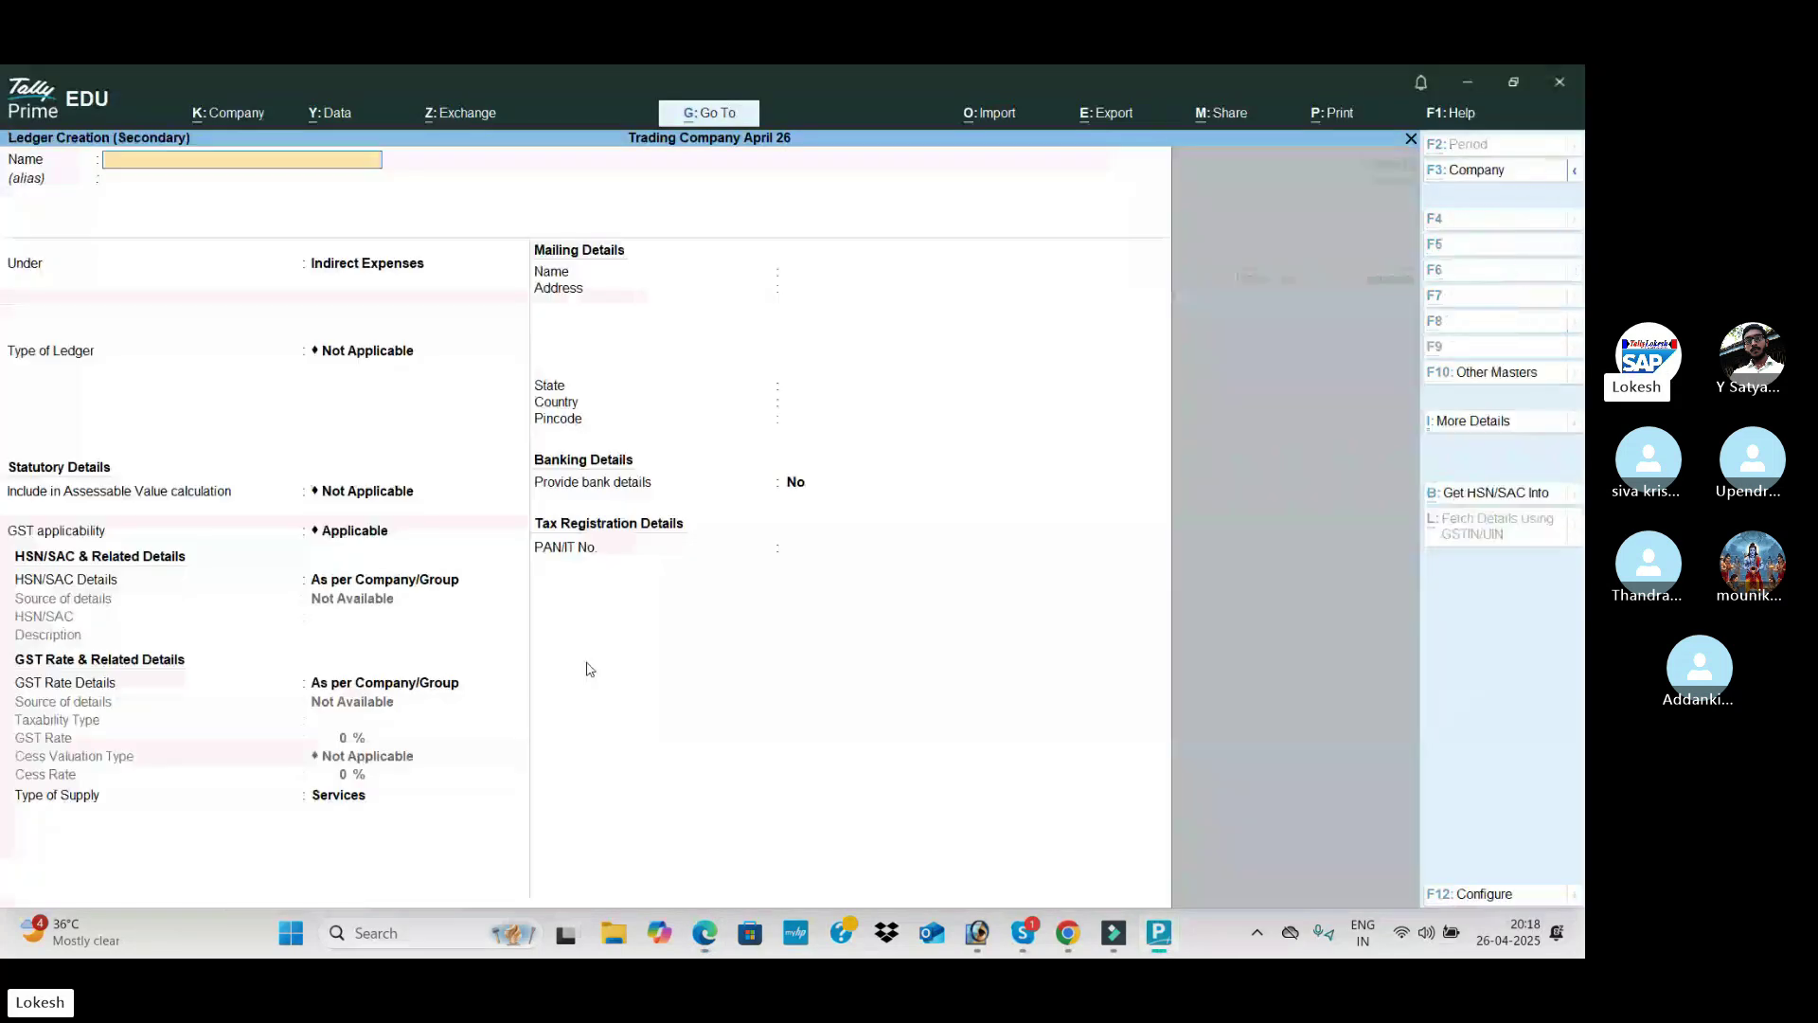
pyautogui.write('Raja Traders')
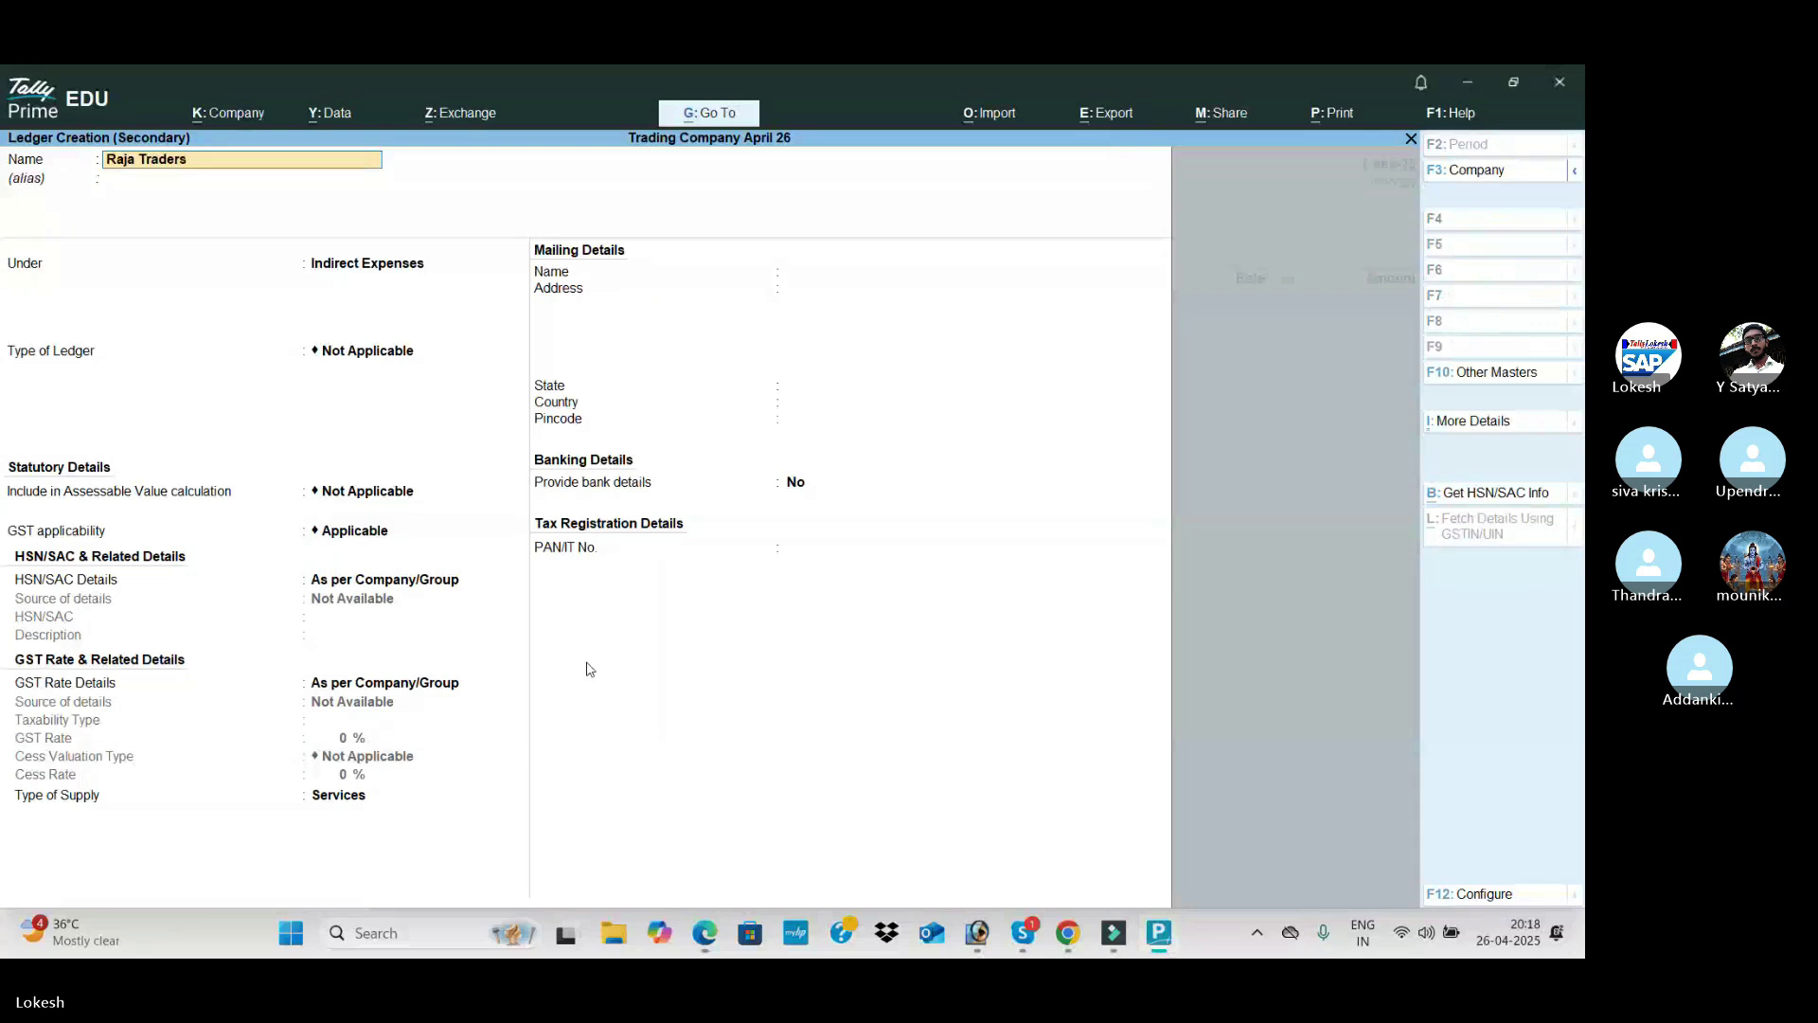
pyautogui.press('Return')
pyautogui.write('Sun')
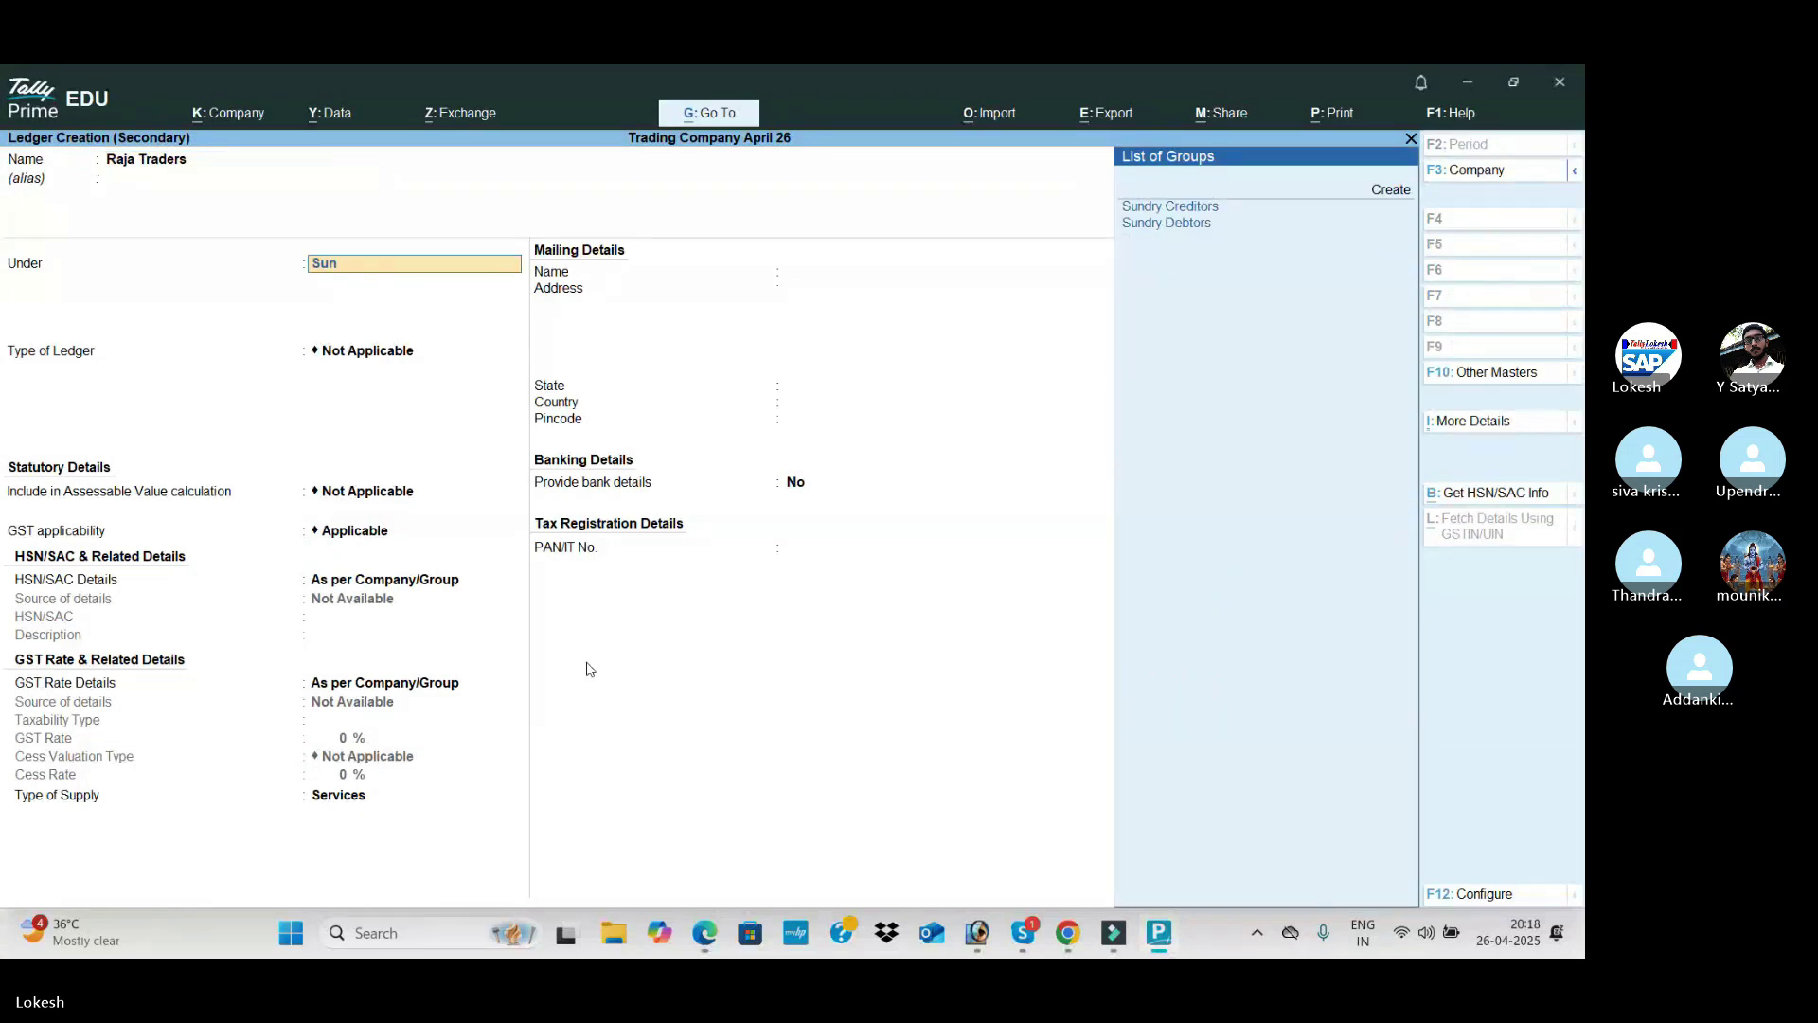
pyautogui.press('Return')
pyautogui.press('Return')
pyautogui.press('Return')
pyautogui.press('Return')
pyautogui.press('Return')
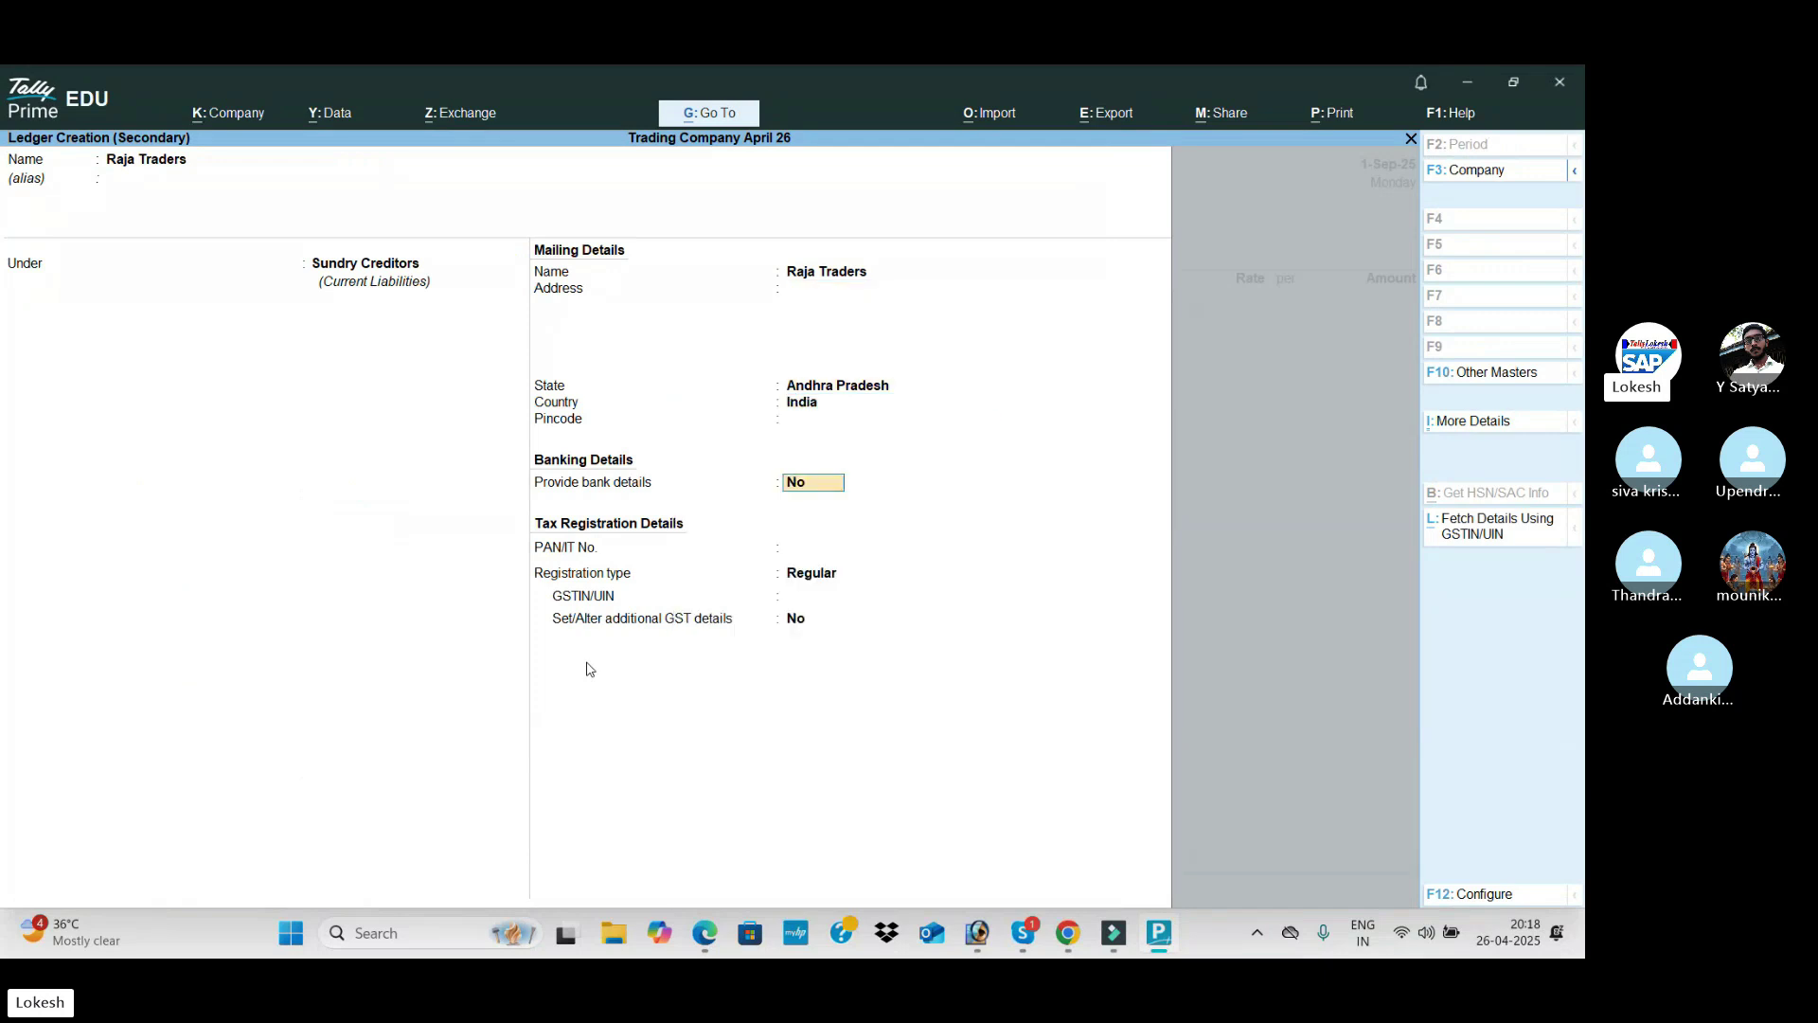
# Step: Keep the Regular registration type, enter 37 as Raja Traders' GSTIN/UIN, and save the ledger as the purchase party
pyautogui.press('Return')
pyautogui.press('Return')
pyautogui.press('Return')
pyautogui.write('37')
pyautogui.press('Return')
pyautogui.press('Return')
pyautogui.press('Return')
pyautogui.press('Return')
pyautogui.press('Return')
pyautogui.press('Return')
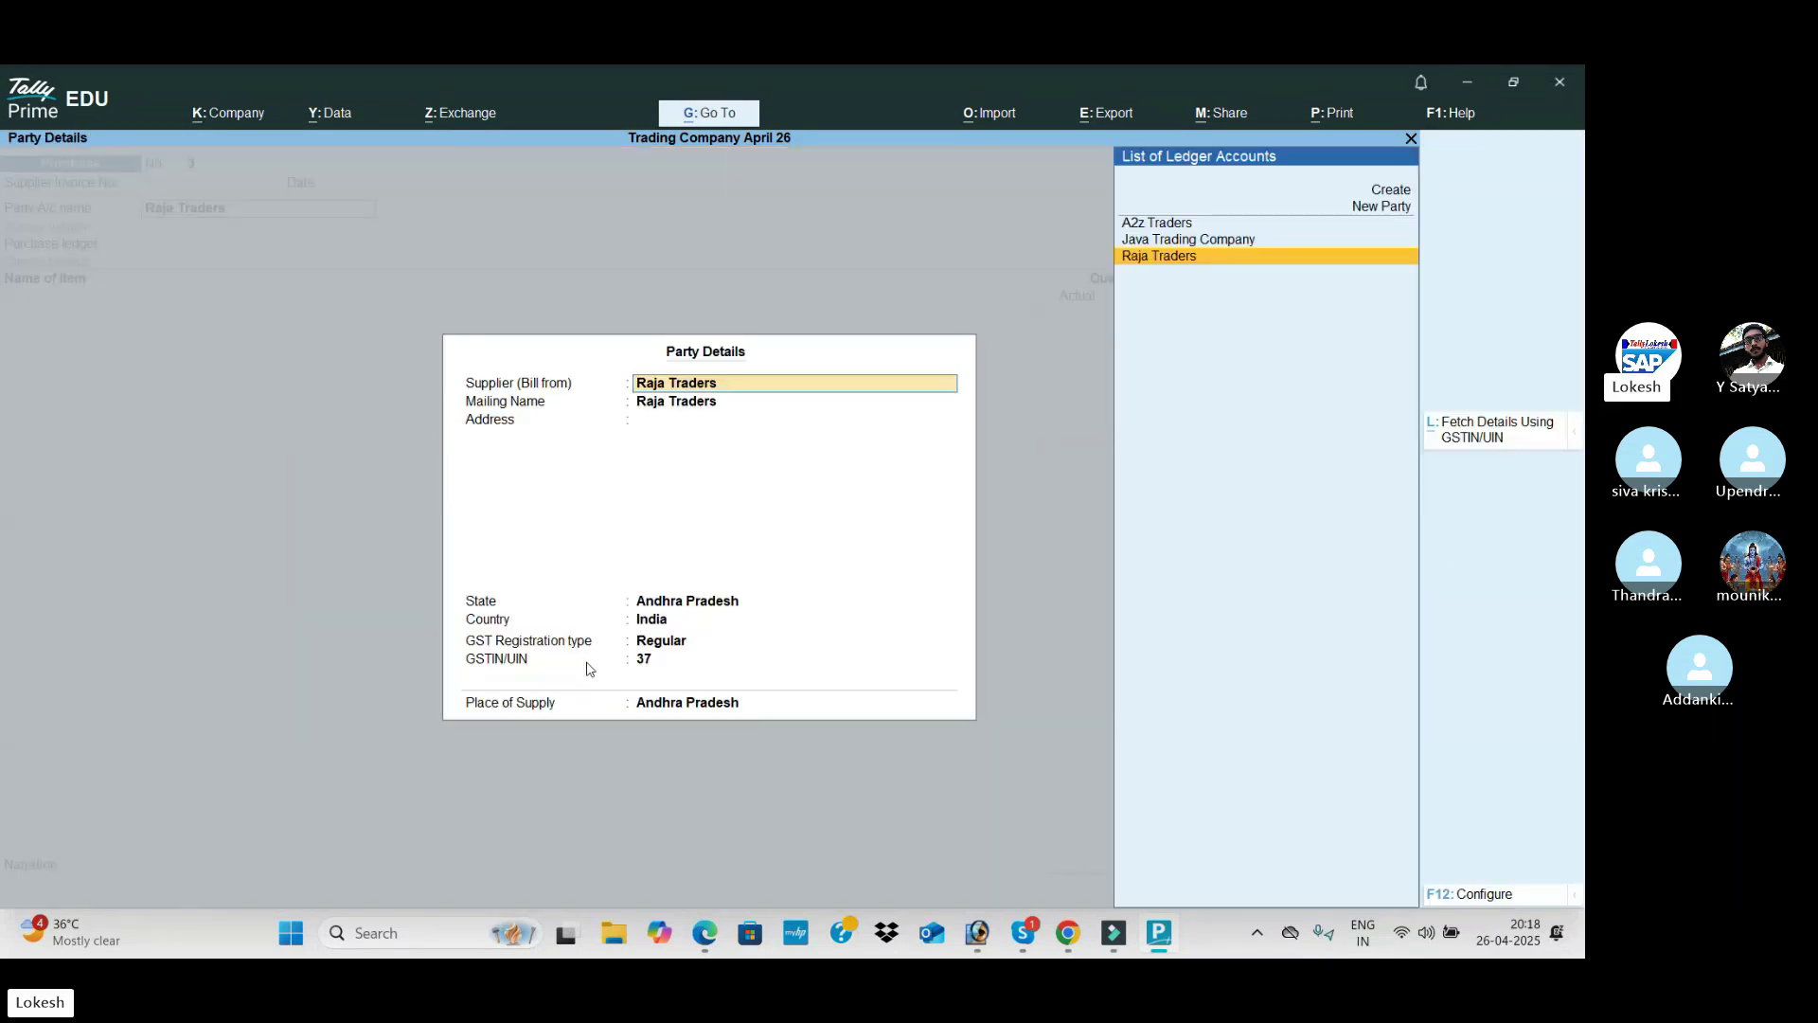
# Step: Accept Raja Traders' party details, leave the supplier invoice number and date blank, and keep Purchase as the purchase ledger
pyautogui.press('Return')
pyautogui.press('Return')
pyautogui.press('Return')
pyautogui.press('Return')
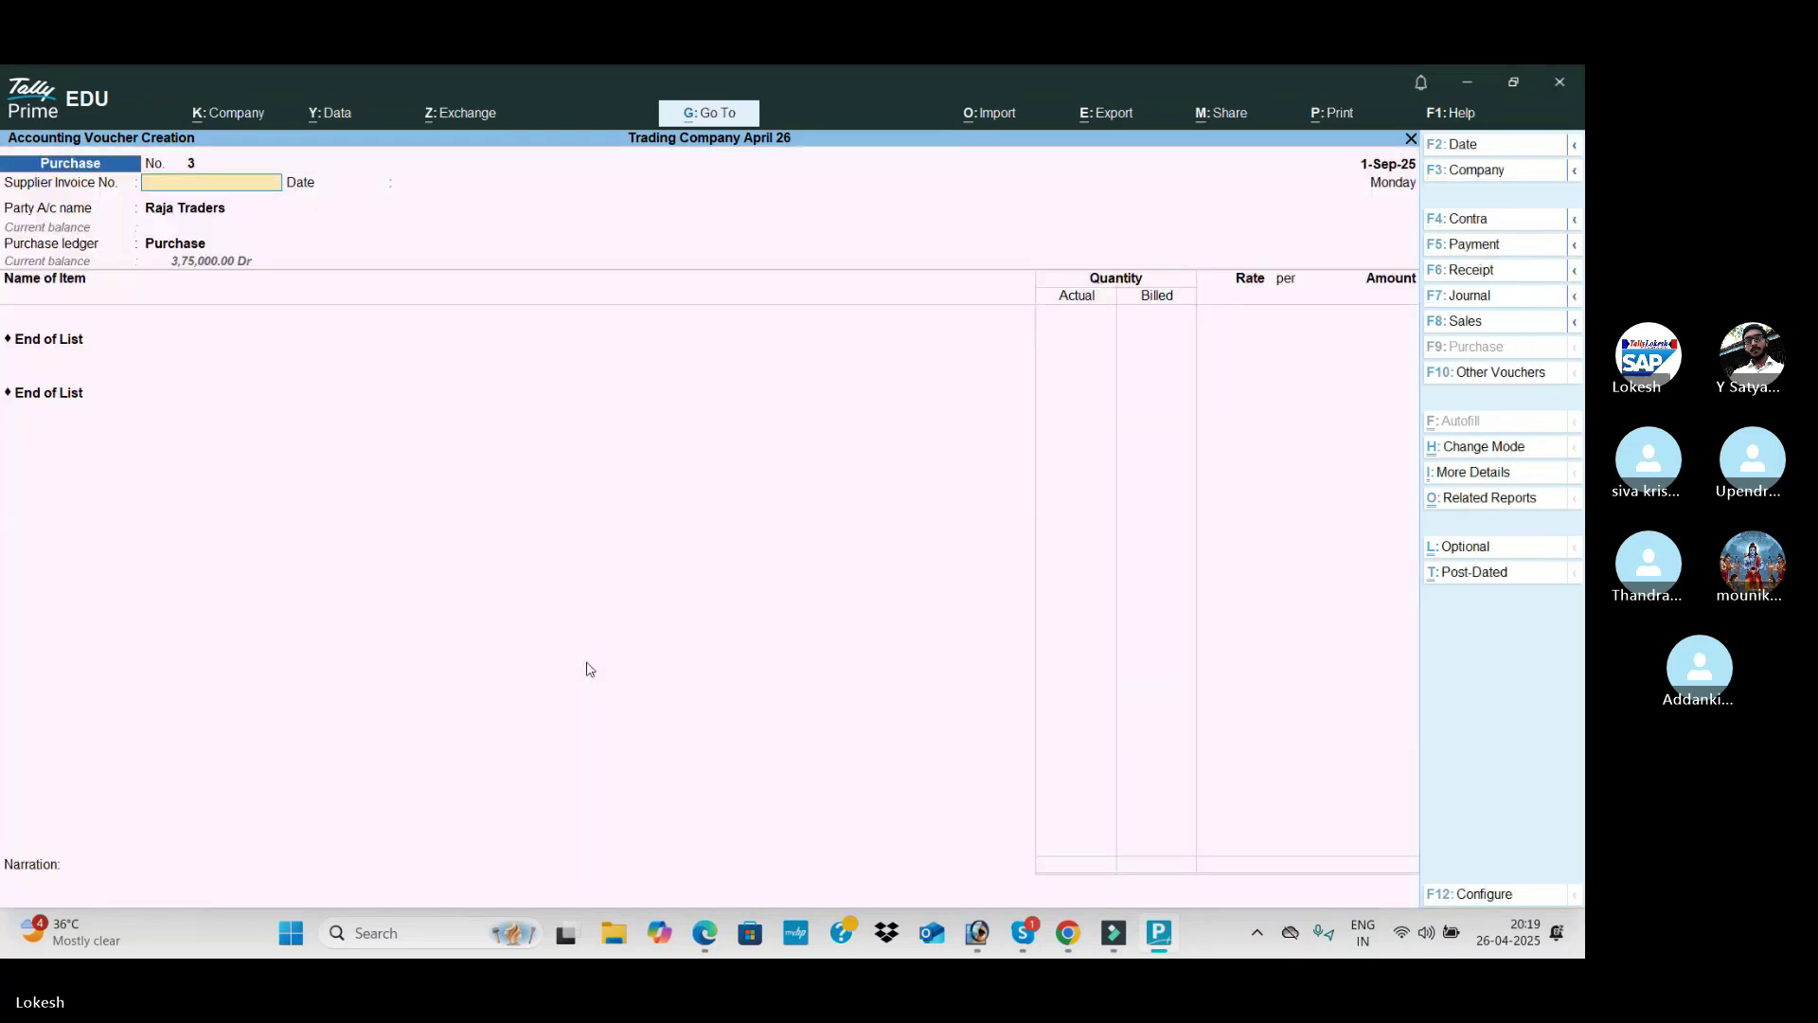
pyautogui.press('Return')
pyautogui.press('Return')
pyautogui.press('Return')
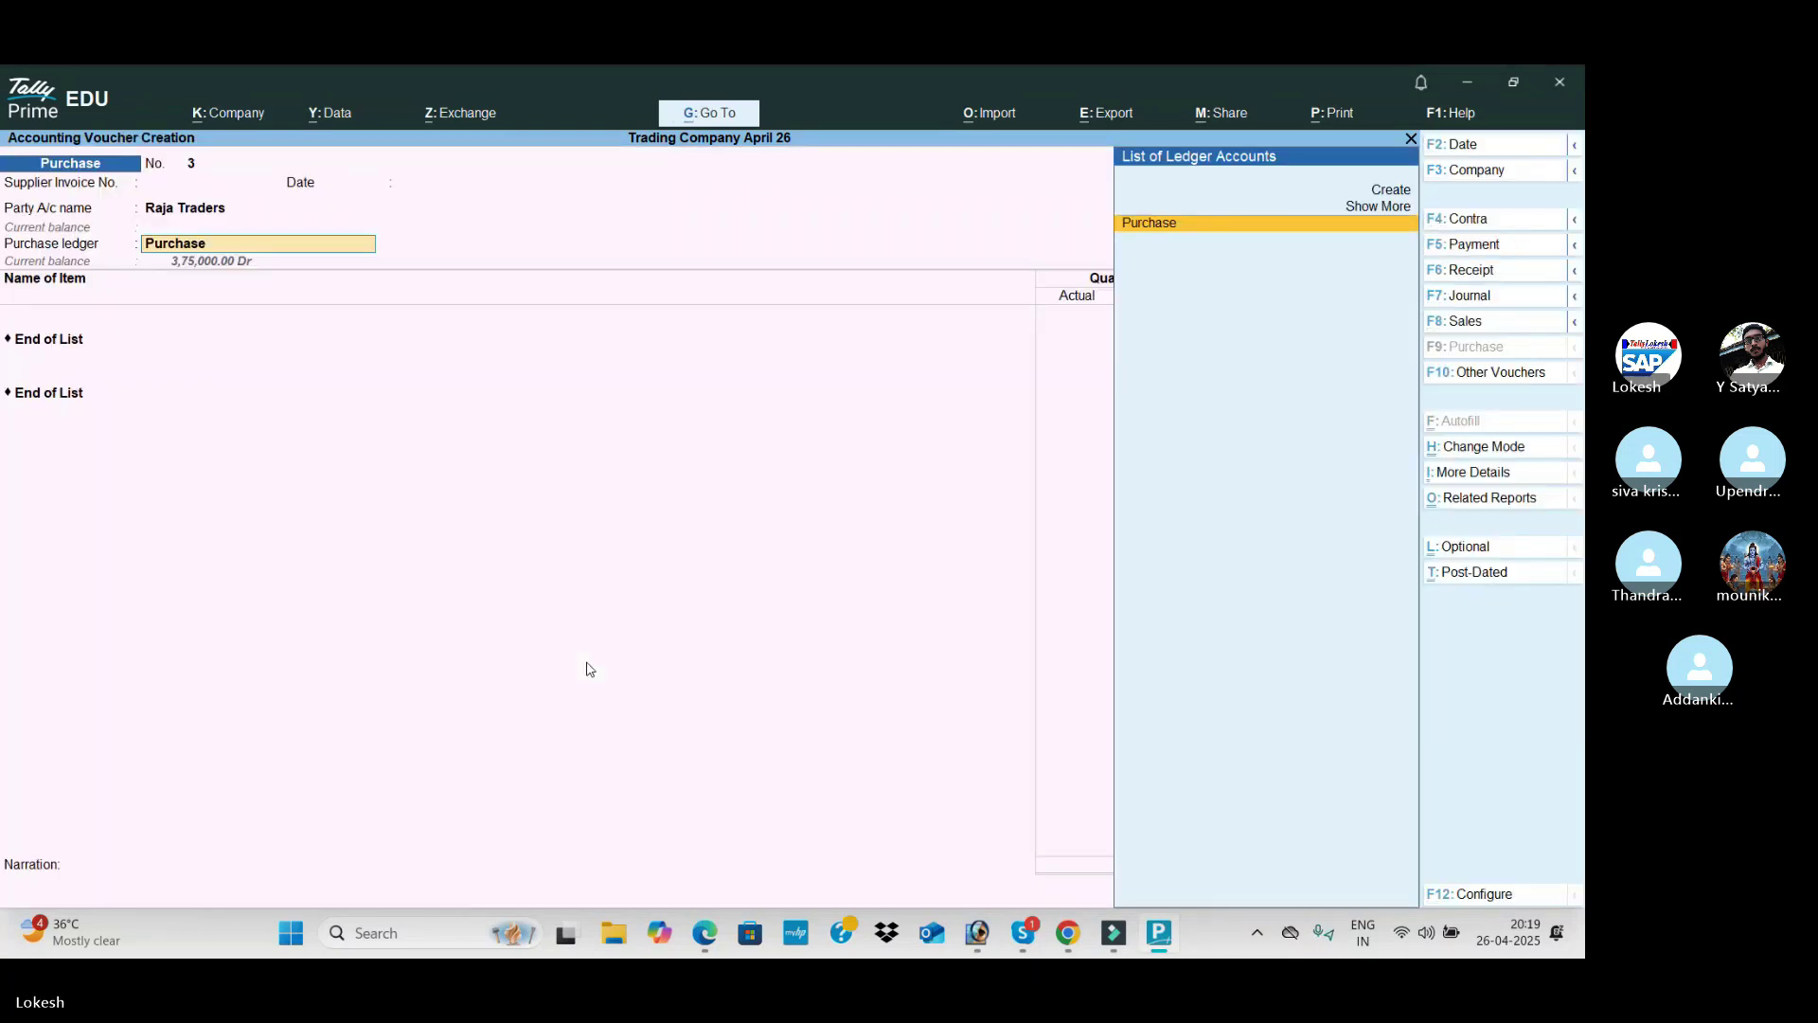
# Step: Following transaction 31 in the PDF, add High Capacity Stabilizers with 55 nos actual and 50 nos billed quantity
pyautogui.hotkey('alt', 'Tab')
pyautogui.hotkey('alt', 'Tab')
pyautogui.press('Down')
pyautogui.press('Return')
pyautogui.hotkey('alt', 'Tab')
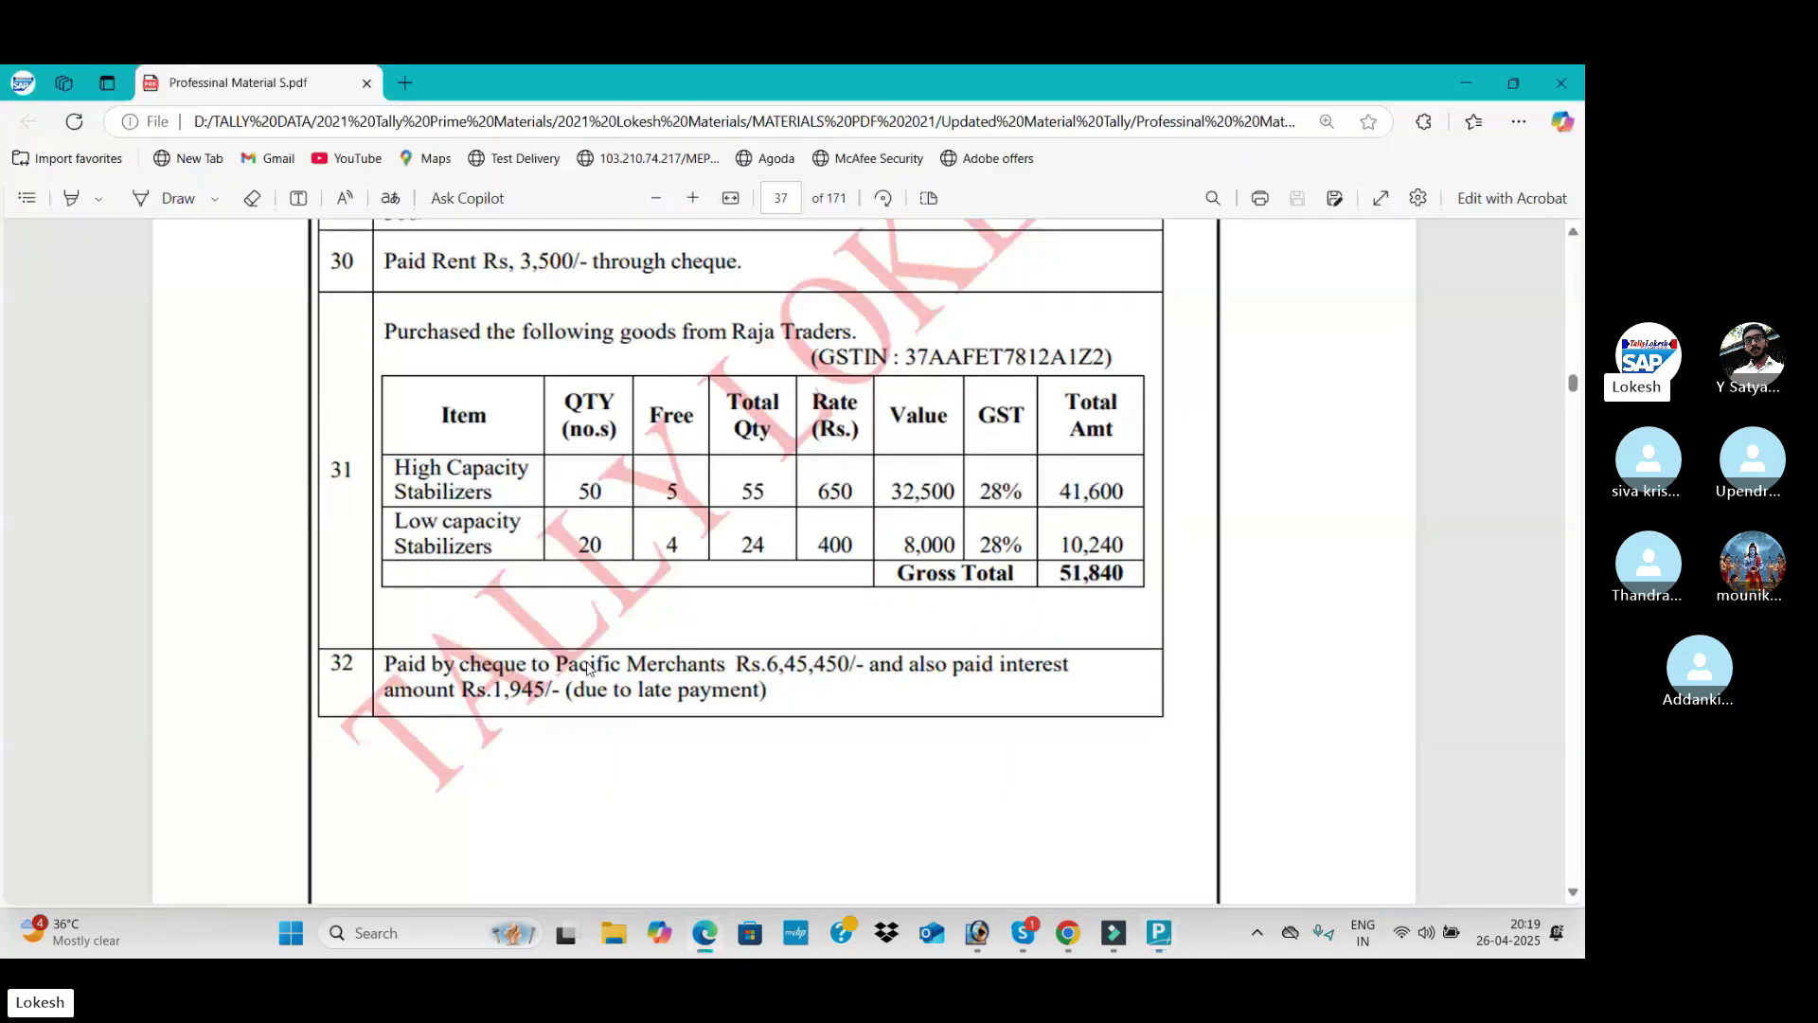
pyautogui.hotkey('alt', 'Tab')
pyautogui.write('55')
pyautogui.press('Return')
pyautogui.write('50 nos')
pyautogui.press('Return')
# Step: Set the High Capacity Stabilizers purchase rate to 650 per nos and accept the line amount
pyautogui.hotkey('alt', 'Tab')
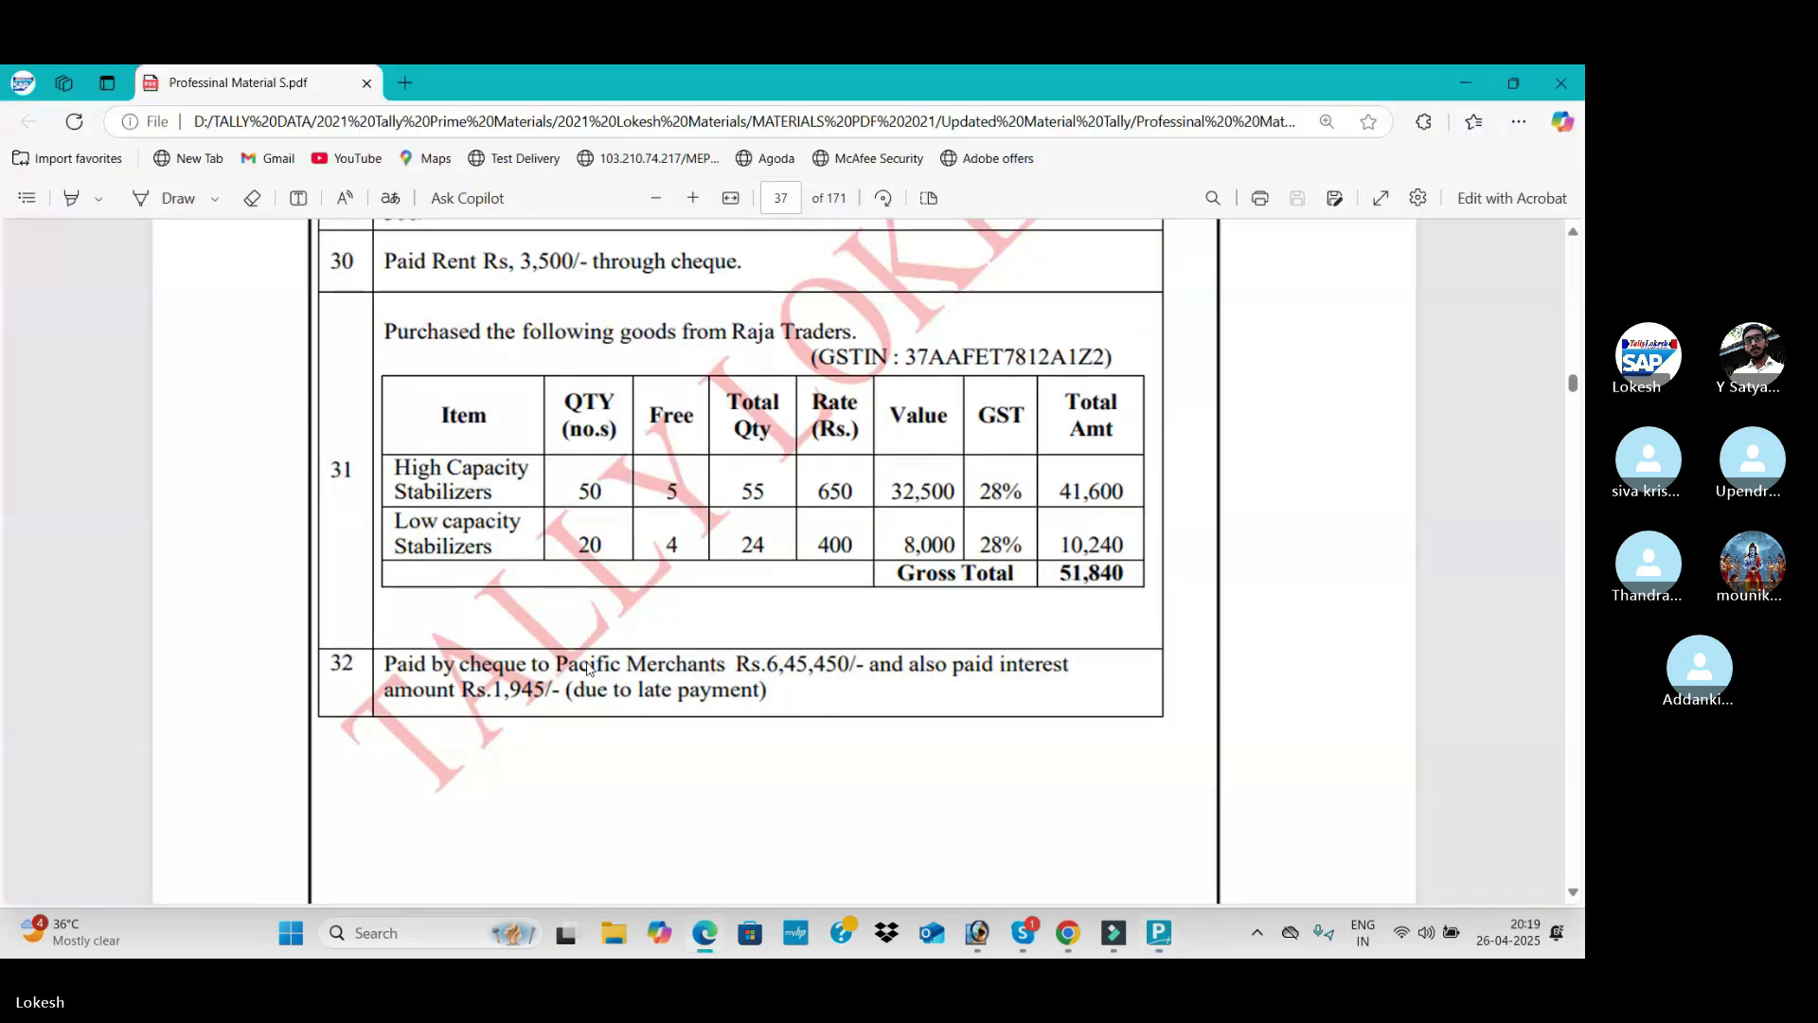
pyautogui.hotkey('alt', 'Tab')
pyautogui.write('650')
pyautogui.press('Return')
pyautogui.press('Return')
pyautogui.press('Return')
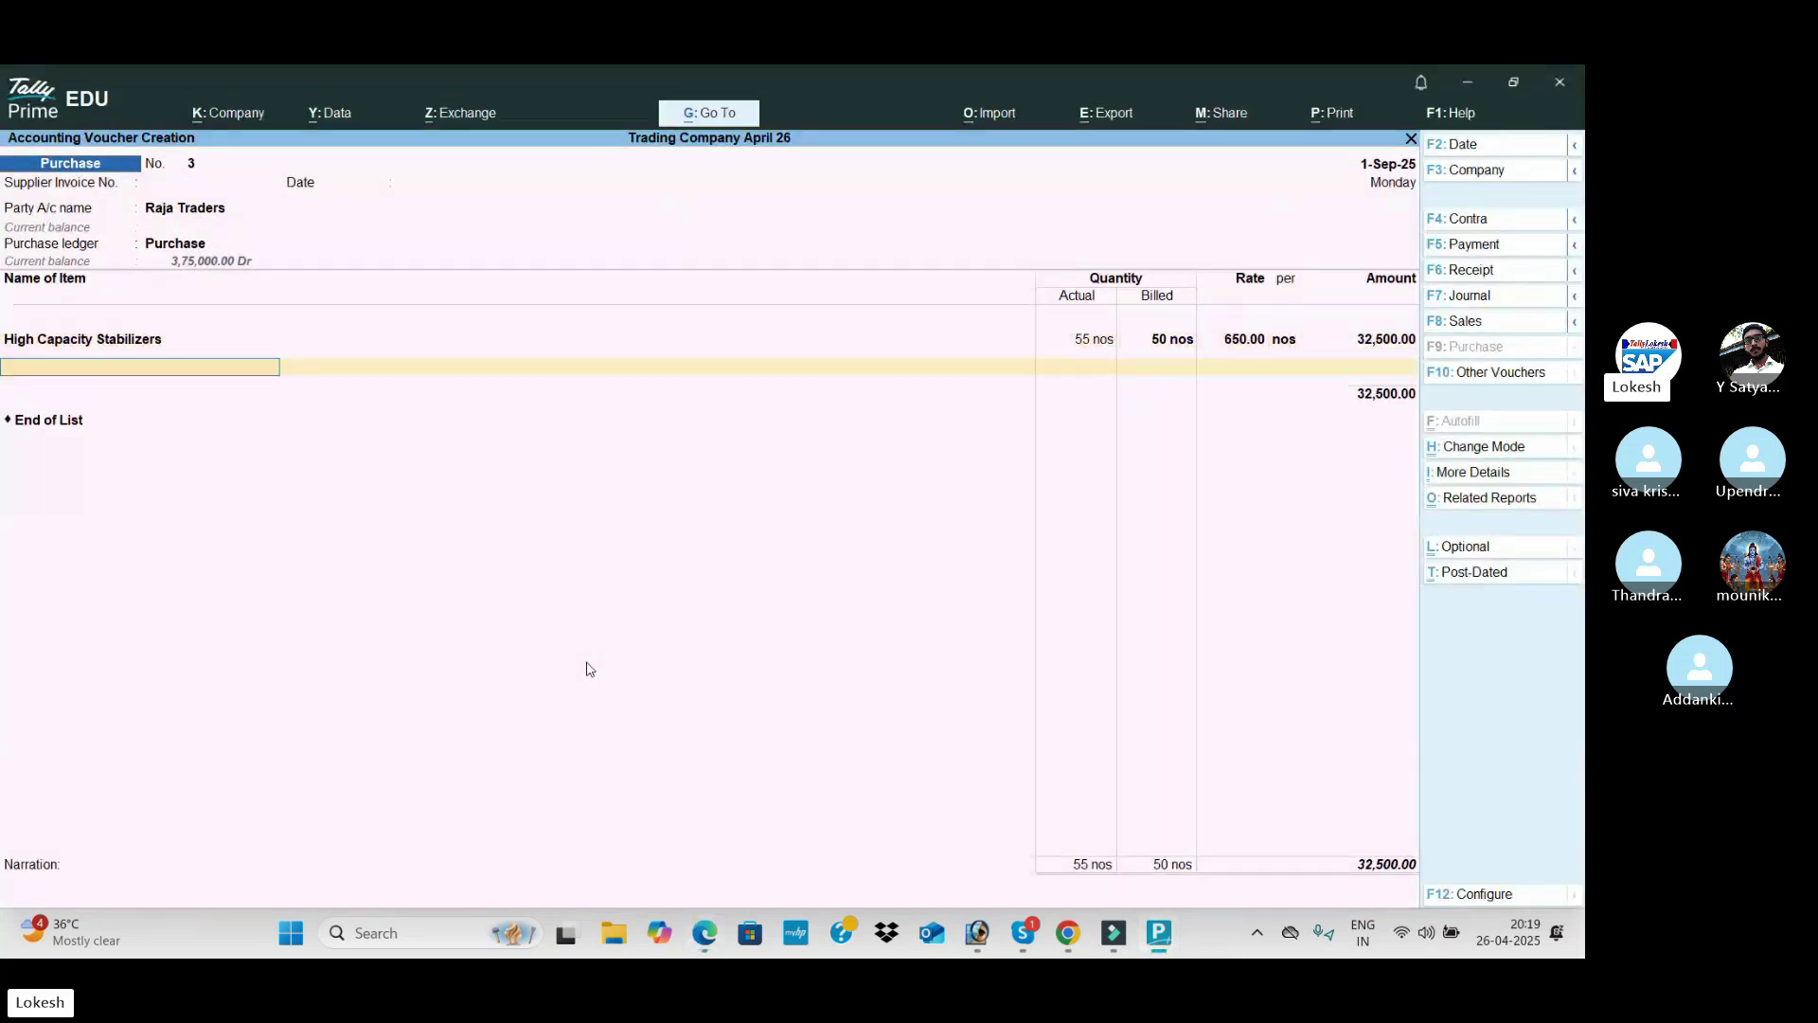
# Step: Add Low Capacity Stabilizers to the purchase with 24 nos actual and 20 nos billed quantity, as in the PDF
pyautogui.hotkey('alt', 'Tab')
pyautogui.hotkey('alt', 'Tab')
pyautogui.press('Return')
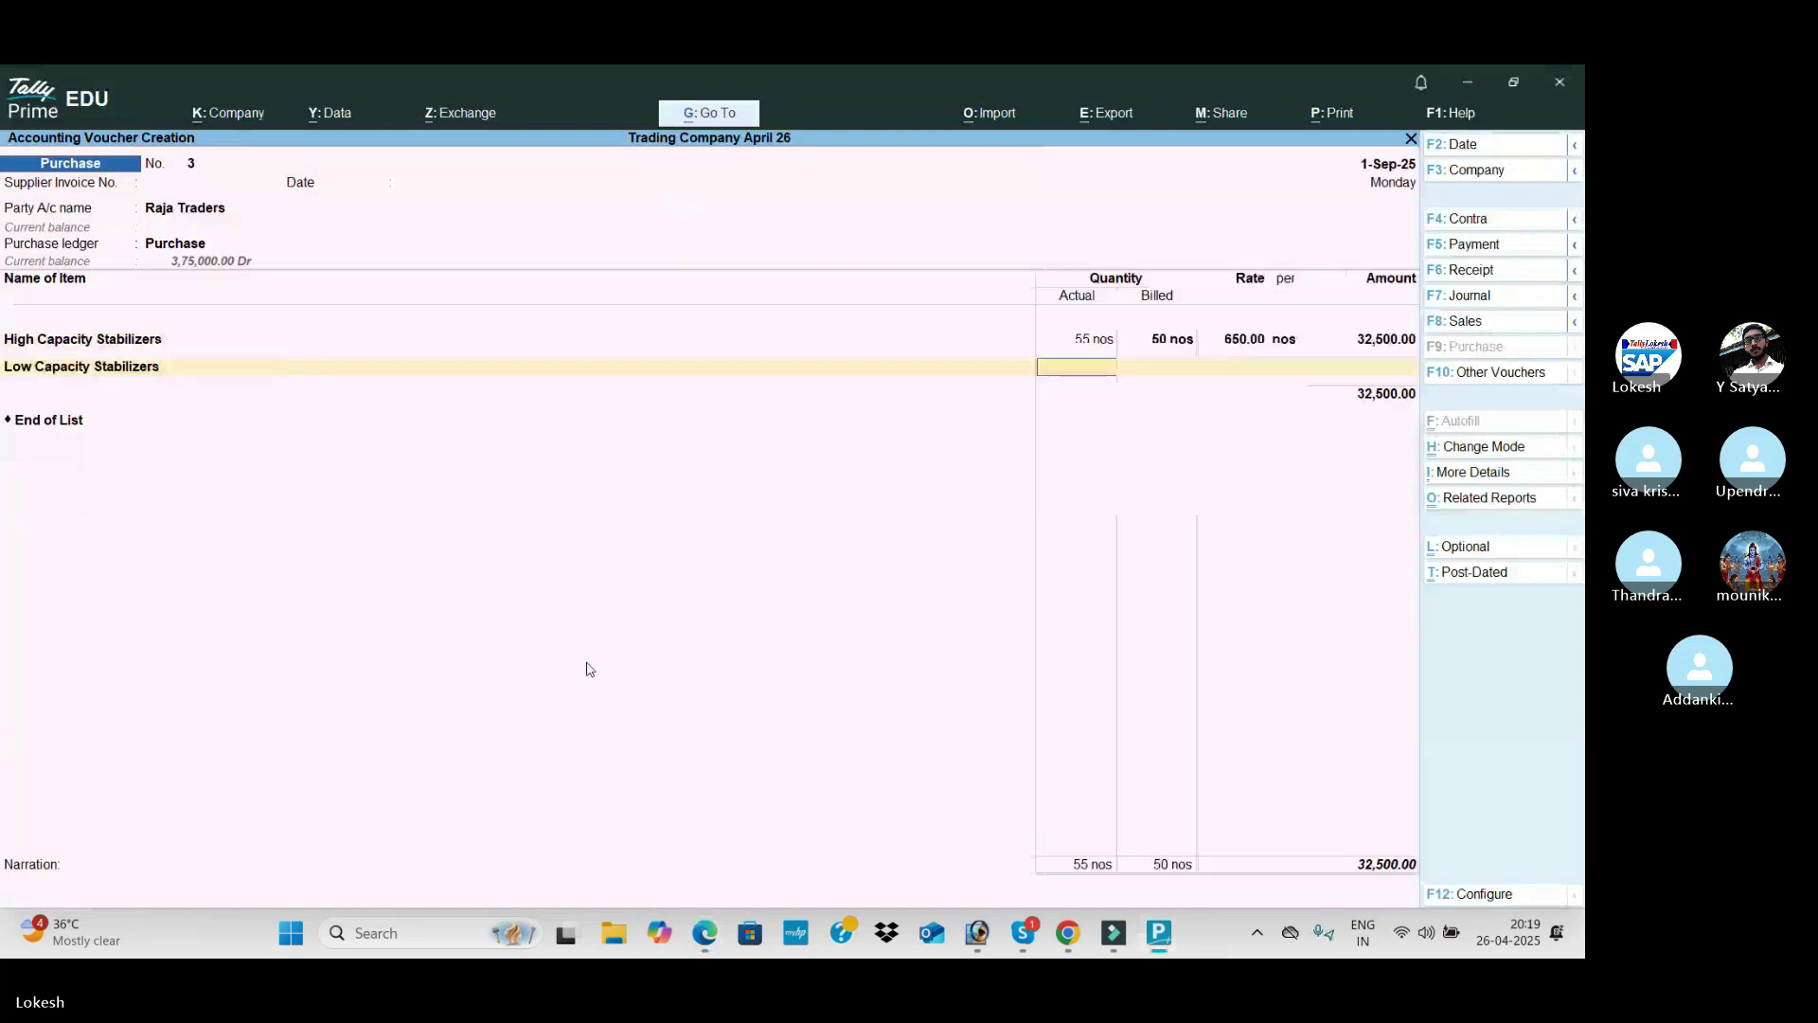
pyautogui.hotkey('alt', 'Tab')
pyautogui.hotkey('alt', 'Tab')
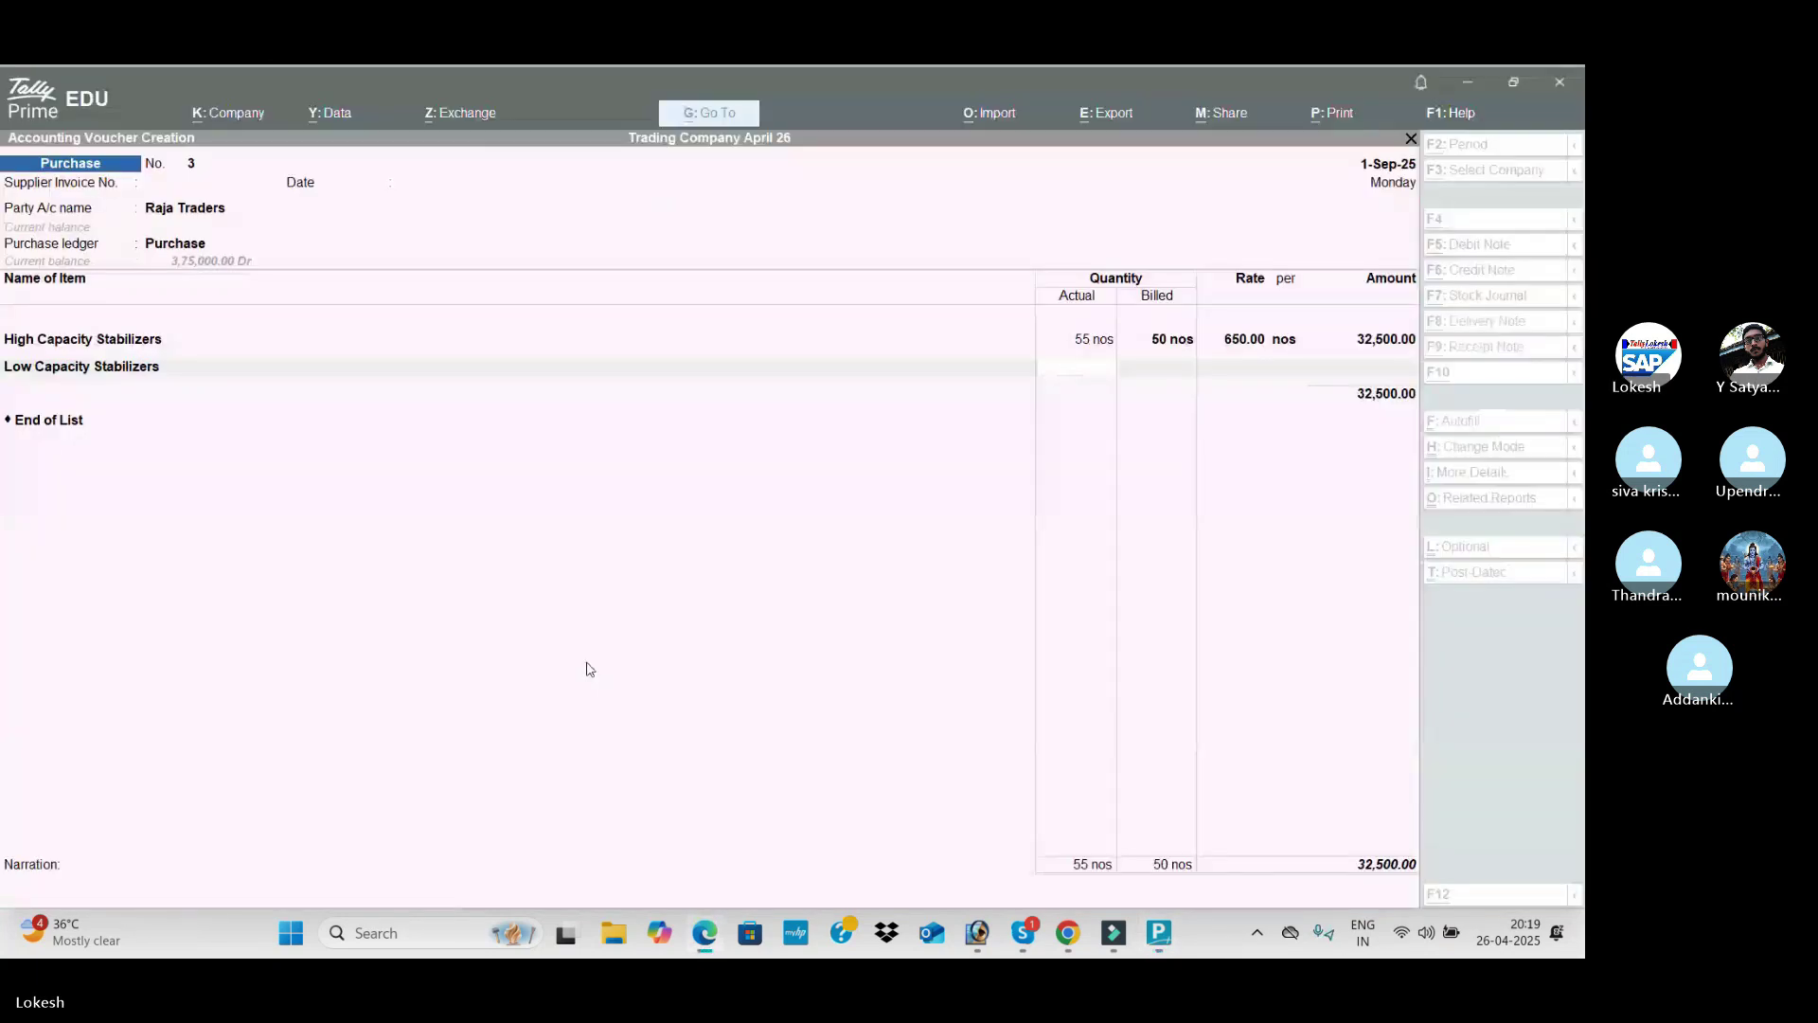
pyautogui.write('24')
pyautogui.press('Return')
pyautogui.write('20')
pyautogui.press('Return')
# Step: Set the Low Capacity Stabilizers purchase rate to 400 per nos and check it against transaction 31 in the PDF
pyautogui.write('400')
pyautogui.press('Return')
pyautogui.hotkey('alt', 'Tab')
pyautogui.hotkey('alt', 'Tab')
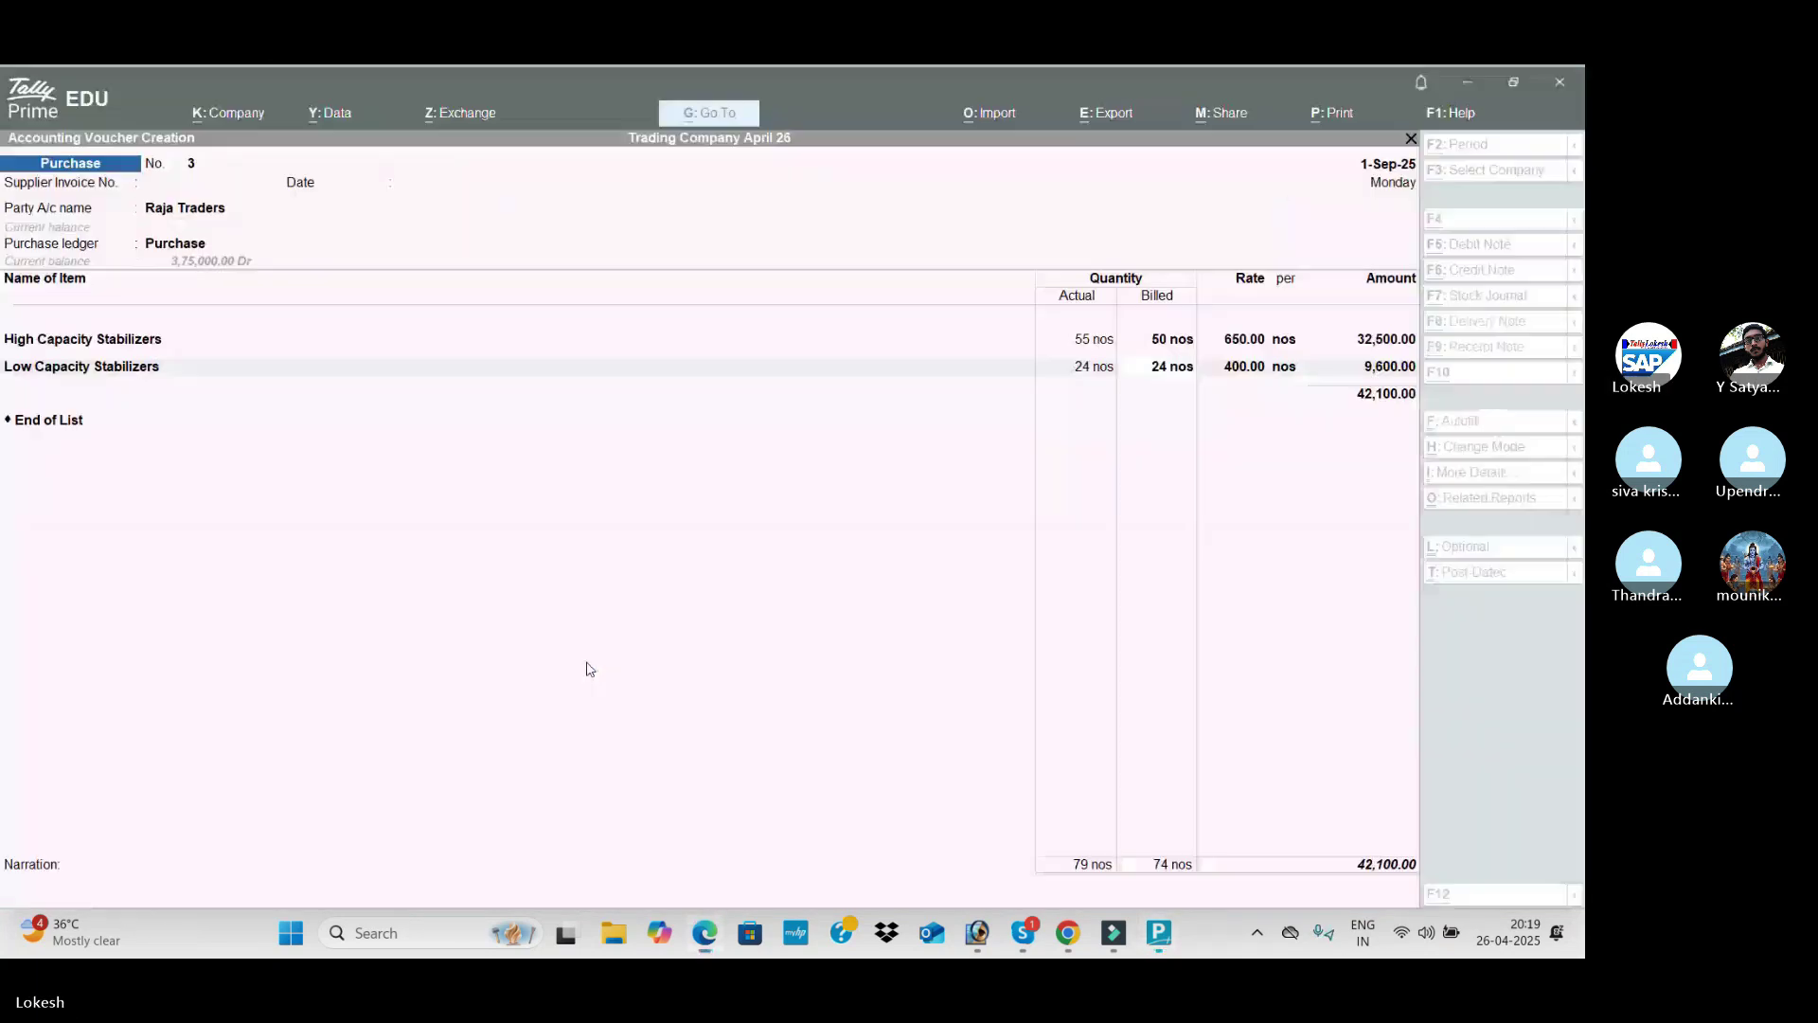
pyautogui.hotkey('alt', 'Tab')
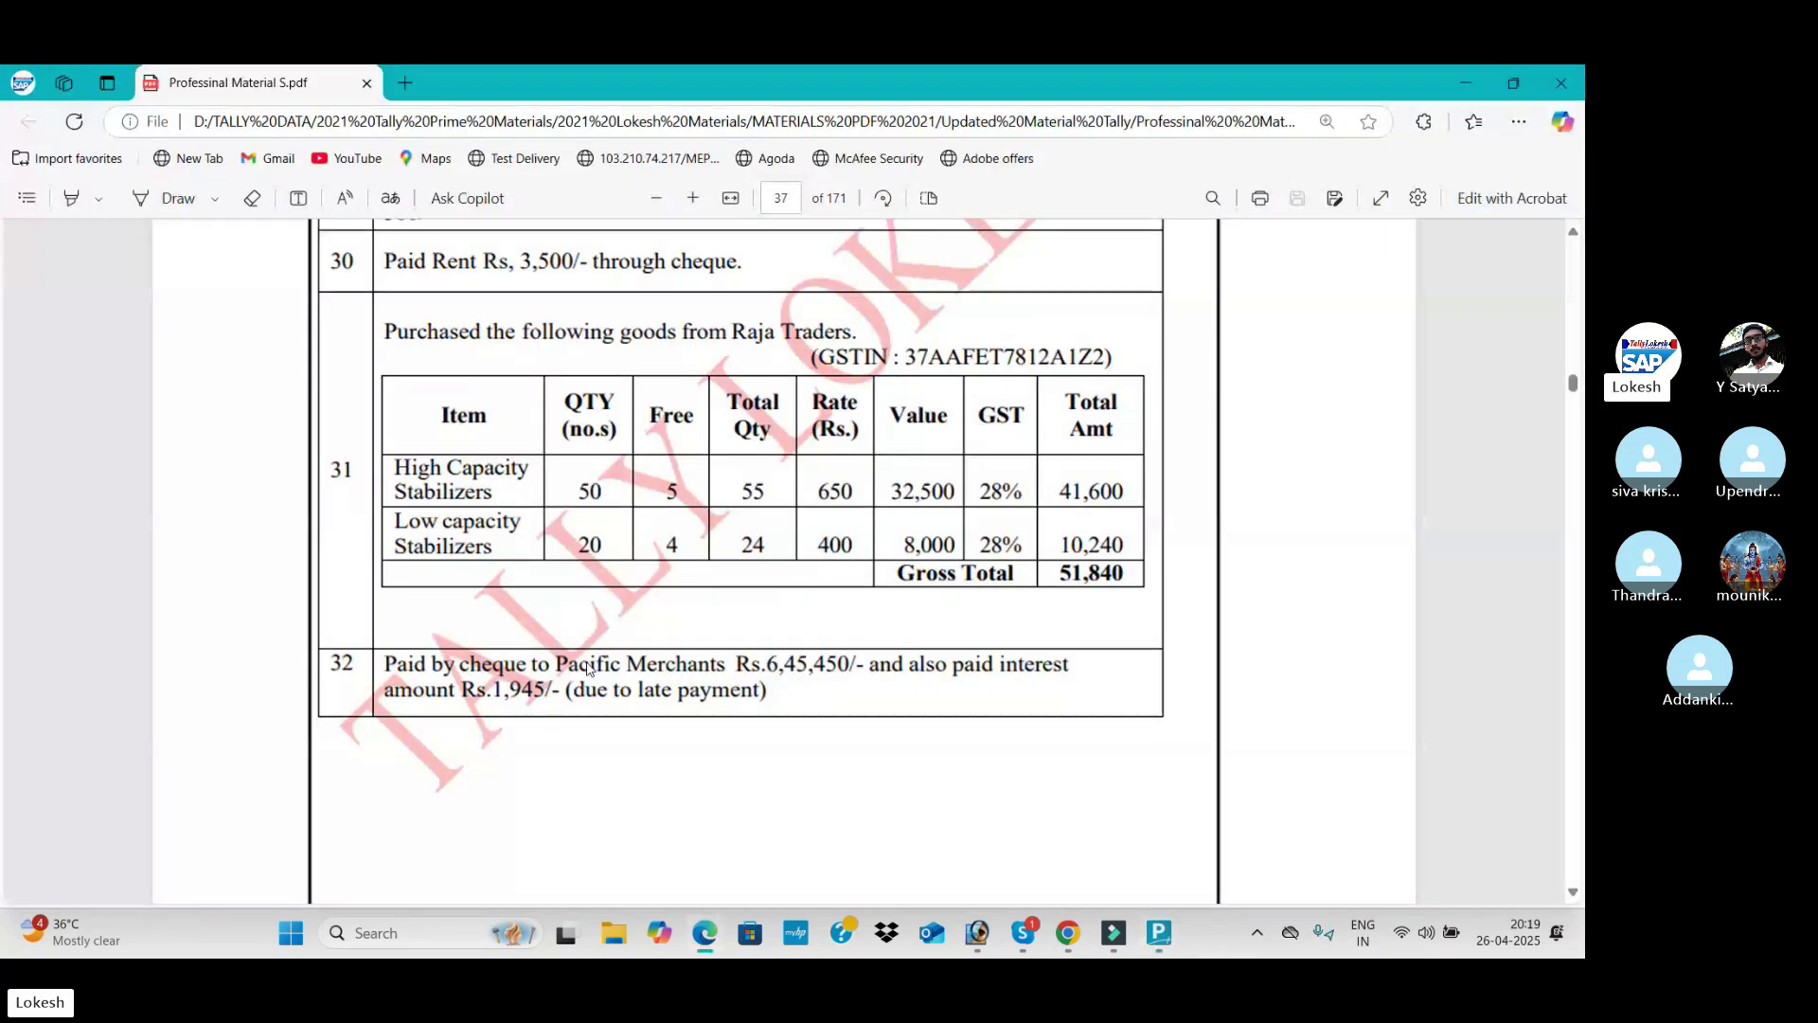
pyautogui.hotkey('alt', 'Tab')
# Step: End the purchase item list and add the CGST and SGST ledgers with their calculated amounts
pyautogui.press('Return')
pyautogui.press('Return')
pyautogui.write('Cg')
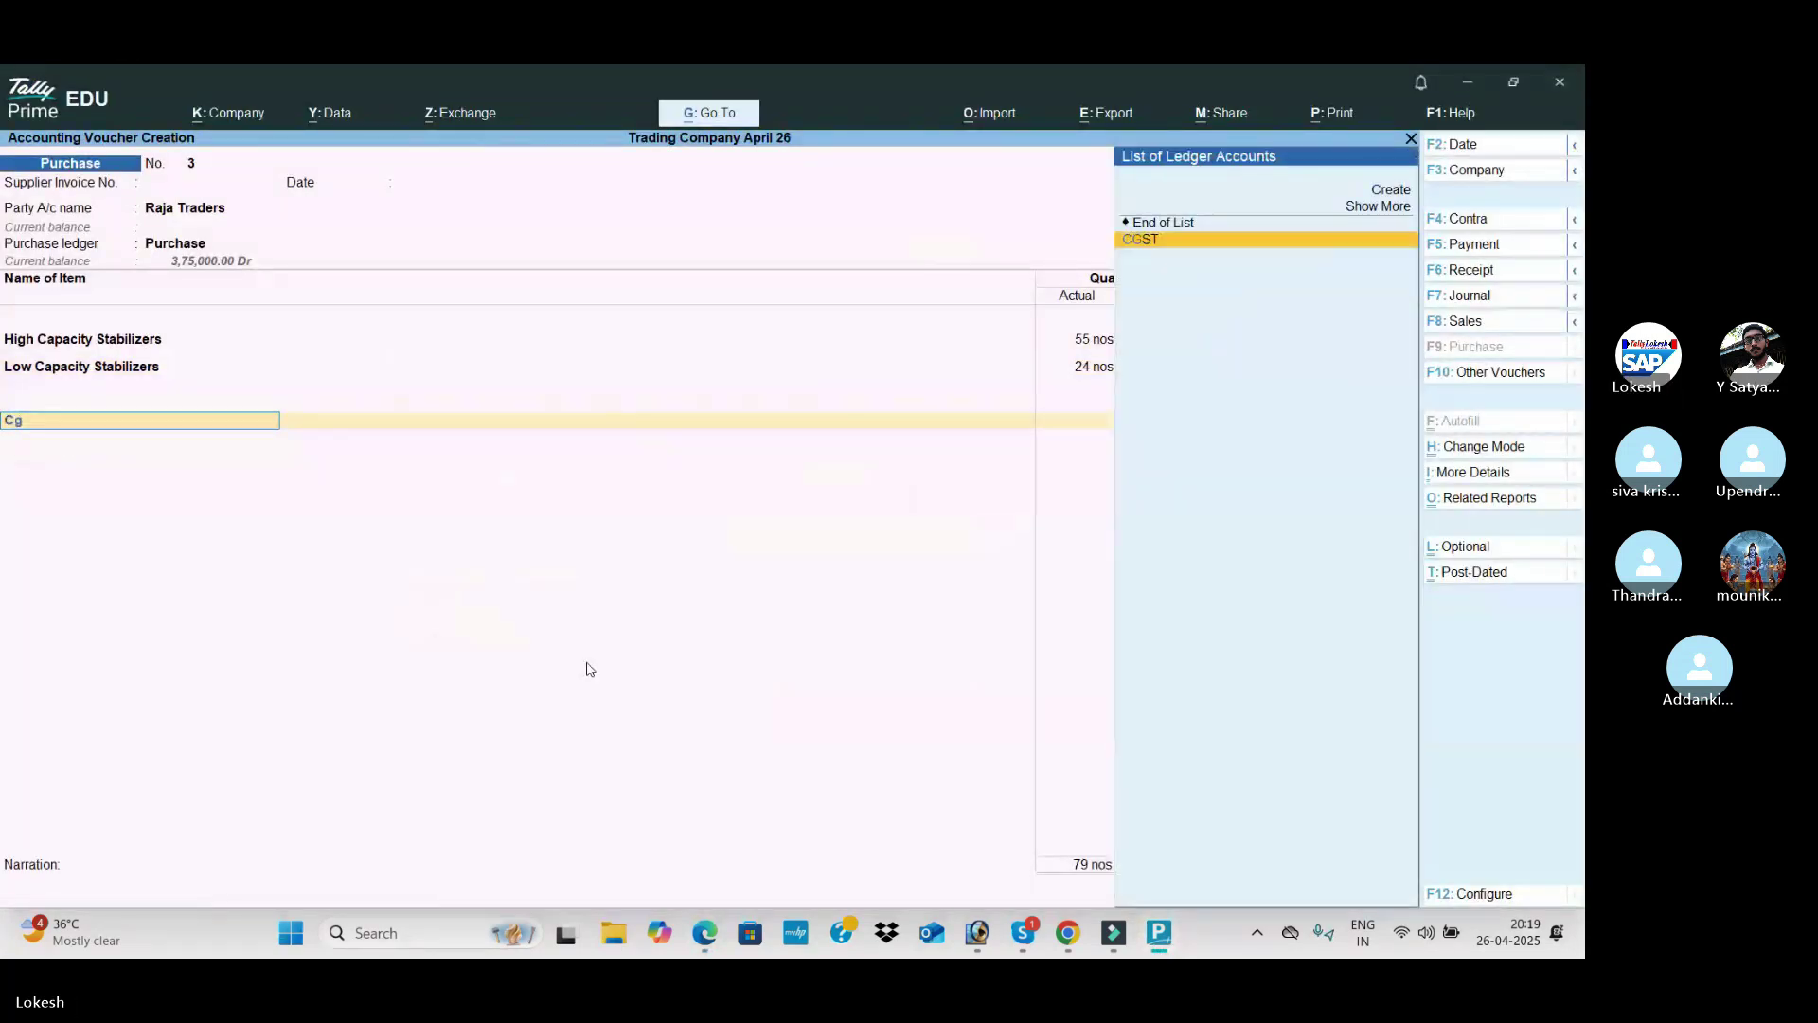
pyautogui.press('Return')
pyautogui.press('Return')
pyautogui.write('Sg')
pyautogui.press('Return')
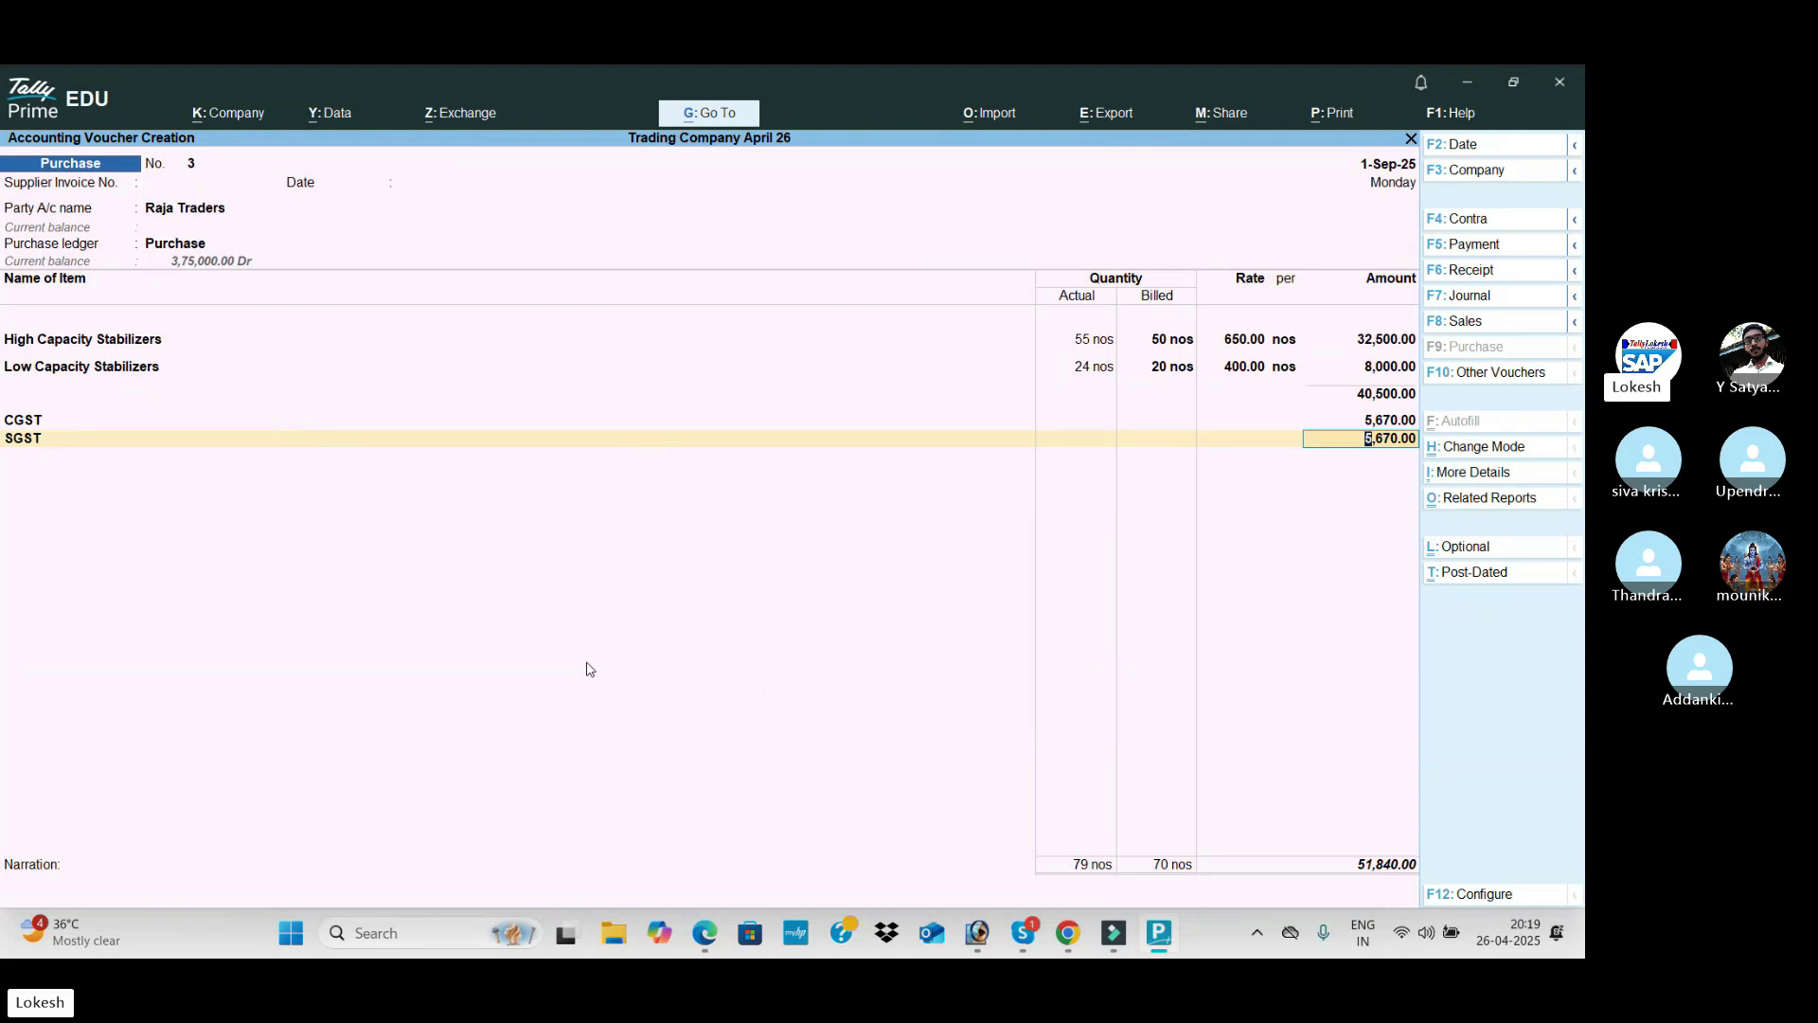
pyautogui.press('Return')
pyautogui.press('Return')
# Step: Set Provide GST/e-Way Bill details to No, leave the narration blank, and save the Raja Traders purchase
pyautogui.press('n')
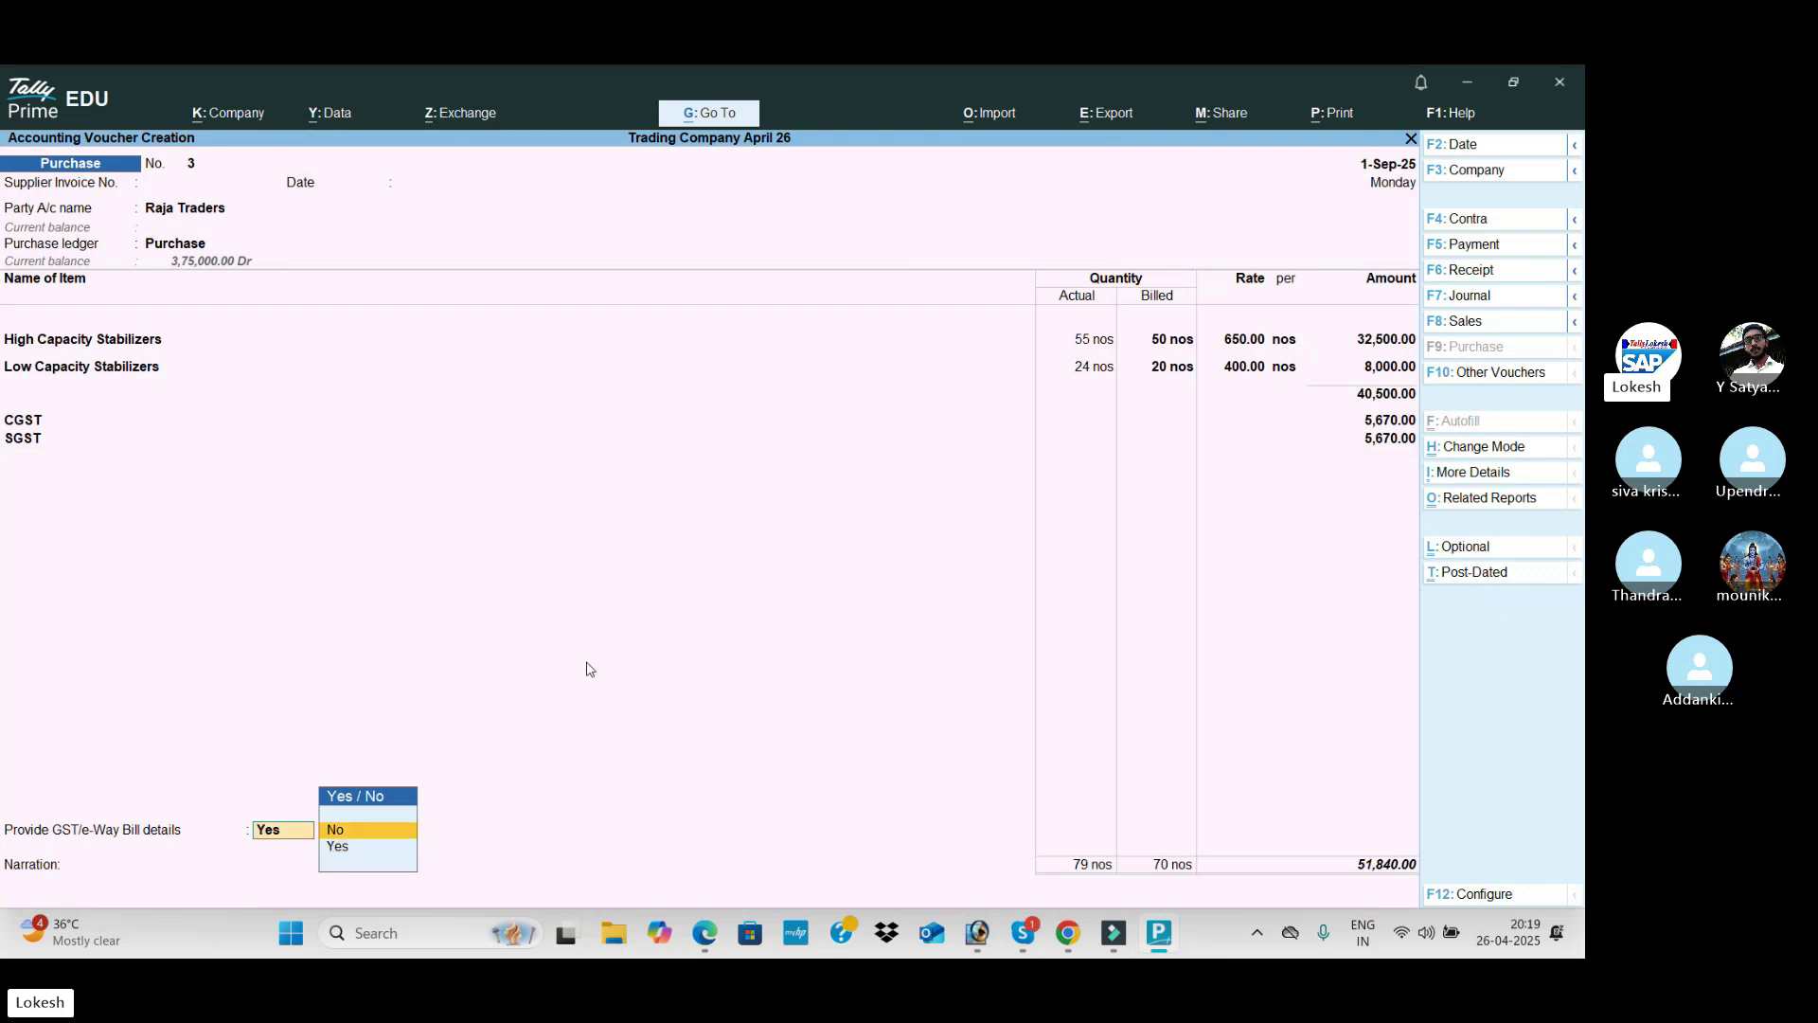
pyautogui.press('Return')
pyautogui.press('Return')
pyautogui.press('y')
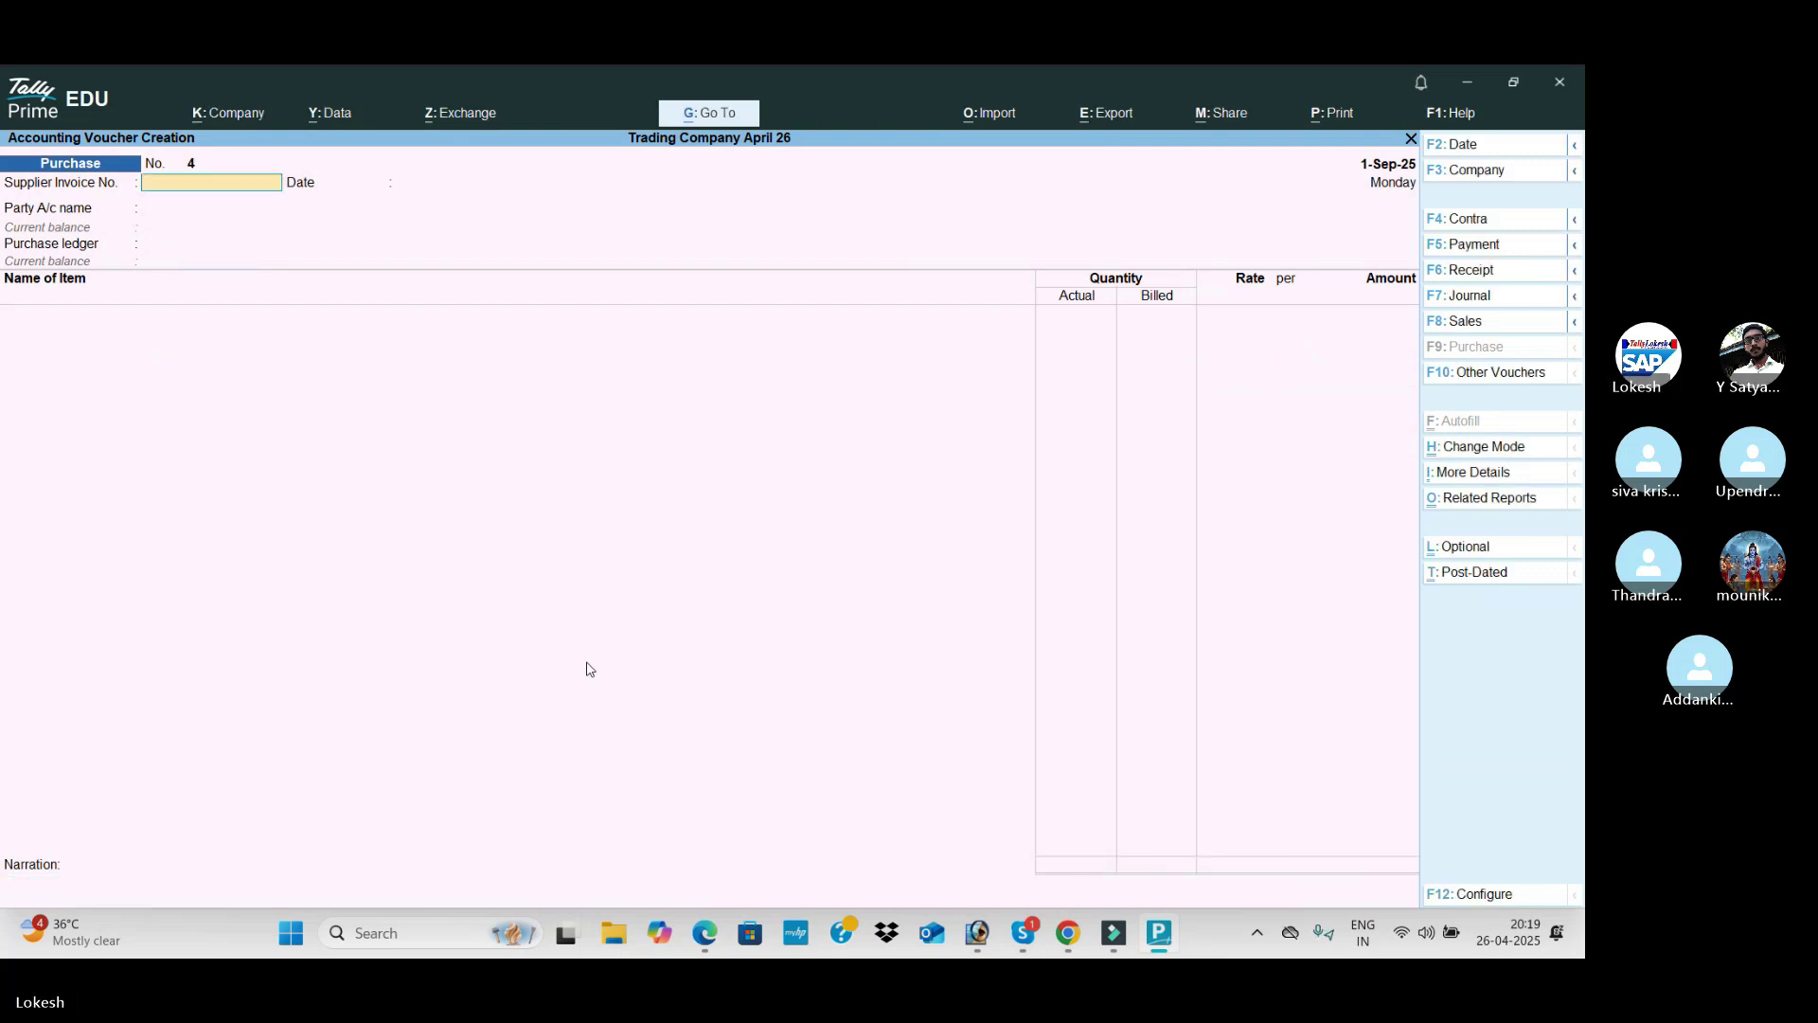
# Step: Review transaction 32 in the PDF, start a Payment voucher, and select A2z Traders as the debit ledger
pyautogui.hotkey('alt', 'Tab')
pyautogui.scroll(-2, 639, 604)
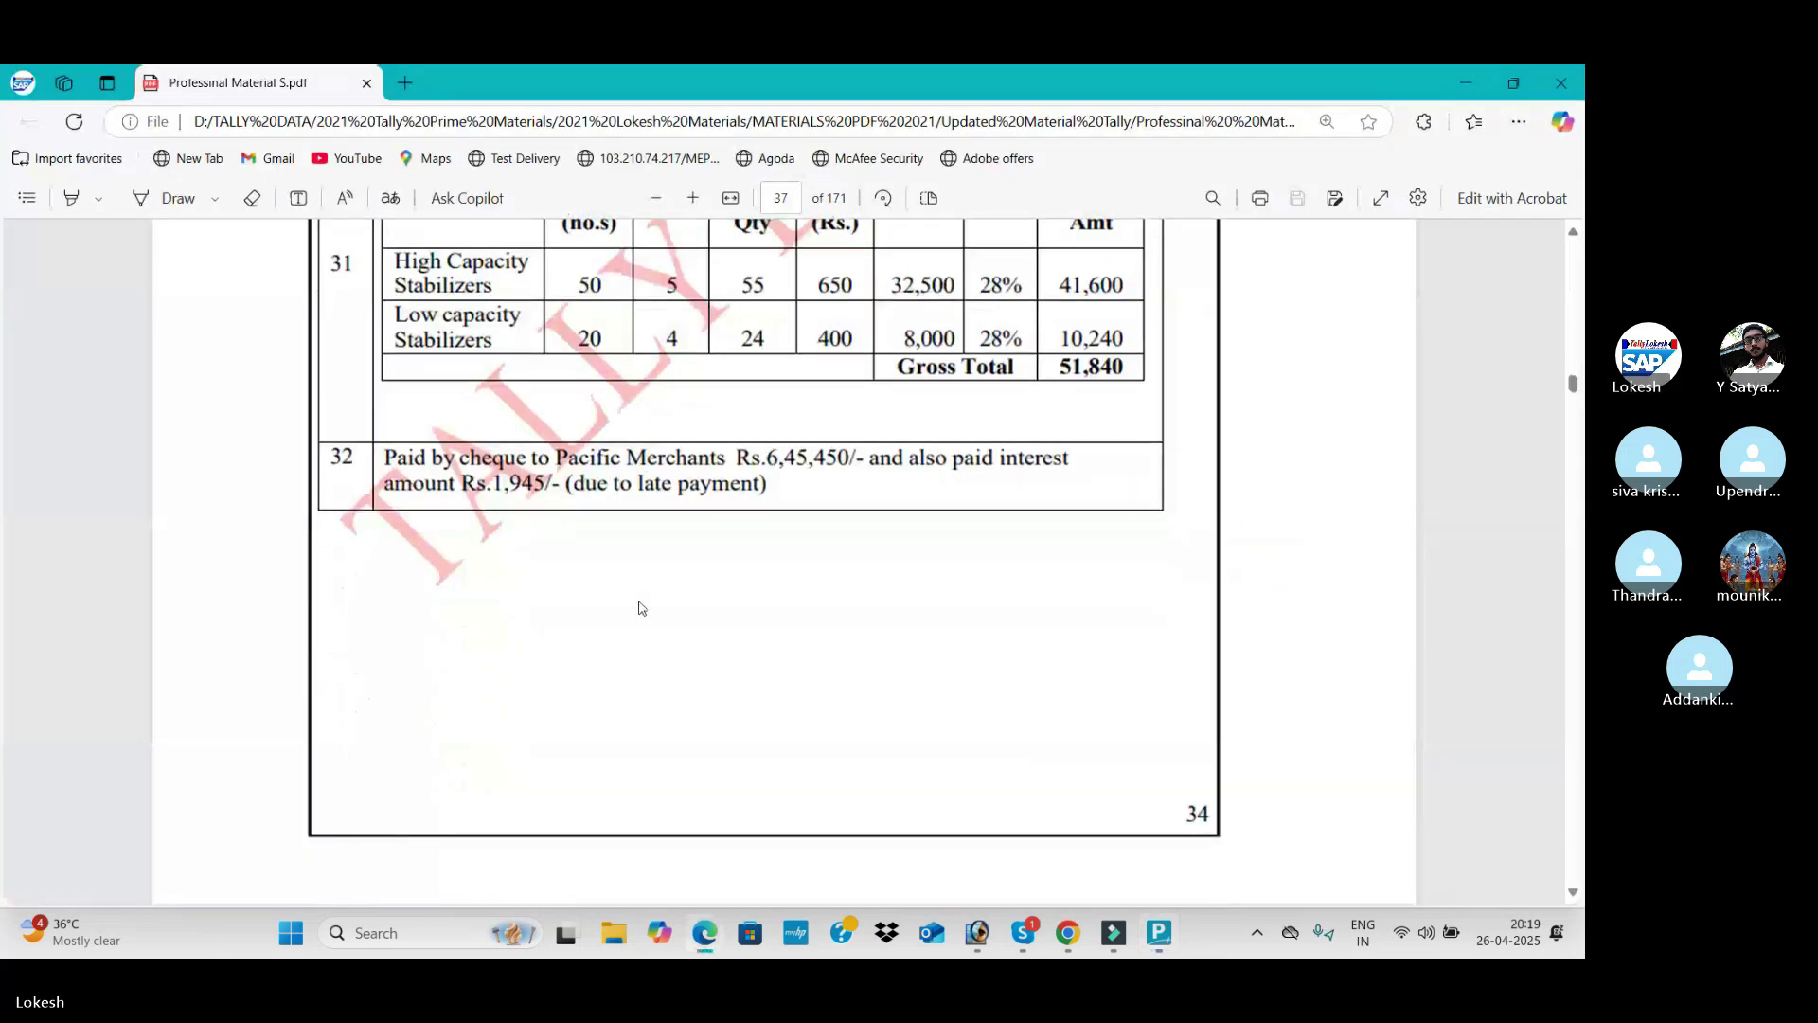
pyautogui.scroll(1, 663, 568)
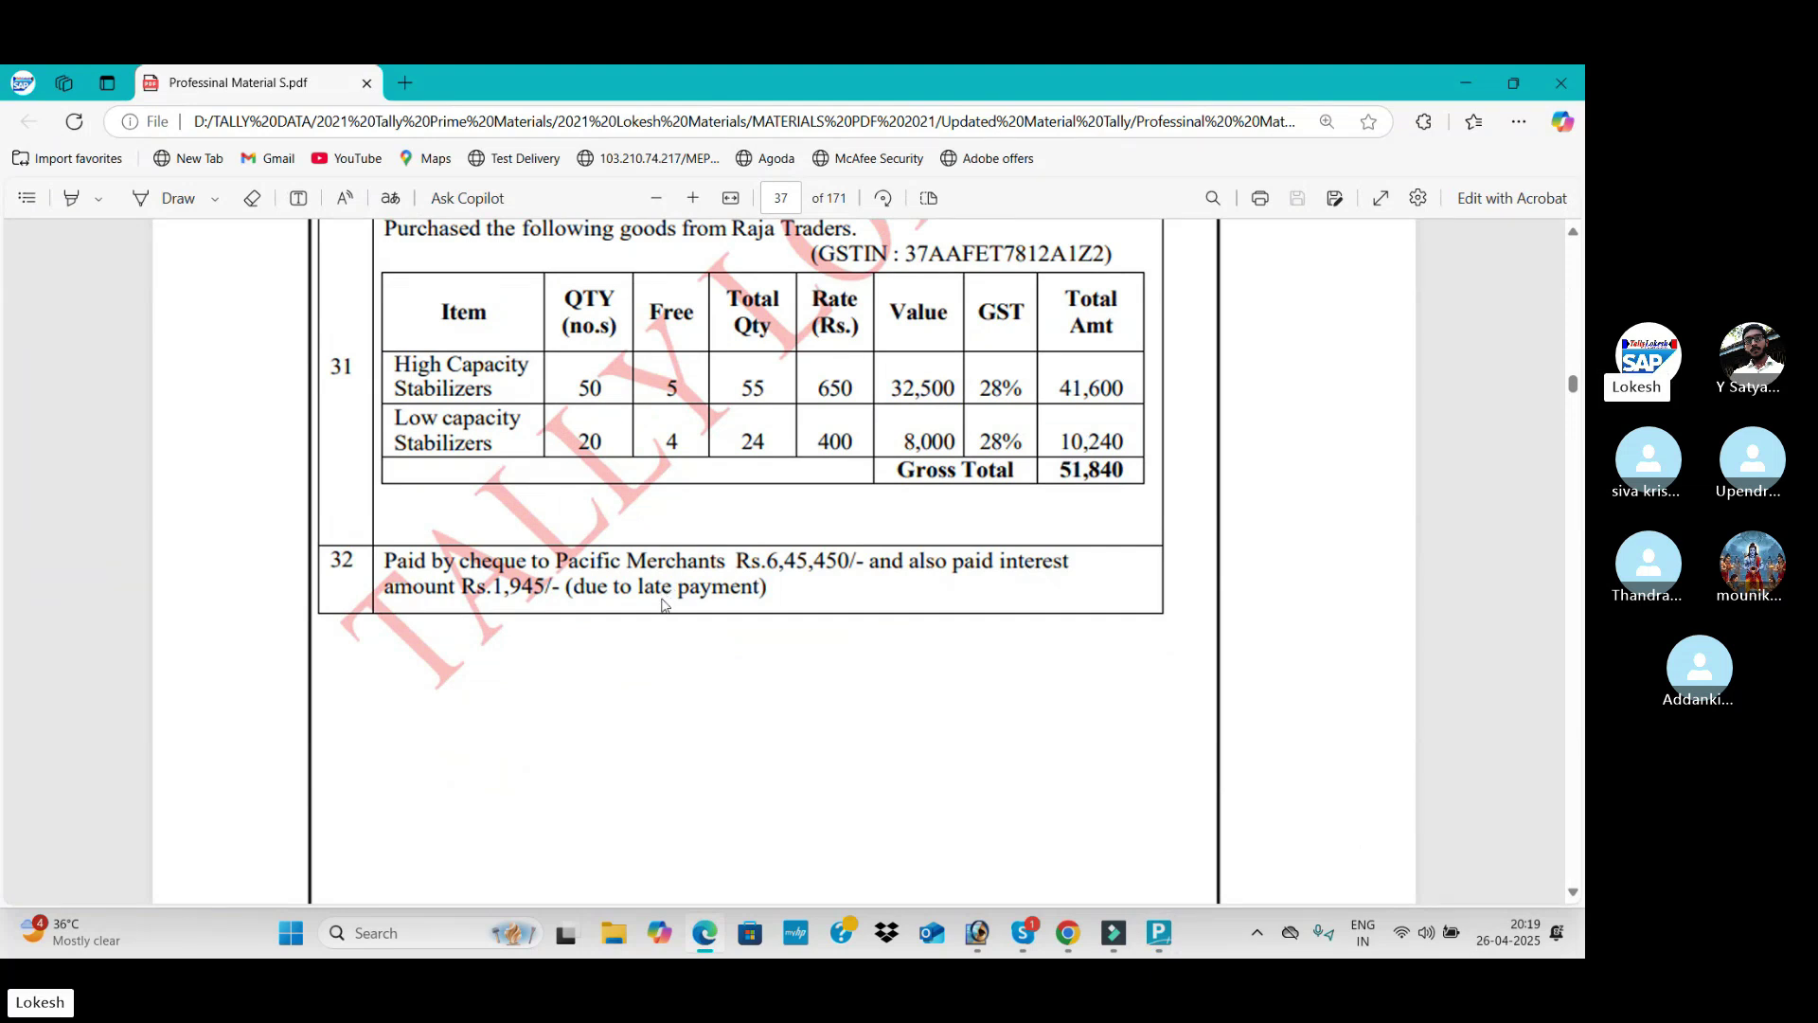
pyautogui.hotkey('alt', 'Tab')
pyautogui.click(1483, 248)
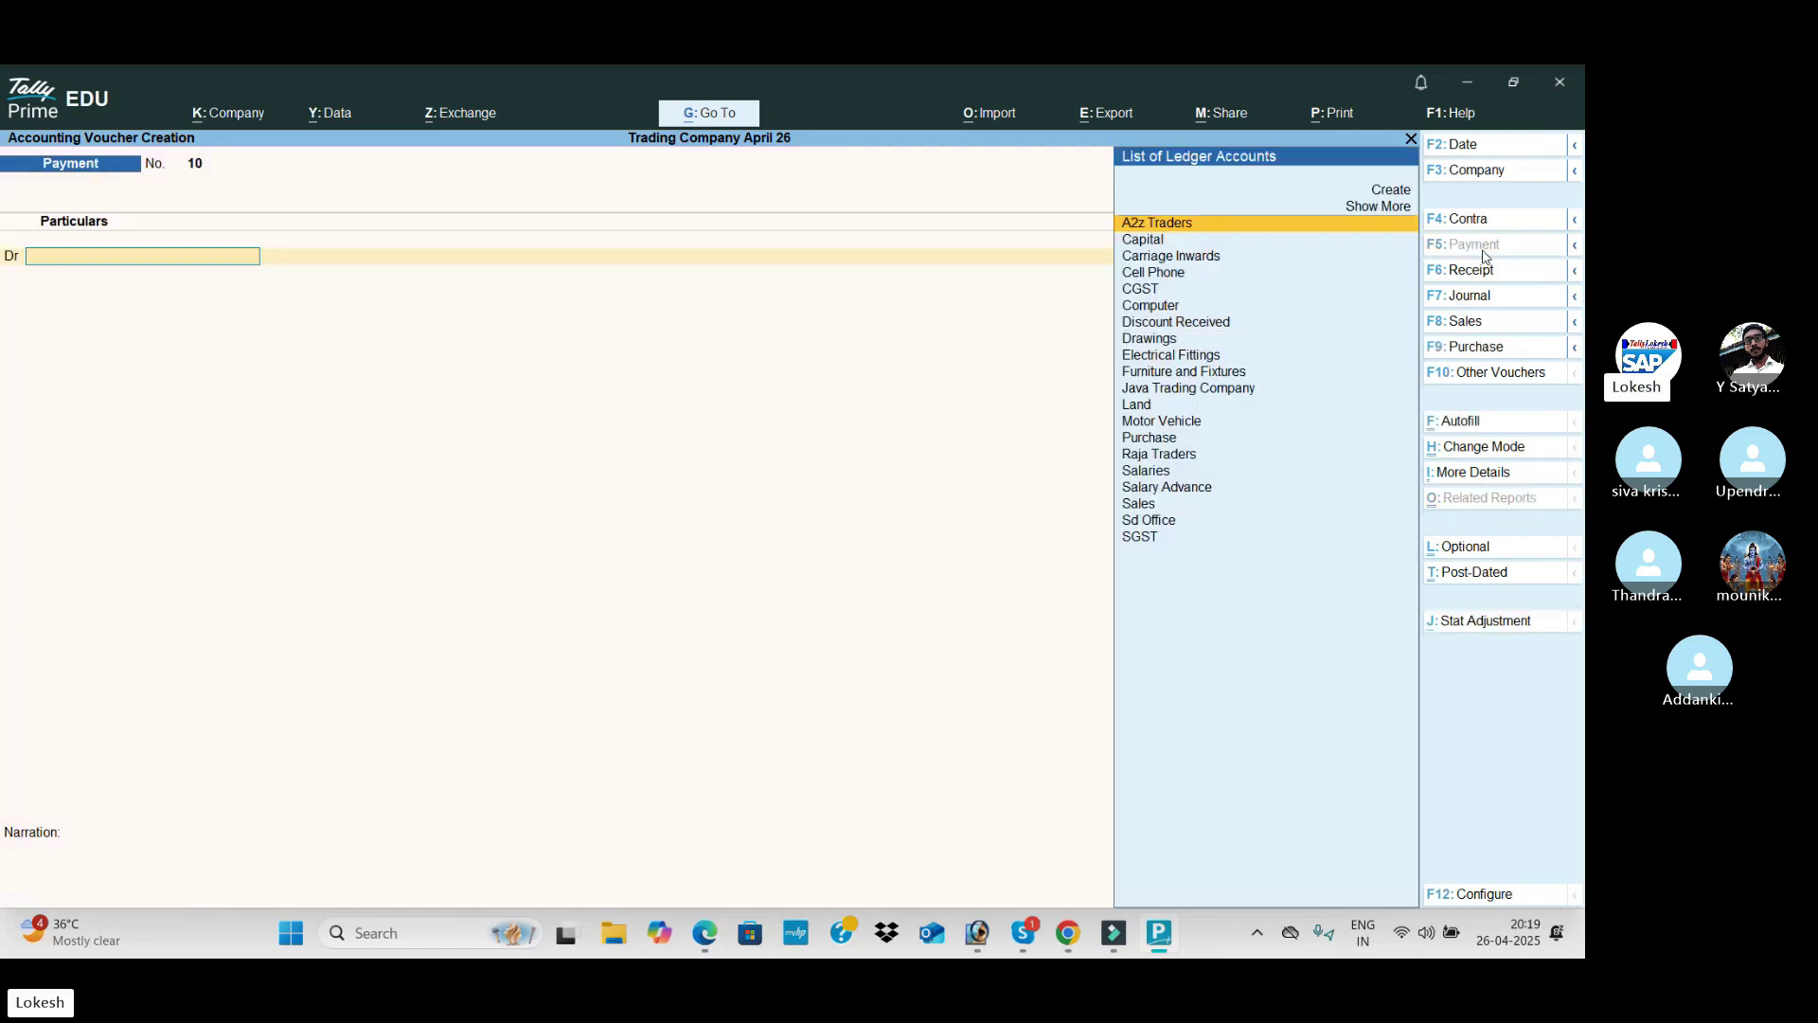
pyautogui.press('Return')
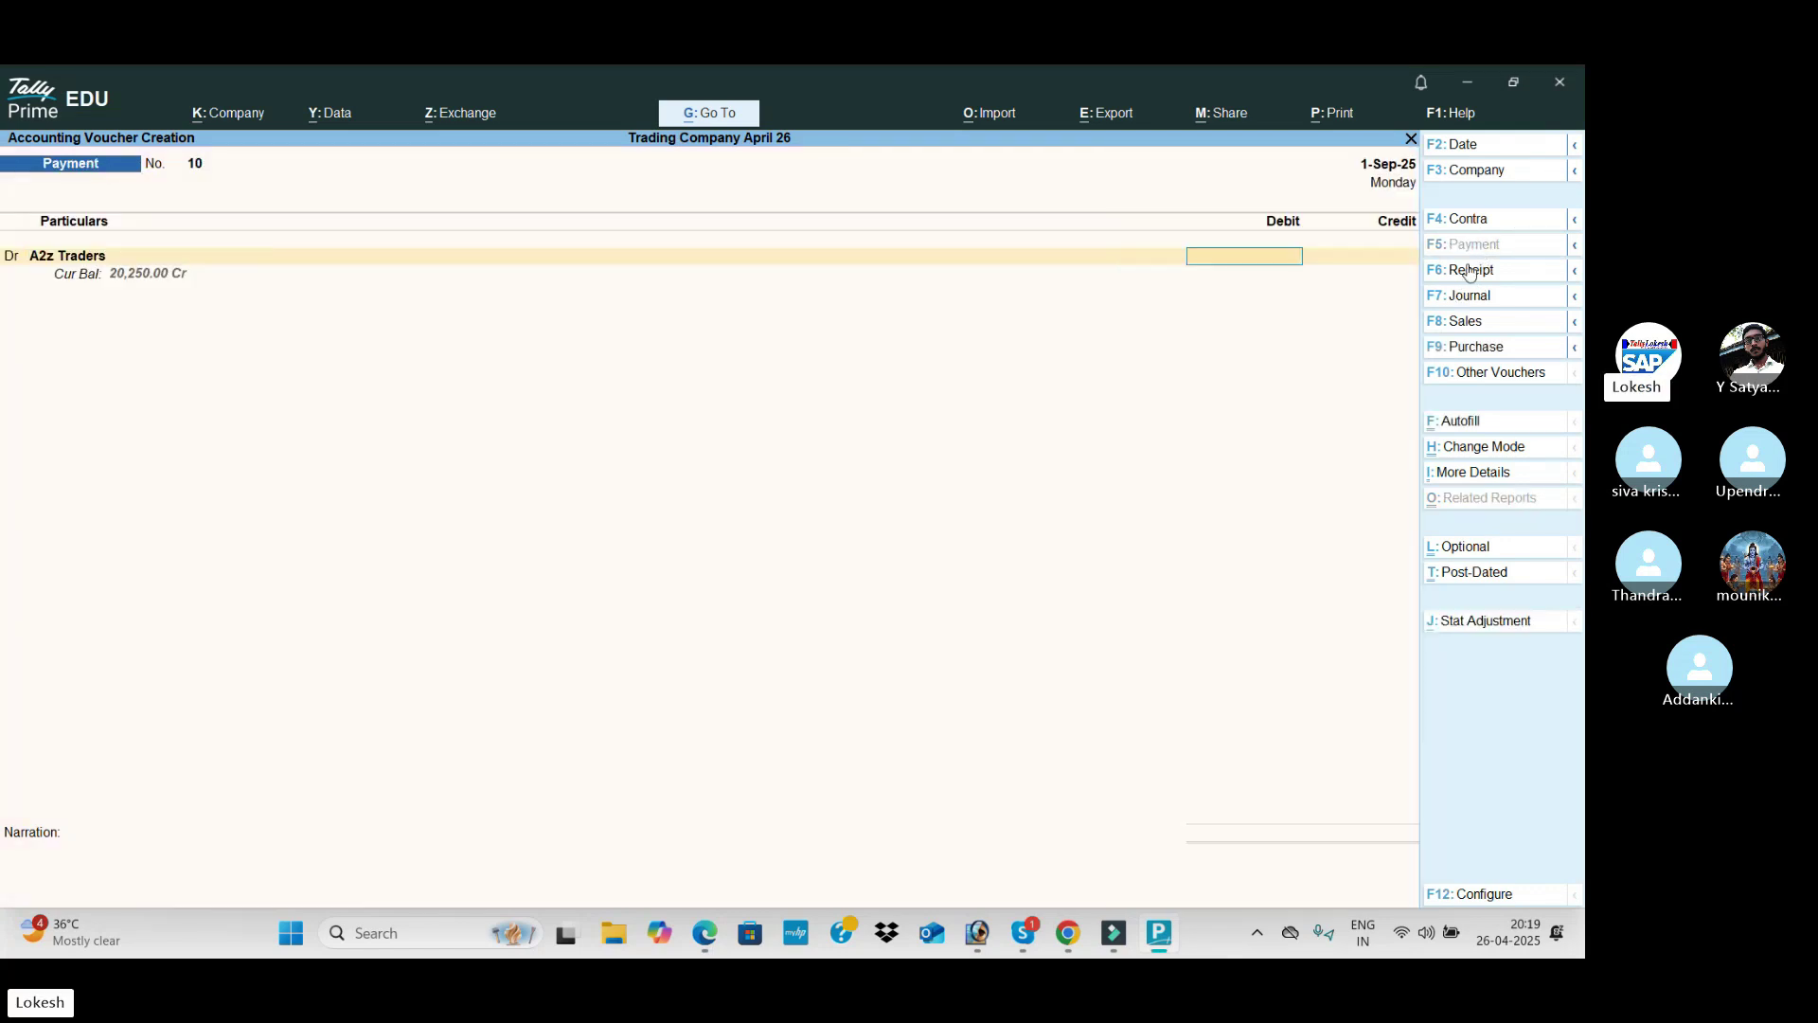
# Step: Debit A2z Traders with 6,45,450, the merchant payment amount given in transaction 32
pyautogui.hotkey('alt', 'Tab')
pyautogui.hotkey('alt', 'Tab')
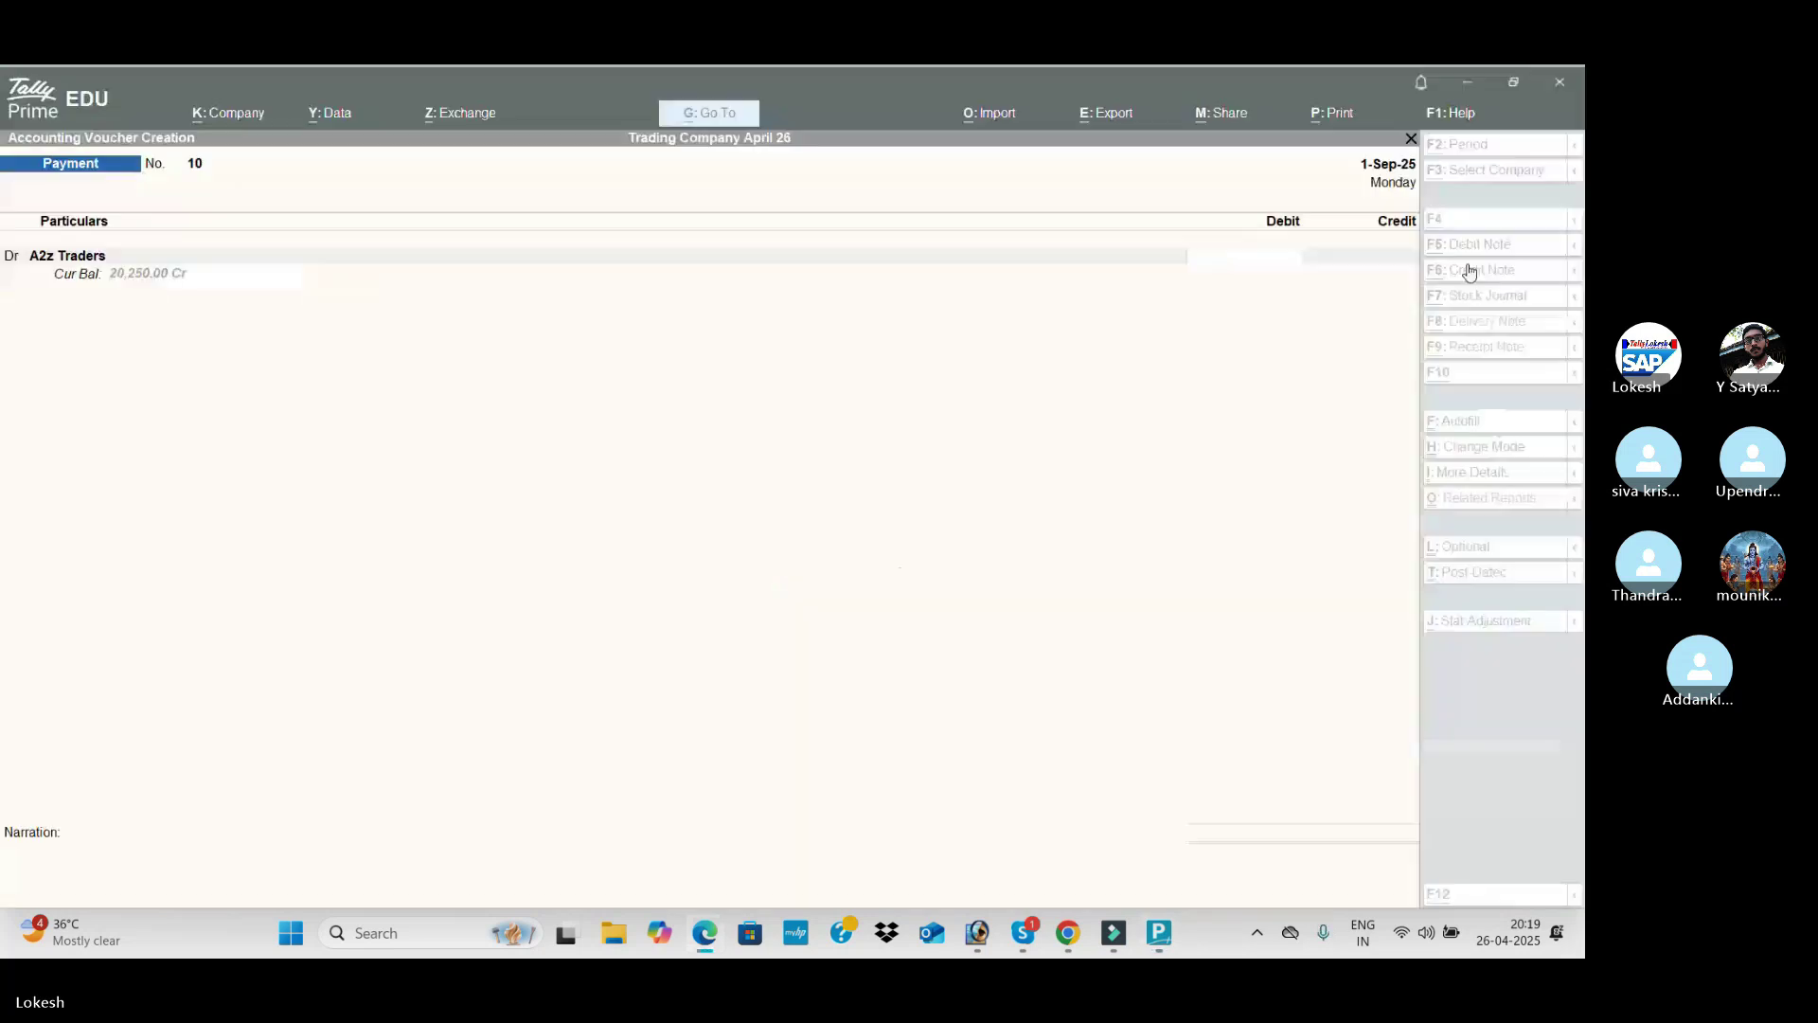
pyautogui.write('645')
pyautogui.hotkey('alt', 'Tab')
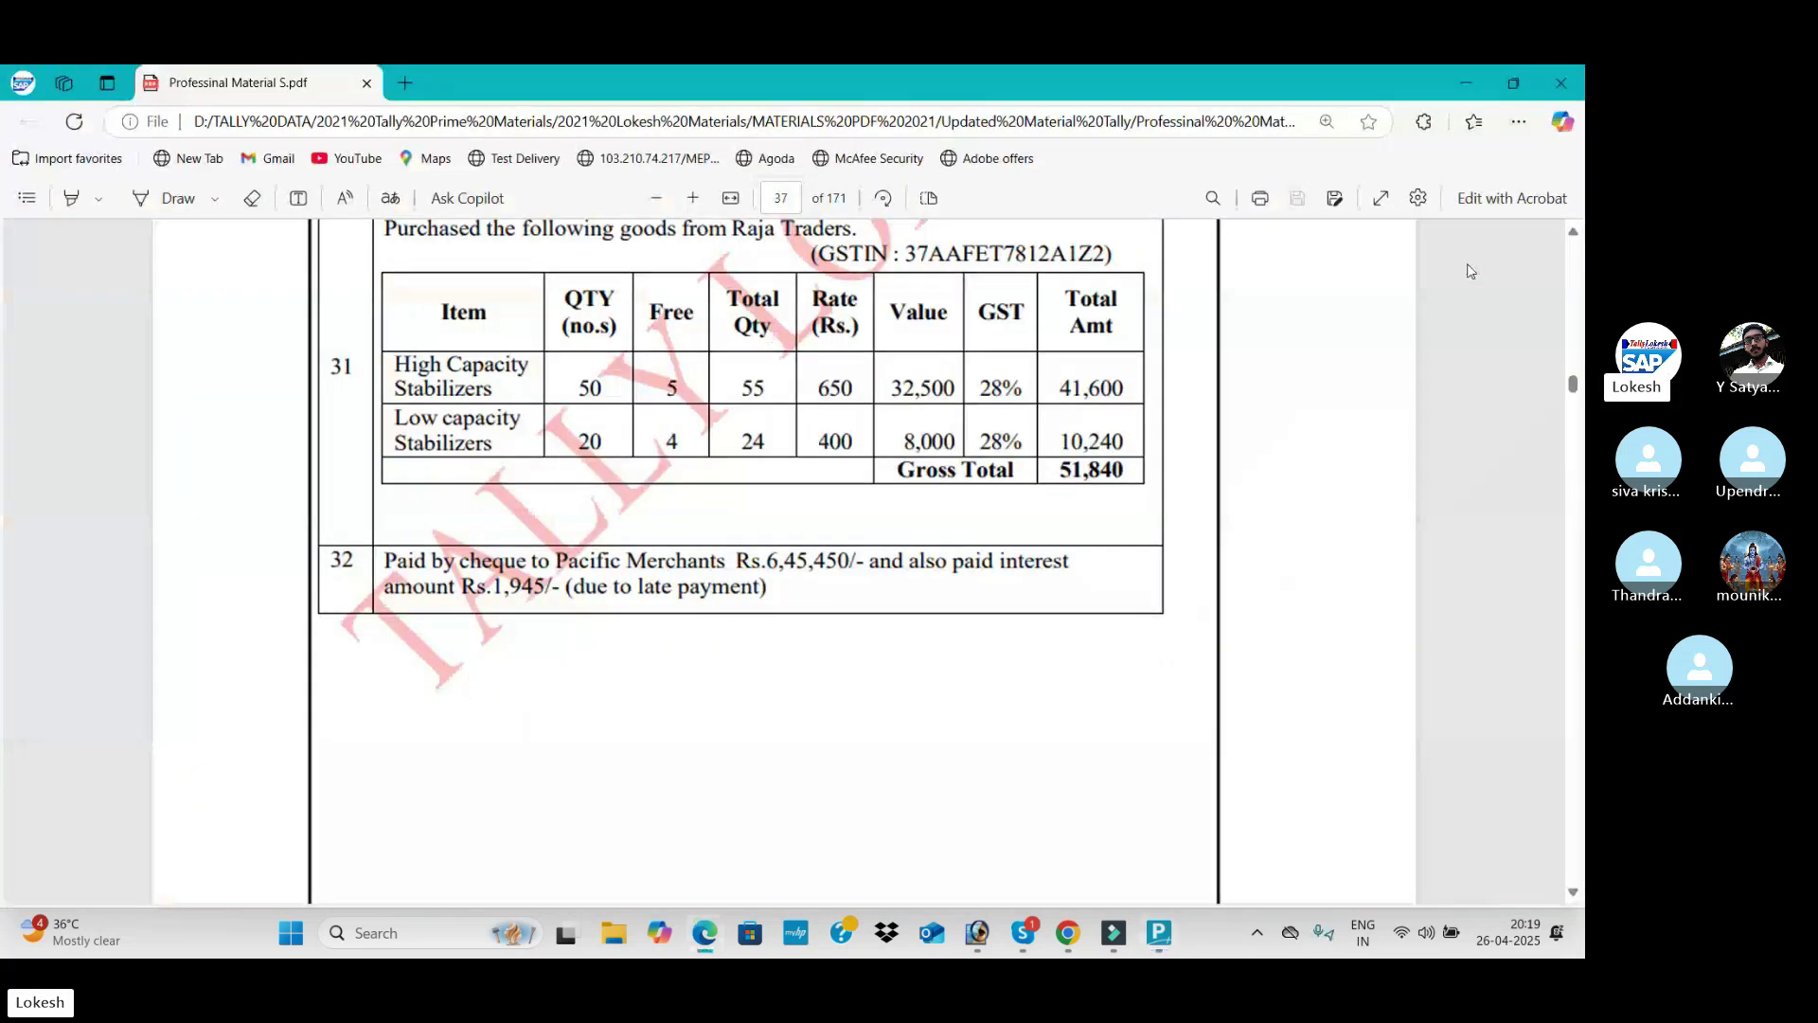
pyautogui.hotkey('alt', 'Tab')
pyautogui.write('450')
pyautogui.press('Return')
# Step: Add a second debit line and create an Interest Paid ledger for it under Indirect Expenses
pyautogui.press('d')
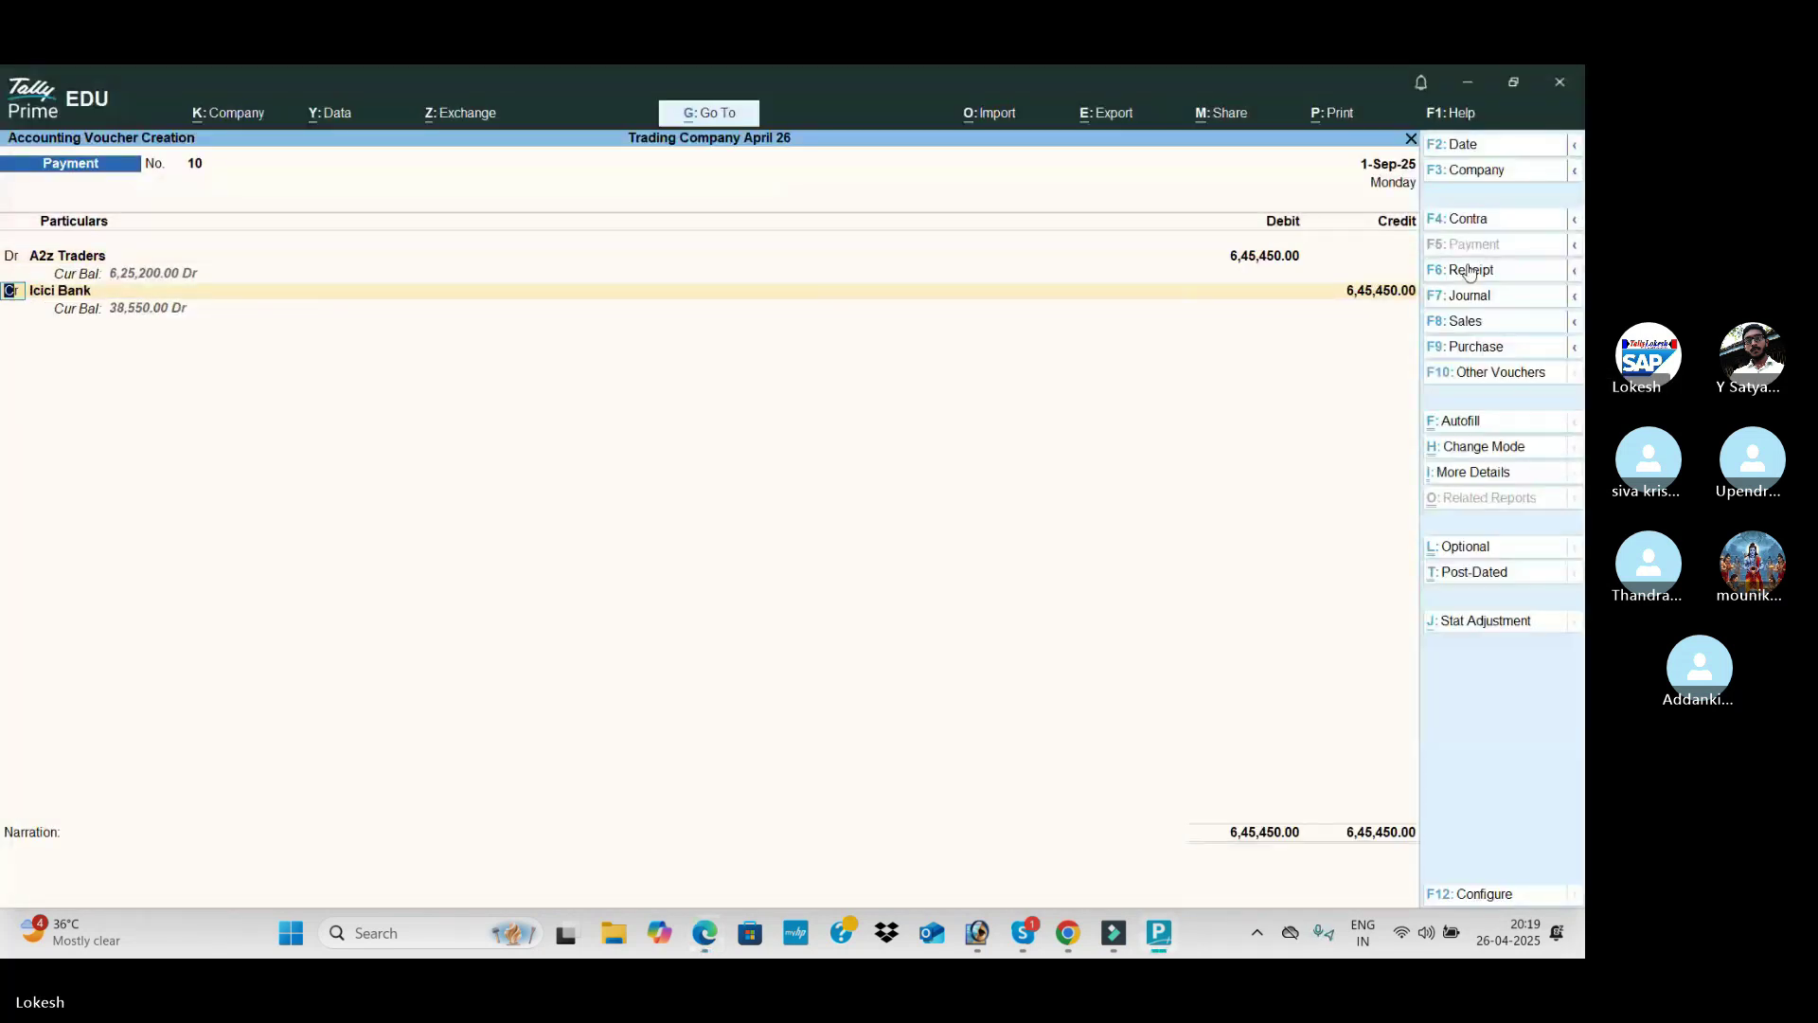
pyautogui.press('Return')
pyautogui.hotkey('alt', 'c')
pyautogui.write('Interest Paid')
pyautogui.press('Return')
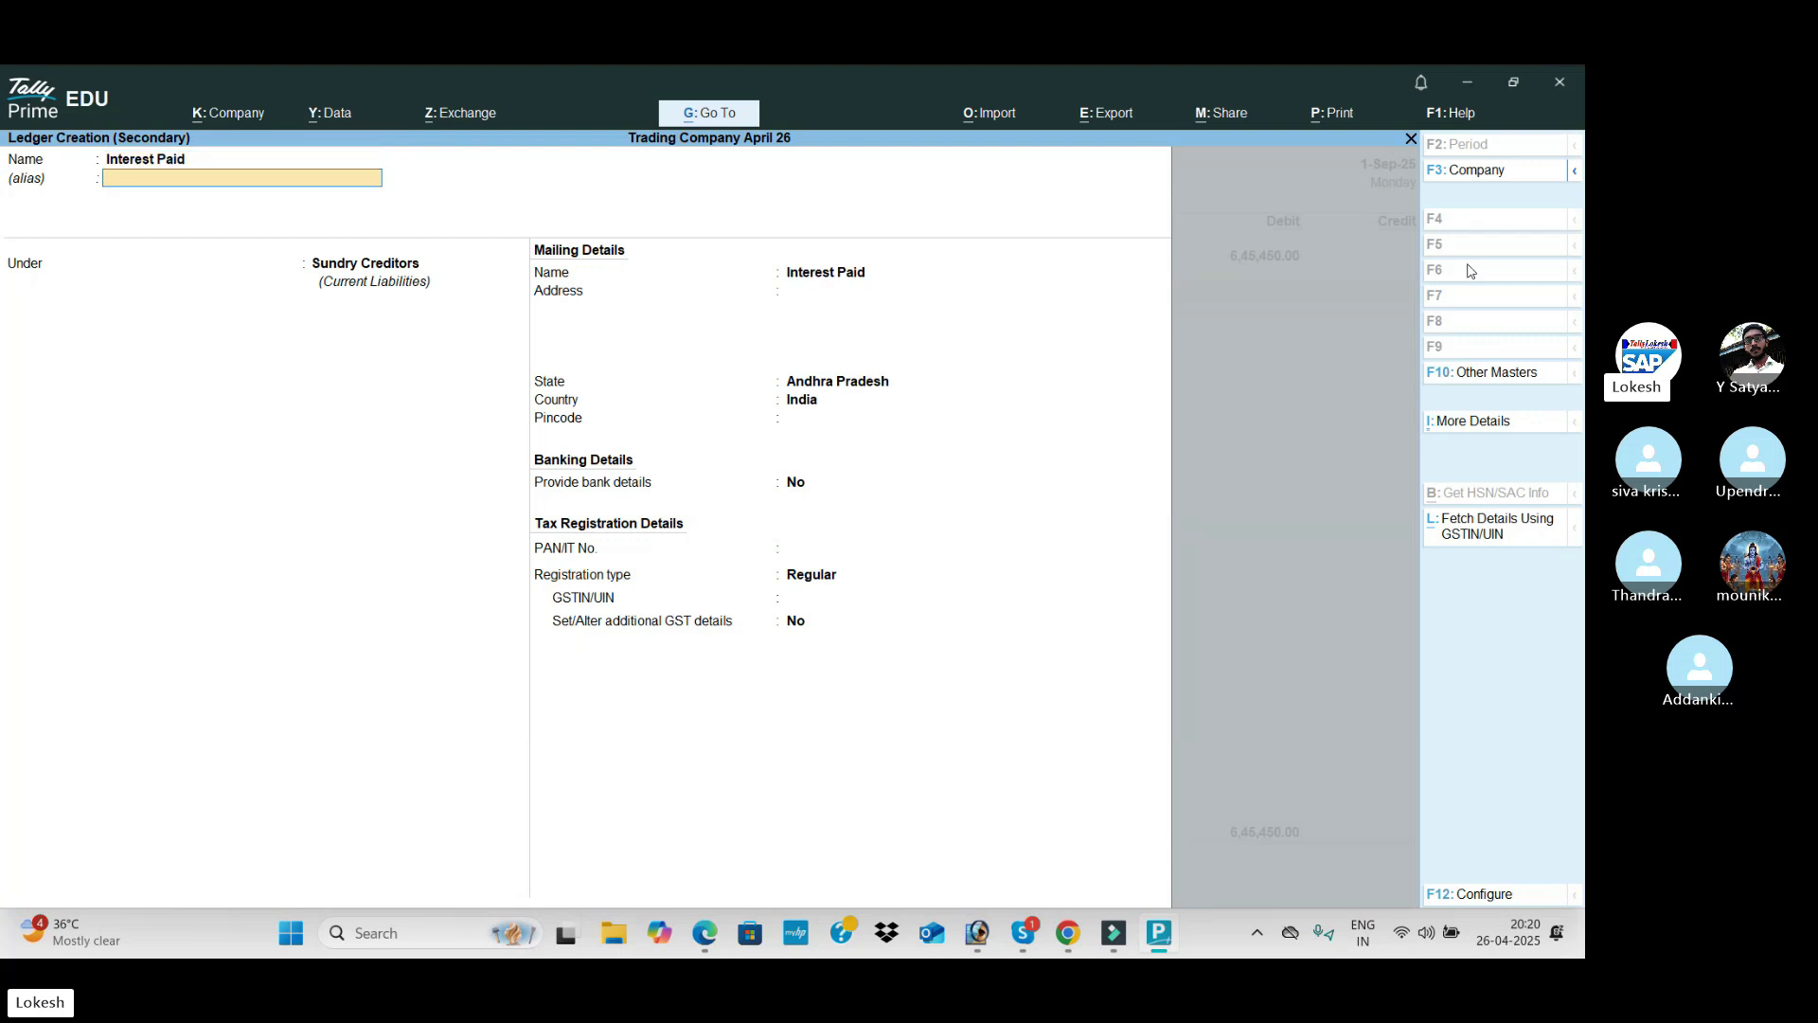
pyautogui.write('Ind')
pyautogui.press('Down')
pyautogui.press('Down')
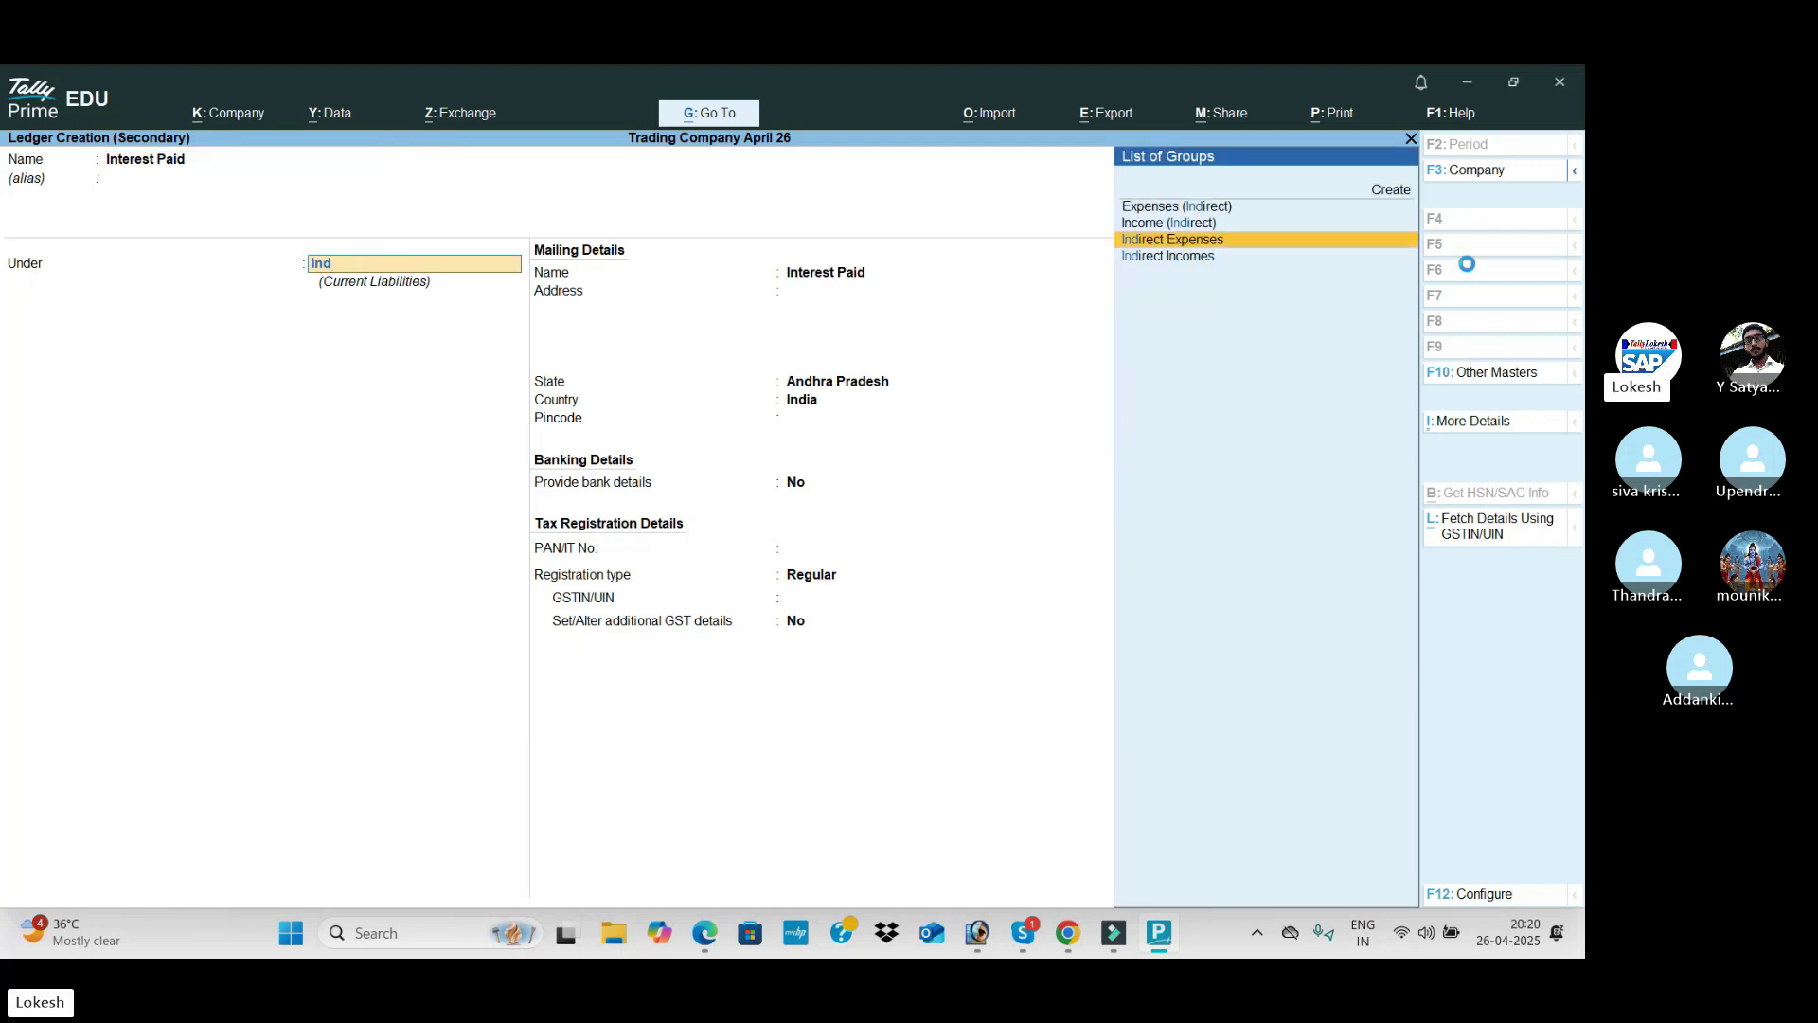
pyautogui.press('Return')
pyautogui.hotkey('ctrl', 'a')
# Step: Debit Interest Paid with 1,945, the late-payment interest given in transaction 32
pyautogui.hotkey('alt', 'Tab')
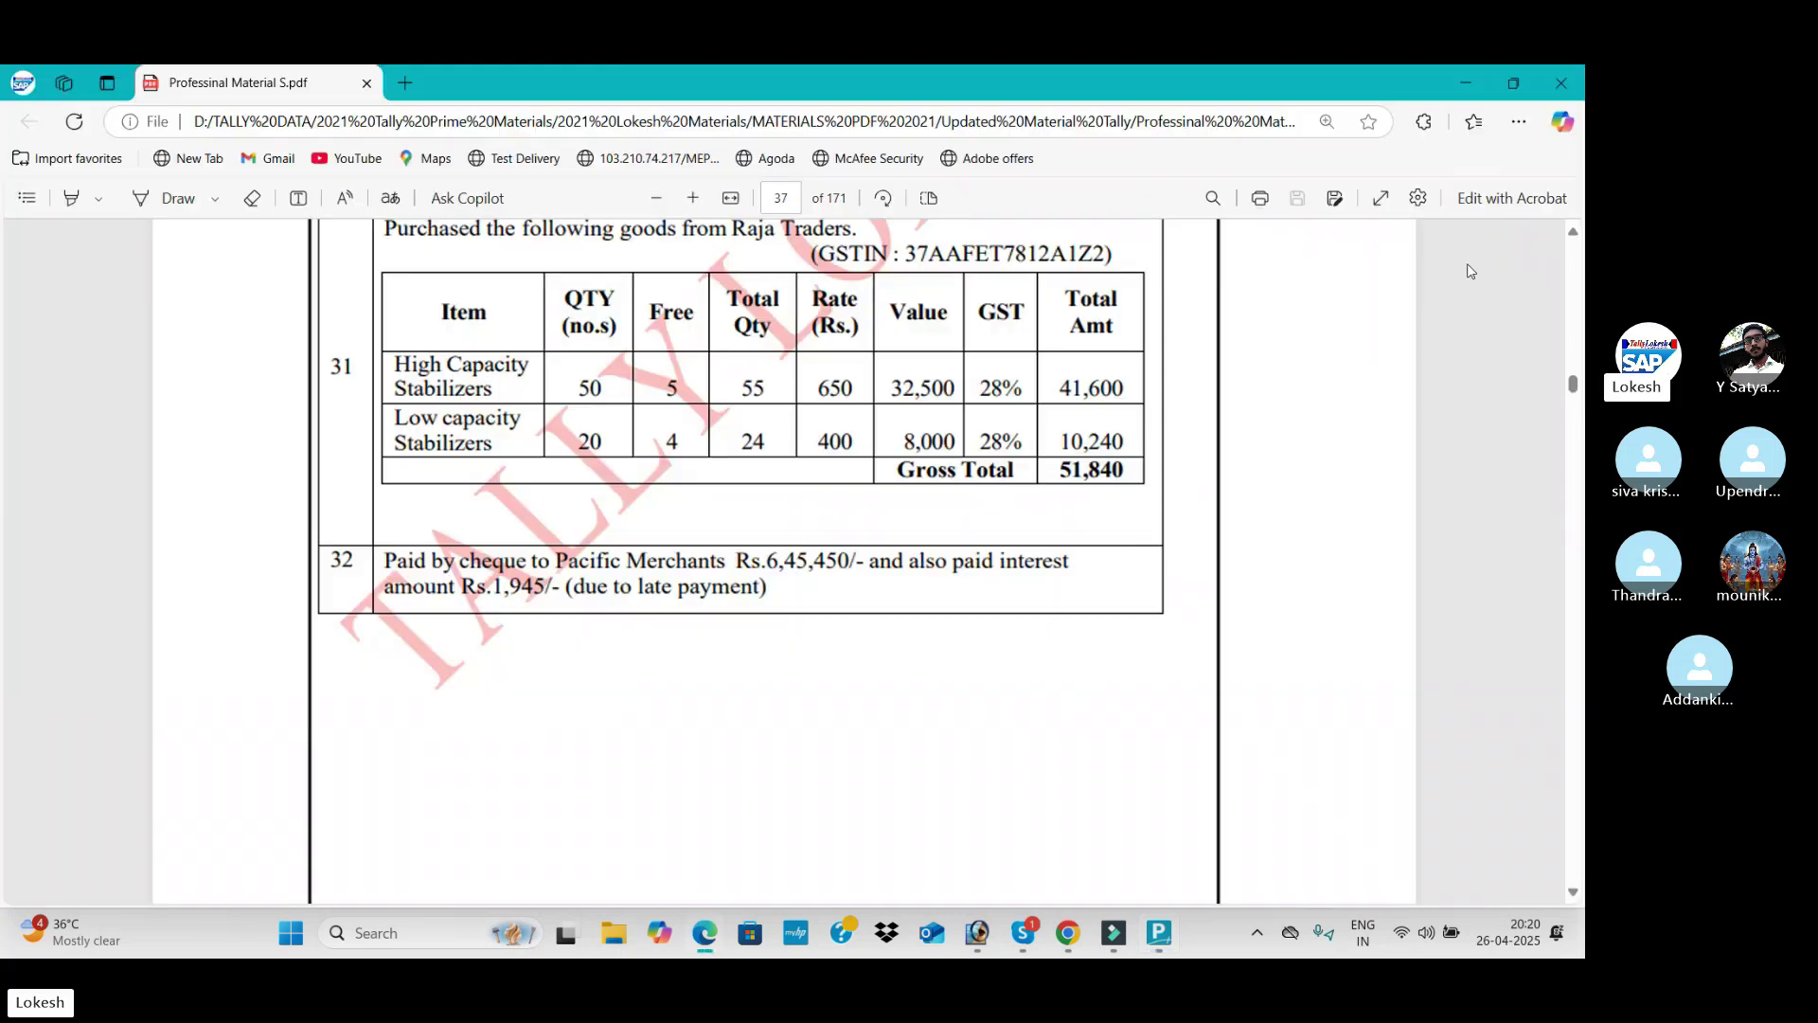
pyautogui.hotkey('alt', 'Tab')
pyautogui.write('1945')
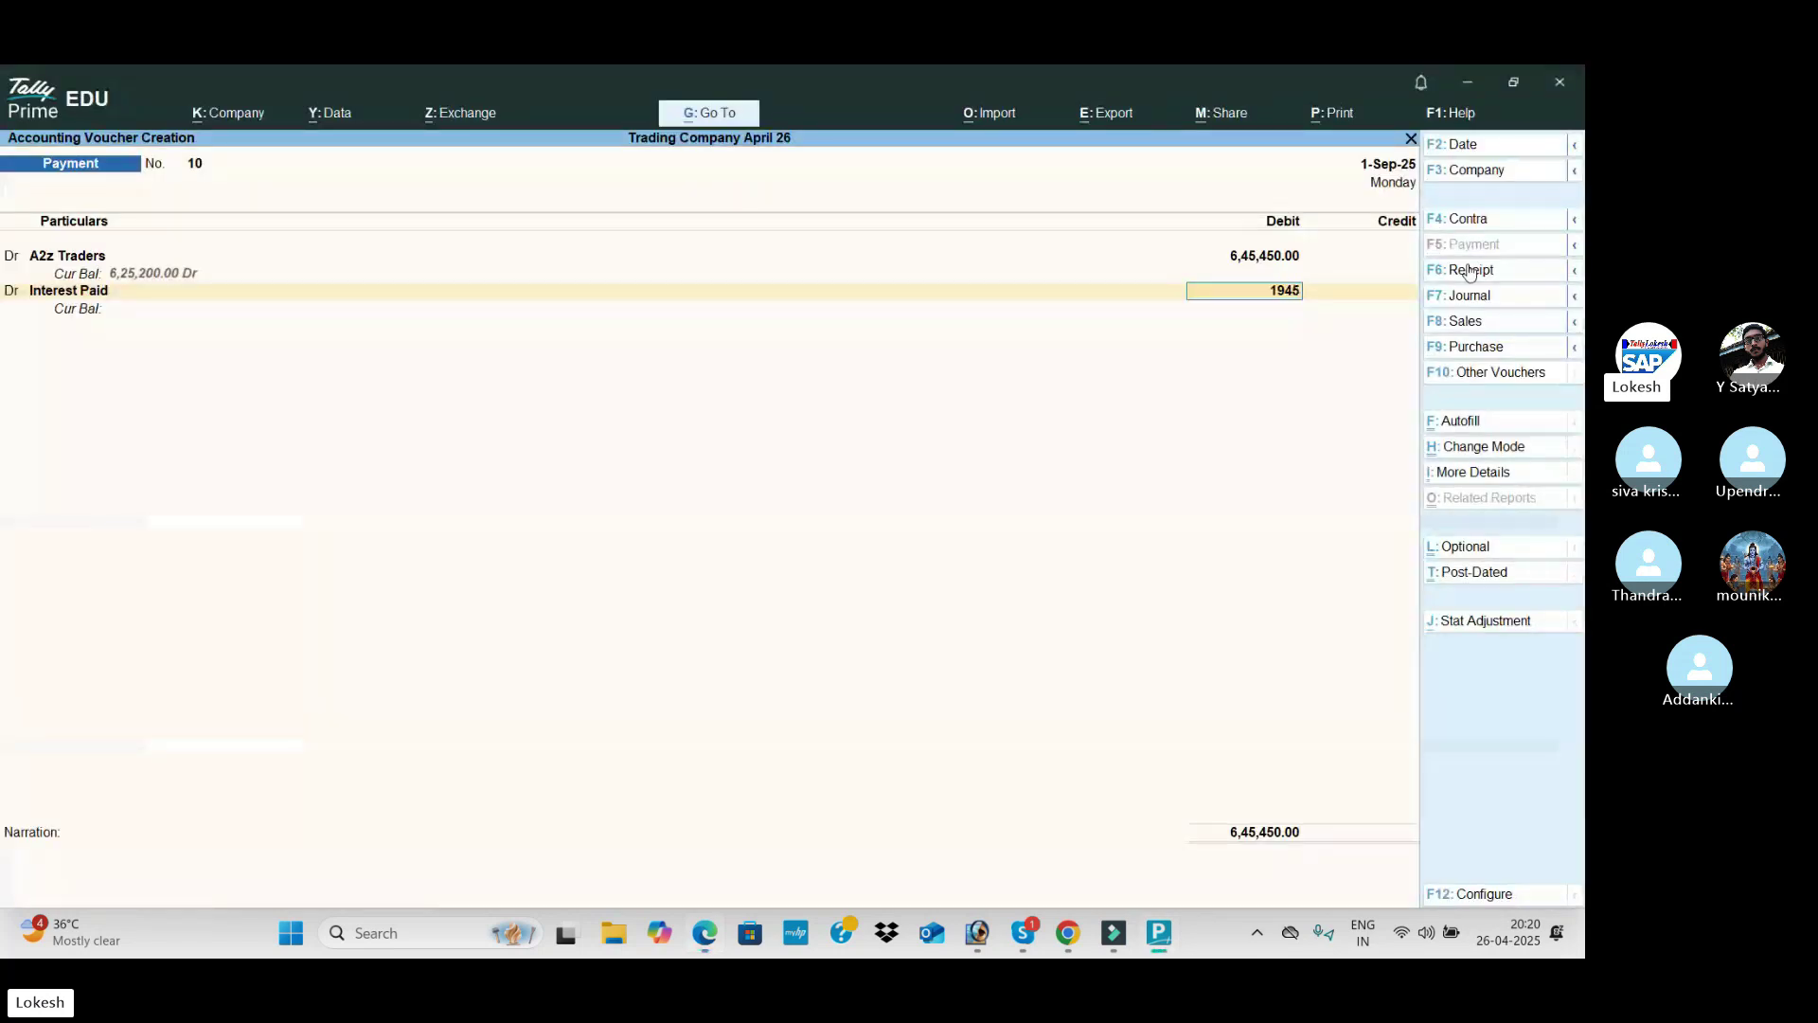
pyautogui.press('Return')
# Step: Credit ICICI Bank with 6,47,395 by cheque, leave the instrument number blank, and save the payment voucher
pyautogui.press('Return')
pyautogui.press('Return')
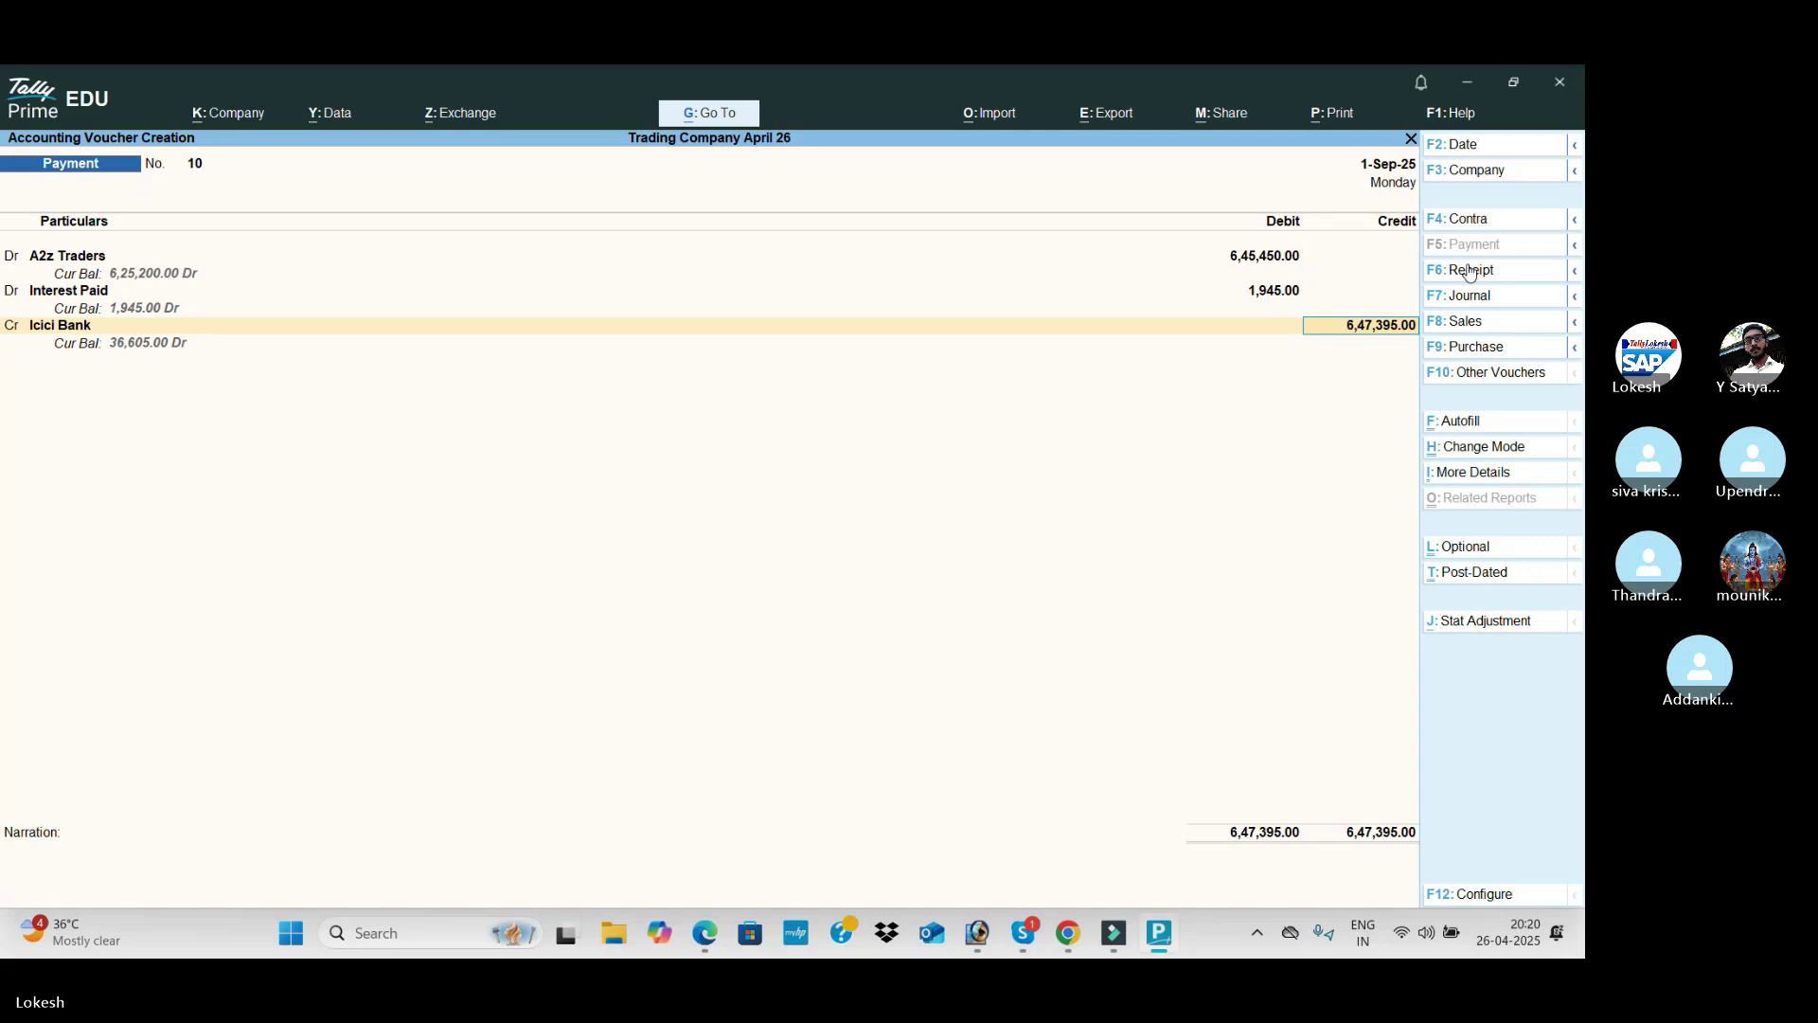
pyautogui.press('Return')
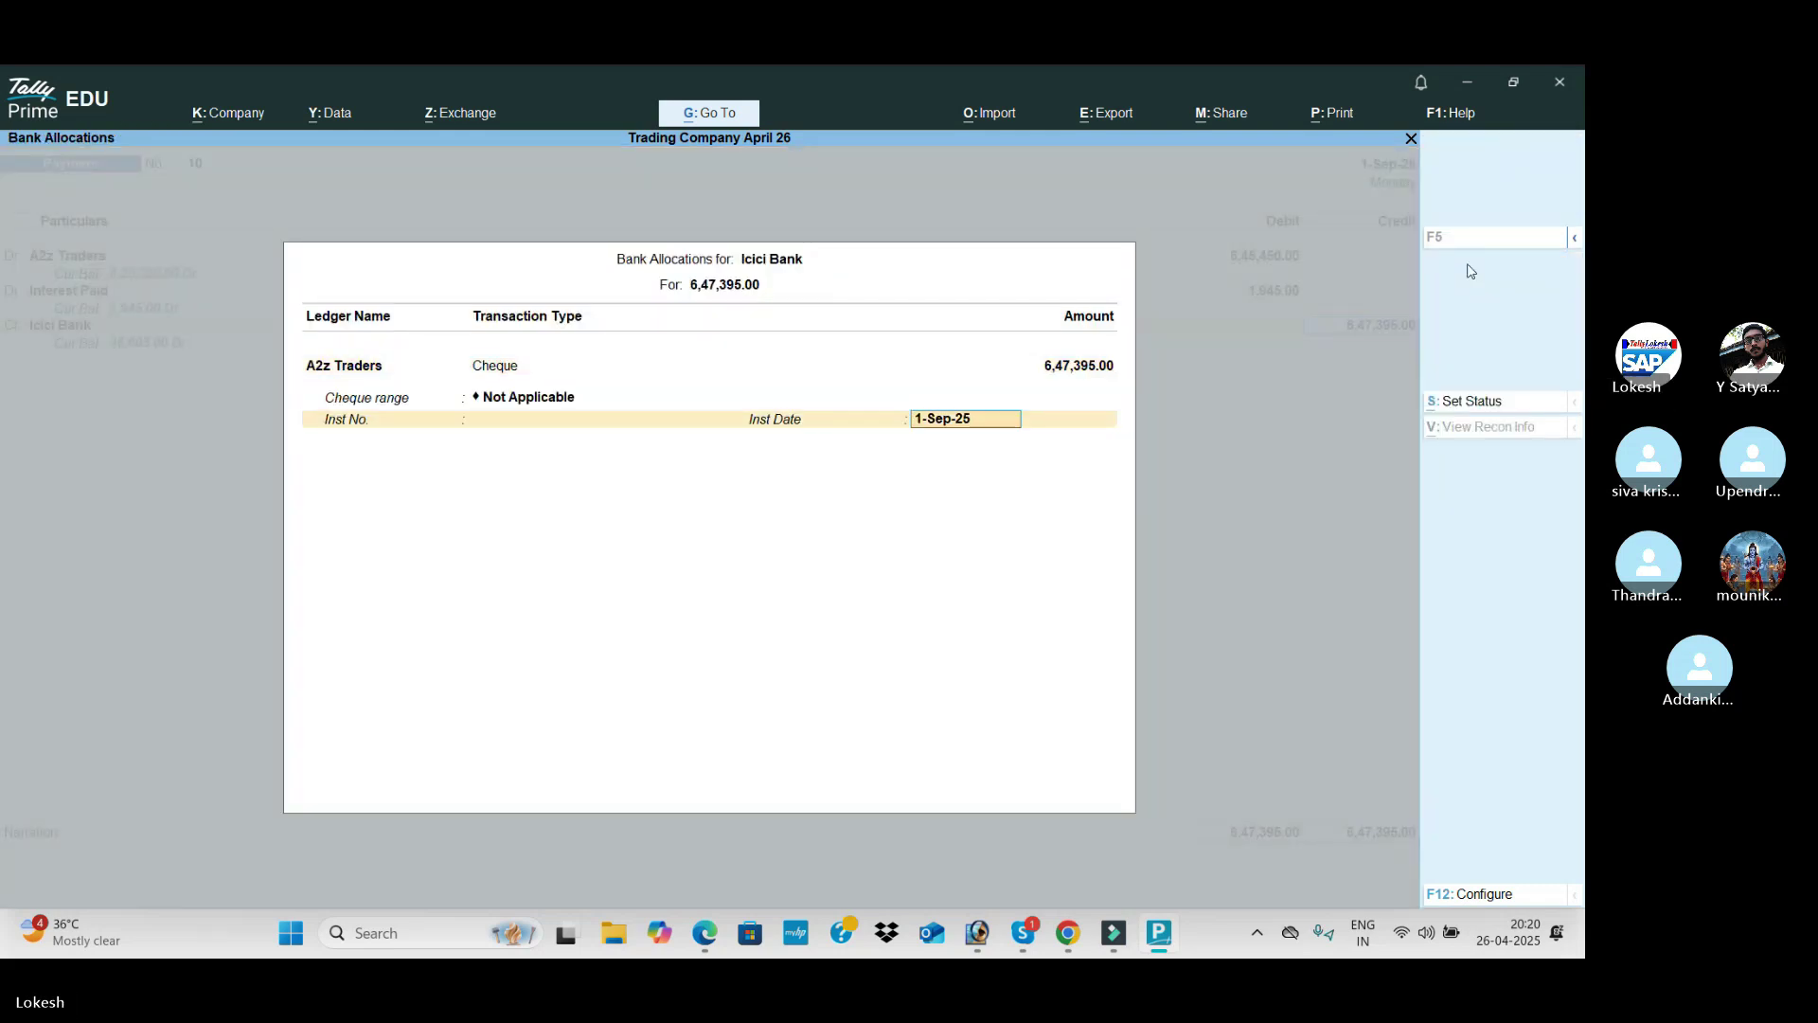
pyautogui.press('Return')
pyautogui.press('Return')
pyautogui.press('Return')
pyautogui.press('Return')
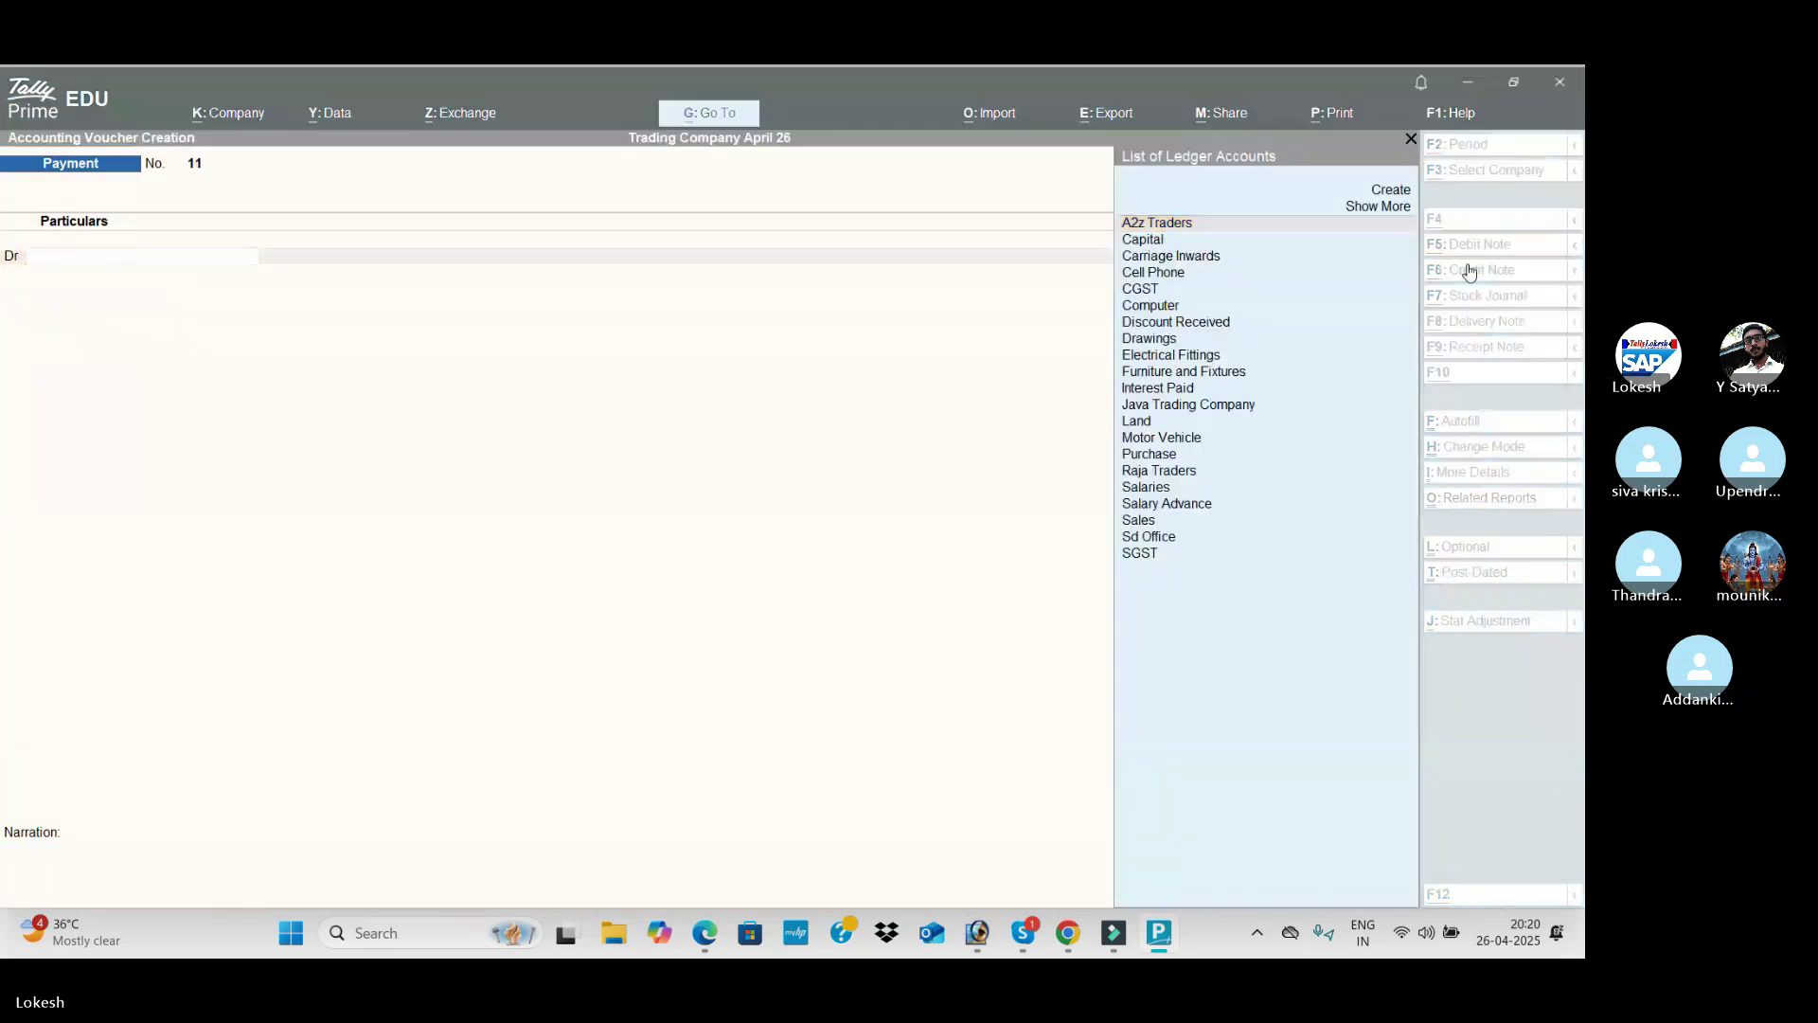
# Step: Go to transaction 34 in the PDF and start a Sales voucher with Java Trading Company as the party
pyautogui.hotkey('alt', 'Tab')
pyautogui.scroll(-5, 902, 562)
pyautogui.scroll(-10, 902, 562)
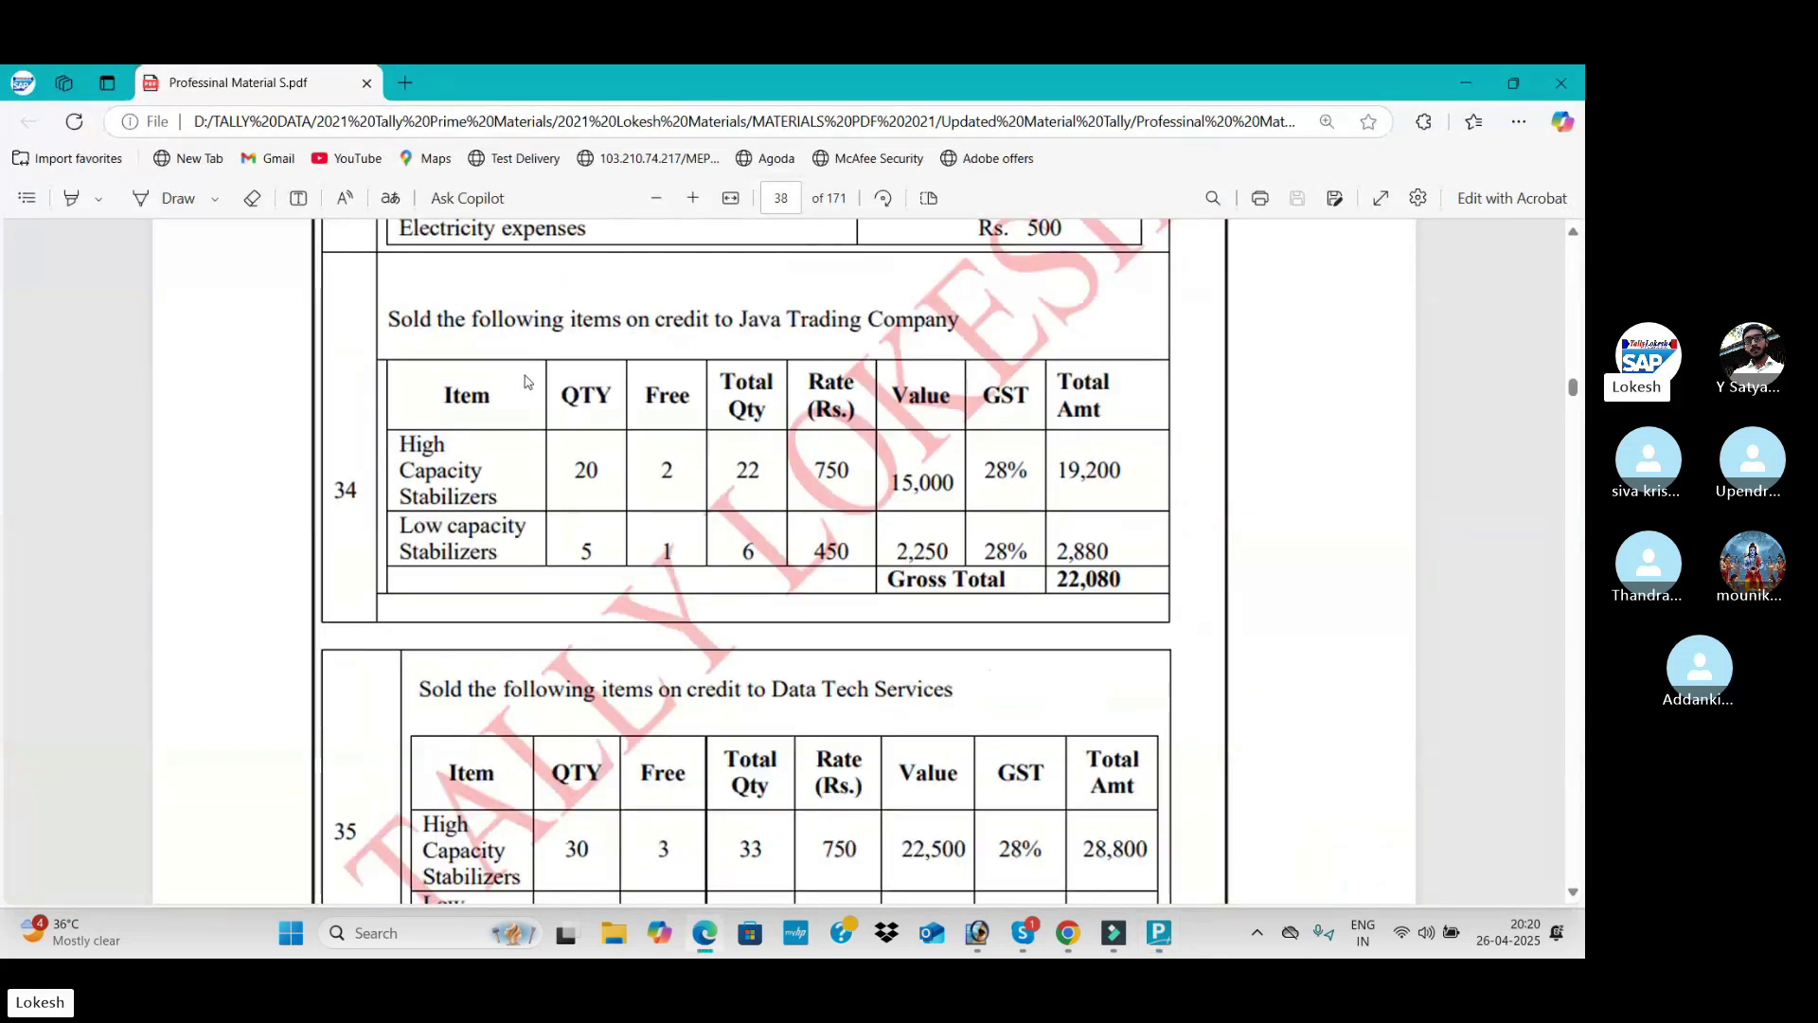
pyautogui.click(1477, 324)
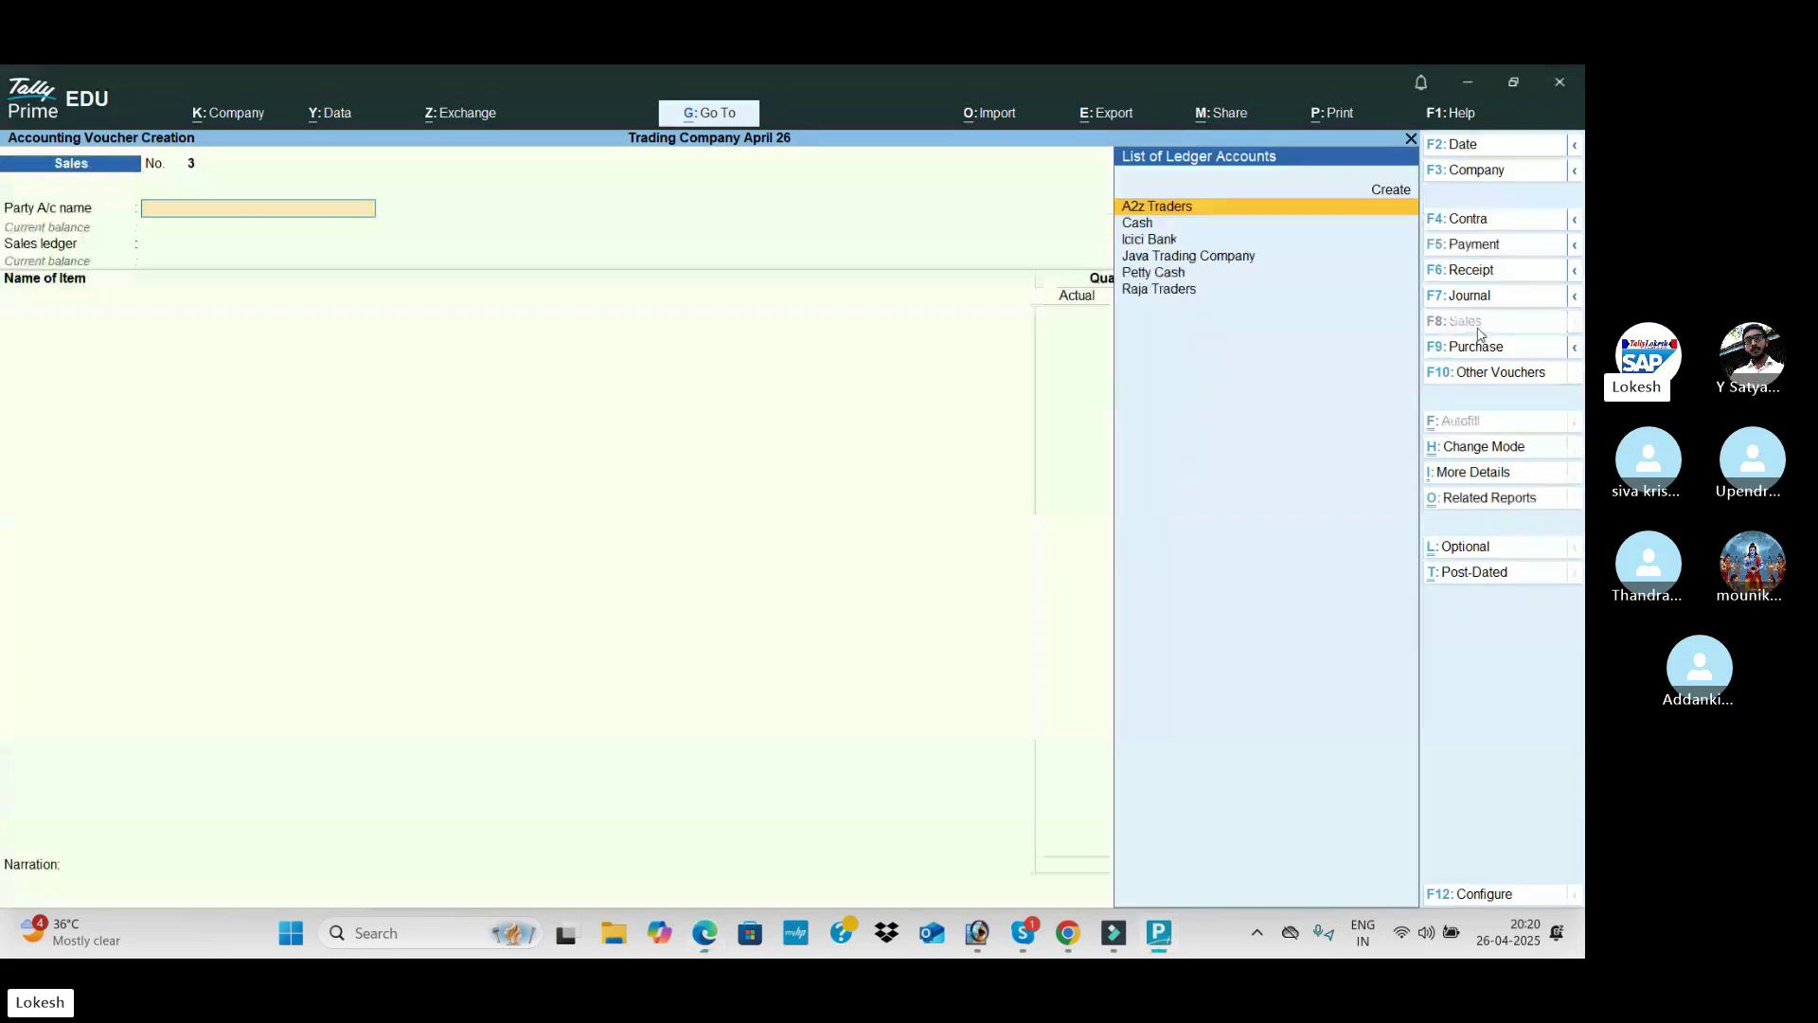
pyautogui.press('Down')
pyautogui.press('Down')
pyautogui.press('Down')
pyautogui.press('Return')
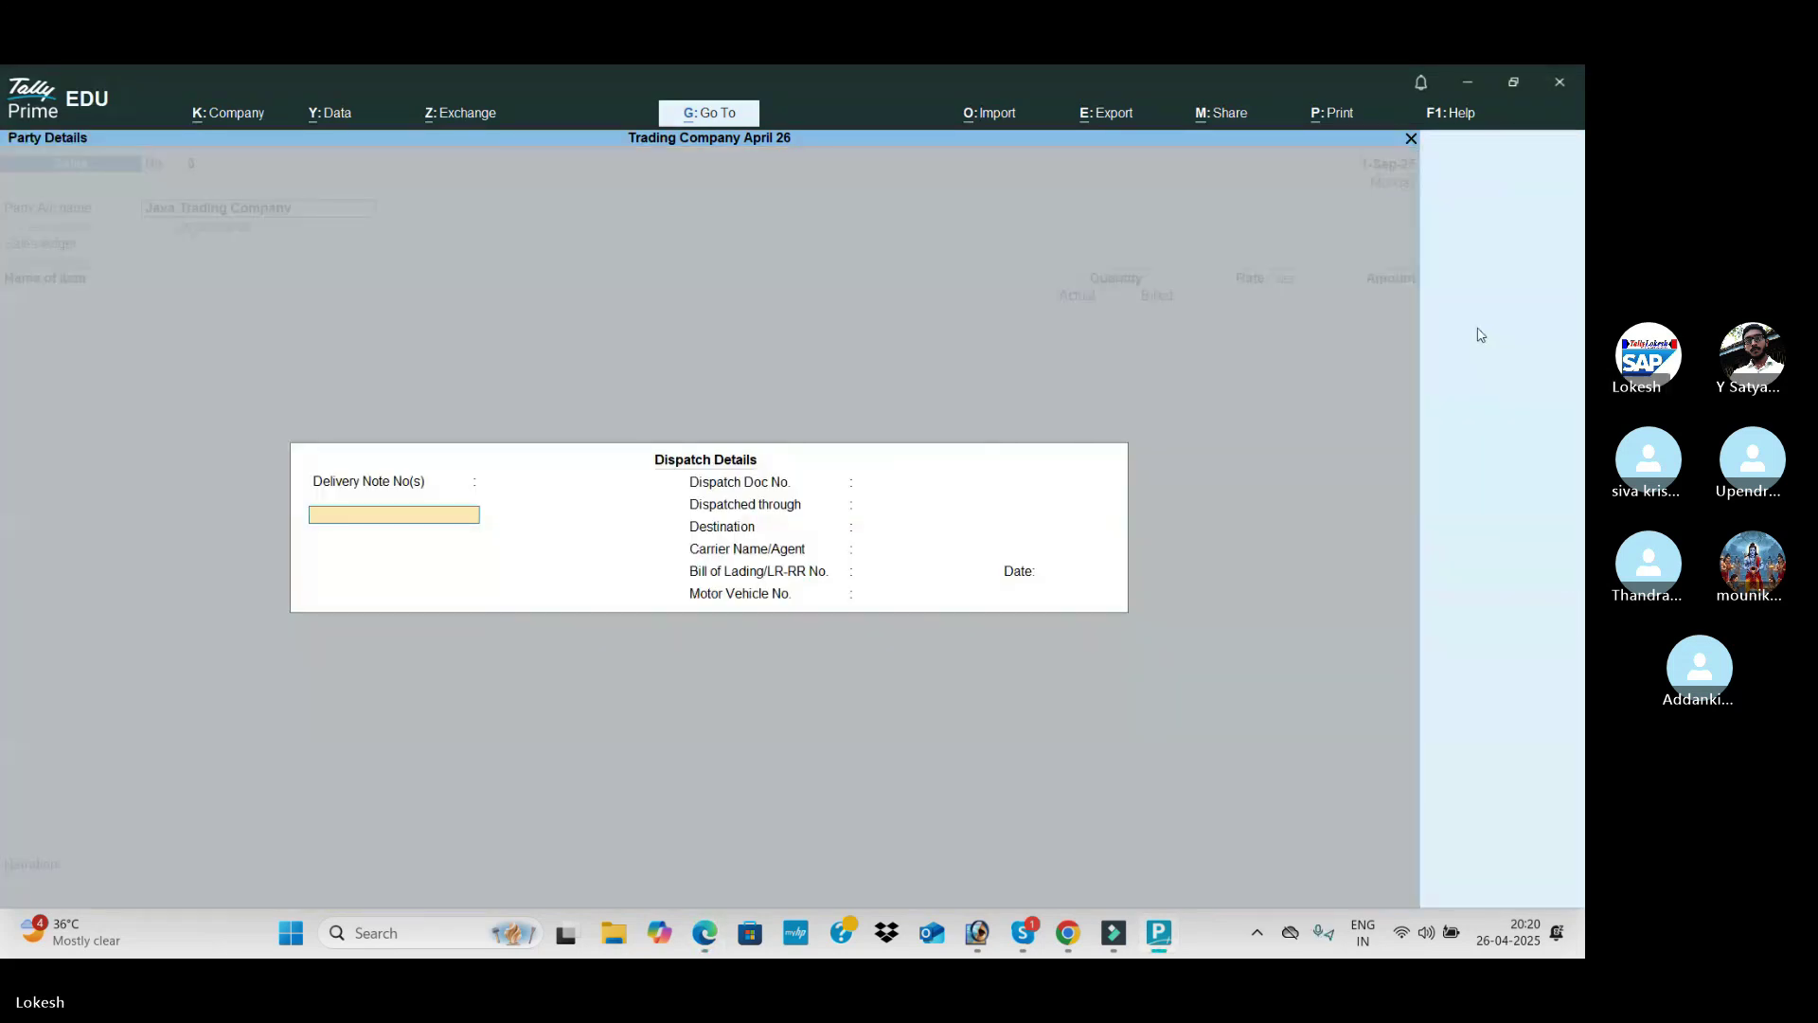
# Step: Leave the dispatch details blank, accept the default party details, and keep Sales as the sales ledger
pyautogui.hotkey('ctrl', 'a')
pyautogui.hotkey('ctrl', 'a')
pyautogui.press('Return')
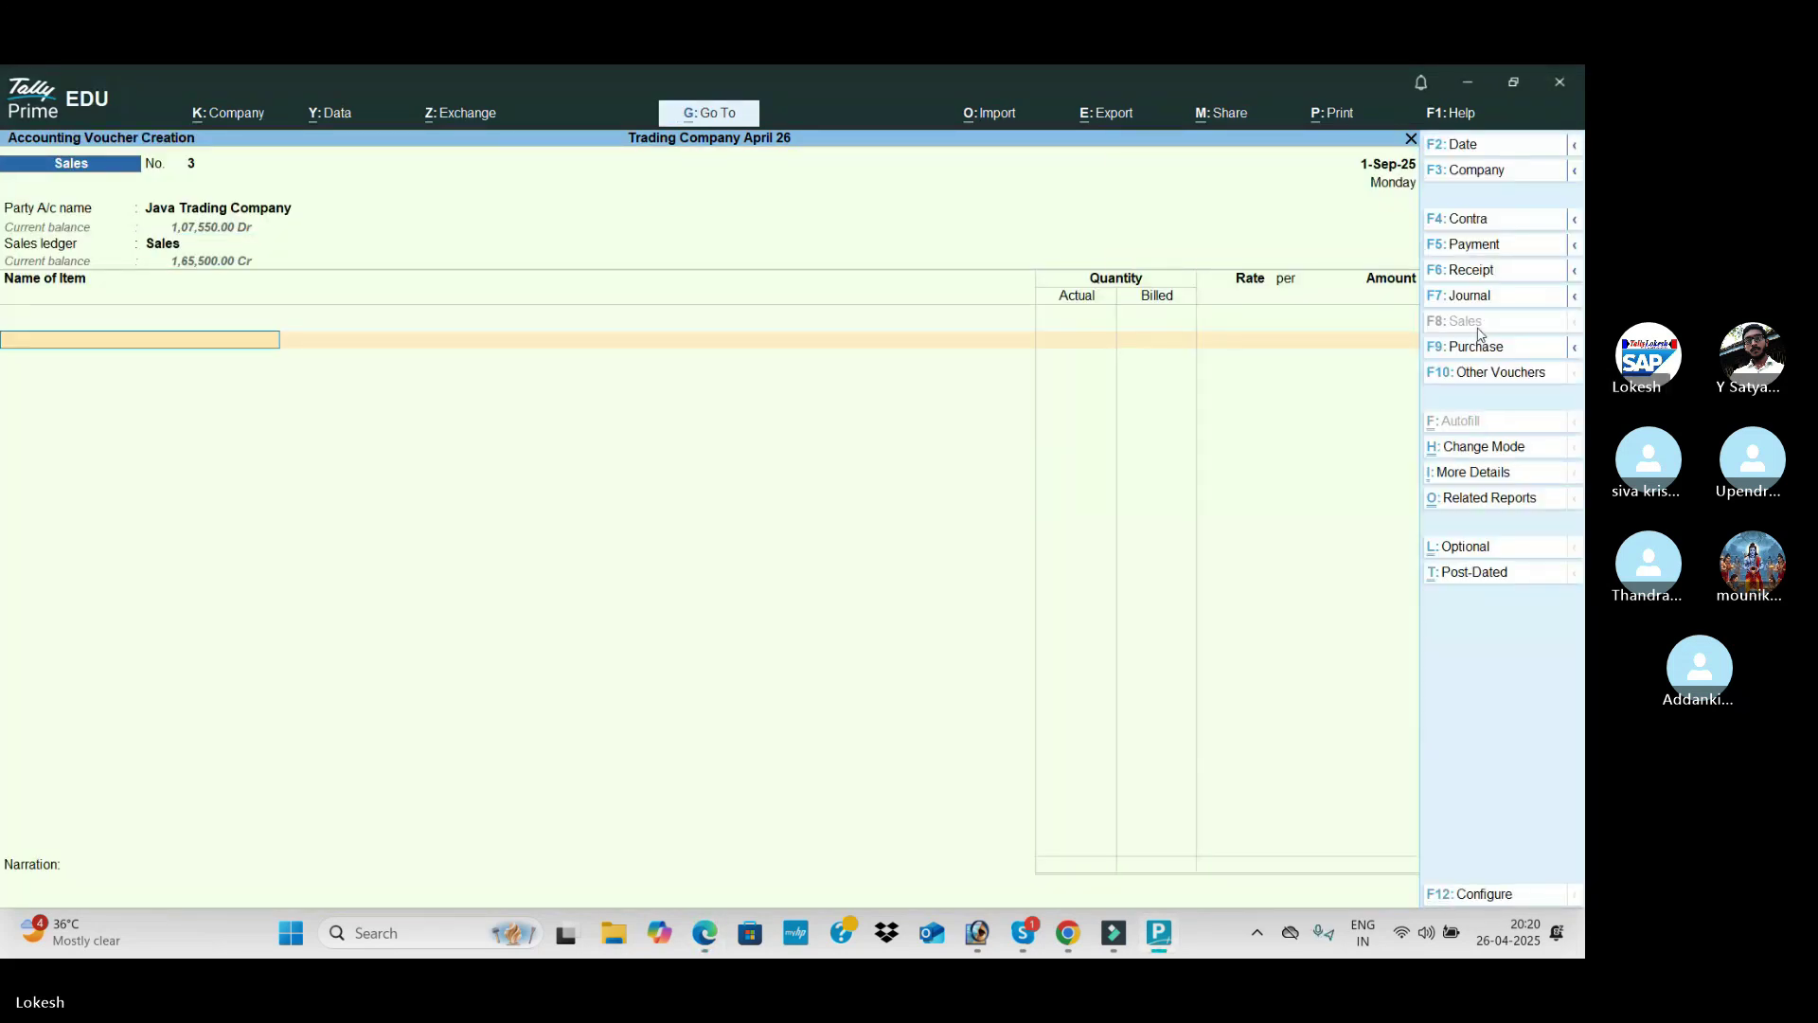
# Step: Add High Capacity Stabilizers to the sale with 22 nos actual and 20 nos billed quantity, following transaction 34
pyautogui.hotkey('alt', 'Tab')
pyautogui.hotkey('alt', 'Tab')
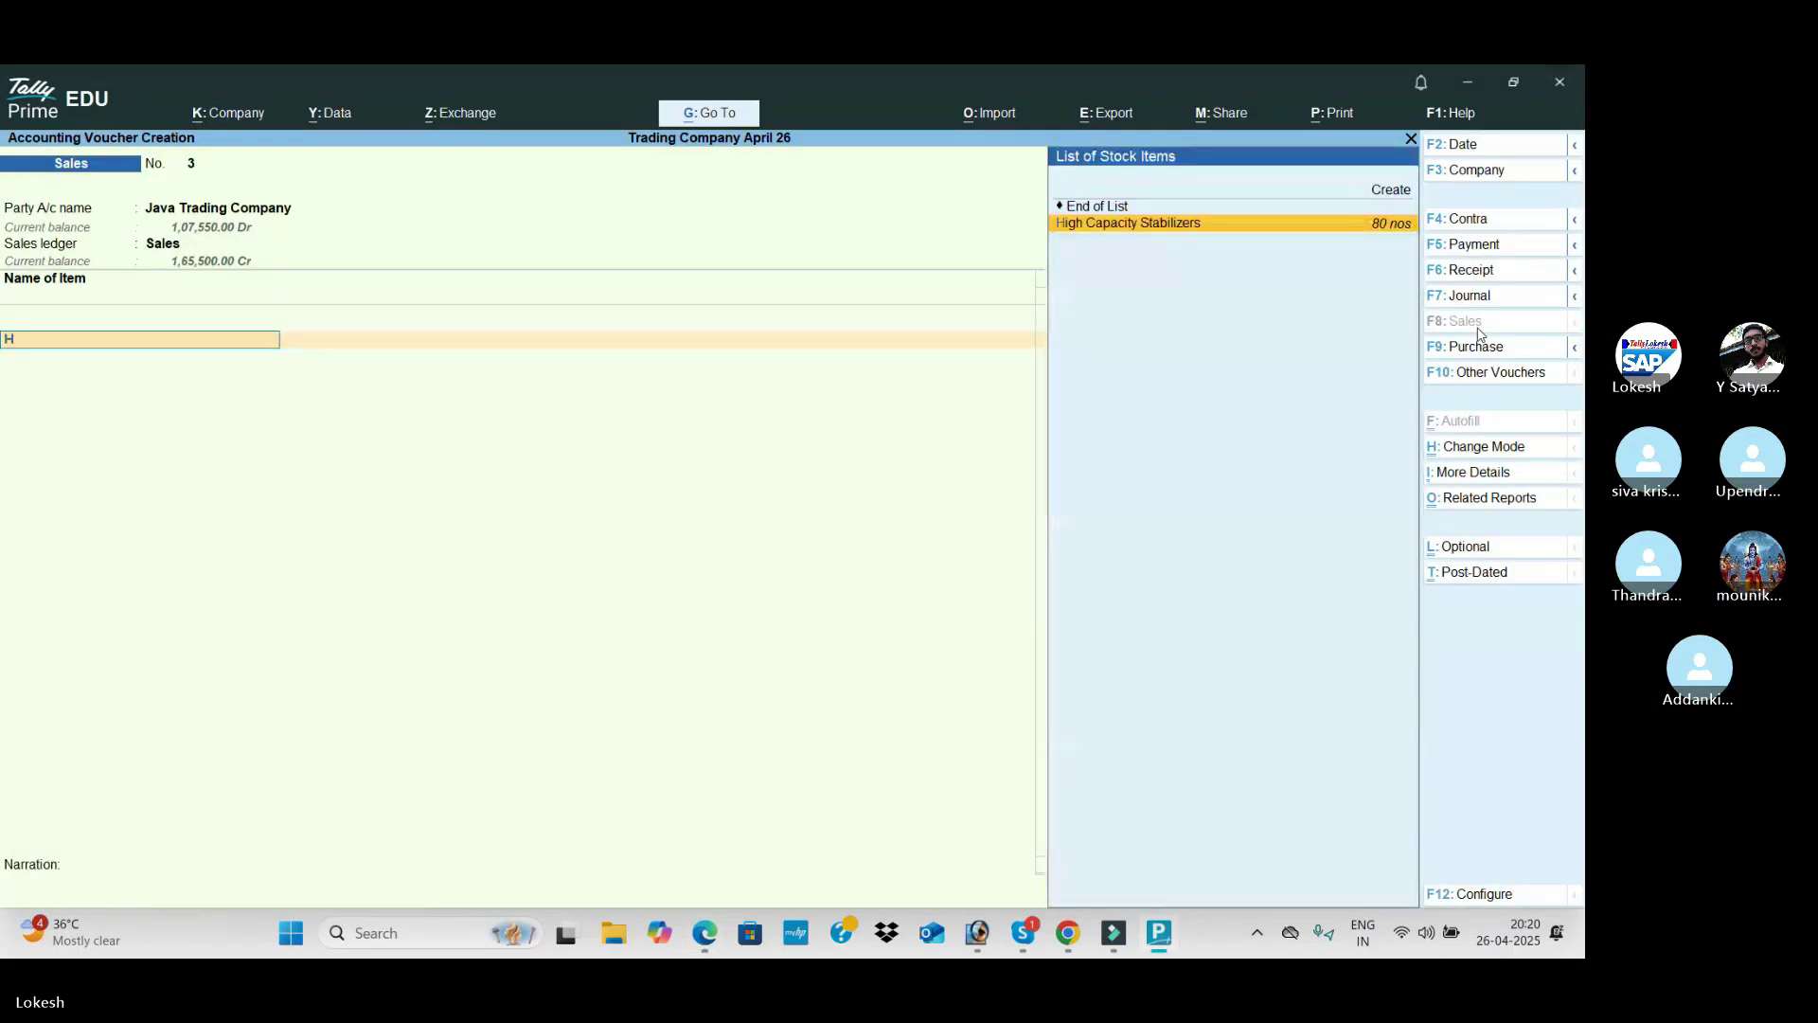
pyautogui.press('Return')
pyautogui.hotkey('alt', 'Tab')
pyautogui.hotkey('alt', 'Tab')
pyautogui.write('22')
pyautogui.press('Return')
pyautogui.write('20')
pyautogui.press('Return')
# Step: Set the High Capacity Stabilizers selling rate to 750 per nos and accept the line amount
pyautogui.hotkey('alt', 'Tab')
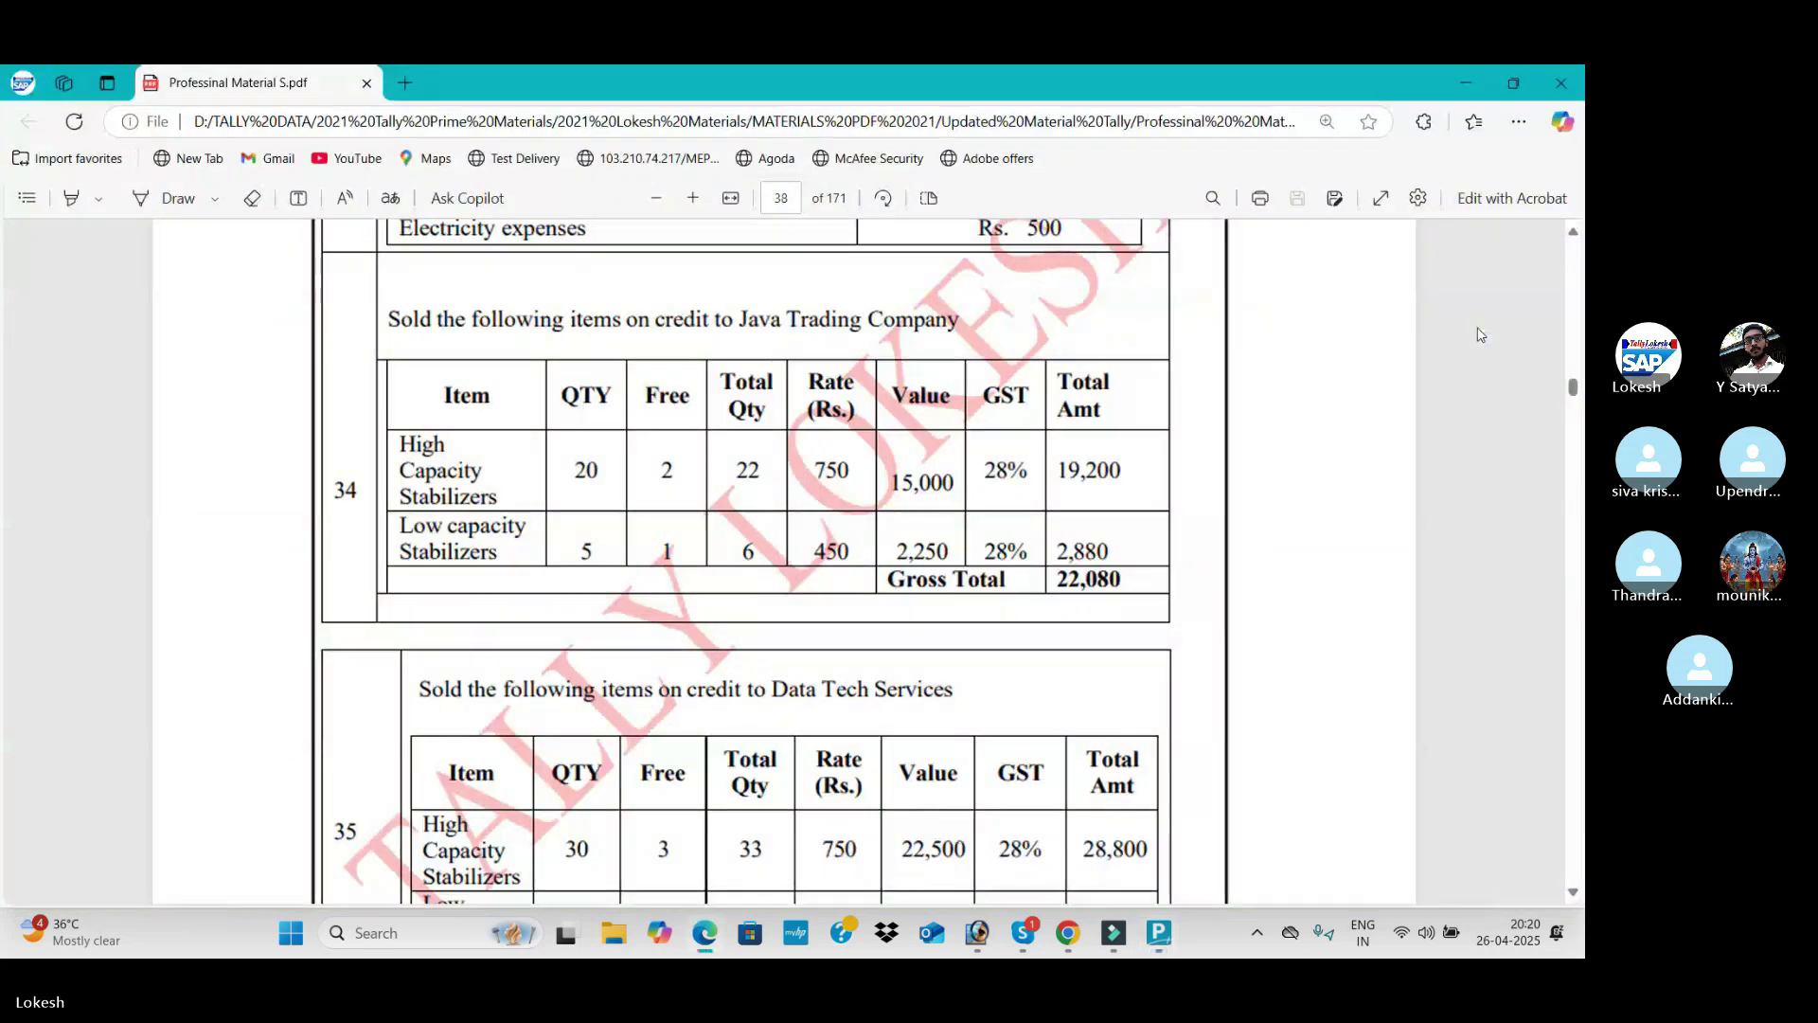
pyautogui.hotkey('alt', 'Tab')
pyautogui.write('750')
pyautogui.press('Return')
pyautogui.press('Return')
pyautogui.press('Return')
# Step: Add Low Capacity Stabilizers to the sale with 6 nos actual and 5 nos billed quantity, following transaction 34
pyautogui.hotkey('alt', 'Tab')
pyautogui.hotkey('alt', 'Tab')
pyautogui.press('Down')
pyautogui.press('Return')
pyautogui.hotkey('alt', 'Tab')
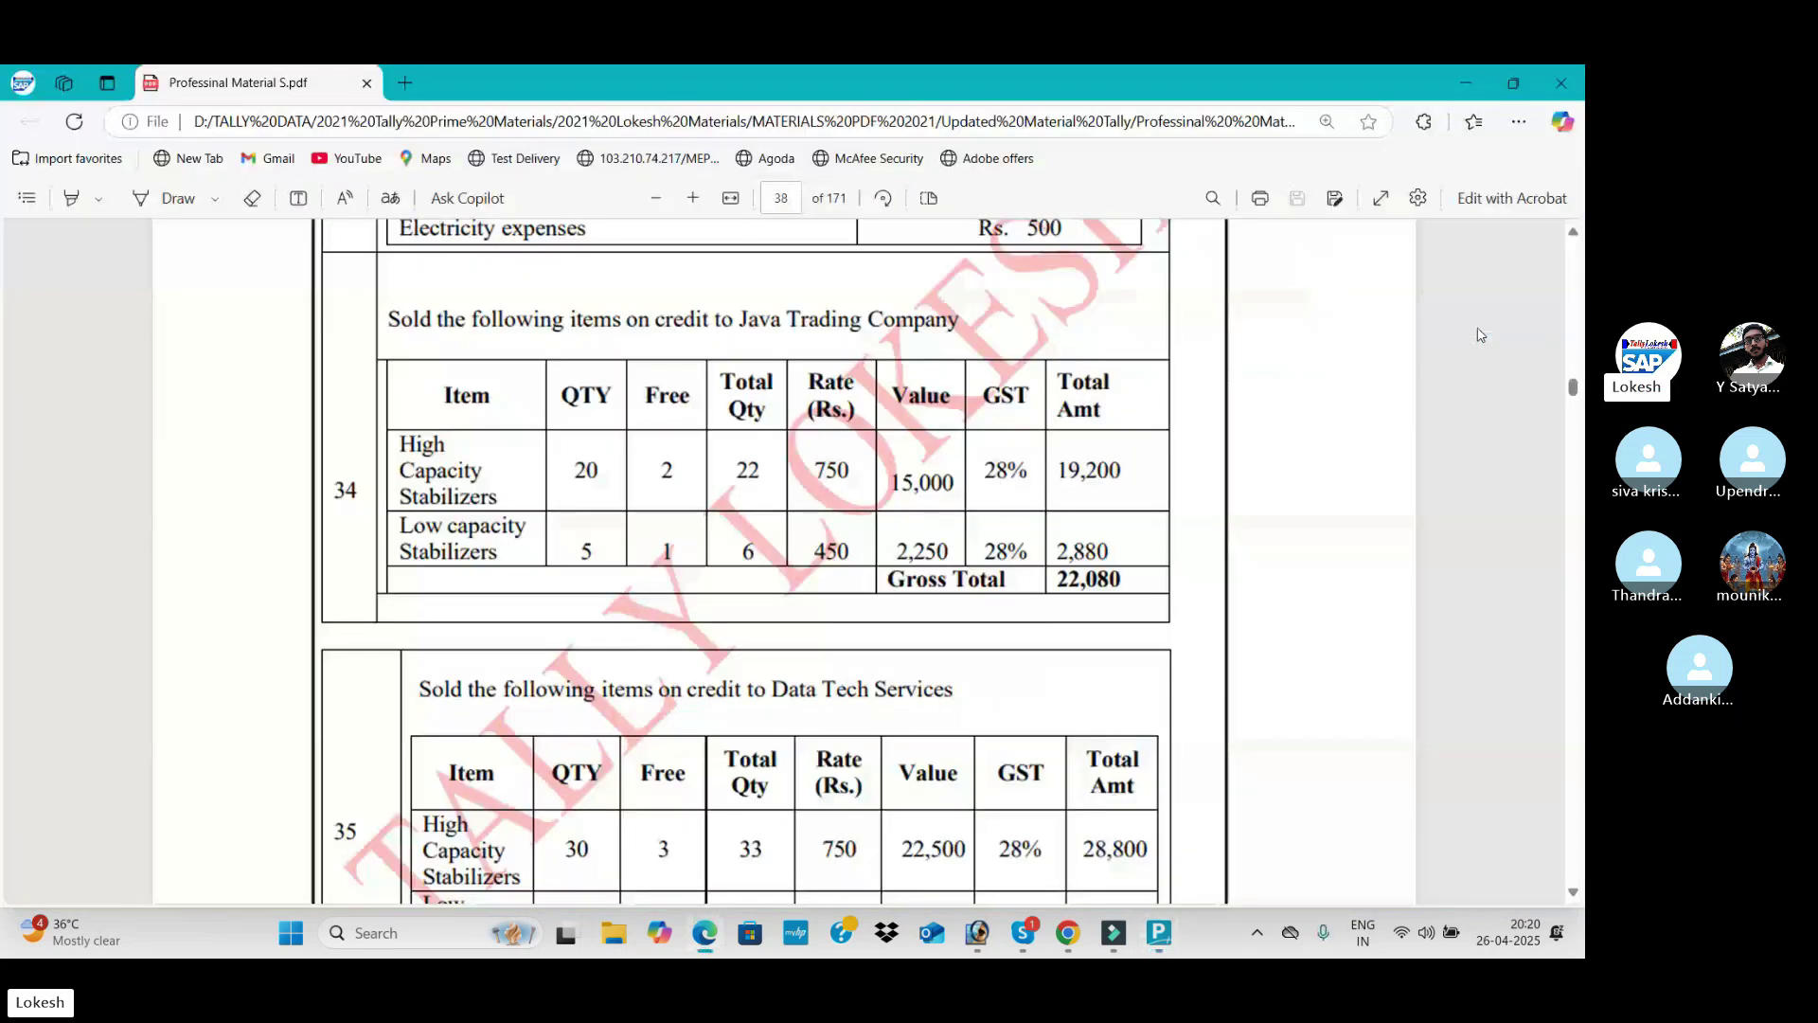
pyautogui.hotkey('alt', 'Tab')
pyautogui.write('6')
pyautogui.press('Return')
pyautogui.hotkey('alt', 'Tab')
pyautogui.hotkey('alt', 'Tab')
pyautogui.write('5')
pyautogui.press('Return')
# Step: Set the Low Capacity Stabilizers selling rate to 450 per nos and accept the line amount
pyautogui.hotkey('alt', 'Tab')
pyautogui.hotkey('alt', 'Tab')
pyautogui.write('450')
pyautogui.press('Return')
pyautogui.press('Return')
pyautogui.press('Return')
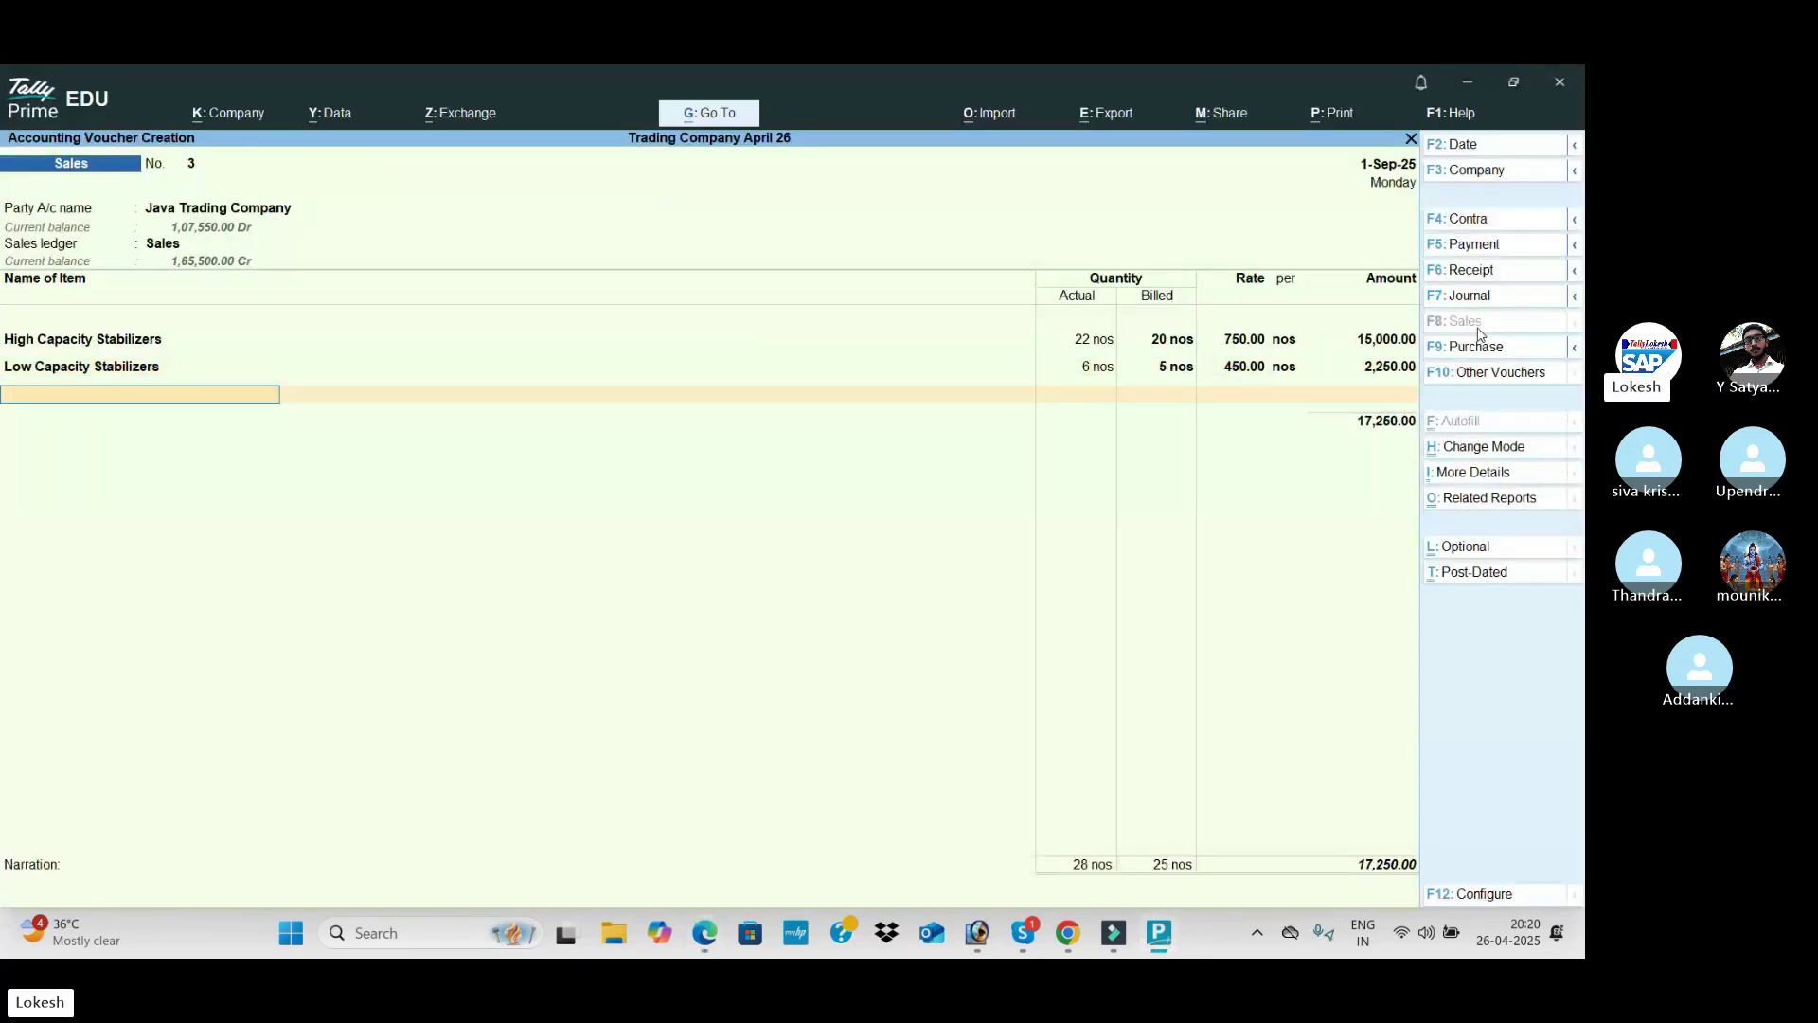
# Step: Add the CGST and SGST ledgers to the Java Trading Company sale and accept their calculated tax amounts
pyautogui.write('c')
pyautogui.press('Return')
pyautogui.press('Return')
pyautogui.write('sg')
pyautogui.press('Return')
pyautogui.press('Return')
pyautogui.press('Return')
# Step: Compare the sale total with the gross total of transaction 34 in the PDF and save the sales voucher
pyautogui.hotkey('alt', 'Tab')
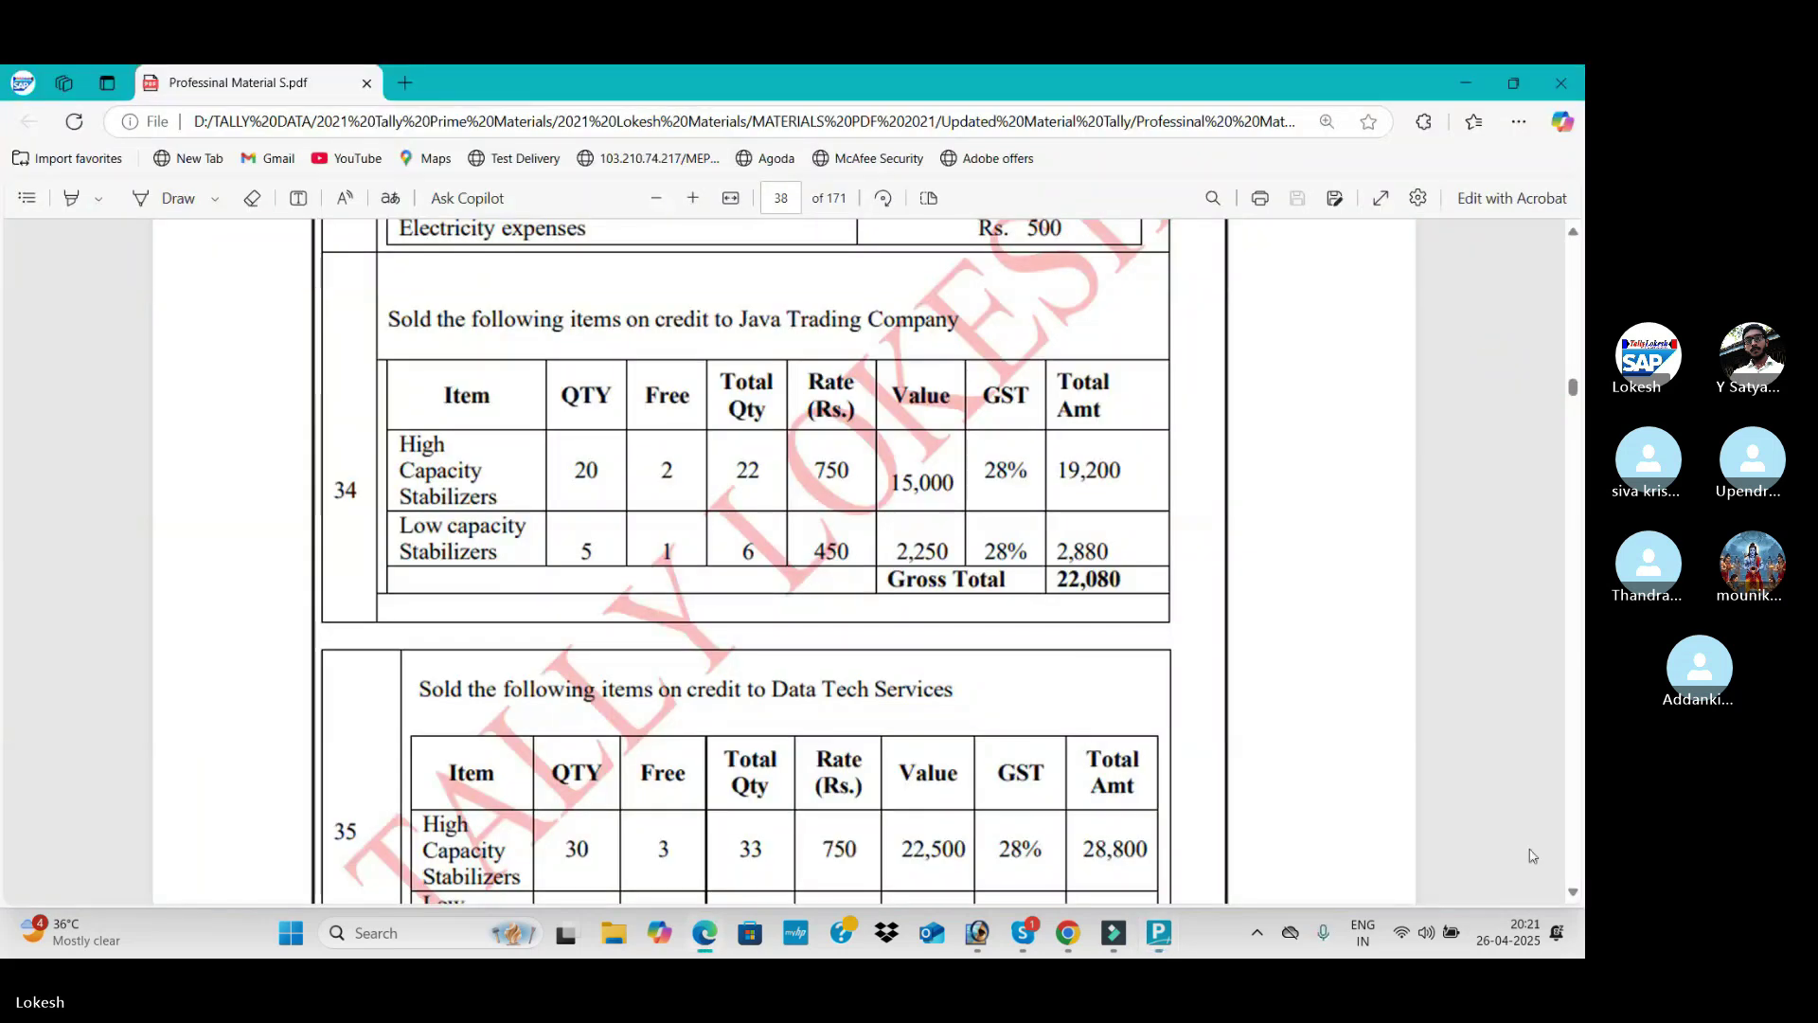
pyautogui.hotkey('alt', 'Tab')
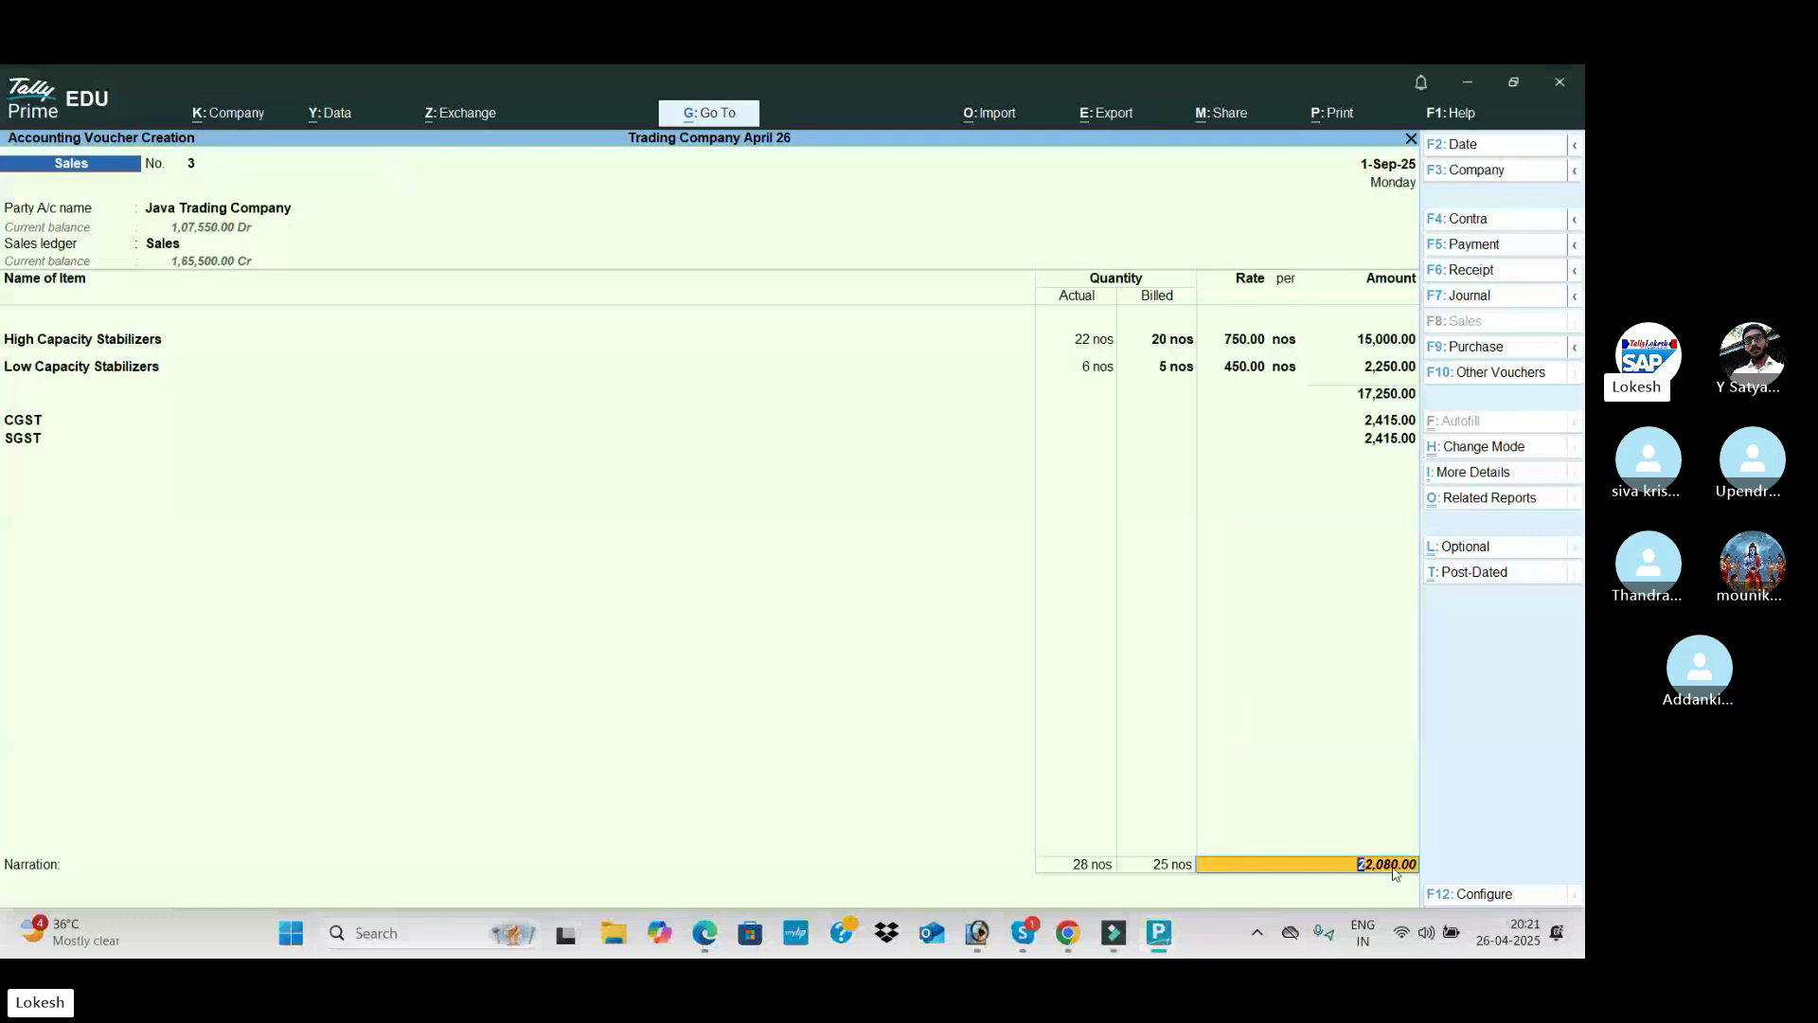
pyautogui.press('Return')
pyautogui.press('Return')
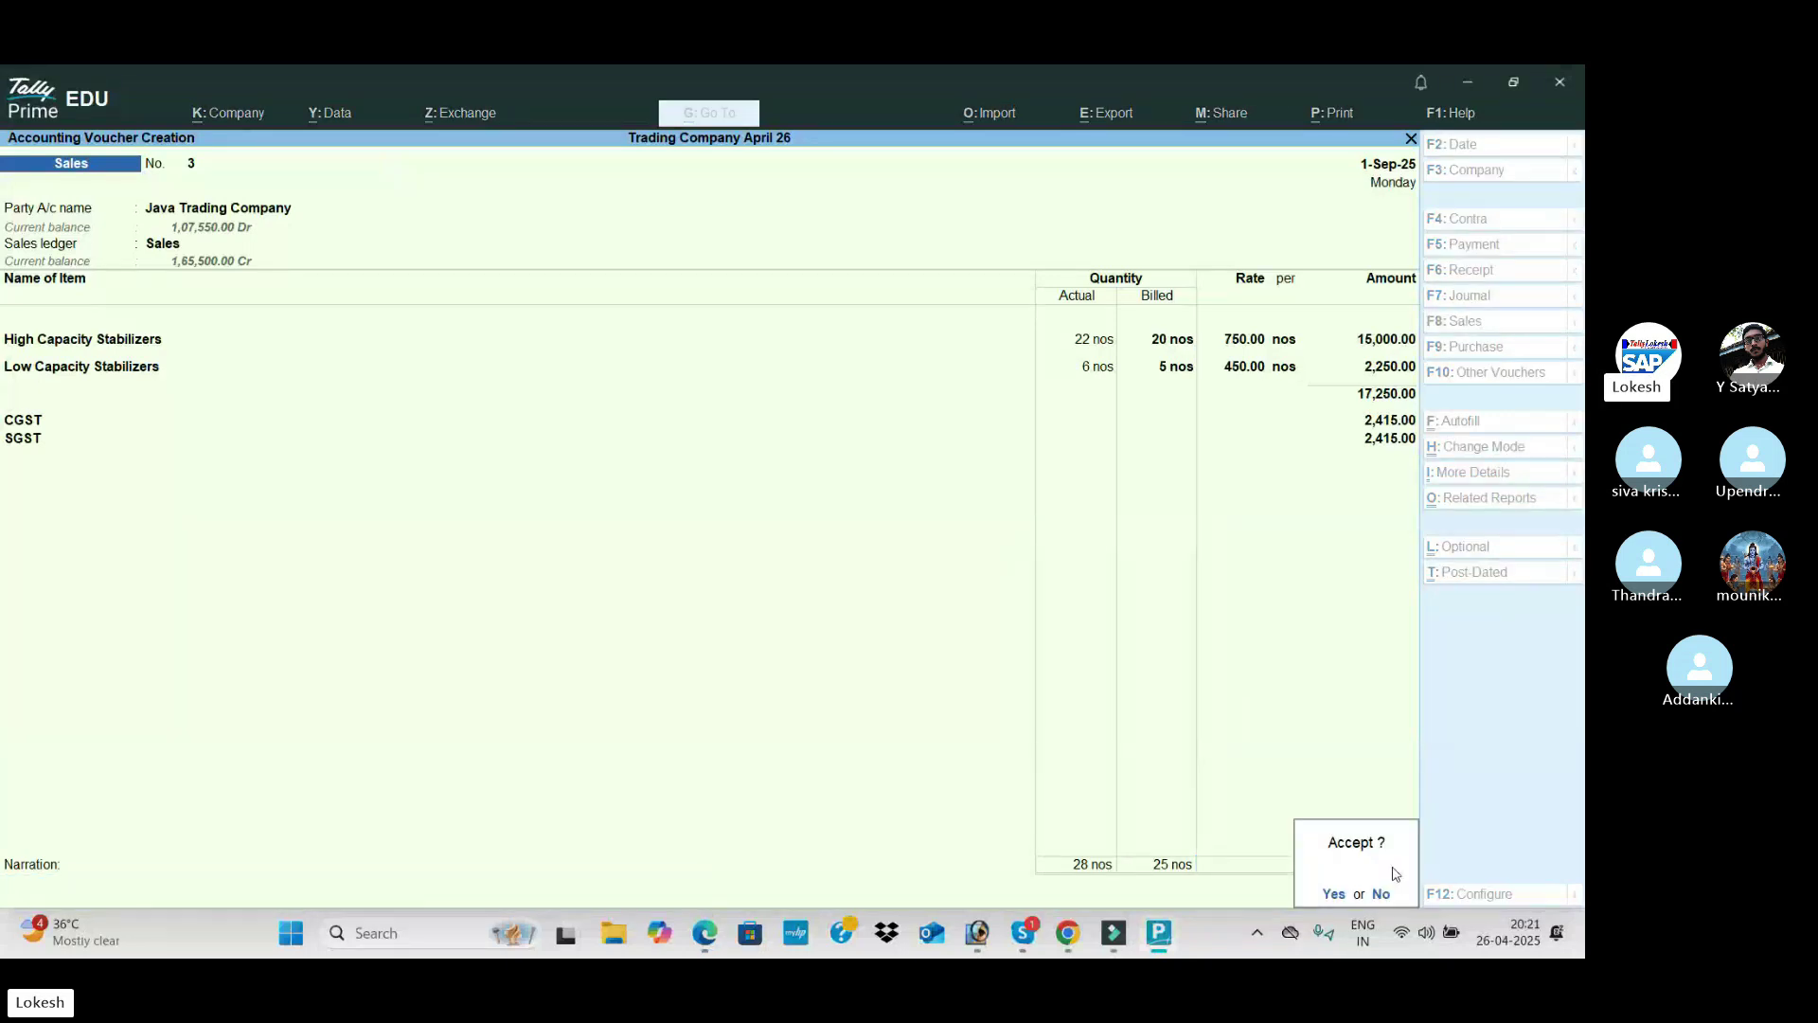
pyautogui.press('Return')
# Step: For the discounted sale in transaction 41, enable the invoice discount column and disable separate actual and billed quantity columns in the company features
pyautogui.hotkey('alt', 'Tab')
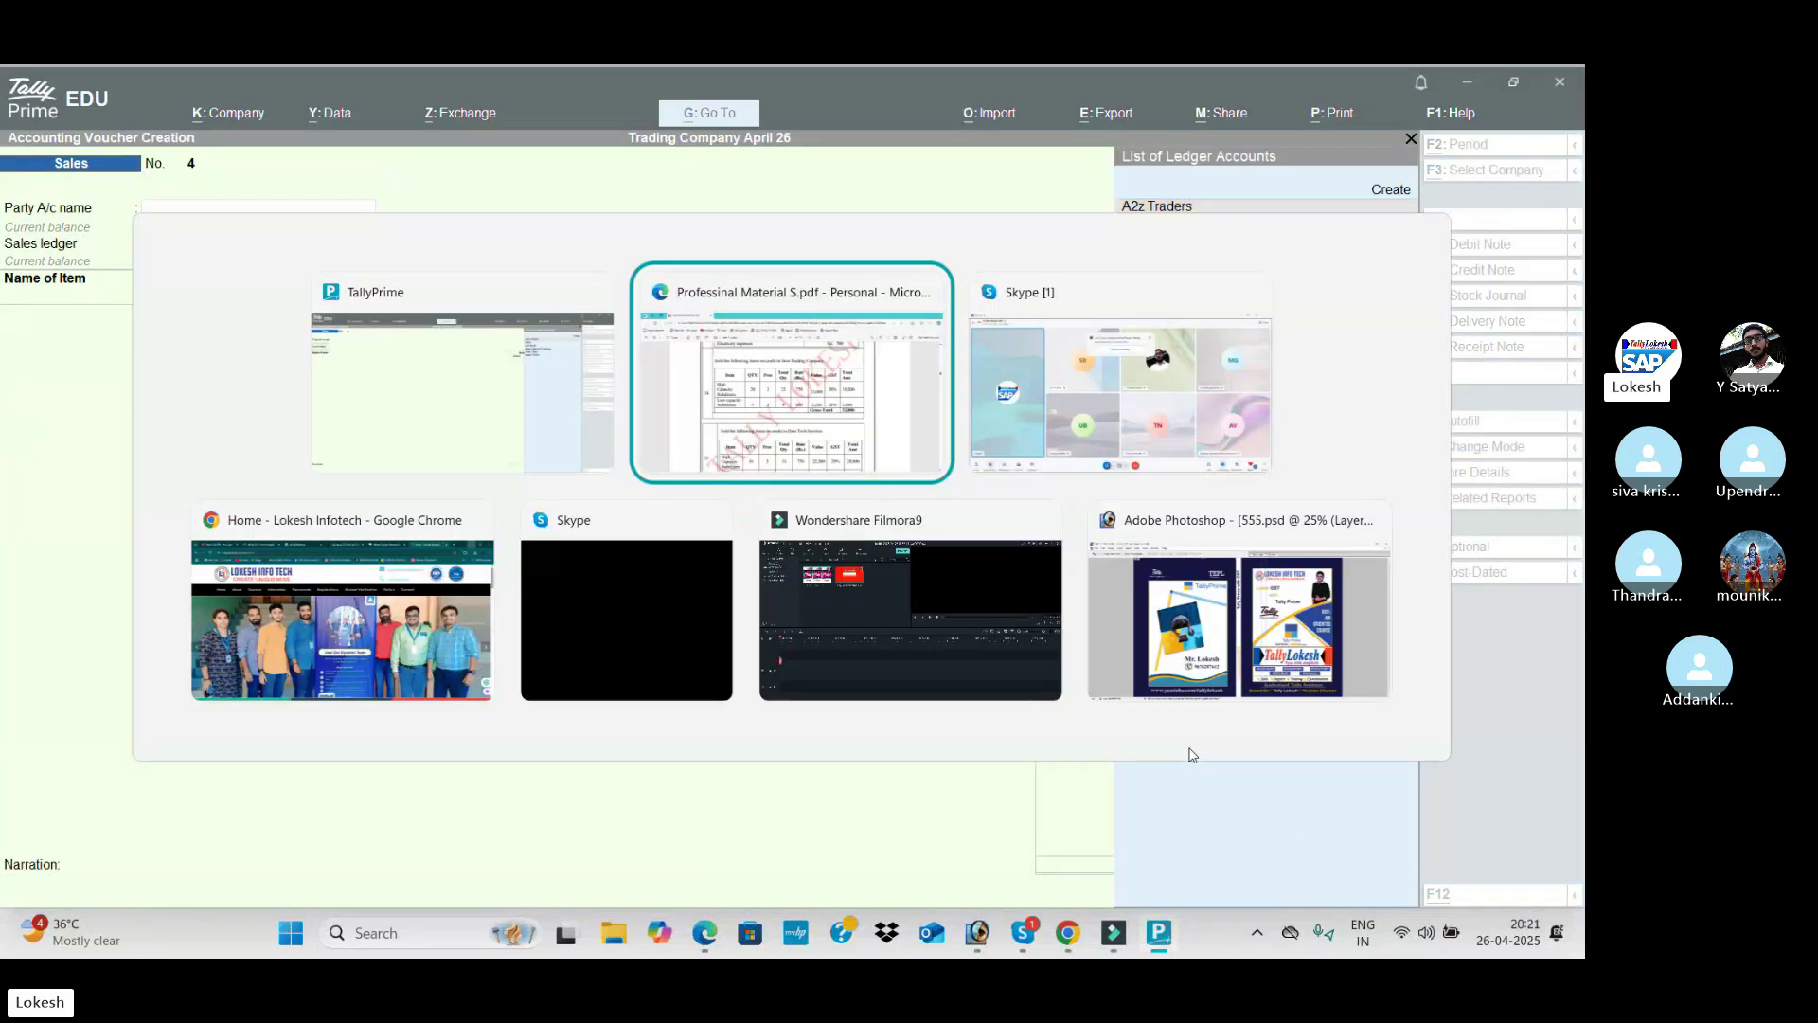
pyautogui.scroll(-3, 830, 557)
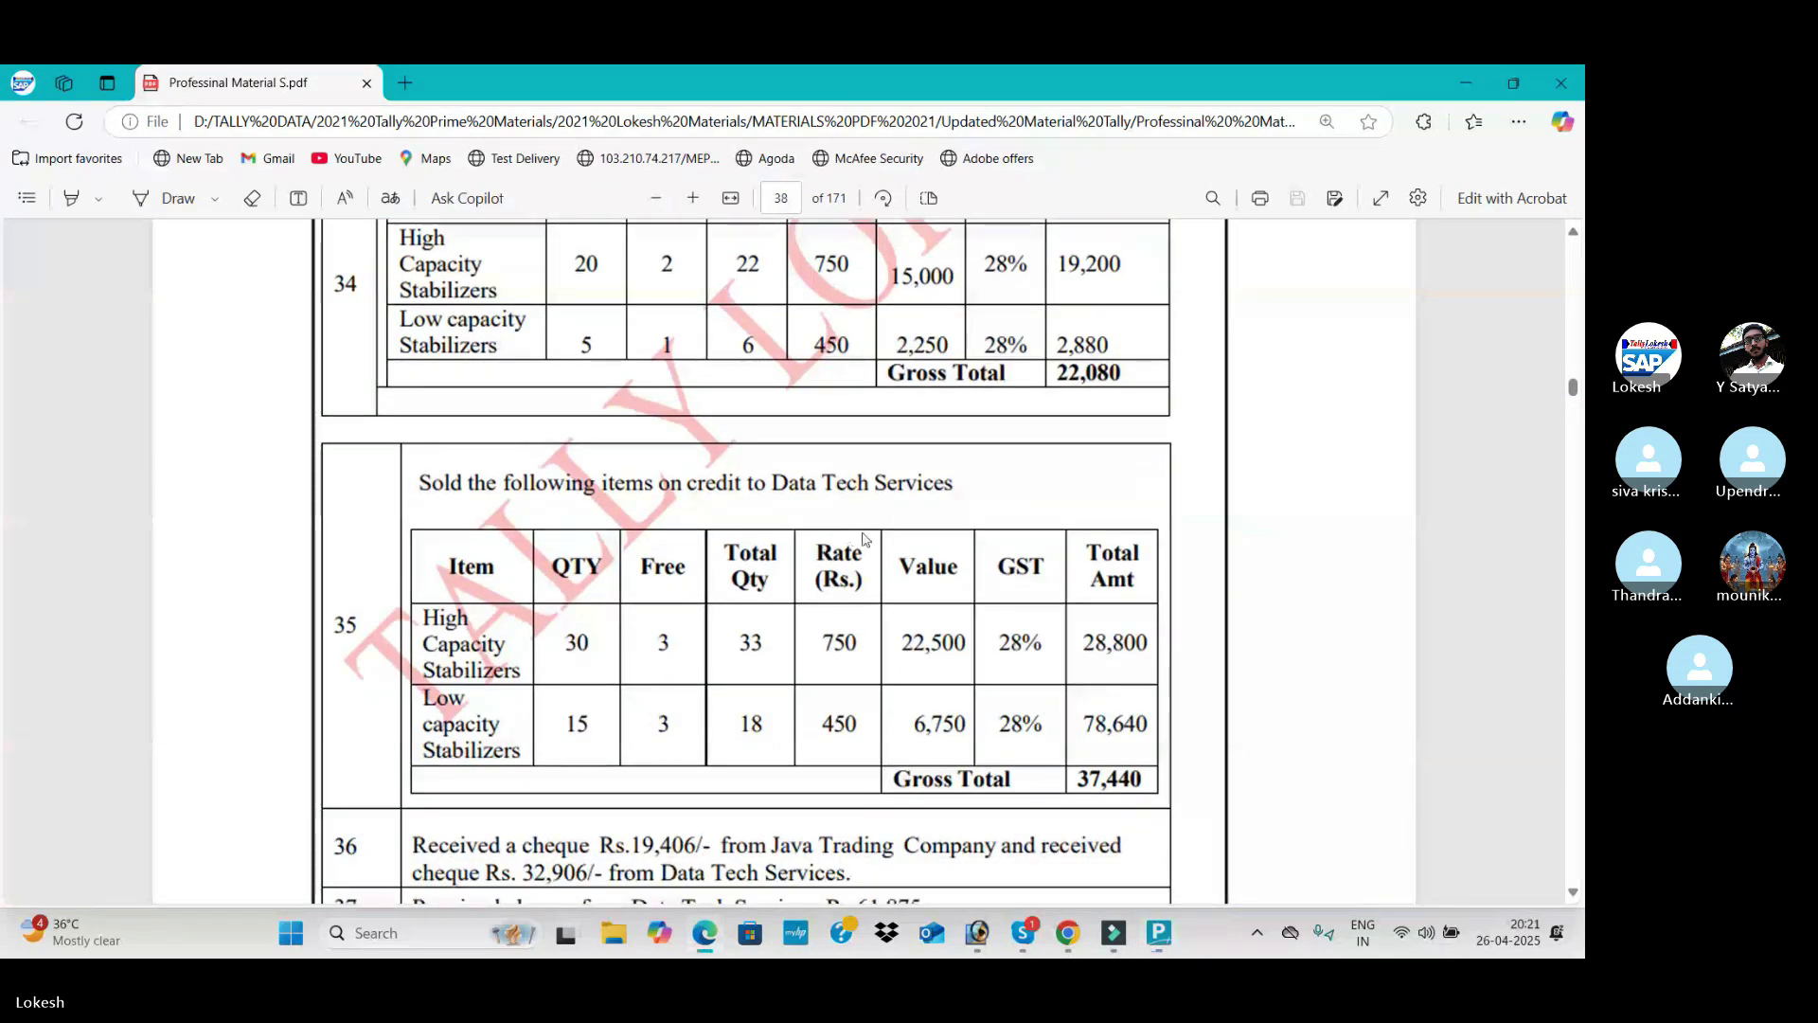
pyautogui.scroll(-2, 862, 540)
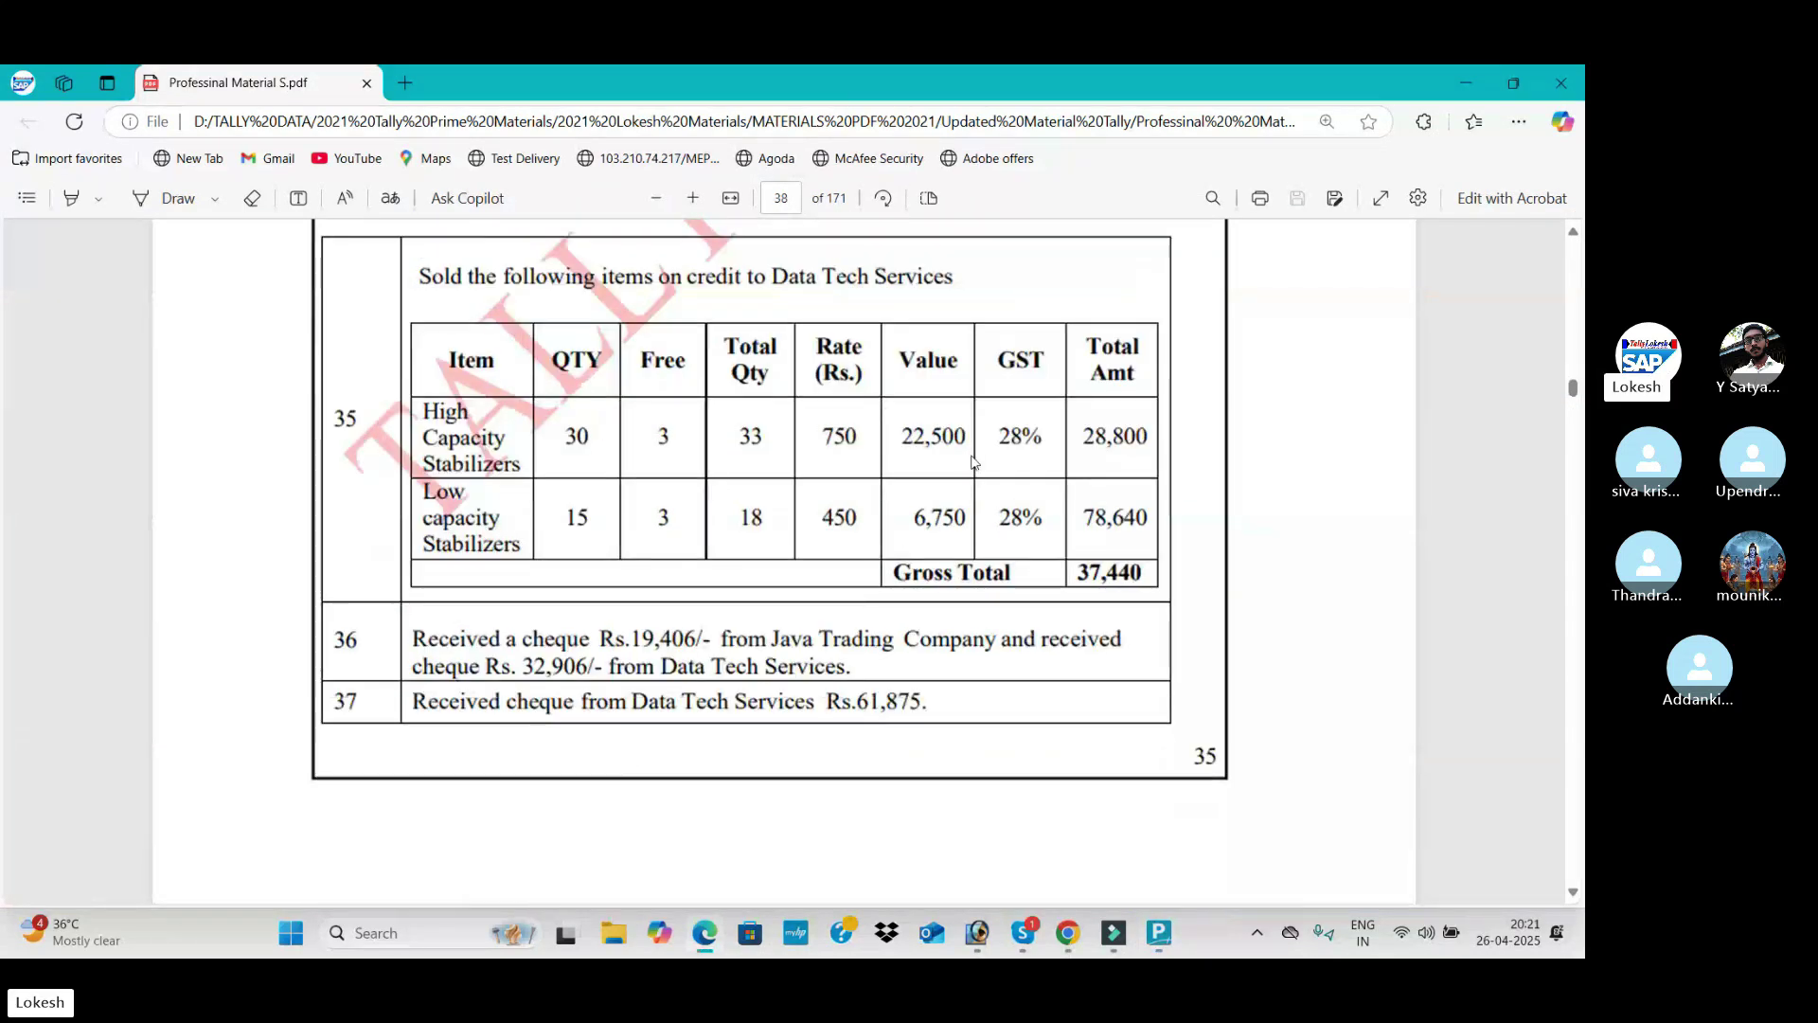
pyautogui.scroll(-8, 973, 478)
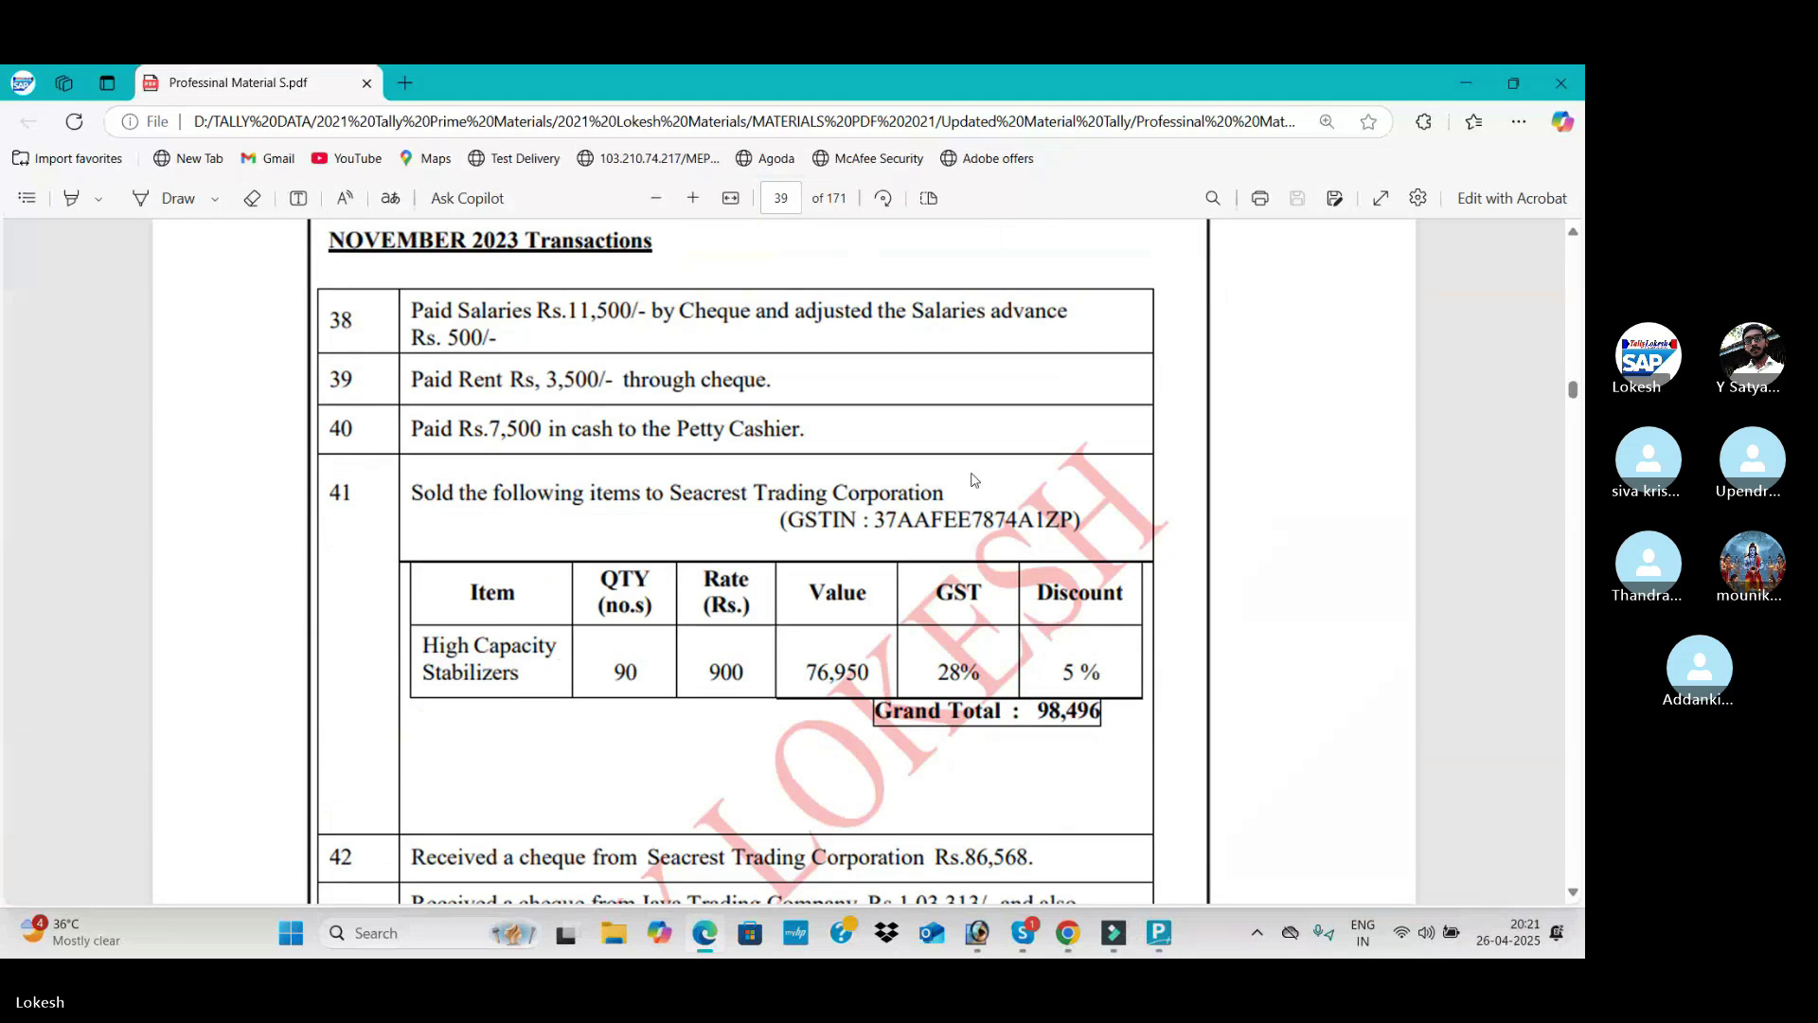
pyautogui.scroll(-2, 972, 478)
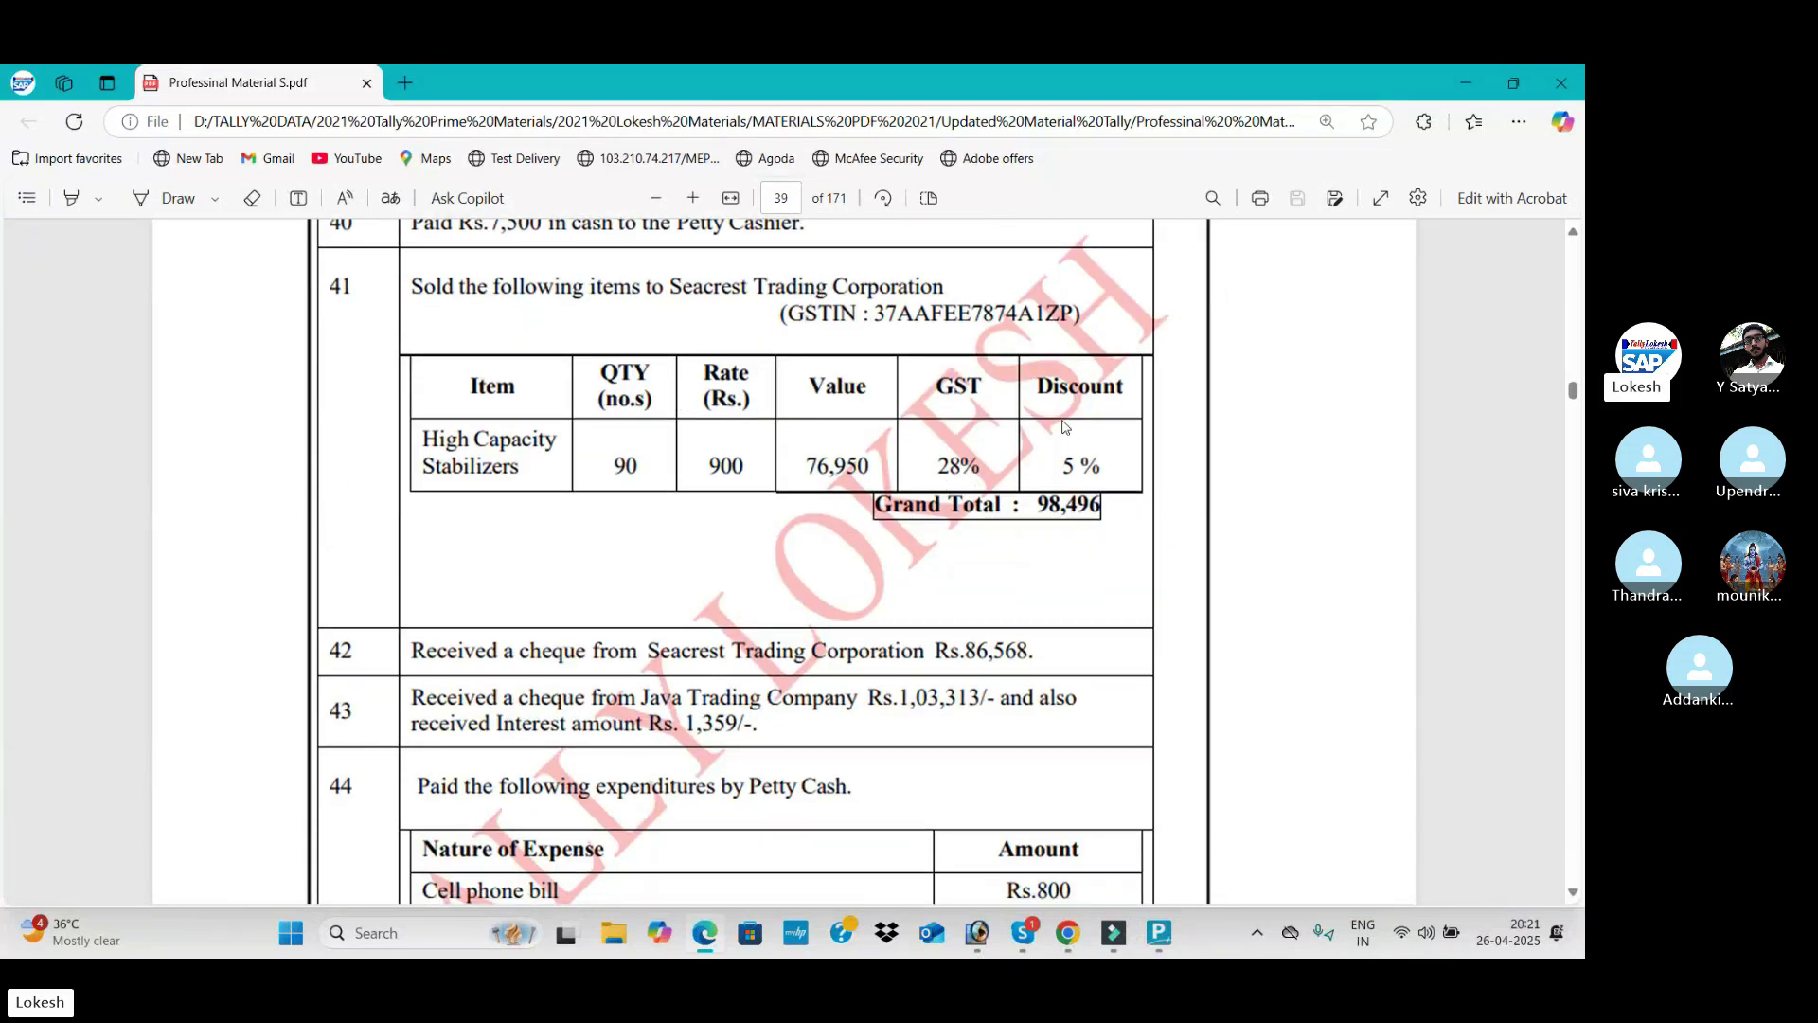
pyautogui.hotkey('alt', 'Tab')
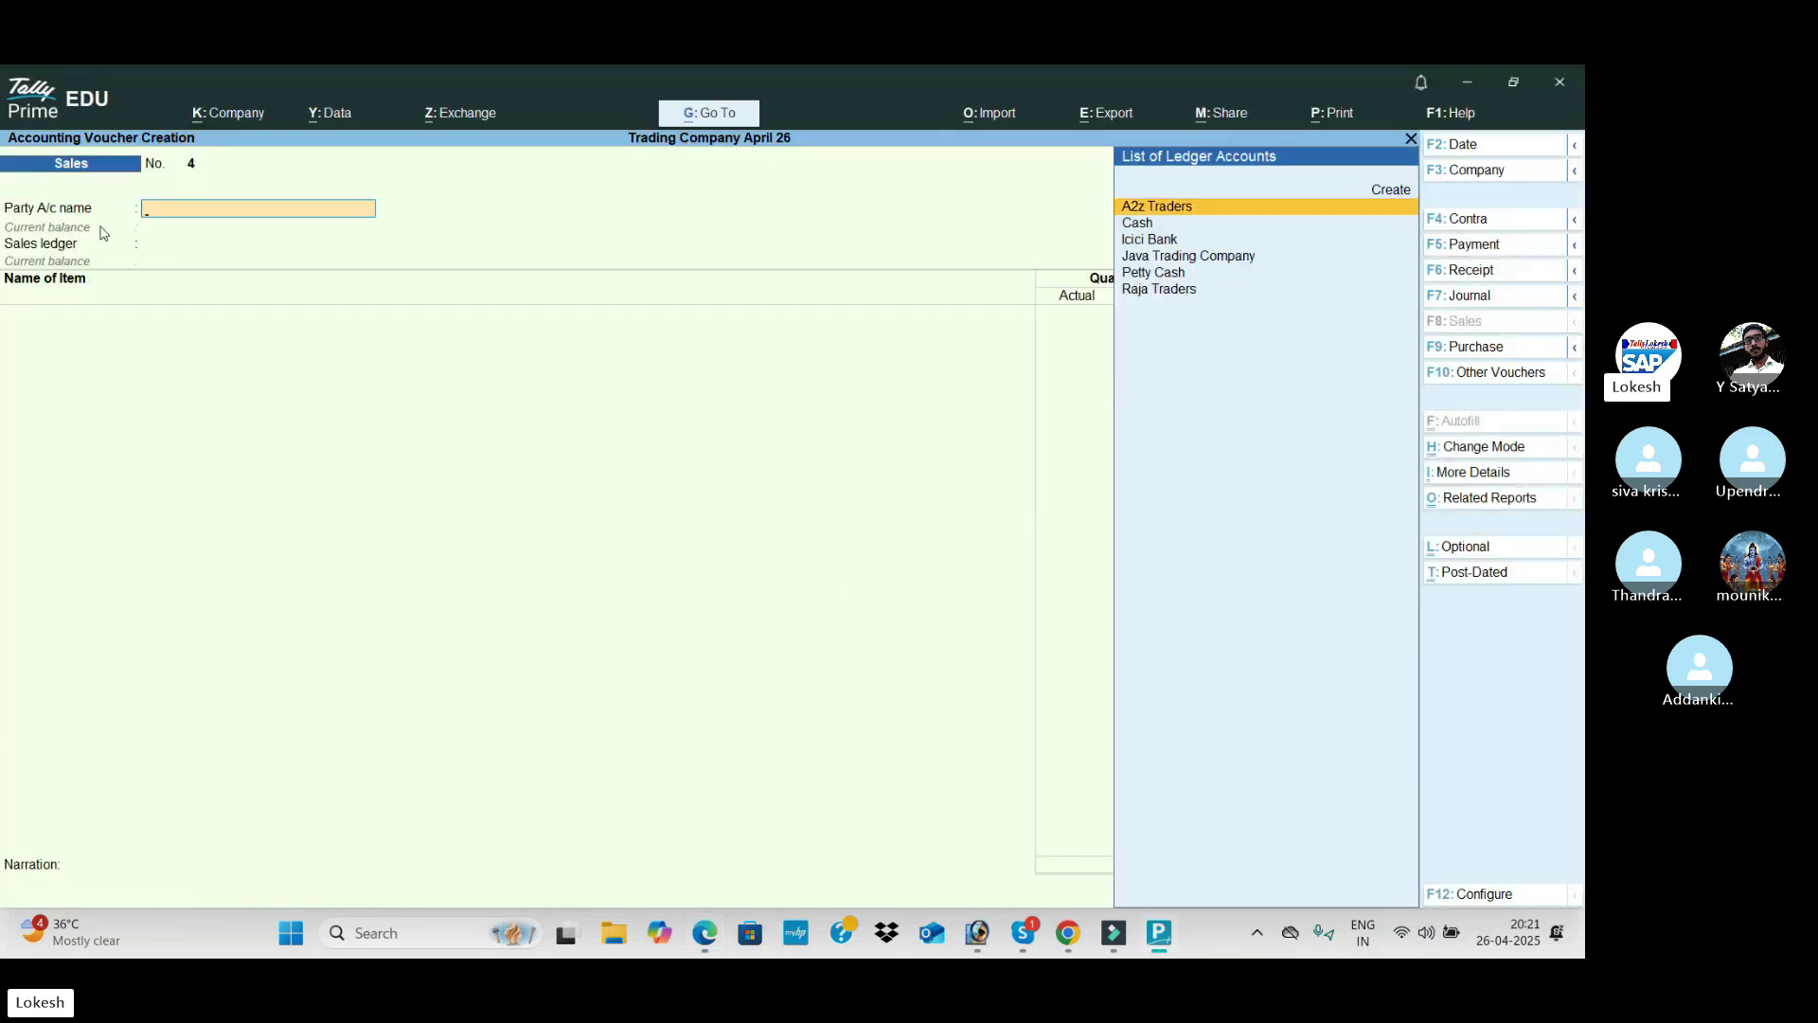
pyautogui.click(232, 121)
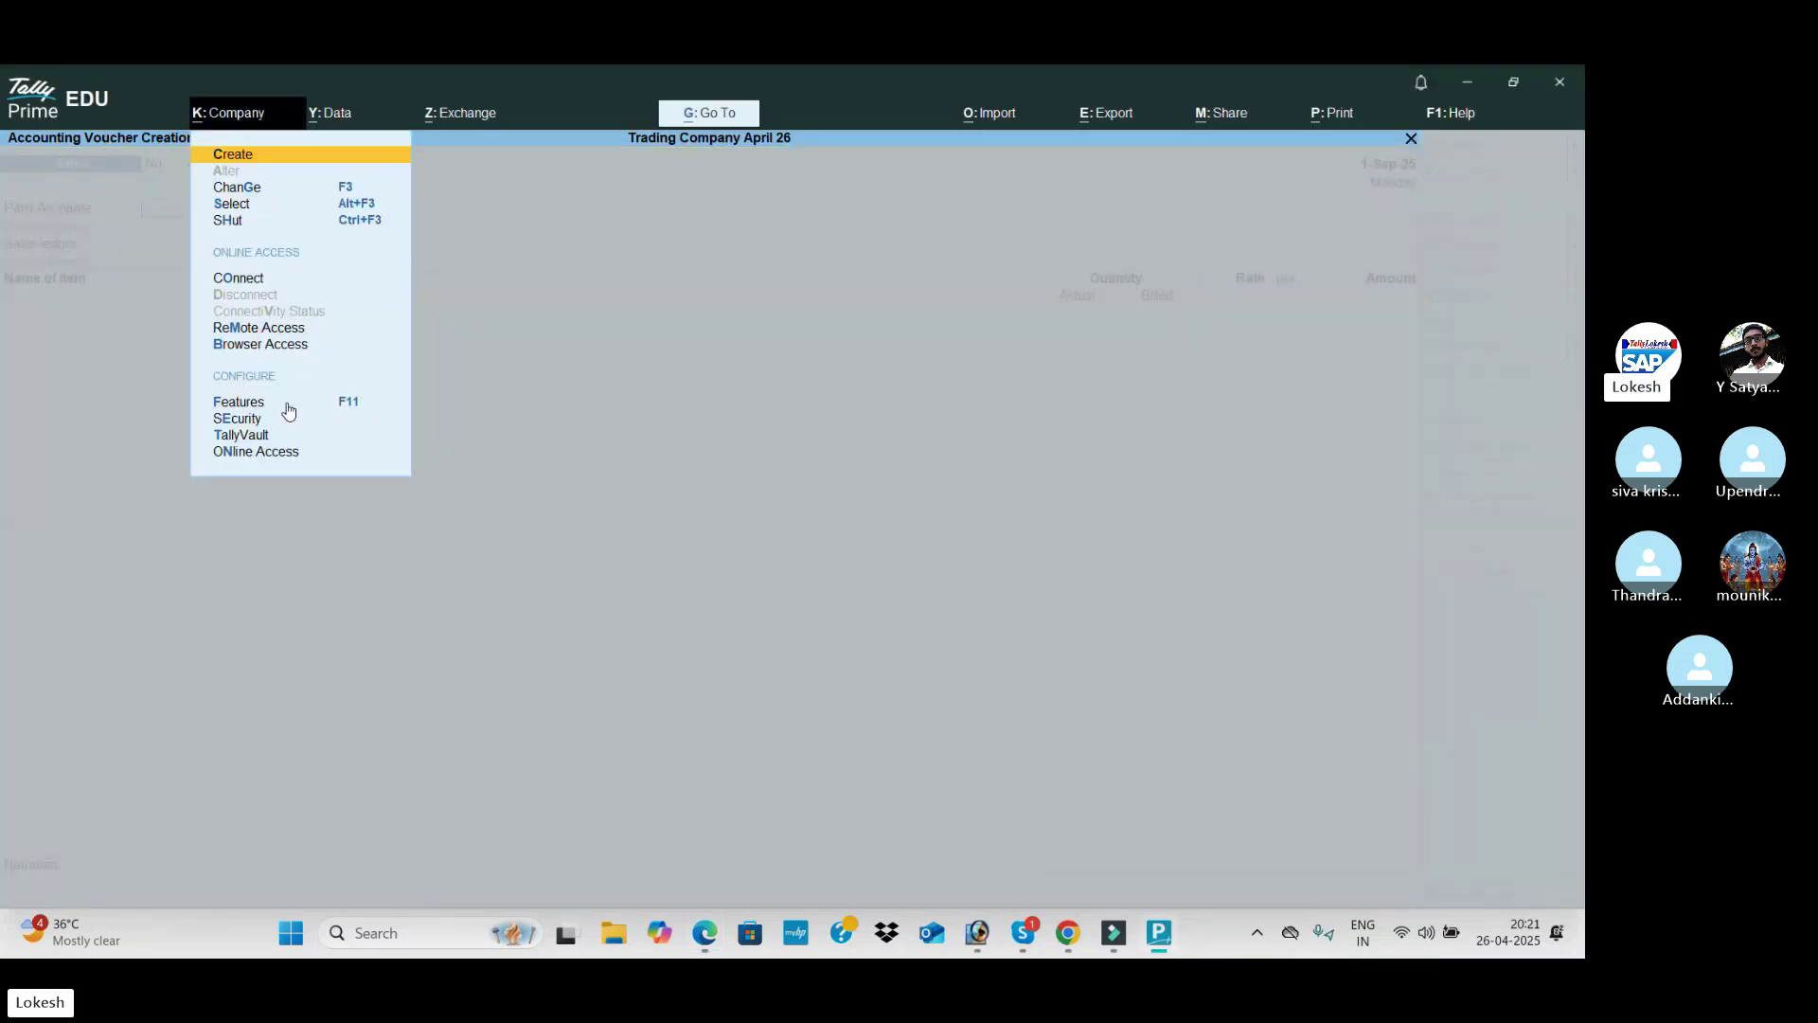
pyautogui.click(288, 405)
pyautogui.click(627, 668)
pyautogui.write('n')
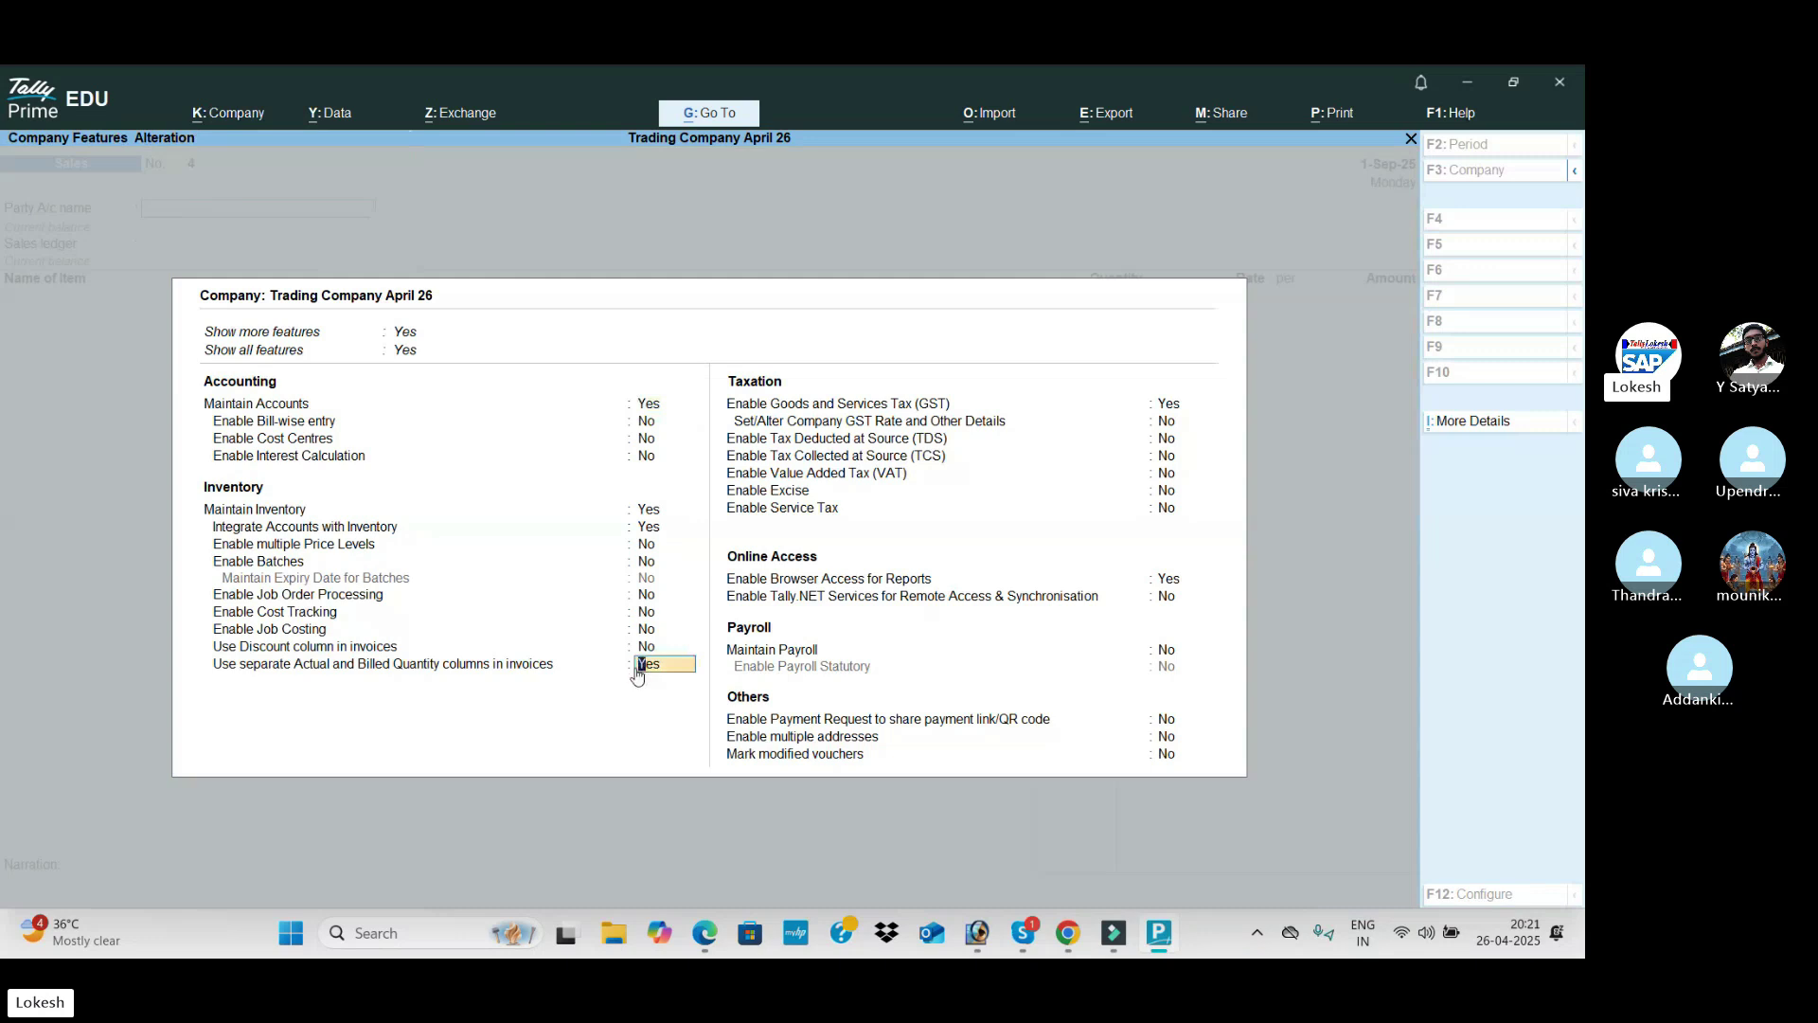
pyautogui.click(646, 648)
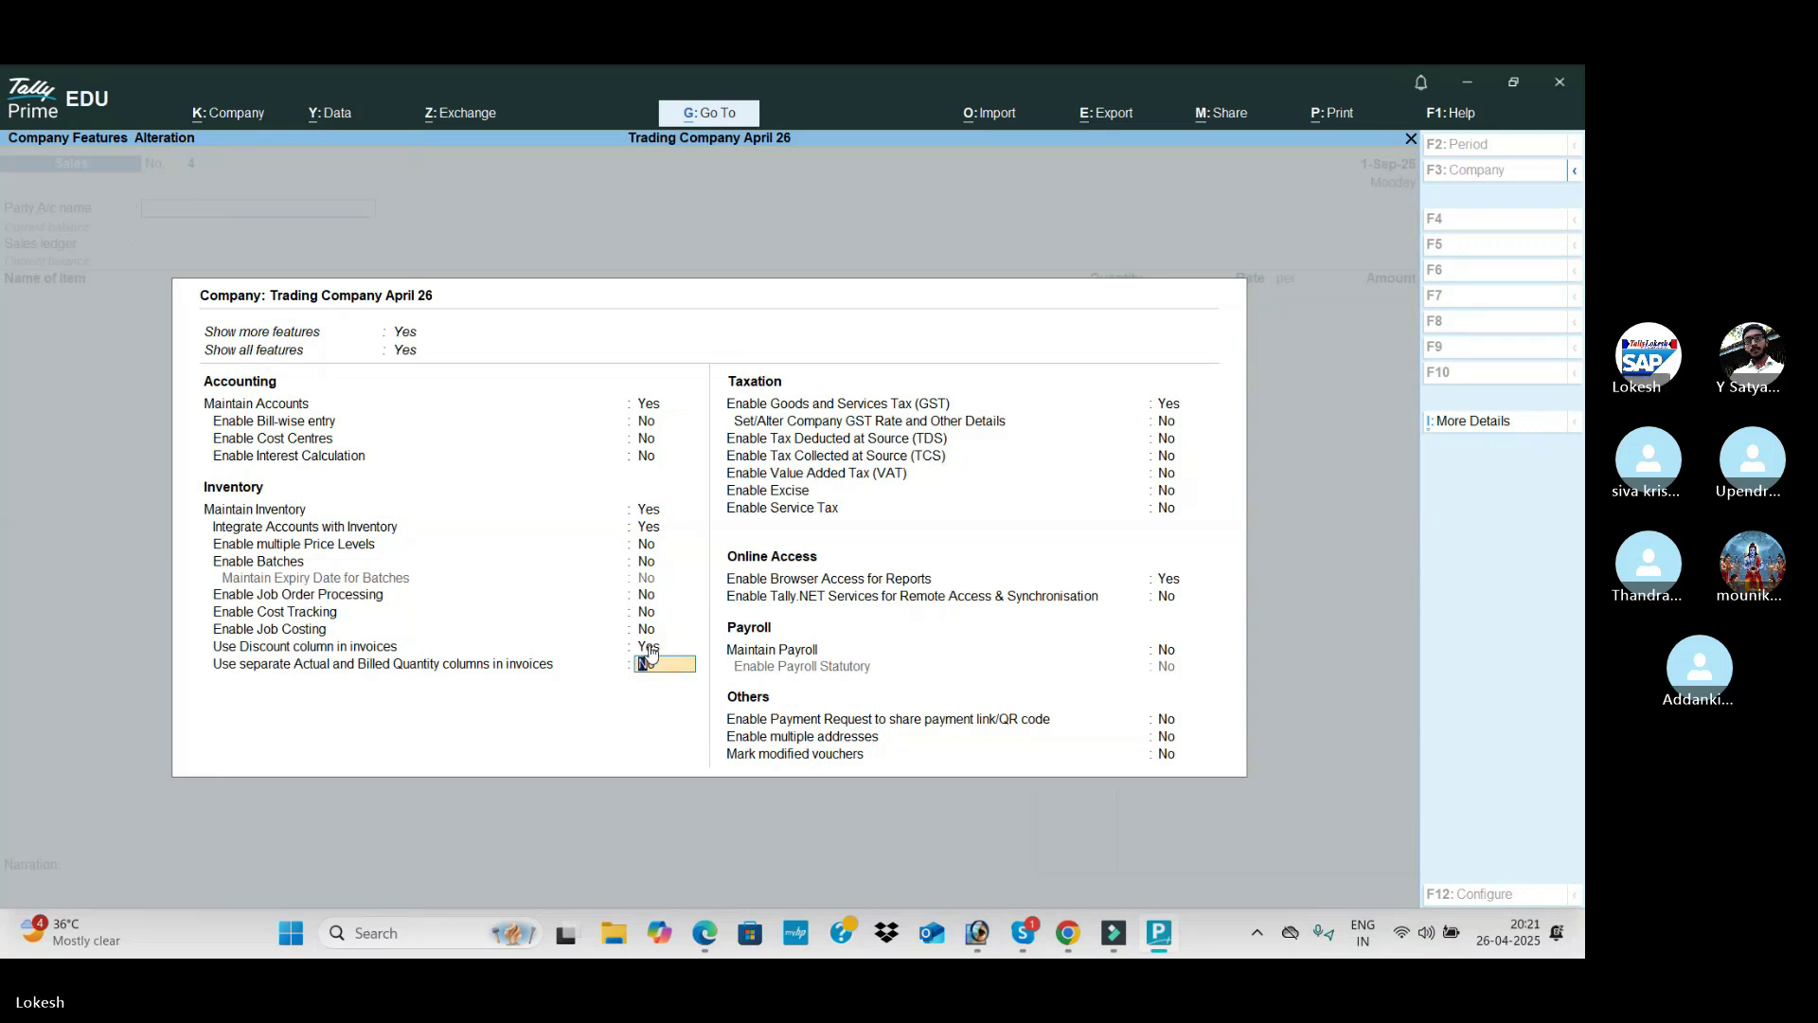
pyautogui.hotkey('ctrl', 'a')
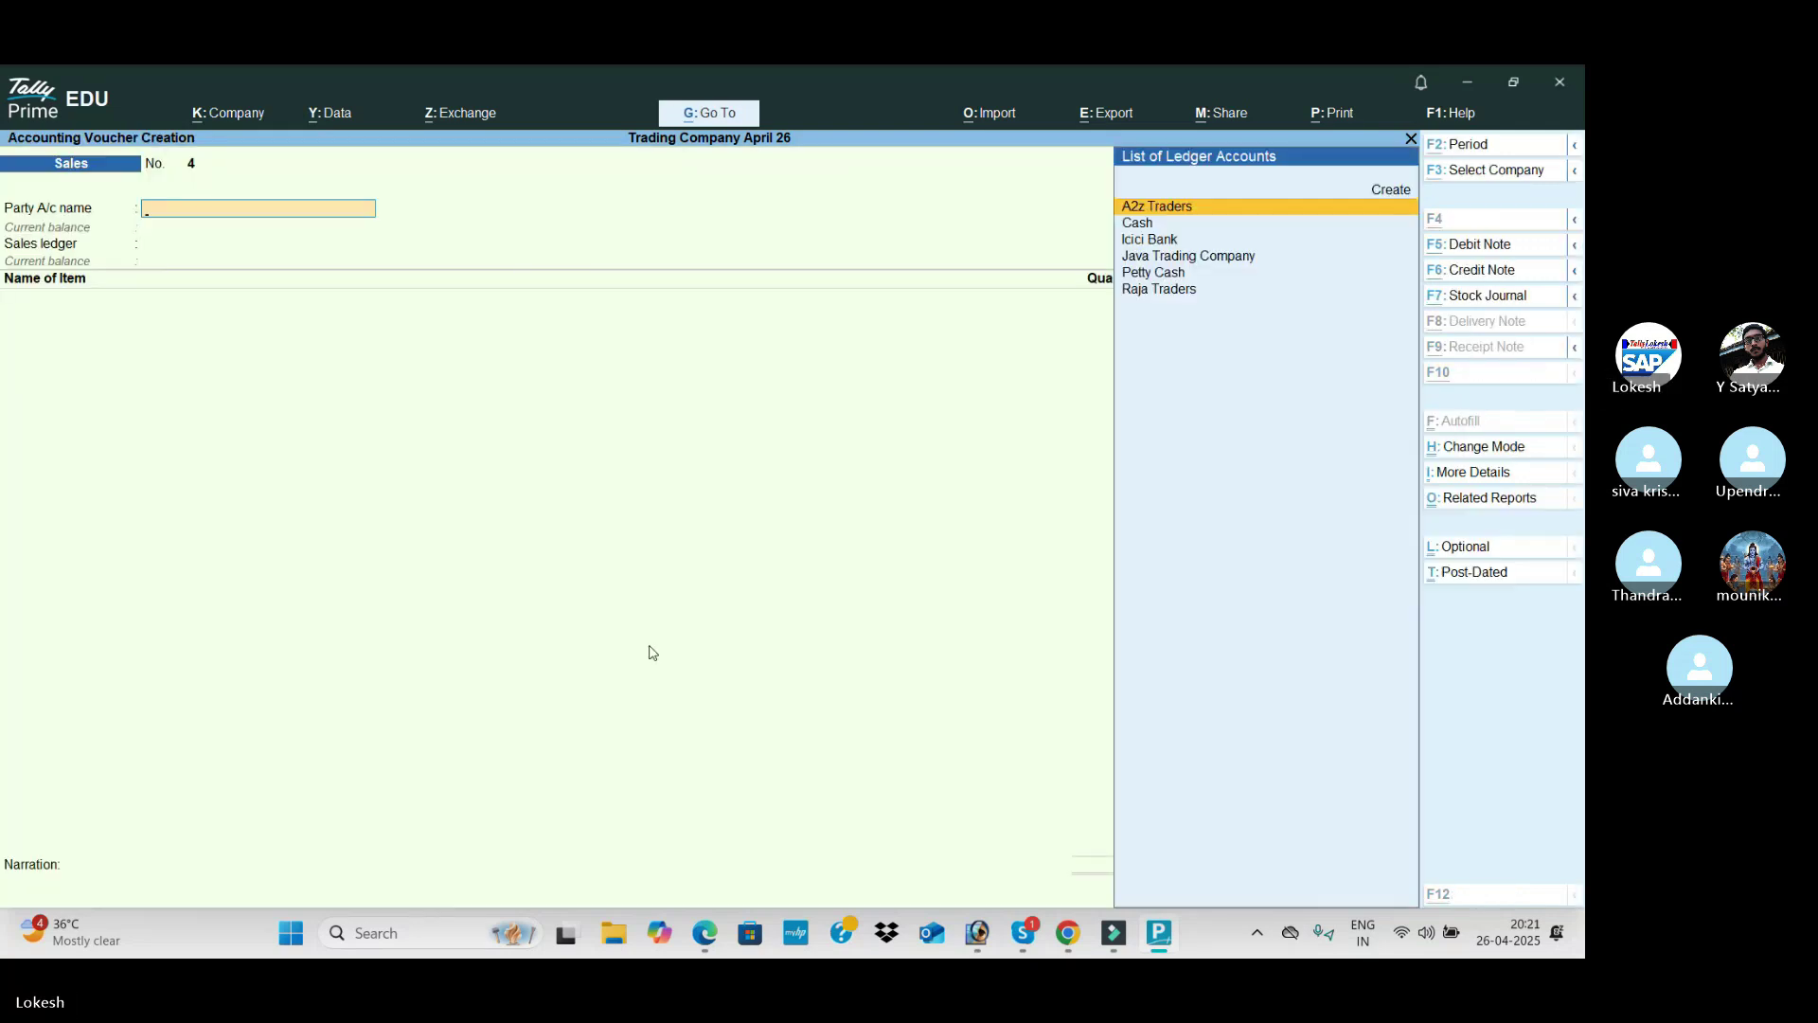
# Step: Start a new party ledger for the sale in transaction 41, named Secrest Trading Corporation
pyautogui.hotkey('alt', 'Tab')
pyautogui.hotkey('alt', 'Tab')
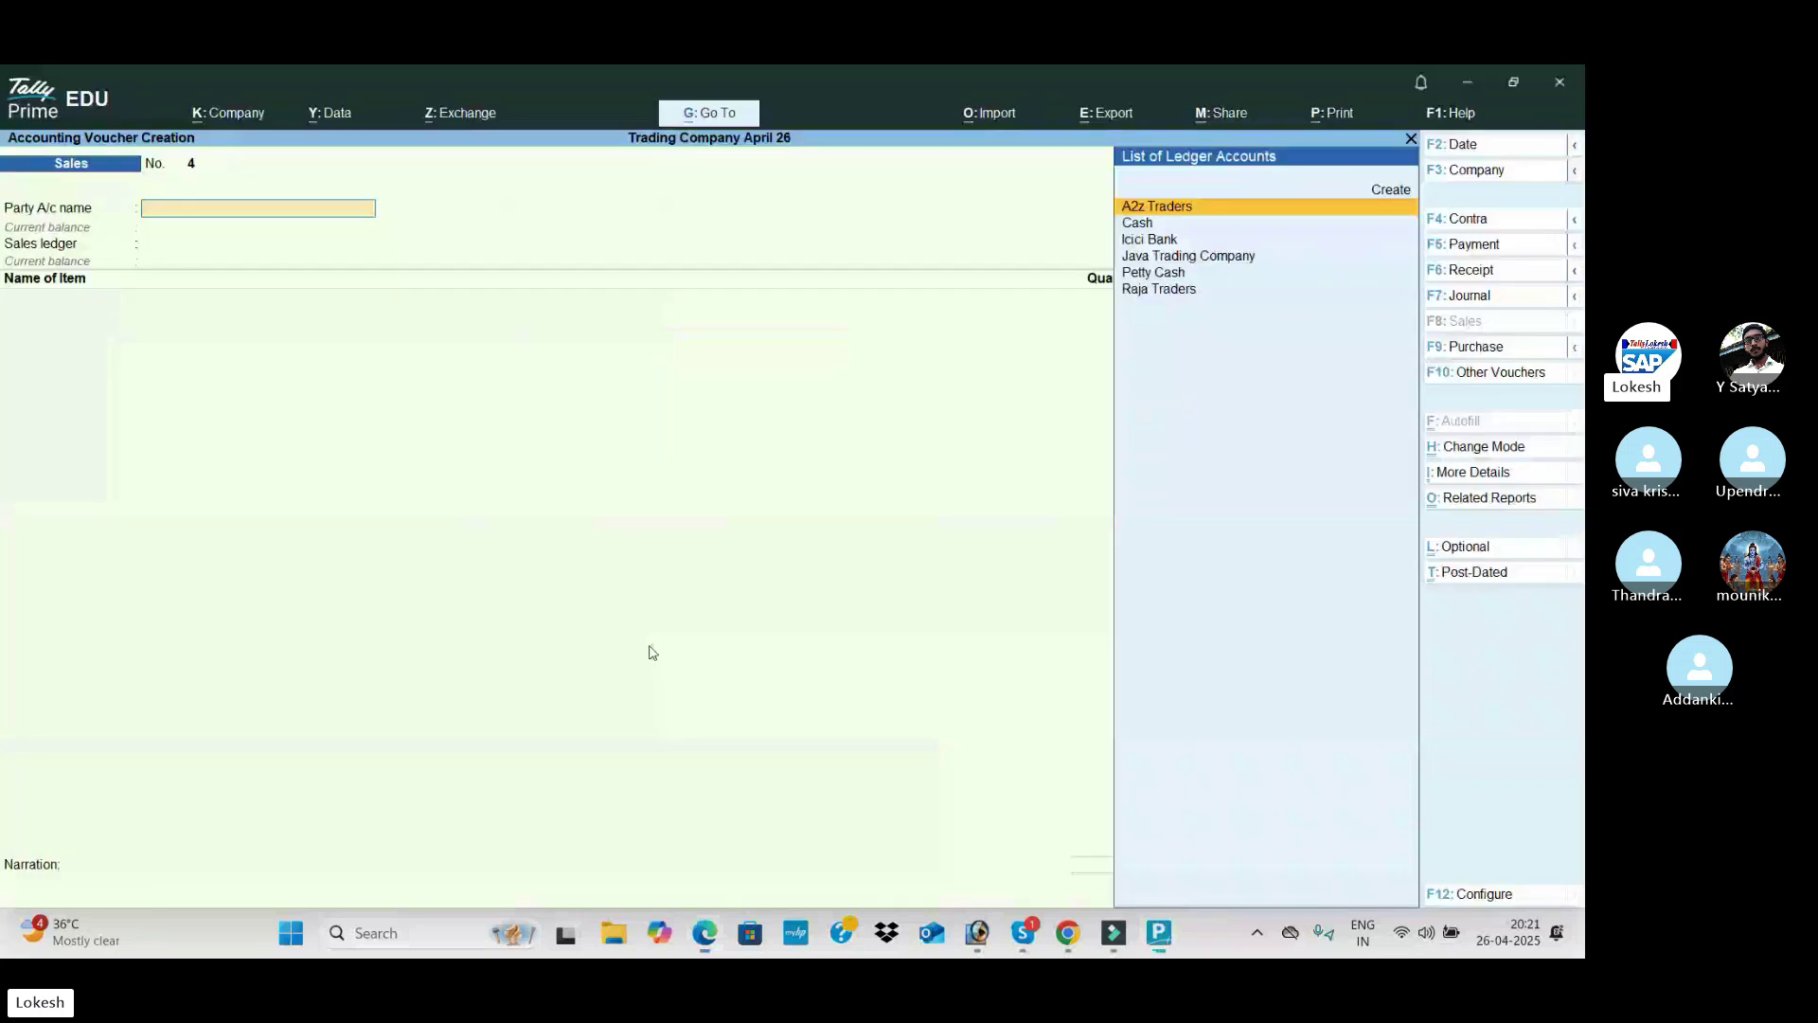
pyautogui.hotkey('alt', 'c')
pyautogui.write('Secrest Trading Corp')
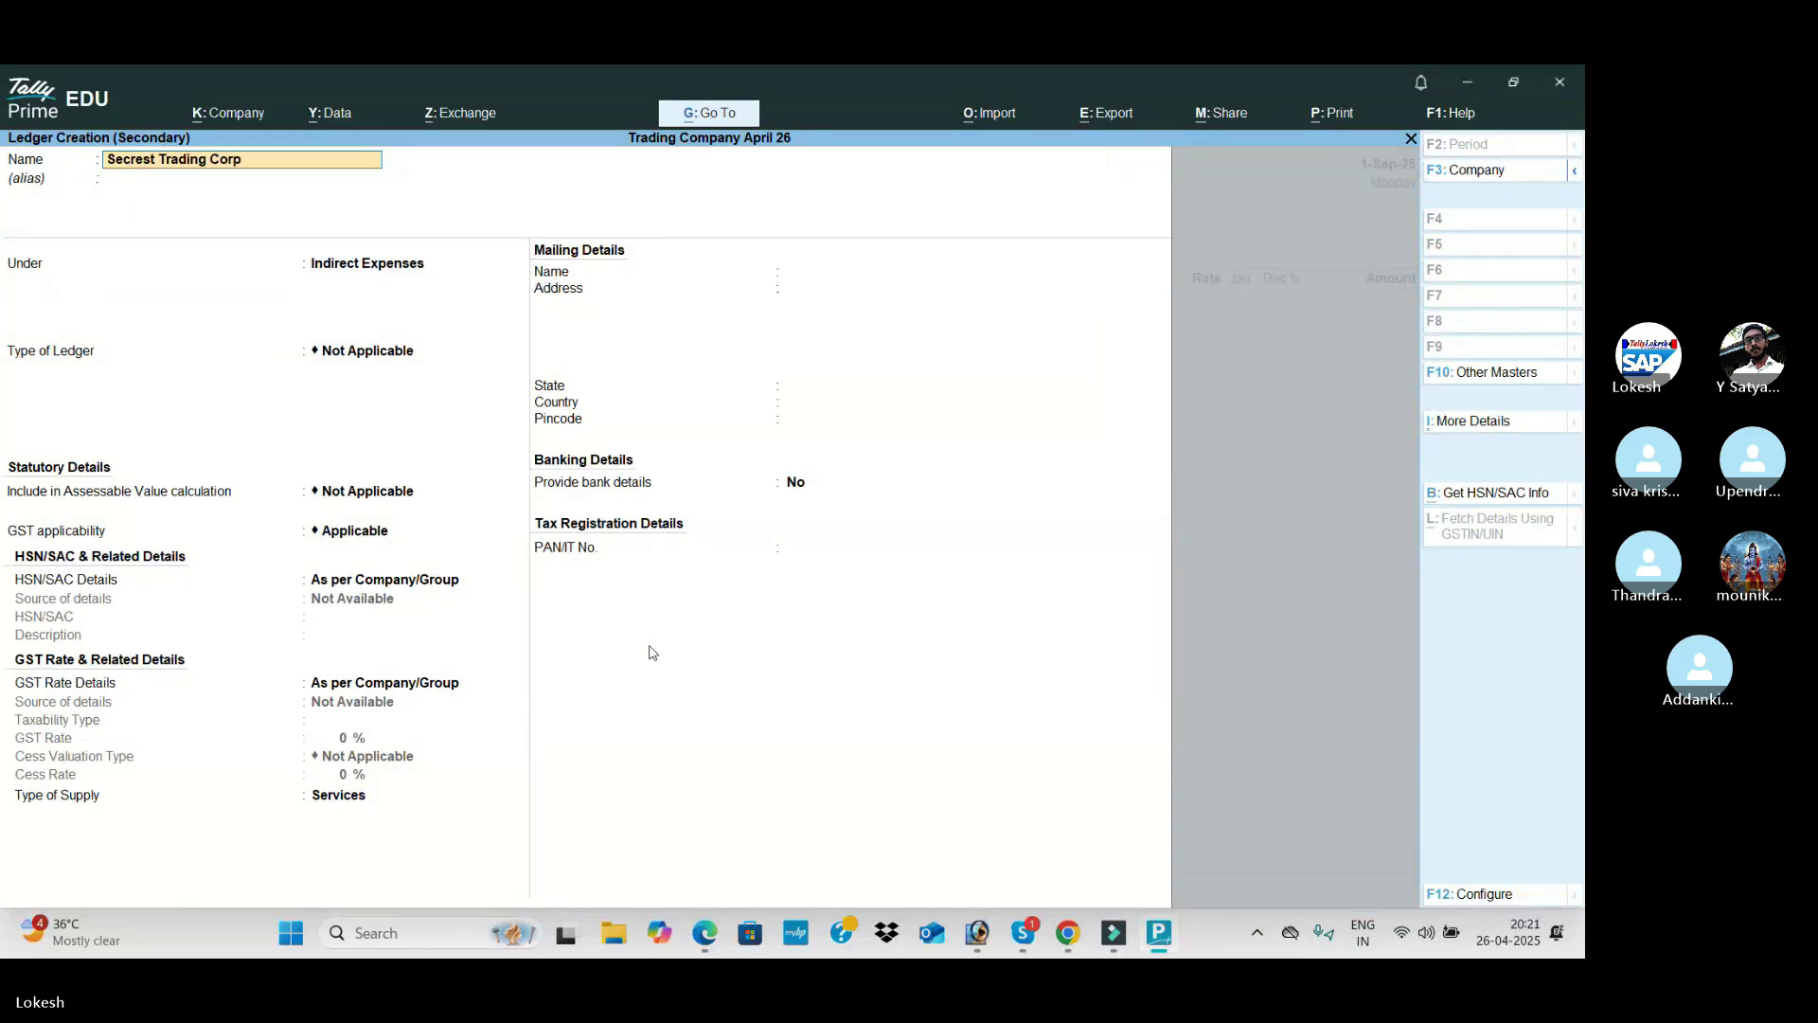
pyautogui.press('Return')
pyautogui.press('Return')
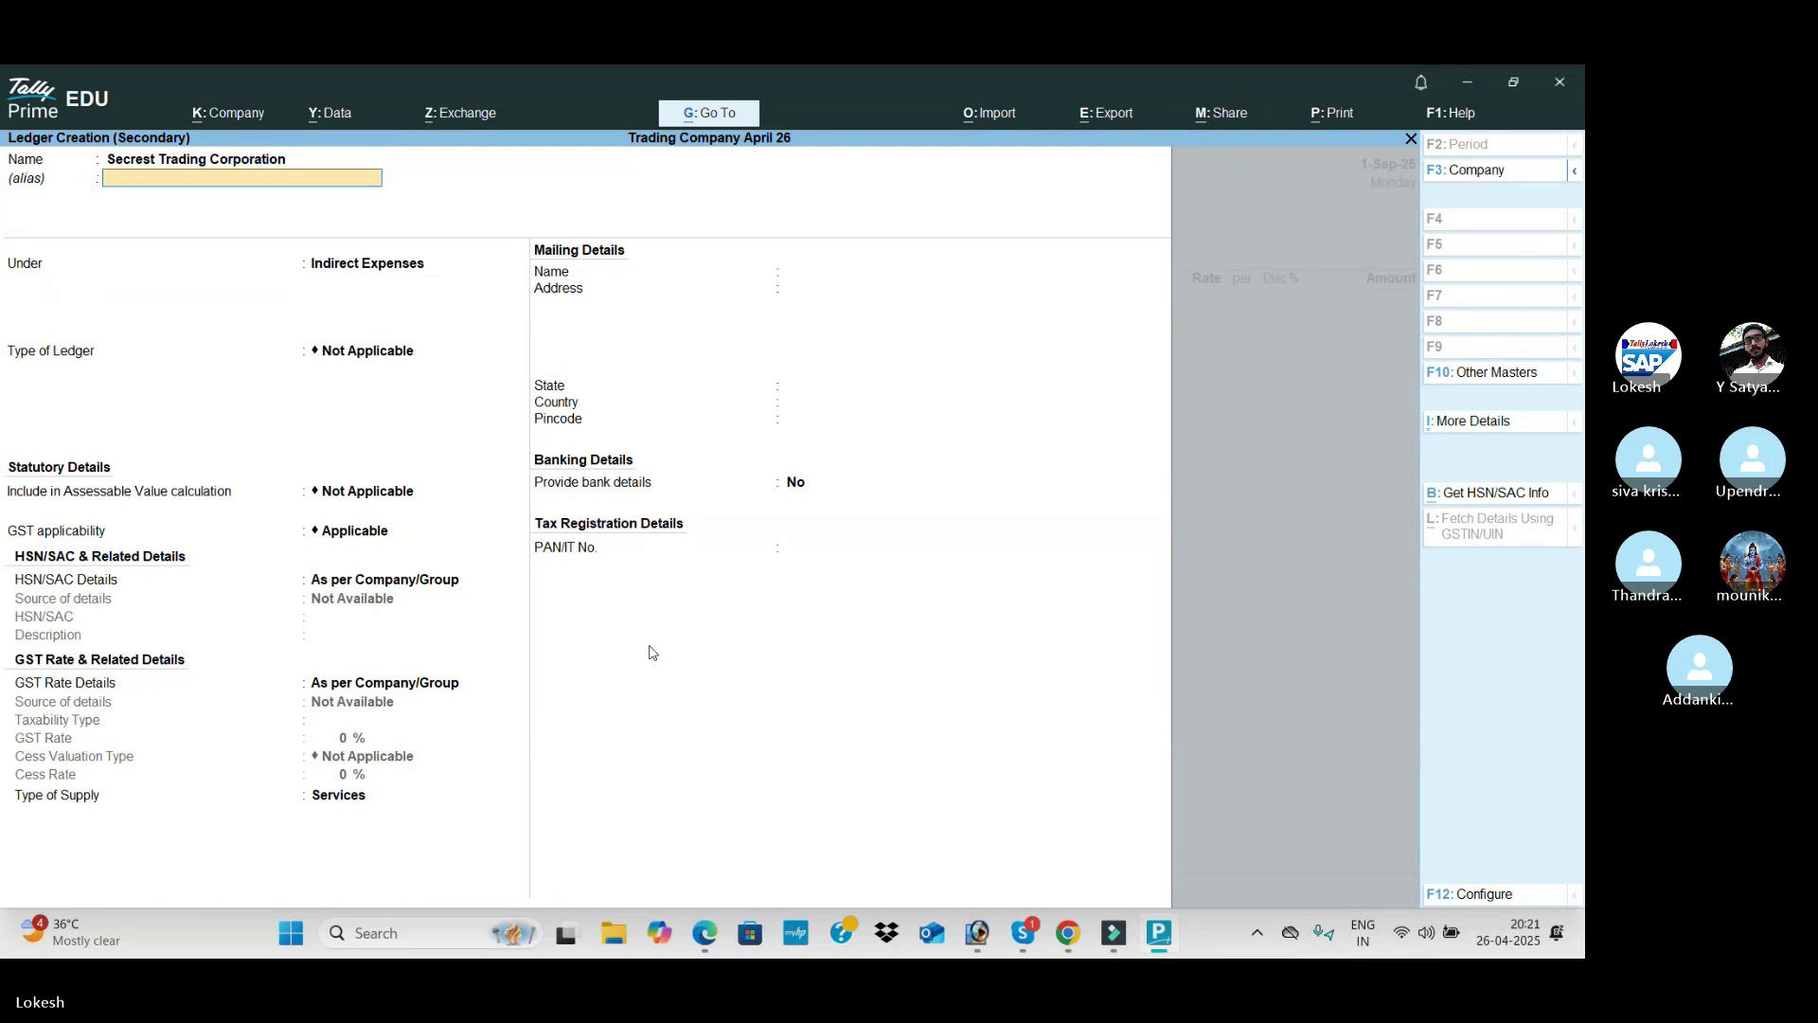
# Step: Place the new ledger under Sundry Debtors with Regular GST registration in Andhra Pradesh and save it
pyautogui.write('Sun')
pyautogui.press('Down')
pyautogui.press('Return')
pyautogui.press('Return')
pyautogui.press('Return')
pyautogui.press('Return')
pyautogui.press('Return')
pyautogui.press('Return')
pyautogui.press('Return')
pyautogui.press('Return')
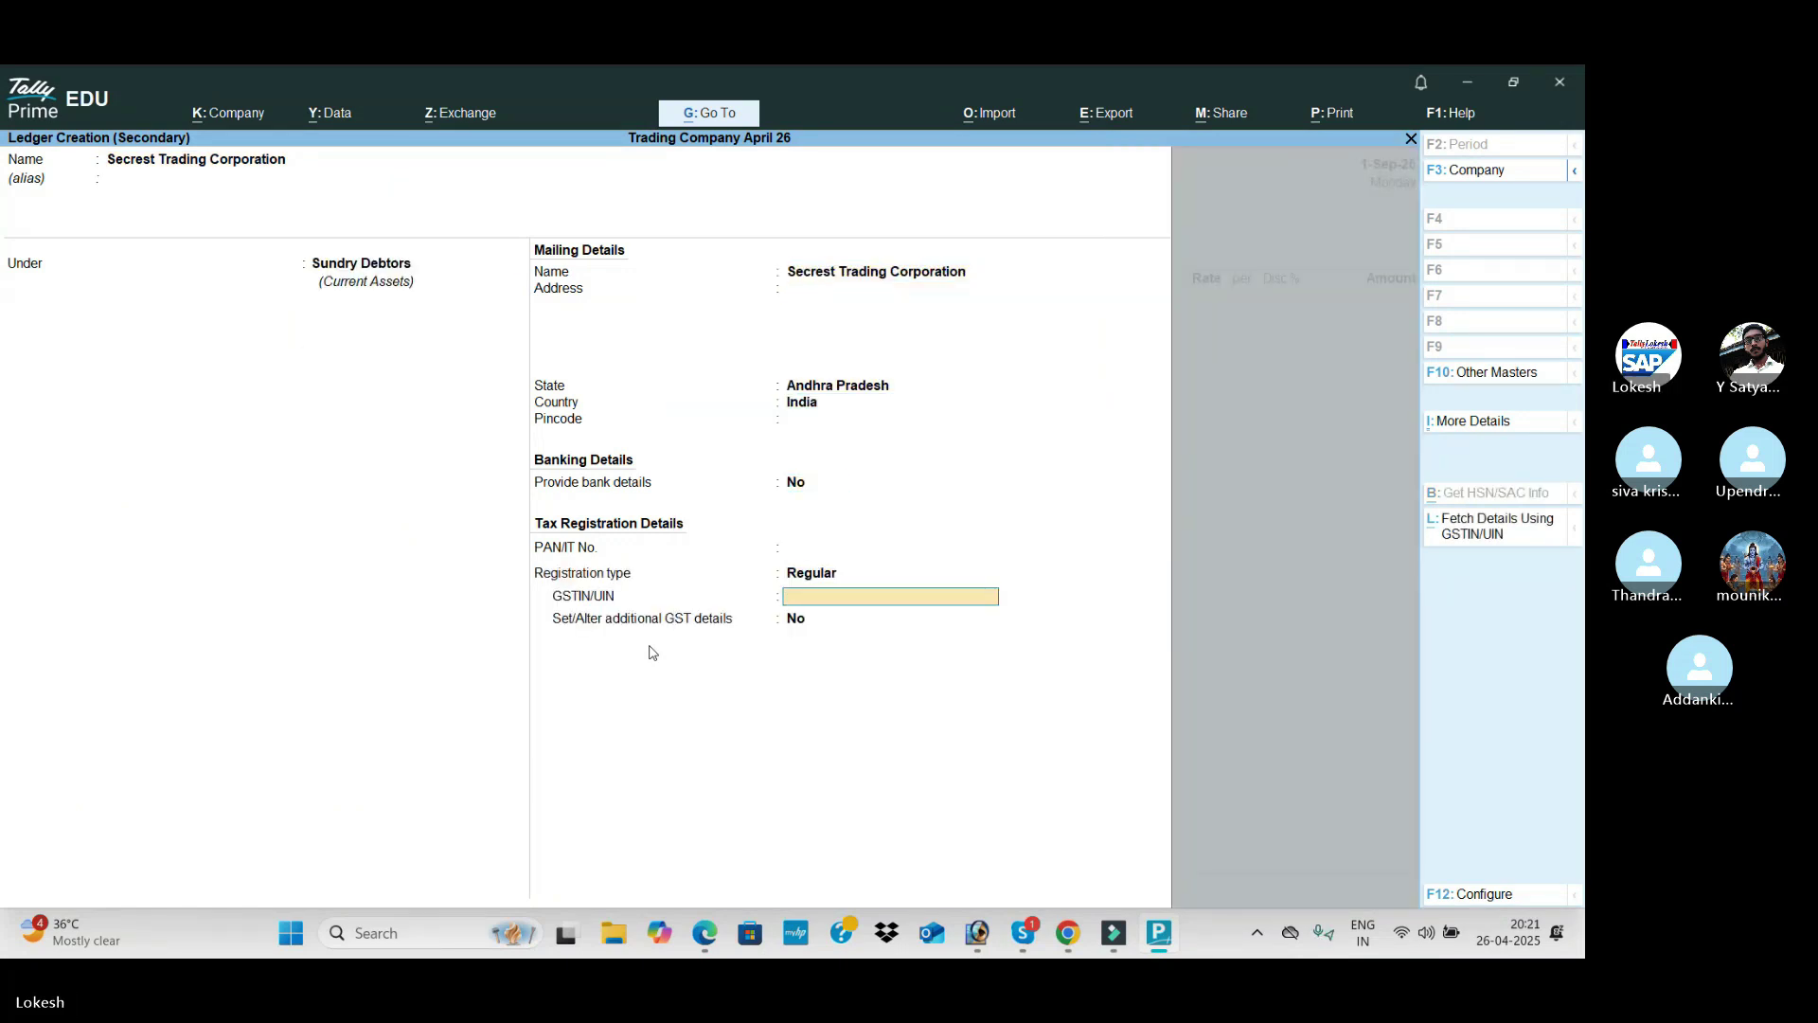
pyautogui.press('Return')
pyautogui.press('Return')
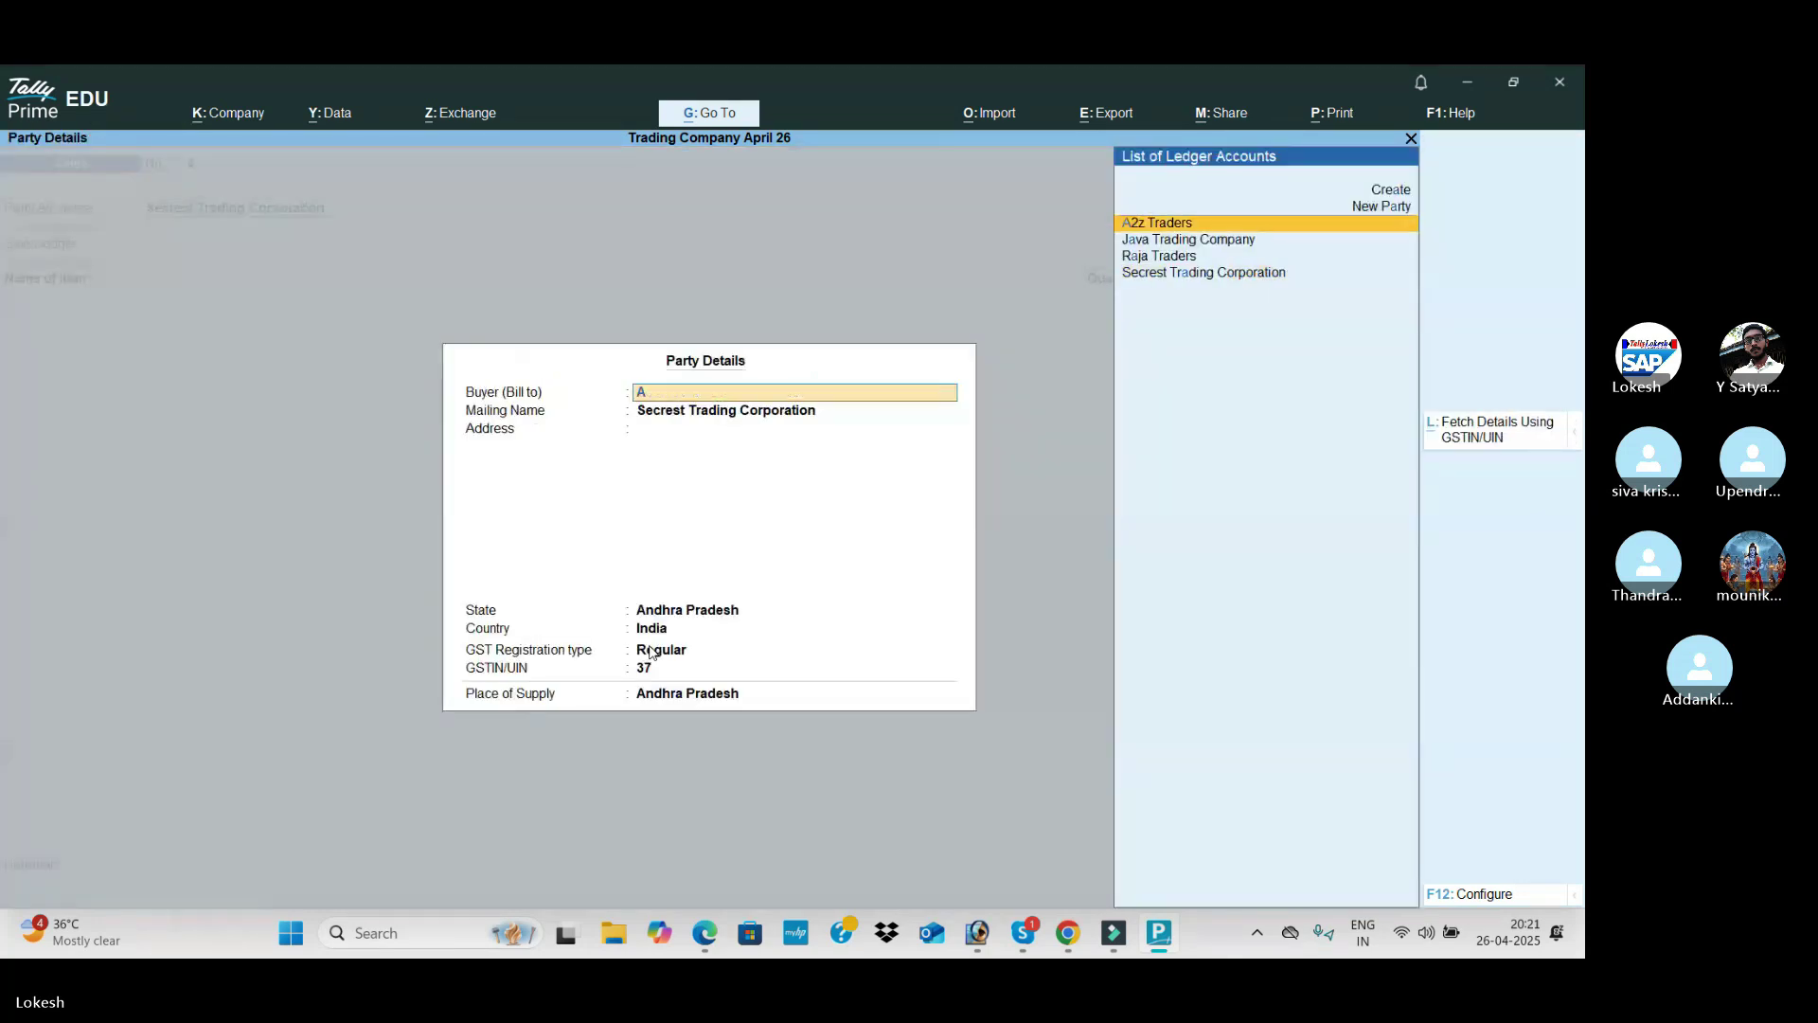
# Step: Accept the buyer details with the Sales ledger and add High Capacity Stabilizers to the sale, following transaction 41
pyautogui.hotkey('ctrl', 'a')
pyautogui.press('Return')
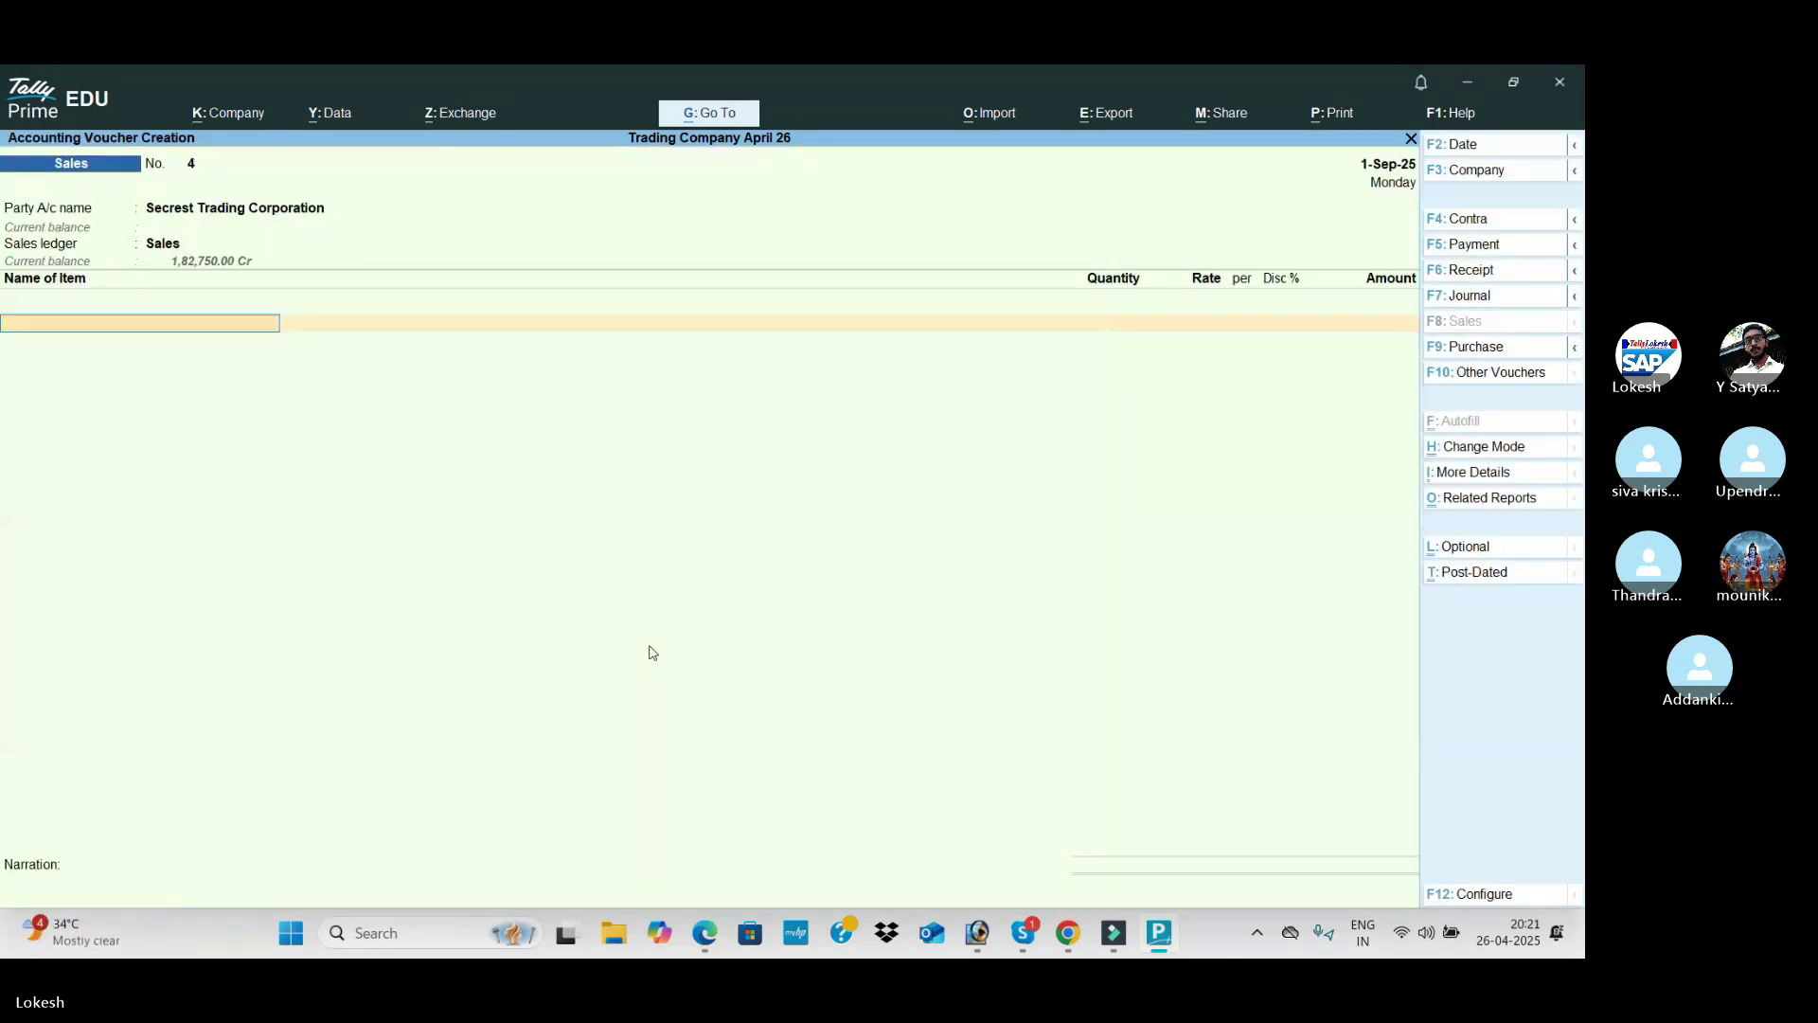
pyautogui.hotkey('alt', 'Tab')
pyautogui.hotkey('alt', 'Tab')
pyautogui.write('H')
pyautogui.press('Return')
pyautogui.hotkey('alt', 'Tab')
pyautogui.hotkey('alt', 'Tab')
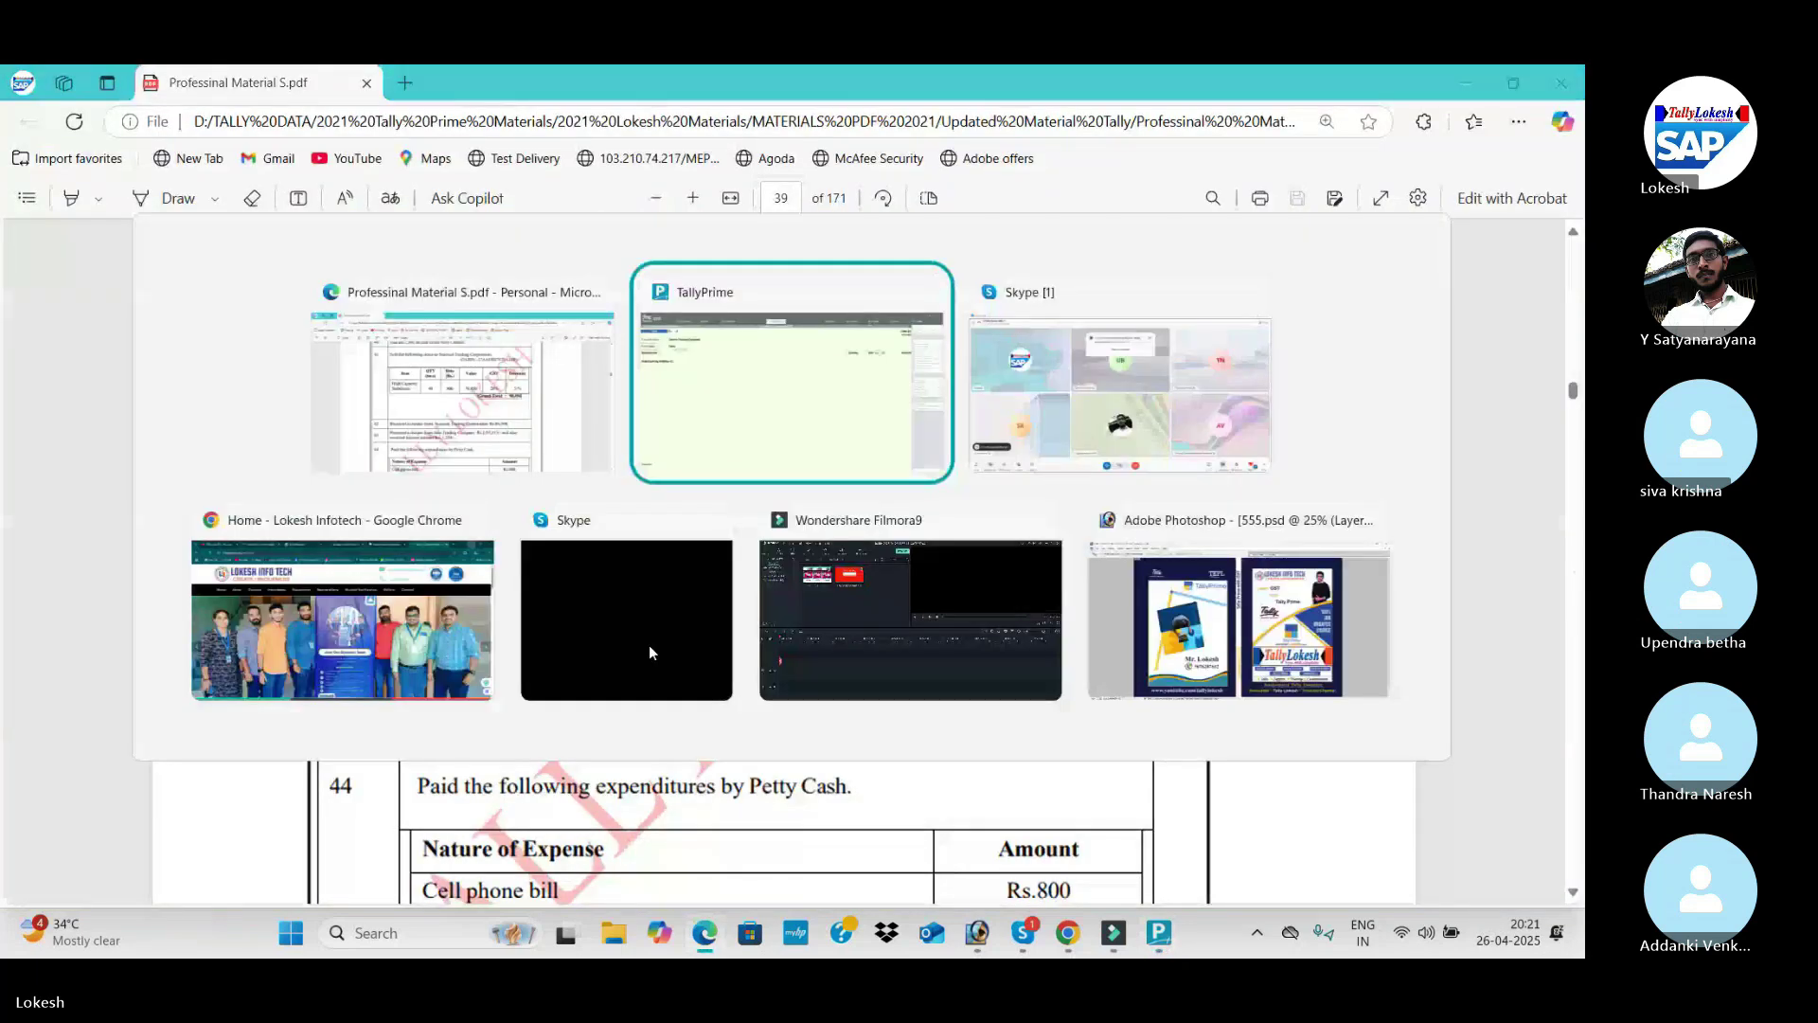
# Step: Enter a quantity of 90 nos at a rate of 900 per nos for the High Capacity Stabilizers
pyautogui.write('90')
pyautogui.press('Return')
pyautogui.press('Return')
pyautogui.write('900')
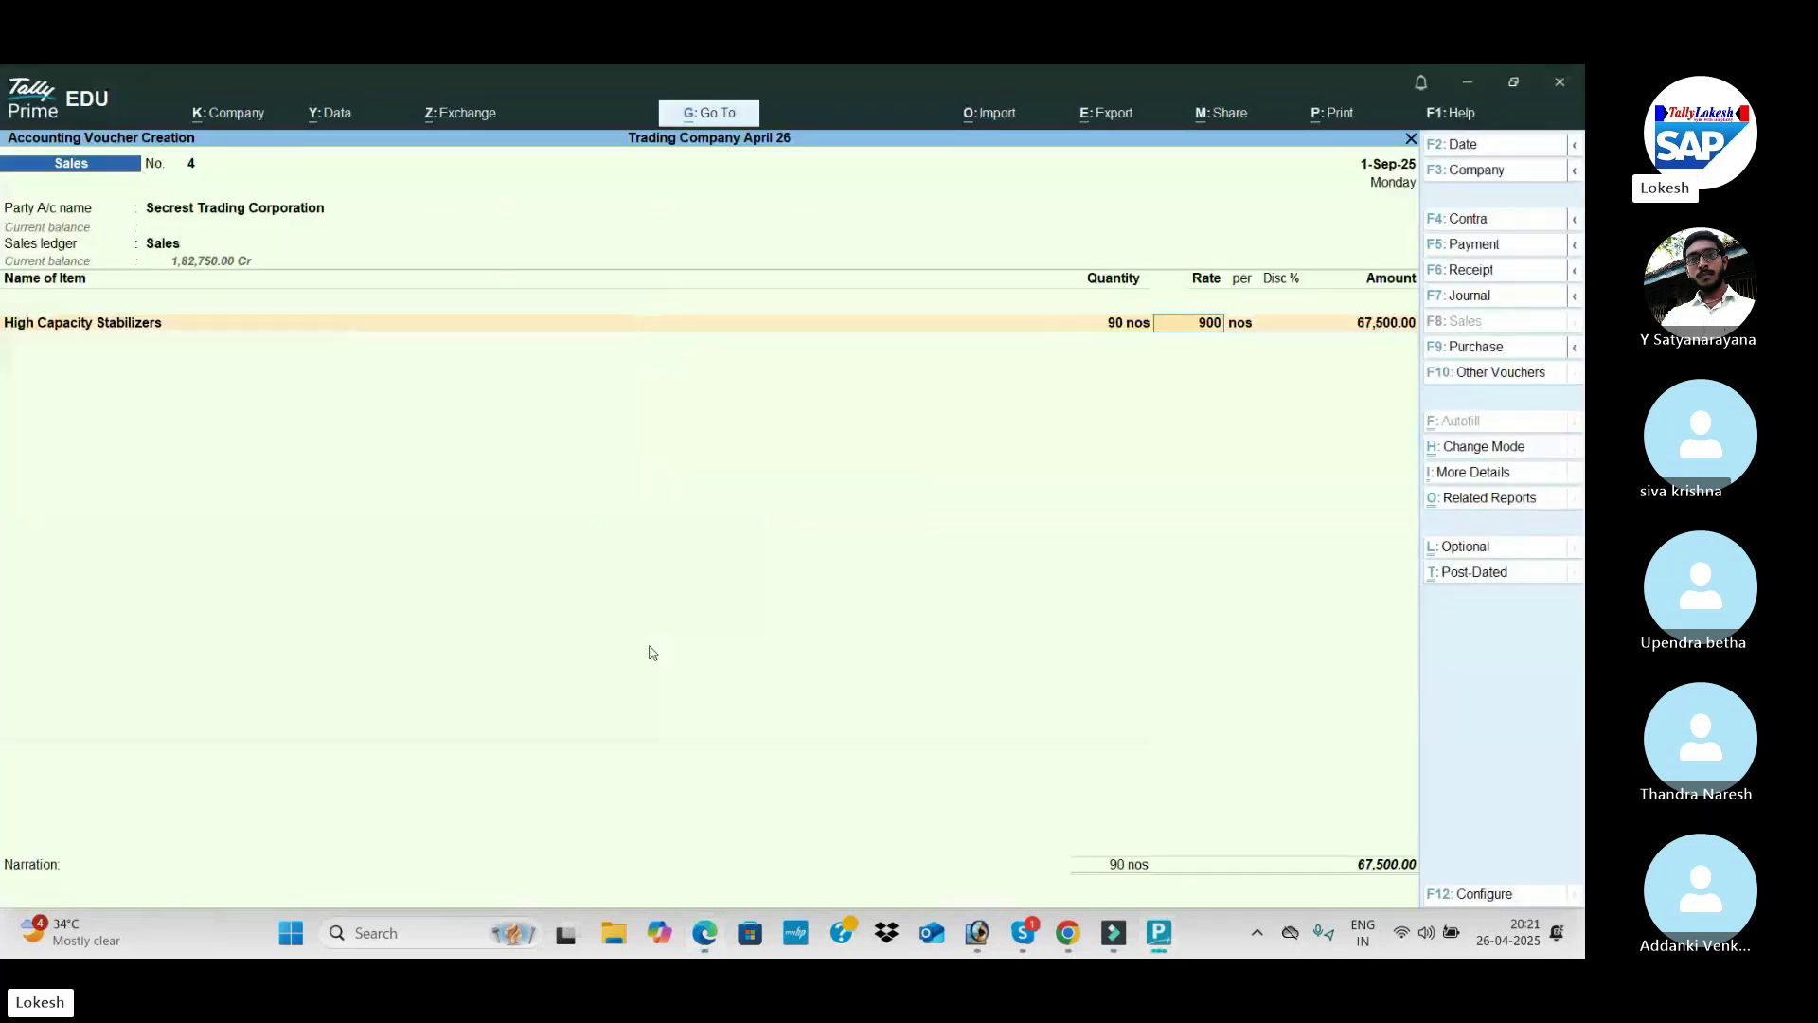
pyautogui.press('Return')
pyautogui.press('Return')
pyautogui.press('Return')
pyautogui.press('Return')
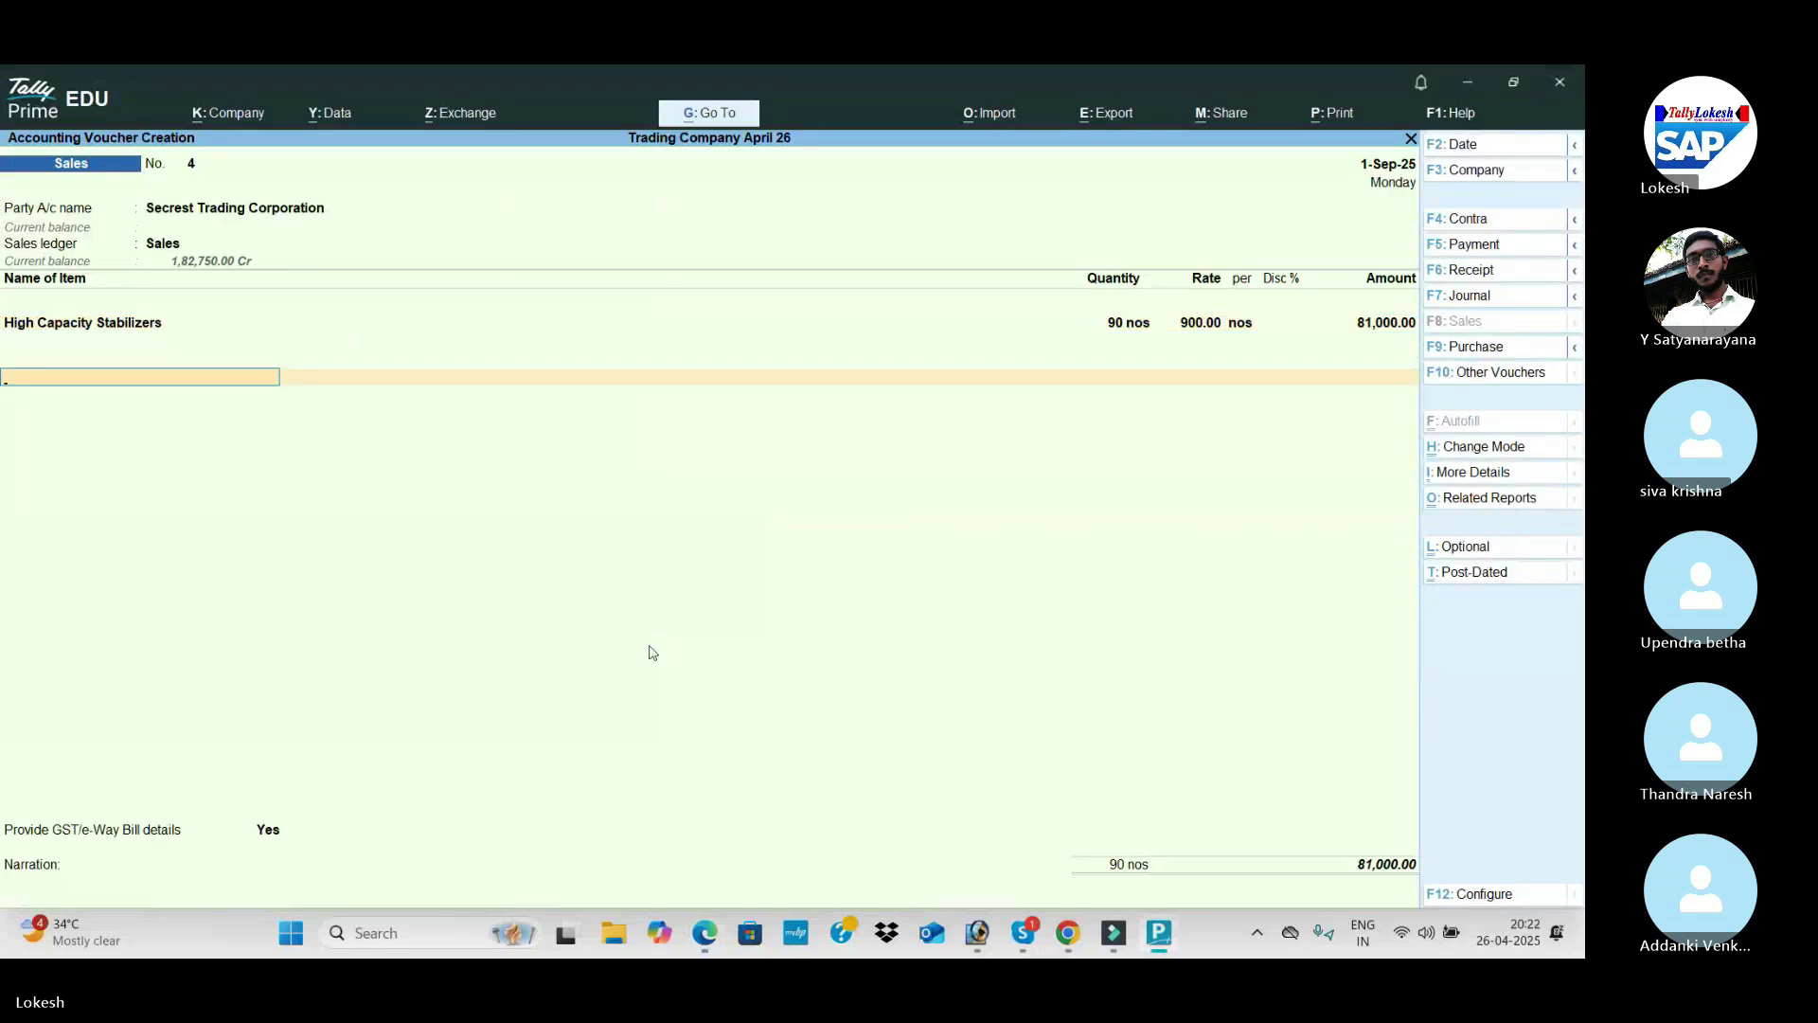
# Step: Return to the High Capacity Stabilizers line and set its discount to 5 %, as given in transaction 41
pyautogui.press('BackSpace')
pyautogui.press('BackSpace')
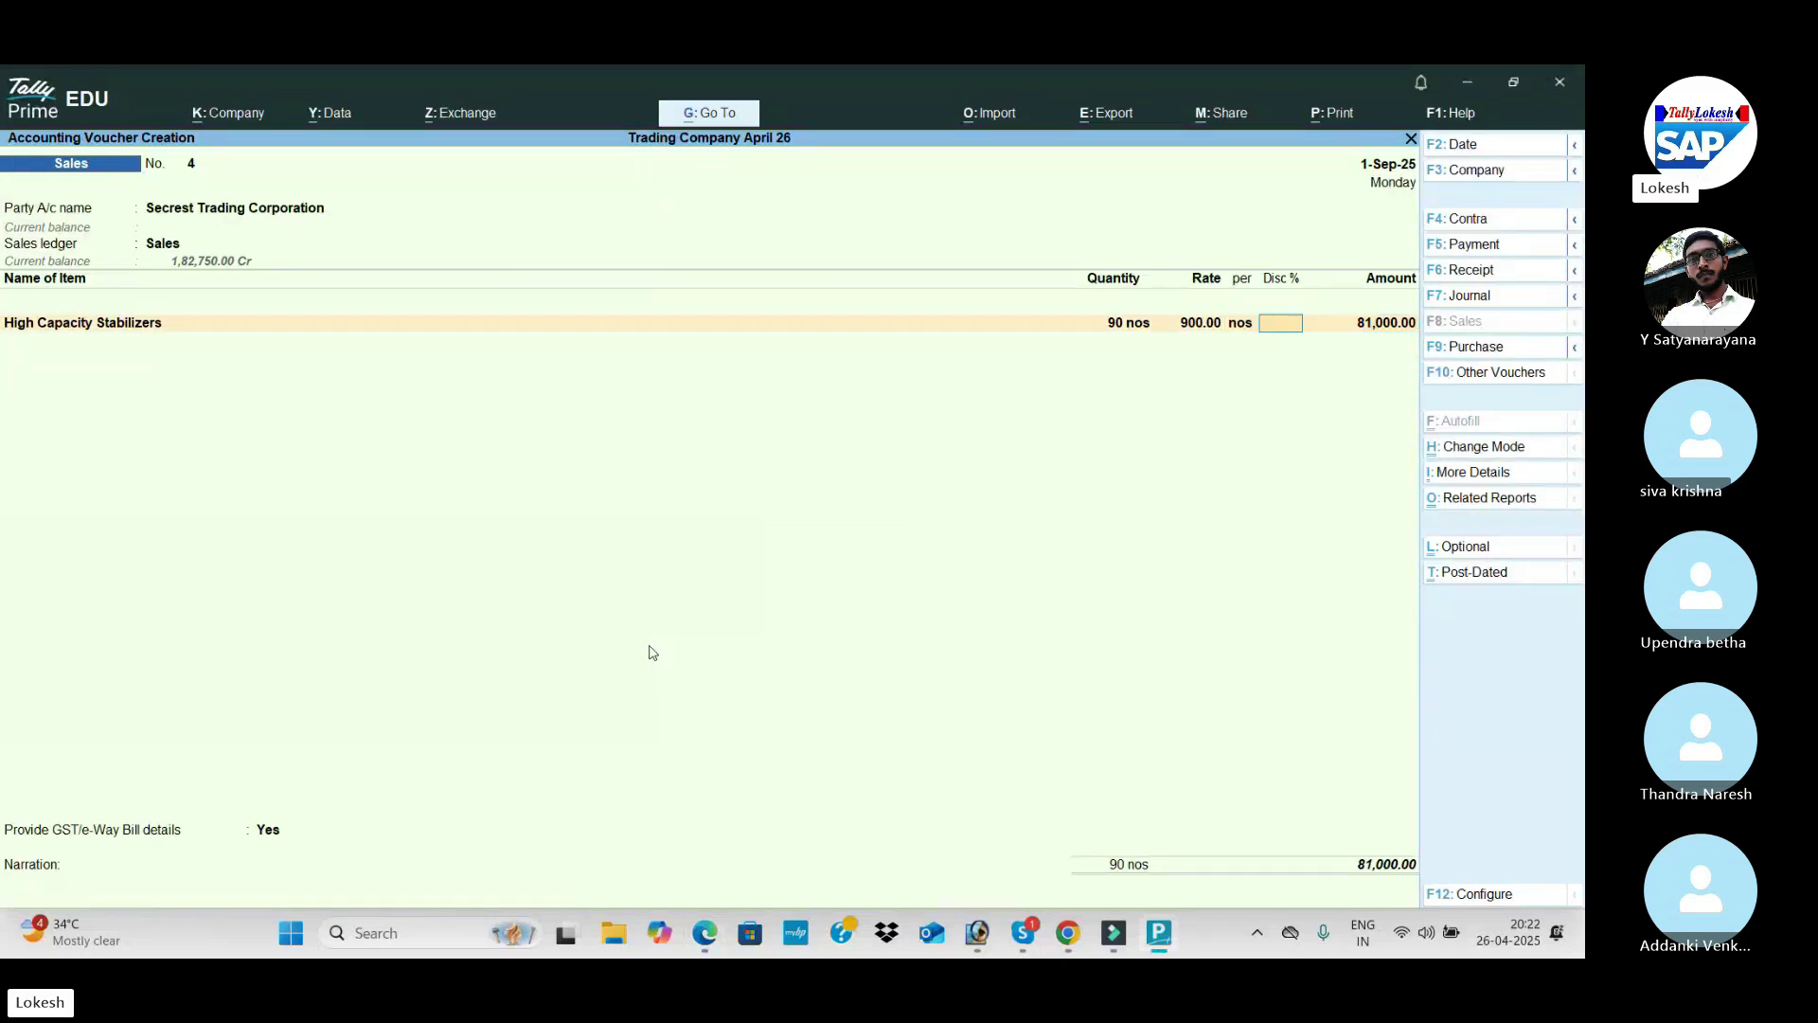
pyautogui.hotkey('alt', 'Tab')
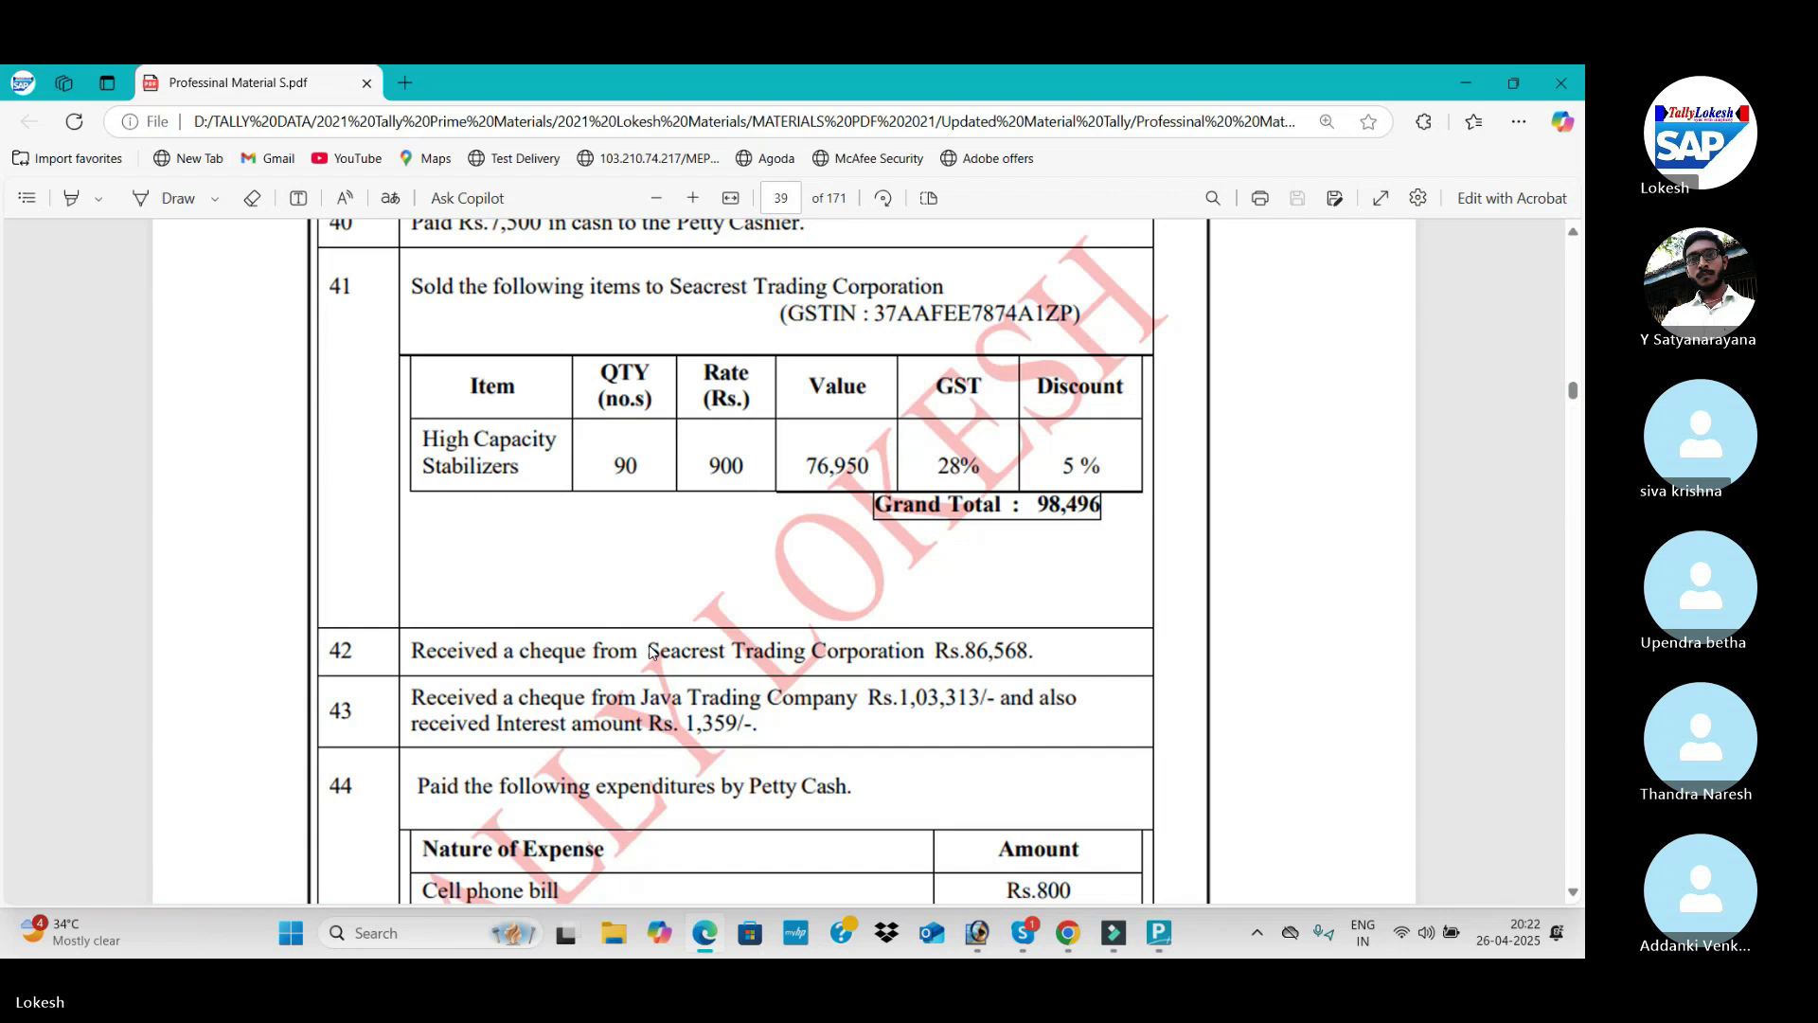
pyautogui.hotkey('alt', 'Tab')
# Step: Add the CGST and SGST ledgers to the Secrest Trading Corporation sale and set Provide GST/e-Way Bill details to No
pyautogui.write('cg')
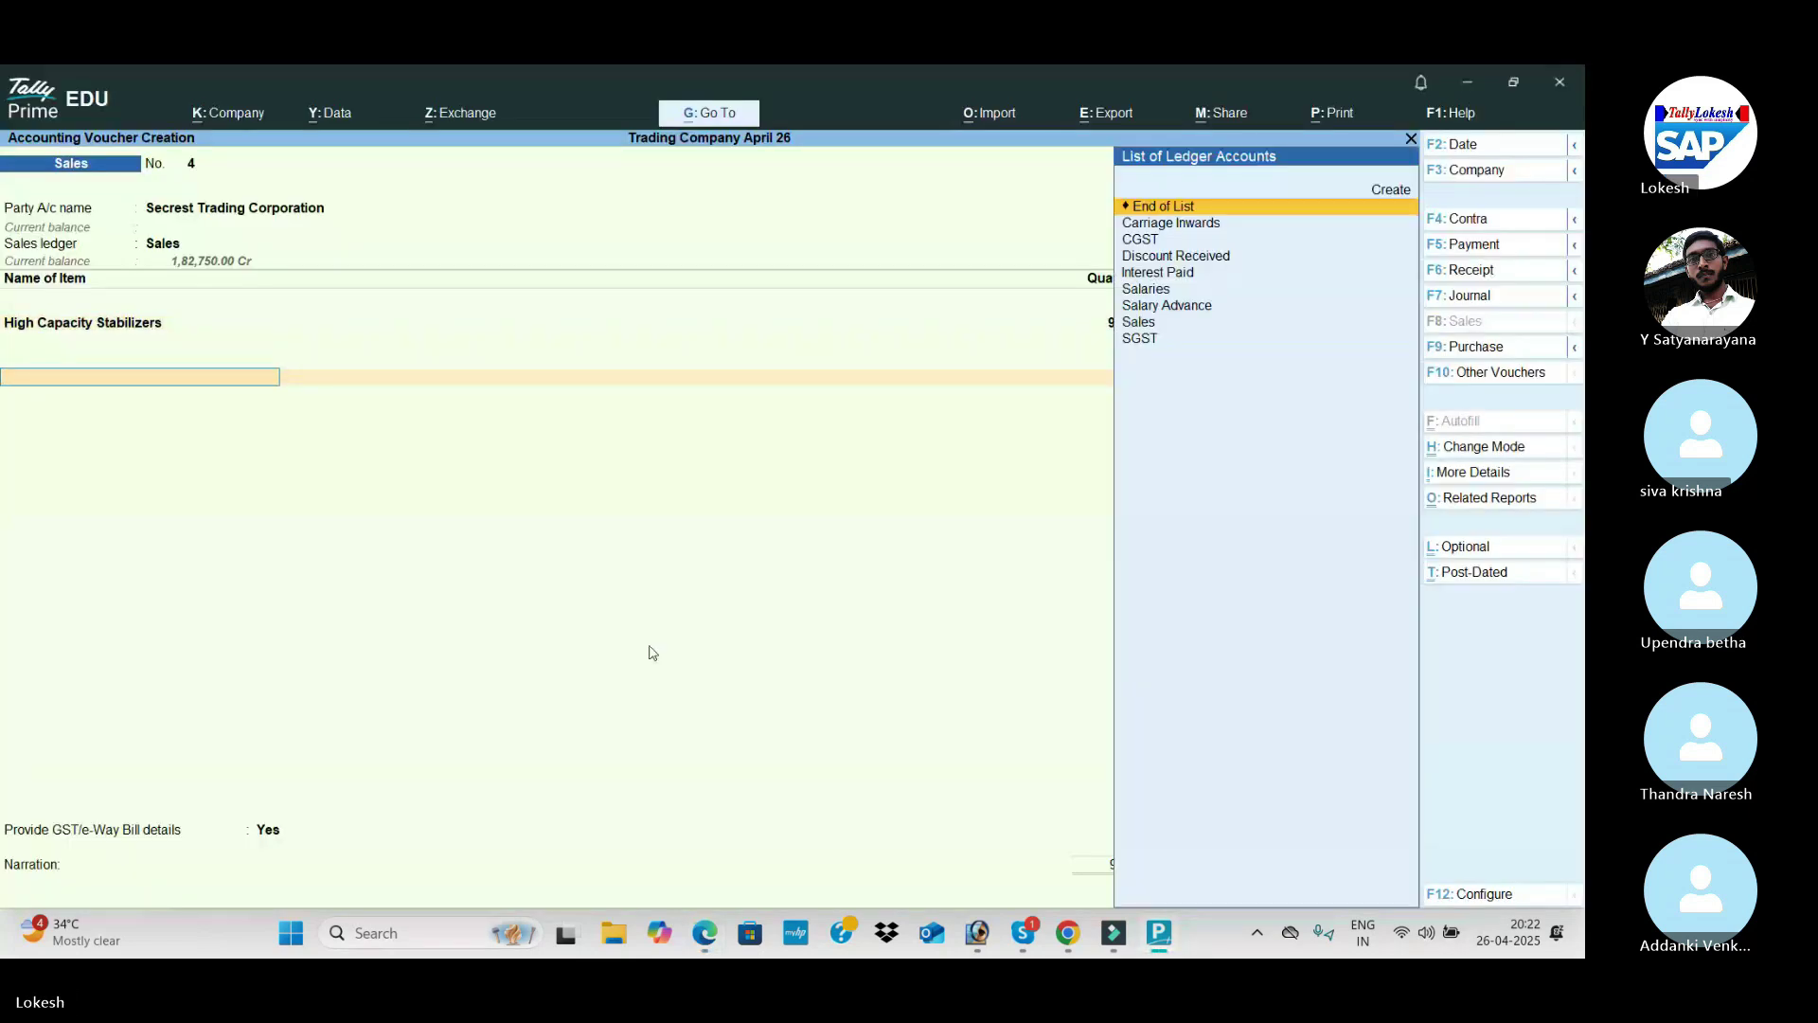
pyautogui.press('Return')
pyautogui.write('Sg')
pyautogui.press('Return')
pyautogui.press('Return')
pyautogui.press('n')
pyautogui.press('Return')
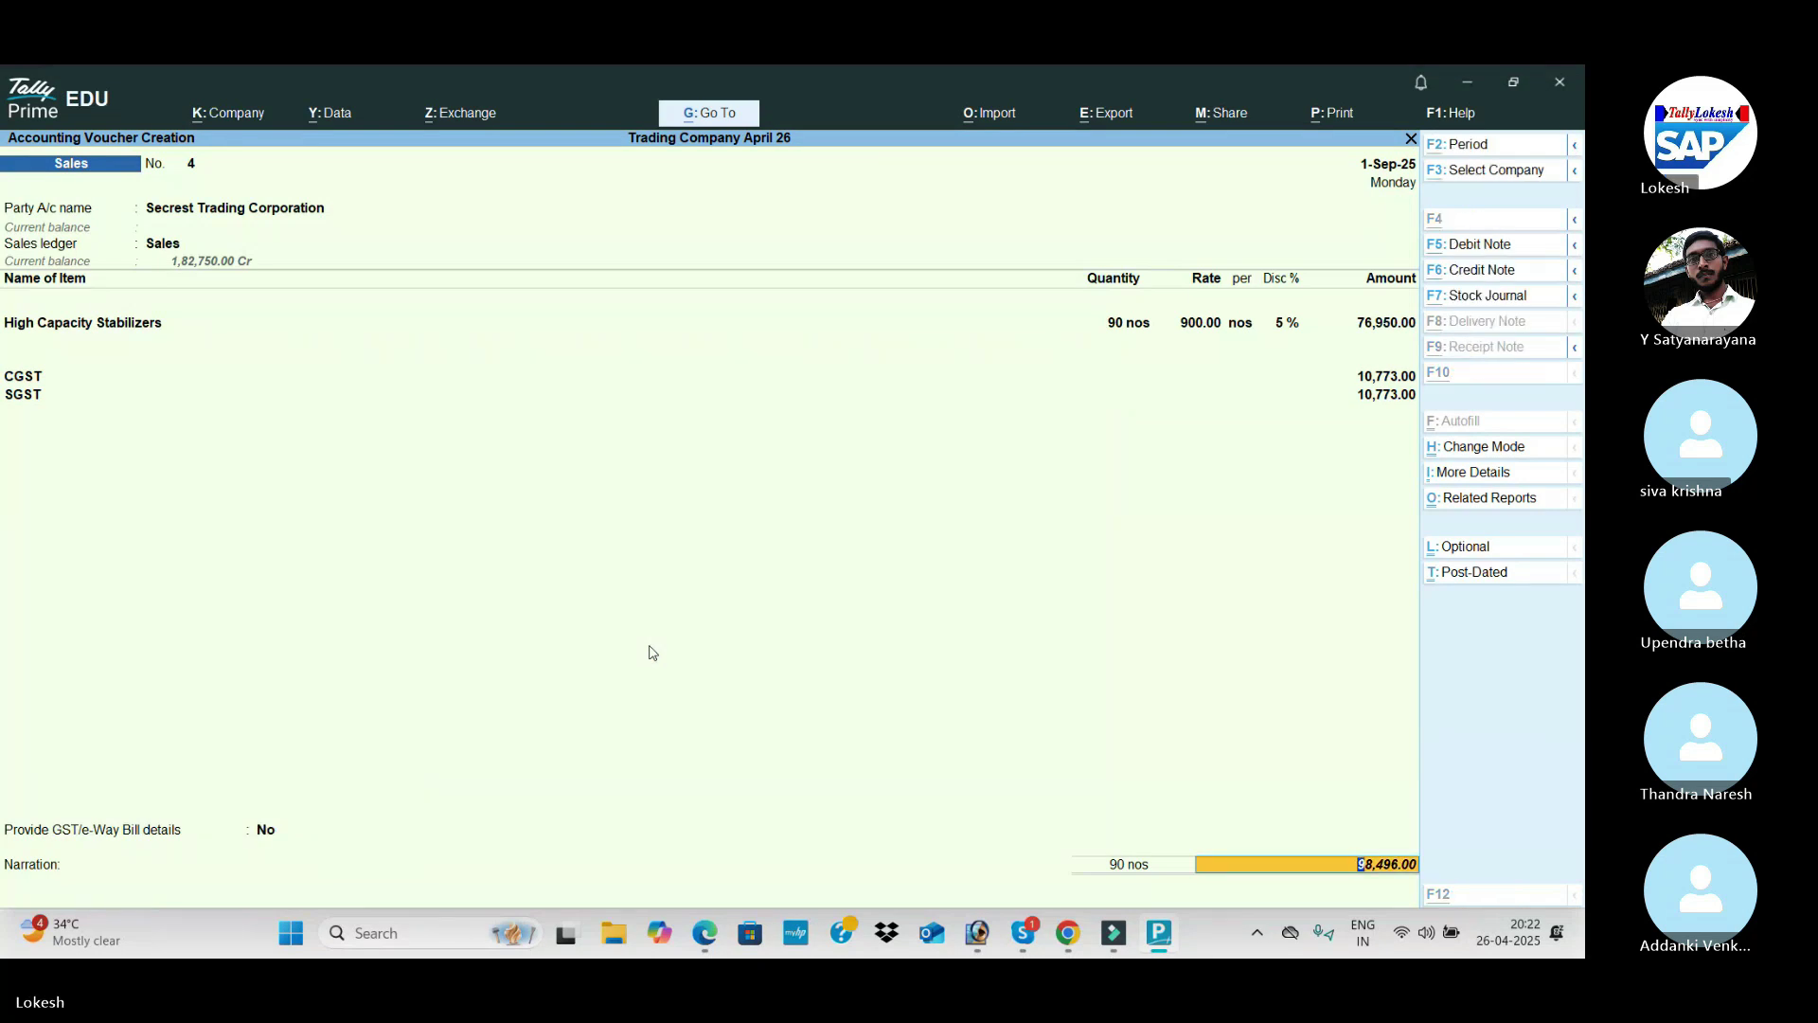
# Step: Save the sale after checking its total against transaction 41, and decline sending the voucher details for e-Way Bill generation
pyautogui.hotkey('alt', 'Tab')
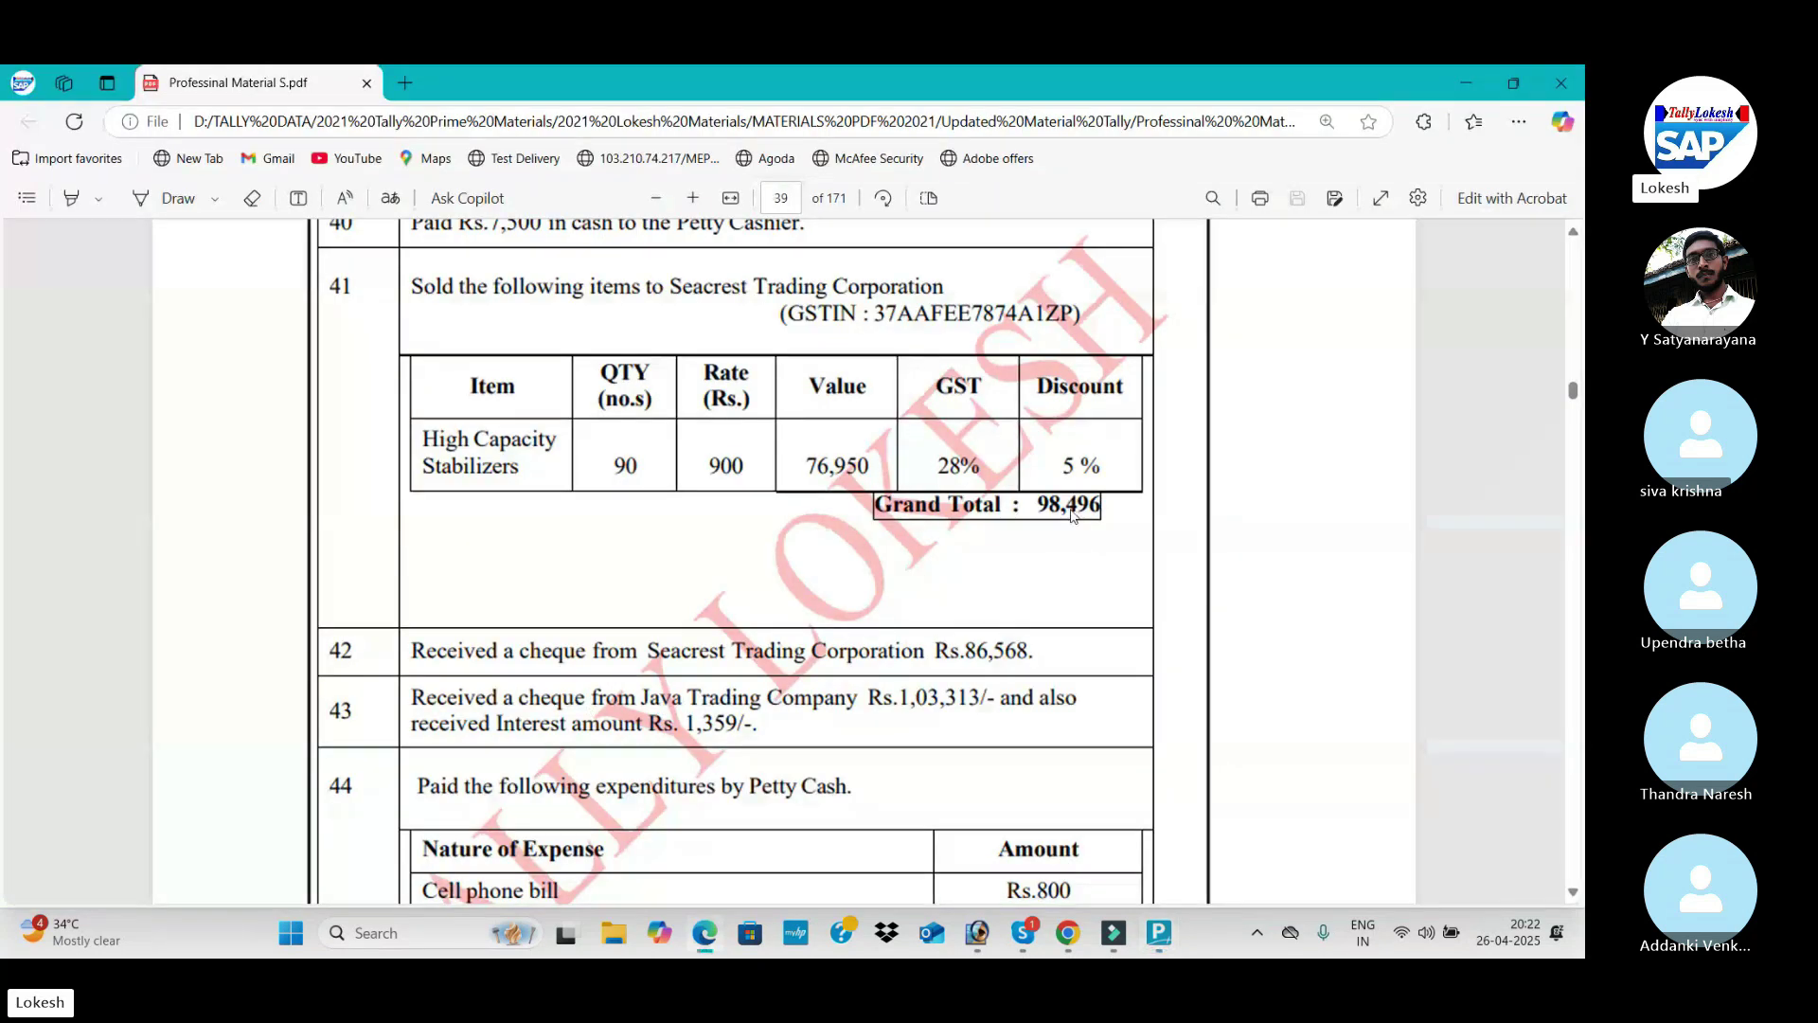
pyautogui.hotkey('alt', 'Tab')
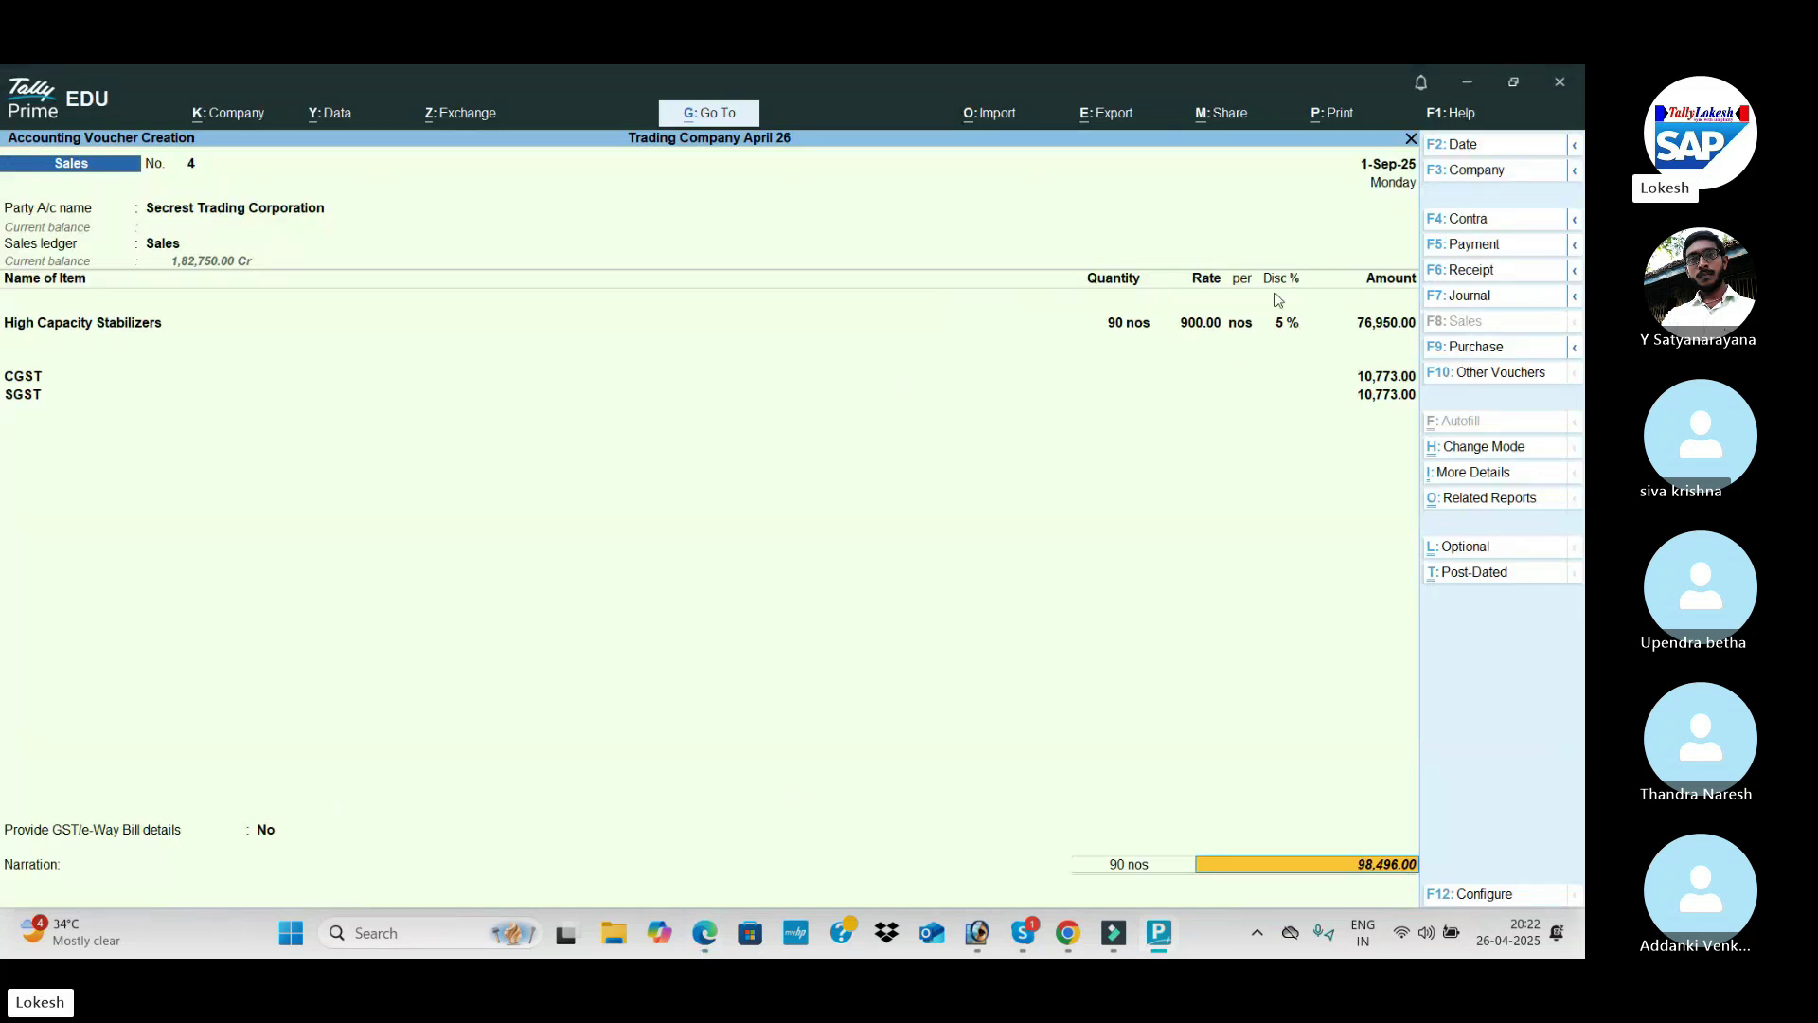
pyautogui.press('Return')
pyautogui.press('Return')
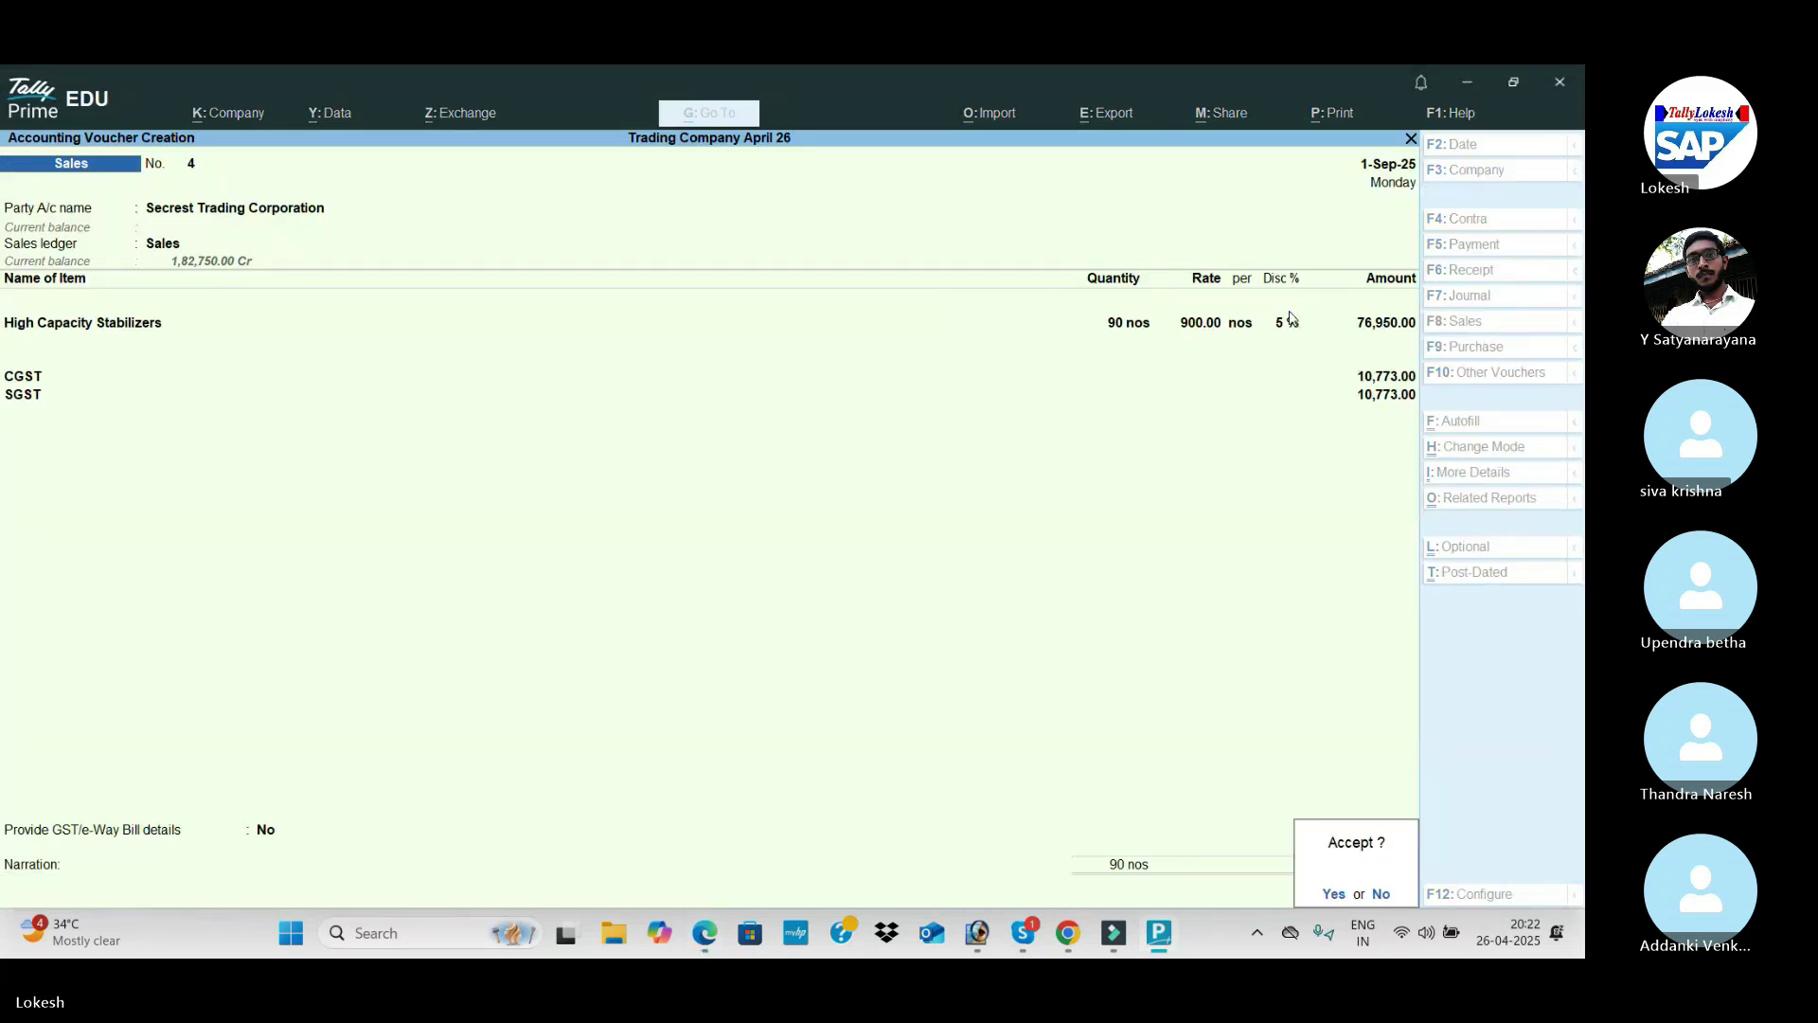
pyautogui.press('Return')
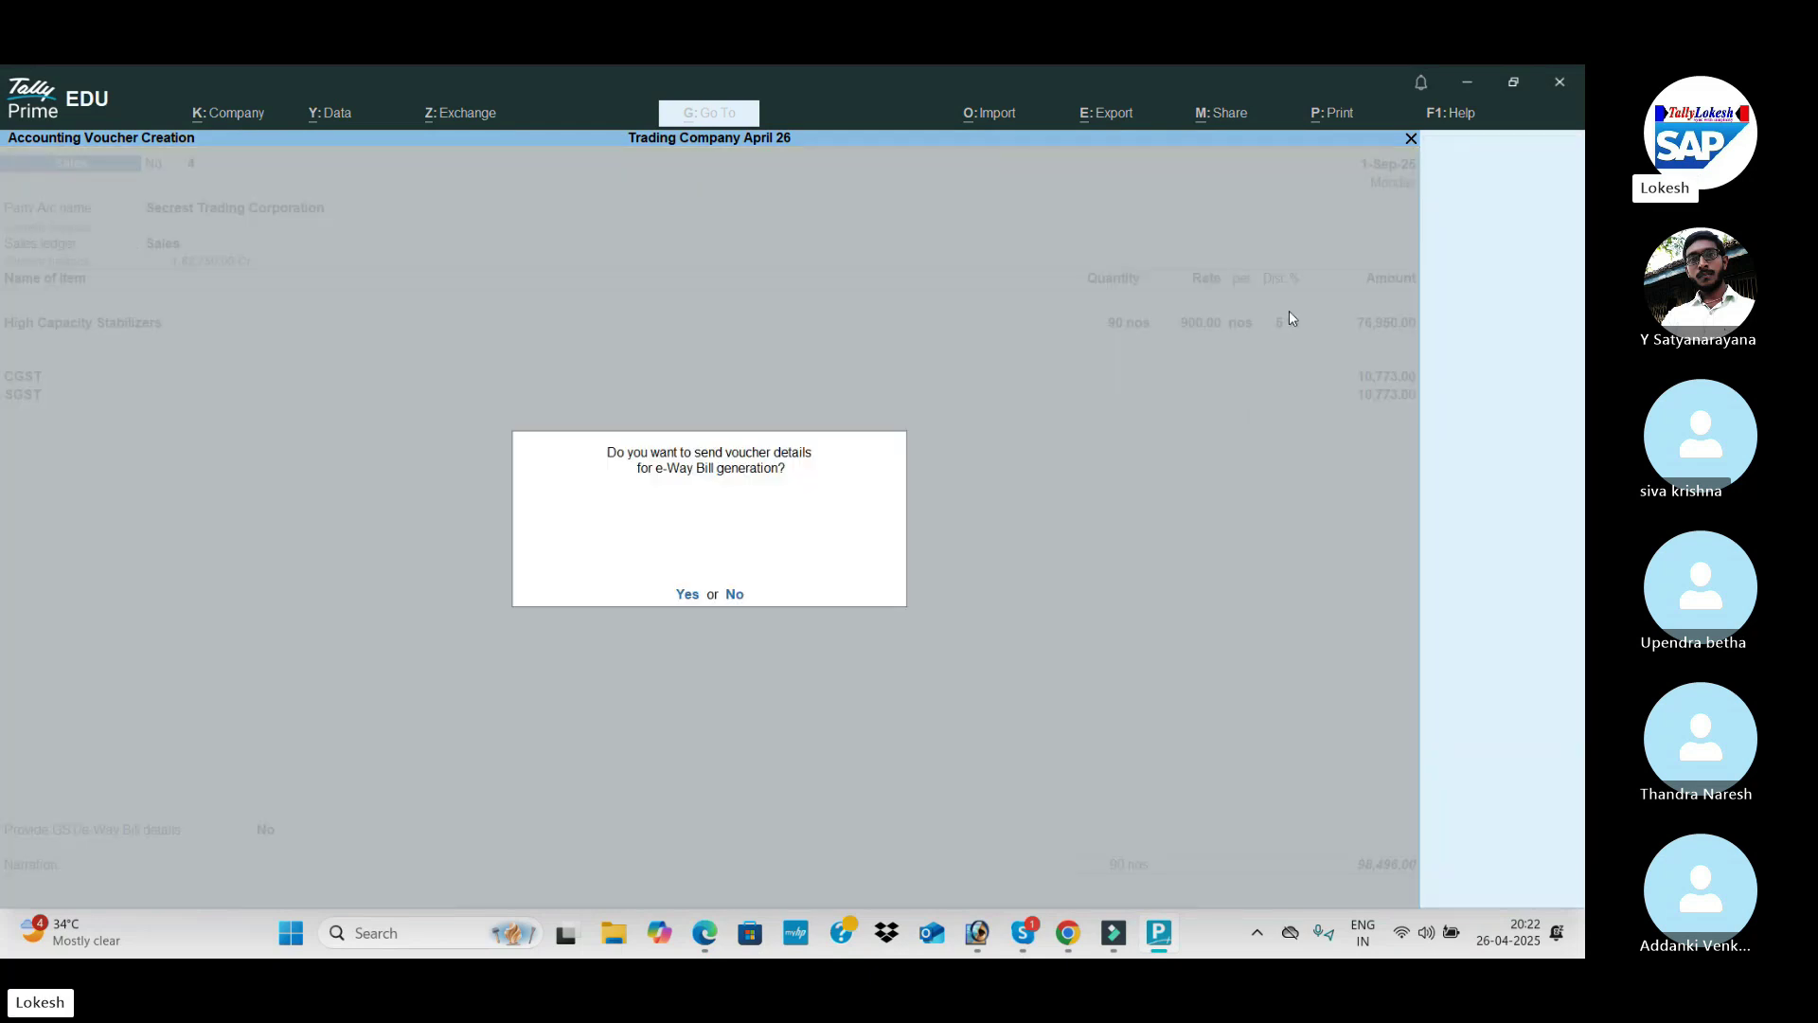
pyautogui.hotkey('alt', 'Tab')
pyautogui.scroll(-3, 743, 539)
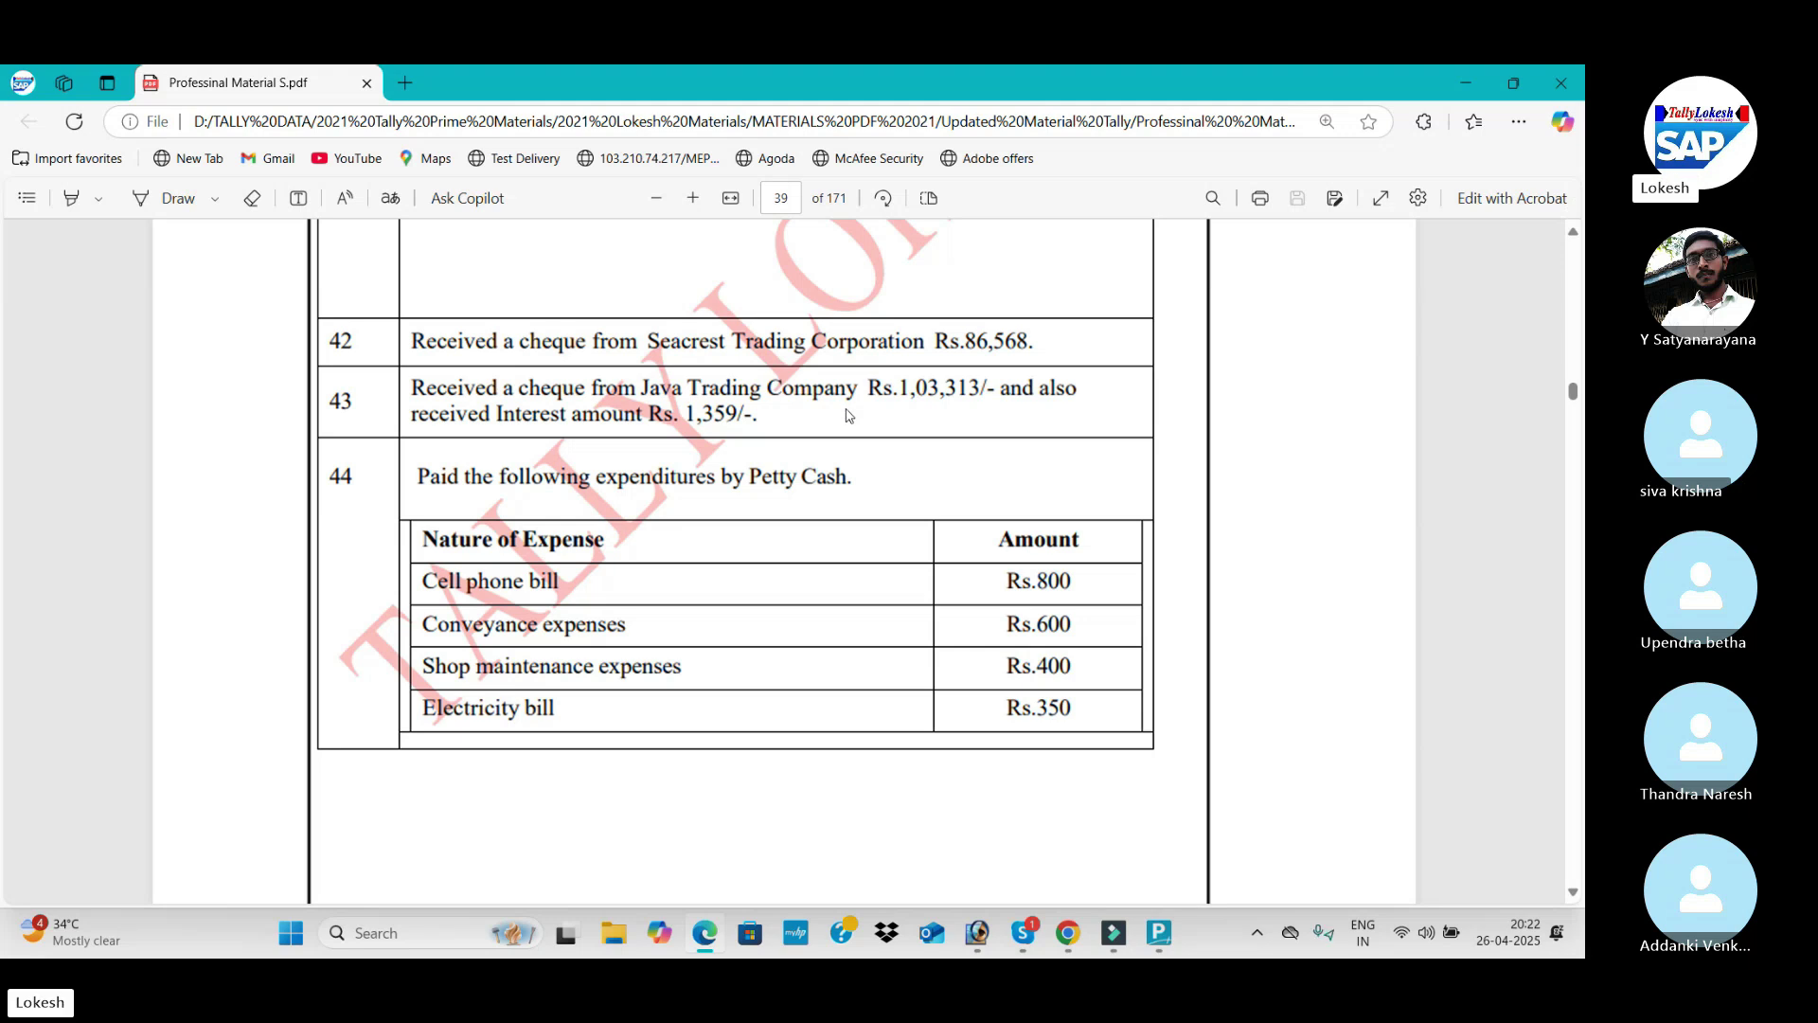
pyautogui.hotkey('alt', 'Tab')
pyautogui.press('n')
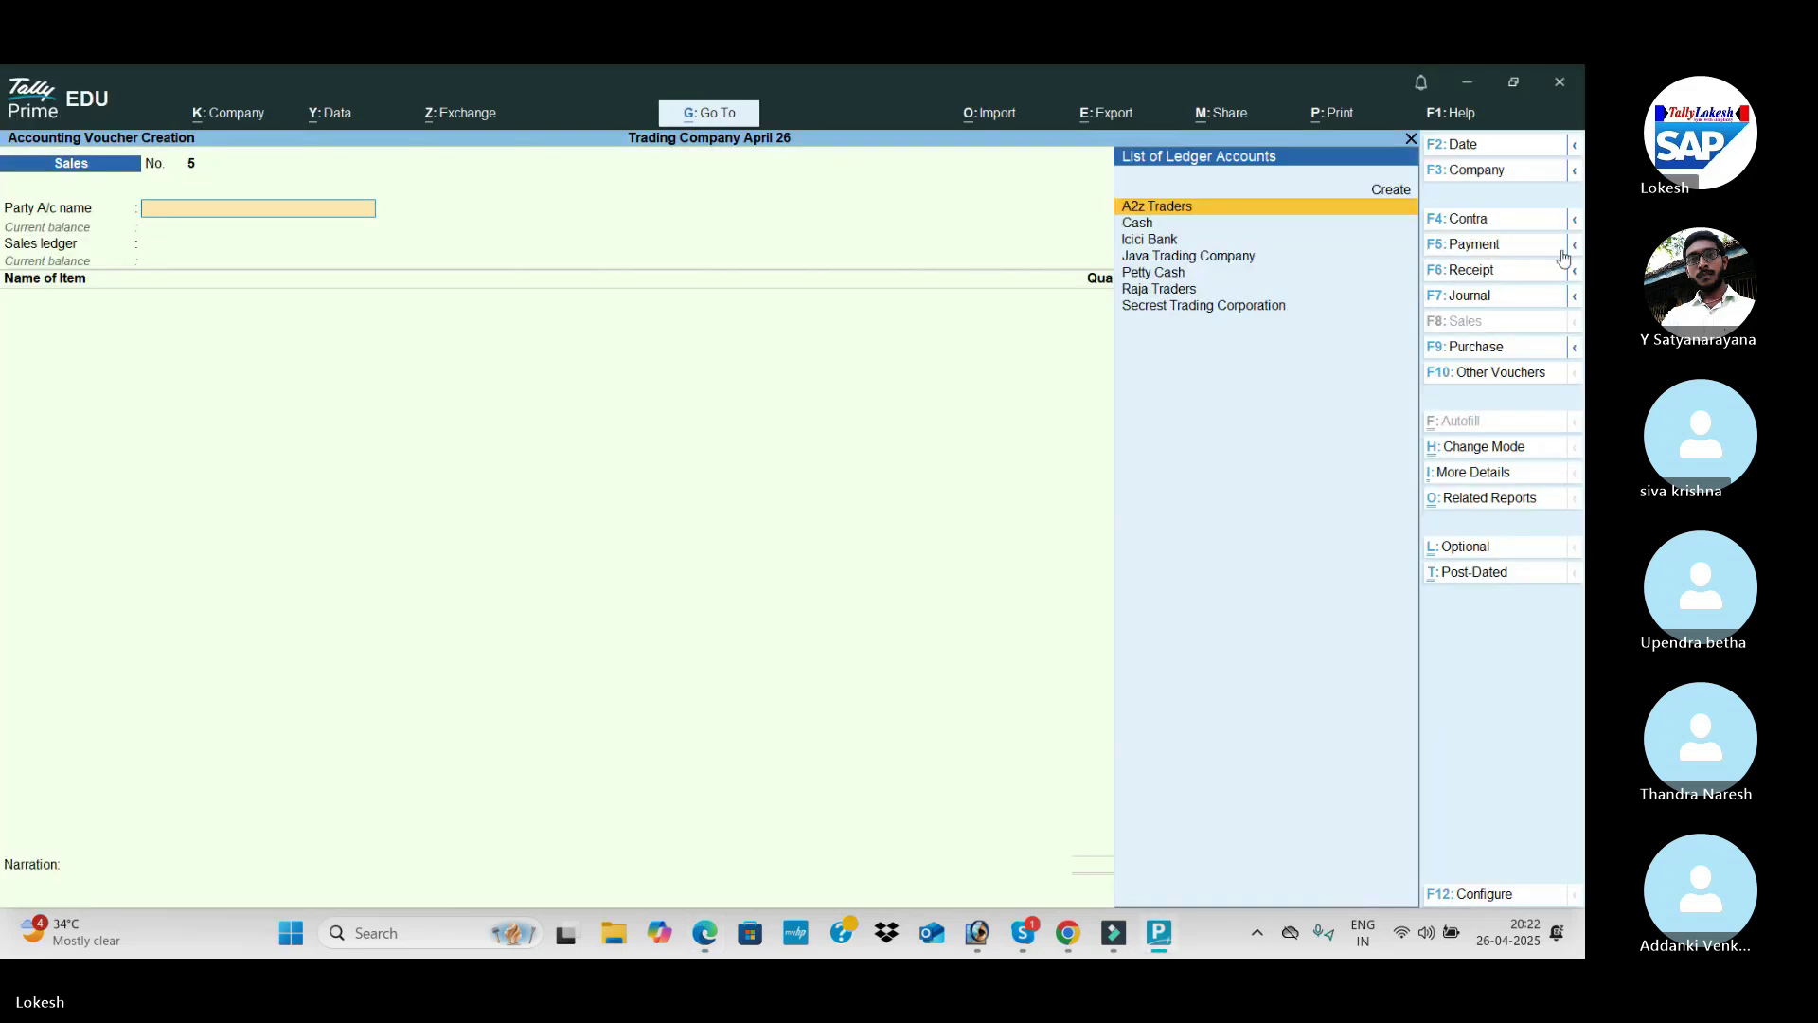
# Step: Start a receipt voucher and credit Java Trading Company with 1,03,313, as given in transaction 43
pyautogui.click(1503, 273)
pyautogui.write('ja')
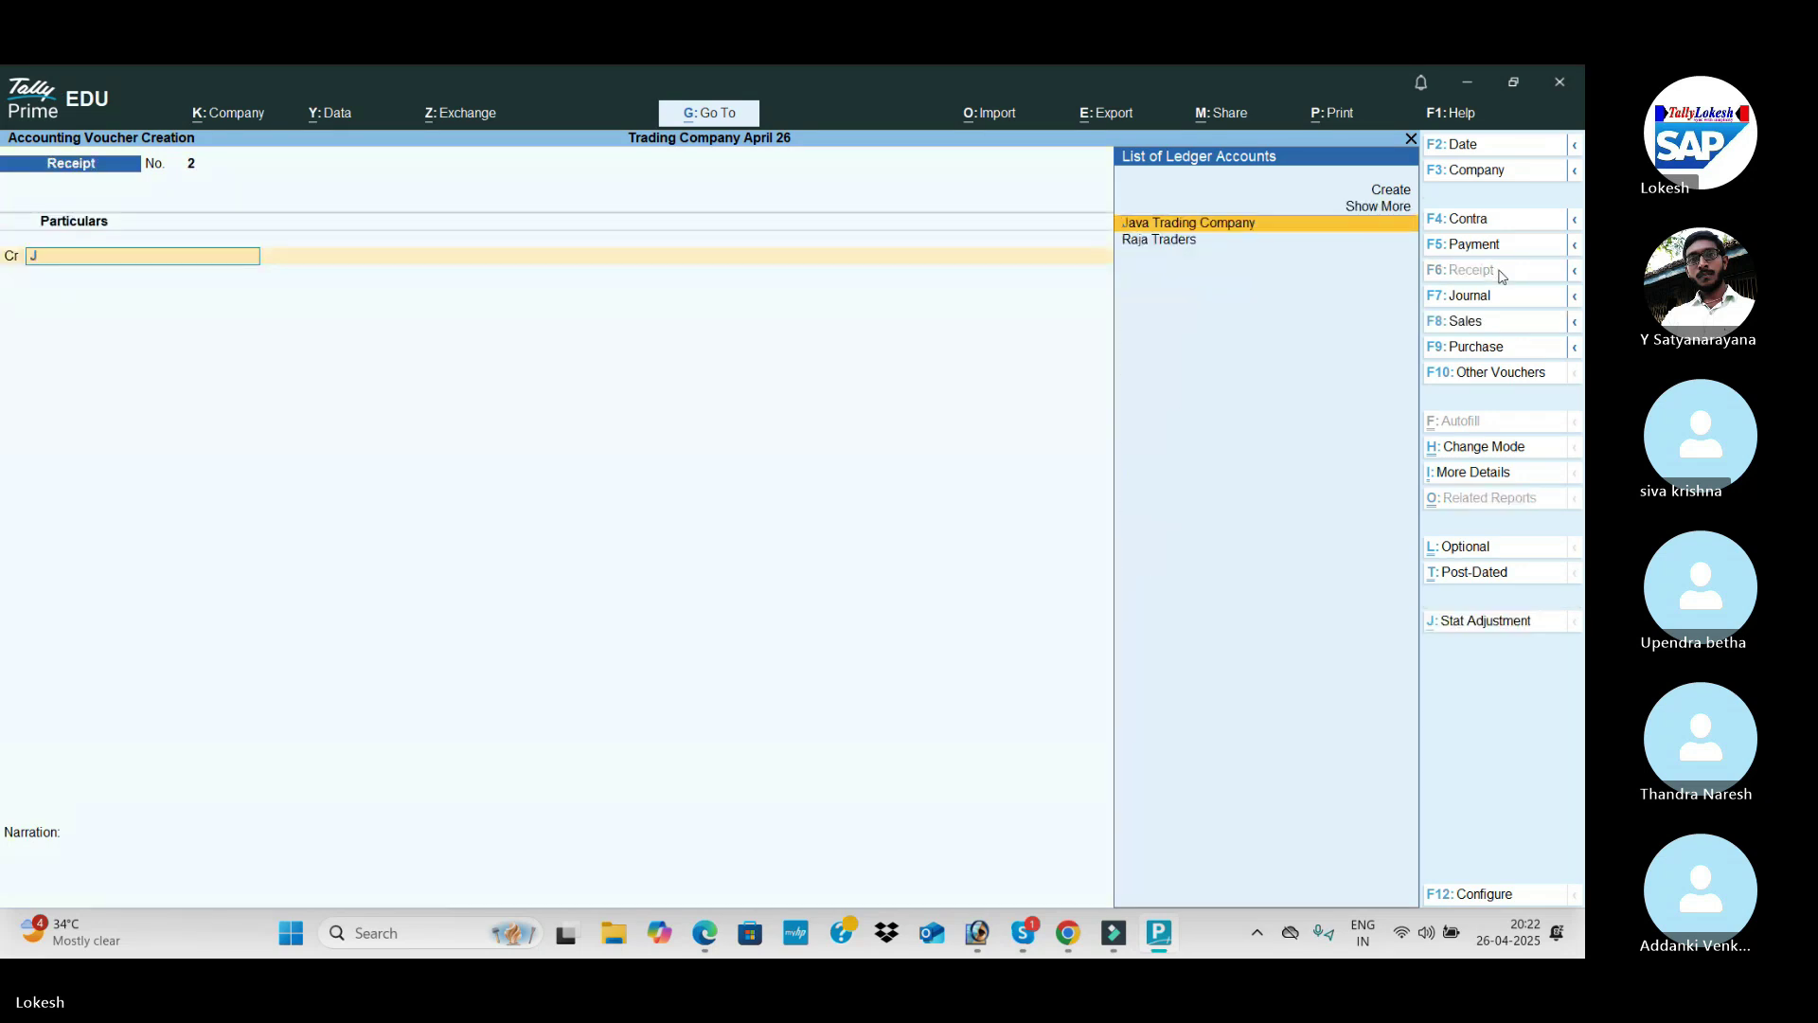
pyautogui.press('Return')
pyautogui.hotkey('alt', 'Tab')
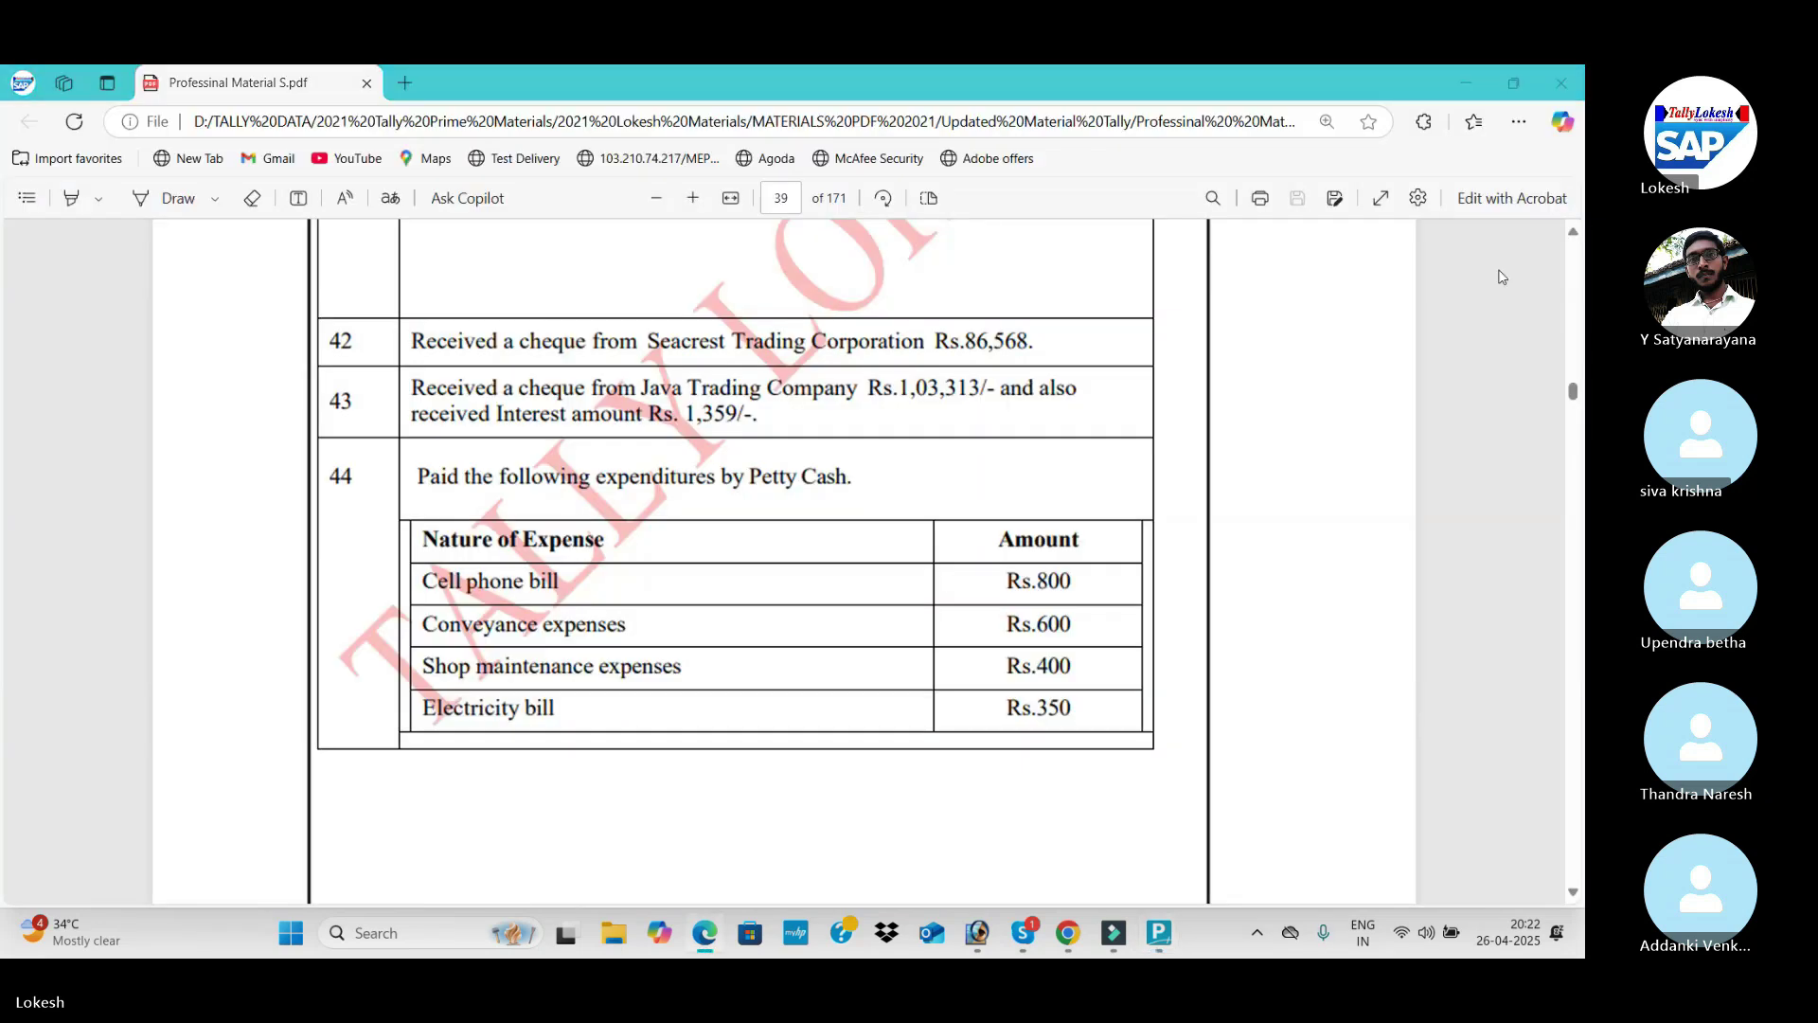
pyautogui.hotkey('alt', 'Tab')
pyautogui.hotkey('alt', 'Tab')
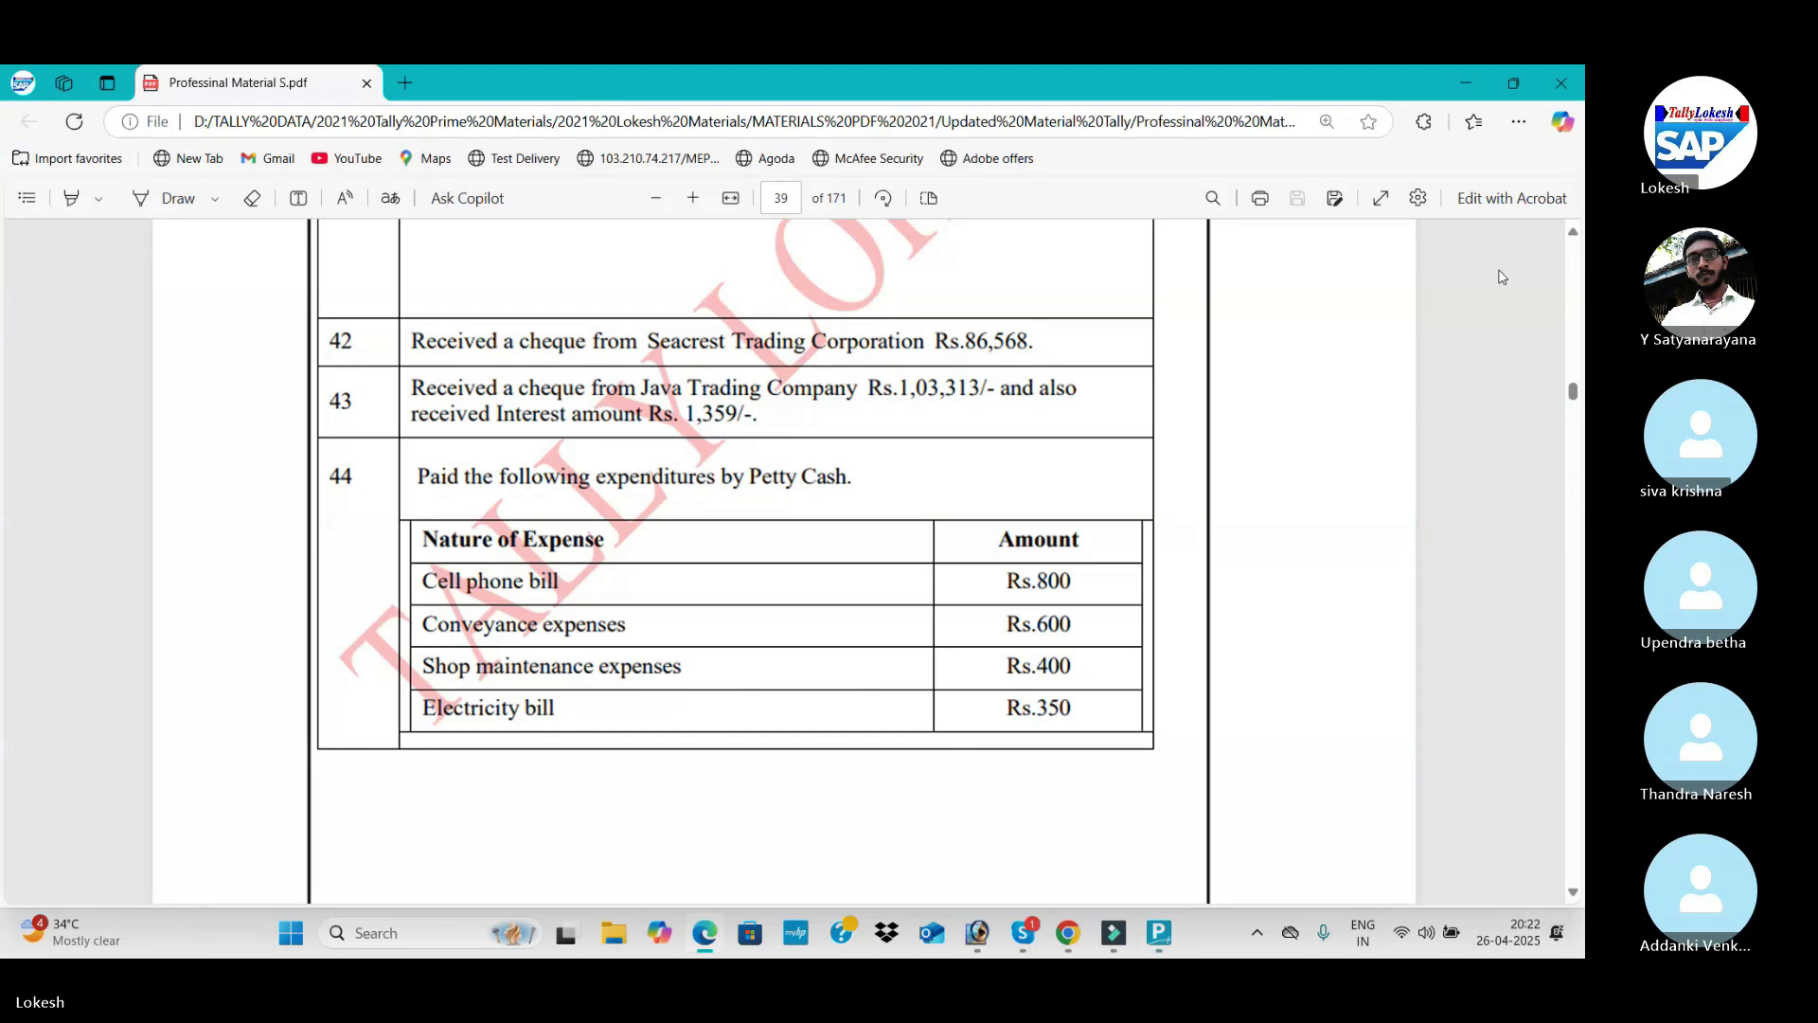
pyautogui.hotkey('alt', 'Tab')
pyautogui.press('Return')
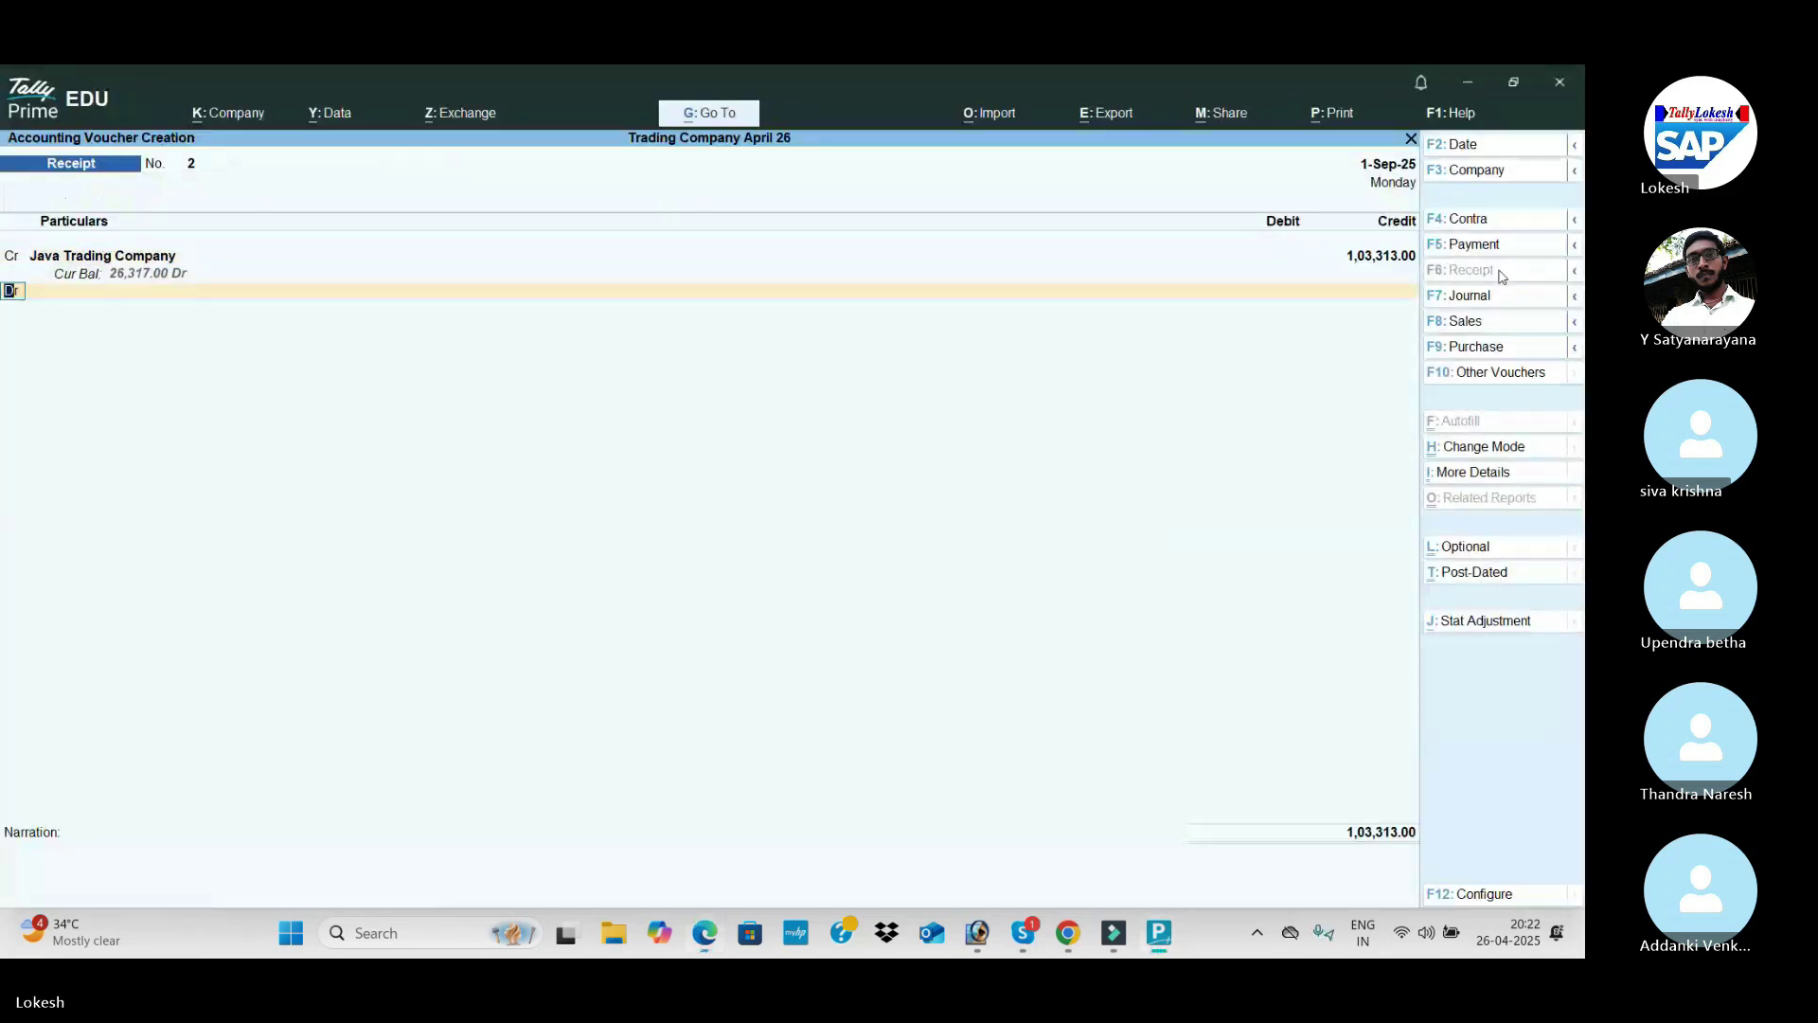
# Step: Add a second credit line by creating the ledger Interest Received under Indirect Incomes
pyautogui.press('Return')
pyautogui.hotkey('alt', 'c')
pyautogui.write('Inte')
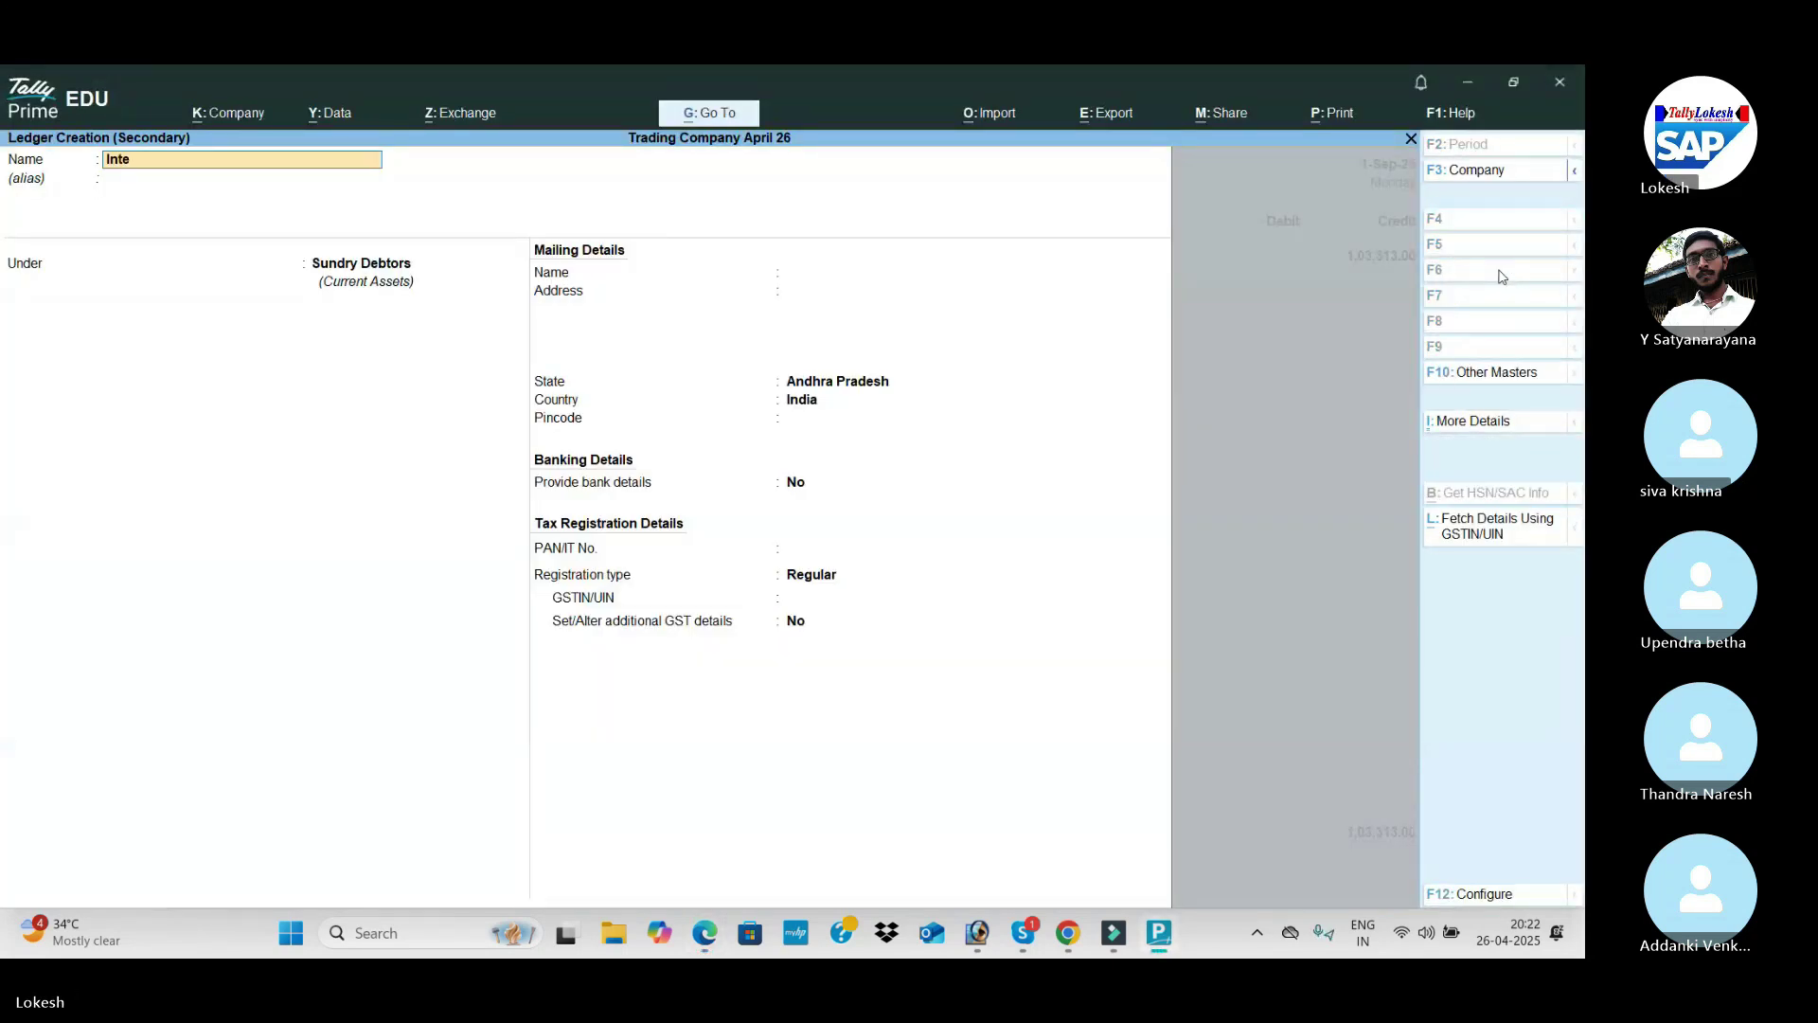
pyautogui.write('rest Received')
pyautogui.press('Return')
pyautogui.press('Return')
pyautogui.write('Ind')
pyautogui.press('Down')
pyautogui.press('Return')
pyautogui.hotkey('ctrl', 'a')
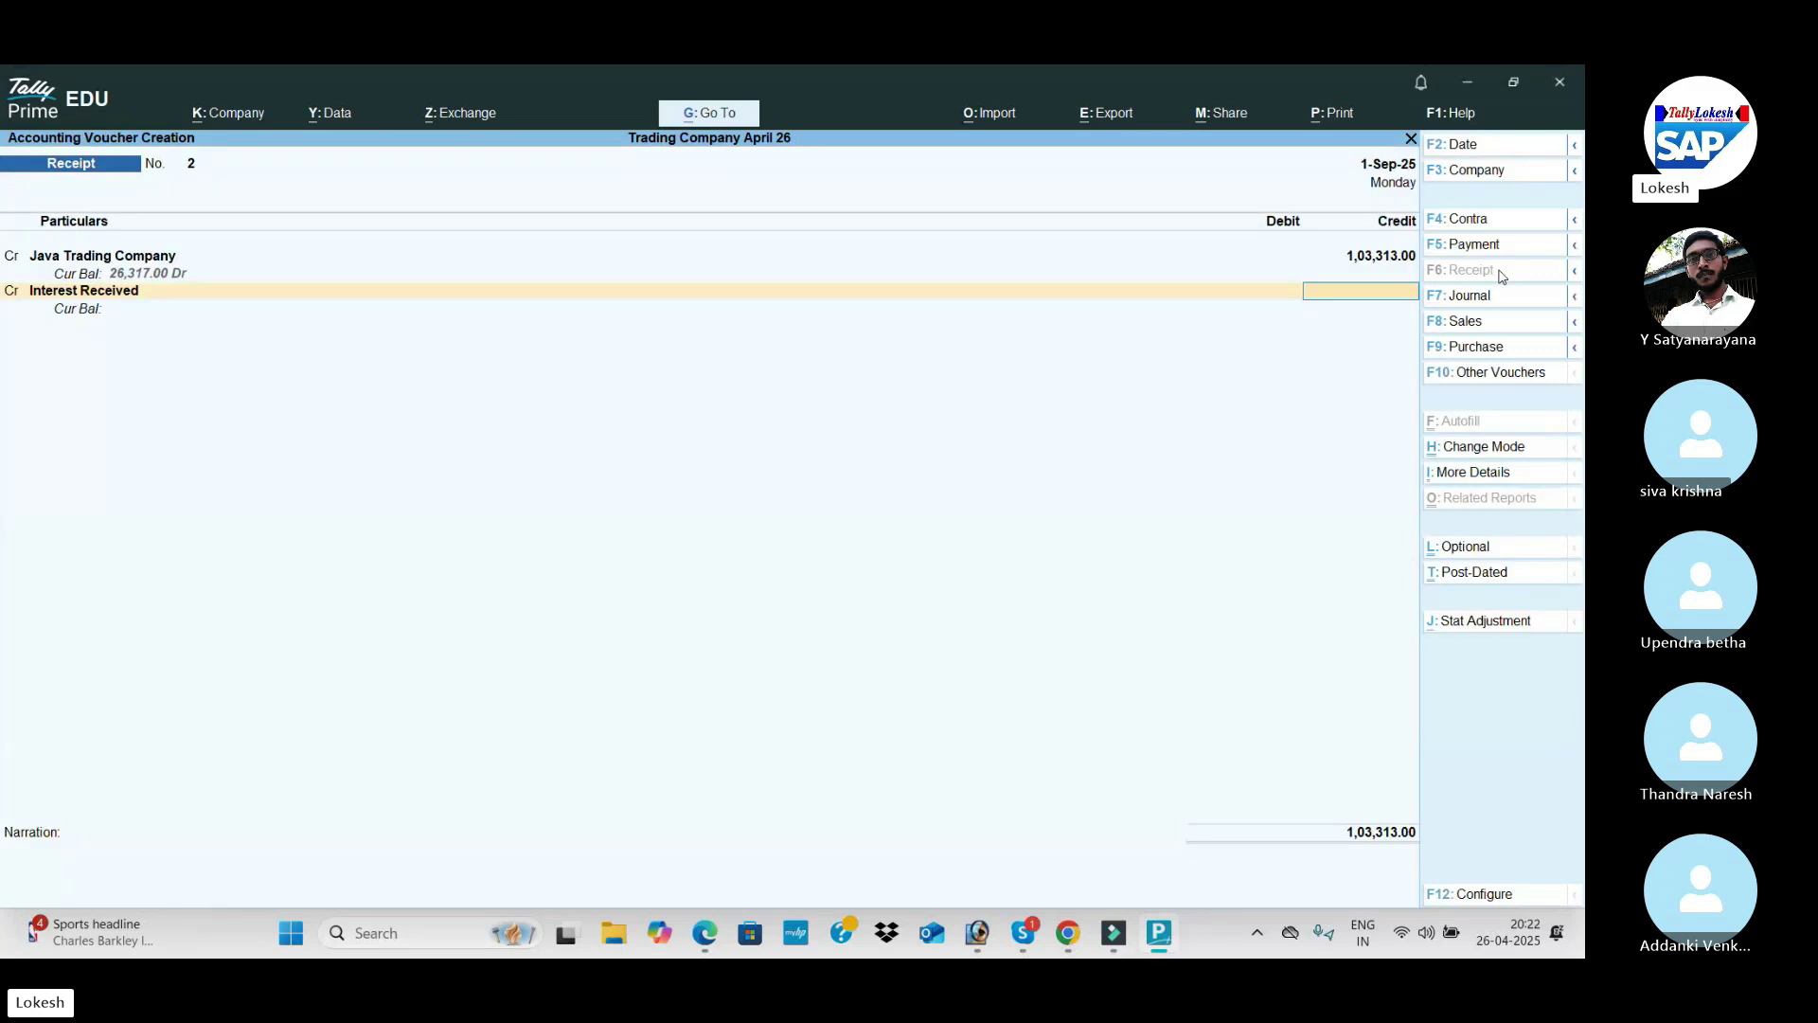
# Step: Set the Interest Received credit amount to 1,359, as given in transaction 43
pyautogui.hotkey('alt', 'Tab')
pyautogui.hotkey('alt', 'Tab')
pyautogui.write('1359')
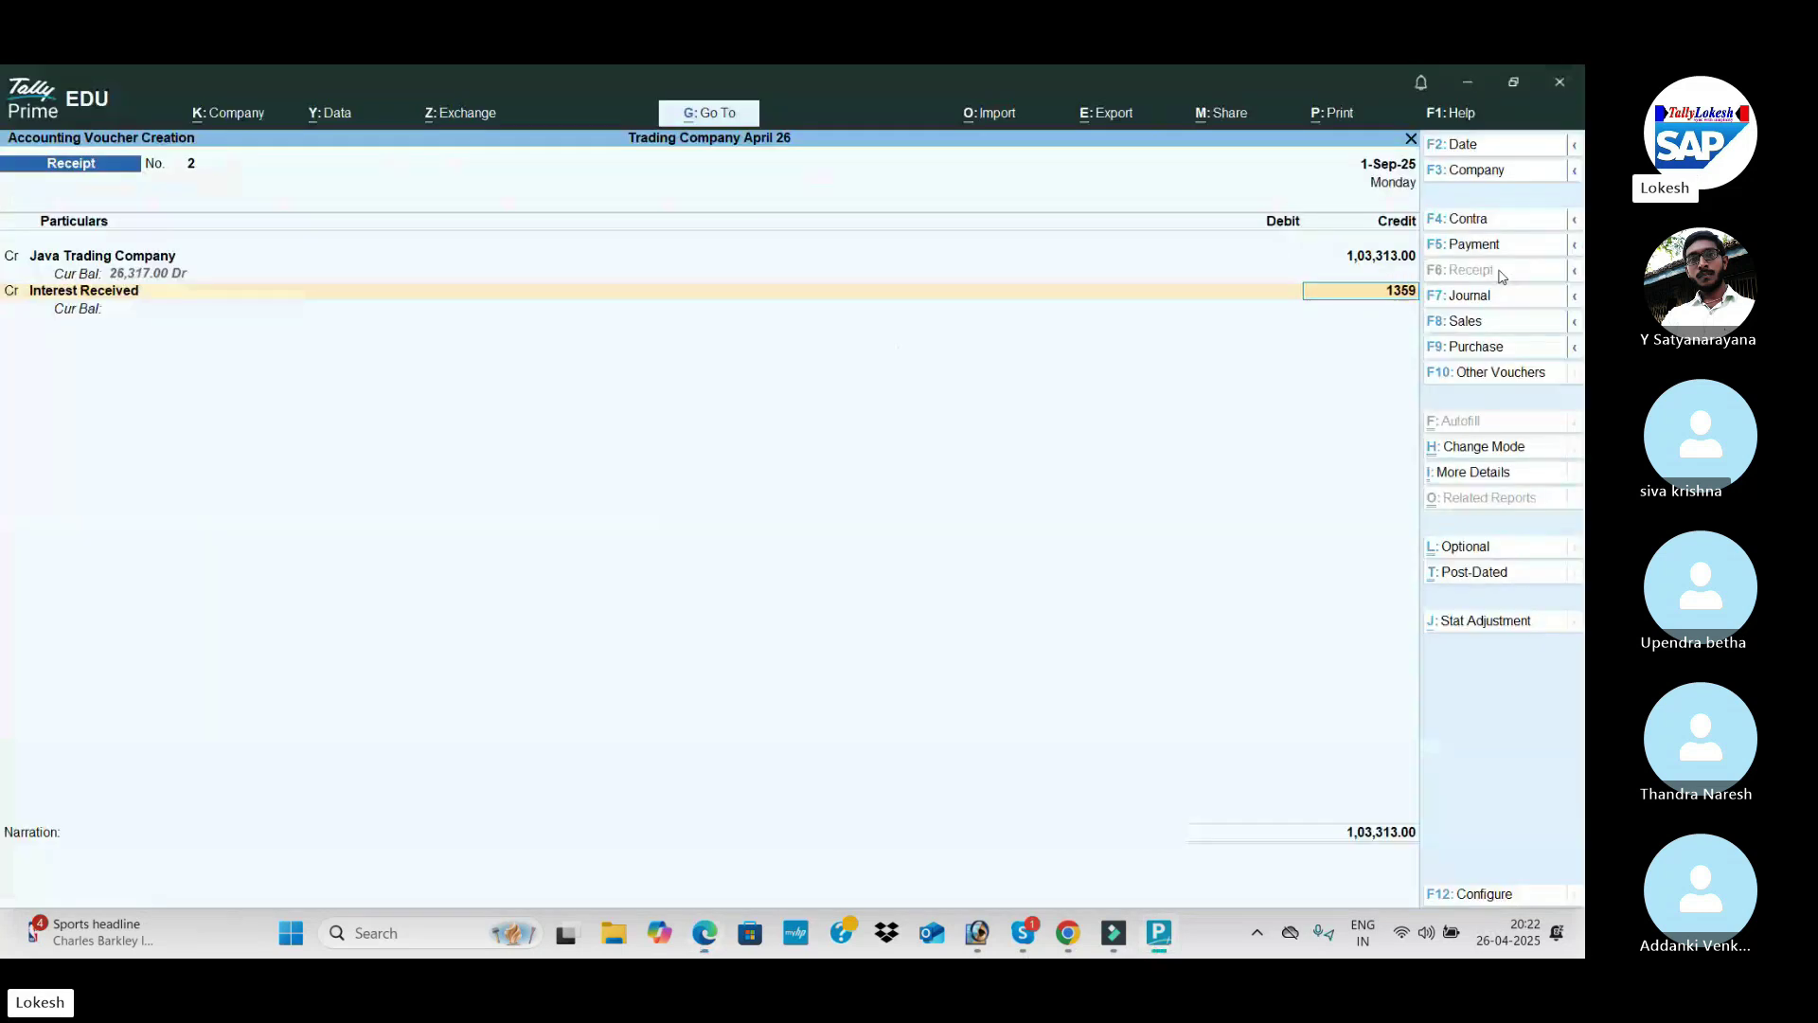
pyautogui.press('Return')
# Step: Debit Icici Bank for the full receipt amount, keep the Cheque/DD allocation without instrument details, and save the receipt
pyautogui.hotkey('alt', 'Tab')
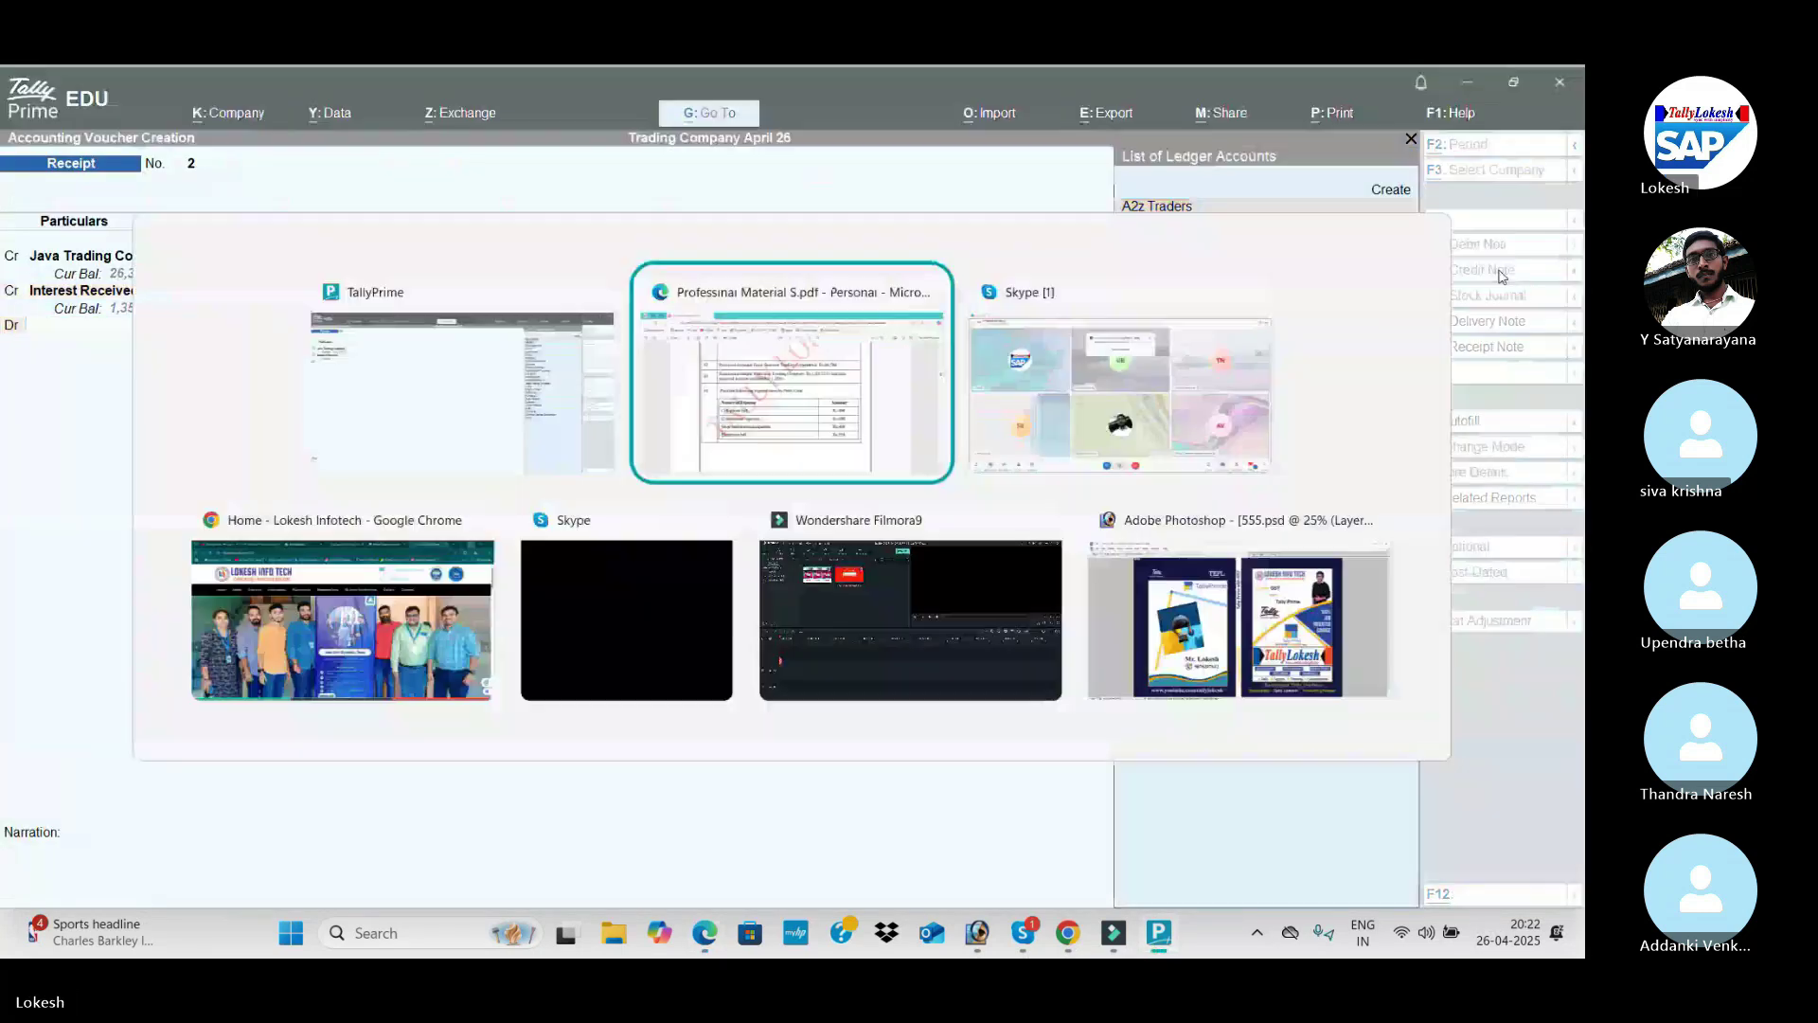
pyautogui.hotkey('alt', 'Tab')
pyautogui.write('I')
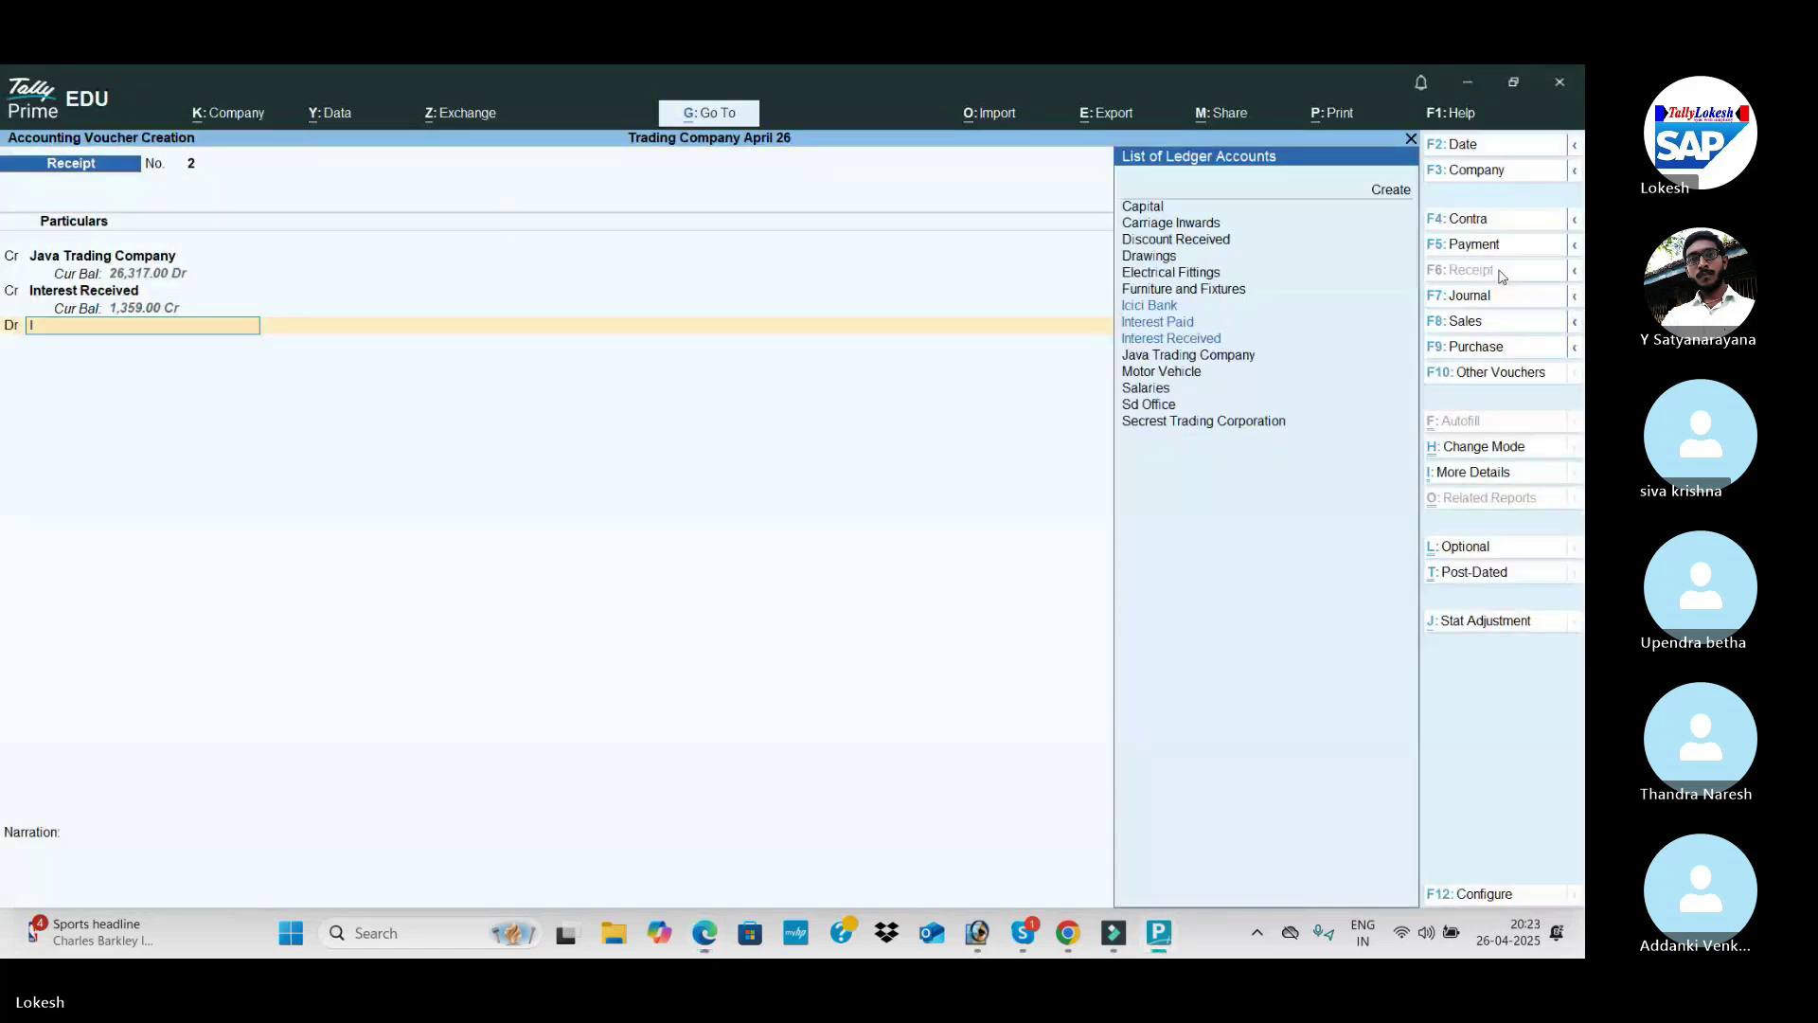
pyautogui.press('Return')
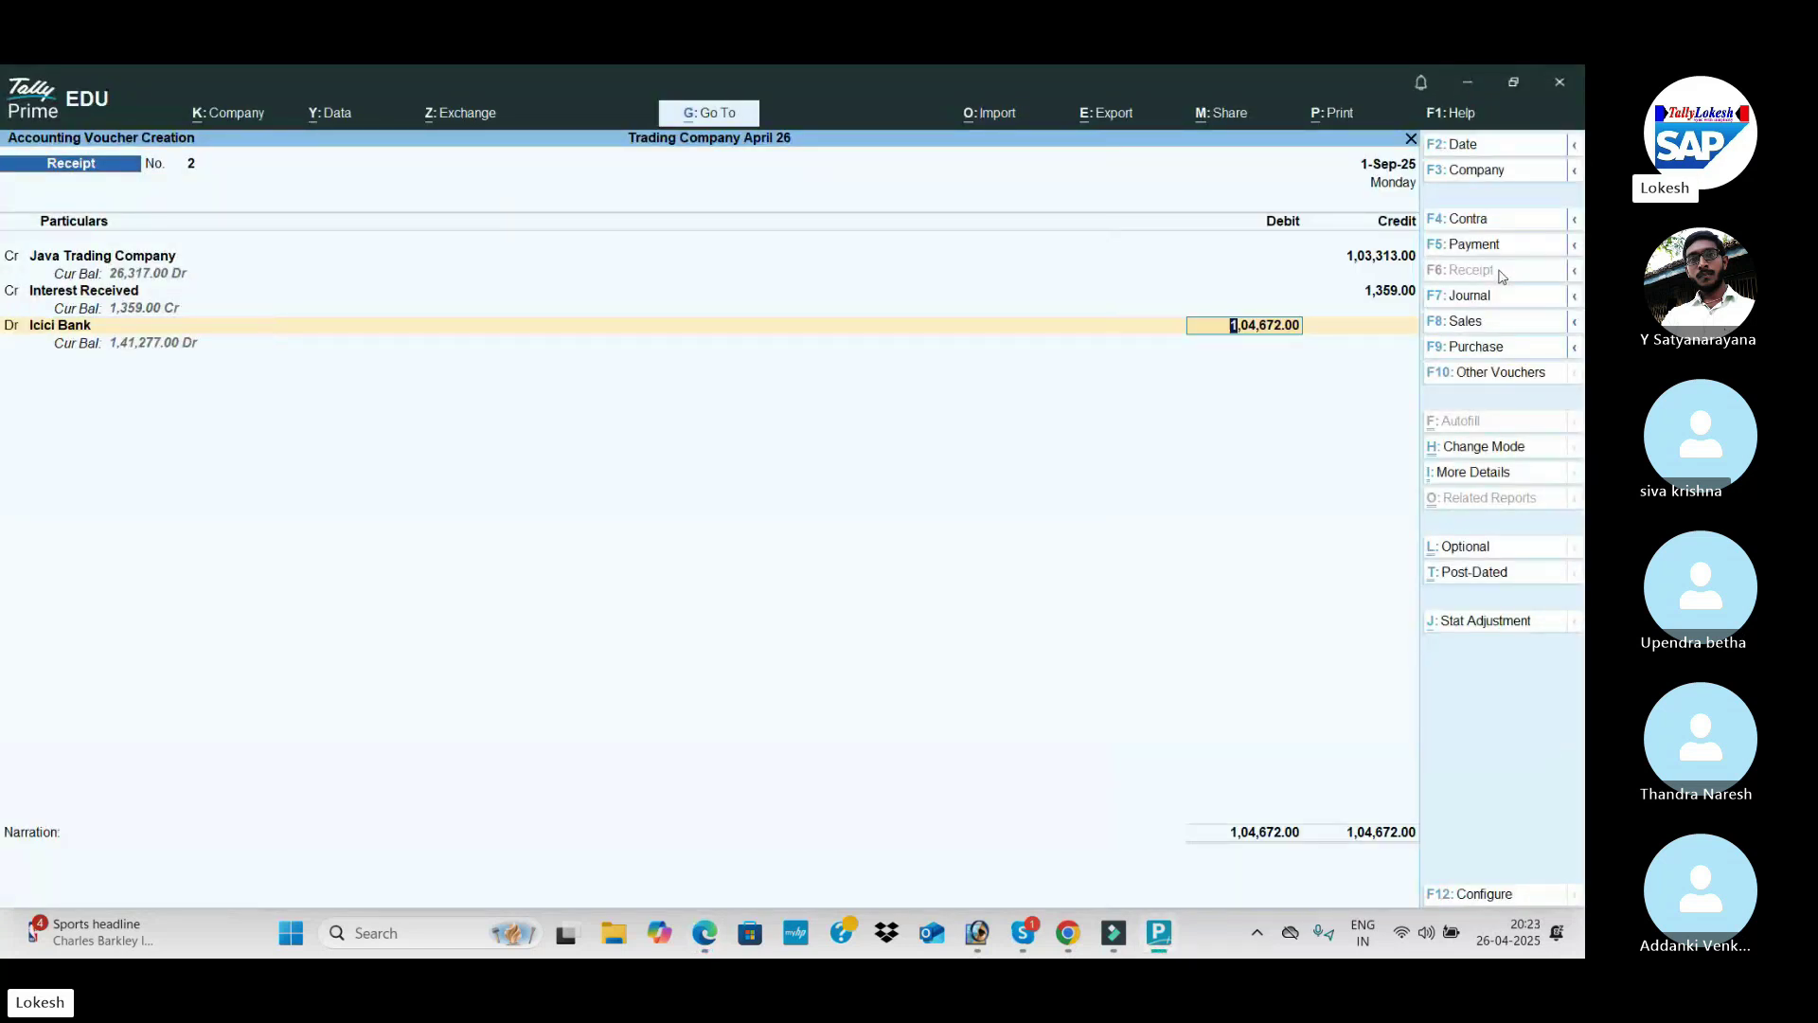
pyautogui.press('Return')
pyautogui.press('Return')
pyautogui.press('Return')
pyautogui.press('Return')
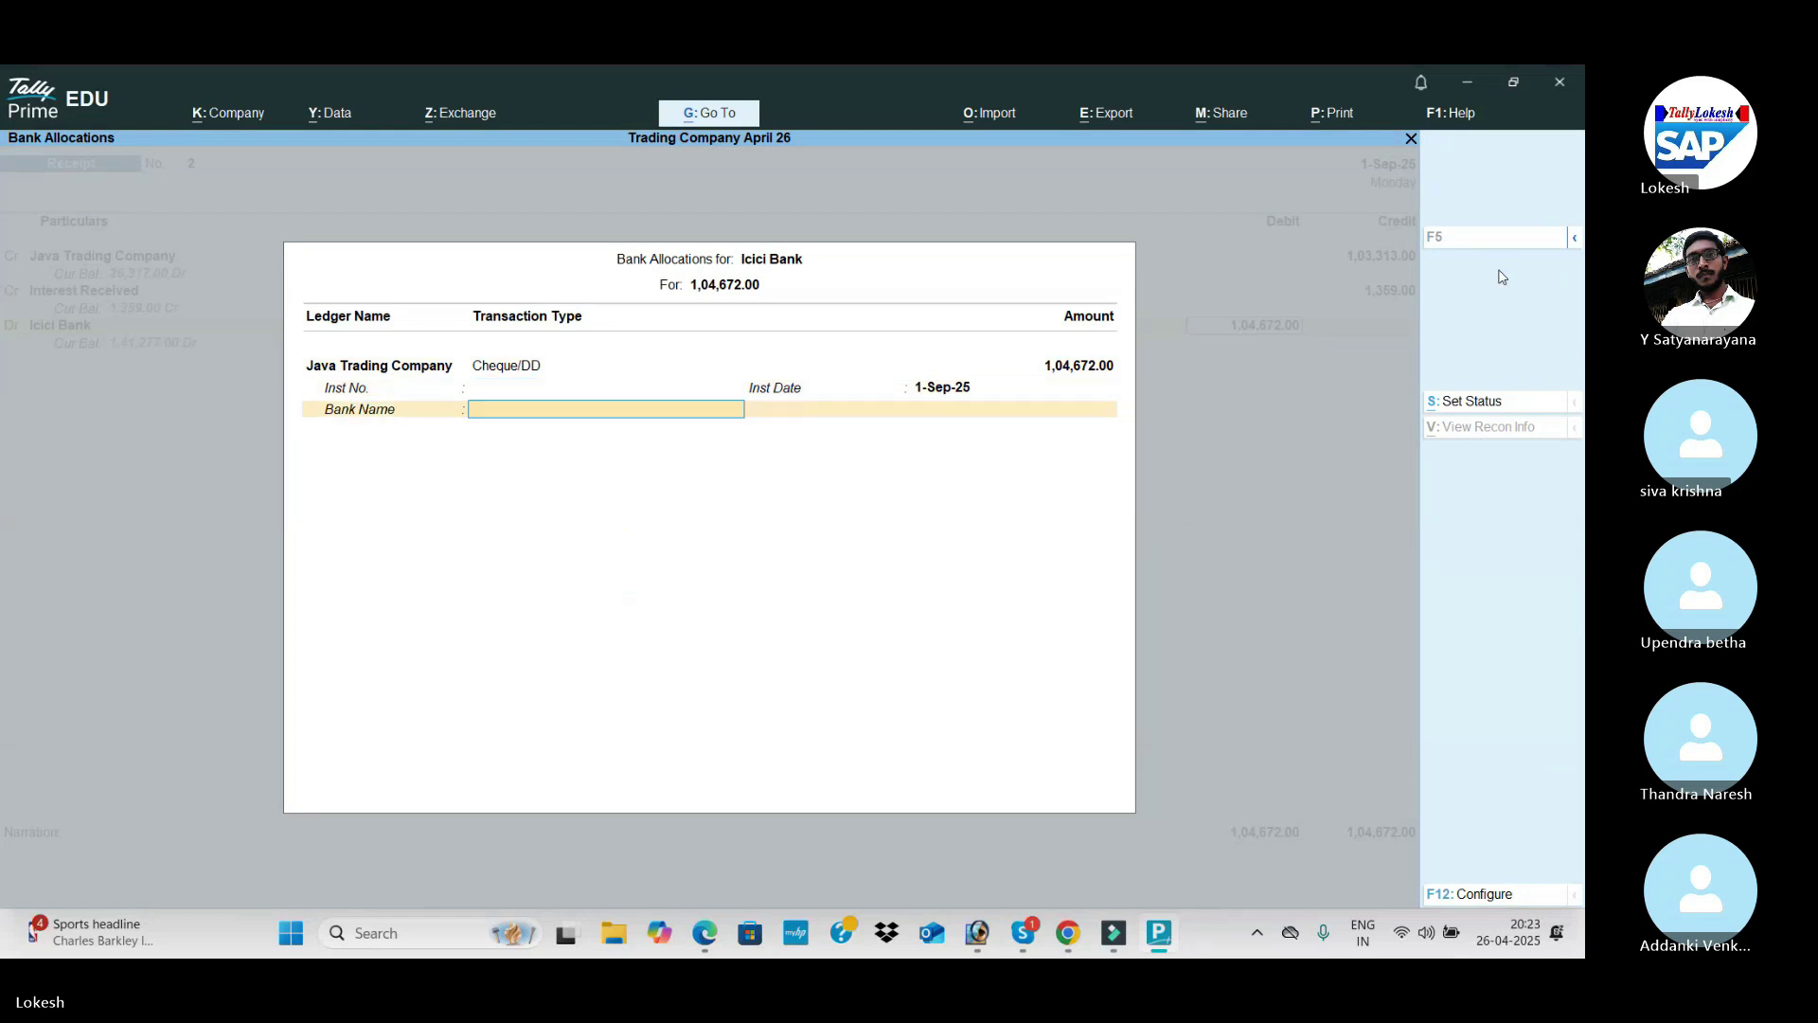
pyautogui.press('Return')
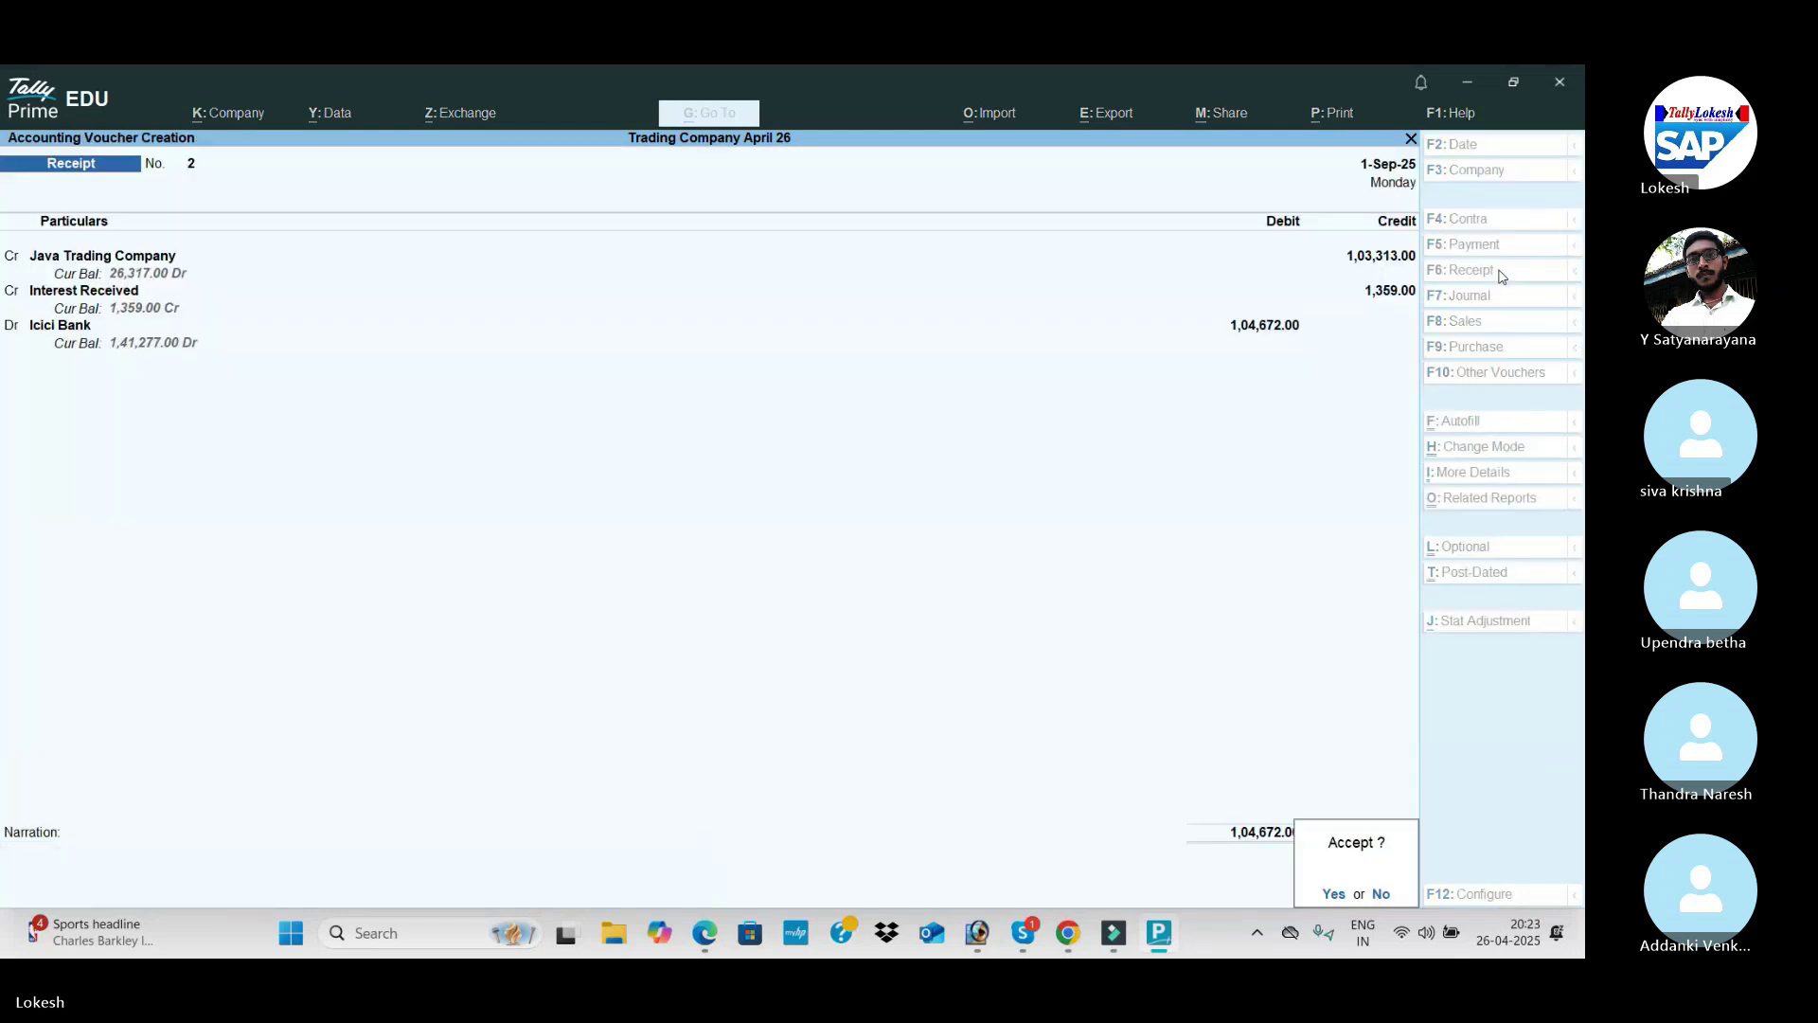
pyautogui.press('Return')
# Step: Look up the return to A2Z Traders (transaction 50) in the training PDF and start a debit note for A2z Traders
pyautogui.hotkey('alt', 'Tab')
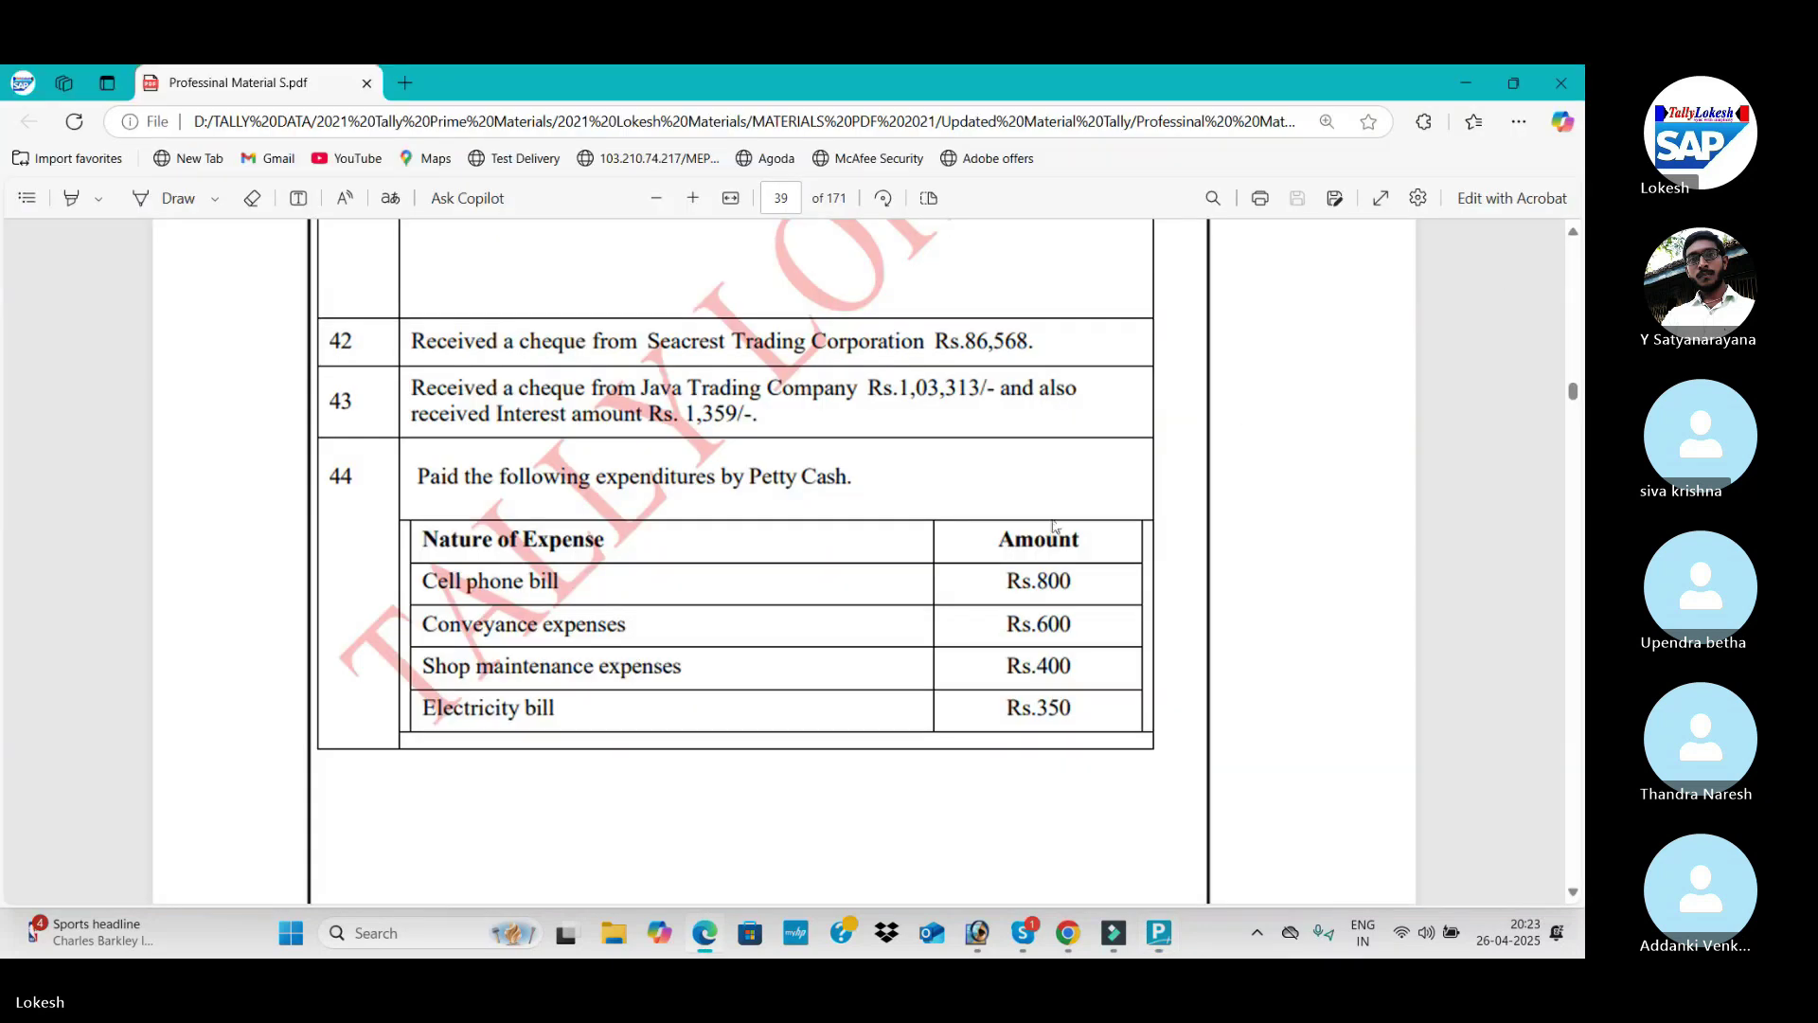
pyautogui.scroll(-10, 824, 573)
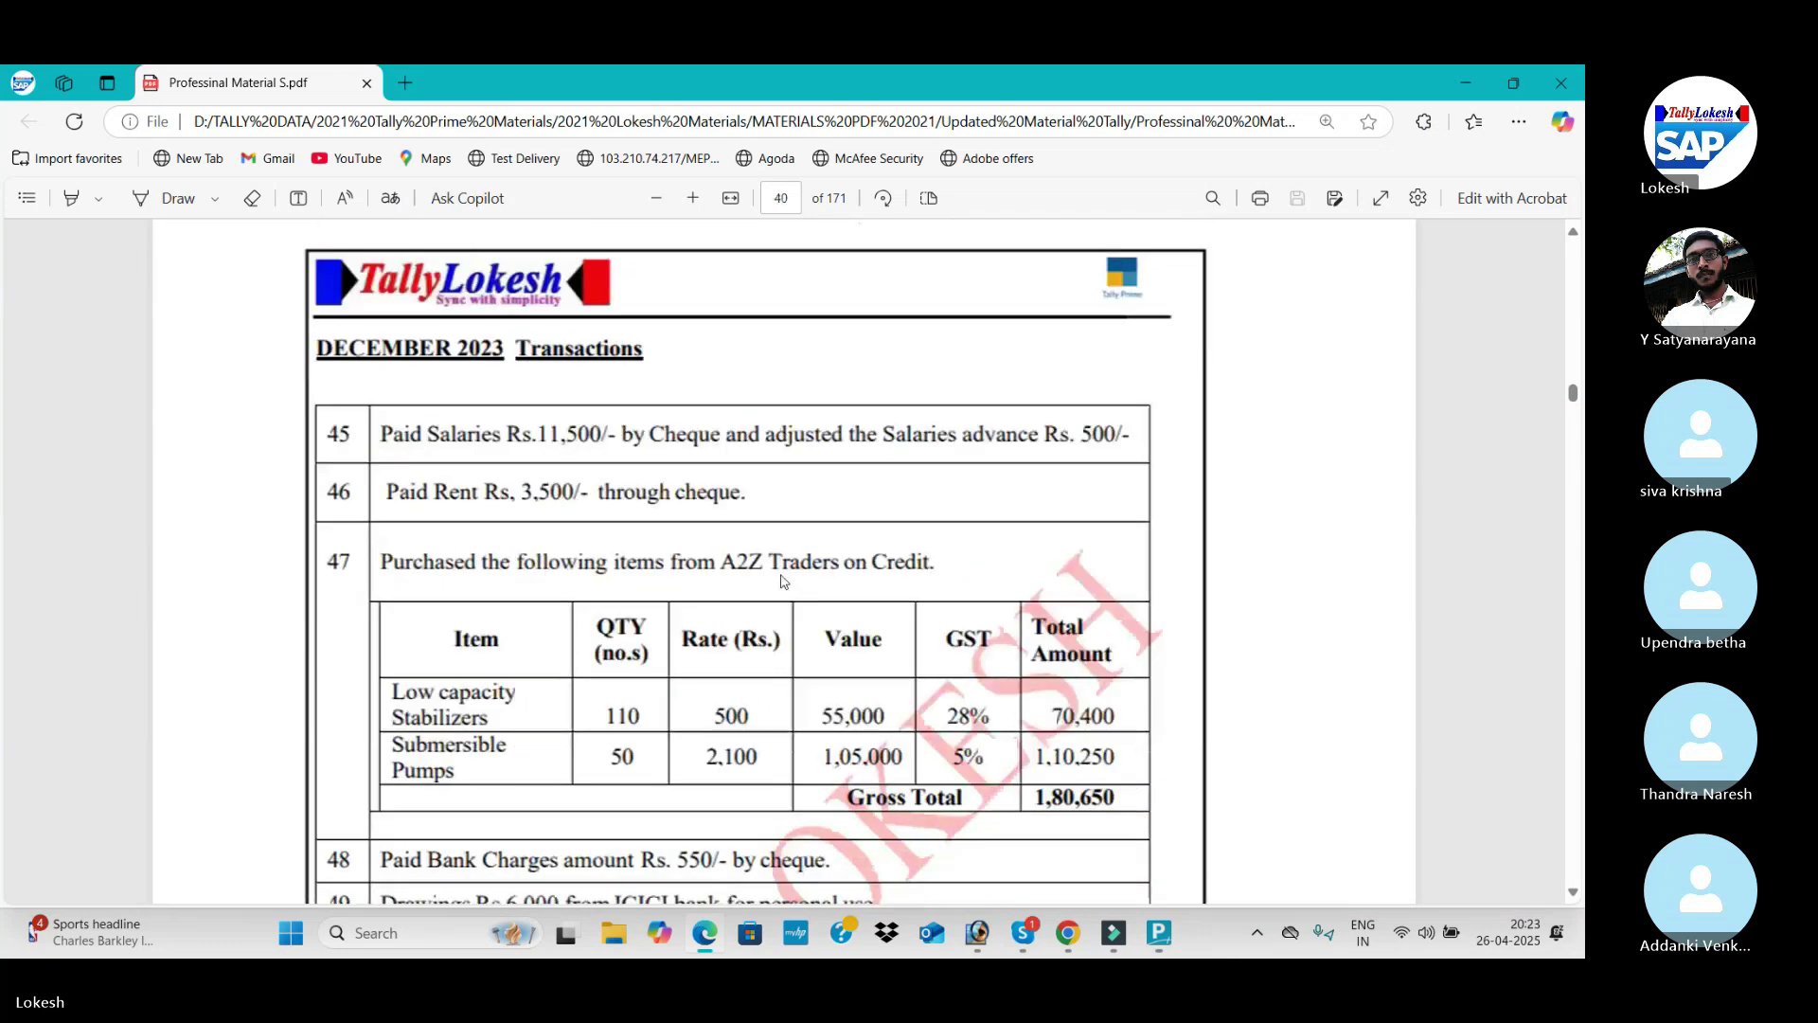
pyautogui.scroll(-3, 784, 580)
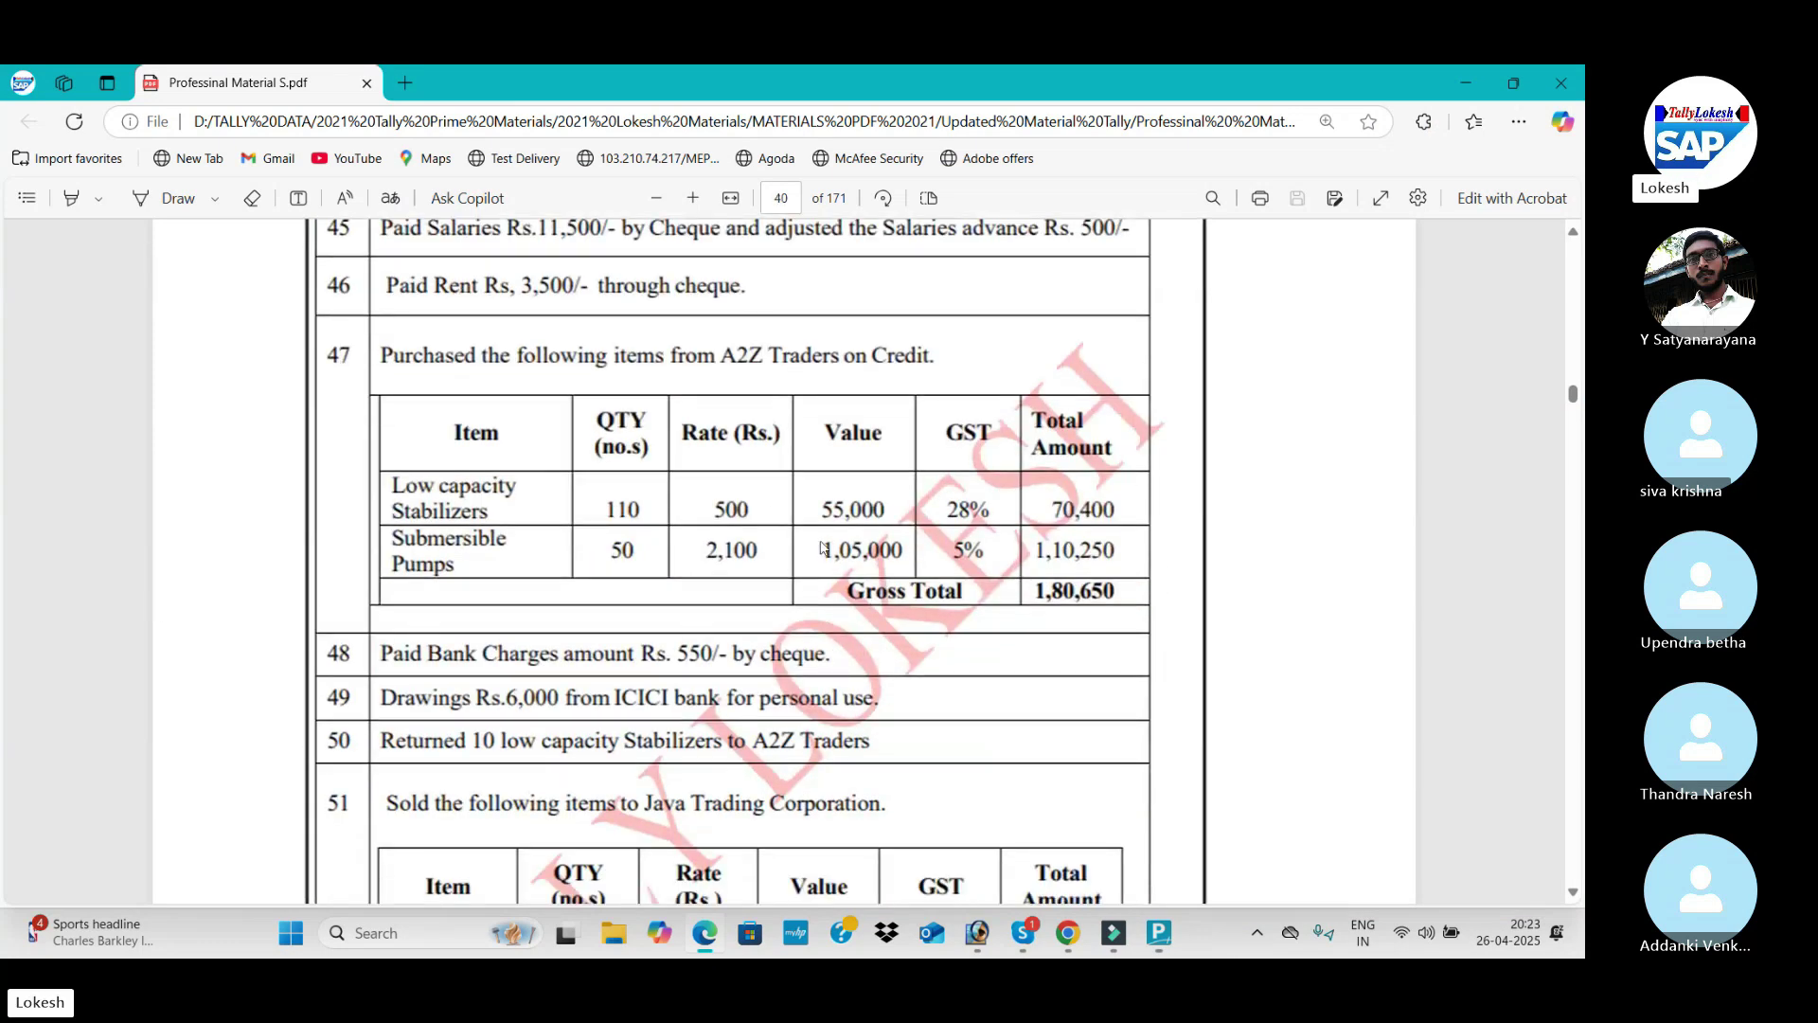
pyautogui.scroll(-3, 849, 474)
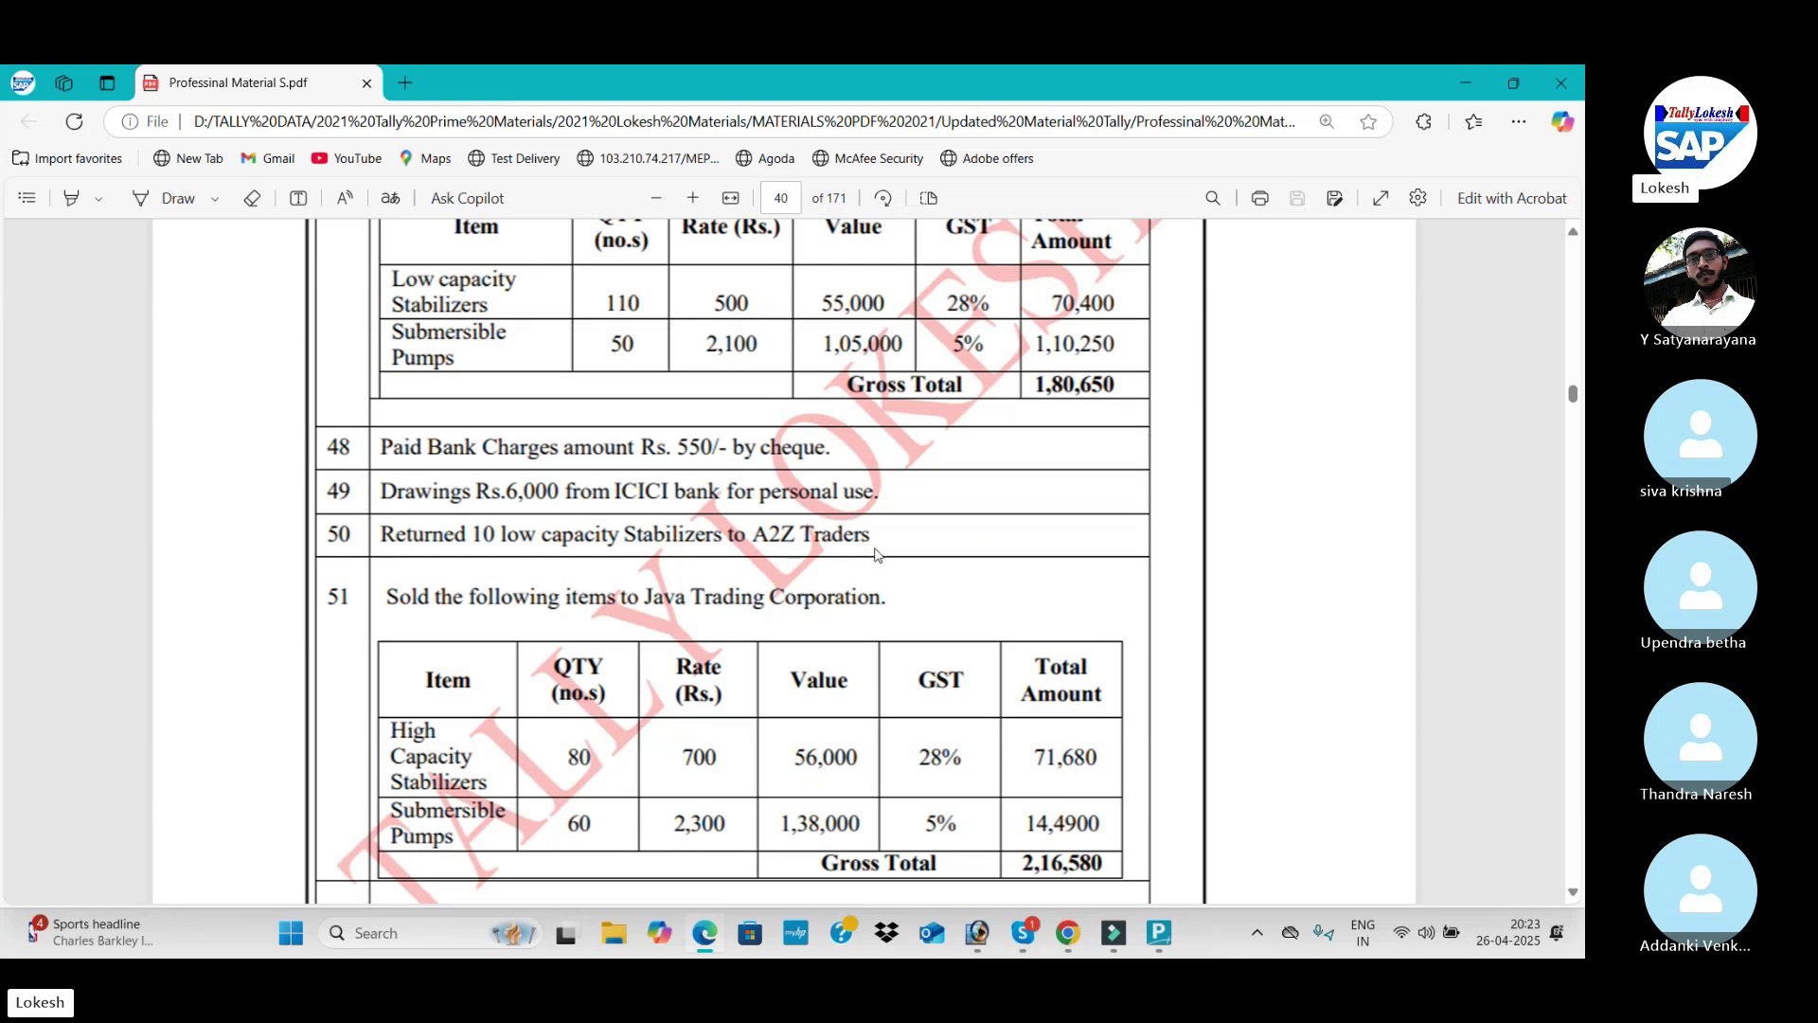
pyautogui.hotkey('alt', 'Tab')
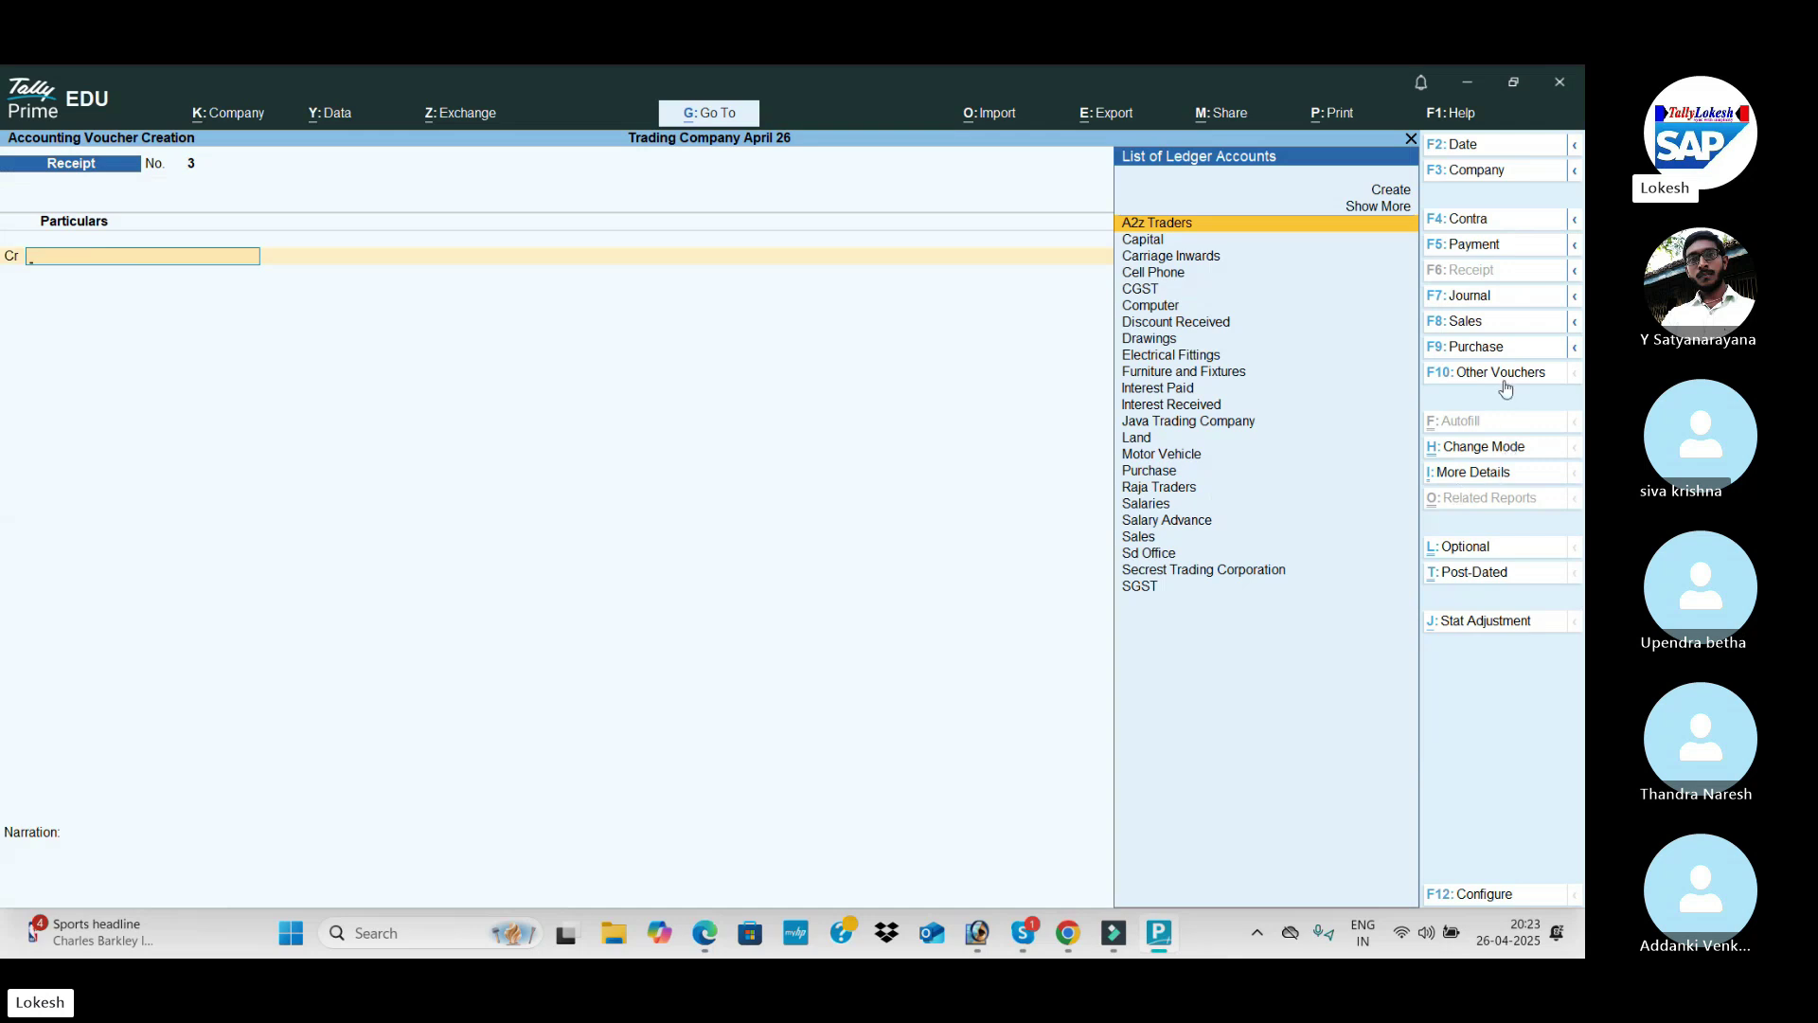
pyautogui.click(1501, 373)
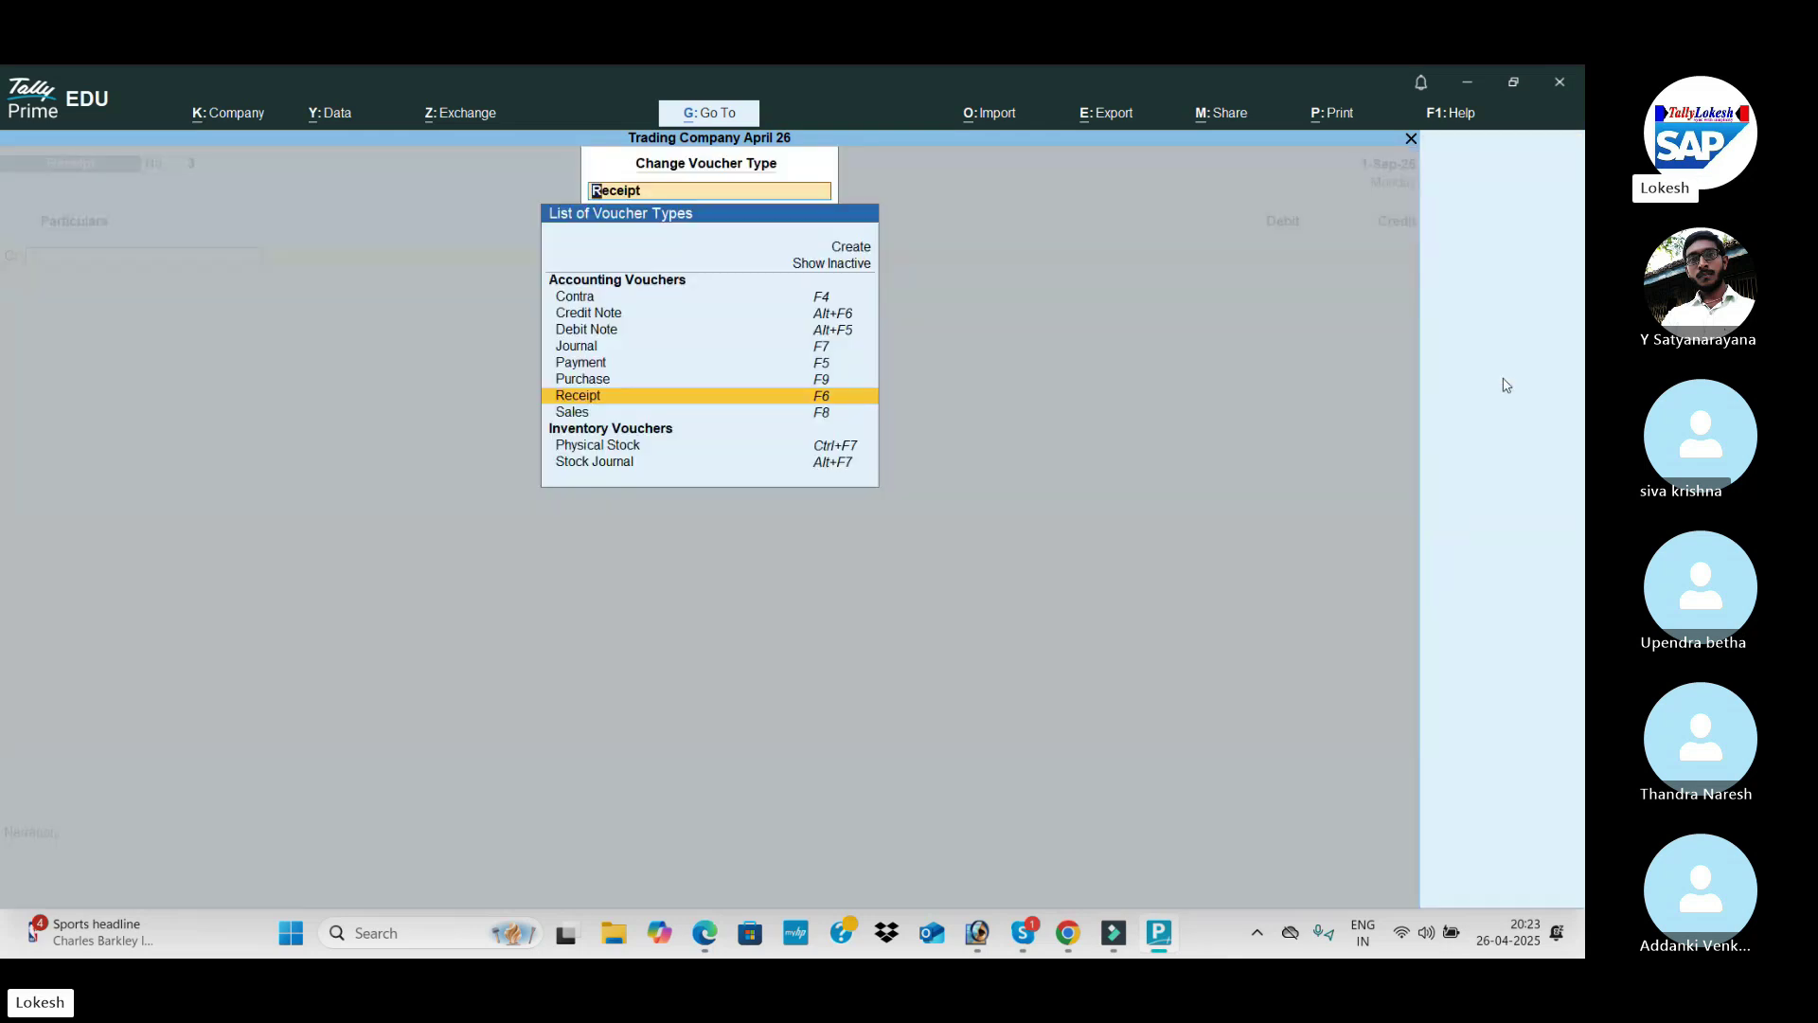
pyautogui.press('Up')
pyautogui.press('Up')
pyautogui.press('Up')
pyautogui.press('Up')
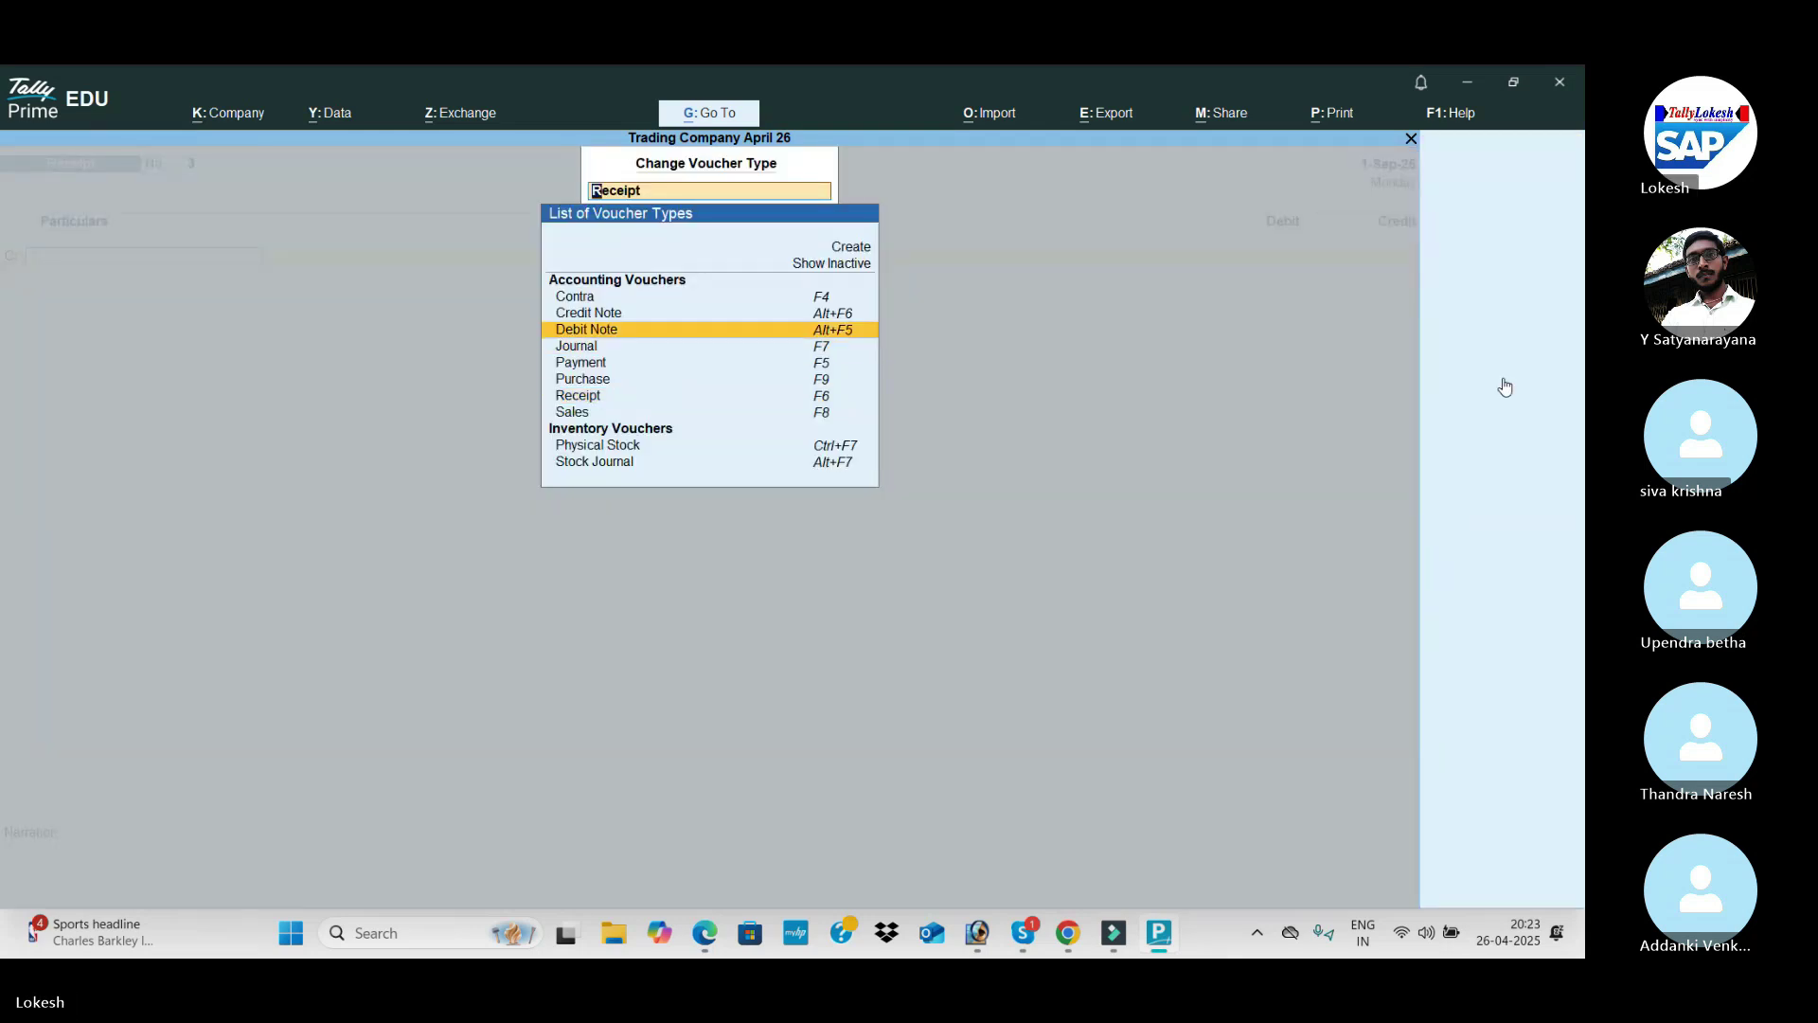
pyautogui.press('Return')
pyautogui.press('Return')
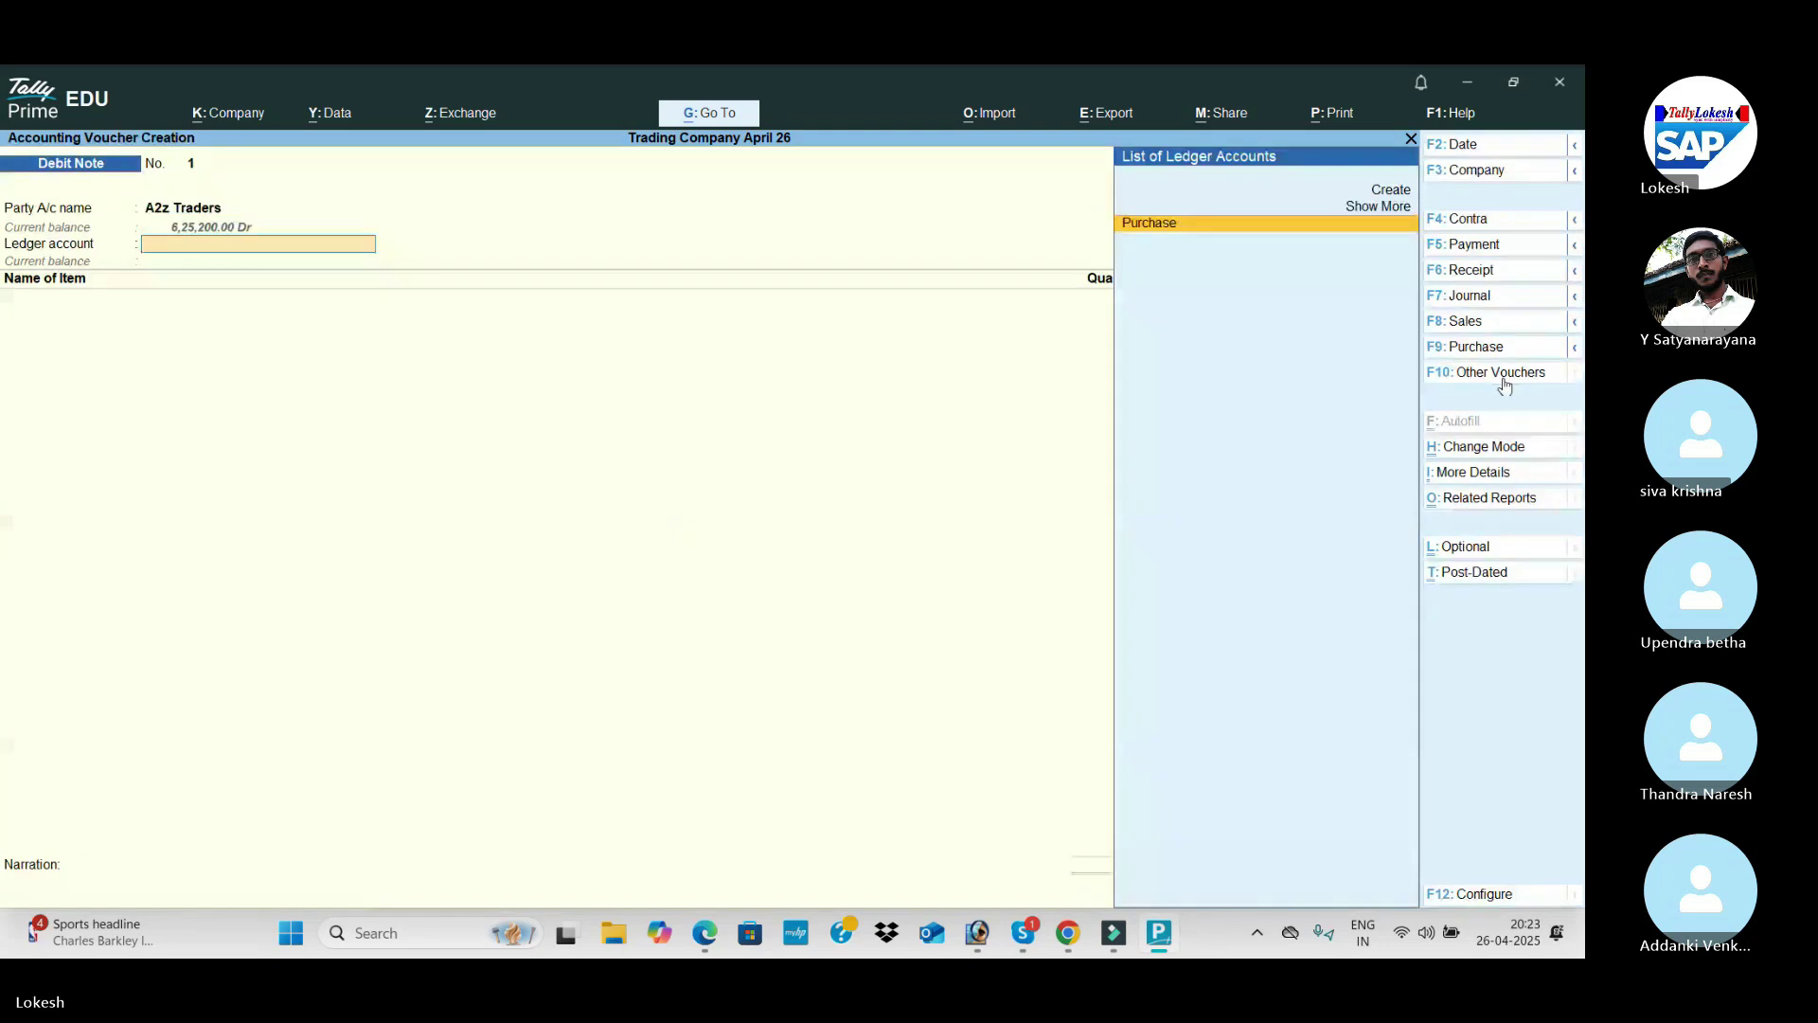
# Step: Select the Purchase ledger and enter the return of 10 nos Low Capacity Stabilizers at a rate of 400 per nos
pyautogui.press('Return')
pyautogui.press('Down')
pyautogui.press('Return')
pyautogui.hotkey('alt', 'Tab')
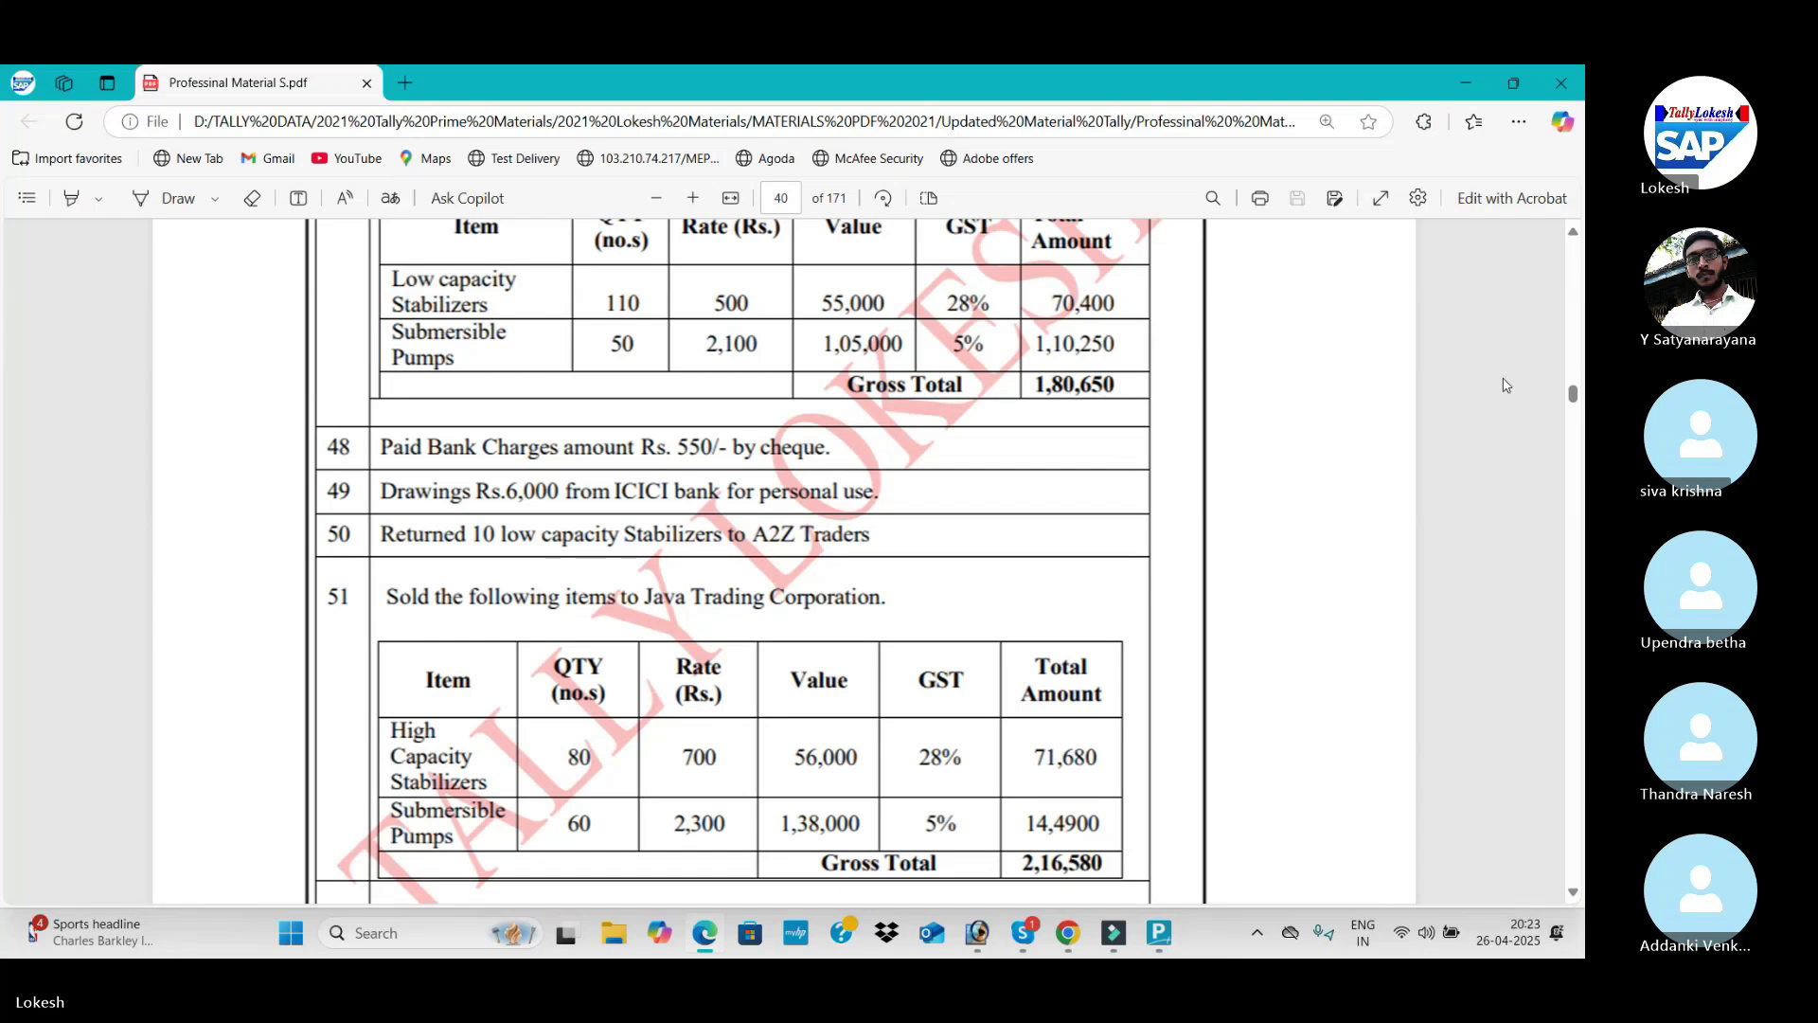
pyautogui.hotkey('alt', 'Tab')
pyautogui.press('Return')
pyautogui.press('Return')
pyautogui.press('Return')
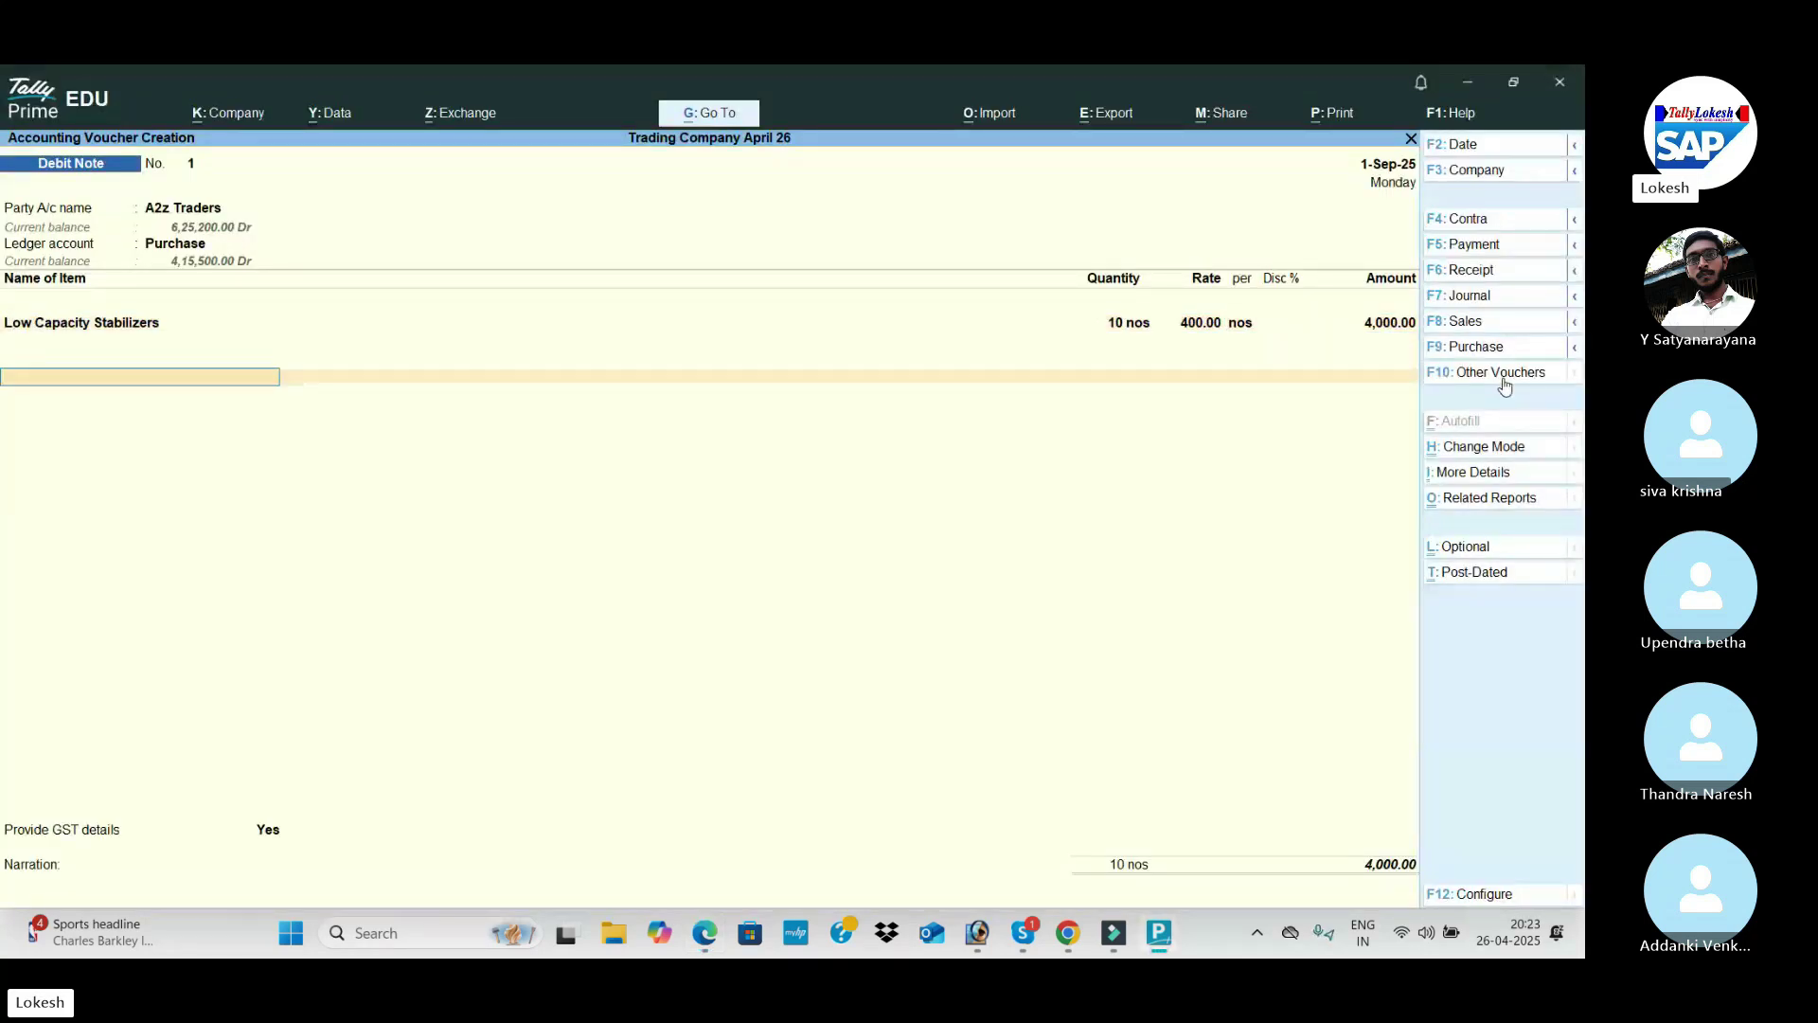
# Step: Add the CGST and SGST ledgers to the debit note and save it with Provide GST details set to No
pyautogui.press('Return')
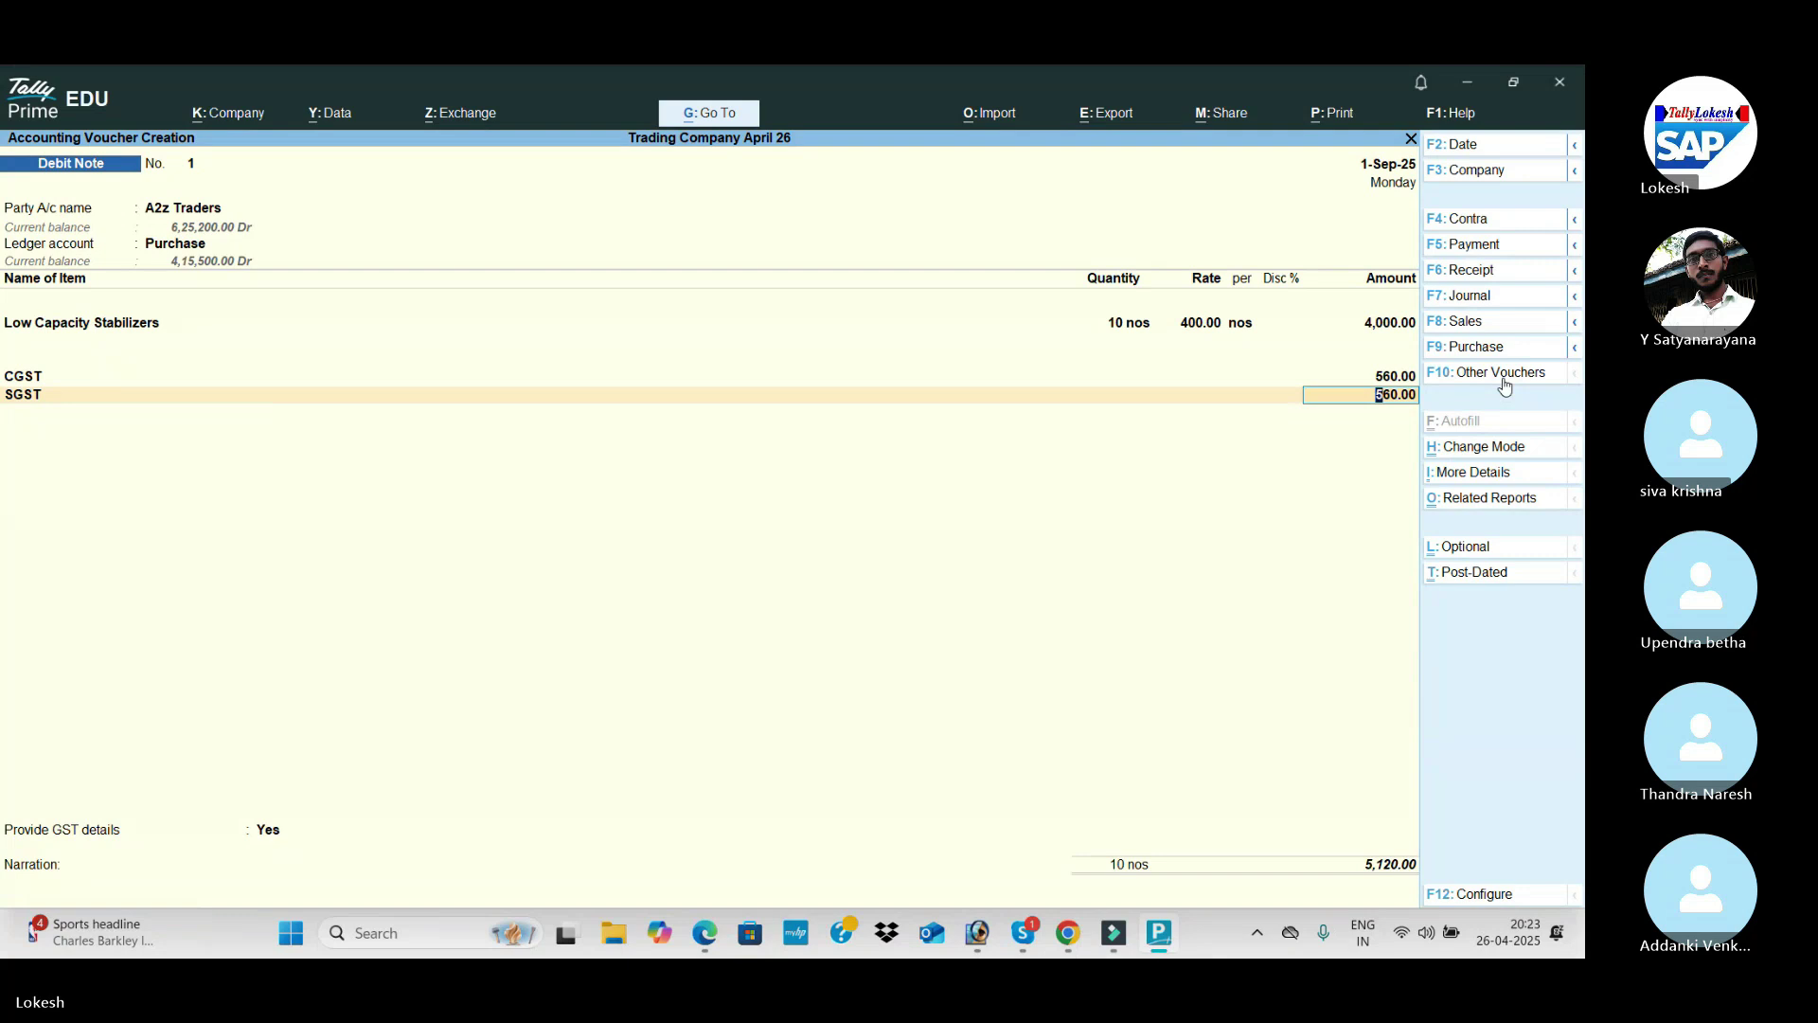
pyautogui.press('Return')
pyautogui.press('Down')
pyautogui.press('Return')
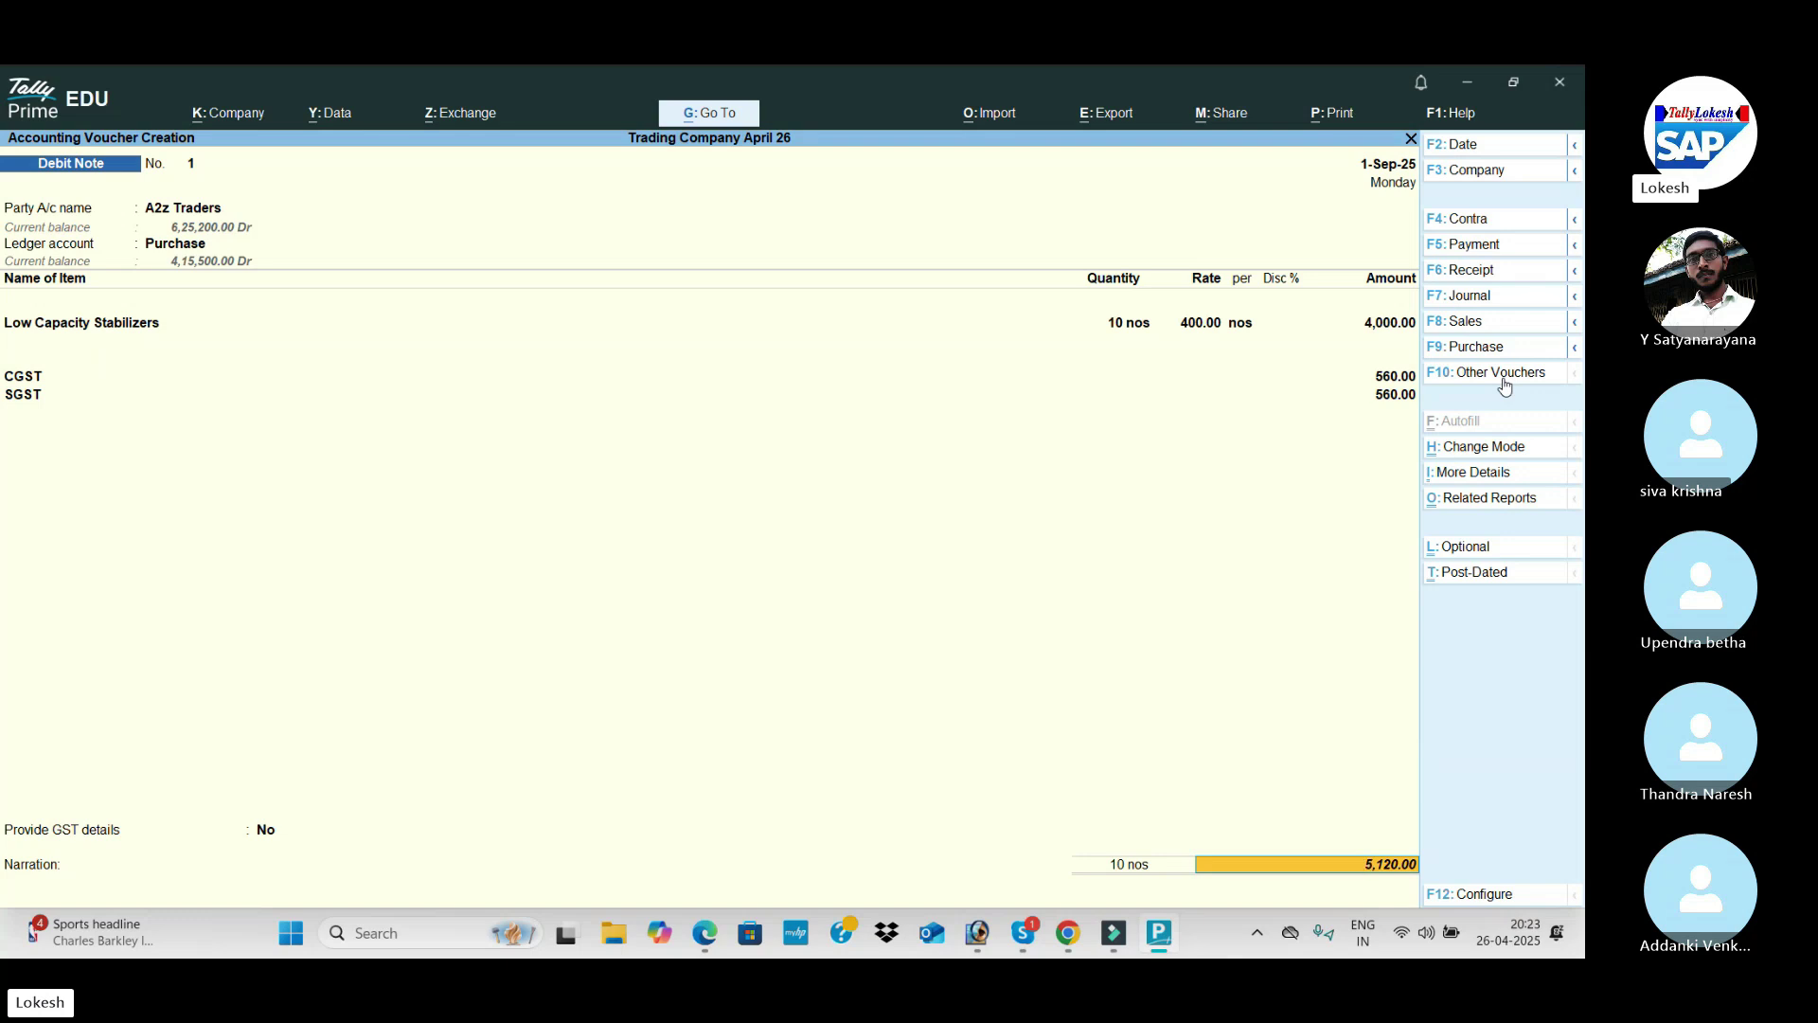
pyautogui.press('Return')
pyautogui.press('Return')
pyautogui.press('Return')
# Step: Find transaction 54 in the training PDF and start a credit note for Java Trading Company with the Sales ledger
pyautogui.press('ctrl')
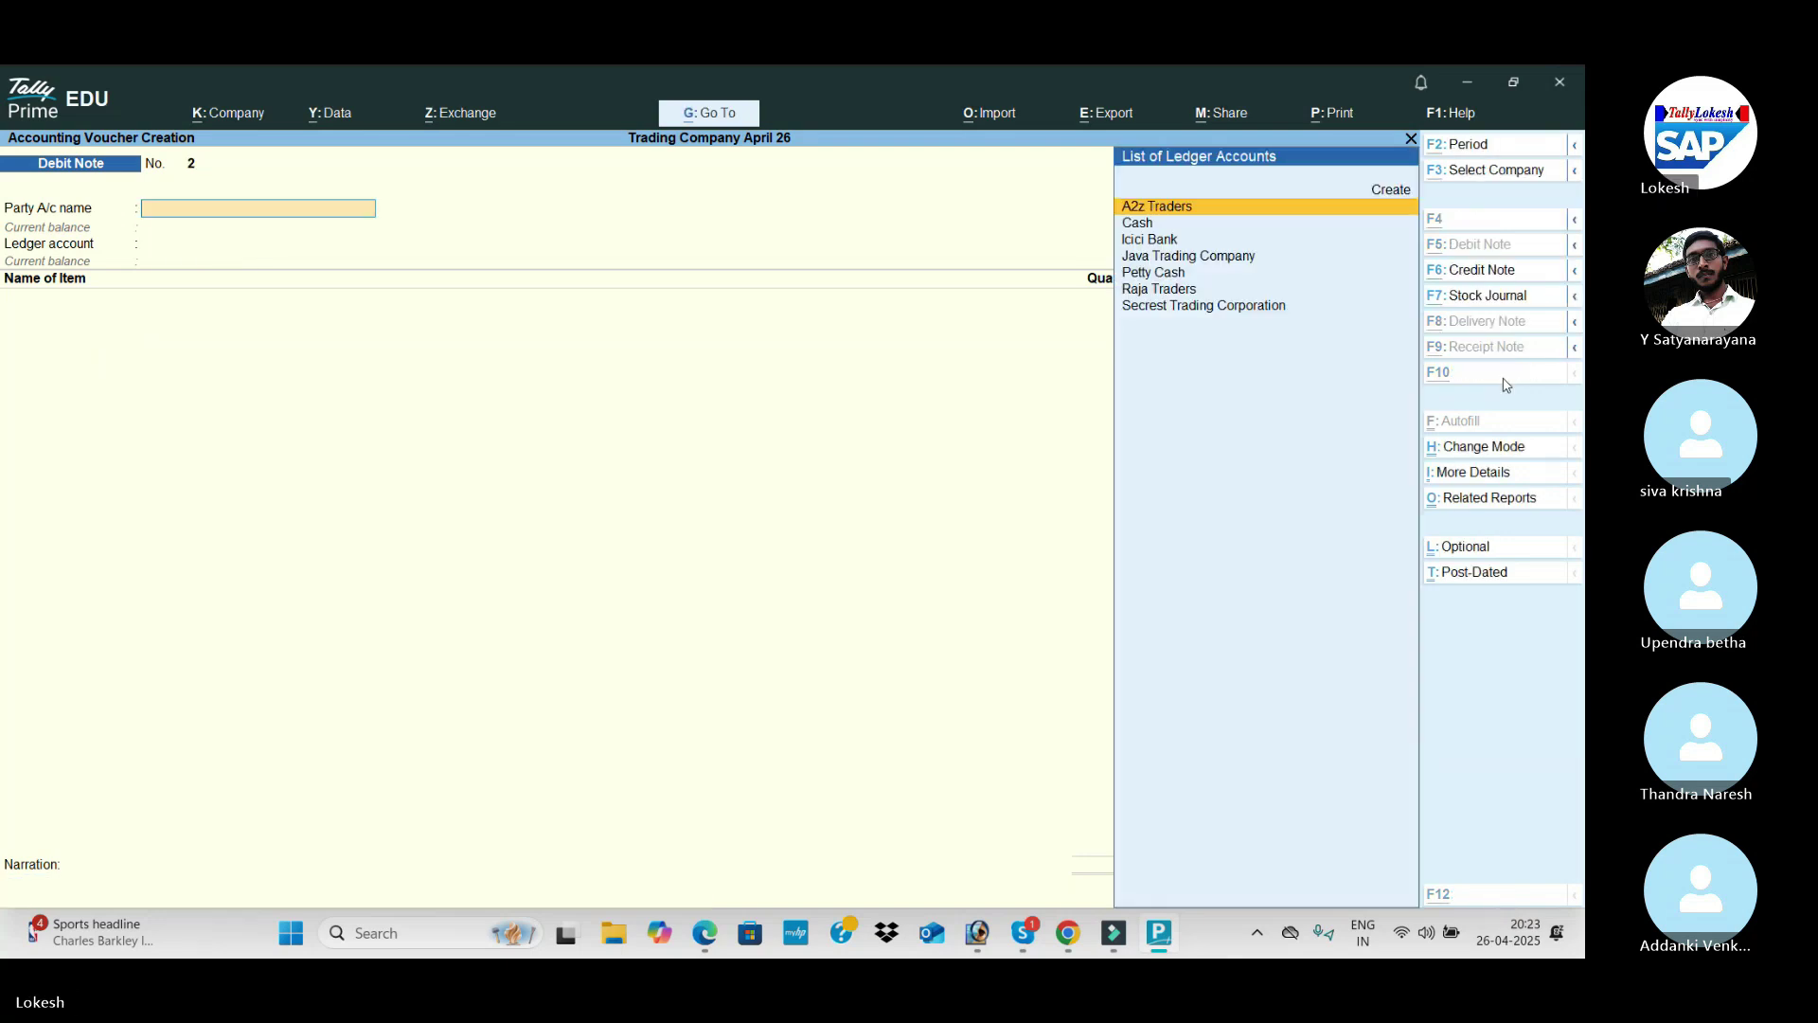
pyautogui.hotkey('alt', 'Tab')
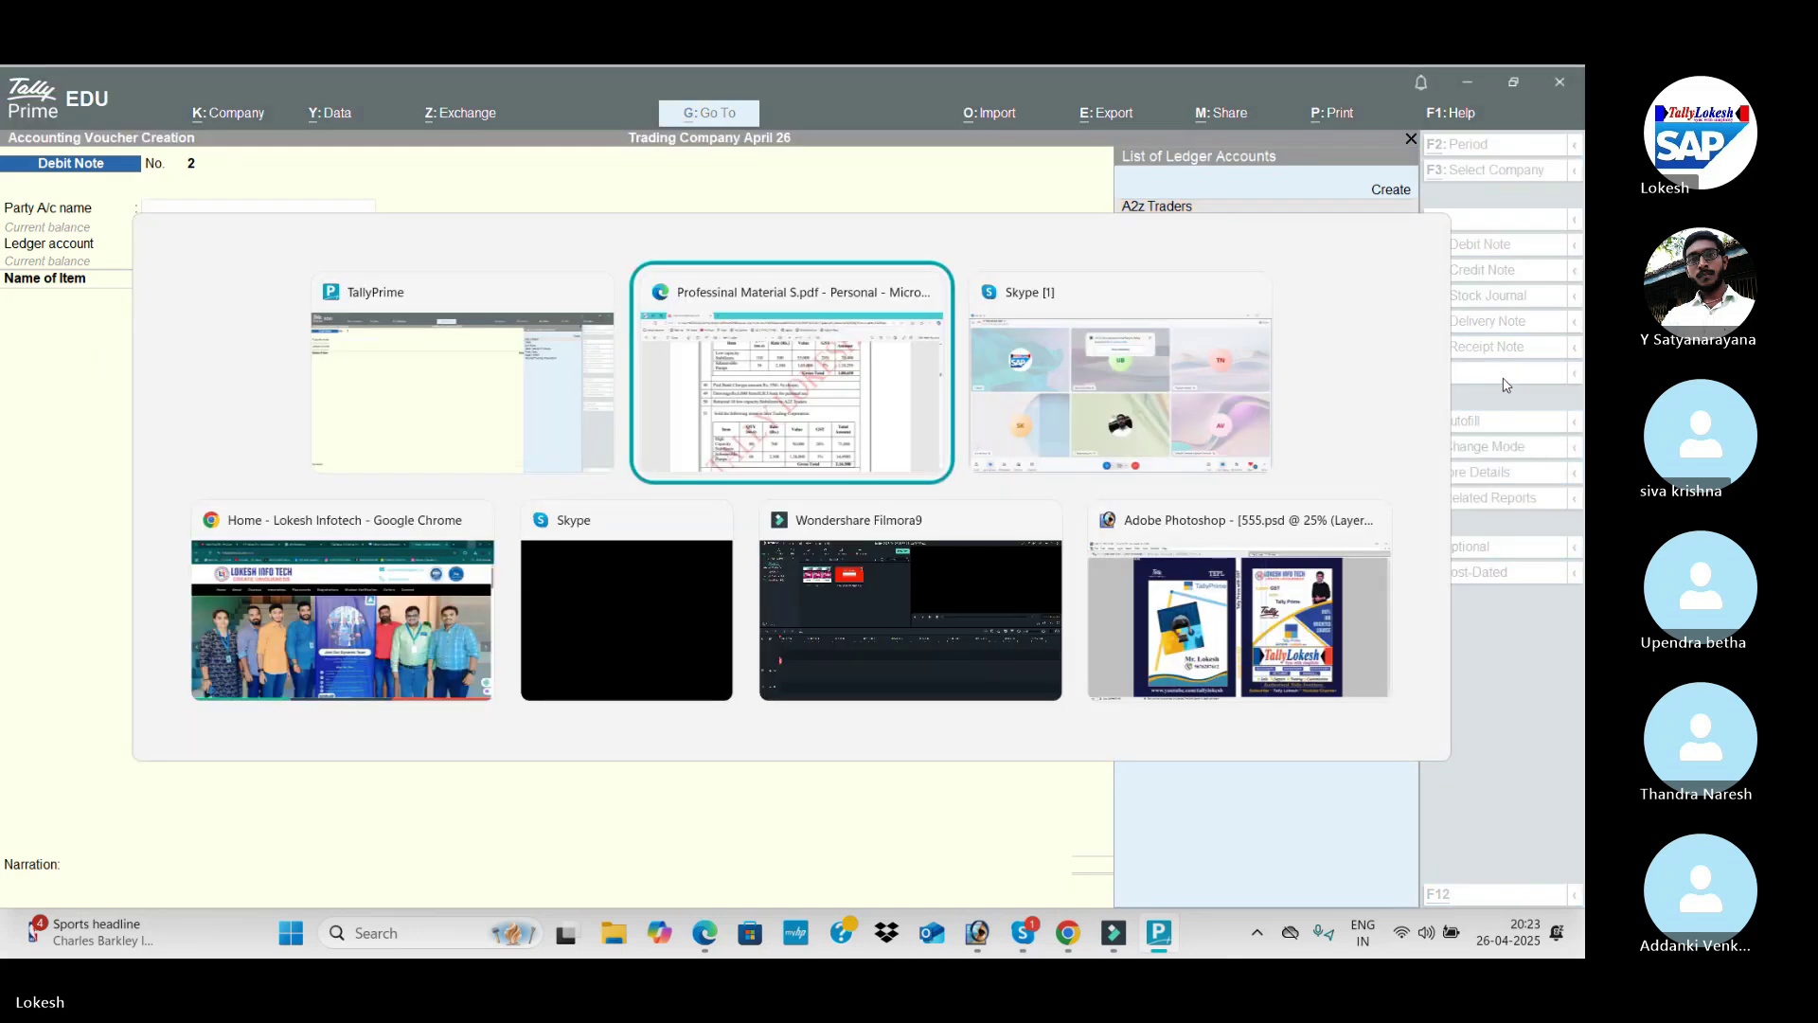
pyautogui.scroll(-15, 776, 639)
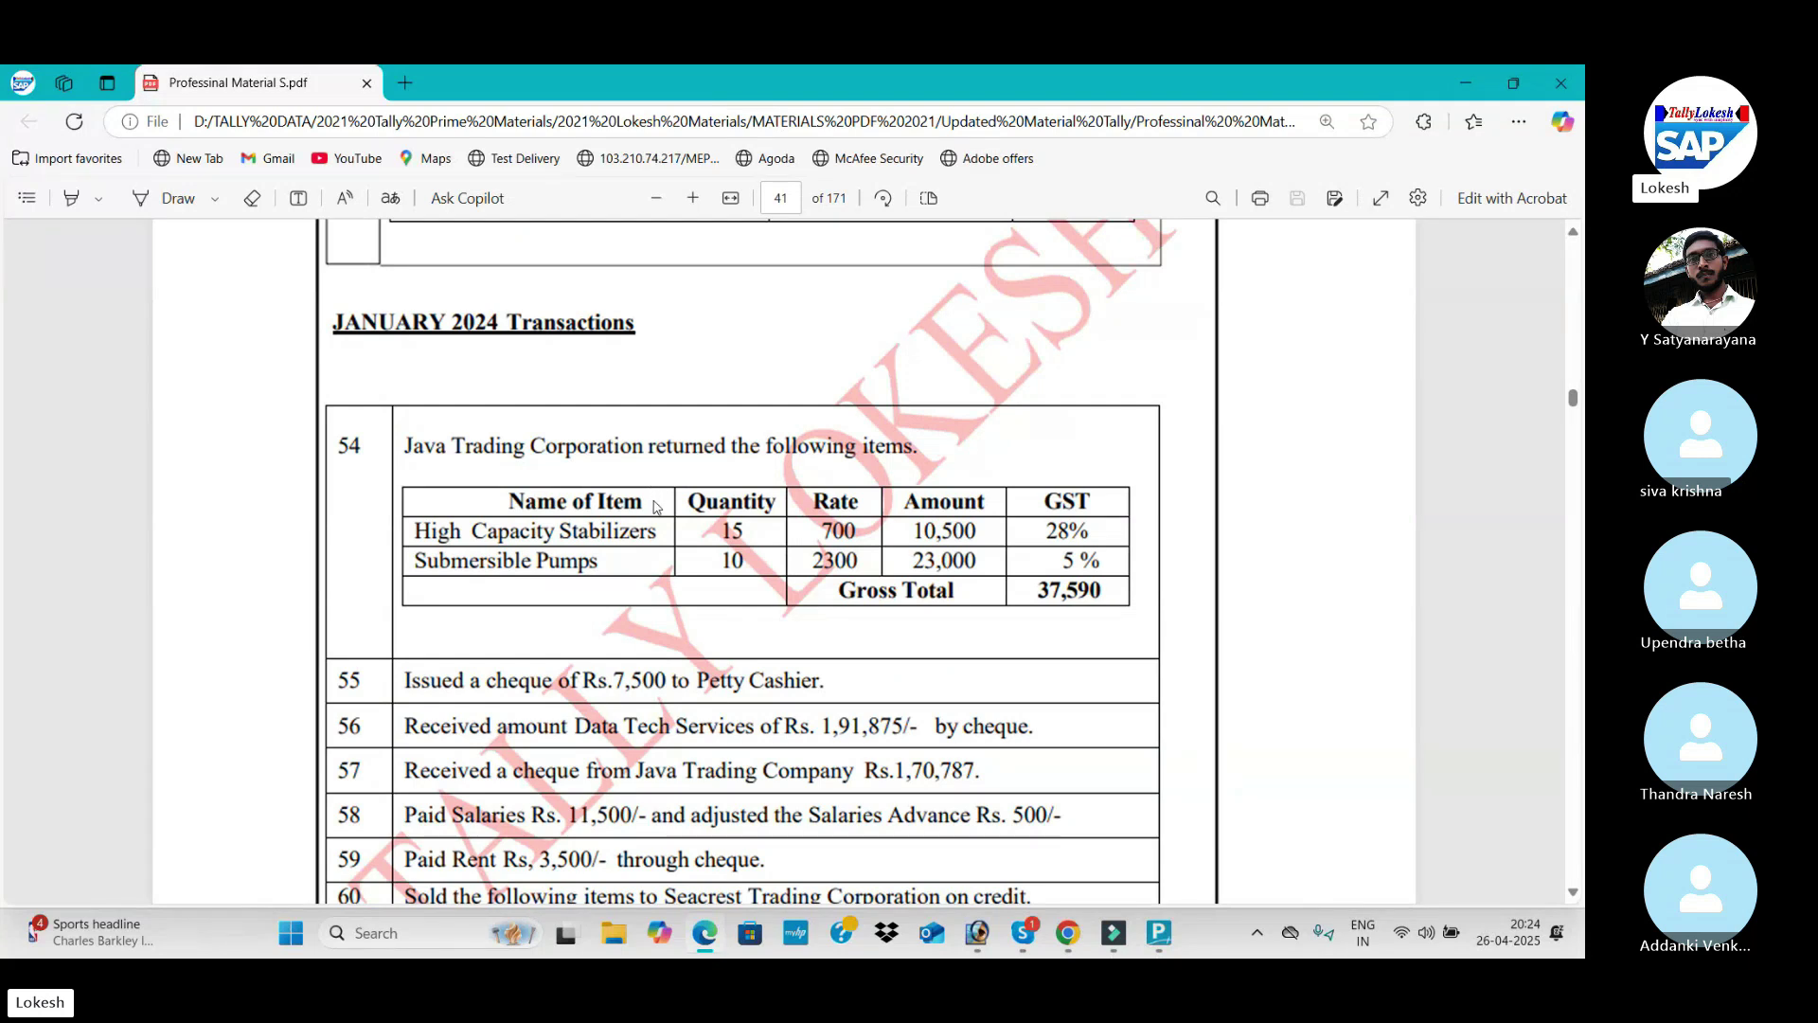
pyautogui.hotkey('alt', 'Tab')
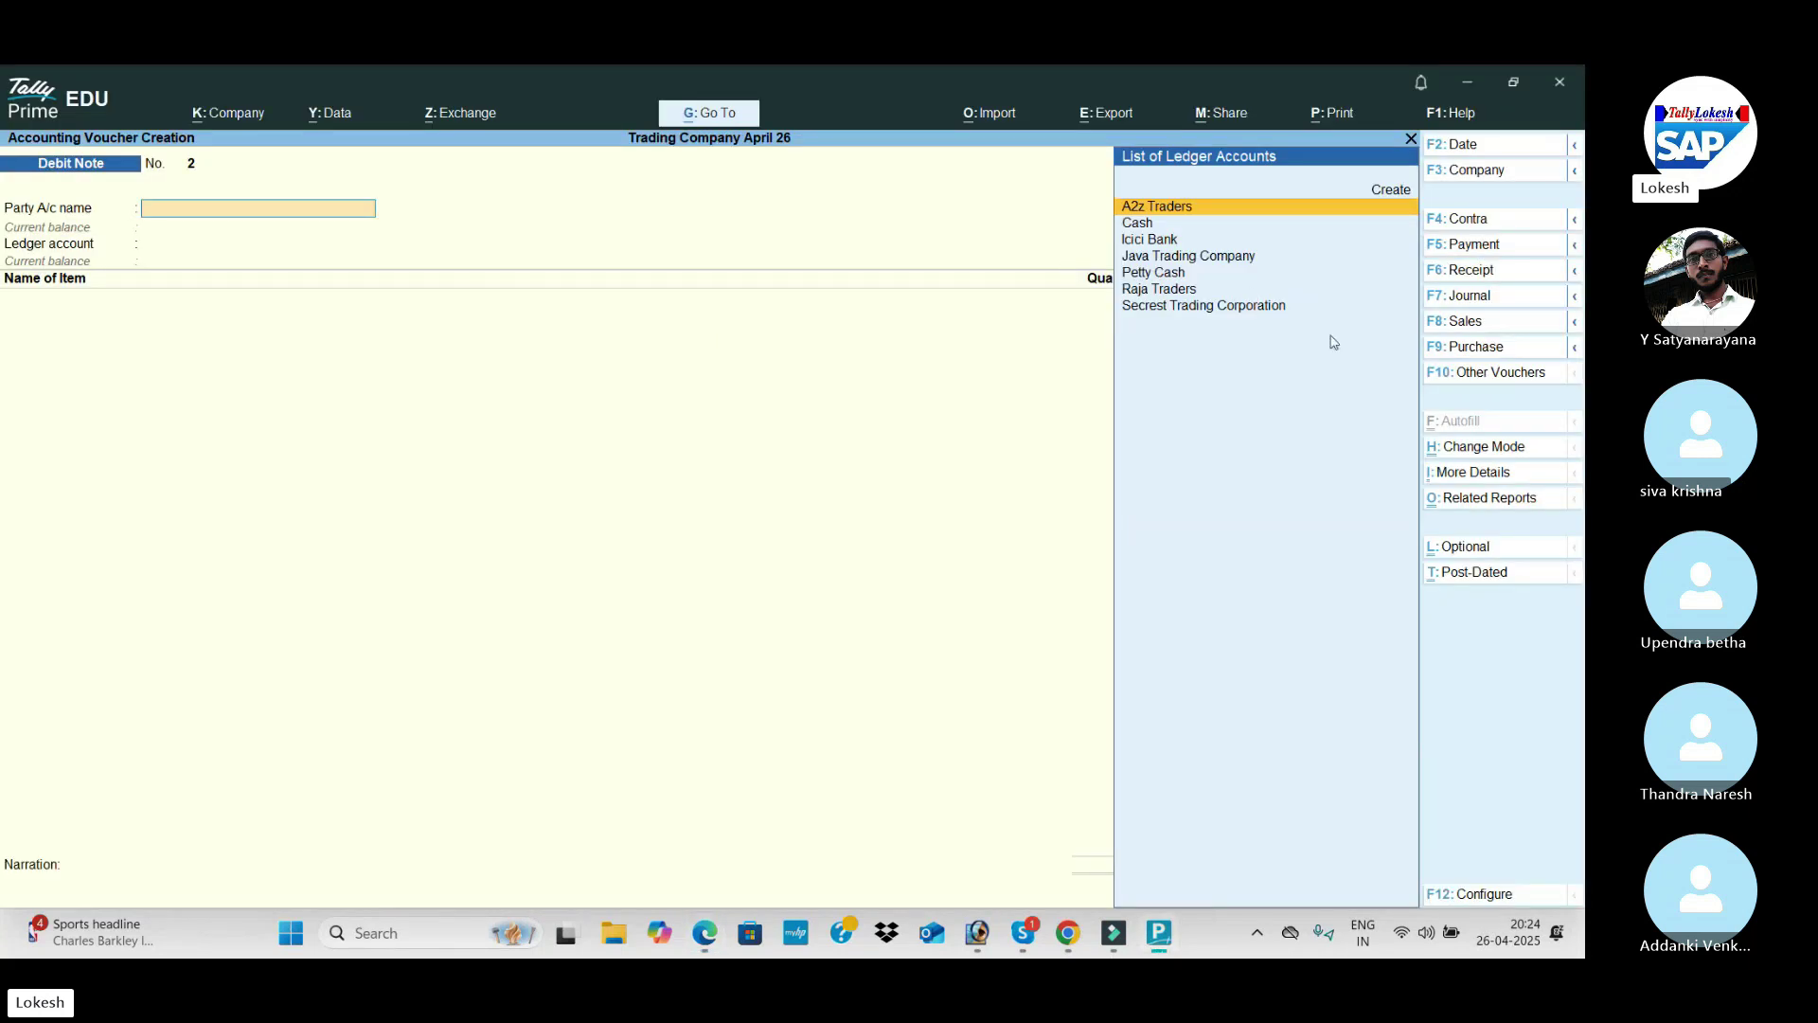
pyautogui.click(1504, 372)
pyautogui.press('Up')
pyautogui.press('Return')
pyautogui.write('j')
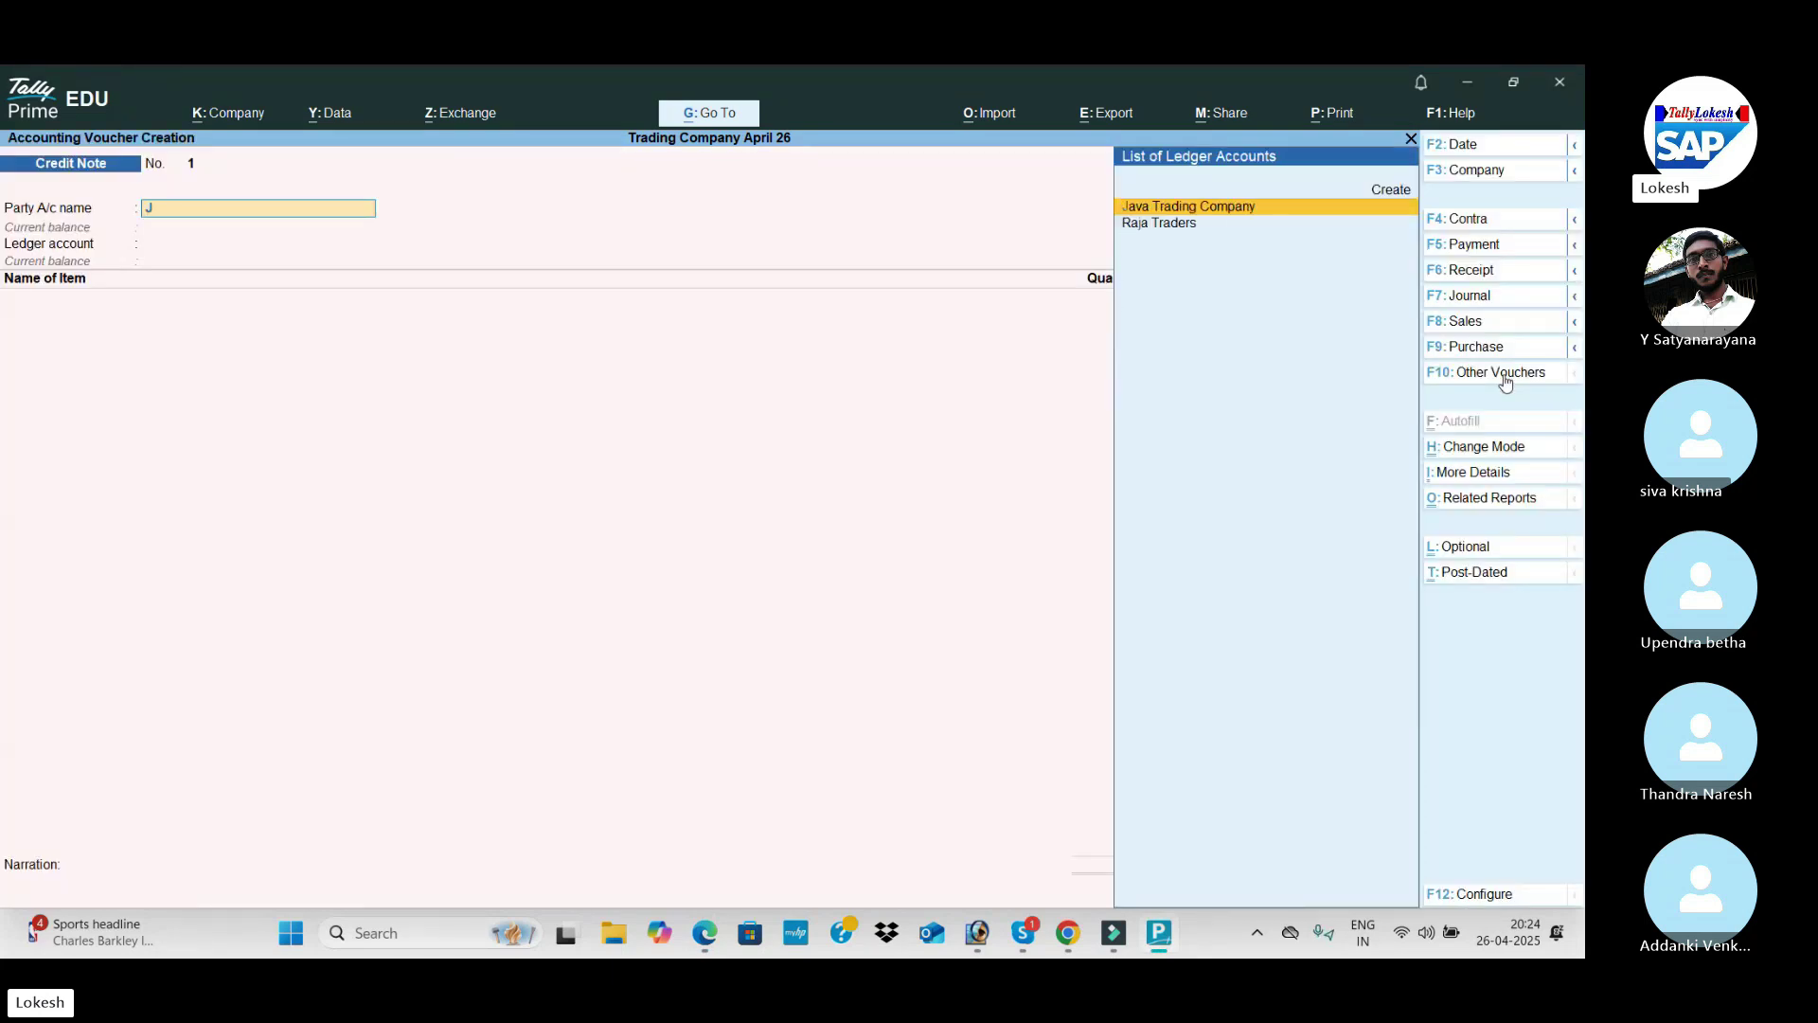
pyautogui.press('Return')
pyautogui.press('Return')
pyautogui.press('Return')
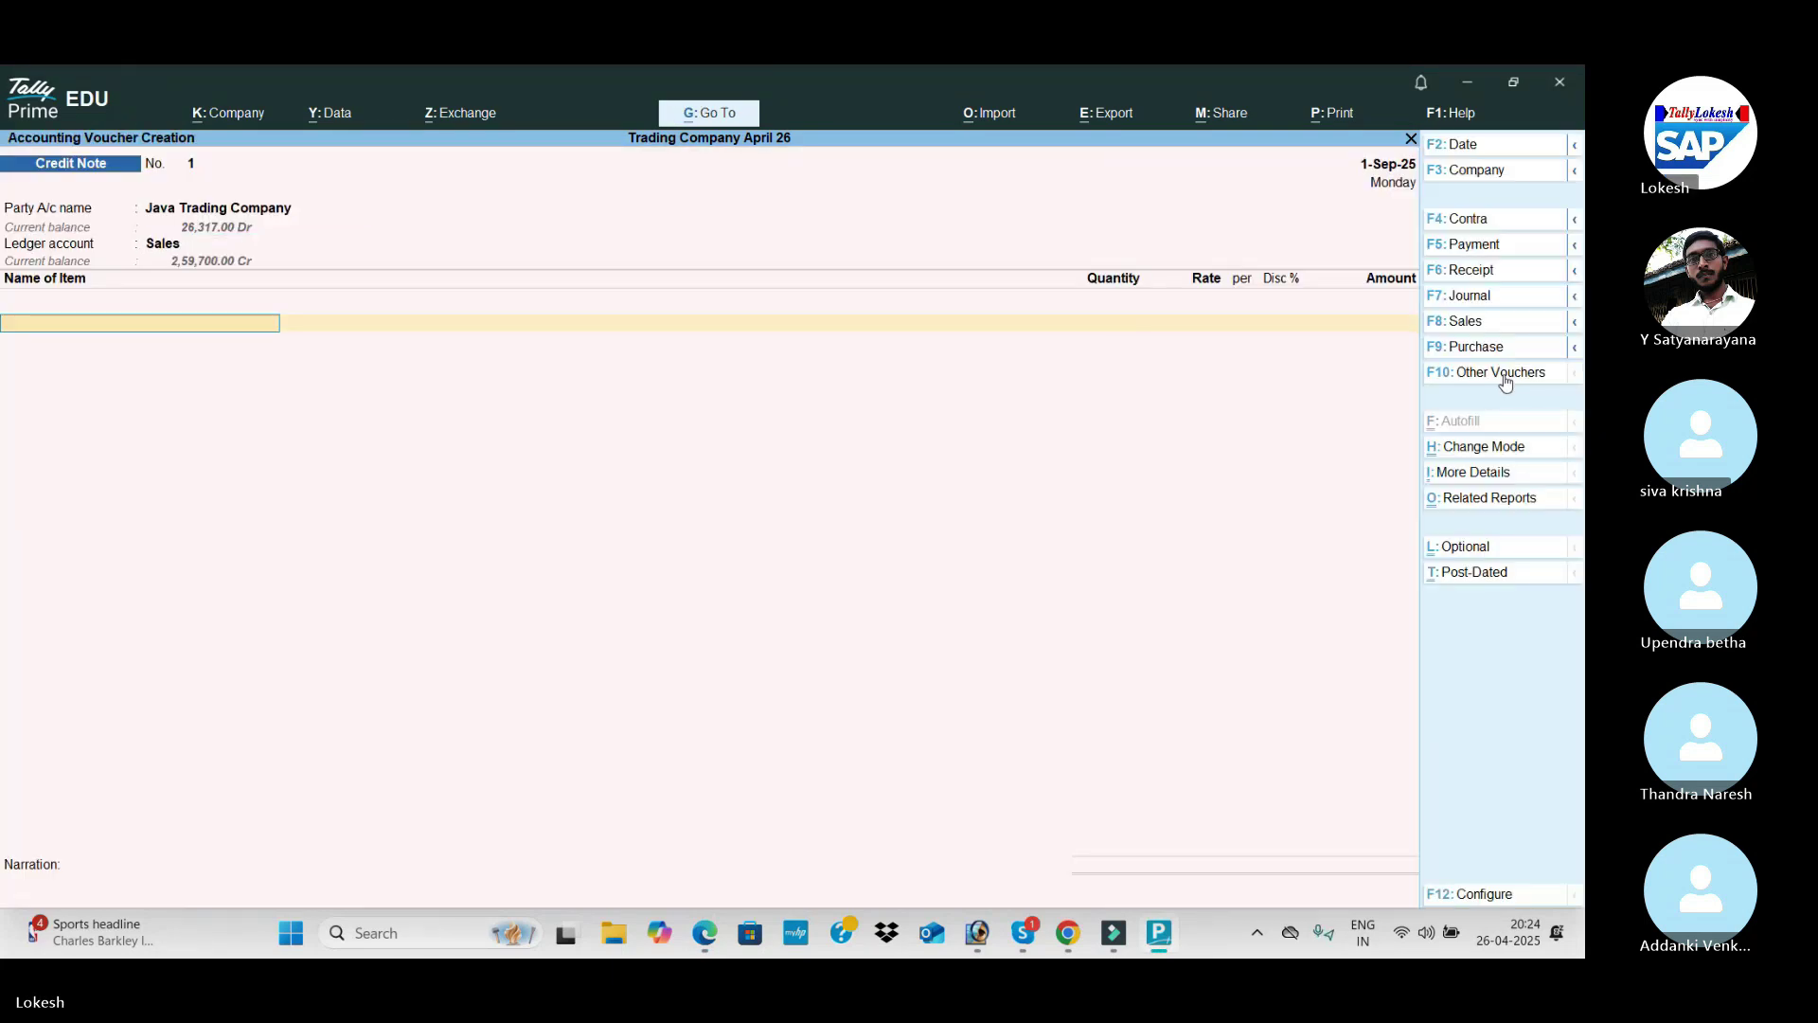
# Step: Enter the returned High Capacity Stabilizers with a quantity of 15 nos at a rate of 700 per nos
pyautogui.hotkey('alt', 'Tab')
pyautogui.hotkey('alt', 'Tab')
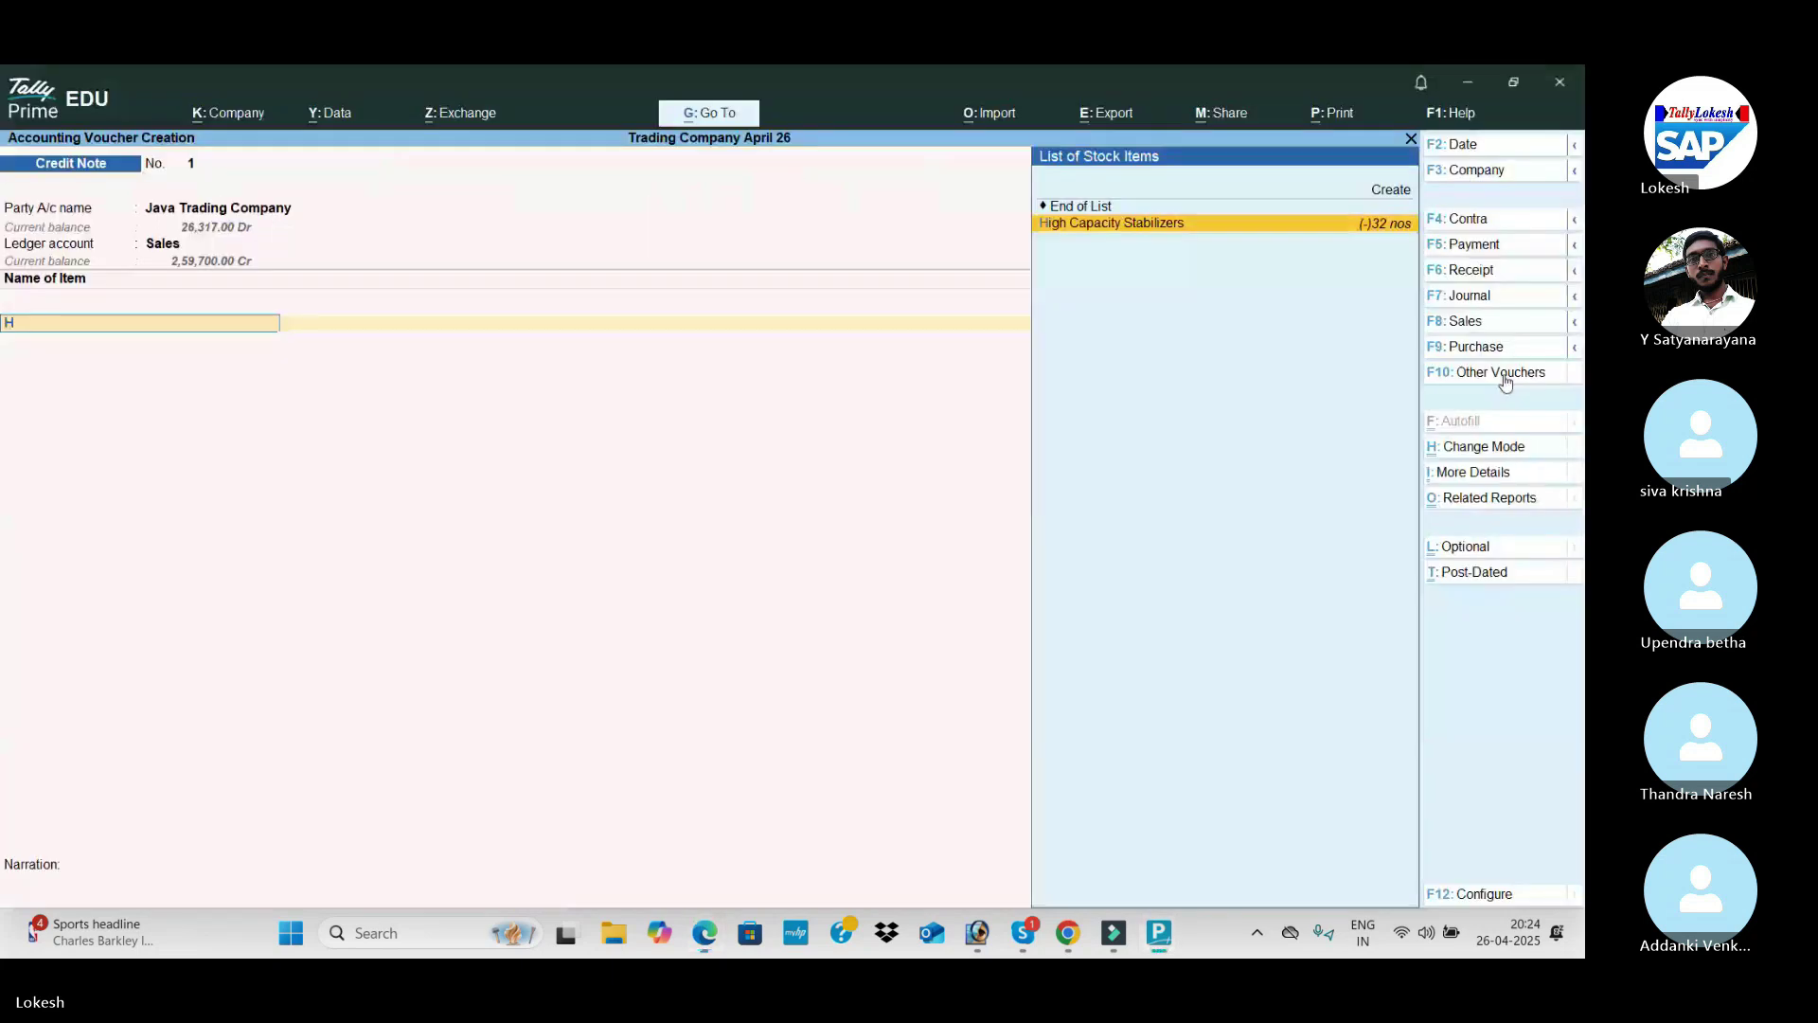
pyautogui.press('Return')
pyautogui.hotkey('alt', 'Tab')
pyautogui.hotkey('alt', 'Tab')
pyautogui.write('15')
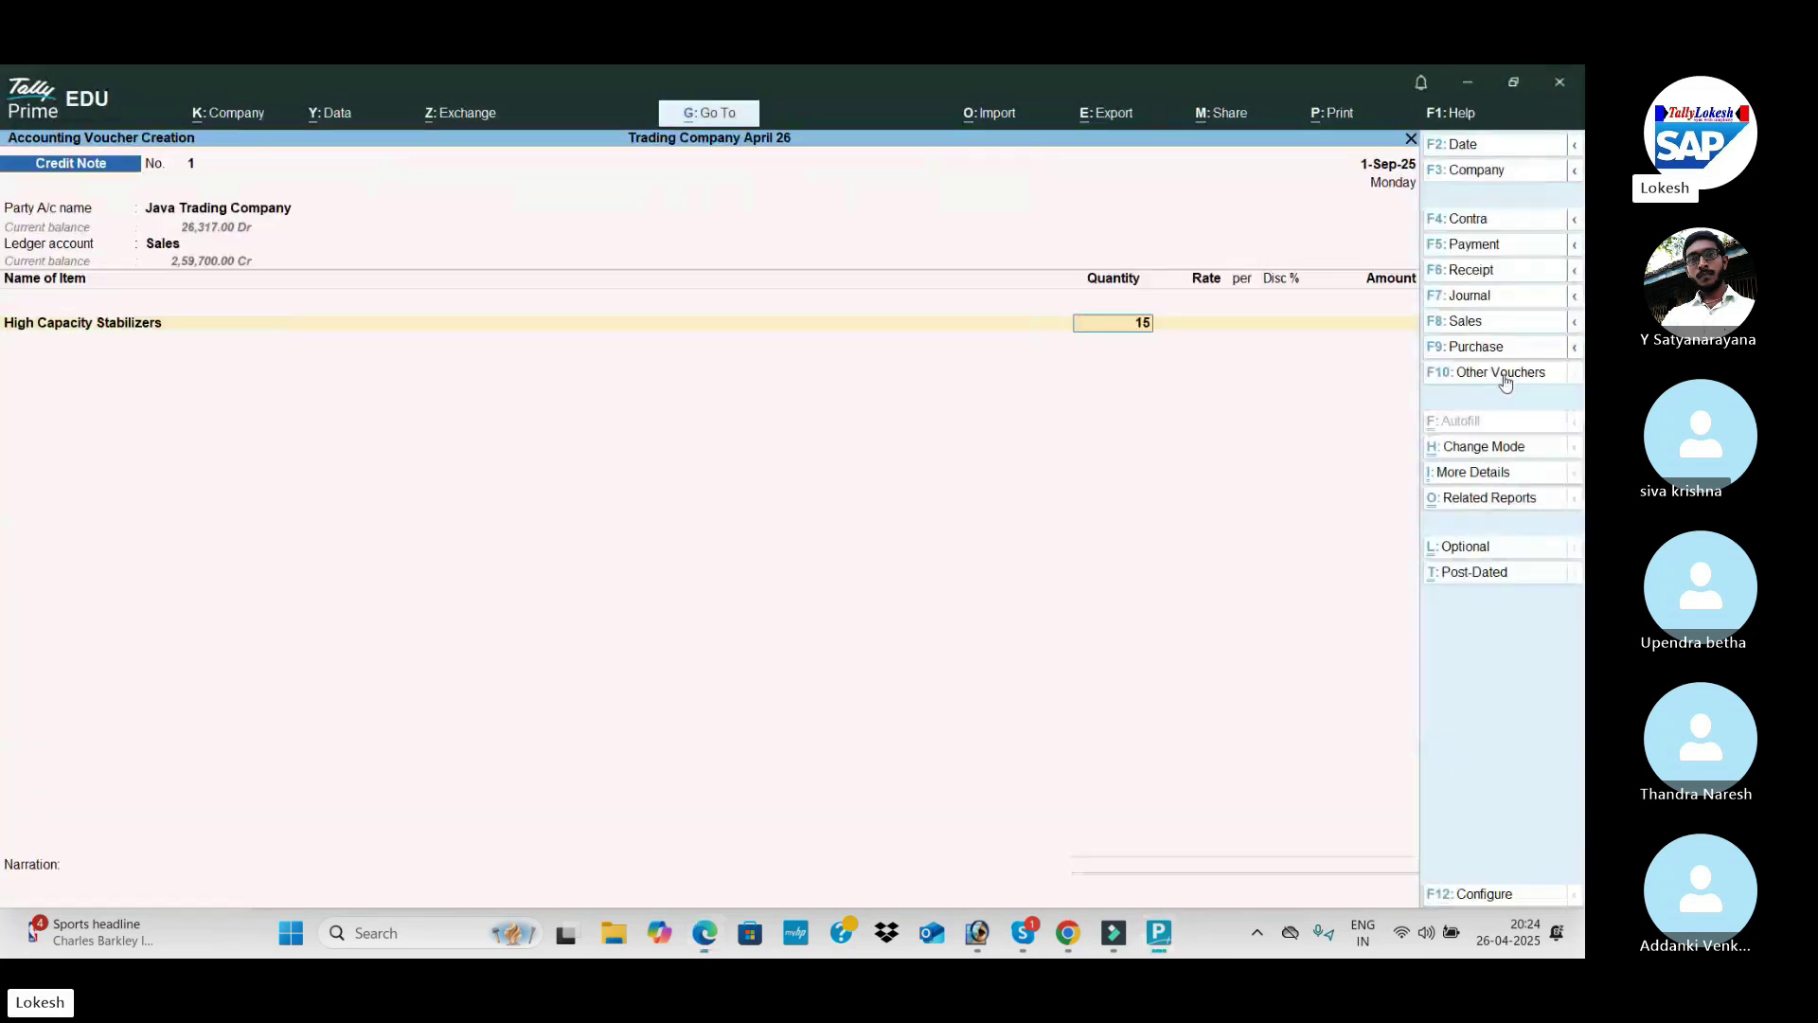
pyautogui.press('Return')
pyautogui.write('700')
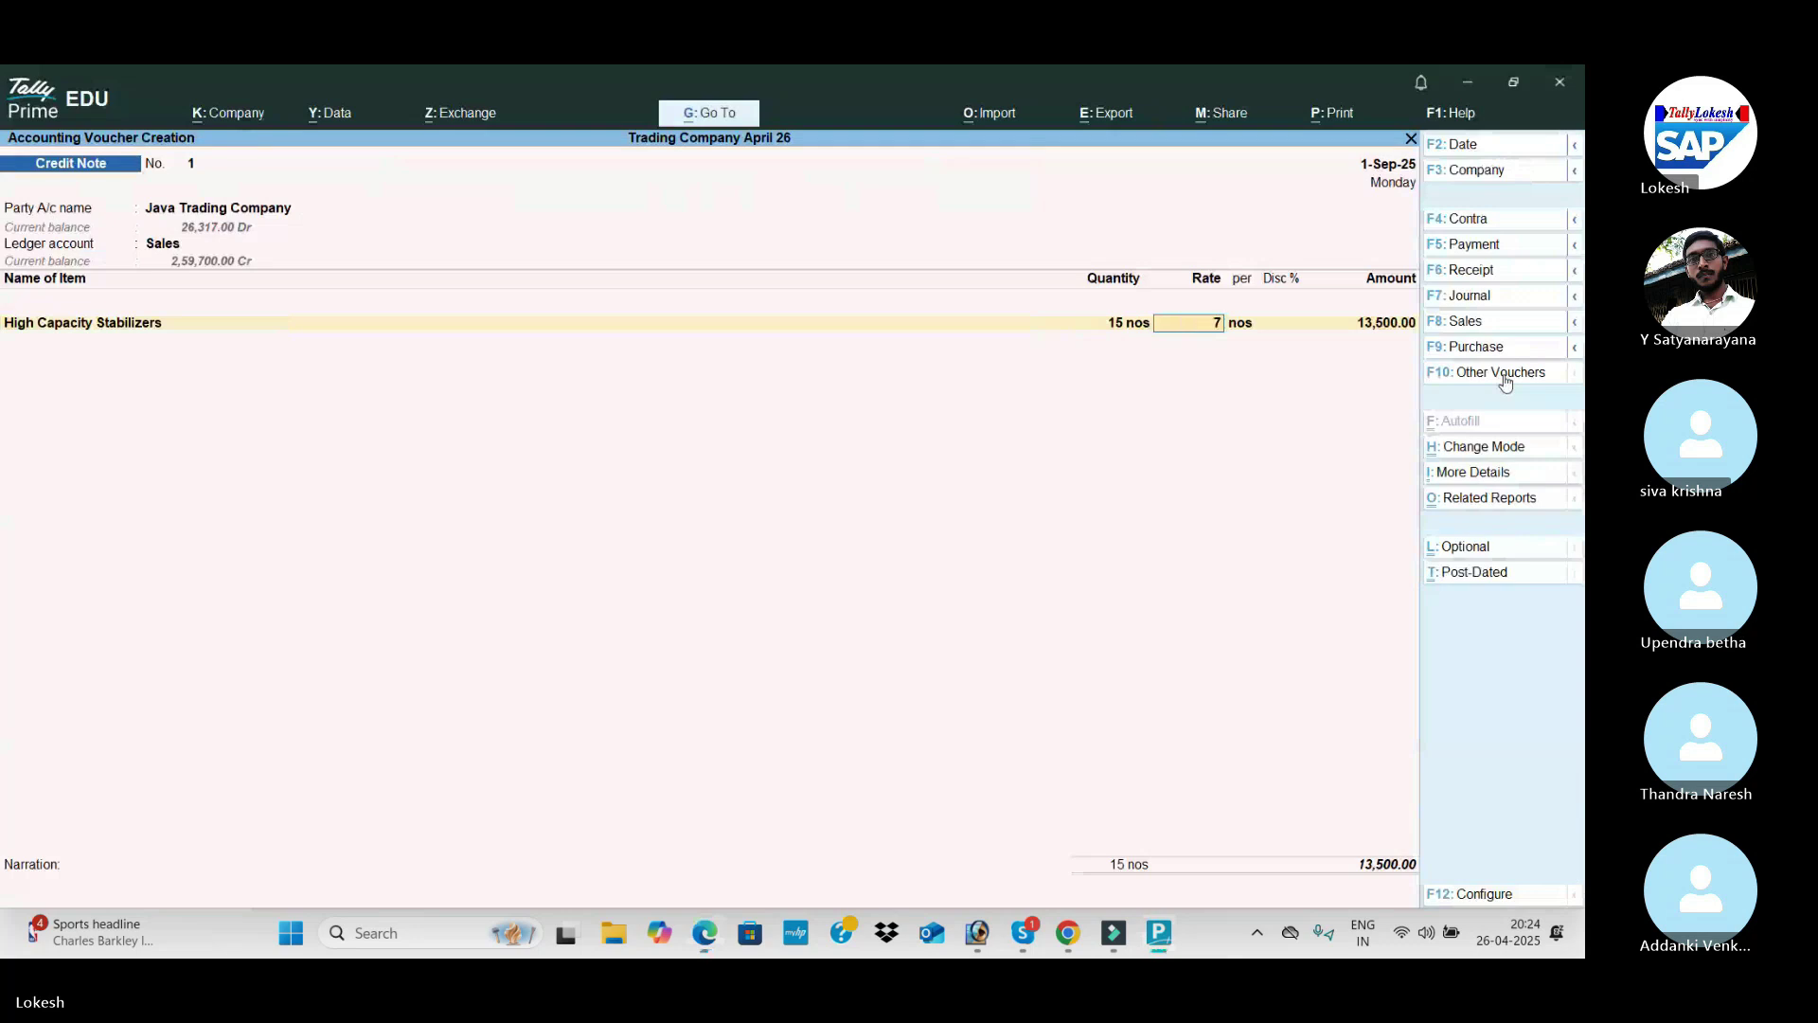
pyautogui.press('Return')
pyautogui.press('Return')
pyautogui.press('Return')
pyautogui.press('Return')
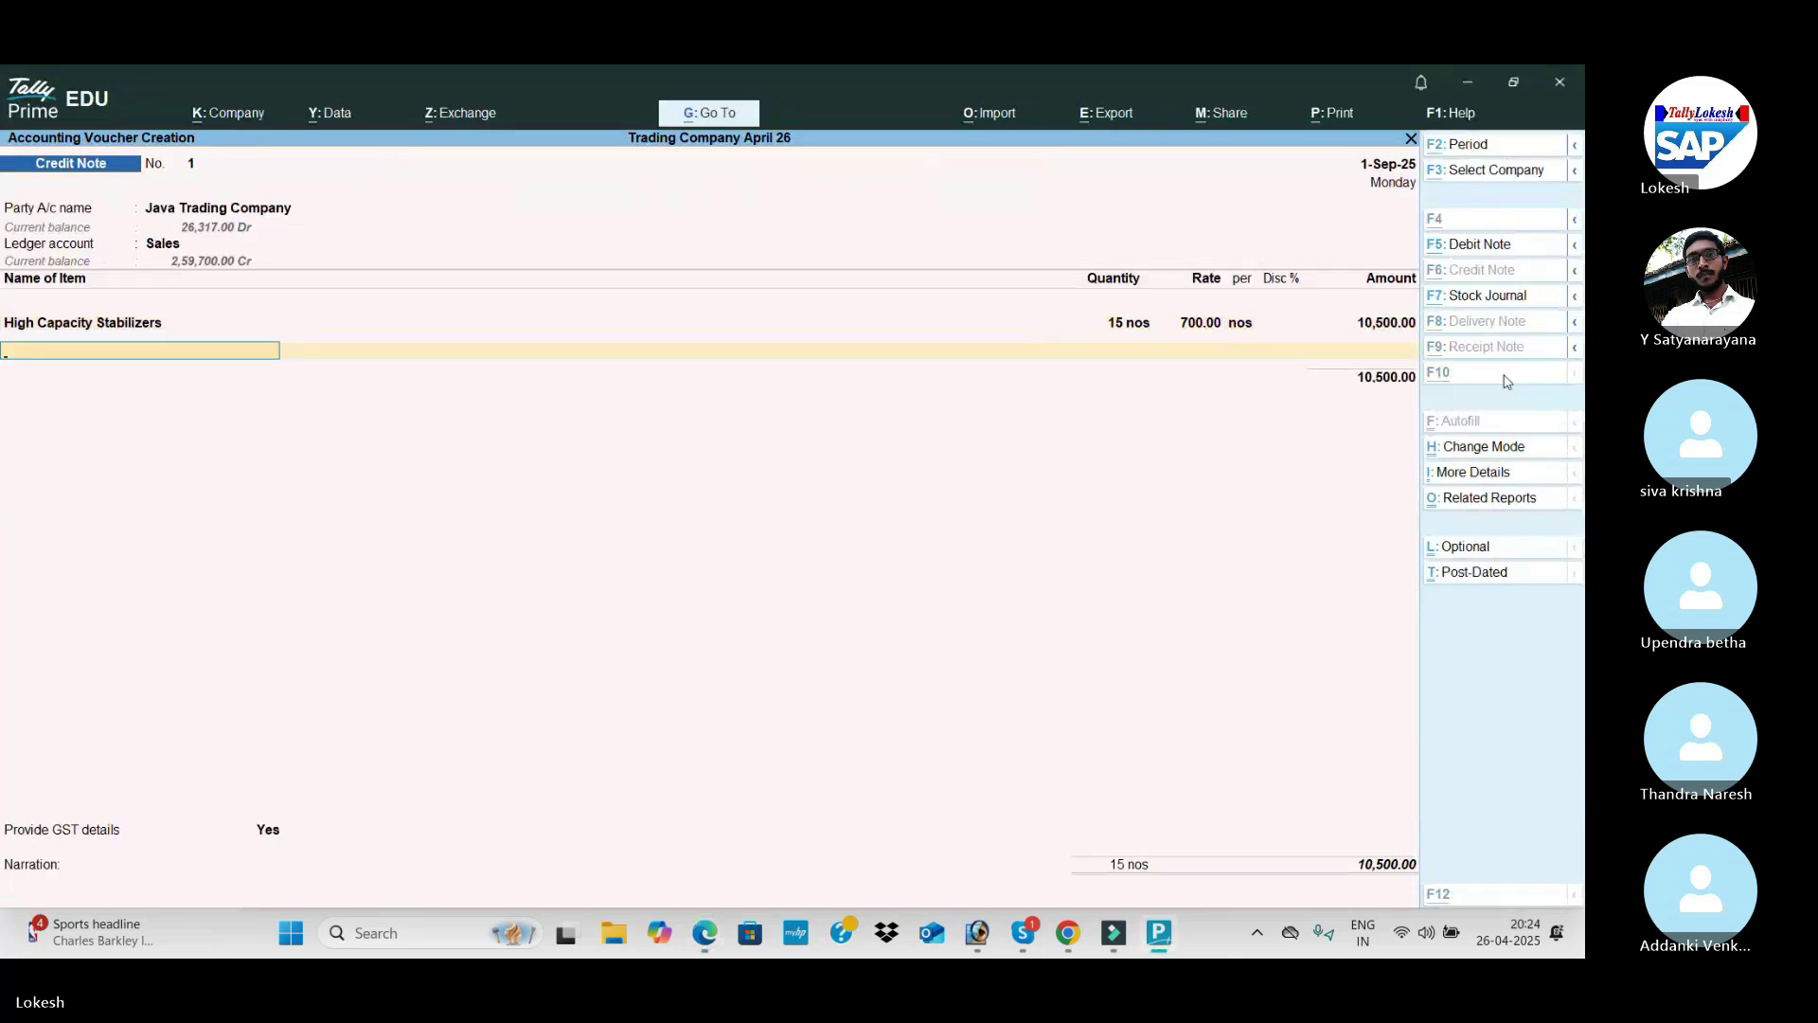
# Step: Add the returned Submersible Pumps to the credit note with a quantity of 10 nos at a rate of 2,300 per nos
pyautogui.hotkey('alt', 'Tab')
pyautogui.hotkey('alt', 'Tab')
pyautogui.write('Sub')
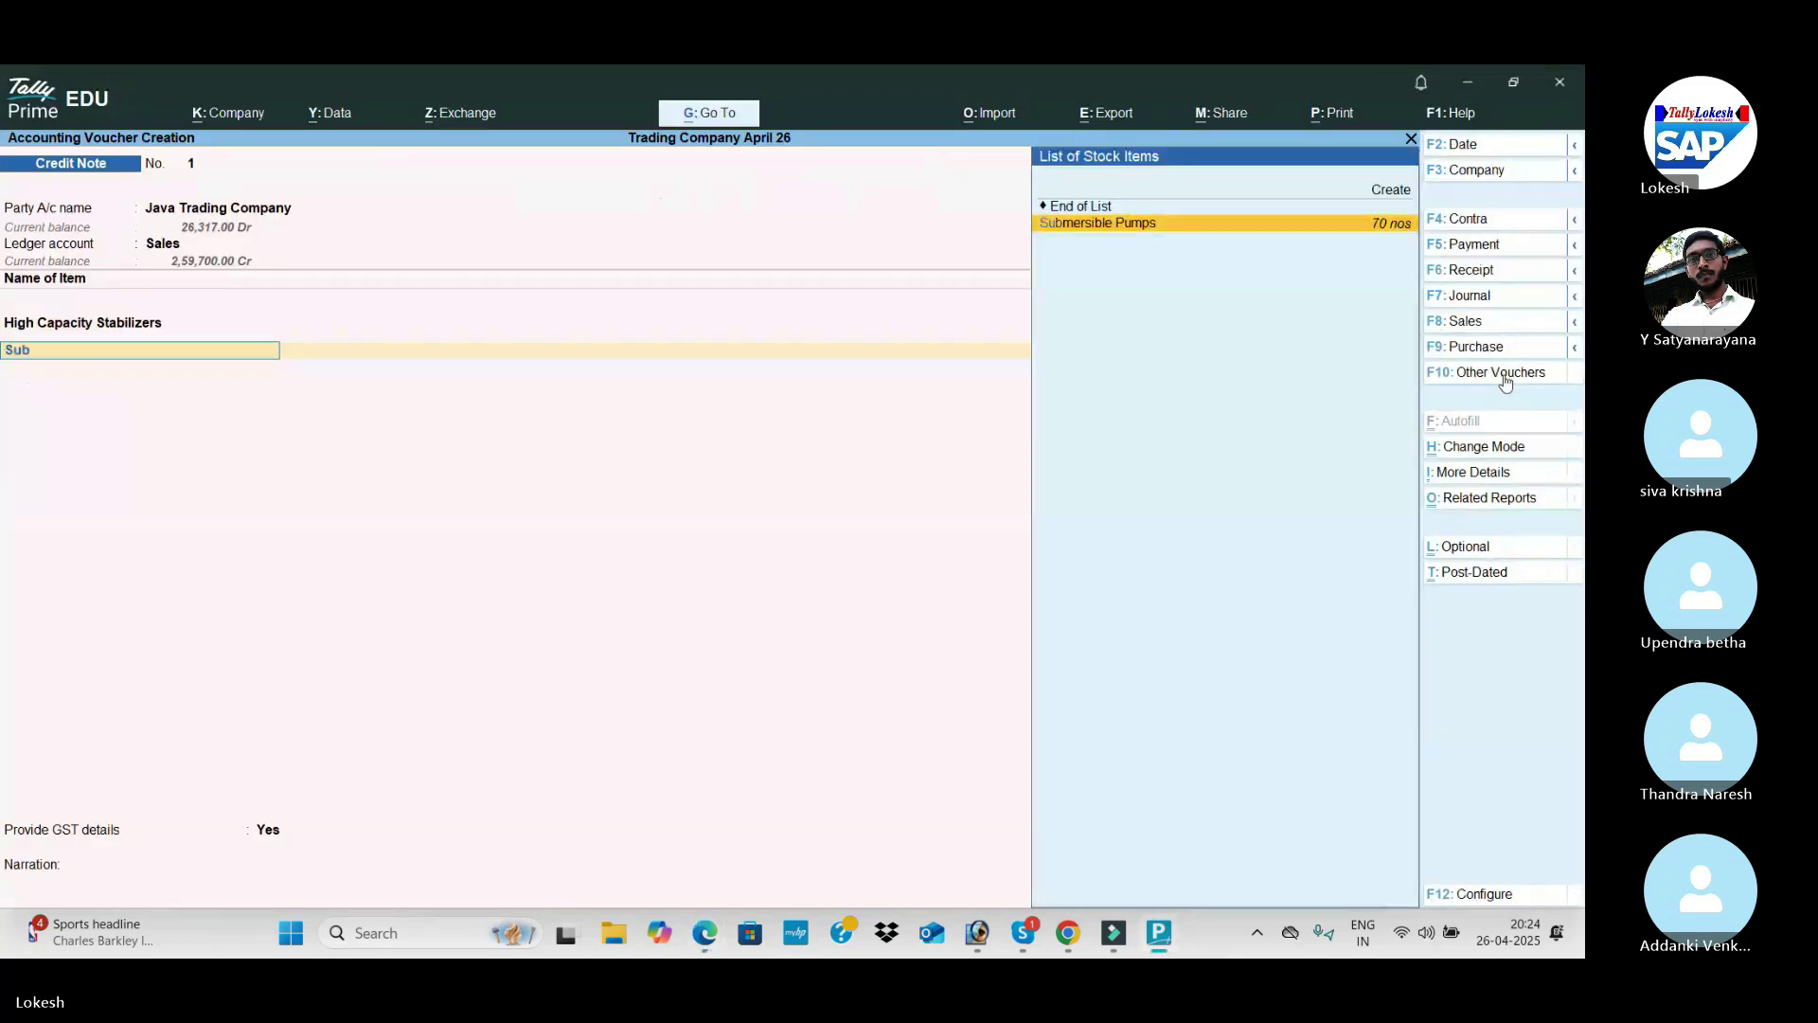
pyautogui.press('Return')
pyautogui.hotkey('alt', 'Tab')
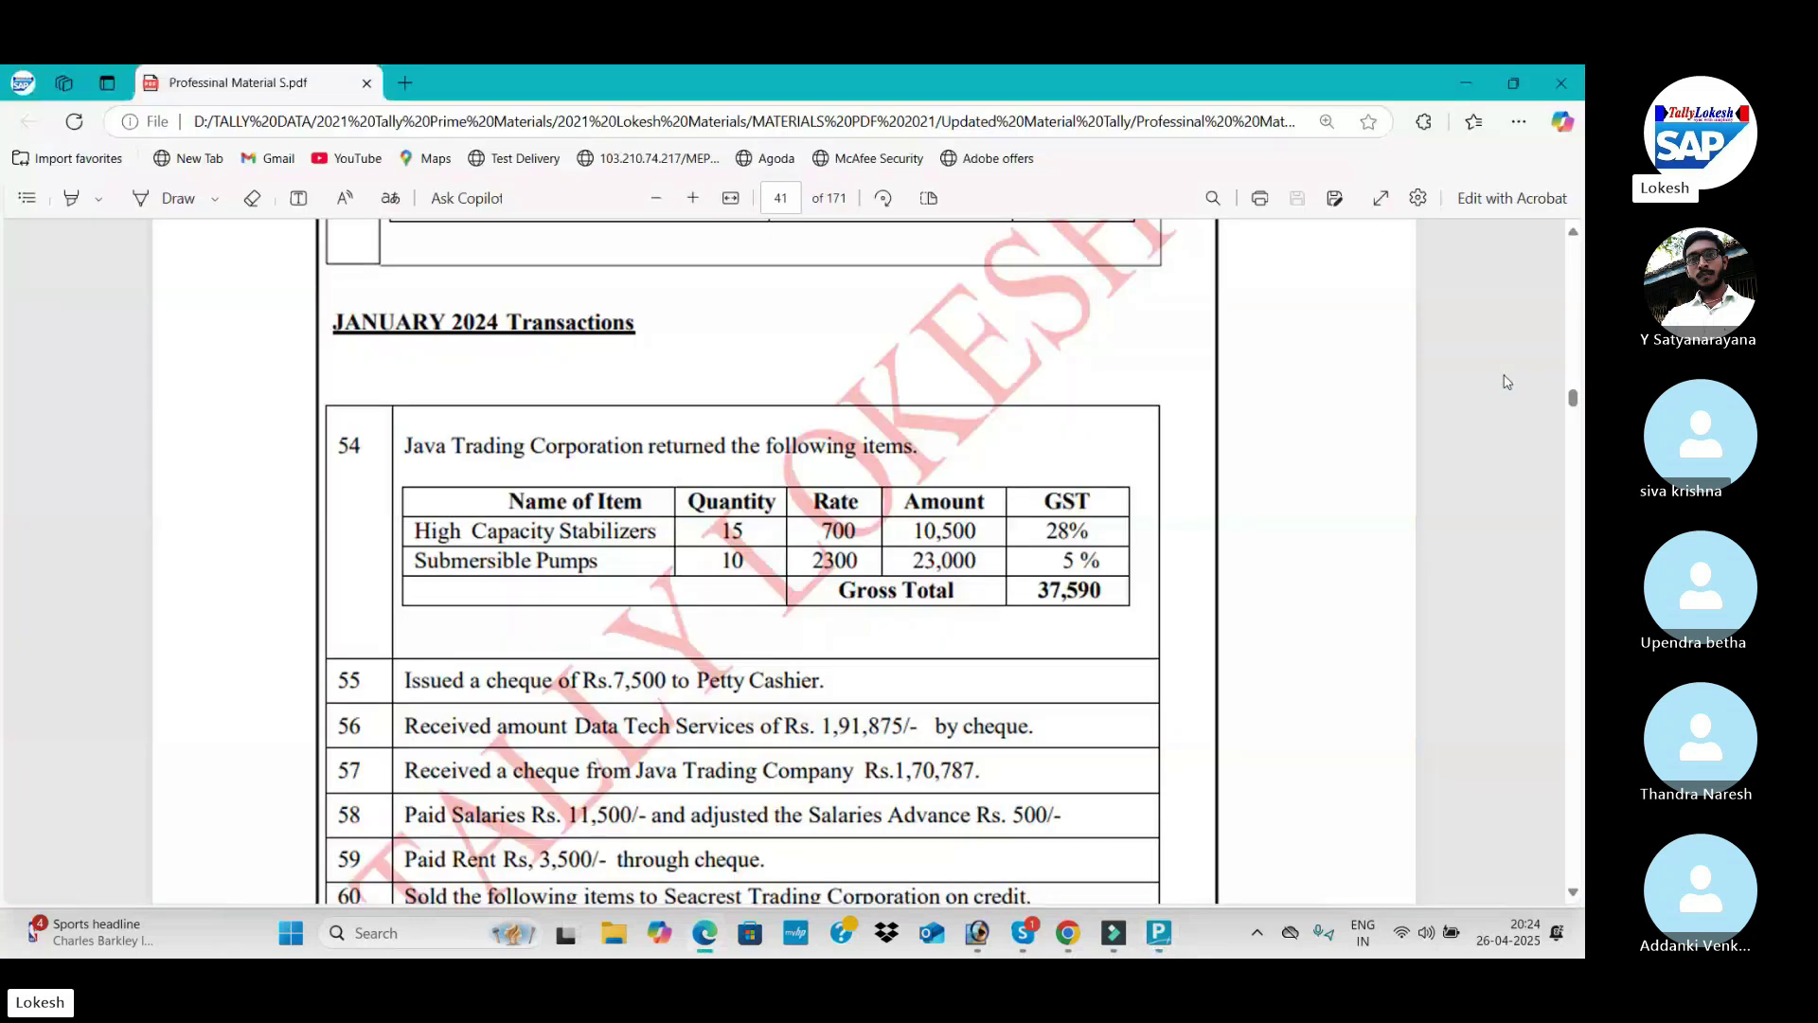
pyautogui.hotkey('alt', 'Tab')
pyautogui.write('10')
pyautogui.press('Return')
pyautogui.hotkey('alt', 'Tab')
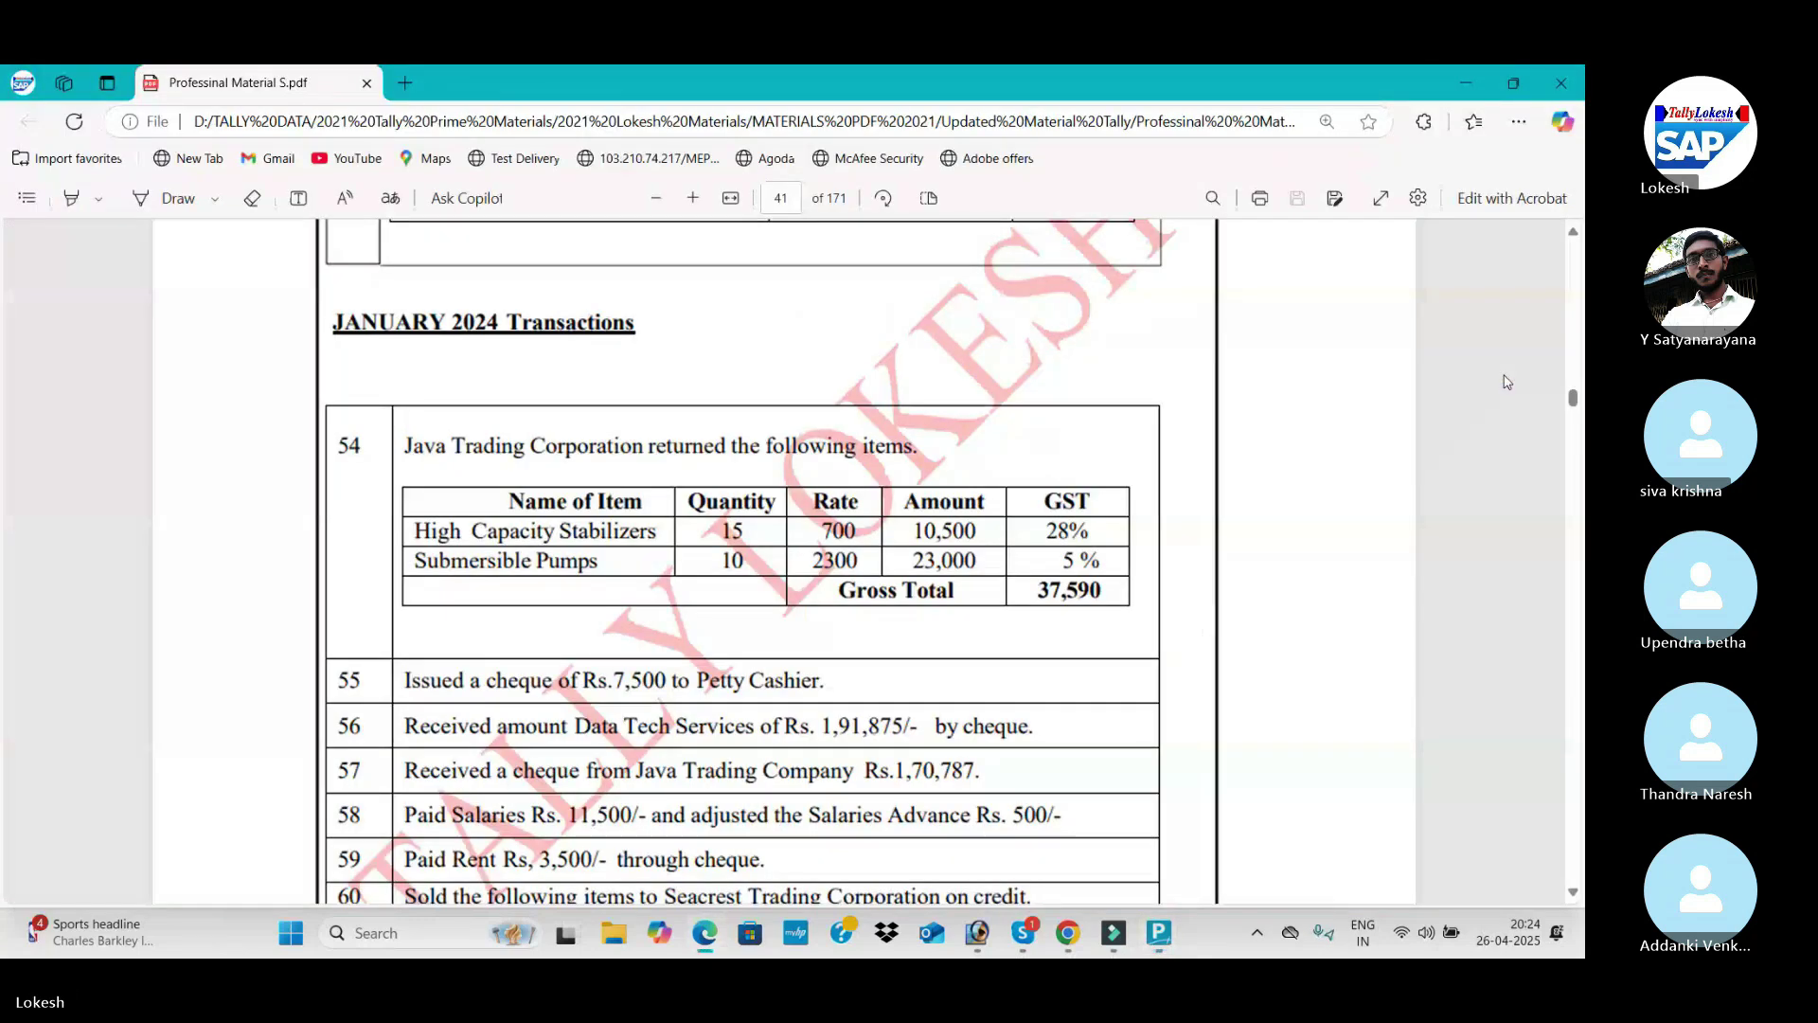
pyautogui.hotkey('alt', 'Tab')
pyautogui.press('Return')
pyautogui.press('Return')
pyautogui.press('Return')
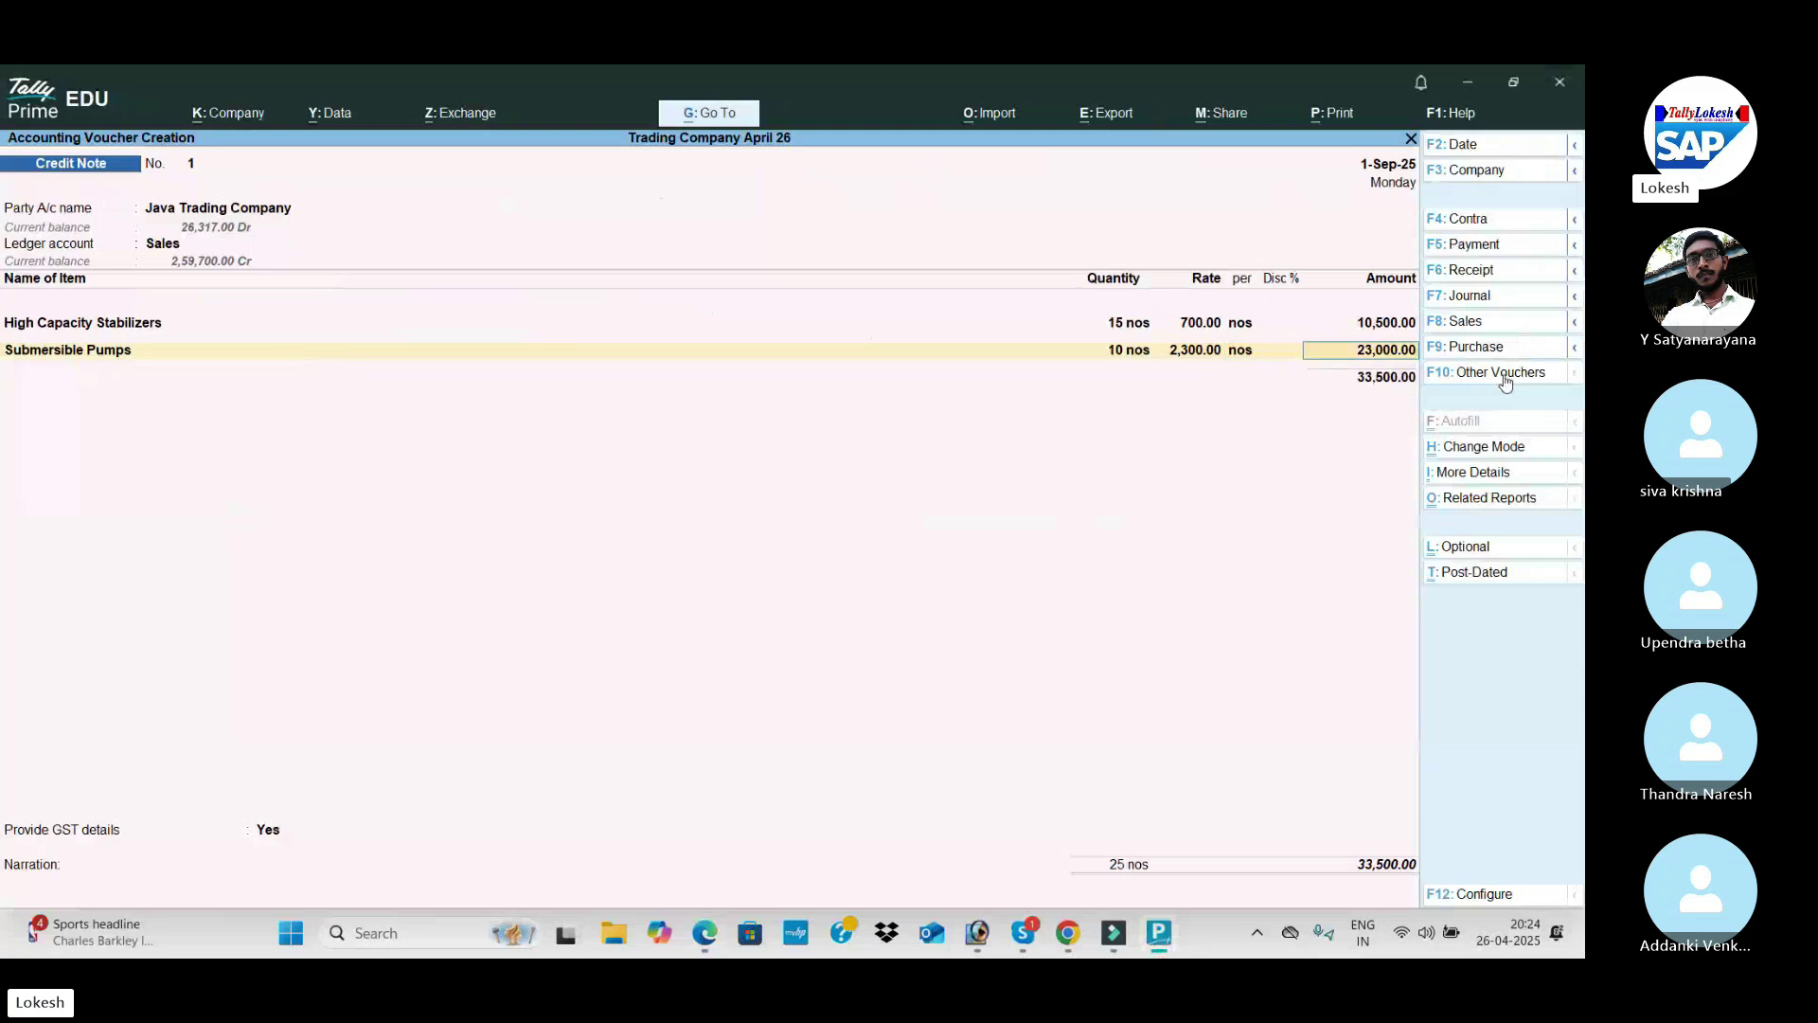
pyautogui.press('Return')
# Step: Add the CGST and SGST ledgers to the credit note and save it with Provide GST details set to No
pyautogui.press('Return')
pyautogui.write('cg')
pyautogui.press('Return')
pyautogui.press('Return')
pyautogui.write('Sg')
pyautogui.press('Return')
pyautogui.press('Return')
pyautogui.press('Return')
pyautogui.press('Down')
pyautogui.press('Return')
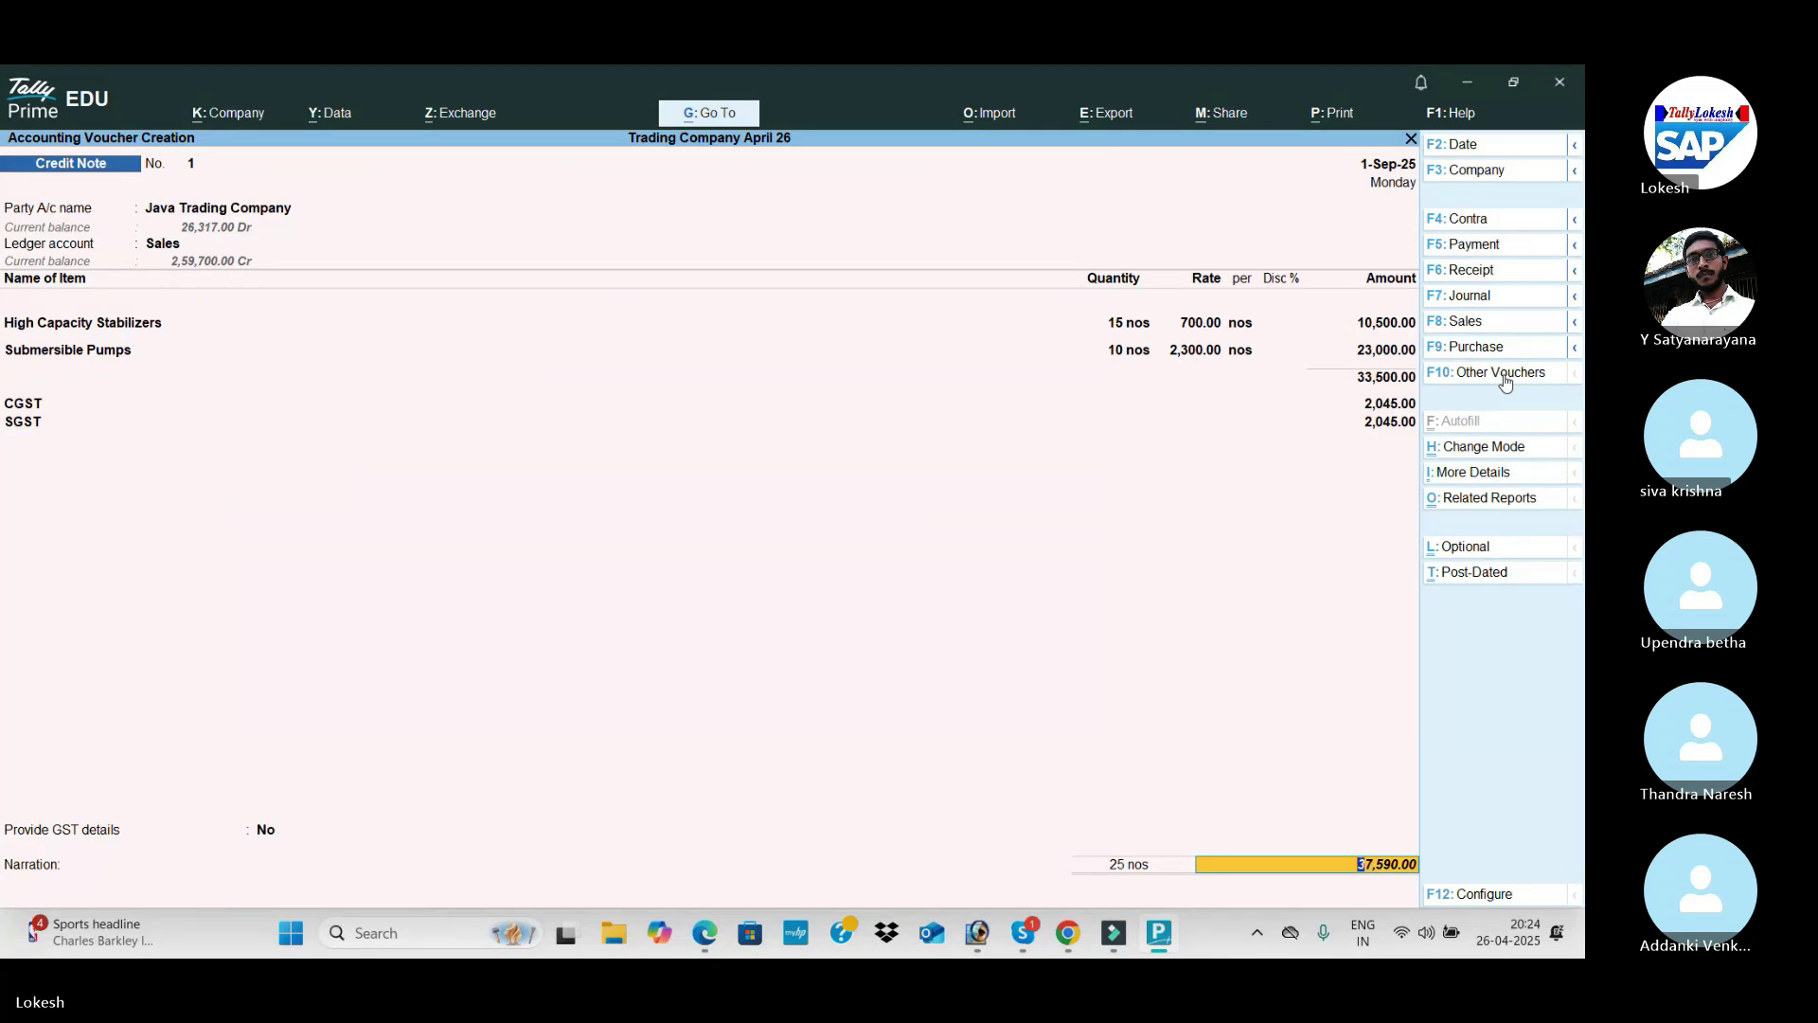
pyautogui.press('Return')
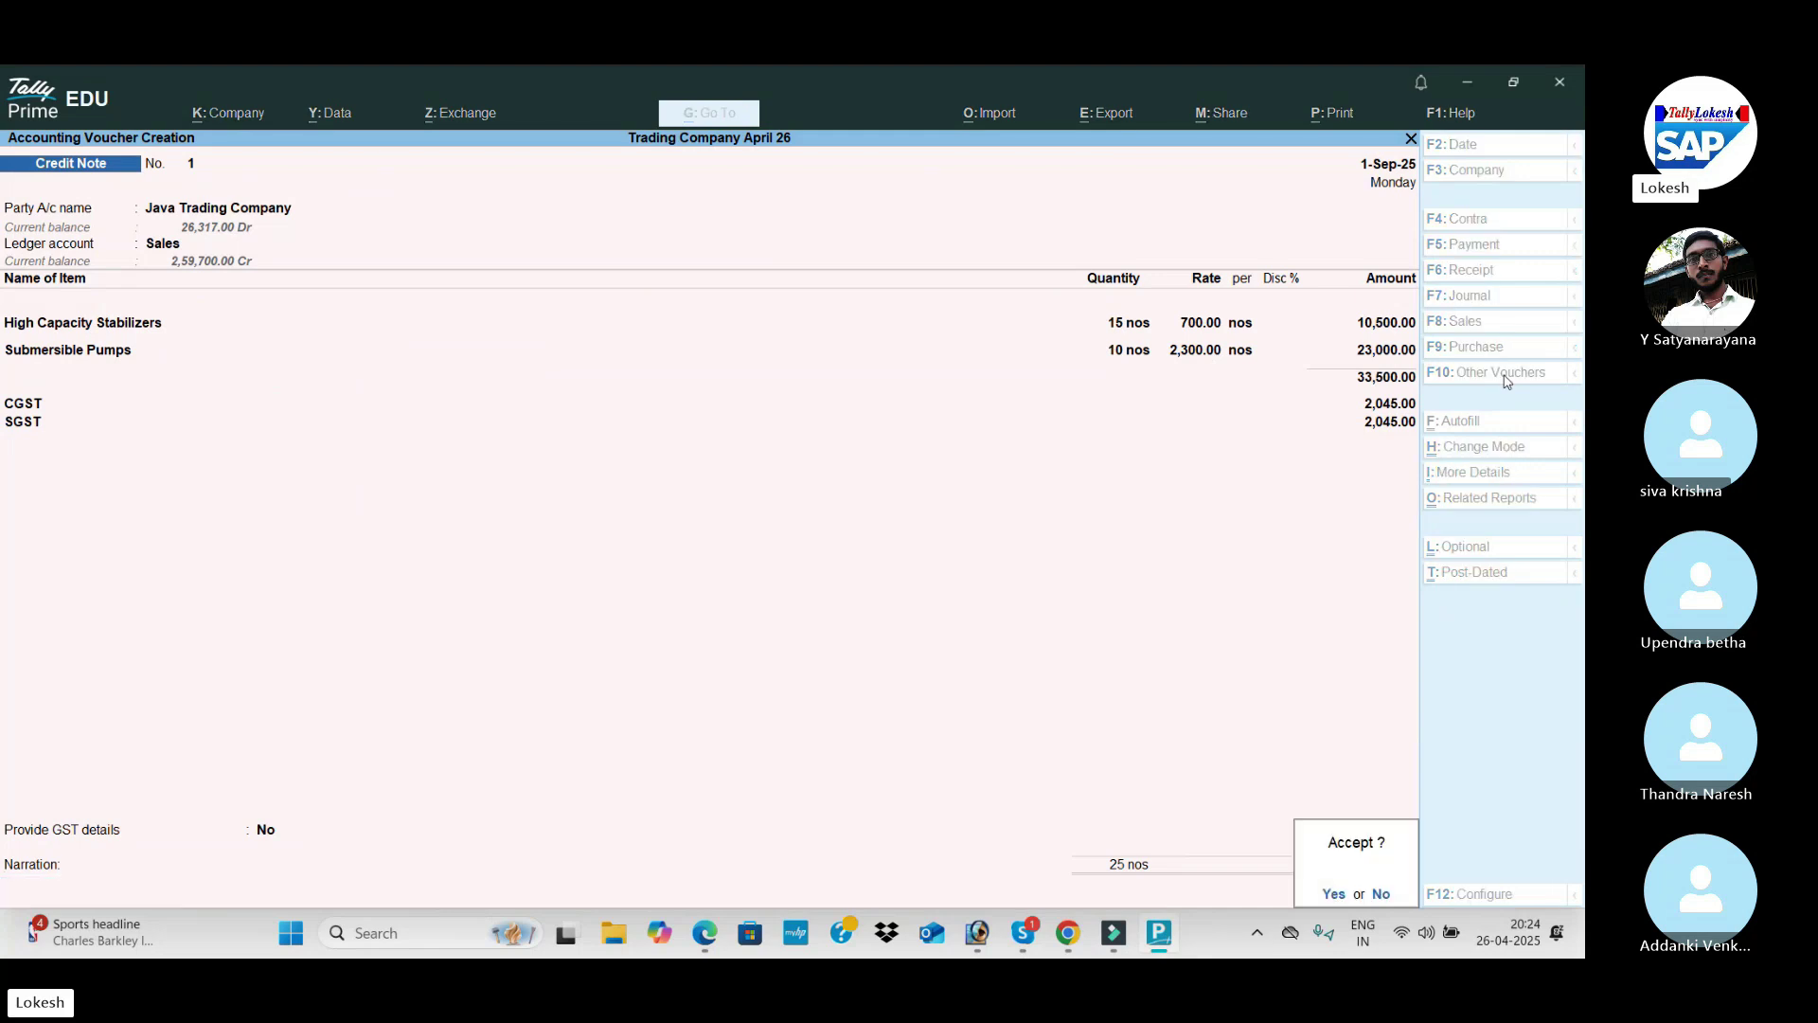
pyautogui.press('Return')
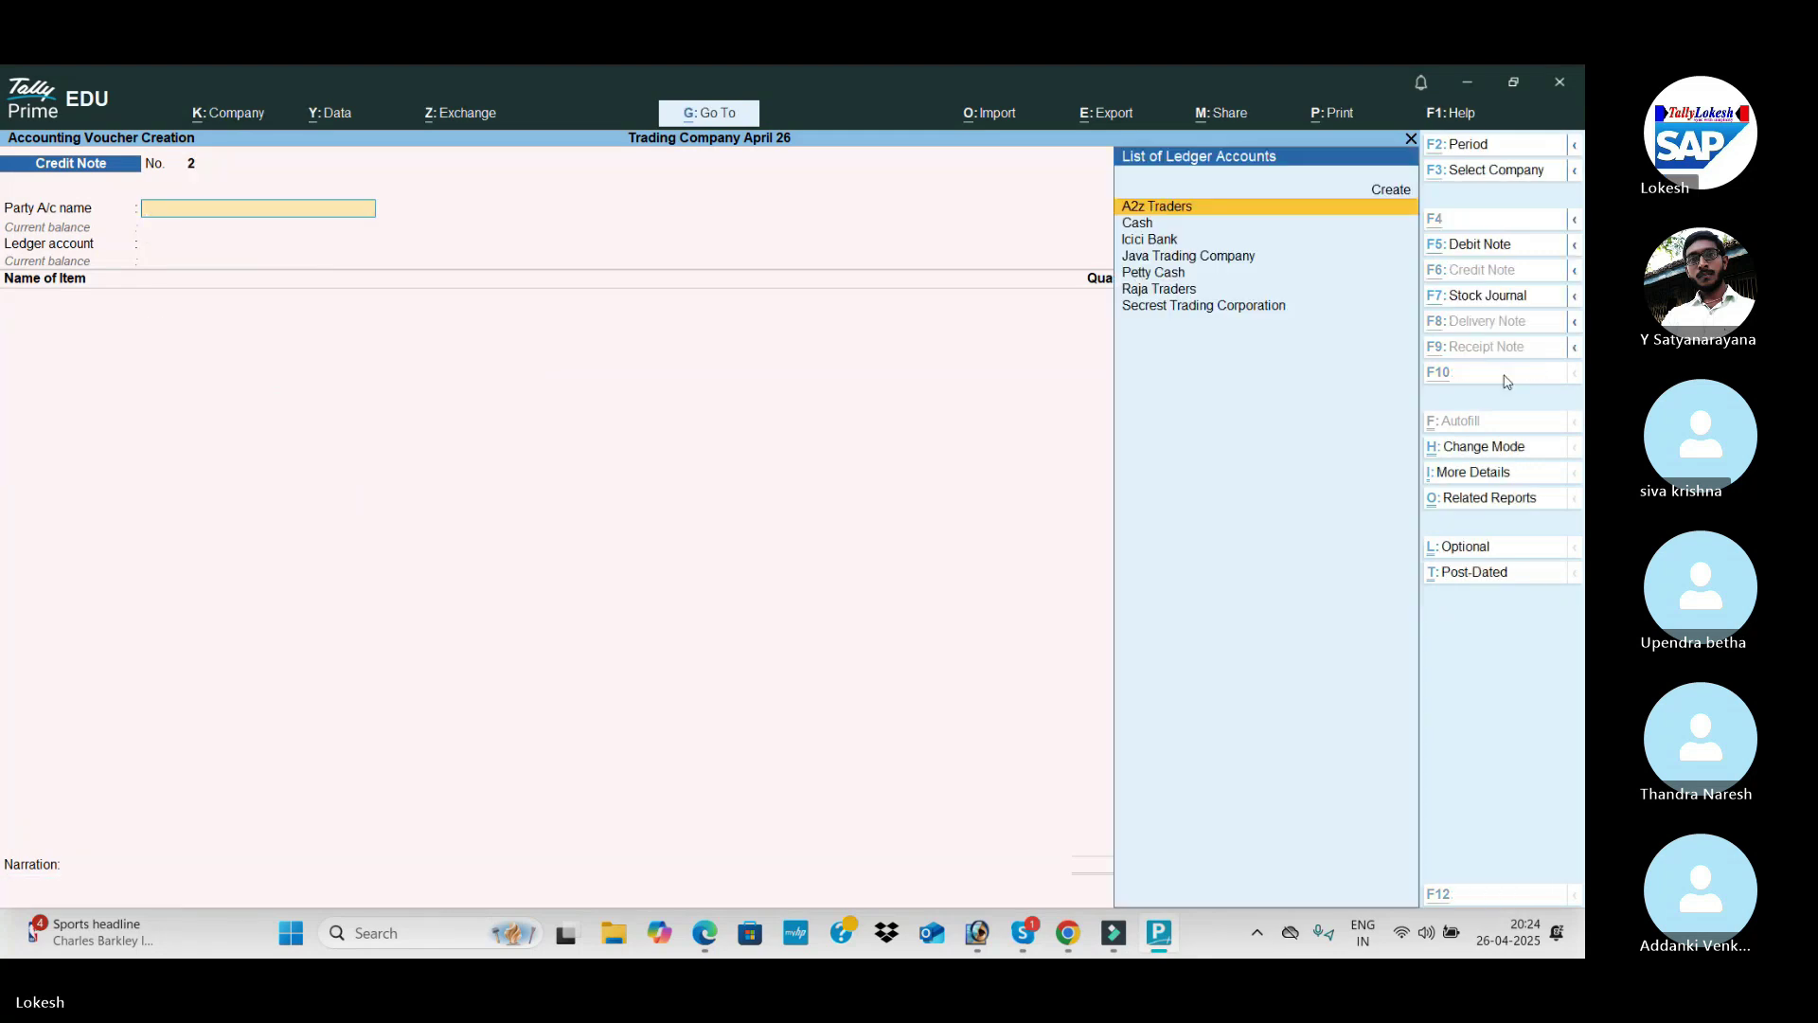
# Step: Look through the remaining transactions in the training PDF up to the Provision Entries
pyautogui.hotkey('alt', 'Tab')
pyautogui.scroll(-2, 692, 509)
pyautogui.scroll(-6, 692, 509)
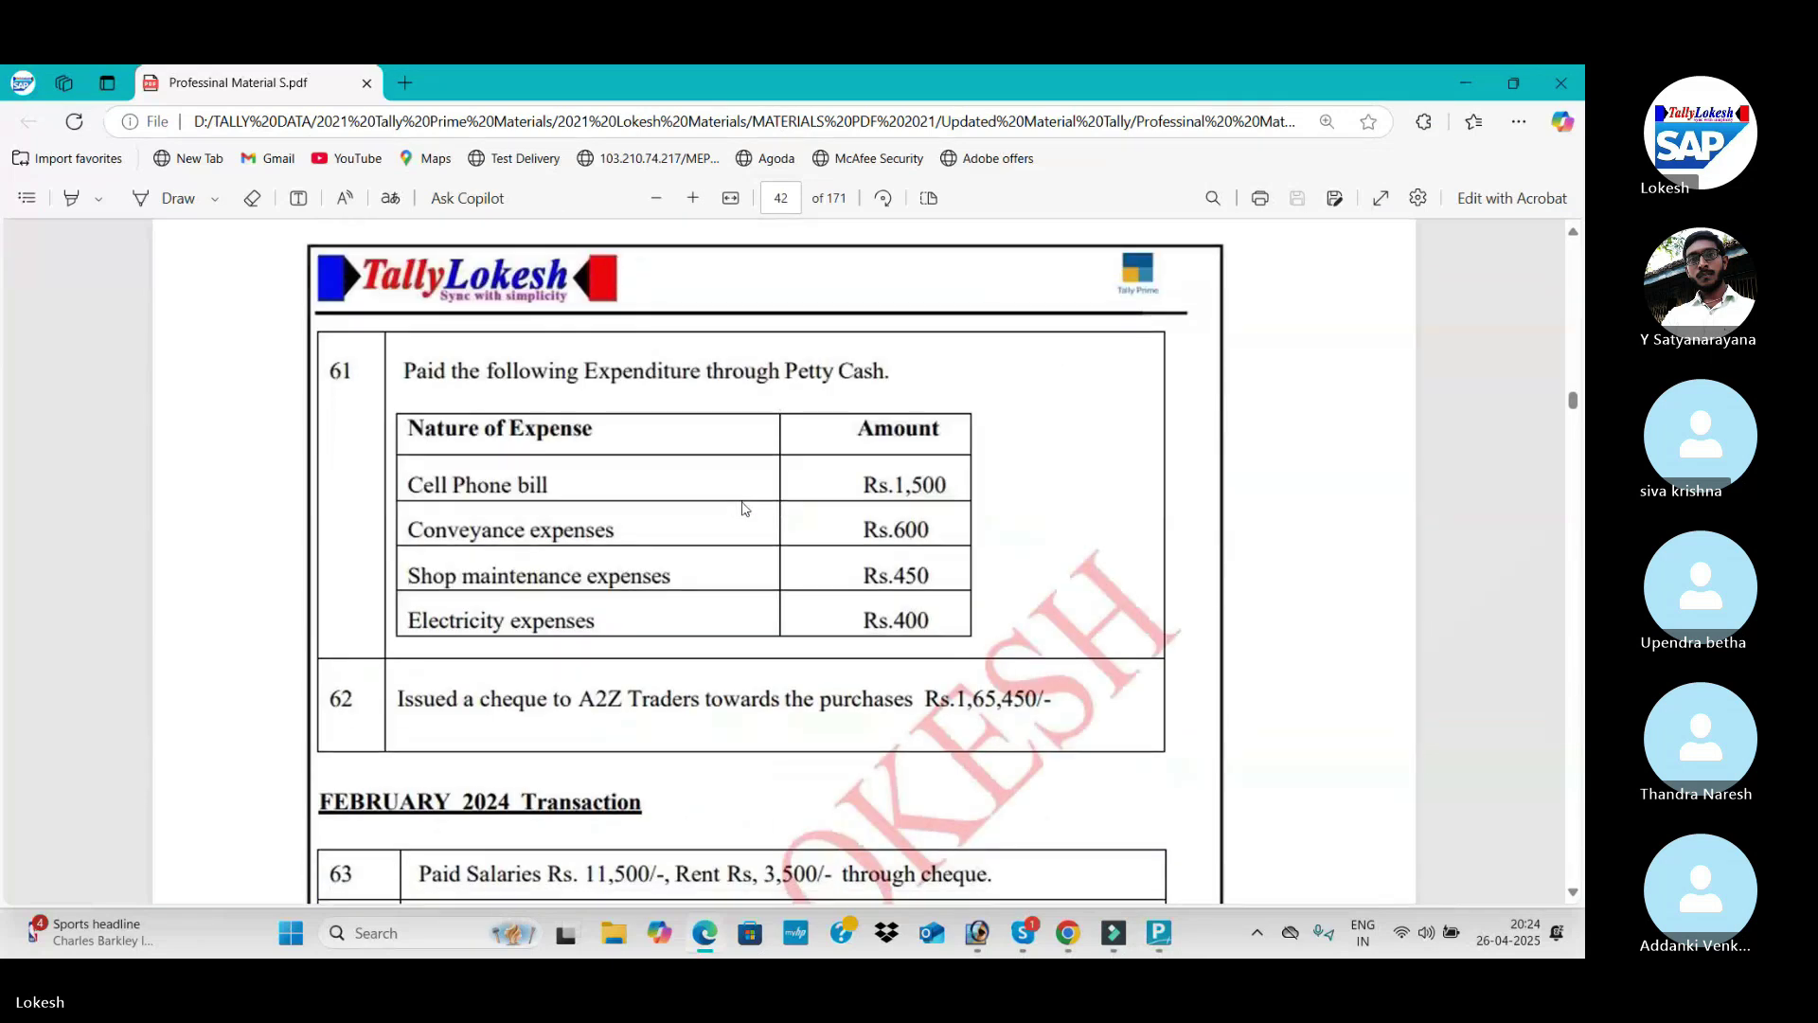
pyautogui.scroll(-2, 745, 508)
pyautogui.scroll(-3, 748, 510)
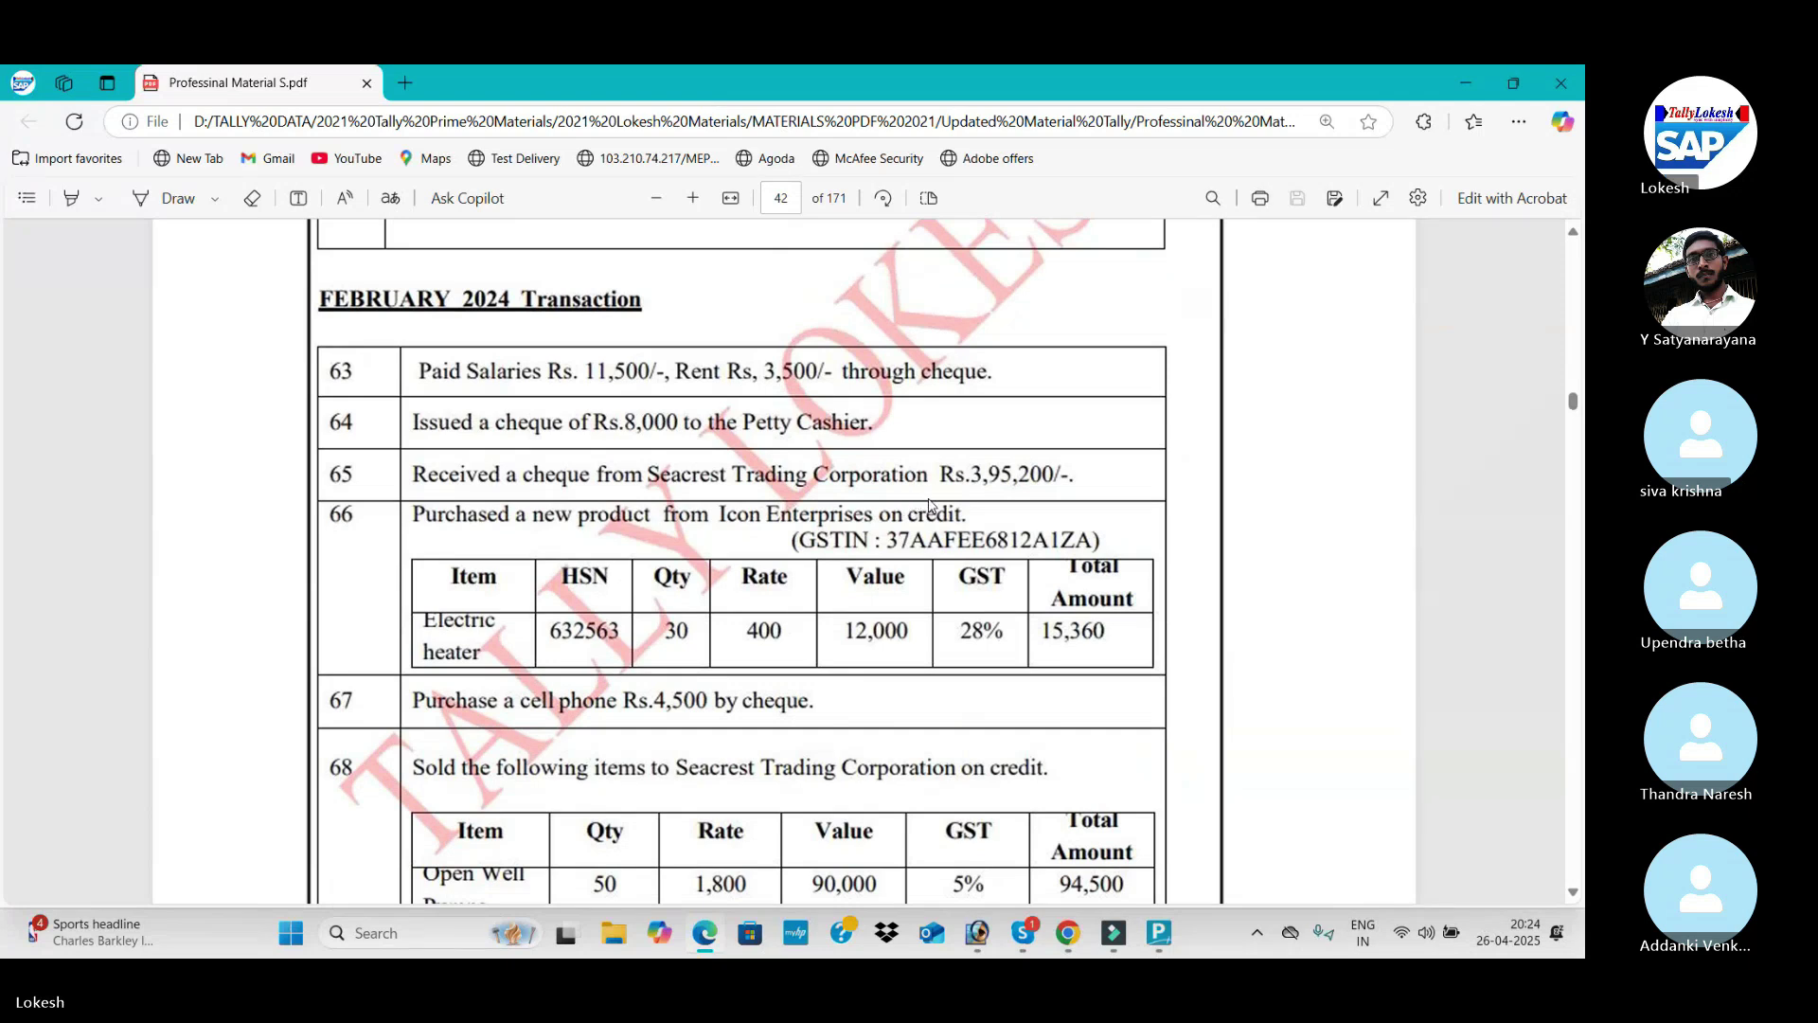
pyautogui.scroll(-2, 929, 505)
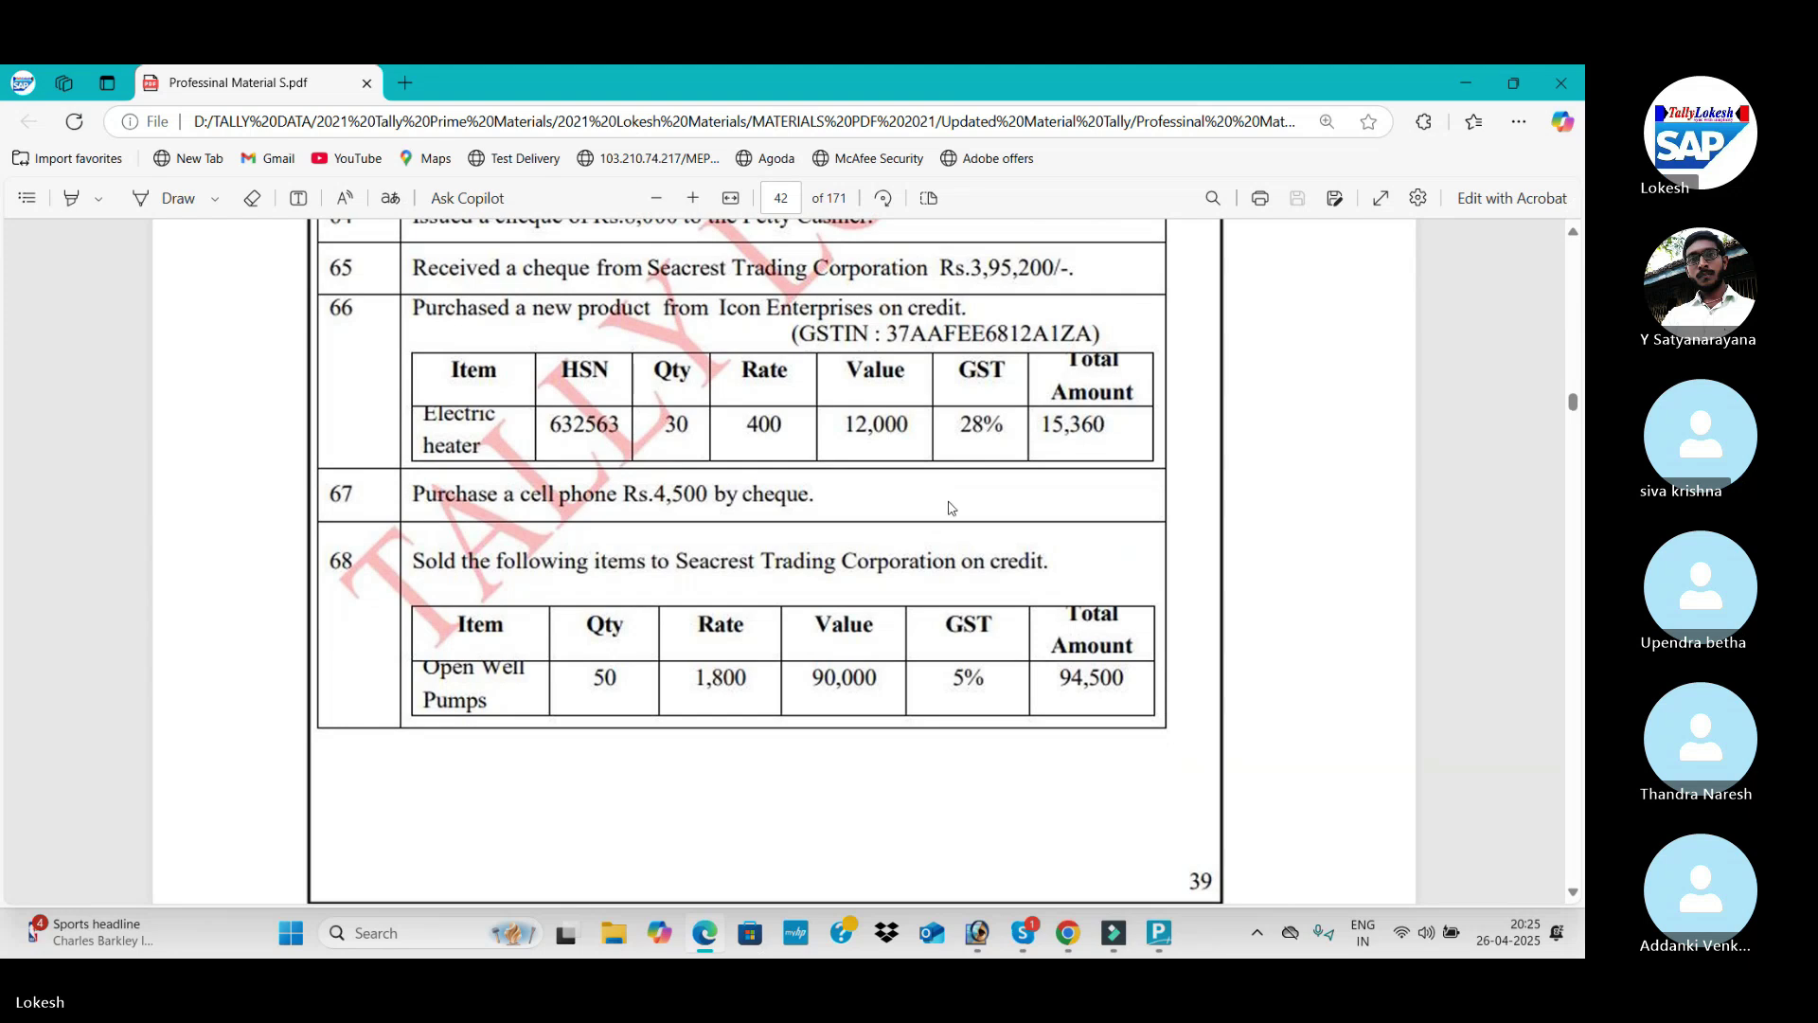
pyautogui.scroll(-10, 951, 509)
pyautogui.scroll(-2, 952, 508)
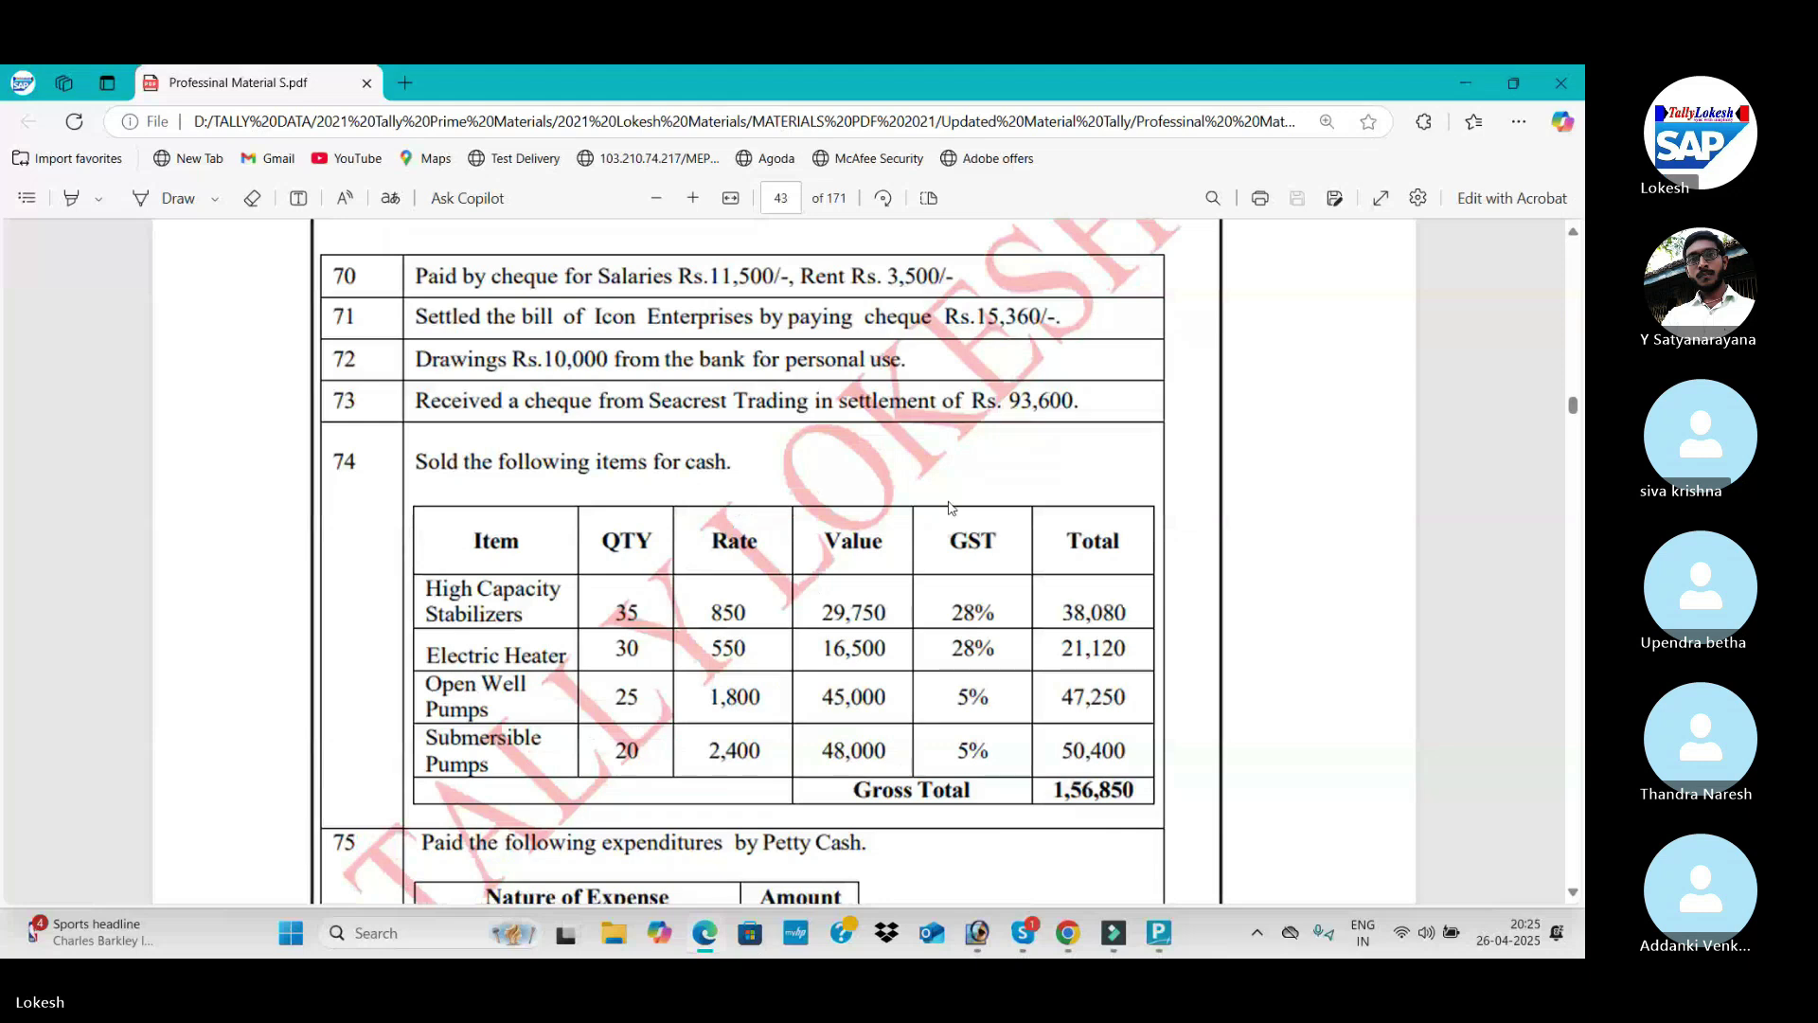
pyautogui.scroll(-3, 952, 508)
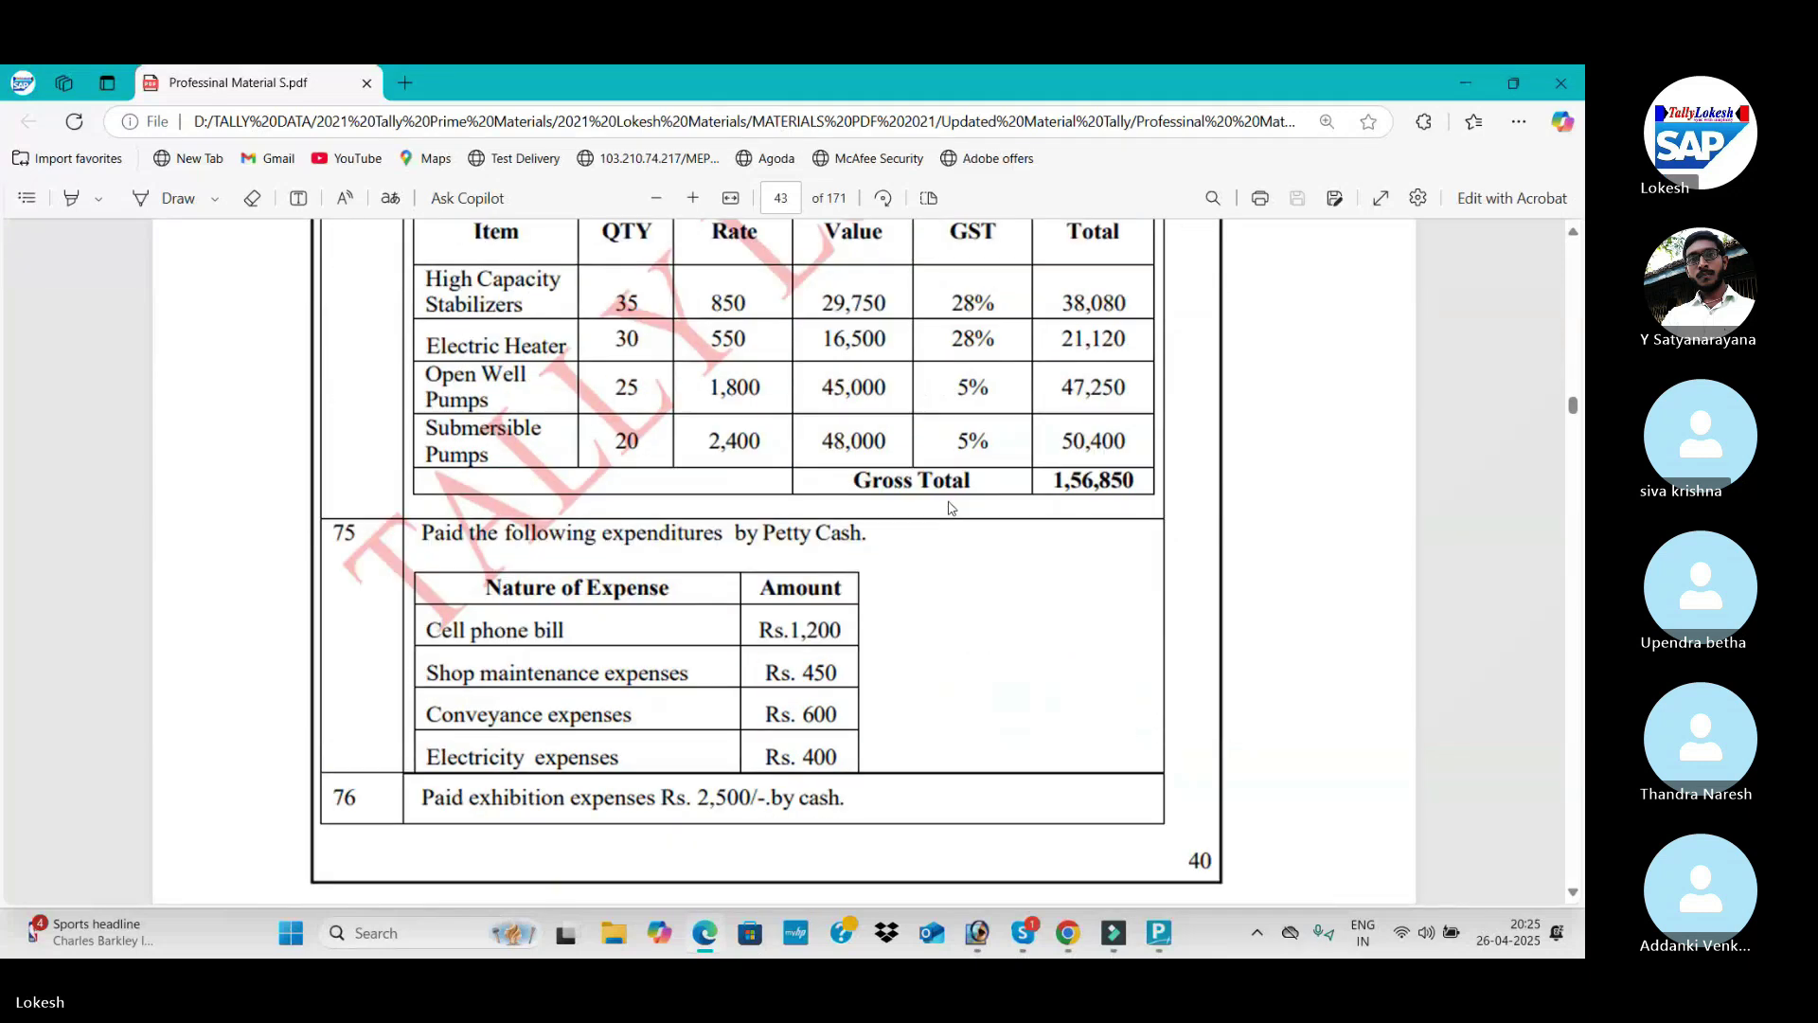
pyautogui.scroll(-9, 952, 509)
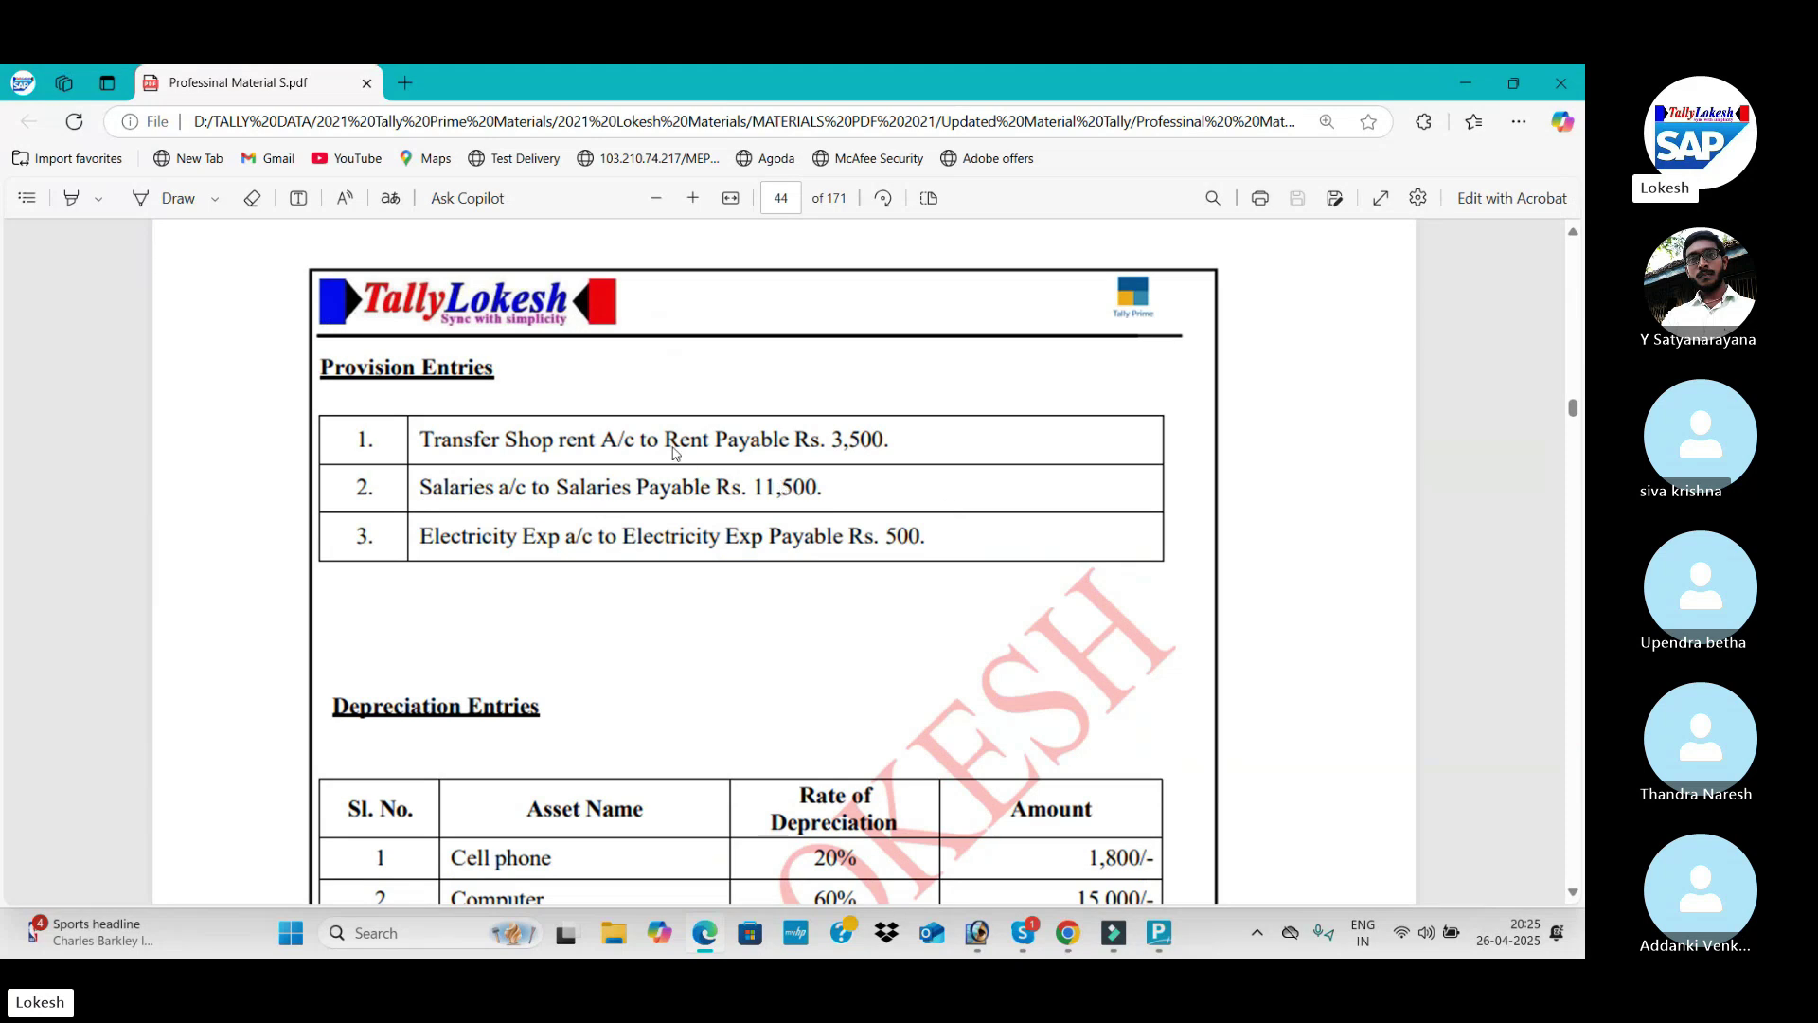
pyautogui.press('alt')
pyautogui.hotkey('alt', 'Tab')
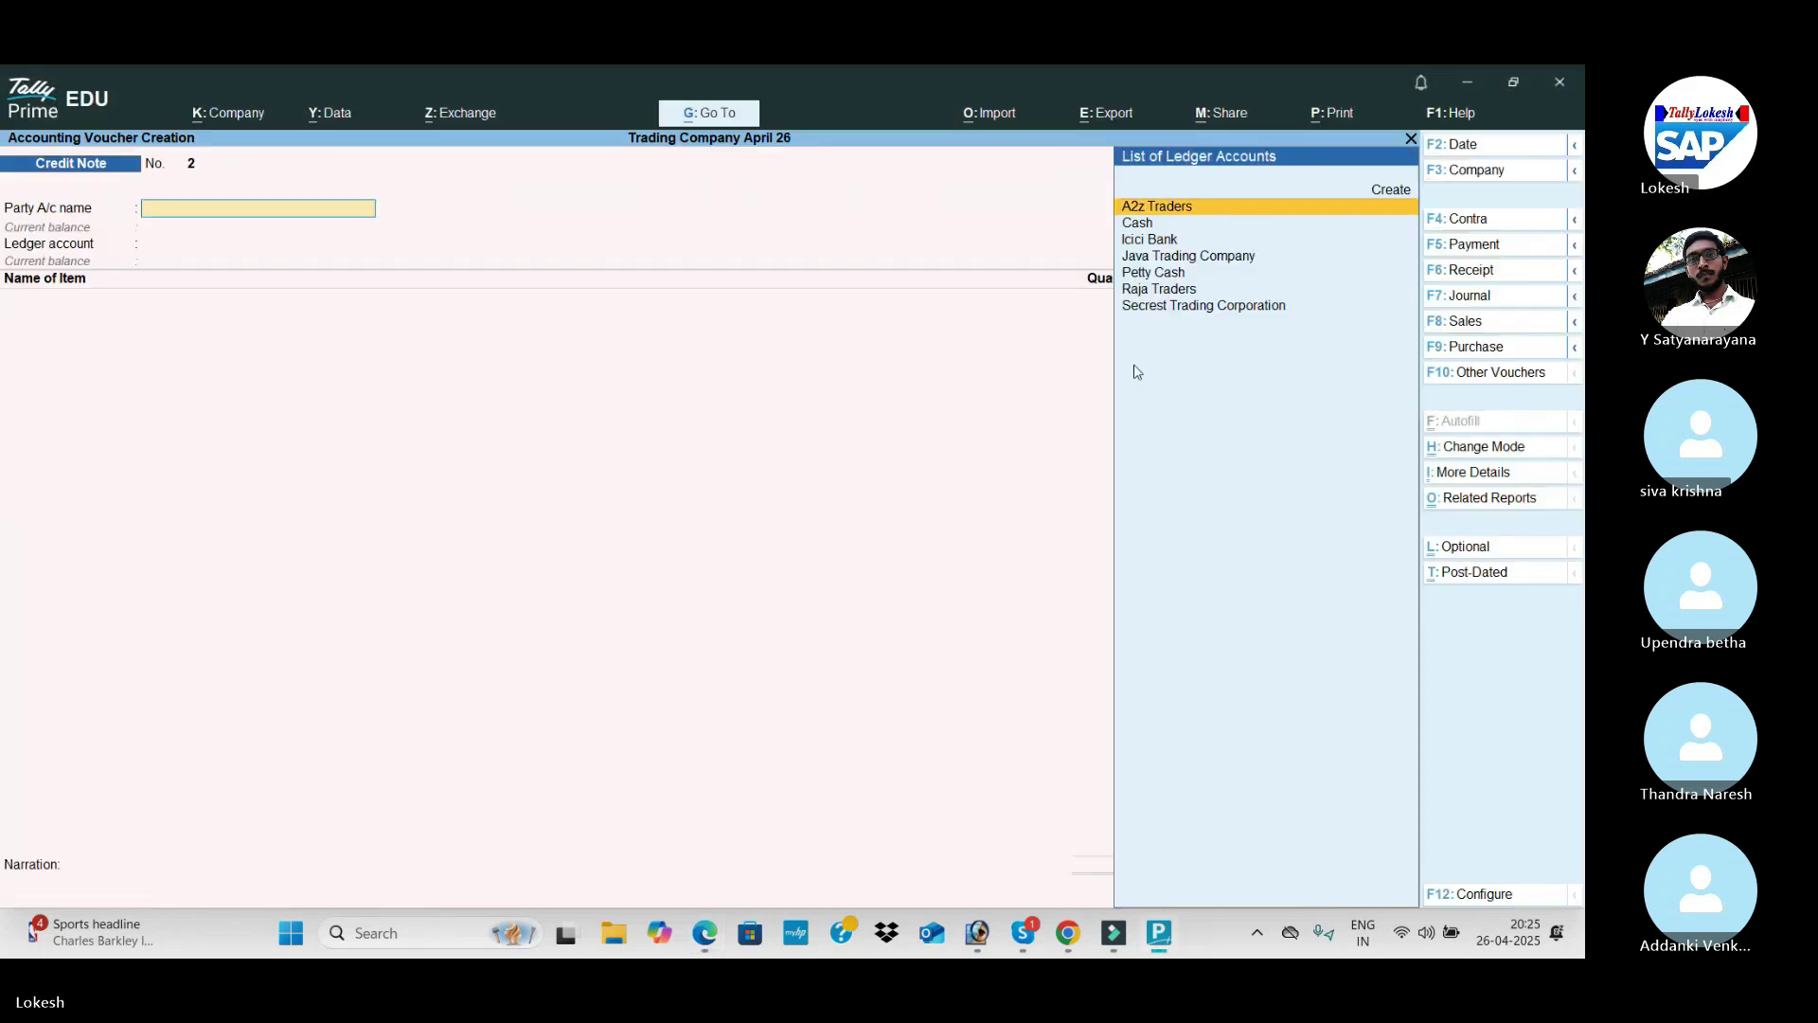
# Step: Start a journal voucher that debits 3,500 to a new Rent ledger under Indirect Expenses
pyautogui.click(1489, 299)
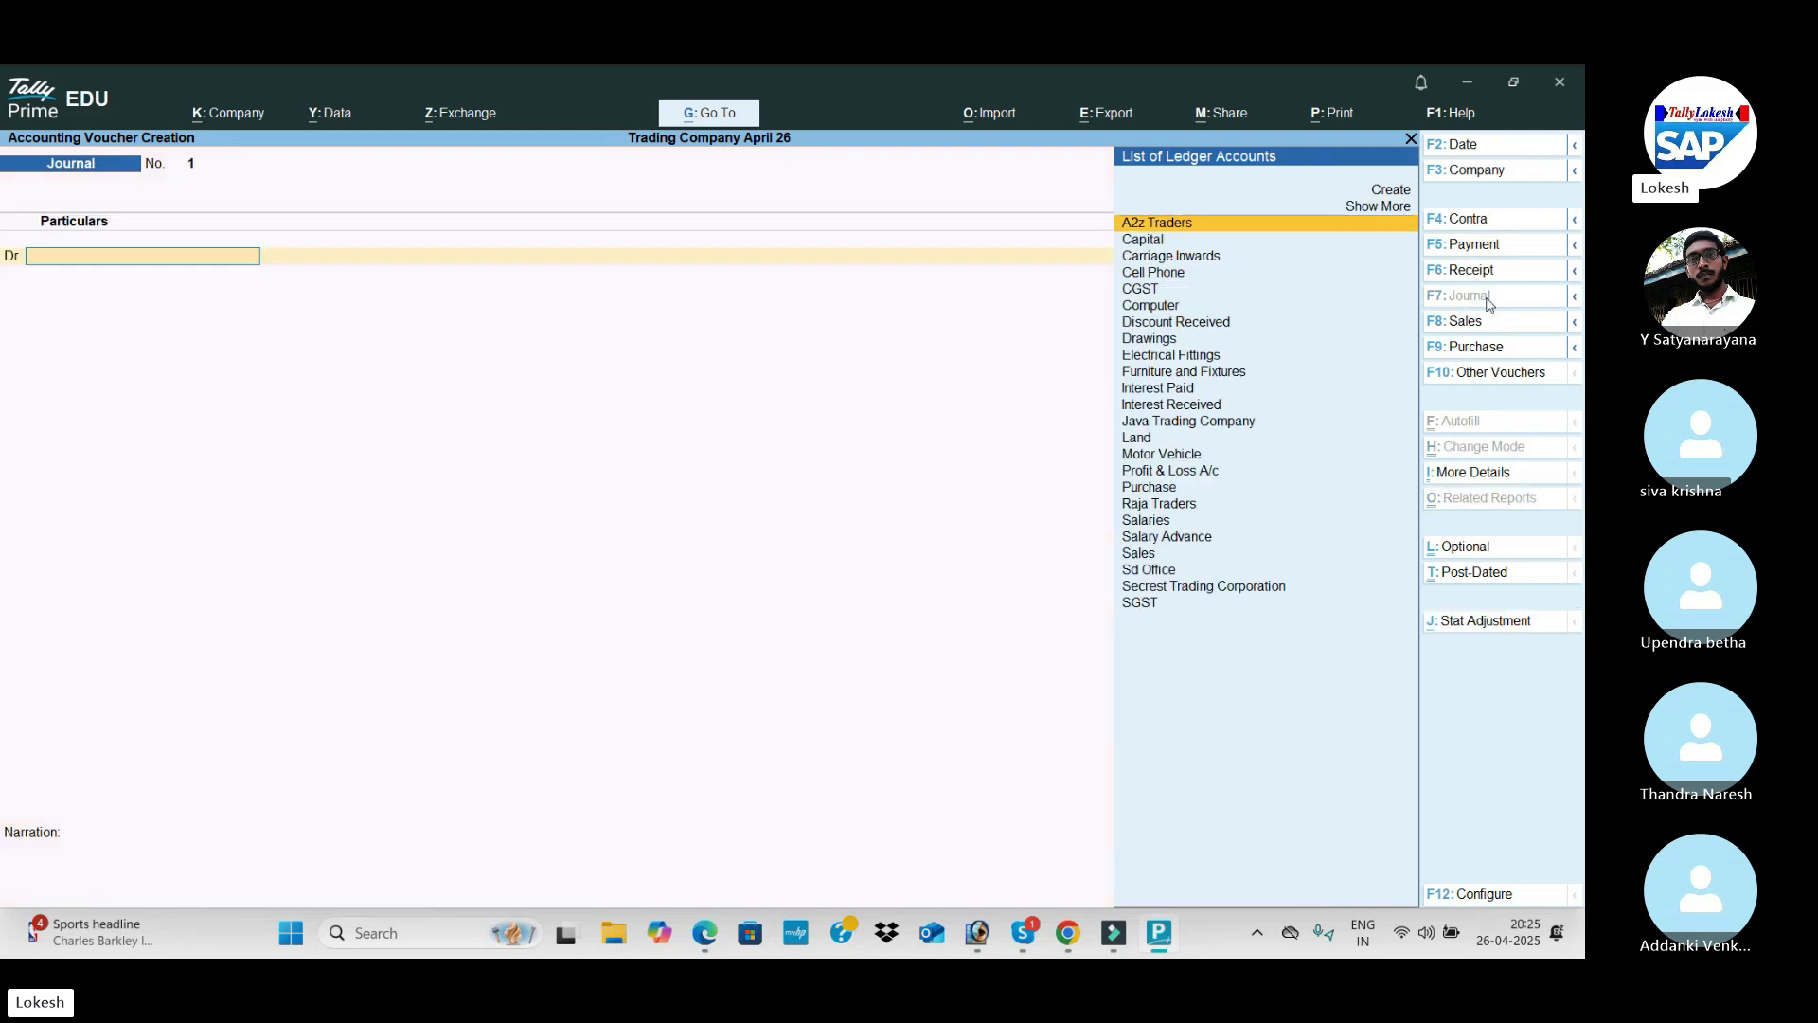
pyautogui.write('Re')
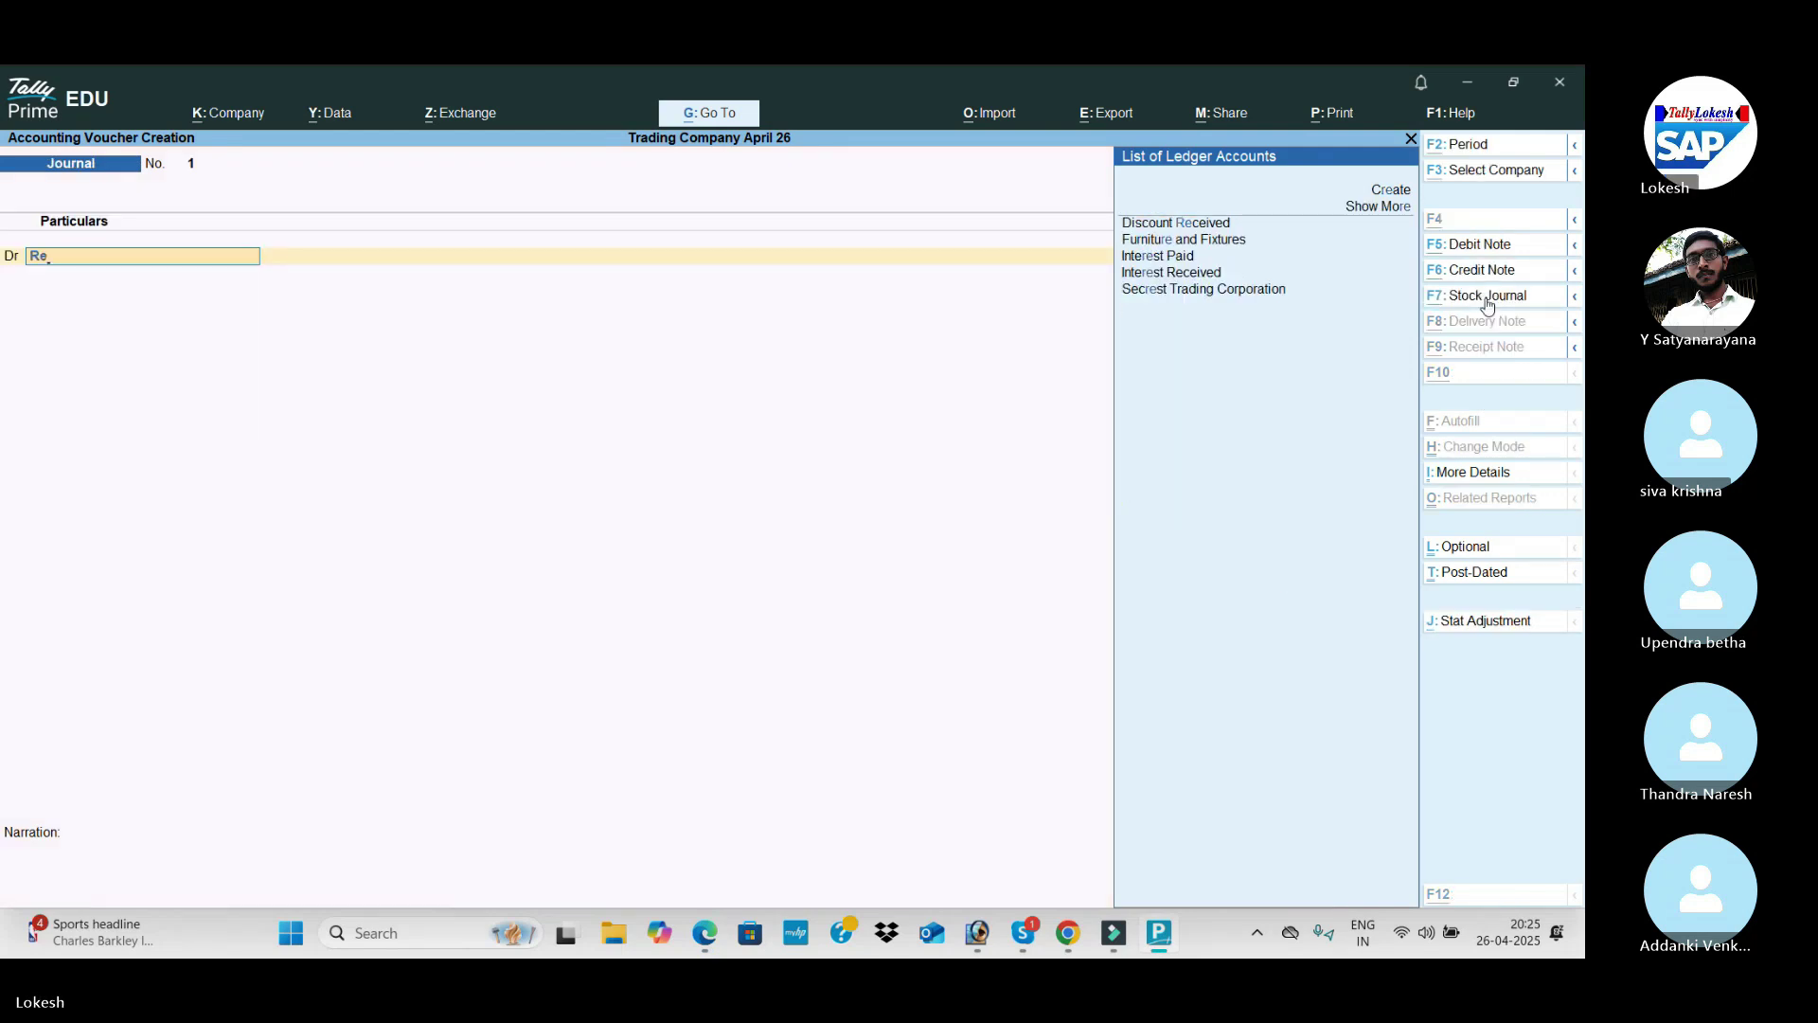
pyautogui.hotkey('alt', 'c')
pyautogui.write('Rent')
pyautogui.press('Return')
pyautogui.write('Ind')
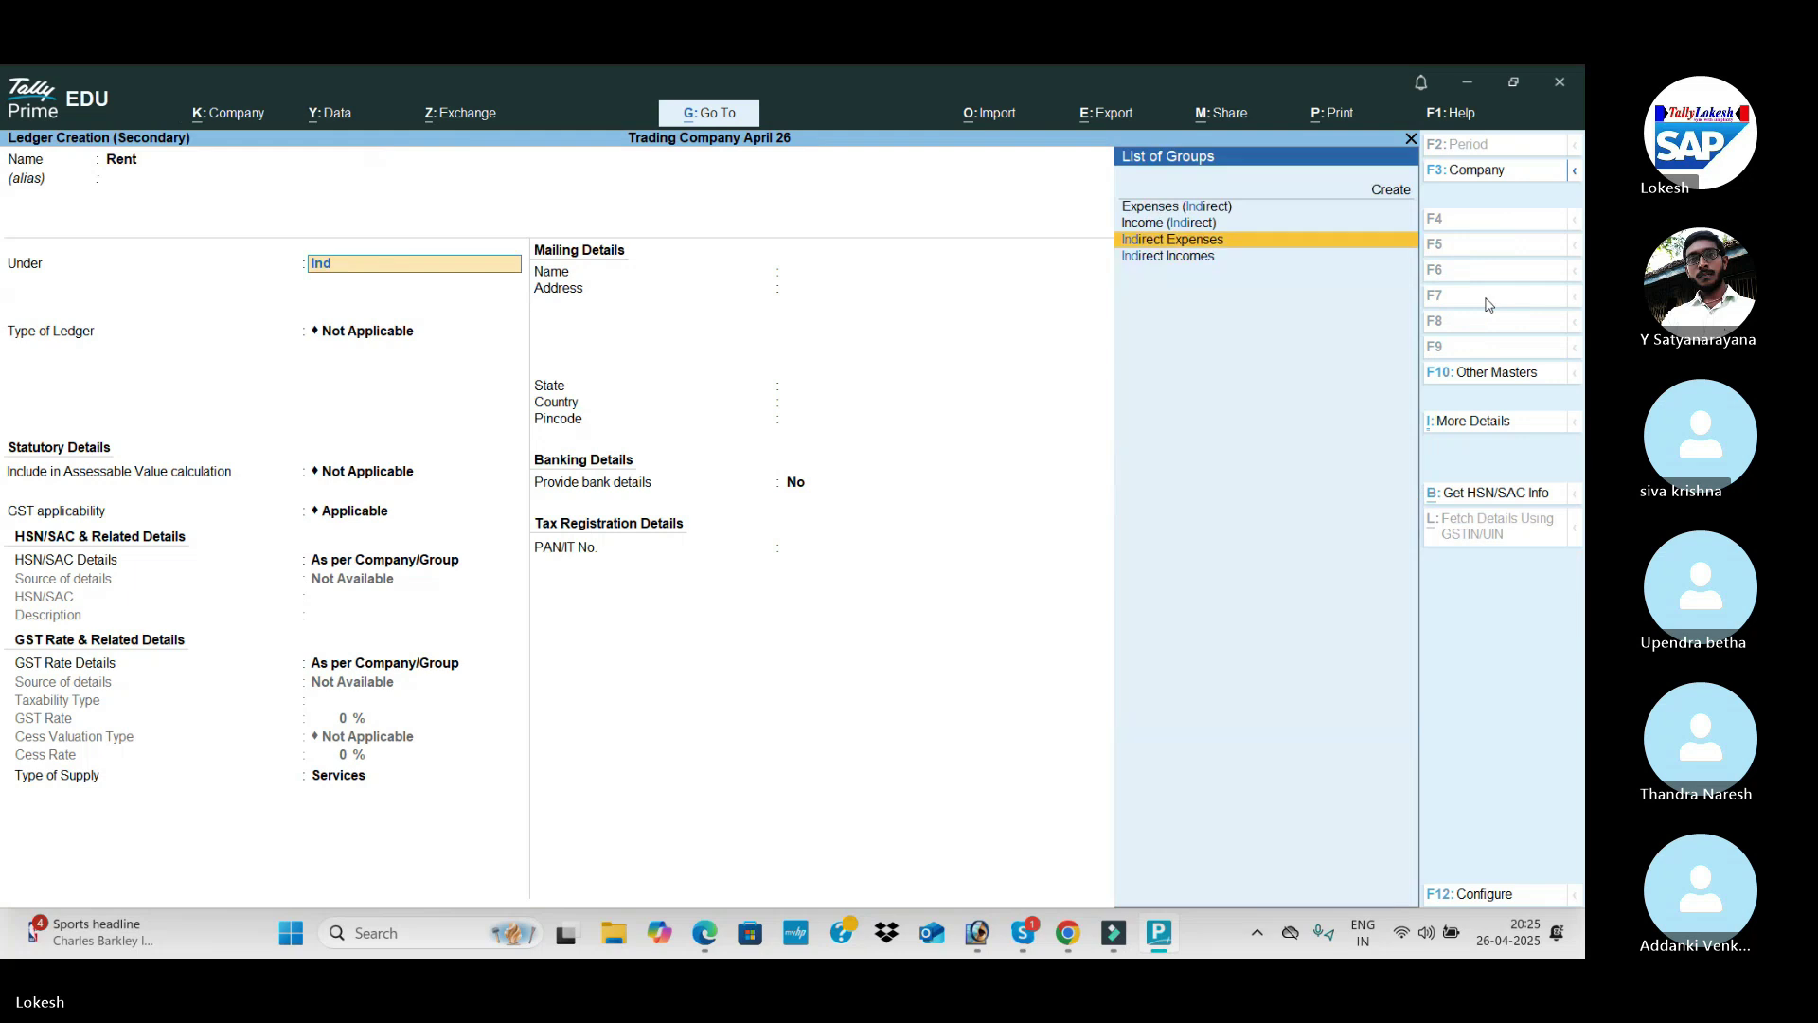
pyautogui.press('Return')
pyautogui.hotkey('ctrl', 'a')
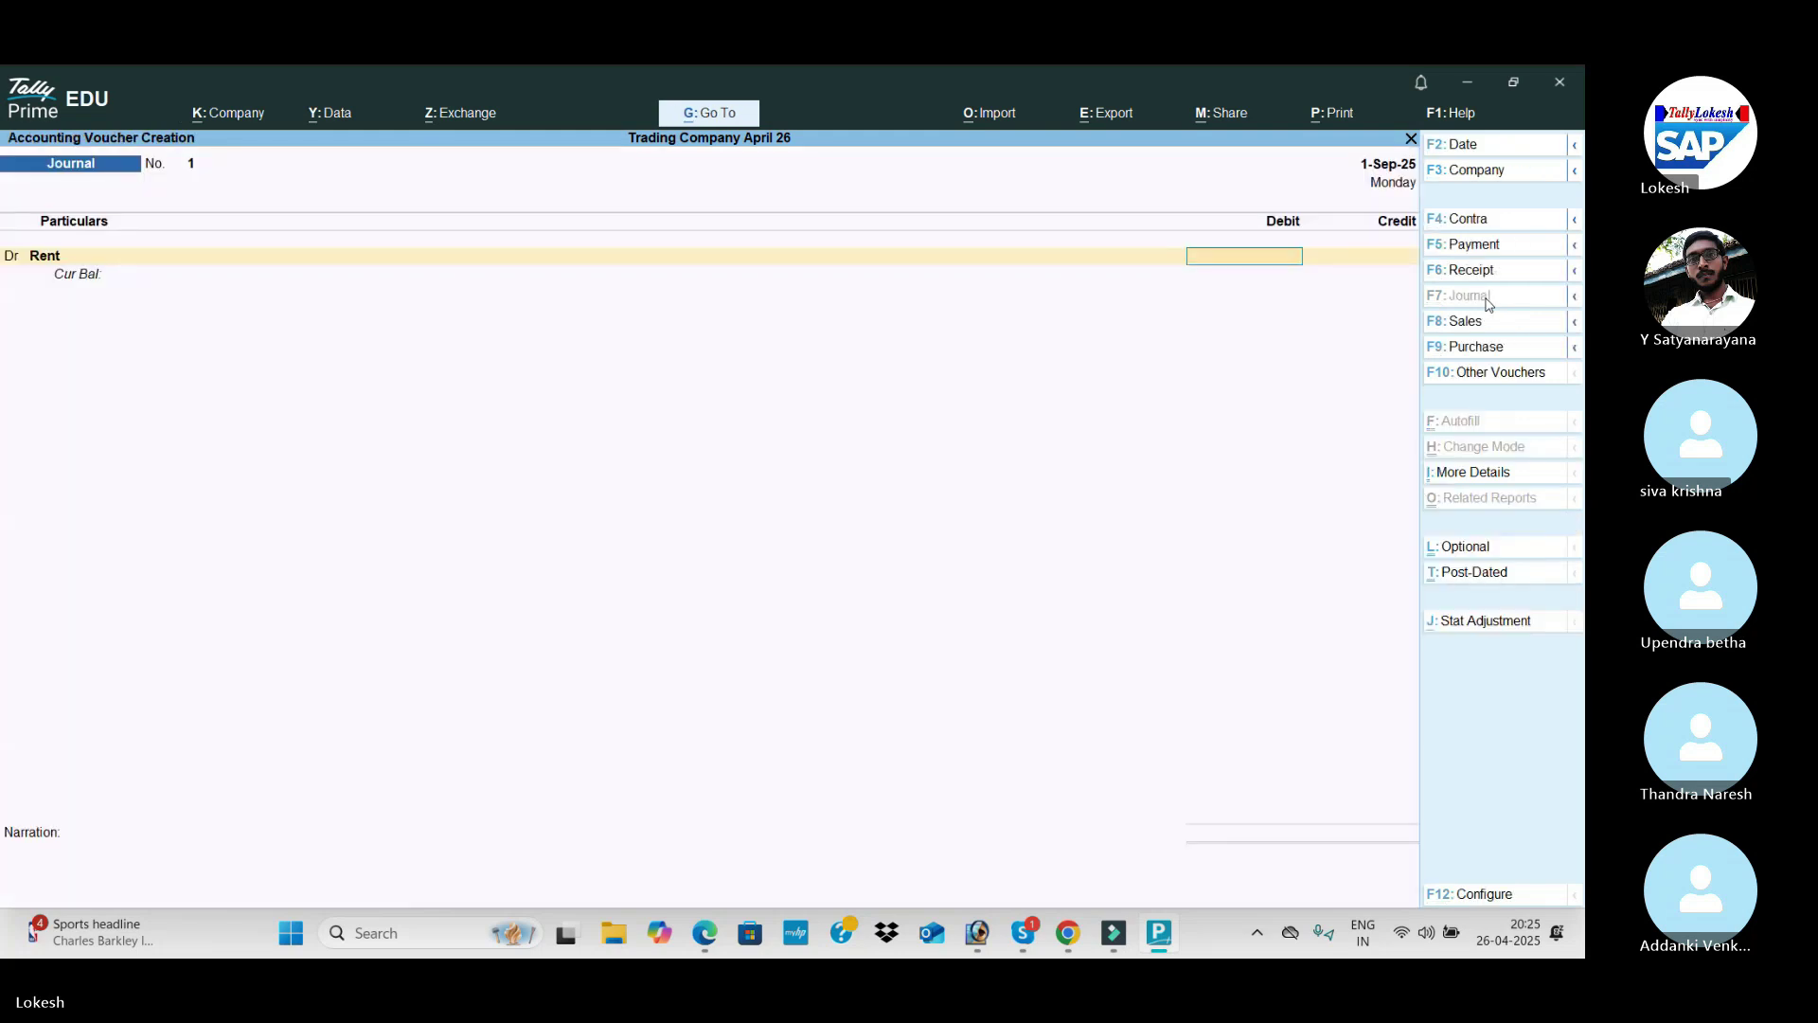
pyautogui.hotkey('alt', 'Tab')
pyautogui.hotkey('alt', 'Tab')
pyautogui.write('3500')
pyautogui.press('Return')
# Step: Credit the rent provision to a new Rent Payable ledger under Provisions and save the journal
pyautogui.hotkey('alt', 'c')
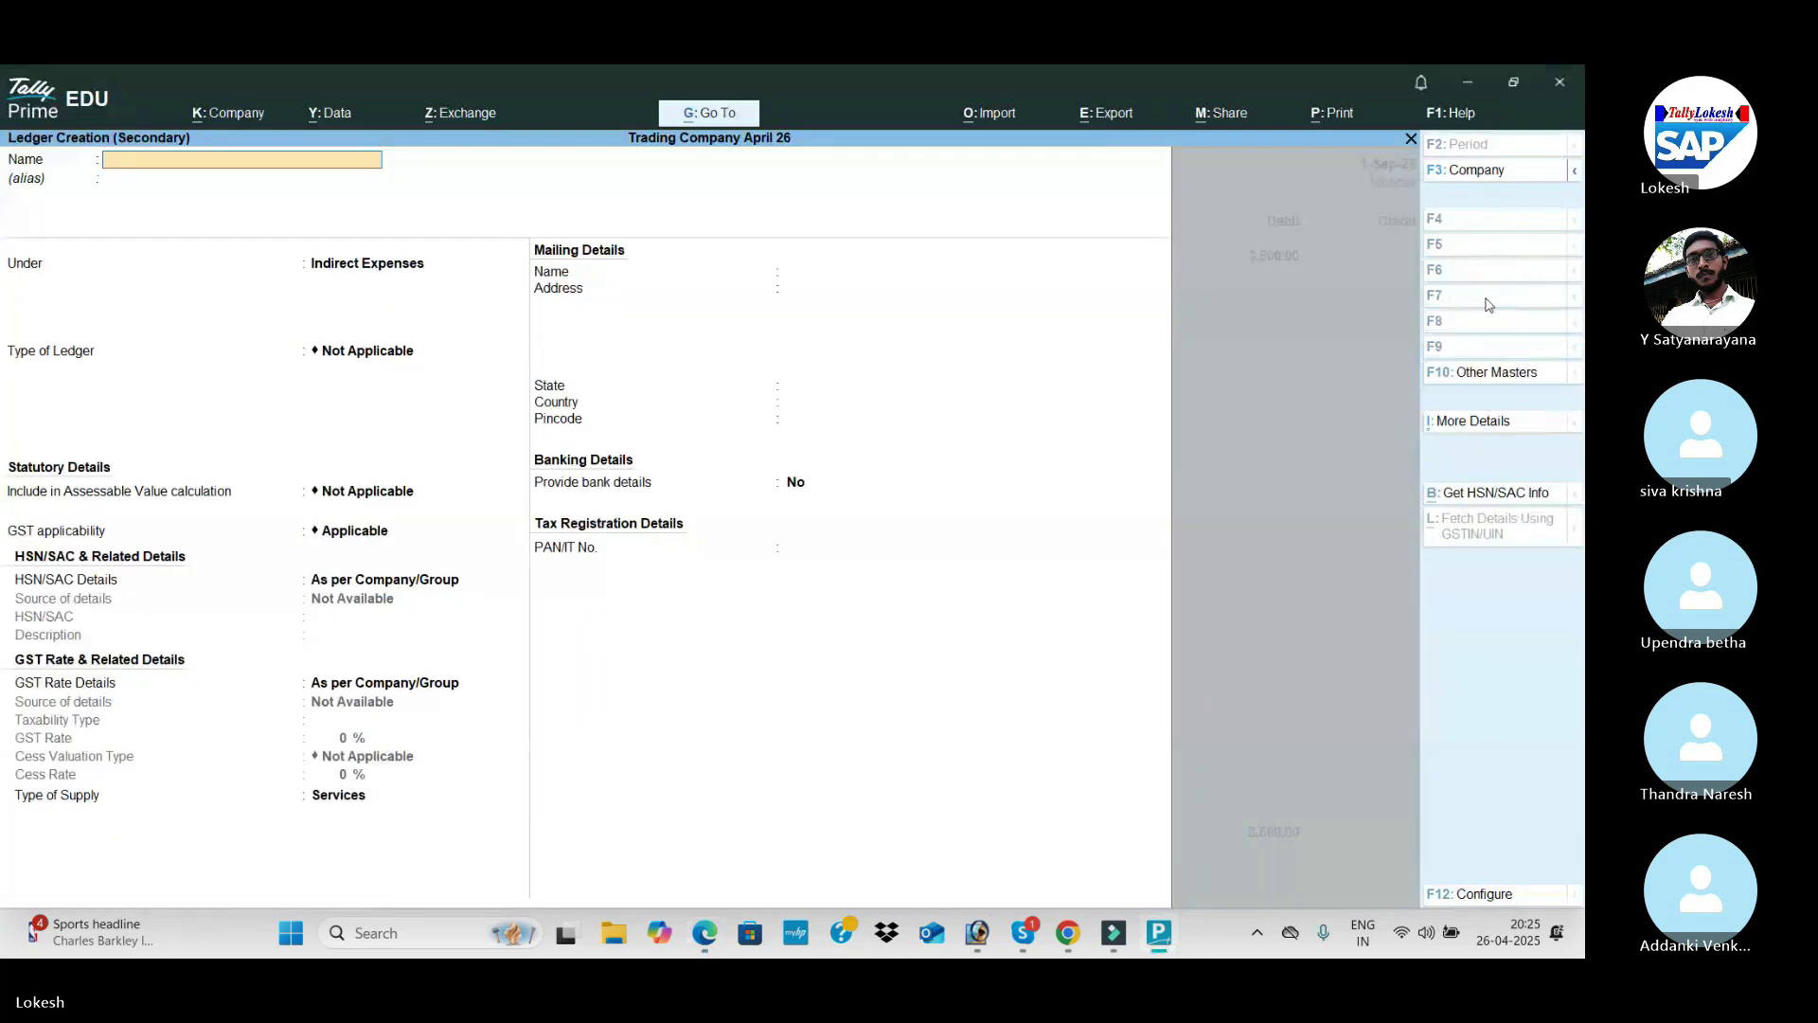
pyautogui.write('Rent Payable')
pyautogui.press('Return')
pyautogui.press('Return')
pyautogui.write('prov')
pyautogui.press('Return')
pyautogui.press('Return')
pyautogui.hotkey('ctrl', 'a')
pyautogui.press('Return')
pyautogui.press('Return')
pyautogui.press('Return')
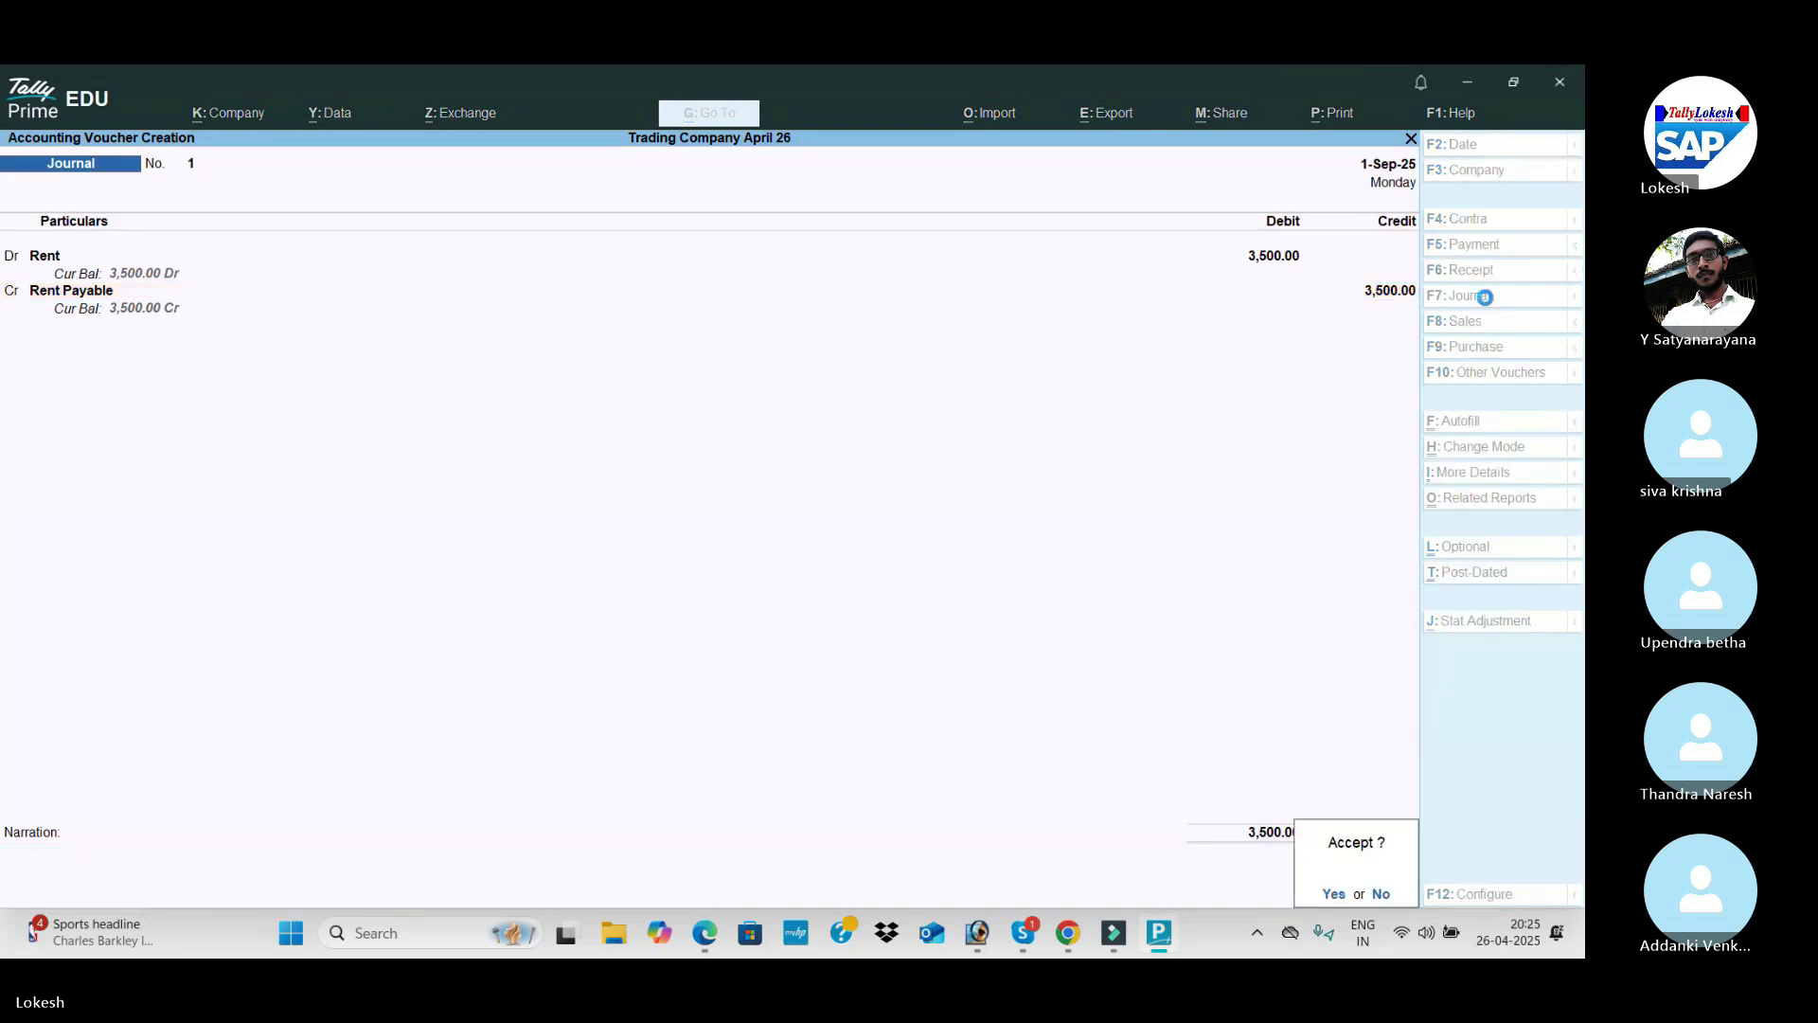
pyautogui.press('Return')
# Step: Debit the Salaries ledger with 11,500 in the next journal voucher, following provision entry 2 in the PDF
pyautogui.hotkey('alt', 'Tab')
pyautogui.hotkey('alt', 'Tab')
pyautogui.write('Sa')
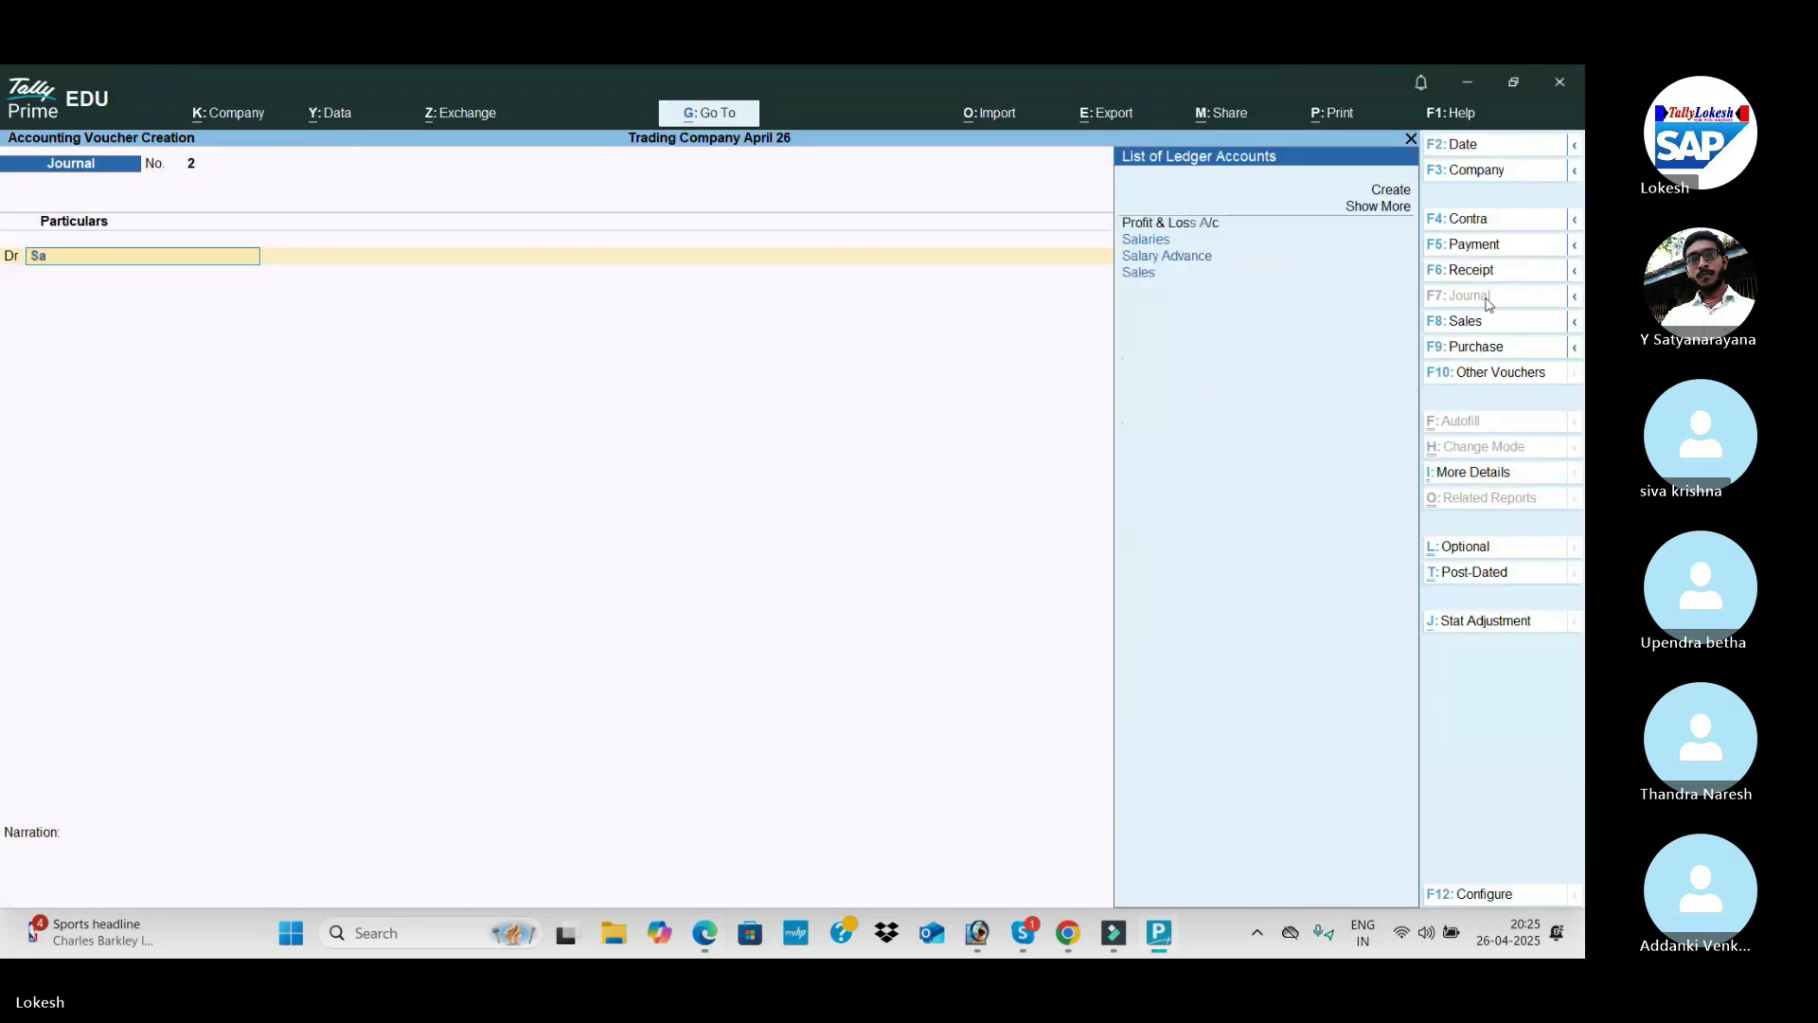
pyautogui.press('Return')
pyautogui.hotkey('alt', 'Tab')
pyautogui.hotkey('alt', 'Tab')
pyautogui.write('11,500')
pyautogui.press('Return')
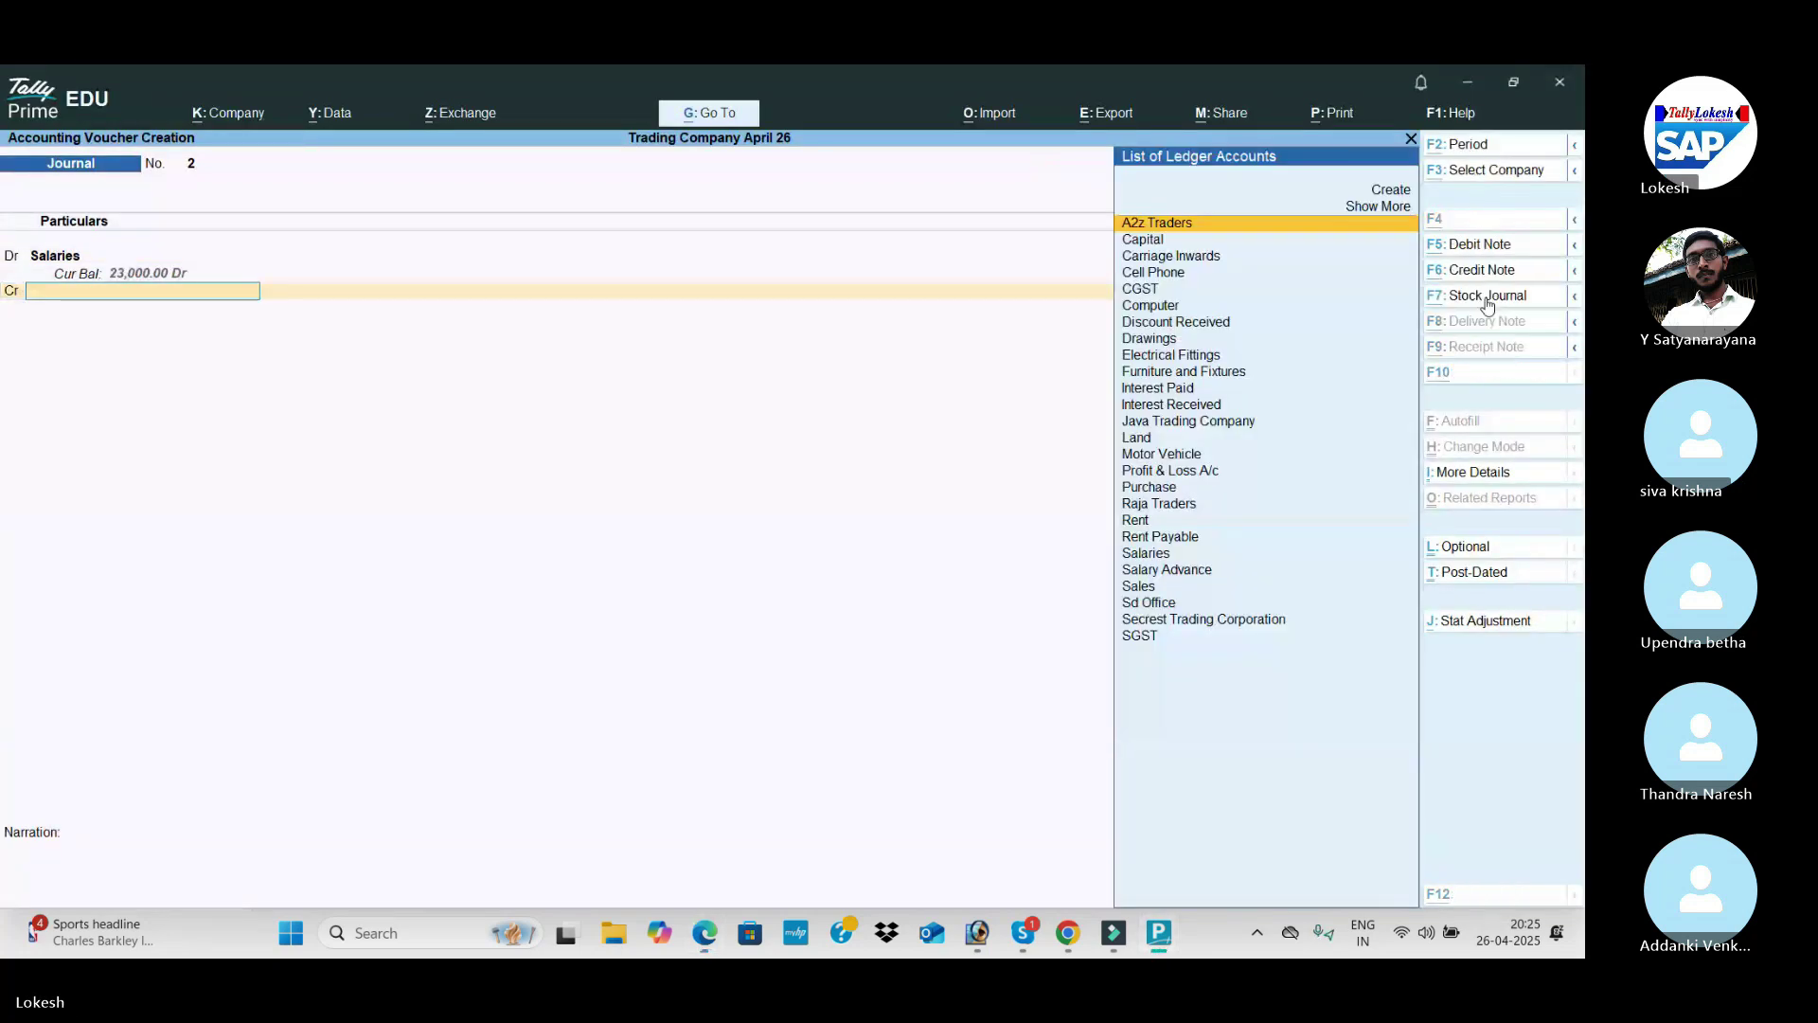
# Step: Credit the salaries provision to a new Salary Payable ledger under Provisions and save the journal
pyautogui.hotkey('alt', 'c')
pyautogui.write('Salary')
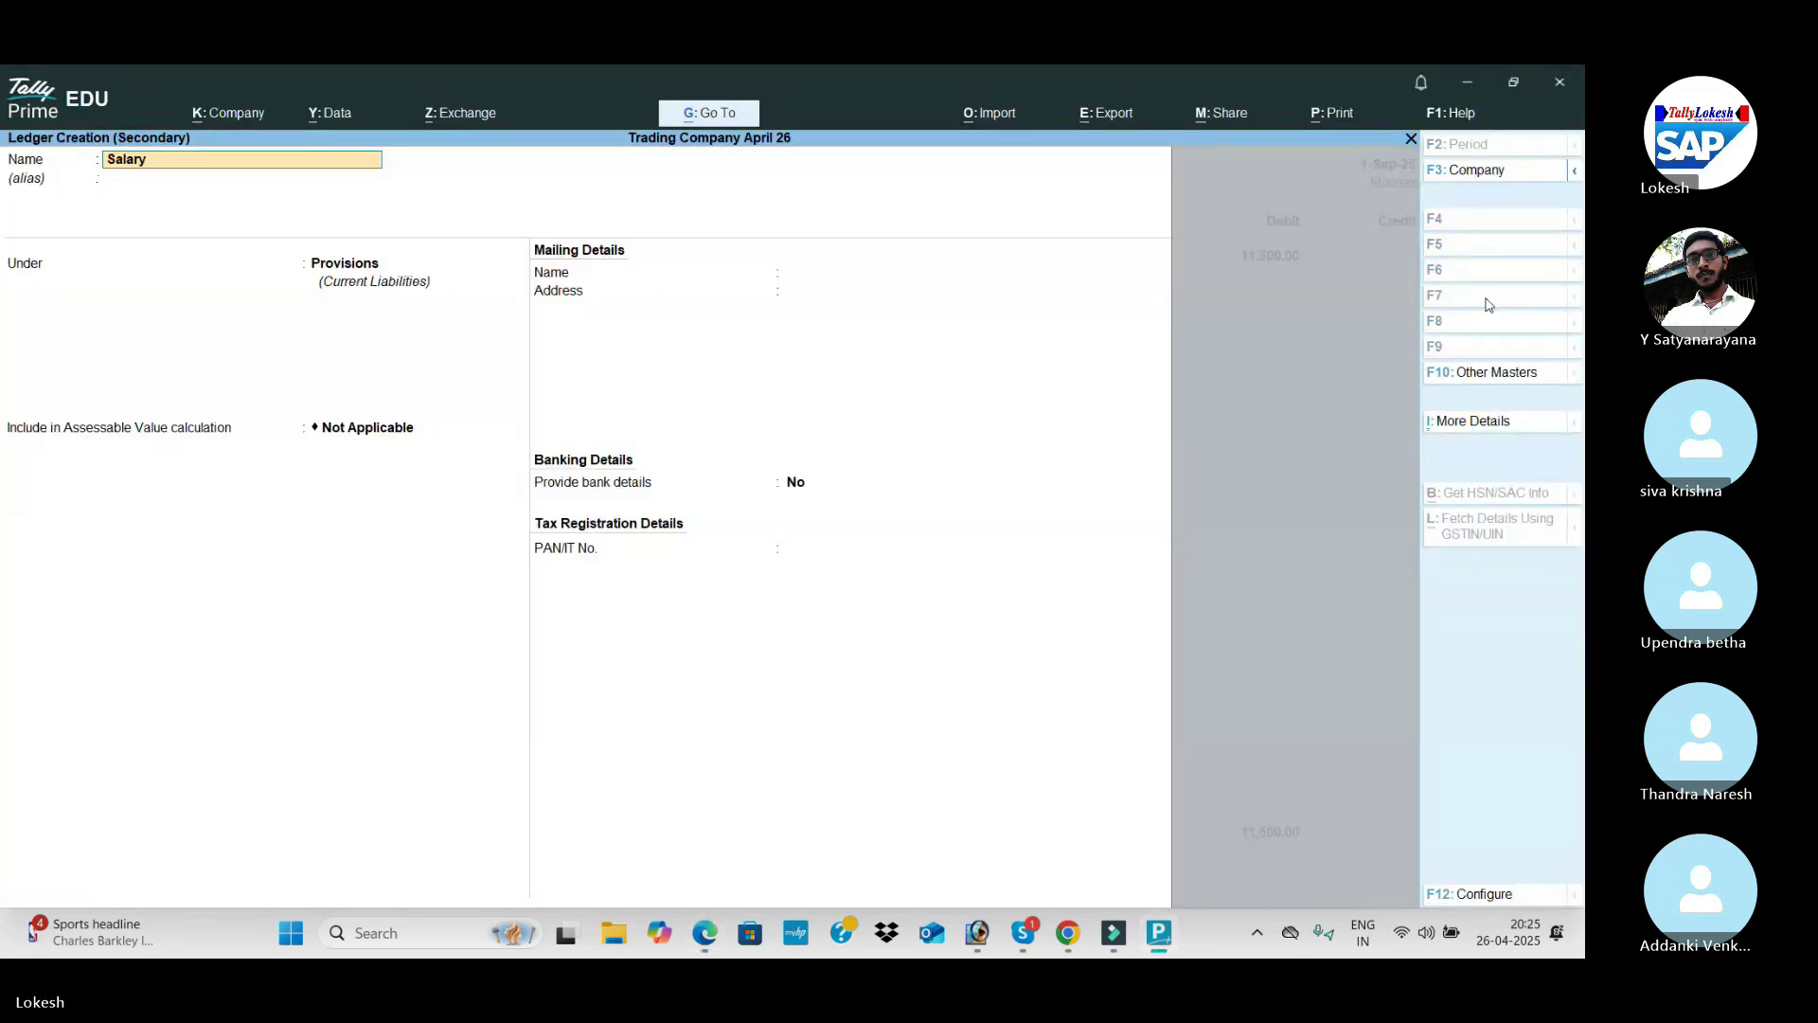
pyautogui.write(' Payable')
pyautogui.press('Return')
pyautogui.press('Return')
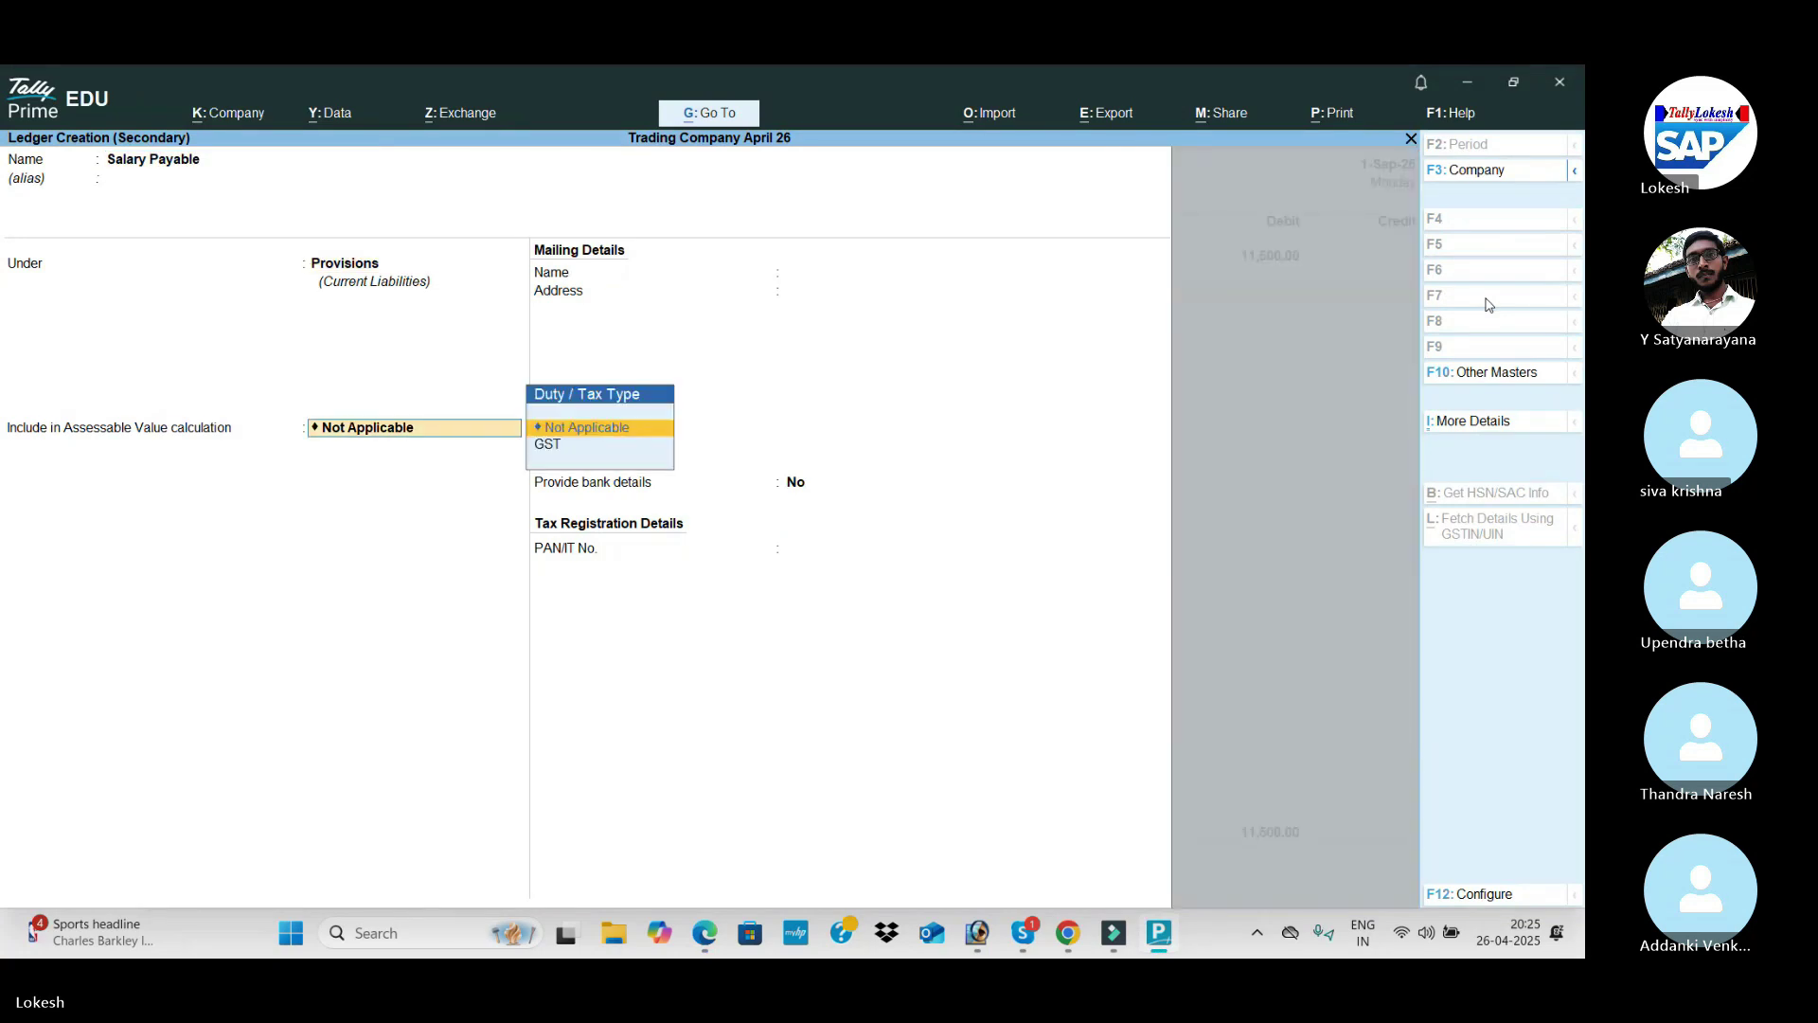
pyautogui.press('Return')
pyautogui.press('Return')
pyautogui.press('Return')
pyautogui.press('Return')
pyautogui.press('Return')
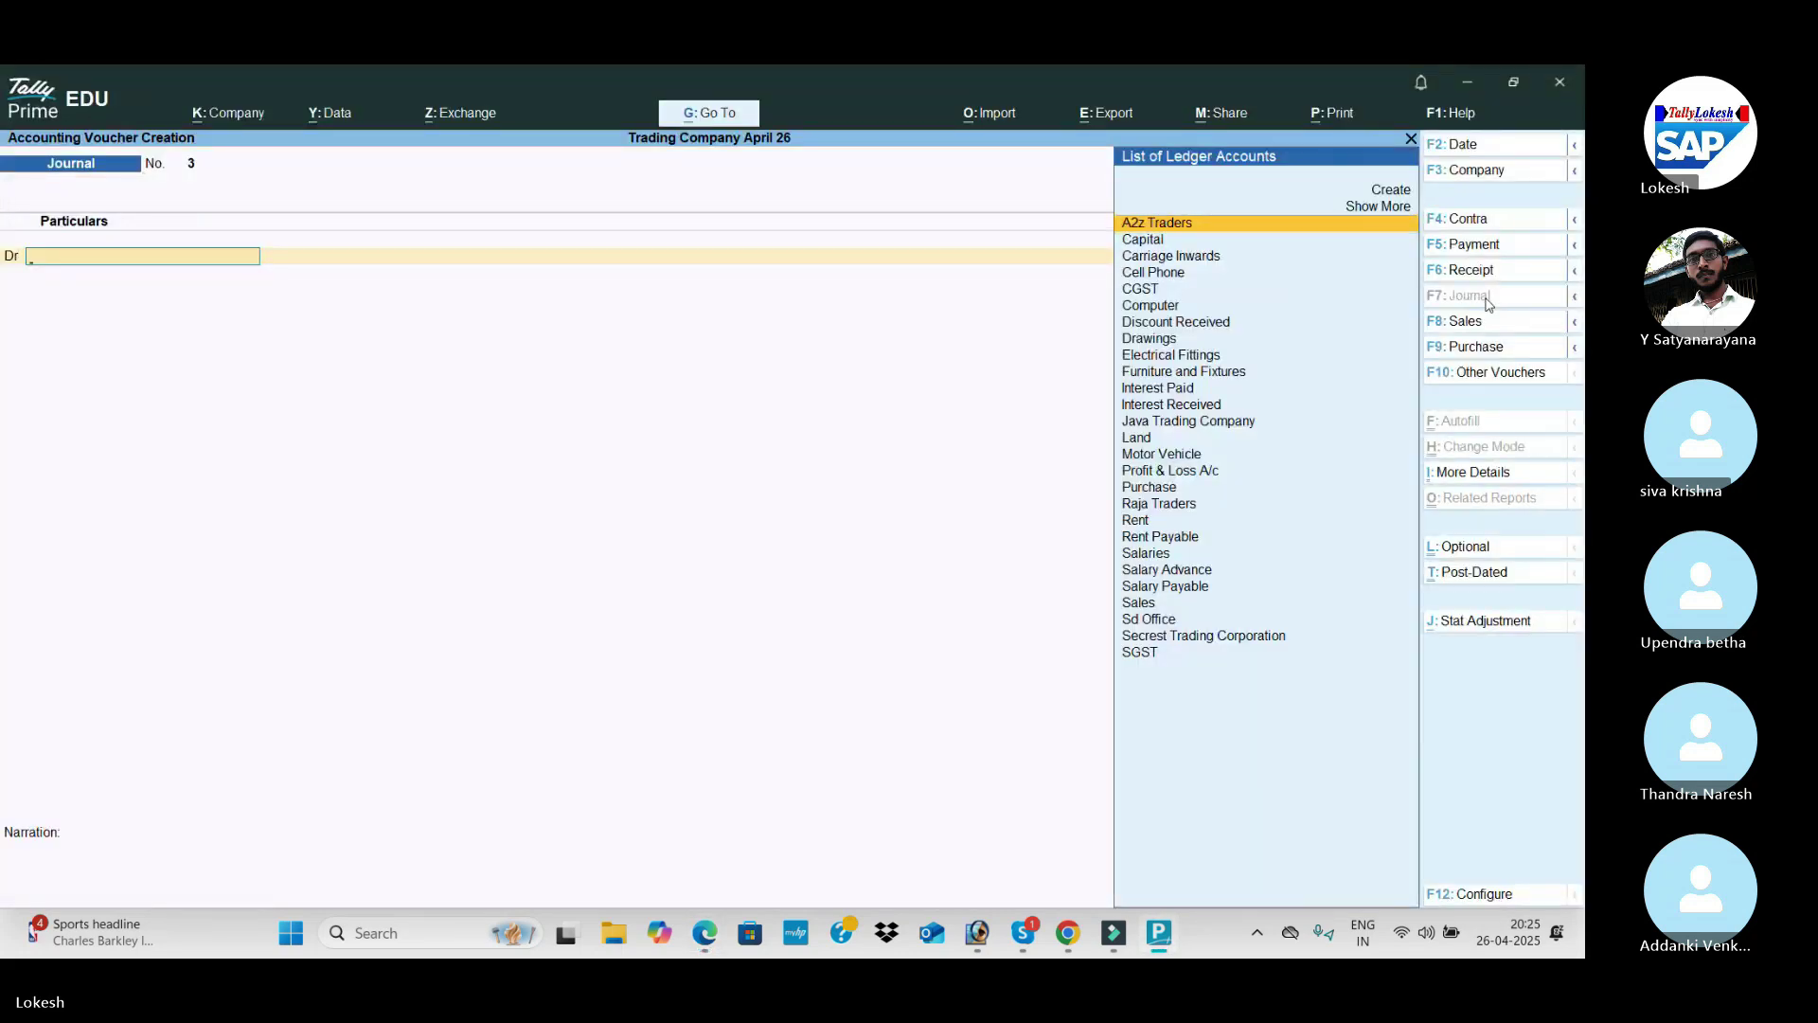
# Step: Debit 500 in the next journal voucher to a new ledger named Electriciy Exp under Indirect Expenses
pyautogui.write('Le')
pyautogui.hotkey('alt', 'c')
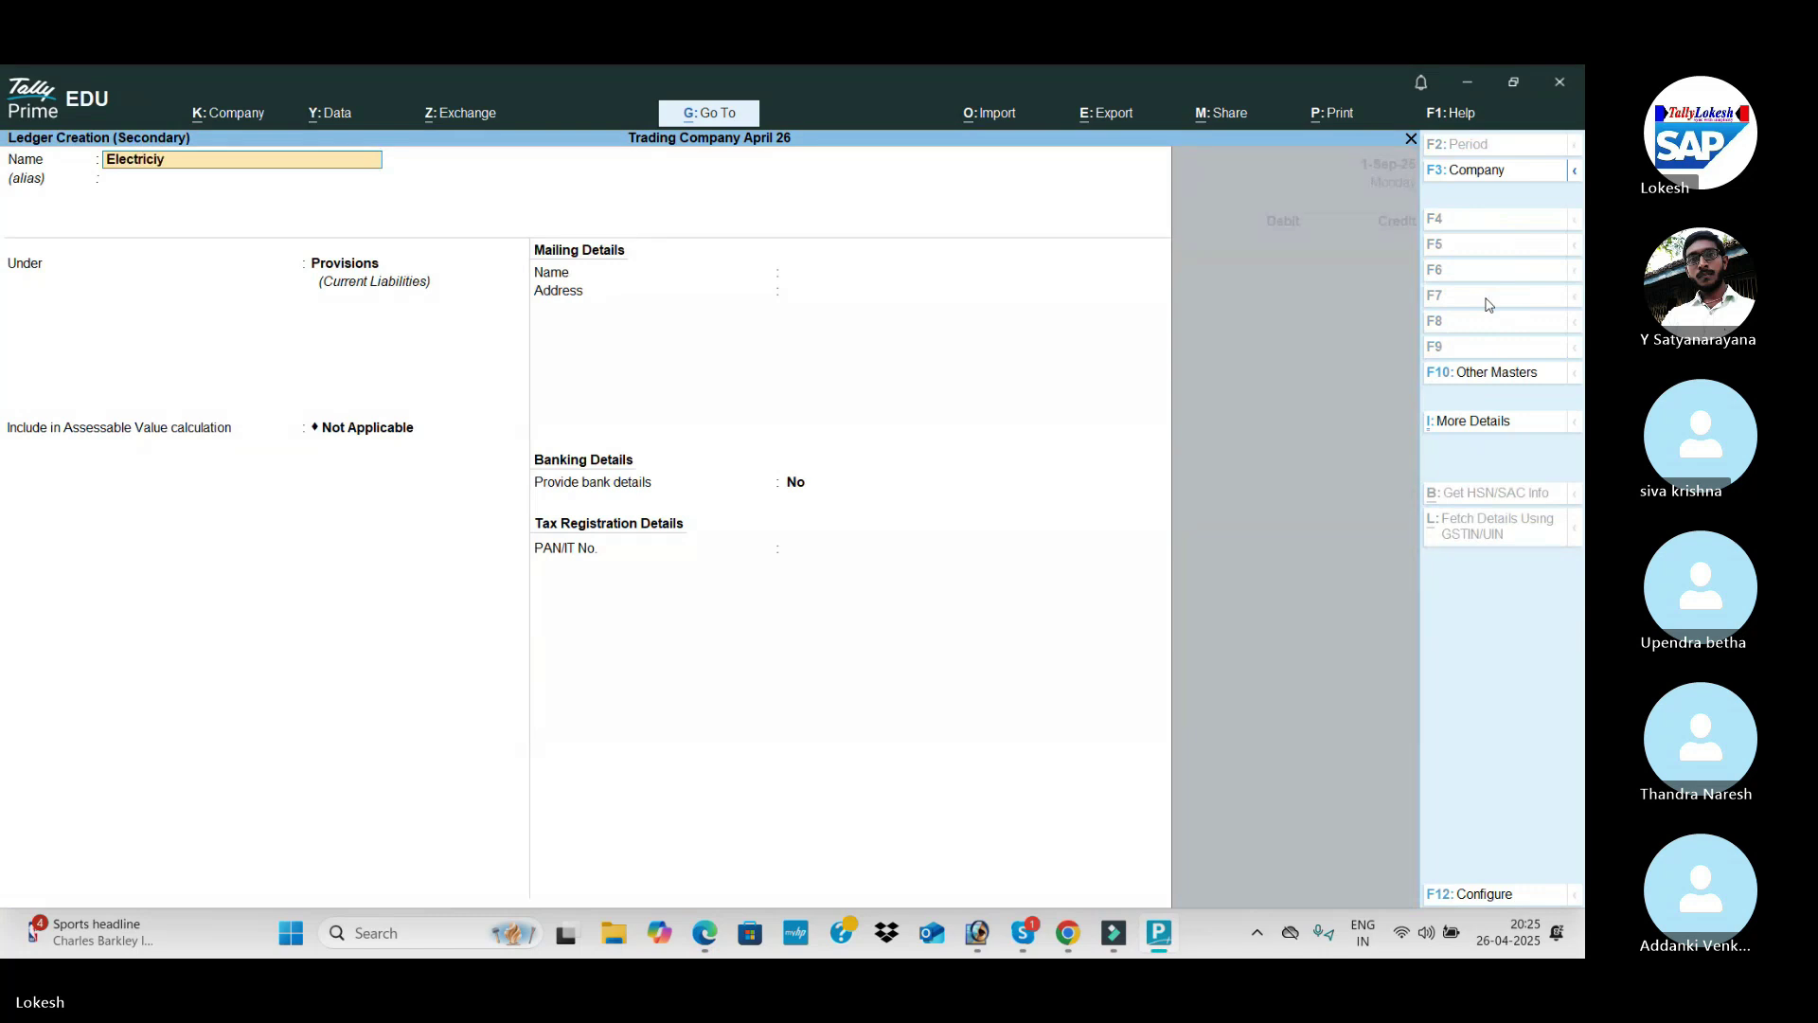
pyautogui.press('Return')
pyautogui.write('Ind')
pyautogui.press('Return')
pyautogui.hotkey('ctrl', 'a')
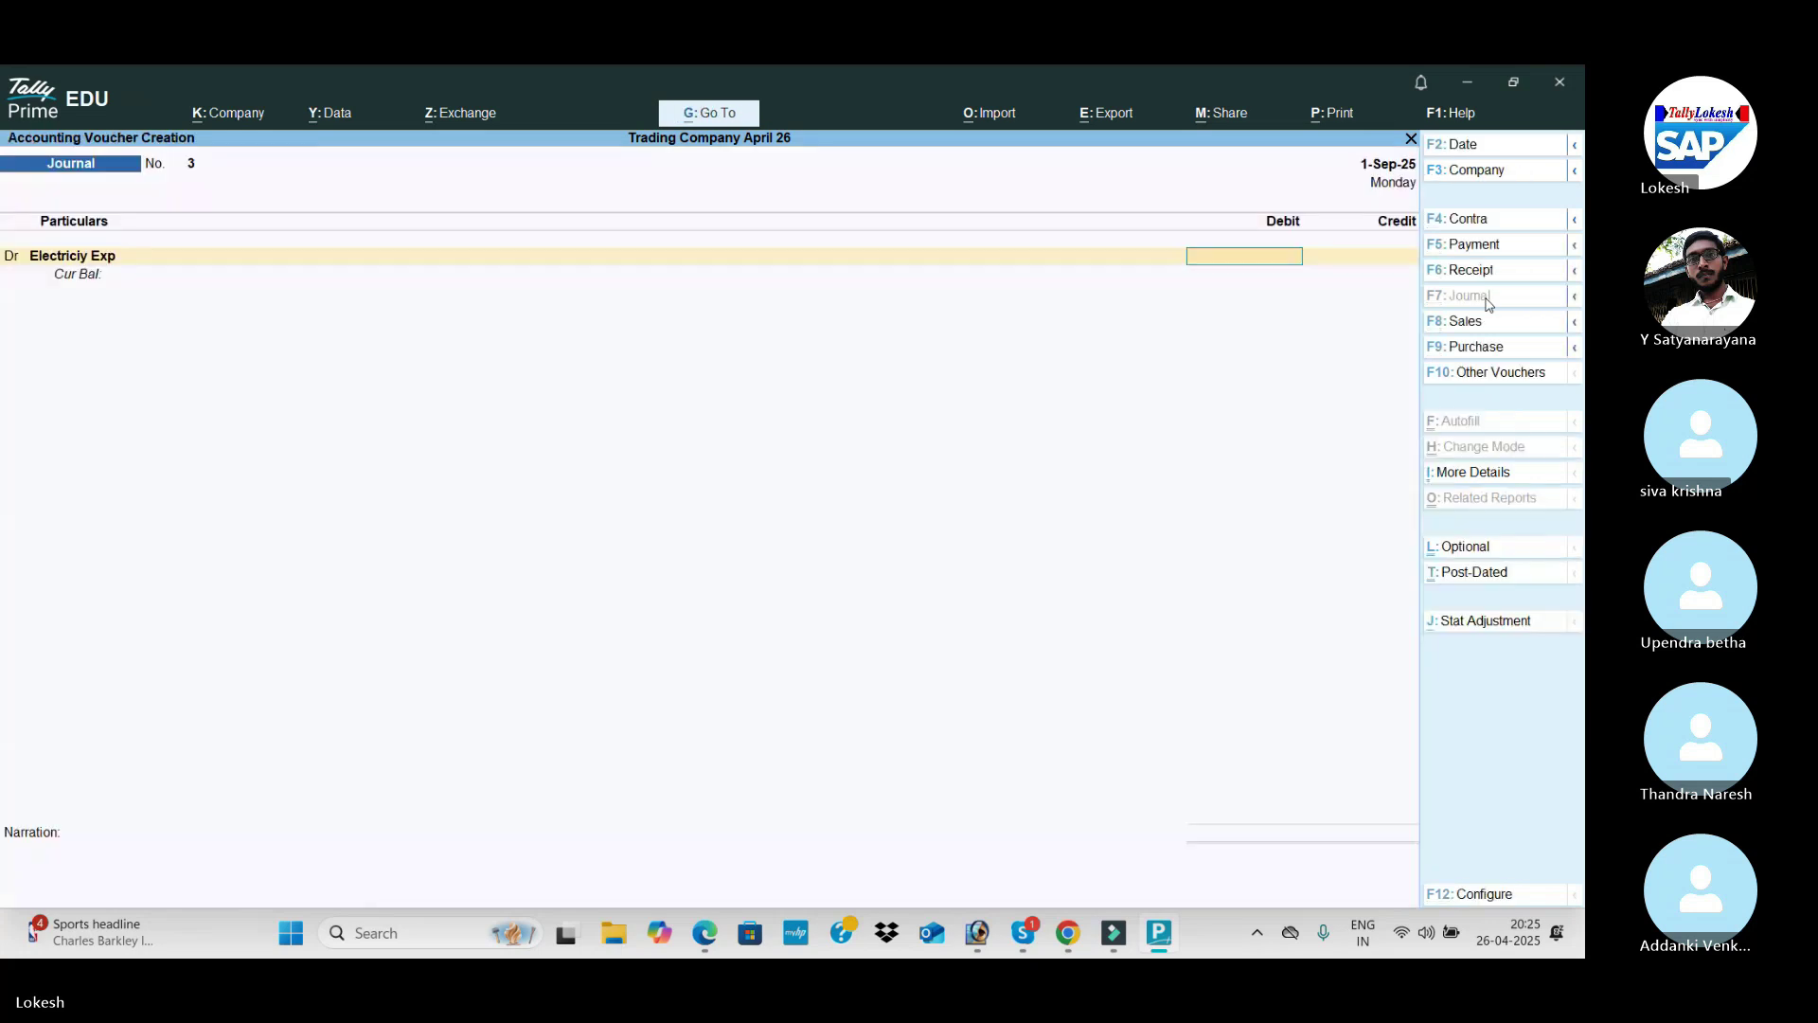
pyautogui.hotkey('alt', 'Tab')
pyautogui.hotkey('alt', 'Tab')
pyautogui.write('500')
pyautogui.press('Return')
# Step: Credit the electricity provision to a new Electricity Exp Payable ledger under Provisions and save the journal
pyautogui.hotkey('alt', 'c')
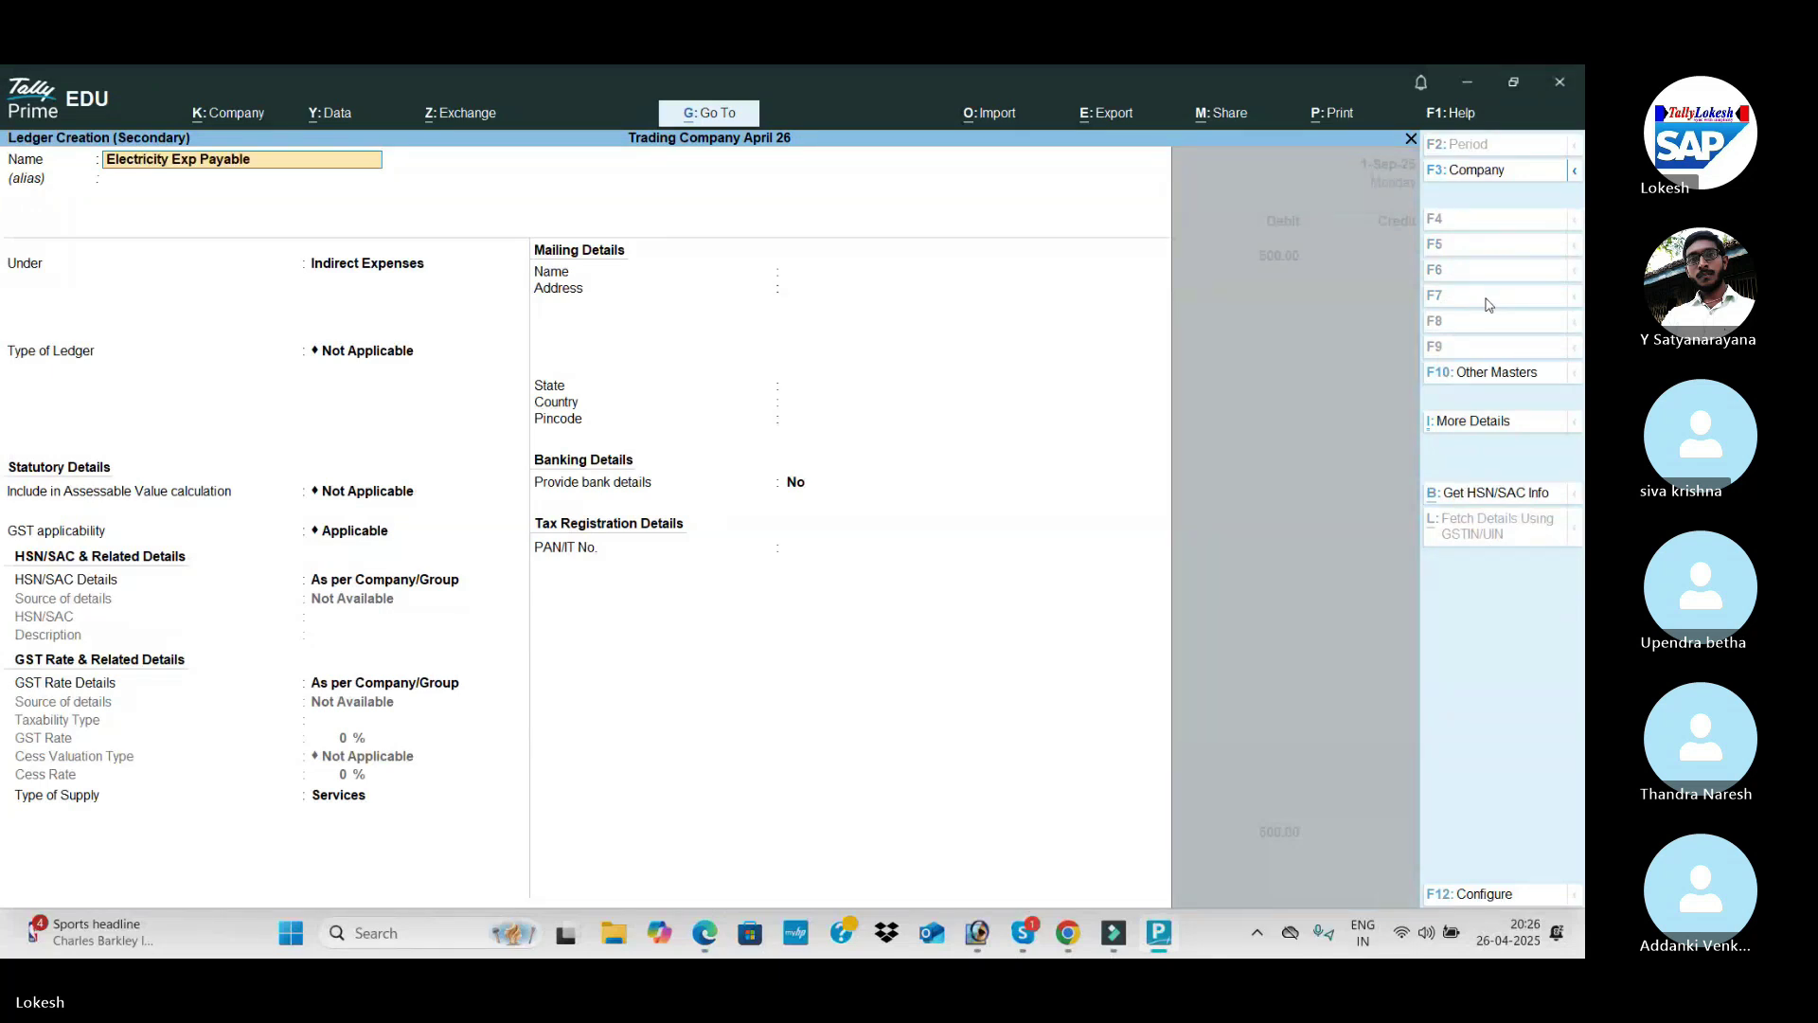
pyautogui.press('Return')
pyautogui.write('pro')
pyautogui.press('Return')
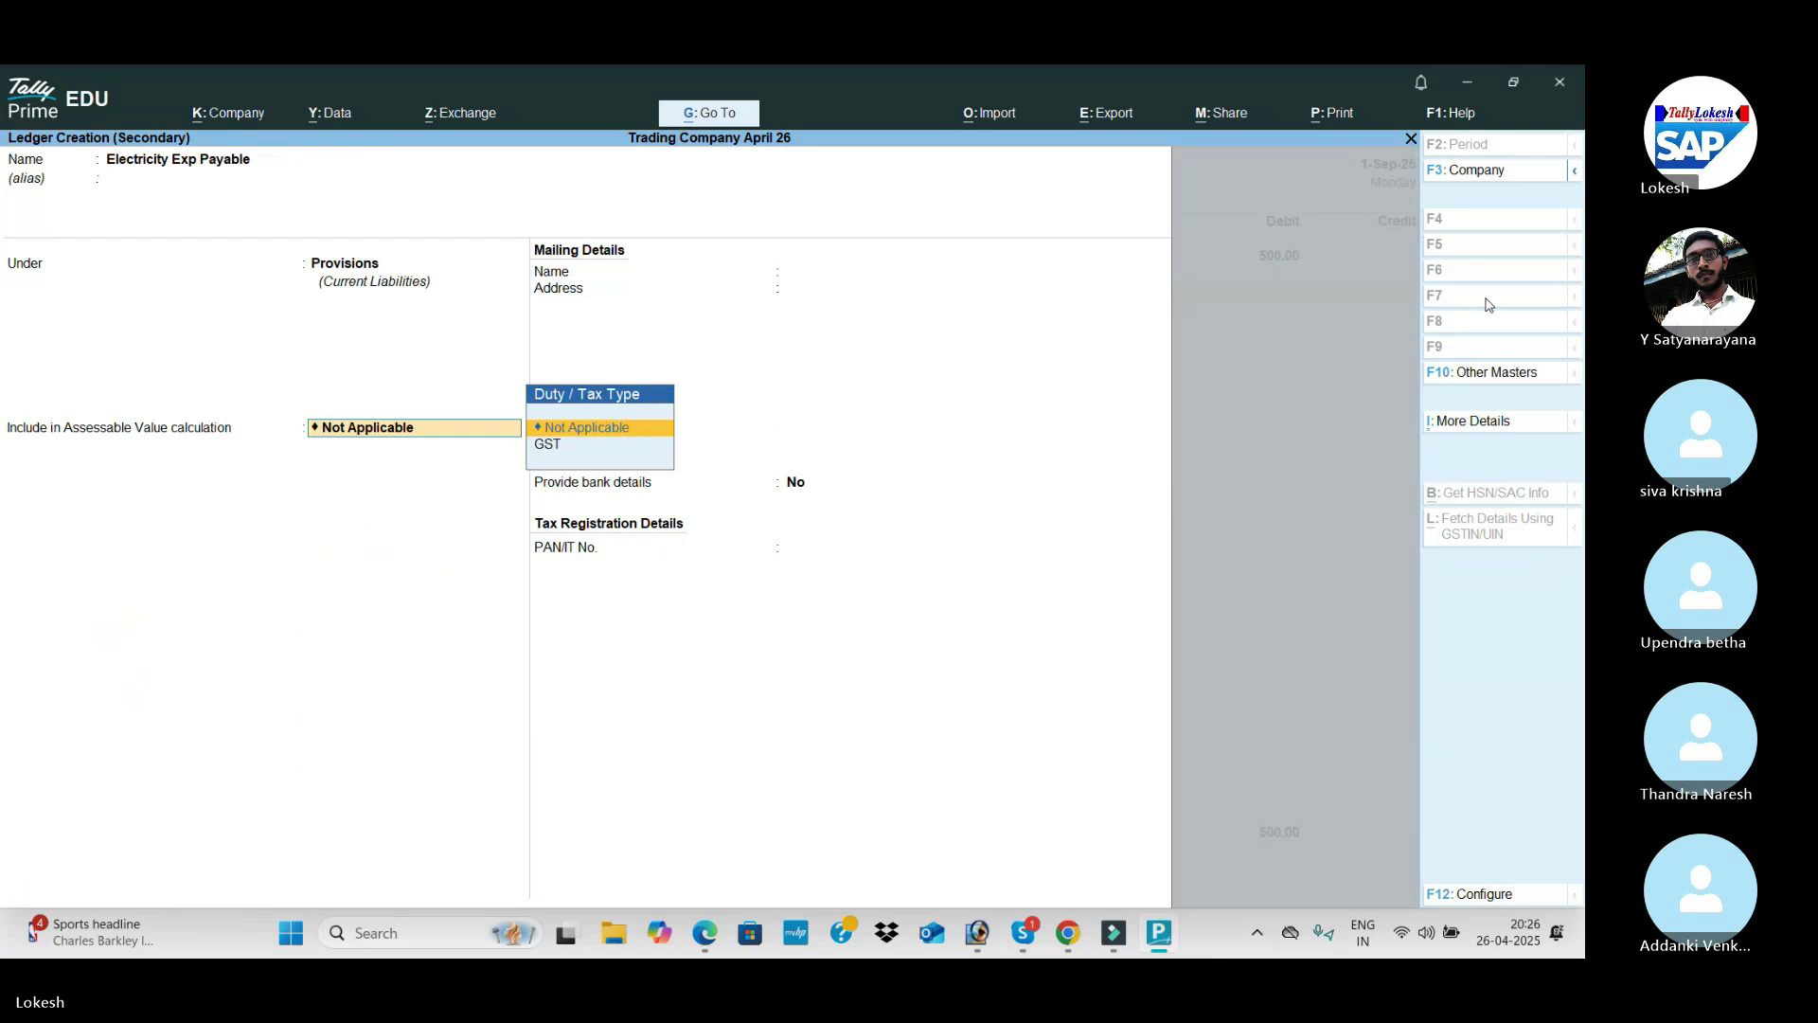
pyautogui.hotkey('ctrl', 'a')
pyautogui.press('Return')
pyautogui.press('Return')
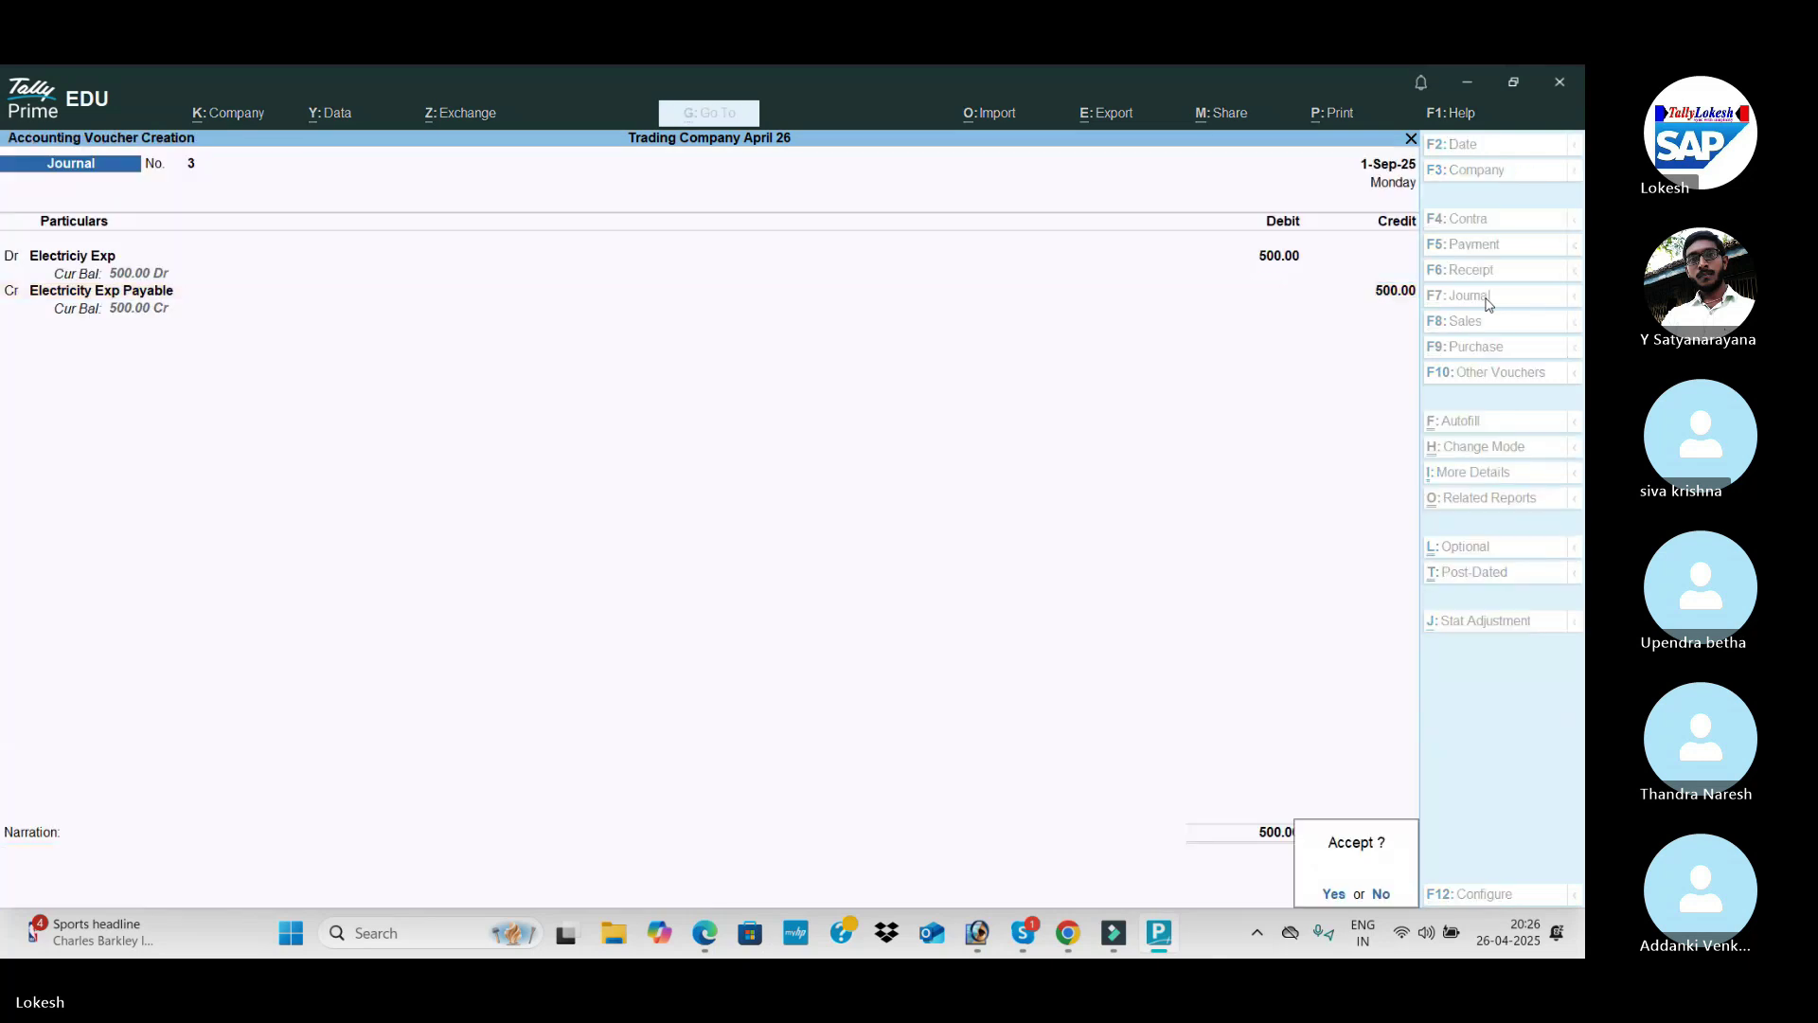
pyautogui.press('Return')
# Step: Find the Depreciation Entries in the PDF and create a Depreciation ledger under Indirect Expenses as the debit account of a new journal
pyautogui.hotkey('alt', 'Tab')
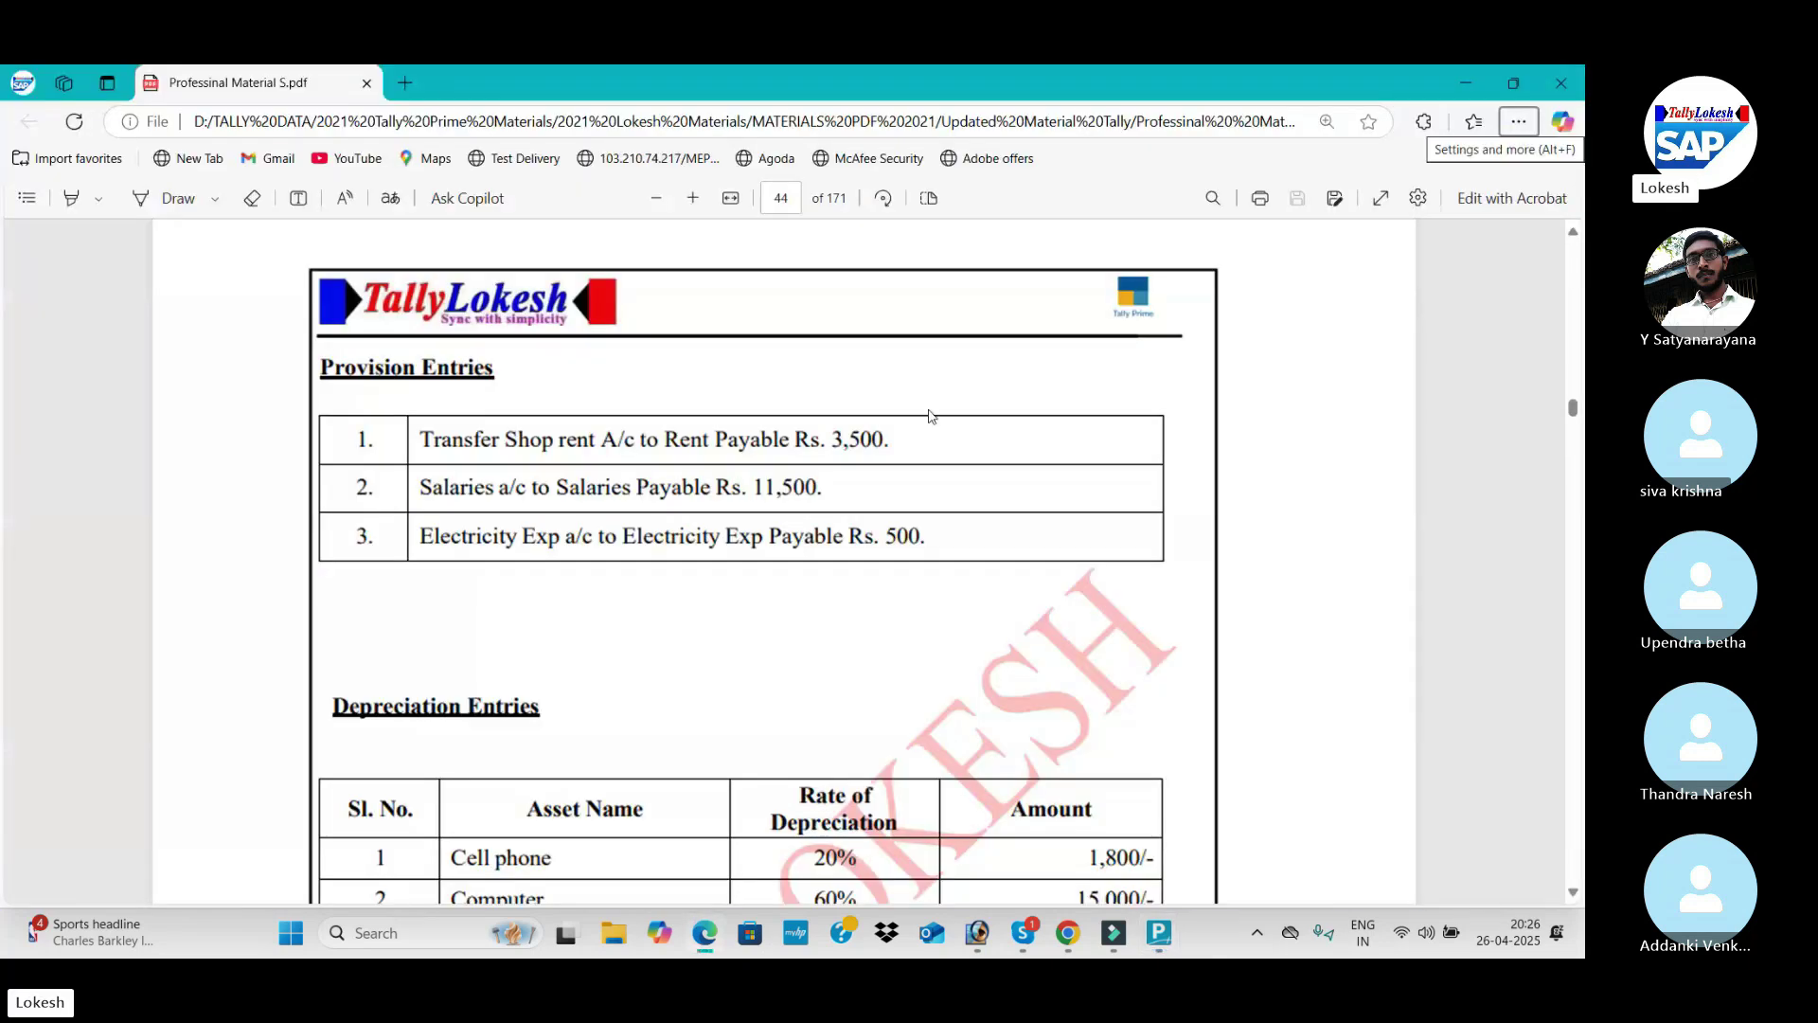
pyautogui.scroll(-3, 651, 499)
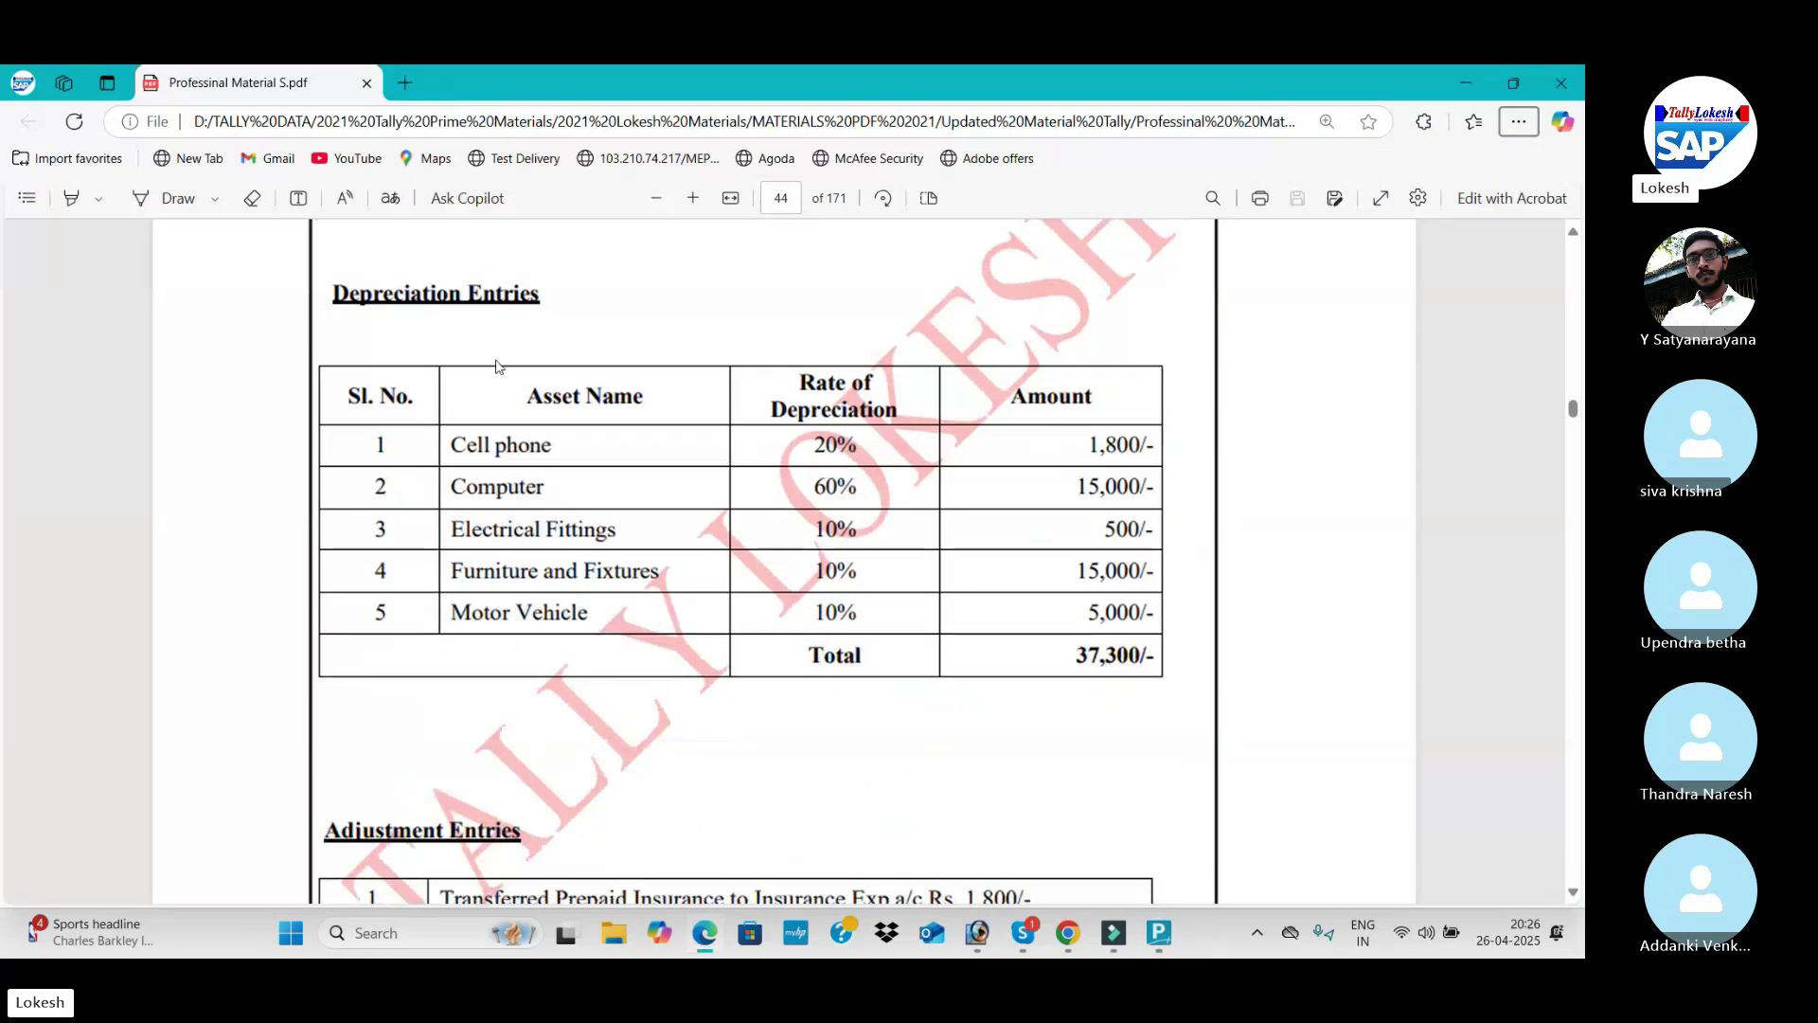
pyautogui.hotkey('alt', 'Tab')
pyautogui.hotkey('alt', 'c')
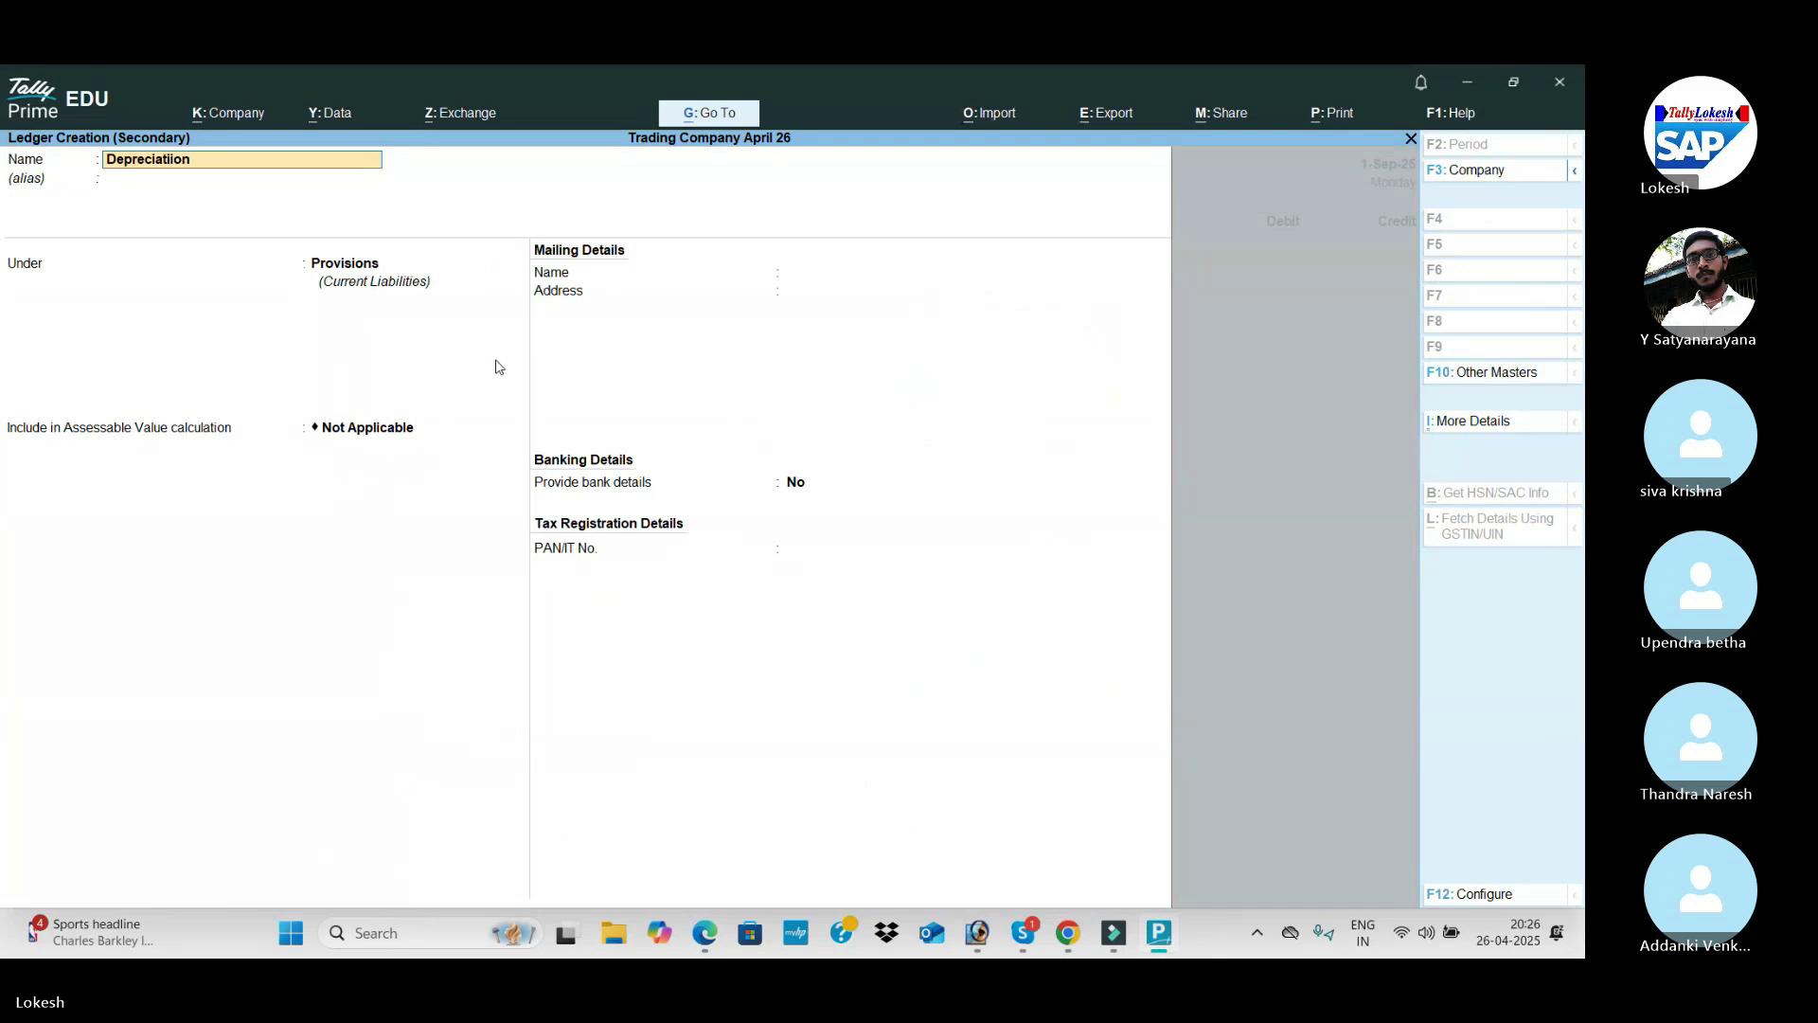
pyautogui.press('Return')
pyautogui.write('ind')
pyautogui.press('Return')
pyautogui.press('Return')
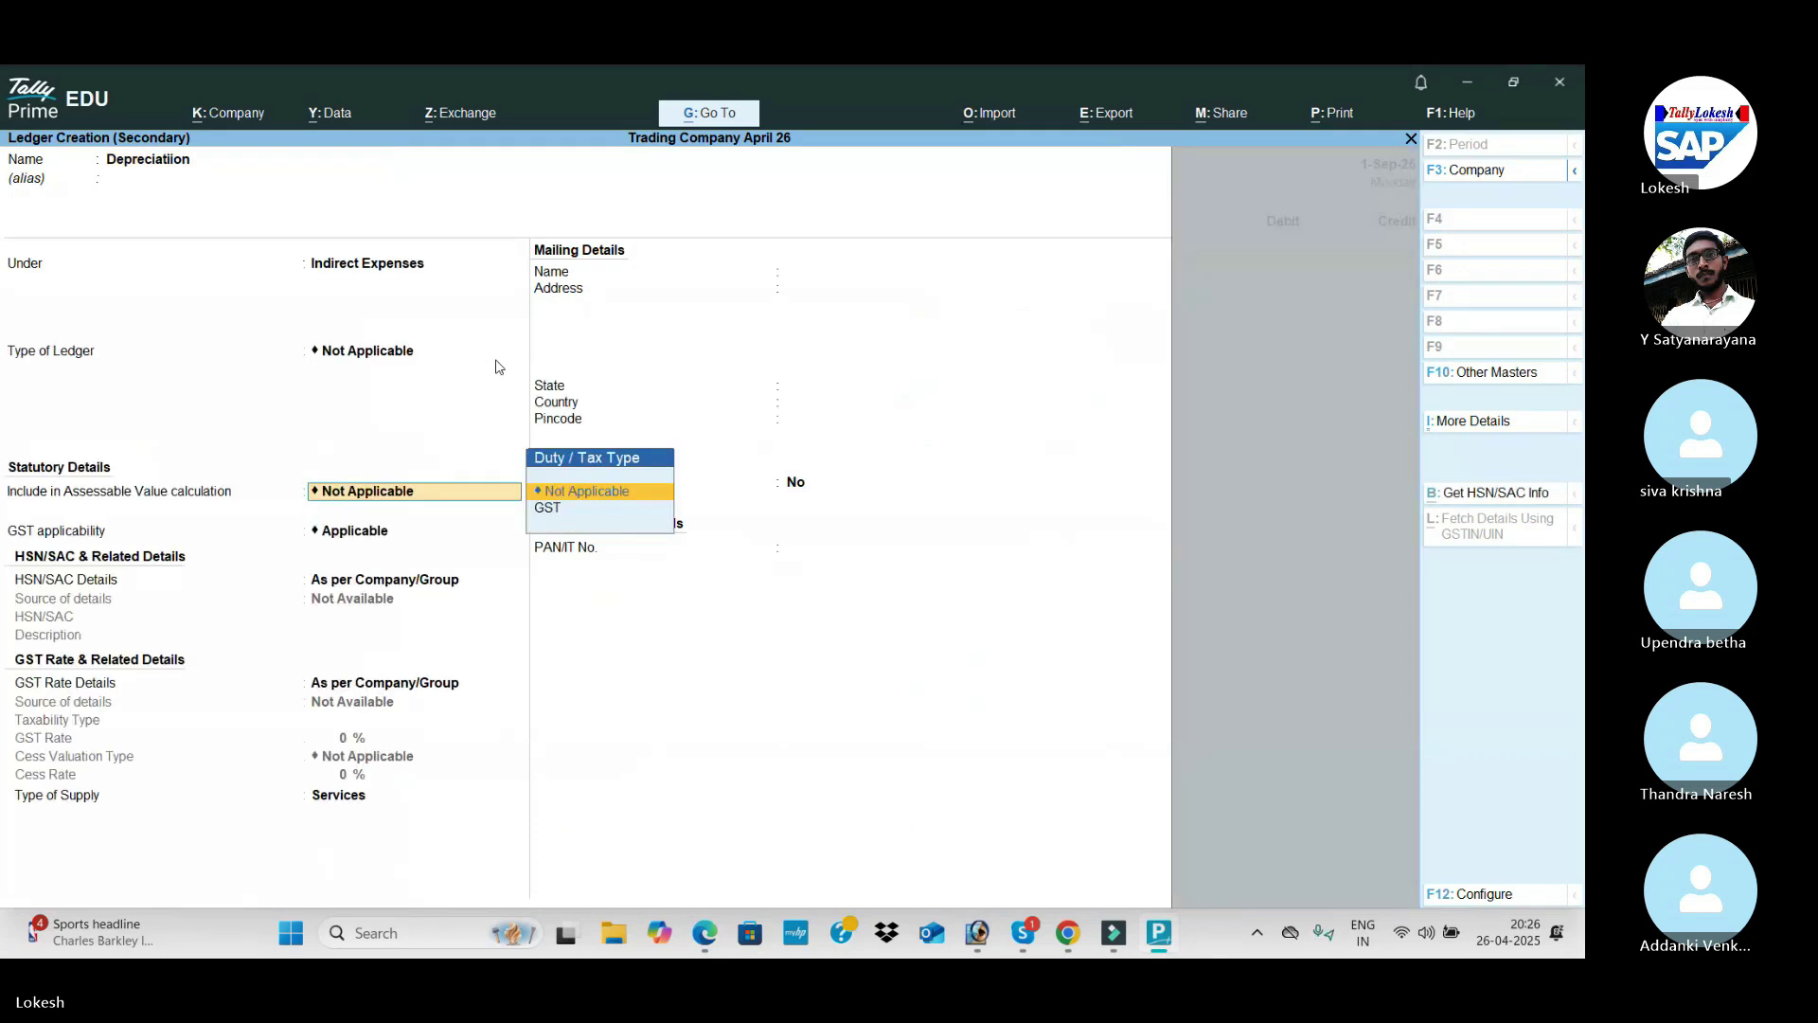
pyautogui.hotkey('ctrl', 'a')
pyautogui.hotkey('alt', 'Tab')
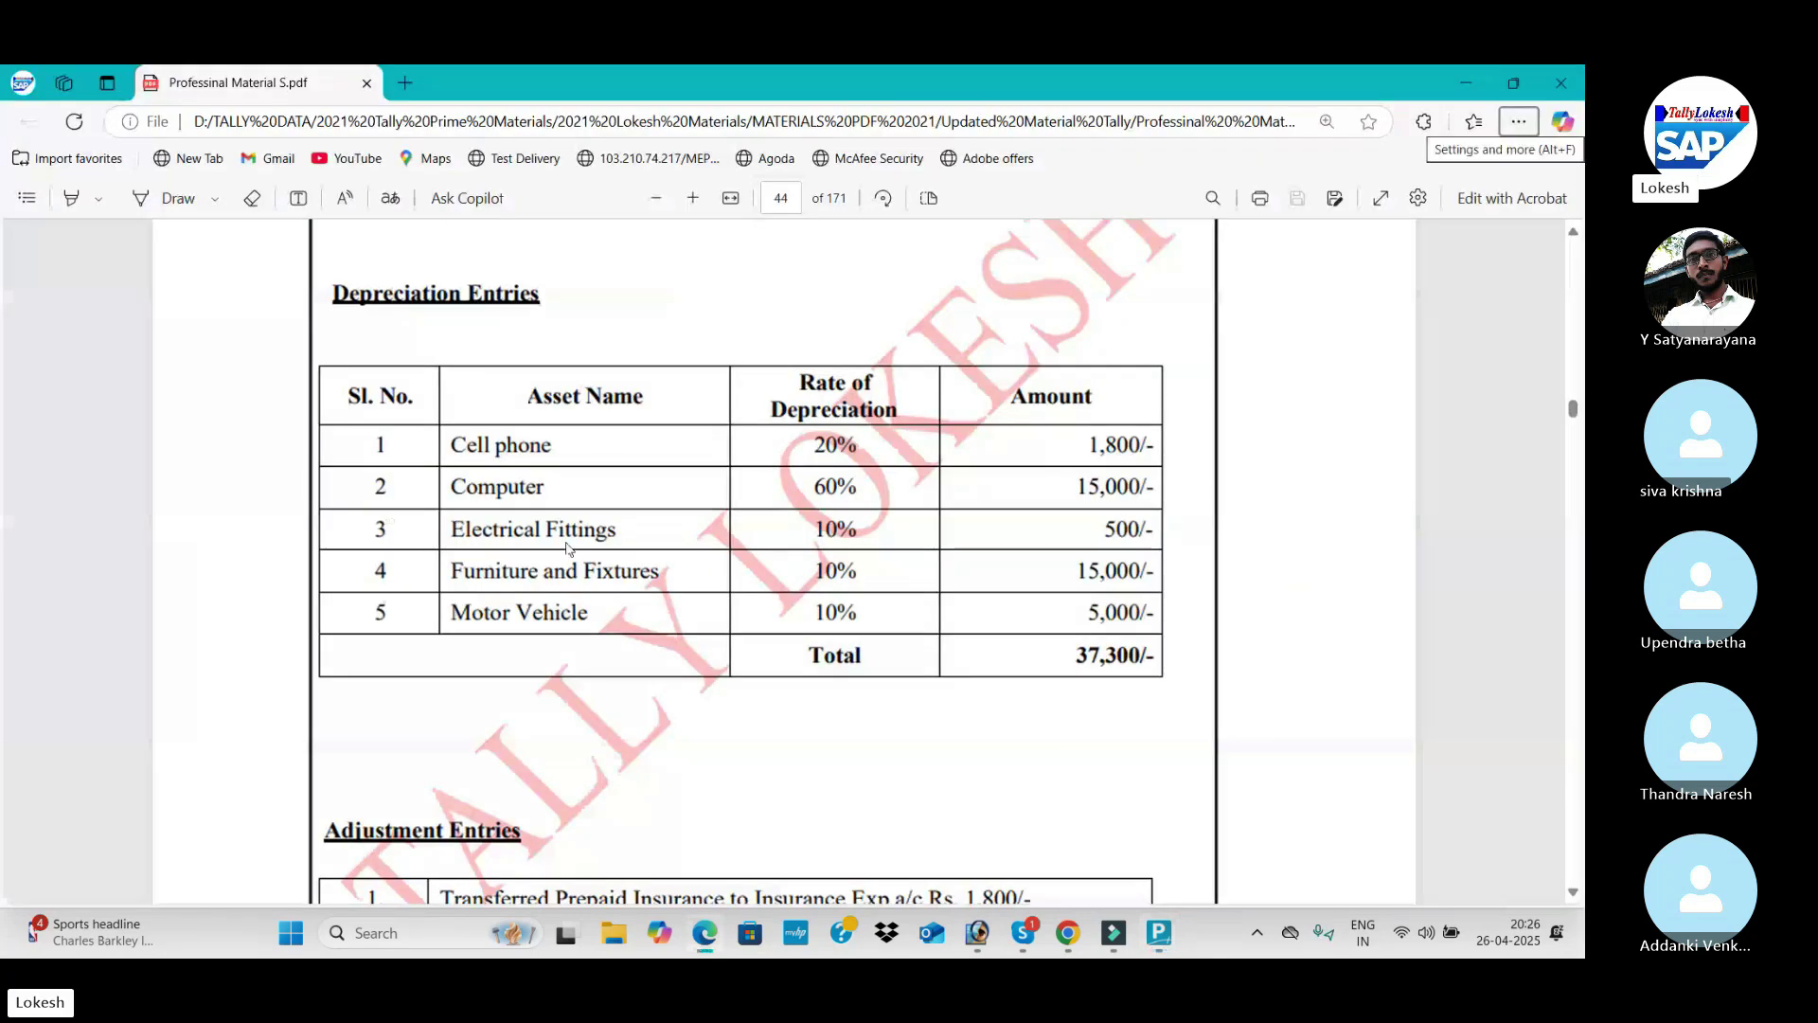
# Step: Debit Depreciation with the PDF's total of 37,300 and credit Cell Phone with 1,800 in the journal
pyautogui.scroll(-1, 1157, 593)
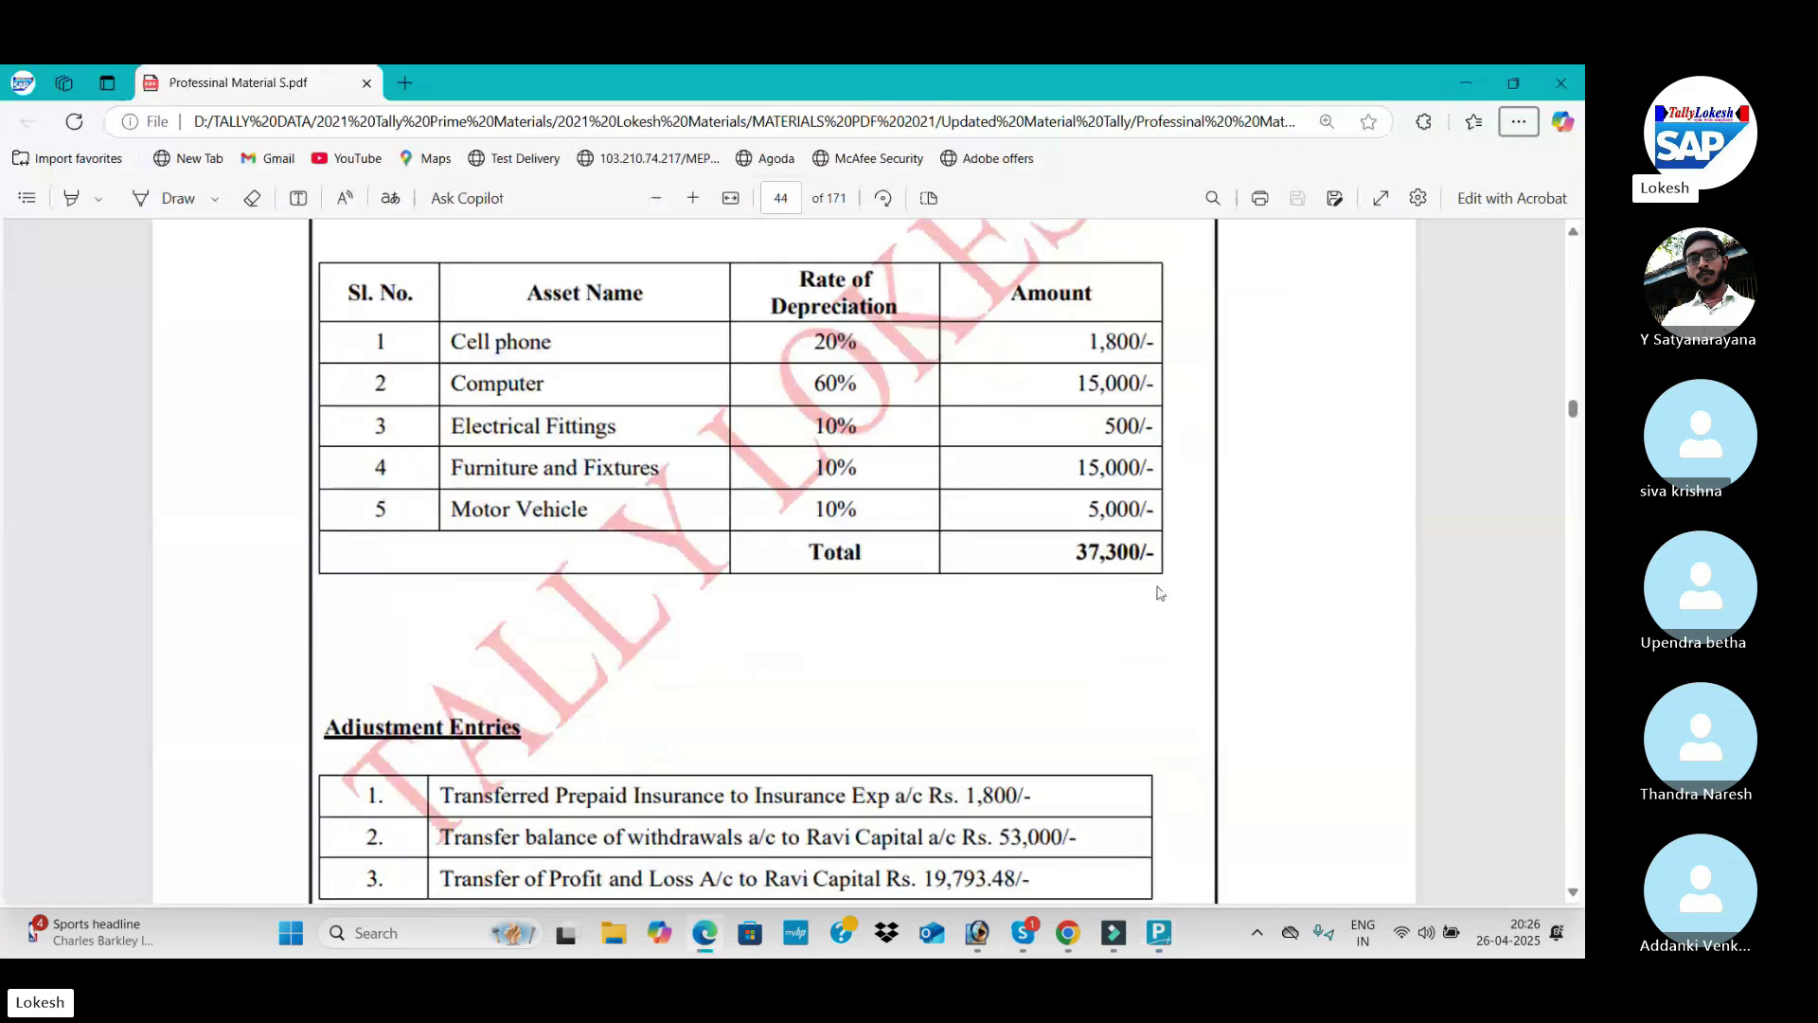
pyautogui.hotkey('alt', 'Tab')
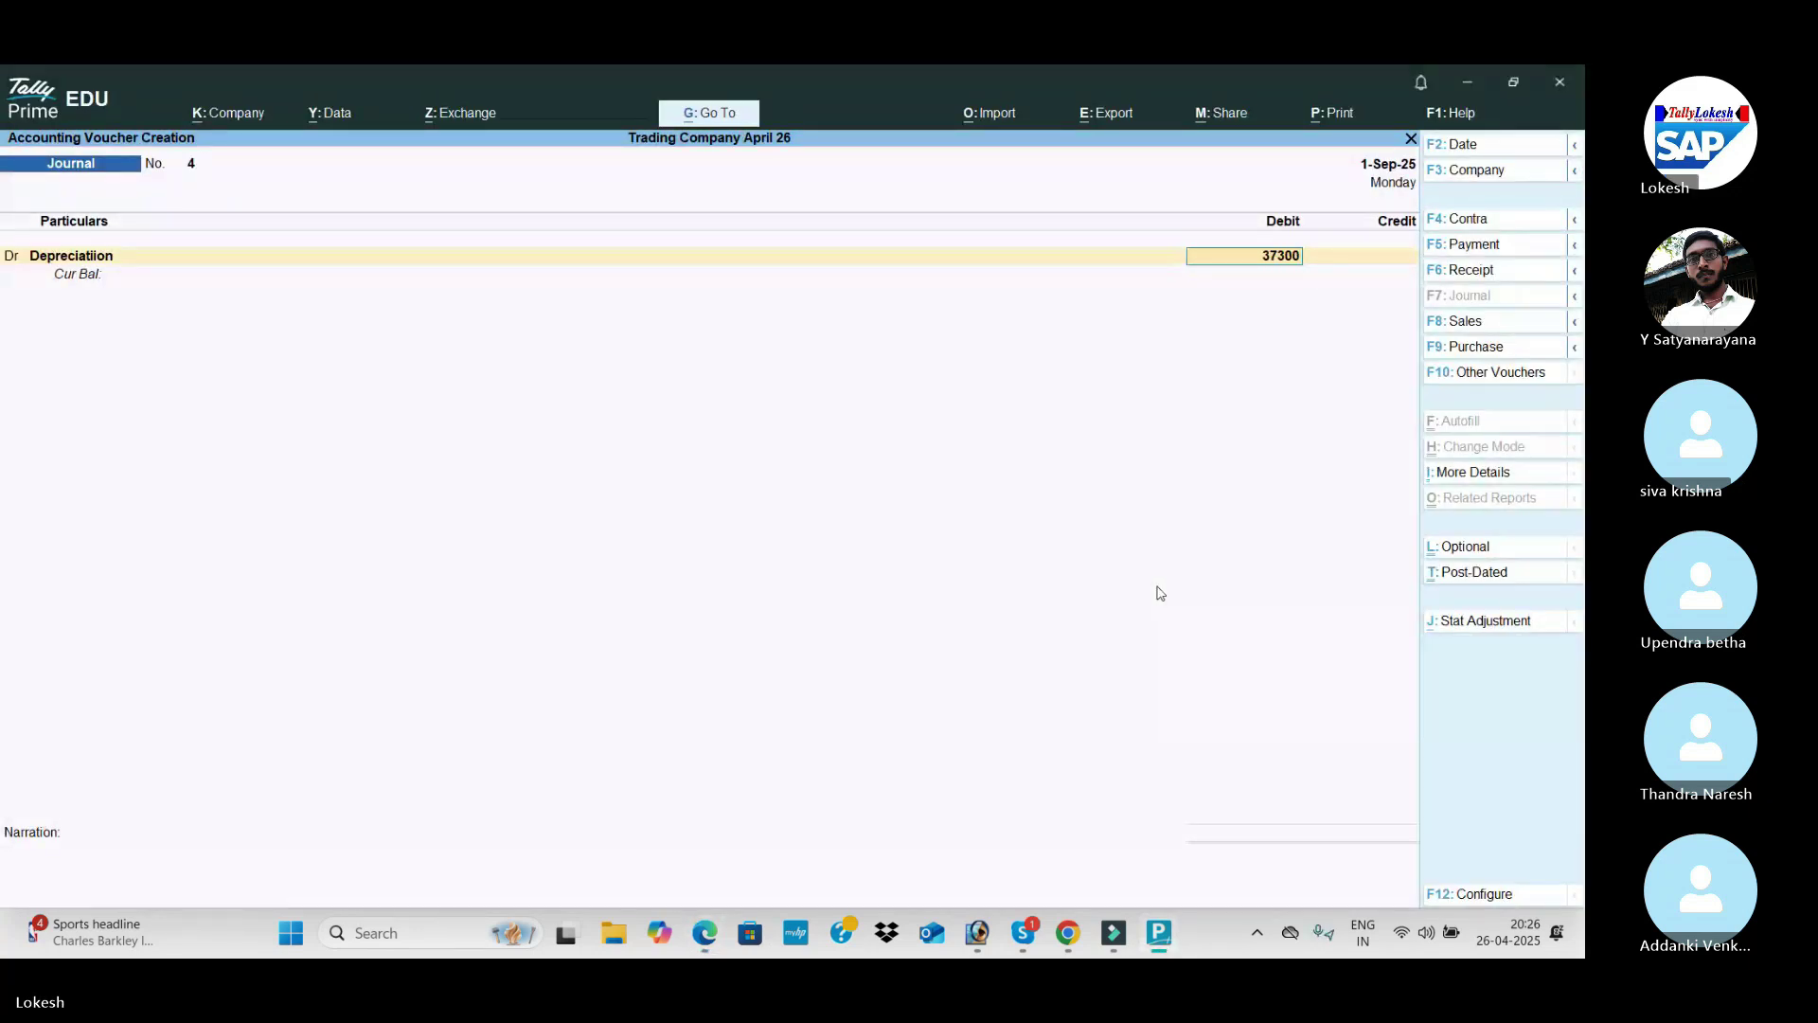
pyautogui.press('Return')
pyautogui.write('ce')
pyautogui.press('Return')
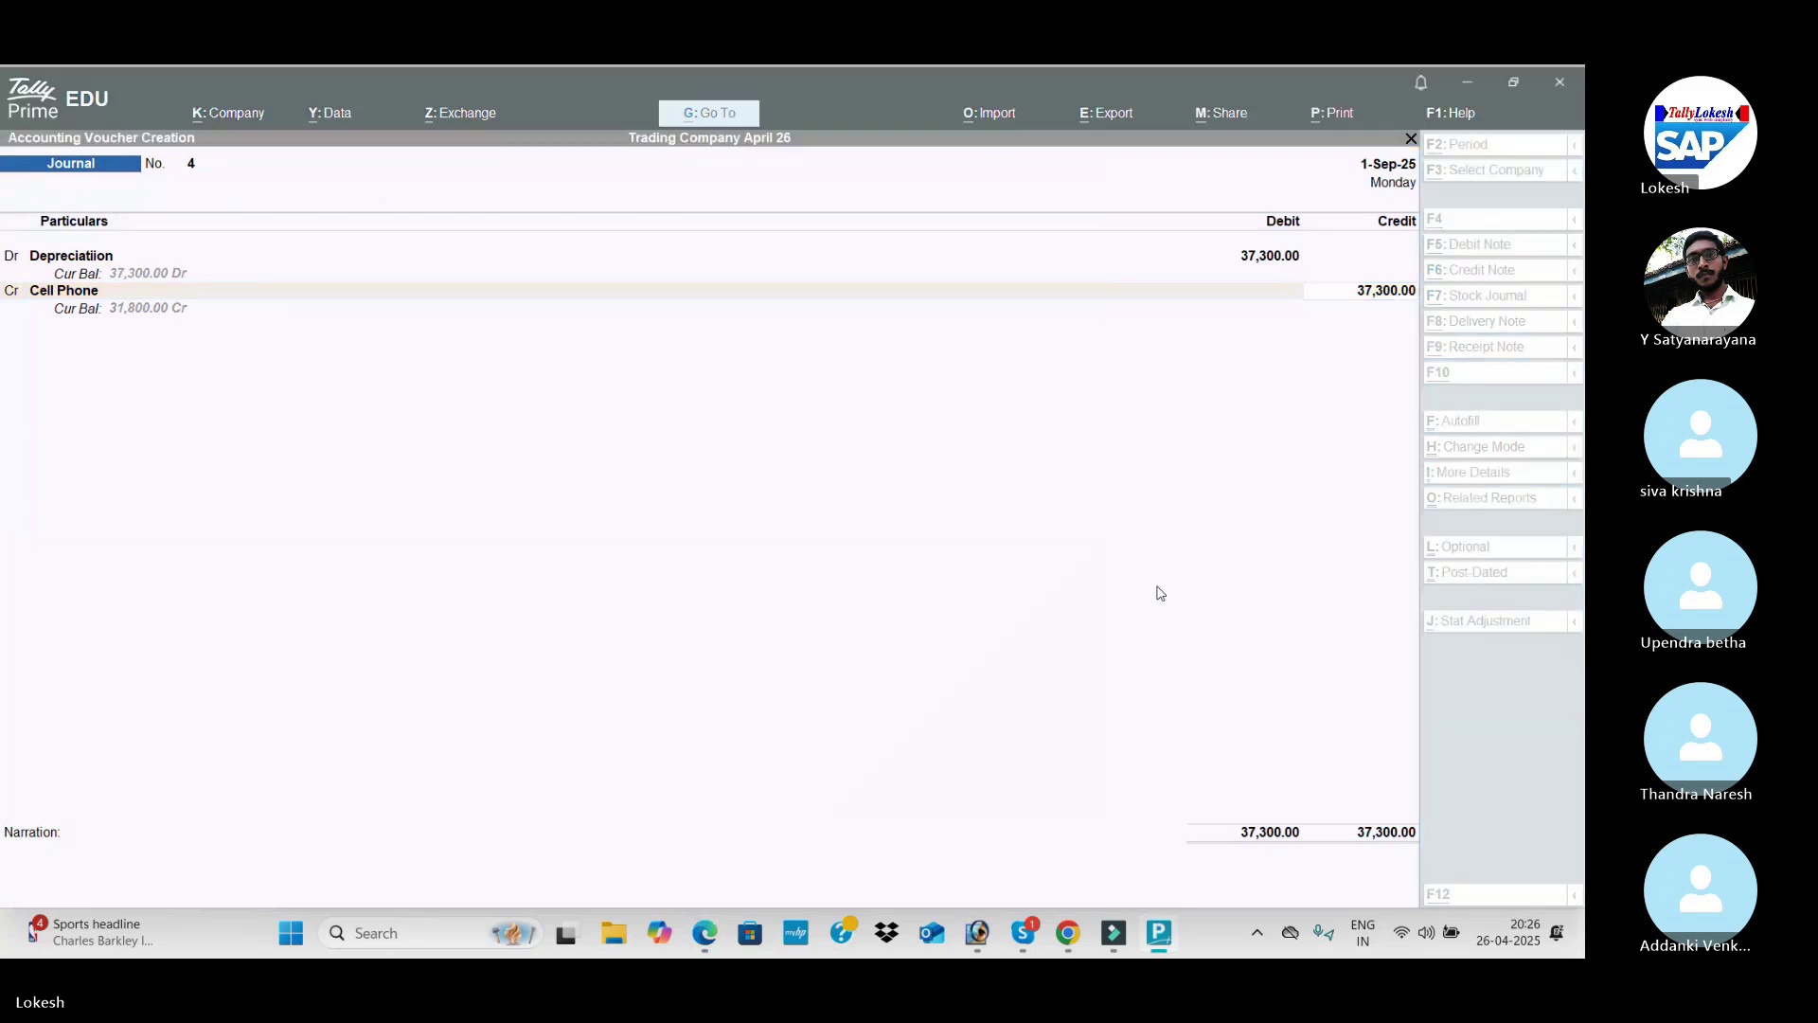
pyautogui.hotkey('alt', 'Tab')
pyautogui.hotkey('alt', 'Tab')
pyautogui.write('18')
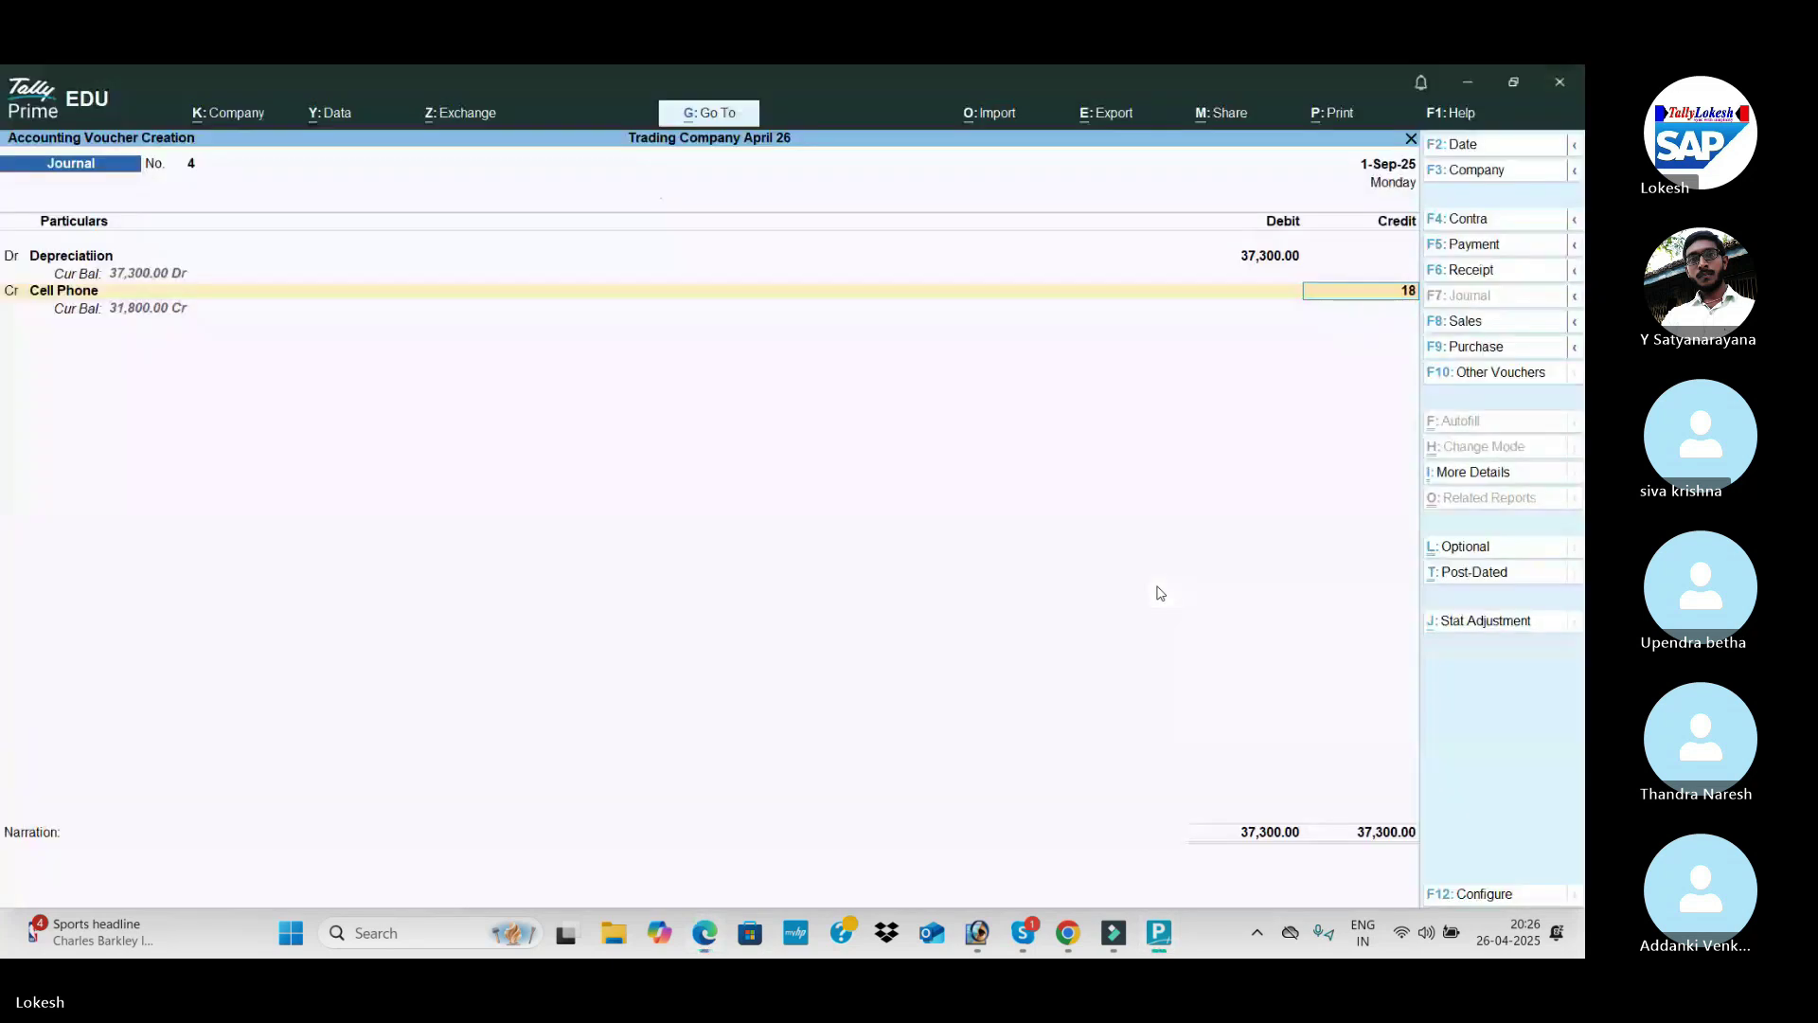
pyautogui.write('00')
pyautogui.press('Return')
pyautogui.press('Return')
# Step: Credit the Computer ledger with its depreciation of 15,000 as listed in the PDF
pyautogui.hotkey('alt', 'Tab')
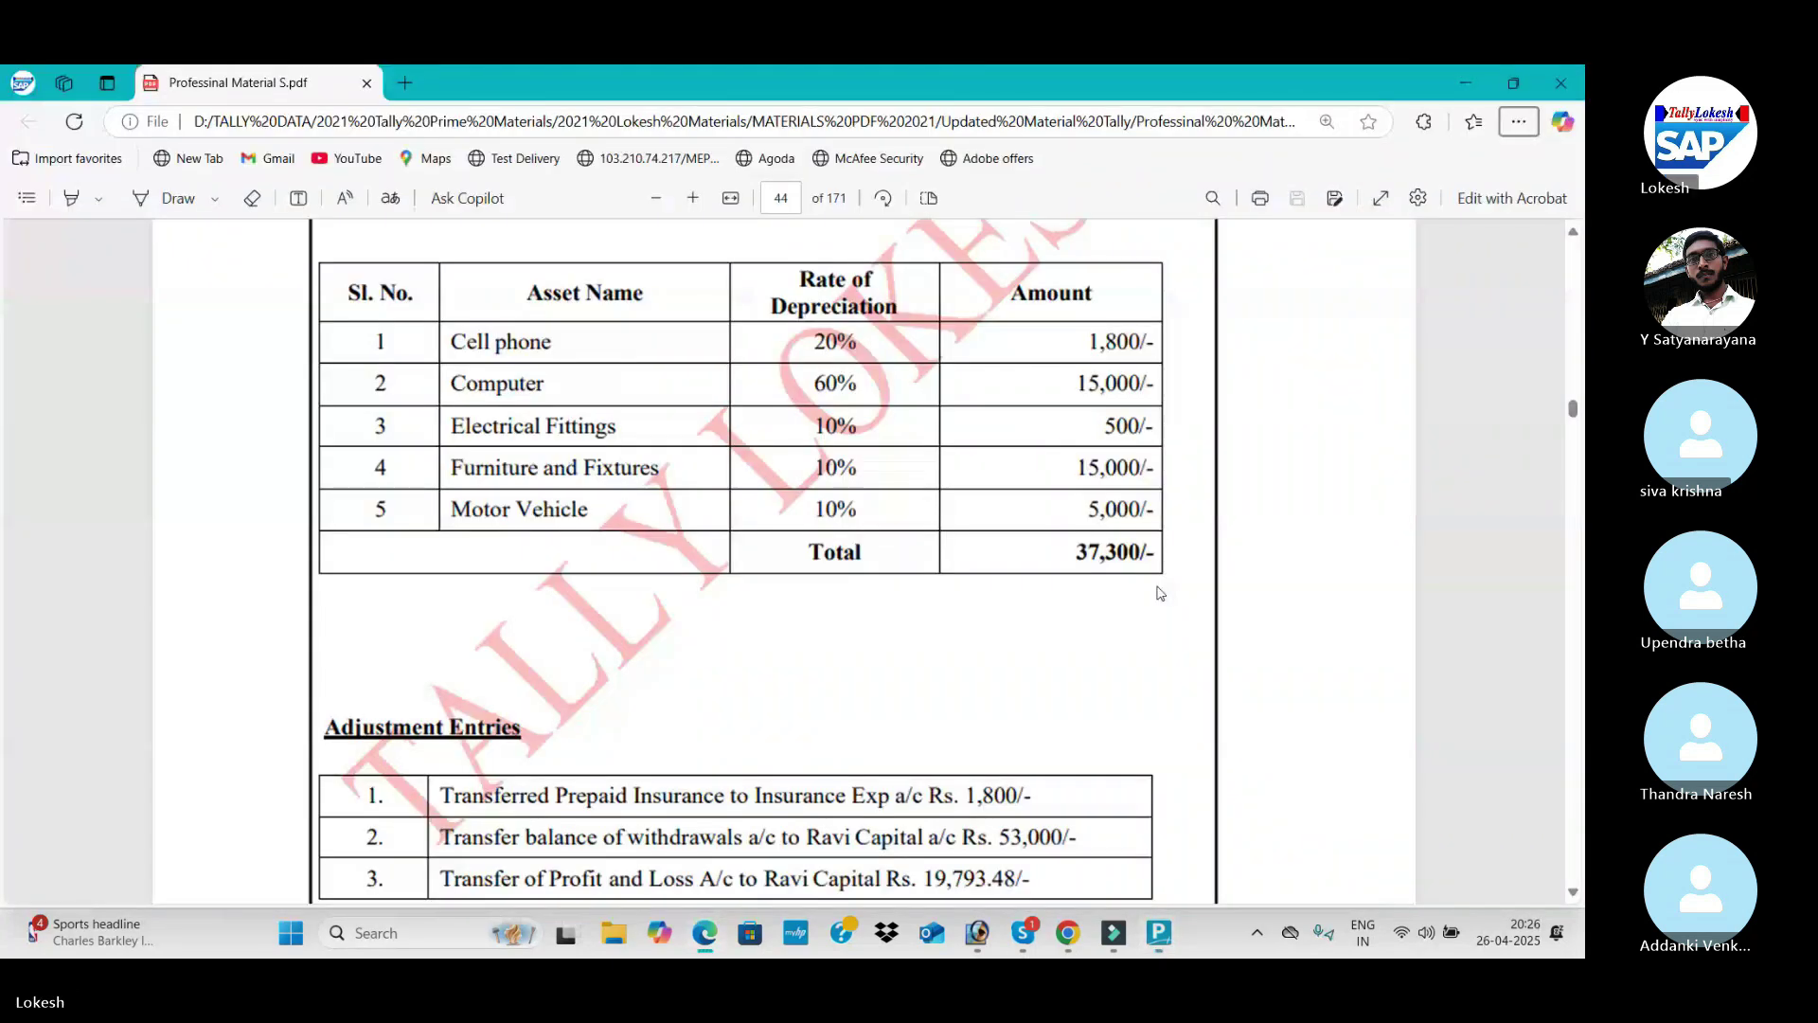
pyautogui.hotkey('alt', 'Tab')
pyautogui.write('Co')
pyautogui.press('Return')
pyautogui.hotkey('alt', 'Tab')
pyautogui.hotkey('alt', 'Tab')
pyautogui.write('15000')
pyautogui.press('Return')
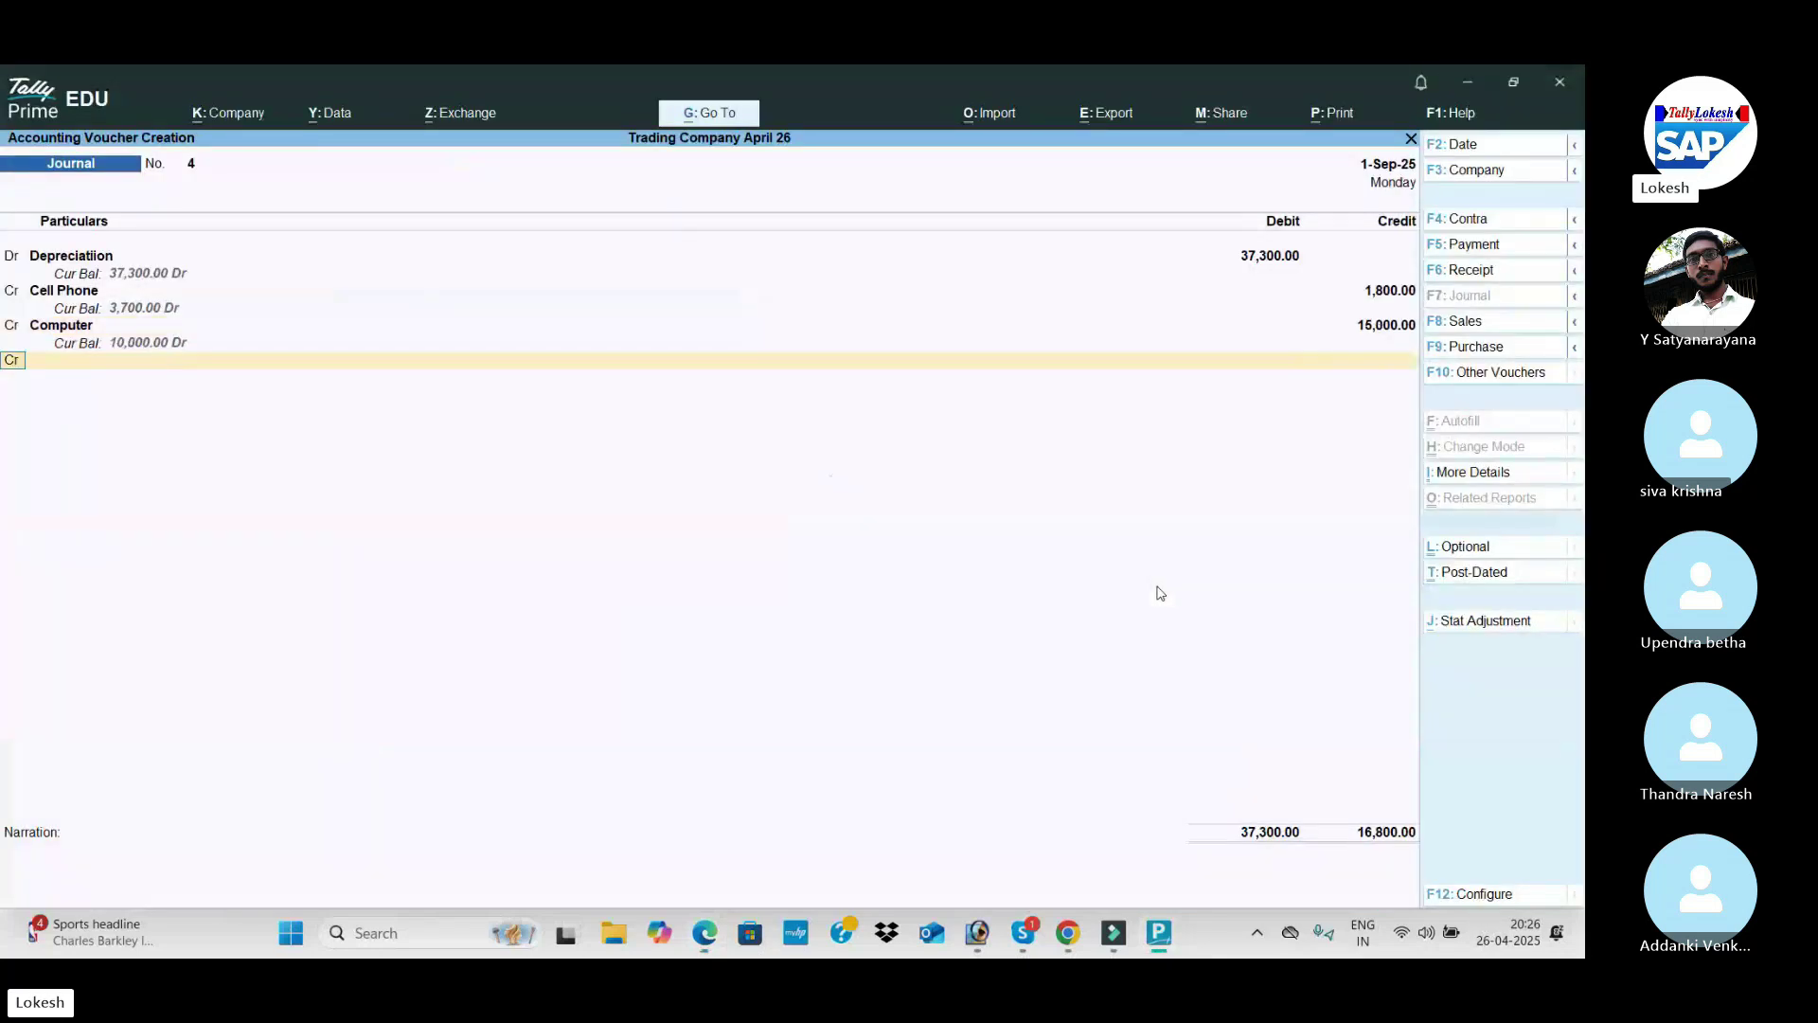
# Step: Credit the Electrical Fittings ledger with its depreciation of 500 from the PDF table
pyautogui.hotkey('alt', 'Tab')
pyautogui.hotkey('alt', 'Tab')
pyautogui.write('El')
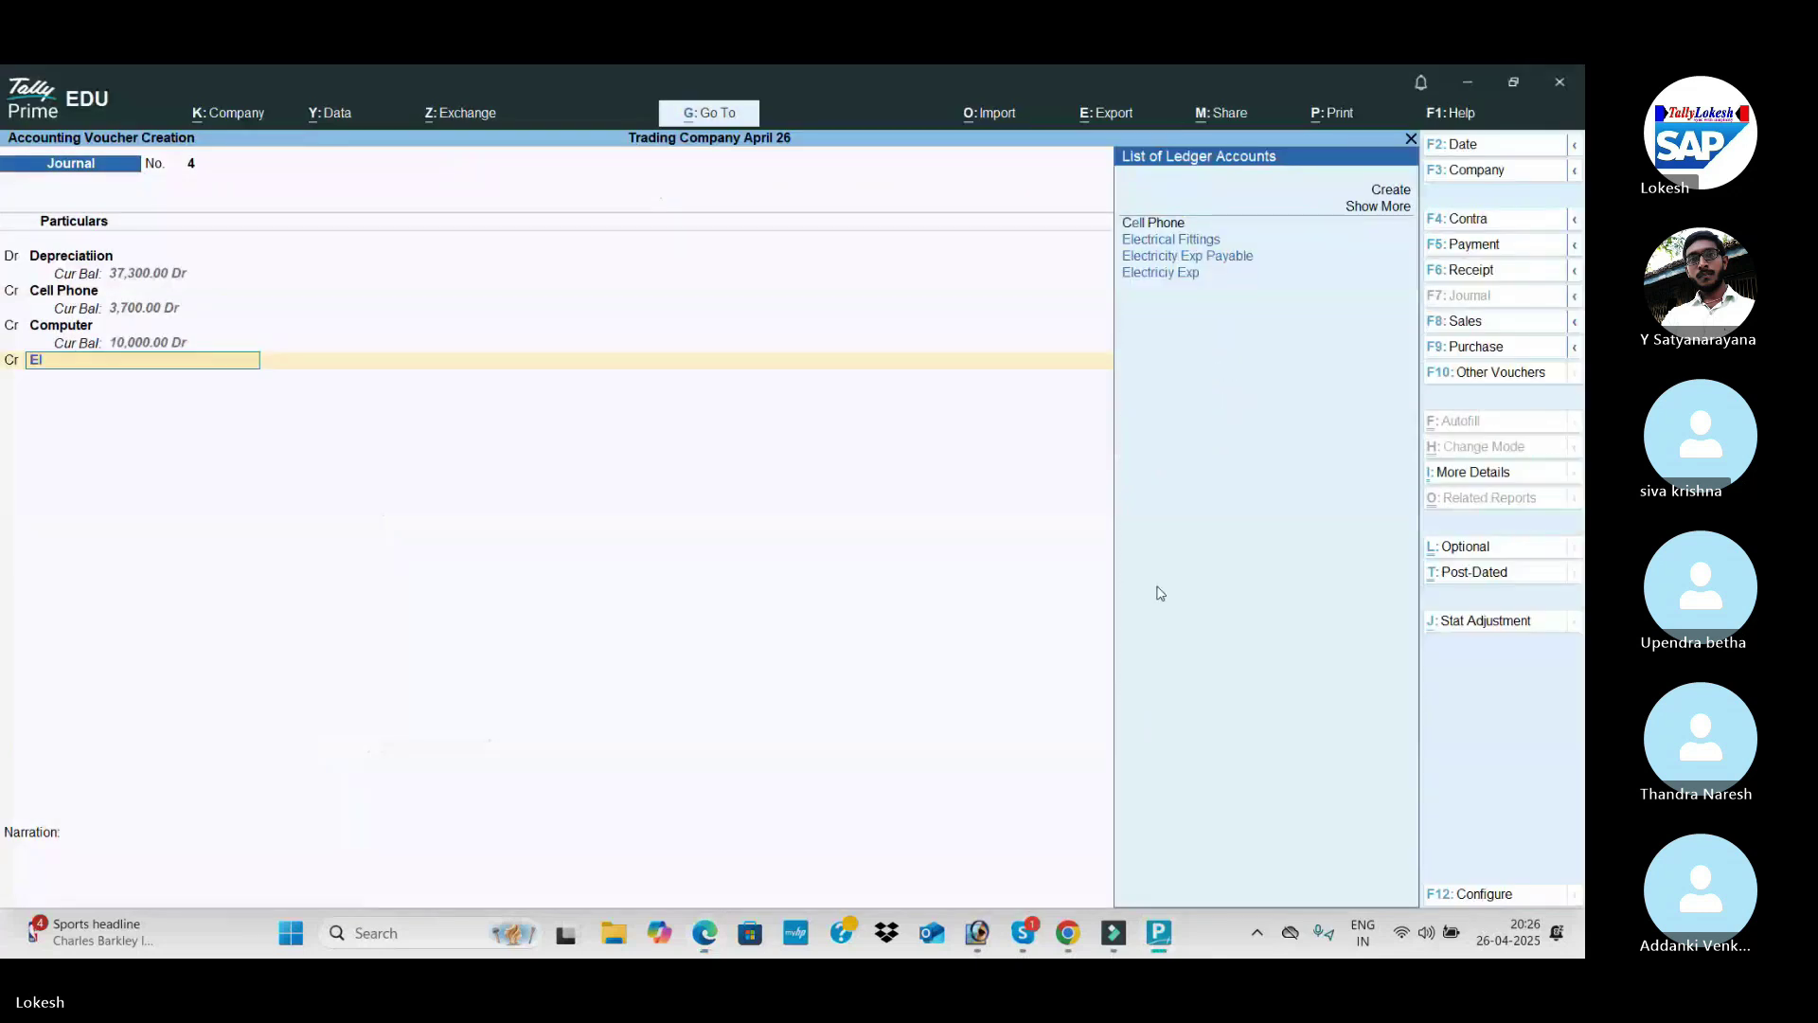
pyautogui.press('Down')
pyautogui.press('Return')
pyautogui.hotkey('alt', 'Tab')
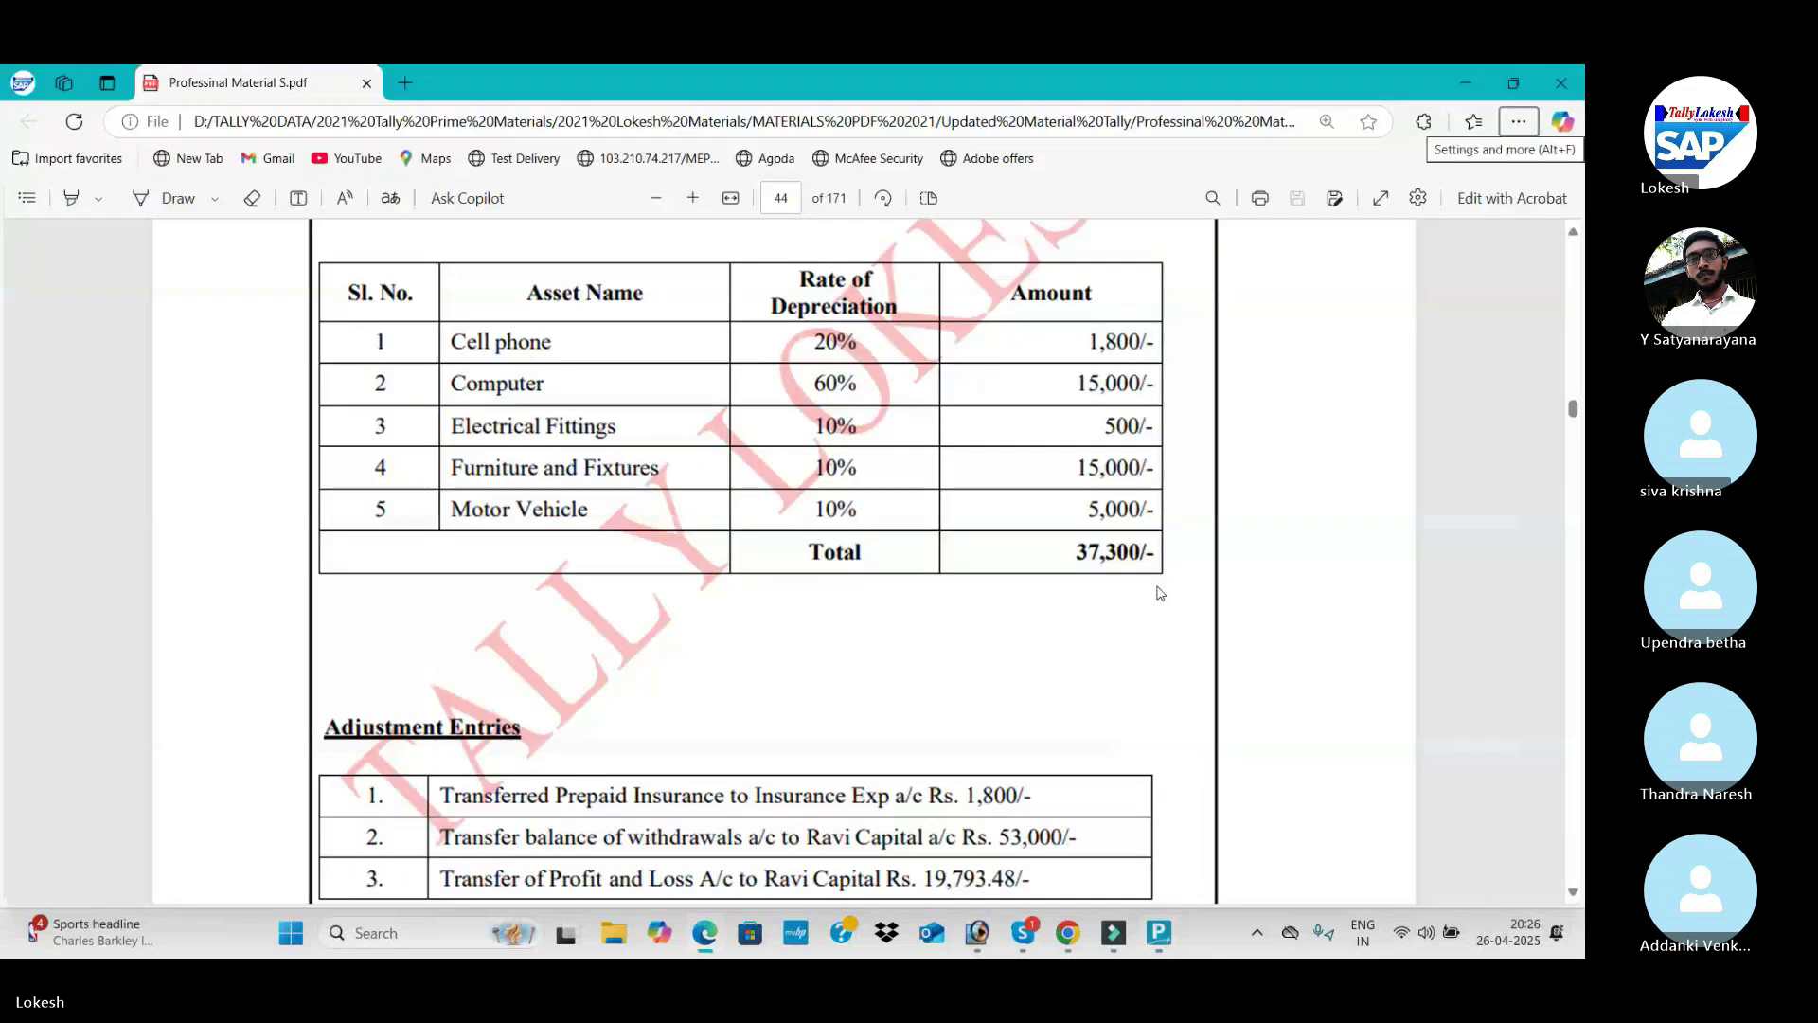
pyautogui.hotkey('alt', 'Tab')
pyautogui.write('500')
pyautogui.press('Return')
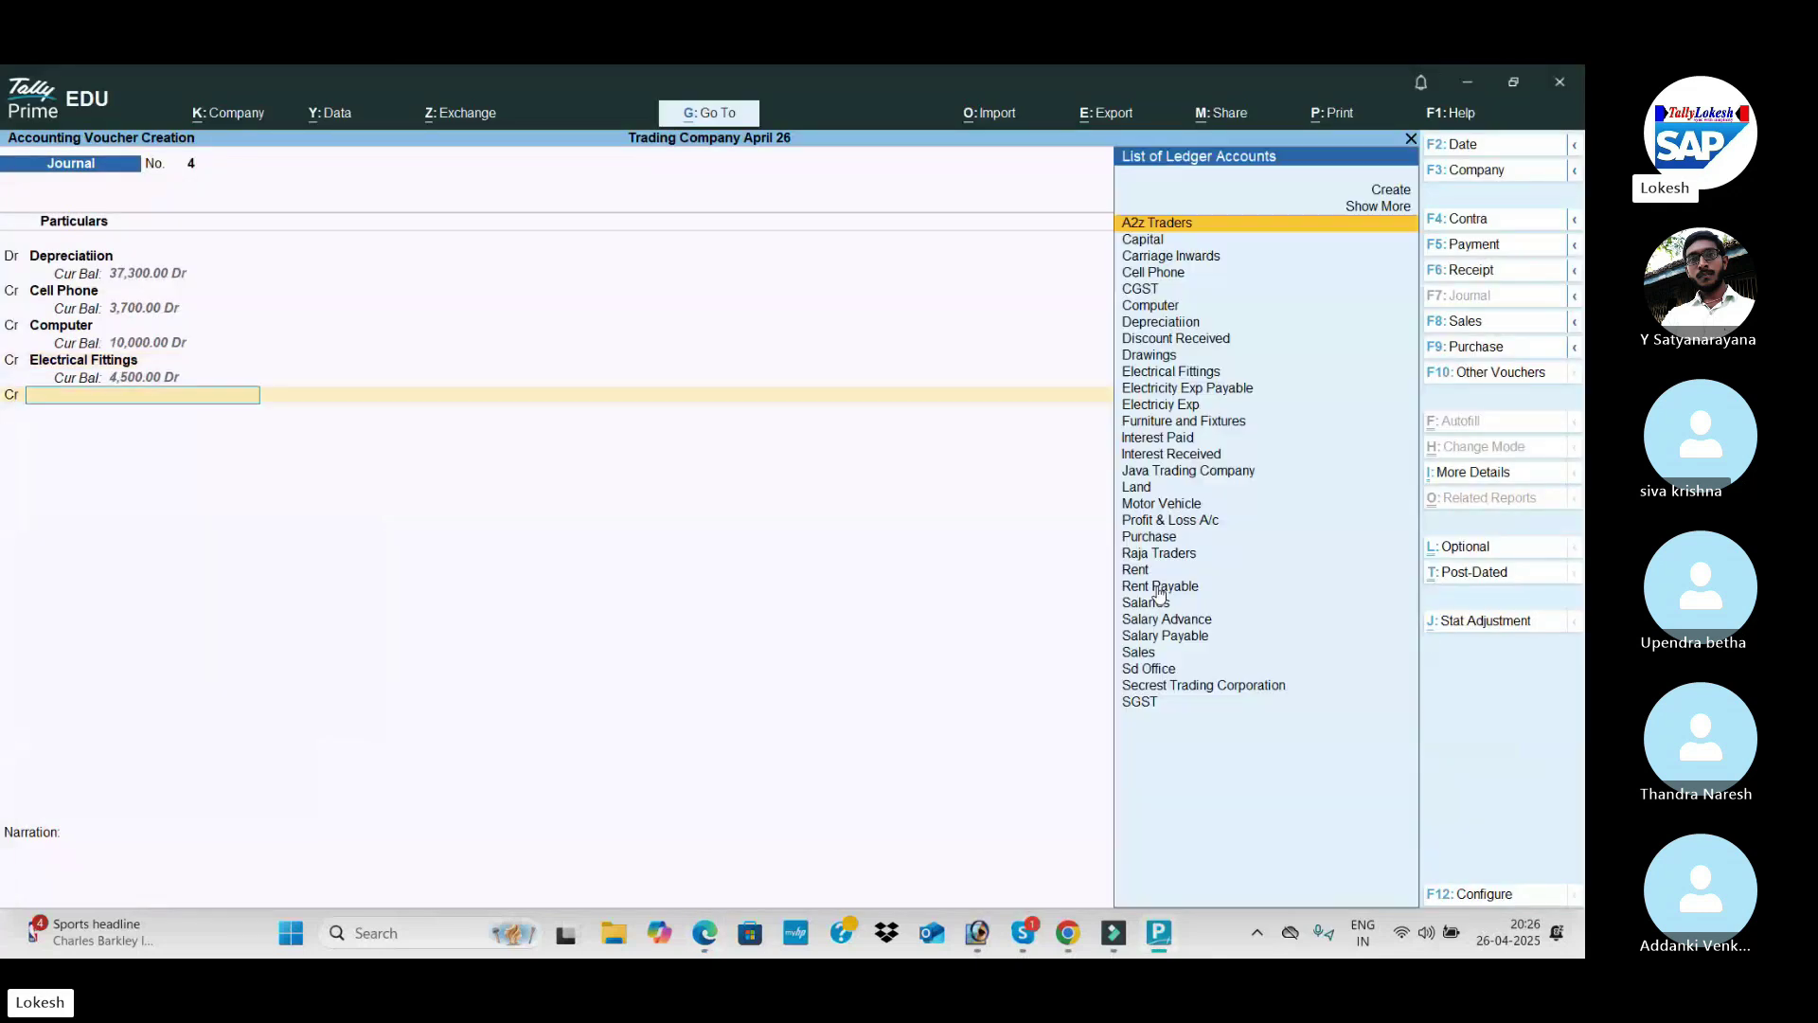
# Step: Credit Furniture and Fixtures with 15,000 of depreciation in the same journal
pyautogui.hotkey('alt', 'Tab')
pyautogui.hotkey('alt', 'Tab')
pyautogui.write('Fu')
pyautogui.press('Return')
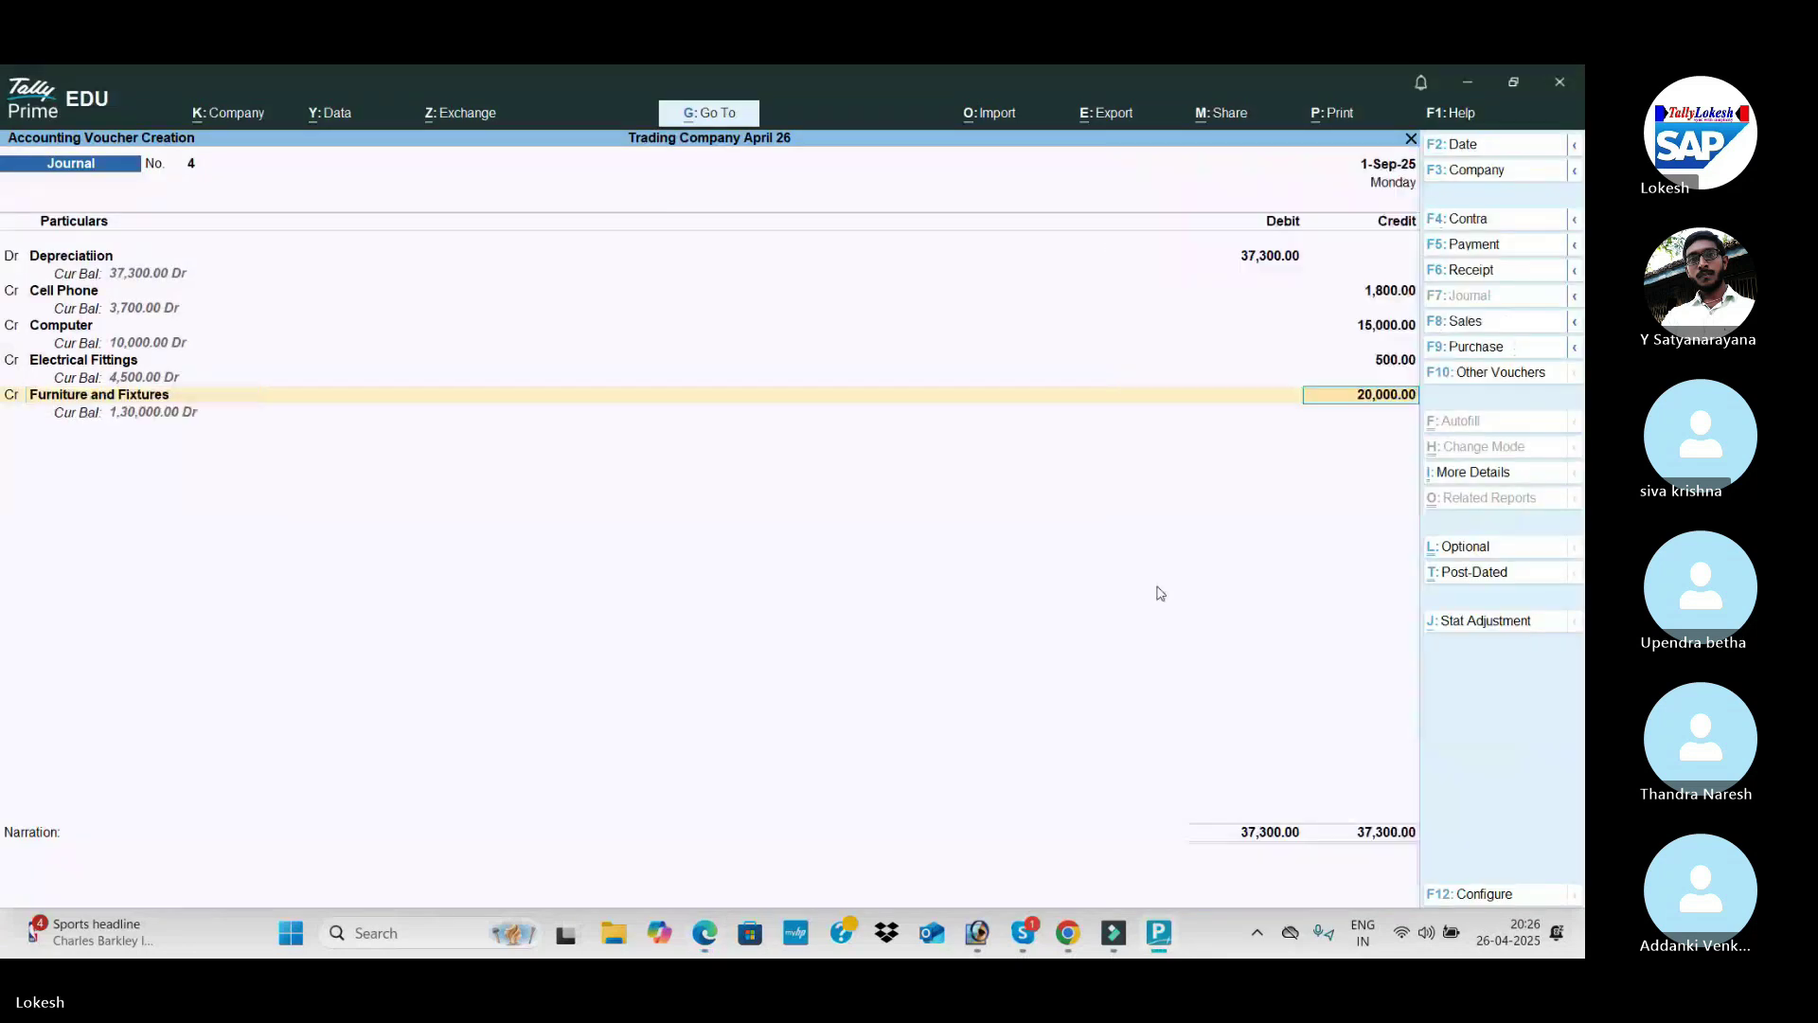
pyautogui.hotkey('alt', 'Tab')
pyautogui.hotkey('alt', 'Tab')
pyautogui.write('15000')
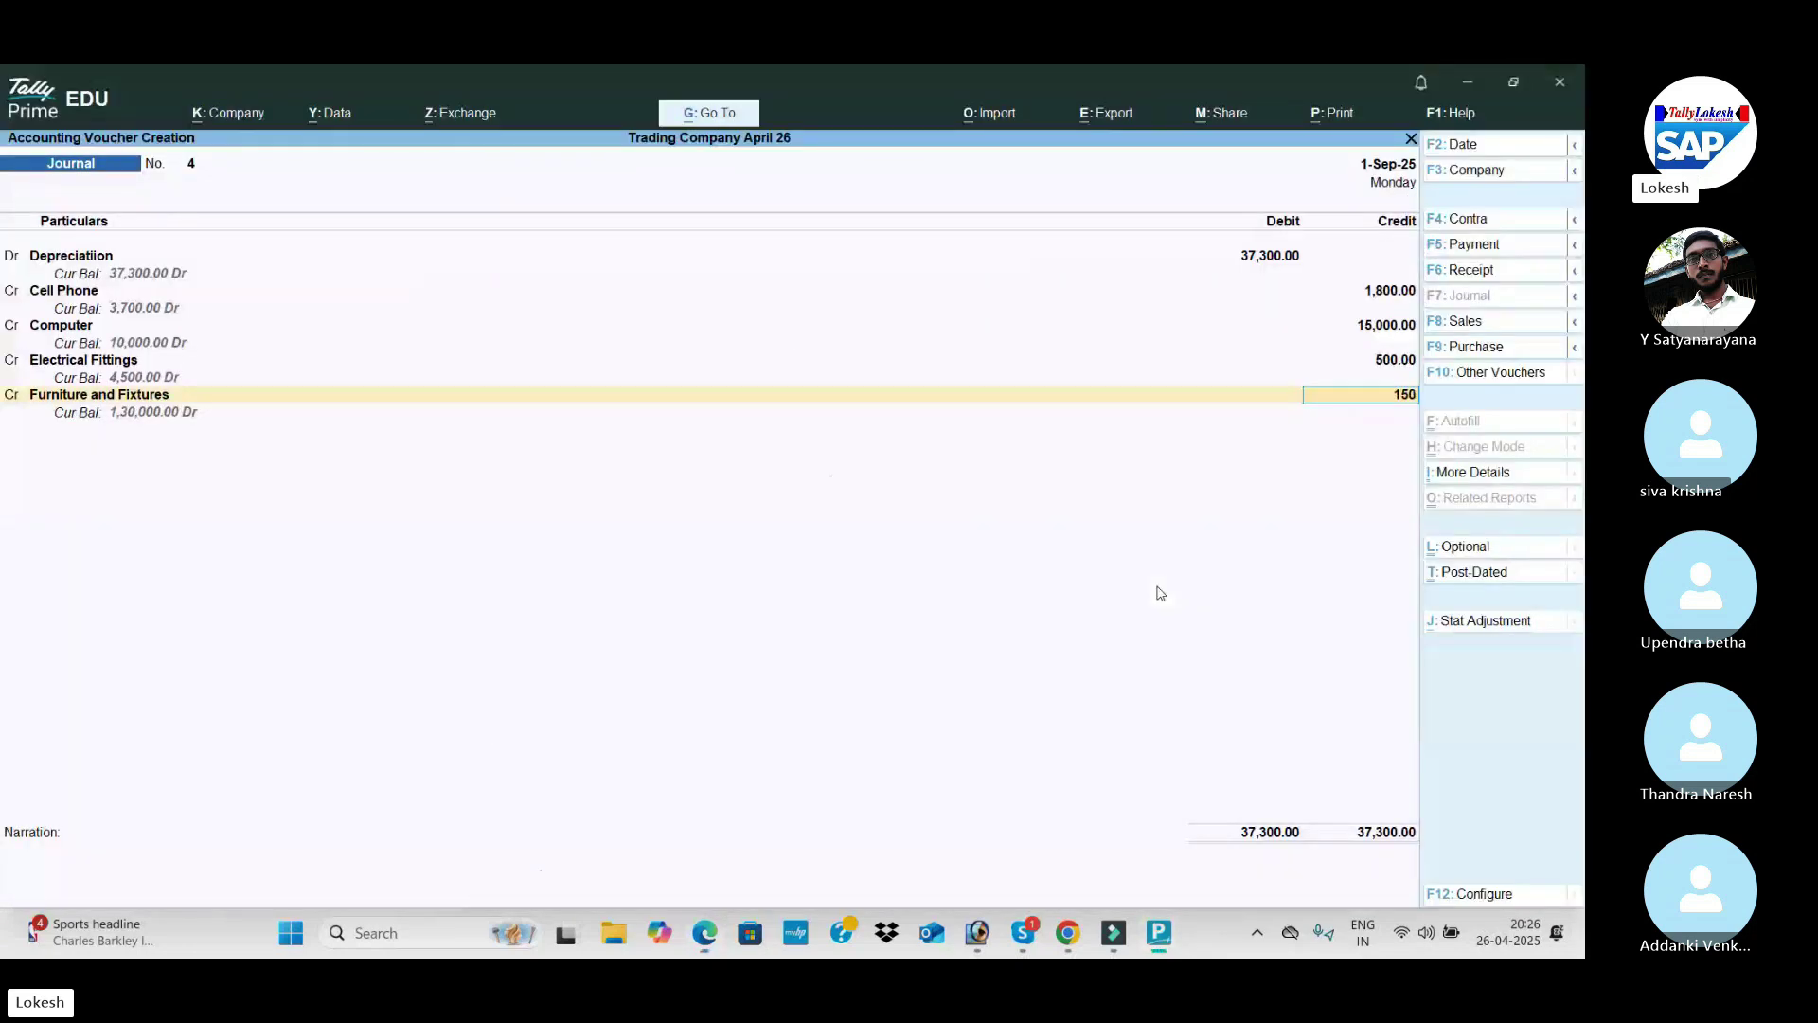
pyautogui.press('Return')
# Step: Credit Motor Vehicle with the remaining 5,000 and save the depreciation journal
pyautogui.hotkey('alt', 'Tab')
pyautogui.hotkey('alt', 'Tab')
pyautogui.write('Mo')
pyautogui.press('Return')
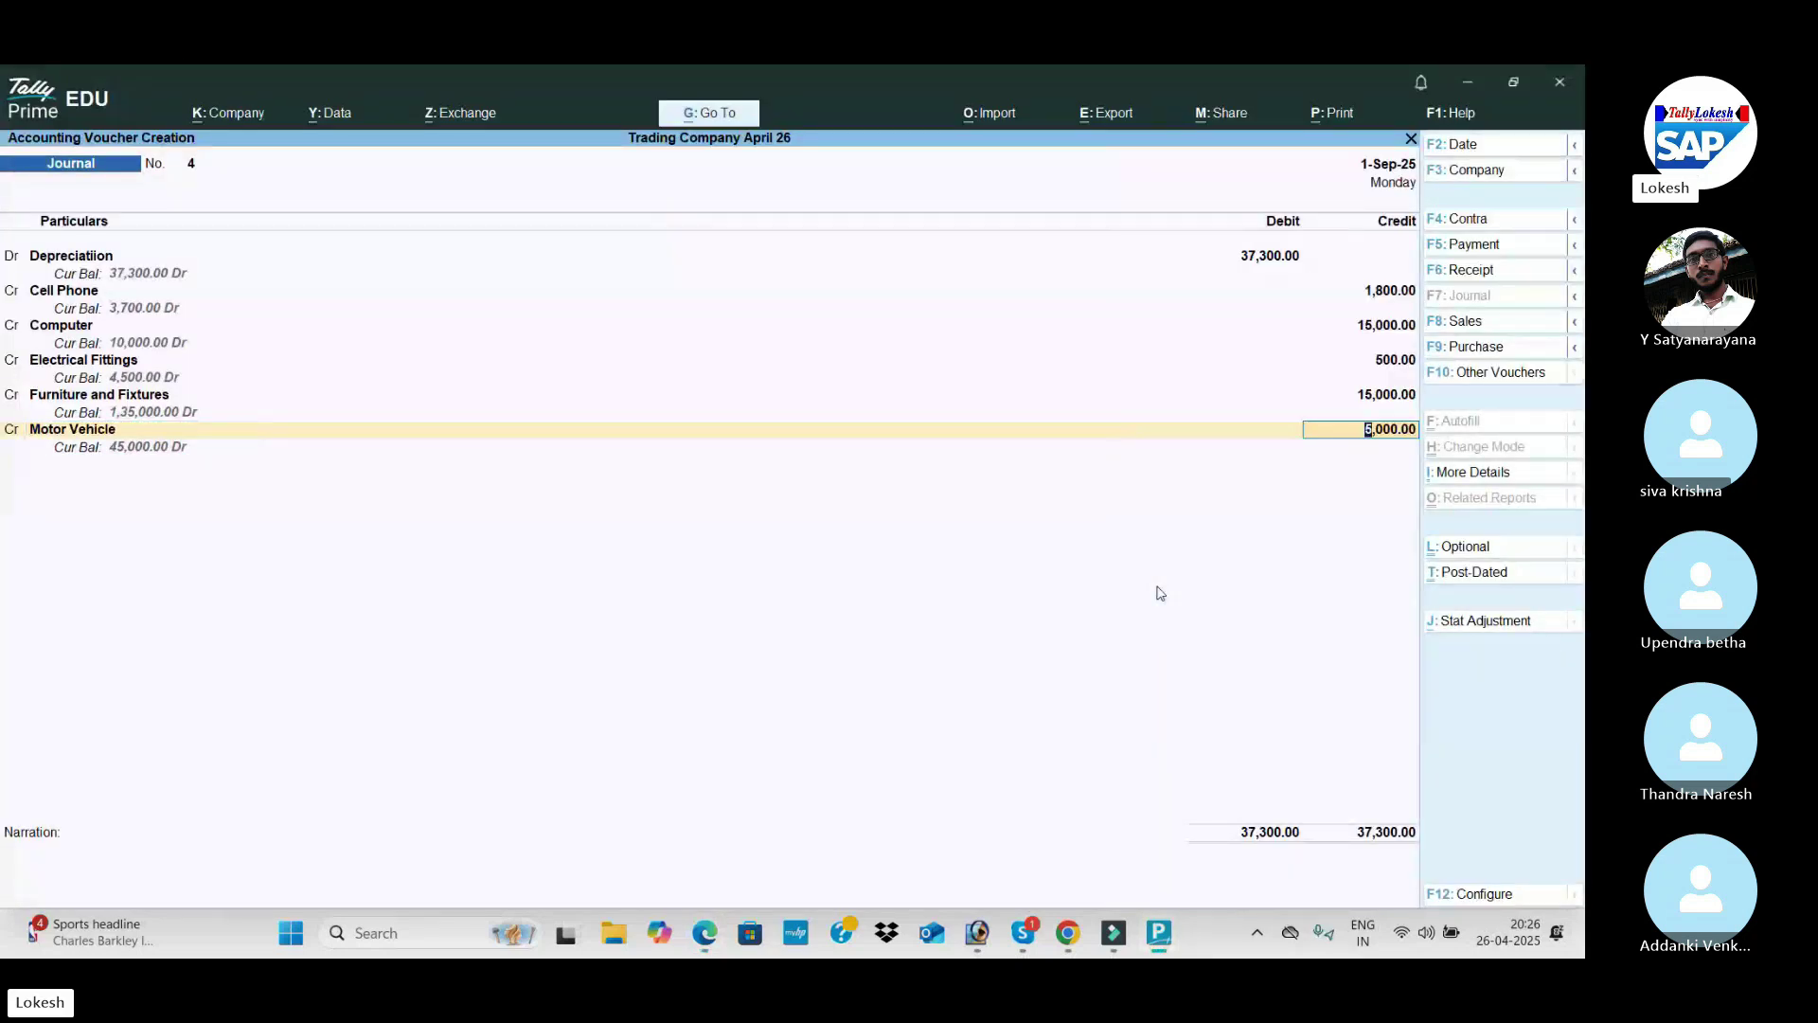
pyautogui.press('Return')
pyautogui.press('Return')
pyautogui.press('Return')
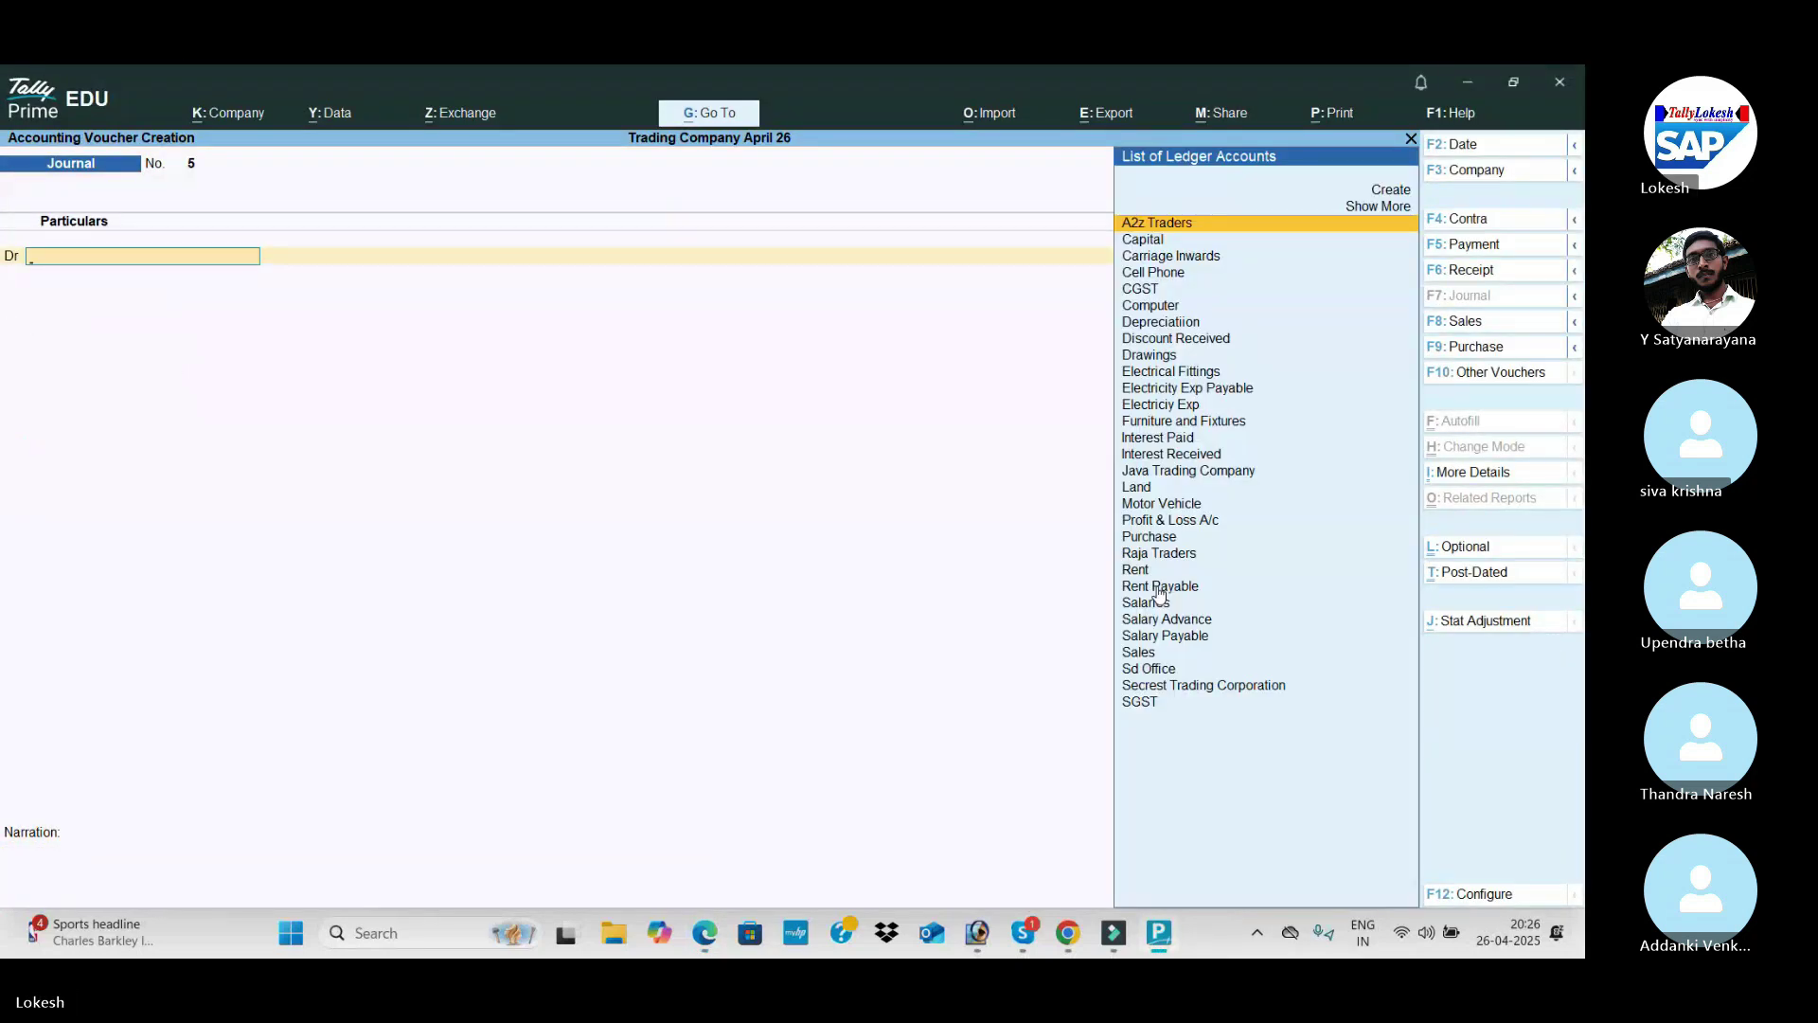
# Step: Find the Adjustment Entries in the PDF and debit 1,800 to a new Insurance Exp ledger under Indirect Expenses in the next journal
pyautogui.hotkey('alt', 'Tab')
pyautogui.scroll(-4, 999, 649)
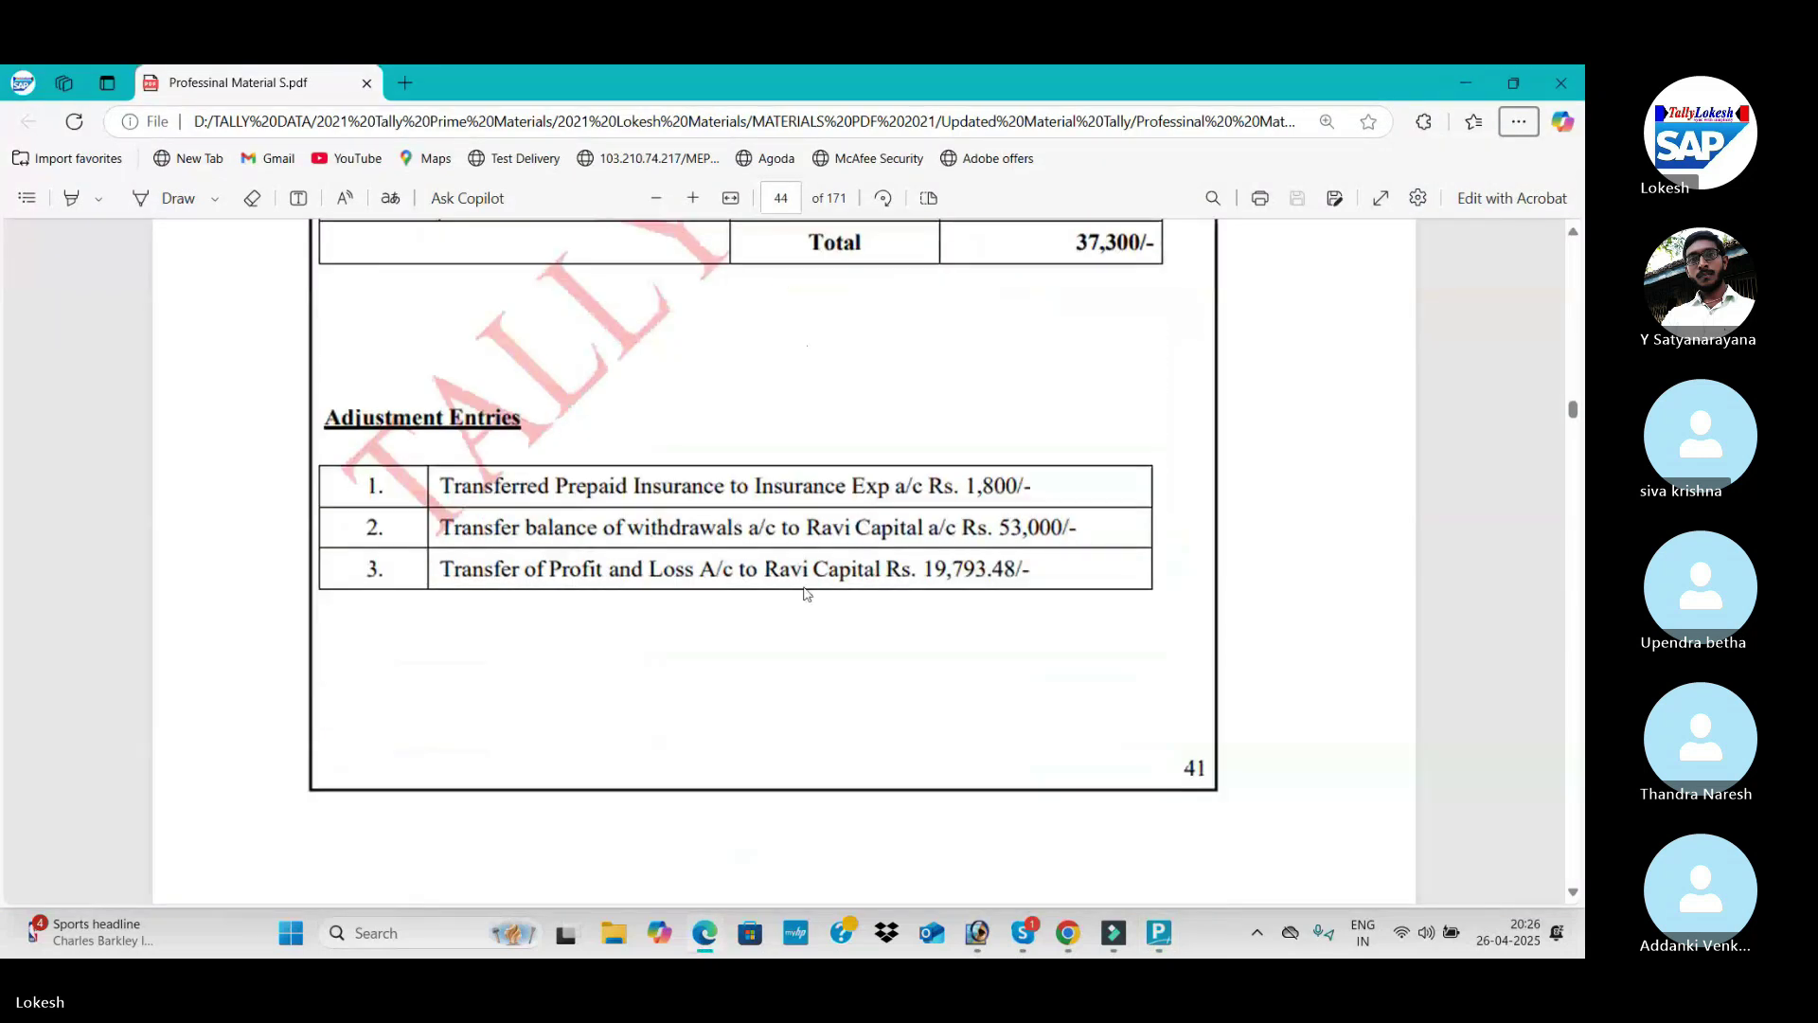
pyautogui.hotkey('alt', 'Tab')
pyautogui.hotkey('alt', 'c')
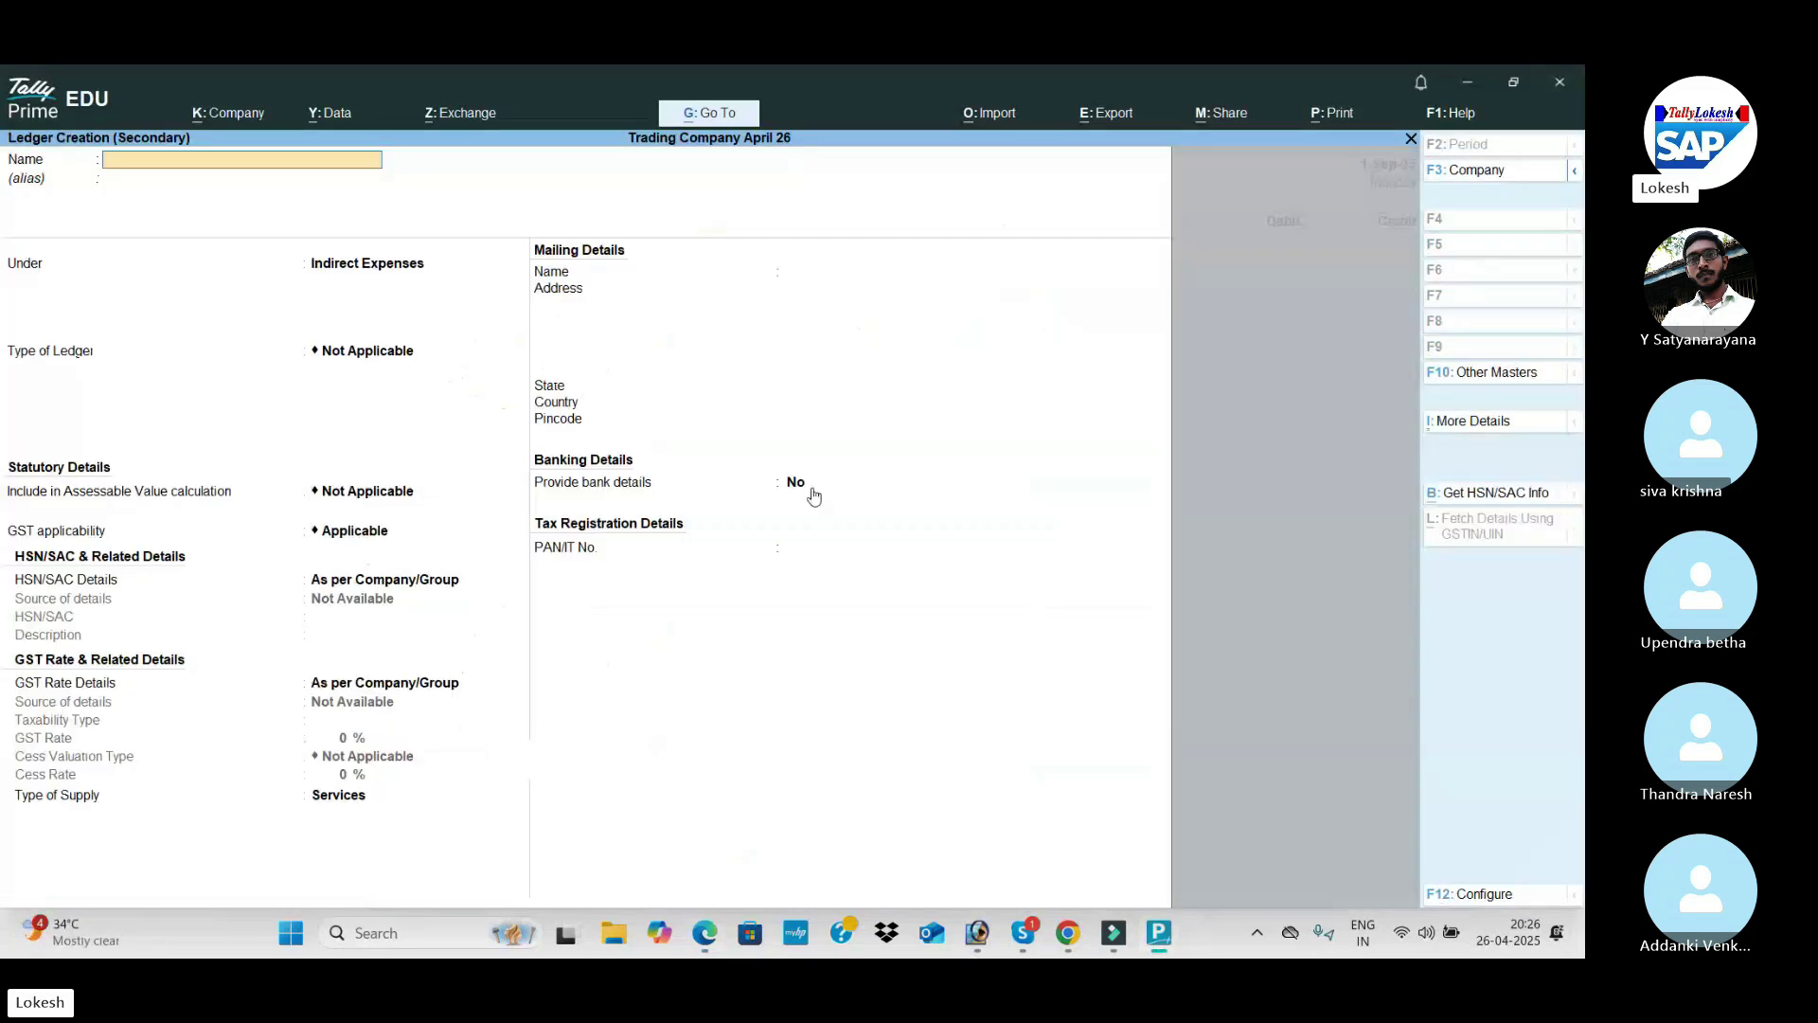
pyautogui.write('Insurance Exp')
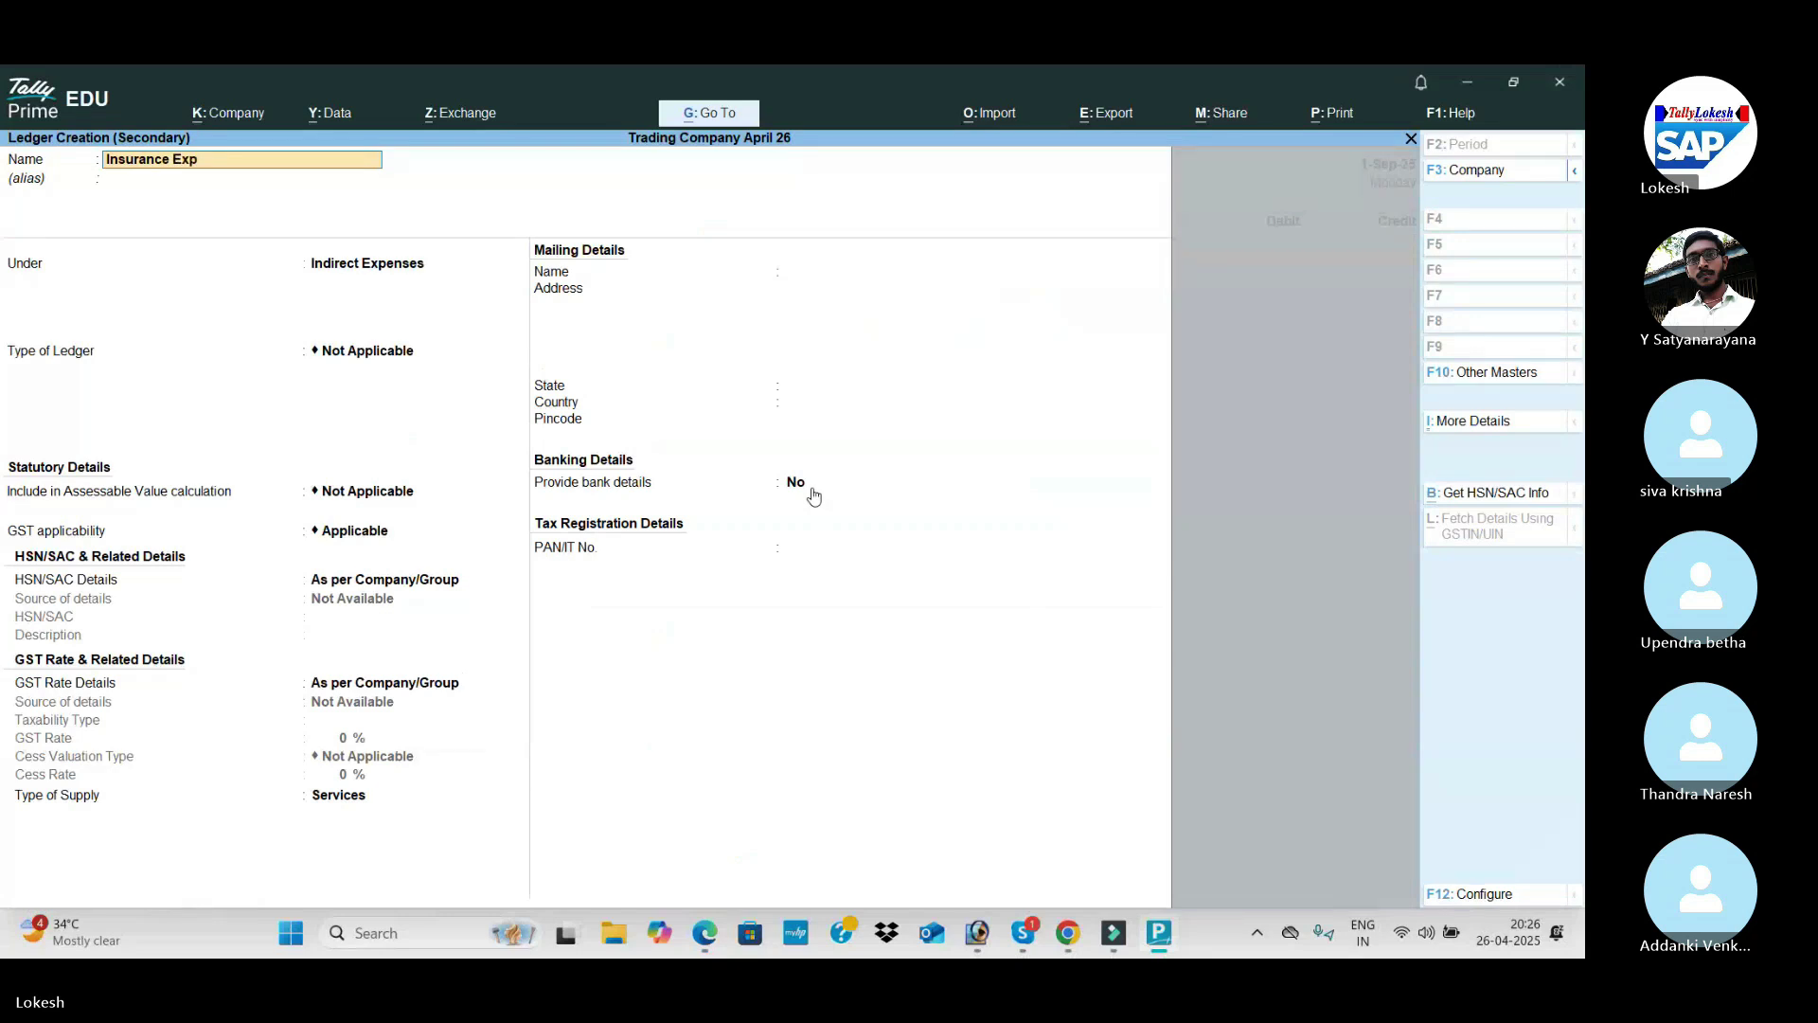
pyautogui.press('Return')
pyautogui.press('Return')
pyautogui.press('Return')
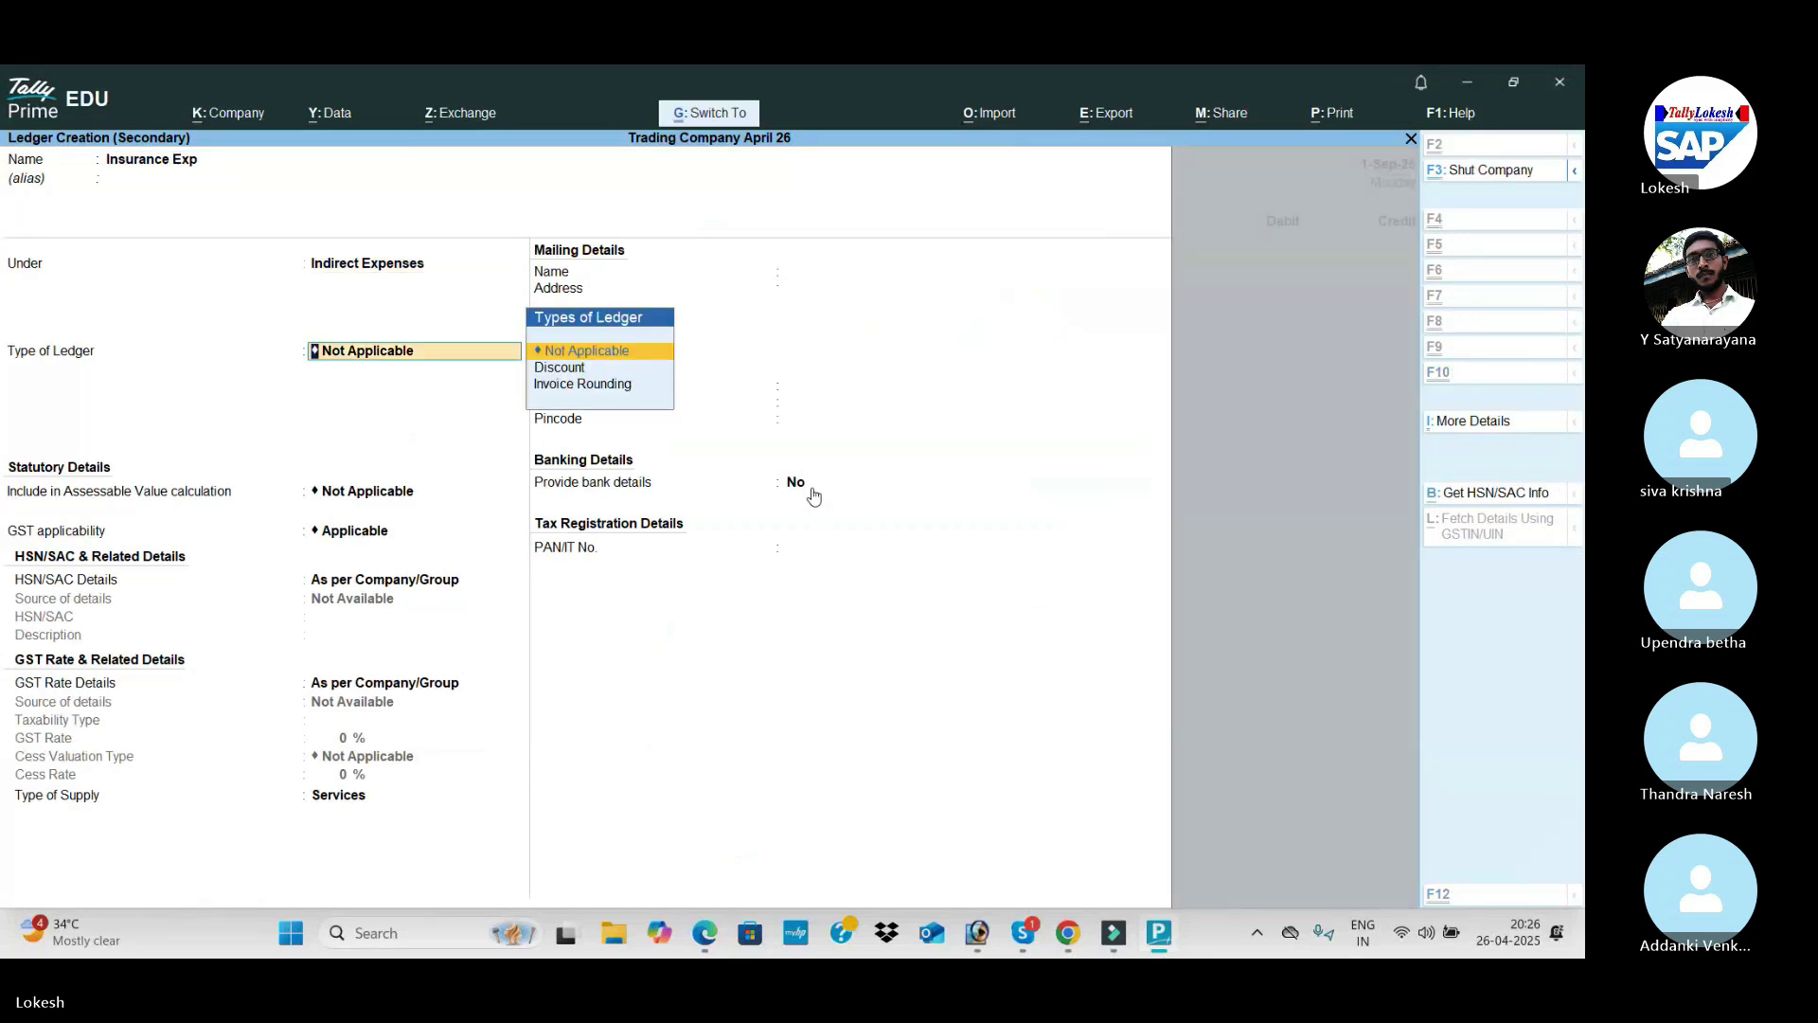
pyautogui.hotkey('ctrl', 'a')
pyautogui.hotkey('alt', 'Tab')
pyautogui.hotkey('alt', 'Tab')
pyautogui.write('1800')
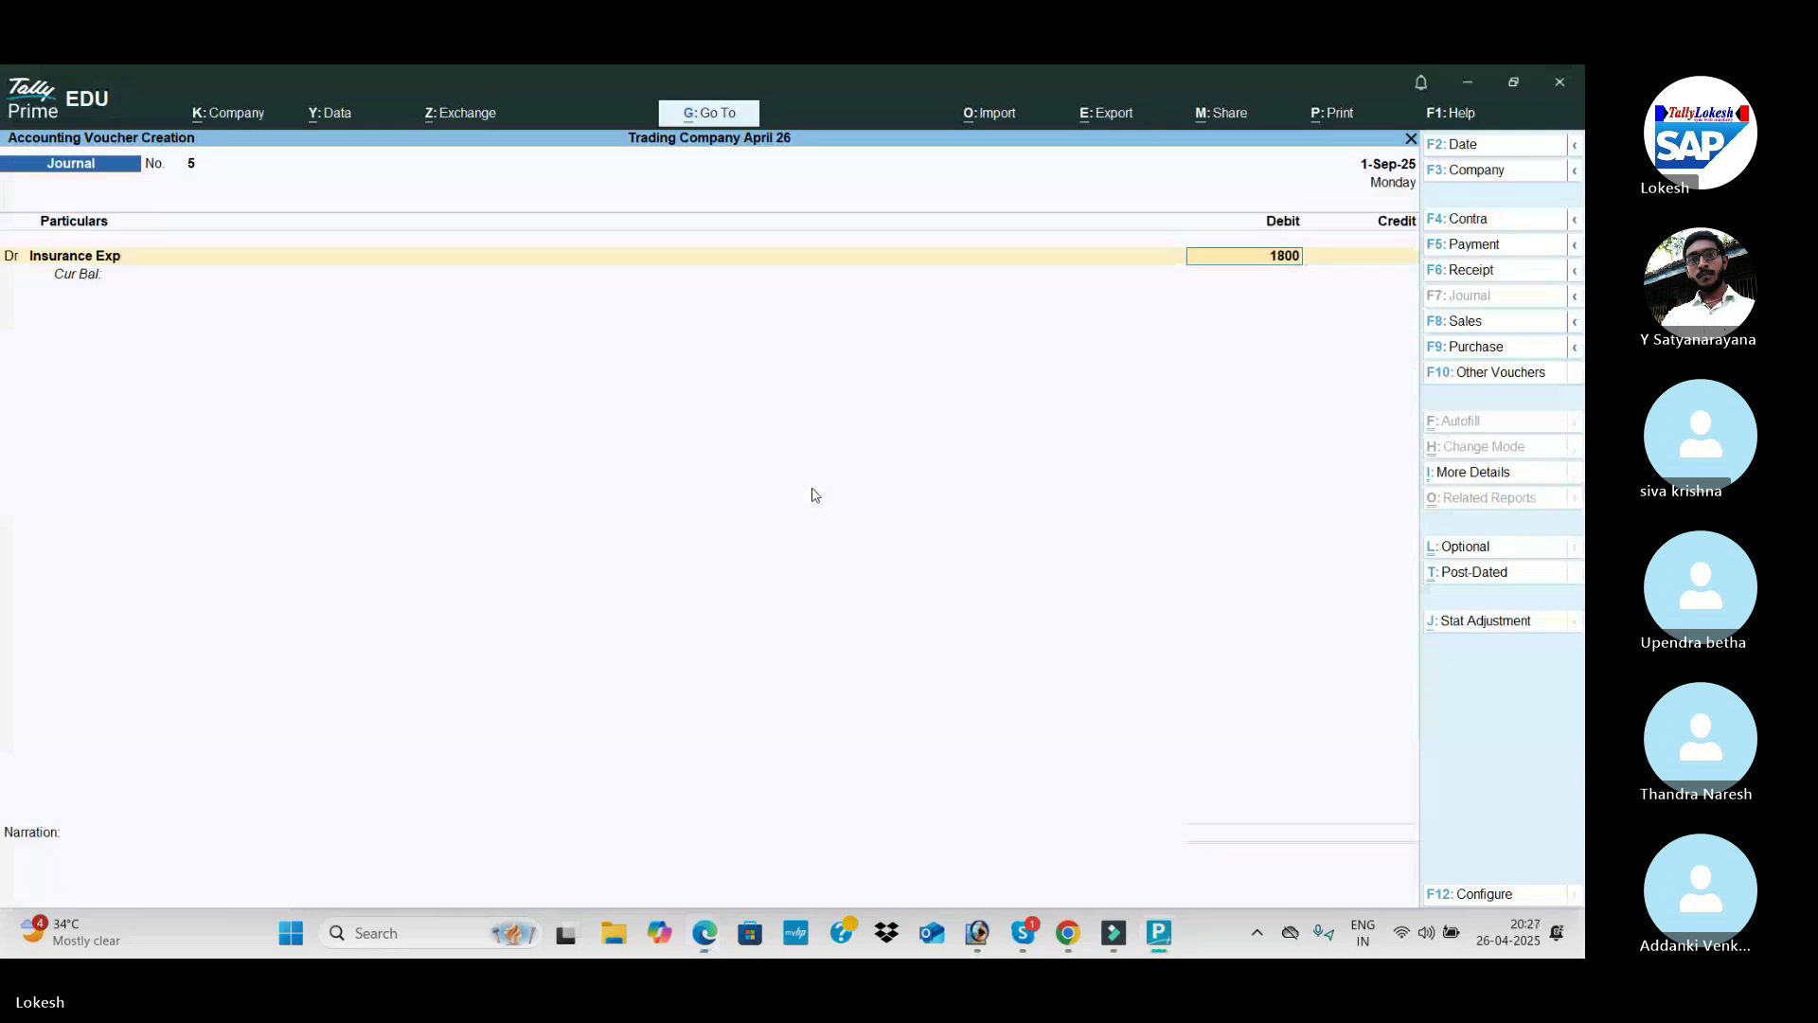
pyautogui.press('Return')
# Step: Credit the insurance adjustment to a new Prepaid Insurance ledger under Current Assets and save the journal
pyautogui.write('Pr')
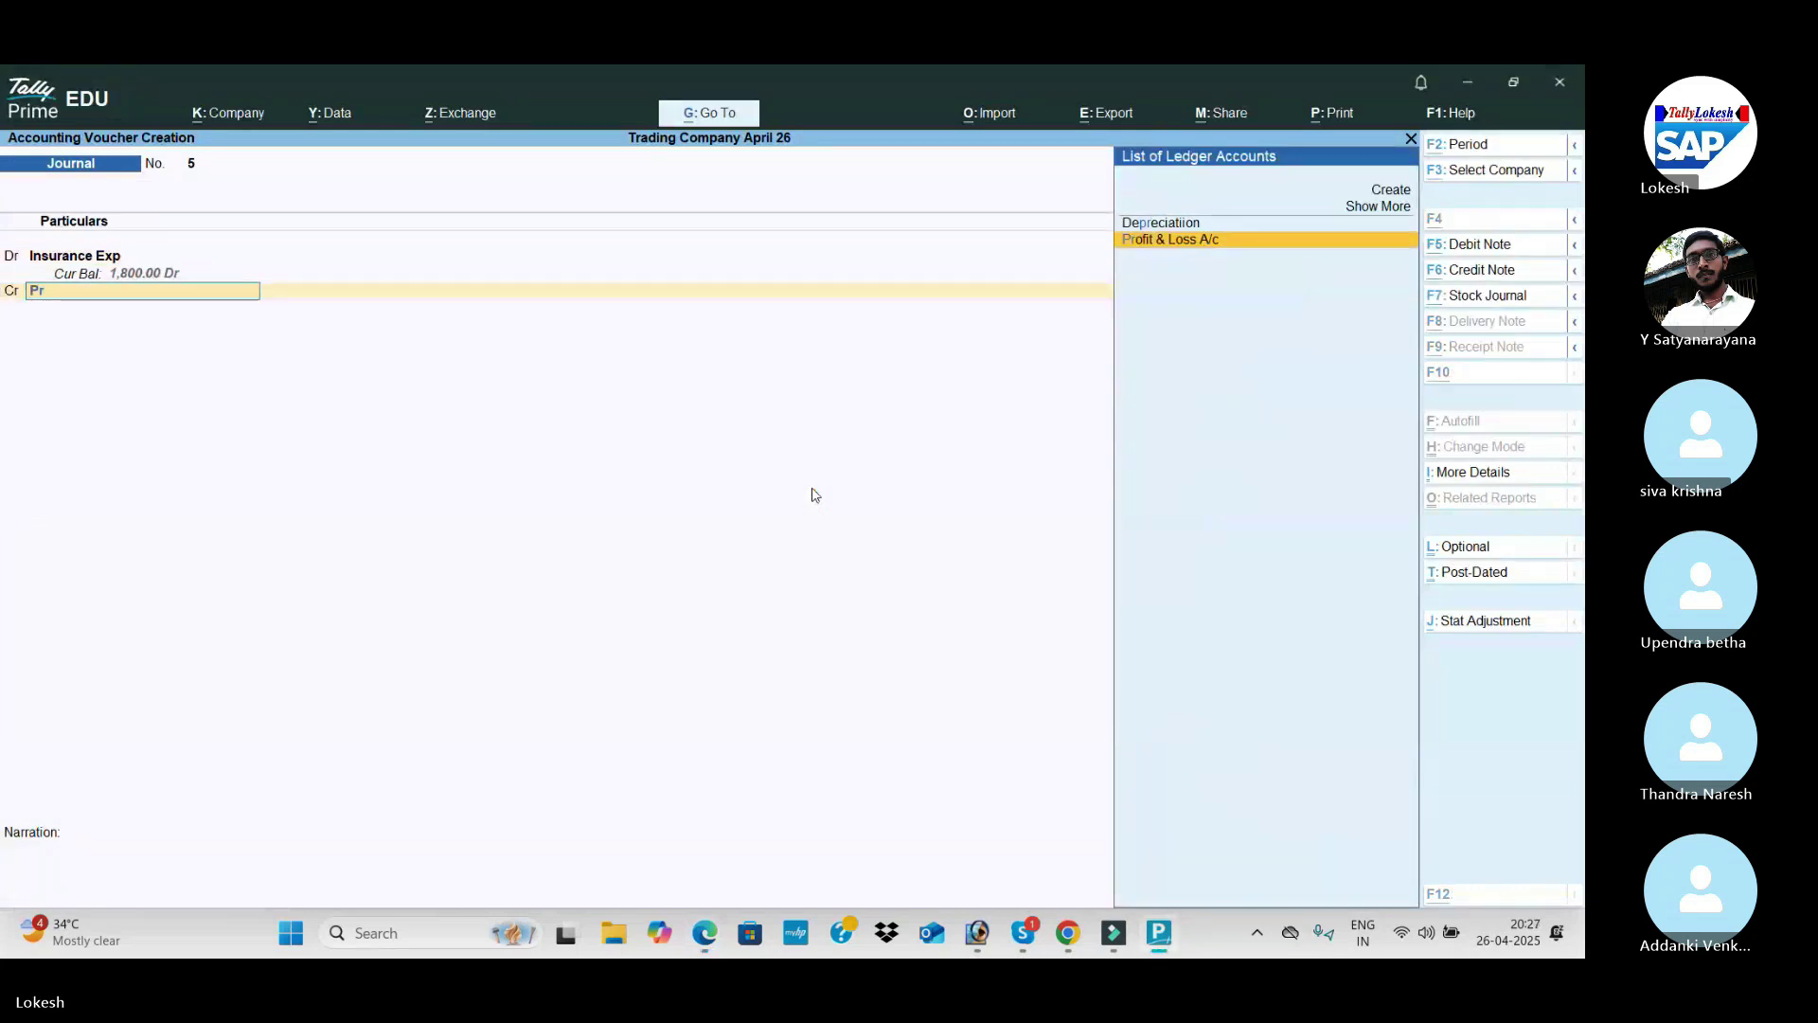
pyautogui.hotkey('alt', 'c')
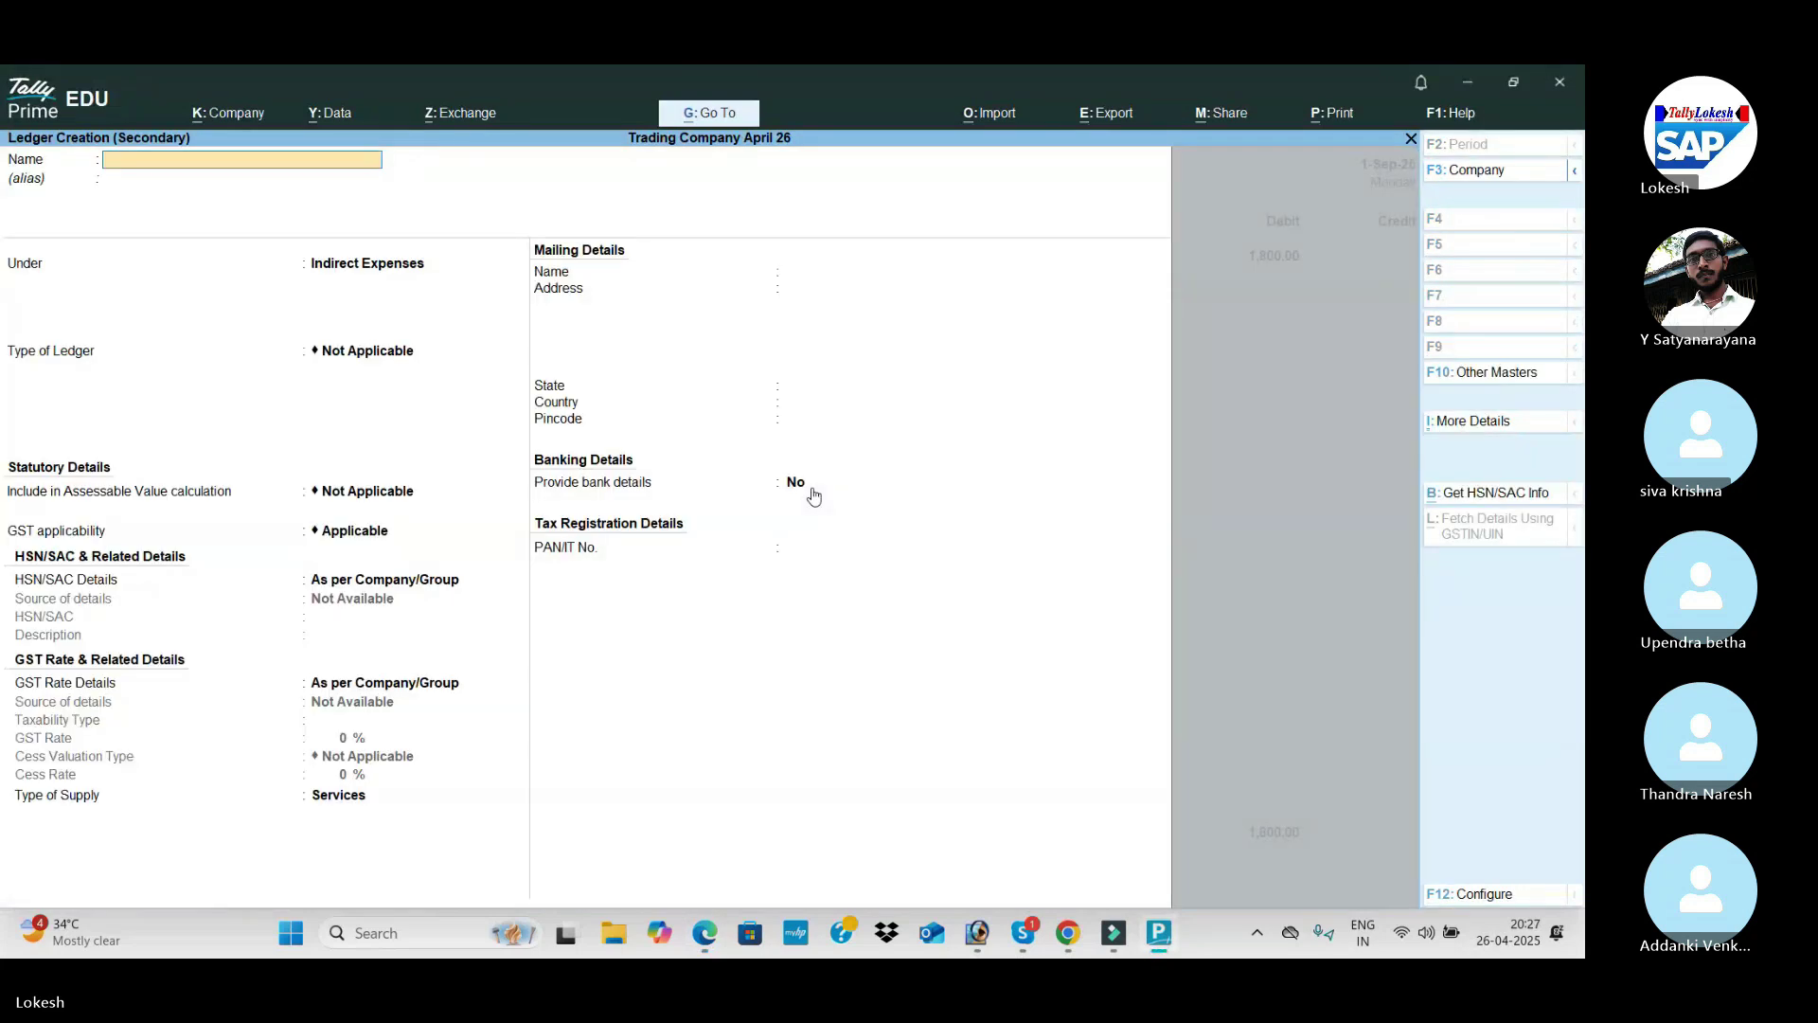
pyautogui.write('epaid Insurance')
pyautogui.press('Return')
pyautogui.write('Ca')
pyautogui.press('BackSpace')
pyautogui.press('BackSpace')
pyautogui.write('Current Assets')
pyautogui.press('Return')
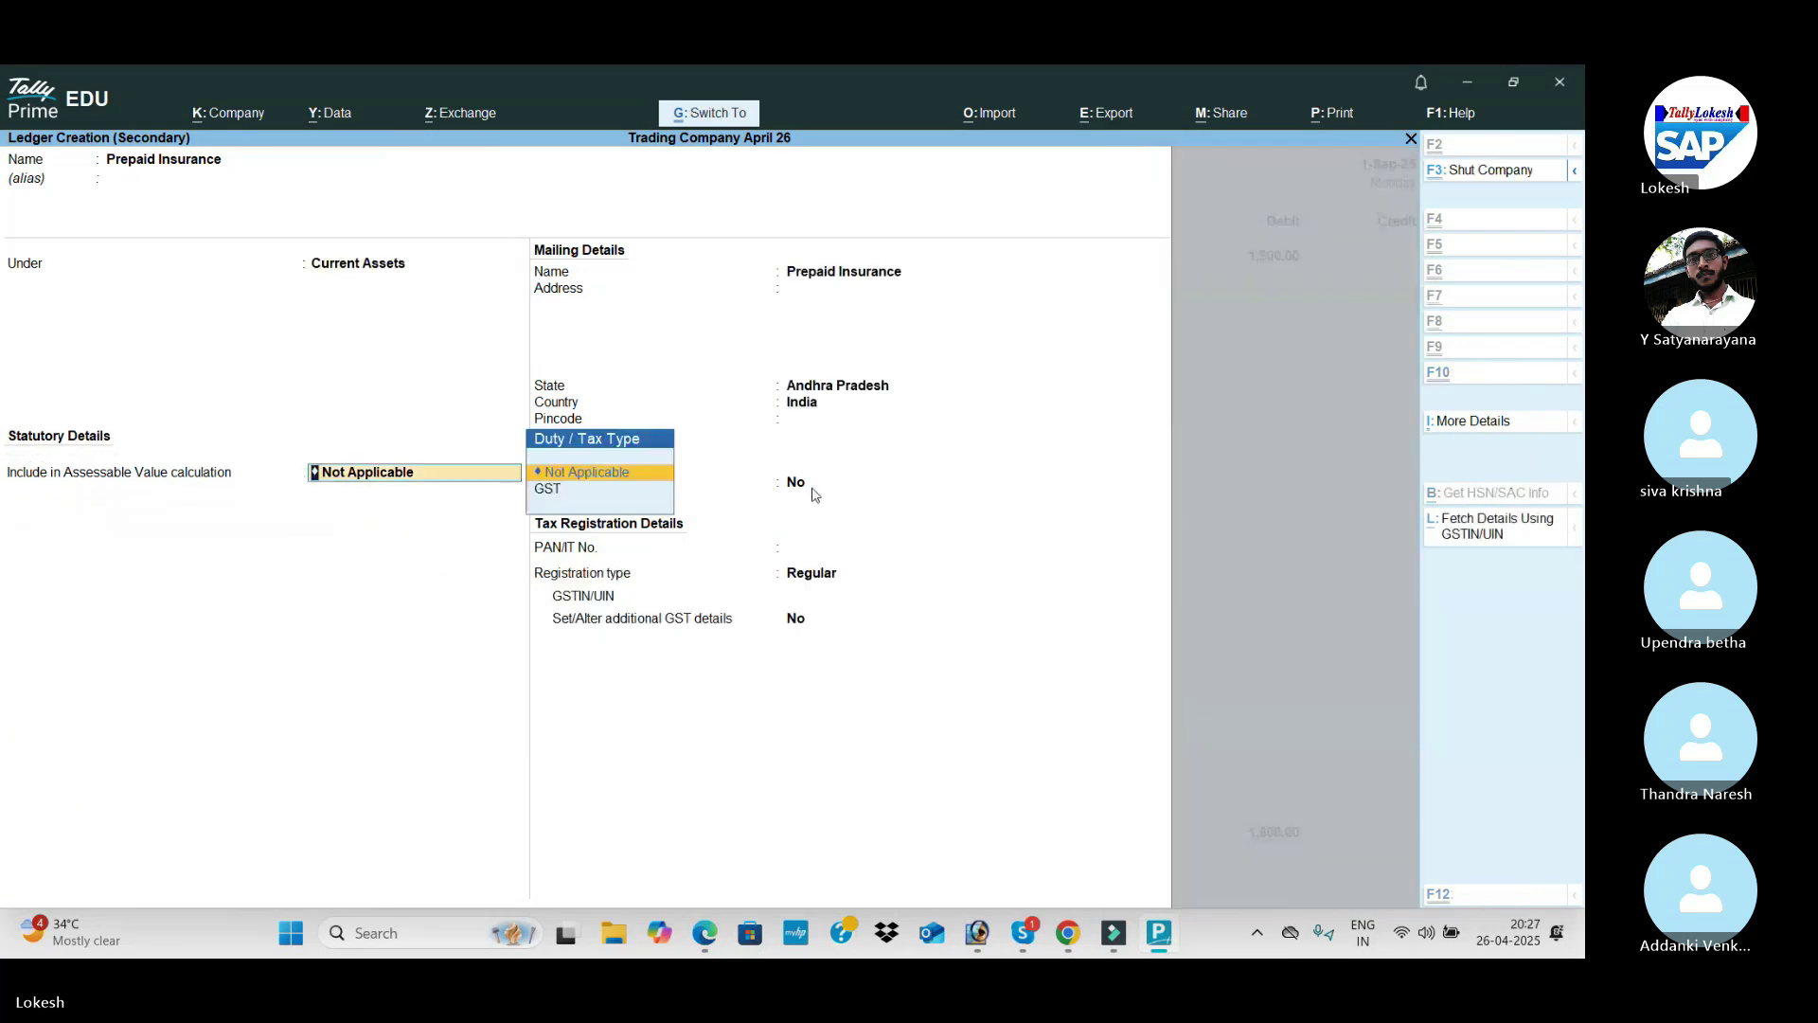
pyautogui.hotkey('ctrl', 'a')
pyautogui.press('Return')
pyautogui.press('Return')
# Step: Record a journal debiting Drawings 53,000 and crediting Capital 53,000, and save it
pyautogui.write('D')
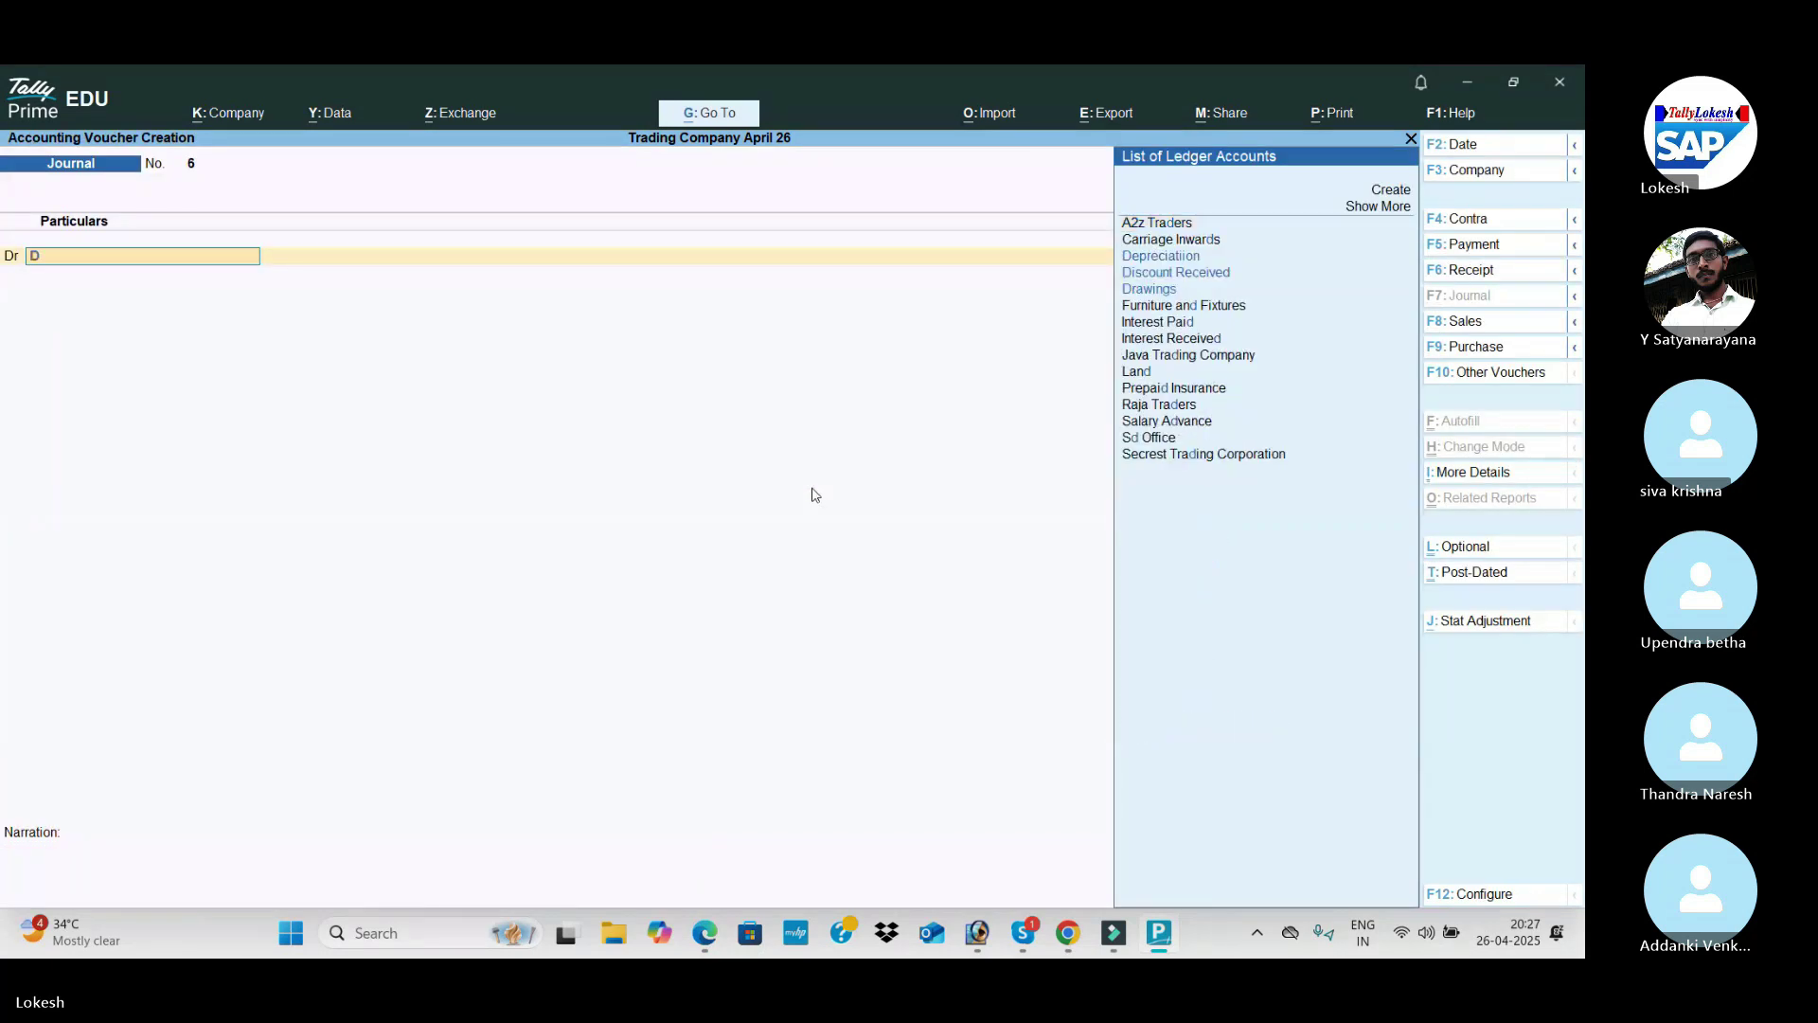
pyautogui.write('r')
pyautogui.press('Return')
pyautogui.write('50000')
pyautogui.press('Return')
pyautogui.press('Return')
pyautogui.press('Down')
pyautogui.press('Return')
pyautogui.press('Return')
pyautogui.press('Return')
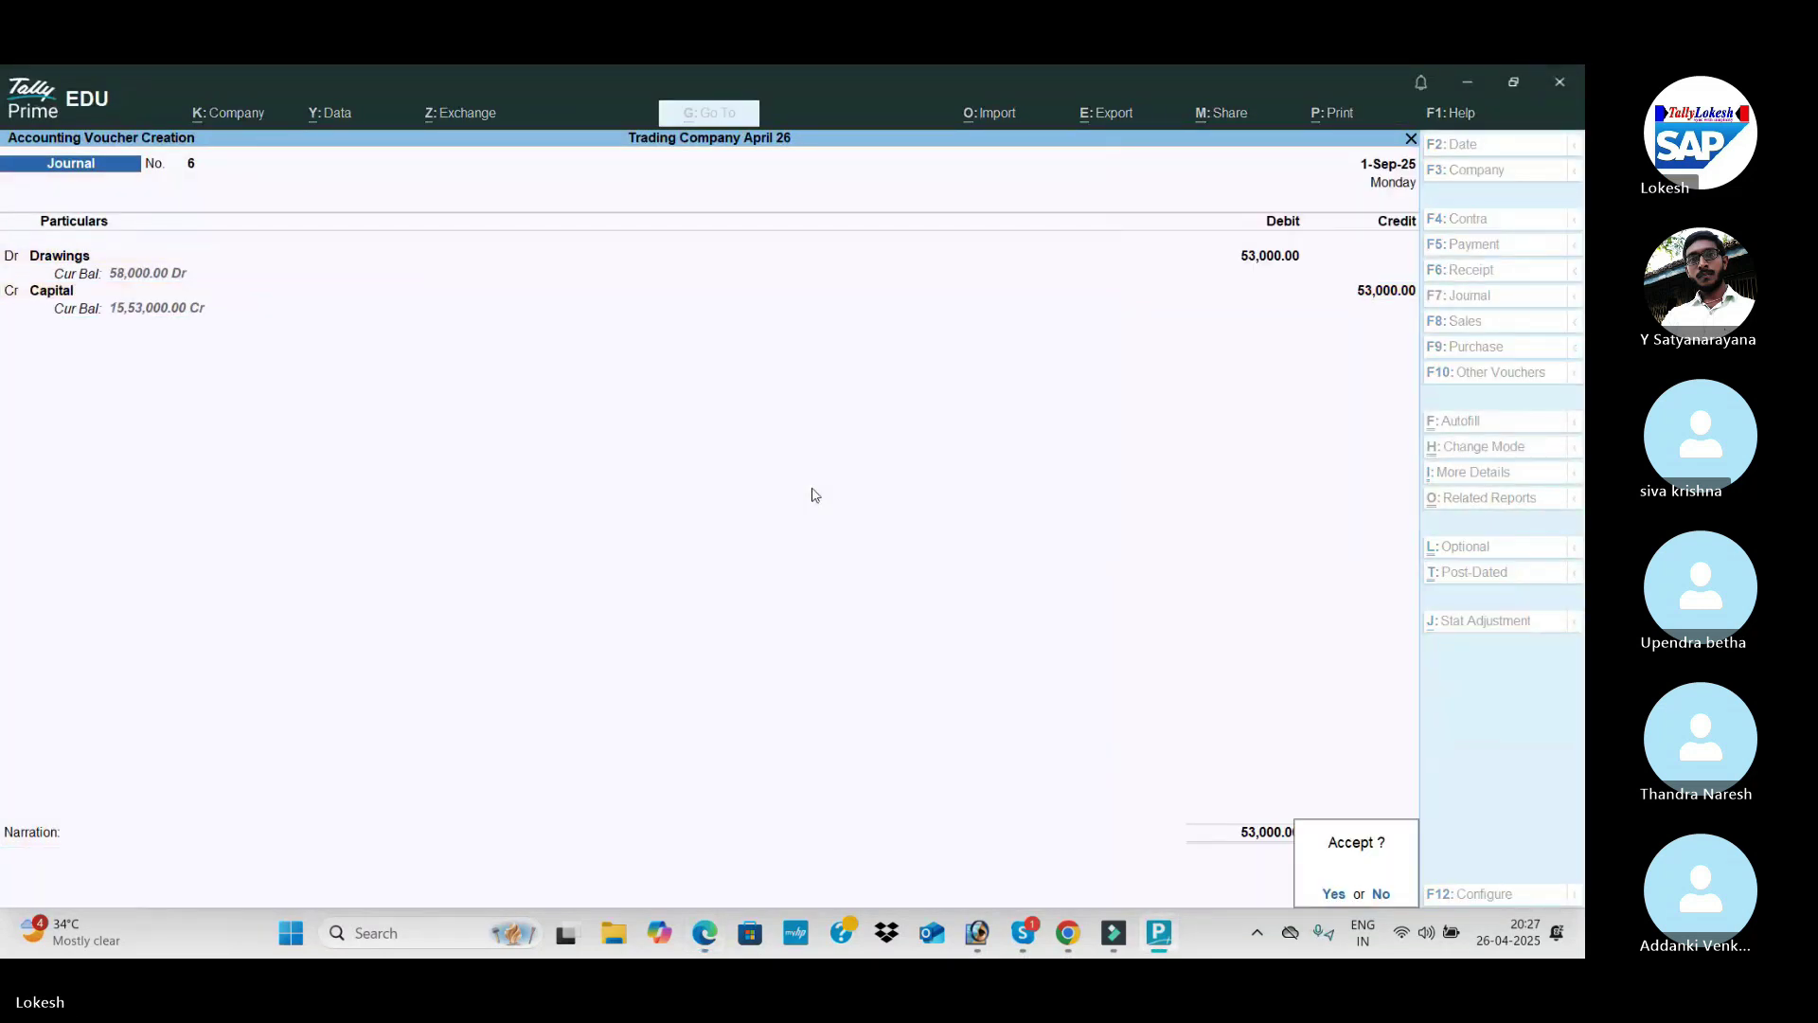
pyautogui.press('Return')
pyautogui.hotkey('alt', 'Tab')
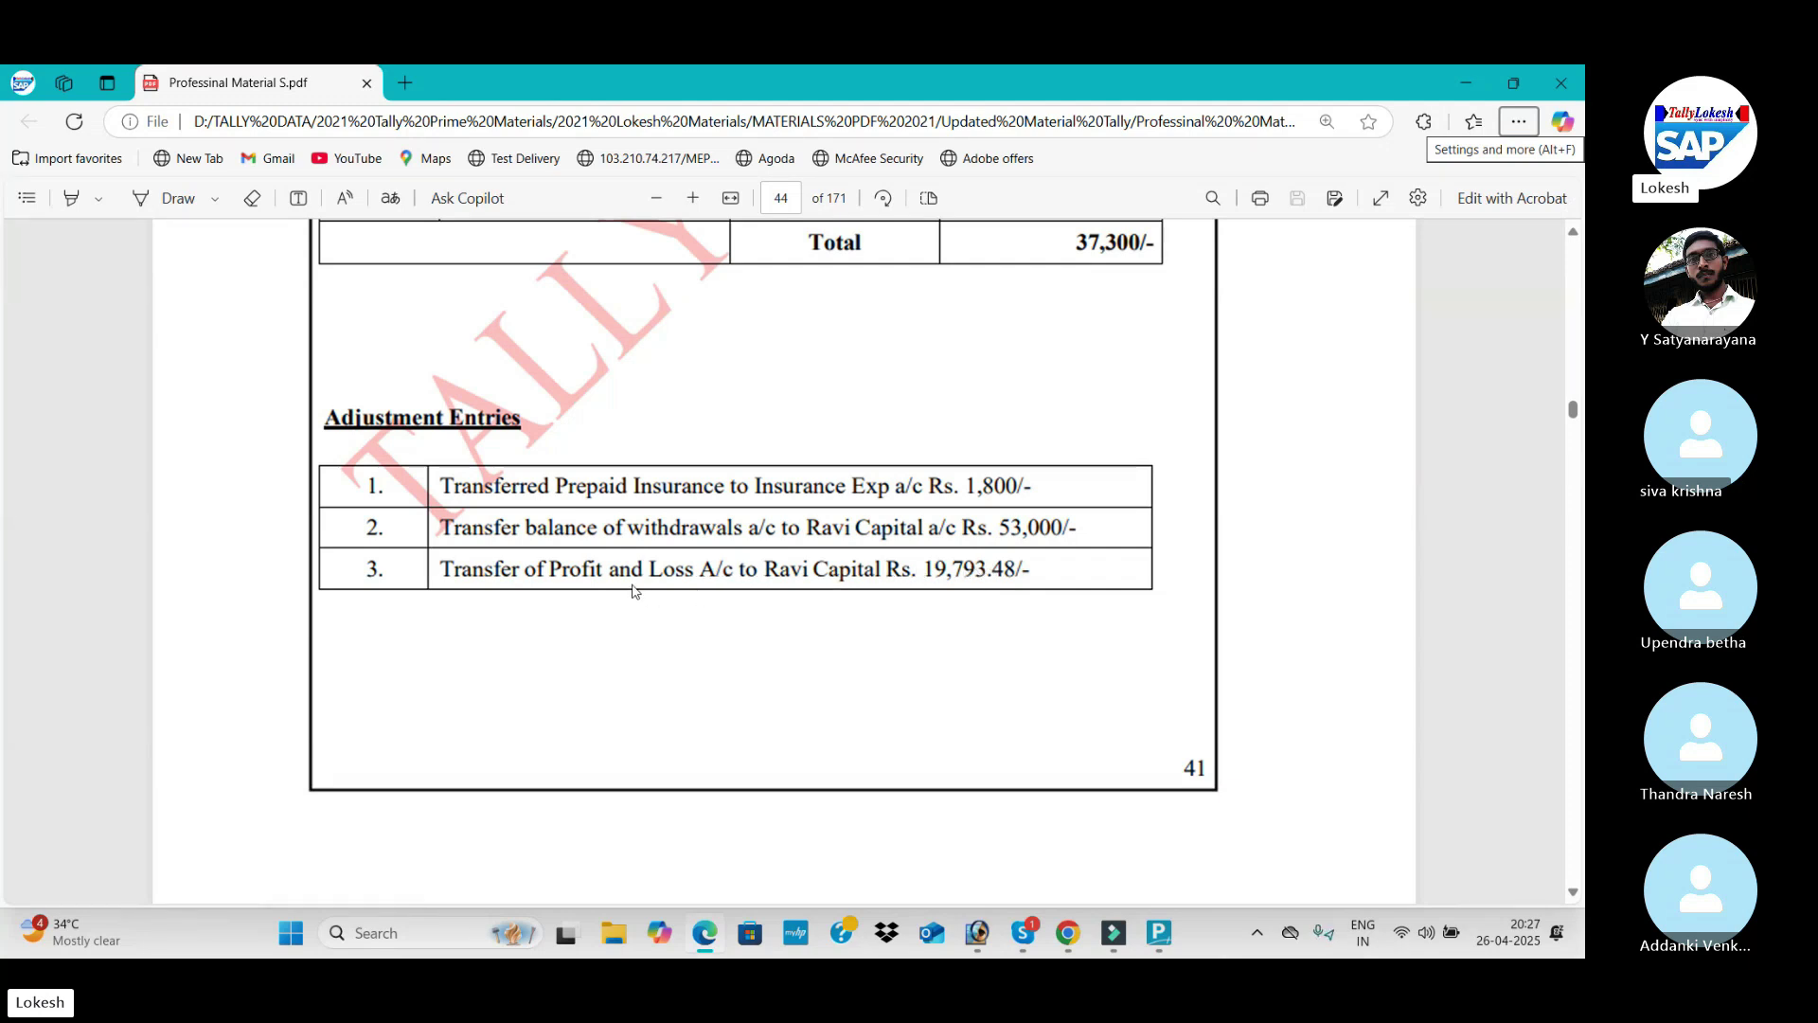
pyautogui.hotkey('alt', 'Tab')
pyautogui.write('Pr')
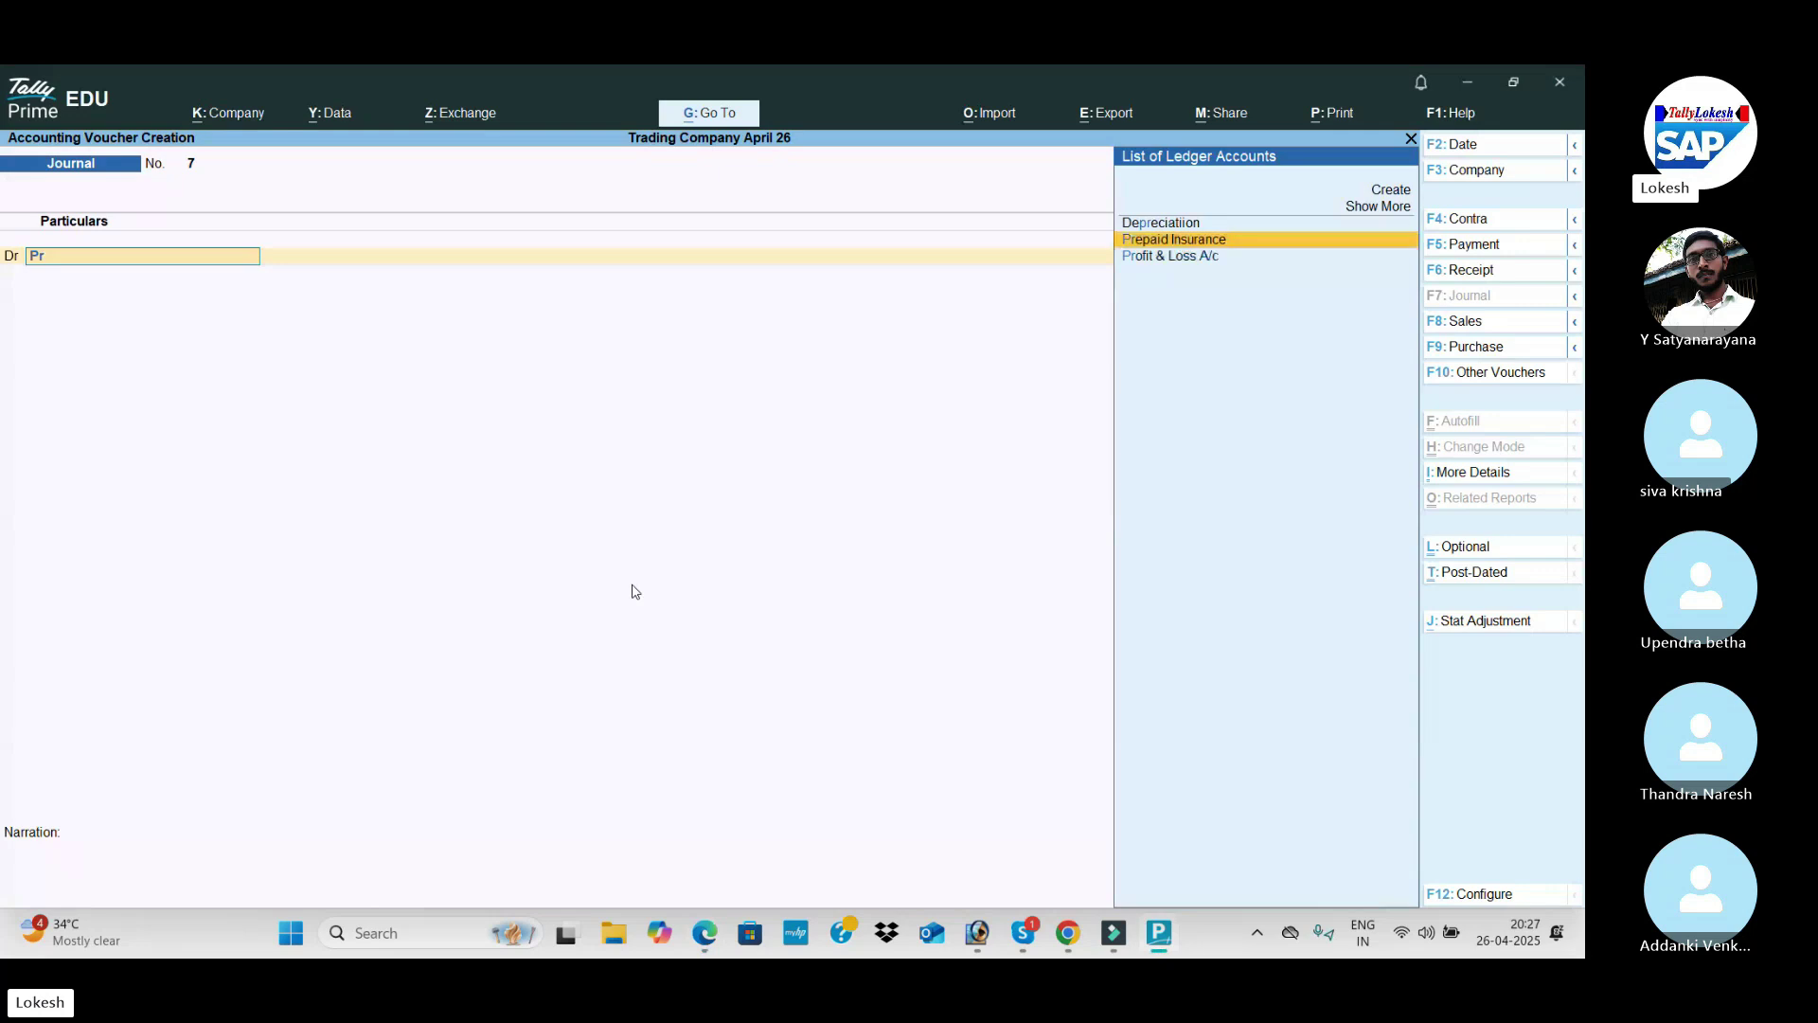
pyautogui.press('Down')
pyautogui.press('Return')
pyautogui.write('64,46,39')
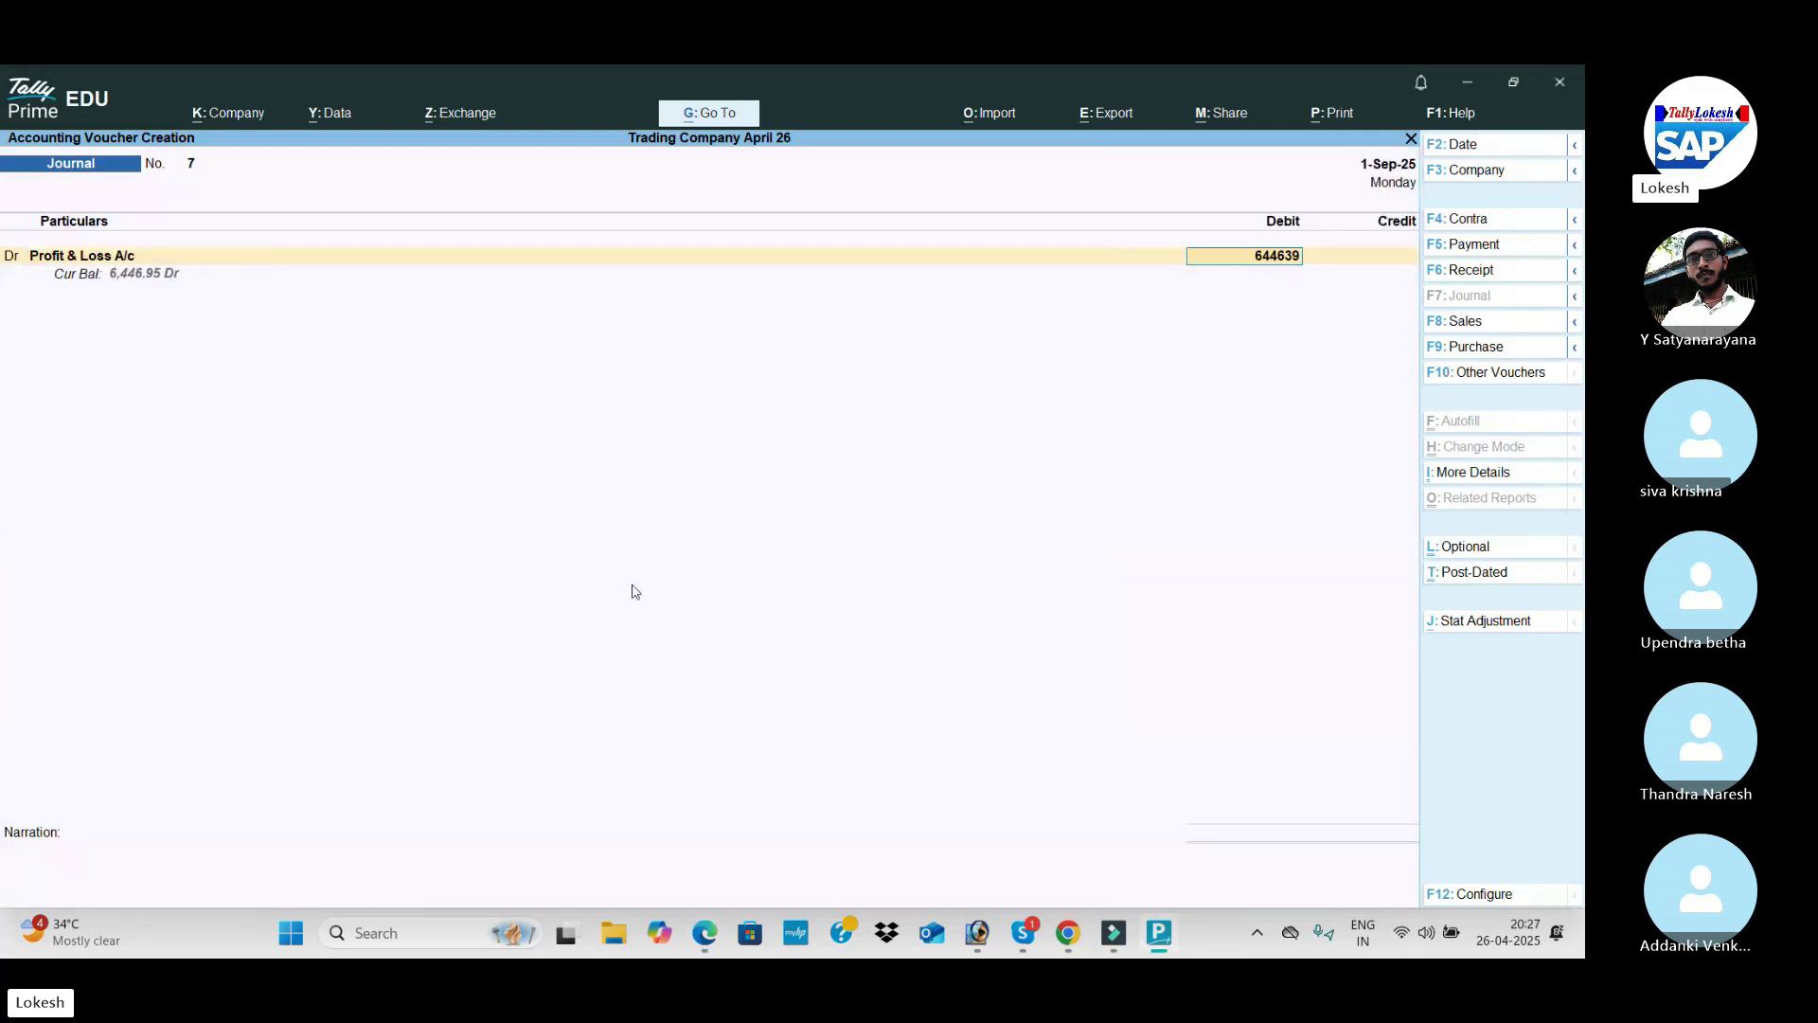
pyautogui.write('5')
pyautogui.press('Return')
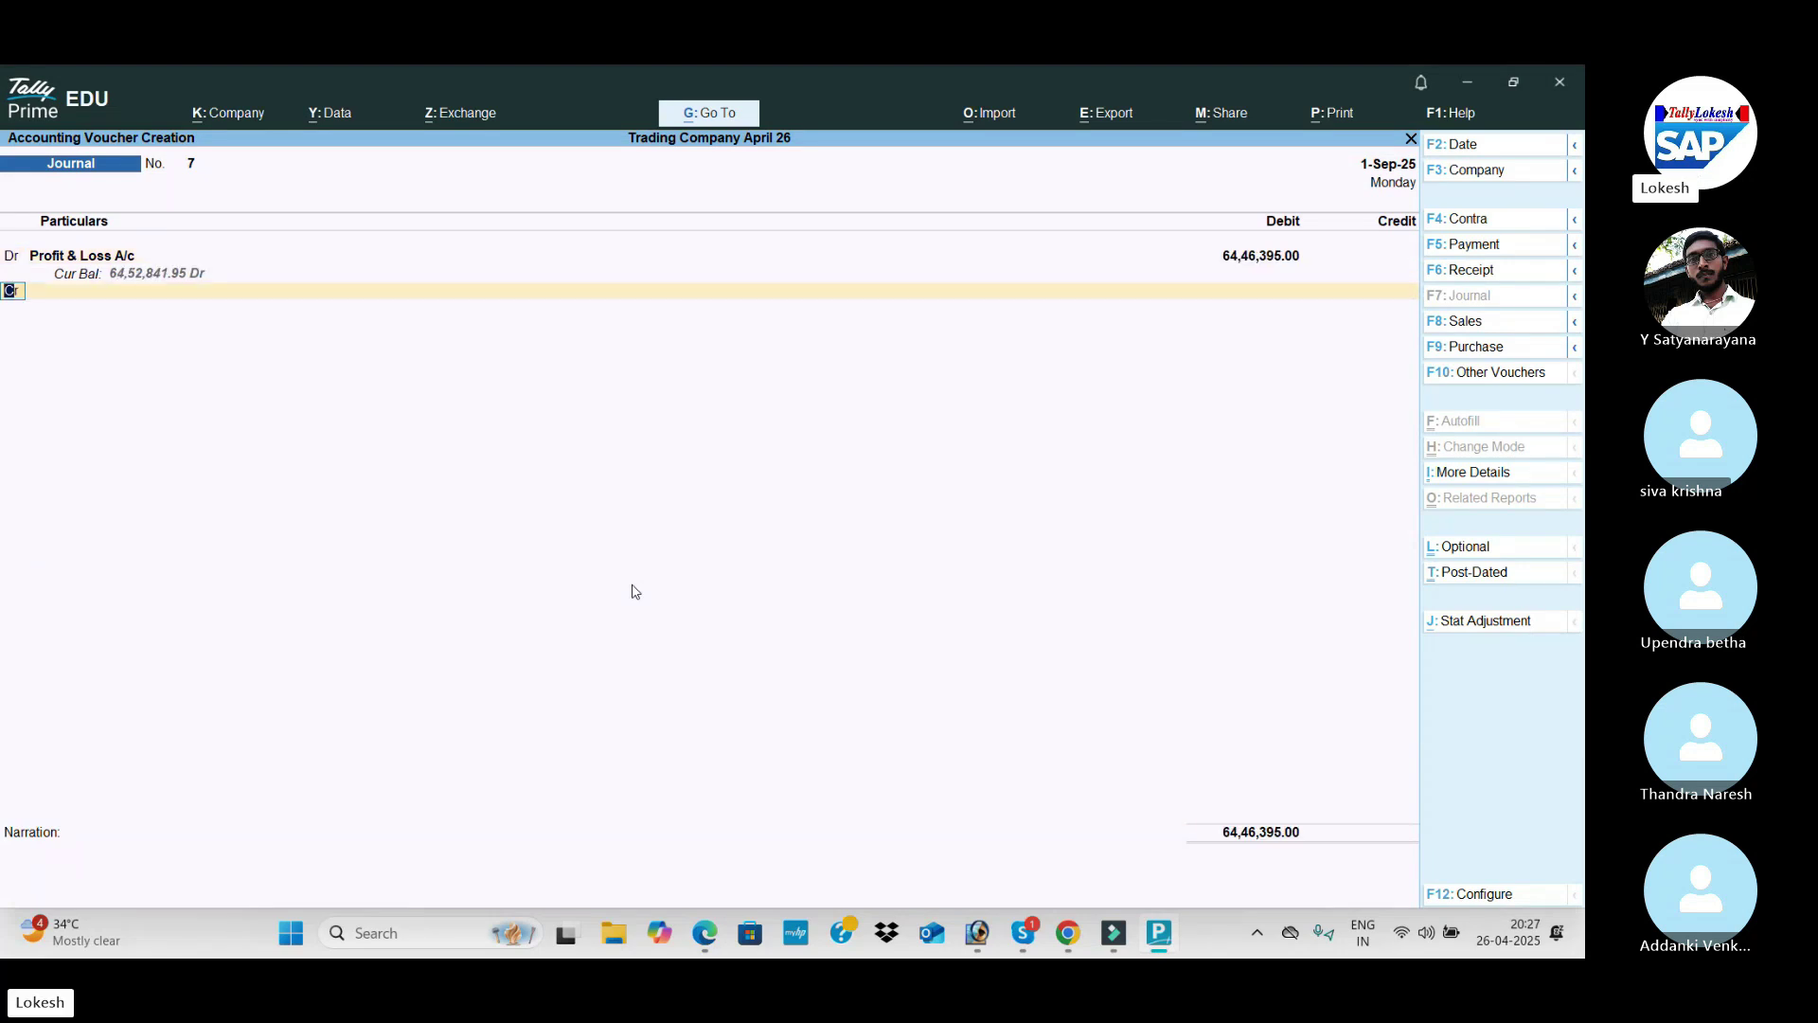
pyautogui.press('BackSpace')
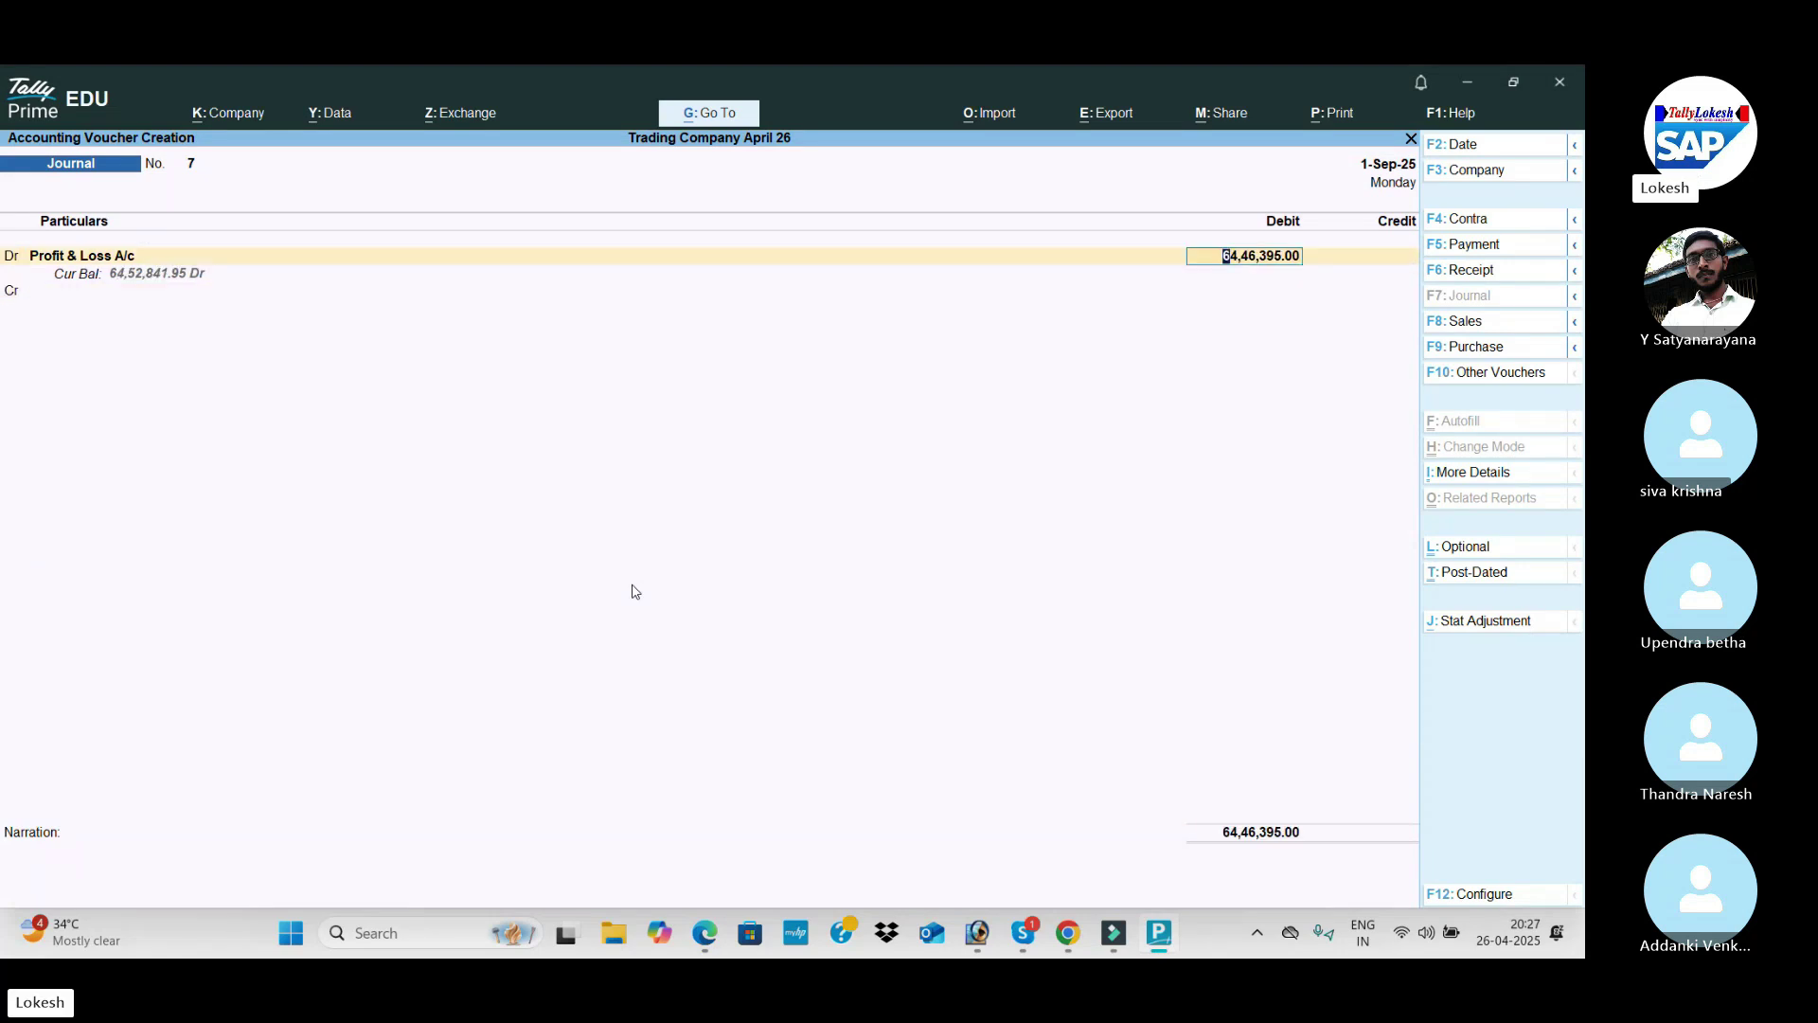
pyautogui.press('Escape')
pyautogui.press('Escape')
pyautogui.press('Return')
pyautogui.press('Return')
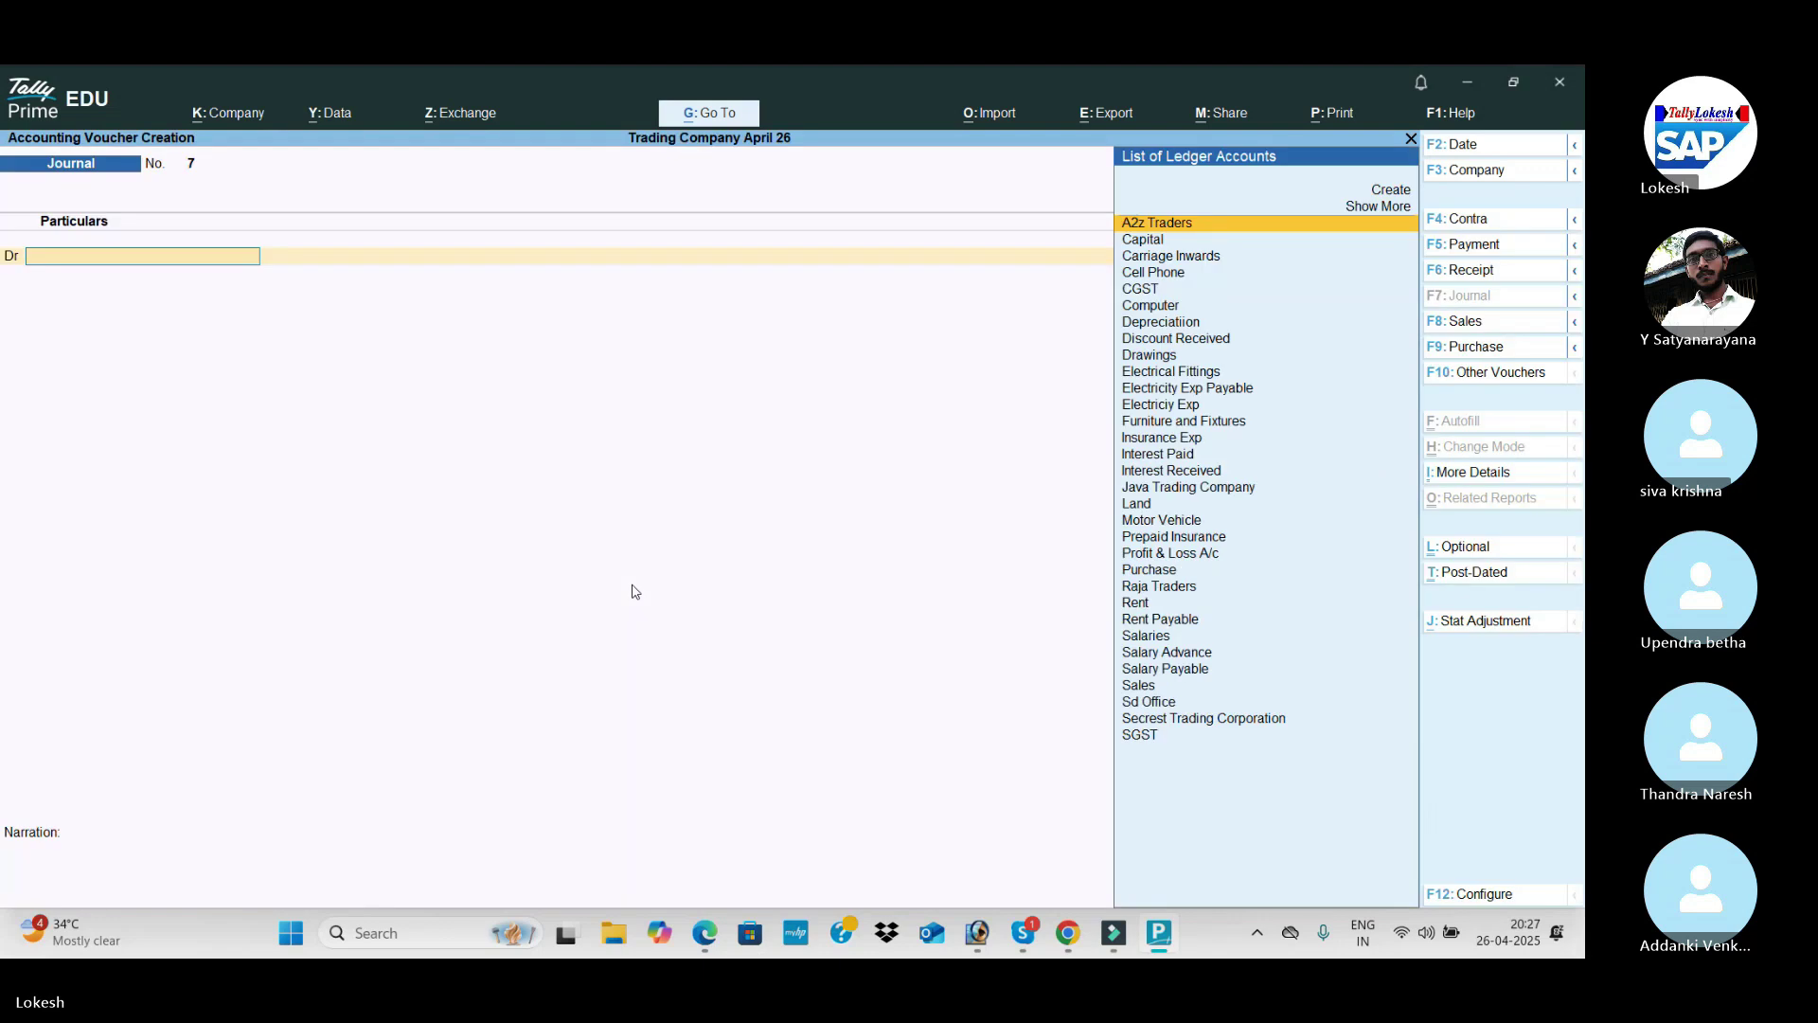
# Step: Record a journal debiting Profit & Loss A/c 6,446.95 and crediting Capital with the same amount, and save it
pyautogui.write('pro')
pyautogui.press('Return')
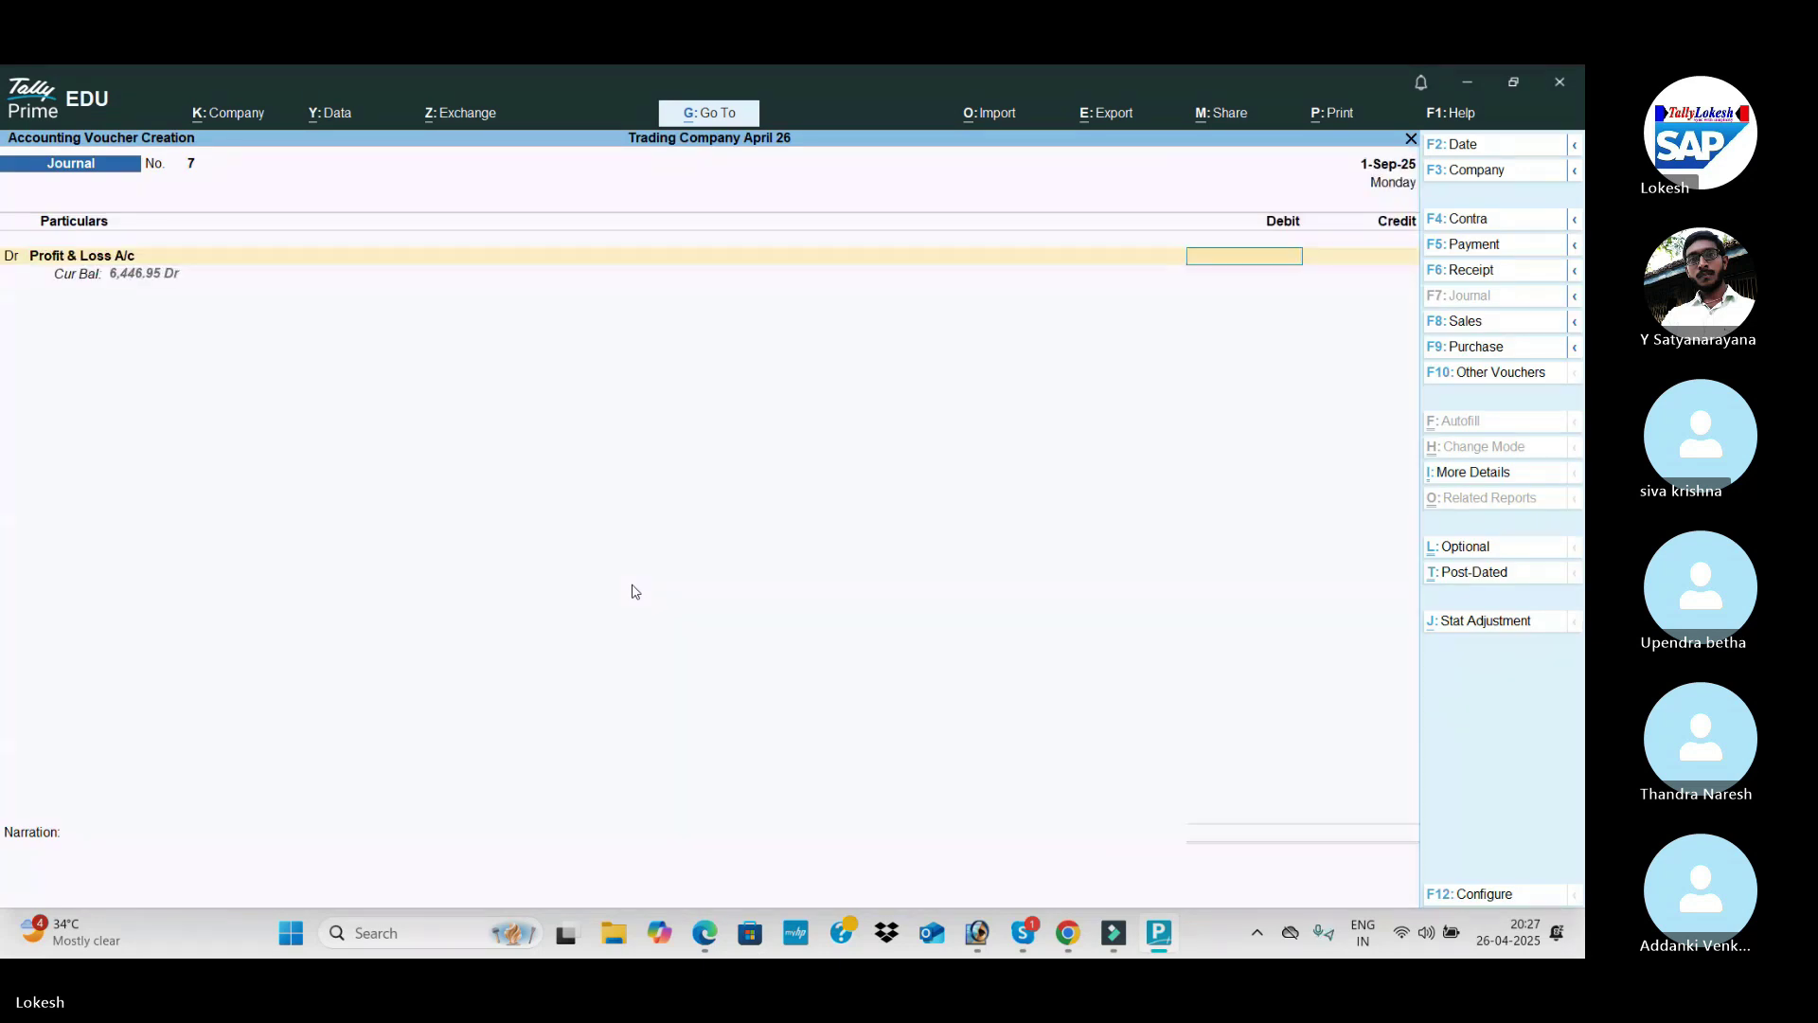
pyautogui.write('6446.95')
pyautogui.press('Return')
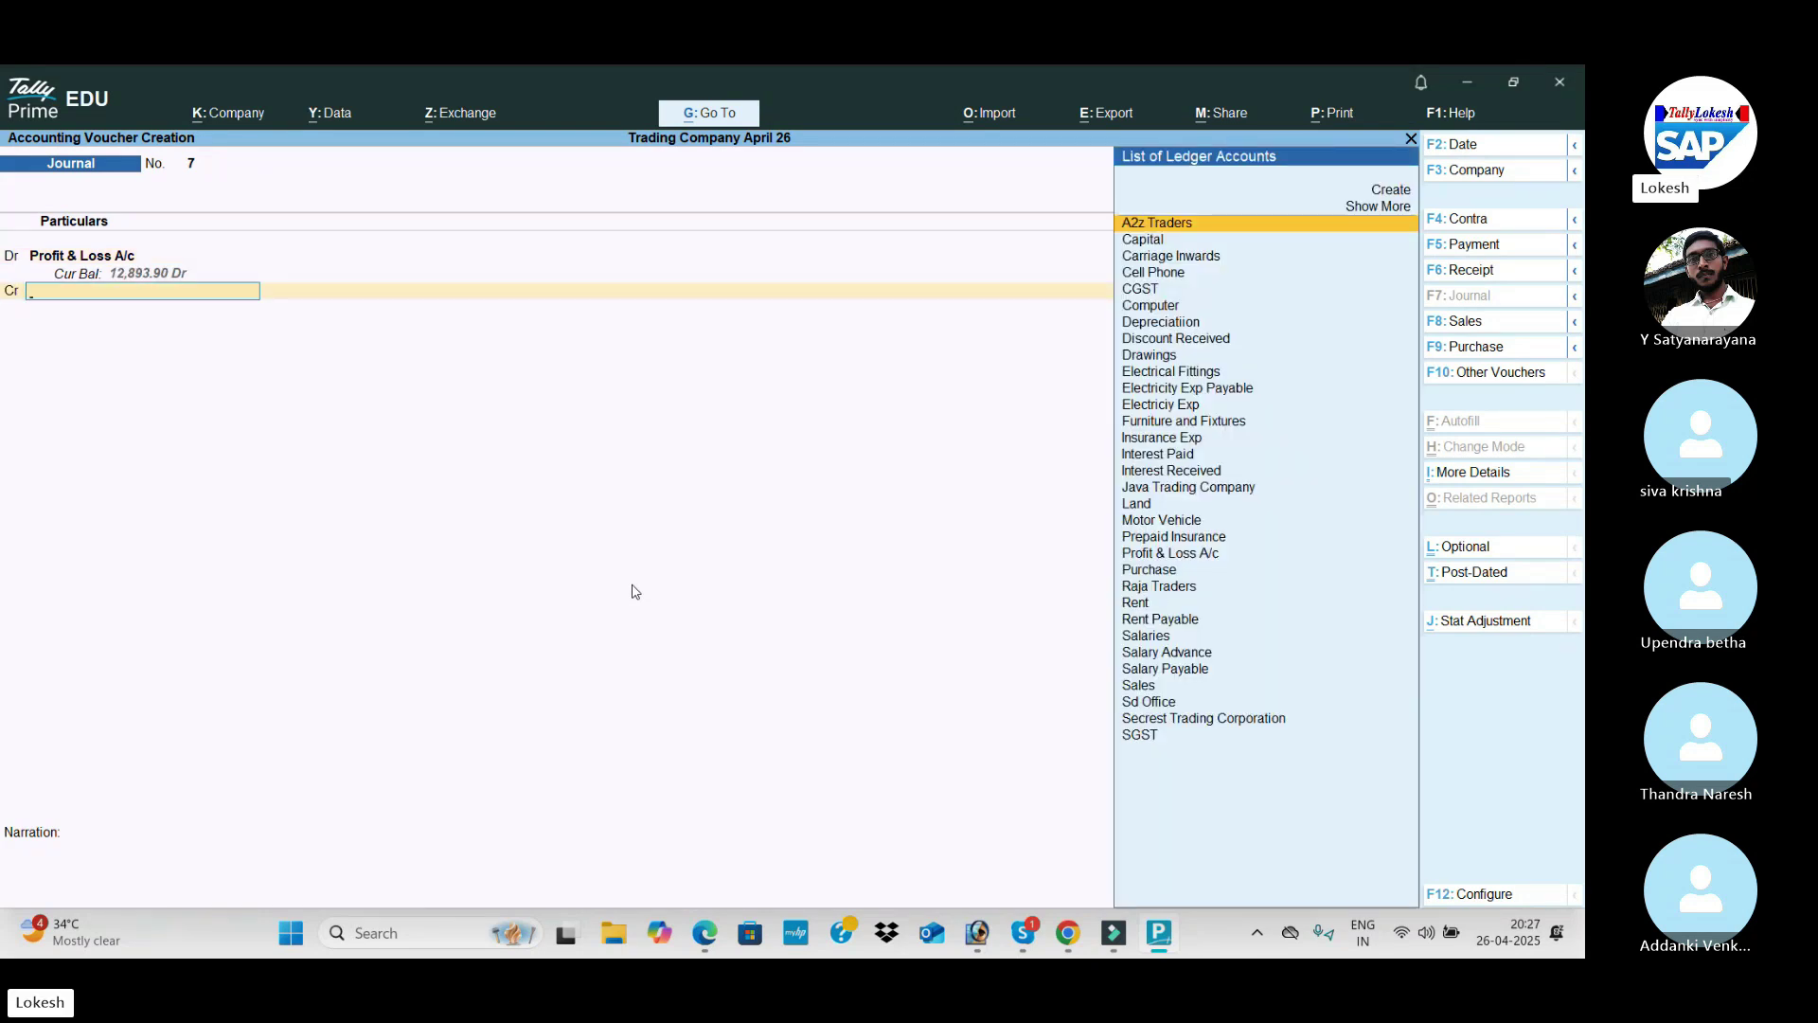
pyautogui.write('ca')
pyautogui.press('Return')
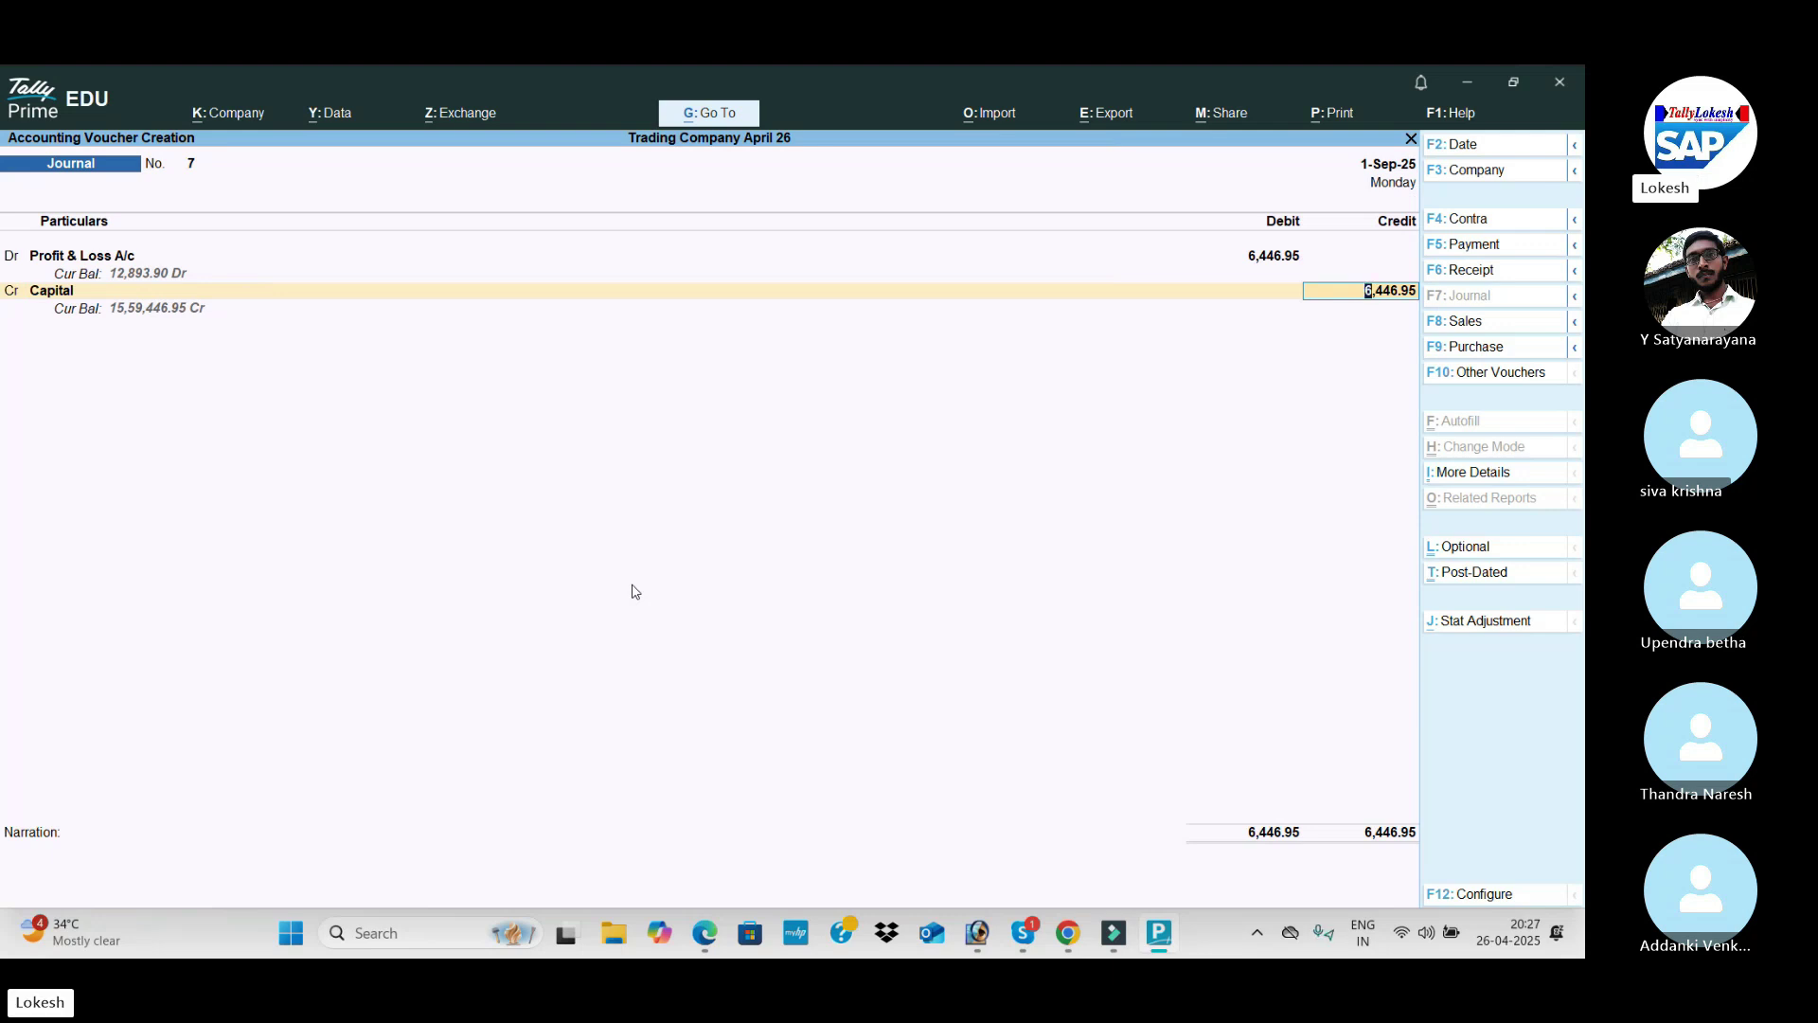
pyautogui.press('Return')
pyautogui.press('Return')
pyautogui.press('Return')
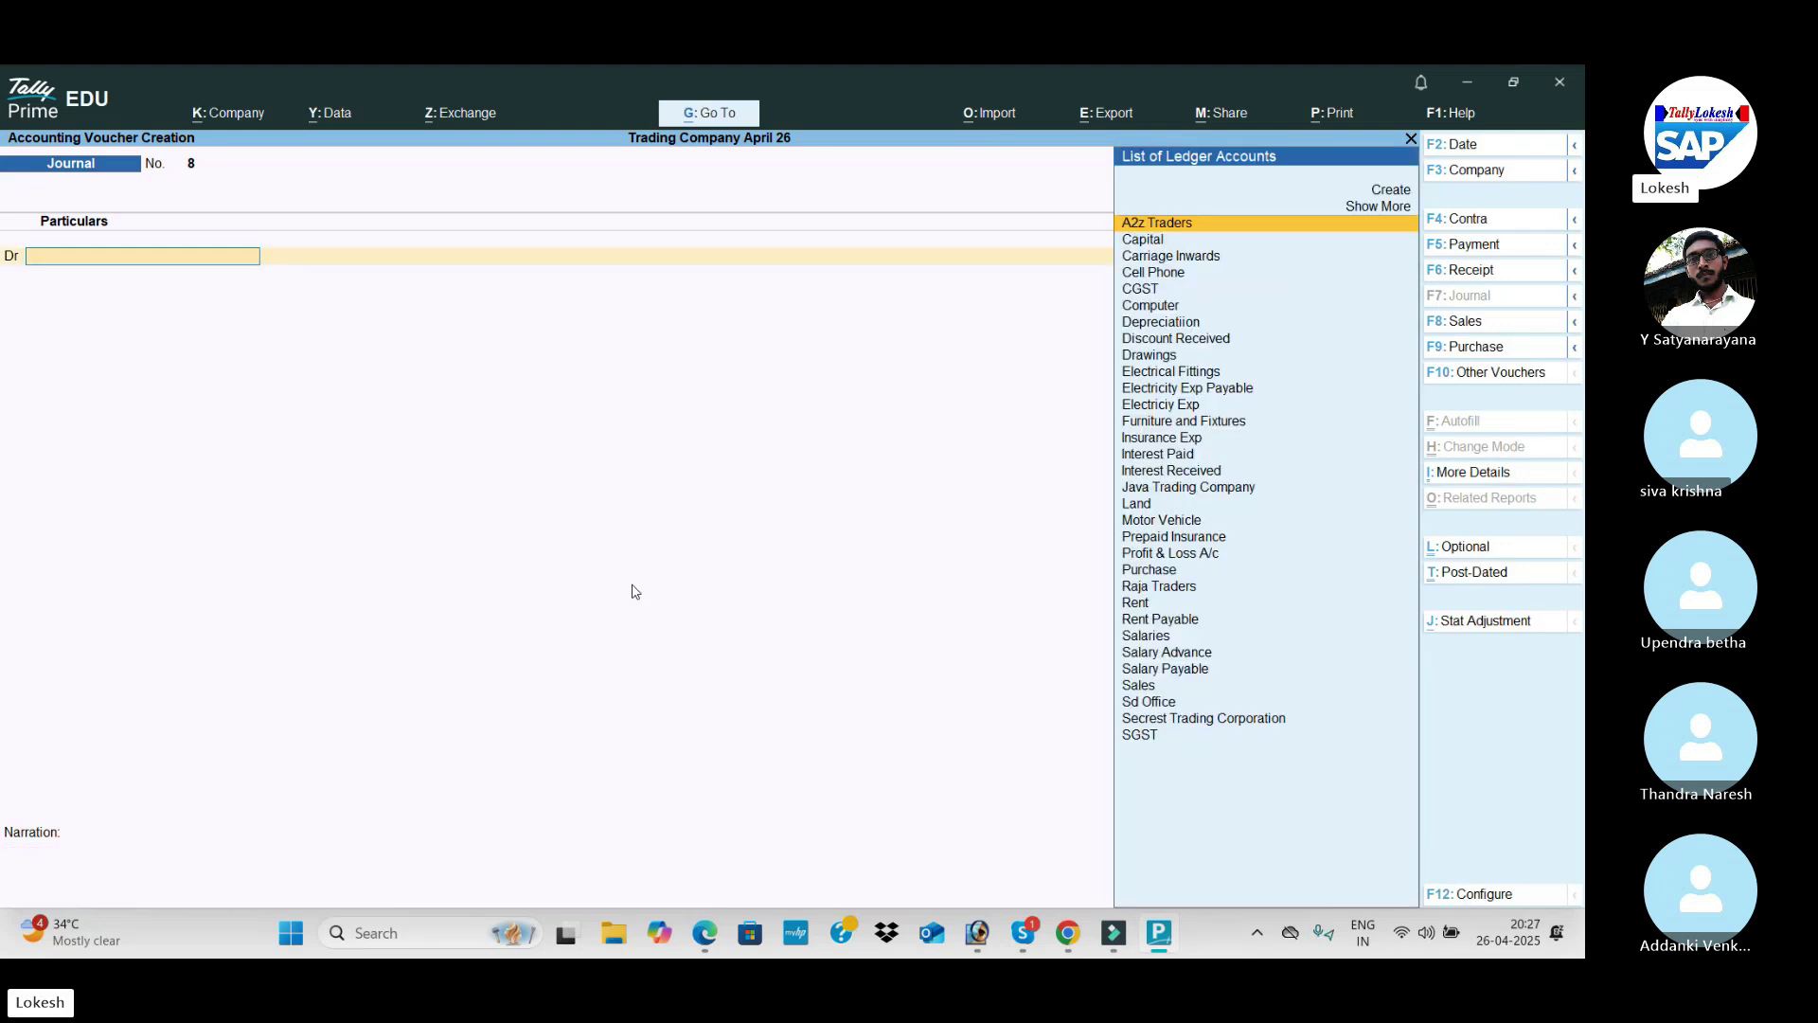
# Step: Leave voucher entry, examine the company's Balance Sheet and return to the Adjustment Entries in the PDF
pyautogui.press('Escape')
pyautogui.press('y')
pyautogui.press('Down')
pyautogui.press('Down')
pyautogui.press('Down')
pyautogui.press('Return')
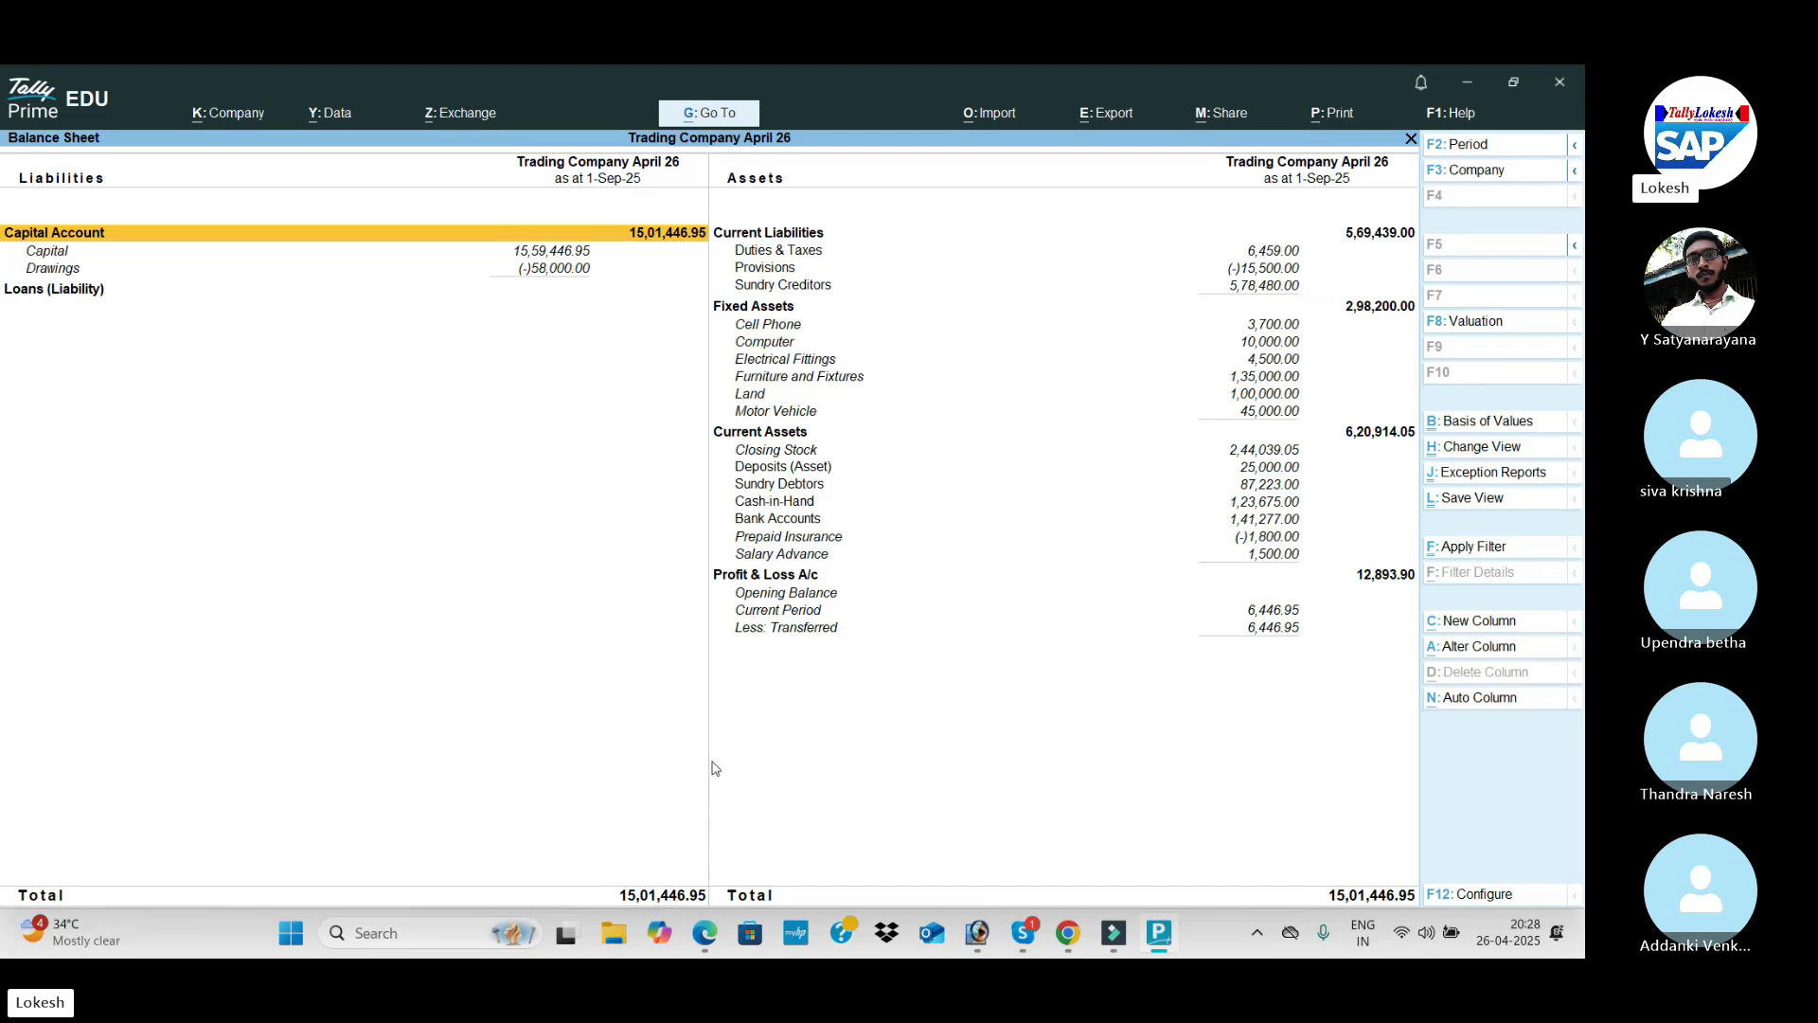
pyautogui.hotkey('alt', 'Tab')
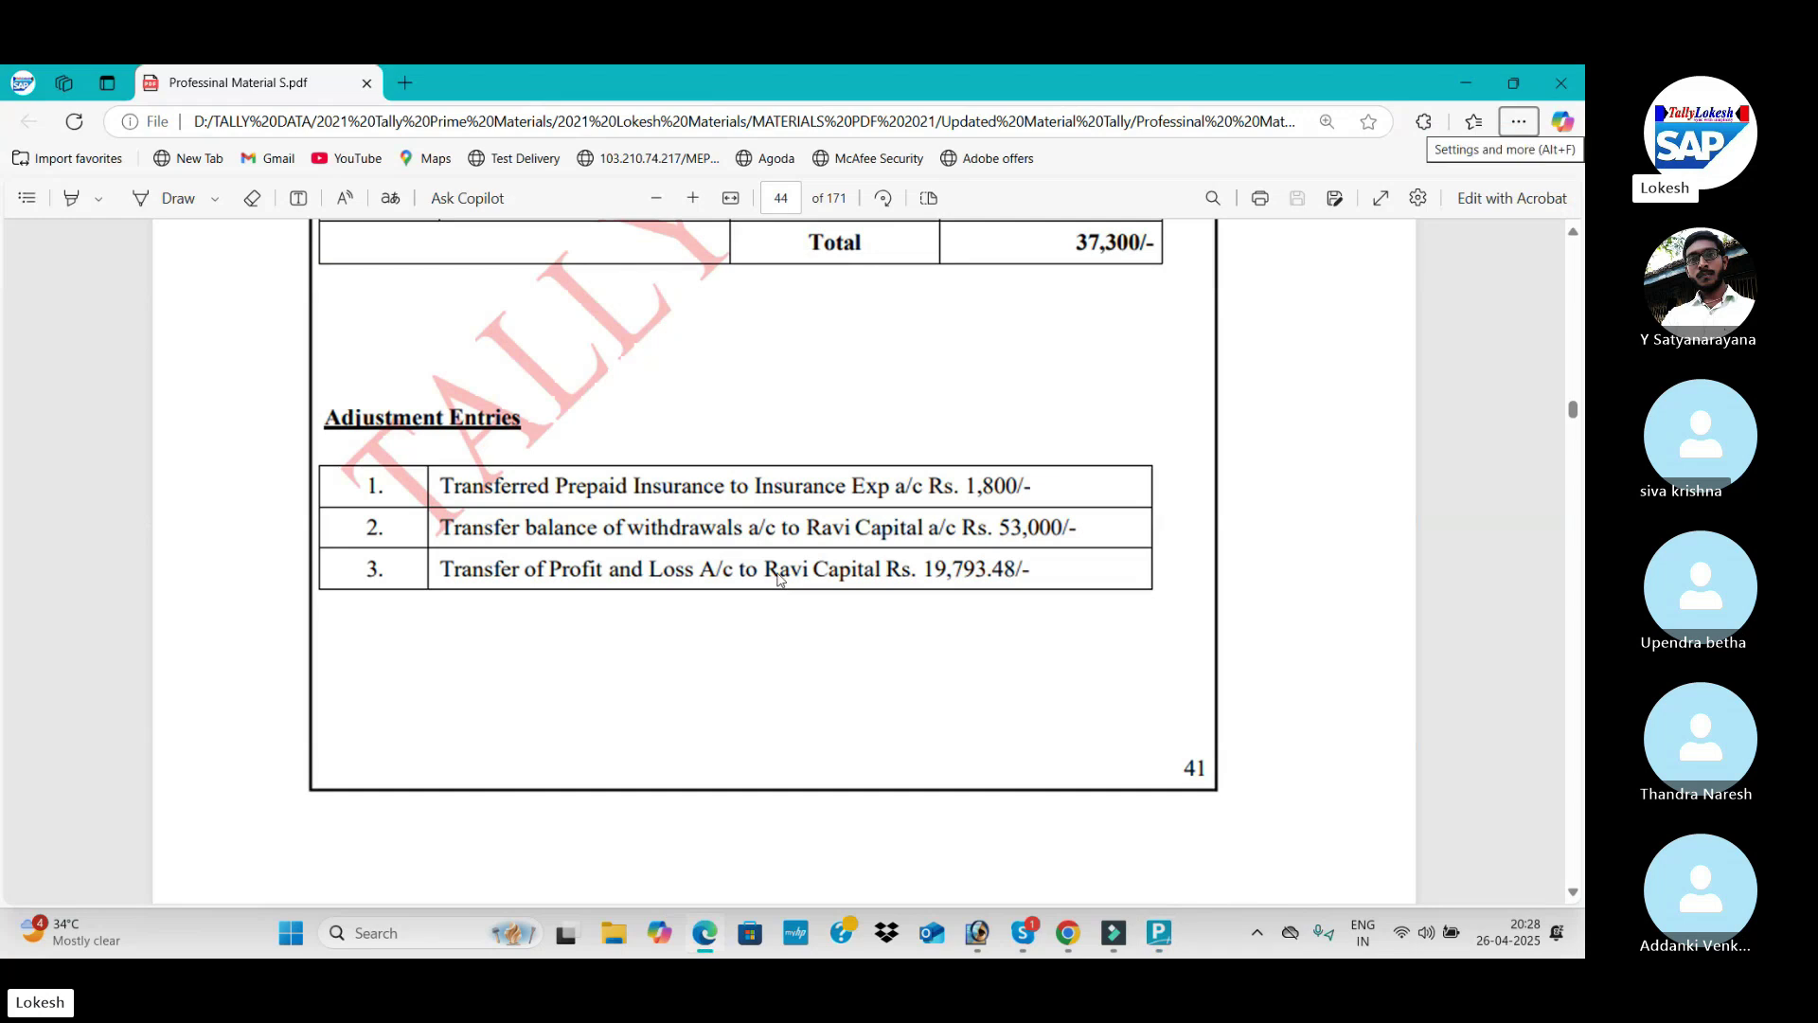
# Step: Switch back to TallyPrime and start splitting the company's data, skipping the recommended verification
pyautogui.hotkey('alt', 'Tab')
pyautogui.press('Escape')
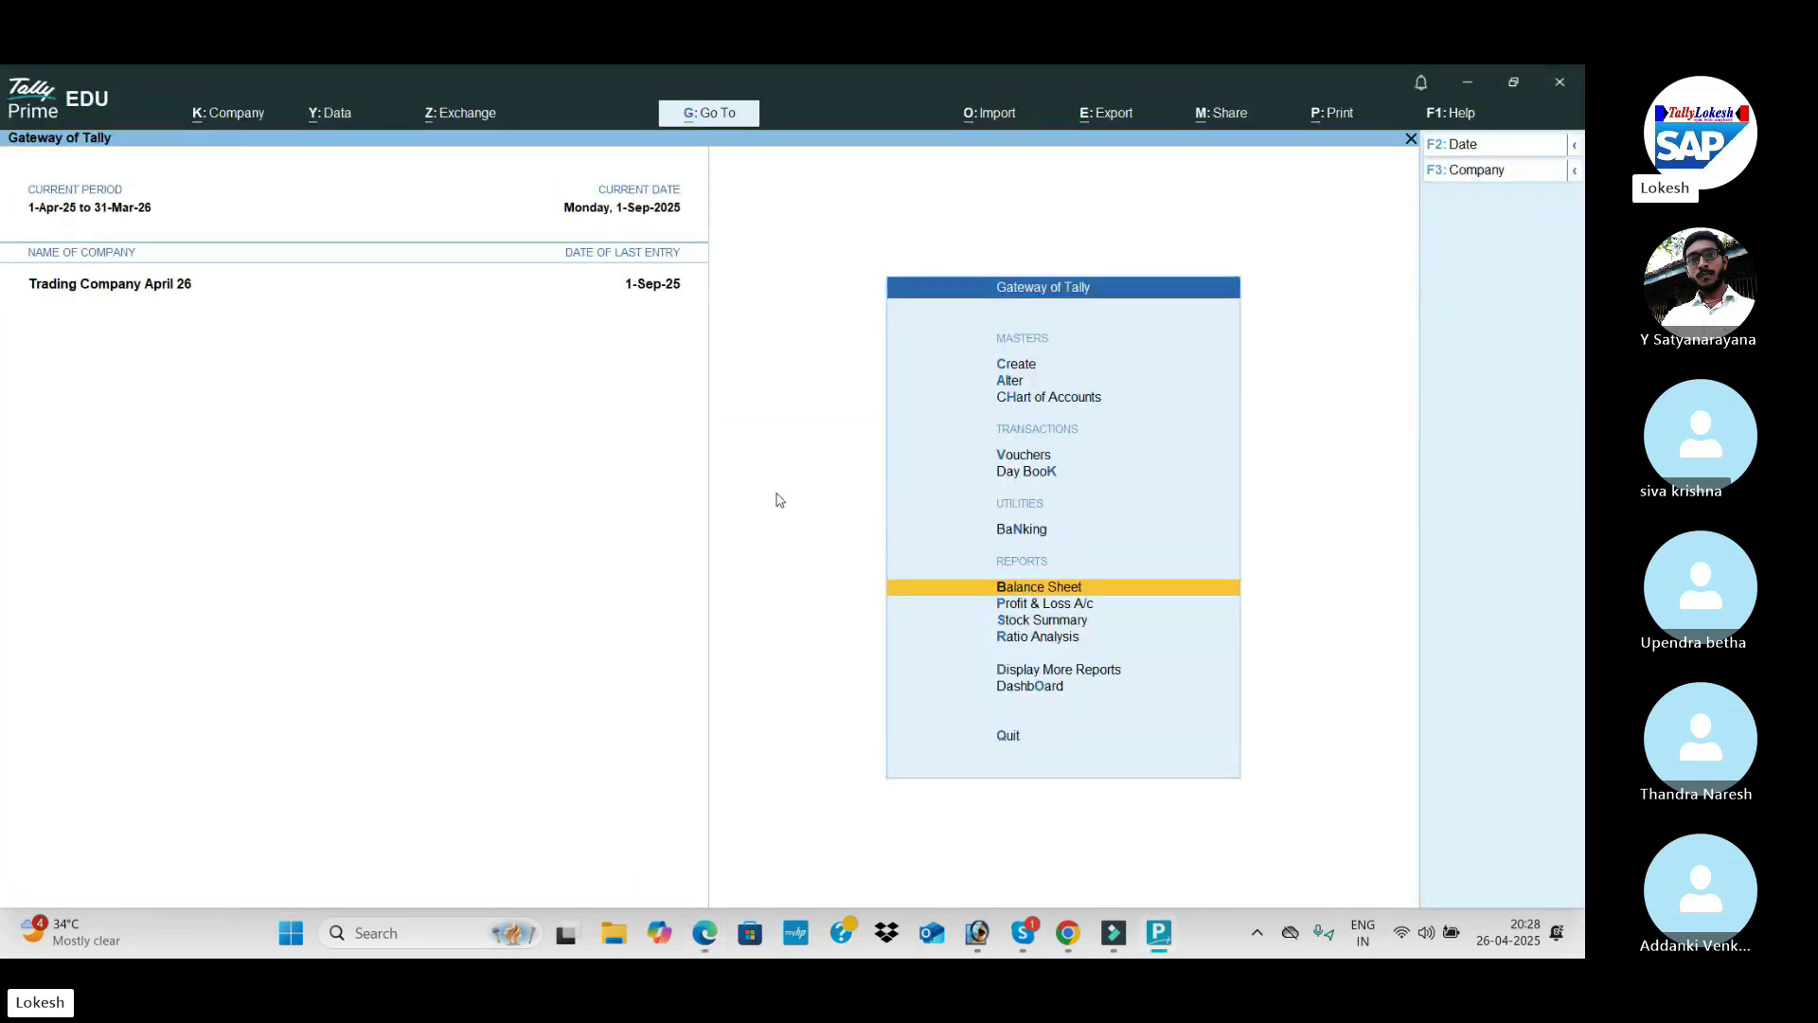
pyautogui.hotkey('alt', 'Tab')
pyautogui.hotkey('alt', 'Tab')
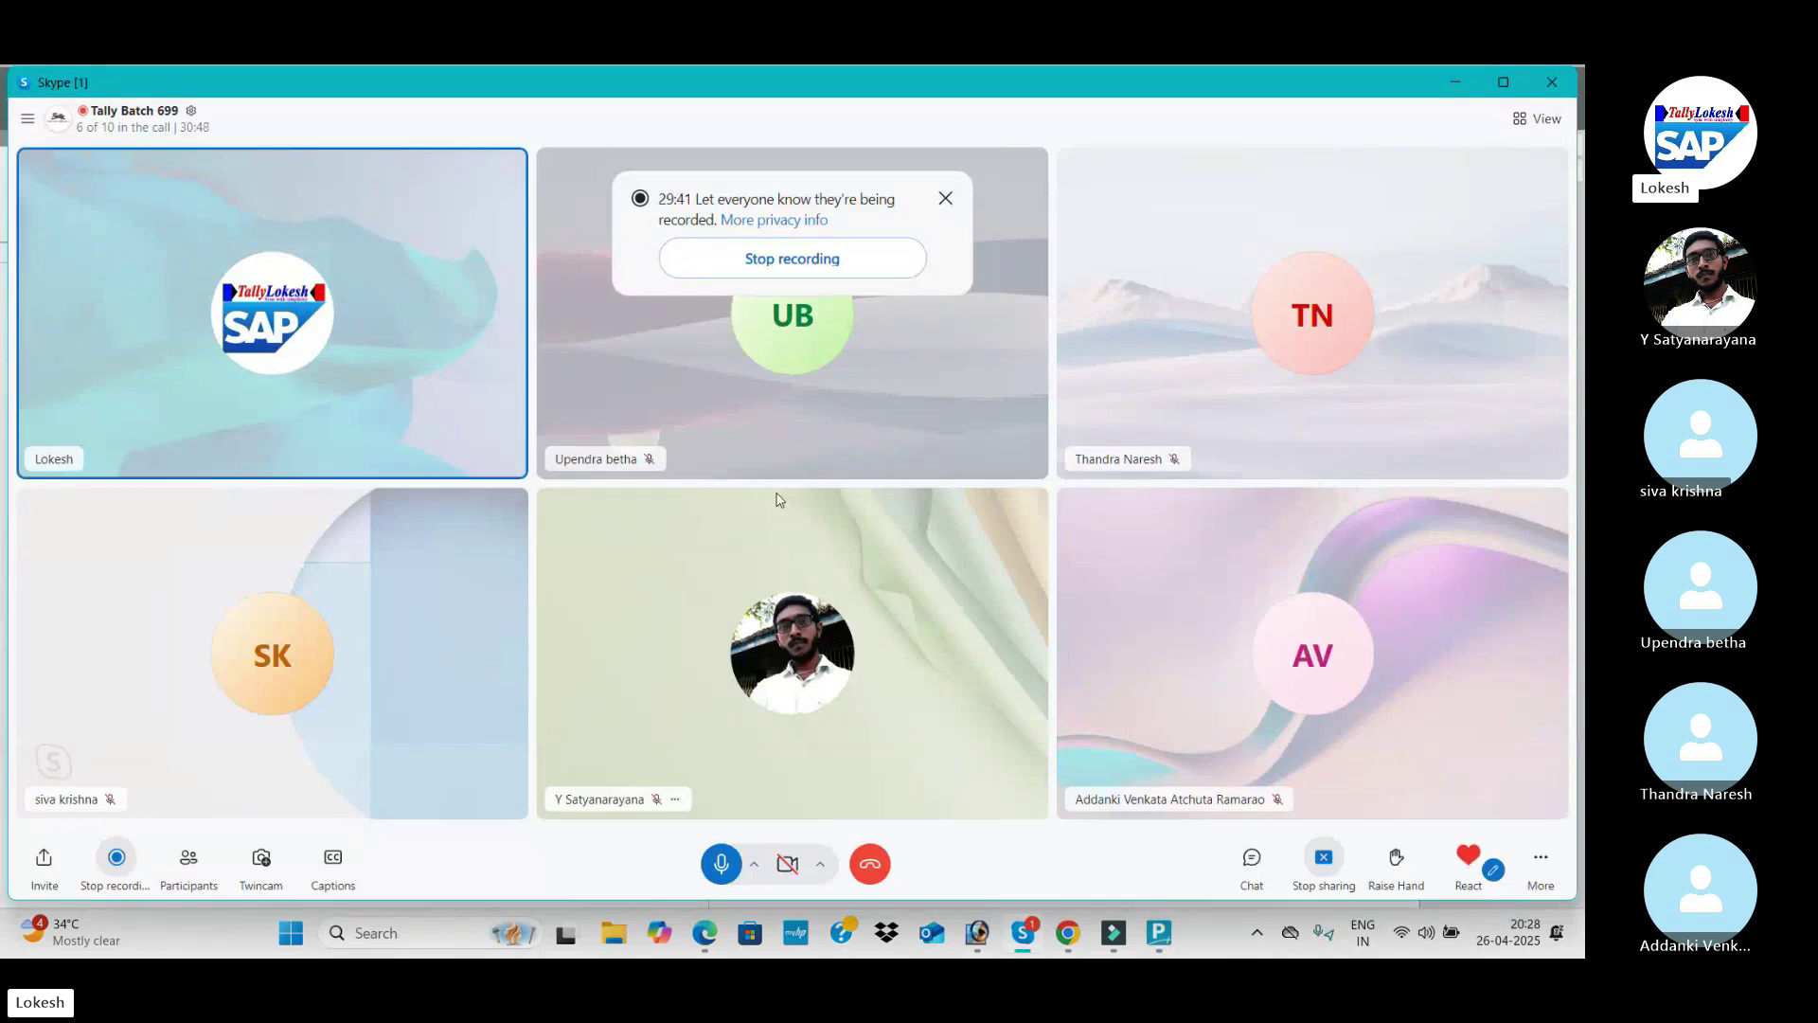
pyautogui.hotkey('alt', 'Tab')
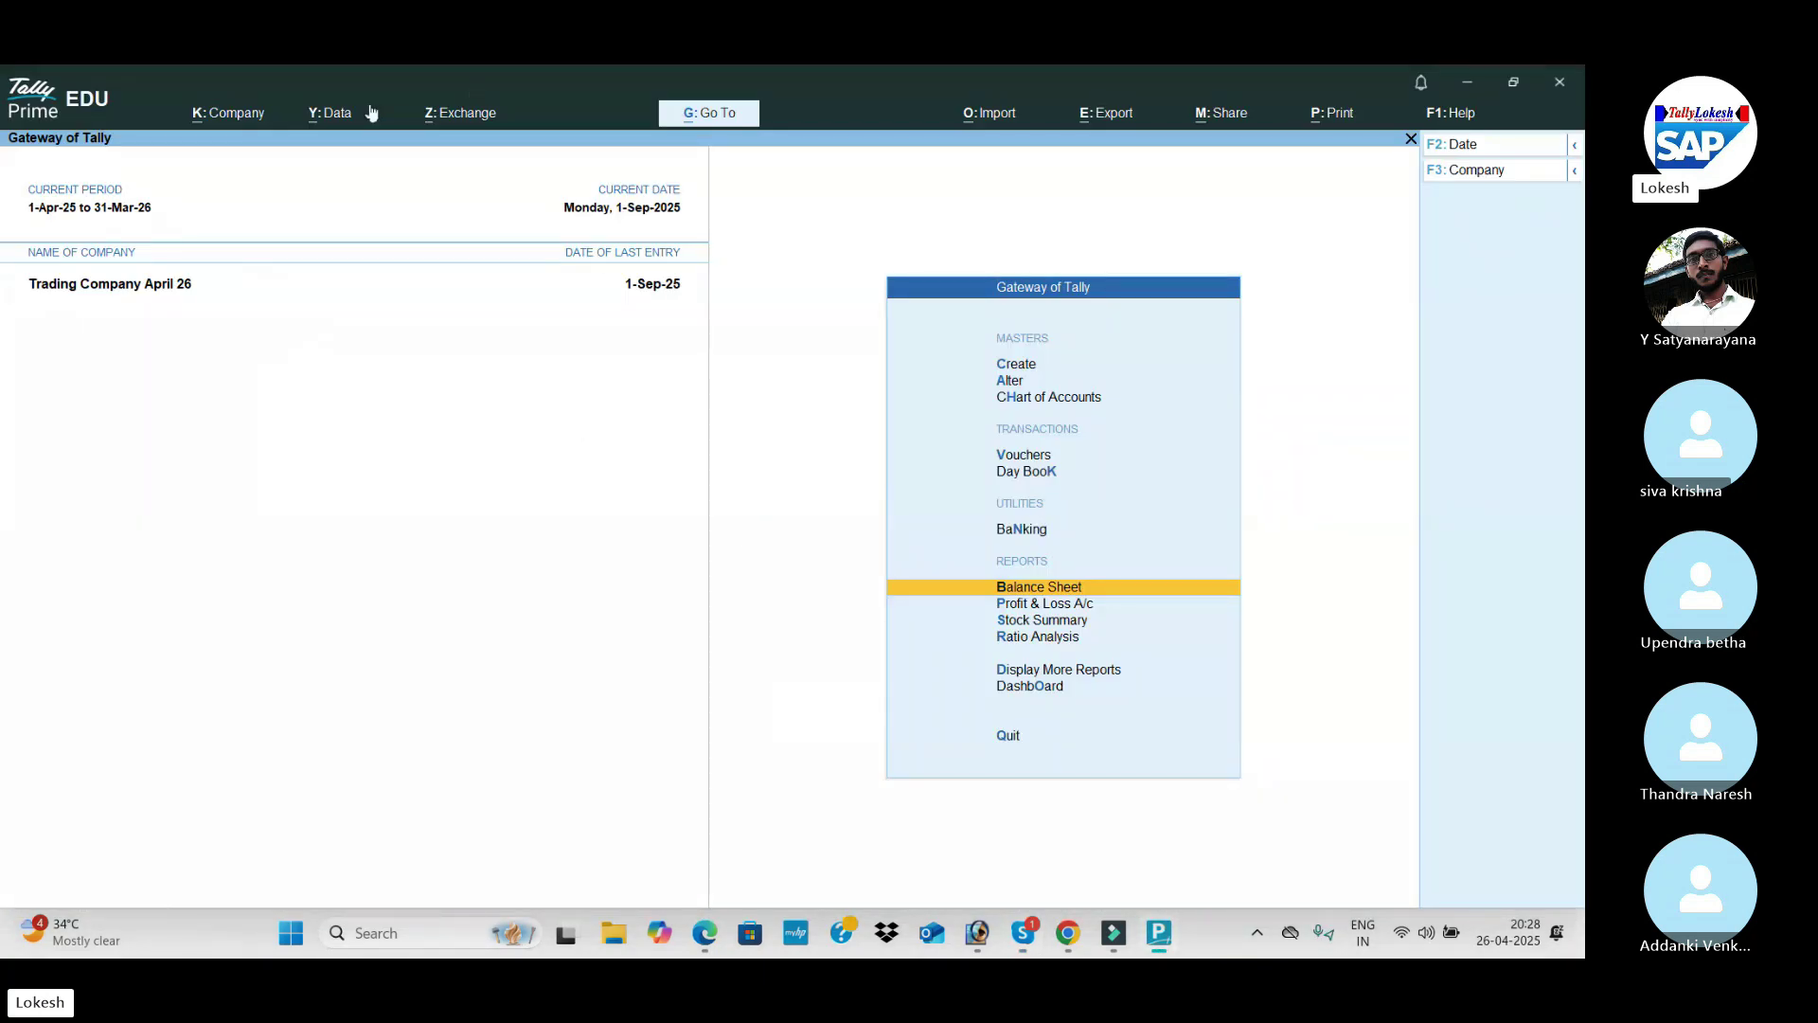
pyautogui.click(371, 113)
pyautogui.click(446, 218)
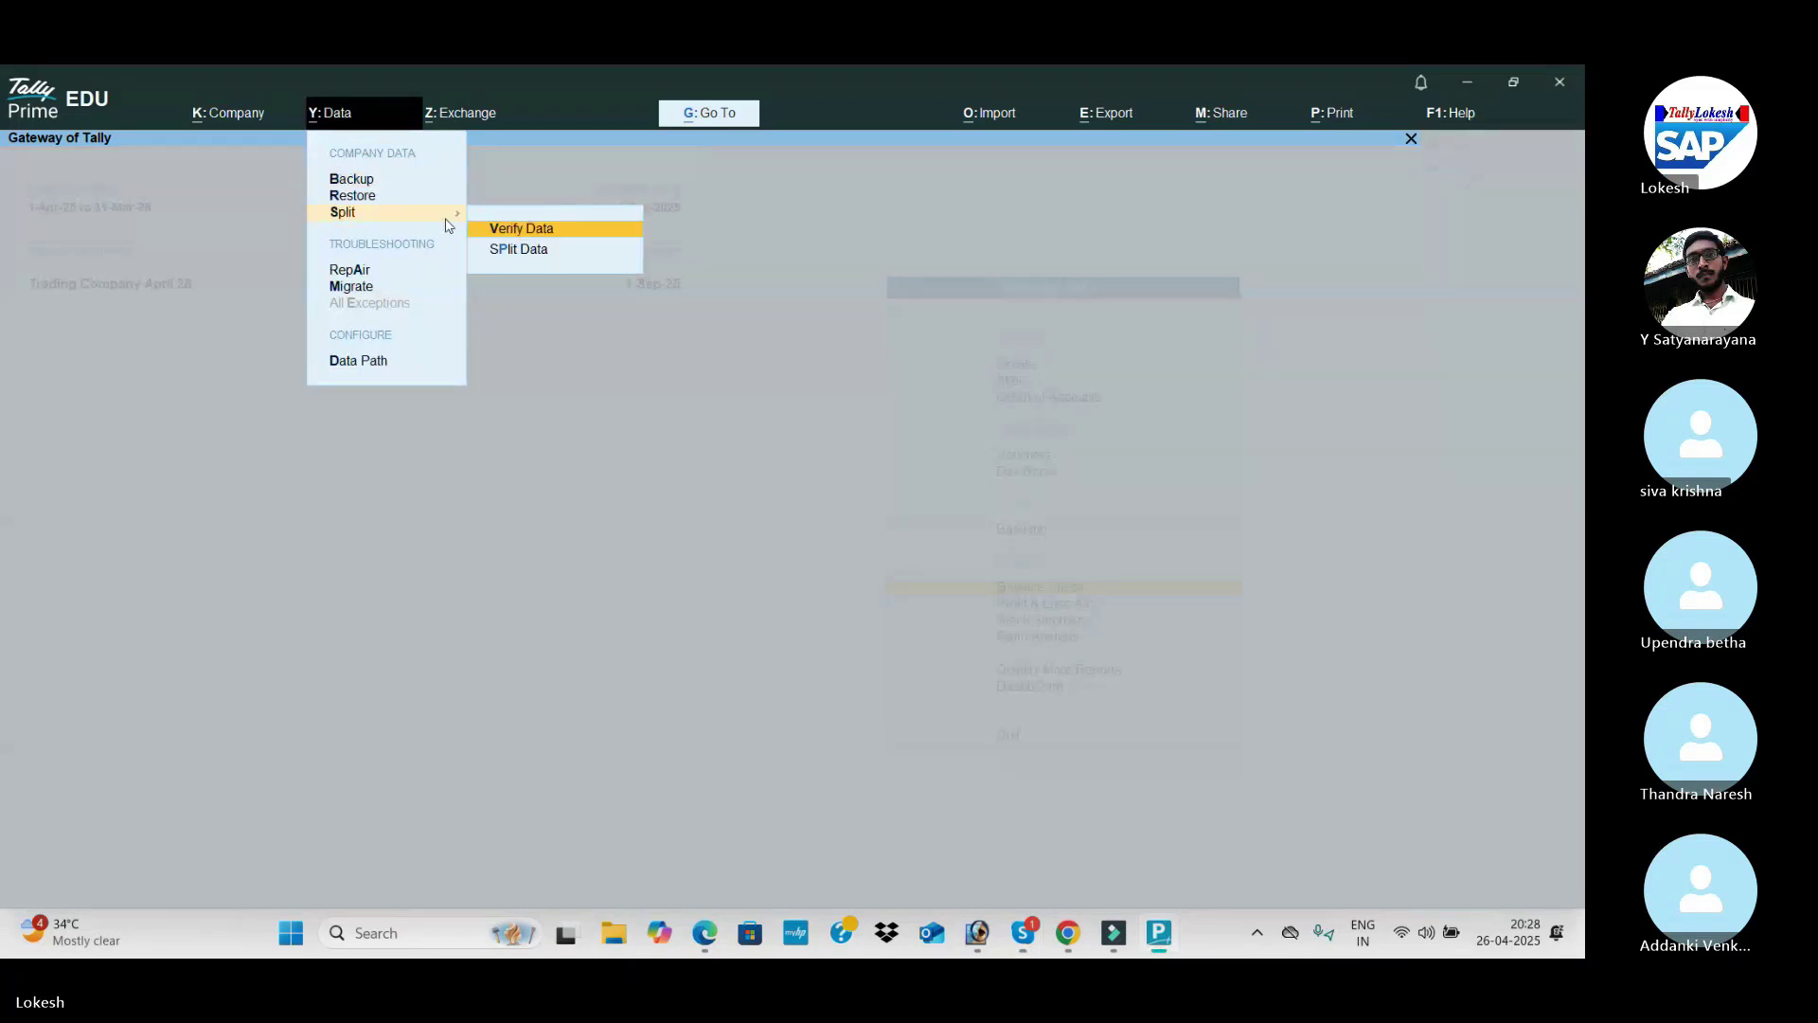
pyautogui.press('Down')
pyautogui.press('Return')
pyautogui.press('Right')
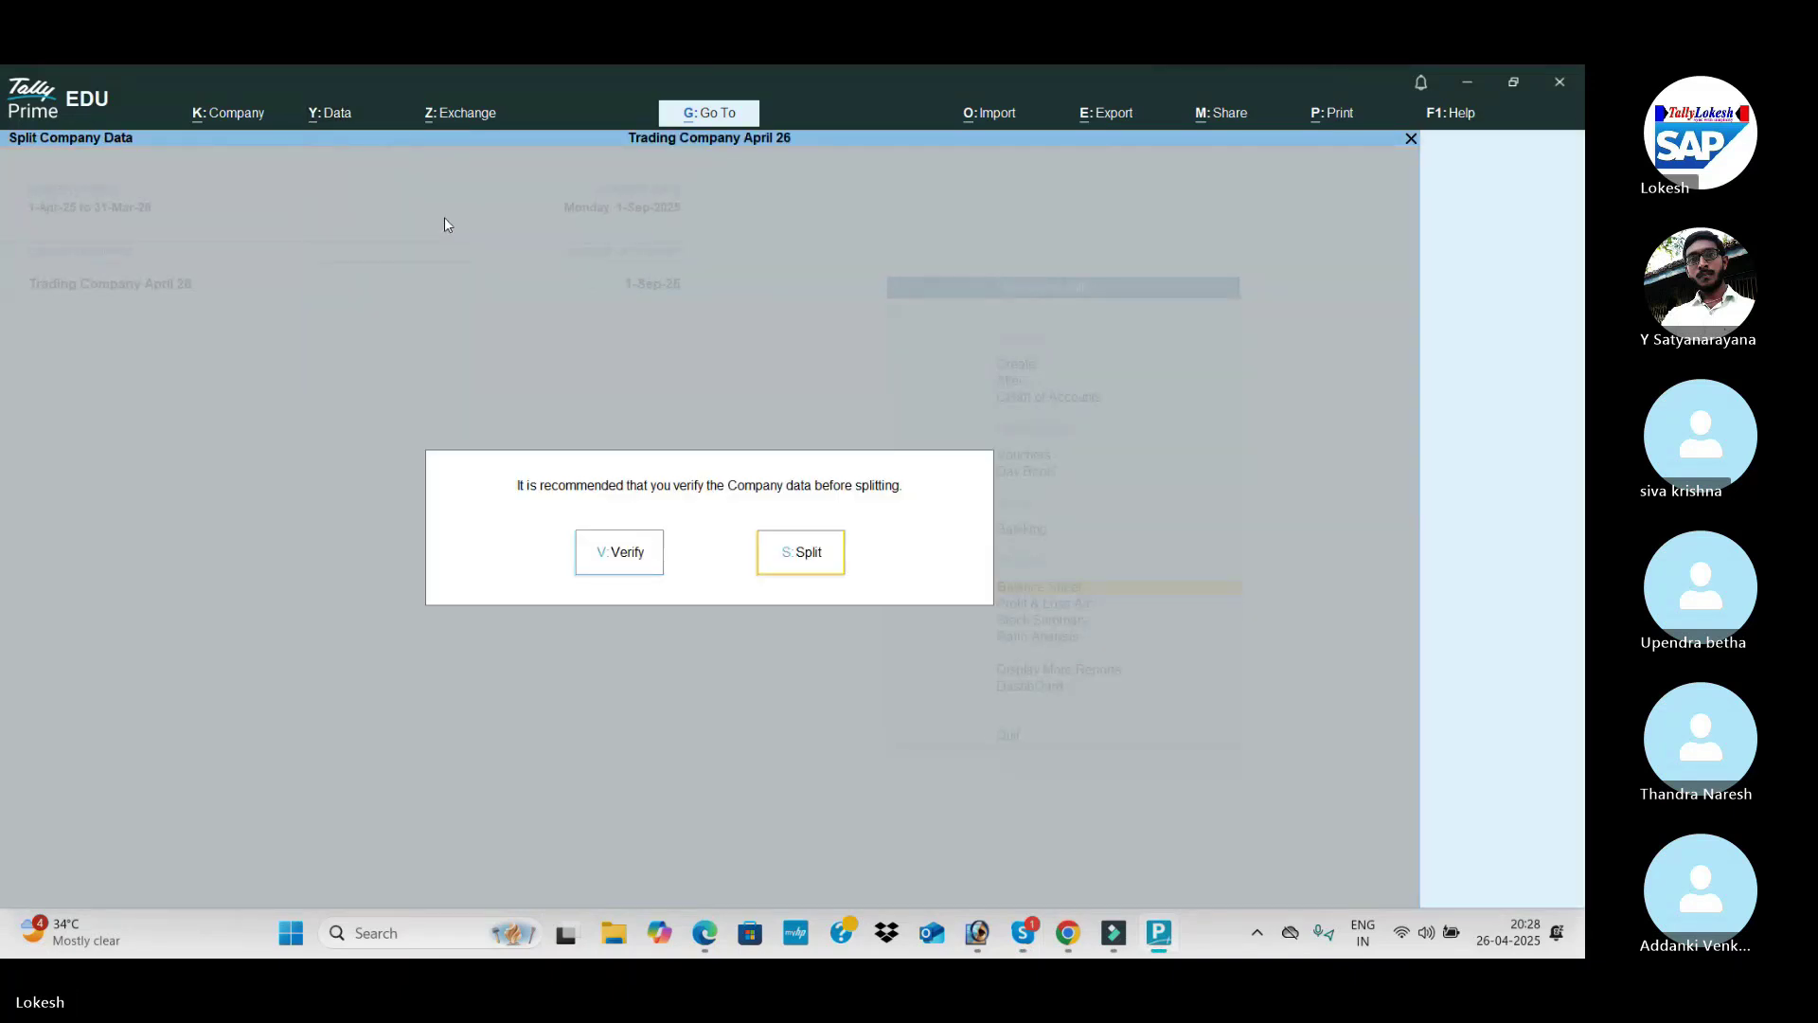
pyautogui.press('Return')
# Step: Split Trading Company April 26 from 1-Apr-26 with the Into Two Companies option and confirm the split
pyautogui.write('1-')
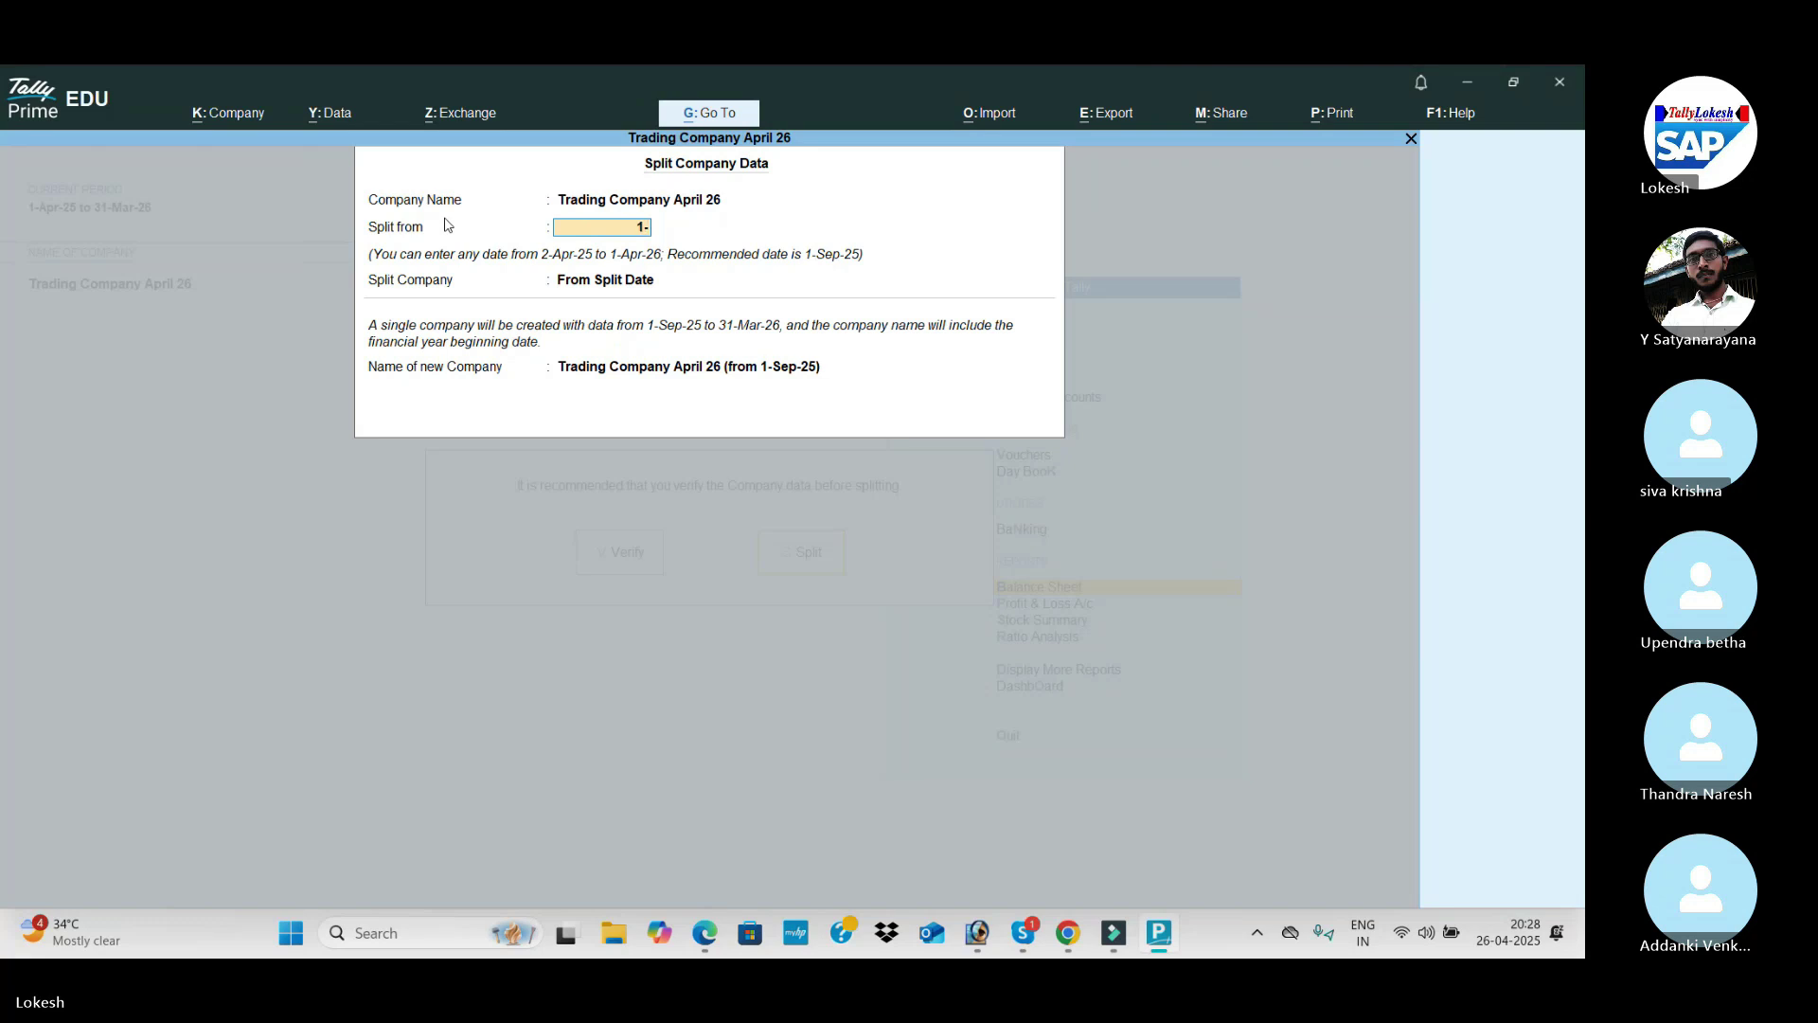
pyautogui.write('4-26')
pyautogui.press('Return')
pyautogui.press('Down')
pyautogui.press('Down')
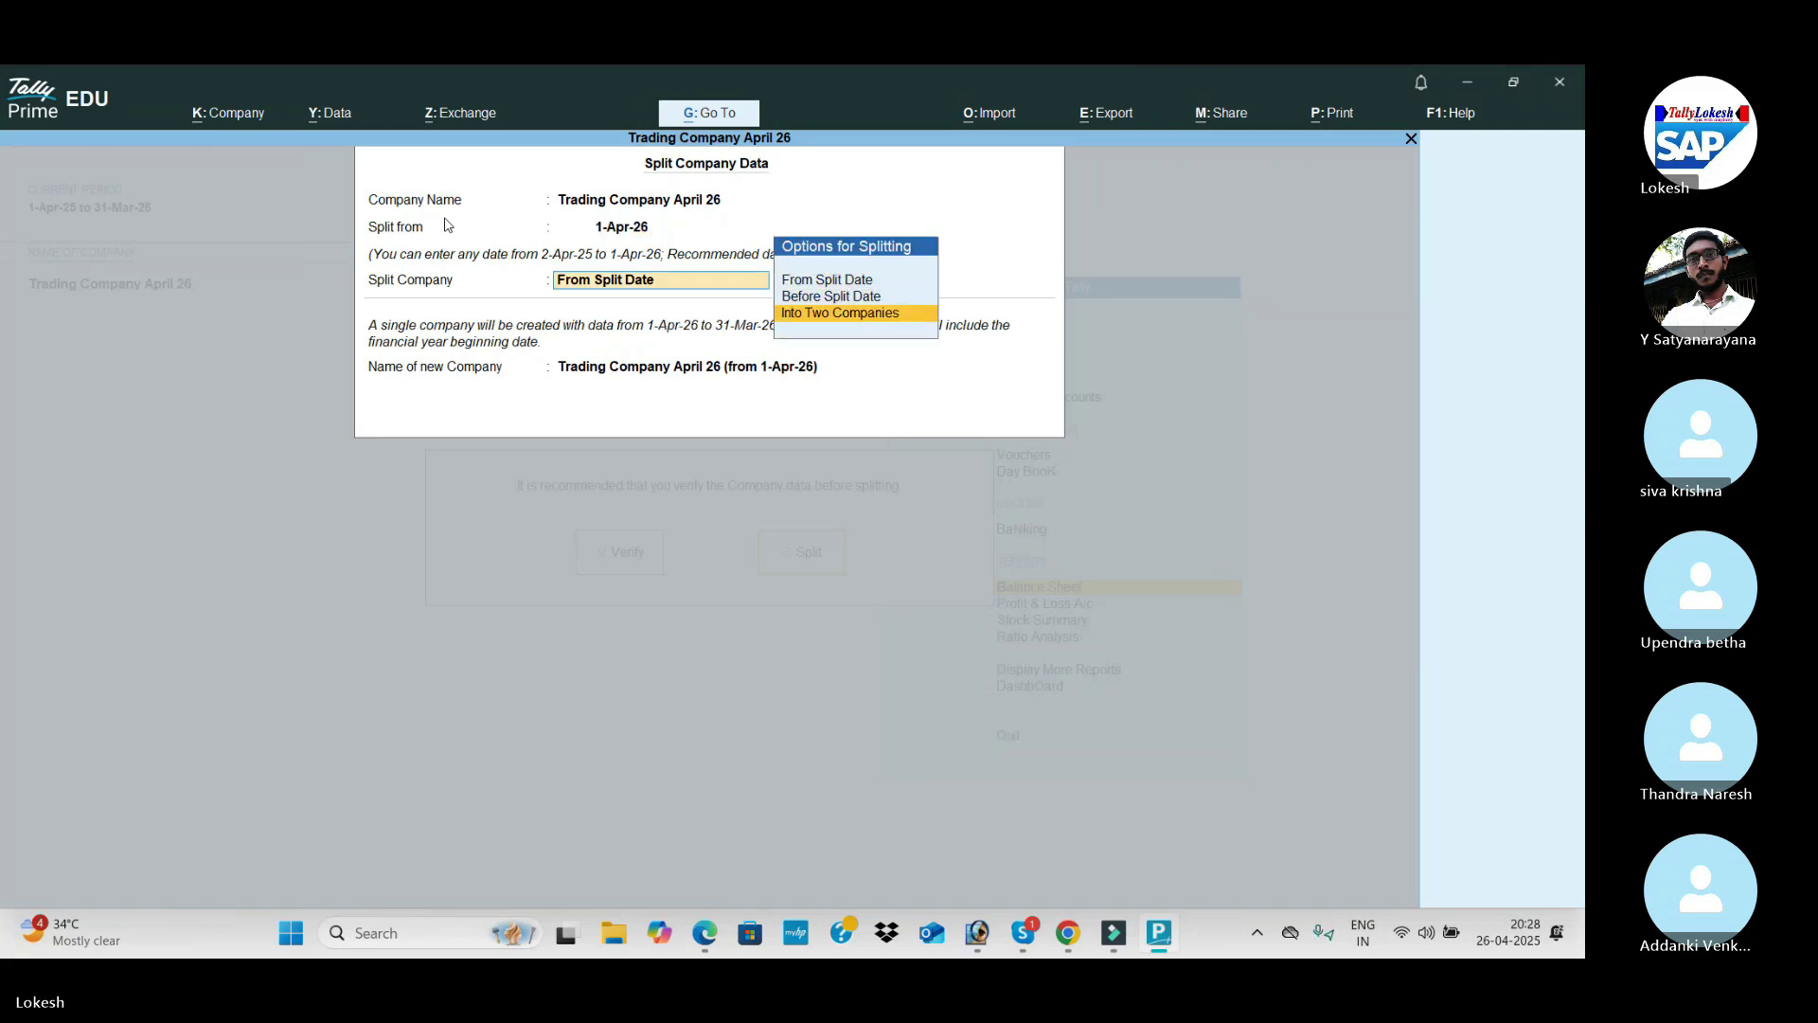
pyautogui.press('Return')
pyautogui.press('Return')
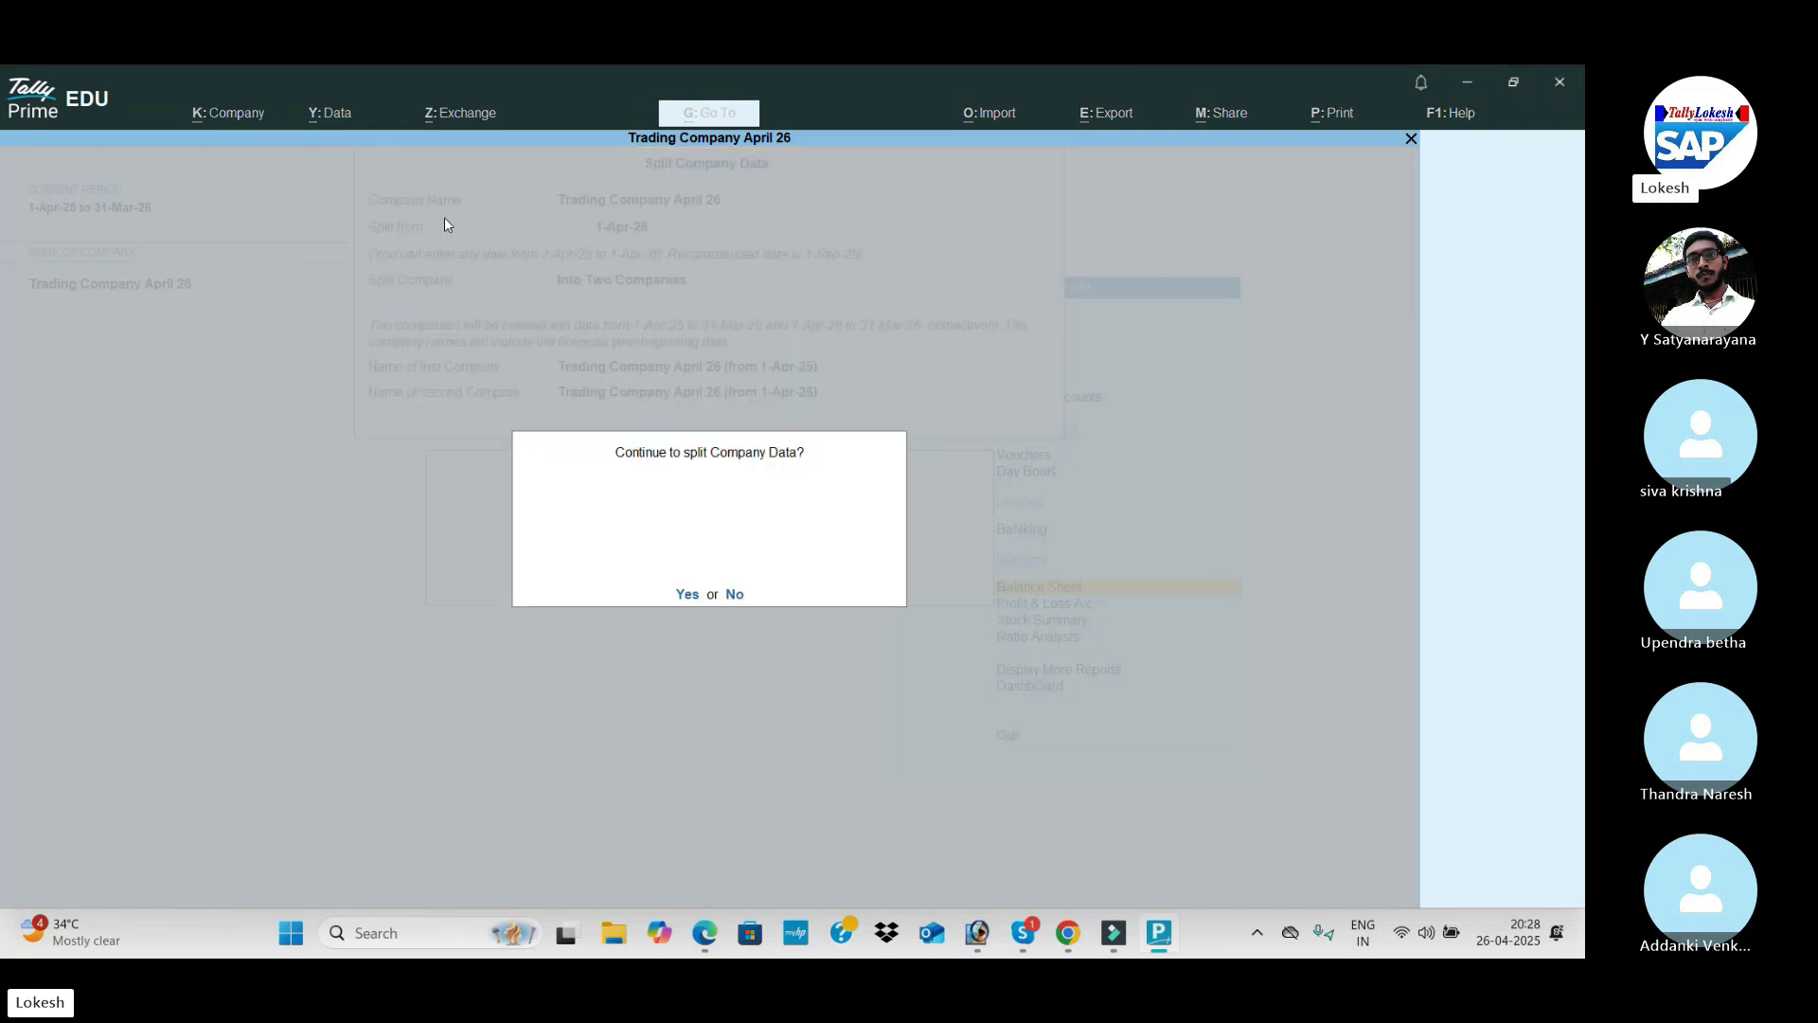
pyautogui.press('Return')
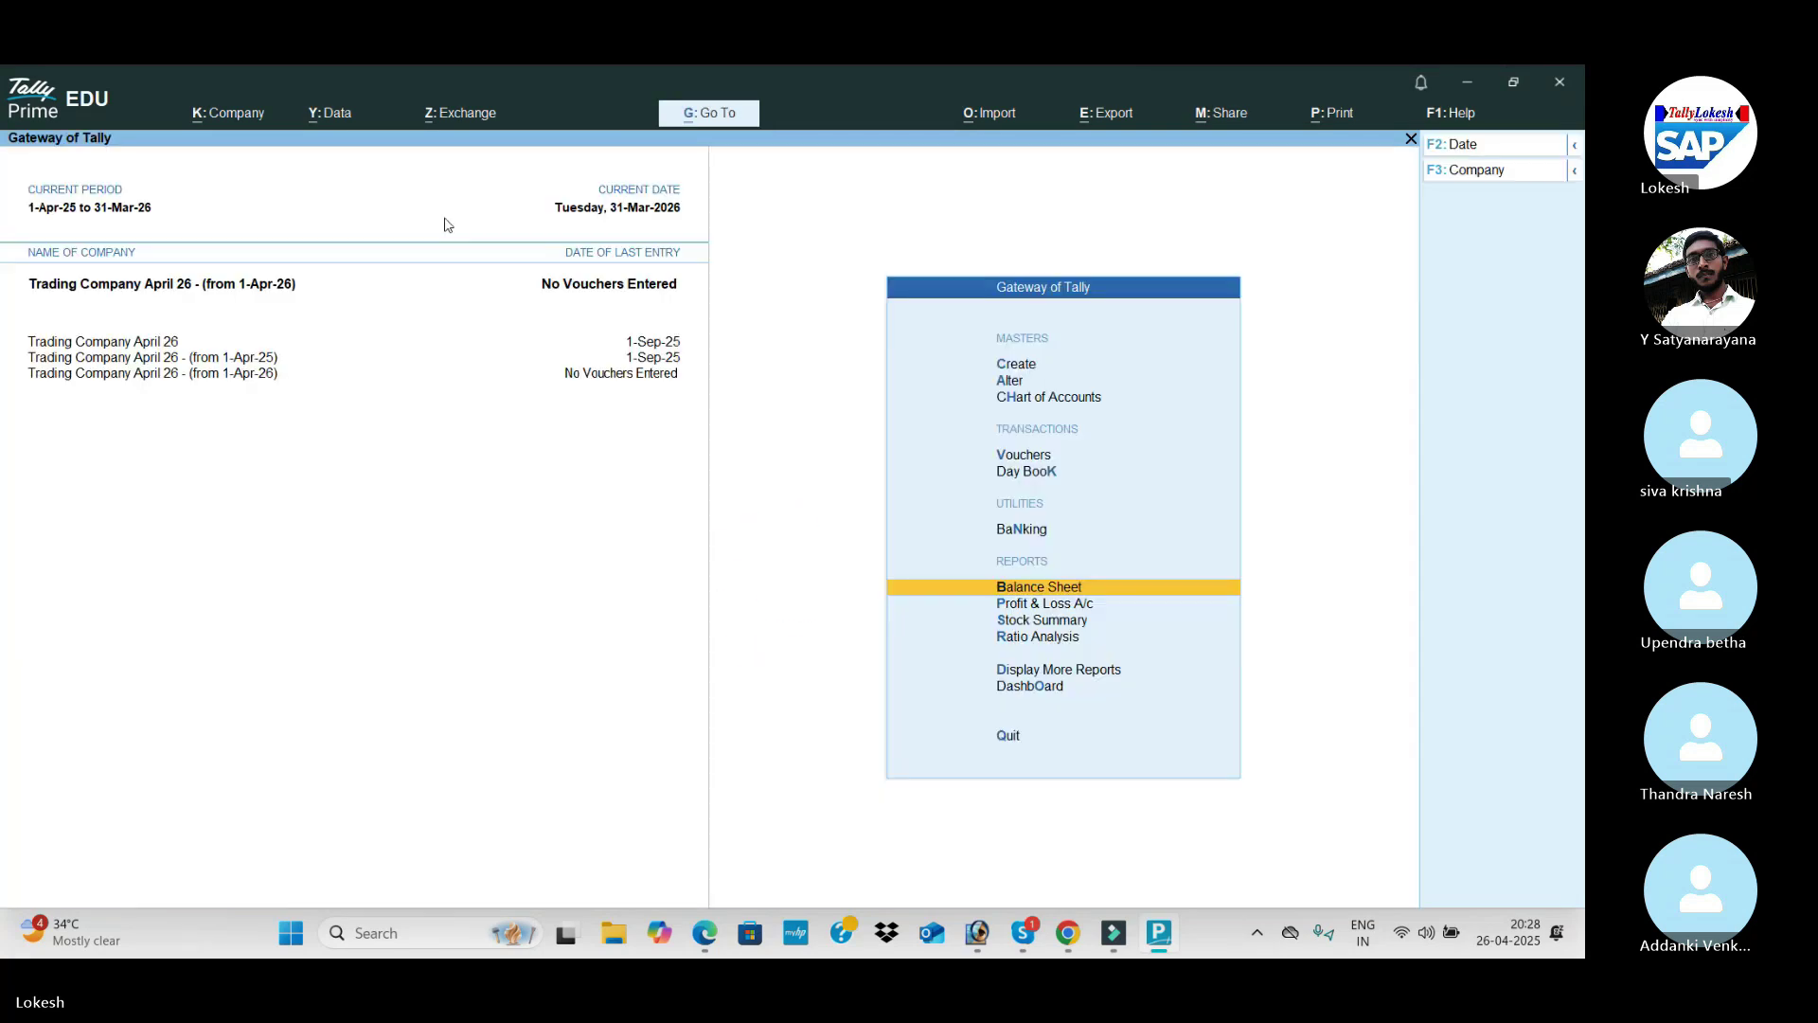
# Step: Delete the split company Trading Company April 26 - (from 1-Apr-25)
pyautogui.click(231, 112)
pyautogui.press('Down')
pyautogui.press('Return')
pyautogui.press('Up')
pyautogui.press('Return')
pyautogui.hotkey('alt', 'd')
pyautogui.press('y')
pyautogui.press('y')
# Step: Rename the original Trading Company April 26 as Trading Company April 26 (25-26) and save the alteration
pyautogui.click(233, 113)
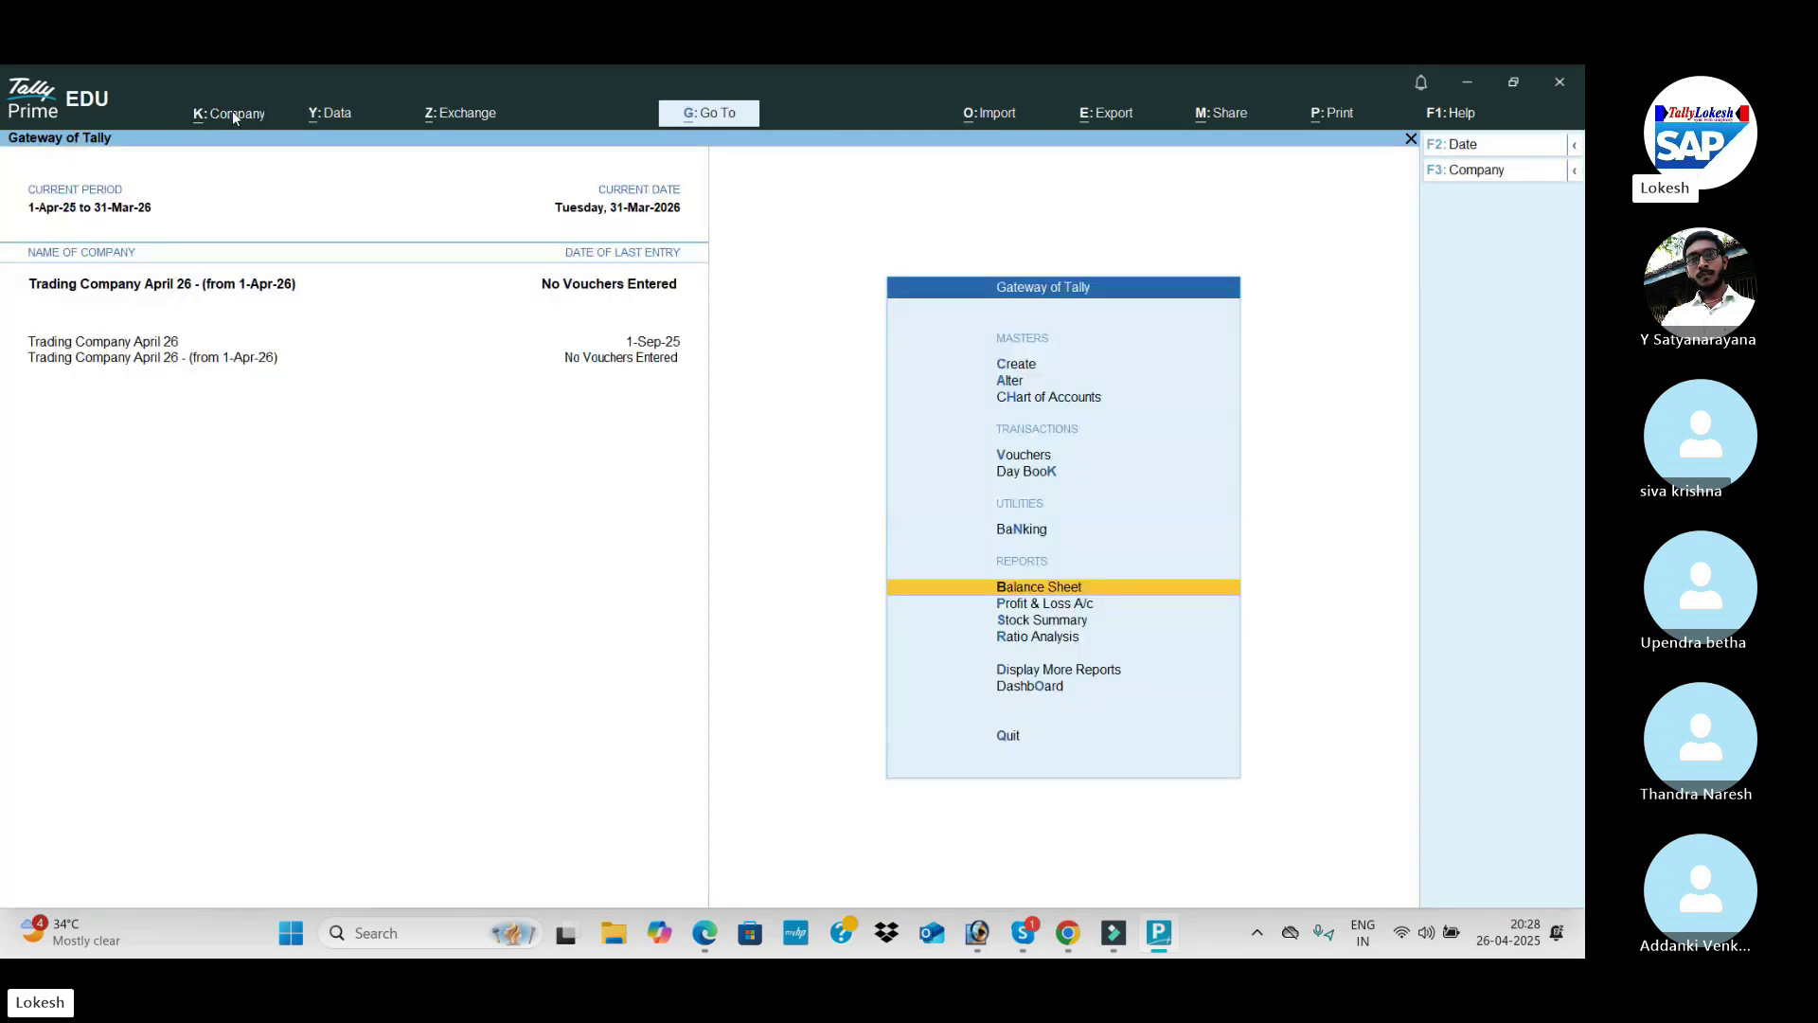
pyautogui.press('Down')
pyautogui.press('Return')
pyautogui.press('Up')
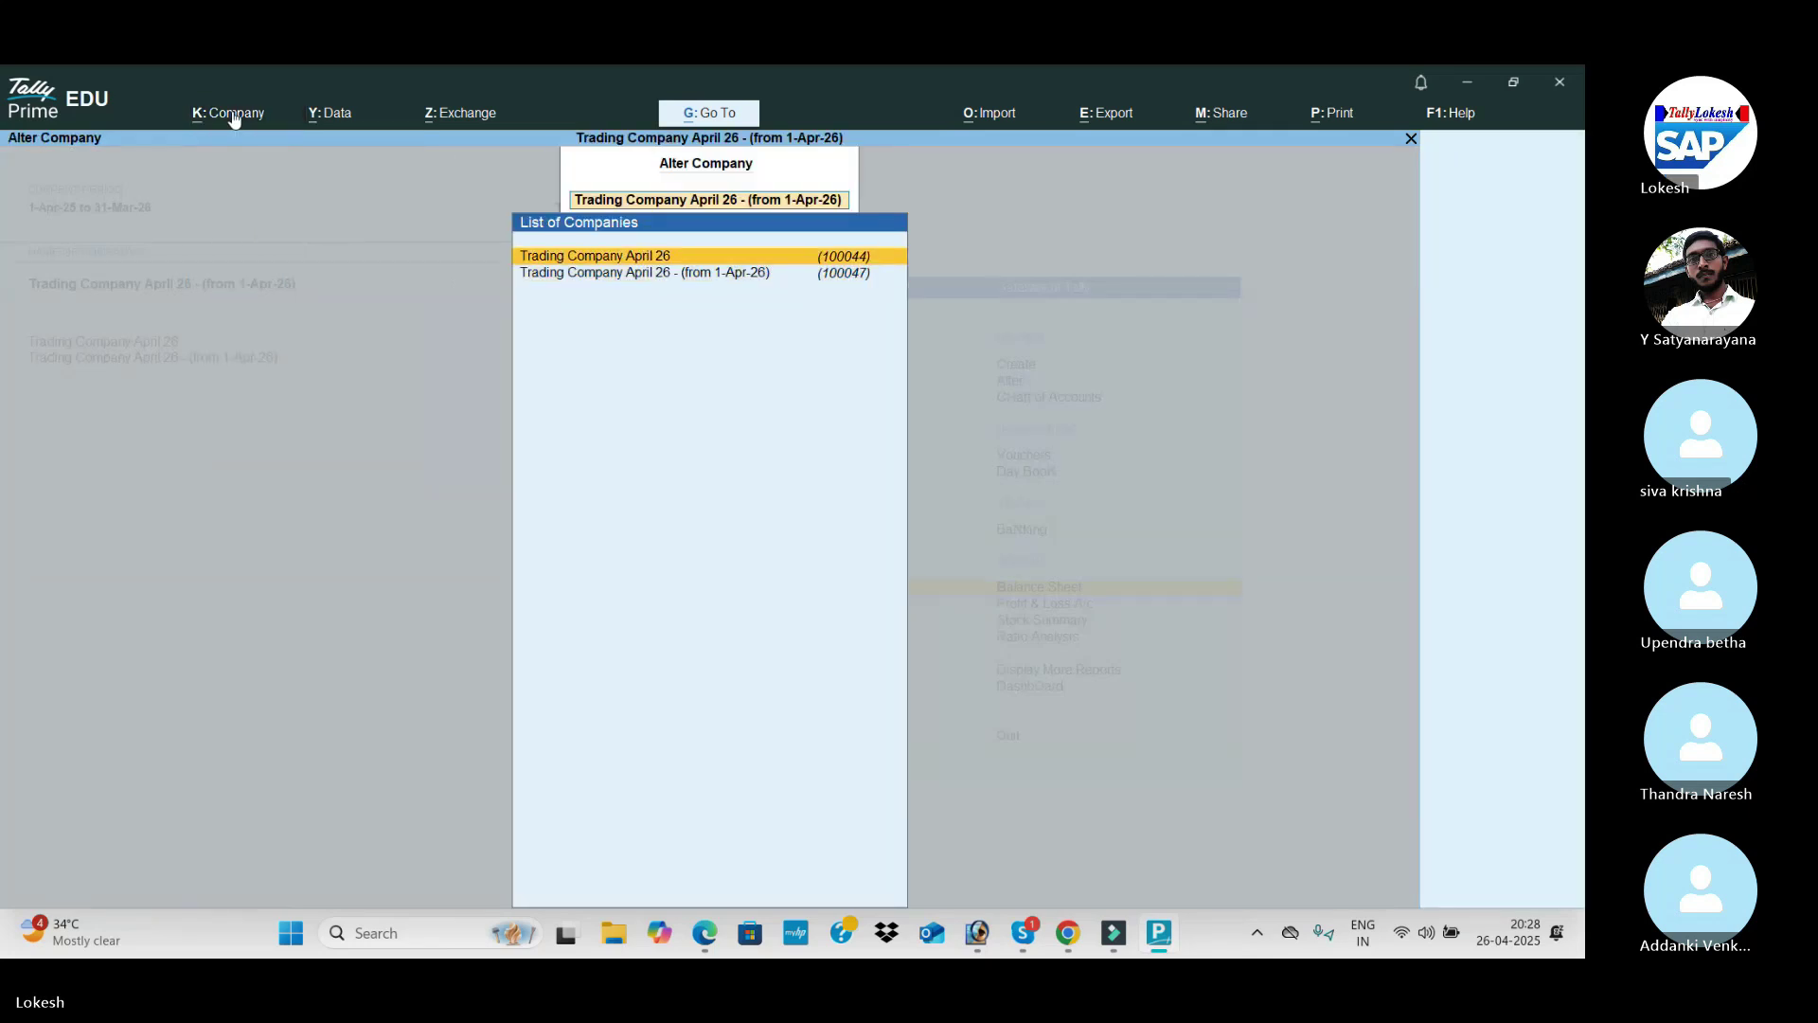
pyautogui.press('Return')
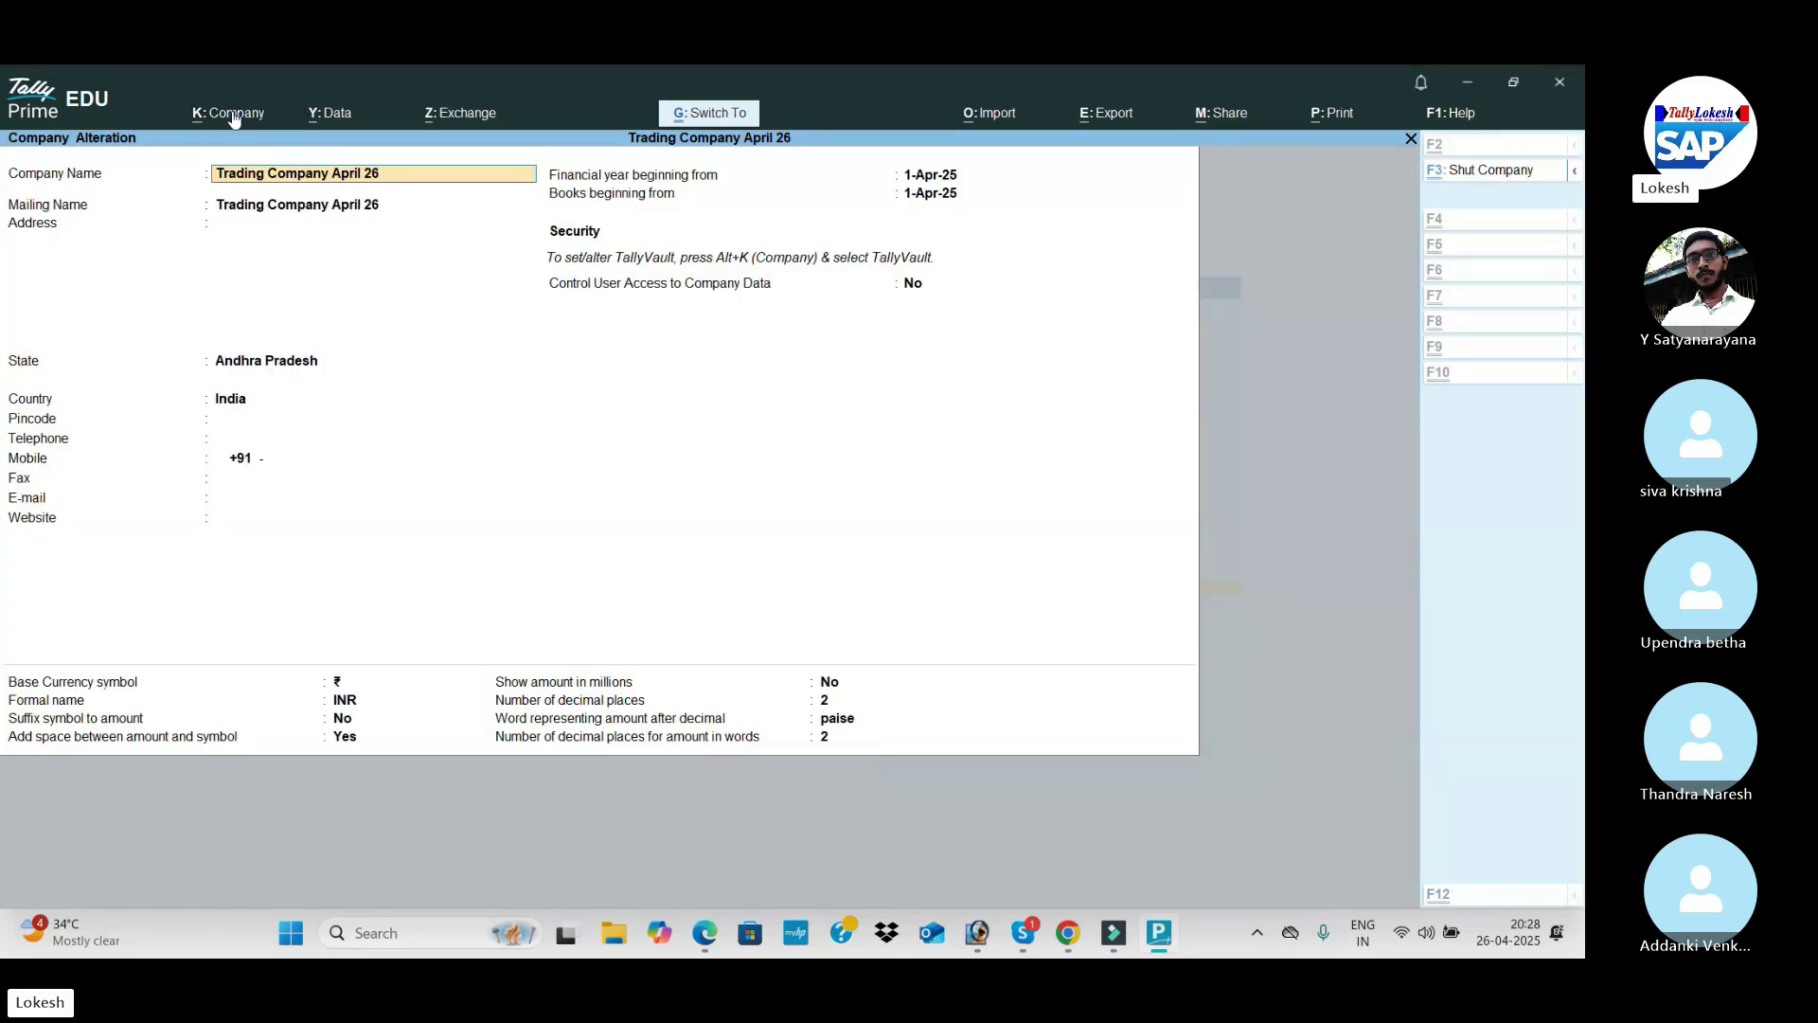
pyautogui.write('(')
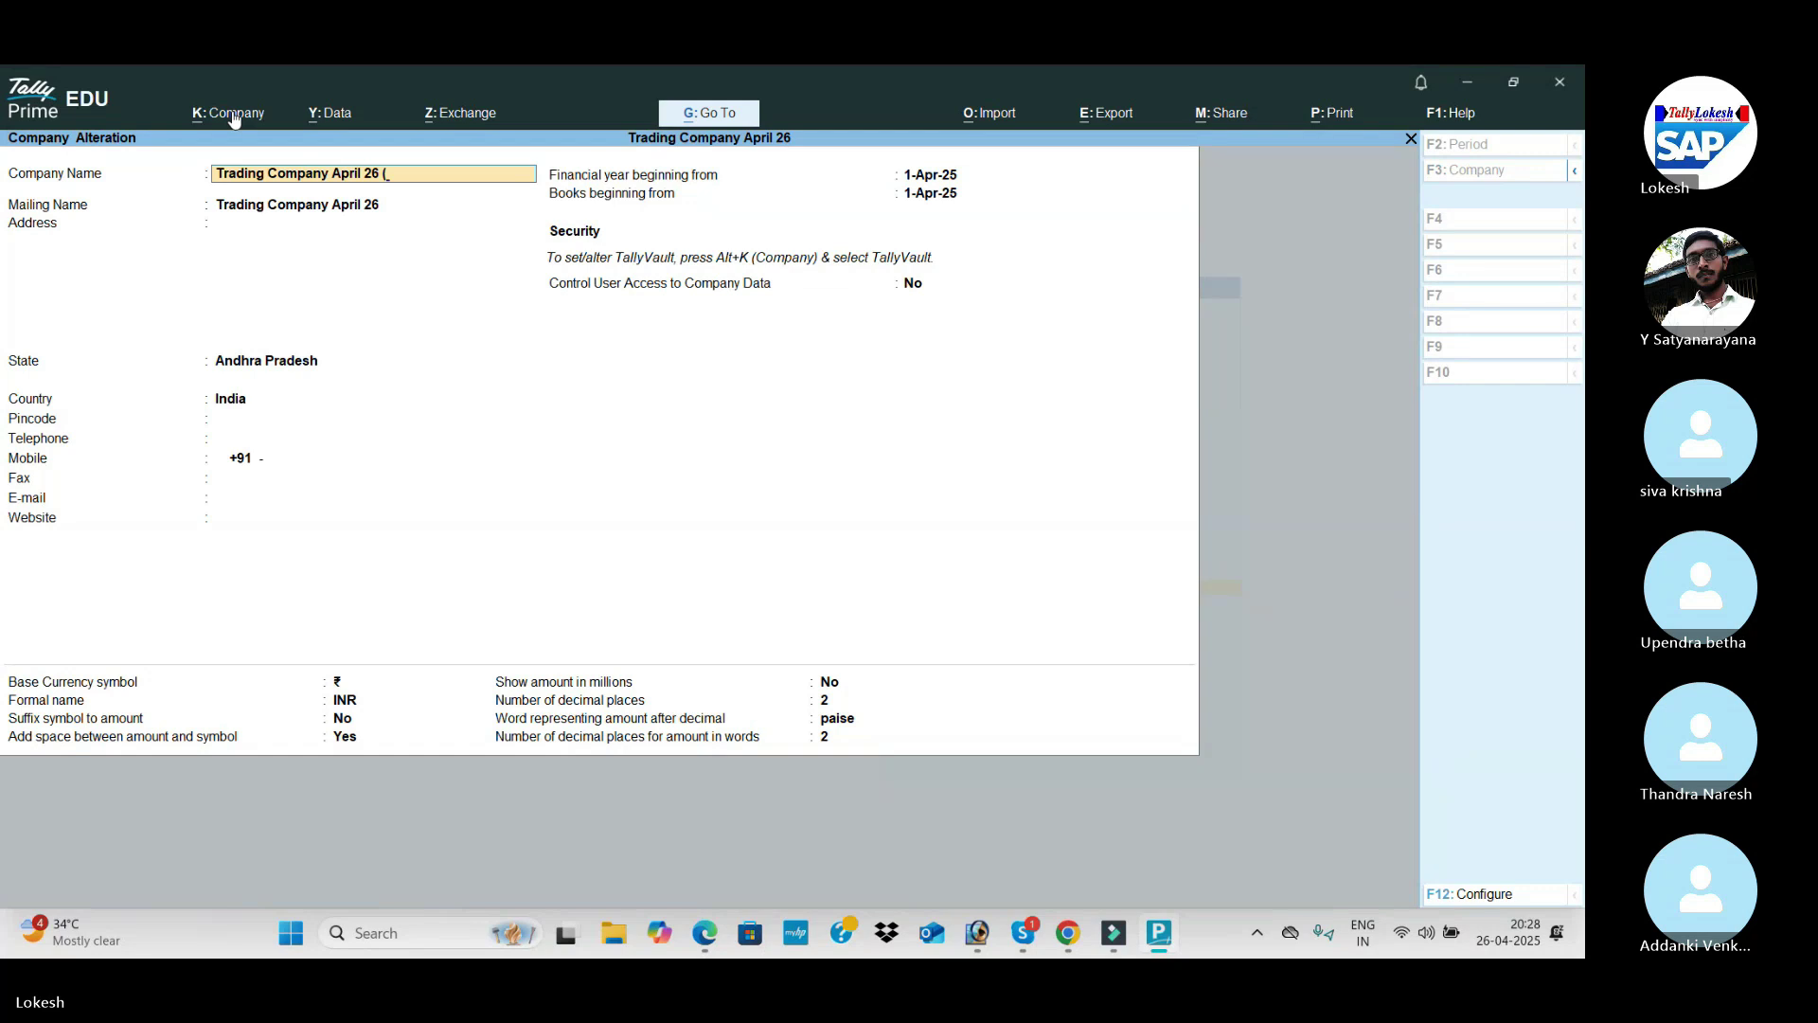
pyautogui.write('25-26')
pyautogui.press('Return')
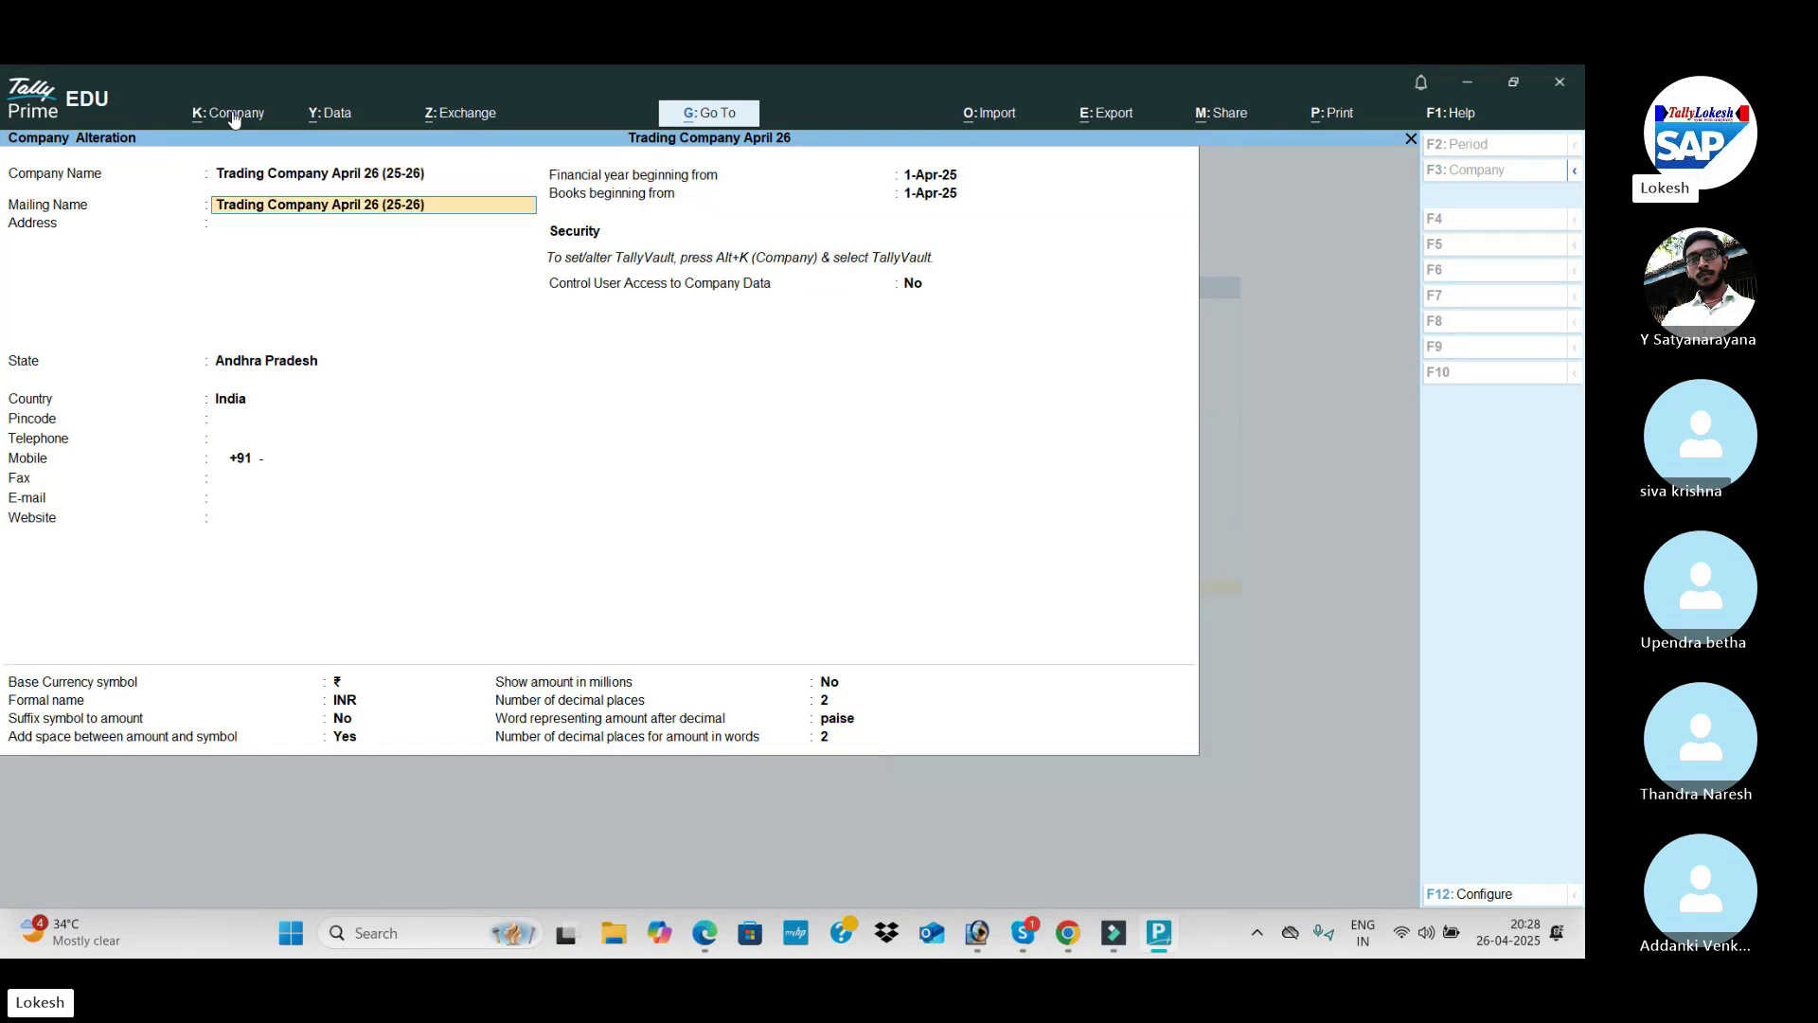
pyautogui.hotkey('ctrl', 'a')
# Step: Rename the company split from 1-Apr-26 as Trading Company April 26 (26-27), save it and leave company alteration
pyautogui.press('Down')
pyautogui.press('Return')
pyautogui.press('ctrl')
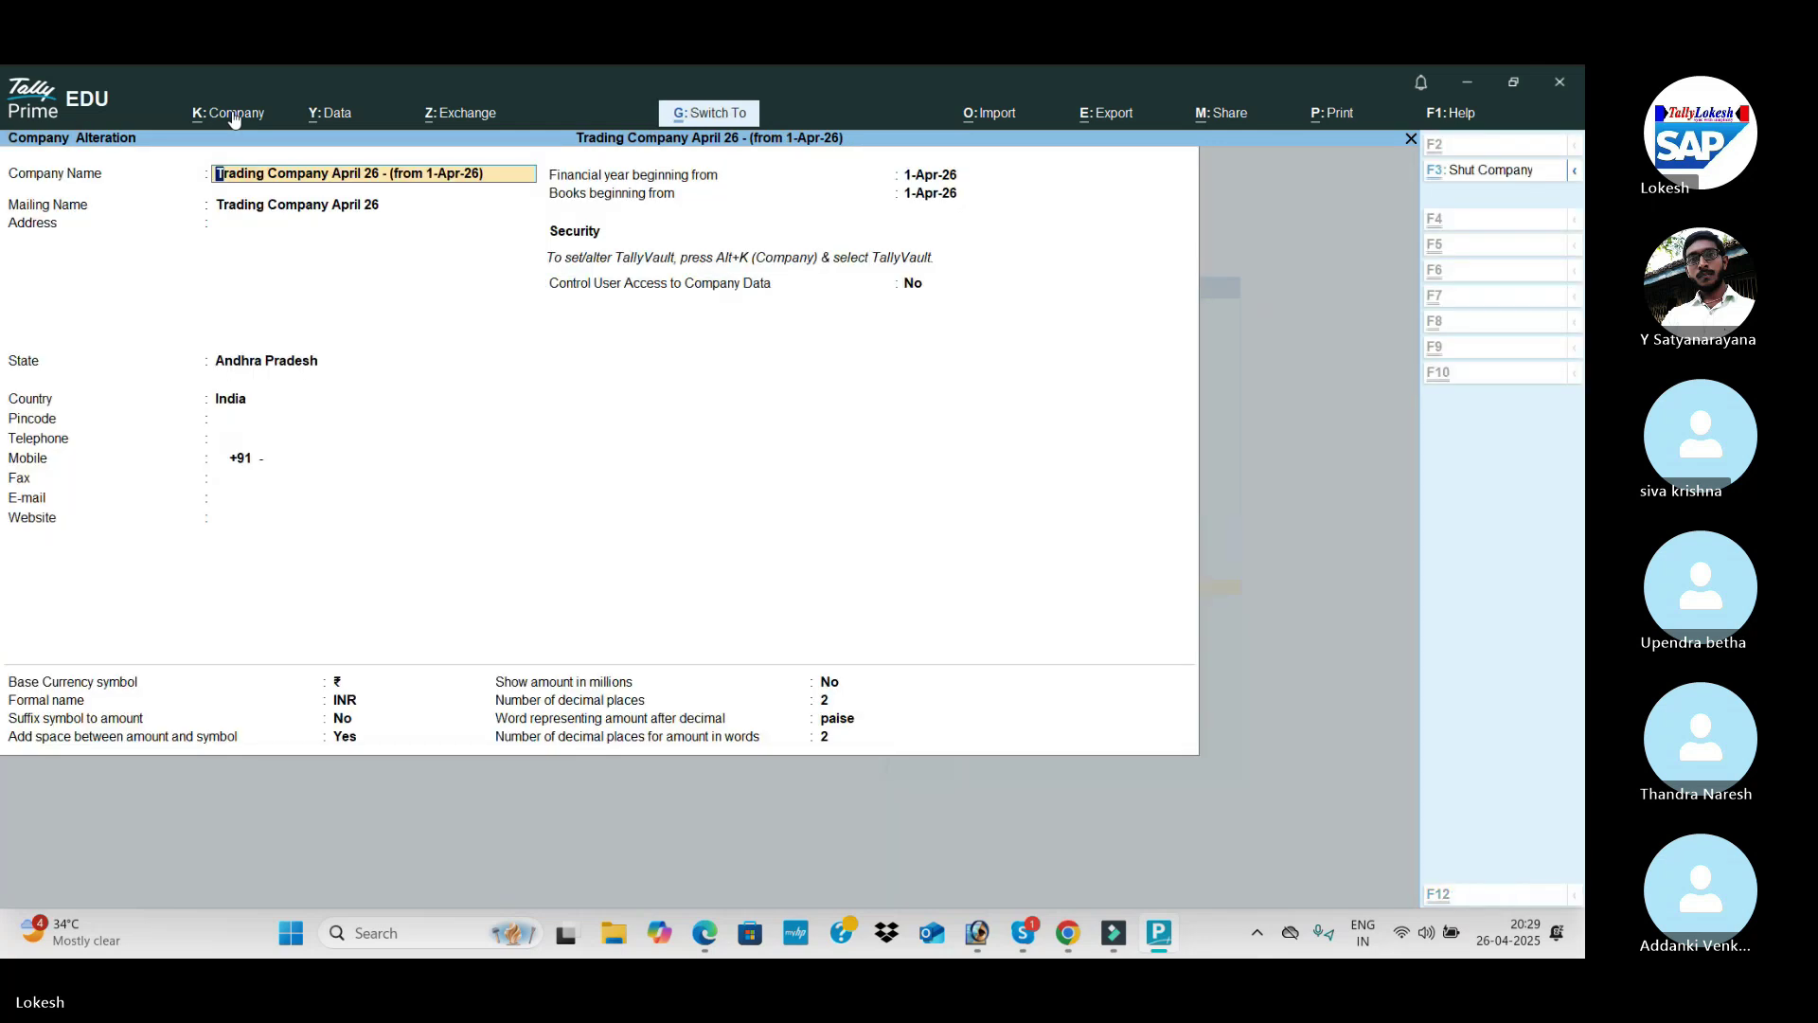
pyautogui.press('BackSpace')
pyautogui.press('BackSpace')
pyautogui.press('BackSpace')
pyautogui.press('BackSpace')
pyautogui.press('BackSpace')
pyautogui.press('BackSpace')
pyautogui.press('BackSpace')
pyautogui.press('BackSpace')
pyautogui.press('BackSpace')
pyautogui.press('BackSpace')
pyautogui.press('BackSpace')
pyautogui.press('BackSpace')
pyautogui.press('BackSpace')
pyautogui.press('BackSpace')
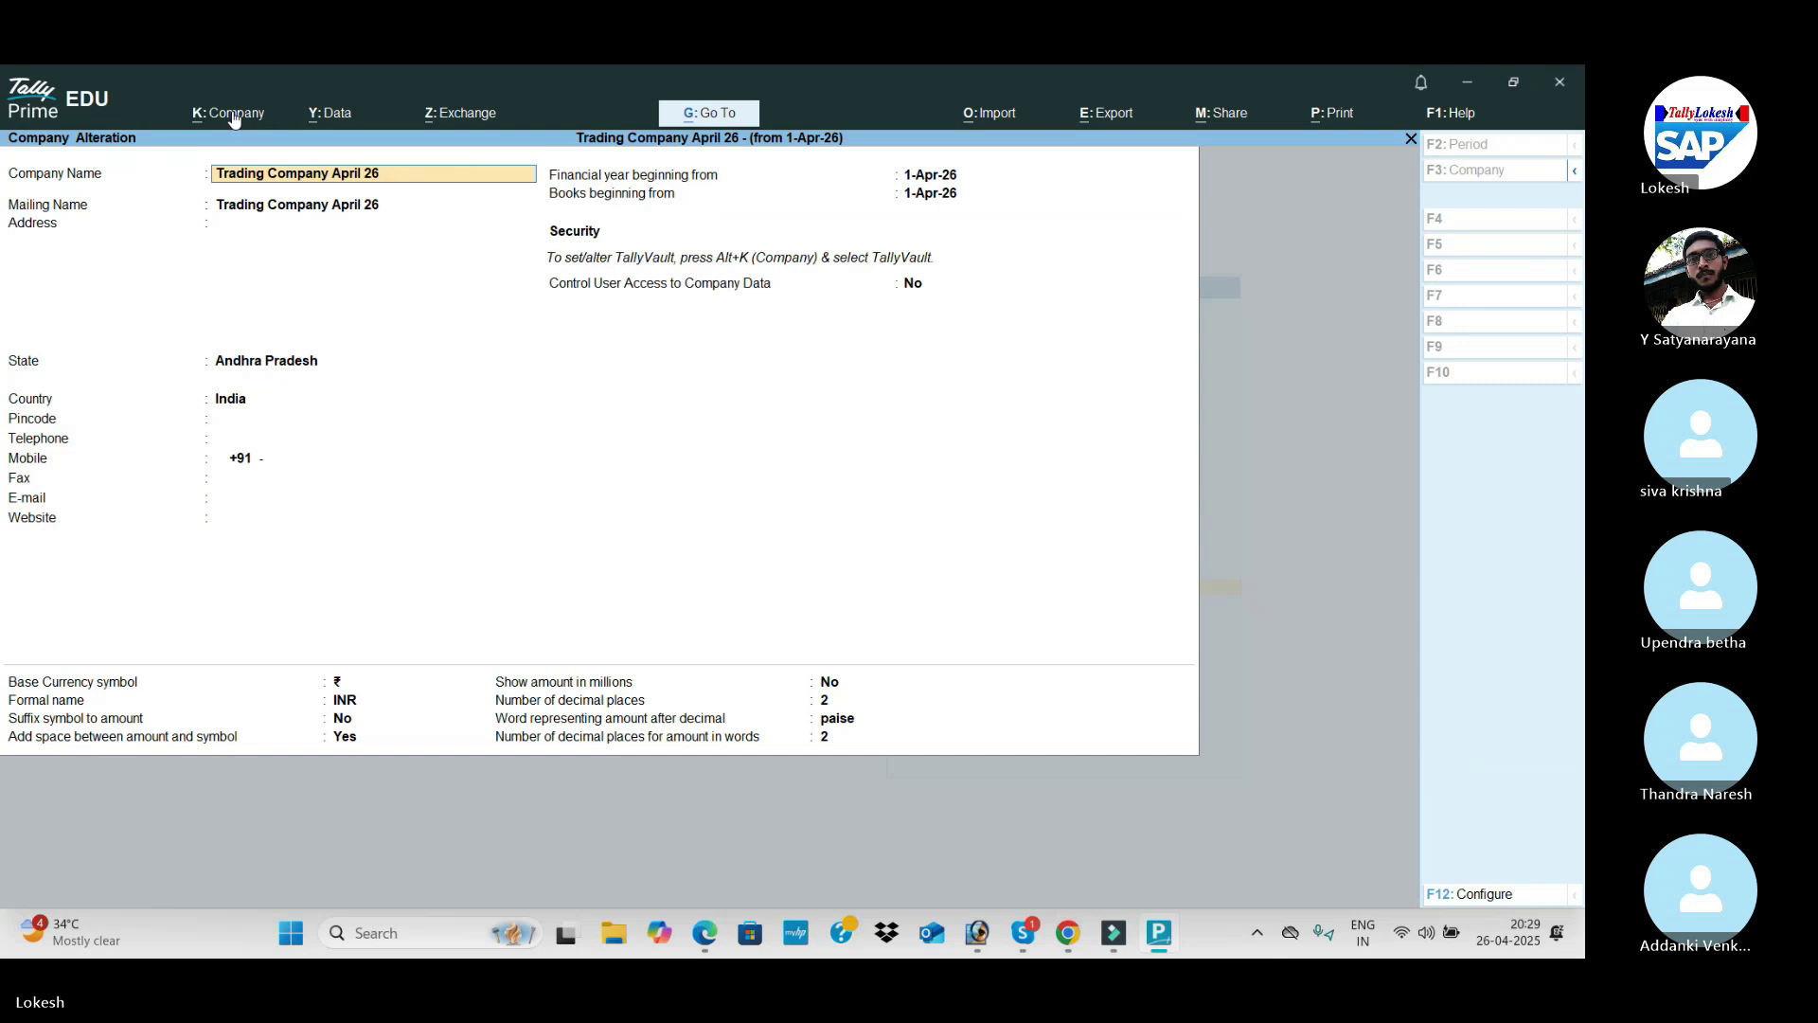
pyautogui.write('(26-27)')
pyautogui.press('Return')
pyautogui.hotkey('ctrl', 'a')
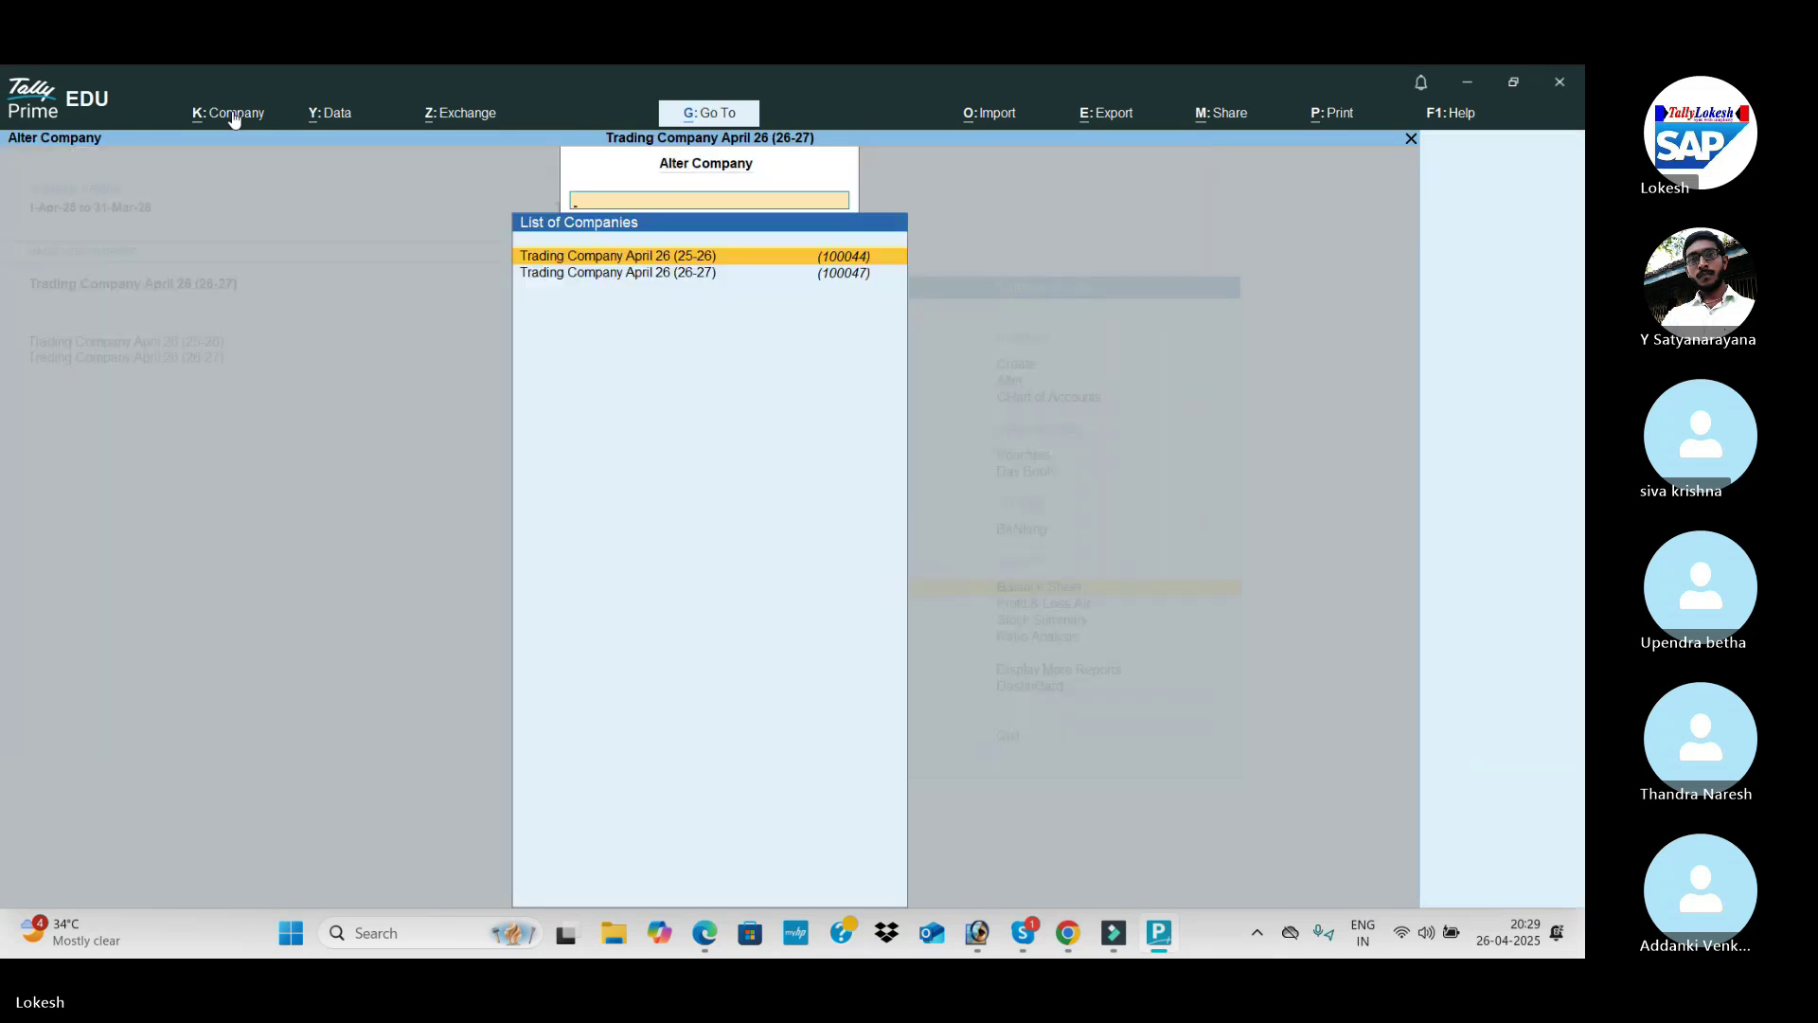
pyautogui.press('Escape')
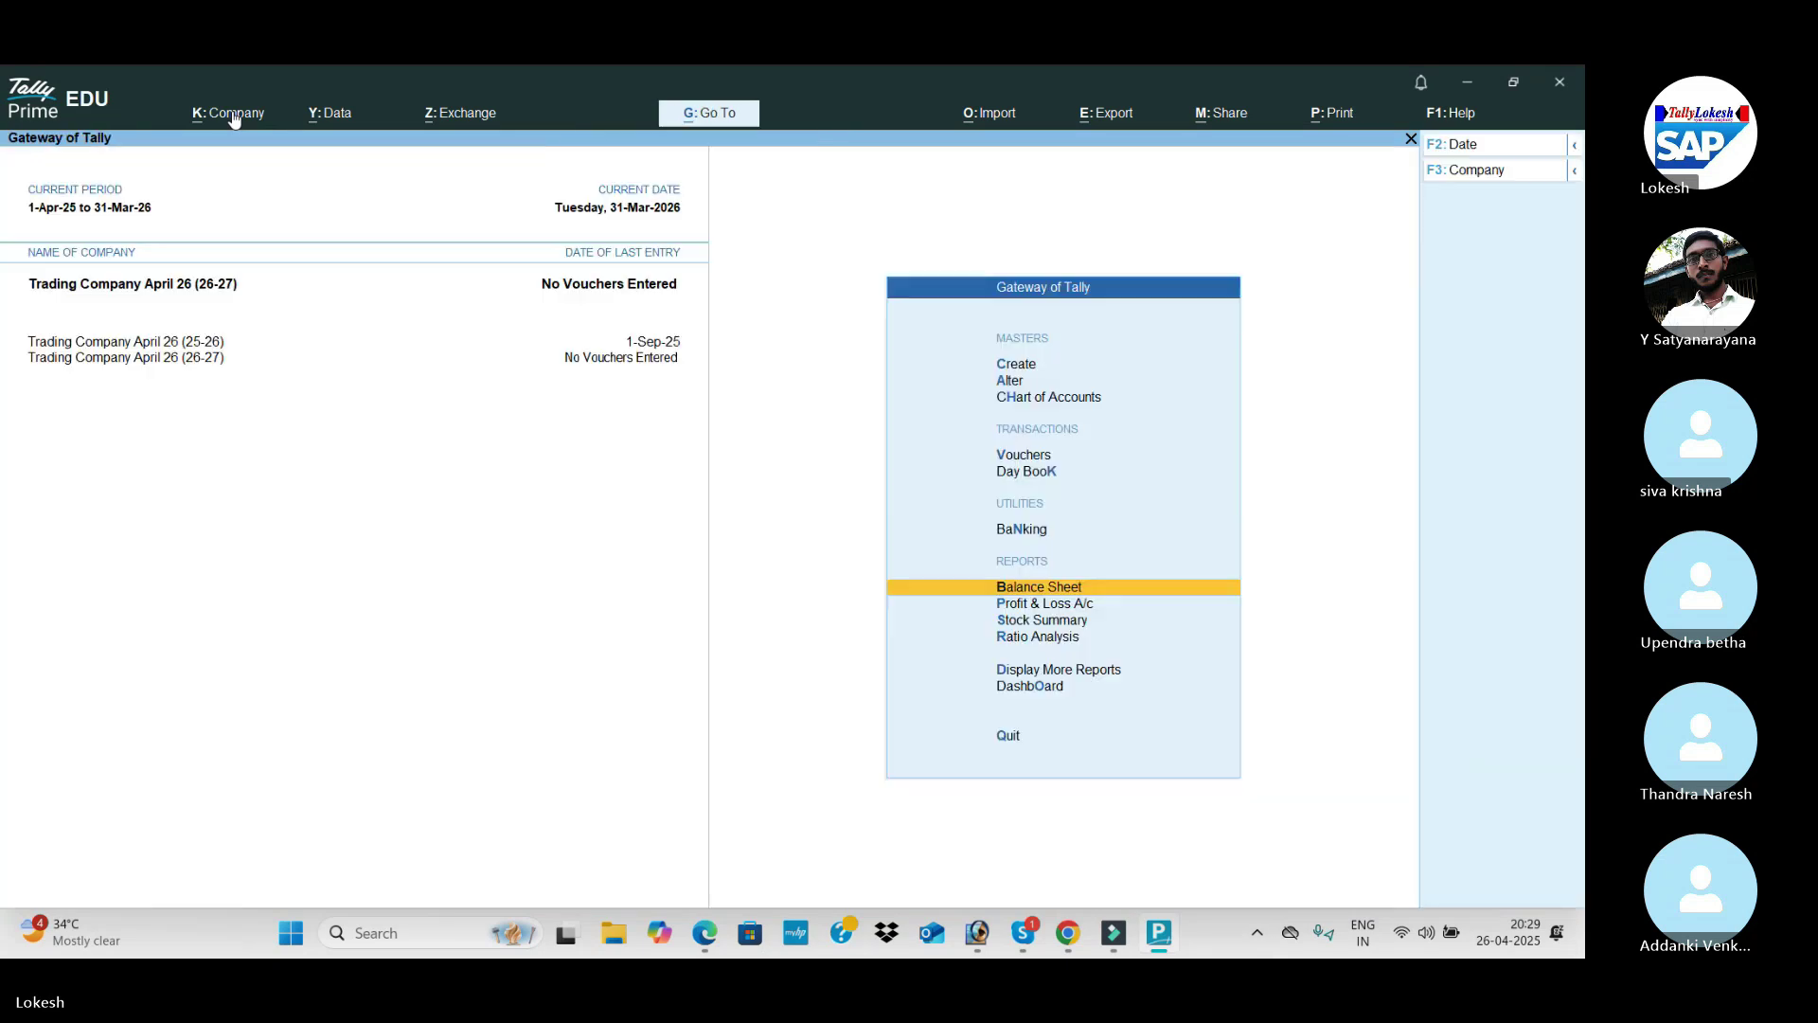
# Step: Examine the Balance Sheet of Trading Company April 26 (26-27) in detailed form, including the opening balances
pyautogui.press('Up')
pyautogui.press('Up')
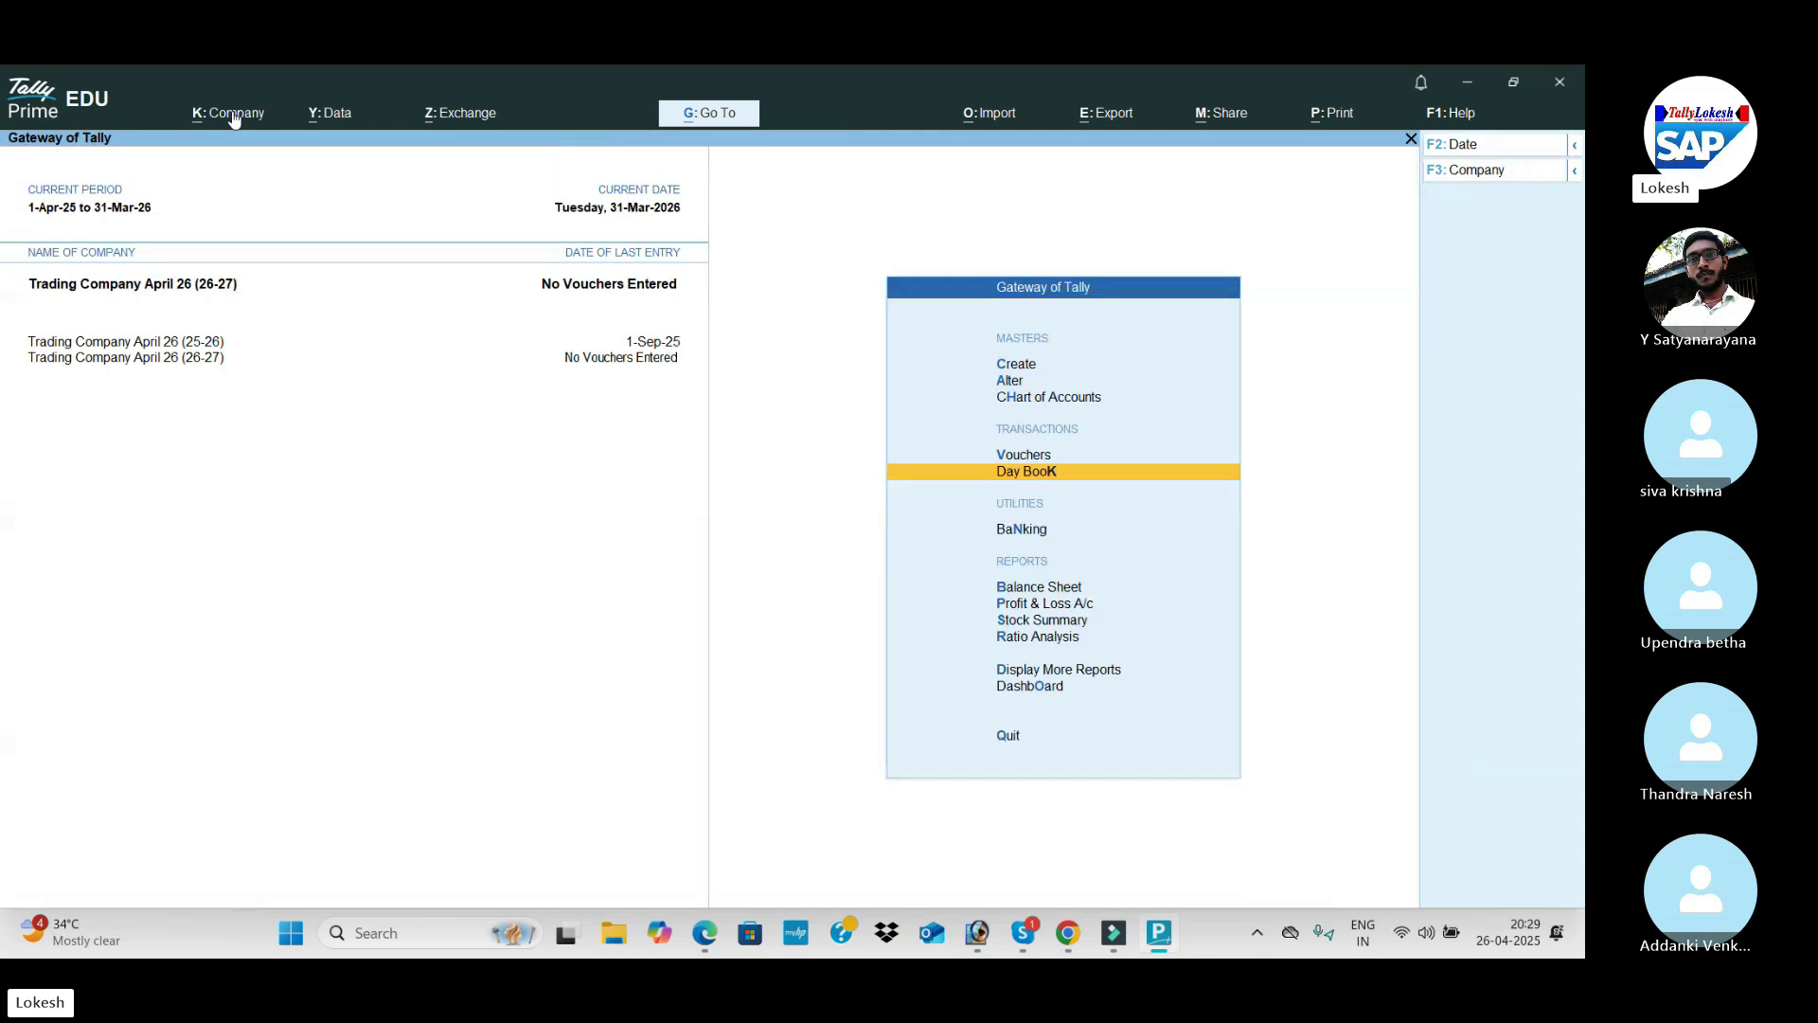
pyautogui.press('Down')
pyautogui.press('Down')
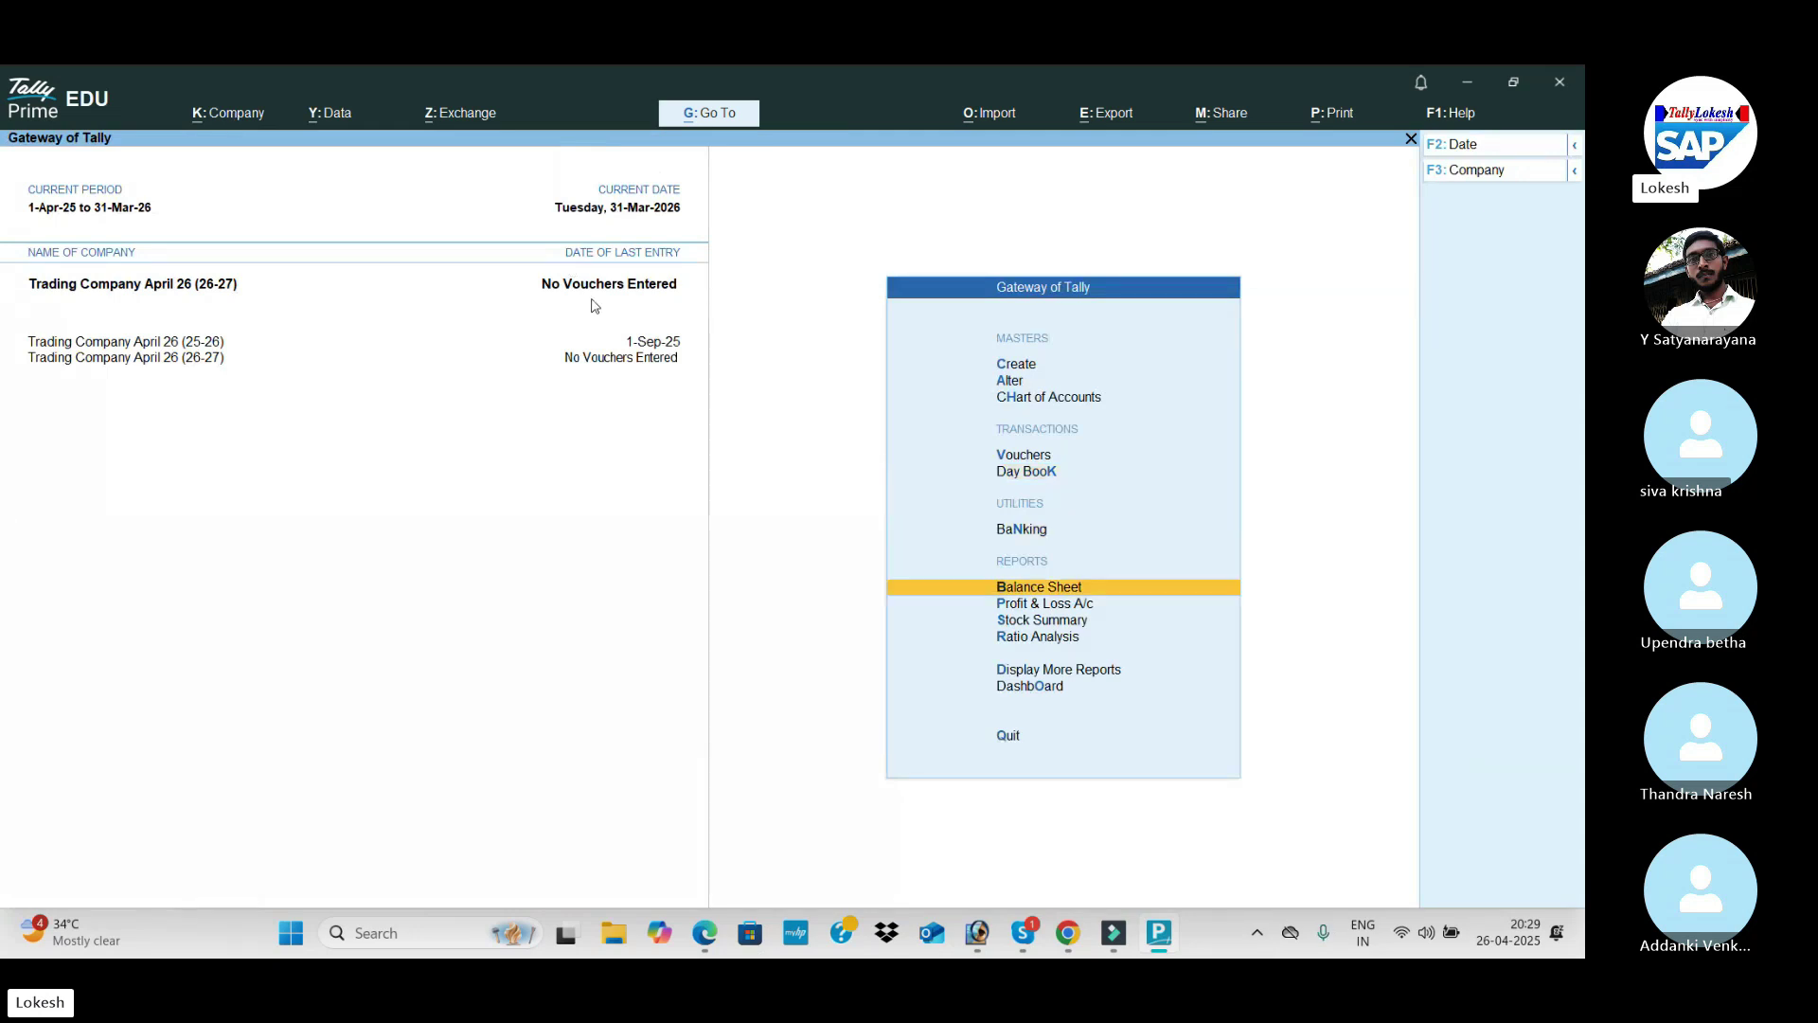
pyautogui.press('Down')
pyautogui.press('Down')
pyautogui.press('Up')
pyautogui.press('Up')
pyautogui.press('Return')
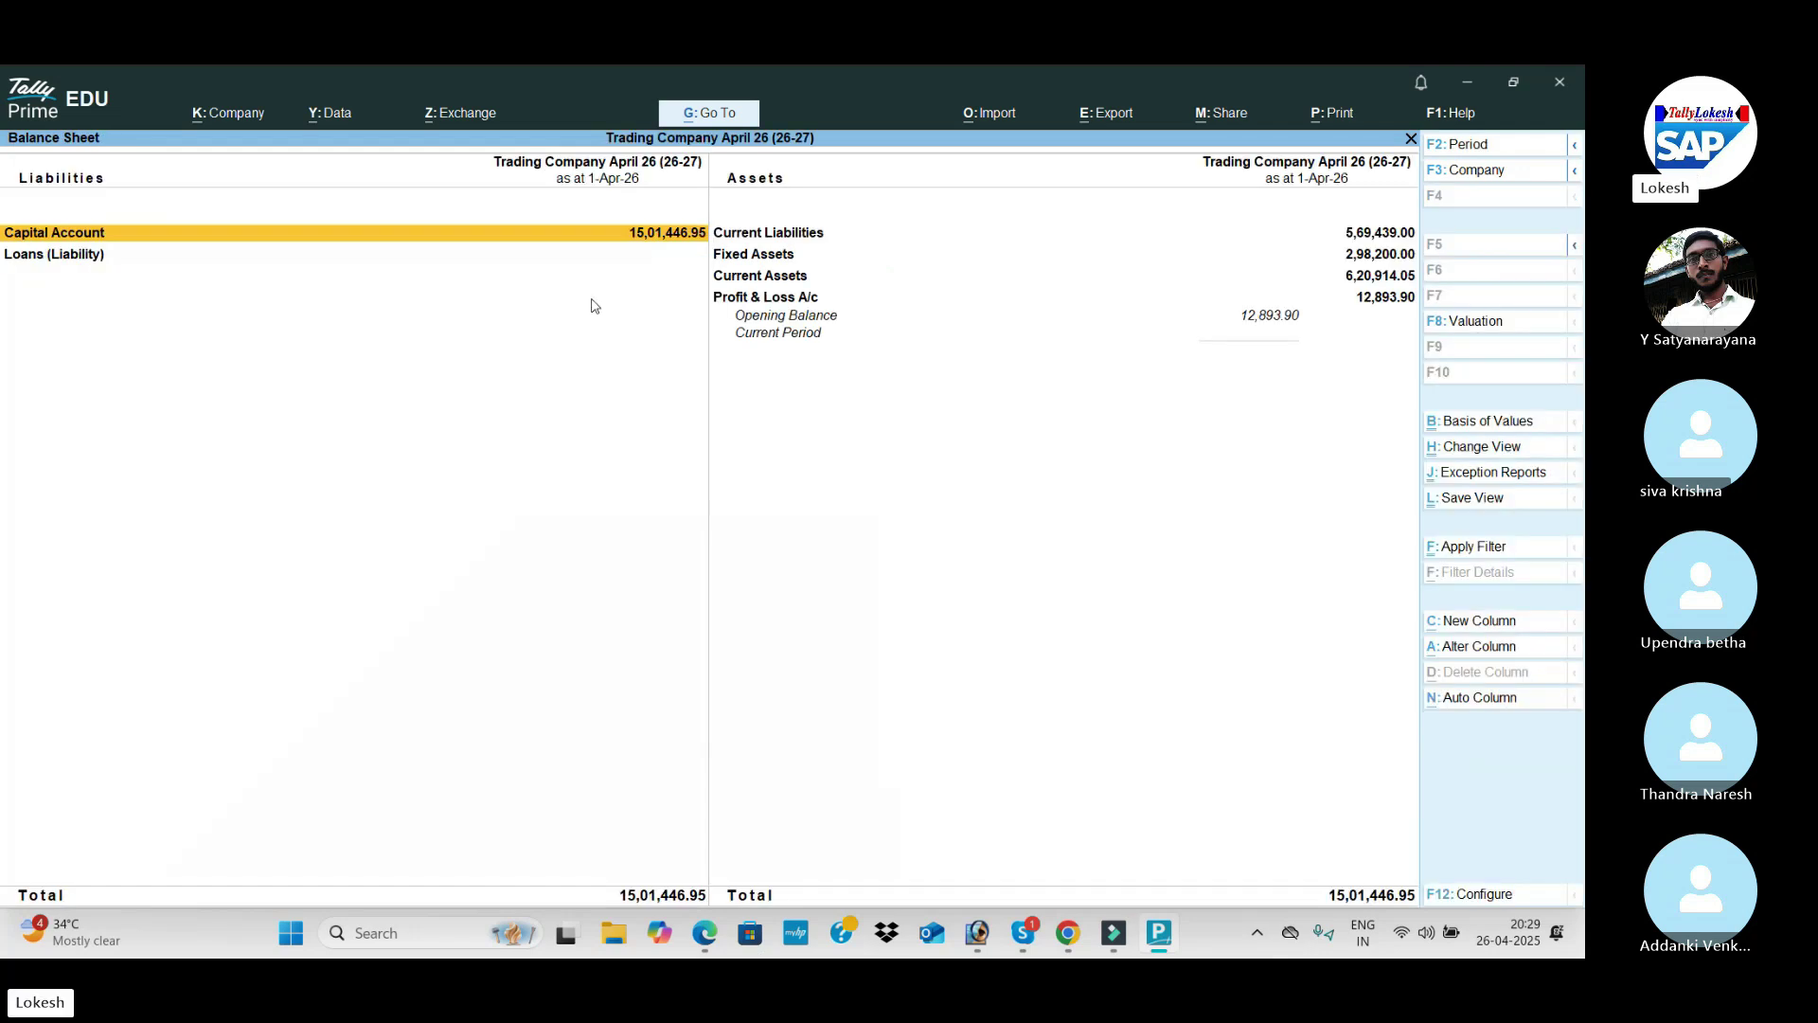
pyautogui.hotkey('alt', 'F5')
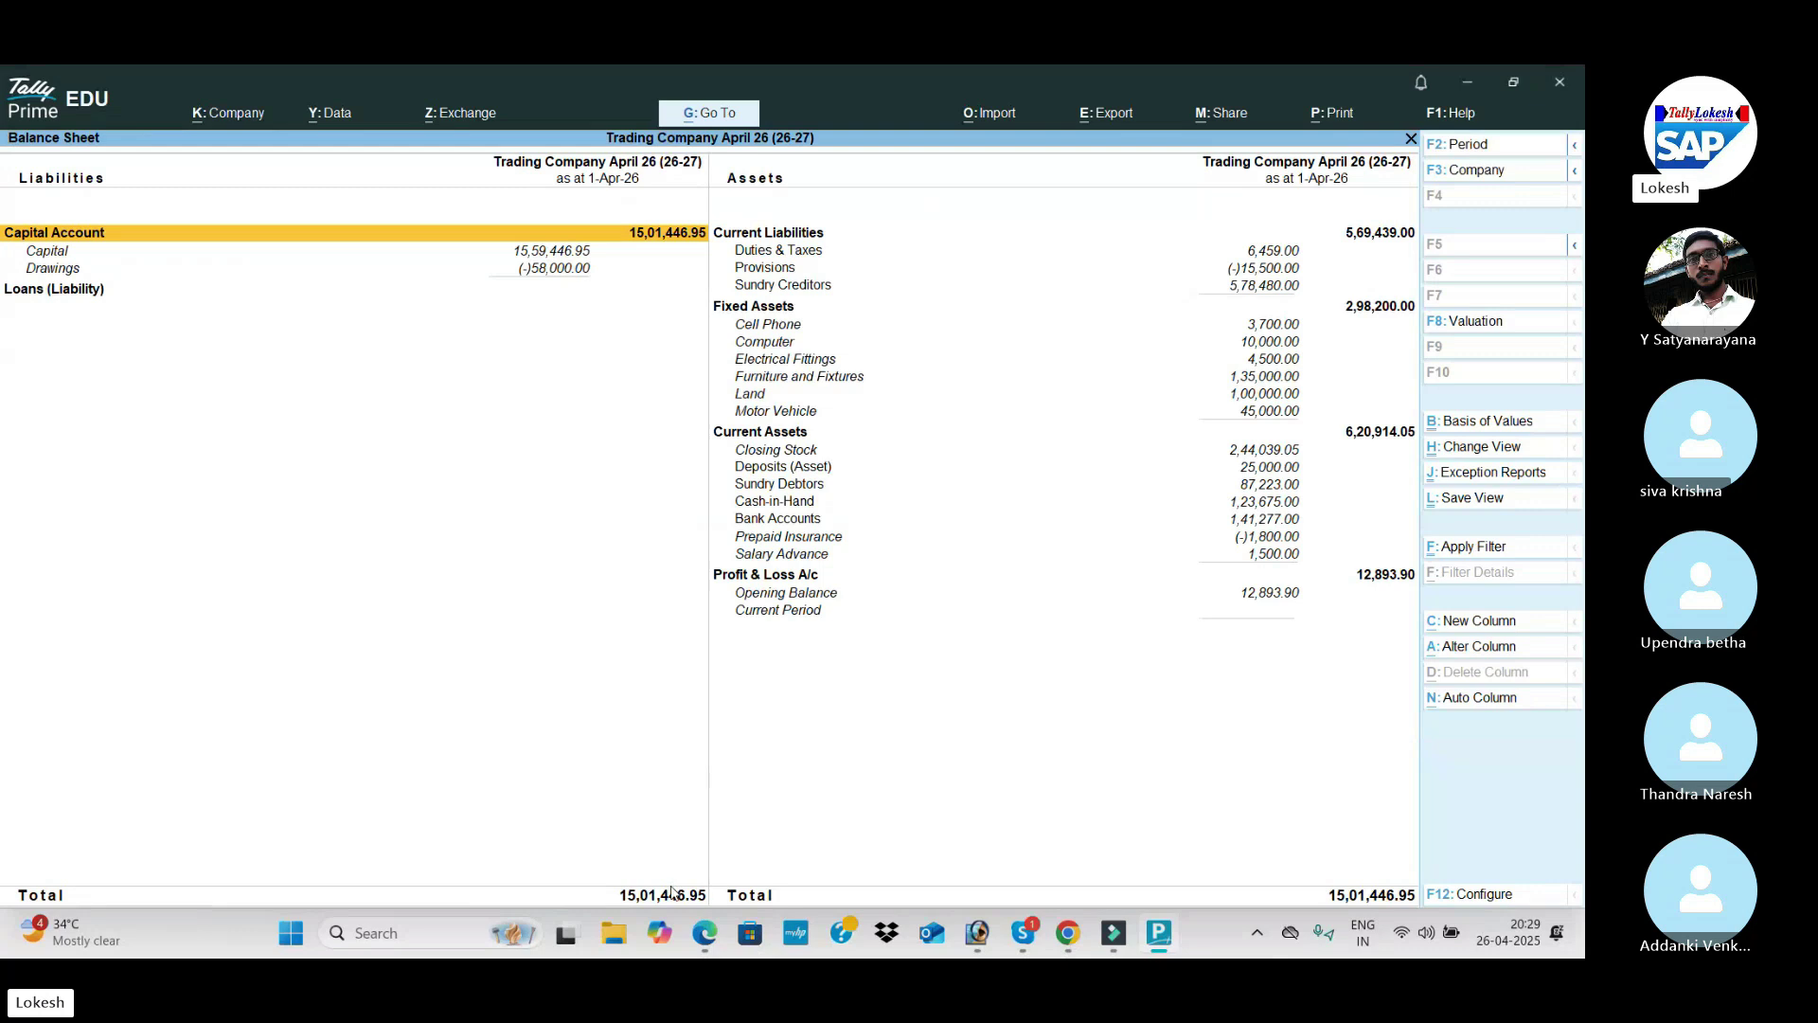
pyautogui.press('Escape')
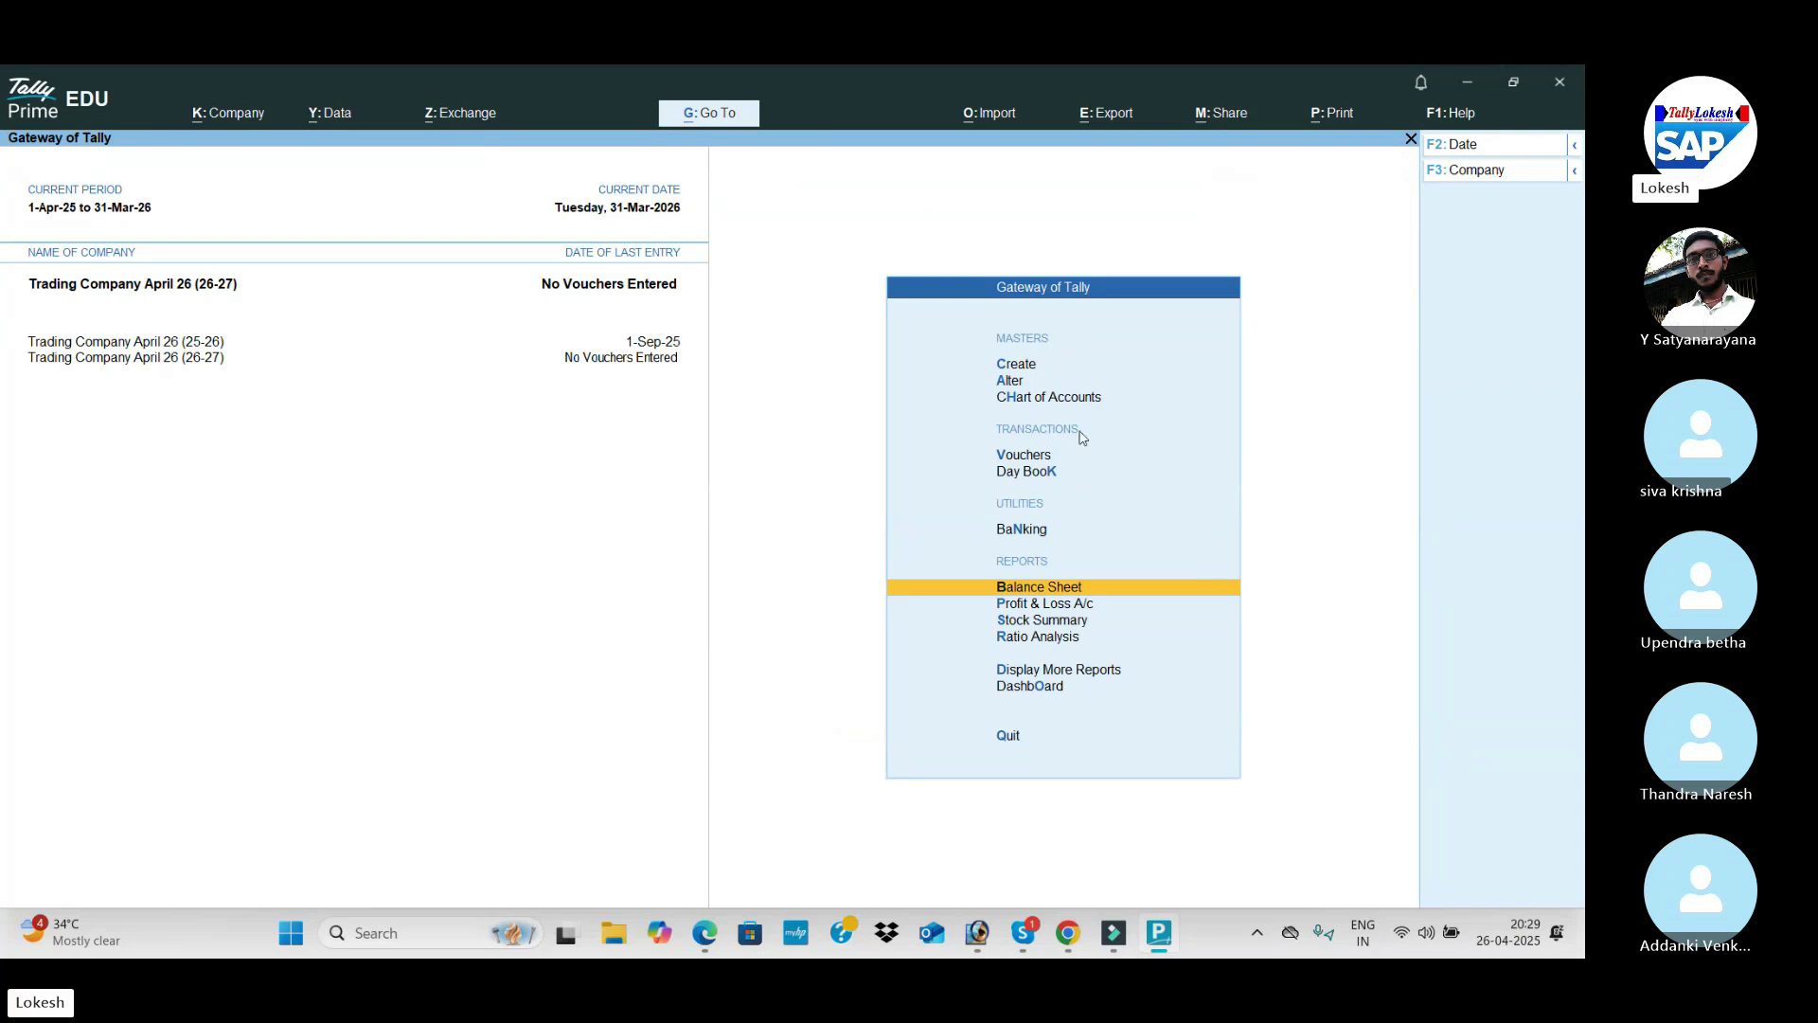
# Step: Set the opening balances of all ledgers to zero through Multi Alter for All Items in the Chart of Accounts
pyautogui.press('Up')
pyautogui.press('Up')
pyautogui.press('Up')
pyautogui.press('Up')
pyautogui.press('Up')
pyautogui.press('Down')
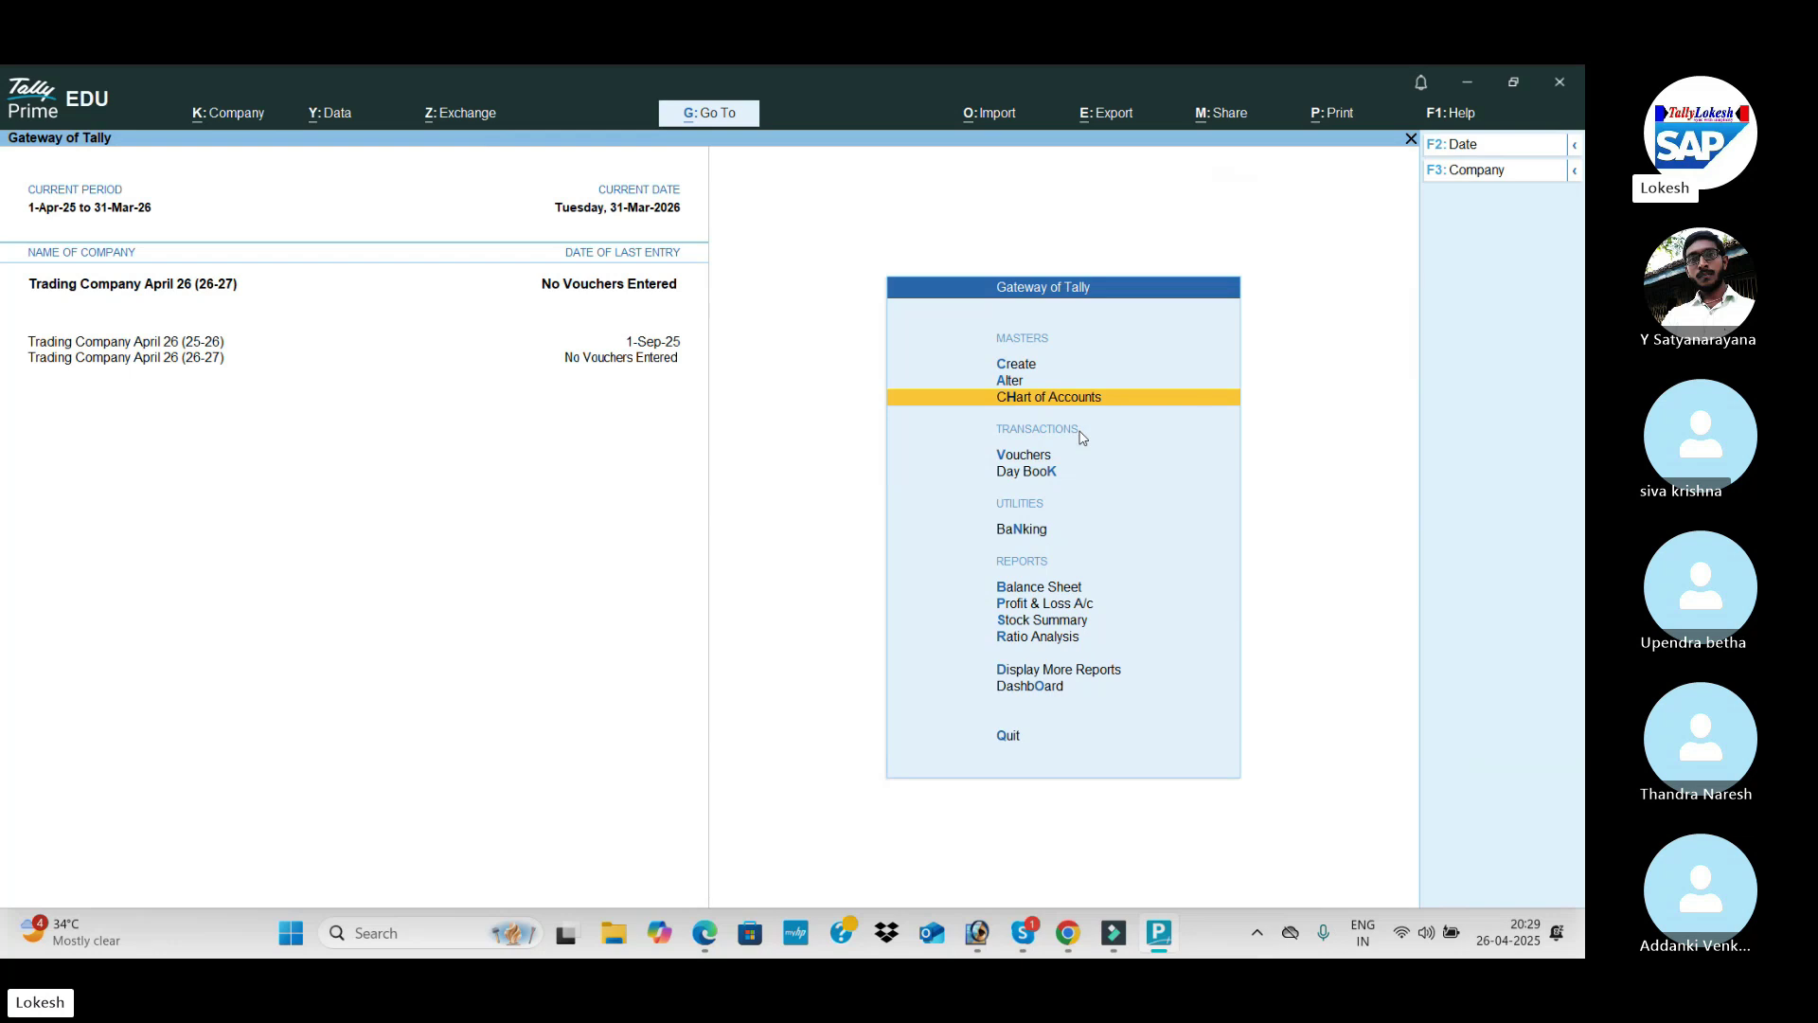
pyautogui.press('Return')
pyautogui.press('Return')
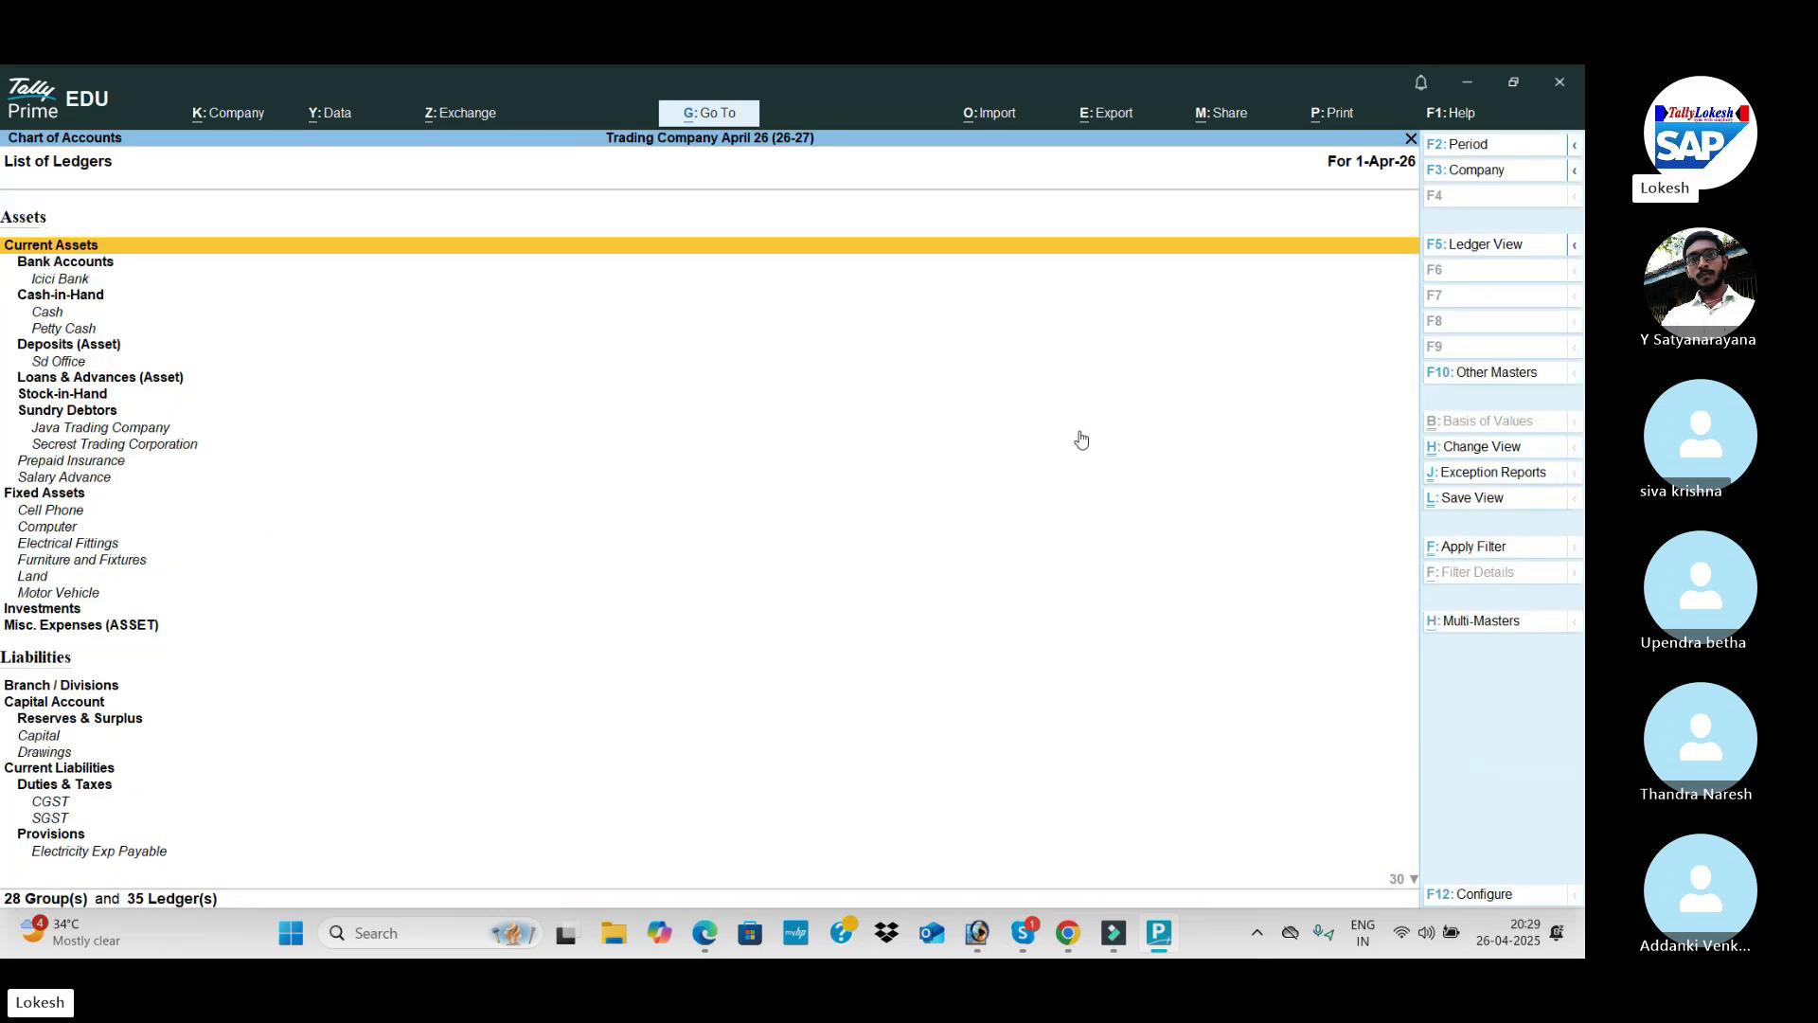
pyautogui.click(1483, 625)
pyautogui.press('Down')
pyautogui.press('Down')
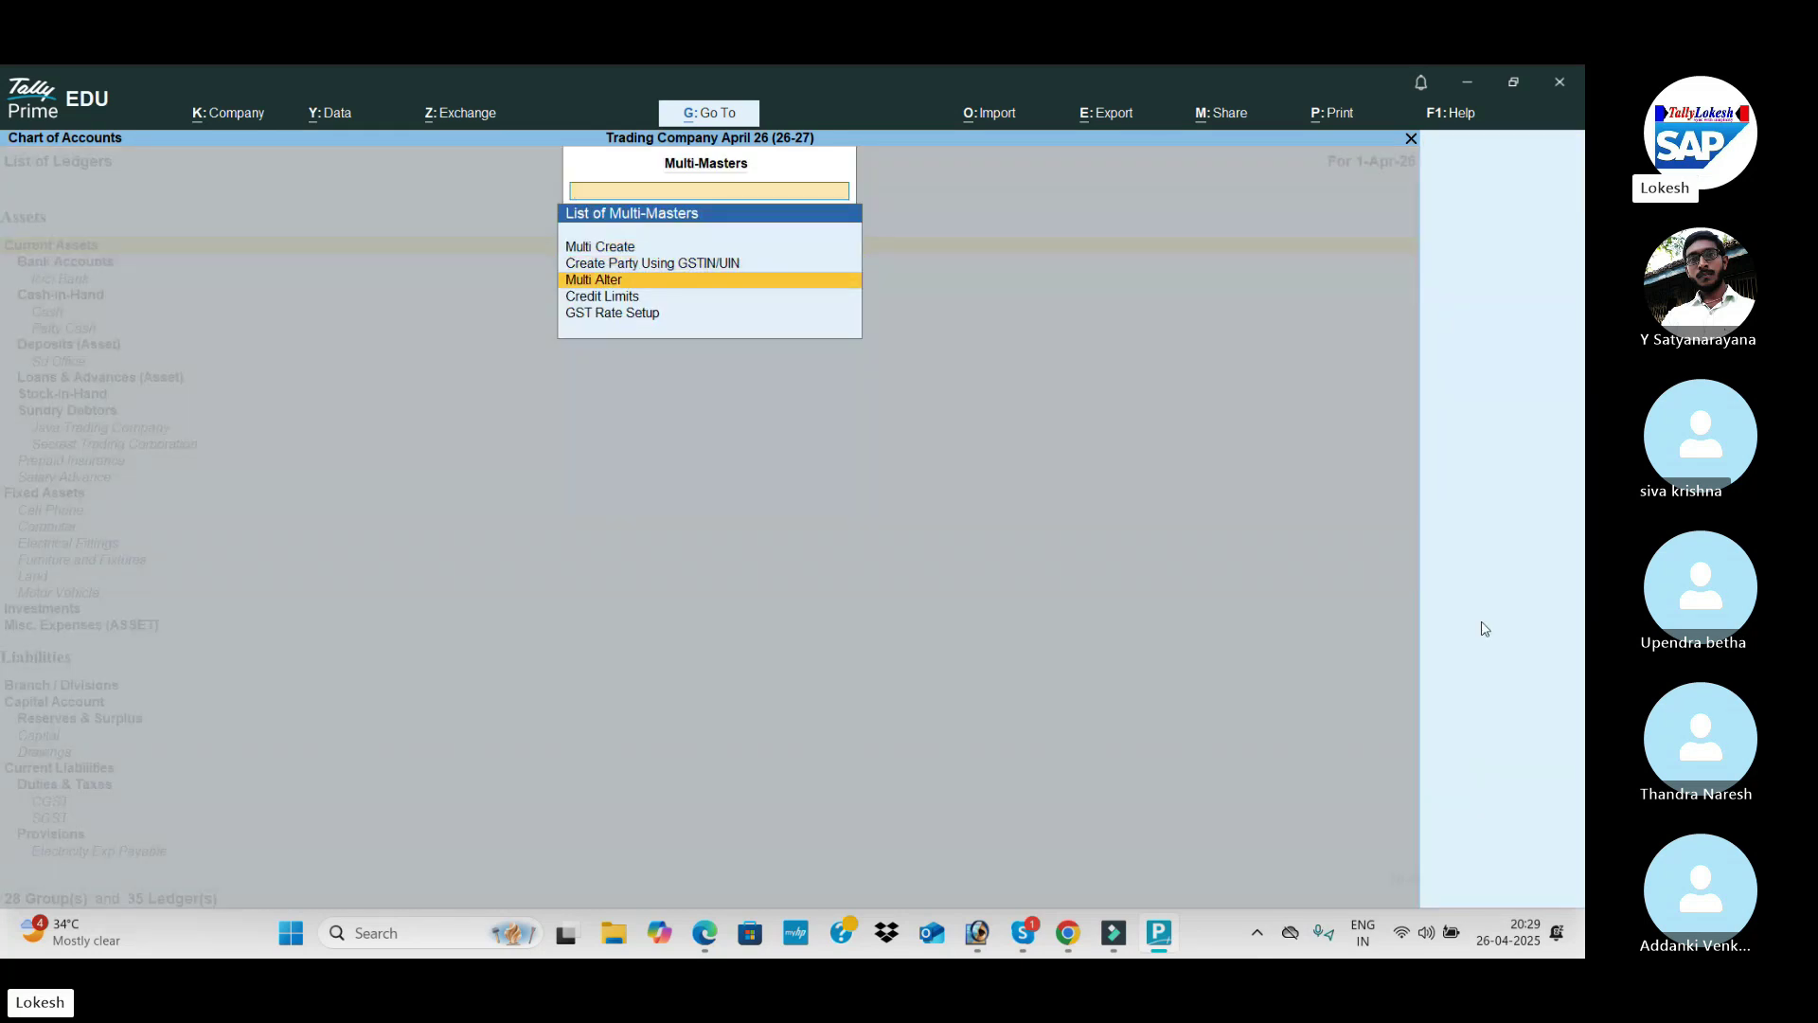
pyautogui.press('Return')
pyautogui.press('Return')
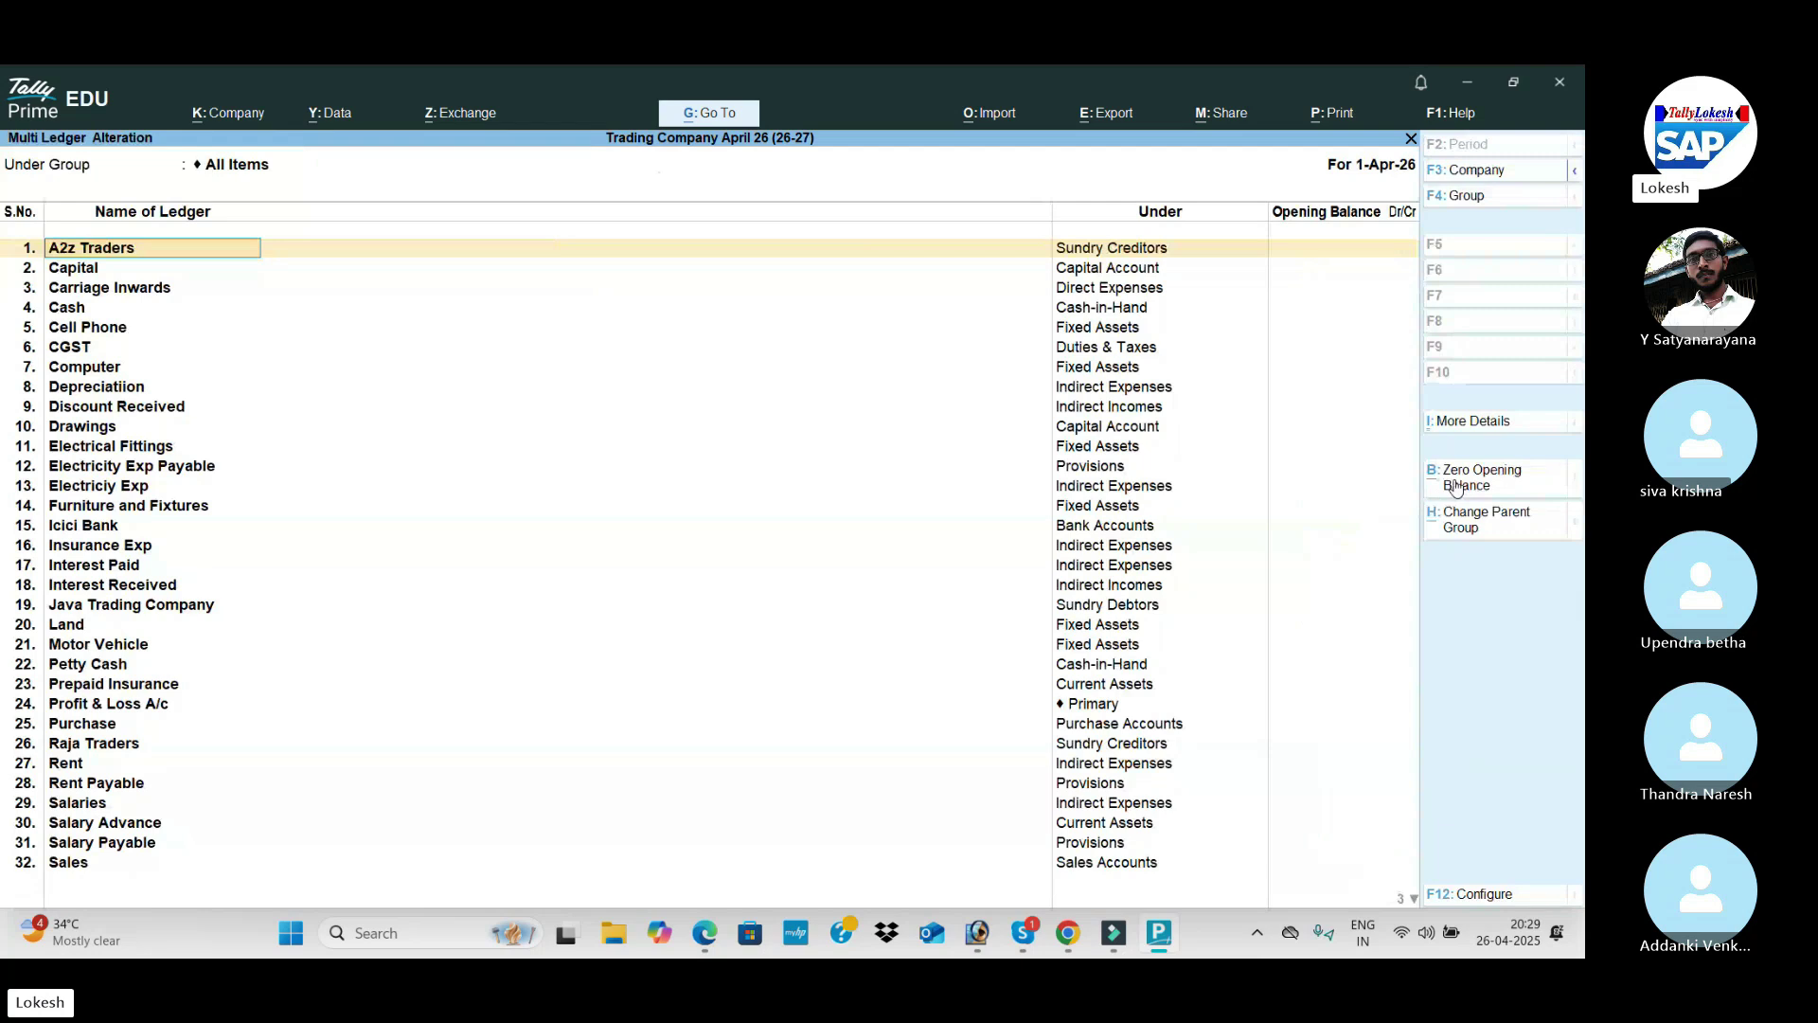
pyautogui.hotkey('ctrl', 'q')
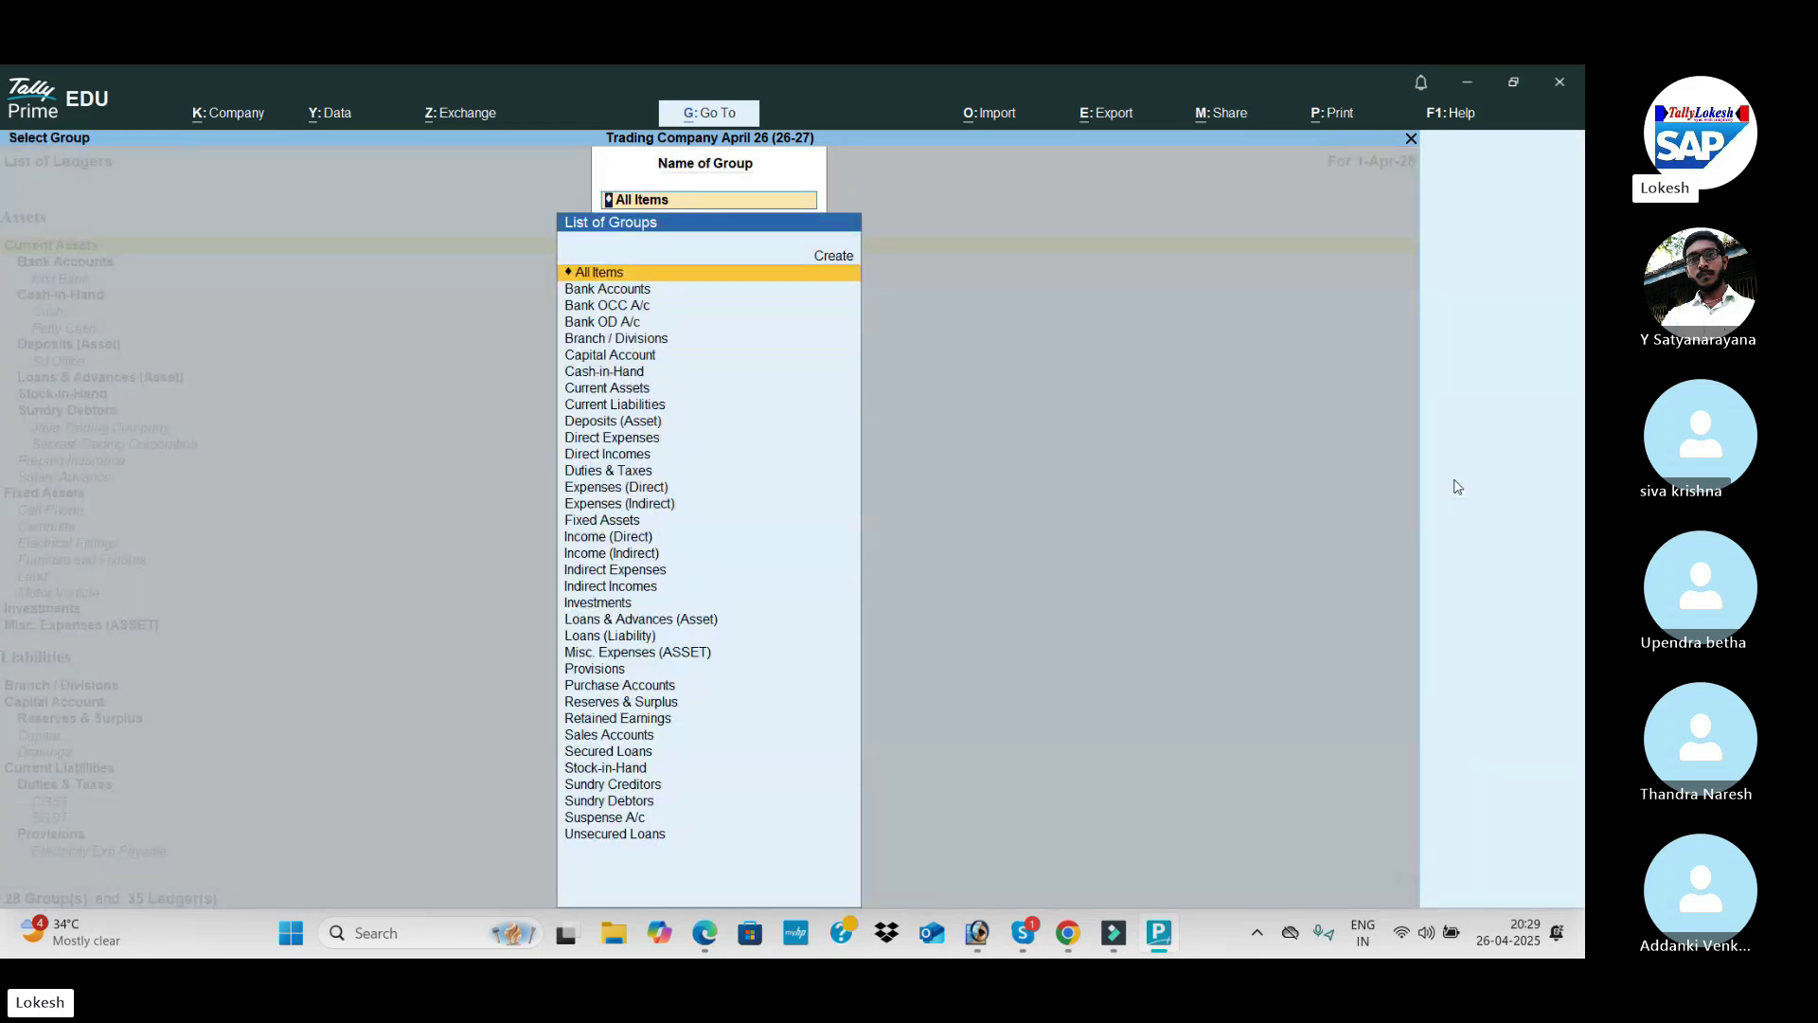
pyautogui.press('BackSpace')
pyautogui.press('Escape')
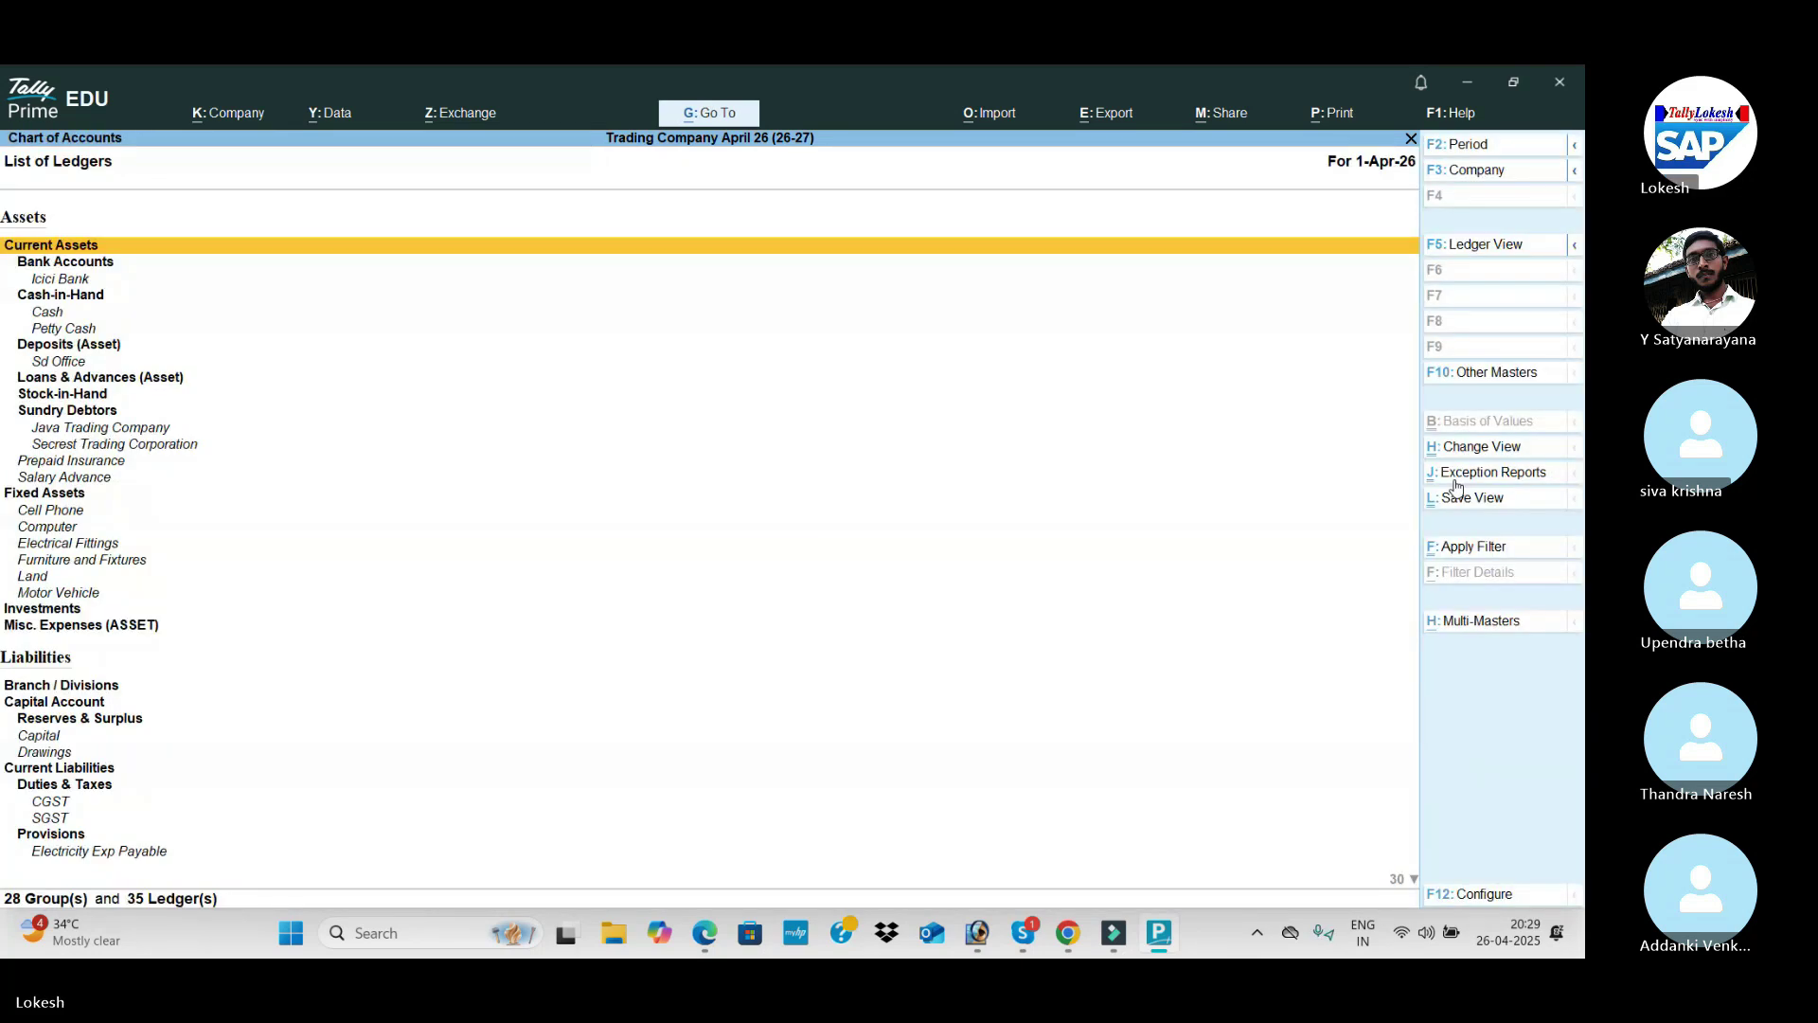
pyautogui.press('Escape')
# Step: Set the opening balances of all stock items to zero through Multi Alter for All Items, and leave the Chart of Accounts
pyautogui.press('Down')
pyautogui.press('Down')
pyautogui.press('Down')
pyautogui.press('Down')
pyautogui.press('Down')
pyautogui.press('Down')
pyautogui.press('Down')
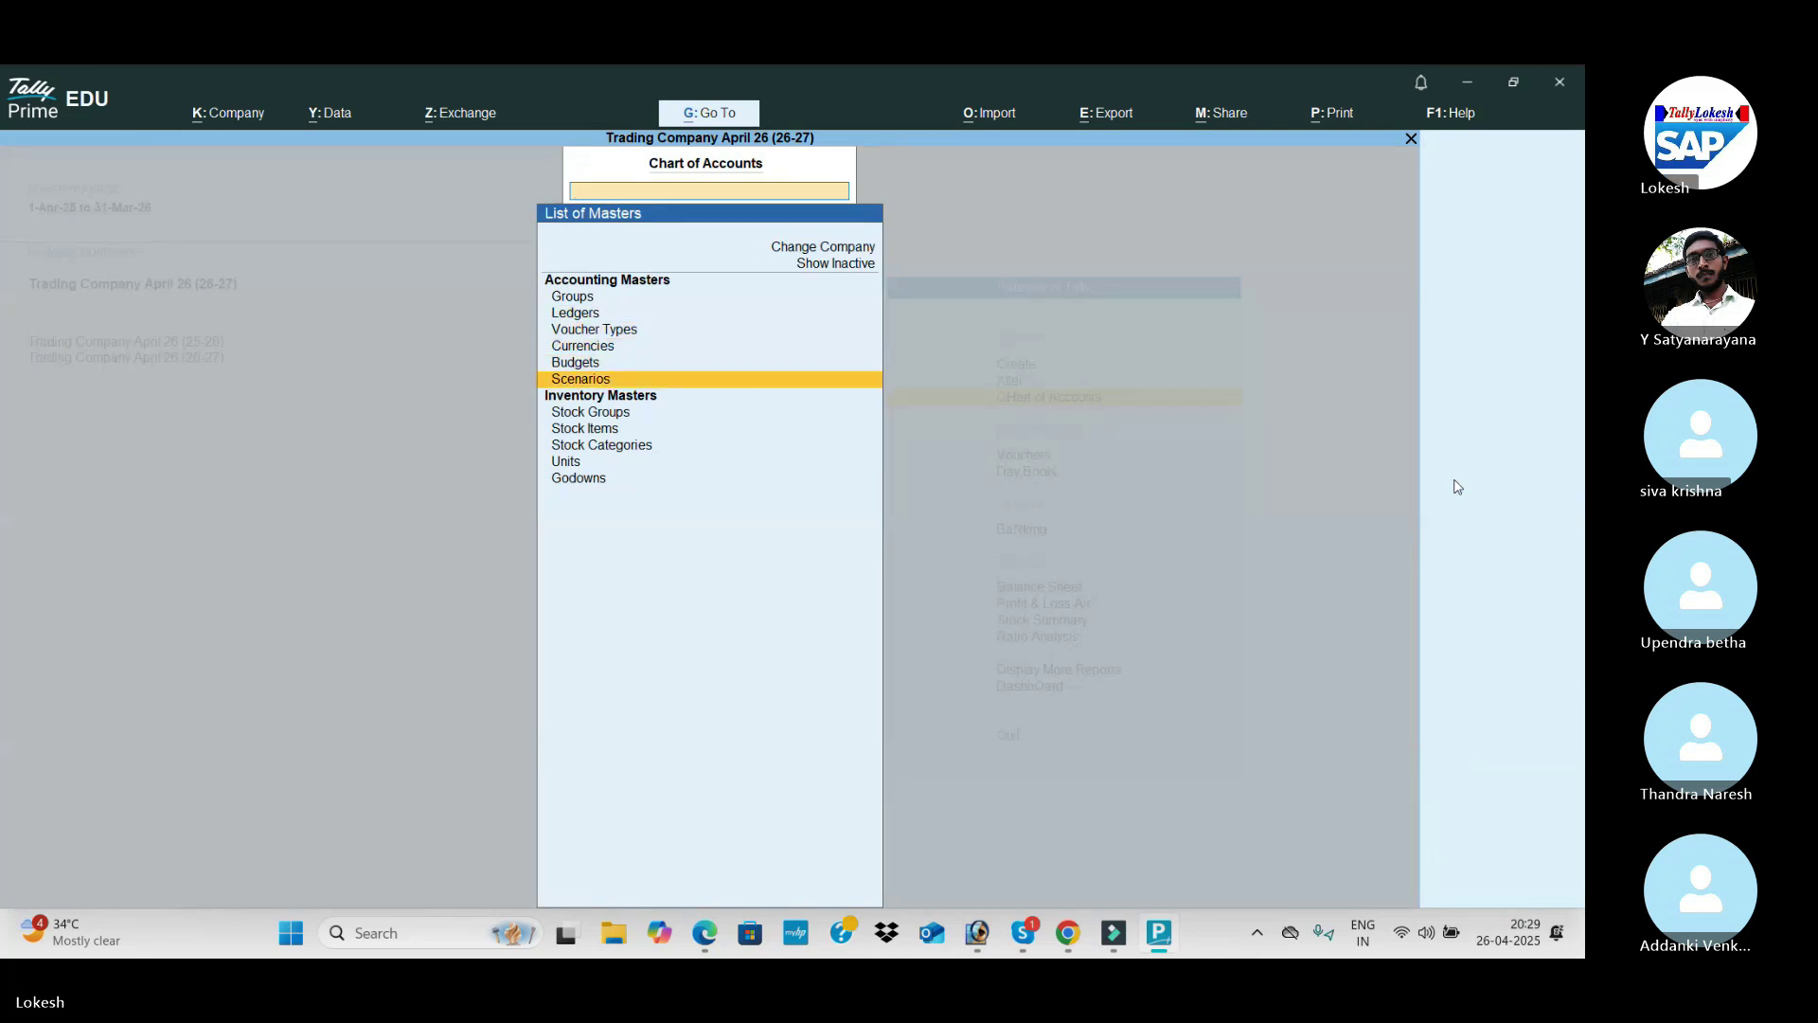
pyautogui.press('Up')
pyautogui.press('Return')
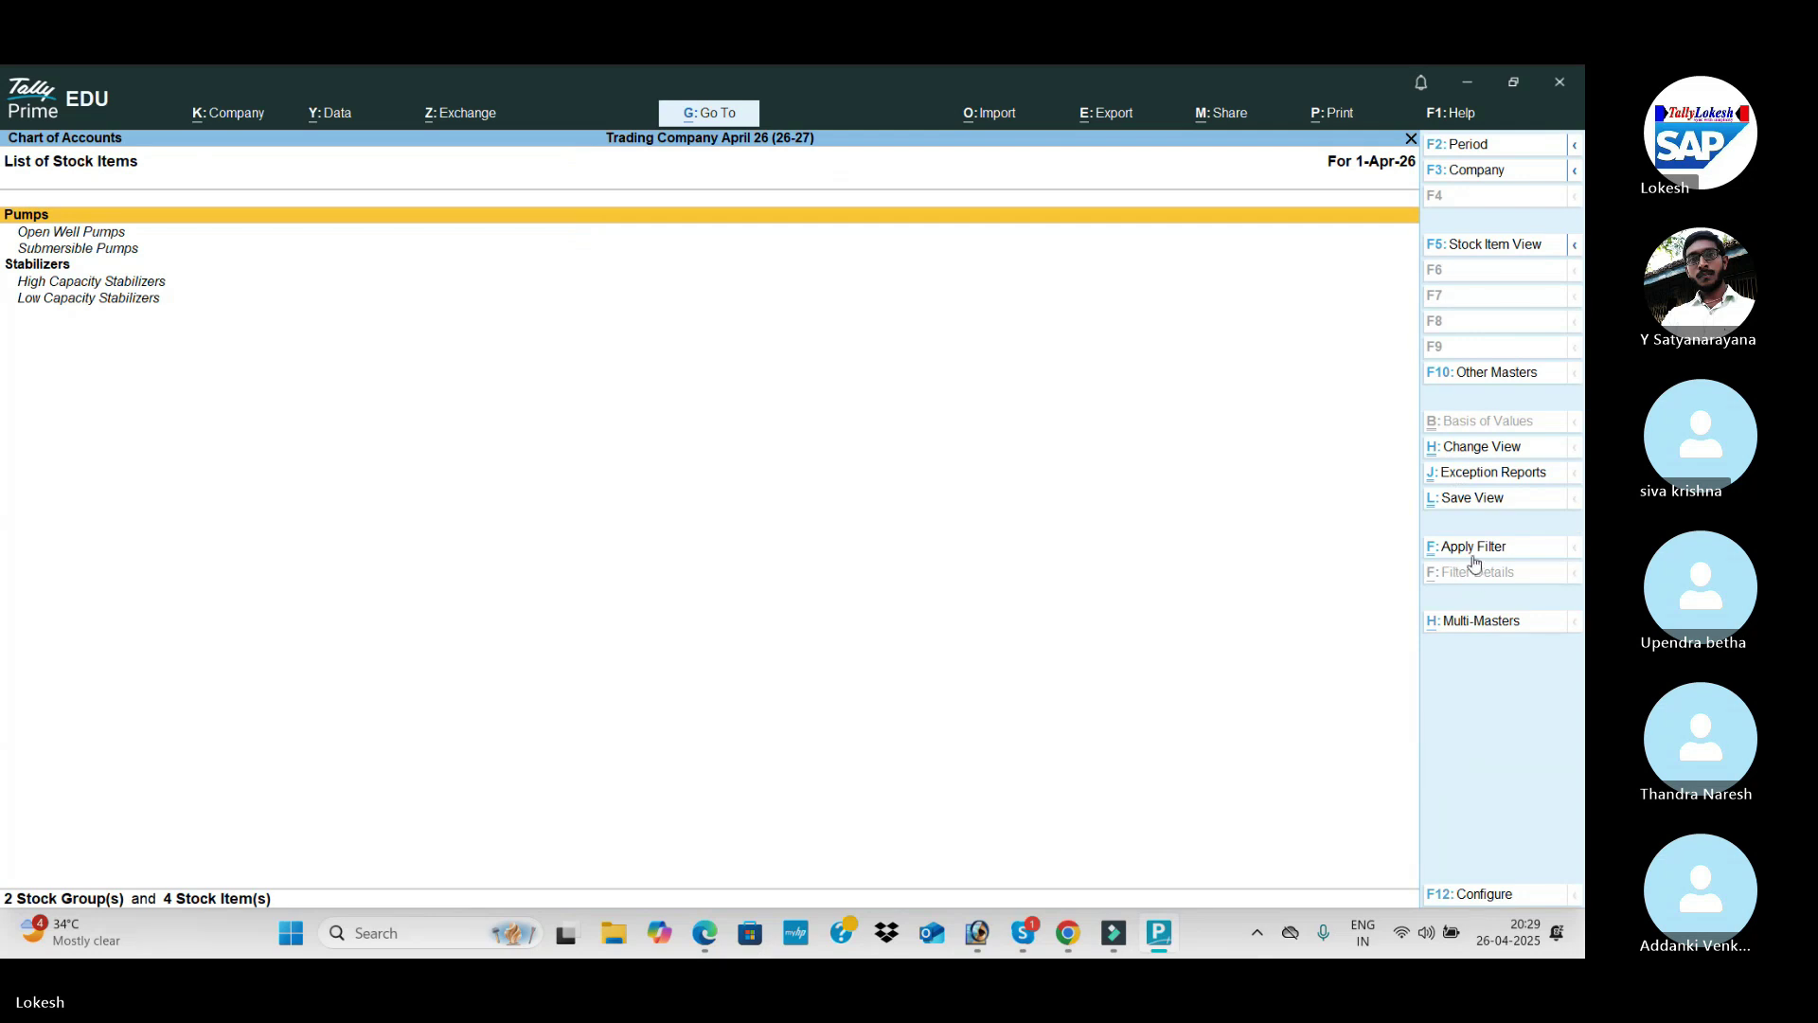
pyautogui.click(1482, 622)
pyautogui.press('Down')
pyautogui.press('Return')
pyautogui.press('Return')
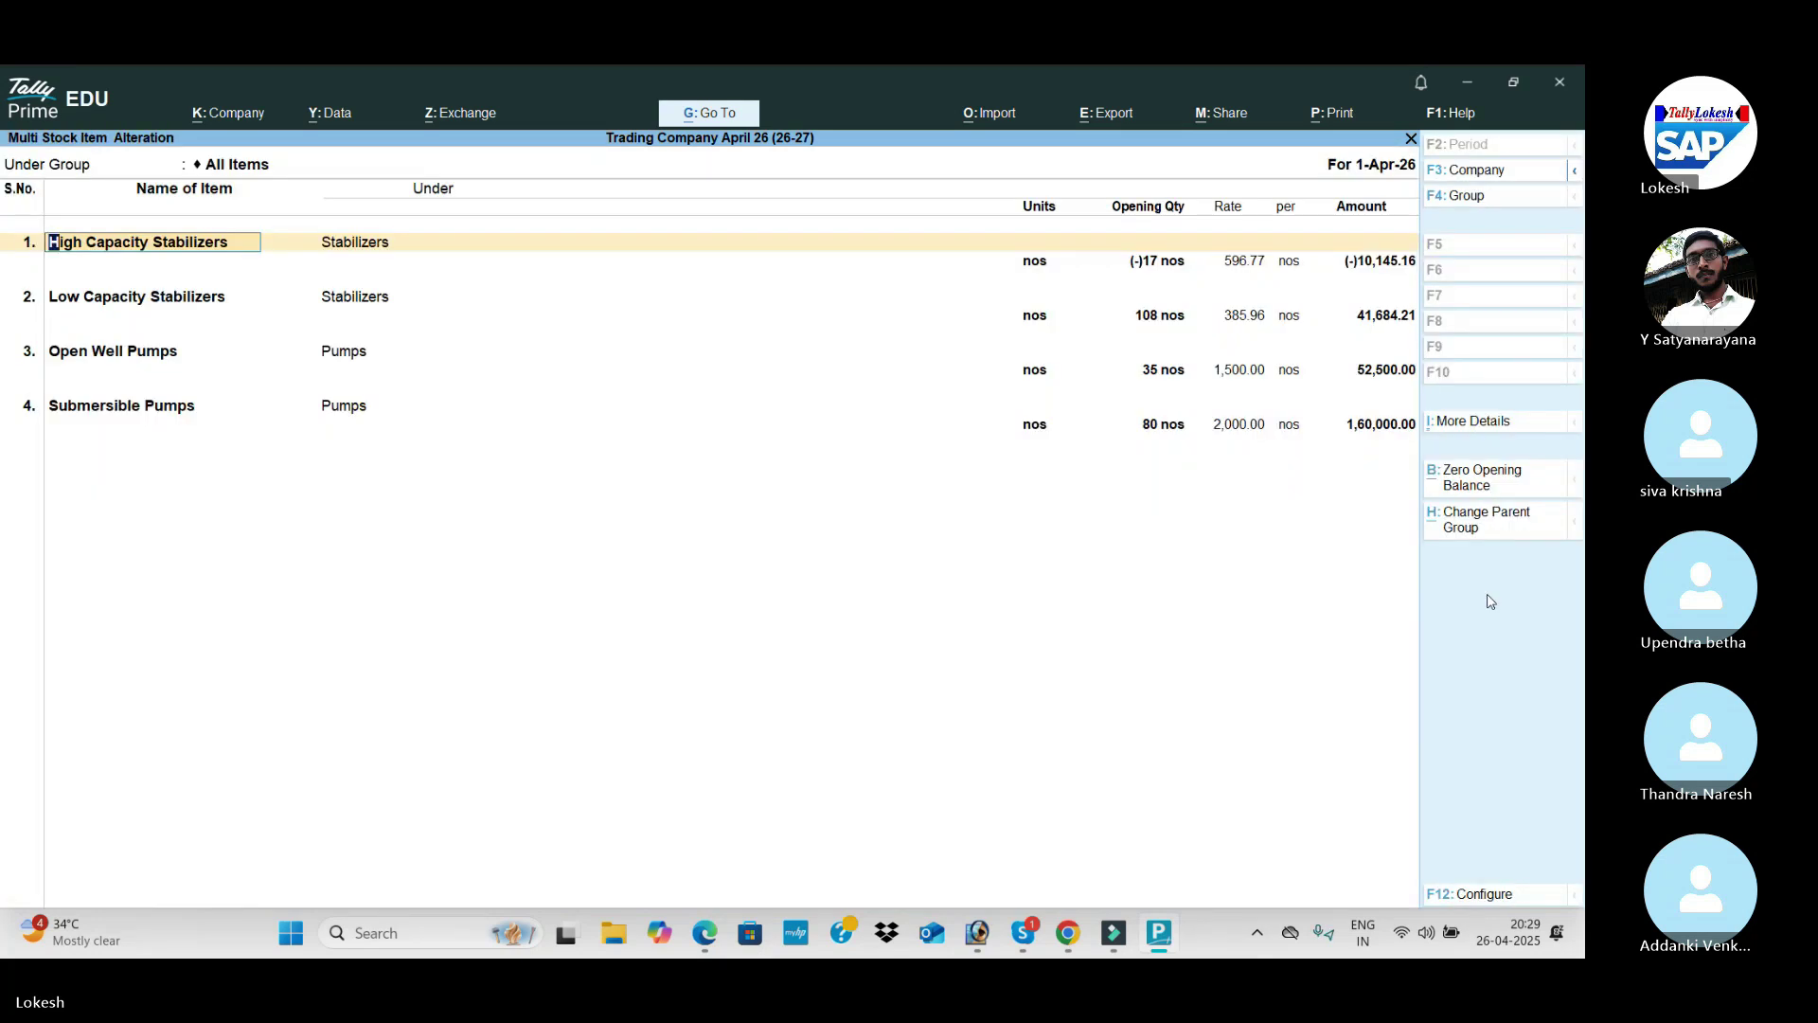
pyautogui.click(1466, 483)
pyautogui.hotkey('ctrl', 'a')
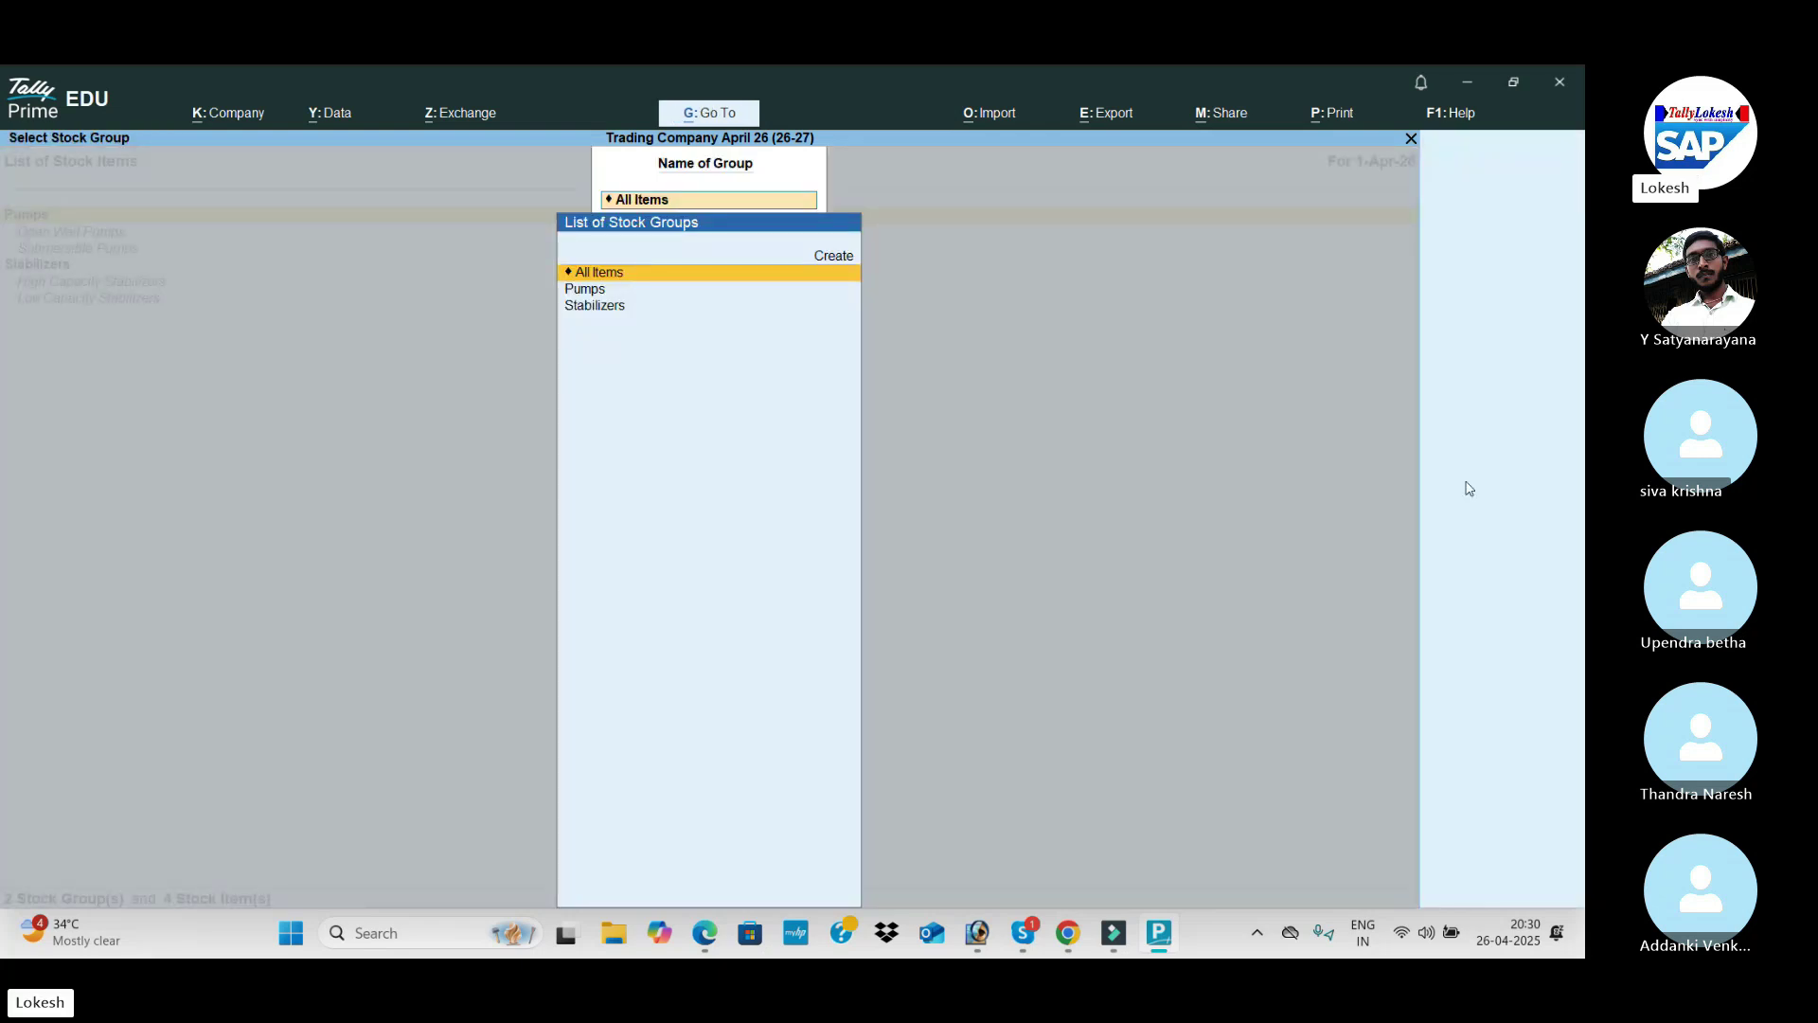
pyautogui.press('Escape')
pyautogui.press('Escape')
pyautogui.press('Escape')
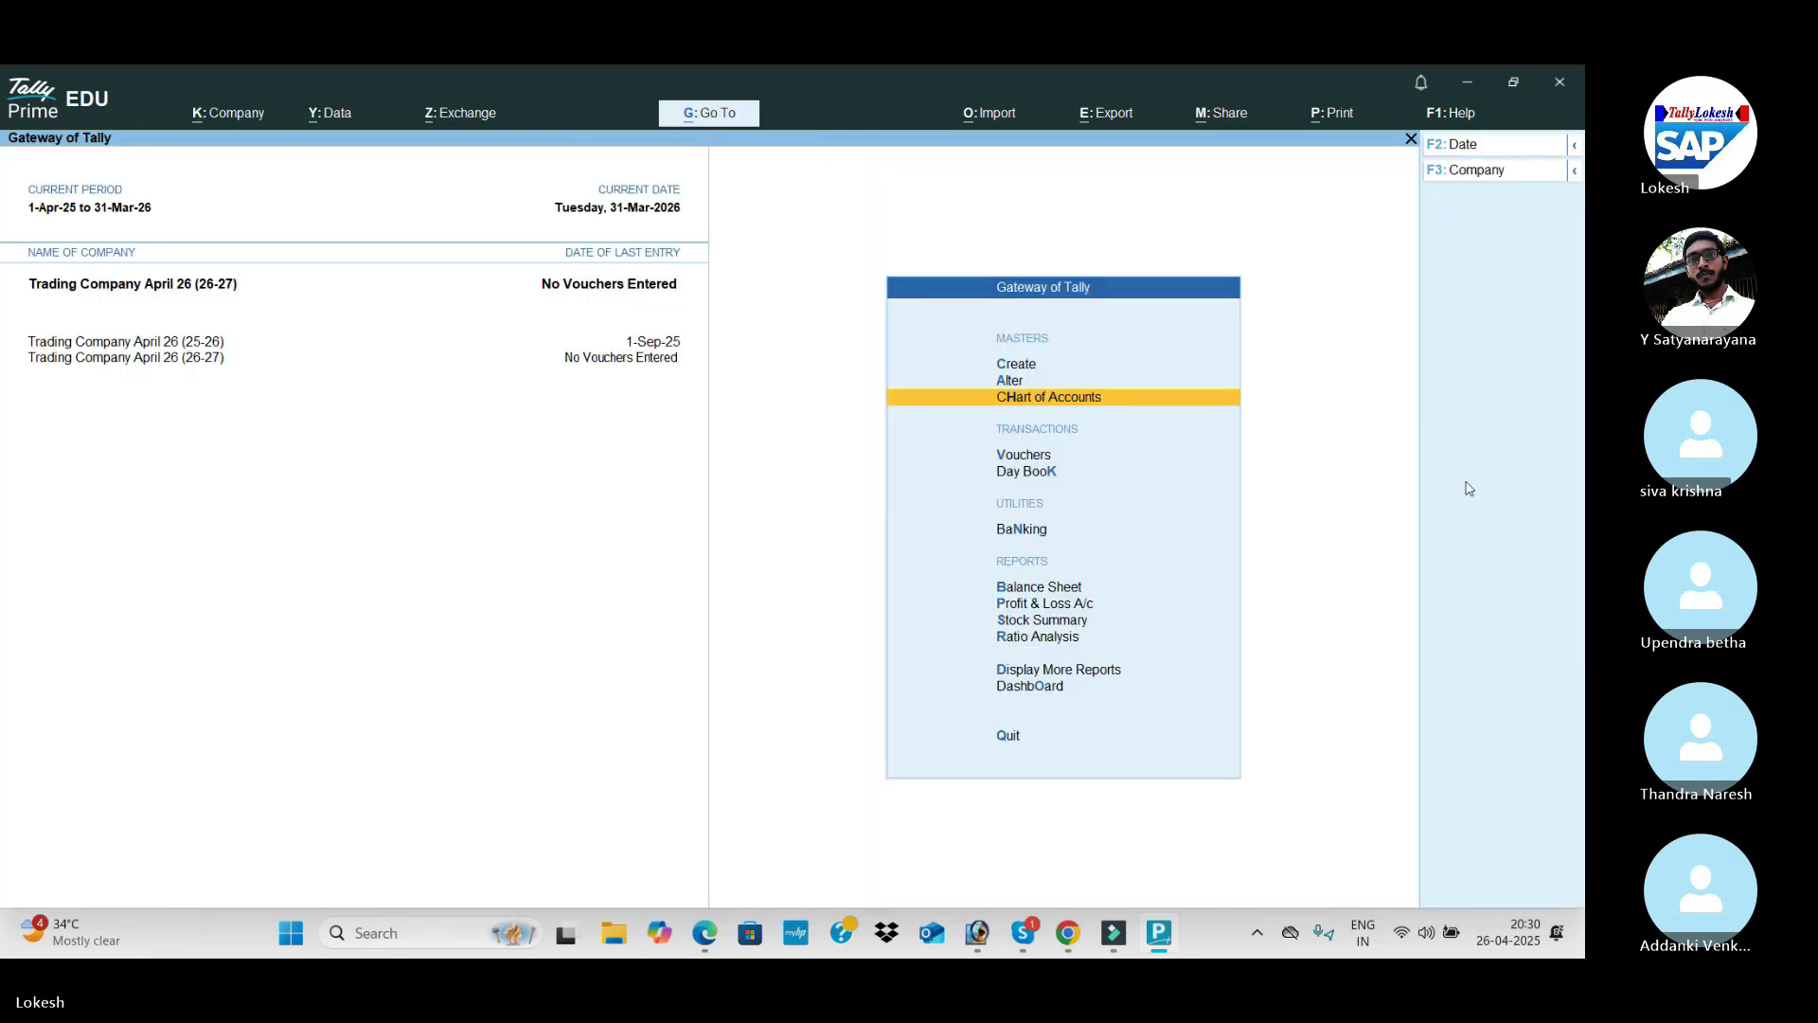
# Step: Examine the 26-27 company's Balance Sheet in detailed form after the balance clearing, and switch to the Skype call
pyautogui.press('Down')
pyautogui.press('Down')
pyautogui.press('Down')
pyautogui.press('Down')
pyautogui.press('Down')
pyautogui.press('Up')
pyautogui.press('Return')
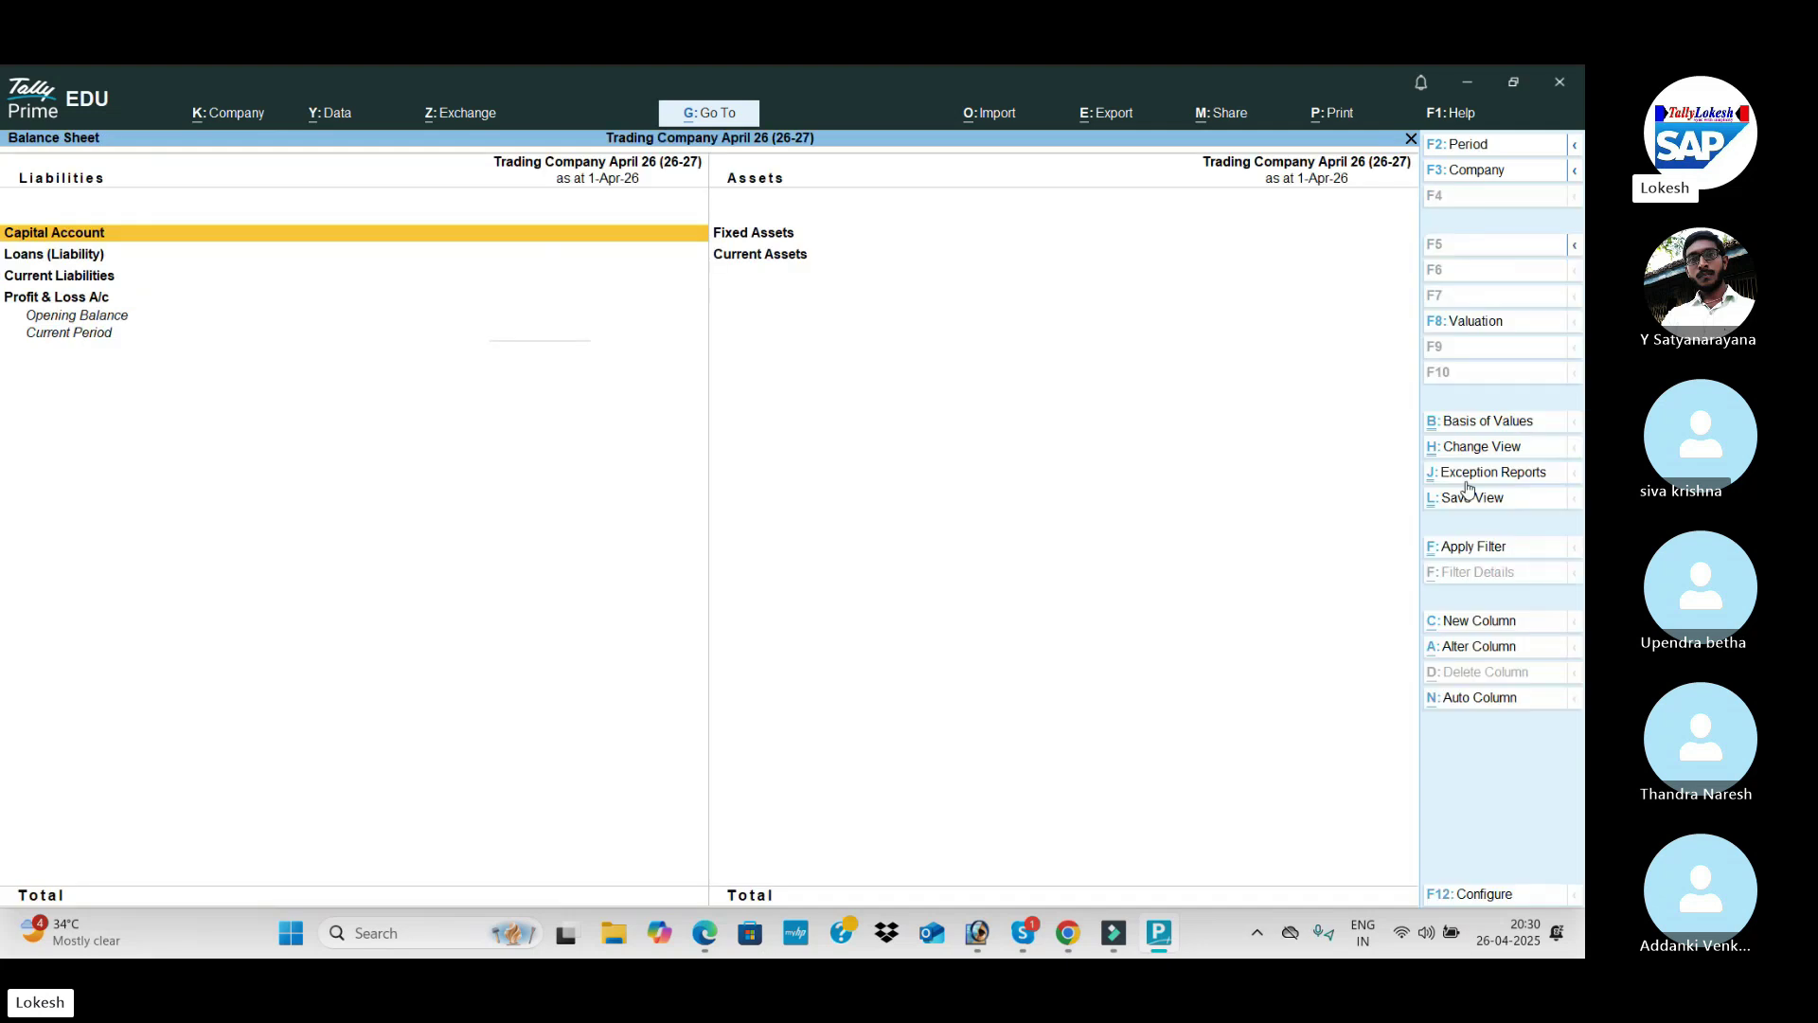
pyautogui.hotkey('alt', 'F1')
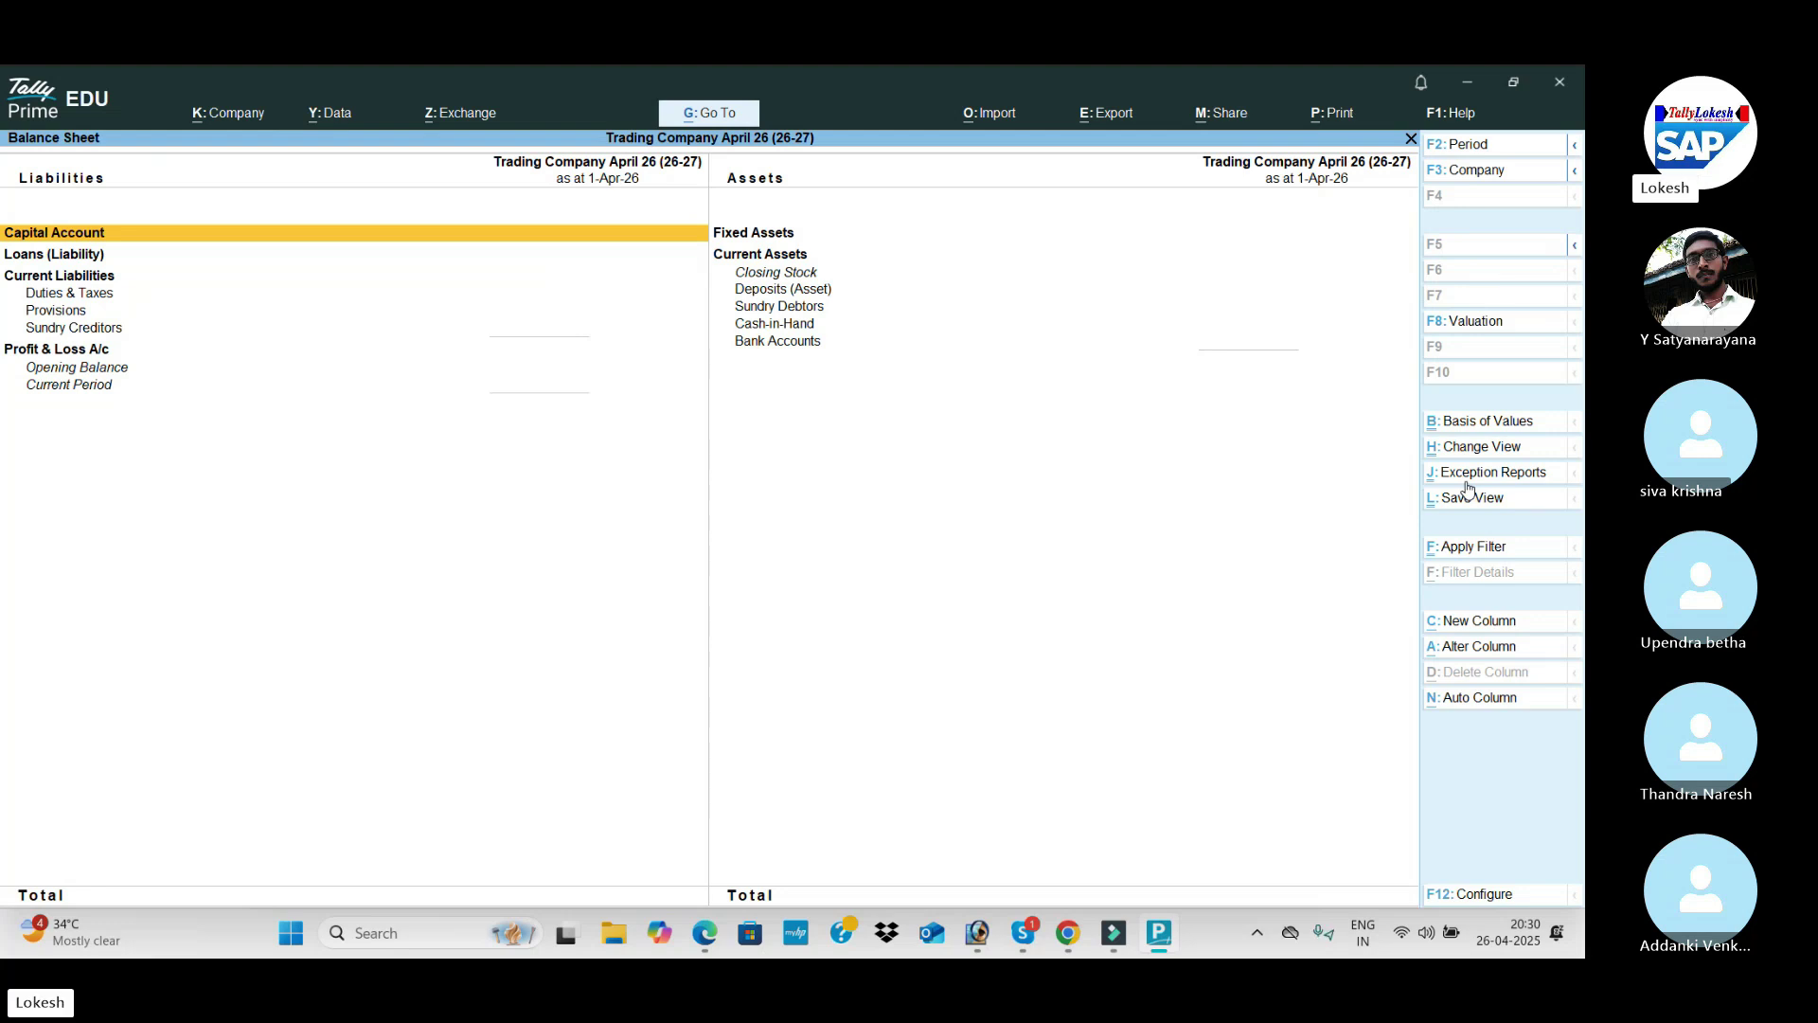
pyautogui.press('Escape')
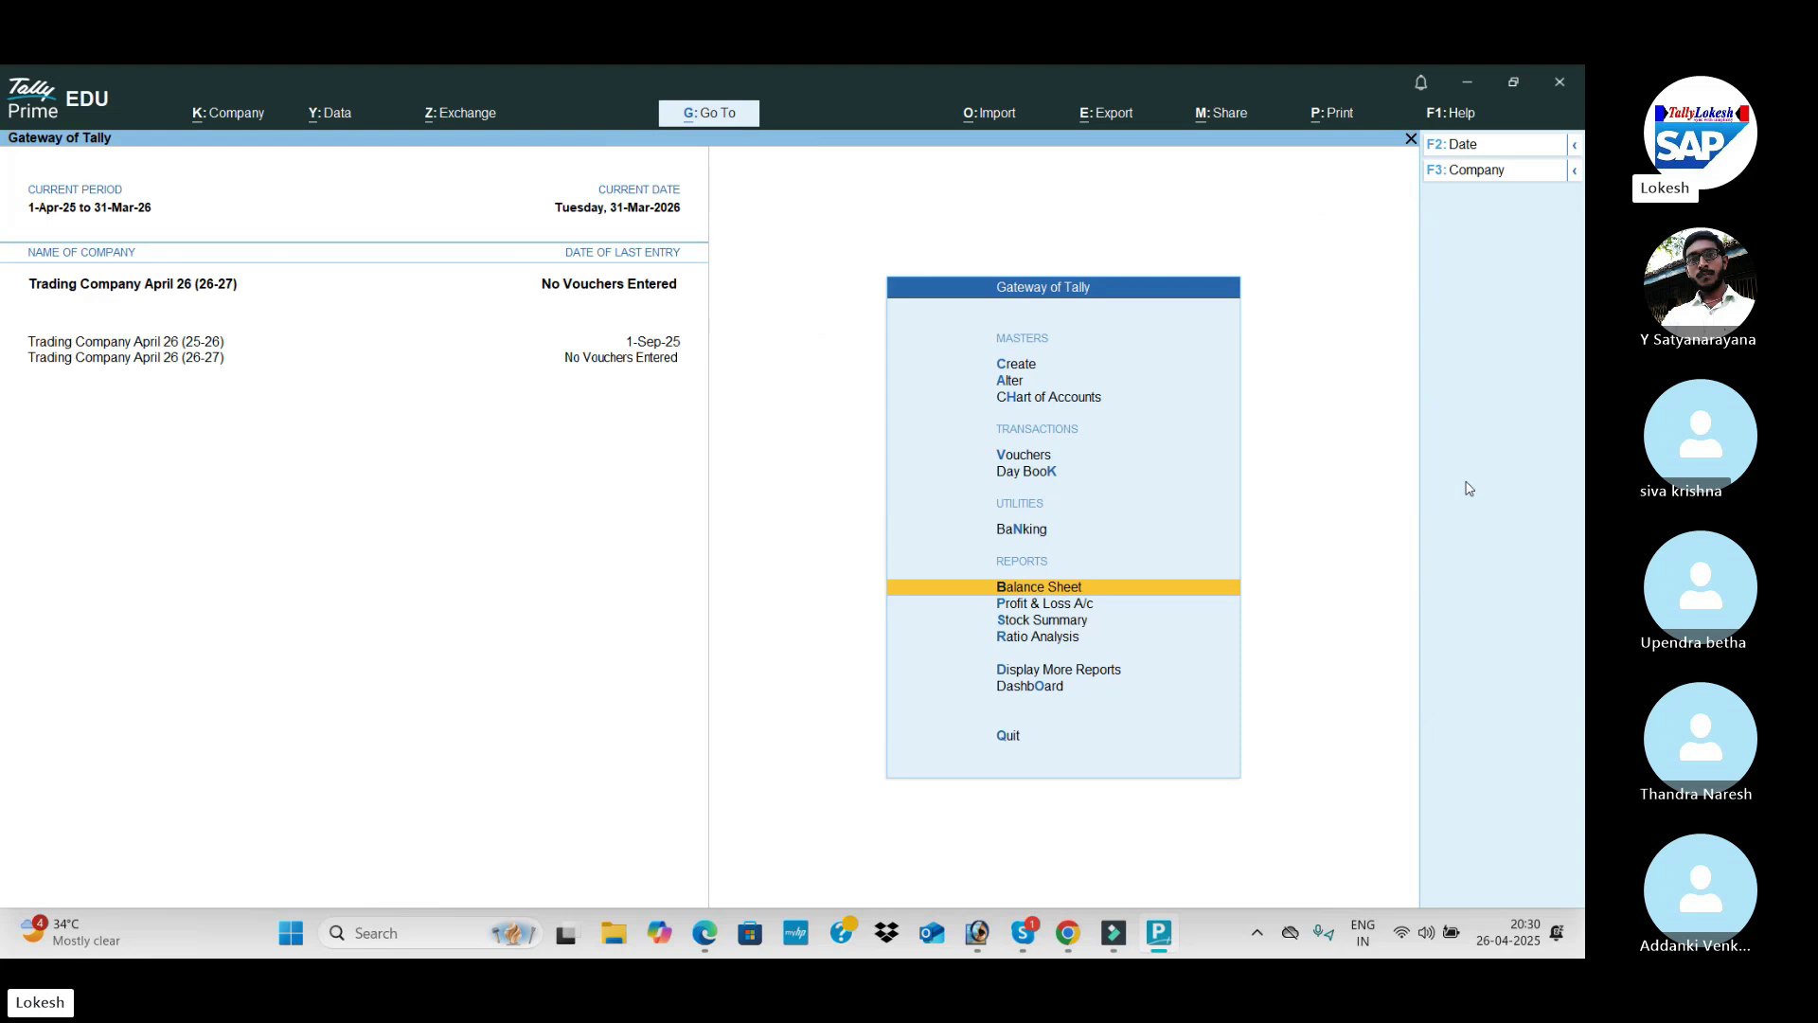
pyautogui.press('alt')
pyautogui.hotkey('alt', 'Tab')
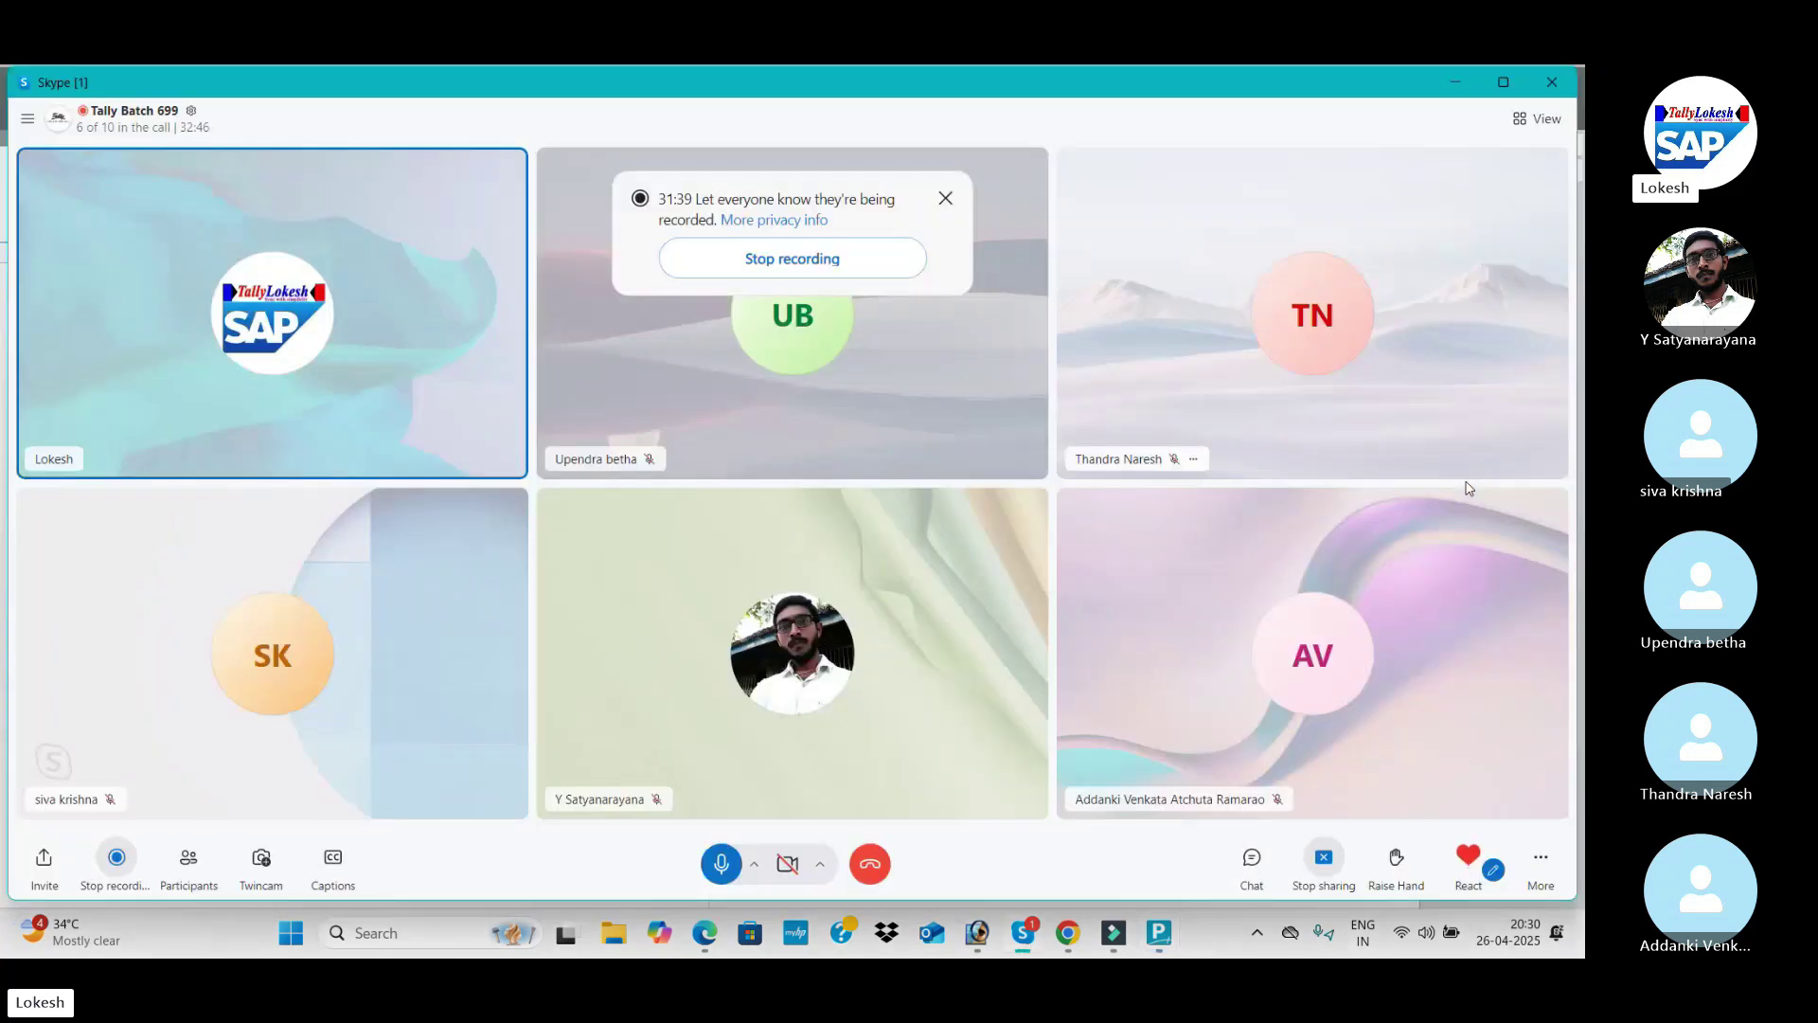